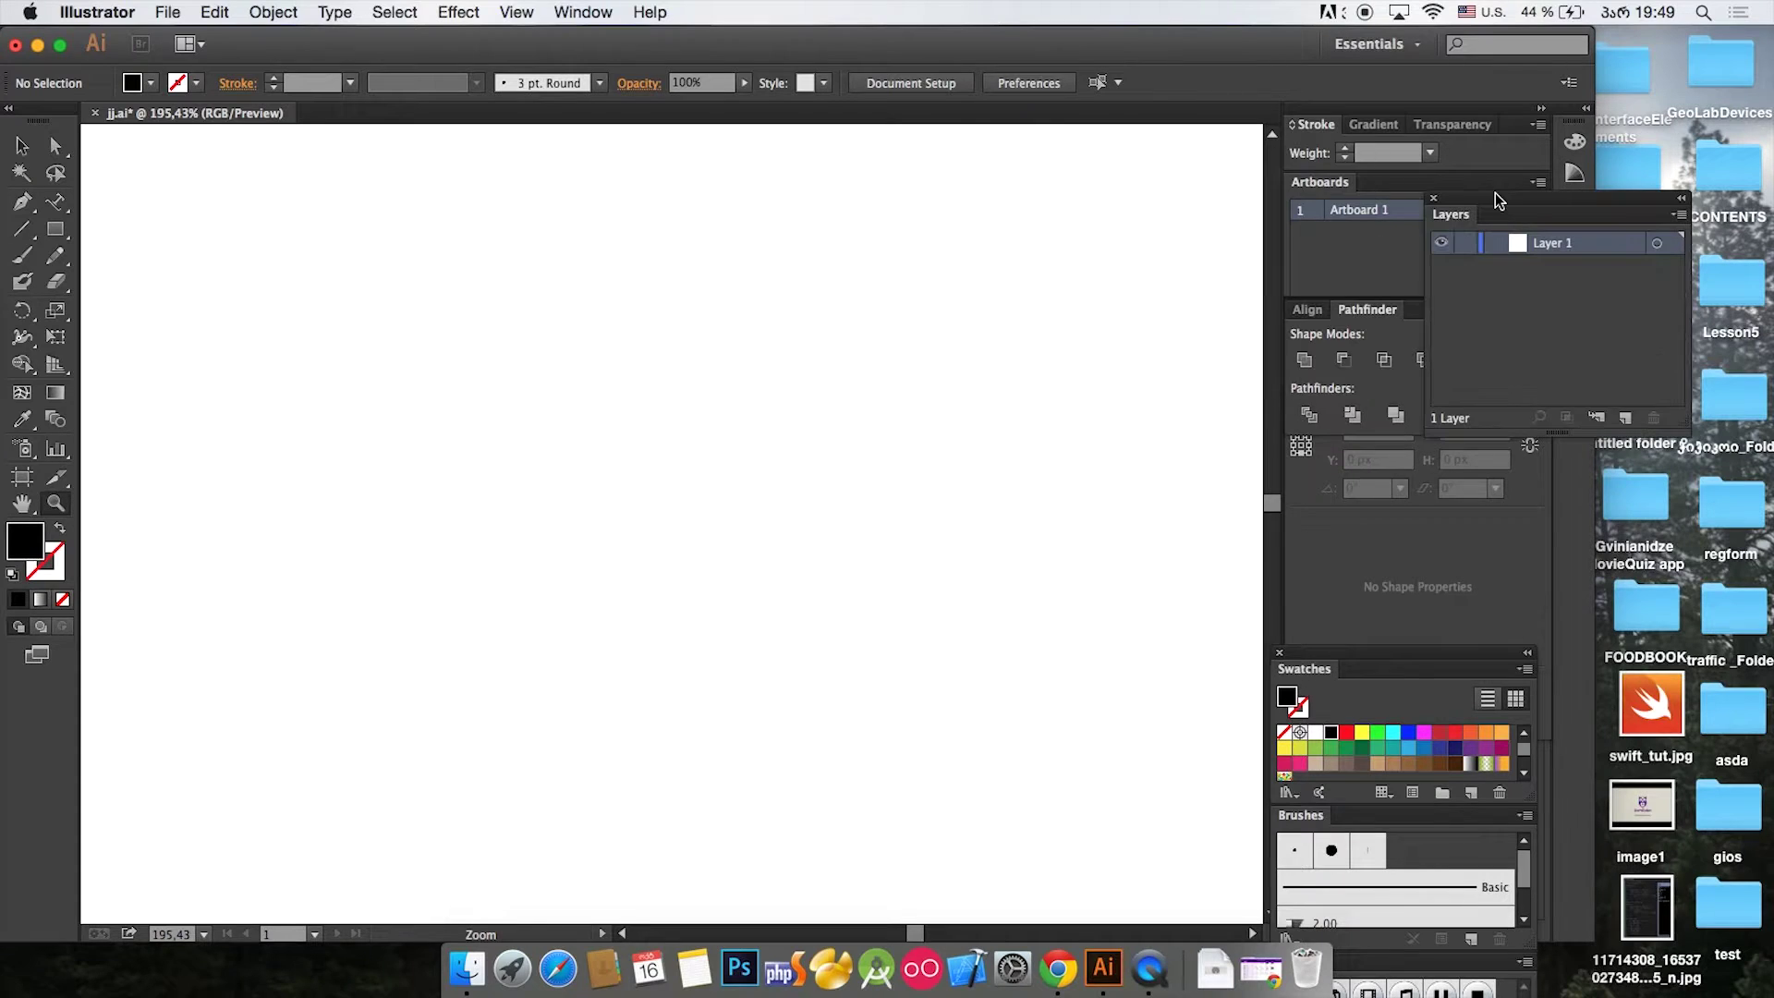
# Step: Enlarge the application window to fill the screen and place the Transform panel directly below the Layers panel
pyautogui.click(60, 46)
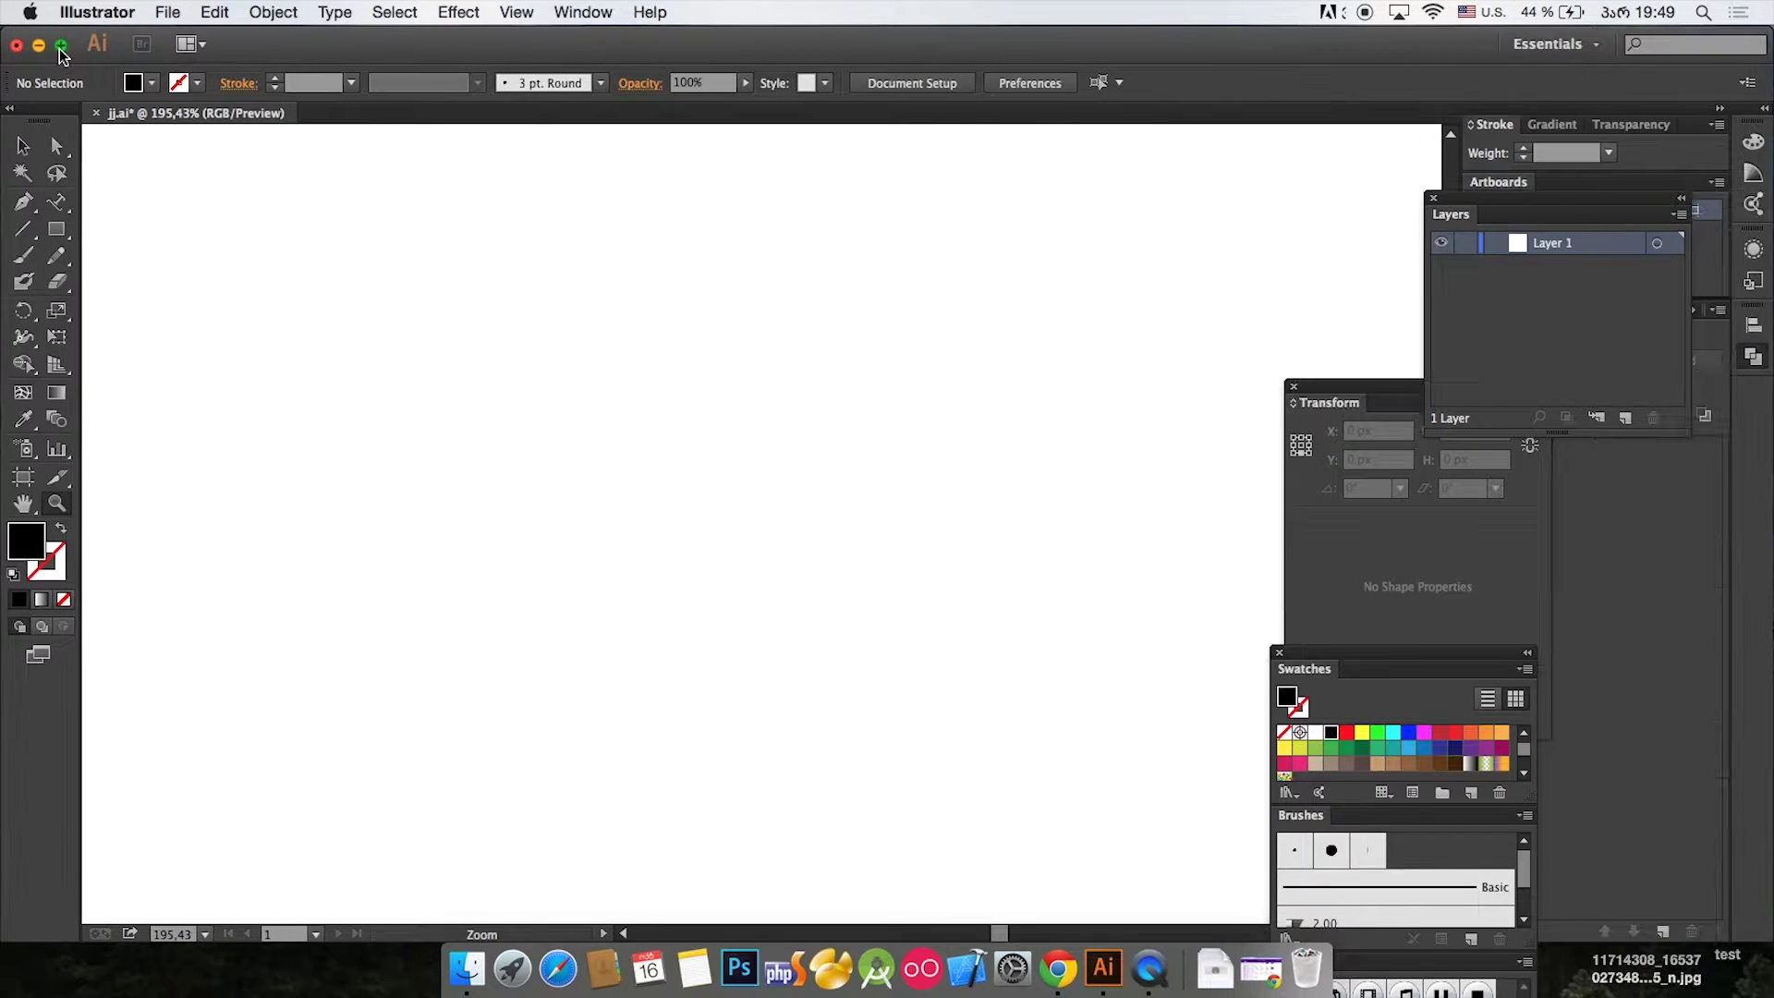
pyautogui.press('v')
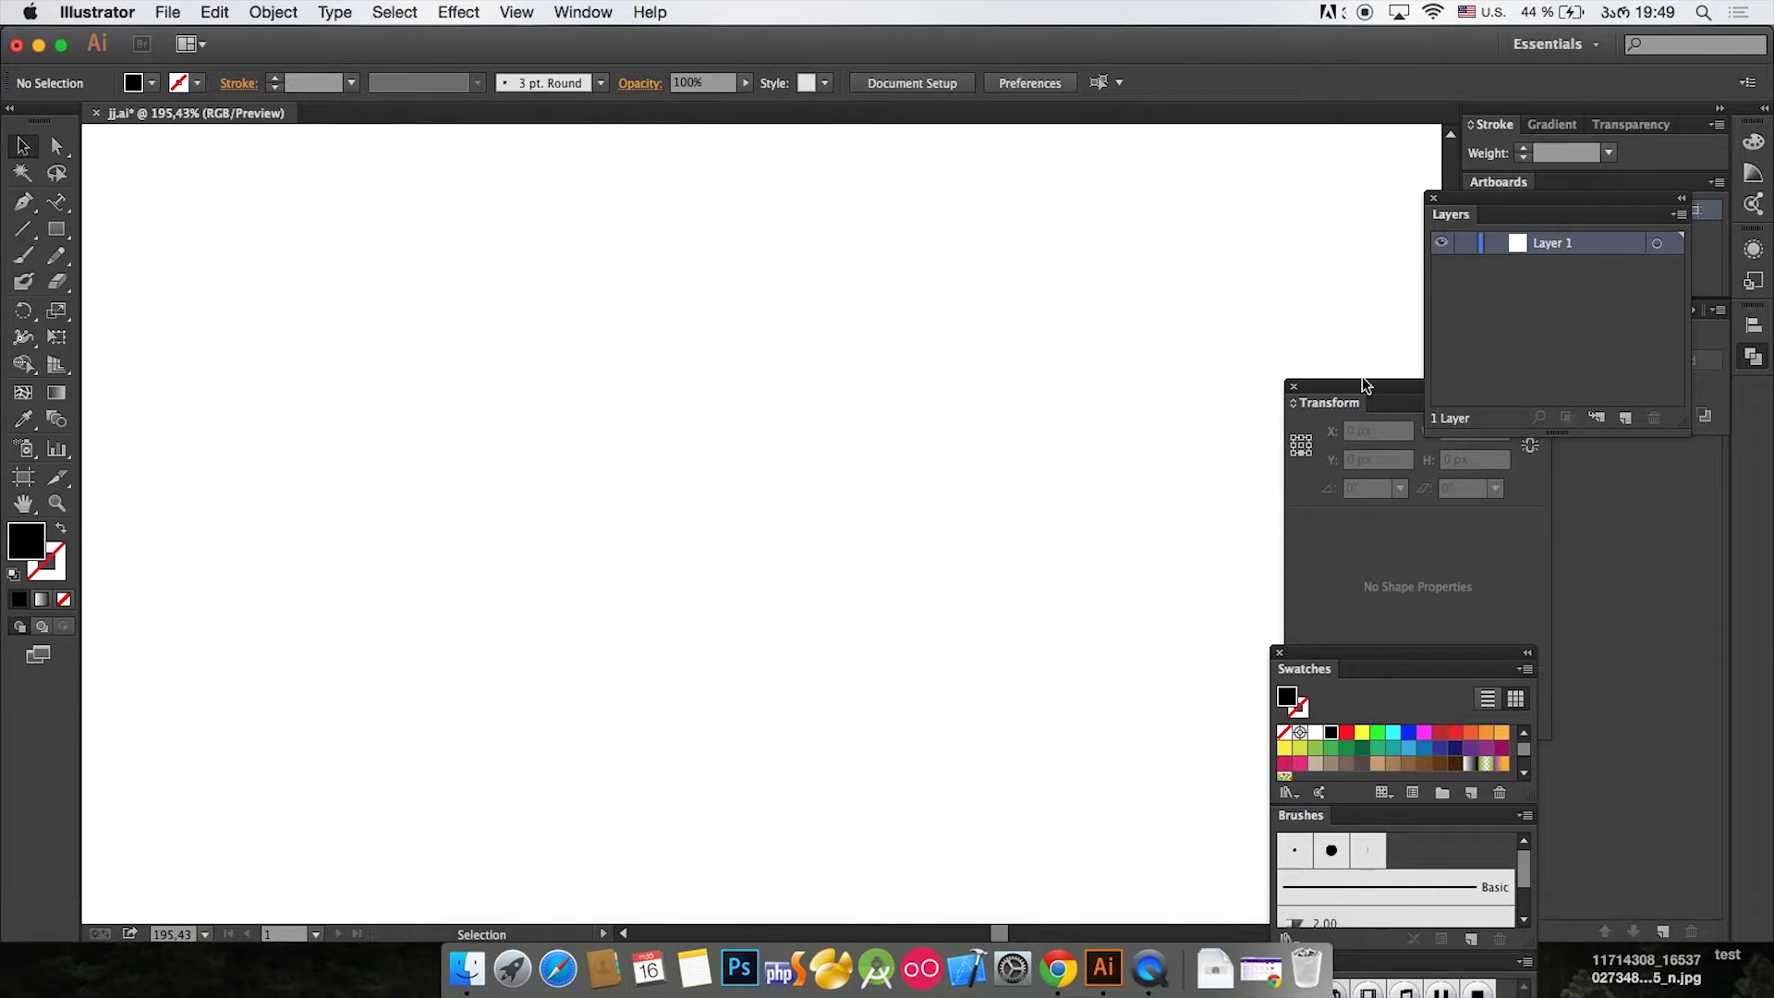
pyautogui.moveTo(1362, 386); pyautogui.dragTo(1497, 435)
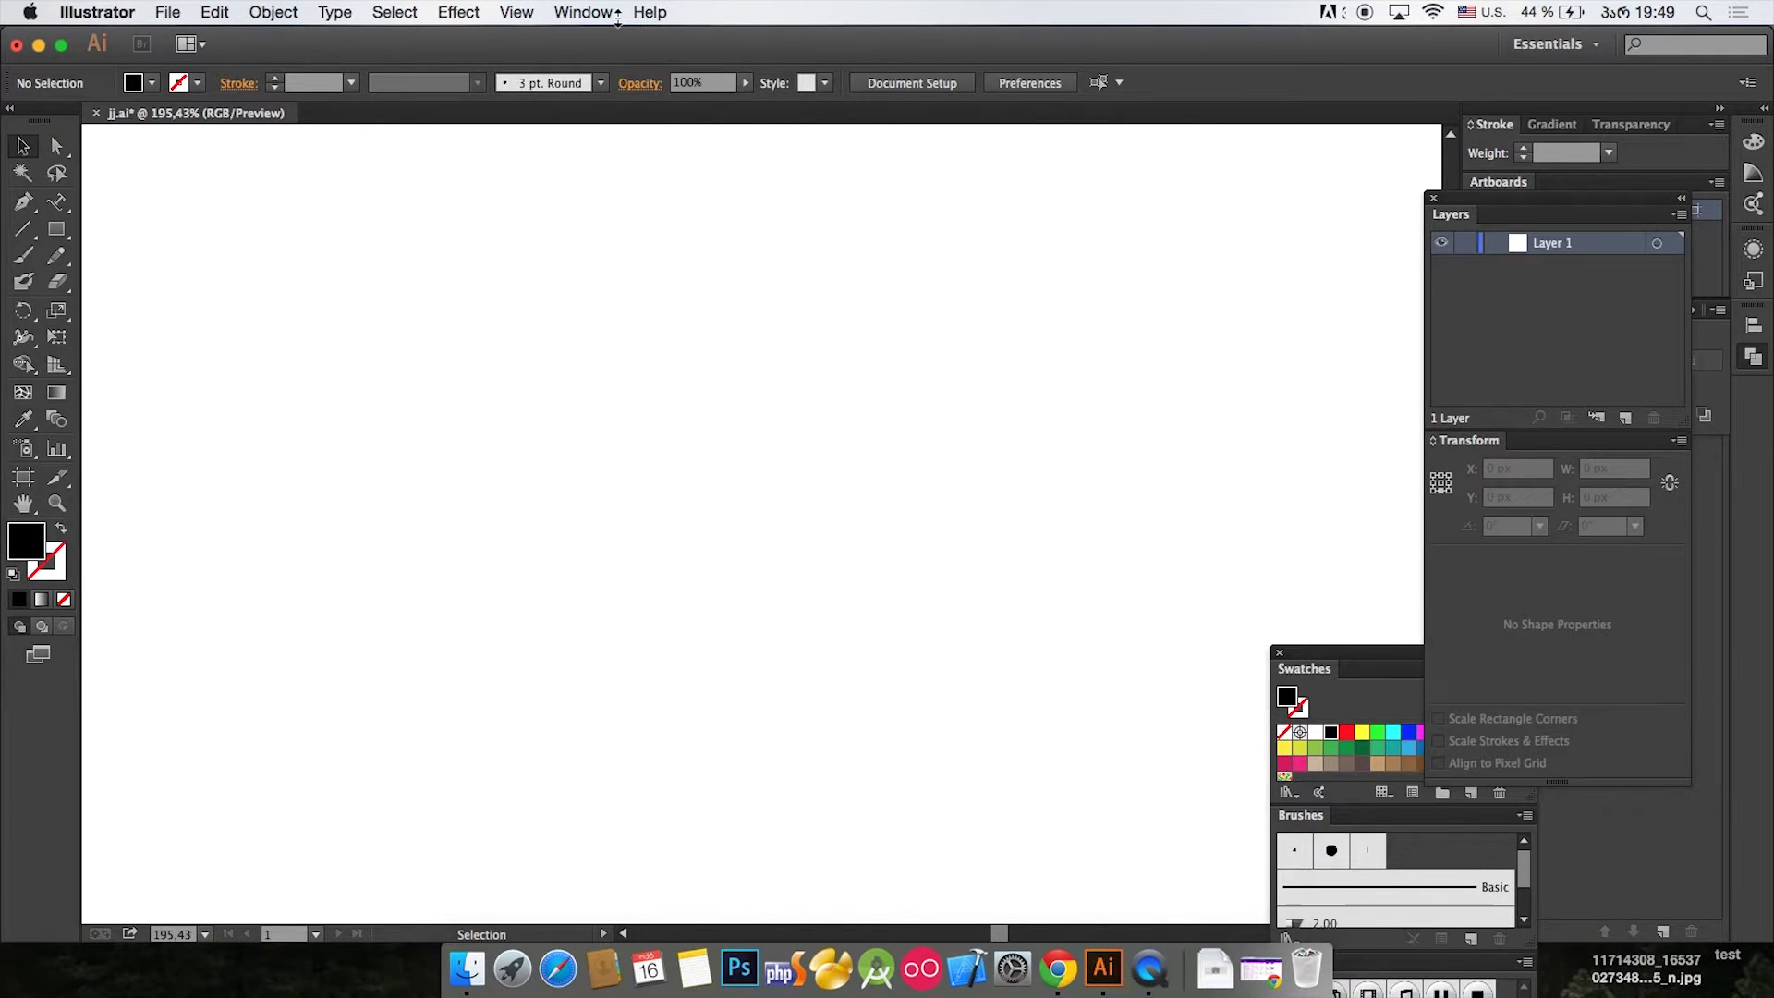
pyautogui.click(580, 13)
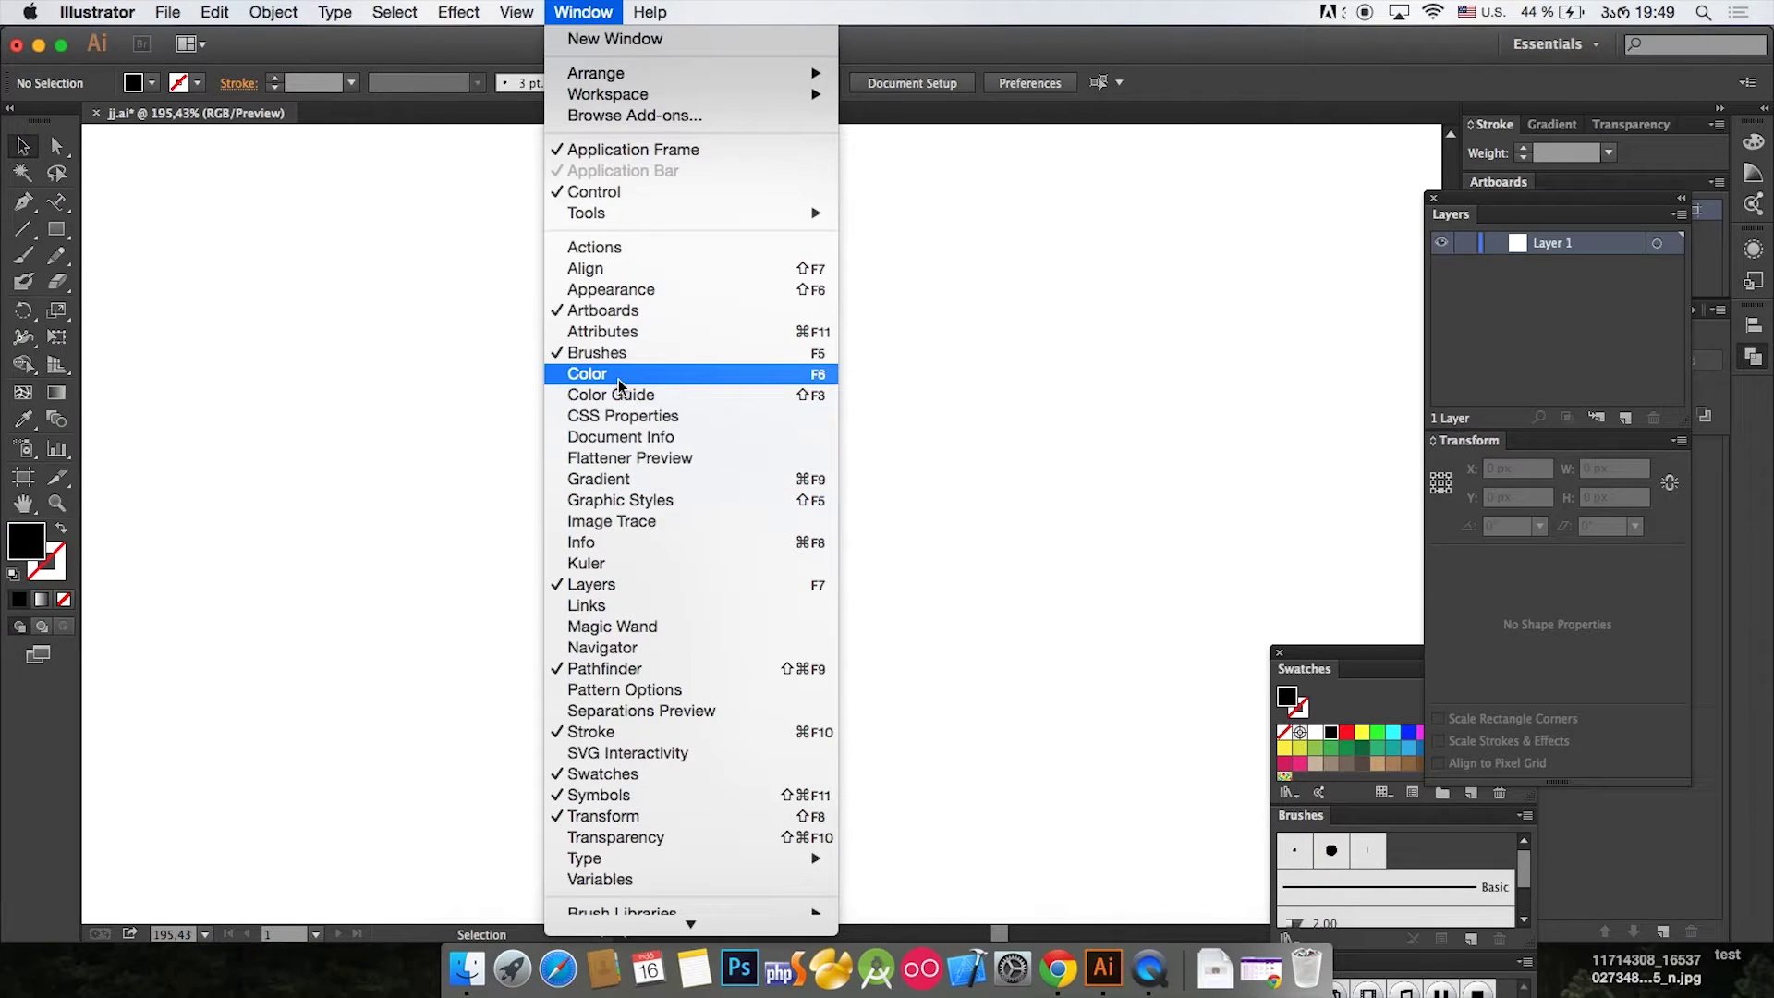
pyautogui.moveTo(523, 7)
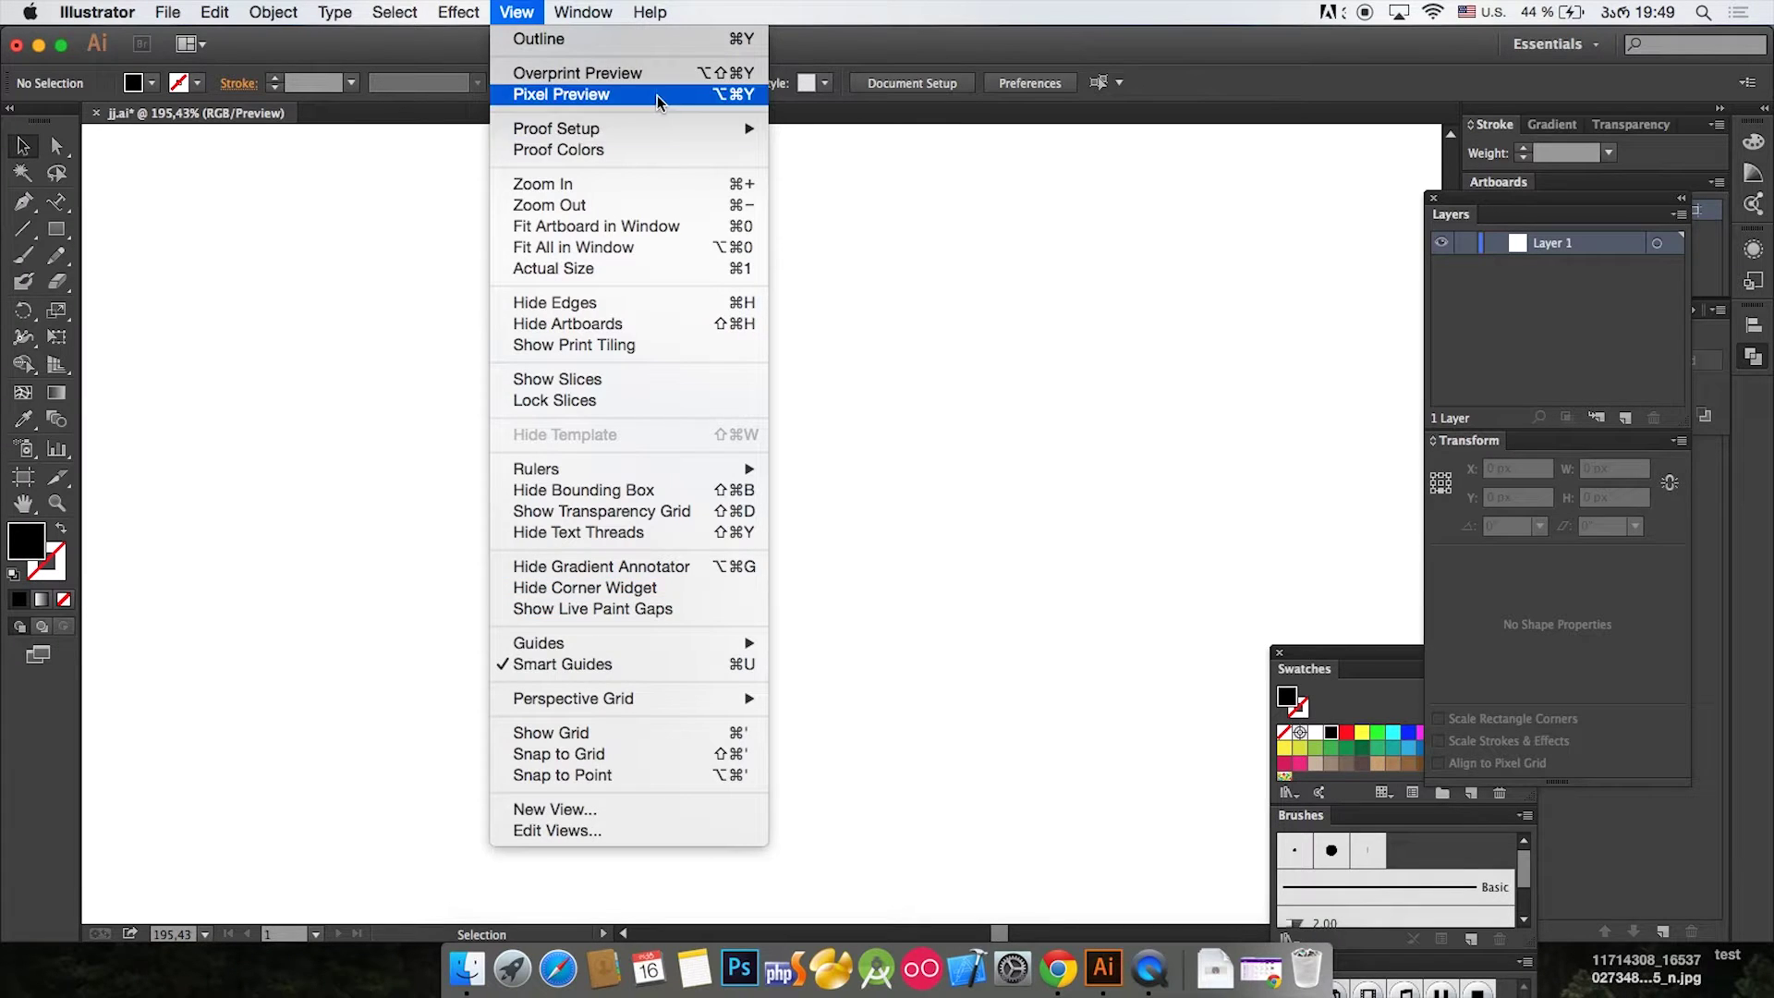
pyautogui.moveTo(173, 6)
pyautogui.moveTo(112, 7)
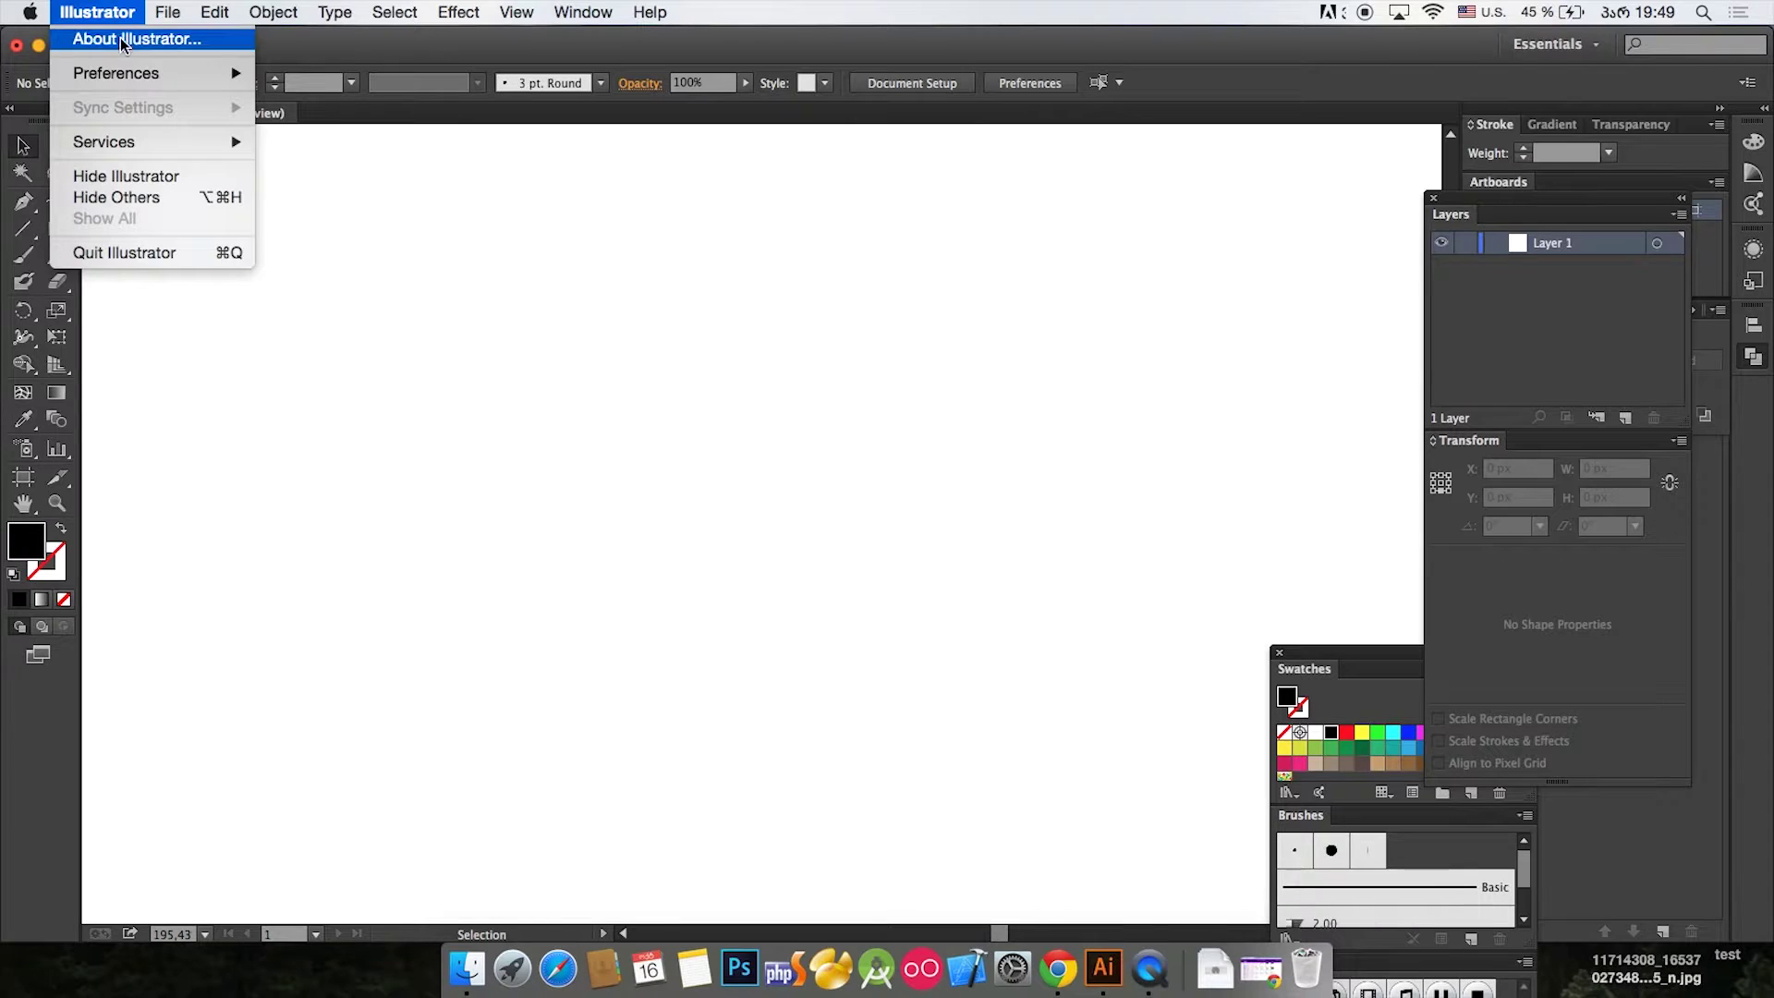
pyautogui.moveTo(132, 78)
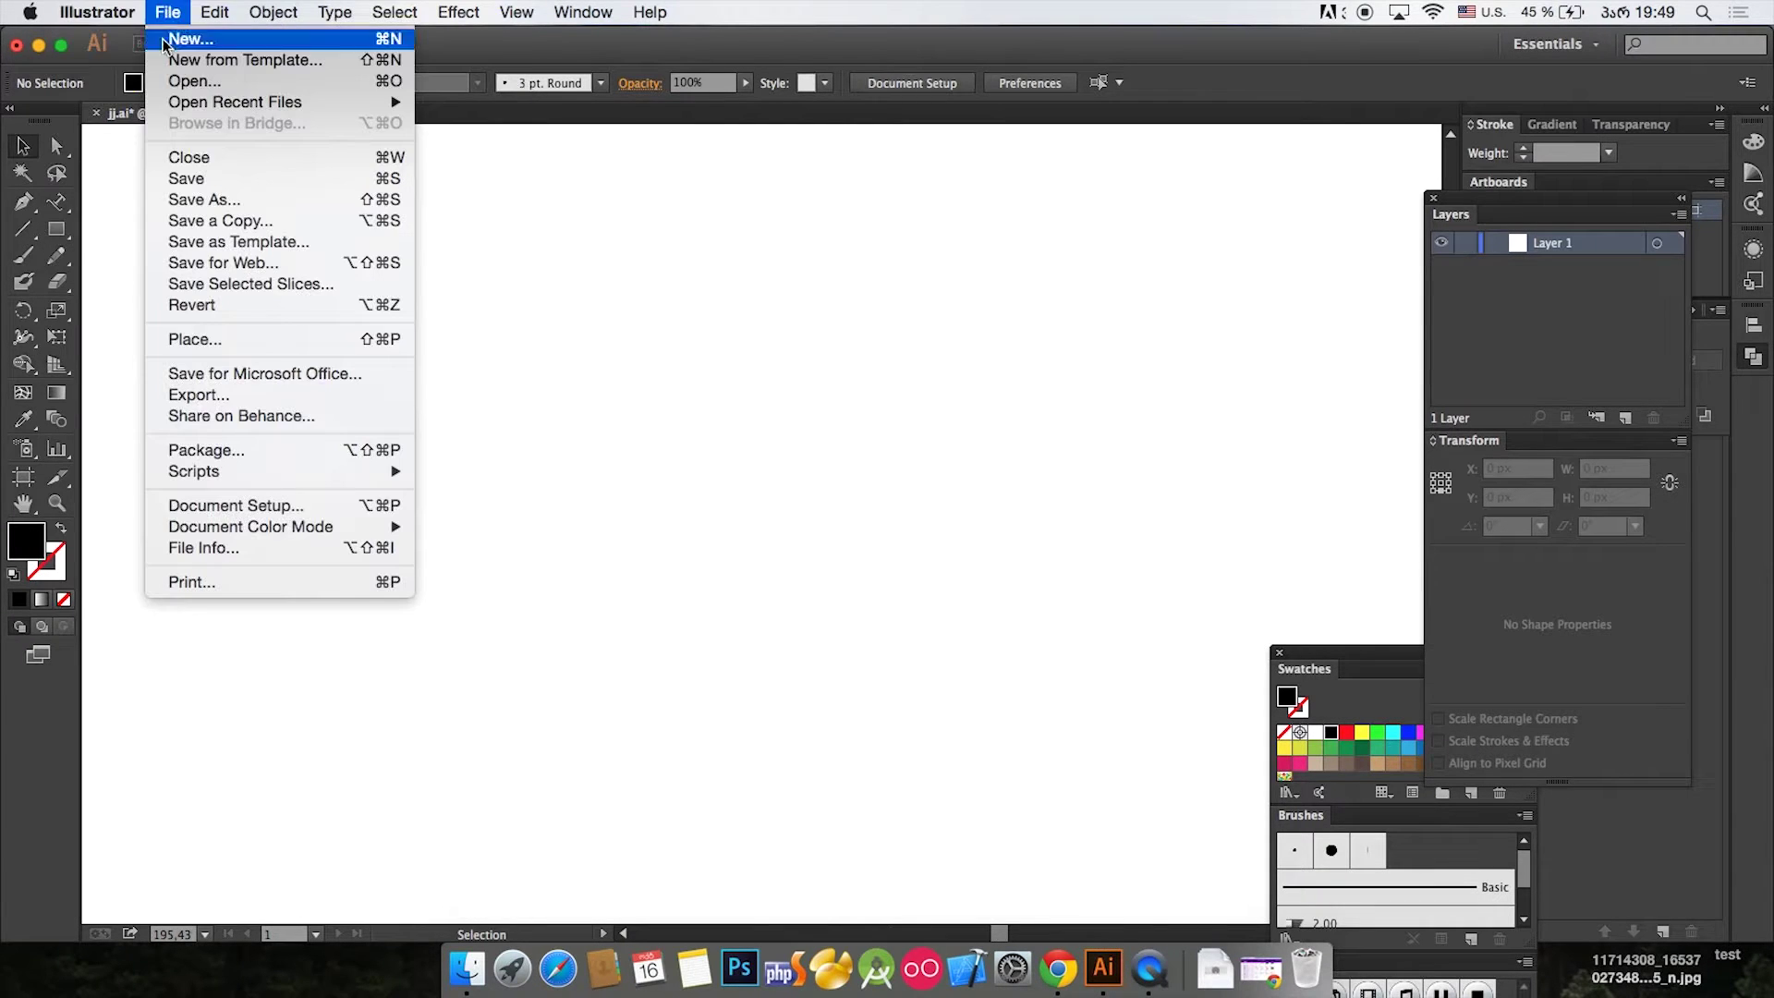
pyautogui.click(737, 427)
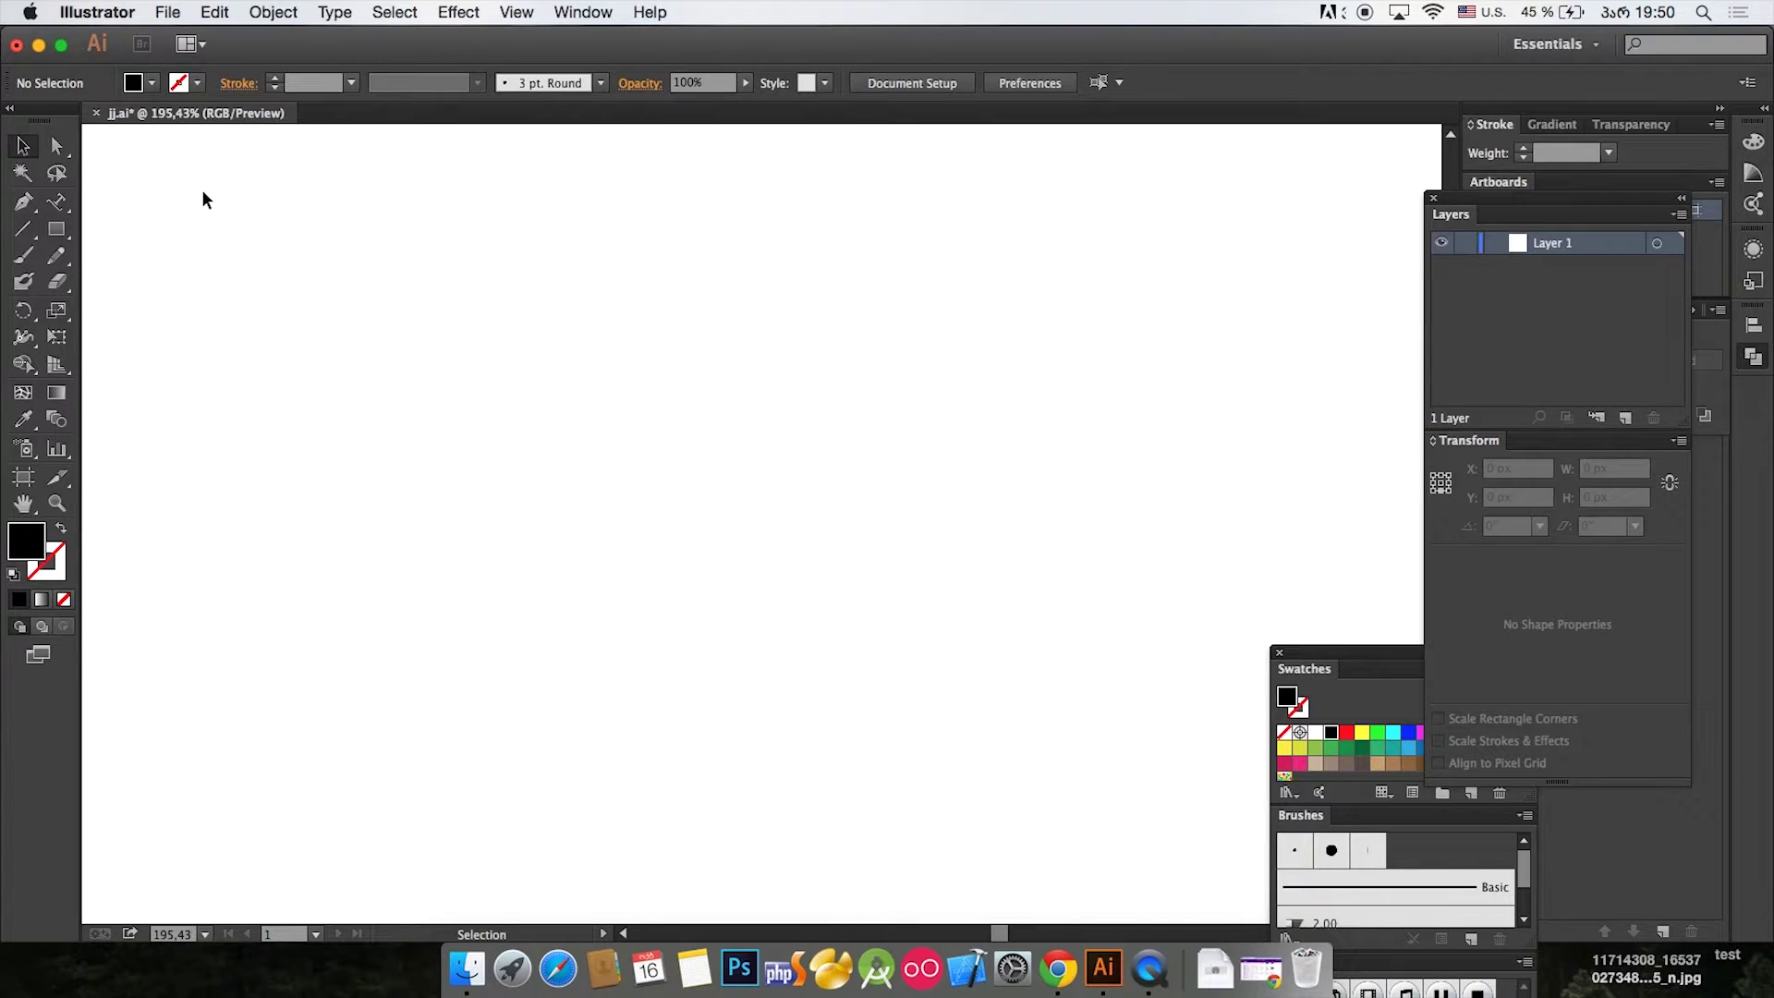
# Step: View the general preferences, including the keyboard increment, and close them without changing anything
pyautogui.press('super+k')
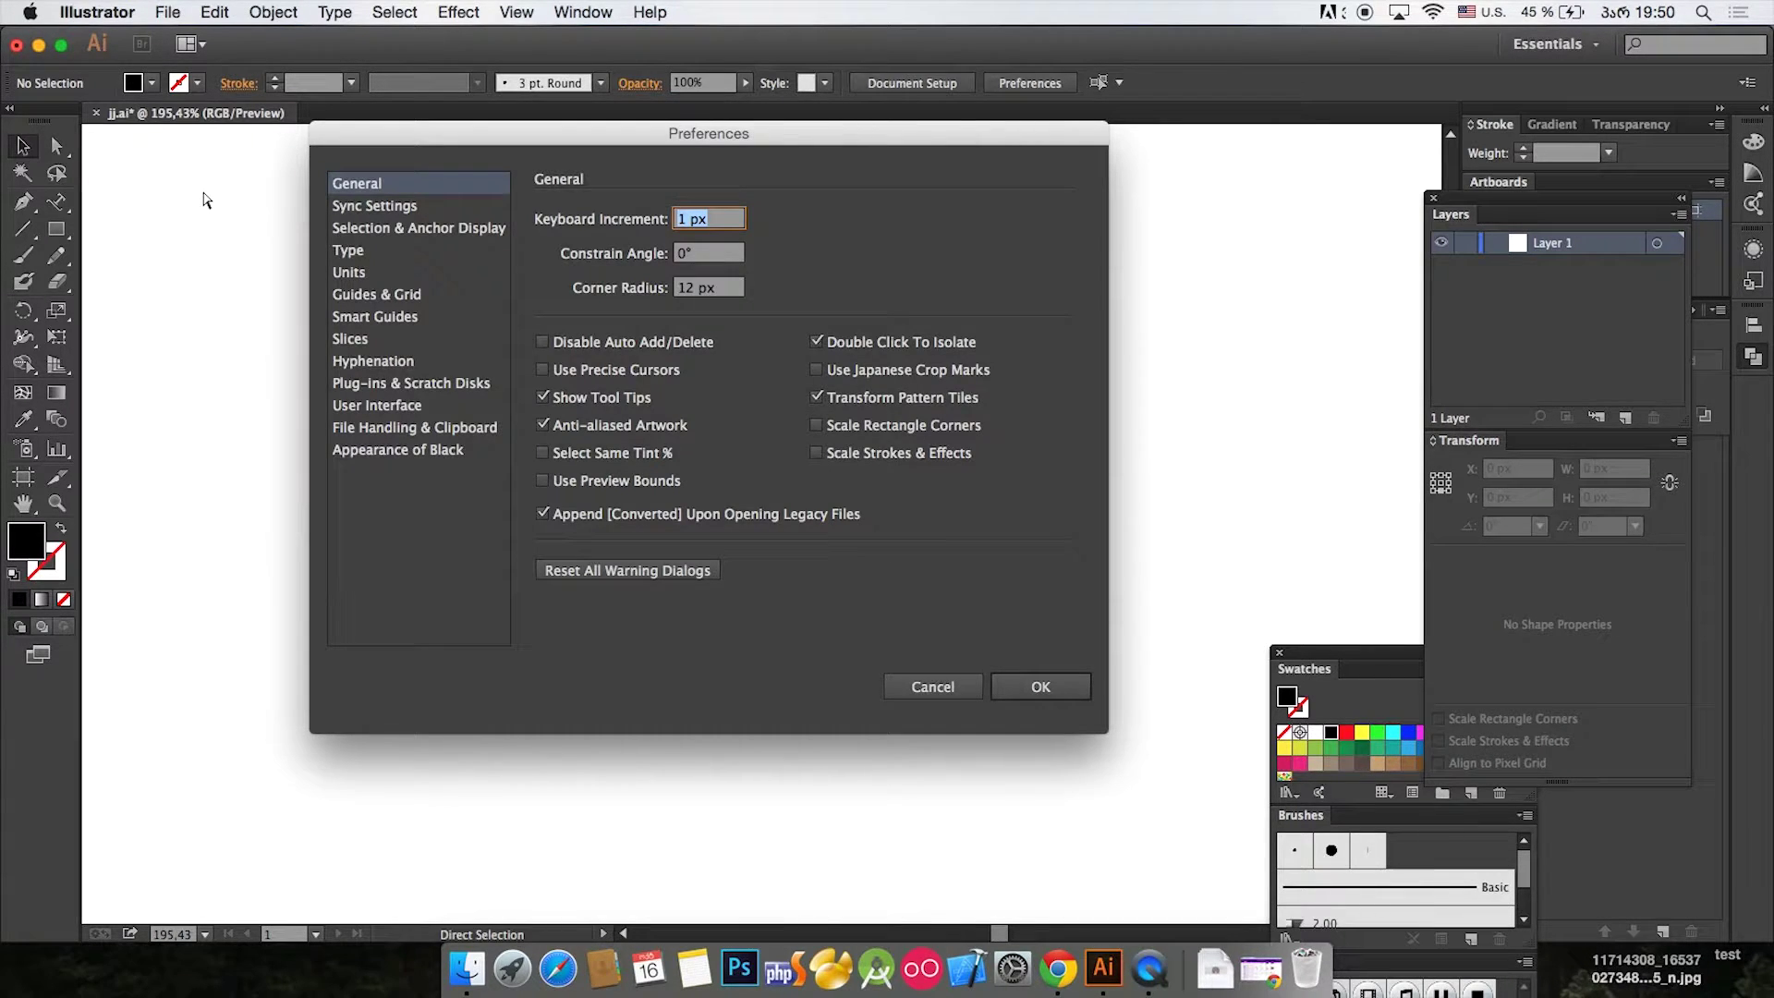
pyautogui.moveTo(511, 139); pyautogui.dragTo(575, 146)
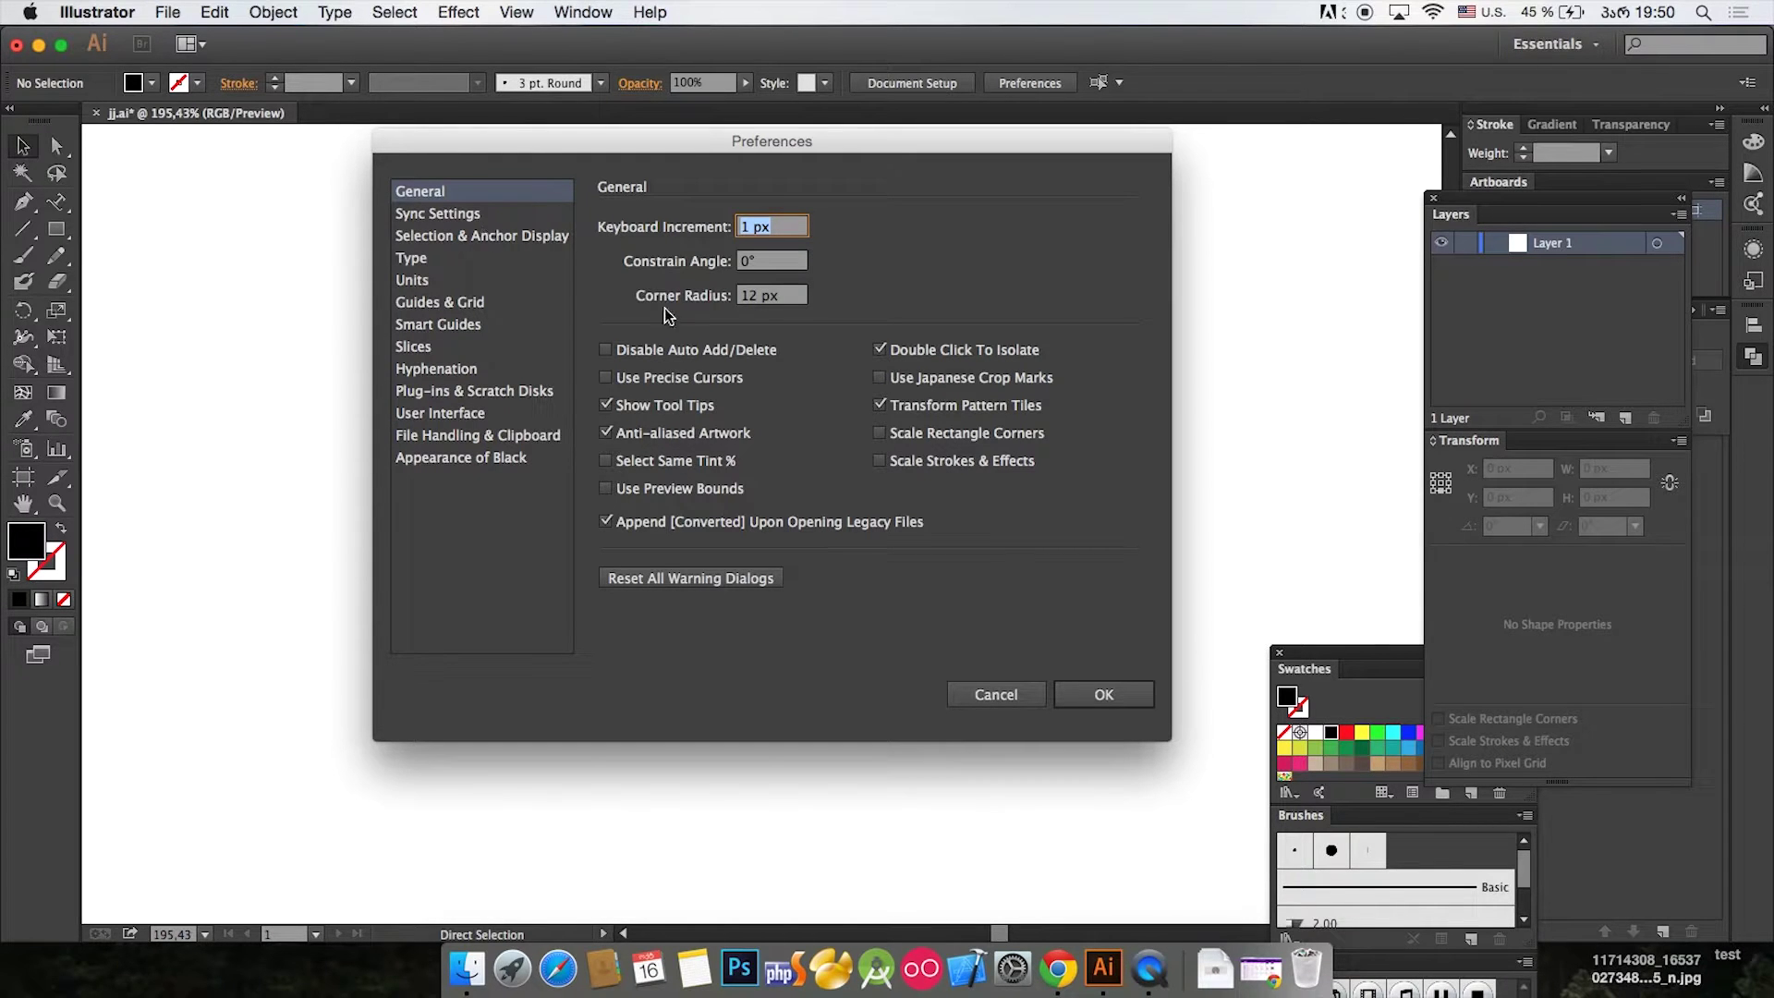
pyautogui.click(998, 698)
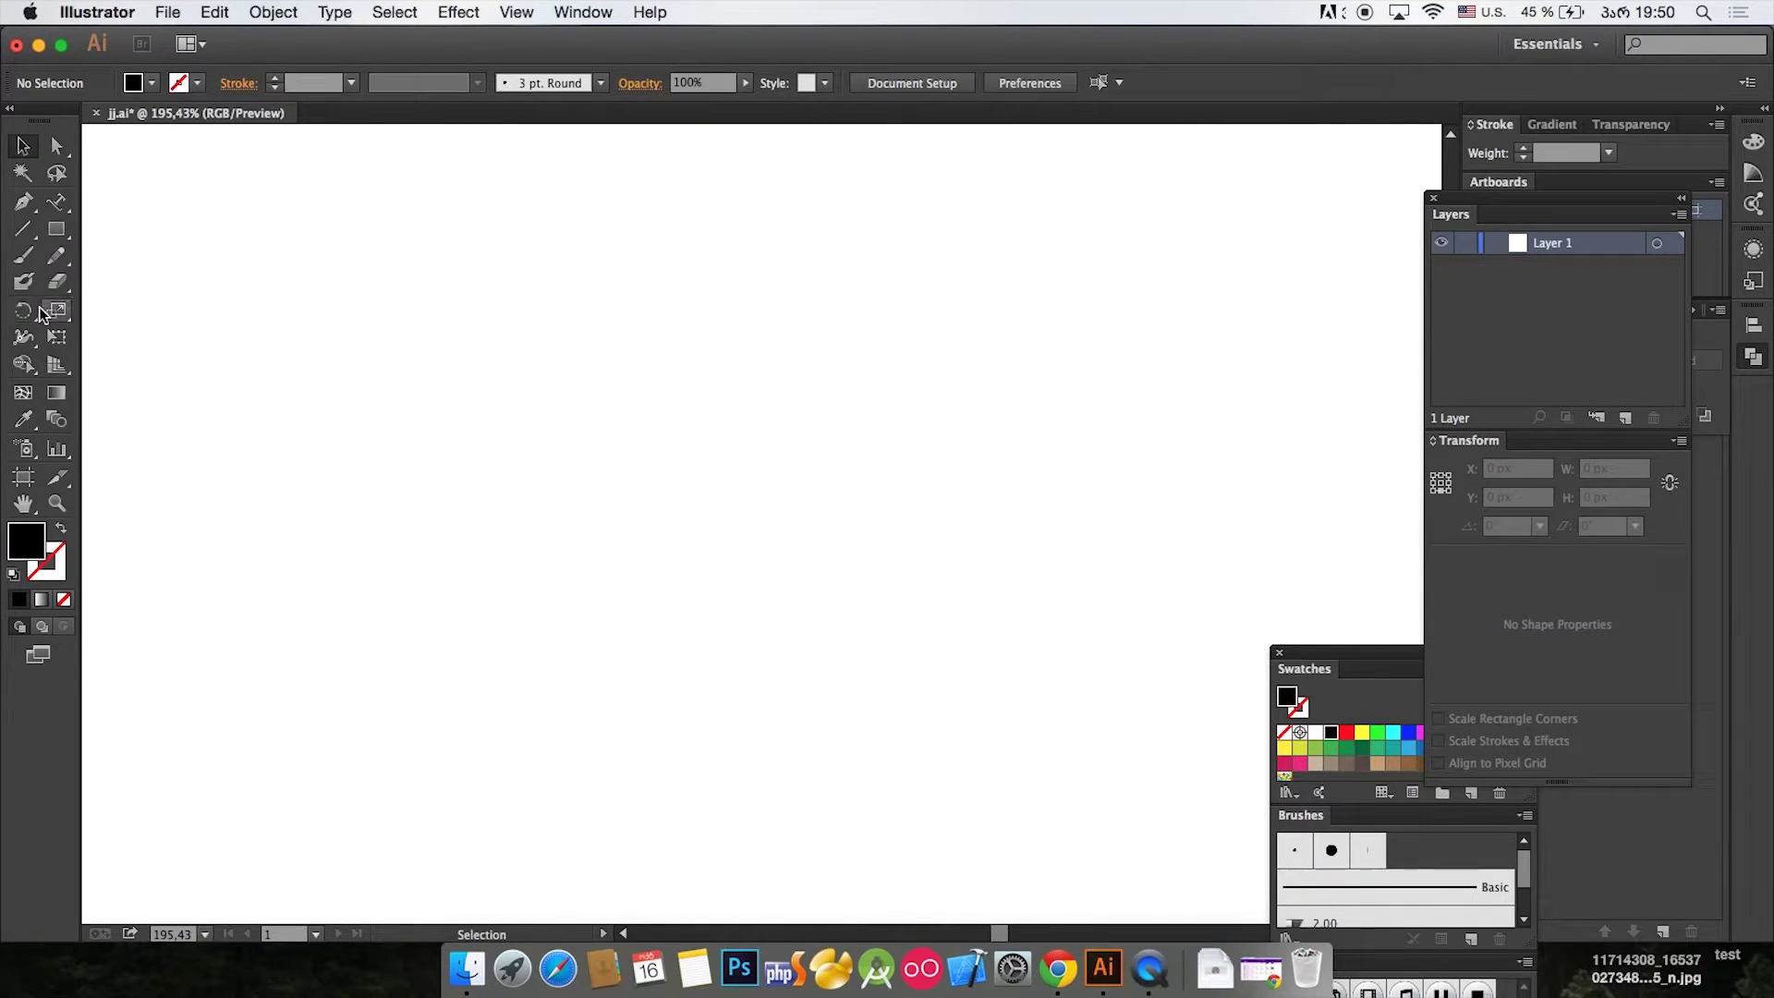
# Step: Draw a black rectangle about 141 px wide and 103 px high in the upper-left part of the canvas
pyautogui.click(56, 228)
pyautogui.moveTo(254, 296); pyautogui.dragTo(558, 519)
pyautogui.click(23, 148)
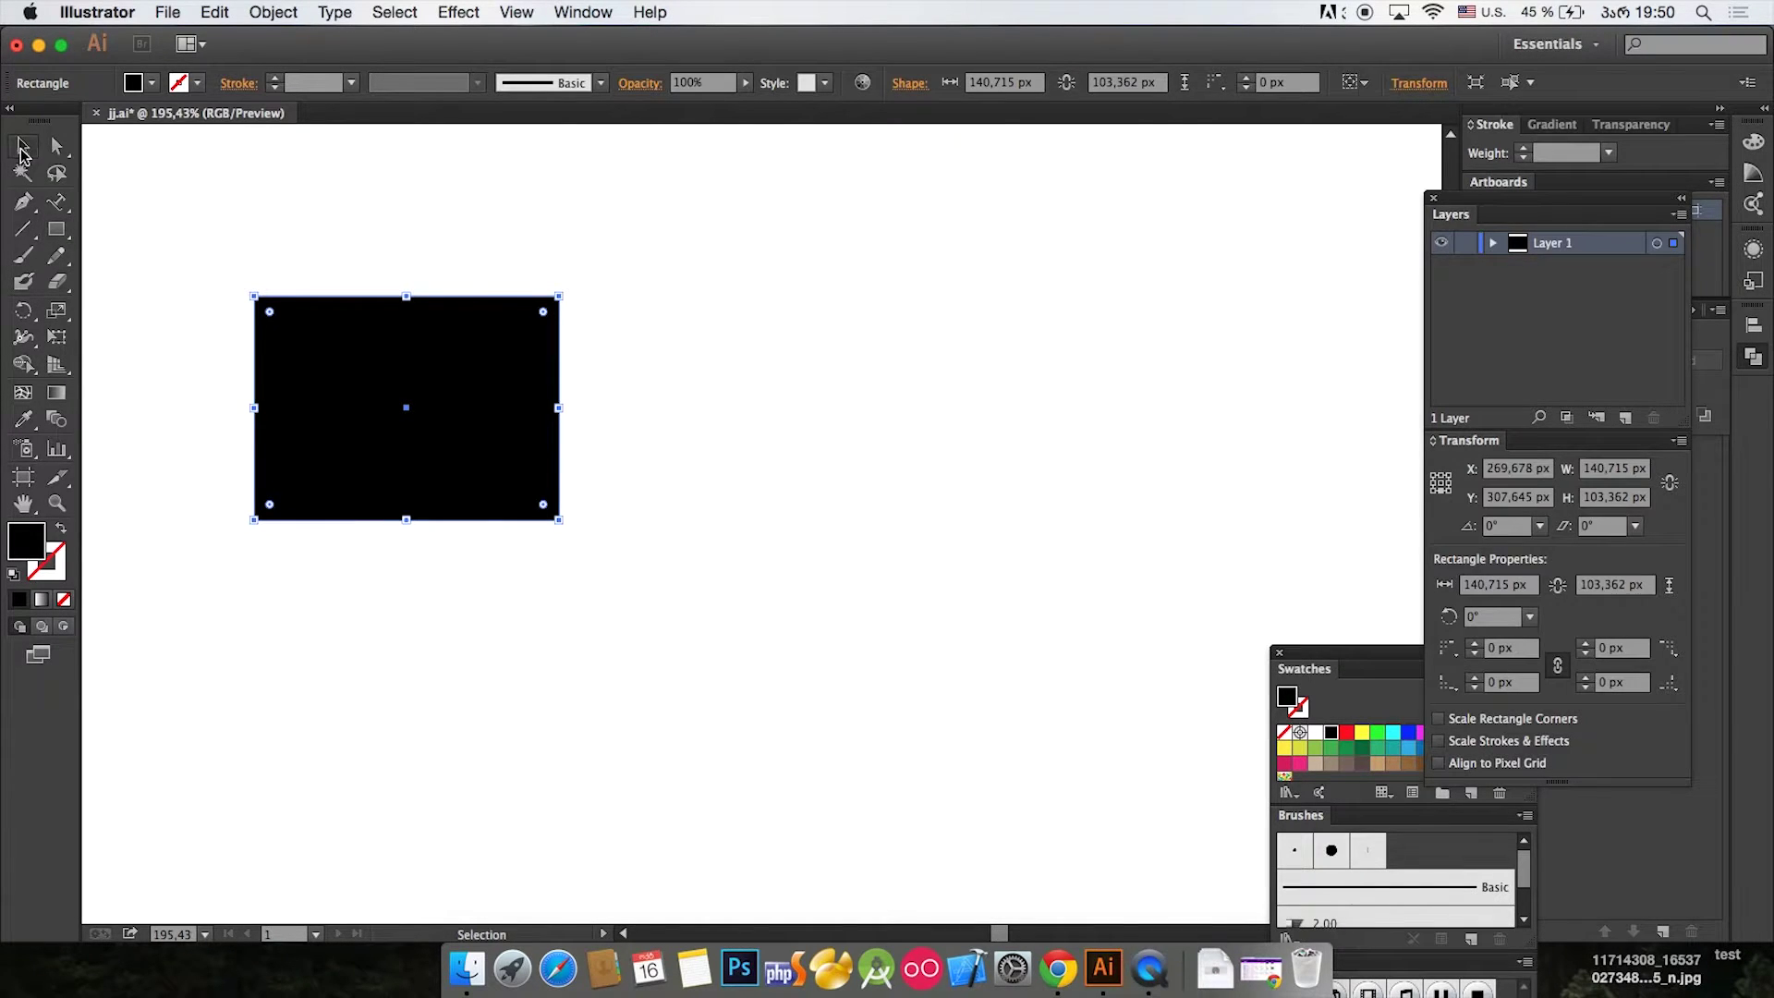
# Step: Try moving the black rectangle about 100 px right and 14 px down, and undo the move
pyautogui.click(527, 246)
pyautogui.moveTo(486, 348); pyautogui.dragTo(703, 370)
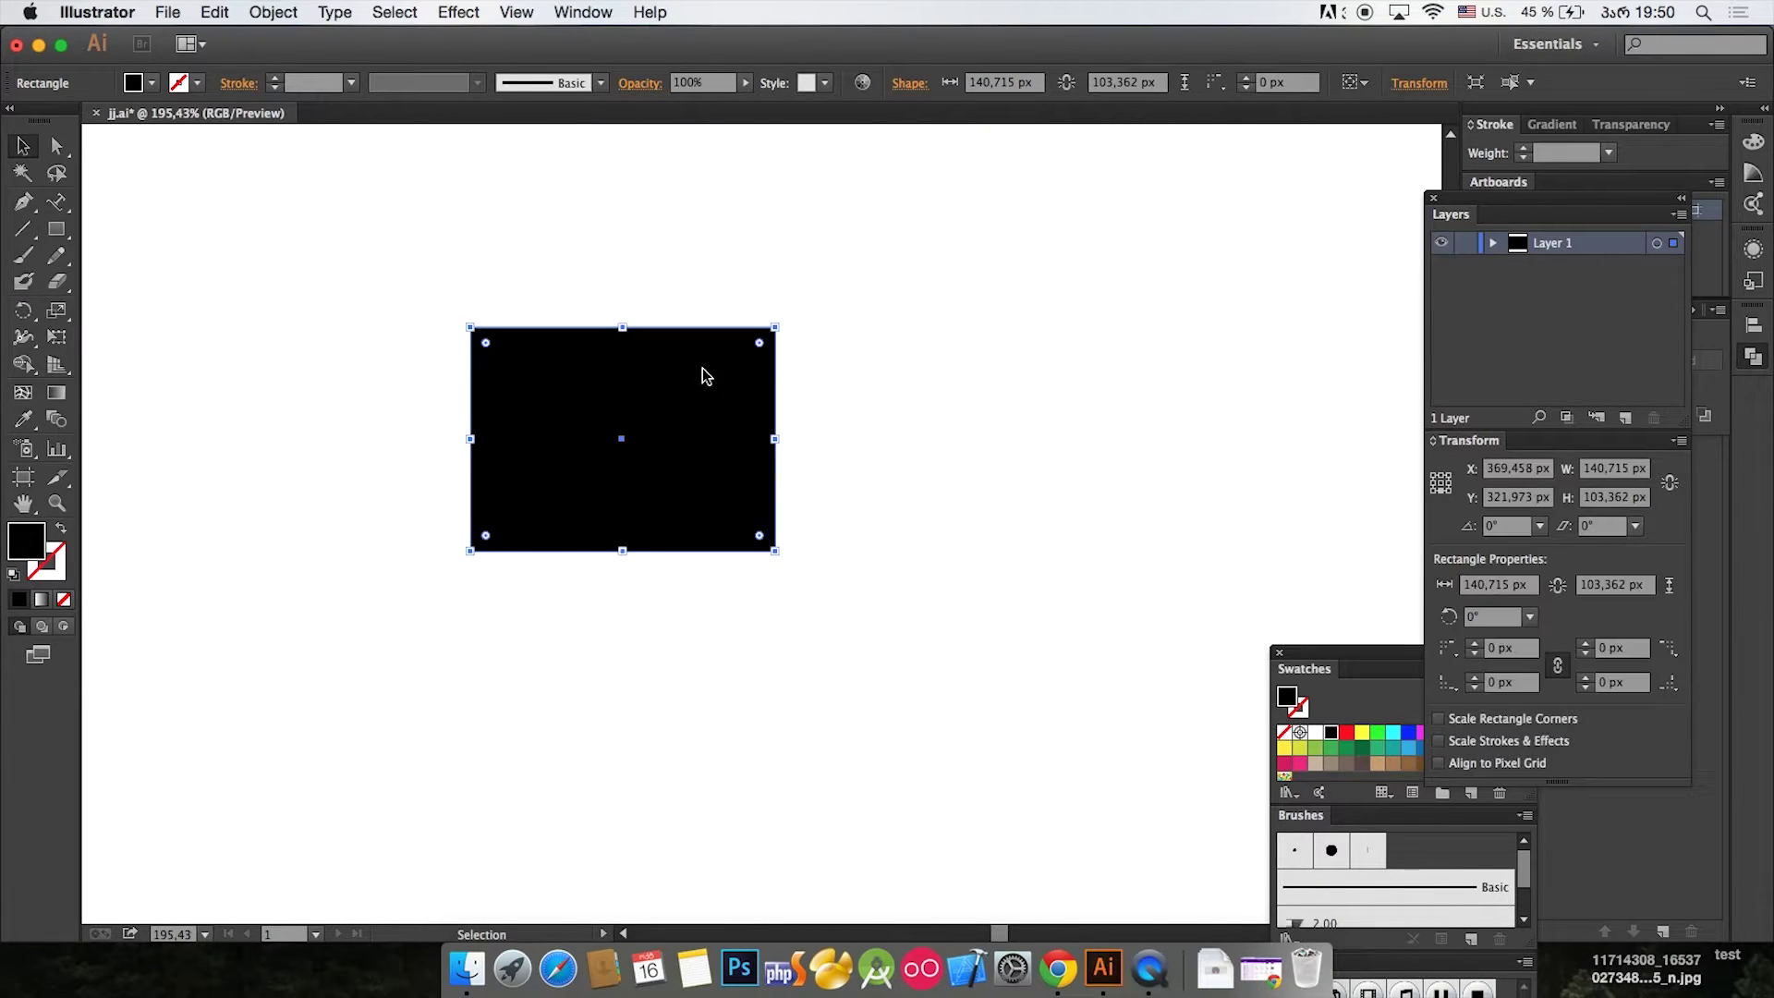
pyautogui.press('super+z')
# Step: Nudge the black rectangle back and forth in 1 px increments, ending 36 px right at X 305.678 px
pyautogui.press('Left')
pyautogui.press('Left')
pyautogui.press('Right')
pyautogui.press('Right')
pyautogui.press('Left')
pyautogui.press('Left')
pyautogui.press('Left')
pyautogui.press('Right')
pyautogui.press('Right')
pyautogui.press('Right')
pyautogui.press('Right')
pyautogui.press('Right')
pyautogui.press('Right')
pyautogui.press('Right')
pyautogui.press('Right')
pyautogui.press('Right')
pyautogui.press('Right')
pyautogui.press('Right')
pyautogui.press('Right')
pyautogui.press('Right')
pyautogui.press('Right')
pyautogui.press('Right')
pyautogui.press('Right')
pyautogui.press('Right')
pyautogui.press('Right')
pyautogui.press('Right')
pyautogui.press('Right')
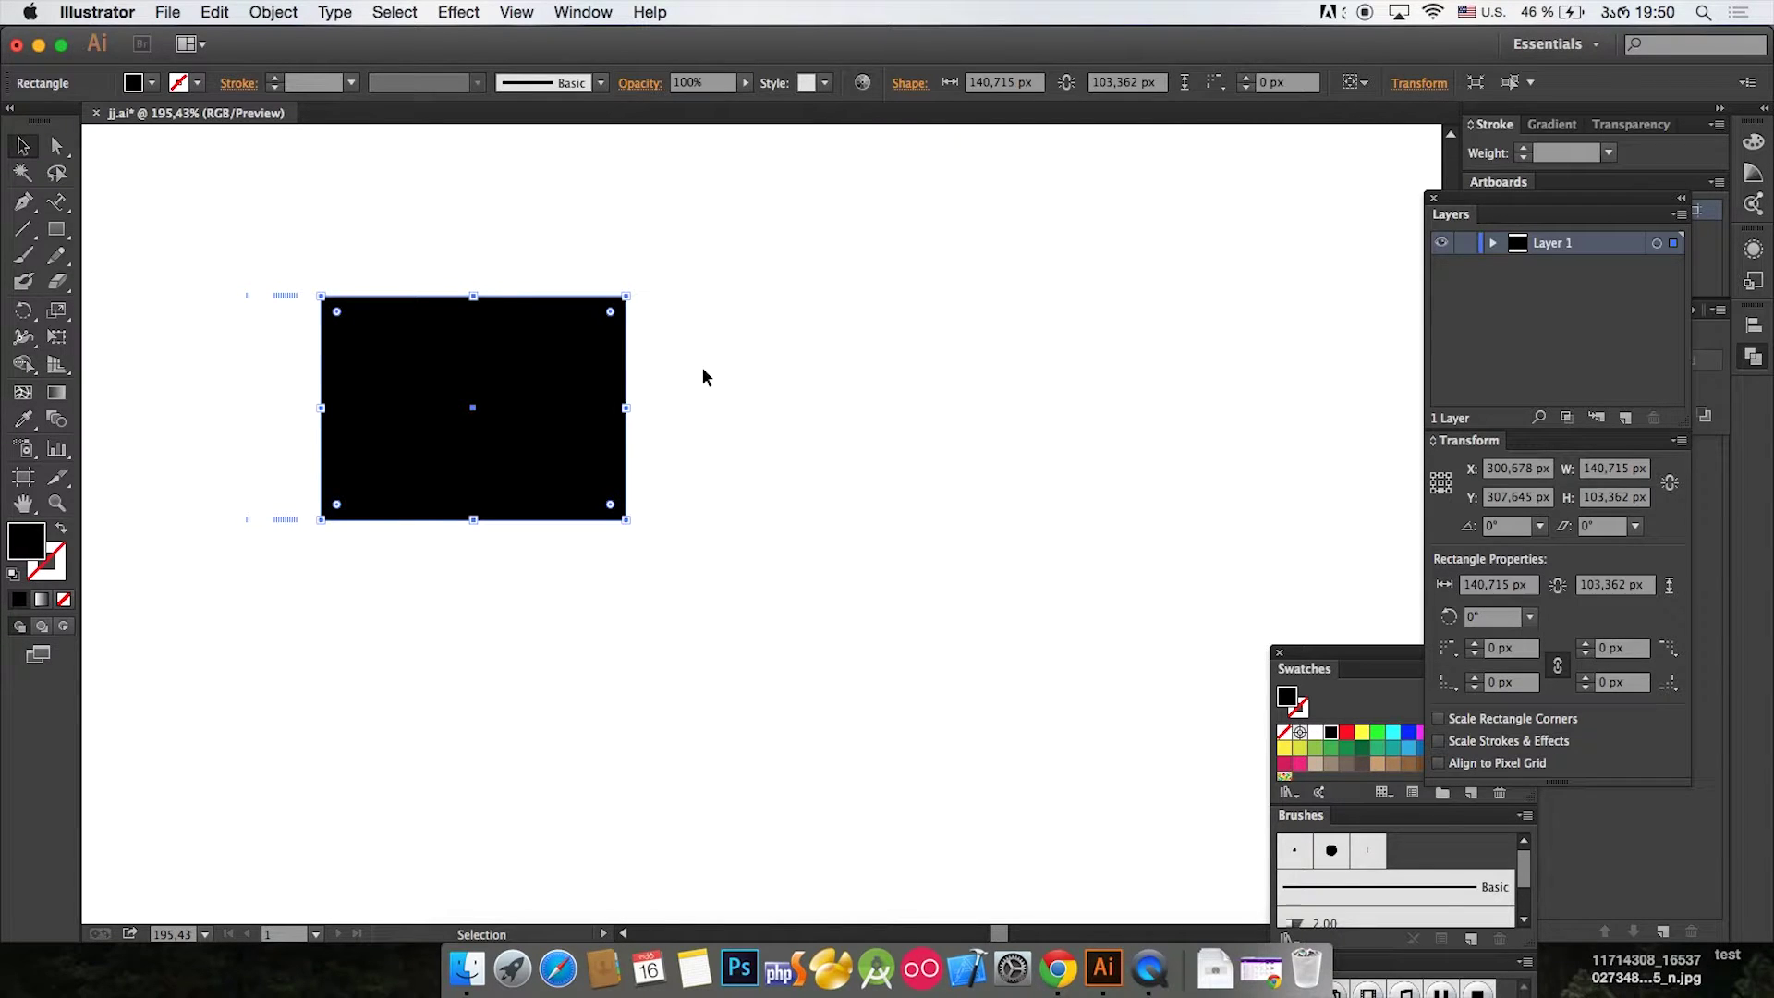
pyautogui.press('Right')
pyautogui.press('Right')
pyautogui.press('Right')
pyautogui.press('Right')
pyautogui.press('Right')
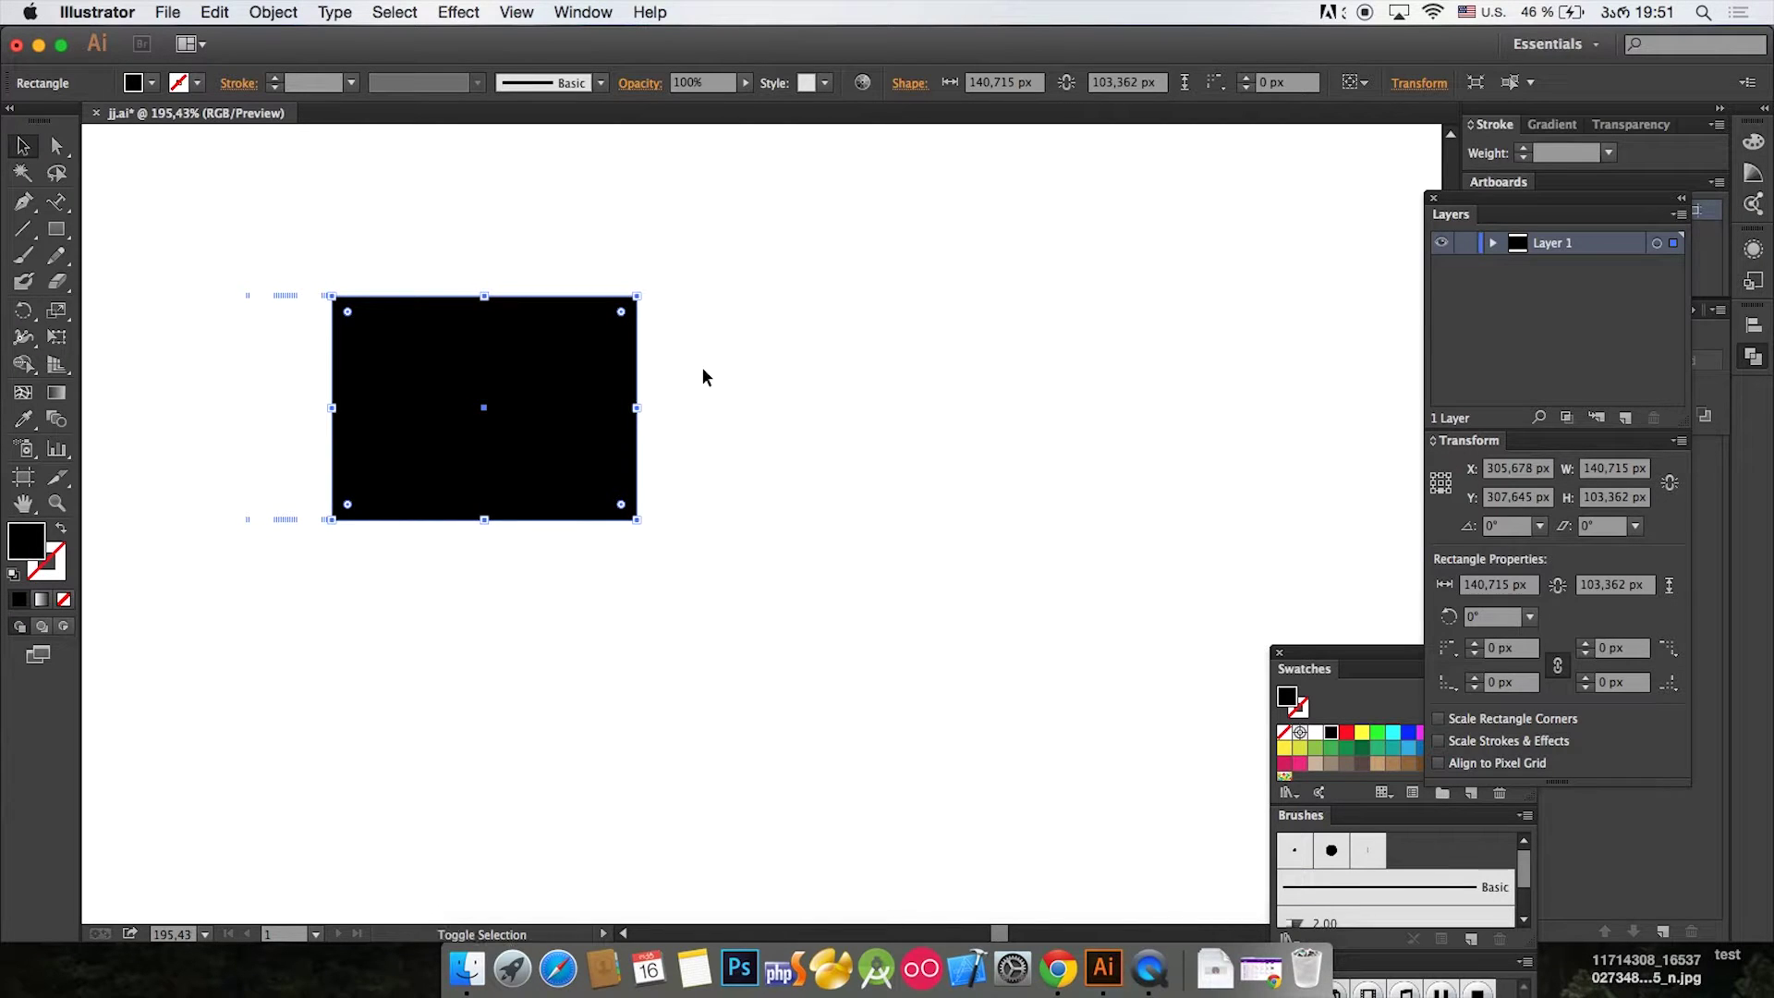
# Step: Nudge the black rectangle another 60 px to the right in larger 10 px jumps
pyautogui.press('Right')
pyautogui.press('Right')
pyautogui.press('Right')
pyautogui.press('Right')
pyautogui.press('Right')
pyautogui.press('Right')
pyautogui.press('Right')
pyautogui.press('Right')
pyautogui.press('Right')
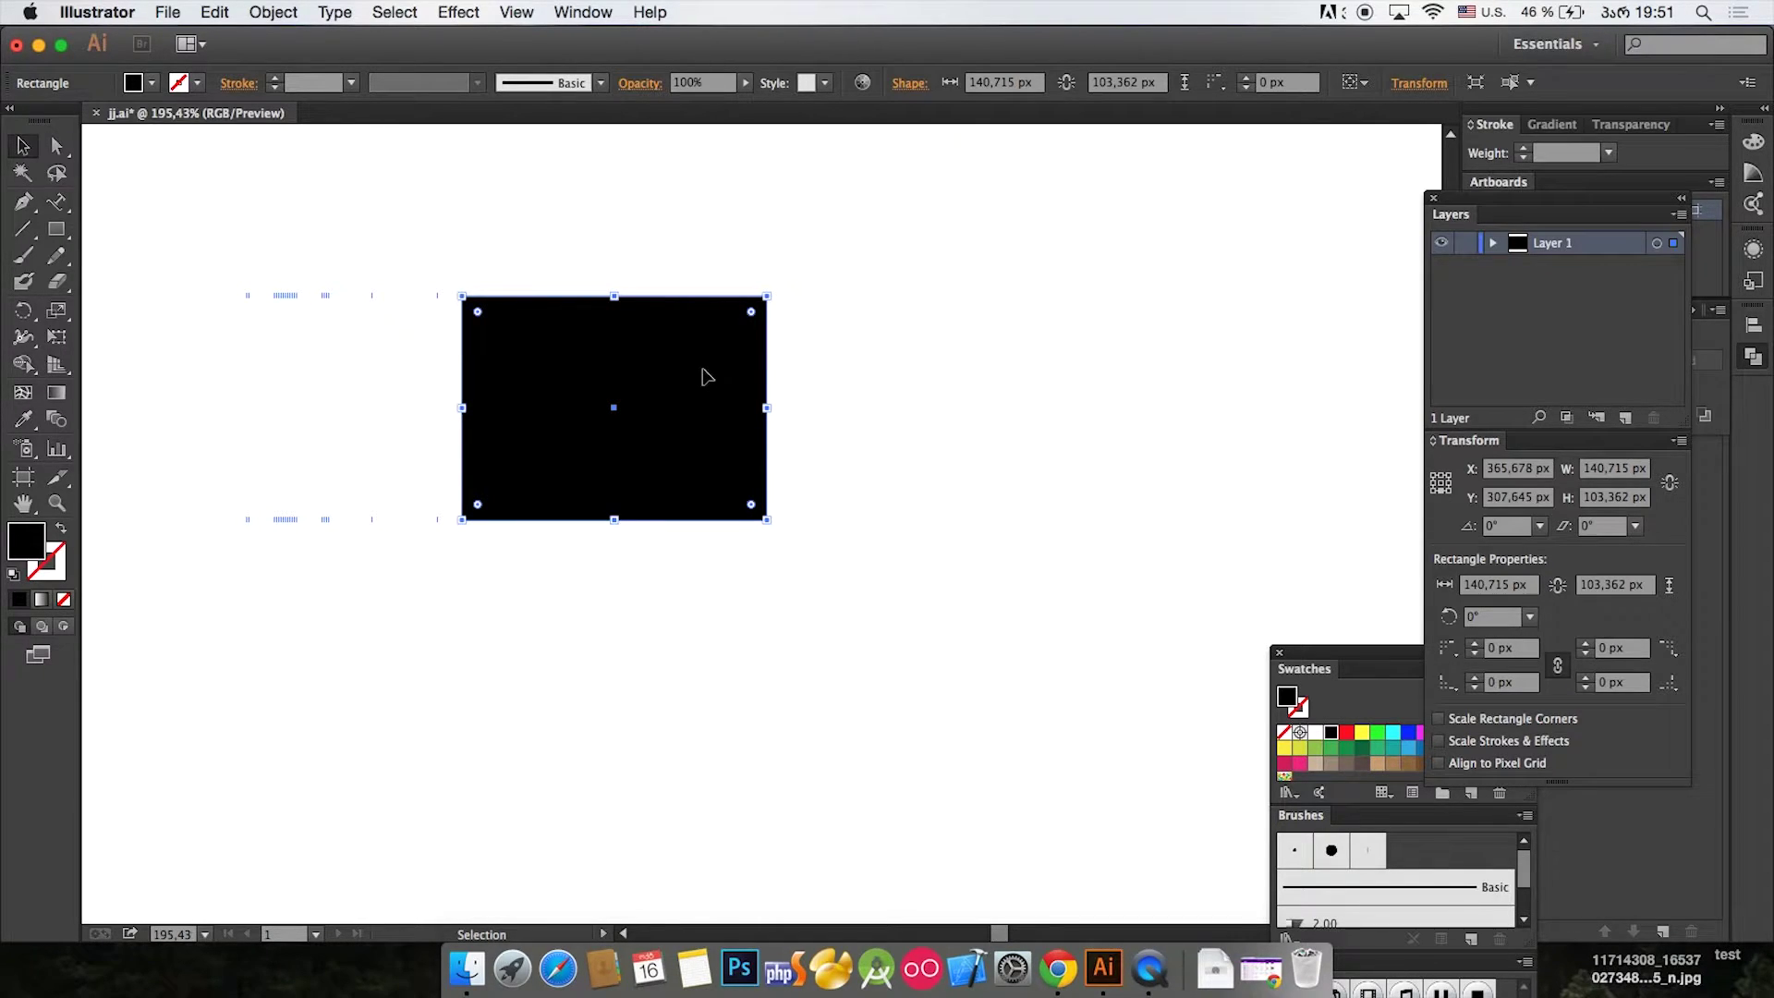
# Step: Set the keyboard increment to 10 px in the general preferences
pyautogui.press('super+k')
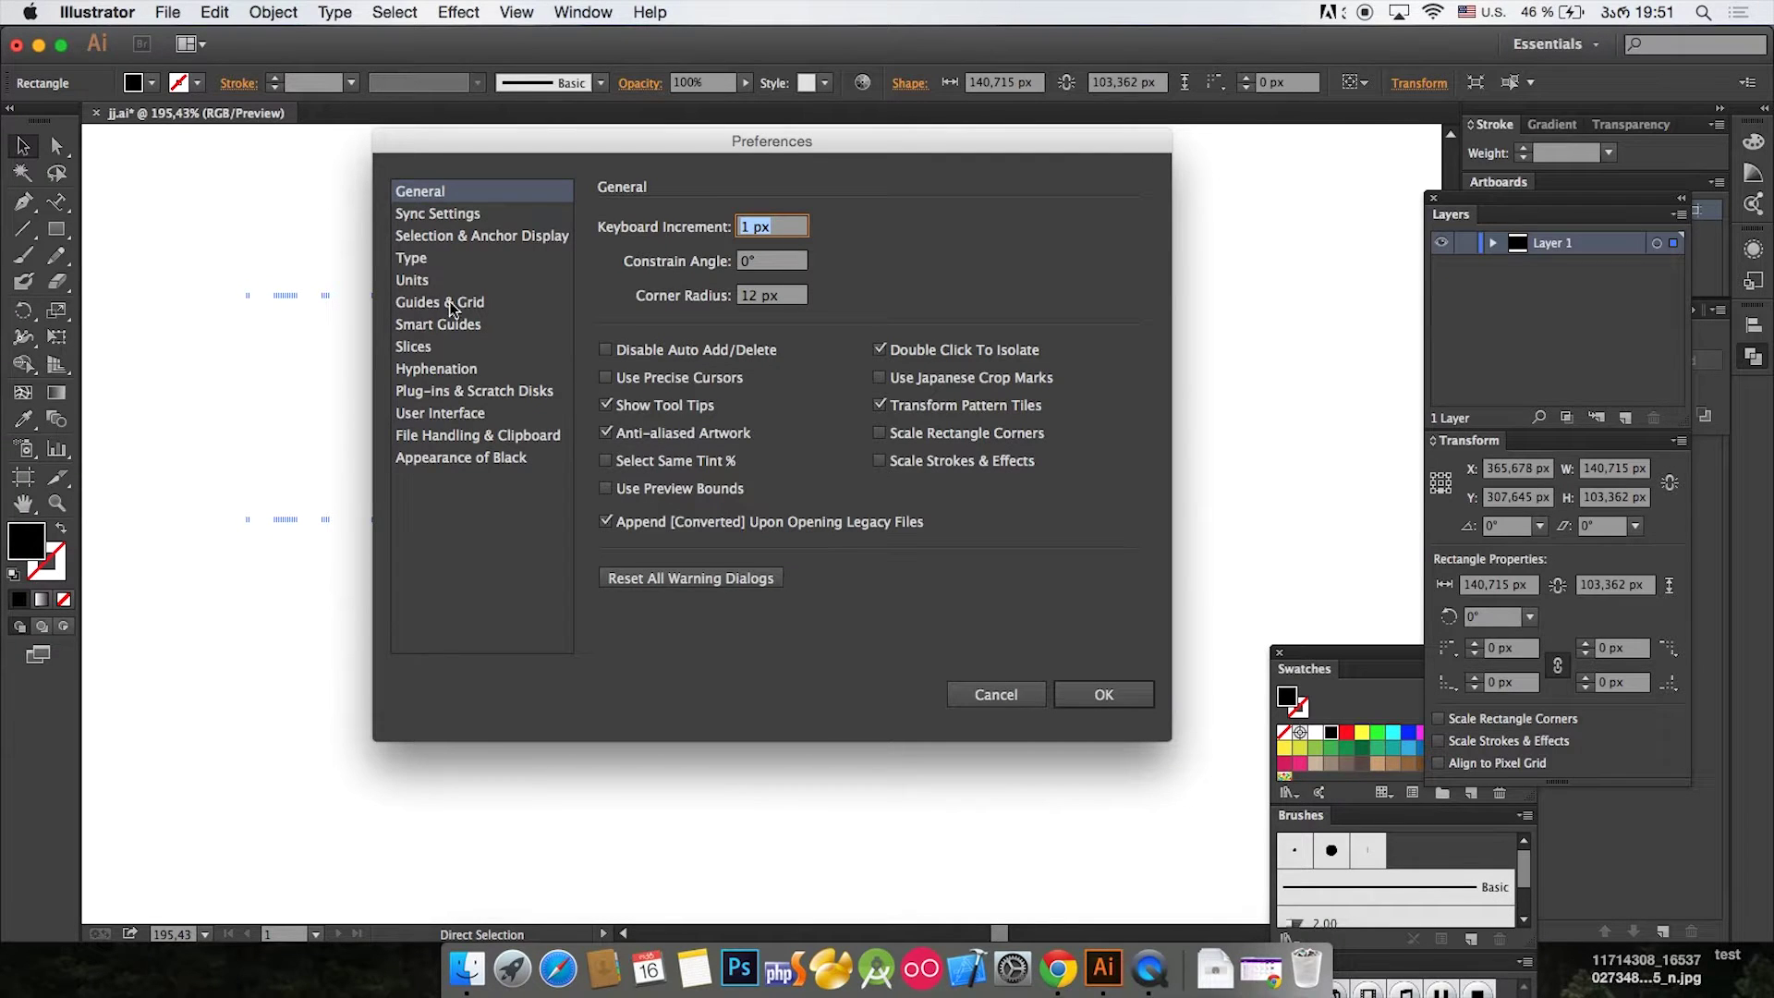
pyautogui.click(452, 216)
pyautogui.click(464, 236)
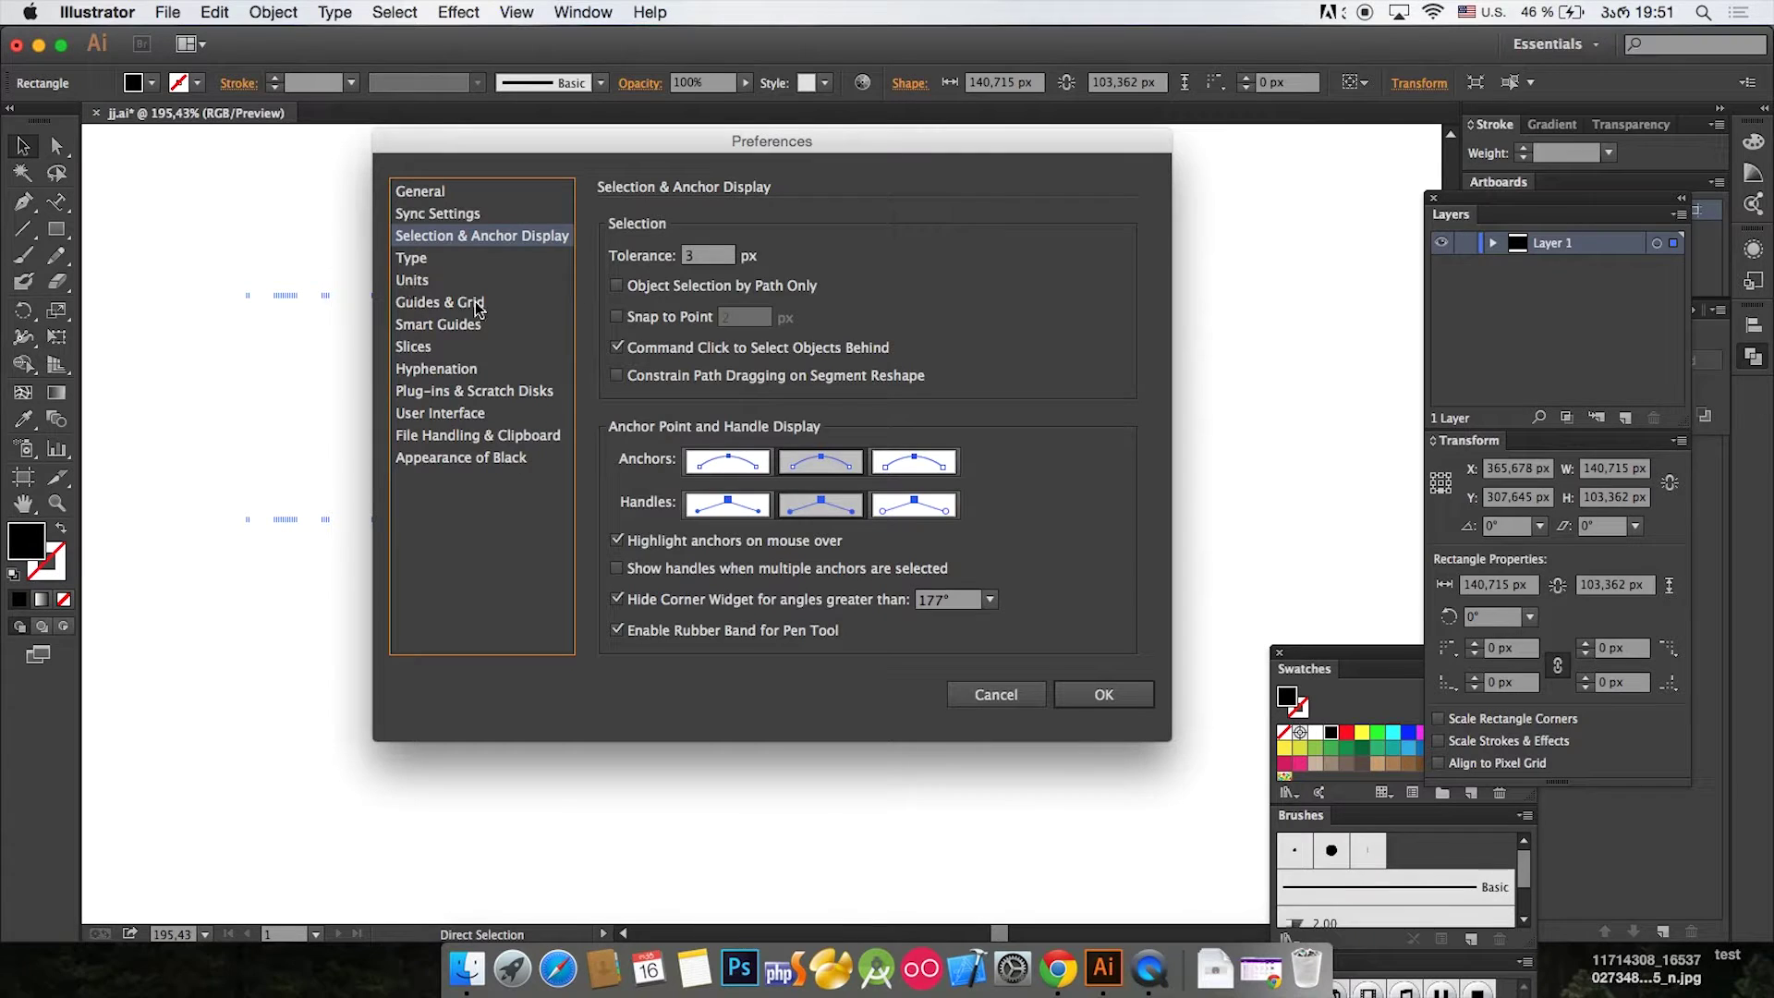
pyautogui.click(444, 281)
pyautogui.click(447, 264)
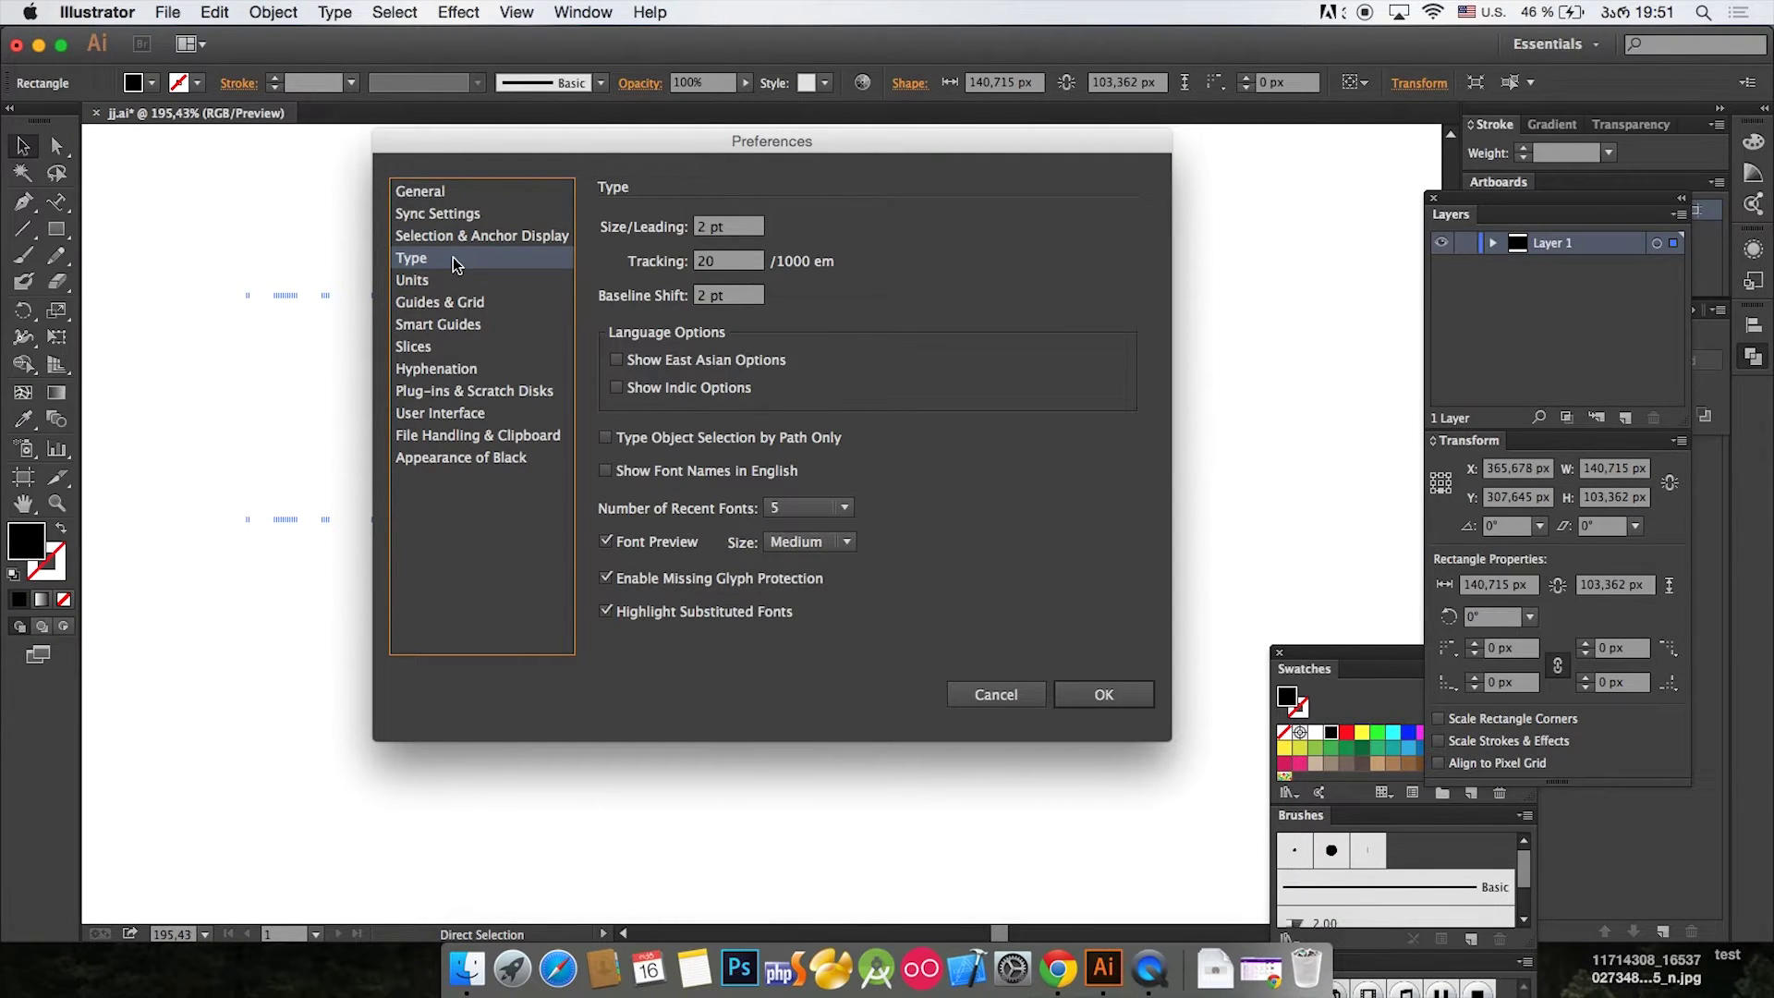
pyautogui.click(453, 191)
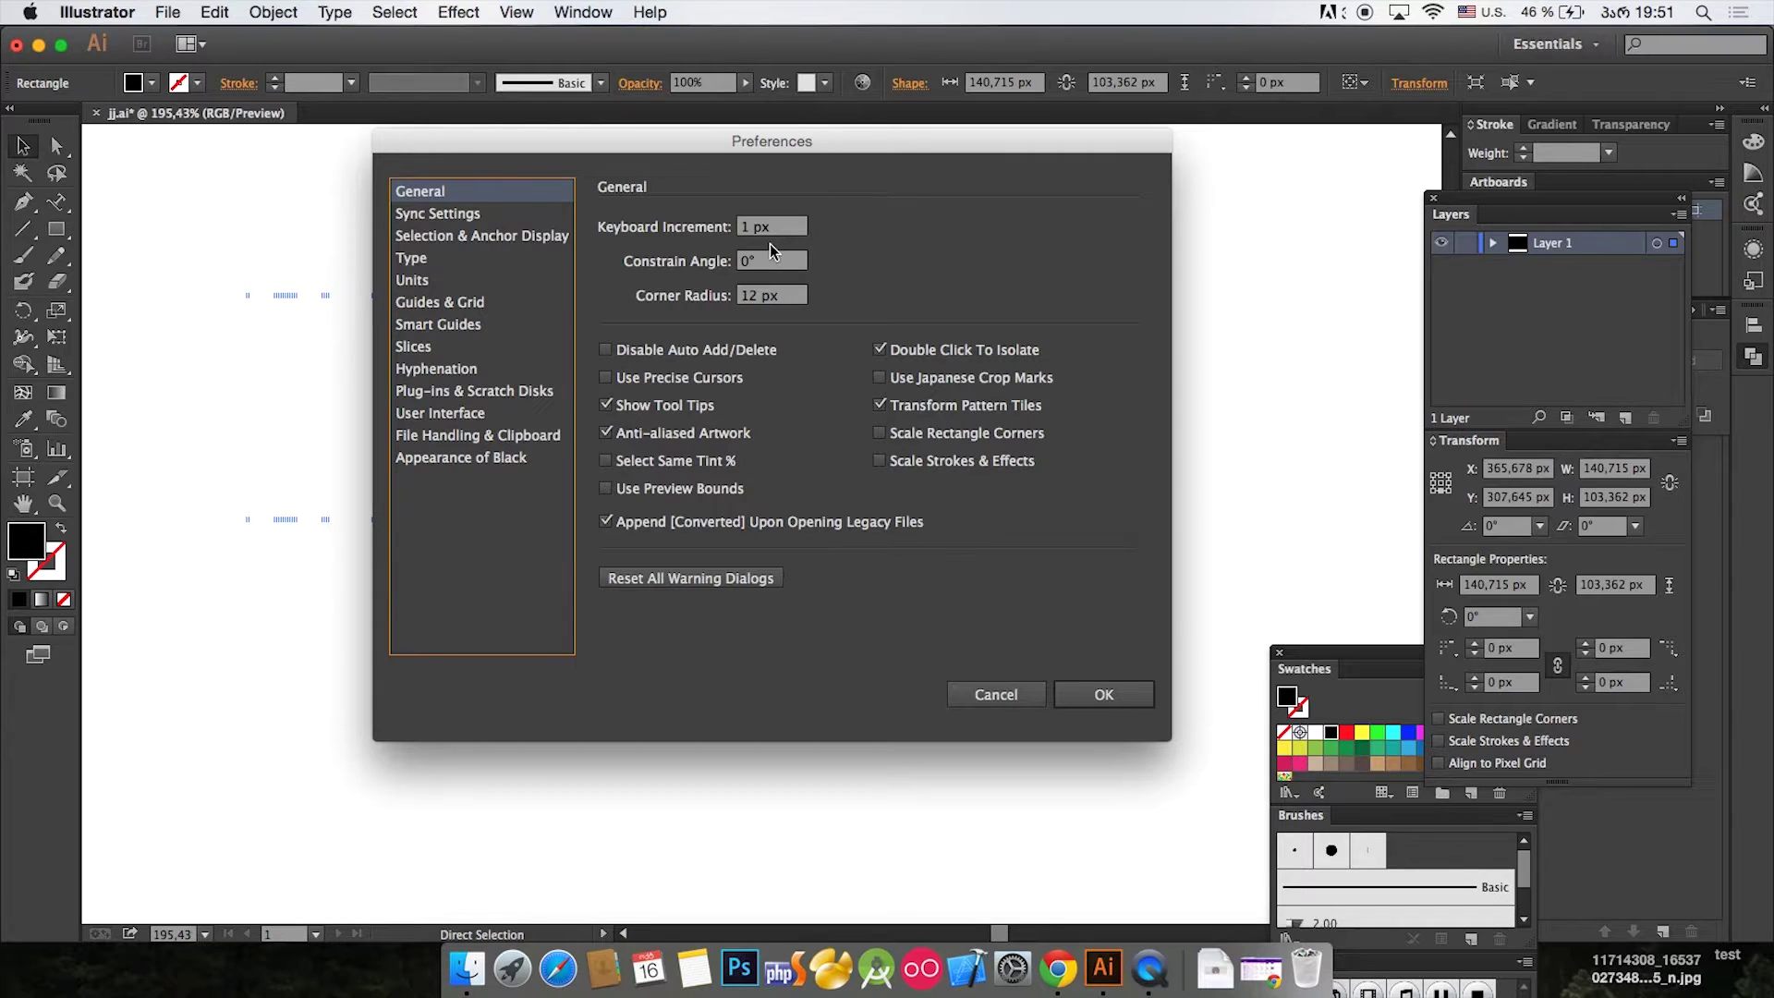
pyautogui.click(750, 226)
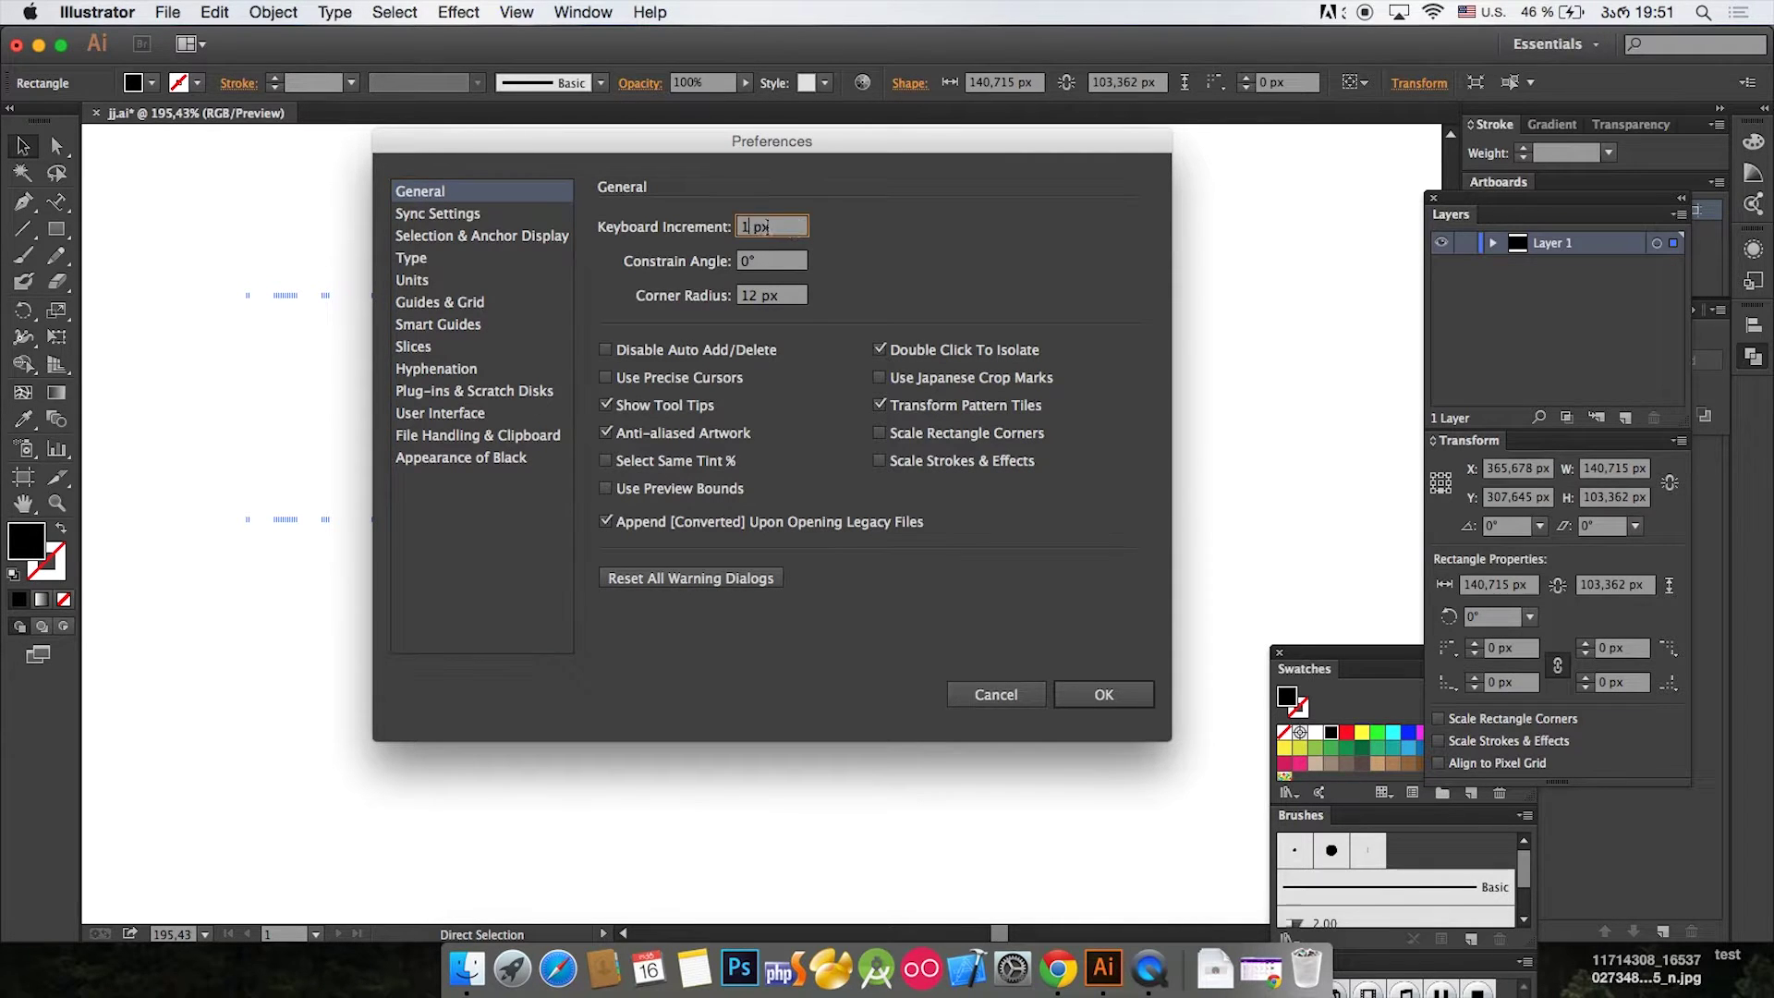
pyautogui.write('0')
pyautogui.press('Return')
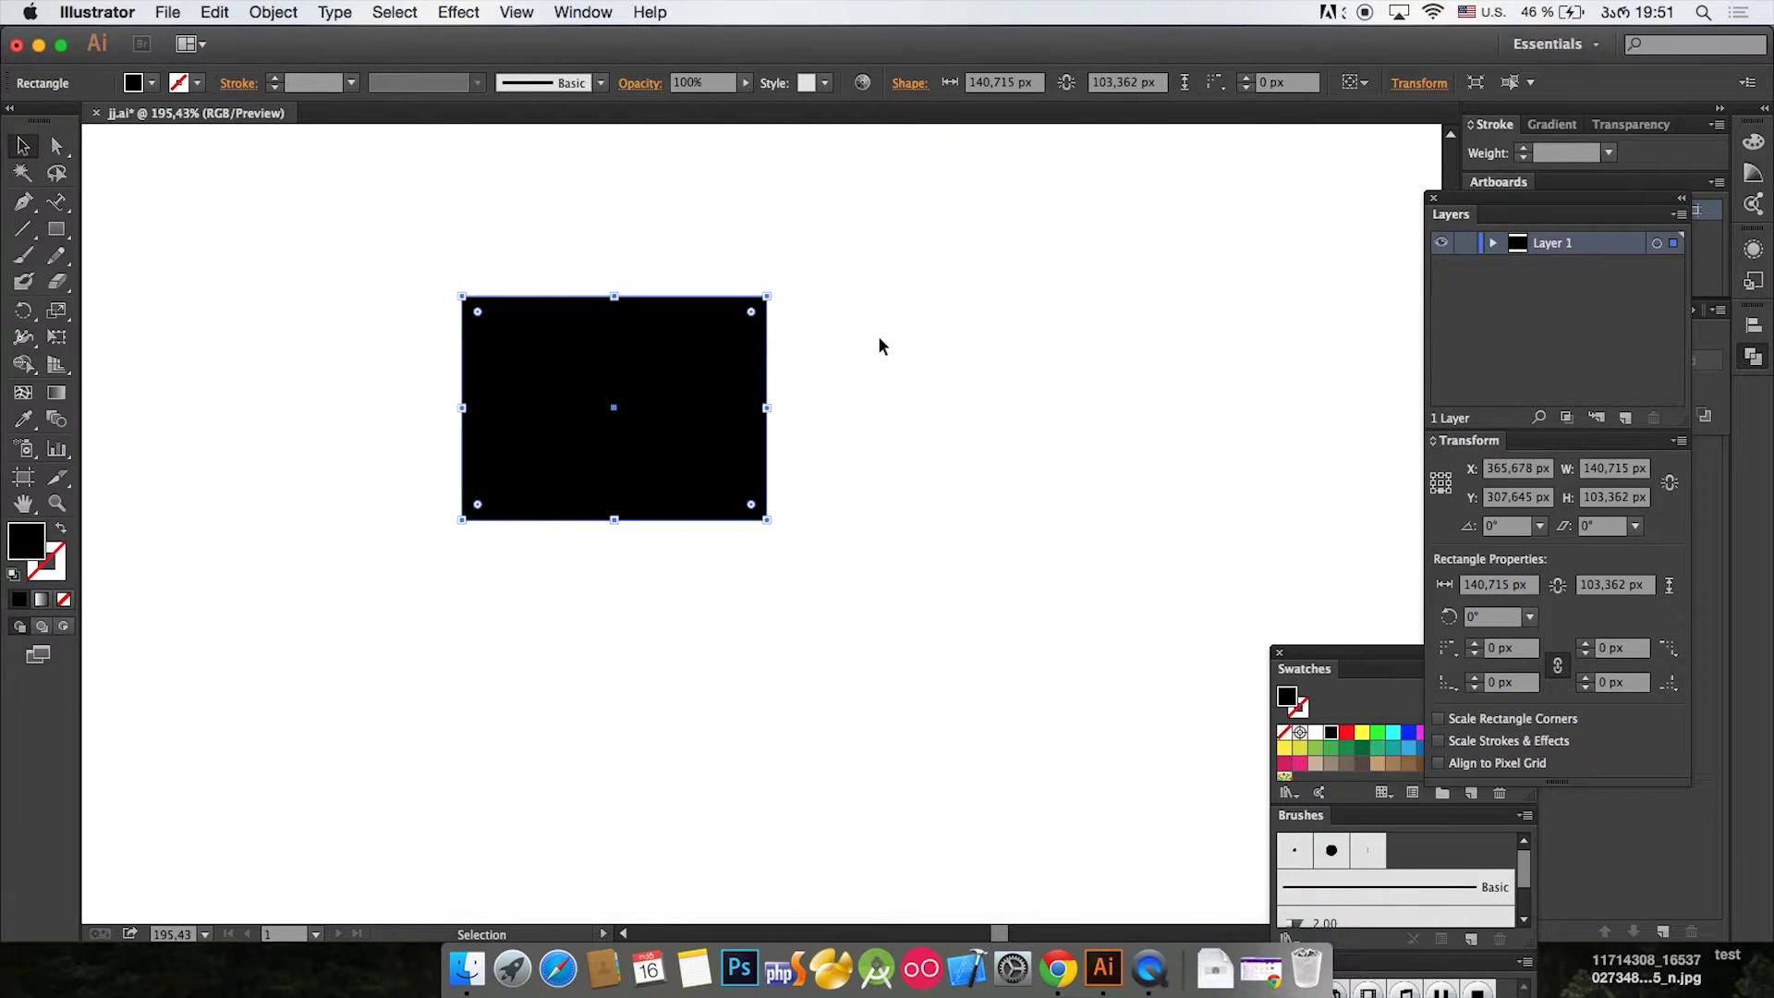
# Step: Nudge the black rectangle 70 px to the right with the 10 px increment and deselect it
pyautogui.press('Right')
pyautogui.press('Right')
pyautogui.press('Right')
pyautogui.press('Right')
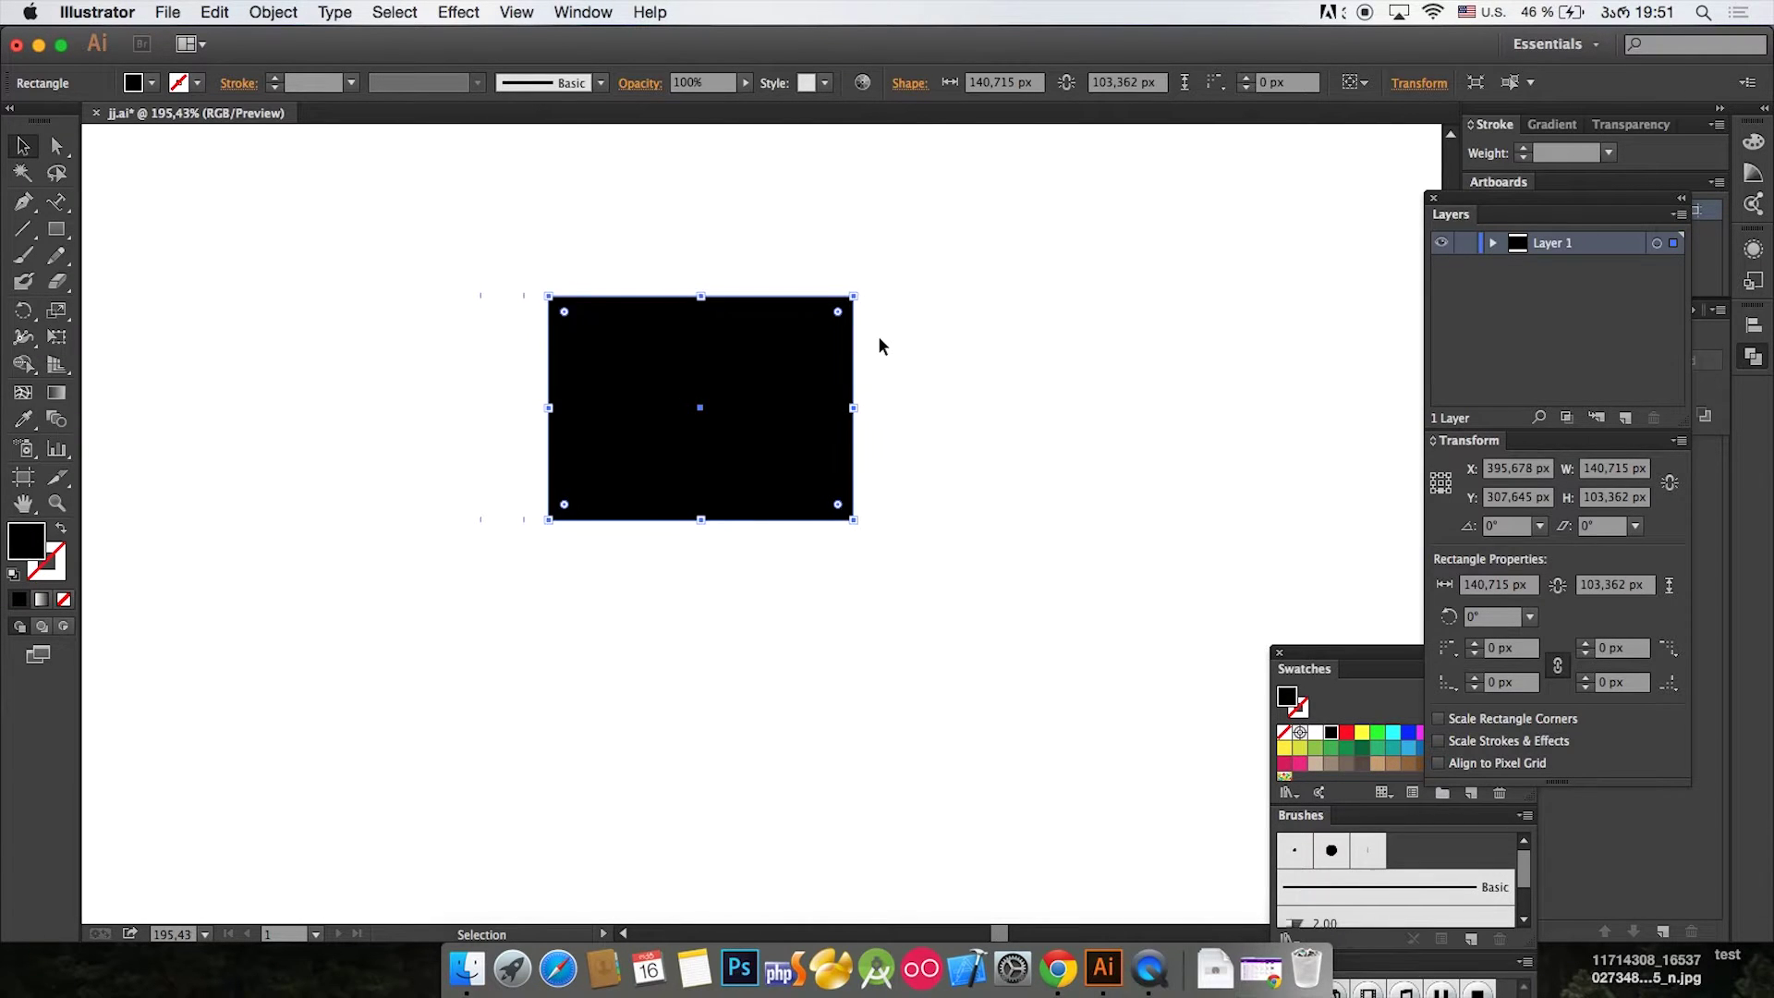
pyautogui.press('Right')
pyautogui.press('Right')
pyautogui.press('Right')
pyautogui.press('Right')
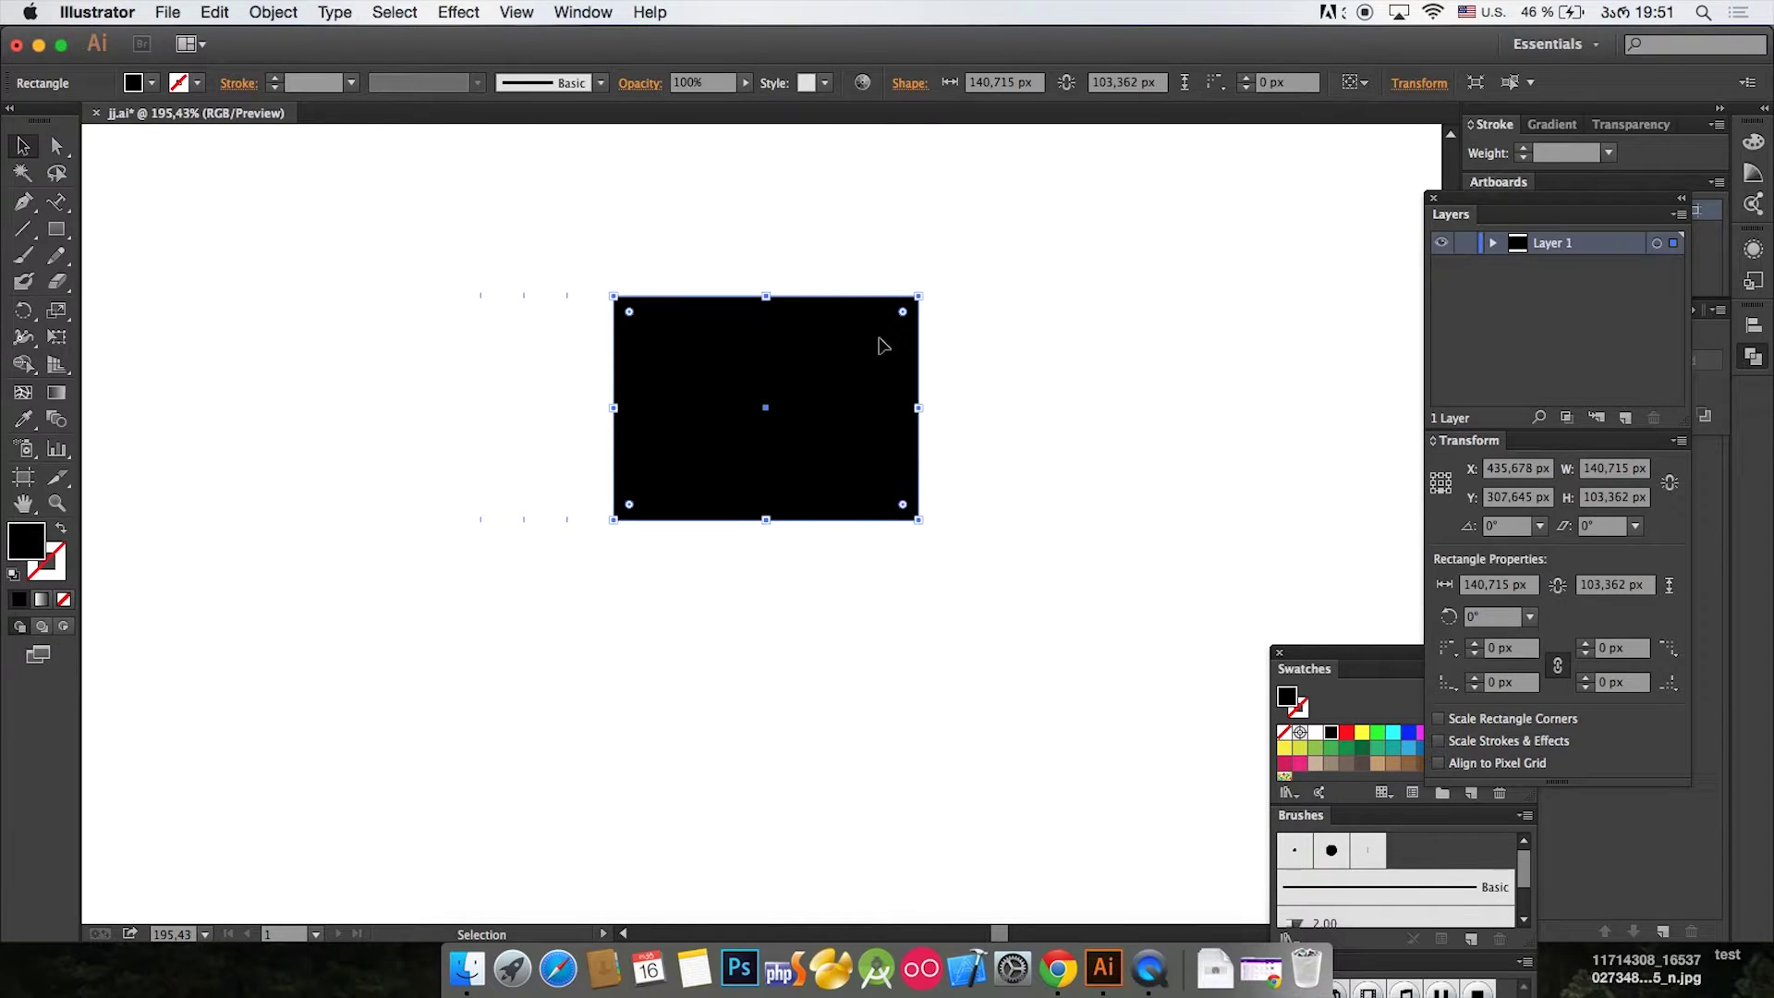
pyautogui.click(887, 263)
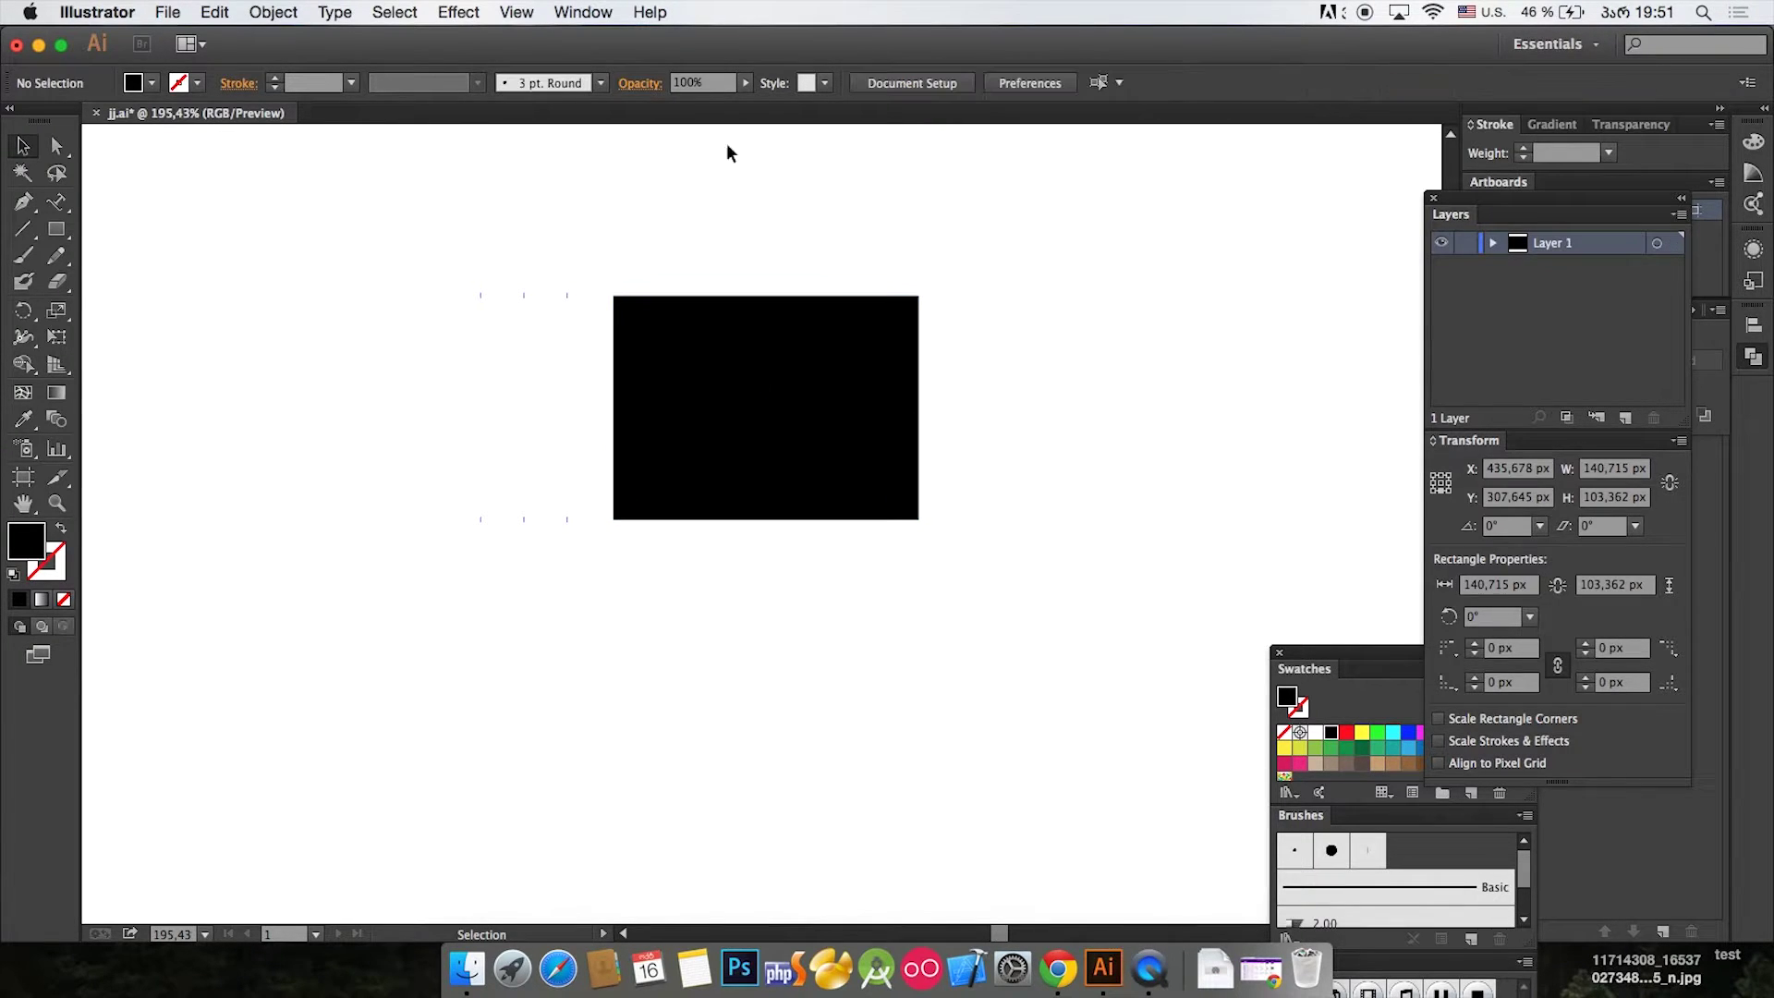
# Step: Add a new layer above Layer 1, and view the general preferences without changing them
pyautogui.press('super+k')
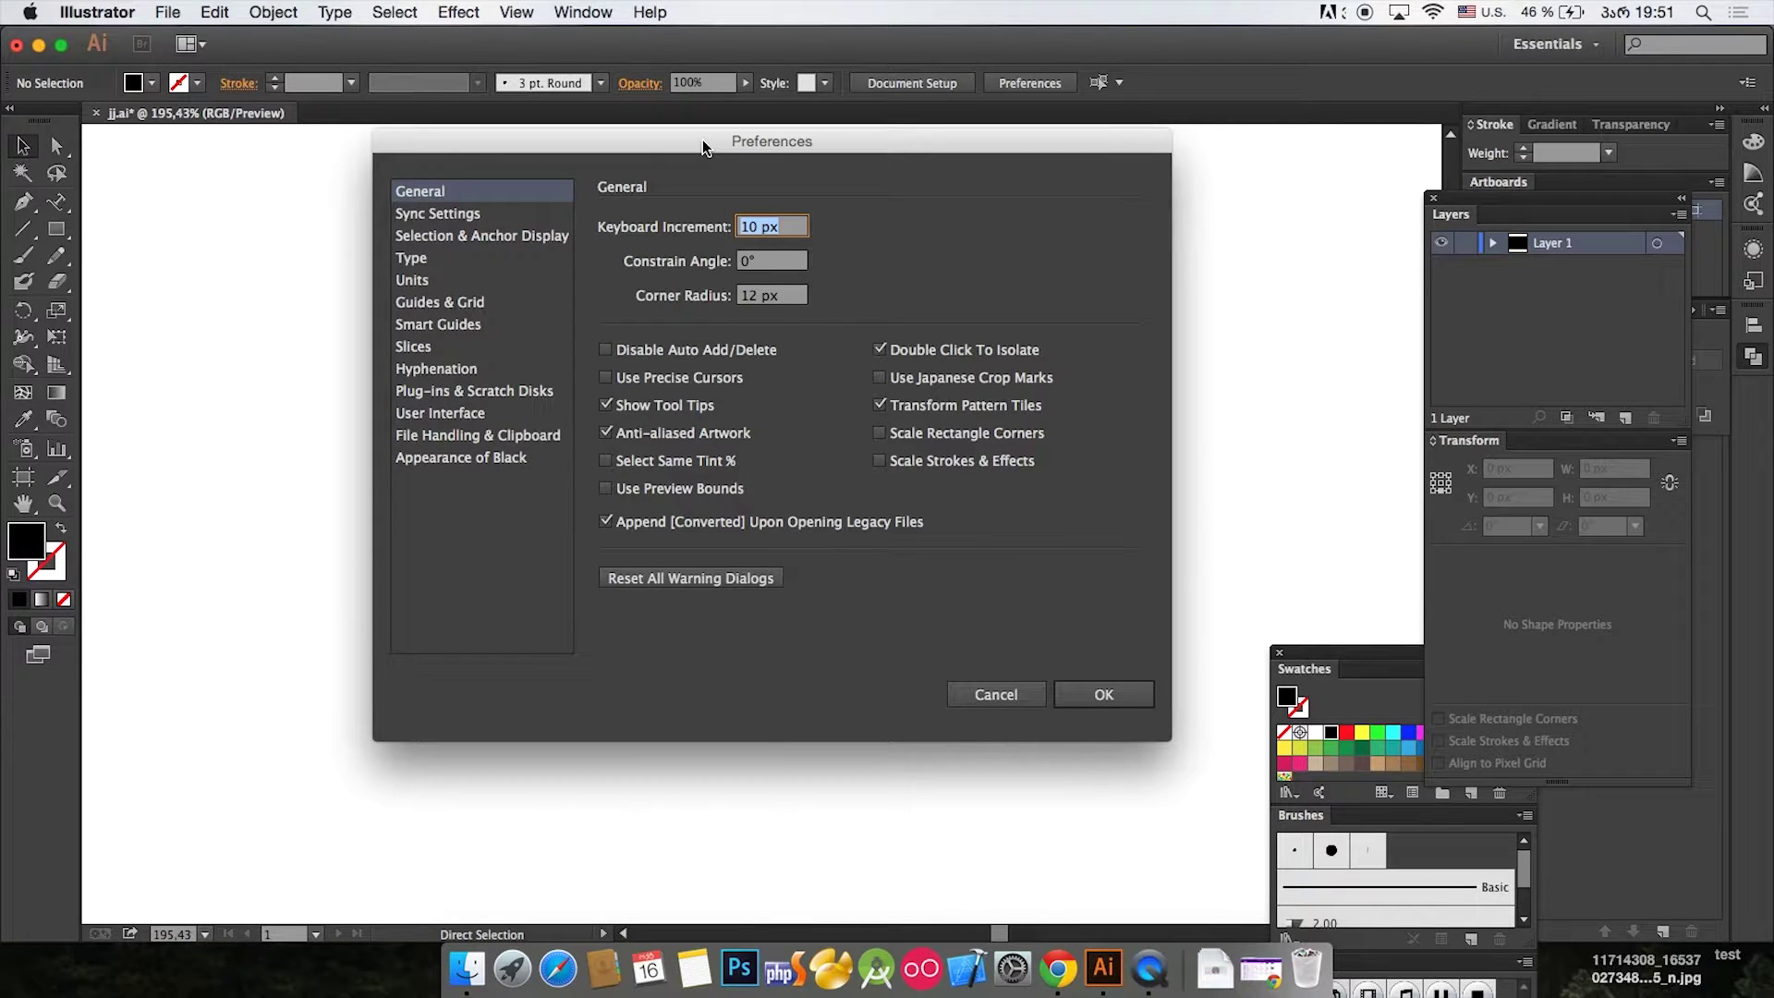
pyautogui.press('Escape')
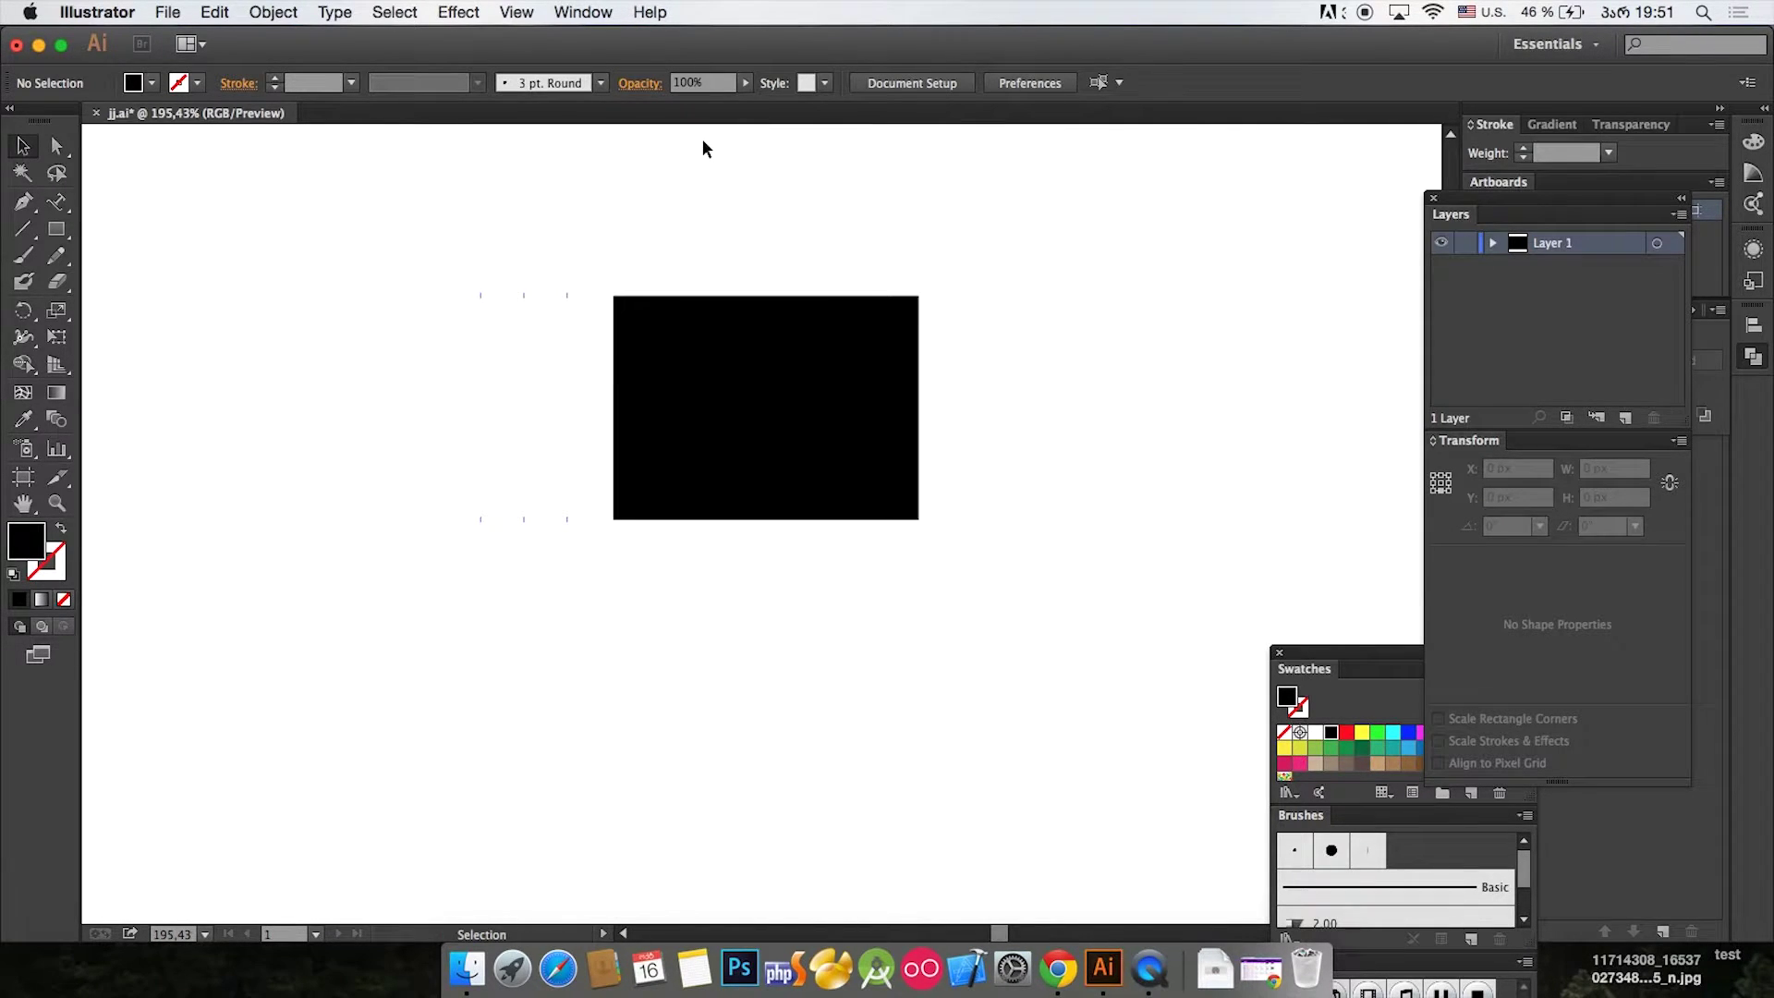
pyautogui.press('super+l')
pyautogui.press('super+k')
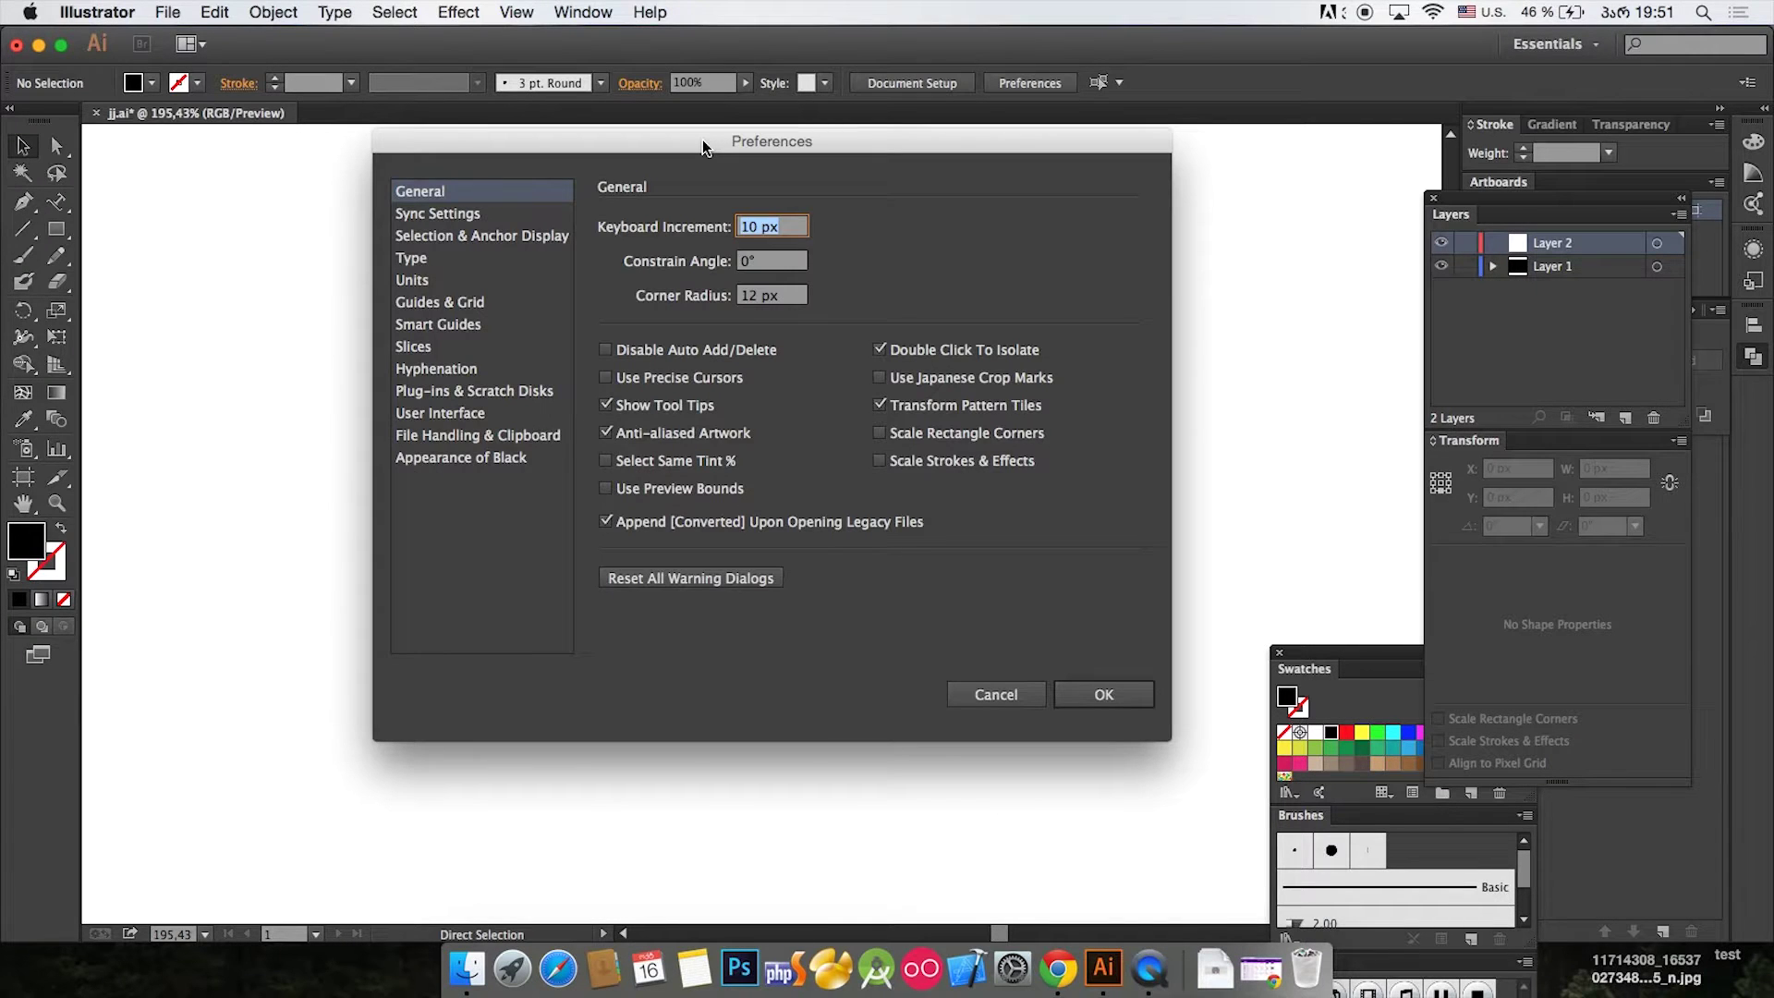
pyautogui.press('Escape')
pyautogui.click(56, 9)
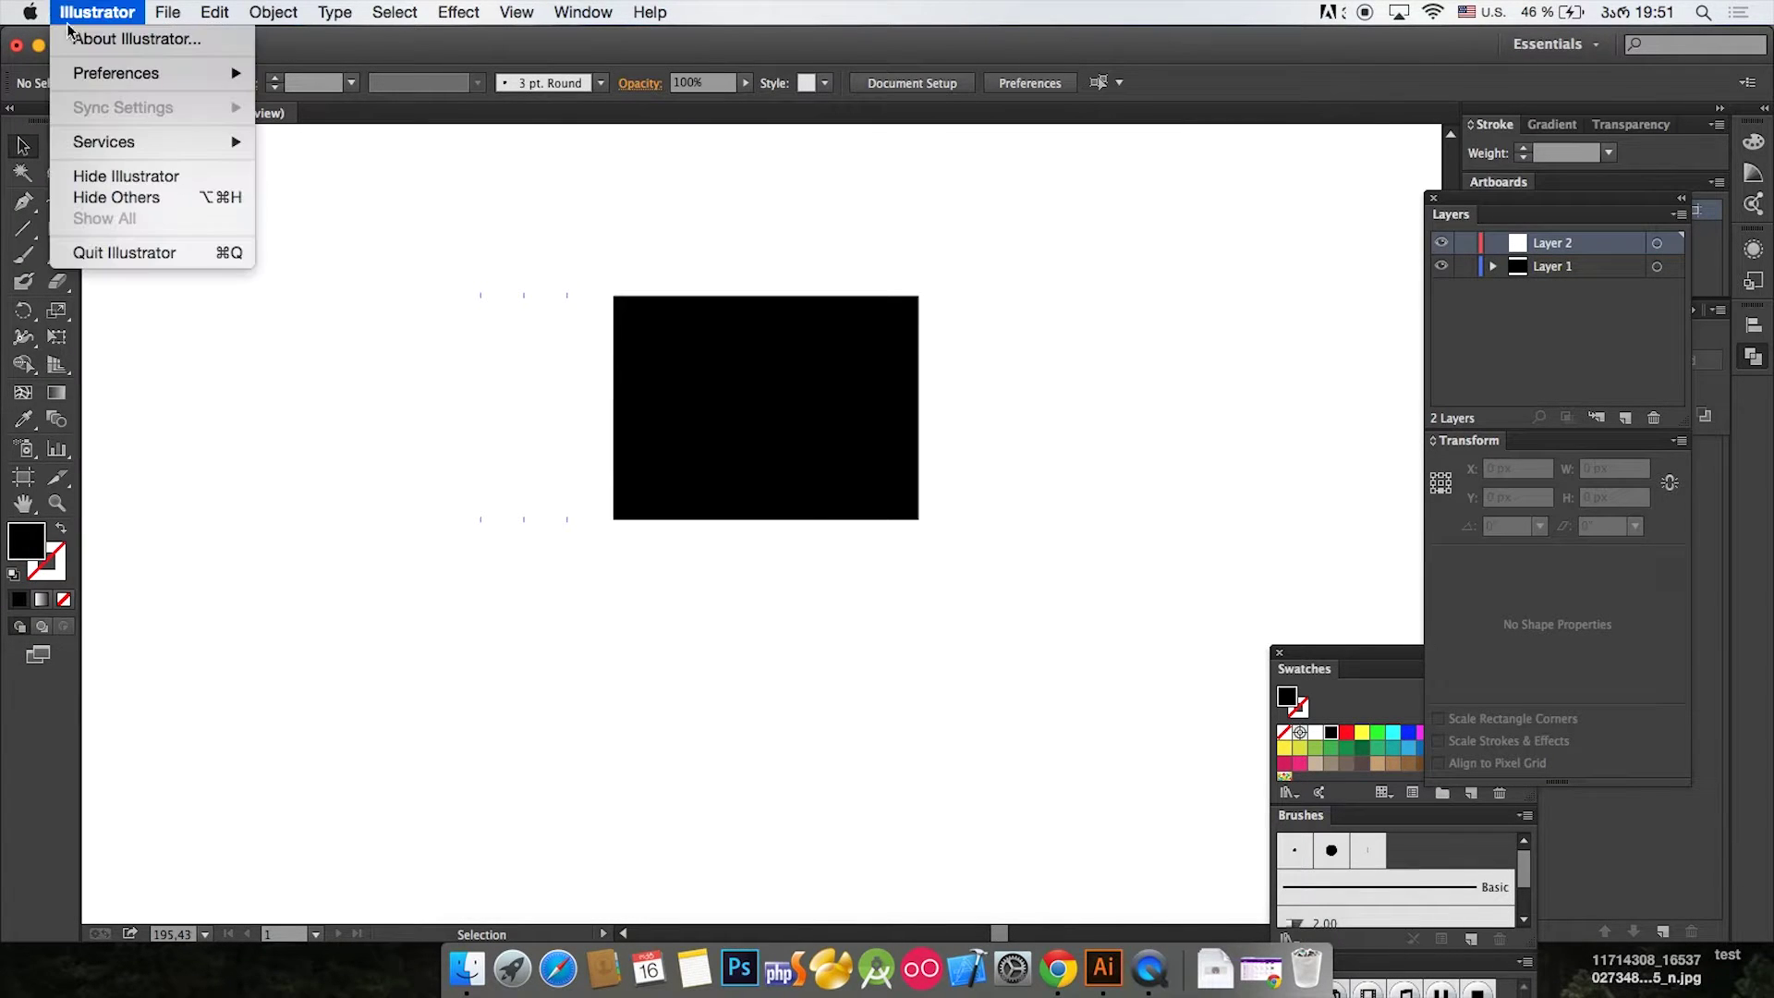
pyautogui.moveTo(106, 74)
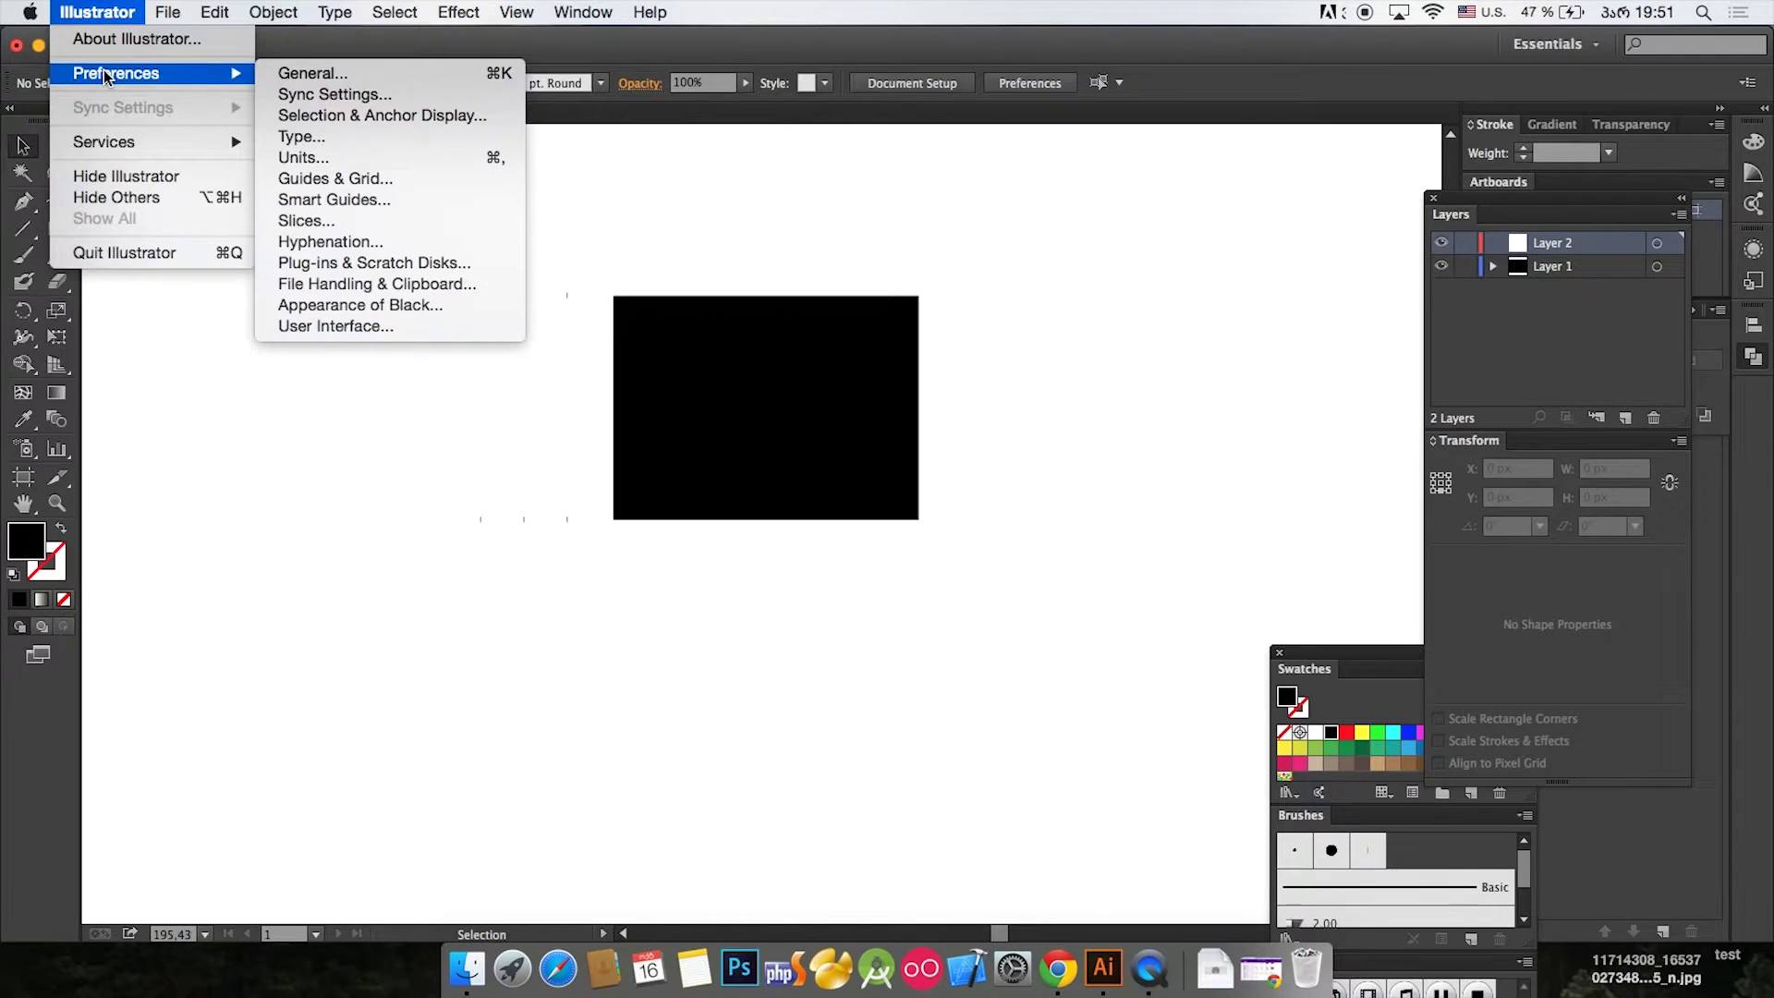
pyautogui.click(330, 556)
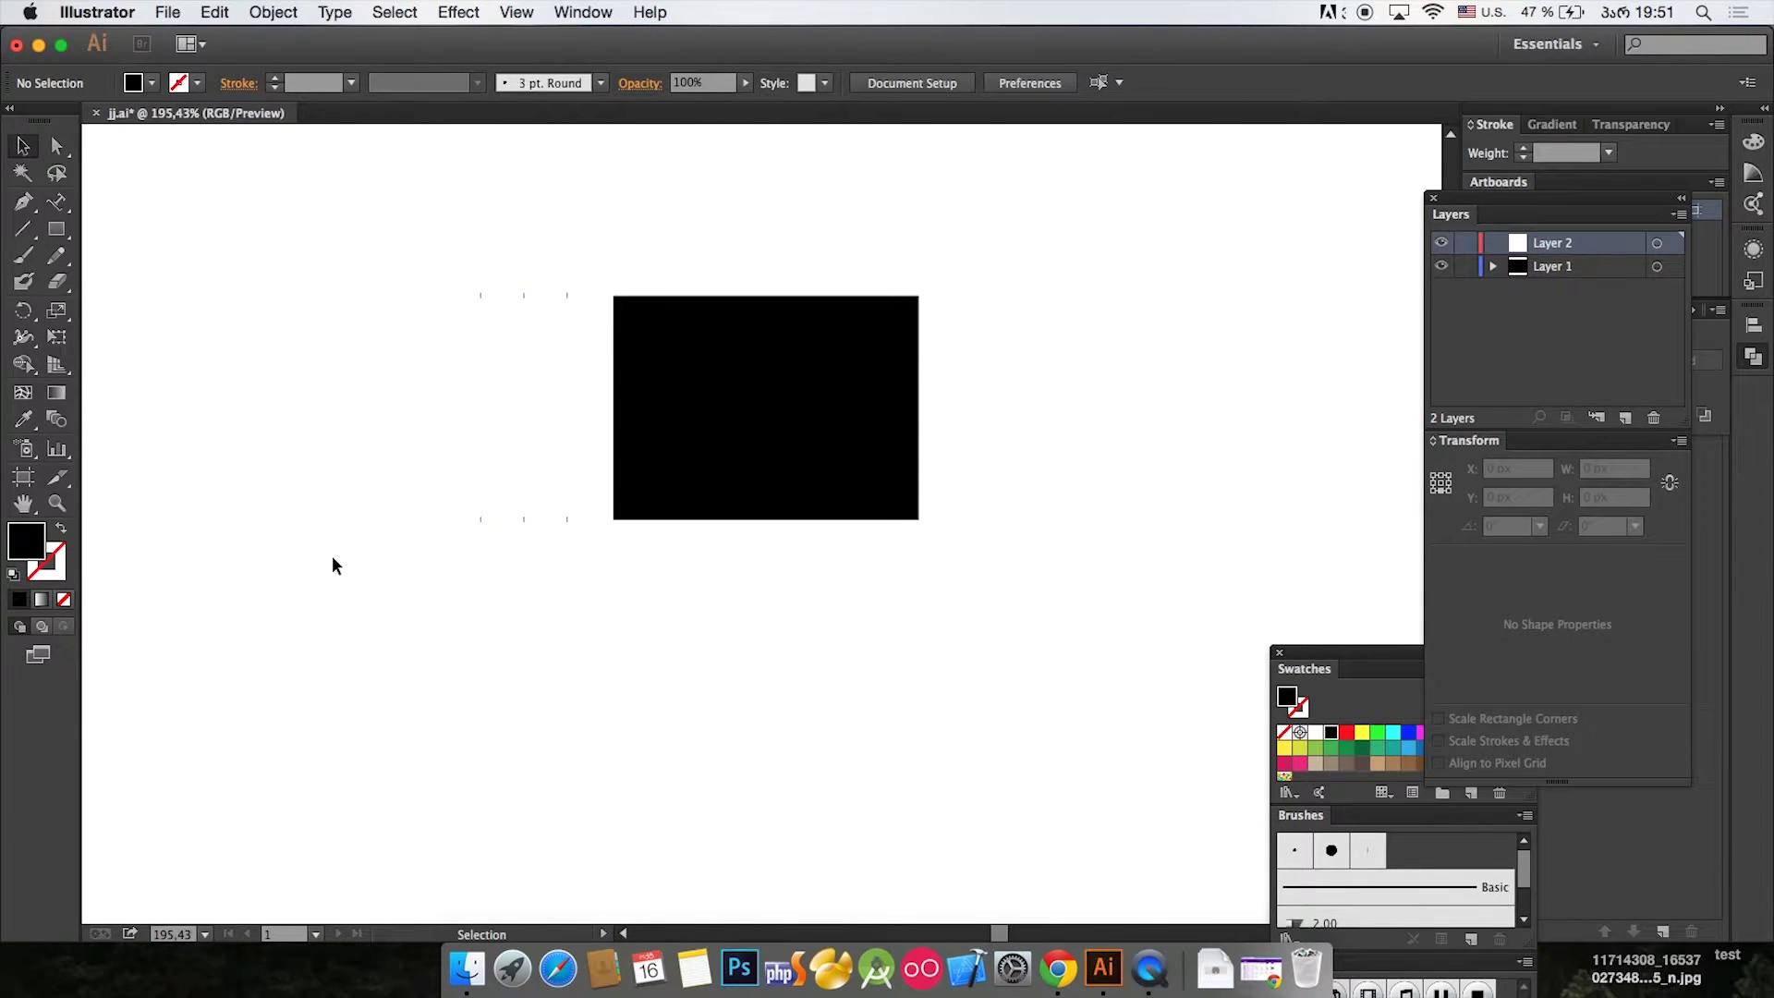
# Step: Review the Type and Units preferences and close the preferences without saving any changes
pyautogui.press('super+k')
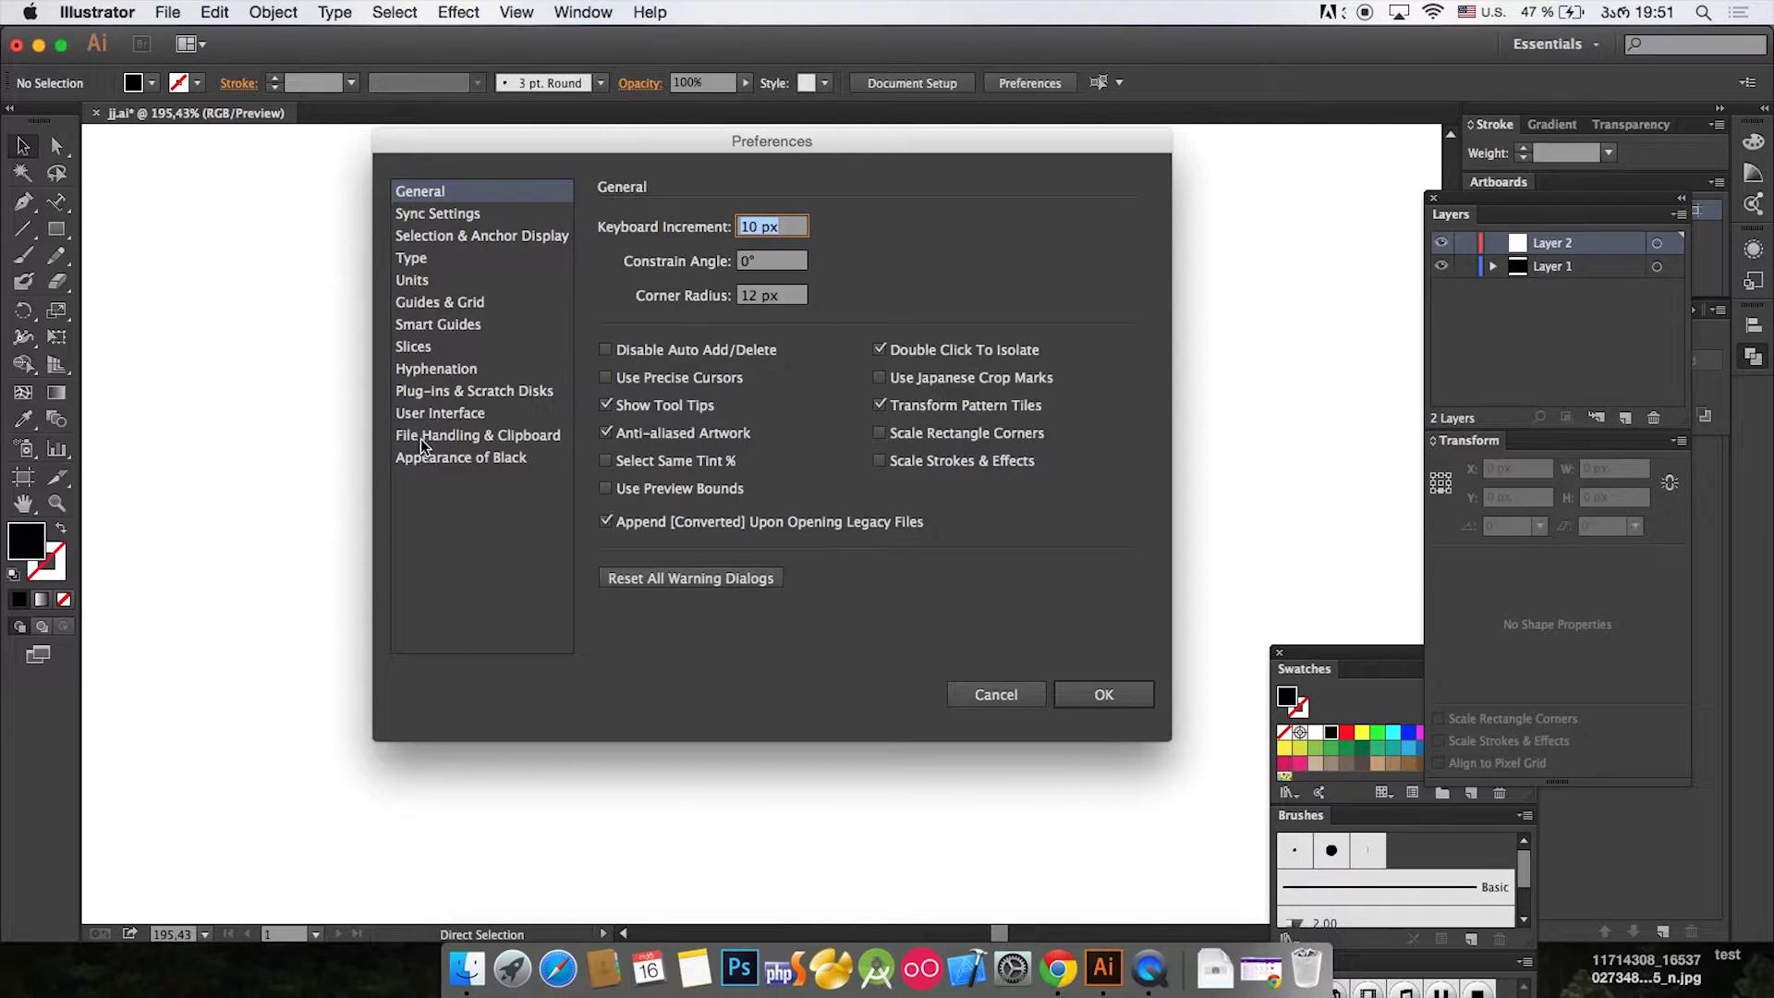
pyautogui.write('1')
pyautogui.click(446, 225)
pyautogui.click(426, 259)
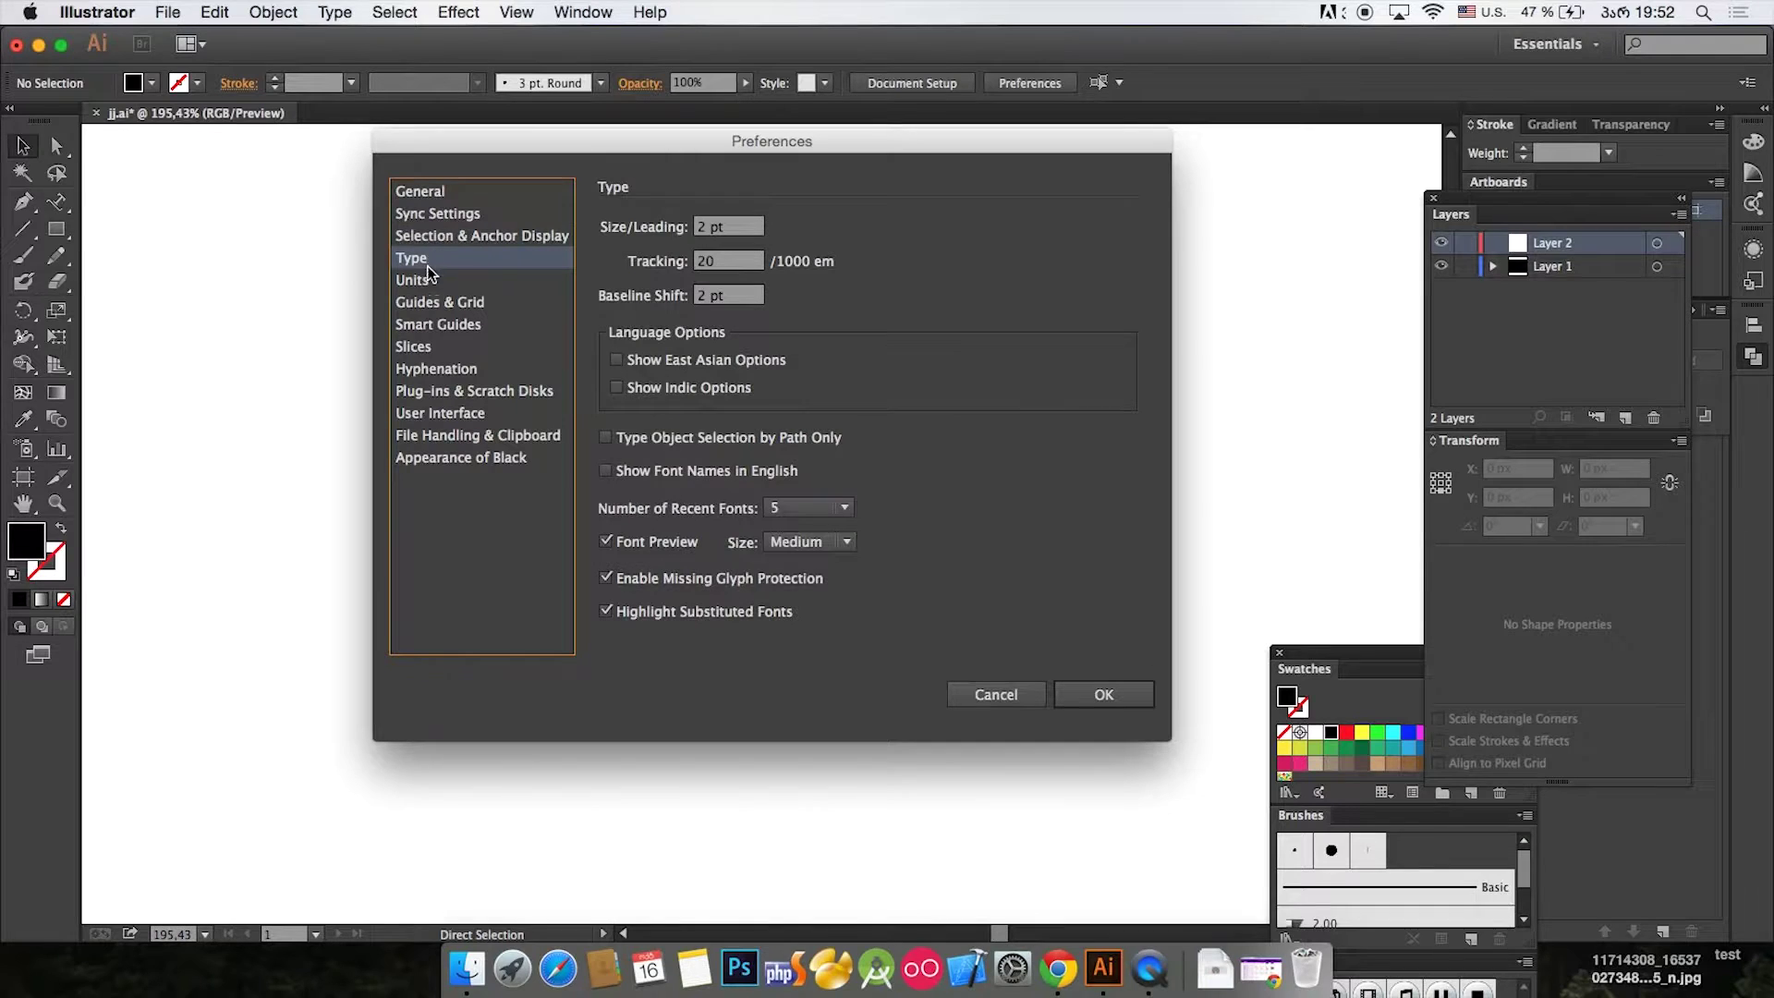
pyautogui.click(426, 280)
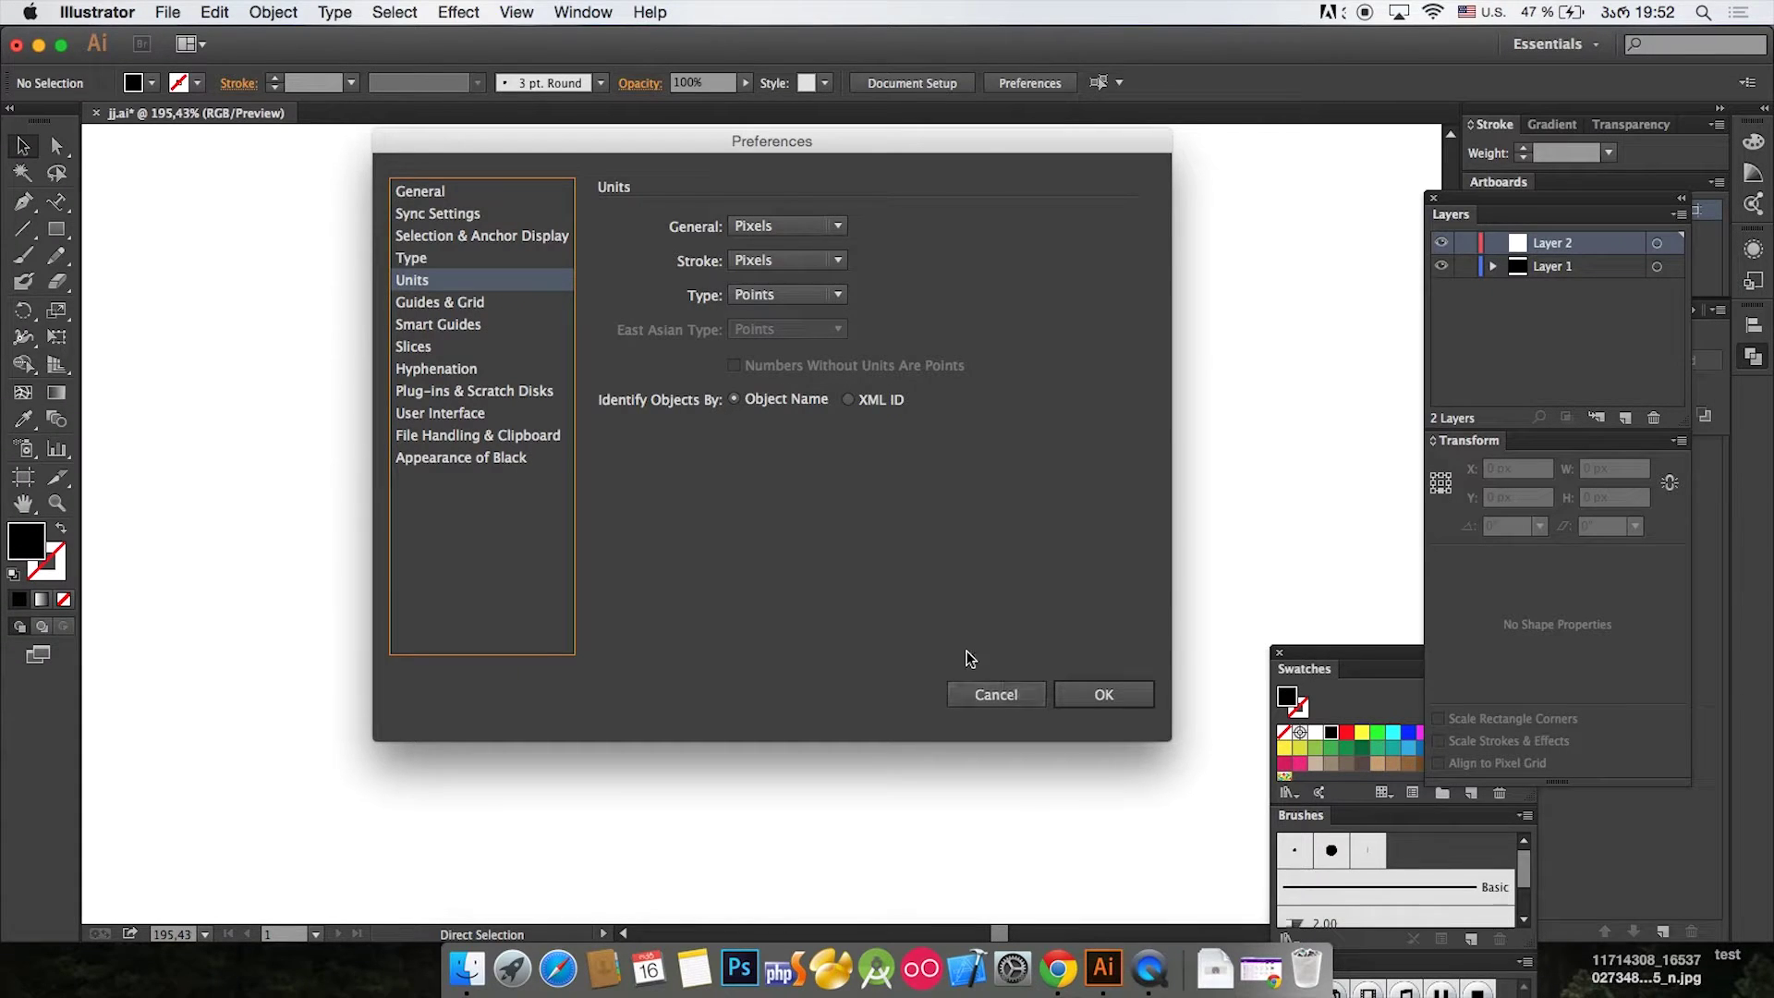
pyautogui.click(987, 695)
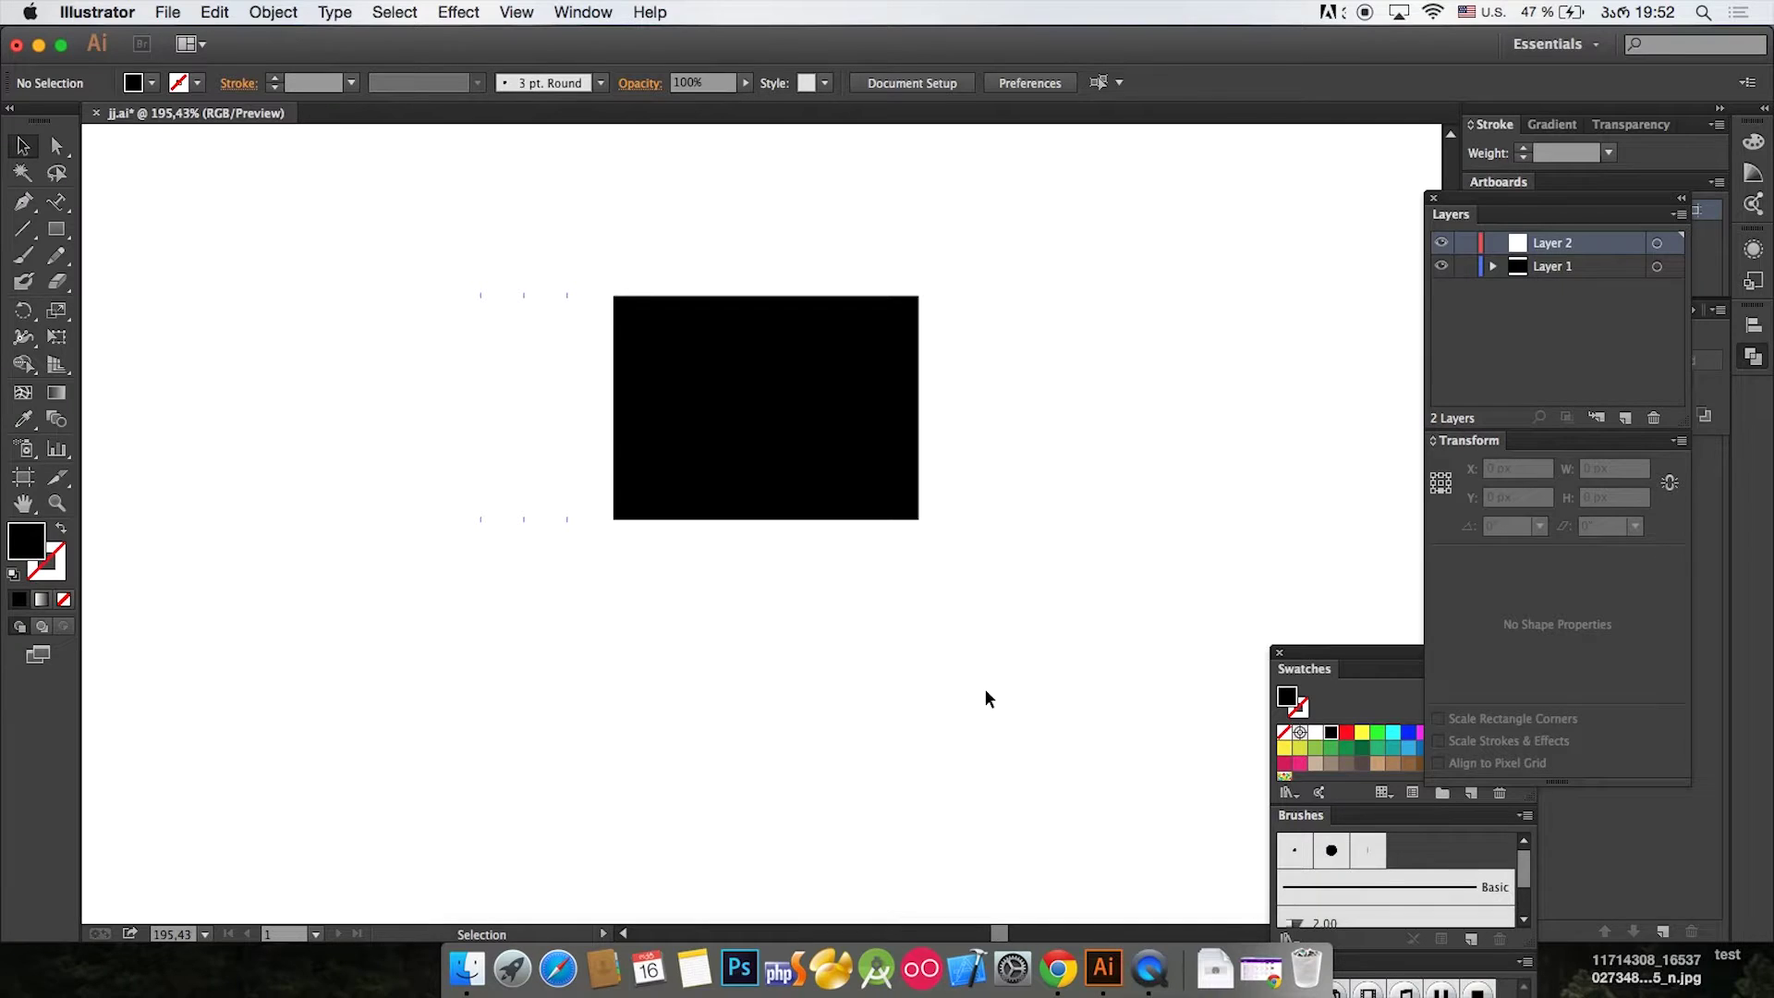
# Step: Move the black rectangle to about X 342, Y 353 px, show the rulers, and deselect it
pyautogui.moveTo(672, 389); pyautogui.dragTo(464, 457)
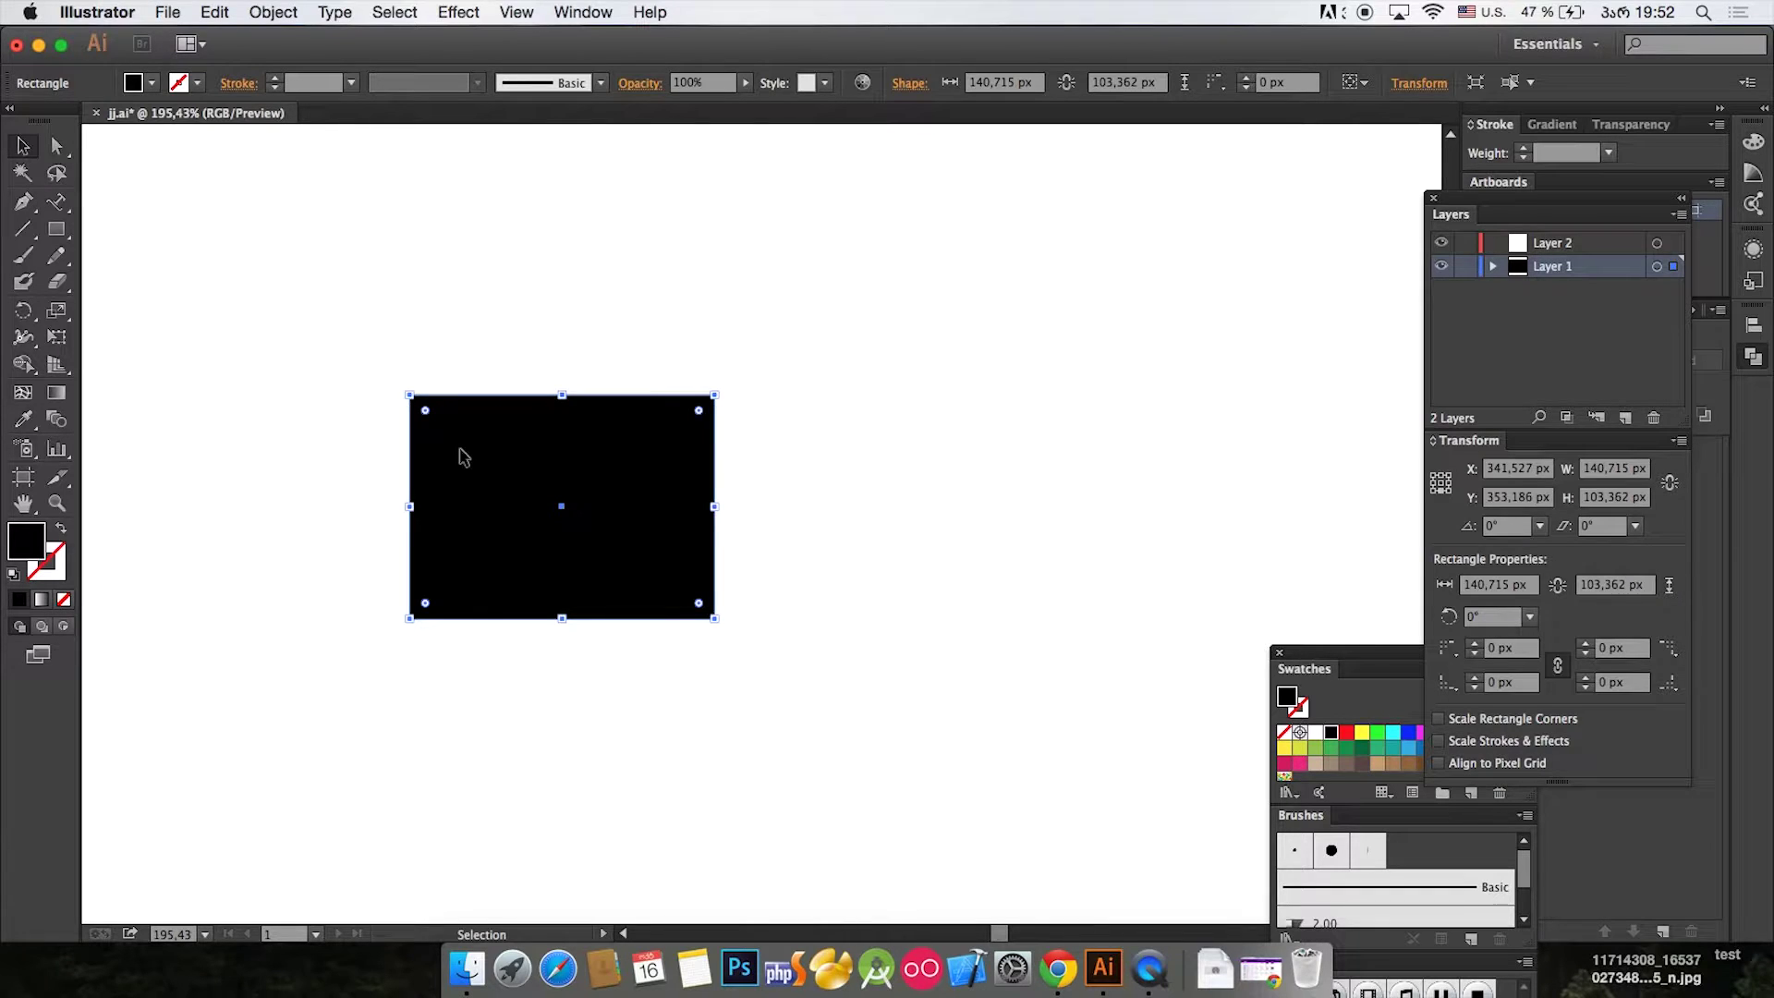
pyautogui.press('a')
pyautogui.press('super+r')
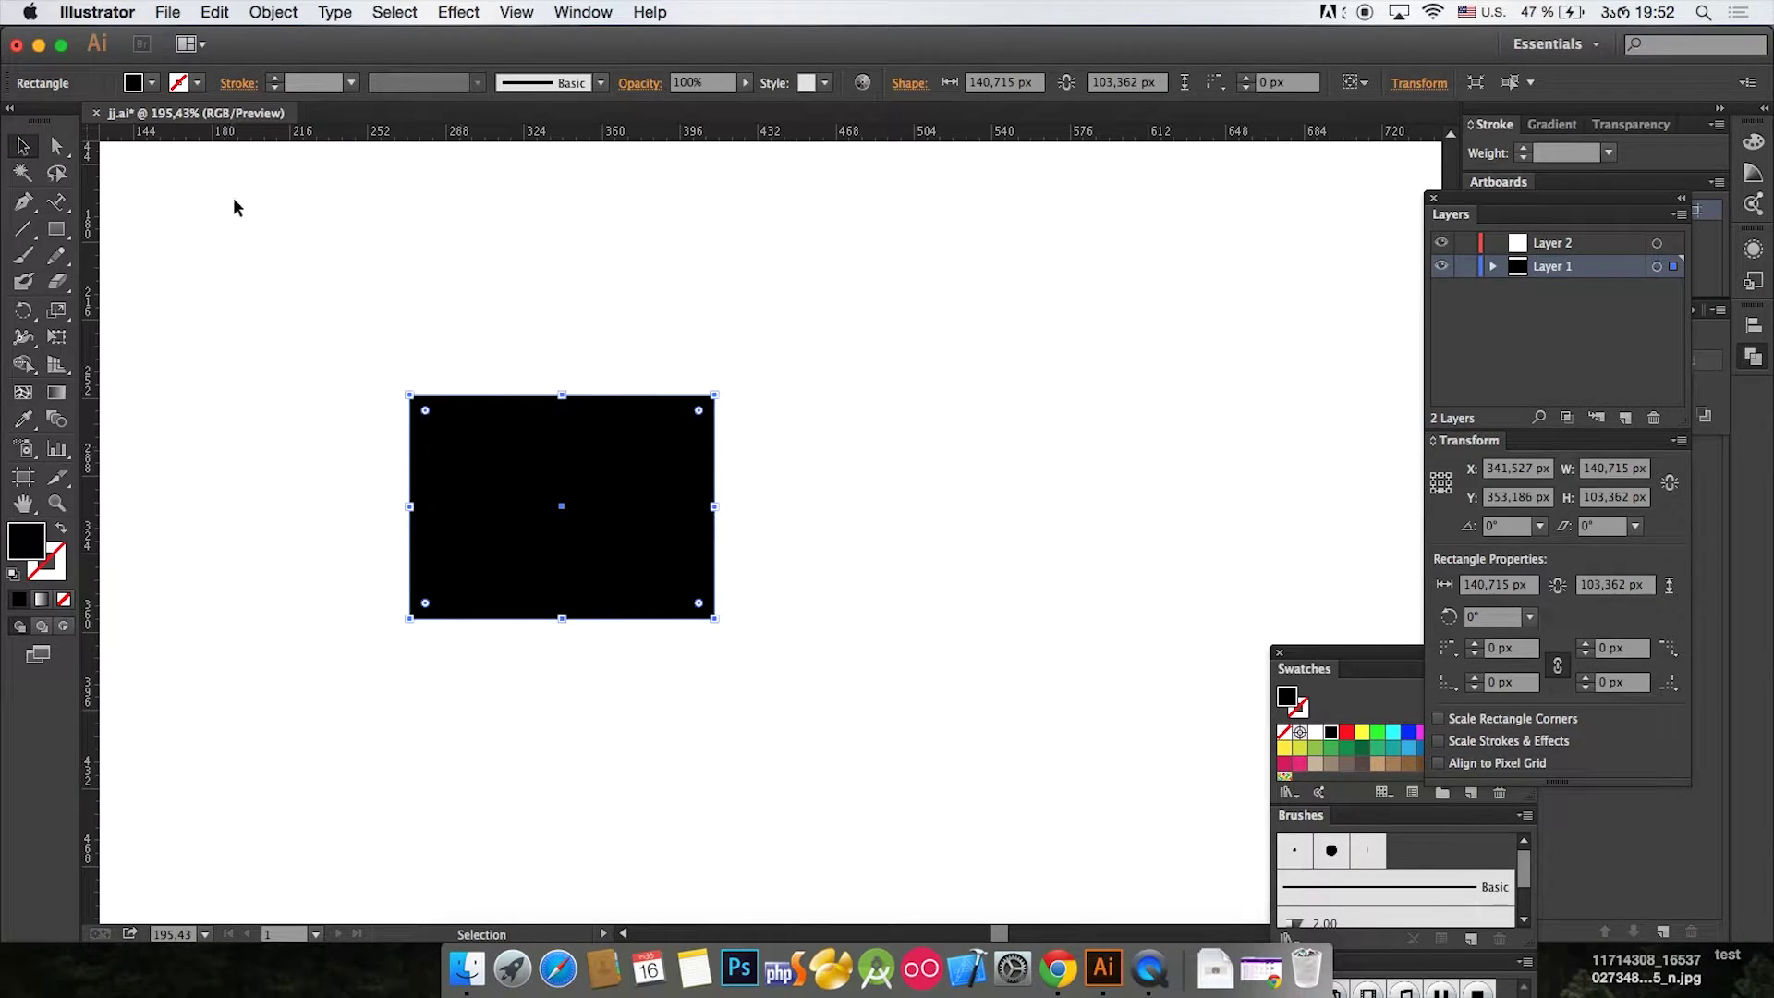
pyautogui.click(205, 196)
# Step: Place a vertical guide at about X 205 px and a horizontal guide at about Y 204 px
pyautogui.moveTo(97, 330); pyautogui.dragTo(267, 329)
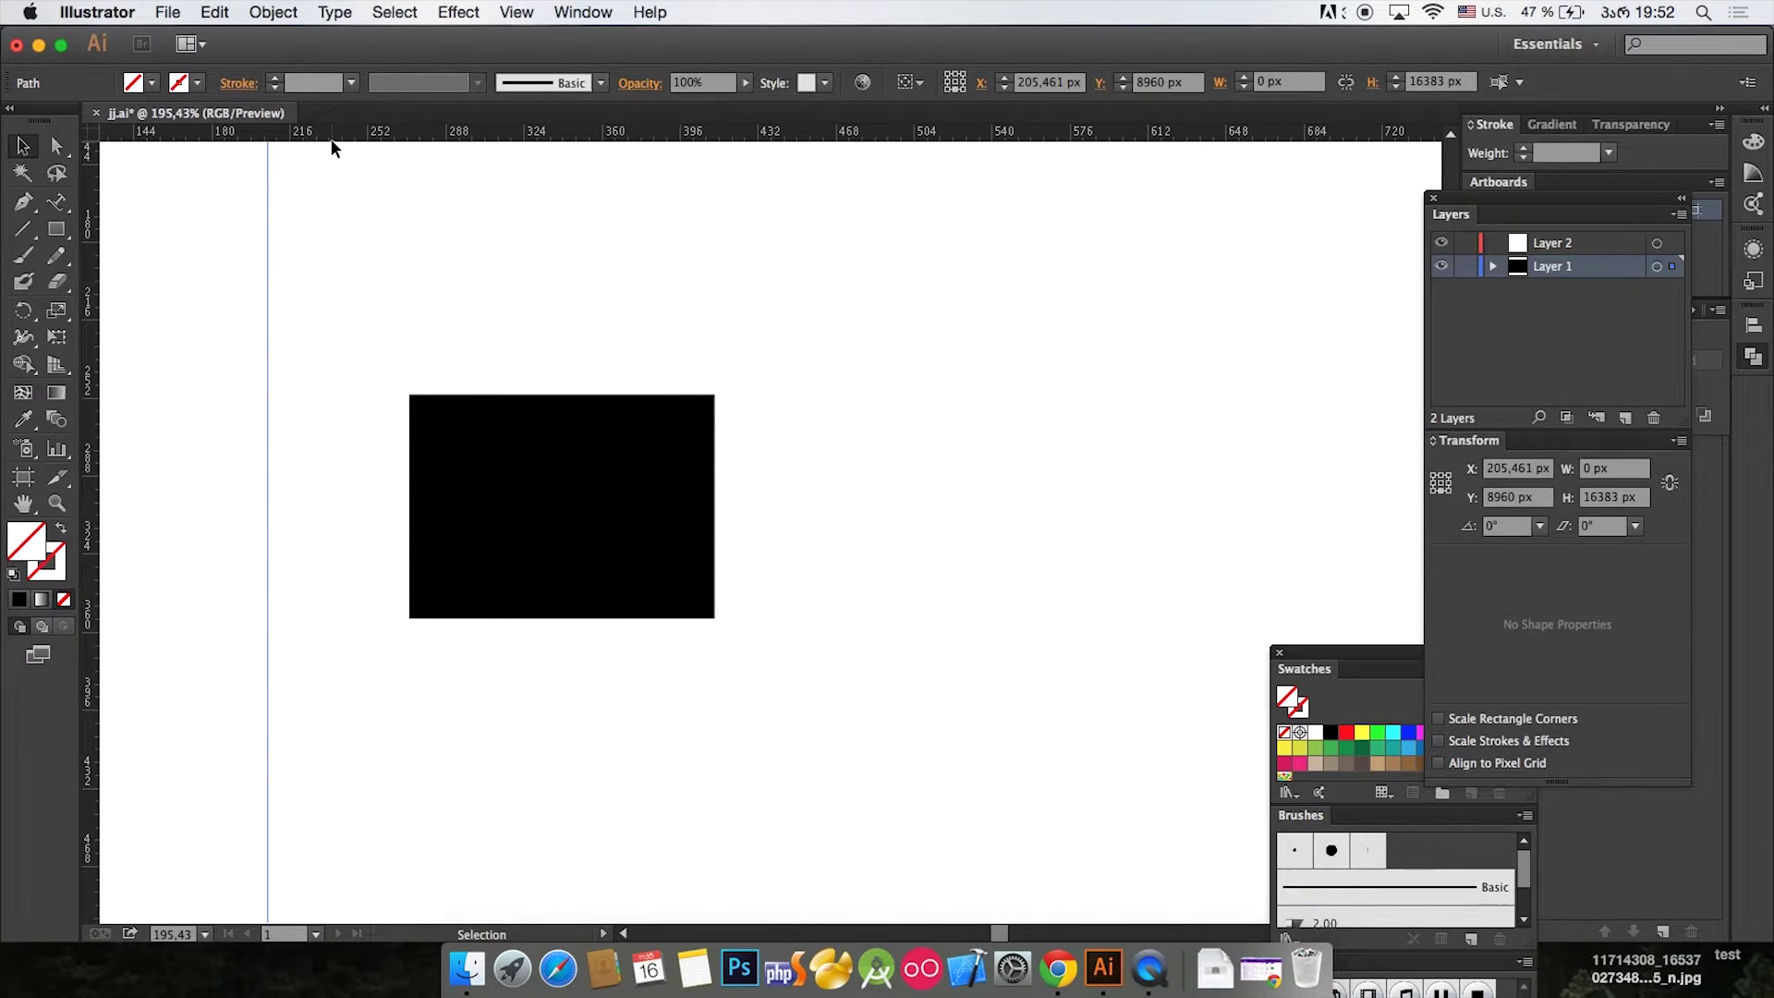
pyautogui.moveTo(331, 141); pyautogui.dragTo(324, 296)
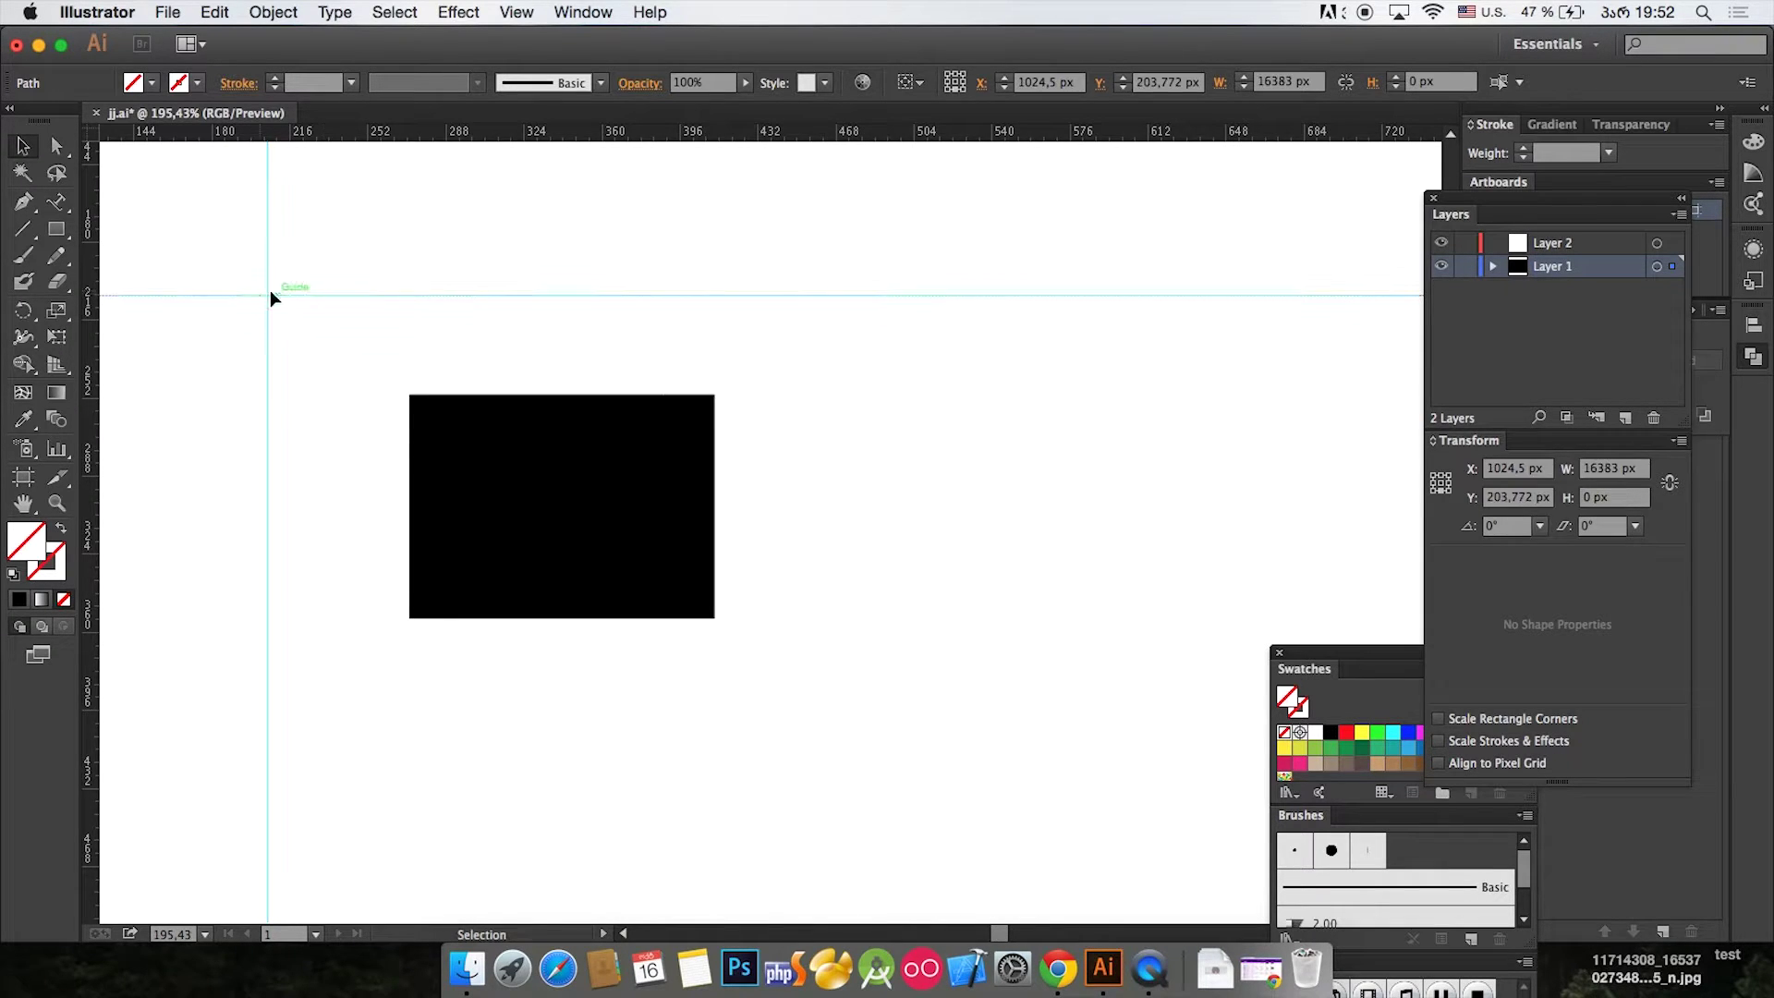
pyautogui.click(231, 260)
# Step: Snap the rectangle's upper-left corner to the guide intersection, and move it away to about X 593, Y 453 px
pyautogui.moveTo(535, 409); pyautogui.dragTo(634, 413)
pyautogui.moveTo(662, 480); pyautogui.dragTo(431, 379)
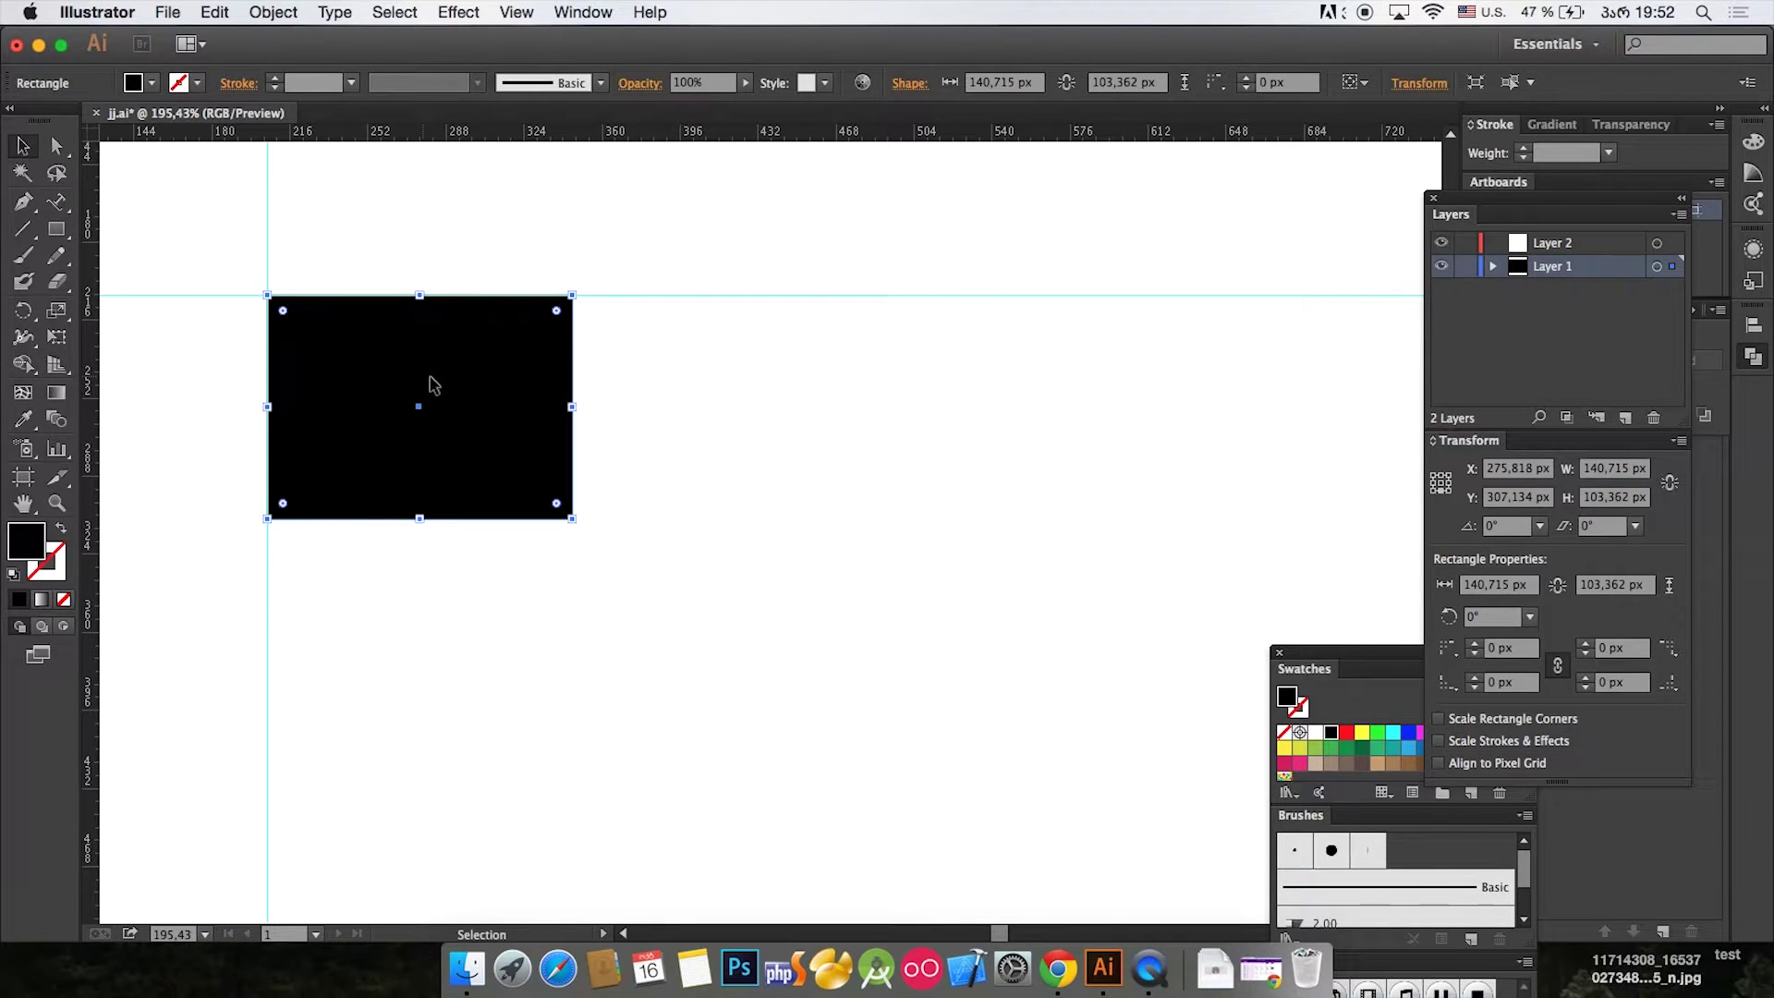
pyautogui.moveTo(433, 384); pyautogui.dragTo(1120, 699)
# Step: Round all four corners of the black rectangle to the maximum radius and deselect it
pyautogui.press('a')
pyautogui.press('super+0')
pyautogui.press('v')
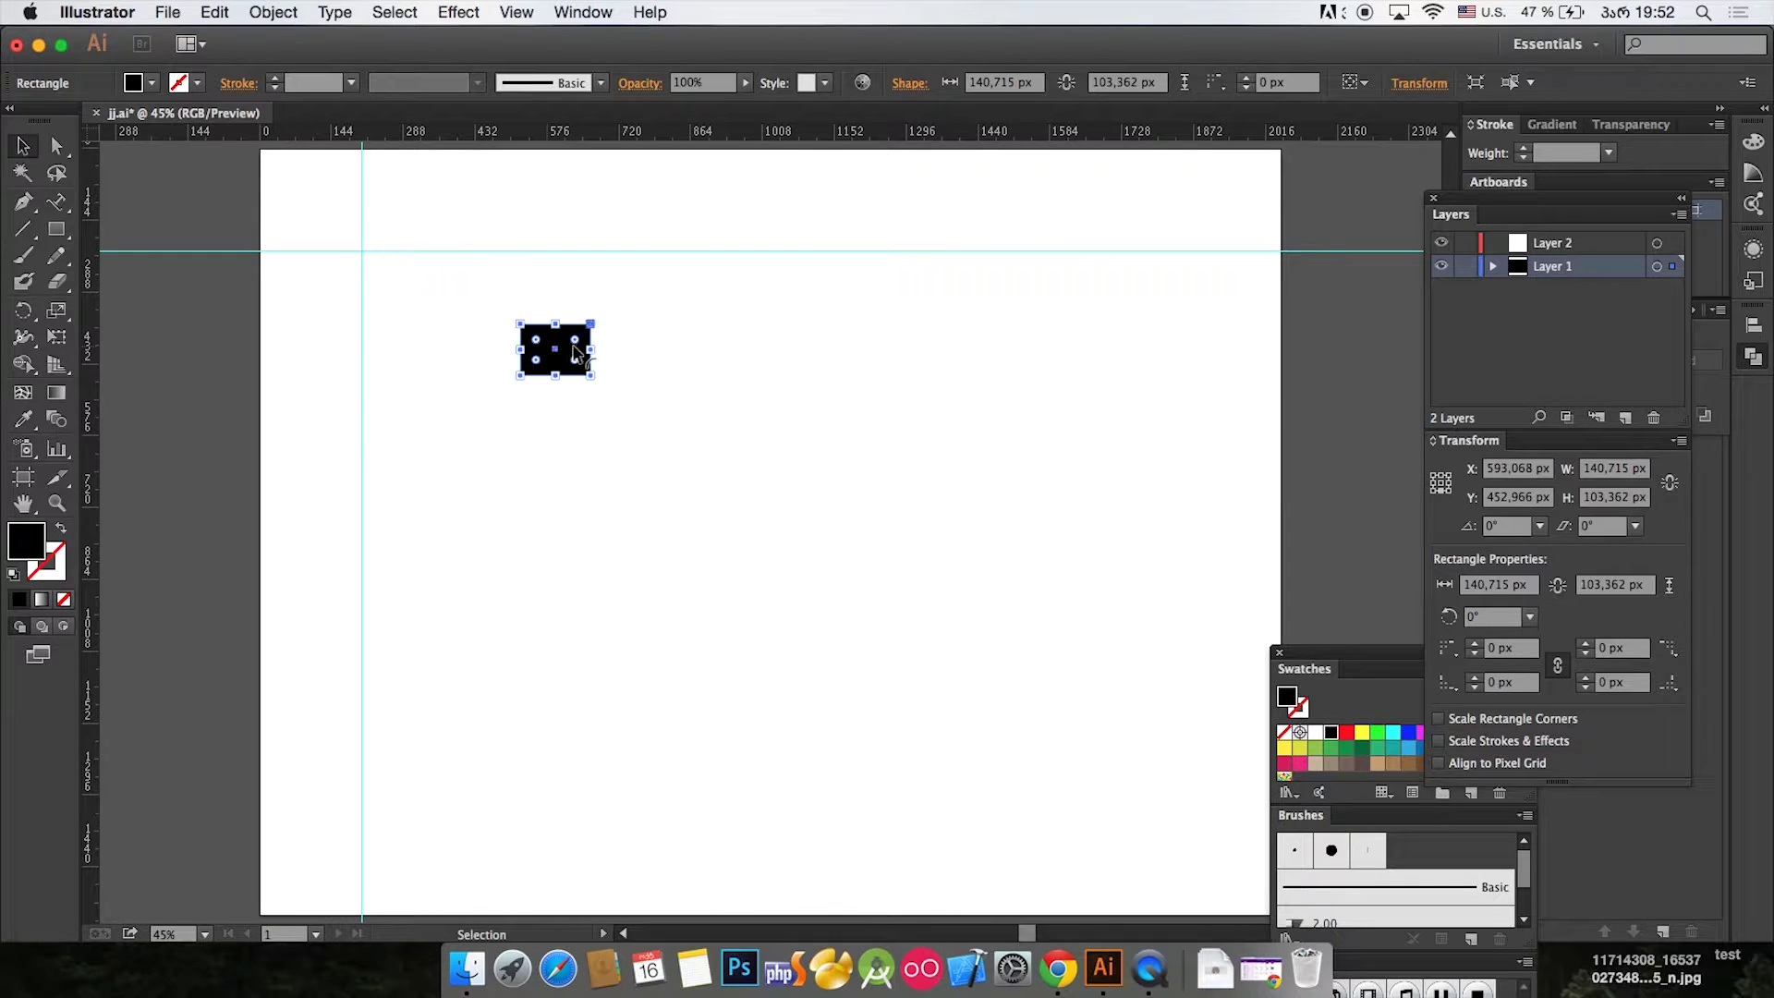
pyautogui.moveTo(574, 349); pyautogui.dragTo(573, 397)
pyautogui.click(563, 395)
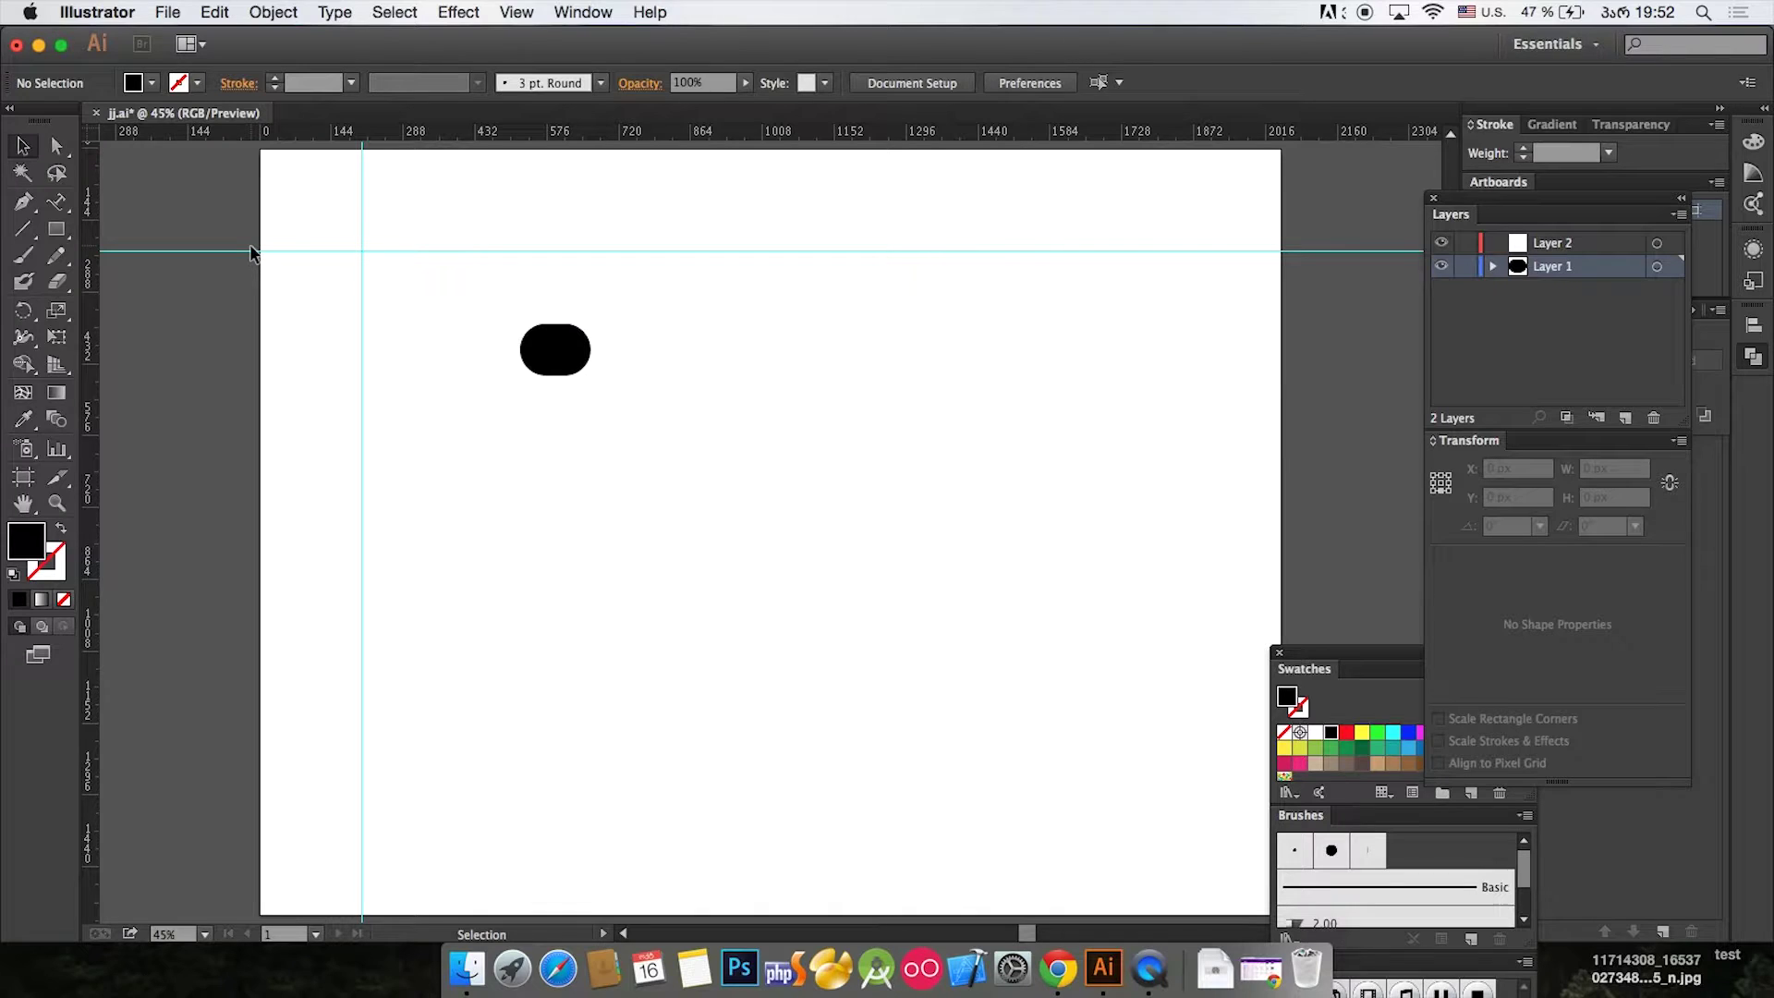
# Step: Draw a black ellipse about 300 by 278 px beside the rounded rectangle, and move it up so its top meets the horizontal guide
pyautogui.click(57, 228)
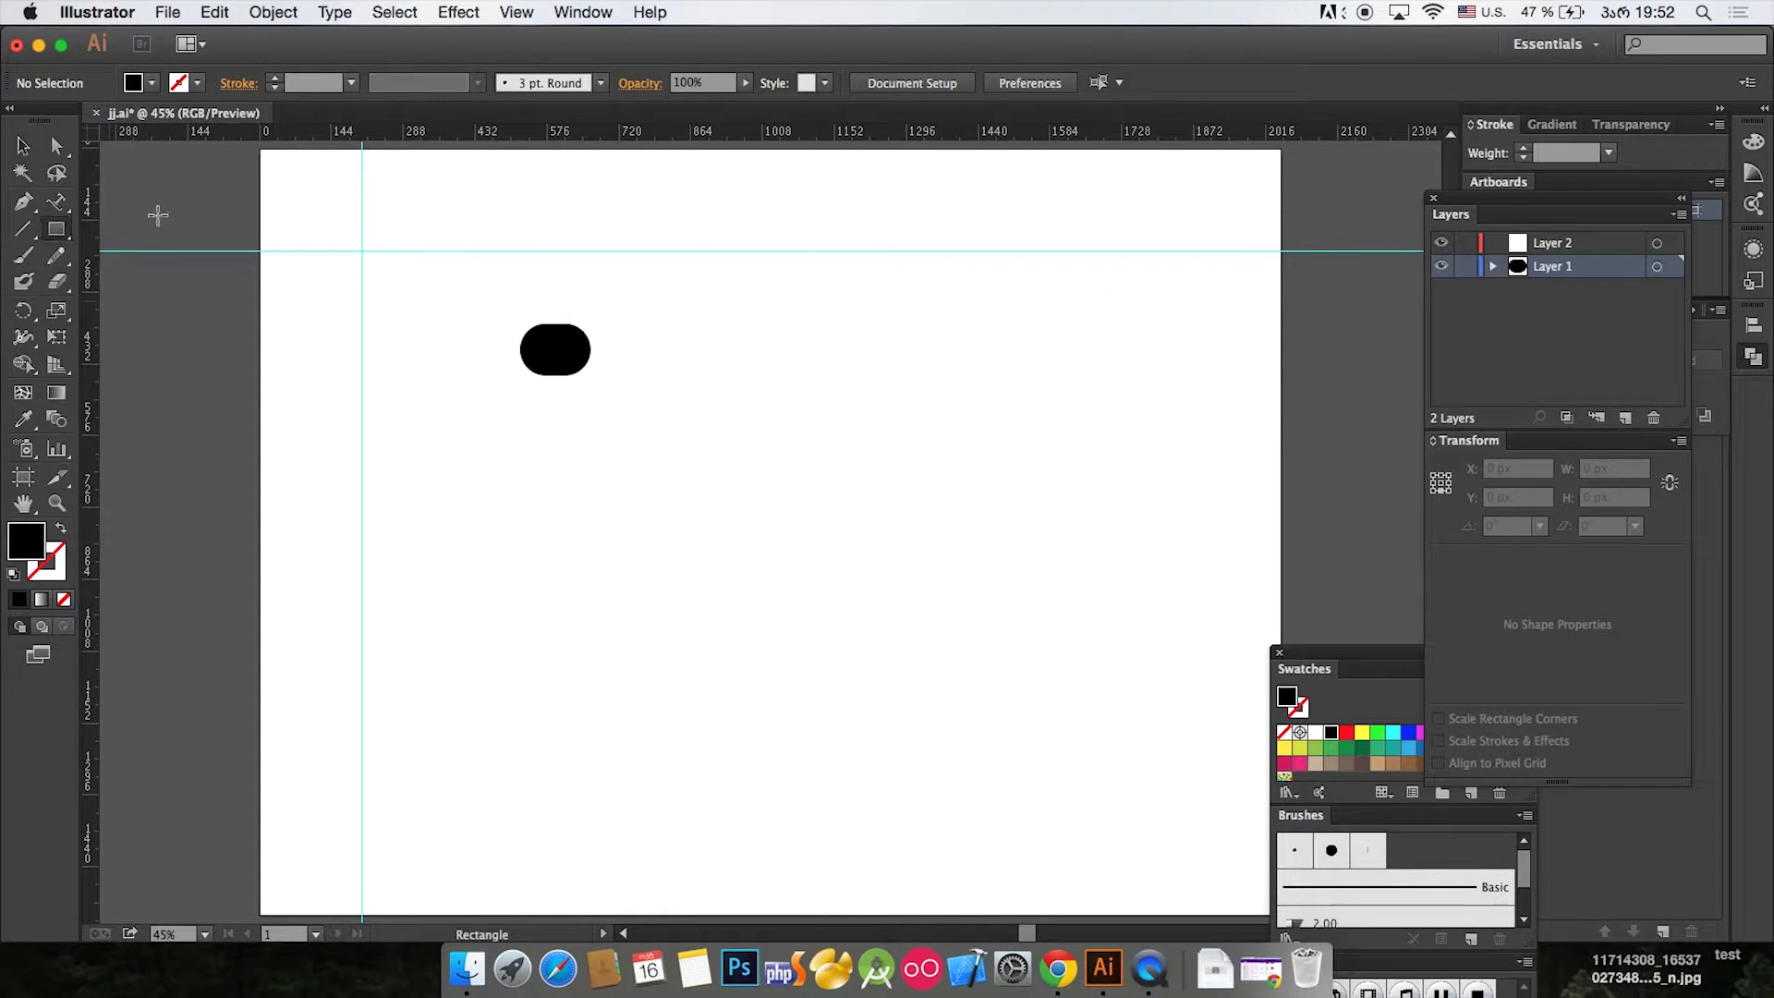
pyautogui.click(22, 146)
pyautogui.moveTo(56, 229); pyautogui.dragTo(139, 281)
pyautogui.moveTo(693, 355); pyautogui.dragTo(841, 493)
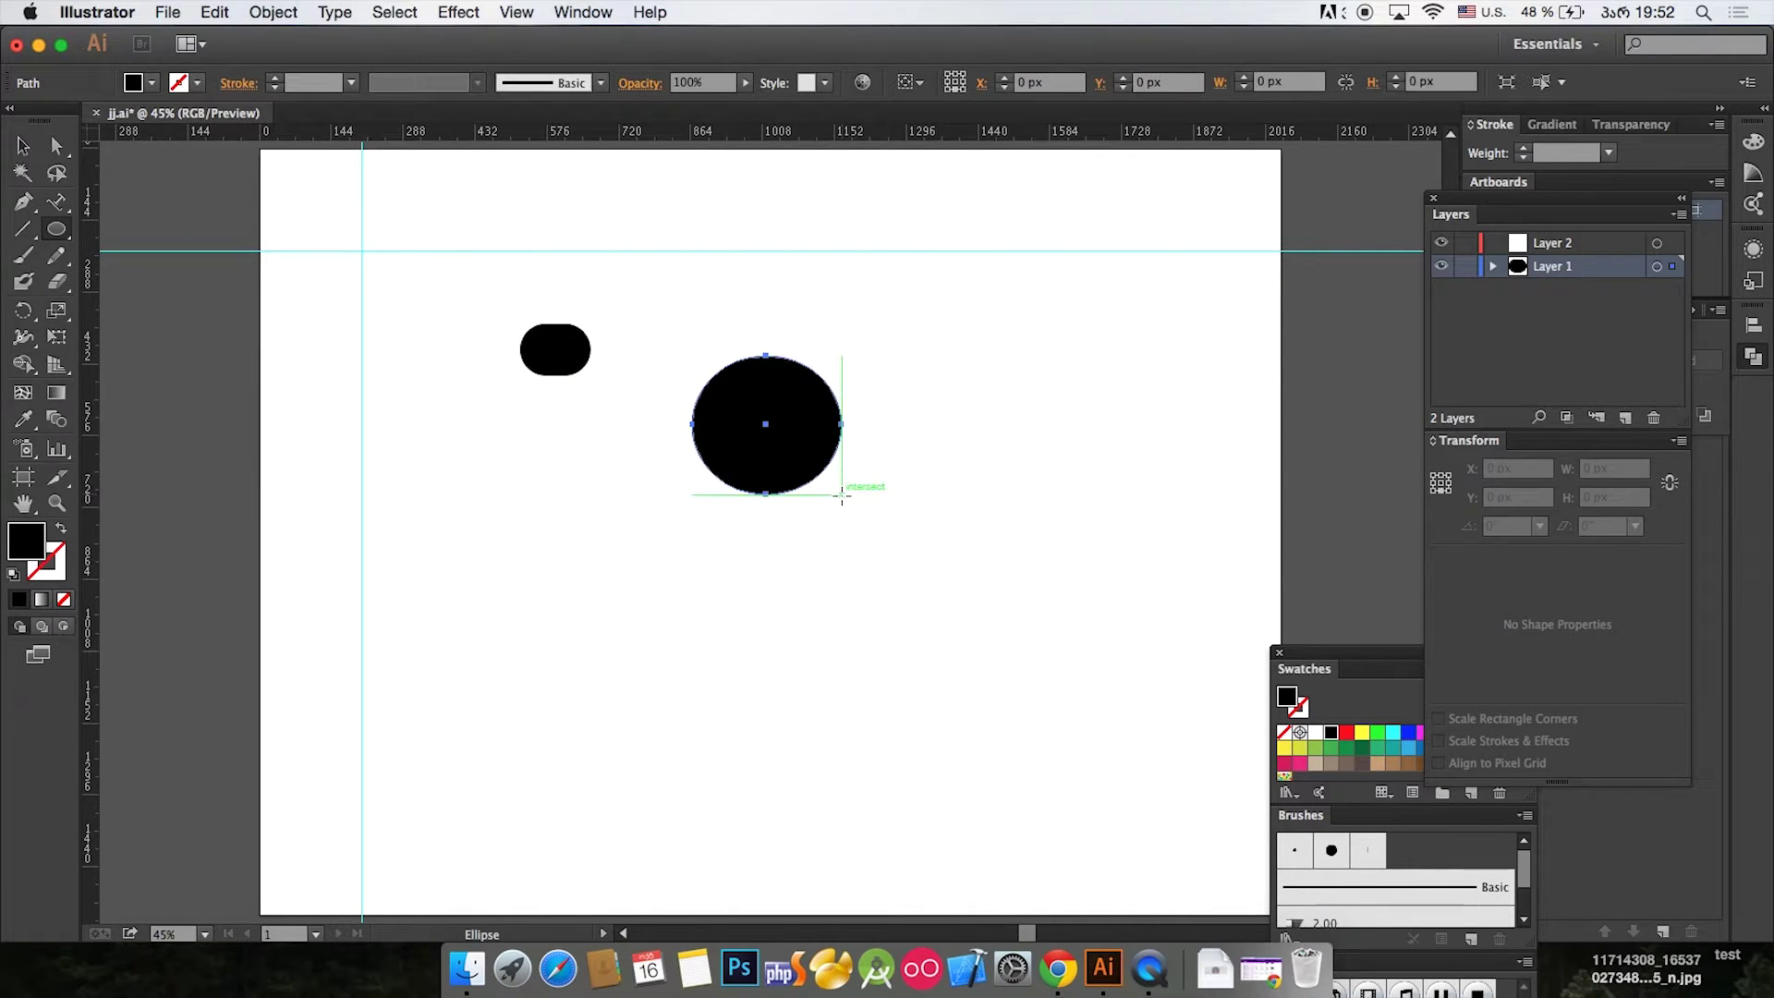
pyautogui.click(22, 146)
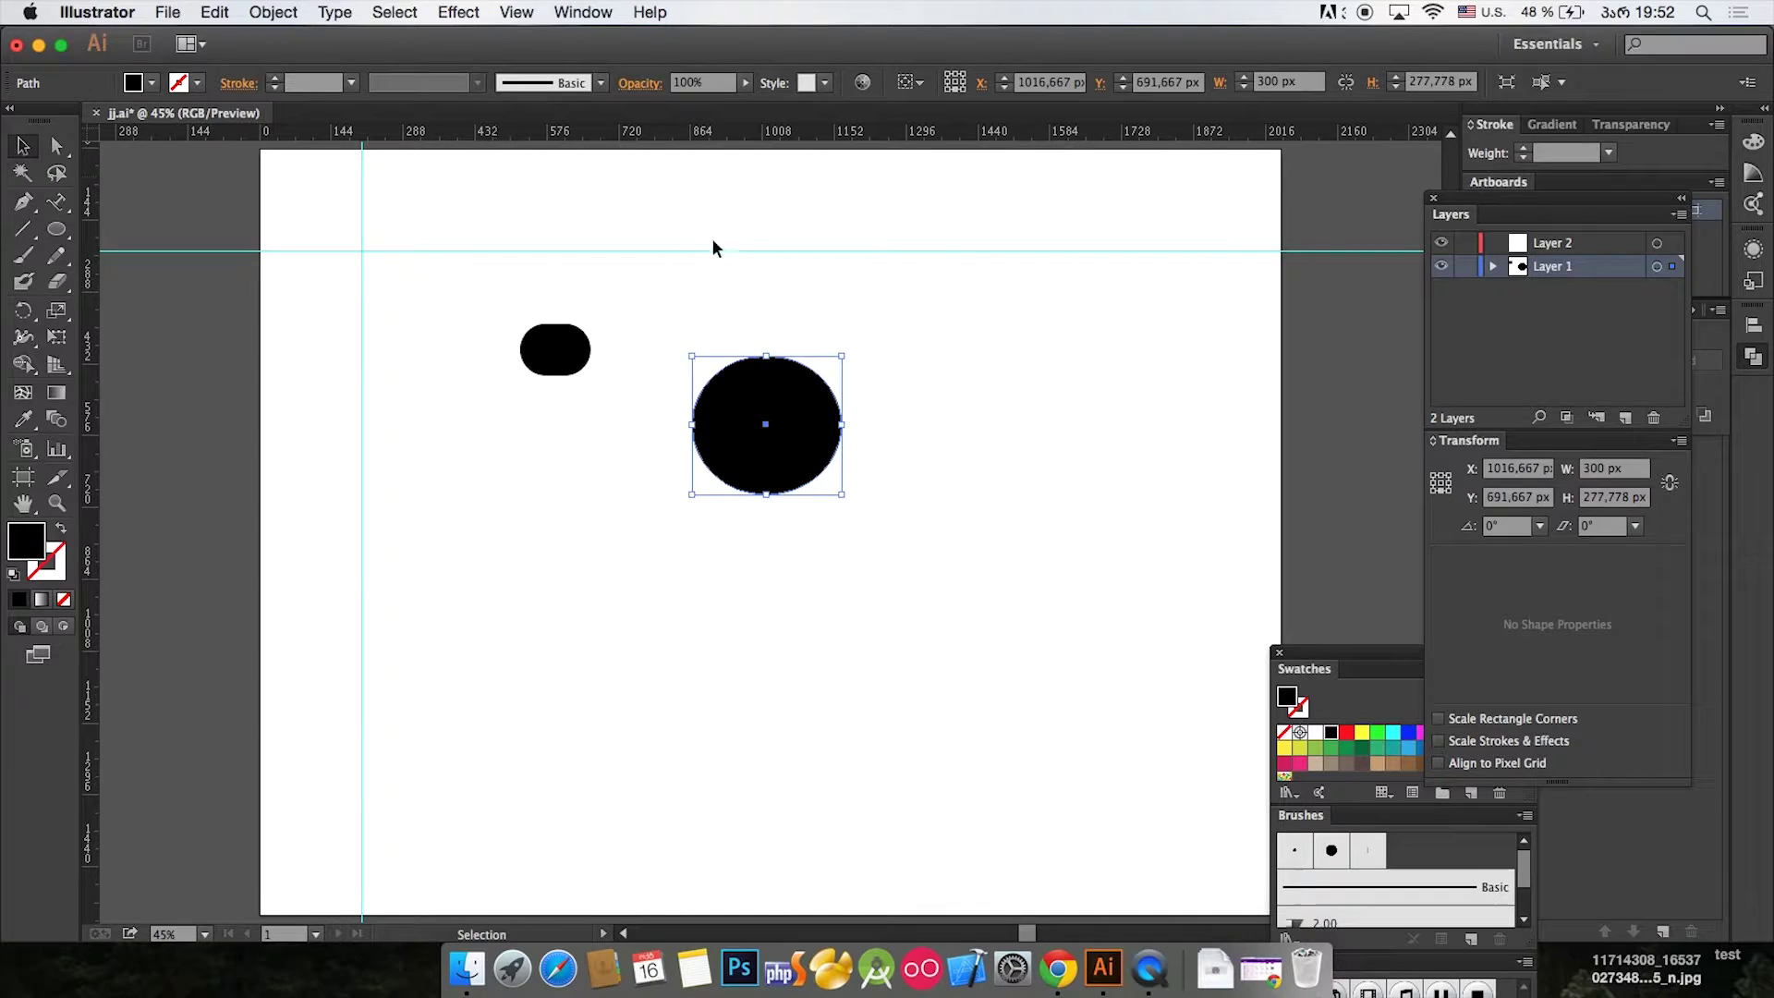
pyautogui.moveTo(735, 389); pyautogui.dragTo(735, 283)
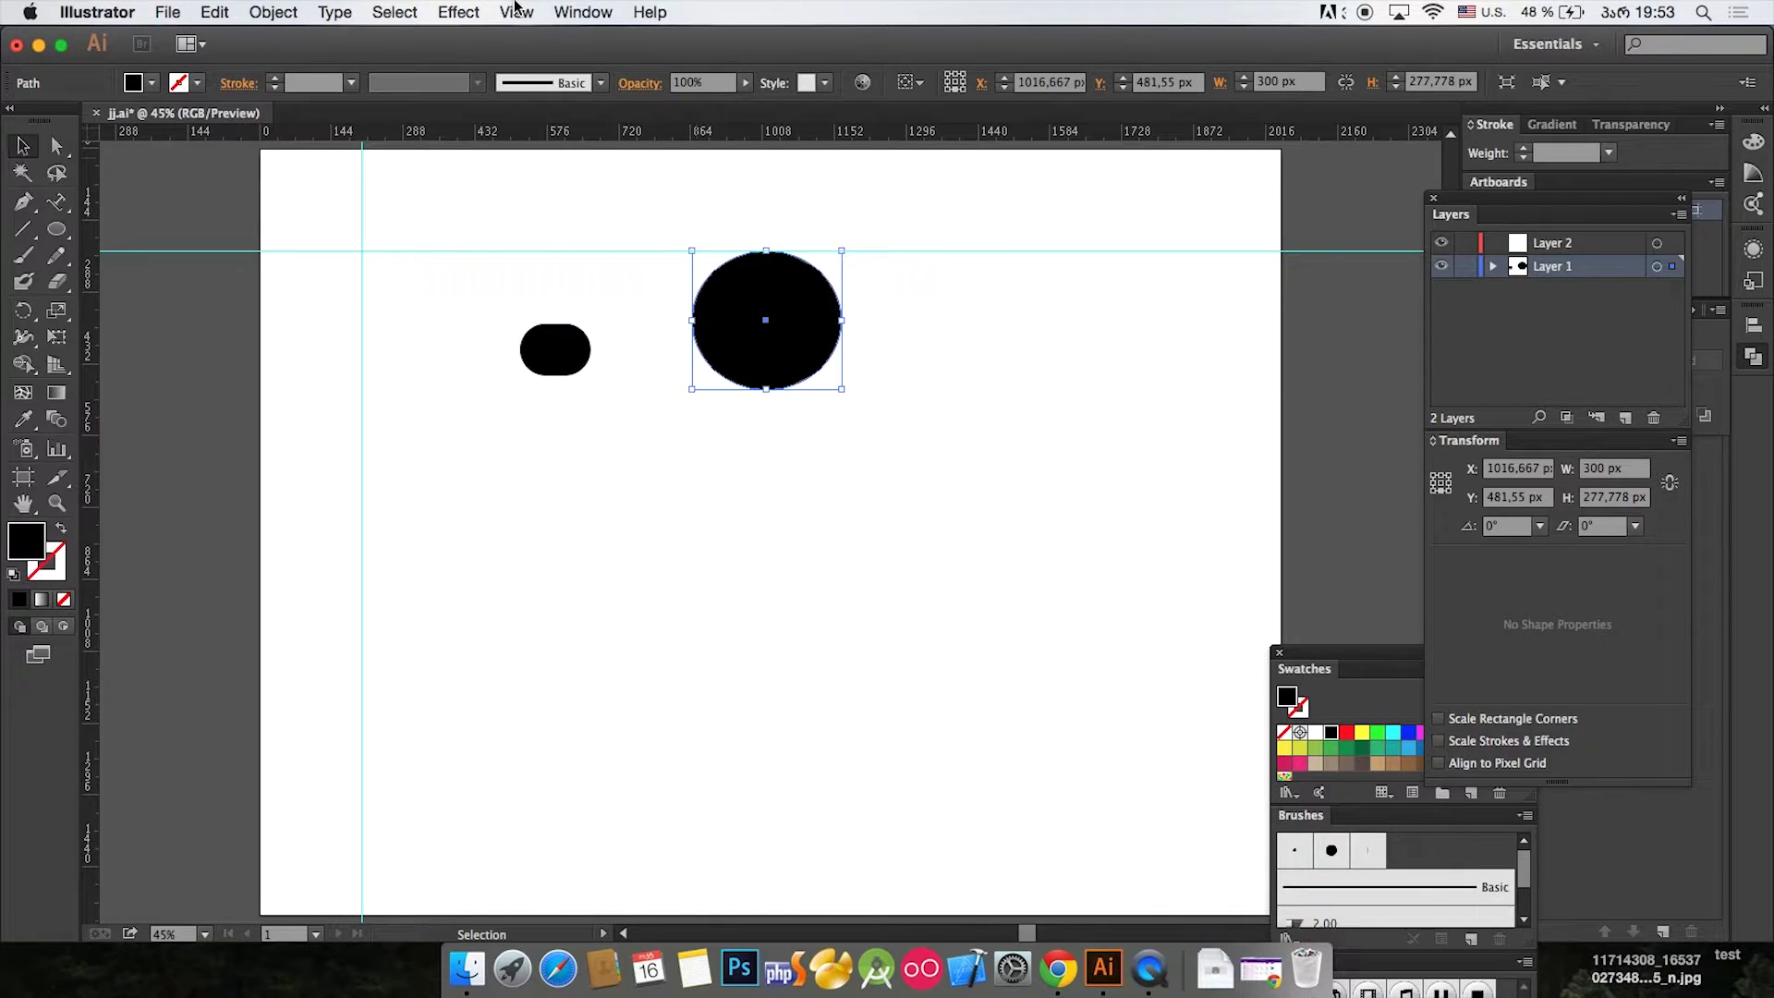
# Step: Turn on Snap to Grid and move the ellipse to about X 920, Y 548 px
pyautogui.click(516, 12)
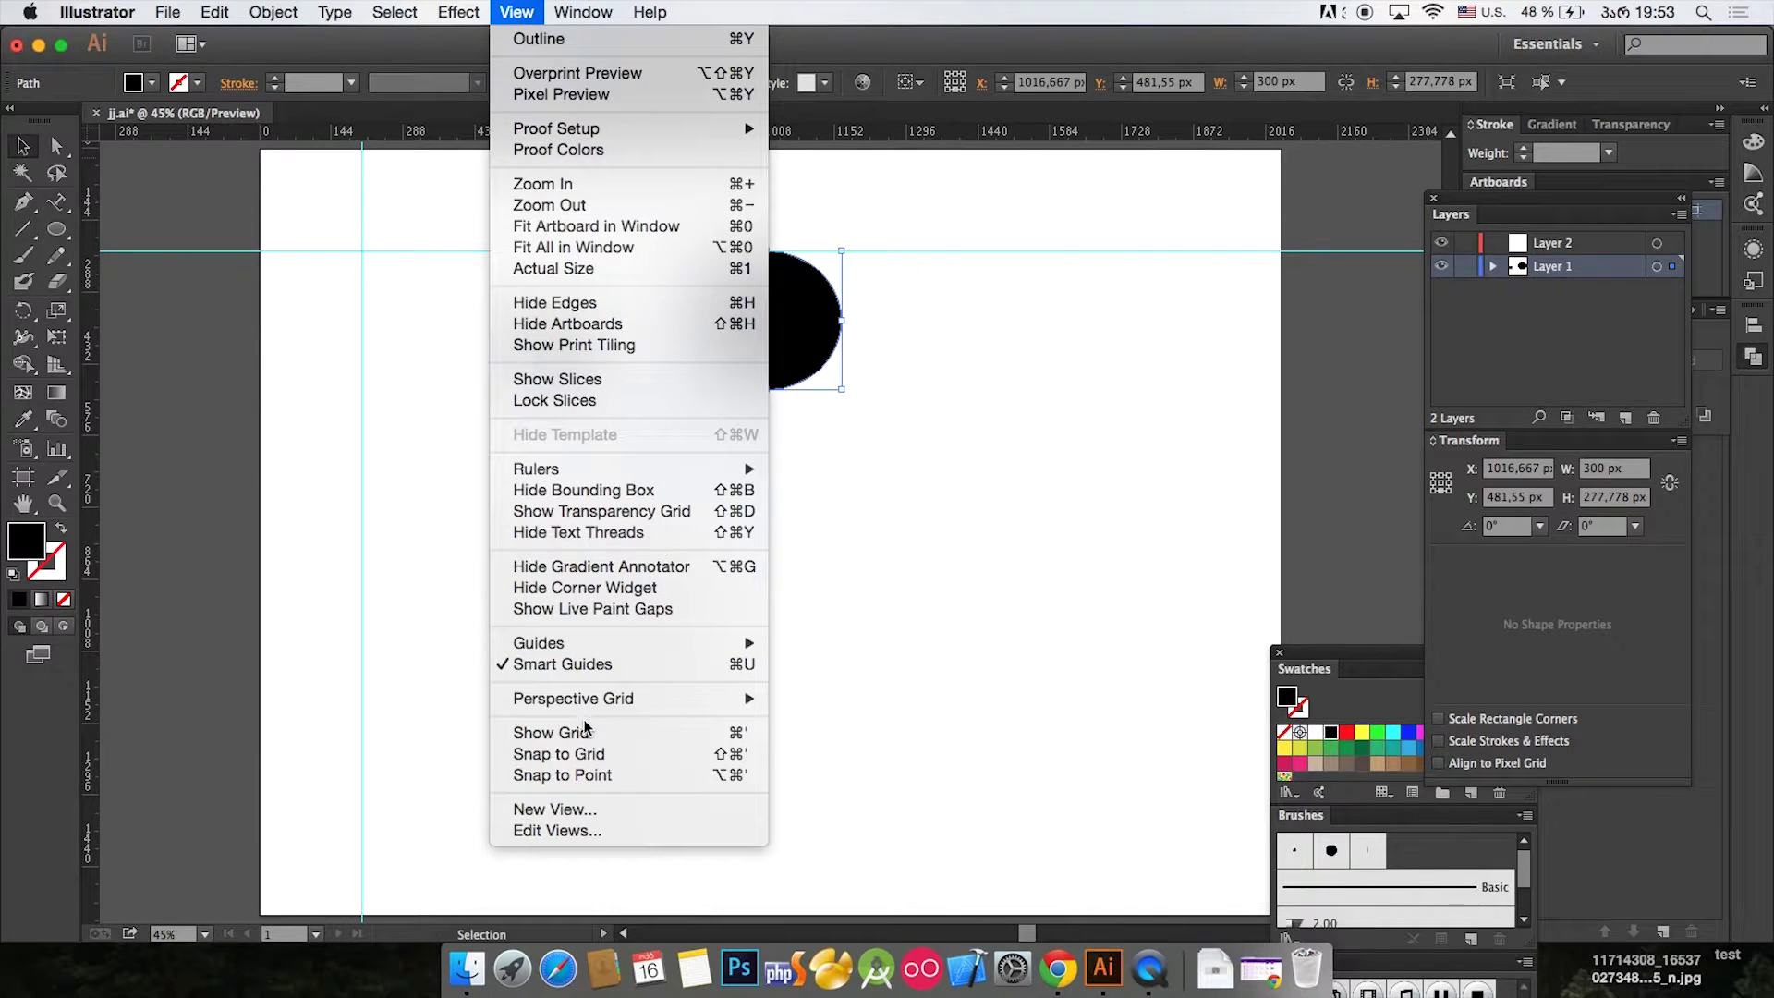
pyautogui.moveTo(599, 642)
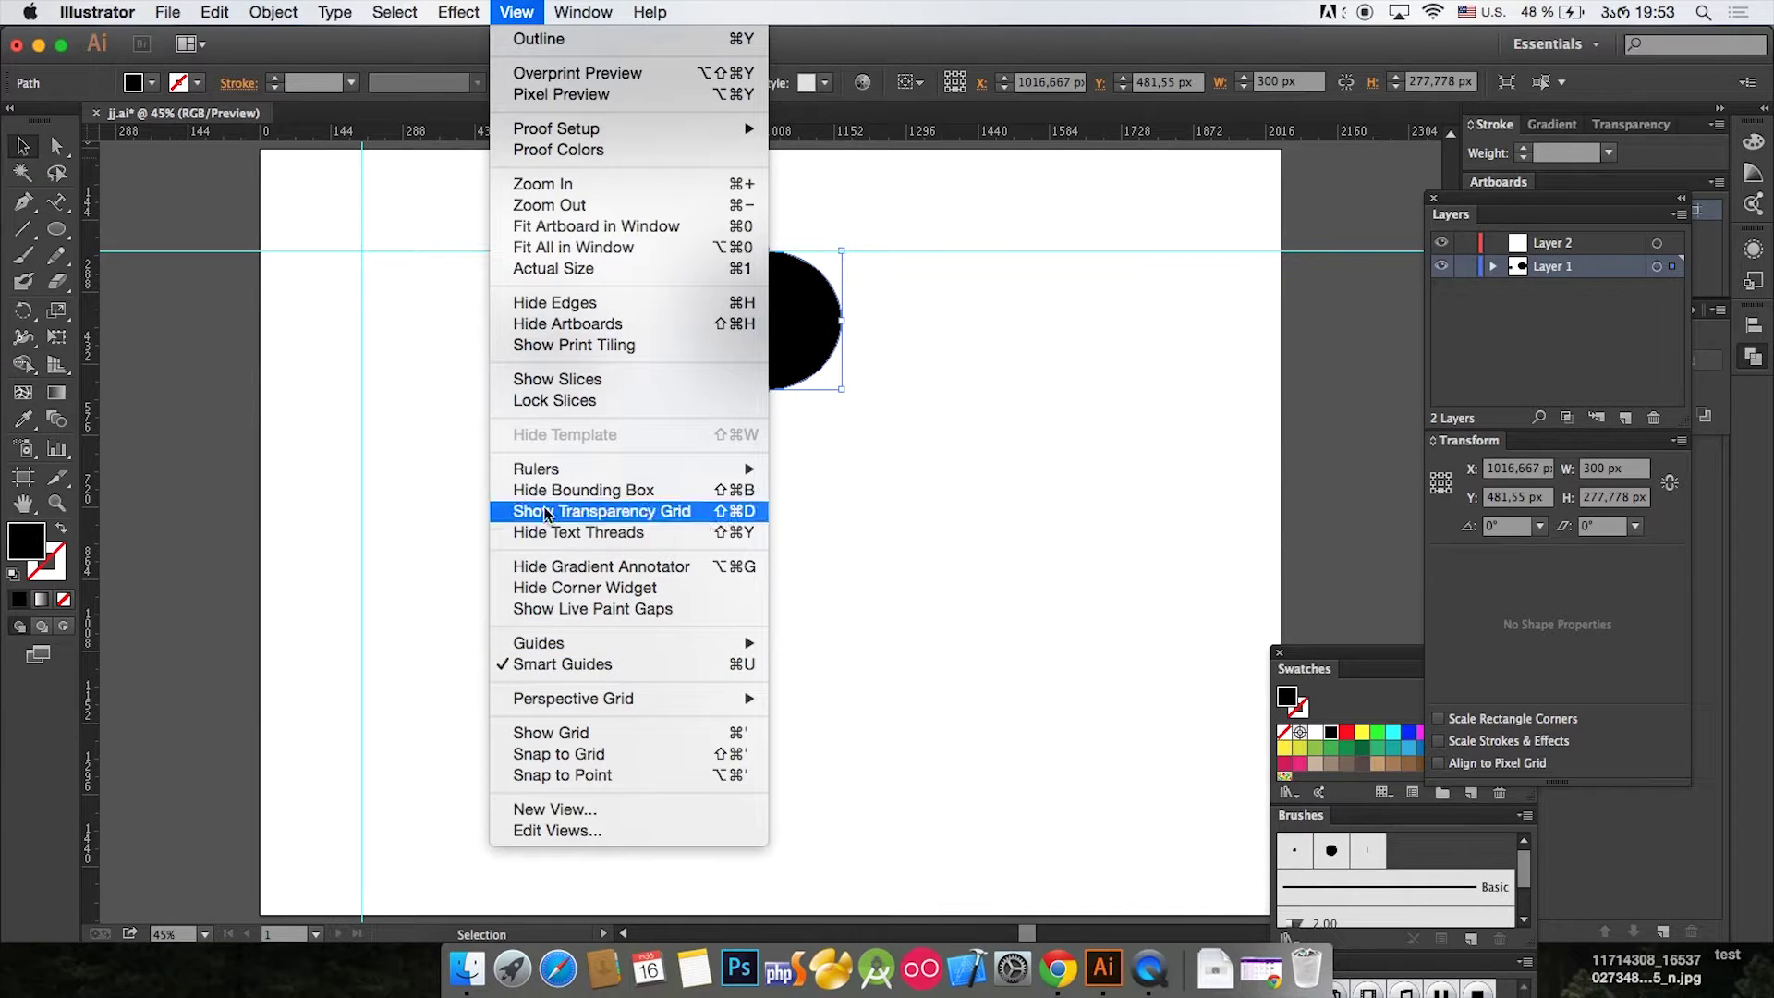
pyautogui.moveTo(539, 704)
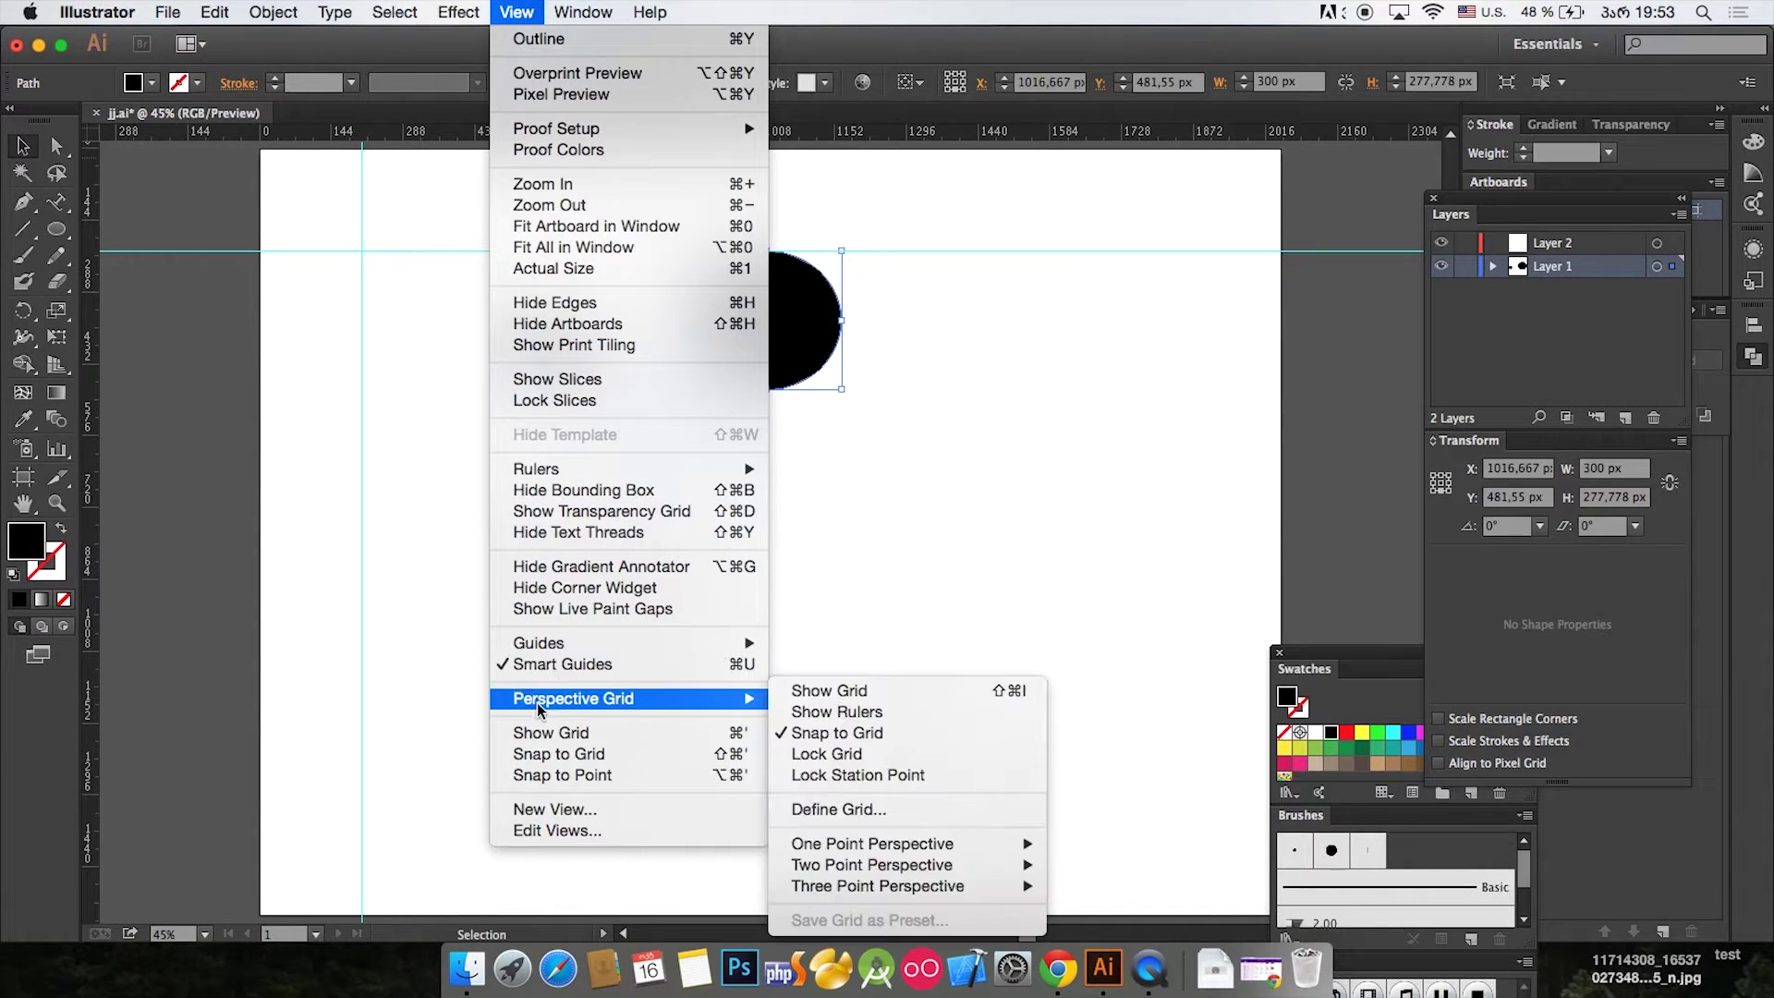
pyautogui.click(543, 756)
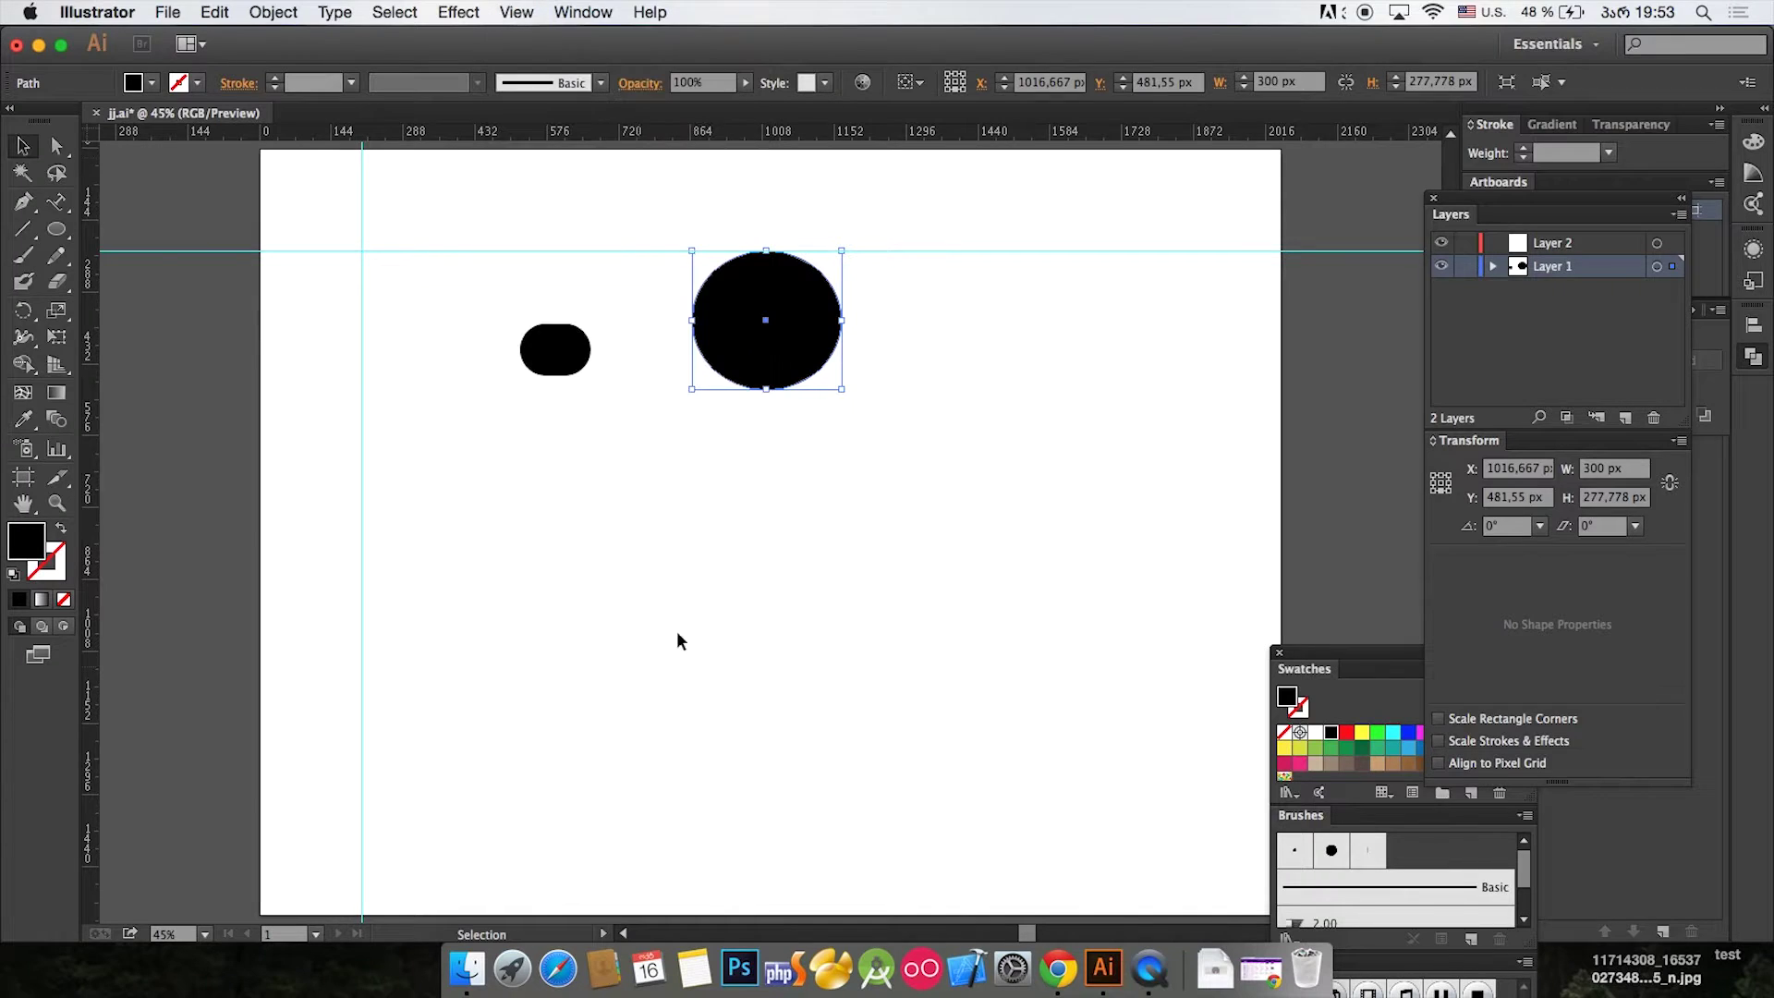
pyautogui.click(678, 637)
pyautogui.moveTo(812, 319); pyautogui.dragTo(764, 349)
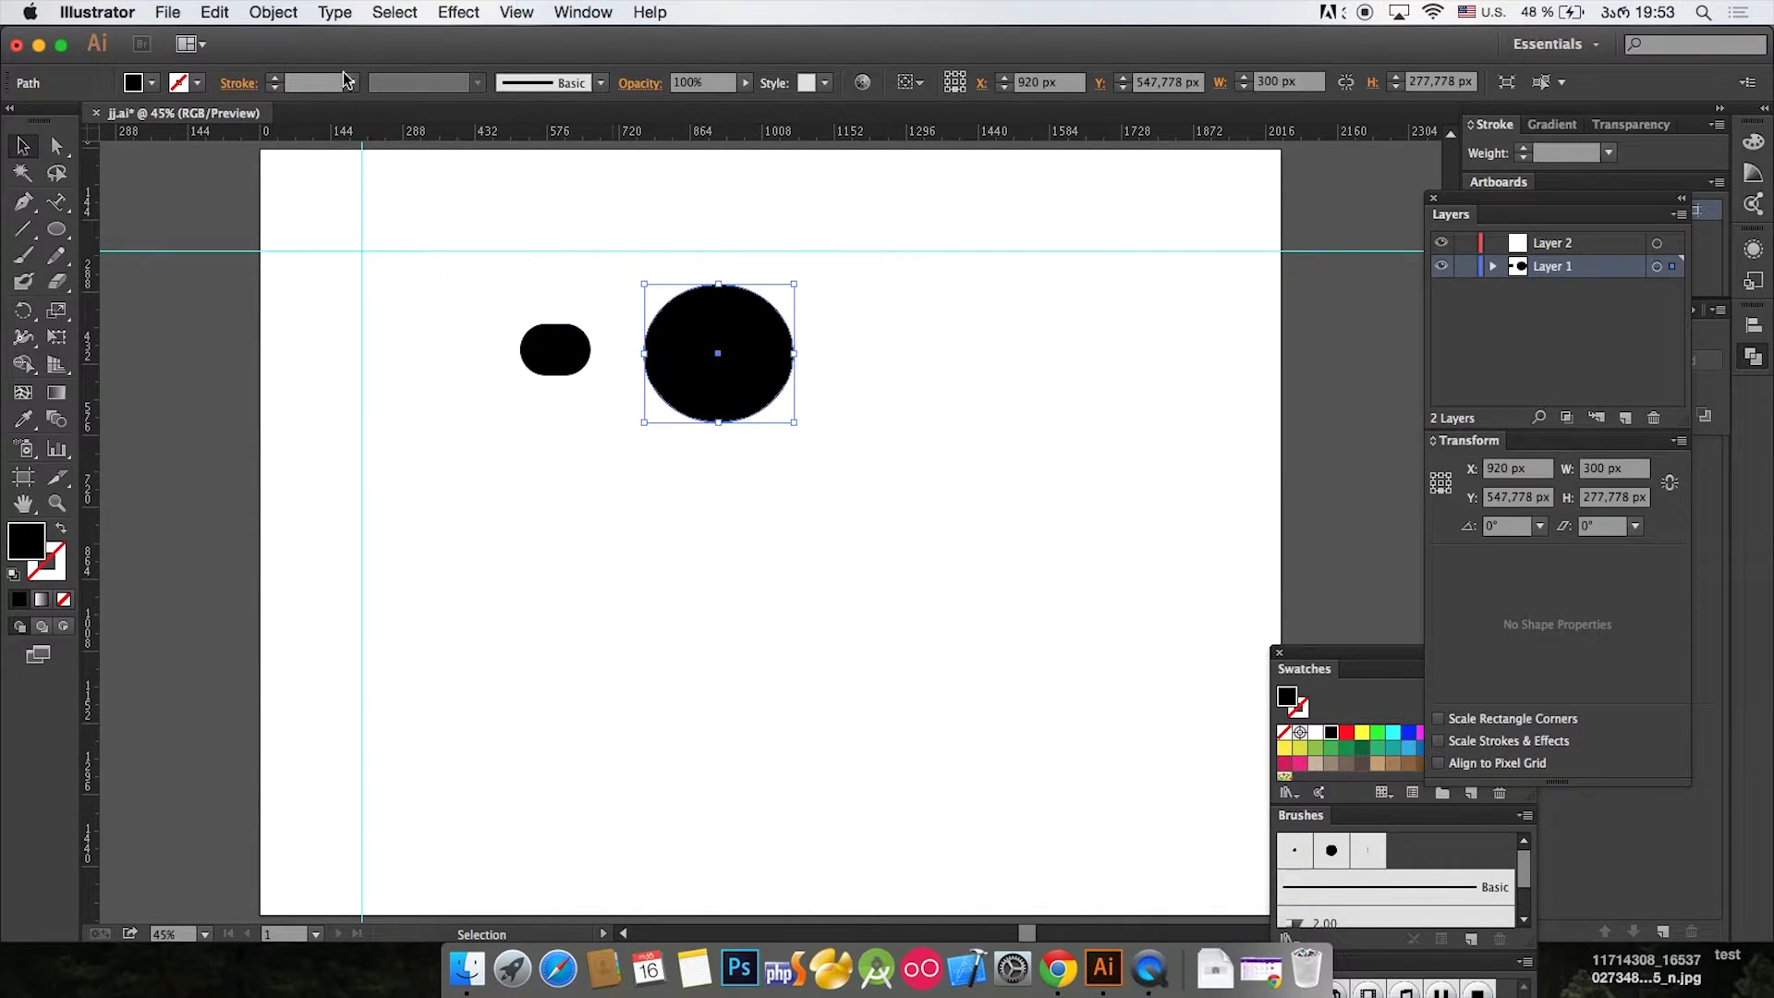
# Step: Turn Snap to Grid off and back on
pyautogui.click(517, 12)
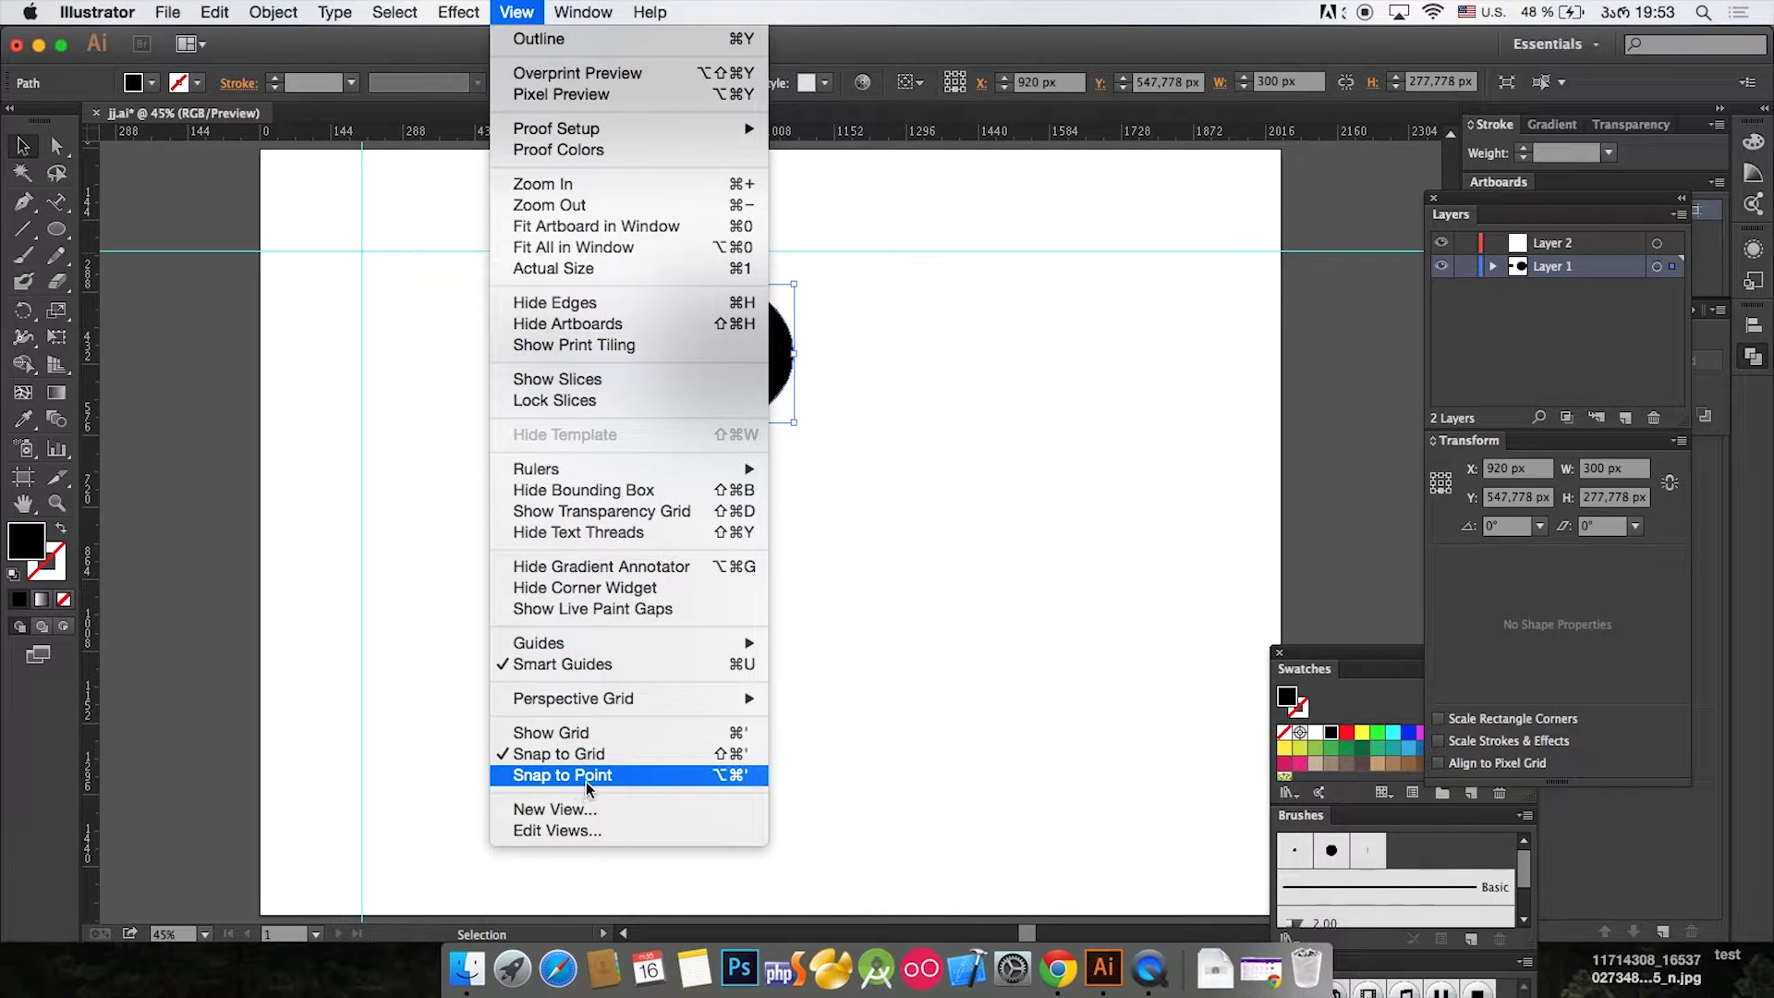
pyautogui.click(563, 759)
pyautogui.click(517, 12)
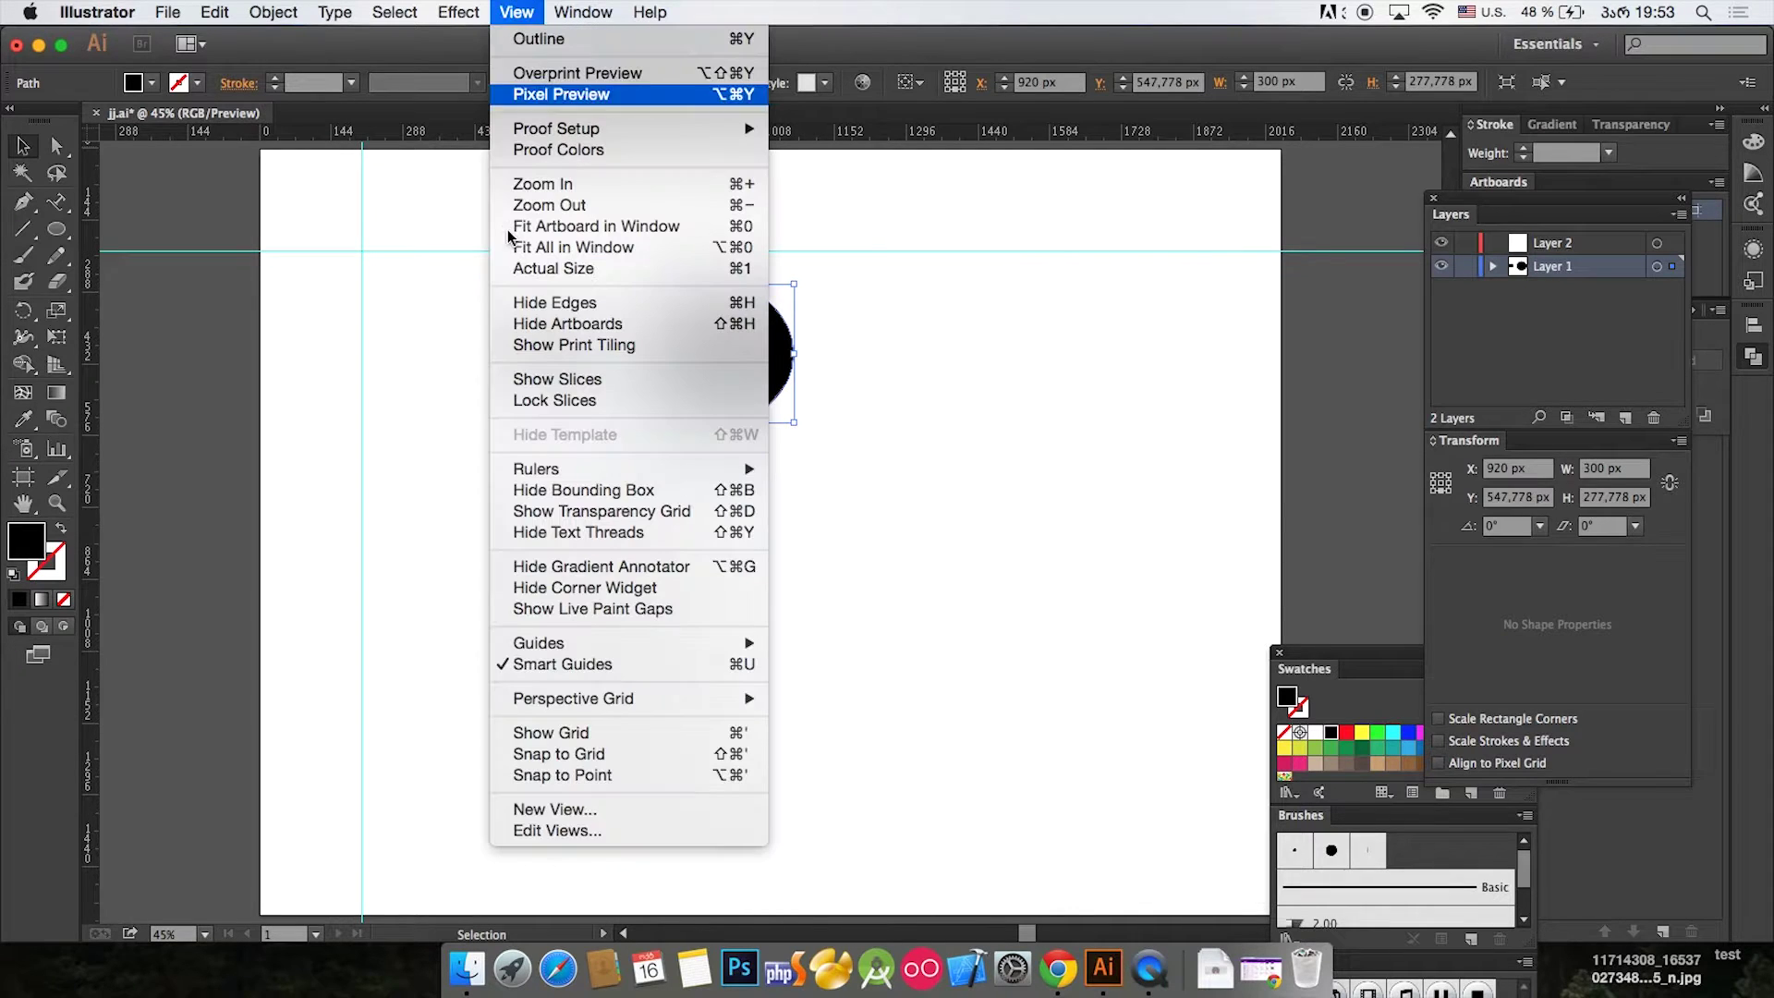
pyautogui.click(615, 753)
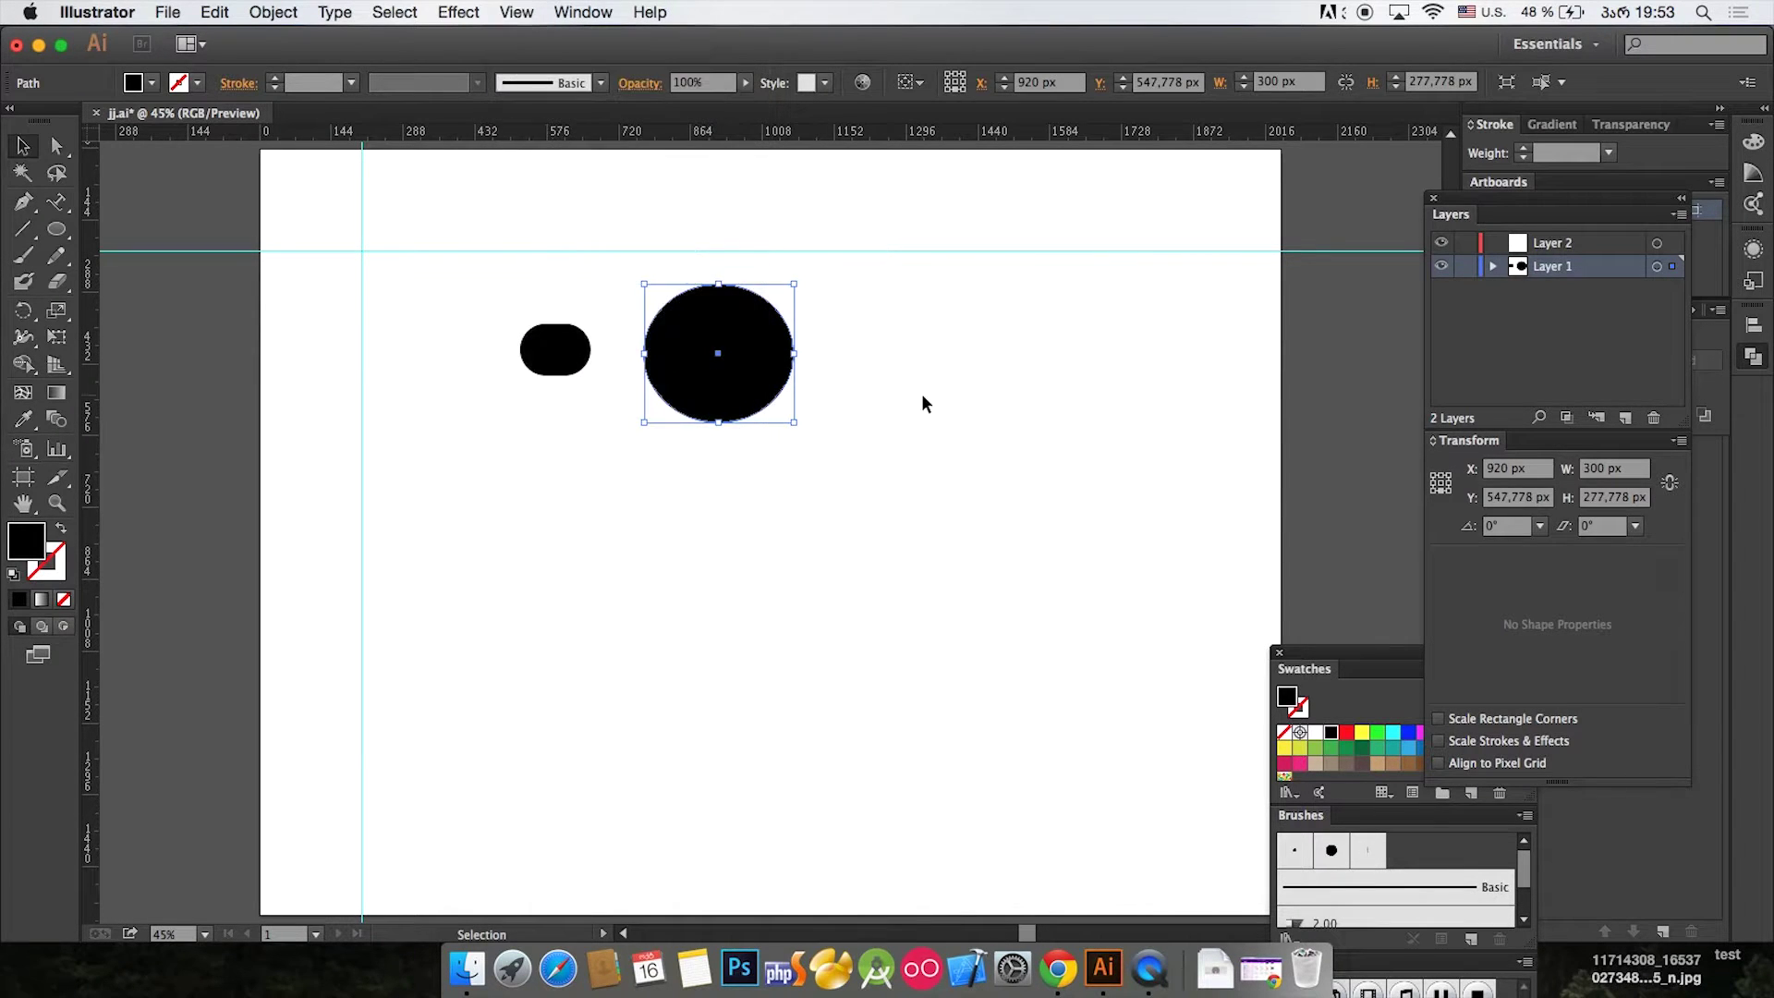
# Step: Move the ellipse up so its top edge meets the horizontal guide, and deselect it
pyautogui.click(922, 404)
pyautogui.moveTo(745, 385); pyautogui.dragTo(749, 348)
pyautogui.click(887, 279)
# Step: Examine the artboard at several zoom levels and review the available guide commands, ending with the artboard fitted in the window
pyautogui.press('super+equal')
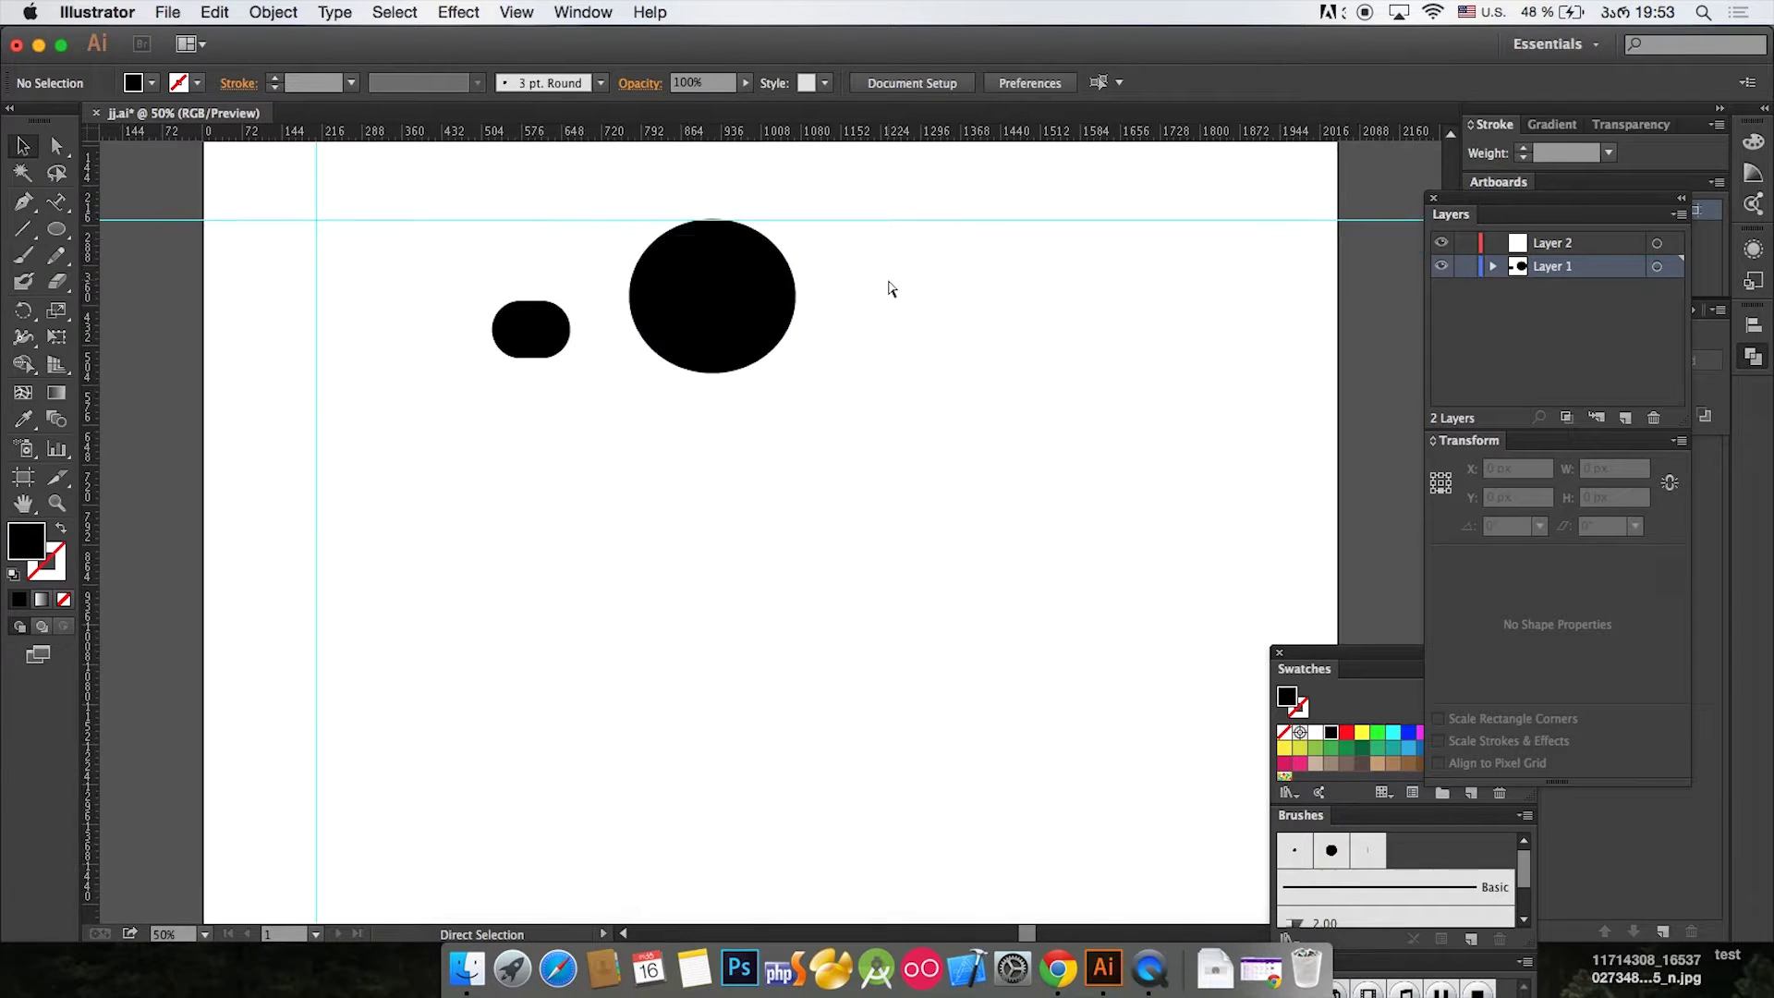
pyautogui.press('super+minus')
pyautogui.press('super+minus')
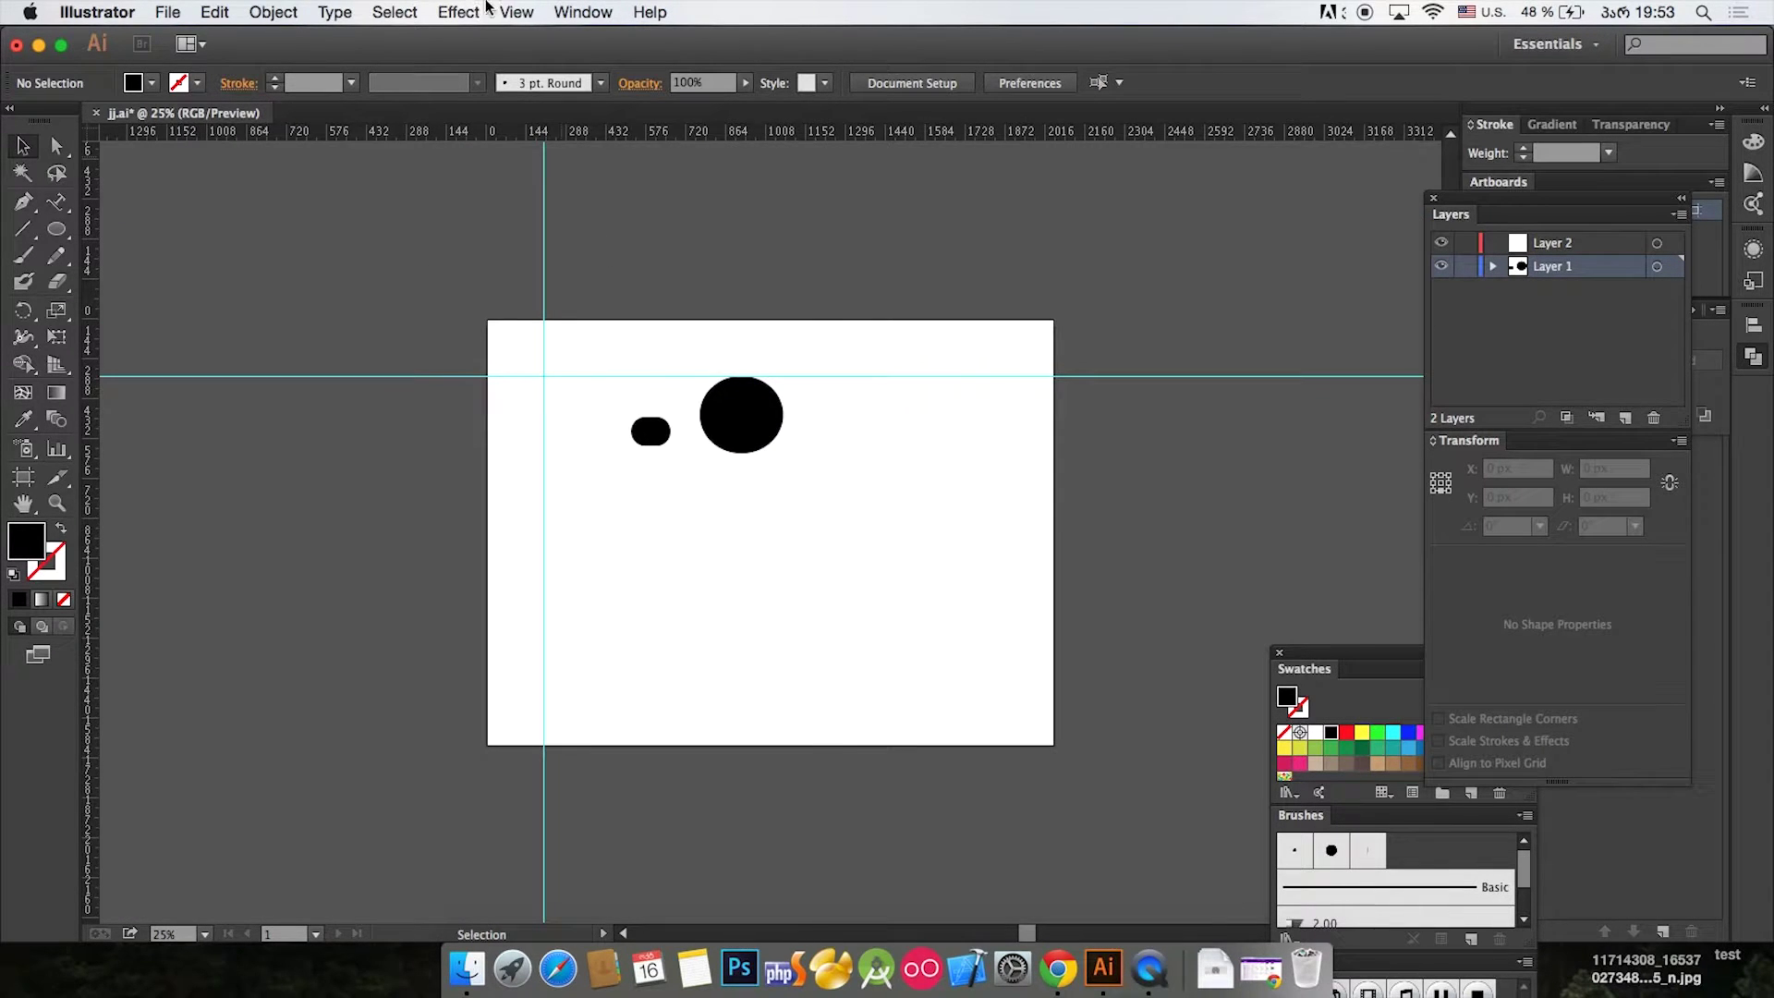
pyautogui.click(583, 12)
pyautogui.moveTo(517, 13)
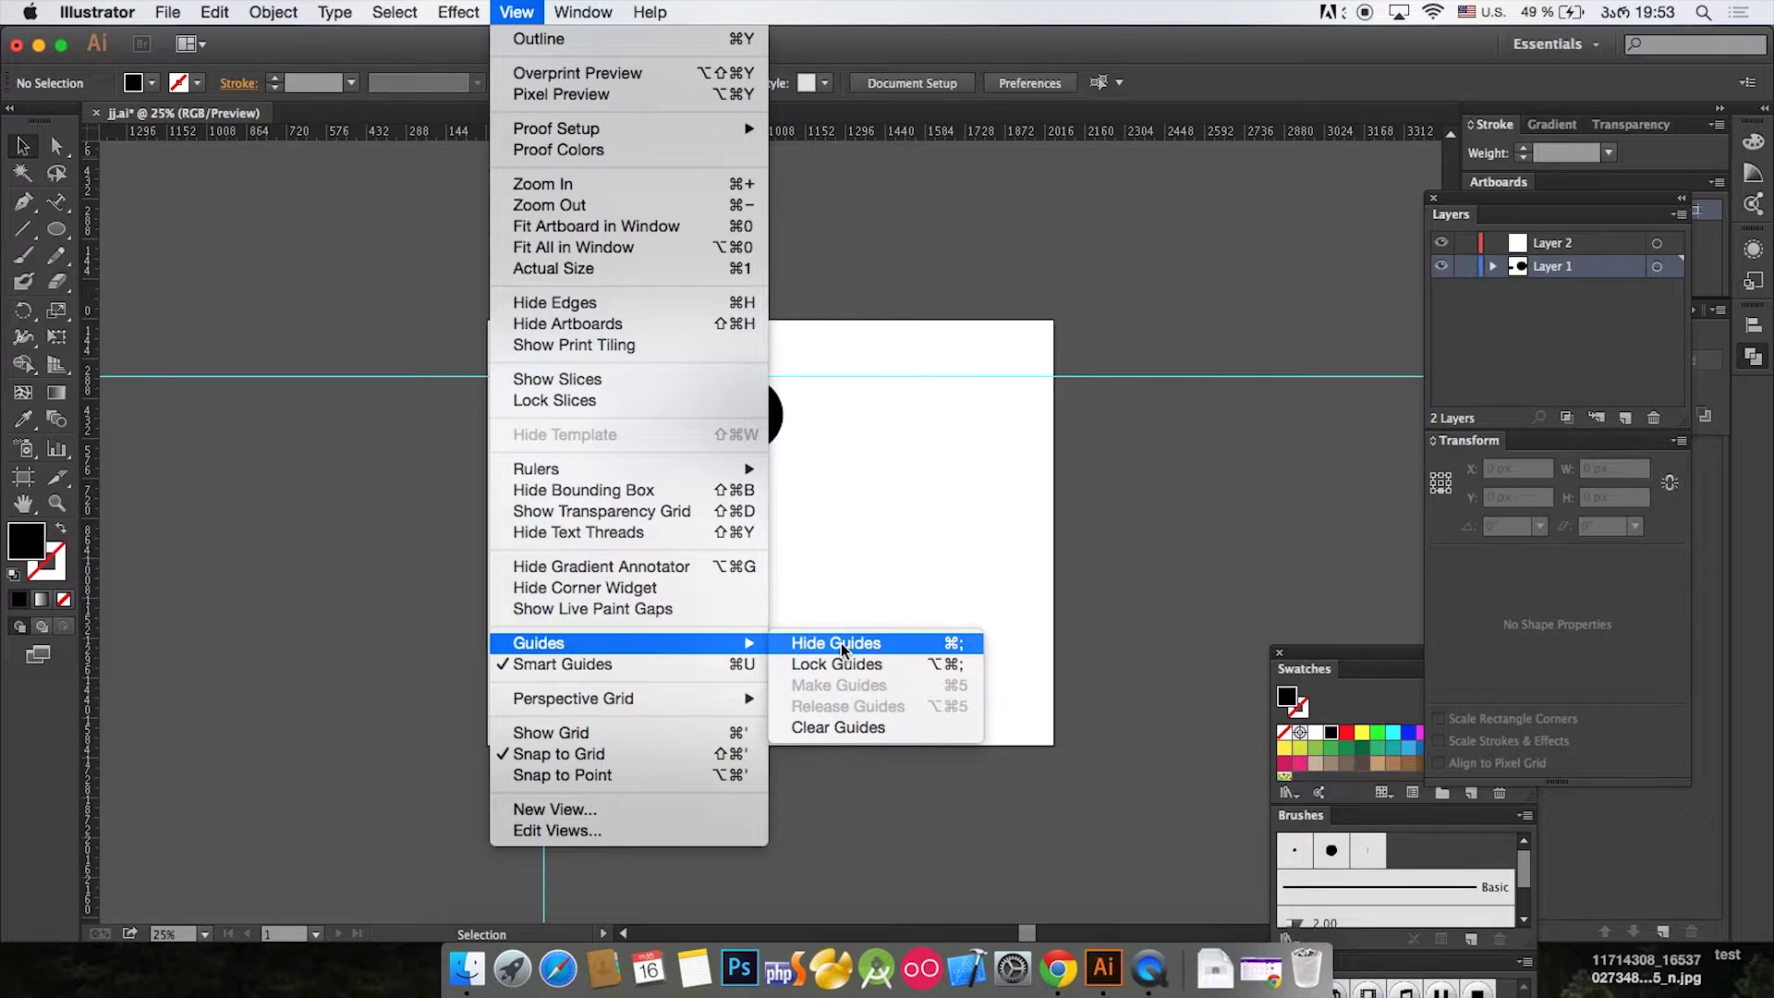
pyautogui.moveTo(682, 702)
pyautogui.click(956, 451)
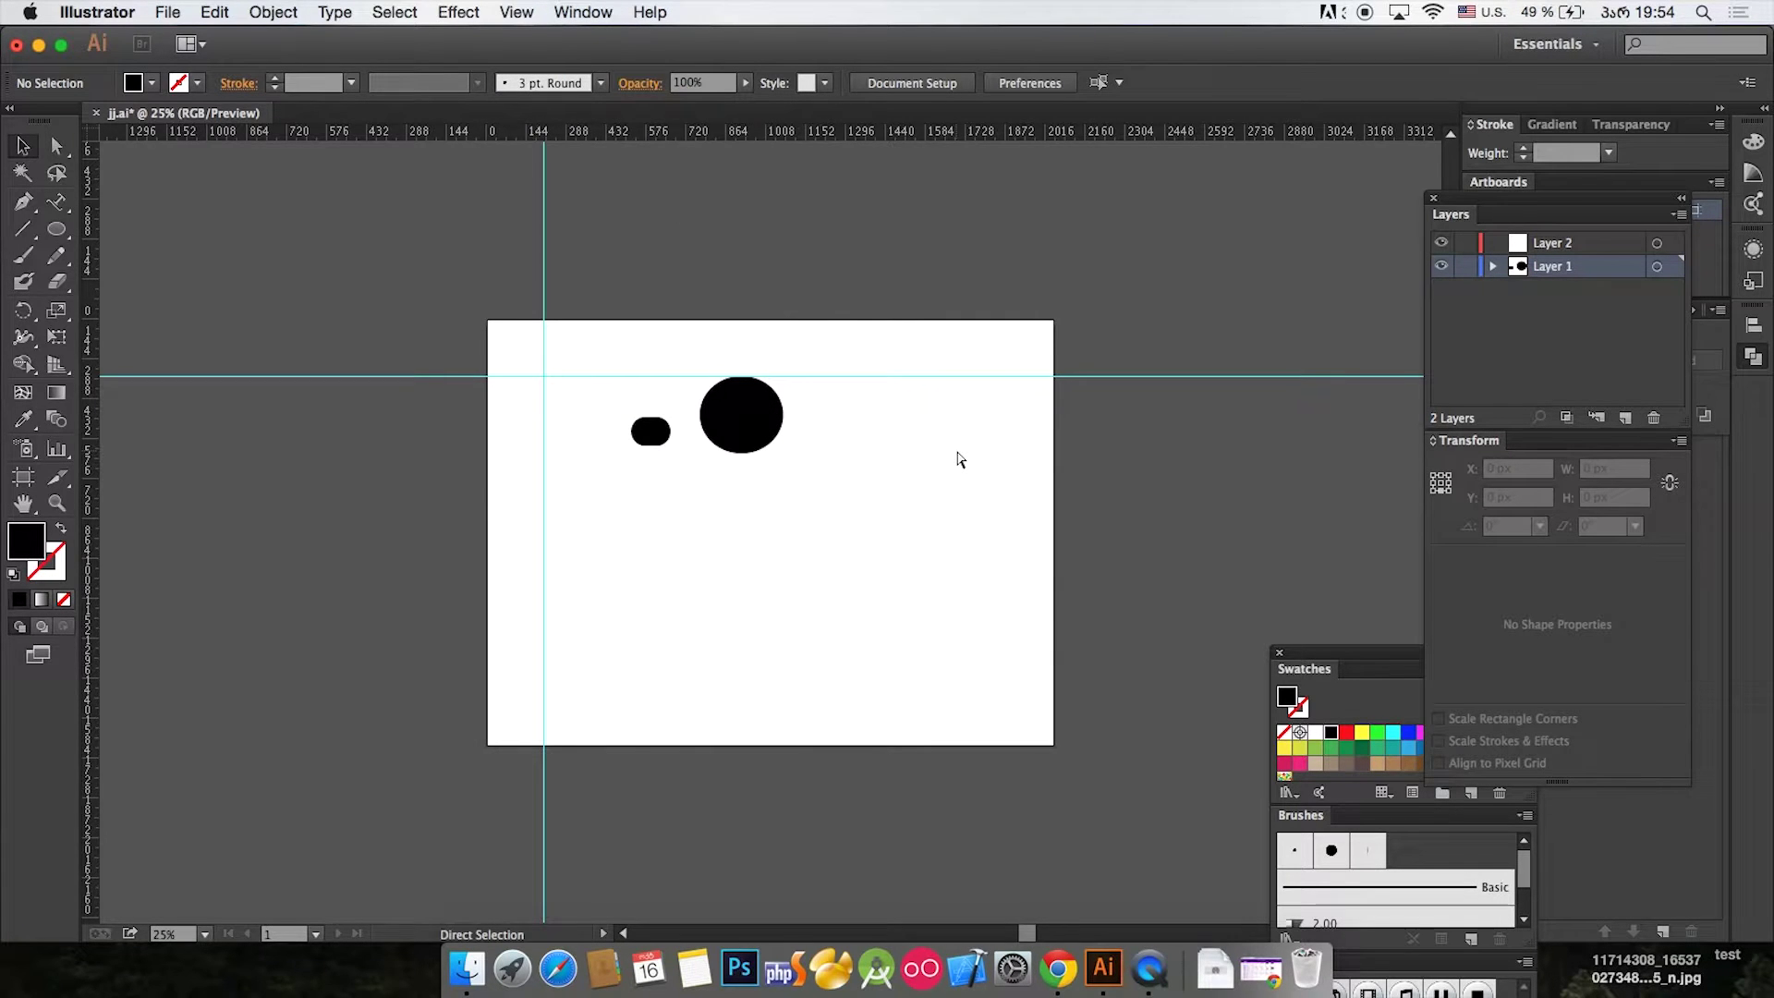
pyautogui.press('super+1')
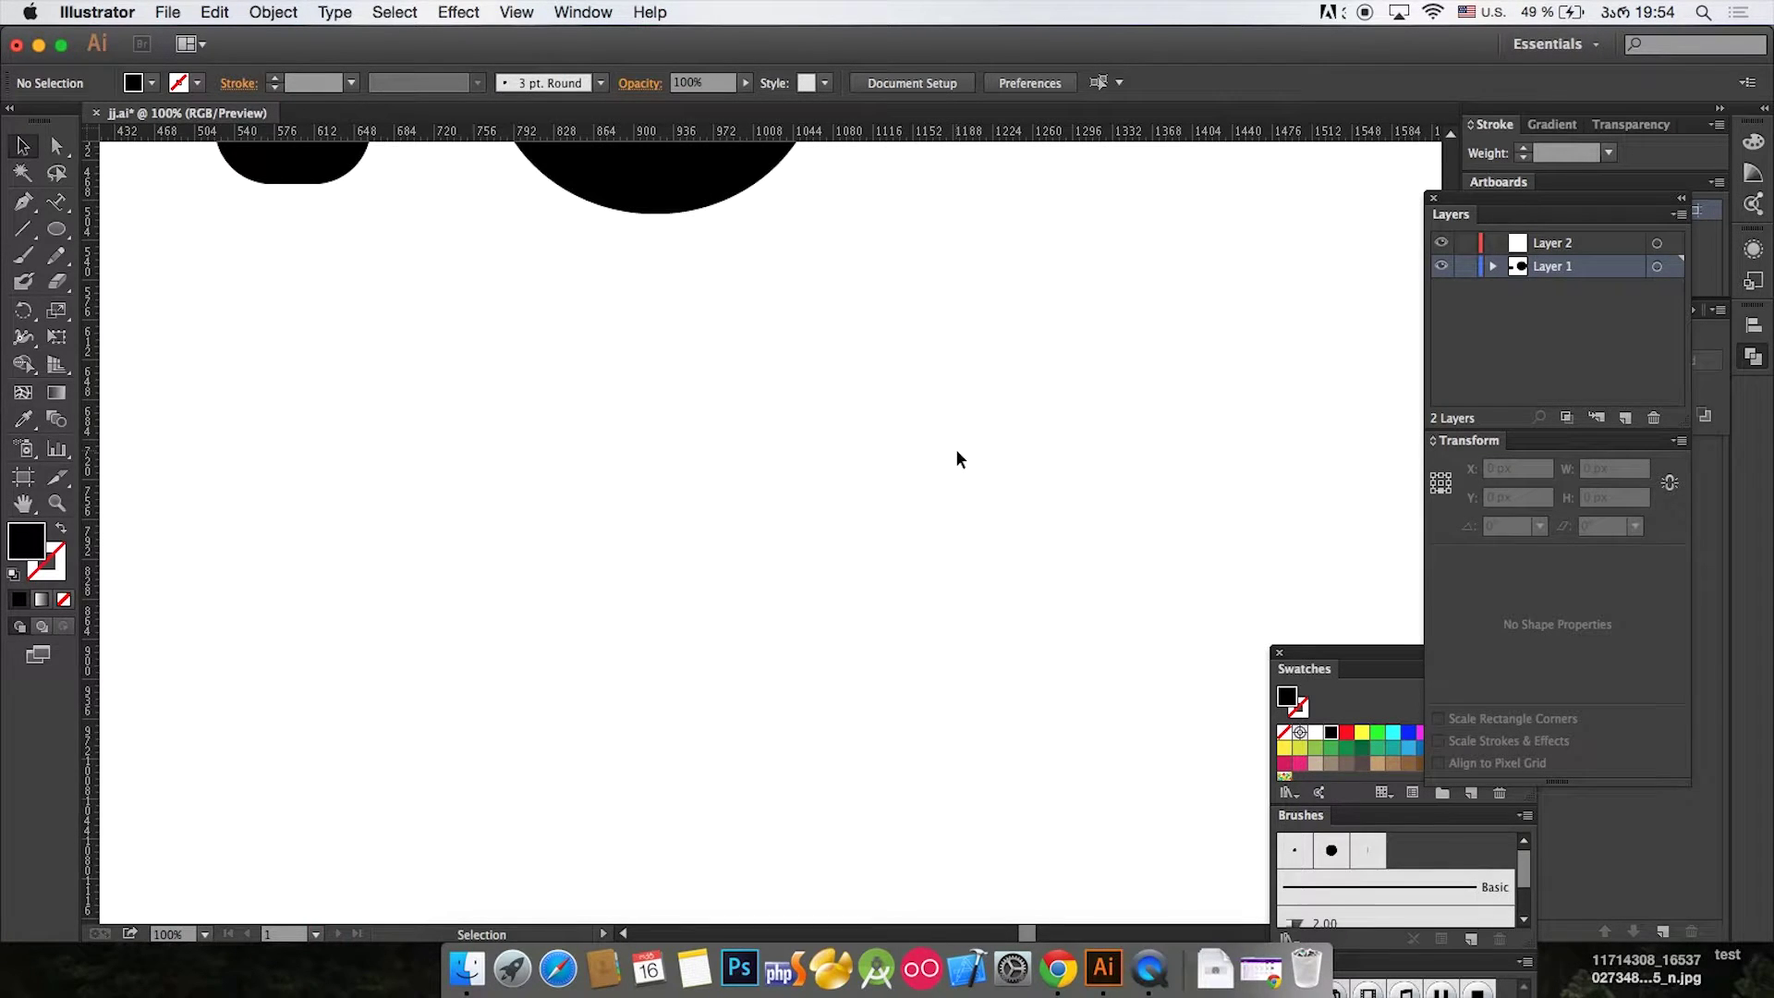
pyautogui.press('a')
pyautogui.press('super+0')
pyautogui.press('v')
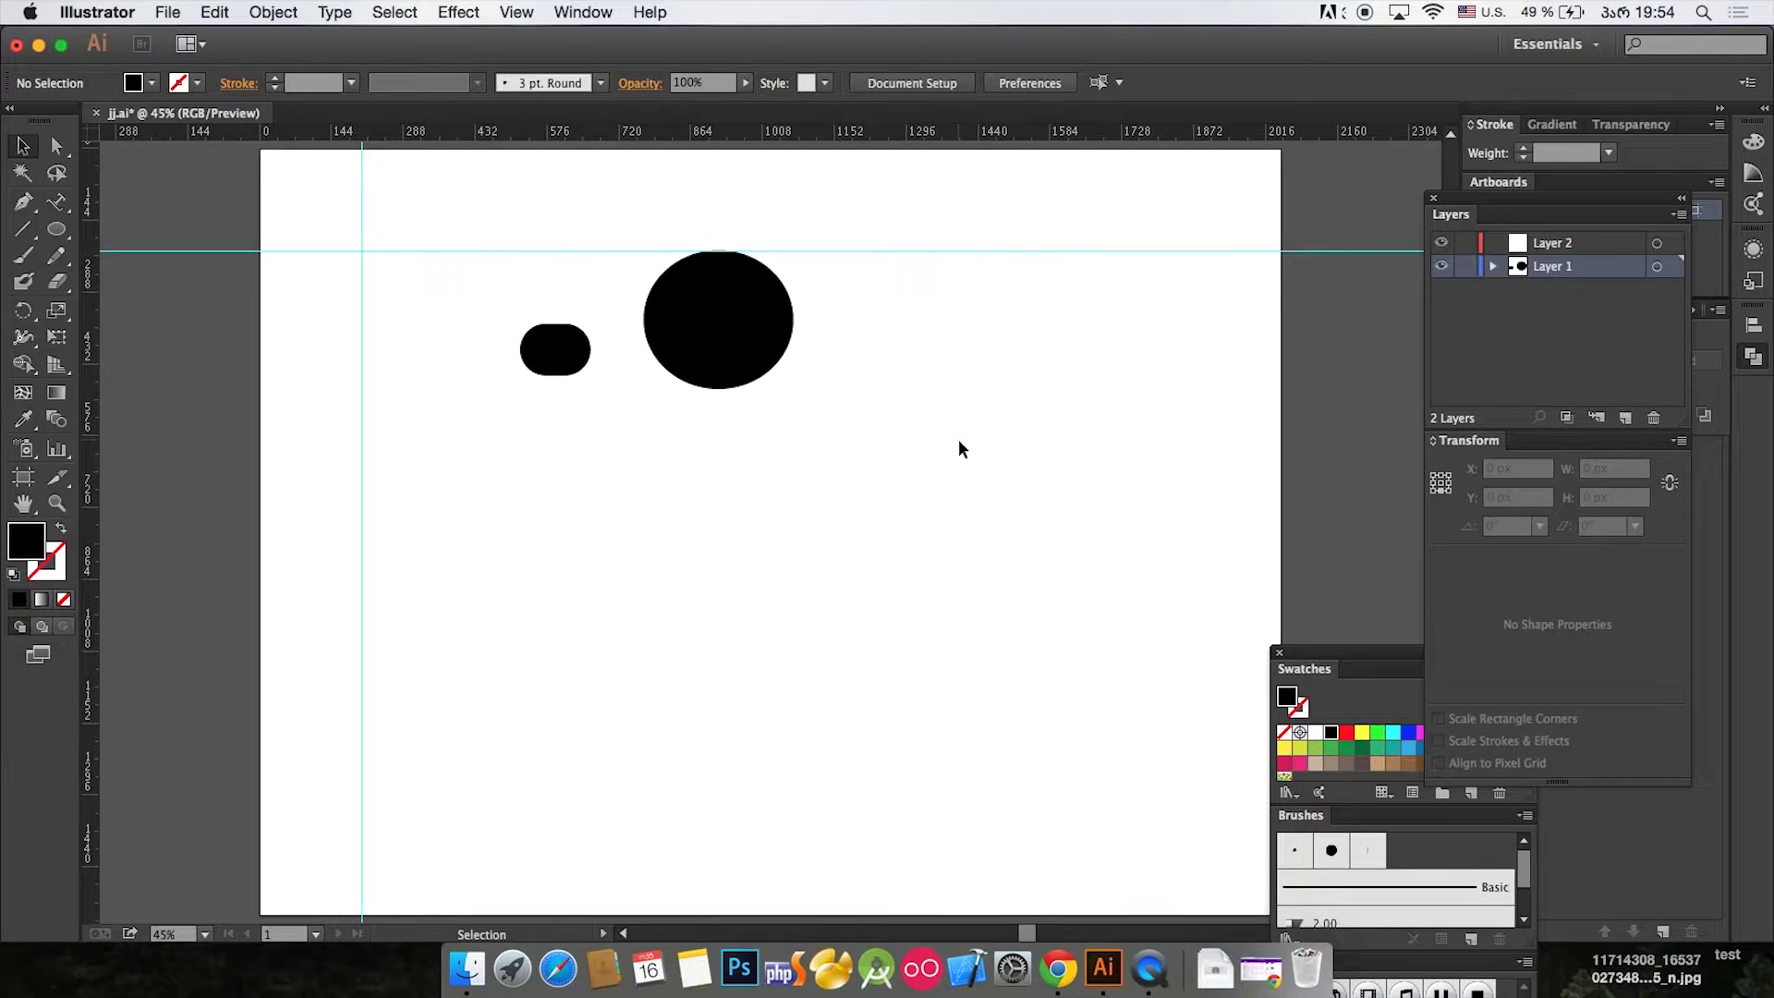
# Step: Toggle the visibility of the guides several times, ending with them hidden
pyautogui.press('a')
pyautogui.press('super+semicolon')
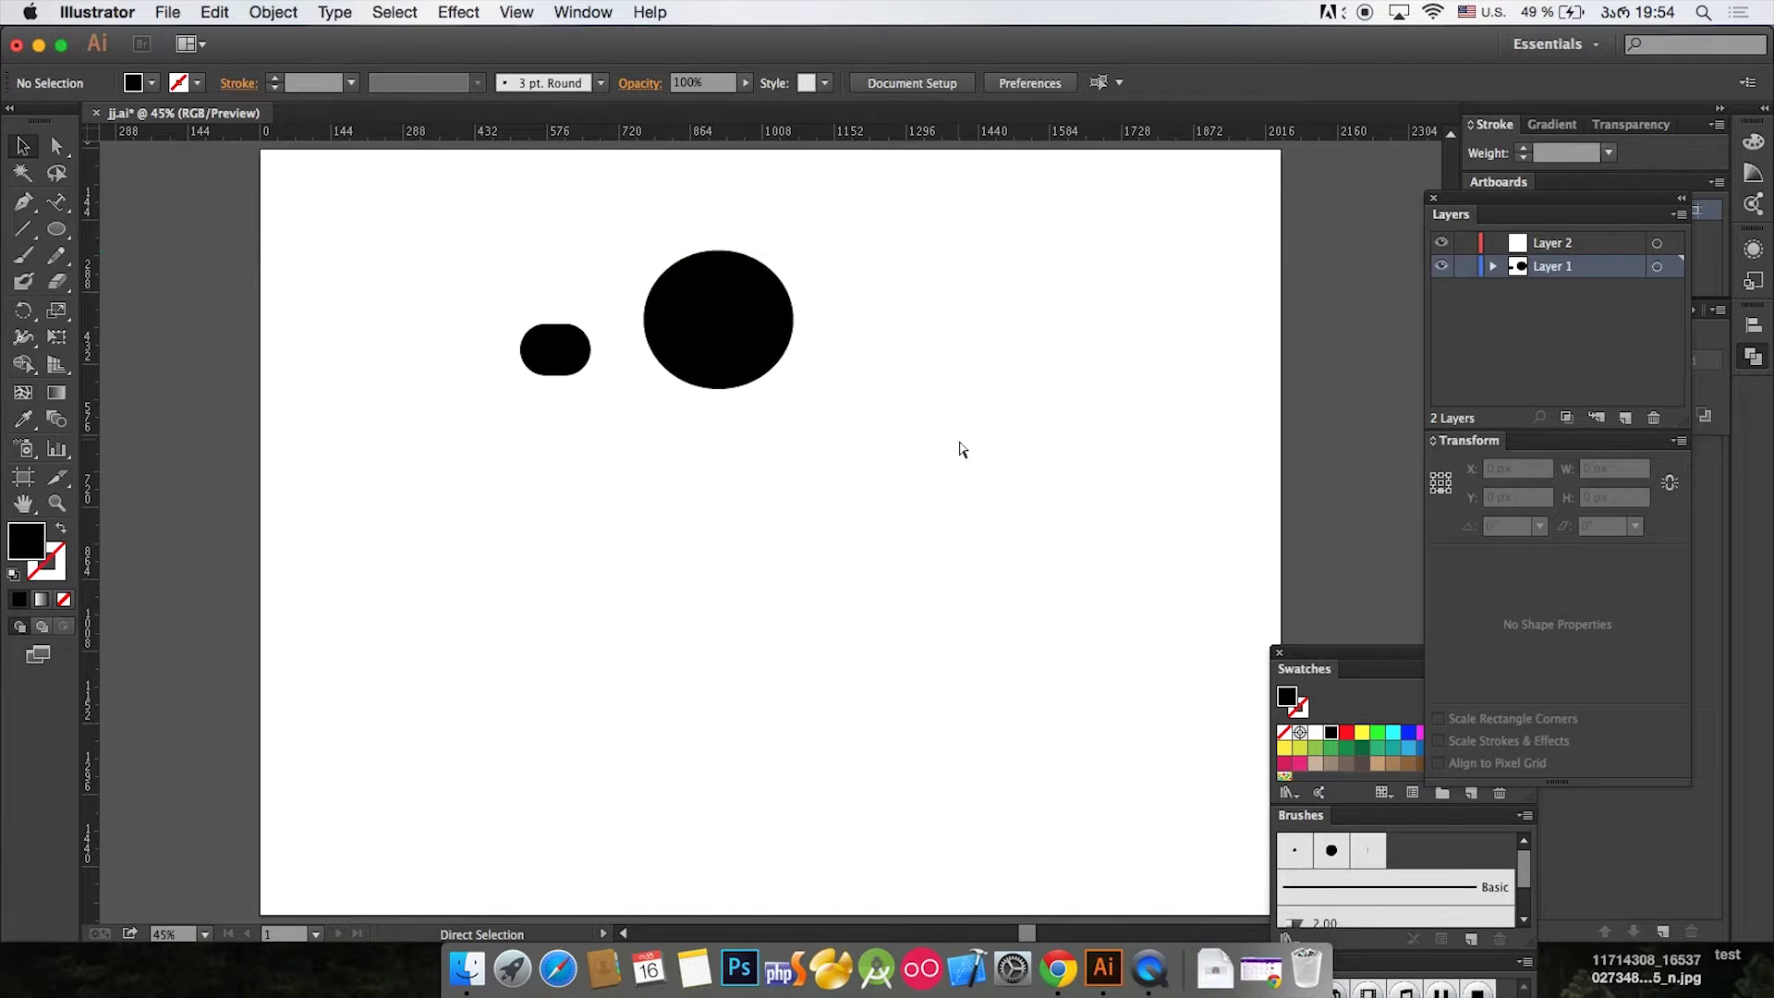
pyautogui.press('super+semicolon')
pyautogui.press('super+semicolon')
pyautogui.press('super+semicolon')
pyautogui.press('super+semicolon')
pyautogui.press('v')
# Step: Place a second vertical guide between the first one and the rounded rectangle, and look through the view options without changing any
pyautogui.moveTo(93, 550); pyautogui.dragTo(472, 574)
pyautogui.click(515, 11)
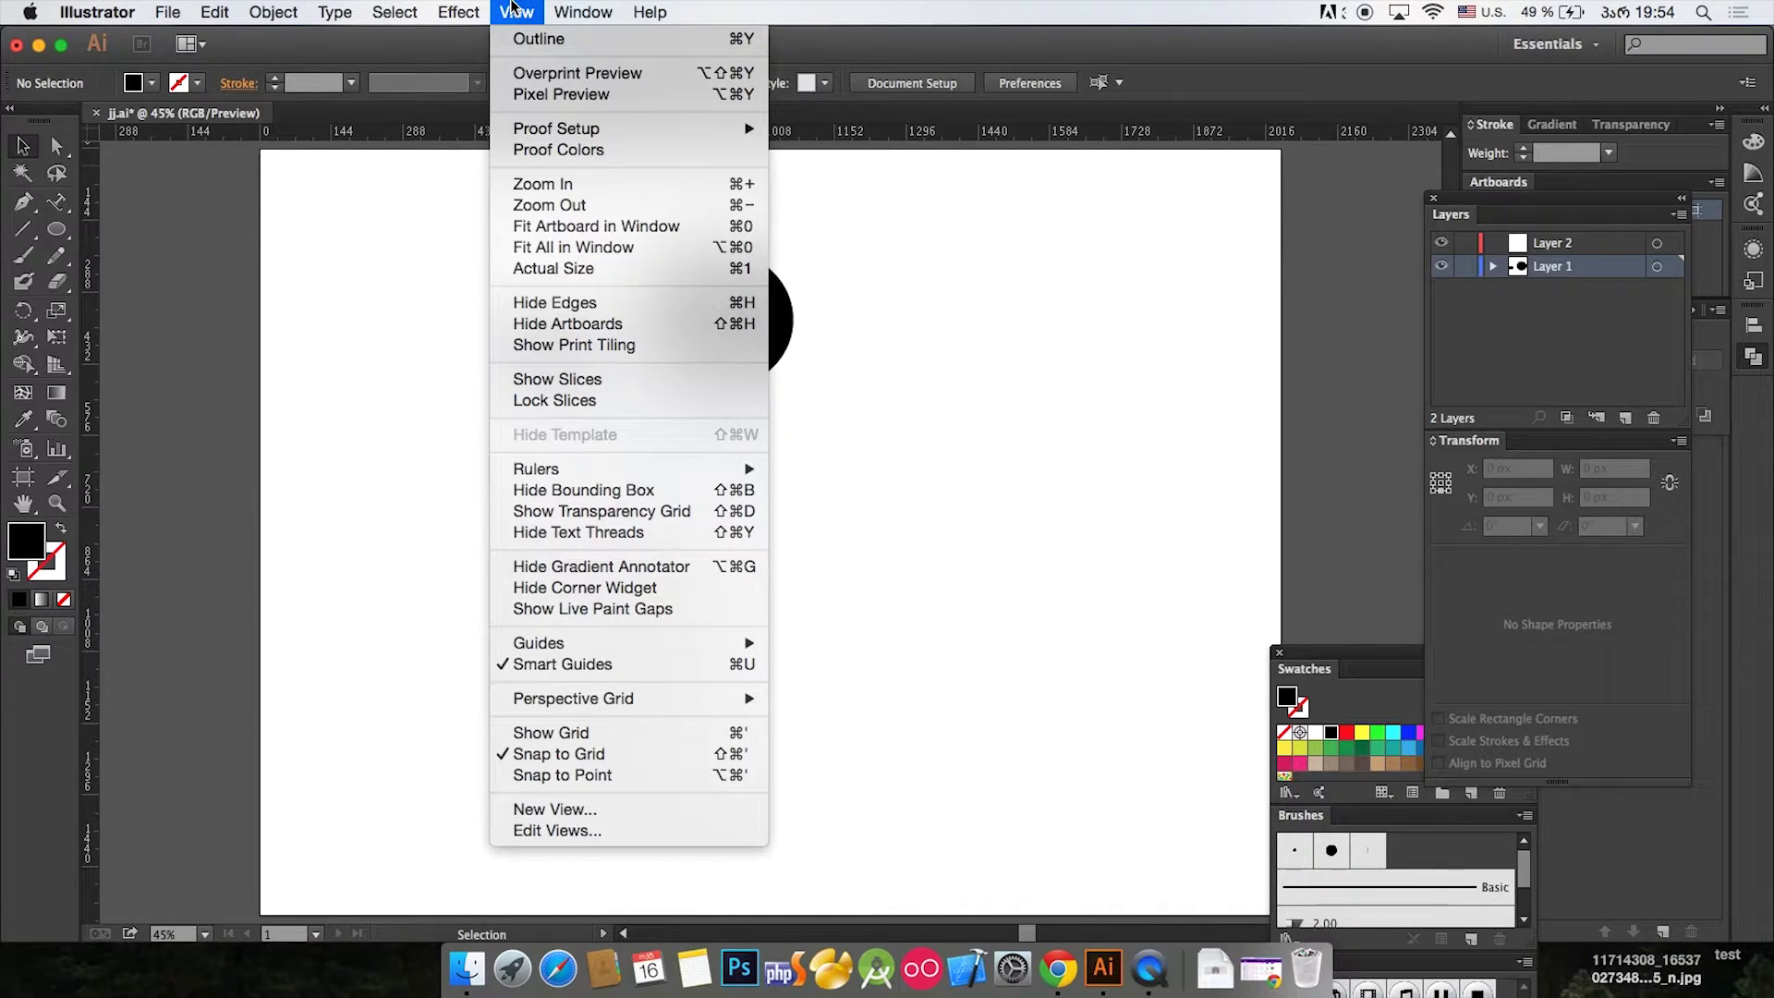
pyautogui.click(366, 295)
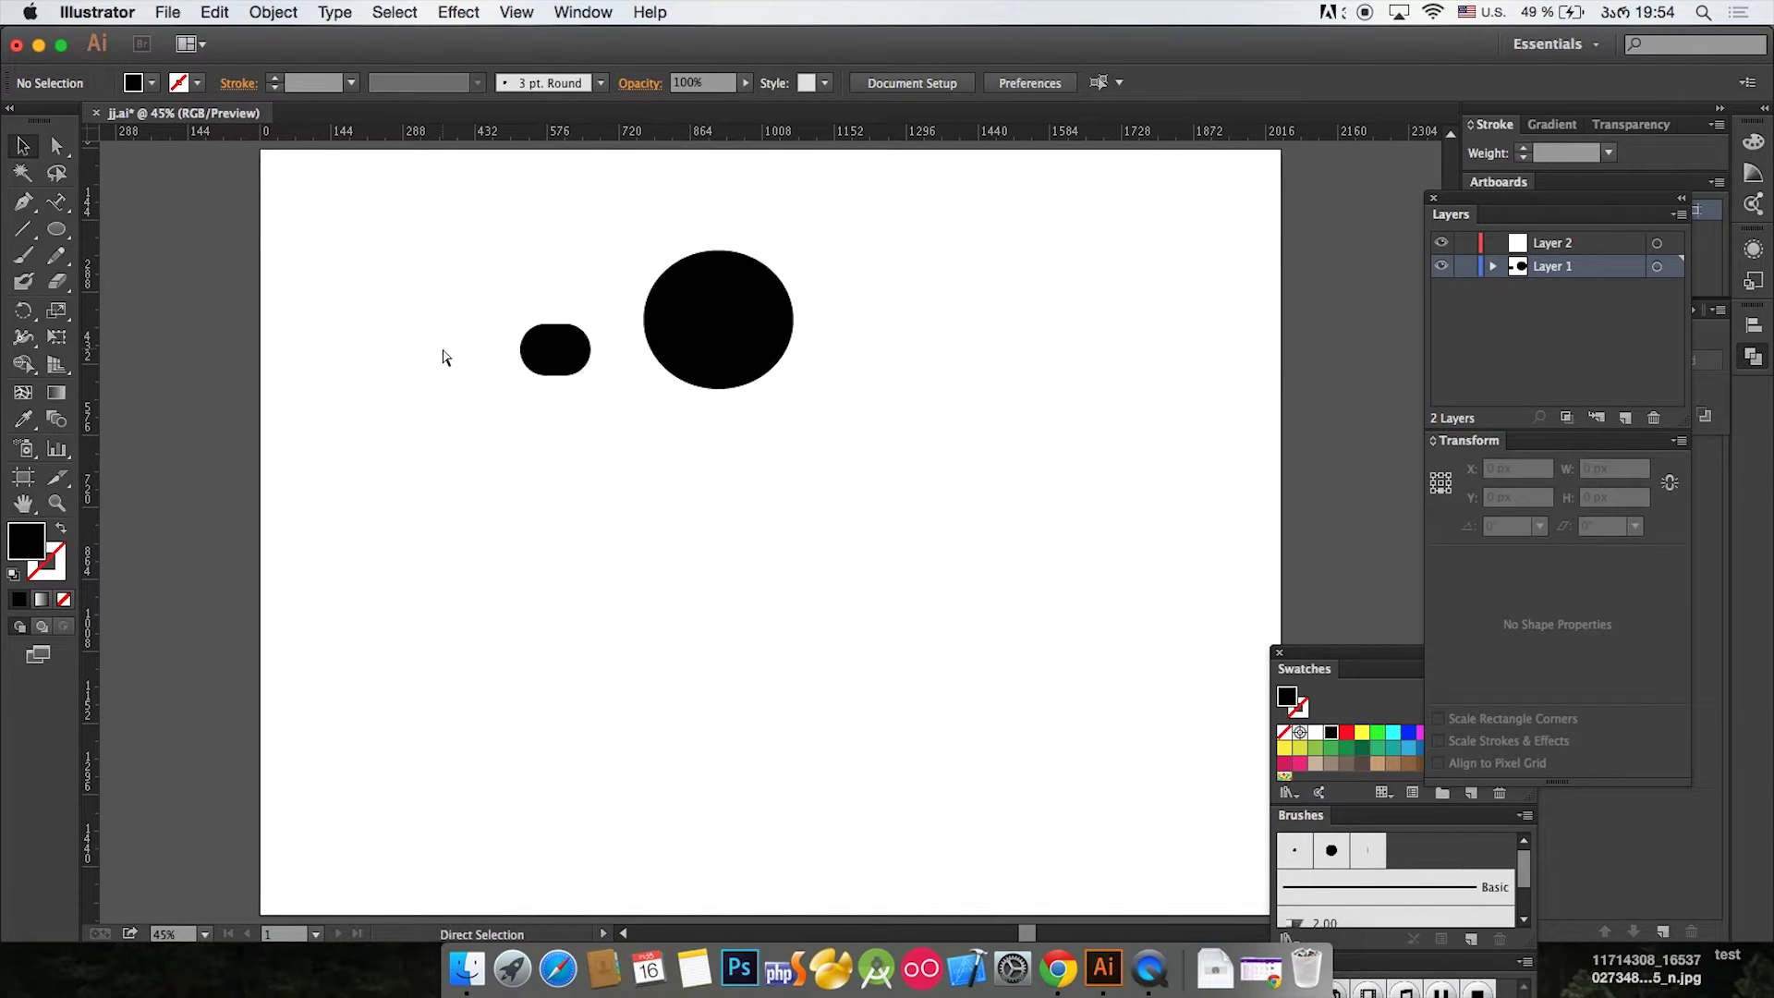
# Step: Set the guide color to Light Red in the Guides & Grid preferences
pyautogui.press('super+k')
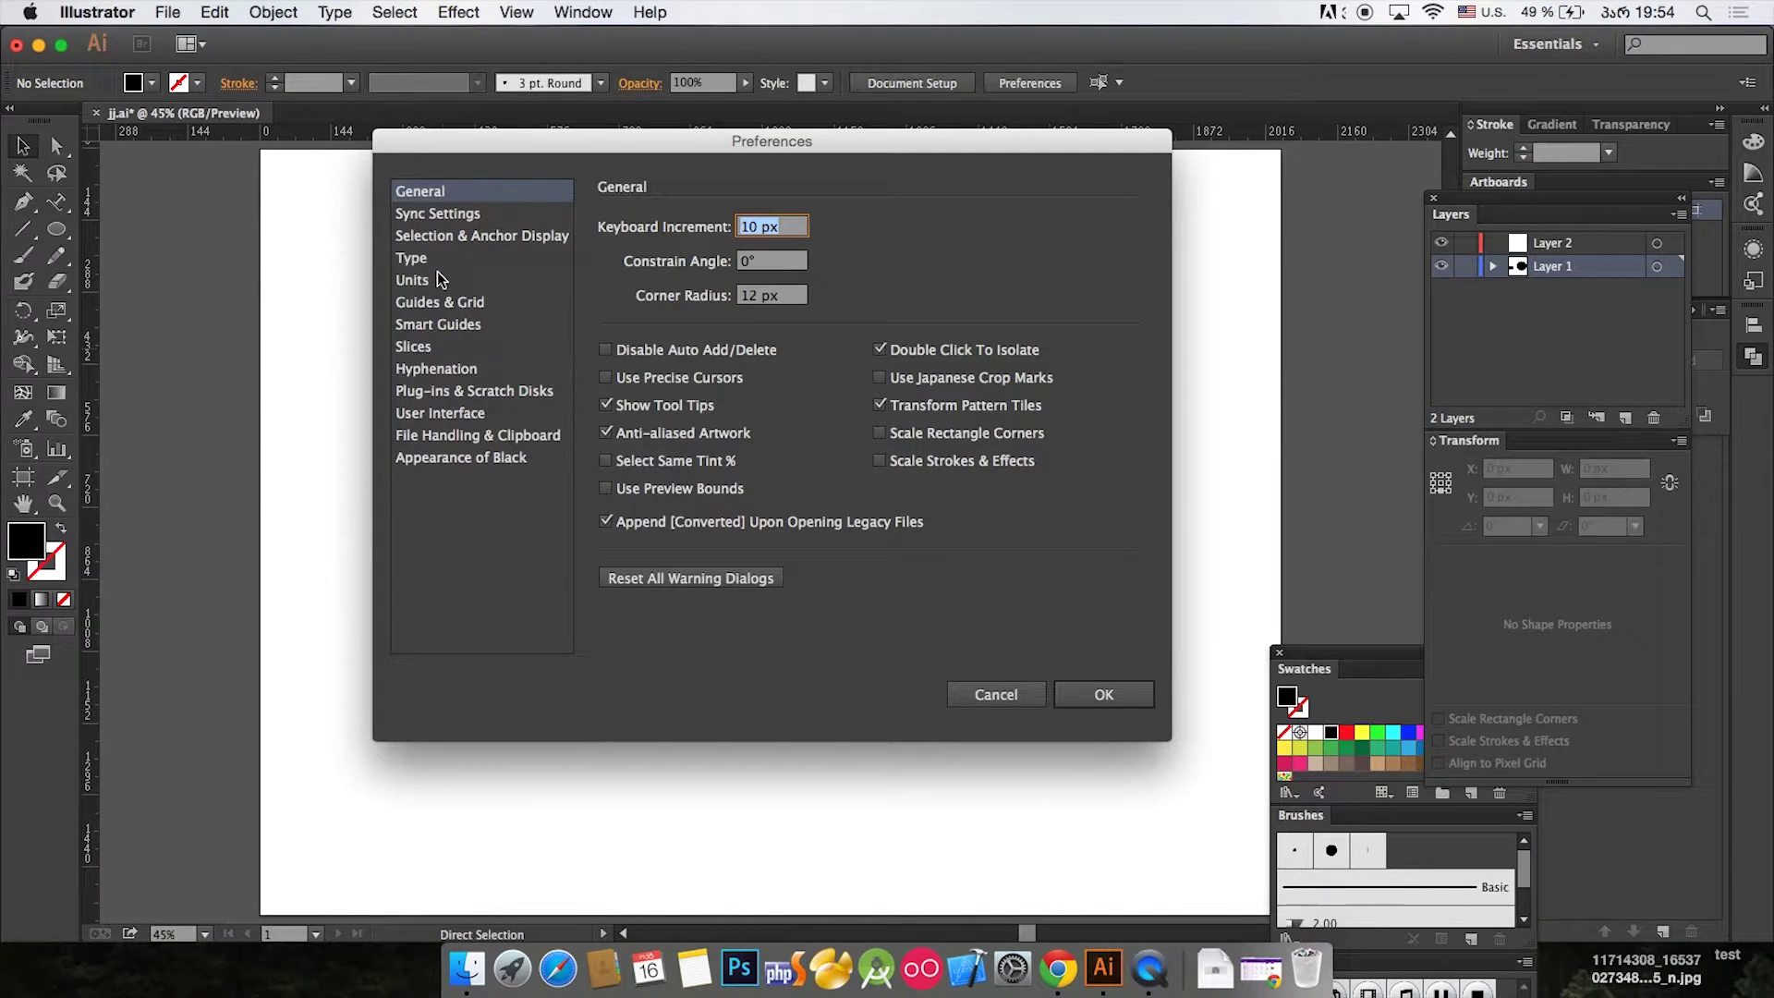
pyautogui.click(446, 303)
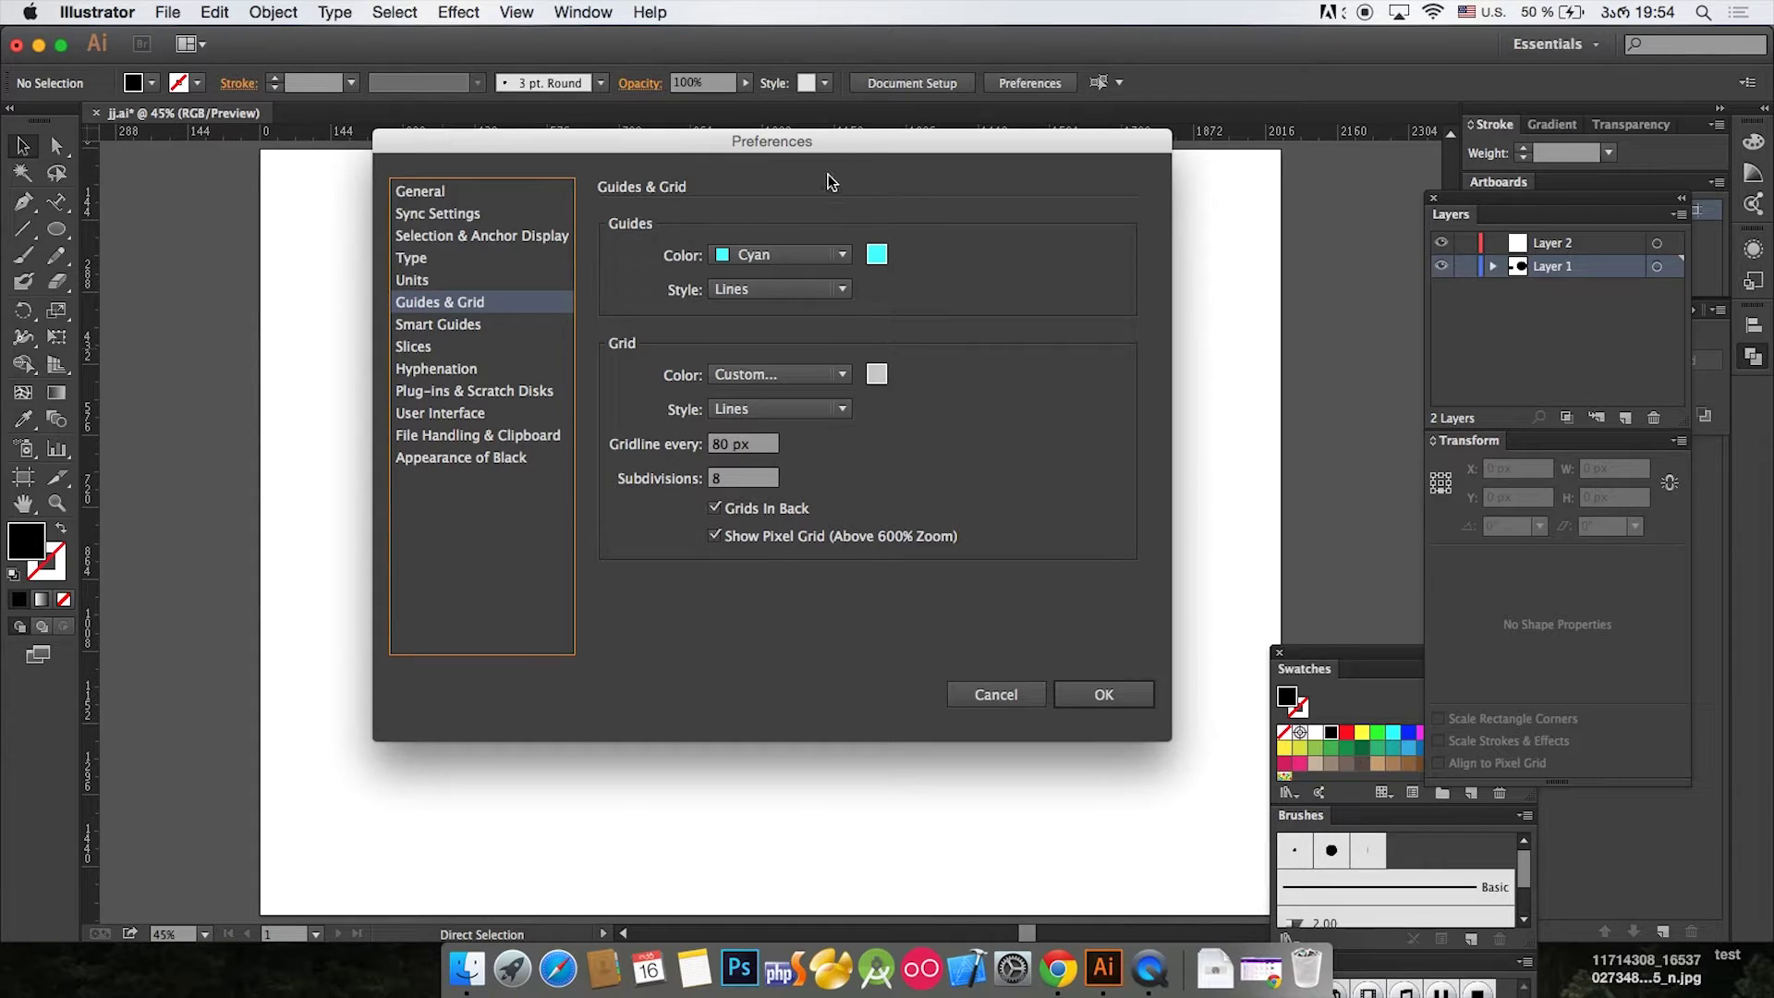
pyautogui.click(751, 256)
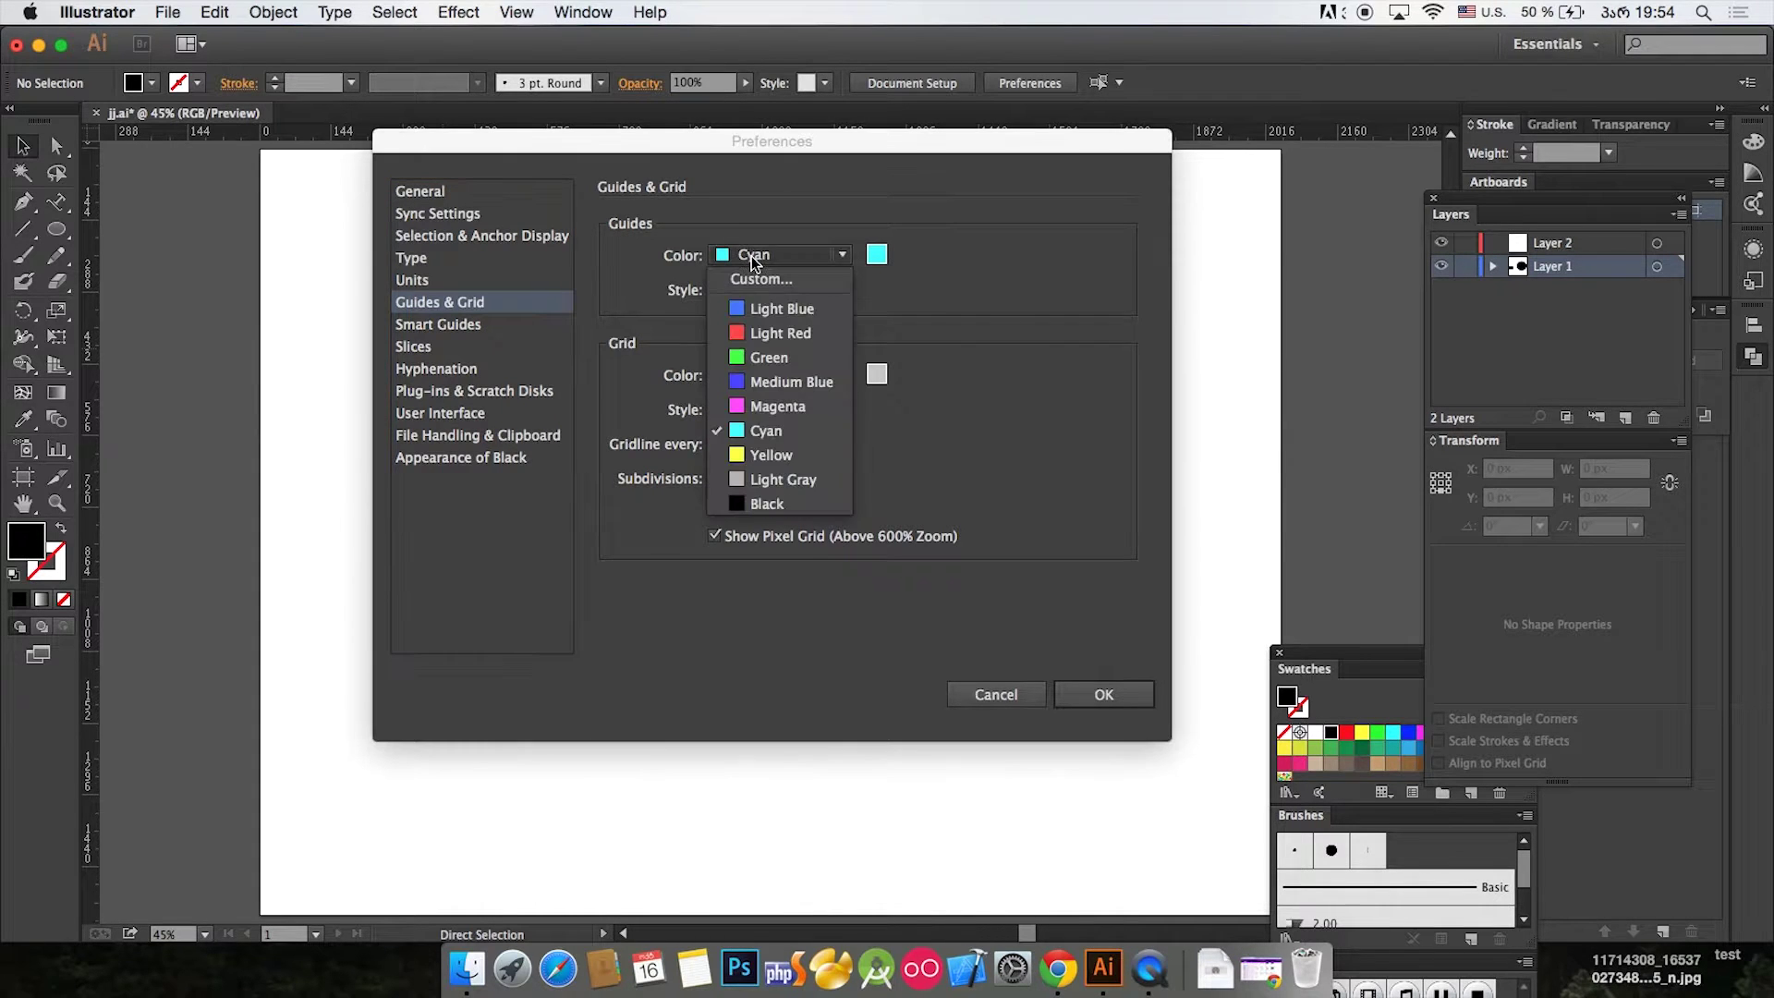
pyautogui.click(749, 325)
pyautogui.click(1104, 694)
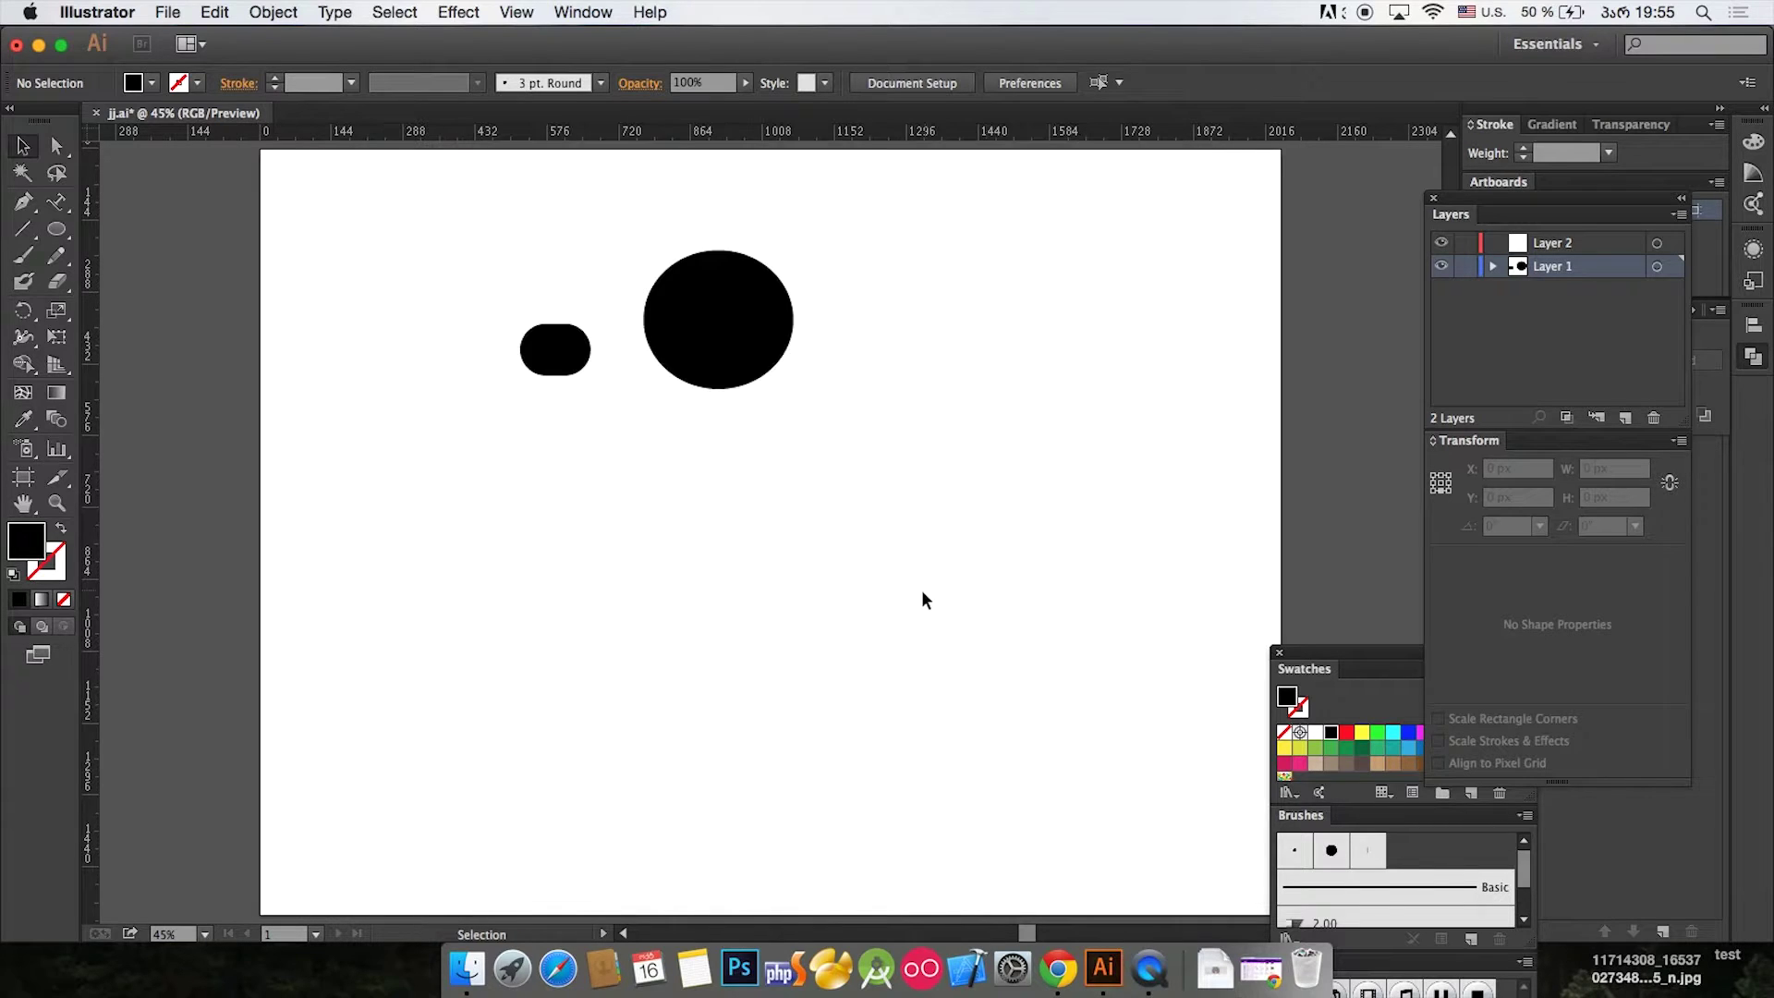
# Step: Add a third vertical guide near the rounded rectangle and show the guides
pyautogui.moveTo(92, 508); pyautogui.dragTo(522, 516)
pyautogui.press('super+semicolon')
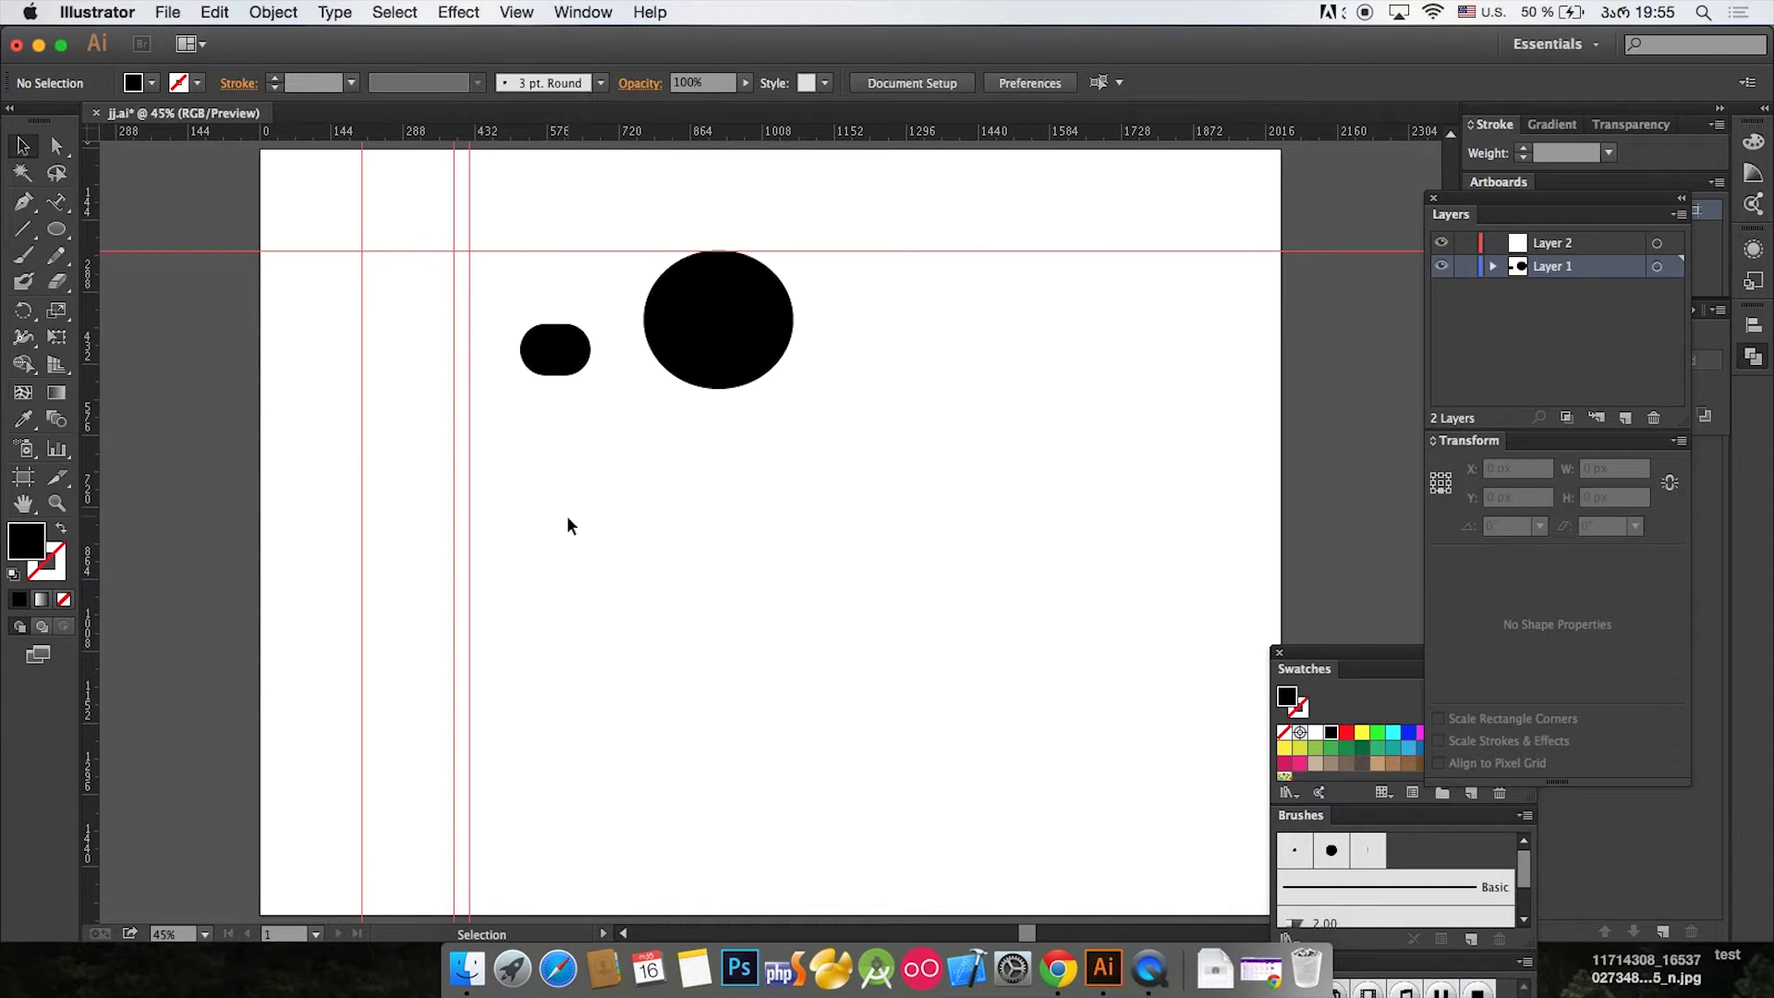
# Step: Delete the rounded rectangle and the ellipse from the artboard
pyautogui.press('super+a')
pyautogui.press('Delete')
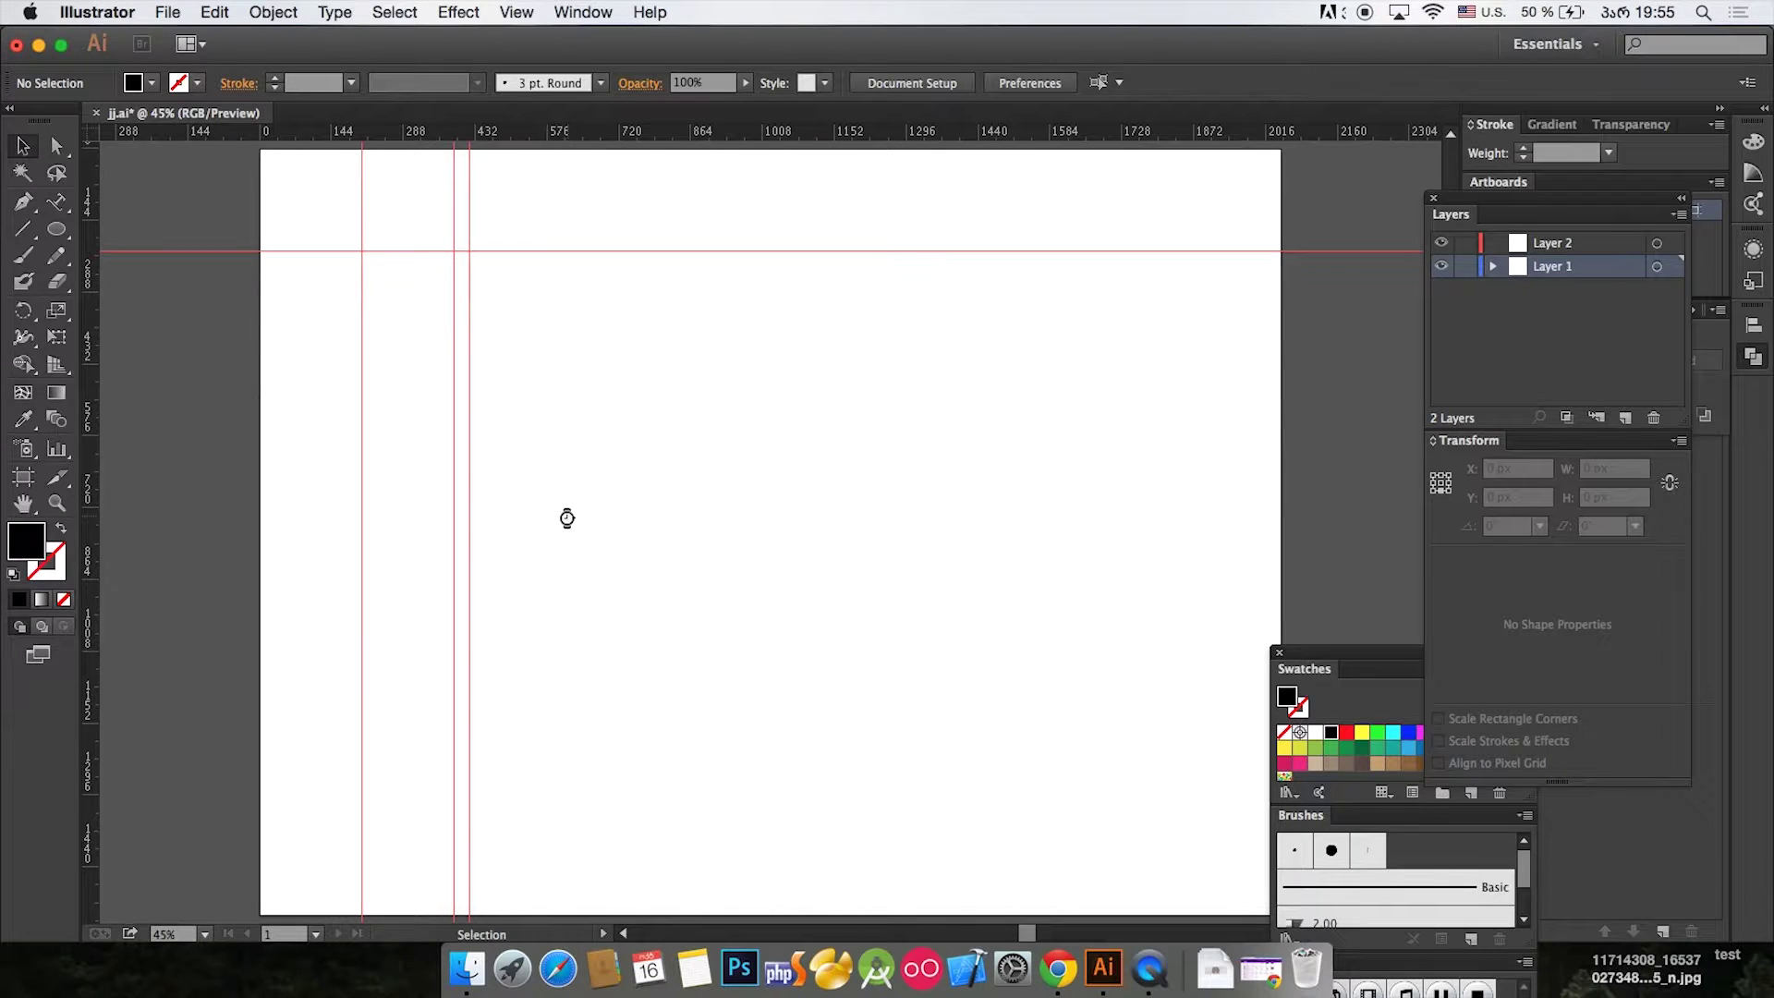
# Step: Review the guide style options in the Guides & Grid preferences without changing any
pyautogui.press('super+k')
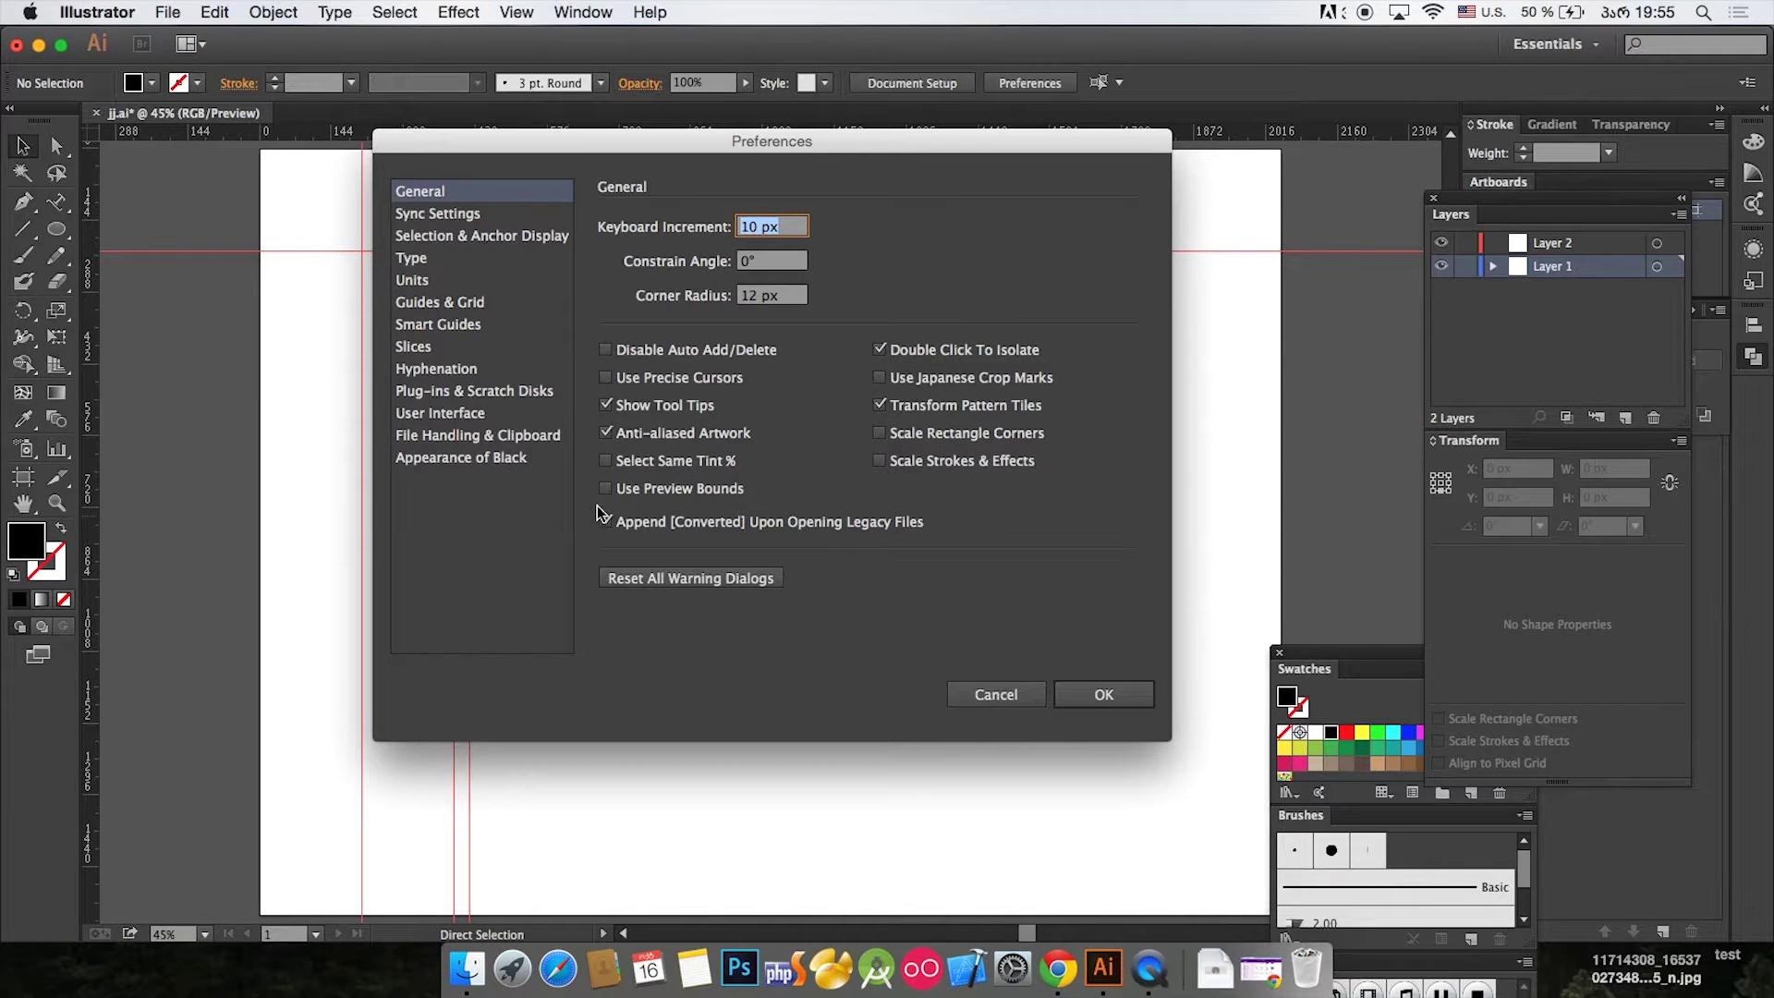
pyautogui.click(425, 303)
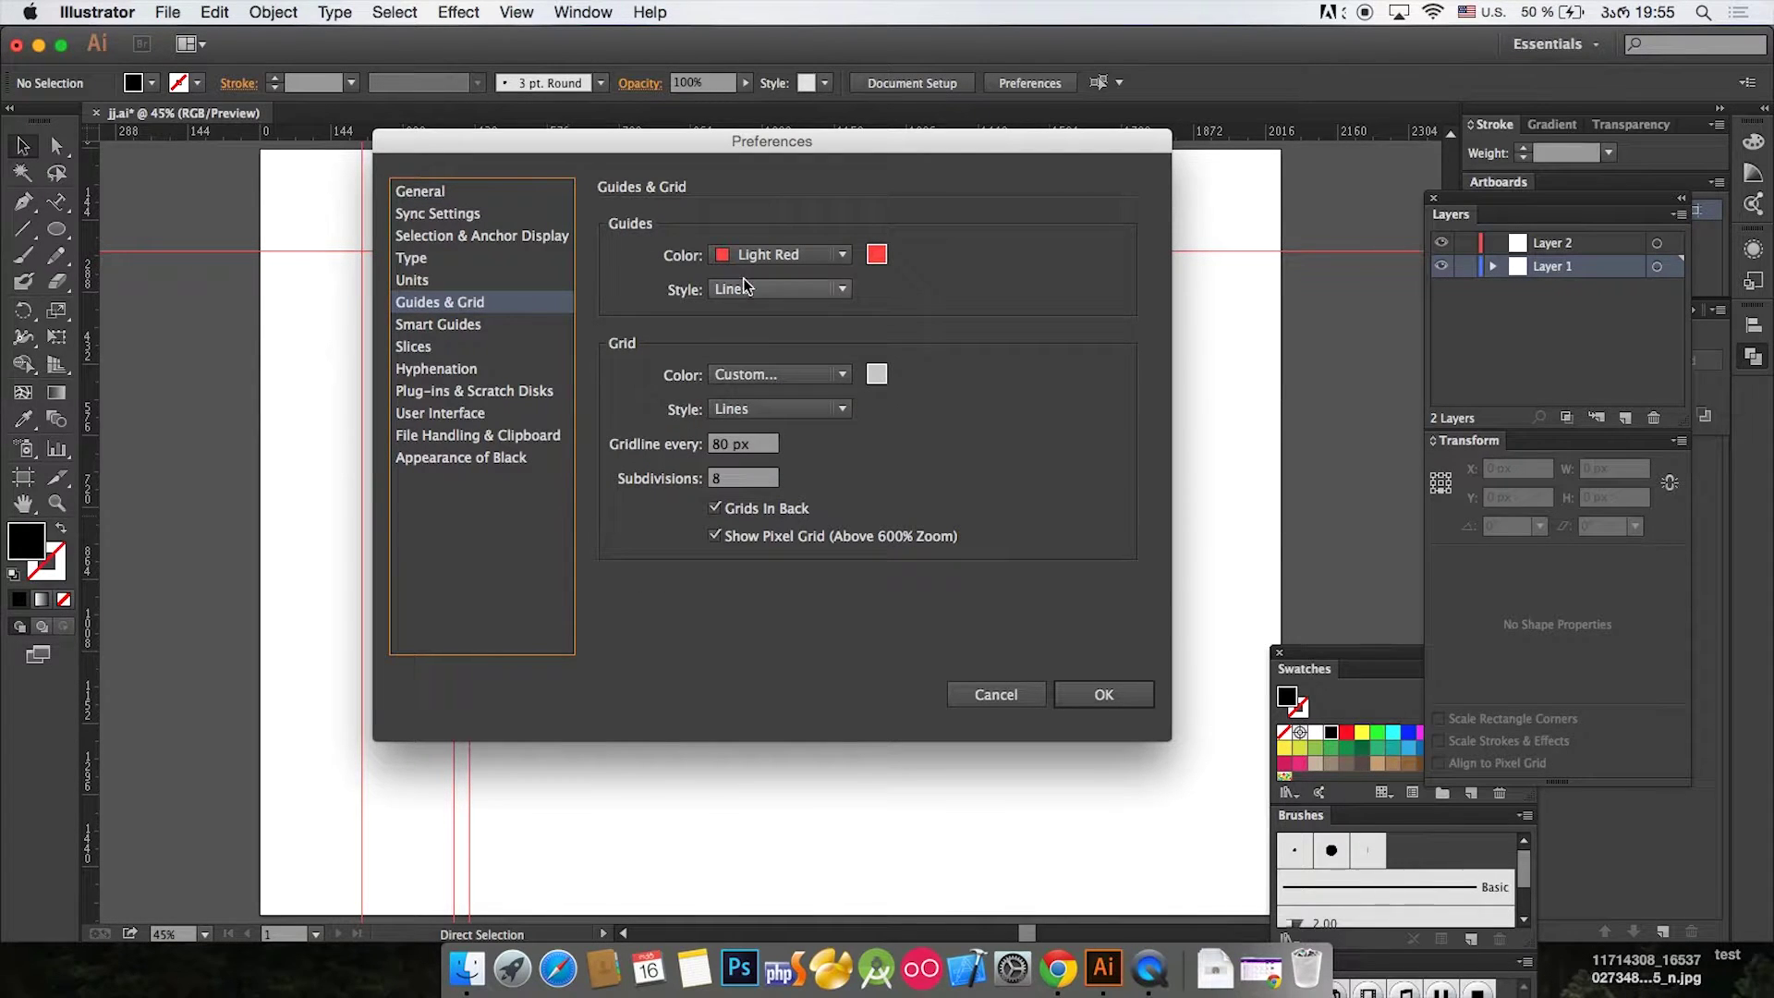
pyautogui.click(773, 292)
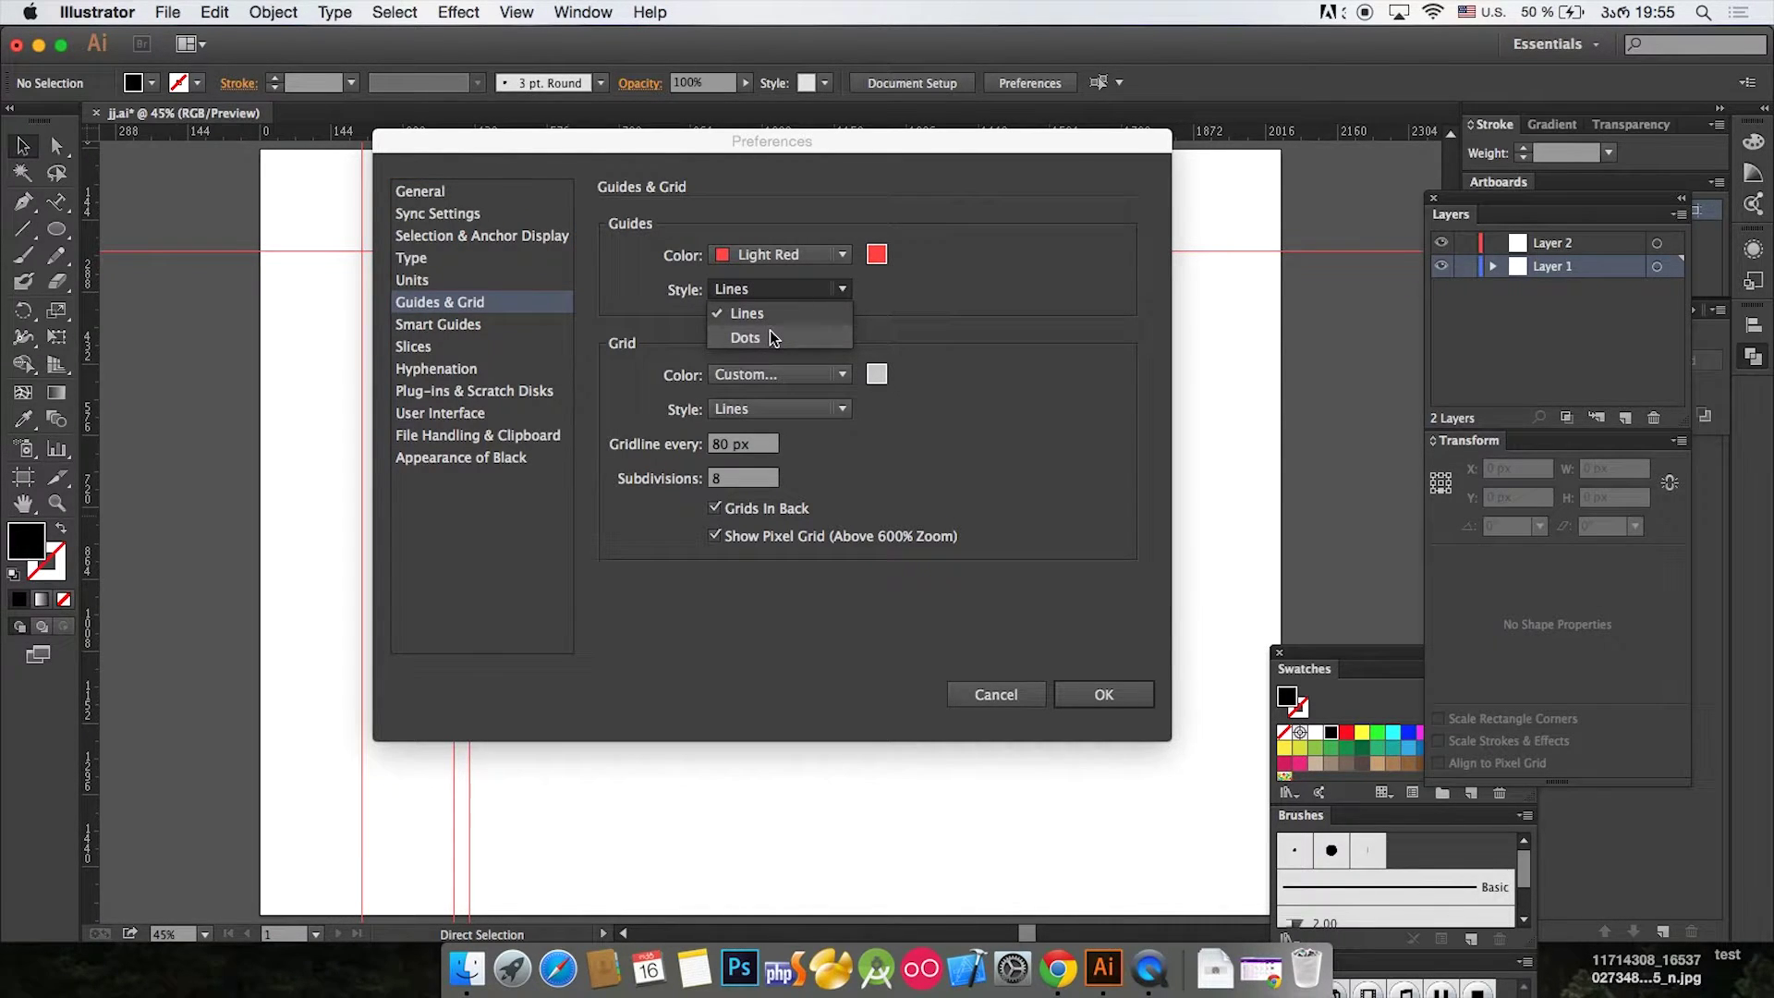
pyautogui.click(926, 309)
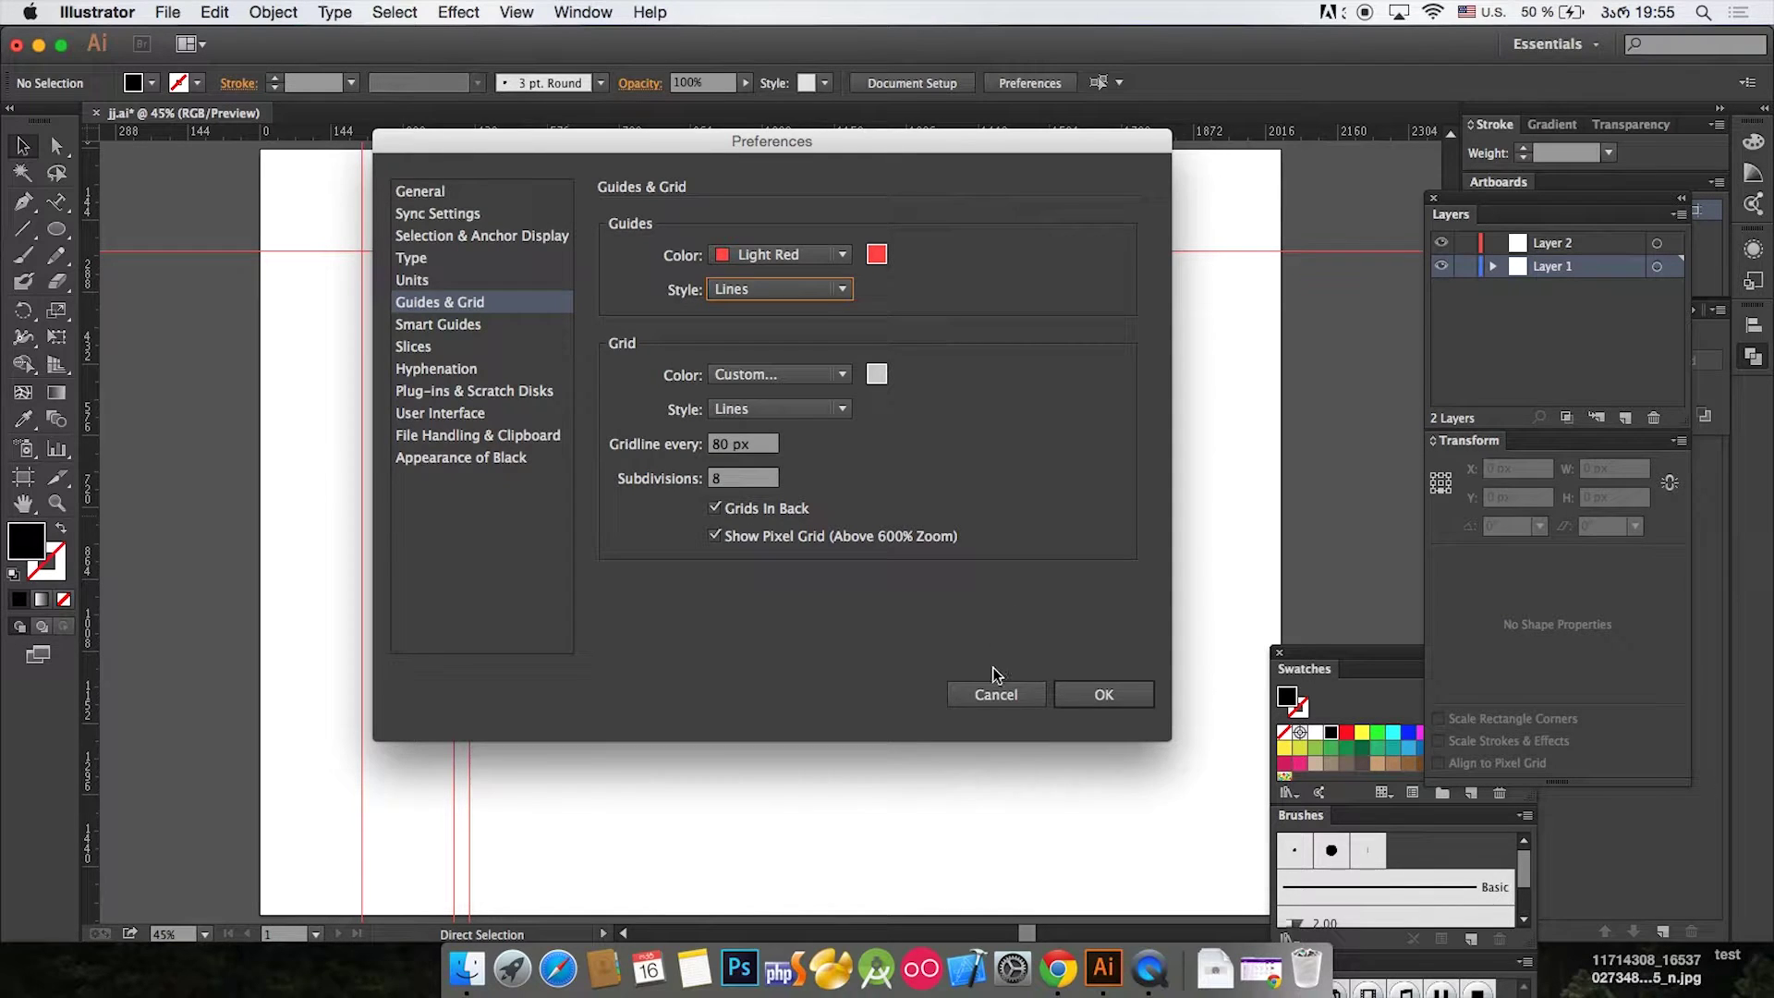
pyautogui.click(986, 697)
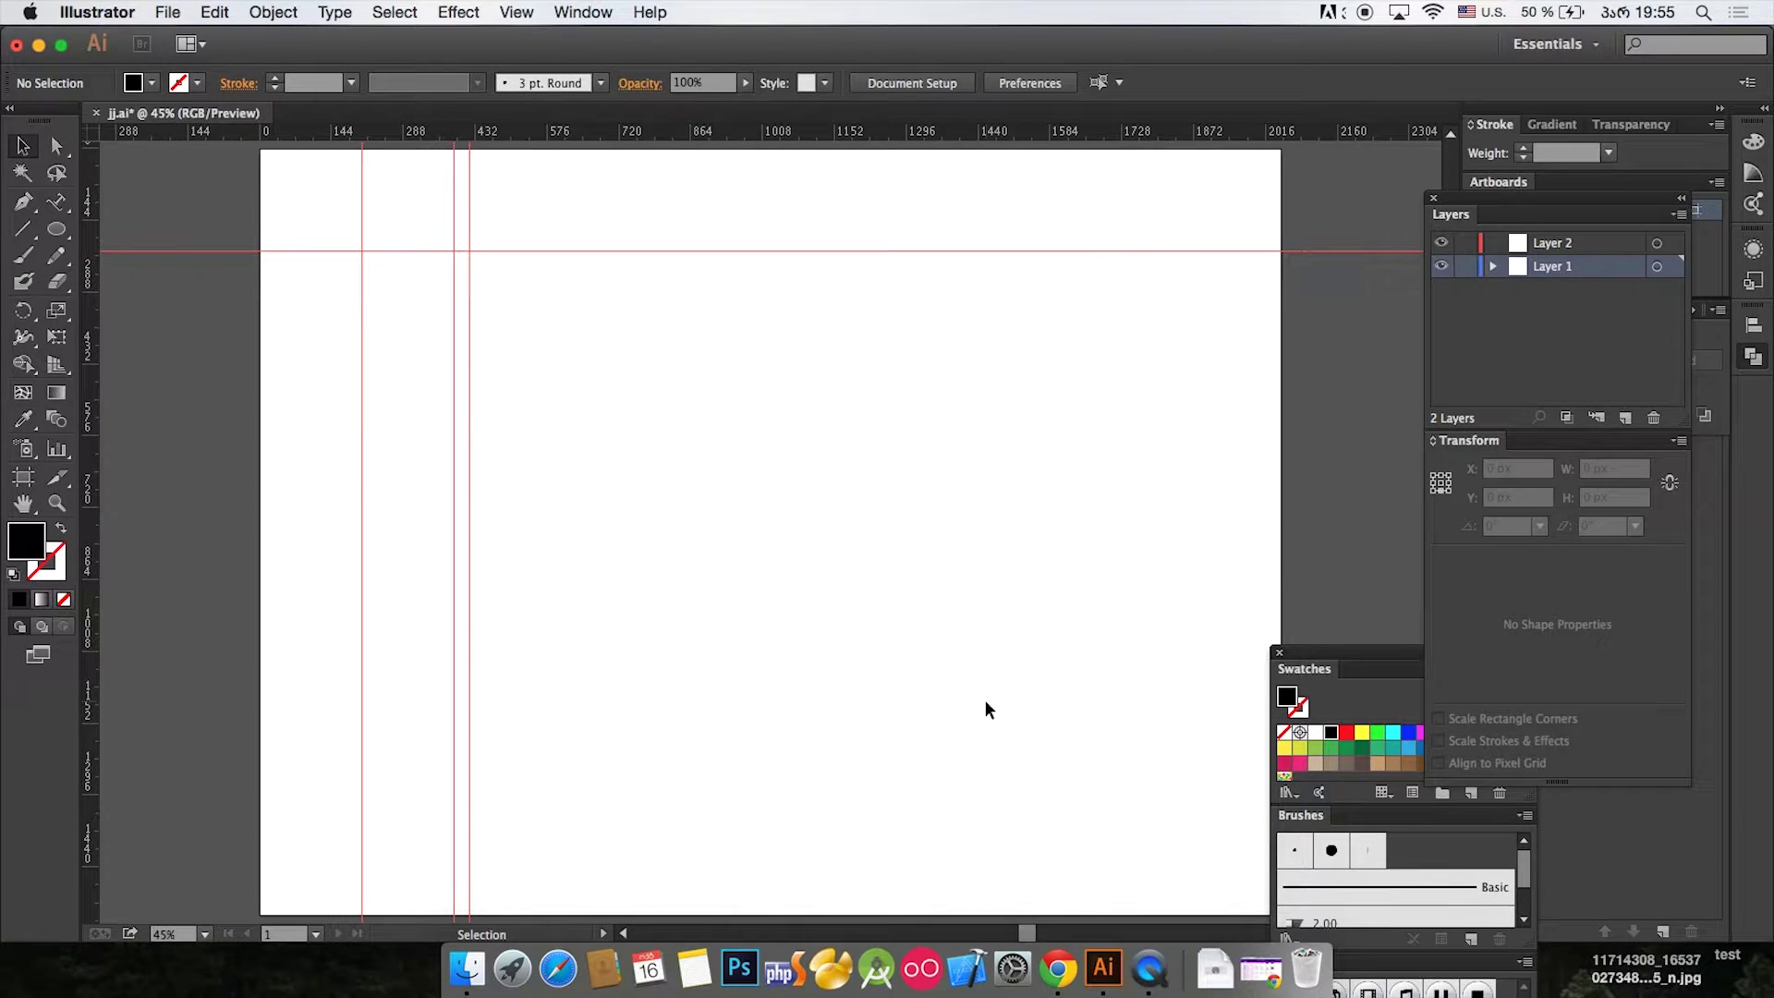
# Step: Show the grid and hide the guides, switching the grid off and on again once
pyautogui.click(516, 12)
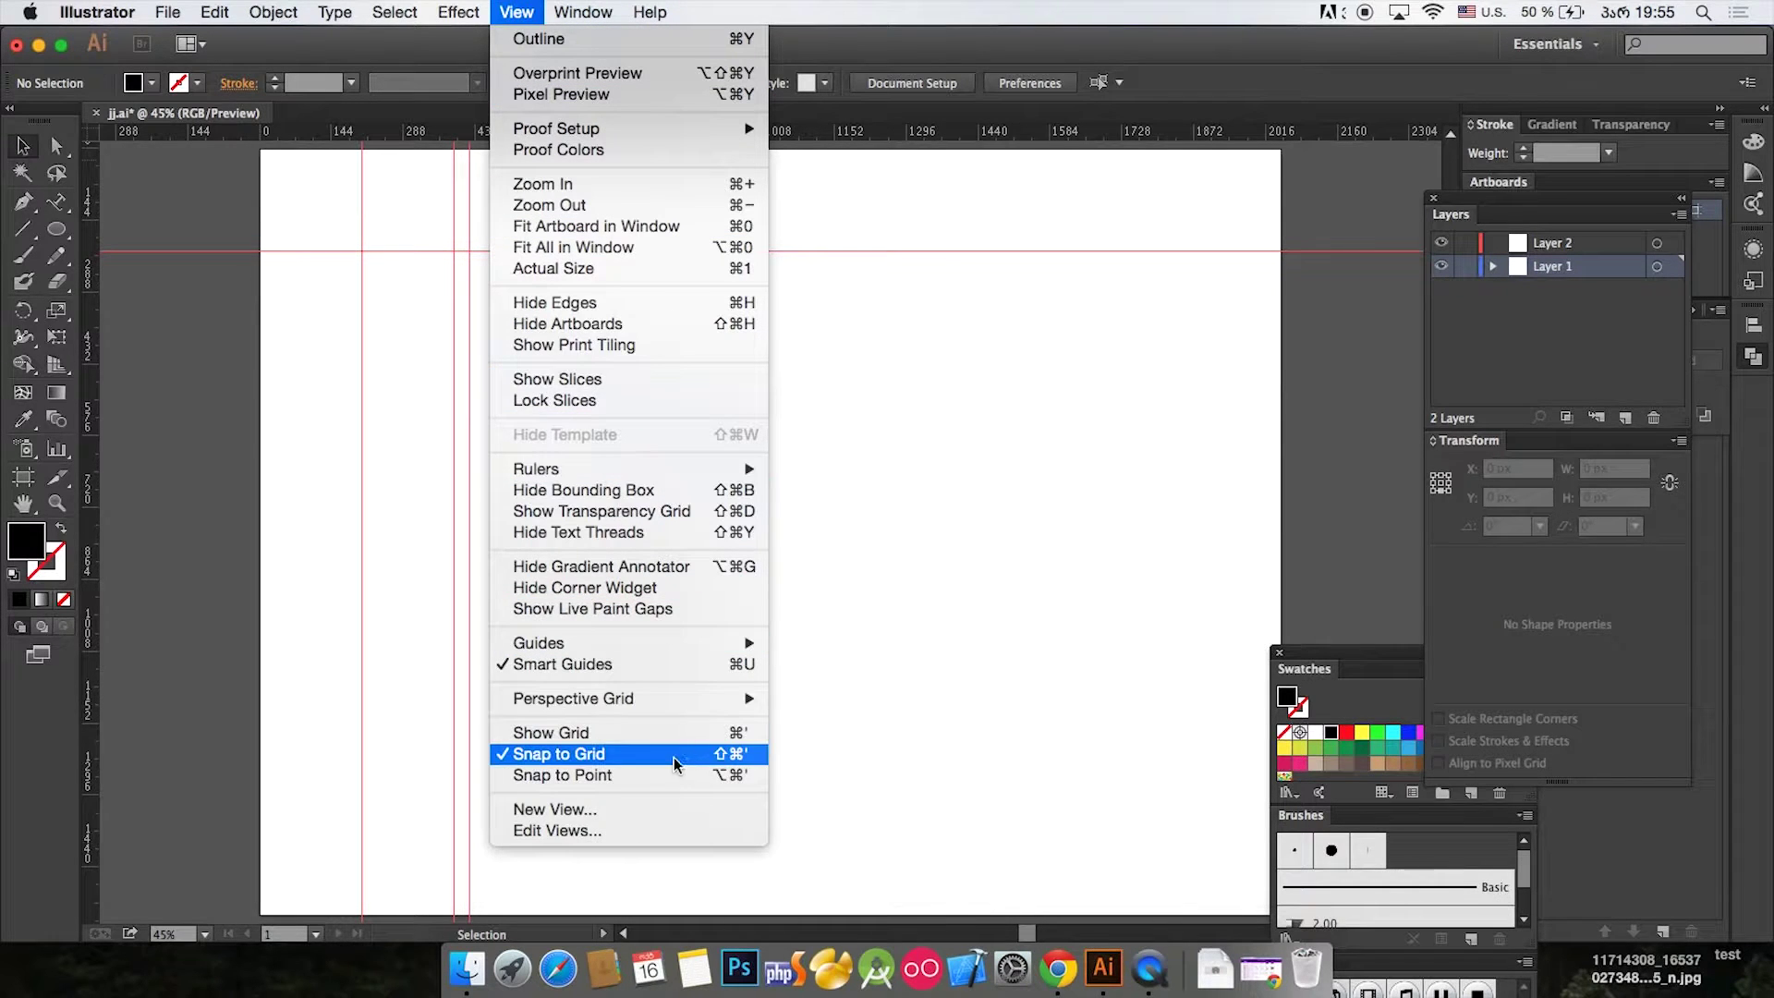
pyautogui.click(947, 629)
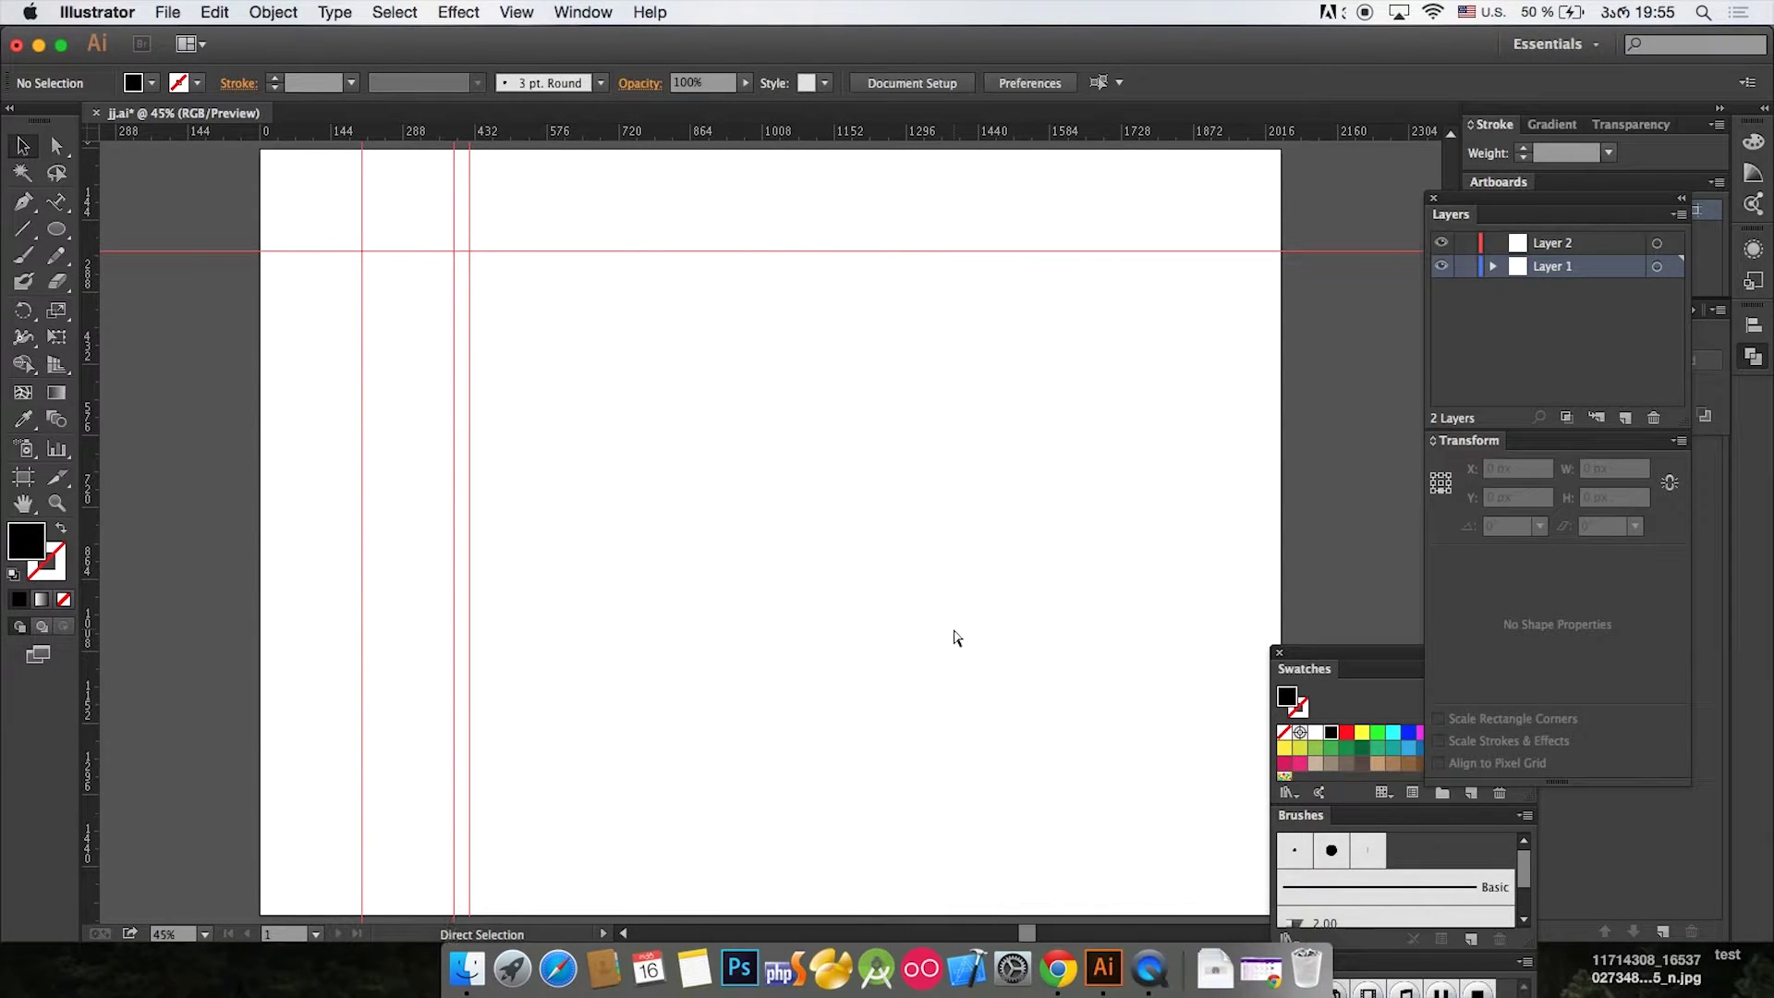
pyautogui.press('super+apostrophe')
pyautogui.press('v')
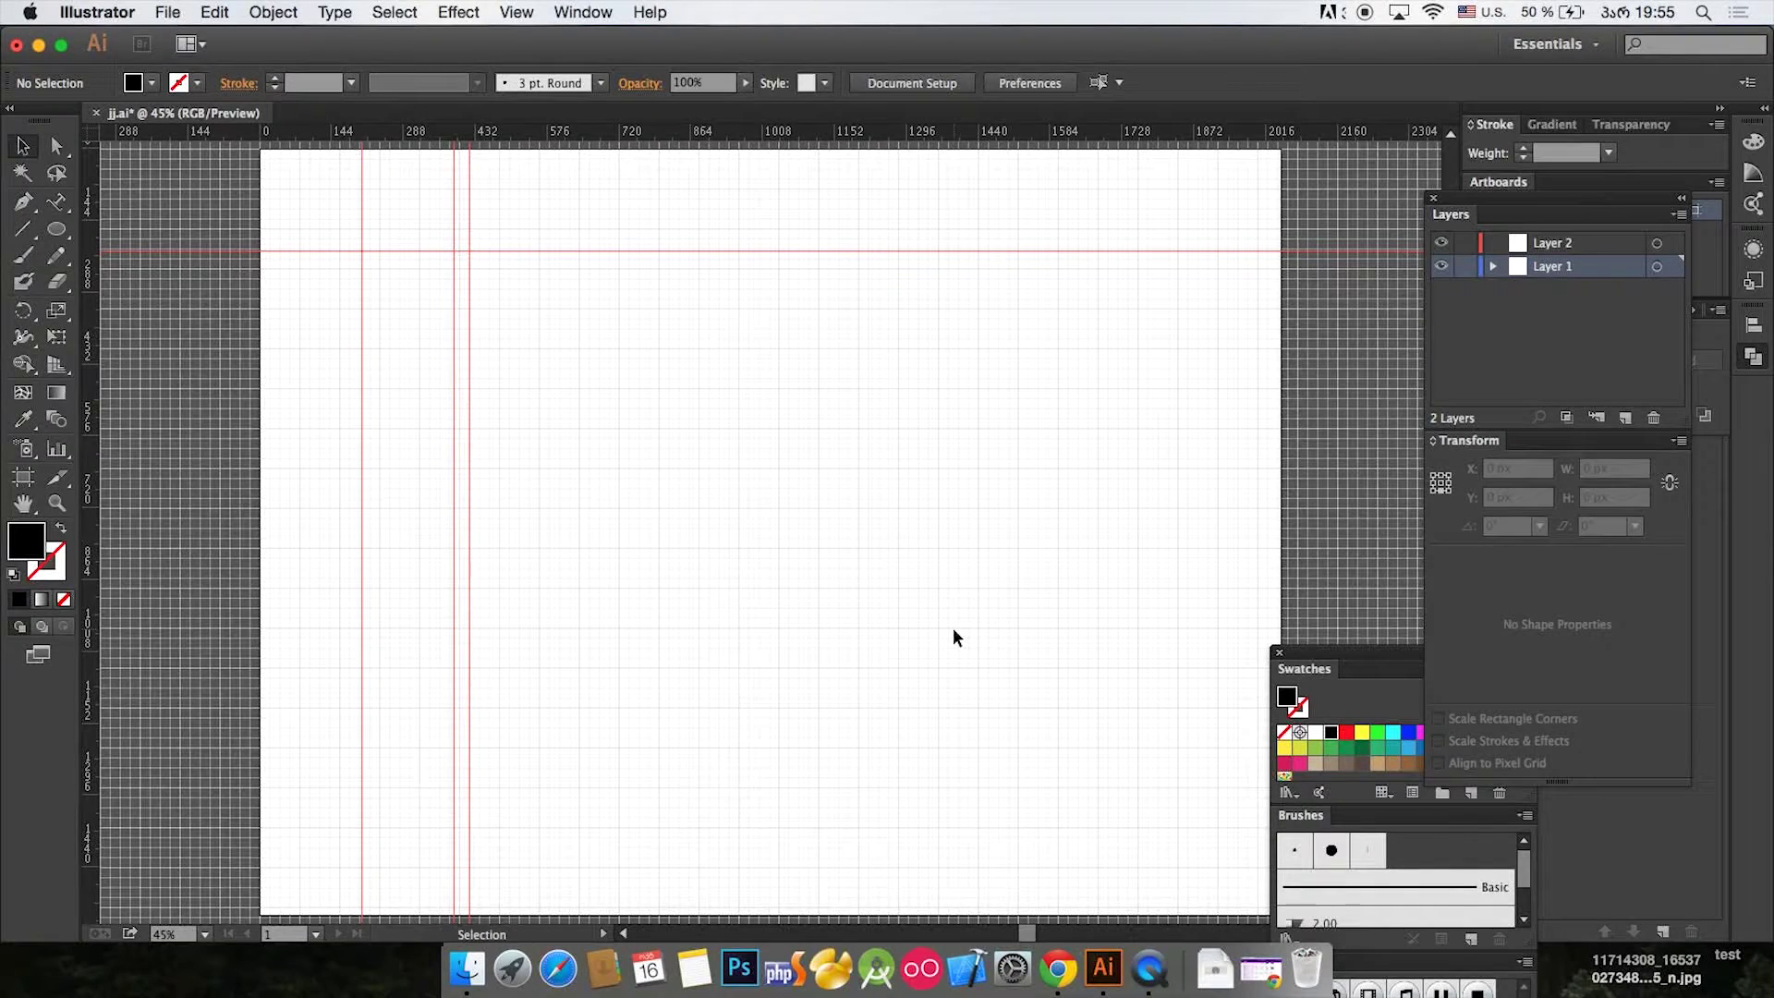
pyautogui.press('a')
pyautogui.press('super+semicolon')
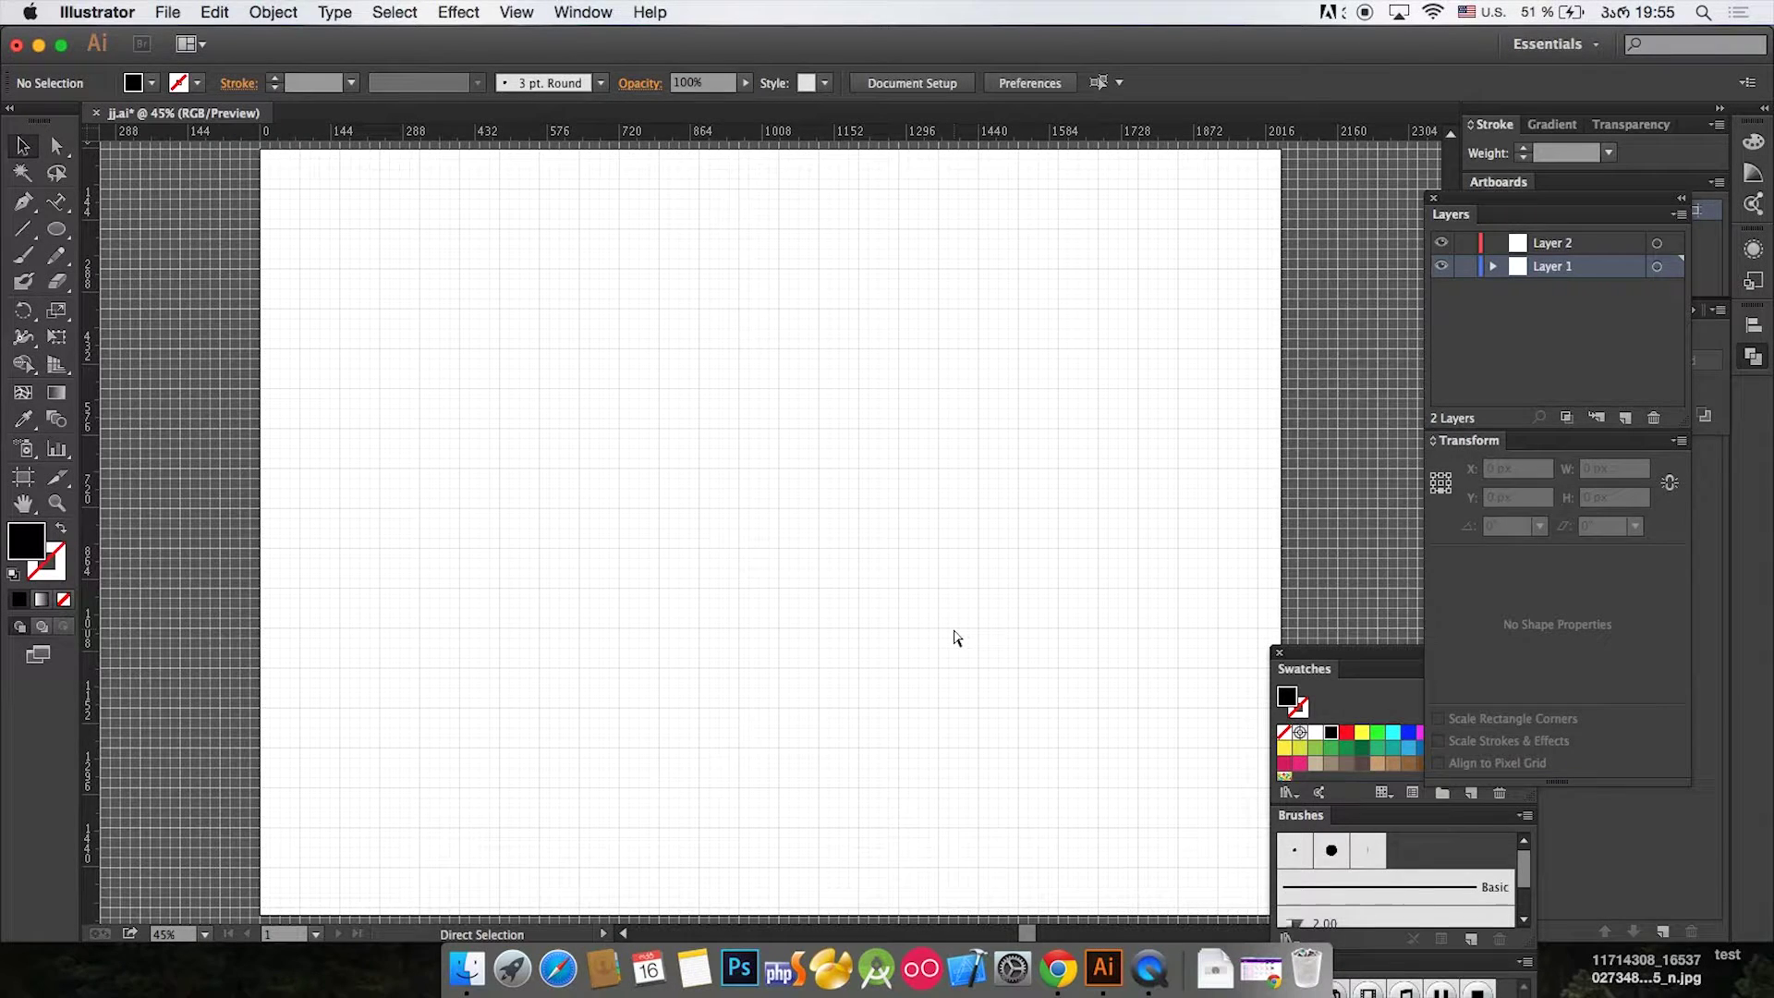
pyautogui.press('super+apostrophe')
pyautogui.press('super+apostrophe')
pyautogui.press('v')
# Step: Draw a black ellipse about 470 by 510 px and move it along the grid to about X 755, Y 800 px
pyautogui.click(57, 229)
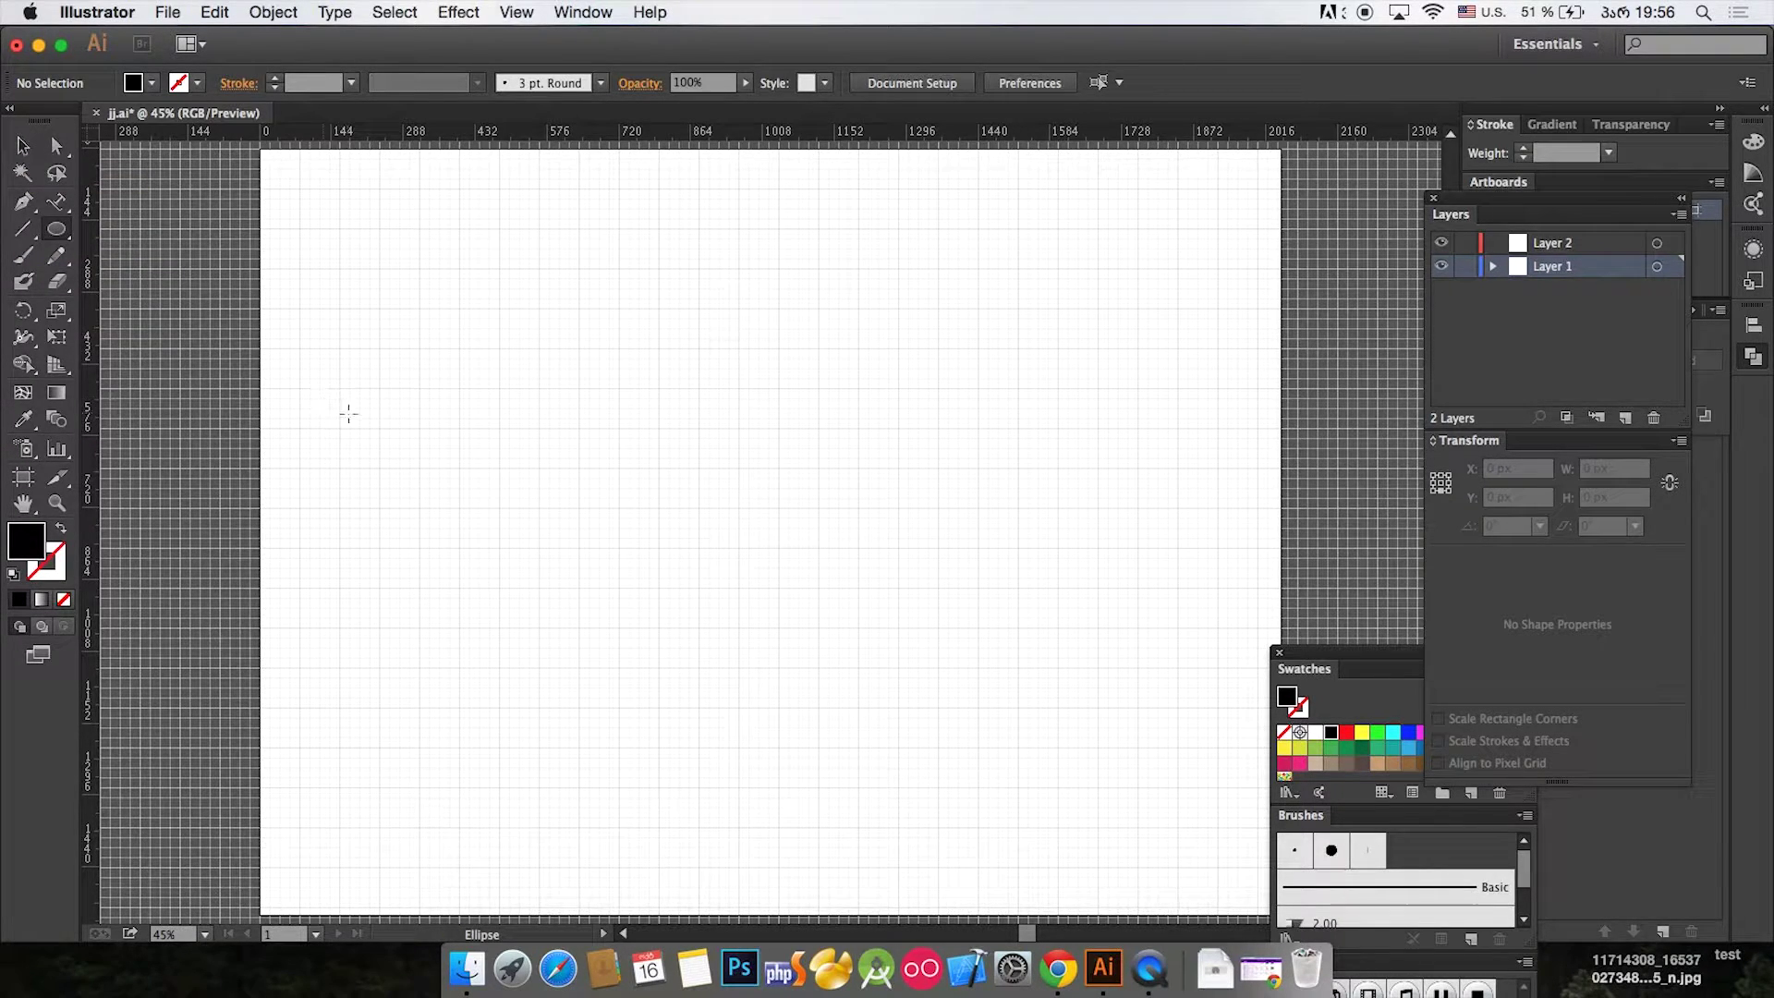
pyautogui.moveTo(477, 303); pyautogui.dragTo(713, 557)
pyautogui.click(23, 145)
pyautogui.moveTo(591, 410)
pyautogui.mouseDown()
pyautogui.moveTo(646, 582)
pyautogui.moveTo(614, 388)
pyautogui.moveTo(625, 456)
pyautogui.moveTo(631, 399)
pyautogui.mouseUp()
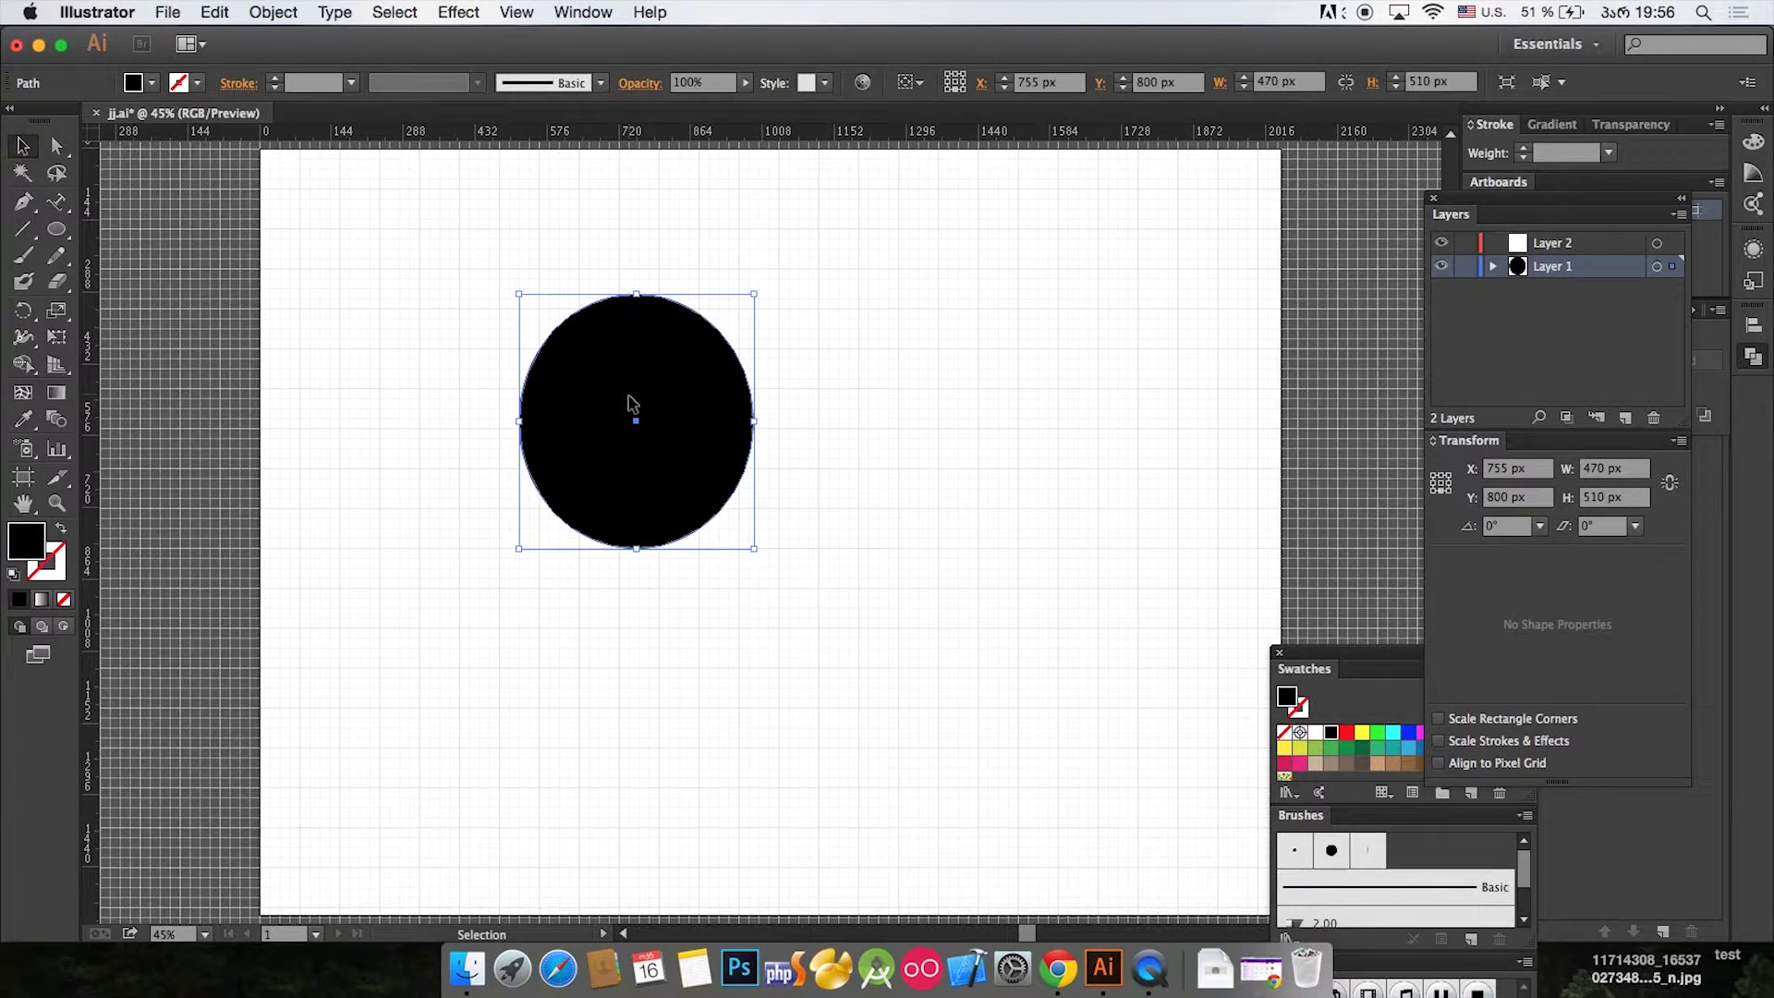
pyautogui.click(525, 11)
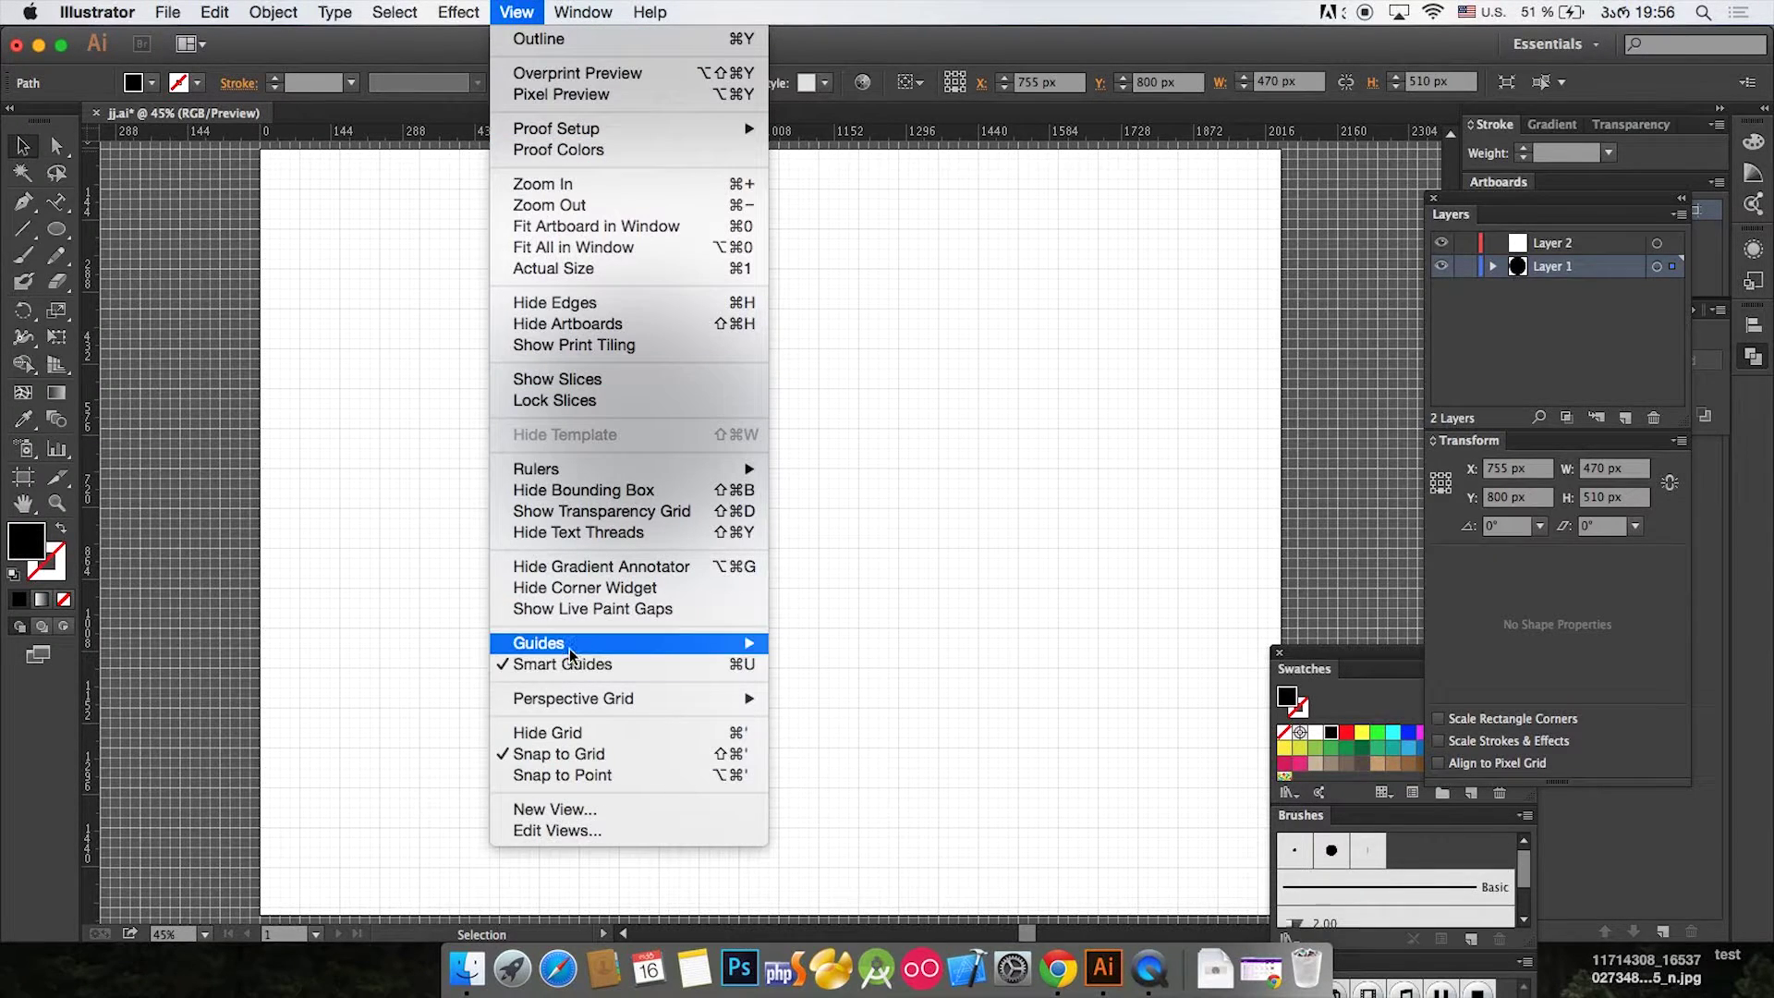
pyautogui.moveTo(577, 641)
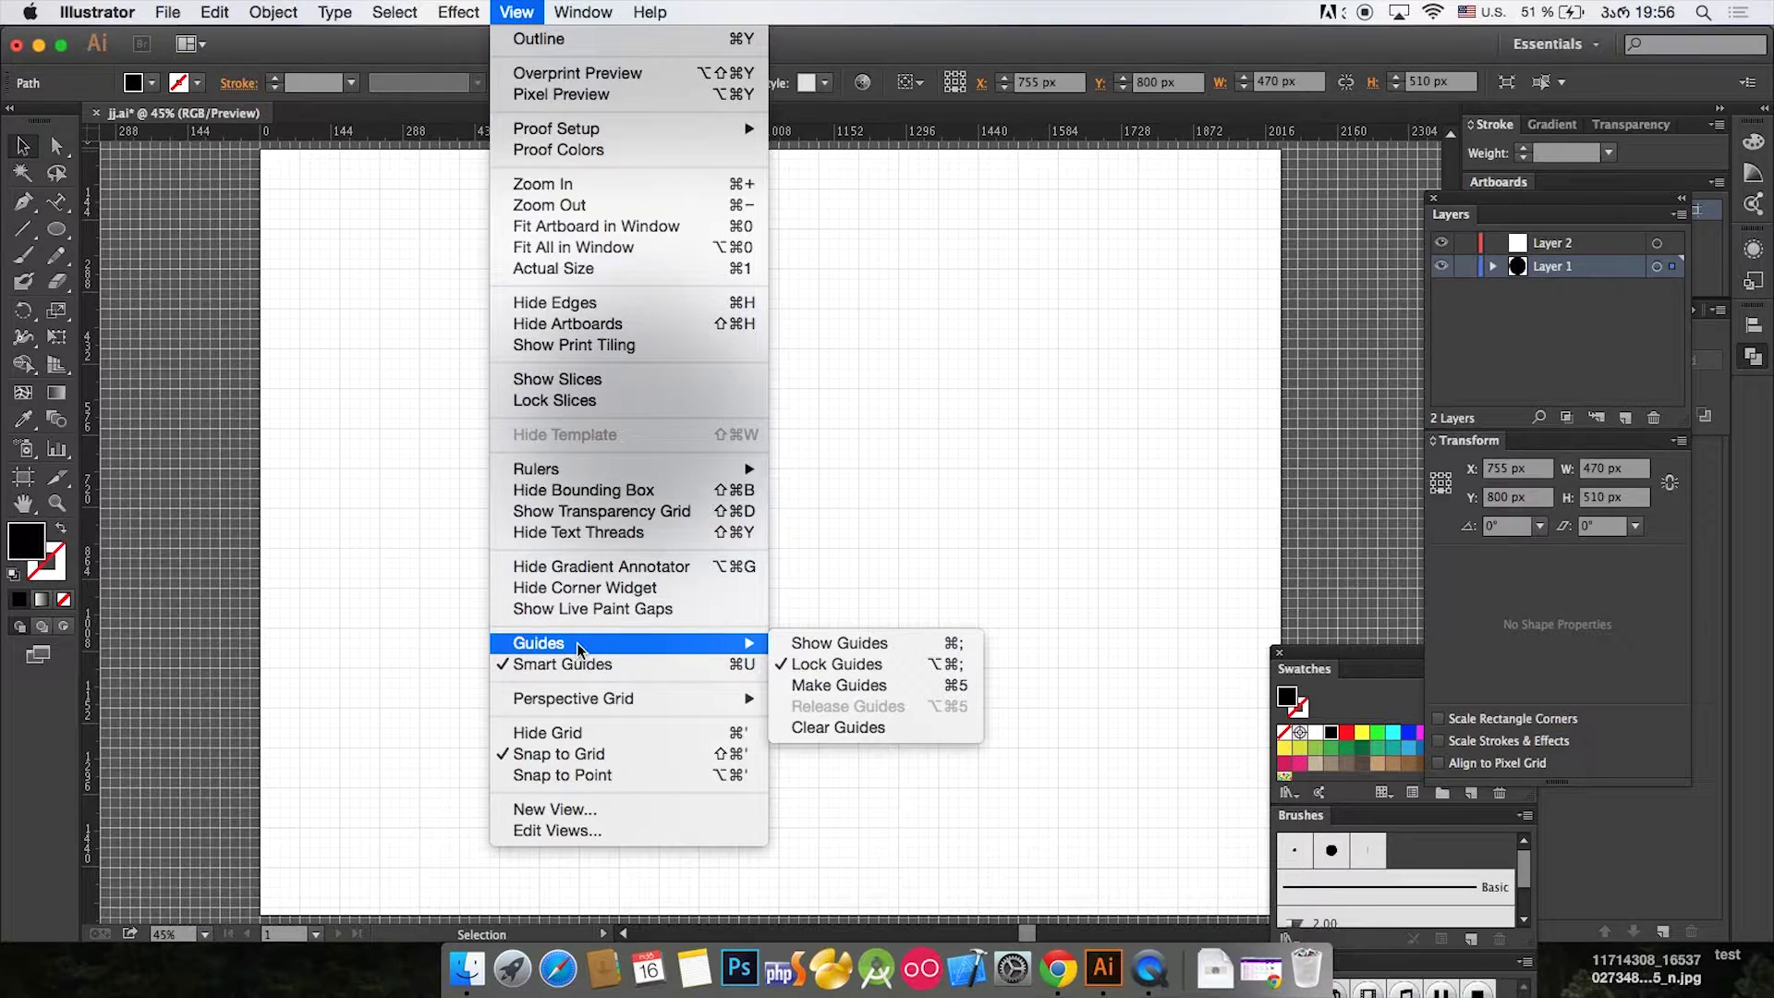
pyautogui.click(956, 560)
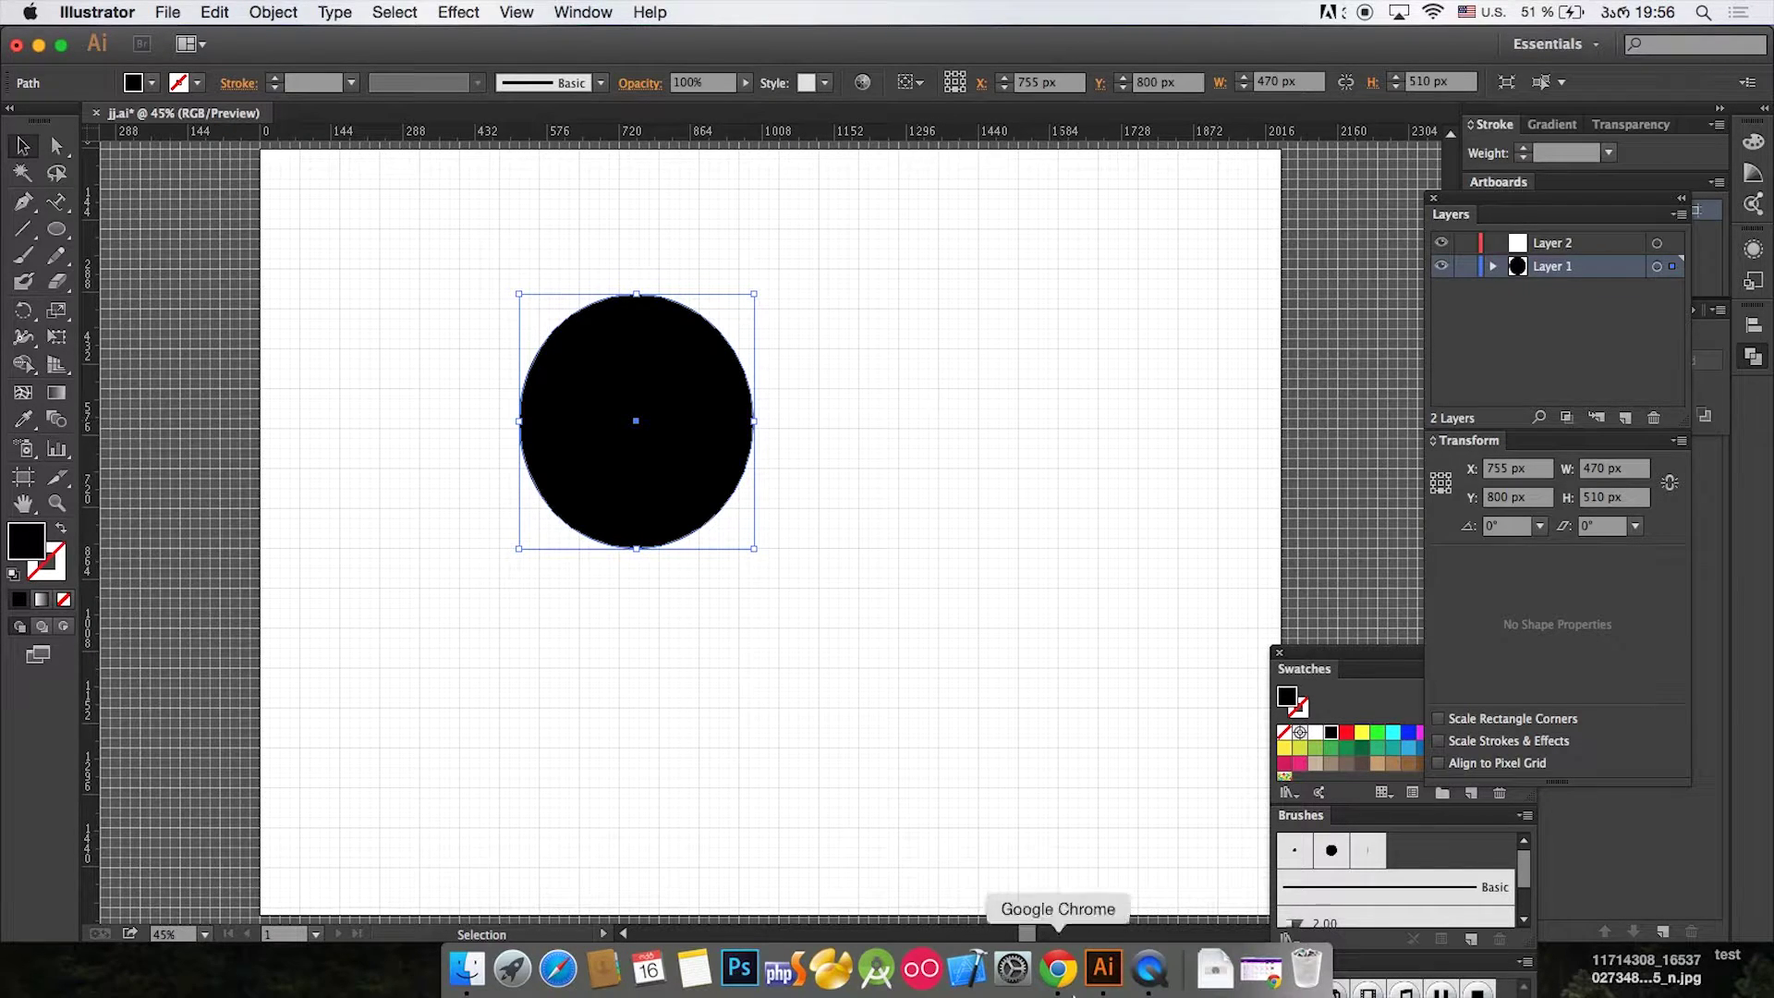
# Step: Switch to Chrome and open the Illustrator attachment of a student's submission in the Classroom assignment
pyautogui.click(466, 968)
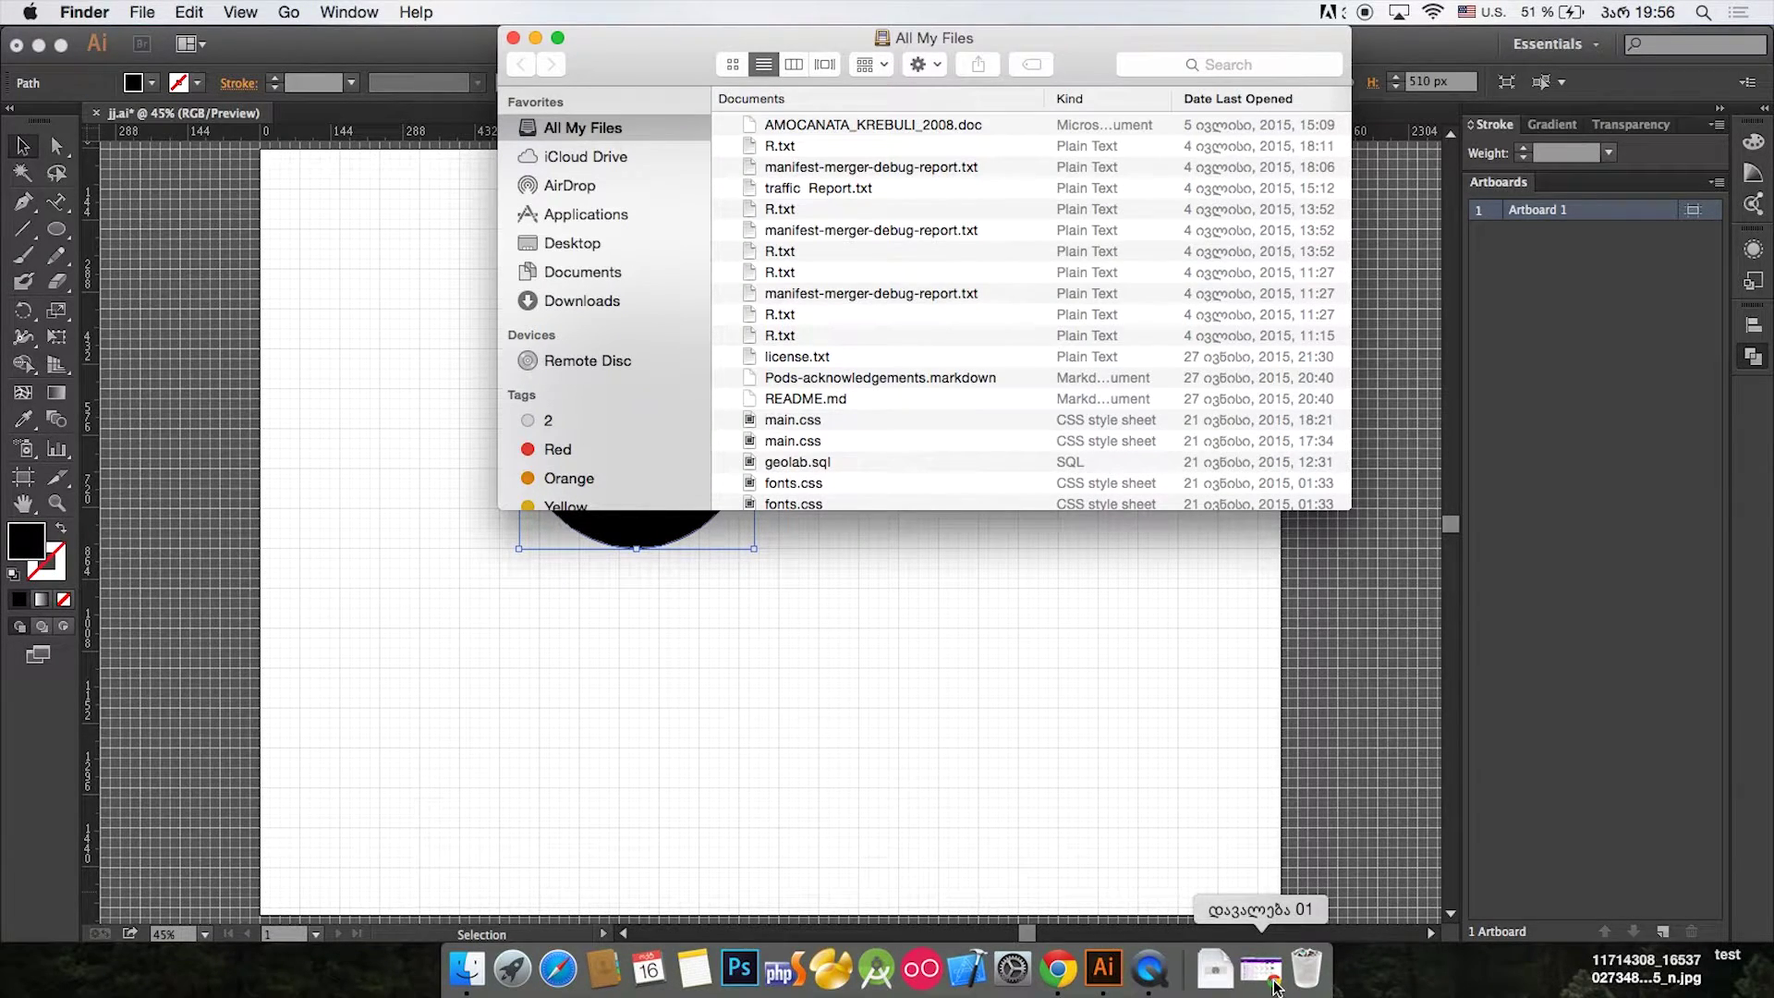
pyautogui.click(1272, 981)
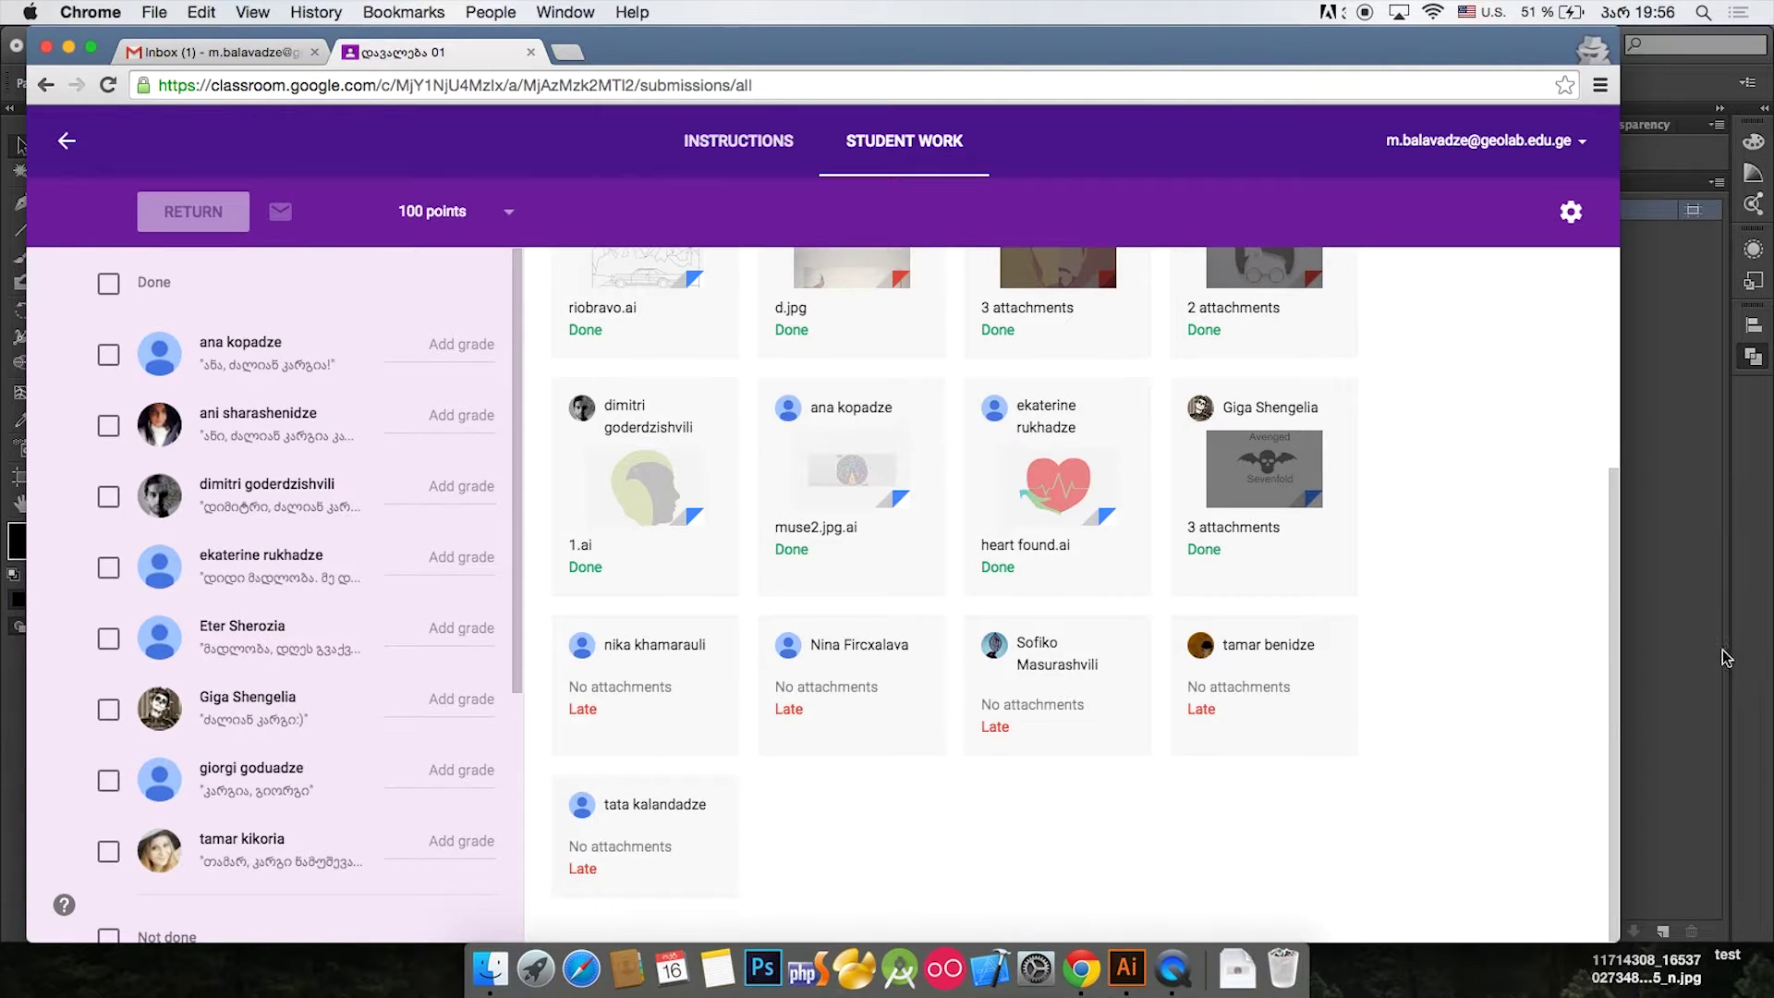
pyautogui.scroll(3, 1606, 468)
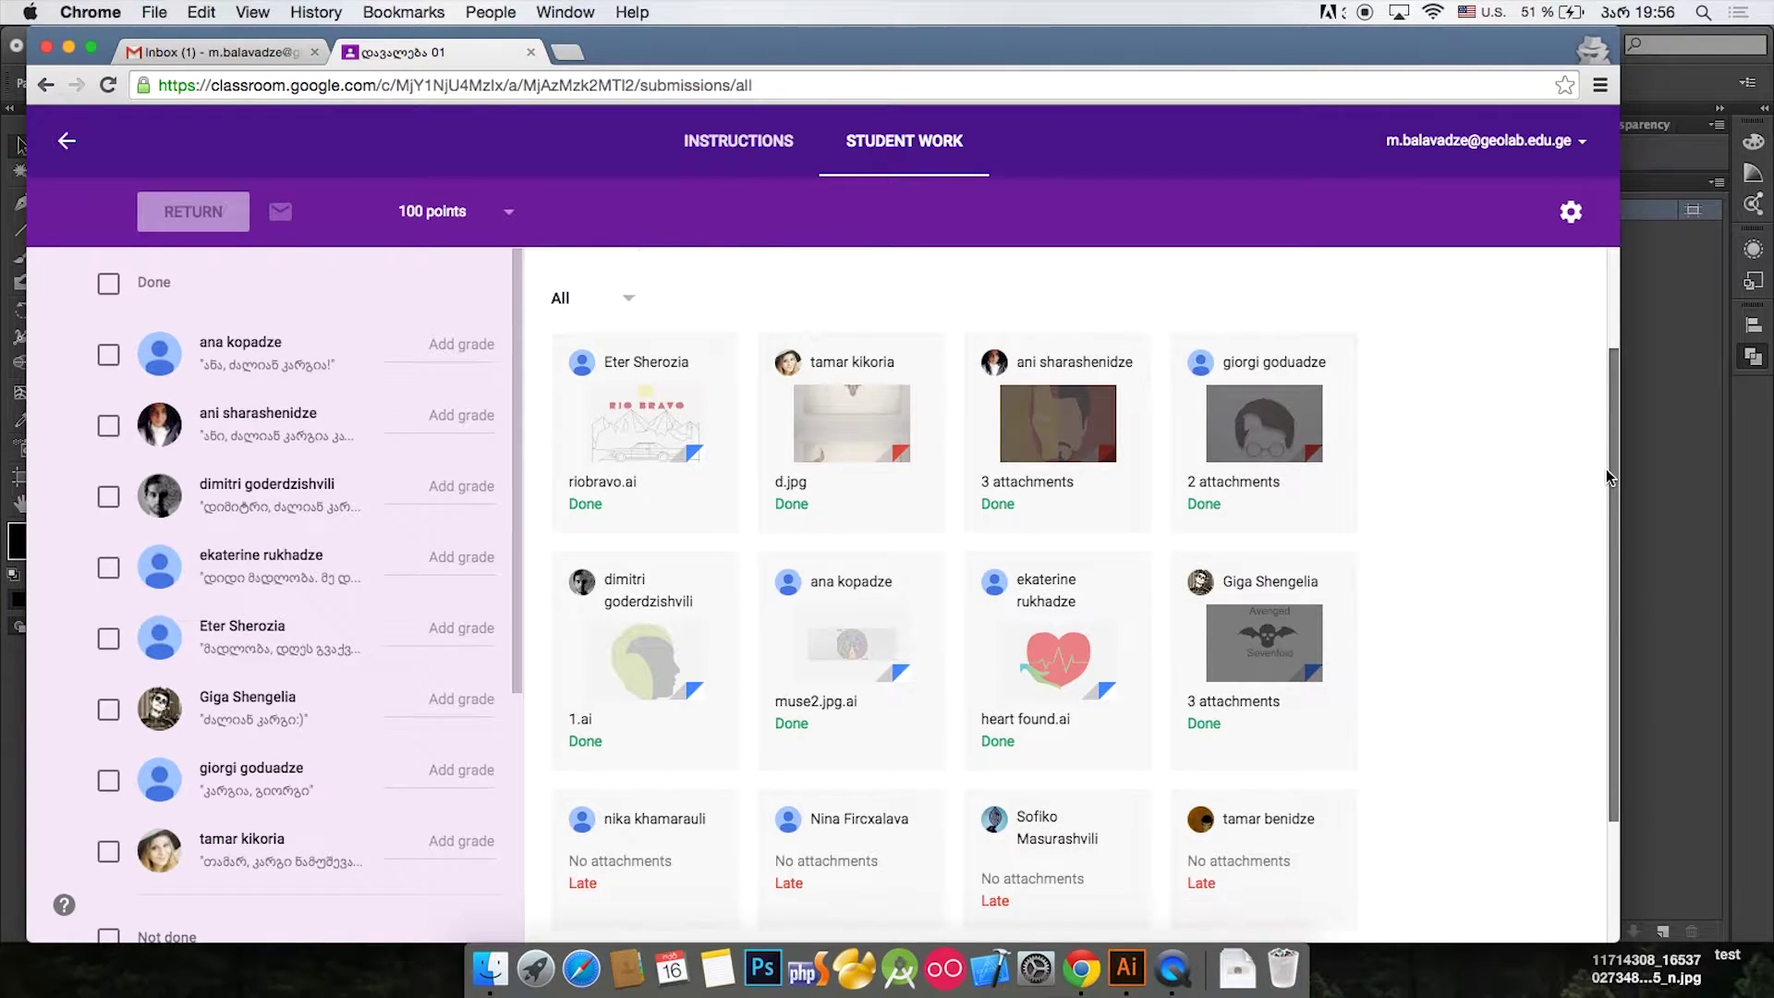
pyautogui.click(1236, 444)
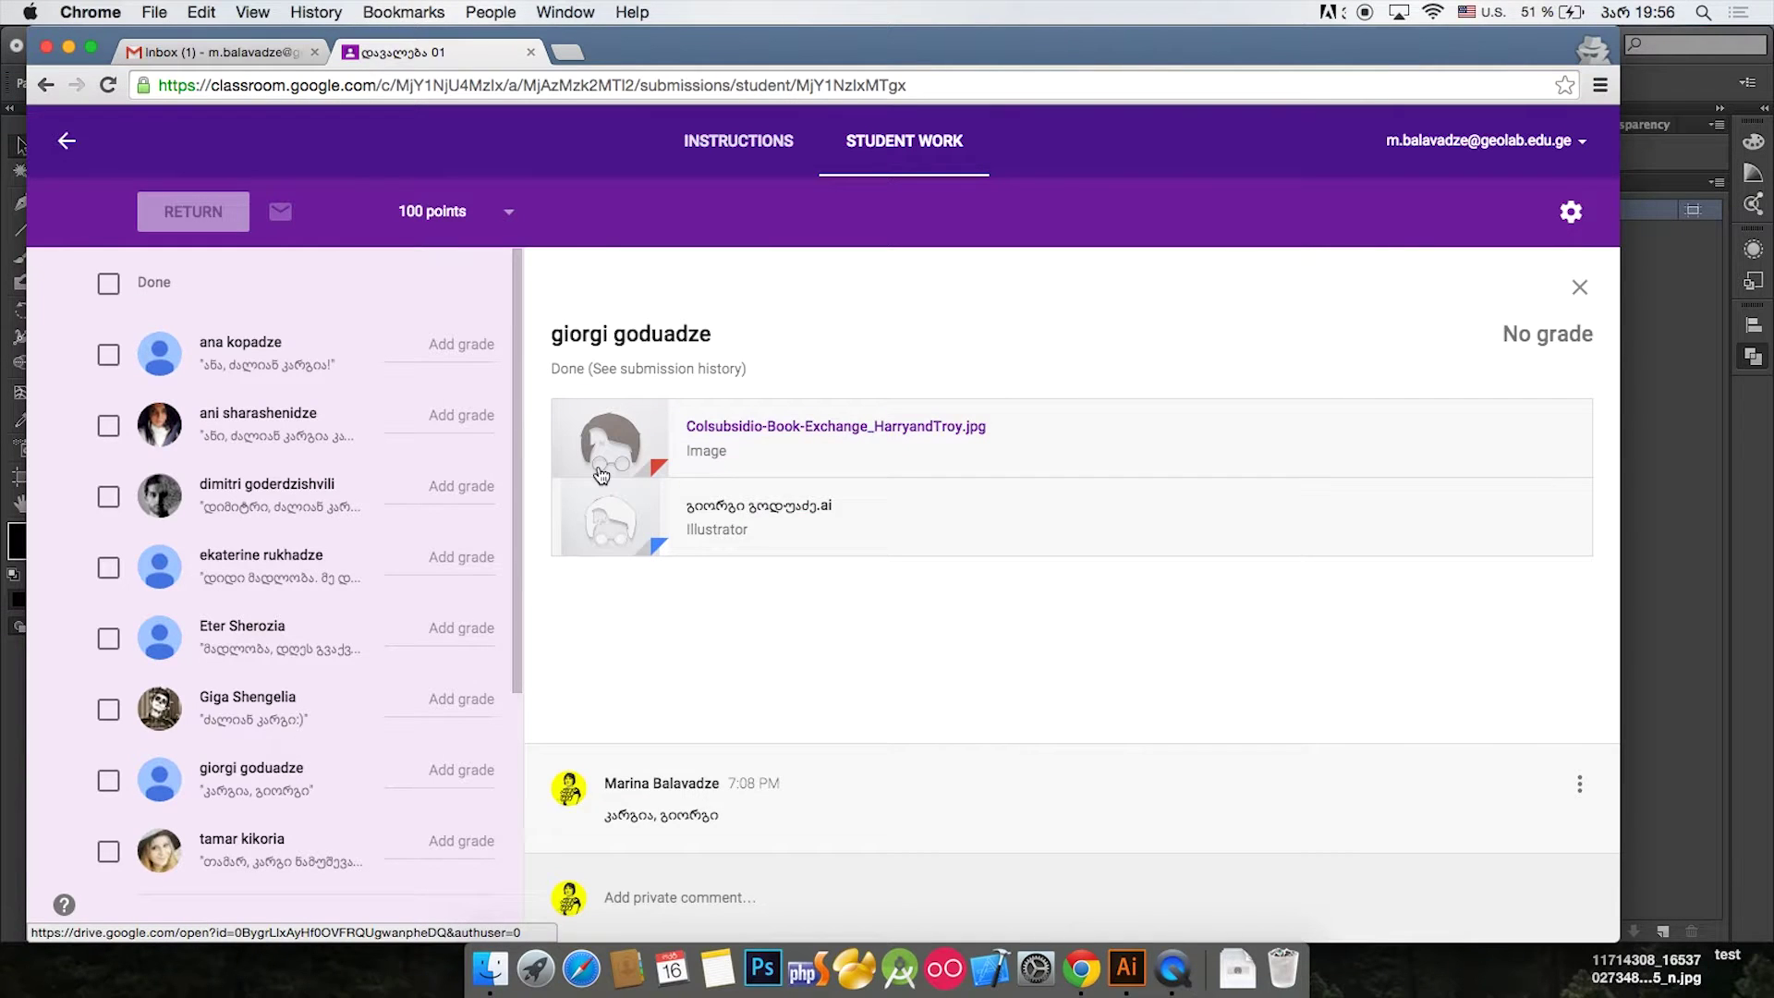
pyautogui.click(632, 507)
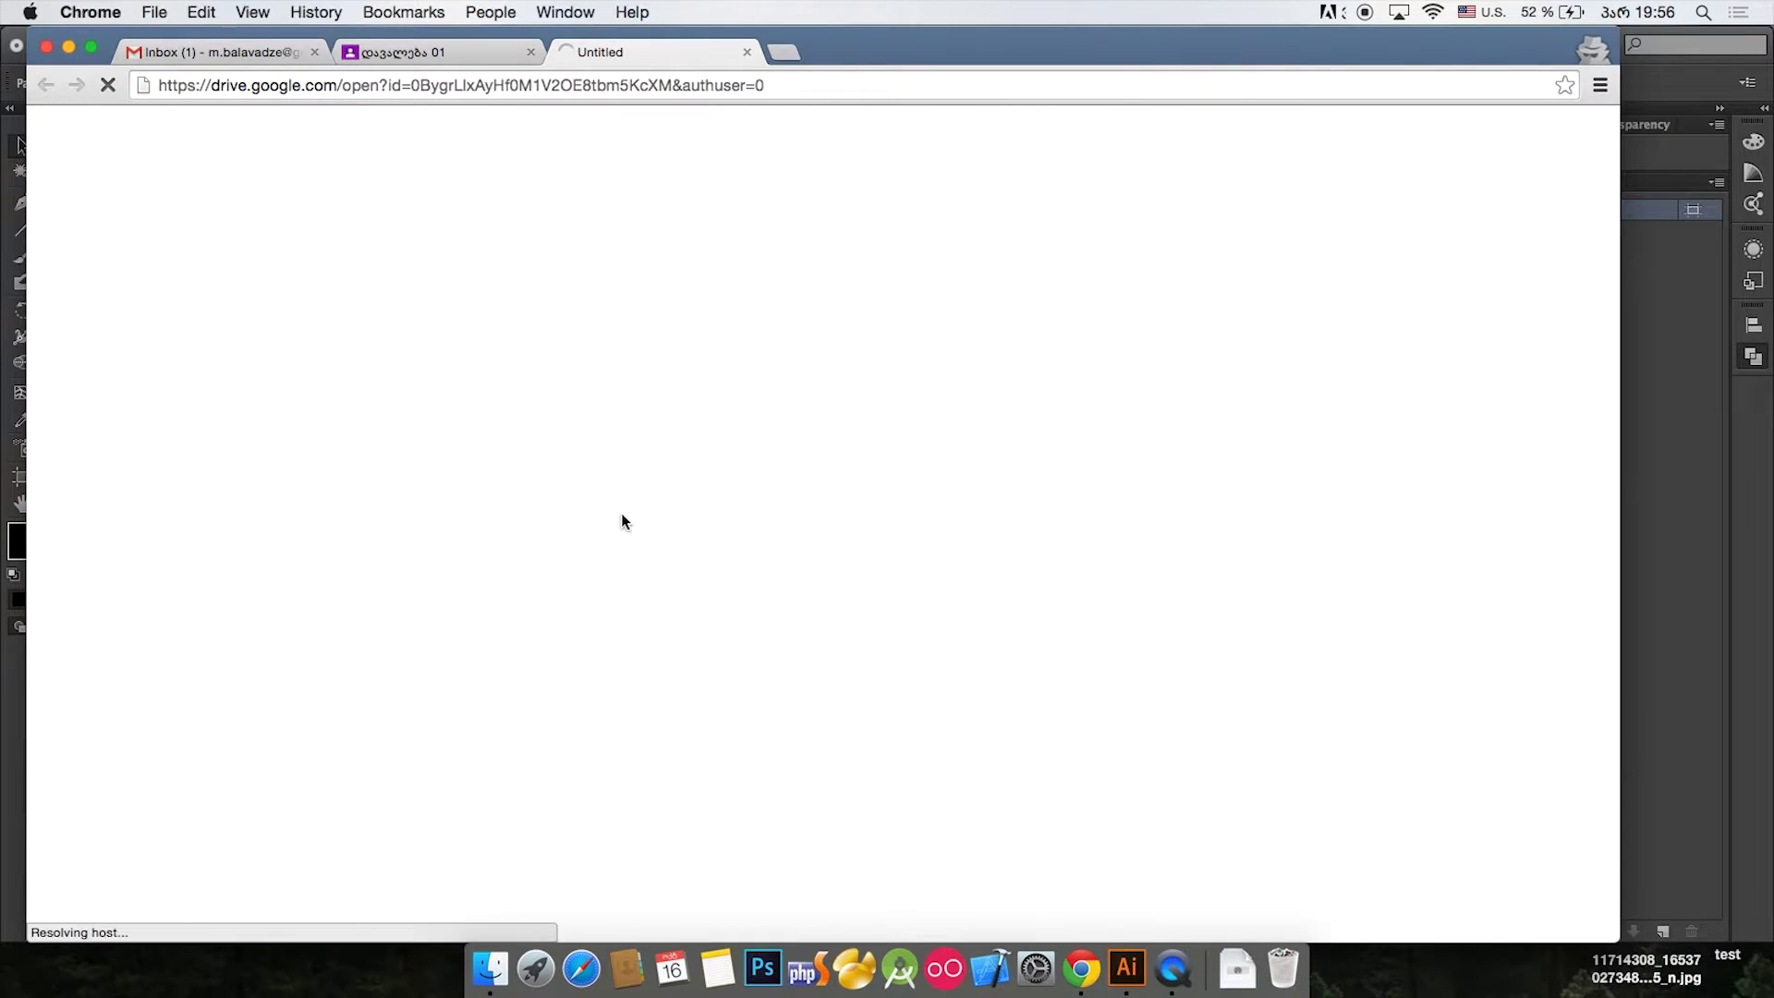
# Step: Switch to Finder, show the Downloads folder as icons, and open 1.ai in Illustrator
pyautogui.click(490, 968)
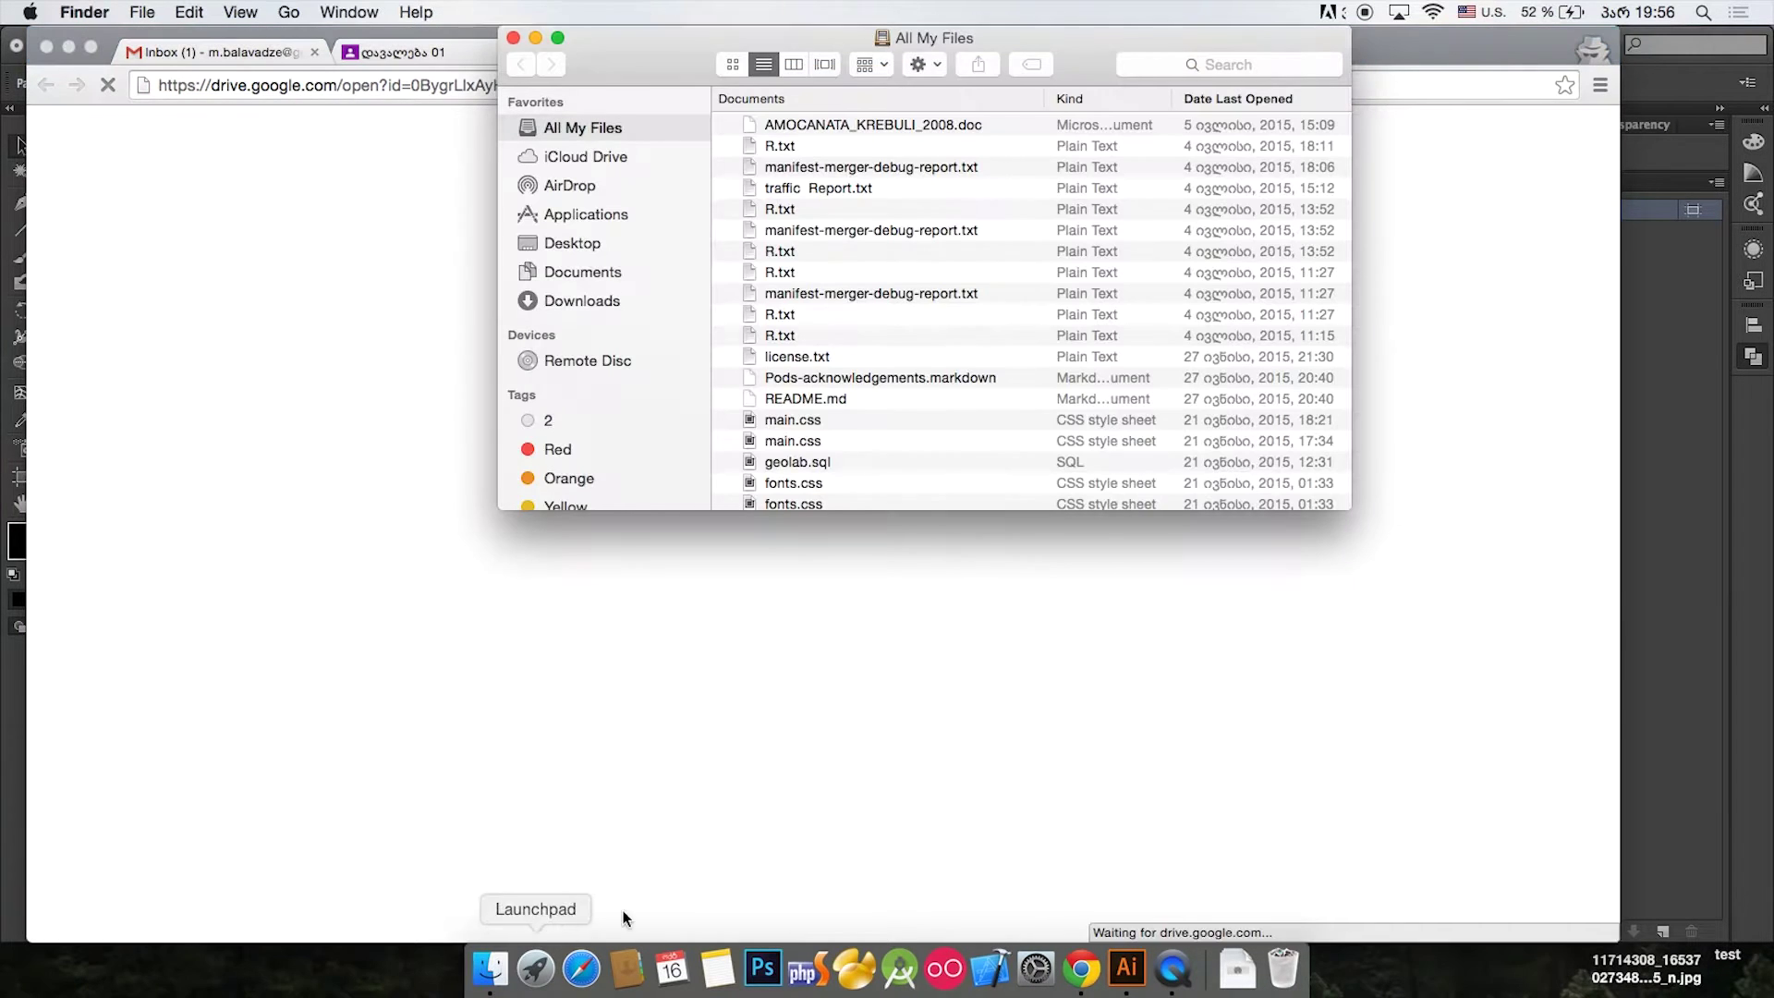
pyautogui.click(570, 299)
pyautogui.click(729, 64)
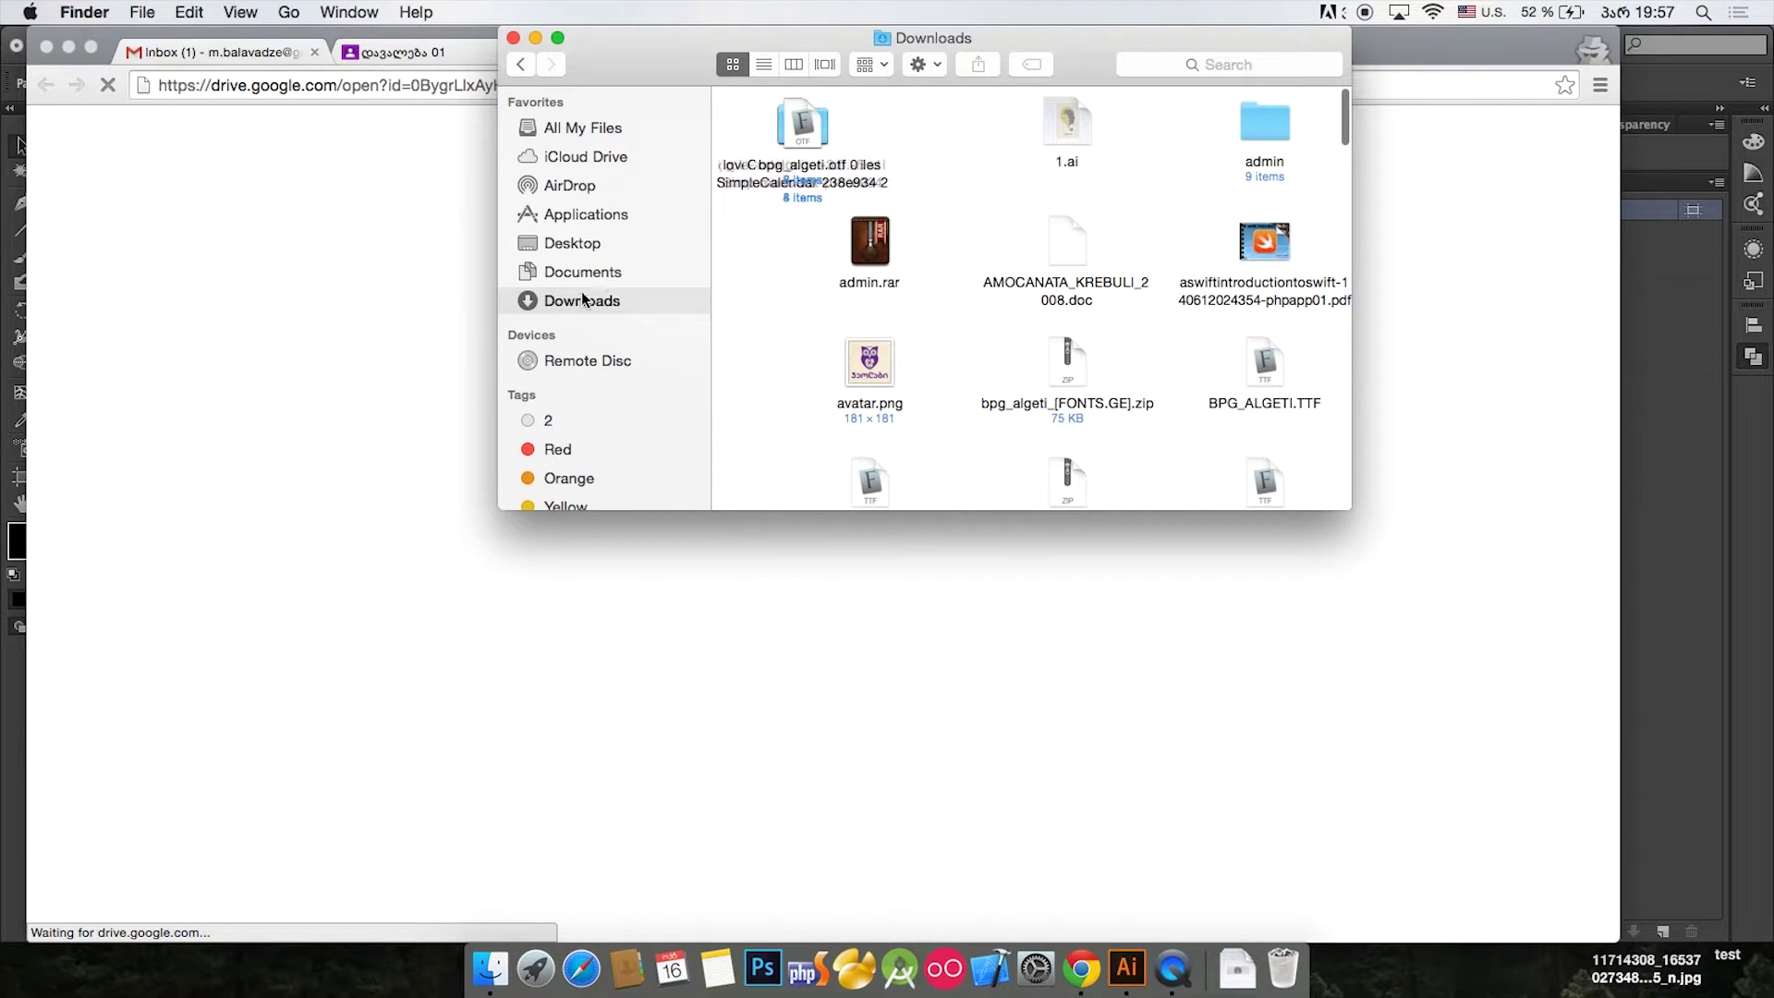
pyautogui.rightClick(777, 292)
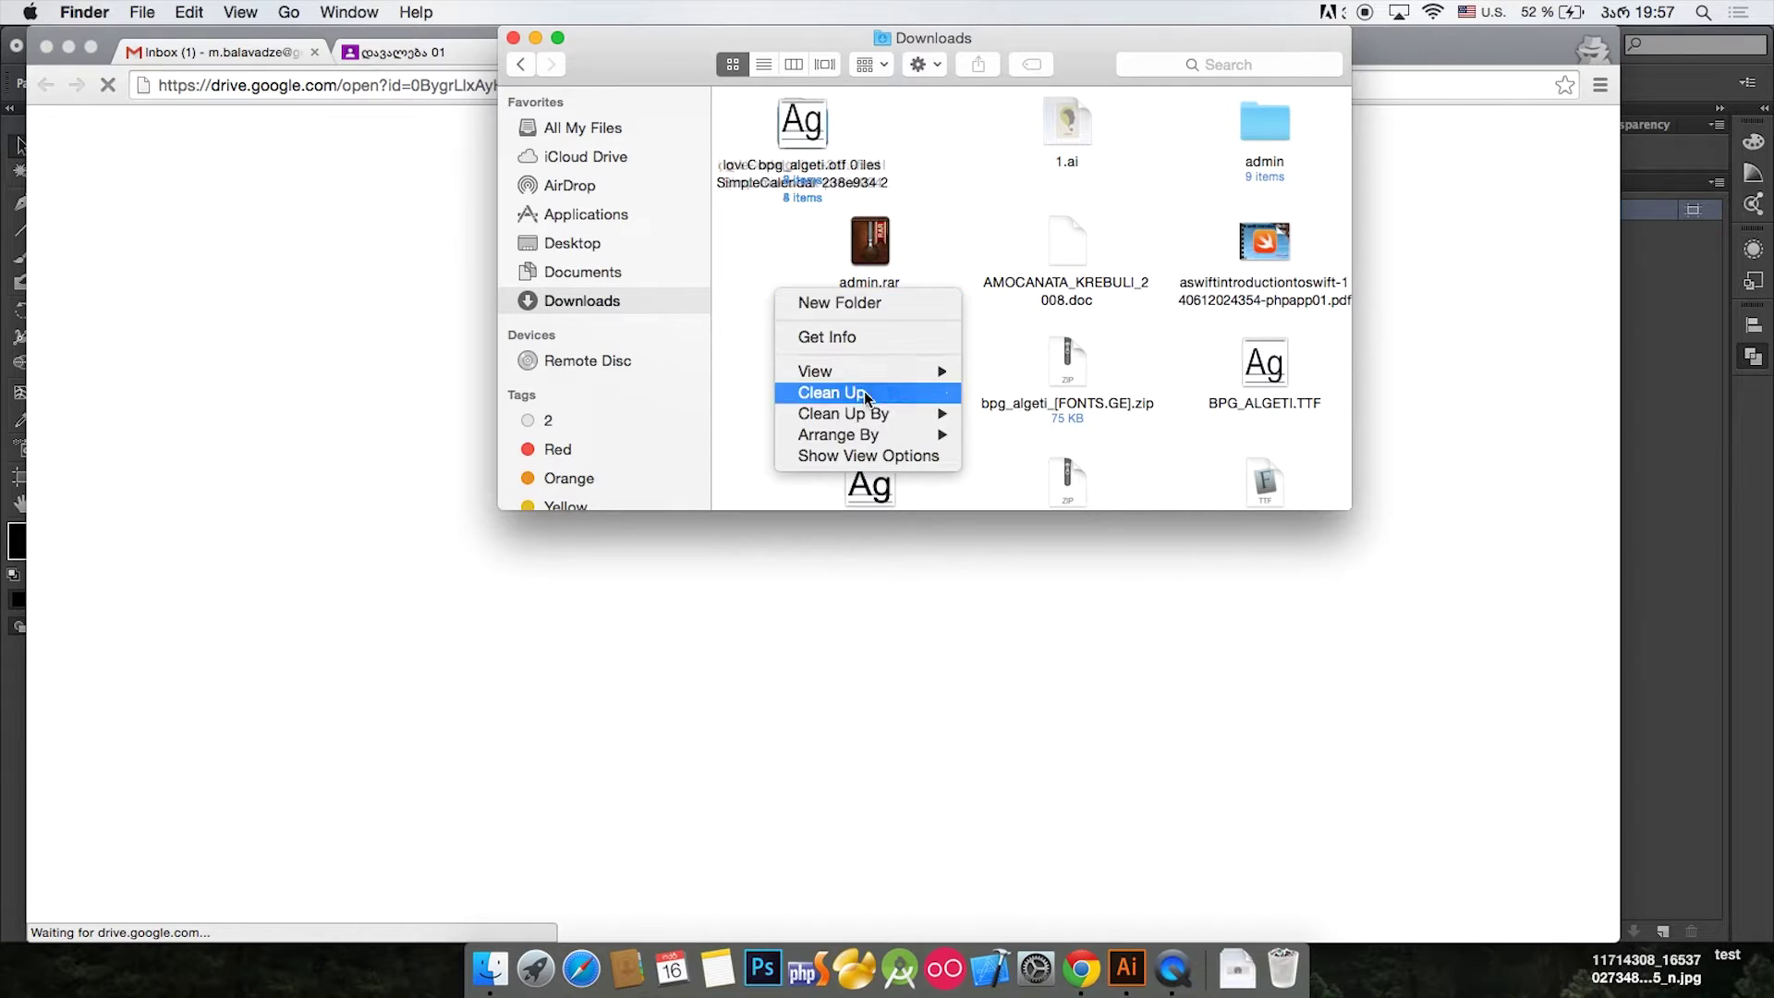
pyautogui.moveTo(869, 434)
pyautogui.click(1002, 435)
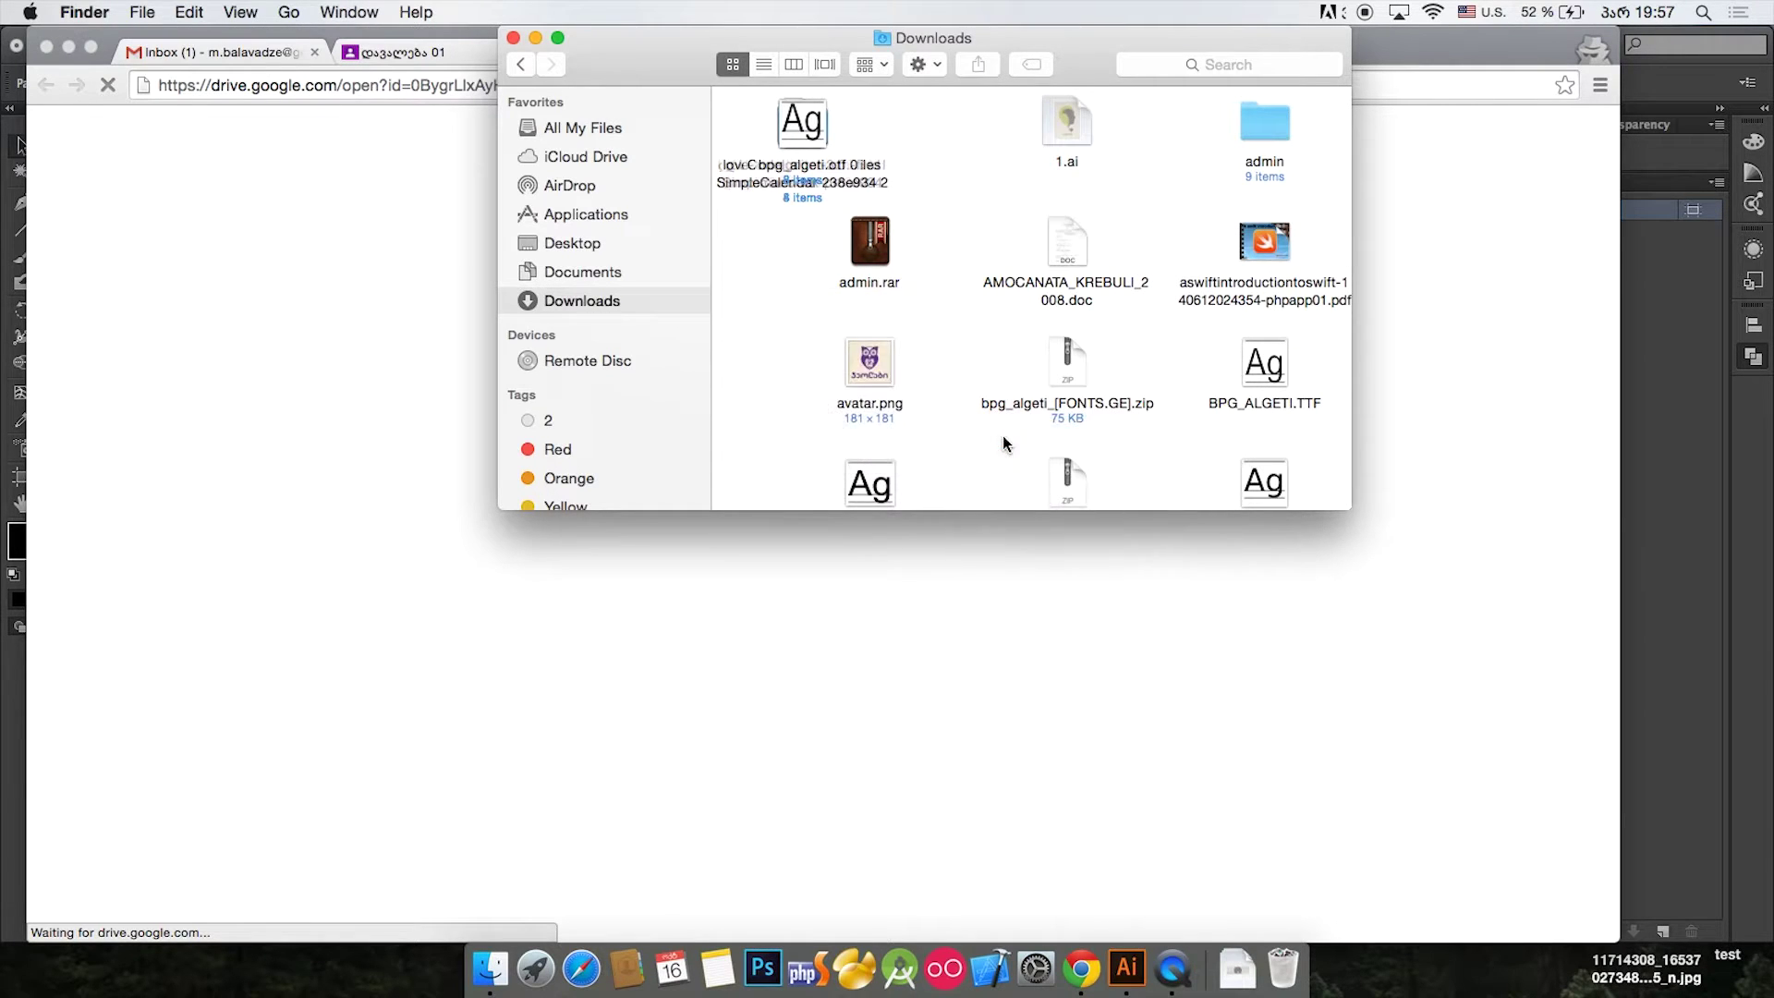
pyautogui.moveTo(813, 107); pyautogui.dragTo(1129, 974)
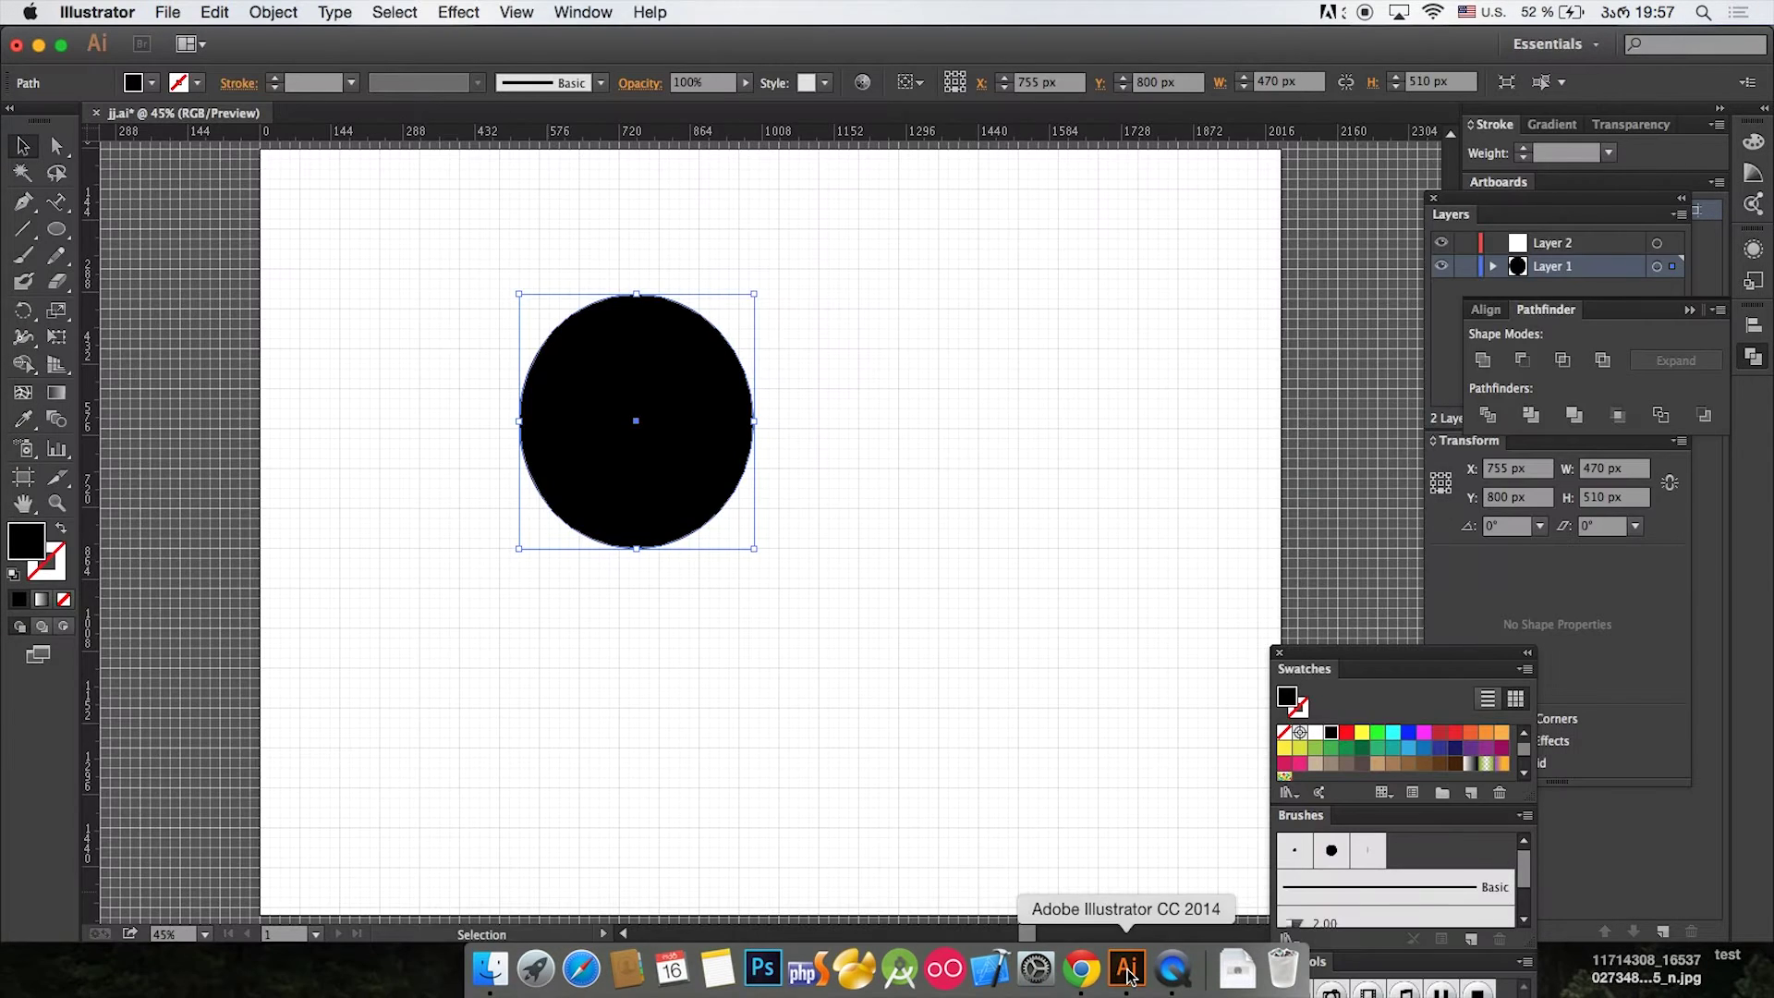
# Step: Move the floating Swatches and Layers panels aside to uncover the artboards with the head and mountain artwork
pyautogui.press('super+0')
pyautogui.press('space')
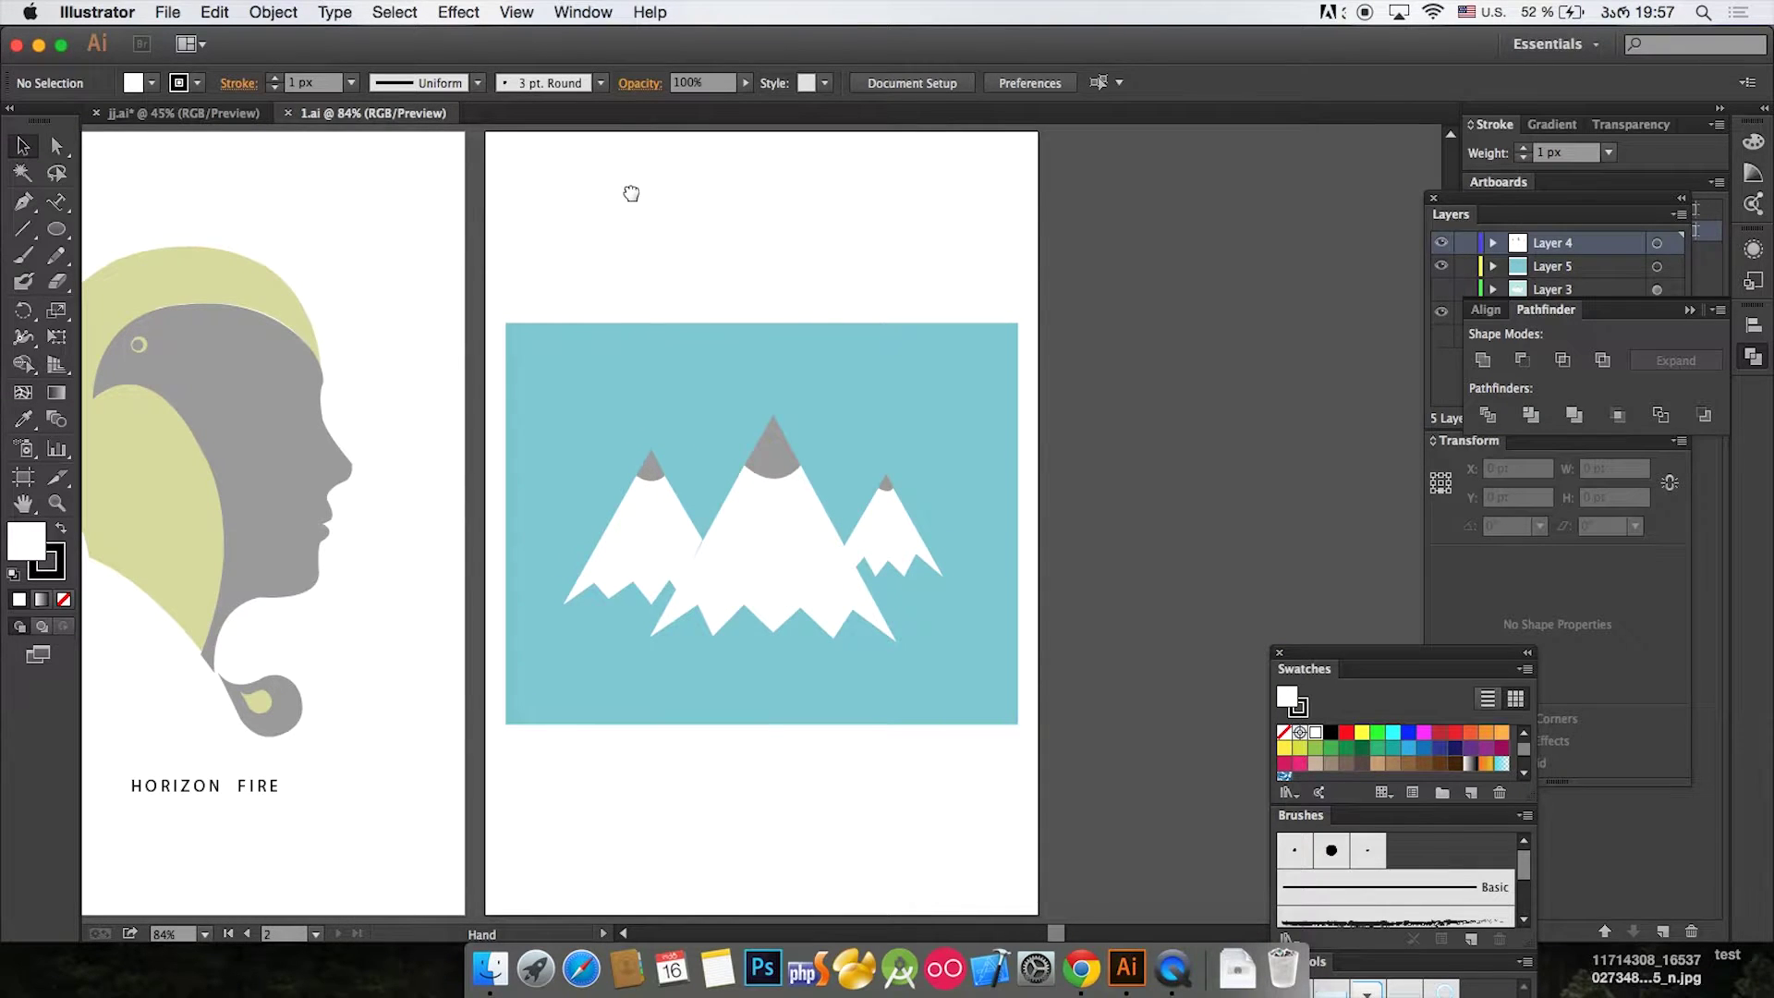
pyautogui.moveTo(629, 186); pyautogui.dragTo(1153, 218)
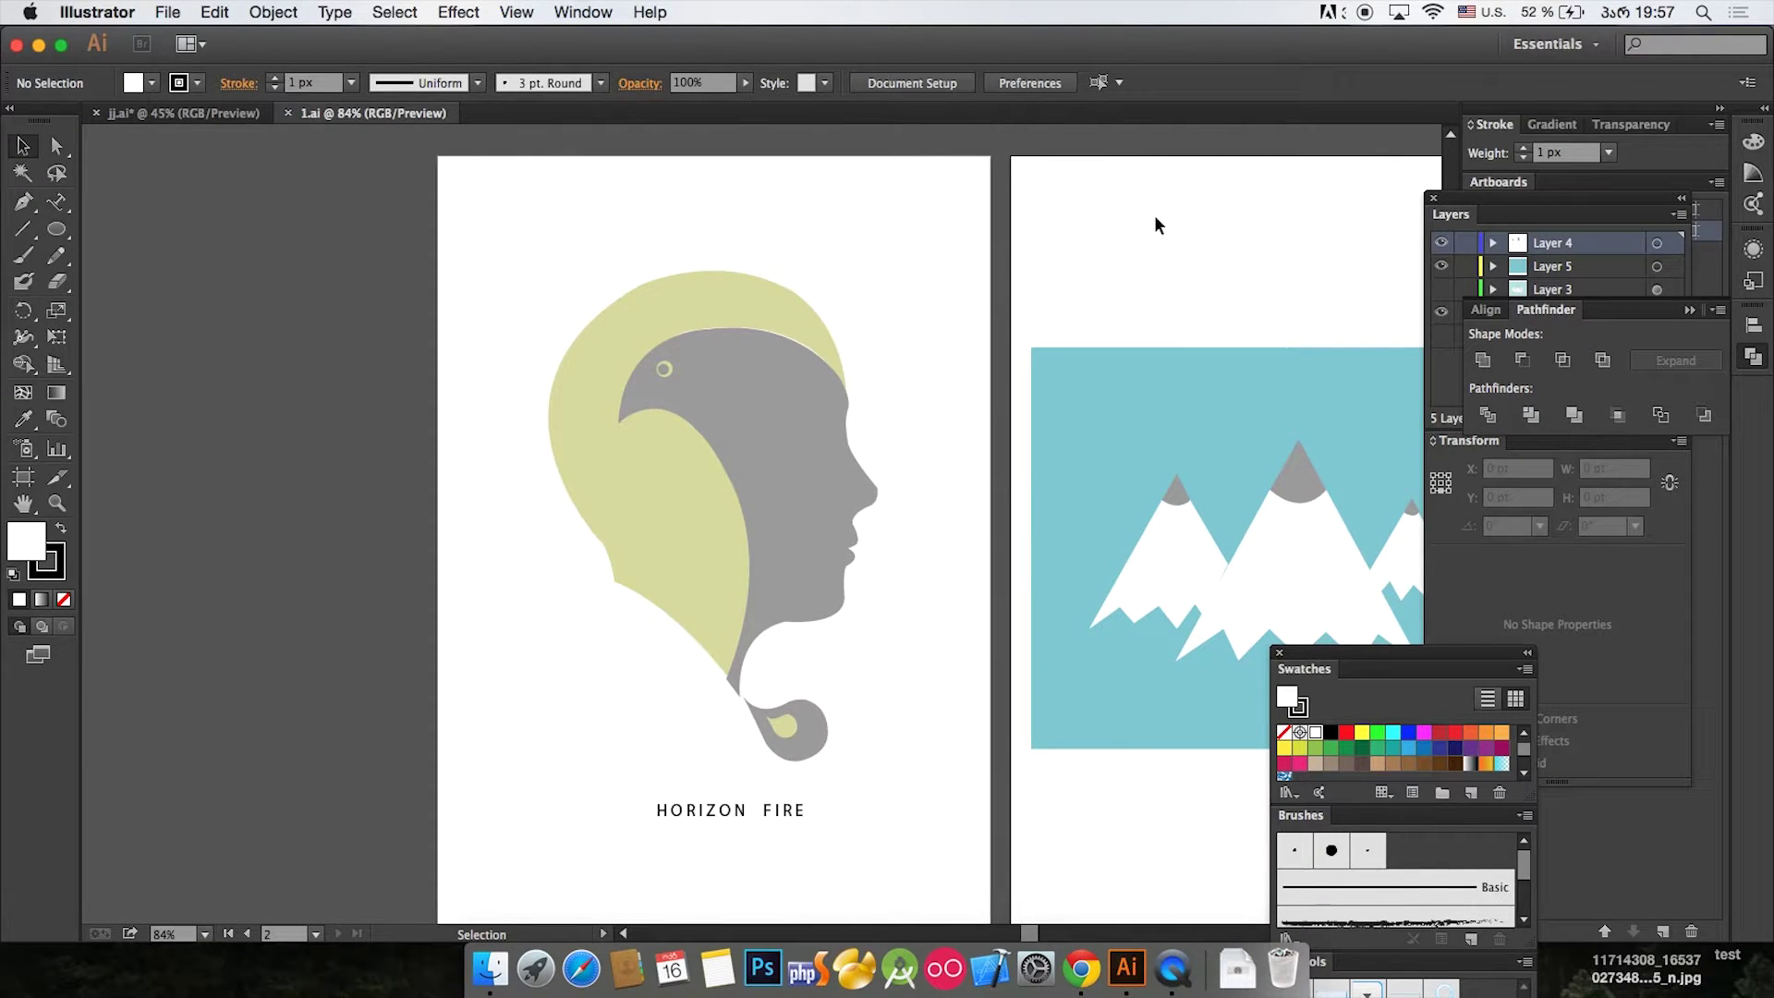
pyautogui.click(713, 215)
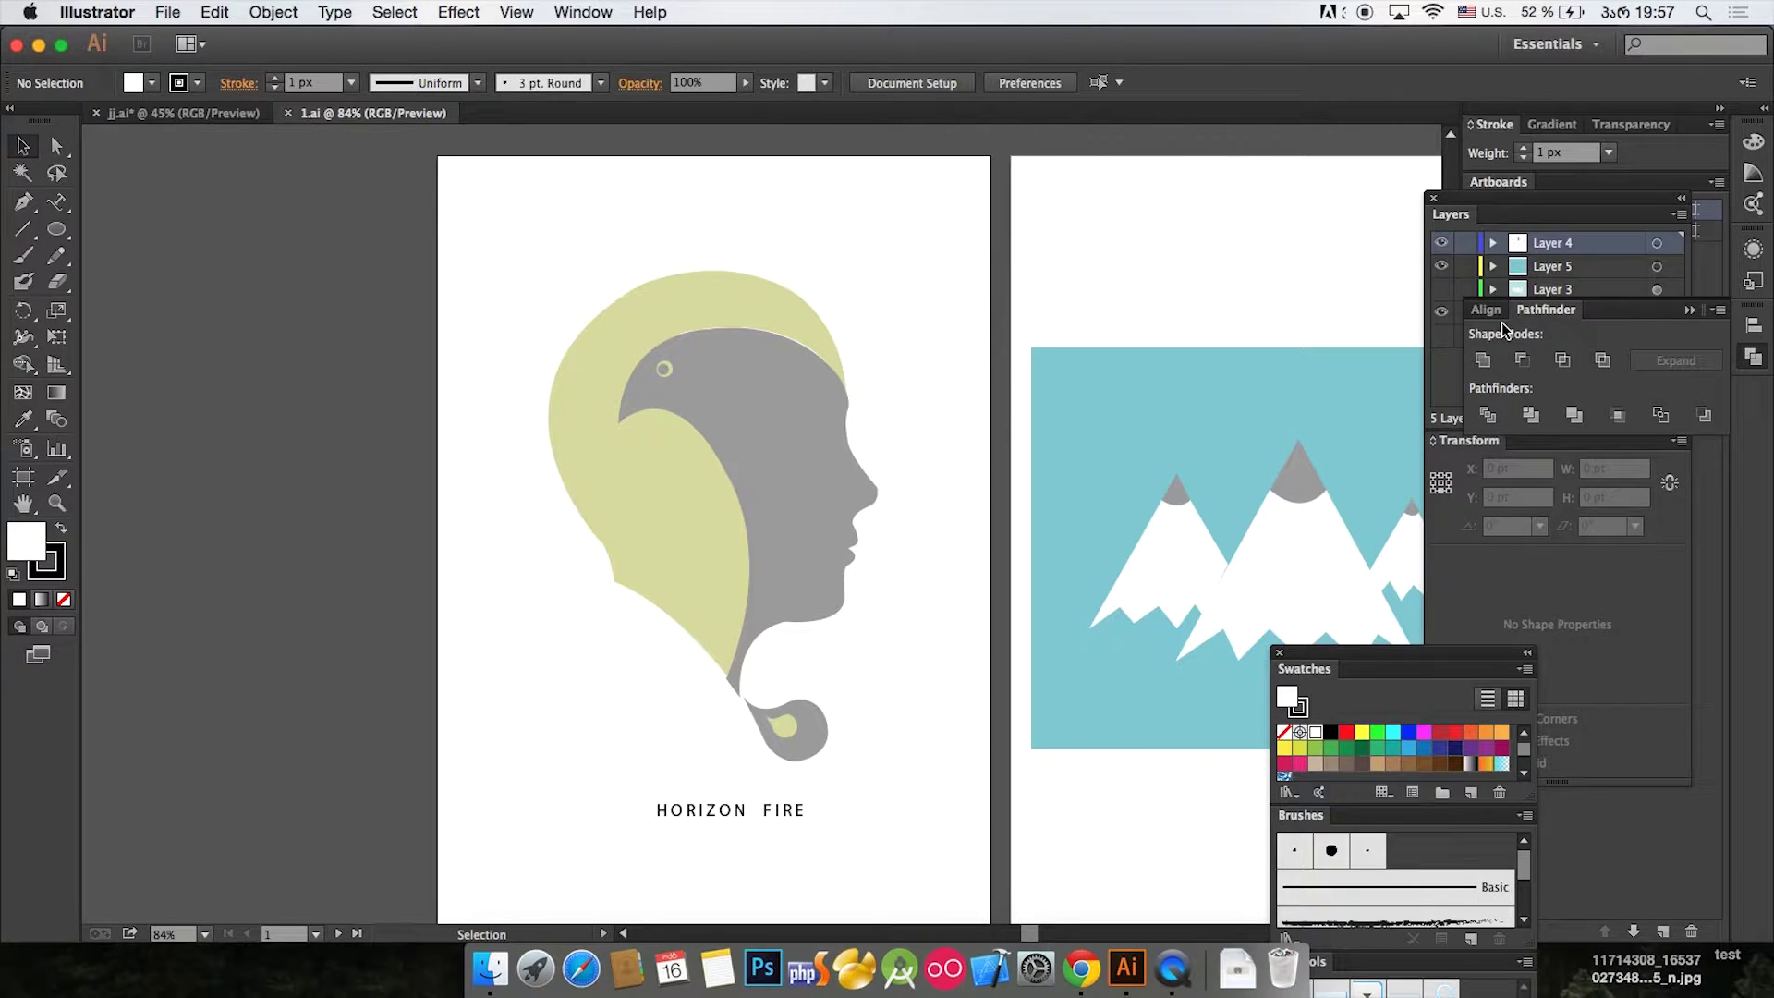
pyautogui.moveTo(1423, 670); pyautogui.dragTo(1580, 802)
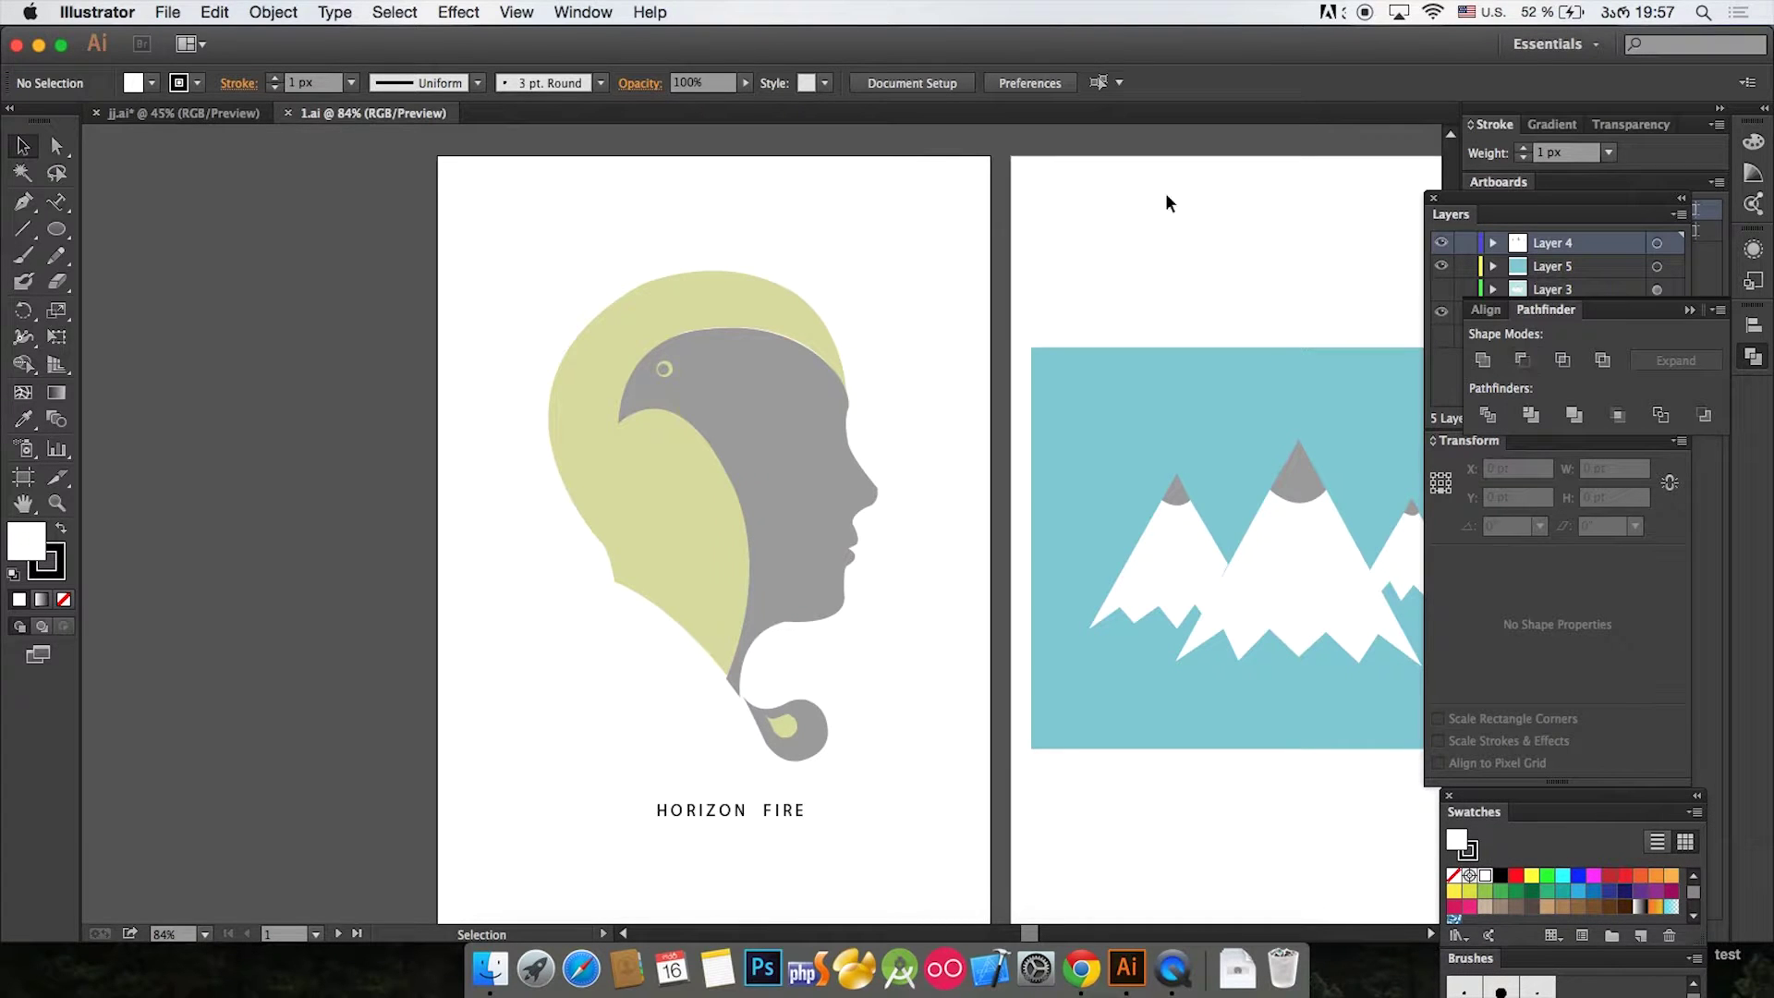
pyautogui.click(712, 314)
pyautogui.click(839, 341)
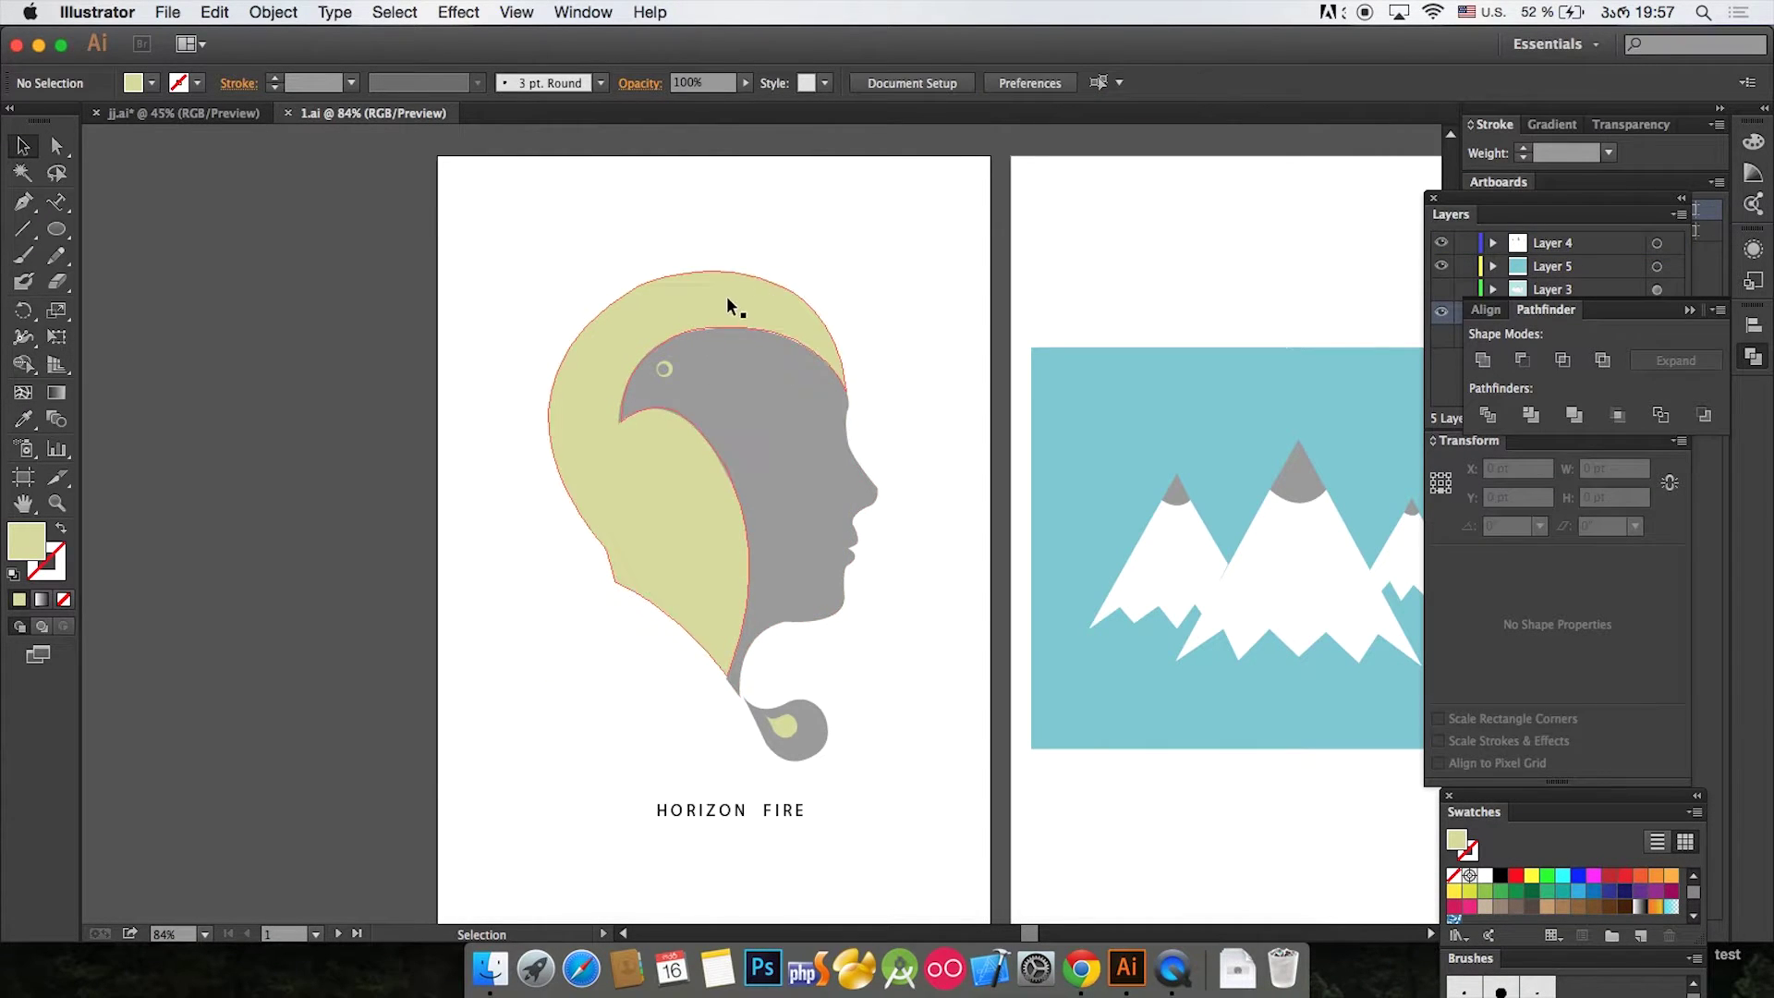
pyautogui.moveTo(1566, 198); pyautogui.dragTo(1716, 264)
pyautogui.click(1090, 231)
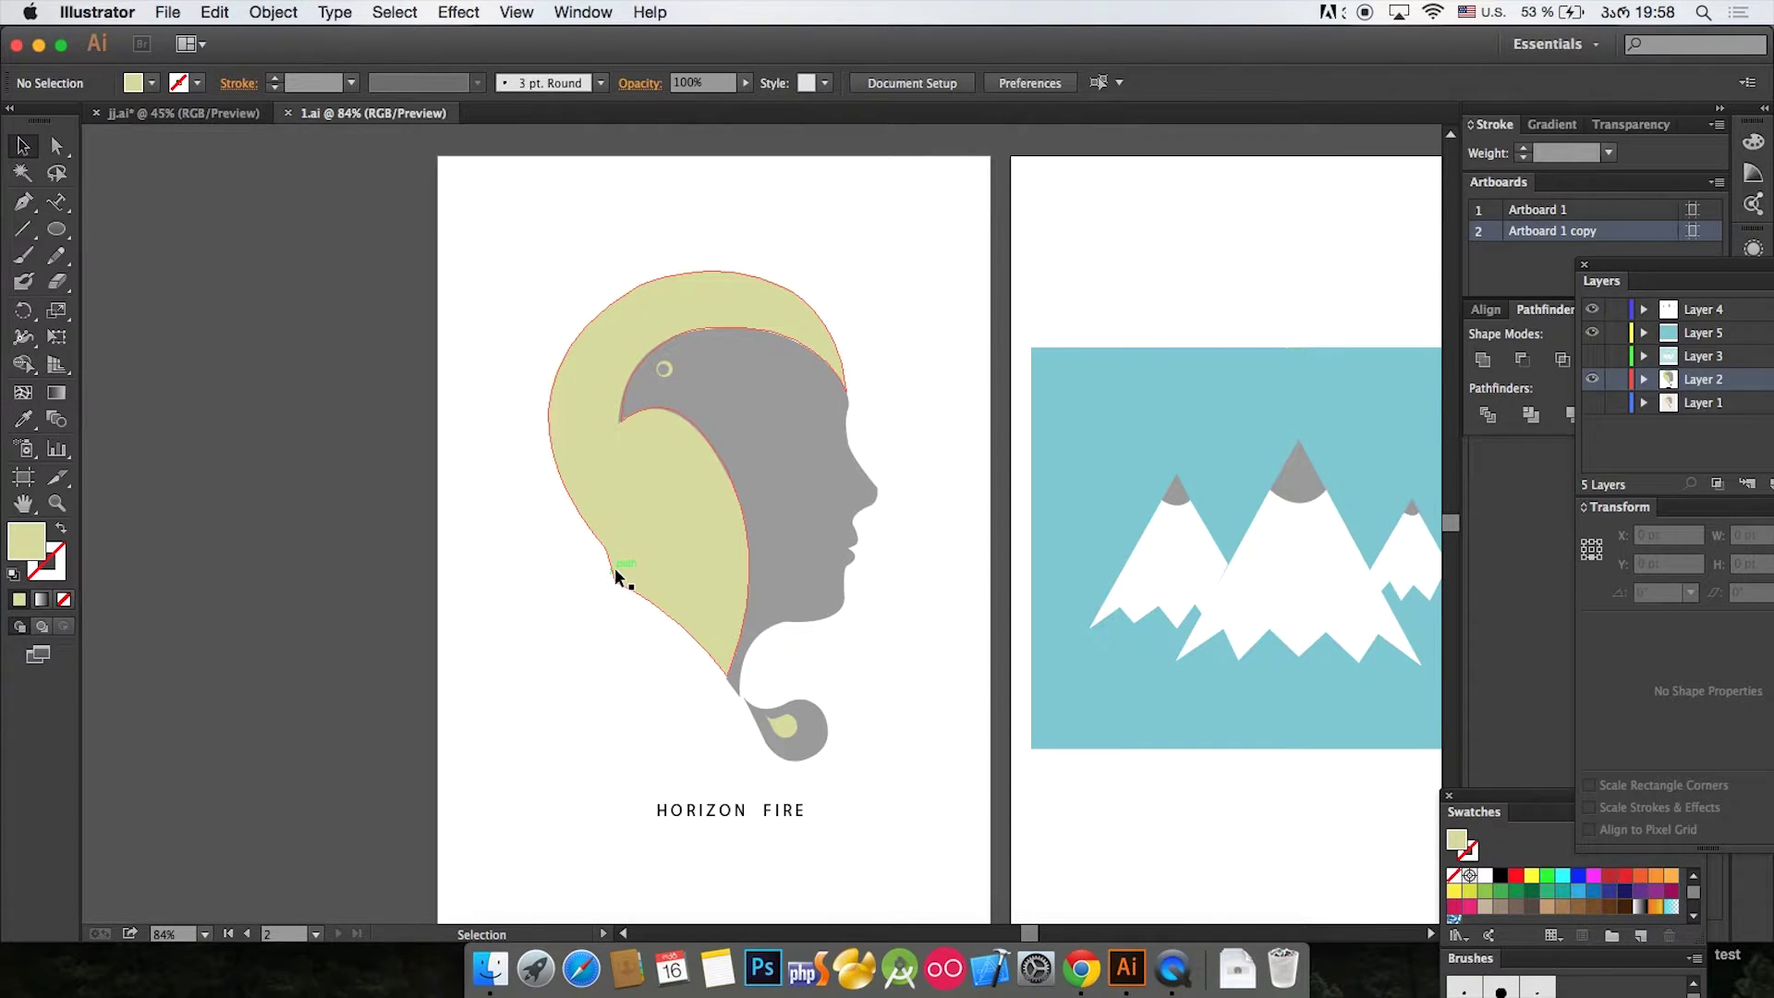
# Step: Select the pale green hair shape of the head with Direct Selection, remove its fill, and deselect the artwork
pyautogui.click(59, 146)
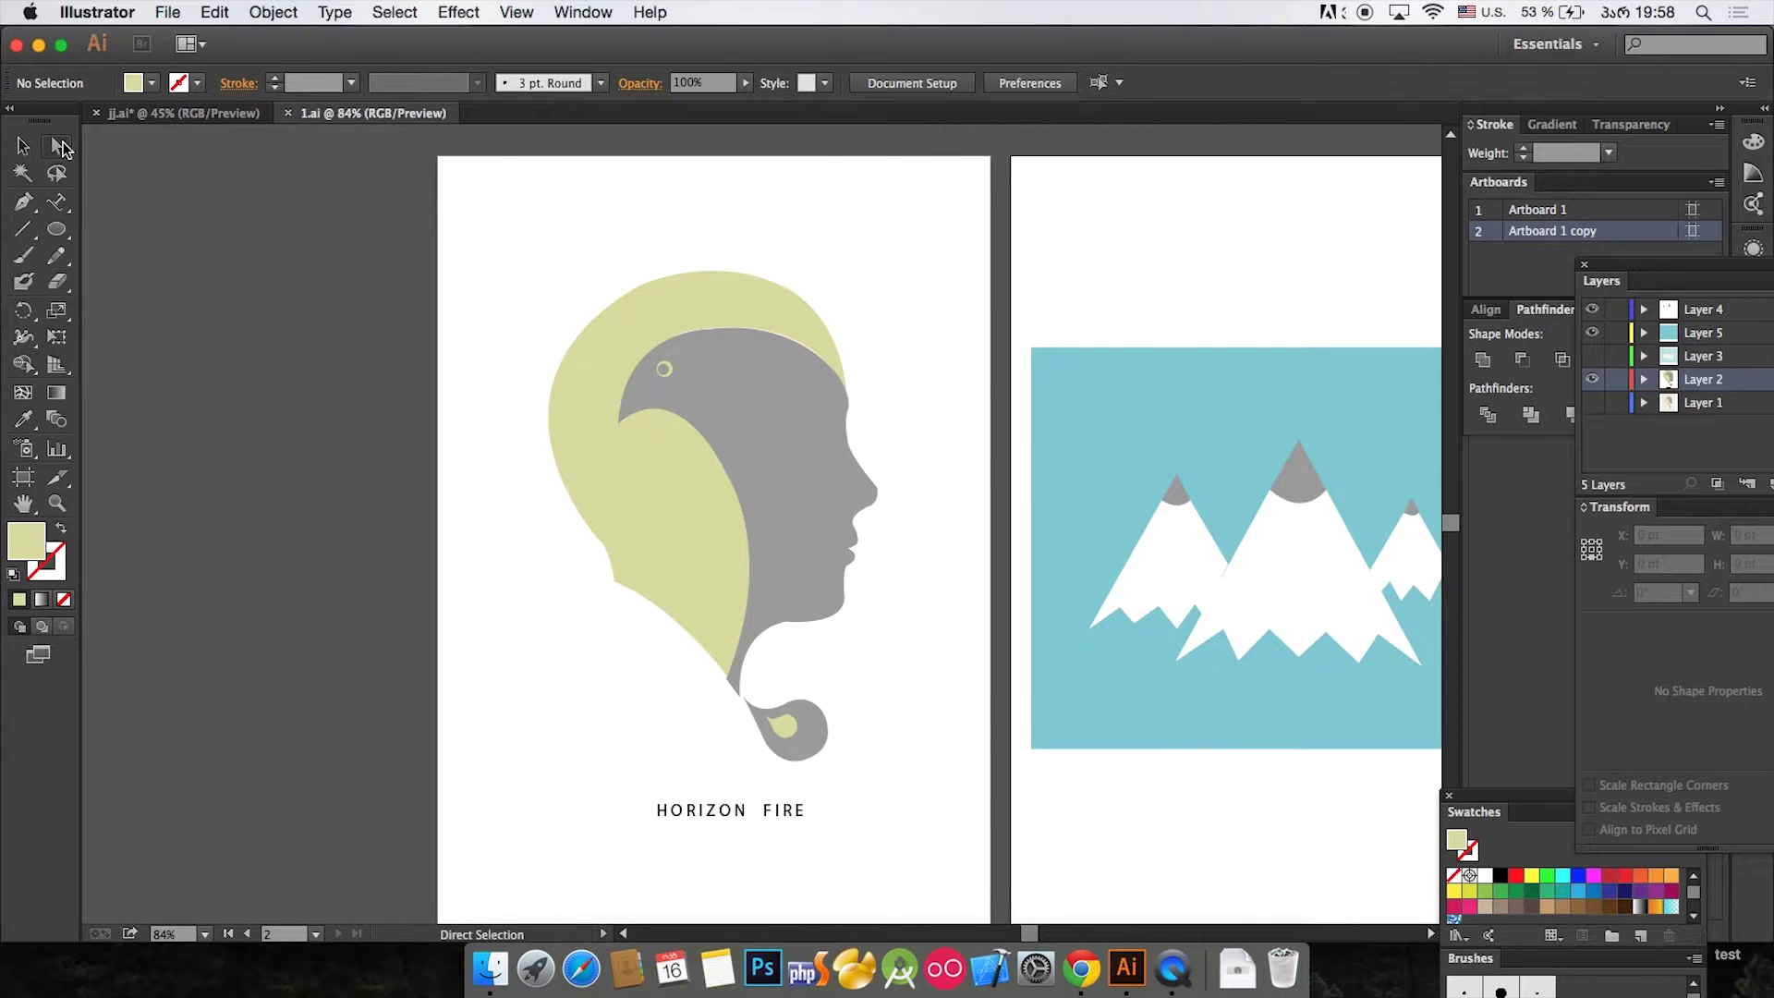
pyautogui.click(462, 349)
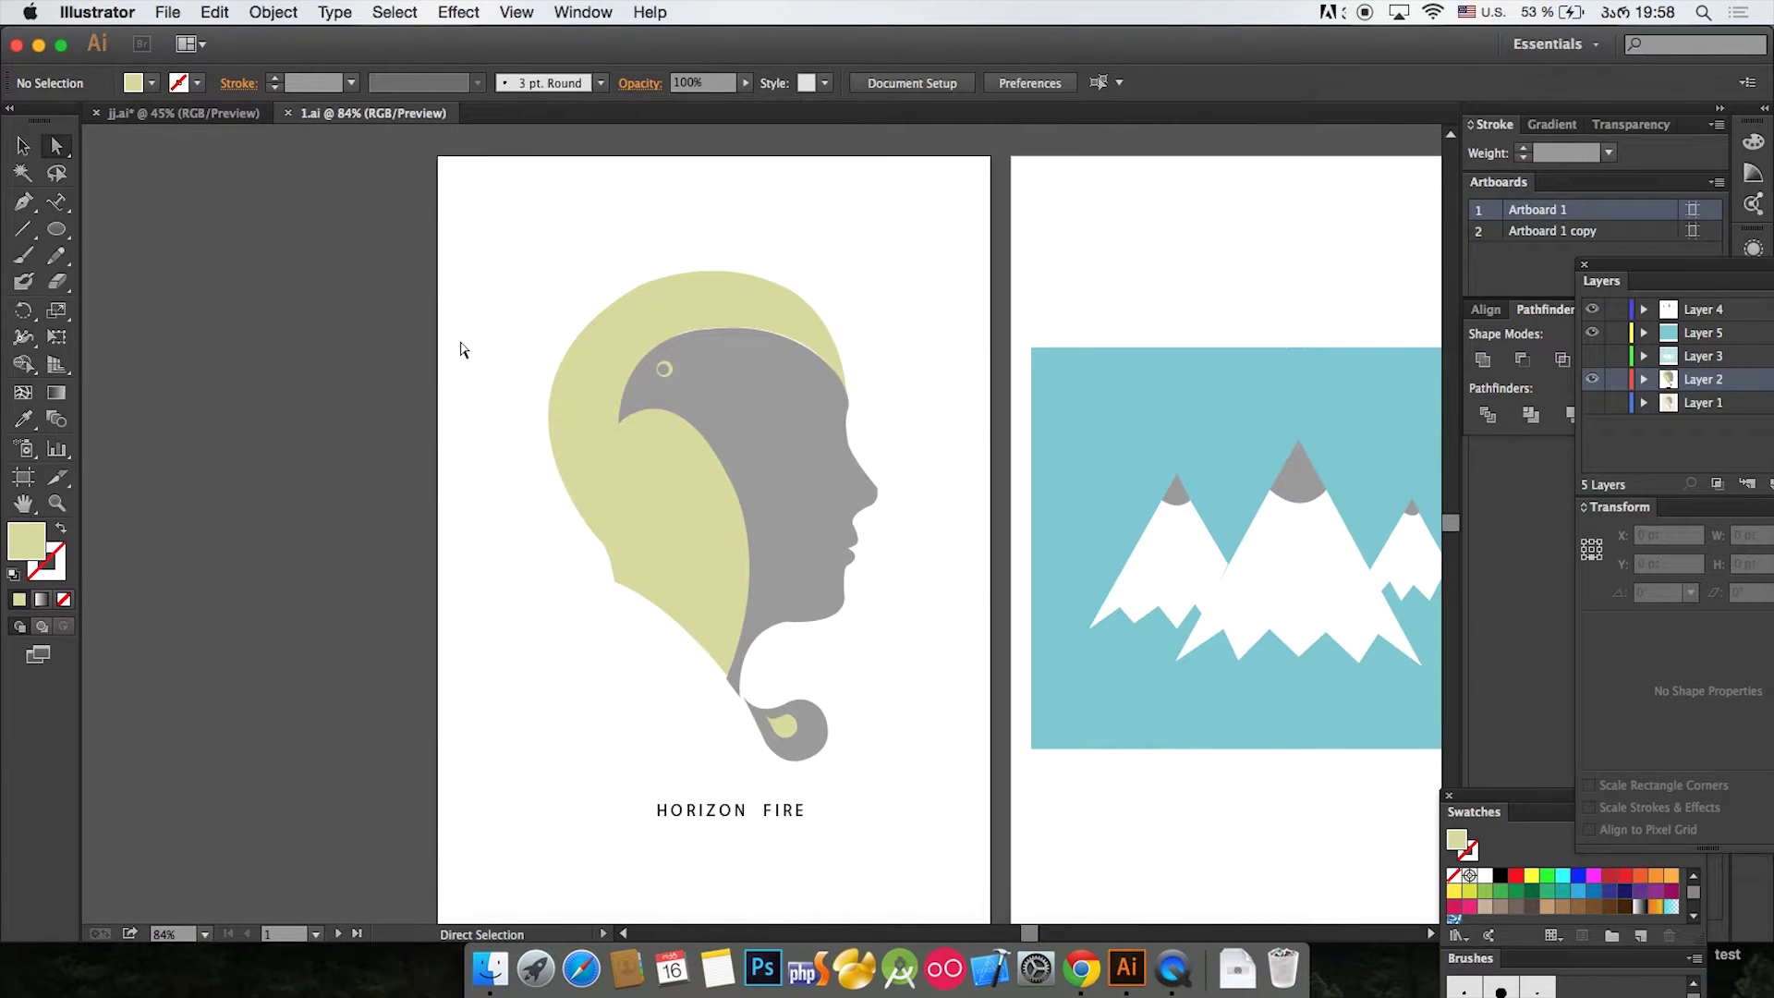
pyautogui.click(644, 489)
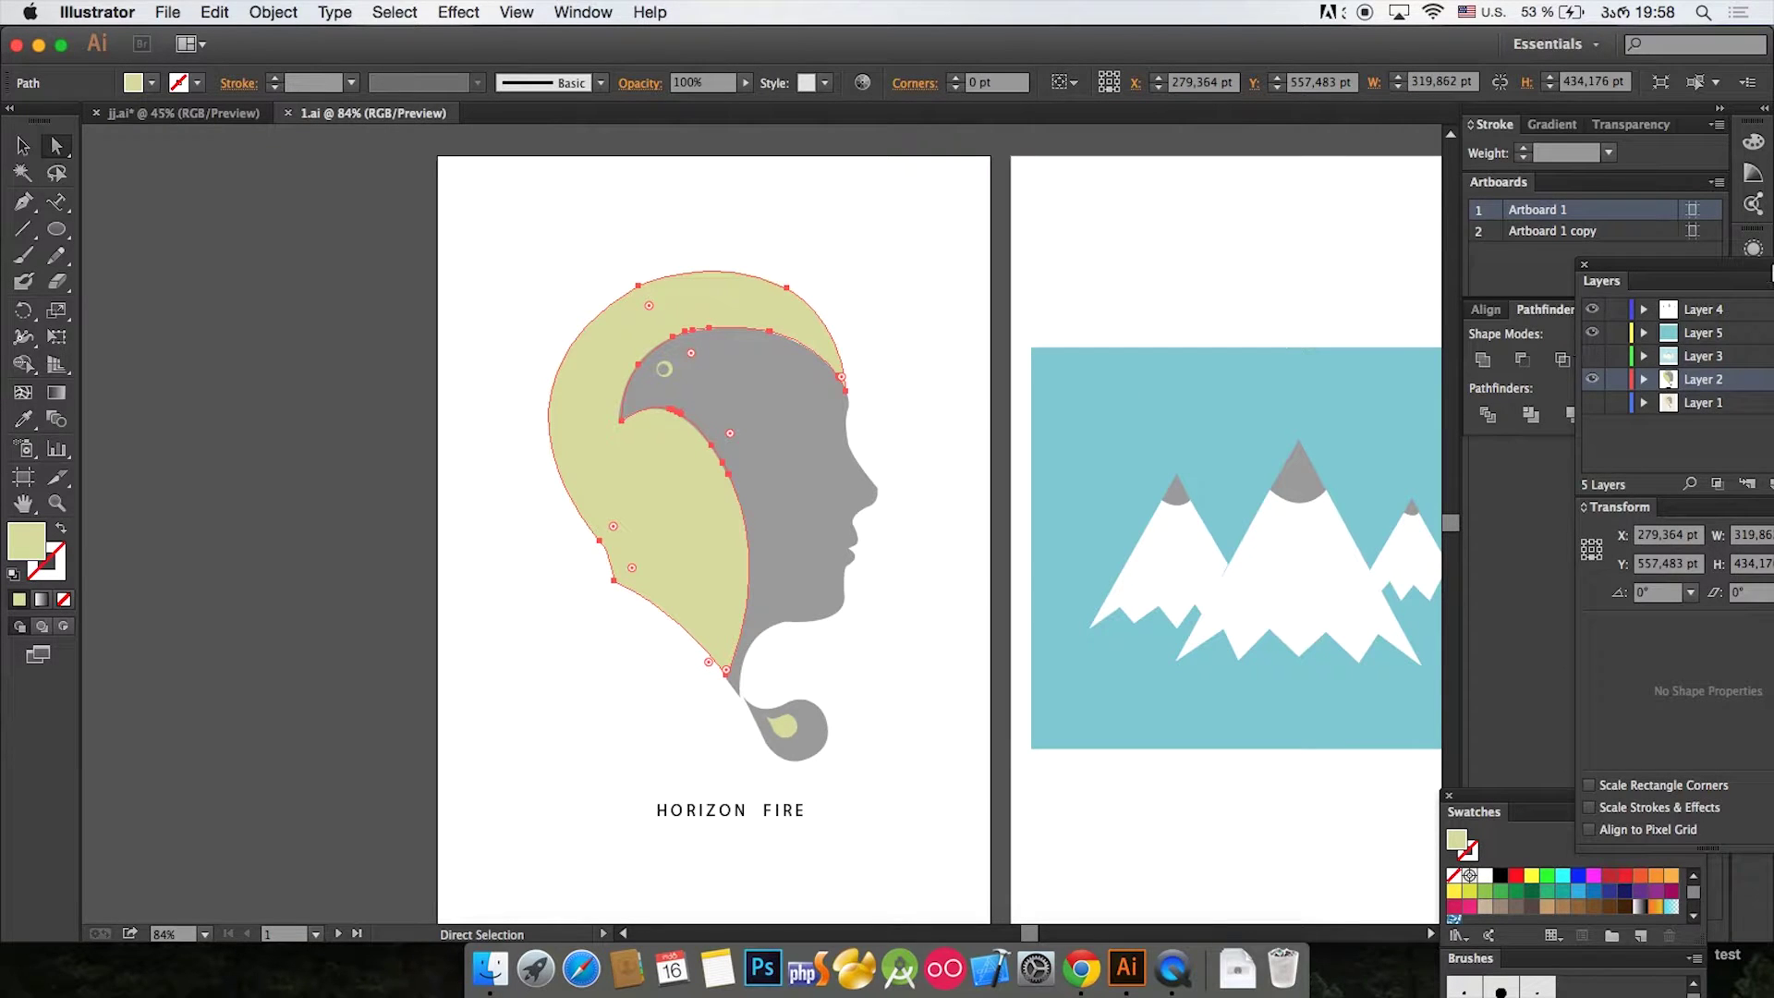
pyautogui.click(64, 599)
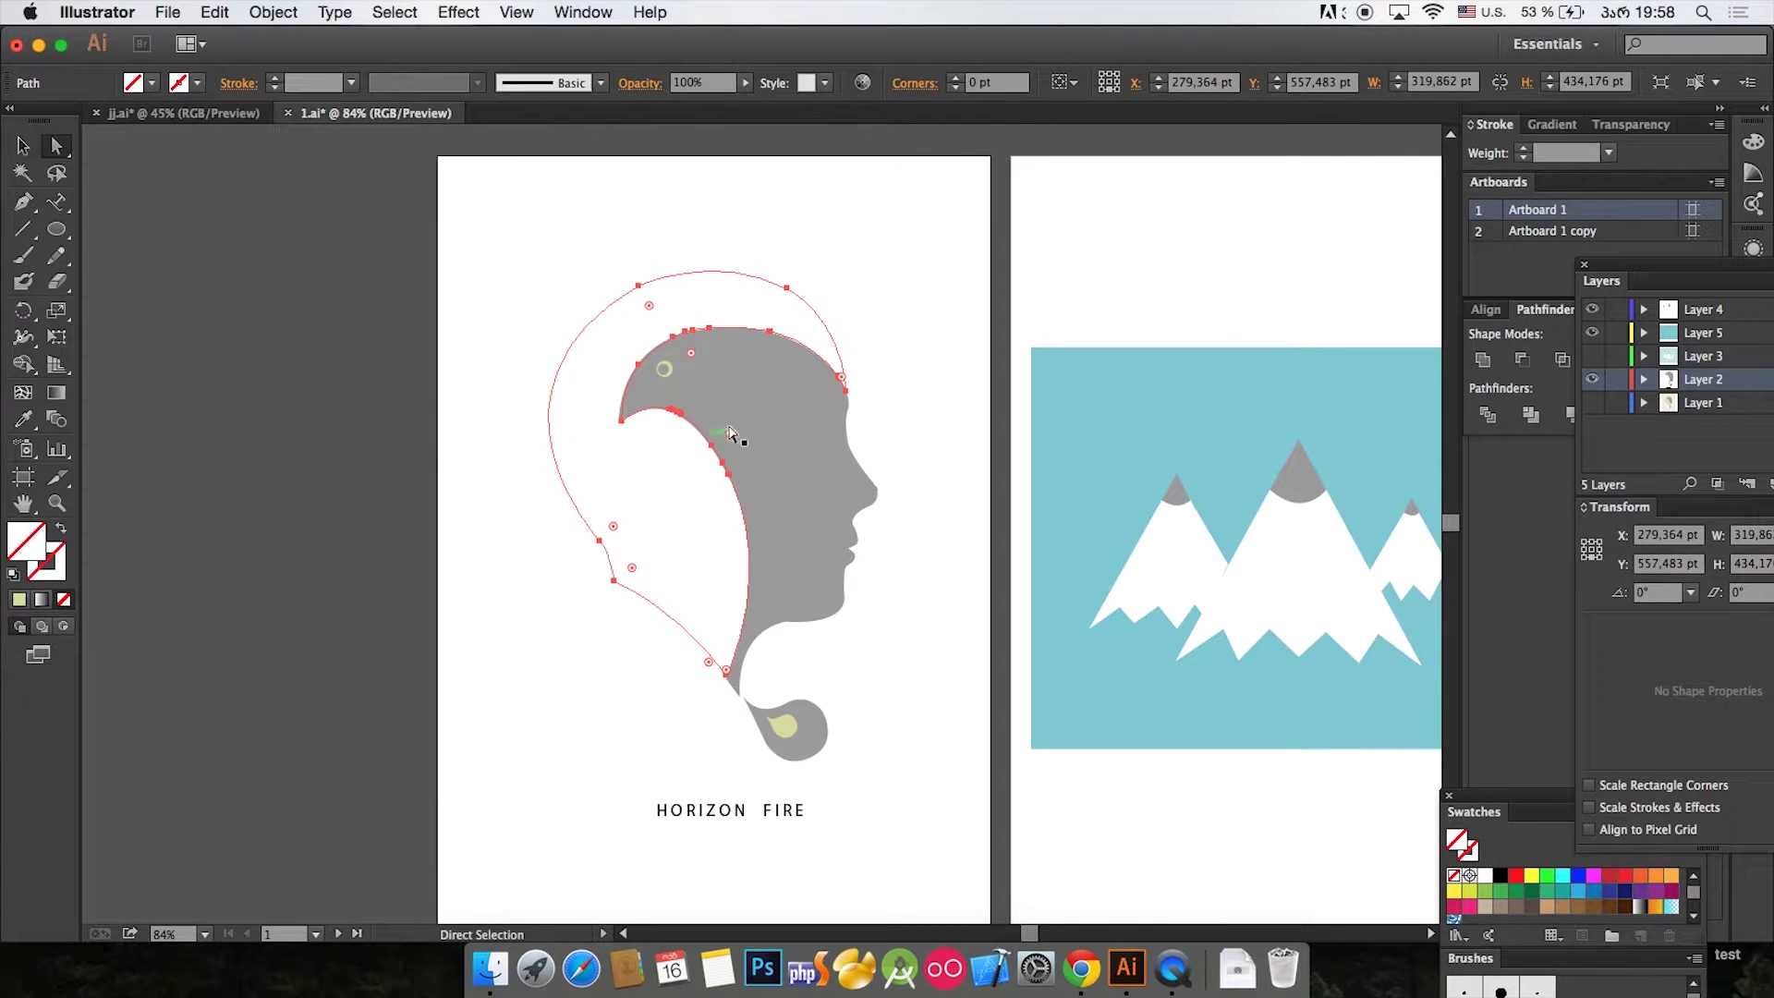
pyautogui.click(779, 417)
pyautogui.click(634, 484)
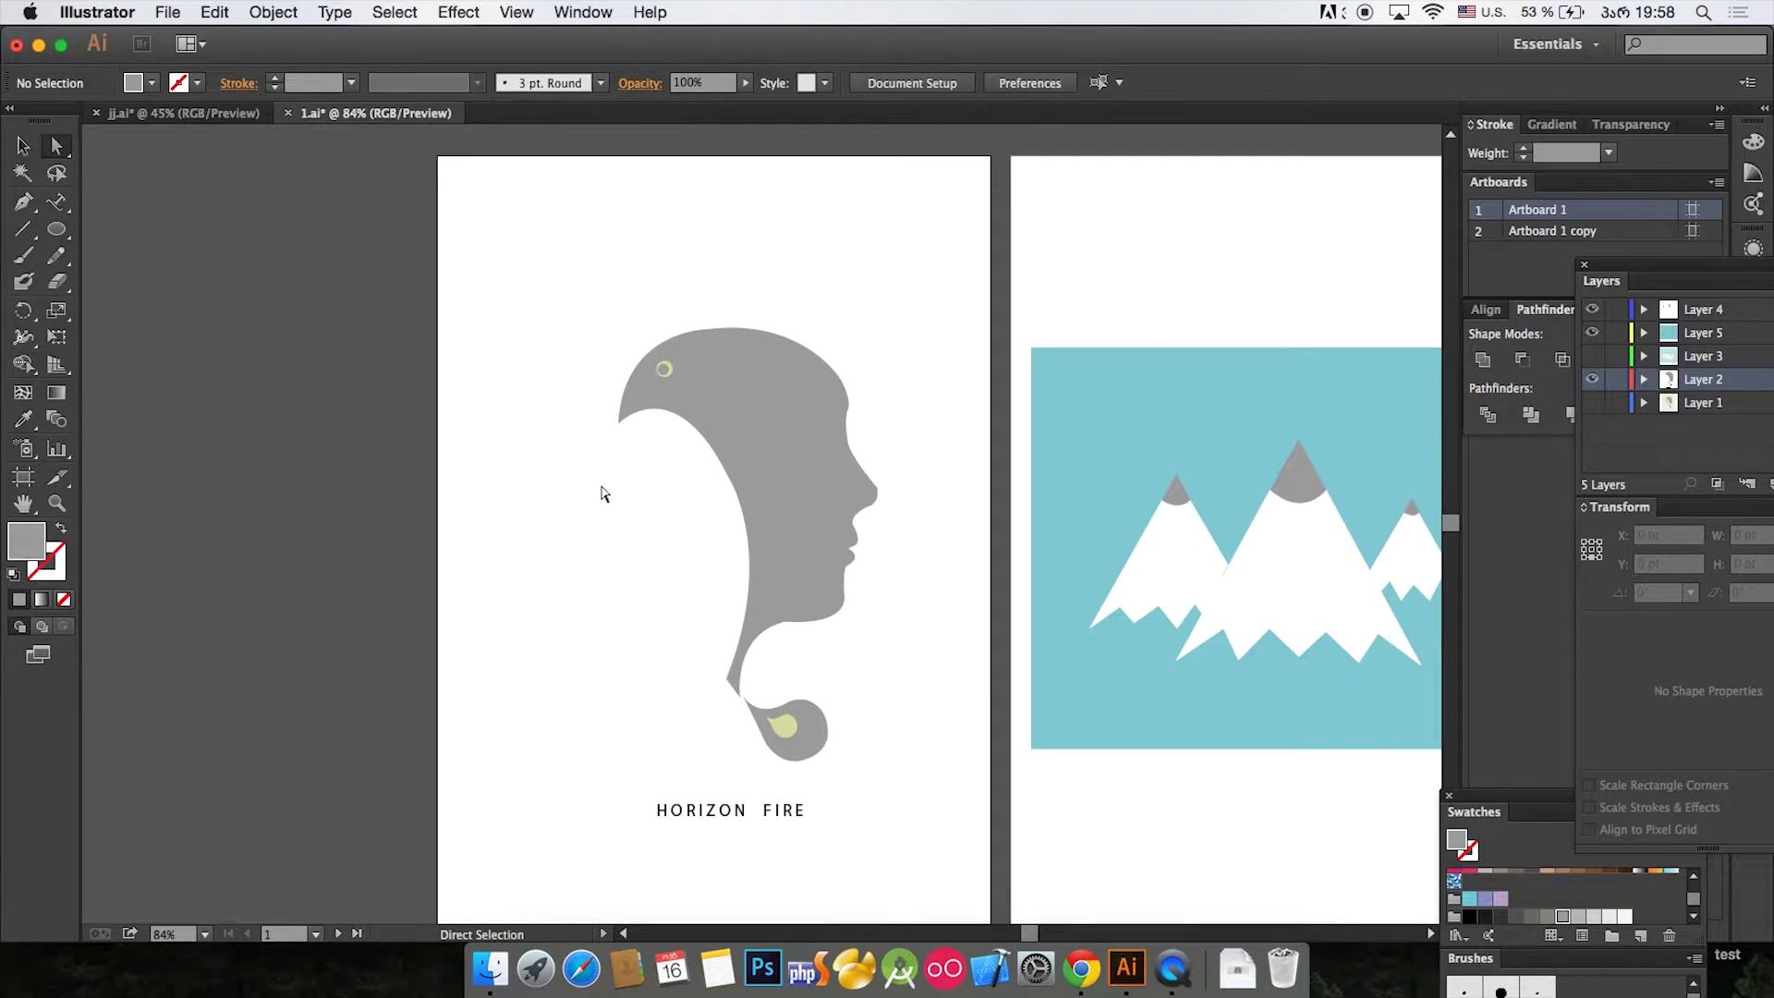
# Step: Select the unfilled hair shape of the head and give it a solid grey fill
pyautogui.moveTo(531, 286); pyautogui.dragTo(592, 488)
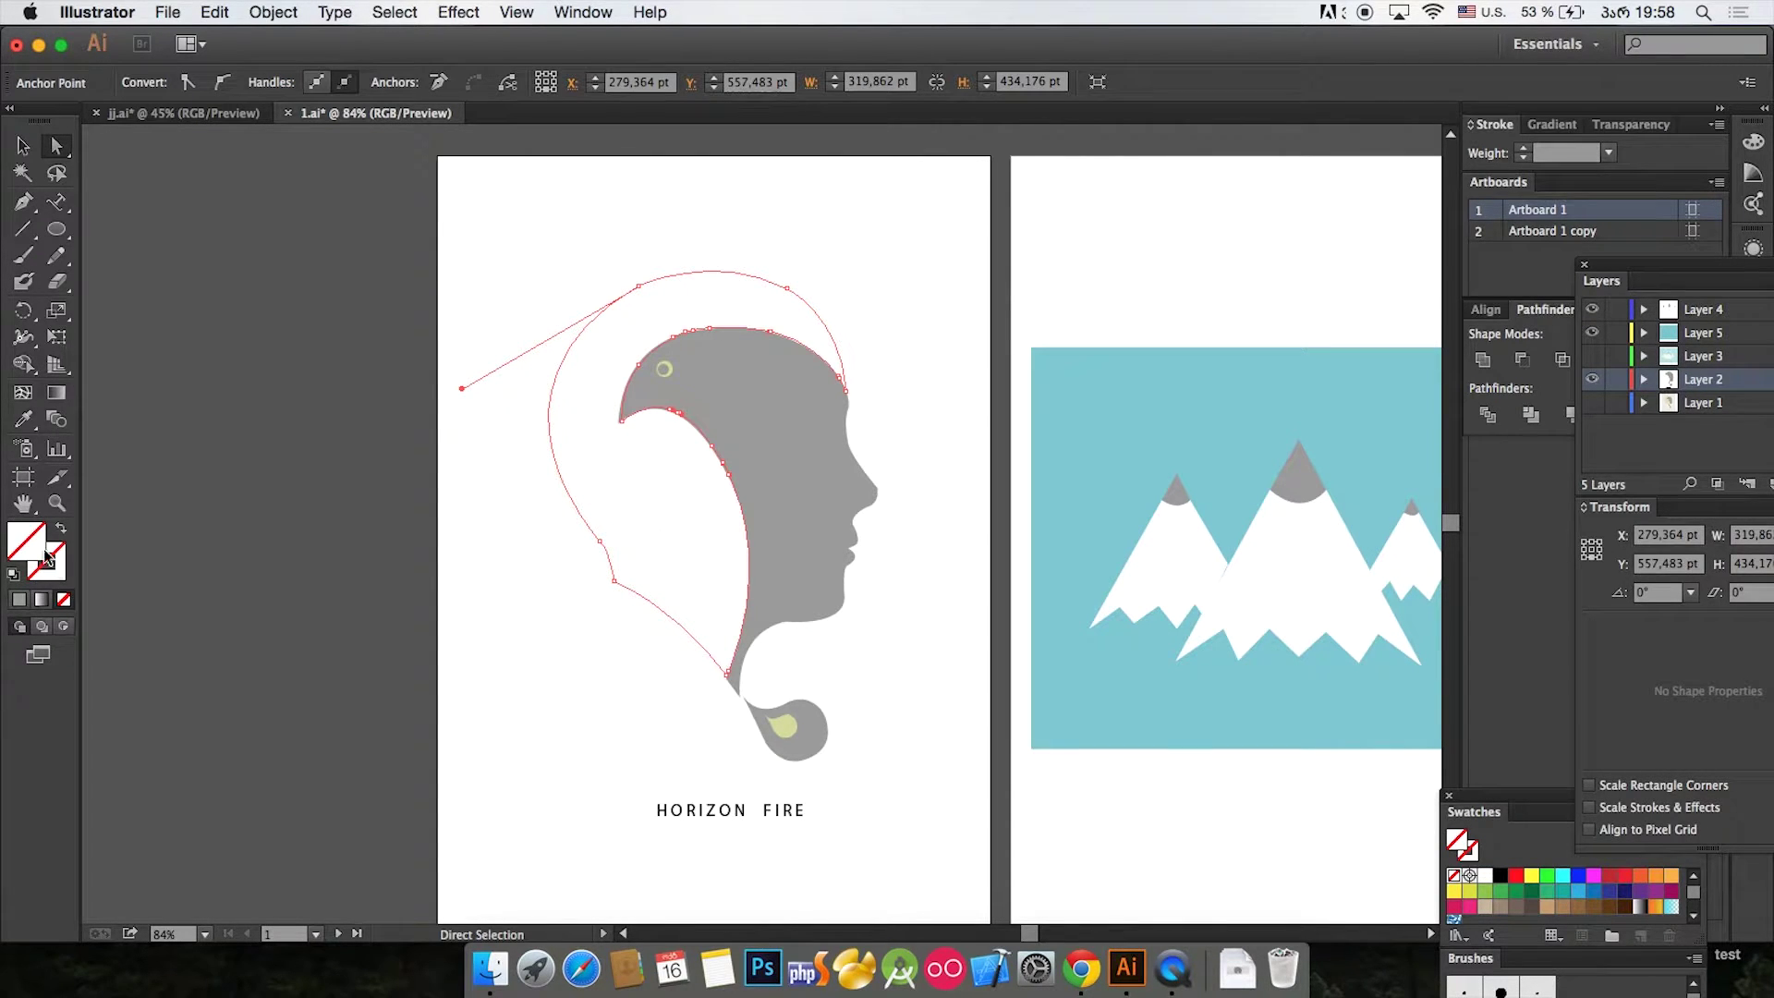
pyautogui.press('x')
pyautogui.click(20, 601)
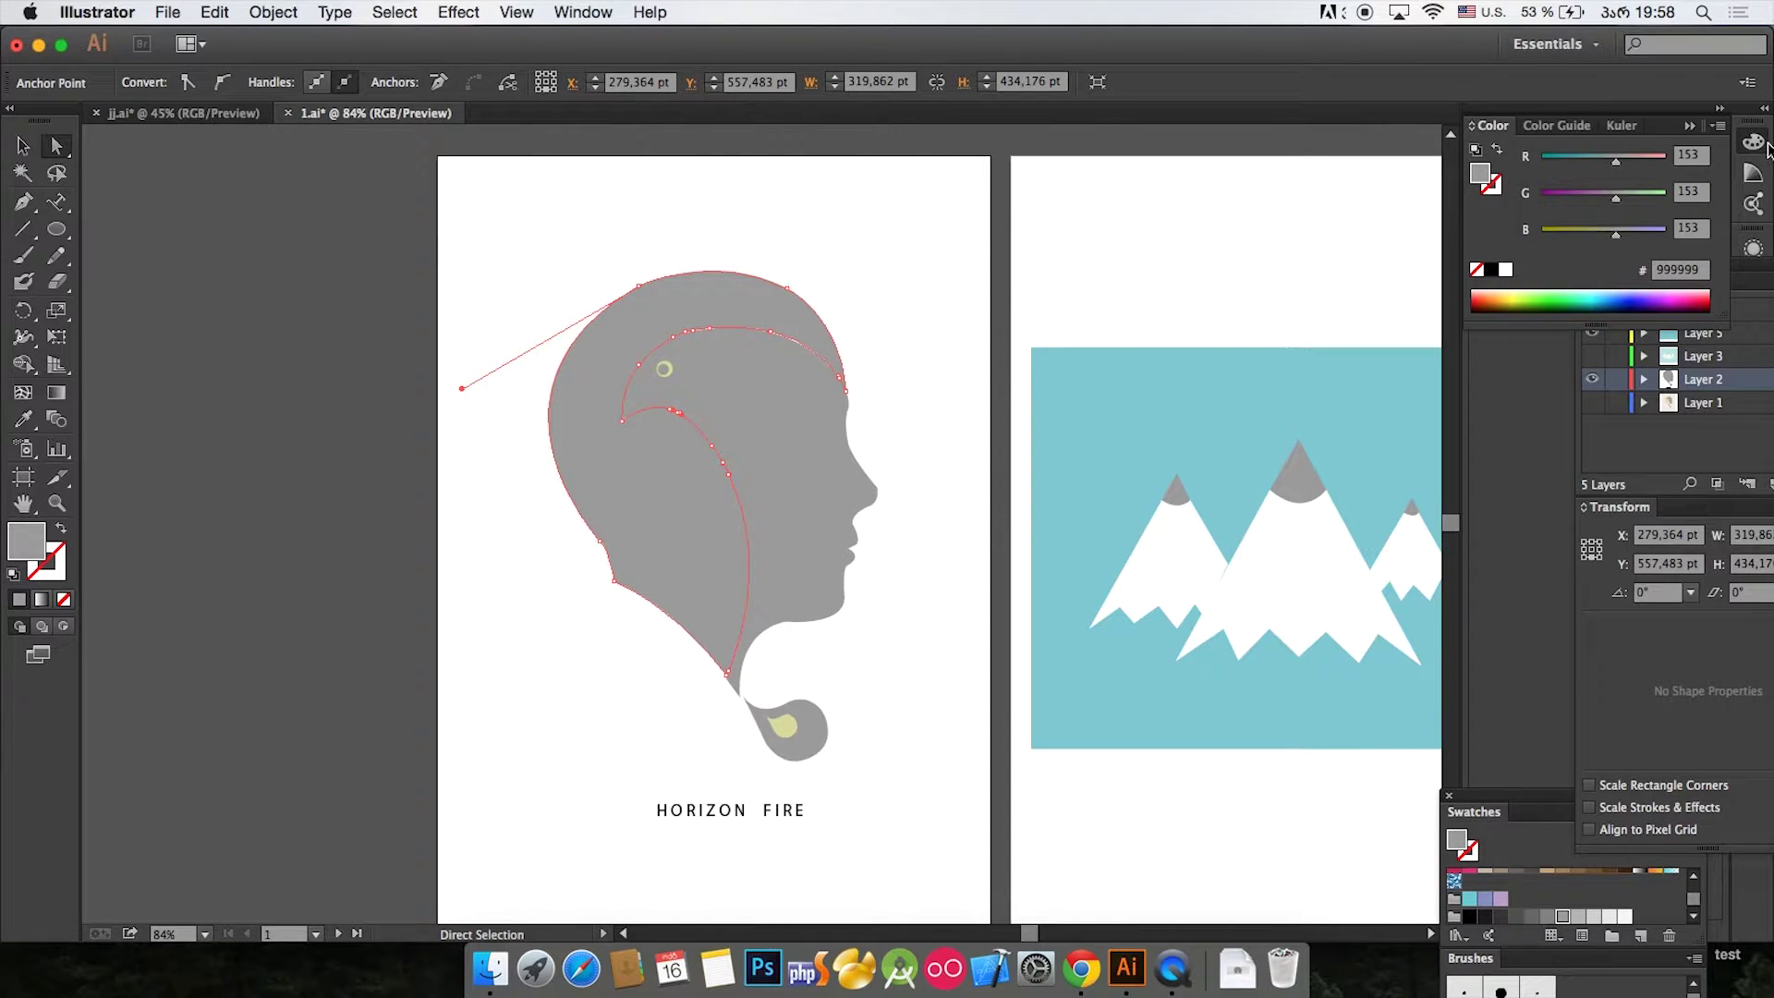
# Step: Collapse the Color panel and the panel dock and close the floating Layers panel to uncover the mountain artboard
pyautogui.click(1689, 126)
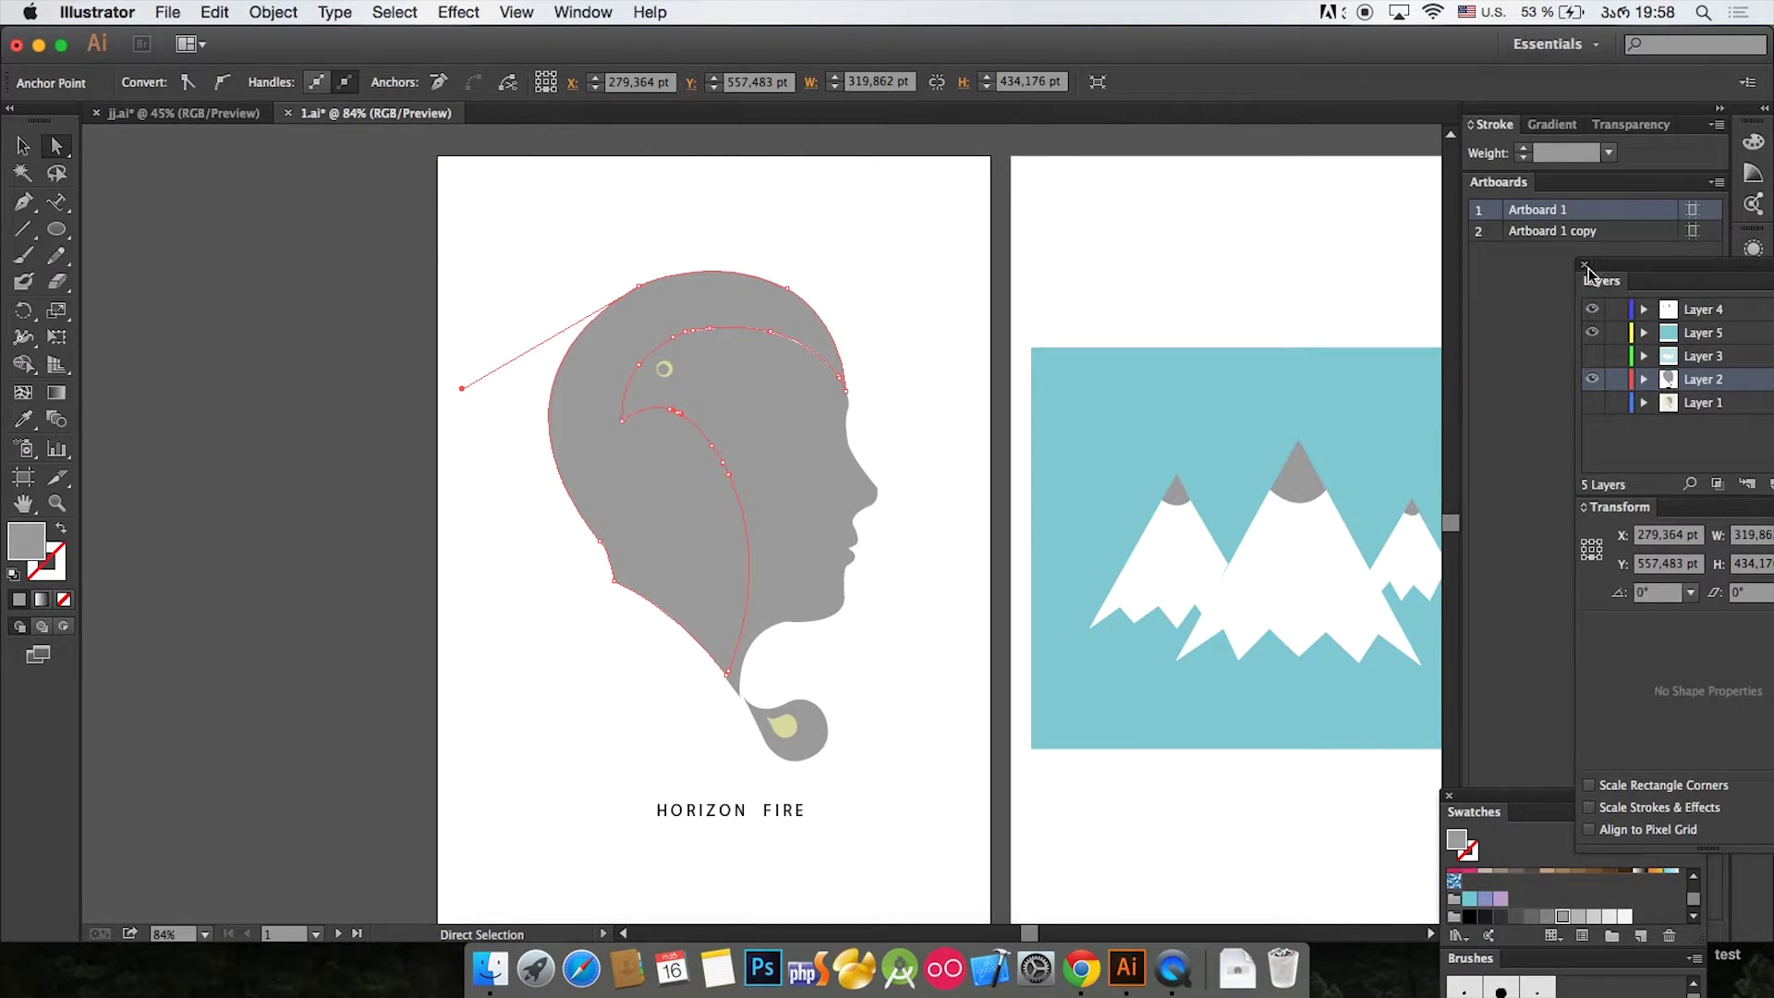
pyautogui.click(1585, 266)
pyautogui.click(1720, 109)
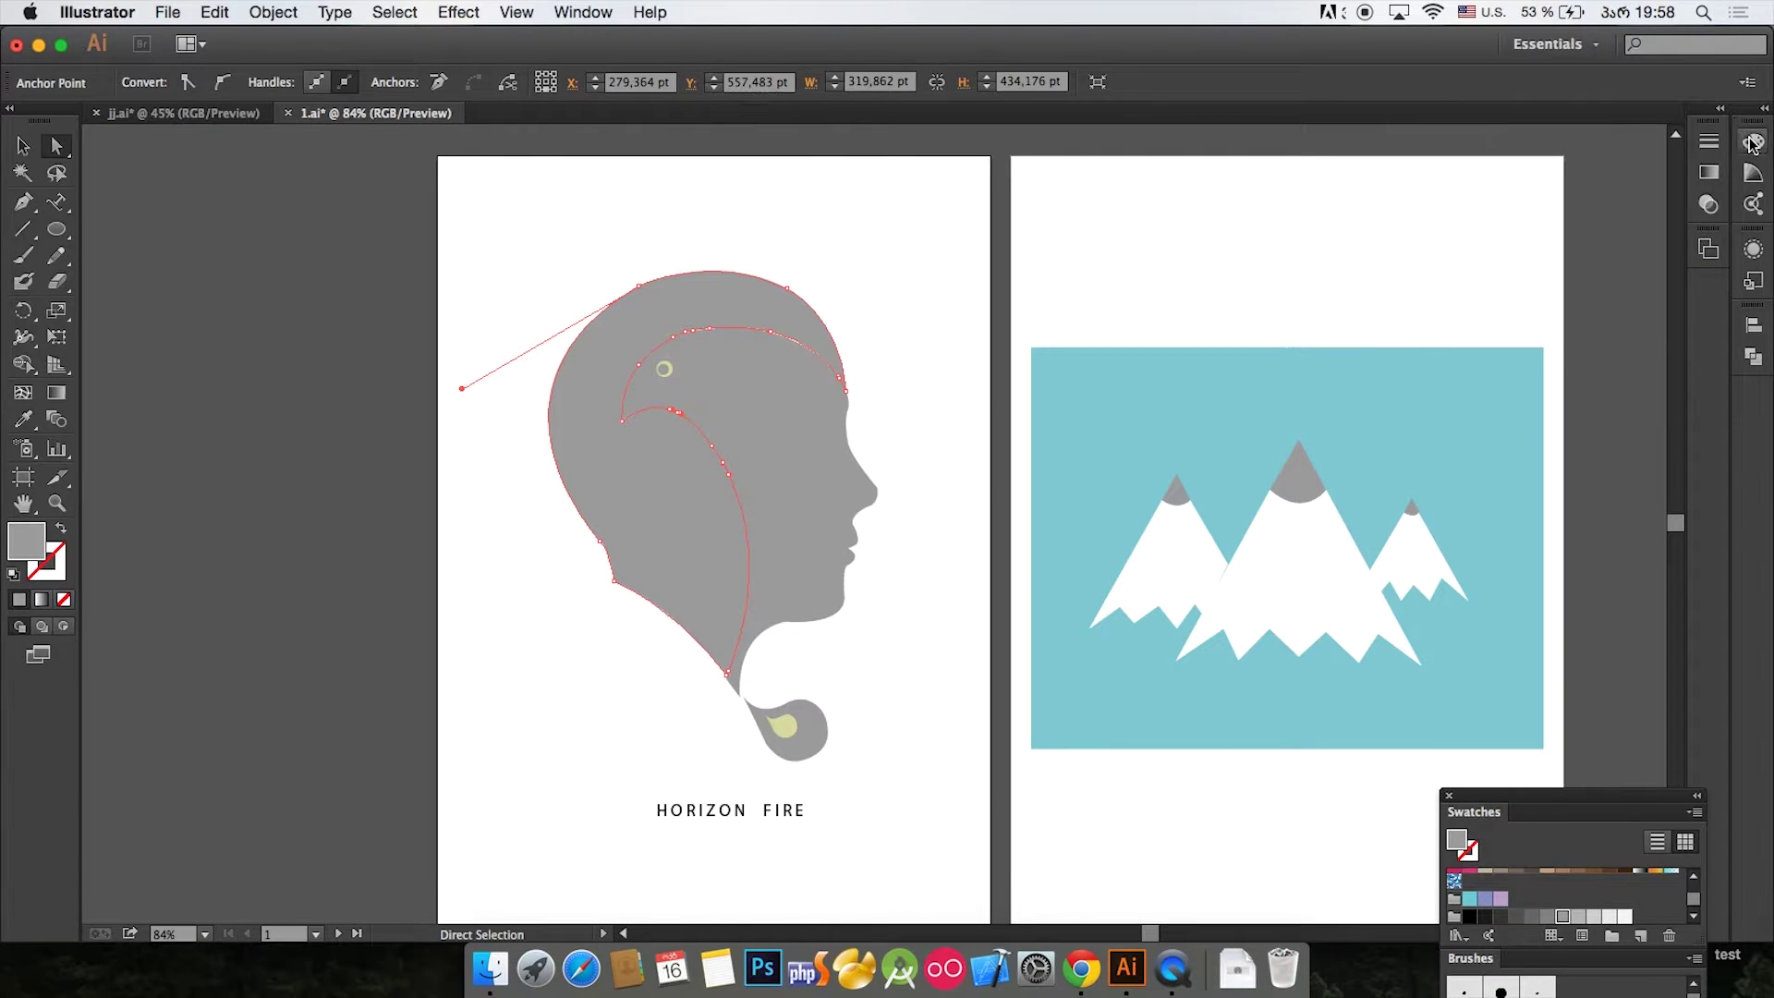
# Step: Enlarge the Color panel's spectrum and sample several fill colours for the hair shape, ending with yellow F7FF1D
pyautogui.click(1754, 142)
pyautogui.moveTo(1596, 324); pyautogui.dragTo(1596, 553)
pyautogui.click(1647, 395)
pyautogui.click(1600, 352)
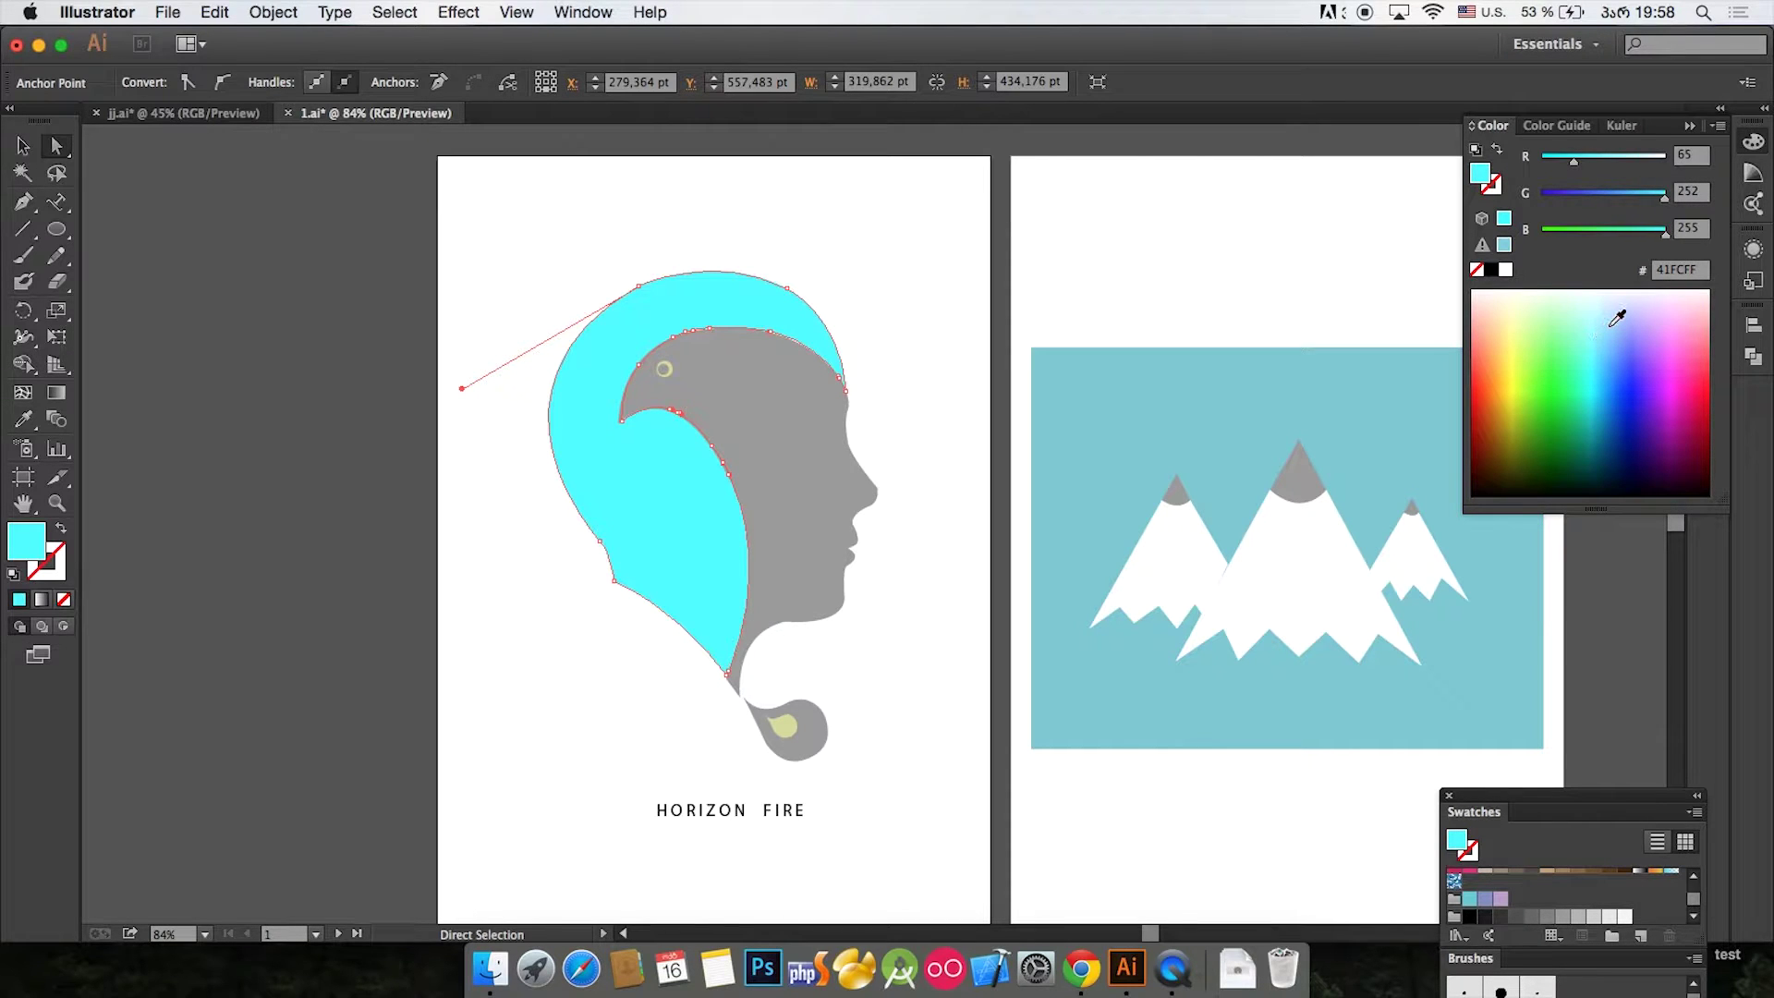
pyautogui.click(1566, 330)
pyautogui.click(1552, 352)
pyautogui.click(1524, 364)
pyautogui.click(1516, 372)
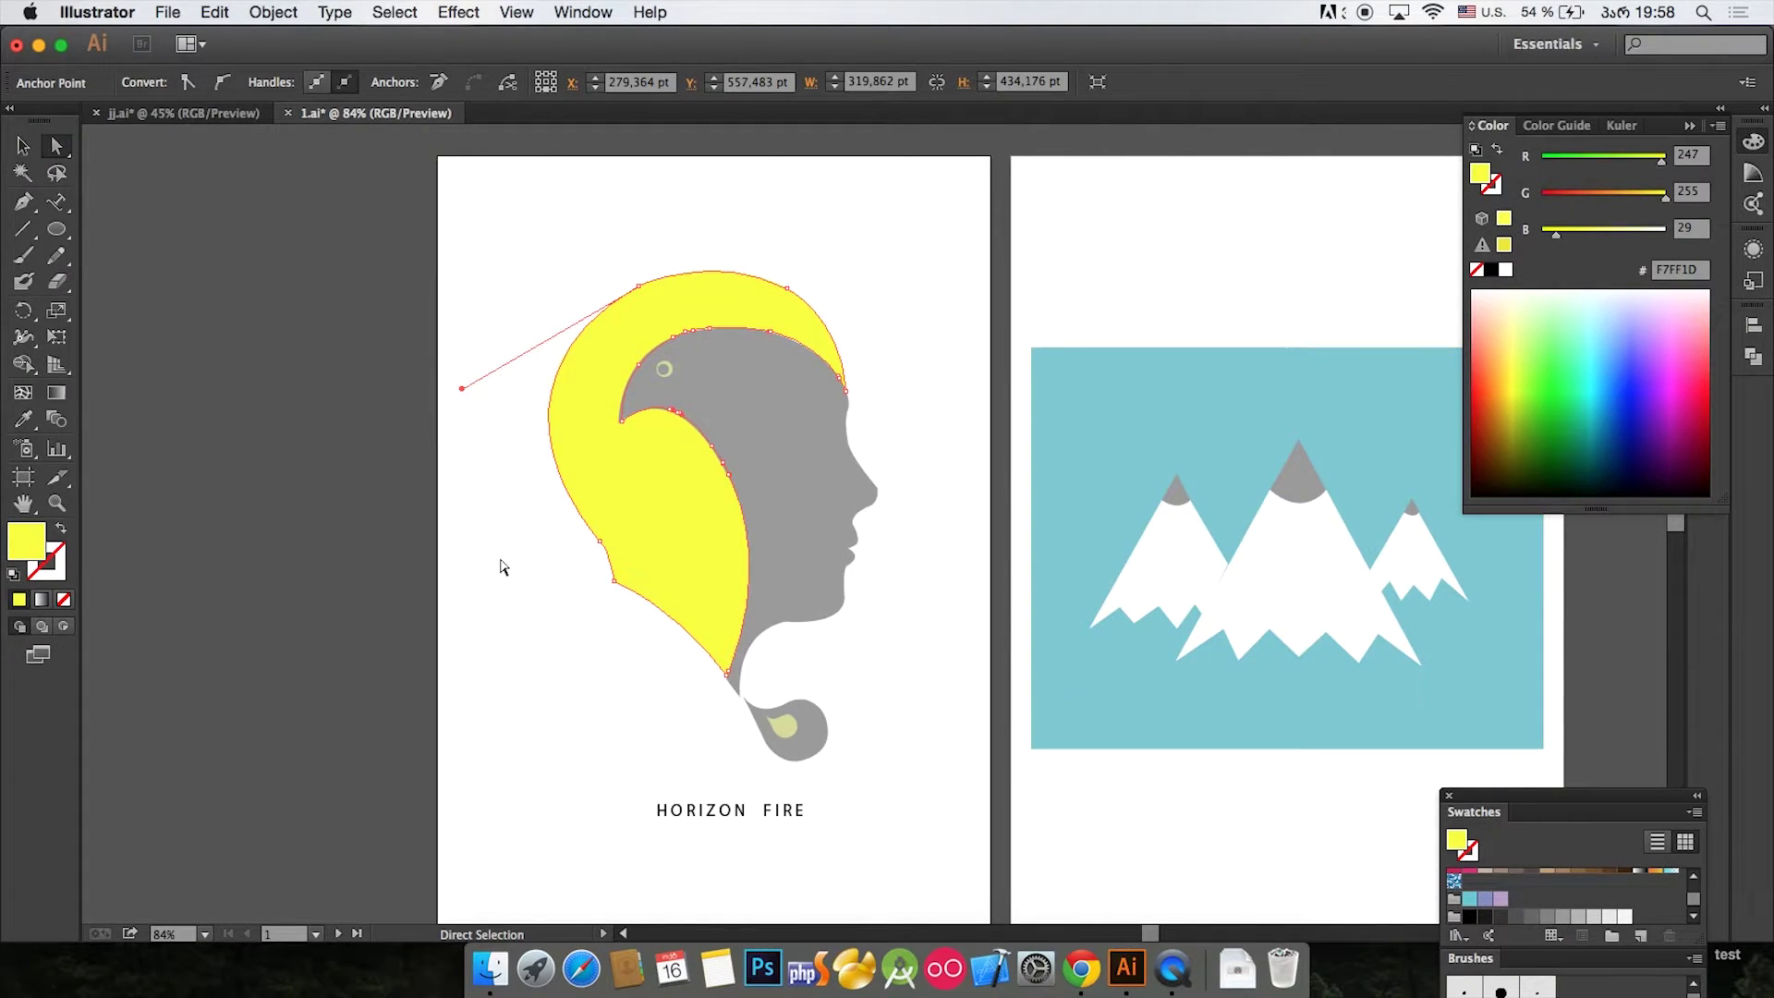
# Step: Recolour the hair with the Eyedropper, sampling the face's grey, the mountain background's teal and the small drop's pale green
pyautogui.moveTo(23, 419); pyautogui.dragTo(93, 427)
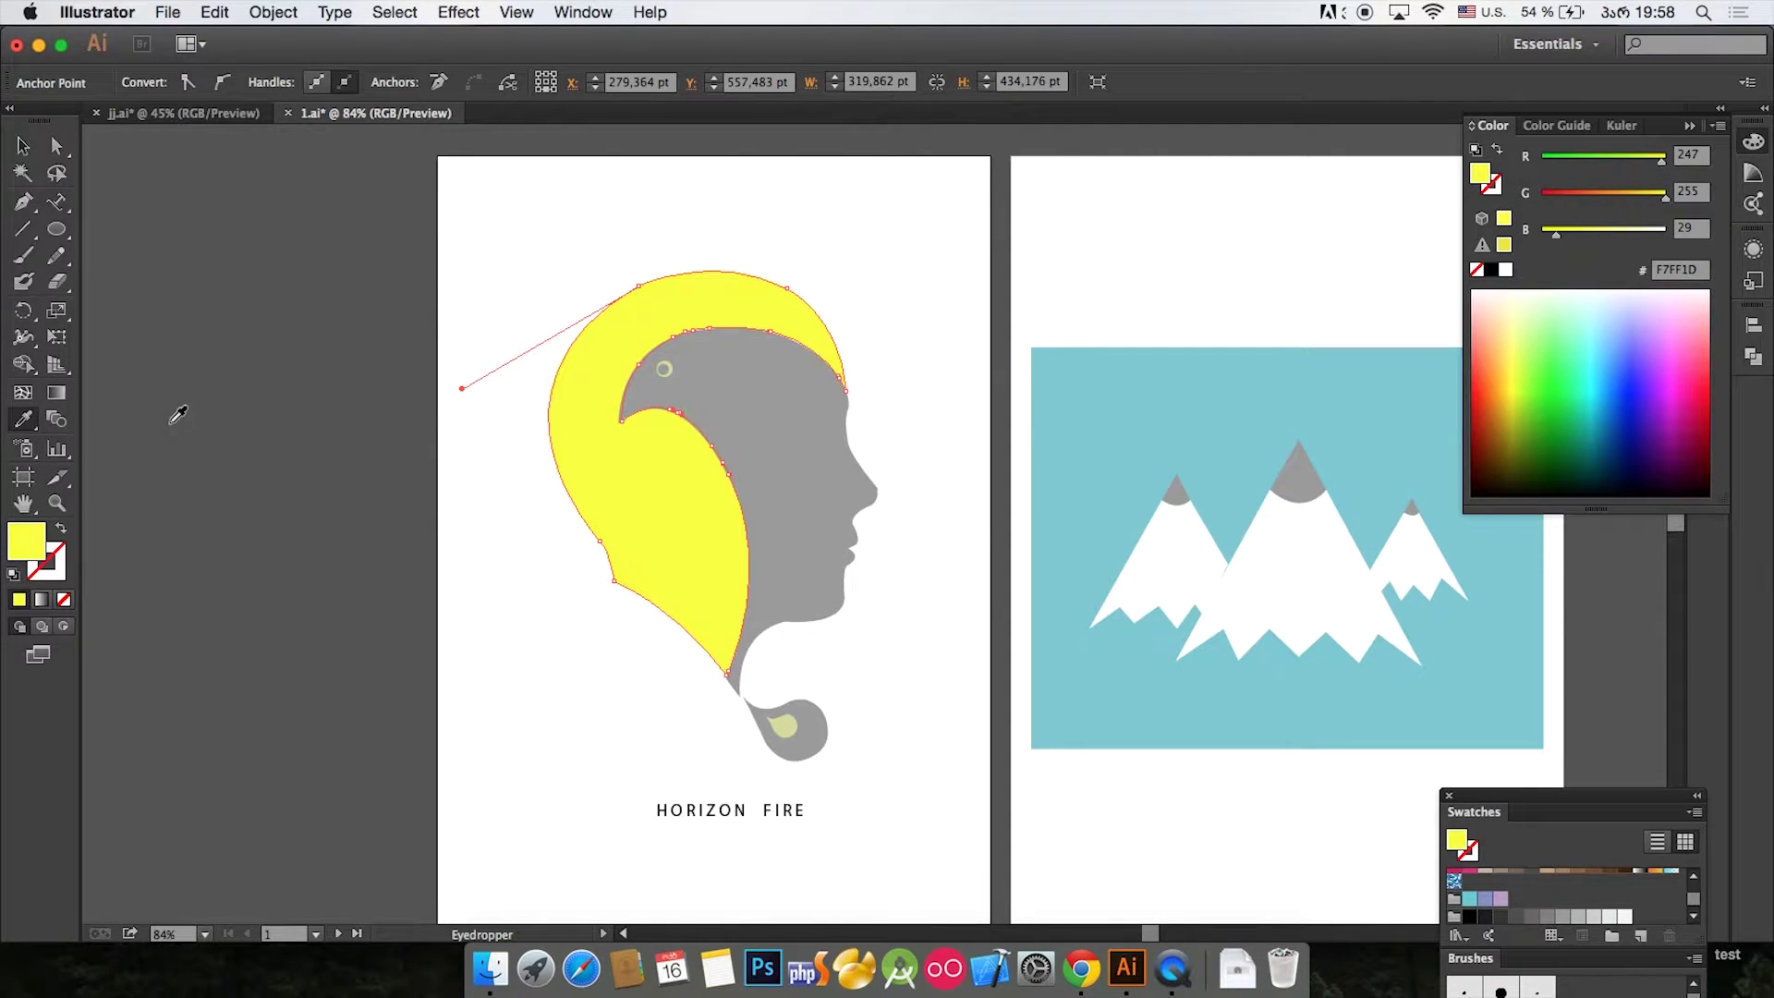
pyautogui.click(744, 383)
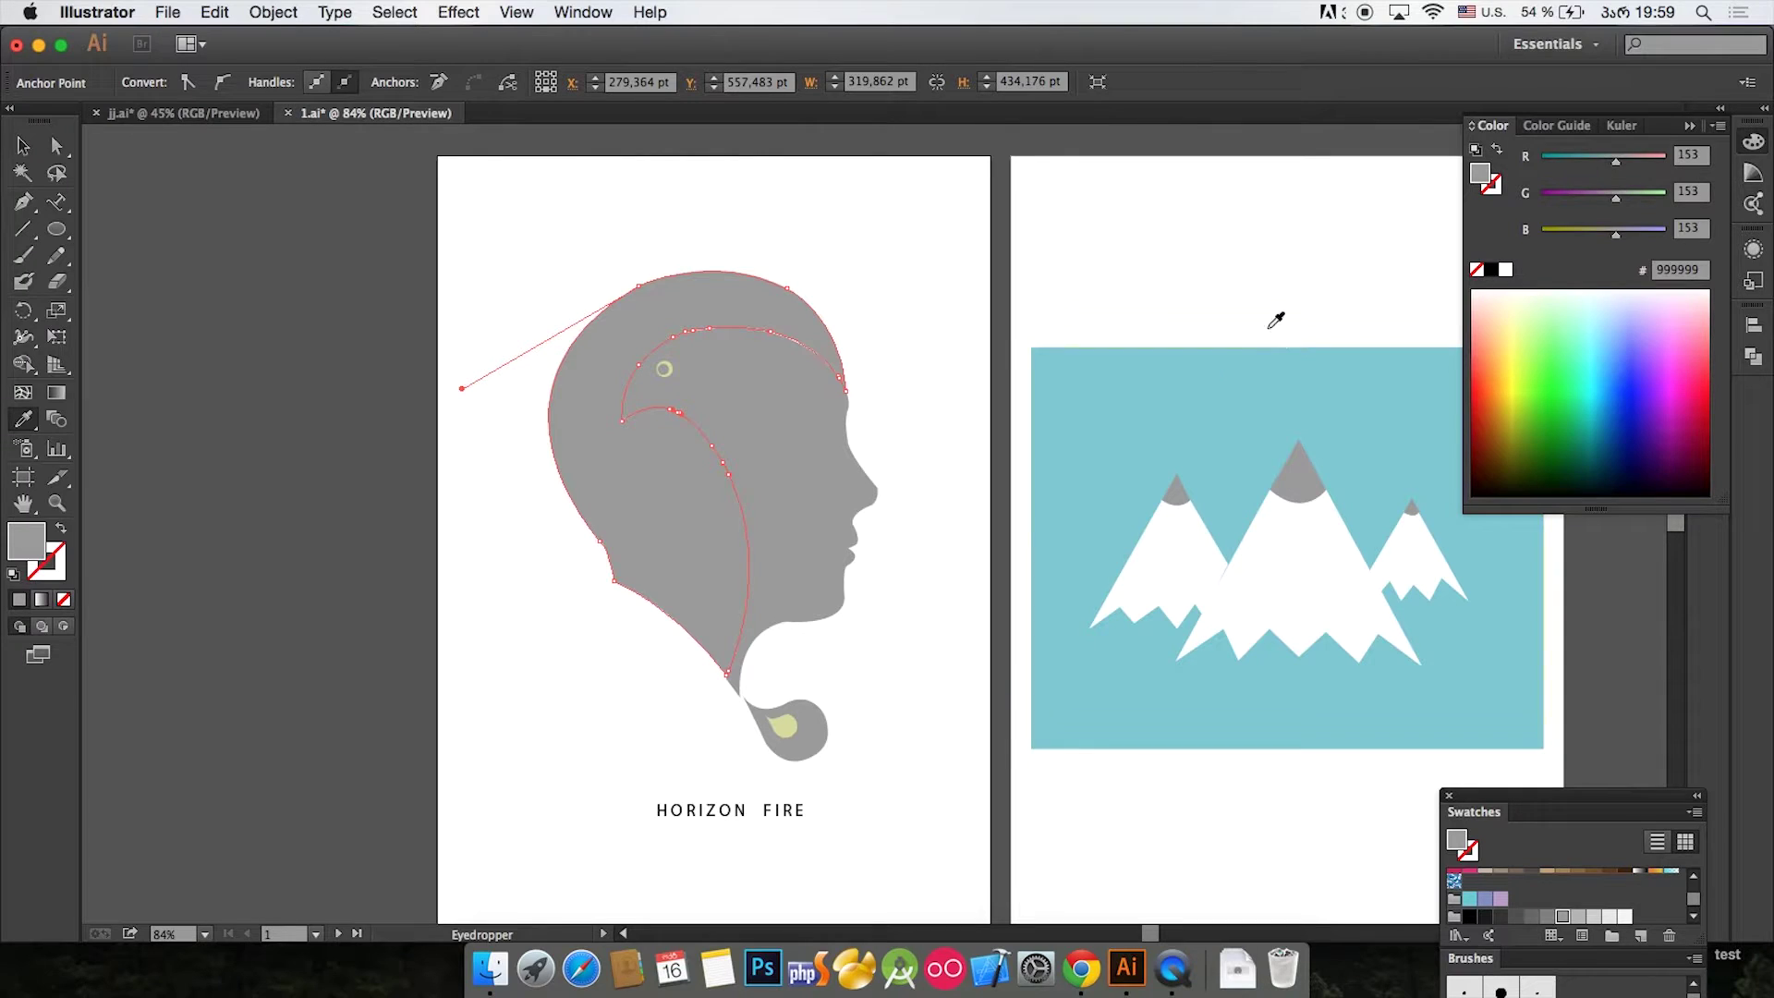
pyautogui.click(1207, 410)
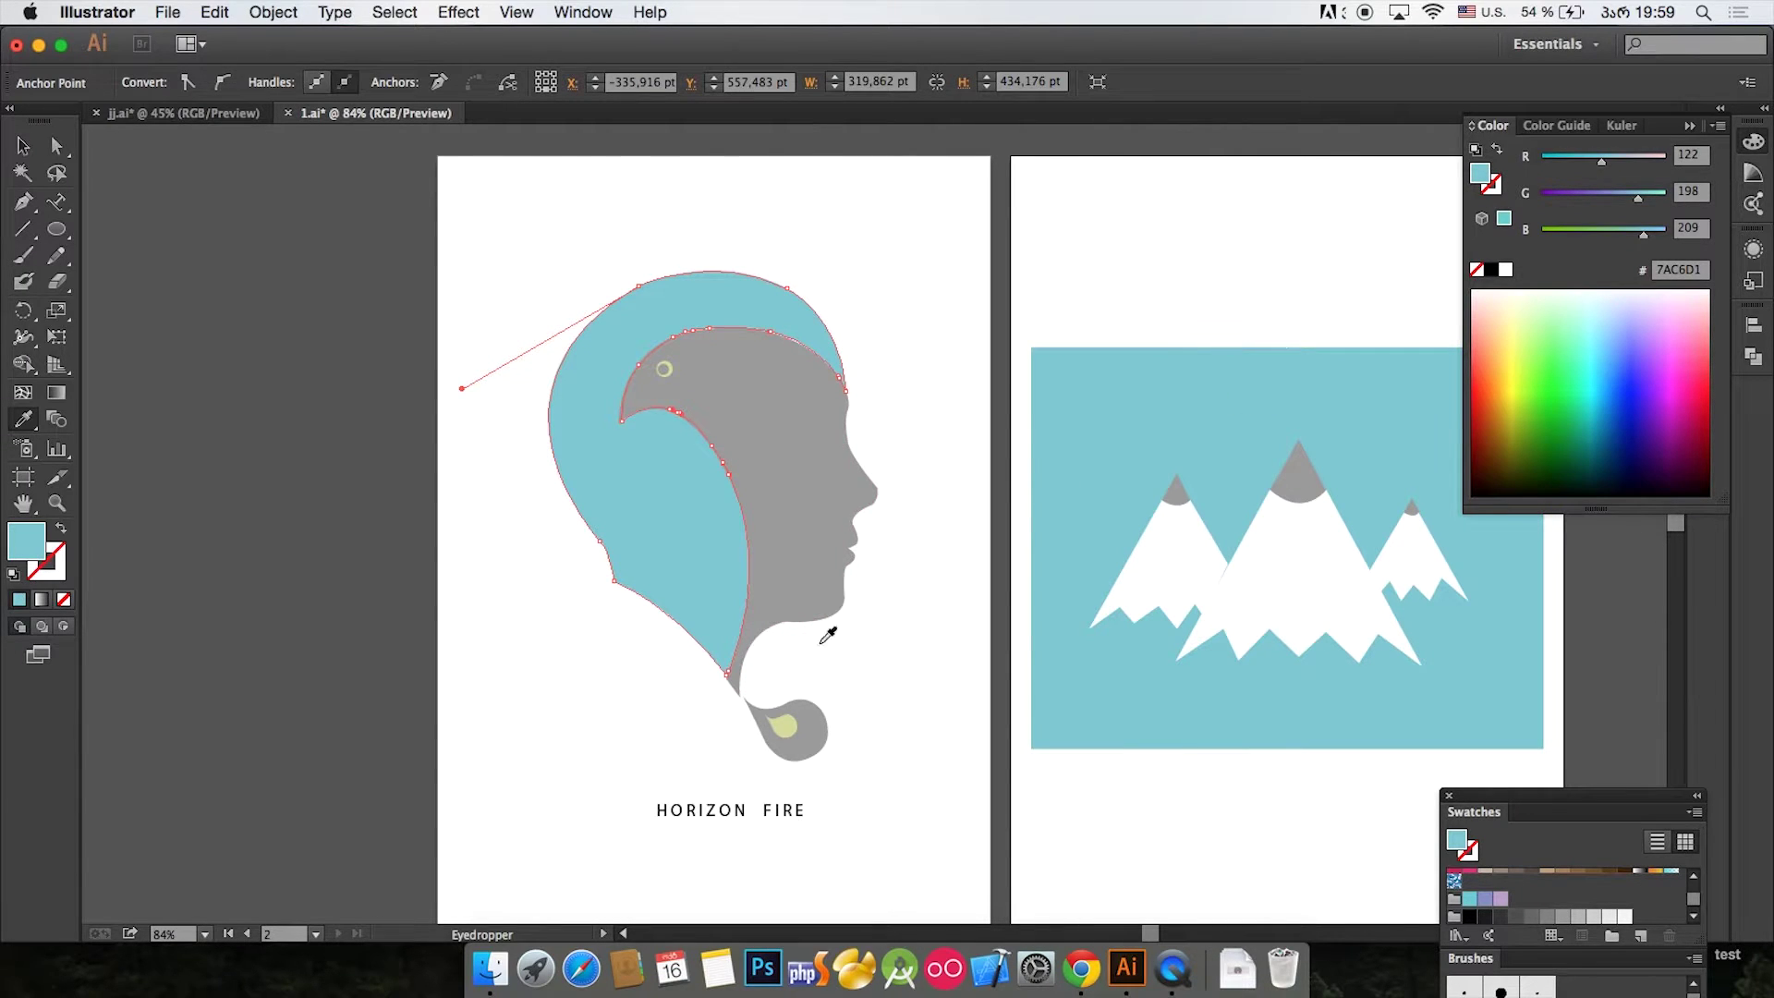
pyautogui.click(798, 717)
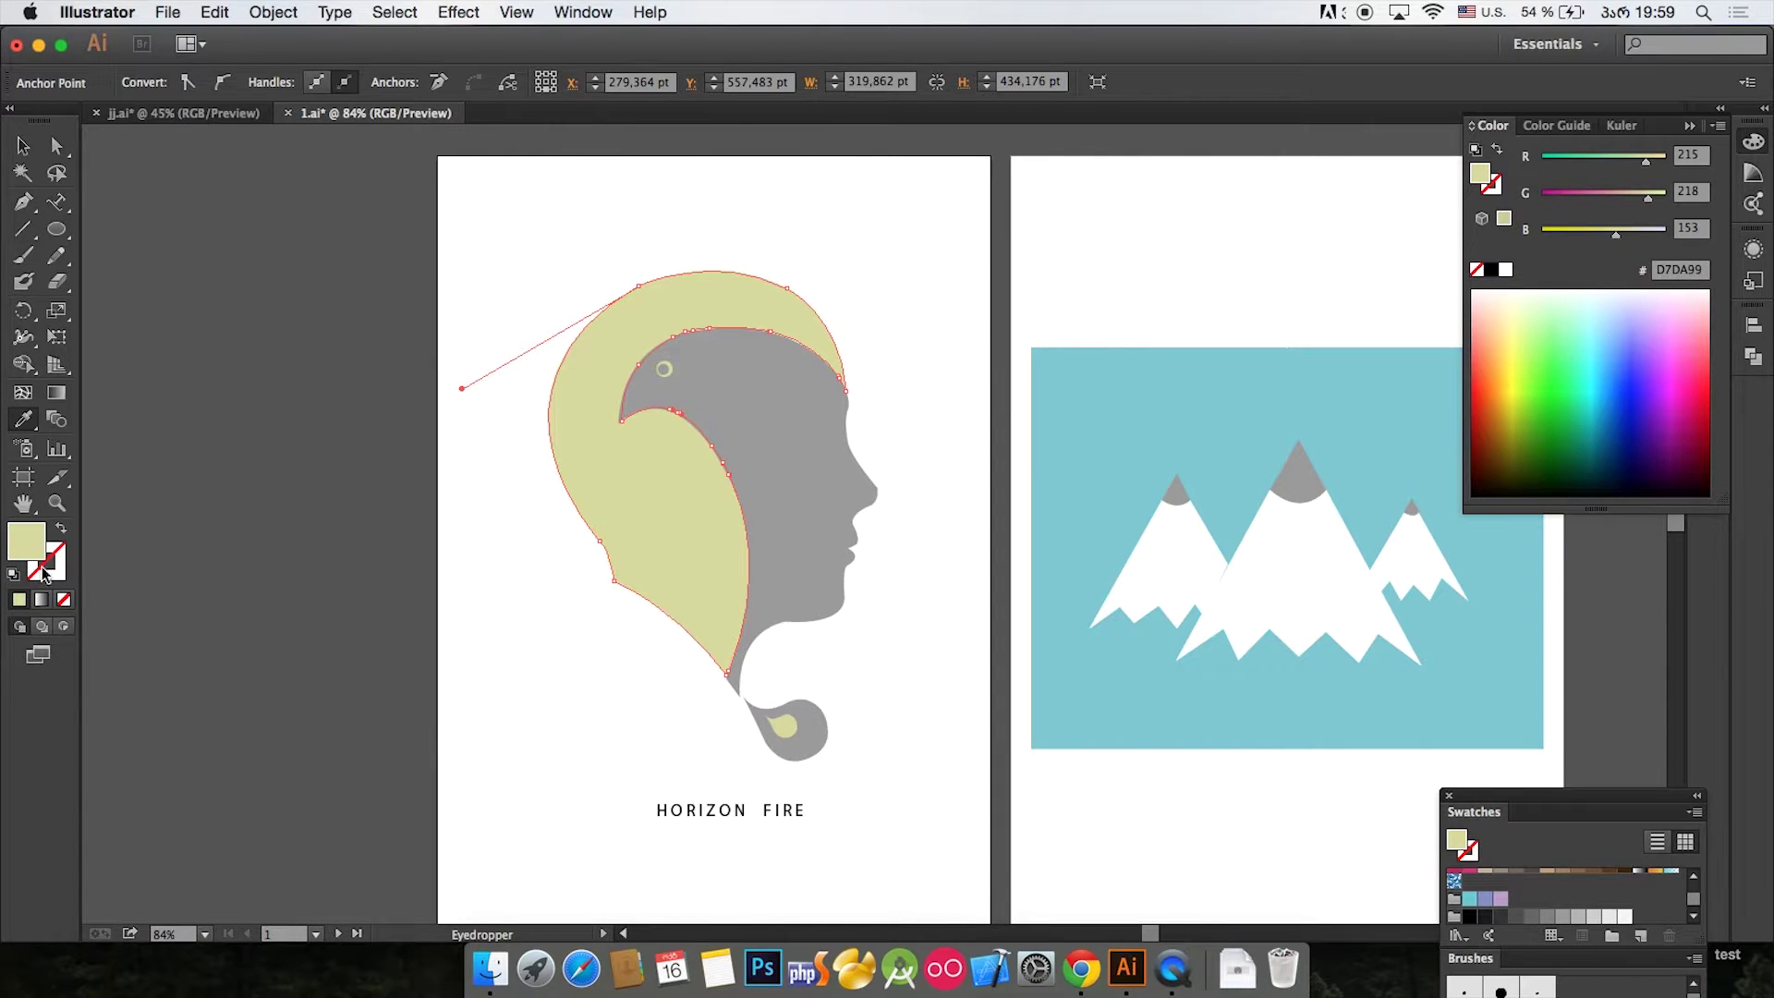
pyautogui.click(56, 145)
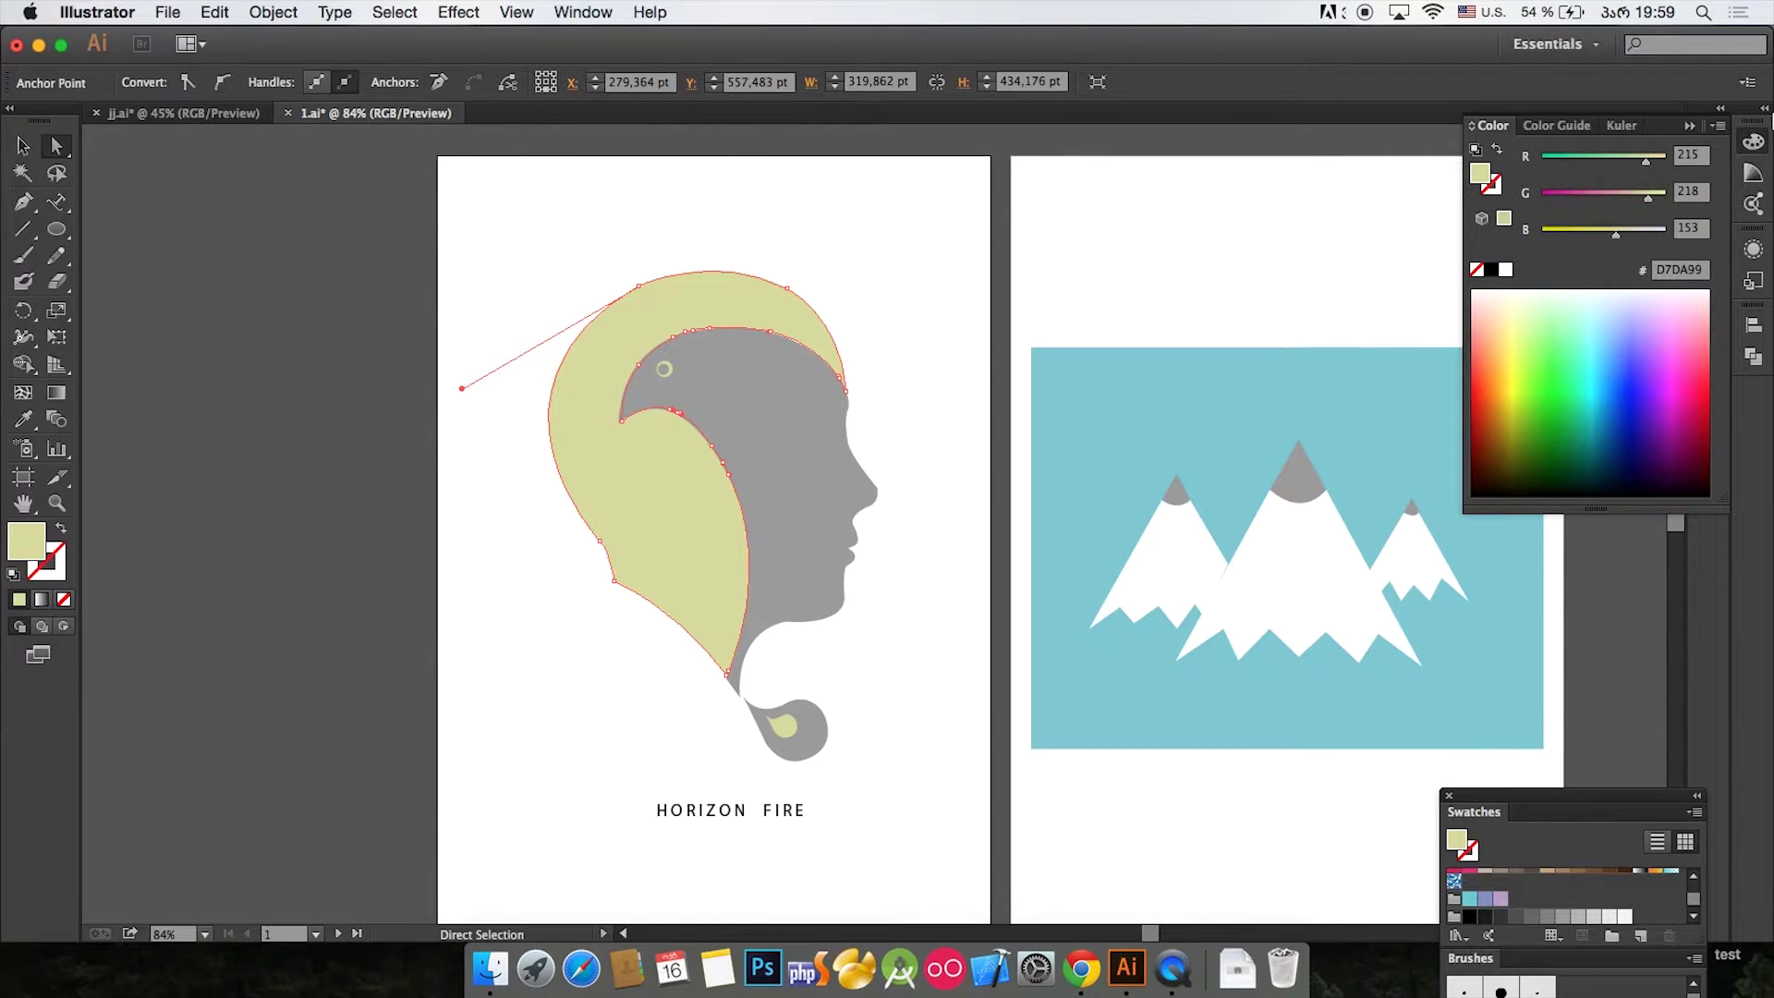
# Step: Fill the hair shape with purple B770E0 from the Color Guide's harmony colours, then collapse the panel and deselect
pyautogui.click(1691, 125)
pyautogui.click(1753, 178)
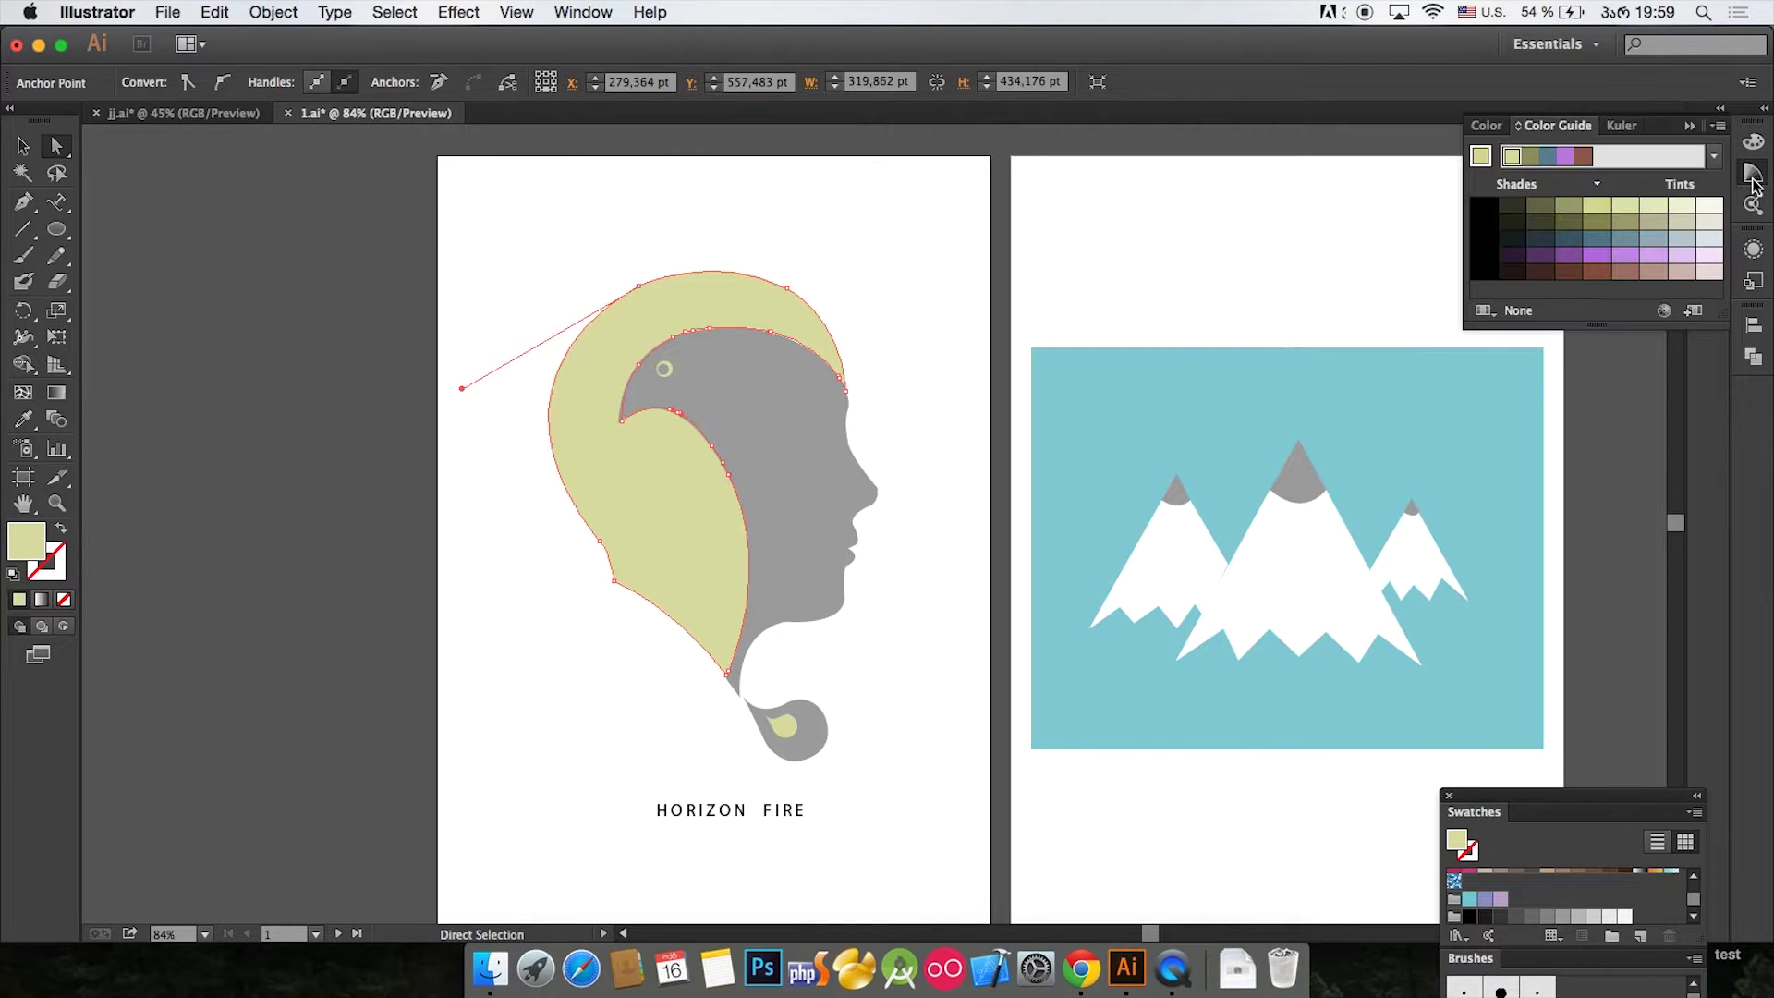
pyautogui.click(1568, 157)
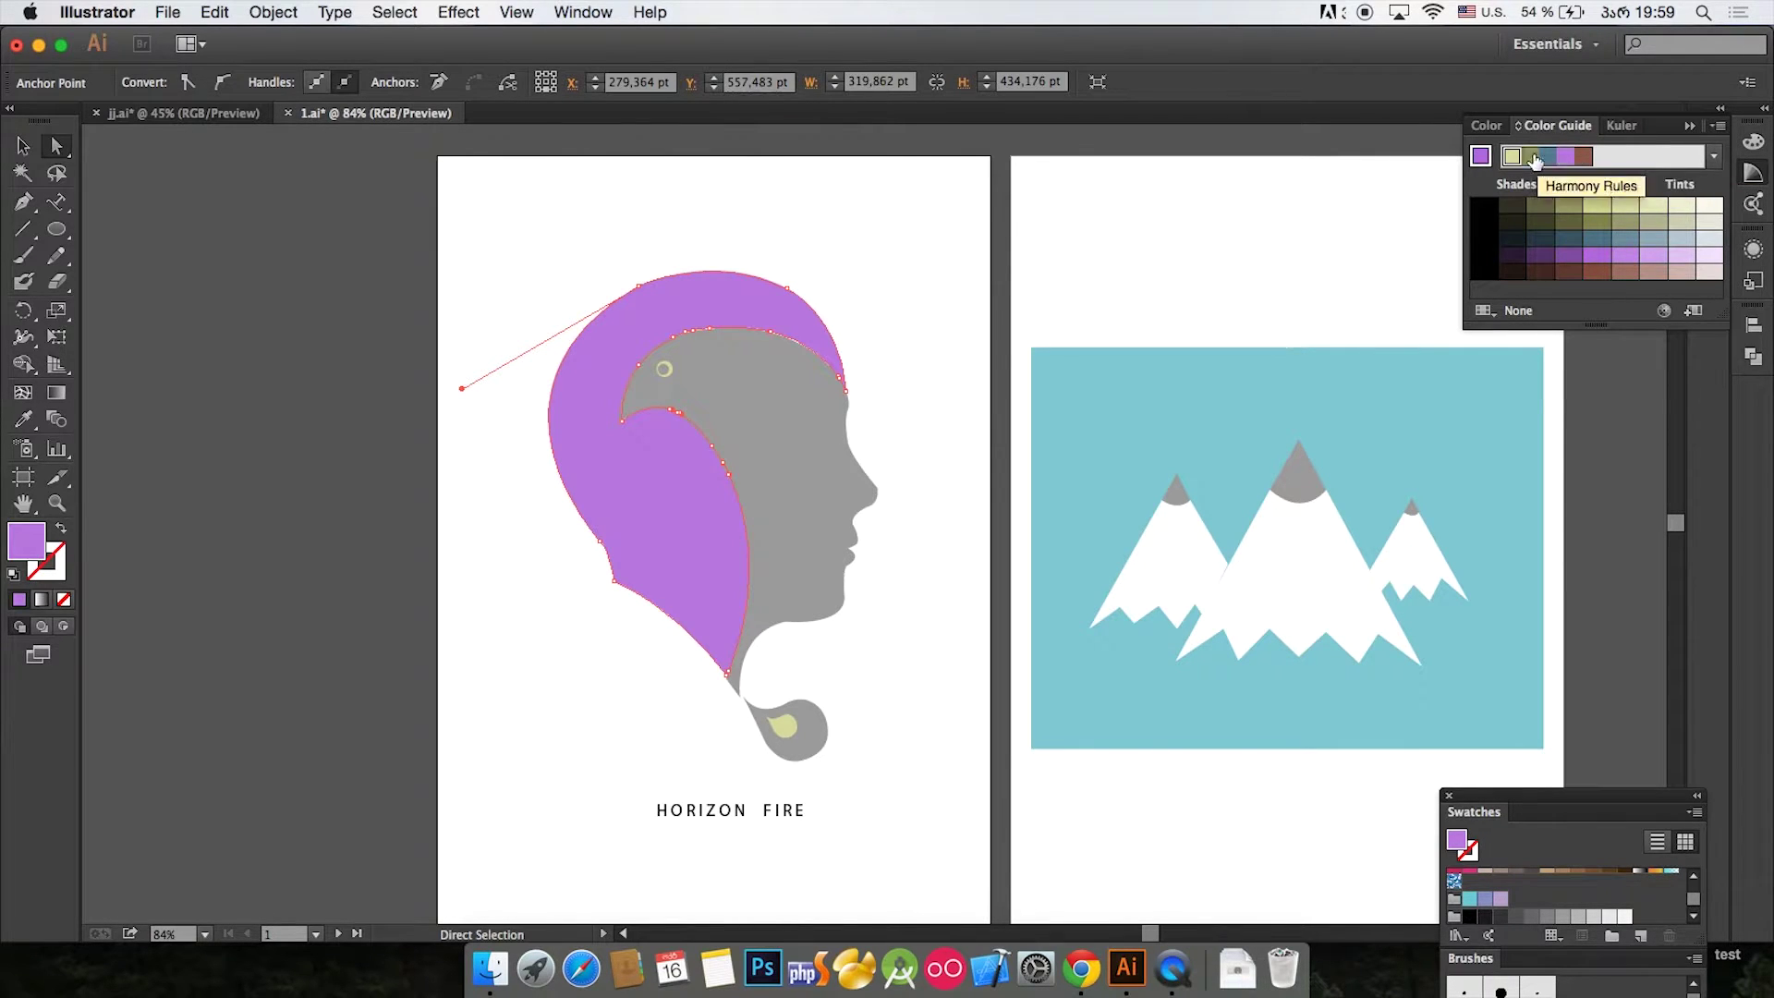
pyautogui.click(1489, 127)
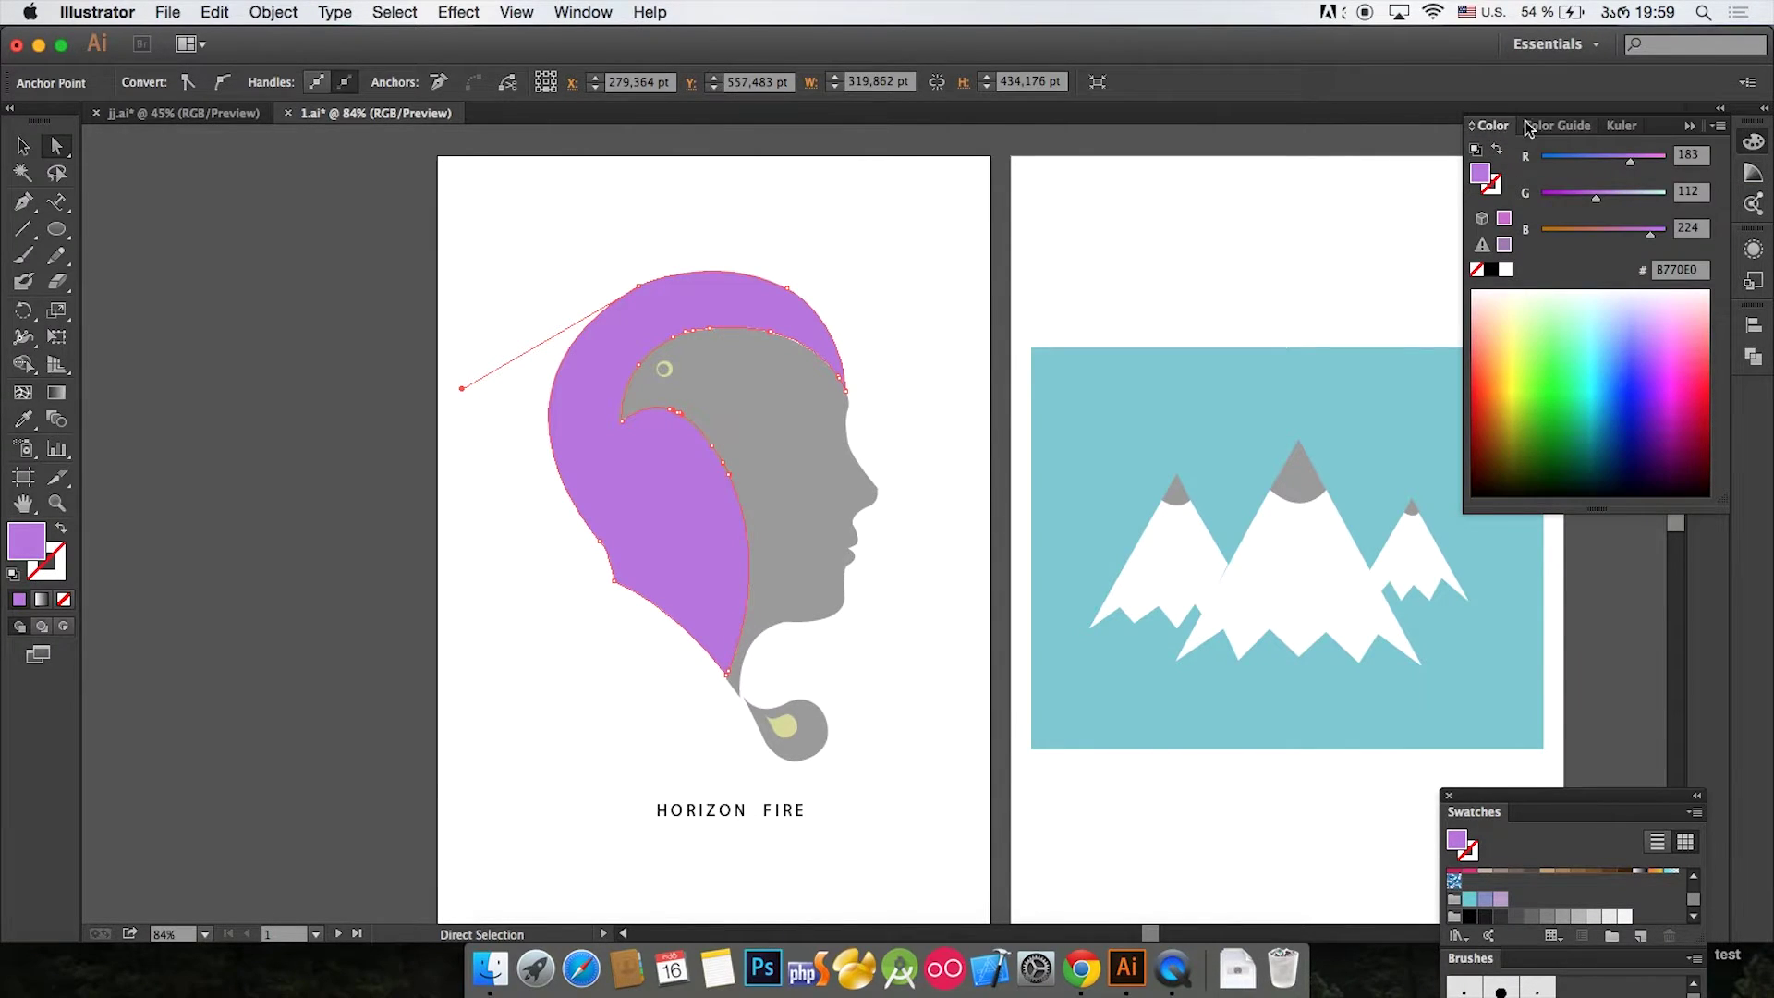
pyautogui.click(1560, 125)
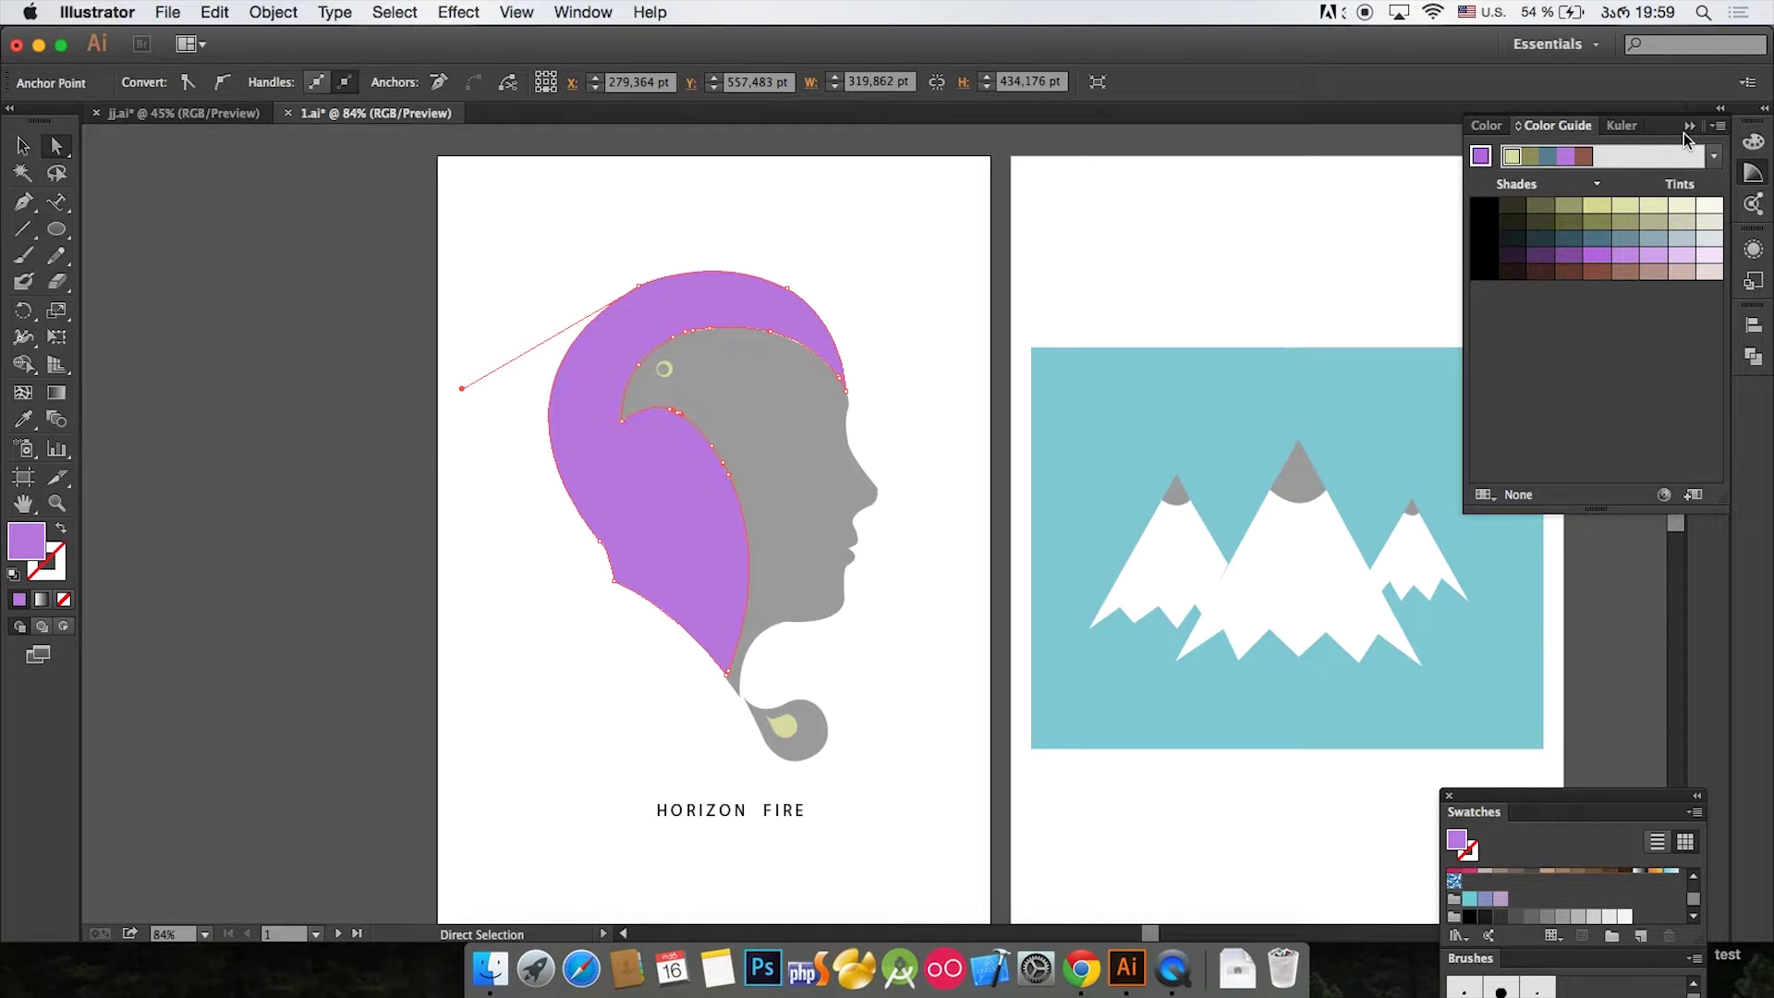
pyautogui.click(1687, 130)
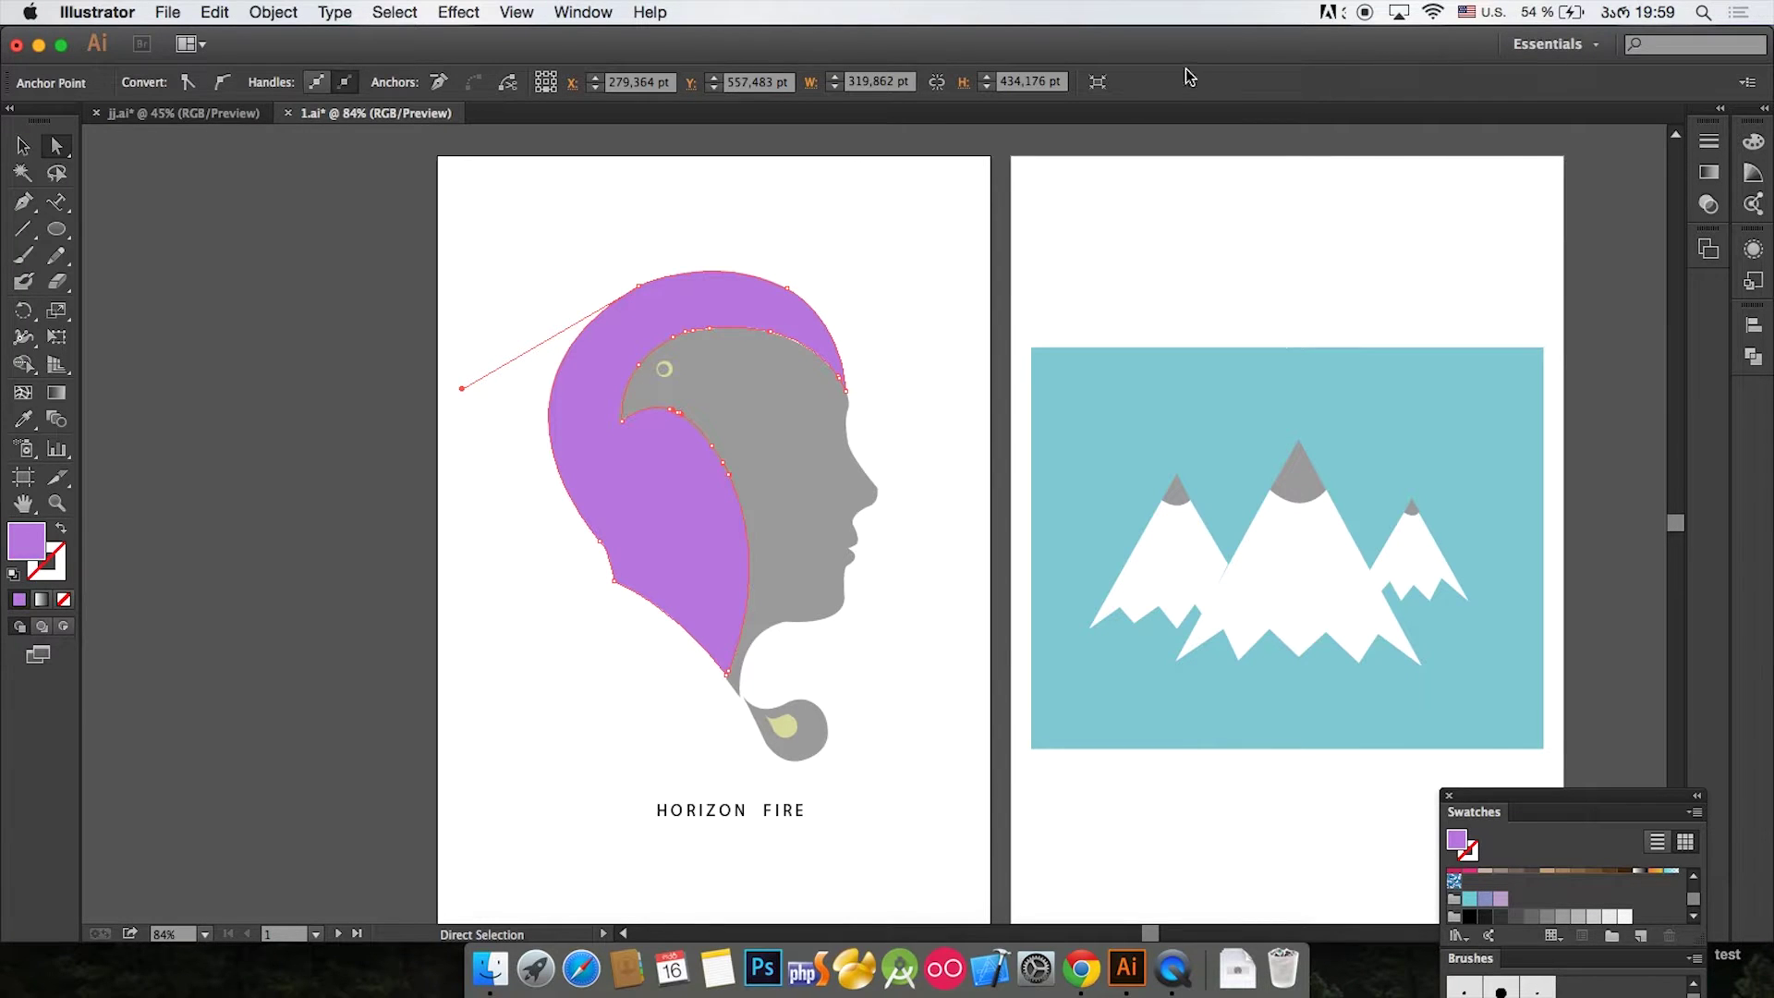
pyautogui.click(734, 245)
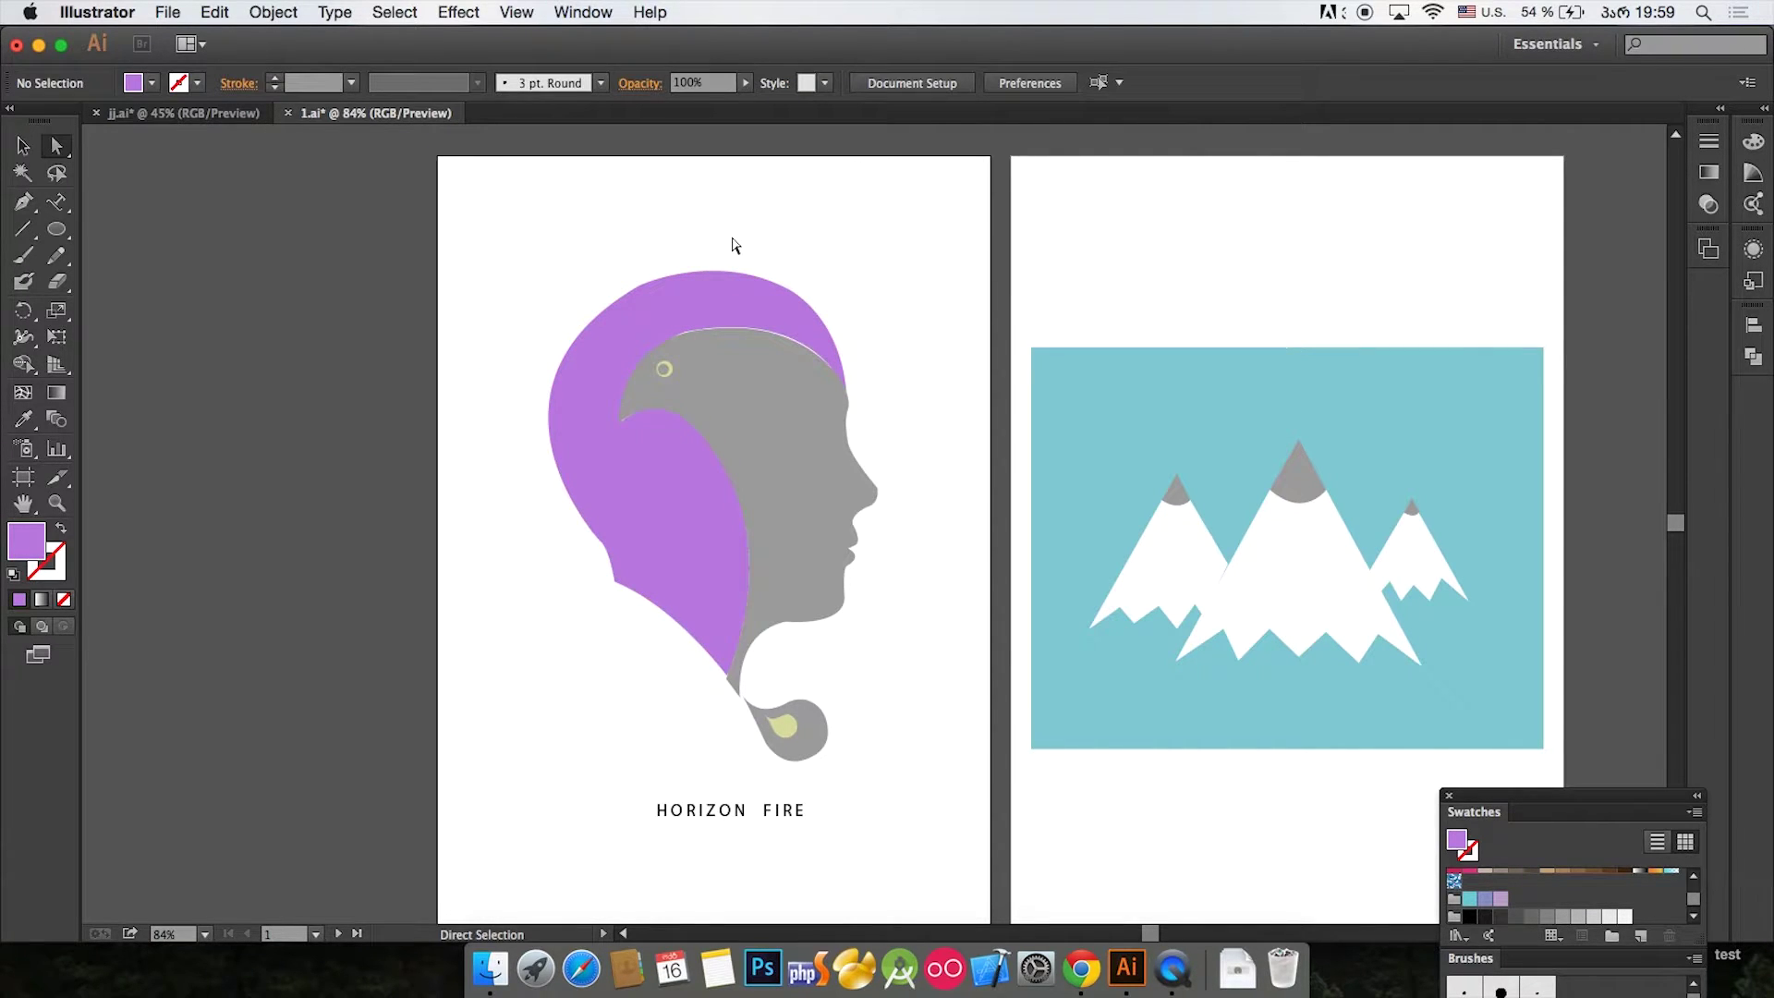
# Step: Open the Color Picker for the hair shape's fill, shift the hue to red and choose muted red D87272
pyautogui.press('v')
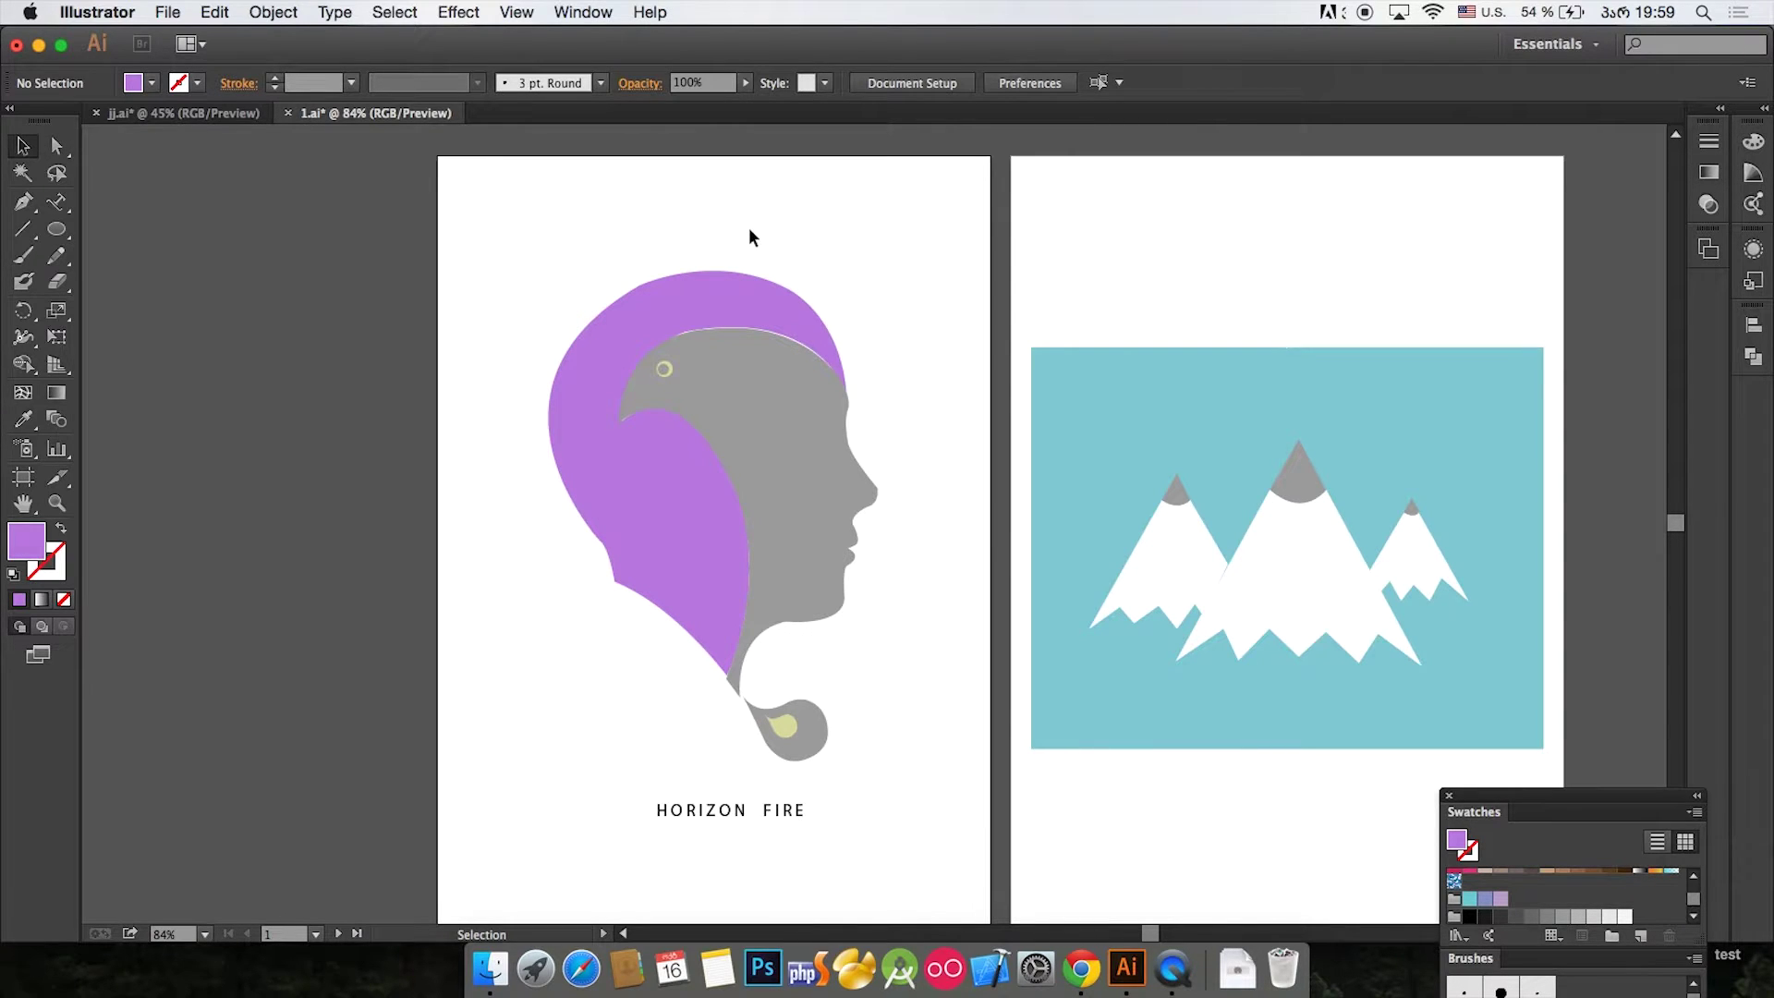
pyautogui.click(682, 286)
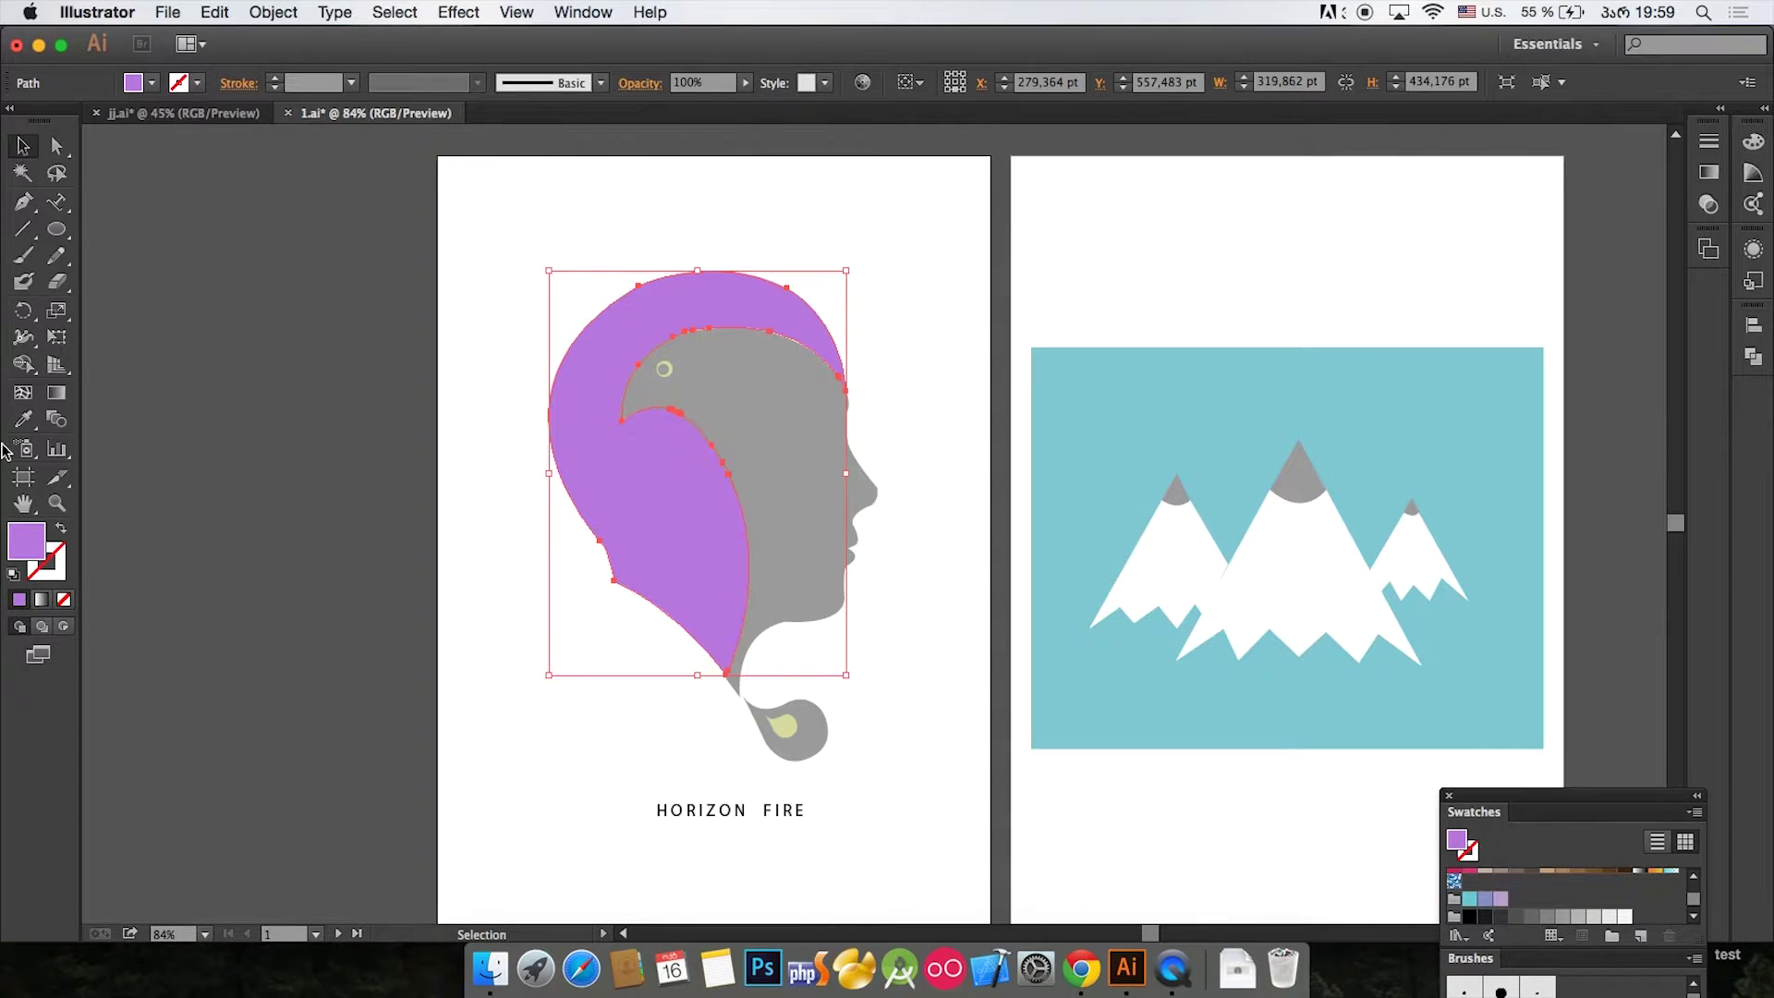
pyautogui.doubleClick(33, 543)
pyautogui.moveTo(638, 187); pyautogui.dragTo(381, 188)
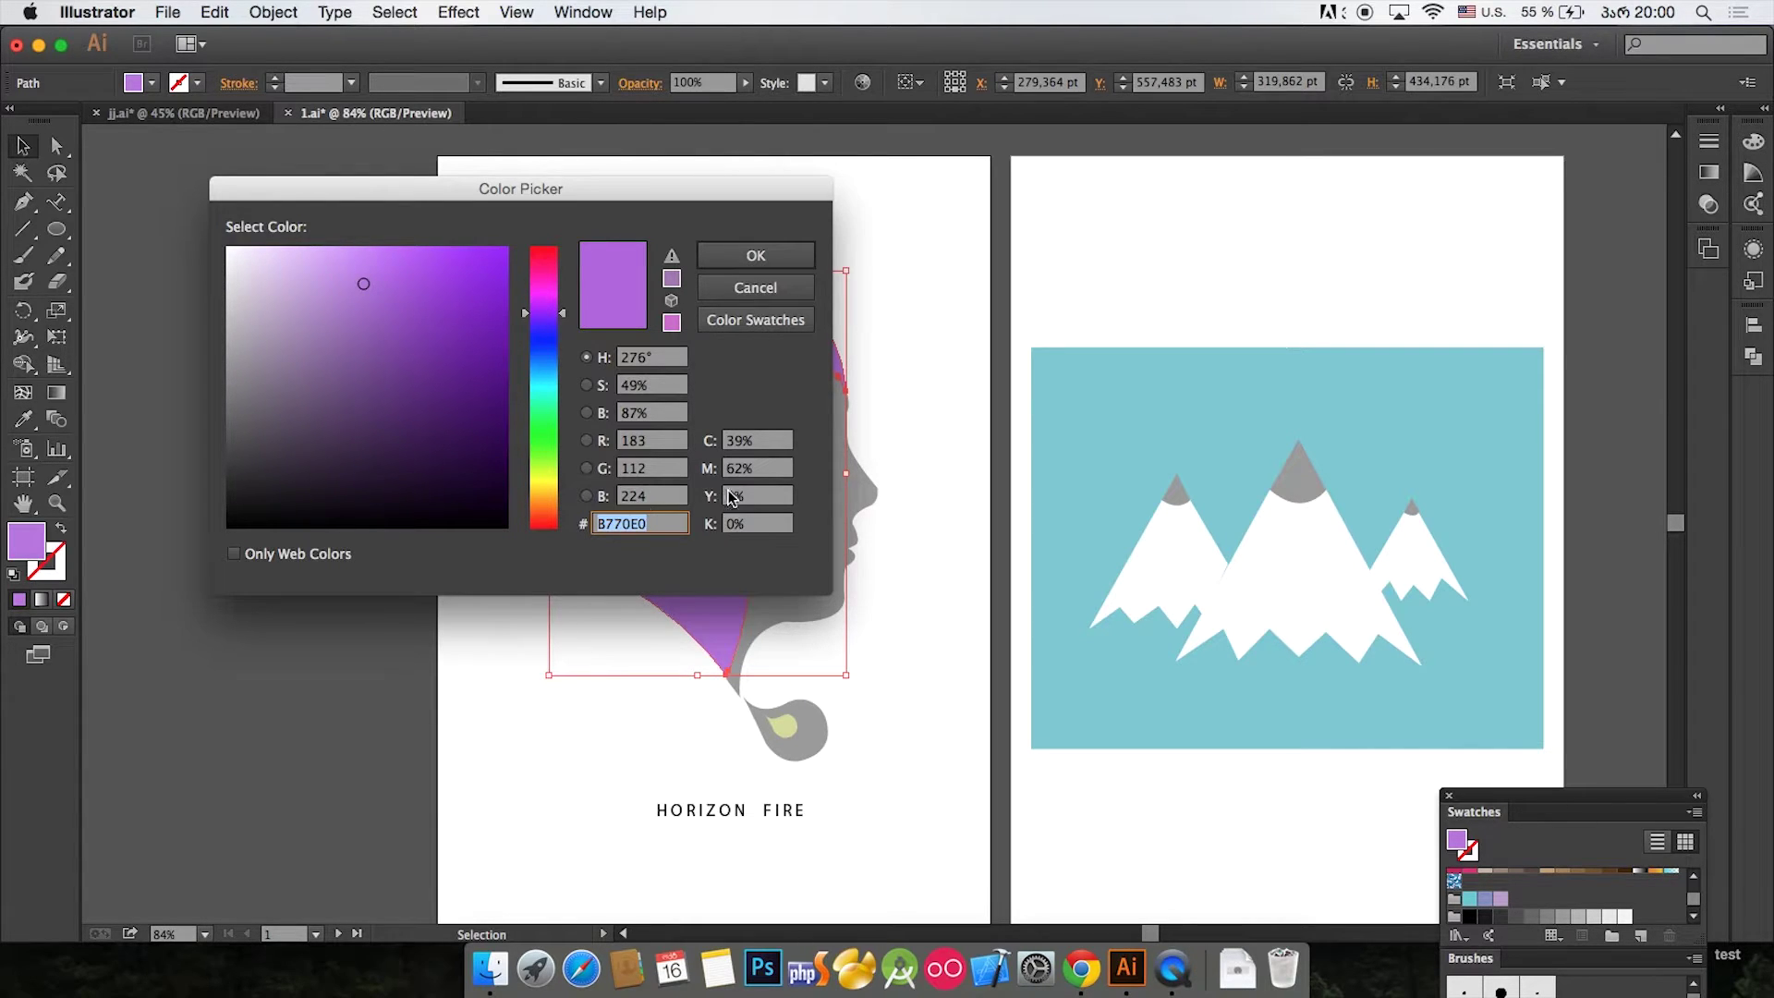
pyautogui.click(658, 438)
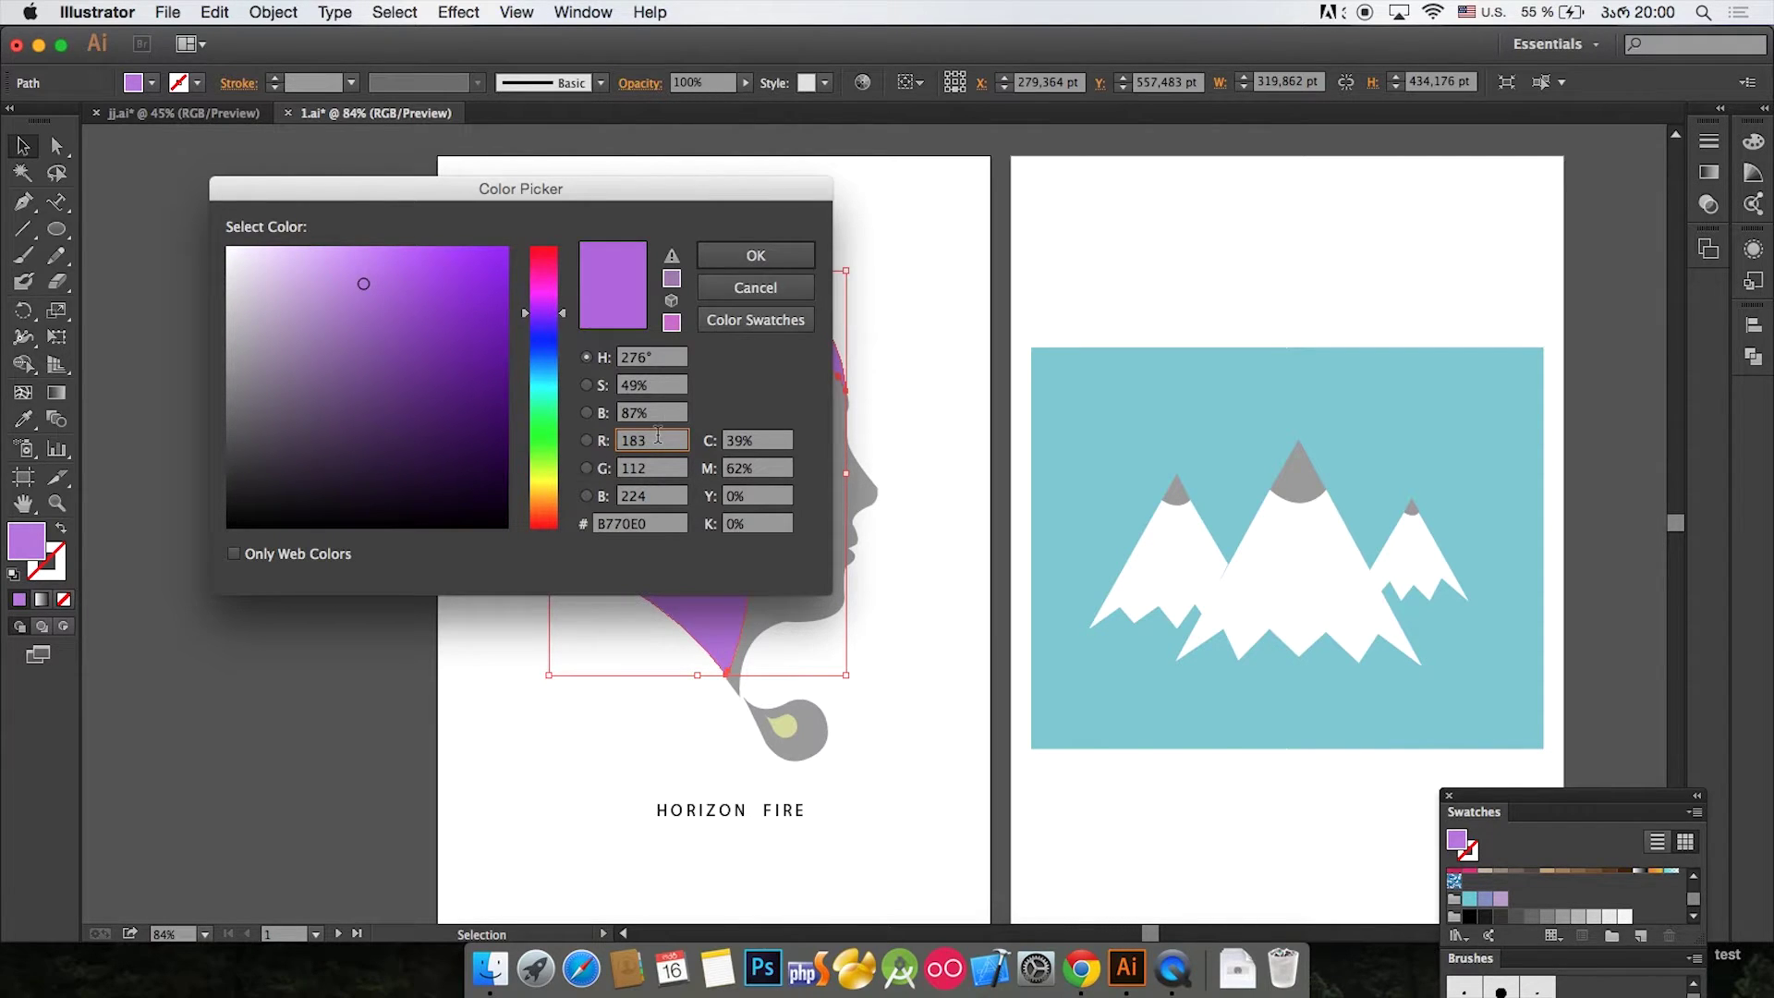
pyautogui.moveTo(557, 528); pyautogui.dragTo(555, 244)
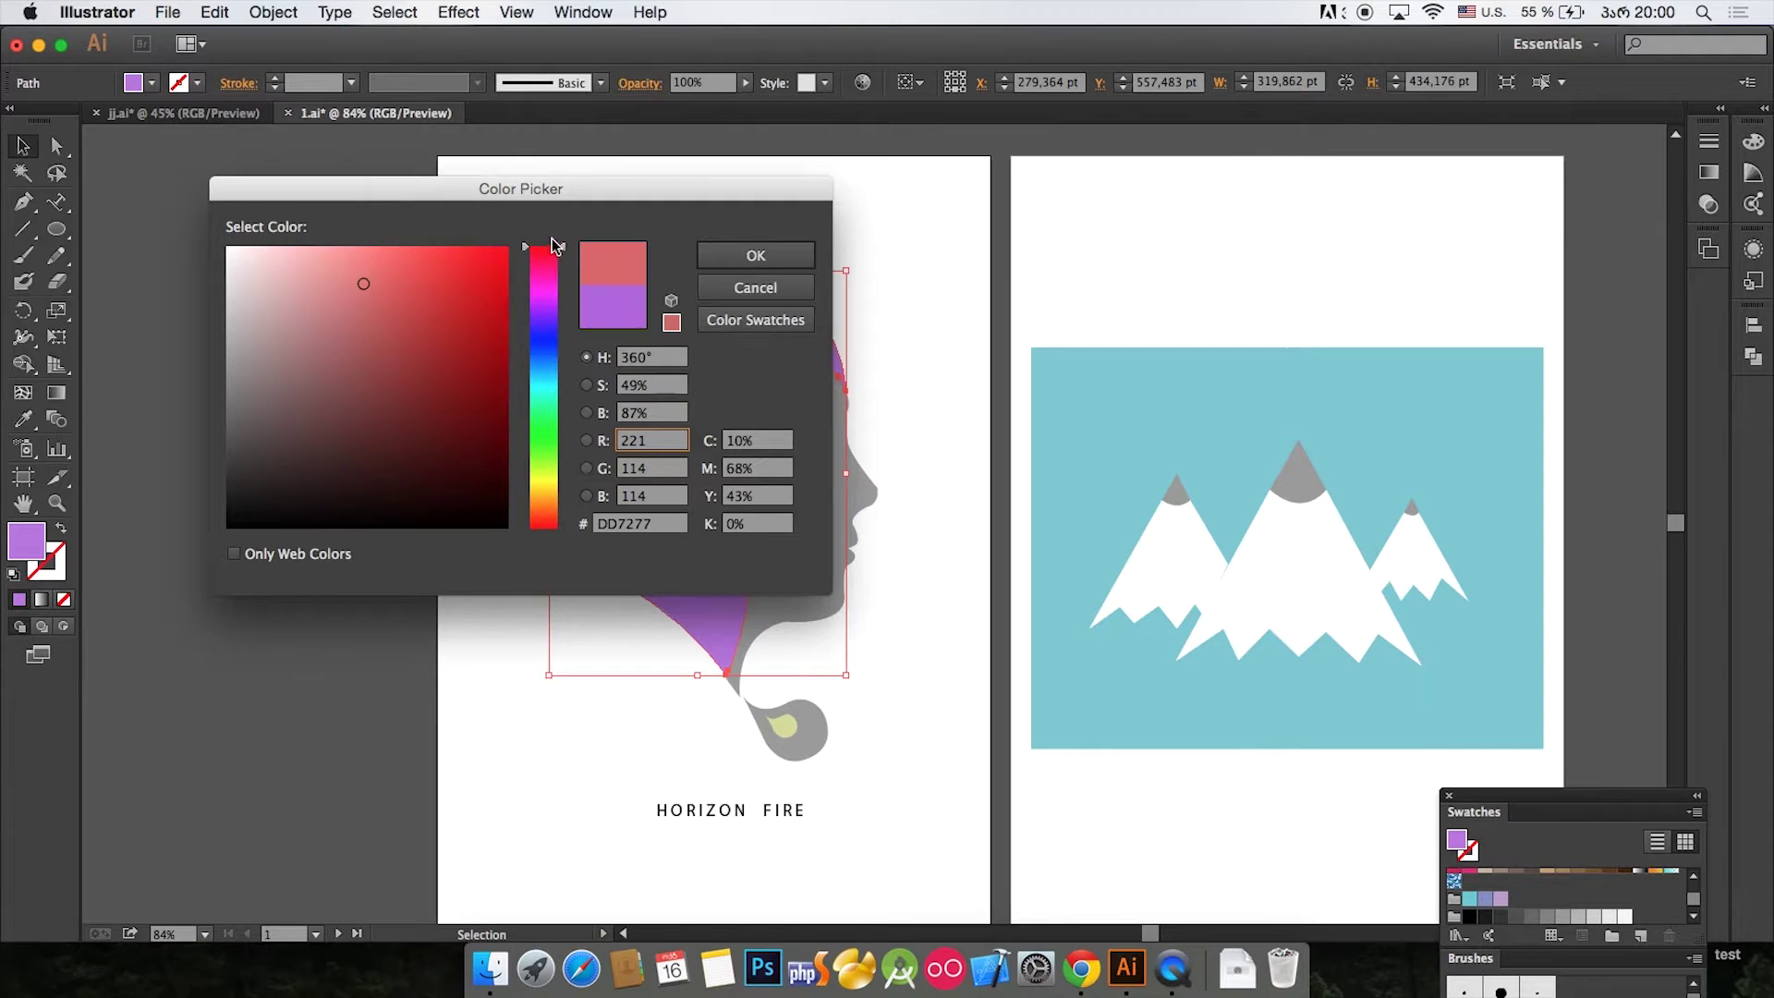
pyautogui.click(361, 285)
pyautogui.click(667, 523)
pyautogui.moveTo(667, 523); pyautogui.dragTo(562, 520)
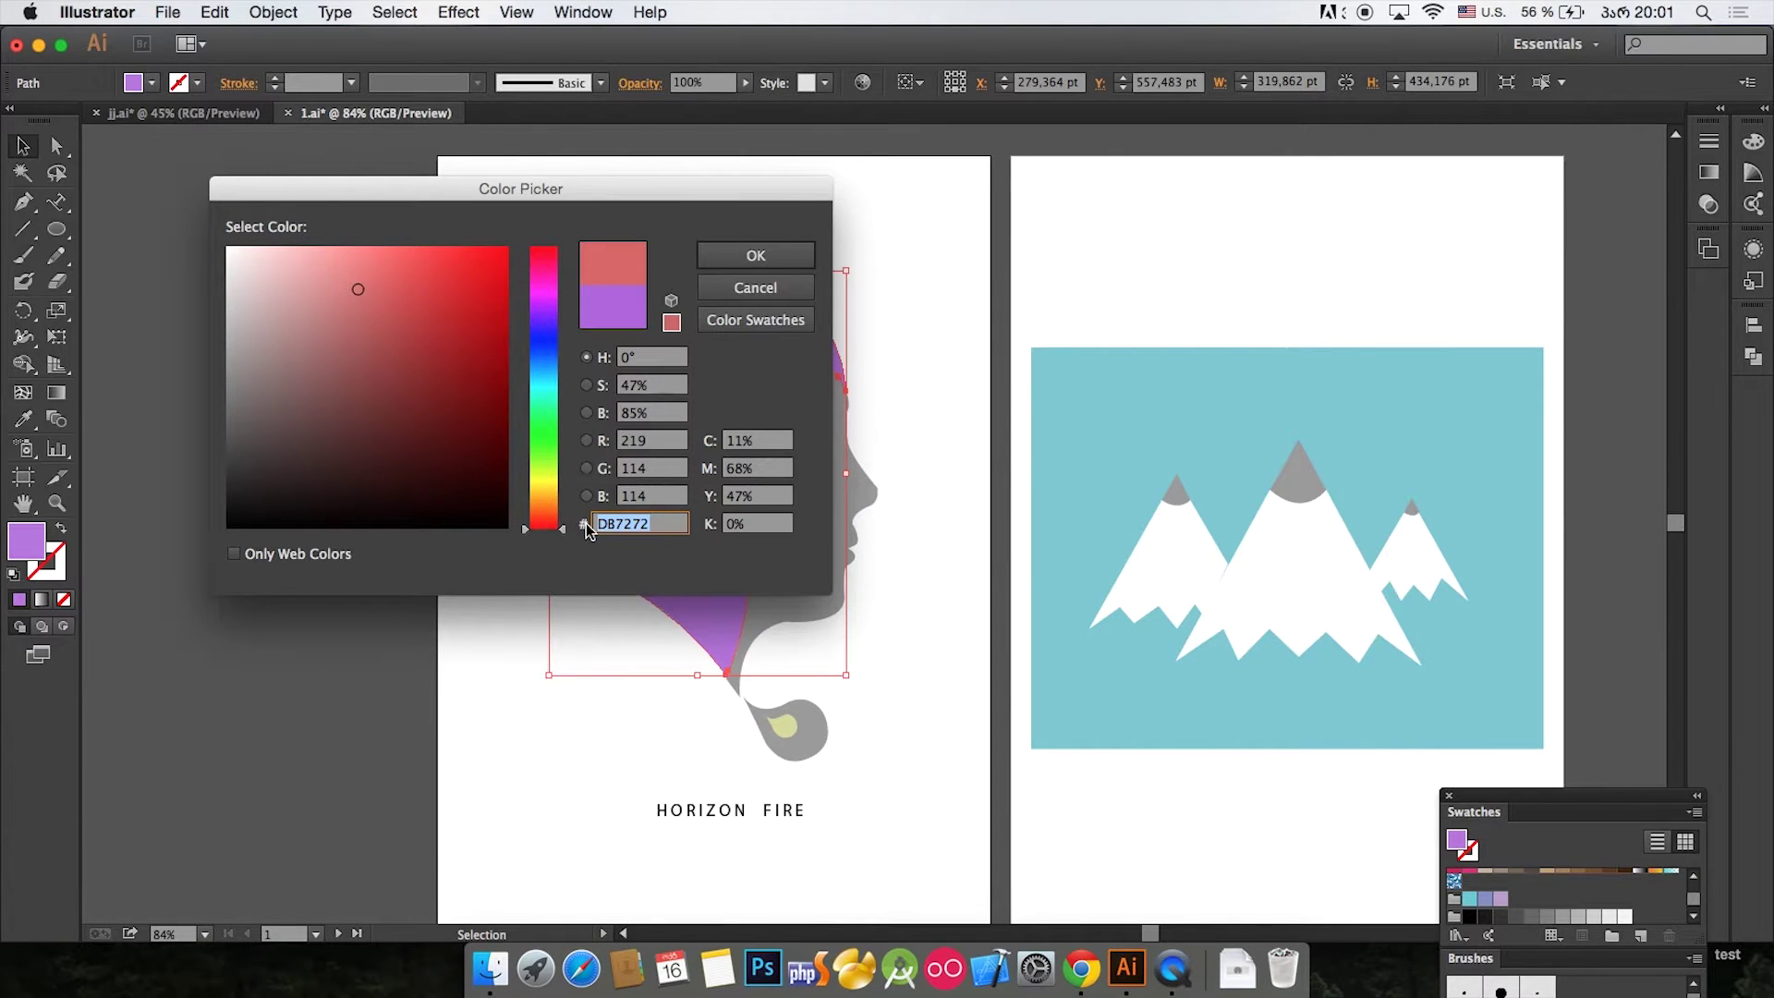
# Step: Try several darker and duller shades of red in the Color Picker, ending on 7F4E4E
pyautogui.click(427, 355)
pyautogui.click(416, 368)
pyautogui.click(367, 368)
pyautogui.click(368, 342)
pyautogui.click(424, 317)
pyautogui.click(456, 381)
pyautogui.click(335, 388)
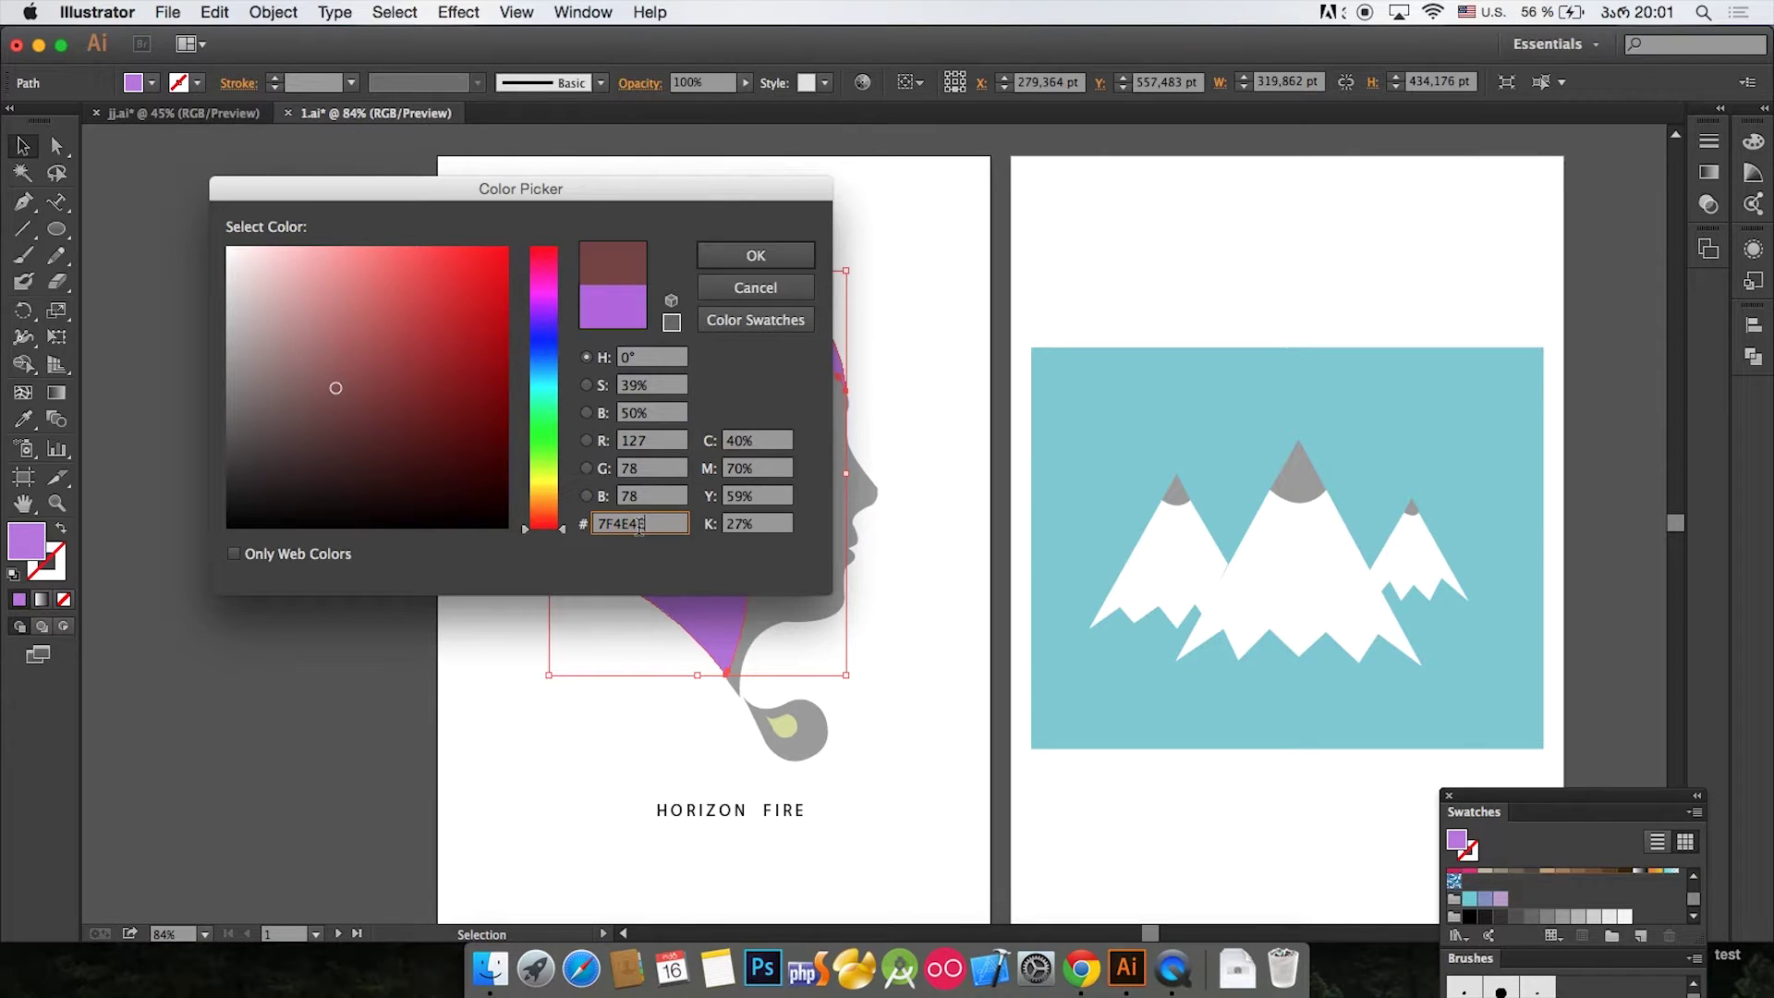
# Step: Go through the Color Picker's hex, CMYK and RGB values for the chosen shade
pyautogui.doubleClick(639, 524)
pyautogui.click(758, 440)
pyautogui.click(763, 469)
pyautogui.click(763, 496)
pyautogui.click(760, 525)
pyautogui.click(647, 446)
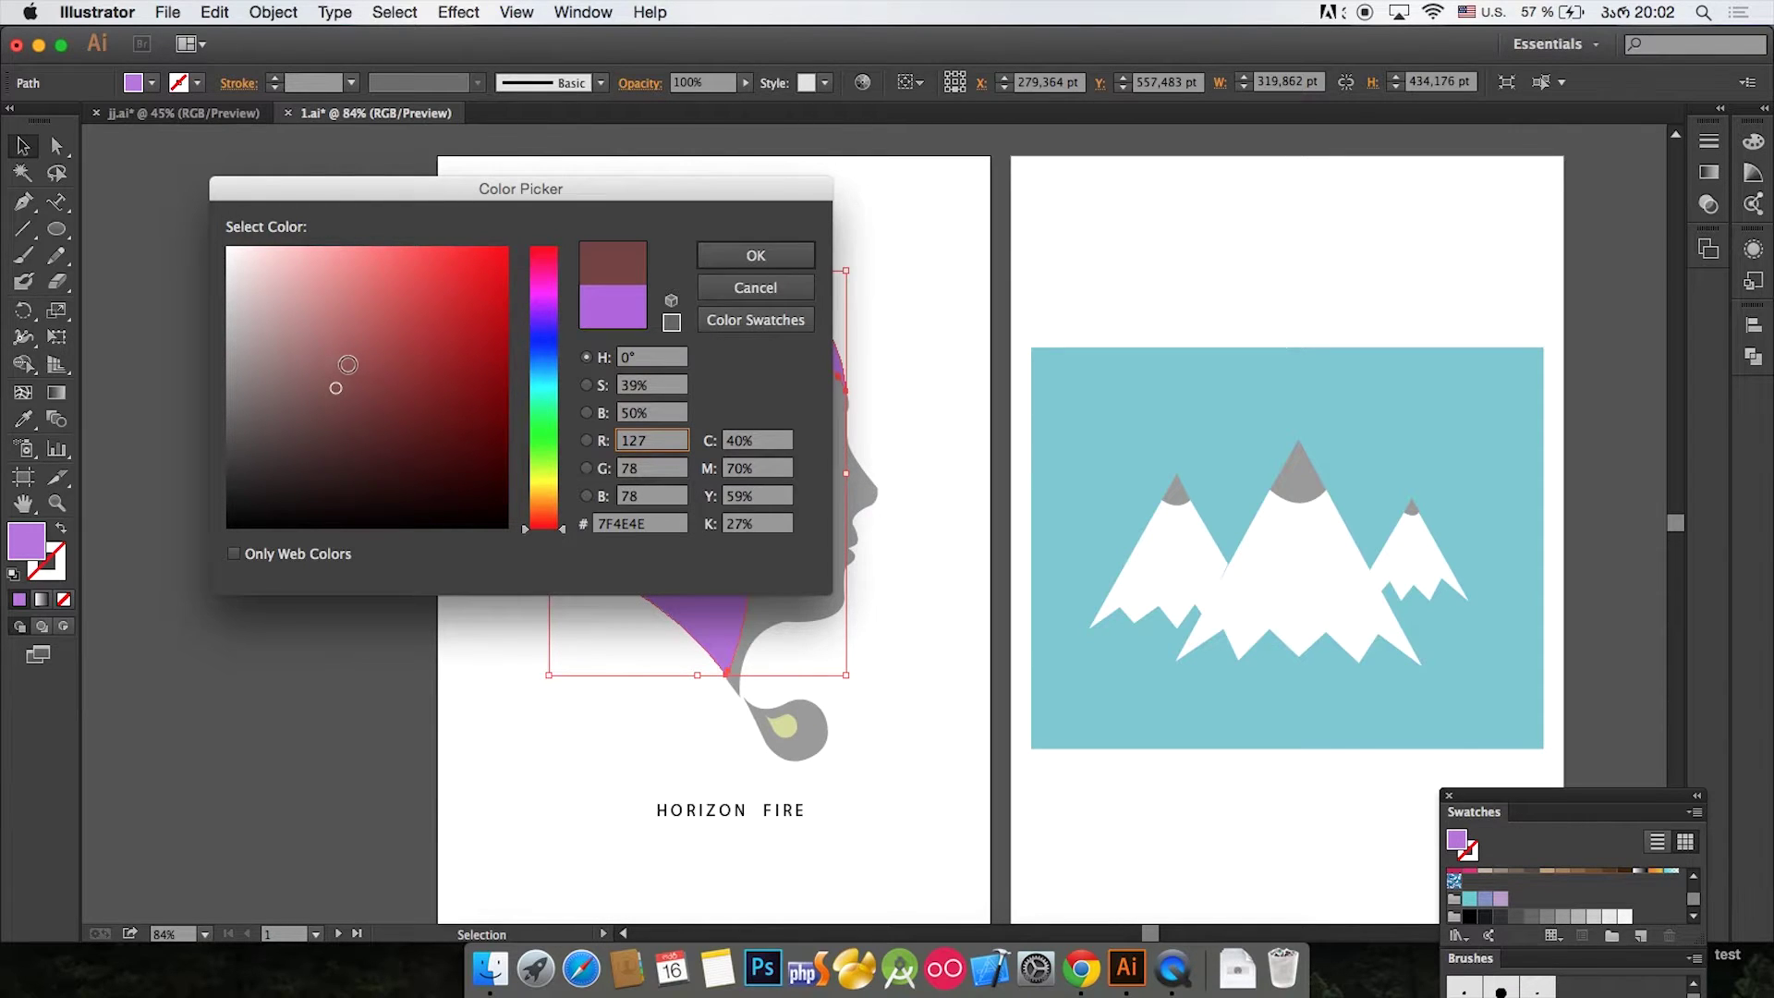
# Step: Sample pure red FF0000, choose a dark red, apply it as the hair's fill and deselect
pyautogui.moveTo(462, 336); pyautogui.dragTo(507, 249)
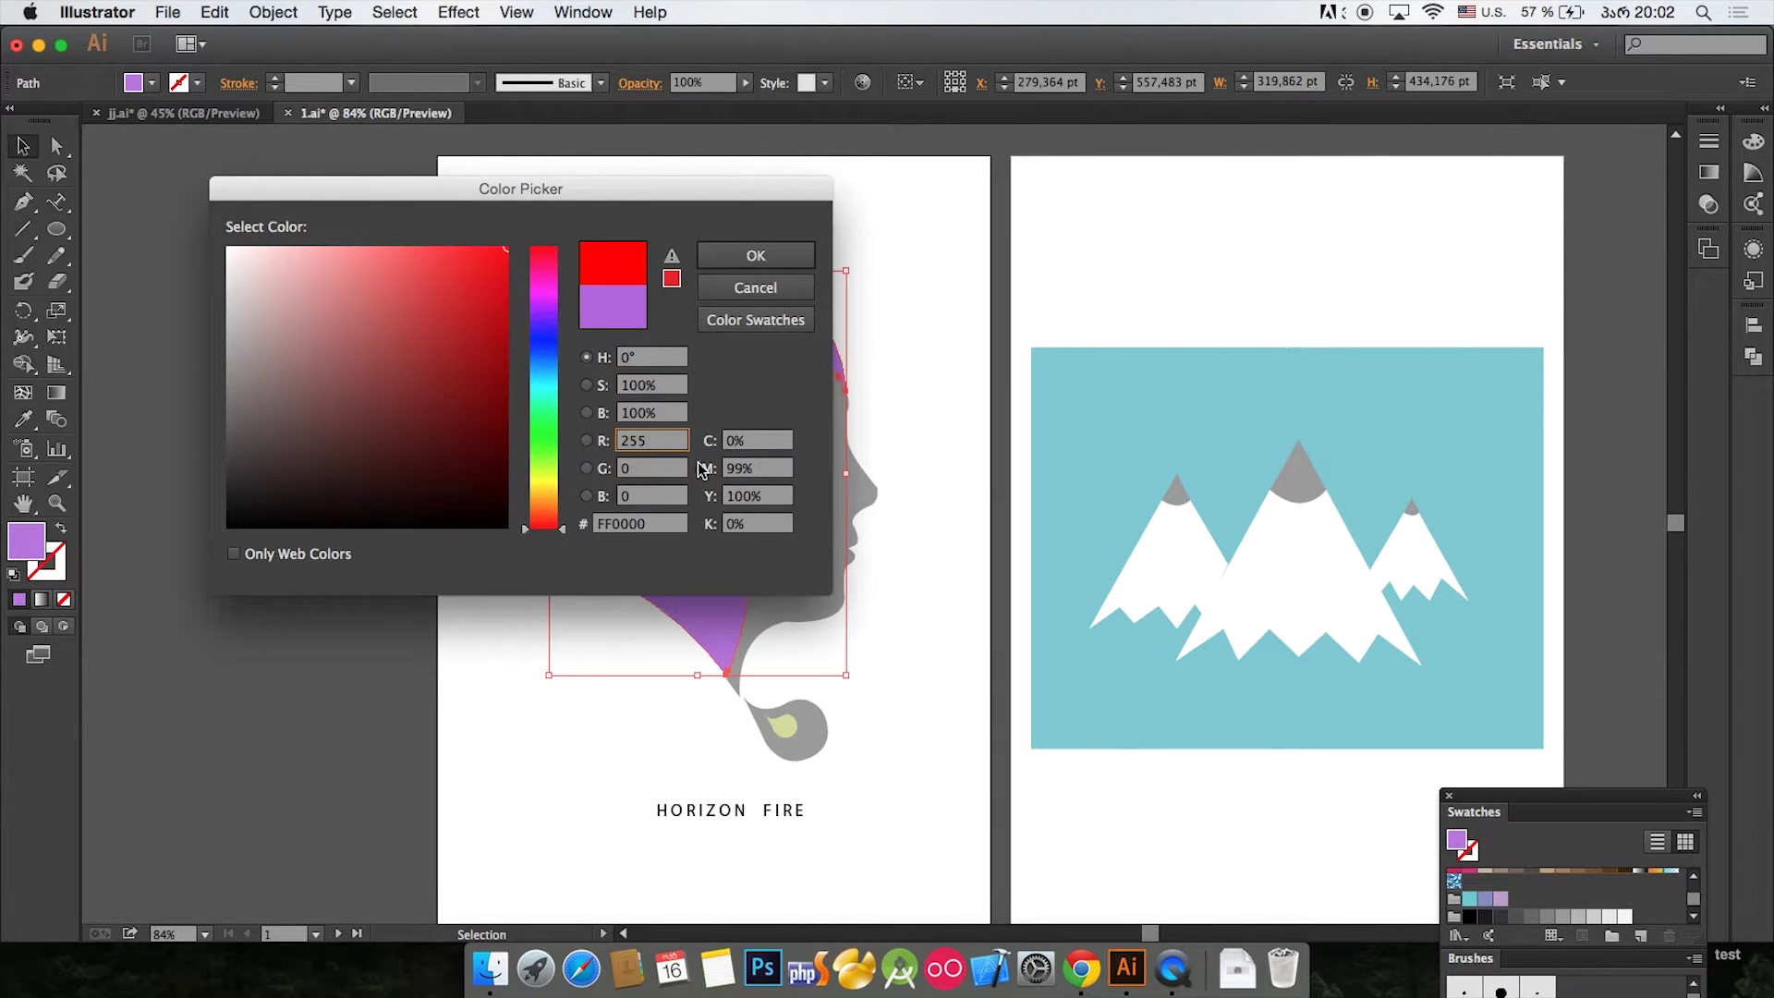
pyautogui.click(489, 274)
pyautogui.click(490, 399)
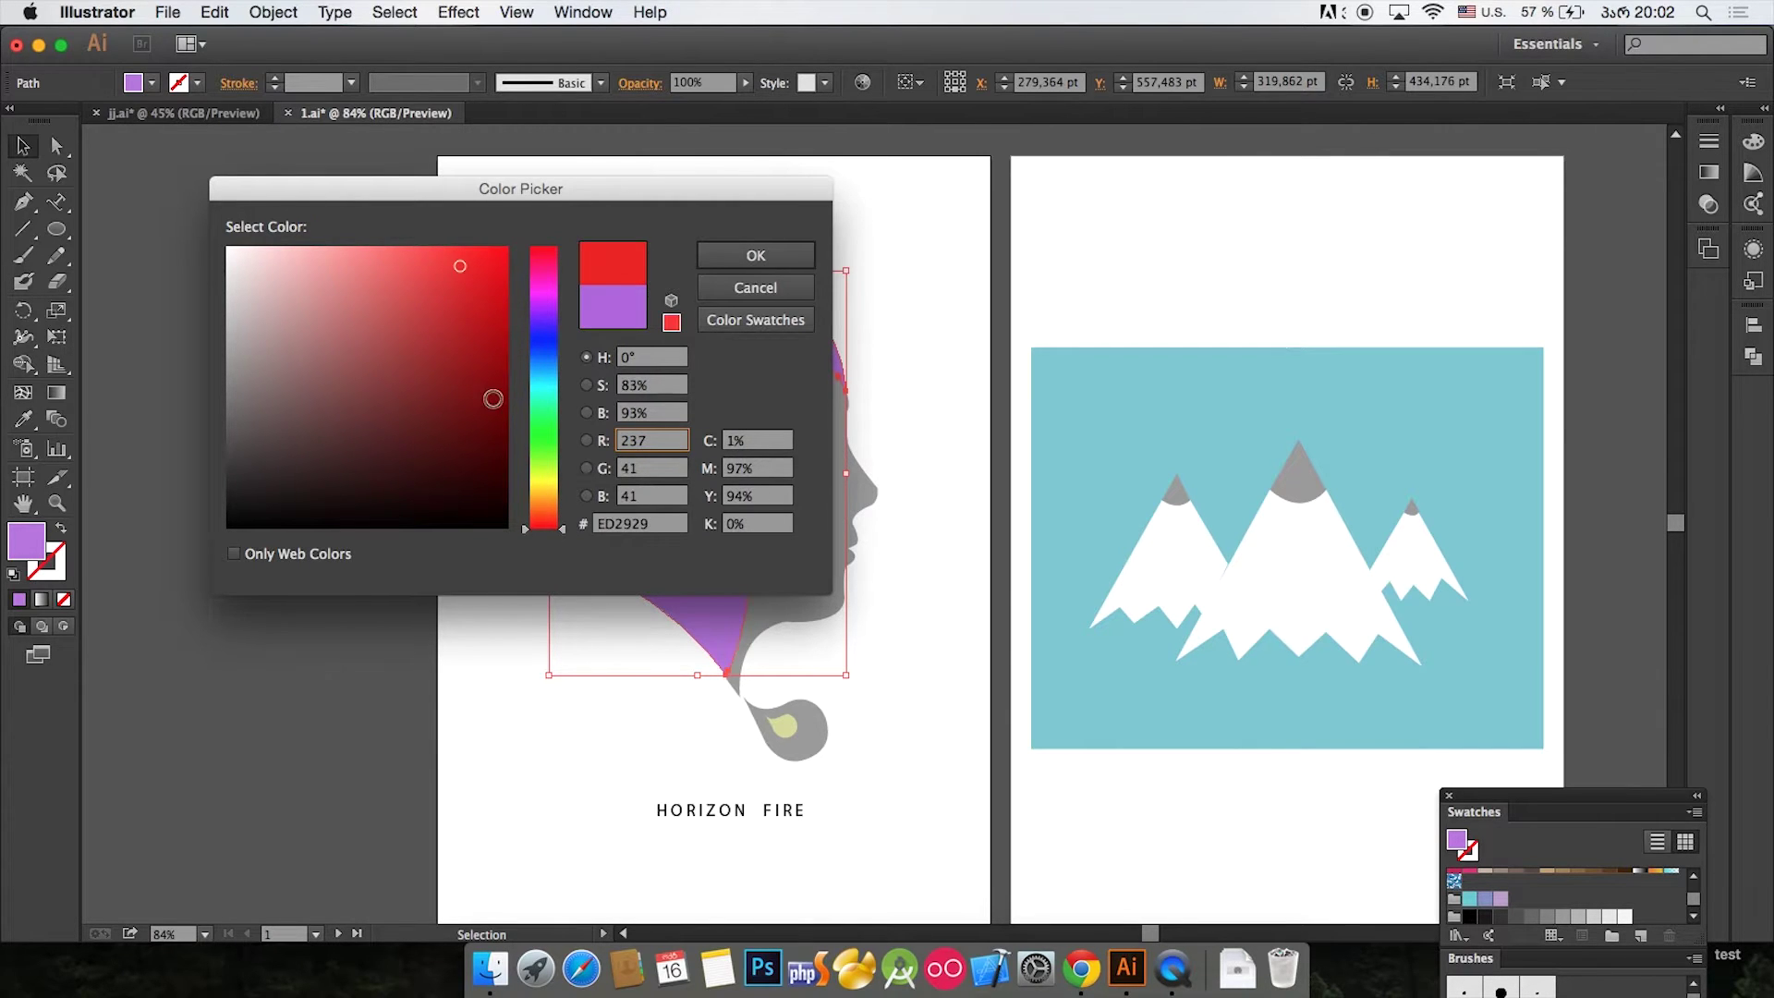
pyautogui.click(755, 256)
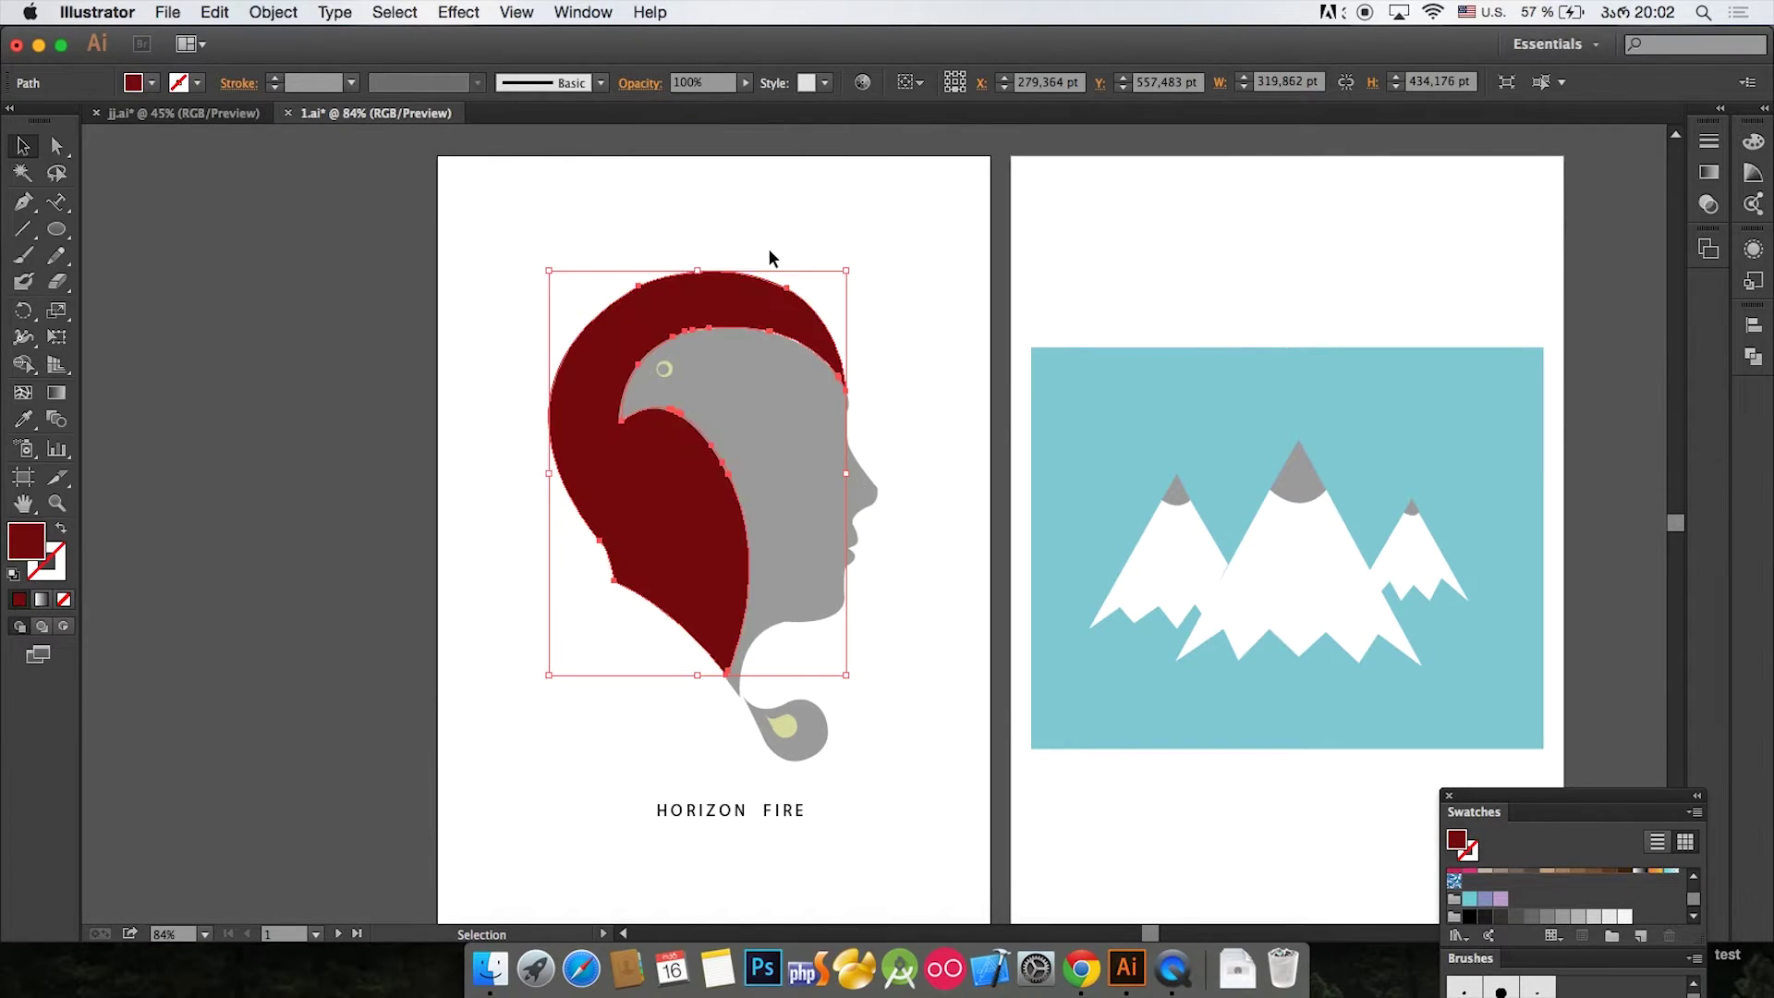
pyautogui.click(864, 172)
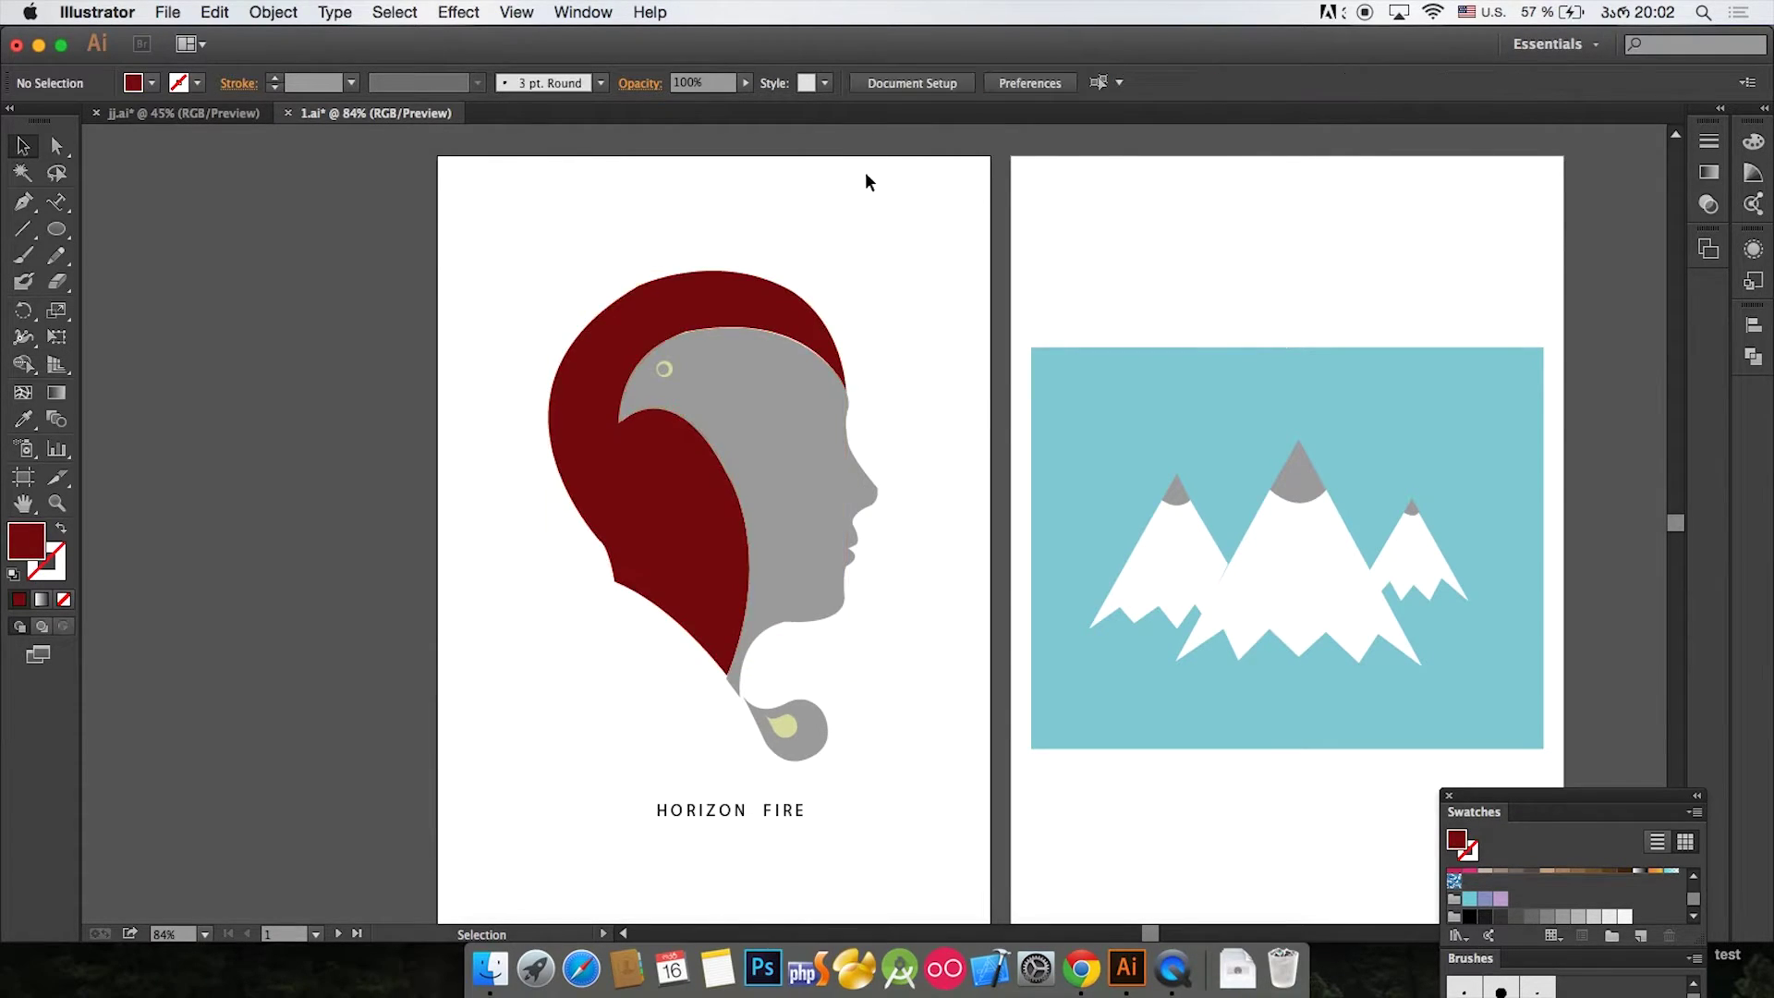
# Step: Undo the hair shape's fill changes back to its original pale green and deselect it
pyautogui.click(775, 295)
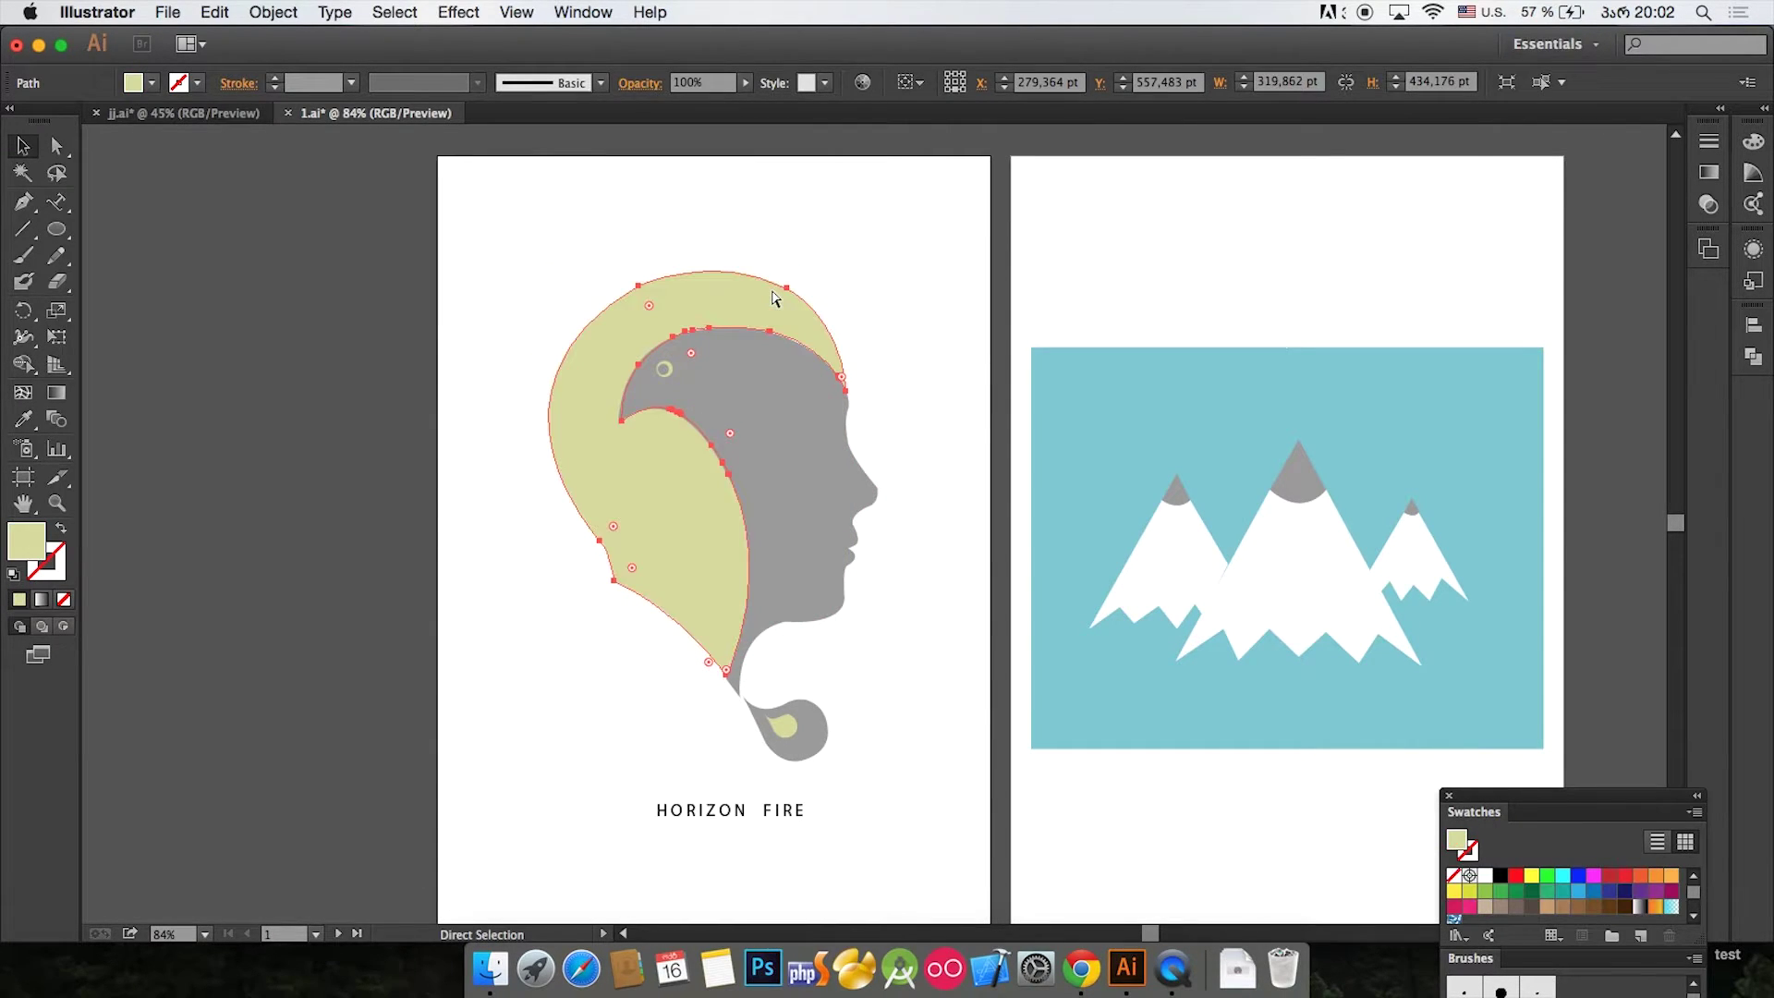
pyautogui.press('v')
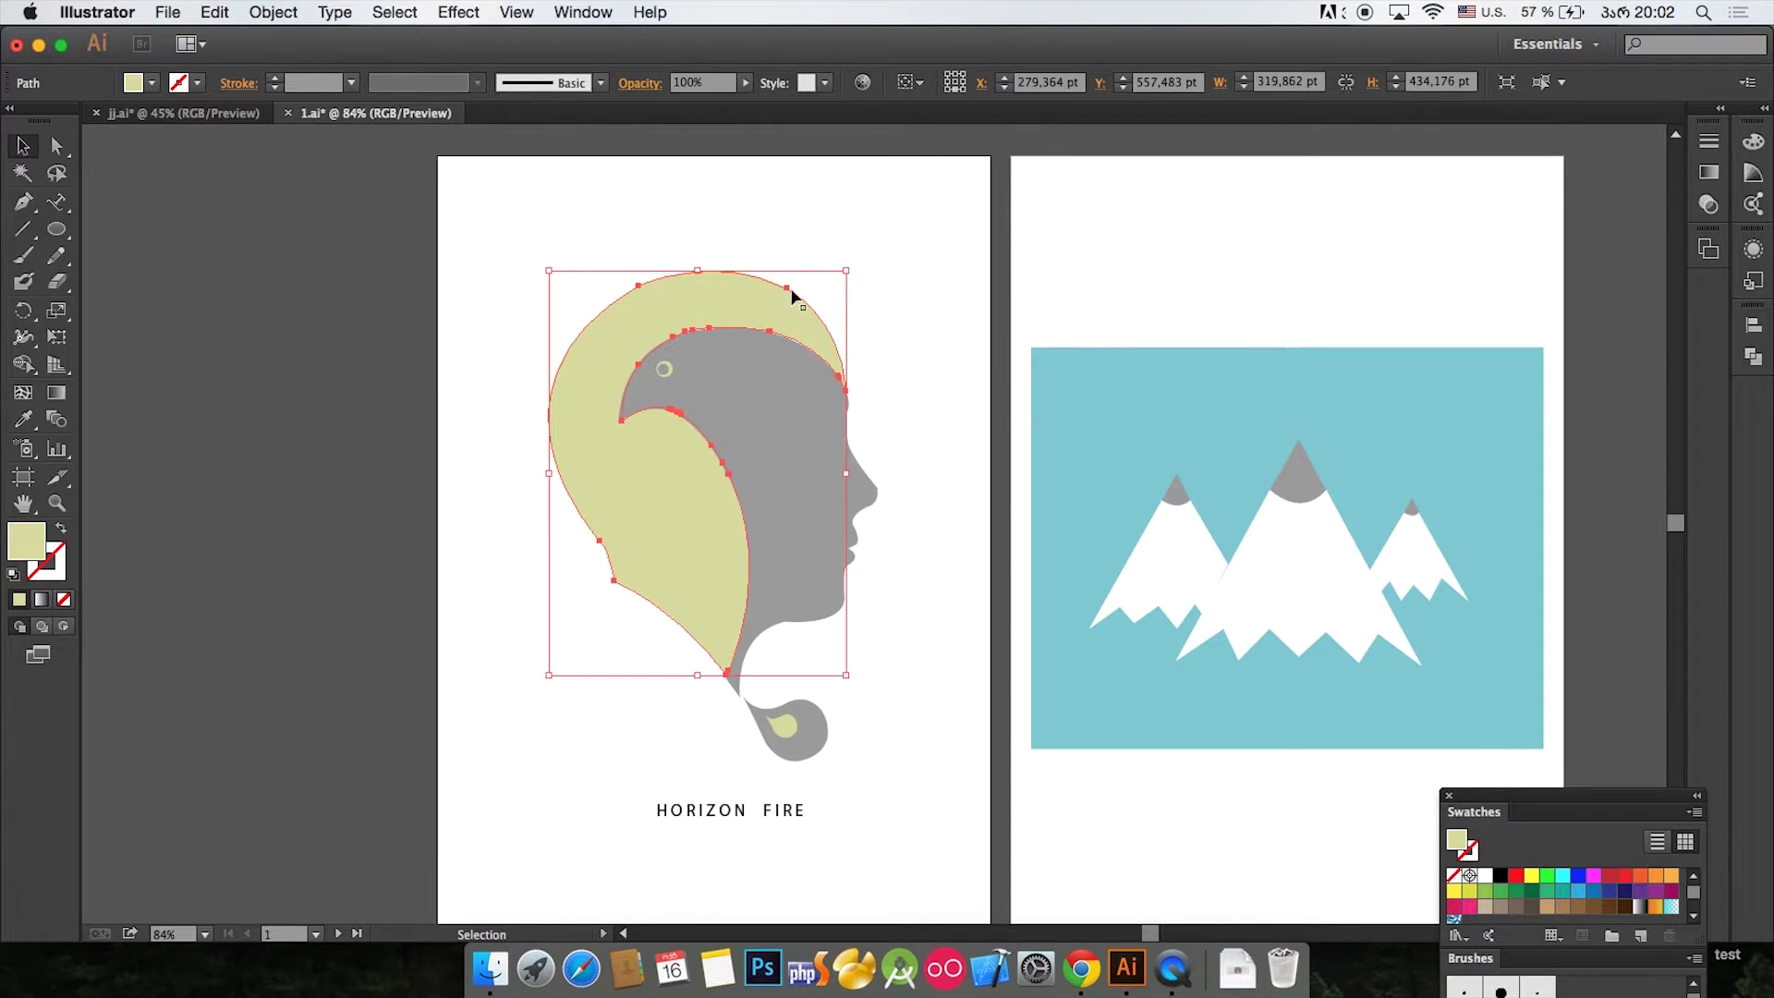
pyautogui.click(942, 248)
# Step: Scale the head artwork and its HORIZON FIRE caption down to about half size, and select the hair shape
pyautogui.press('space')
pyautogui.moveTo(1097, 278); pyautogui.dragTo(839, 277)
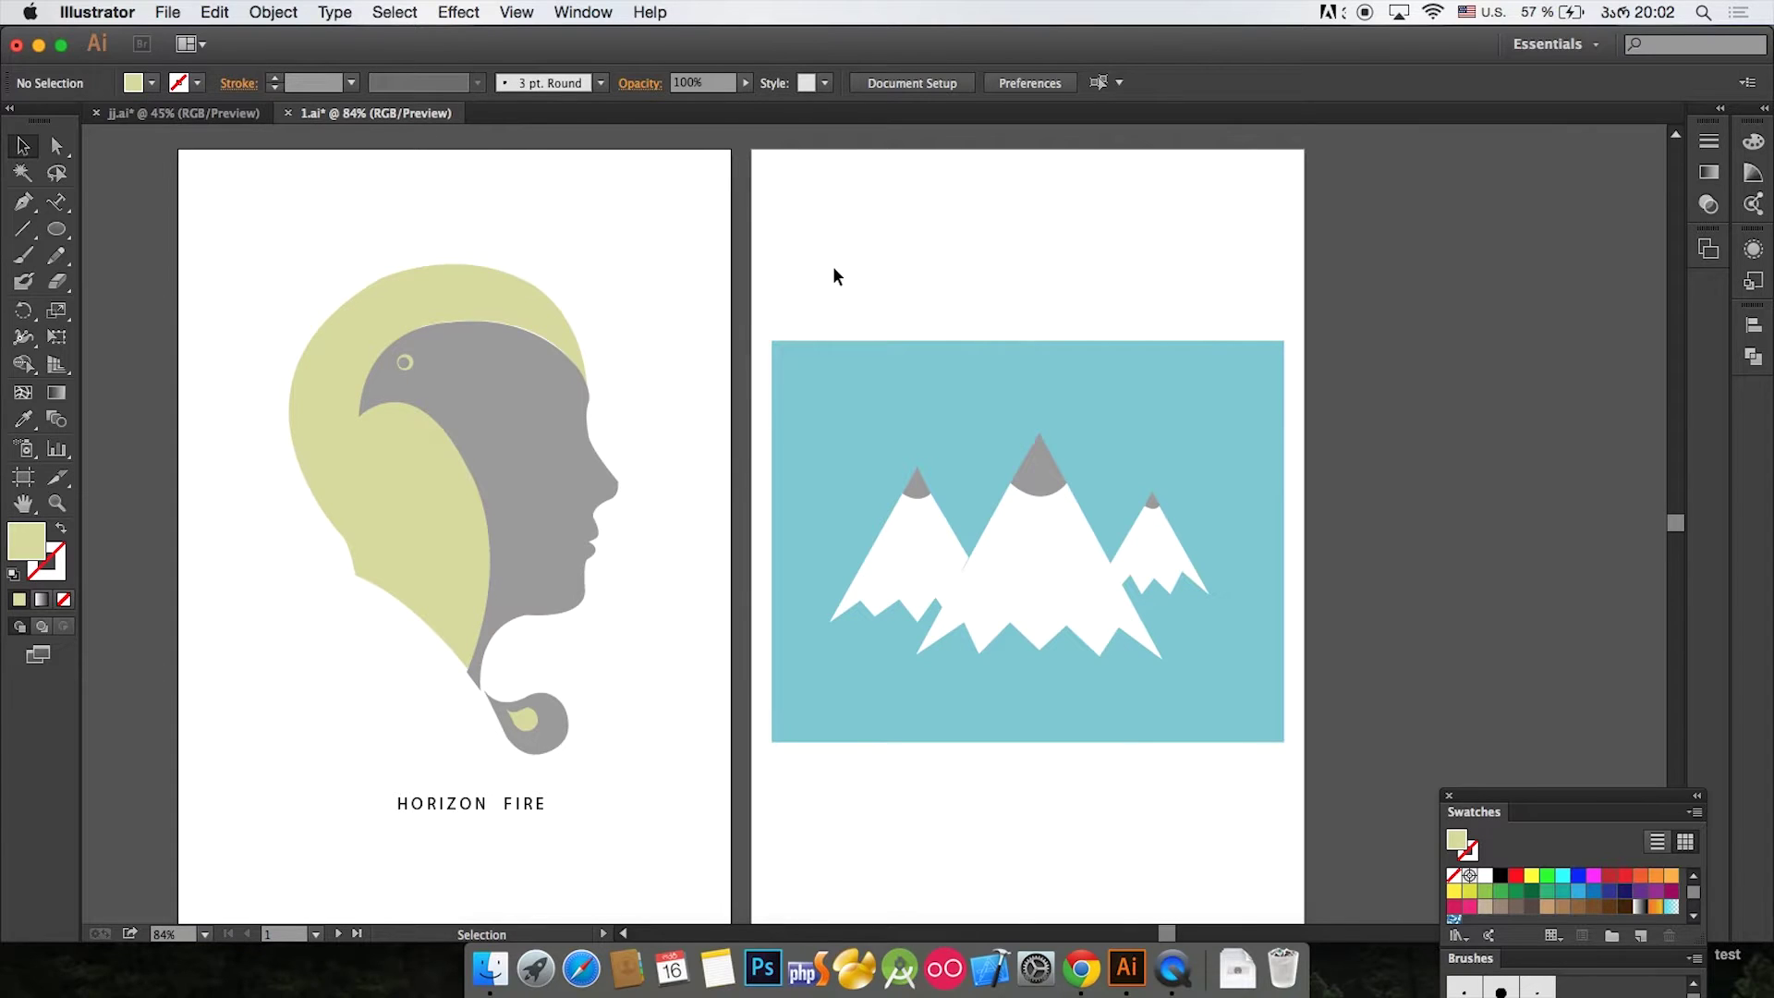
pyautogui.press('super+minus')
pyautogui.press('super+minus')
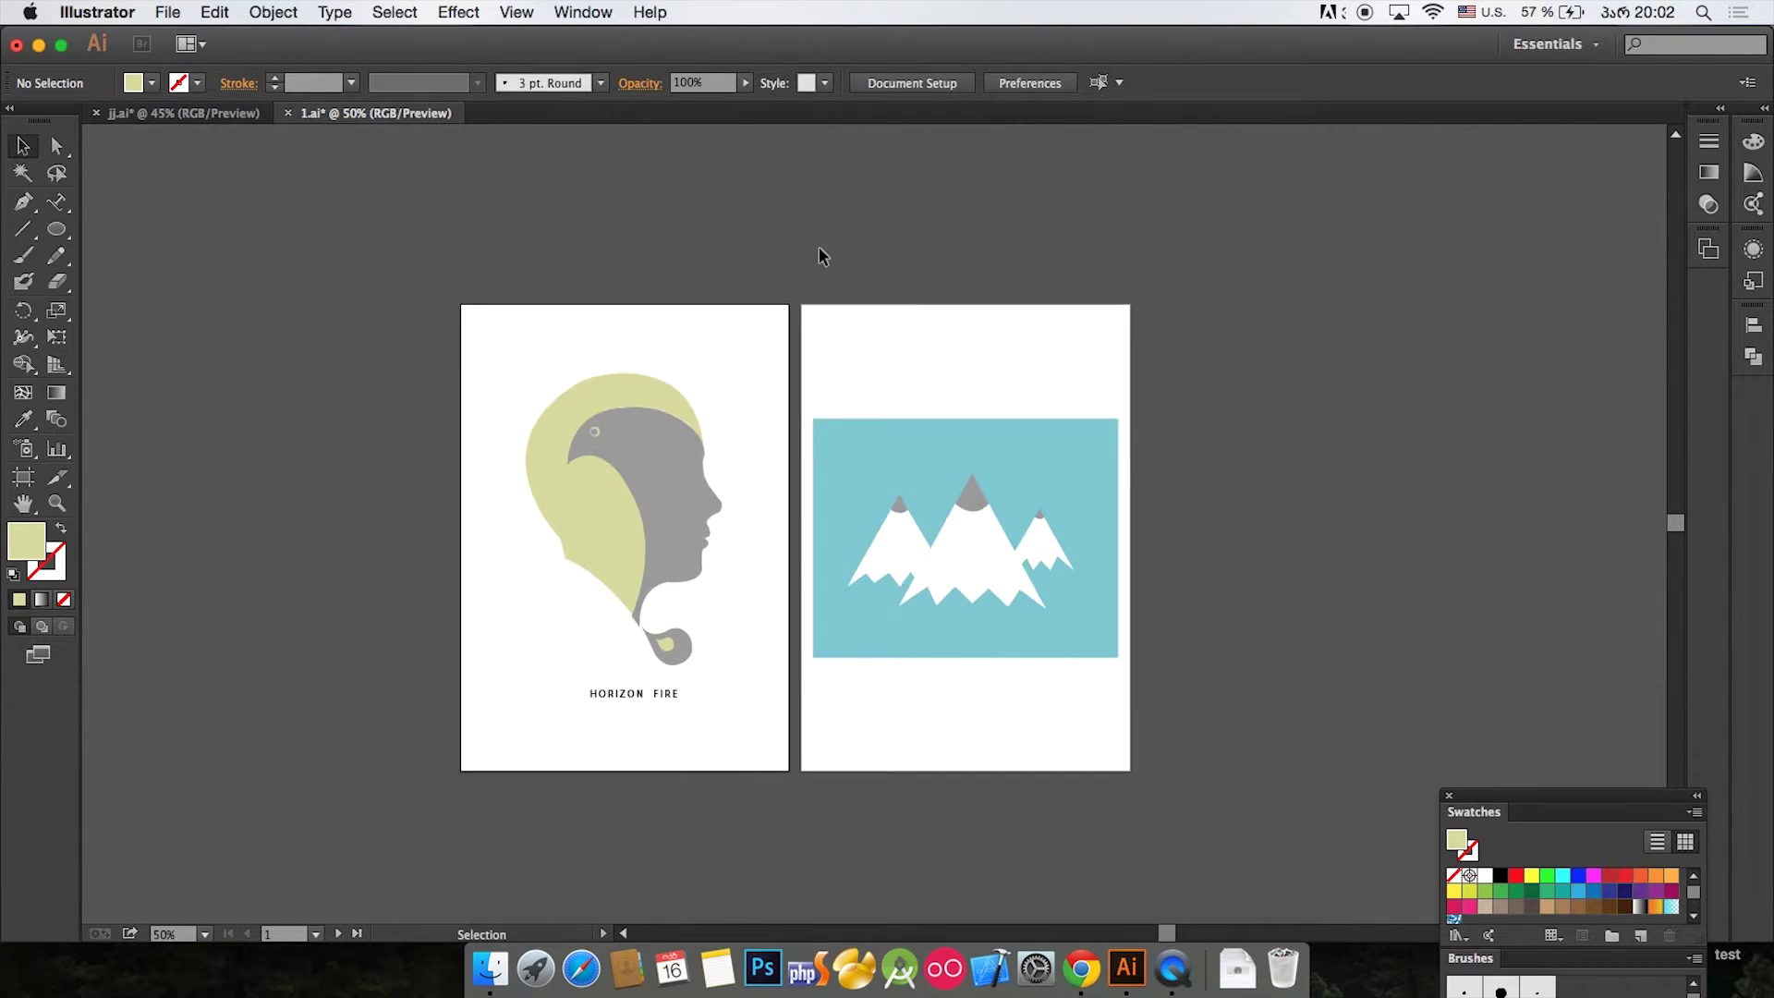
pyautogui.scroll(5, 813, 185)
pyautogui.scroll(-5, 816, 535)
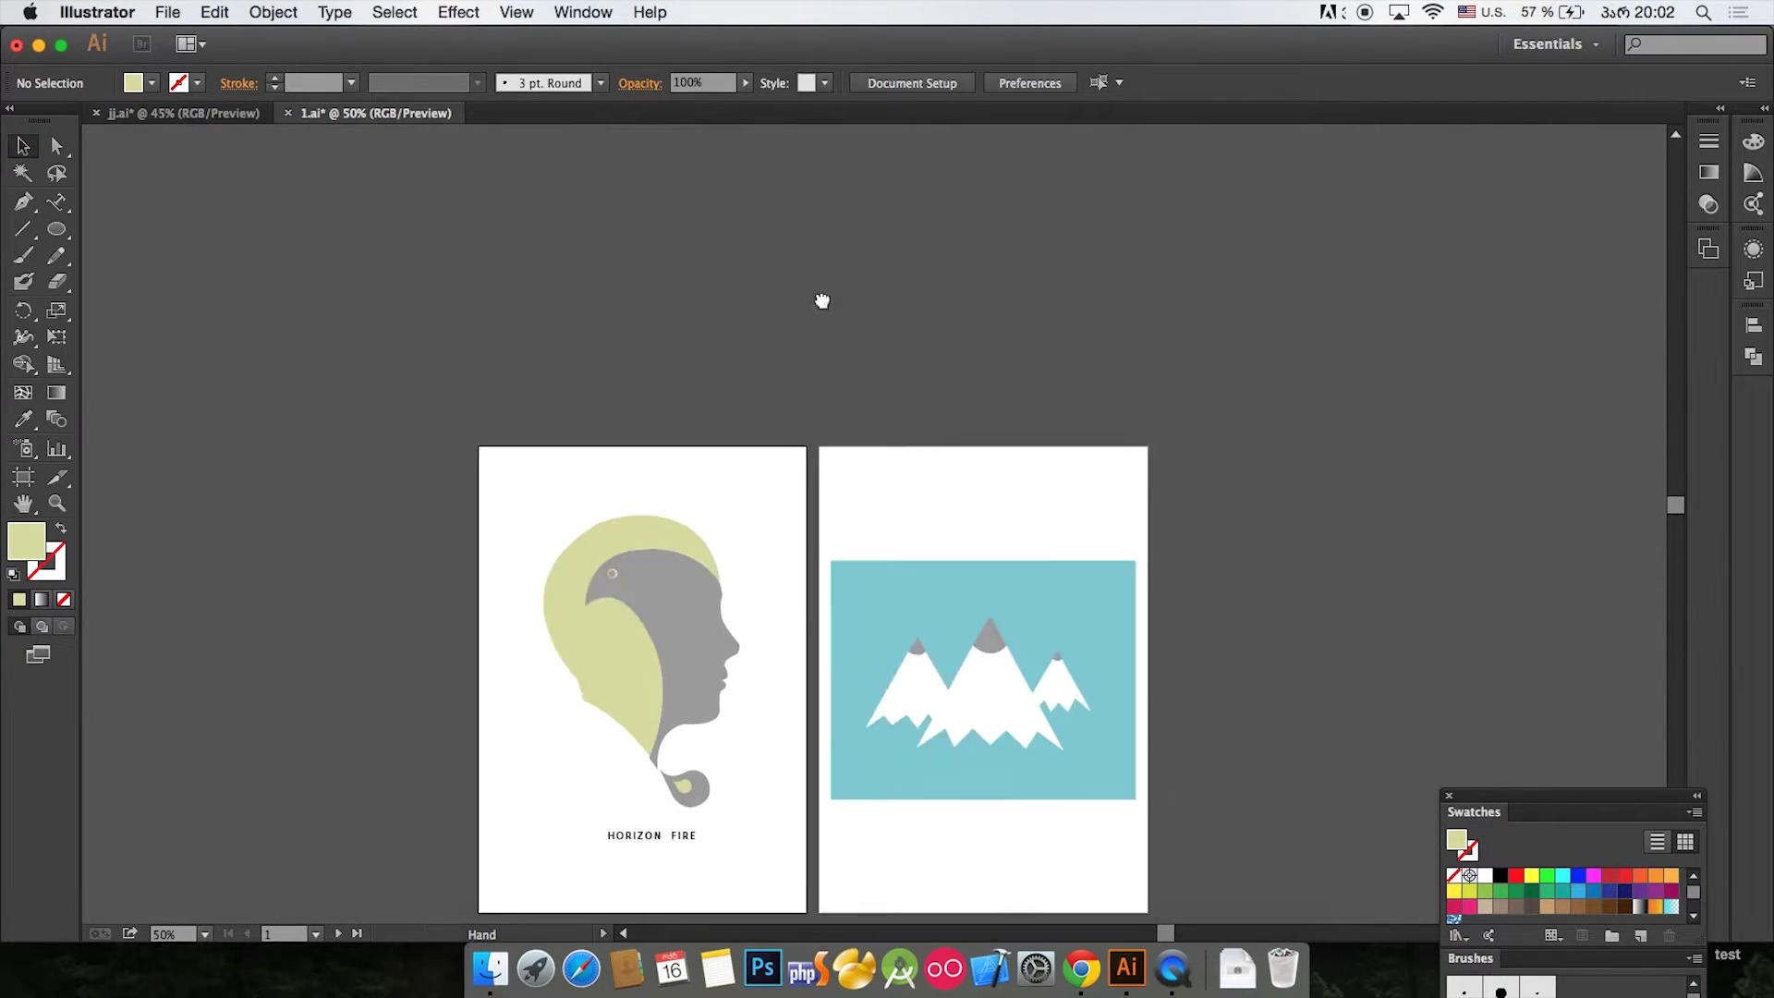
pyautogui.moveTo(489, 215); pyautogui.dragTo(645, 496)
pyautogui.click(646, 476)
pyautogui.click(574, 342)
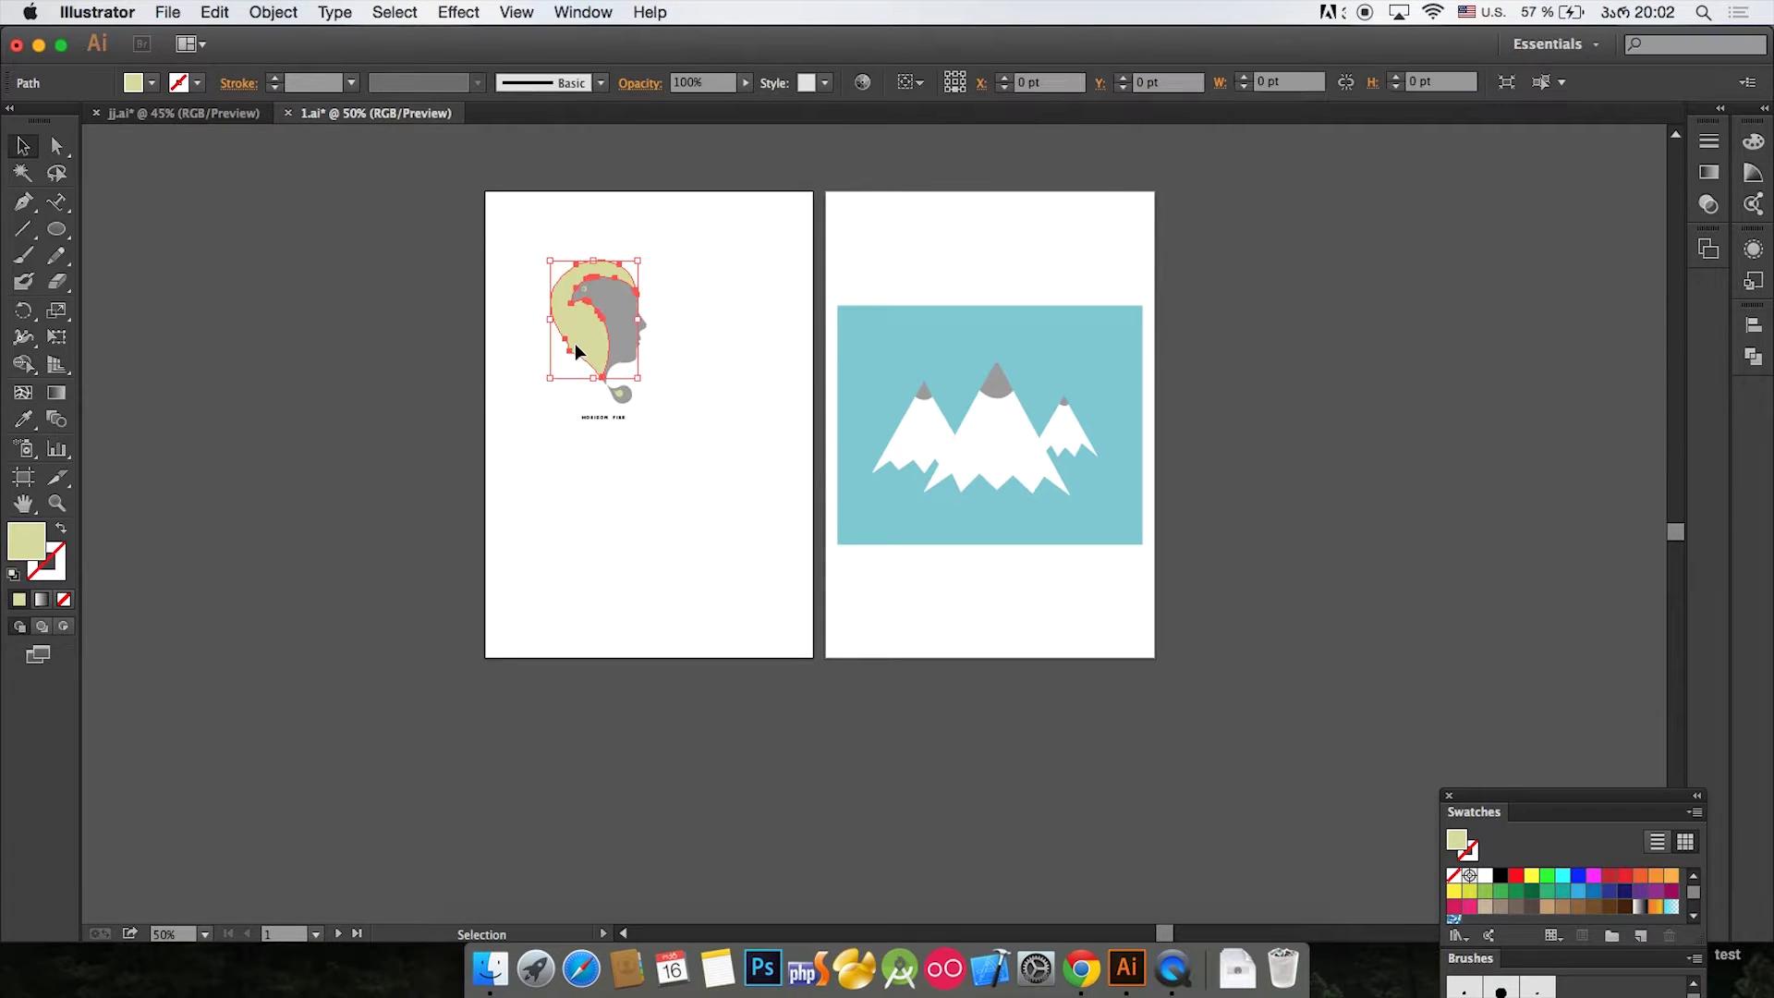
# Step: Move the head artwork with its HORIZON FIRE caption to the upper middle of the first artboard, about X 311 pt, Y 351 pt
pyautogui.doubleClick(28, 545)
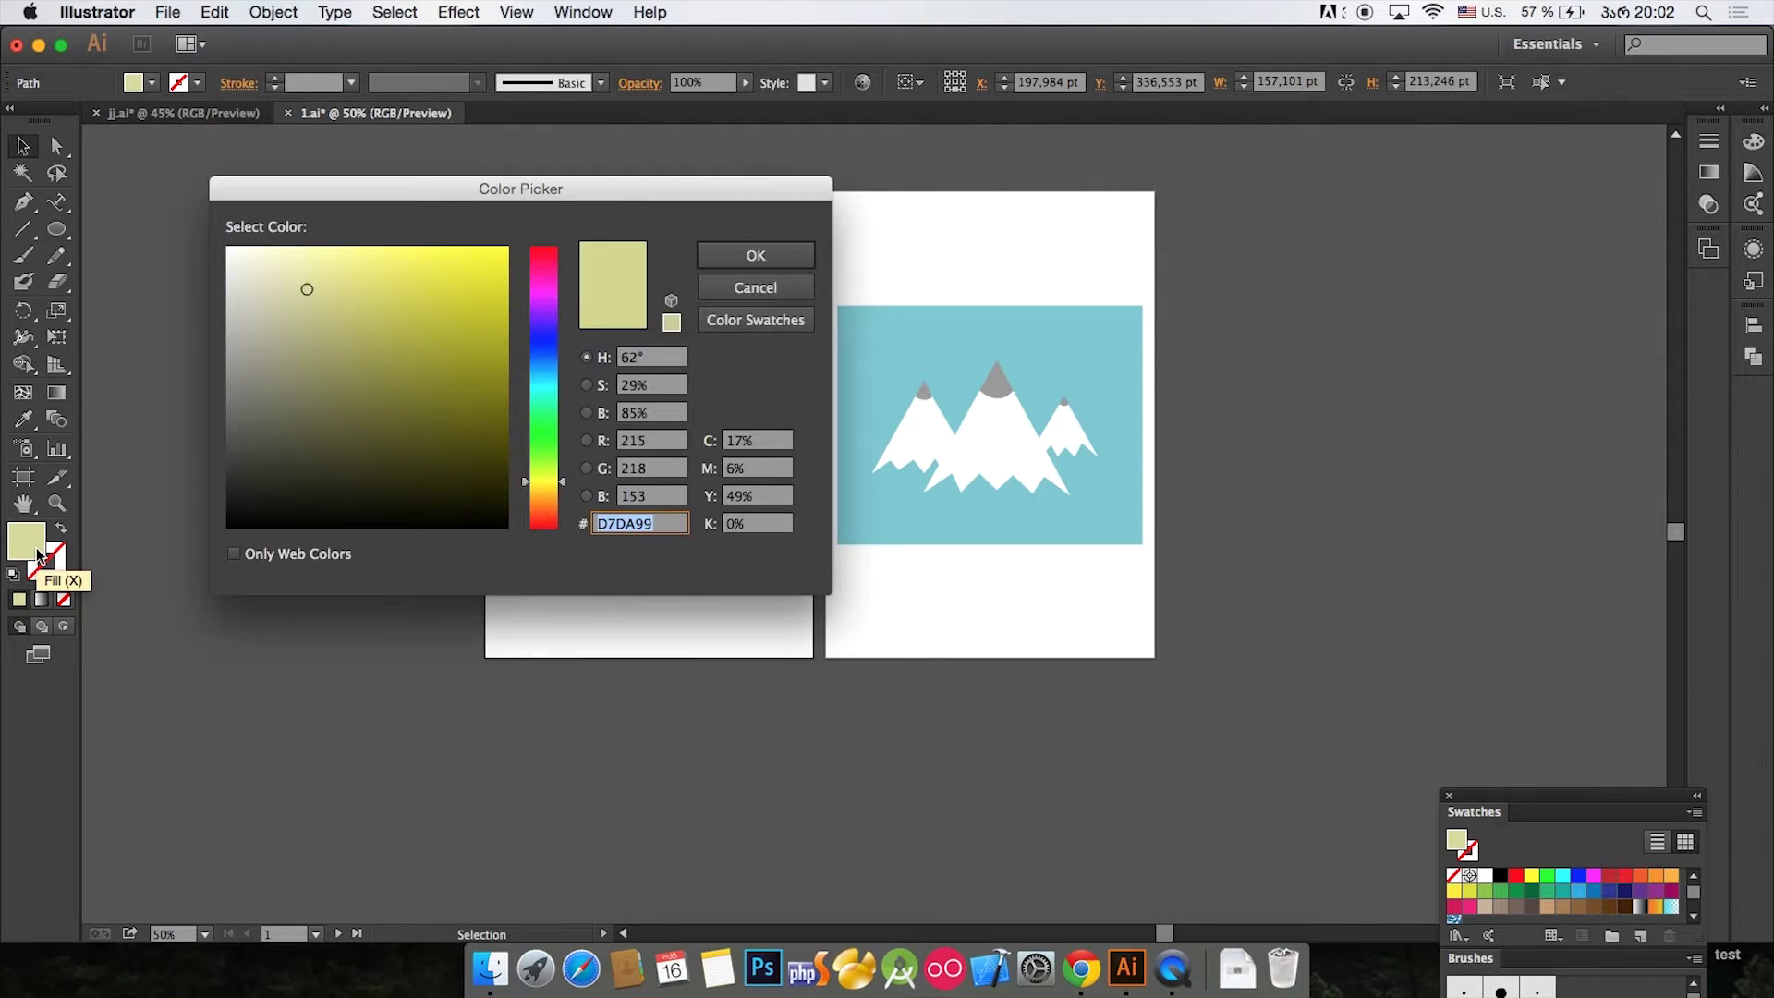
pyautogui.click(783, 287)
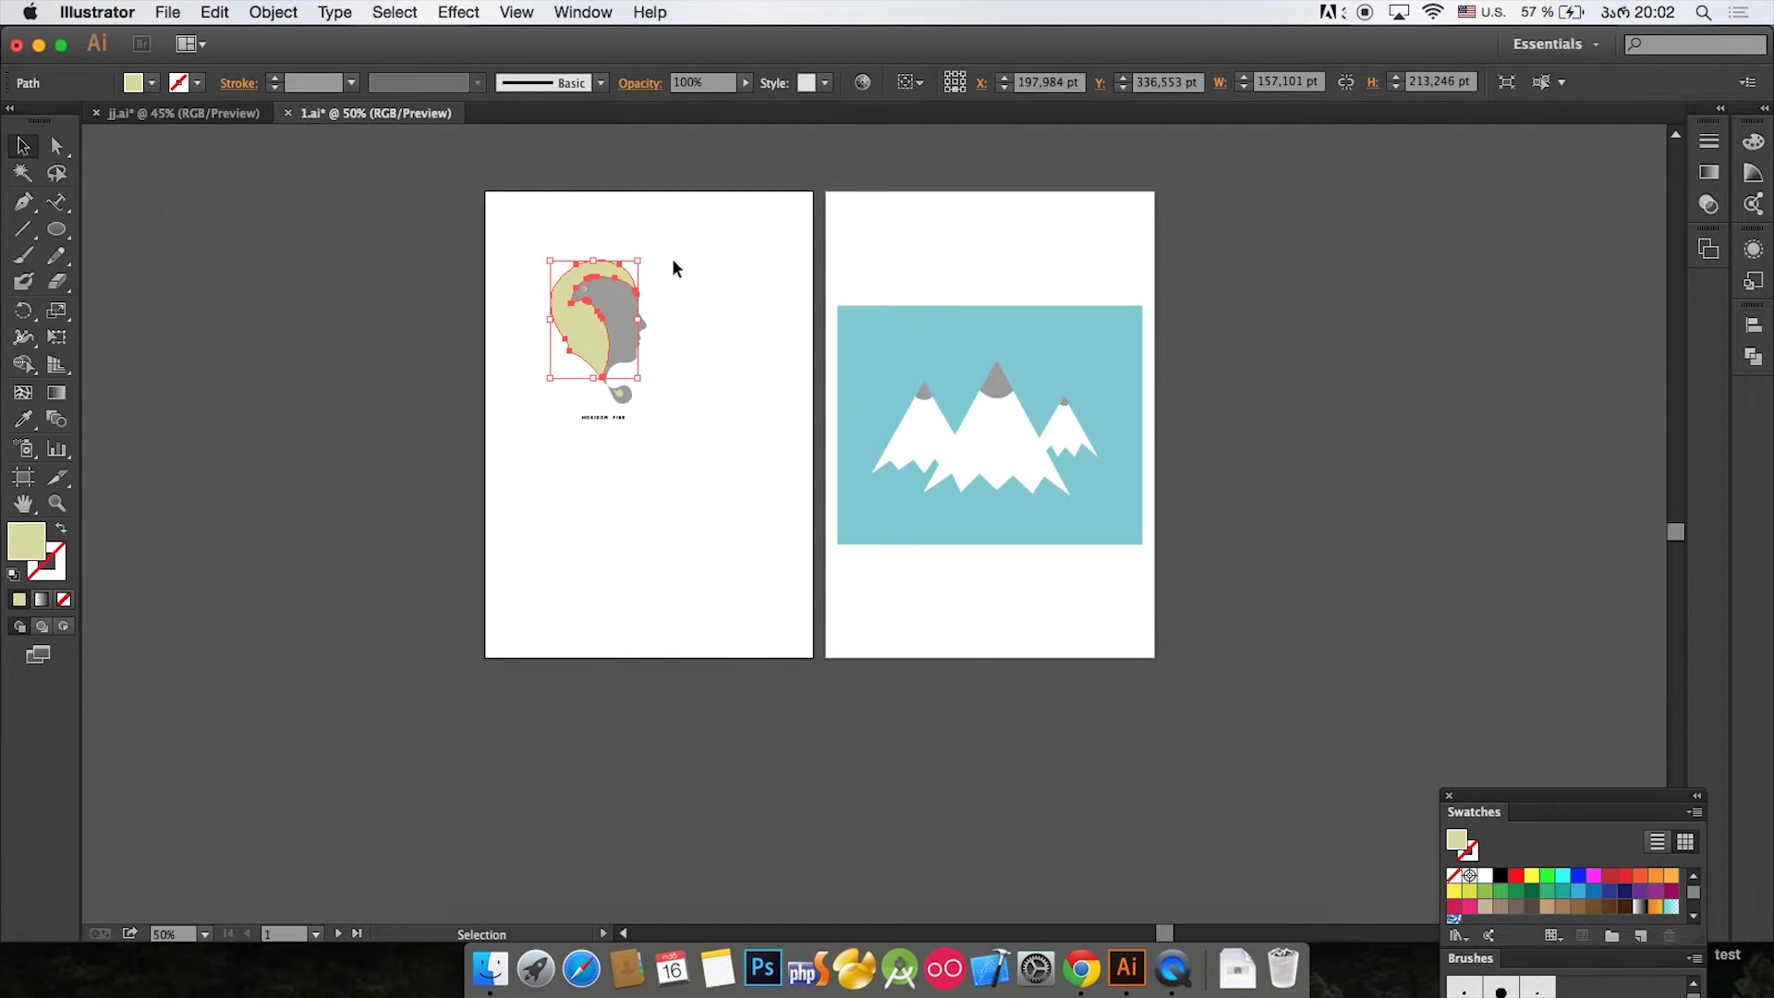
pyautogui.moveTo(508, 225); pyautogui.dragTo(700, 450)
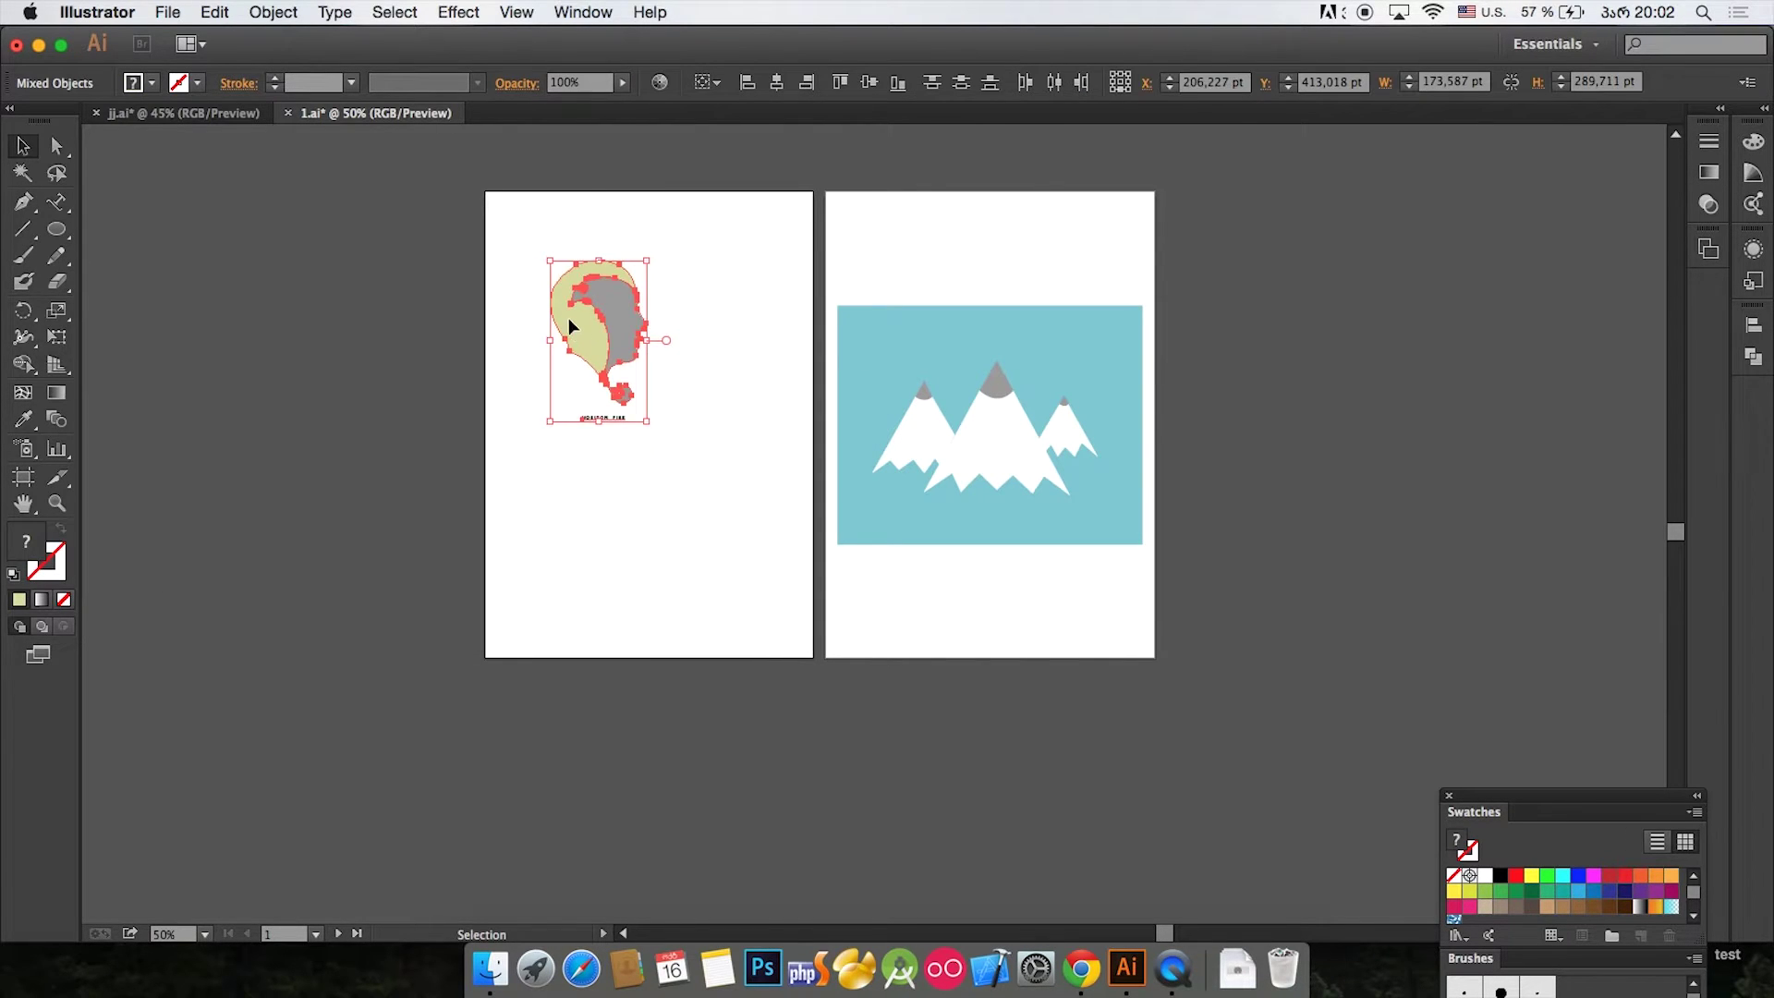
pyautogui.moveTo(589, 339); pyautogui.dragTo(647, 302)
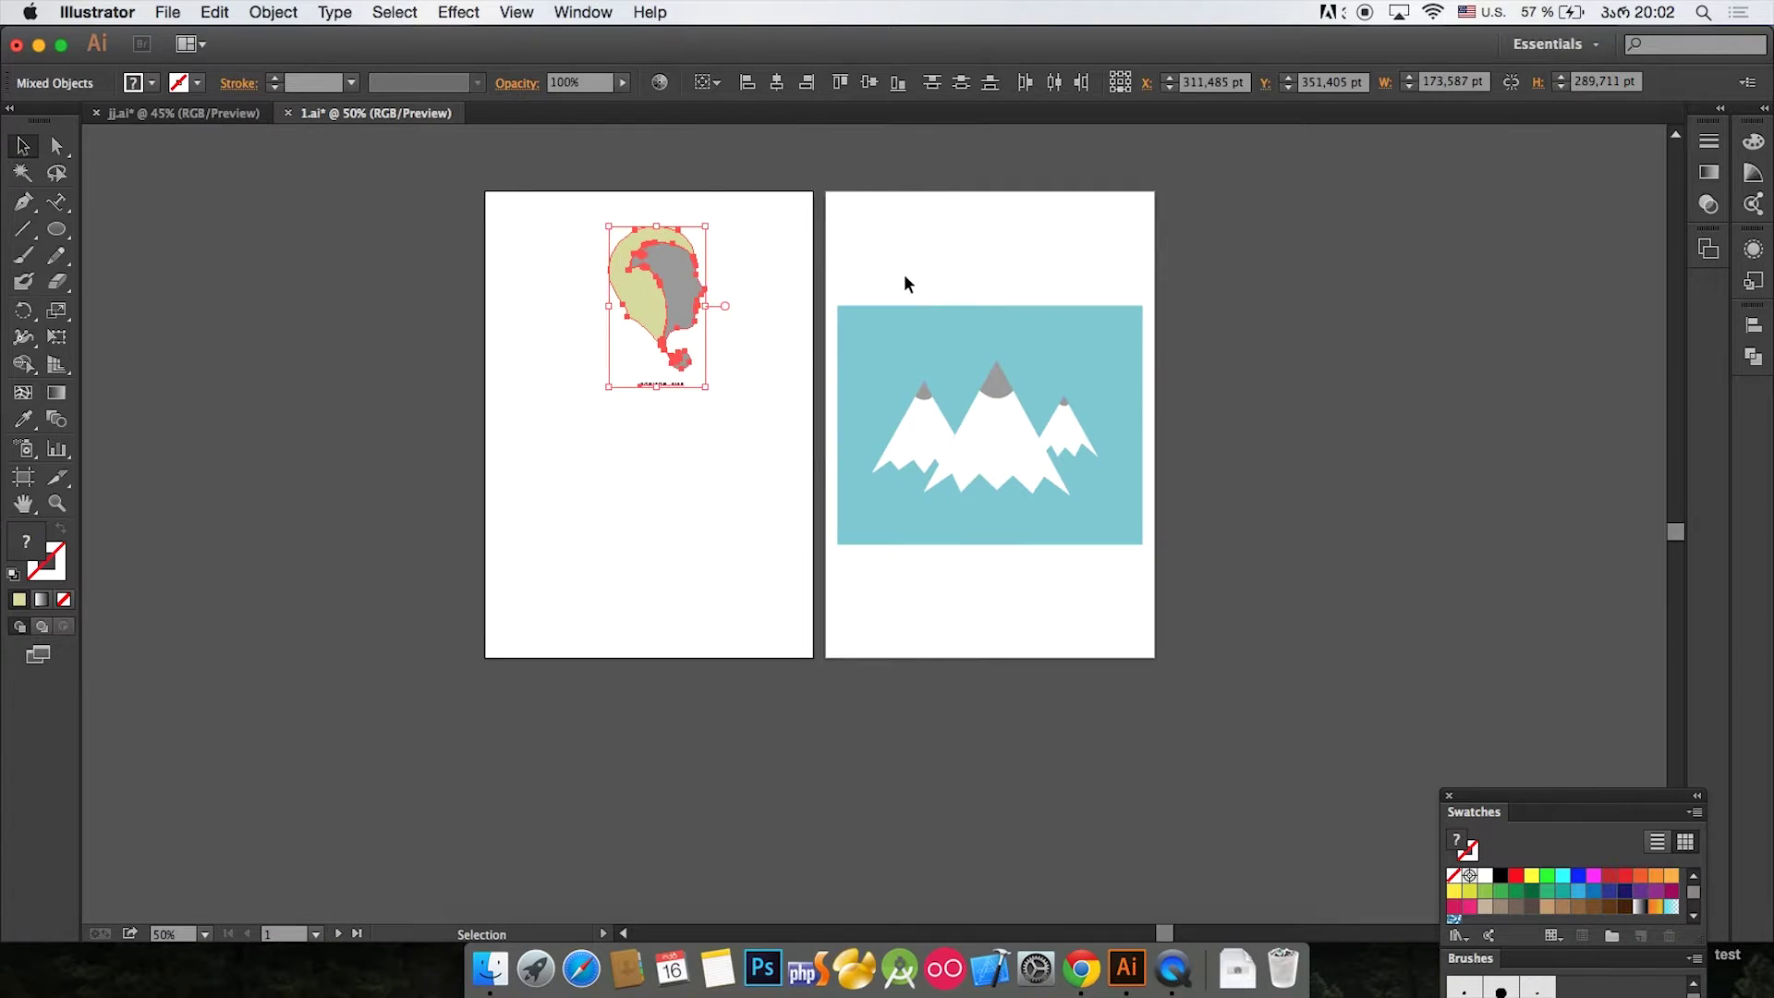
# Step: Scale the mountain illustration down to about two-thirds and place it beneath the head on the first artboard
pyautogui.click(827, 271)
pyautogui.moveTo(827, 271); pyautogui.dragTo(967, 405)
pyautogui.moveTo(923, 331); pyautogui.dragTo(762, 452)
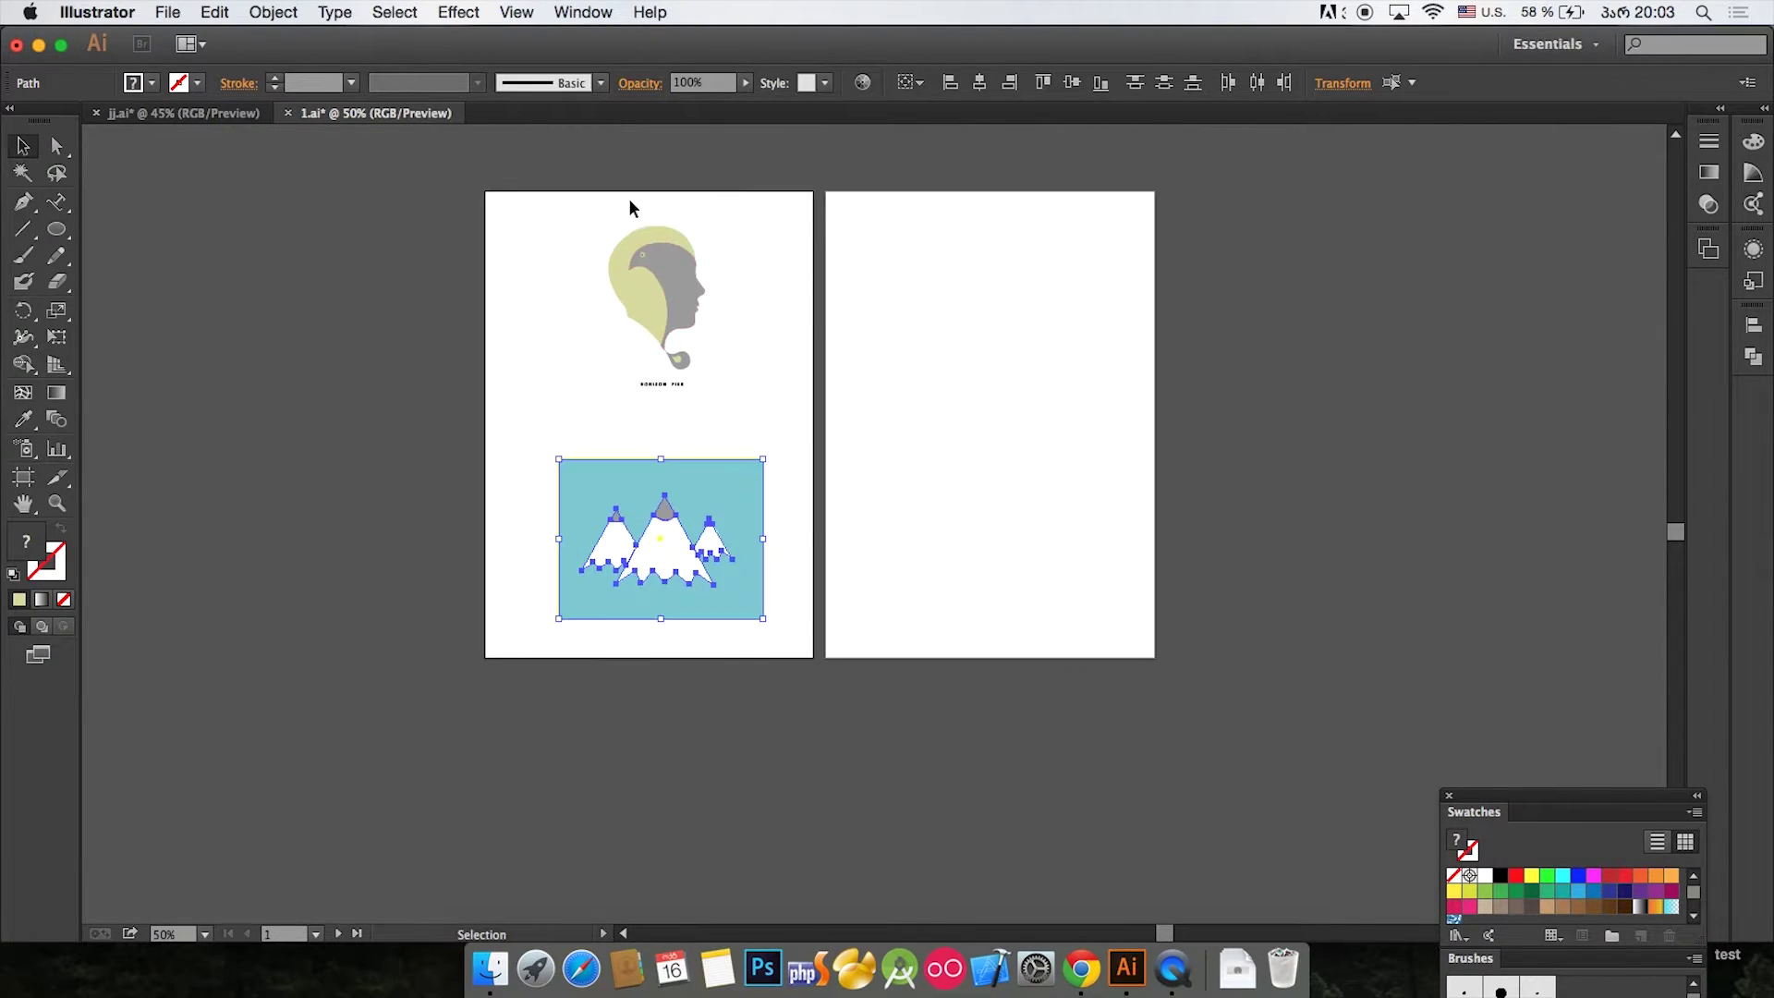
# Step: Enlarge the head artwork and caption proportionally to about 210 × 350 pt, shift them slightly down and deselect
pyautogui.click(700, 363)
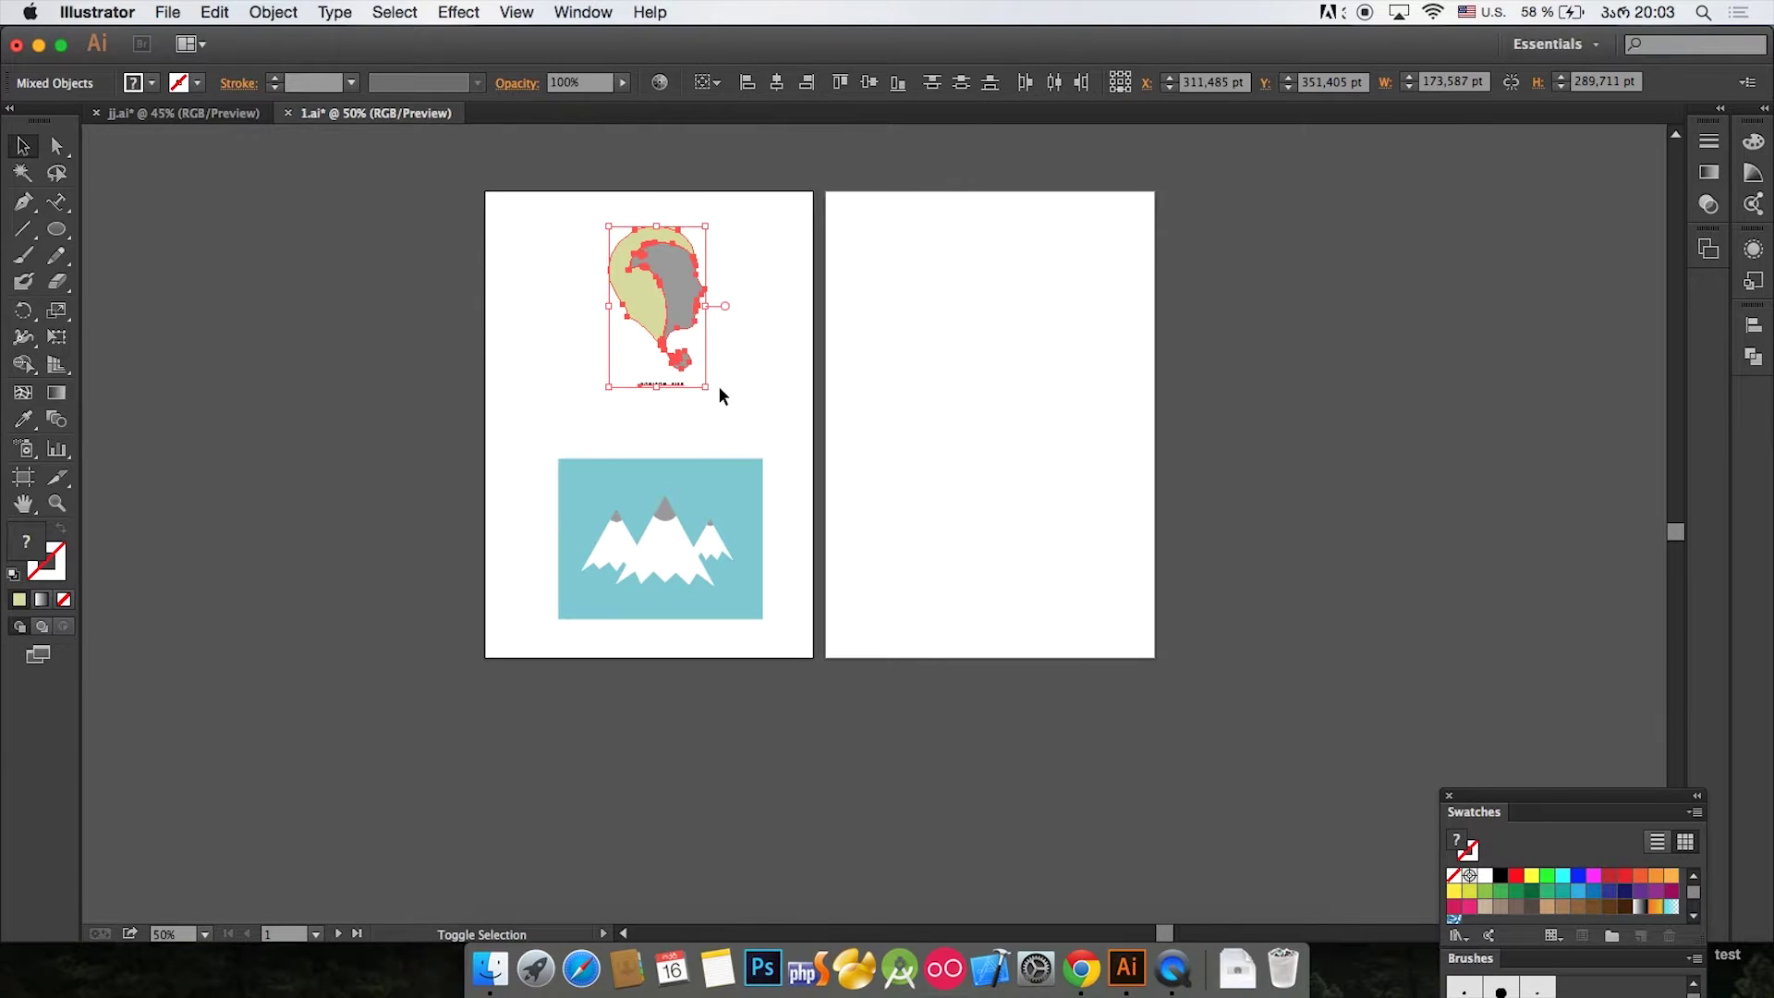
pyautogui.moveTo(712, 390)
pyautogui.mouseDown()
pyautogui.moveTo(756, 414)
pyautogui.moveTo(717, 404)
pyautogui.mouseUp()
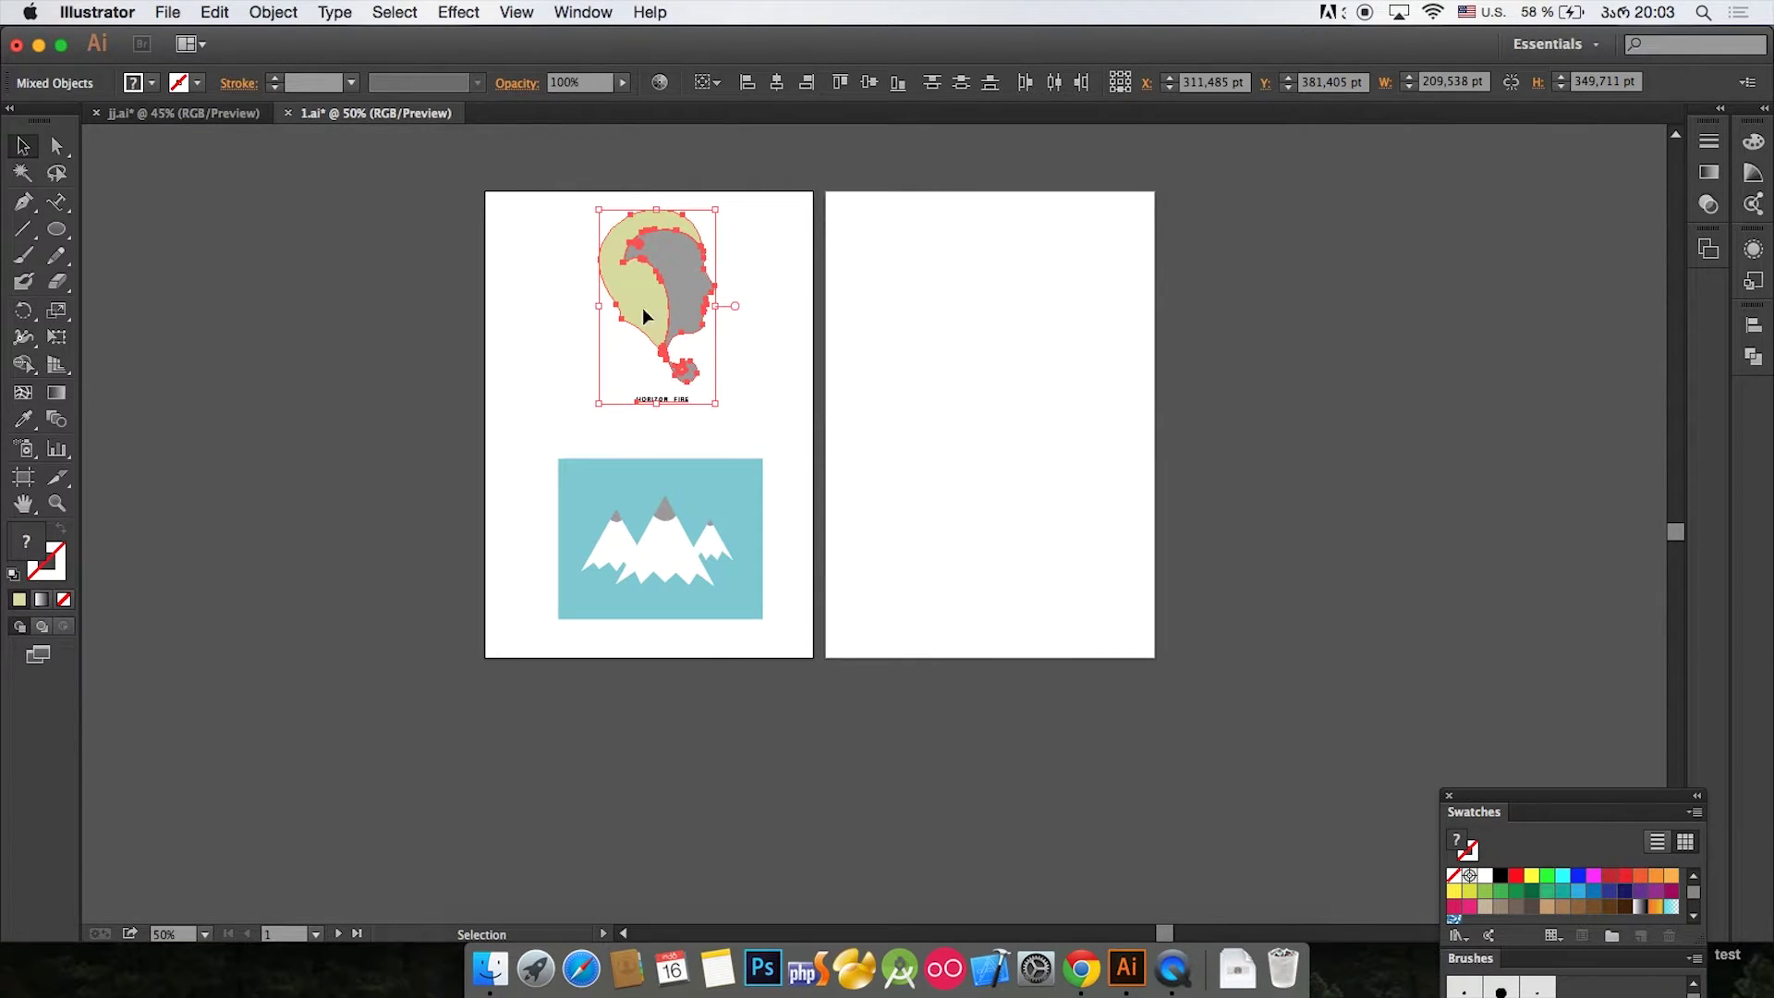
pyautogui.moveTo(636, 305); pyautogui.dragTo(636, 324)
pyautogui.click(781, 324)
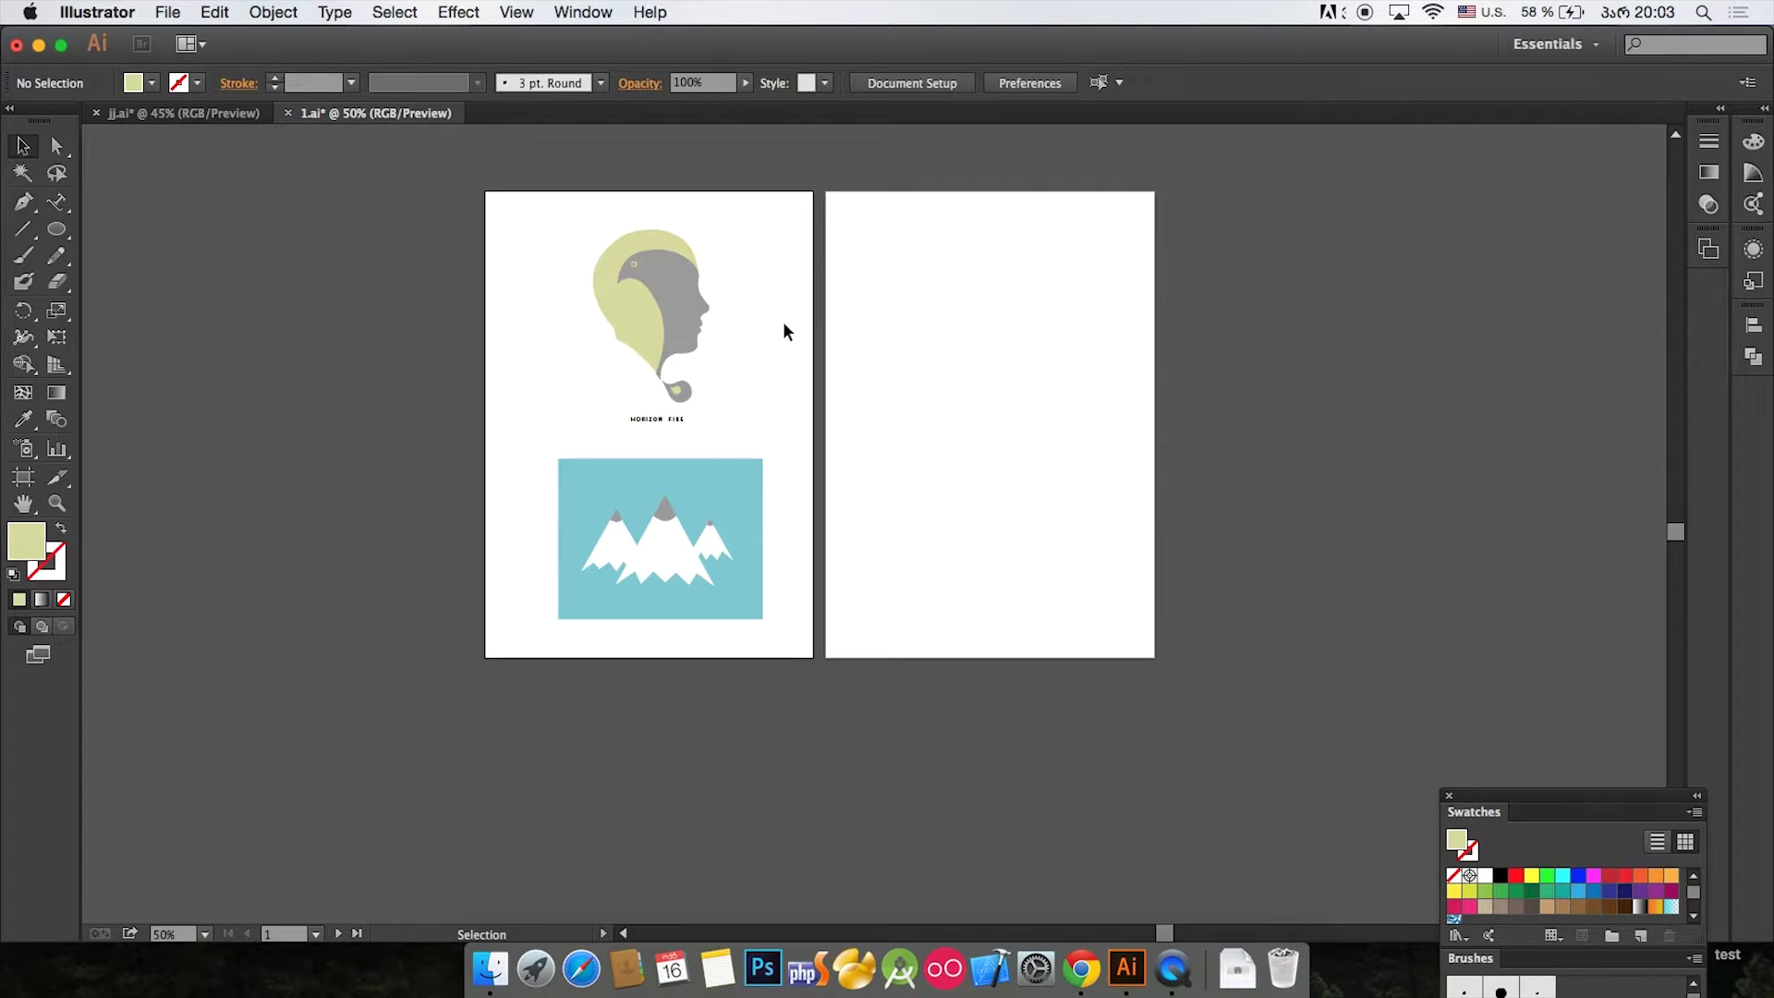
# Step: Select the pale green hair shape of the head artwork at 100% zoom
pyautogui.press('super+equal')
pyautogui.press('super+equal')
pyautogui.press('space')
pyautogui.moveTo(858, 326); pyautogui.dragTo(1135, 497)
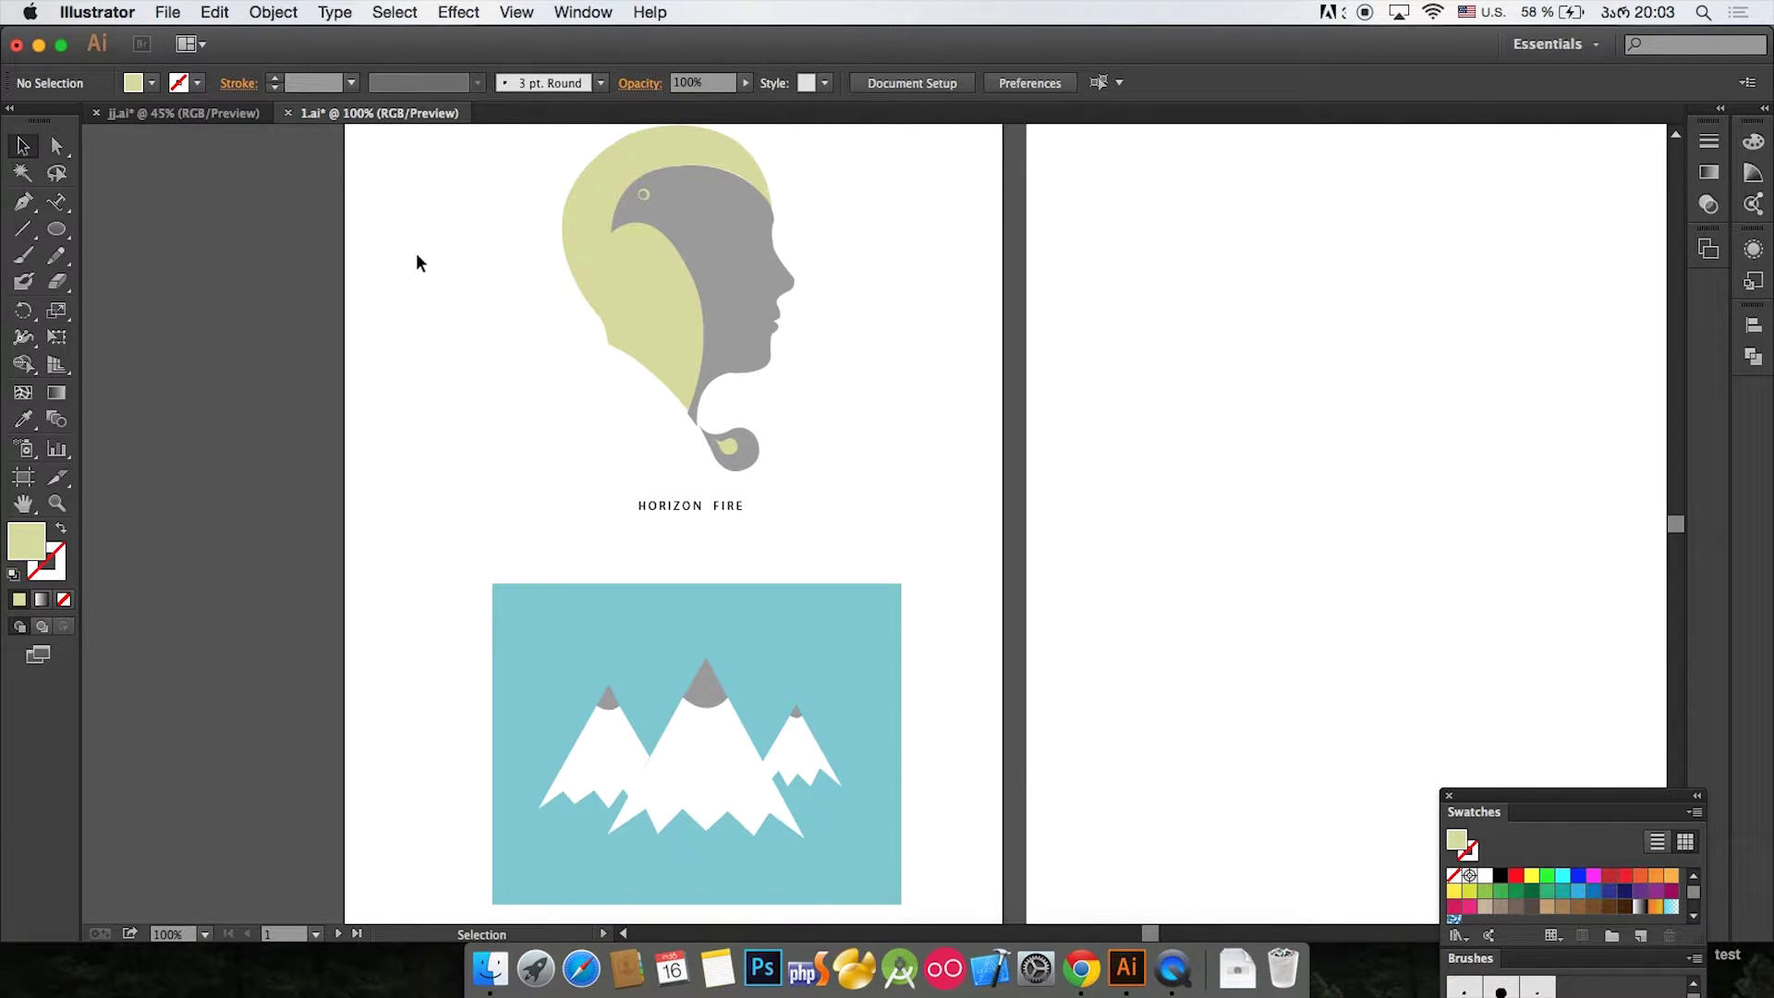
pyautogui.click(672, 334)
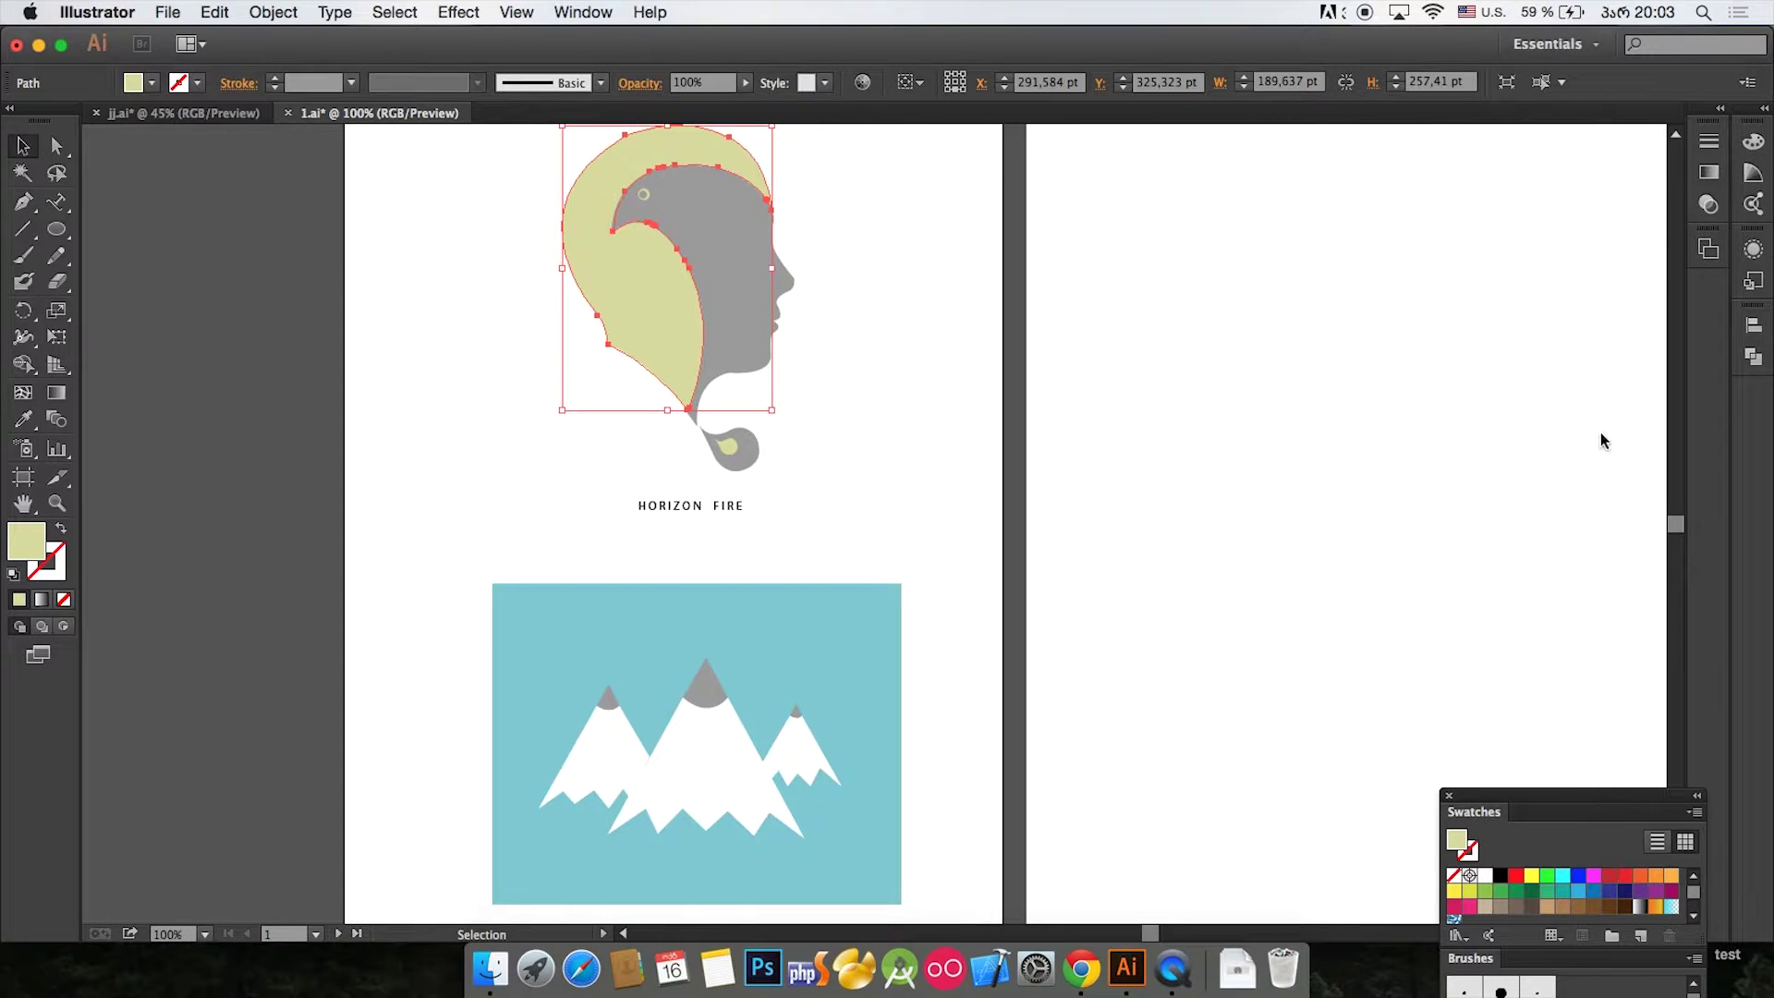
# Step: Turn off the Application Frame, float the document window and enlarge the Swatches panel until all its swatches show
pyautogui.moveTo(1517, 792)
pyautogui.mouseDown()
pyautogui.moveTo(1503, 373)
pyautogui.moveTo(1435, 290)
pyautogui.mouseUp()
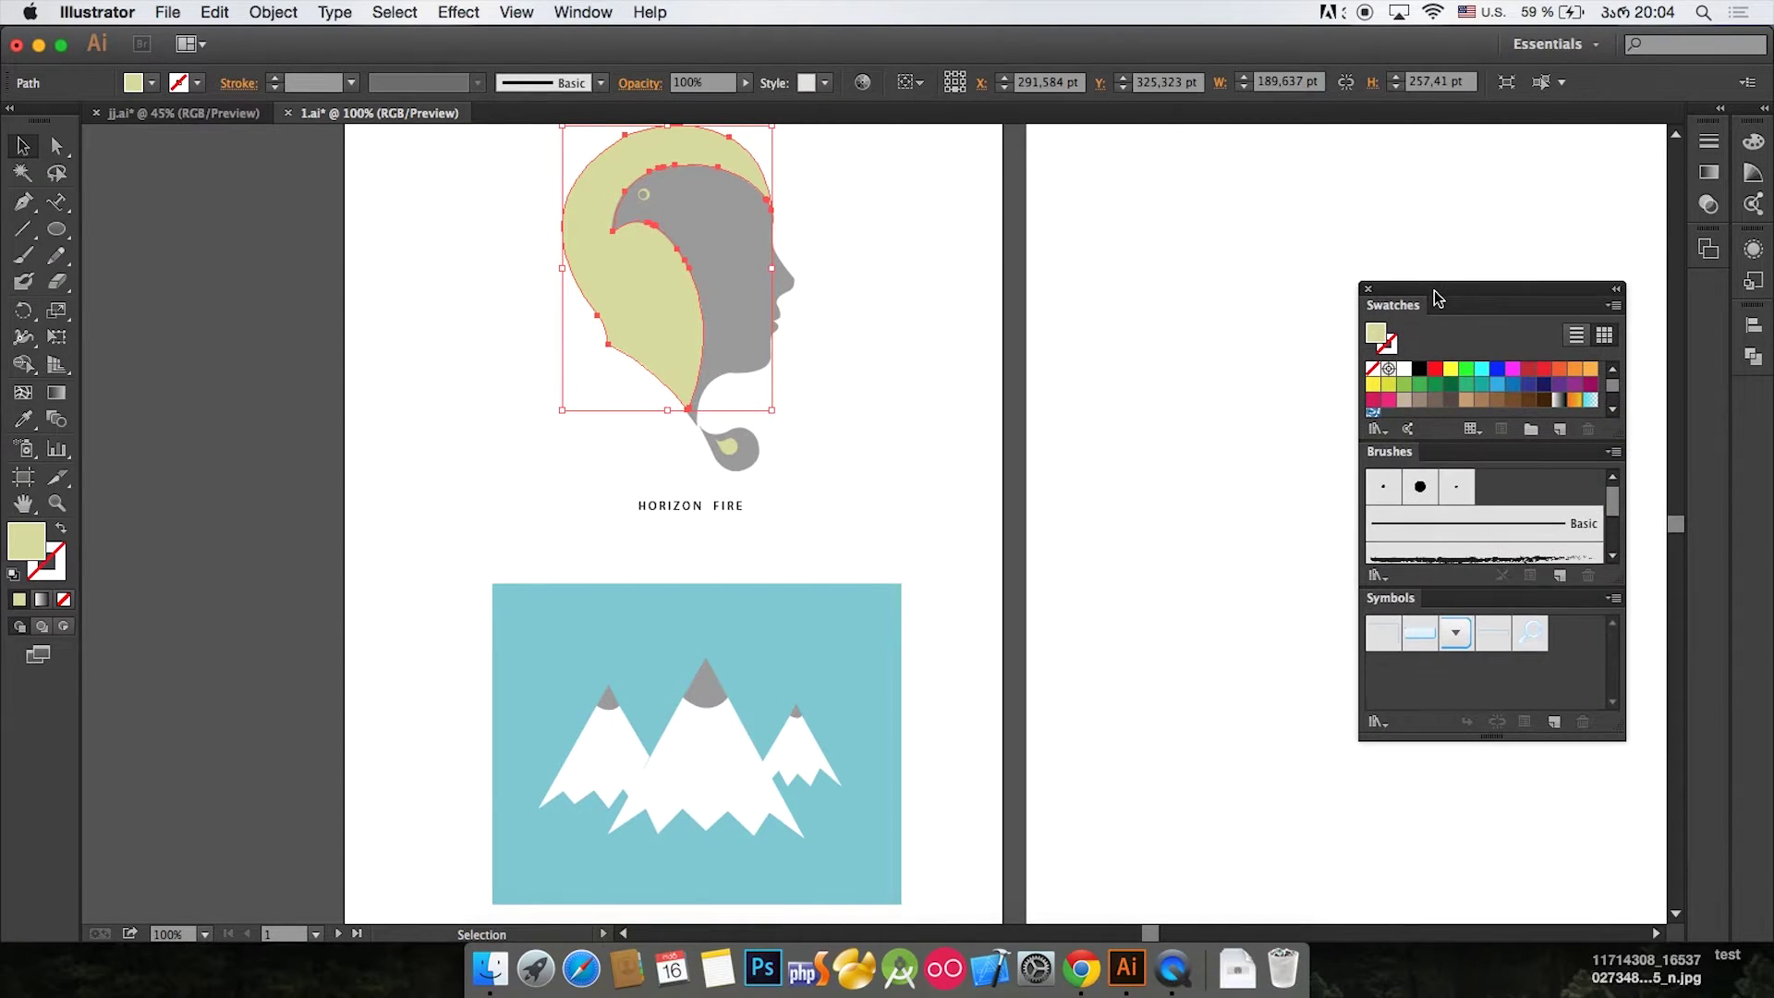
pyautogui.click(592, 9)
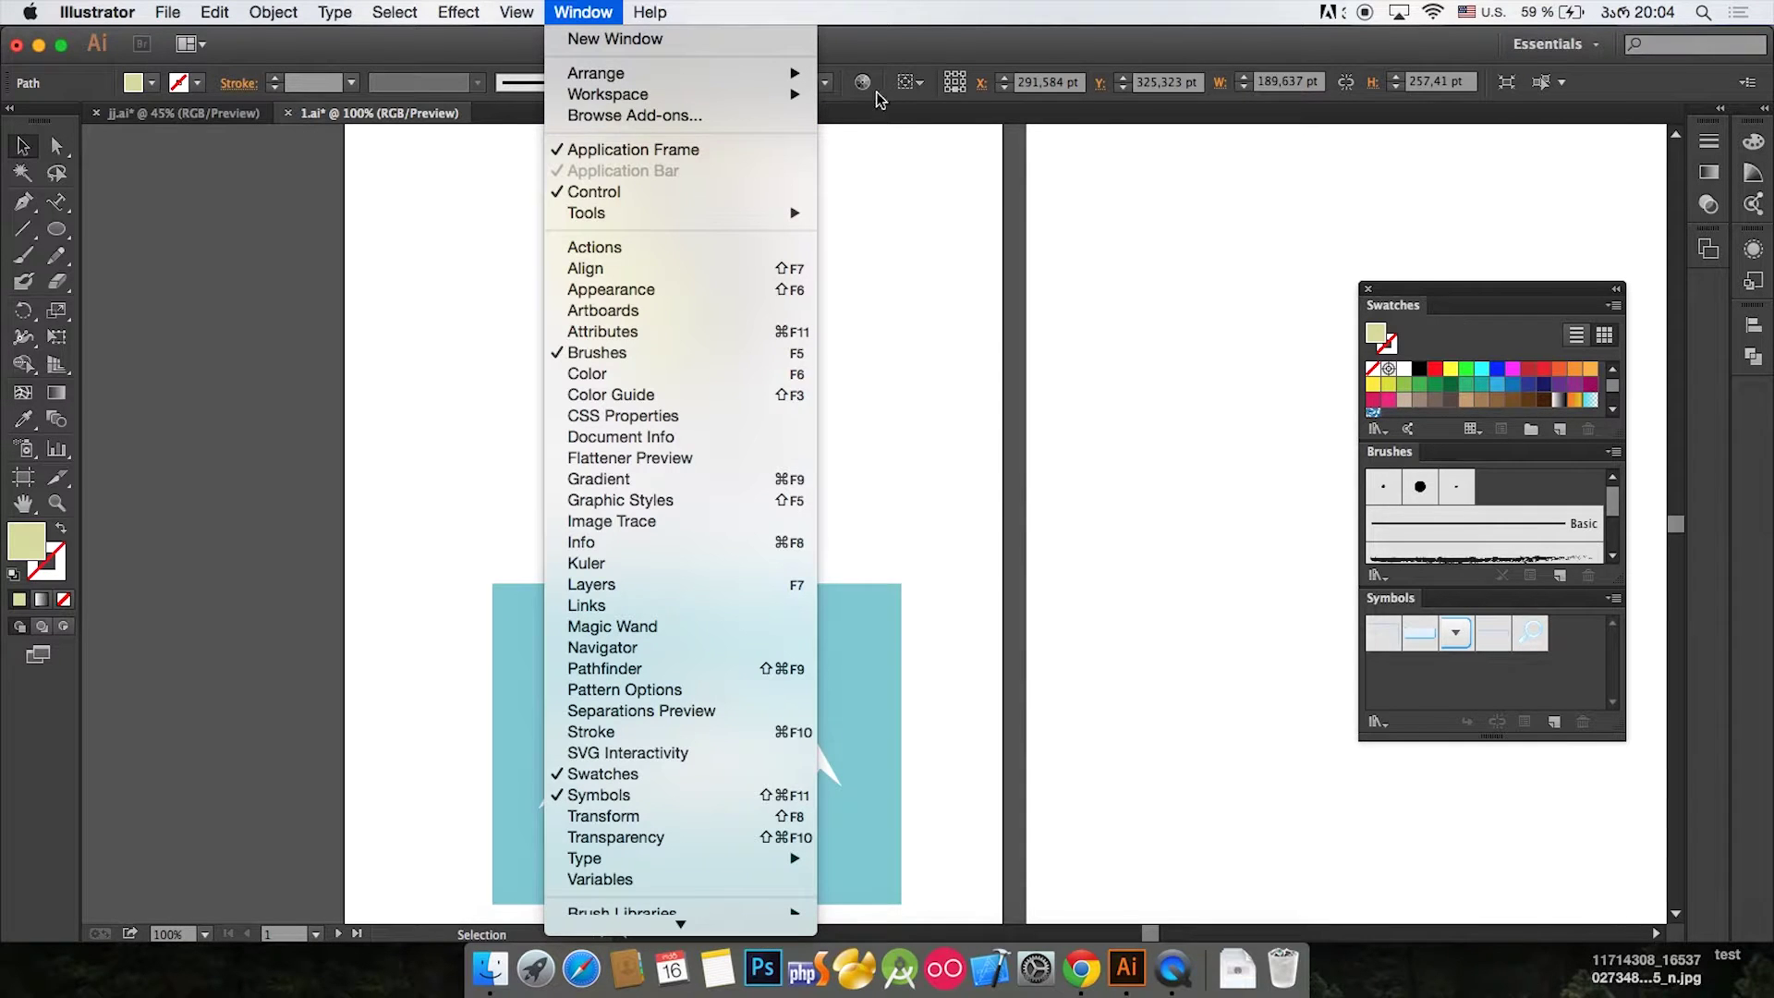
pyautogui.click(637, 149)
pyautogui.moveTo(945, 112)
pyautogui.mouseDown()
pyautogui.moveTo(973, 113)
pyautogui.moveTo(951, 109)
pyautogui.mouseUp()
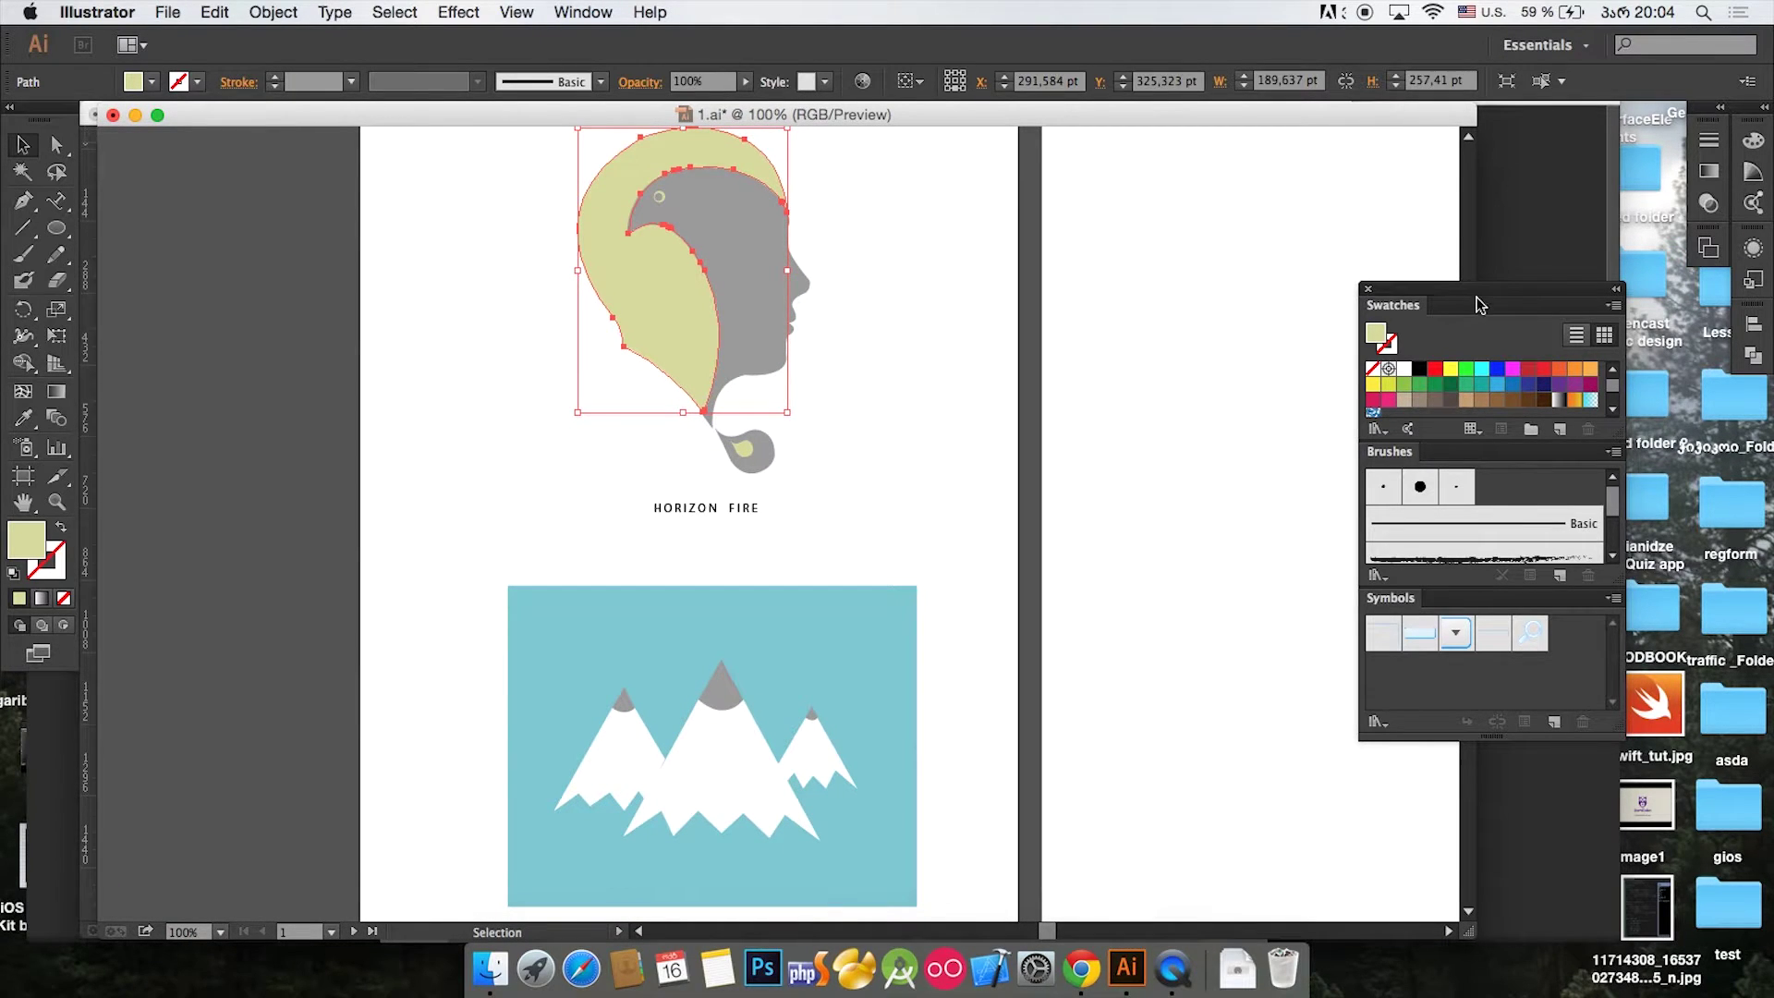
pyautogui.moveTo(1496, 293); pyautogui.dragTo(1394, 127)
pyautogui.moveTo(1513, 271); pyautogui.dragTo(1584, 642)
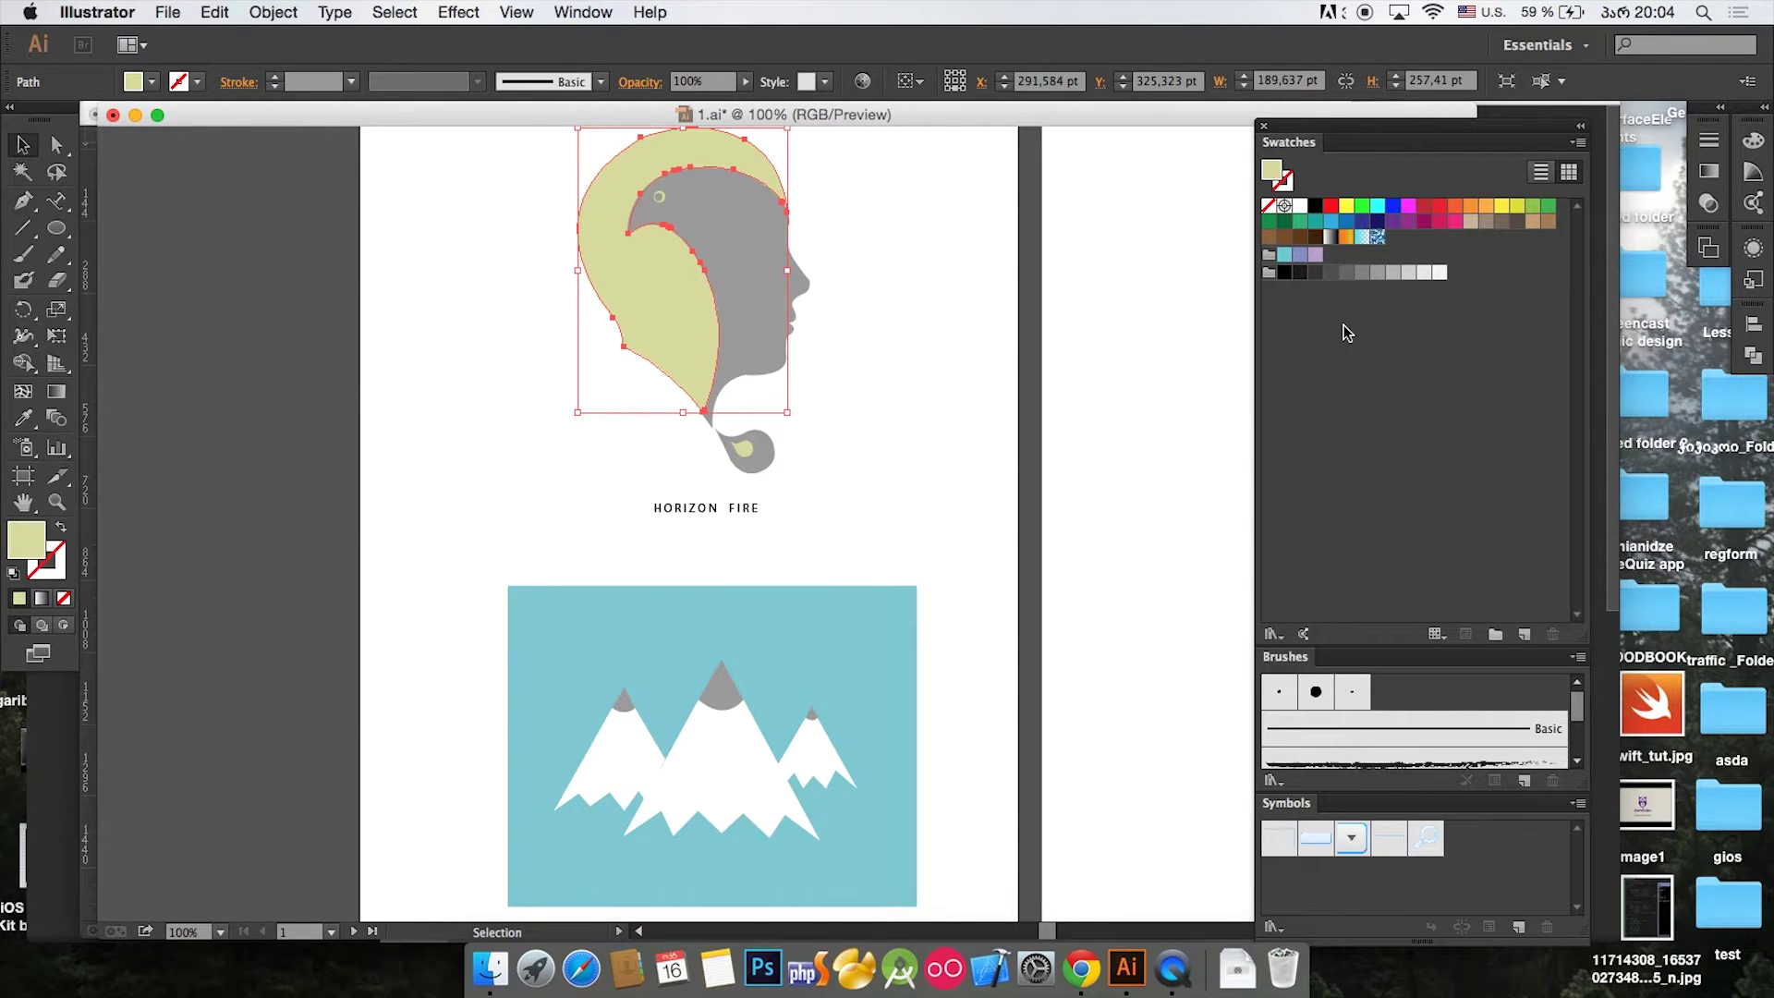
# Step: Look through the Swatches panel's options and the list of available swatch libraries
pyautogui.click(1577, 143)
pyautogui.click(1577, 144)
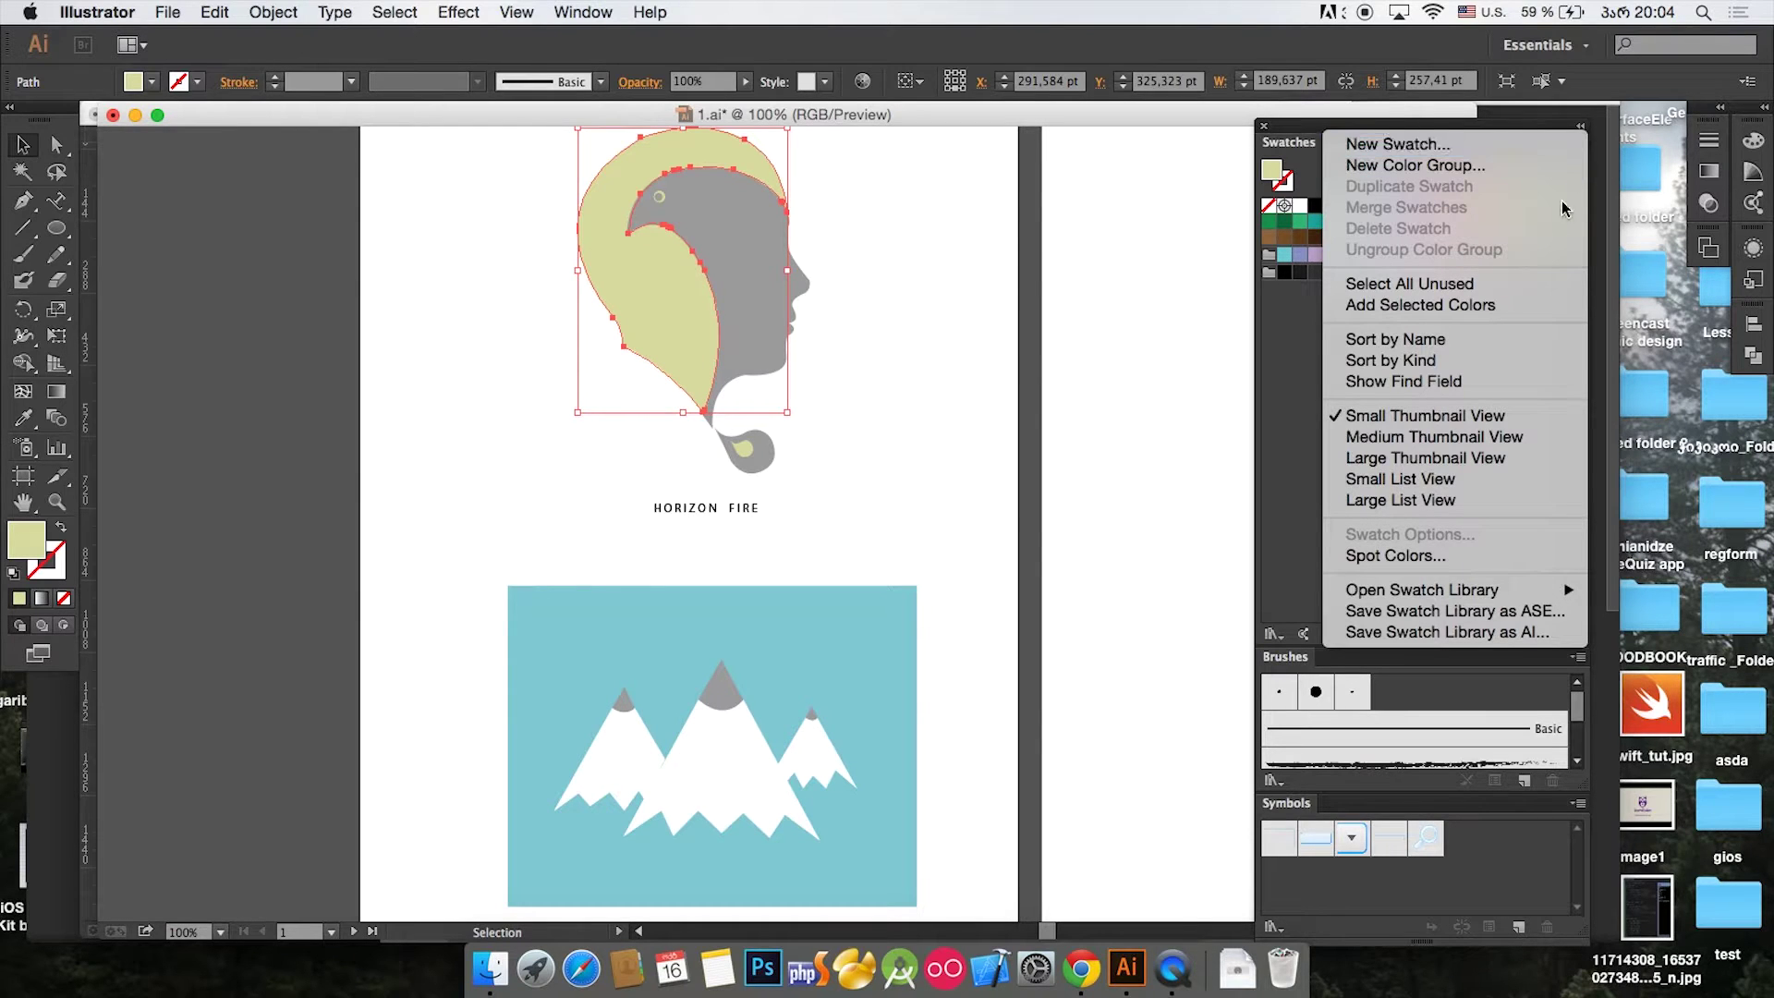
pyautogui.moveTo(1501, 593)
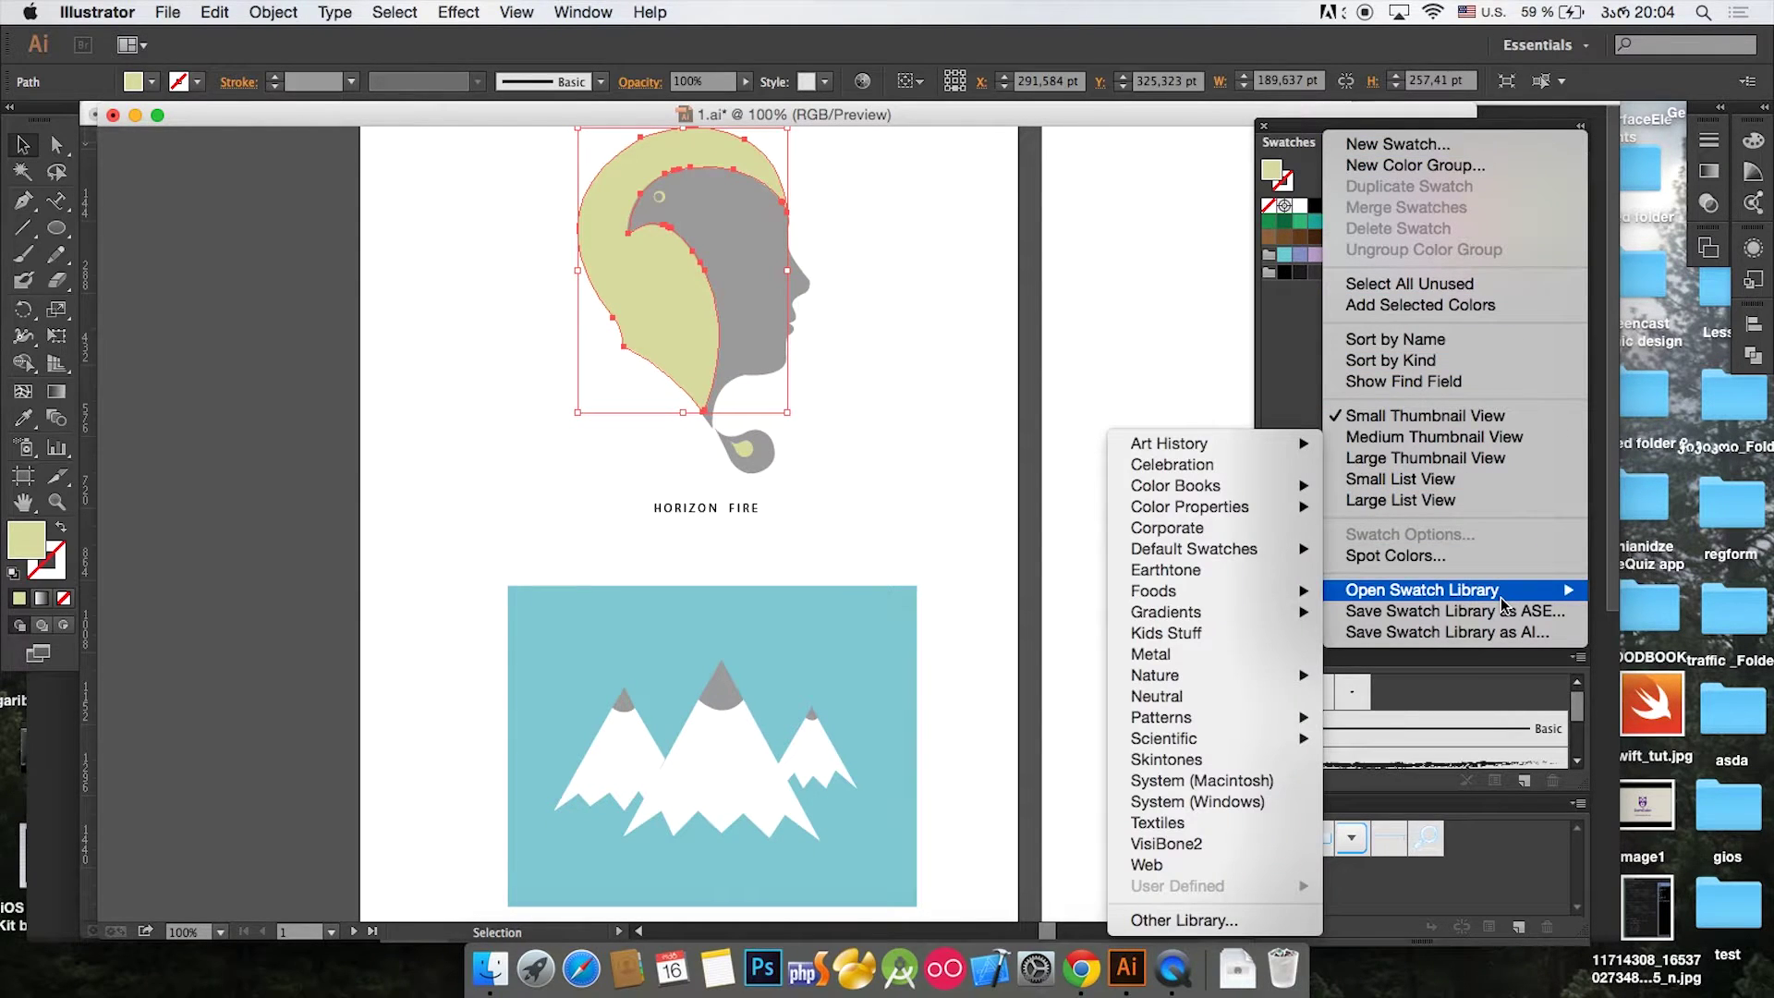
pyautogui.click(1285, 389)
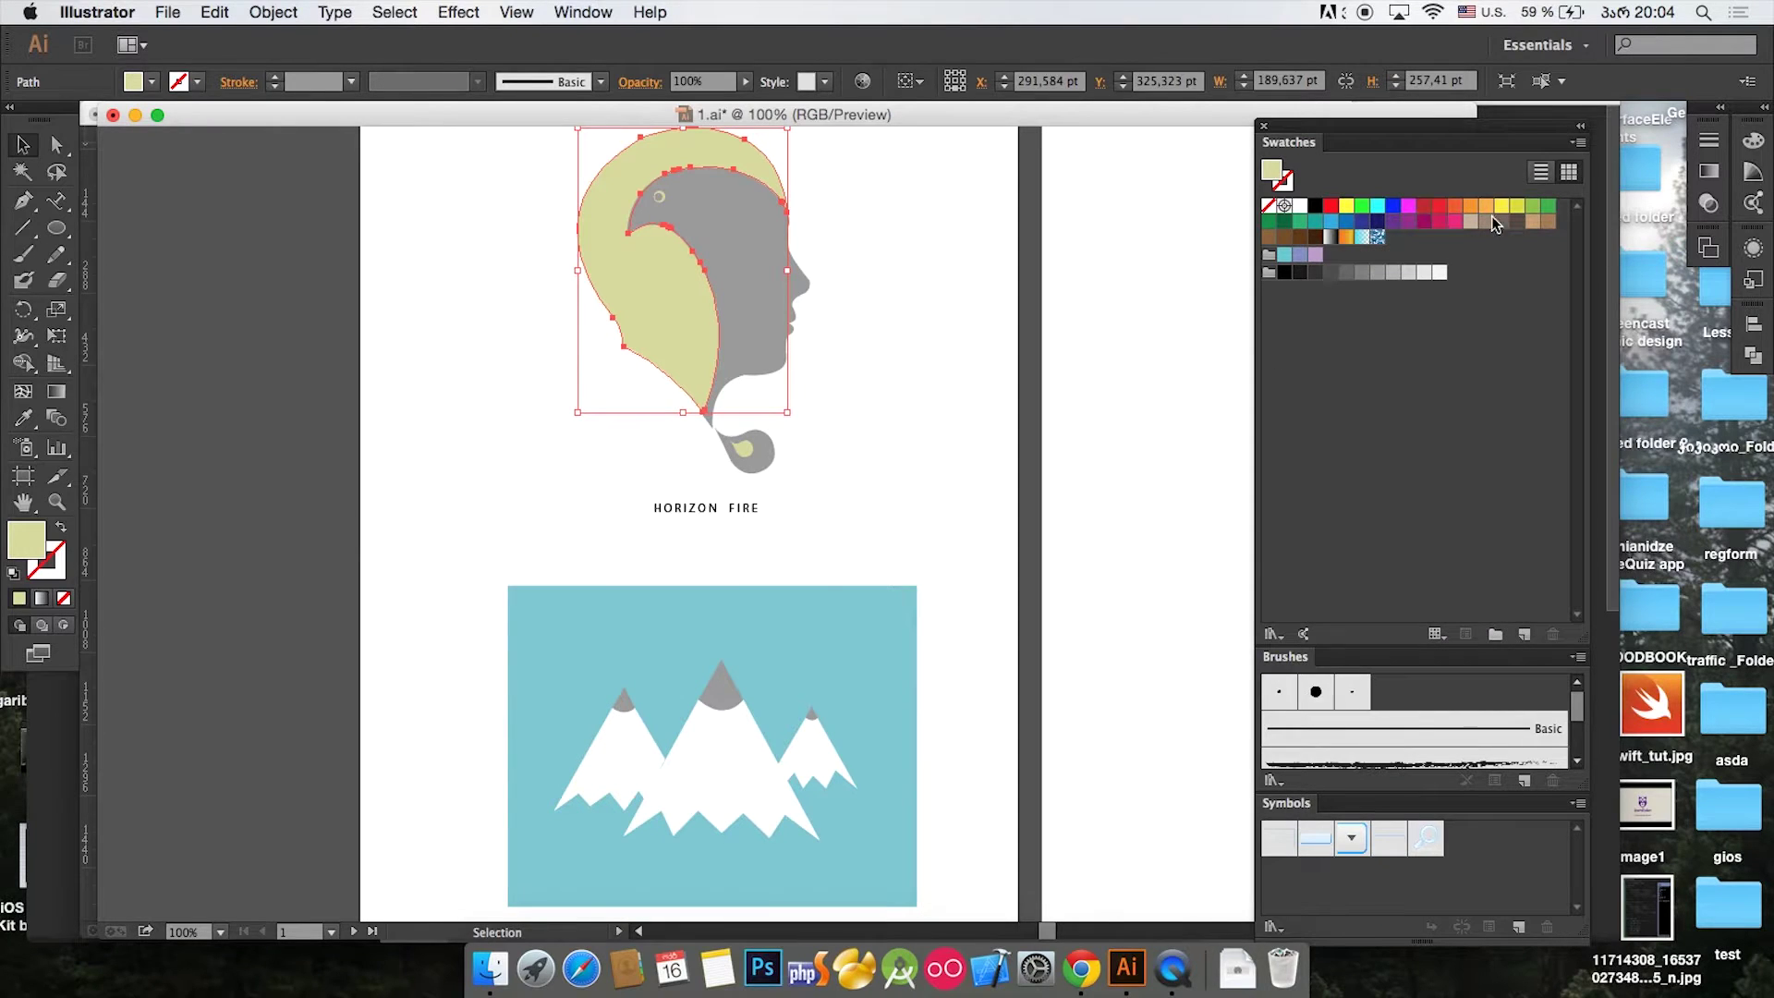
pyautogui.click(1578, 143)
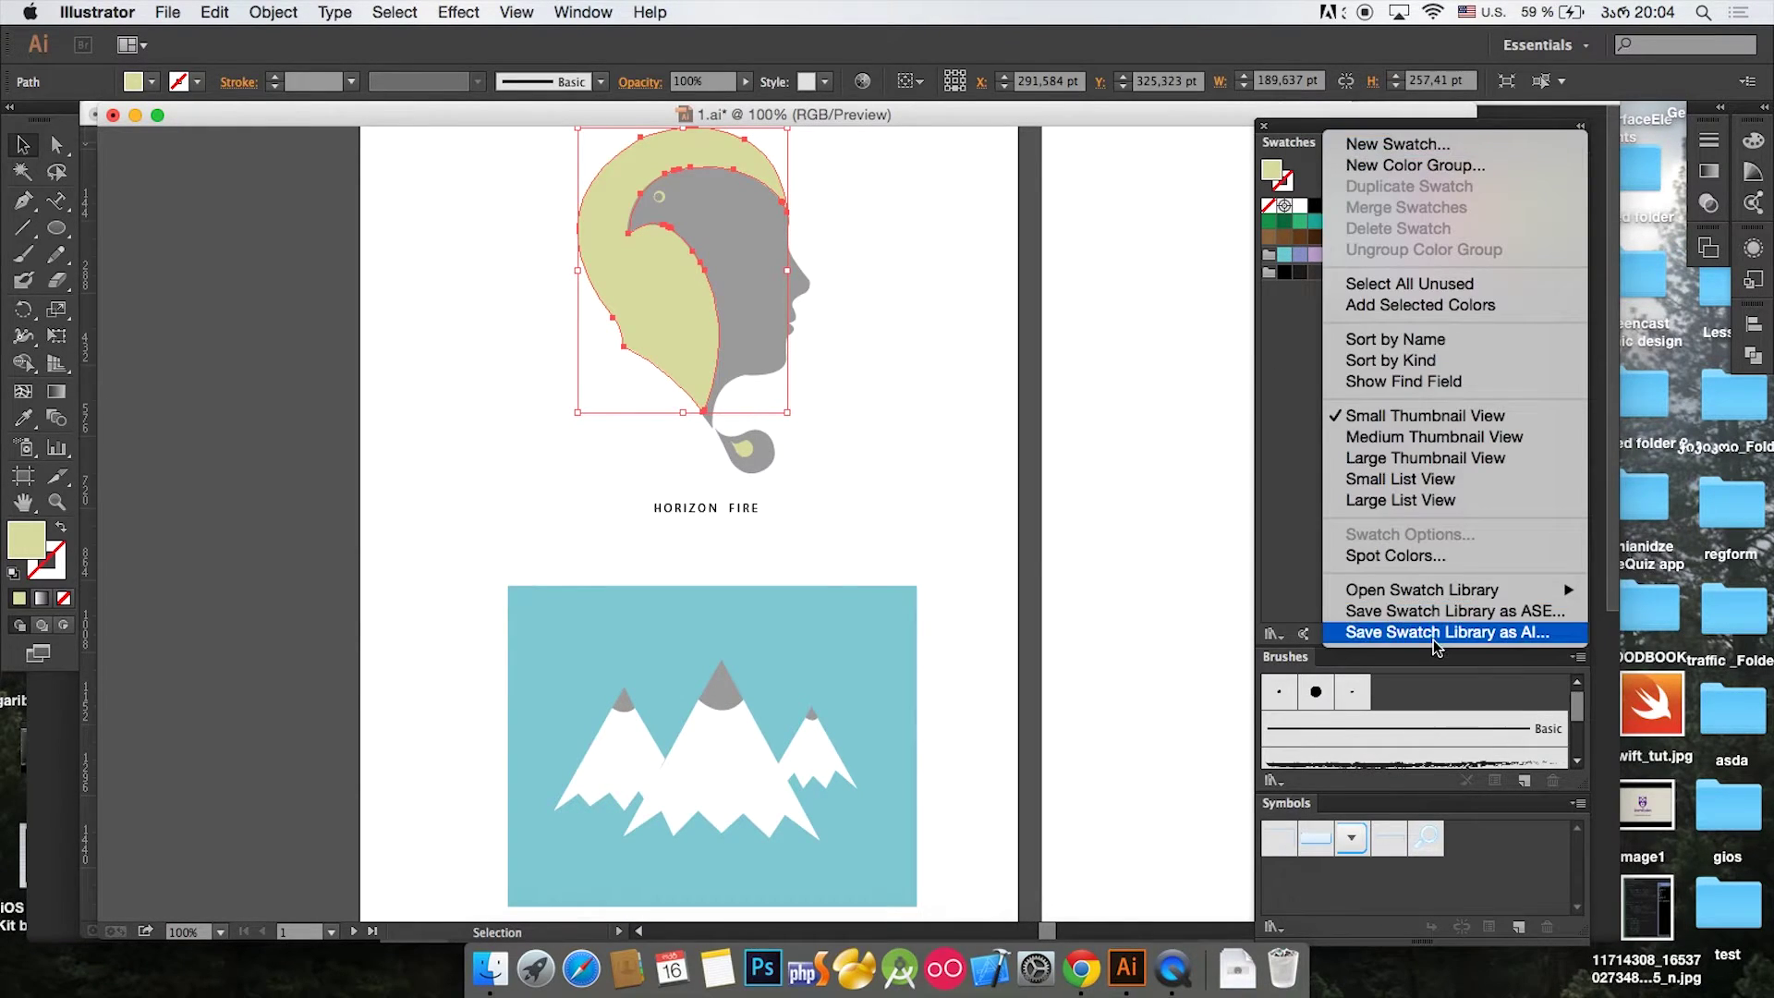
pyautogui.moveTo(1475, 596)
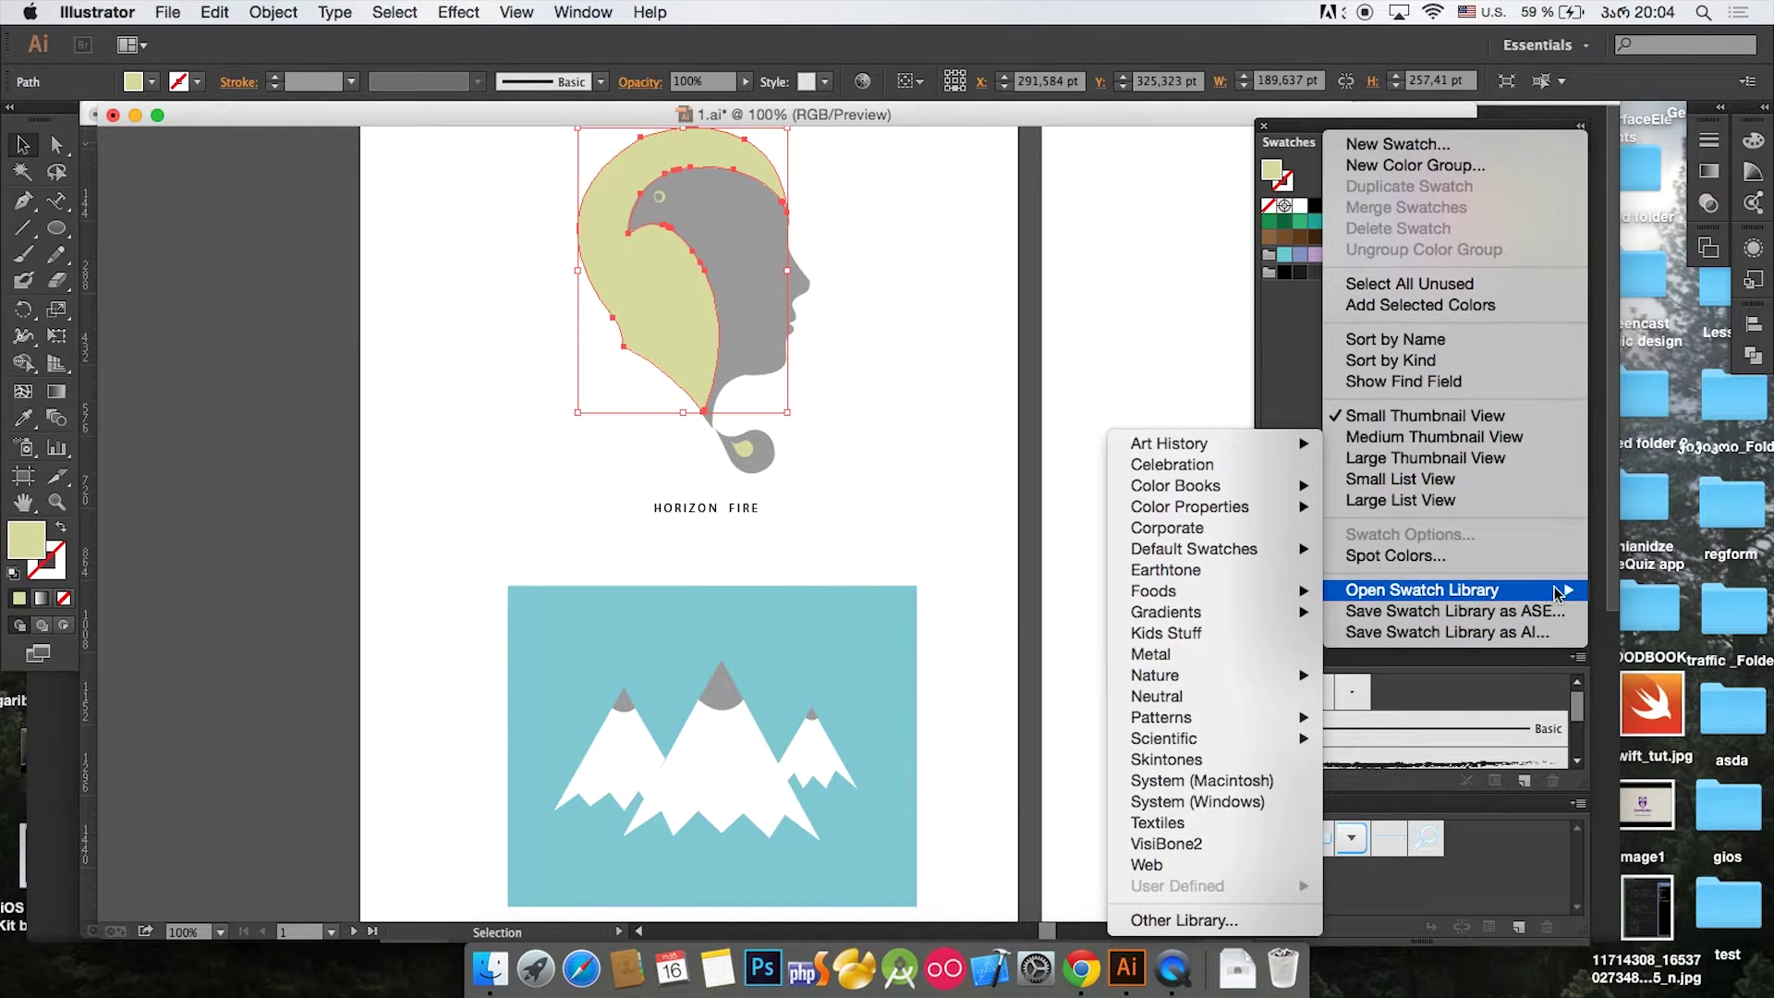
pyautogui.moveTo(1275, 609)
pyautogui.click(1579, 140)
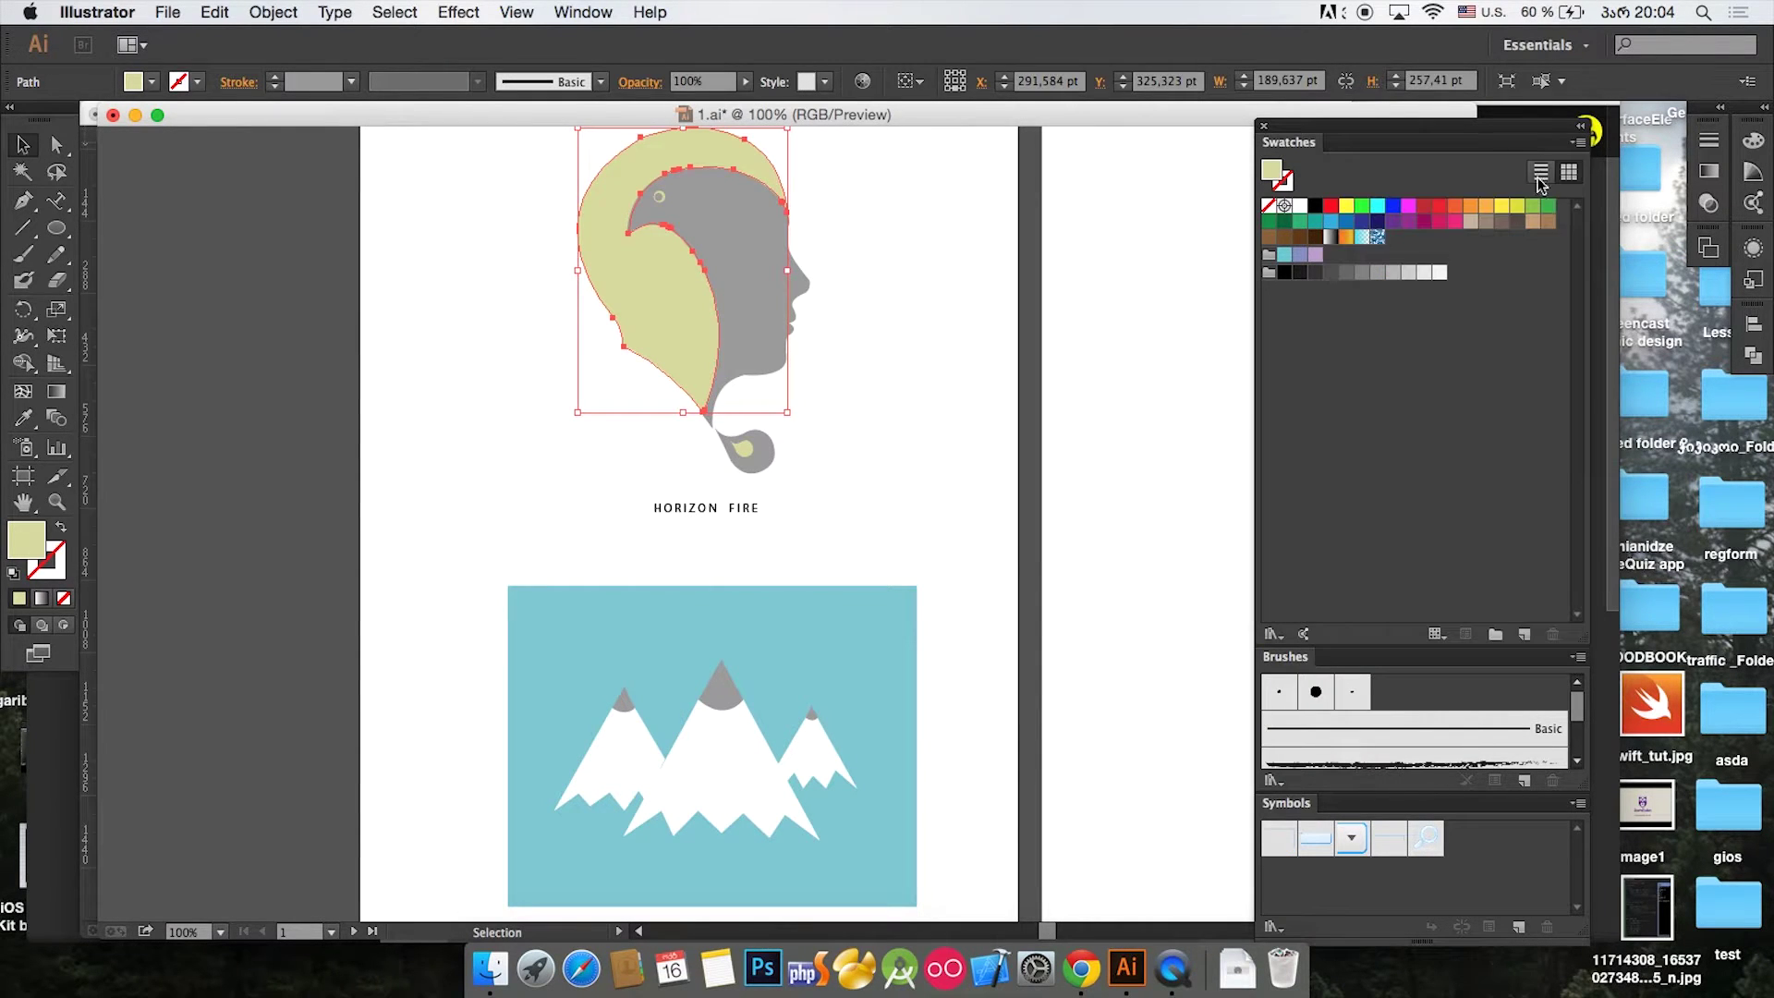
# Step: Open the Ancient swatch library from Art History and place it beside the Swatches panel
pyautogui.click(1579, 141)
pyautogui.moveTo(1386, 599)
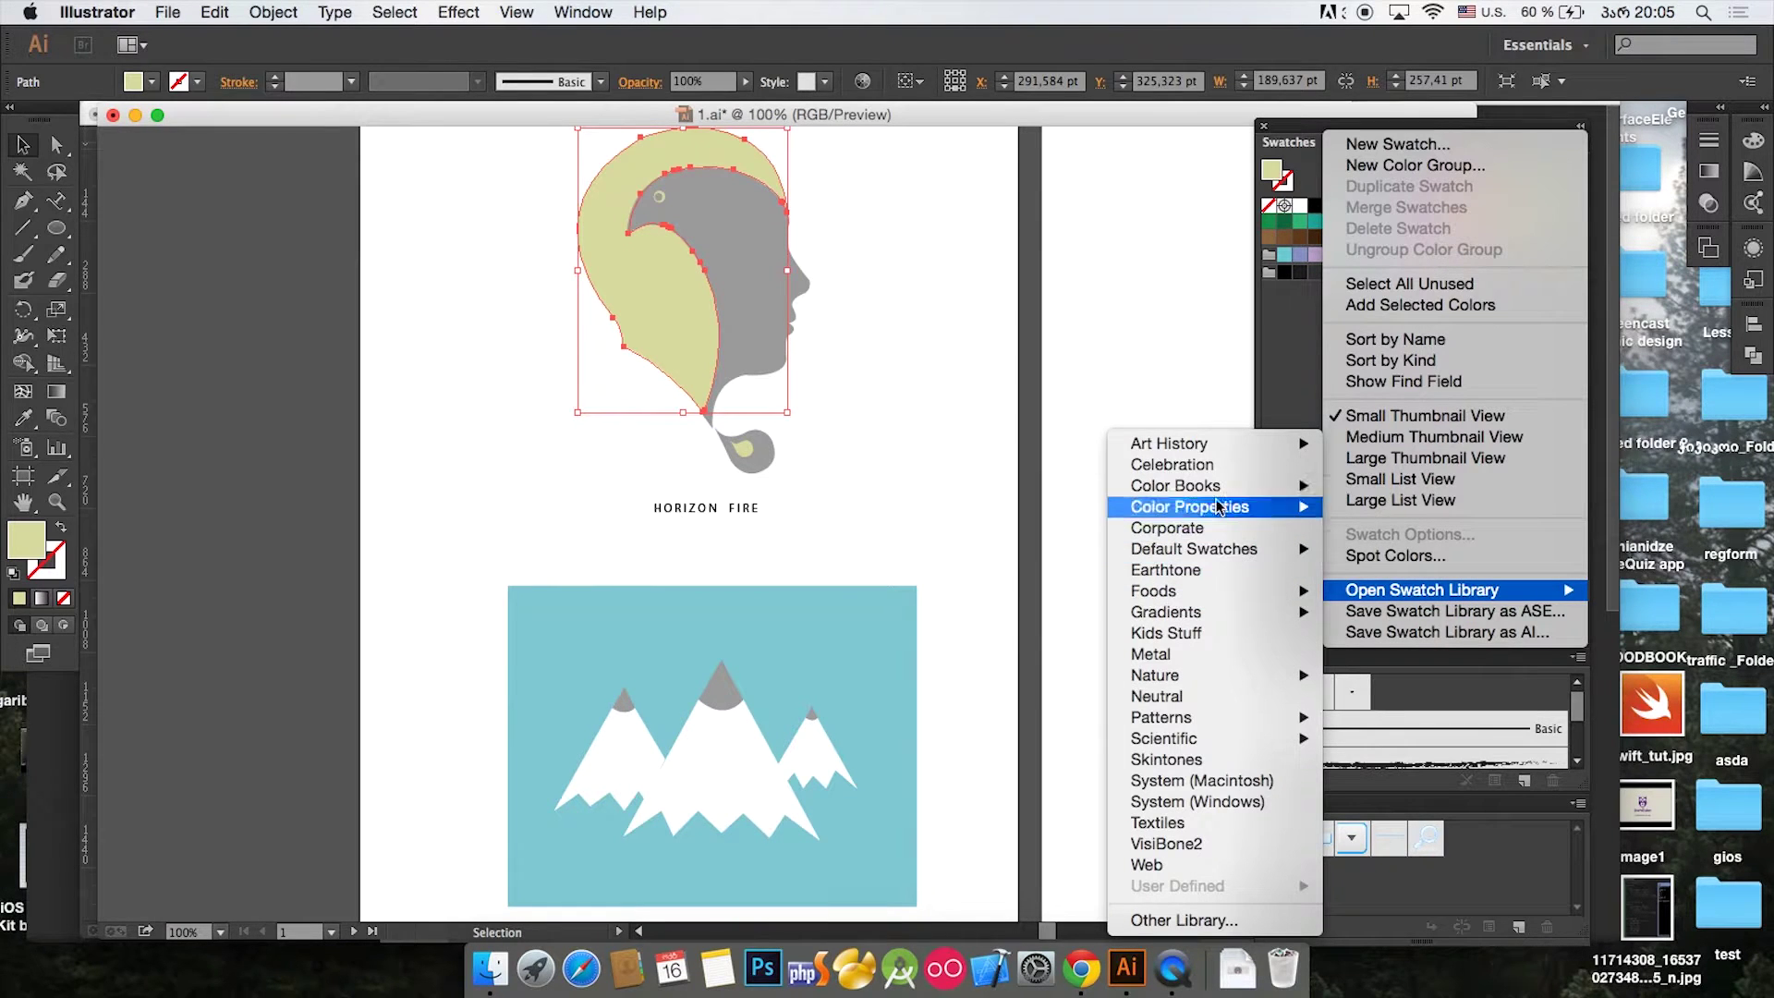
pyautogui.moveTo(1205, 445)
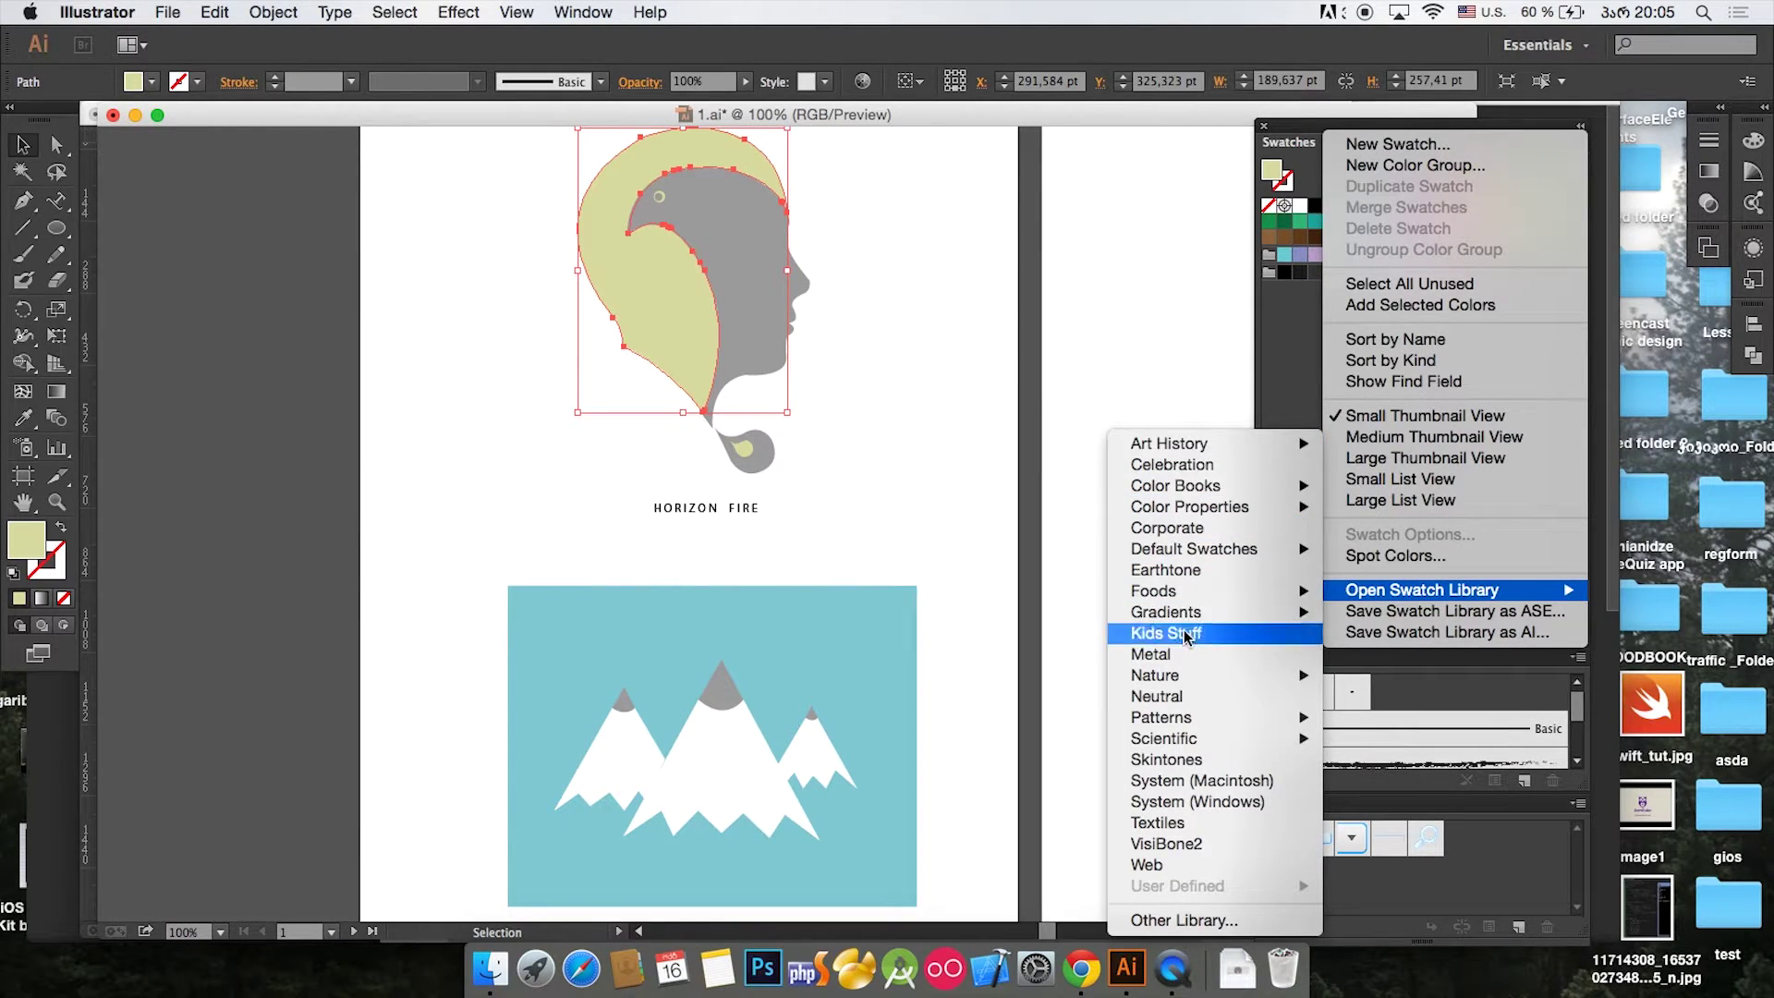
pyautogui.click(1048, 443)
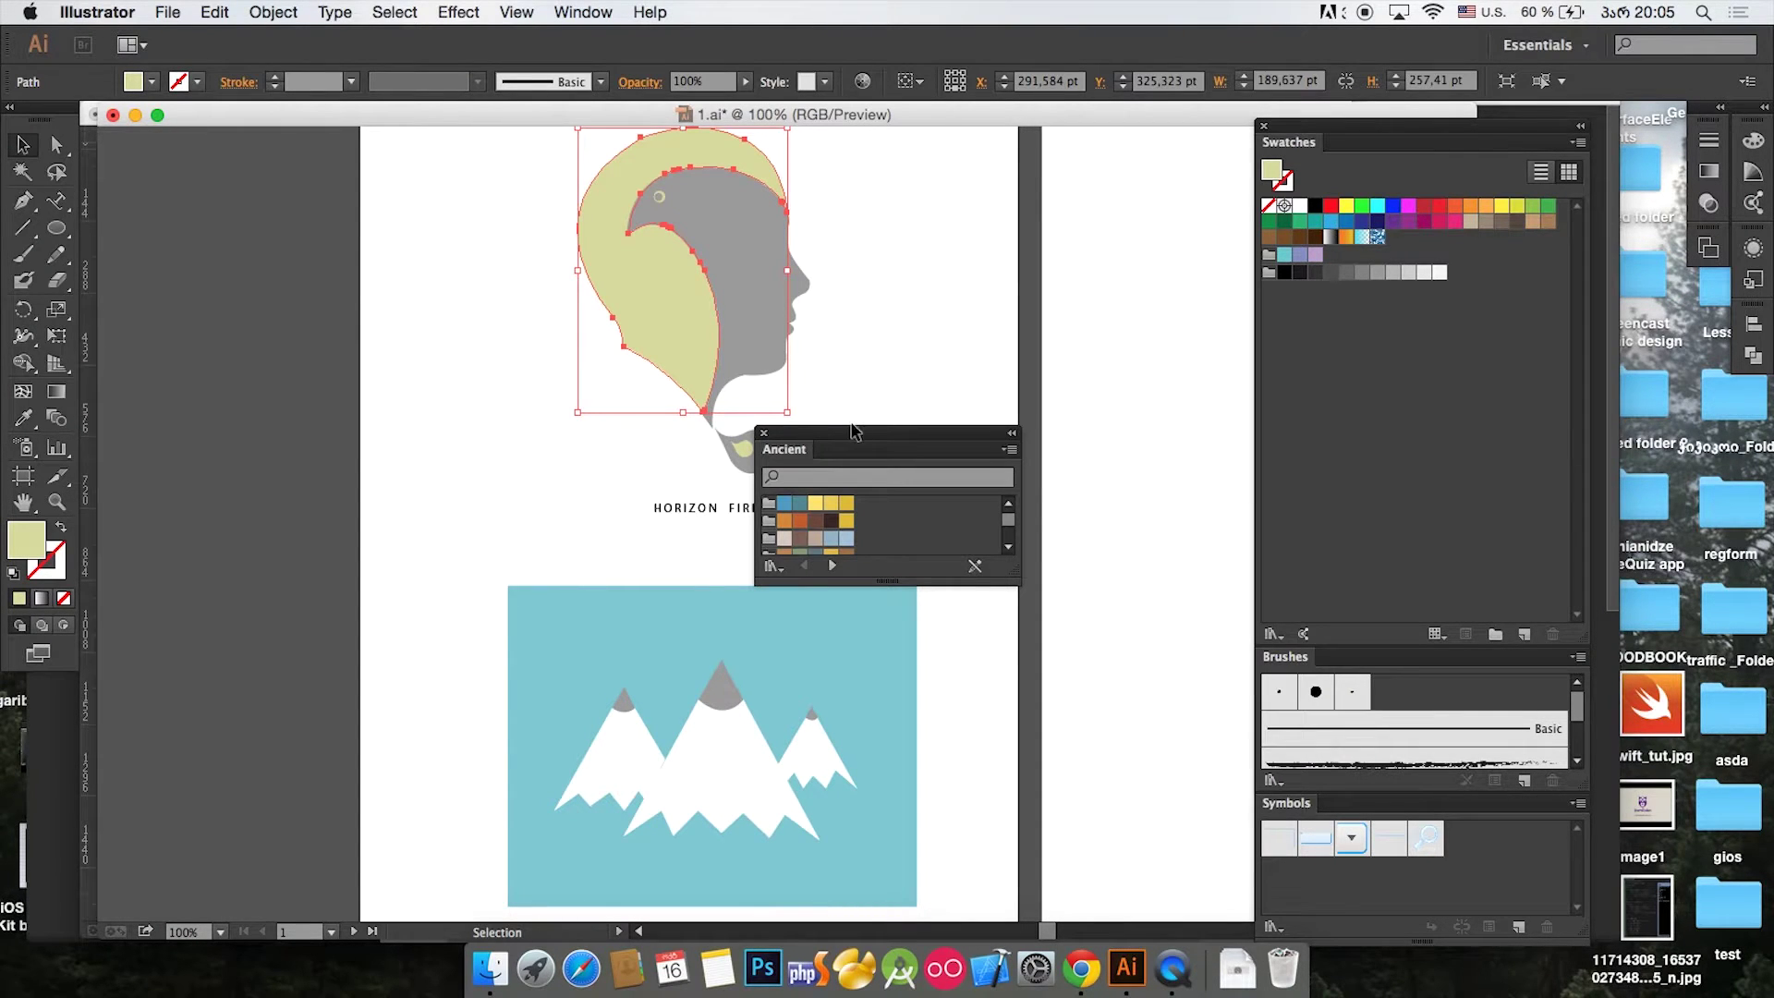
pyautogui.moveTo(858, 439); pyautogui.dragTo(1090, 266)
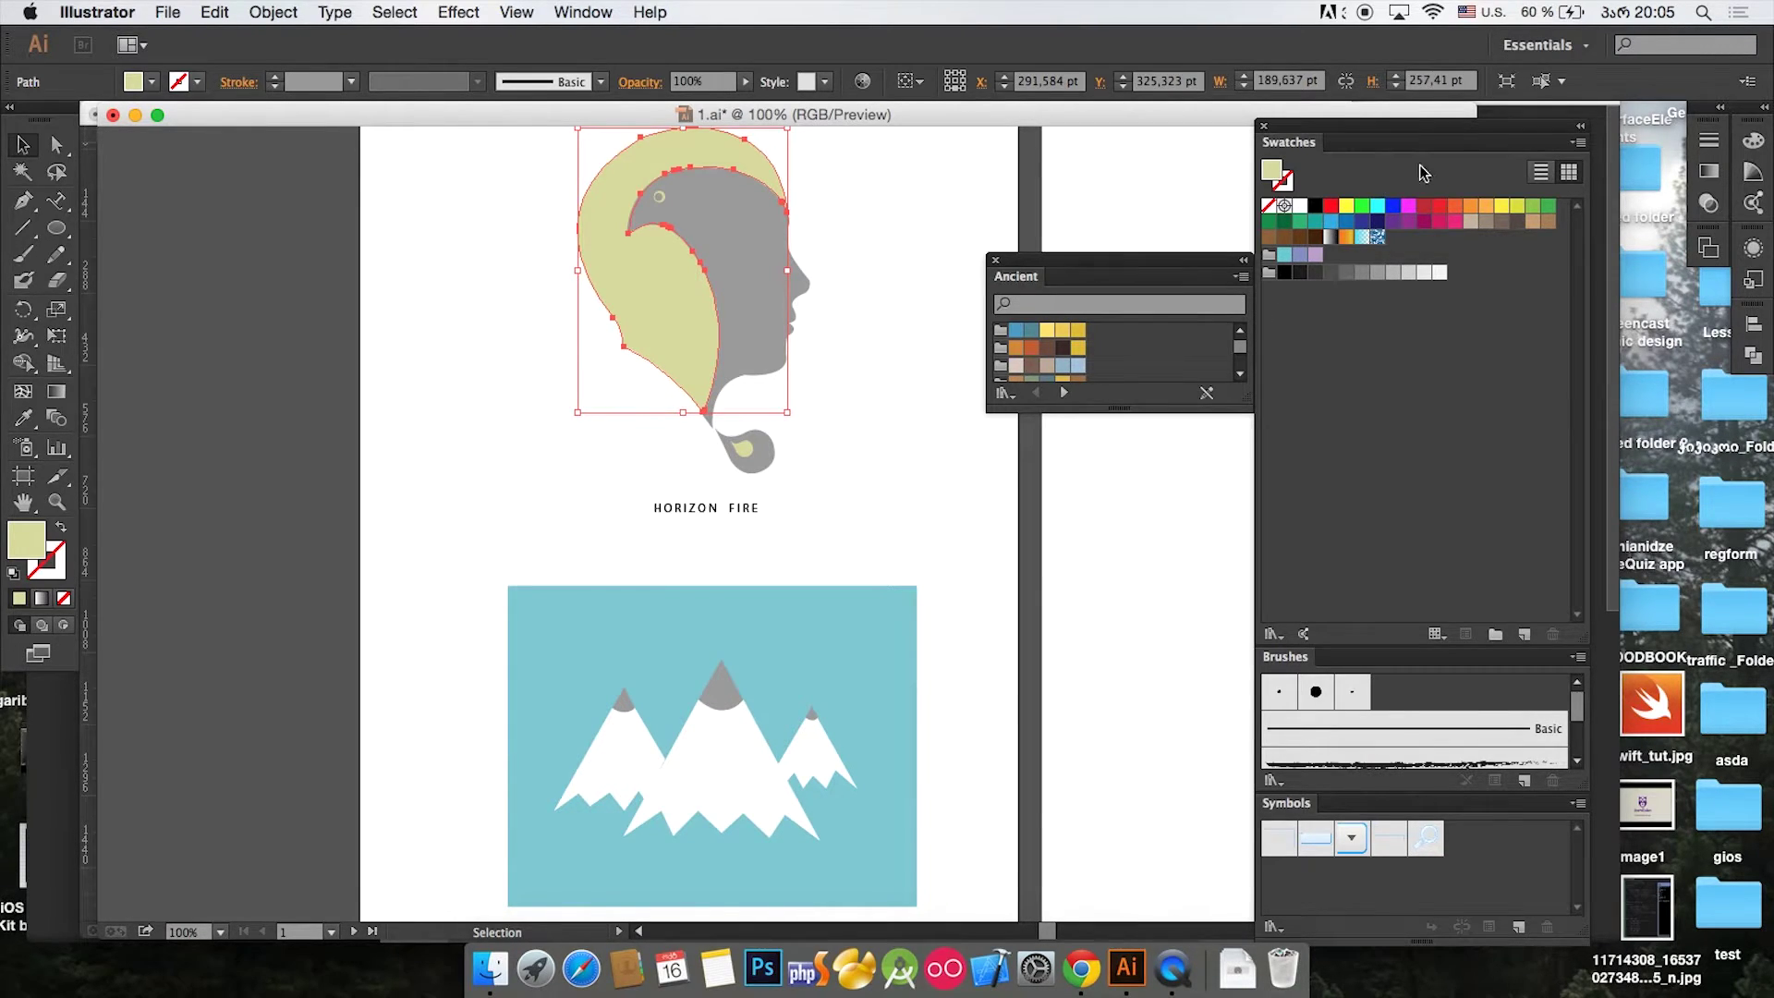
# Step: Enlarge the Ancient library to view all its color groups, close it and deselect the hair shape
pyautogui.click(1578, 143)
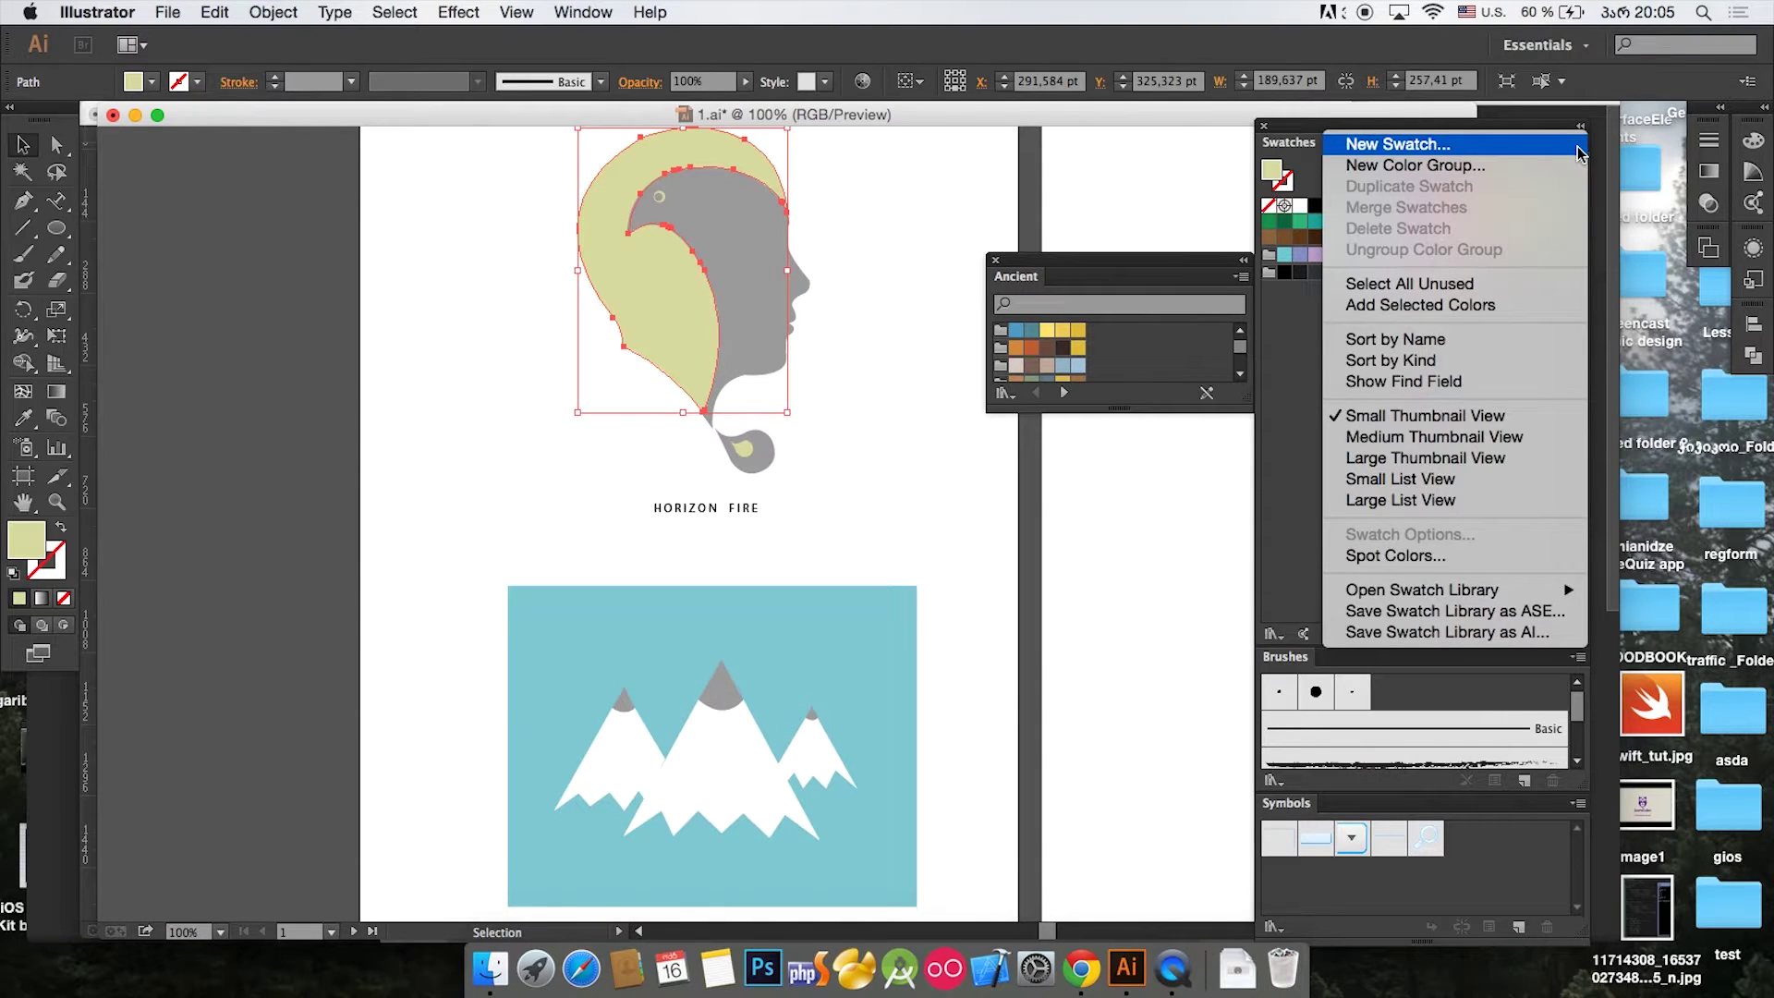
pyautogui.click(1249, 407)
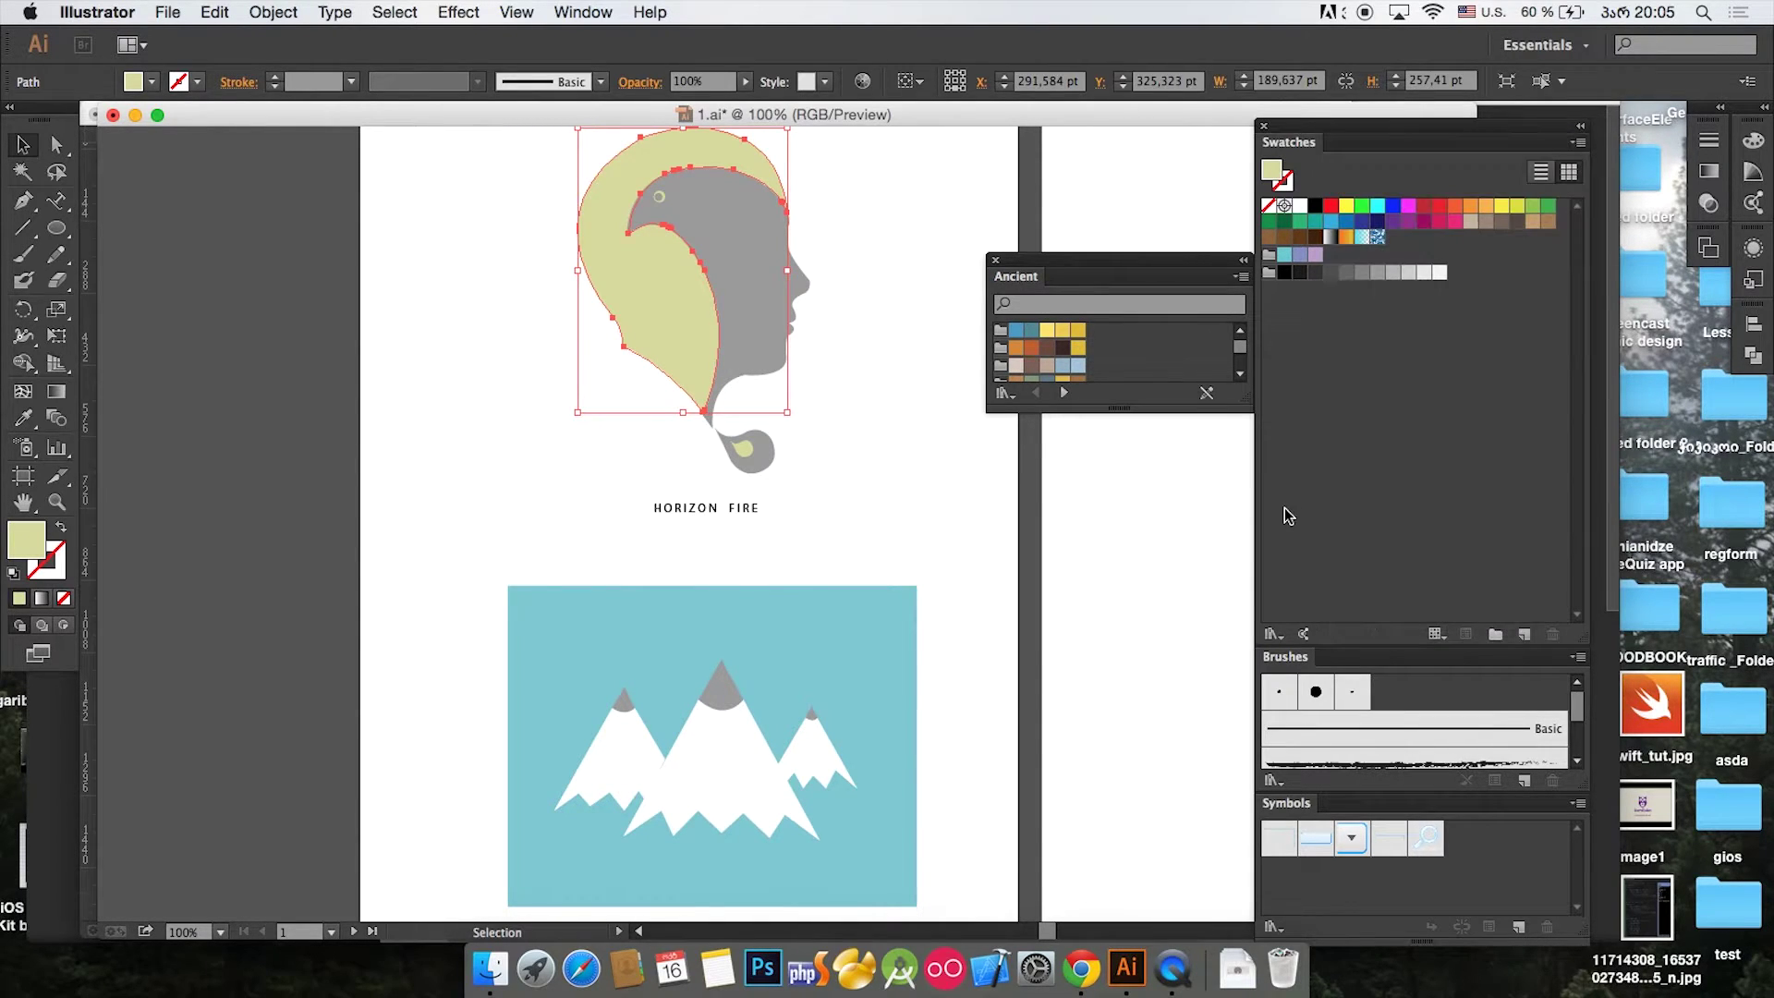
pyautogui.moveTo(1180, 265); pyautogui.dragTo(1047, 265)
pyautogui.moveTo(1114, 409); pyautogui.dragTo(1207, 714)
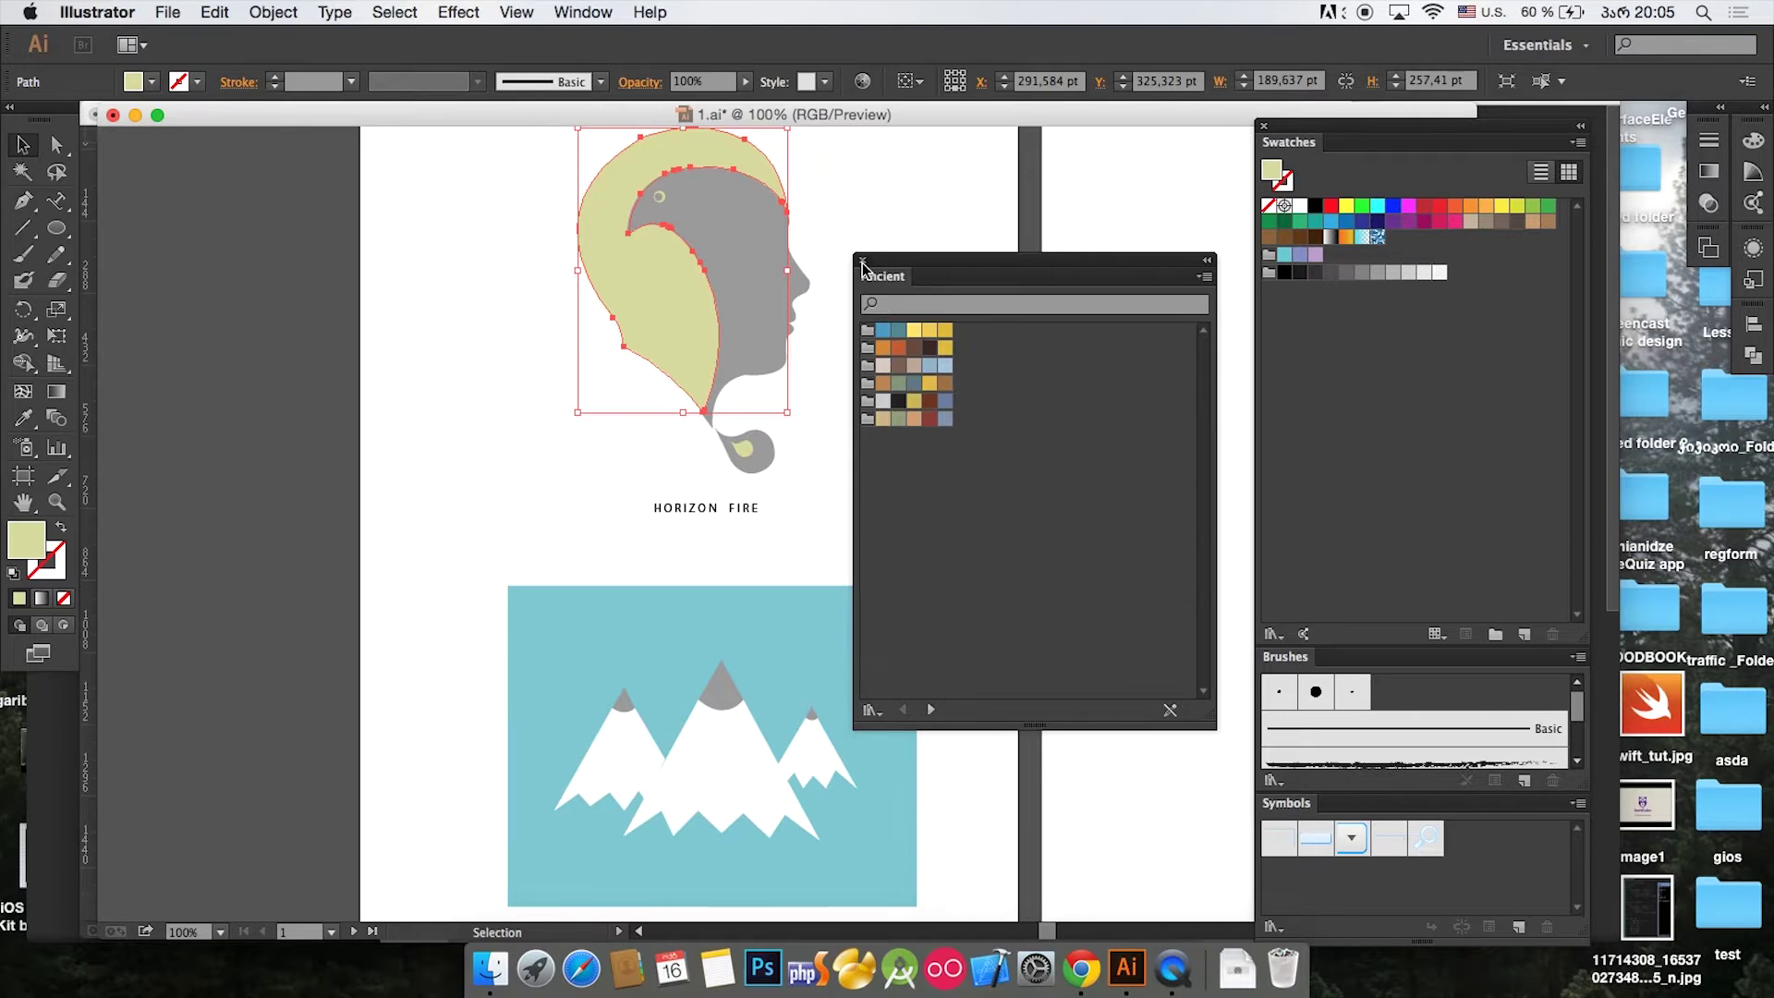
pyautogui.click(862, 259)
pyautogui.click(955, 261)
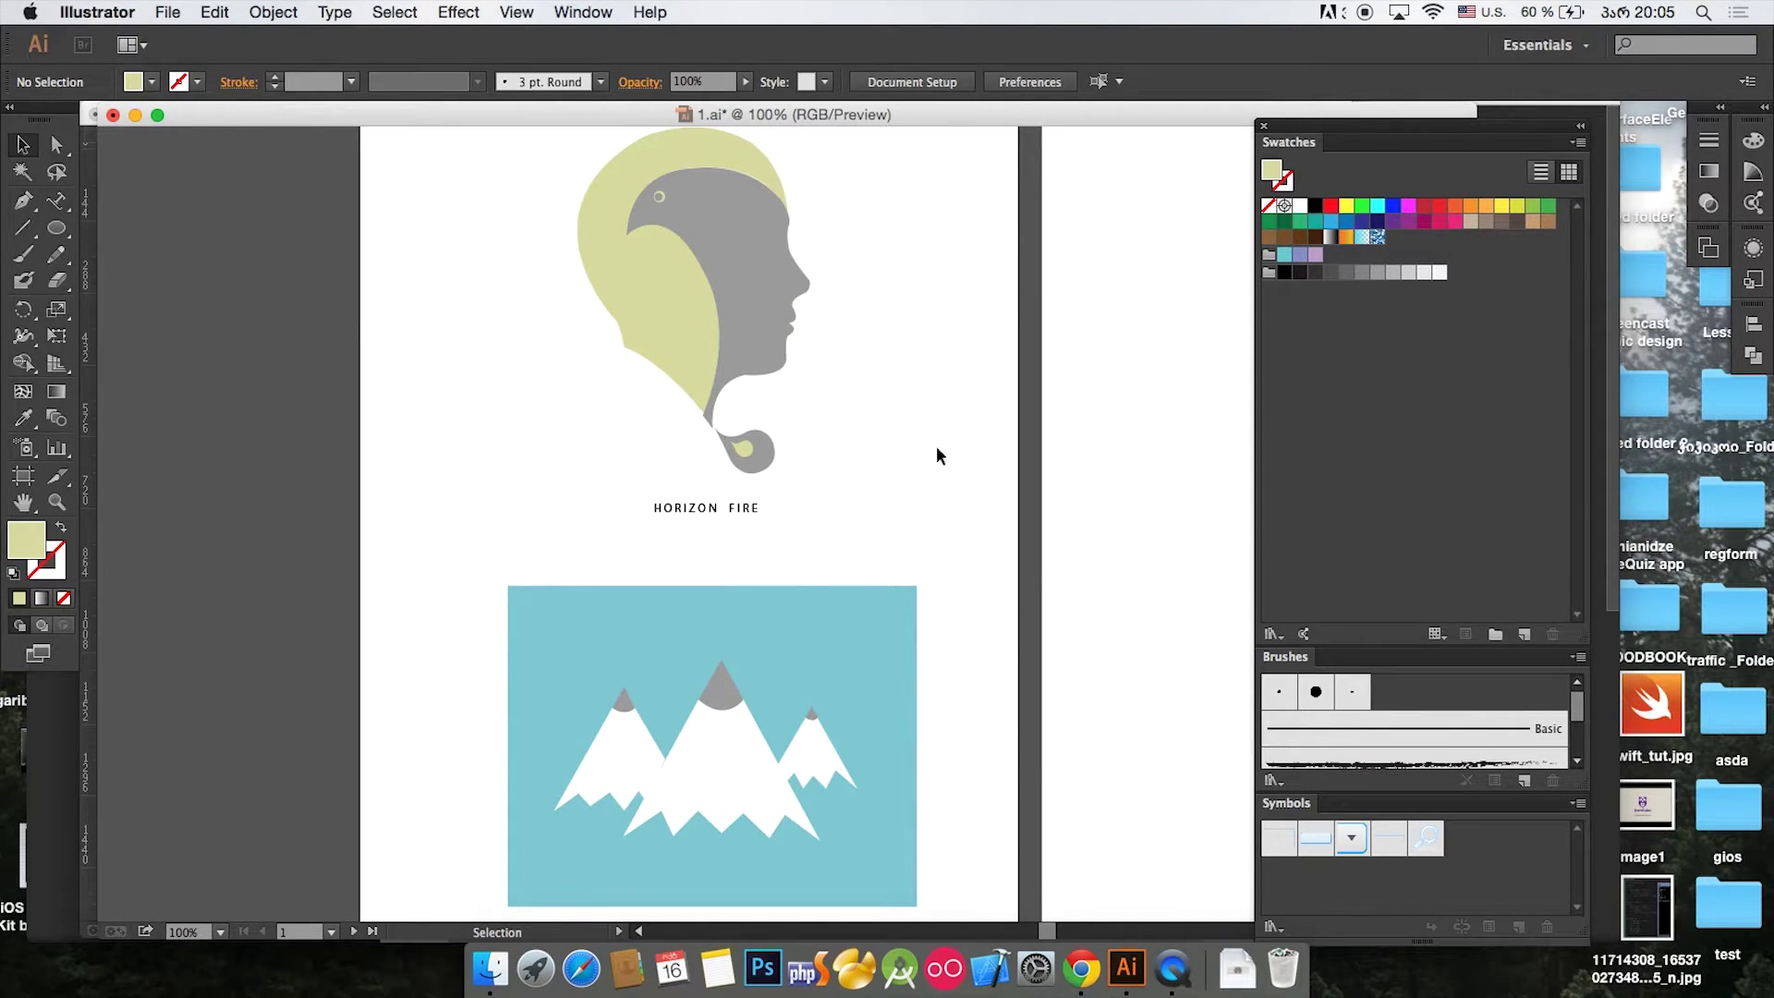
# Step: Isolate the hair shape, leave isolation mode and reselect the hair in the normal artwork
pyautogui.doubleClick(657, 307)
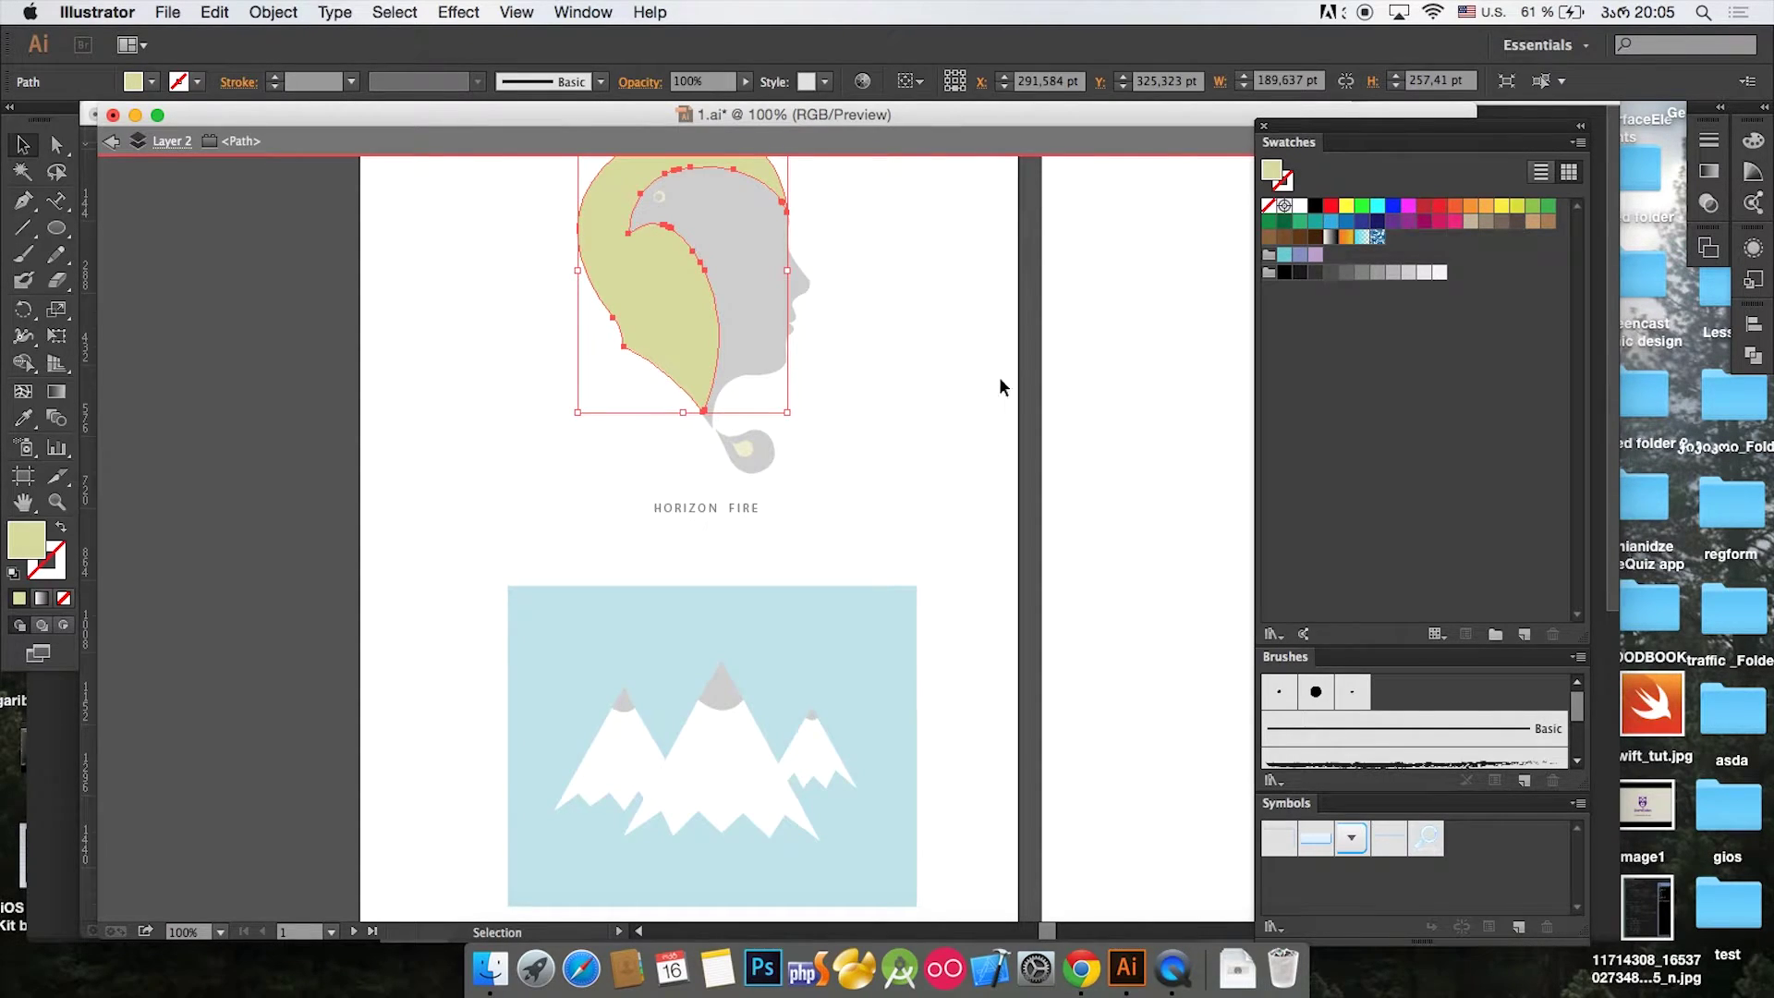
pyautogui.doubleClick(1000, 374)
pyautogui.click(999, 374)
pyautogui.click(686, 309)
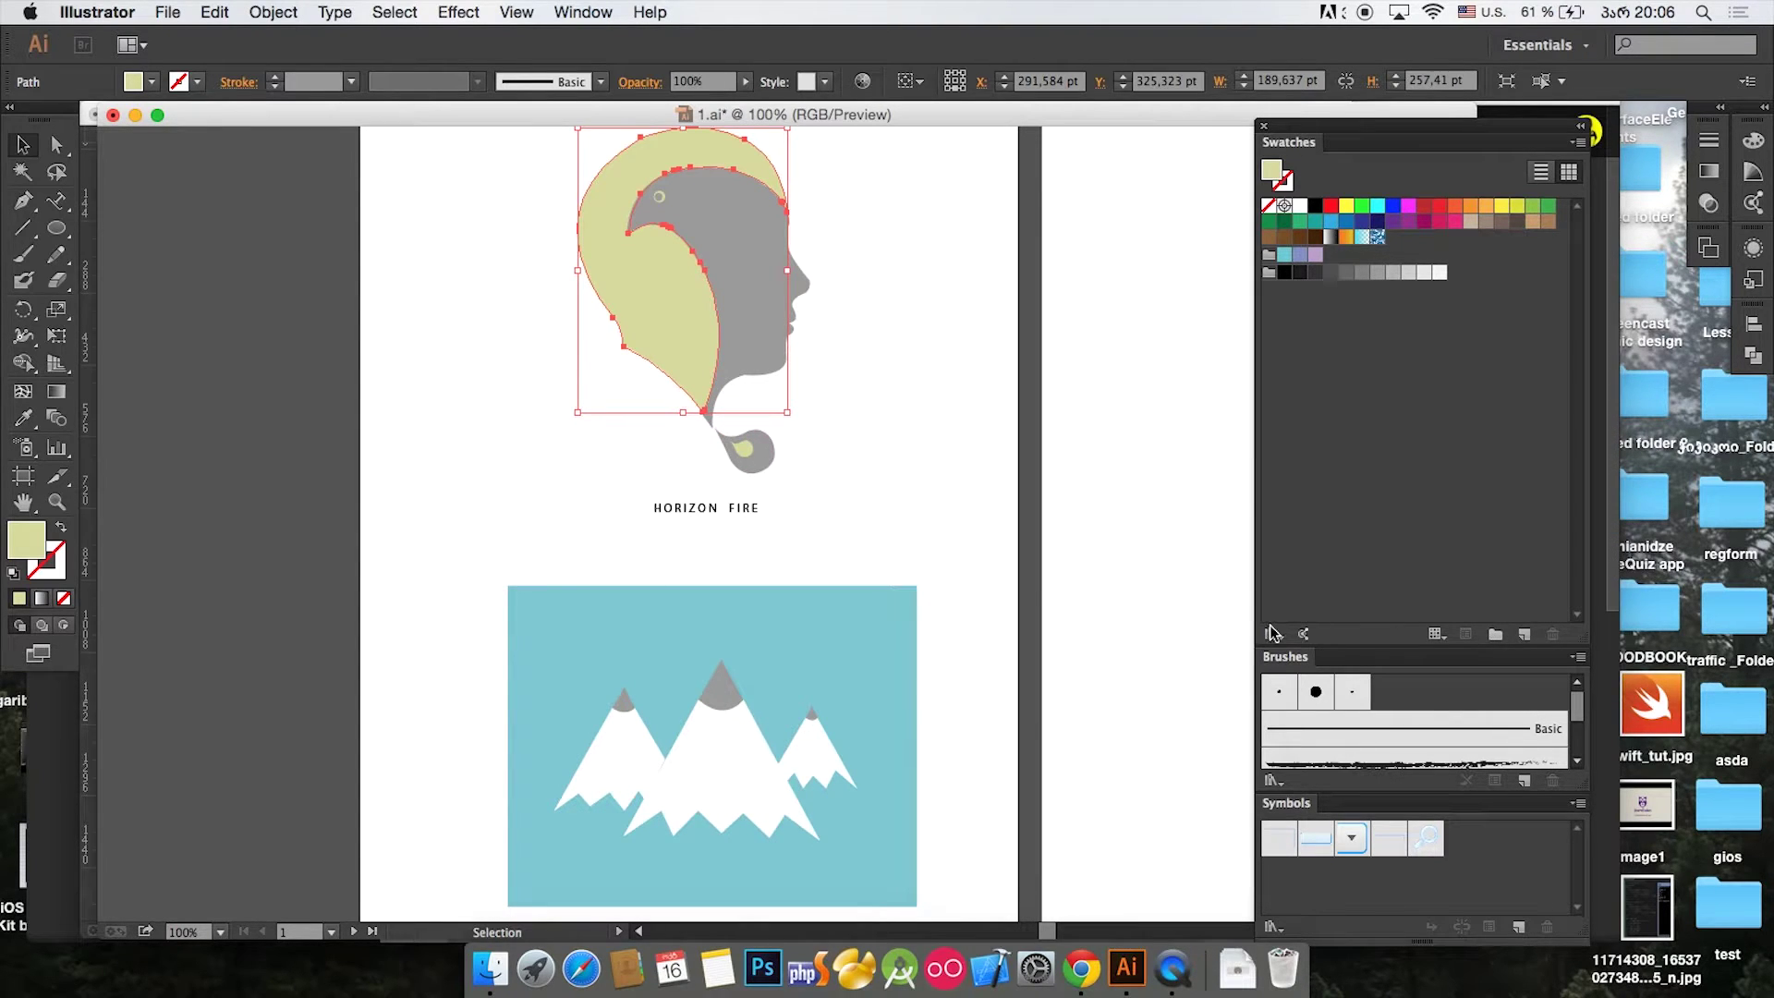
pyautogui.click(1496, 635)
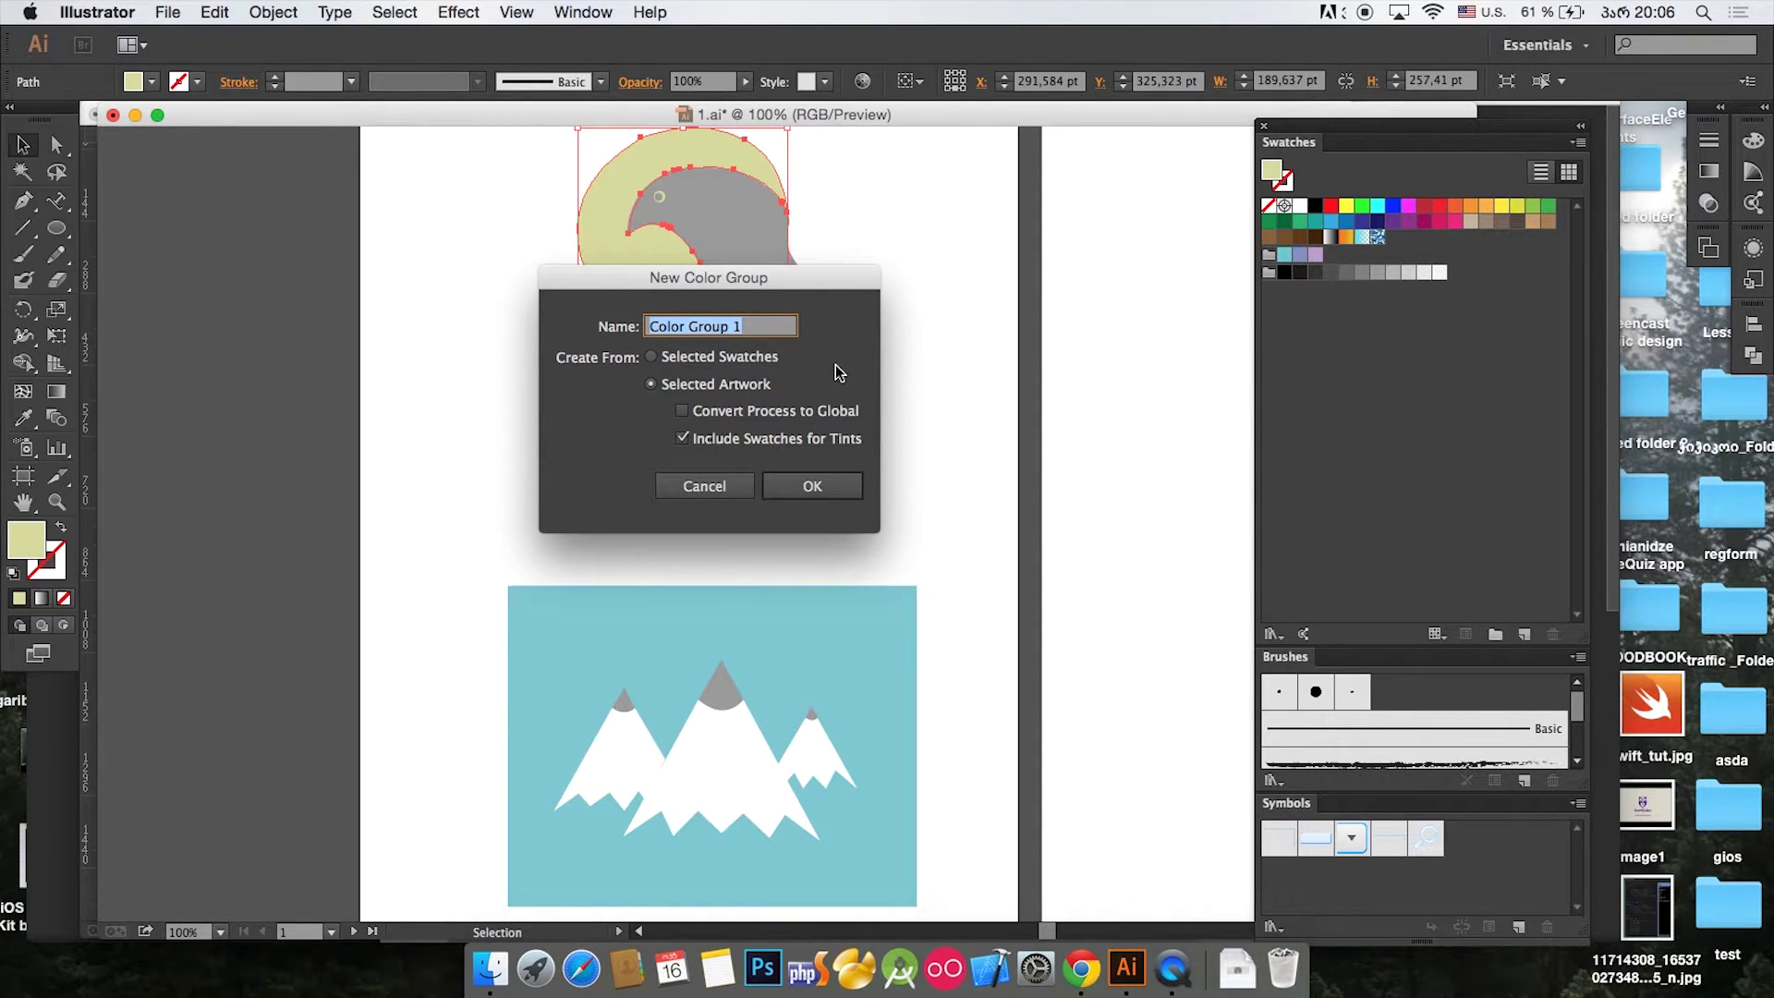
pyautogui.write('poster')
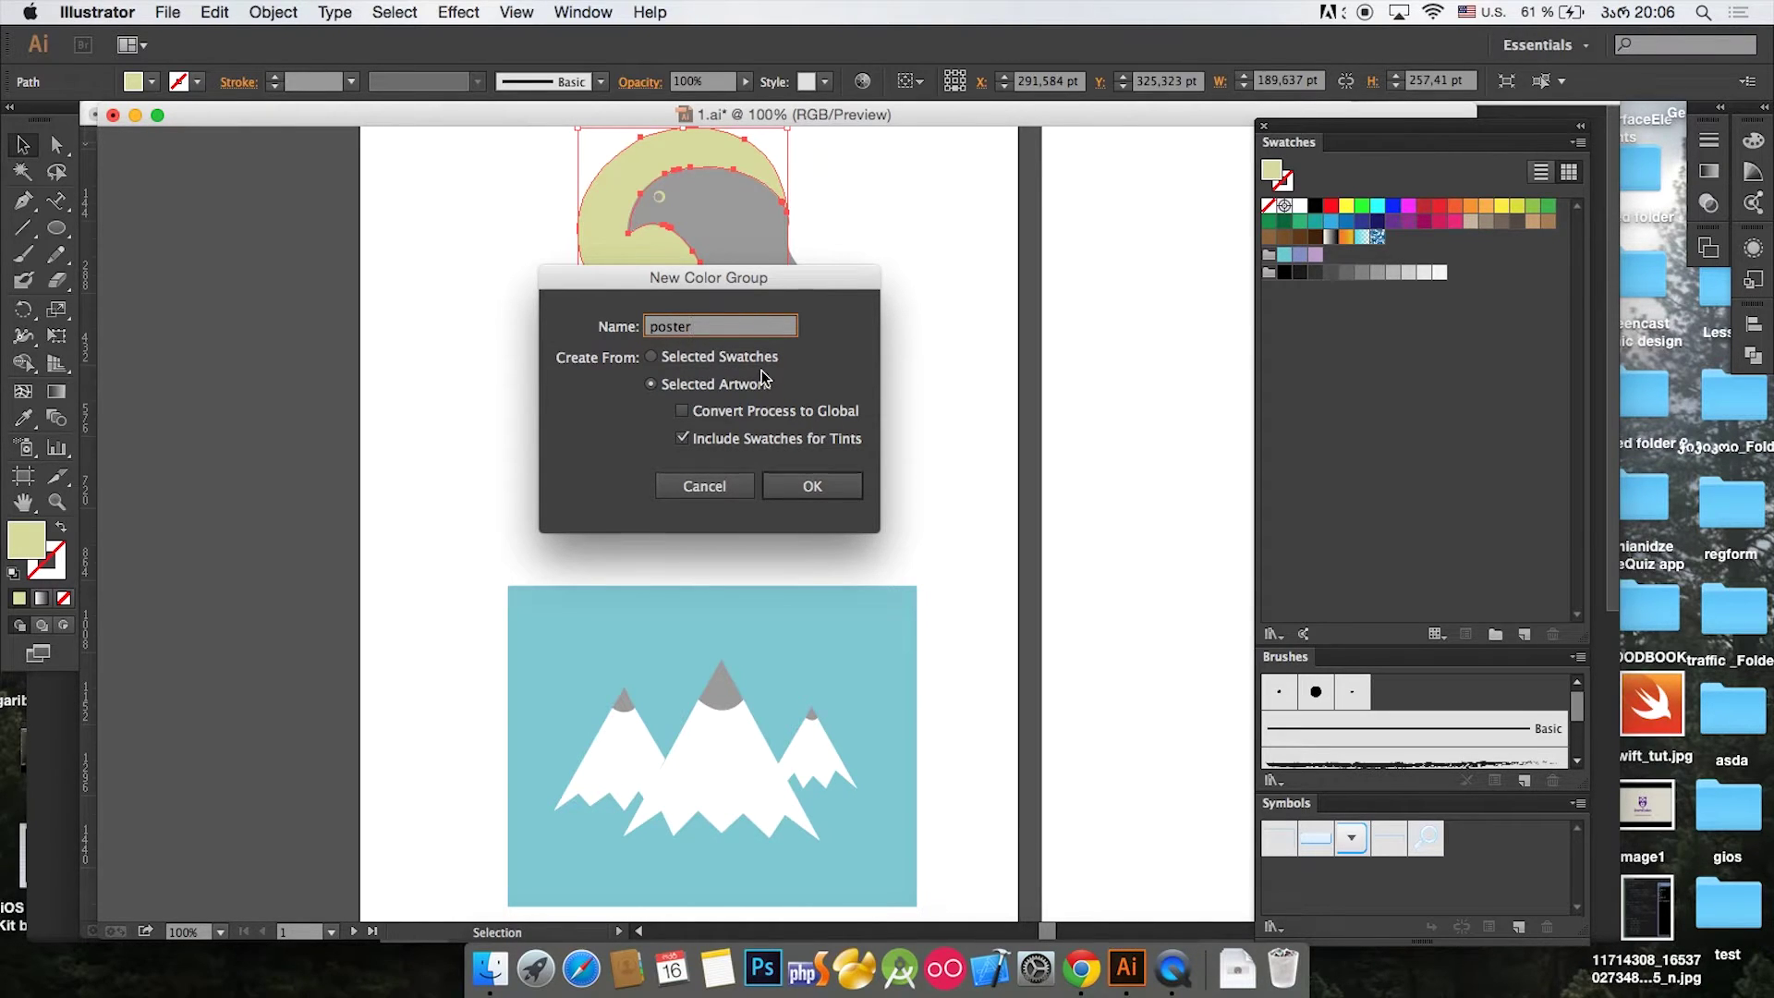
pyautogui.click(727, 486)
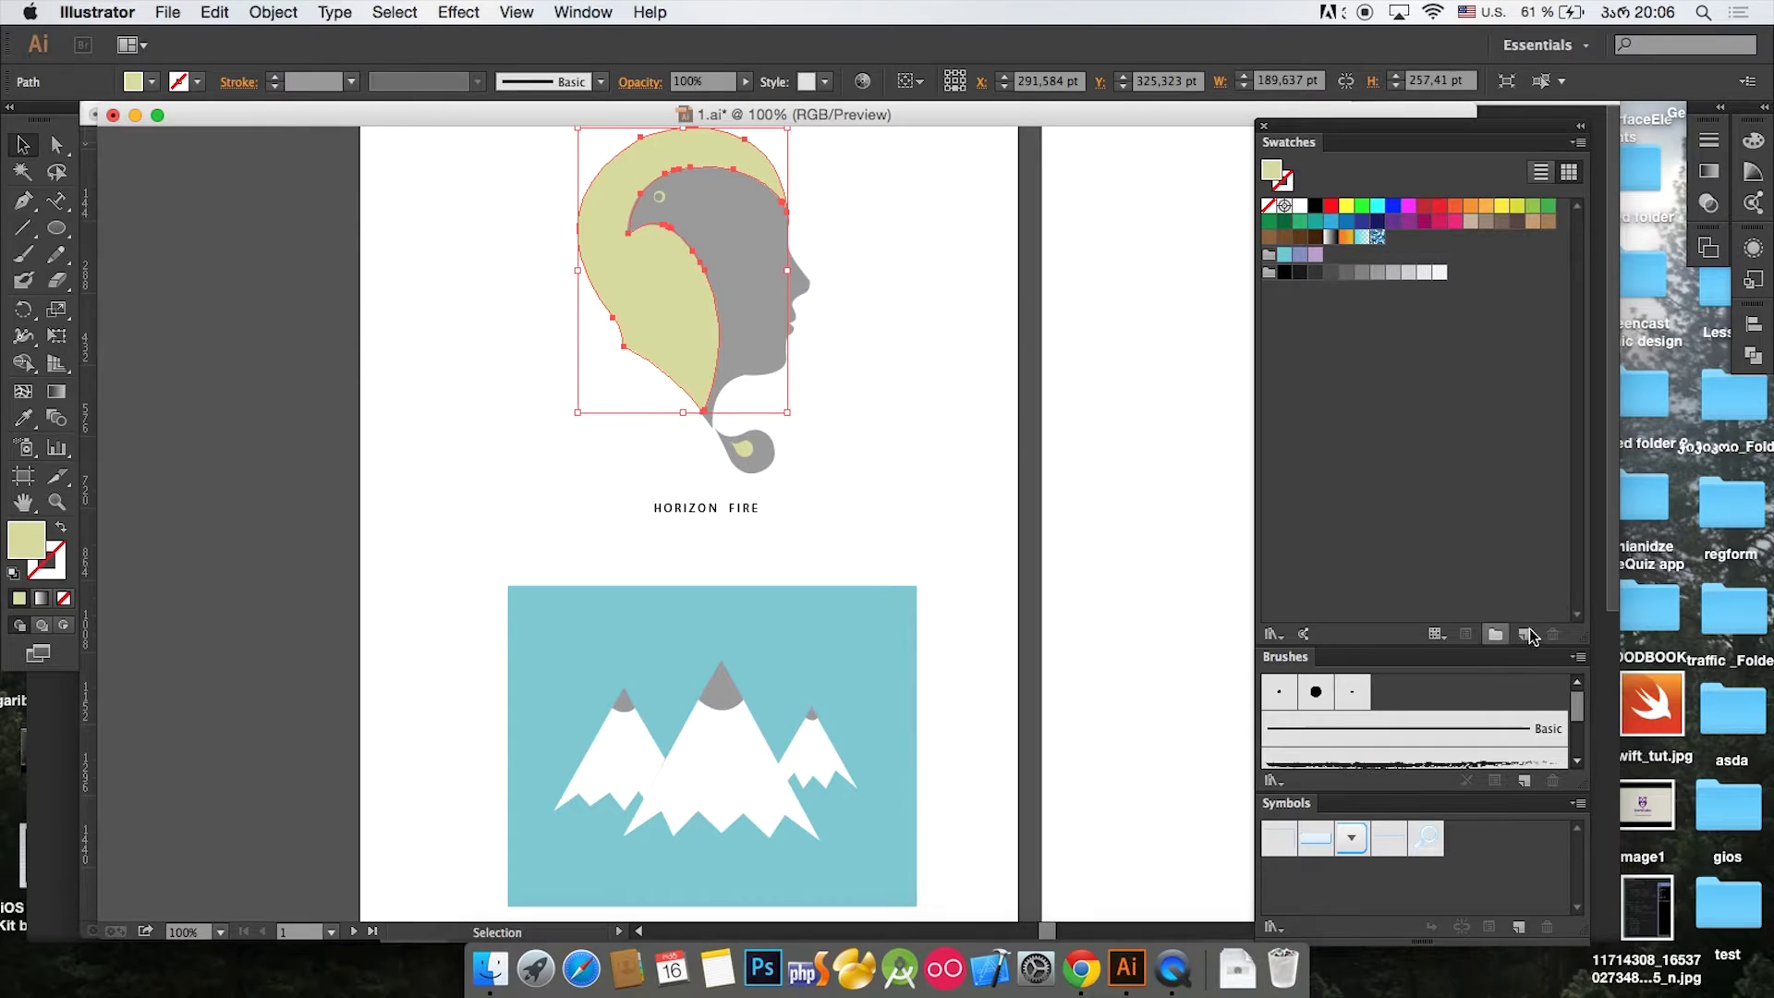
# Step: Try creating a color group named poster from the selected hair artwork, including swatches for tints
pyautogui.click(1497, 636)
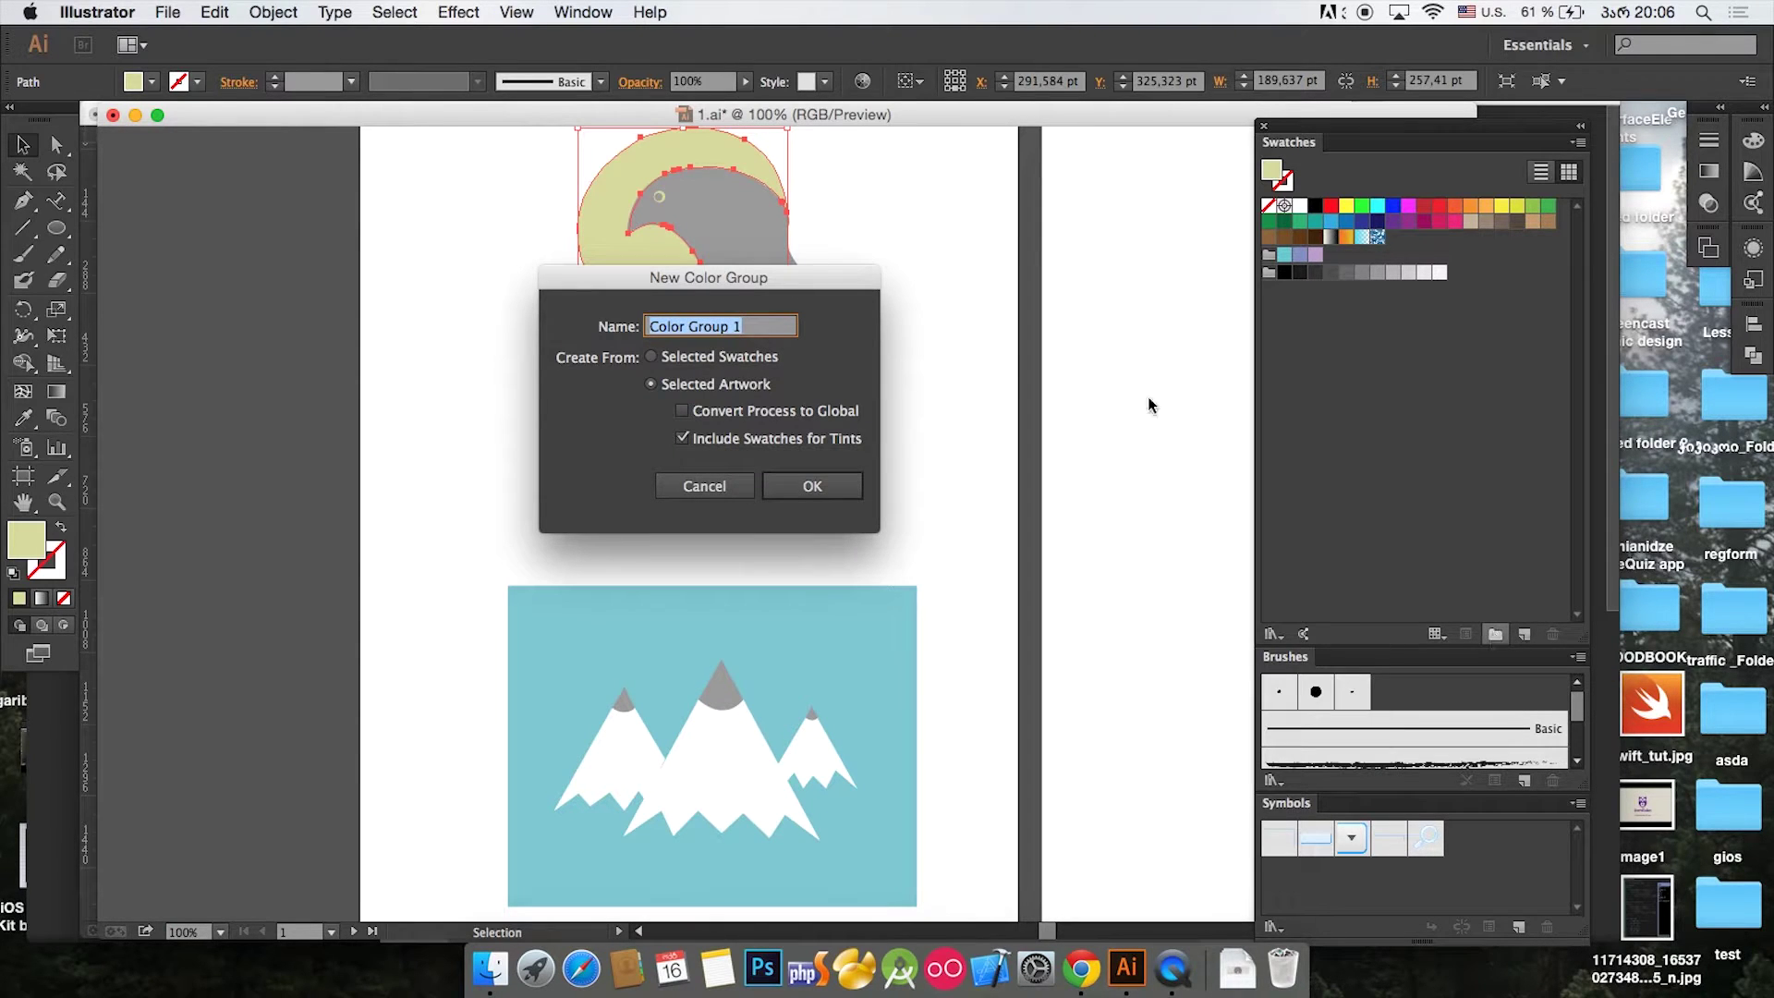
pyautogui.write('poster')
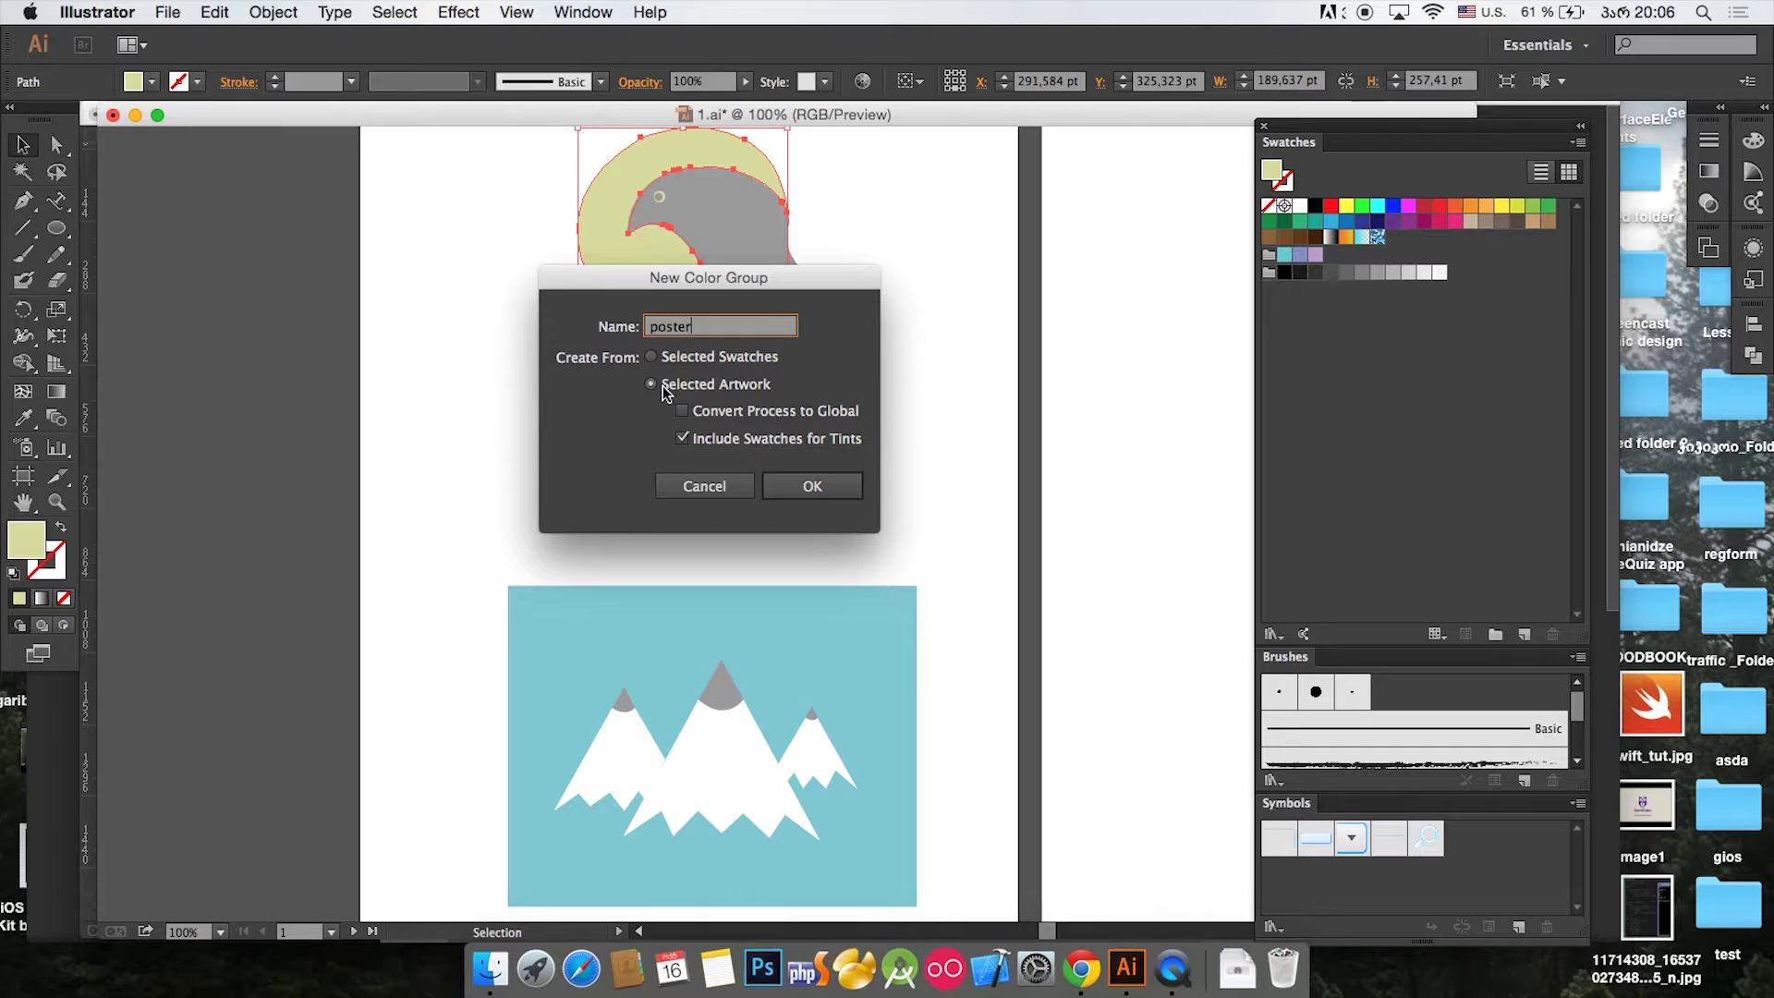
pyautogui.click(803, 484)
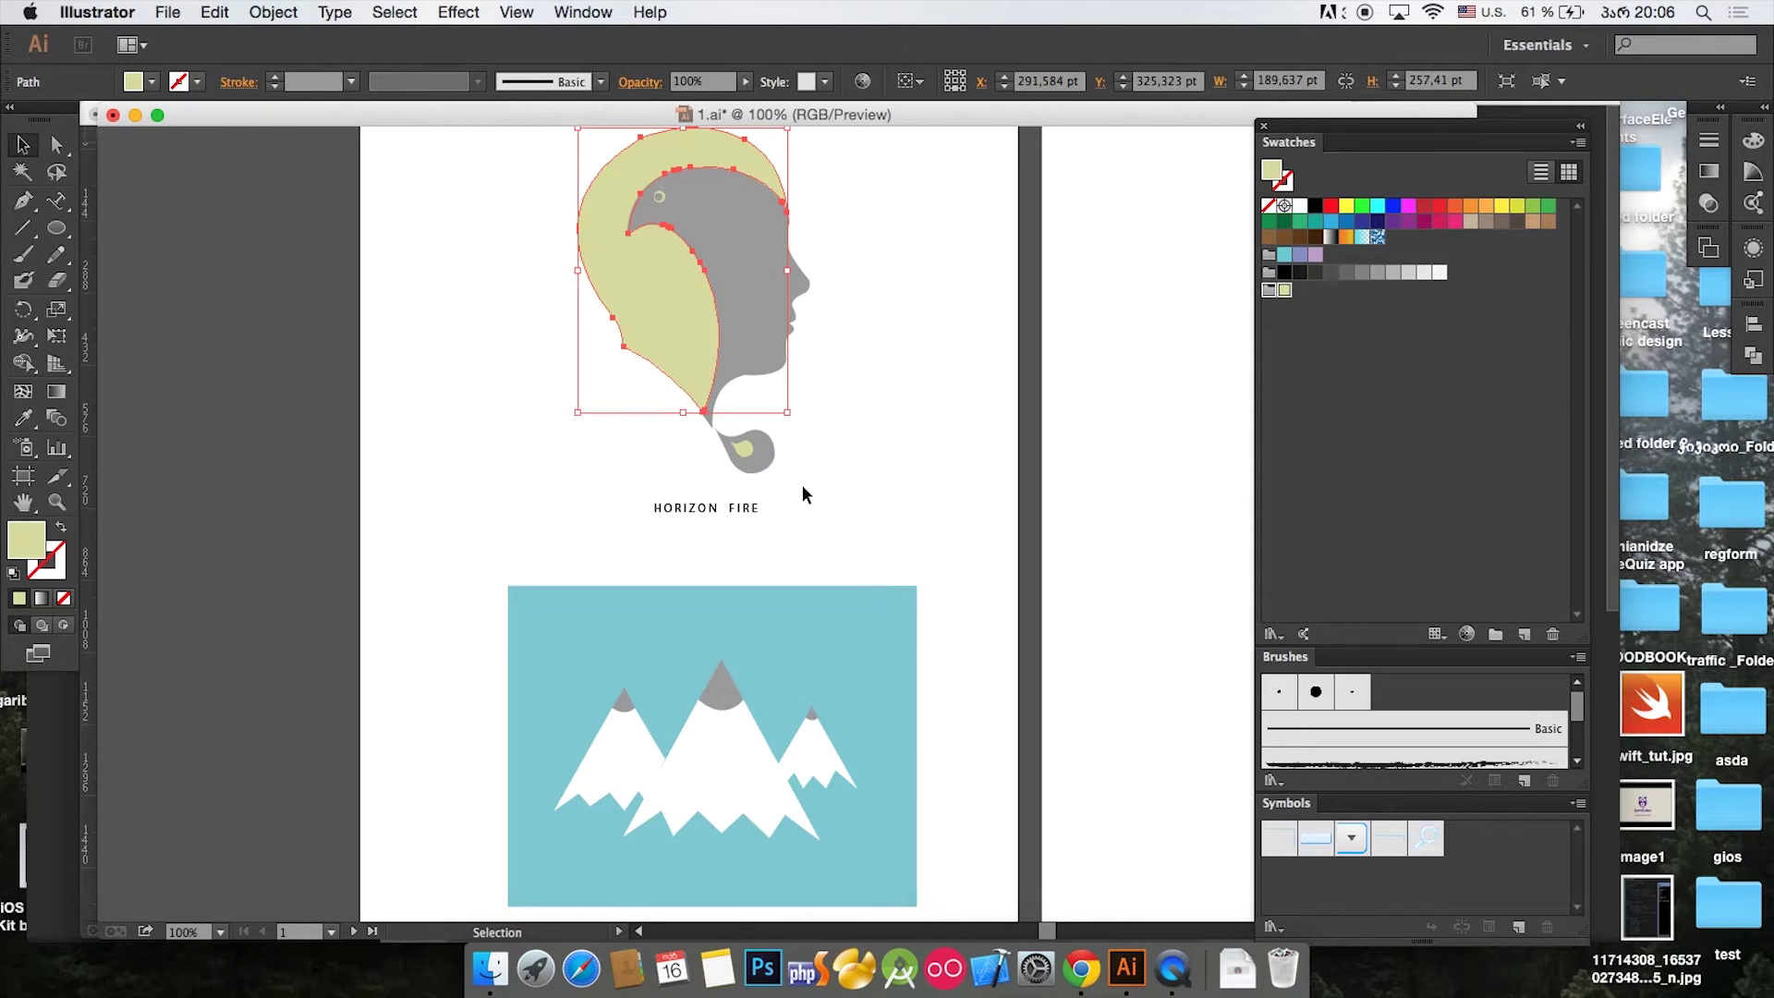
pyautogui.press('cmd+z')
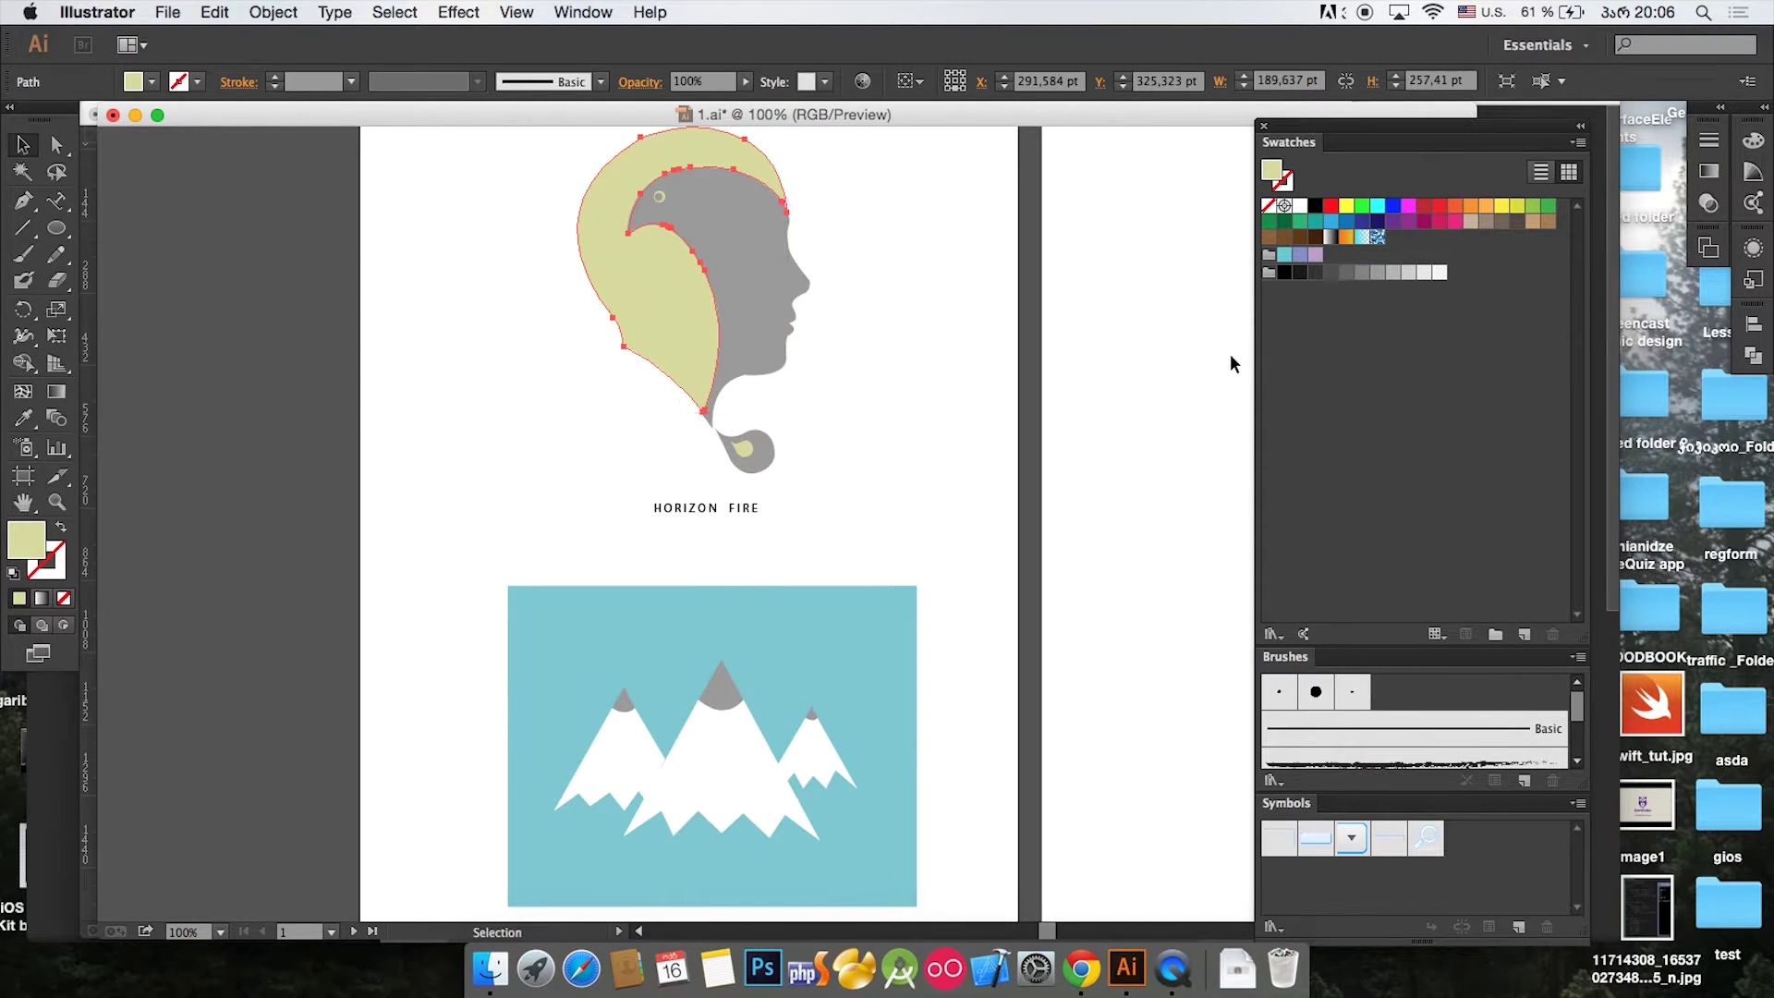
# Step: Try creating a color group from selected swatches instead of from the hair artwork
pyautogui.click(1491, 636)
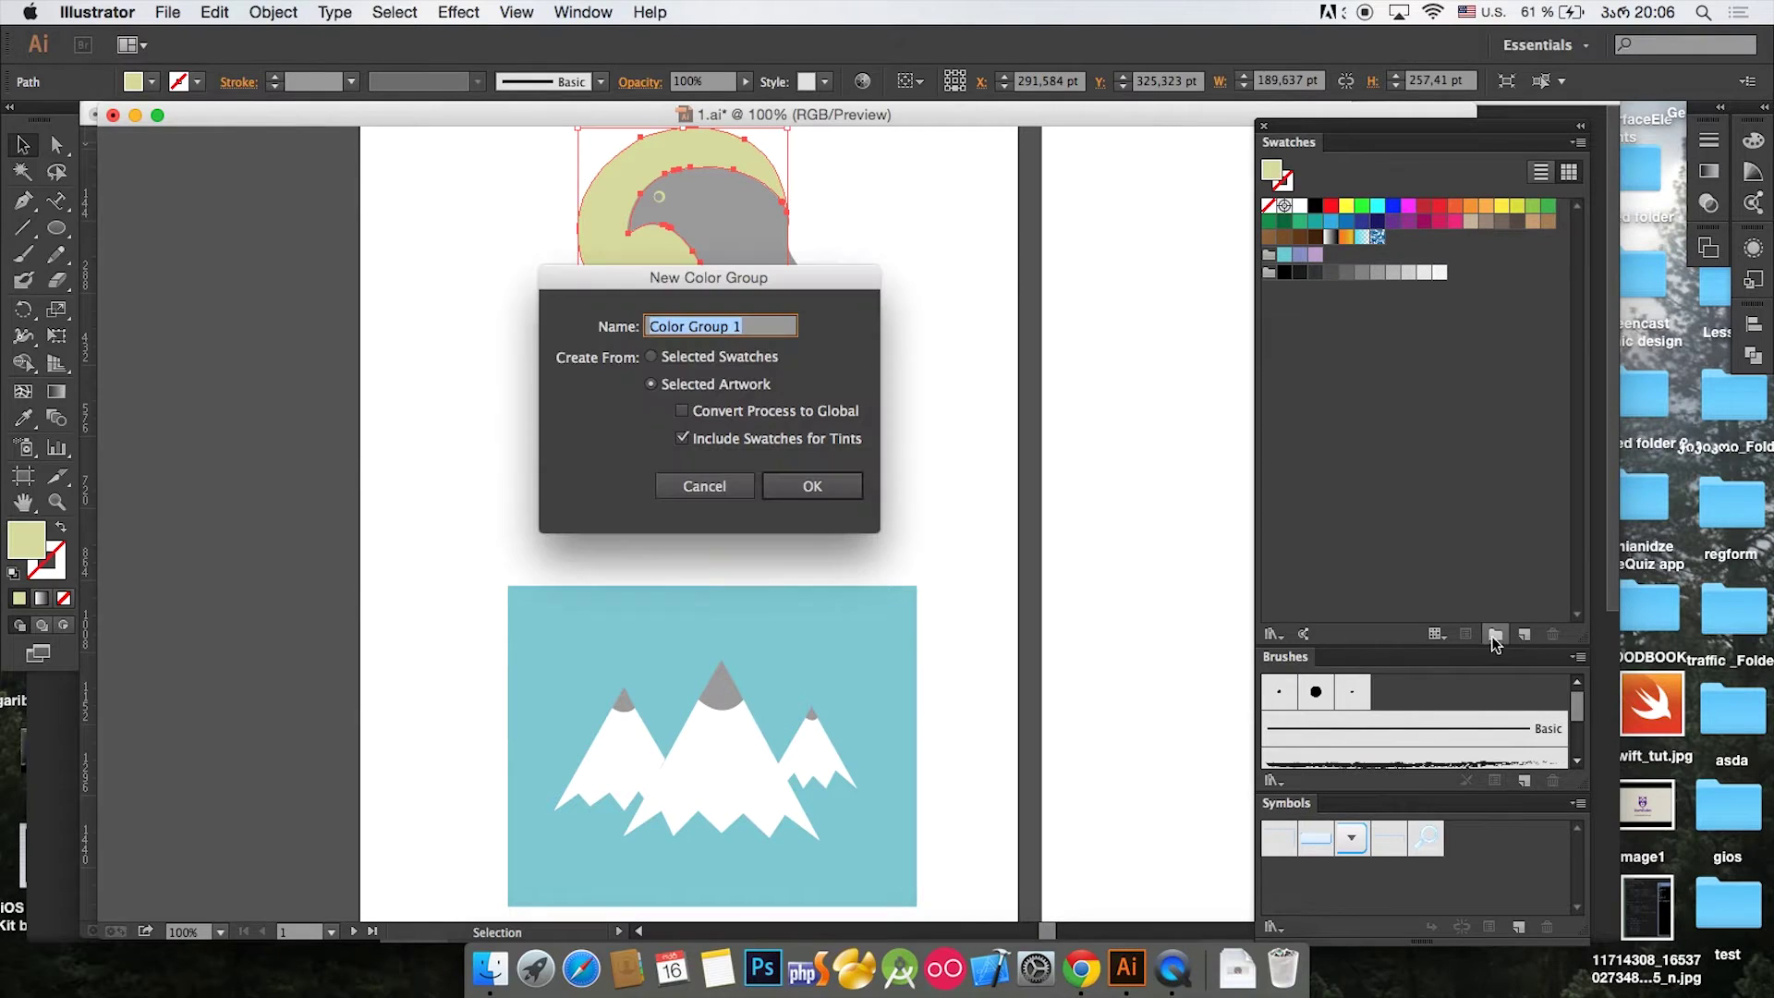
pyautogui.click(692, 363)
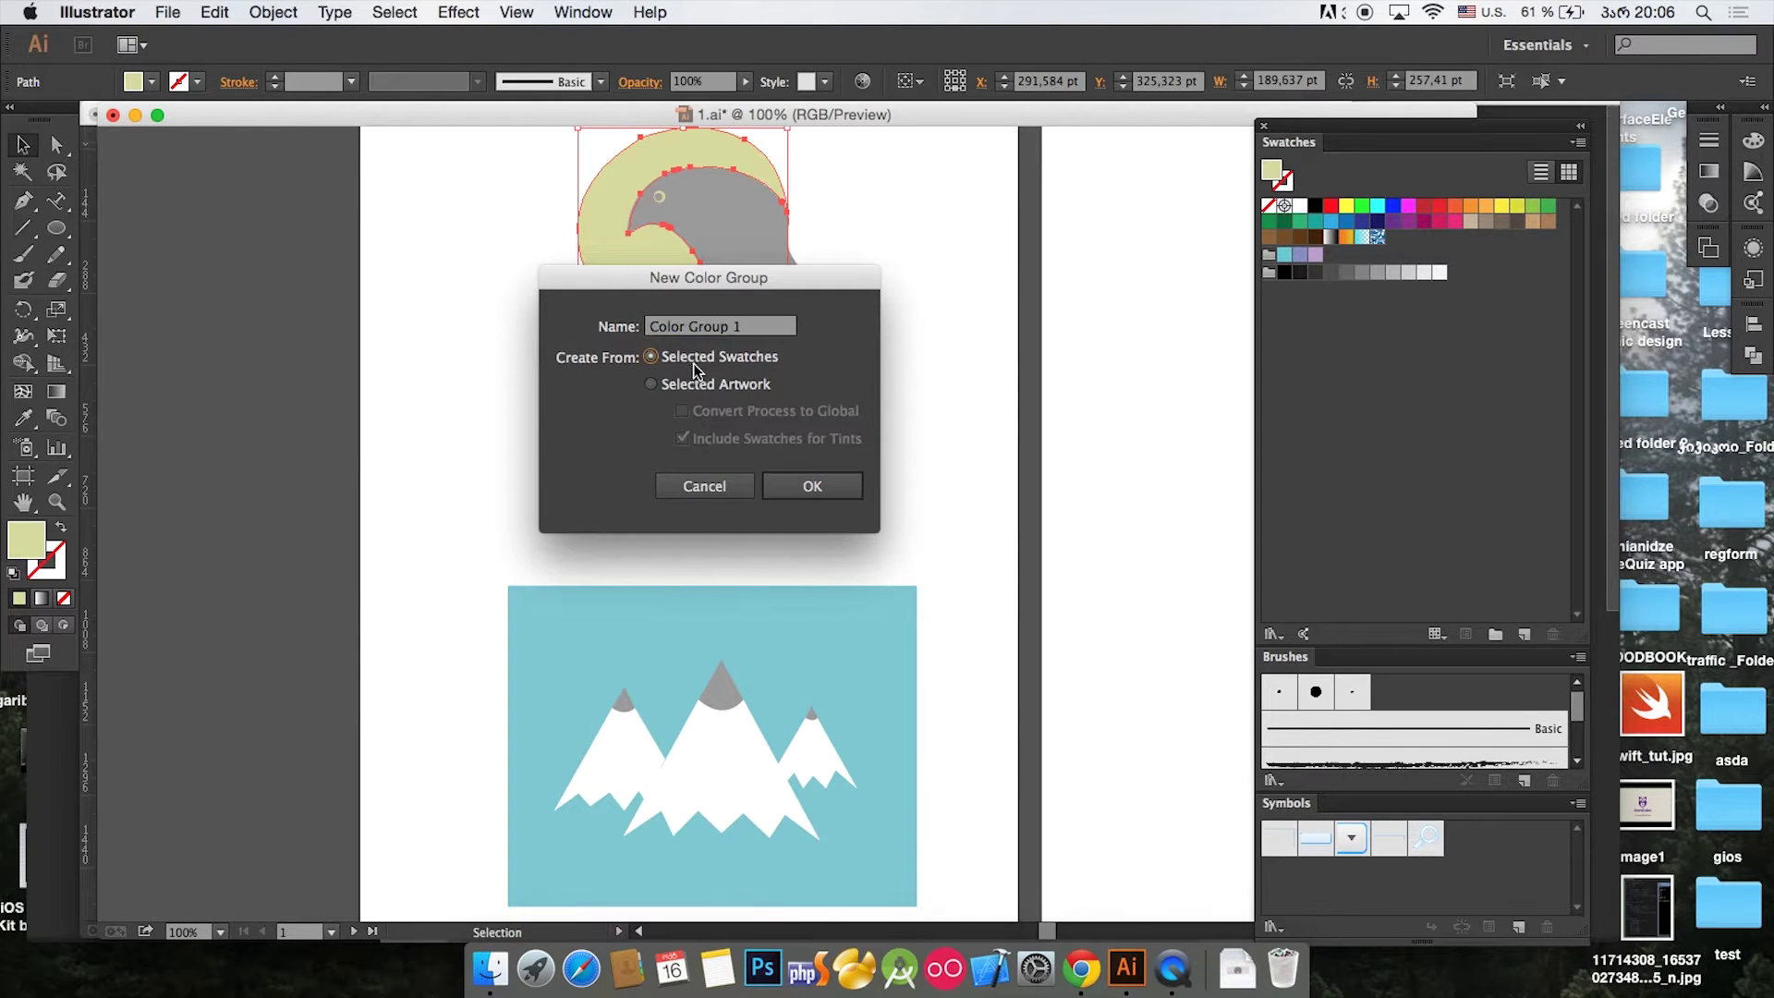
pyautogui.click(803, 487)
pyautogui.press('super+z')
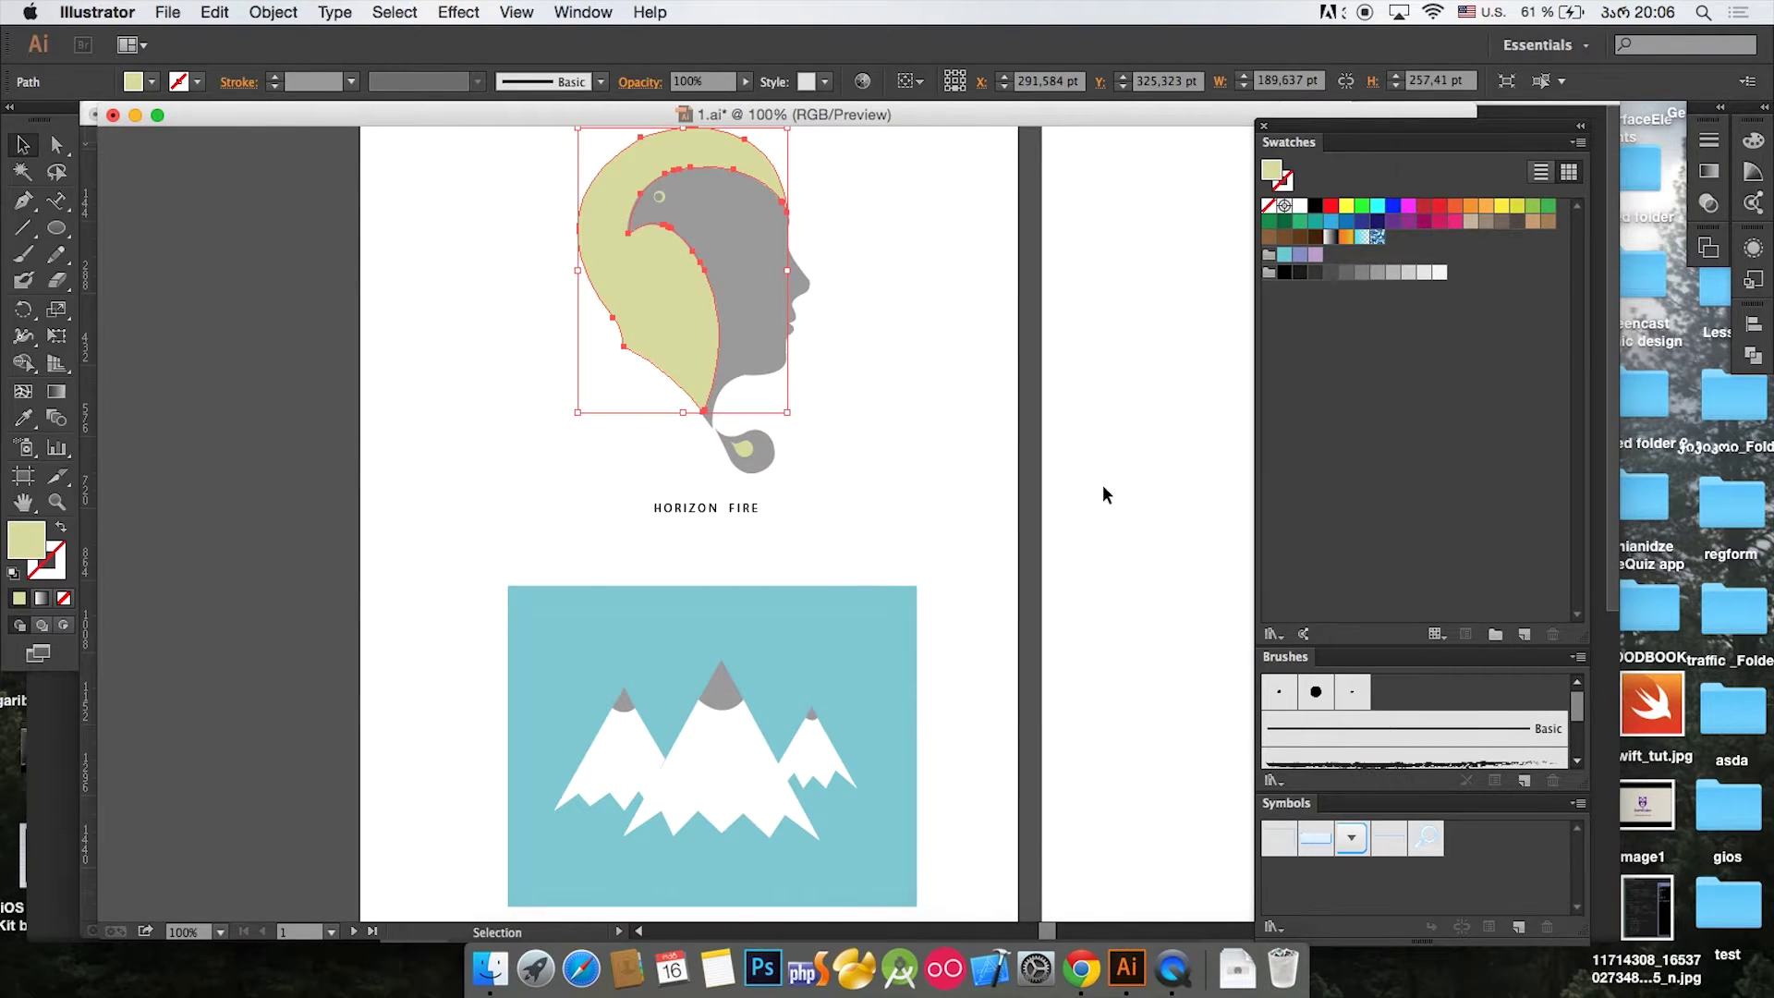
# Step: Create a color group from the selected hair artwork with the default name and deselect the hair
pyautogui.click(1494, 634)
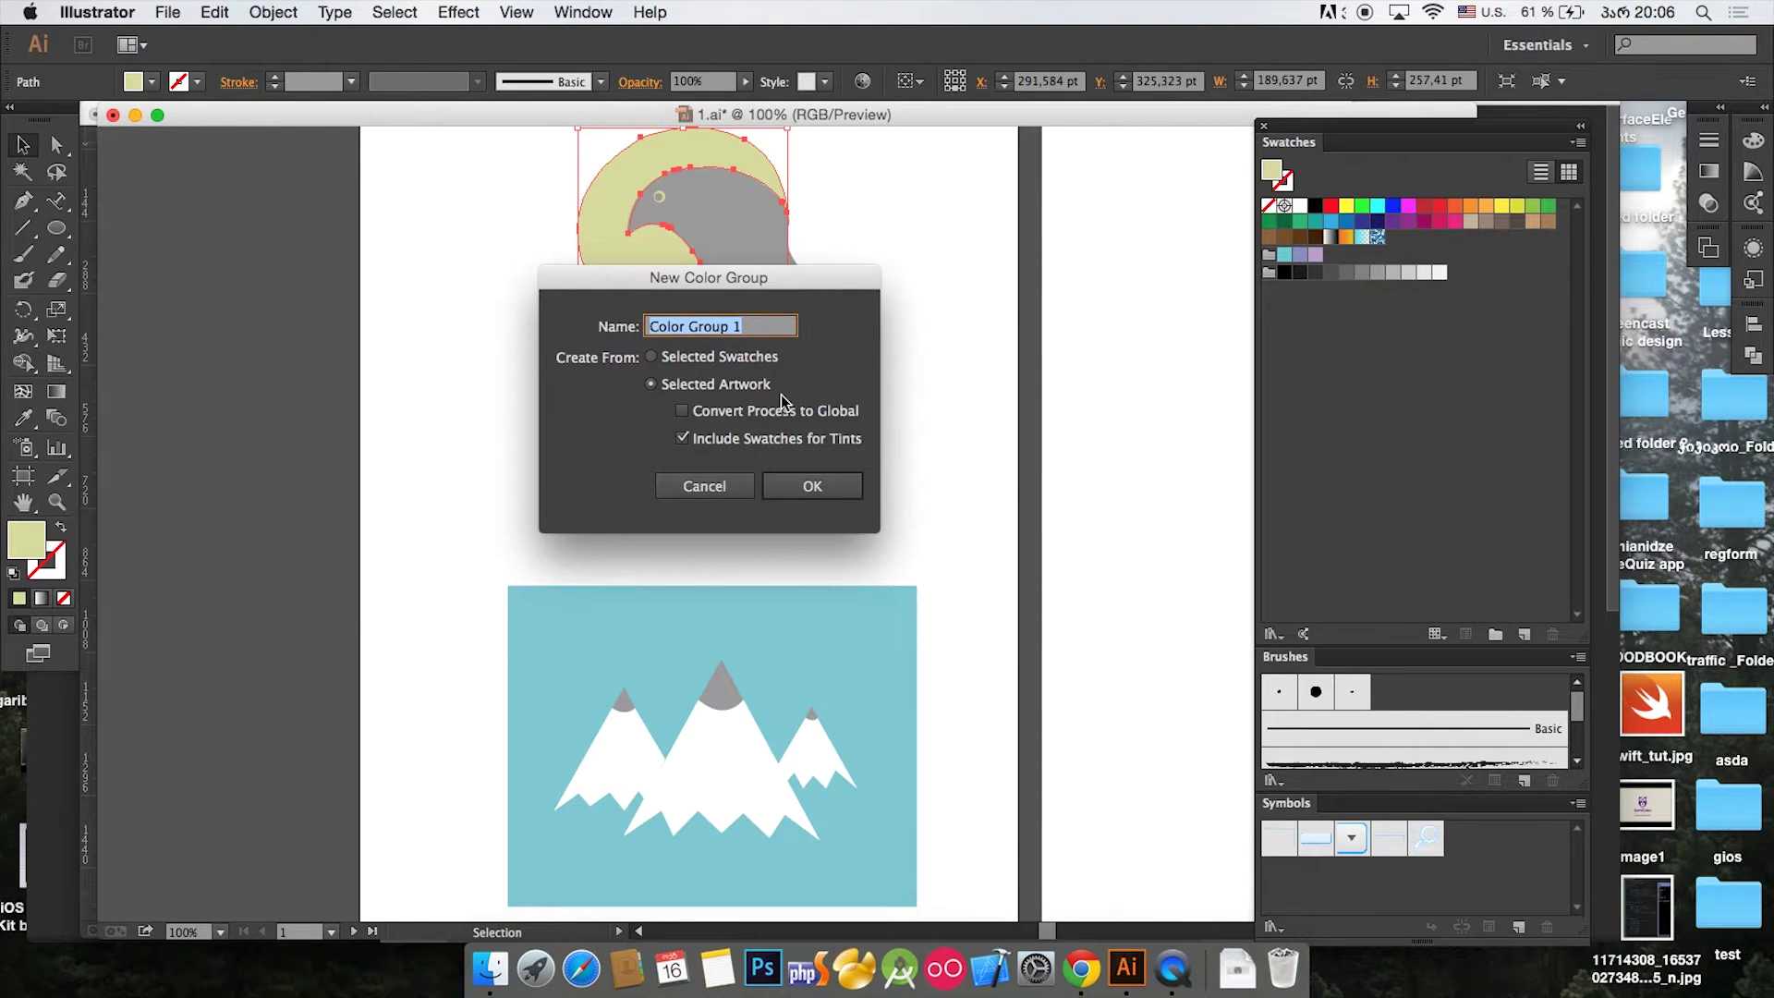
pyautogui.click(813, 484)
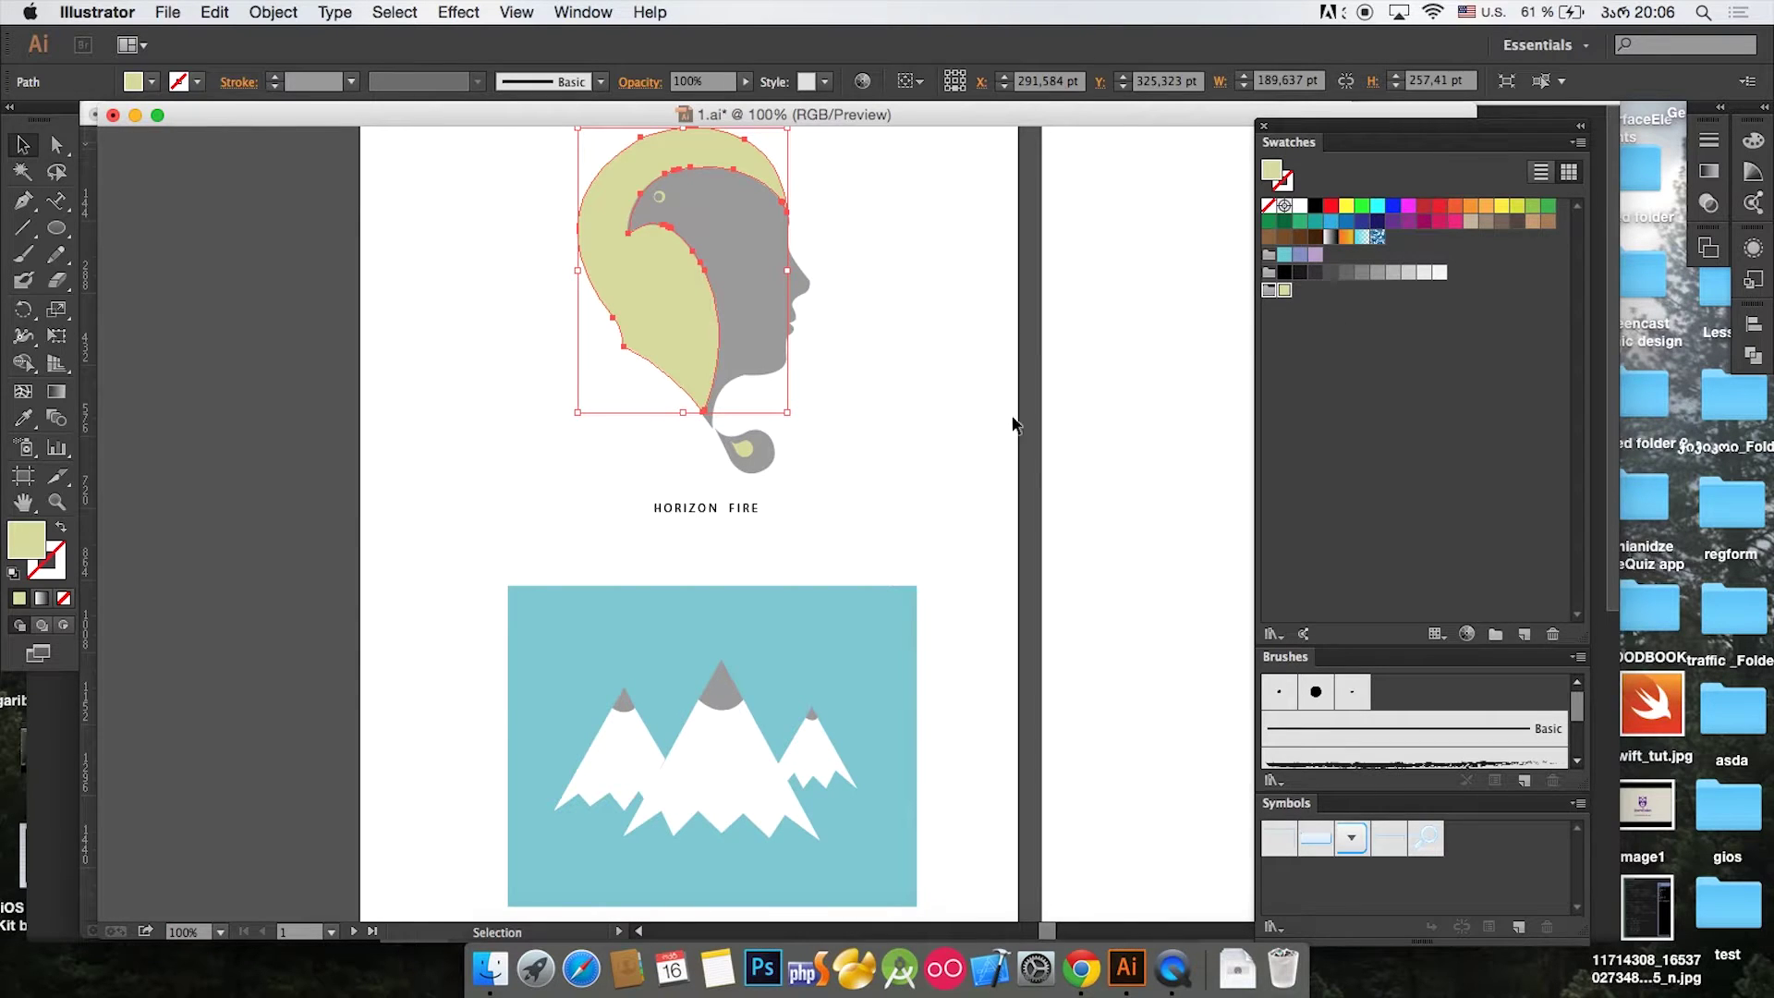
pyautogui.click(1284, 291)
pyautogui.click(1050, 465)
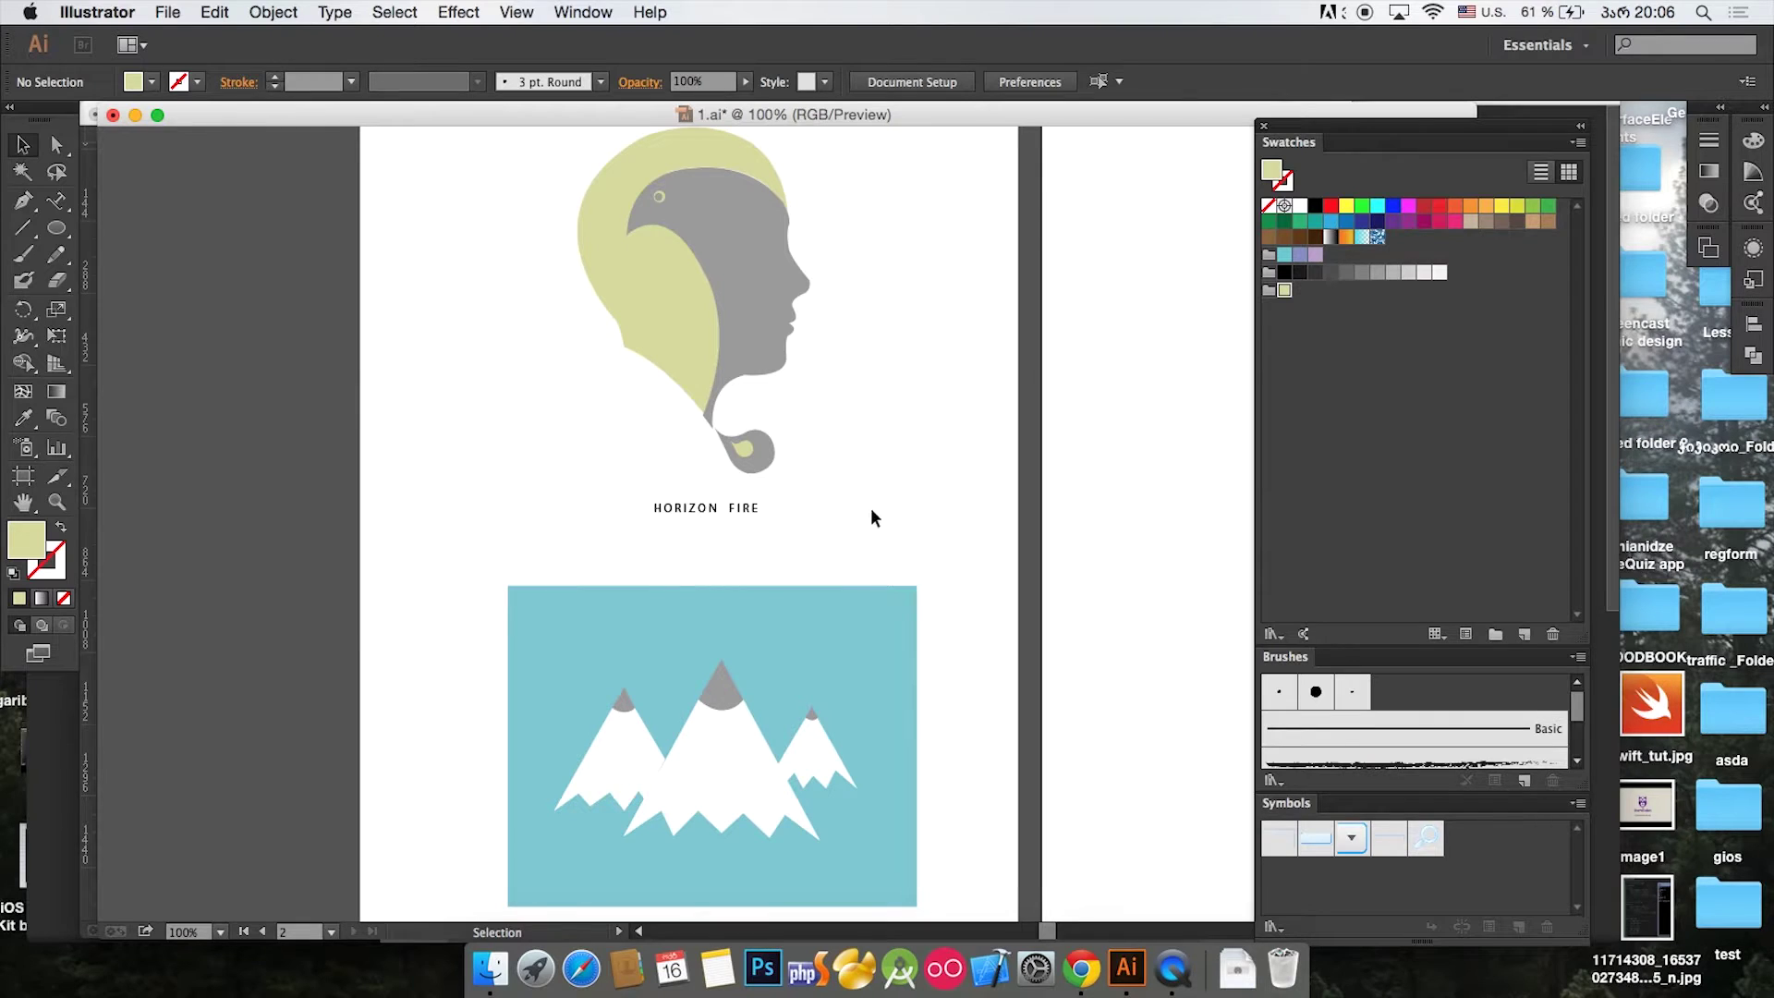
# Step: Try recoloring the blue rectangle behind the mountains with the new pale green color group
pyautogui.click(830, 608)
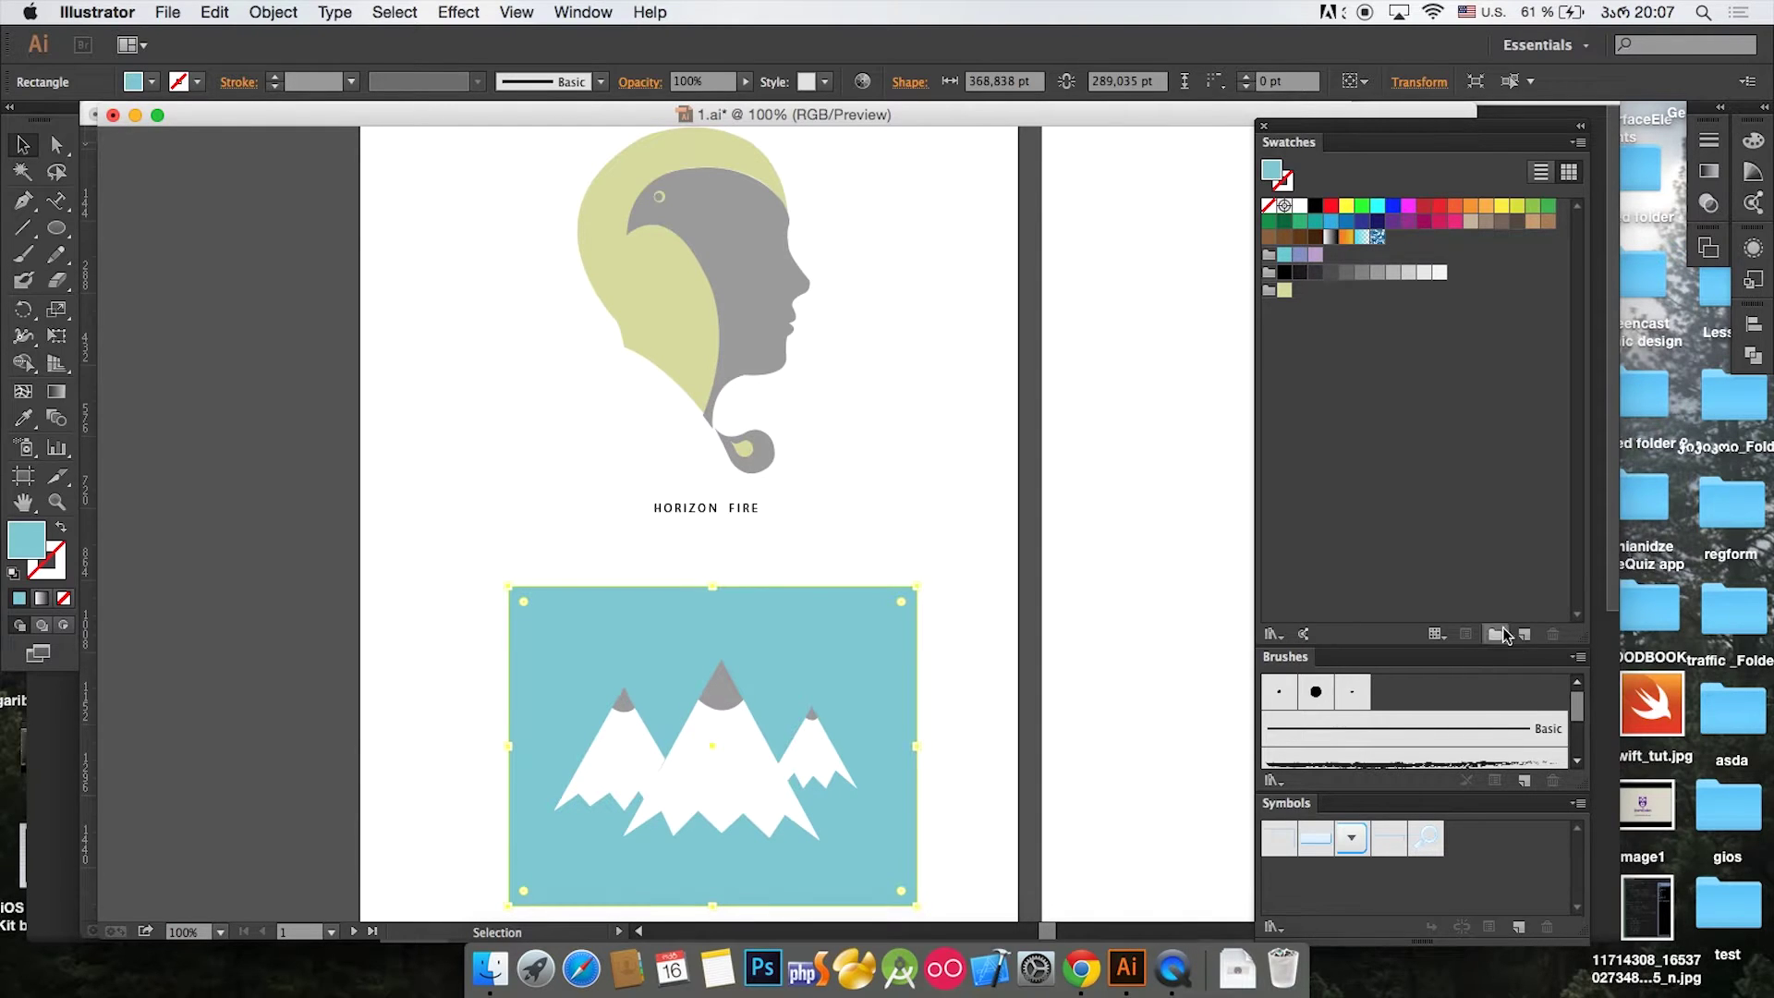
pyautogui.click(1266, 290)
pyautogui.doubleClick(1265, 290)
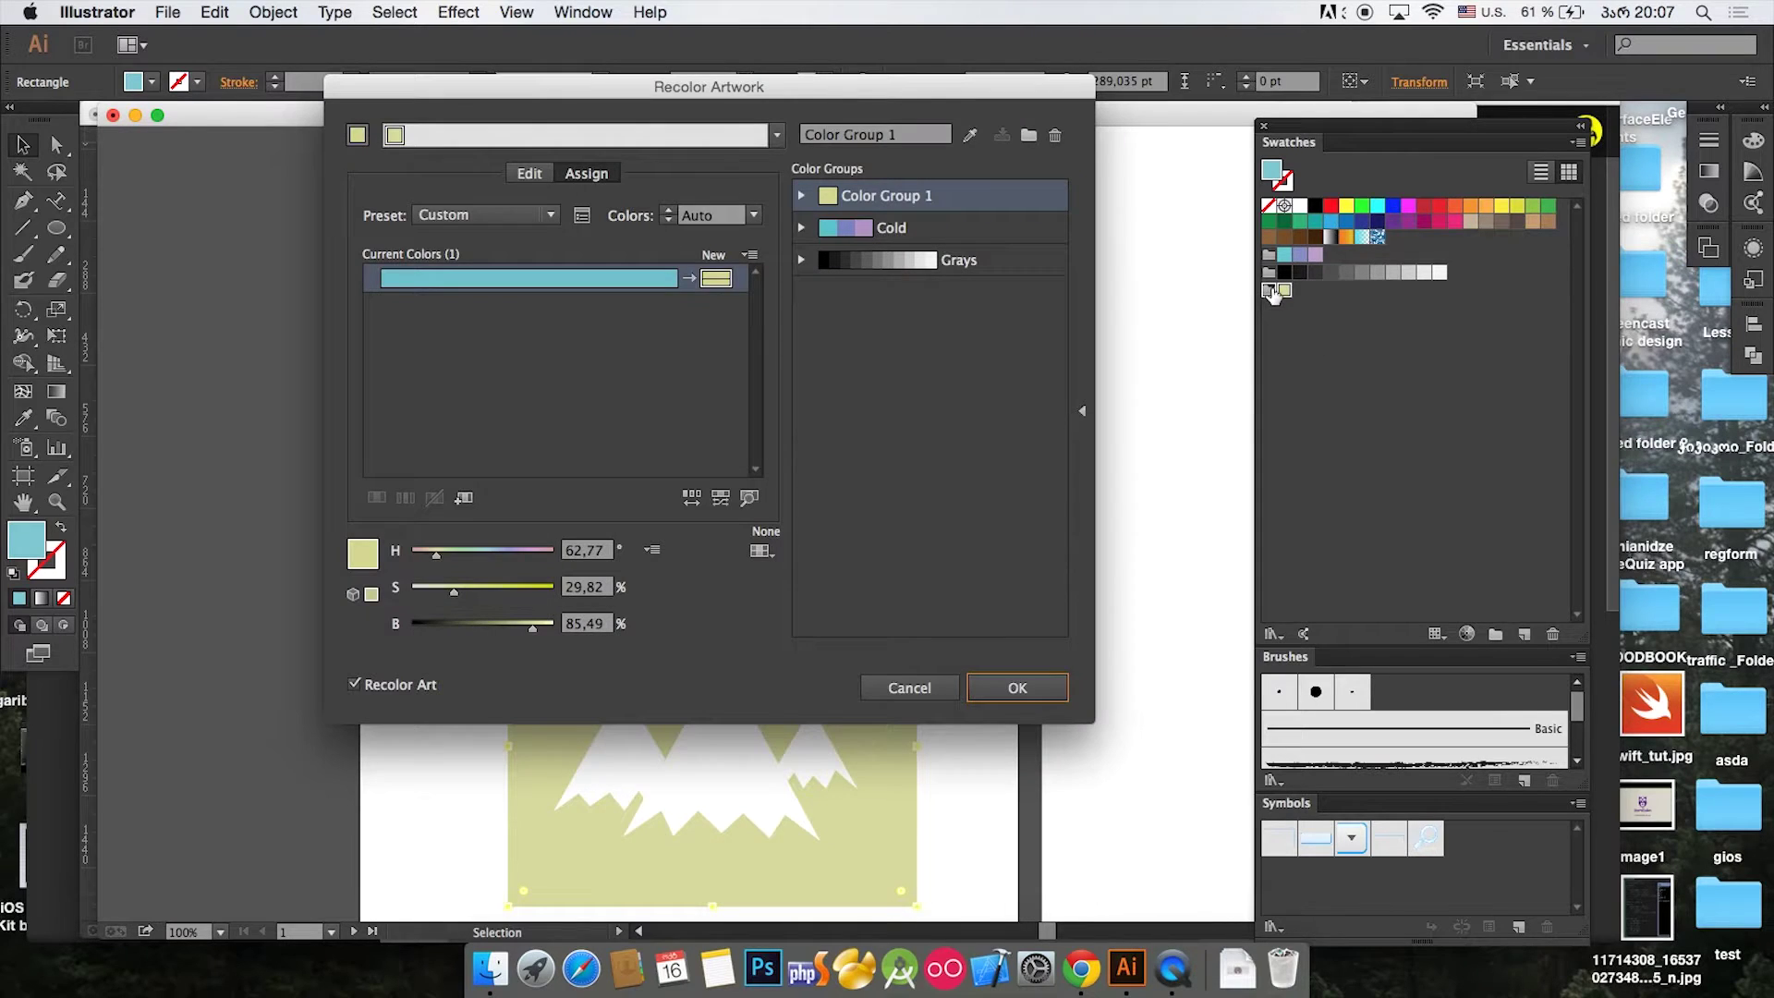
pyautogui.click(909, 688)
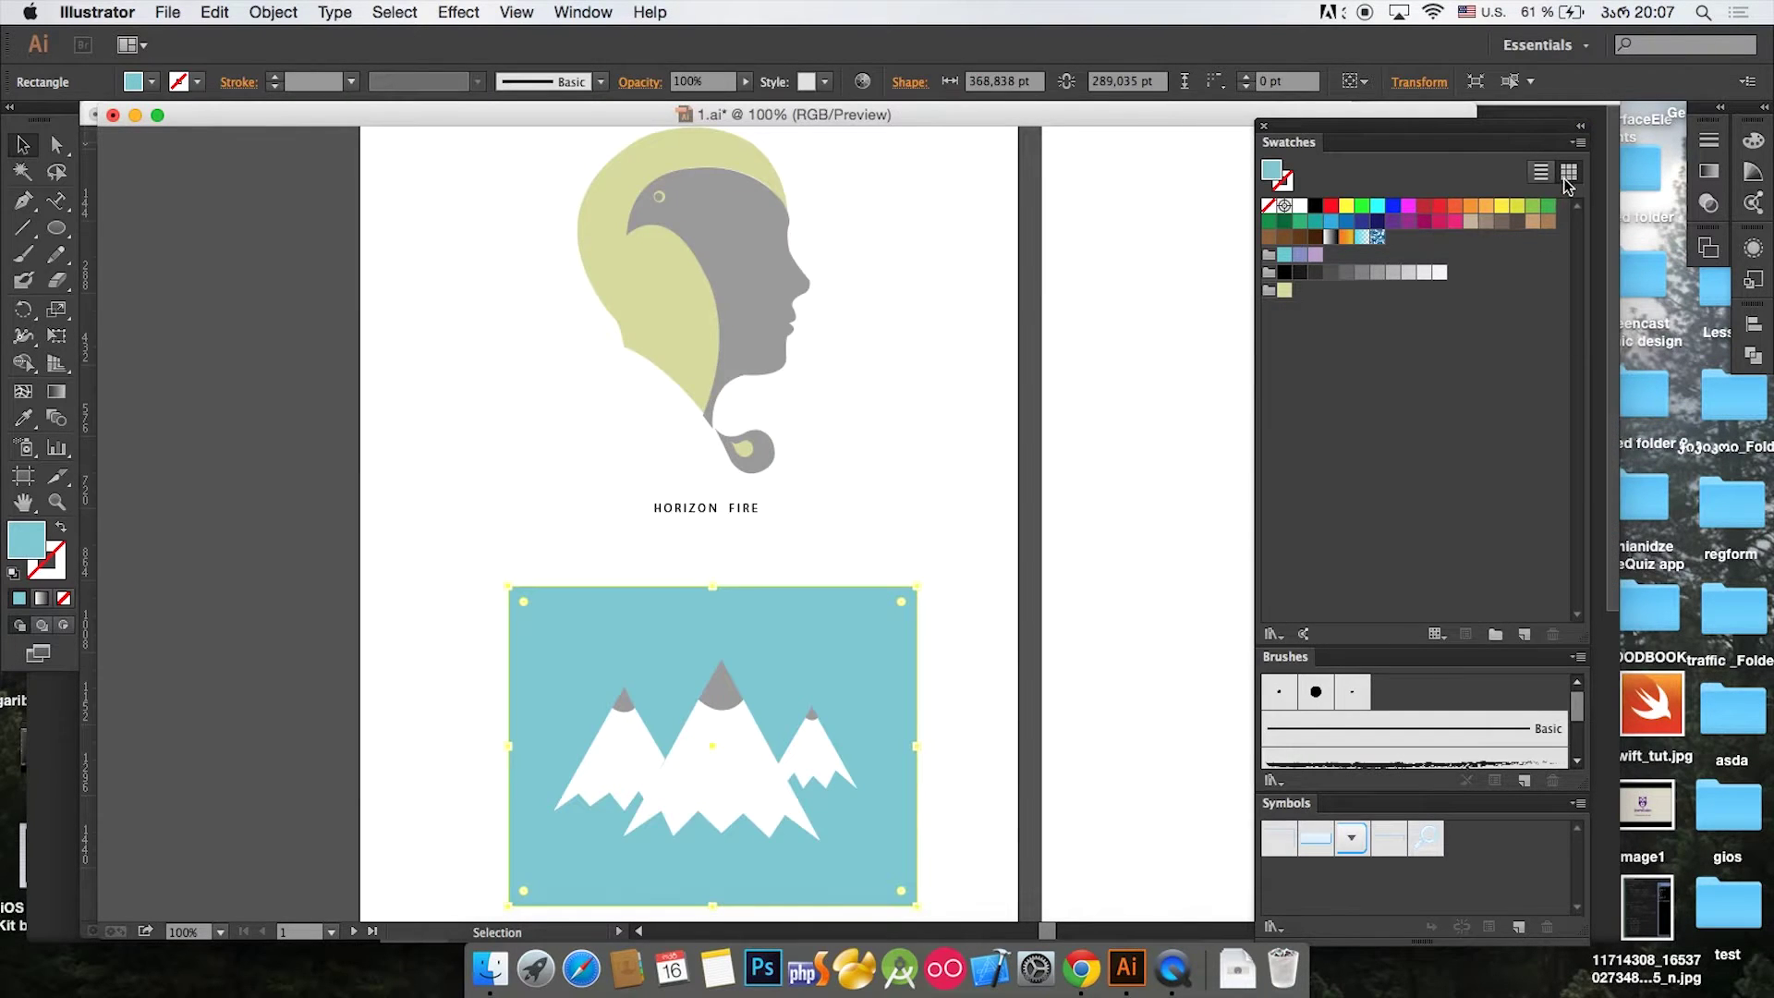
pyautogui.press('super+z')
pyautogui.click(855, 607)
pyautogui.click(1578, 144)
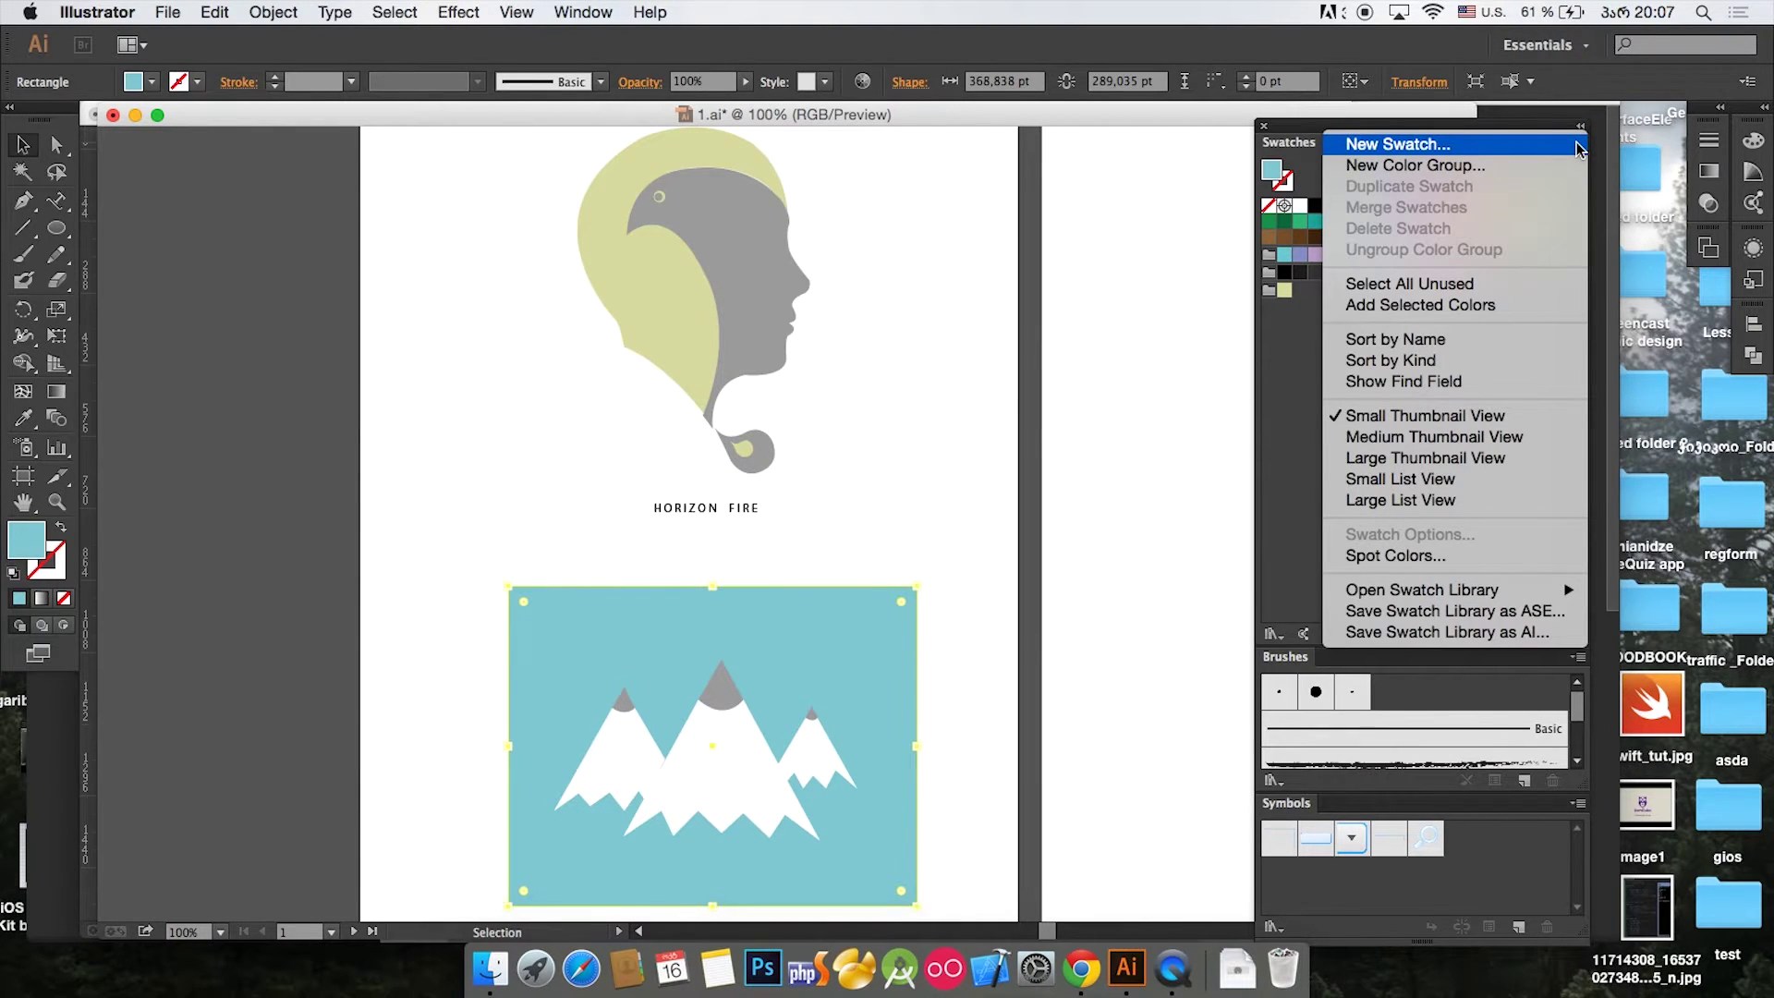
pyautogui.click(1577, 146)
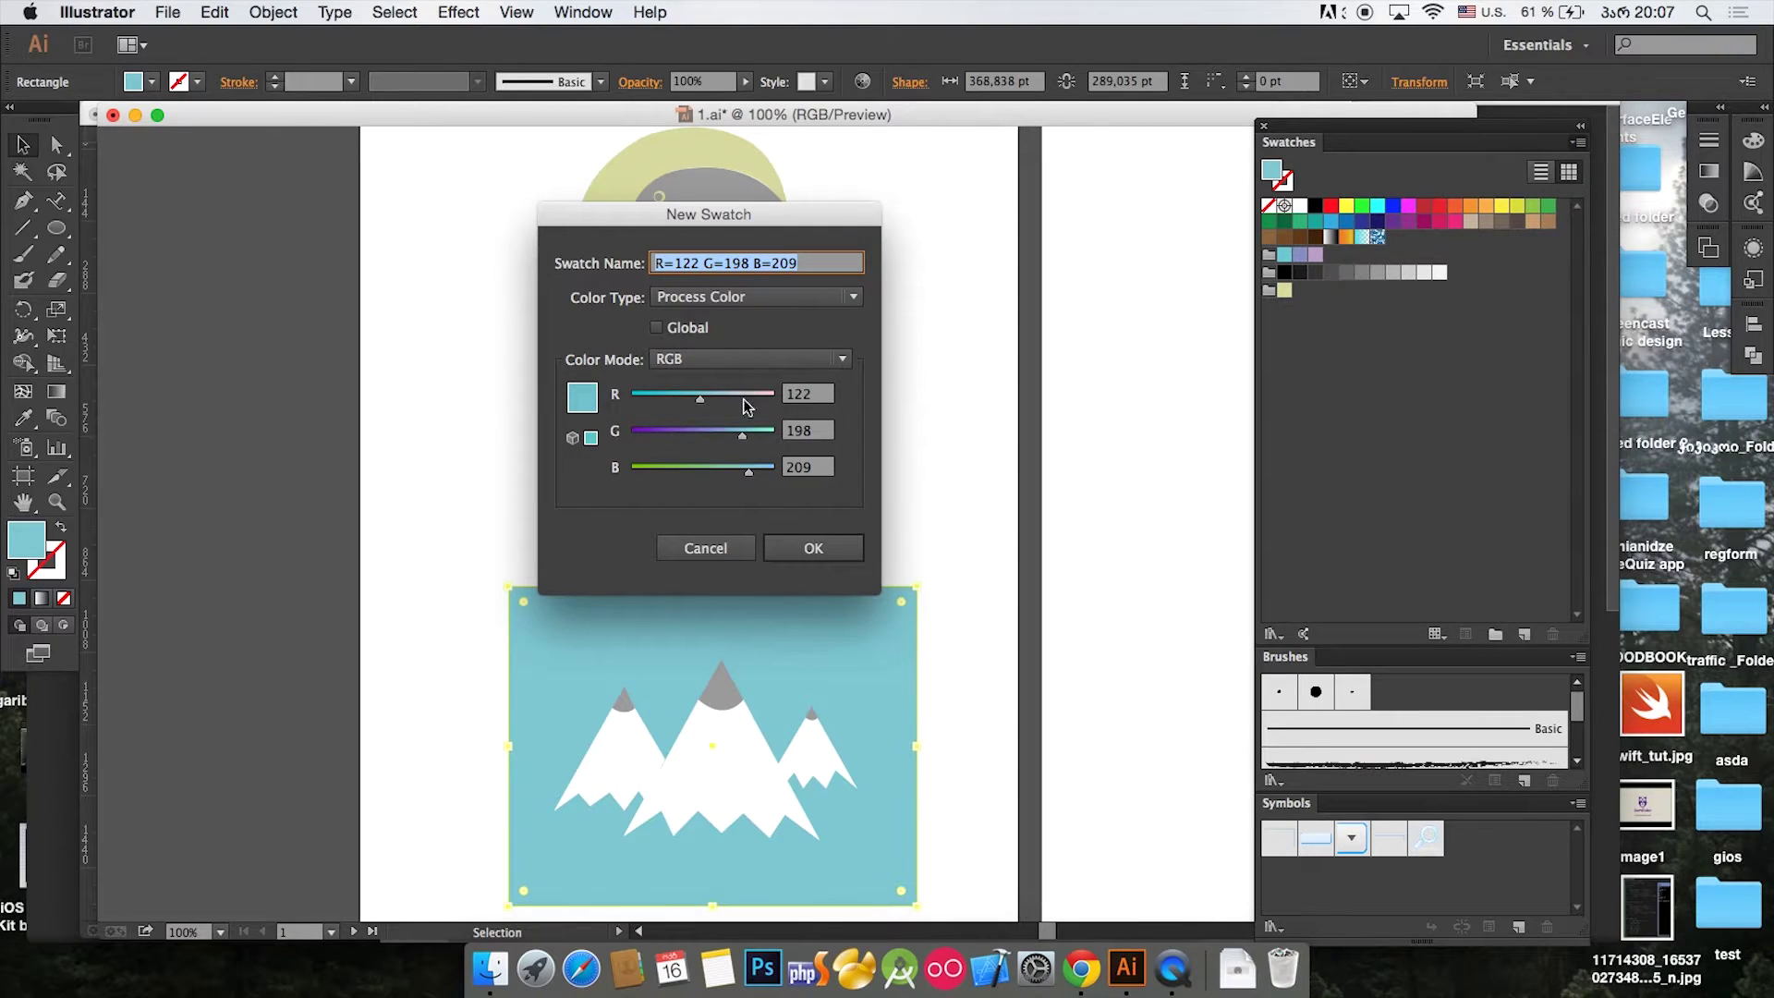
pyautogui.click(712, 547)
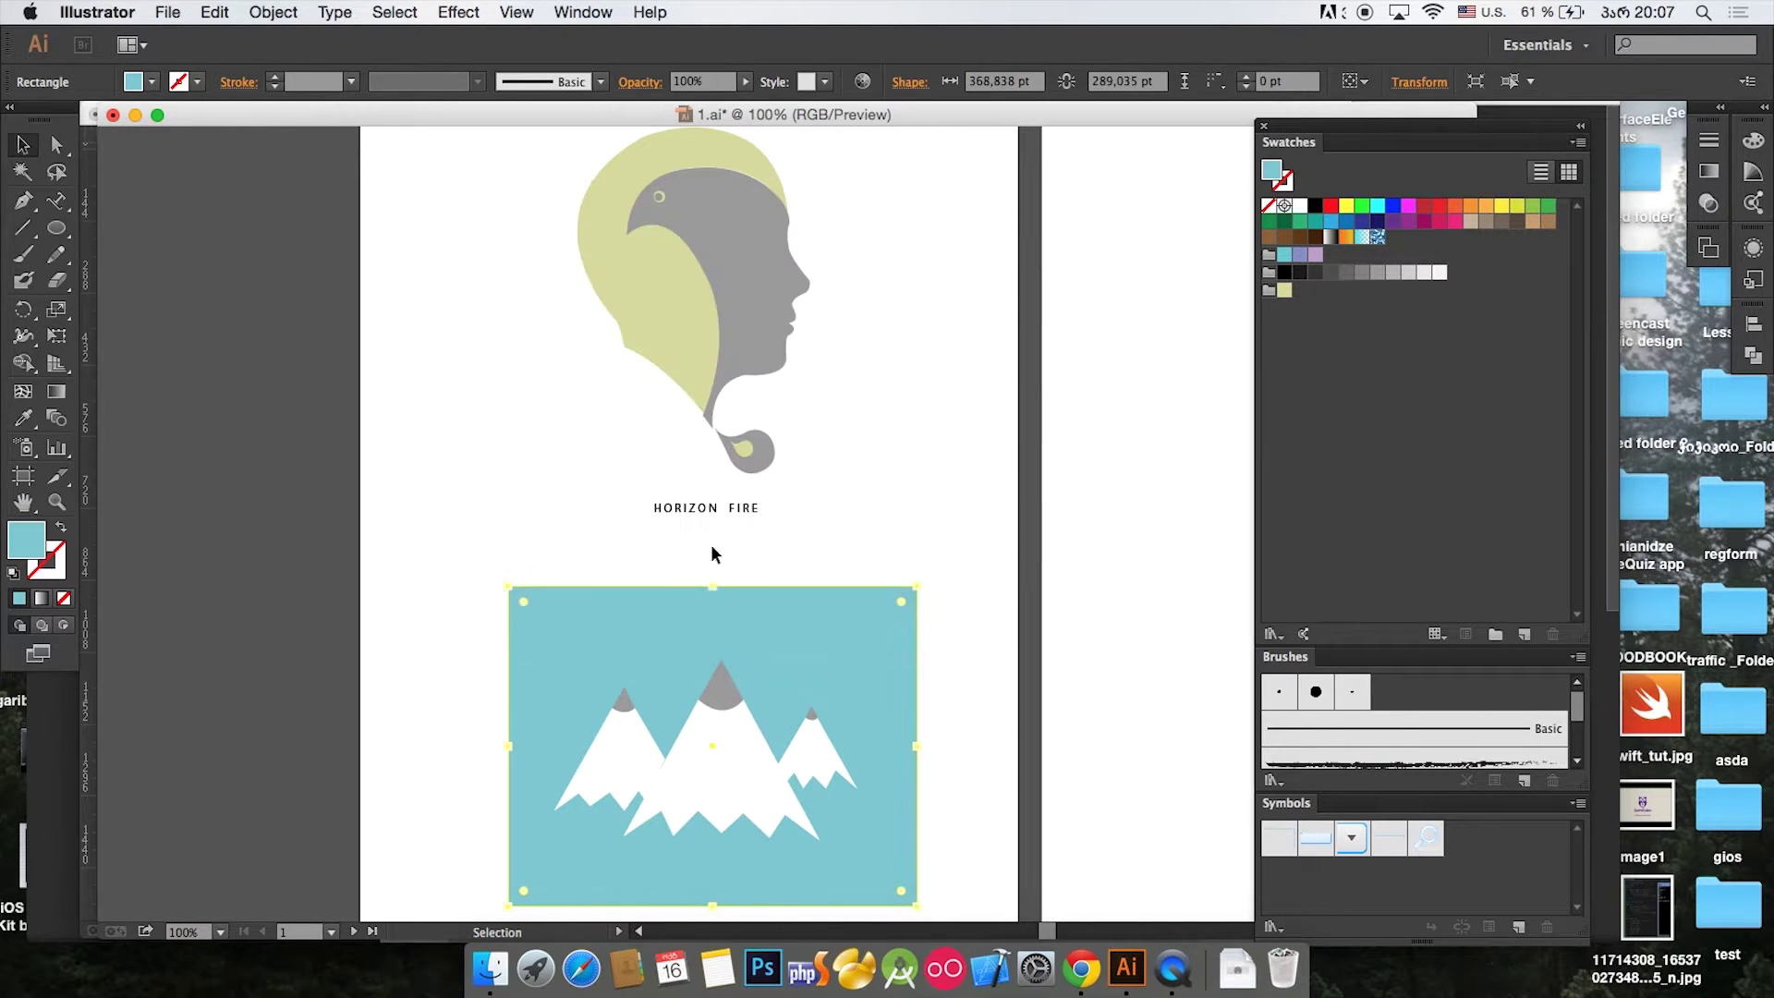
pyautogui.click(712, 546)
# Step: Save the blue rectangle's fill as swatch R=122 G=198 B=209 and move it into the color group beside the pale green
pyautogui.click(828, 595)
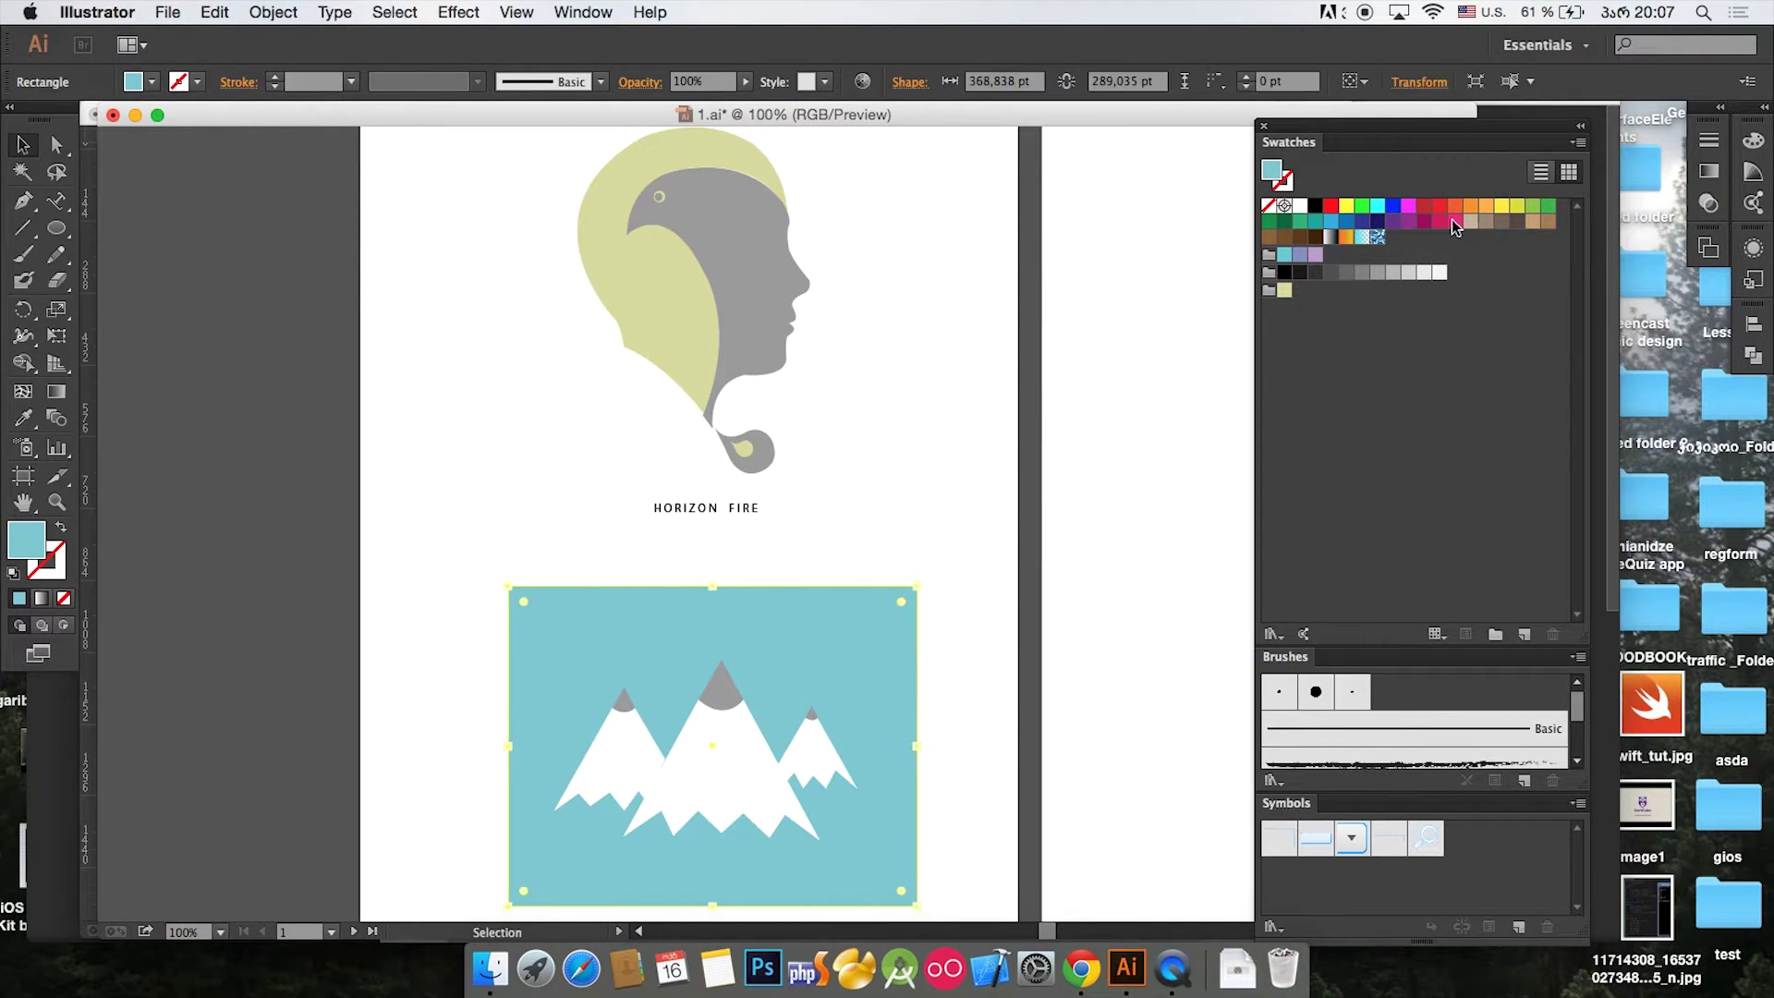
pyautogui.click(1577, 146)
pyautogui.click(1506, 146)
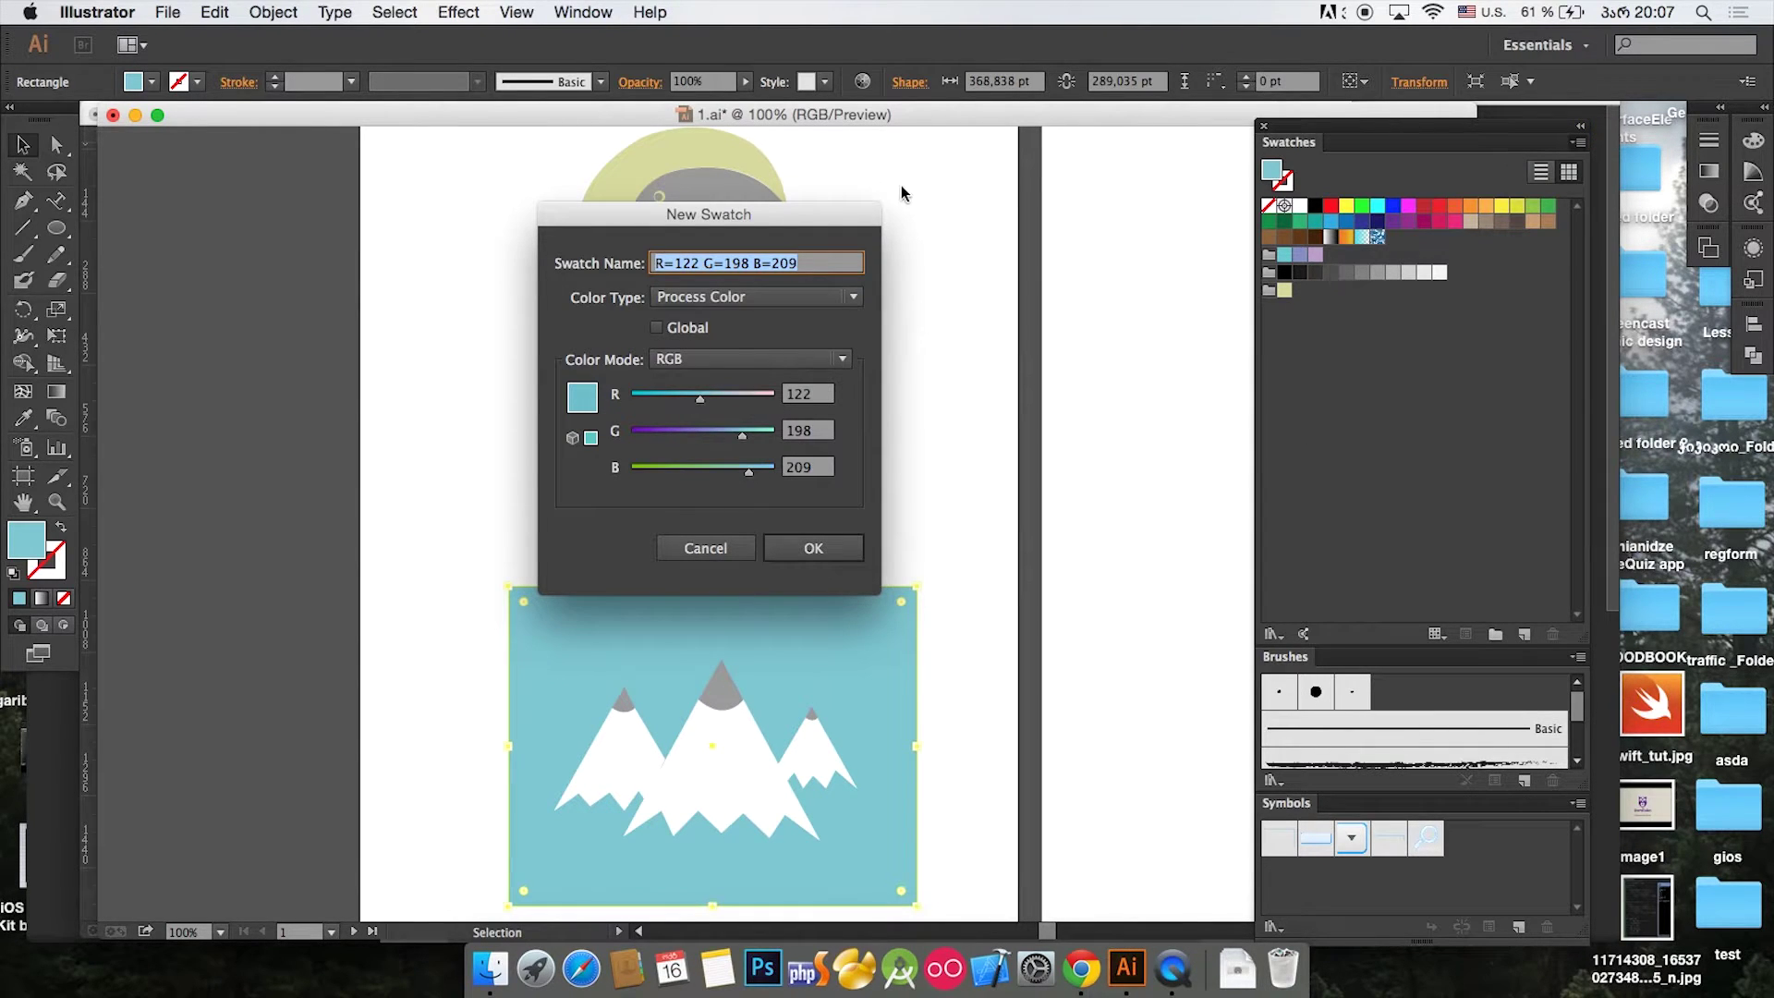
pyautogui.click(813, 555)
pyautogui.click(1122, 417)
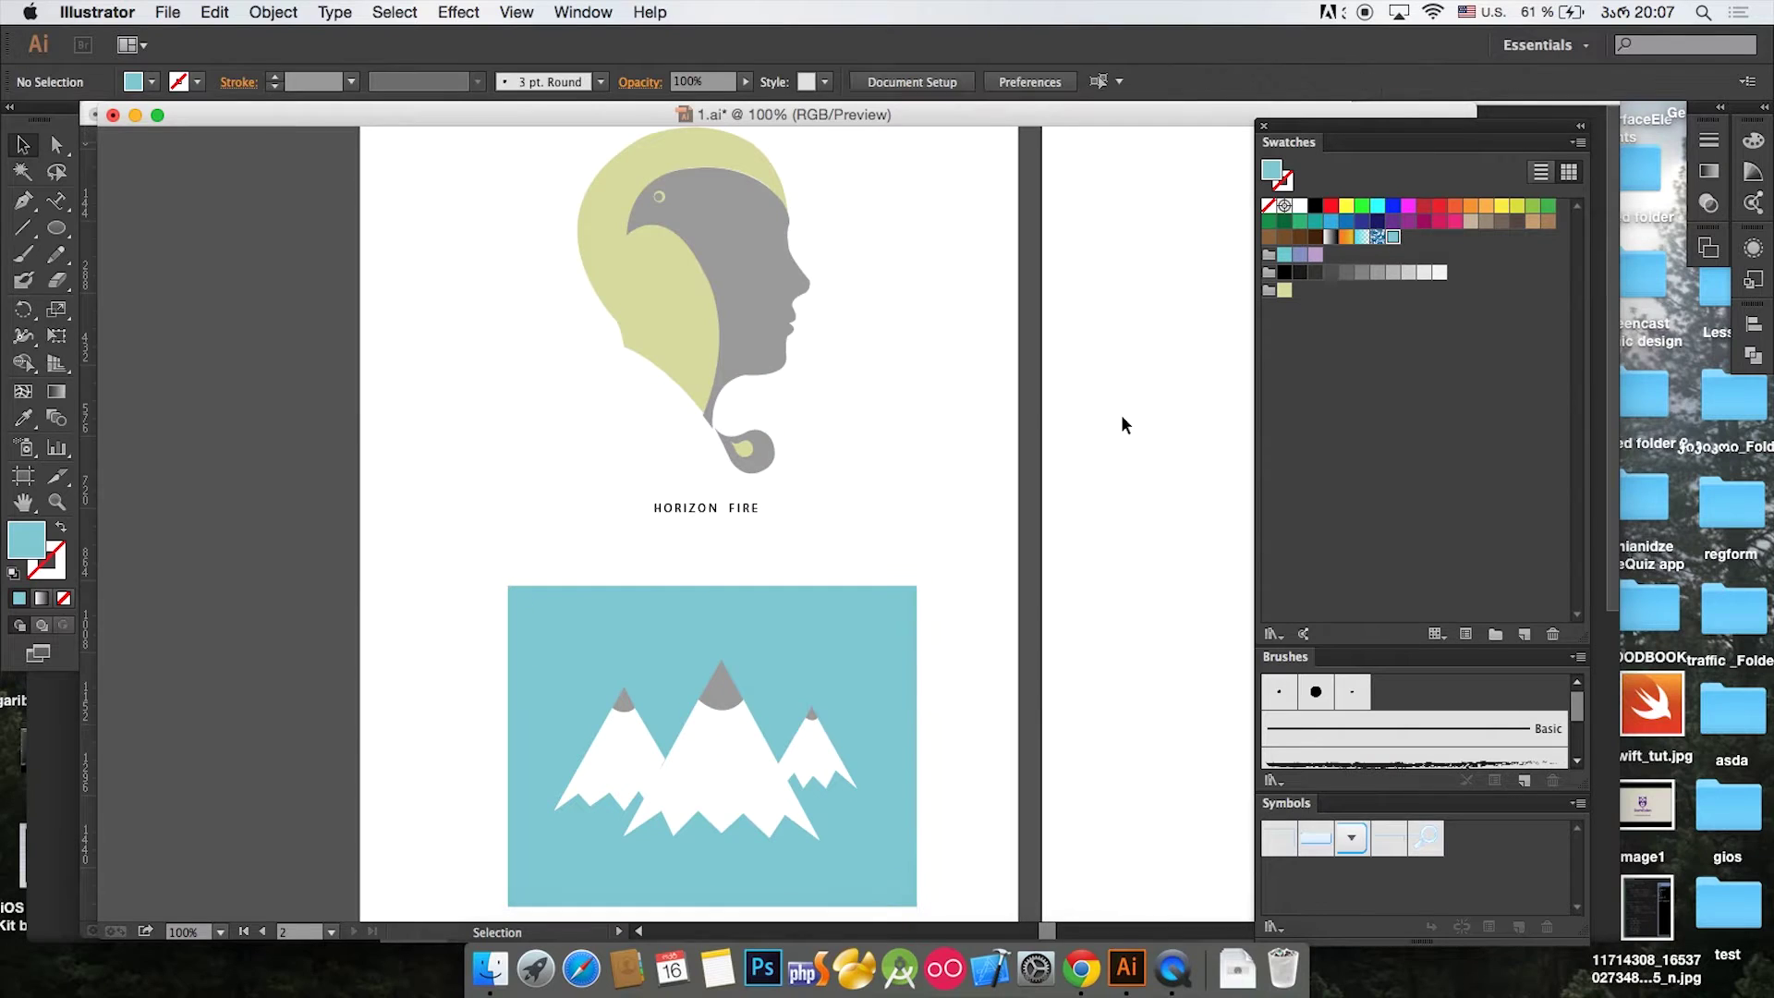
pyautogui.moveTo(1285, 291); pyautogui.dragTo(1298, 291)
# Step: Draw a blue ellipse about 153 by 129 pt beside the head illustration and return to the Selection tool
pyautogui.click(56, 227)
pyautogui.moveTo(407, 337); pyautogui.dragTo(577, 480)
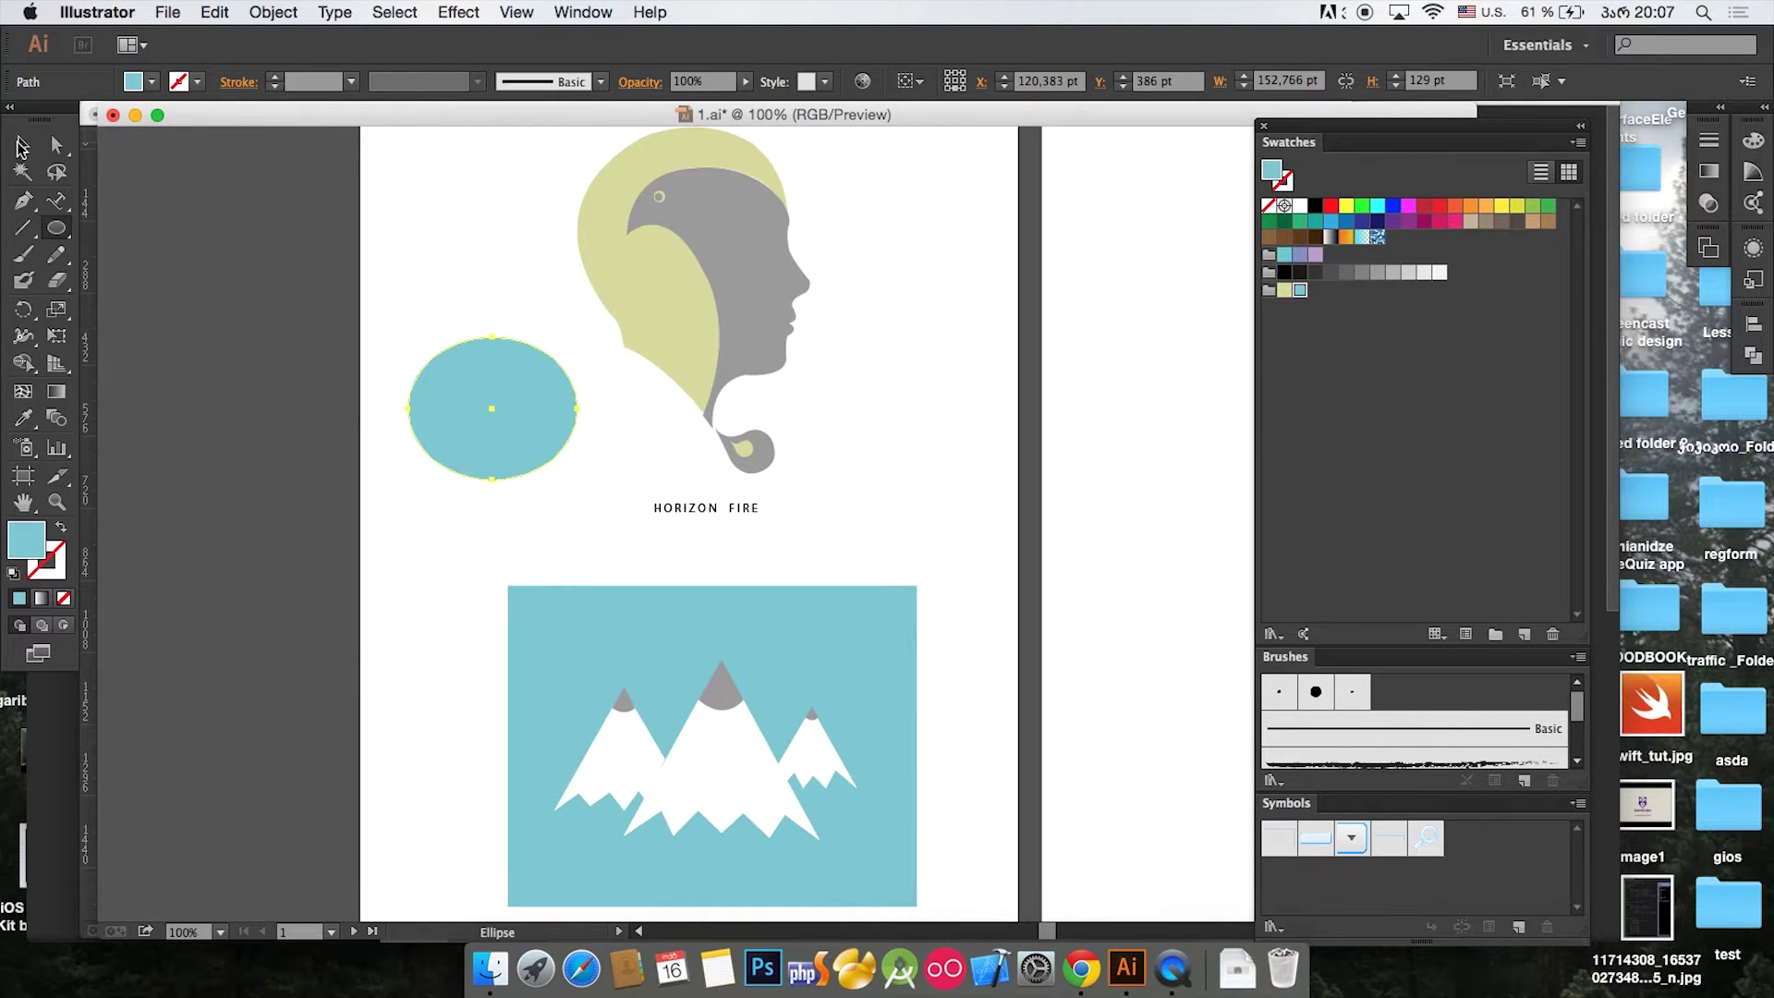
pyautogui.click(21, 145)
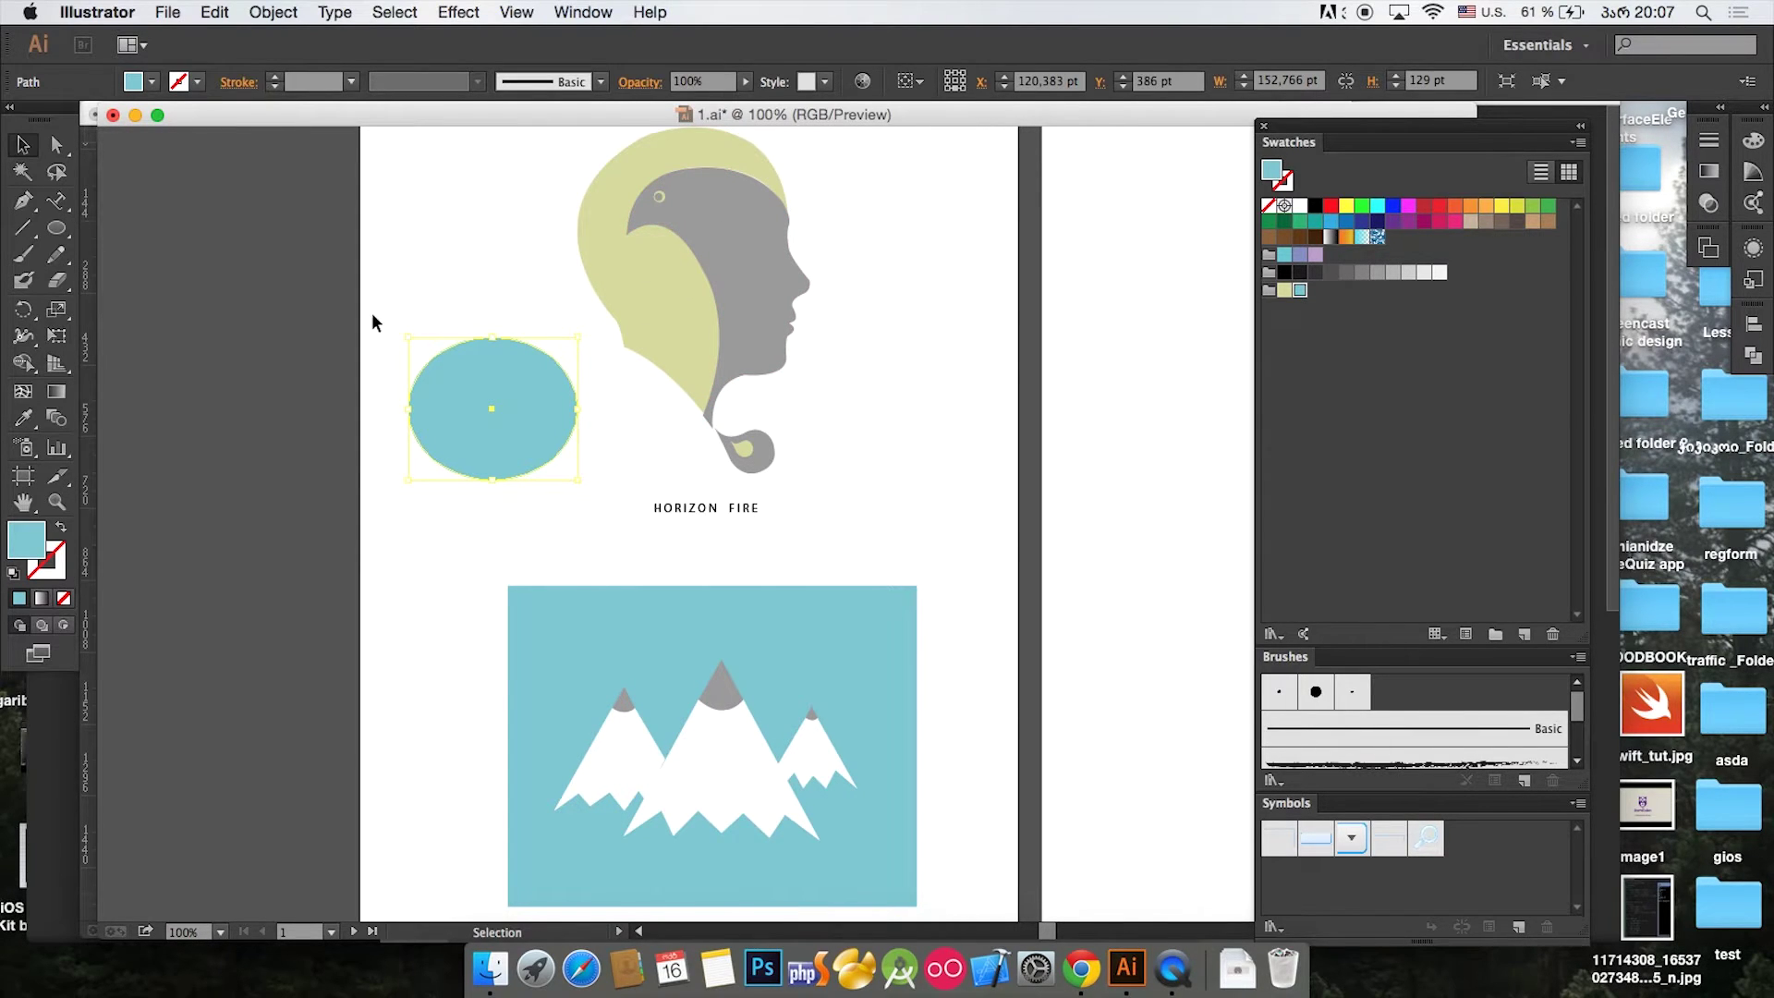
pyautogui.doubleClick(37, 546)
pyautogui.moveTo(394, 185); pyautogui.dragTo(747, 374)
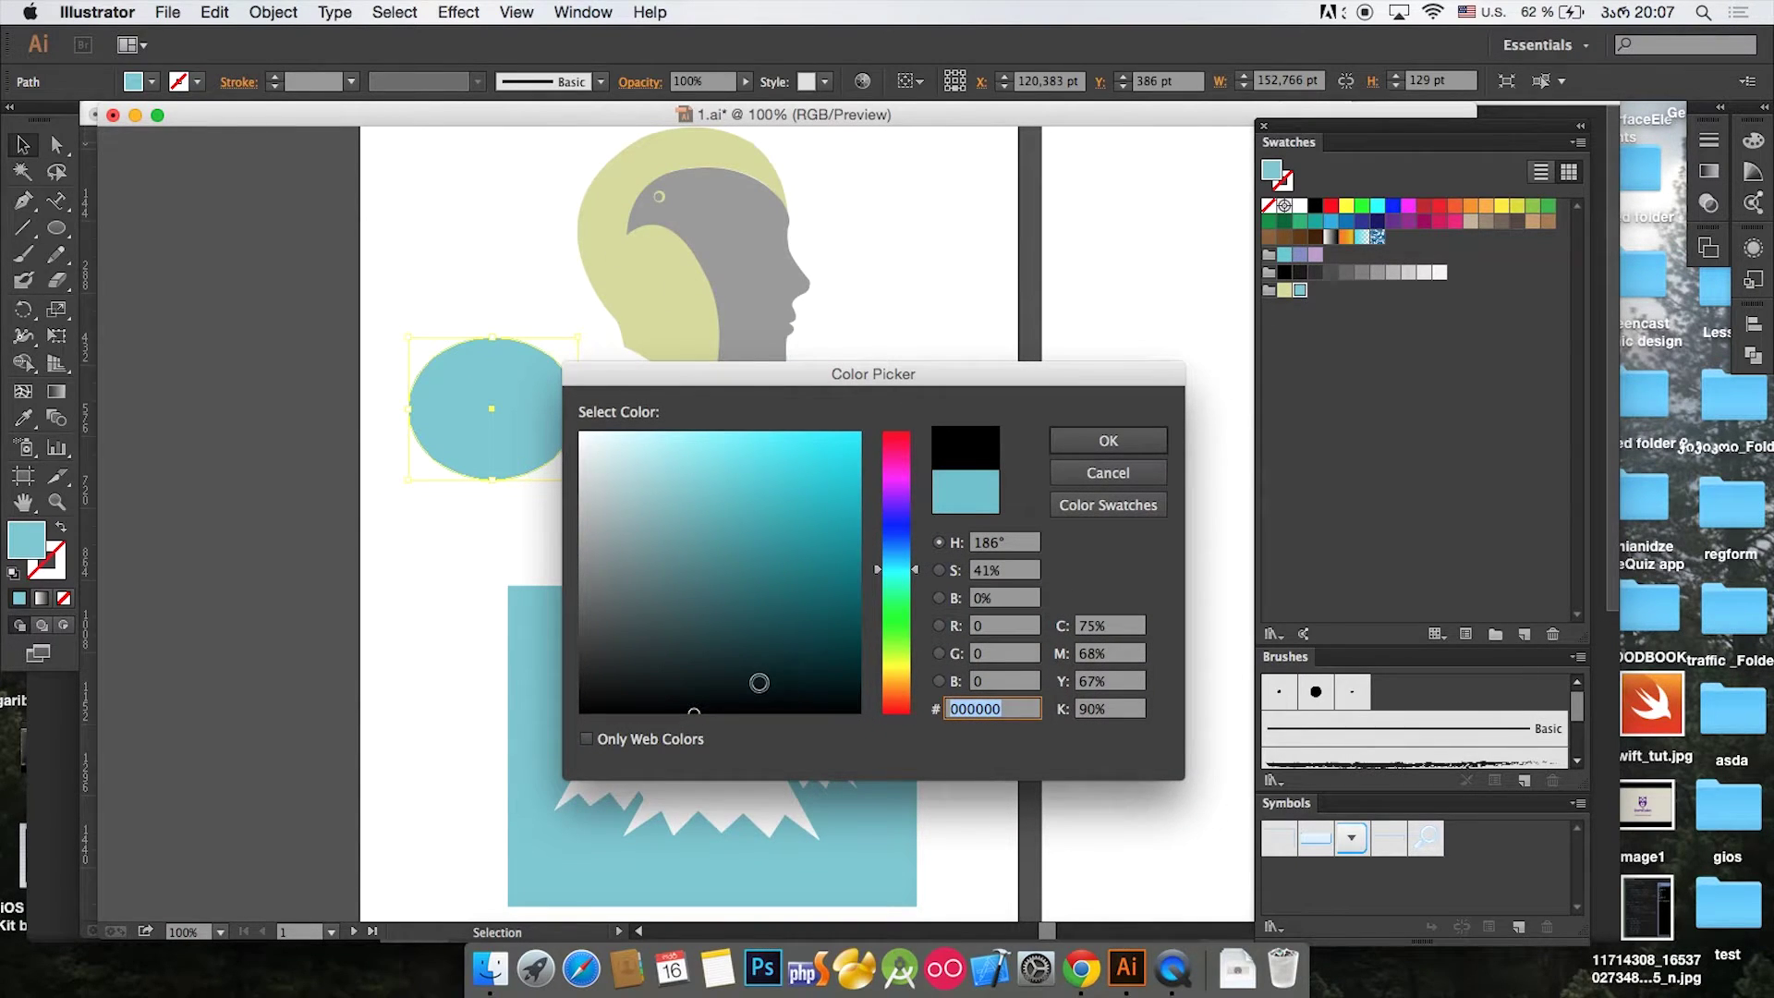
pyautogui.click(1088, 470)
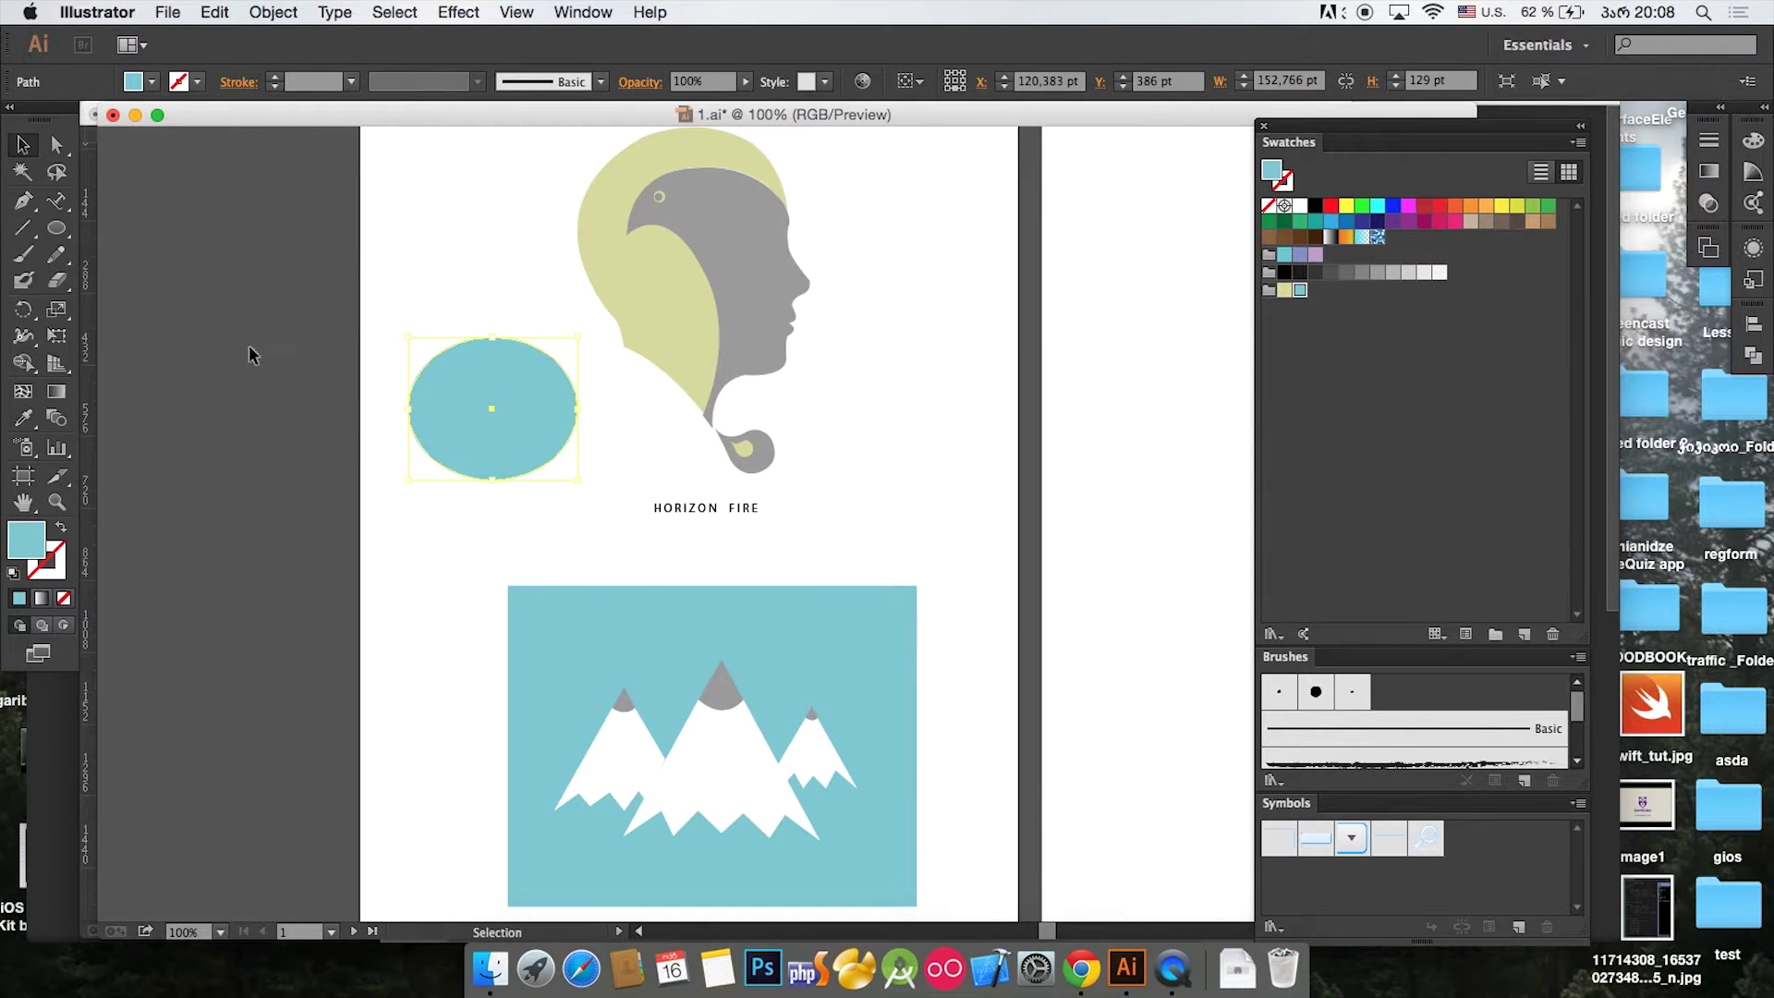
# Step: Fill the ellipse beside the head with the color group's pale green swatch and deselect it
pyautogui.click(1286, 291)
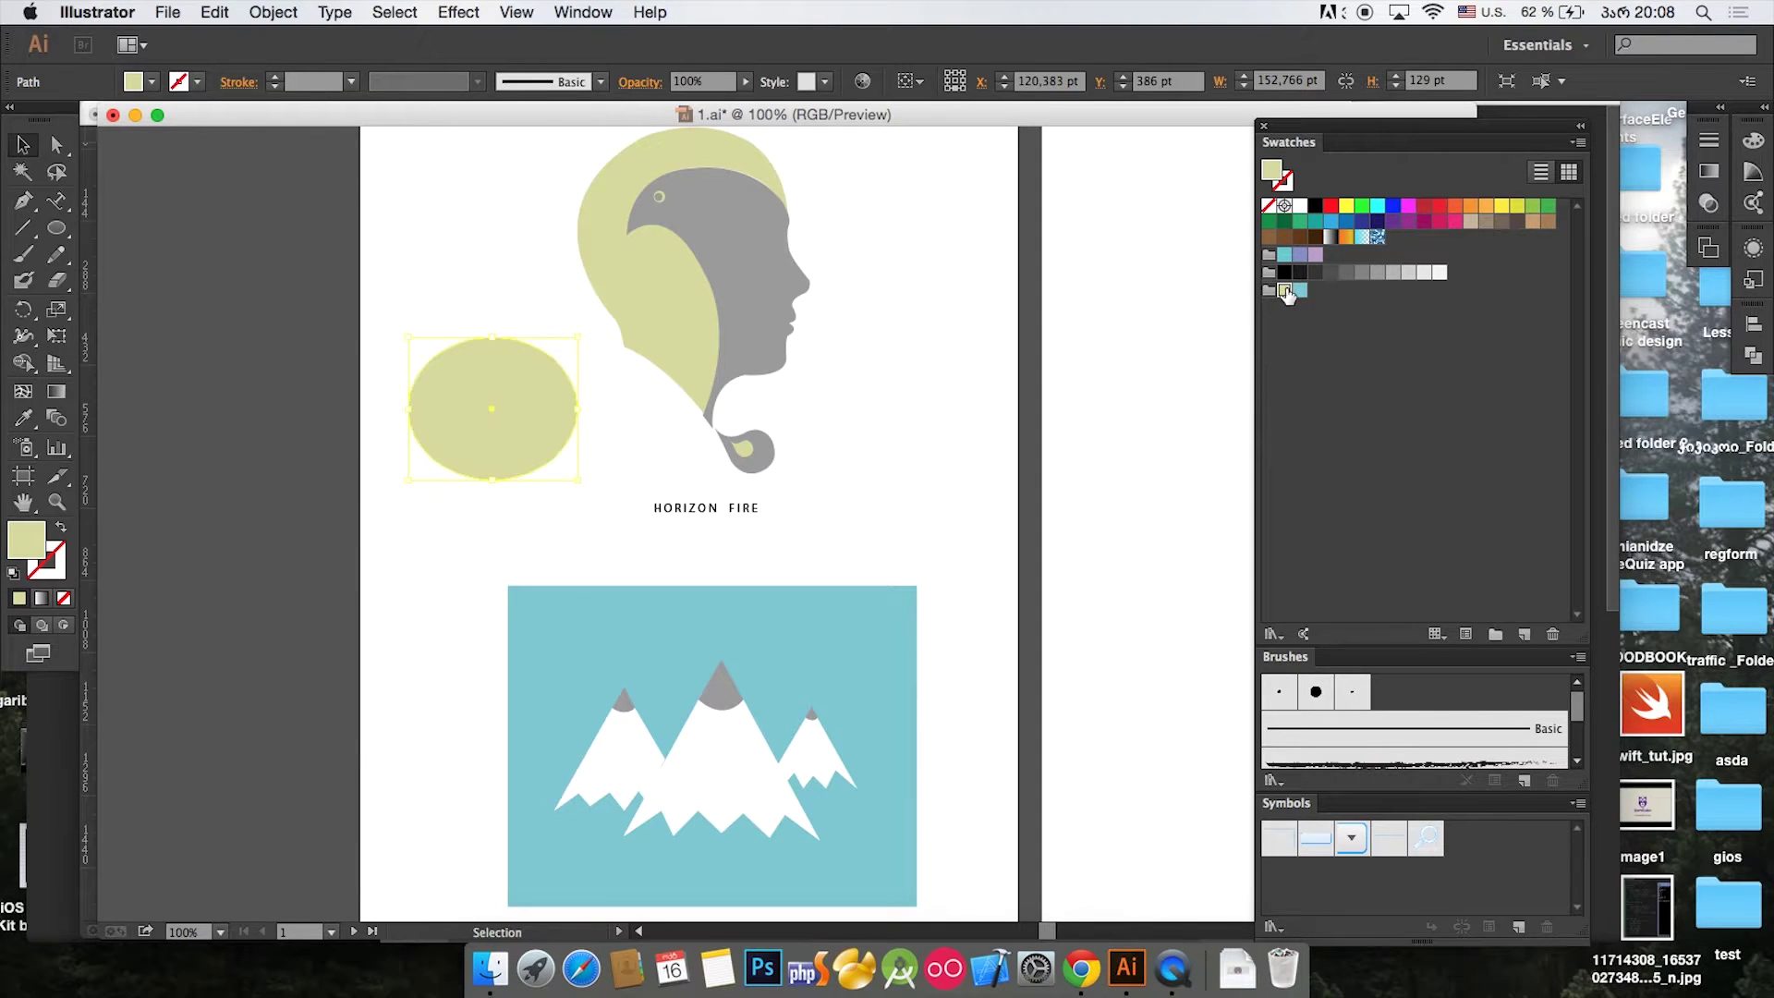
pyautogui.click(914, 350)
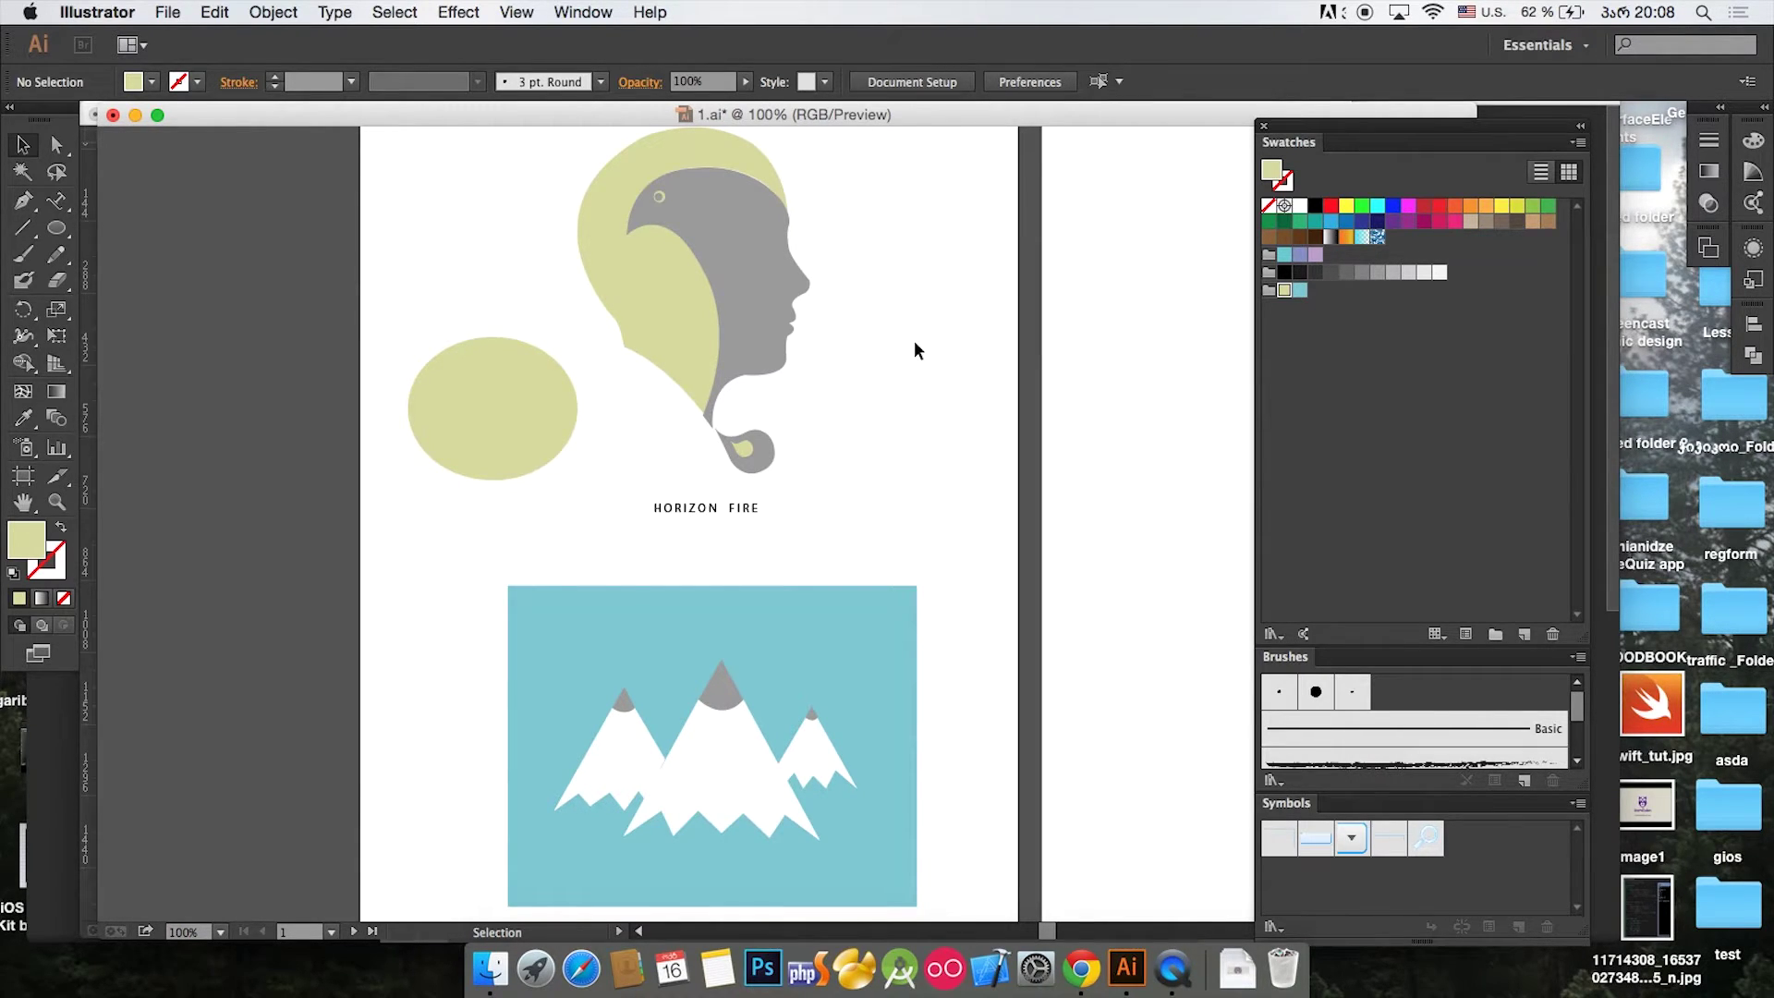
pyautogui.click(549, 395)
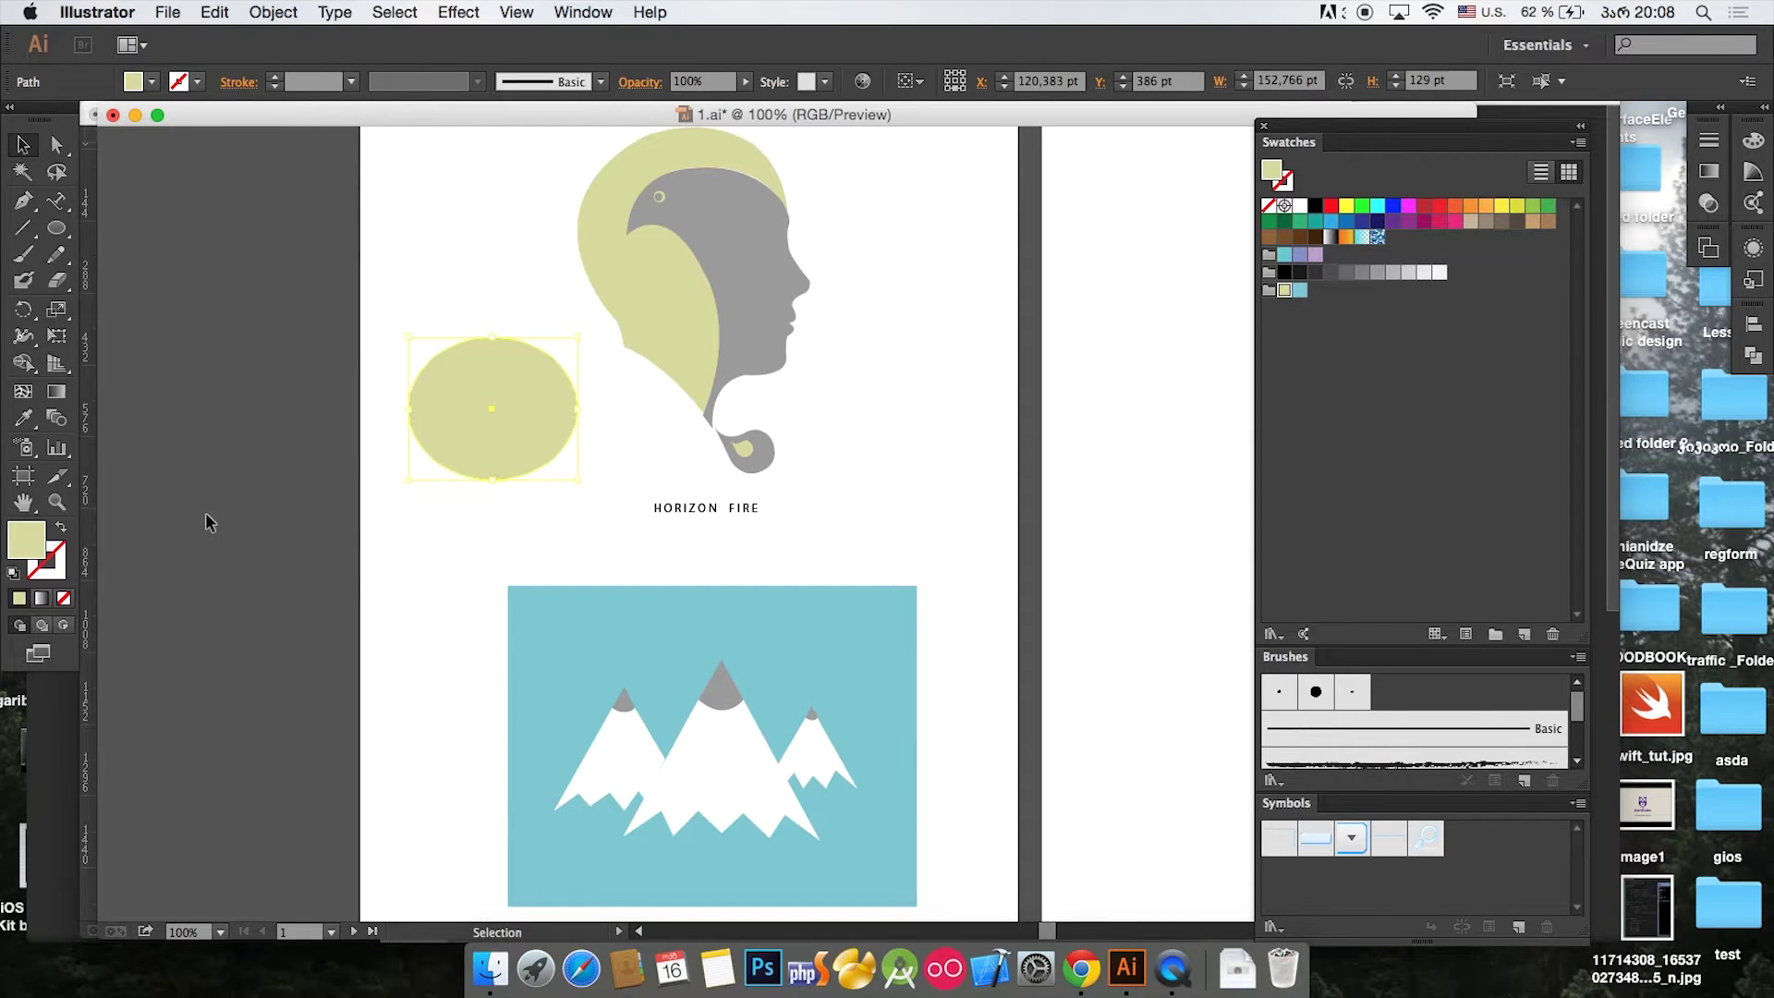
pyautogui.click(435, 536)
pyautogui.click(501, 374)
pyautogui.click(27, 423)
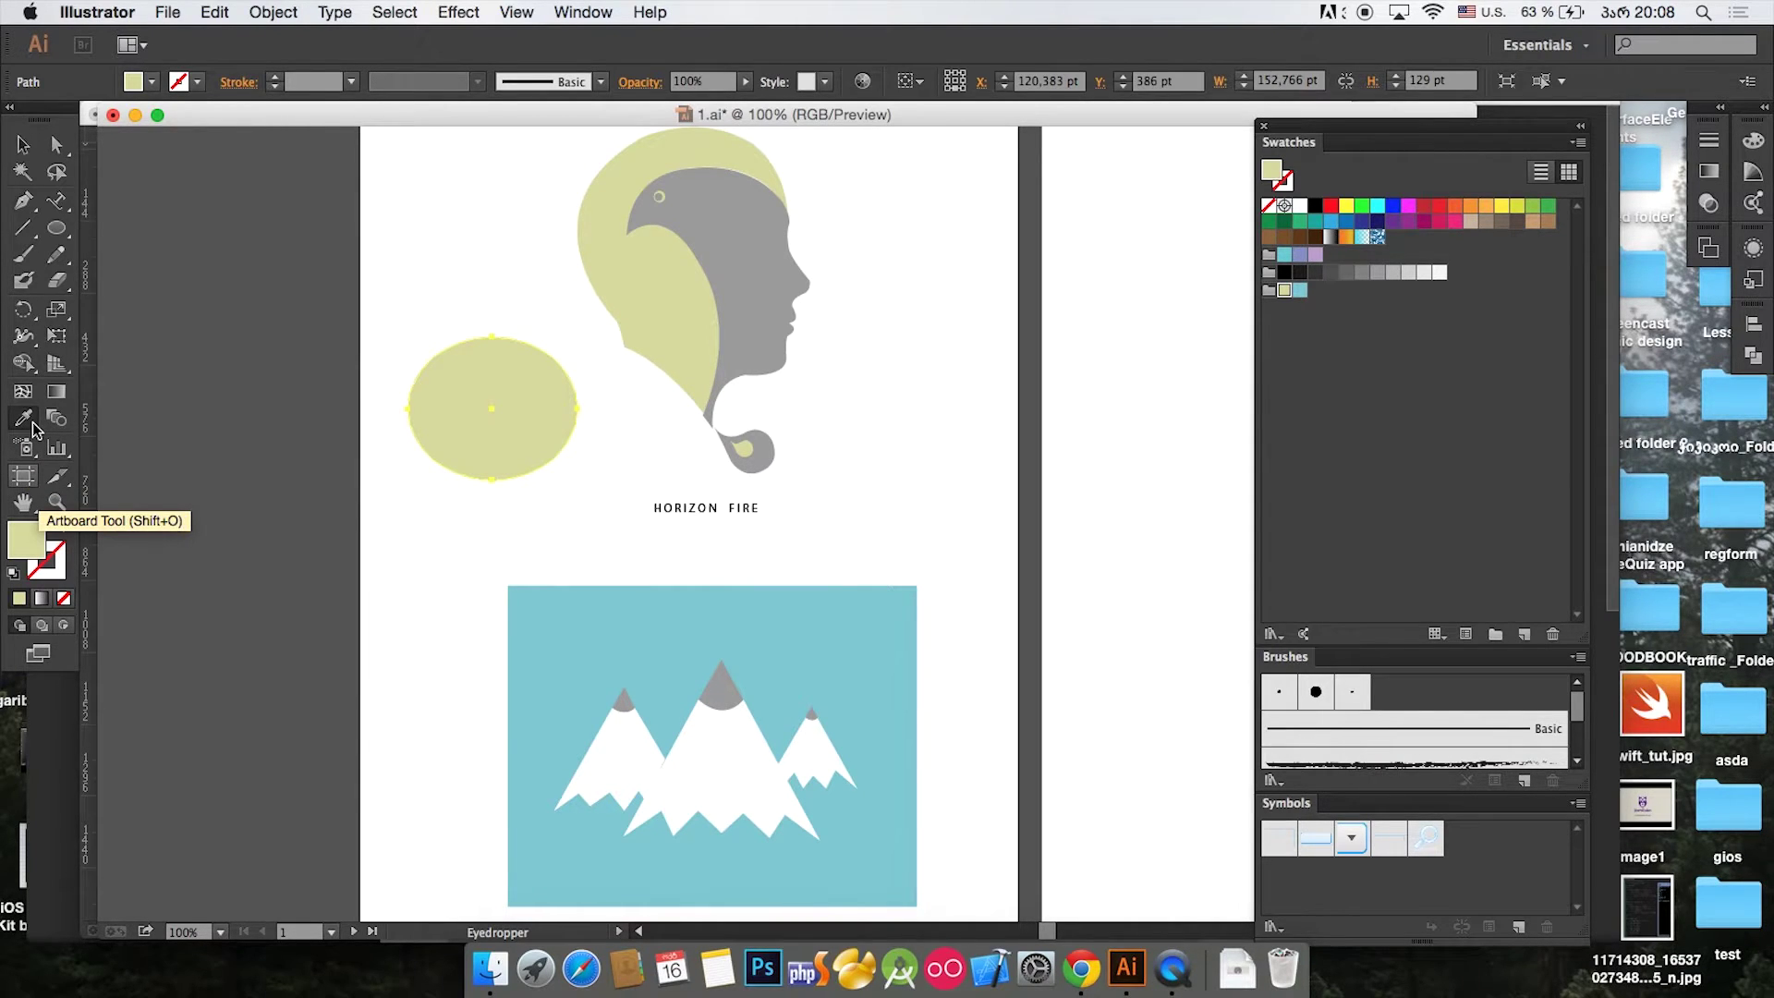
pyautogui.click(24, 146)
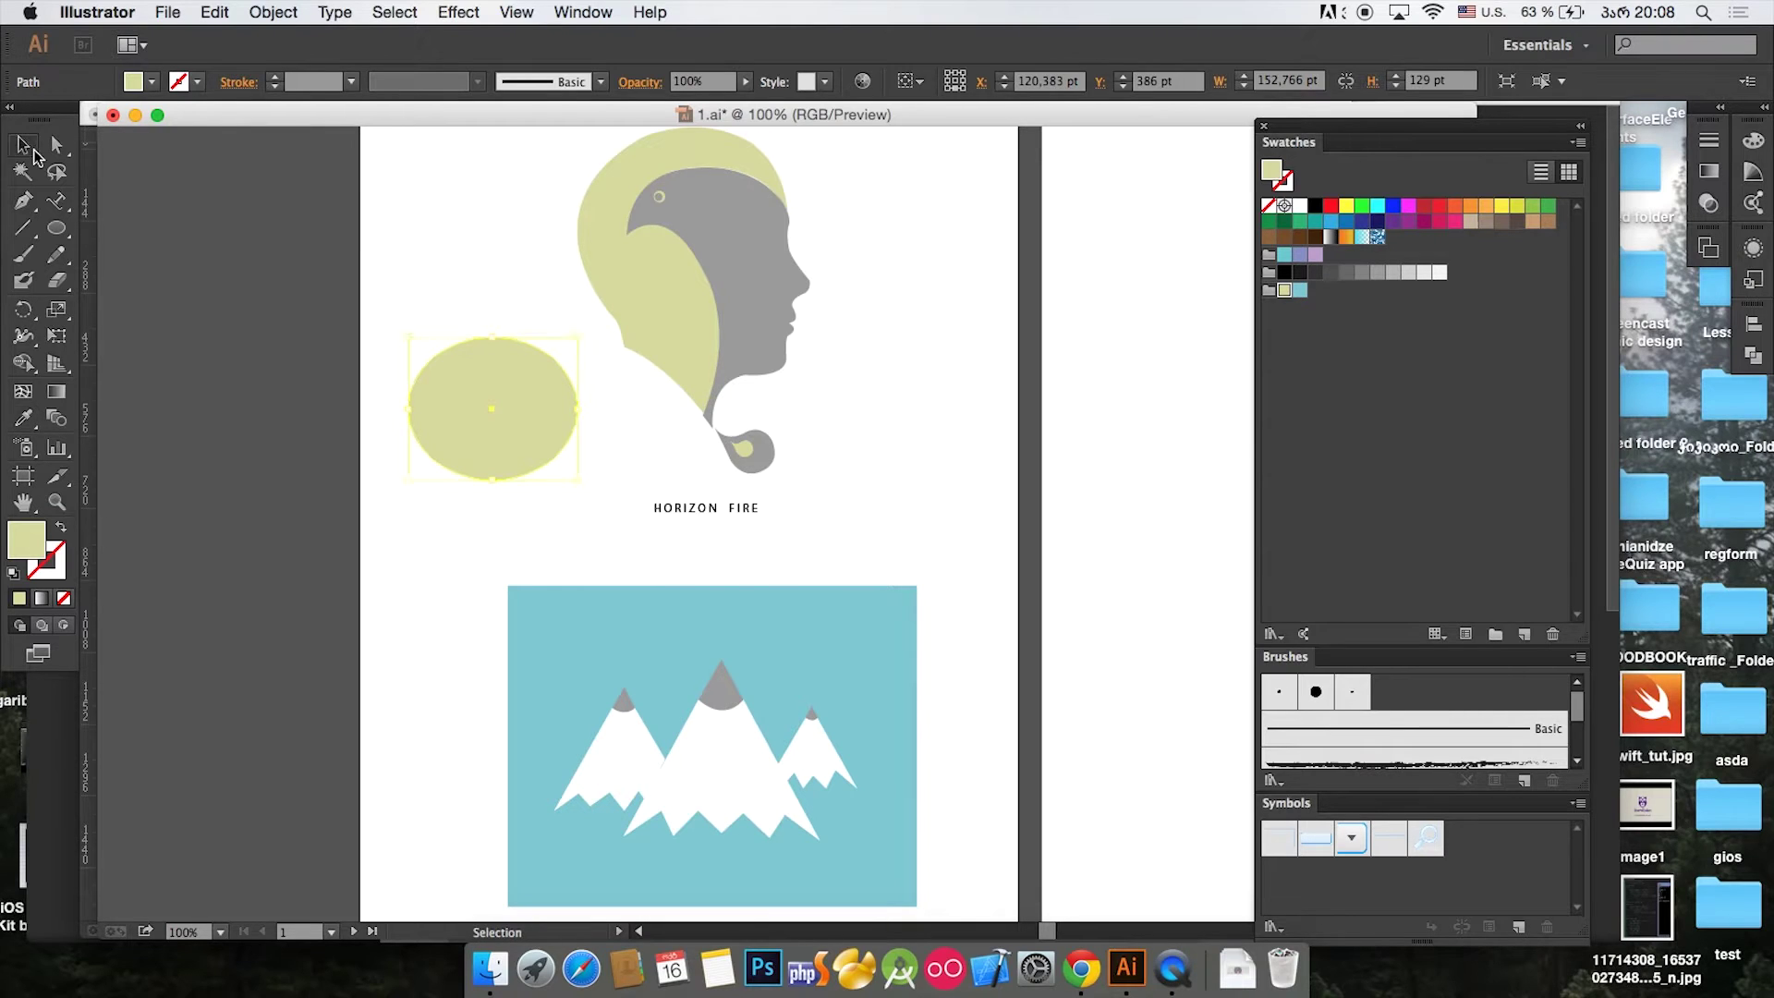
# Step: Draw an ellipse about 204 by 193 pt in the upper part of the empty second artboard
pyautogui.click(440, 210)
pyautogui.press('space')
pyautogui.moveTo(989, 407); pyautogui.dragTo(269, 397)
pyautogui.click(57, 228)
pyautogui.moveTo(369, 294); pyautogui.dragTo(596, 509)
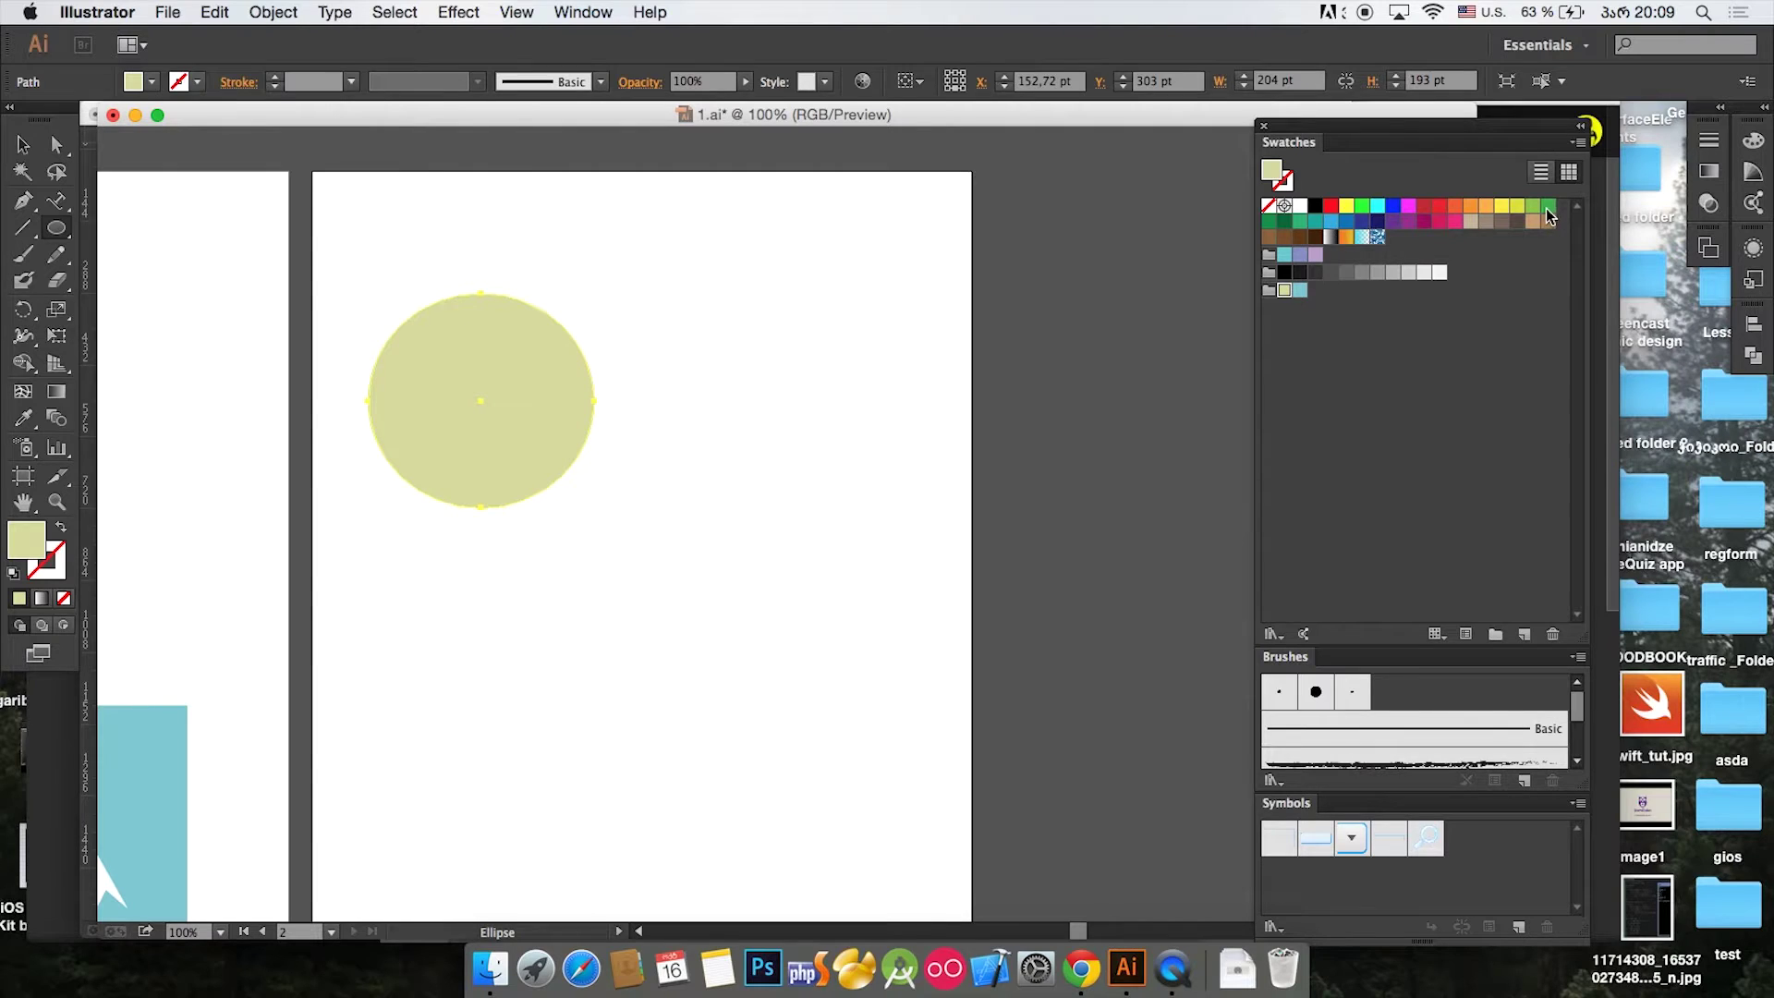
# Step: Set the new ellipse's fill to a bright saturated red in the Color Picker
pyautogui.doubleClick(24, 554)
pyautogui.moveTo(896, 448); pyautogui.dragTo(904, 436)
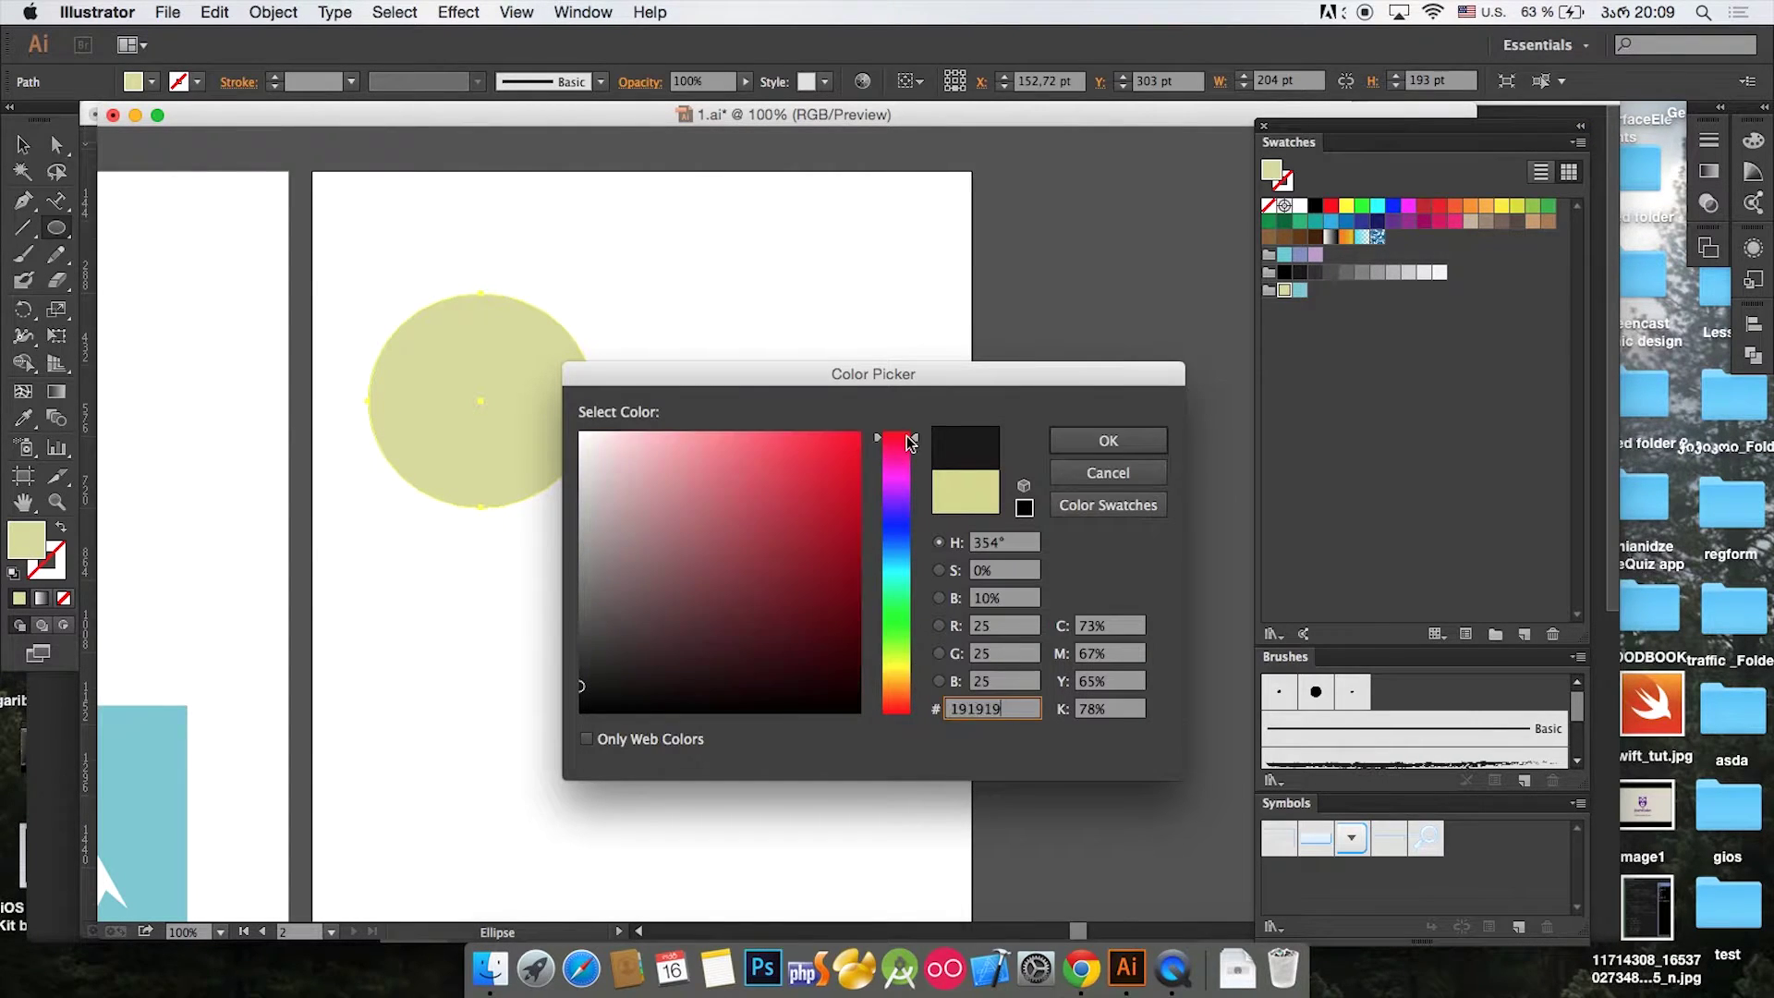
pyautogui.click(855, 438)
pyautogui.click(1092, 436)
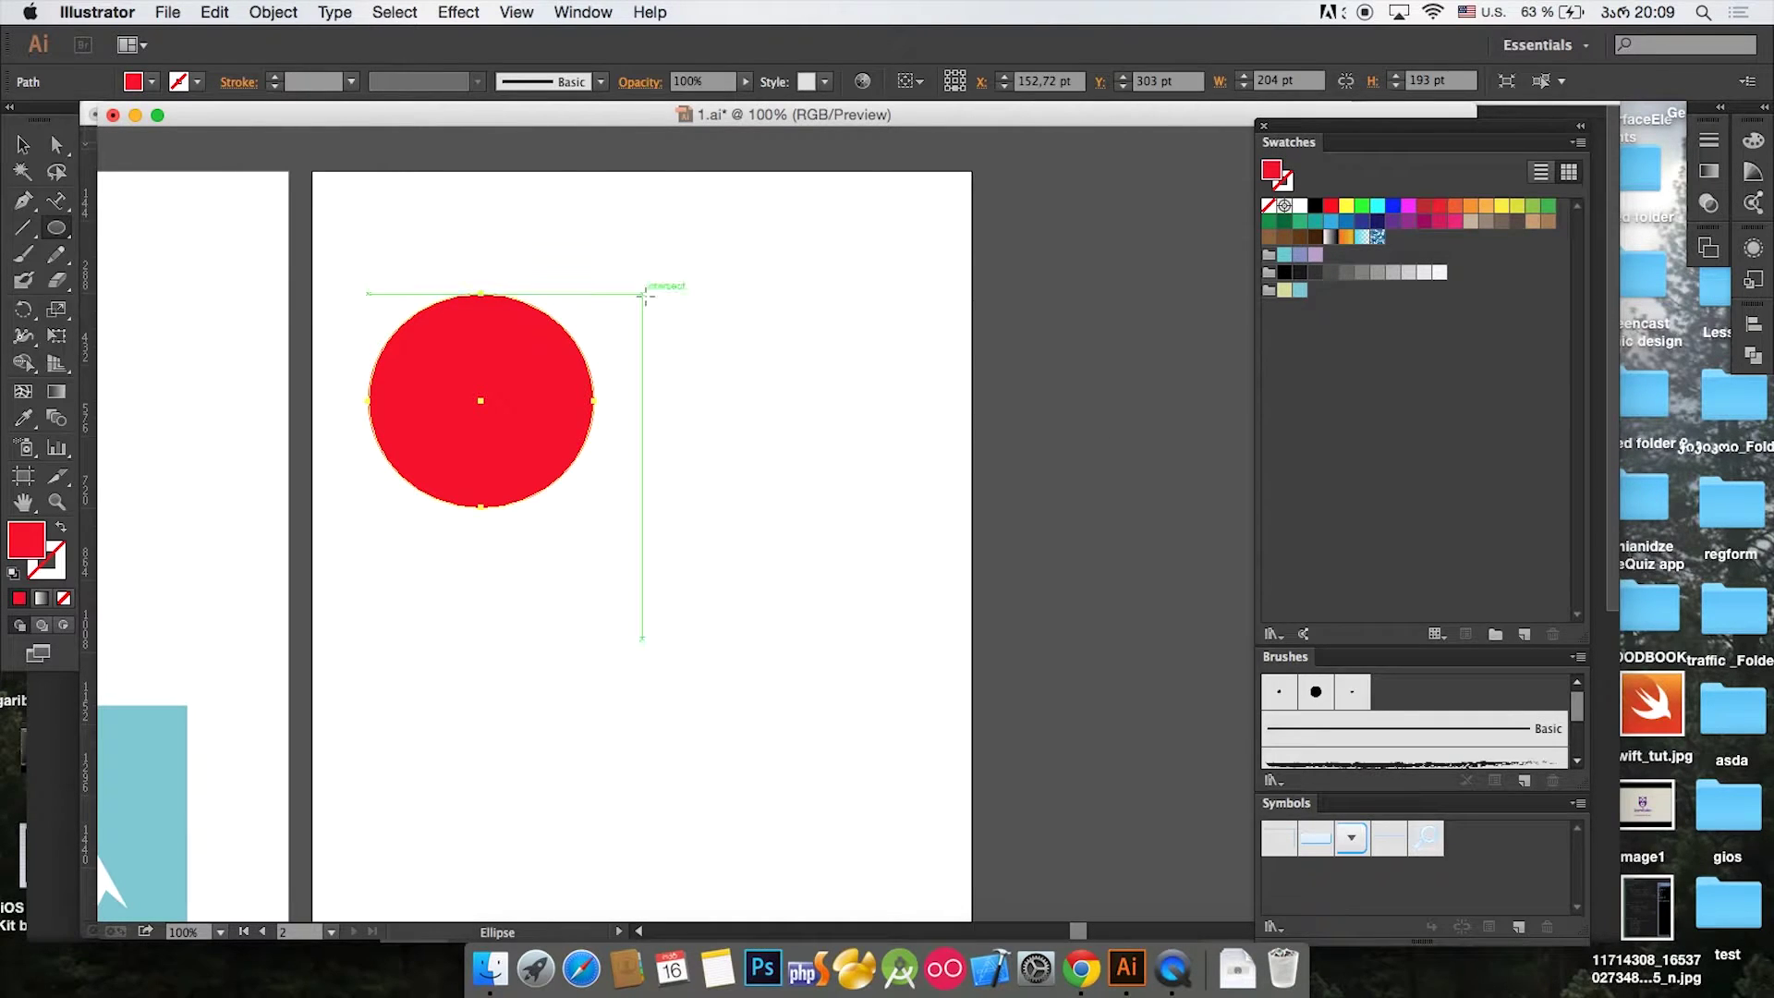
# Step: Draw two more red ellipses on the second artboard, about 236 by 238 pt and 157 by 151 pt
pyautogui.click(23, 145)
pyautogui.moveTo(655, 226); pyautogui.dragTo(435, 407)
pyautogui.click(53, 231)
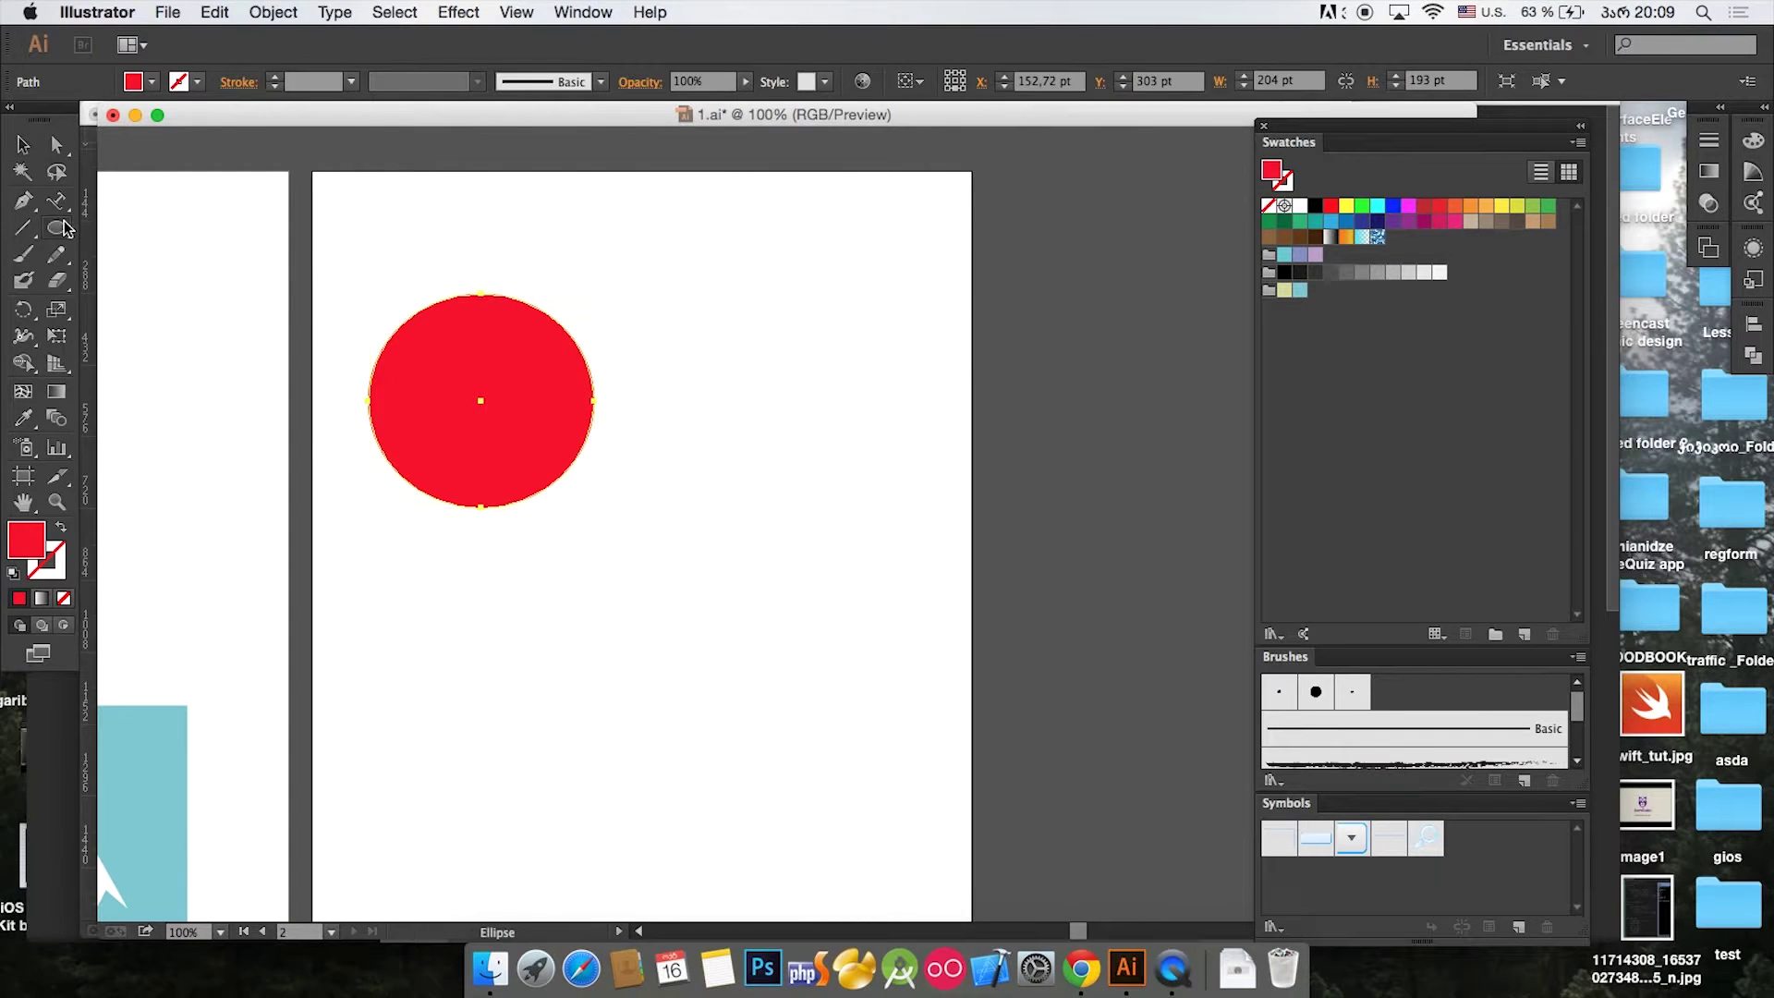
pyautogui.moveTo(654, 316); pyautogui.dragTo(915, 578)
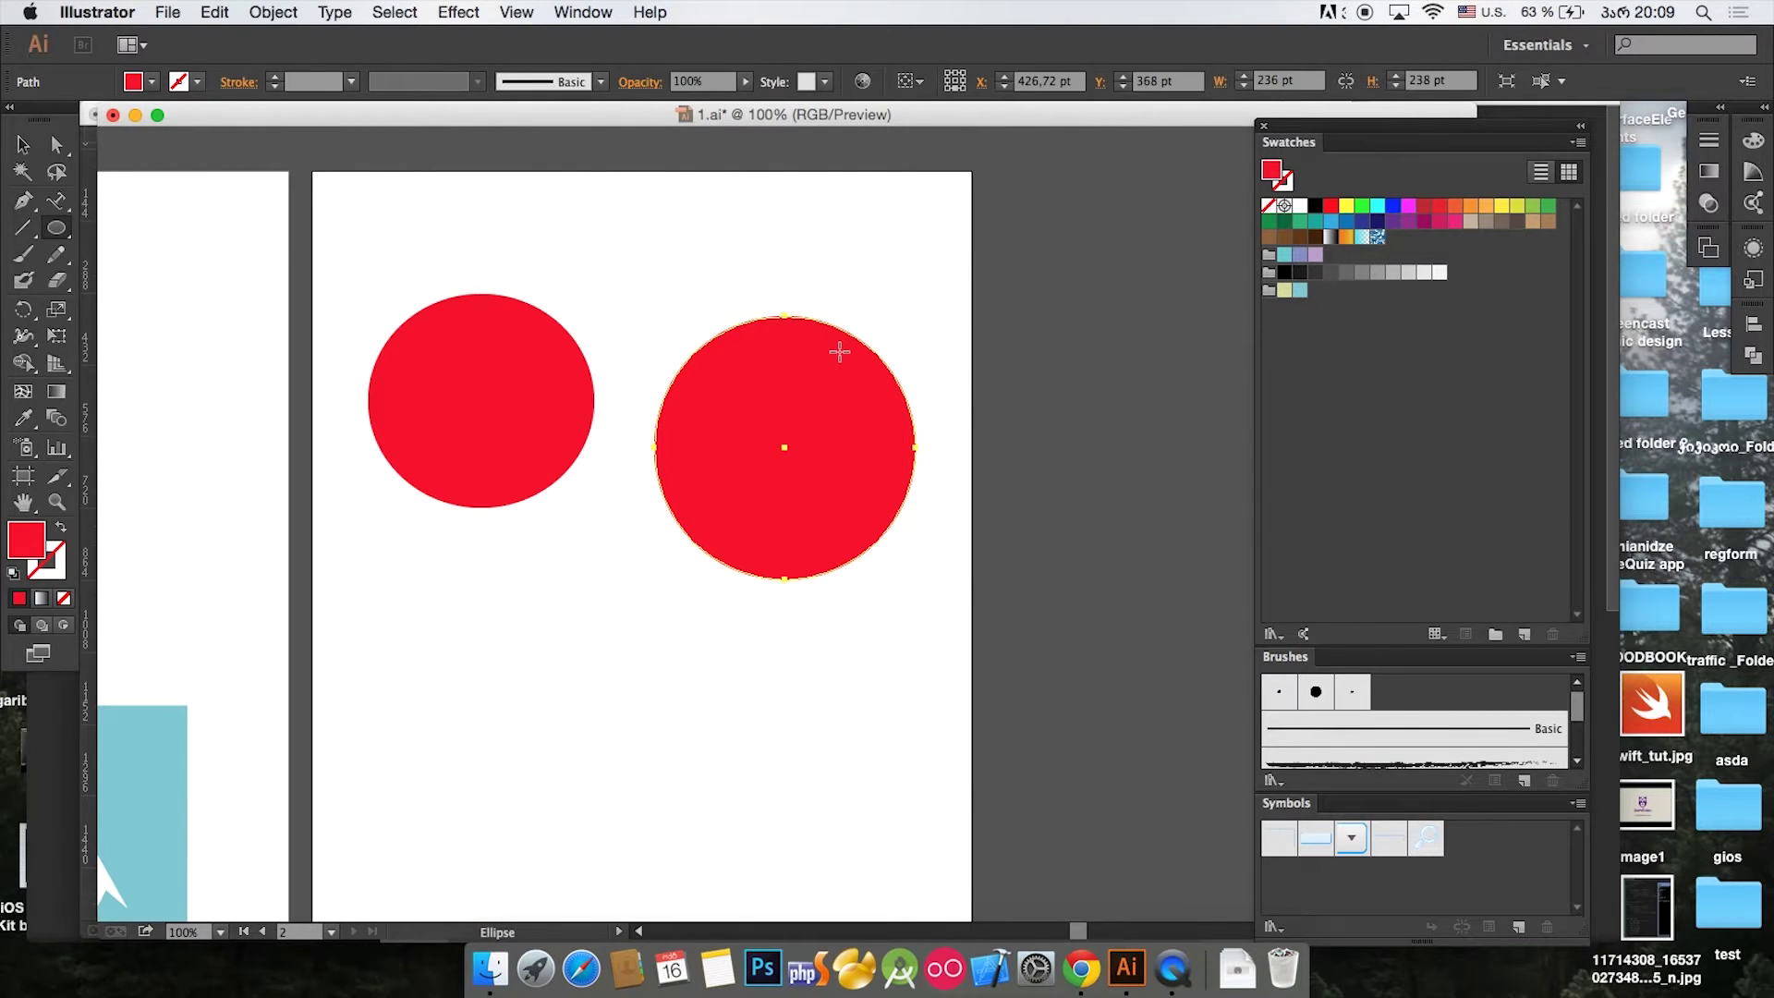
pyautogui.moveTo(428, 698); pyautogui.dragTo(600, 864)
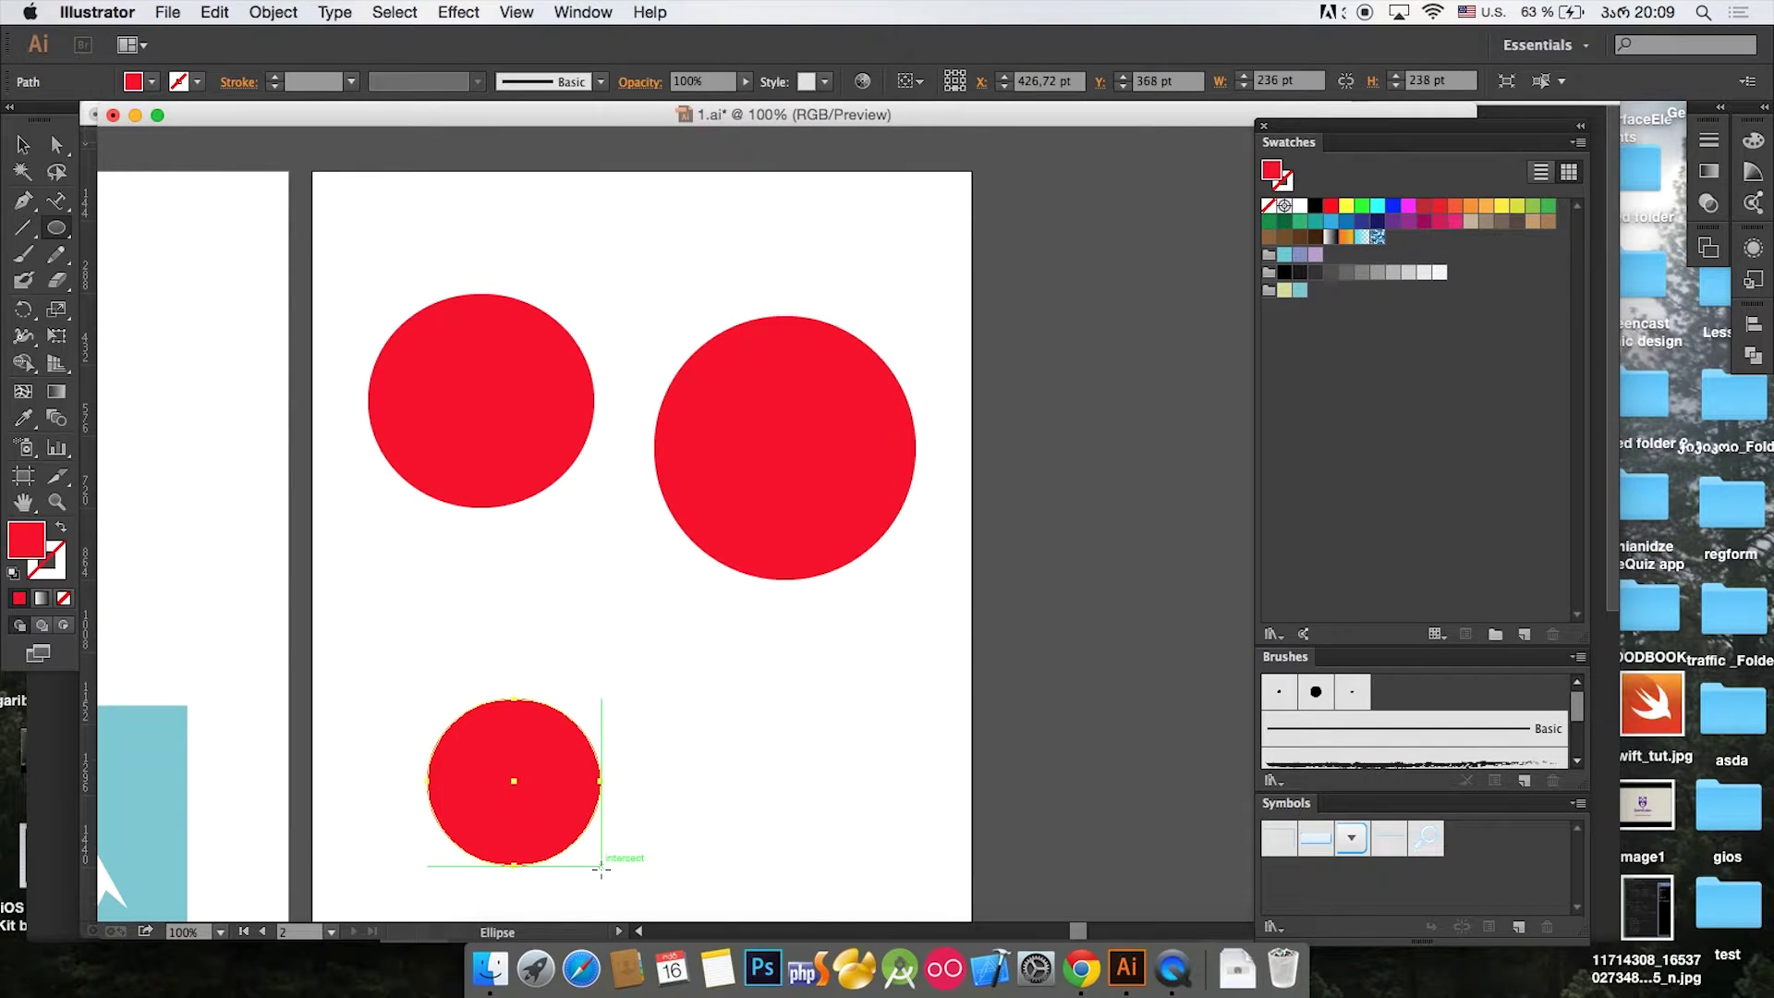
pyautogui.click(1286, 183)
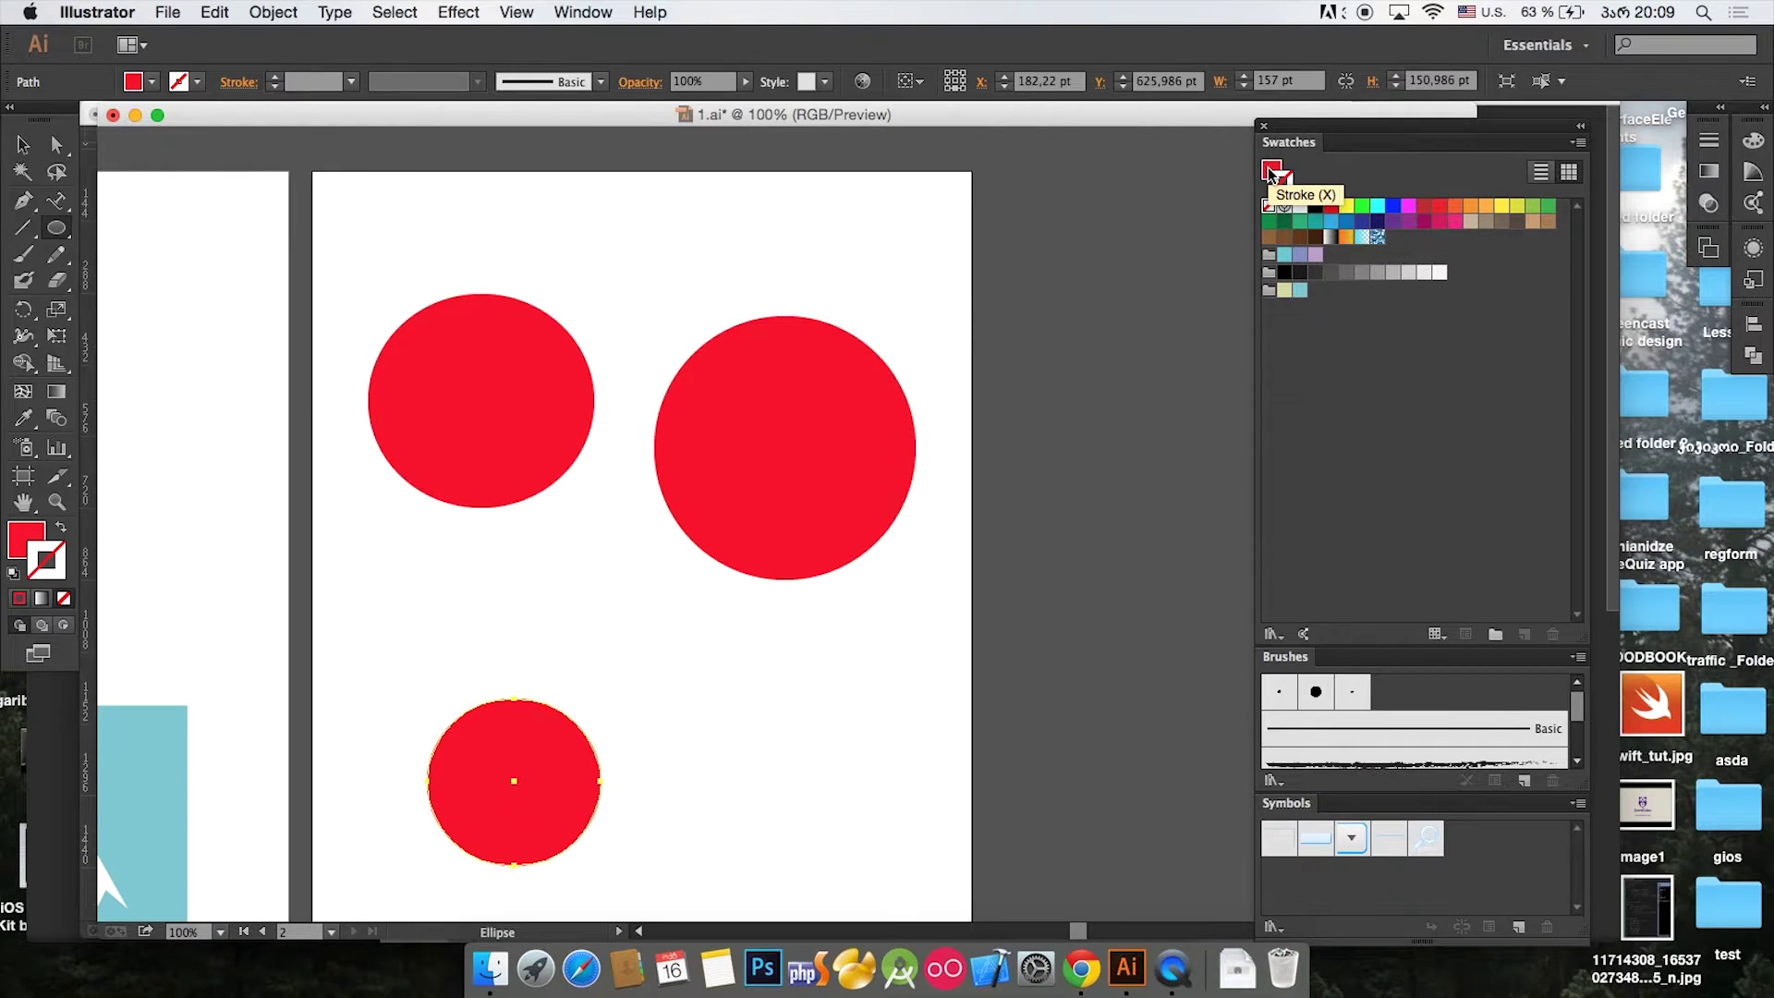
# Step: Give the small lower ellipse on the second artboard no fill and a black stroke, and deselect it
pyautogui.click(1271, 172)
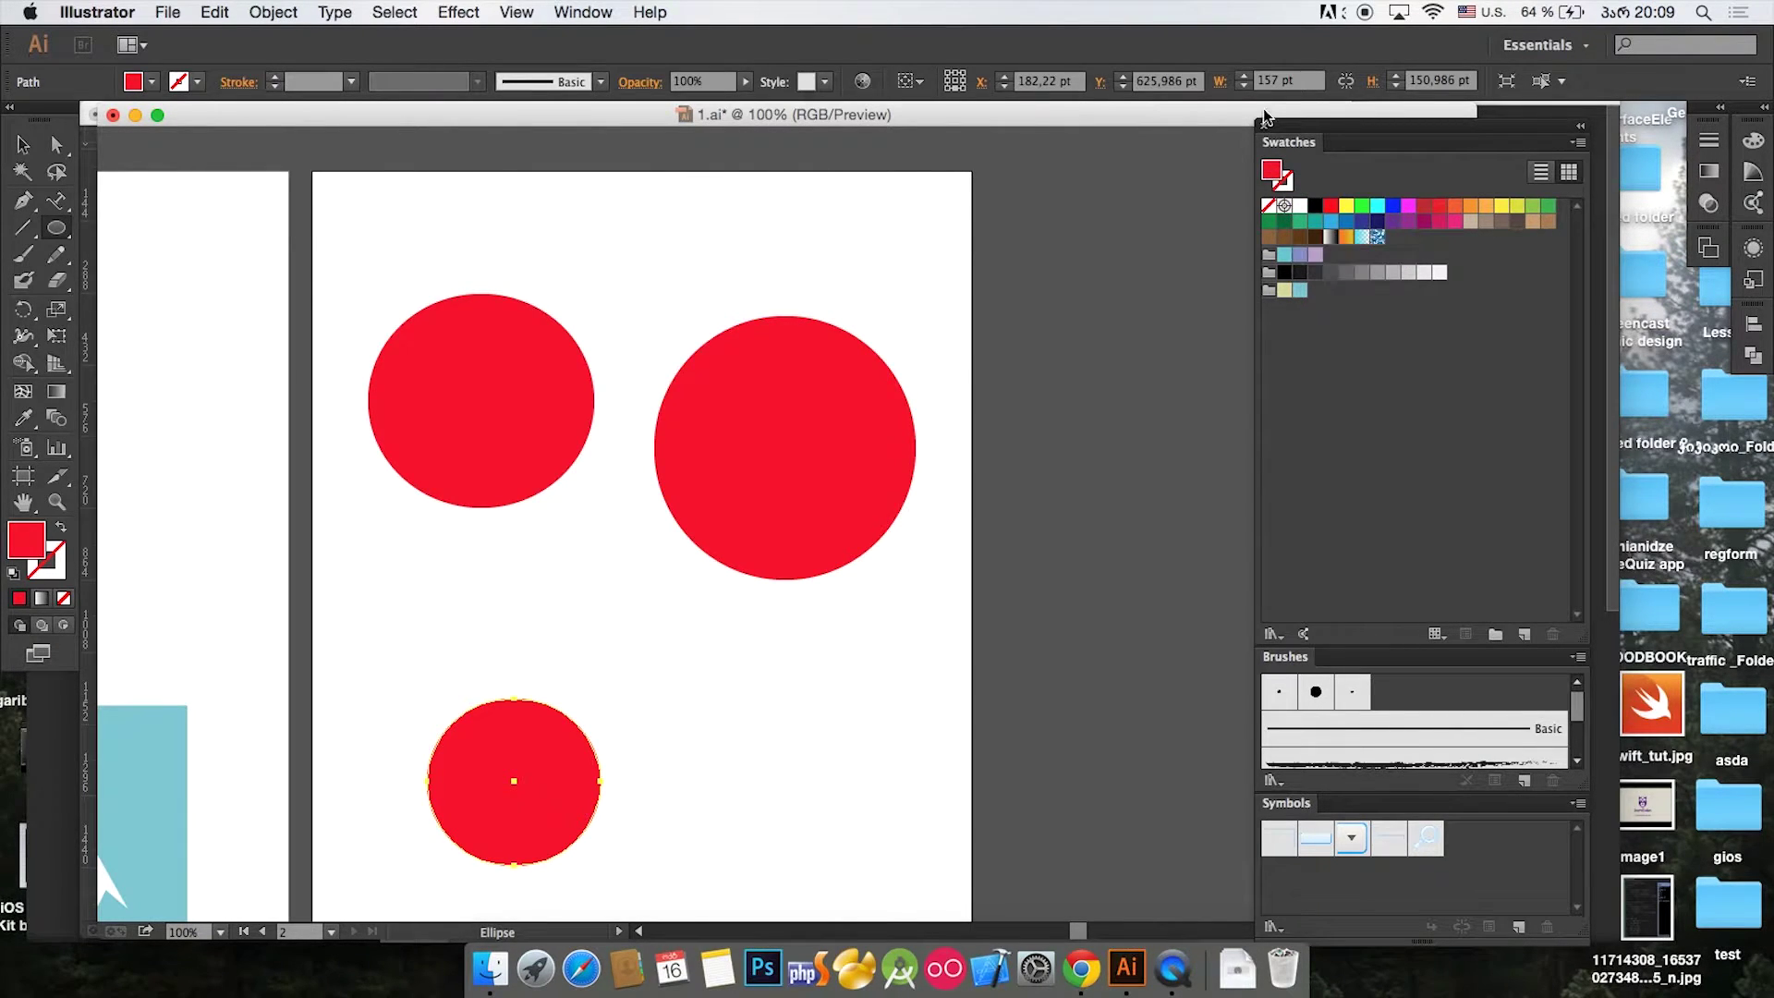
pyautogui.click(1283, 179)
pyautogui.click(1270, 169)
pyautogui.click(1270, 210)
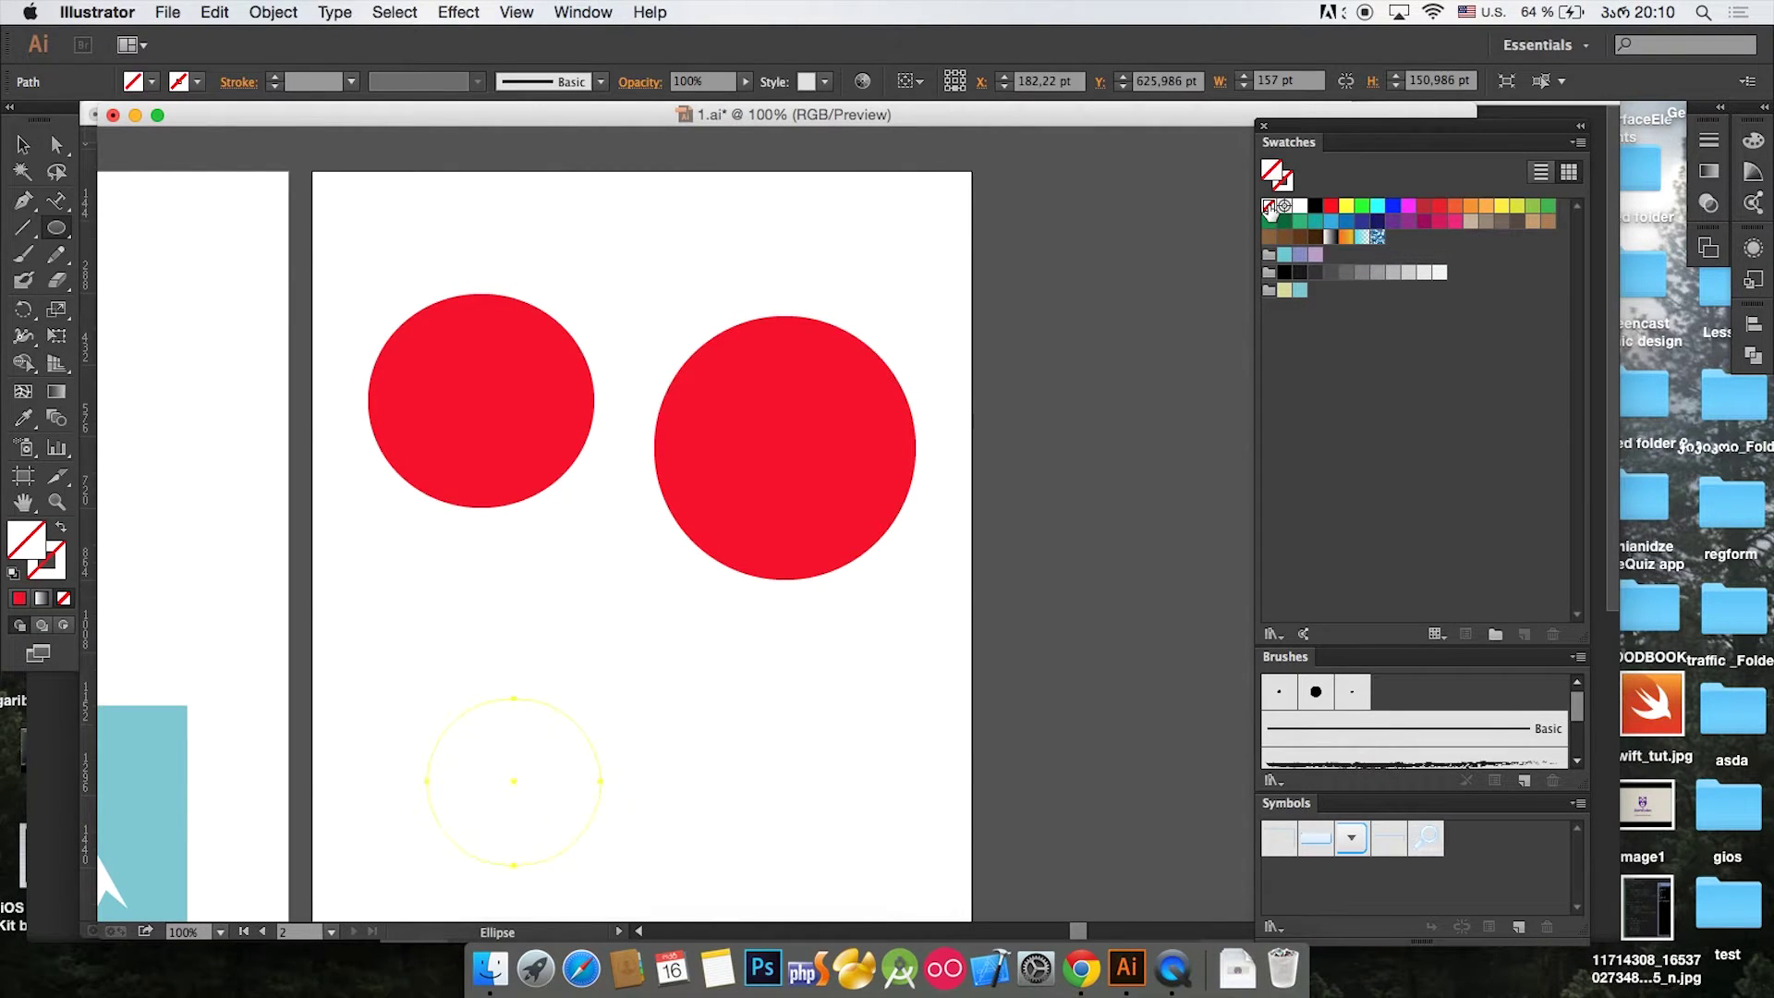
pyautogui.click(1286, 183)
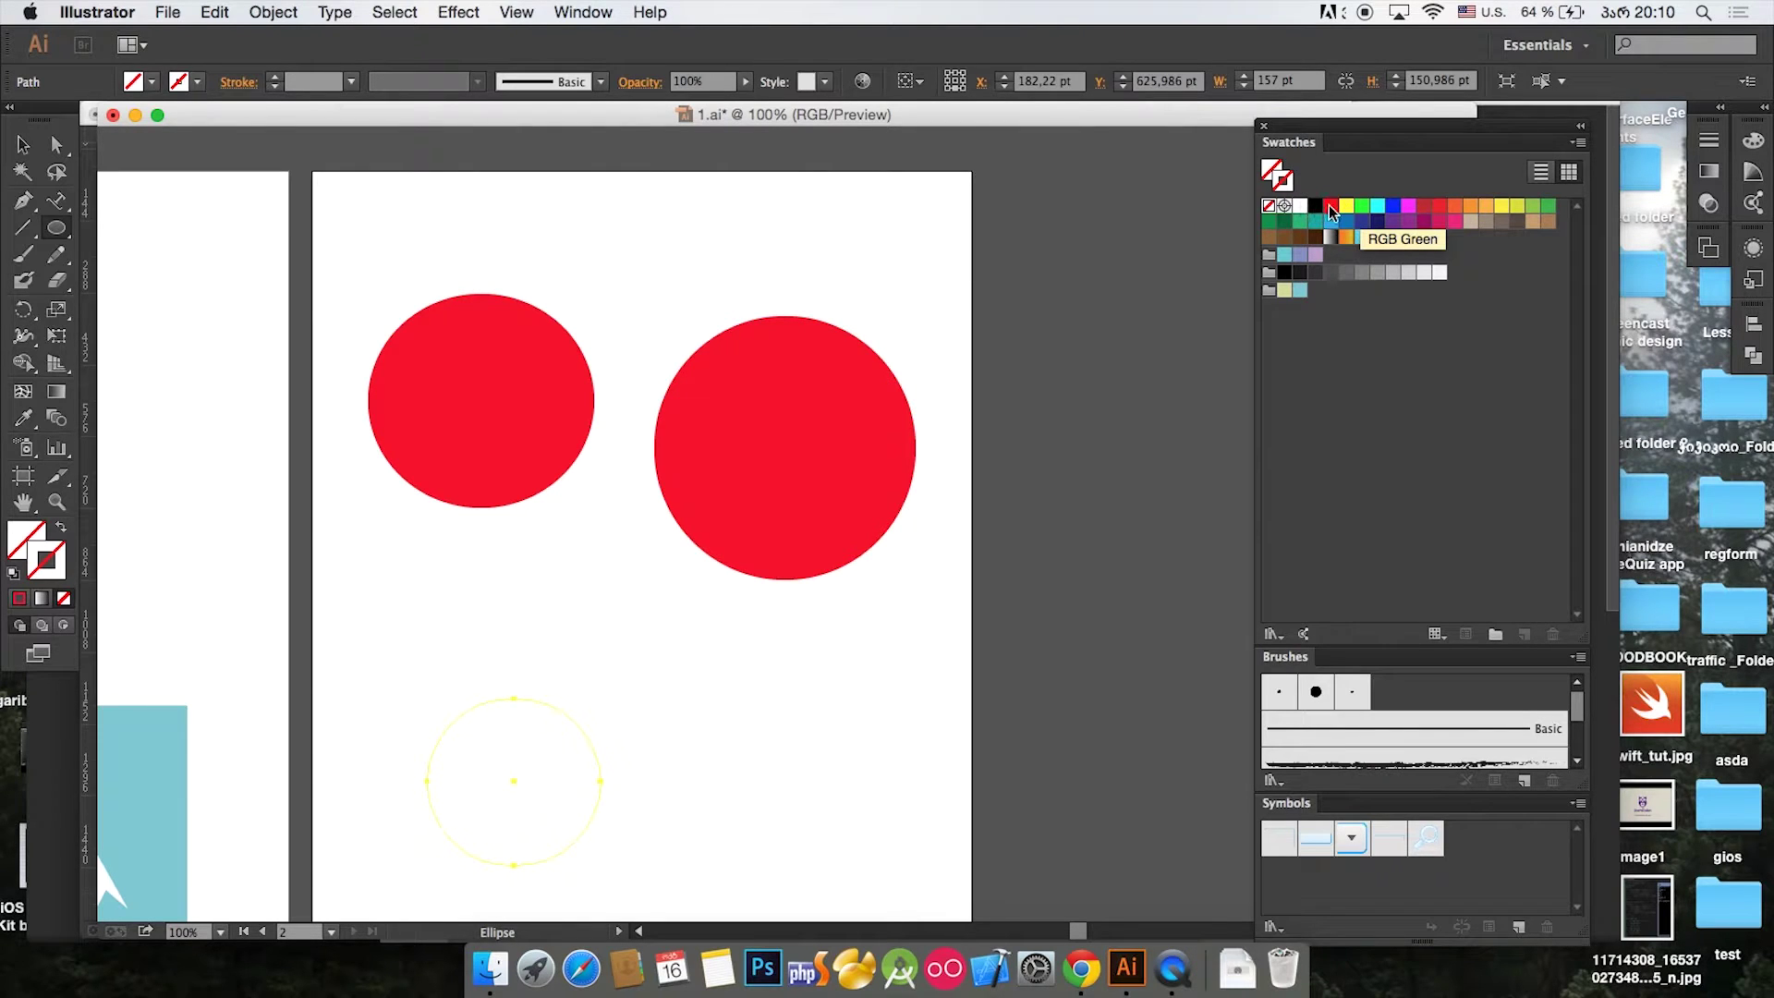
pyautogui.click(1320, 206)
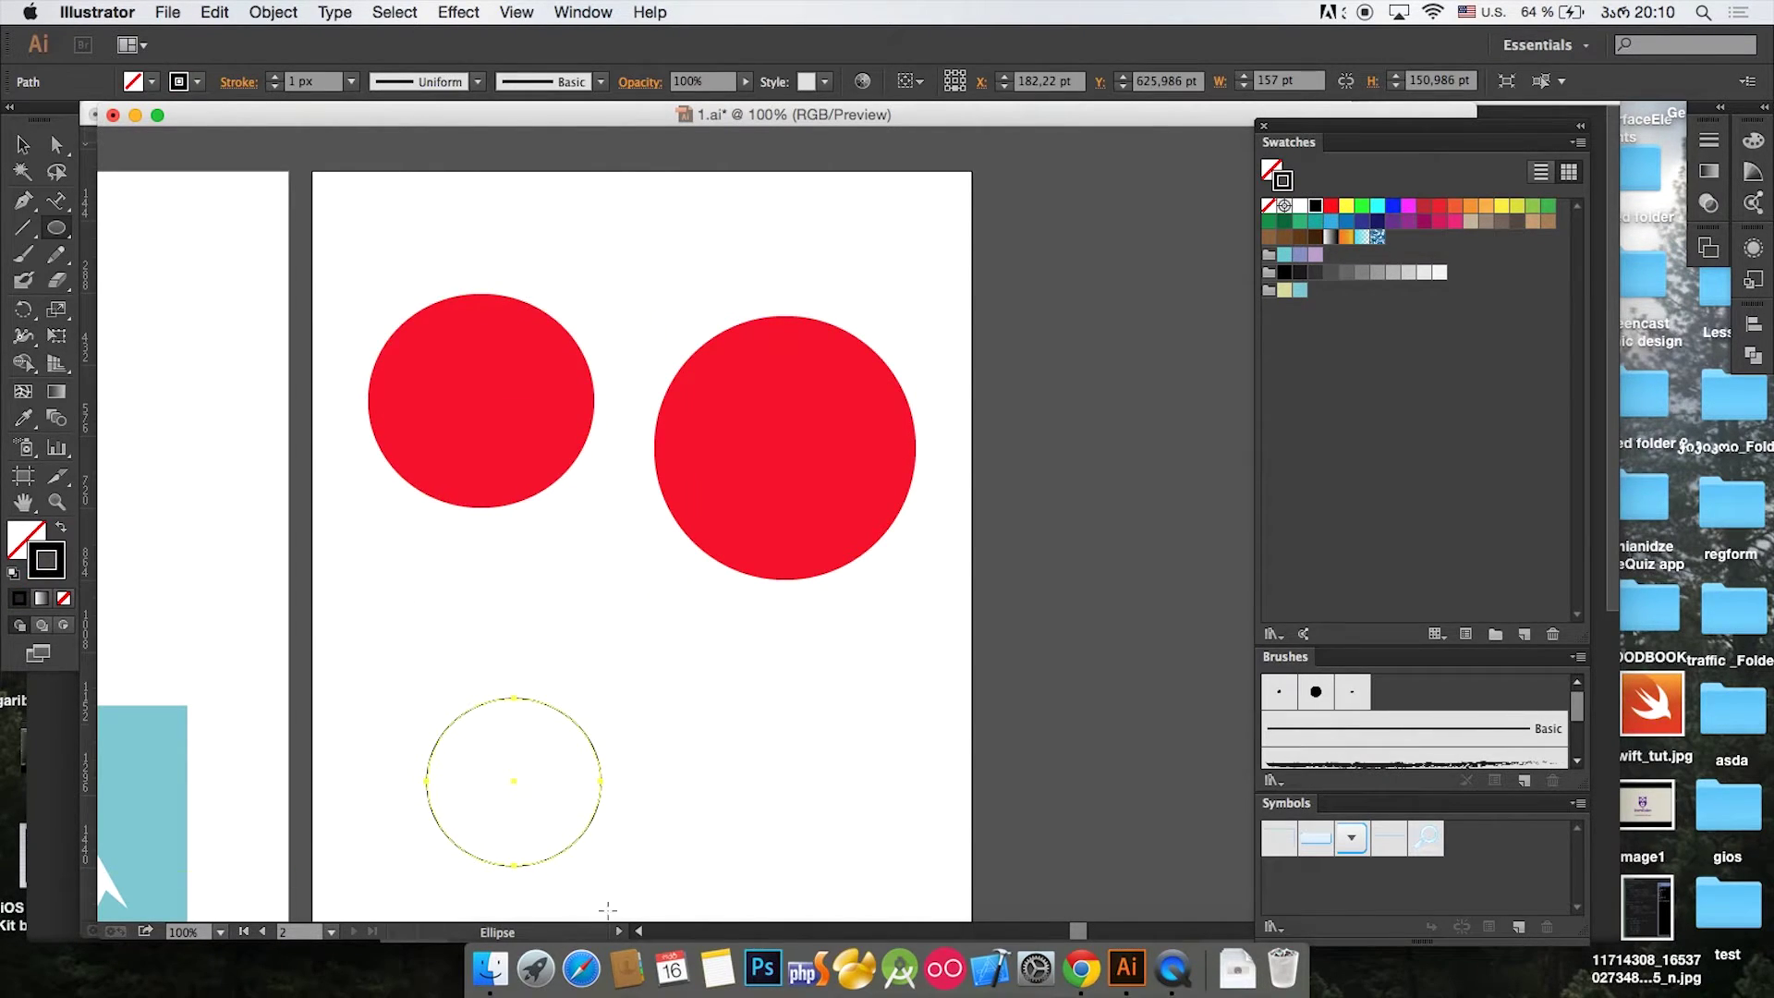
pyautogui.click(25, 146)
pyautogui.click(365, 222)
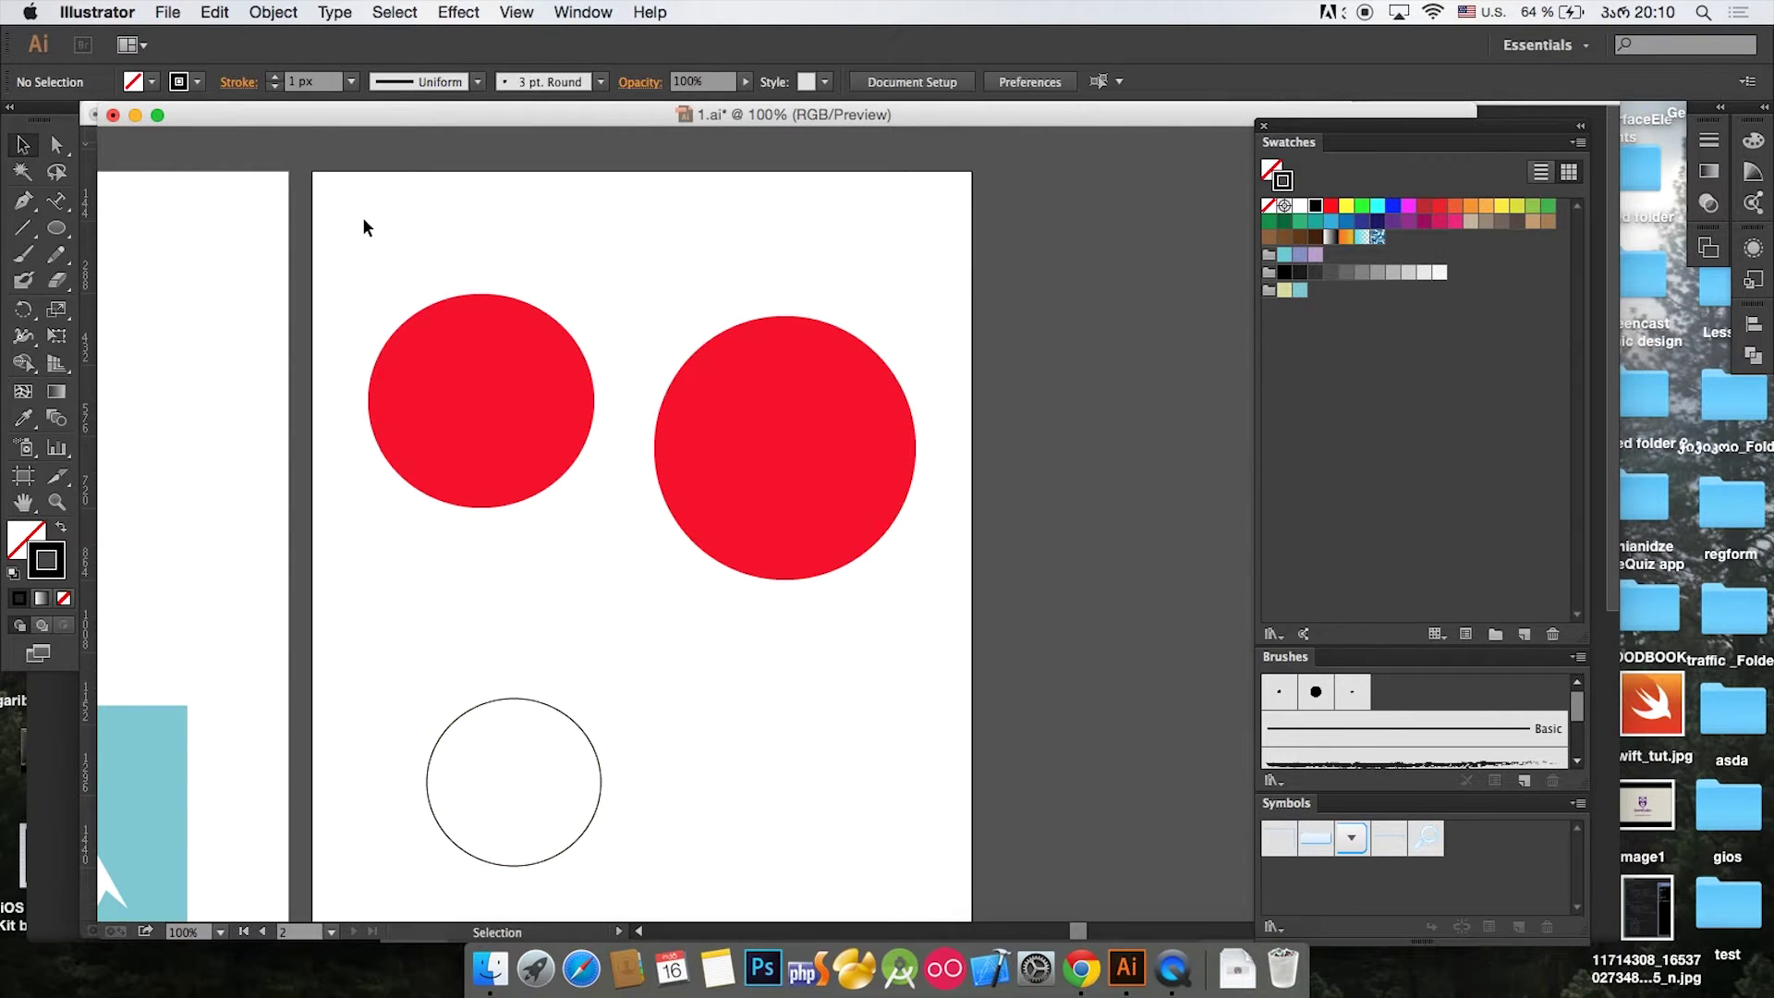
# Step: Draw an unfilled, black-stroked ellipse about 161 by 145 pt beside the small outlined one, and deselect it
pyautogui.click(56, 228)
pyautogui.moveTo(695, 722); pyautogui.dragTo(875, 884)
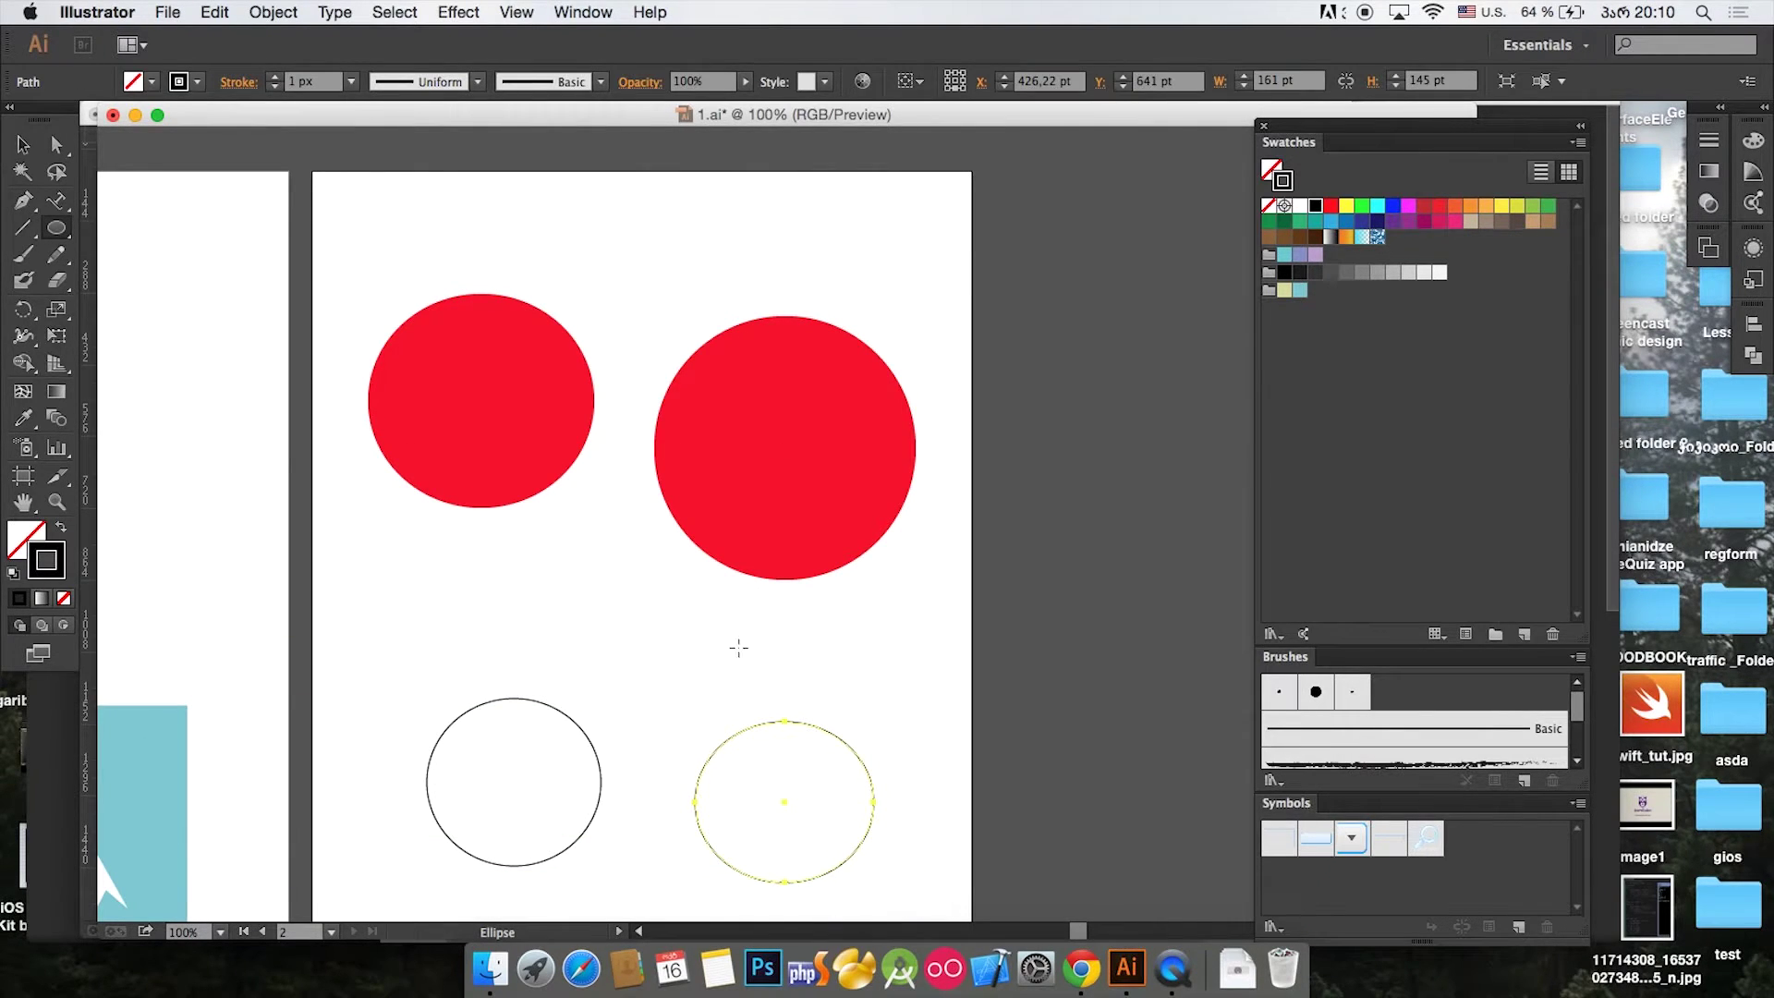
pyautogui.click(23, 145)
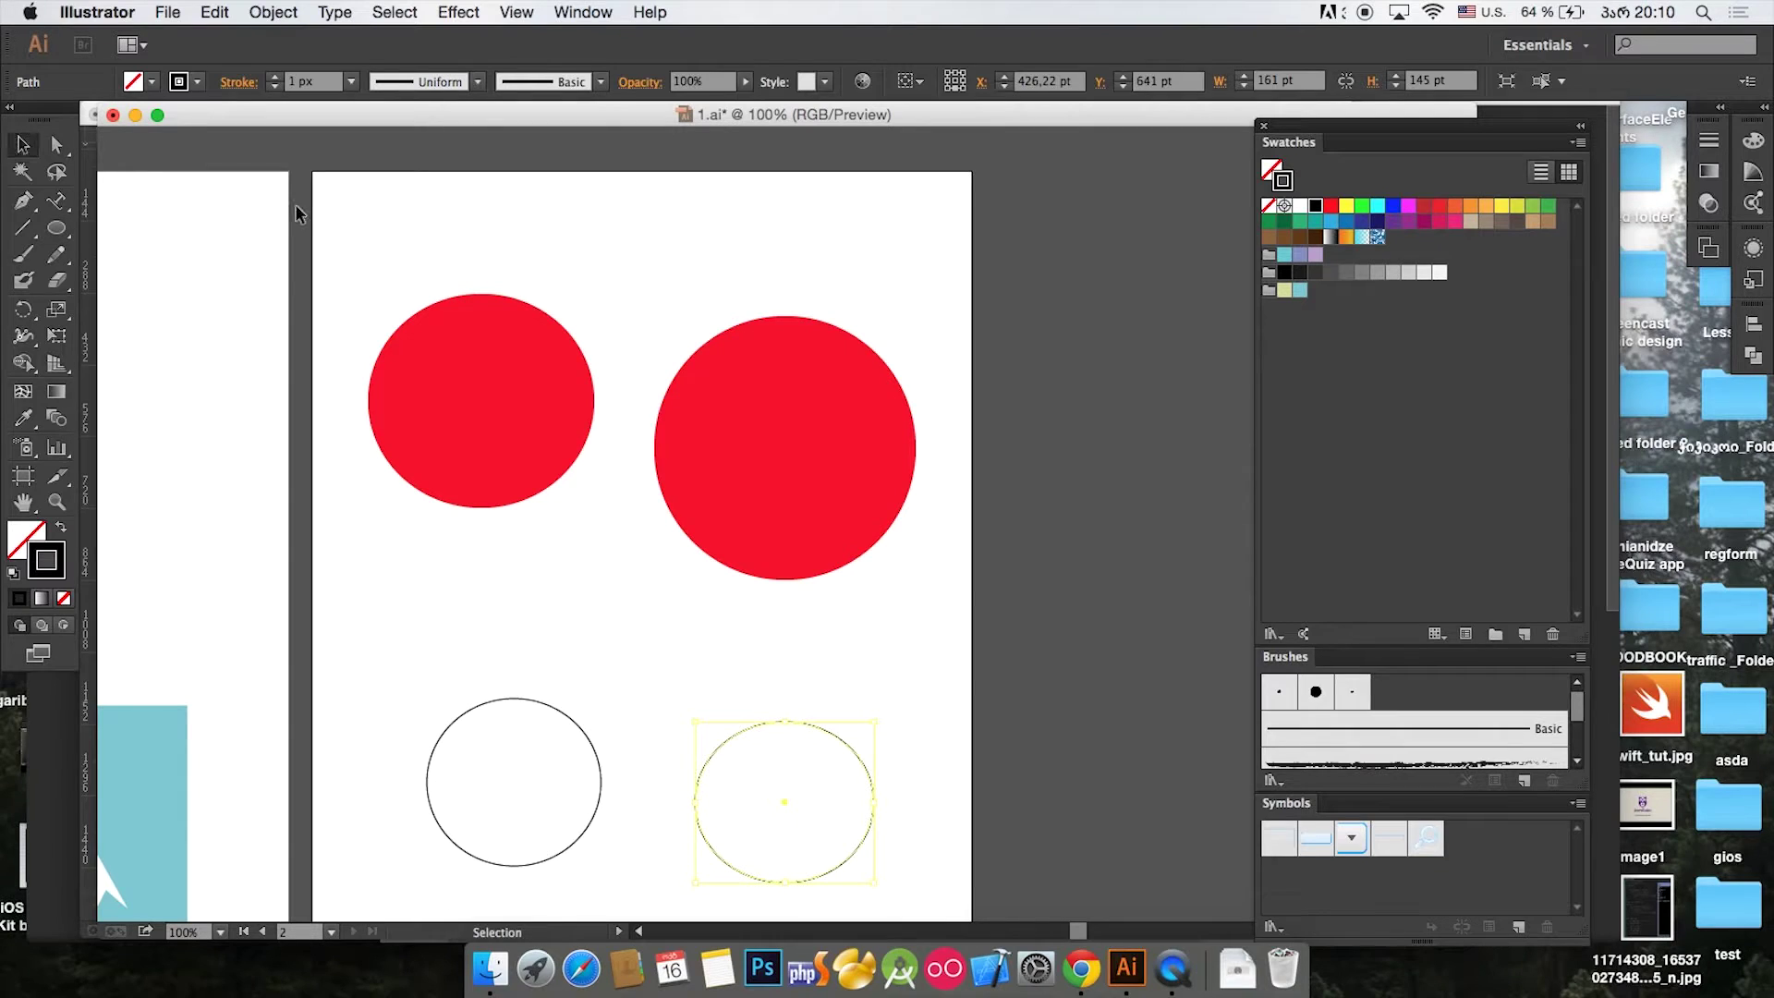
pyautogui.click(556, 291)
pyautogui.press('space')
pyautogui.scroll(-3, 605, 320)
pyautogui.hscroll(1, 558, 261)
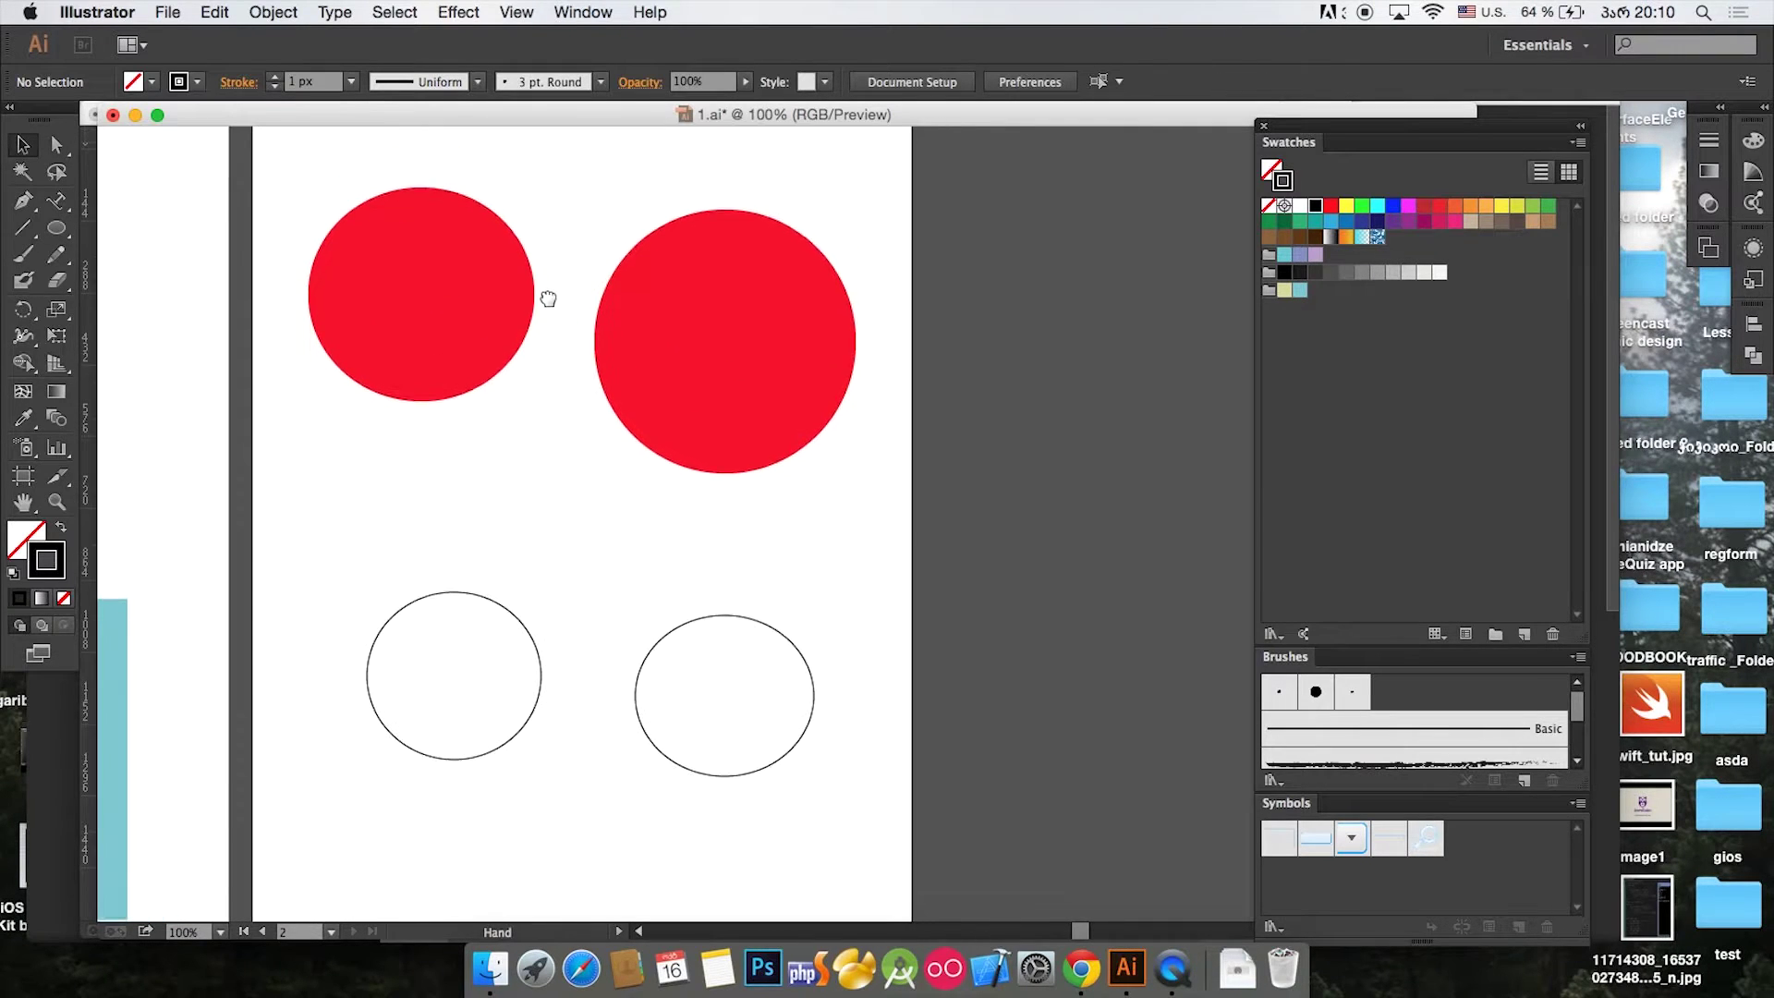
# Step: Try a blue stroke on the large red ellipse and remove it again
pyautogui.click(469, 309)
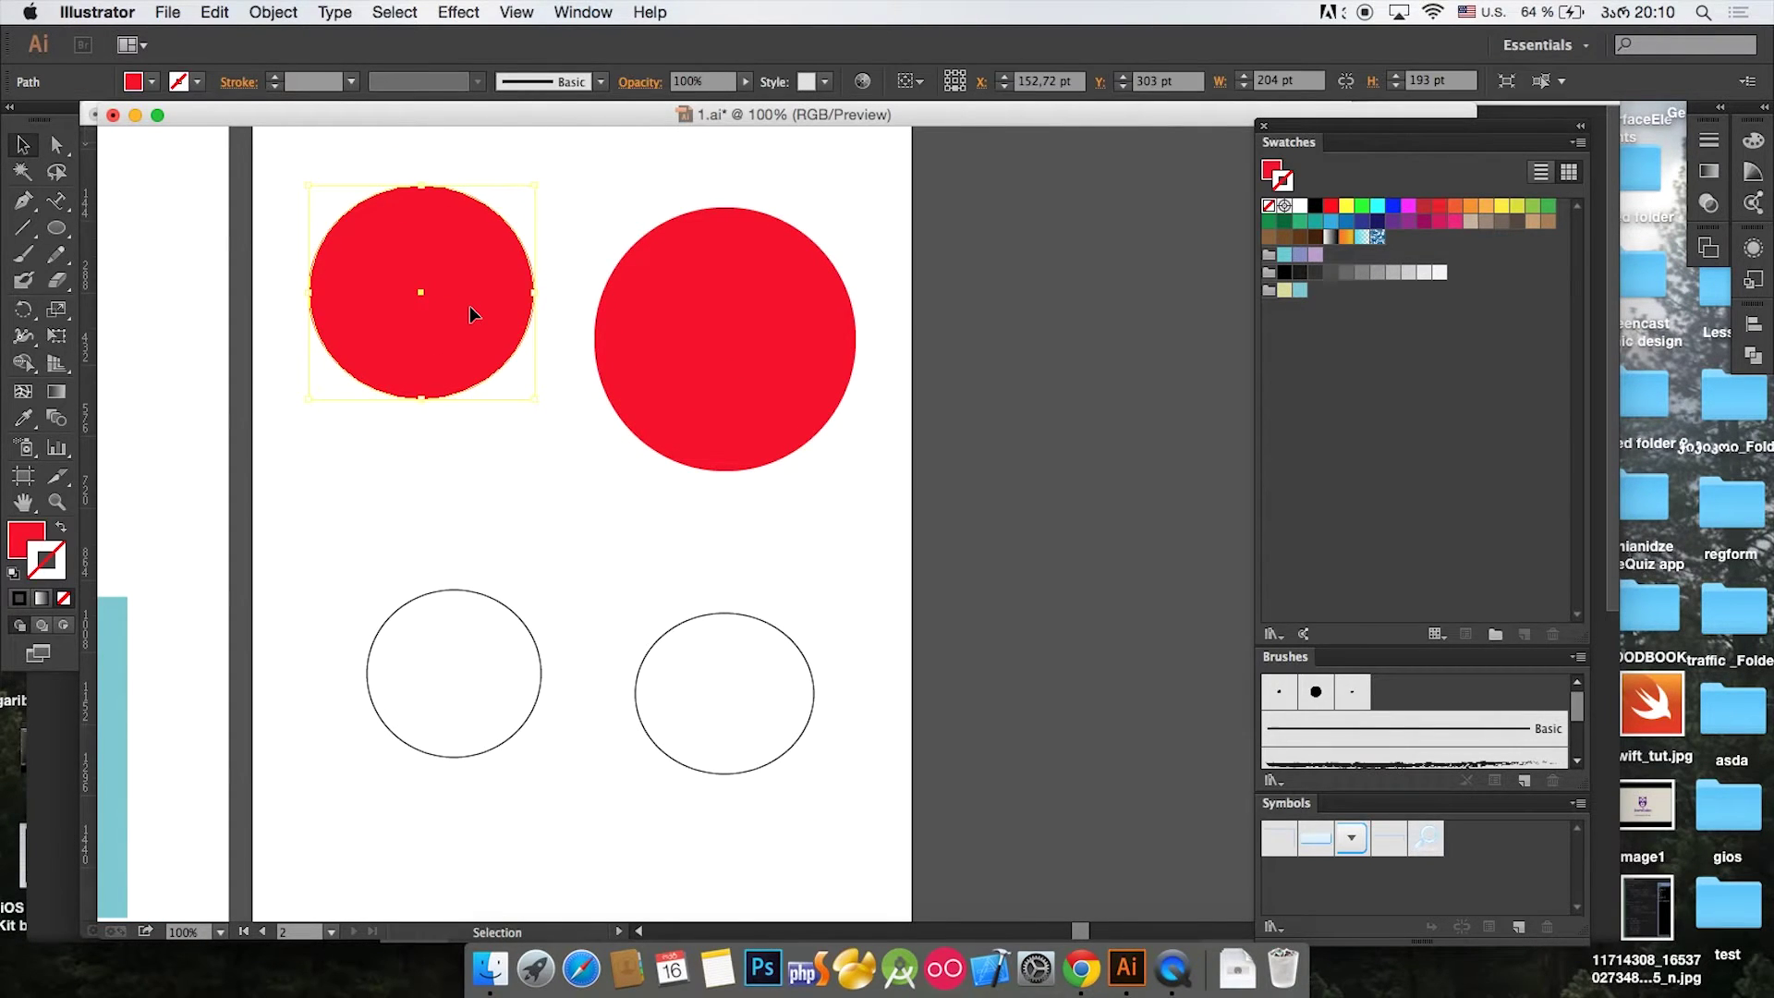
pyautogui.click(702, 431)
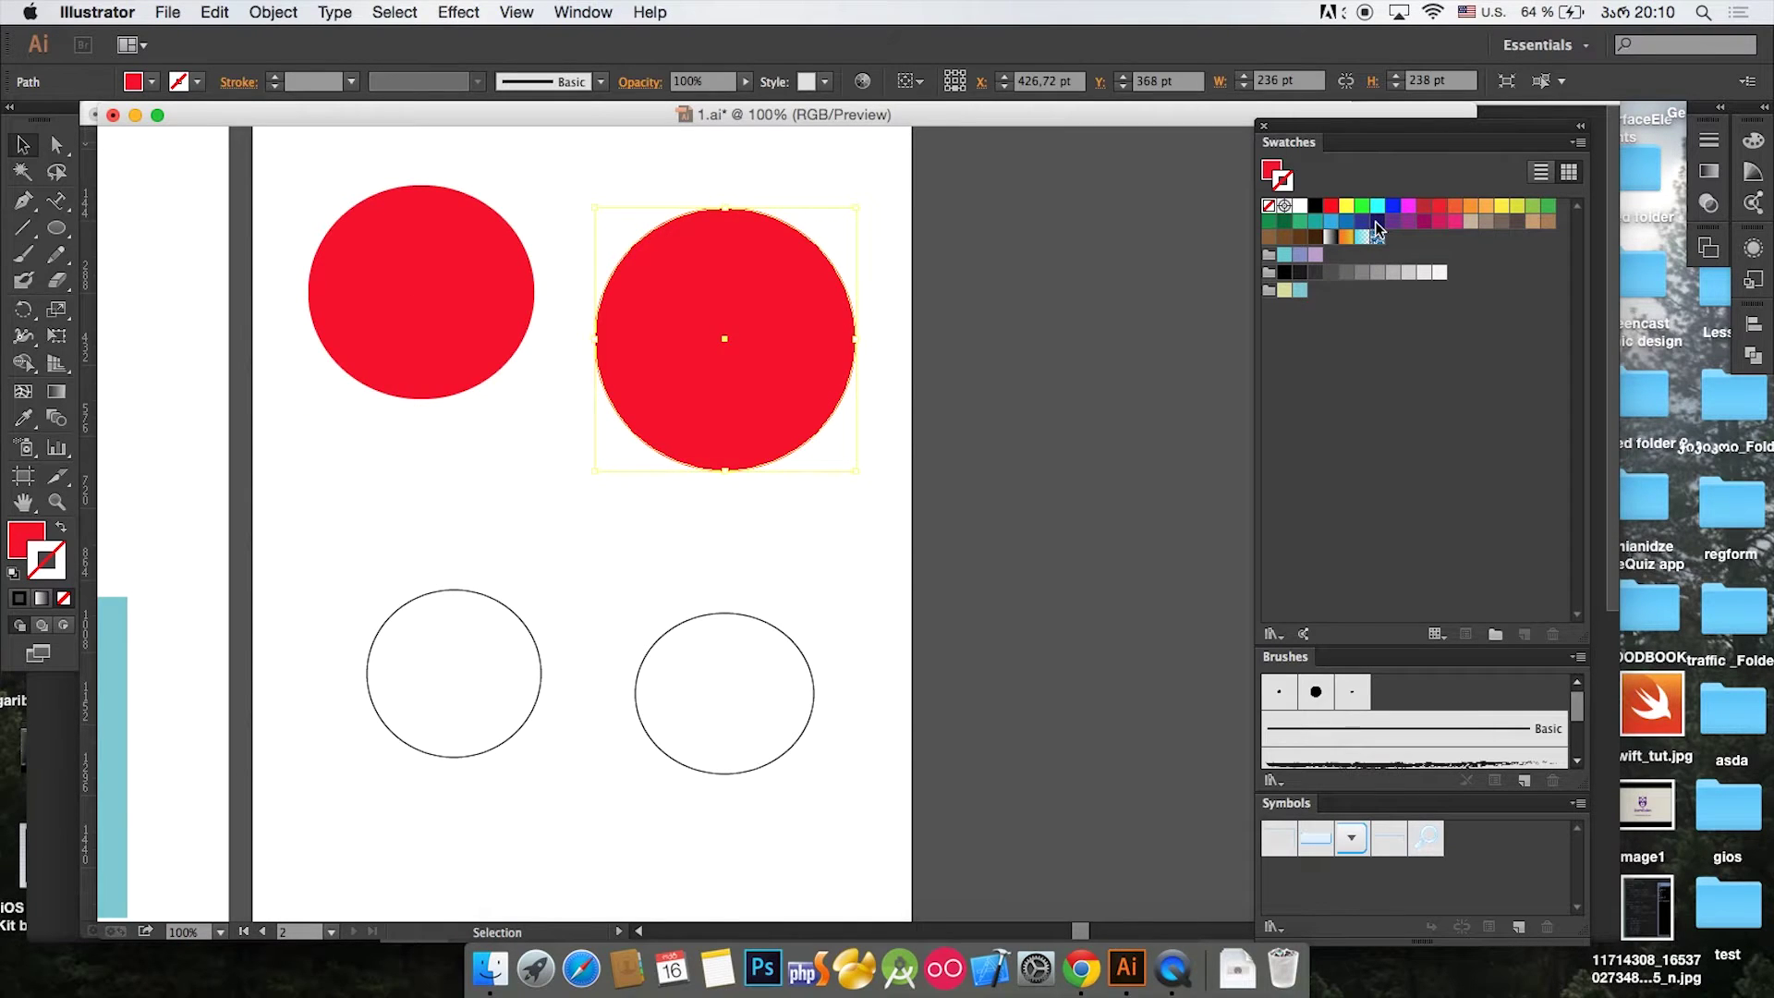
pyautogui.click(861, 506)
pyautogui.moveTo(906, 252); pyautogui.dragTo(728, 386)
pyautogui.click(1394, 205)
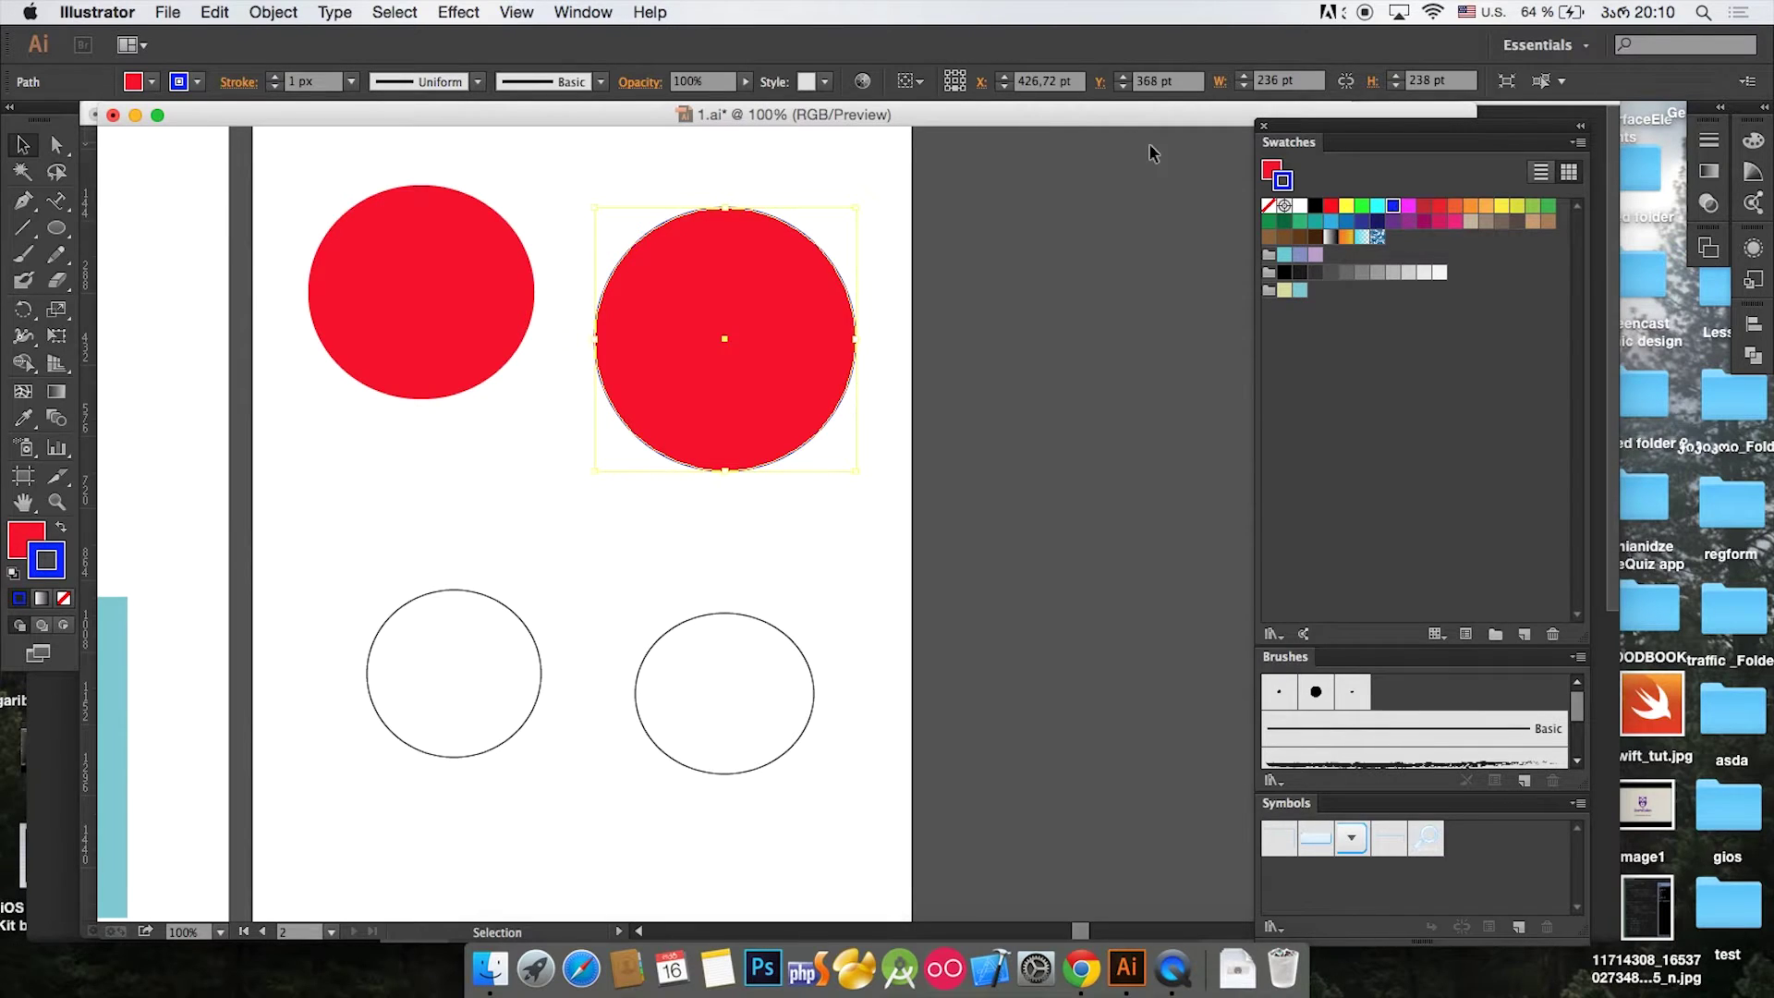
pyautogui.press('/')
# Step: Fill the large red ellipse with the pure blue swatch and deselect it
pyautogui.click(1269, 171)
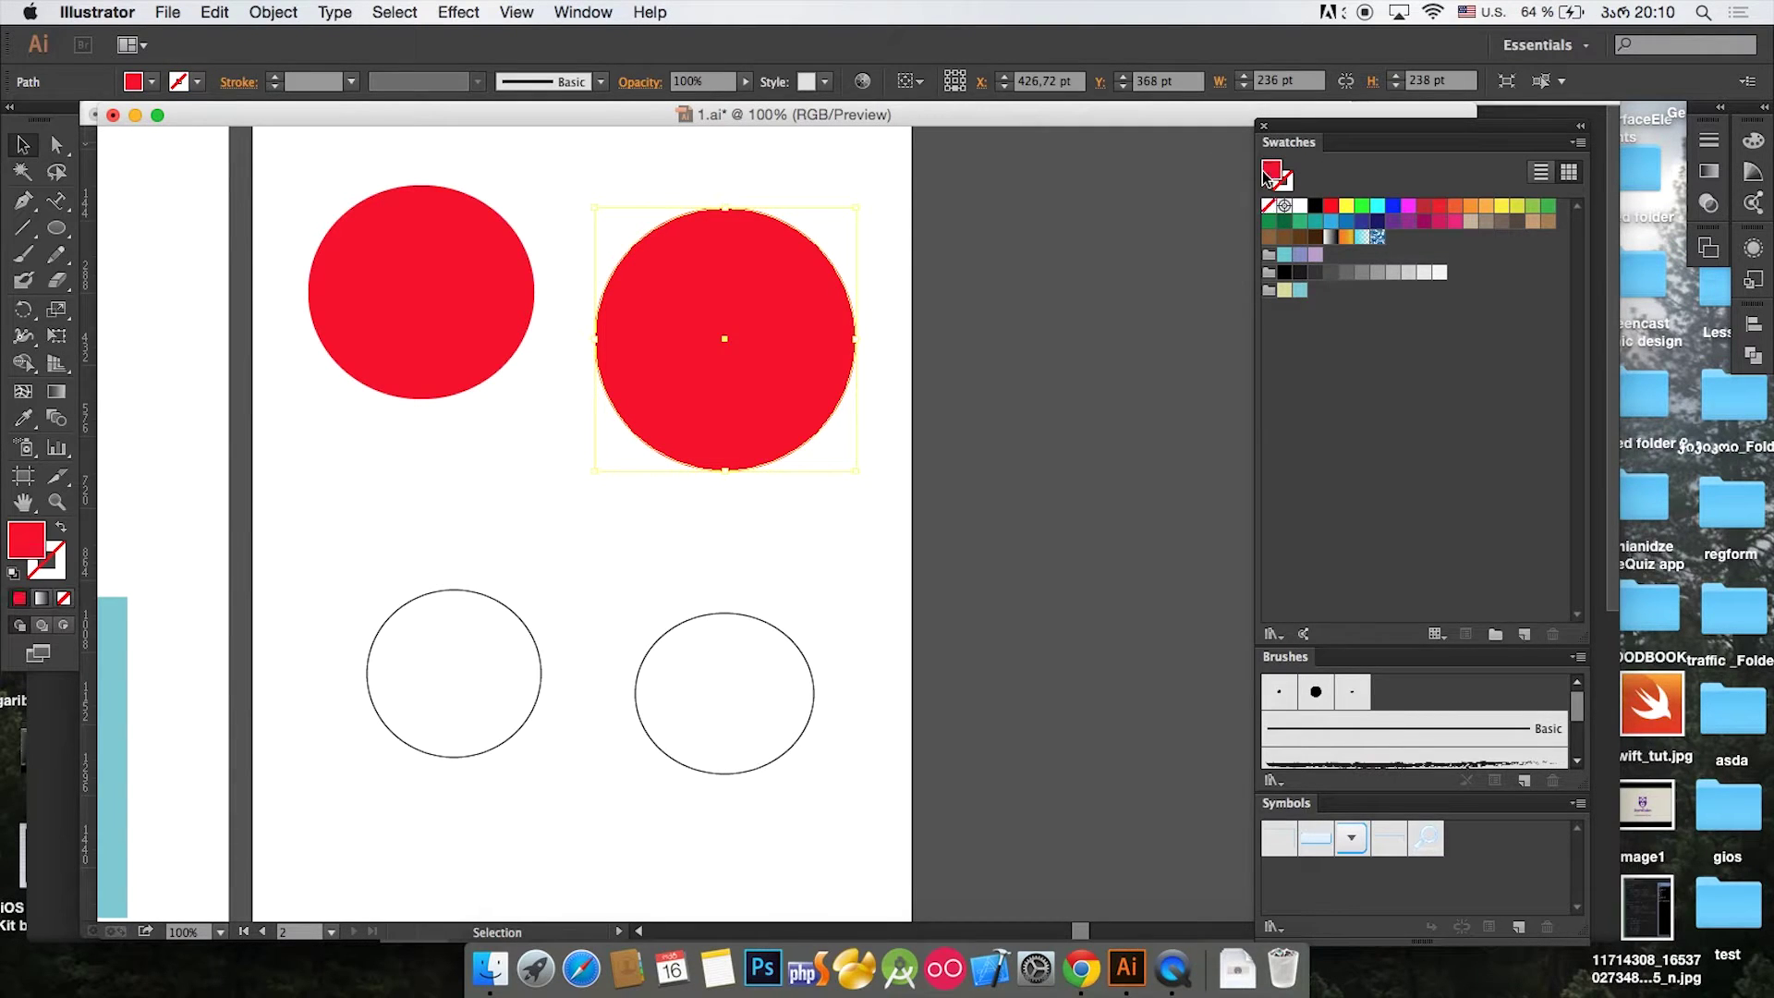
pyautogui.click(1393, 205)
pyautogui.click(1074, 252)
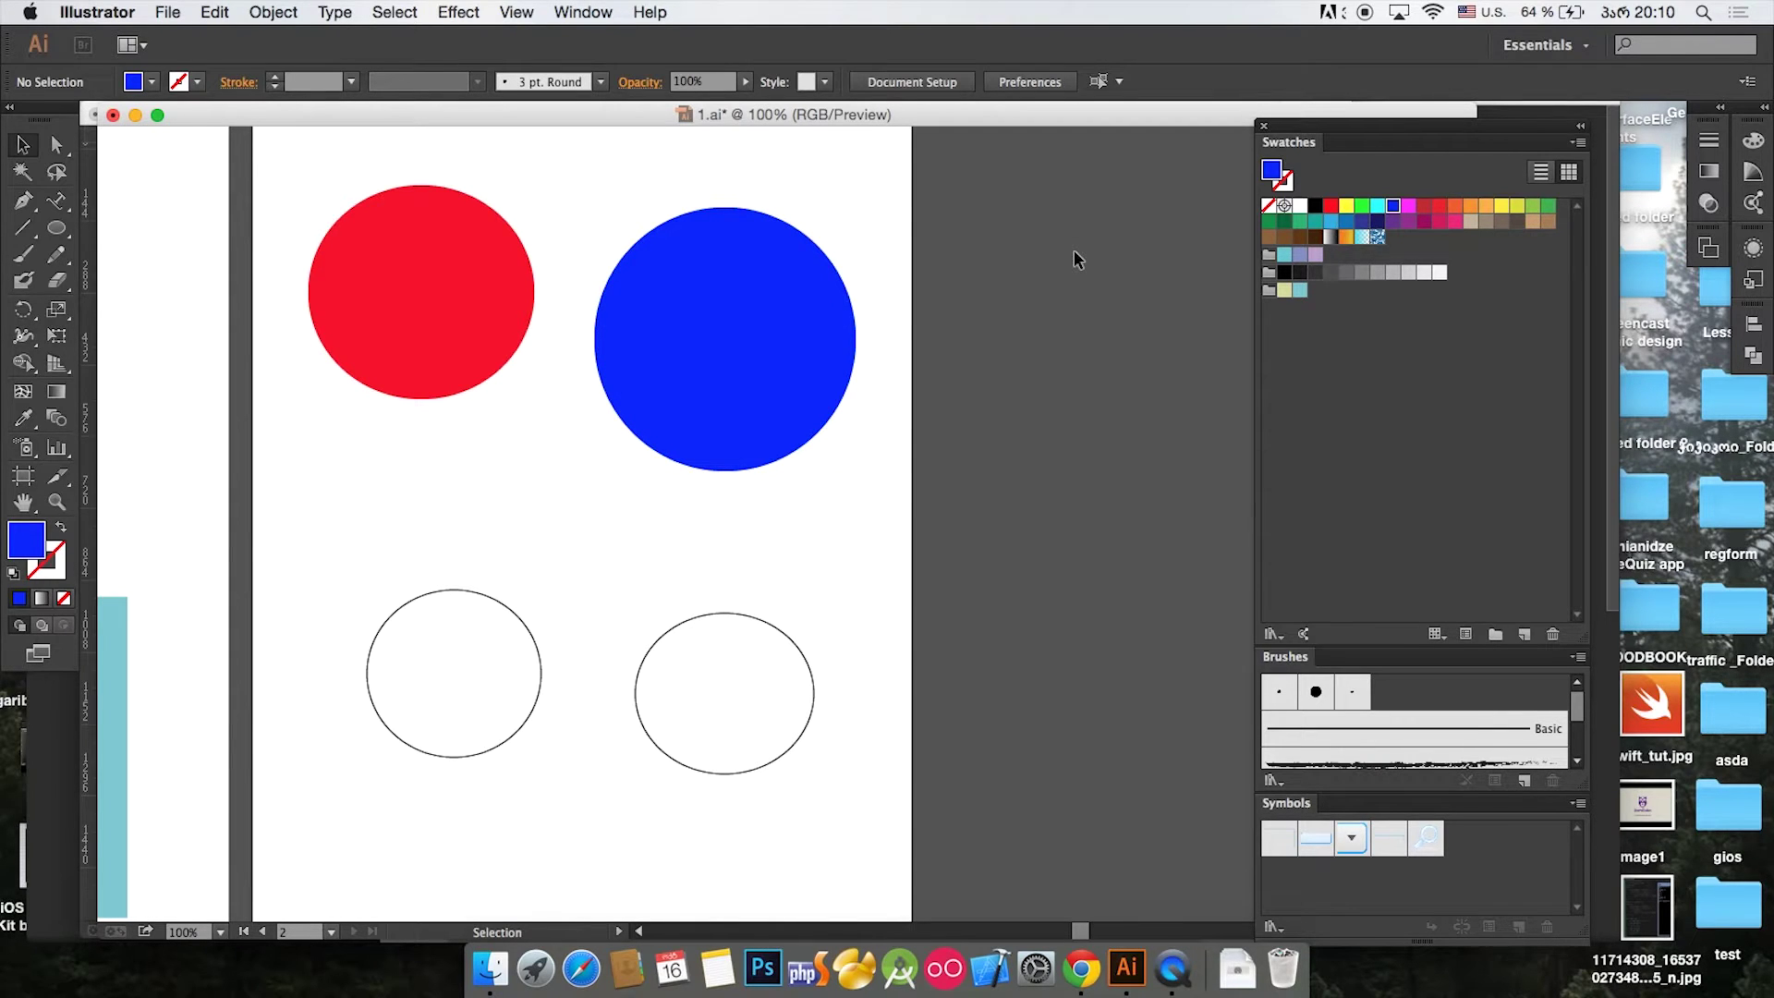
# Step: Sample the empty interior of the small outlined ellipse onto the large blue ellipse with the Eyedropper
pyautogui.moveTo(891, 201); pyautogui.dragTo(700, 481)
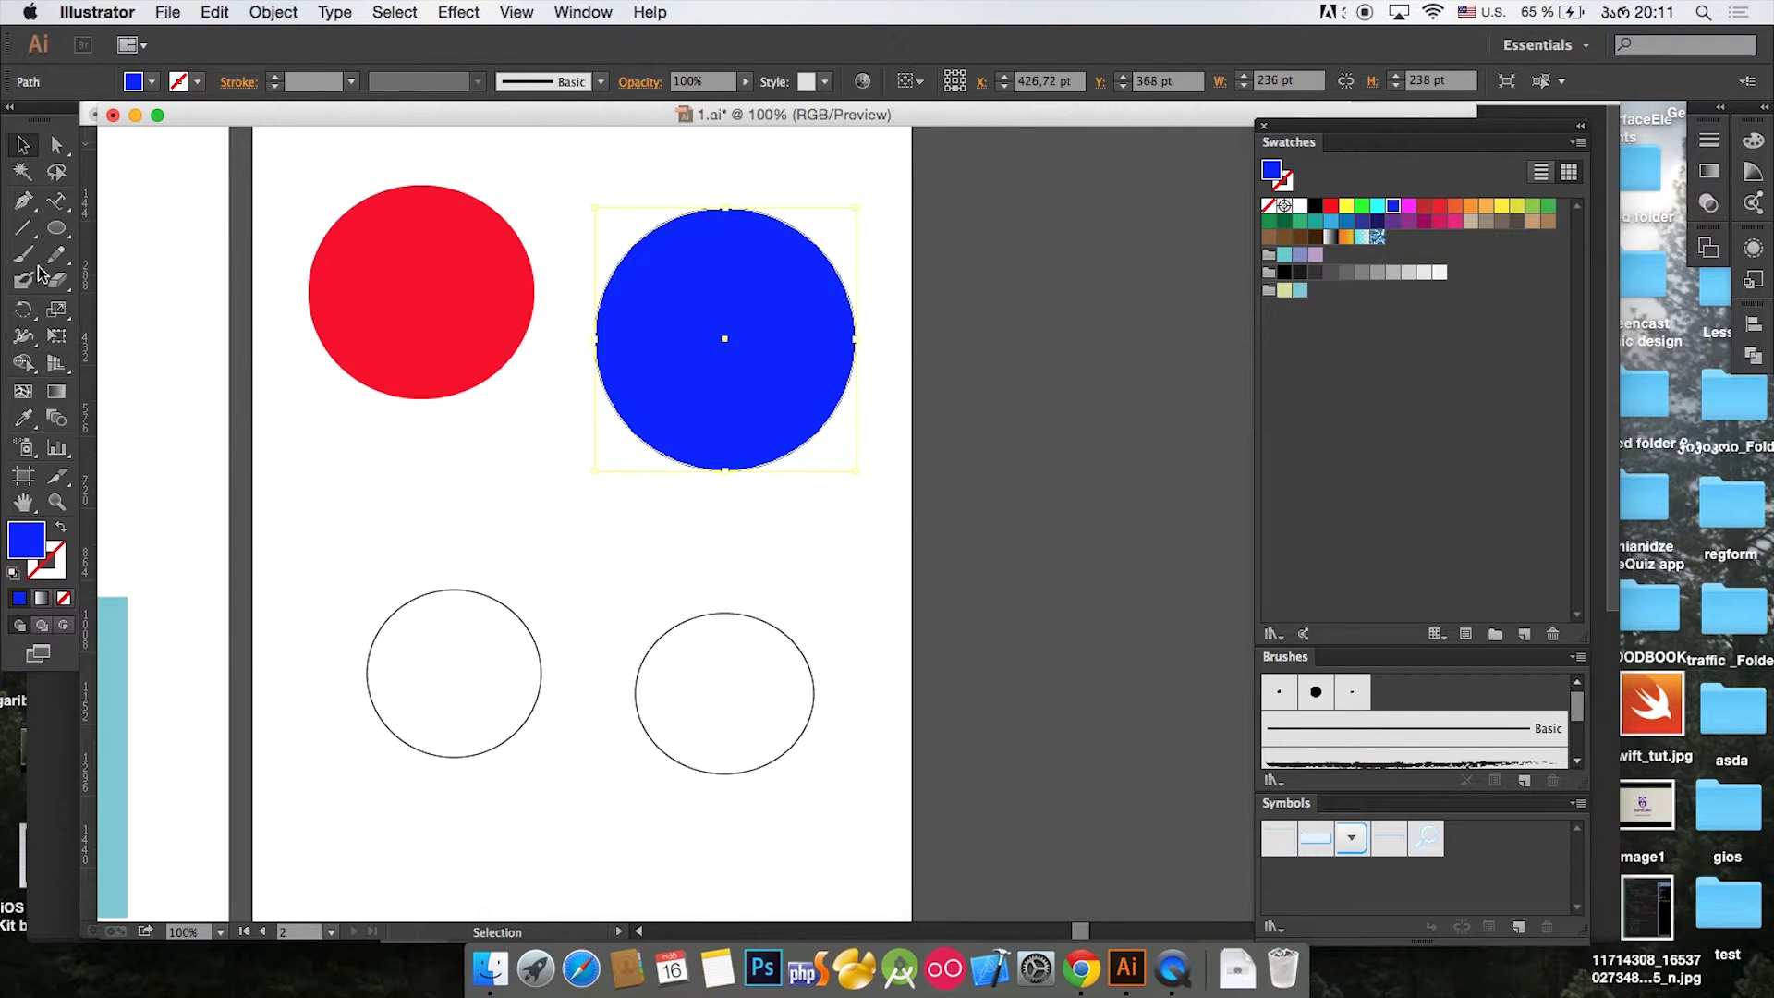
pyautogui.click(23, 417)
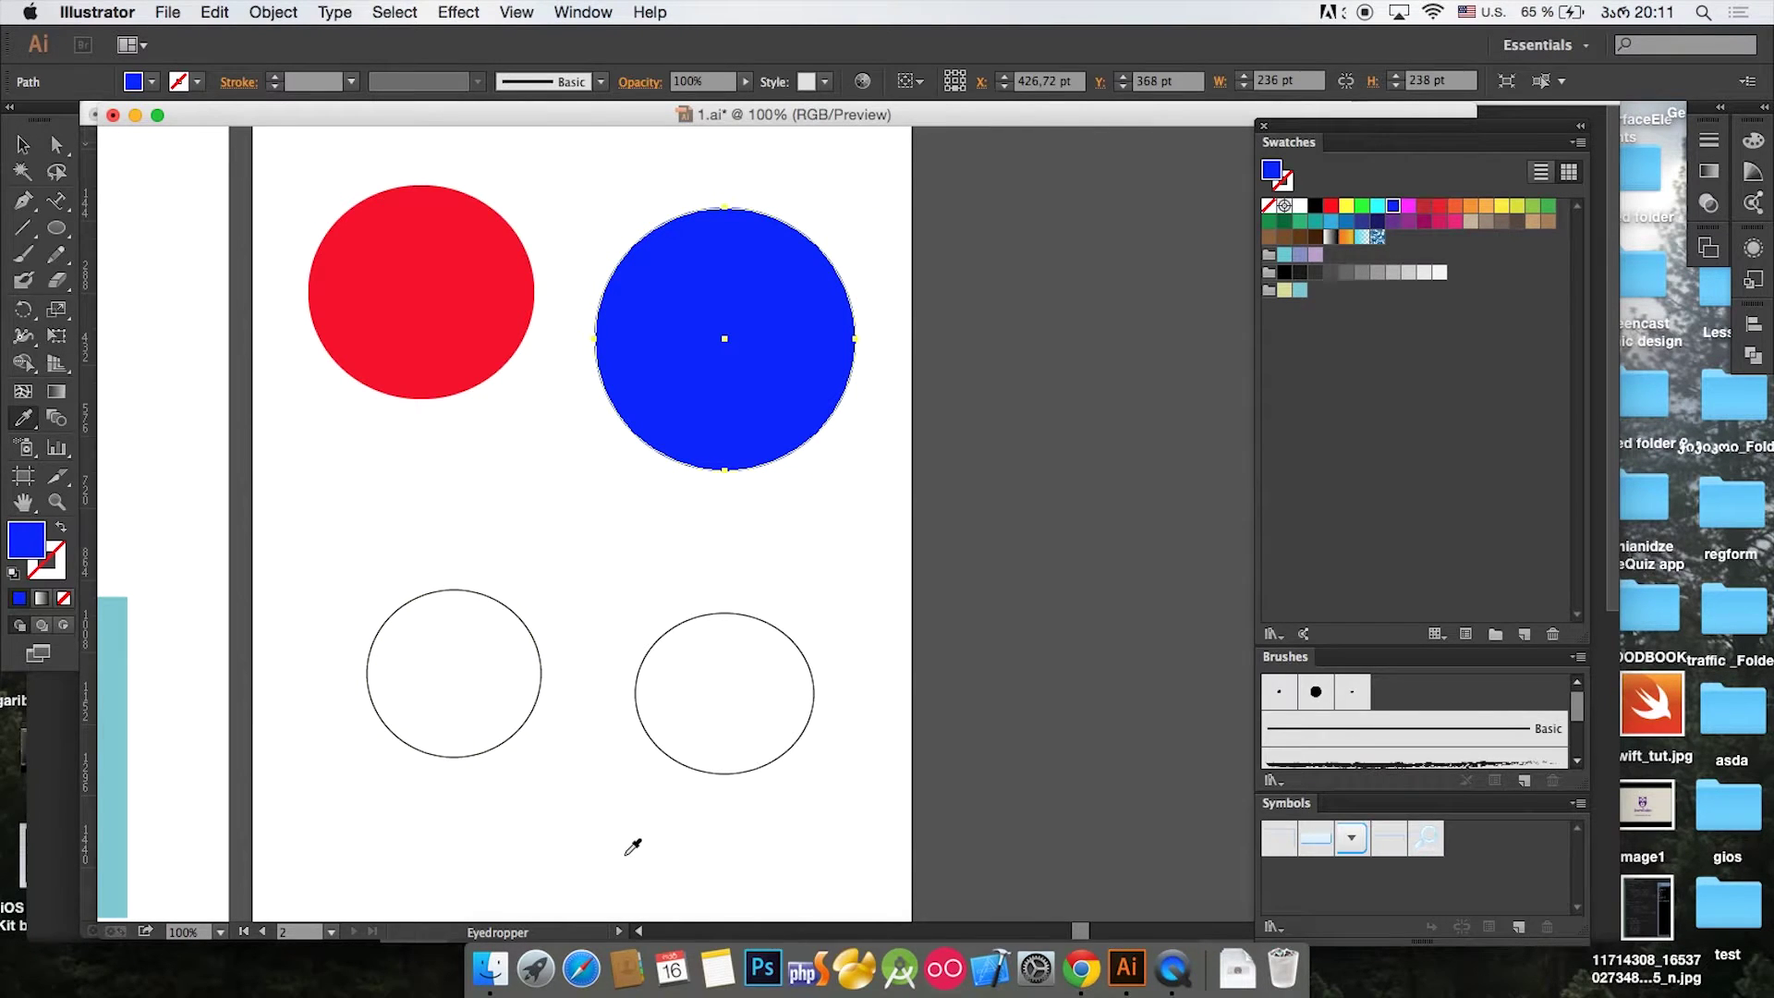
pyautogui.click(472, 692)
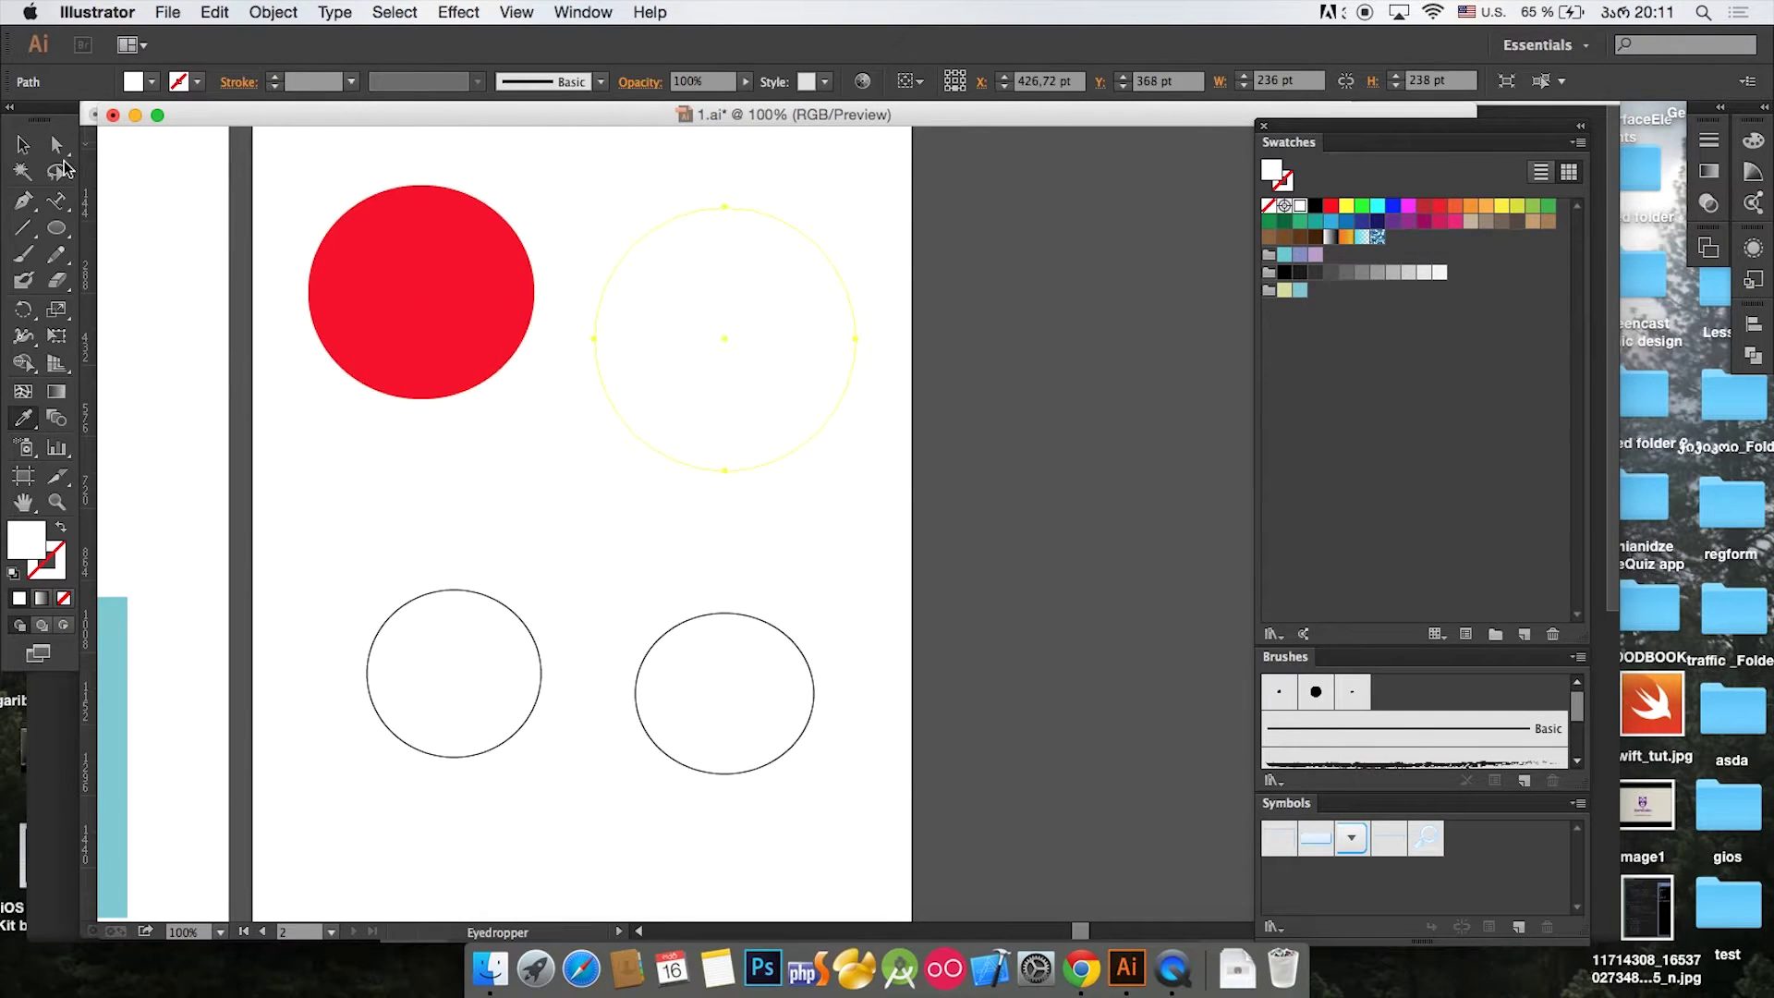
pyautogui.click(22, 144)
pyautogui.click(306, 162)
# Step: Reselect the large ellipse and copy the neighbouring red ellipse's fill onto it with the Eyedropper
pyautogui.moveTo(615, 139); pyautogui.dragTo(853, 440)
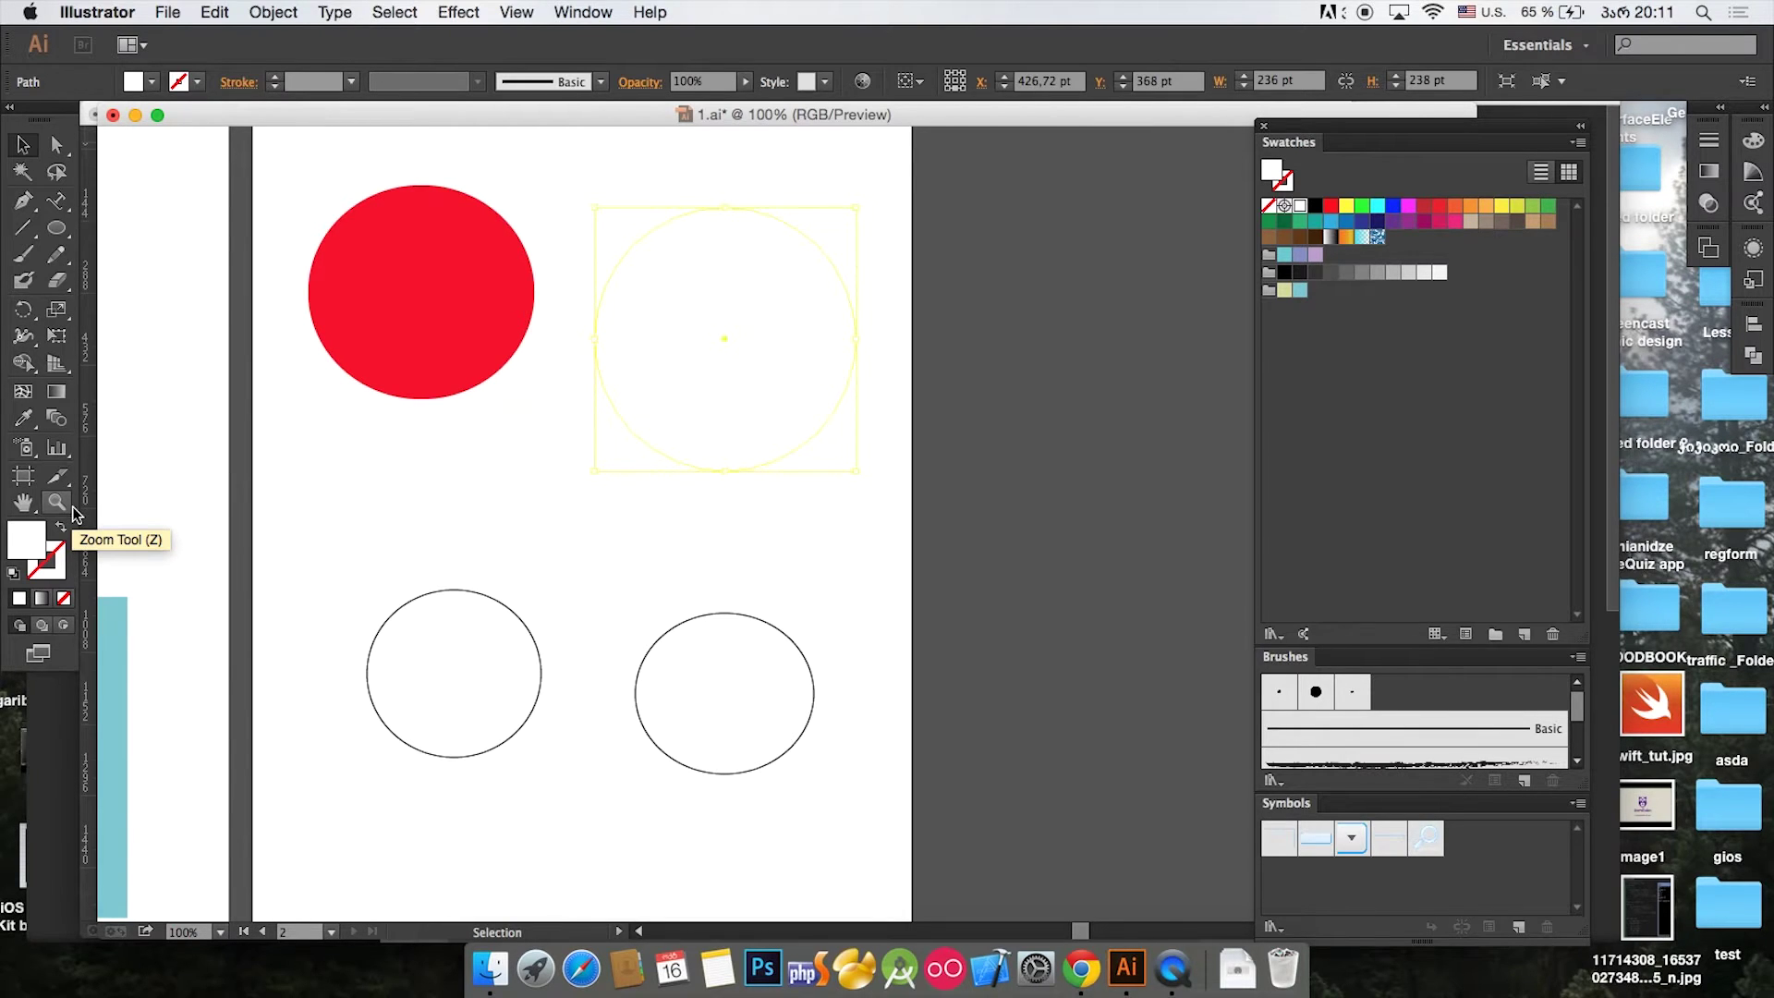
pyautogui.click(33, 422)
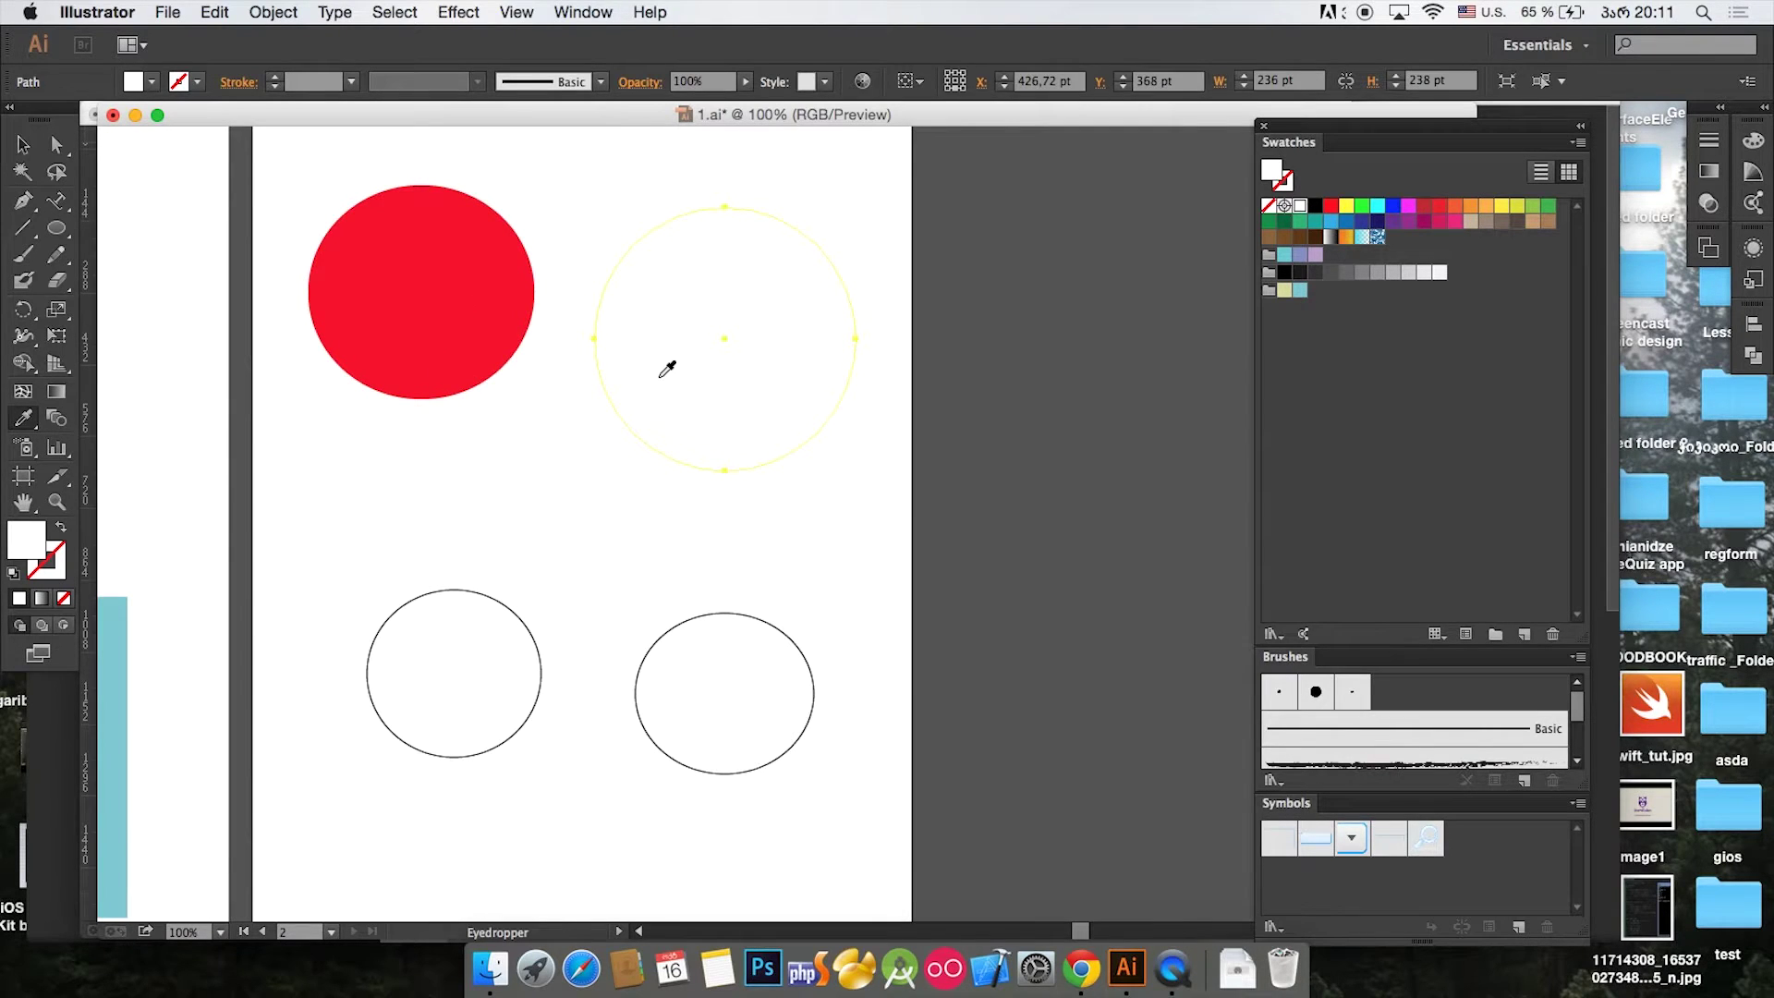
pyautogui.click(461, 271)
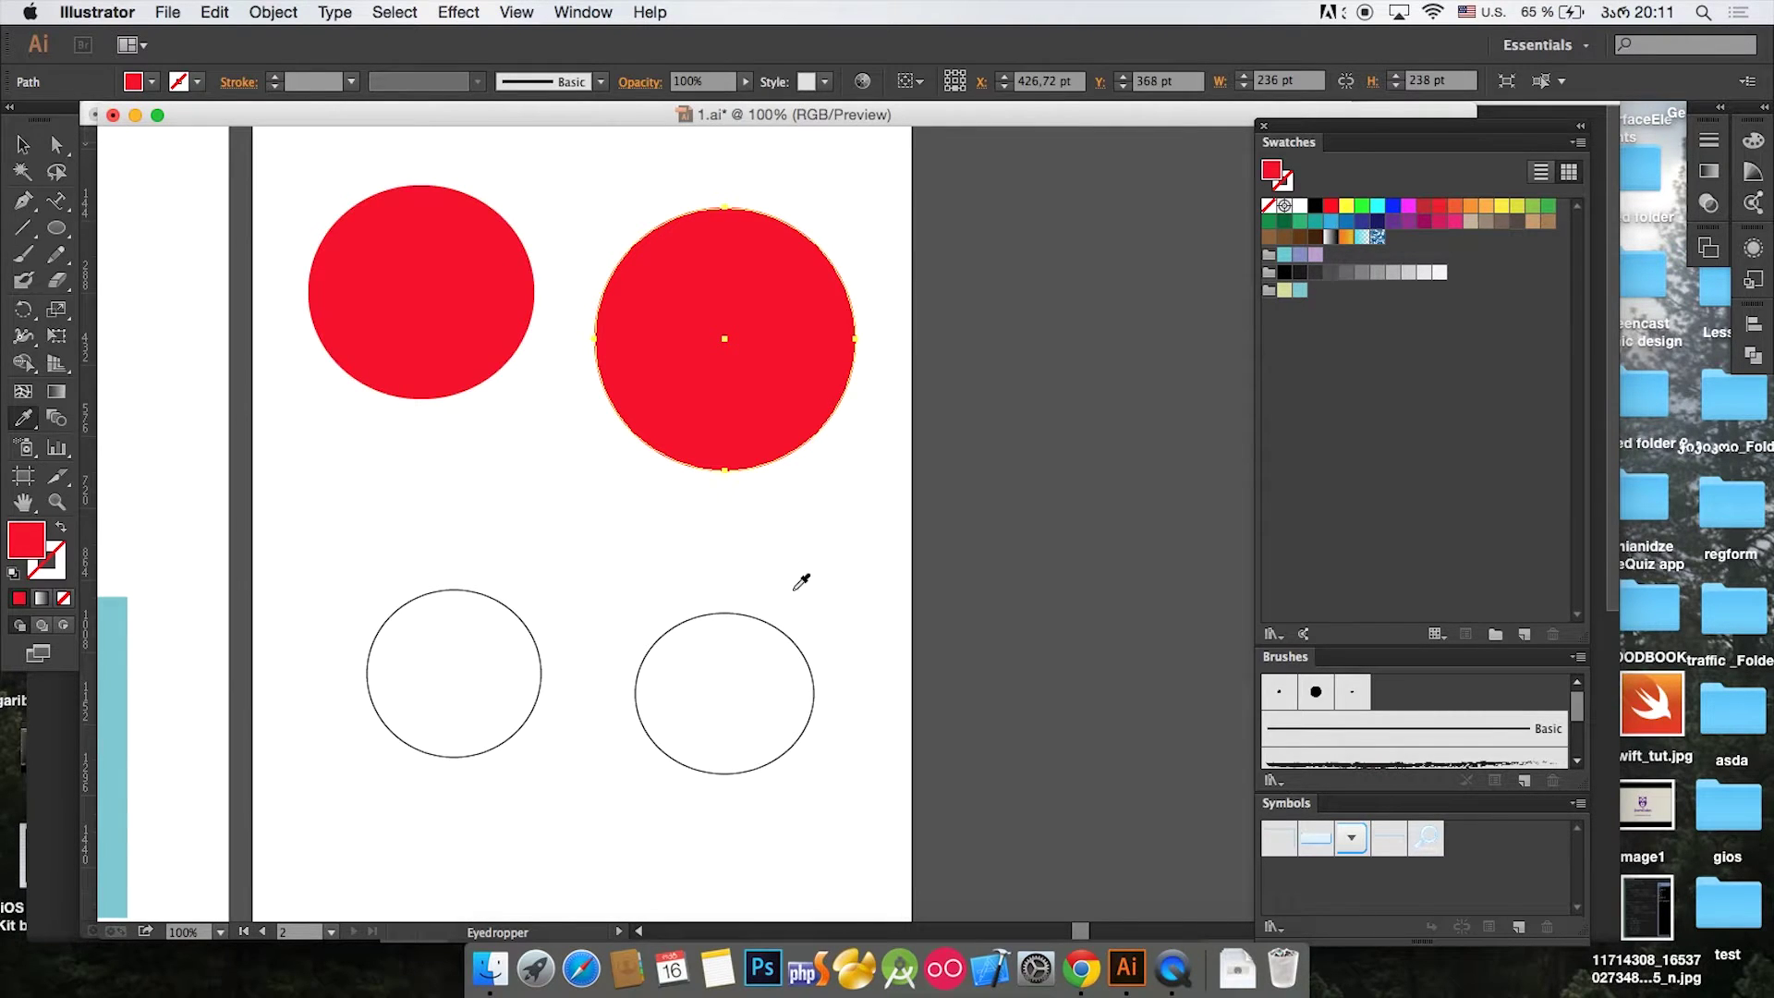
# Step: Try sampling the second outlined ellipse's stroke onto the large red ellipse, undo it and deselect
pyautogui.click(762, 618)
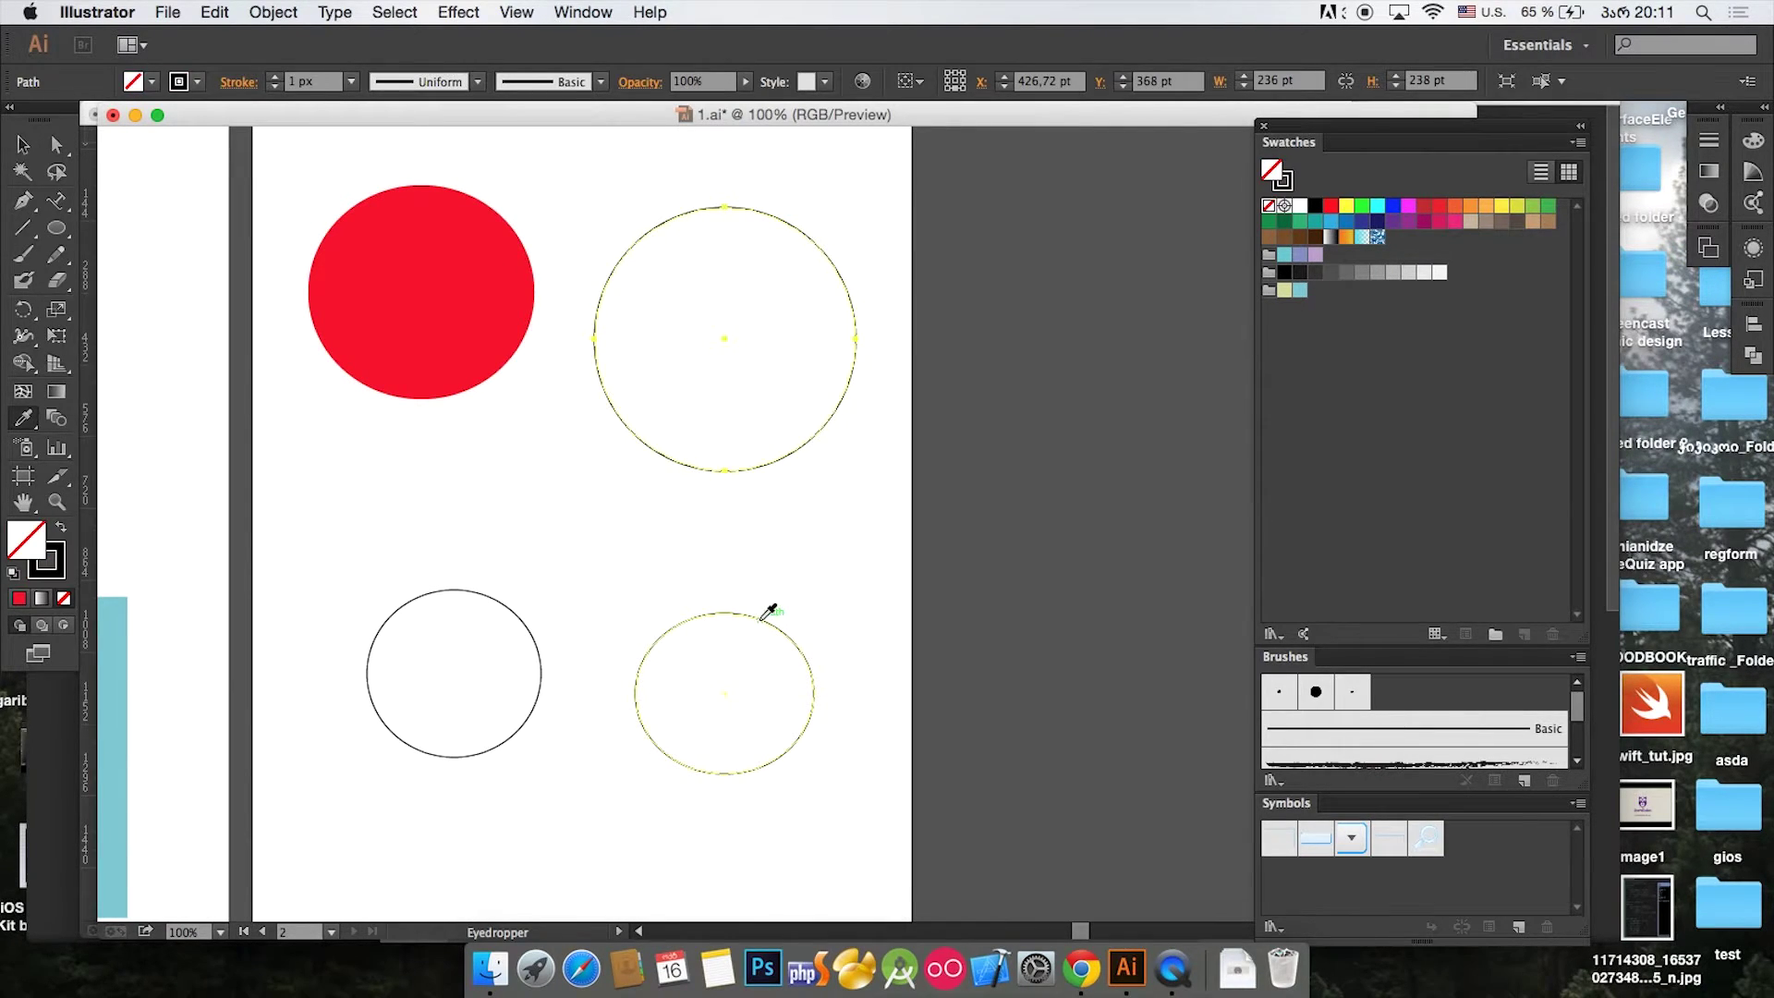
pyautogui.press('super+z')
pyautogui.click(23, 145)
pyautogui.click(427, 181)
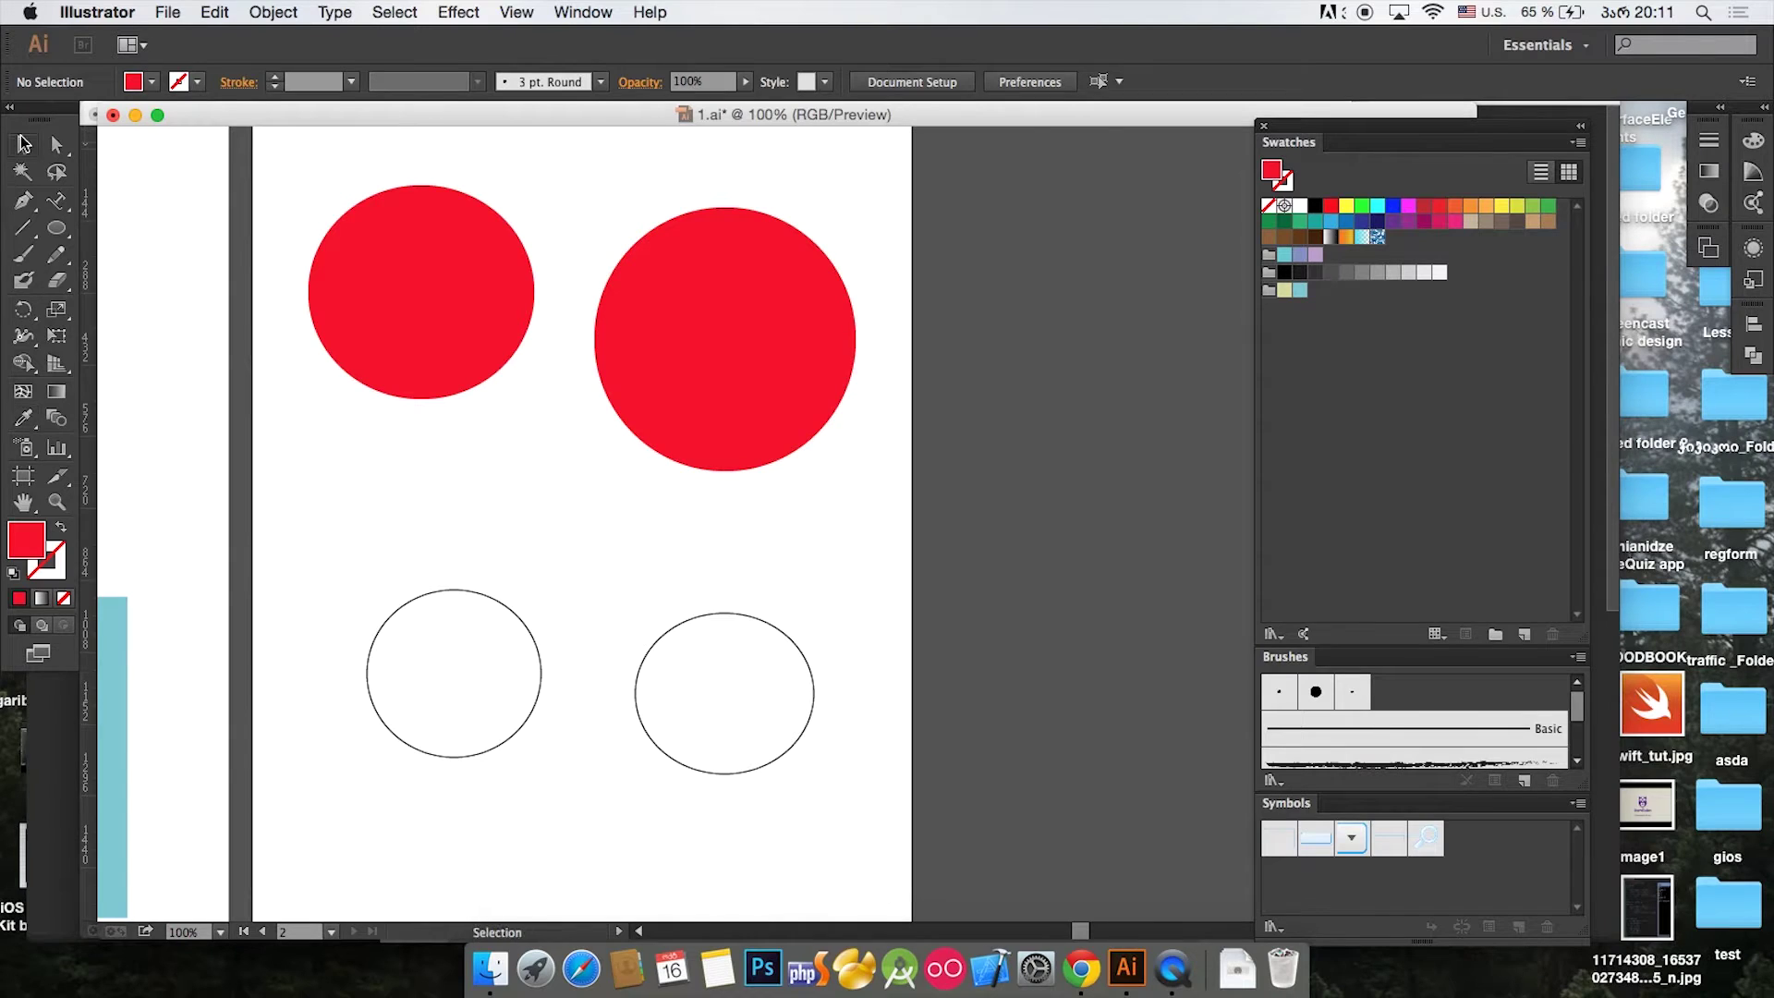
# Step: Copy the 161 by 145 pt ellipse's black outline and empty fill onto the large red ellipse with the Eyedropper, and deselect
pyautogui.click(616, 330)
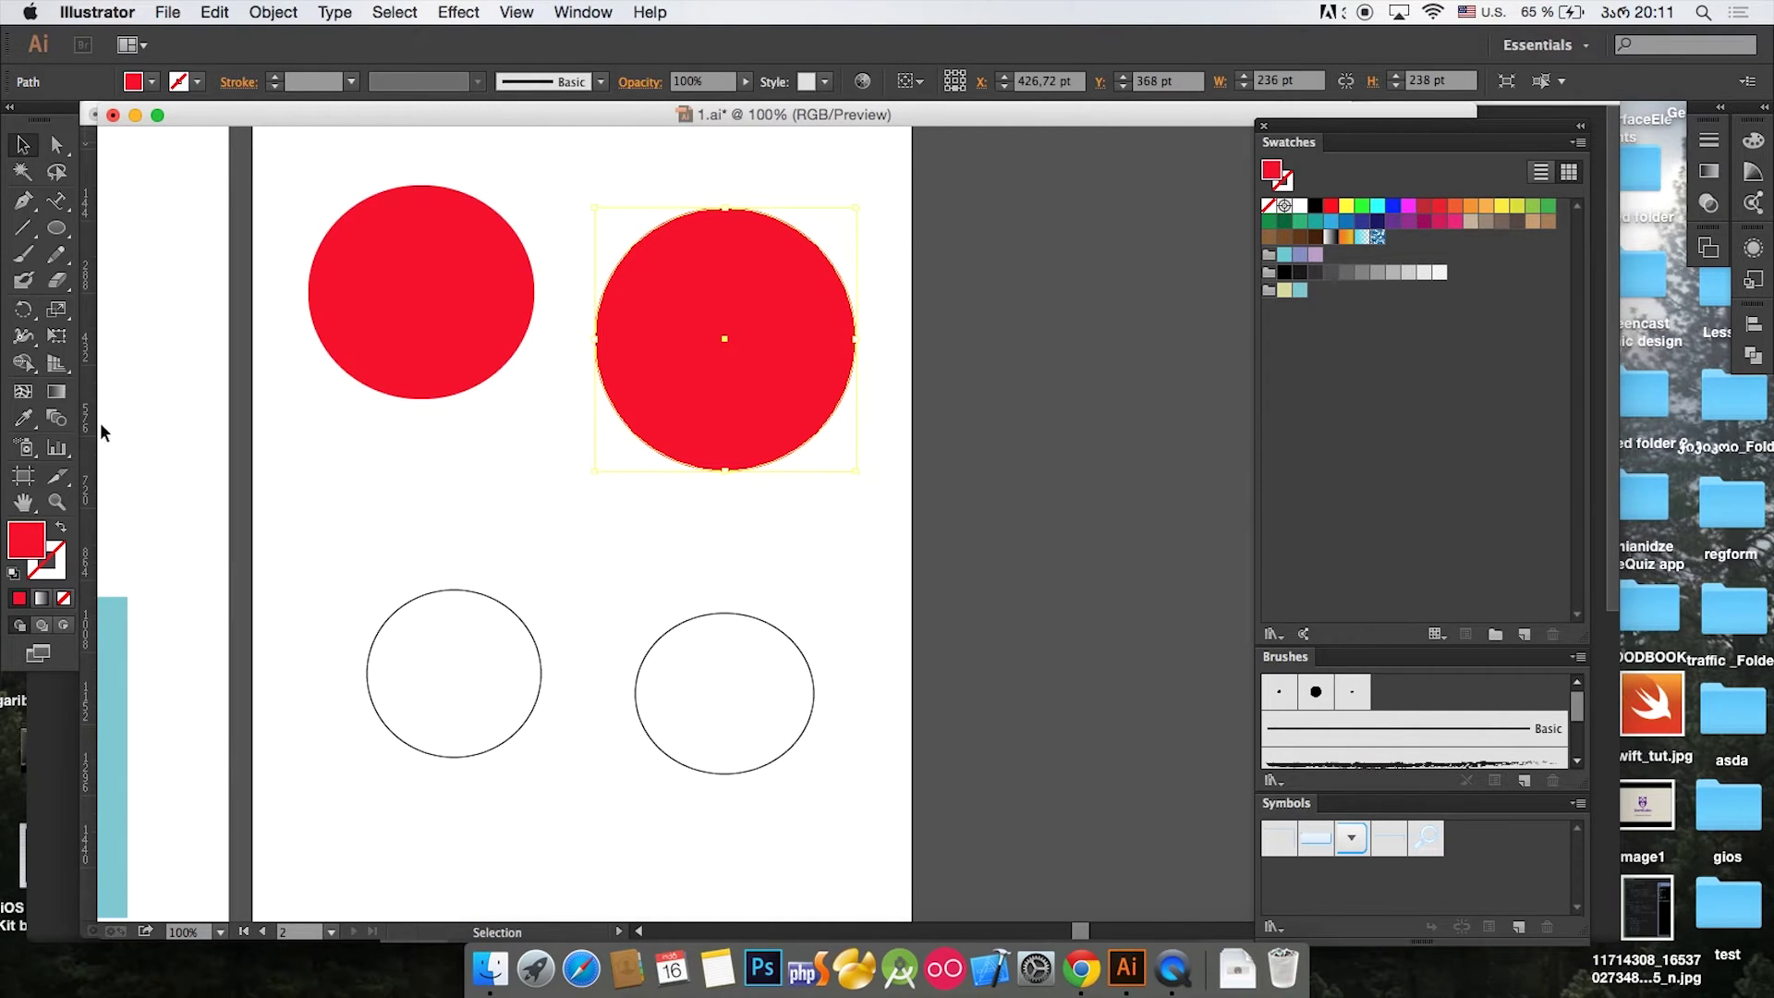
pyautogui.click(23, 418)
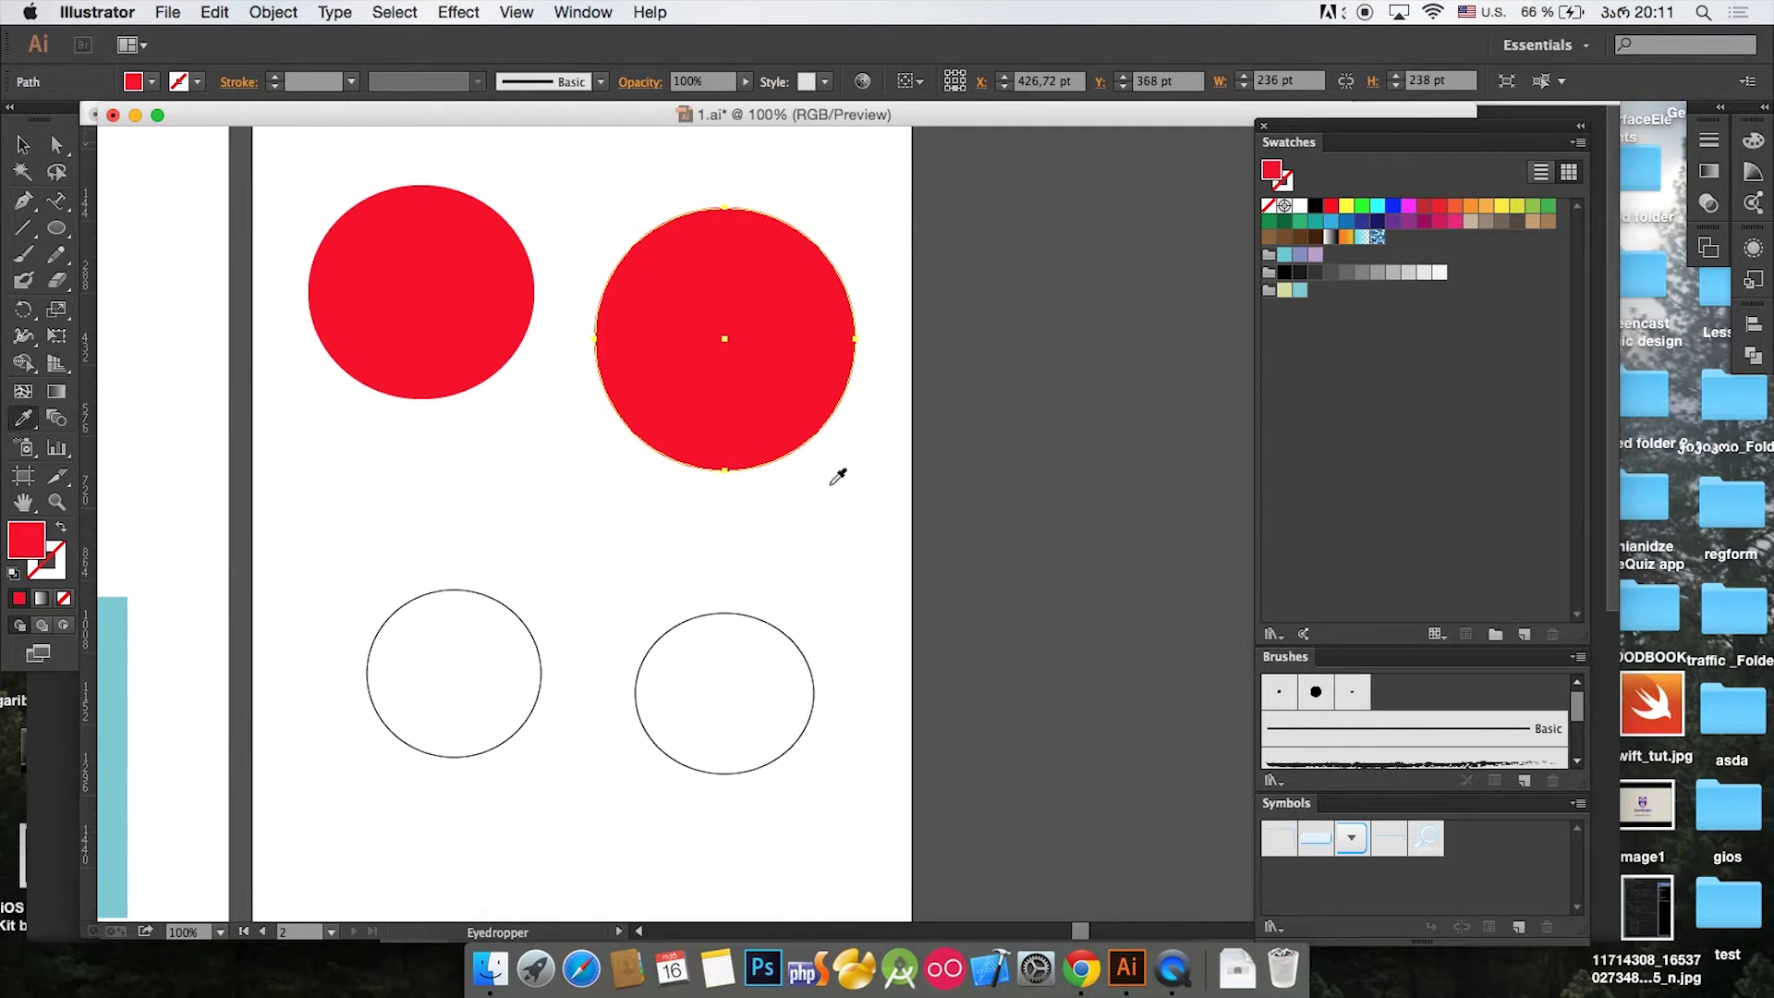
pyautogui.click(765, 616)
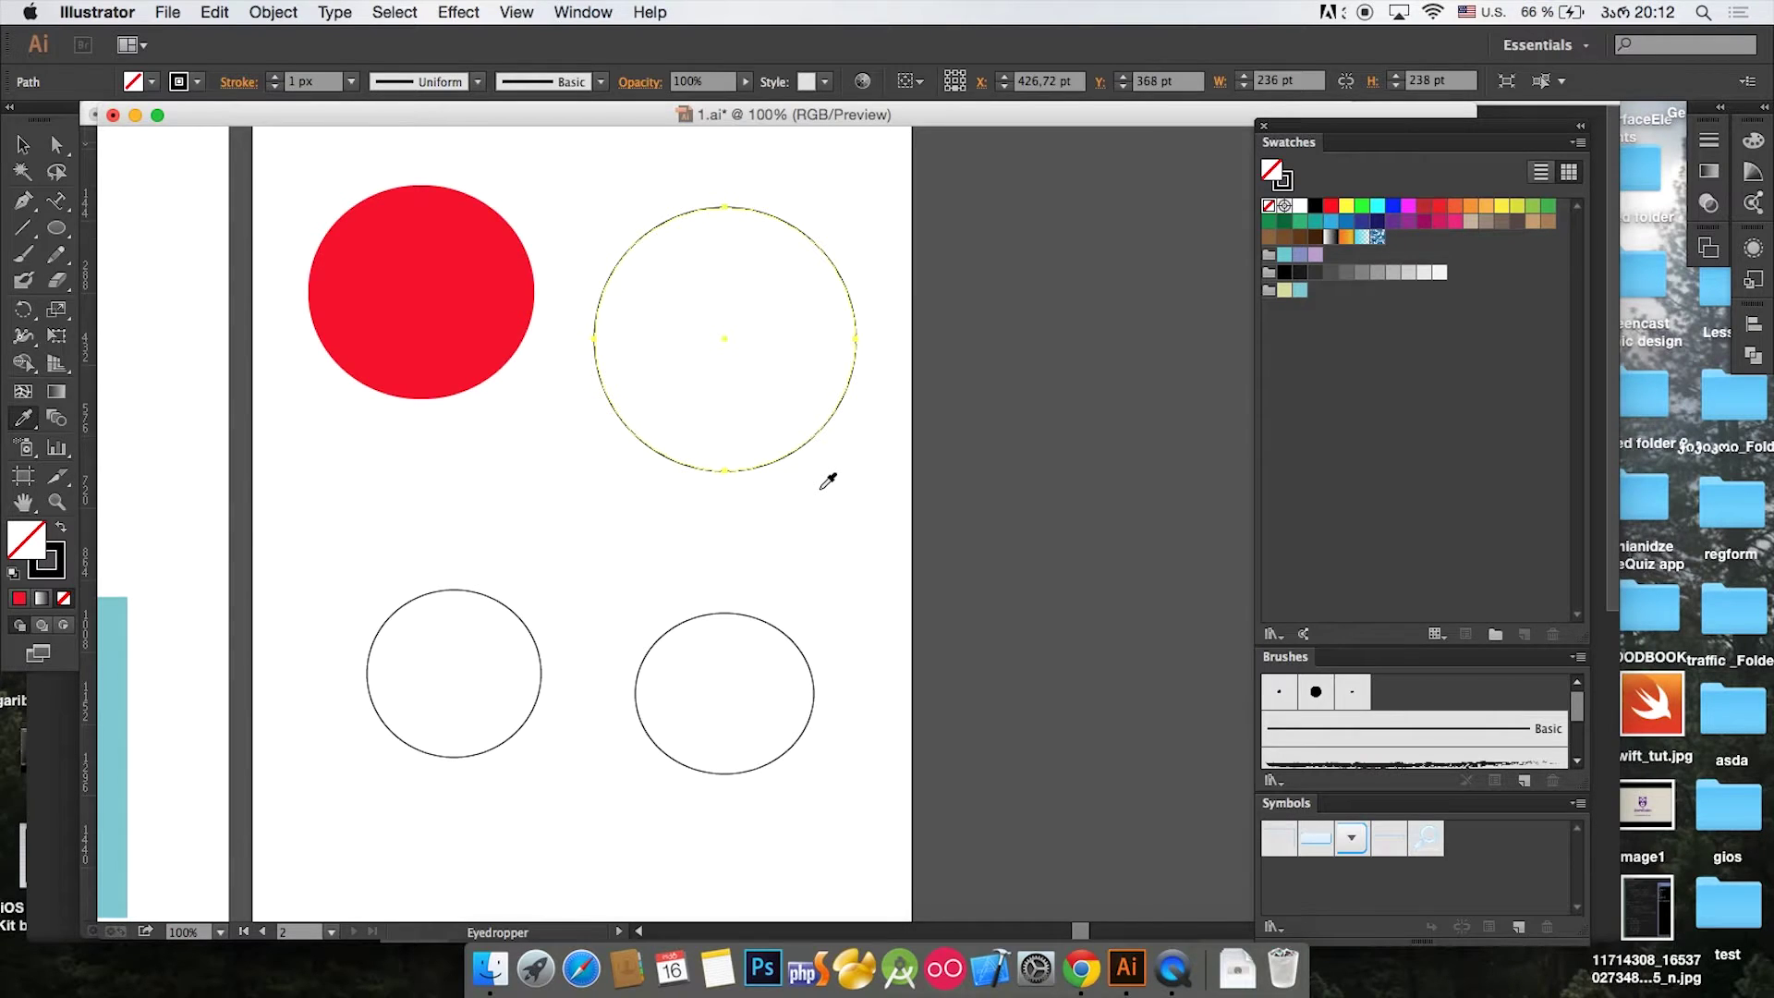
pyautogui.click(23, 145)
pyautogui.click(325, 156)
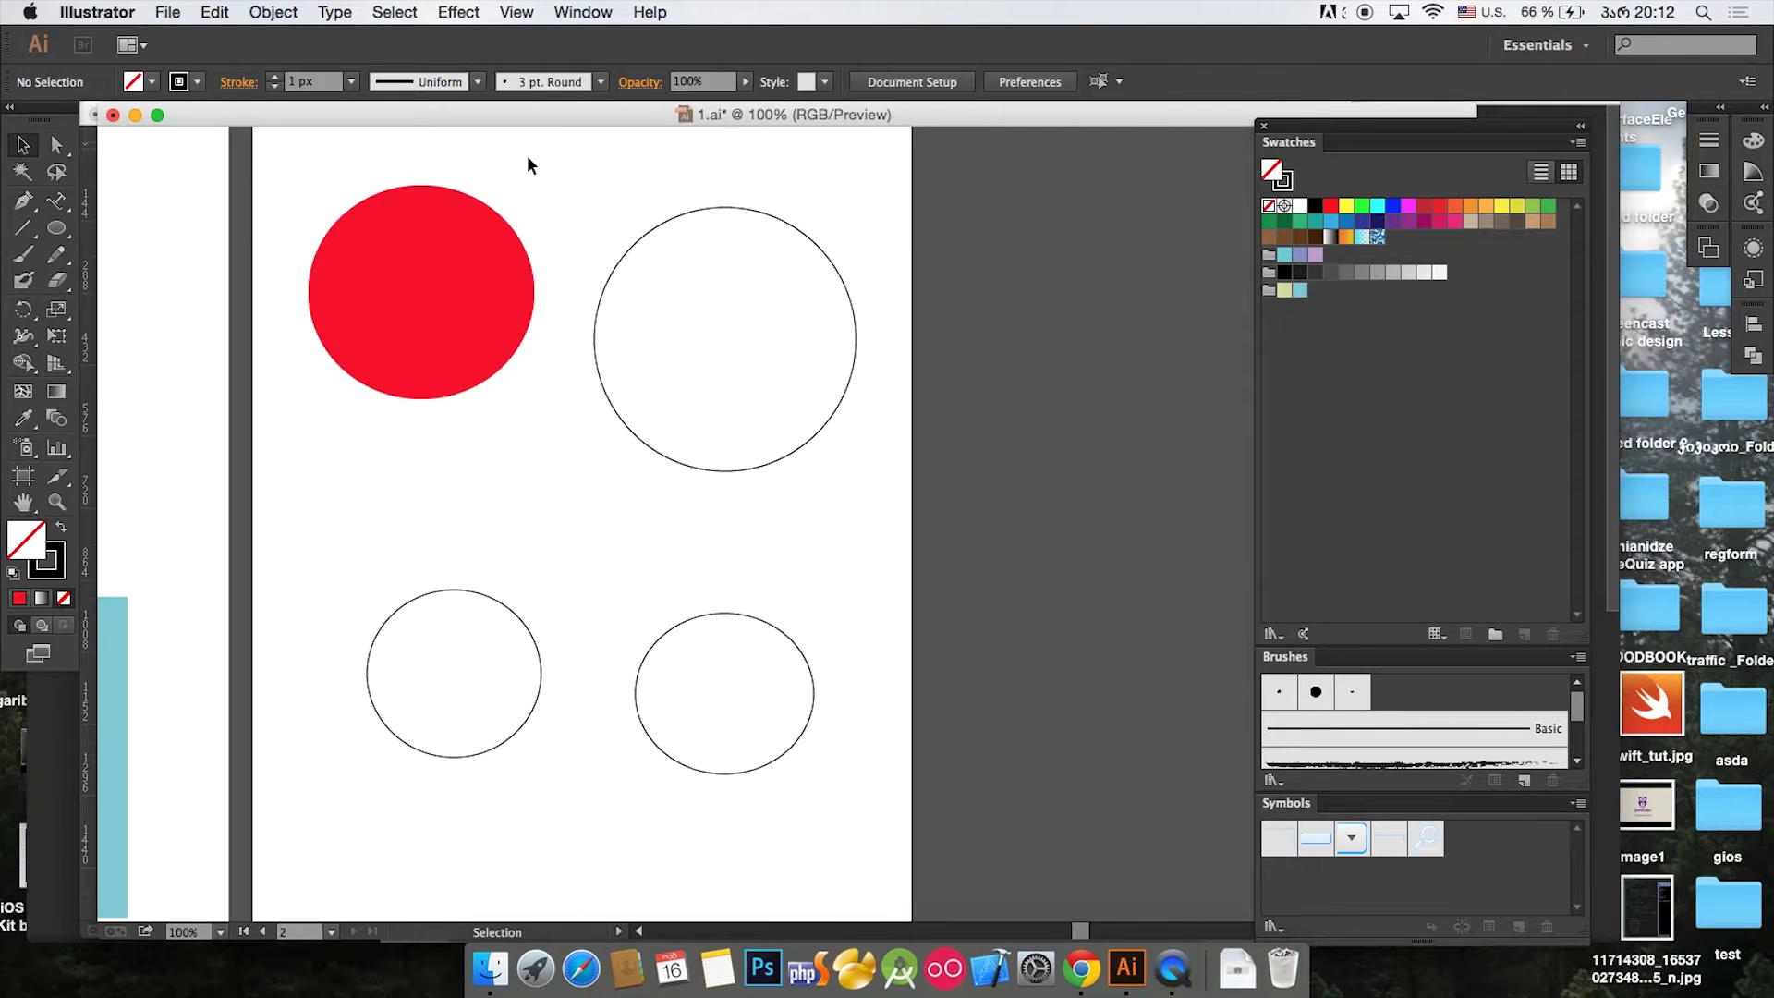
pyautogui.press('super+a')
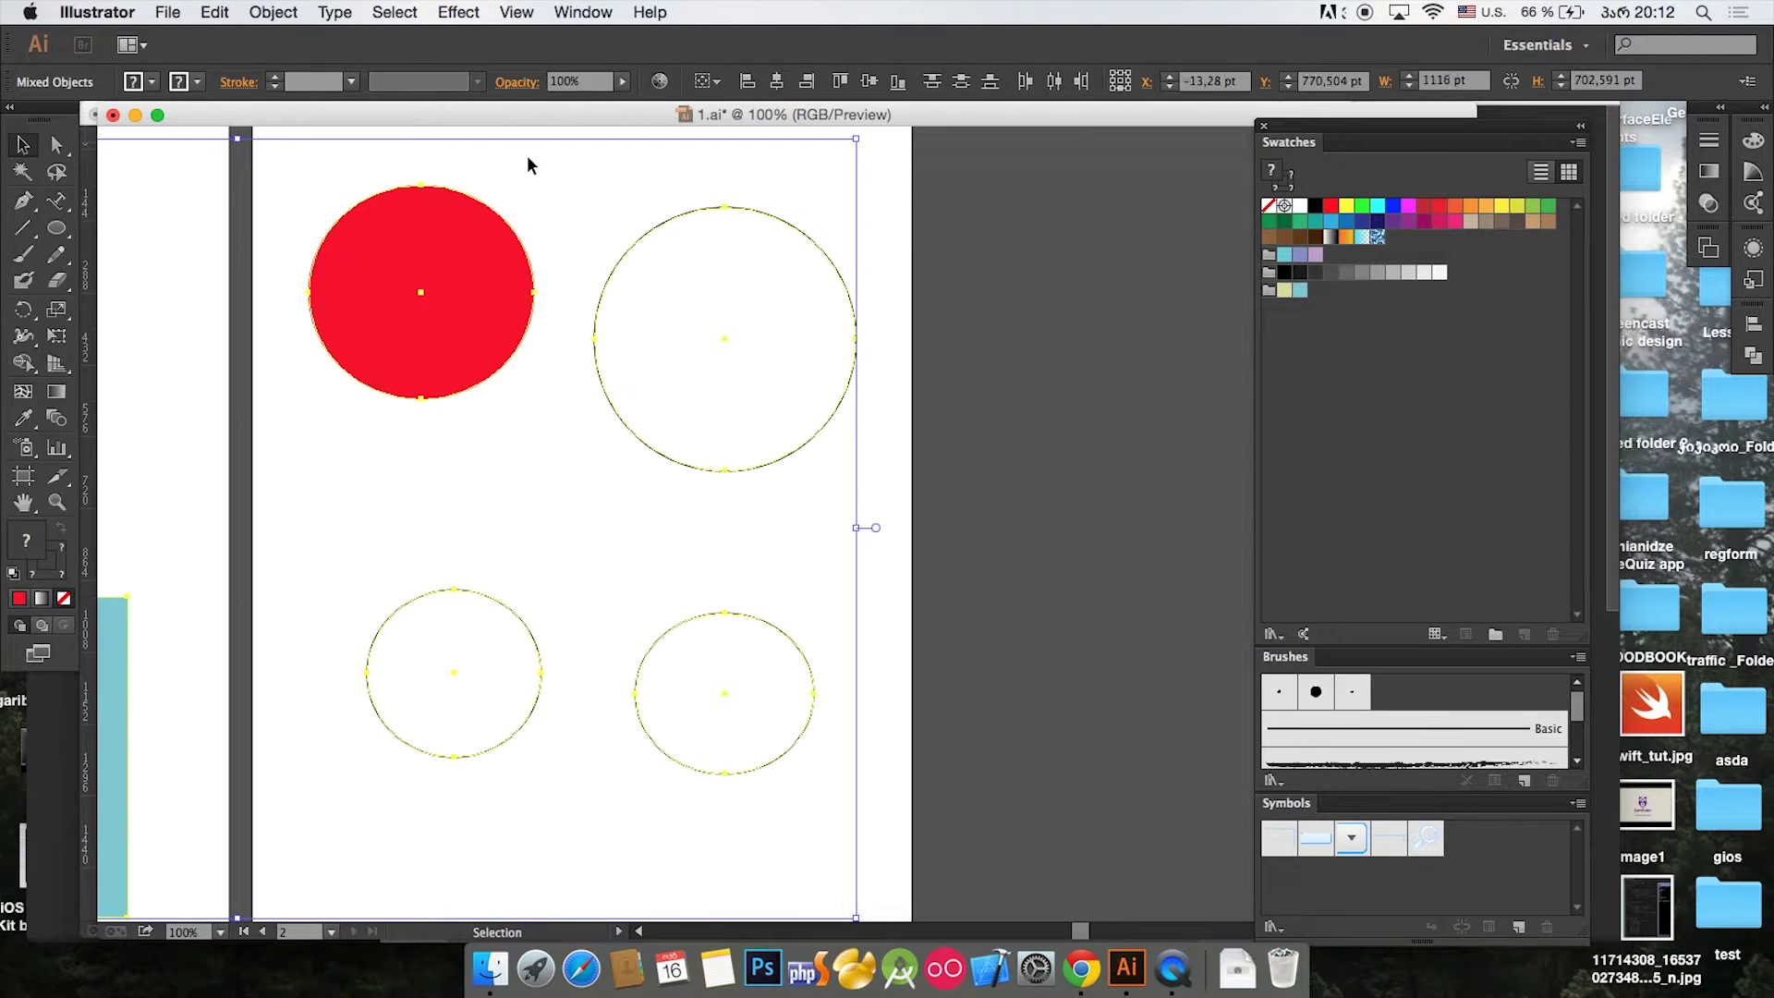
pyautogui.click(924, 214)
pyautogui.press('space')
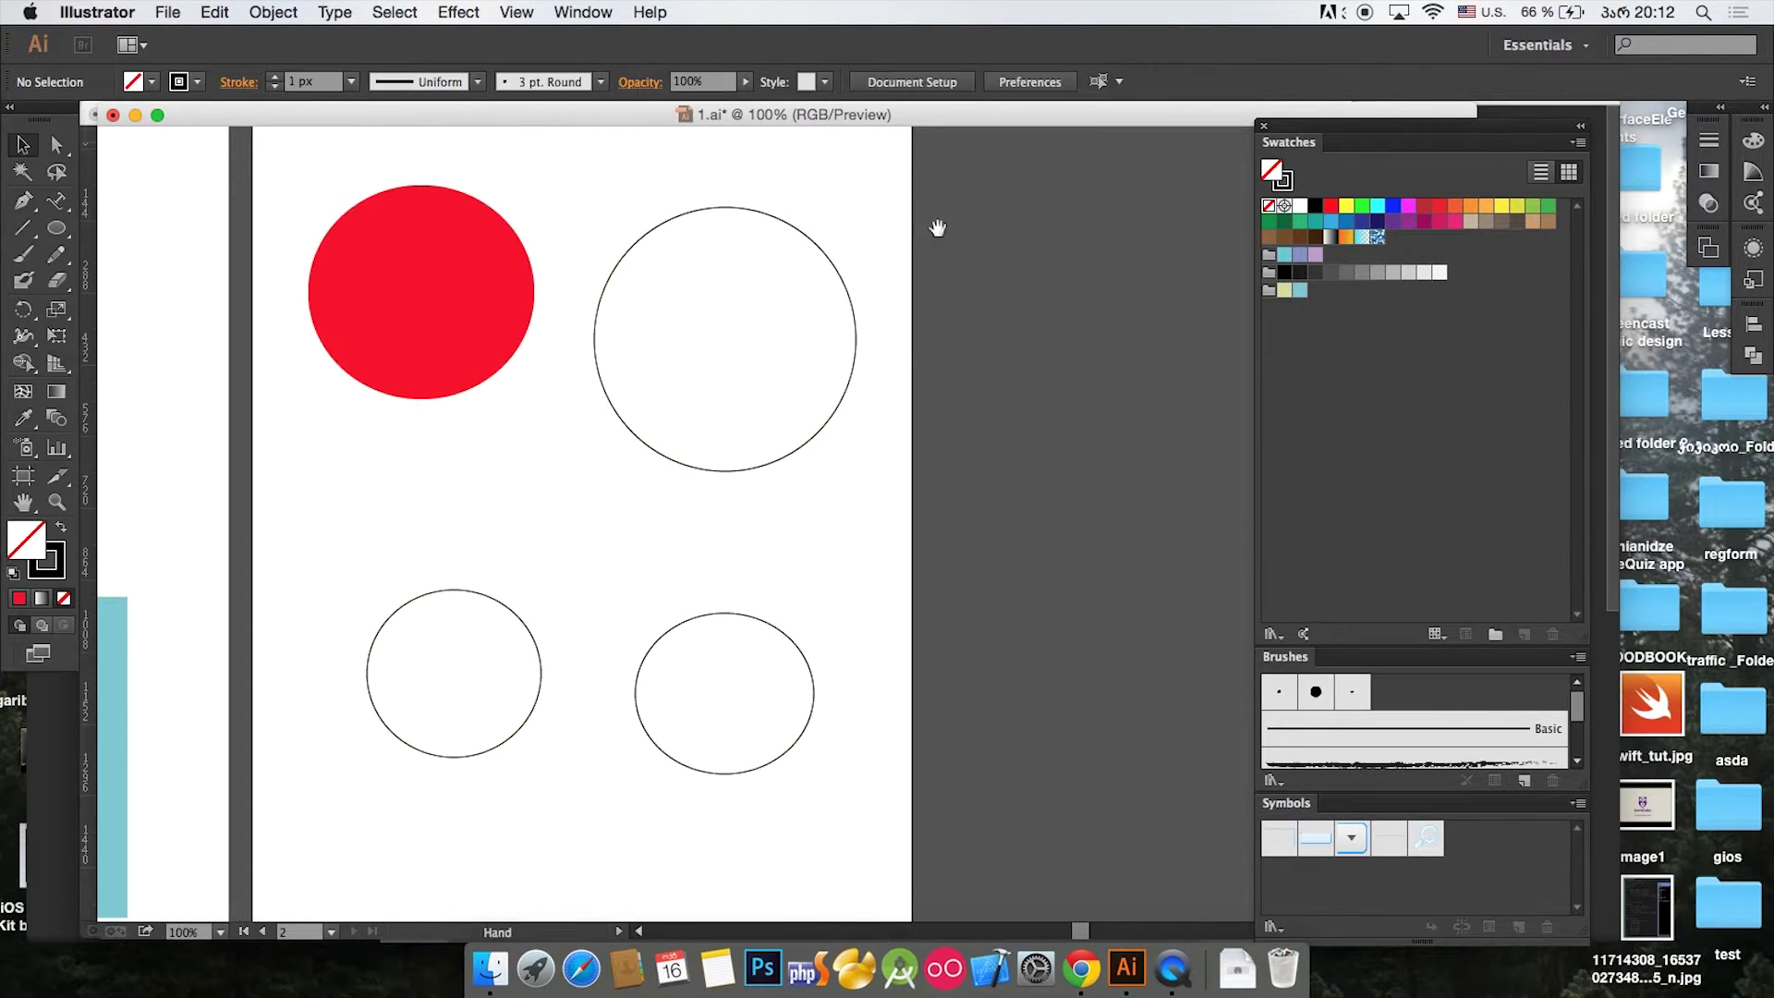
pyautogui.hscroll(-10, 748, 250)
pyautogui.scroll(2, 748, 249)
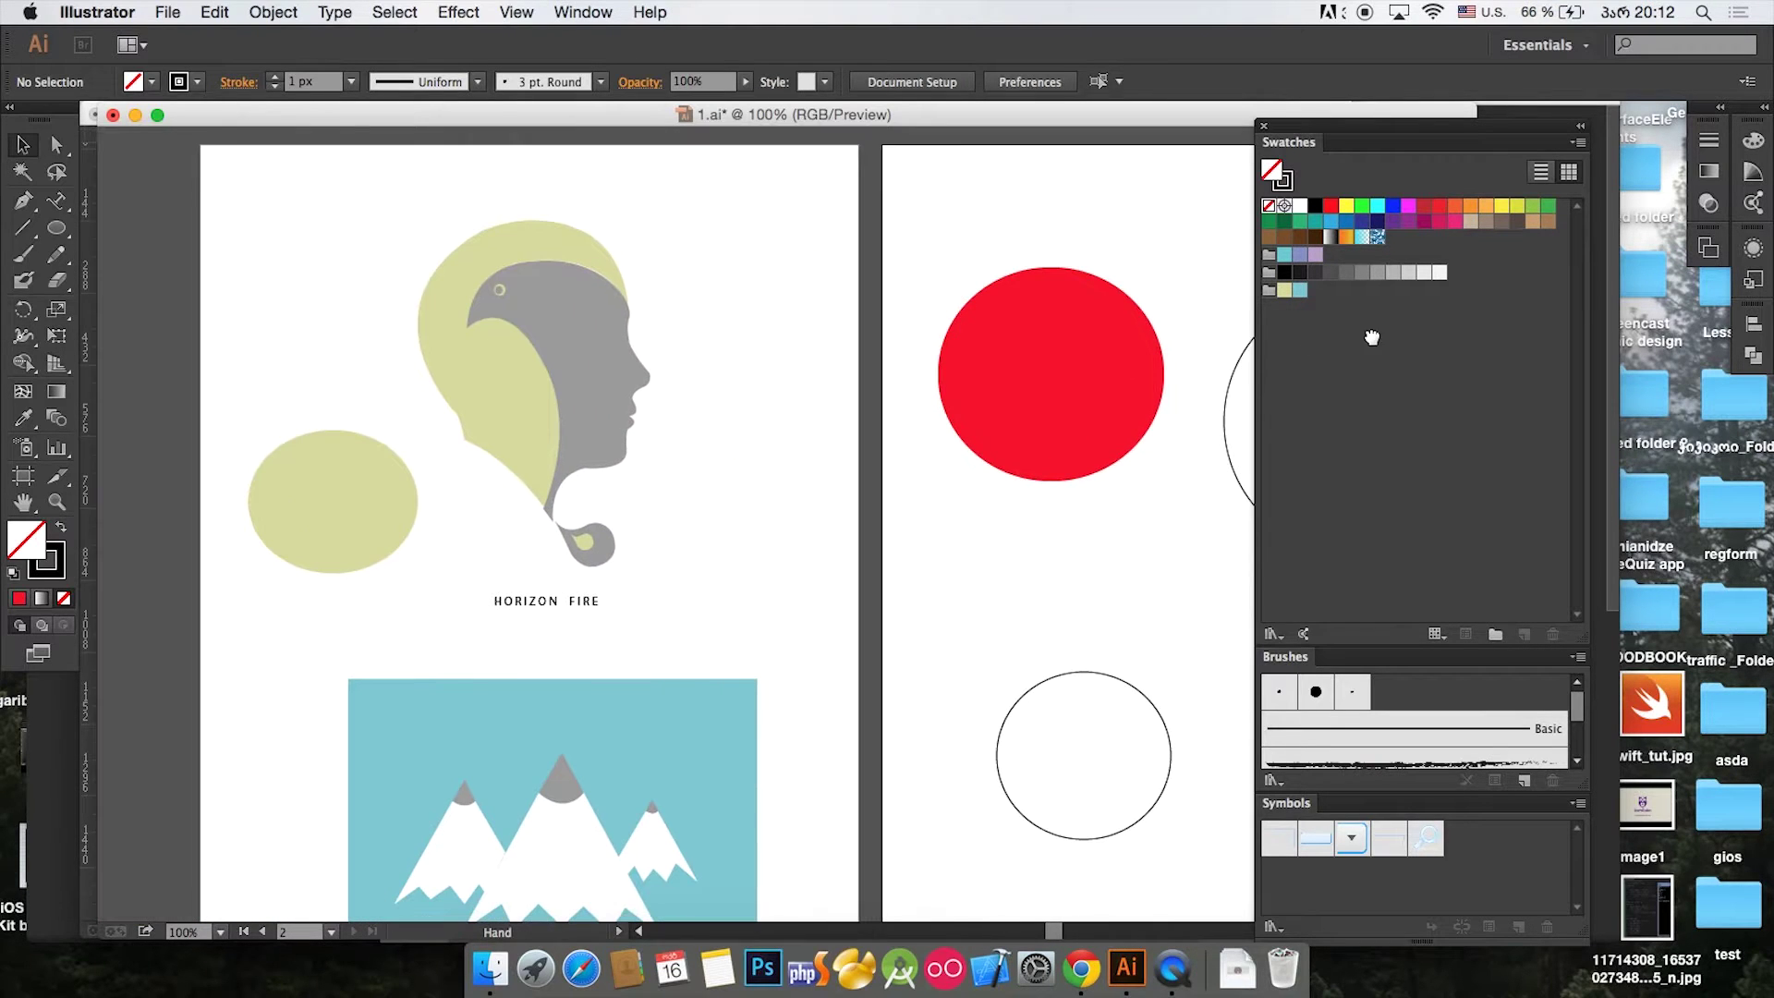
pyautogui.scroll(-5, 994, 634)
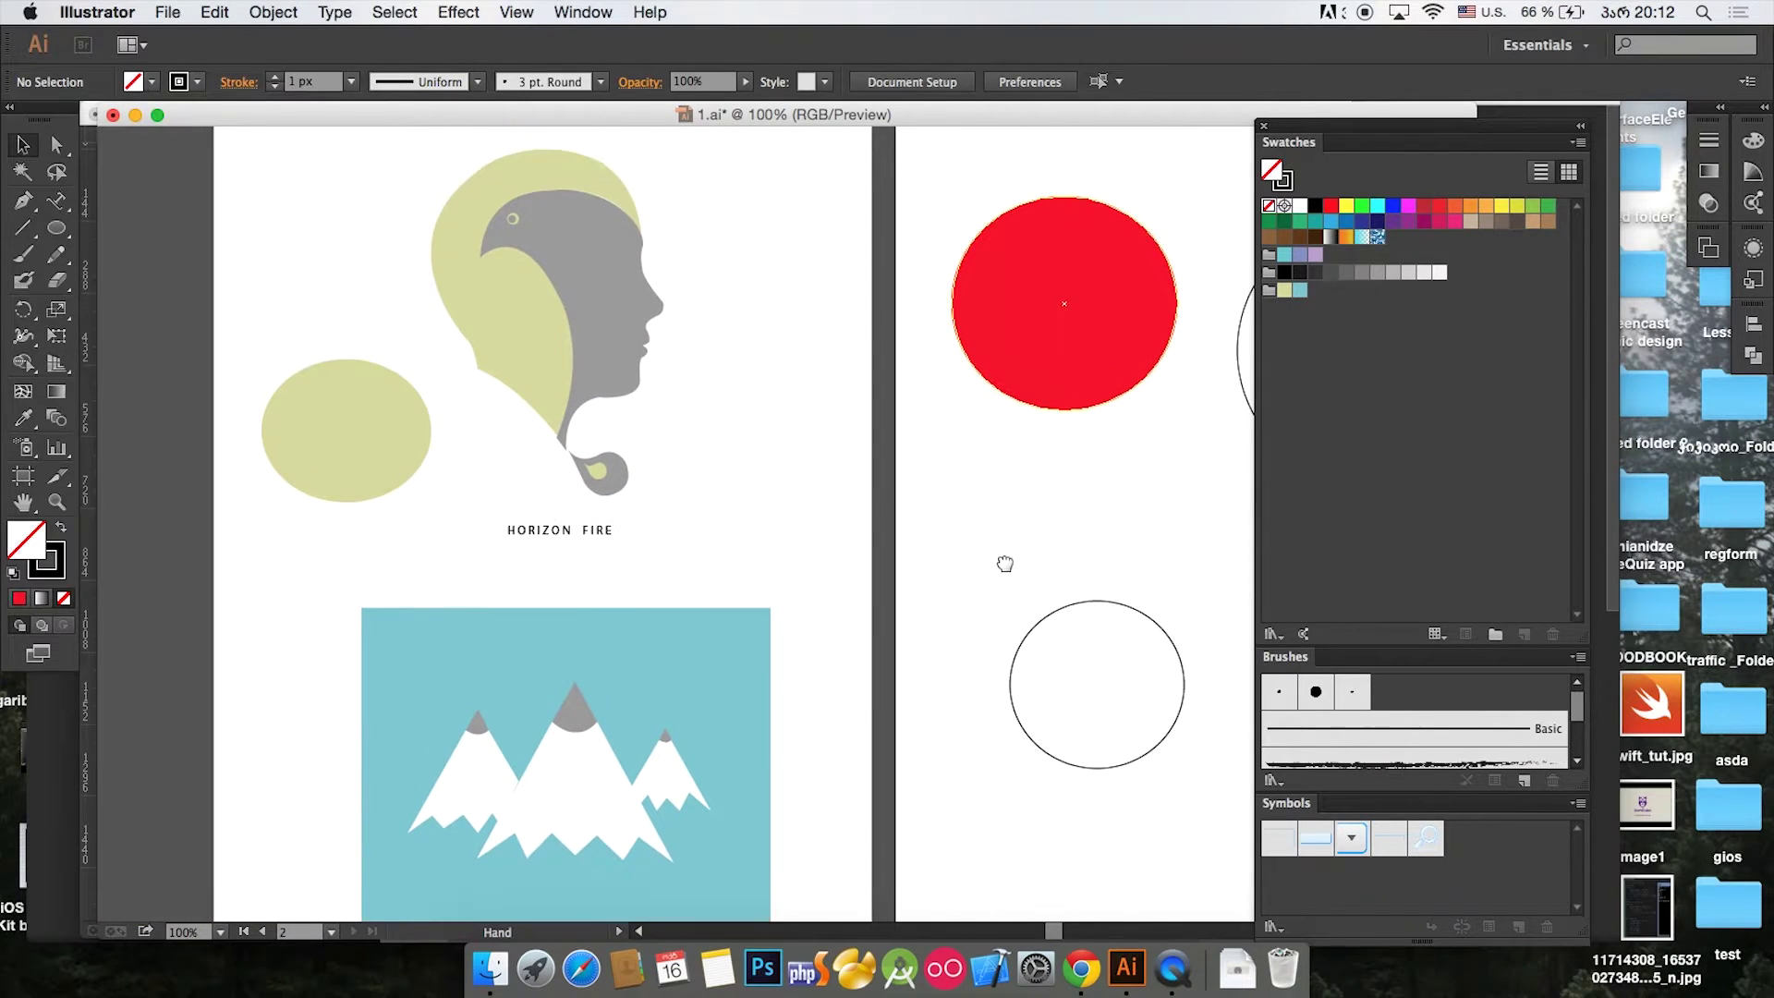
pyautogui.scroll(1, 1005, 543)
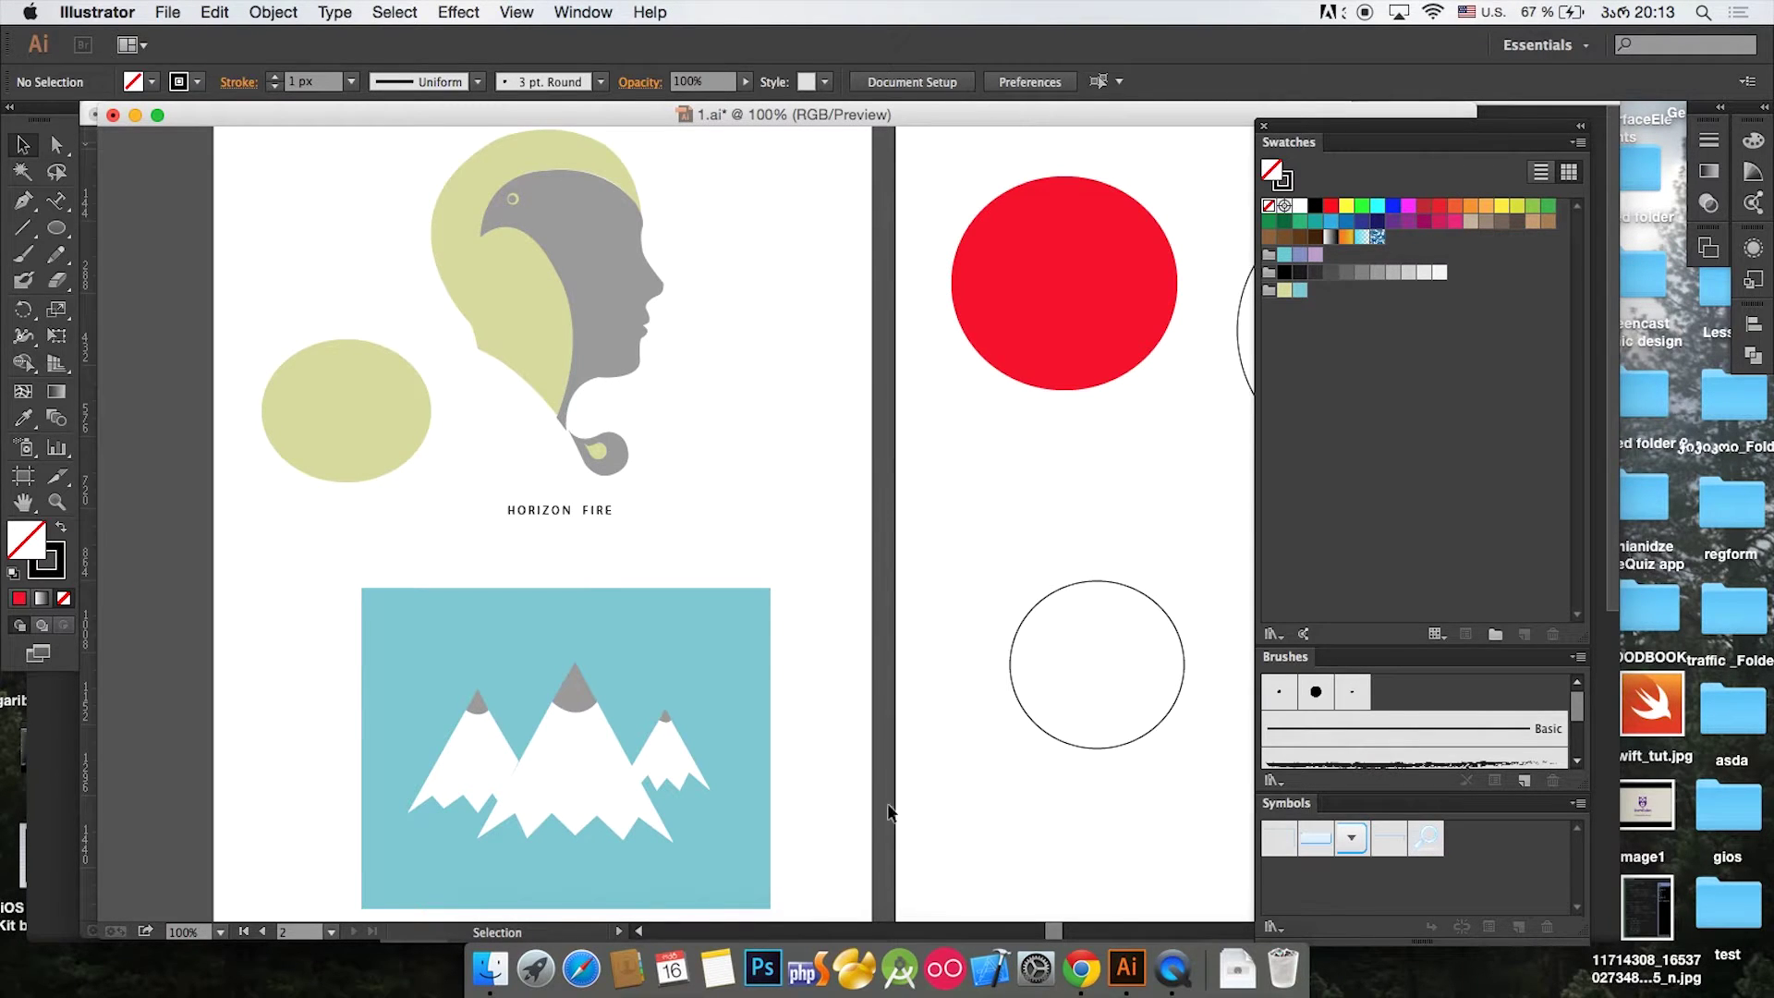
# Step: Move the 1.ai window aside, switch to Finder and look through the enlarged Downloads folder for another example file
pyautogui.moveTo(623, 117); pyautogui.dragTo(792, 418)
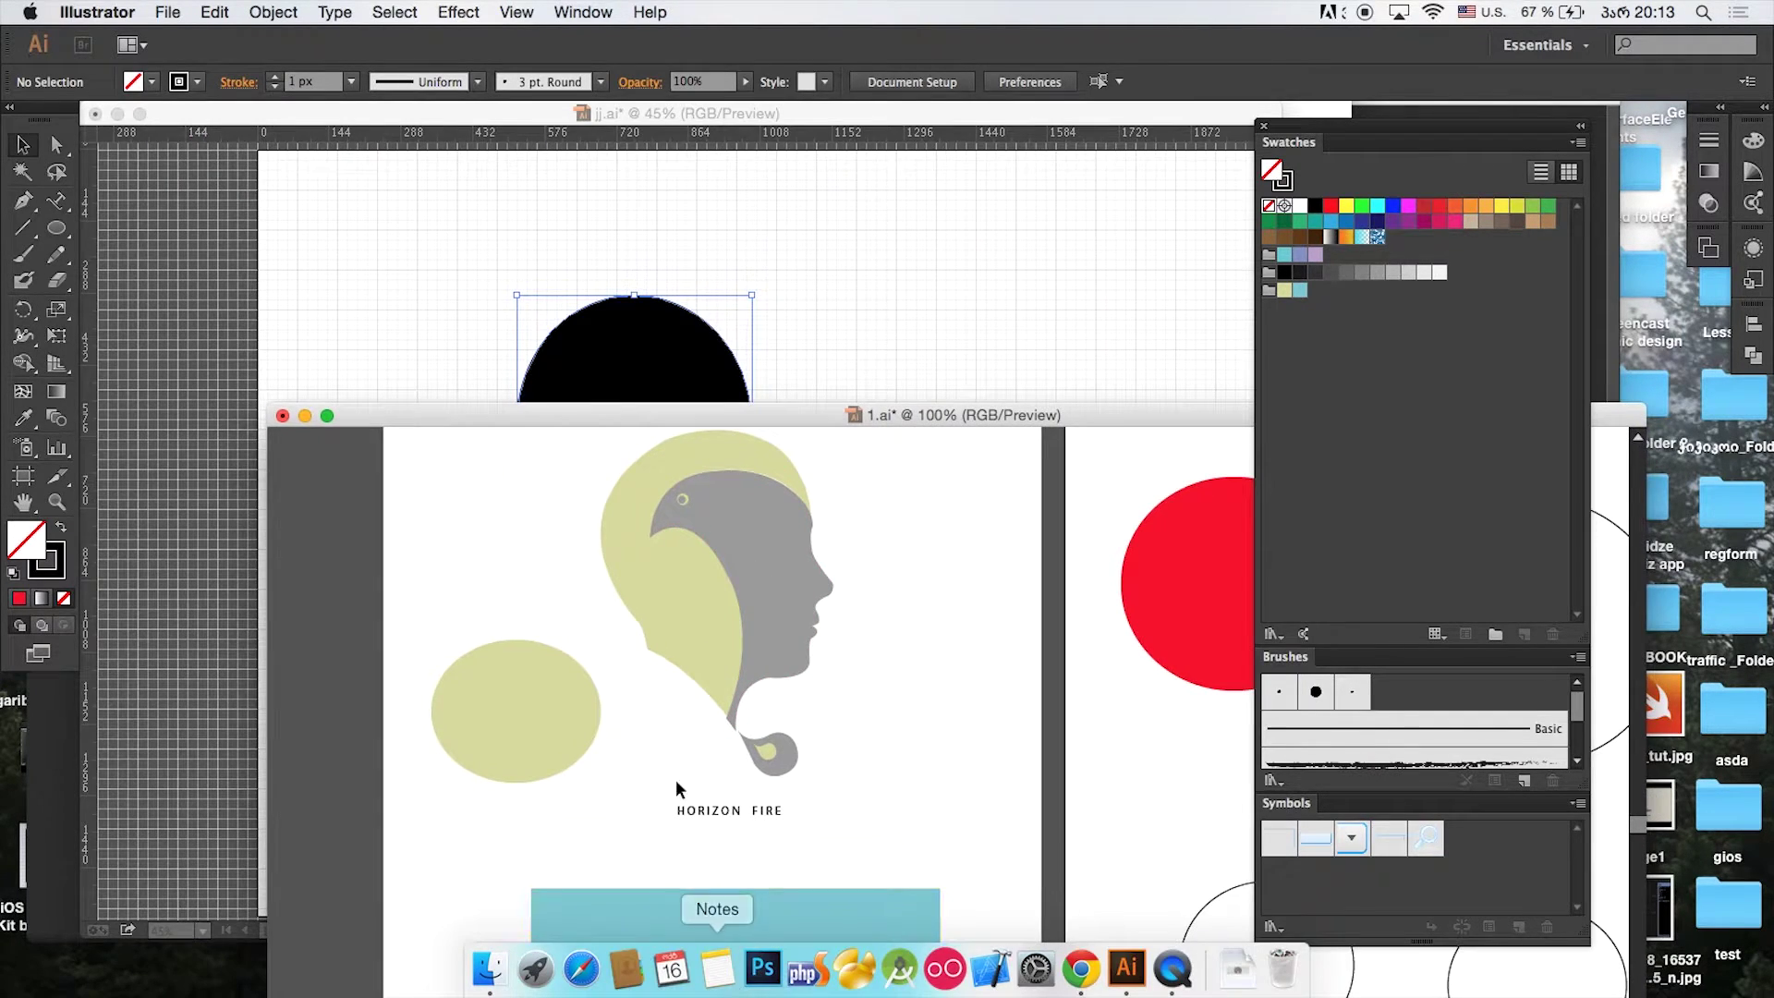
pyautogui.click(487, 964)
pyautogui.click(1173, 328)
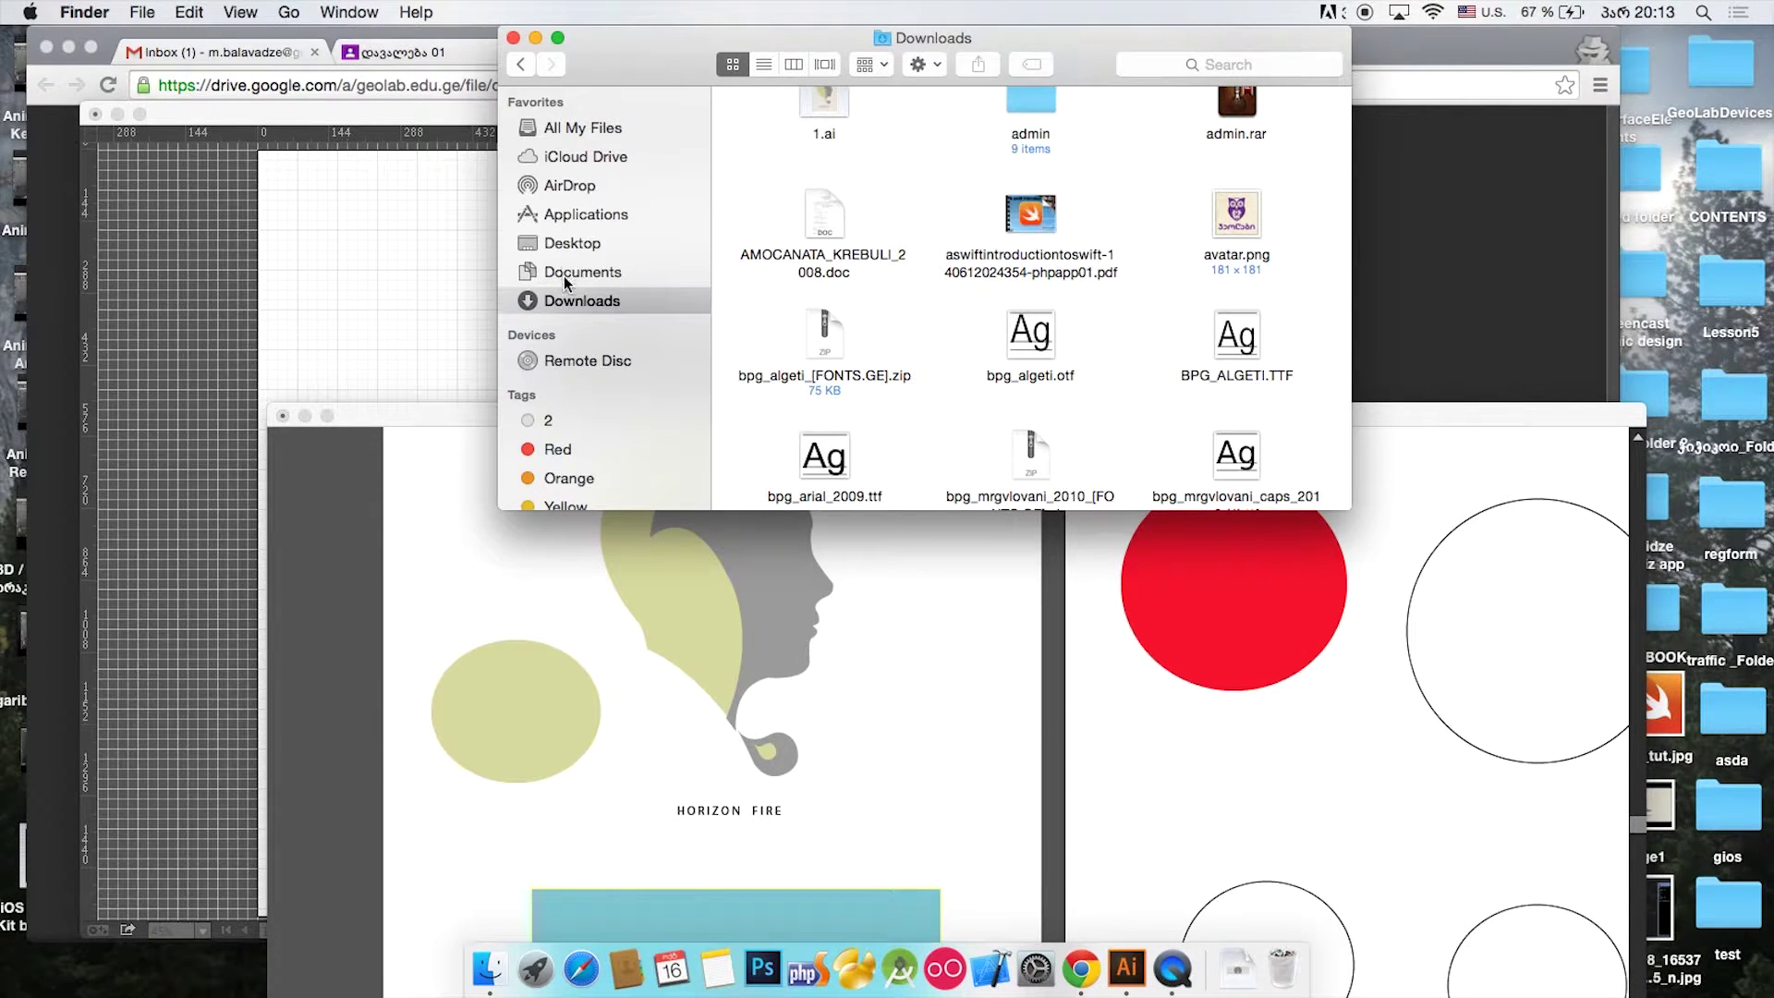
pyautogui.moveTo(1349, 508); pyautogui.dragTo(1479, 836)
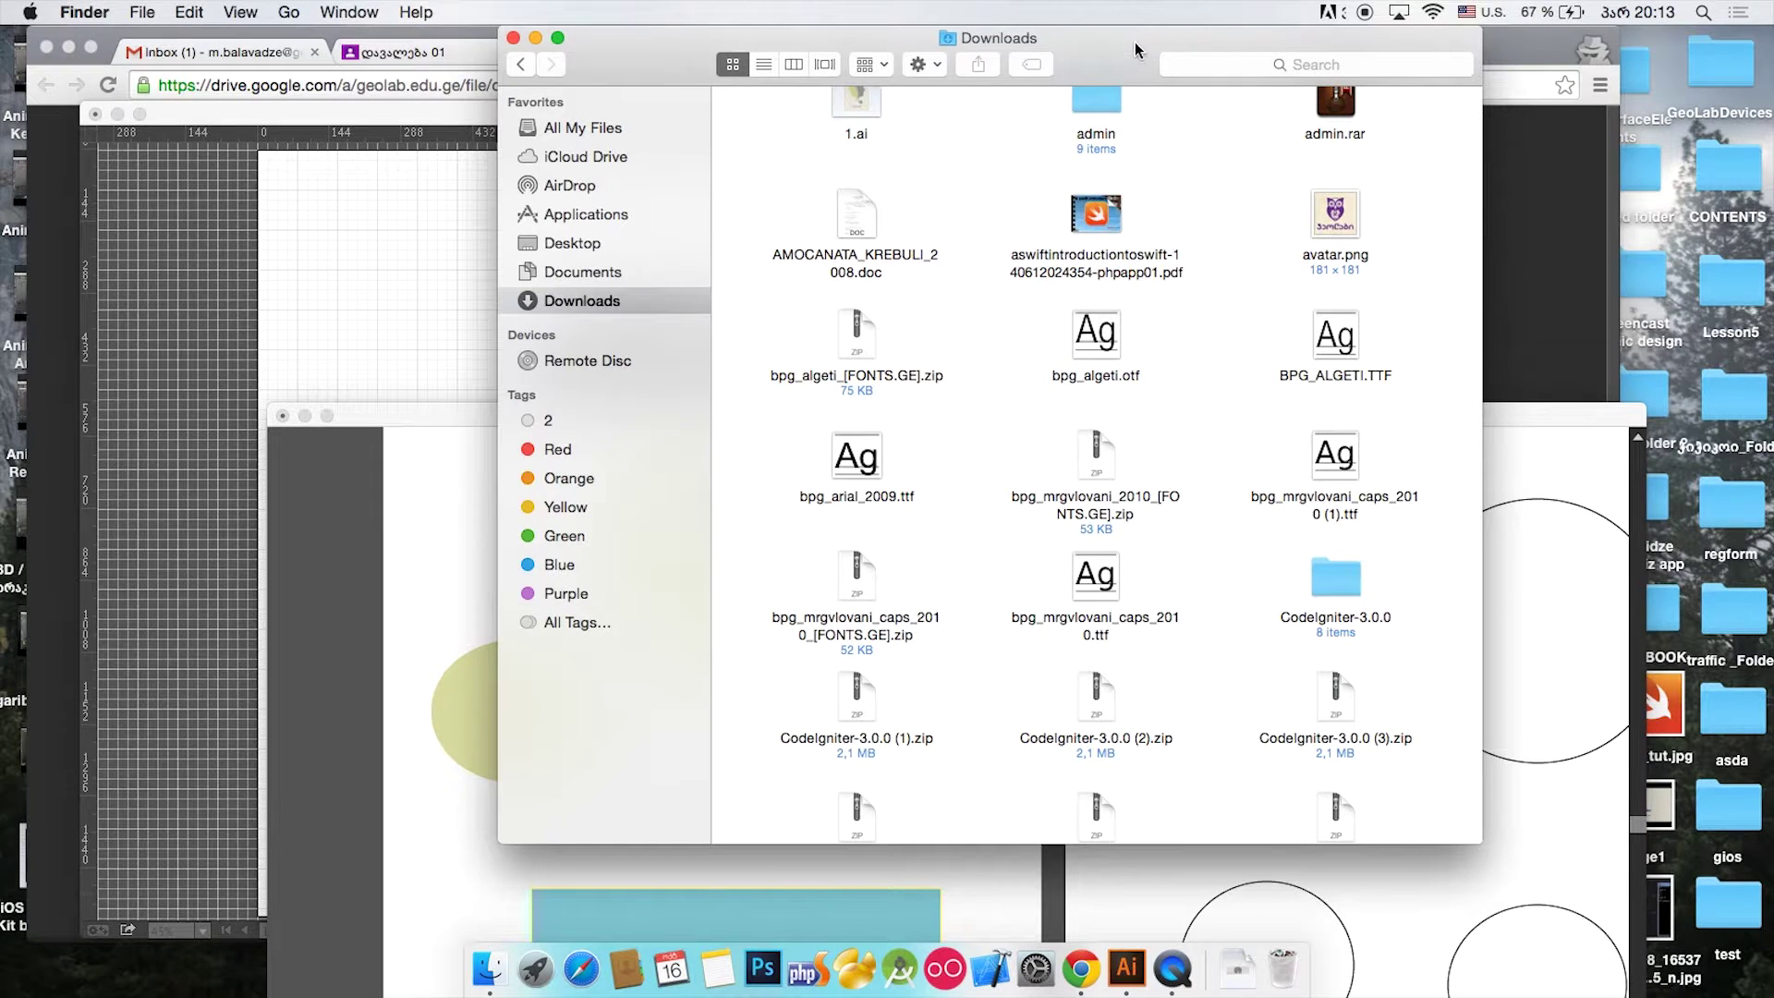
pyautogui.scroll(-15, 1212, 302)
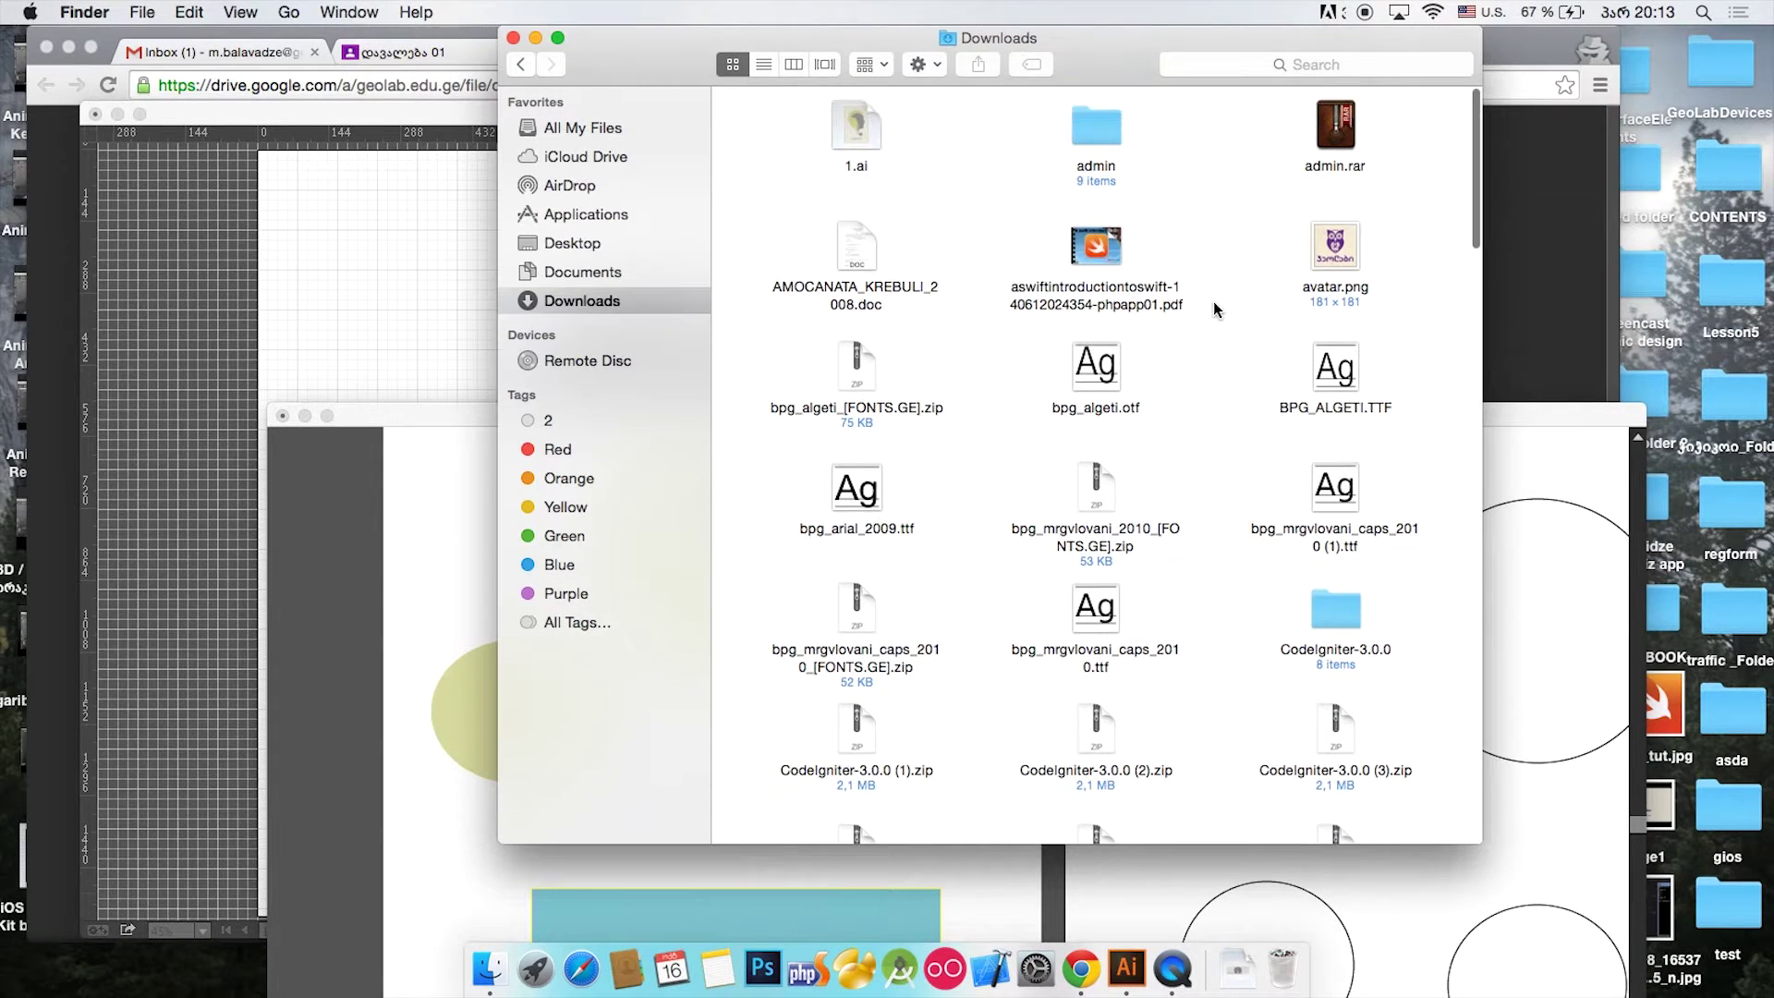
pyautogui.scroll(3, 1213, 301)
pyautogui.scroll(-4, 1213, 301)
pyautogui.scroll(3, 1212, 301)
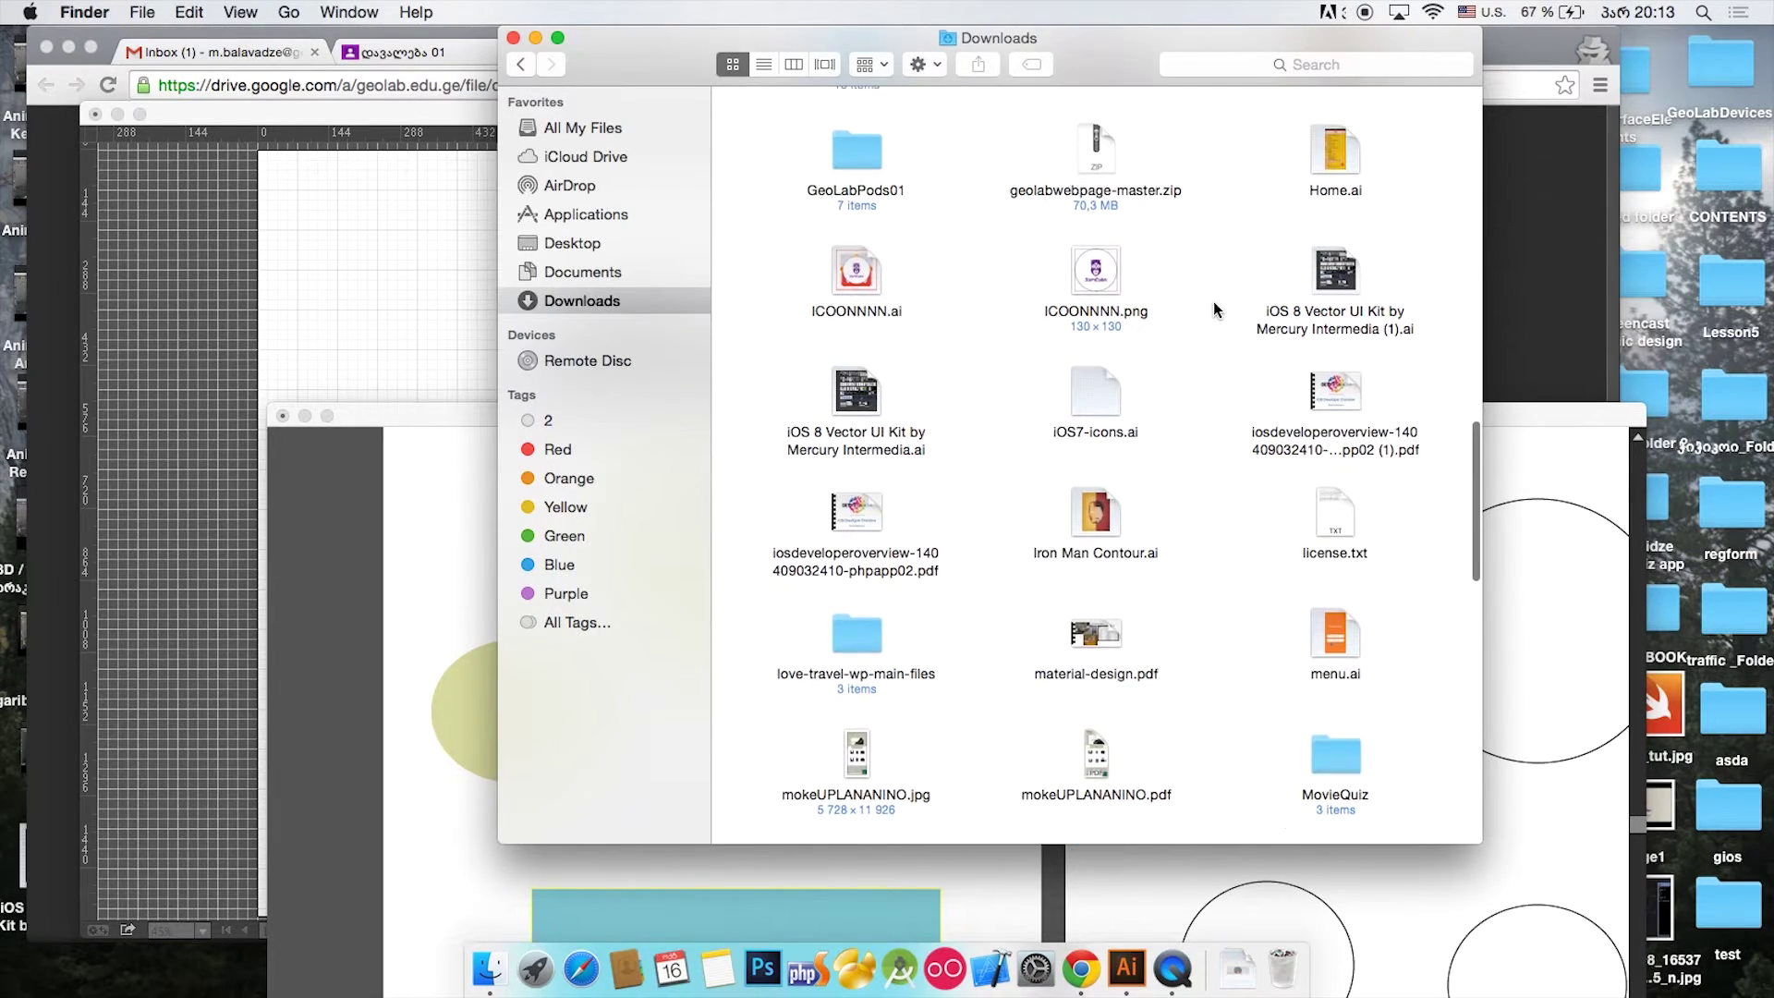
pyautogui.scroll(-8, 1212, 301)
pyautogui.scroll(-5, 1212, 302)
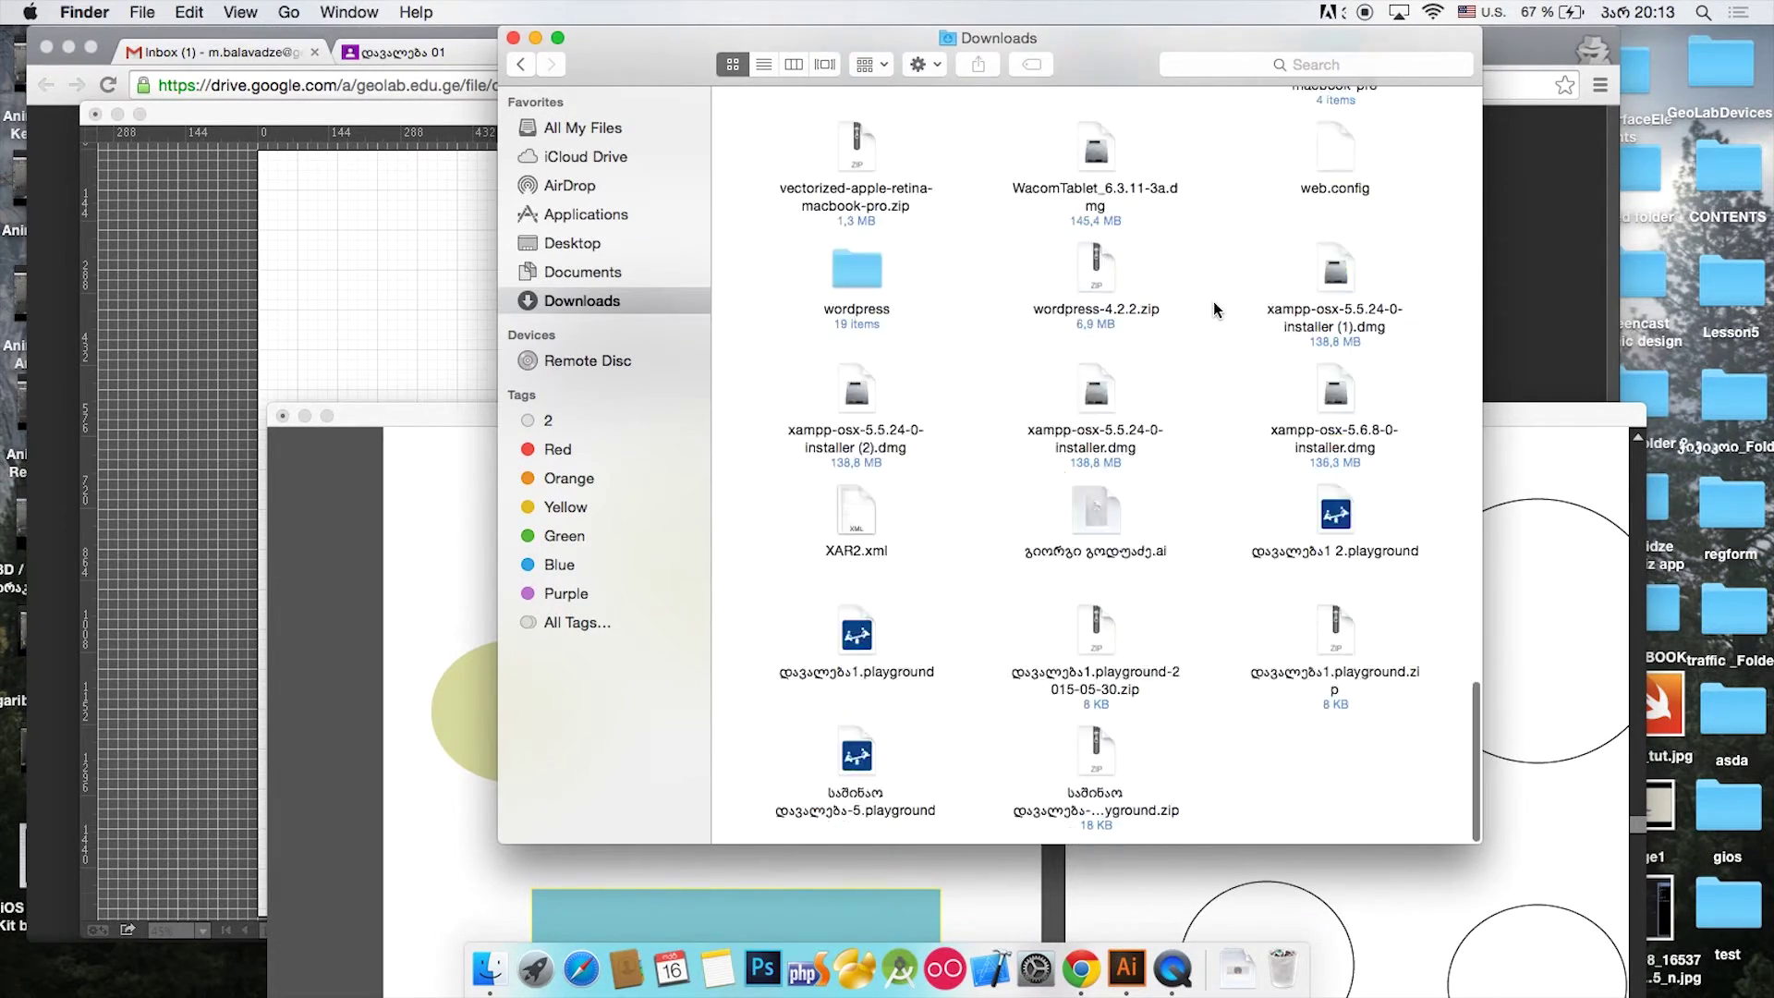
pyautogui.scroll(12, 1212, 301)
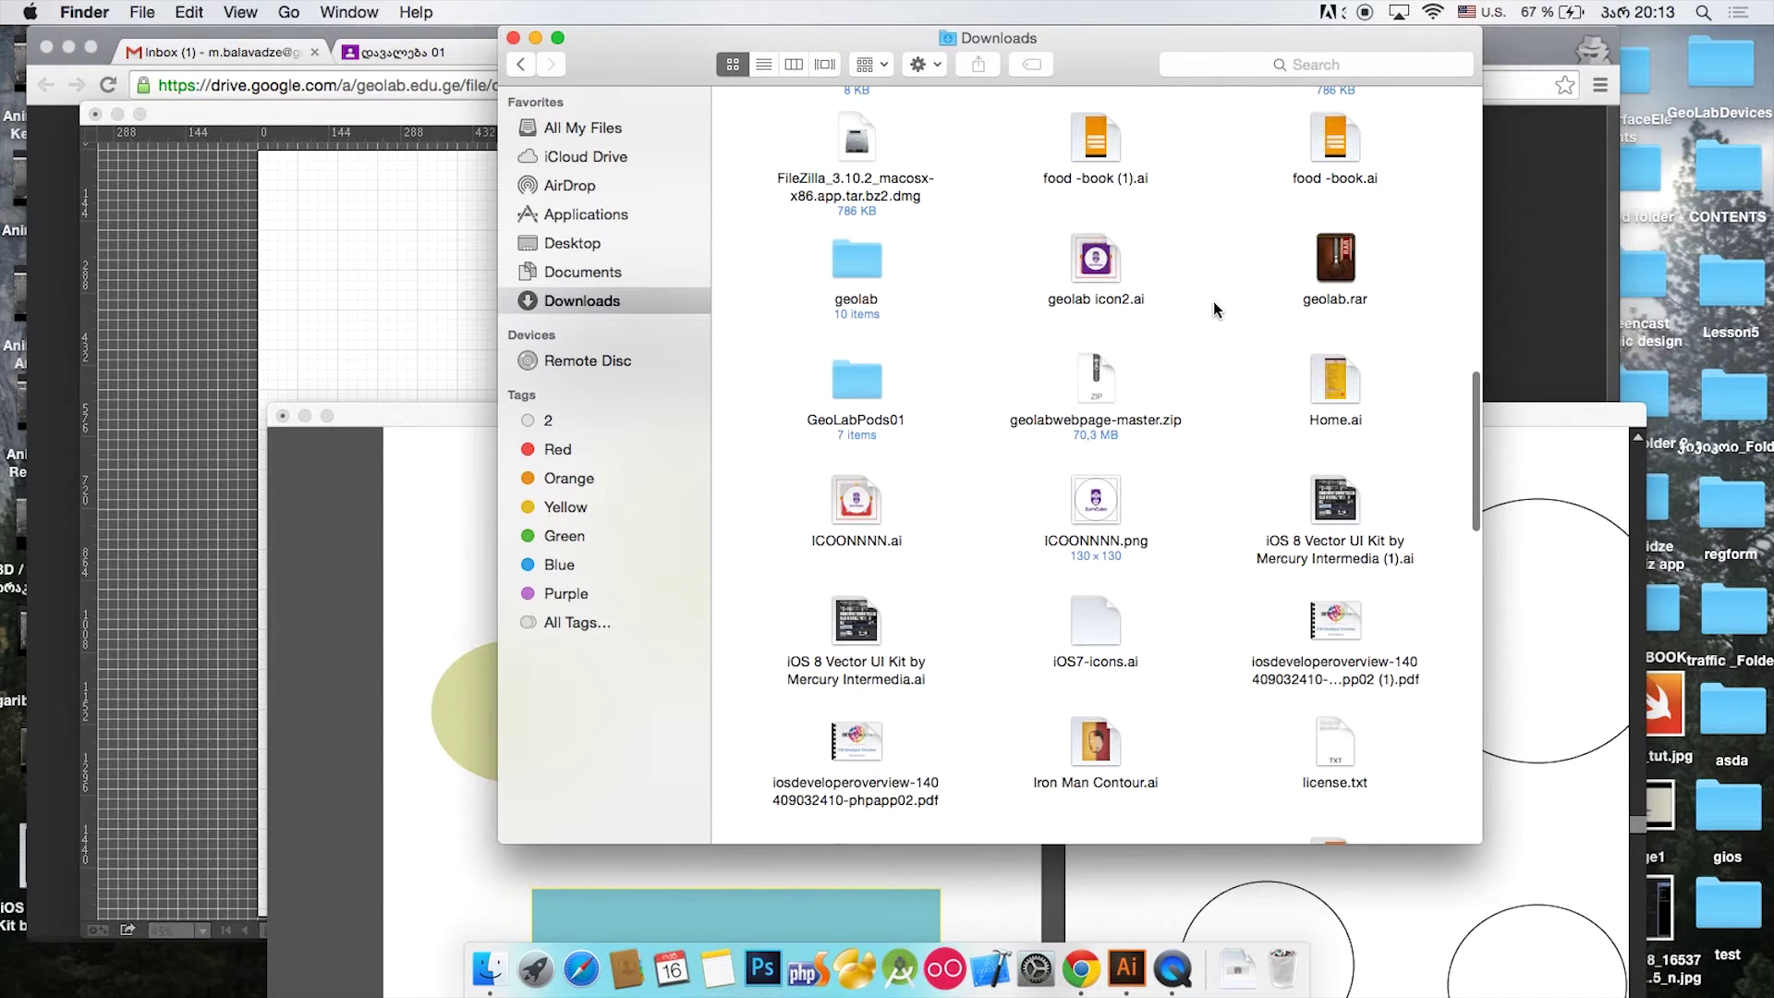
pyautogui.scroll(10, 1212, 301)
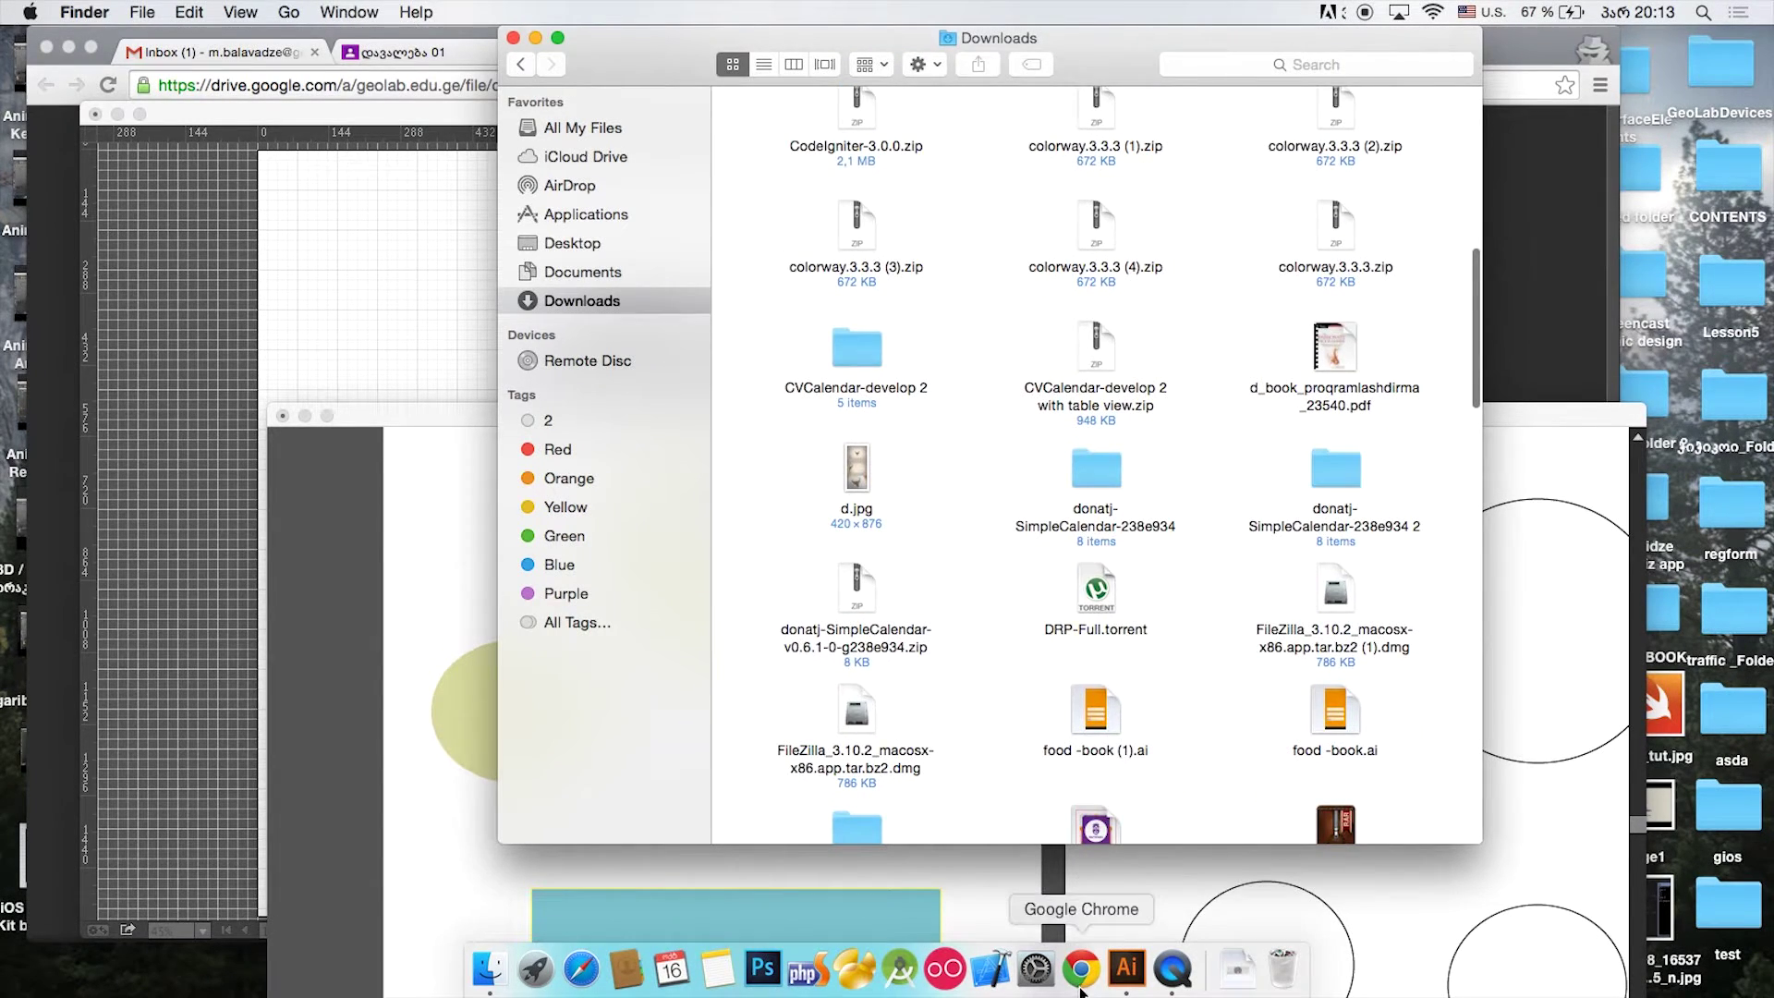
# Step: Switch to Chrome and download the hair-and-glasses Illustrator file from its Google Drive preview
pyautogui.click(1080, 988)
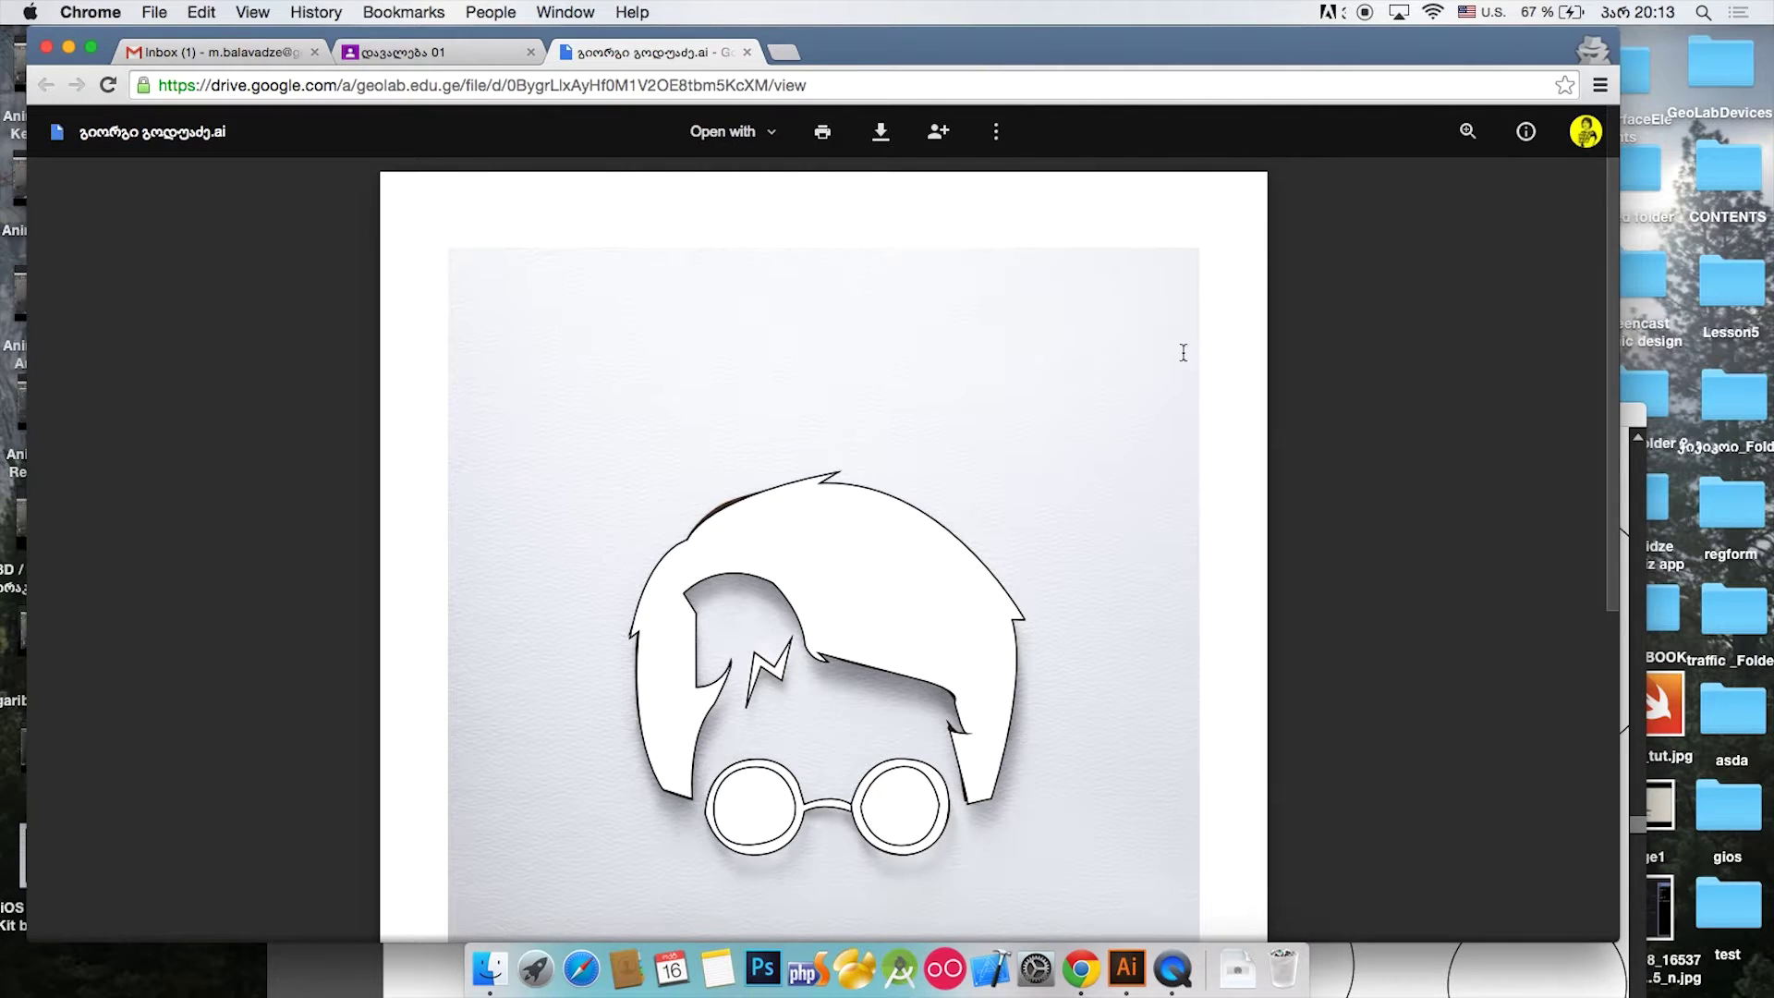
pyautogui.click(883, 135)
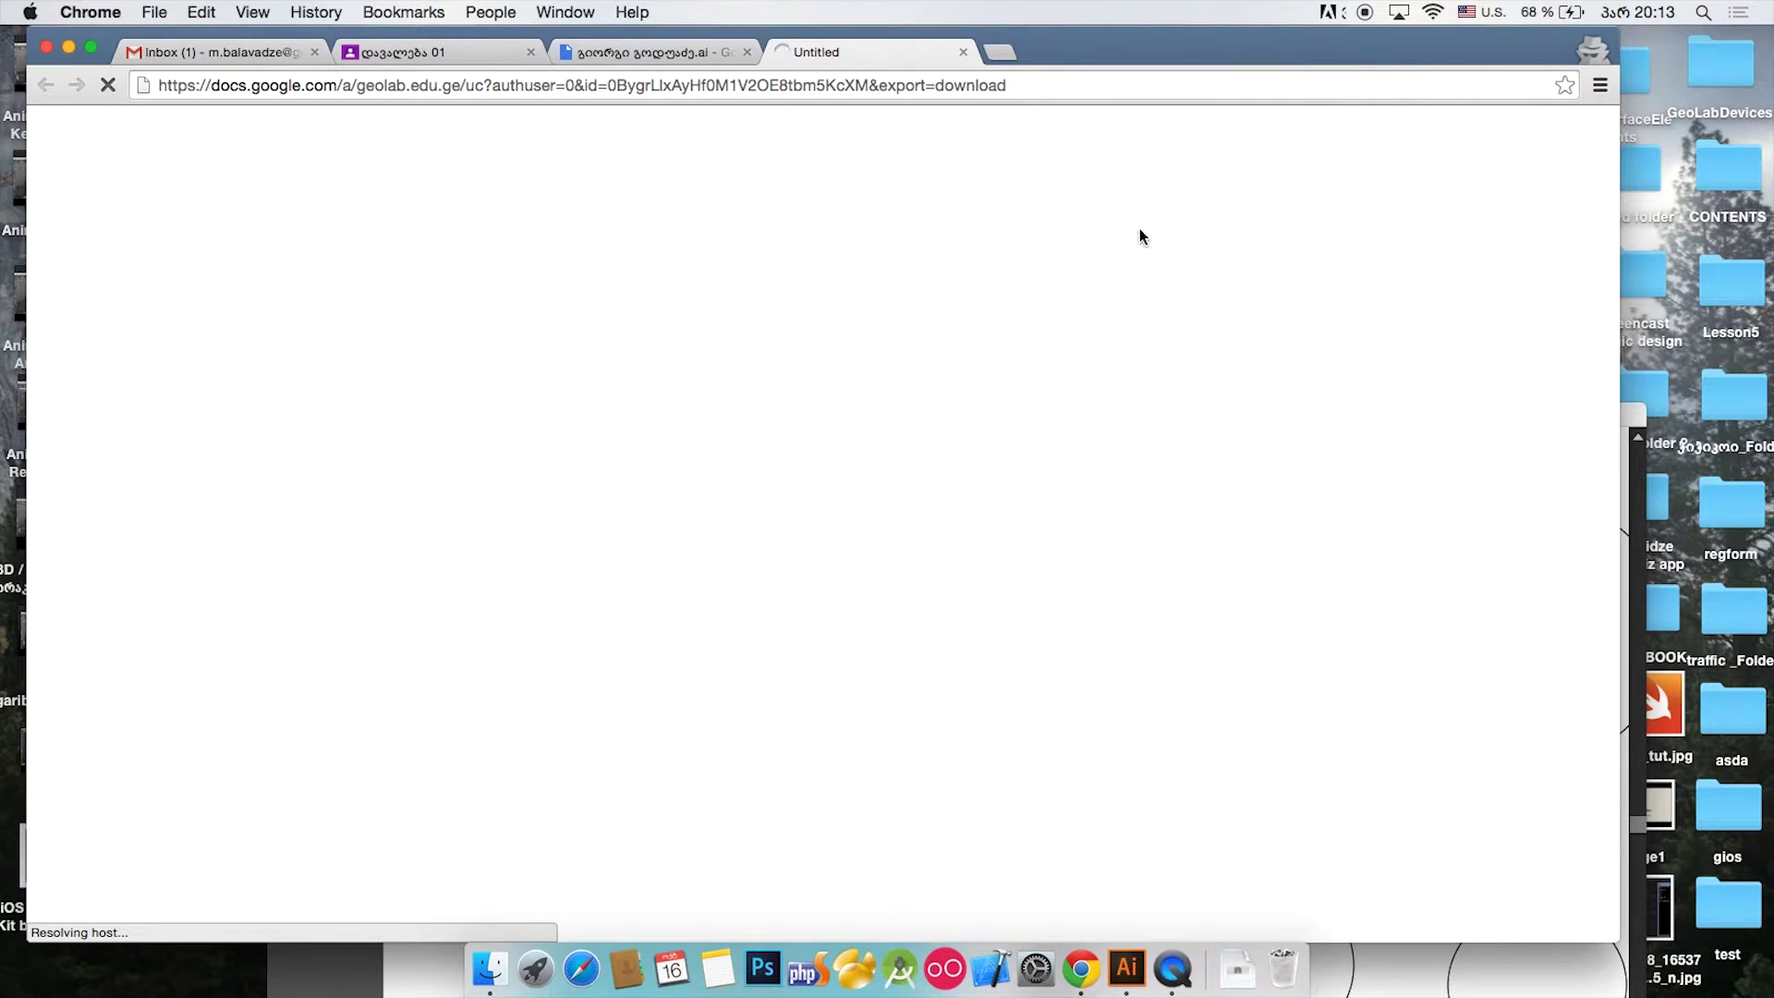
pyautogui.click(615, 48)
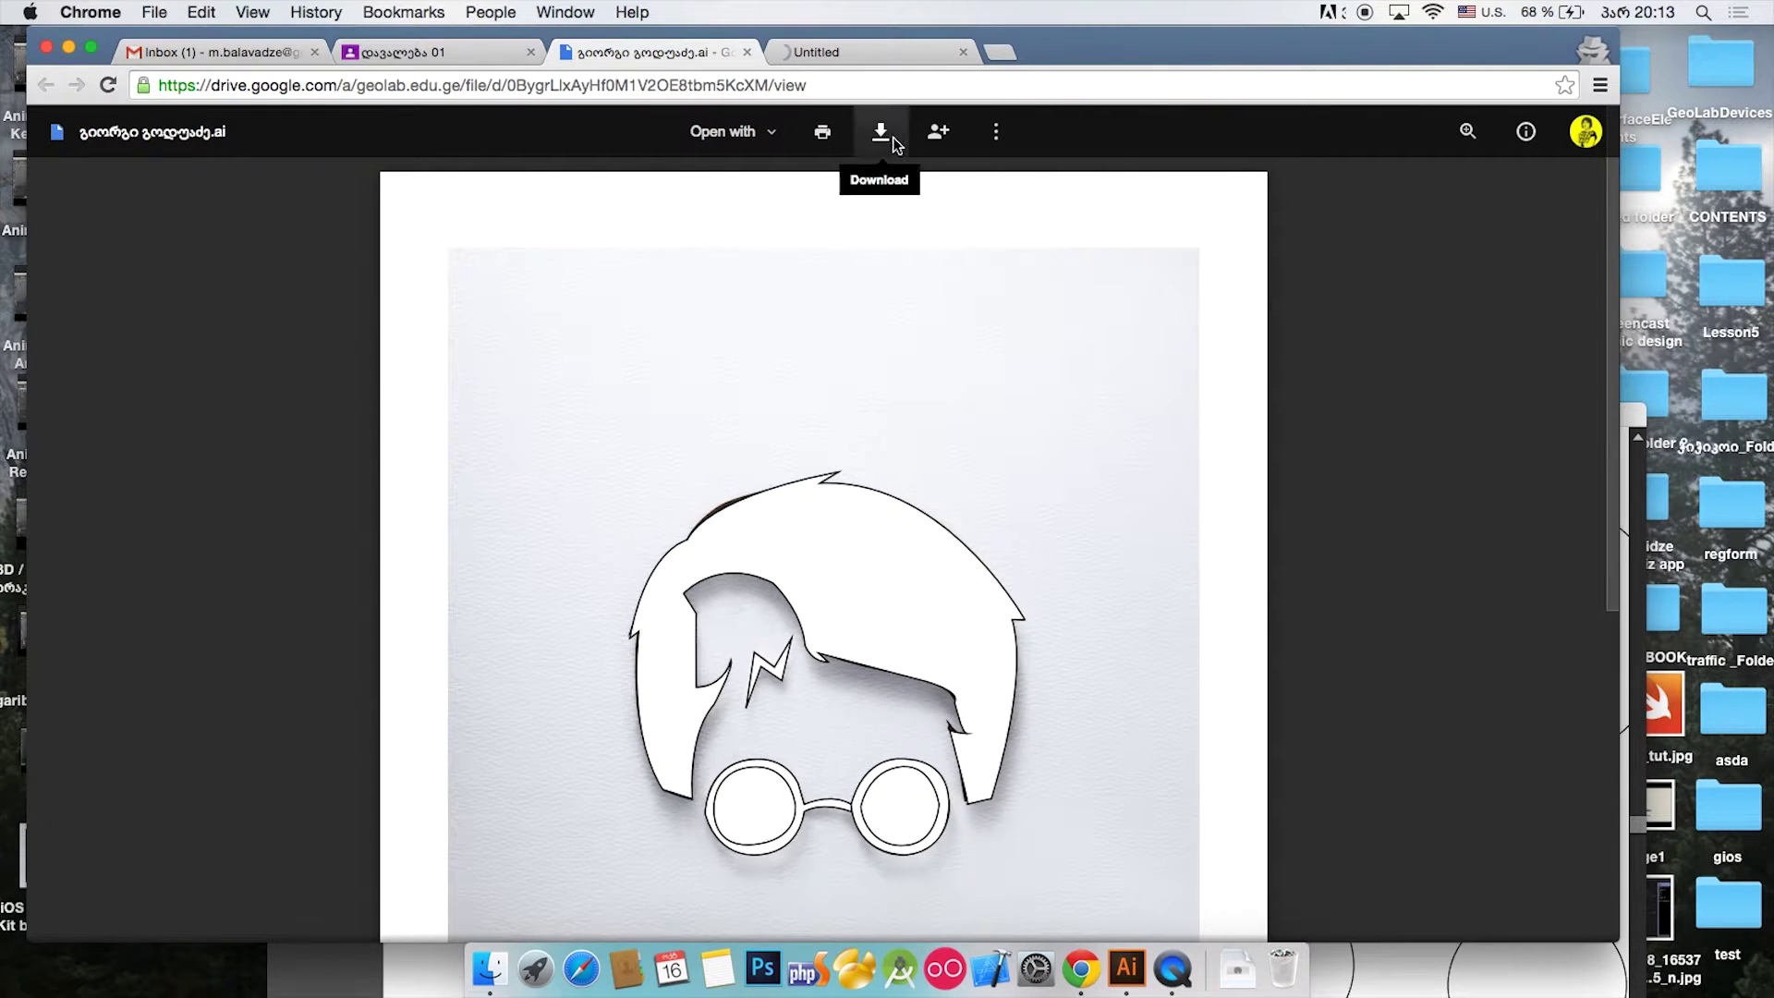
pyautogui.click(892, 137)
# Step: Return to the Downloads folder in Finder, locate the hair-and-glasses Illustrator file and open it in Illustrator
pyautogui.moveTo(1268, 45); pyautogui.dragTo(898, 678)
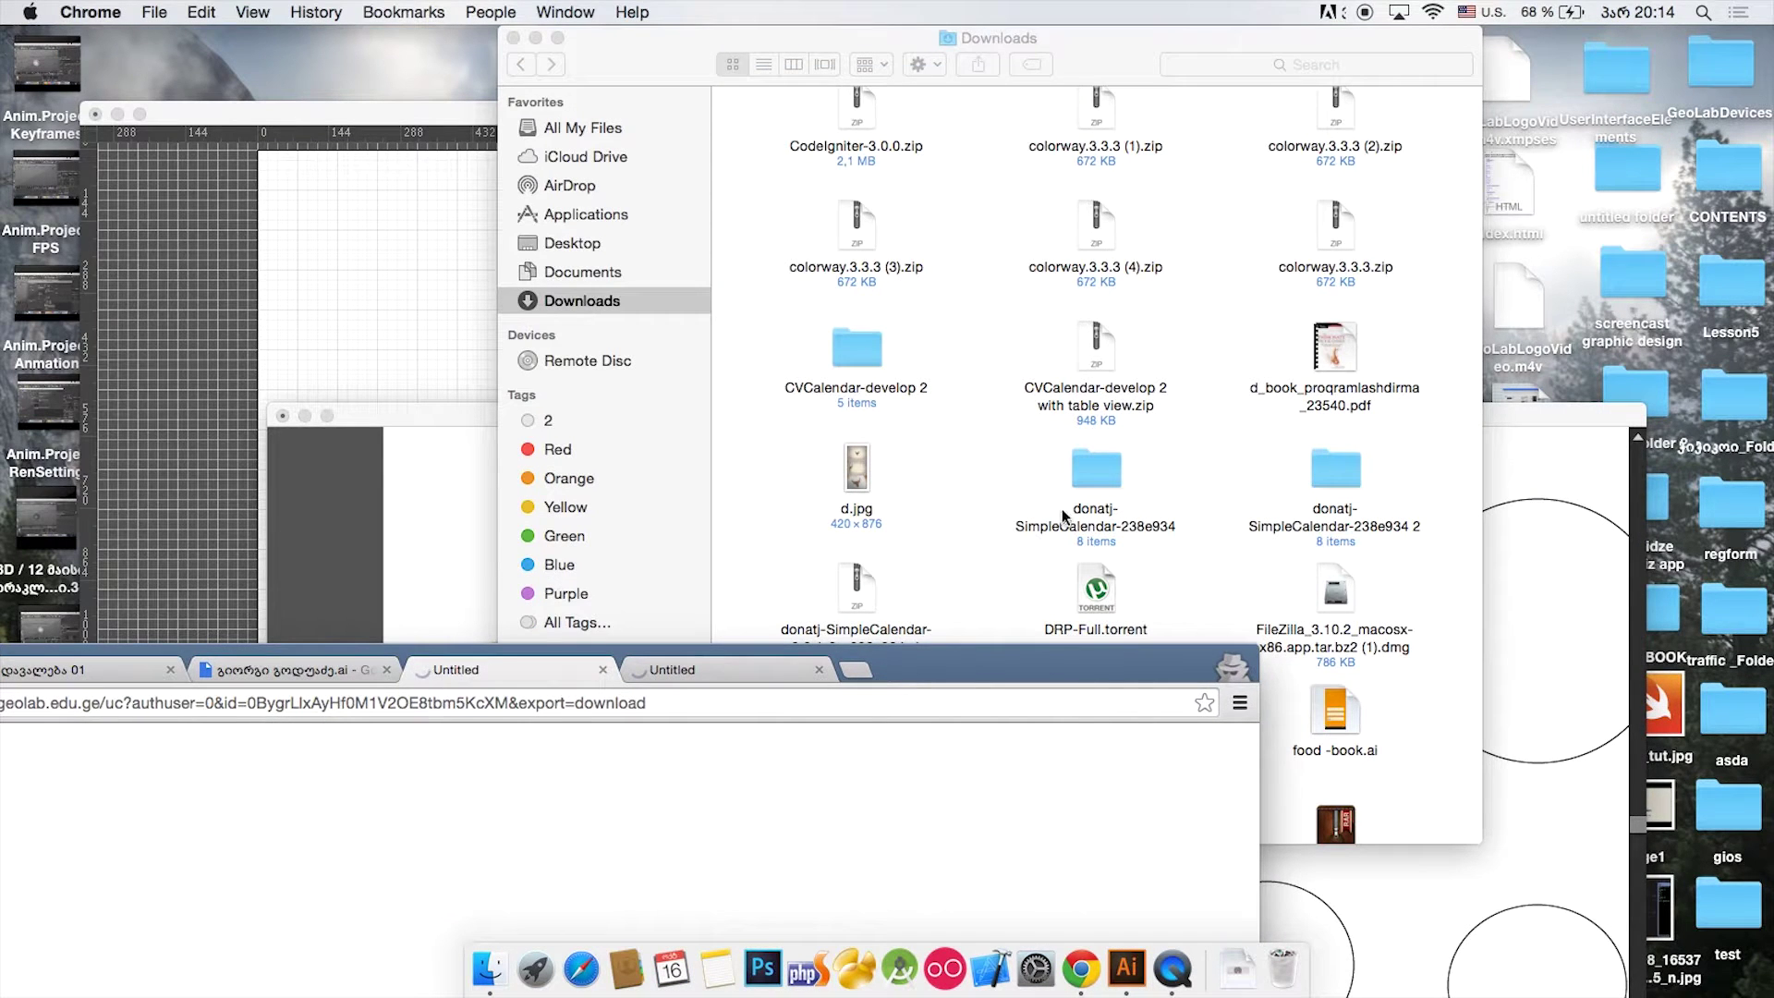
pyautogui.click(954, 236)
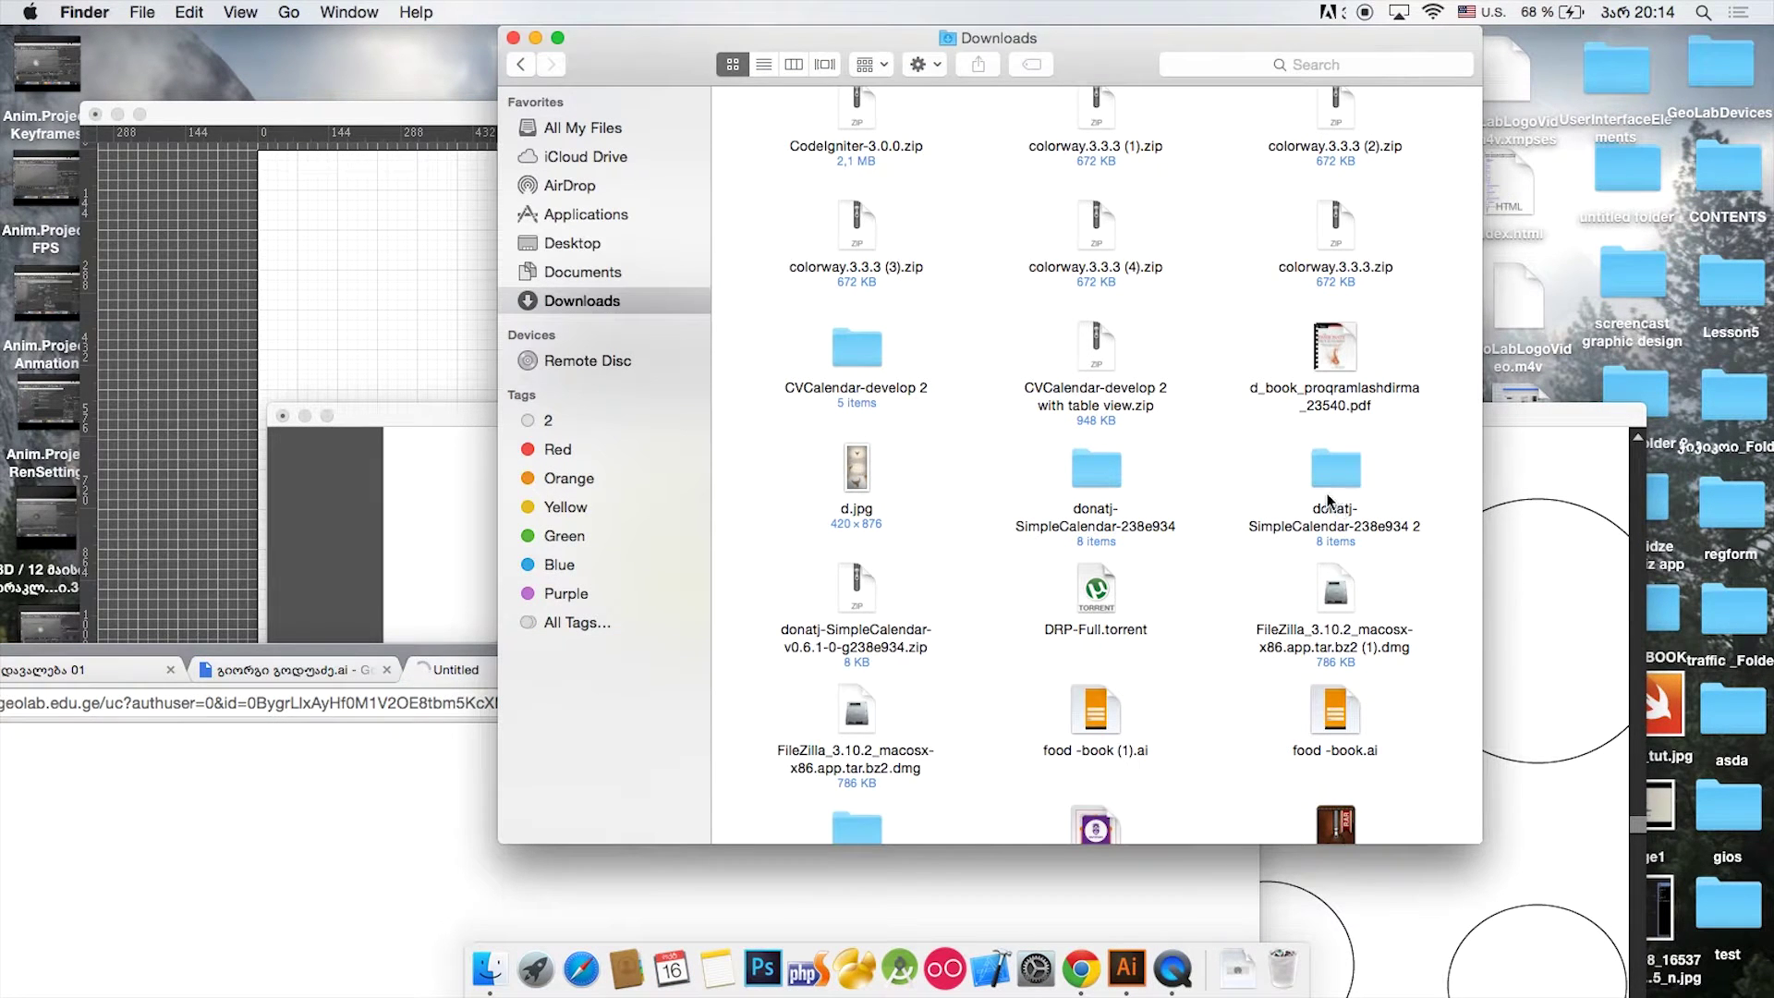
pyautogui.scroll(-10, 1279, 490)
pyautogui.scroll(-5, 1279, 490)
pyautogui.scroll(-5, 1278, 489)
pyautogui.scroll(-8, 1280, 490)
pyautogui.scroll(15, 1280, 489)
pyautogui.scroll(10, 1280, 489)
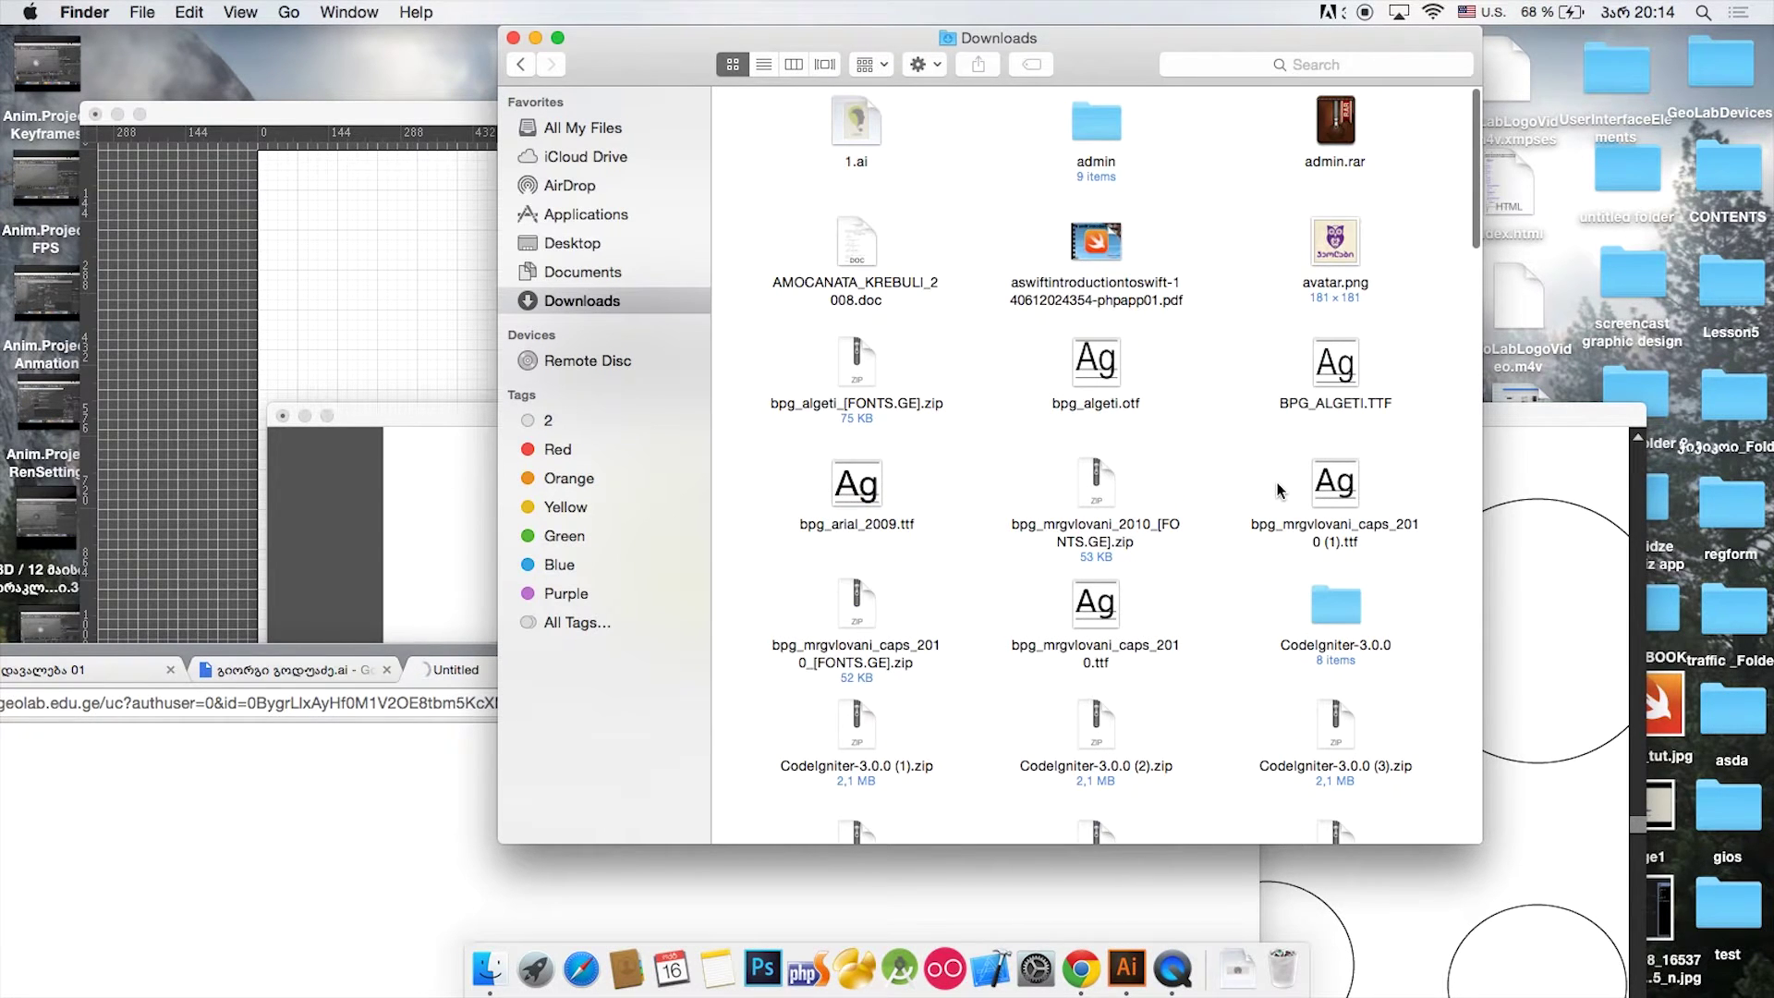
pyautogui.scroll(-5, 1245, 508)
pyautogui.scroll(-15, 1246, 513)
pyautogui.scroll(-15, 1245, 514)
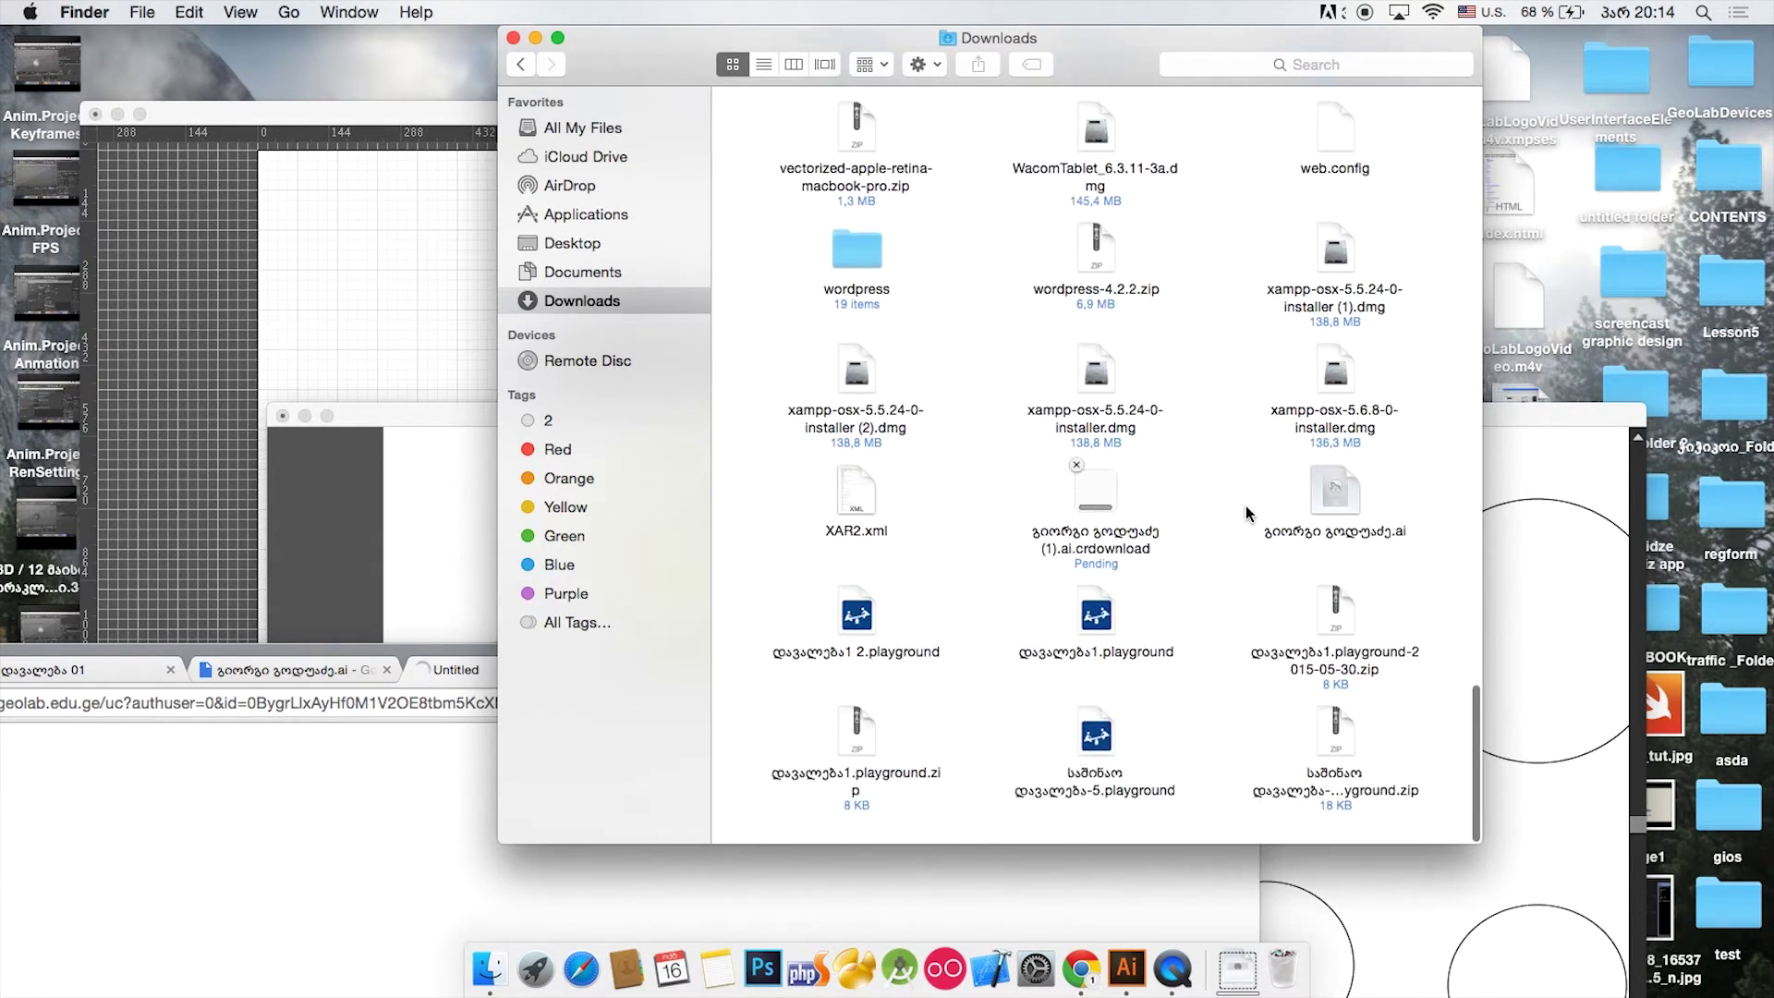
pyautogui.click(1105, 499)
pyautogui.click(1328, 512)
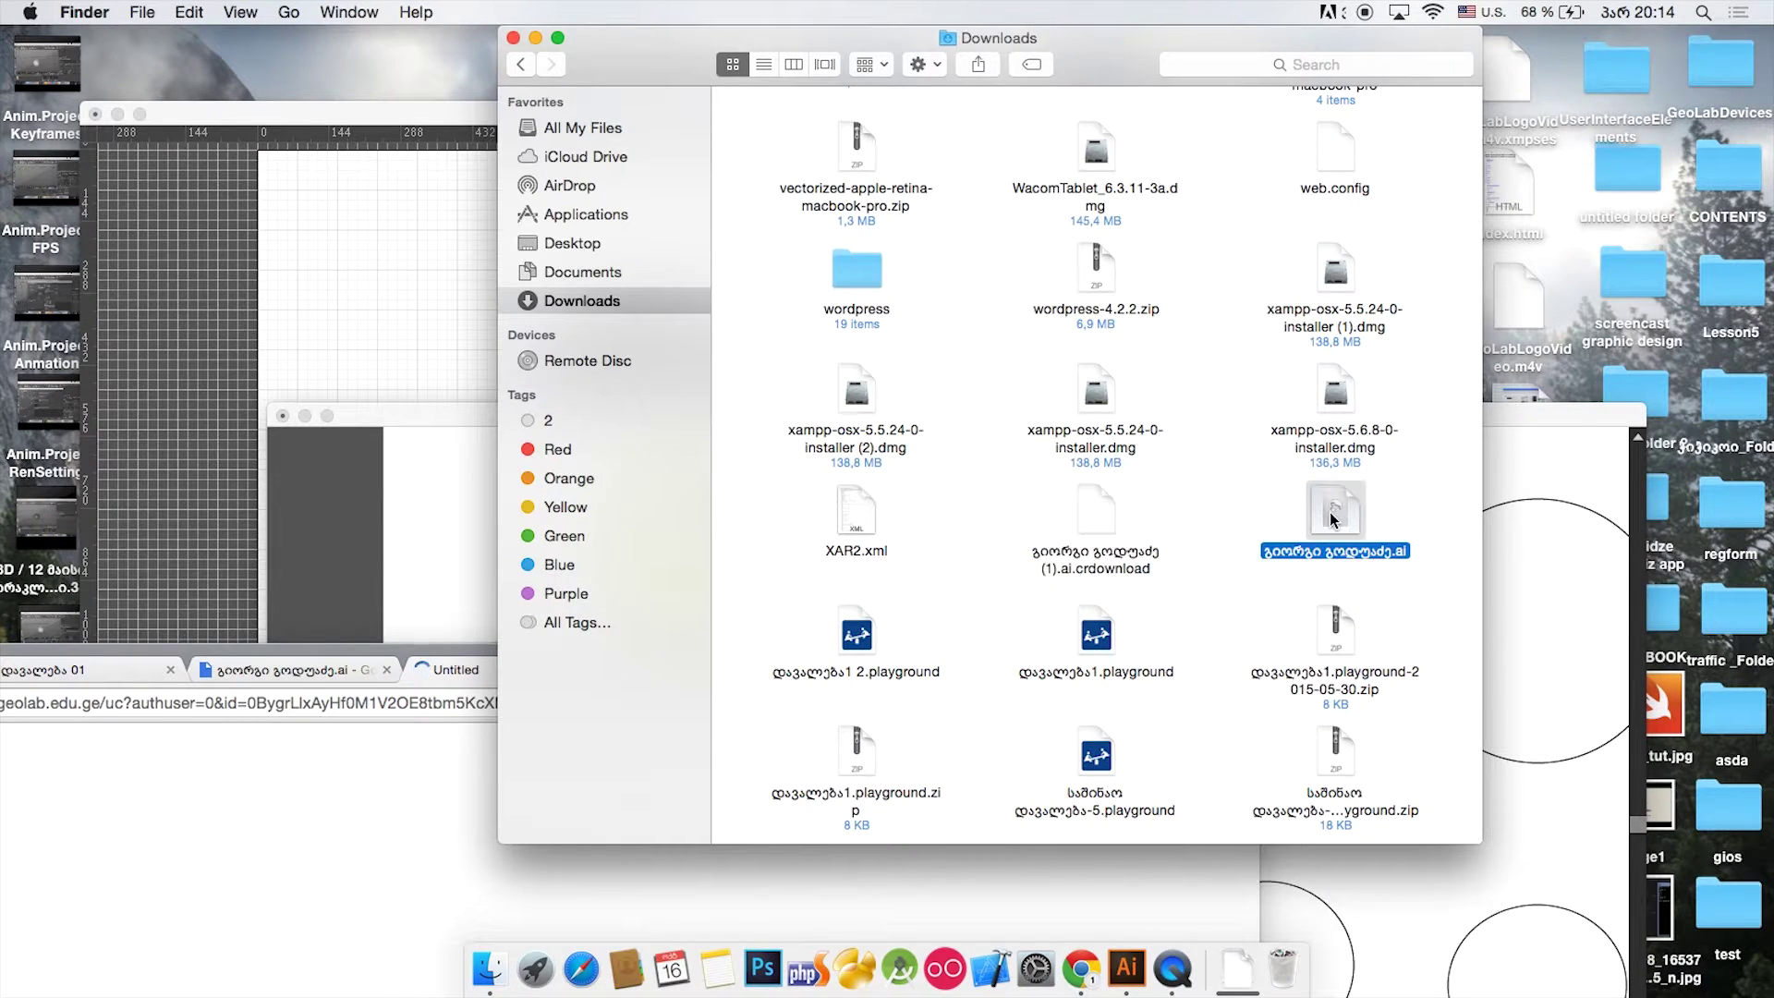
pyautogui.doubleClick(1329, 512)
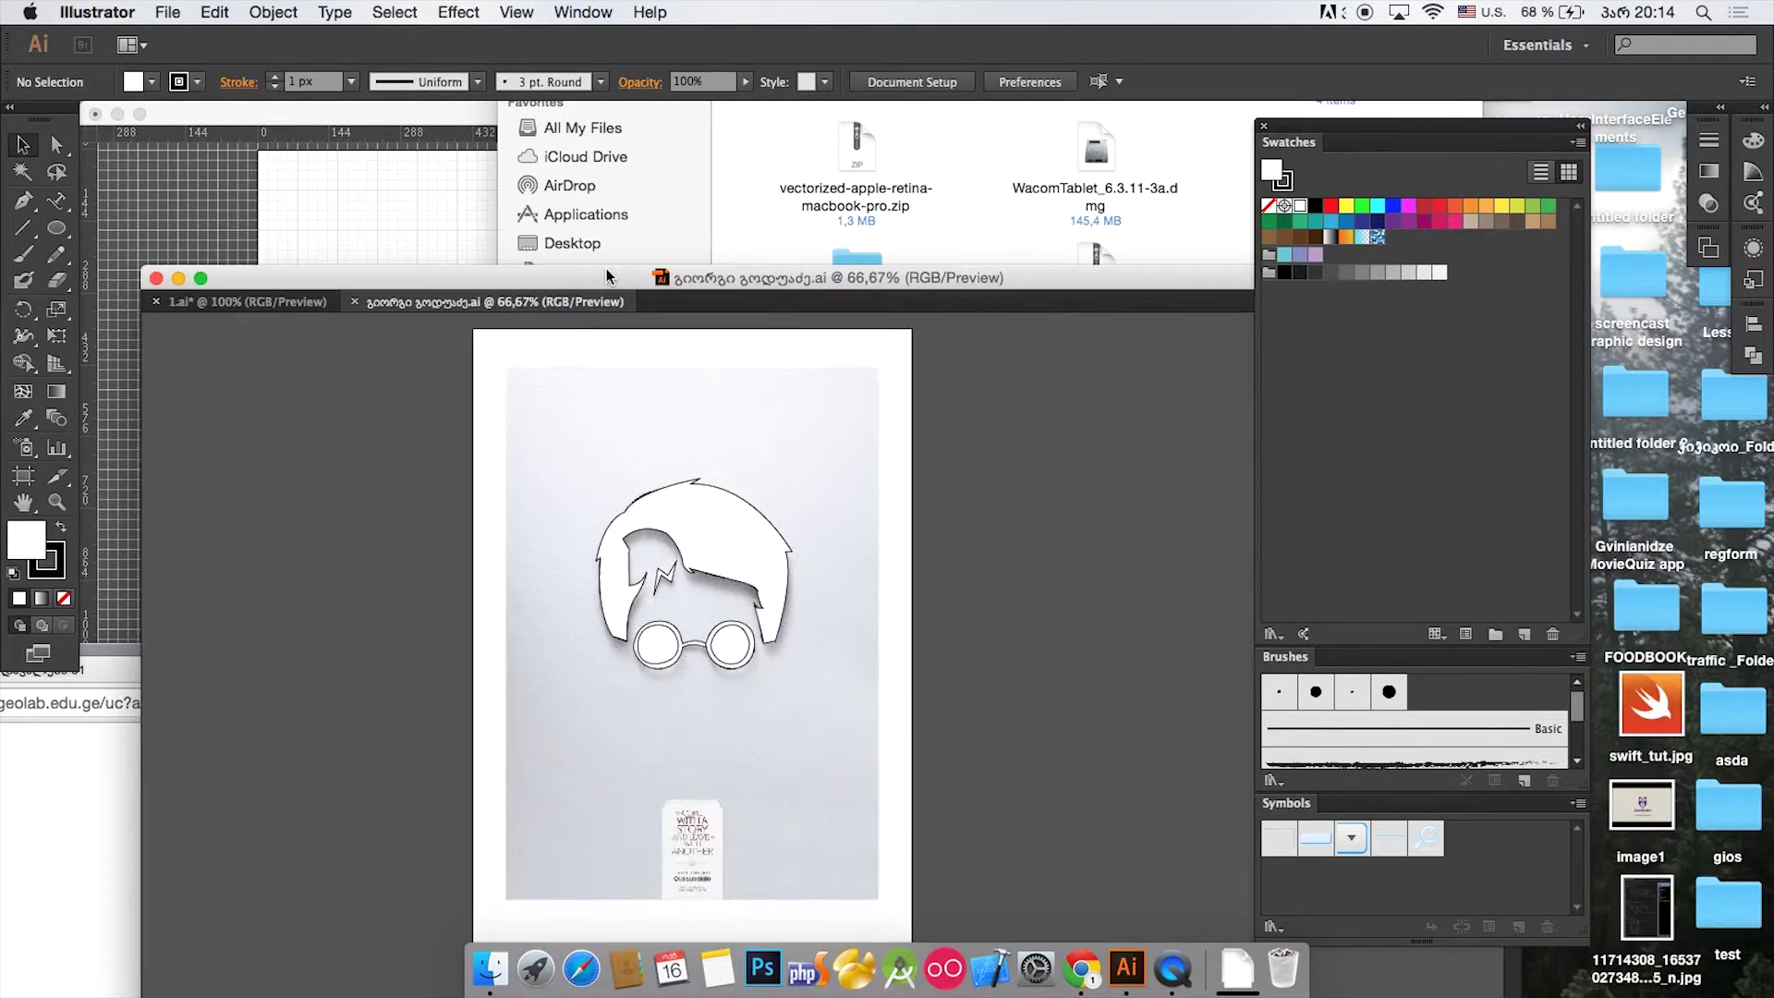
# Step: Enlarge the document window and examine the traced hair and glasses outlines close up, ending with them centred at 150% zoom
pyautogui.moveTo(606, 268); pyautogui.dragTo(629, 136)
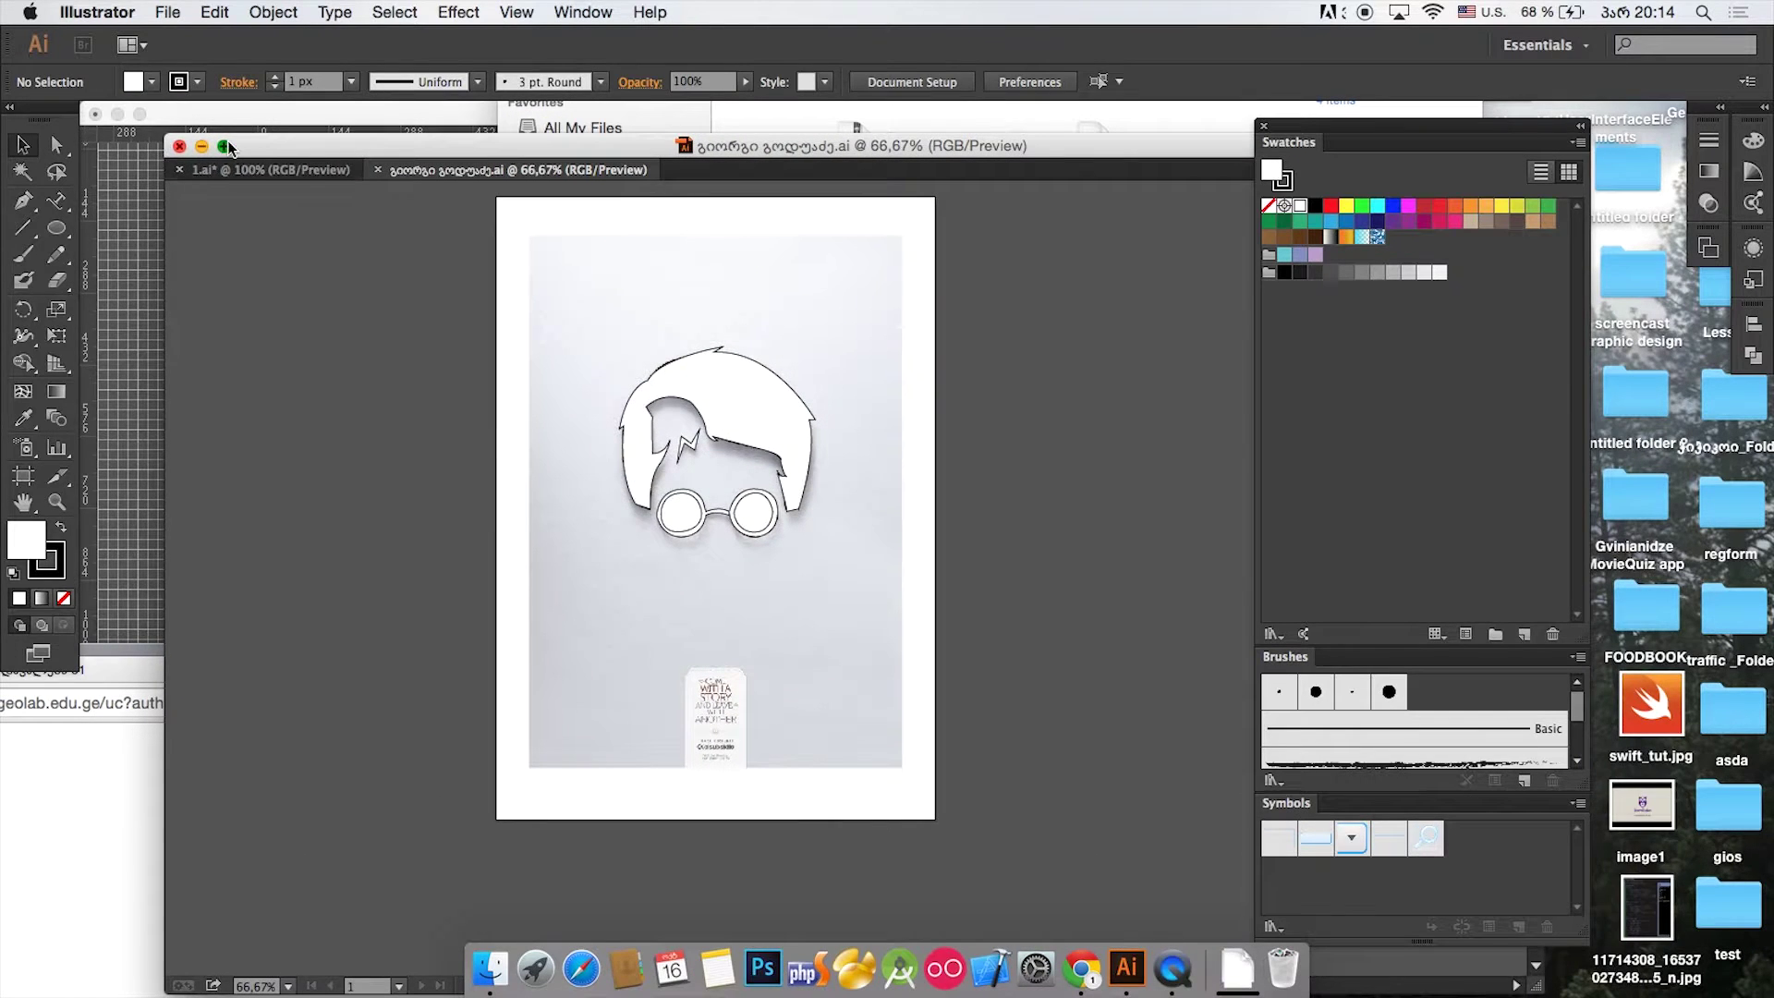
pyautogui.click(227, 146)
pyautogui.press('super+equal')
pyautogui.press('super+equal')
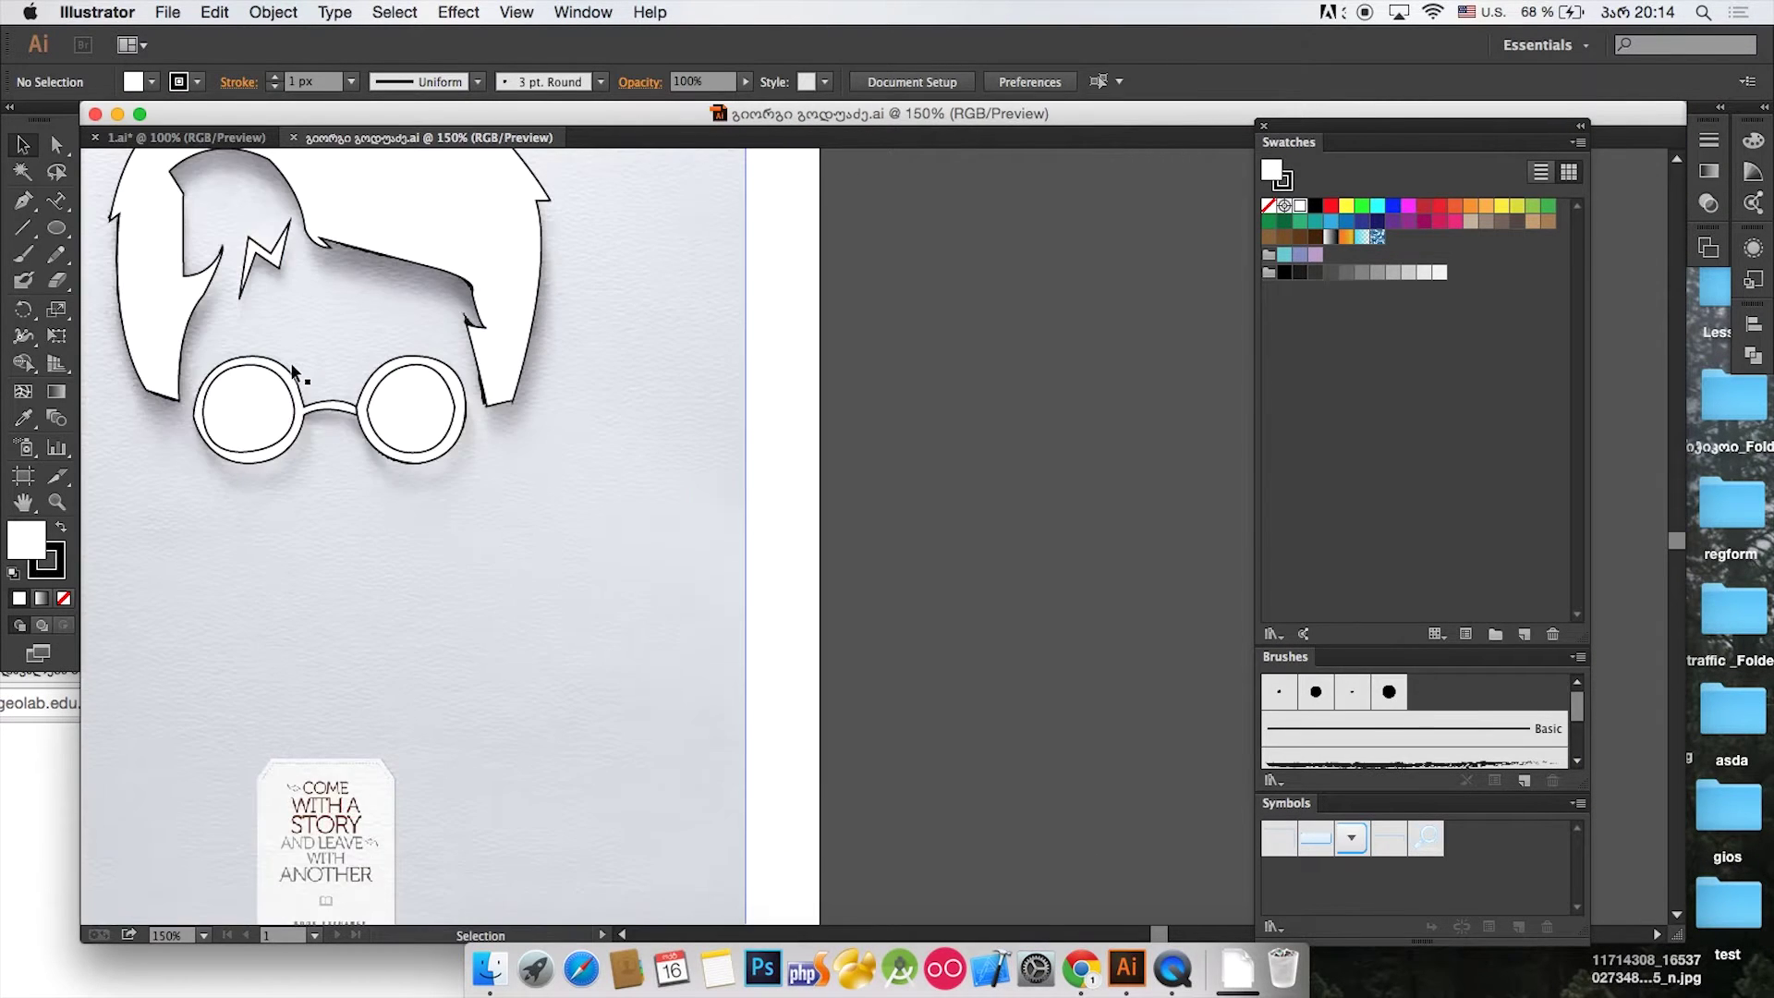
pyautogui.scroll(5, 332, 370)
pyautogui.press('a')
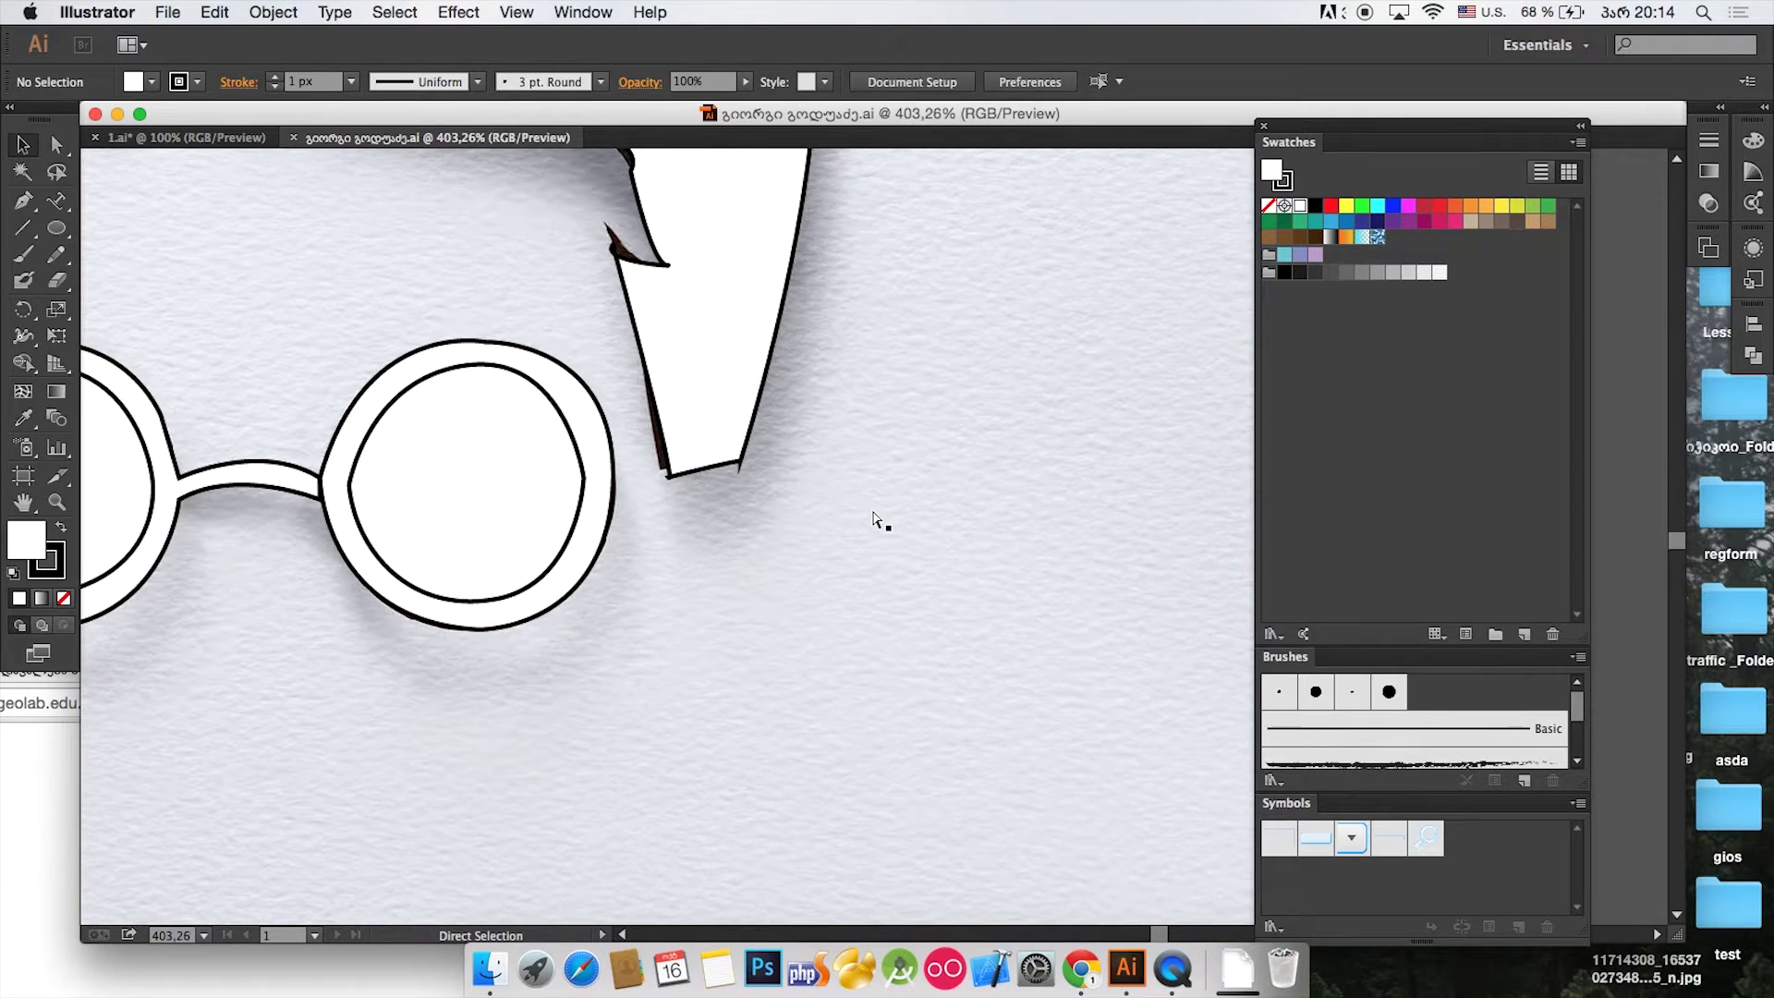
pyautogui.scroll(-5, 877, 520)
pyautogui.press('v')
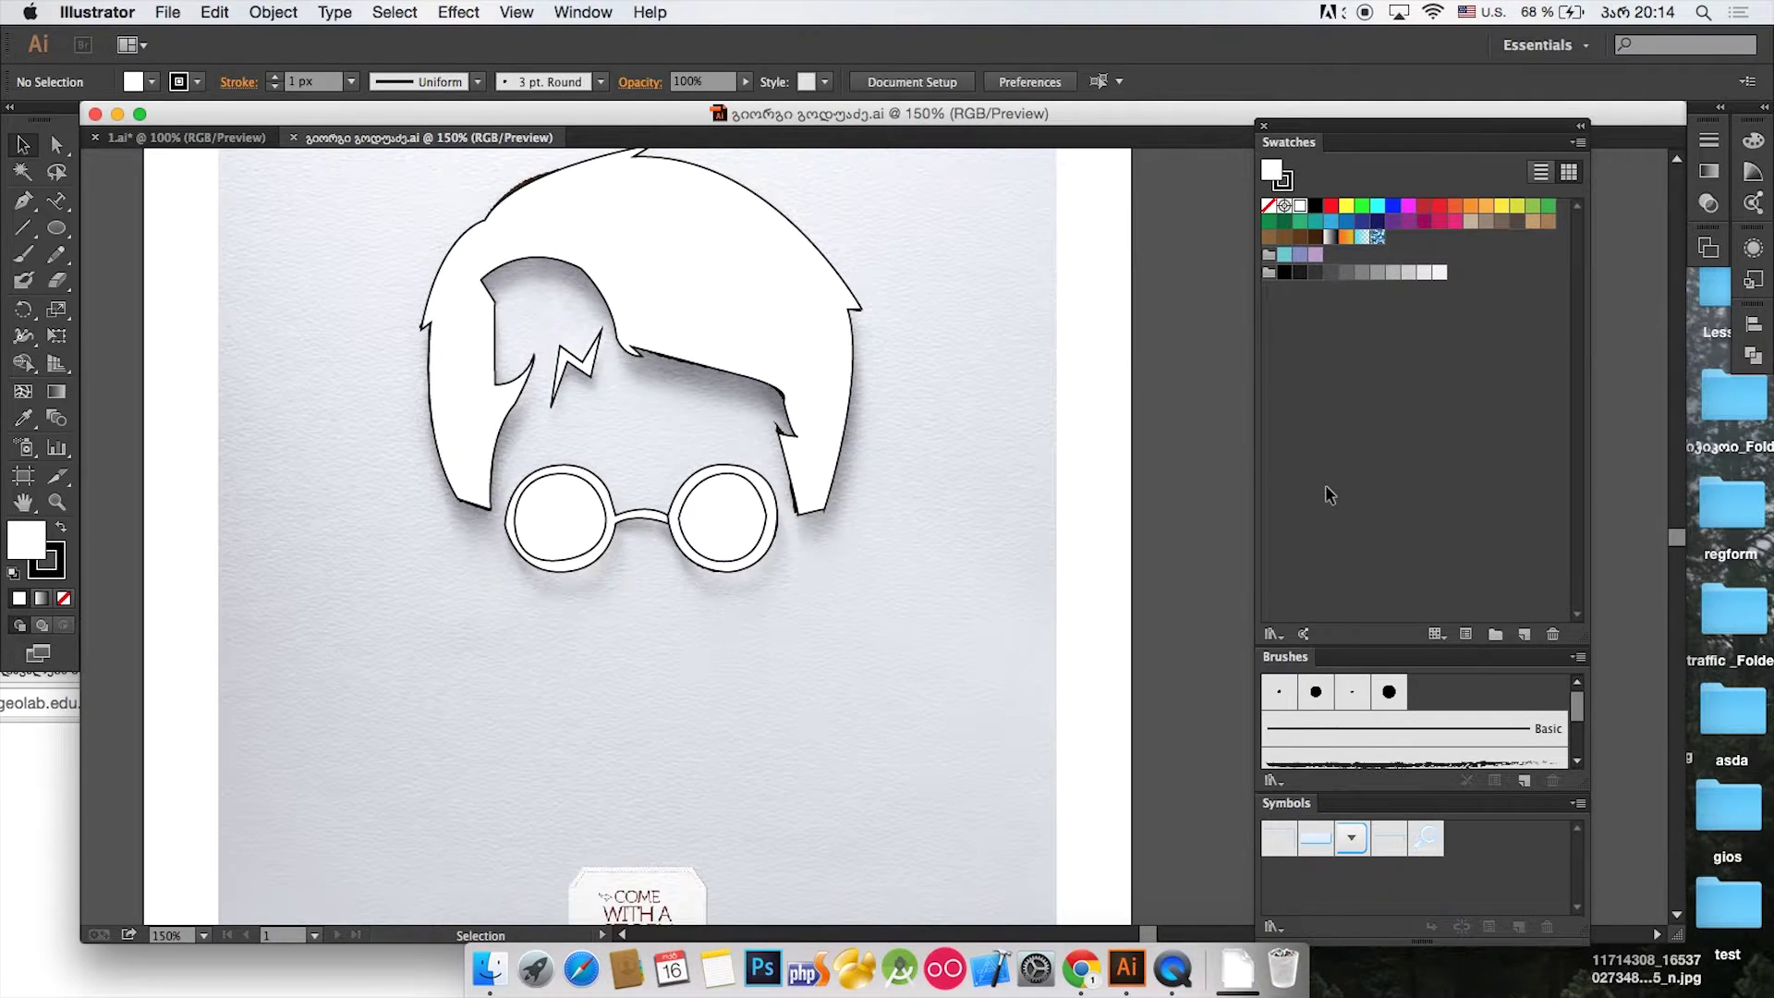
pyautogui.press('space')
pyautogui.moveTo(974, 376); pyautogui.dragTo(1037, 539)
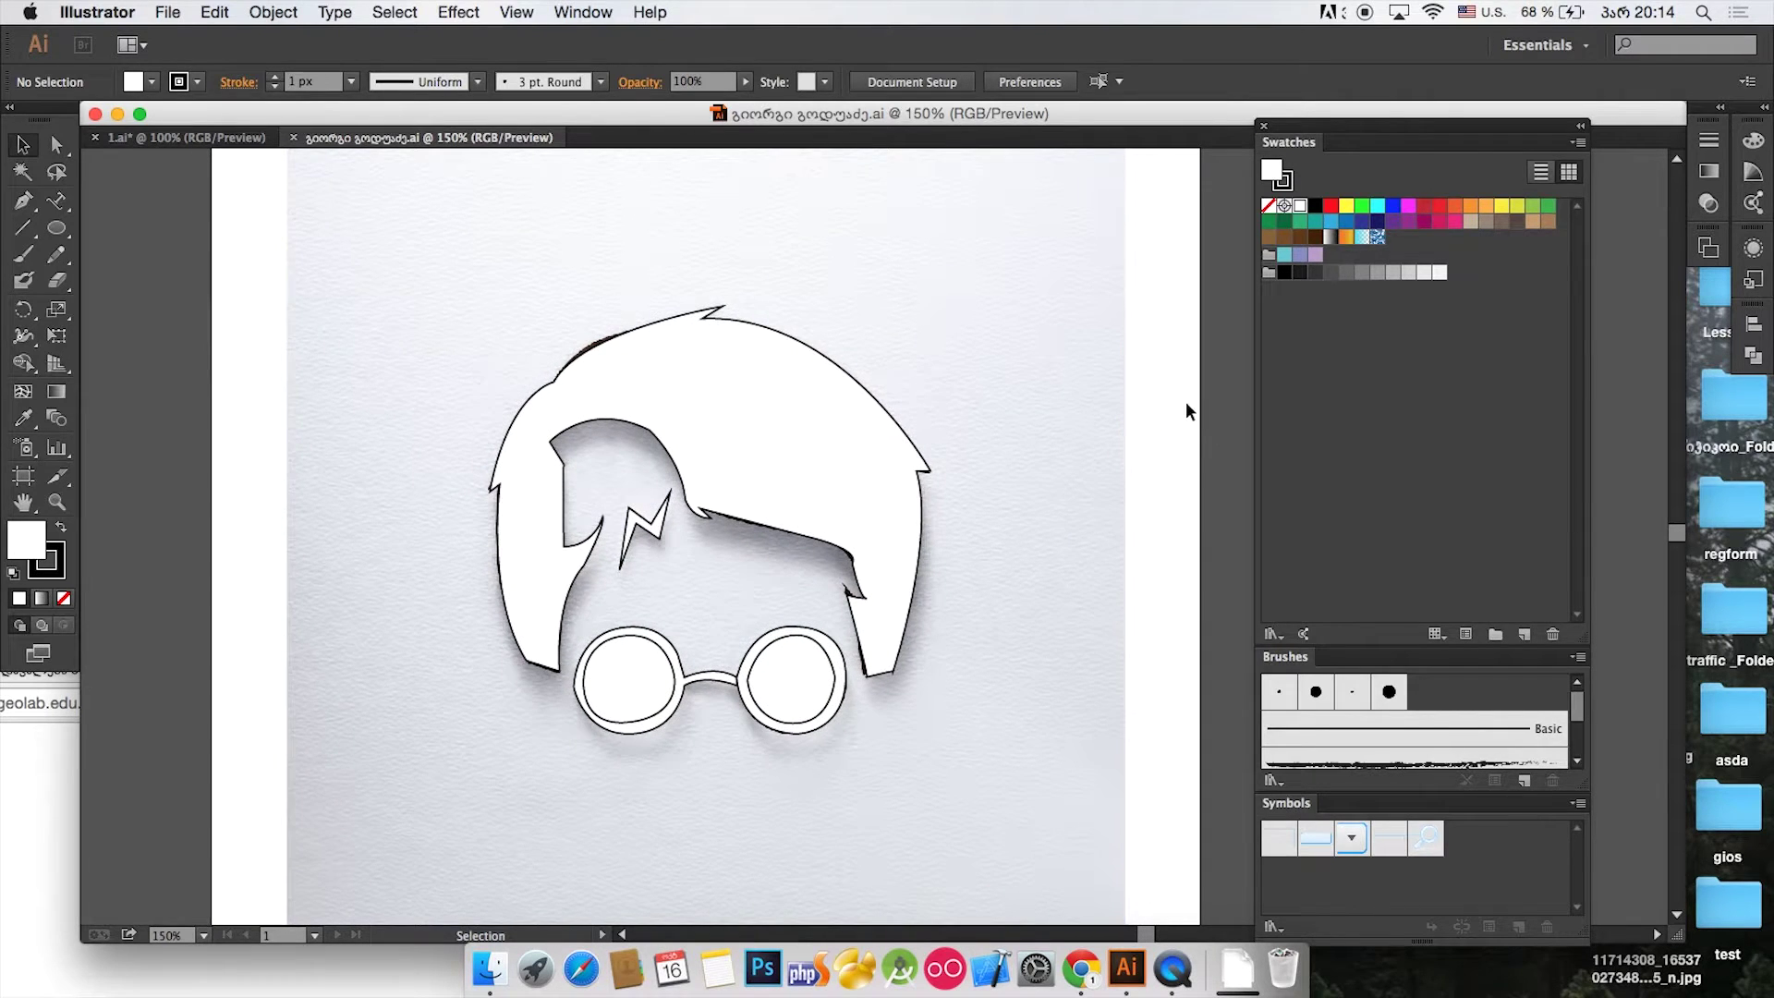
# Step: Delete the background photo and move the traced hair-and-glasses outlines toward the page's upper left, then deselect them
pyautogui.moveTo(1102, 468); pyautogui.dragTo(1102, 467)
pyautogui.press('Delete')
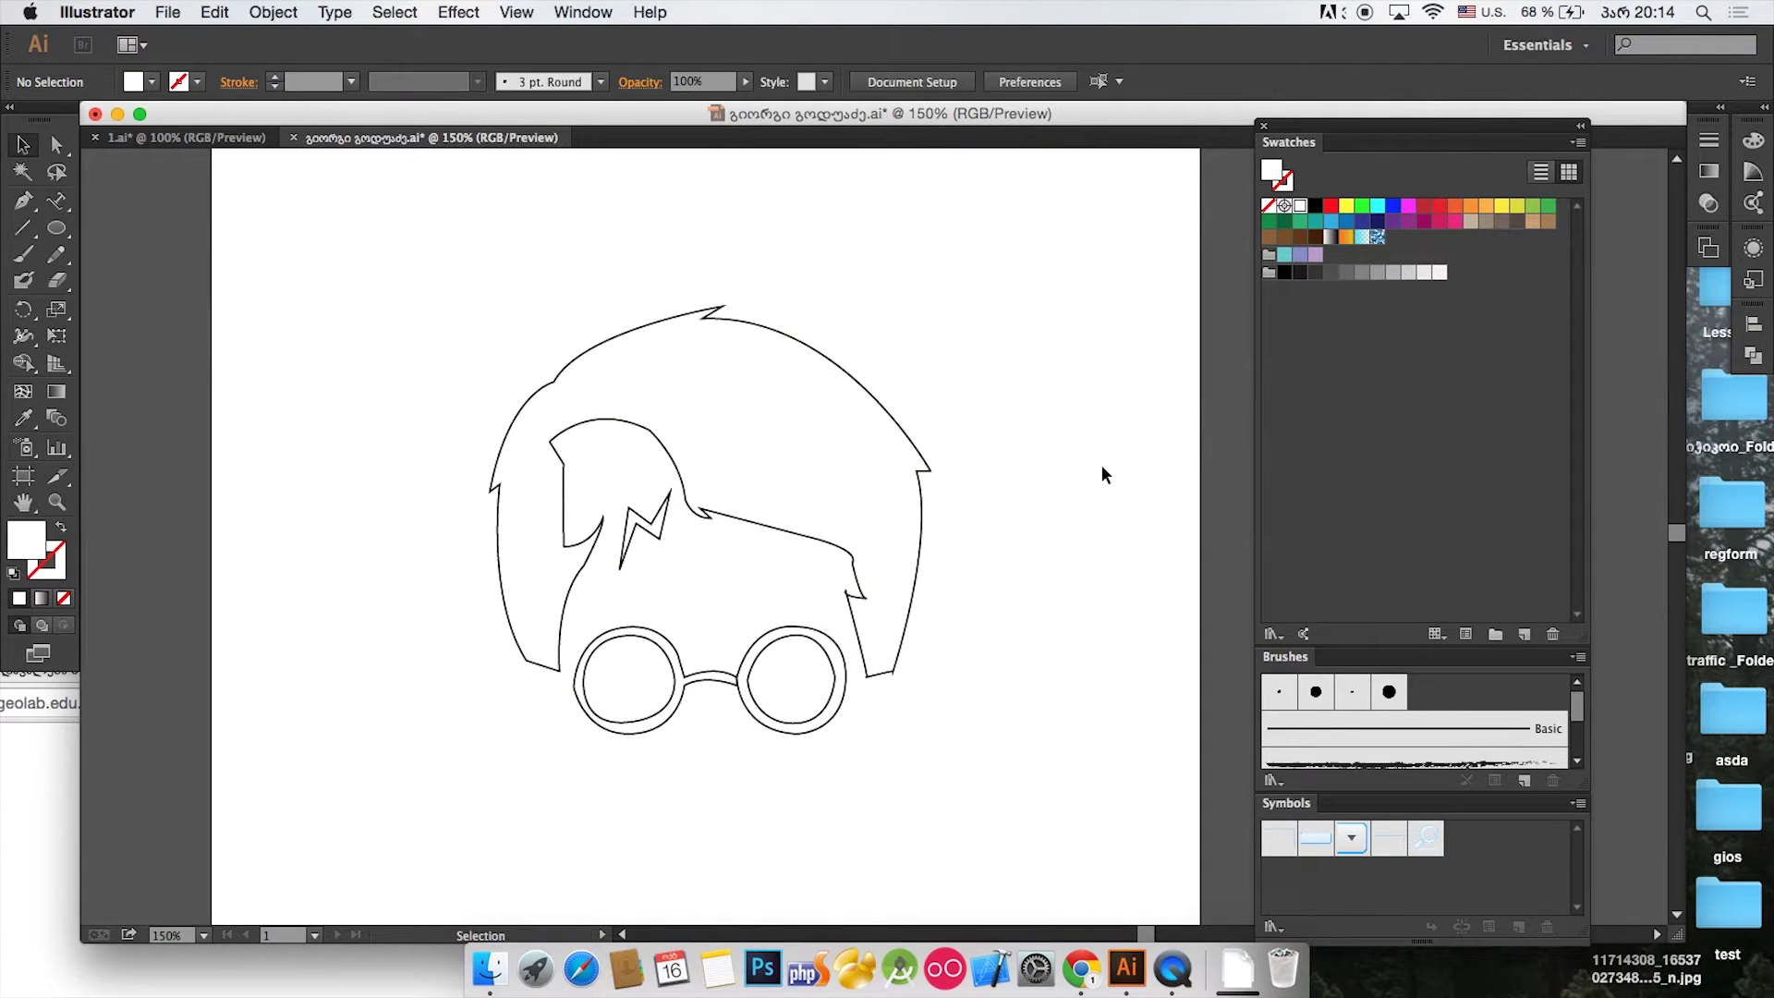
pyautogui.moveTo(419, 329); pyautogui.dragTo(1007, 780)
pyautogui.moveTo(813, 542); pyautogui.dragTo(638, 445)
pyautogui.click(891, 406)
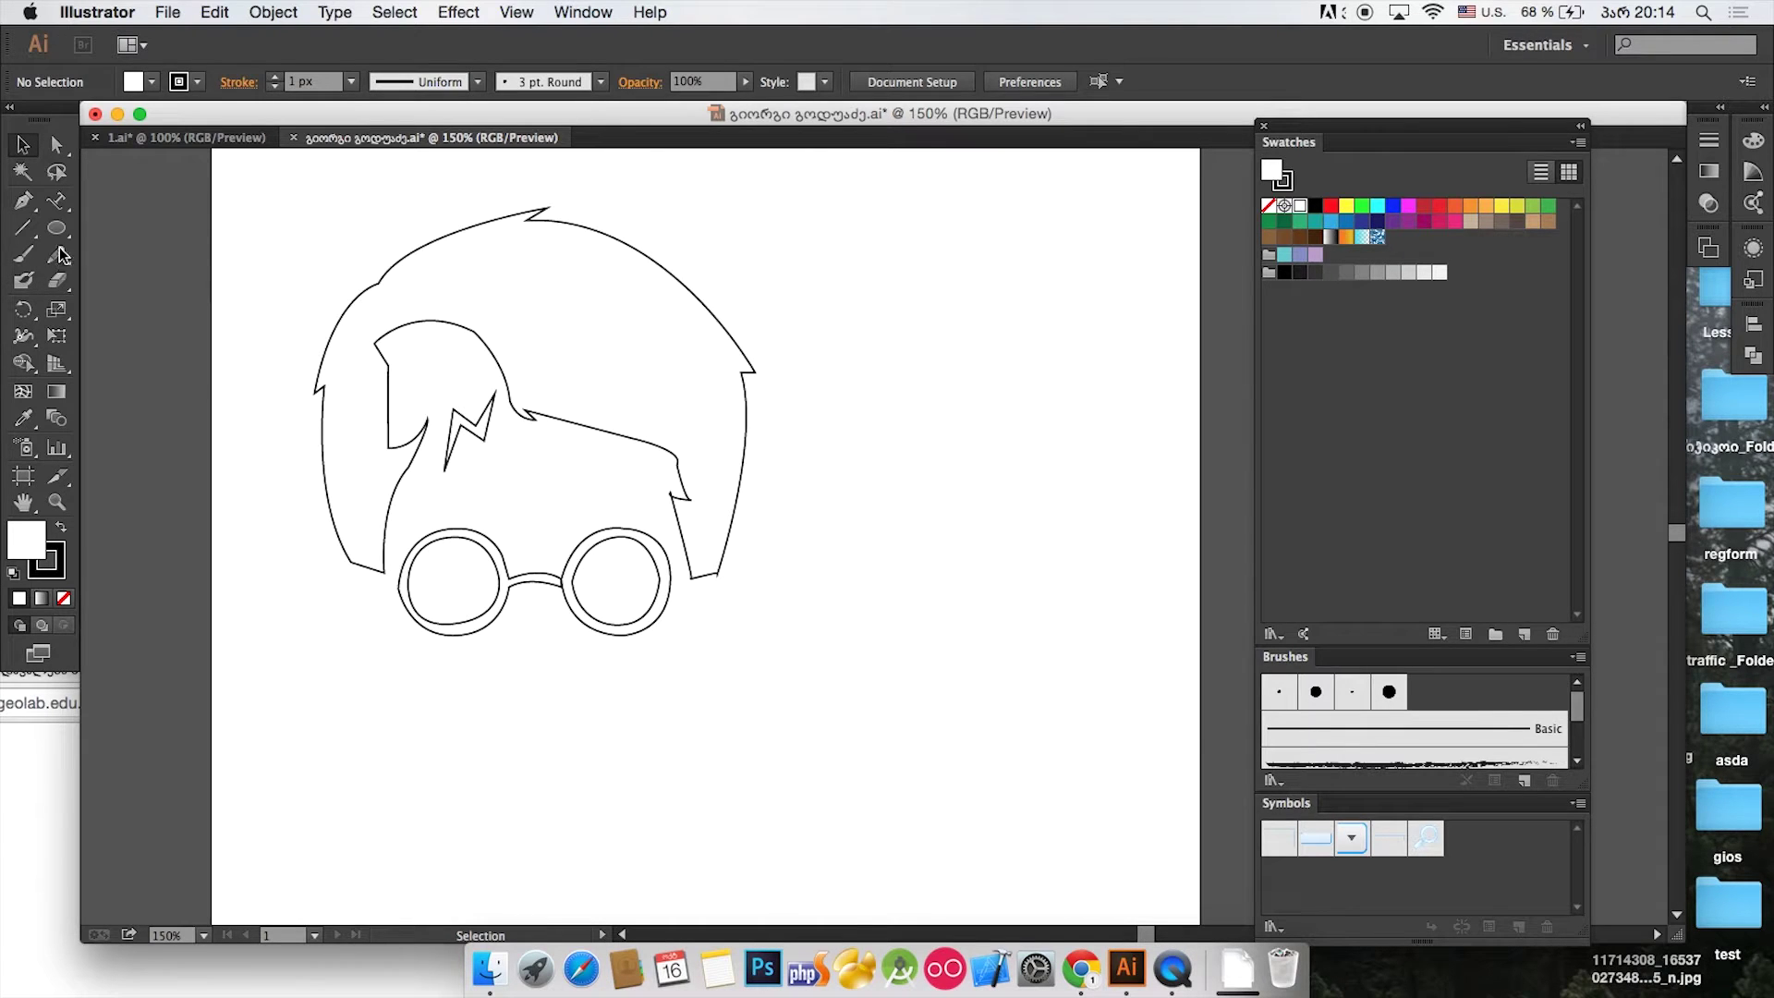
# Step: Paint two freehand curves with the Paintbrush, one to the right of the hair and one below the glasses
pyautogui.click(24, 201)
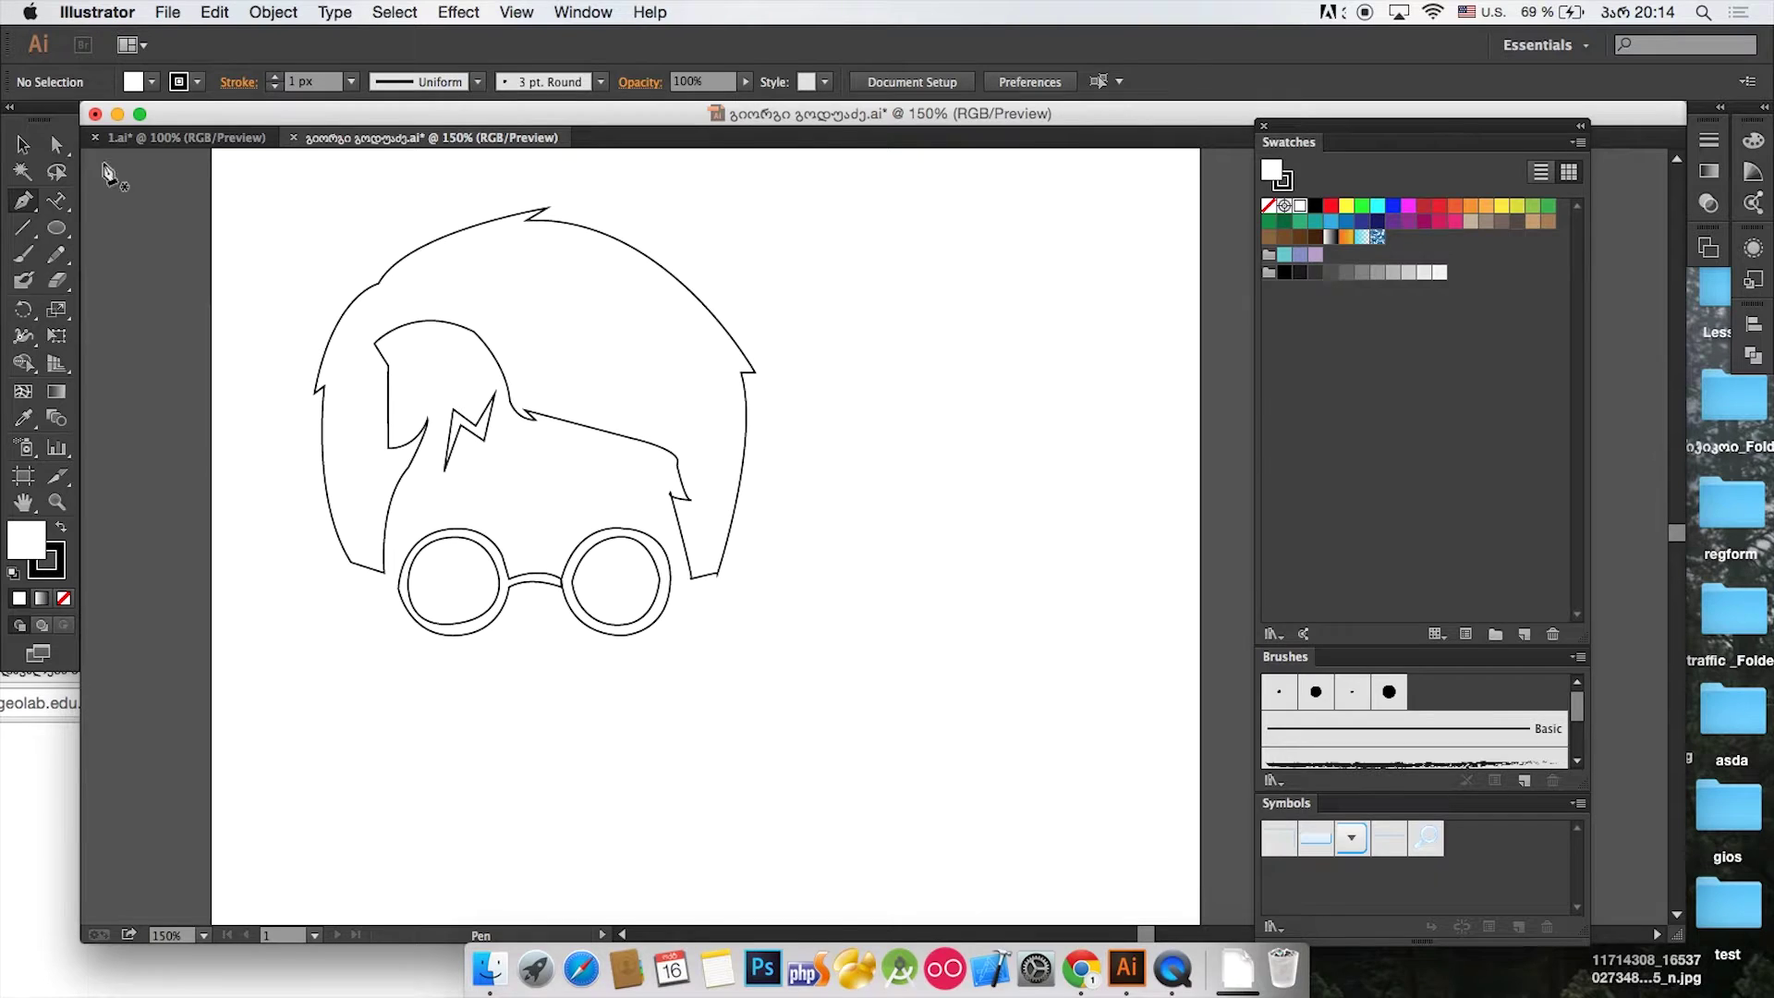
pyautogui.press('v')
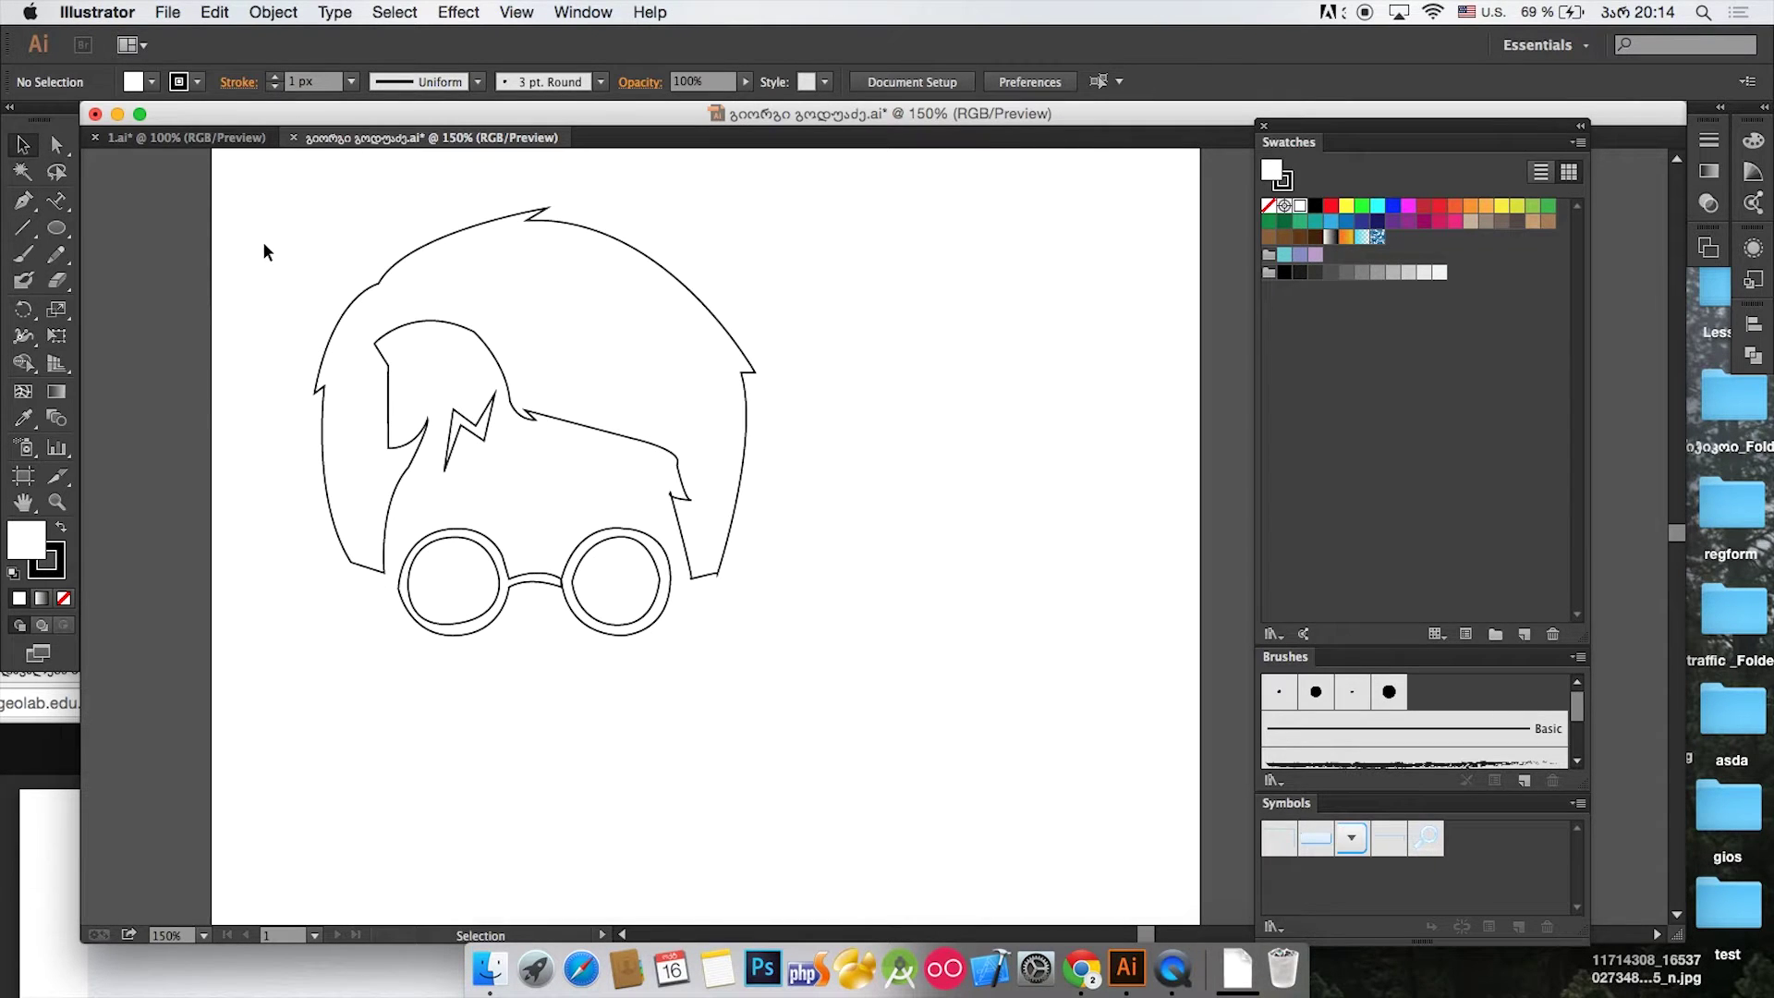
pyautogui.click(25, 265)
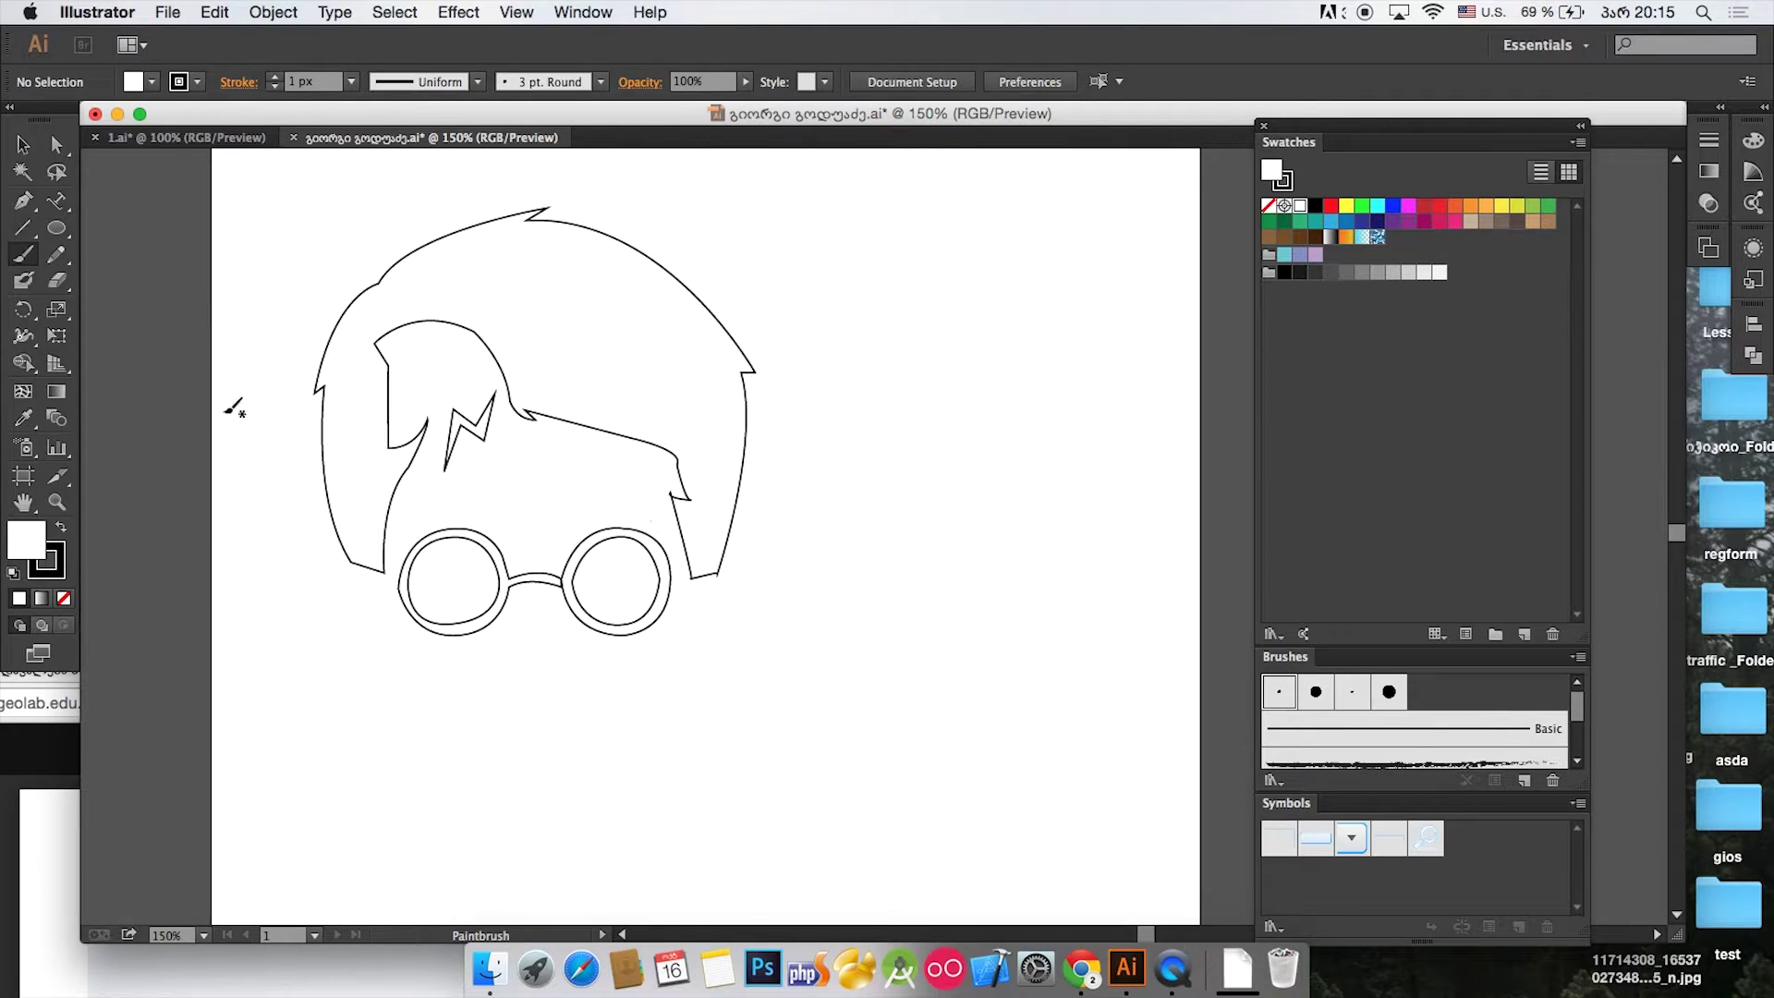
pyautogui.press('super')
pyautogui.click(23, 260)
pyautogui.moveTo(905, 501)
pyautogui.mouseDown()
pyautogui.moveTo(859, 423)
pyautogui.moveTo(922, 342)
pyautogui.moveTo(1041, 379)
pyautogui.moveTo(1098, 444)
pyautogui.moveTo(1121, 546)
pyautogui.moveTo(1015, 536)
pyautogui.moveTo(977, 604)
pyautogui.moveTo(925, 587)
pyautogui.moveTo(943, 545)
pyautogui.mouseUp()
pyautogui.moveTo(765, 794)
pyautogui.mouseDown()
pyautogui.moveTo(755, 736)
pyautogui.moveTo(804, 689)
pyautogui.moveTo(961, 719)
pyautogui.moveTo(1011, 776)
pyautogui.moveTo(984, 840)
pyautogui.moveTo(893, 791)
pyautogui.moveTo(862, 833)
pyautogui.moveTo(681, 870)
pyautogui.moveTo(690, 804)
pyautogui.moveTo(775, 793)
pyautogui.mouseUp()
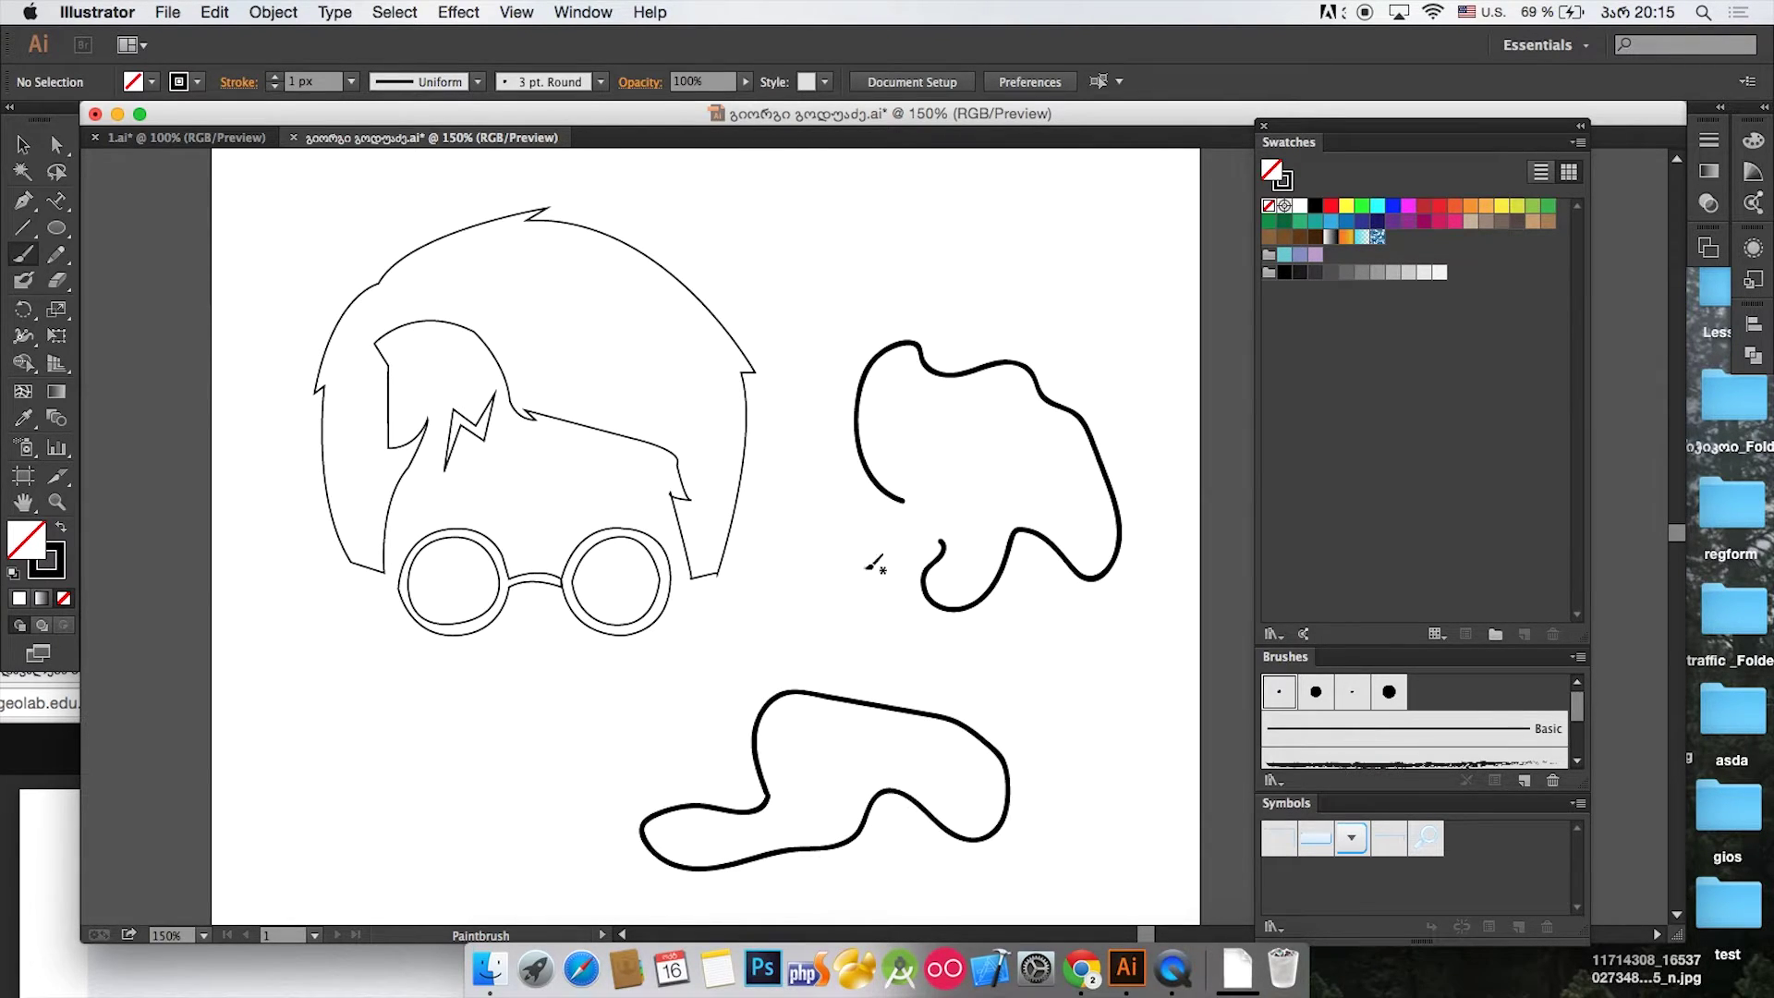
# Step: Select and deselect the painted curves with selection marquees to examine their paths, ending with the lower one selected
pyautogui.click(23, 144)
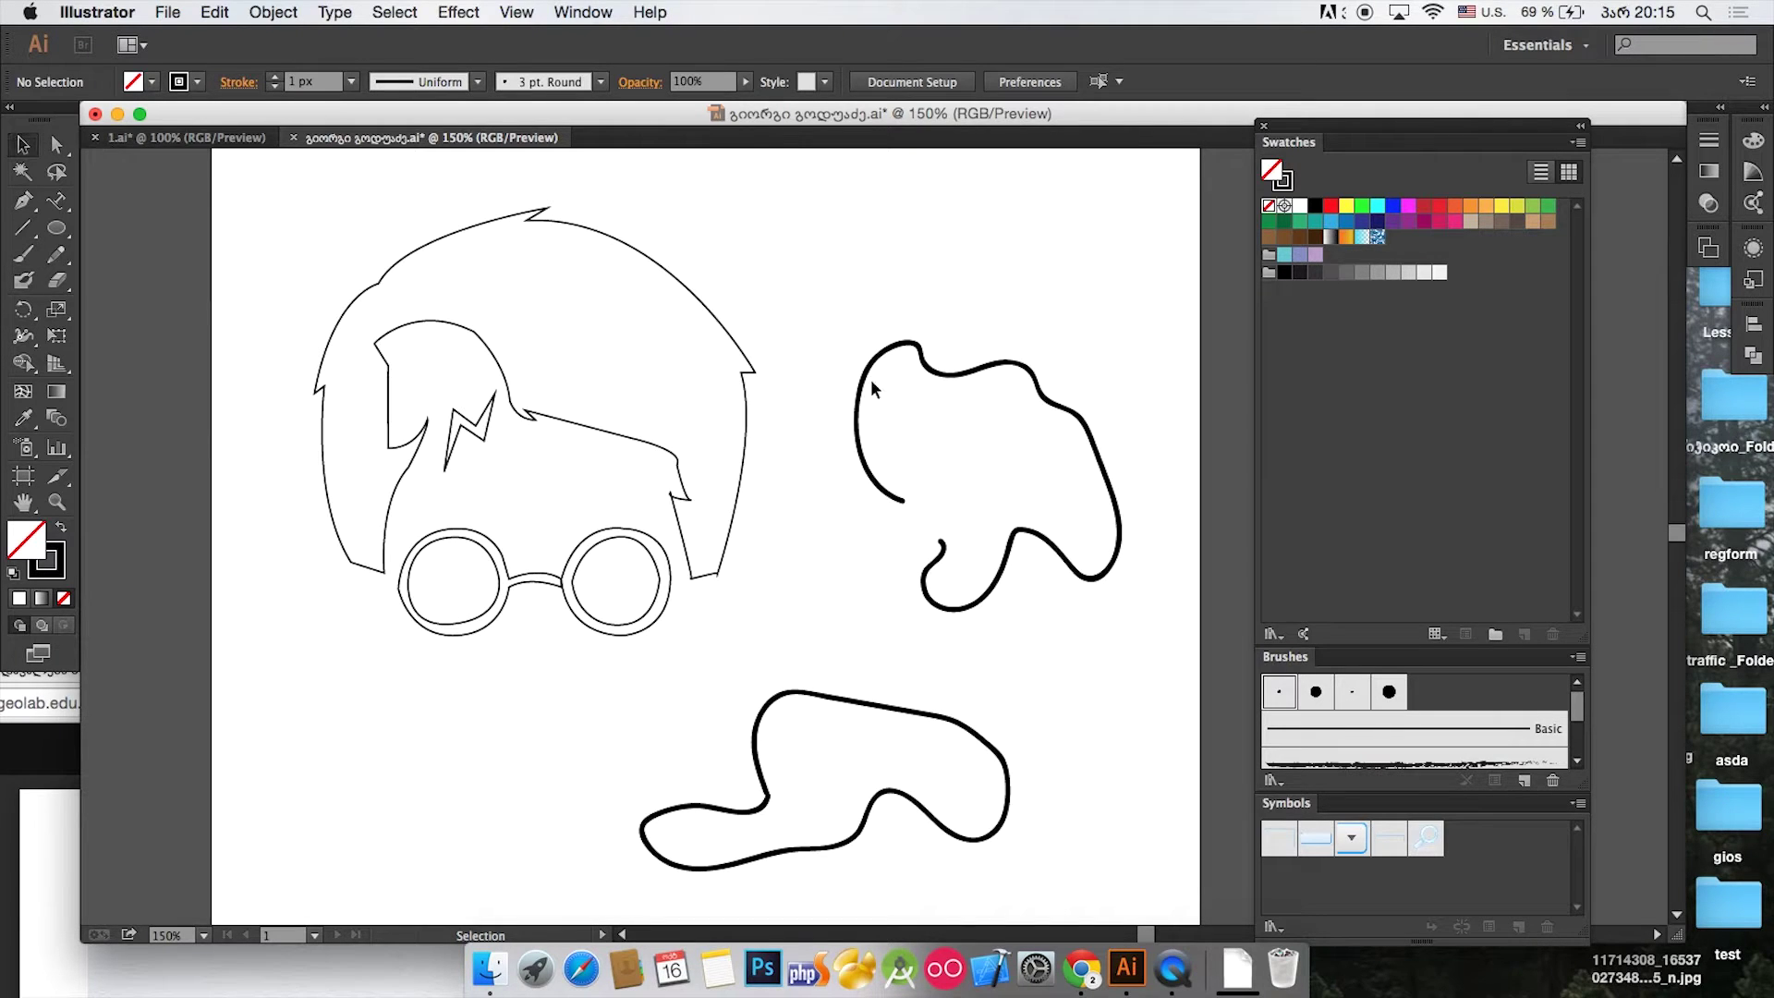
pyautogui.moveTo(815, 658)
pyautogui.mouseDown()
pyautogui.moveTo(866, 745)
pyautogui.moveTo(875, 717)
pyautogui.mouseUp()
pyautogui.moveTo(1134, 637); pyautogui.dragTo(1007, 547)
pyautogui.click(1100, 660)
pyautogui.moveTo(994, 736); pyautogui.dragTo(951, 786)
pyautogui.moveTo(1146, 652); pyautogui.dragTo(1098, 445)
pyautogui.click(1141, 651)
pyautogui.moveTo(1020, 659); pyautogui.dragTo(935, 772)
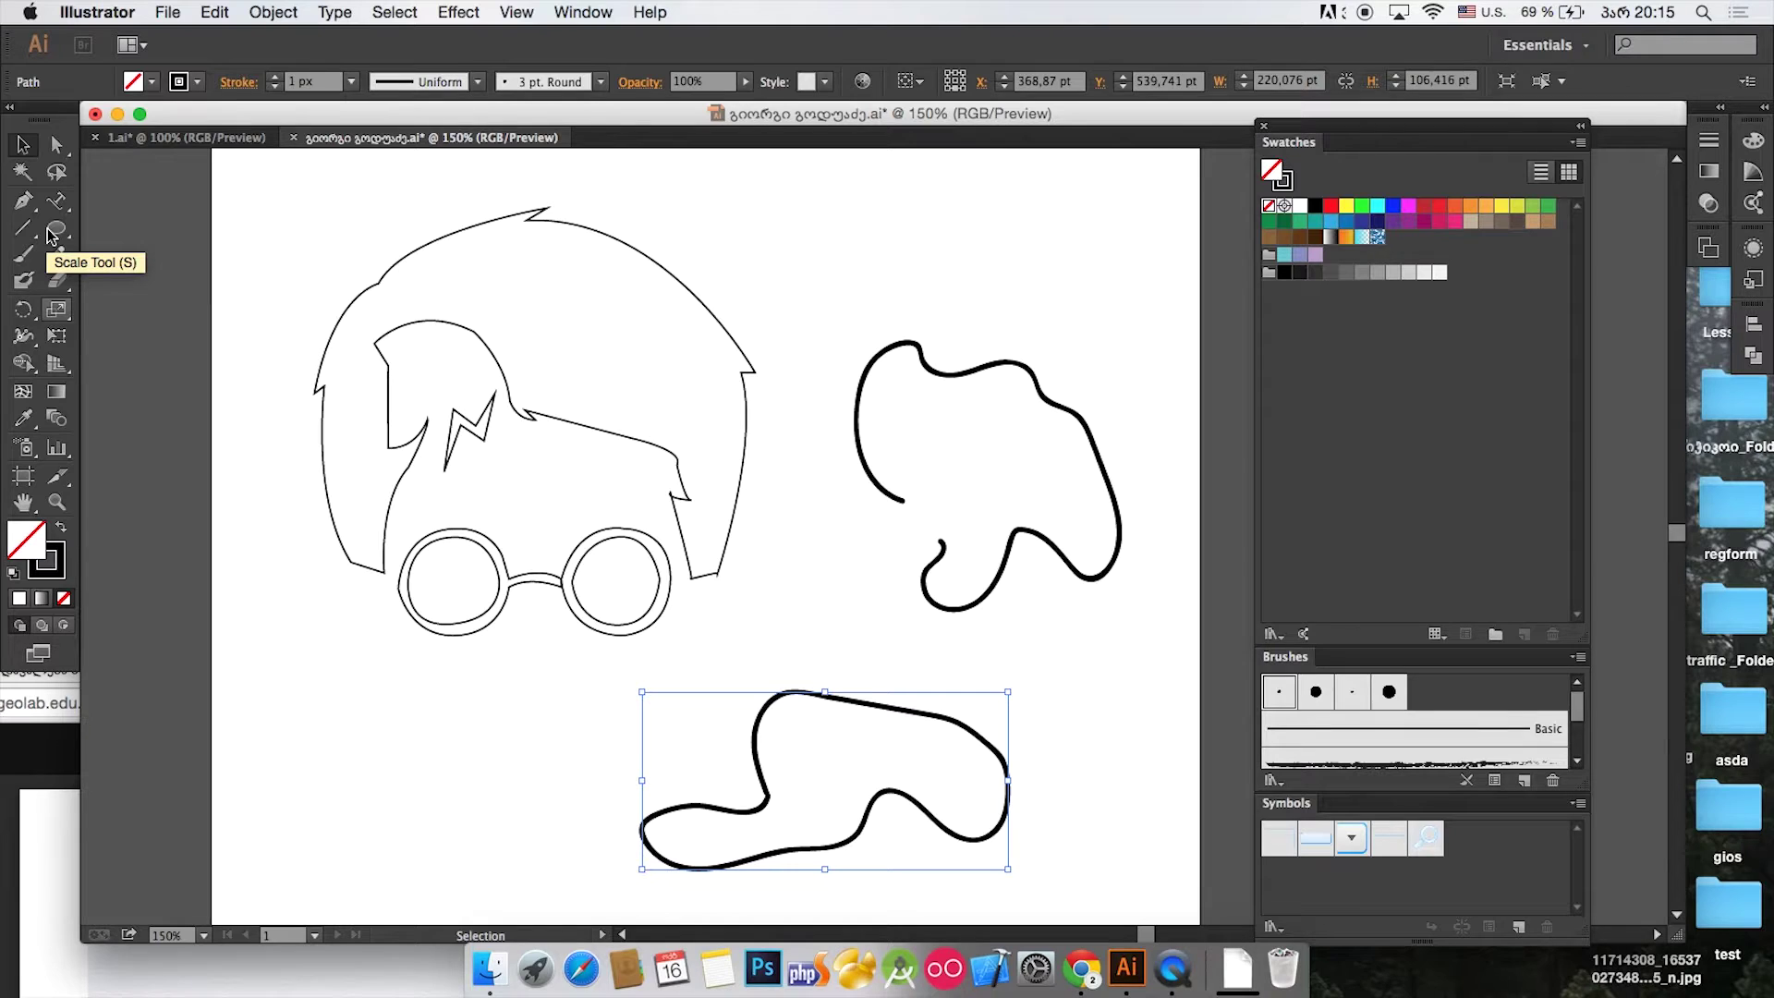
# Step: Reshape the upper painted curve with the Anchor Point tool by pulling new handles from its notch and its lower end
pyautogui.click(30, 203)
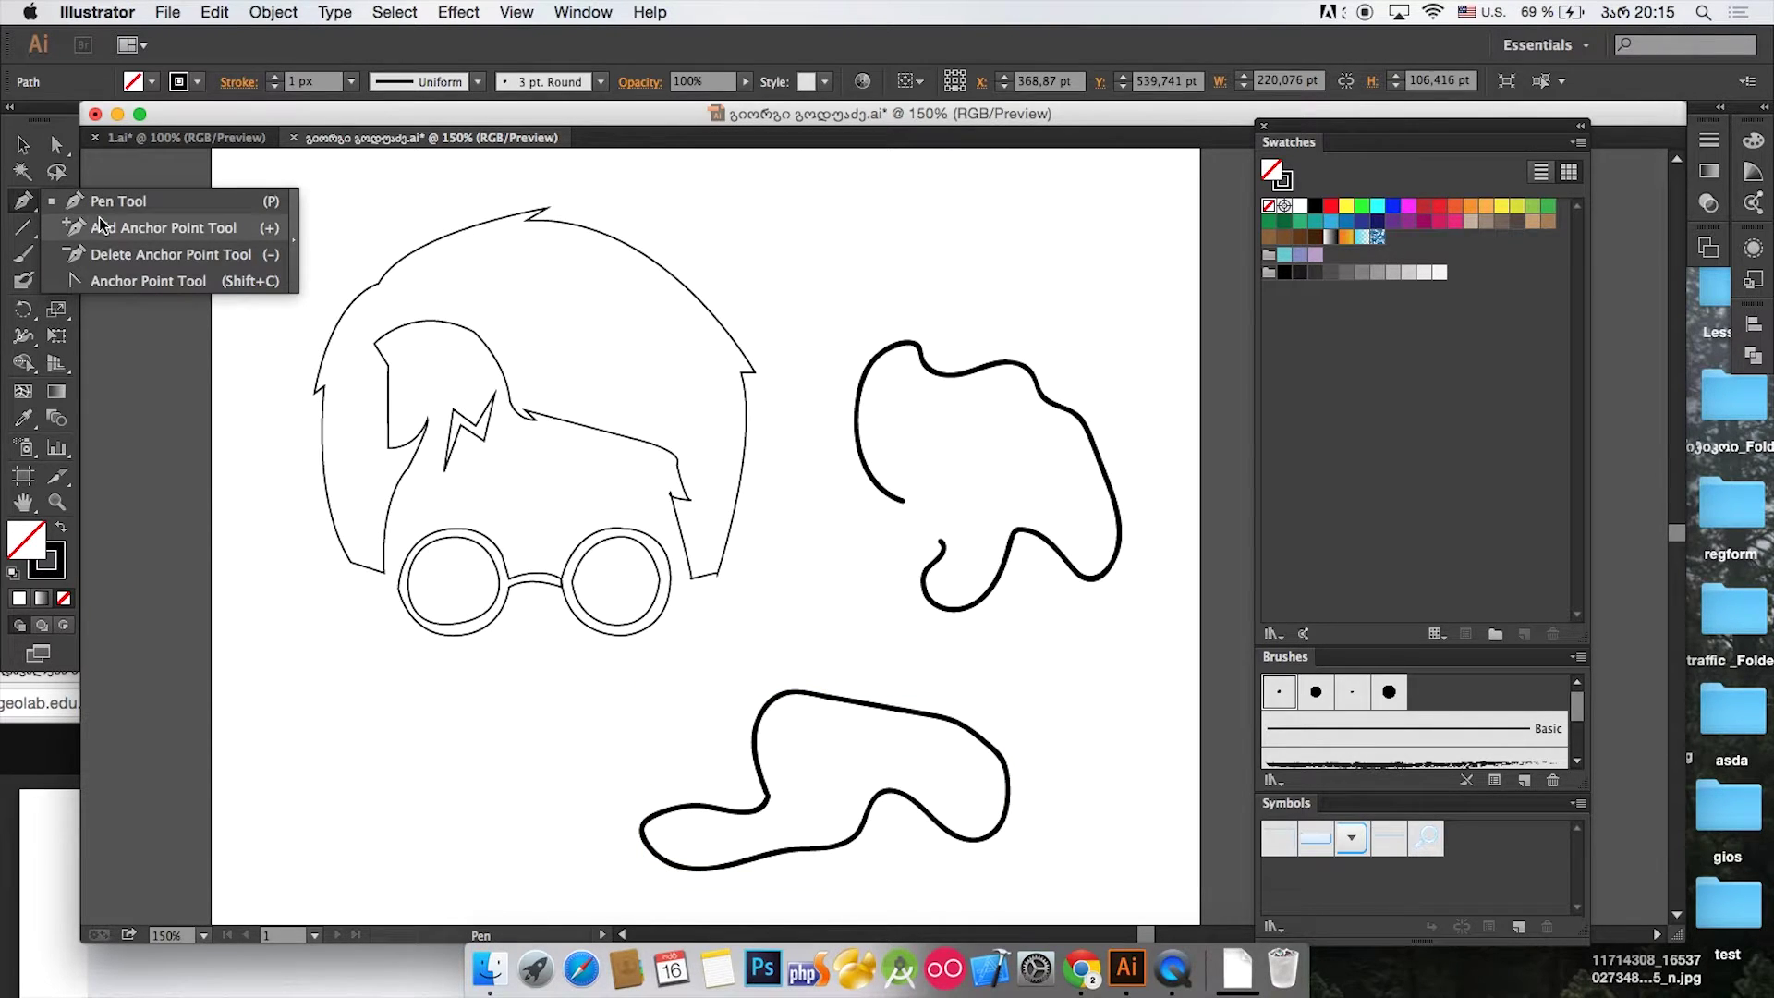
pyautogui.click(127, 282)
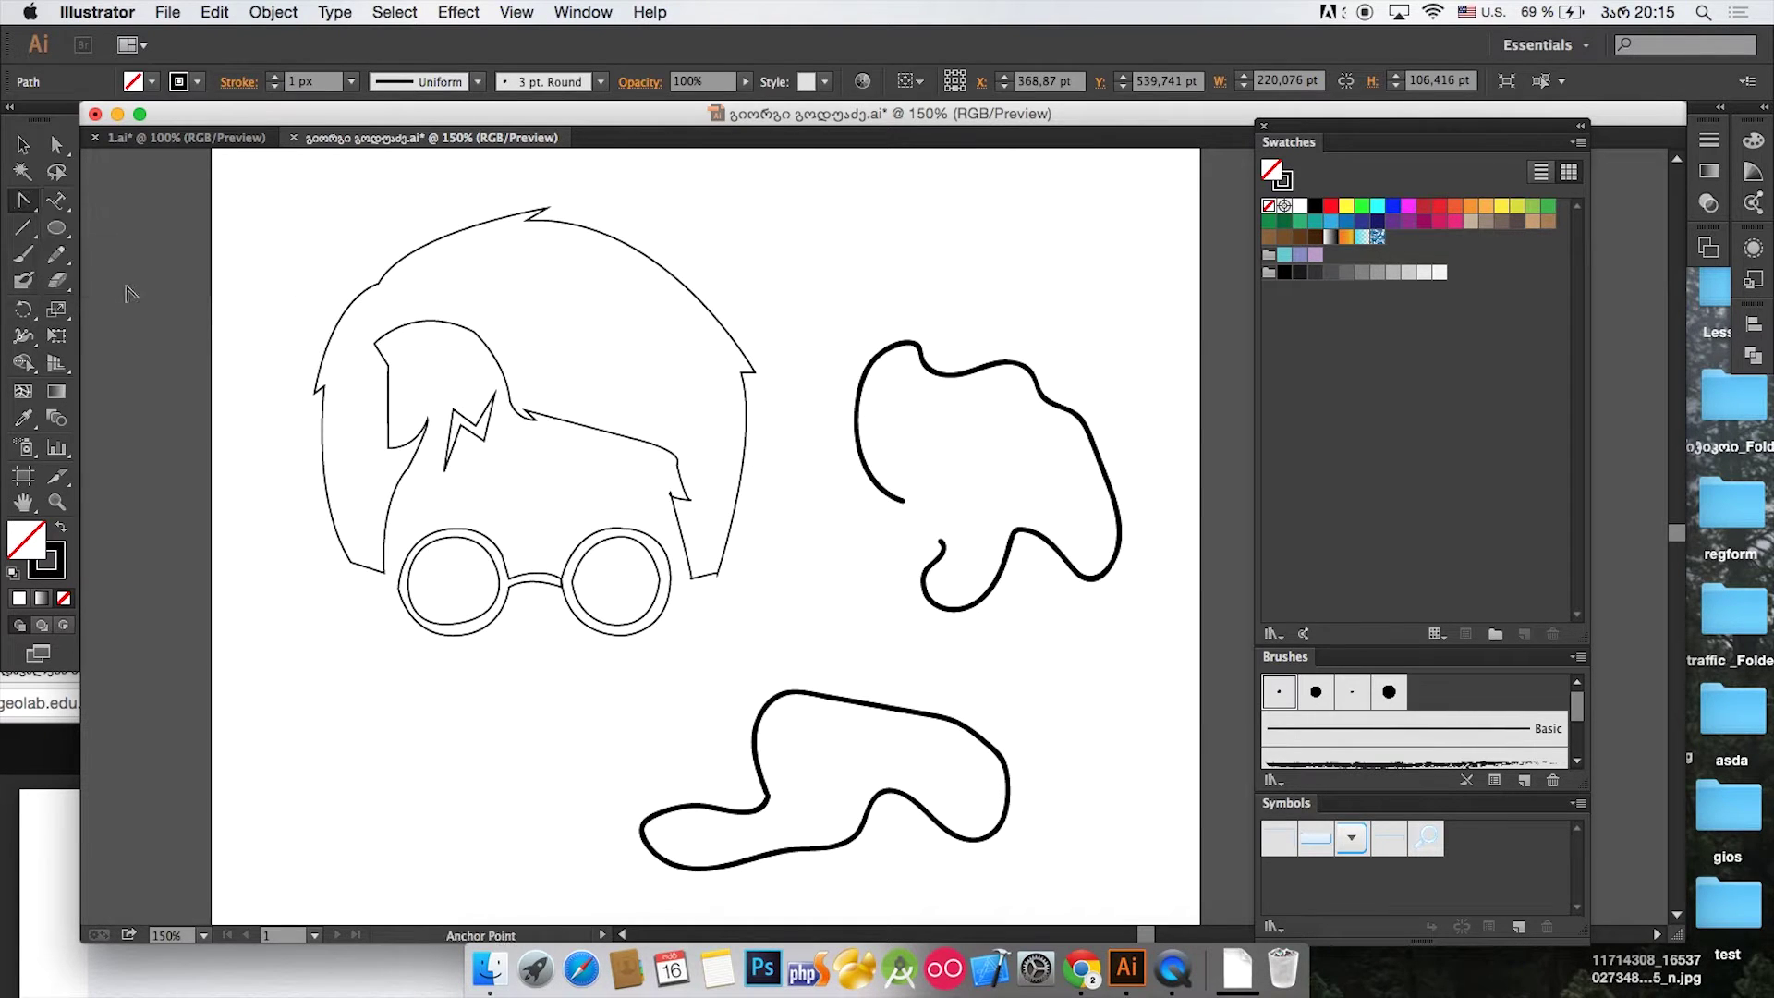
pyautogui.moveTo(1015, 533)
pyautogui.mouseDown()
pyautogui.moveTo(1079, 490)
pyautogui.moveTo(983, 543)
pyautogui.moveTo(979, 442)
pyautogui.mouseUp()
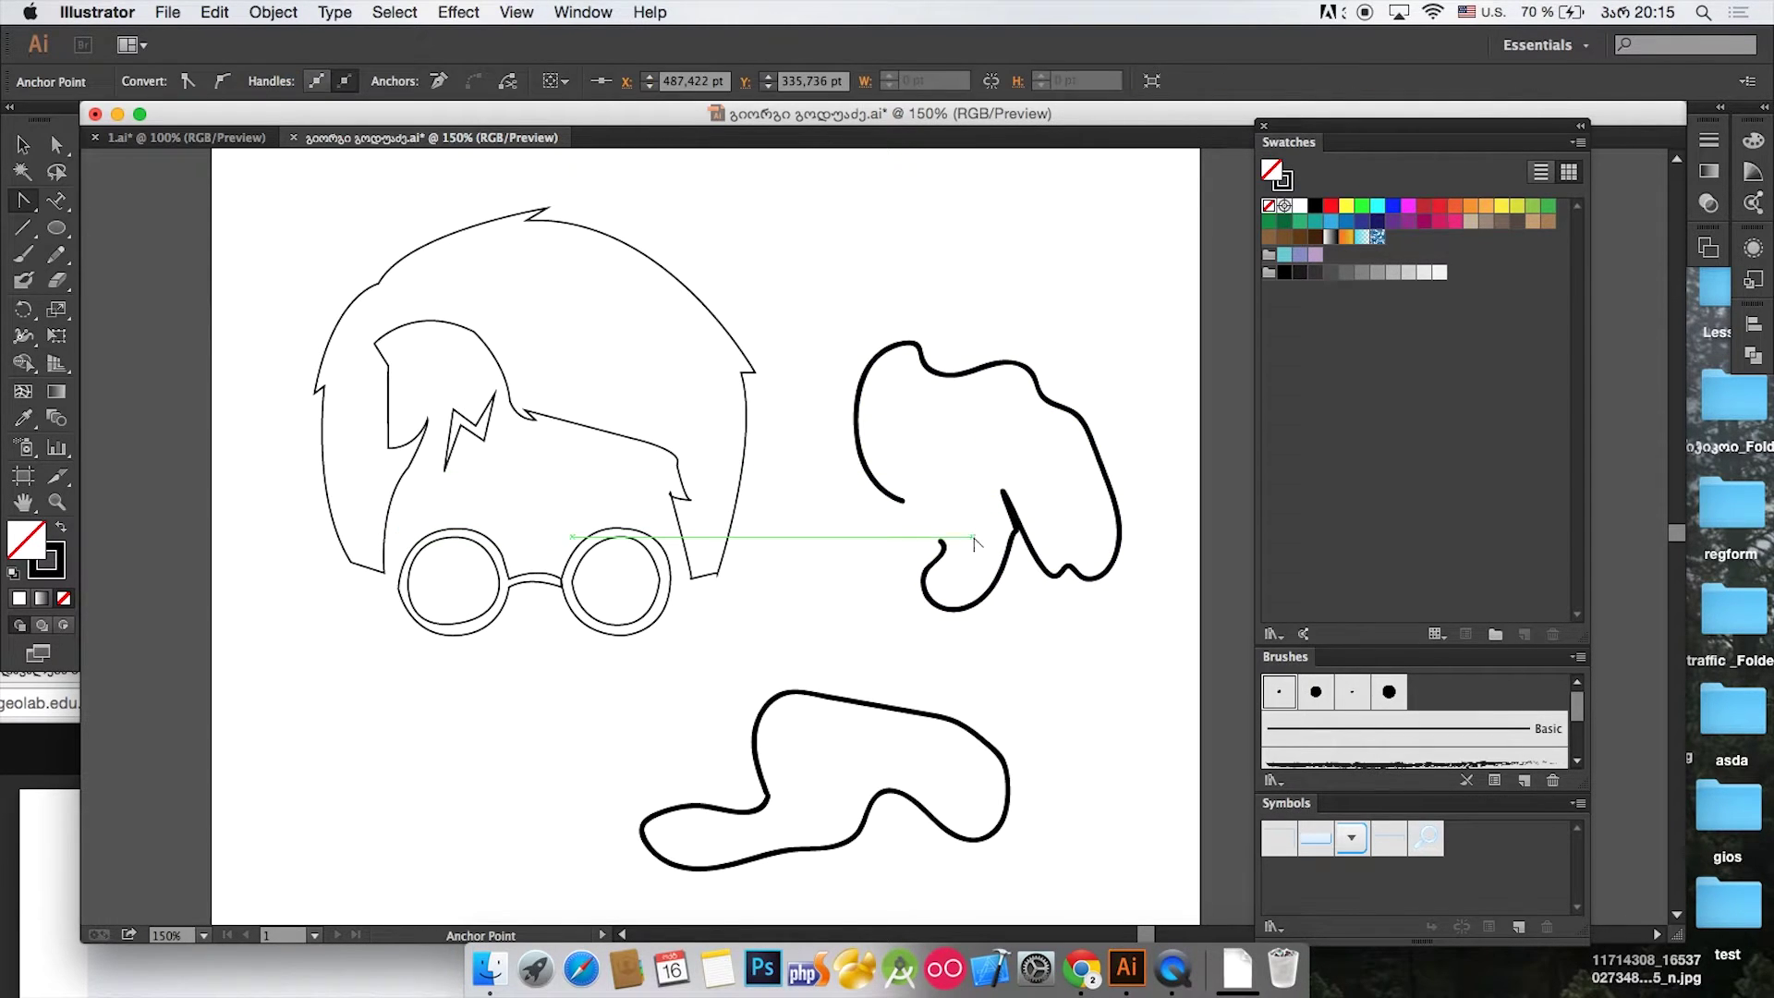
pyautogui.moveTo(943, 545); pyautogui.dragTo(985, 473)
# Step: Undo the anchor edits, both painted curves, the artwork move and the deletion of the background photo
pyautogui.click(24, 145)
pyautogui.hotkey('ctrl', 'z')
pyautogui.hotkey('ctrl', 'z')
pyautogui.hotkey('ctrl', 'z')
pyautogui.hotkey('ctrl', 'z')
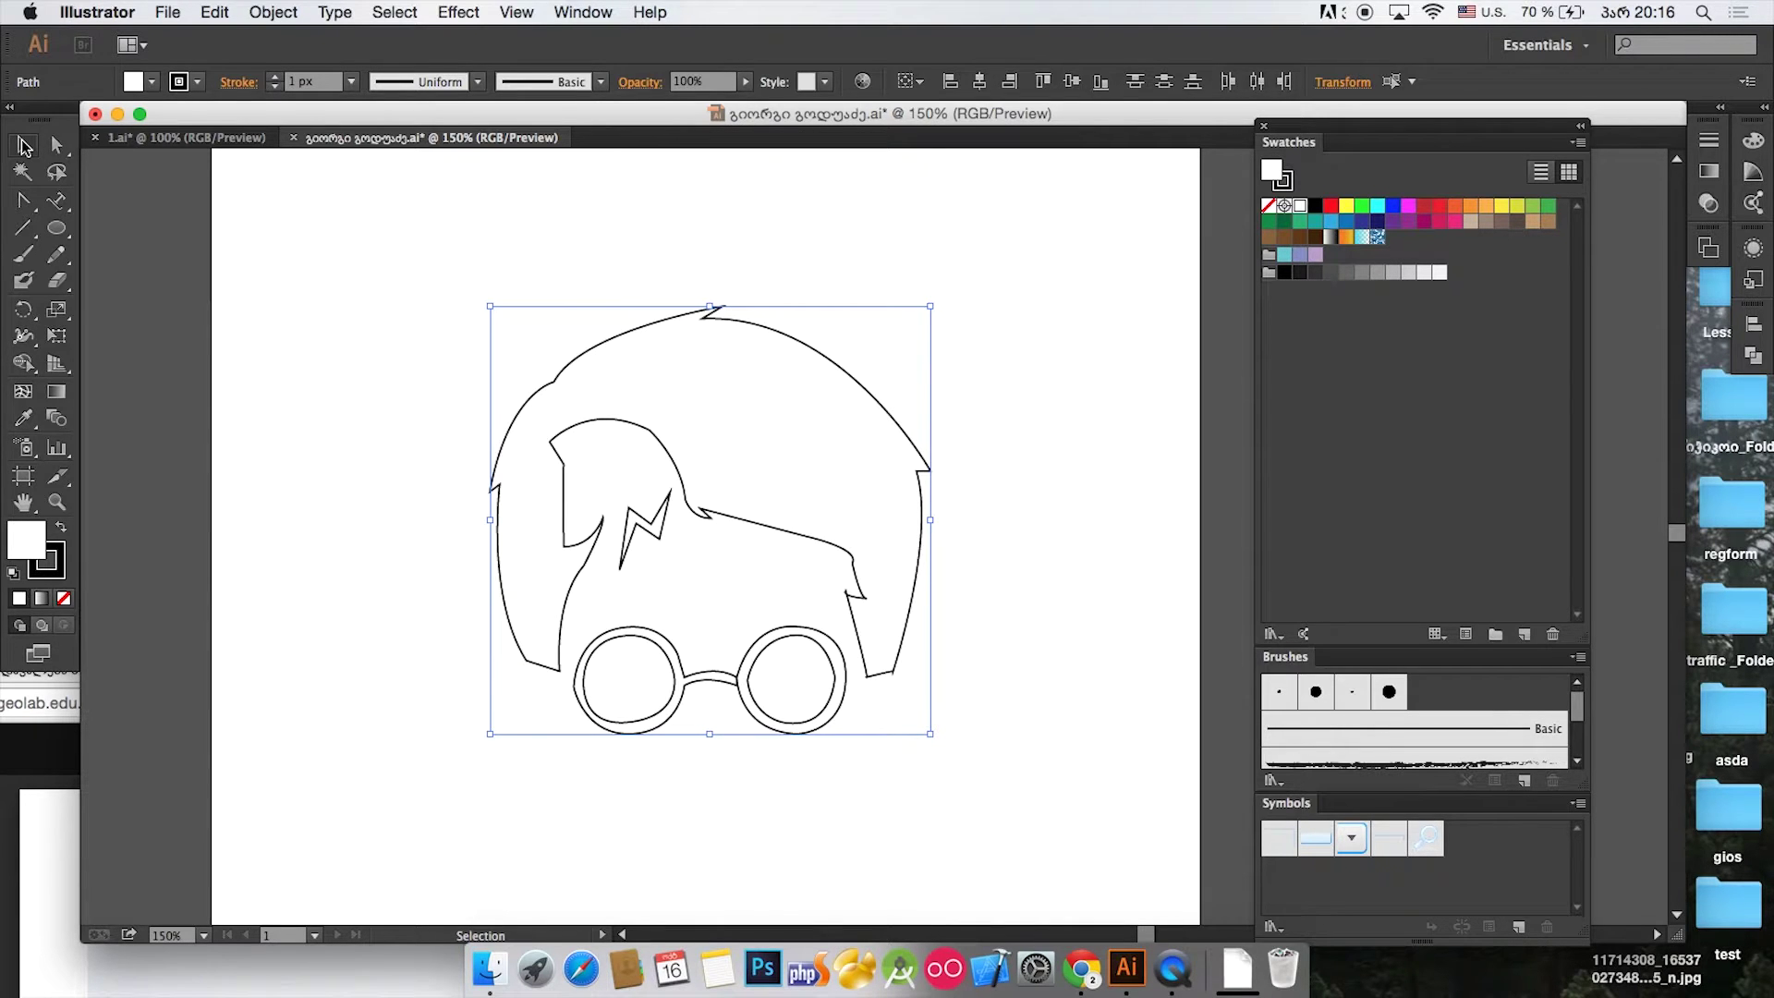
pyautogui.hotkey('ctrl', 'z')
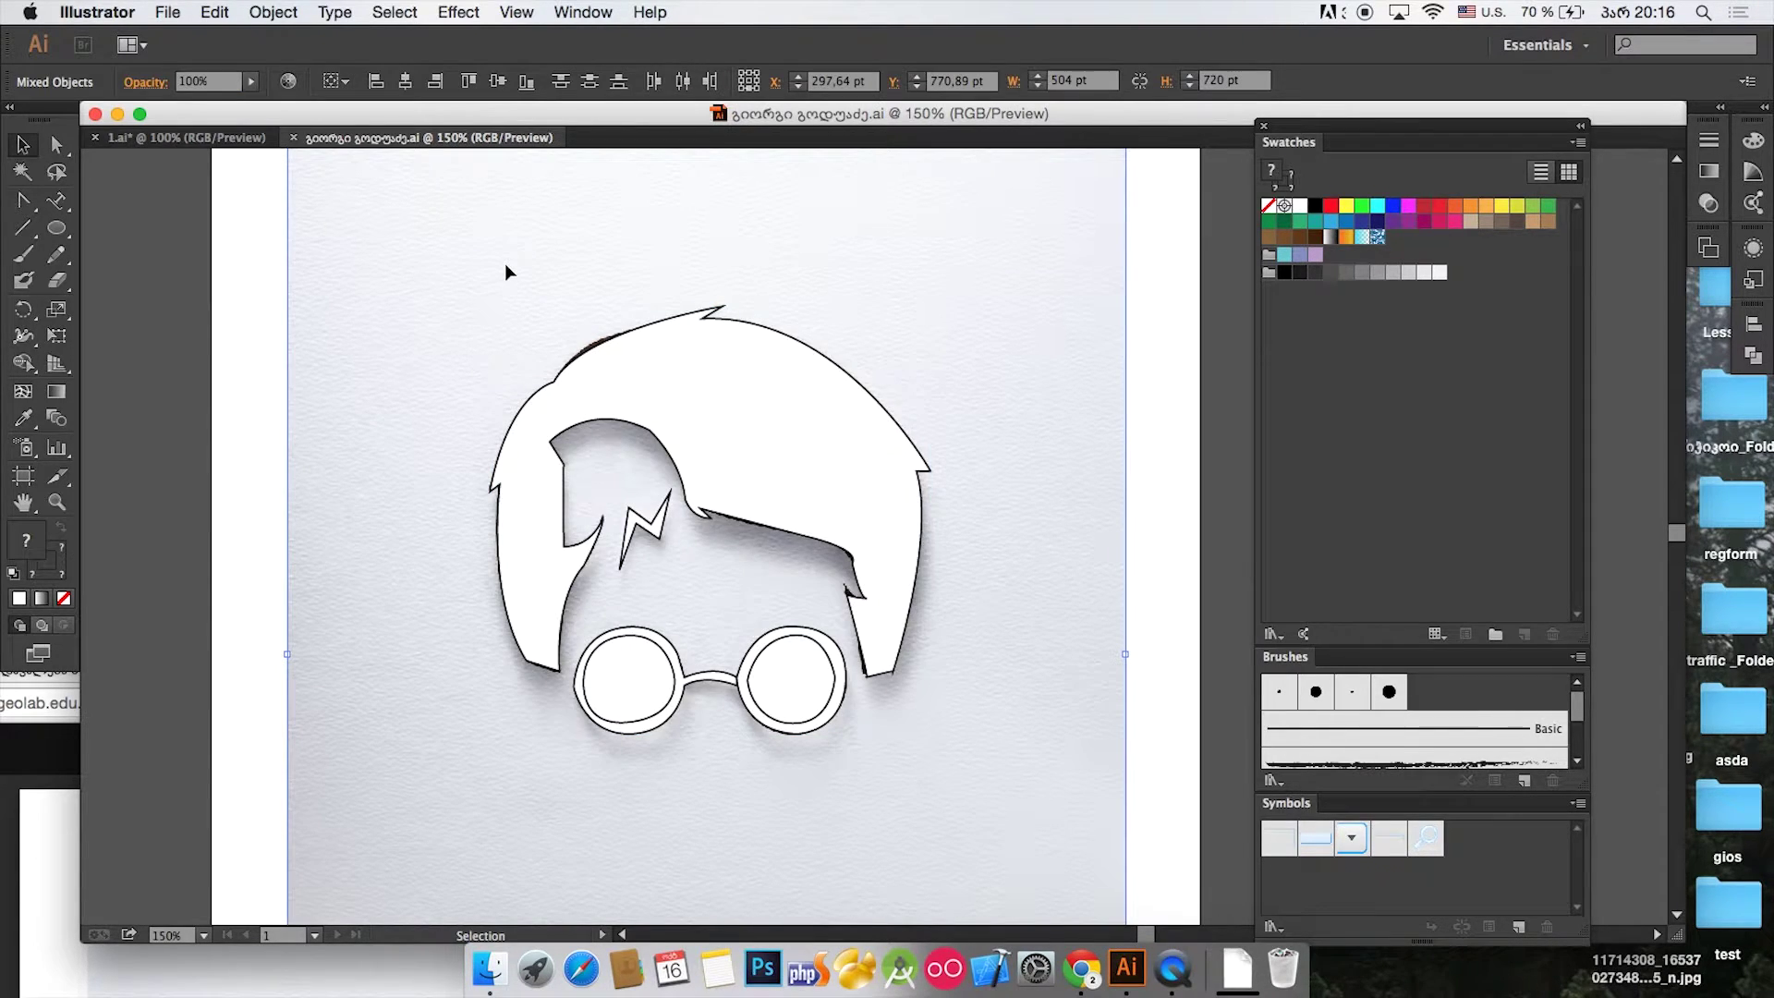
# Step: Try moving the selected artwork and background photo down the artboard, and undo the move
pyautogui.hotkey('ctrl', '1')
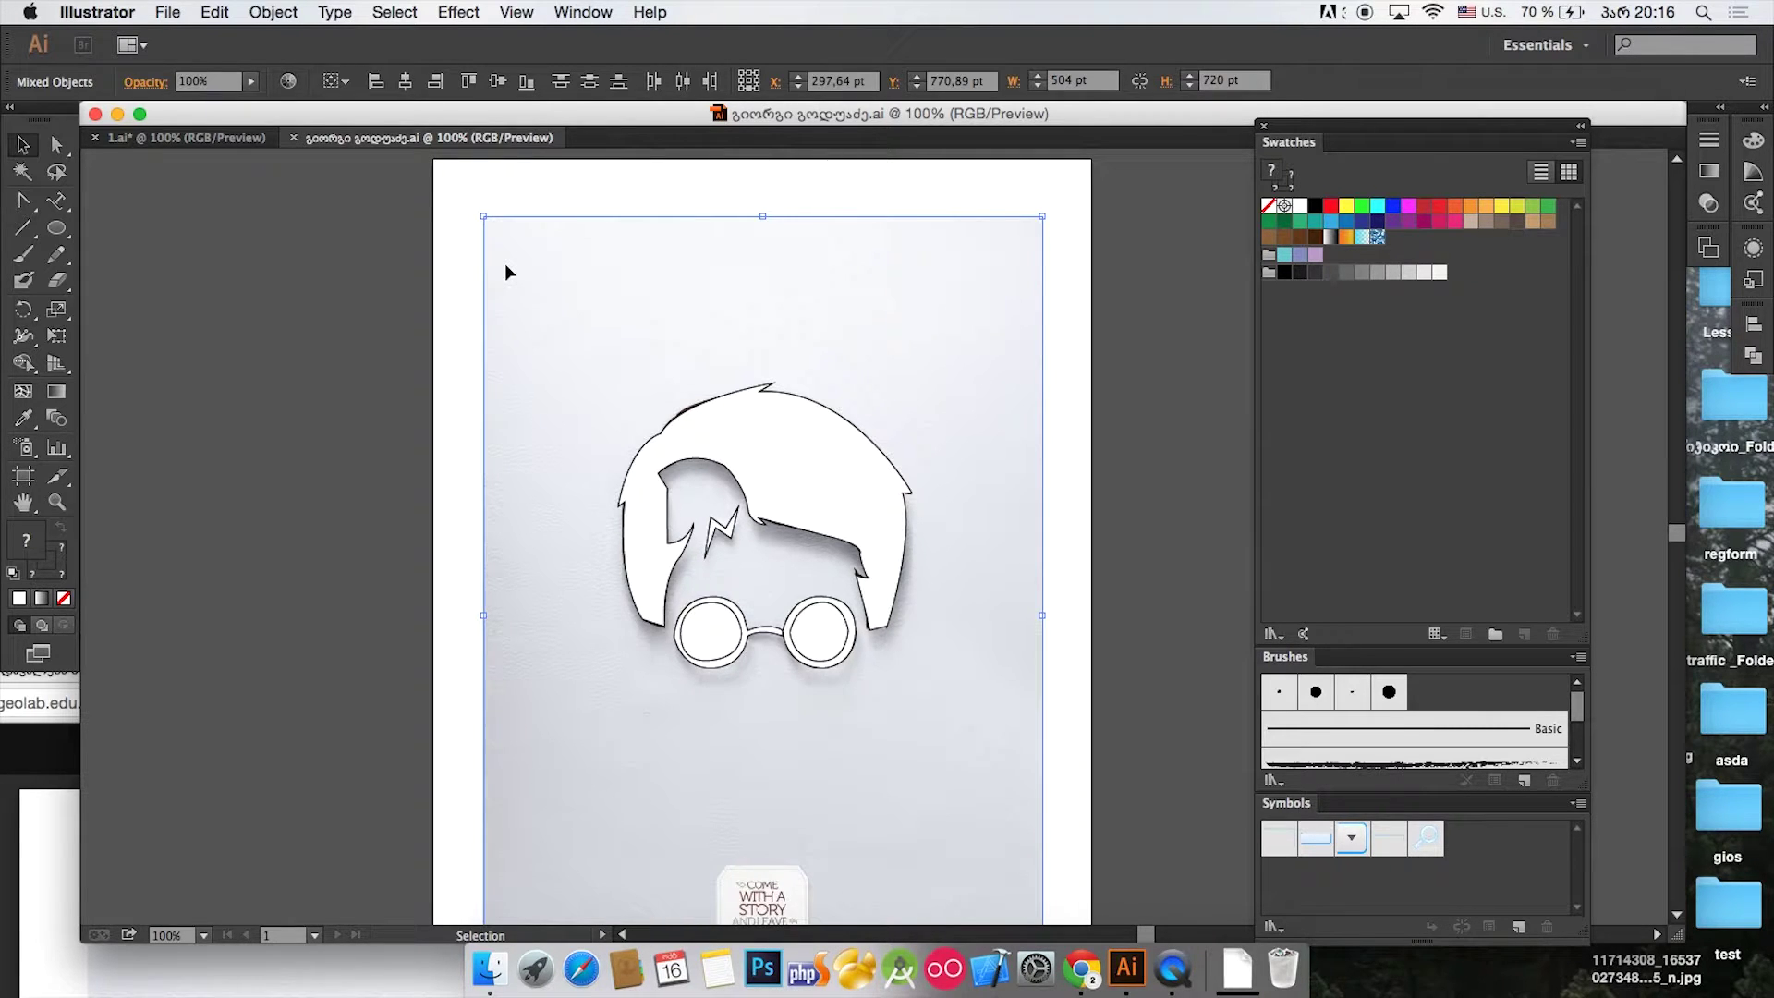
pyautogui.moveTo(878, 330); pyautogui.dragTo(874, 625)
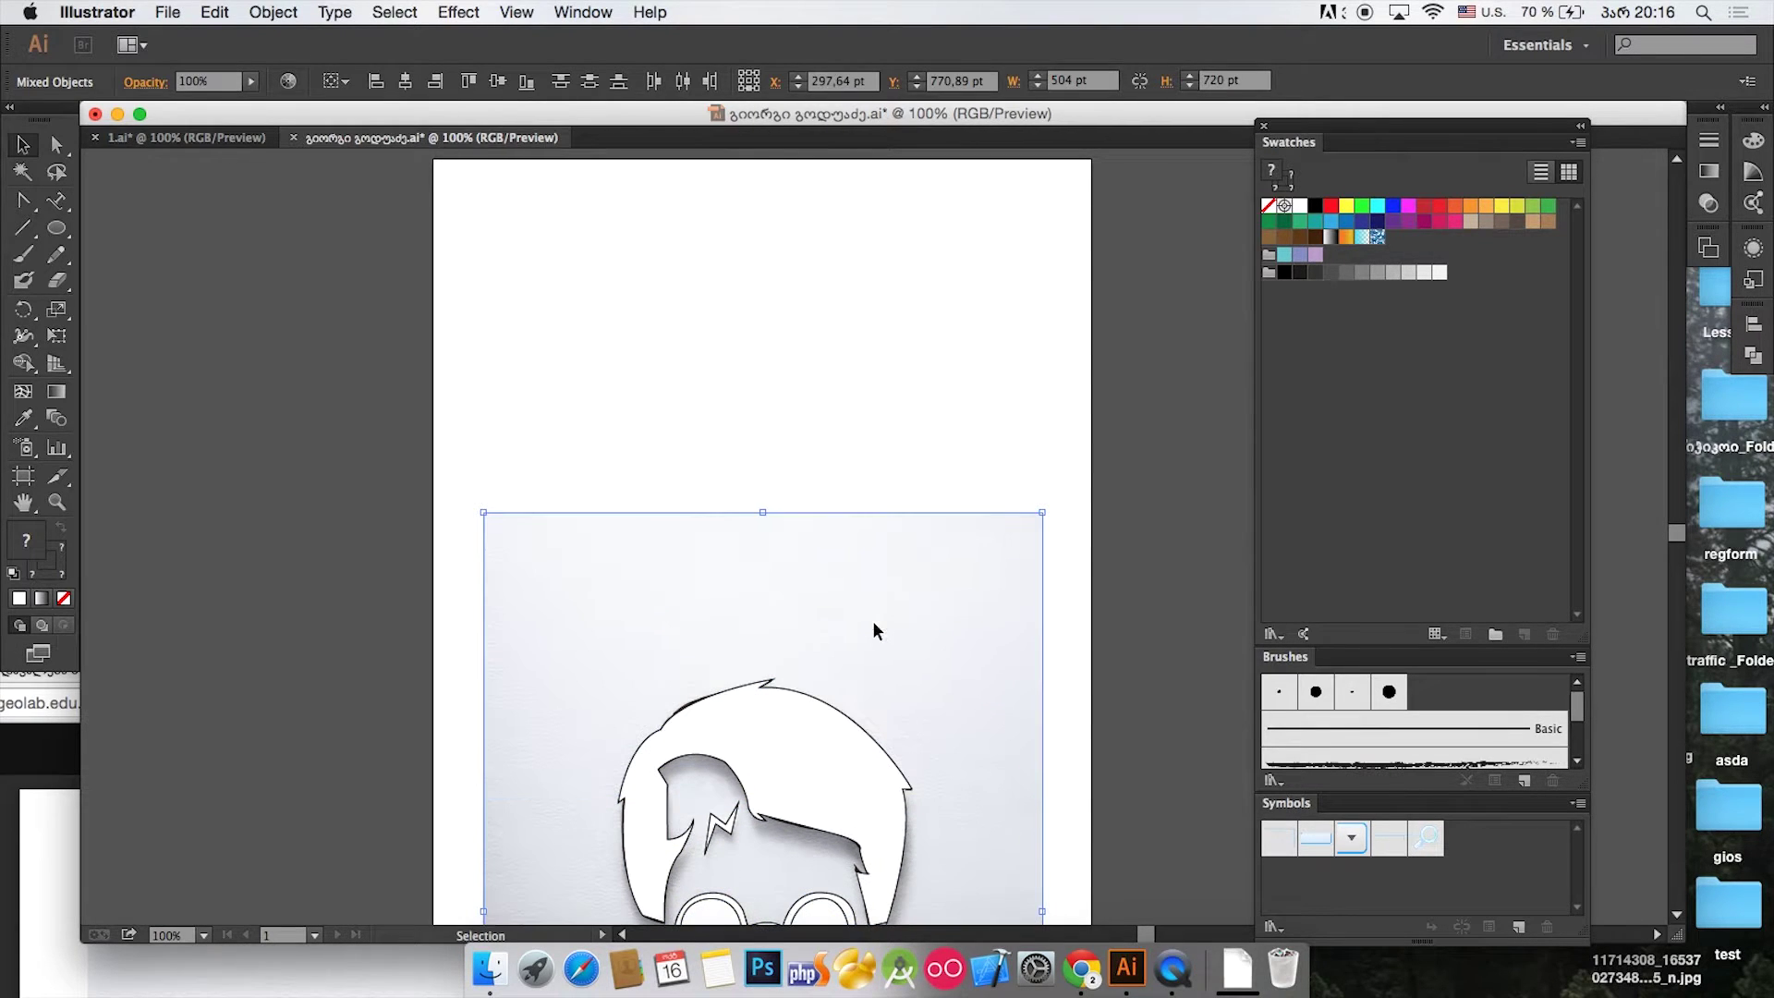
pyautogui.press('super+z')
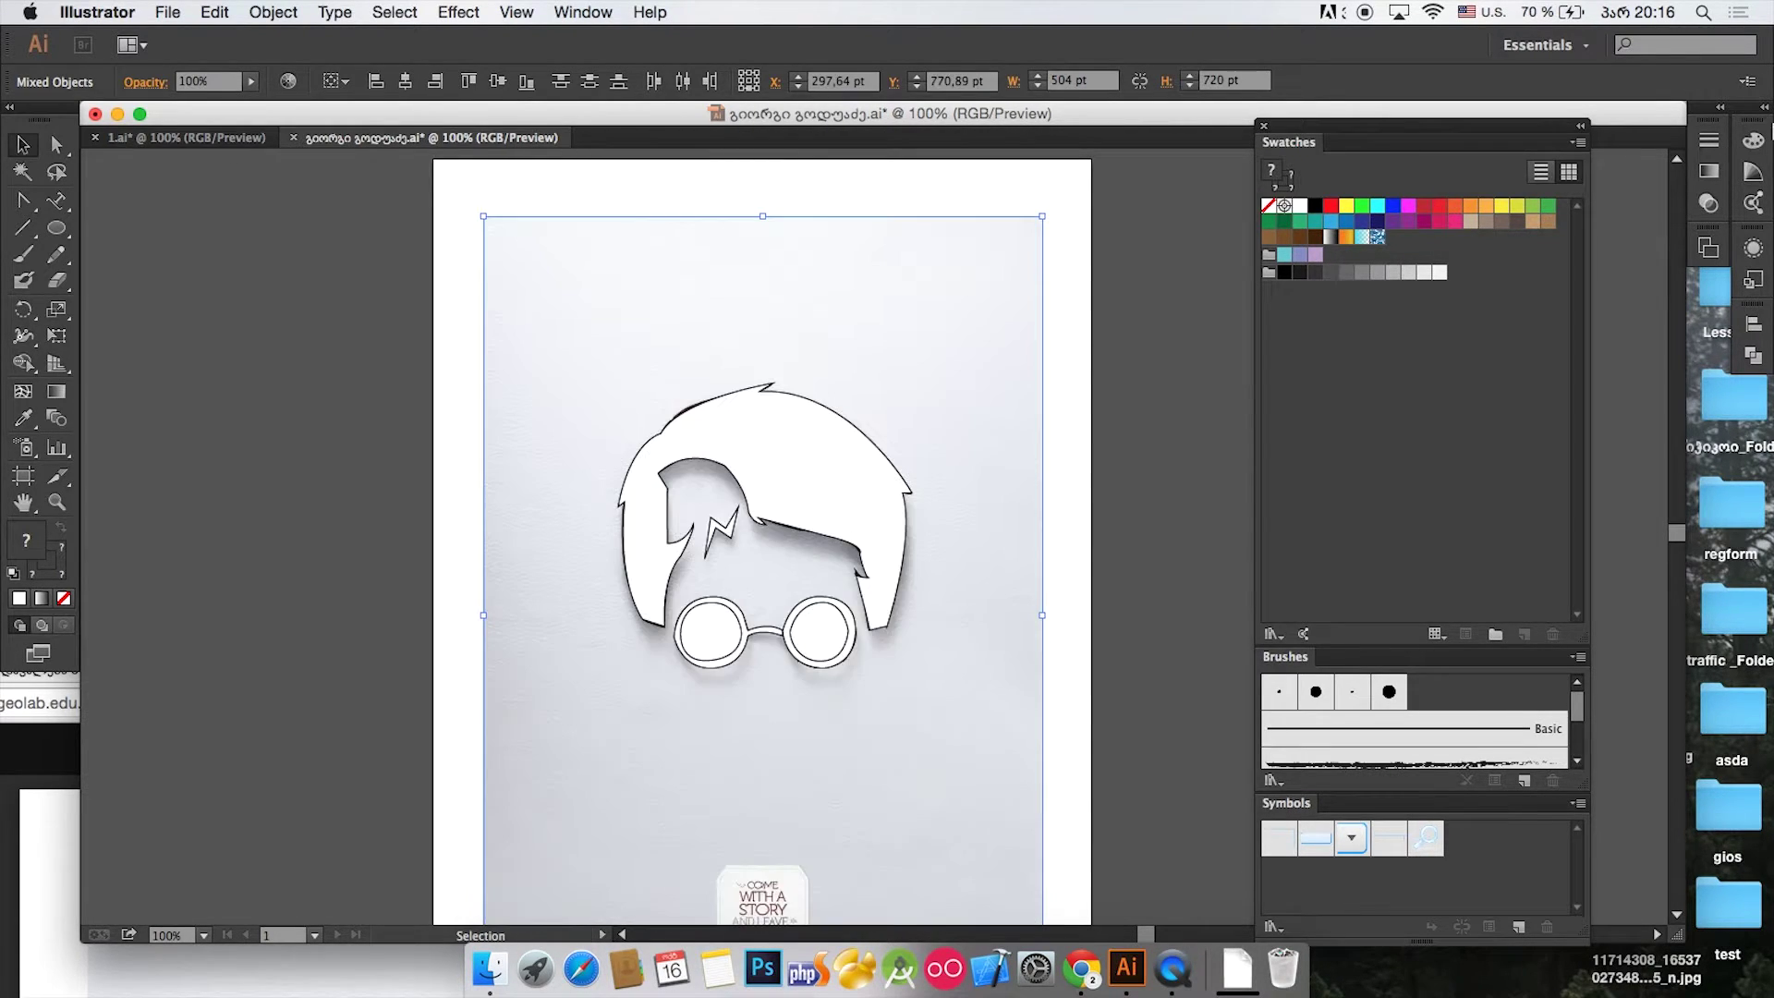
pyautogui.click(593, 13)
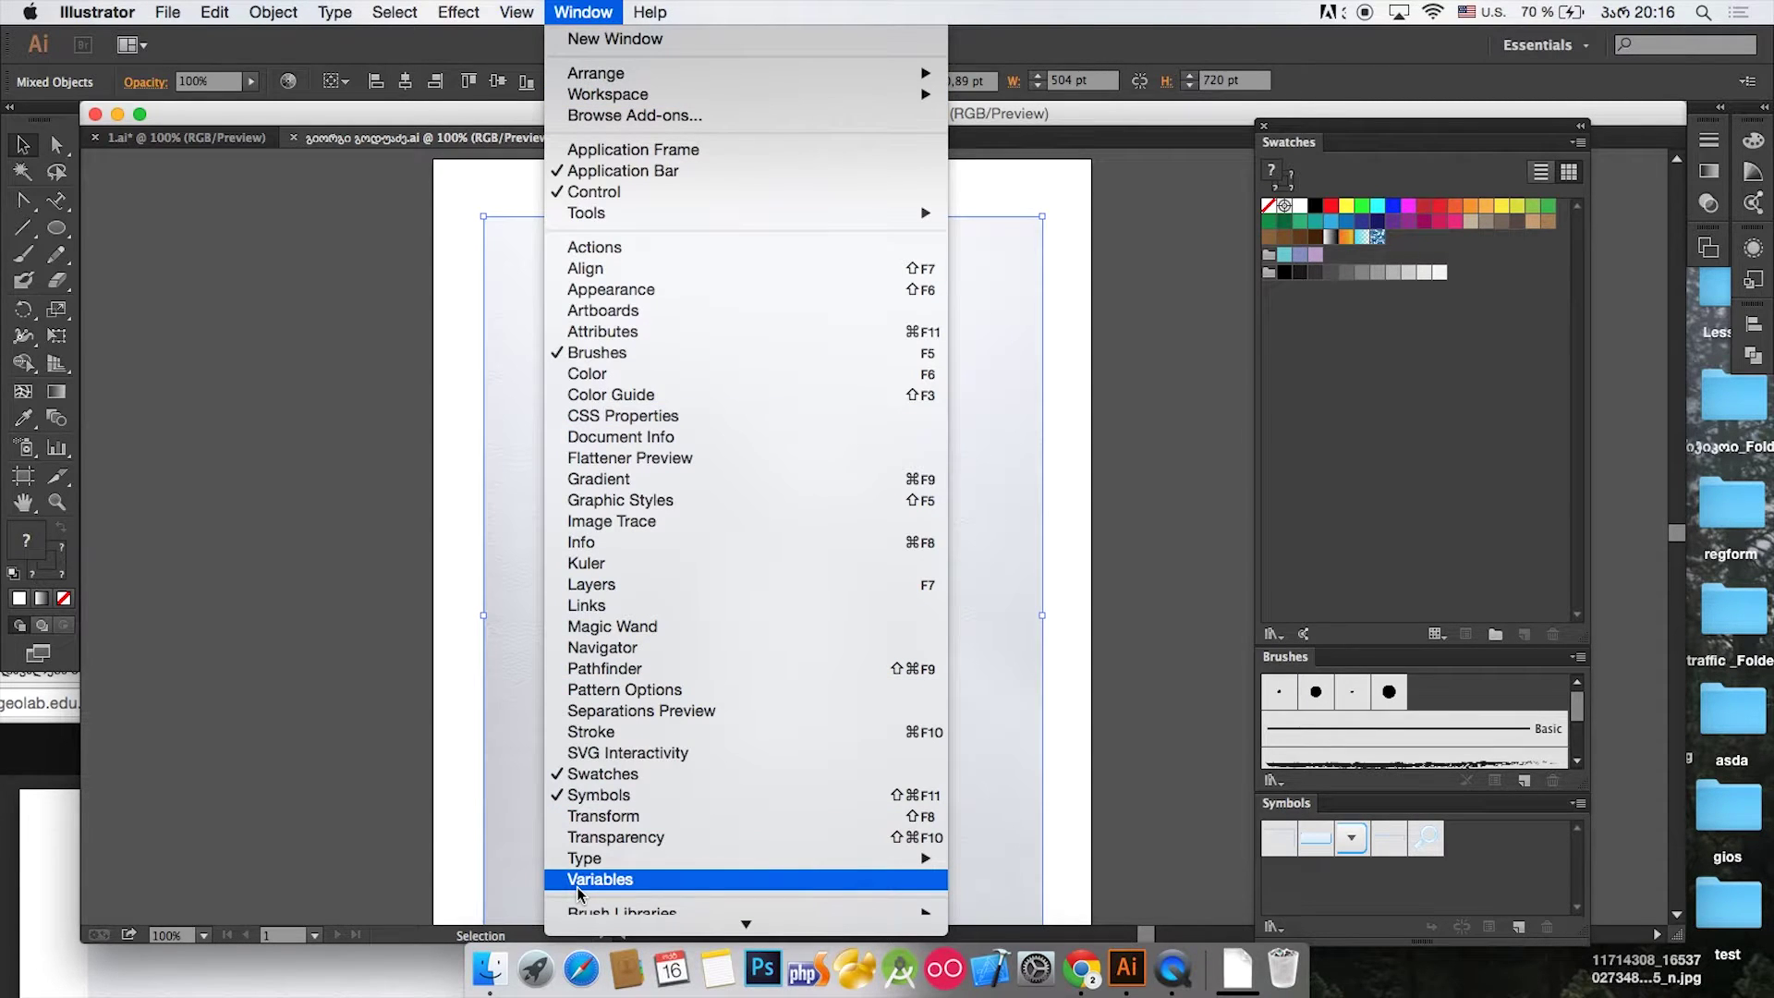
pyautogui.scroll(-3, 579, 892)
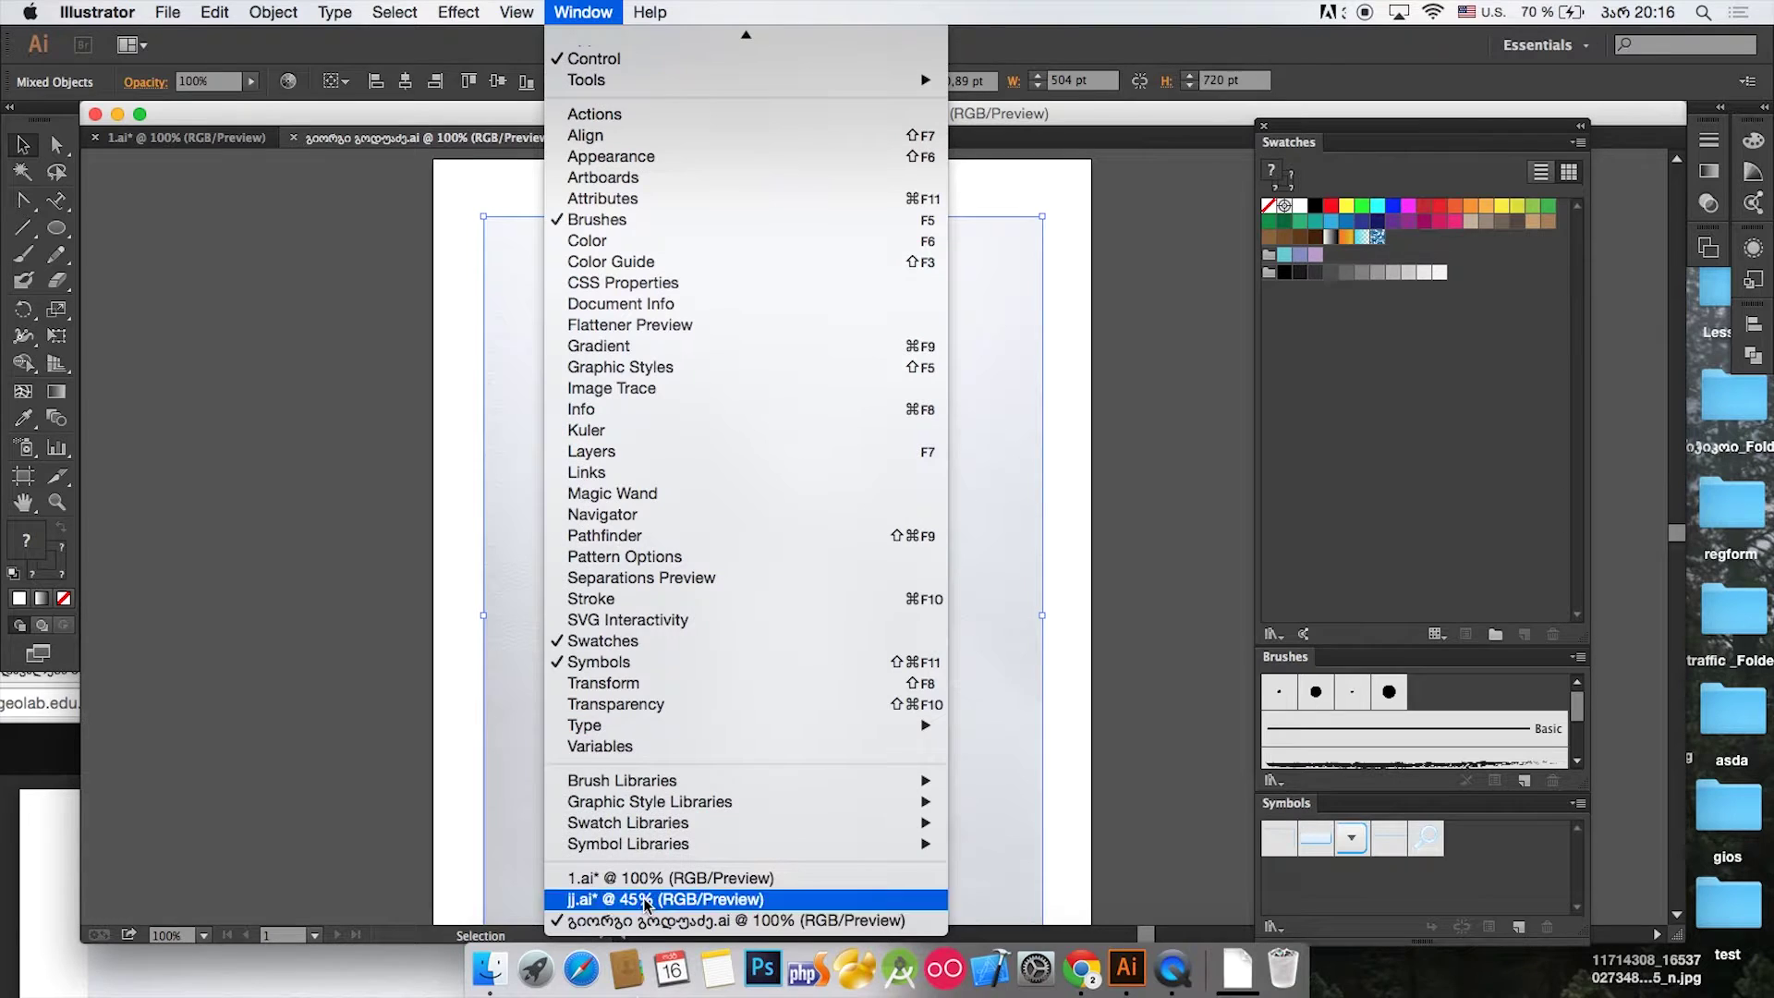
pyautogui.moveTo(702, 732)
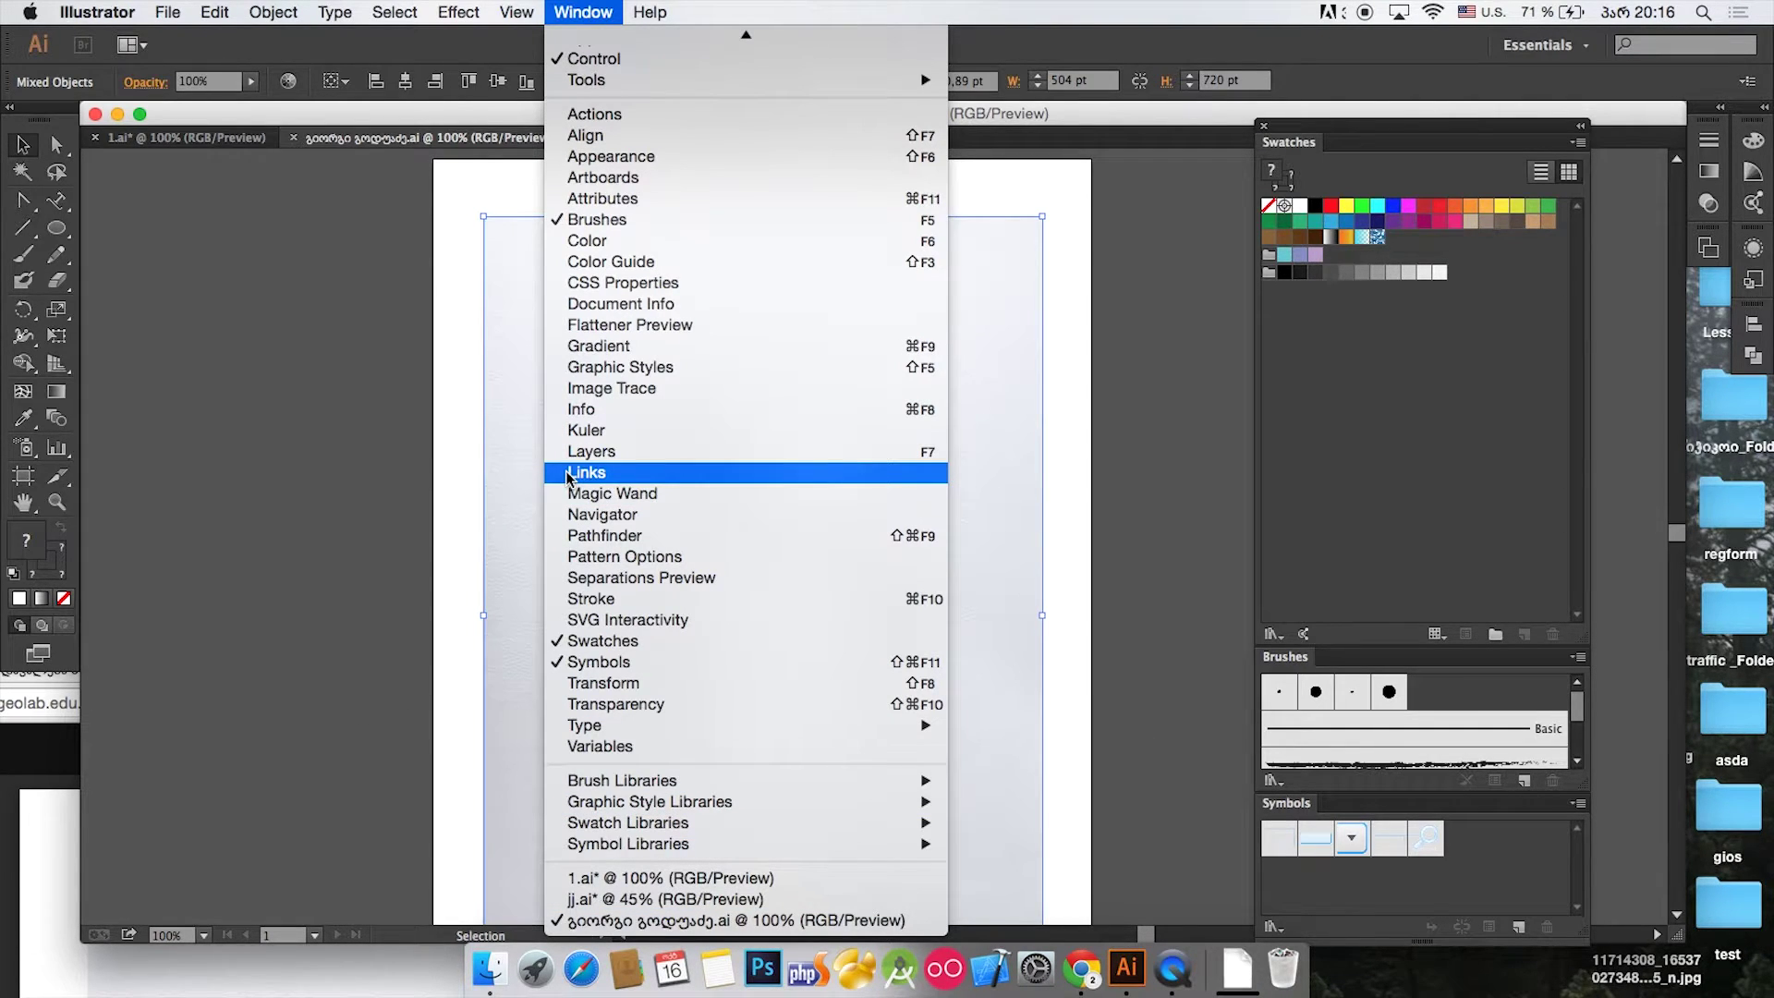
pyautogui.click(368, 526)
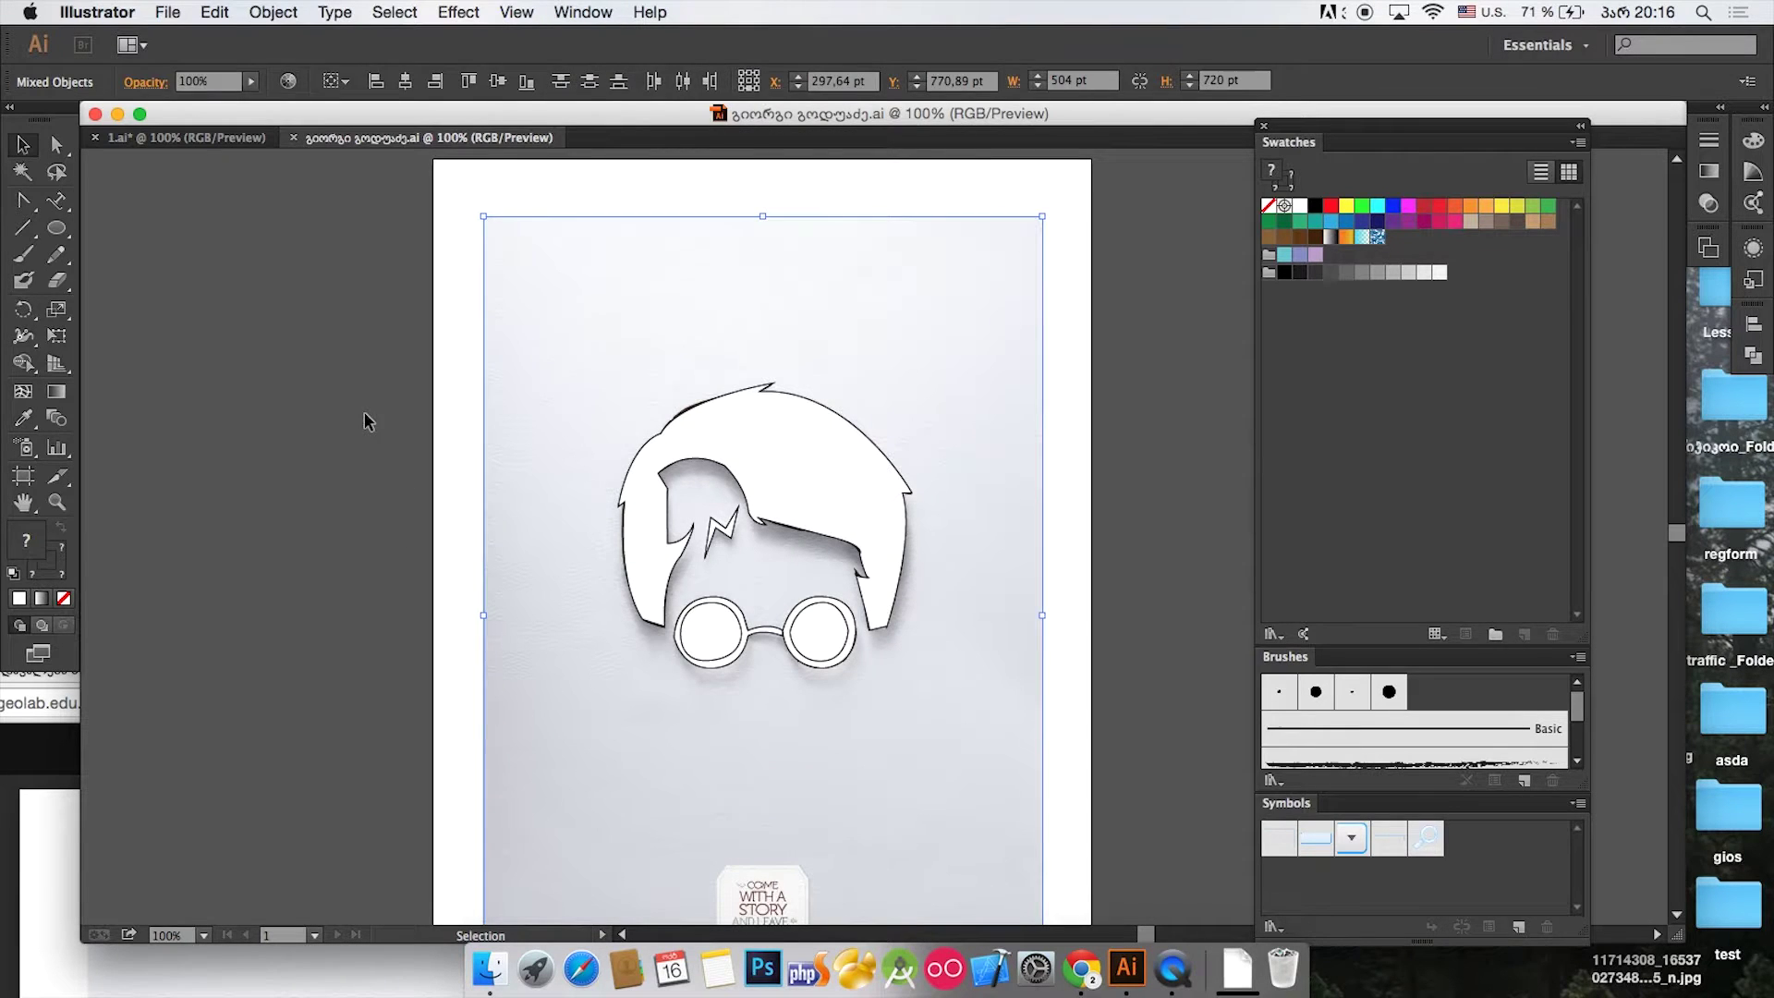
# Step: Delete the background photo from behind the traced hair, lightning bolt and glasses
pyautogui.click(524, 298)
pyautogui.press('Delete')
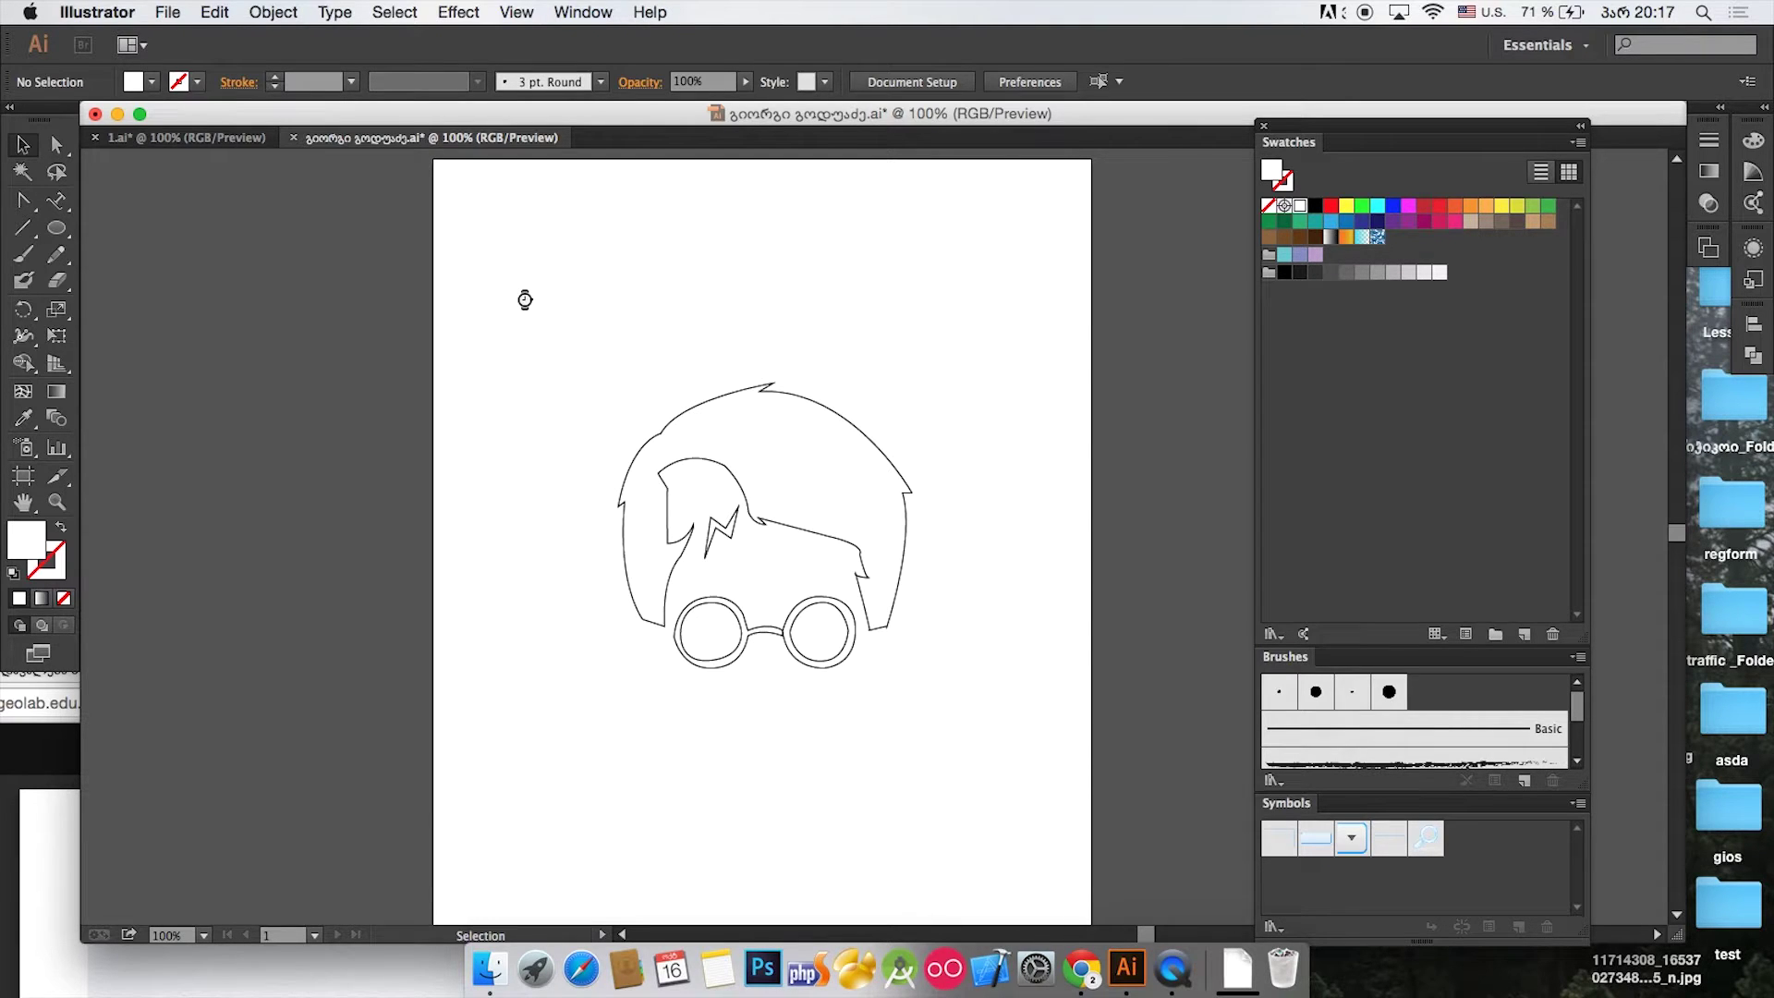
pyautogui.click(525, 298)
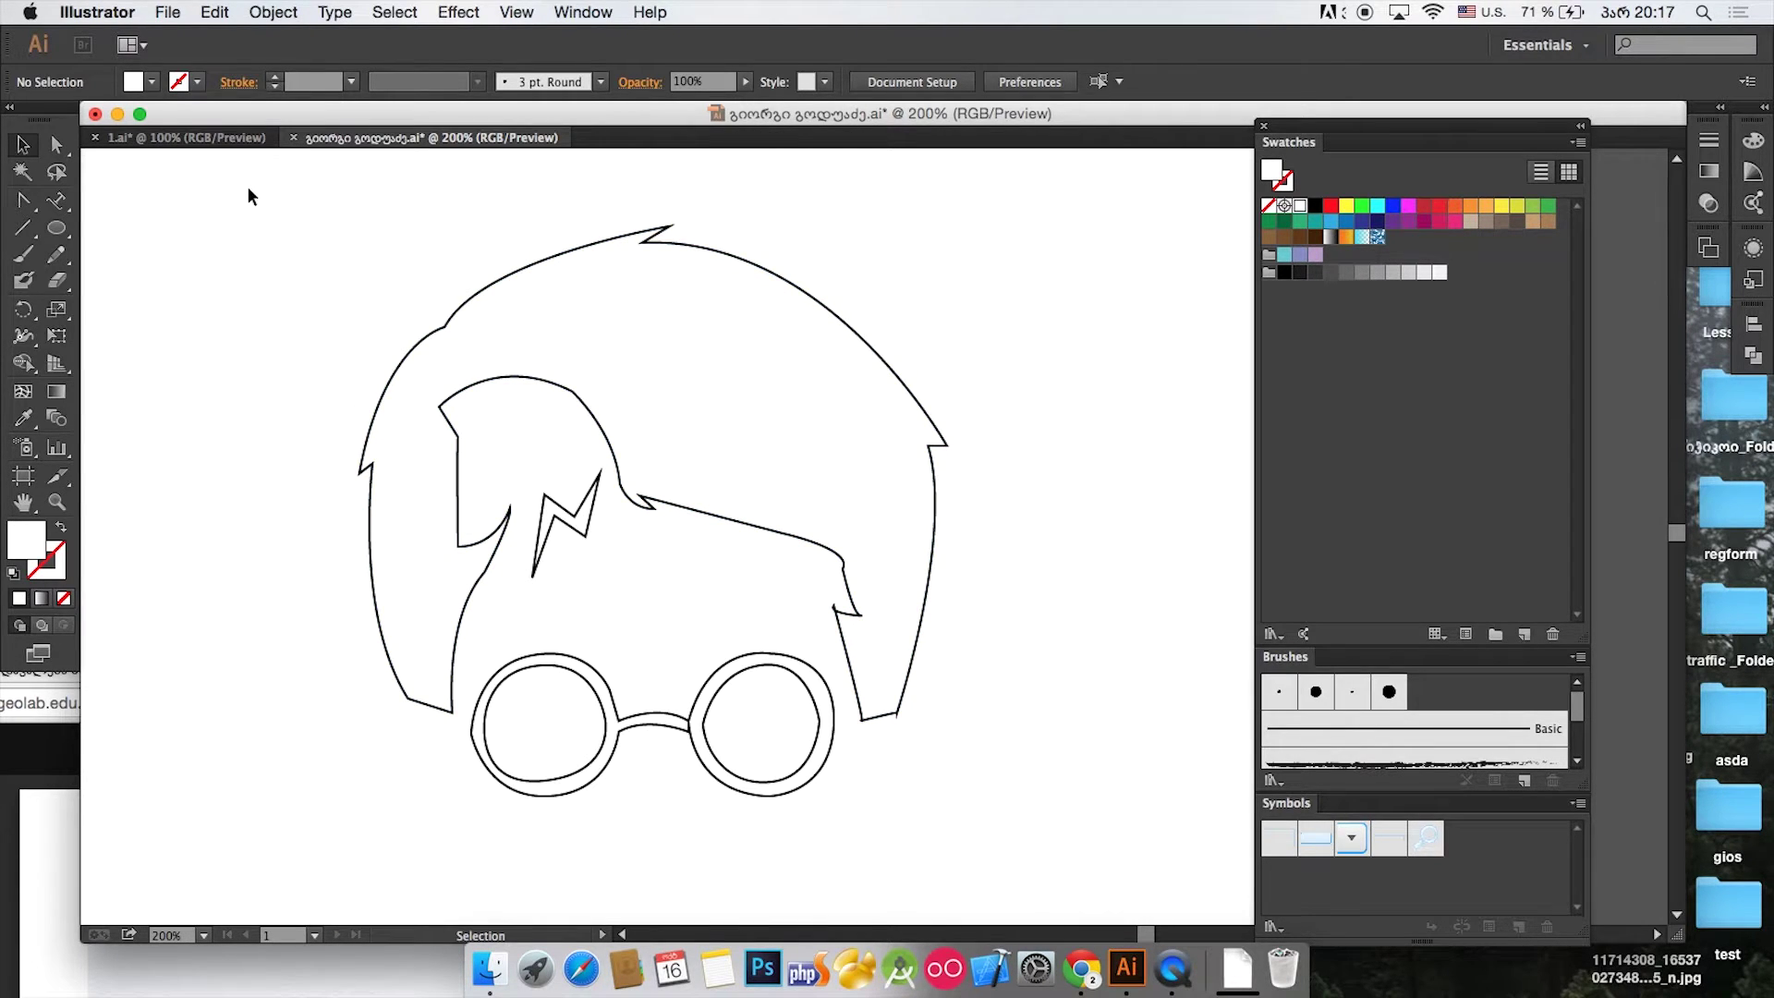
# Step: Select the hair, lightning bolt and glasses paths with marquees, using whole-object selection and direct selection, to examine them
pyautogui.moveTo(255, 166)
pyautogui.mouseDown()
pyautogui.moveTo(355, 313)
pyautogui.moveTo(828, 794)
pyautogui.moveTo(990, 852)
pyautogui.mouseUp()
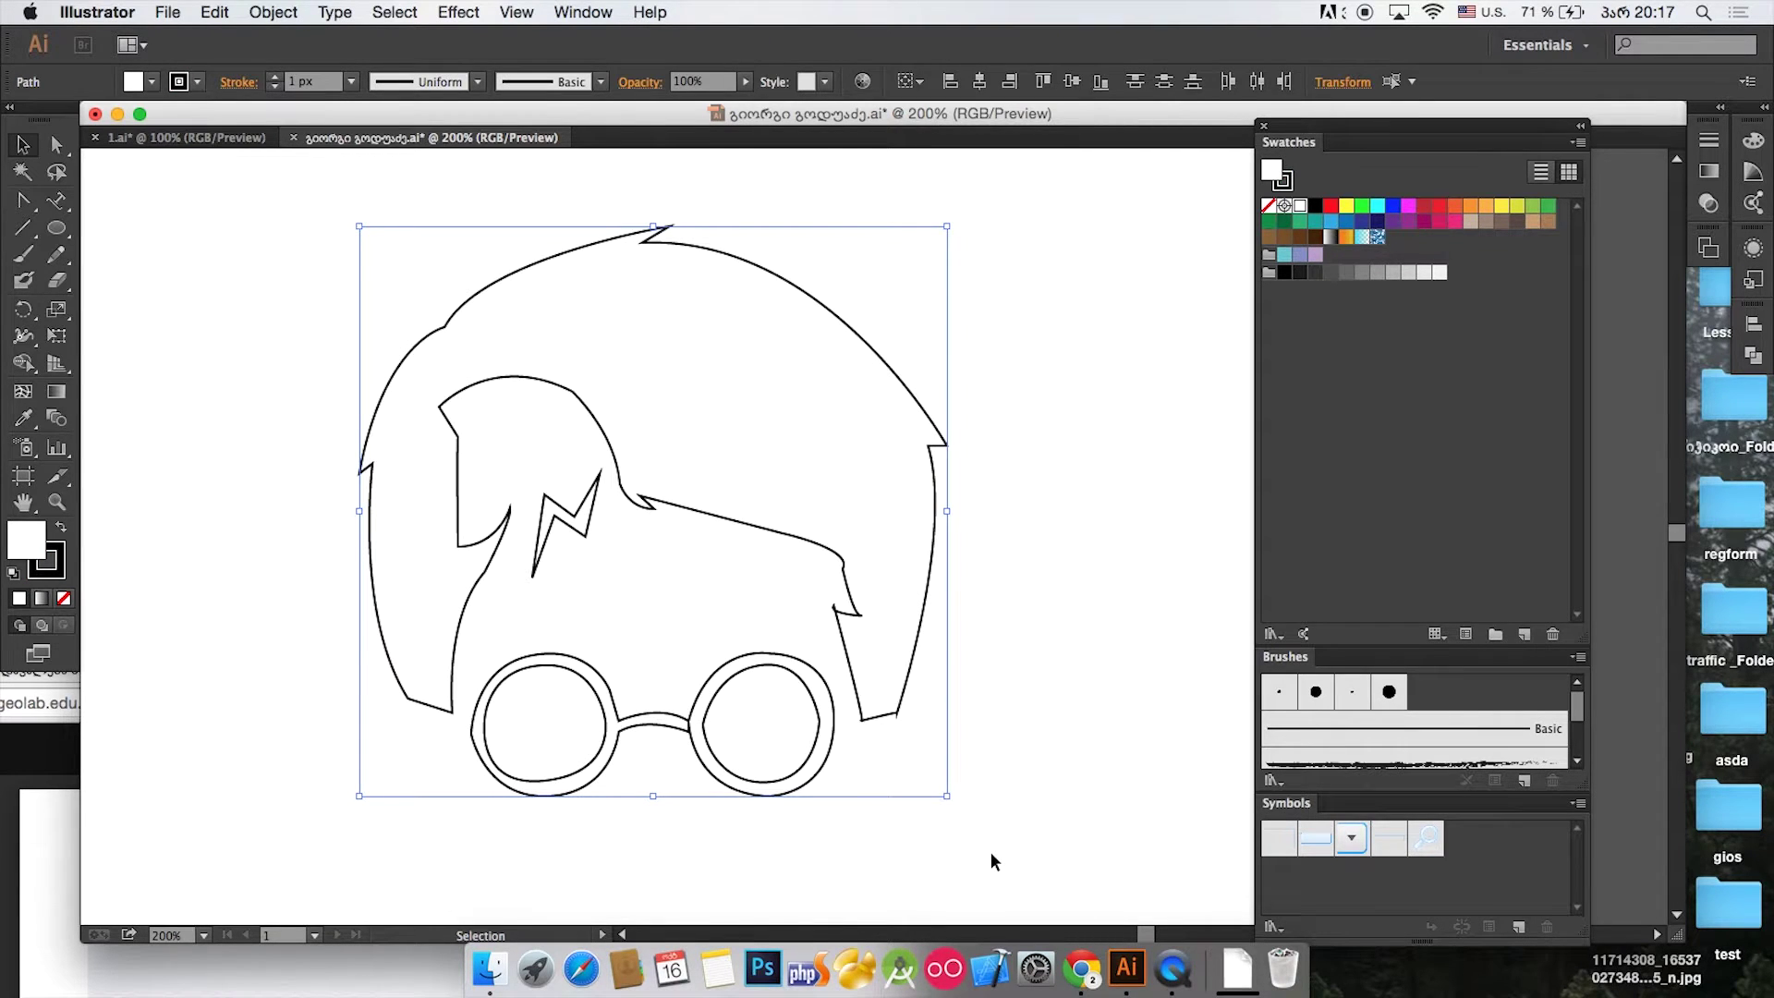
pyautogui.press('a')
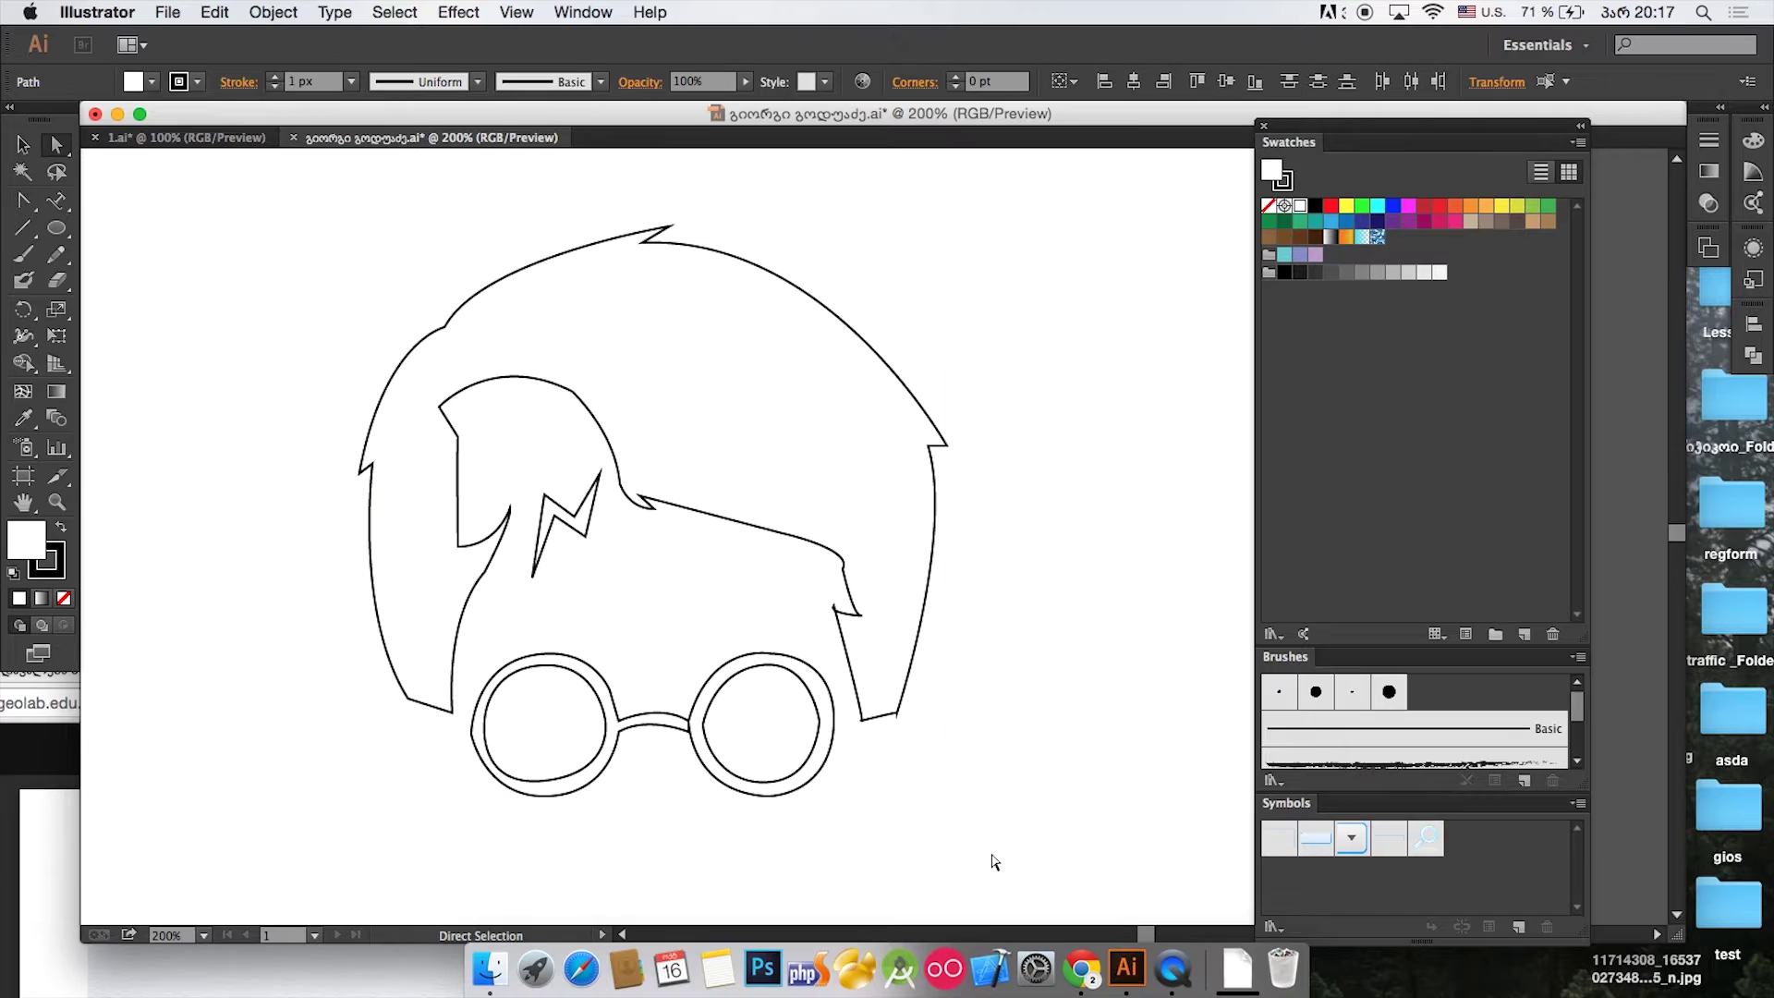
pyautogui.moveTo(868, 781); pyautogui.dragTo(779, 745)
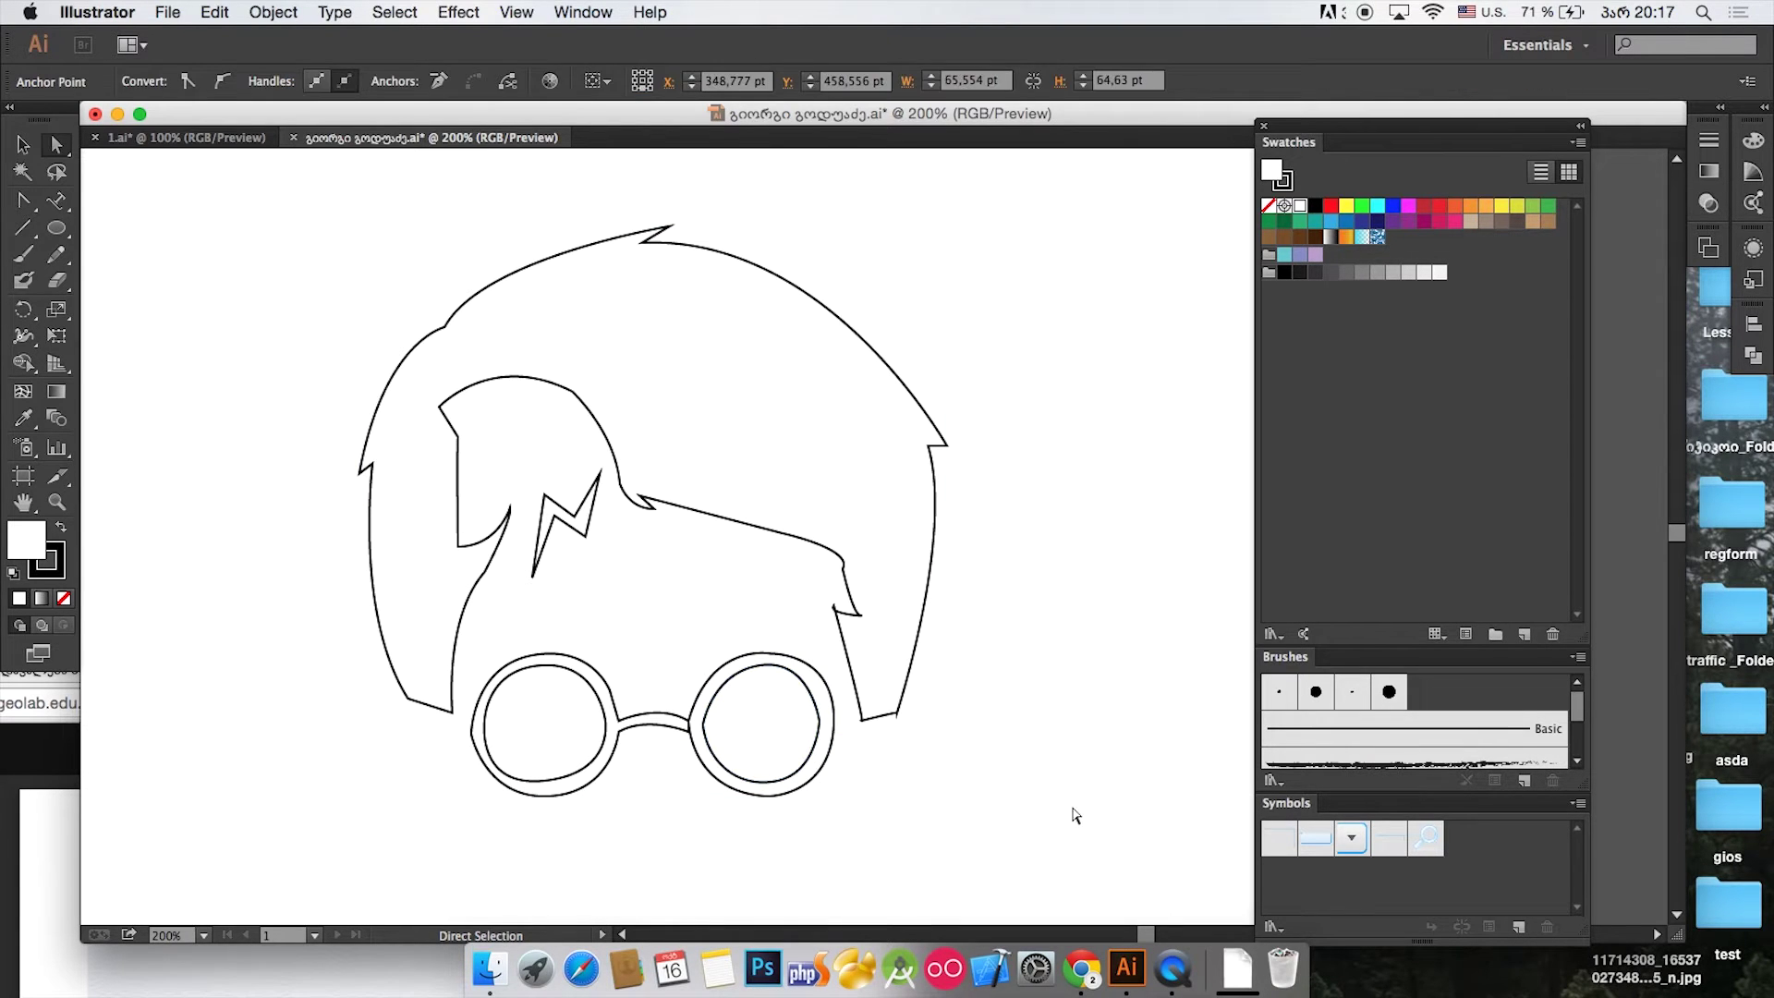
pyautogui.moveTo(1033, 801); pyautogui.dragTo(255, 183)
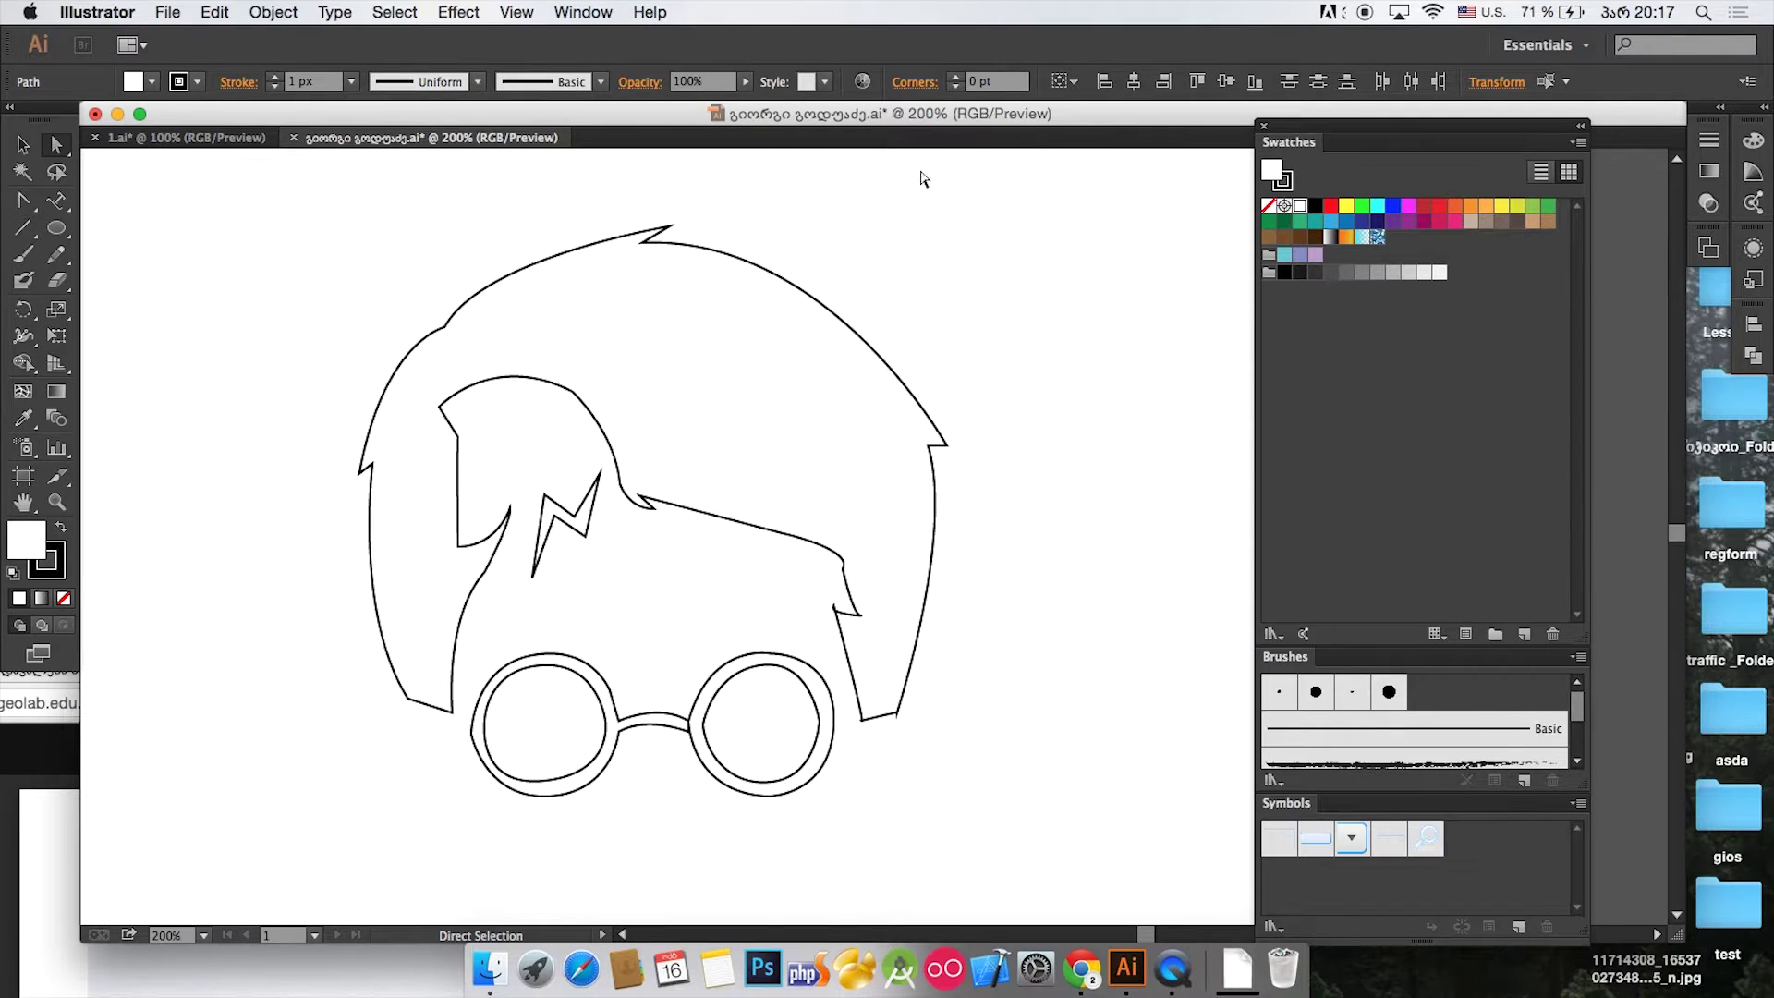
# Step: Display the document's layers over the swatches and expand Layer 1 to list its paths
pyautogui.click(541, 10)
pyautogui.moveTo(582, 11)
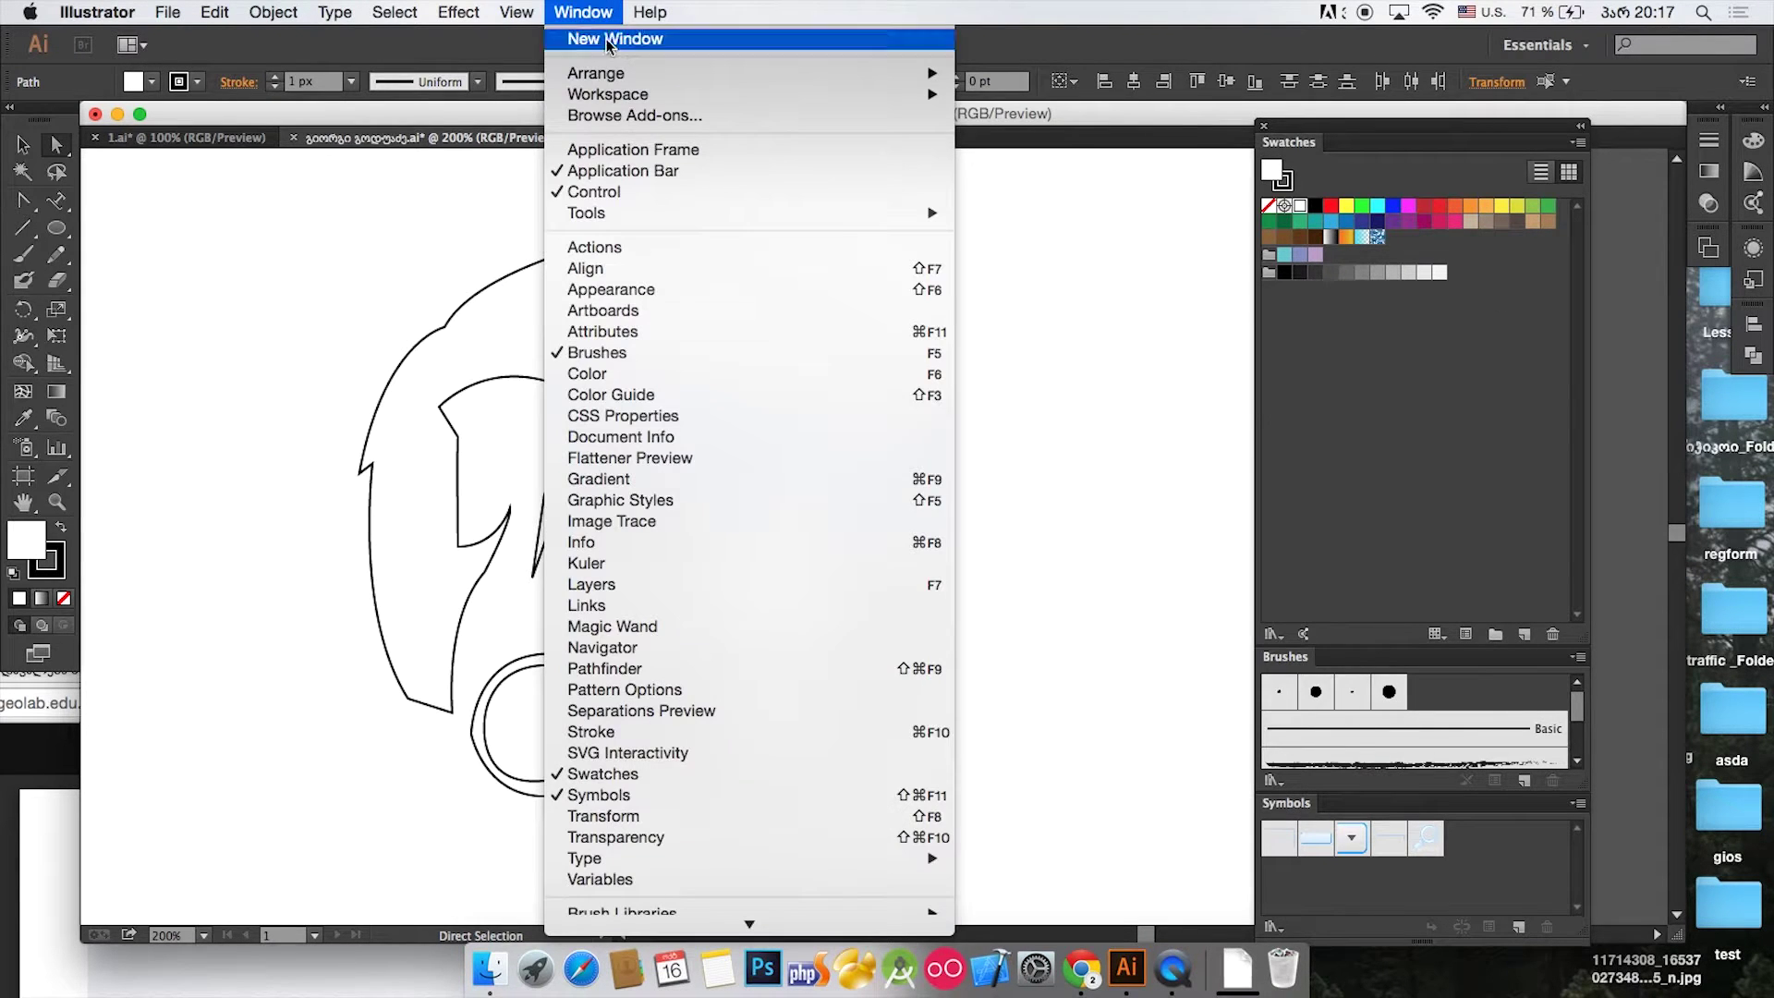
pyautogui.click(595, 584)
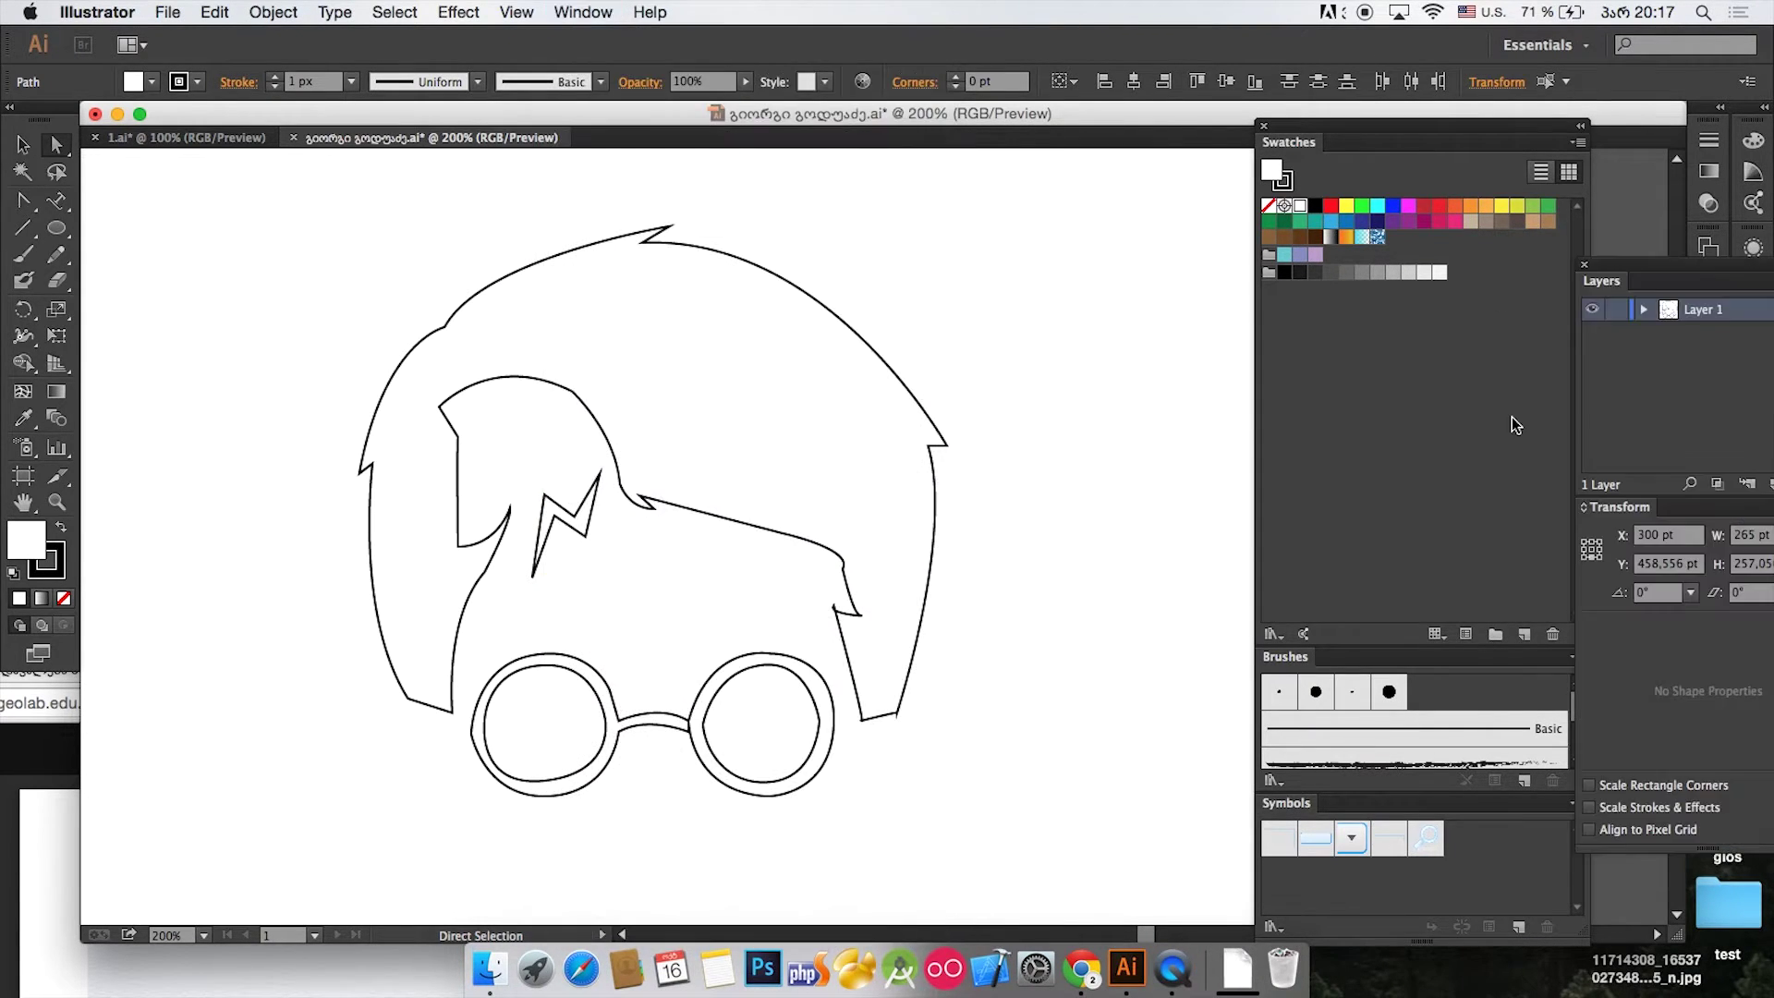
pyautogui.moveTo(1697, 268); pyautogui.dragTo(1477, 278)
pyautogui.click(1427, 297)
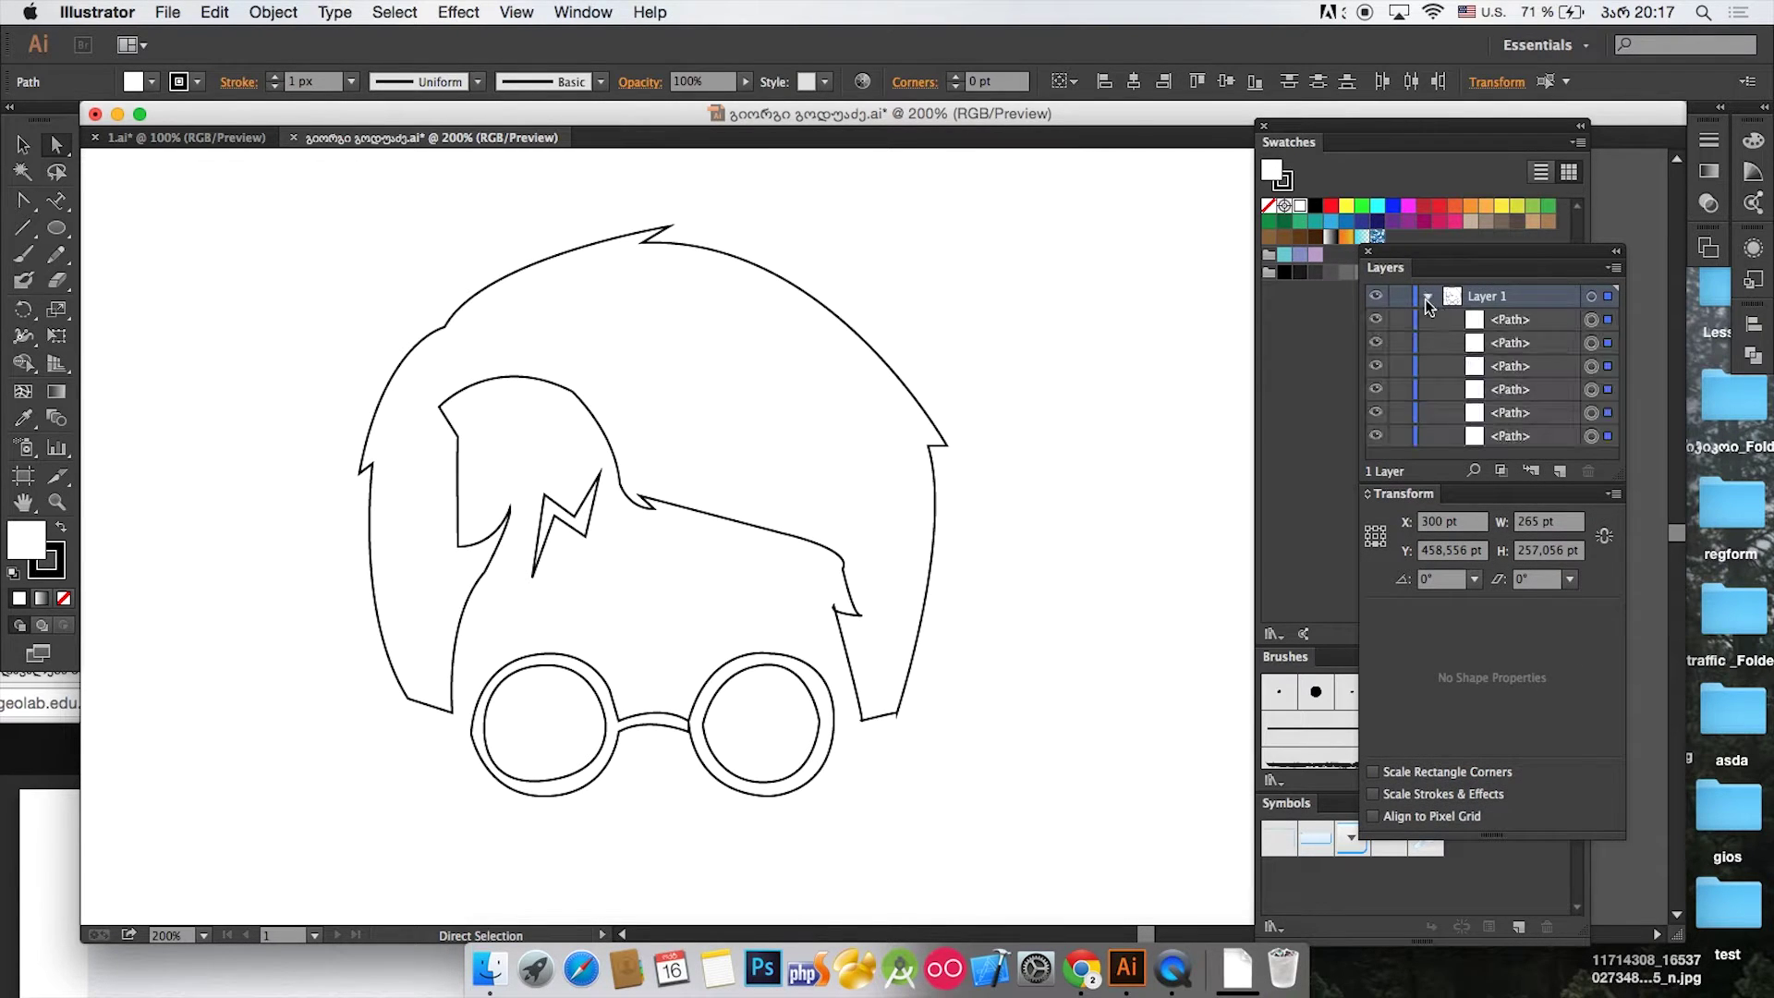
# Step: Try a double-bulge variable width profile on the strokes of all the paths, and revert to uniform strokes
pyautogui.moveTo(1028, 365); pyautogui.dragTo(929, 490)
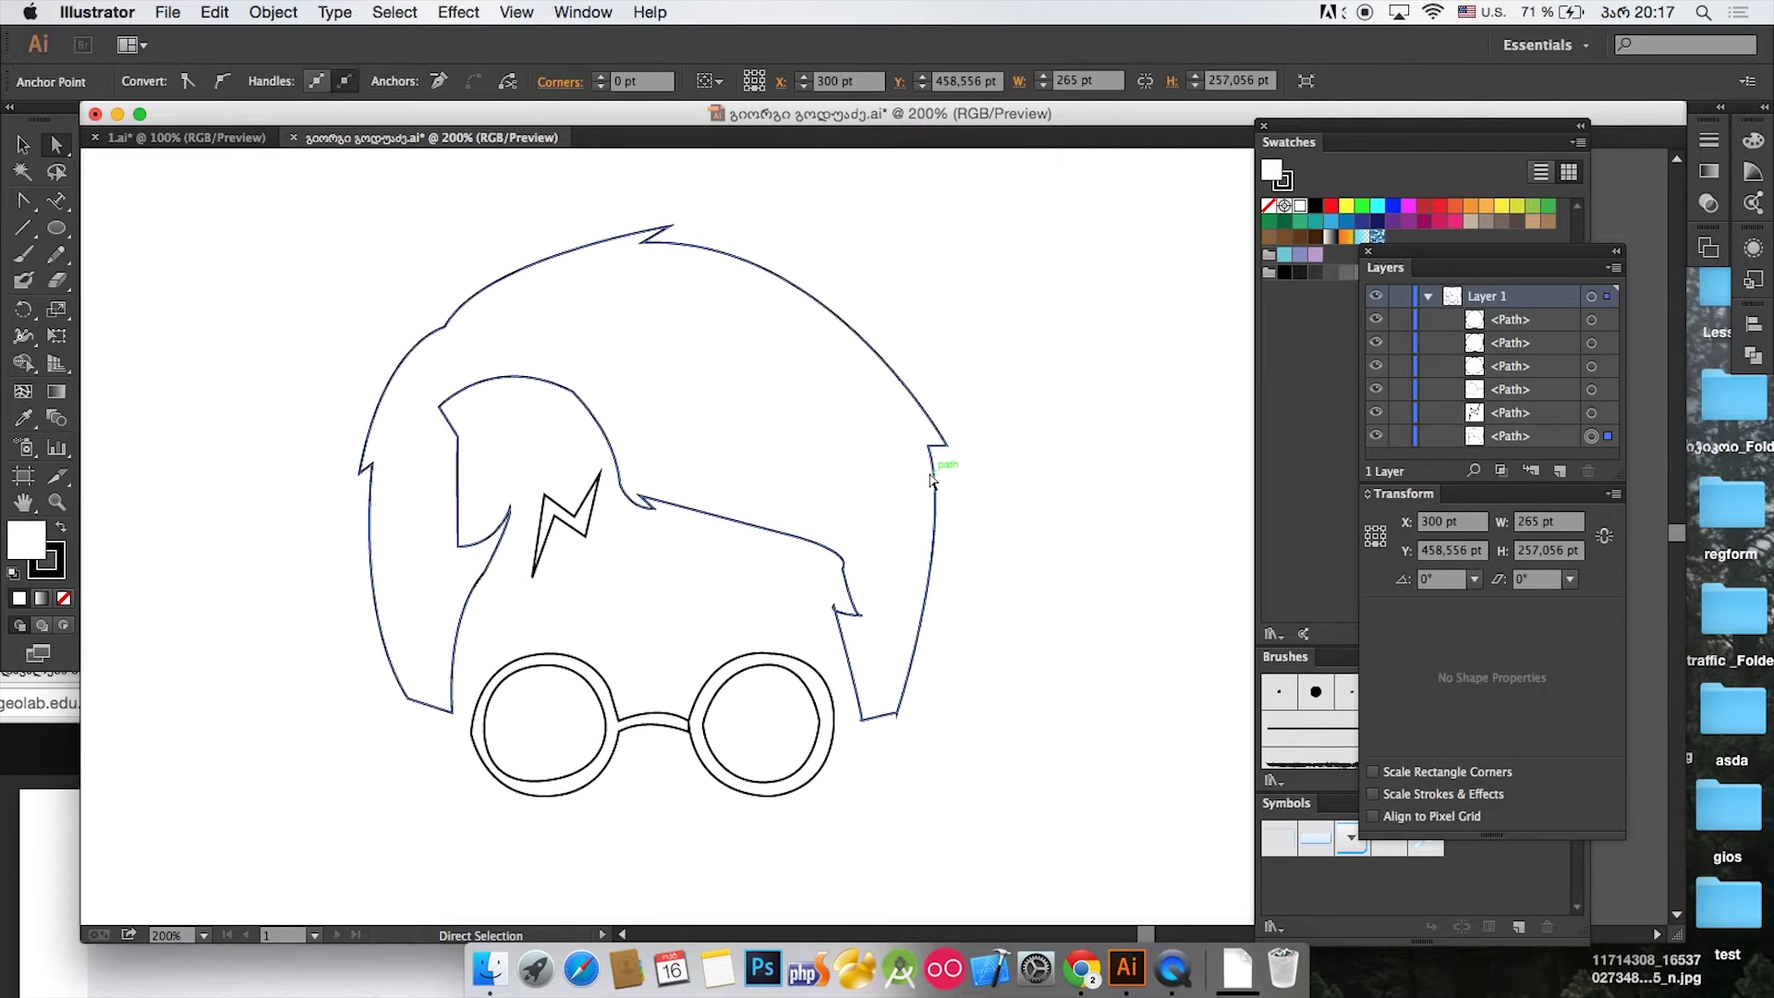
pyautogui.press('super+a')
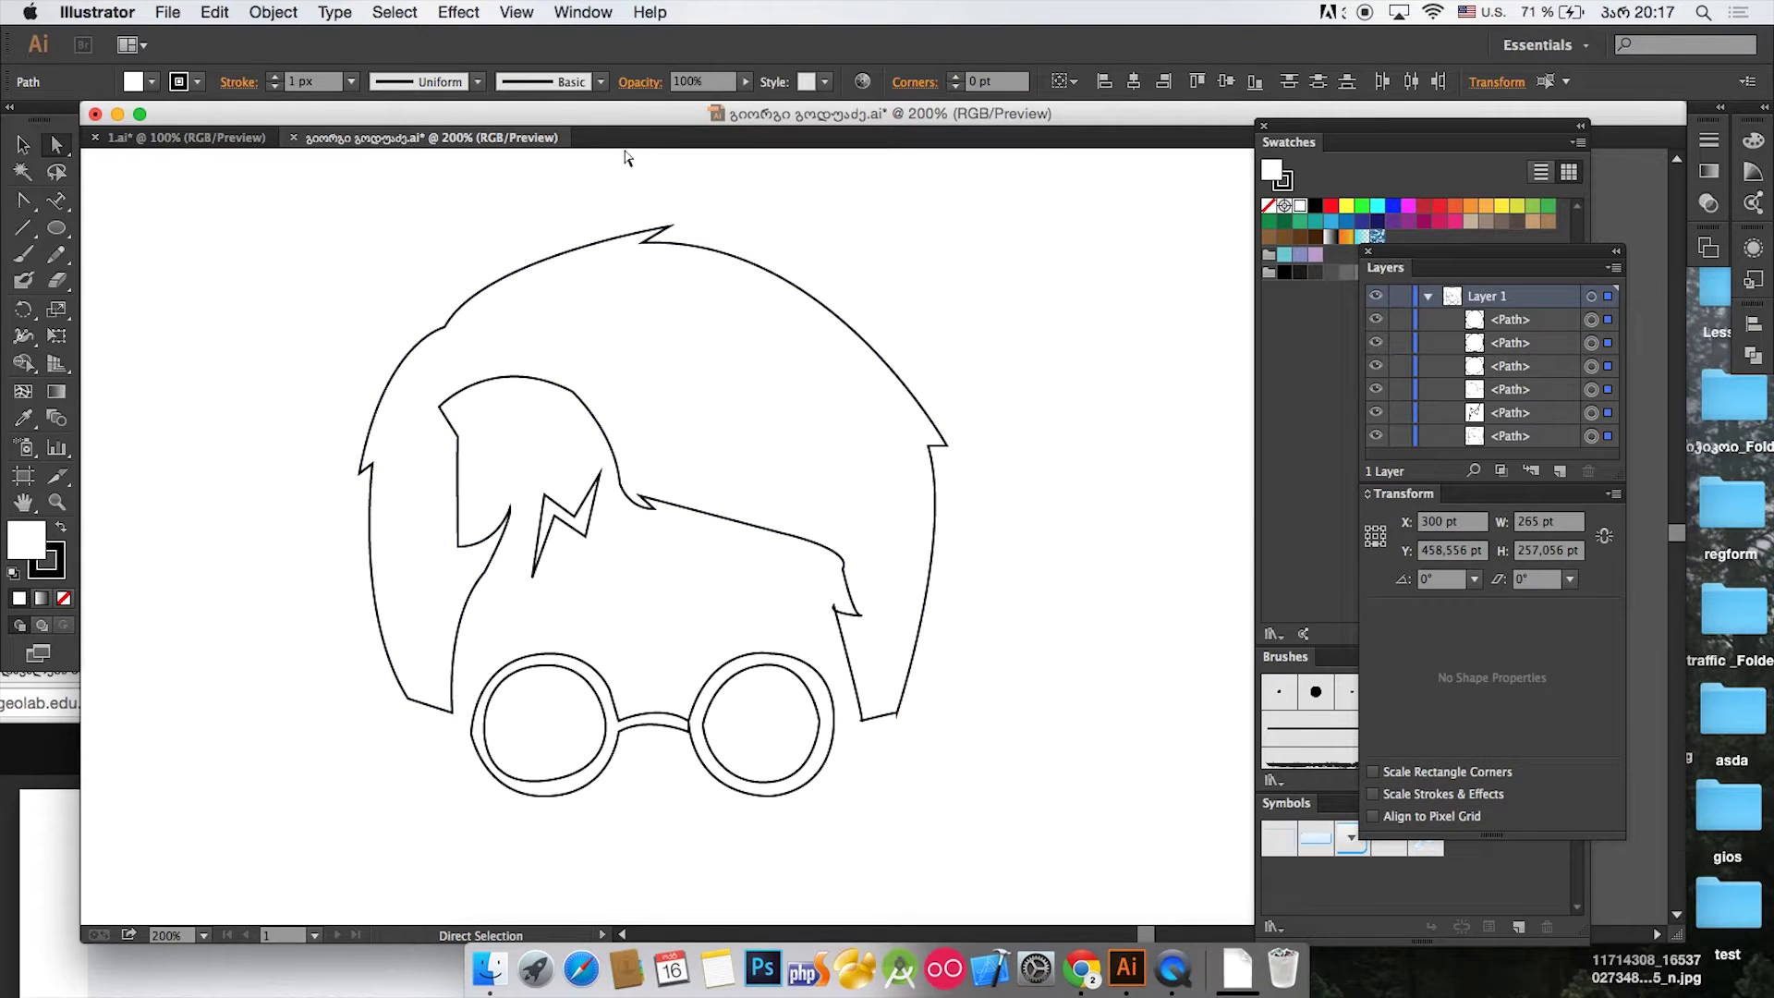
pyautogui.click(467, 82)
pyautogui.click(442, 195)
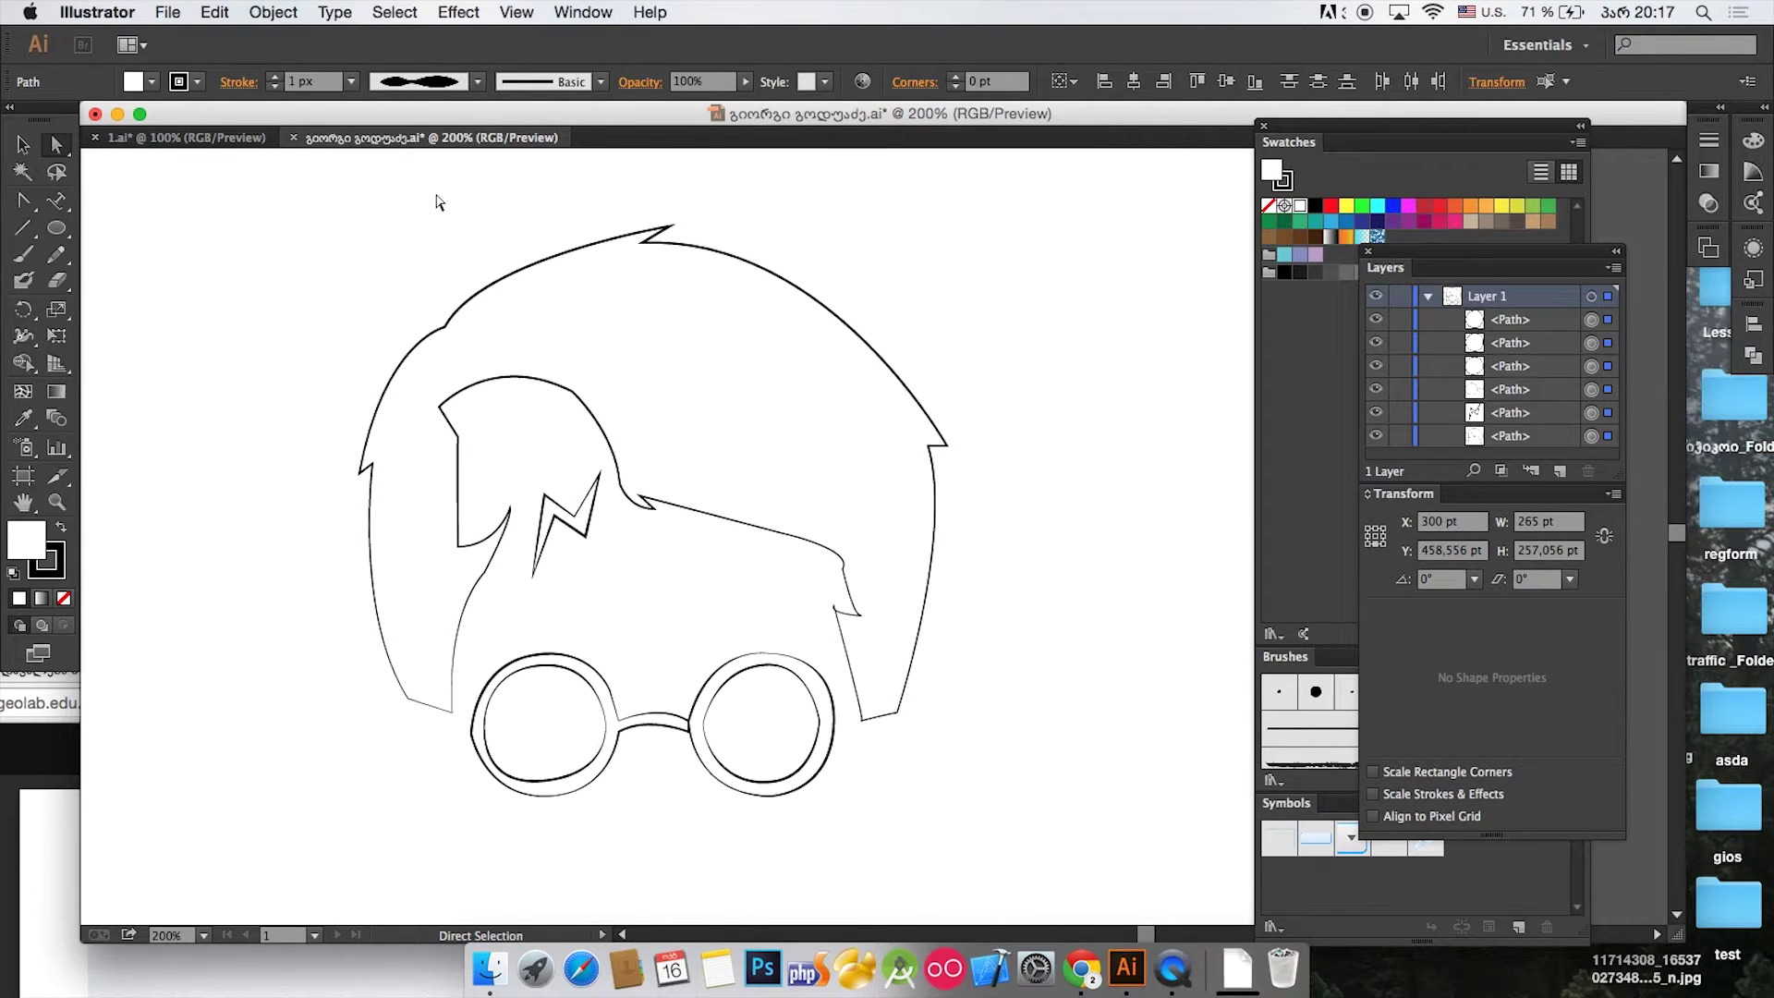
pyautogui.press('v')
pyautogui.click(441, 205)
pyautogui.press('a')
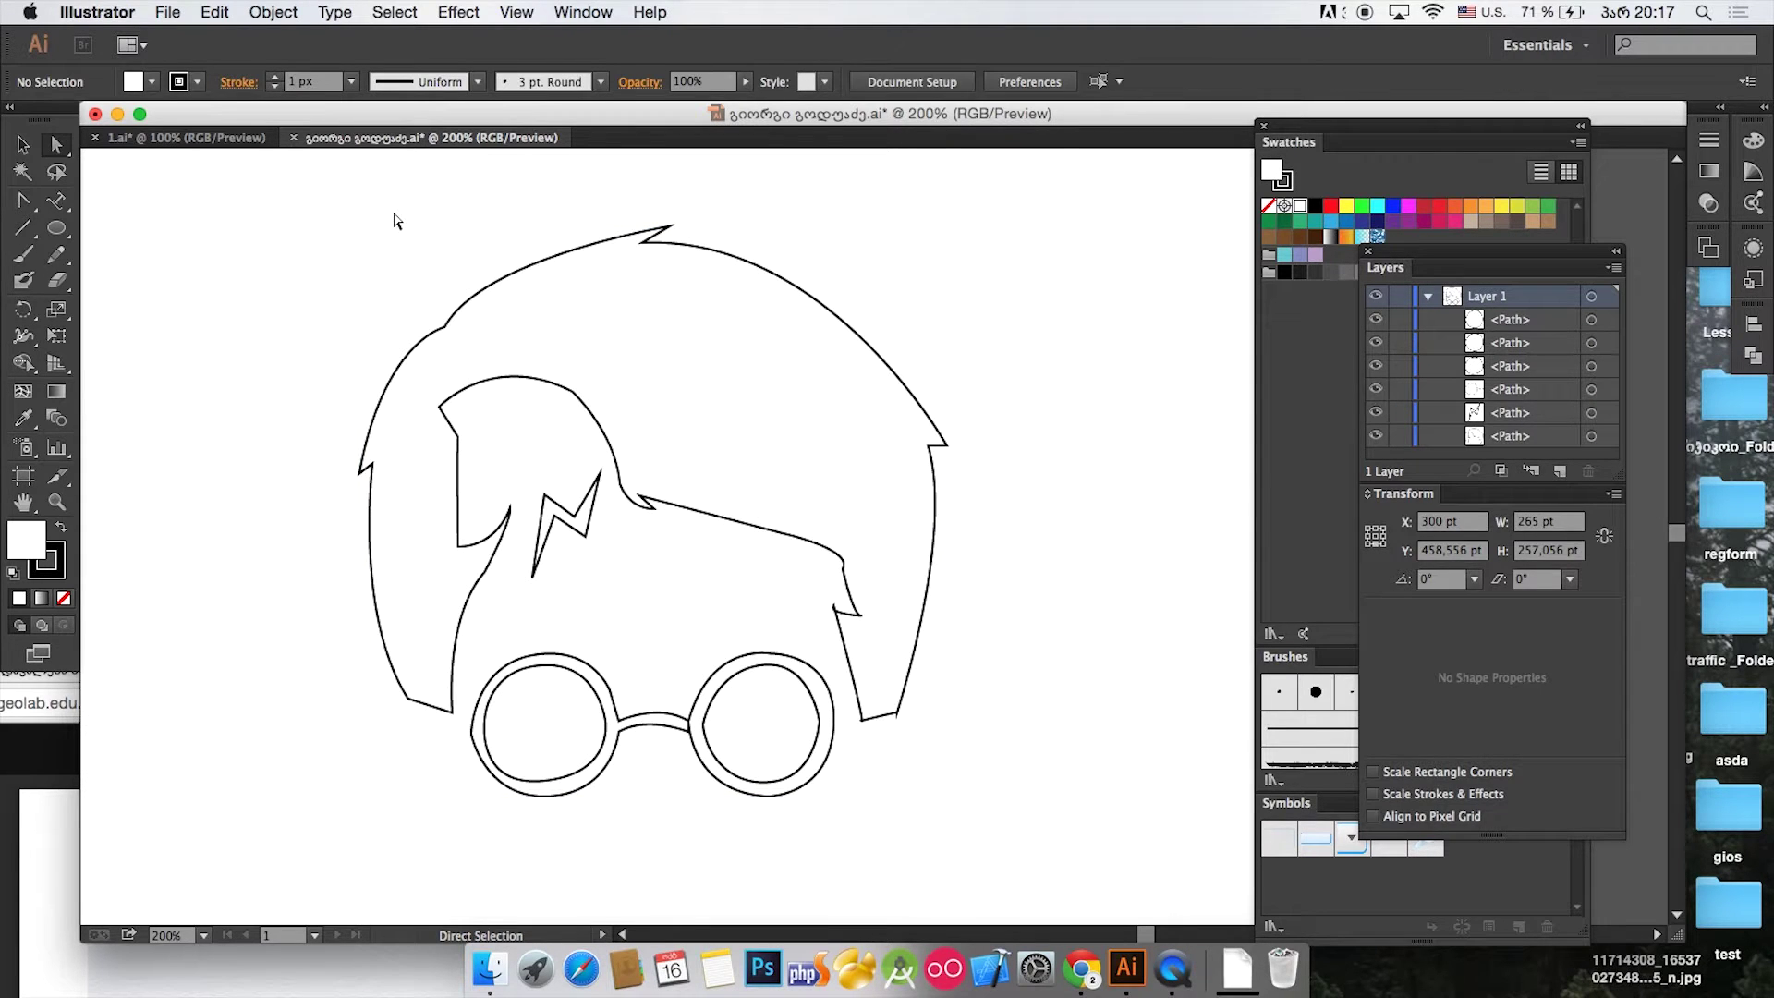
# Step: Select the four paths of the glasses and set their stroke weight to 3 px
pyautogui.moveTo(444, 847); pyautogui.dragTo(838, 709)
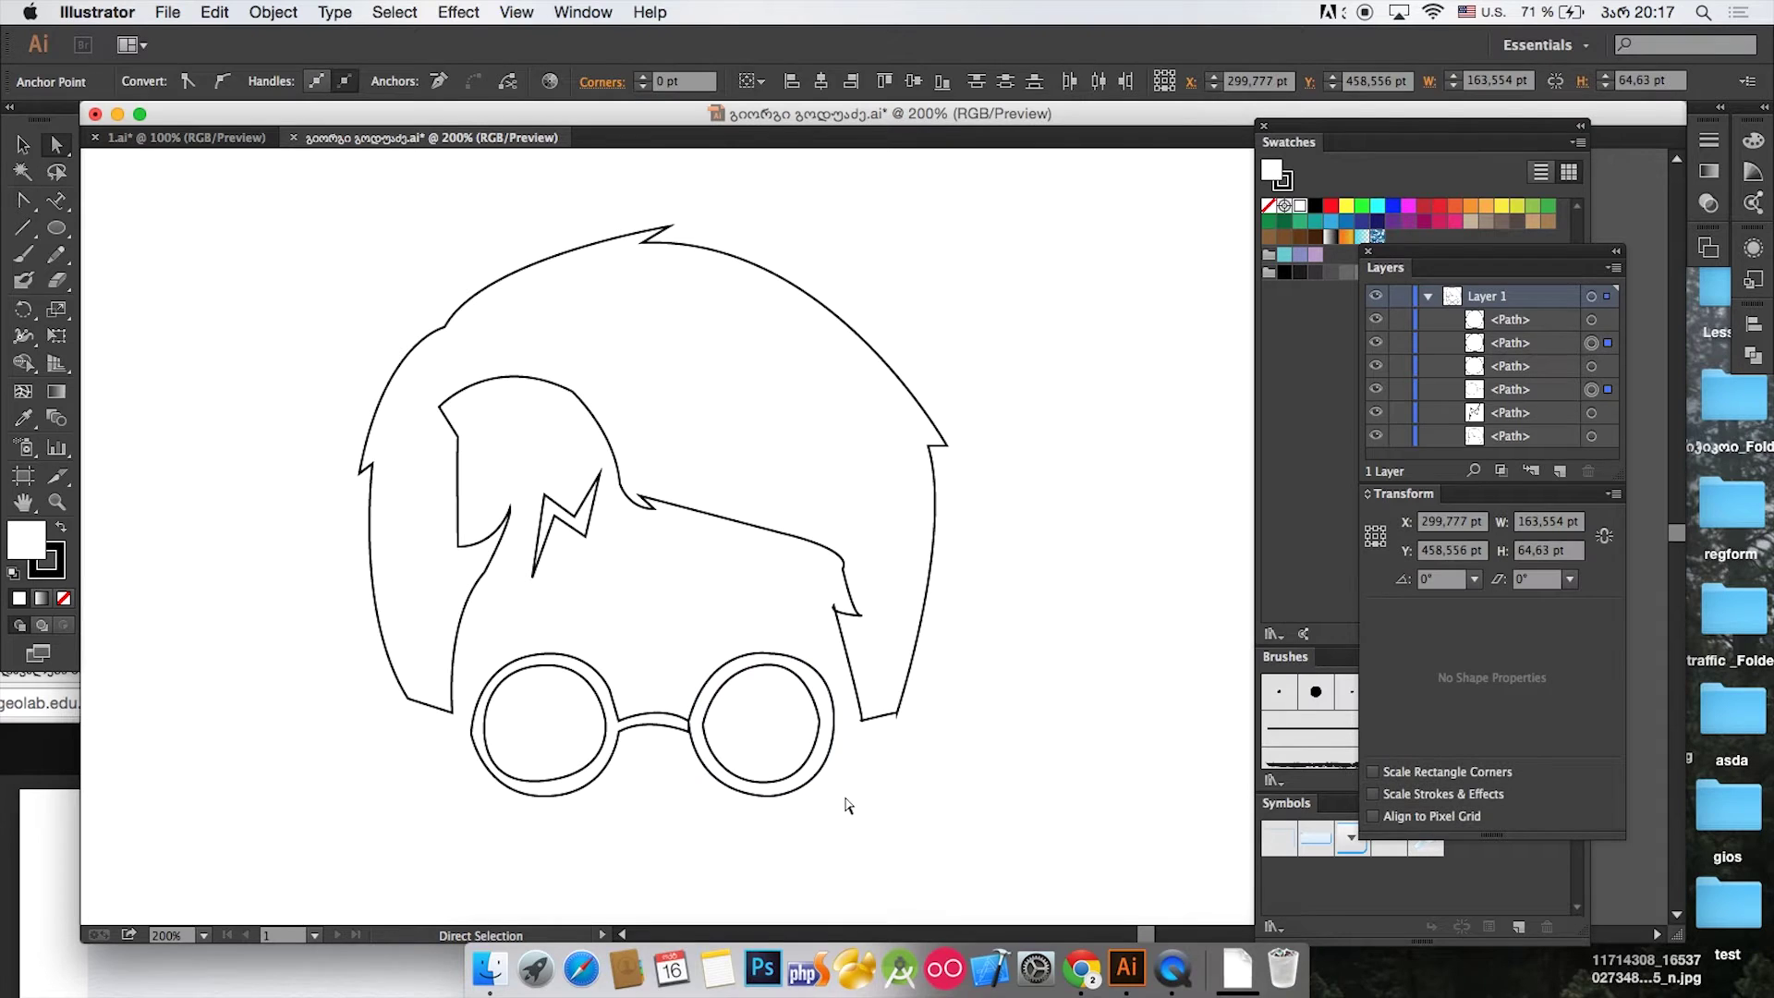
pyautogui.moveTo(478, 644); pyautogui.dragTo(832, 830)
pyautogui.press('v')
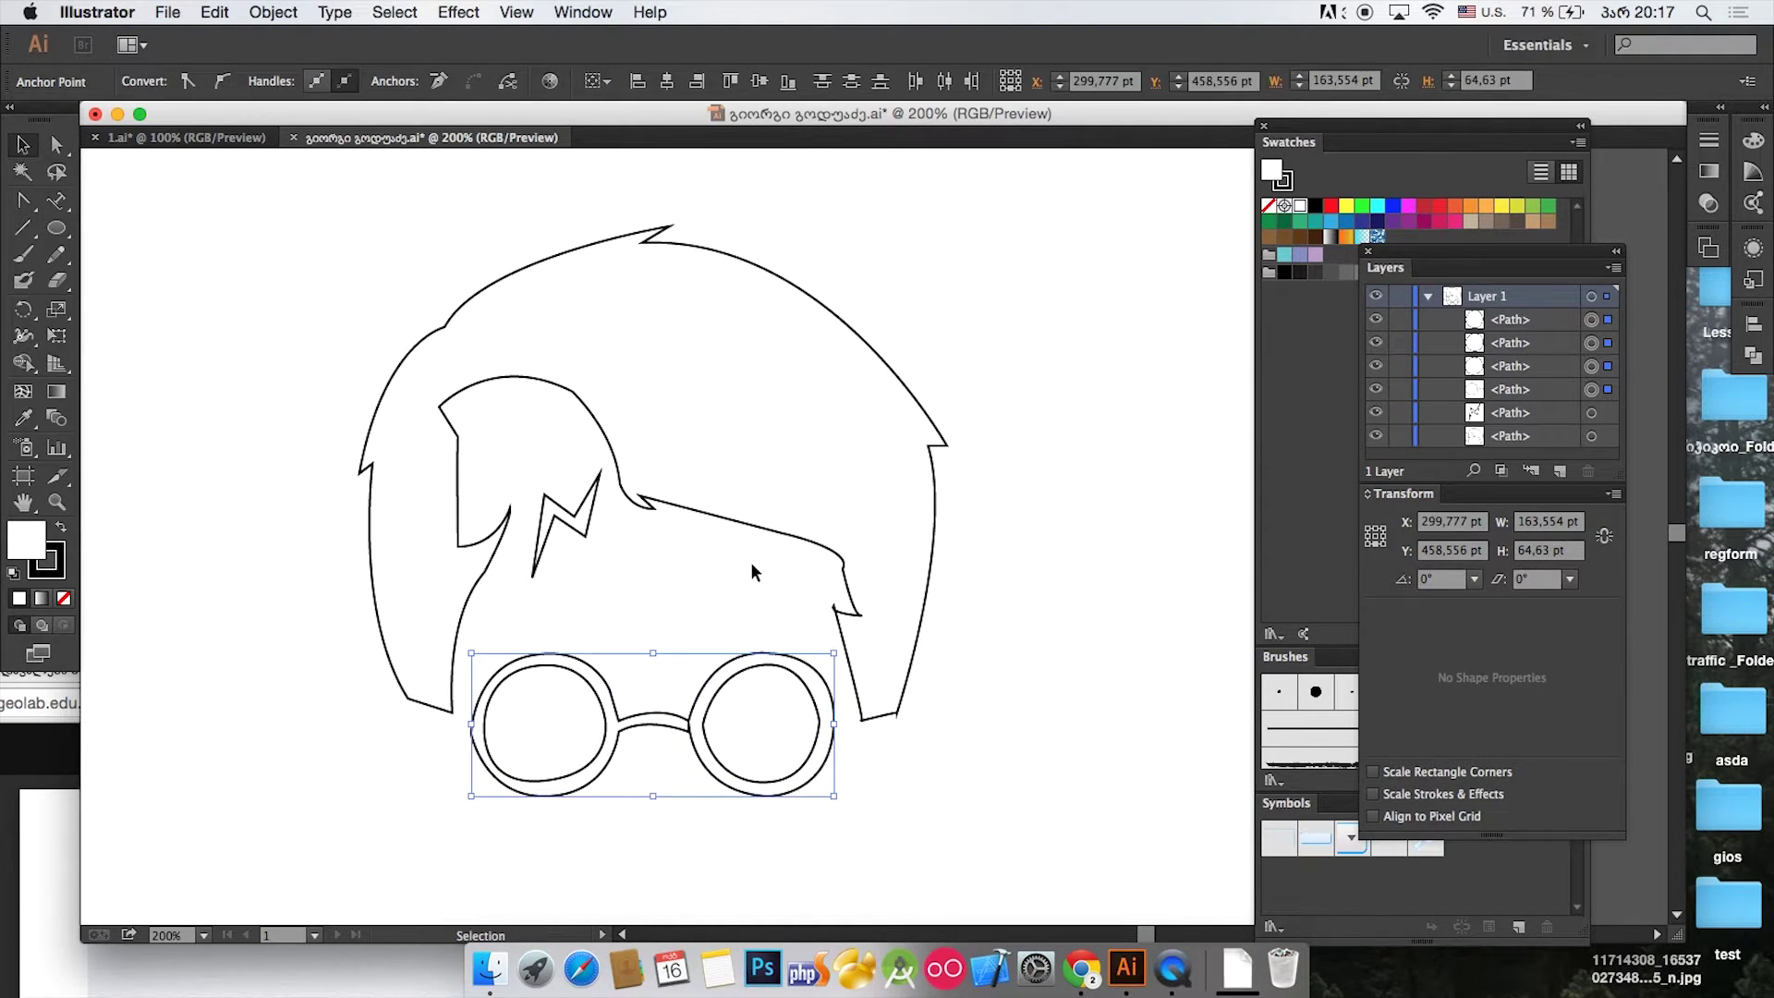
pyautogui.press('super+equal')
pyautogui.press('space')
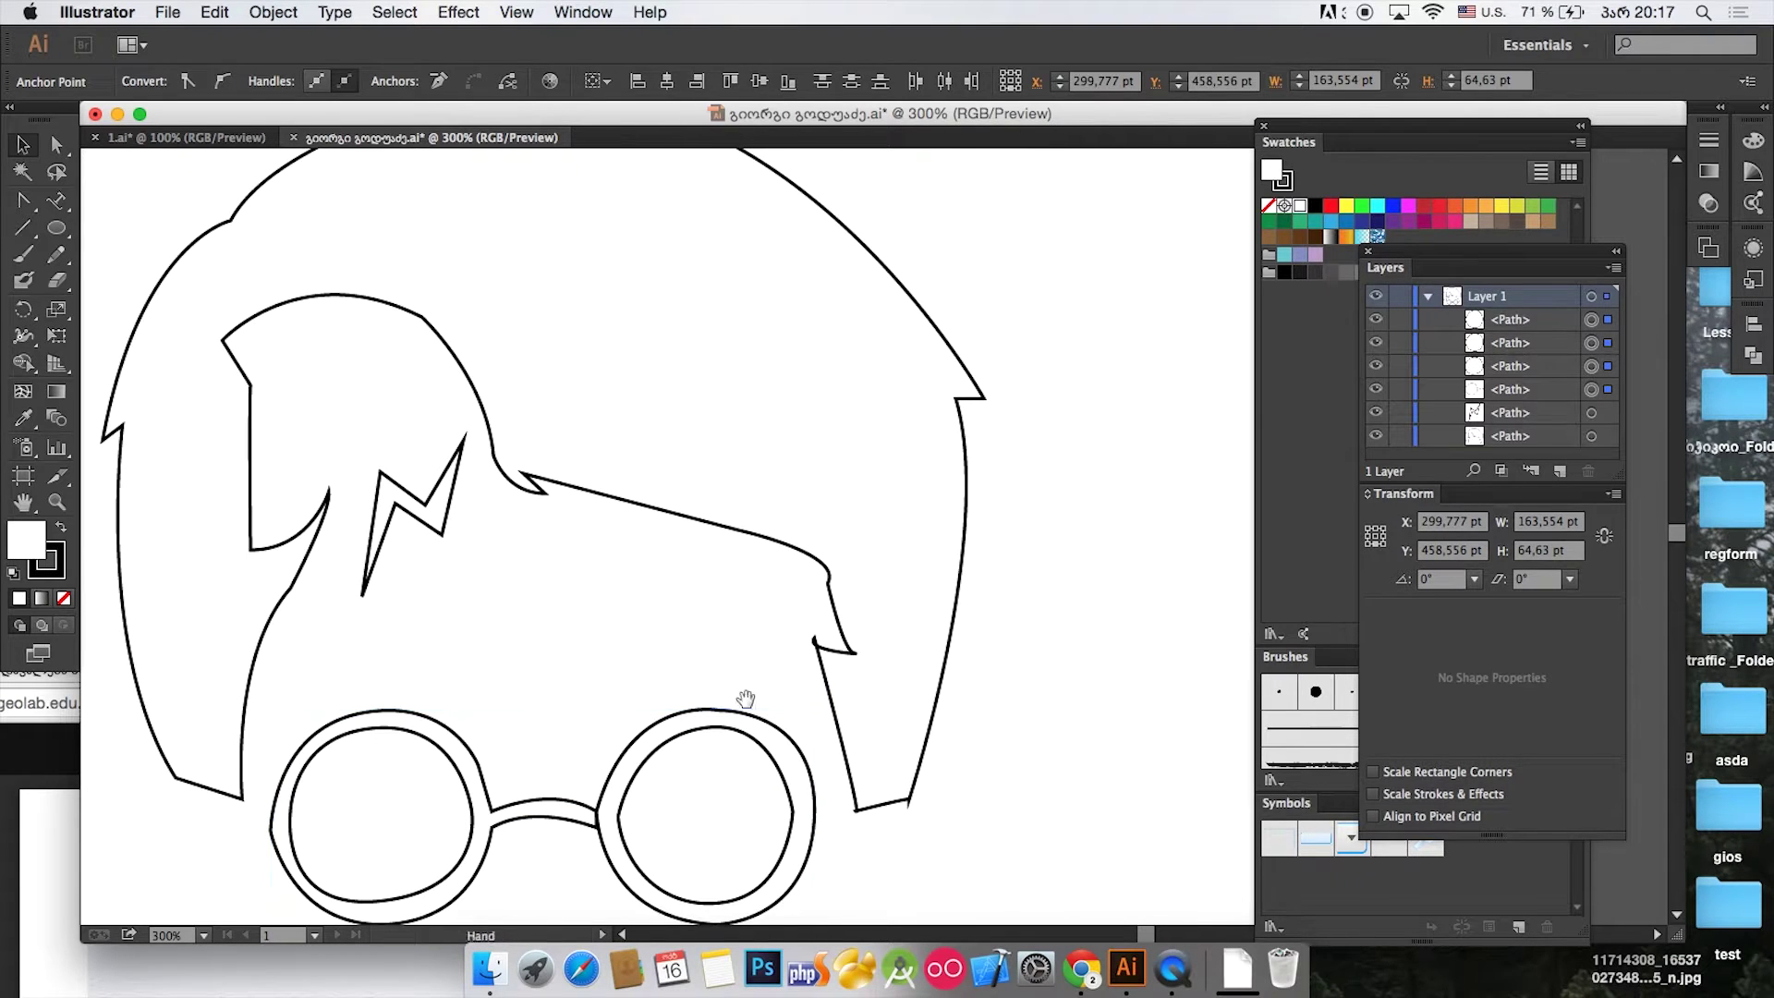
pyautogui.moveTo(746, 697); pyautogui.dragTo(813, 448)
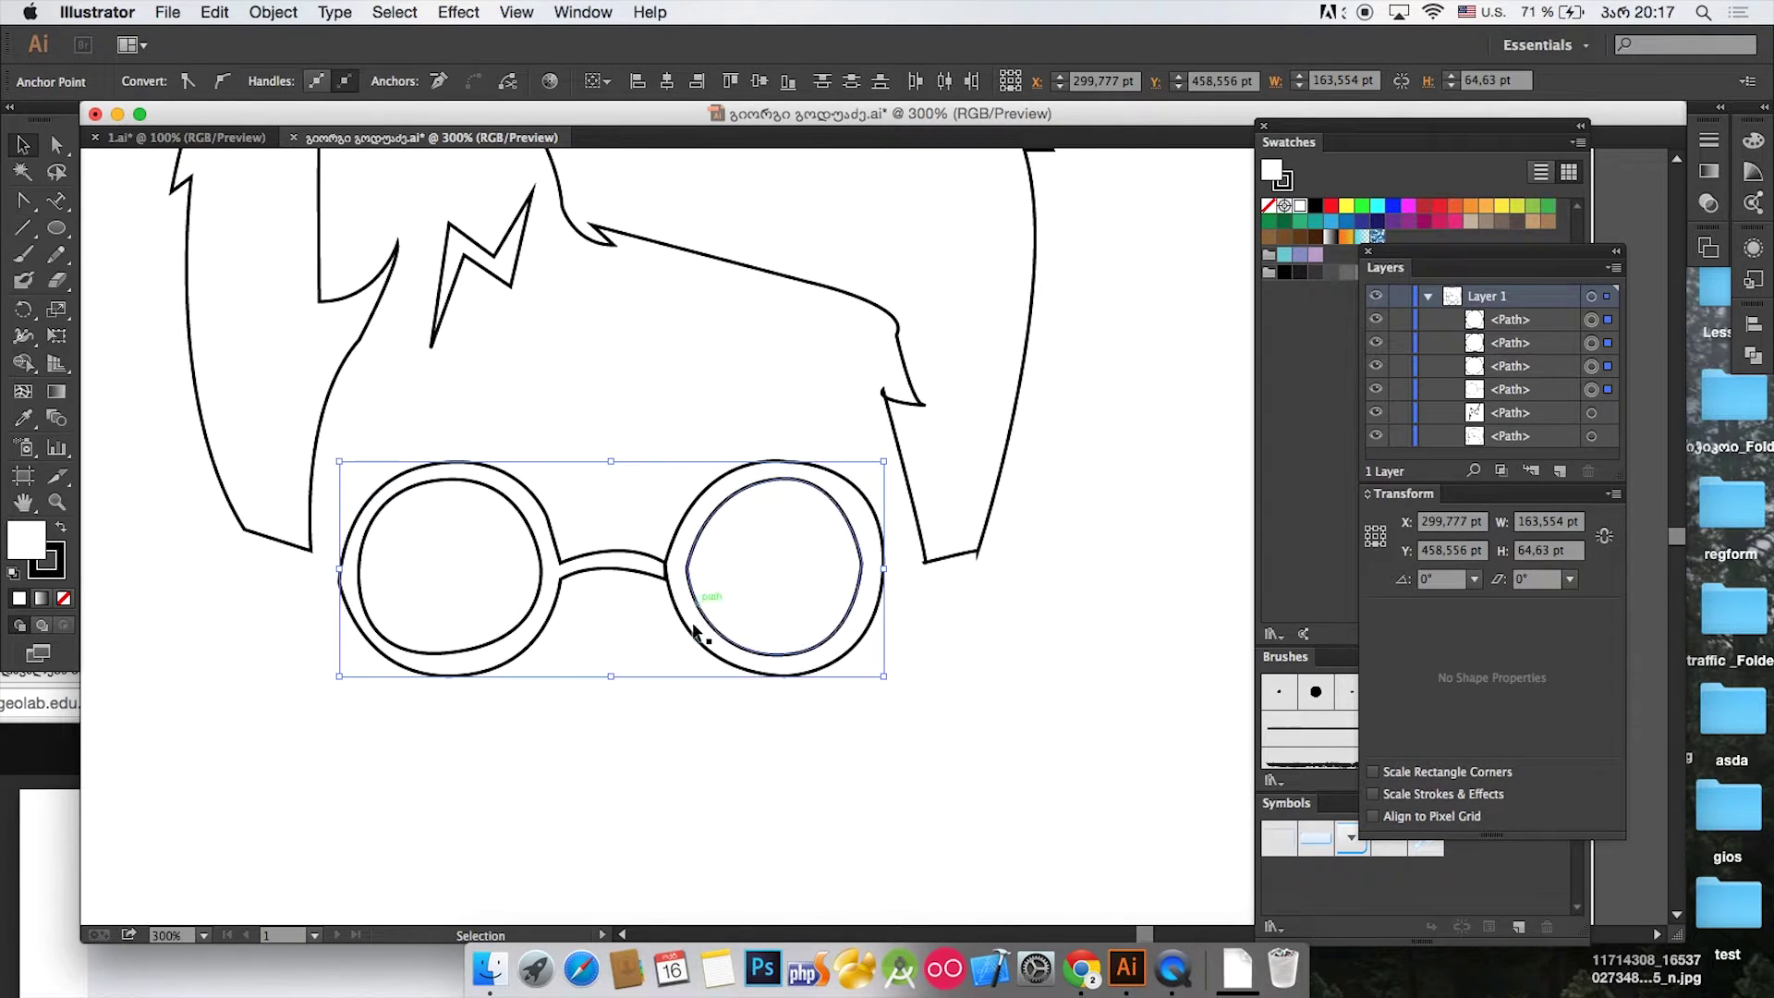
pyautogui.moveTo(834, 730); pyautogui.dragTo(445, 571)
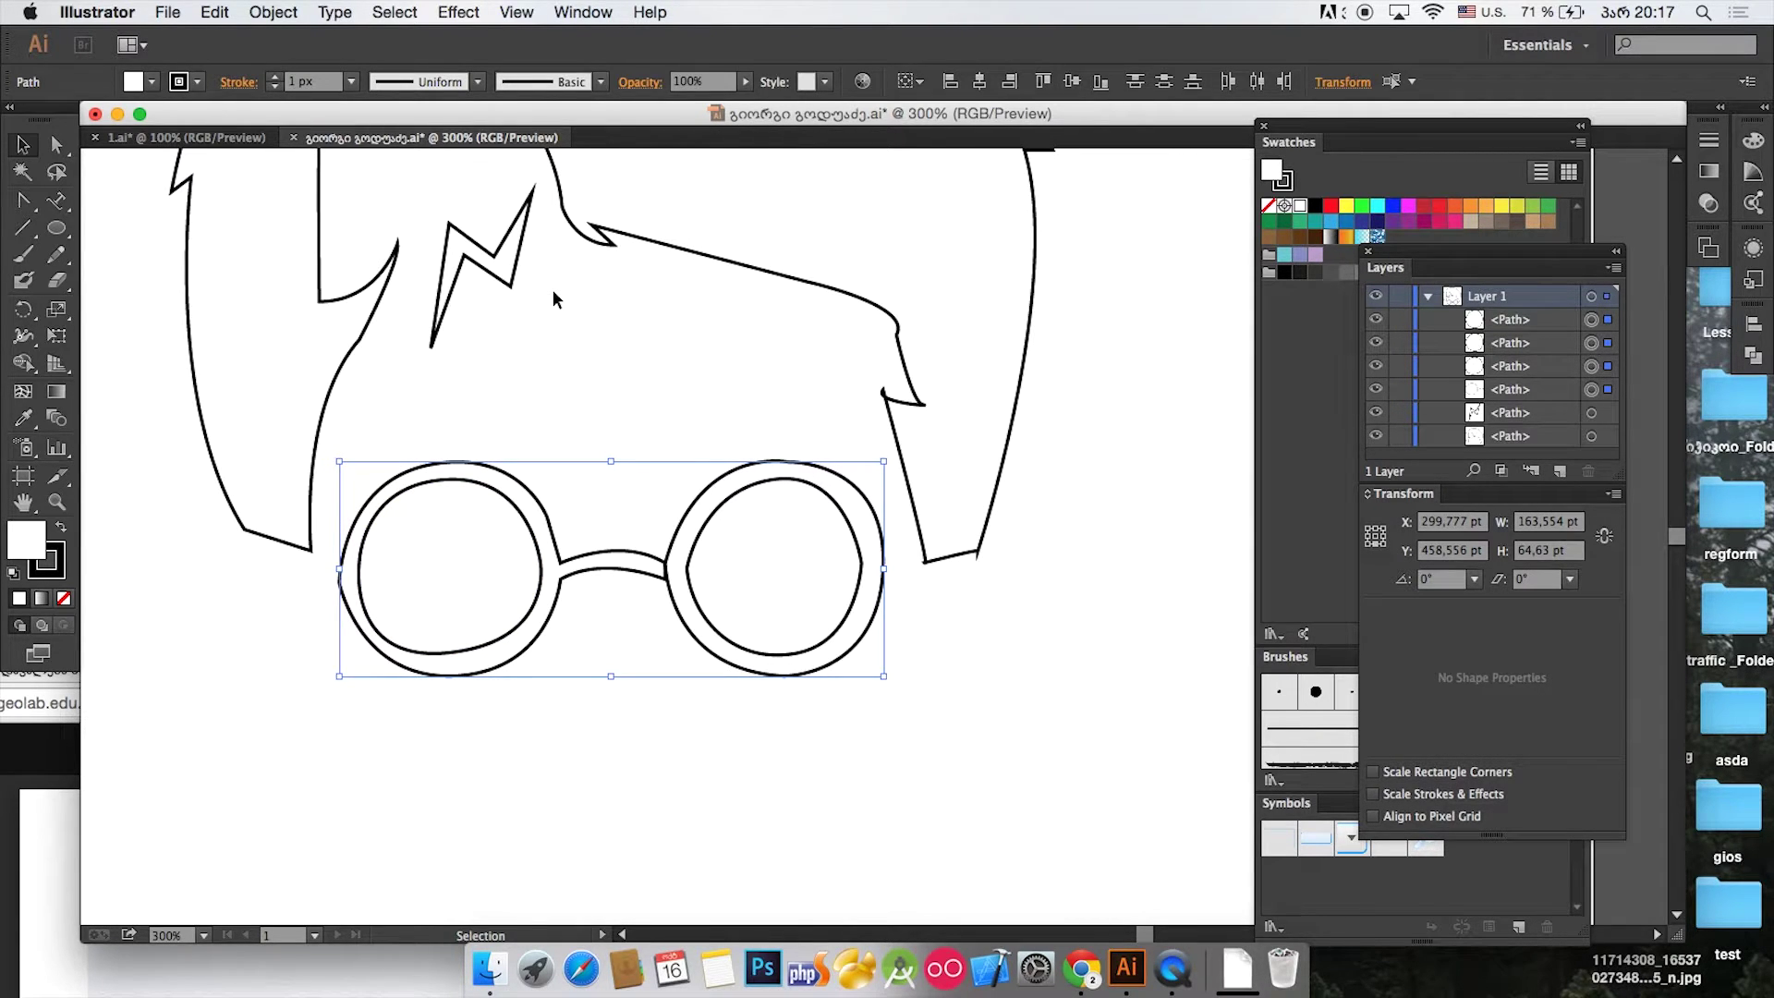
pyautogui.click(577, 11)
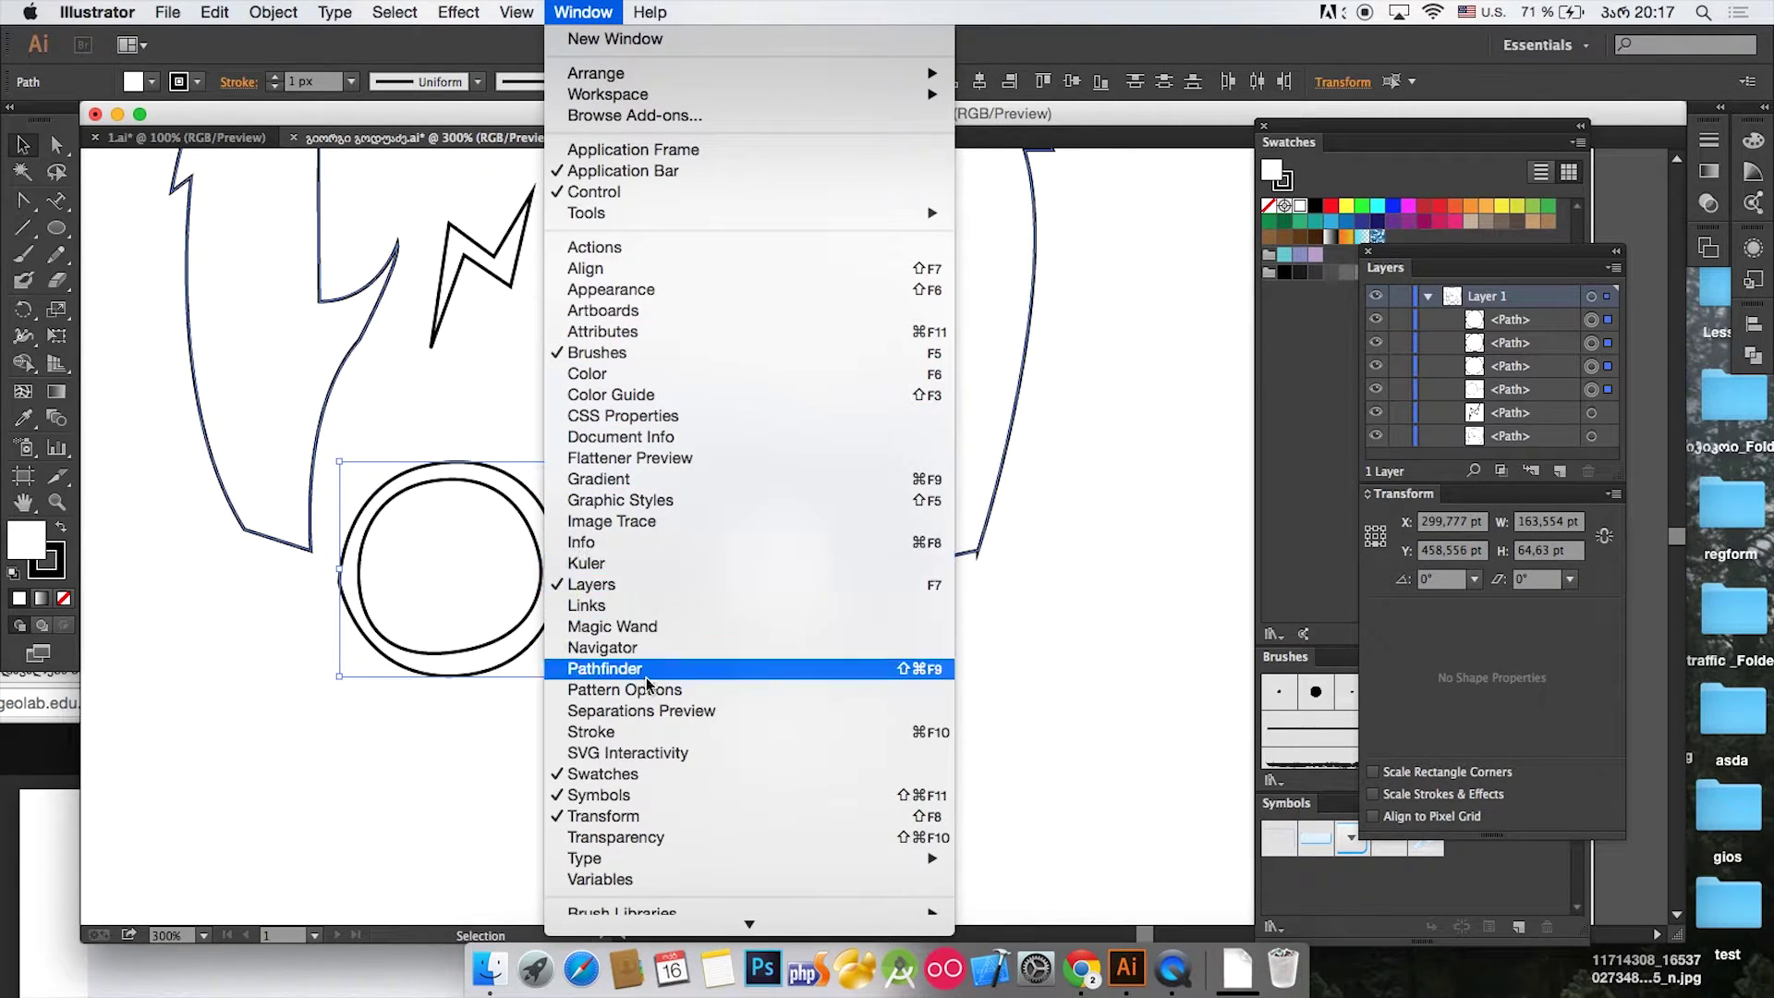
pyautogui.click(647, 731)
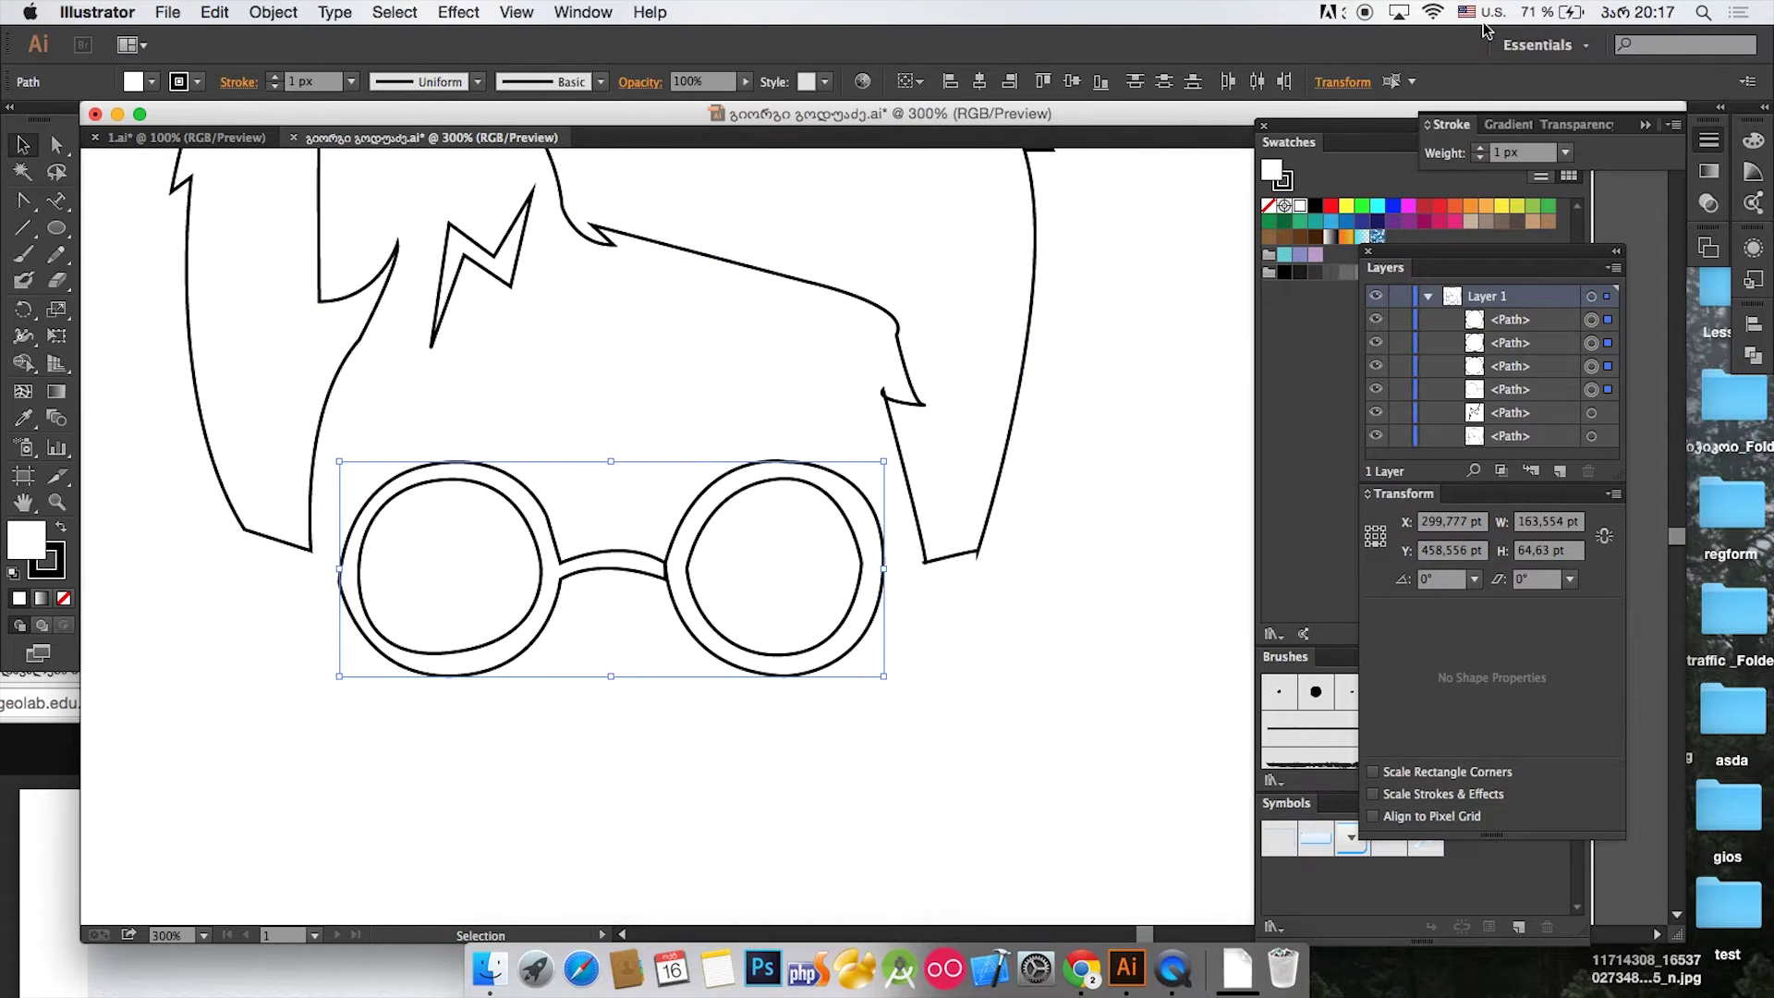
pyautogui.click(1482, 147)
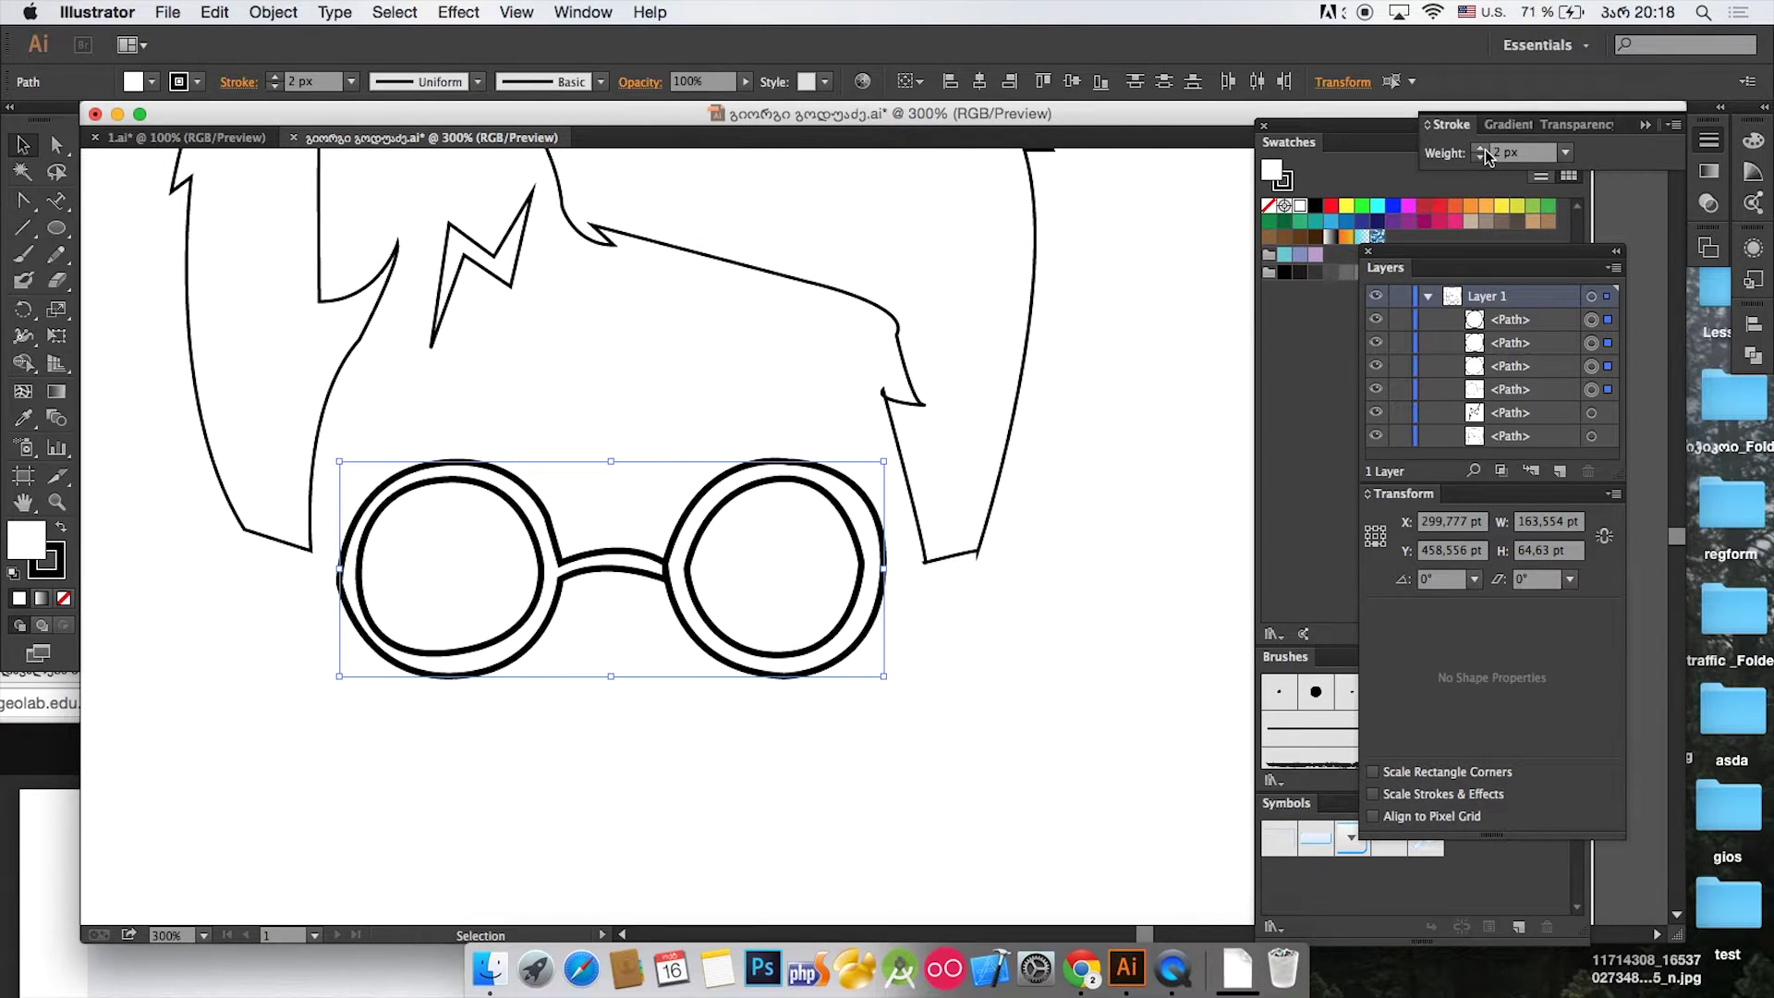
pyautogui.click(1482, 148)
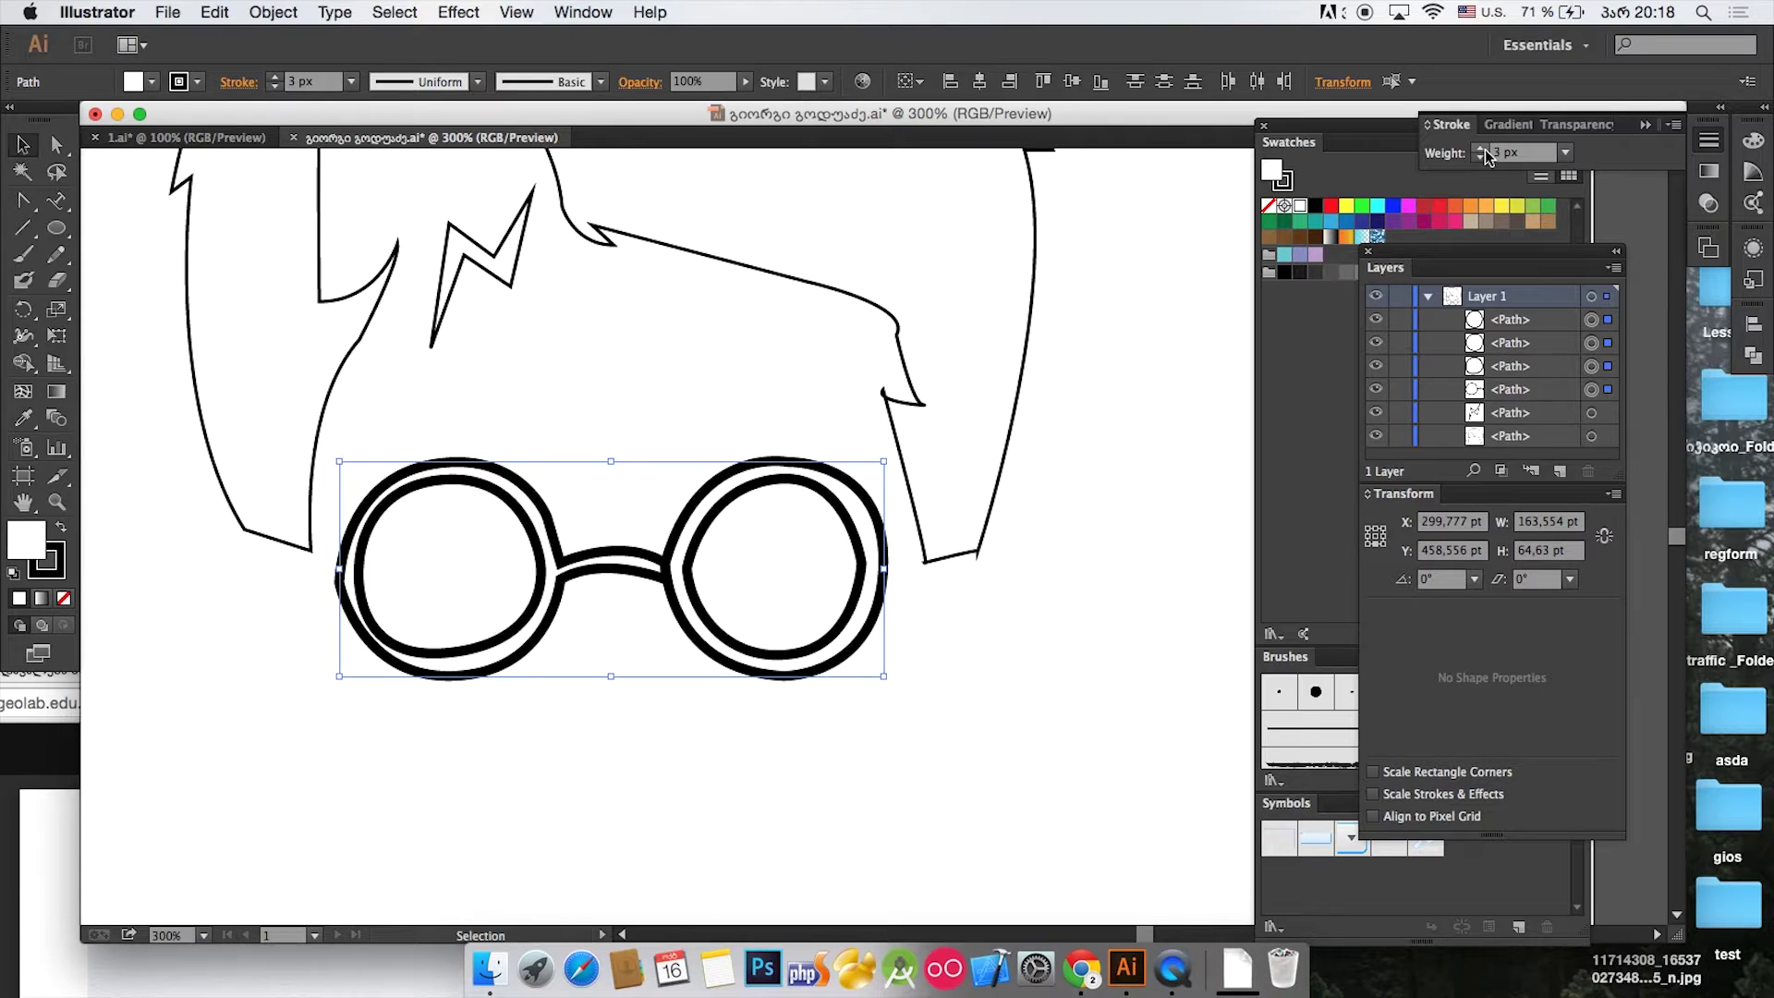
pyautogui.click(1122, 440)
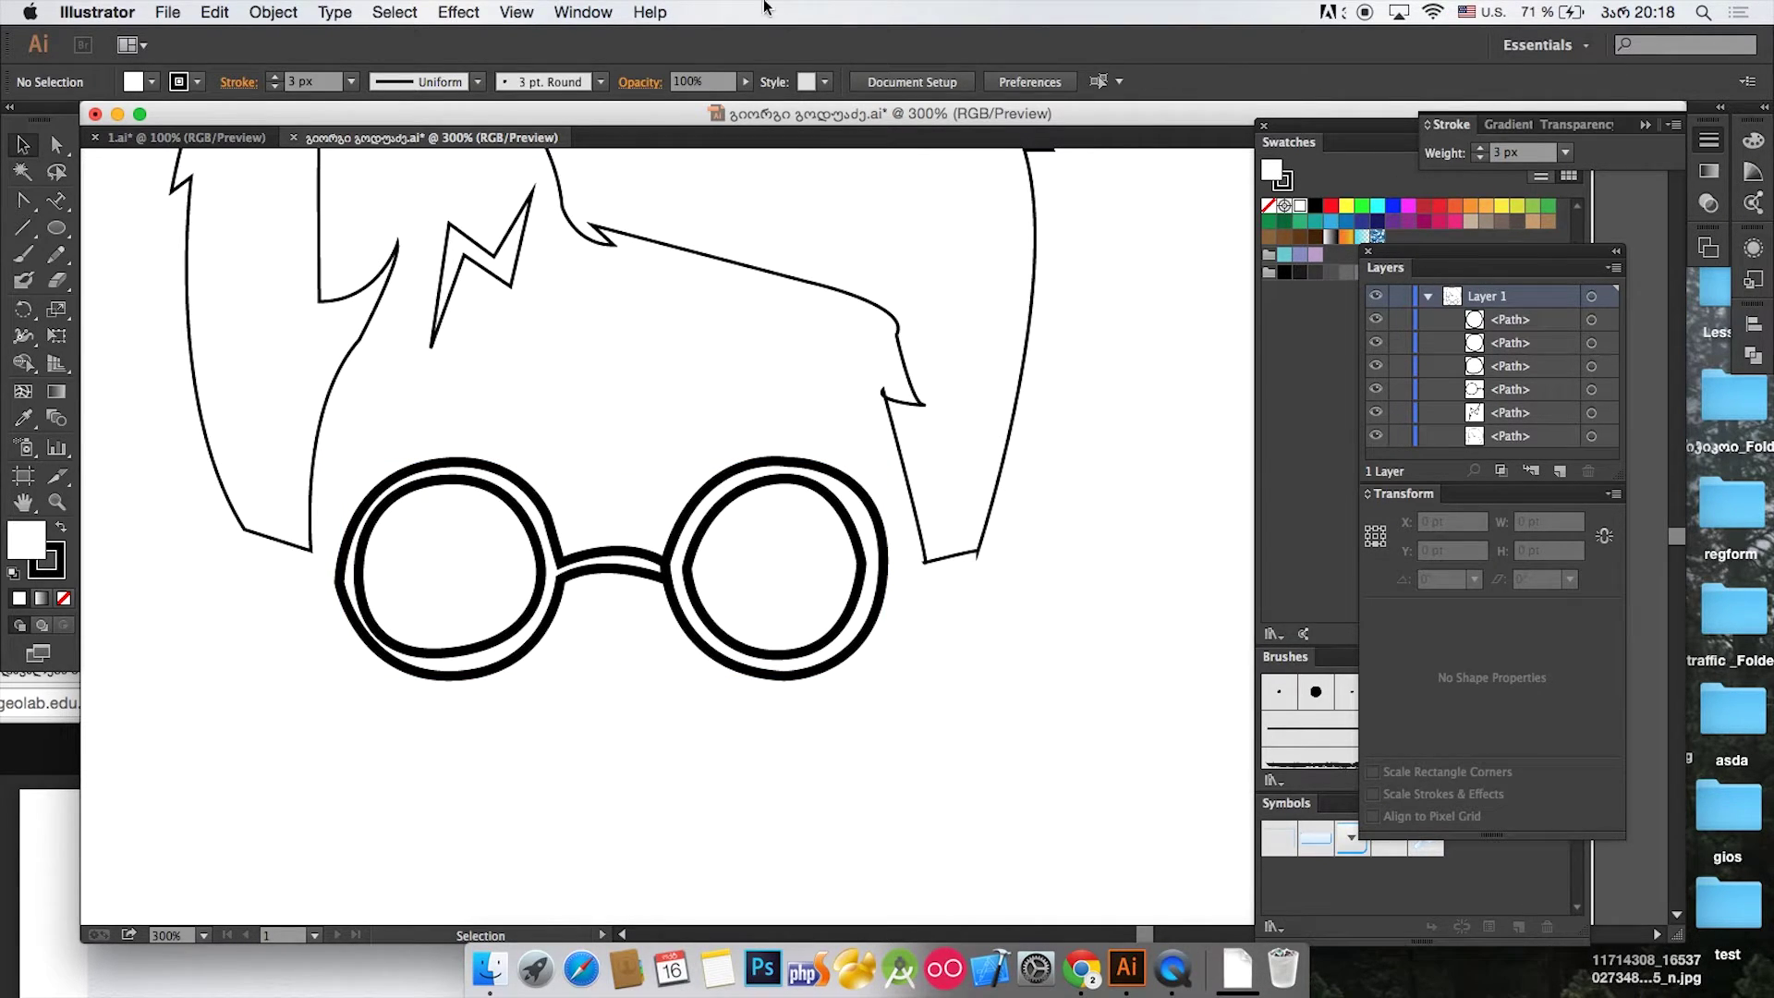
# Step: Apply the double-bulge variable width profile to the strokes of all four glasses paths
pyautogui.click(583, 12)
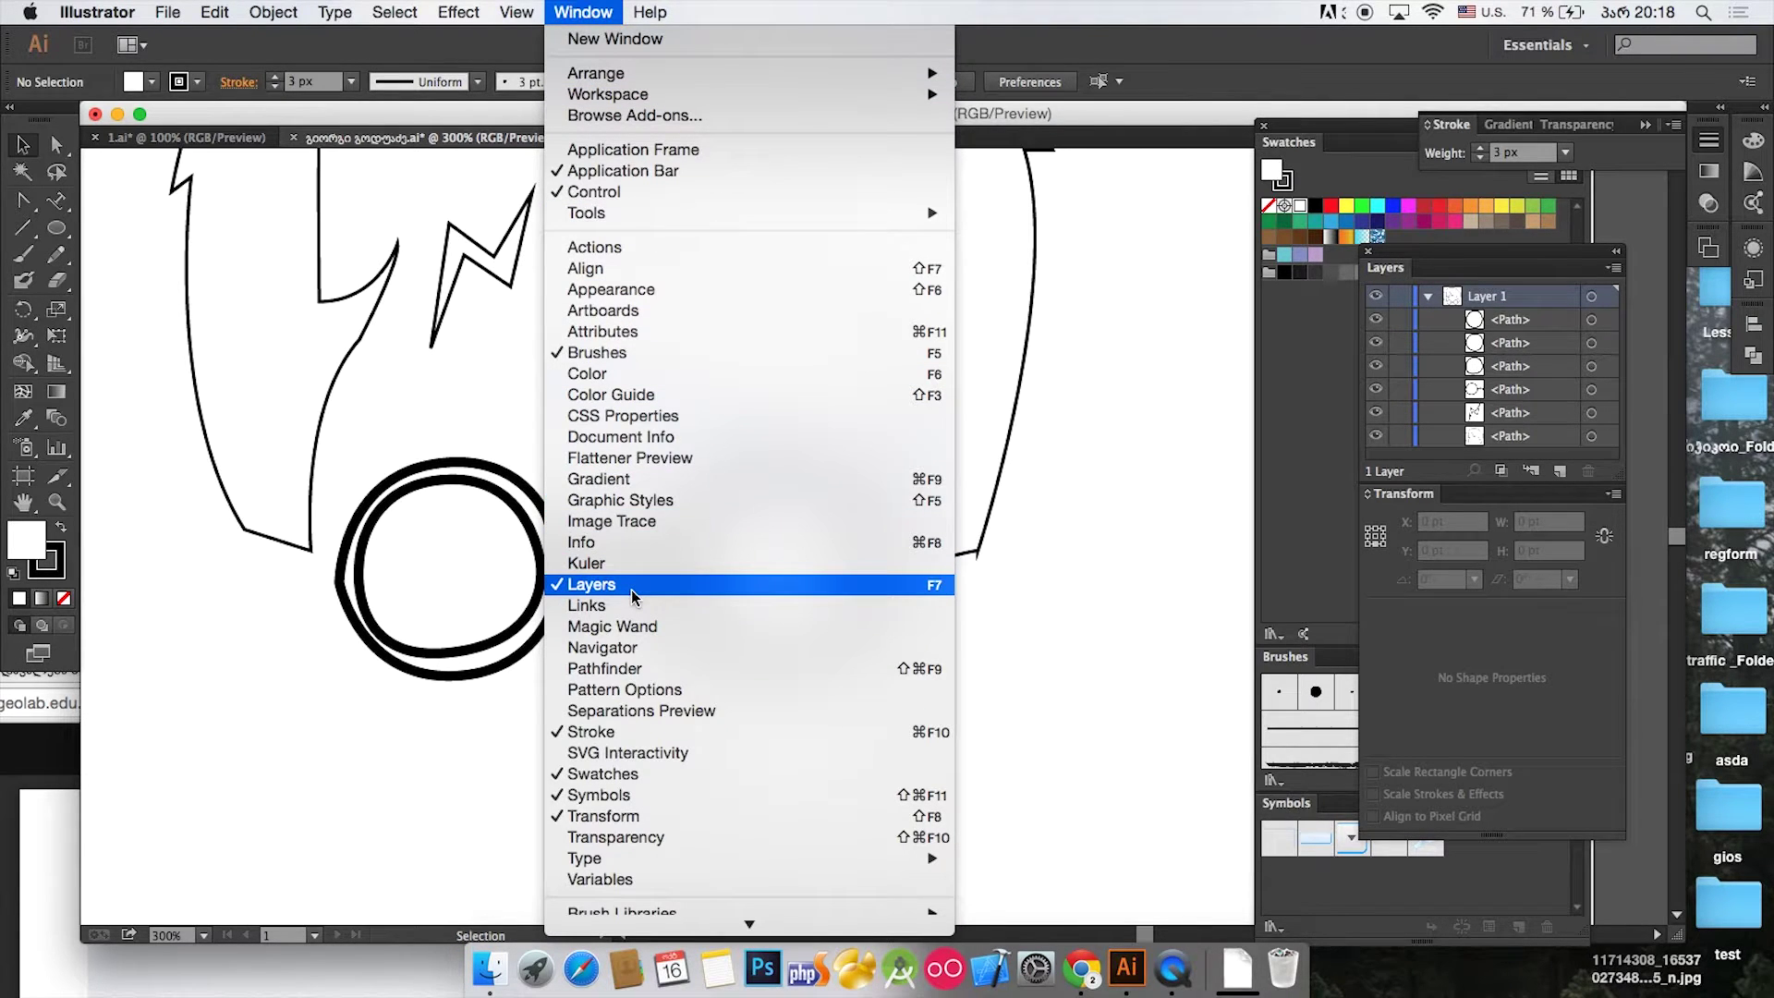
pyautogui.click(1085, 685)
pyautogui.moveTo(475, 740); pyautogui.dragTo(743, 540)
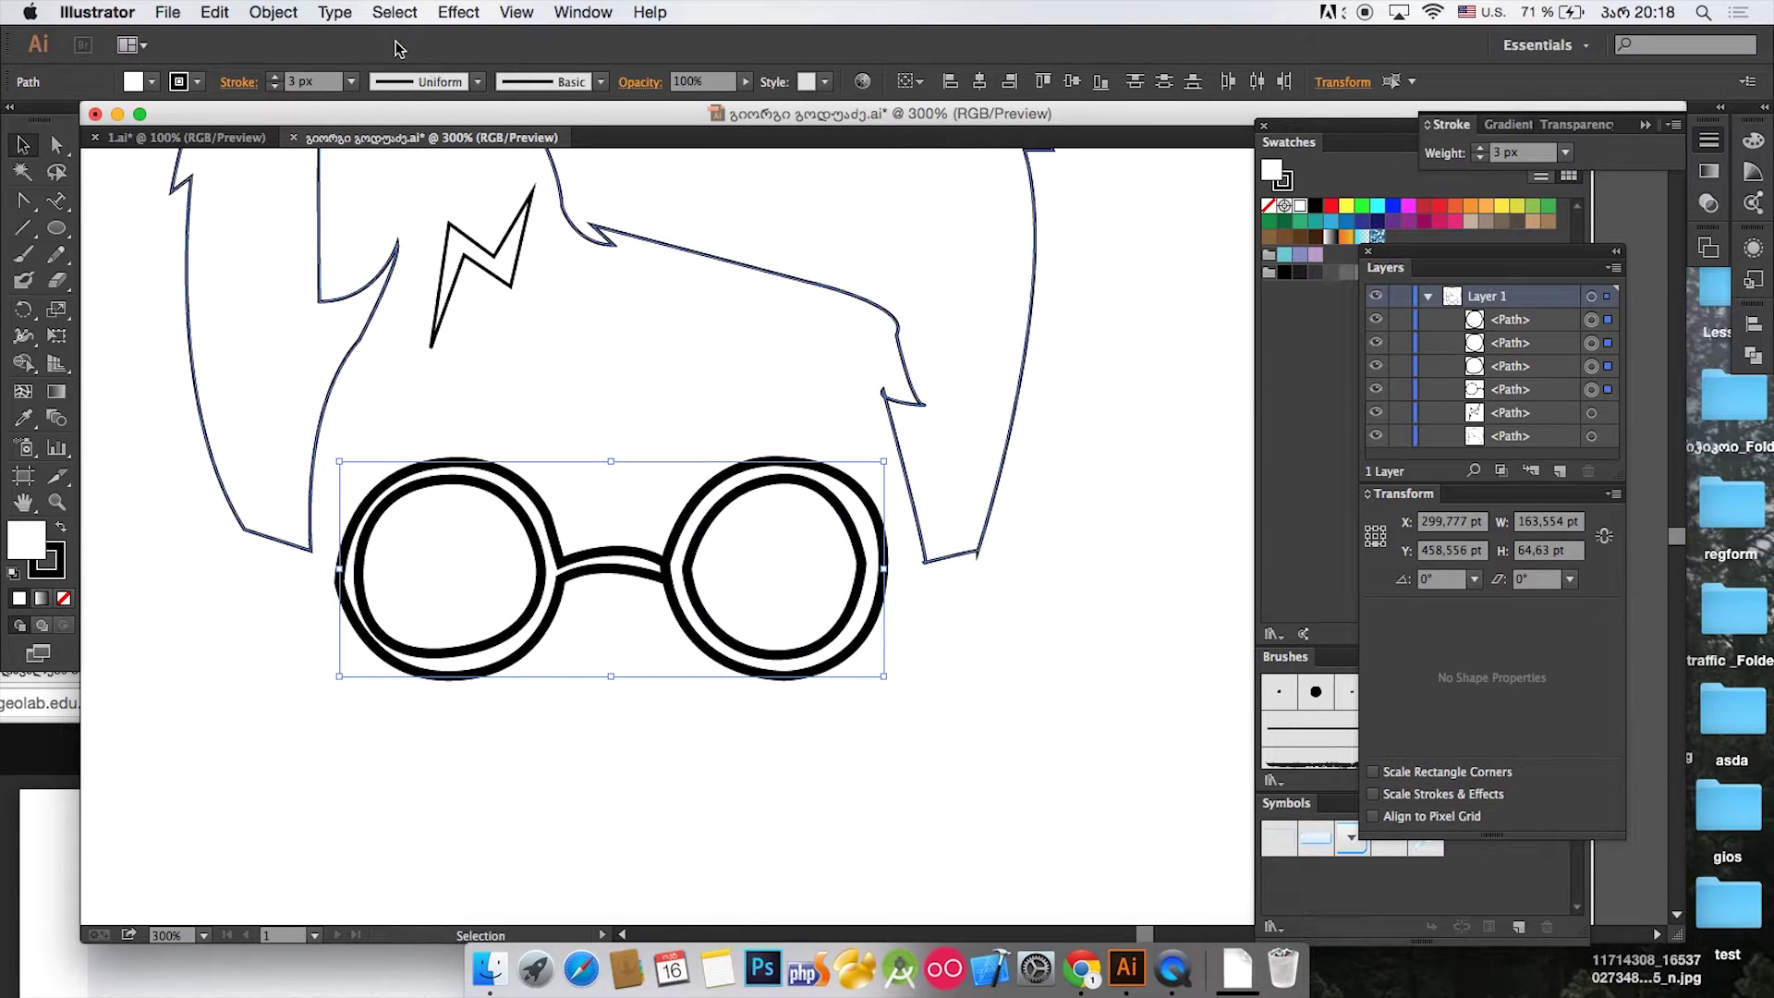
pyautogui.click(417, 92)
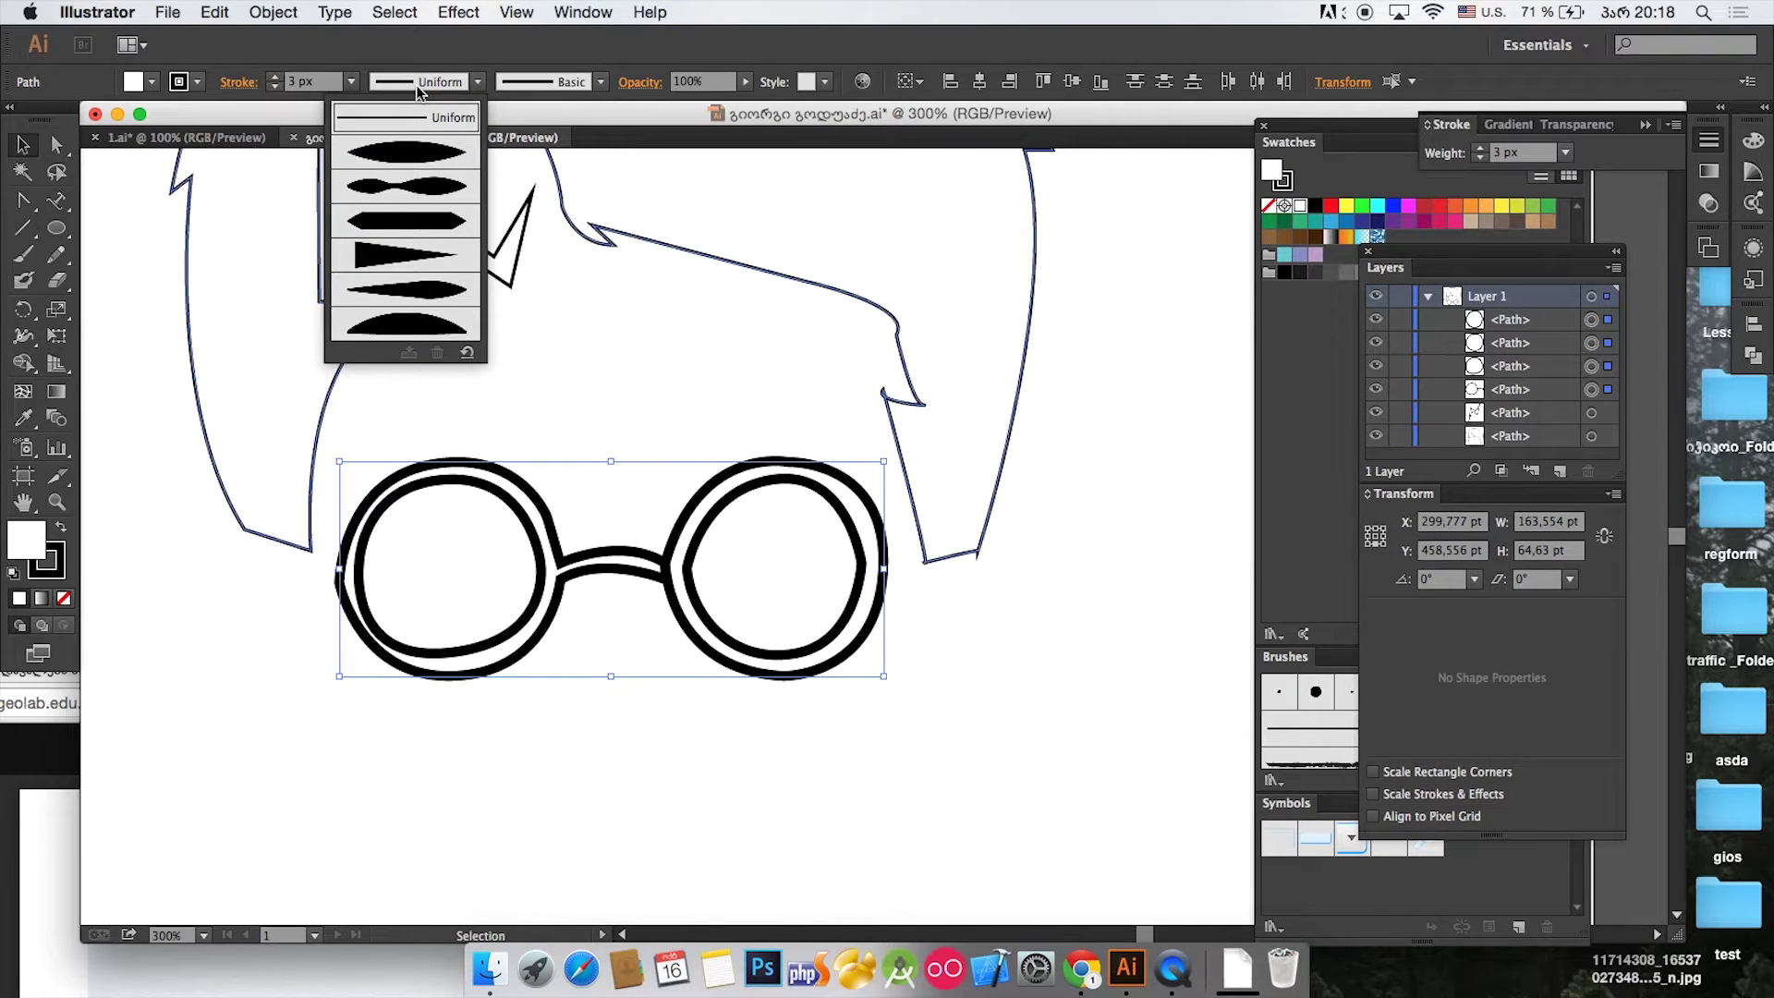
pyautogui.click(425, 187)
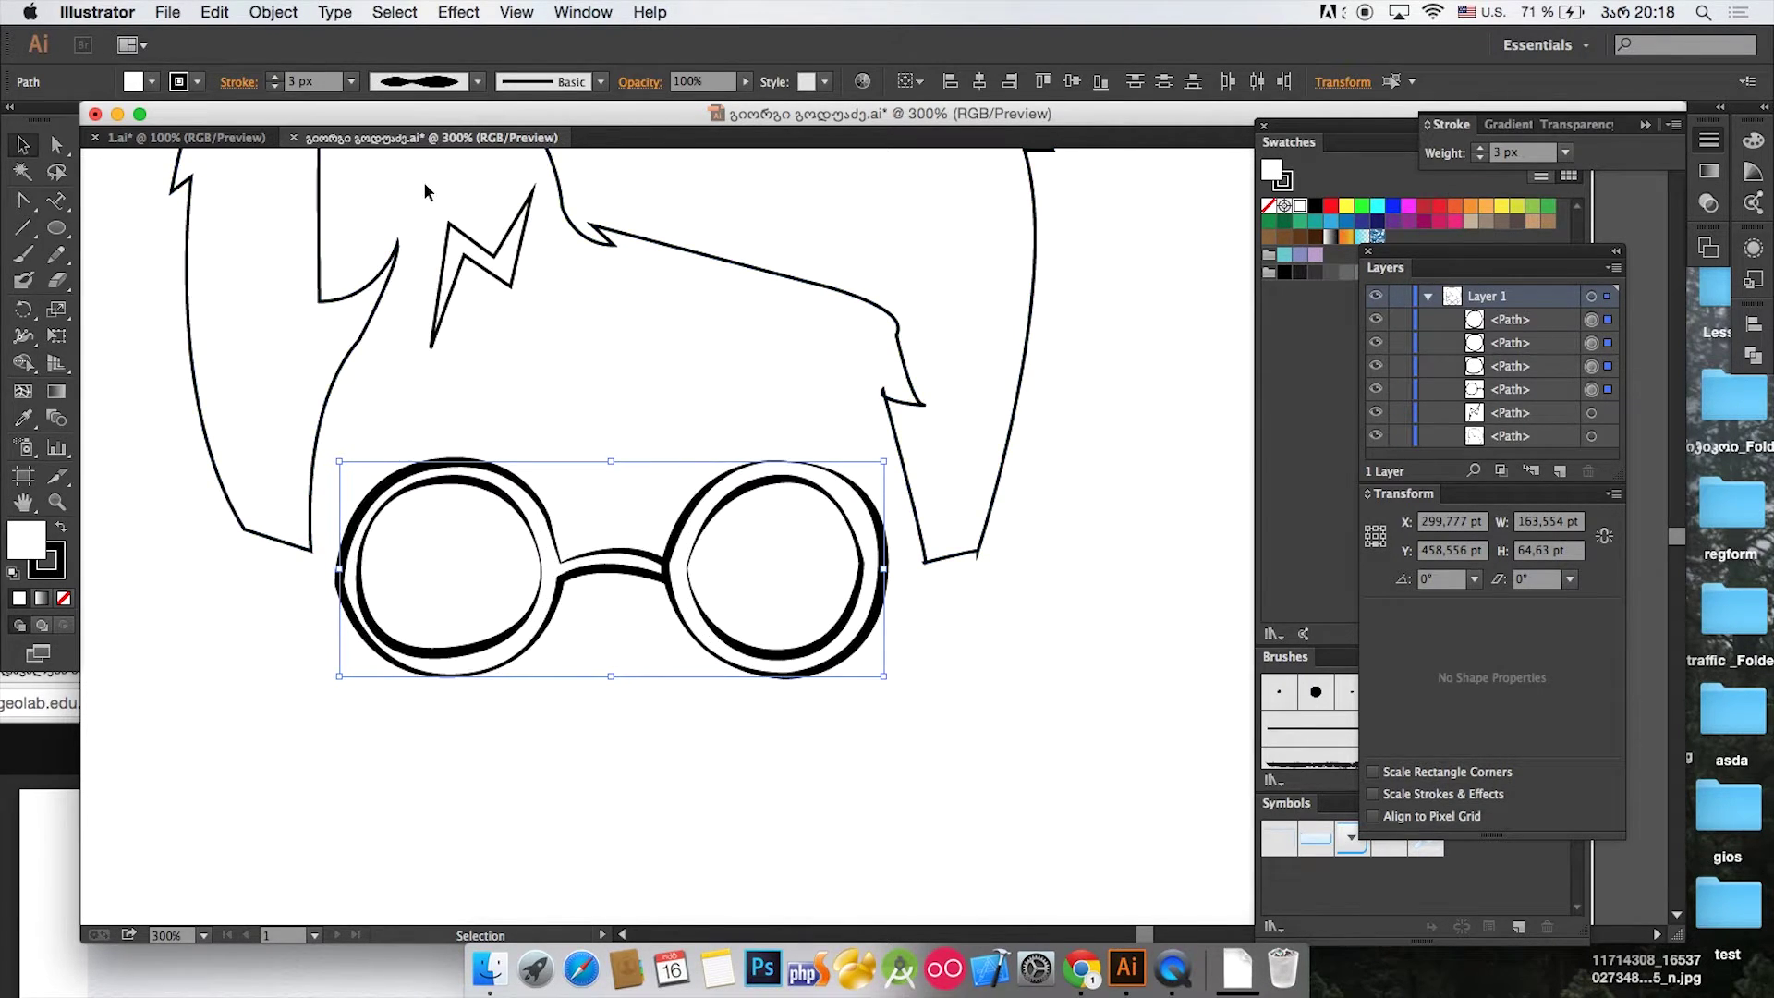
pyautogui.click(1037, 640)
pyautogui.press('super+minus')
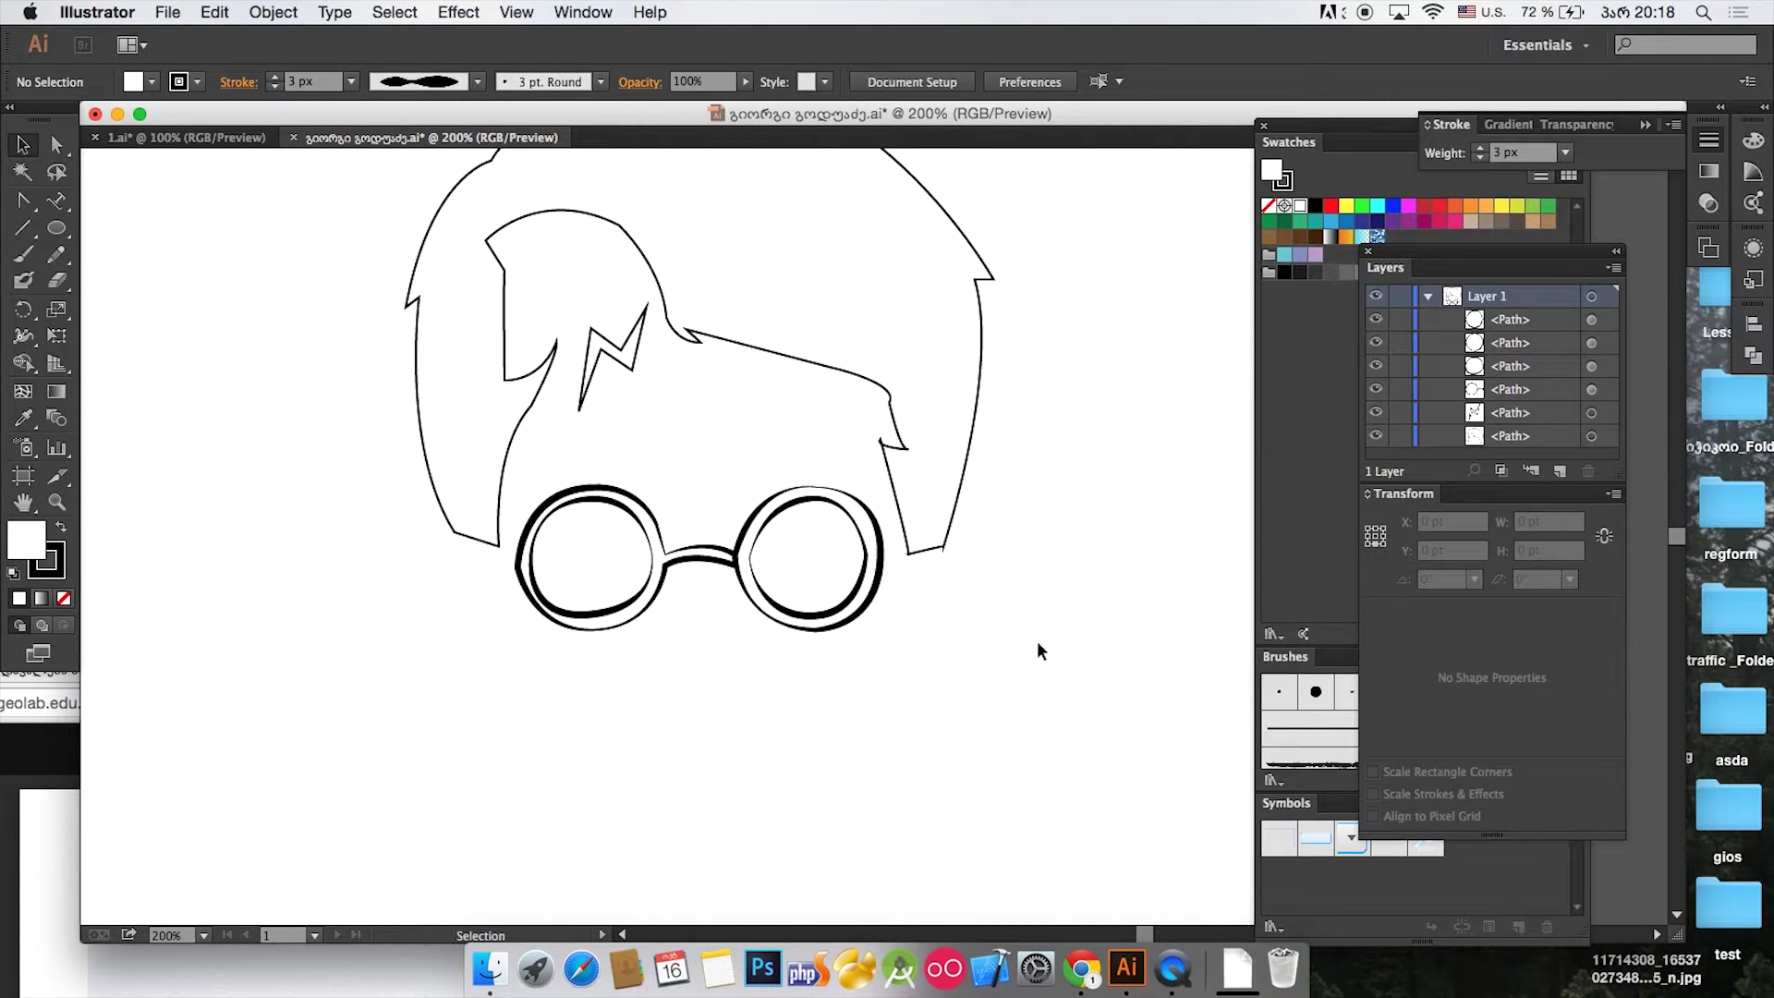
# Step: Set the stroke weight of the hair outline and the lightning bolt to 3 px
pyautogui.press('super+minus')
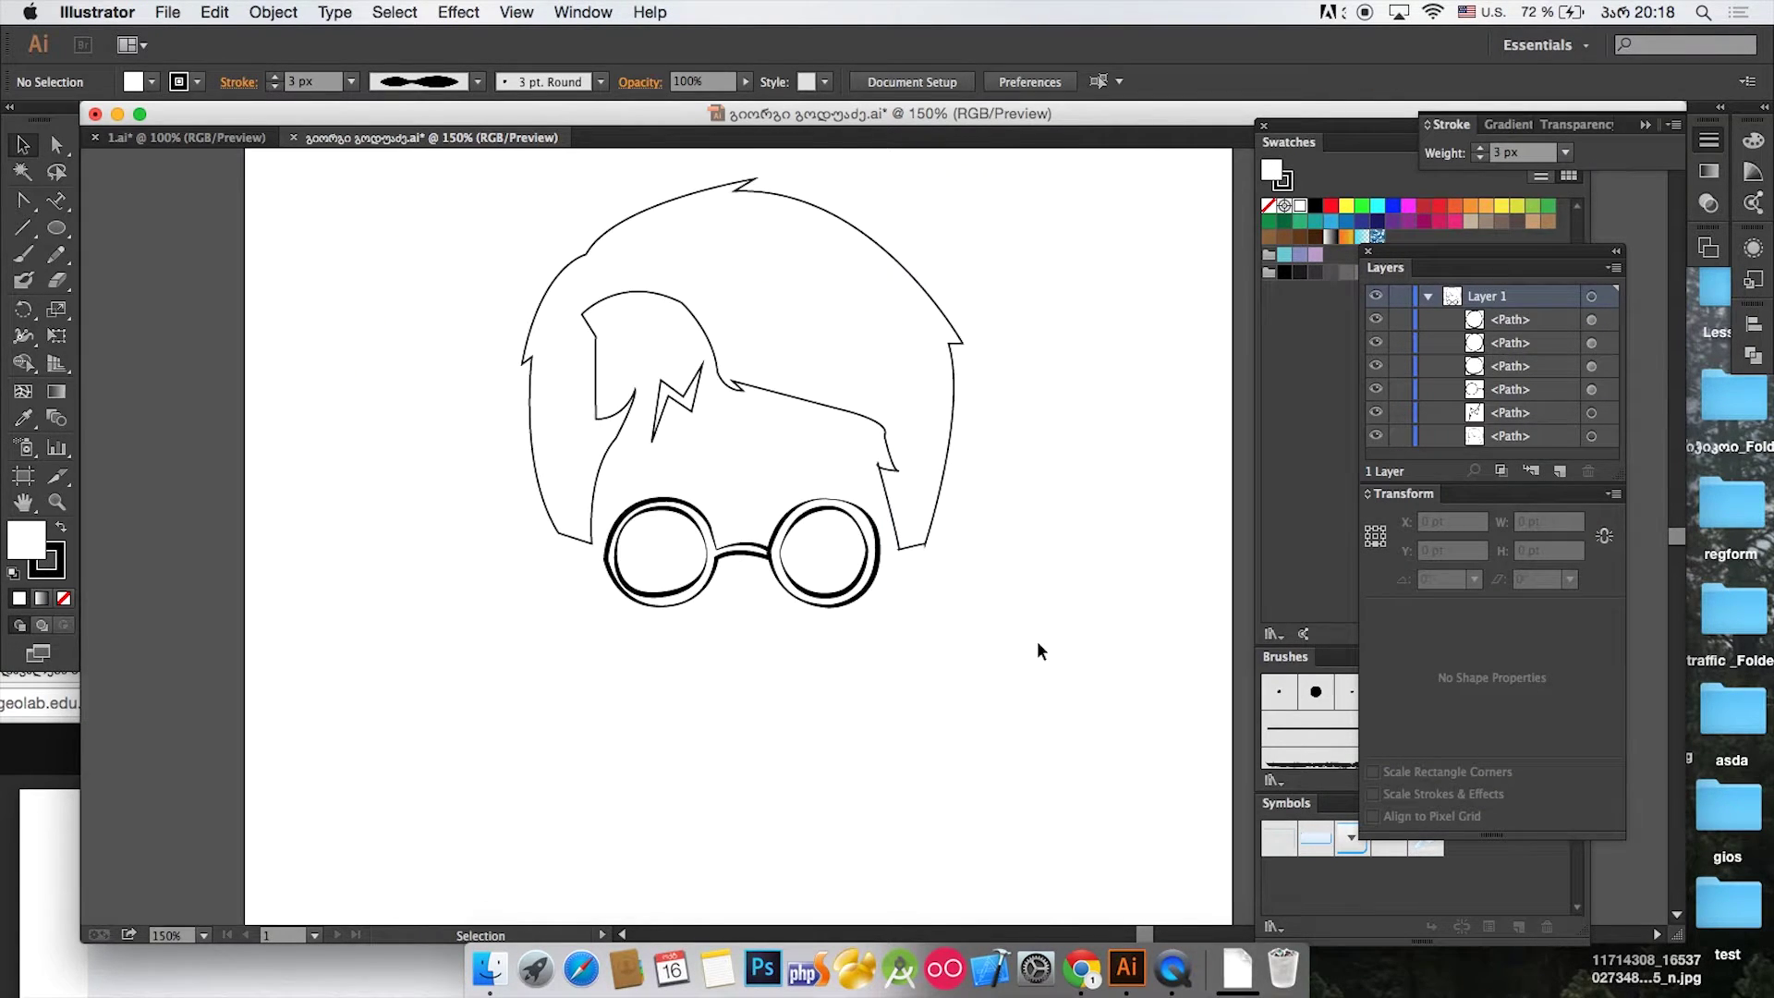
pyautogui.press('super+plus')
pyautogui.press('super+plus')
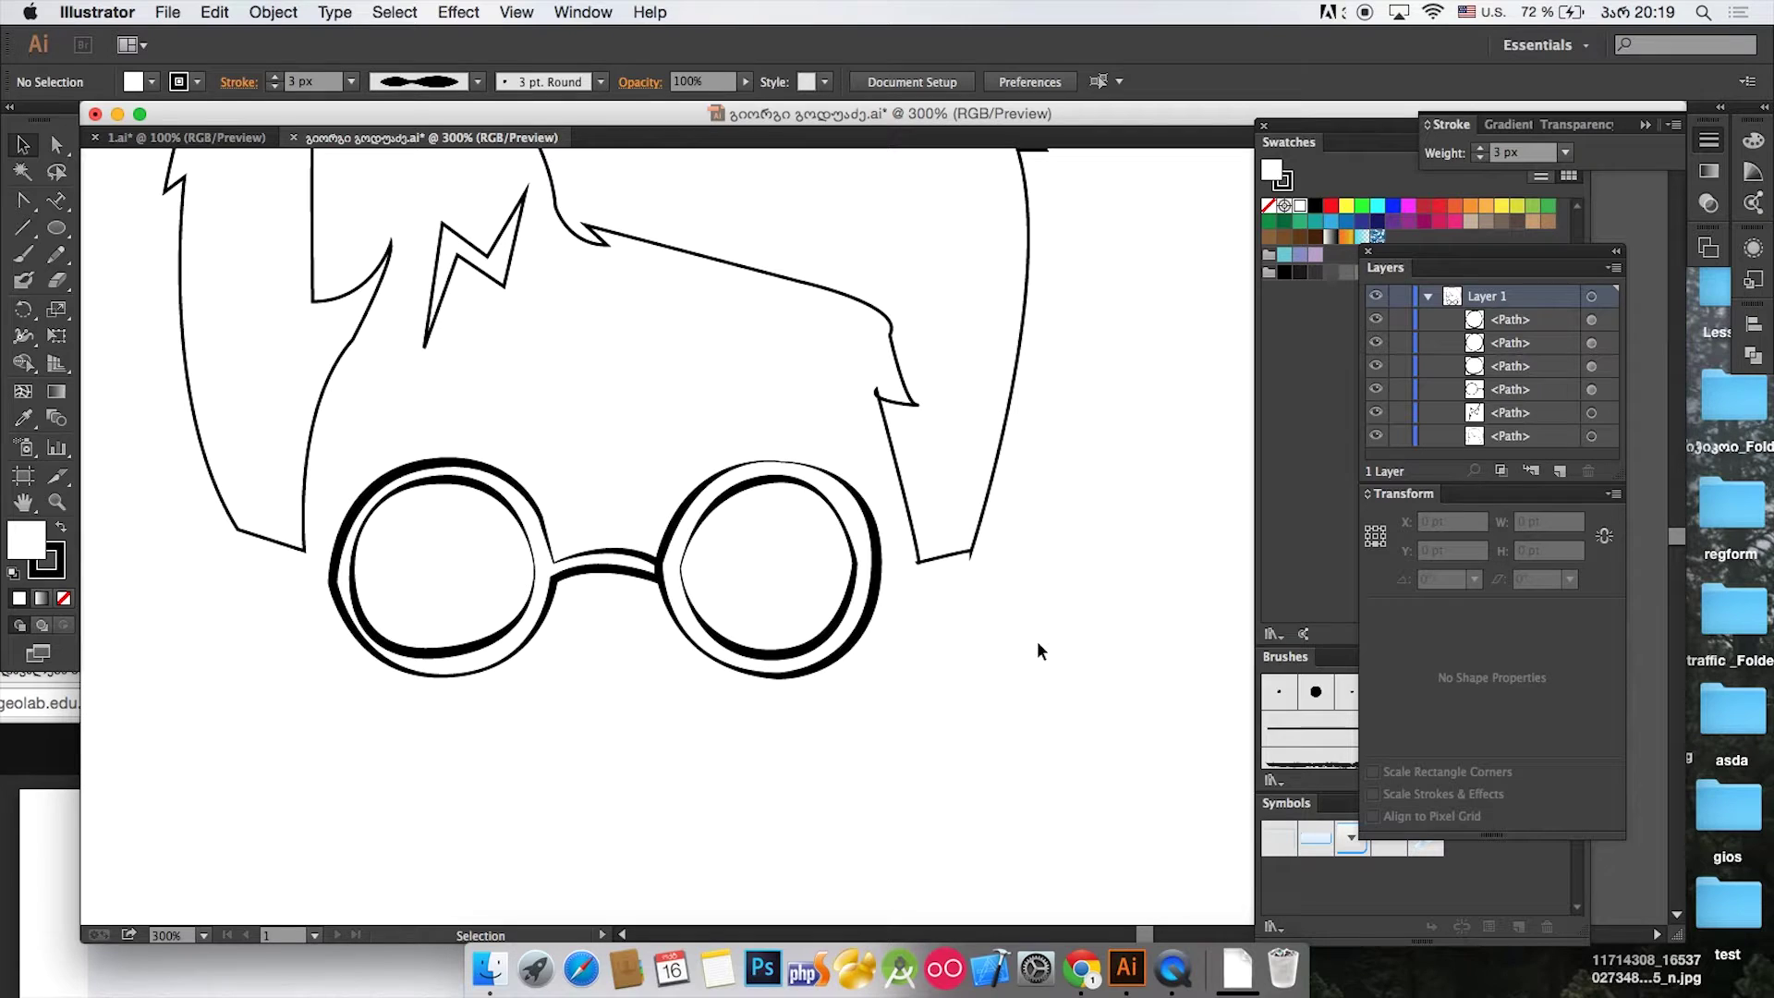
pyautogui.press('super+minus')
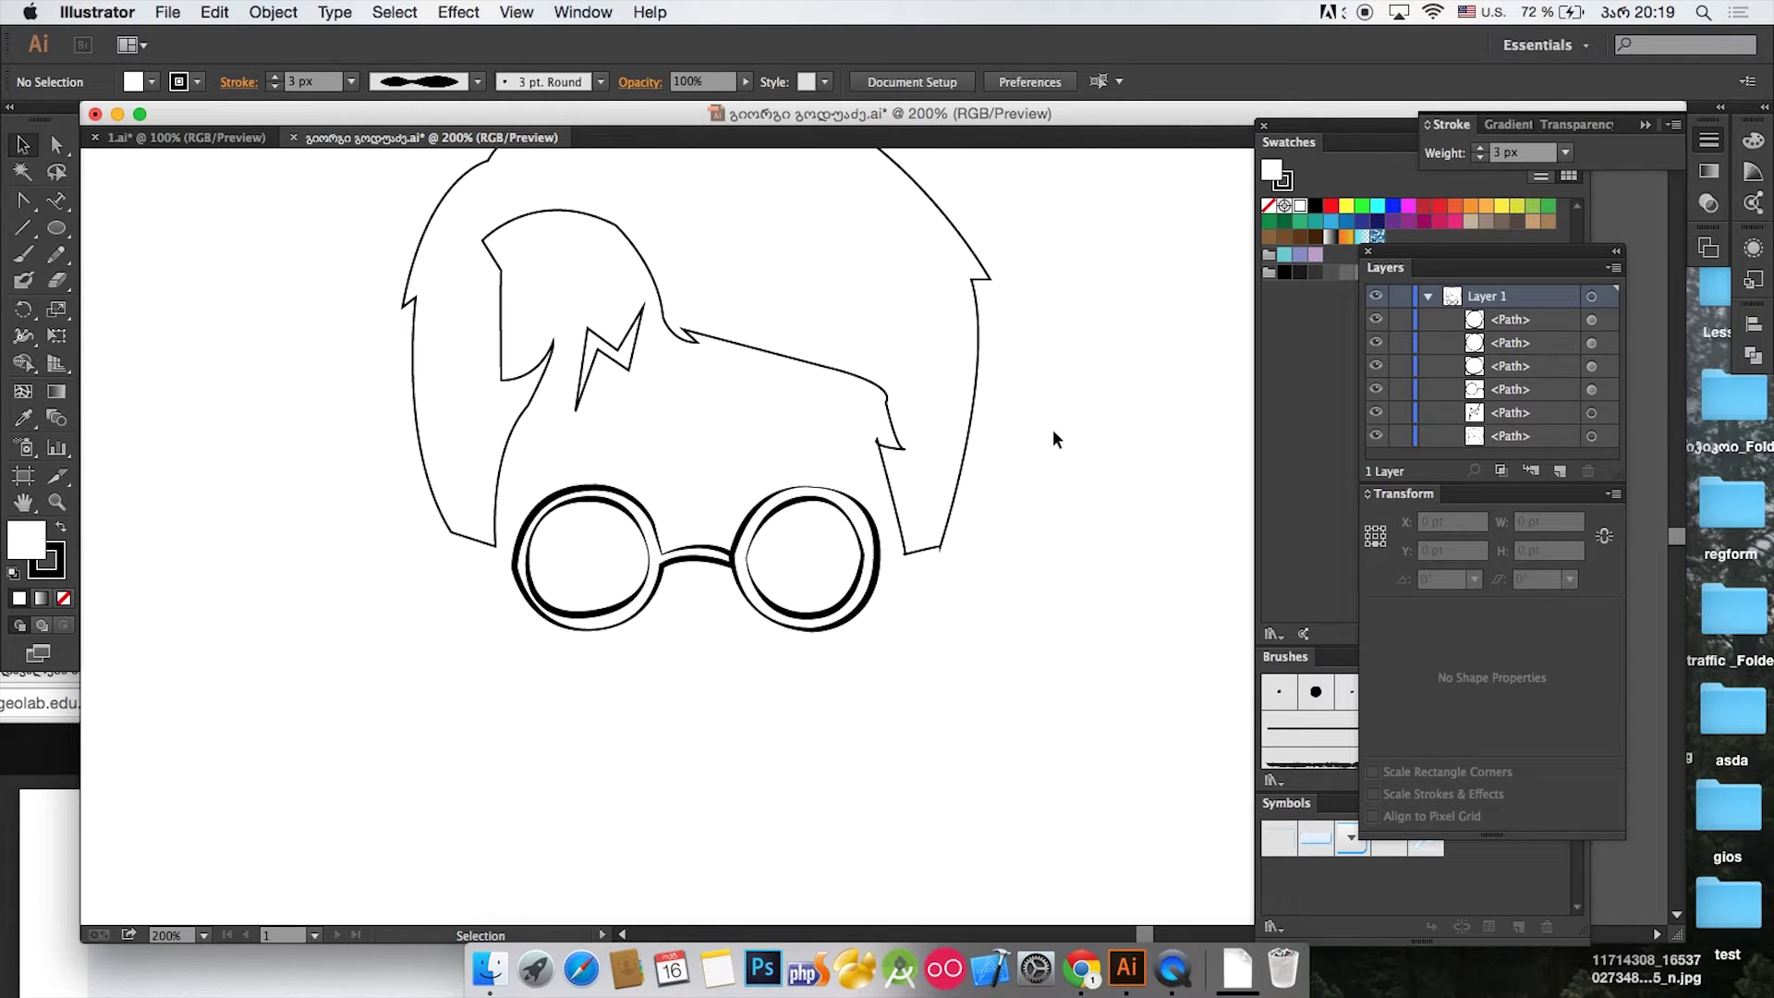
pyautogui.moveTo(324, 300); pyautogui.dragTo(745, 374)
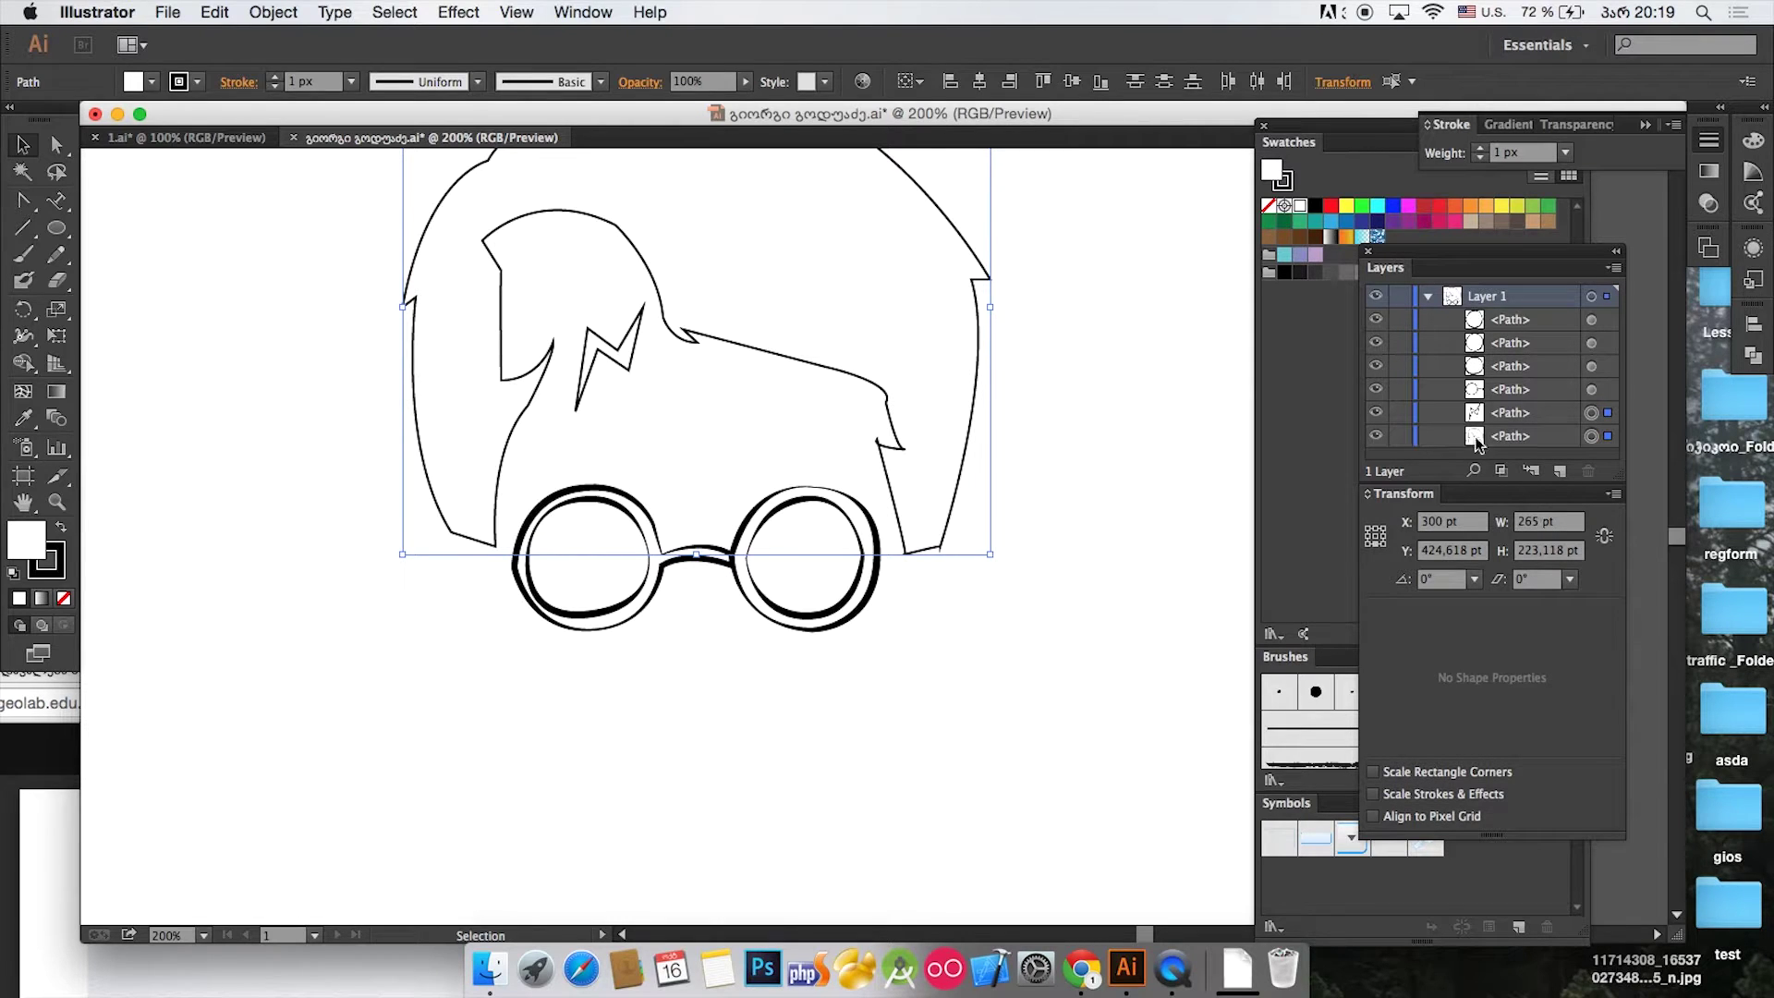
pyautogui.click(1481, 148)
pyautogui.click(1480, 148)
pyautogui.click(1480, 148)
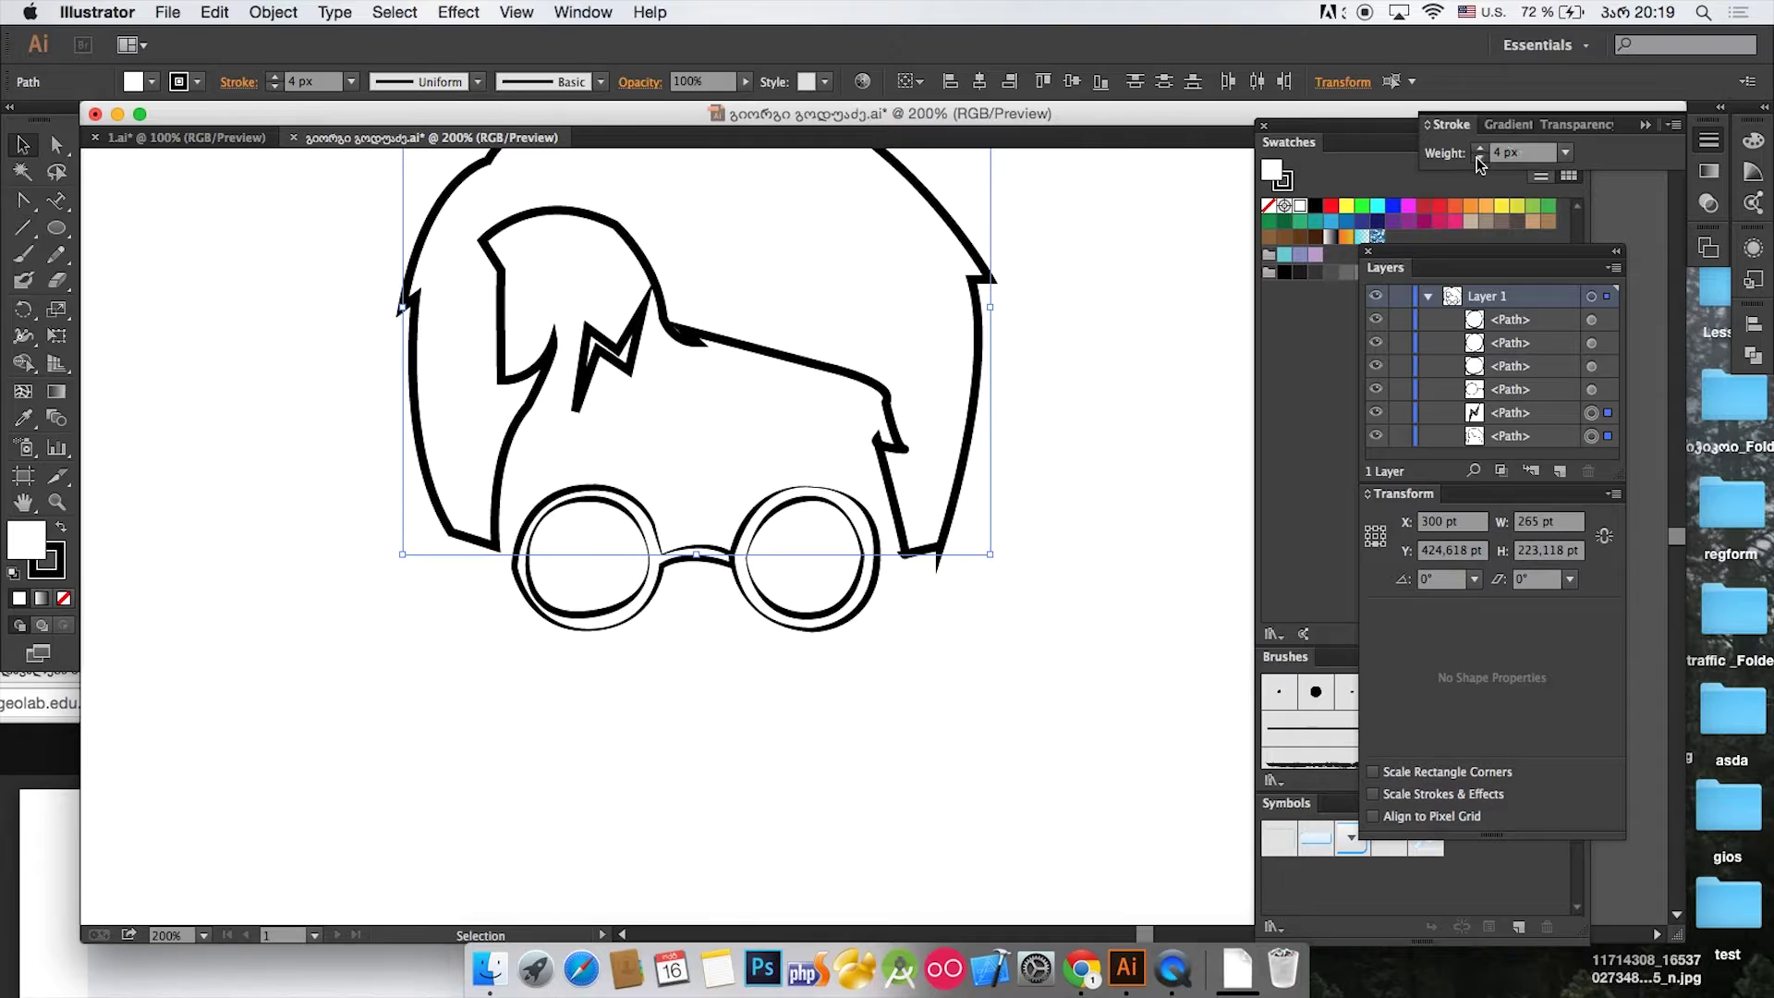
pyautogui.click(1480, 157)
pyautogui.click(1194, 378)
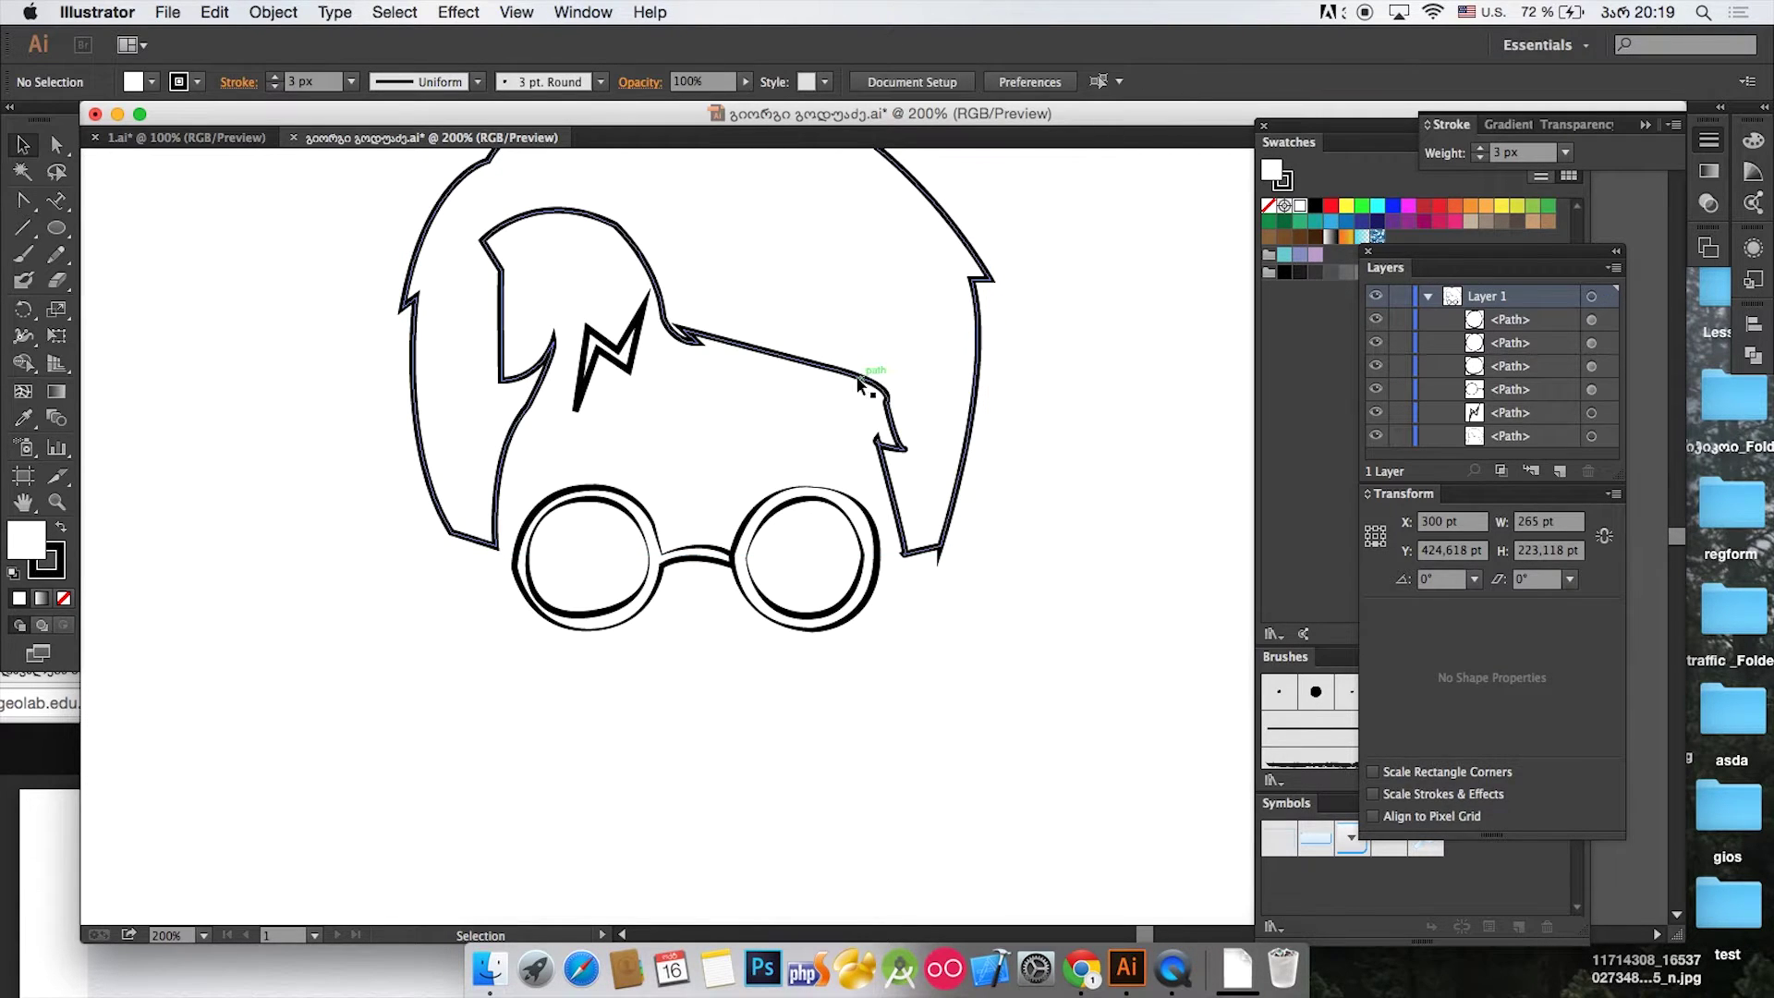
# Step: Set the lightning bolt's stroke weight to 1 px
pyautogui.click(624, 360)
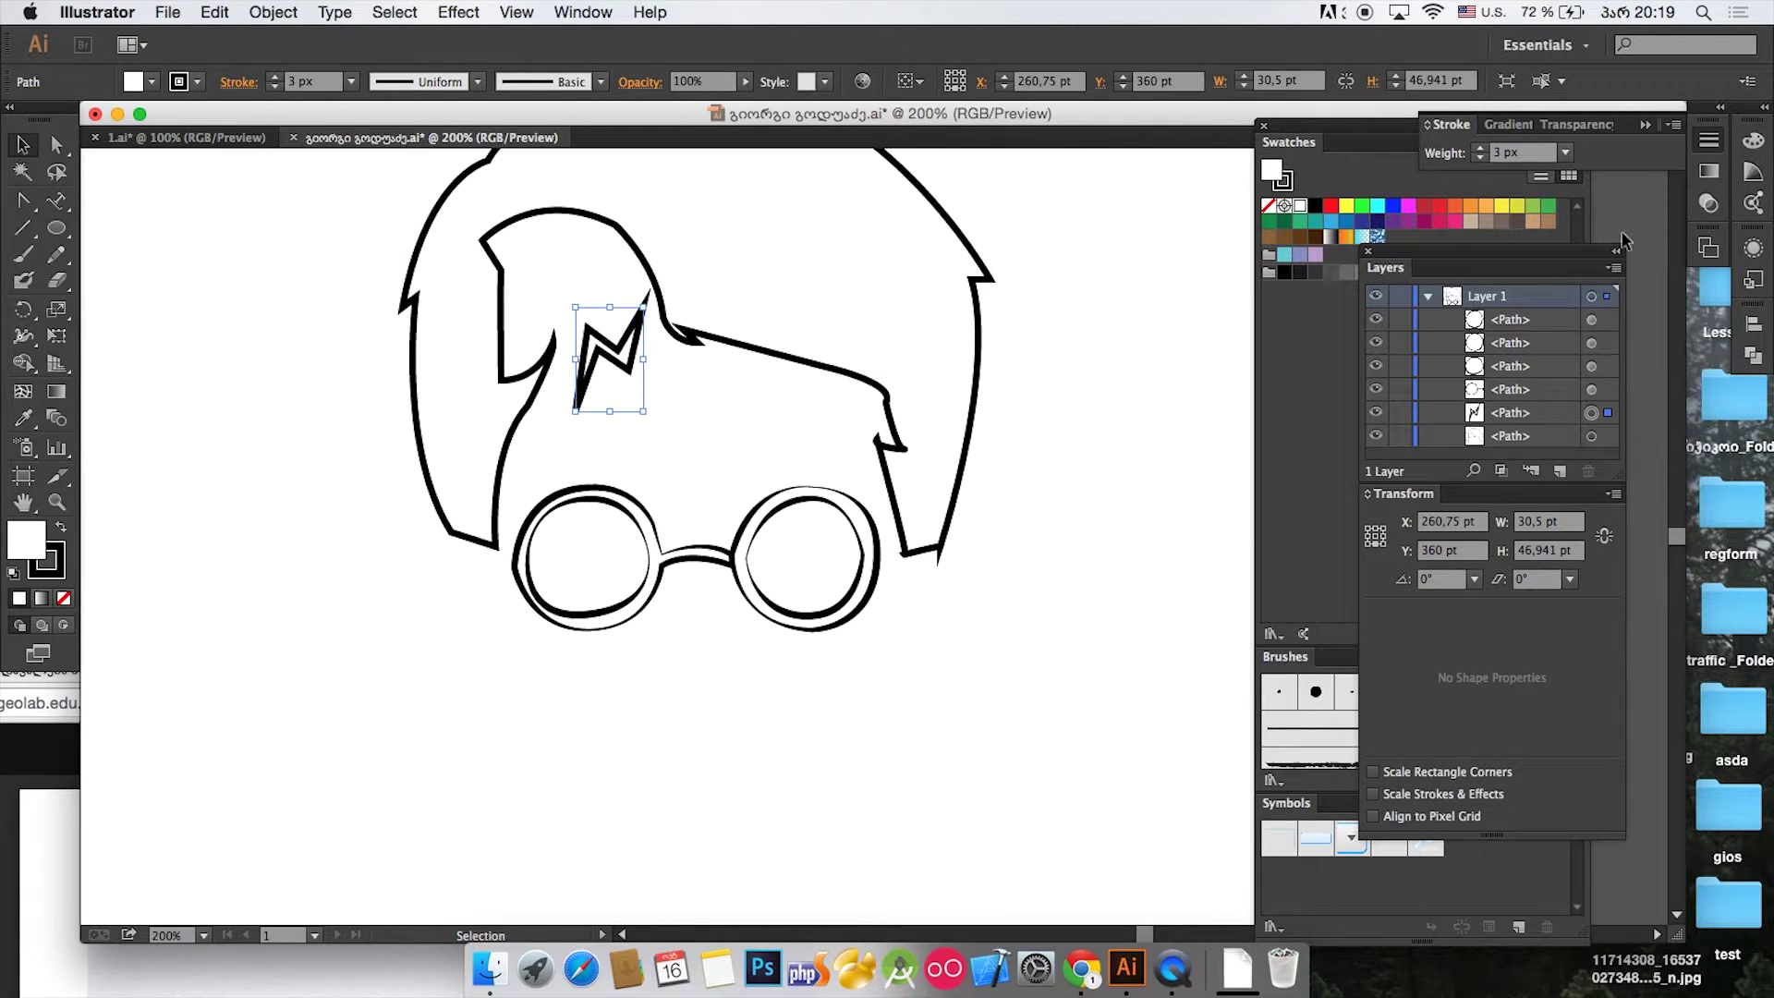
pyautogui.click(1477, 157)
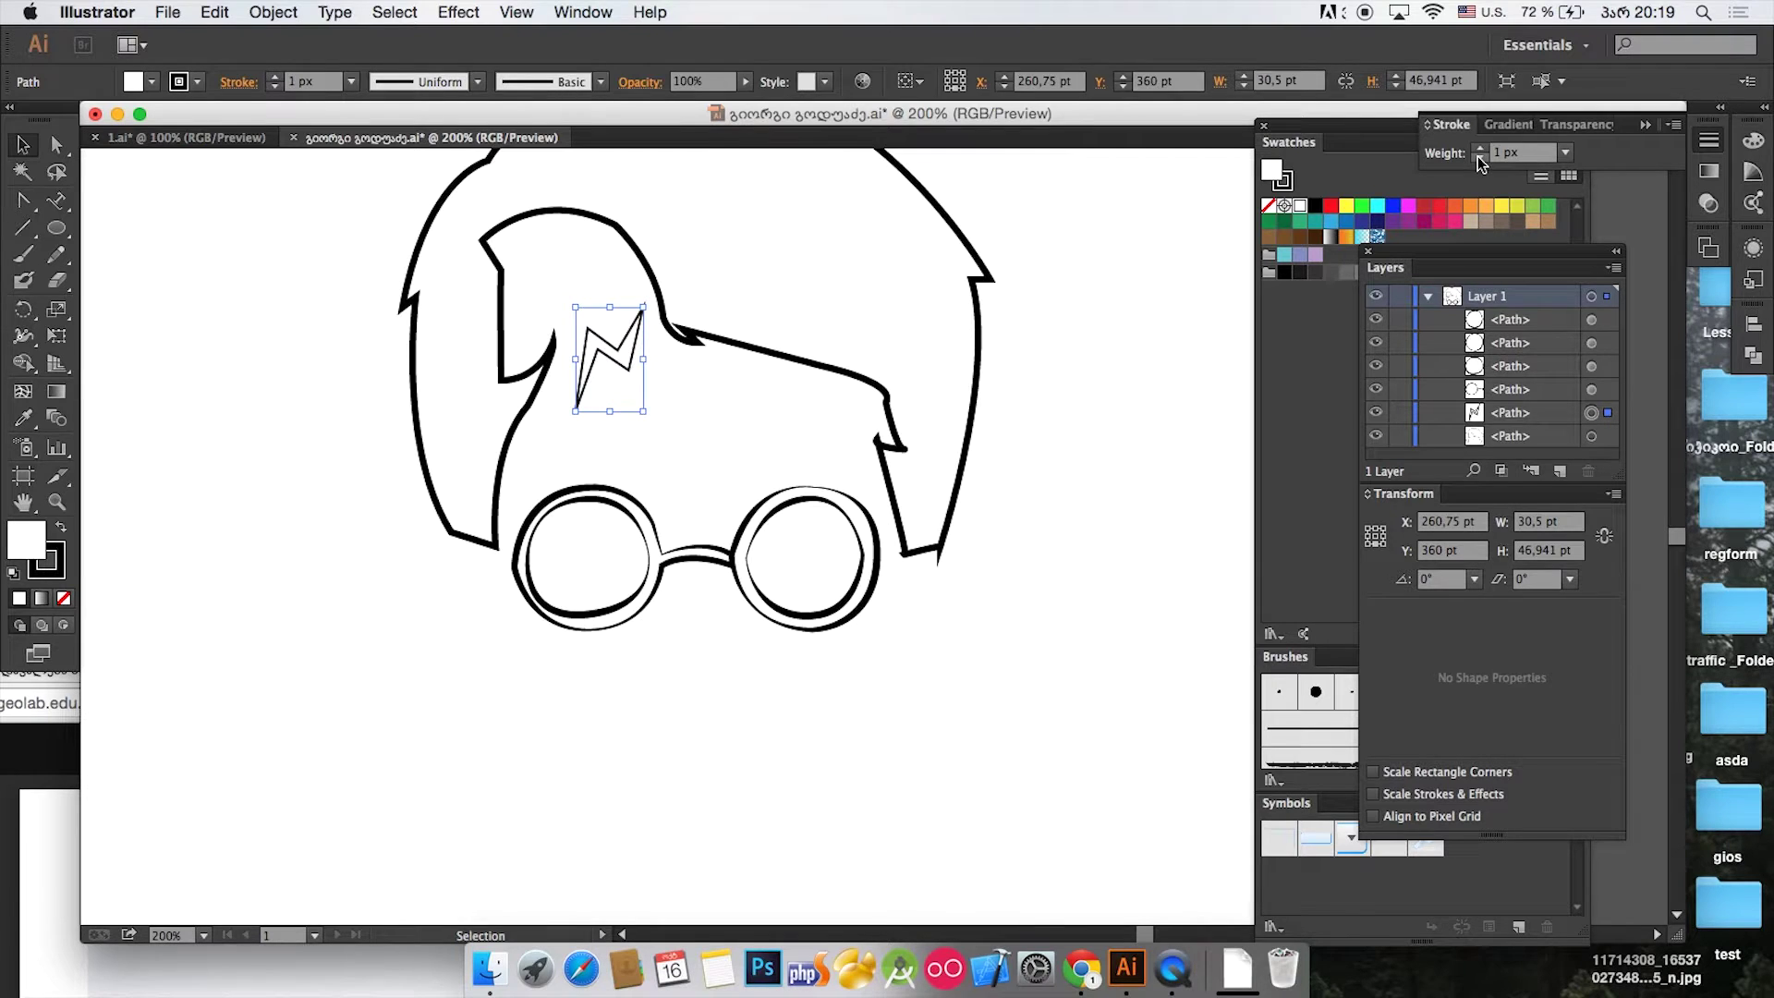
pyautogui.click(1233, 367)
# Step: Apply the half-arch variable width profile to the stroke of the hair outline
pyautogui.moveTo(1059, 229); pyautogui.dragTo(980, 381)
pyautogui.click(430, 83)
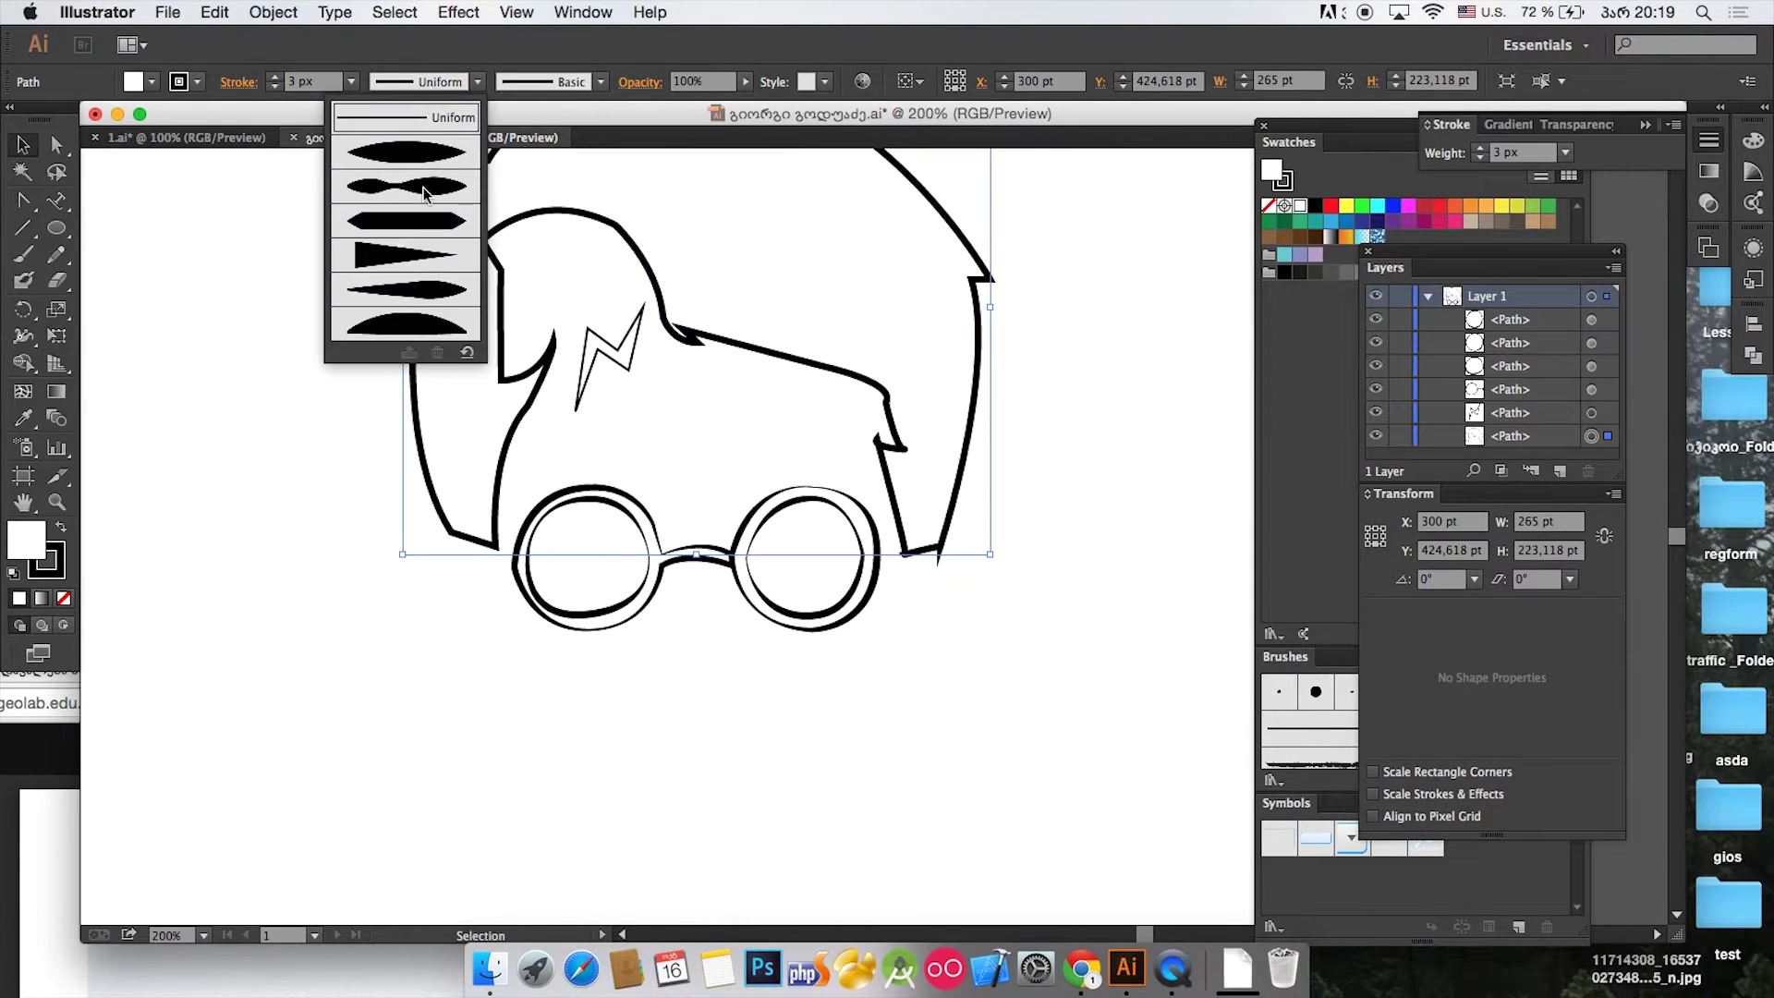
pyautogui.click(413, 323)
pyautogui.click(264, 336)
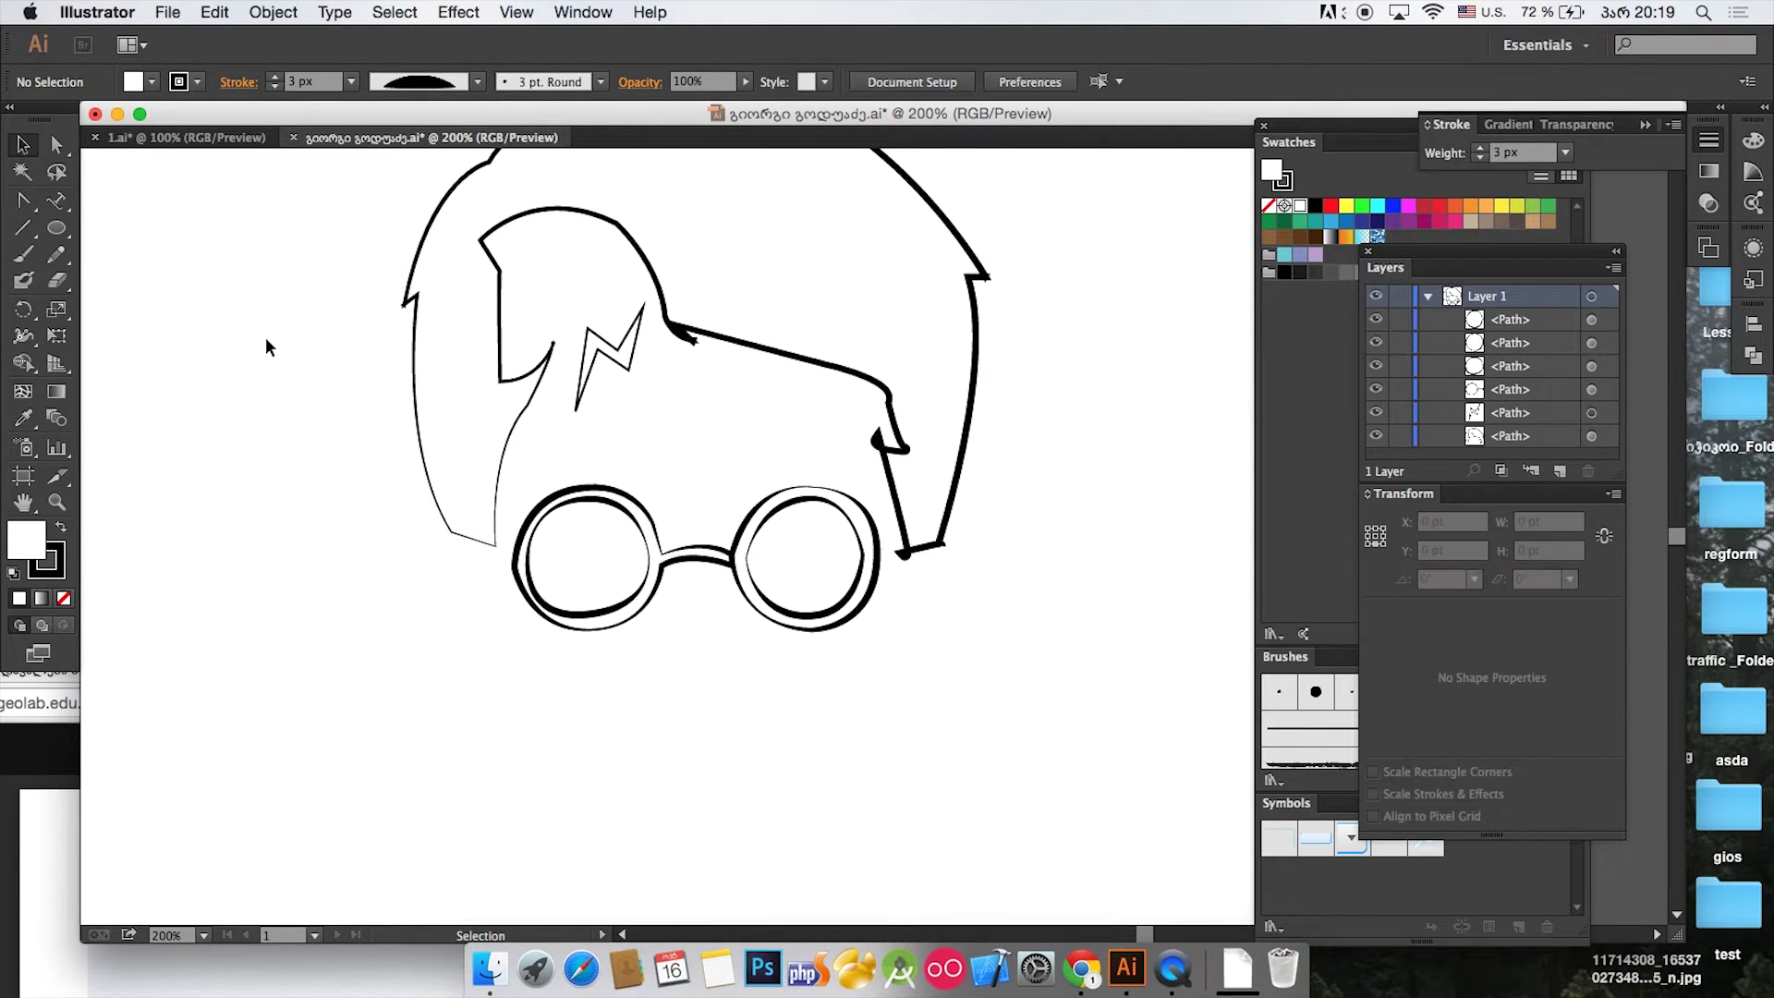
pyautogui.press('super+minus')
pyautogui.moveTo(998, 248); pyautogui.dragTo(955, 377)
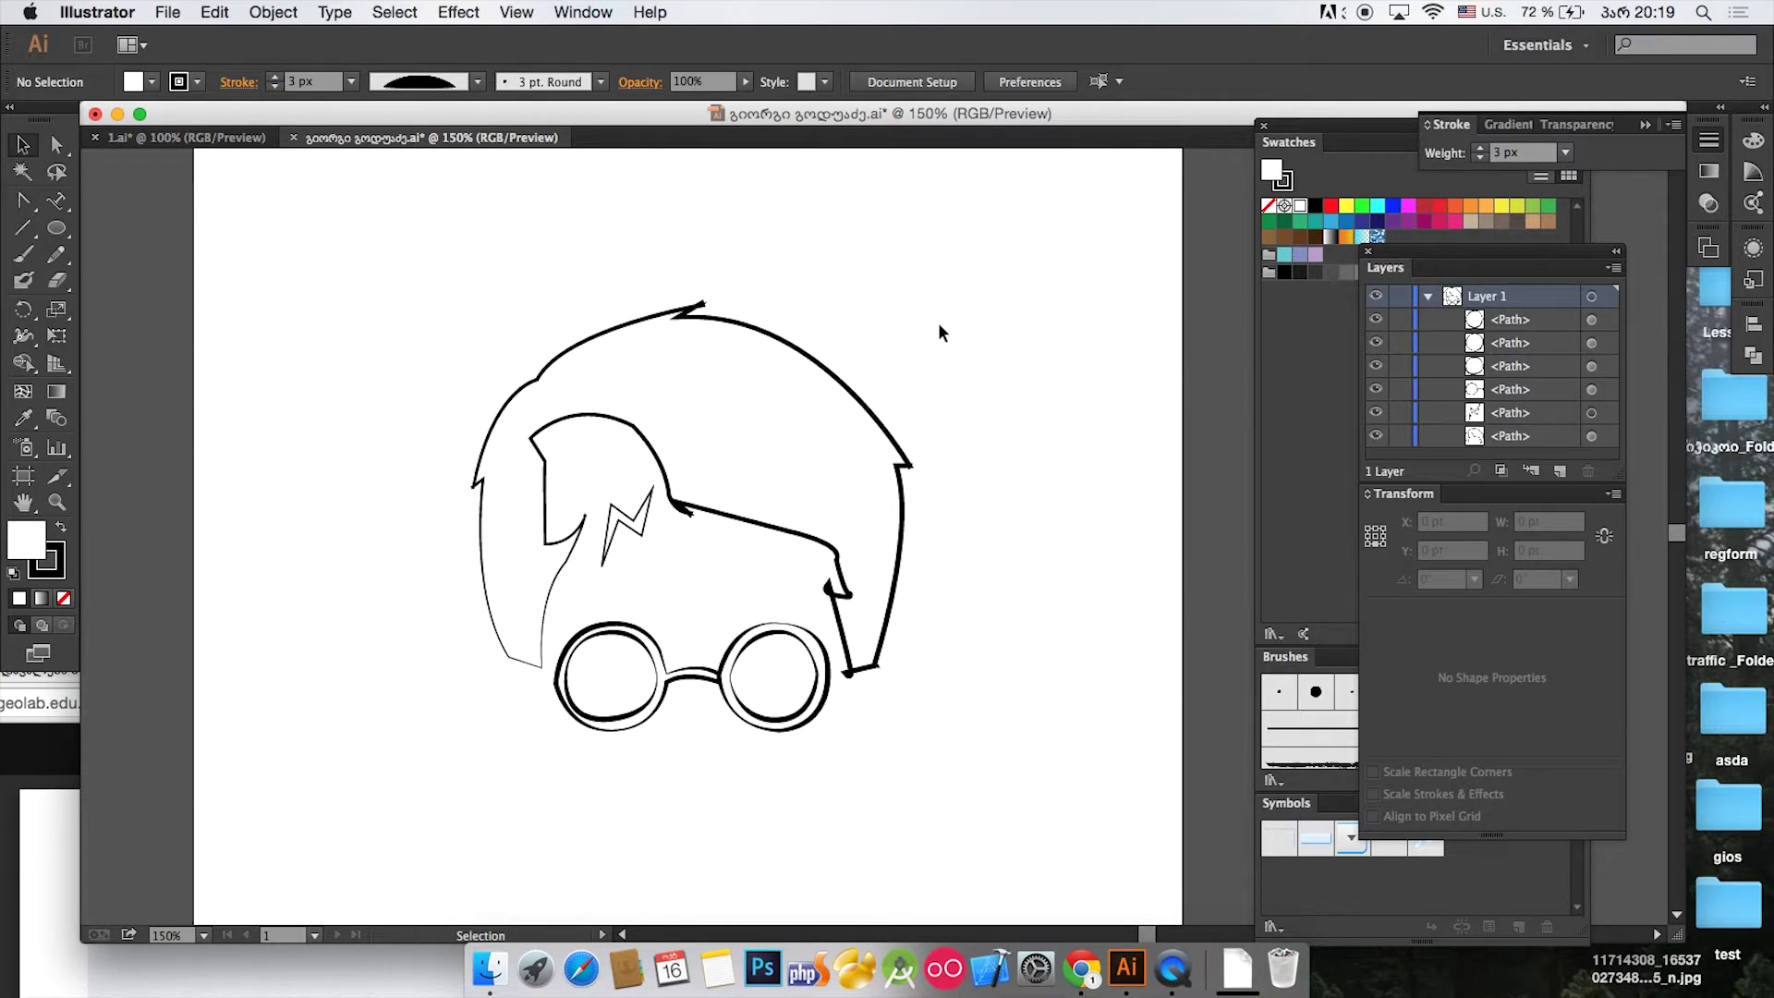
pyautogui.hotkey('ctrl', 'z')
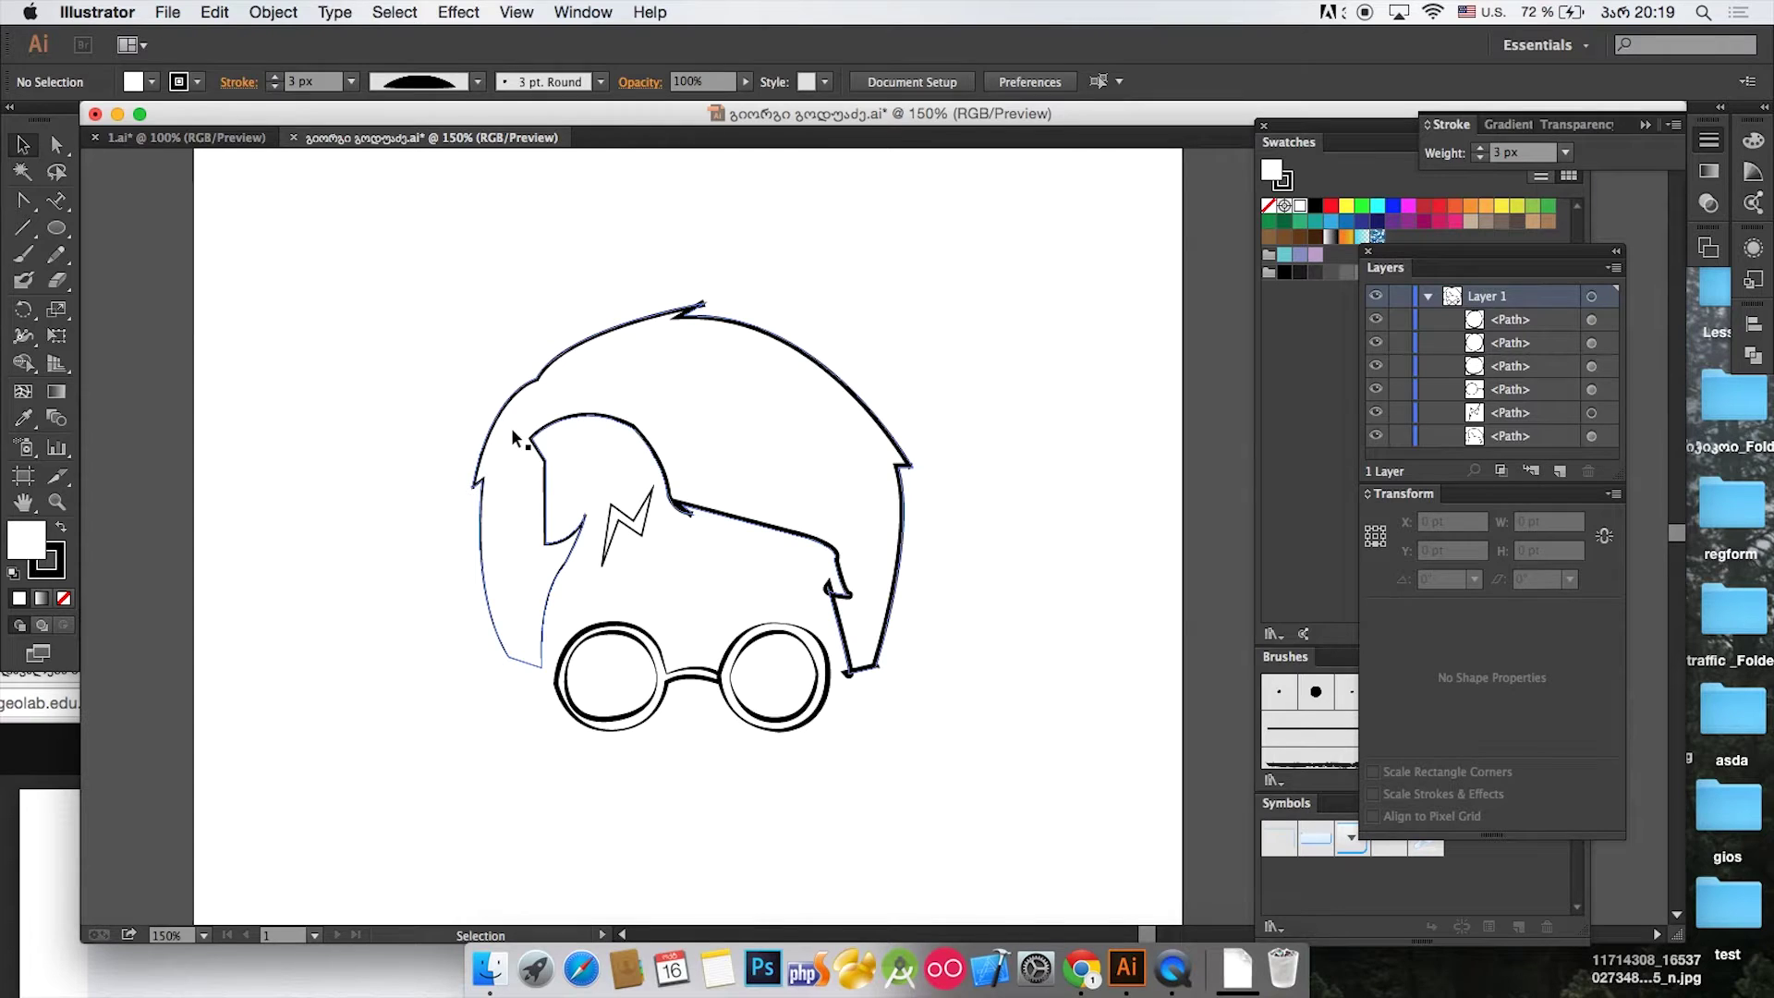
pyautogui.hotkey('ctrl', 'shift', 'z')
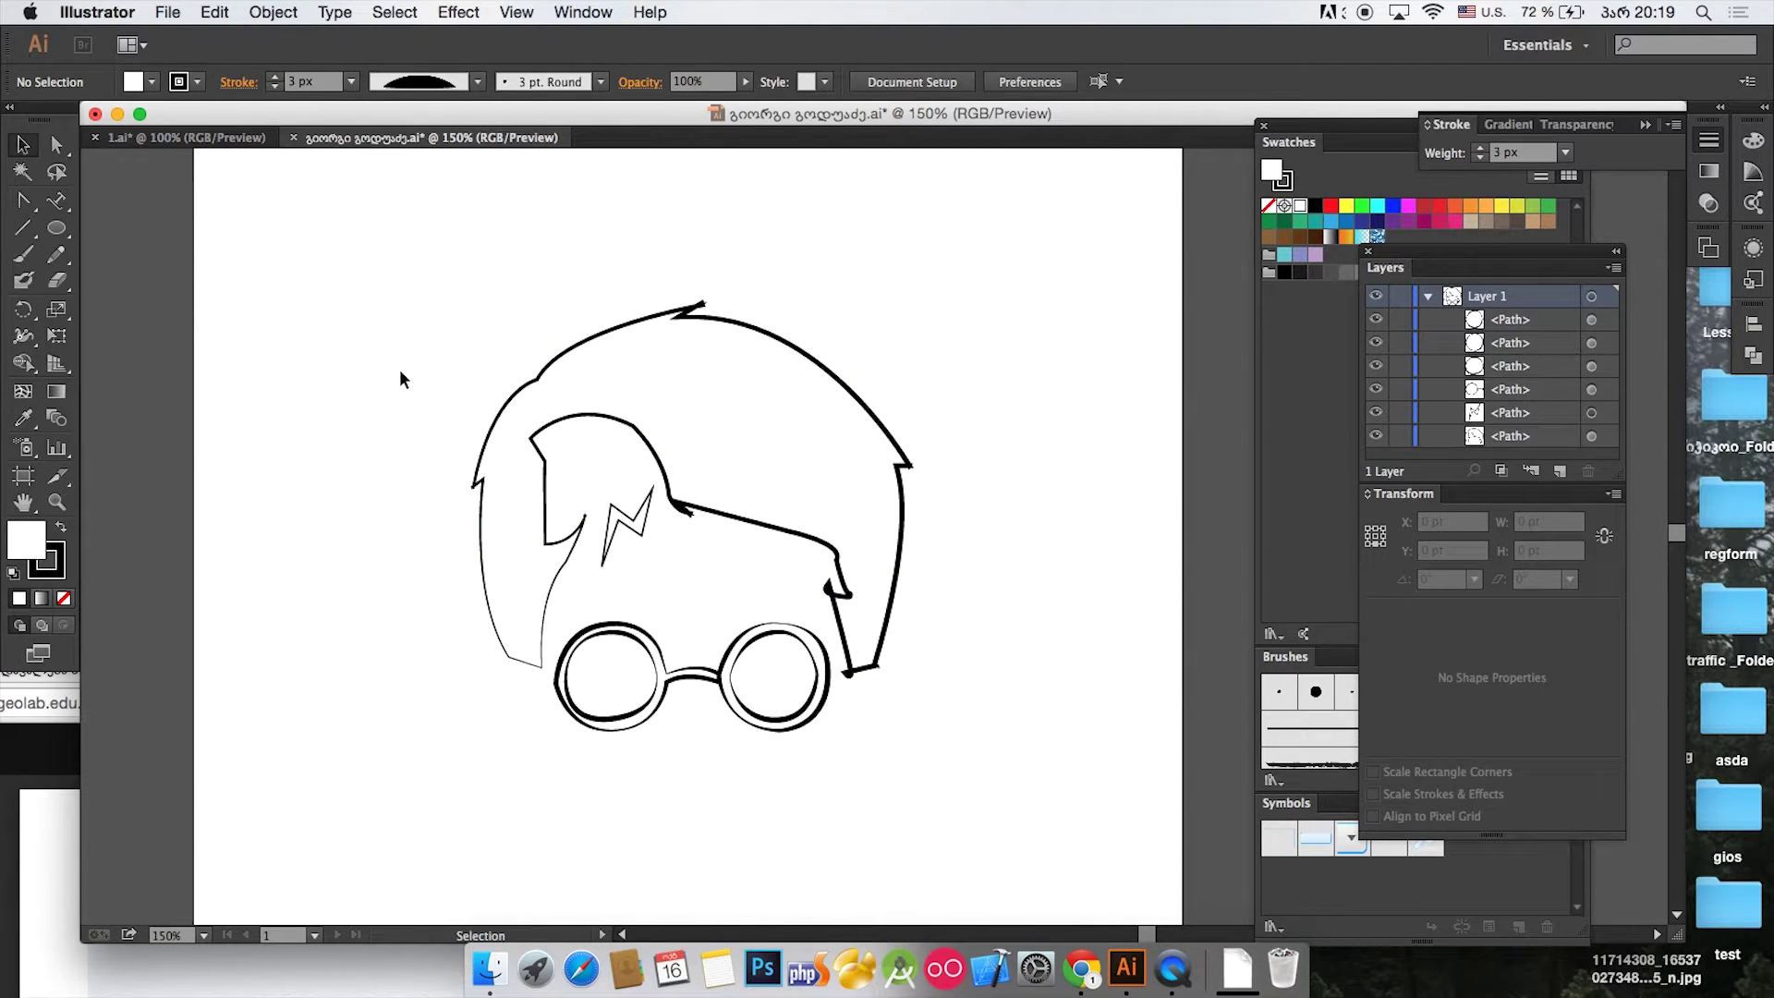
# Step: Delete all the artwork and paint an open blob-shaped loop, about 346 by 188 pt, with the Paintbrush
pyautogui.hotkey('ctrl', 'a')
pyautogui.press('Delete')
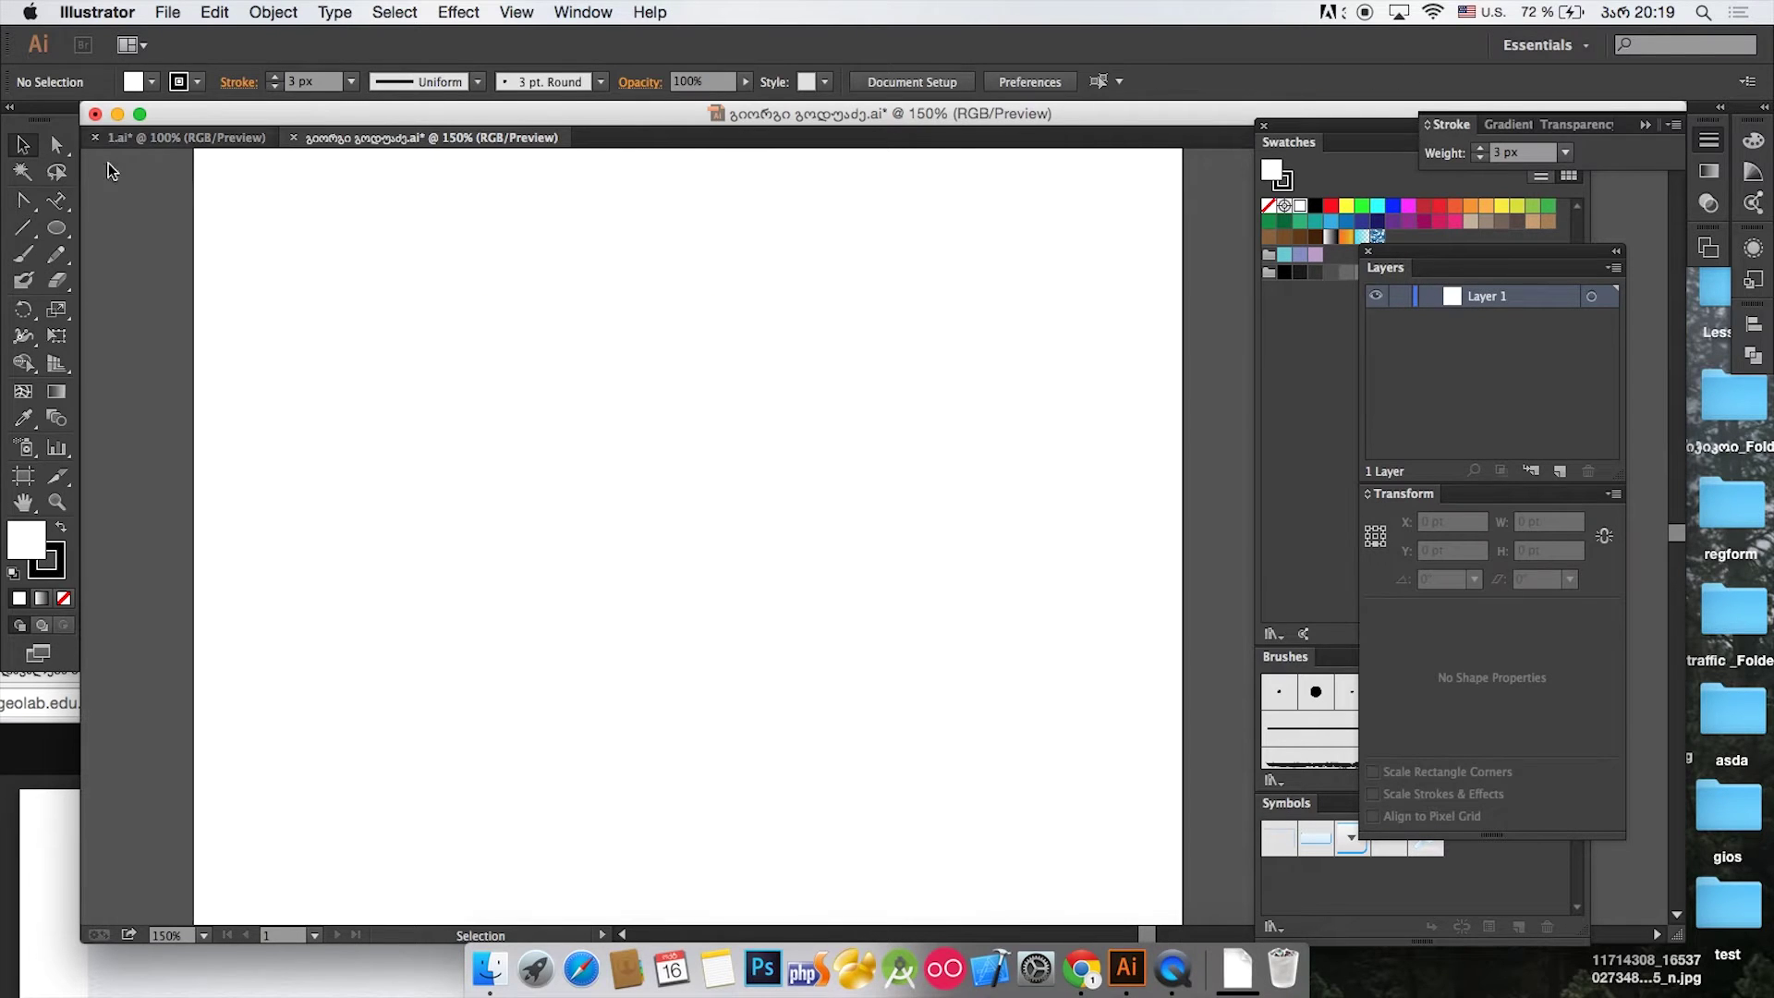
pyautogui.click(23, 253)
pyautogui.moveTo(522, 608)
pyautogui.mouseDown()
pyautogui.moveTo(524, 418)
pyautogui.moveTo(675, 333)
pyautogui.moveTo(869, 333)
pyautogui.moveTo(940, 452)
pyautogui.moveTo(588, 618)
pyautogui.mouseUp()
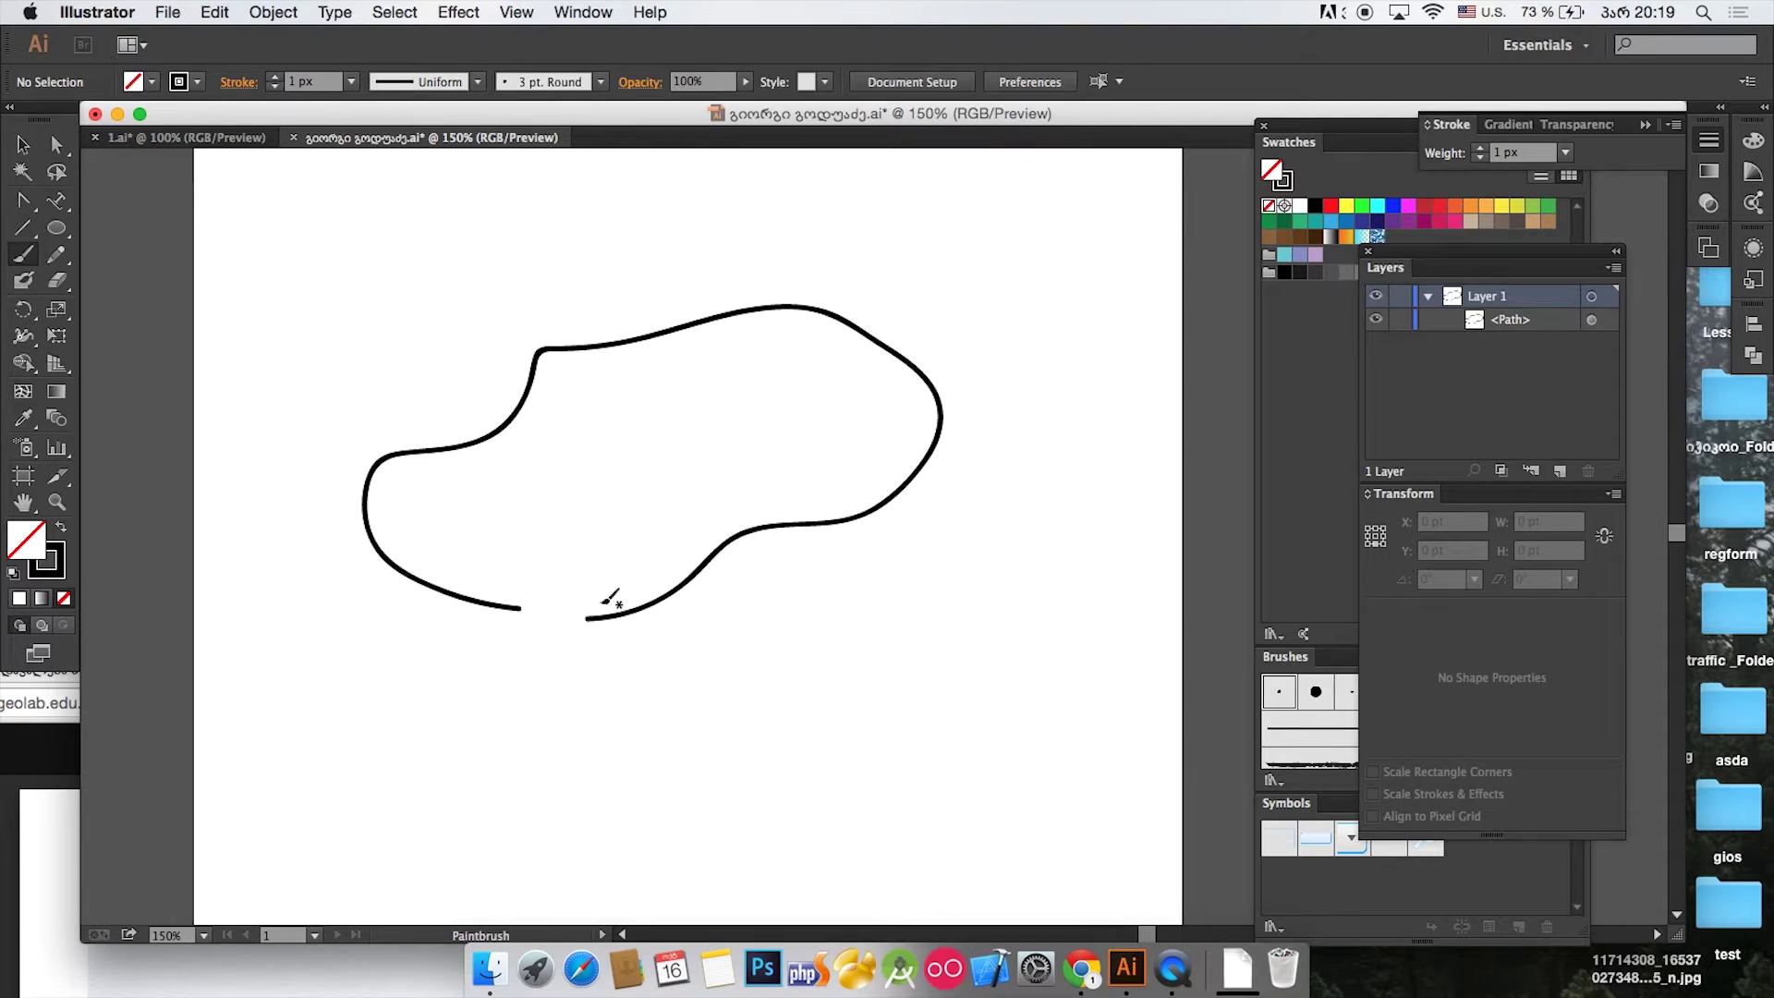
# Step: Try the elliptical and the double-bulge variable width profiles on the painted loop
pyautogui.click(23, 144)
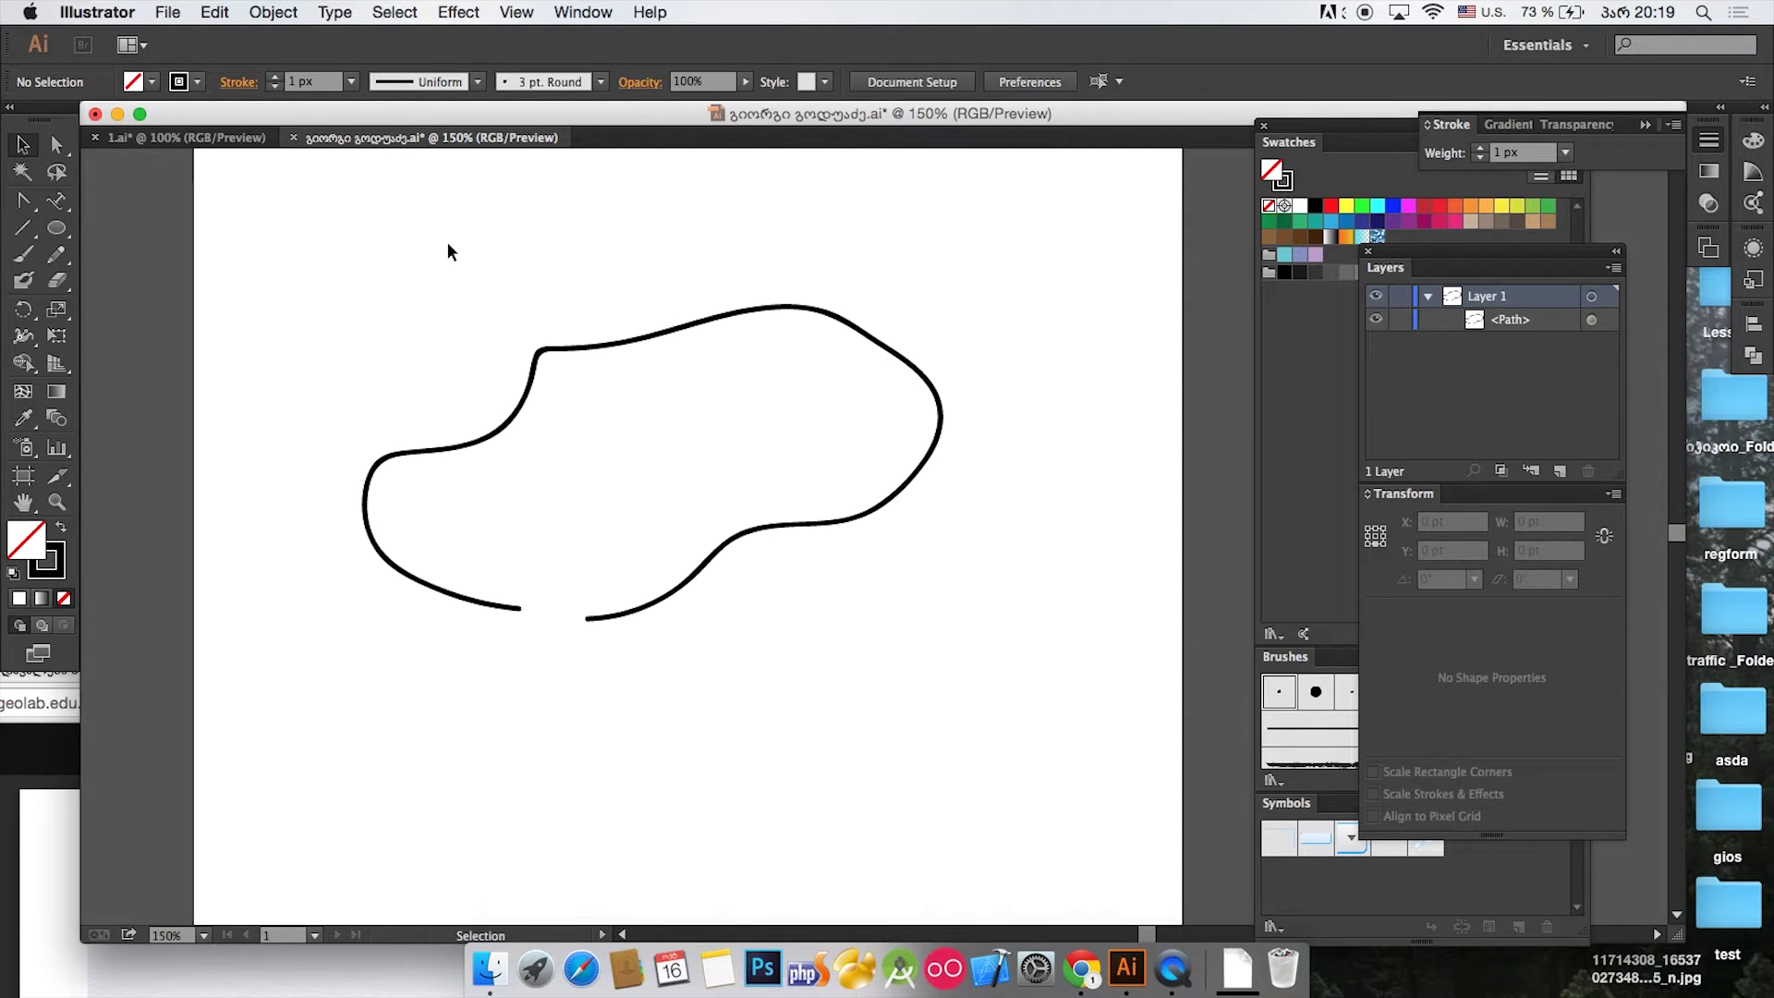
pyautogui.press('super+a')
pyautogui.click(430, 82)
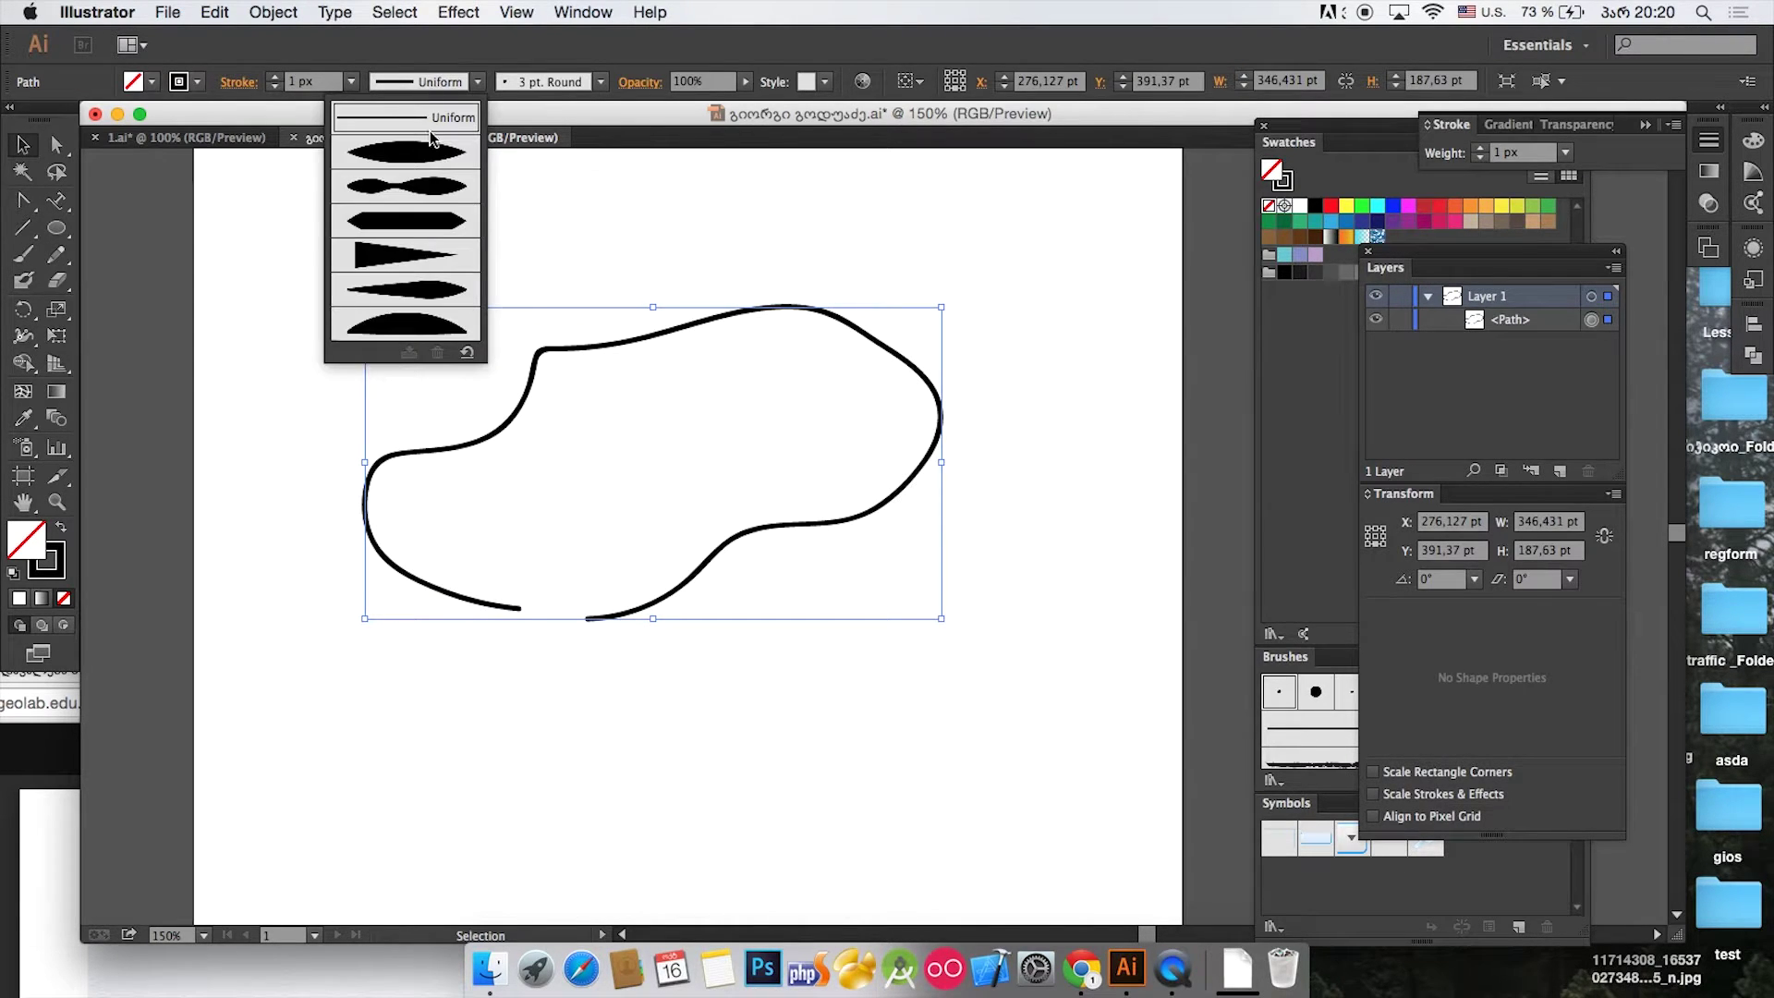
pyautogui.click(431, 153)
pyautogui.click(621, 222)
pyautogui.moveTo(619, 213); pyautogui.dragTo(720, 392)
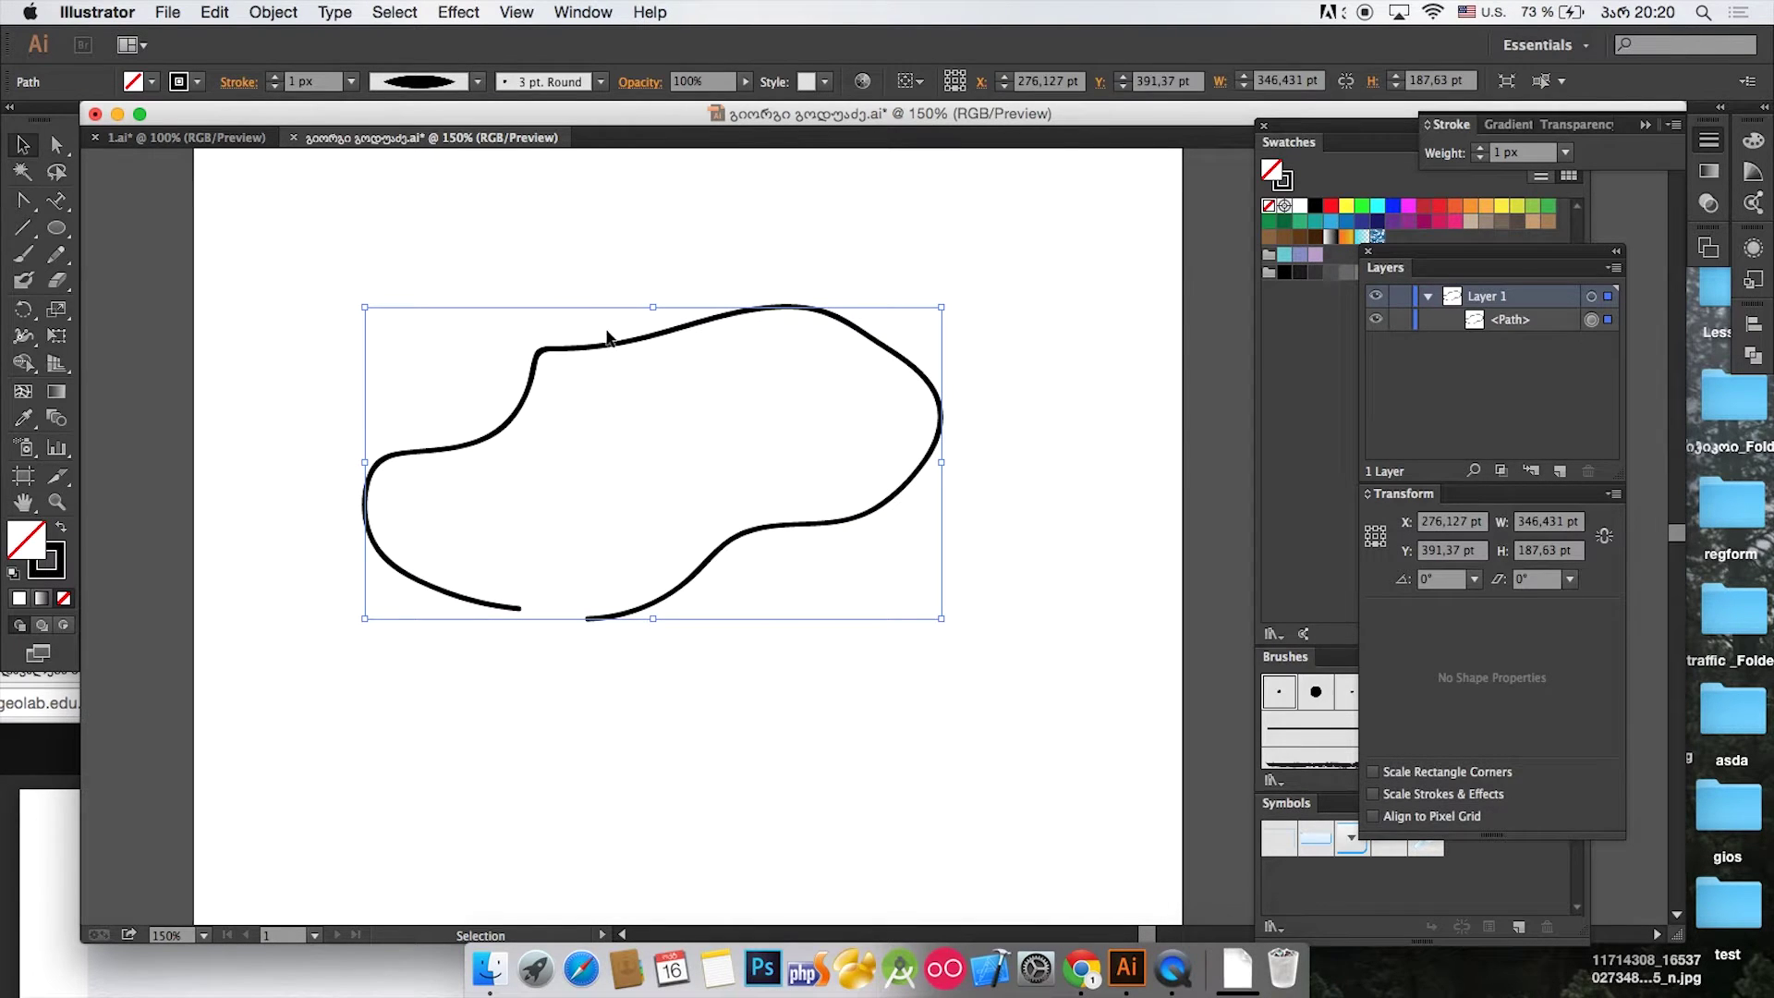
pyautogui.click(413, 83)
pyautogui.click(418, 201)
# Step: Delete the painted loop and paint a new open wavy path, about 336 by 192 pt, with the Paintbrush
pyautogui.click(557, 248)
pyautogui.moveTo(532, 221); pyautogui.dragTo(758, 735)
pyautogui.press('Delete')
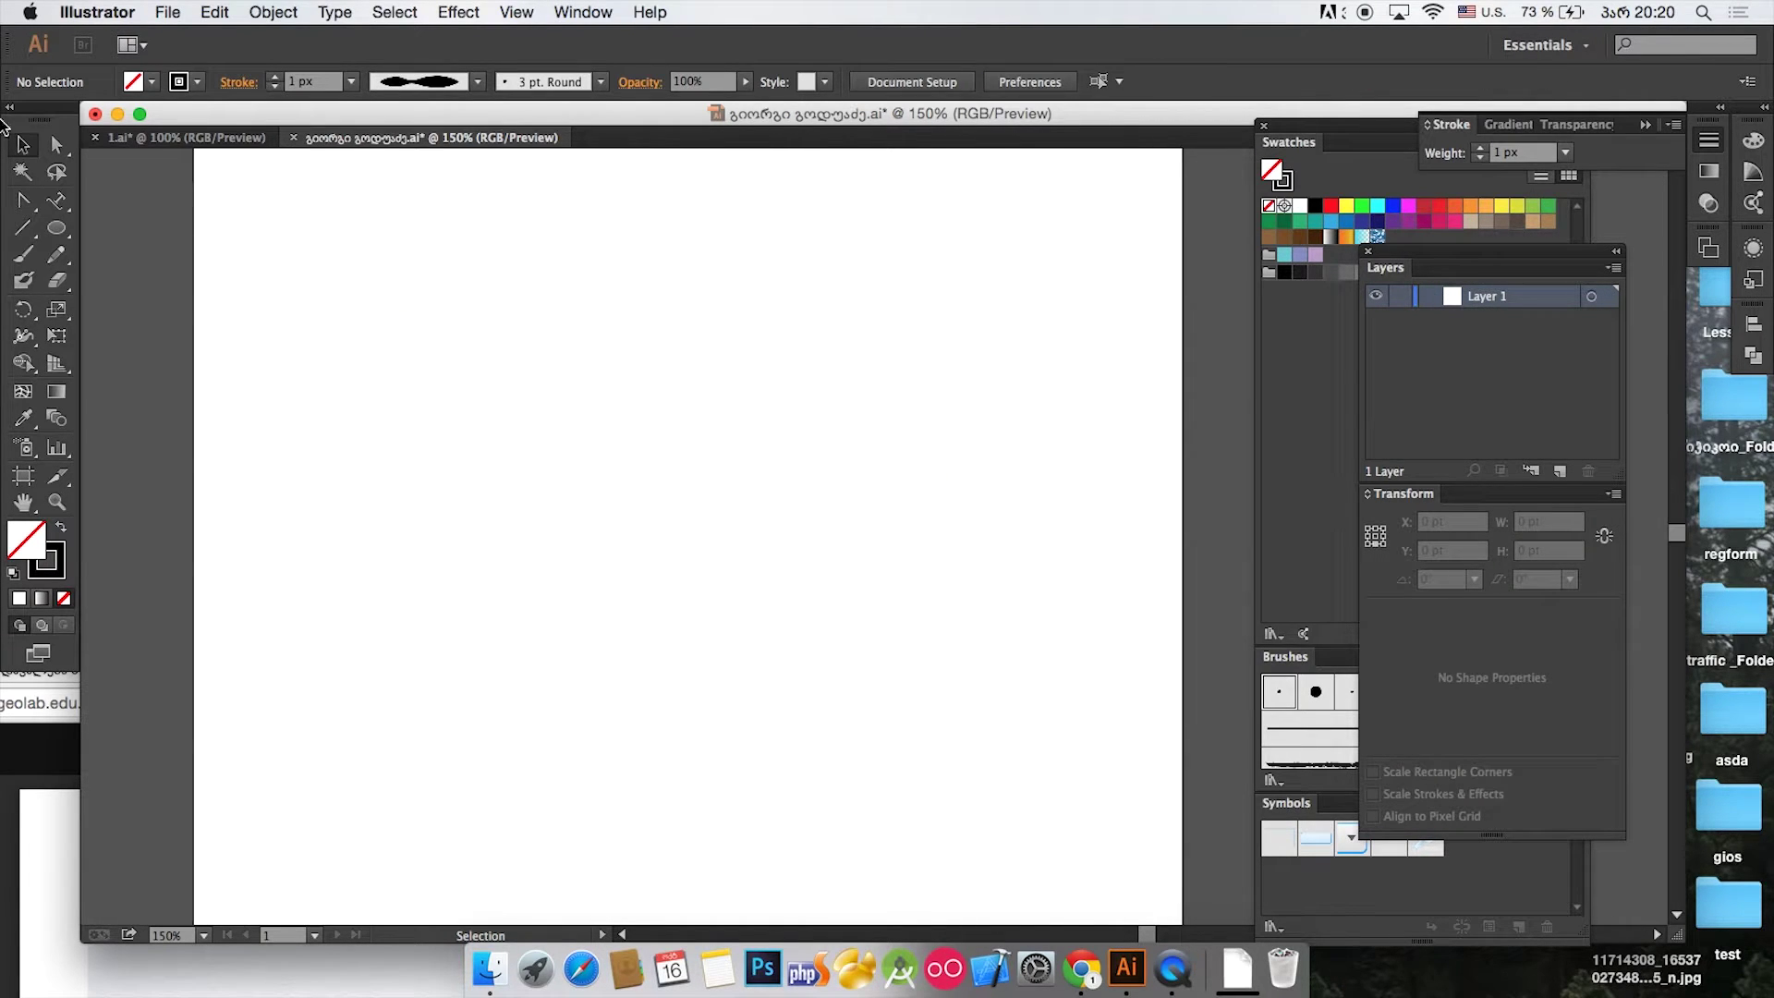
pyautogui.click(24, 259)
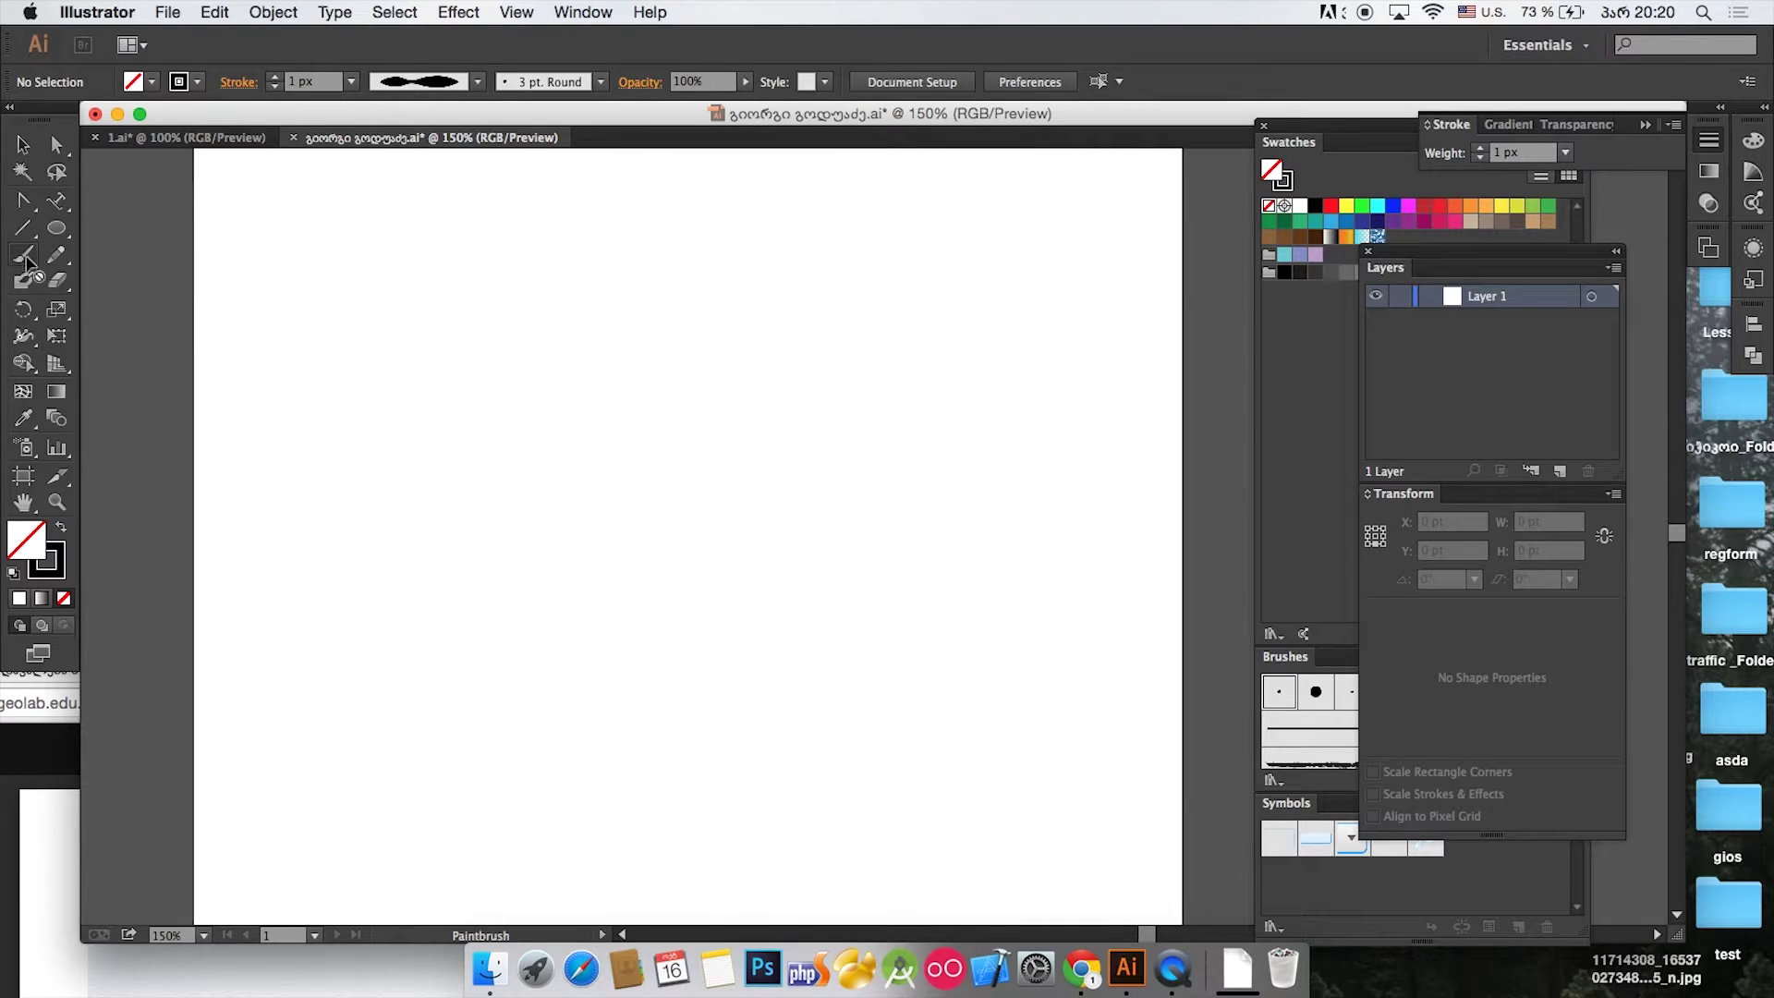
pyautogui.moveTo(418, 596)
pyautogui.mouseDown()
pyautogui.moveTo(505, 337)
pyautogui.moveTo(802, 336)
pyautogui.moveTo(919, 444)
pyautogui.moveTo(701, 471)
pyautogui.moveTo(607, 633)
pyautogui.moveTo(566, 661)
pyautogui.mouseUp()
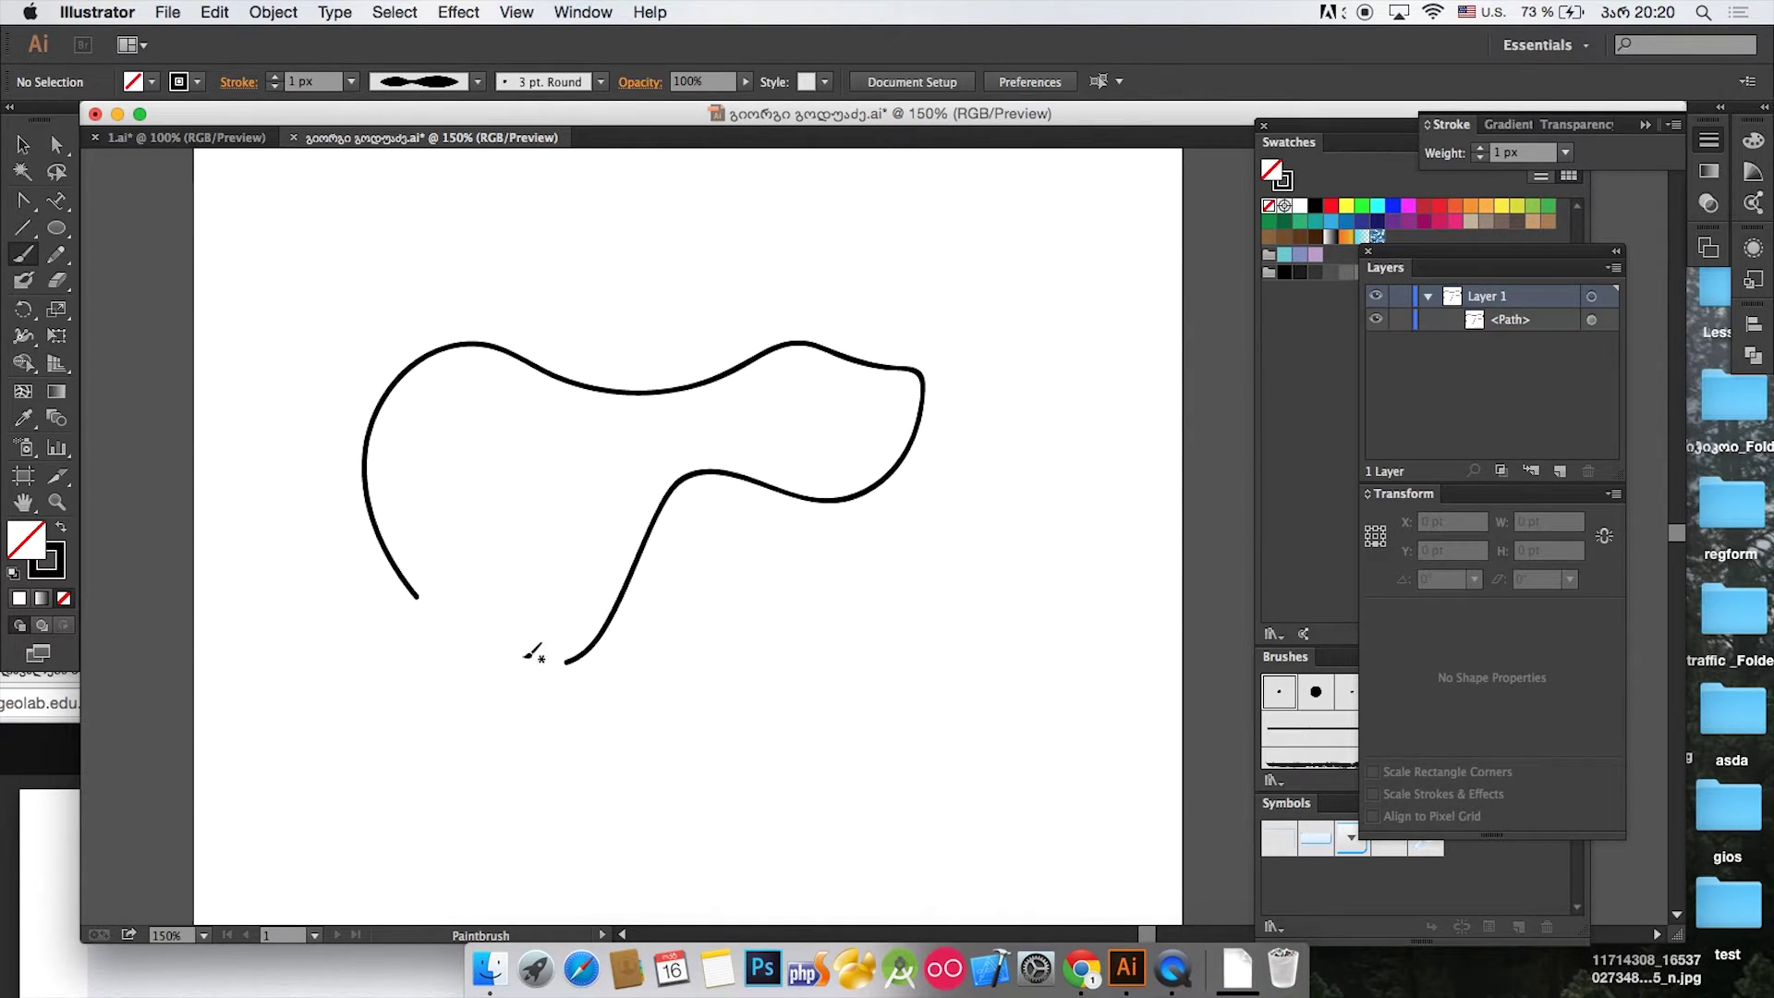
# Step: Select the wavy path, then detach the Brushes panel over the artboard and enlarge it to list all brushes
pyautogui.click(23, 145)
pyautogui.moveTo(463, 225); pyautogui.dragTo(632, 462)
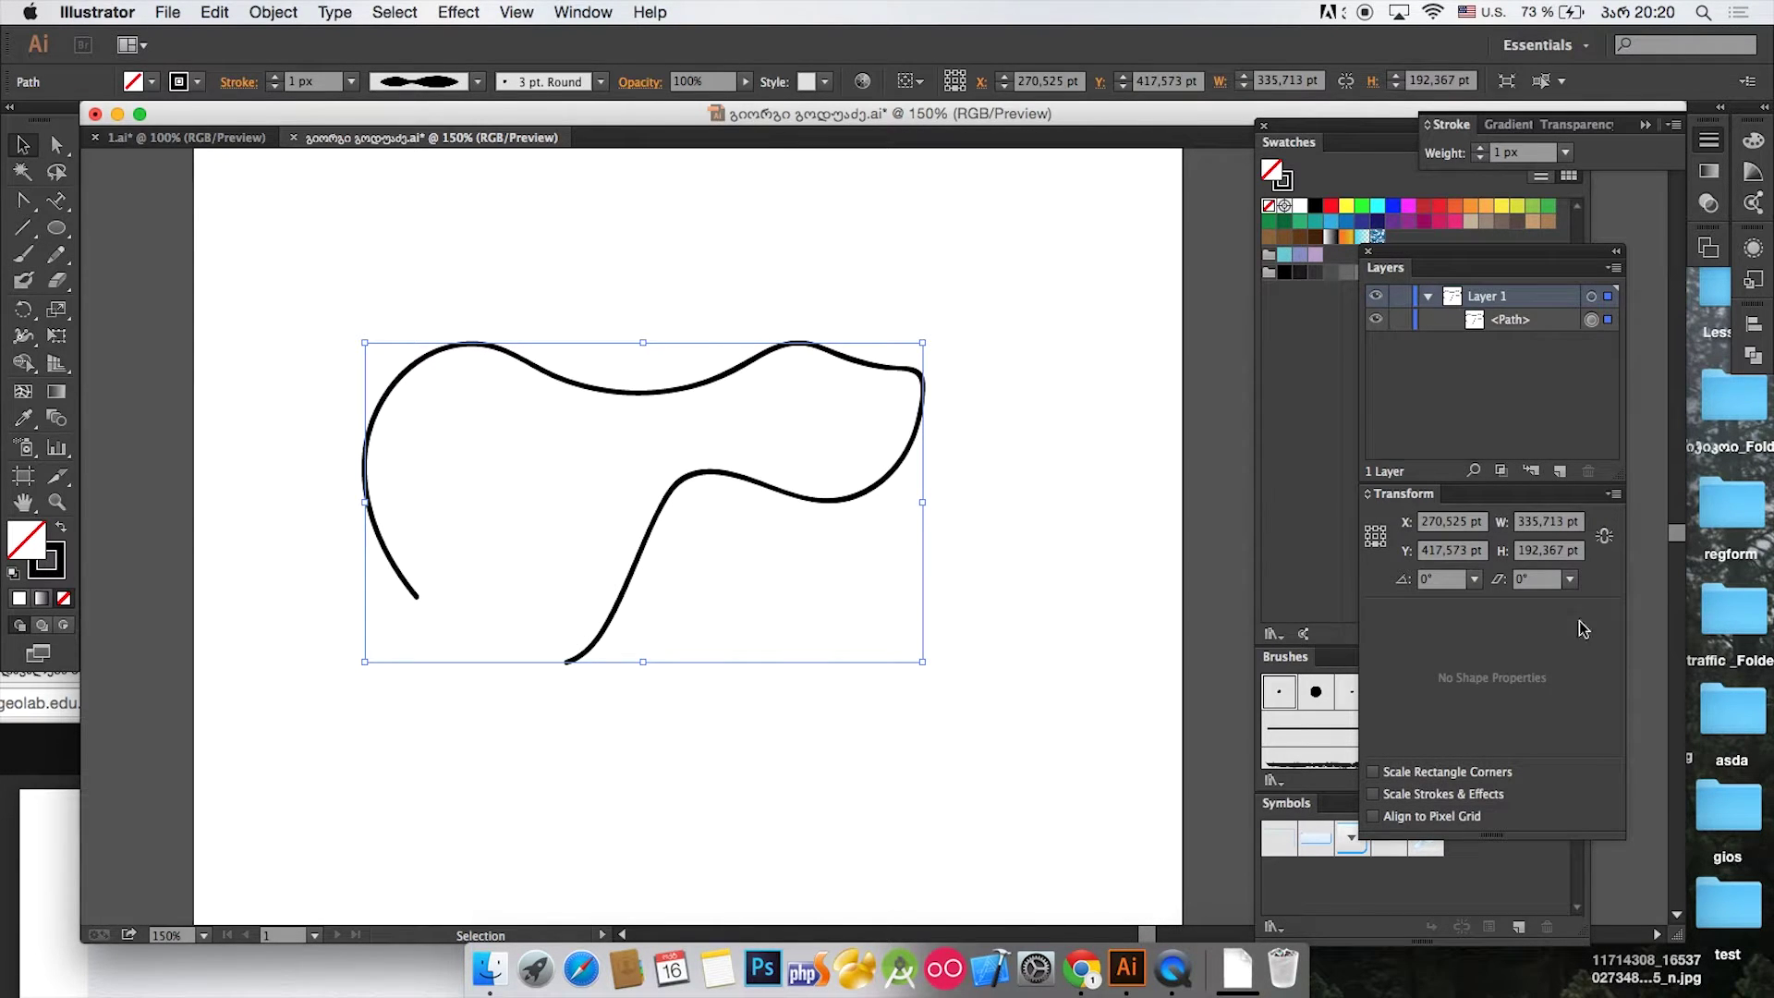
pyautogui.click(1274, 661)
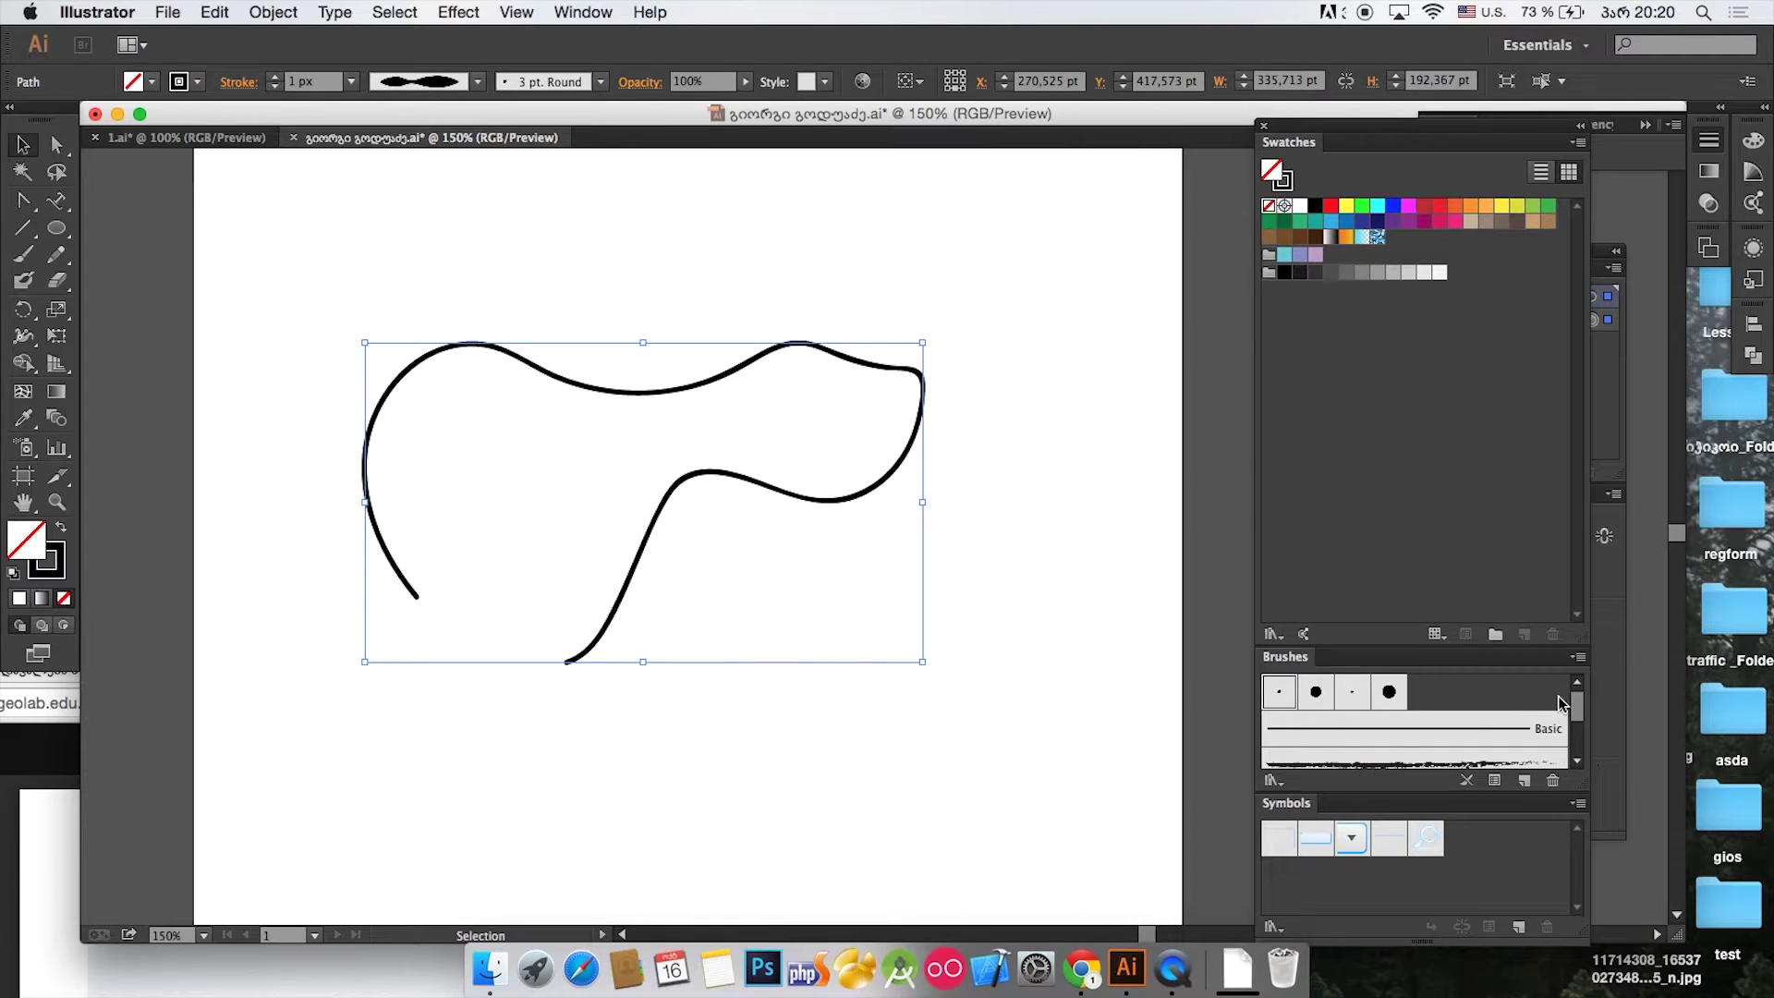
pyautogui.moveTo(1284, 667)
pyautogui.mouseDown()
pyautogui.moveTo(1051, 400)
pyautogui.moveTo(1004, 265)
pyautogui.mouseUp()
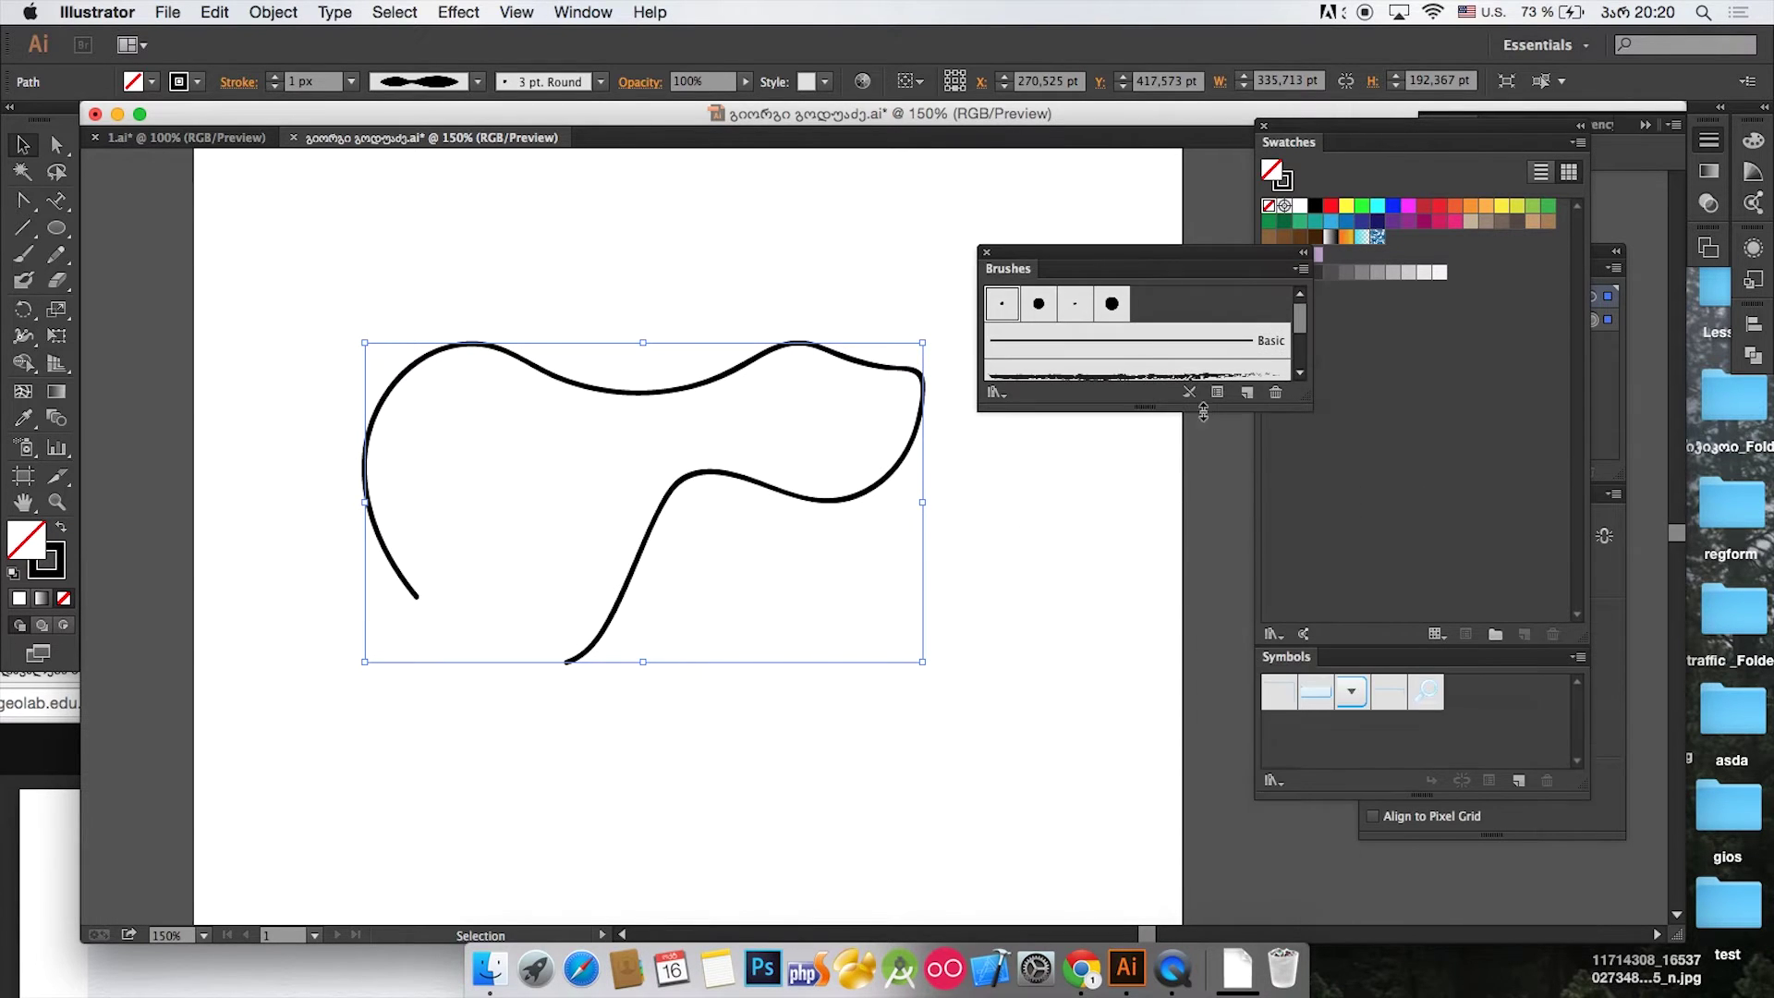
pyautogui.moveTo(1351, 406)
pyautogui.mouseDown()
pyautogui.moveTo(1351, 924)
pyautogui.moveTo(1312, 763)
pyautogui.mouseUp()
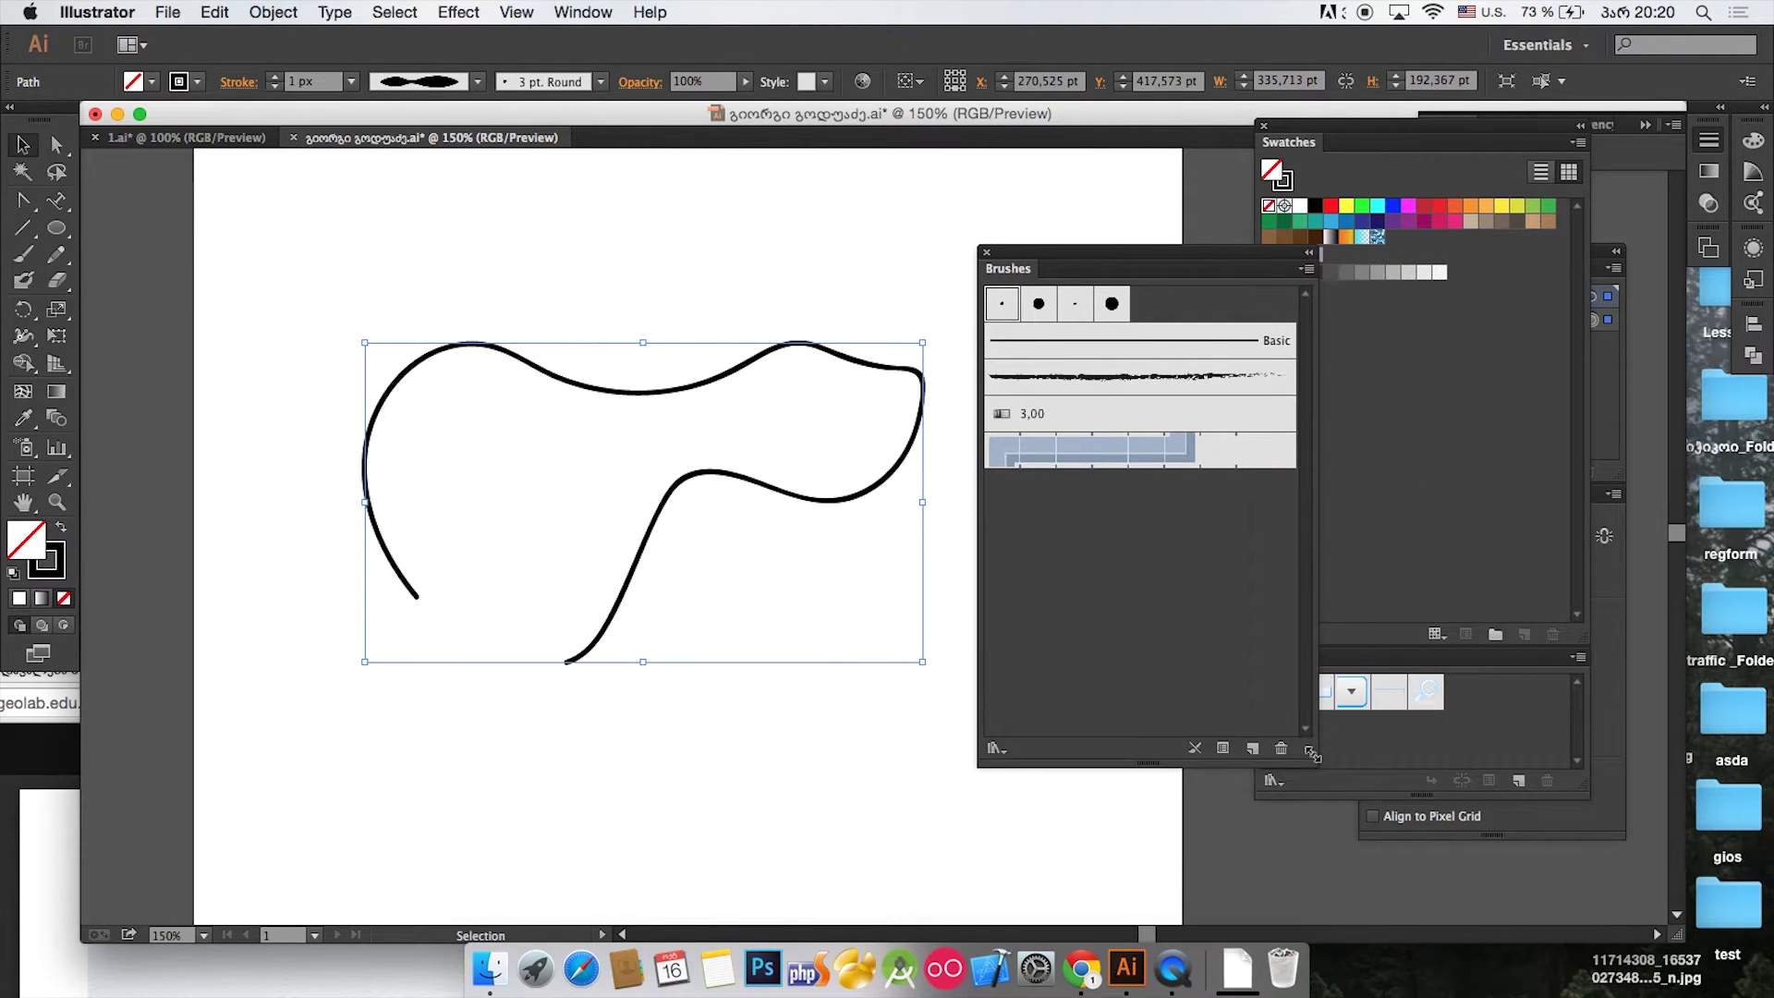
# Step: Apply the 10 pt. Round brush to the wavy path, then try the 3 pt. Oval brush and undo it
pyautogui.click(1033, 313)
pyautogui.click(1075, 311)
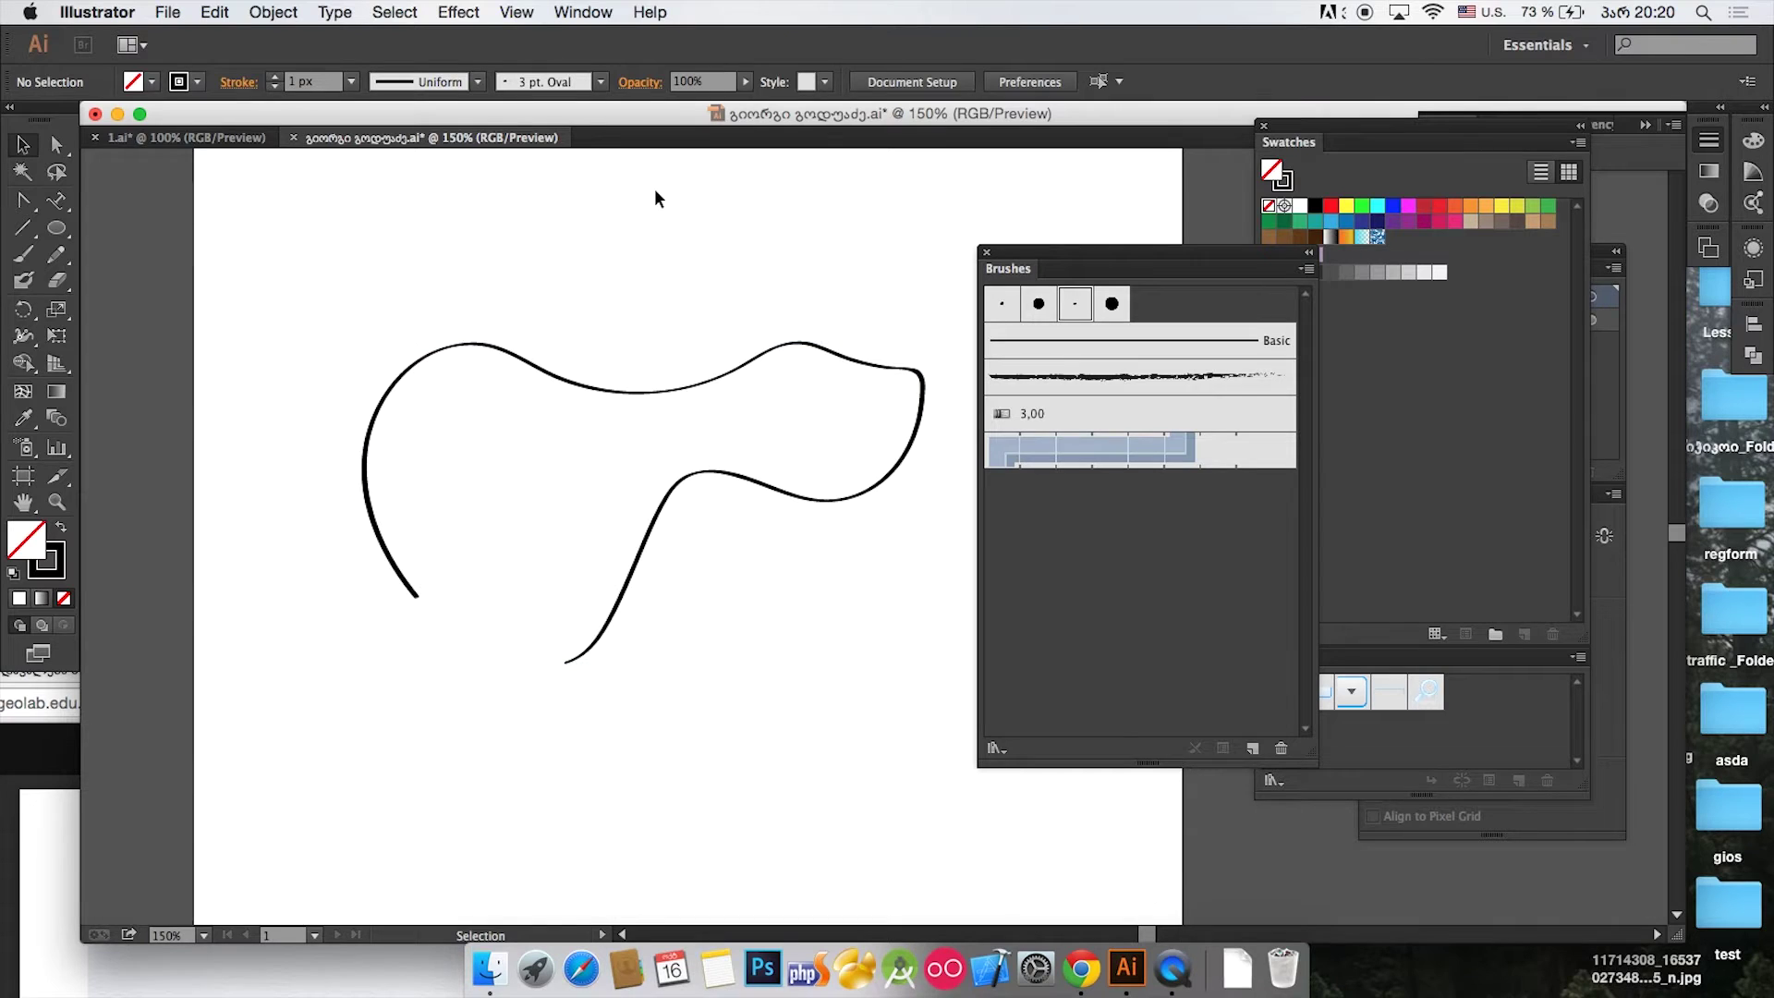
pyautogui.press('super+z')
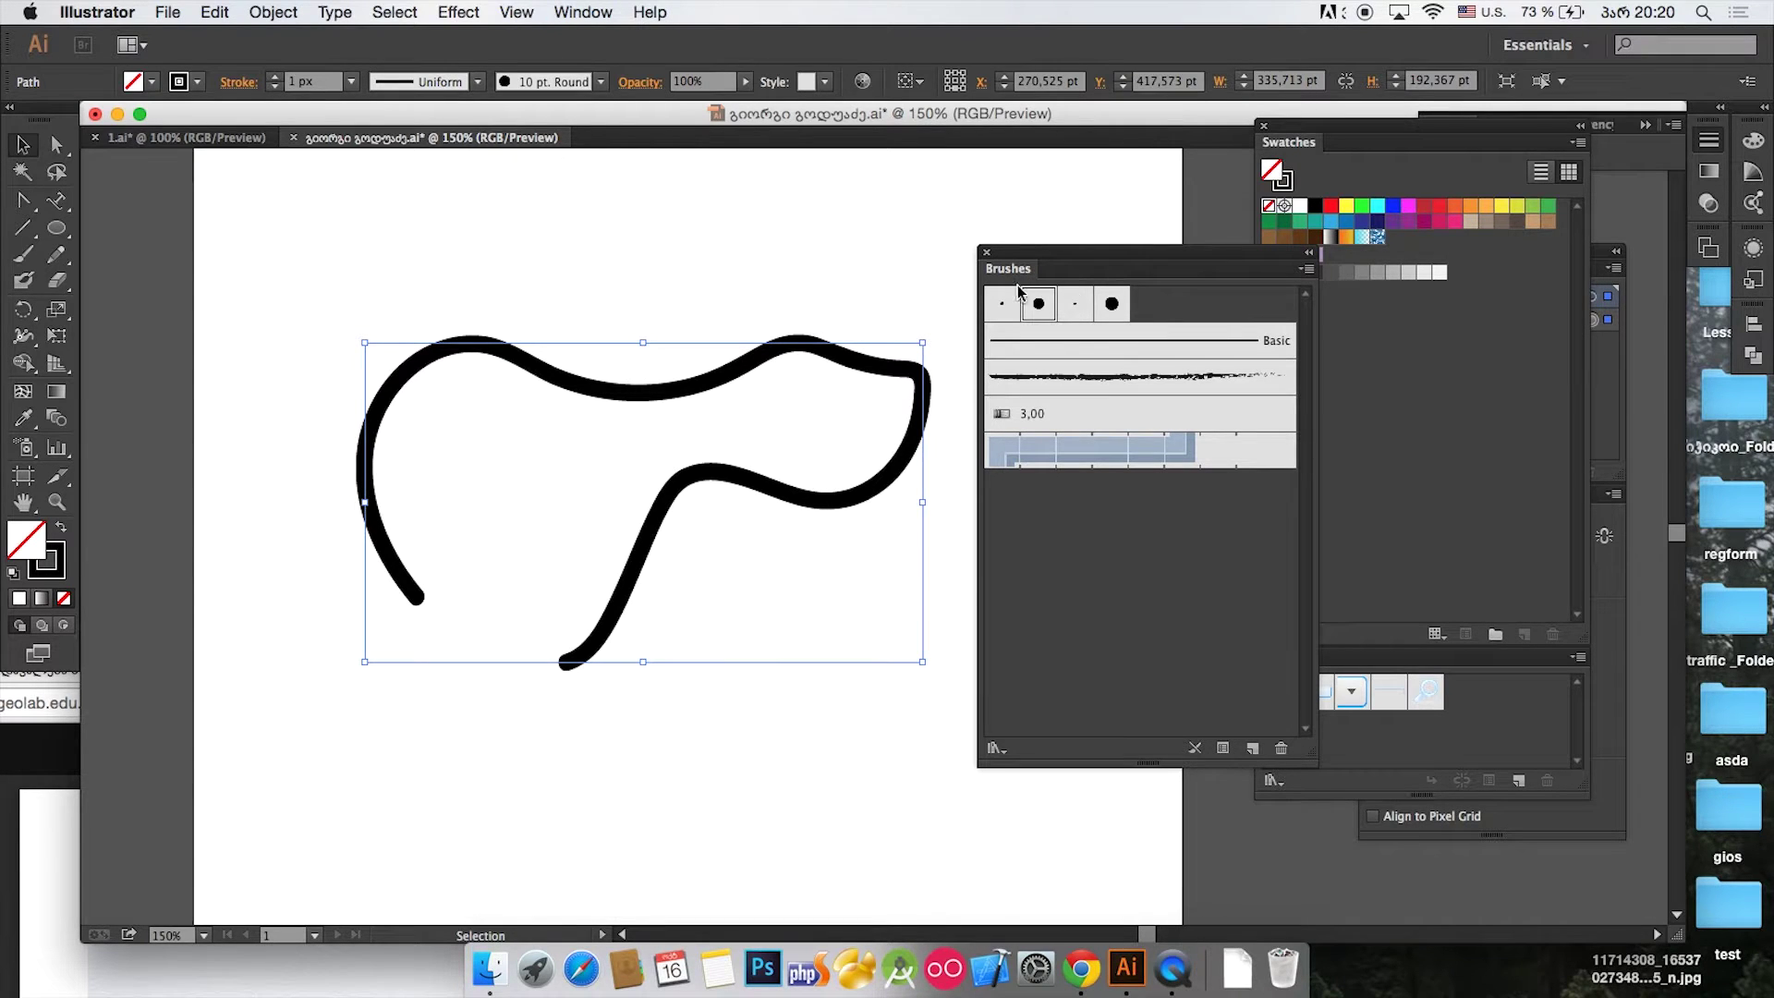
# Step: Set the wavy path's stroke weight to 2 px and try the elliptical and the teardrop-shaped variable width profiles on it
pyautogui.click(559, 88)
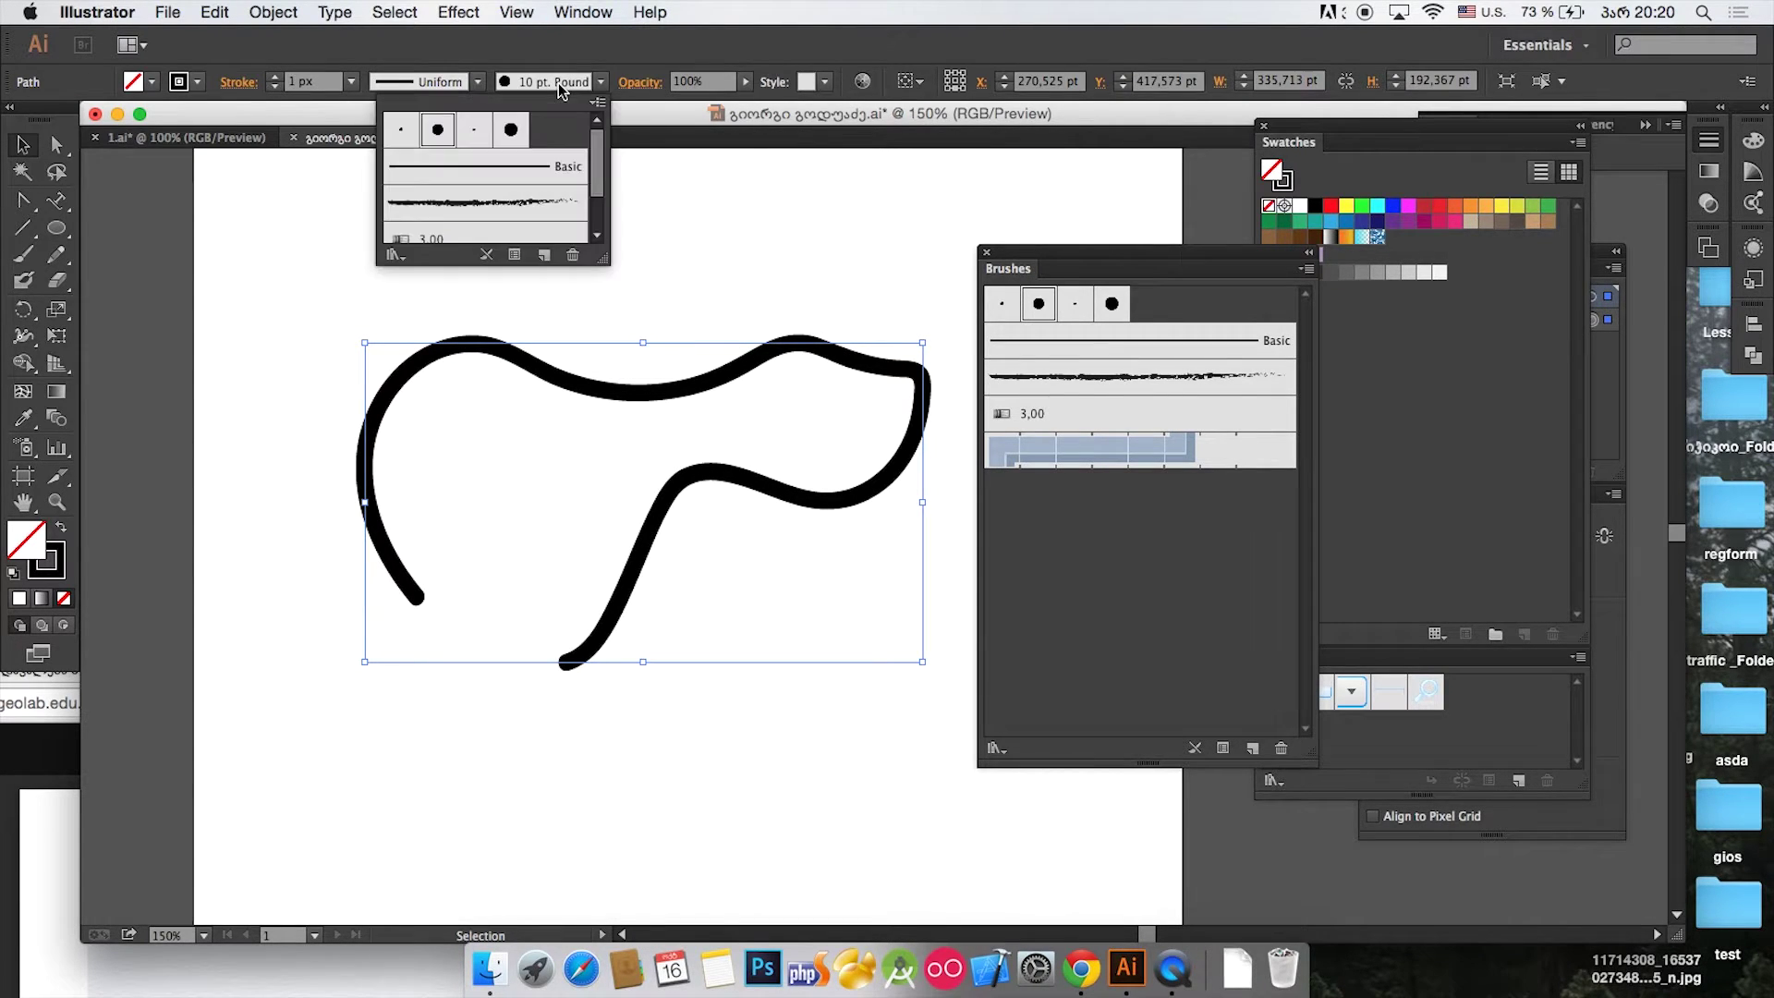
pyautogui.click(274, 77)
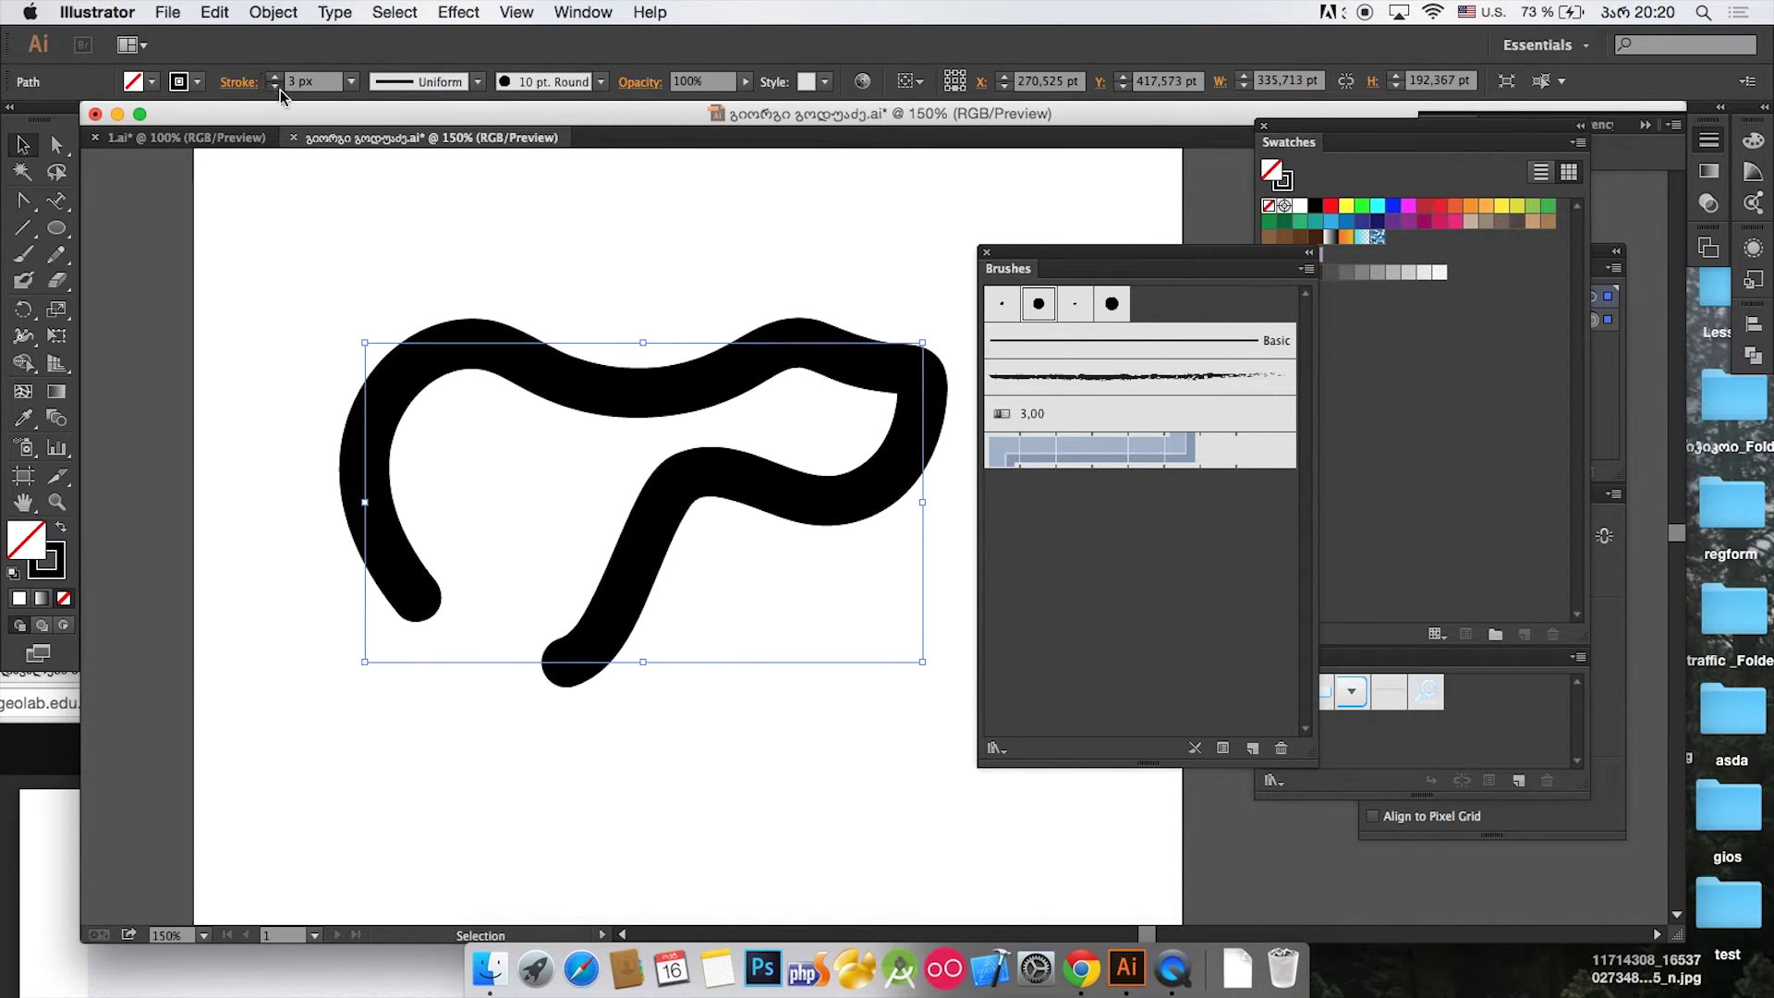
pyautogui.click(426, 81)
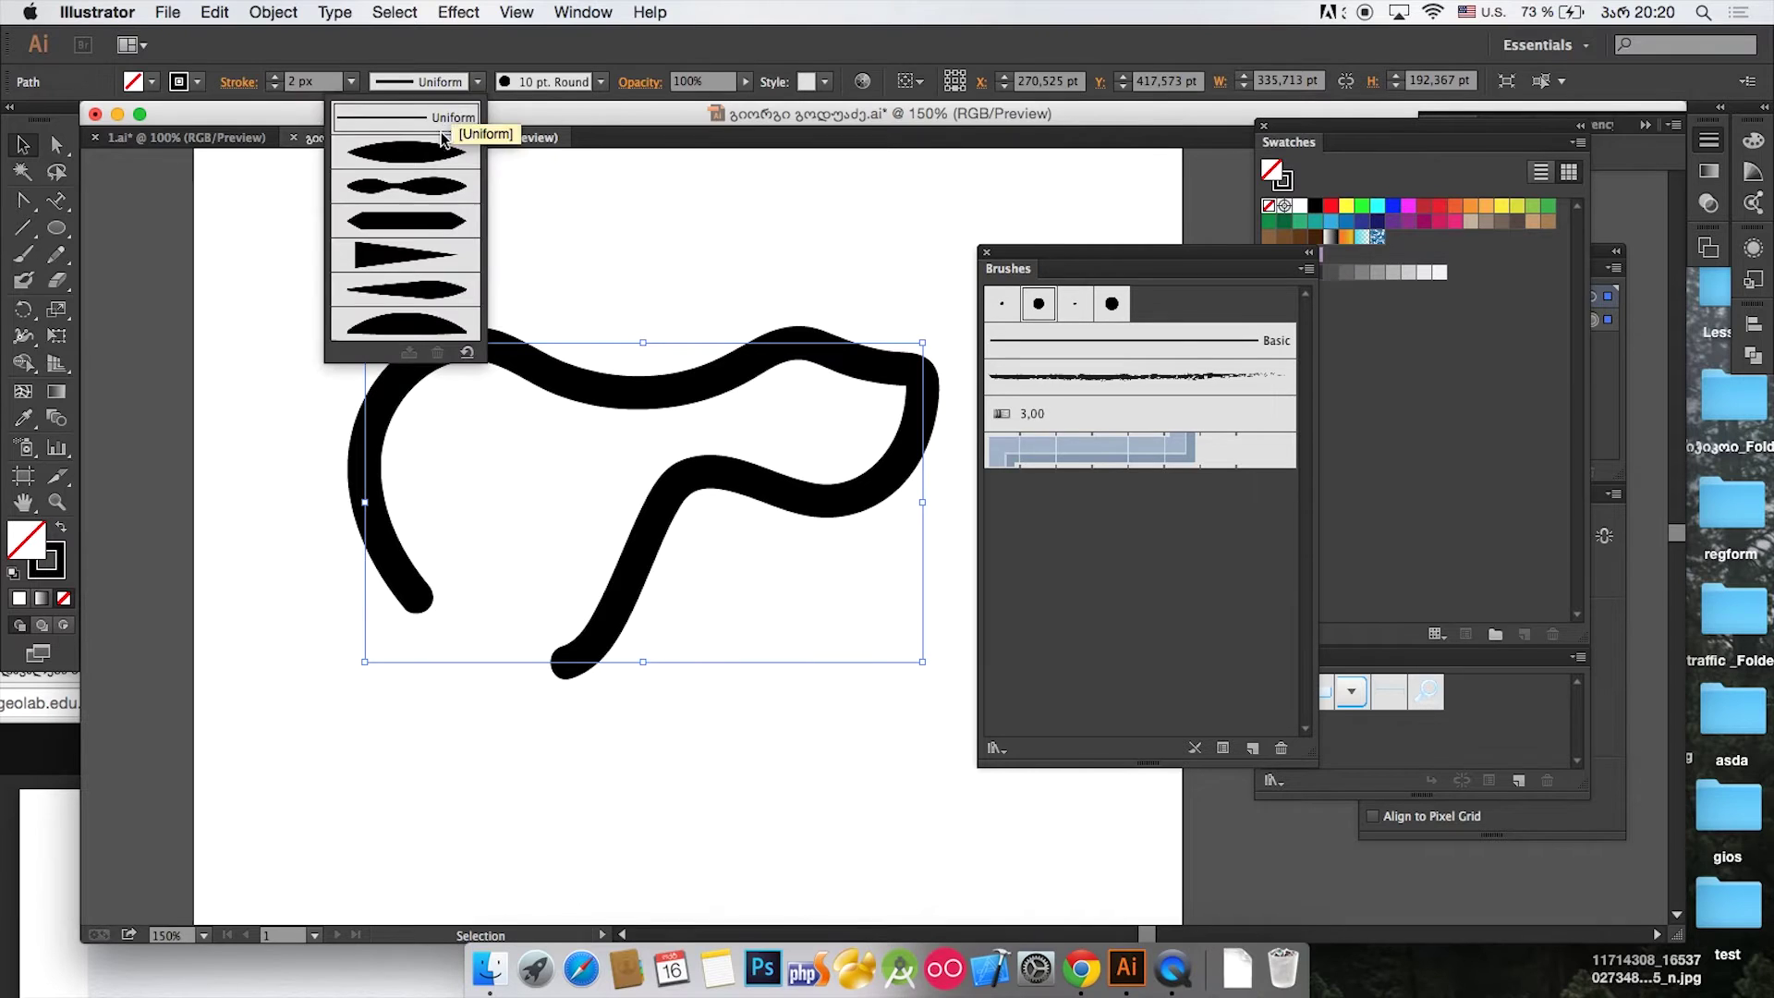
pyautogui.click(438, 162)
pyautogui.click(414, 82)
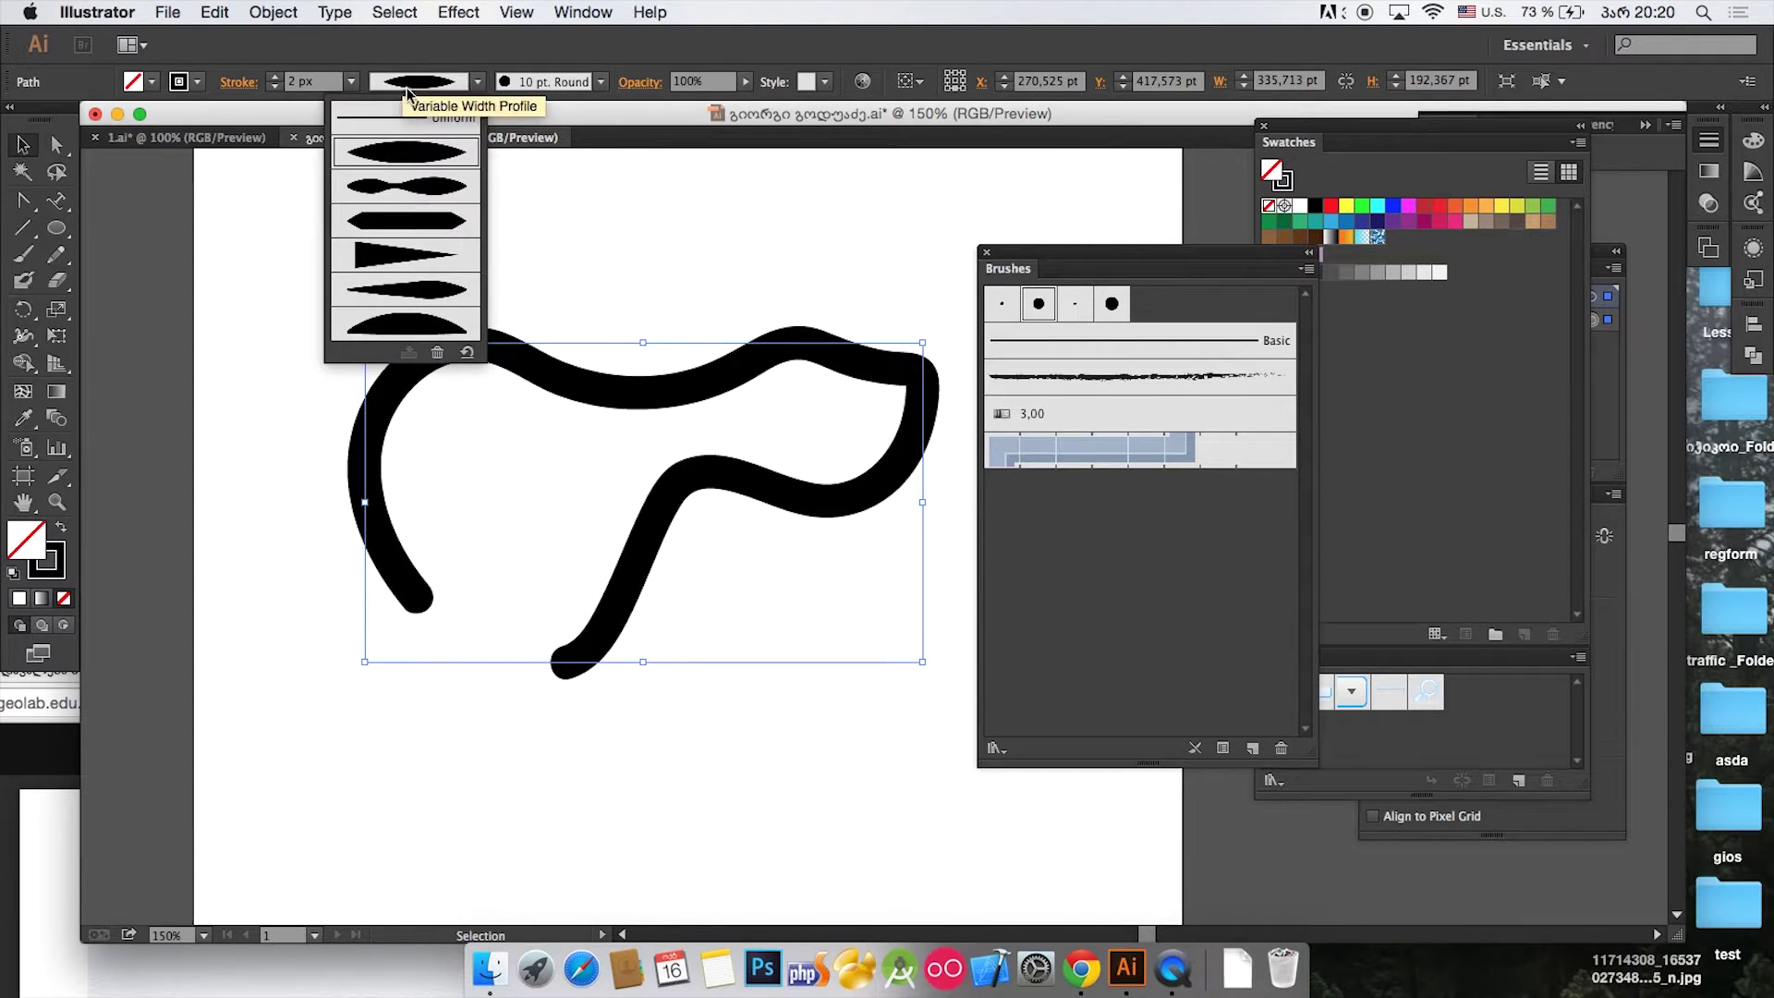
pyautogui.click(429, 289)
pyautogui.moveTo(549, 203); pyautogui.dragTo(562, 712)
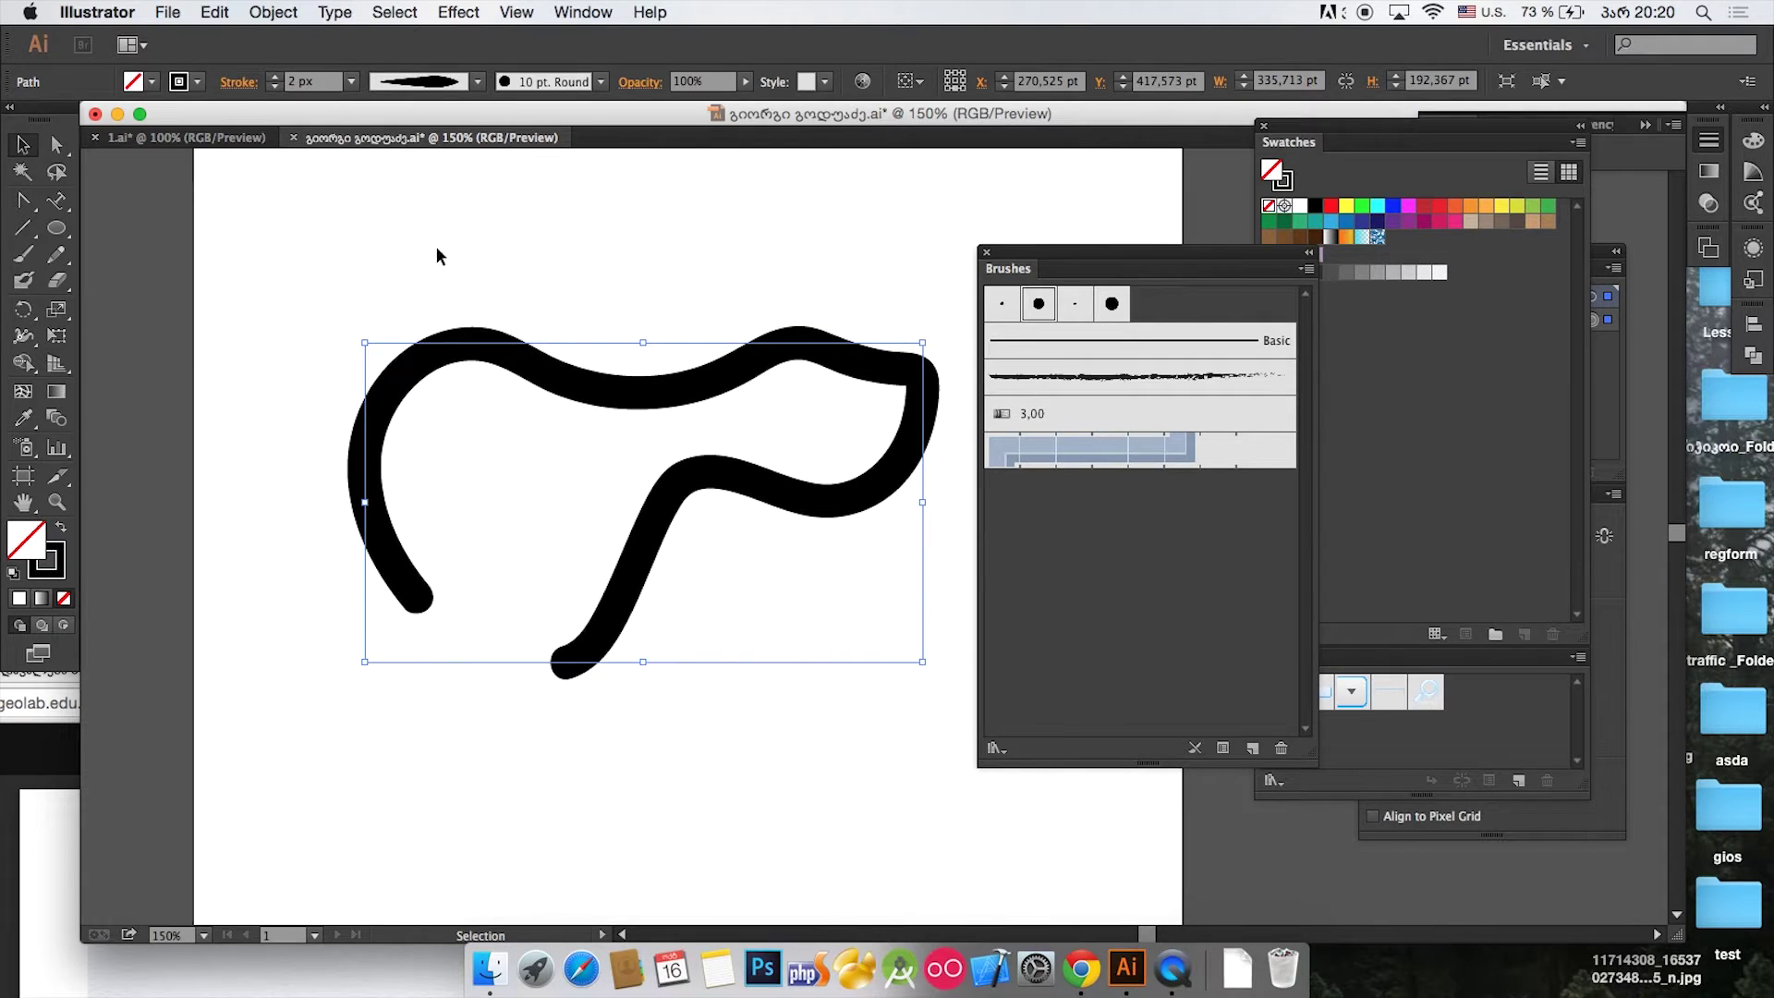
pyautogui.click(435, 277)
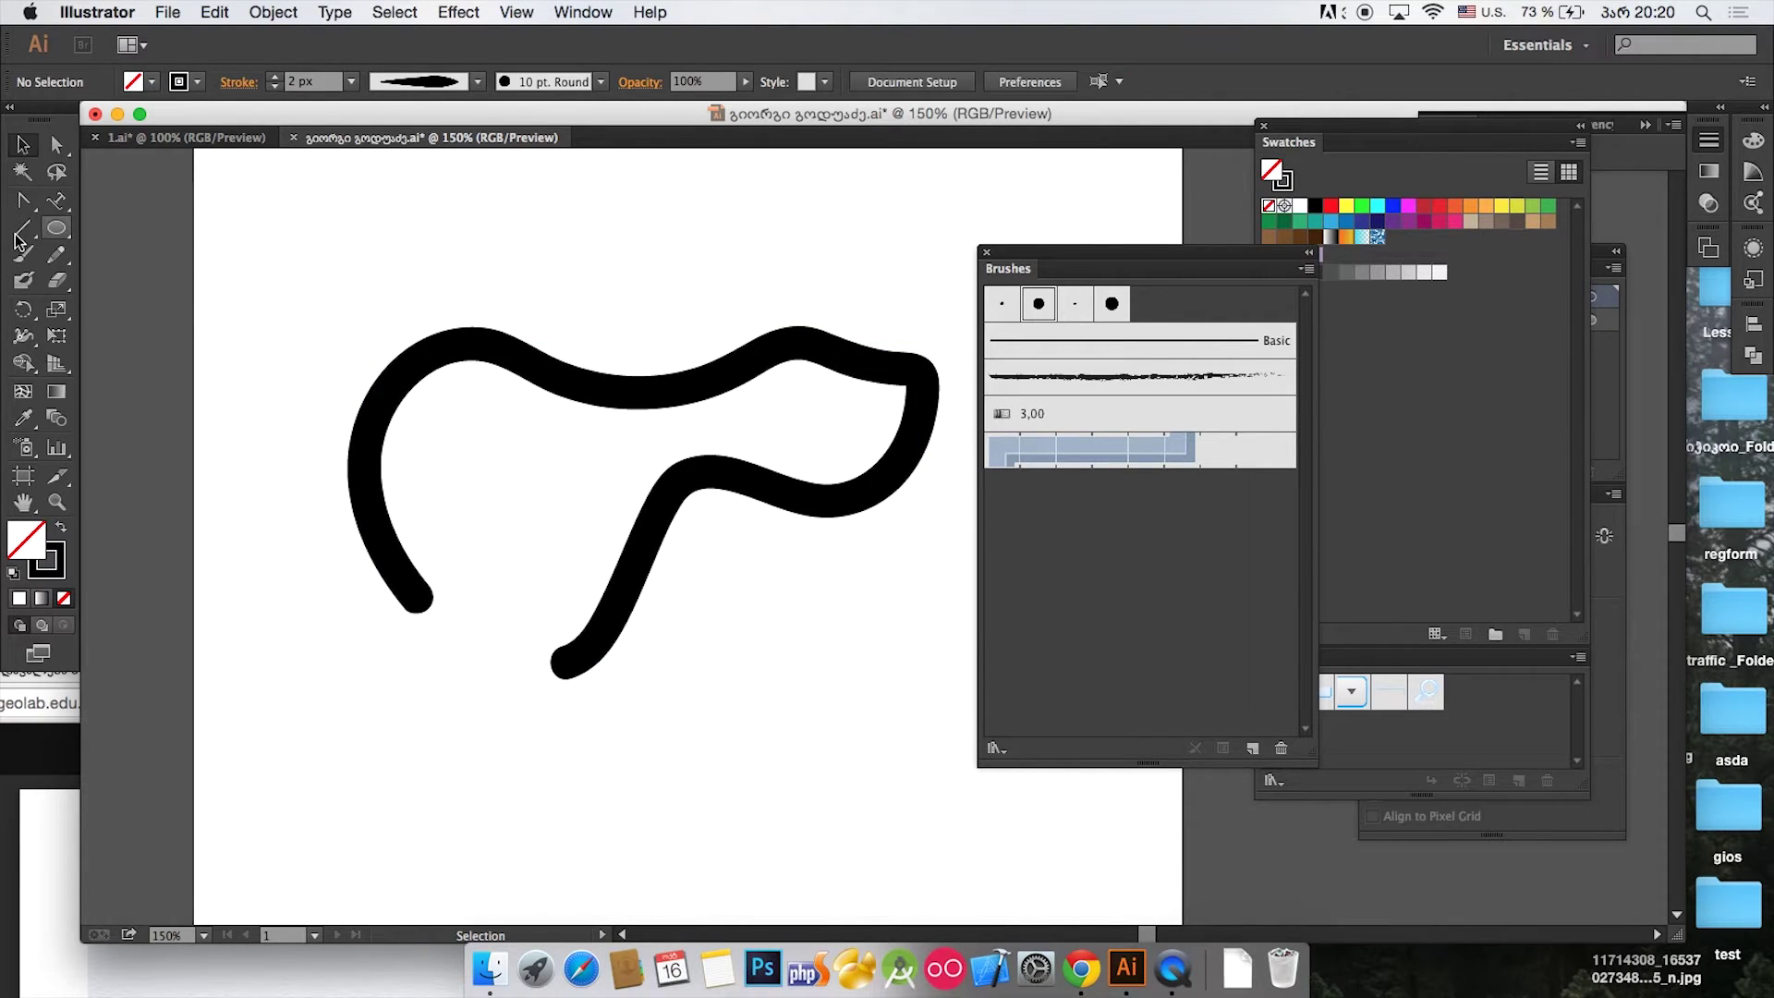
# Step: Draw an open path of three straight segments above the wavy path with the Pen tool
pyautogui.click(24, 202)
pyautogui.moveTo(26, 211); pyautogui.dragTo(118, 201)
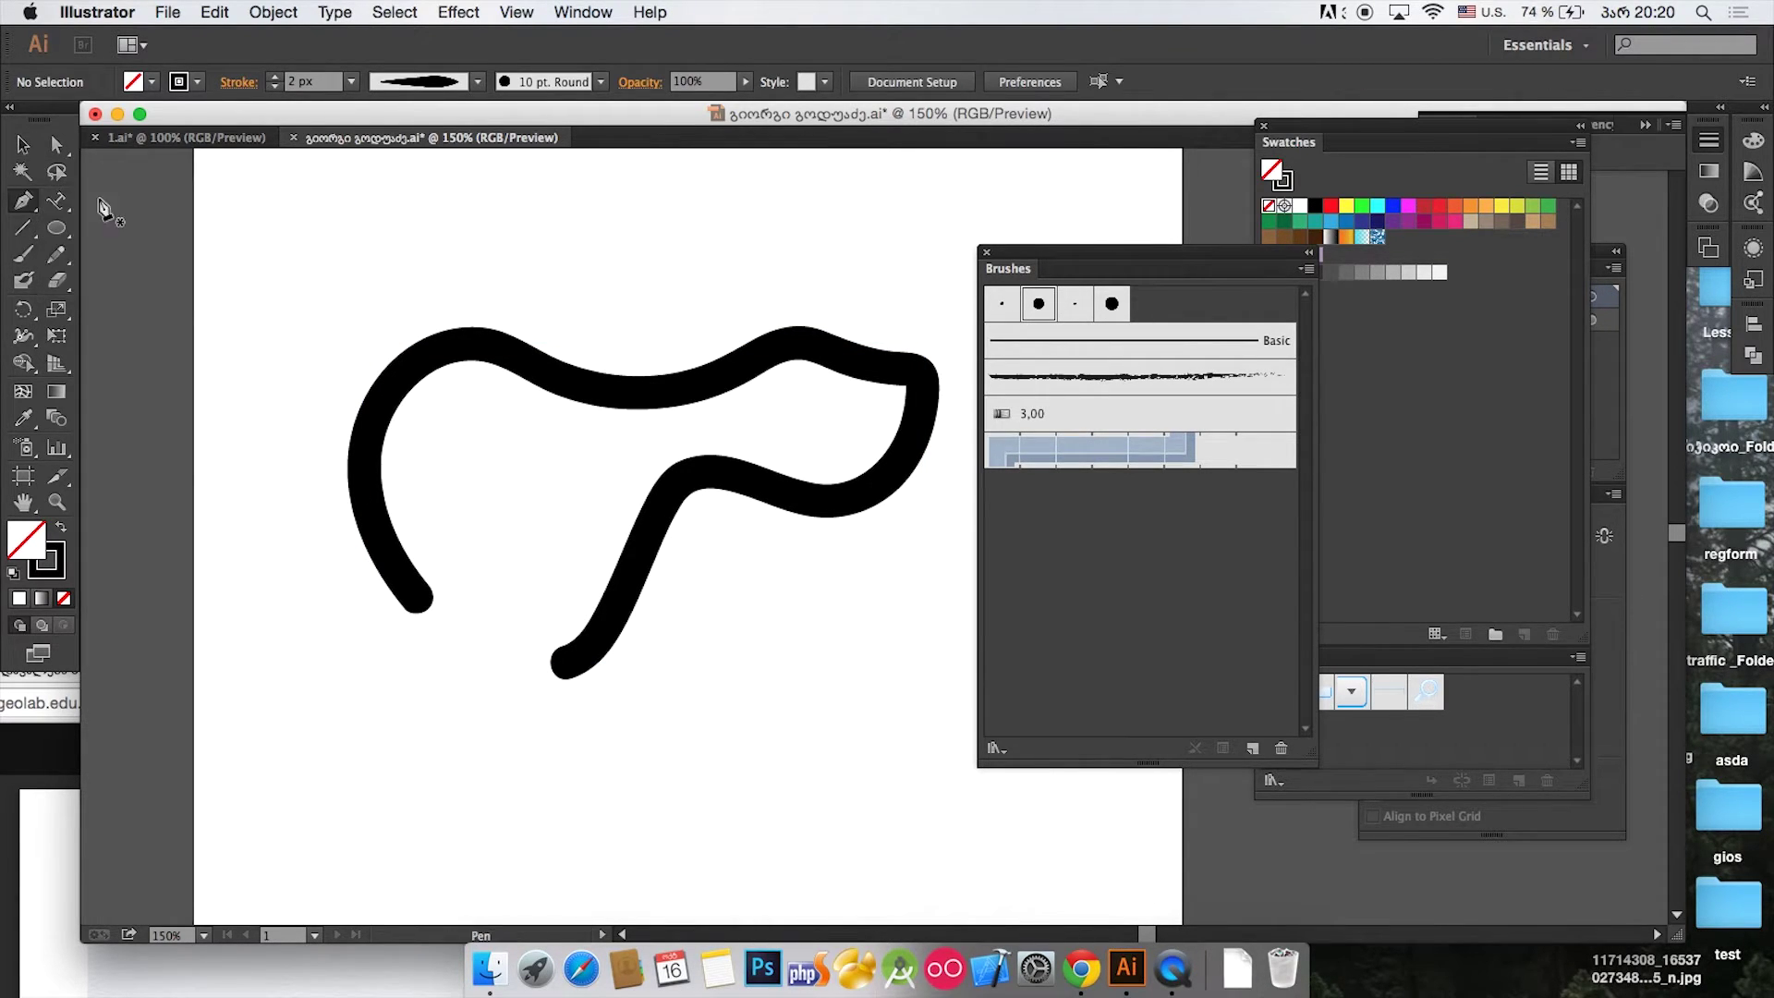
pyautogui.click(316, 280)
pyautogui.click(365, 174)
pyautogui.click(513, 191)
pyautogui.click(528, 255)
pyautogui.click(24, 201)
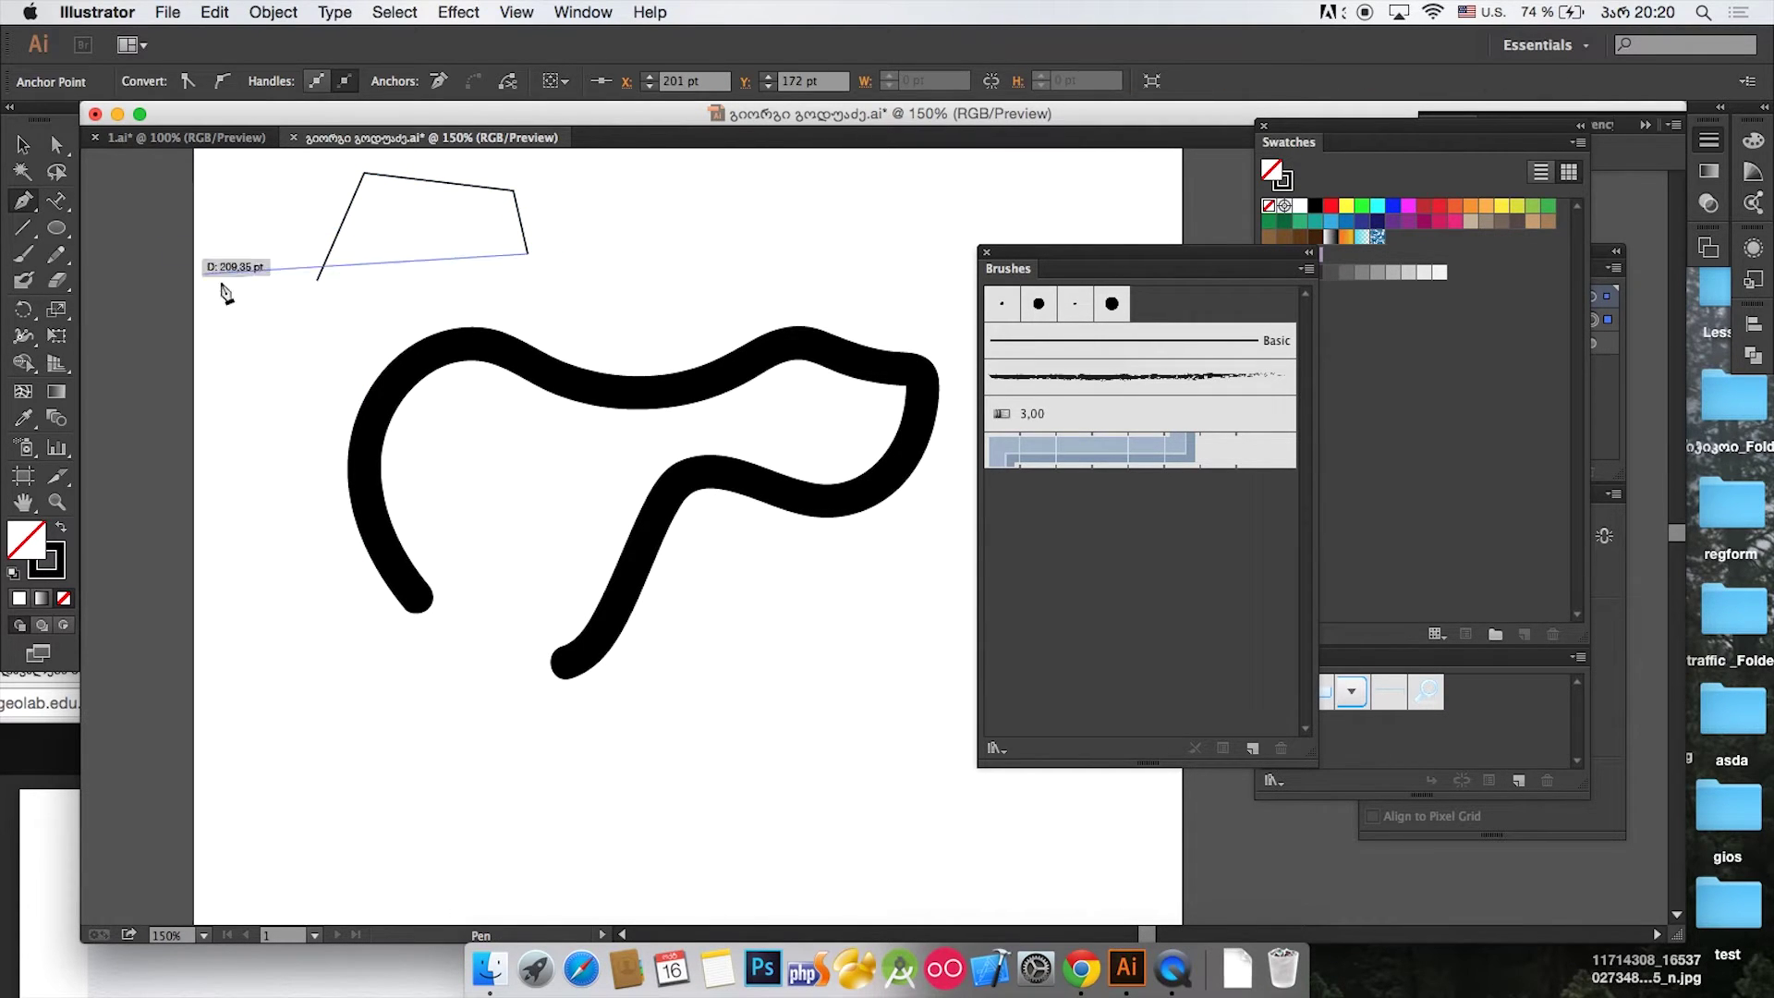
# Step: Give the open three-segment path the elliptical variable width profile and a 5 px stroke weight
pyautogui.click(23, 144)
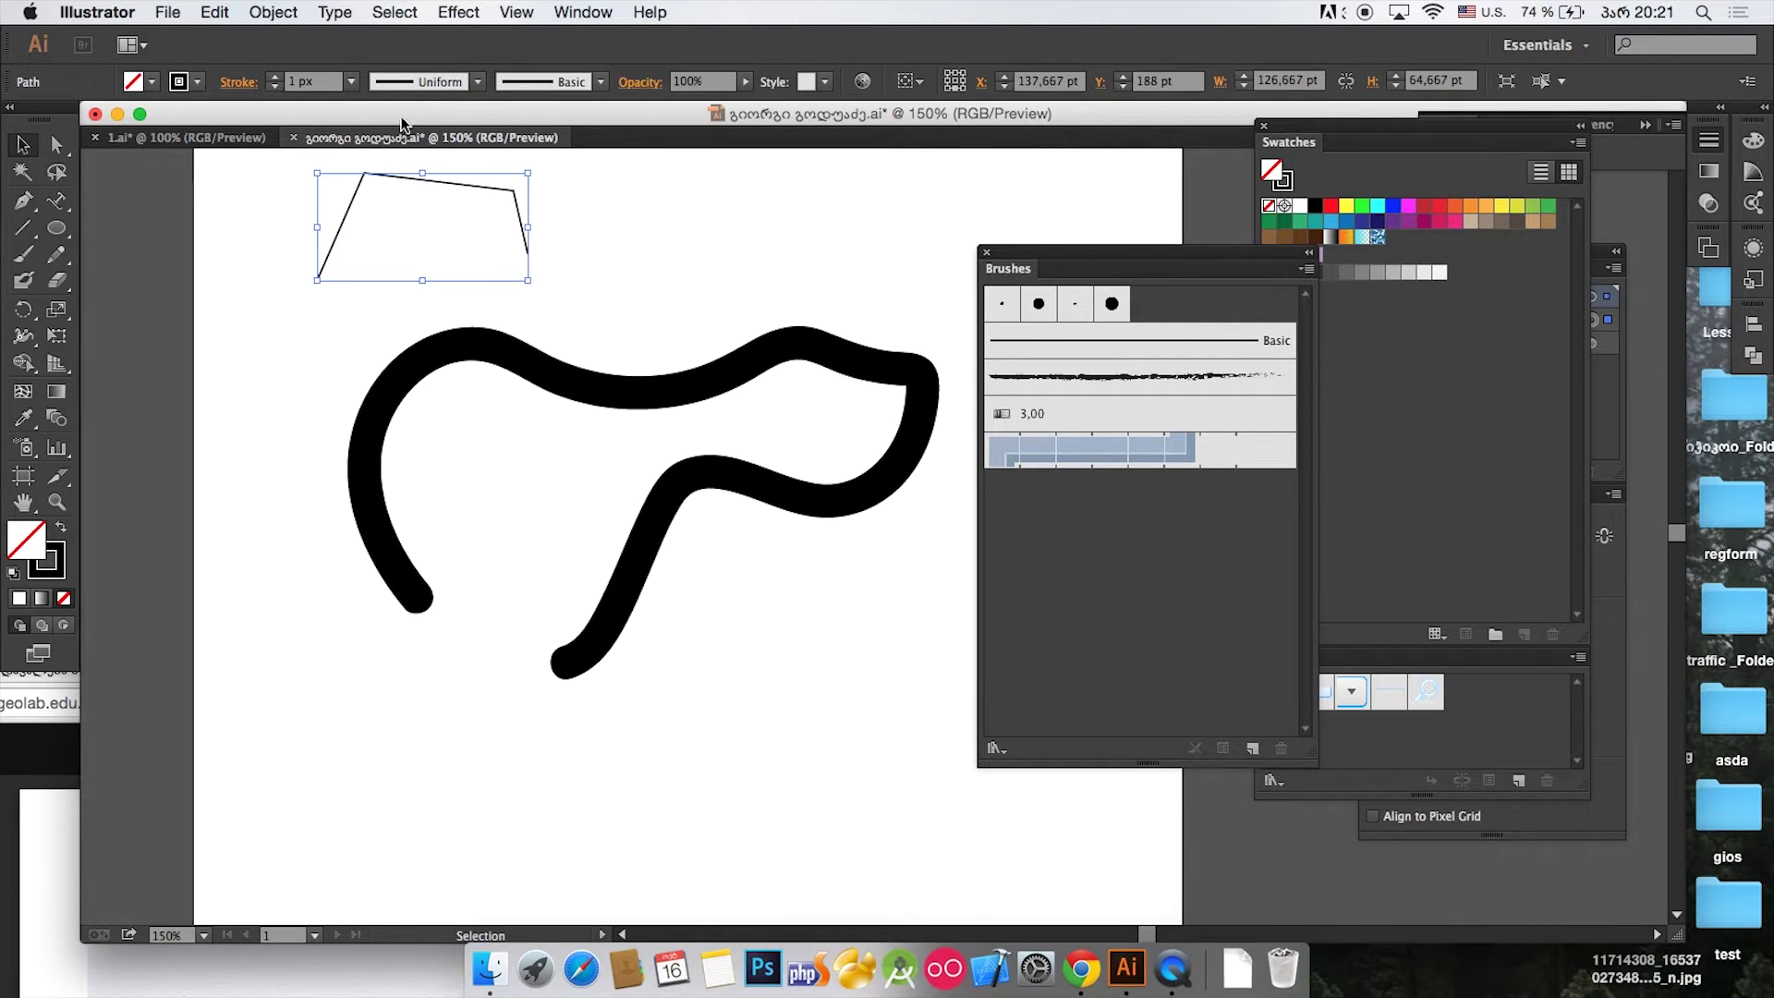
pyautogui.click(411, 81)
pyautogui.click(408, 151)
pyautogui.click(275, 78)
pyautogui.click(275, 78)
pyautogui.click(275, 78)
pyautogui.click(275, 78)
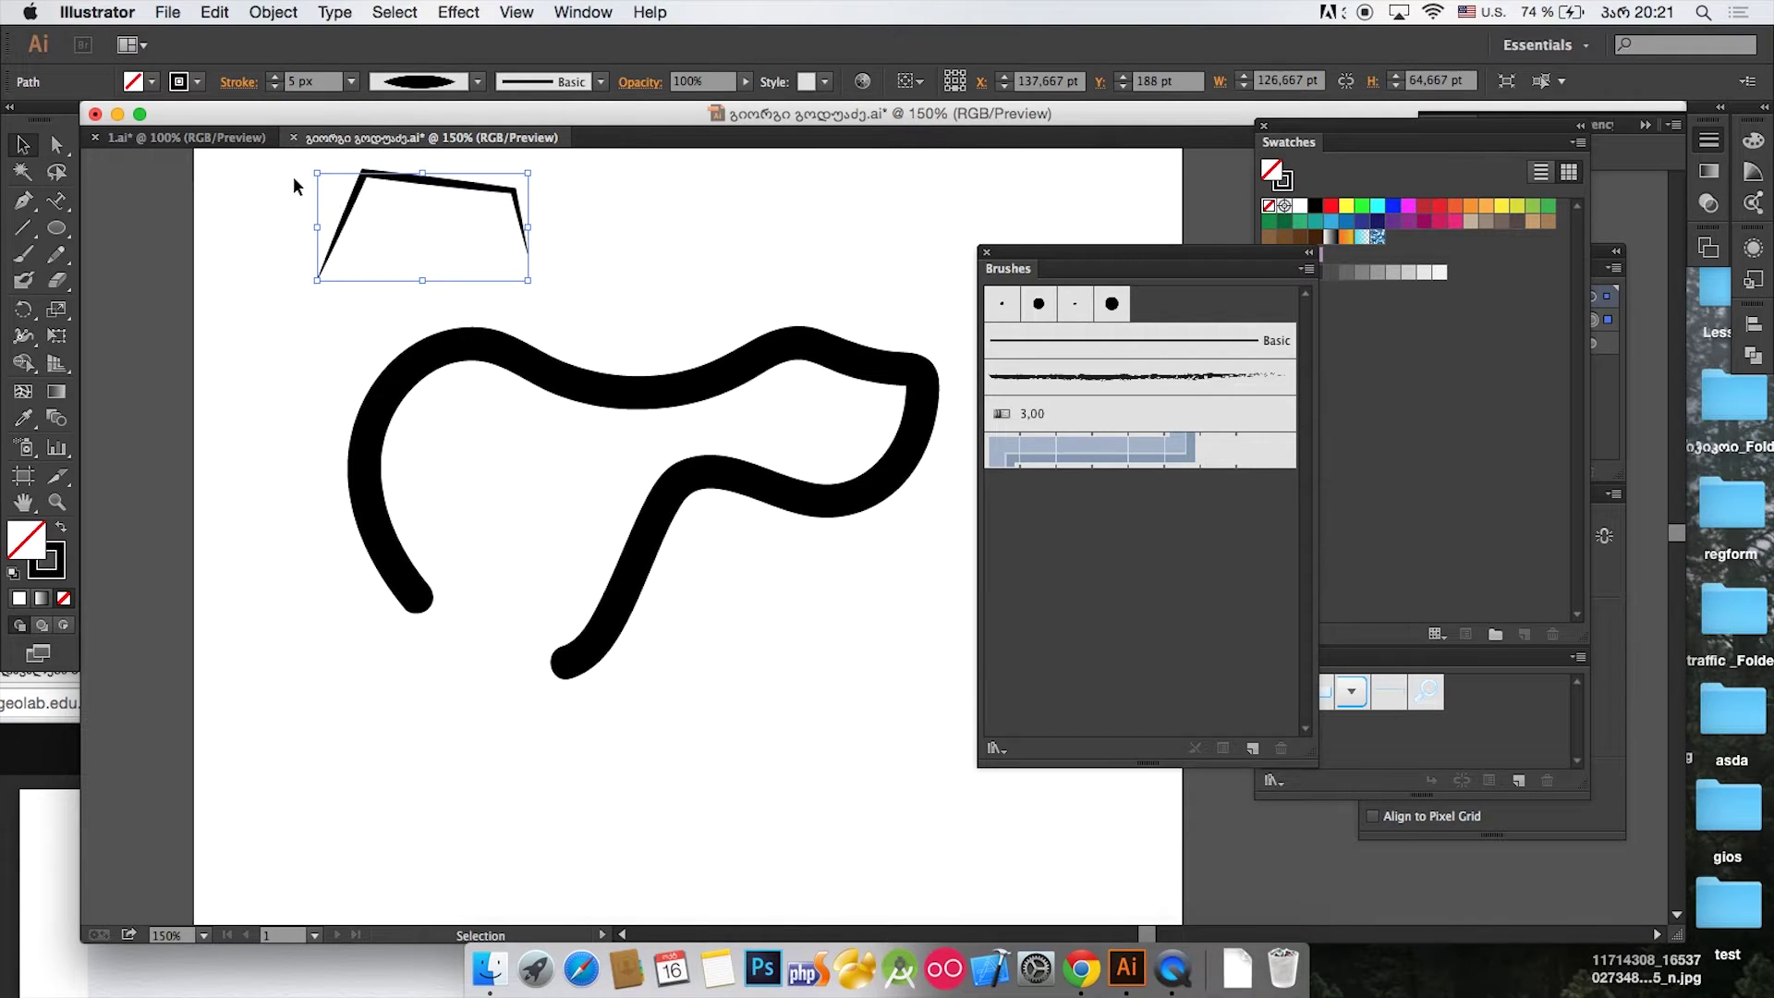
# Step: Delete the three-segment path above the wavy path and leave nothing selected
pyautogui.click(244, 174)
pyautogui.moveTo(248, 205)
pyautogui.mouseDown()
pyautogui.moveTo(577, 301)
pyautogui.moveTo(491, 538)
pyautogui.moveTo(624, 534)
pyautogui.moveTo(613, 523)
pyautogui.mouseUp()
pyautogui.press('Delete')
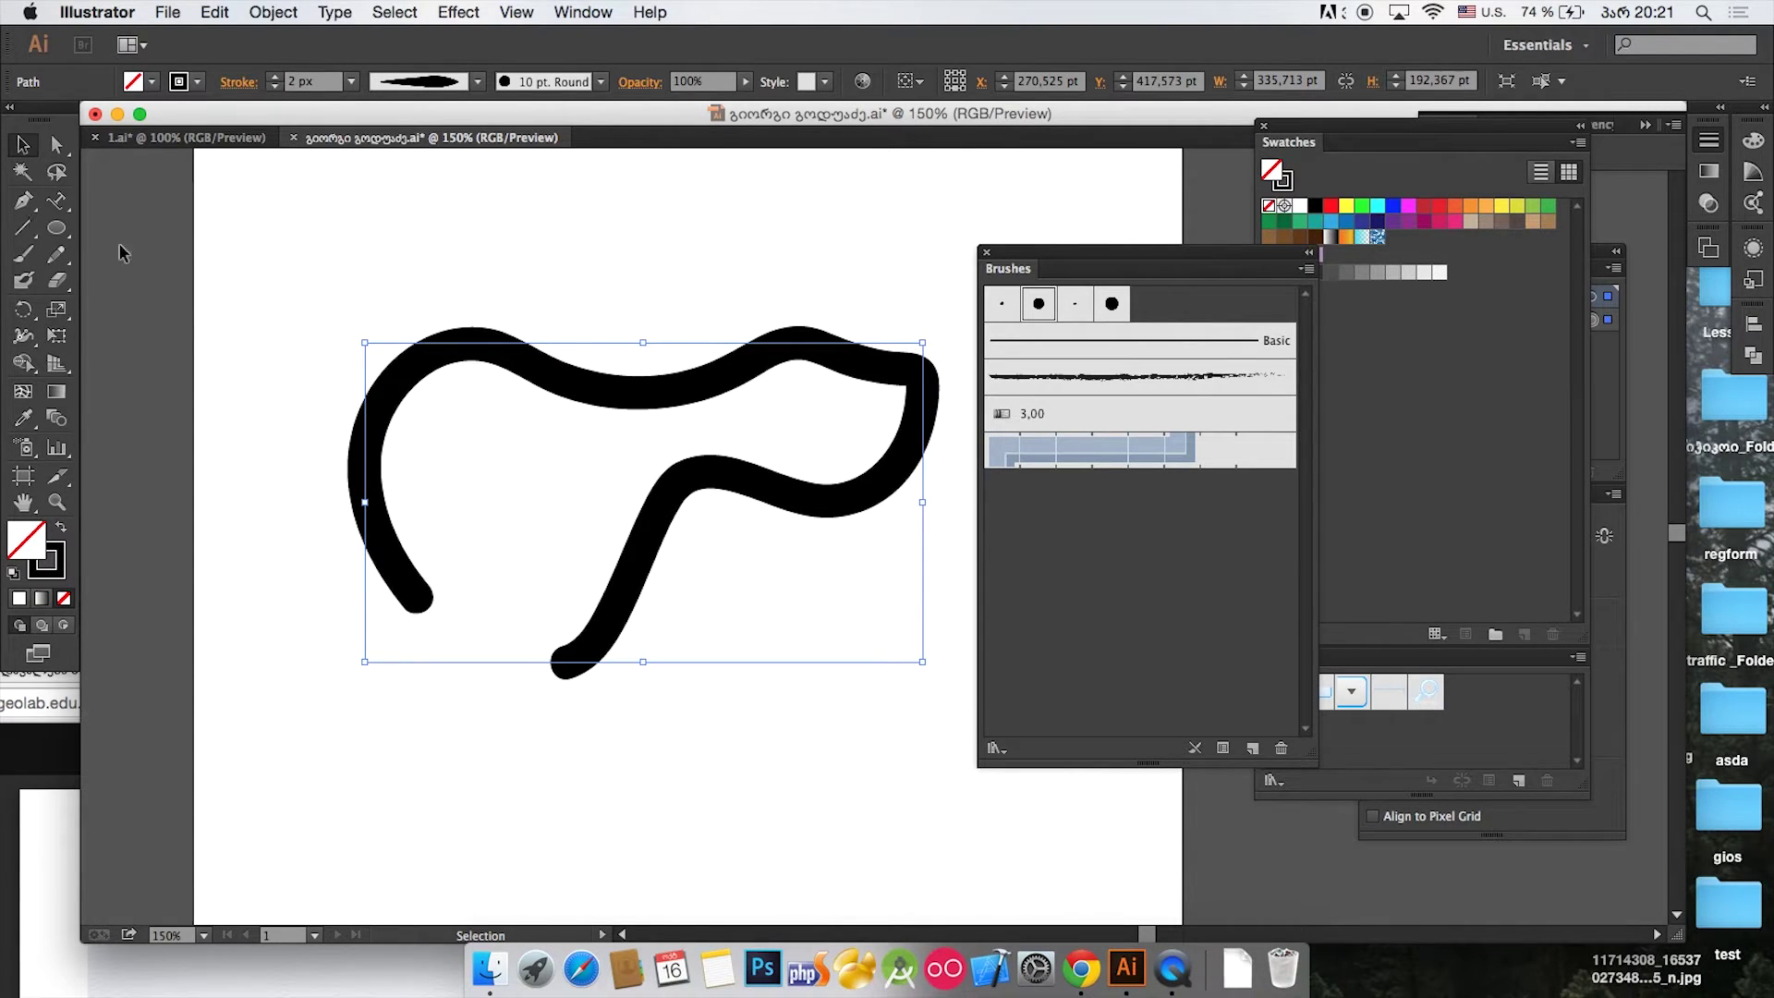
pyautogui.click(237, 269)
# Step: Draw a closed four-sided shape of straight segments above the wavy path's upper-left curve with the Pen tool, then deselect it
pyautogui.click(23, 201)
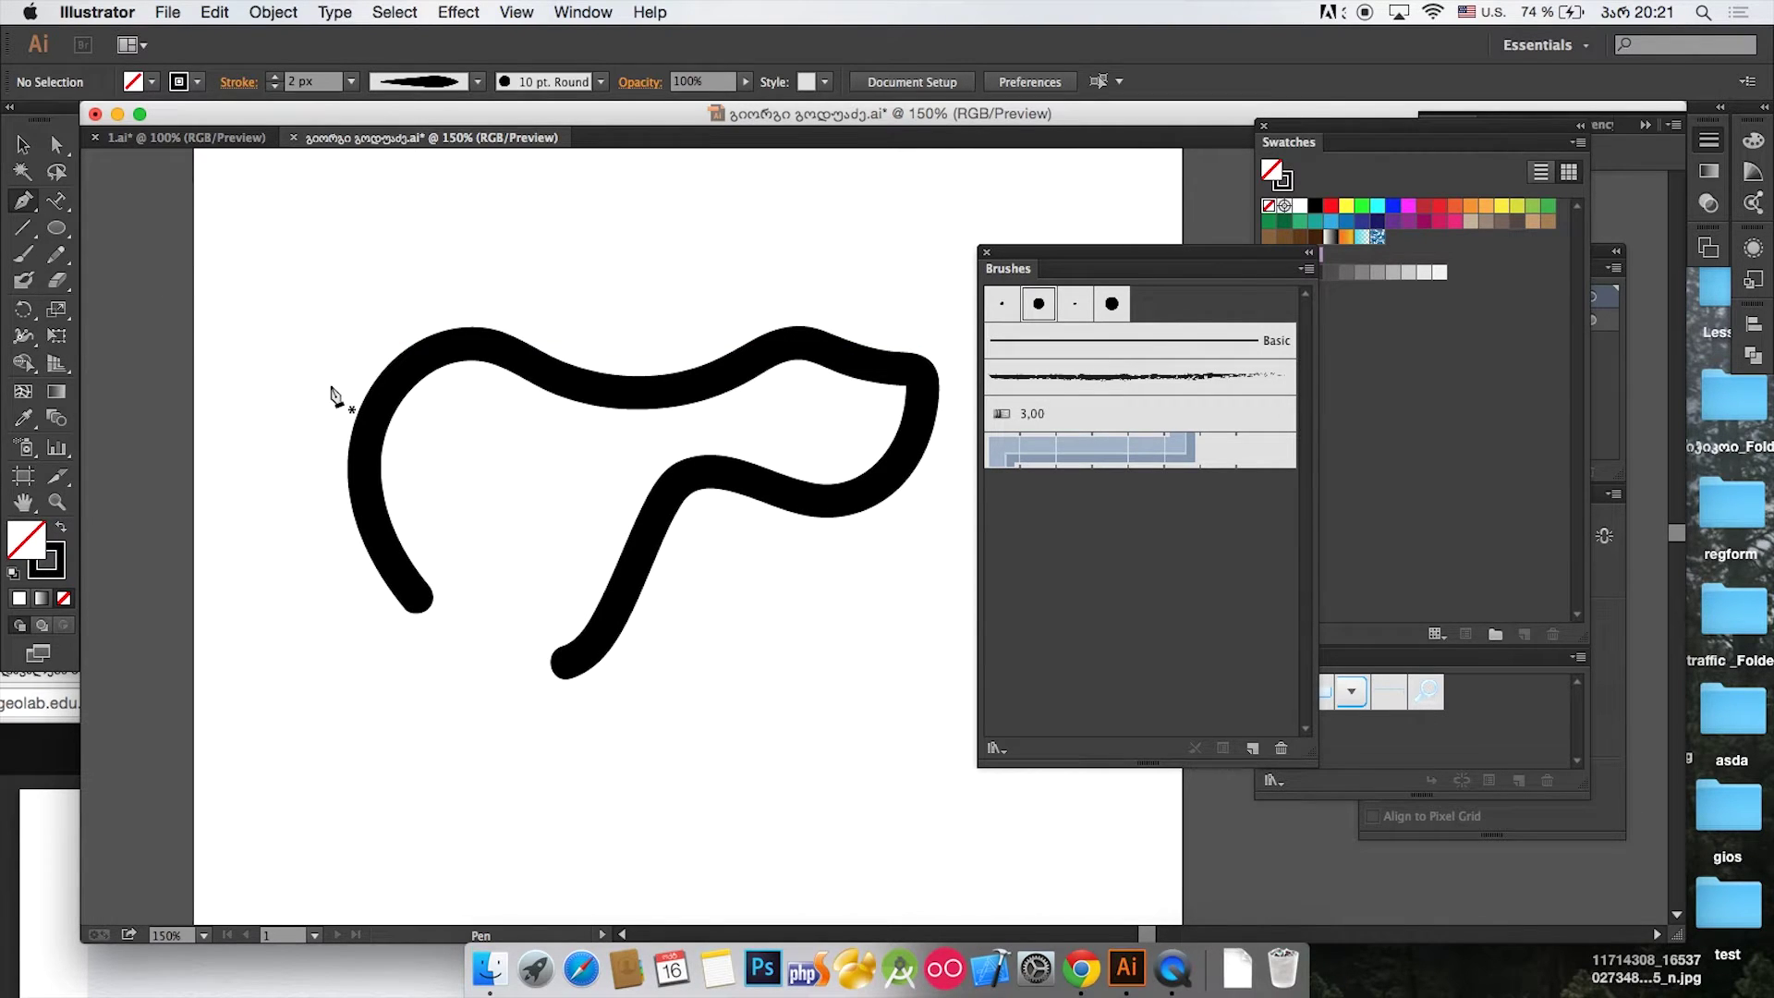
pyautogui.click(322, 379)
pyautogui.click(260, 207)
pyautogui.click(477, 199)
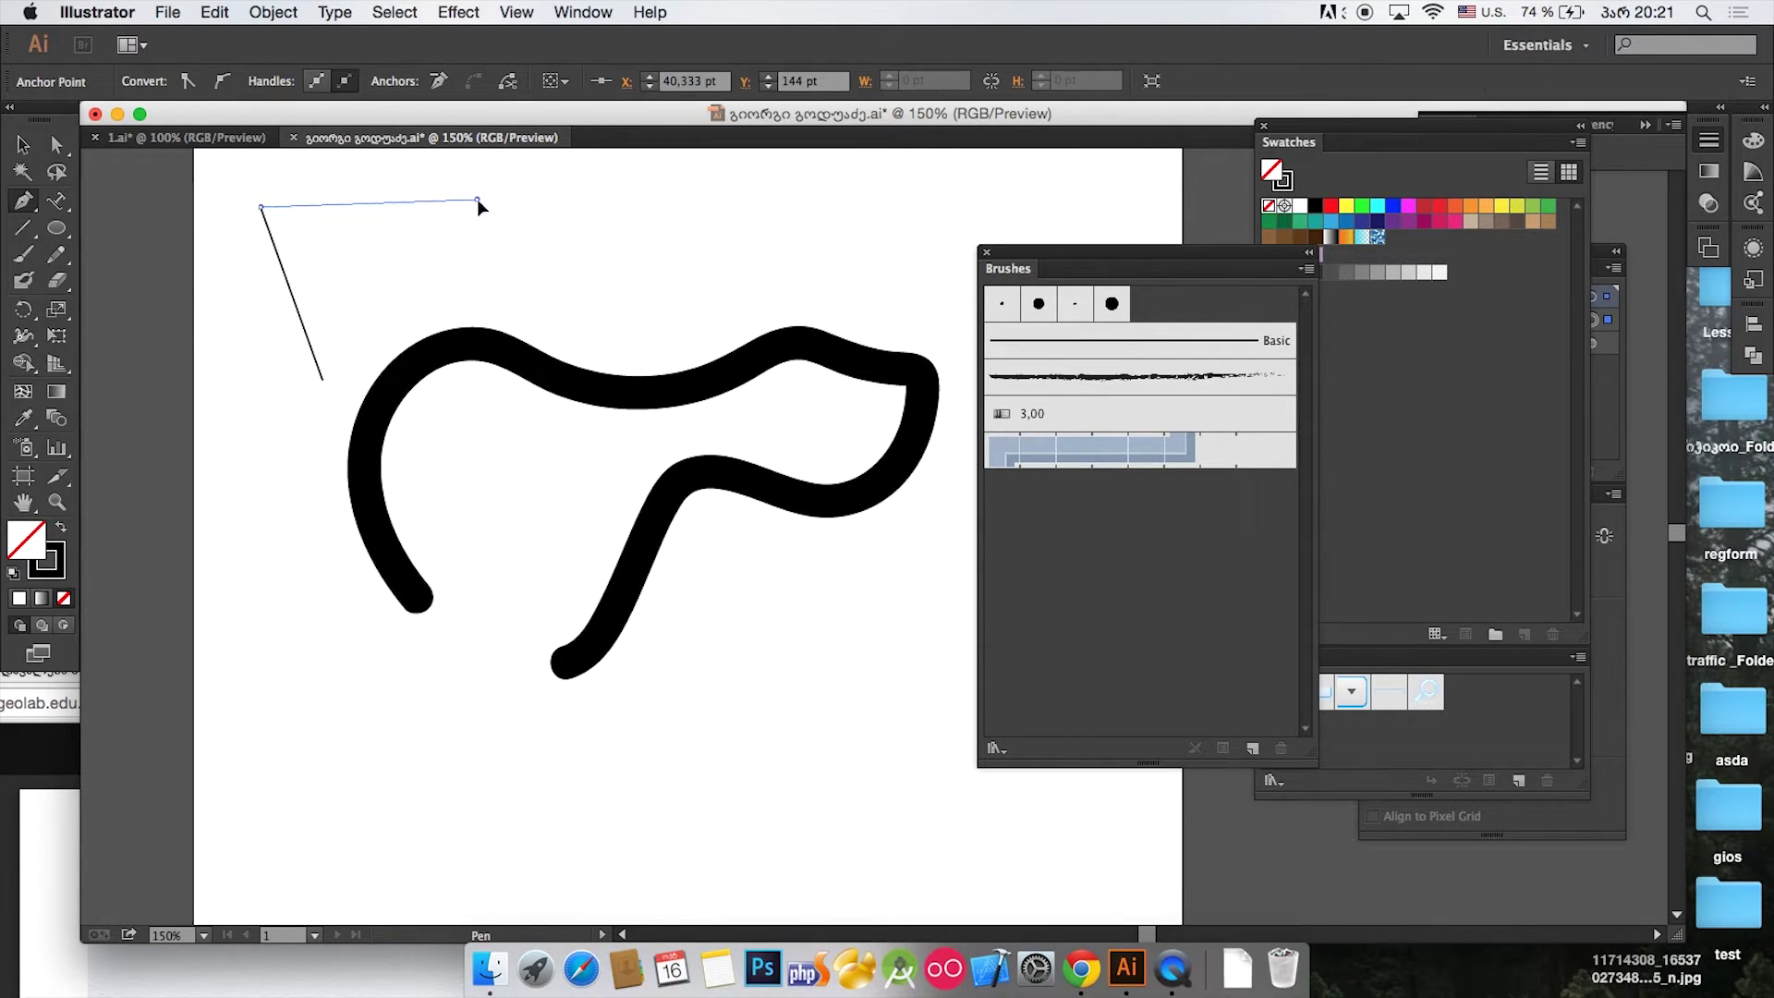
pyautogui.click(511, 261)
pyautogui.click(323, 380)
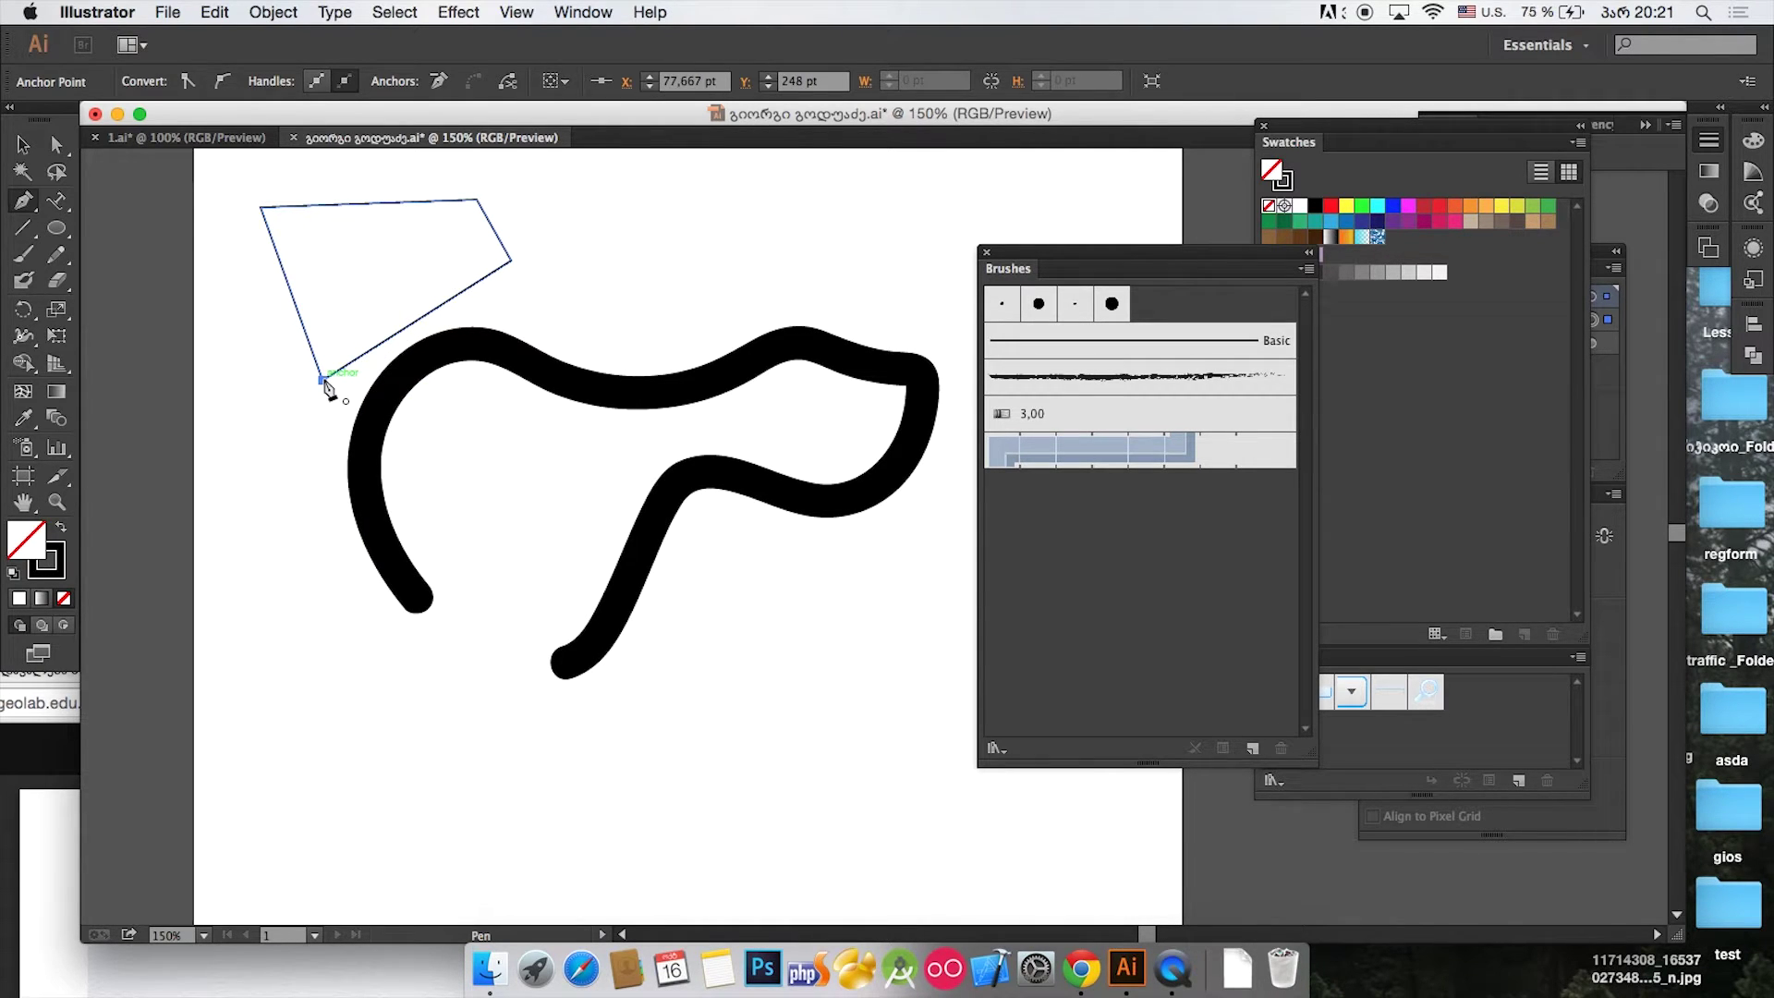
pyautogui.click(13, 145)
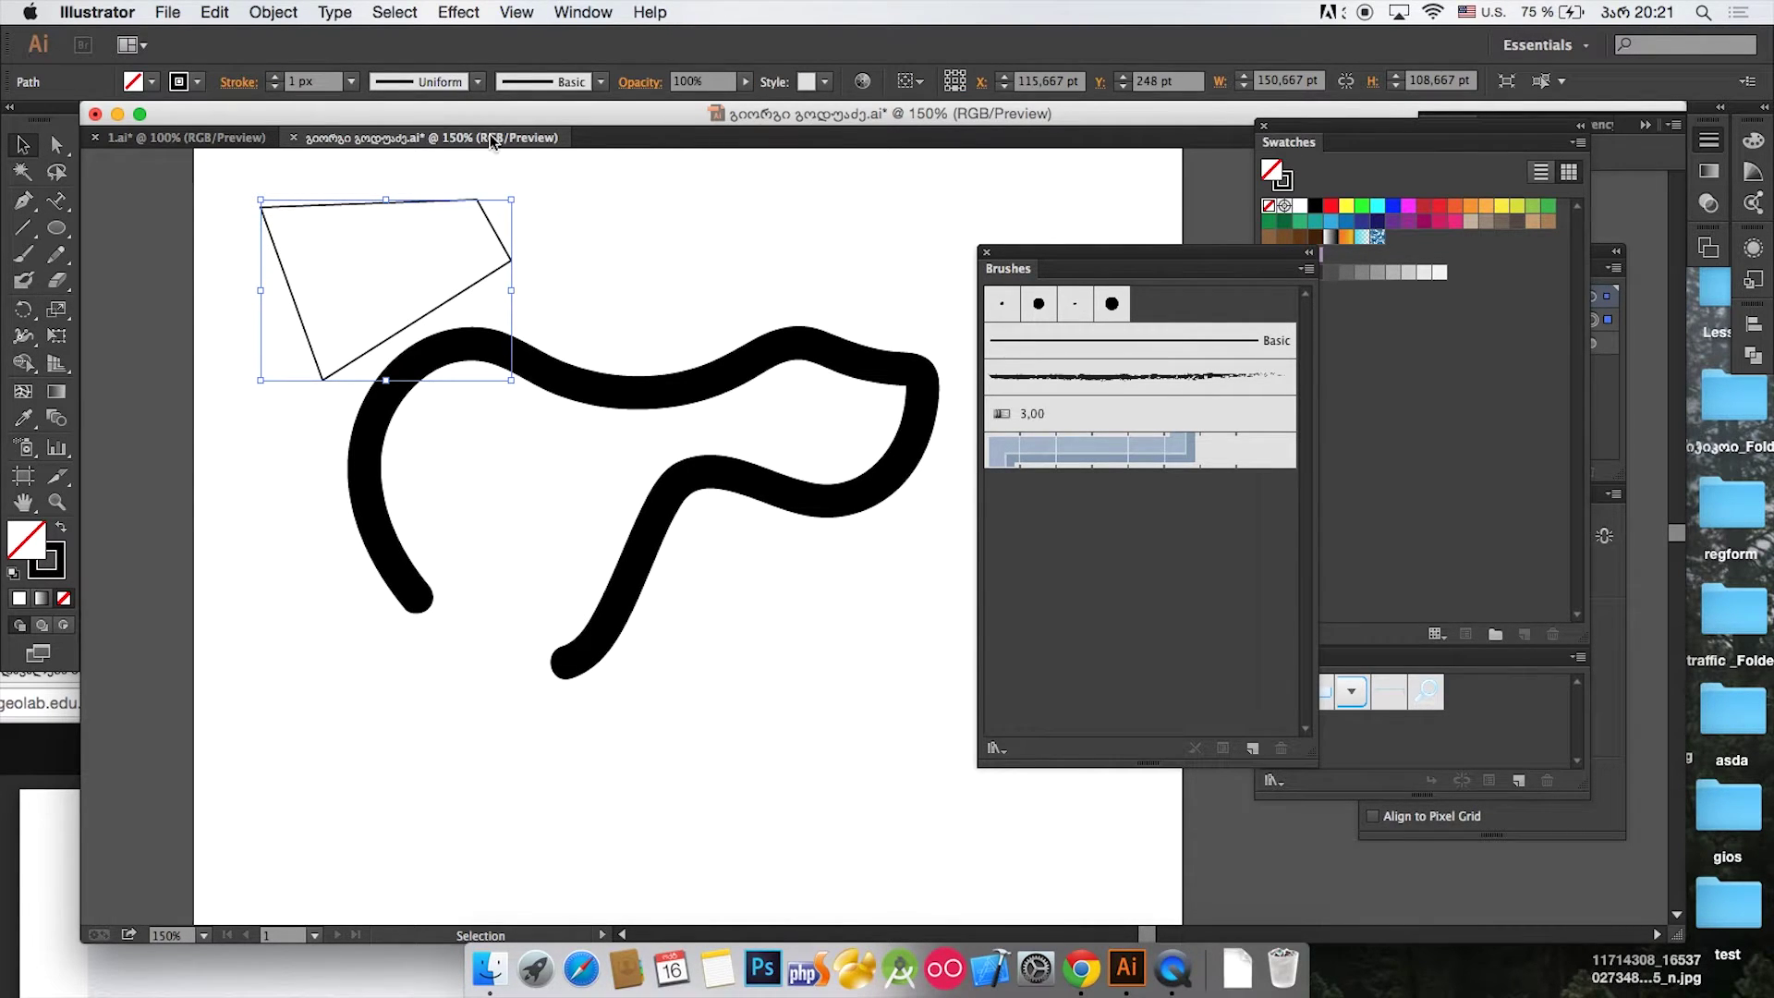
pyautogui.click(220, 340)
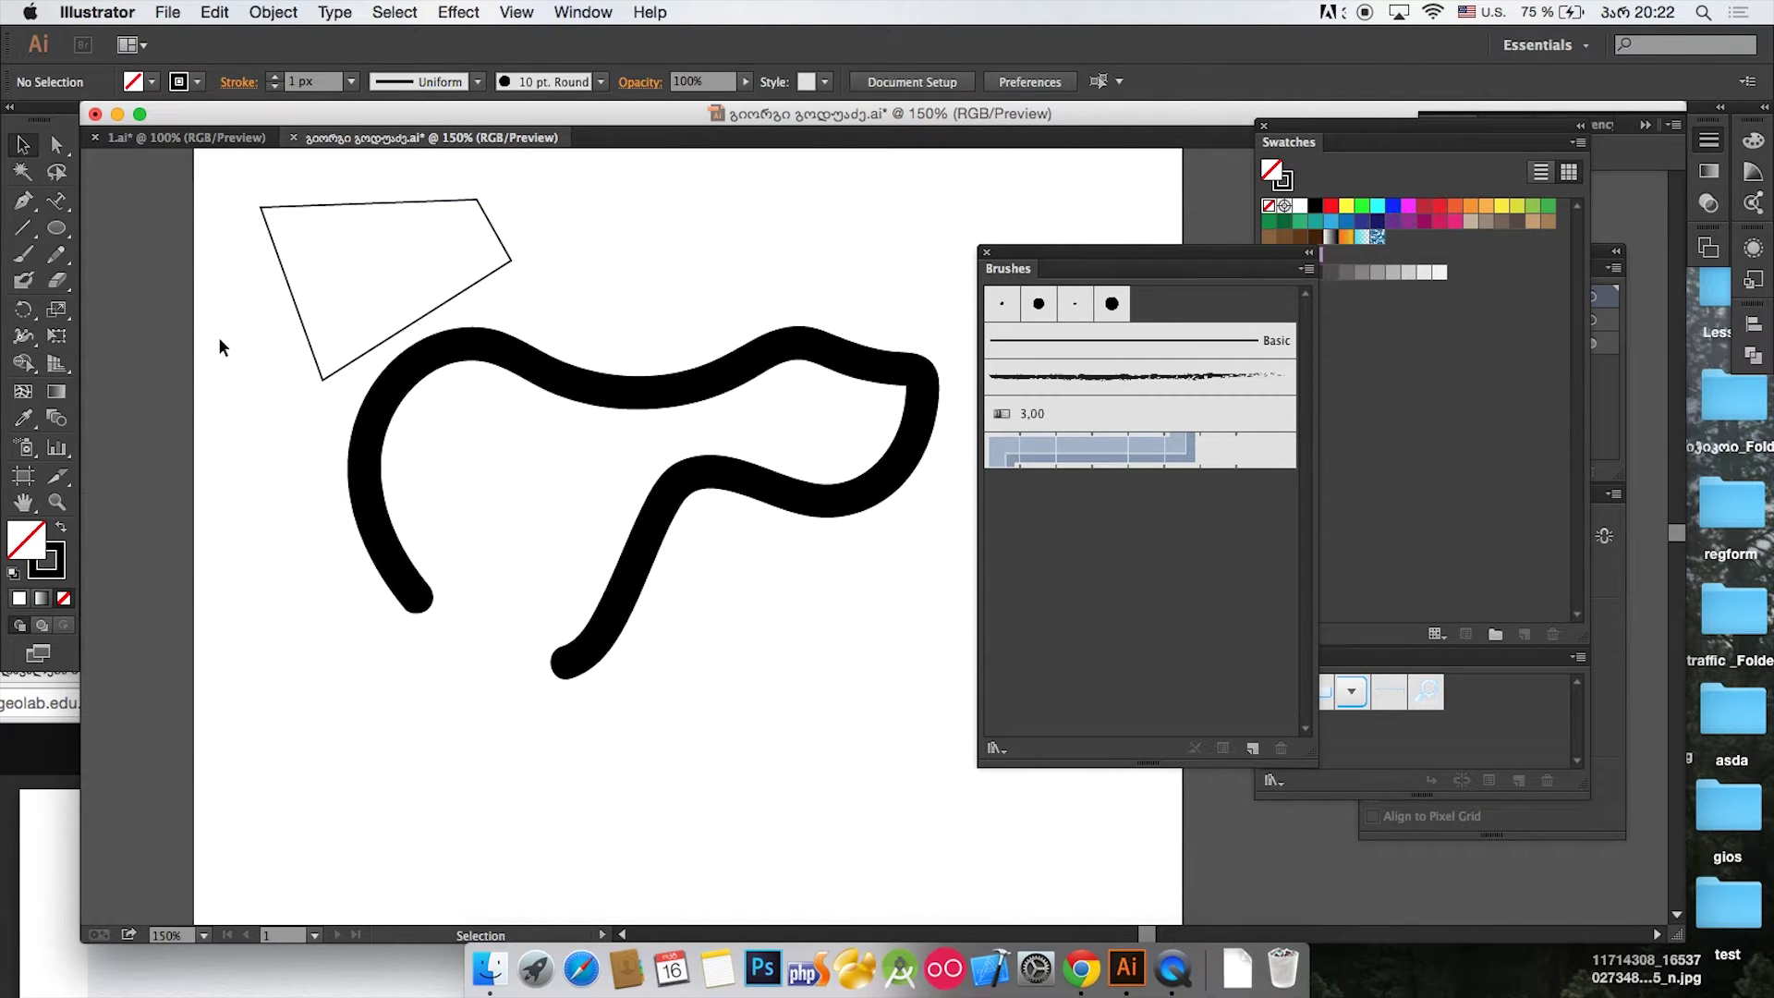
# Step: Delete all artwork from the artboard and activate the Paintbrush tool
pyautogui.press('super+a')
pyautogui.press('Delete')
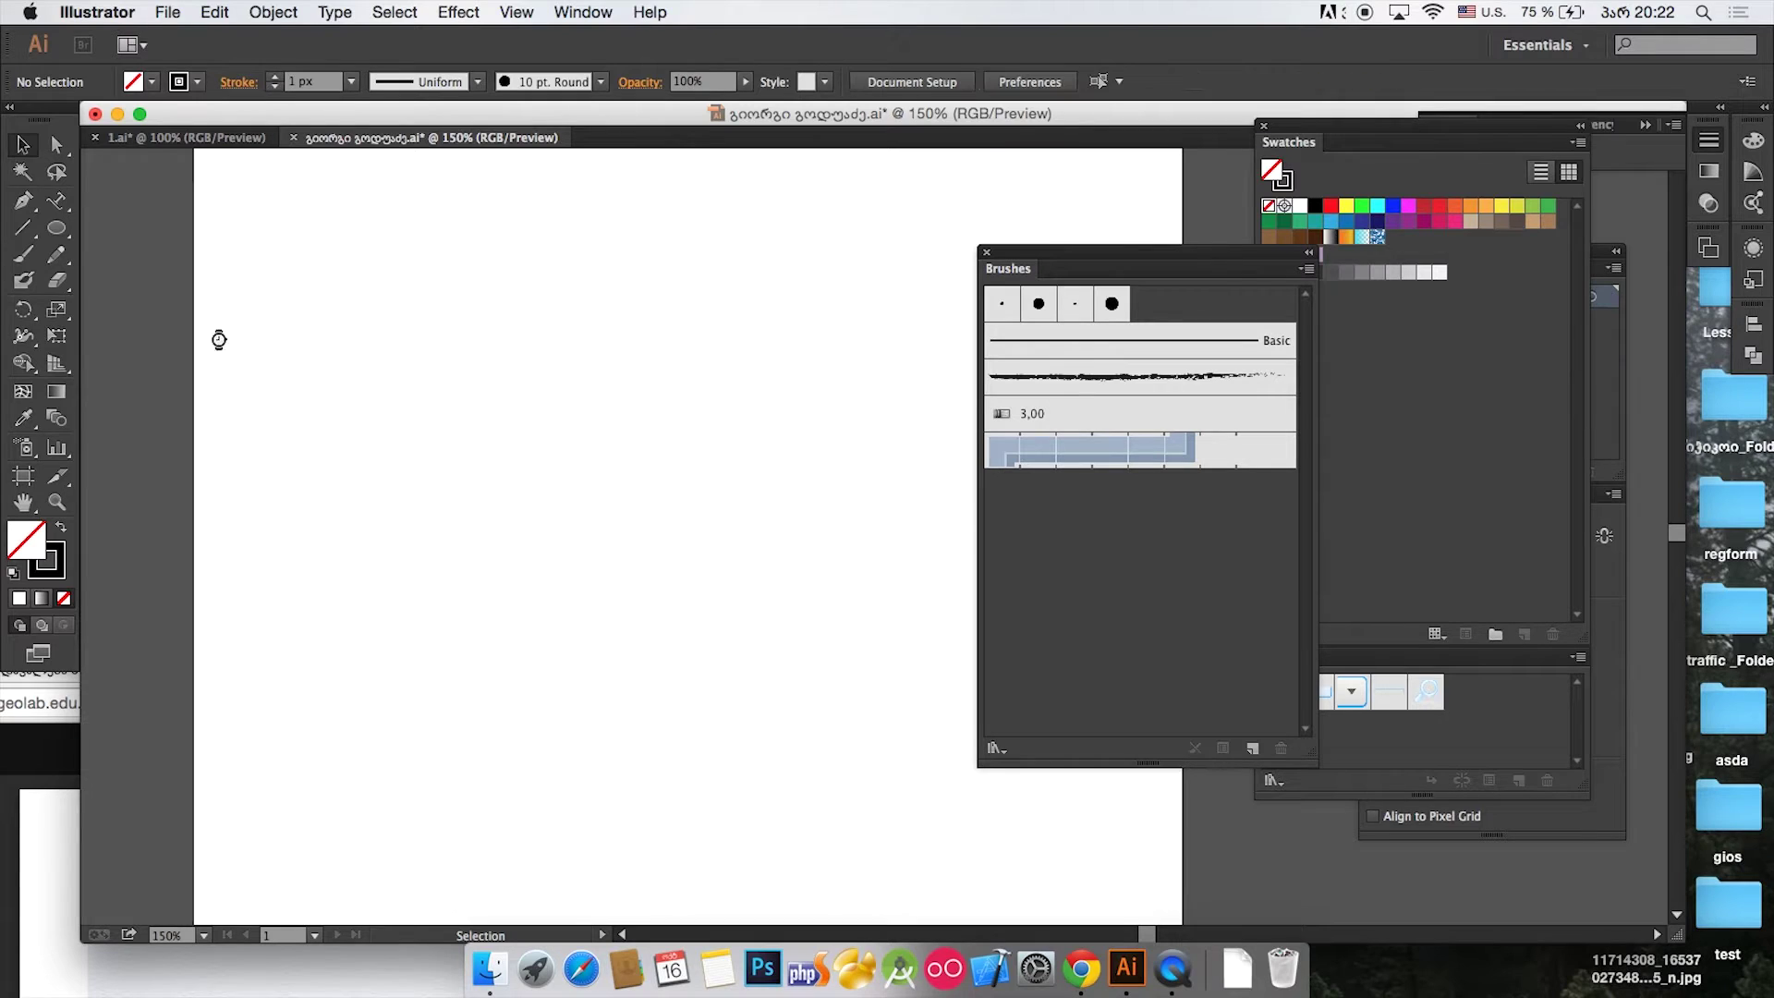
pyautogui.click(24, 254)
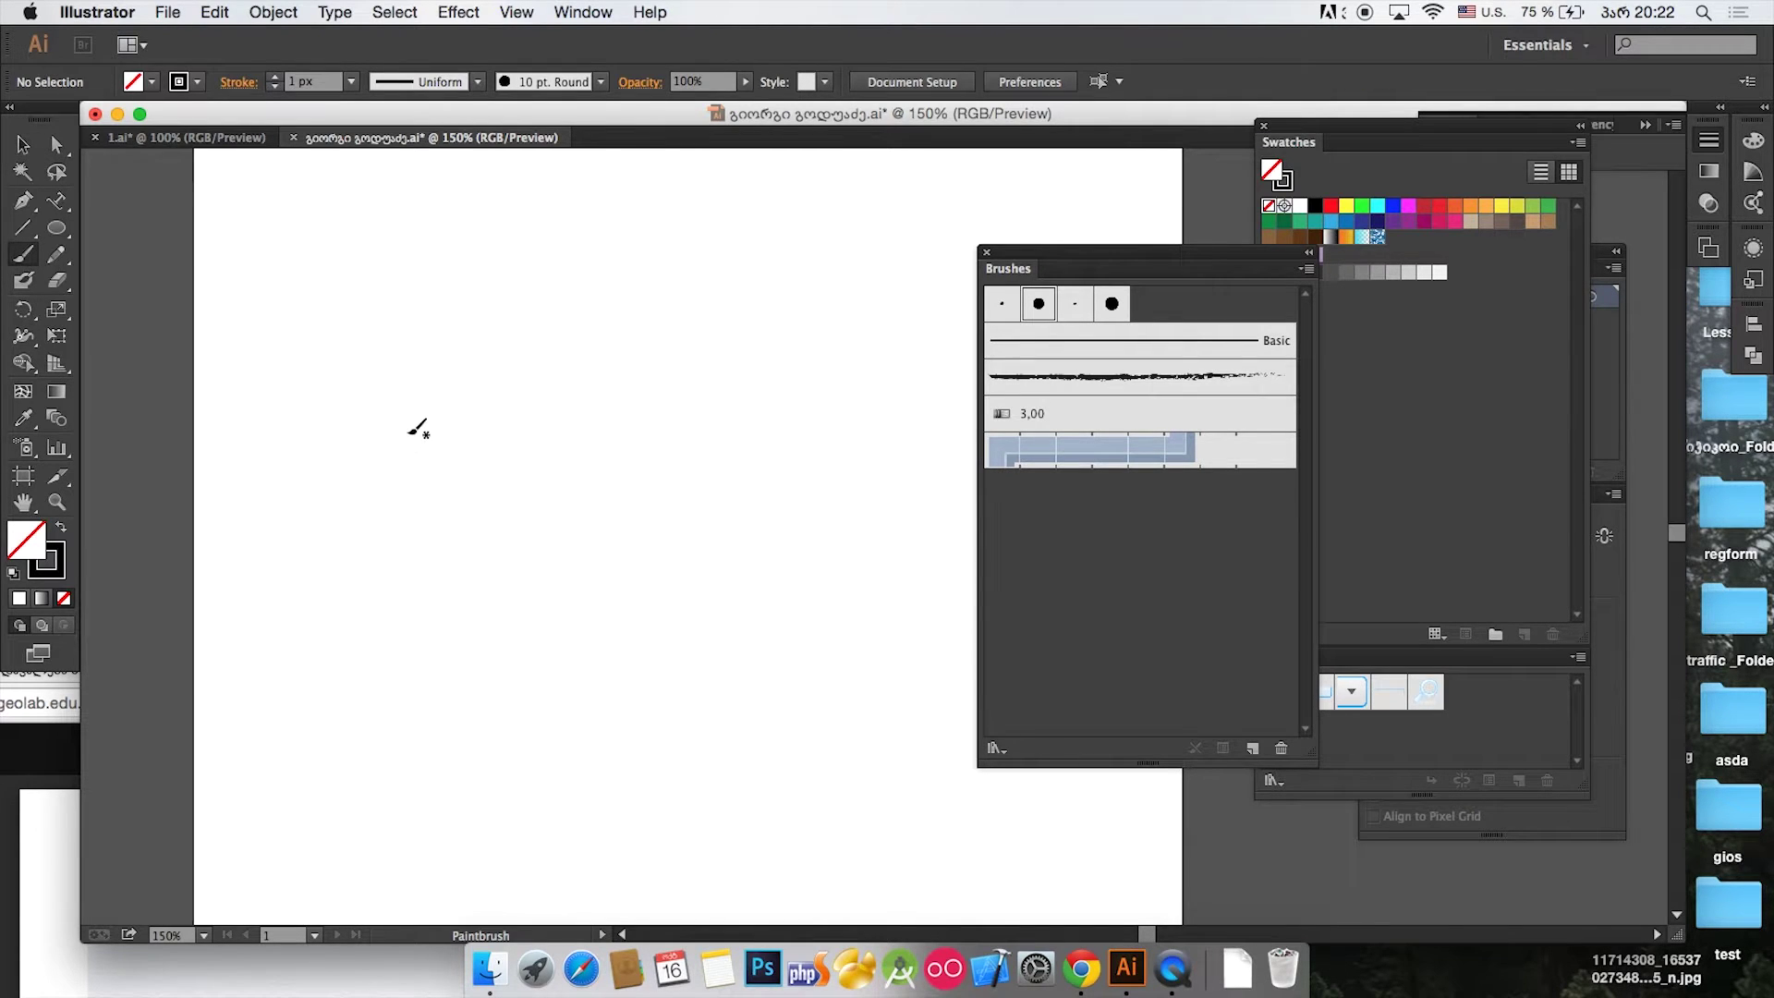
# Step: Paint a freeform open curve about 360 by 310 pt across the artboard with the 10 pt. Round brush
pyautogui.moveTo(330, 476)
pyautogui.mouseDown()
pyautogui.moveTo(526, 288)
pyautogui.moveTo(705, 252)
pyautogui.moveTo(891, 356)
pyautogui.moveTo(810, 606)
pyautogui.moveTo(872, 725)
pyautogui.moveTo(384, 714)
pyautogui.mouseUp()
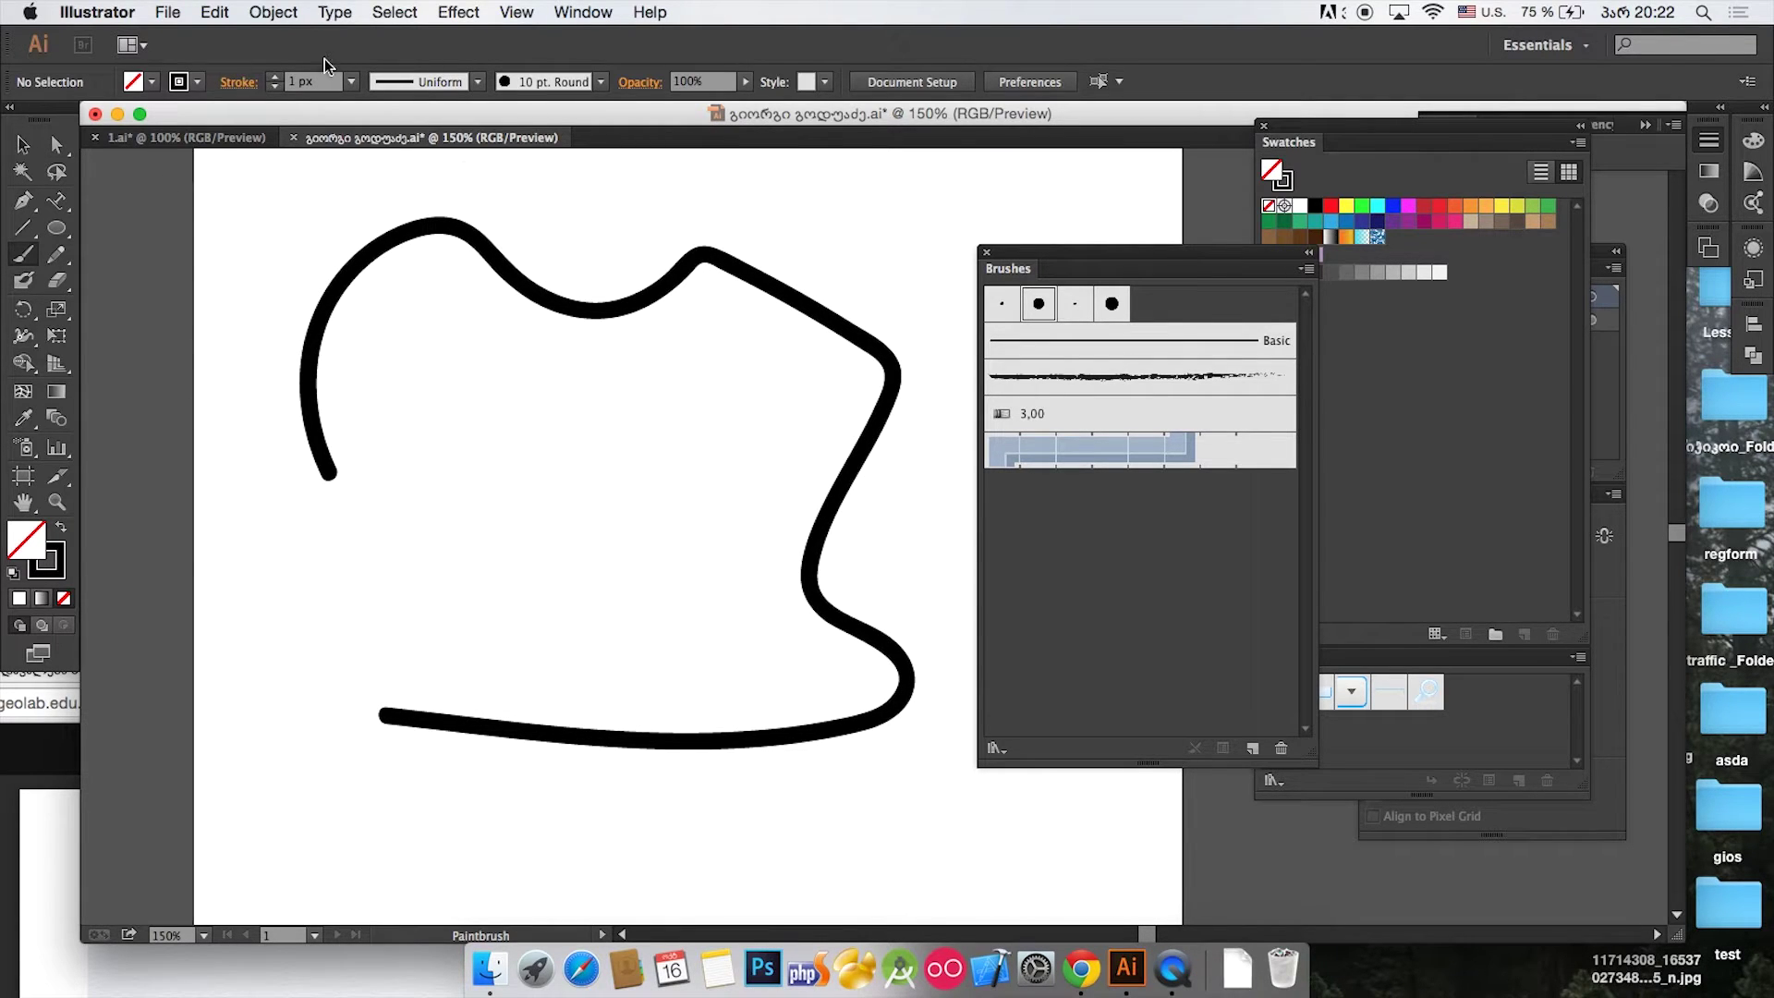
pyautogui.click(23, 145)
pyautogui.moveTo(246, 178); pyautogui.dragTo(513, 425)
pyautogui.click(582, 11)
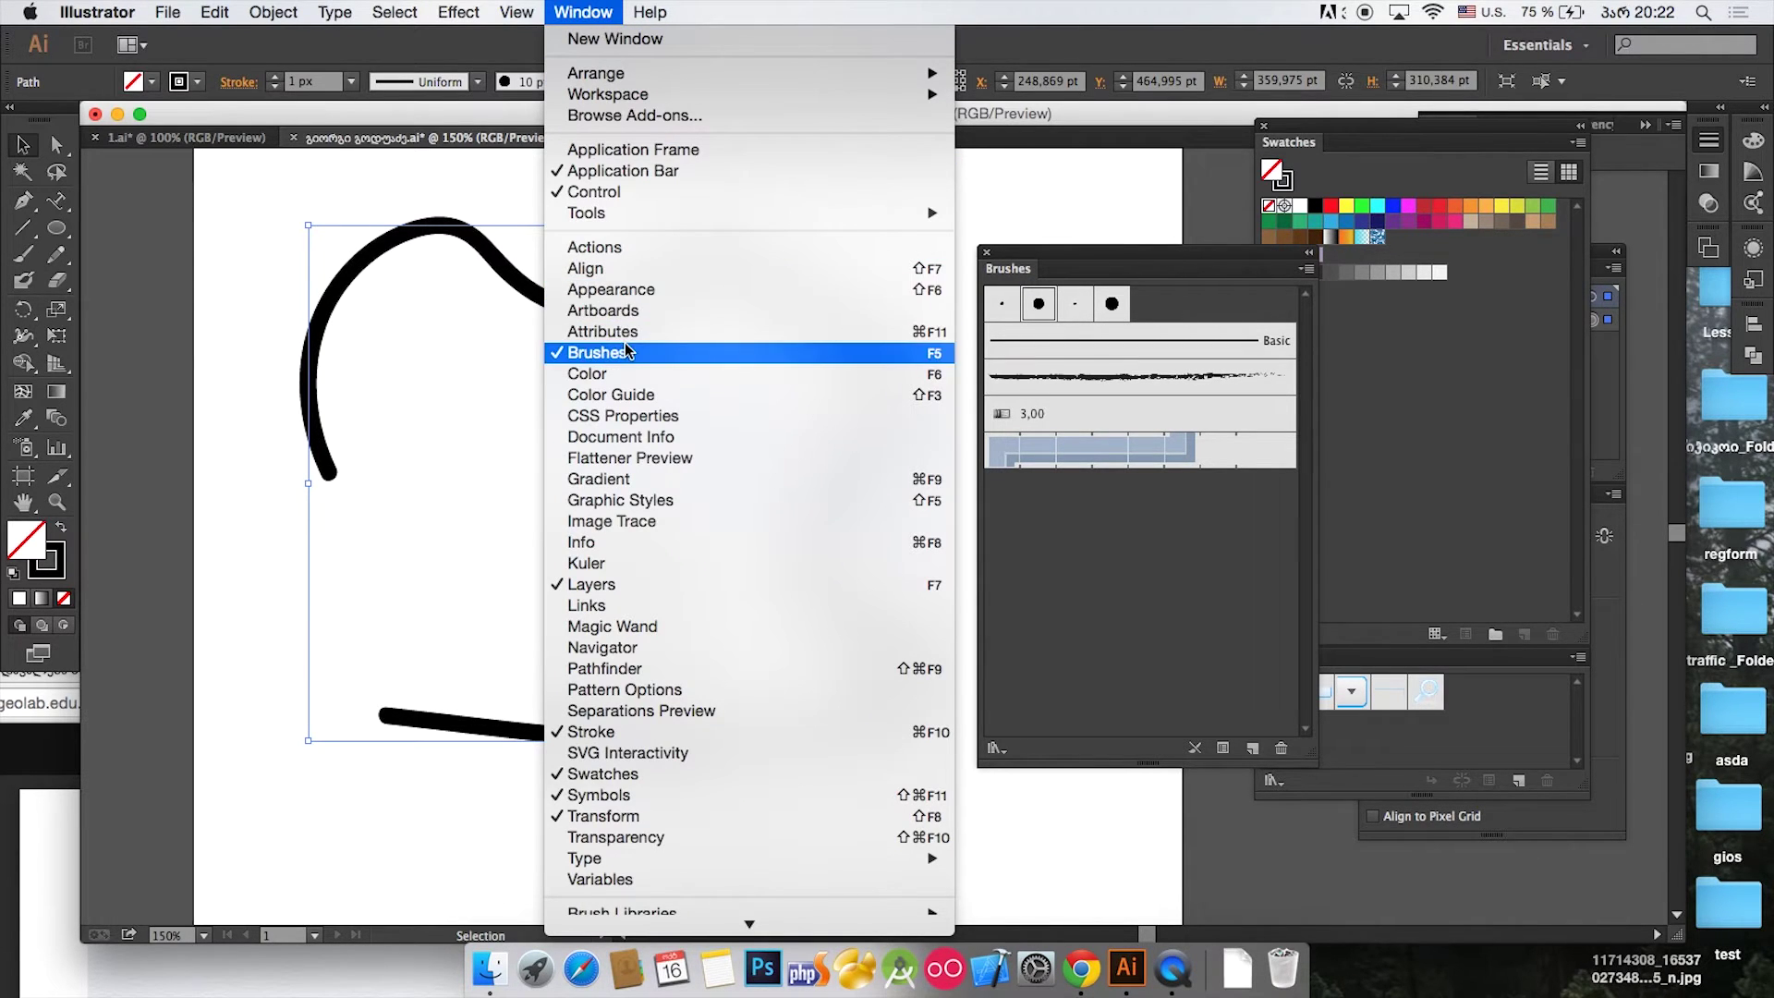
pyautogui.click(1096, 247)
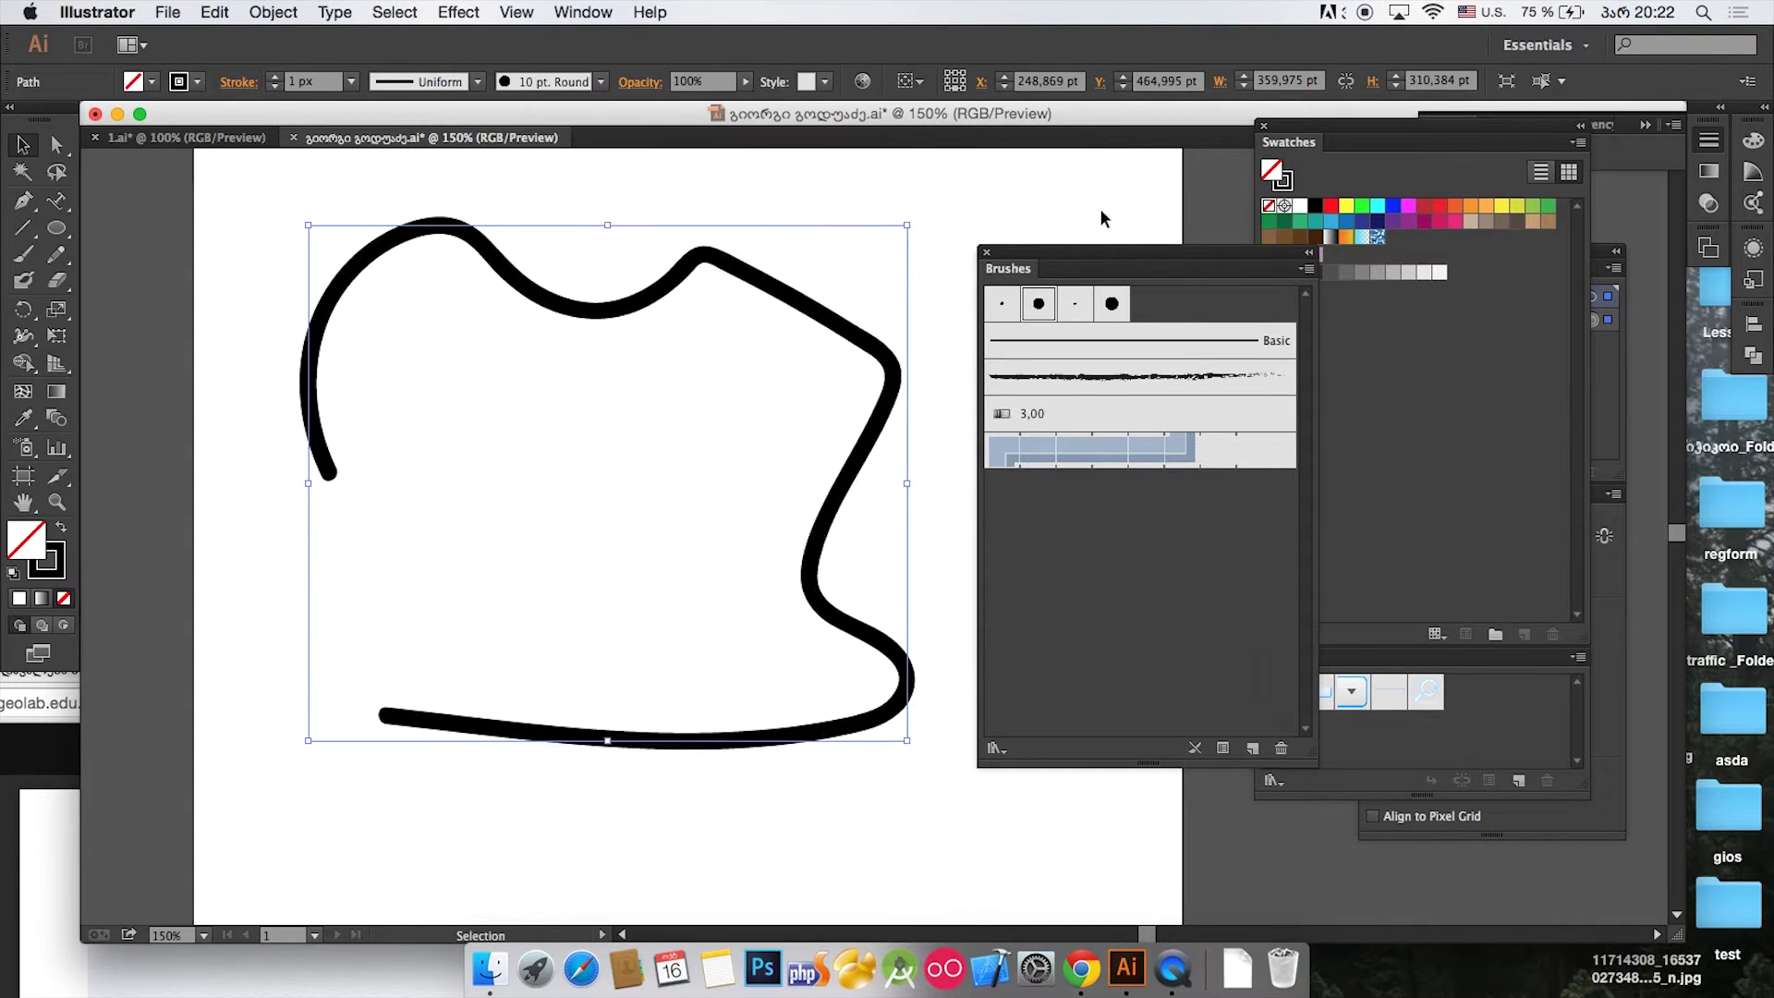
pyautogui.hscroll(2, 1104, 242)
pyautogui.click(1111, 245)
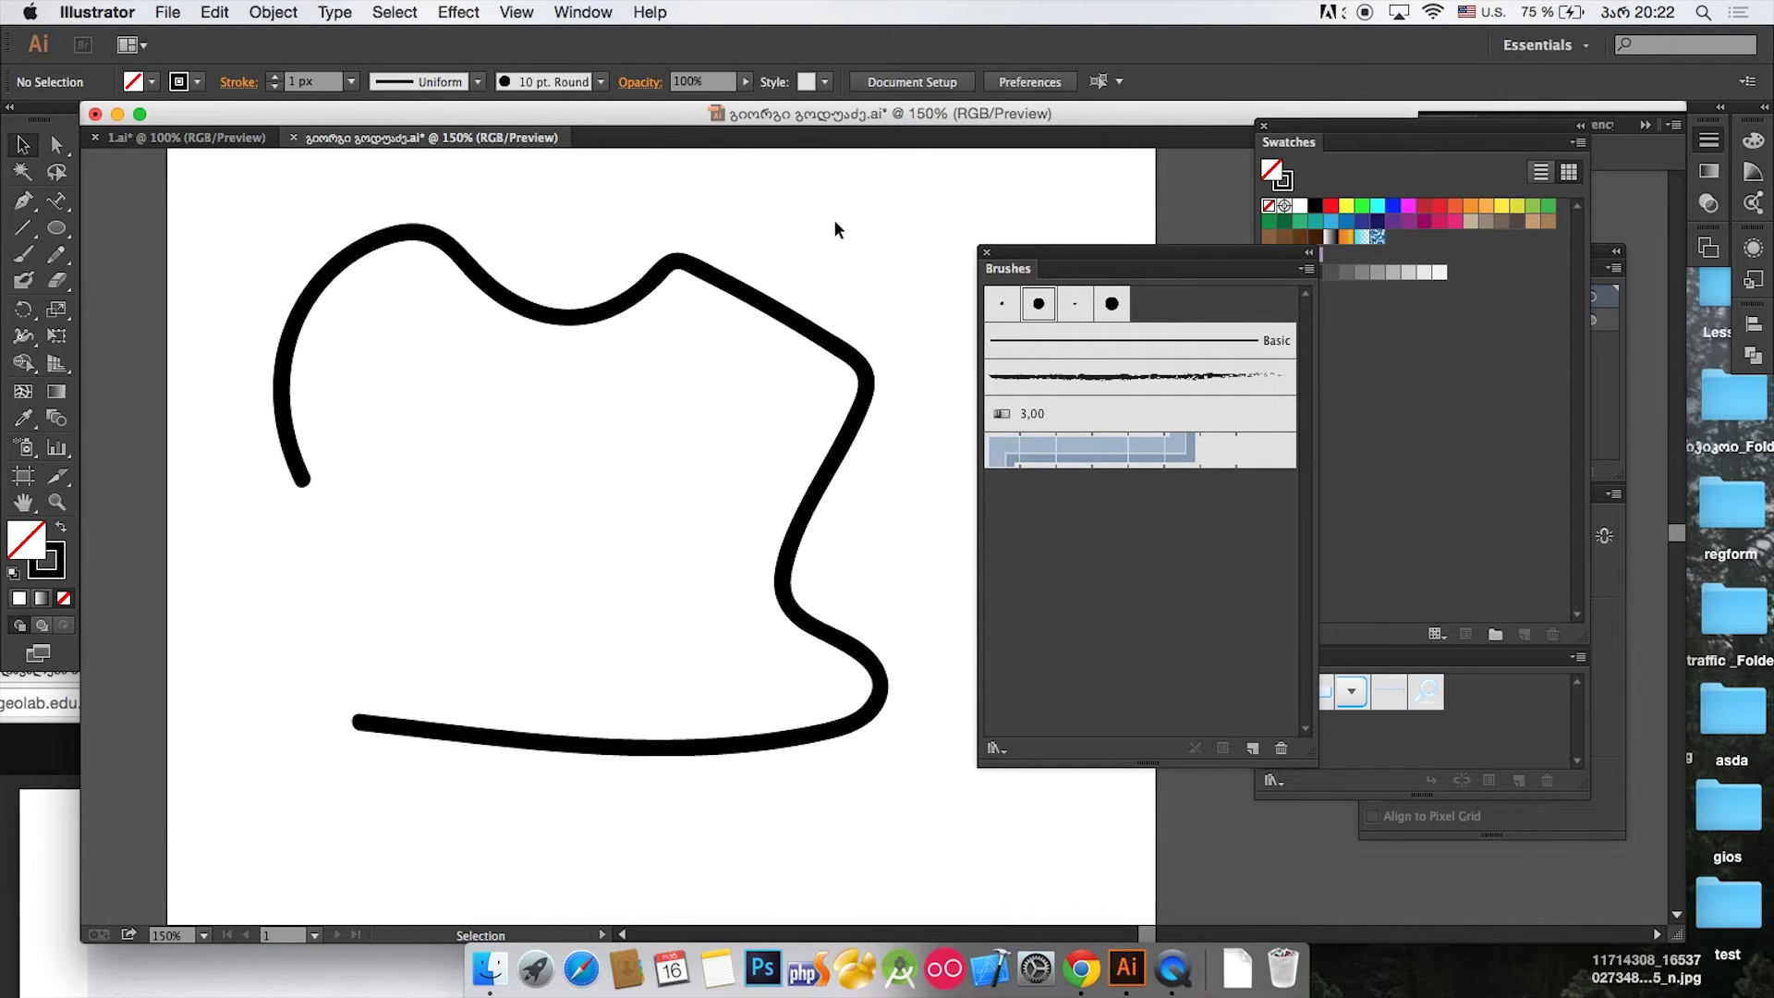
# Step: Apply the rough charcoal-style art brush to the painted curve
pyautogui.click(863, 374)
pyautogui.click(1135, 343)
pyautogui.click(1130, 379)
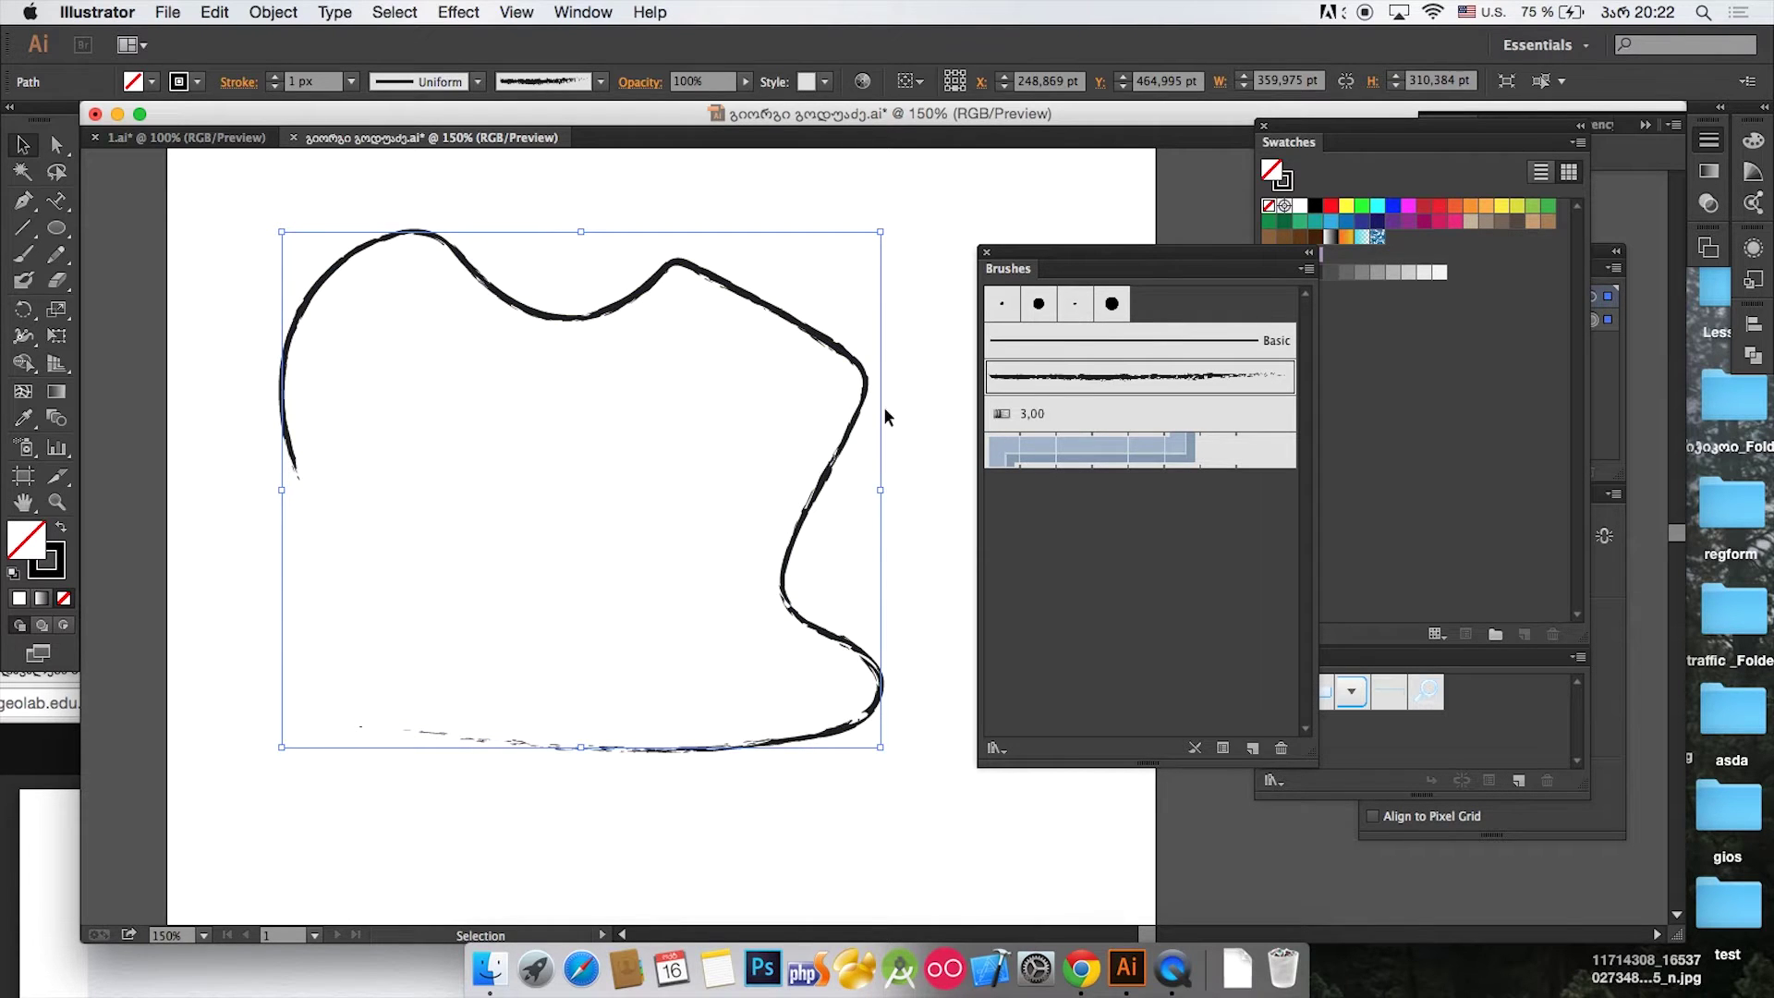
pyautogui.click(1060, 432)
pyautogui.click(1106, 377)
# Step: Open the Artistic_Calligraphic brush library and enlarge it so all its brushes show
pyautogui.click(1305, 270)
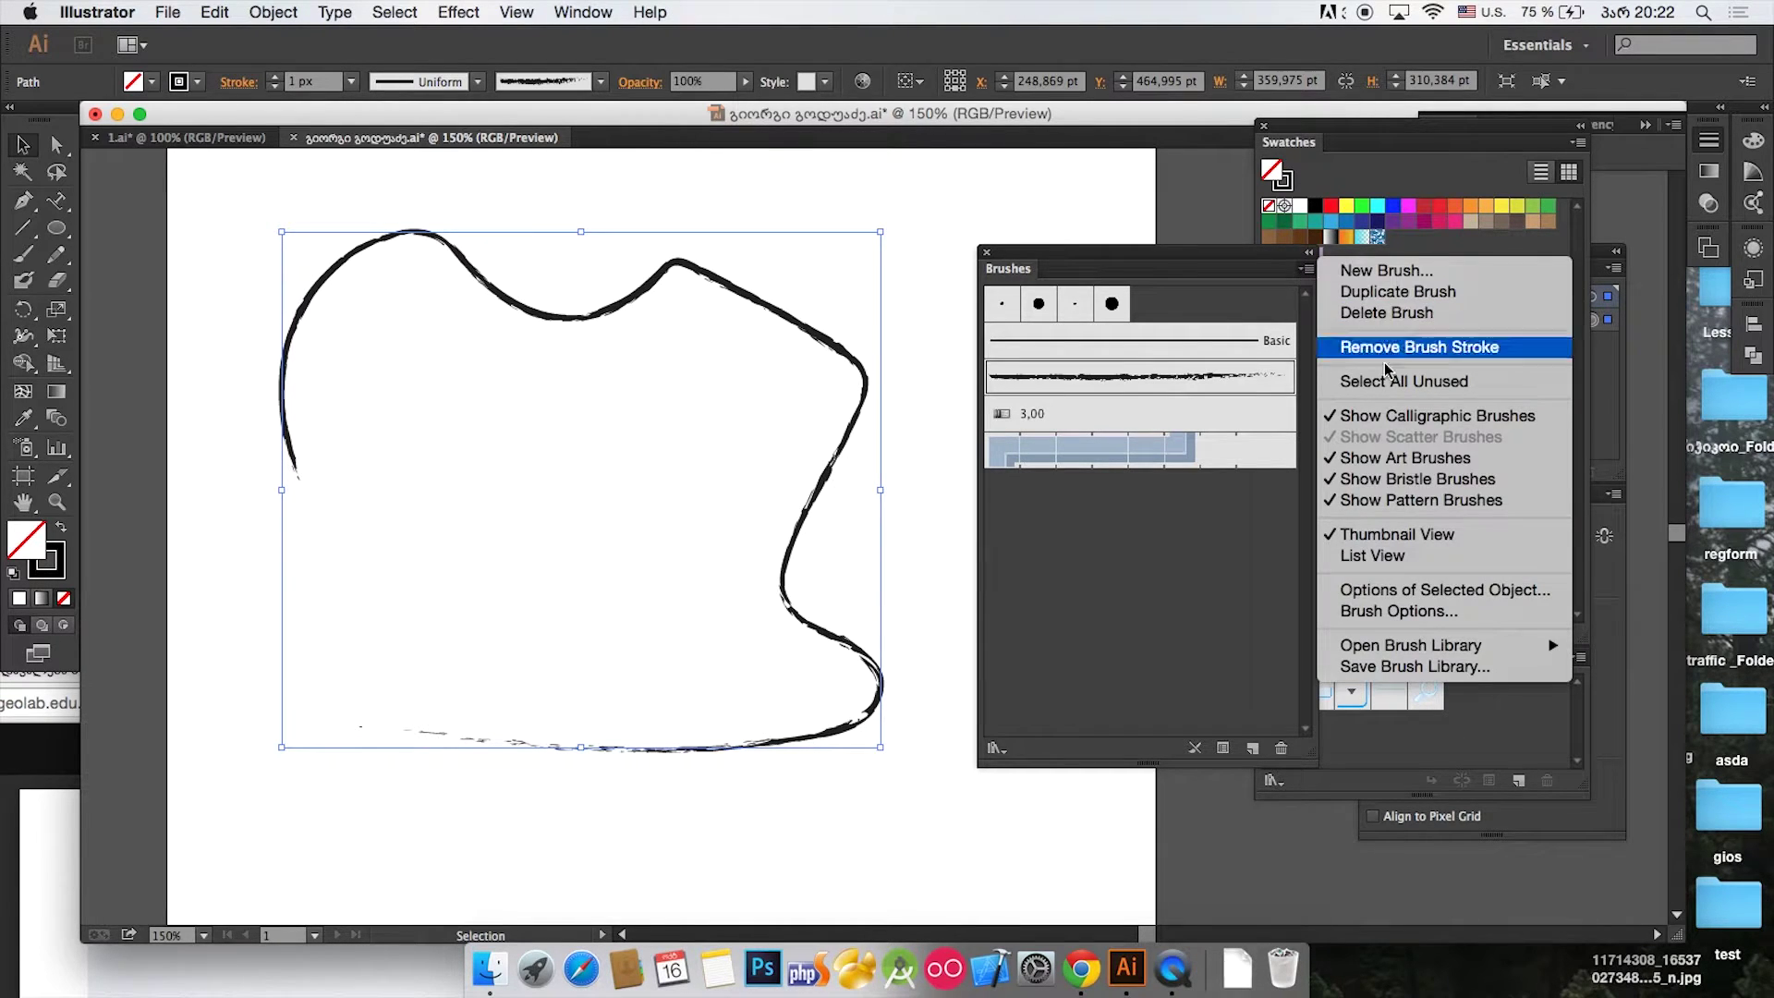
pyautogui.moveTo(1407, 649)
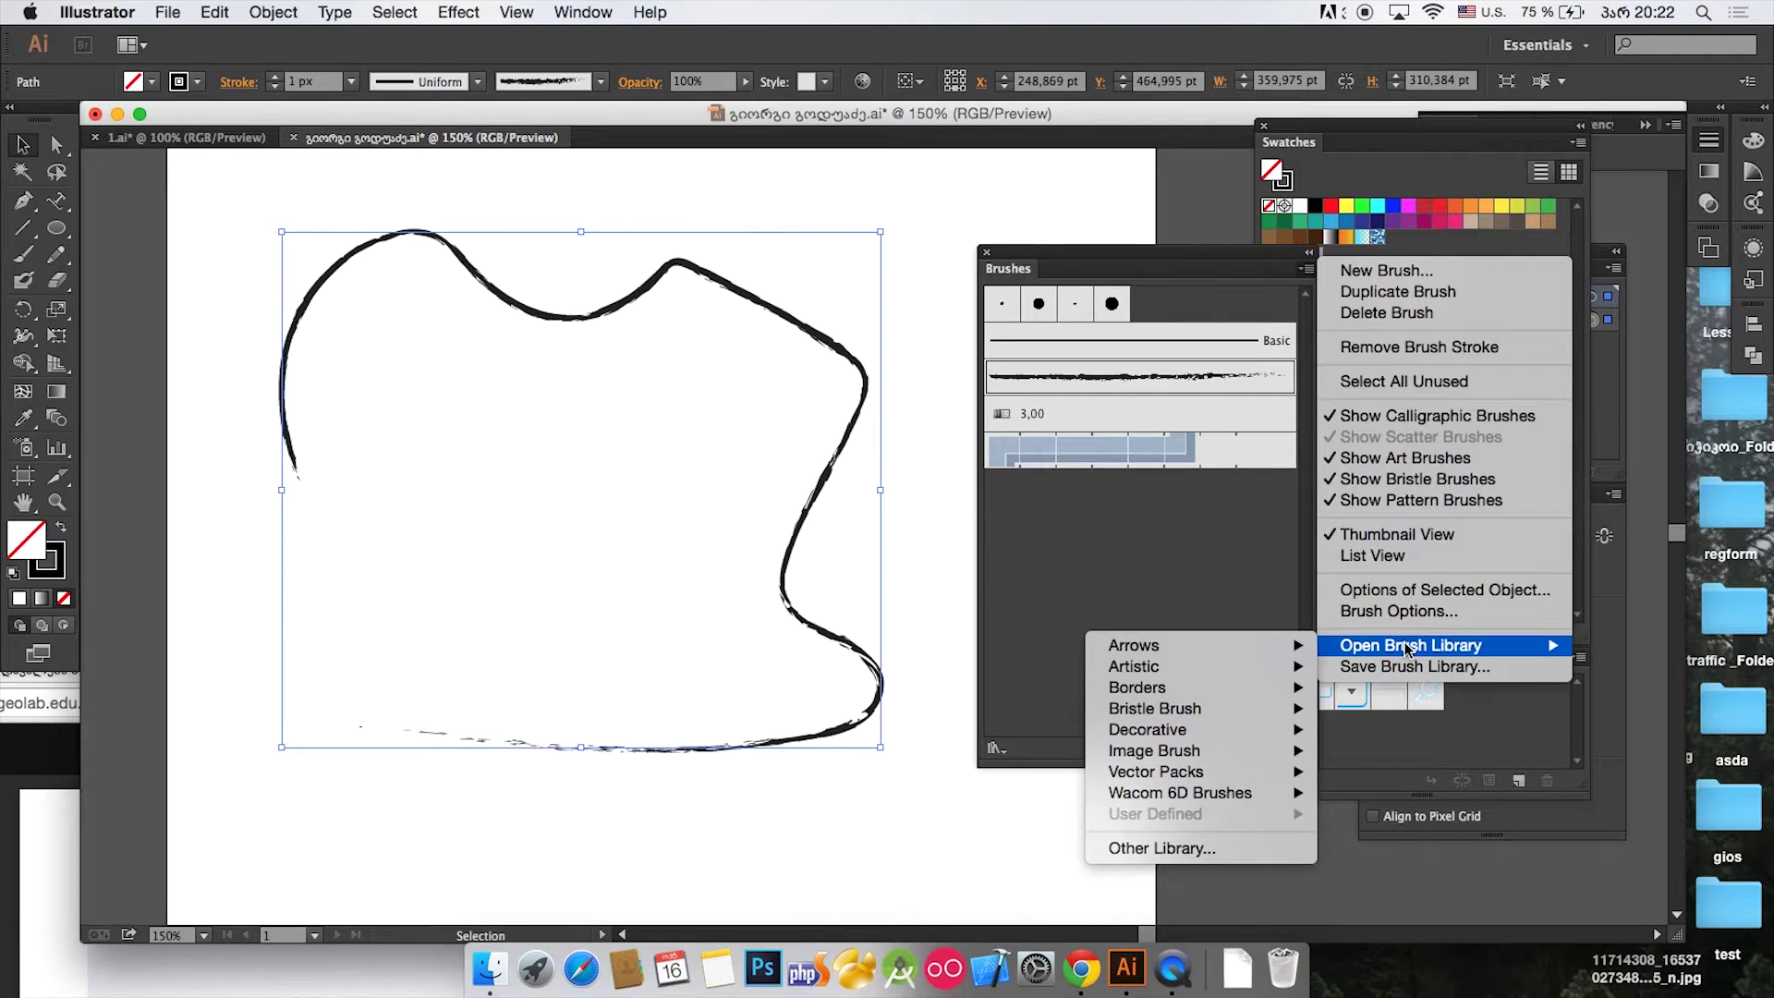
pyautogui.moveTo(1243, 646)
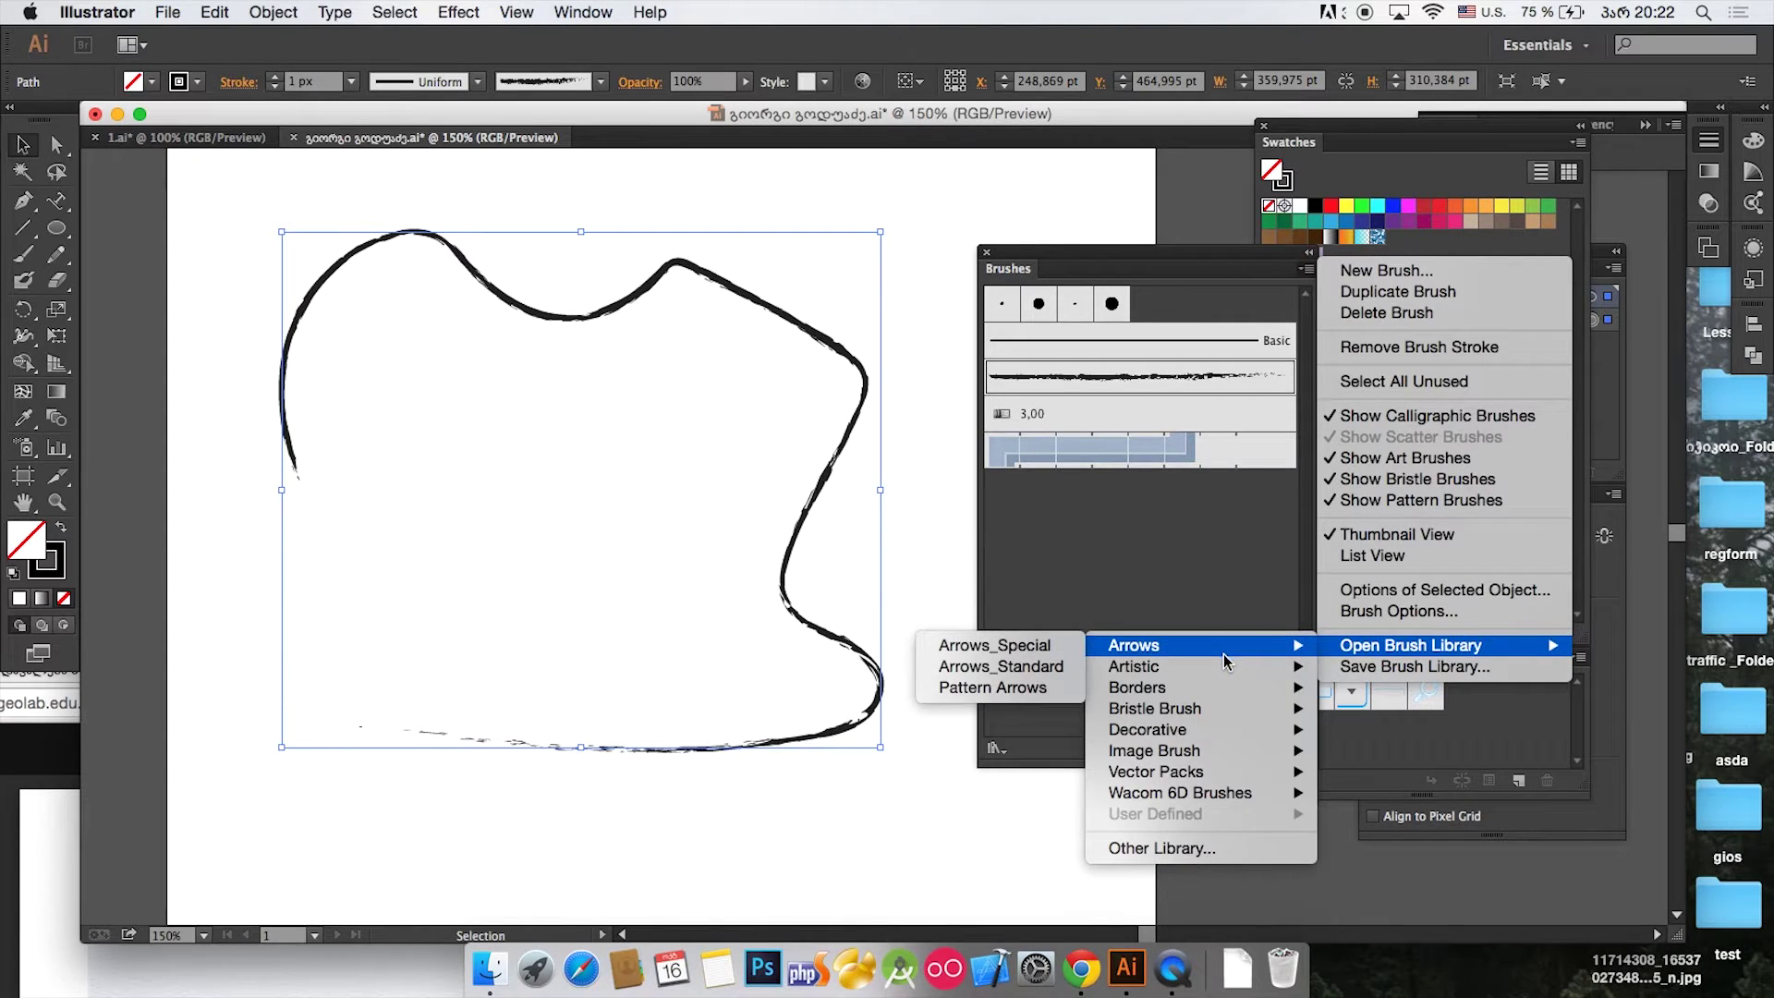
pyautogui.moveTo(1160, 800)
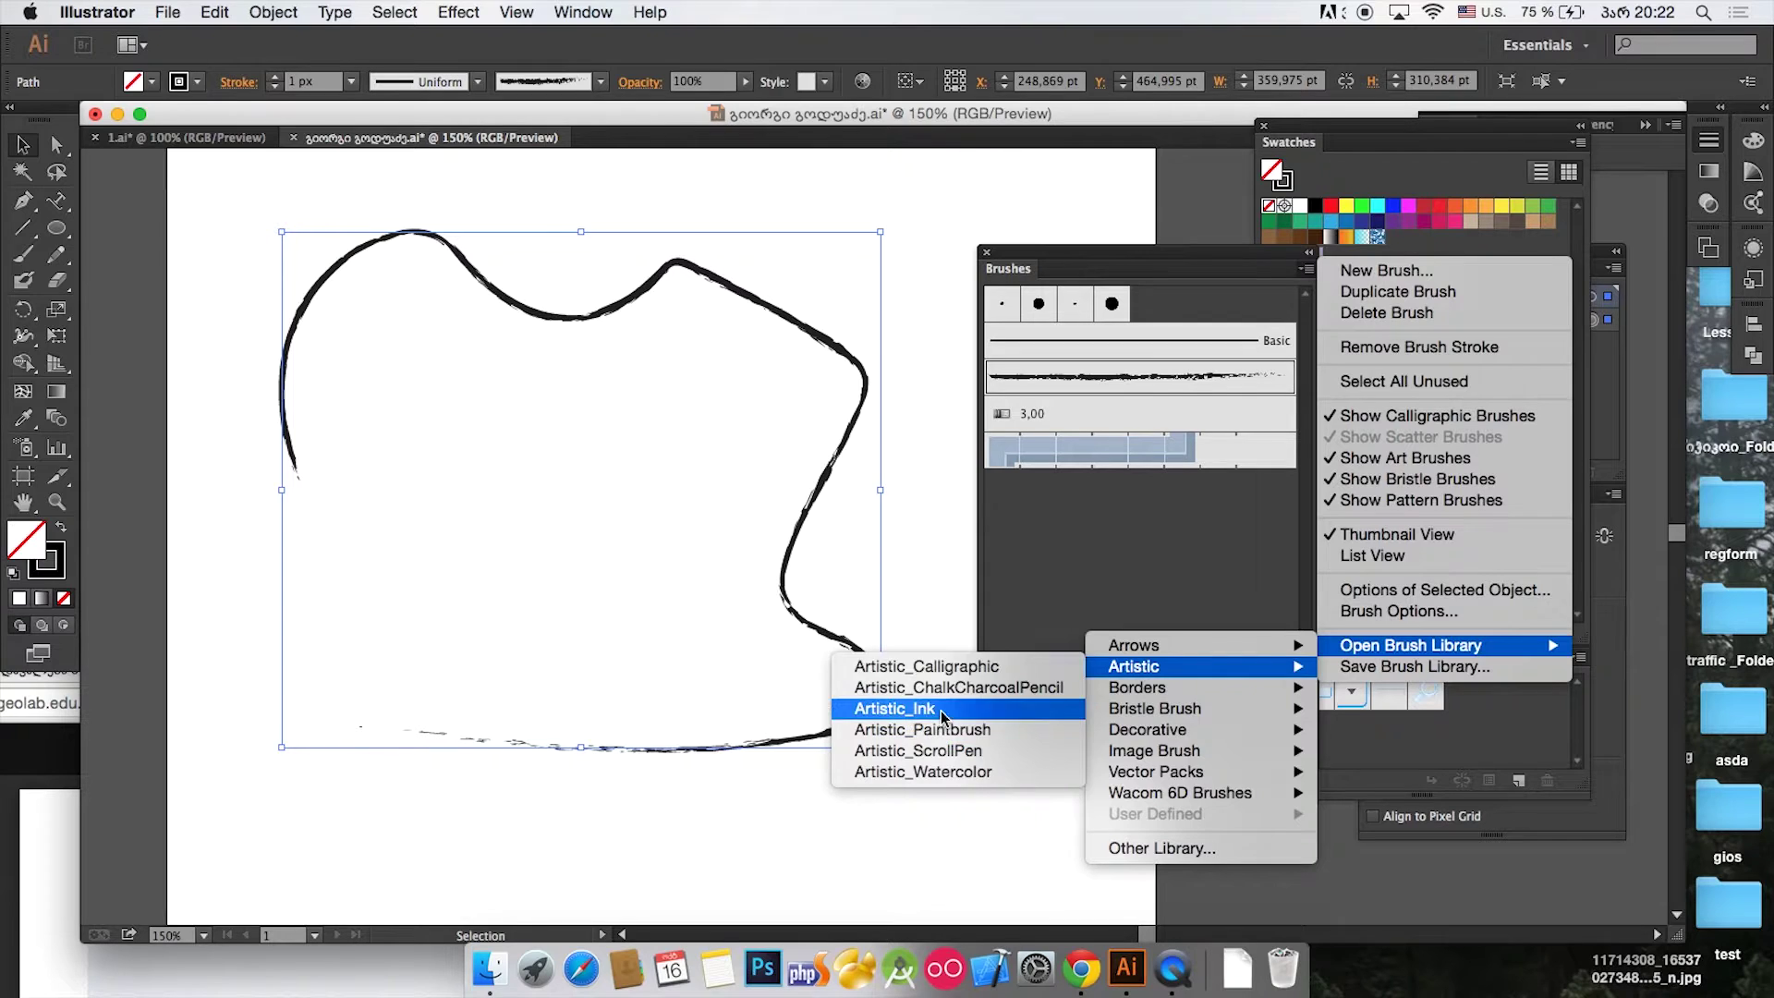
pyautogui.click(964, 667)
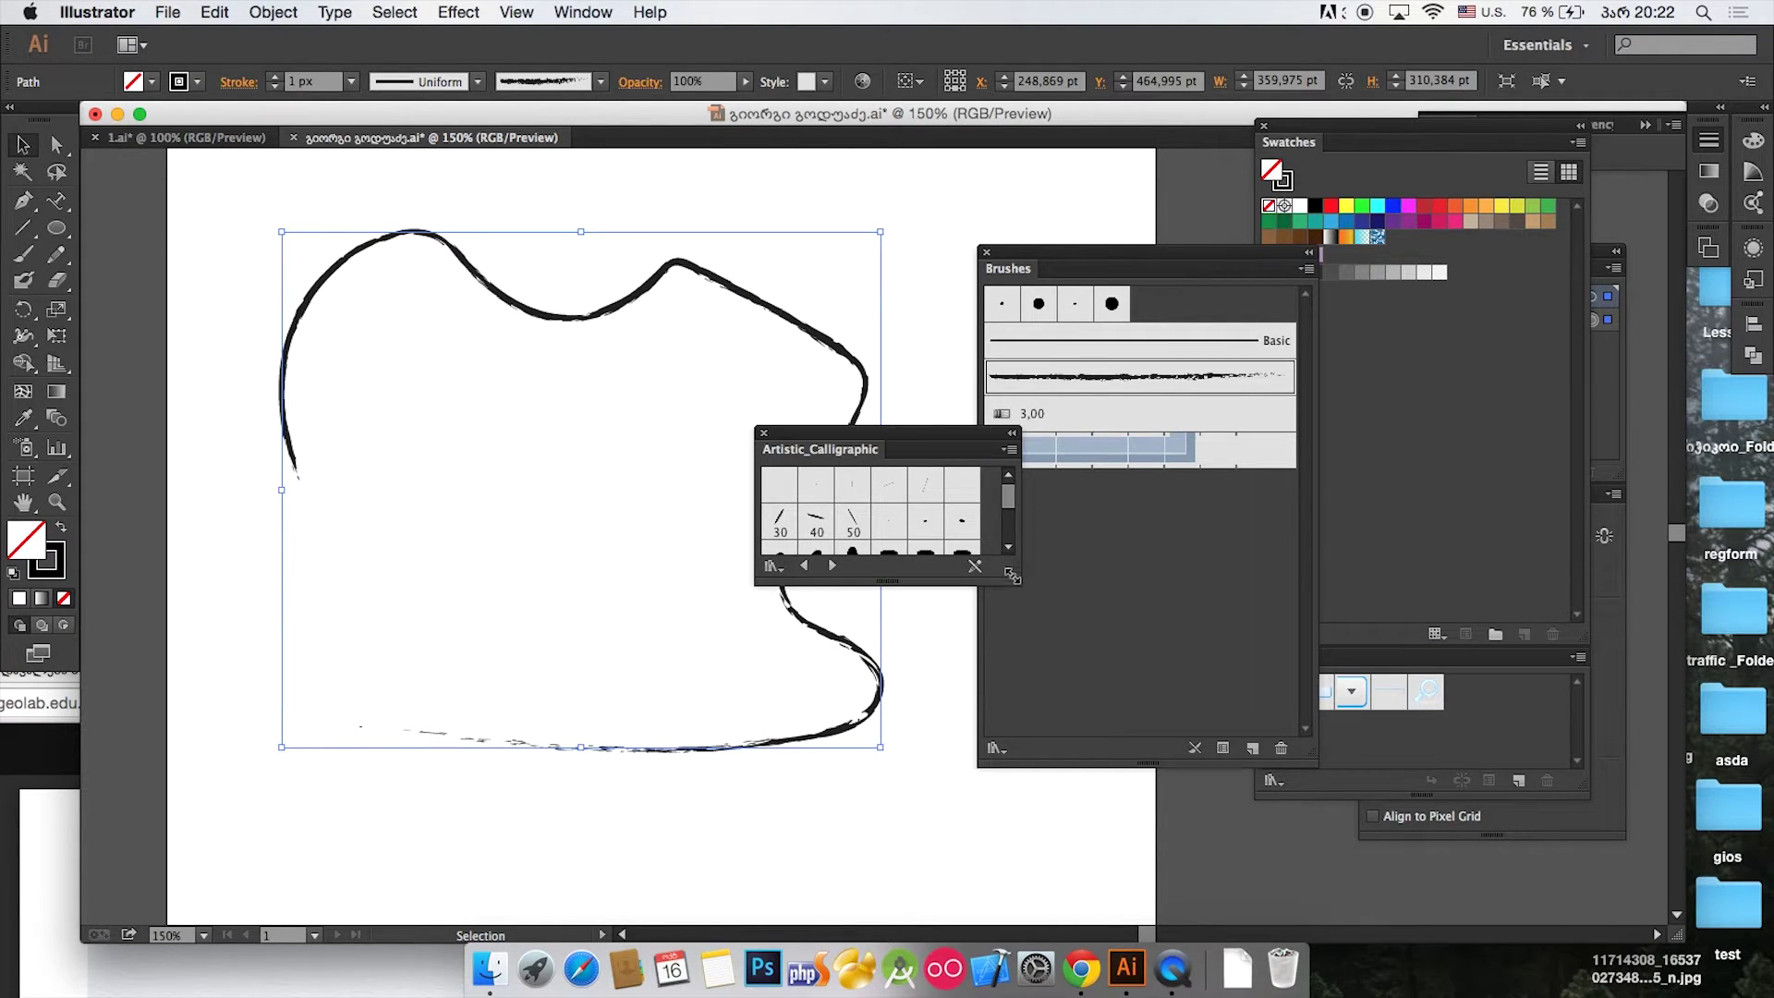
pyautogui.moveTo(1018, 581); pyautogui.dragTo(1108, 841)
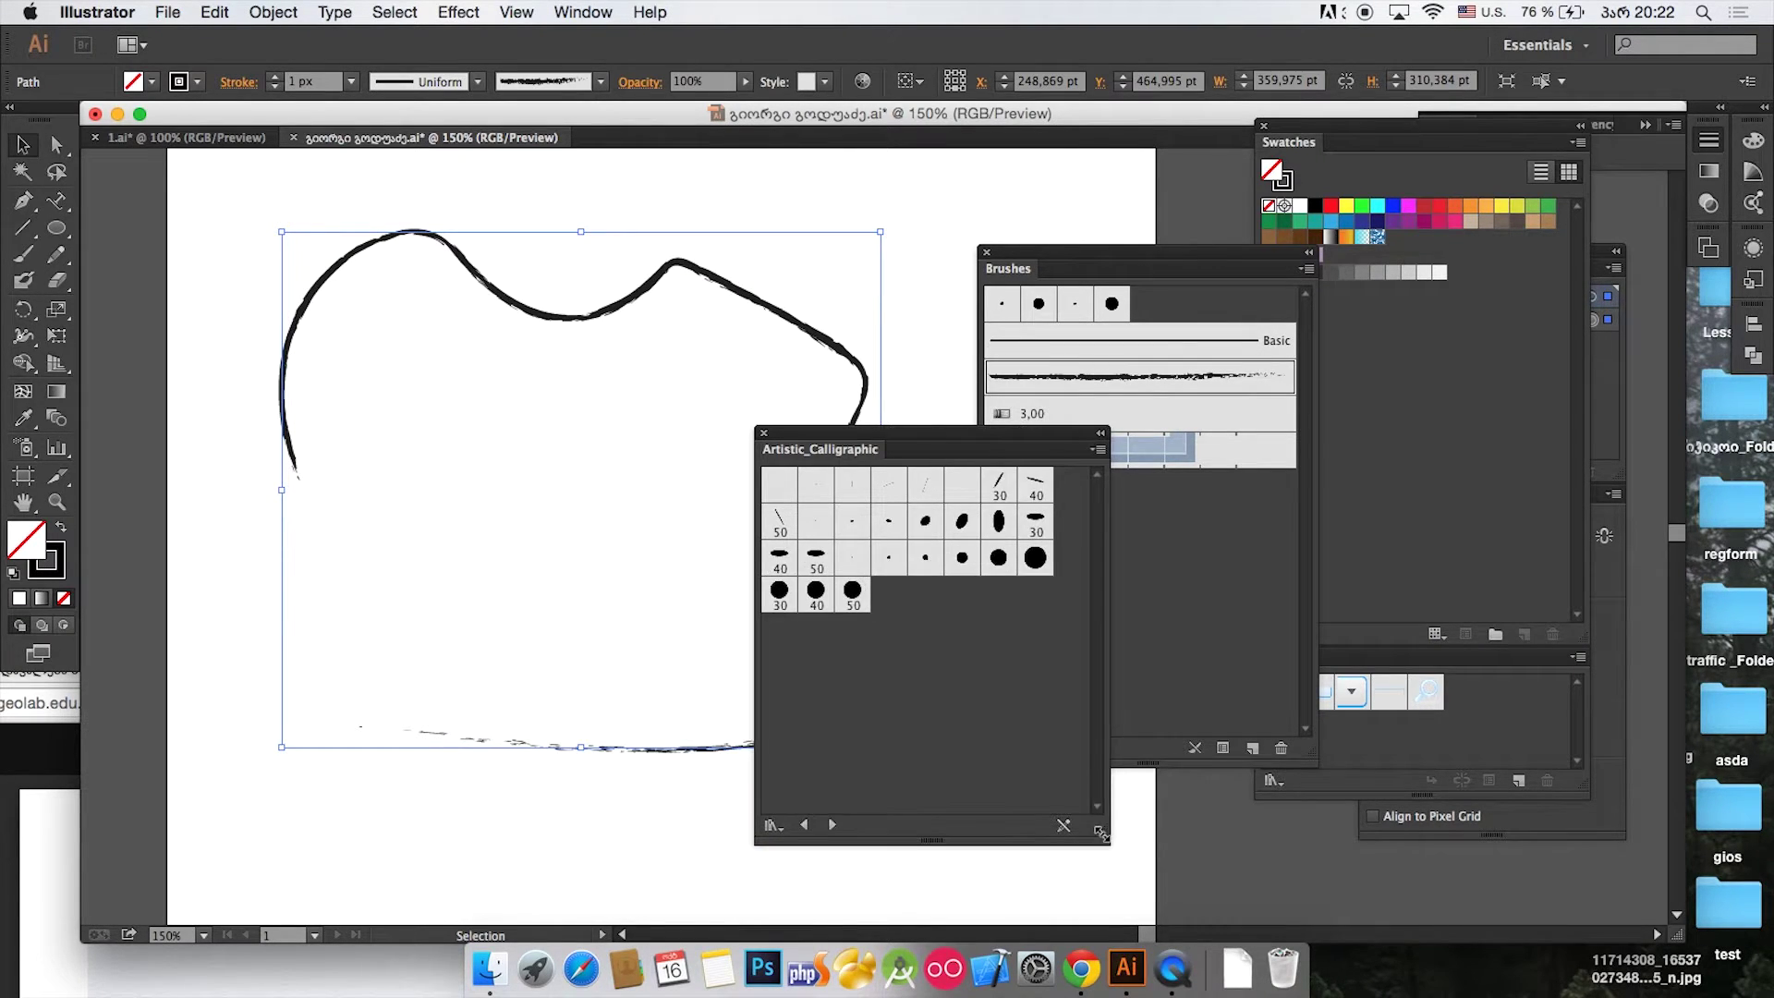
# Step: Try the 20 pt. Oval brush and a smaller oval brush on the curve, then apply 10 pt. Round
pyautogui.click(997, 522)
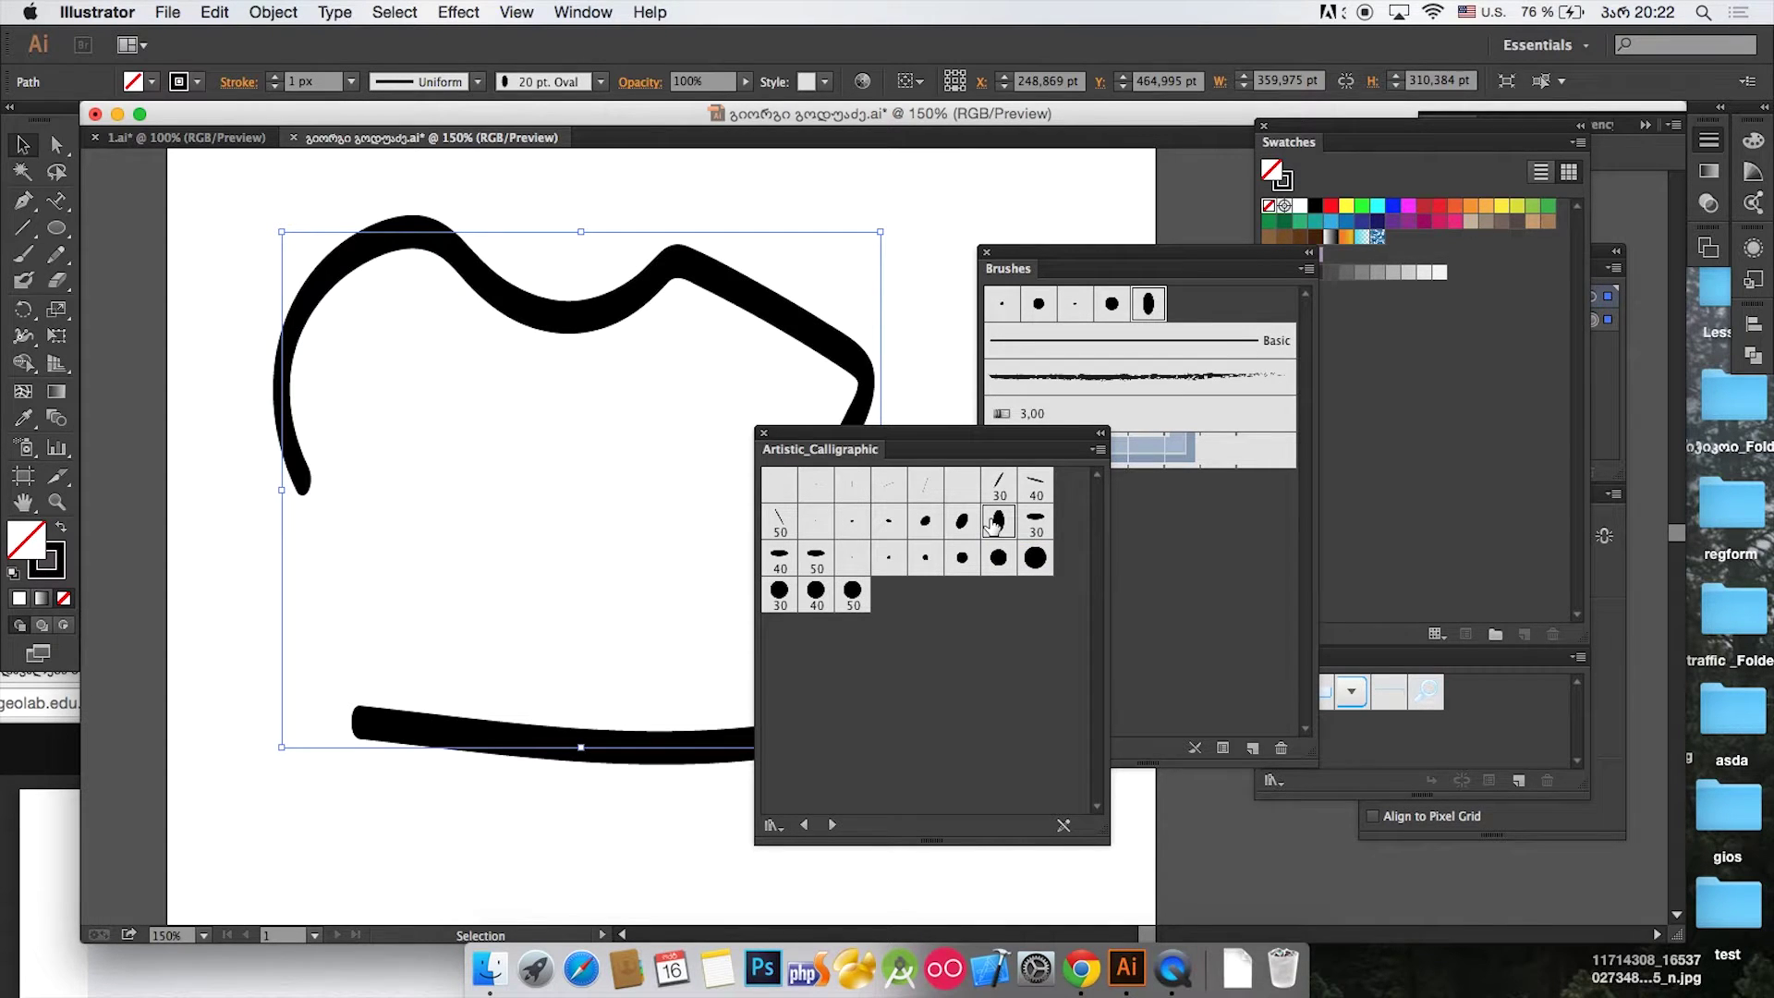
pyautogui.click(925, 521)
pyautogui.click(962, 557)
pyautogui.moveTo(962, 557); pyautogui.dragTo(1052, 484)
# Step: Open the Arrows_Special brush library, apply the Arrow 2.01 brush to the curve, and move the library off the artwork
pyautogui.click(1306, 269)
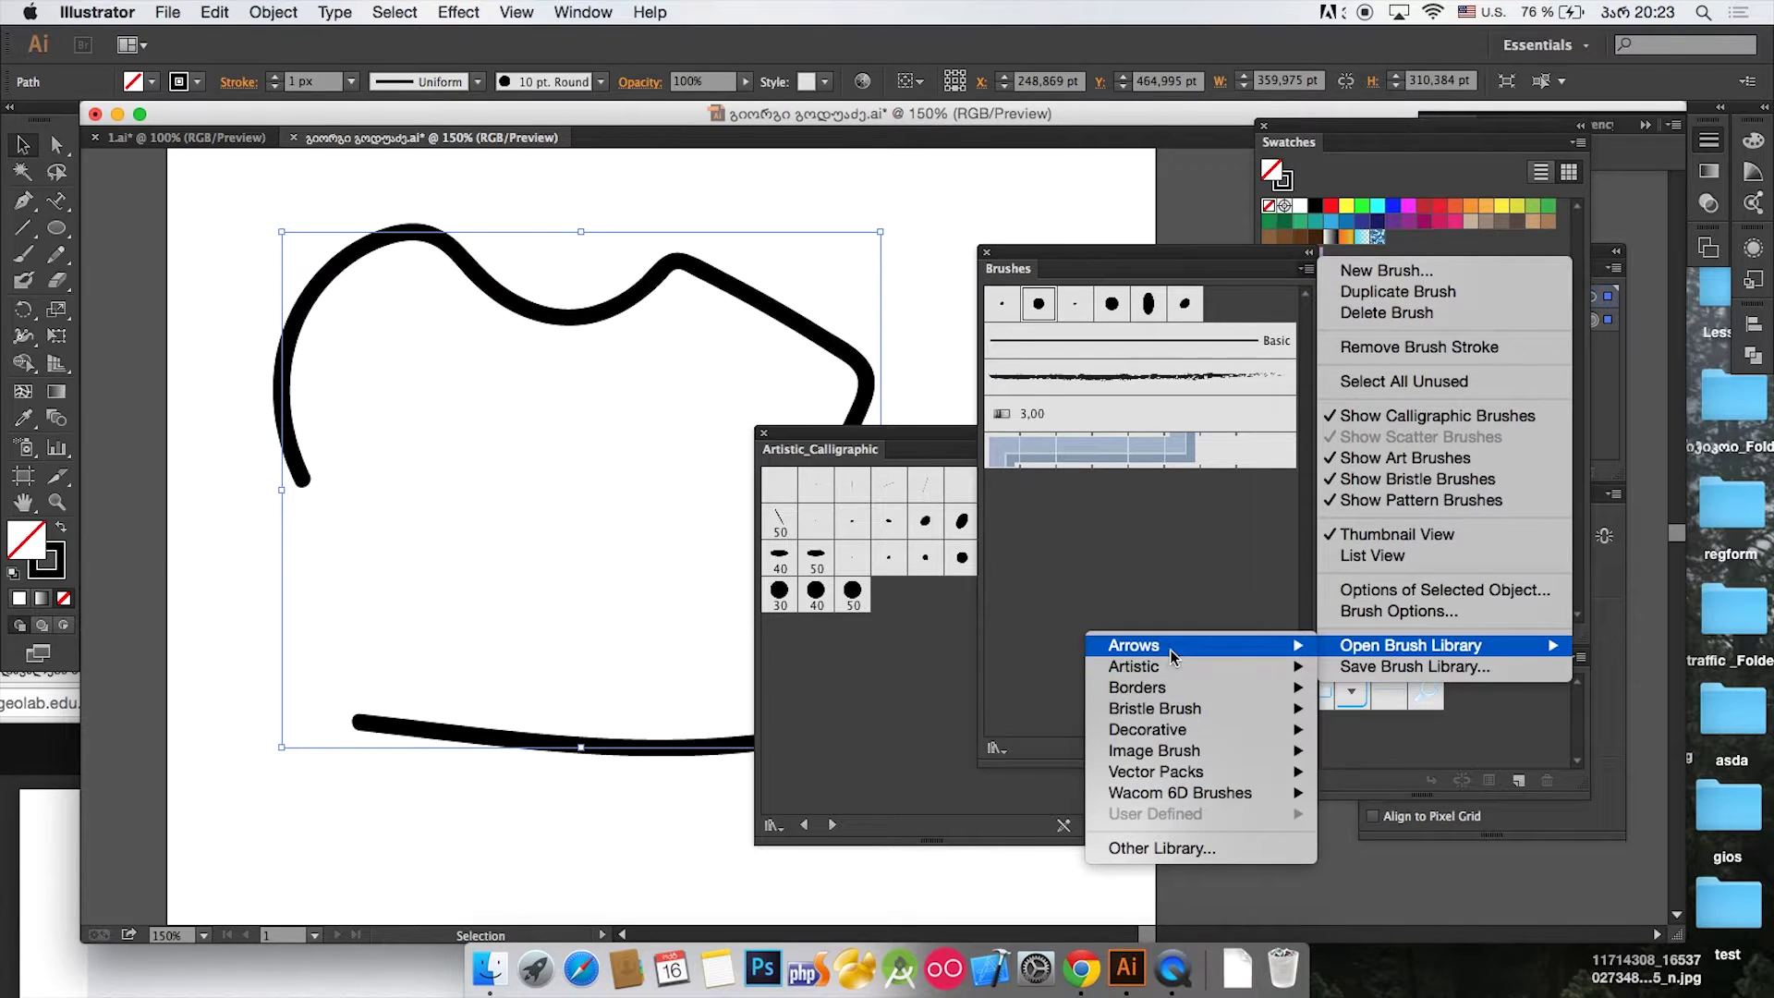
pyautogui.moveTo(1164, 668)
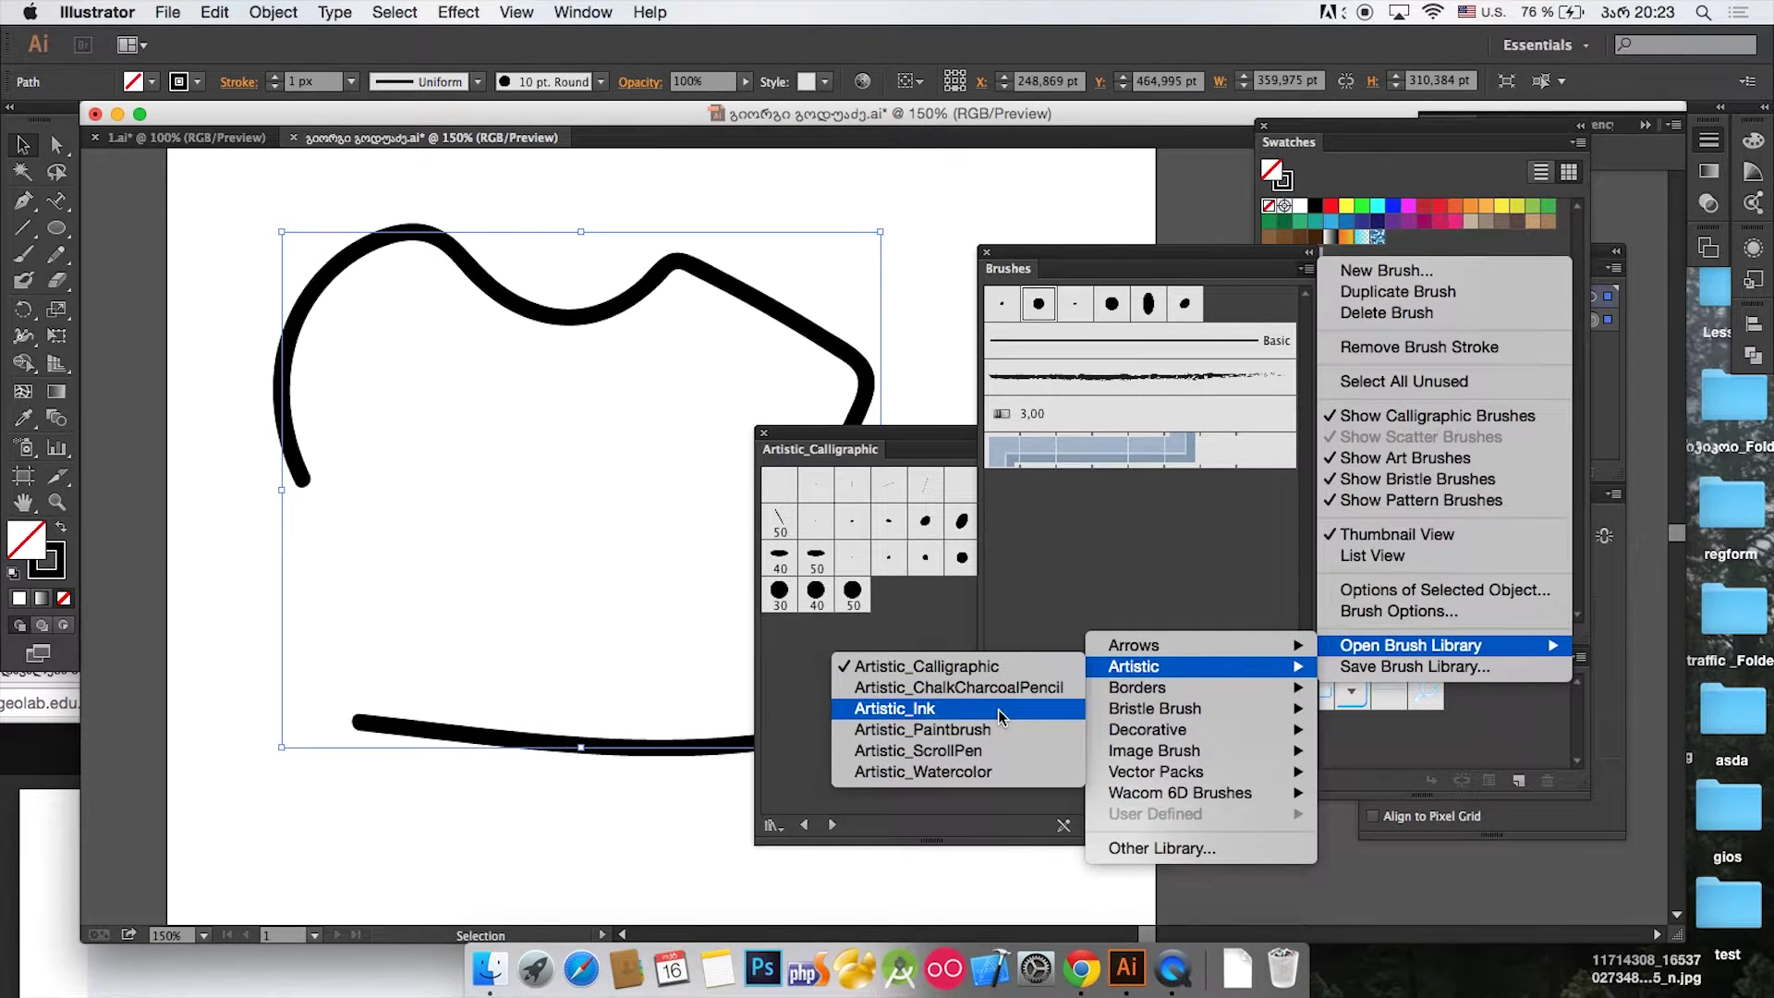
pyautogui.moveTo(1211, 752)
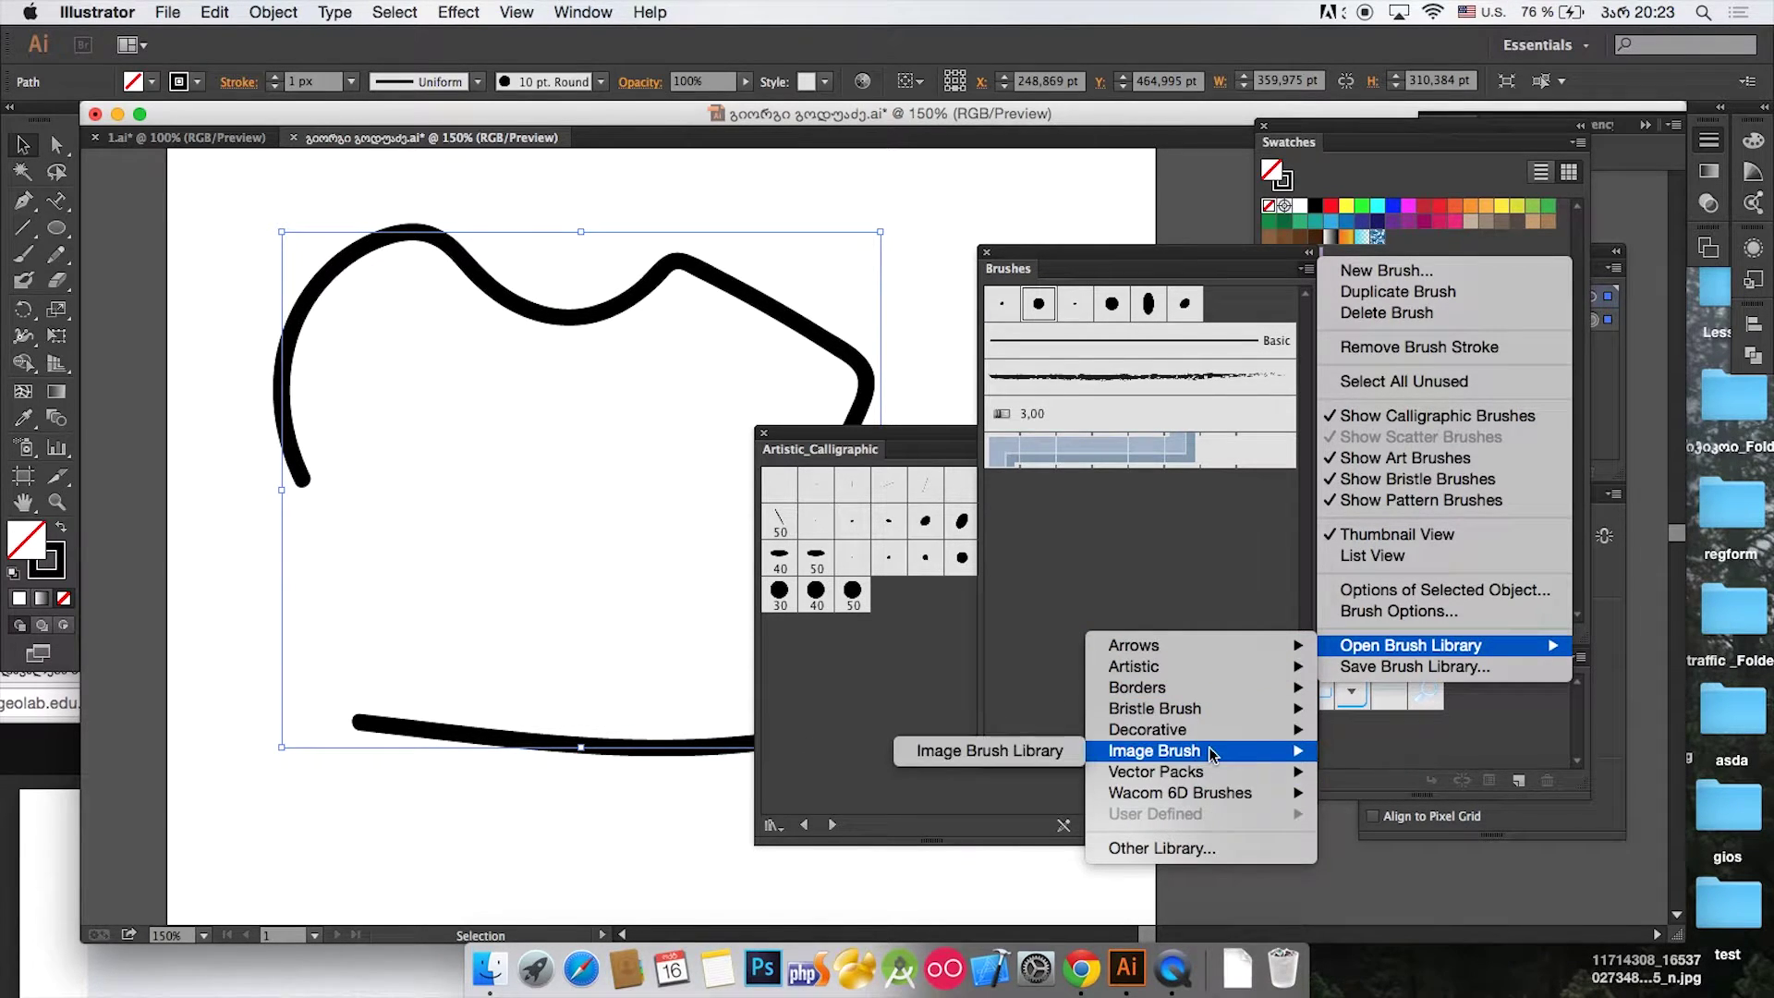
pyautogui.moveTo(1238, 649)
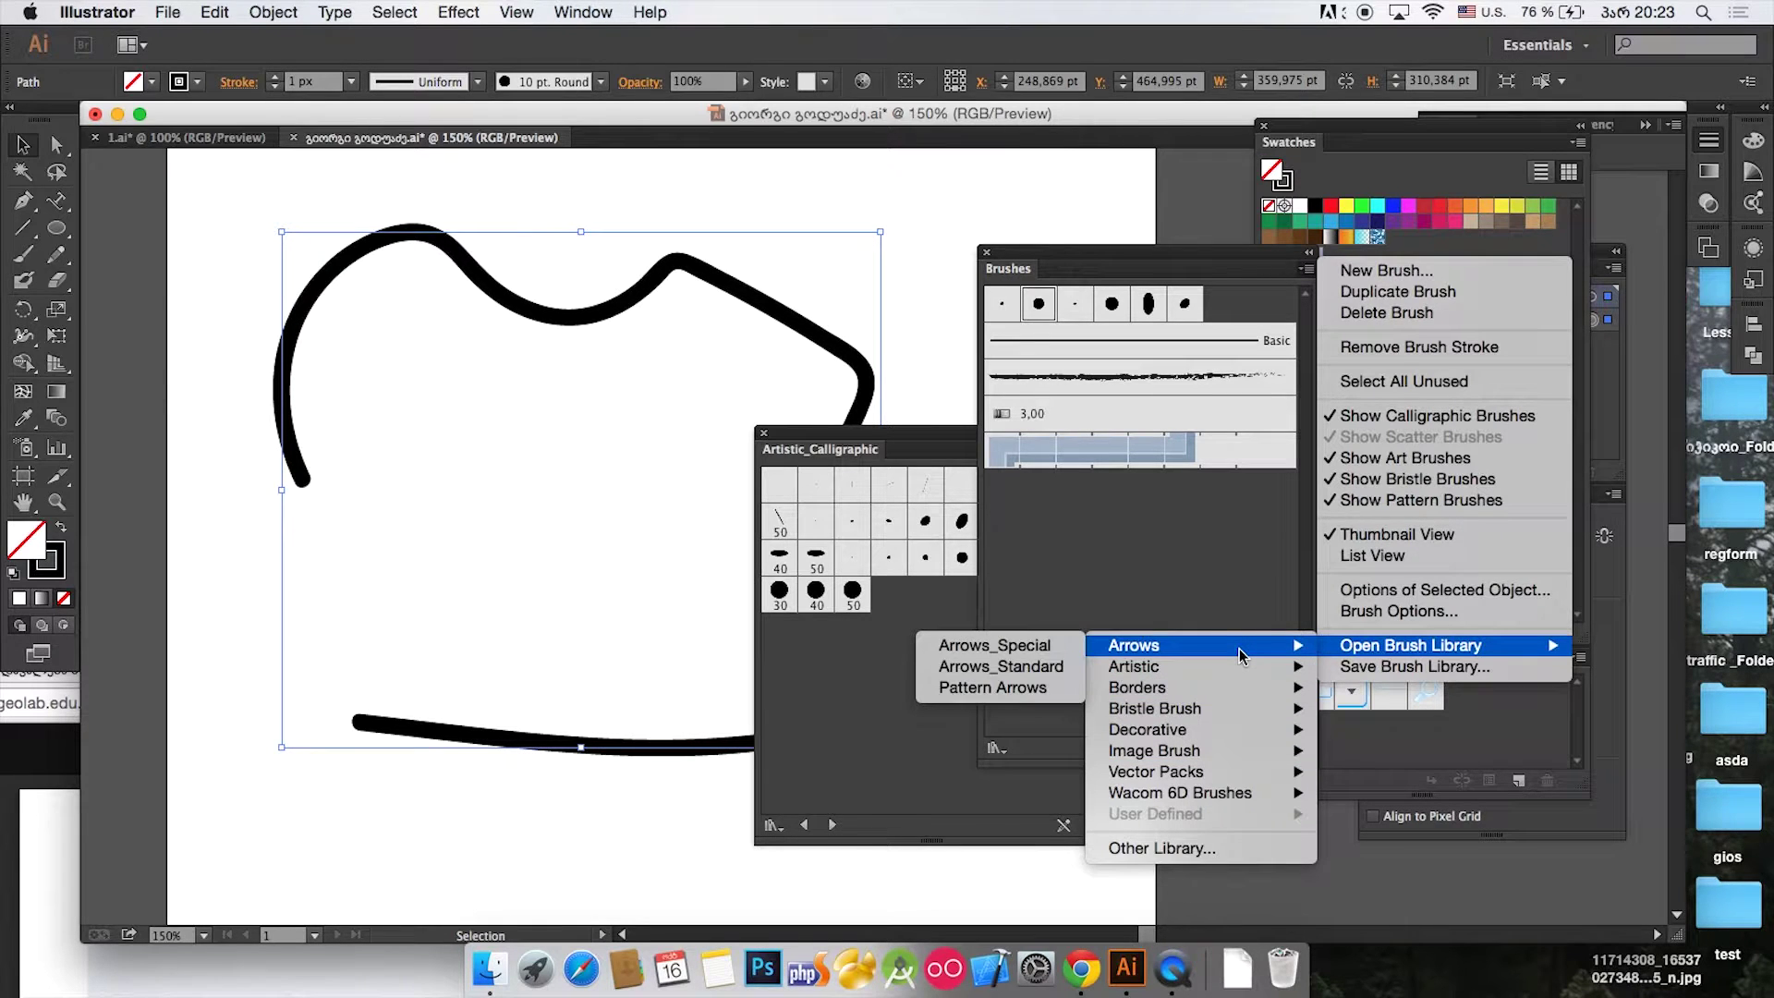
pyautogui.click(1016, 645)
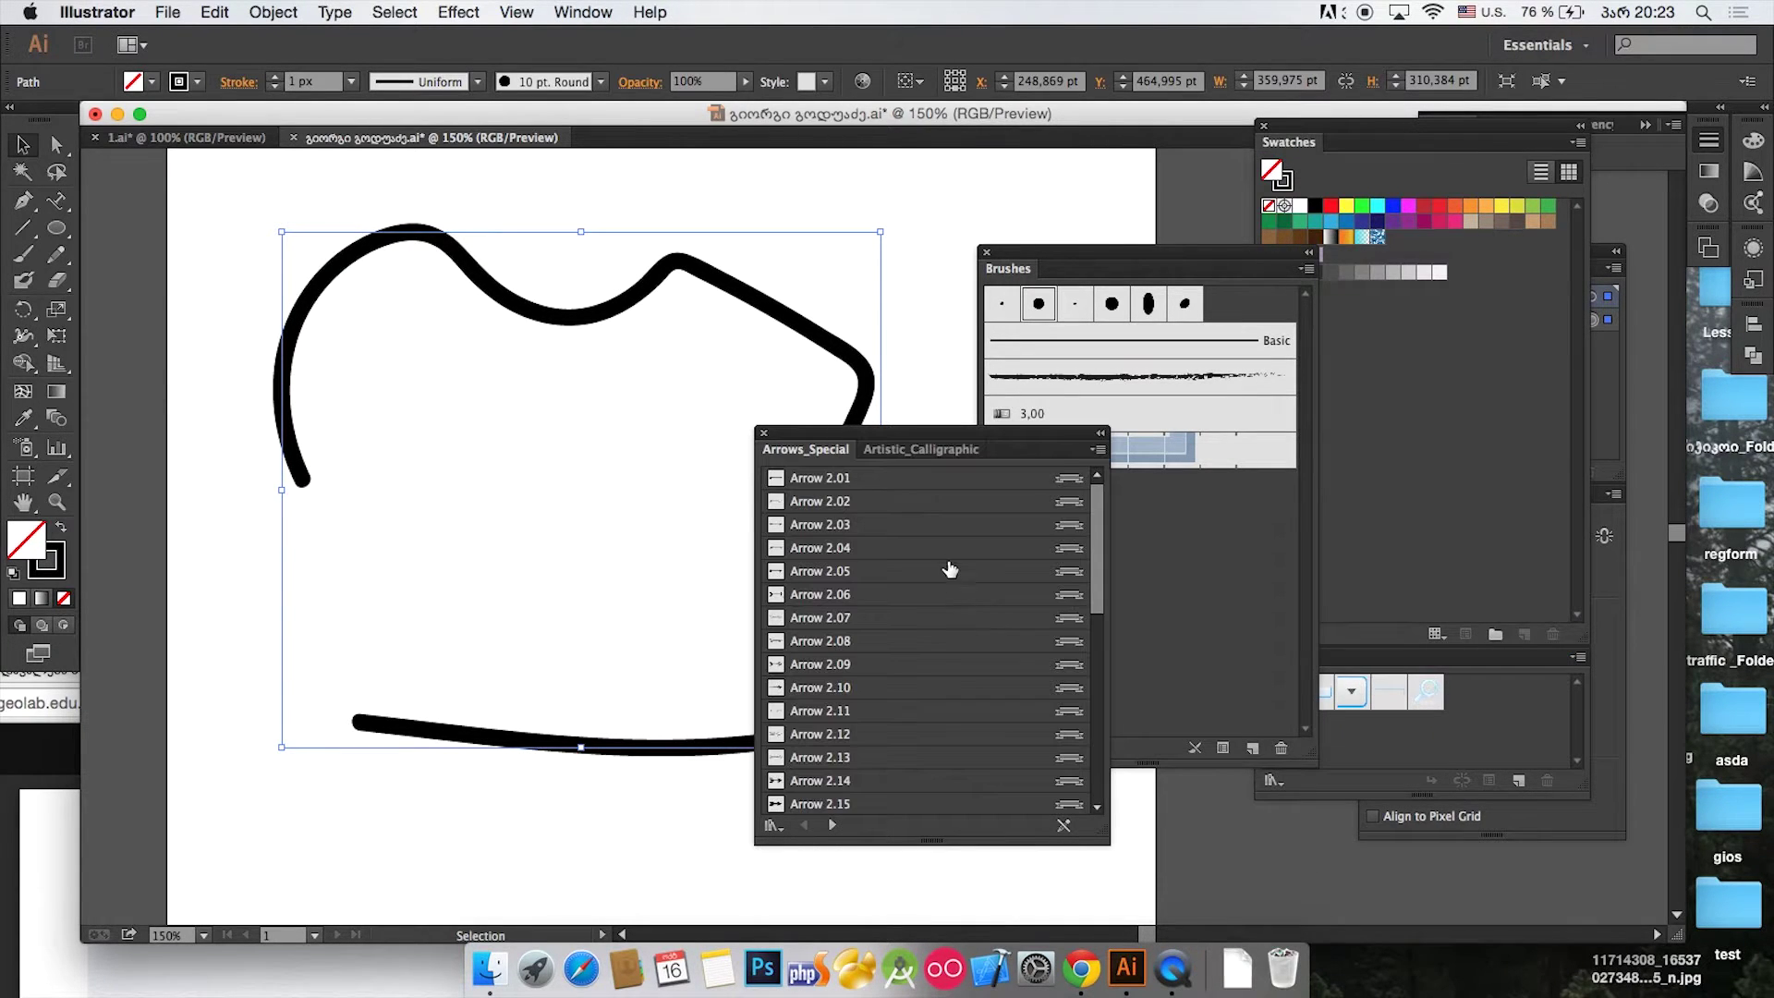
pyautogui.click(848, 482)
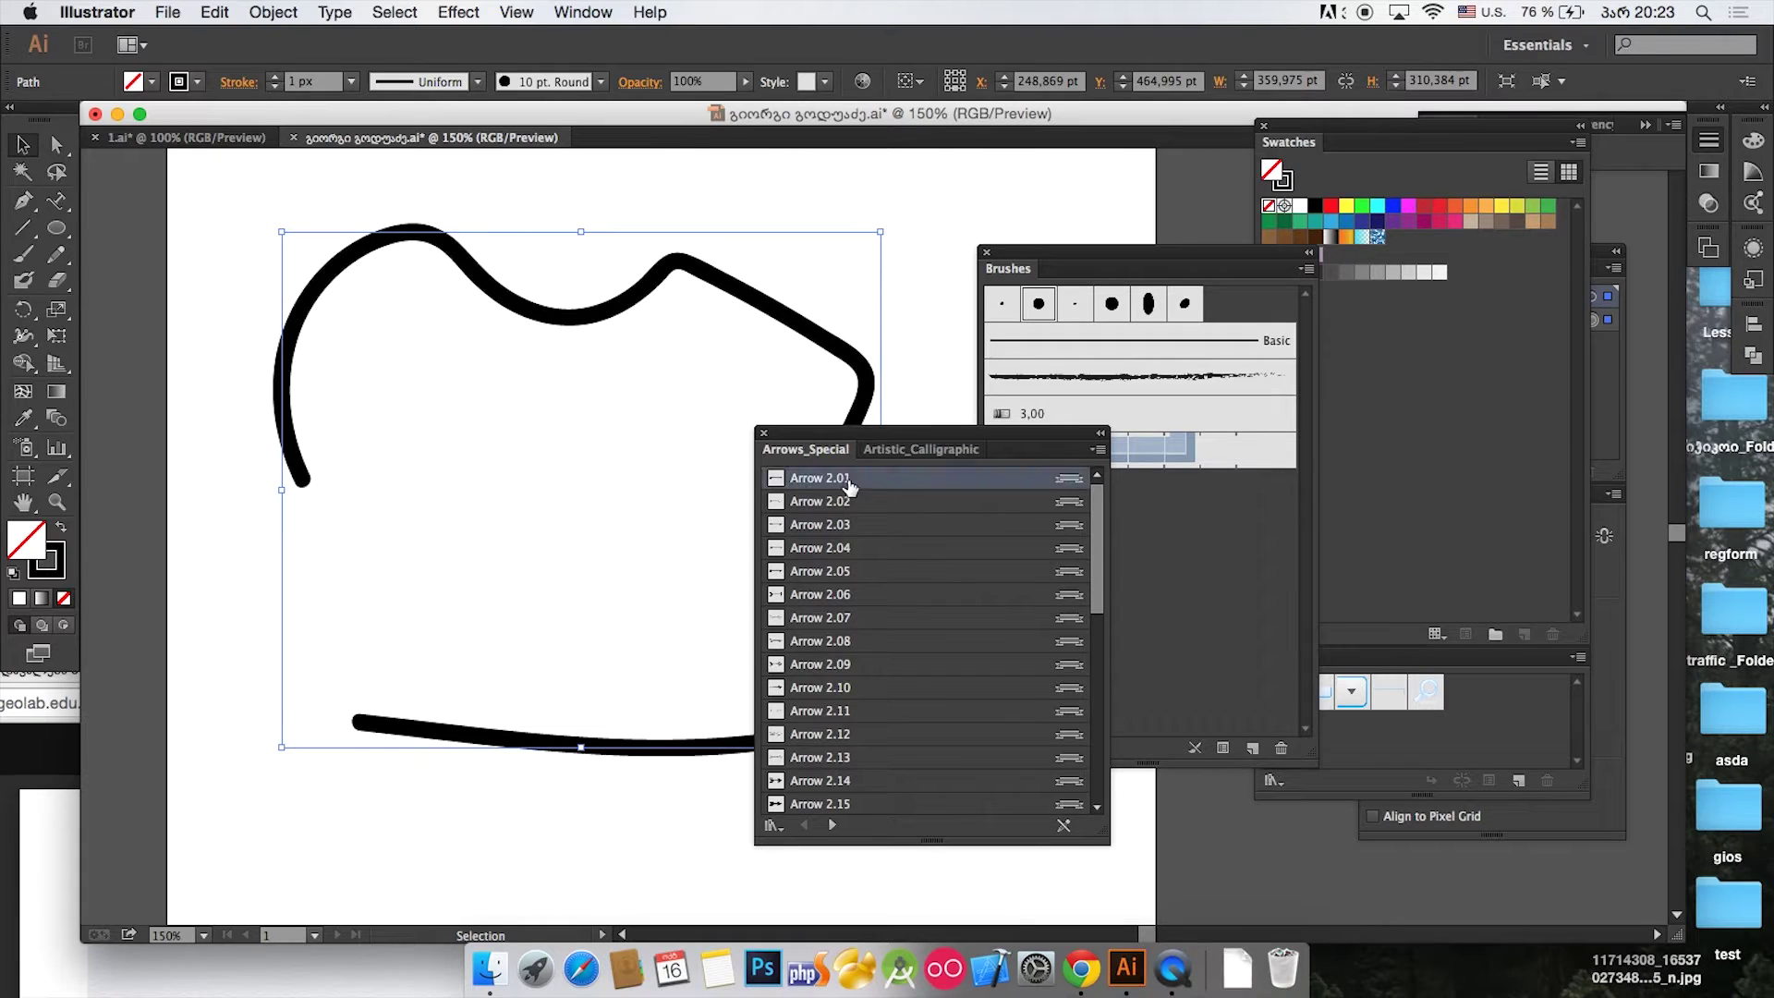
pyautogui.moveTo(887, 434); pyautogui.dragTo(1288, 499)
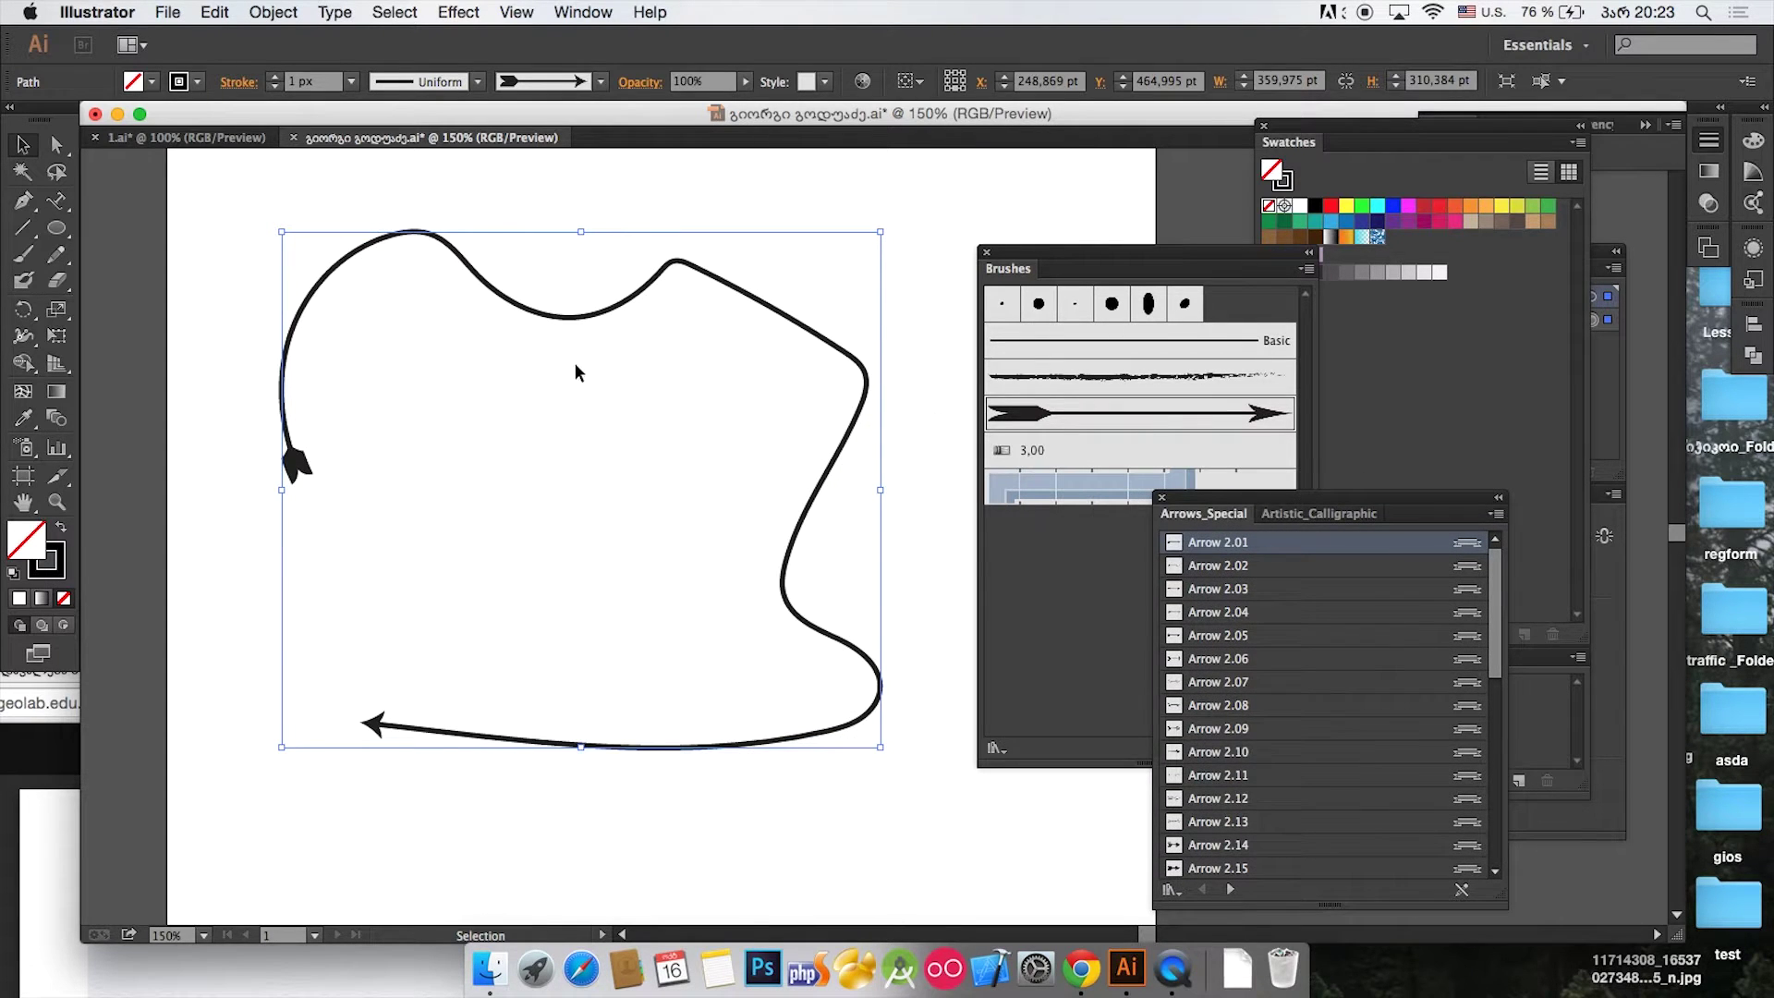
# Step: Delete the arrow-brushed curve from the artboard
pyautogui.click(576, 175)
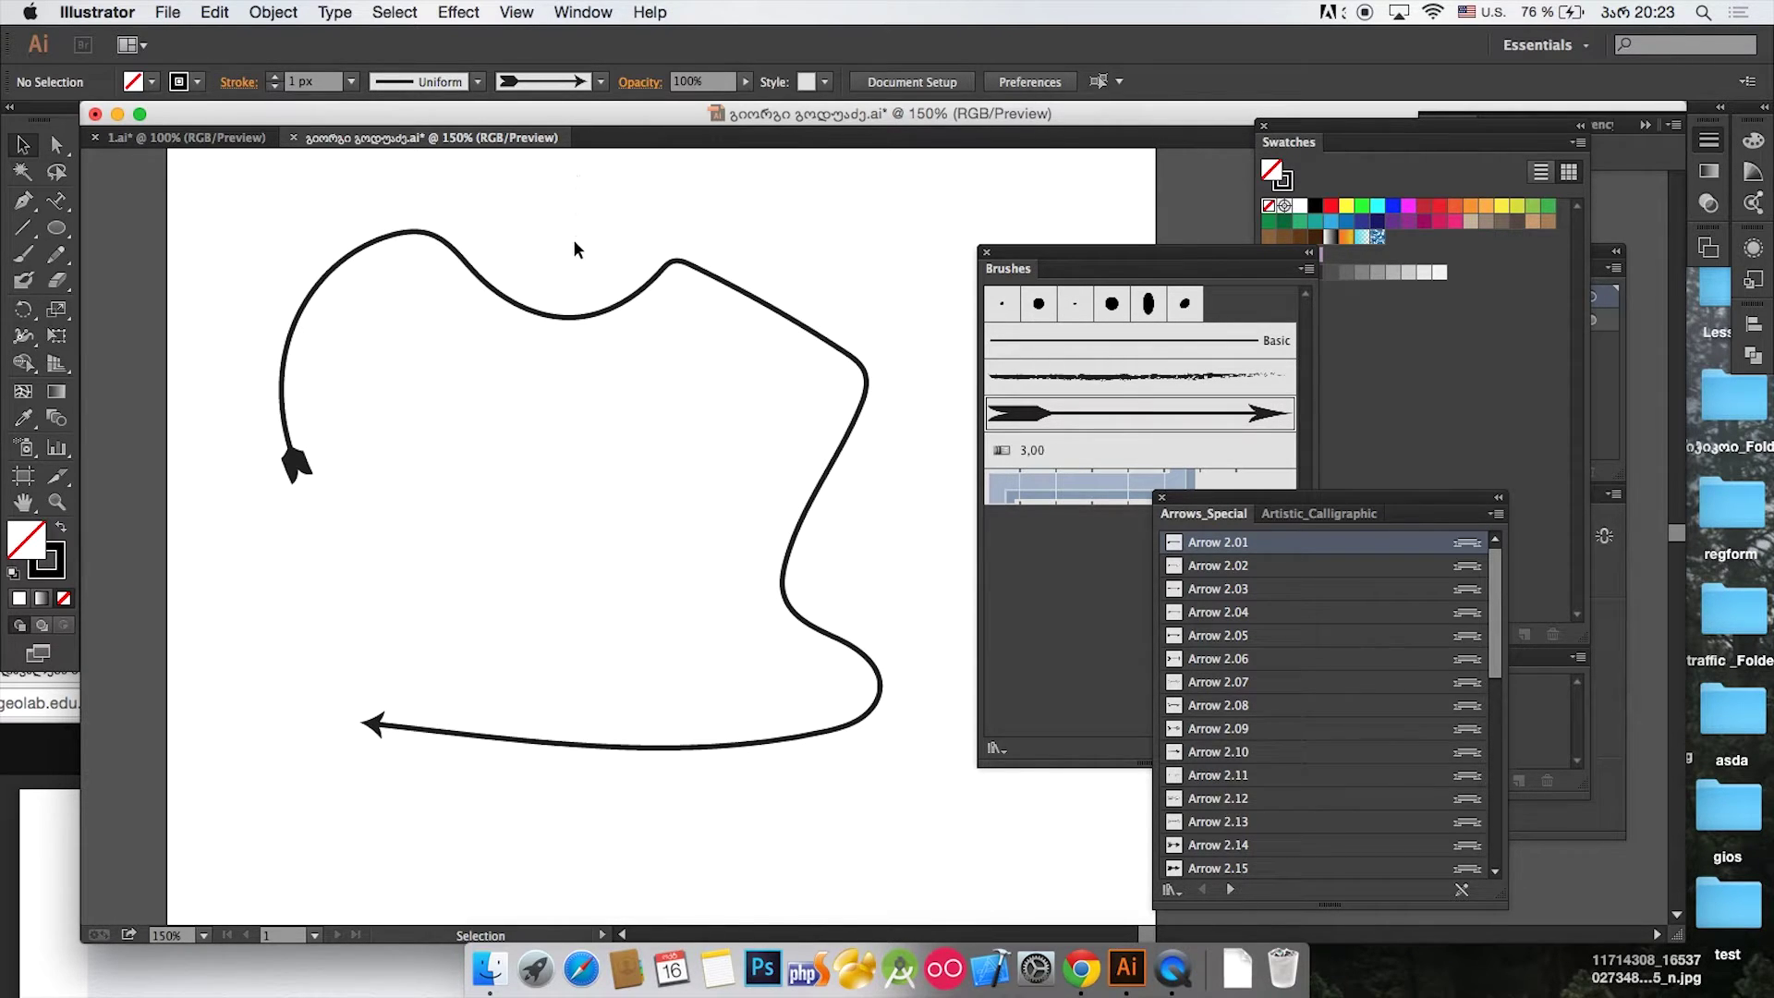
pyautogui.press('super+a')
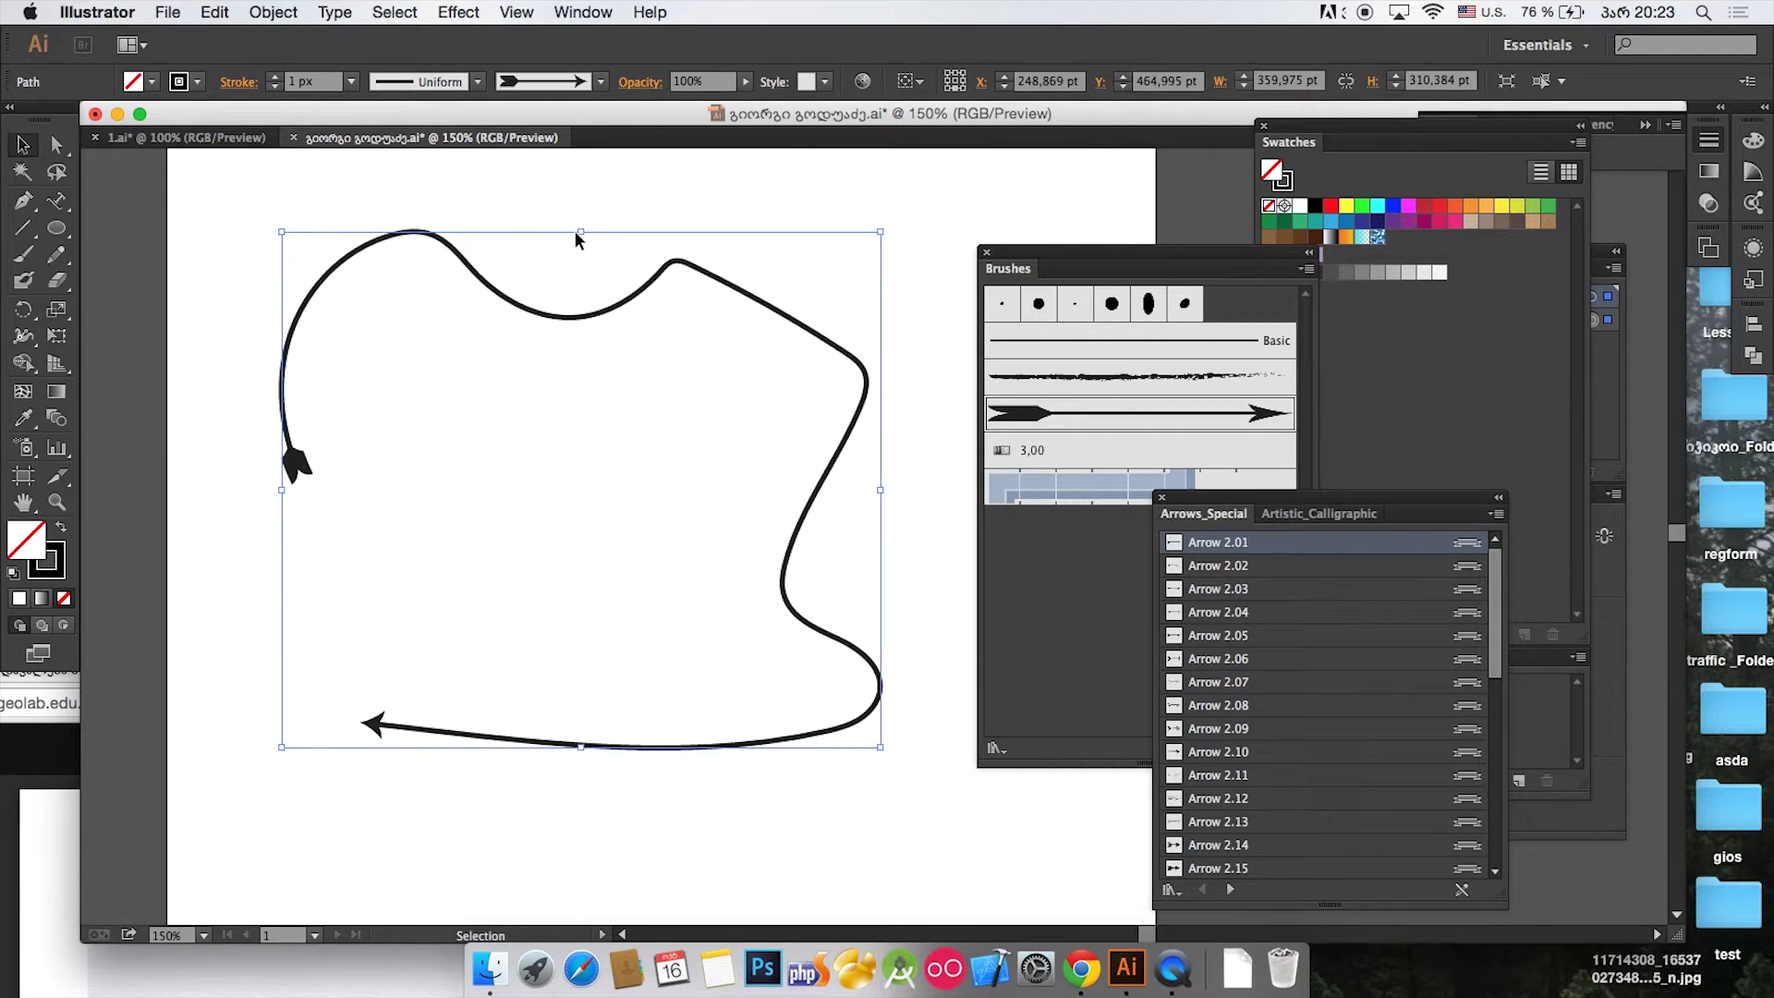
pyautogui.press('Delete')
# Step: Draw a horizontal line segment about 363 pt long across the upper artboard and give it a 3 px stroke
pyautogui.moveTo(1115, 250); pyautogui.dragTo(1349, 226)
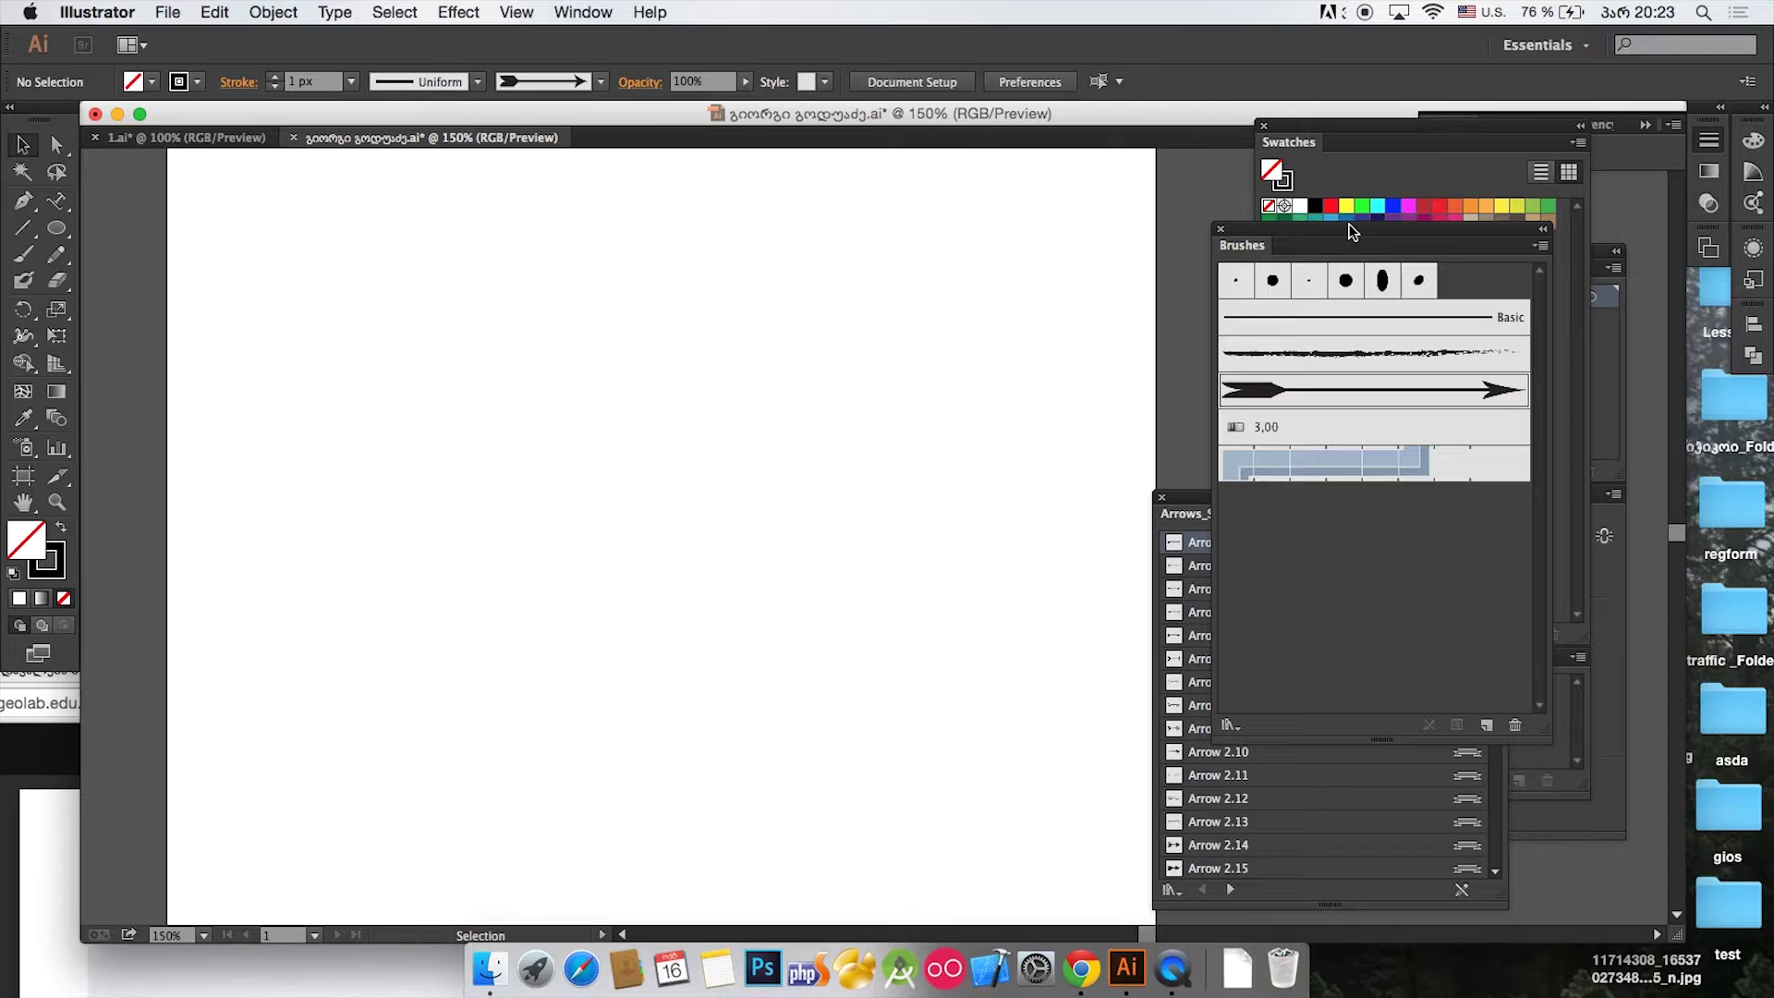
pyautogui.click(27, 231)
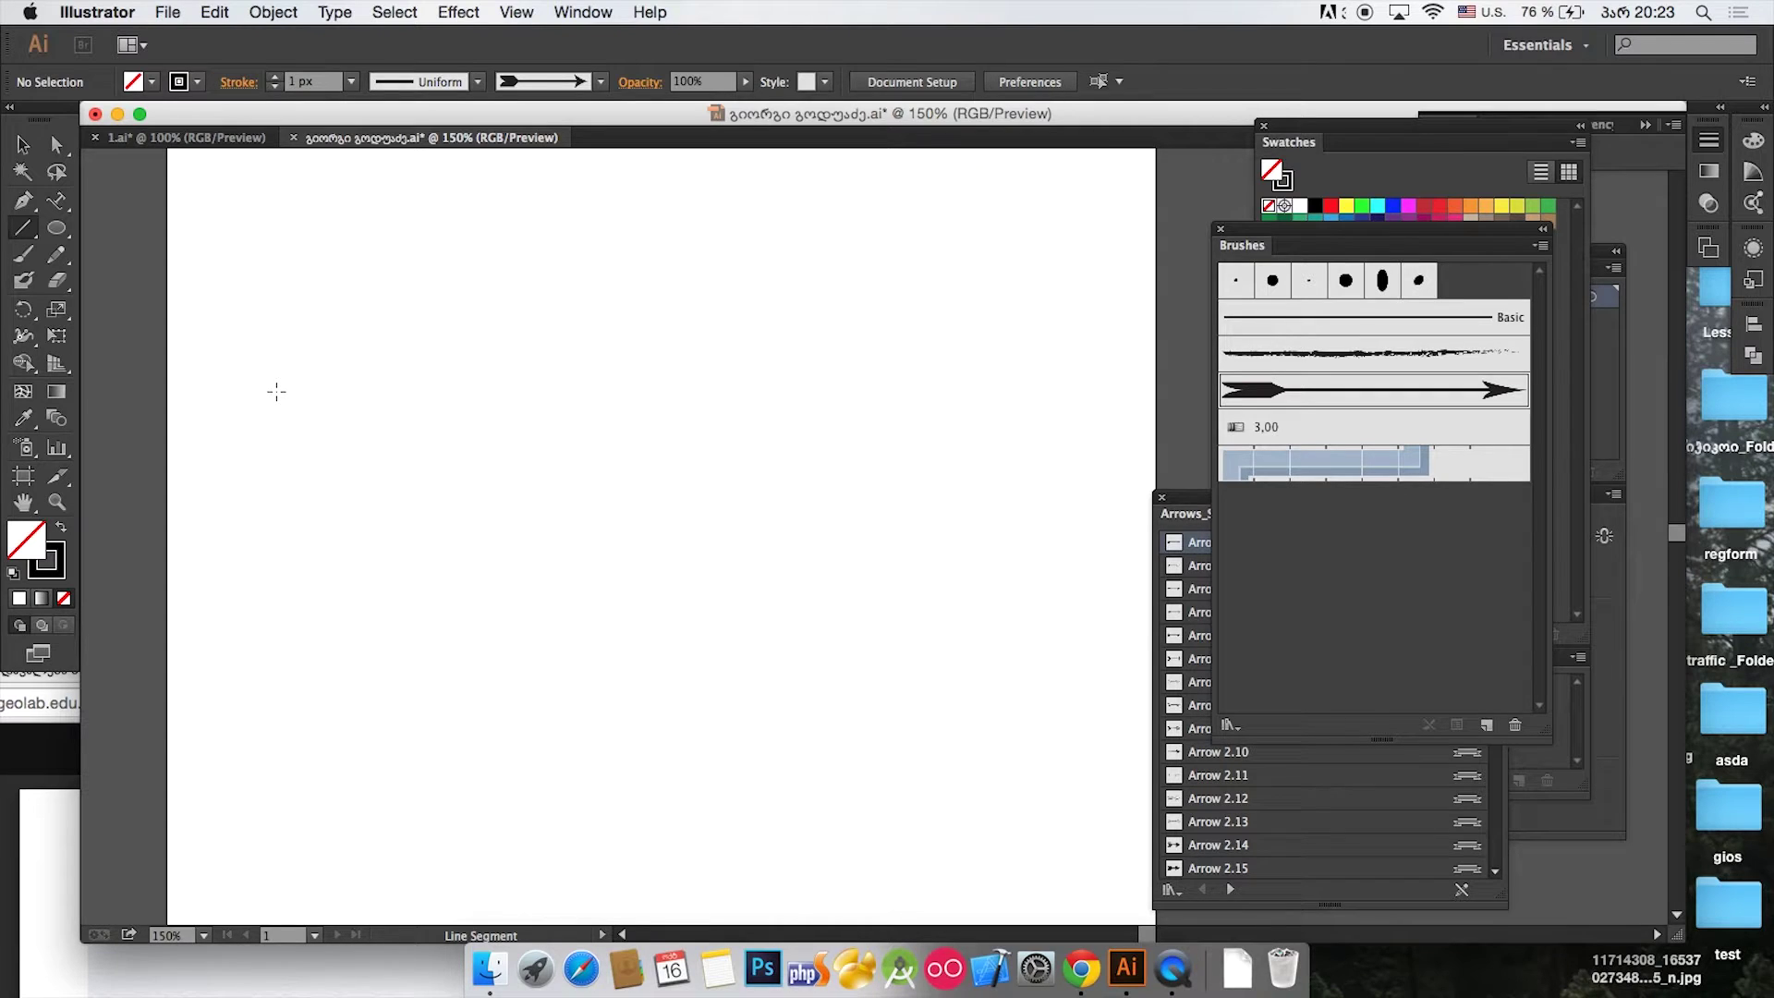
pyautogui.moveTo(276, 391); pyautogui.dragTo(879, 392)
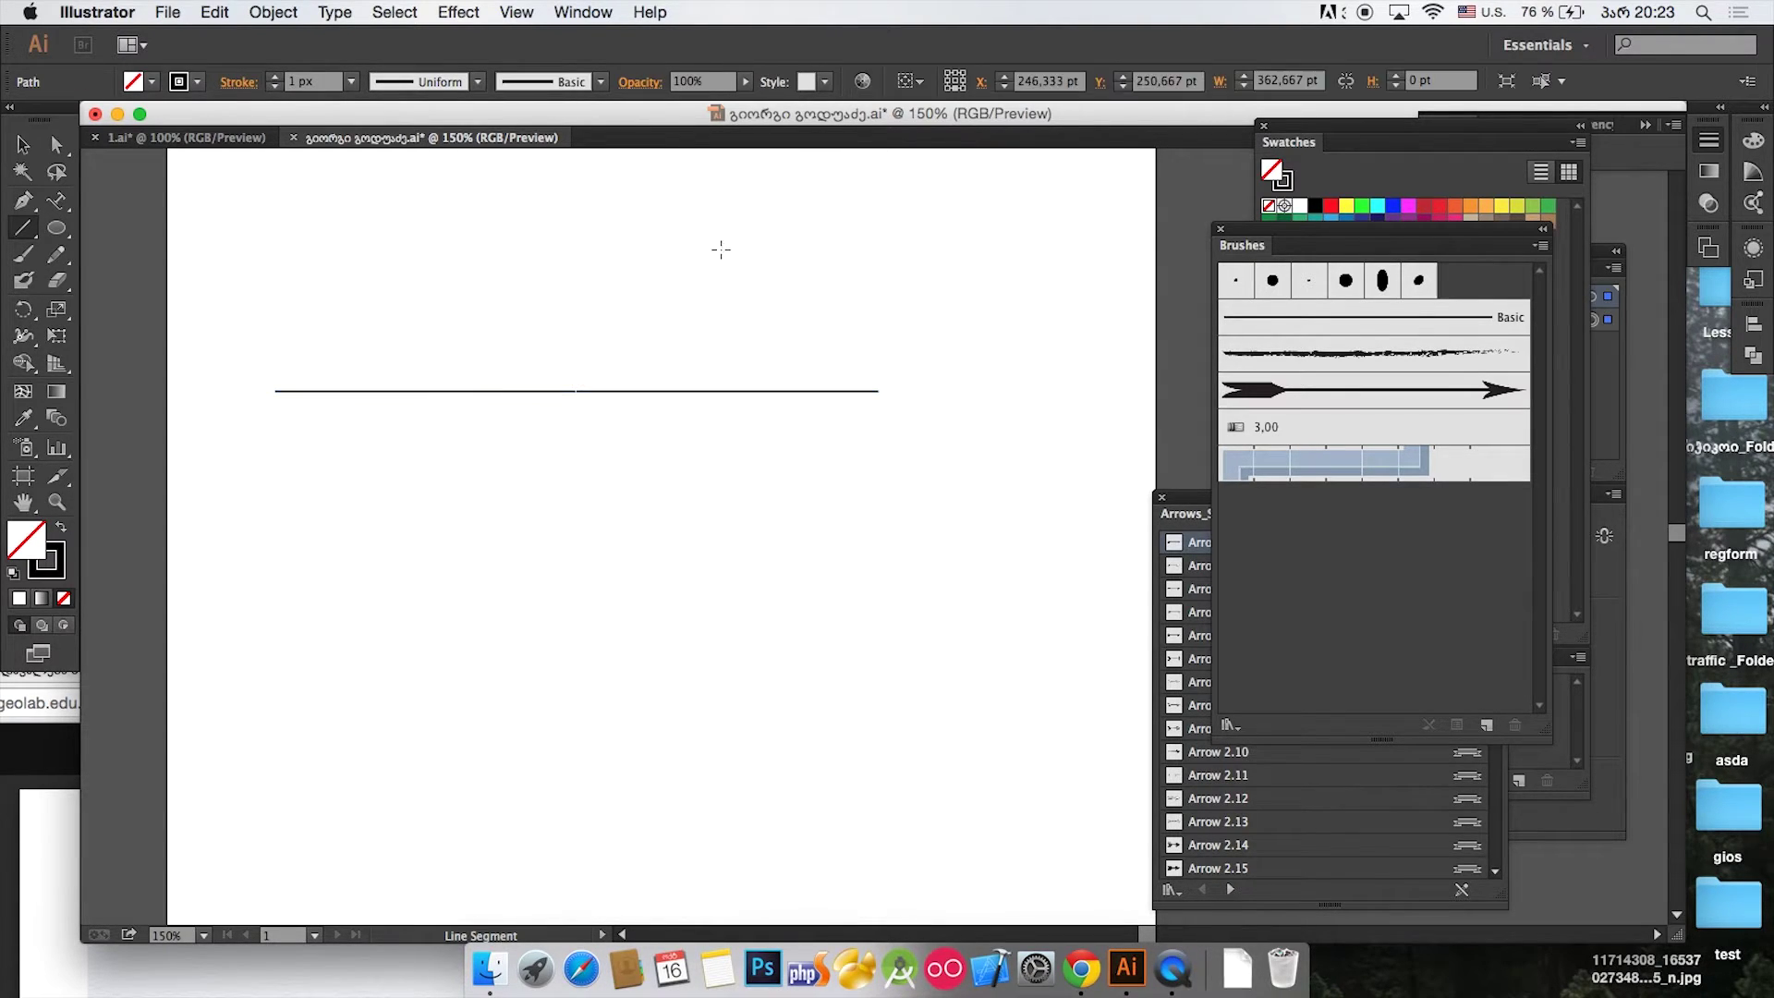
pyautogui.click(276, 77)
pyautogui.click(275, 77)
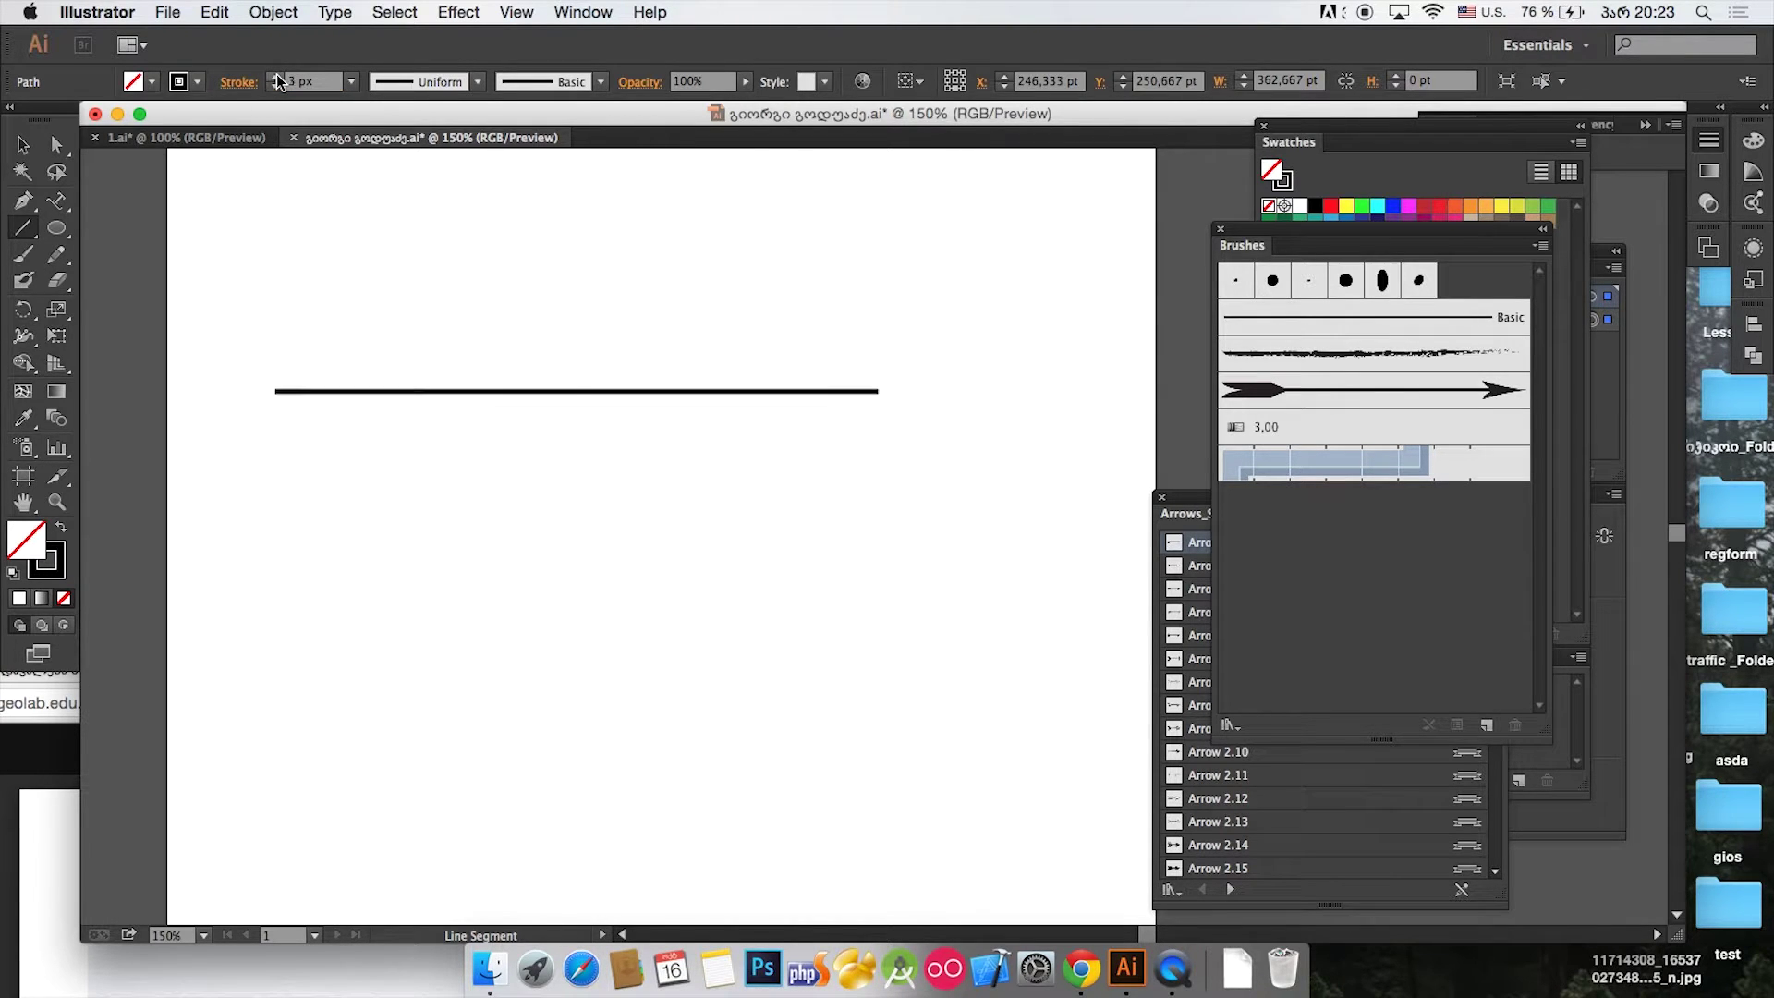
# Step: Thicken the horizontal line's stroke to 16 px
pyautogui.click(23, 144)
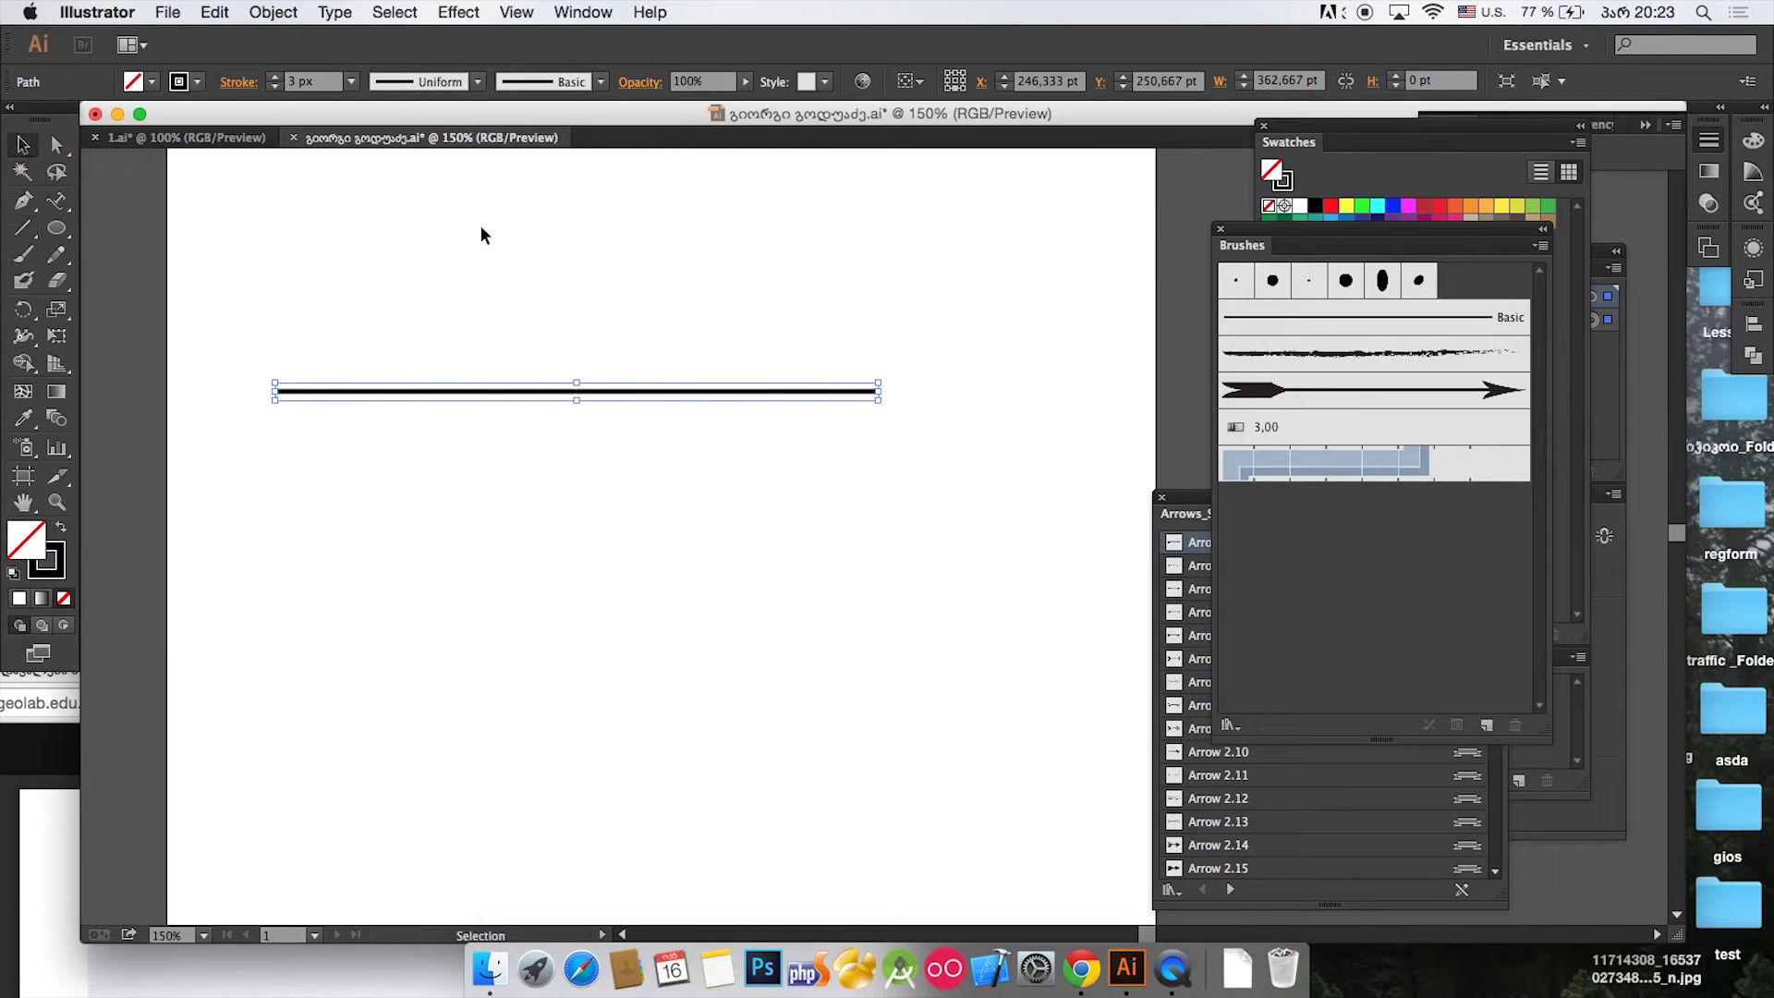
pyautogui.click(276, 77)
pyautogui.click(276, 77)
pyautogui.click(275, 77)
pyautogui.click(276, 76)
pyautogui.click(275, 76)
pyautogui.click(276, 76)
pyautogui.click(275, 77)
pyautogui.click(276, 77)
pyautogui.click(275, 77)
pyautogui.click(276, 77)
pyautogui.click(275, 77)
pyautogui.click(275, 77)
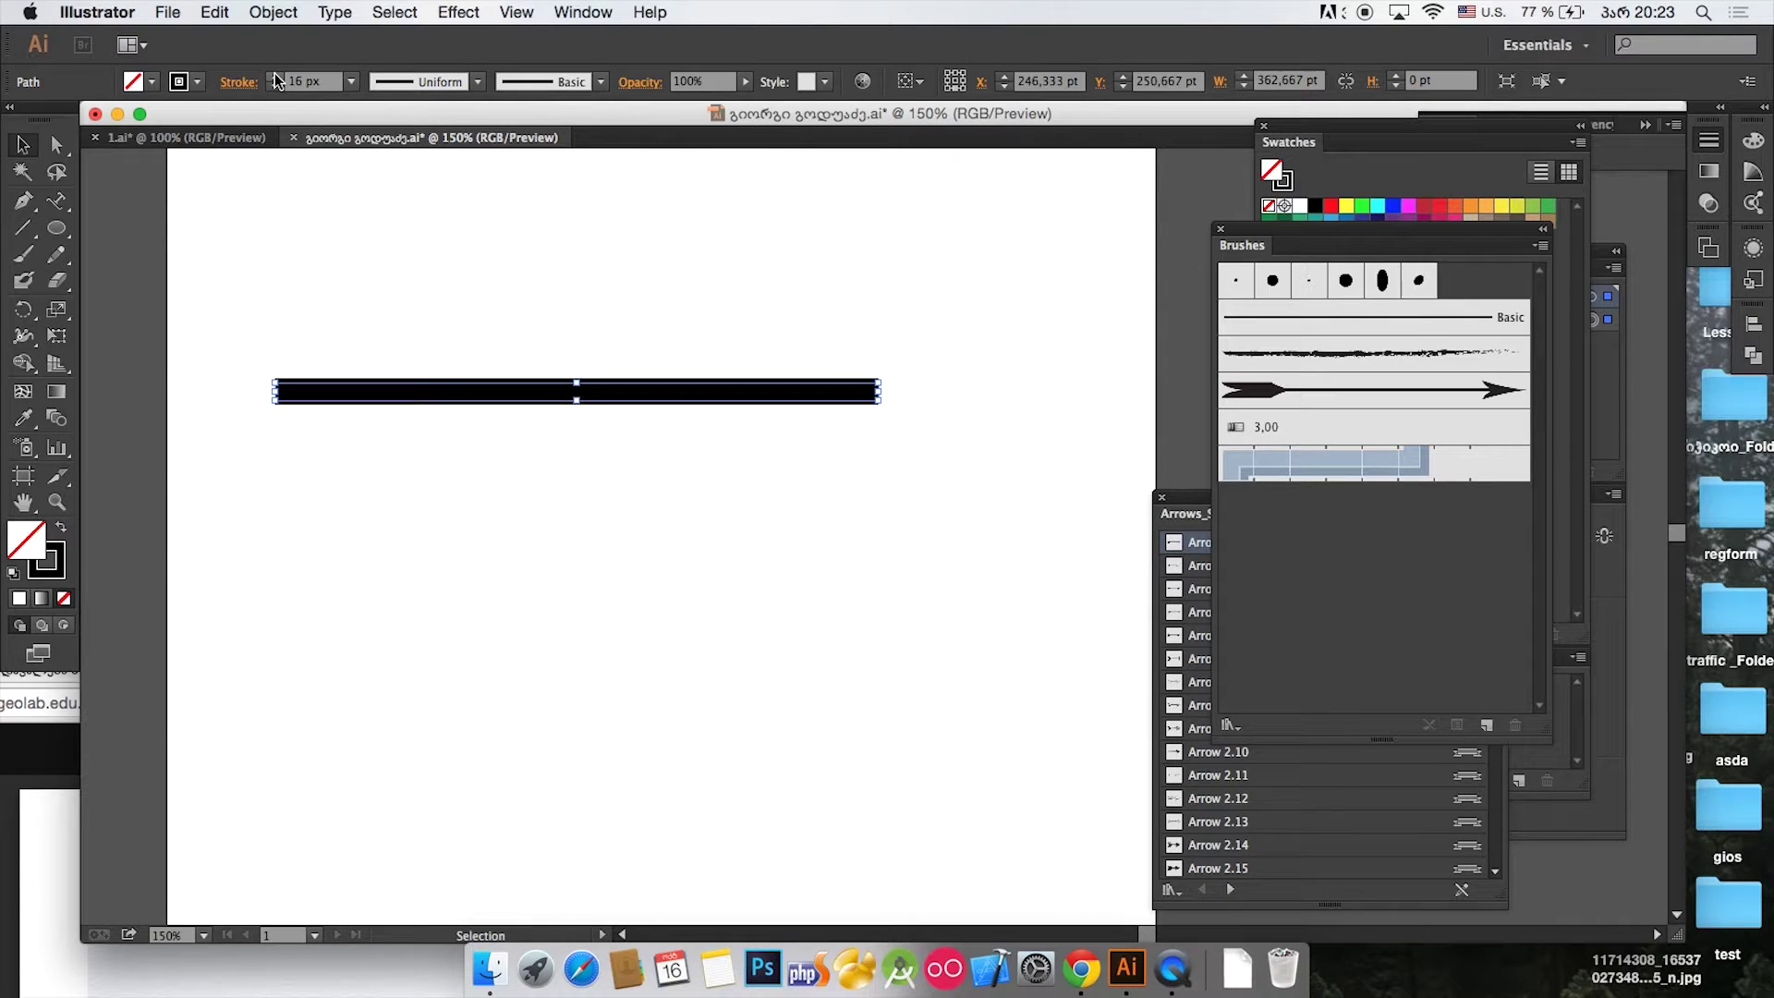
# Step: Lengthen the thick line by extending its right end towards the artboard's right edge, and deselect it
pyautogui.moveTo(672, 285); pyautogui.dragTo(797, 704)
pyautogui.click(384, 338)
pyautogui.moveTo(303, 282); pyautogui.dragTo(706, 814)
pyautogui.moveTo(870, 393); pyautogui.dragTo(1025, 397)
pyautogui.click(900, 281)
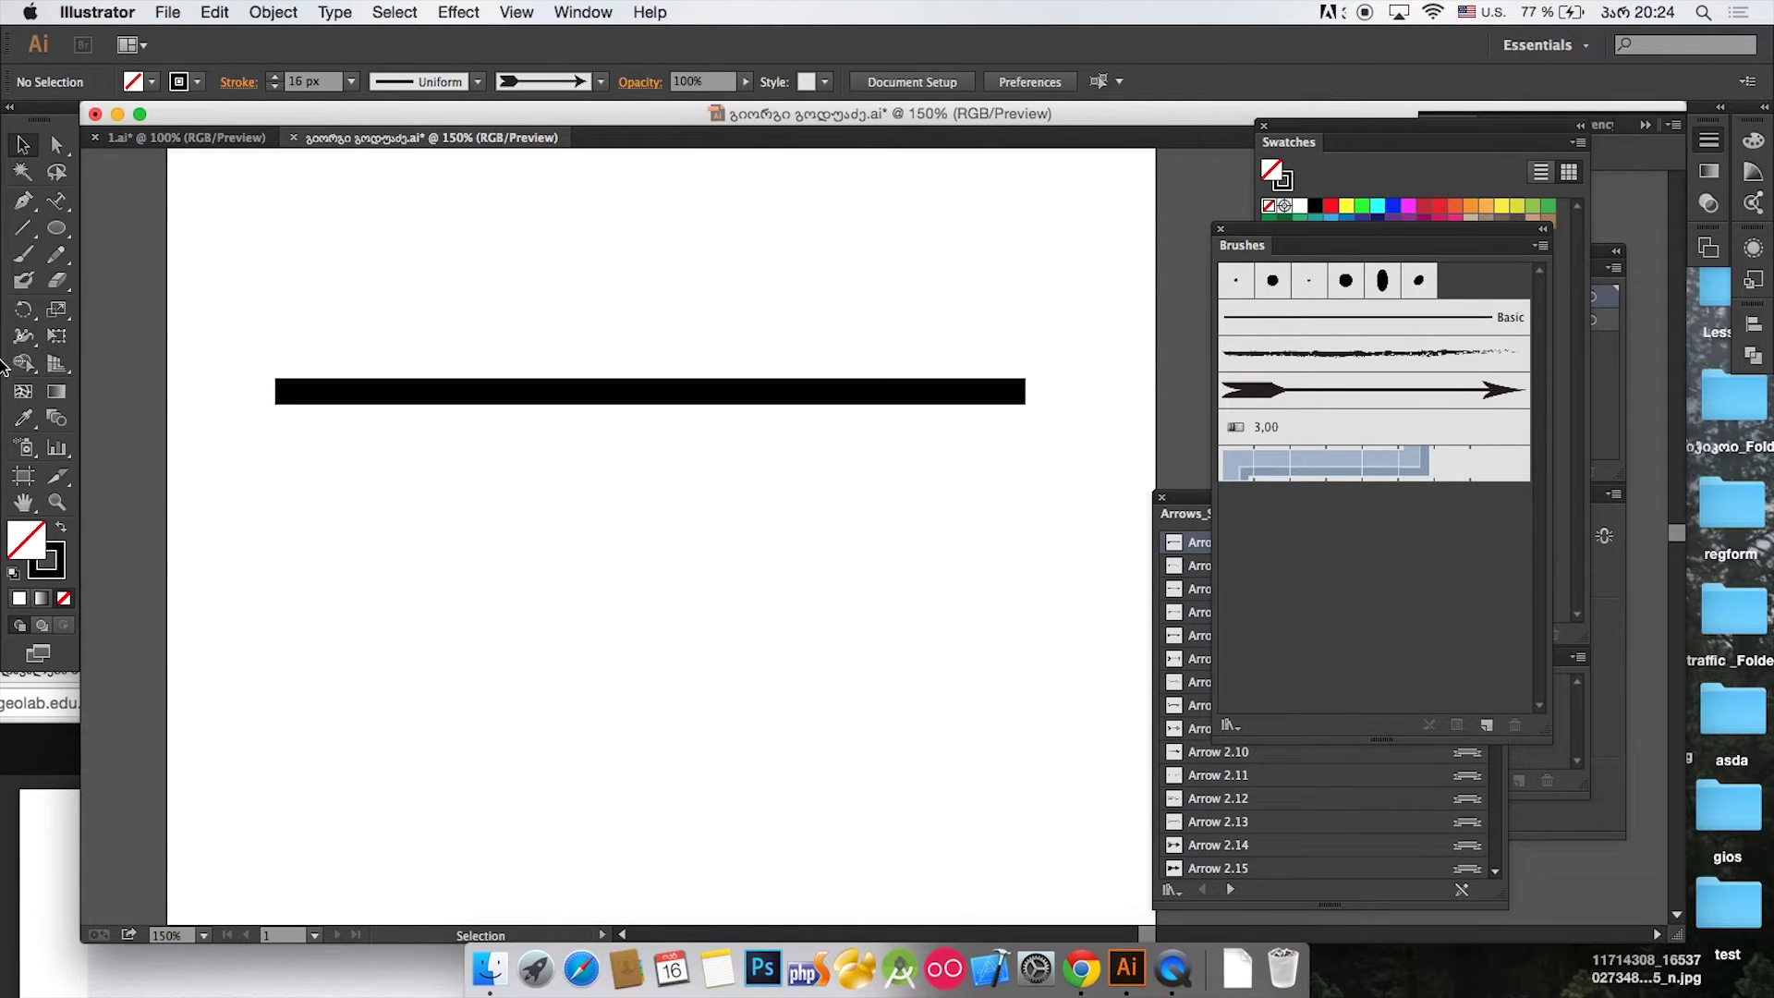
# Step: Draw a circle about 103 pt in diameter above the line's middle and give it a red fill with no stroke
pyautogui.click(58, 232)
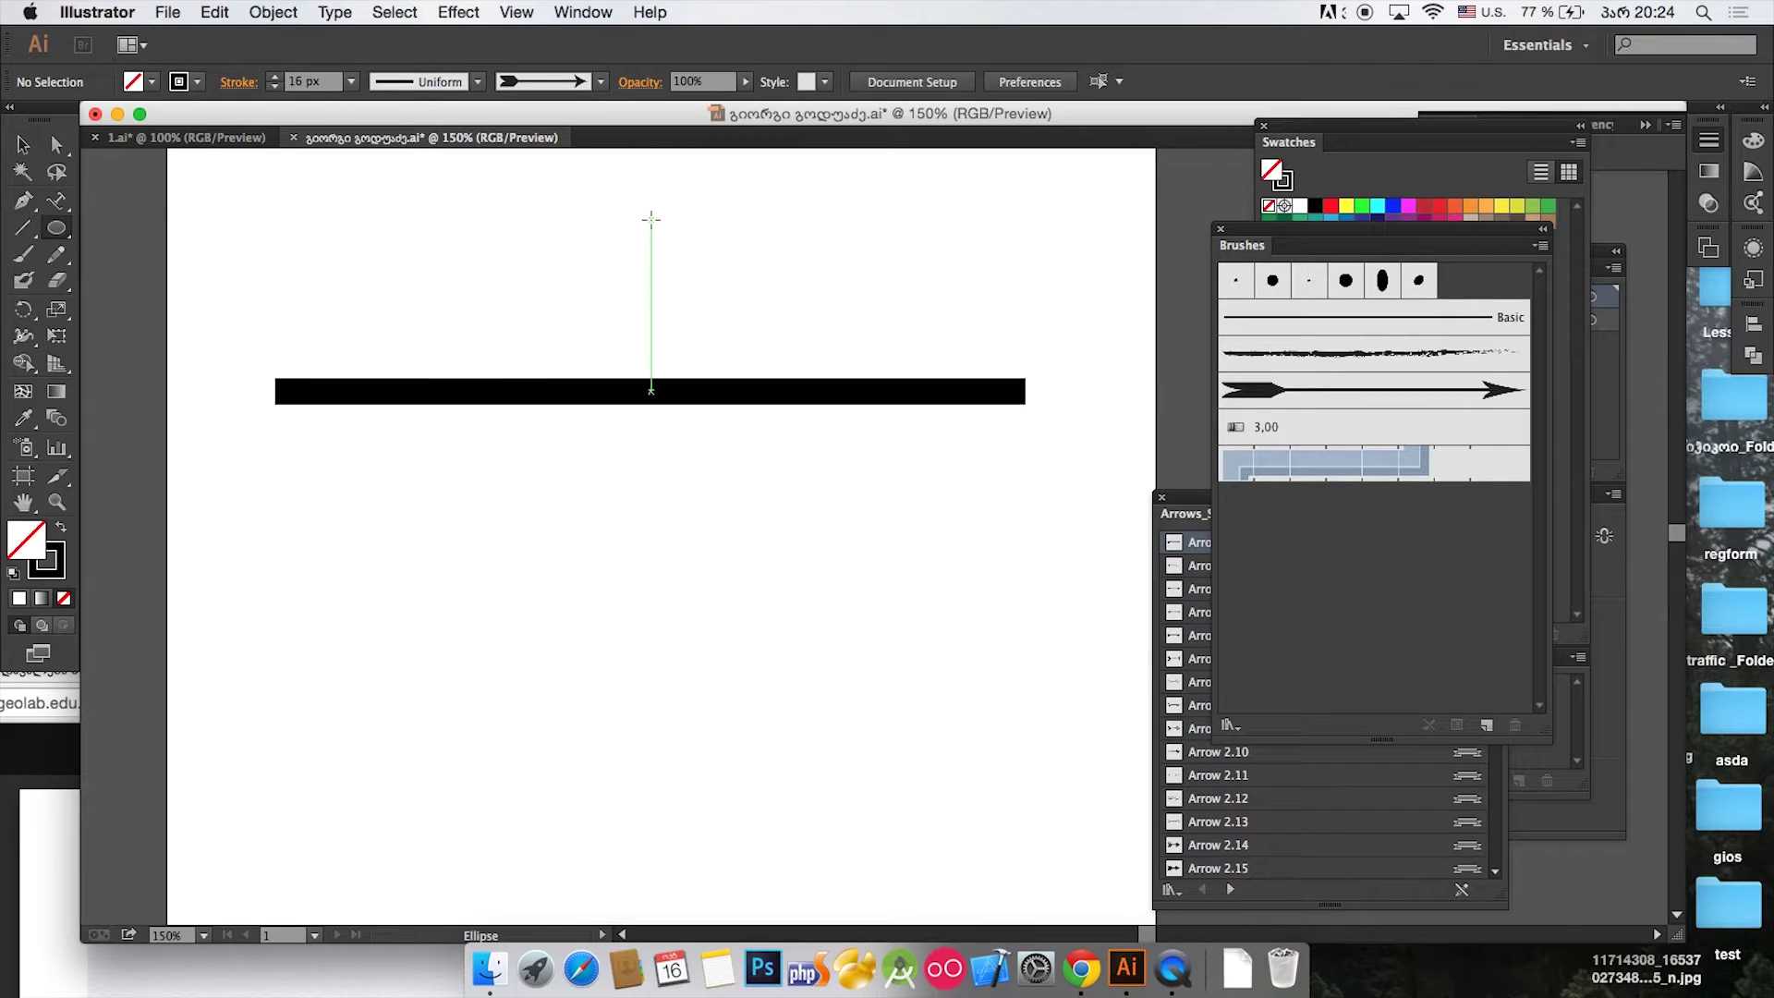
pyautogui.moveTo(579, 193); pyautogui.dragTo(750, 347)
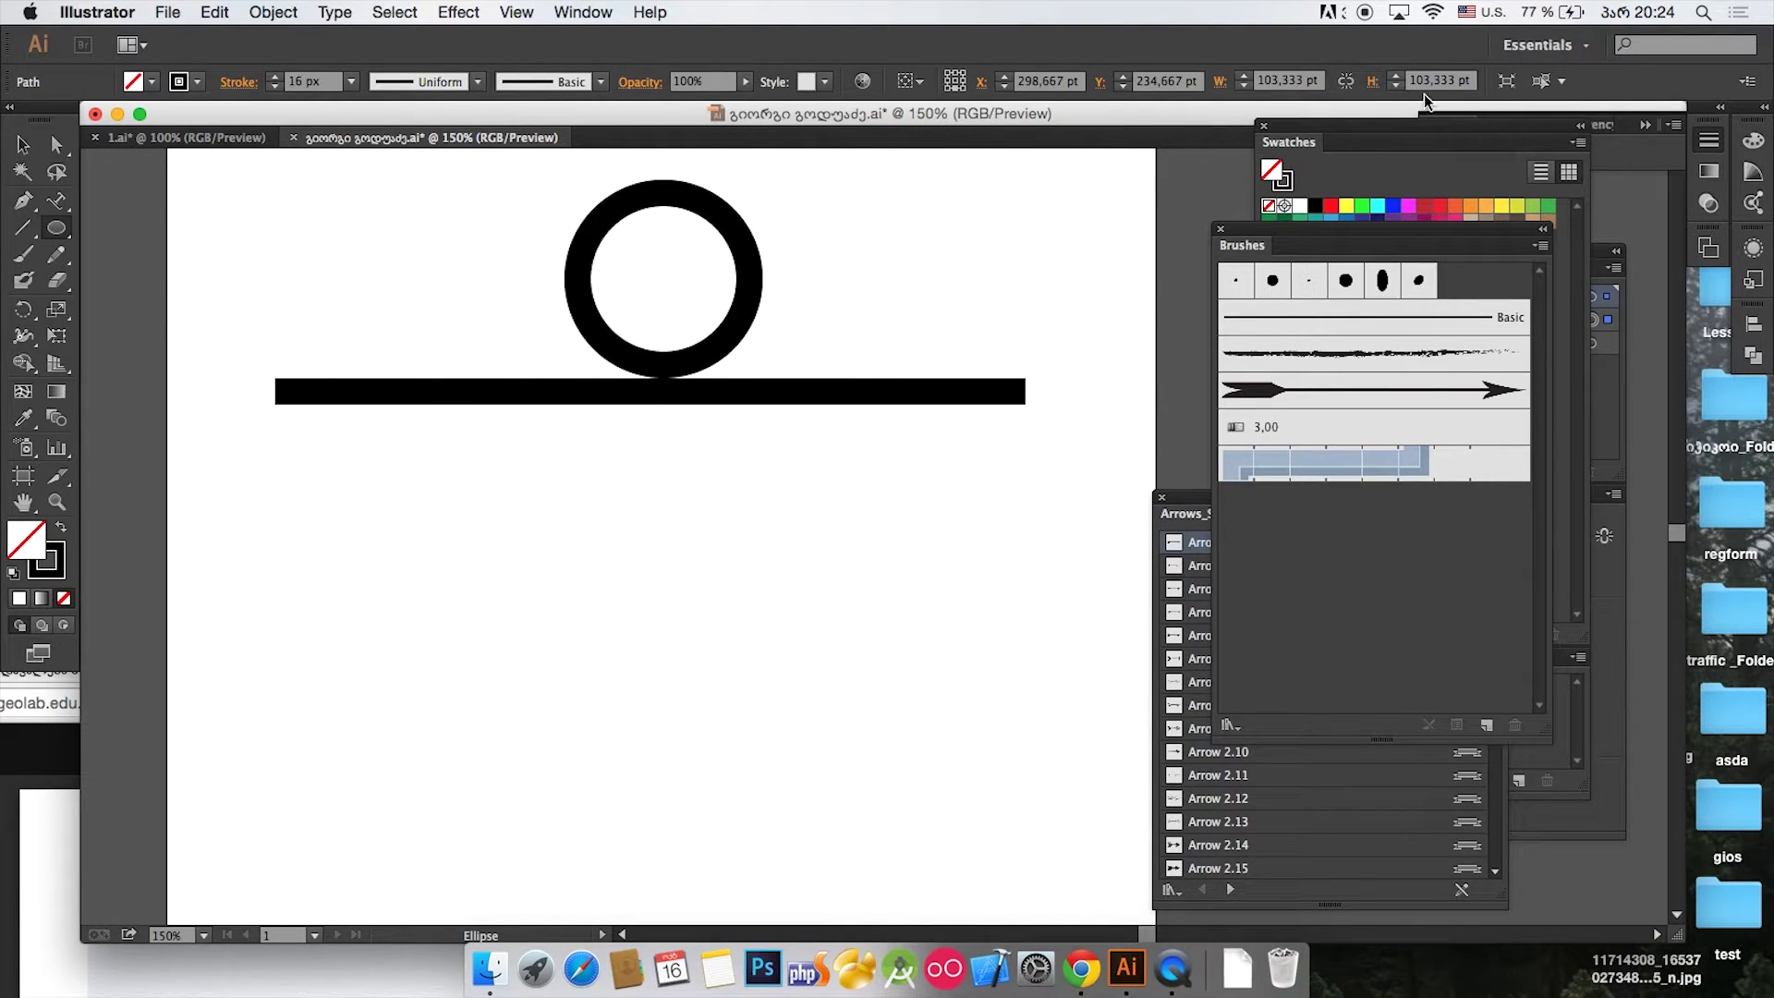
pyautogui.click(1386, 155)
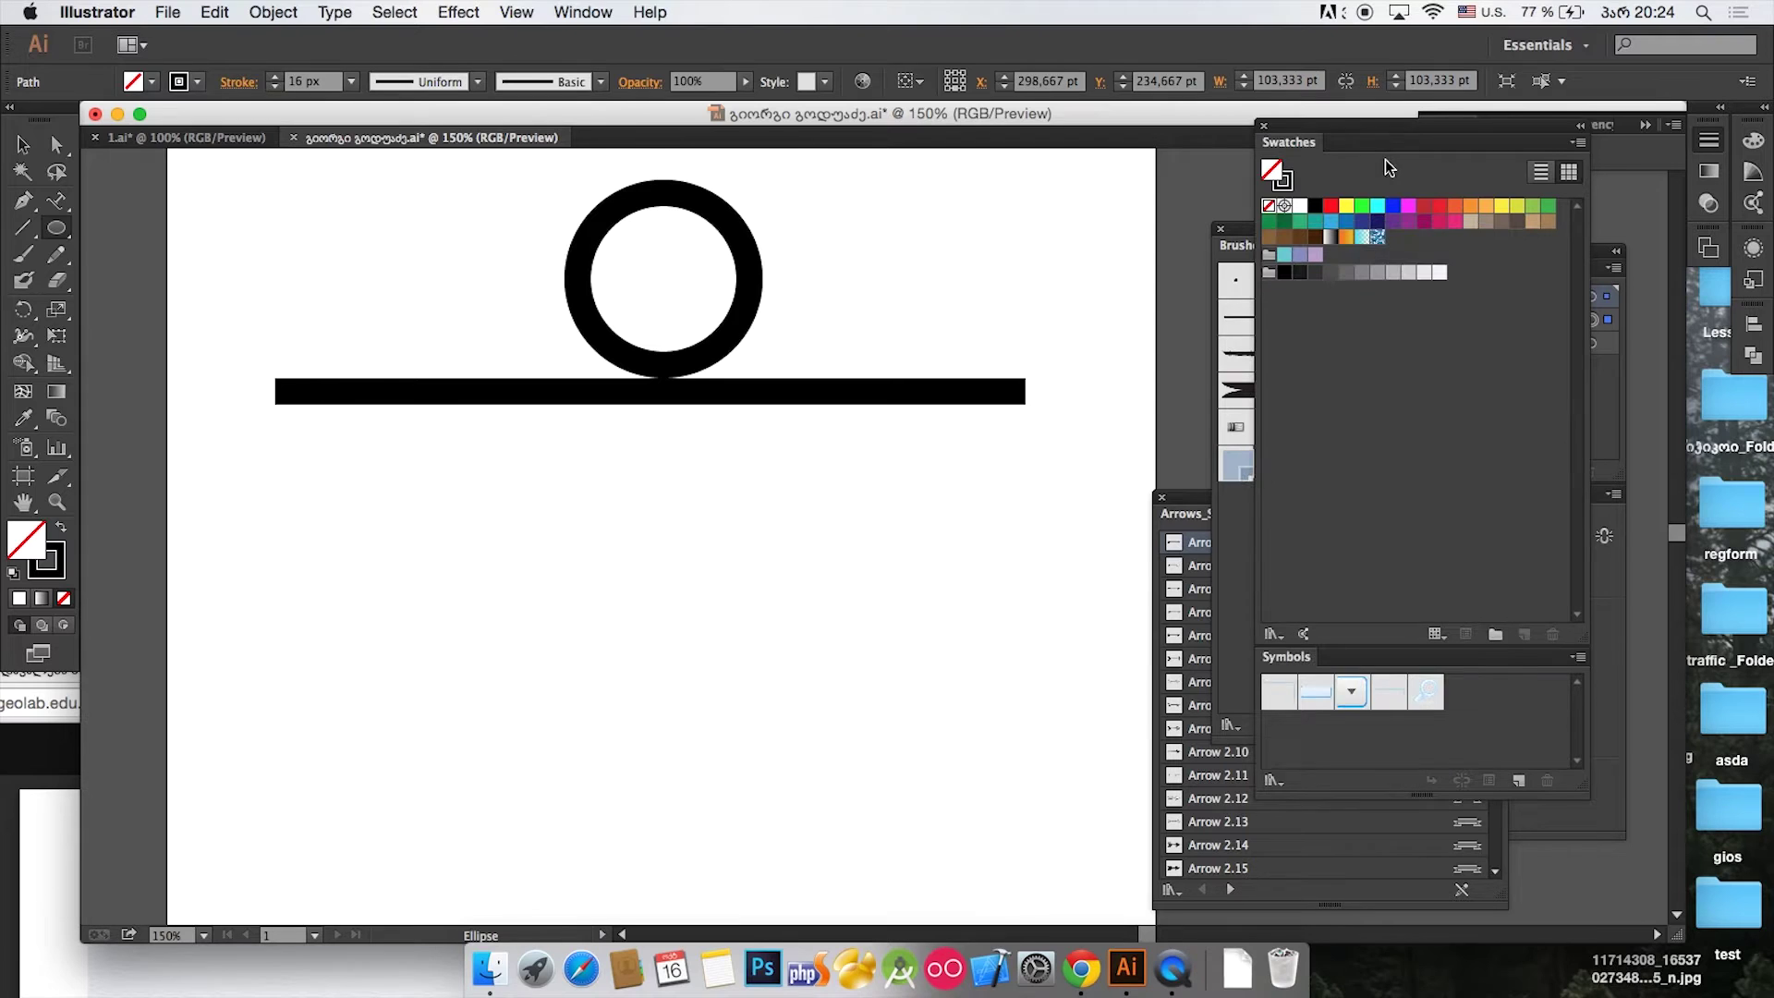
pyautogui.click(1330, 206)
pyautogui.click(1286, 179)
pyautogui.click(1268, 205)
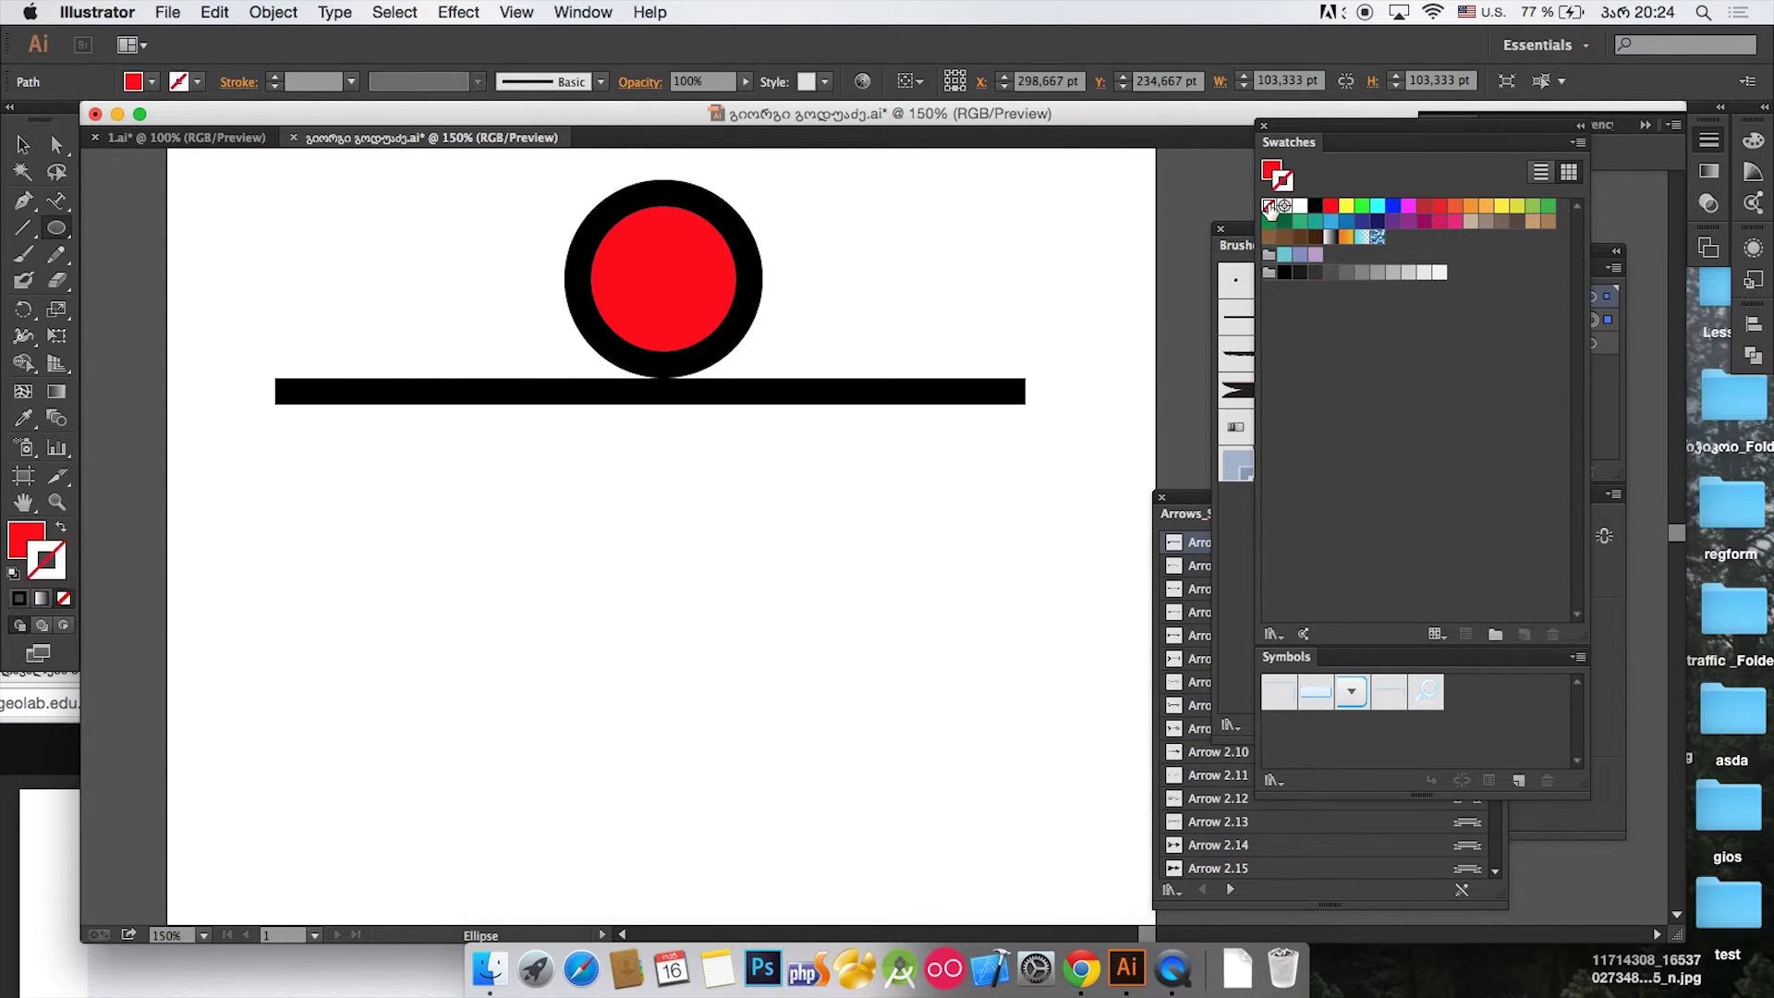
# Step: Move the red circle slightly upward, away from the line, and deselect it
pyautogui.click(23, 145)
pyautogui.moveTo(680, 219); pyautogui.dragTo(678, 190)
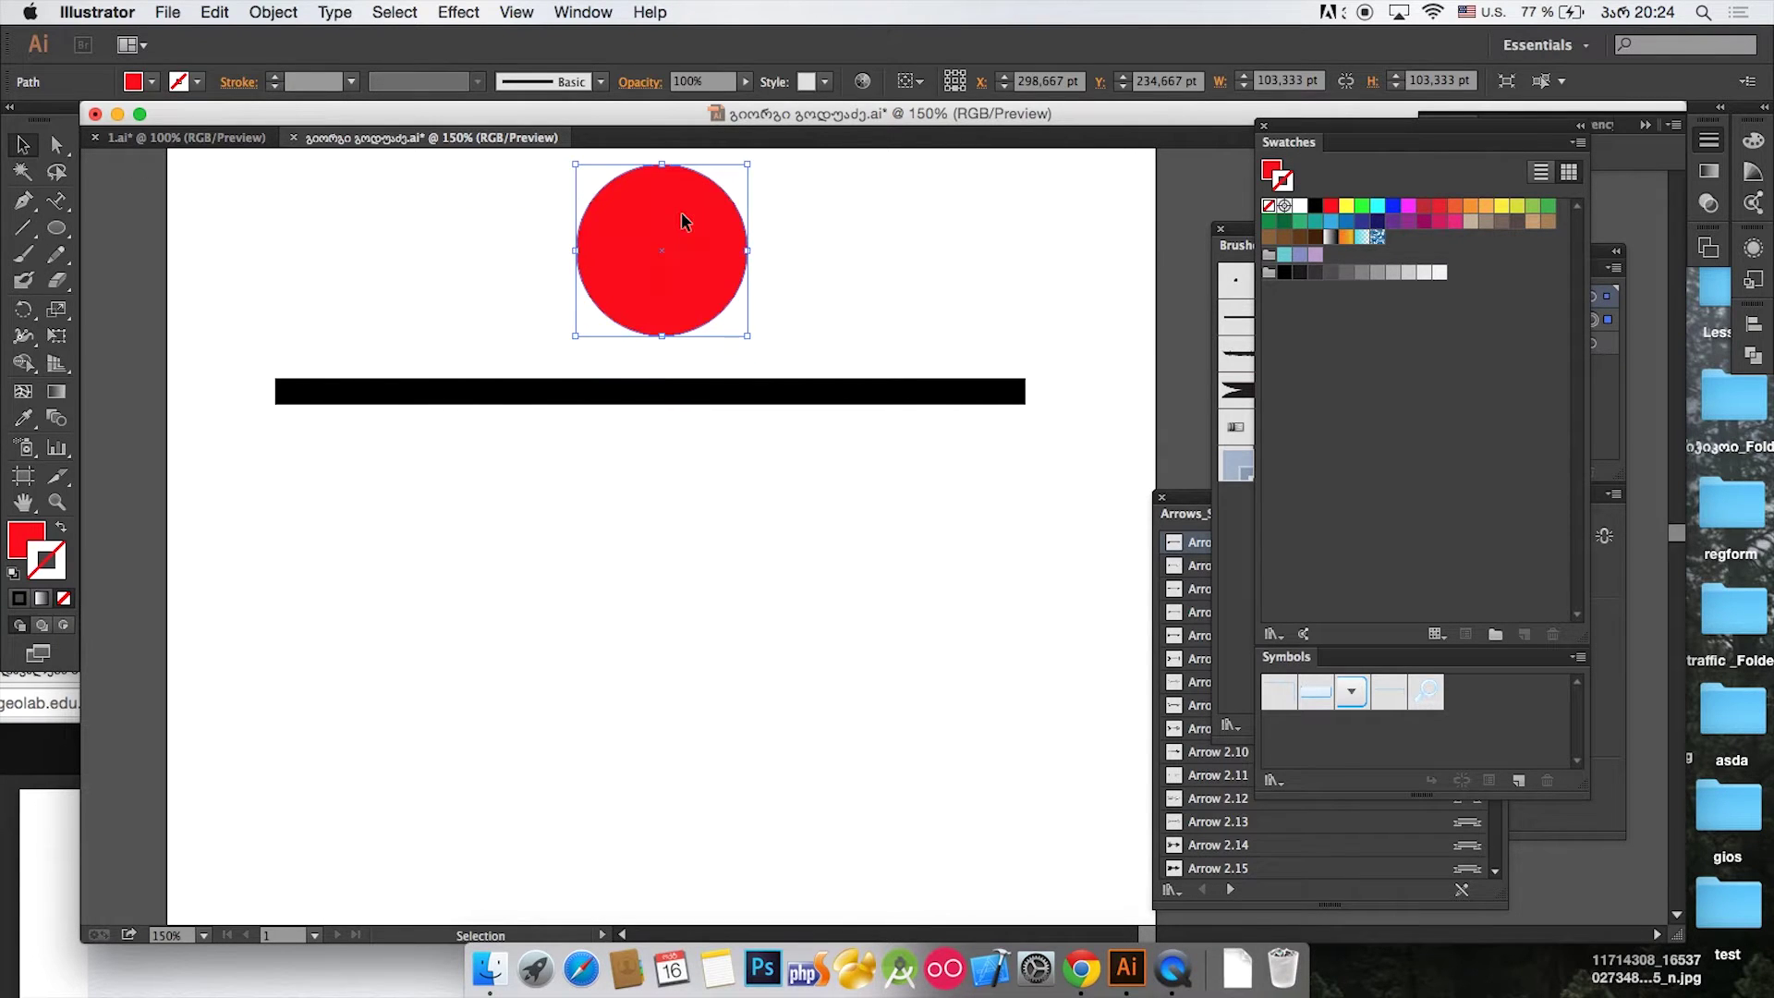
pyautogui.click(830, 239)
pyautogui.press('super+minus')
pyautogui.moveTo(829, 231); pyautogui.dragTo(552, 634)
pyautogui.click(819, 586)
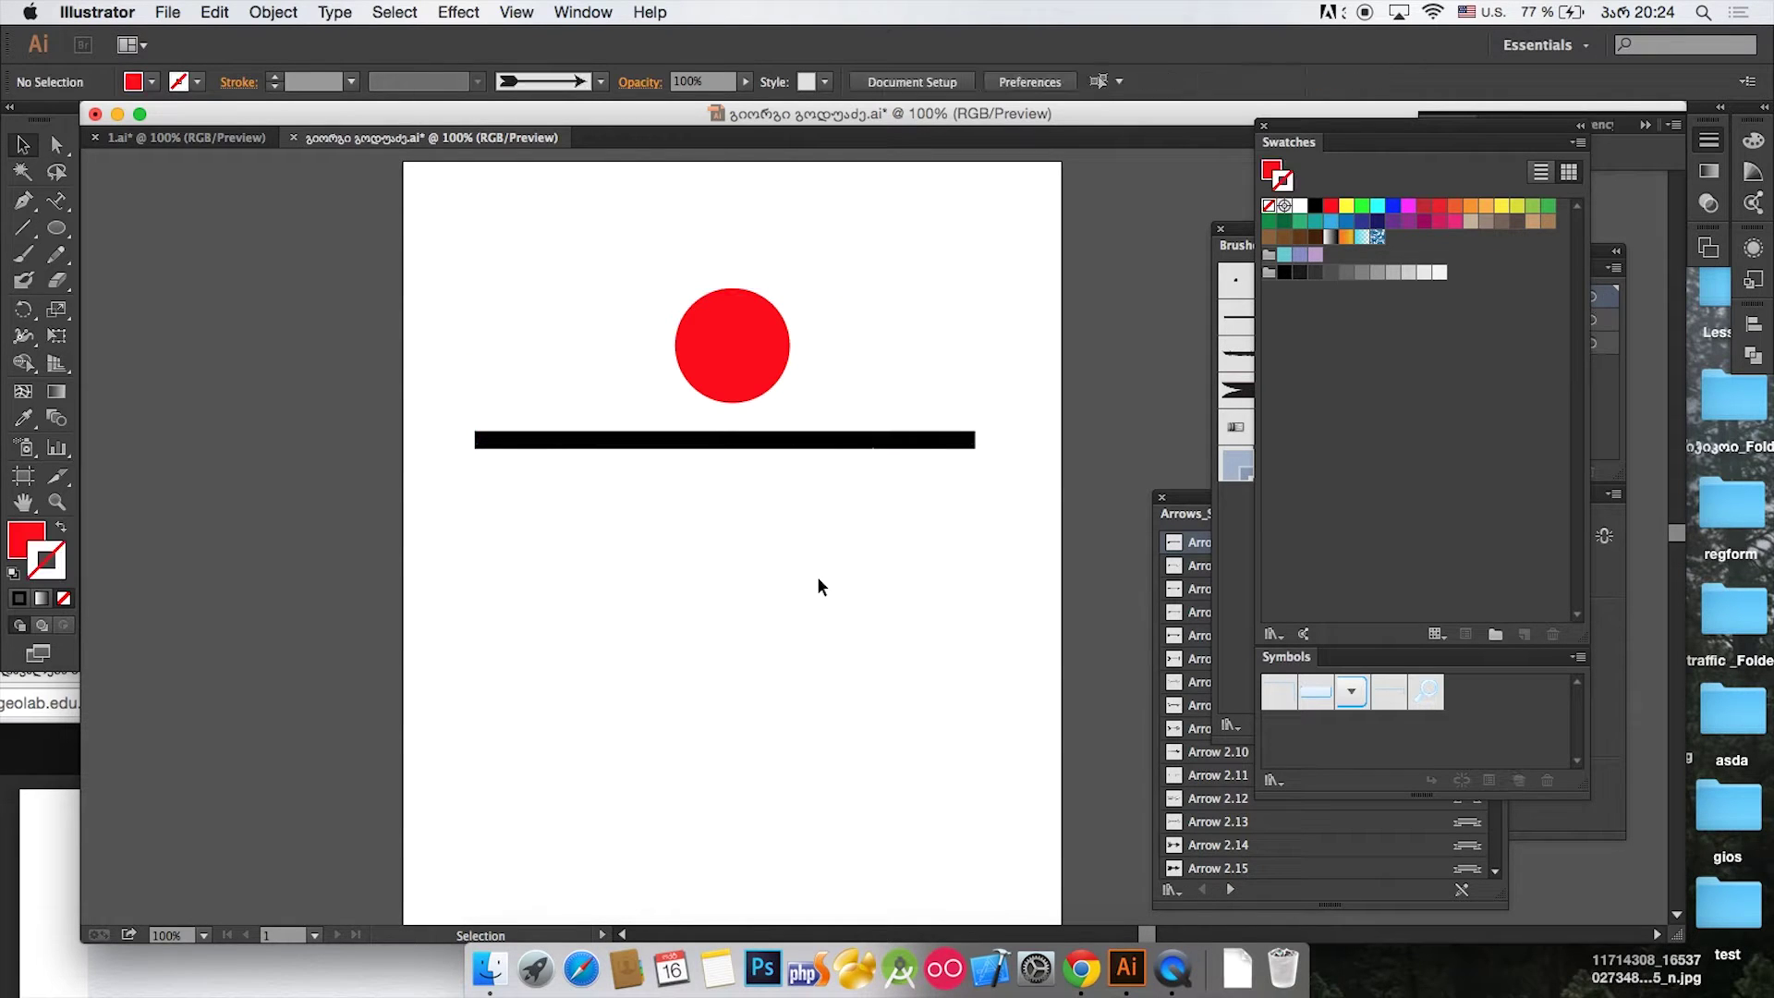
pyautogui.moveTo(824, 510)
pyautogui.mouseDown()
pyautogui.moveTo(953, 345)
pyautogui.moveTo(937, 384)
pyautogui.mouseUp()
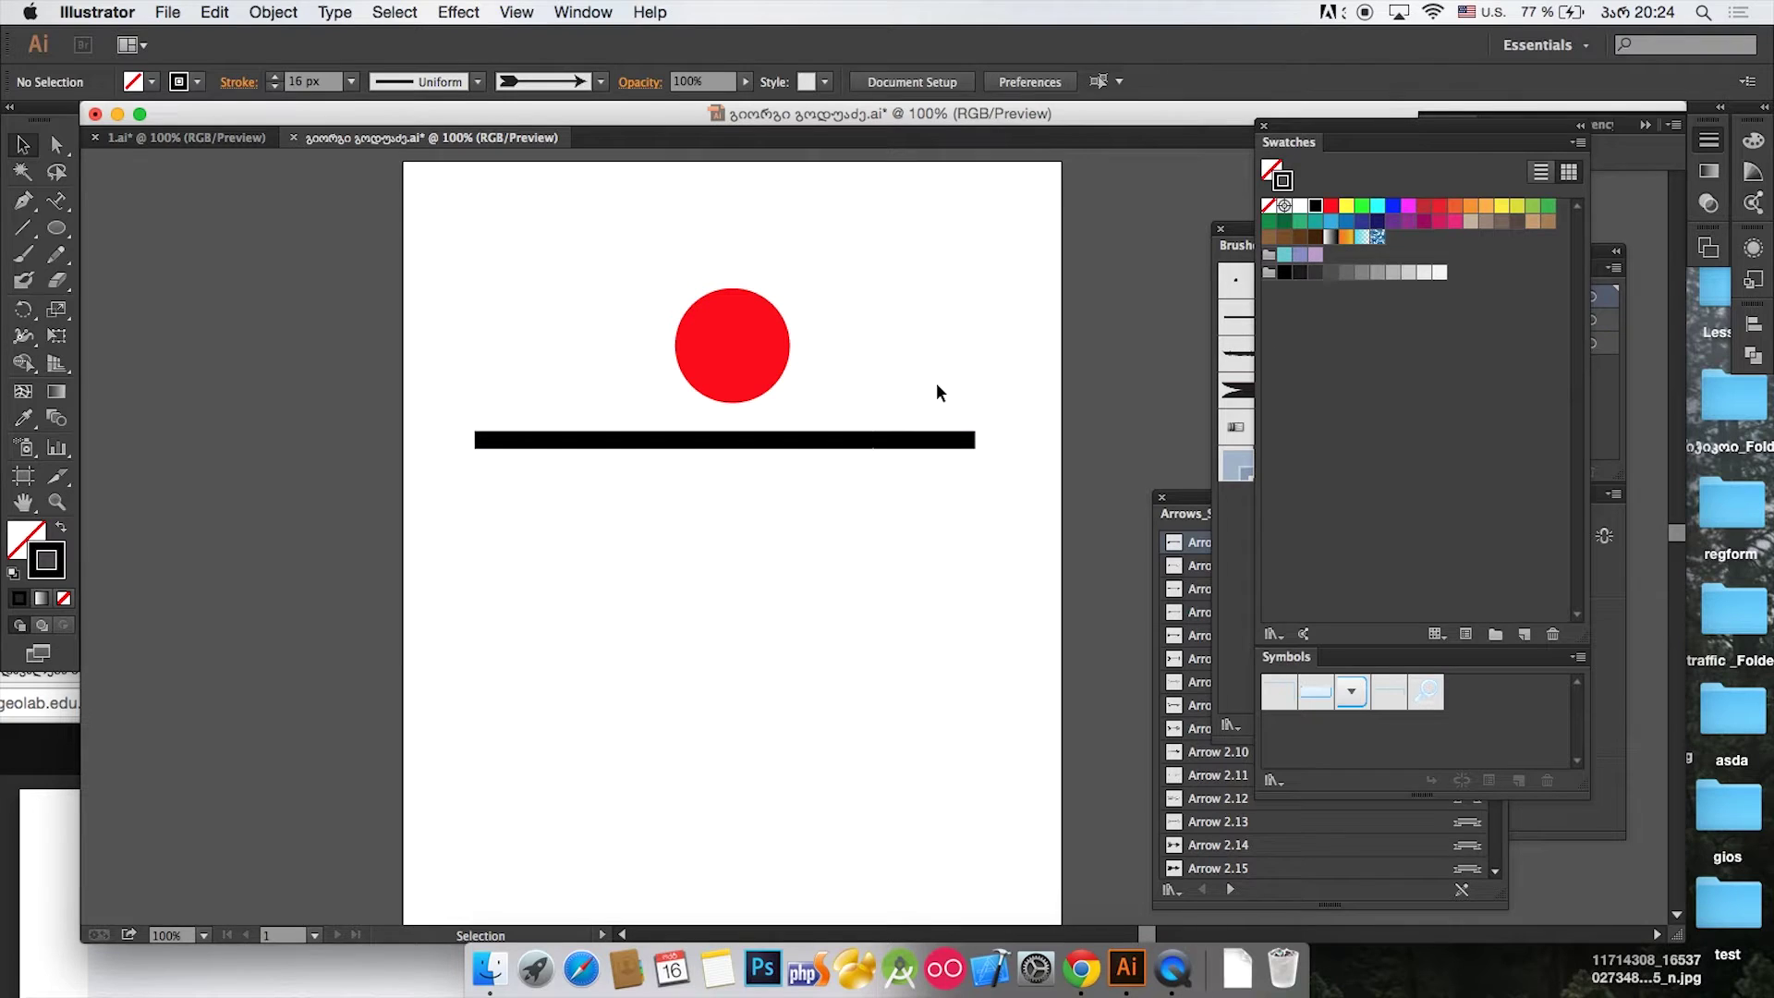
# Step: Scale the red circle and the 16 px line down together to about 78 pt wide, and deselect them
pyautogui.moveTo(946, 593); pyautogui.dragTo(545, 256)
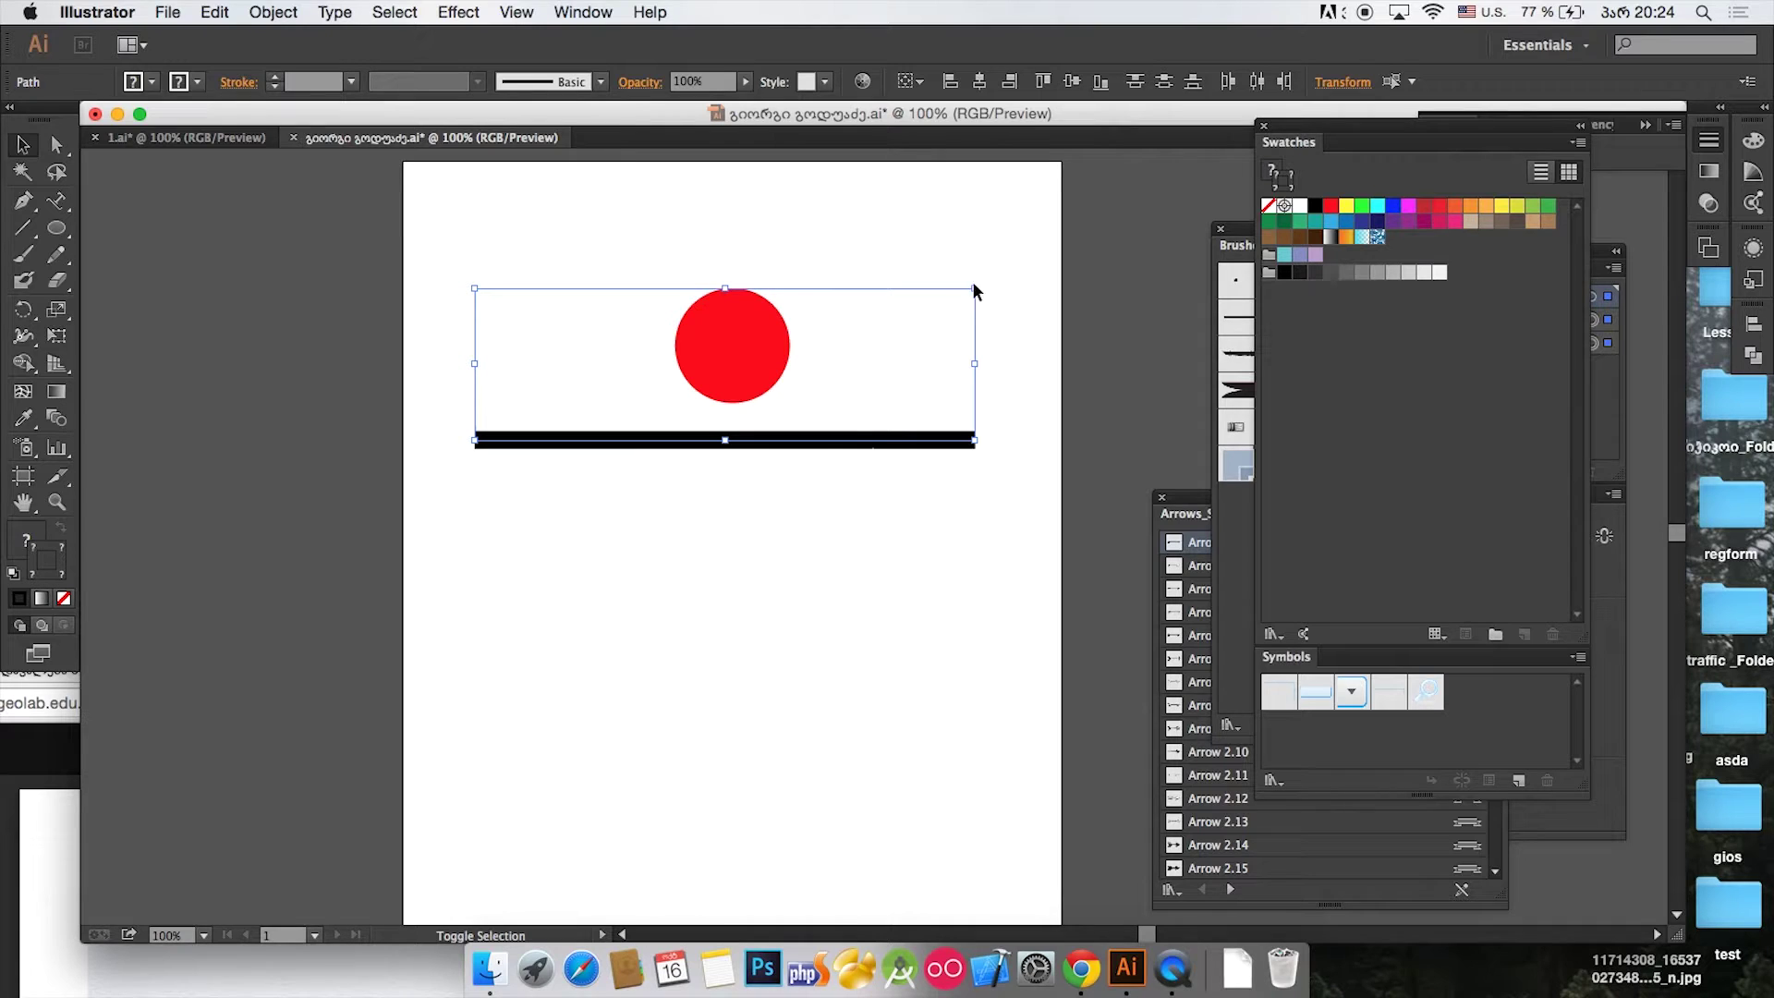
pyautogui.moveTo(978, 292); pyautogui.dragTo(580, 421)
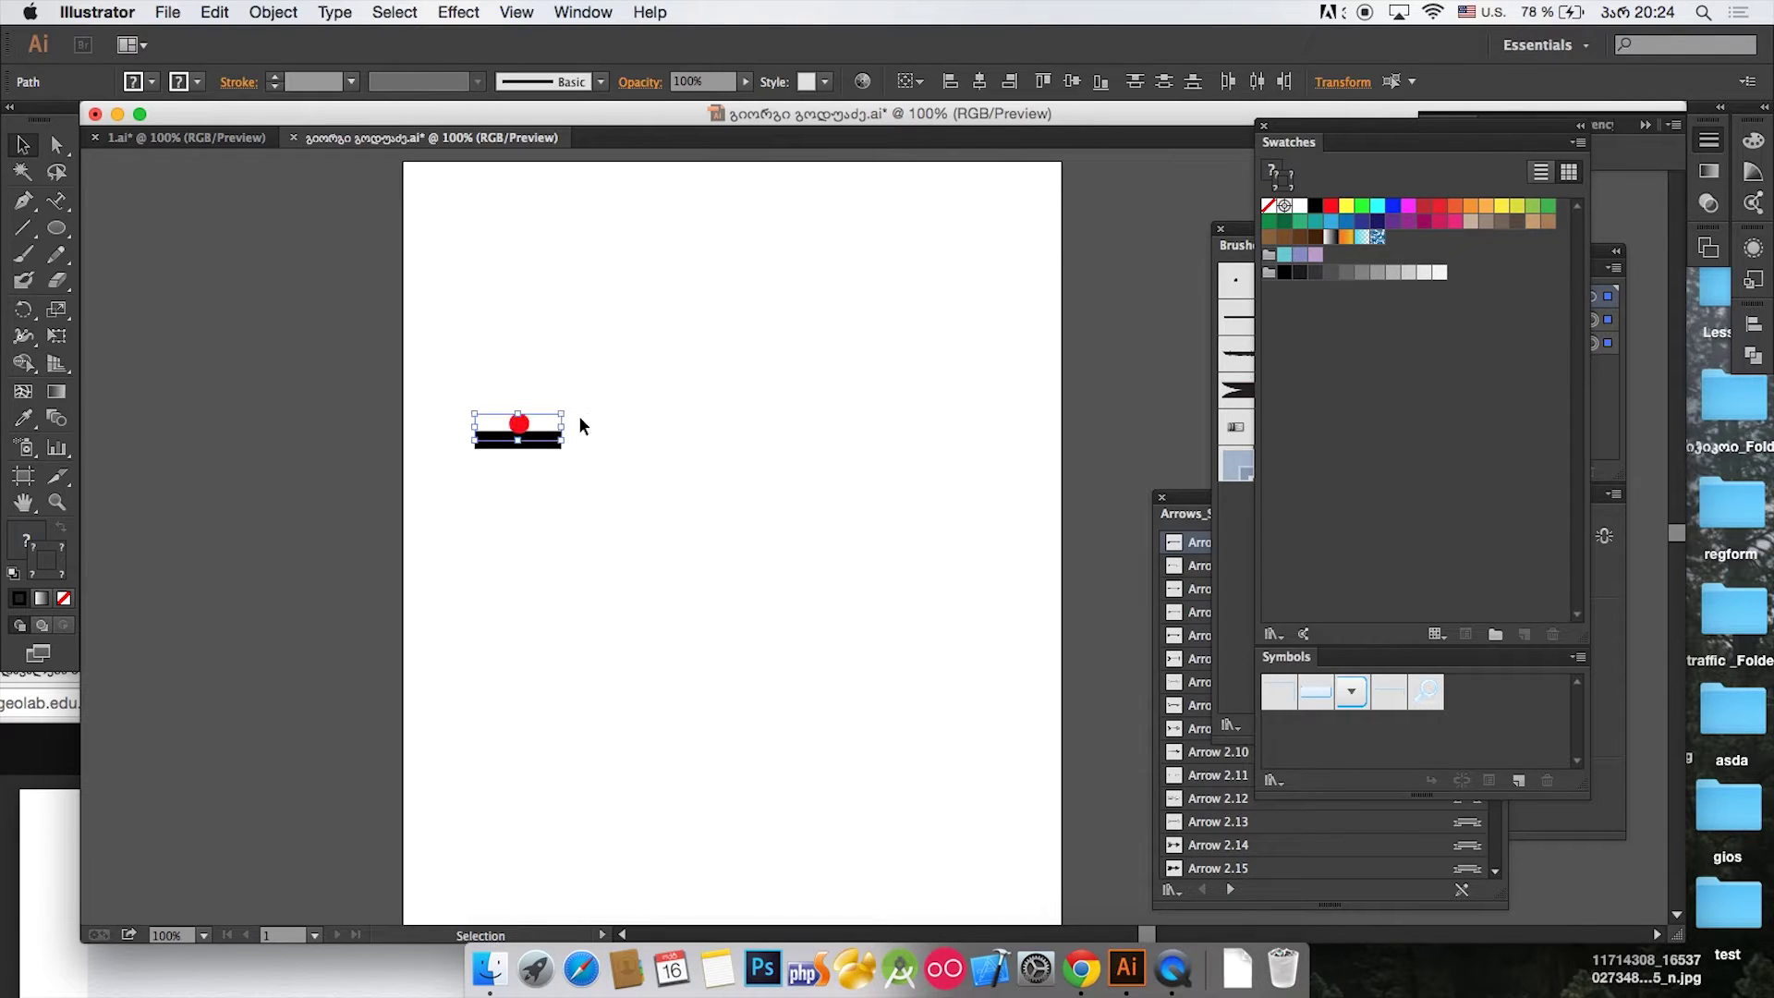
pyautogui.click(592, 406)
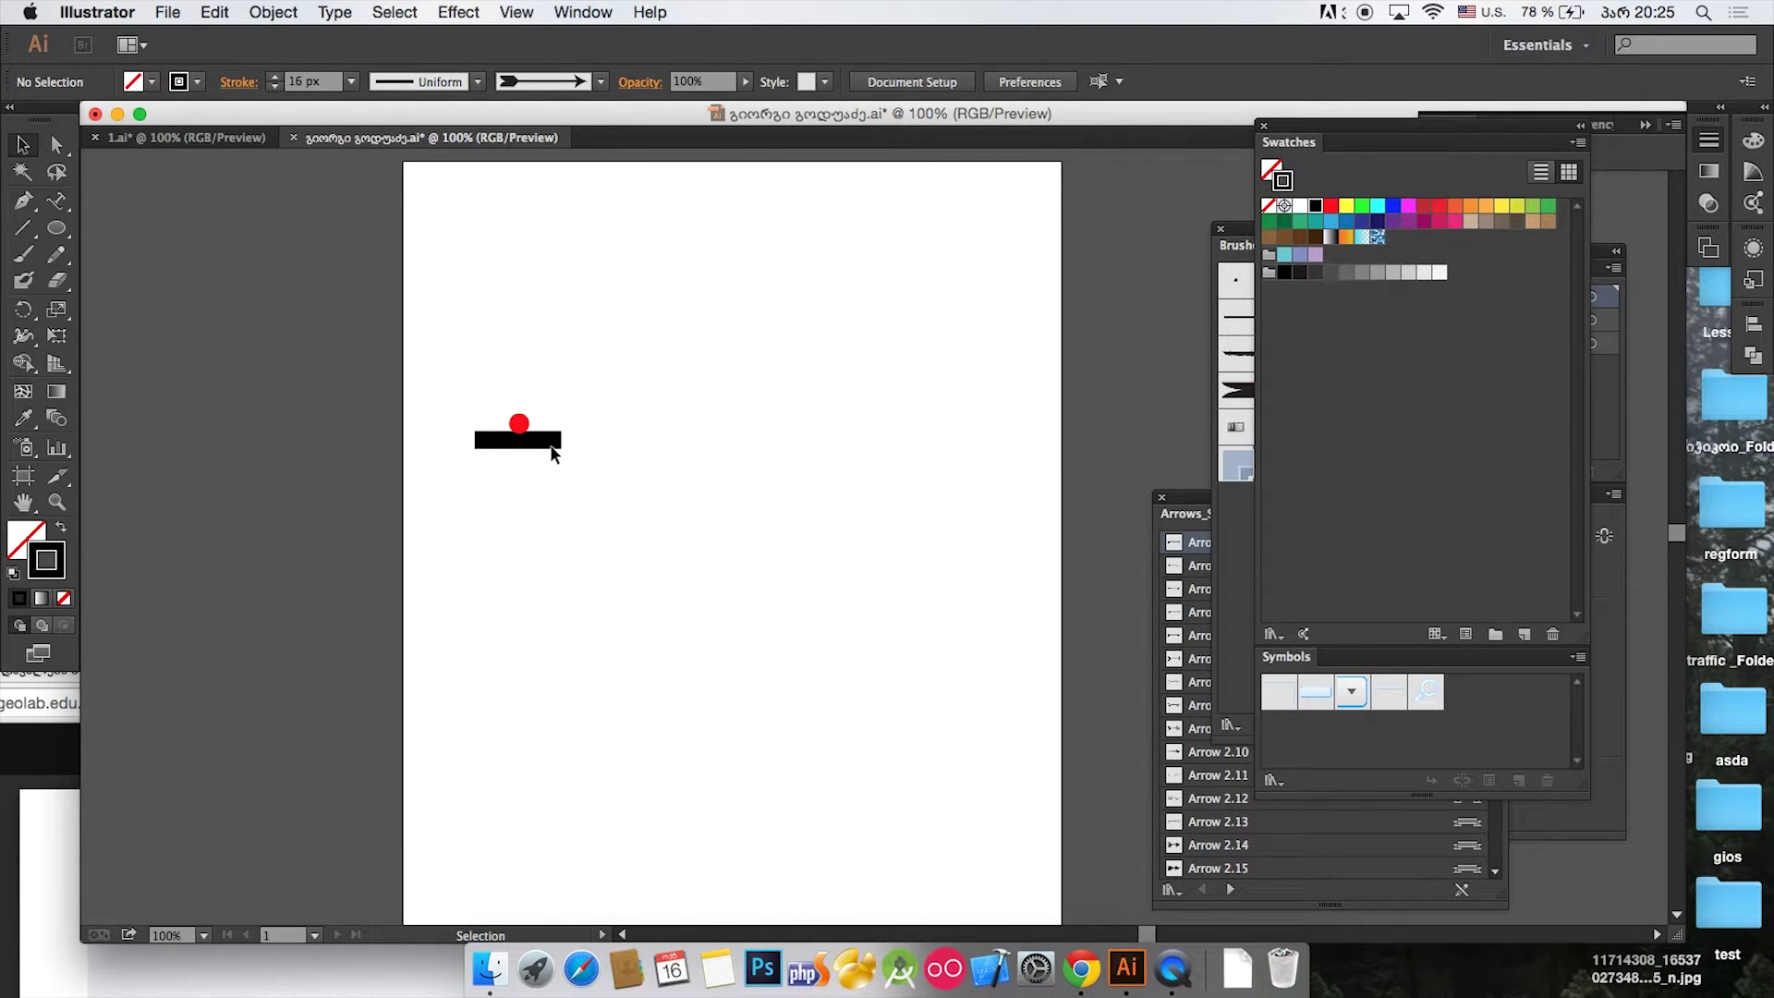
# Step: Reduce the shortened line's stroke weight to 4 px and deselect it
pyautogui.moveTo(680, 519); pyautogui.dragTo(534, 432)
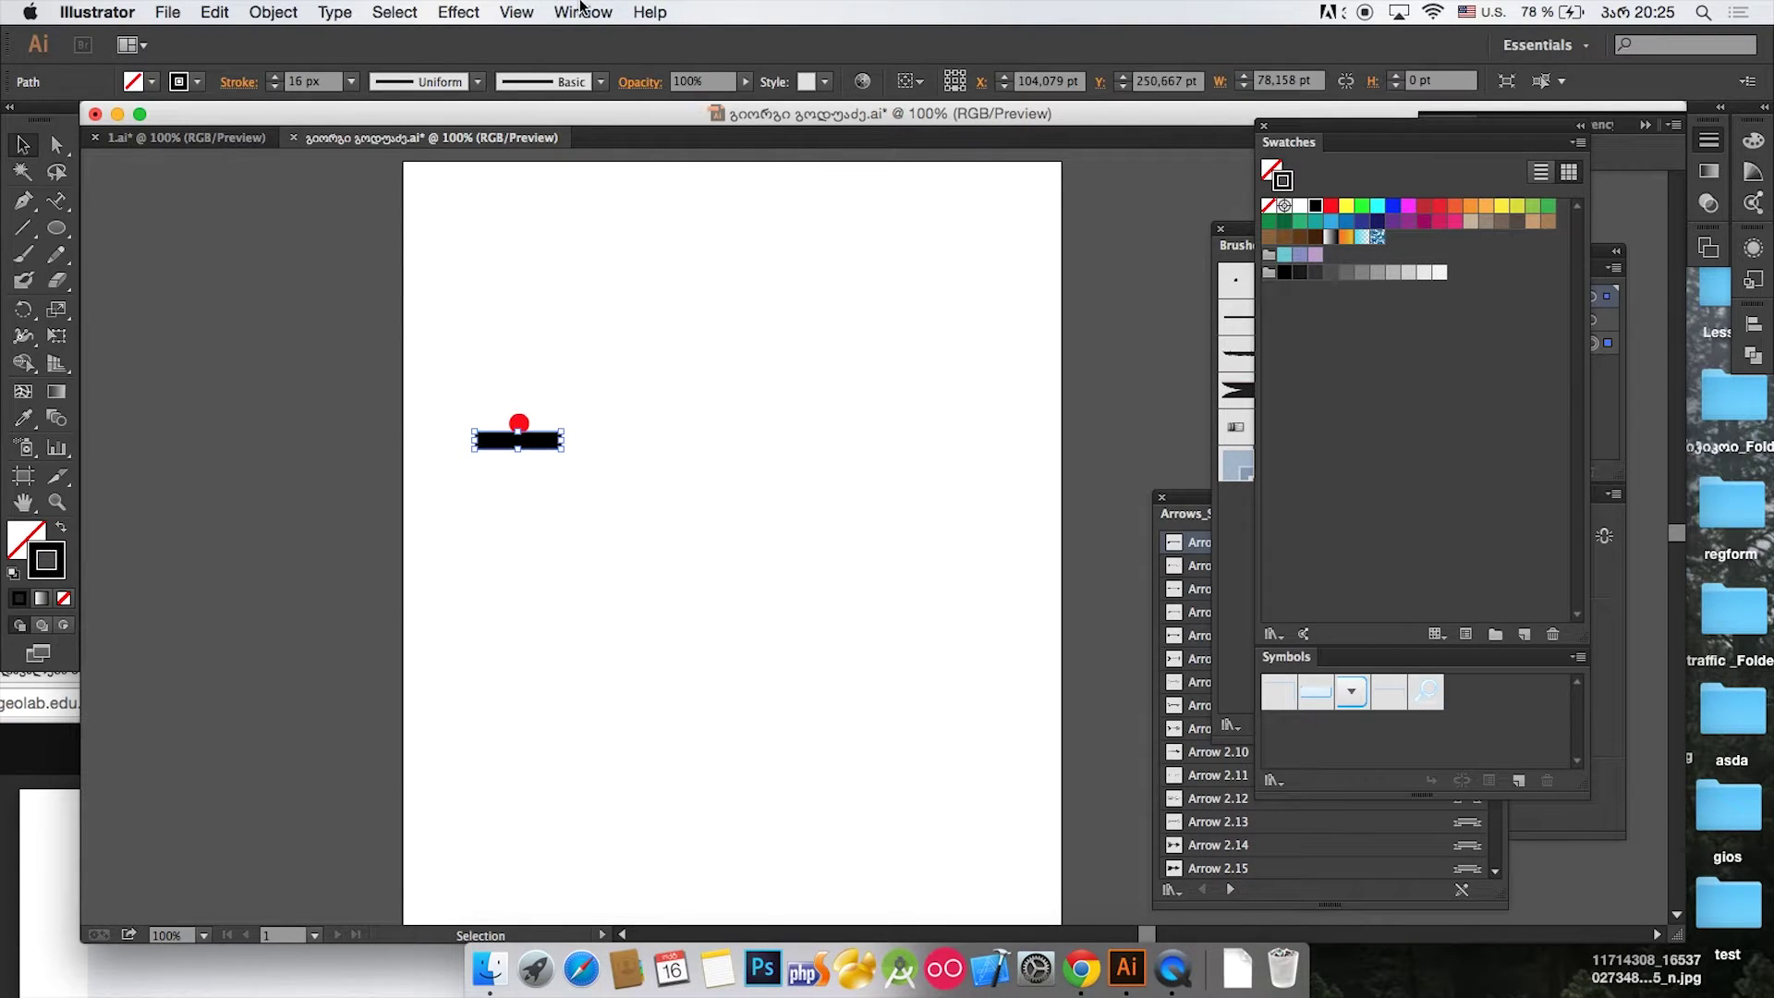
pyautogui.click(276, 87)
pyautogui.click(275, 87)
pyautogui.click(276, 87)
pyautogui.click(275, 87)
pyautogui.click(276, 87)
pyautogui.click(275, 86)
pyautogui.click(275, 87)
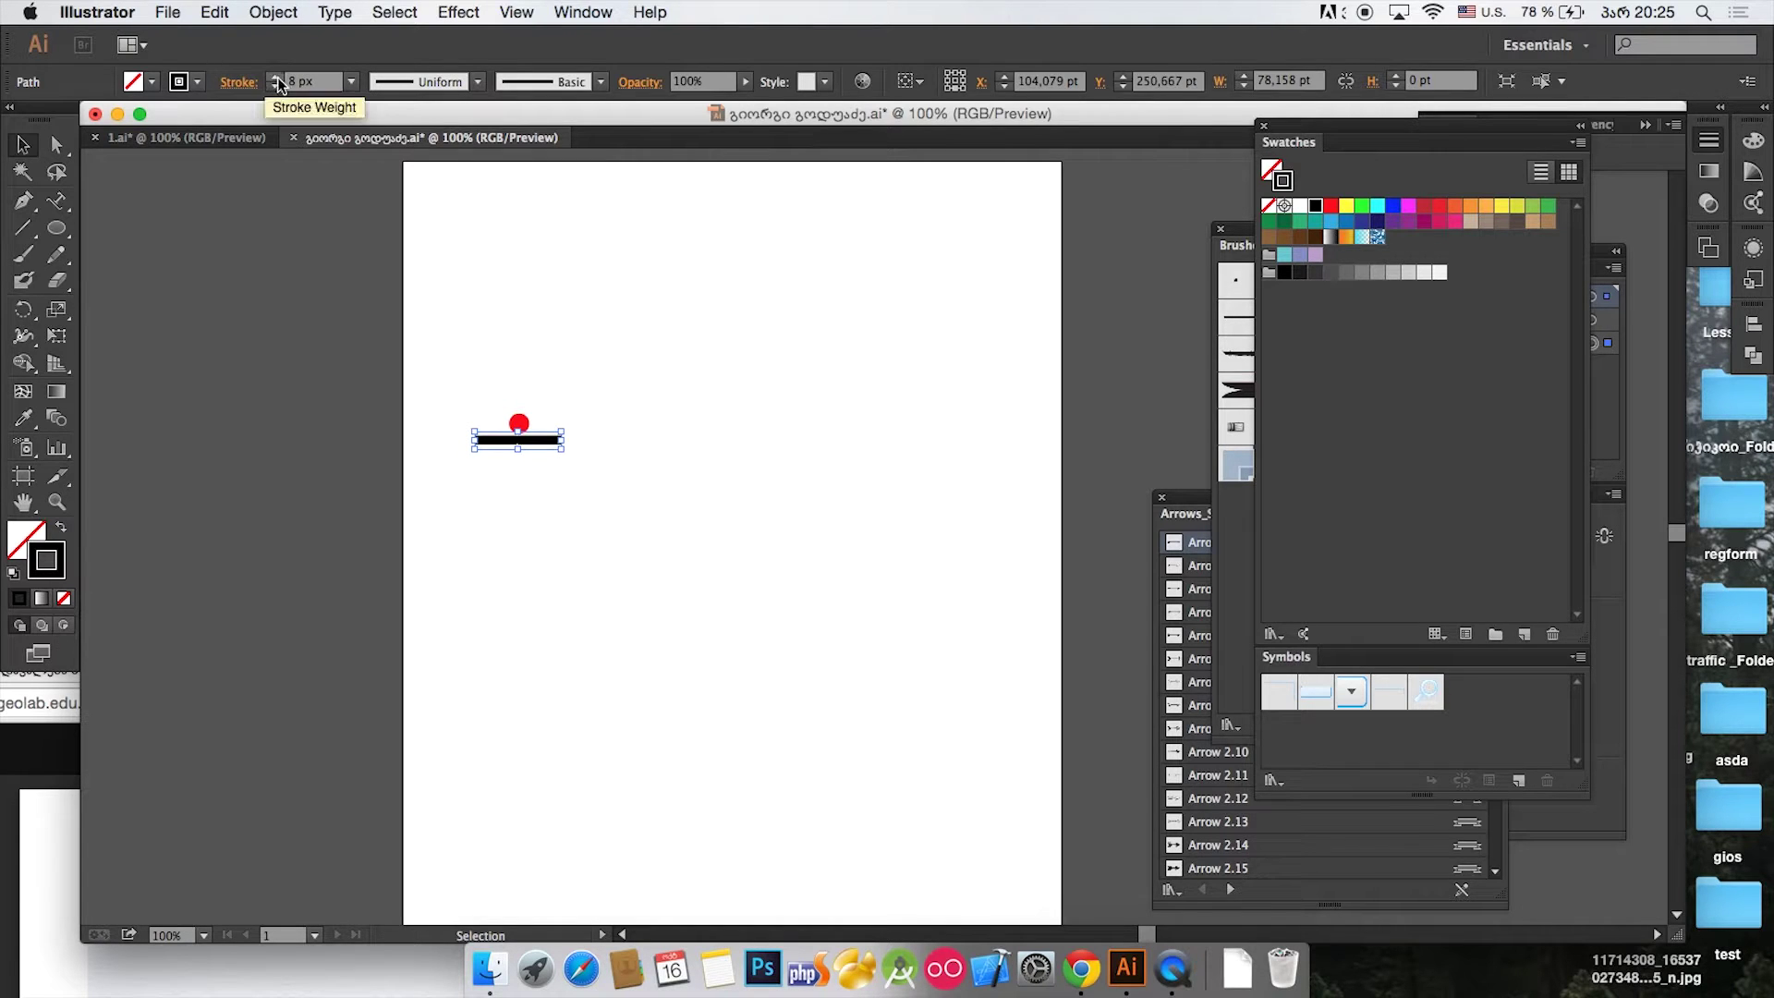
pyautogui.click(275, 87)
pyautogui.click(276, 87)
pyautogui.click(276, 87)
pyautogui.click(275, 87)
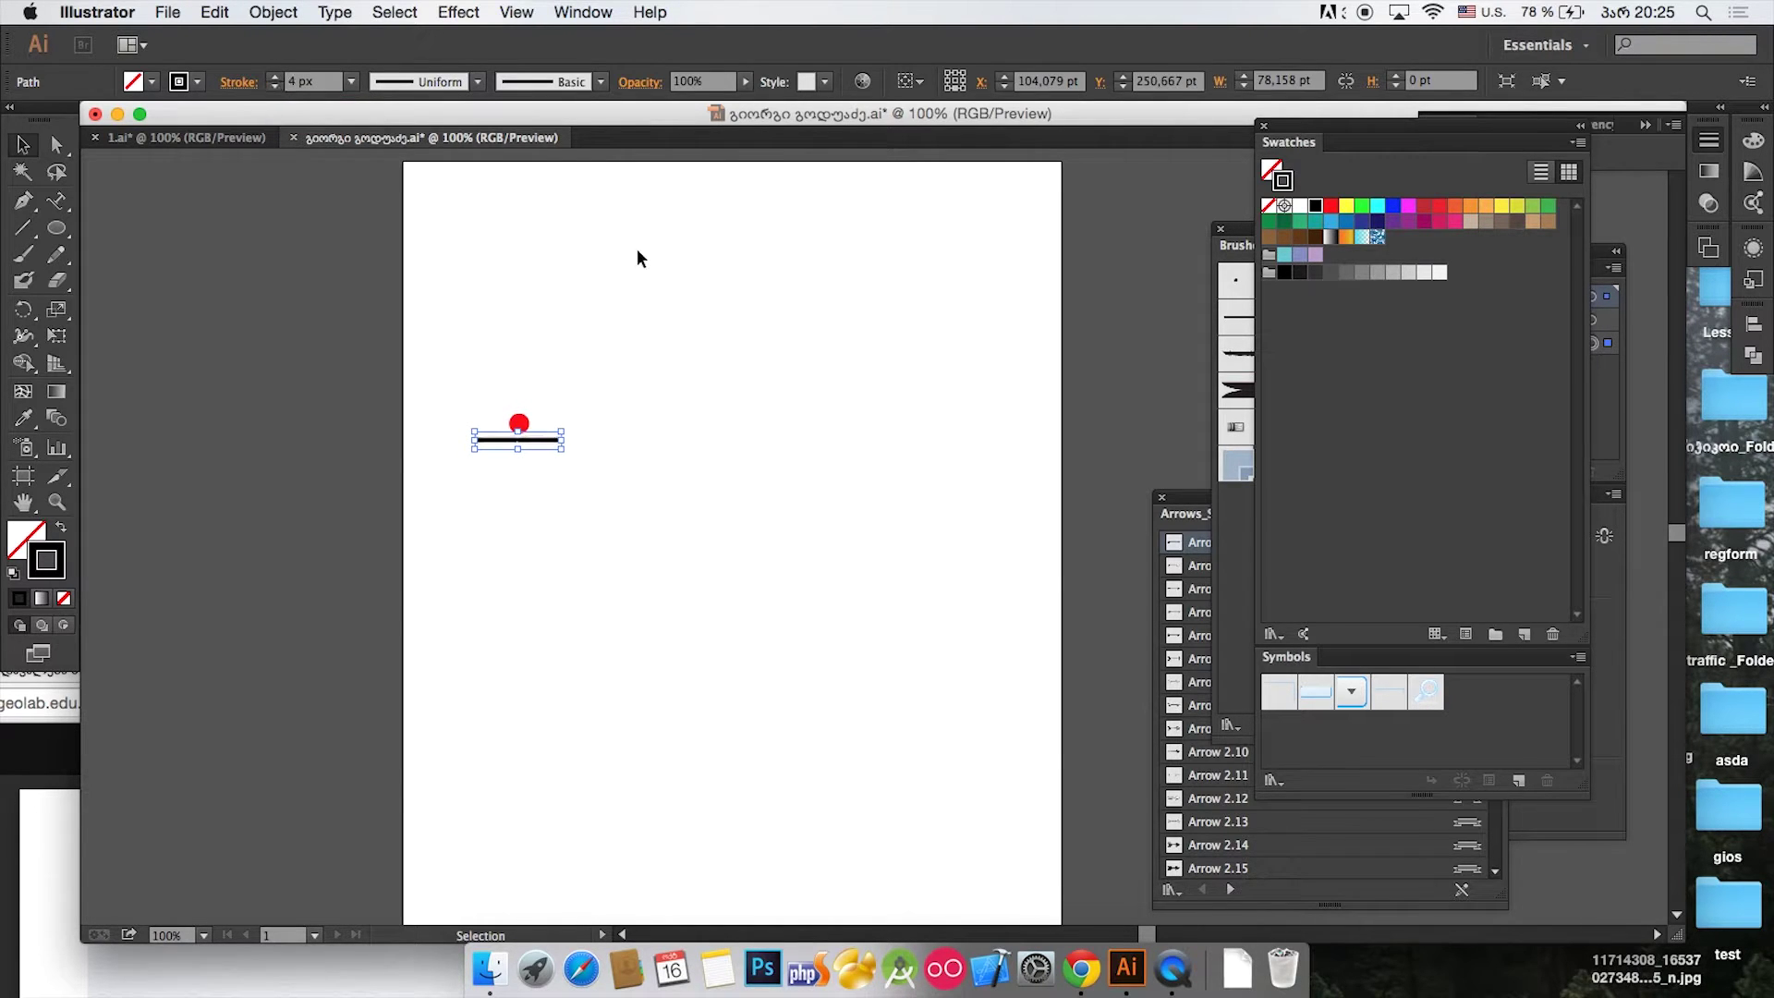
pyautogui.click(638, 253)
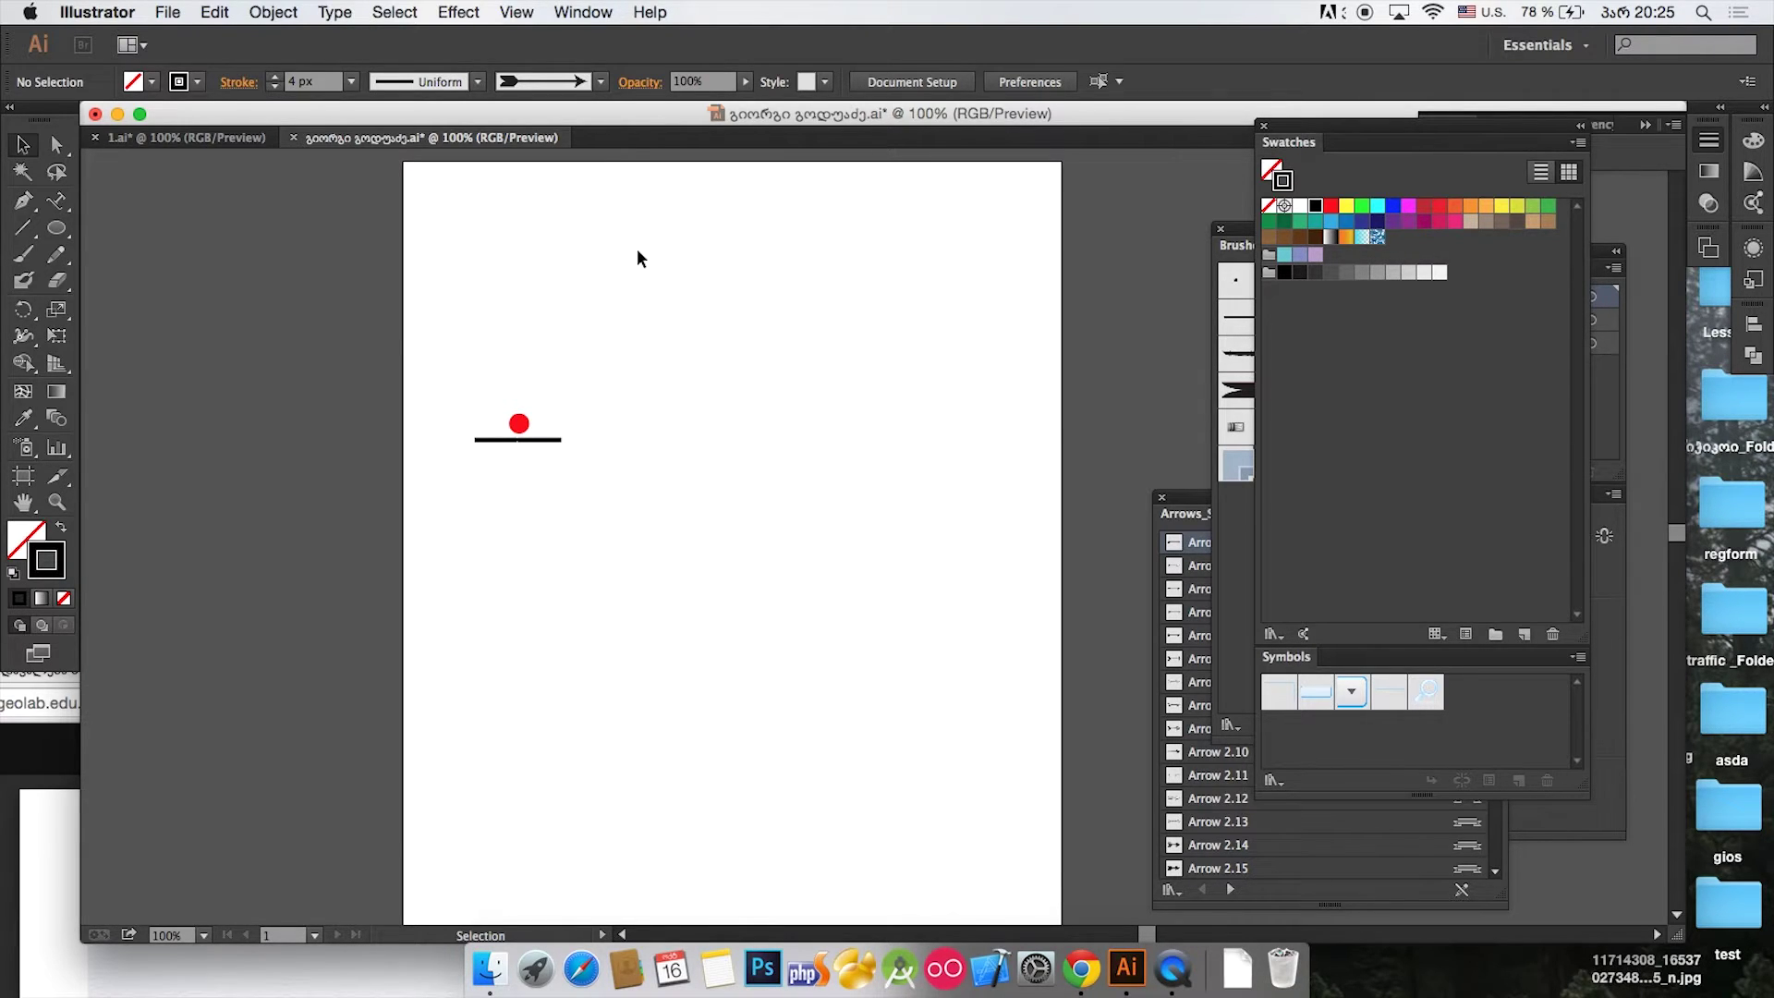
# Step: Undo the stroke weight reduction and the joint scaling of the line and circle, leaving nothing selected
pyautogui.moveTo(623, 251); pyautogui.dragTo(433, 521)
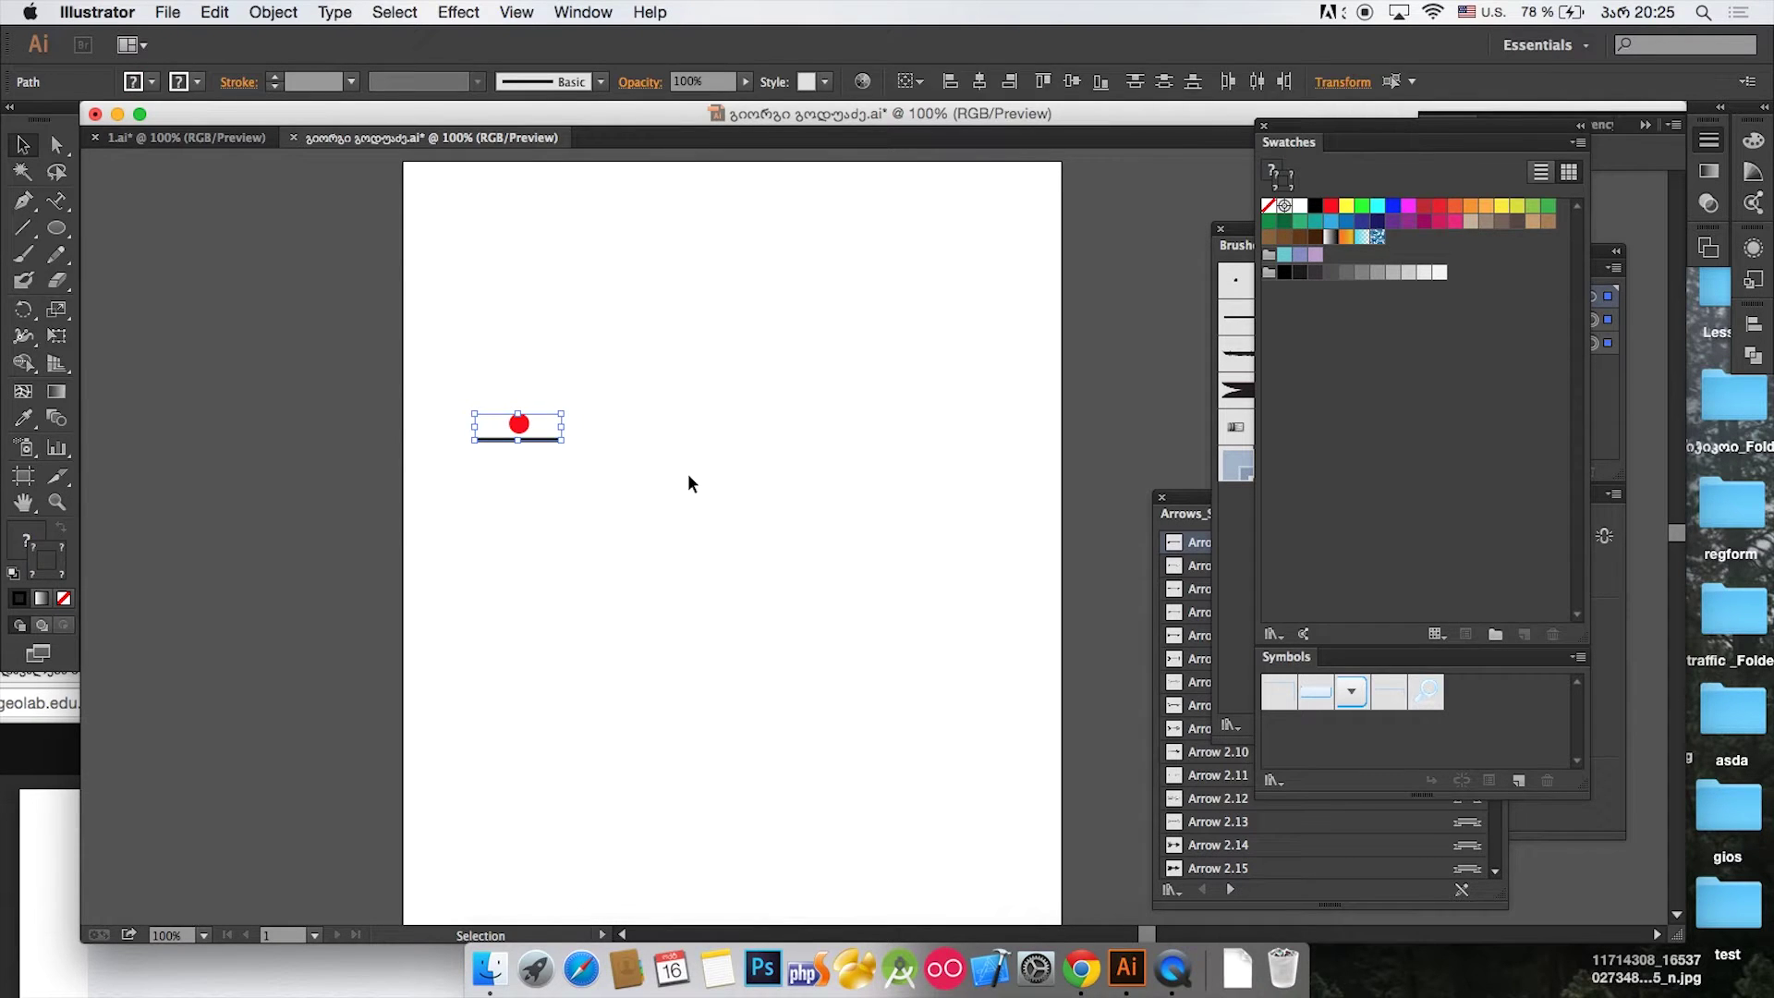
pyautogui.press('a')
pyautogui.press('Up')
pyautogui.press('Up')
pyautogui.press('Up')
pyautogui.press('Up')
pyautogui.press('Up')
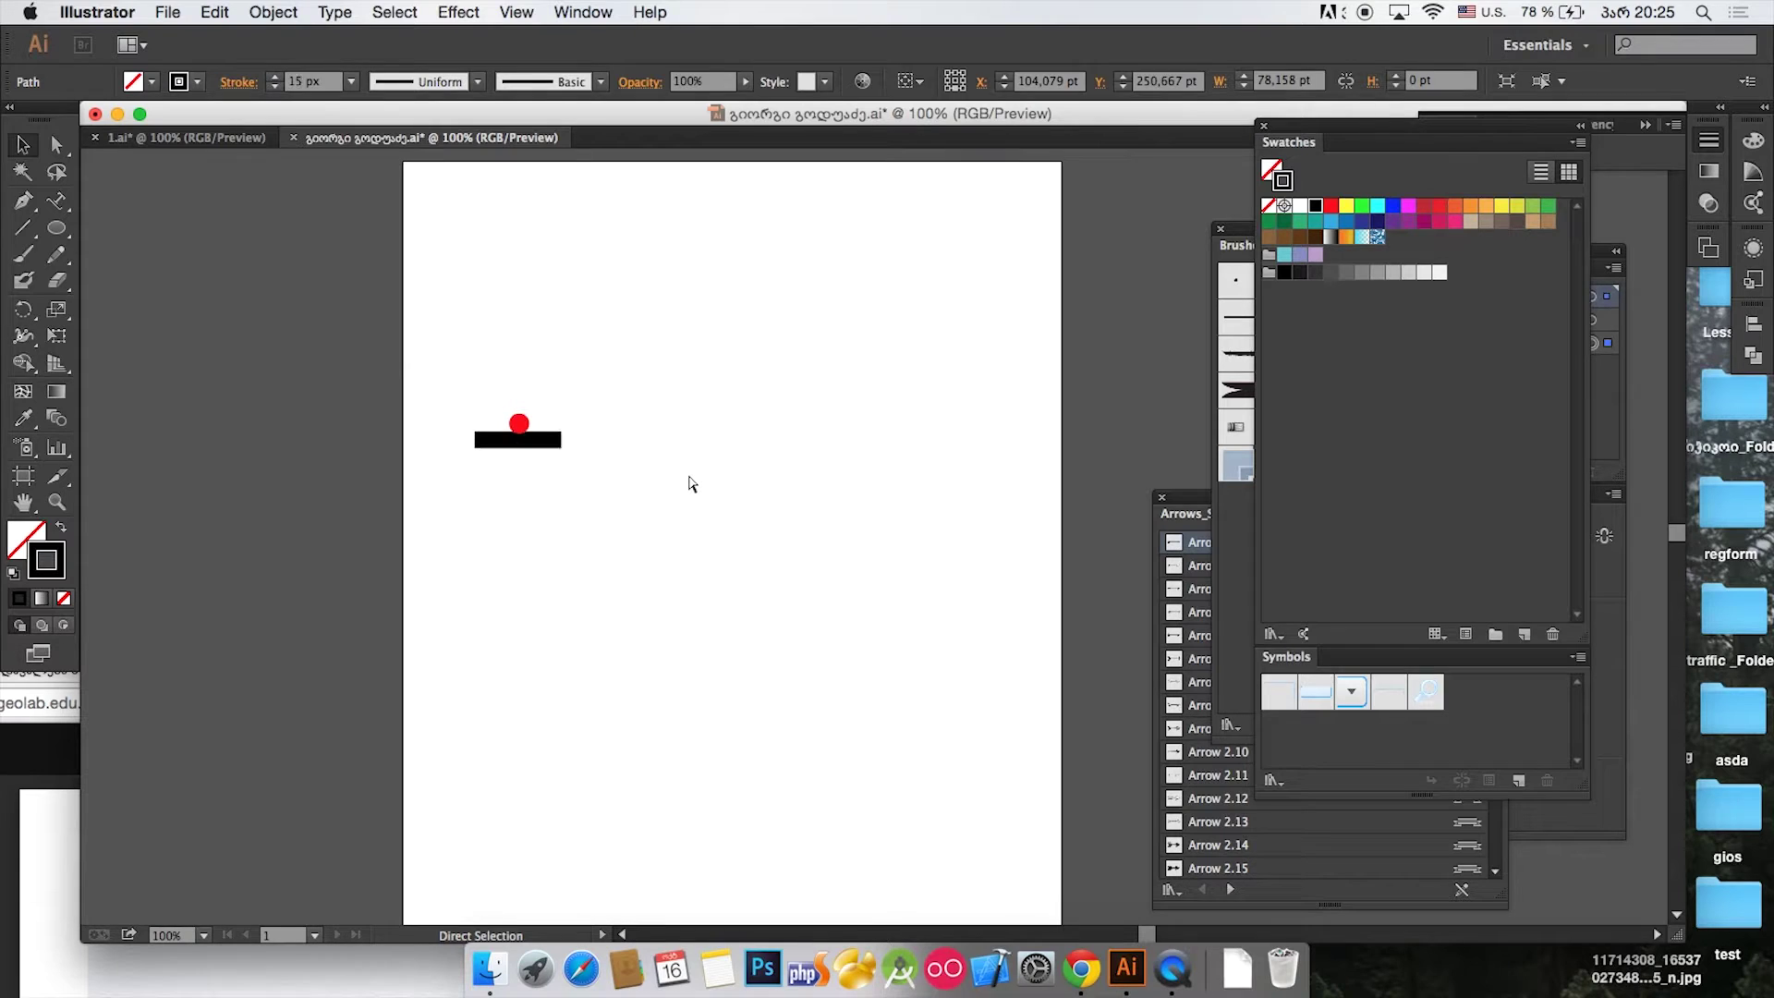
pyautogui.hotkey('ctrl', 'z')
pyautogui.press('v')
pyautogui.click(852, 520)
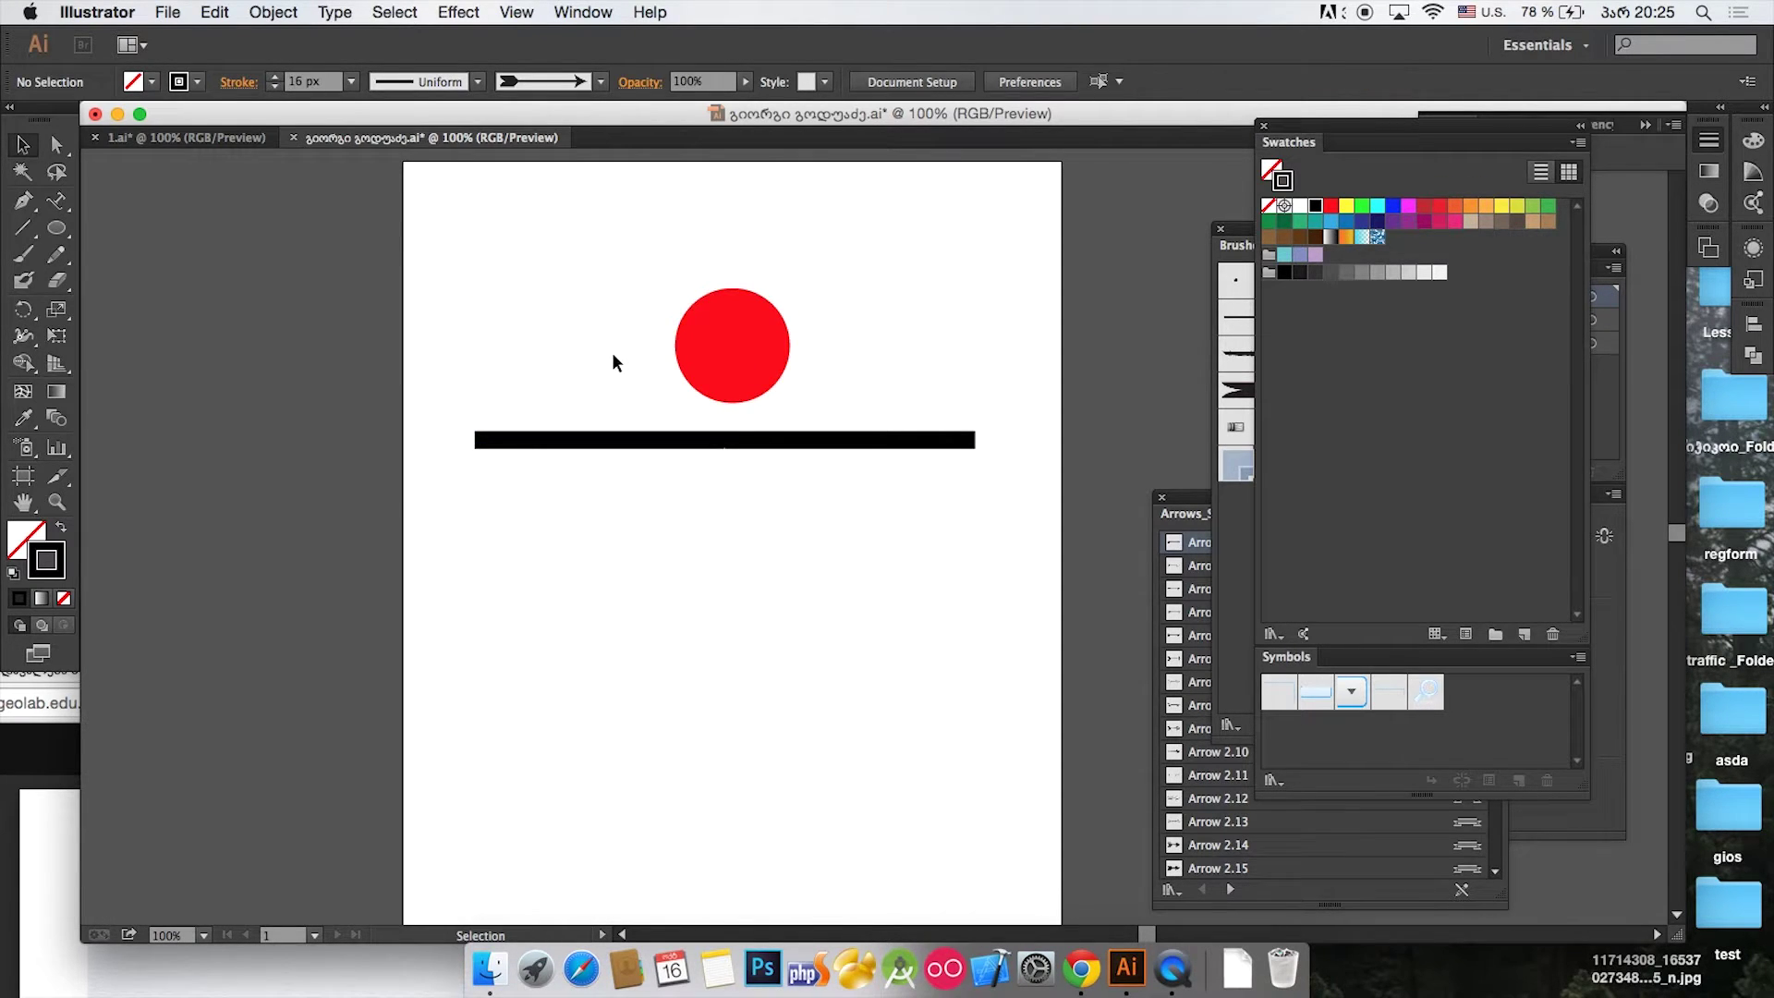
# Step: Expand the thick horizontal line's fill and stroke into a filled shape, and select the resulting bar
pyautogui.click(751, 367)
pyautogui.hotkey('ctrl', 'shift', 'a')
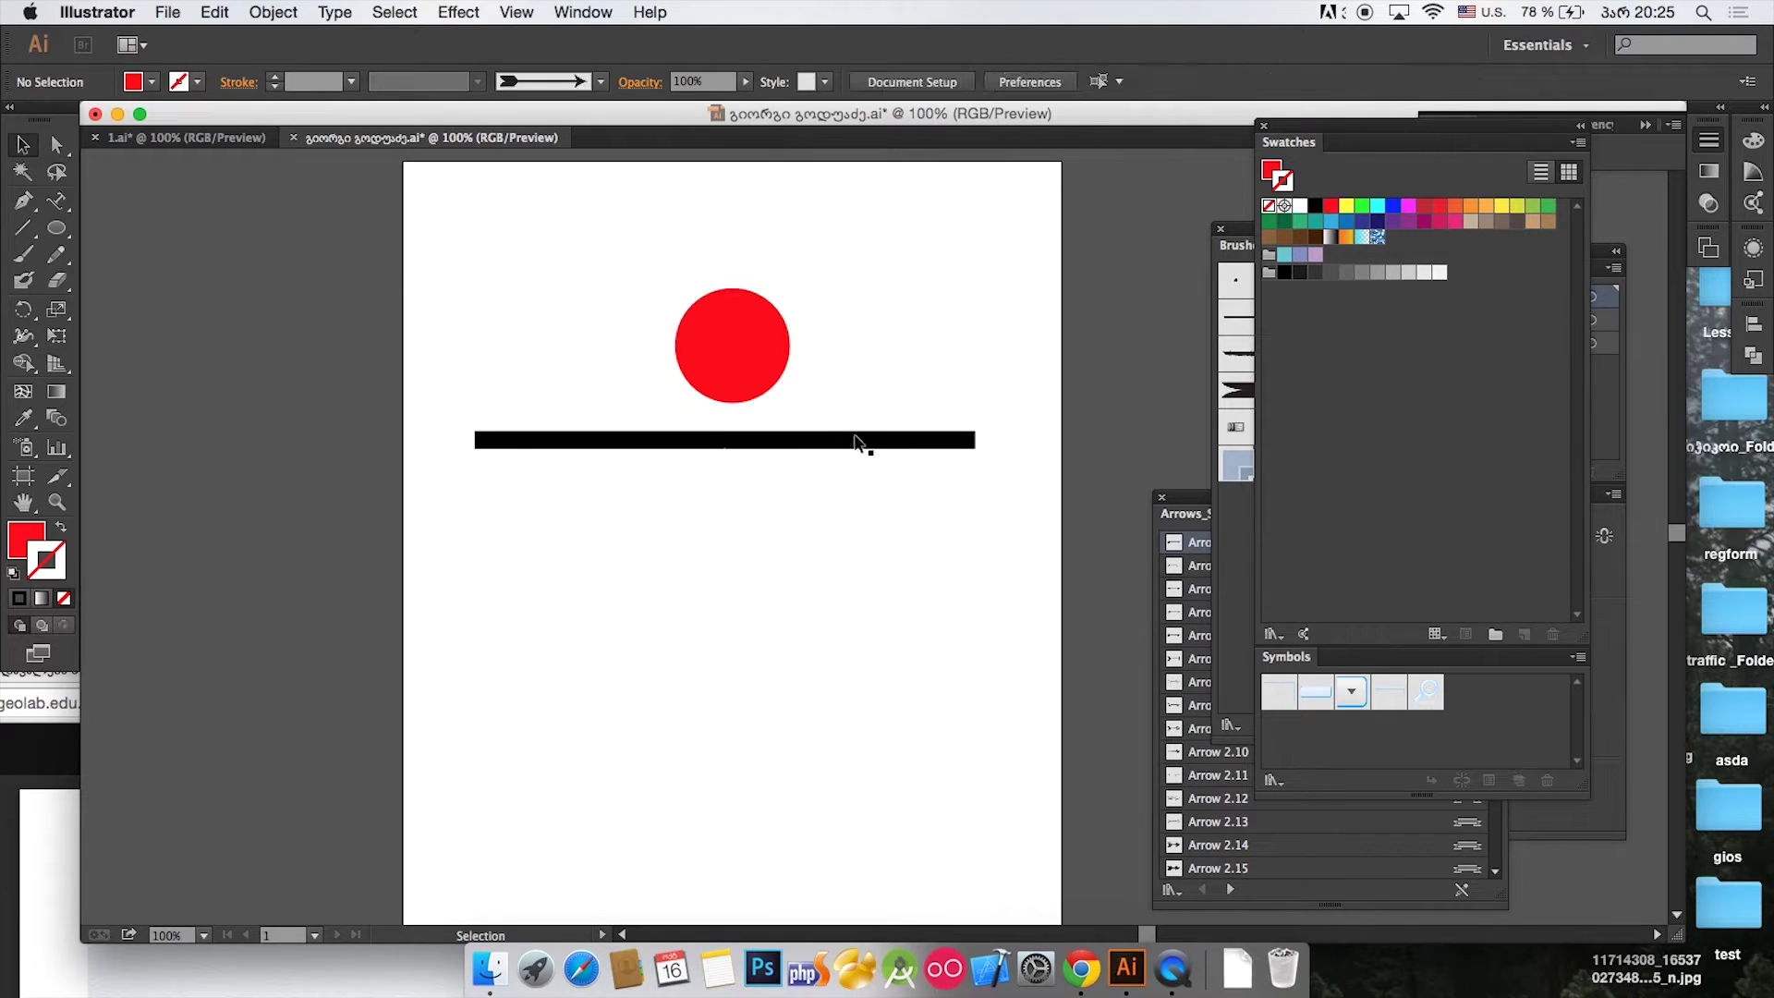
pyautogui.moveTo(970, 507); pyautogui.dragTo(859, 418)
pyautogui.press('a')
pyautogui.hotkey('ctrl', '=')
pyautogui.hotkey('ctrl', '=')
pyautogui.press('v')
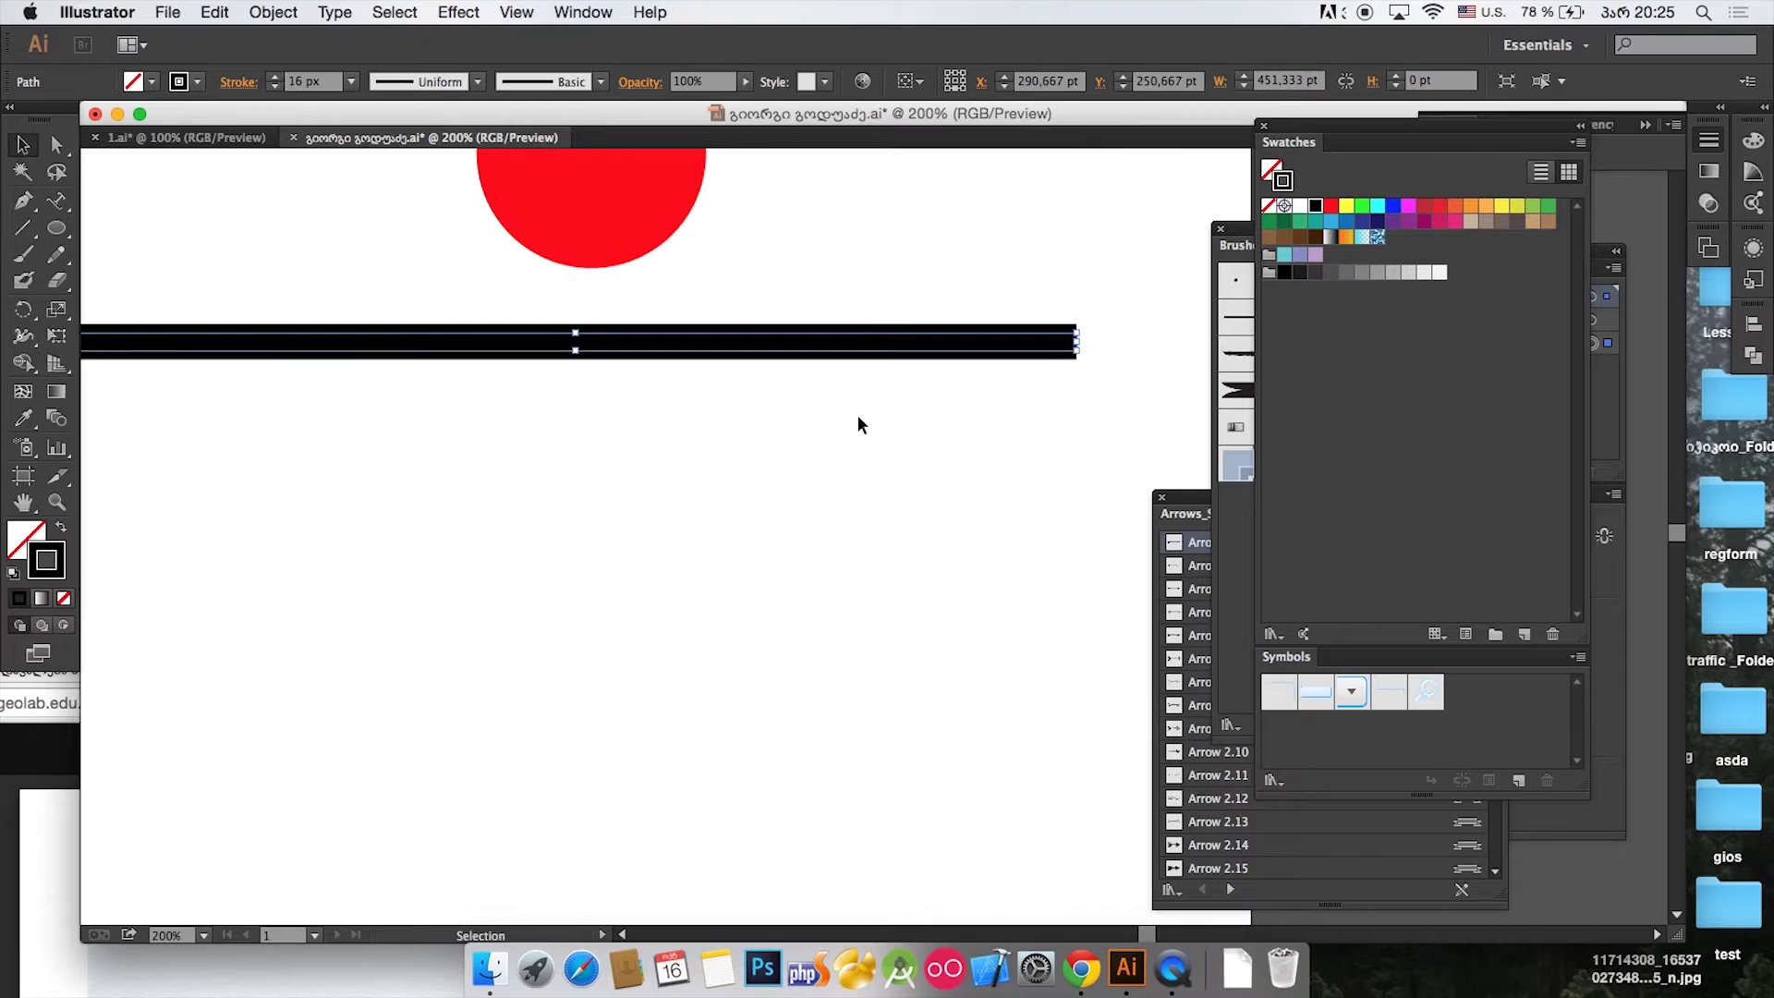
pyautogui.click(286, 11)
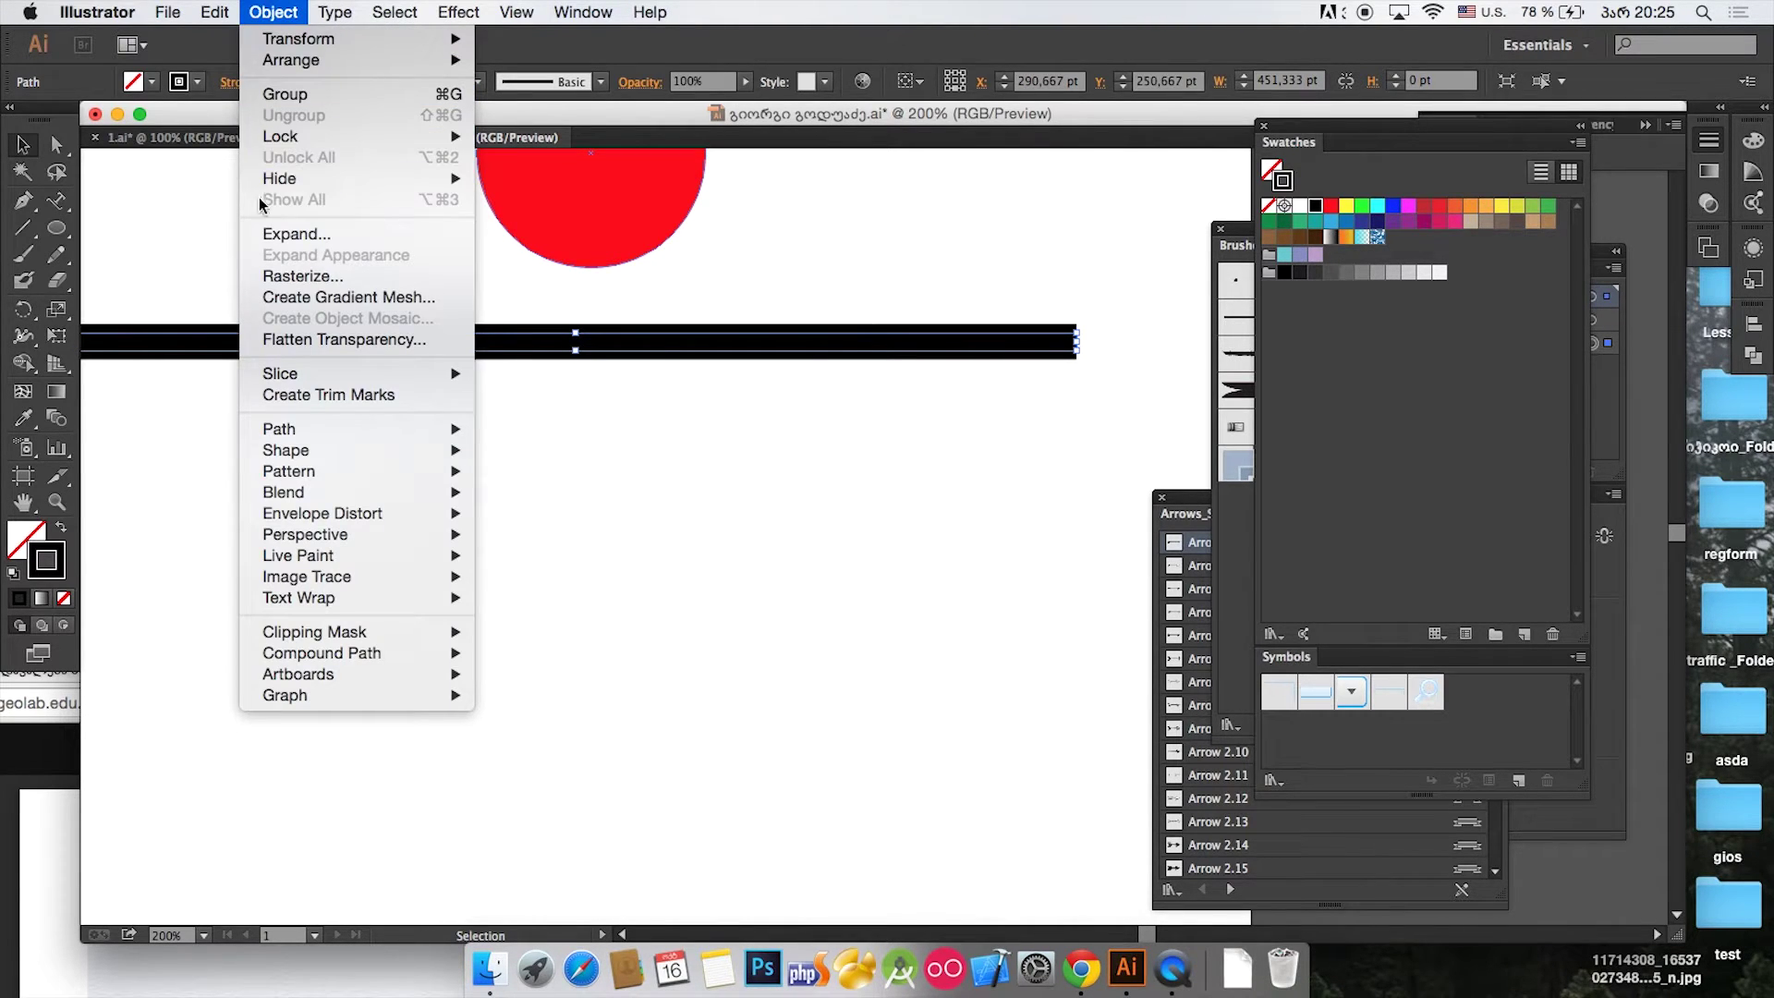
pyautogui.click(267, 233)
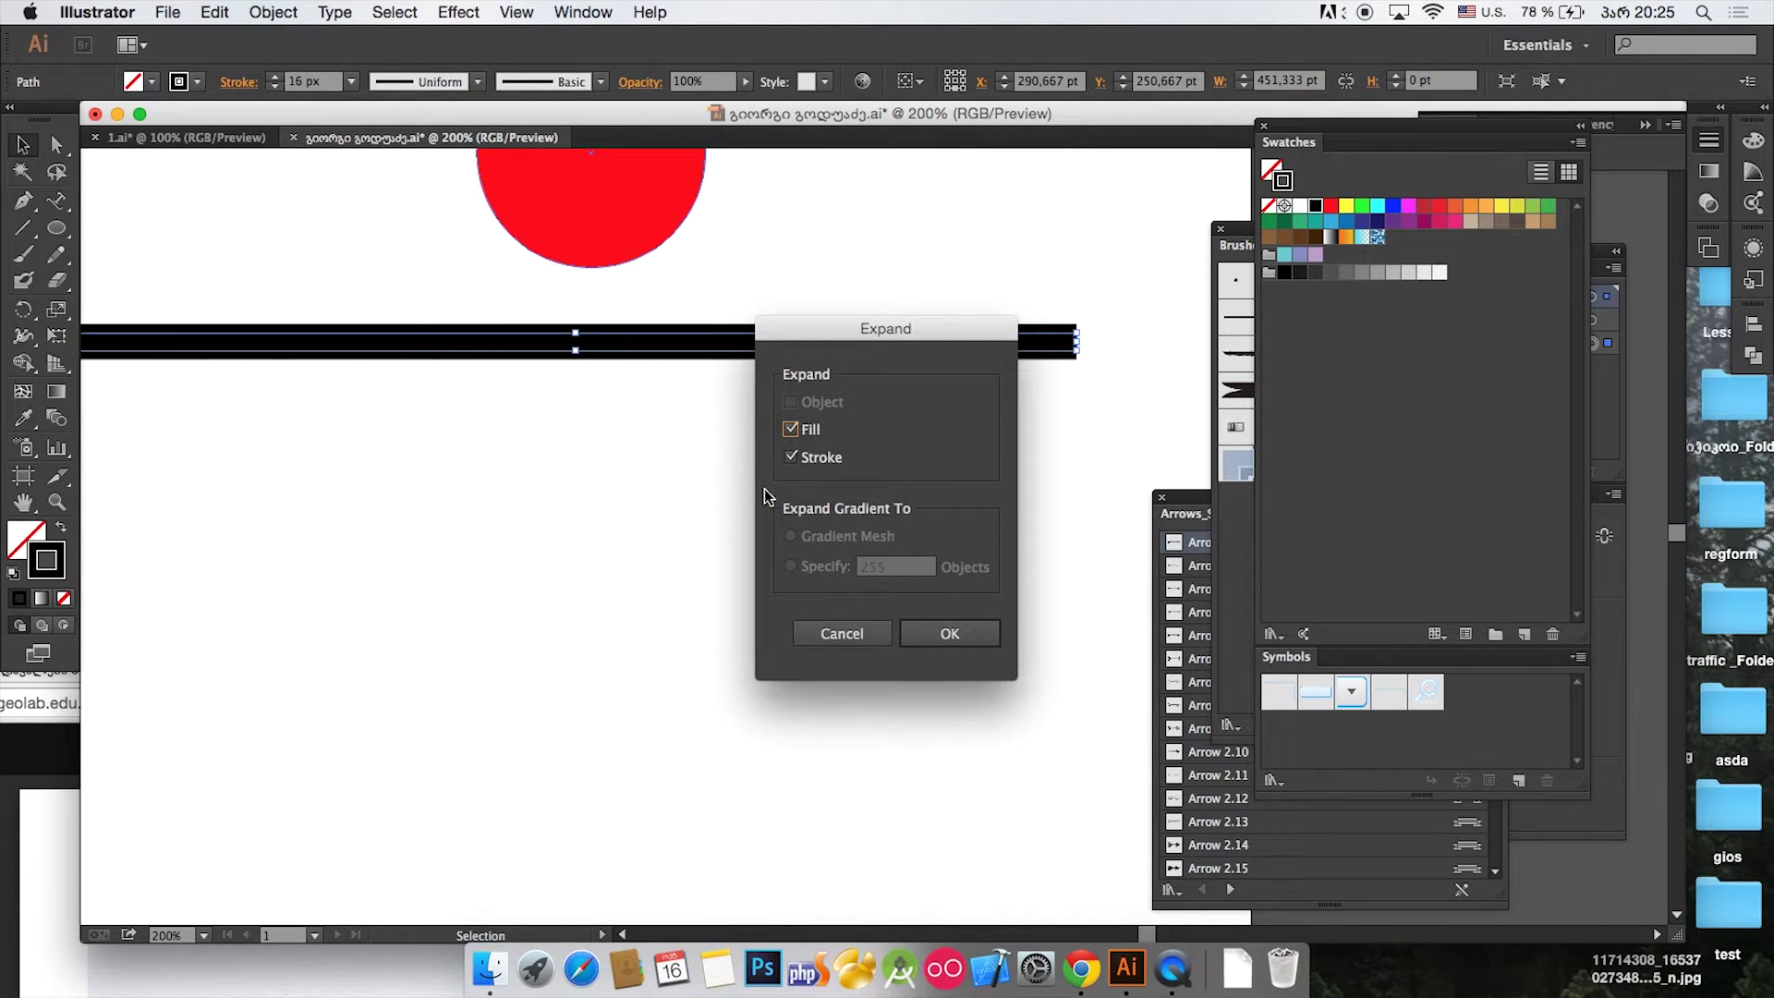
pyautogui.click(924, 635)
pyautogui.click(924, 634)
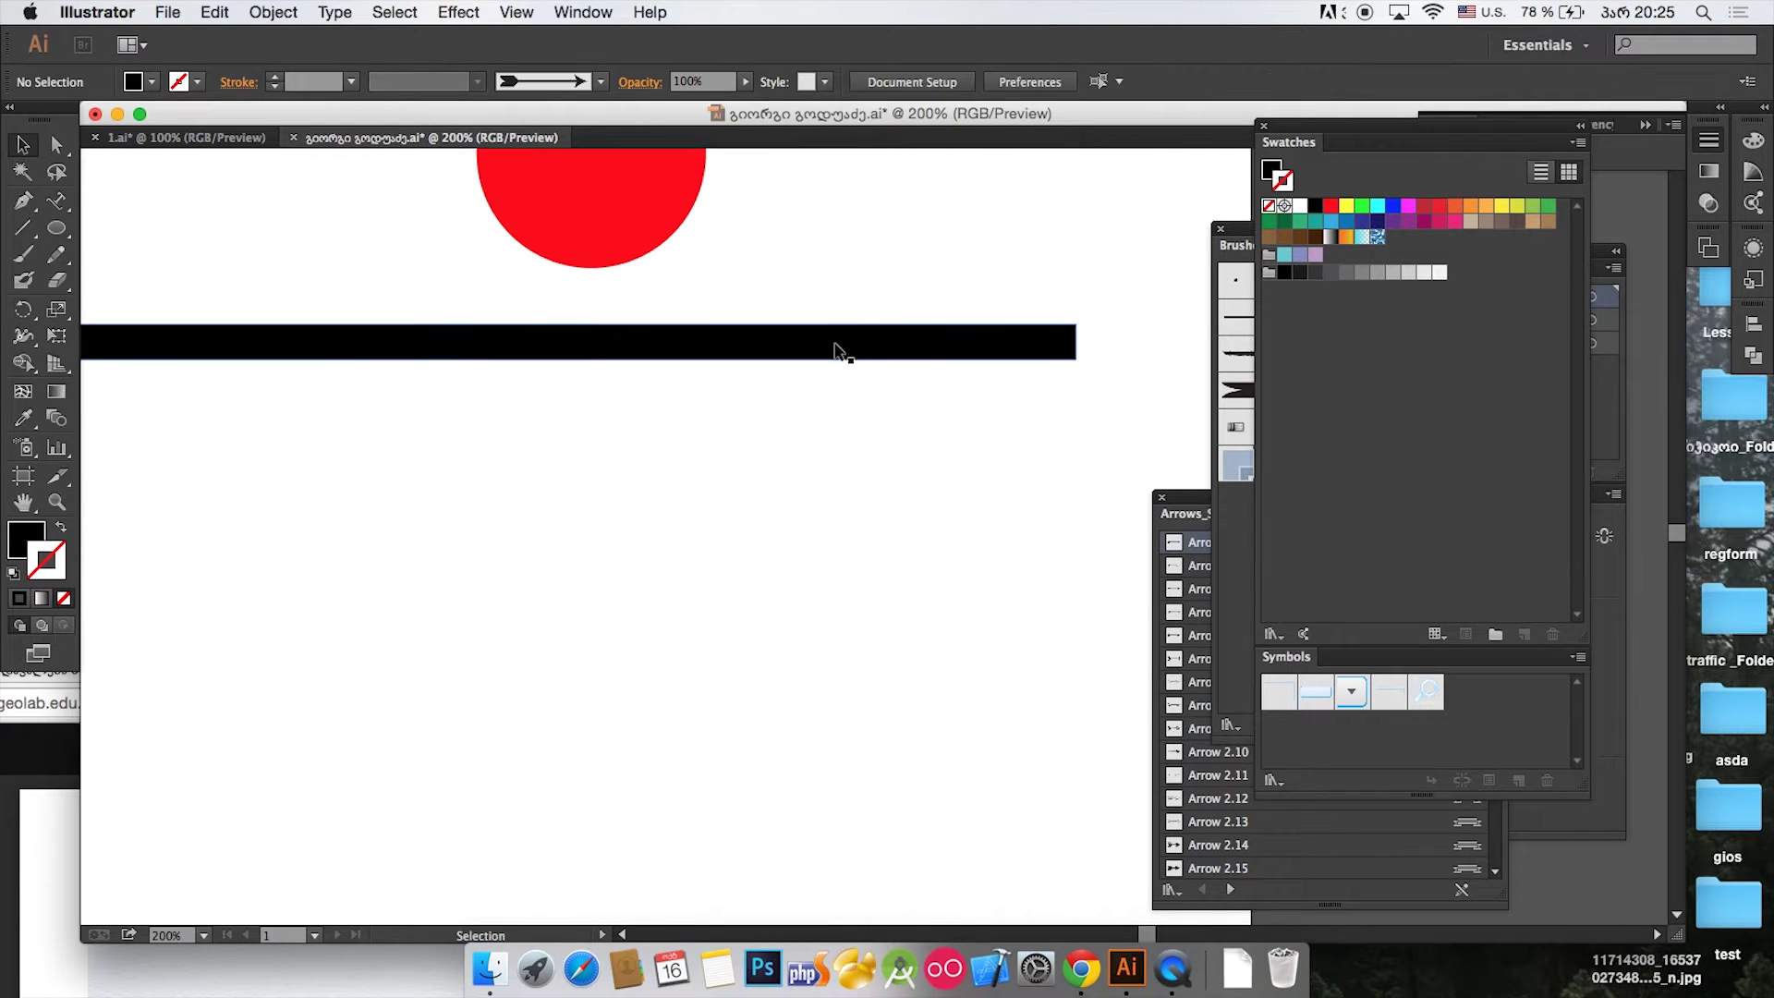
pyautogui.click(835, 350)
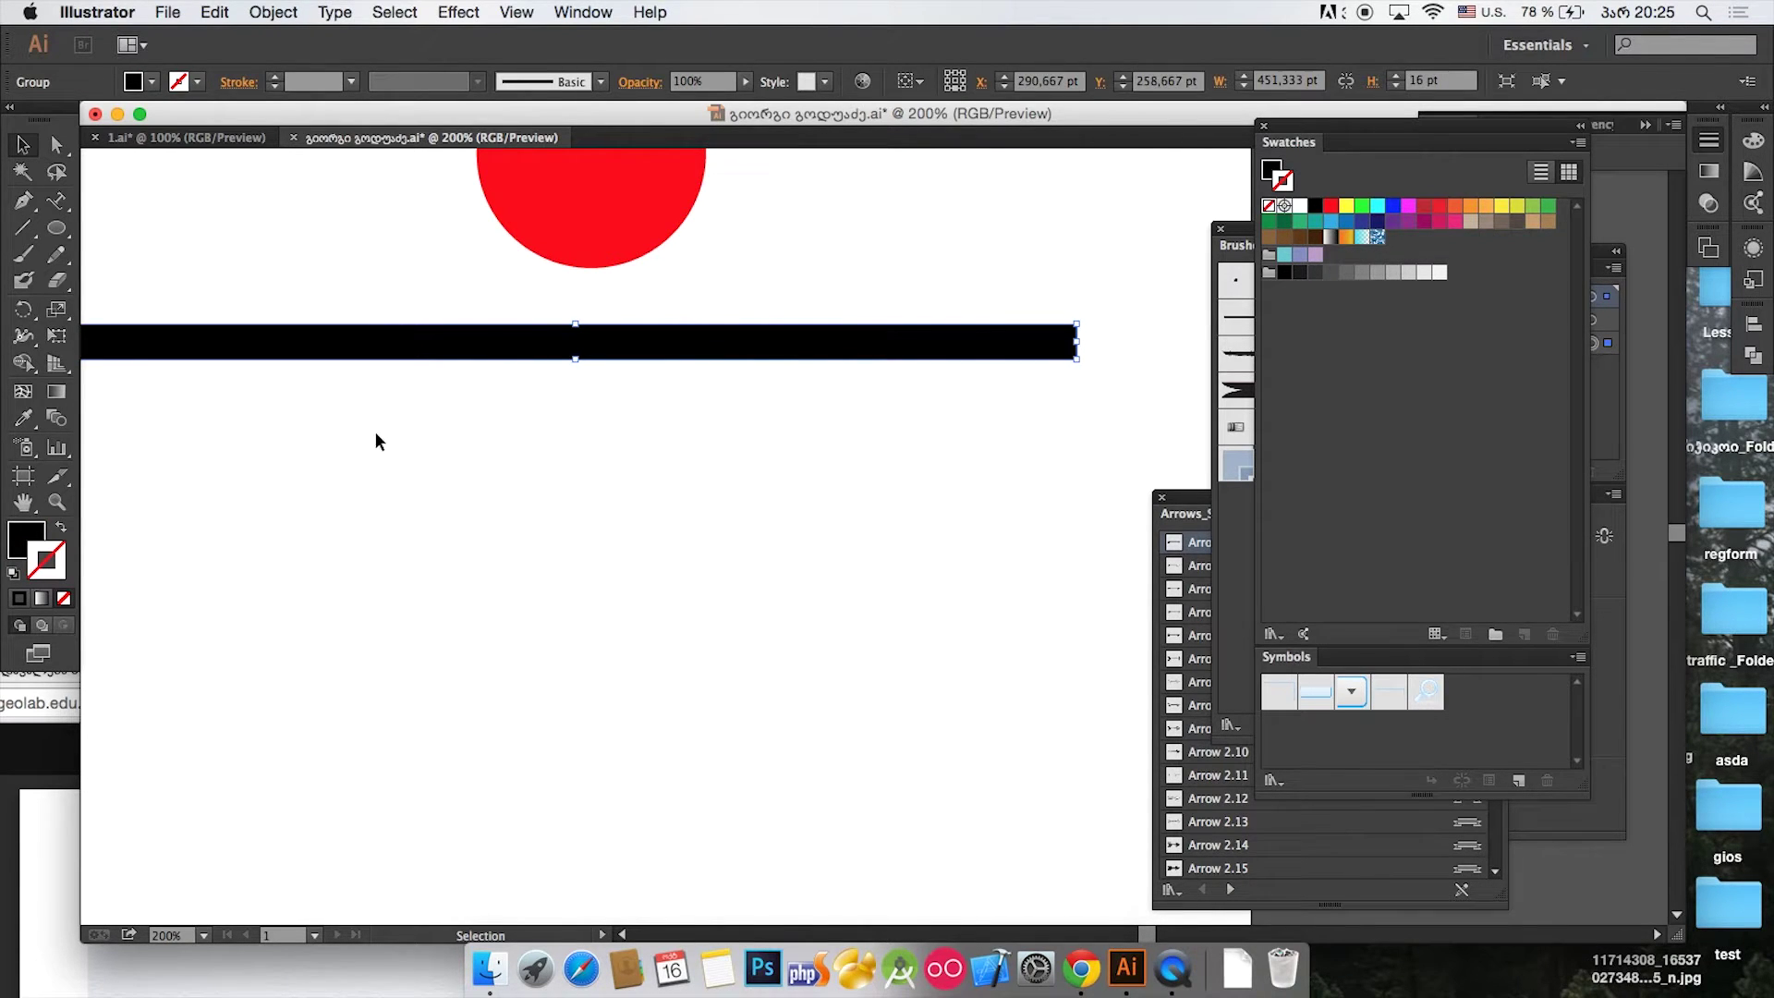
# Step: Scale the expanded bar and the red circle down together to about a quarter of their width, and deselect them
pyautogui.press('super+0')
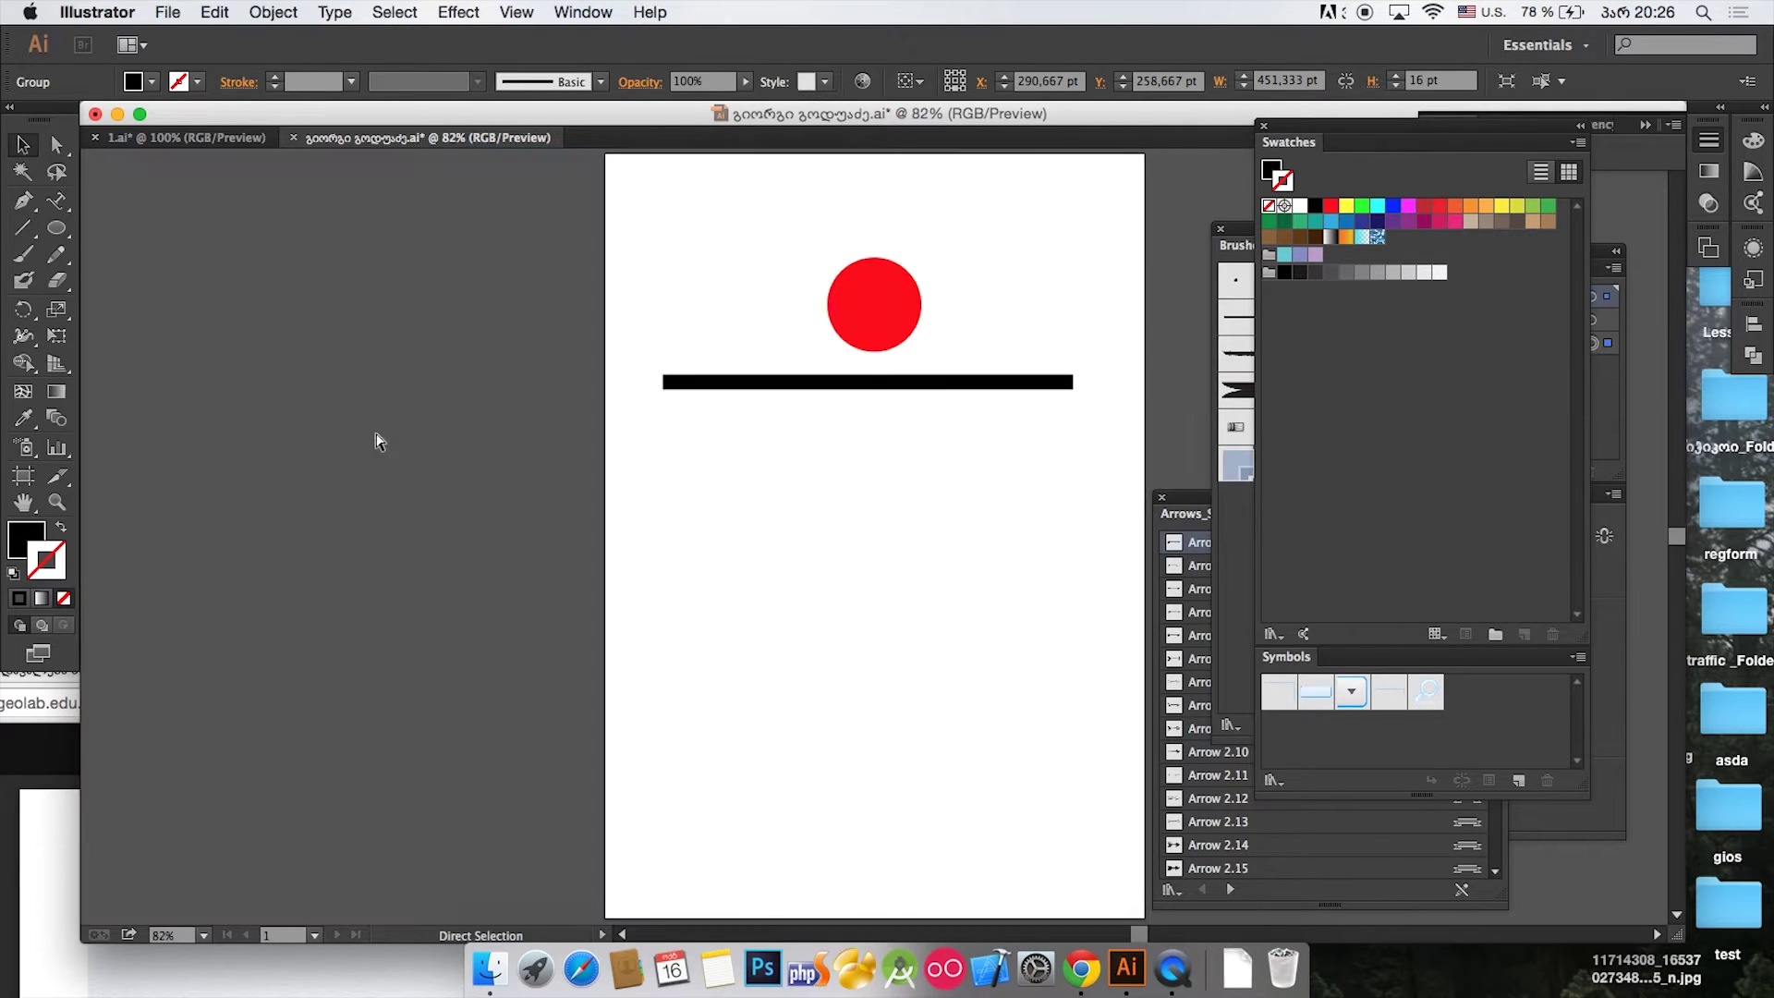
pyautogui.moveTo(820, 468); pyautogui.dragTo(877, 333)
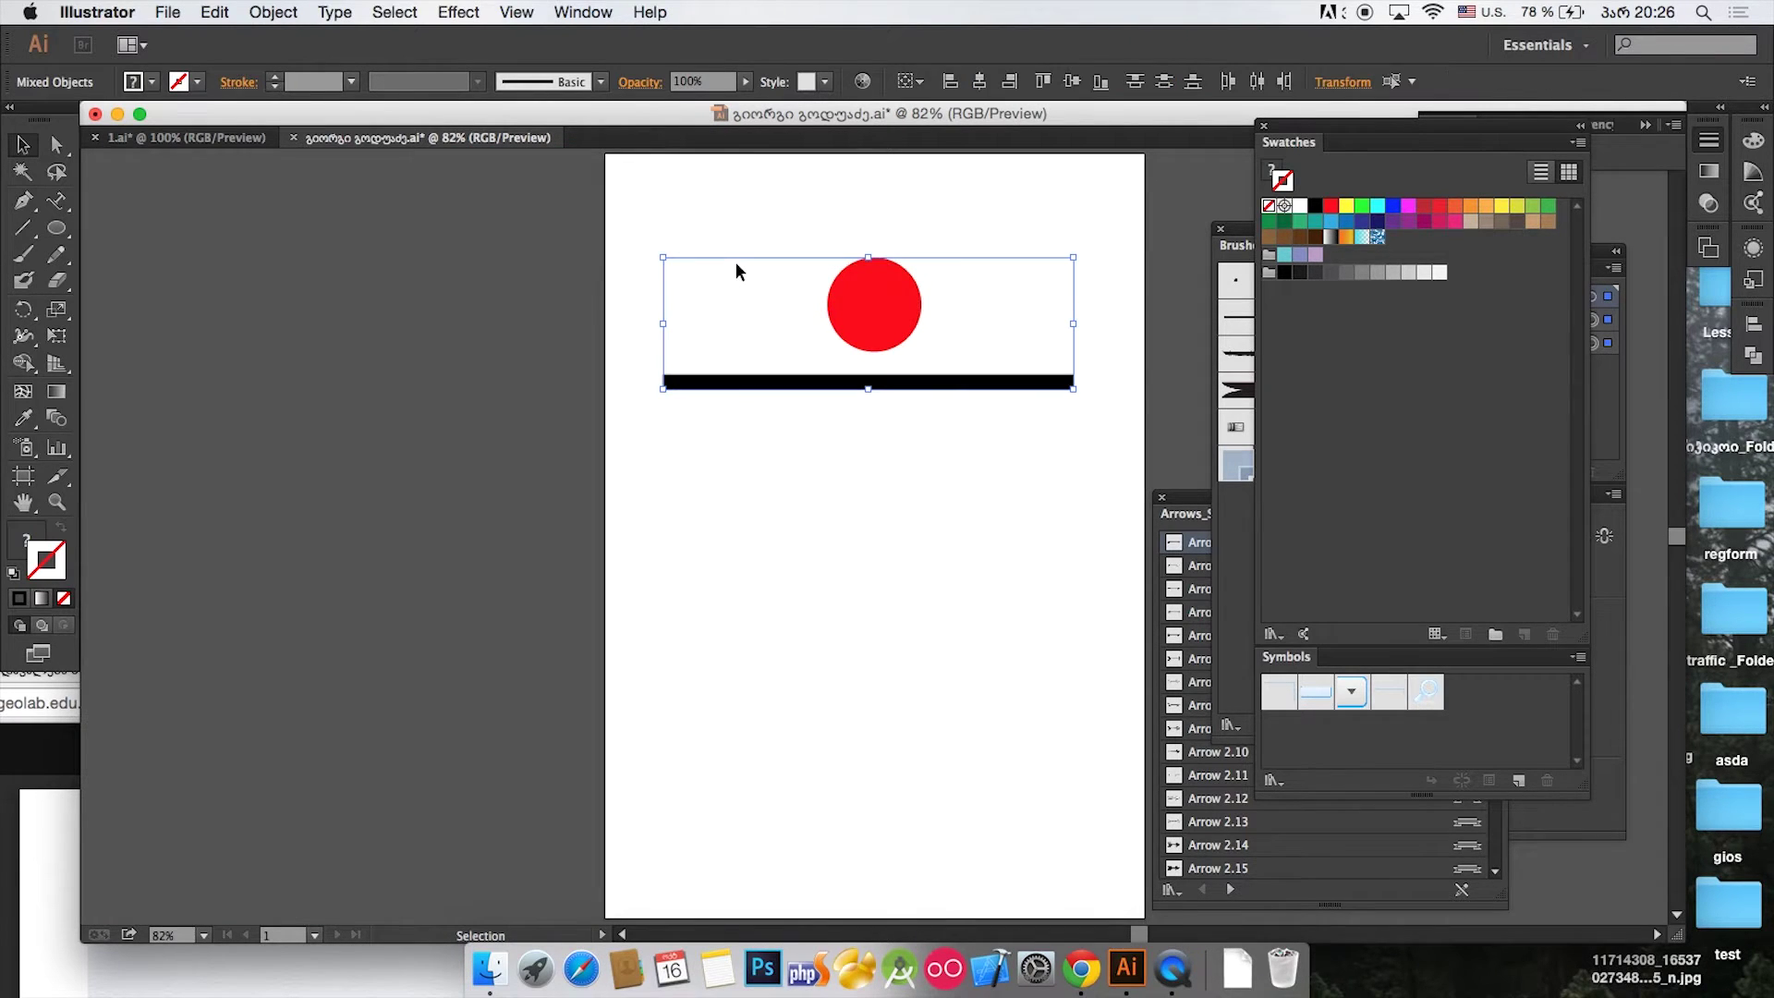
pyautogui.moveTo(1073, 257); pyautogui.dragTo(768, 340)
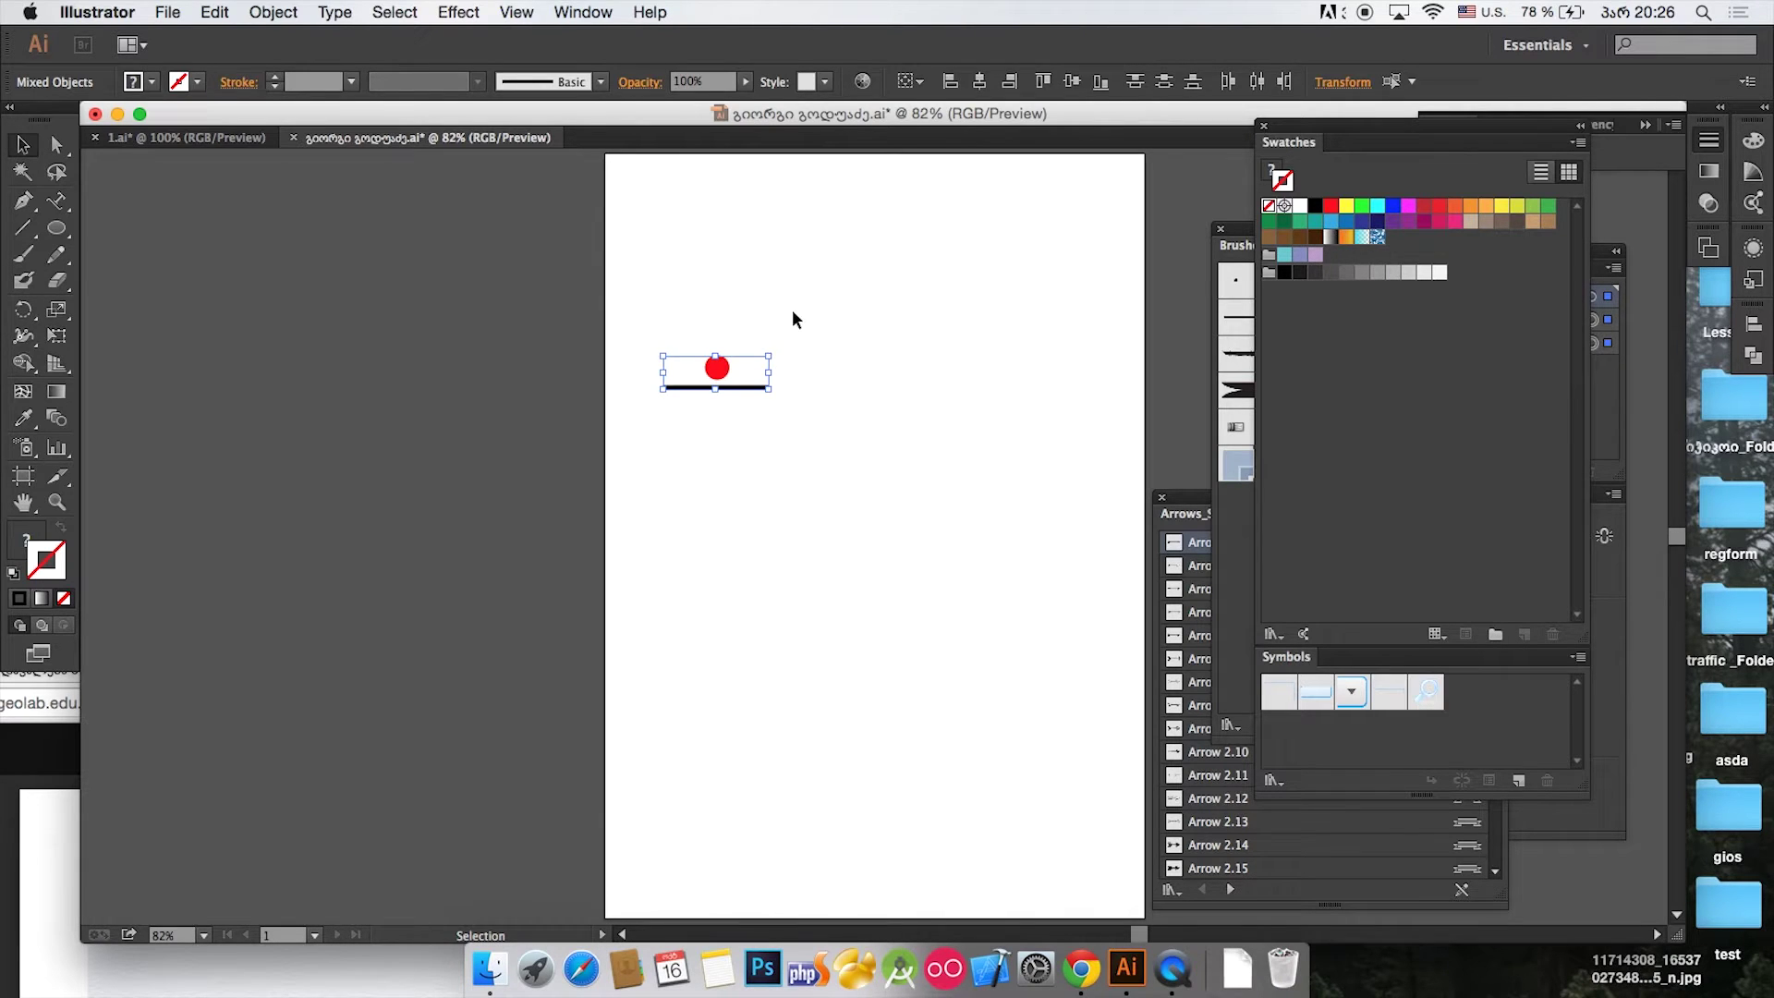
pyautogui.click(790, 308)
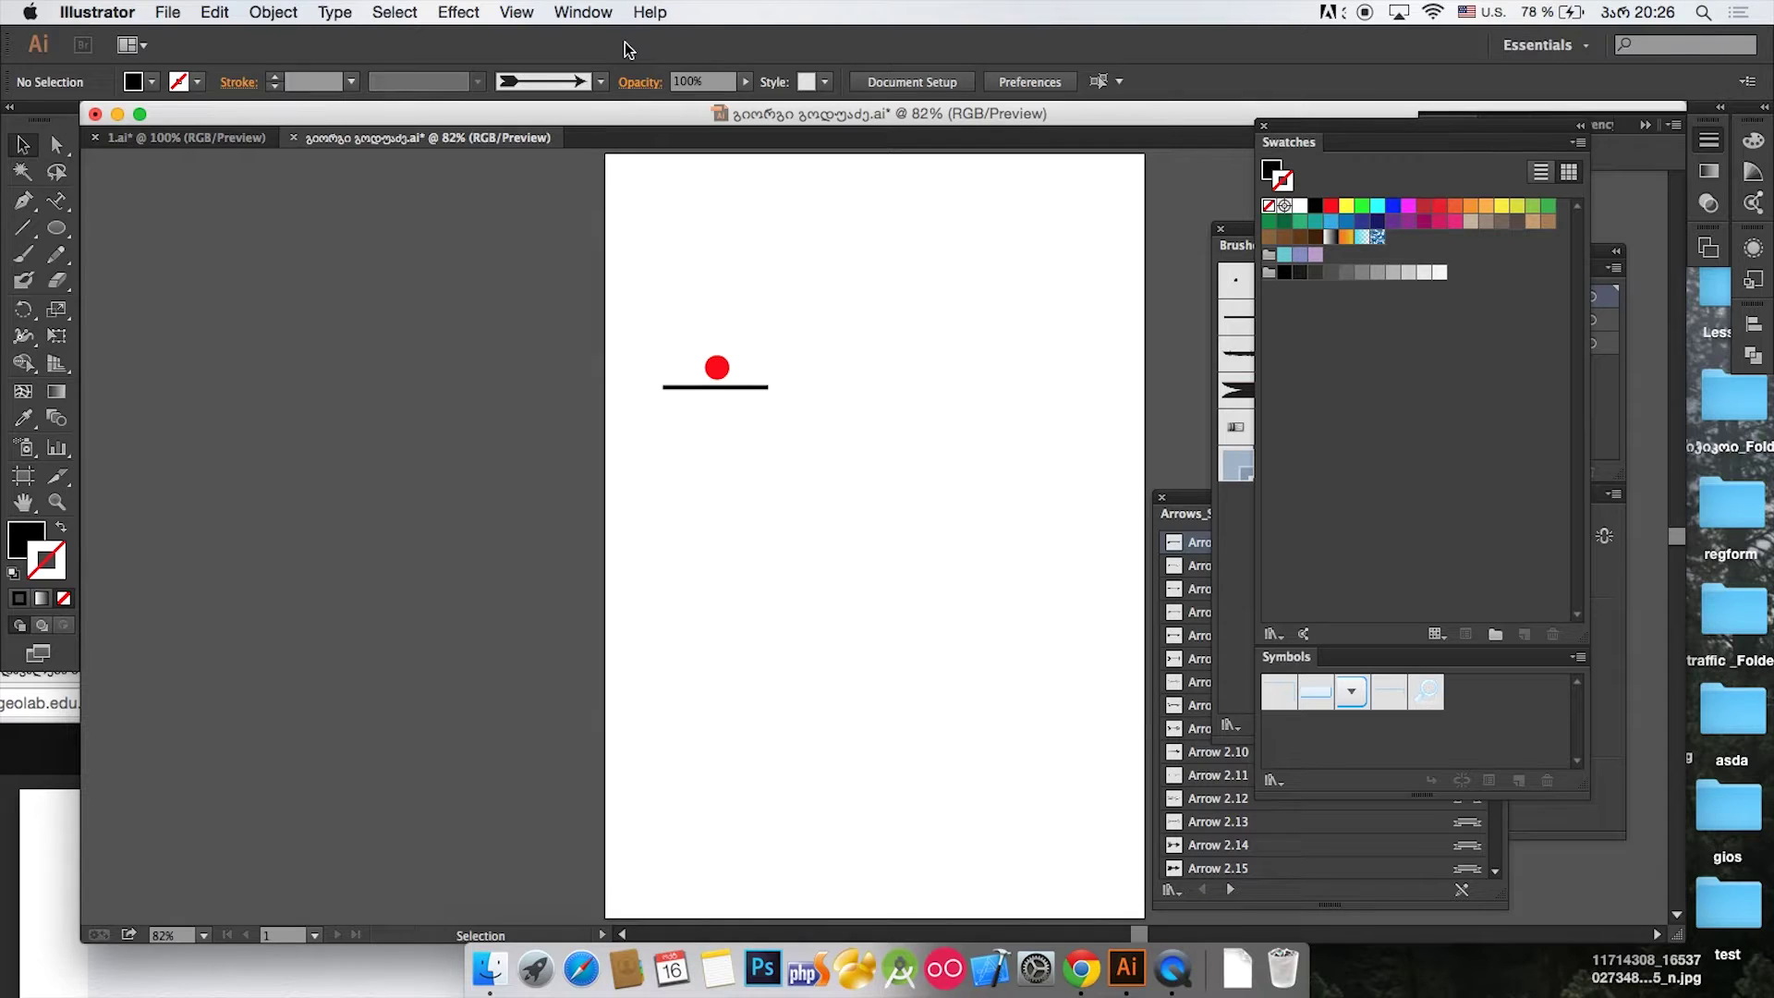
pyautogui.press('super+1')
pyautogui.press('super+equal')
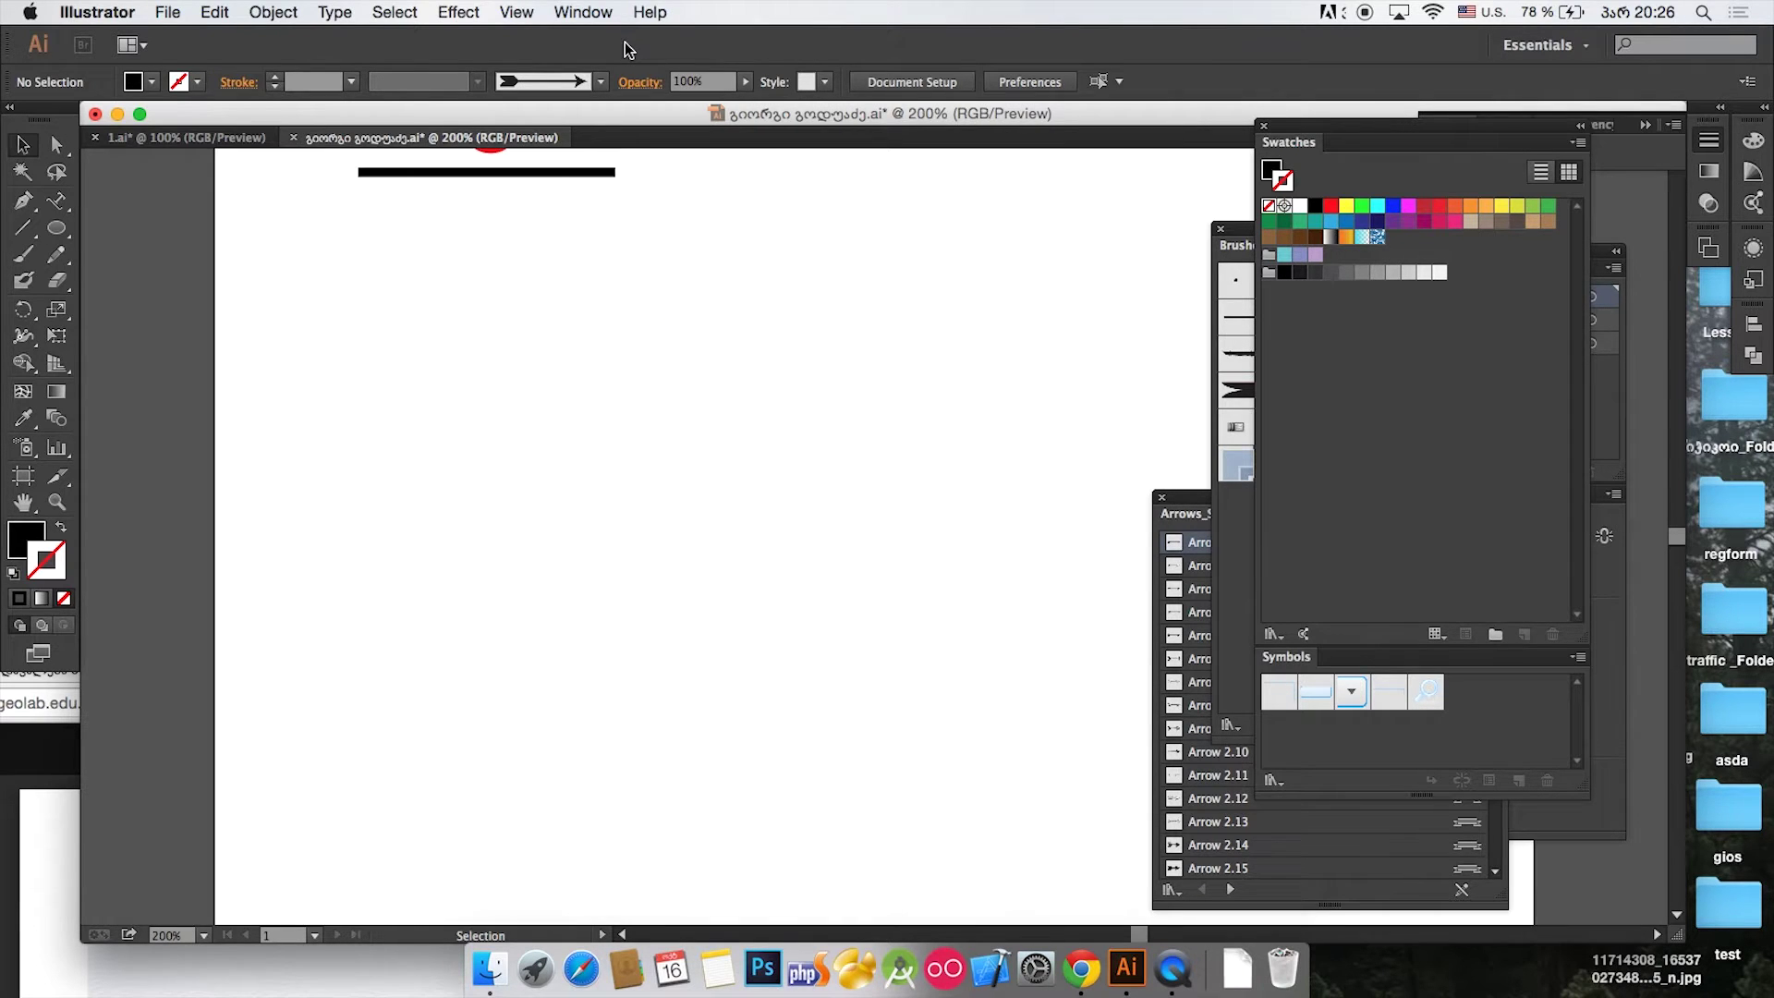
pyautogui.moveTo(661, 406); pyautogui.dragTo(930, 637)
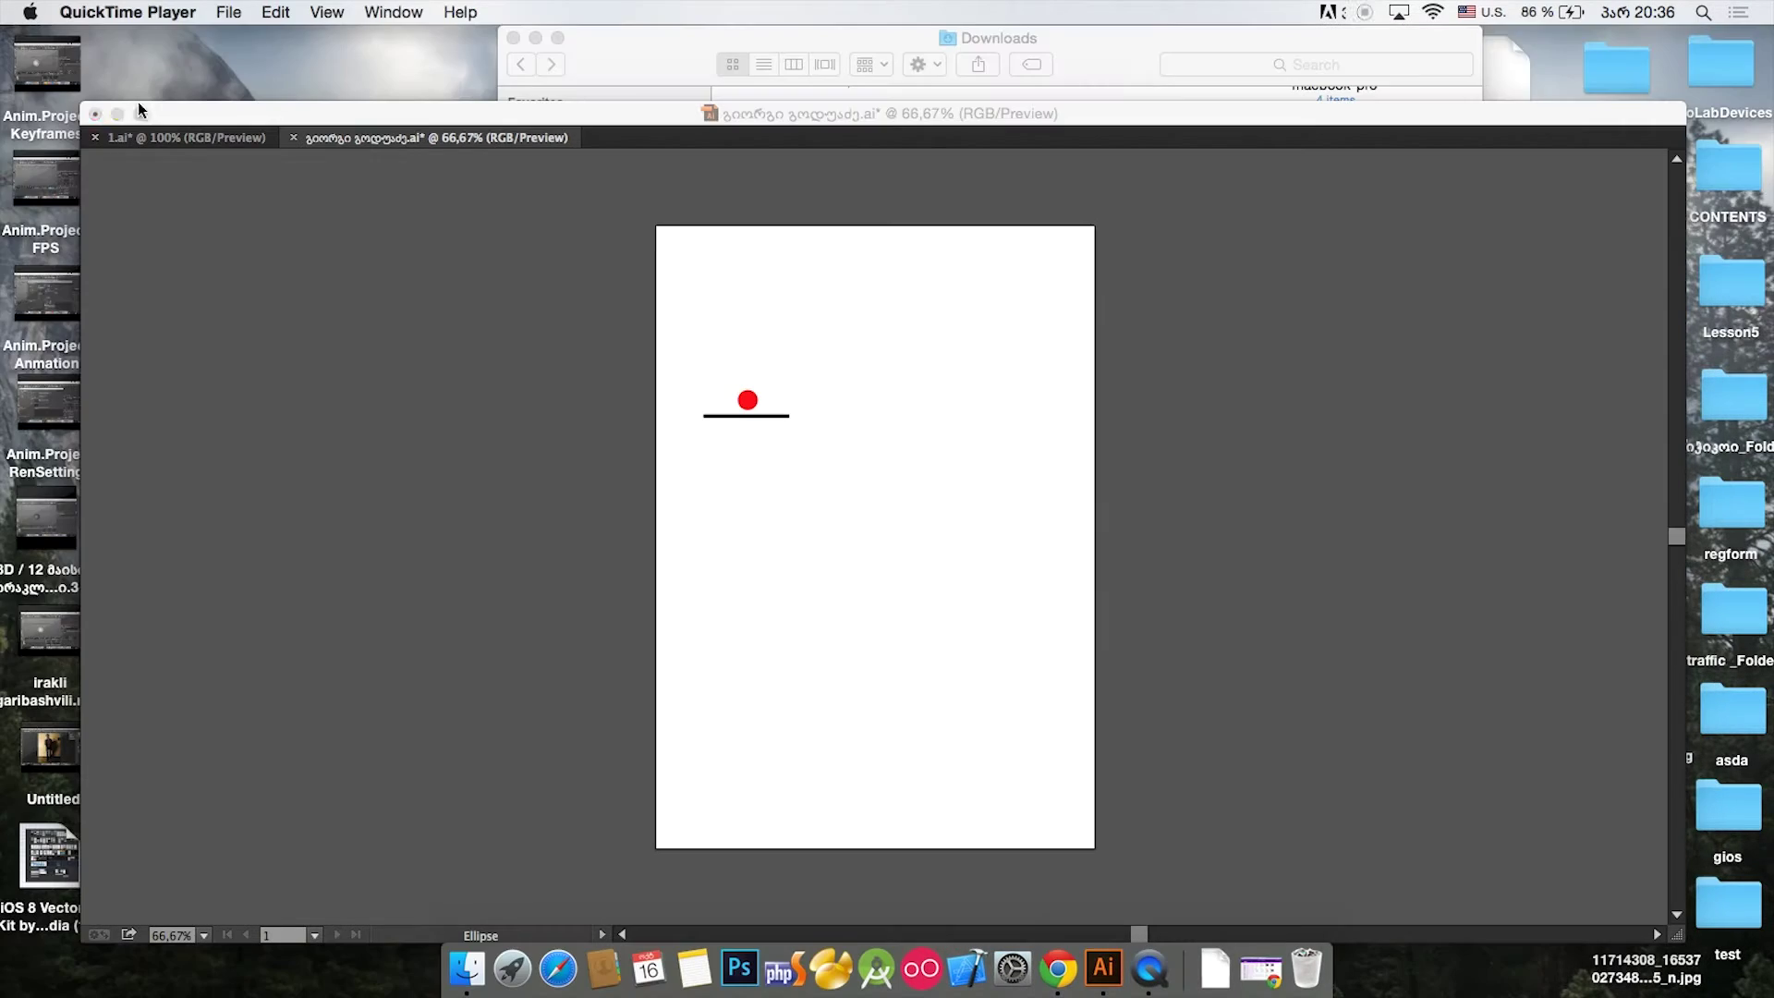
# Step: Return to the Illustrator document and delete all artwork from the artboard
pyautogui.click(136, 109)
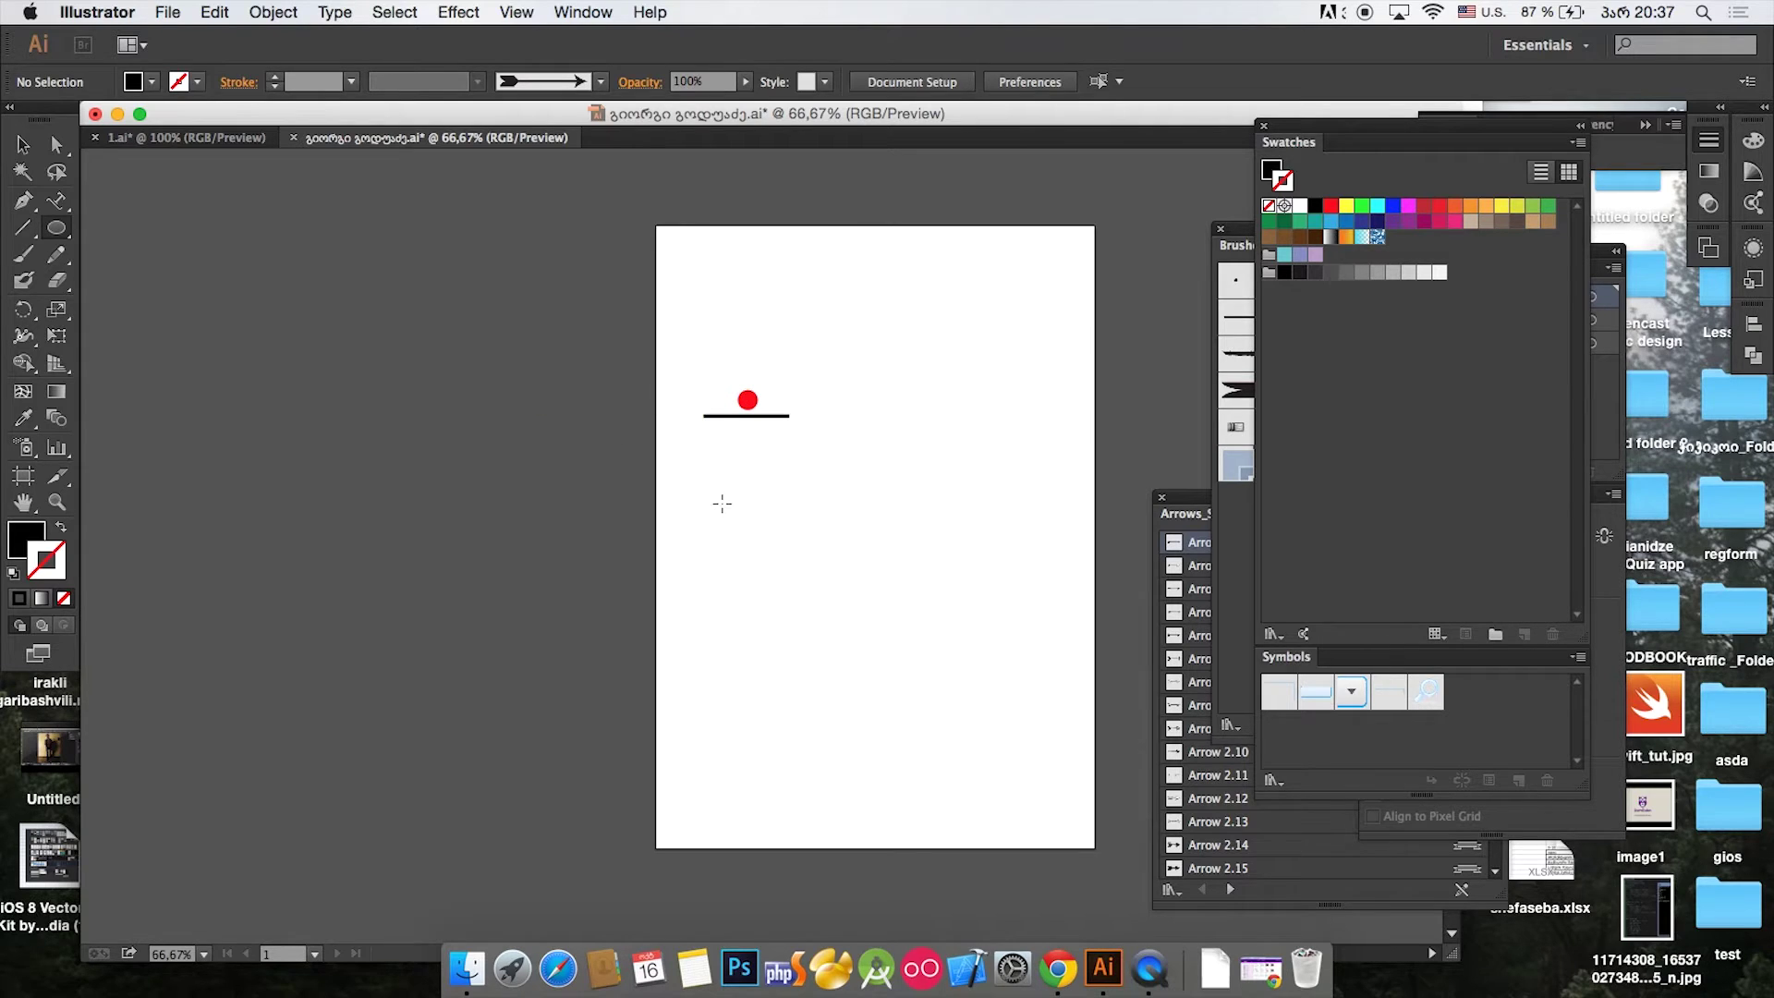
pyautogui.doubleClick(31, 257)
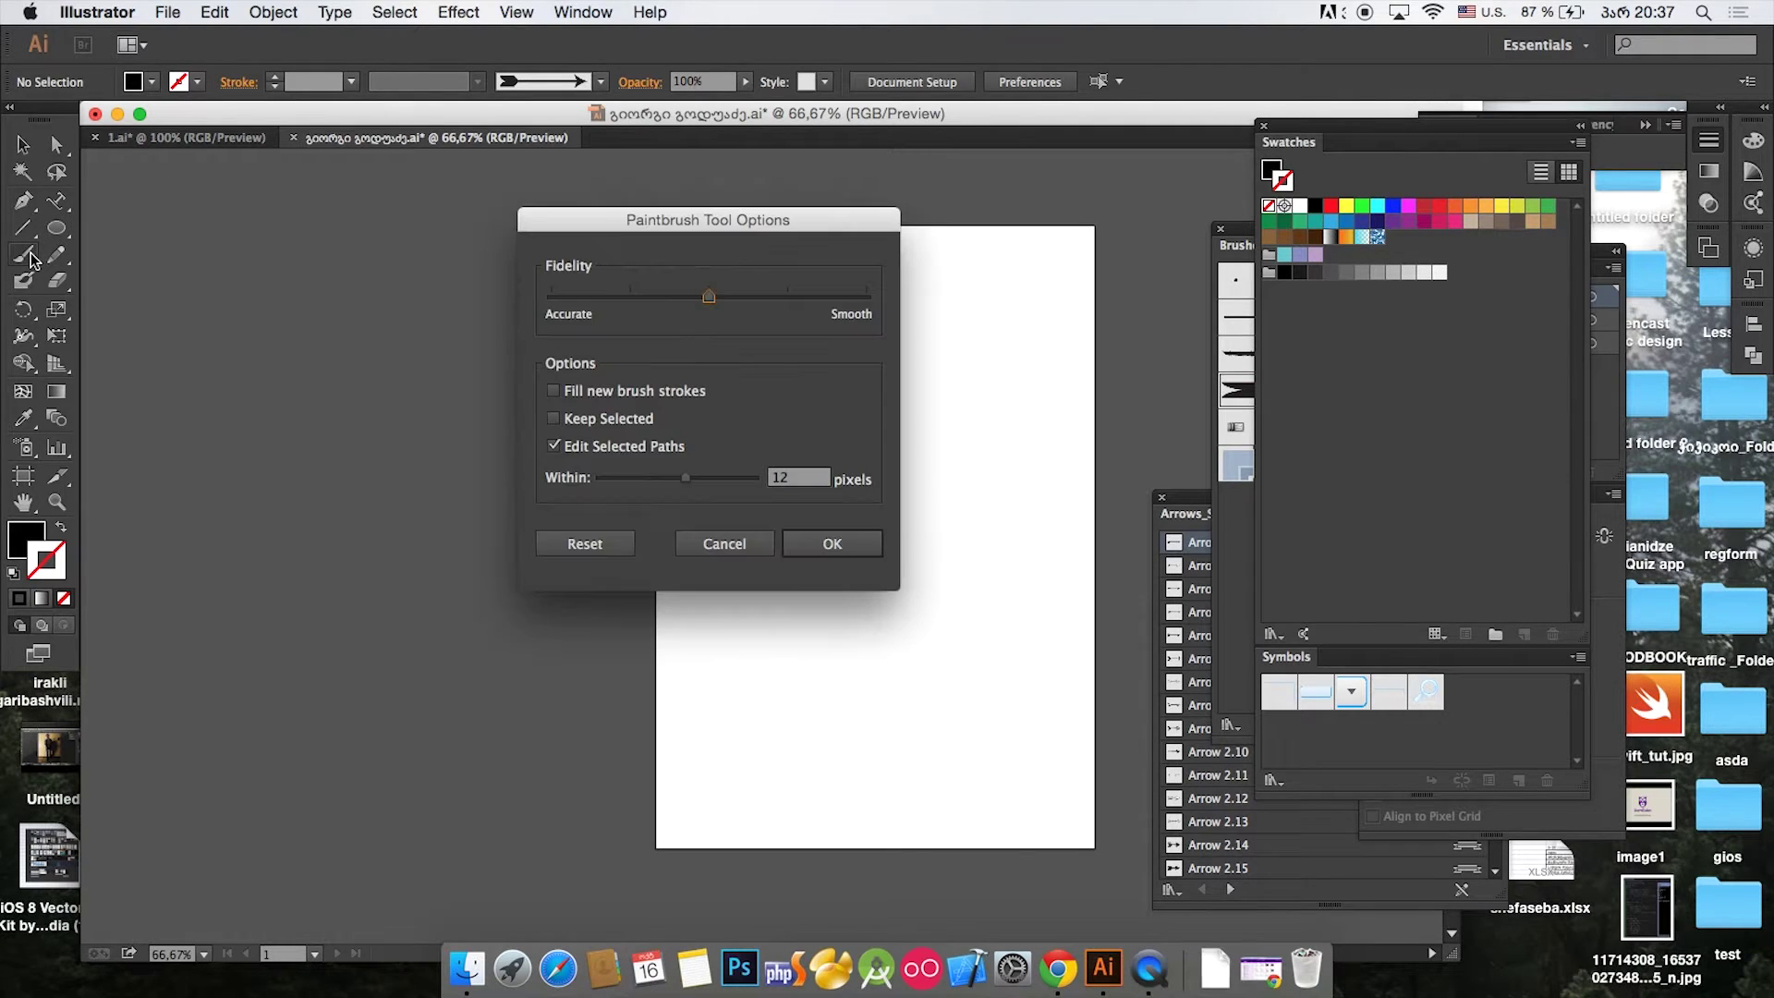
pyautogui.click(719, 543)
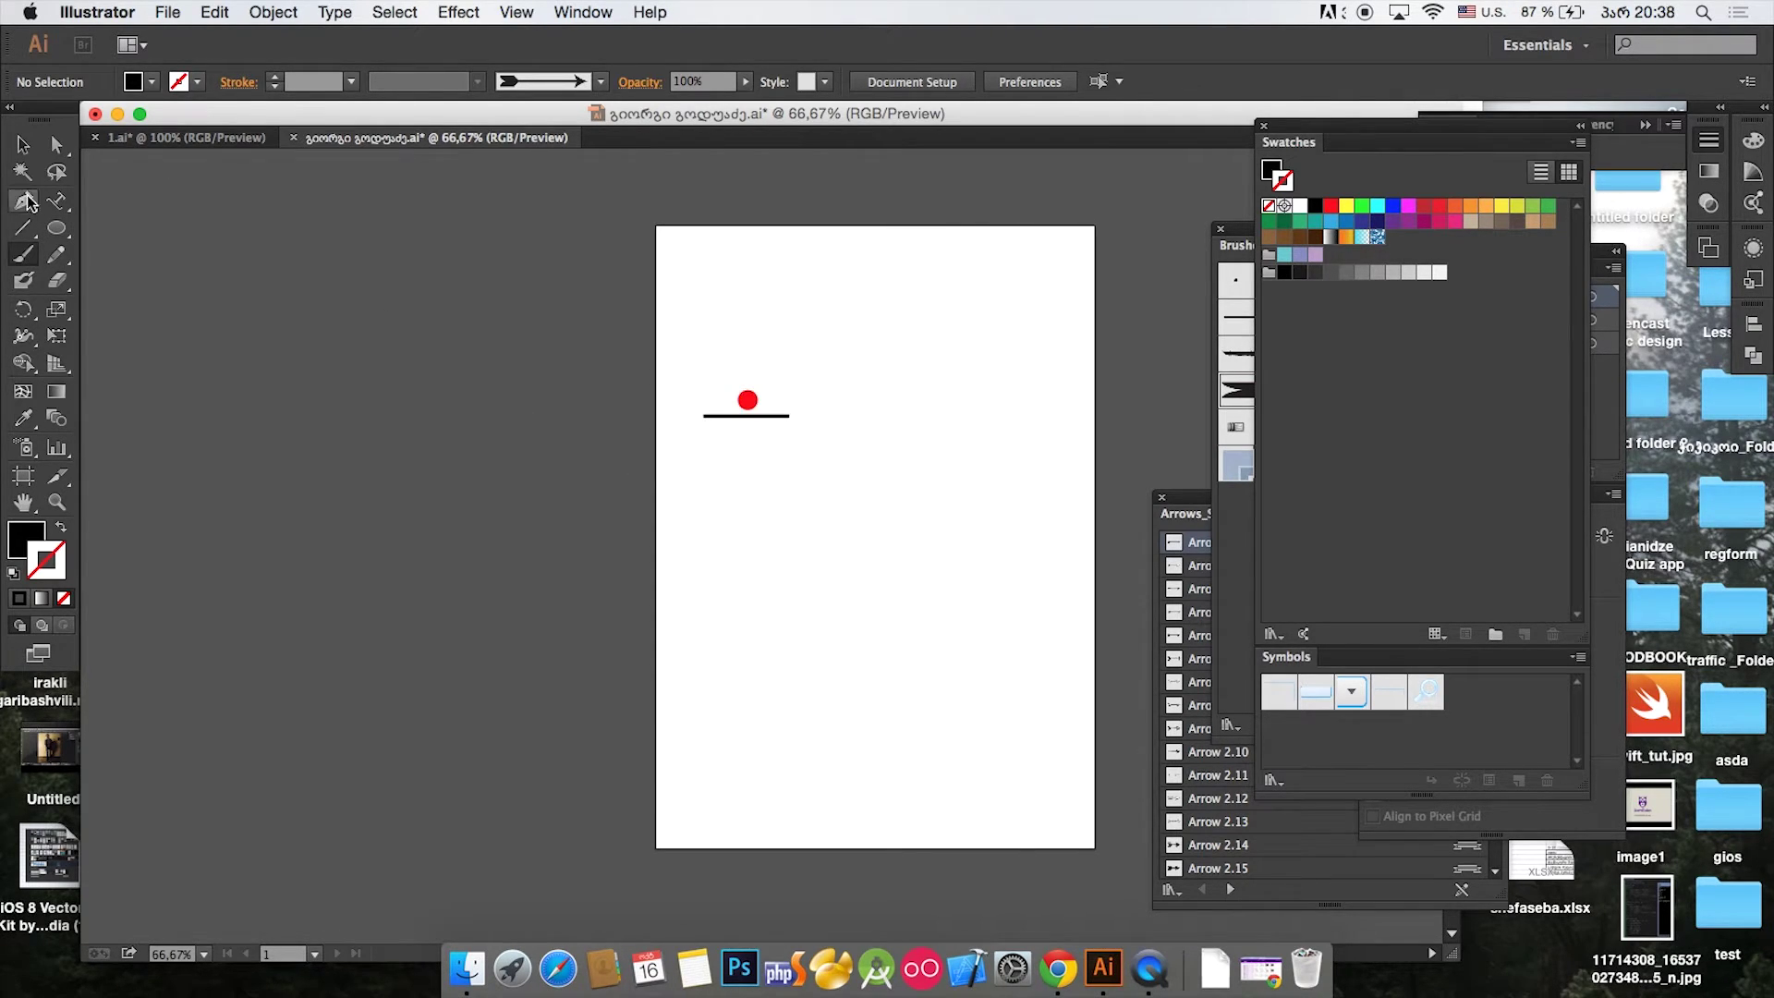
pyautogui.click(20, 148)
pyautogui.press('super+a')
pyautogui.press('BackSpace')
pyautogui.press('super+1')
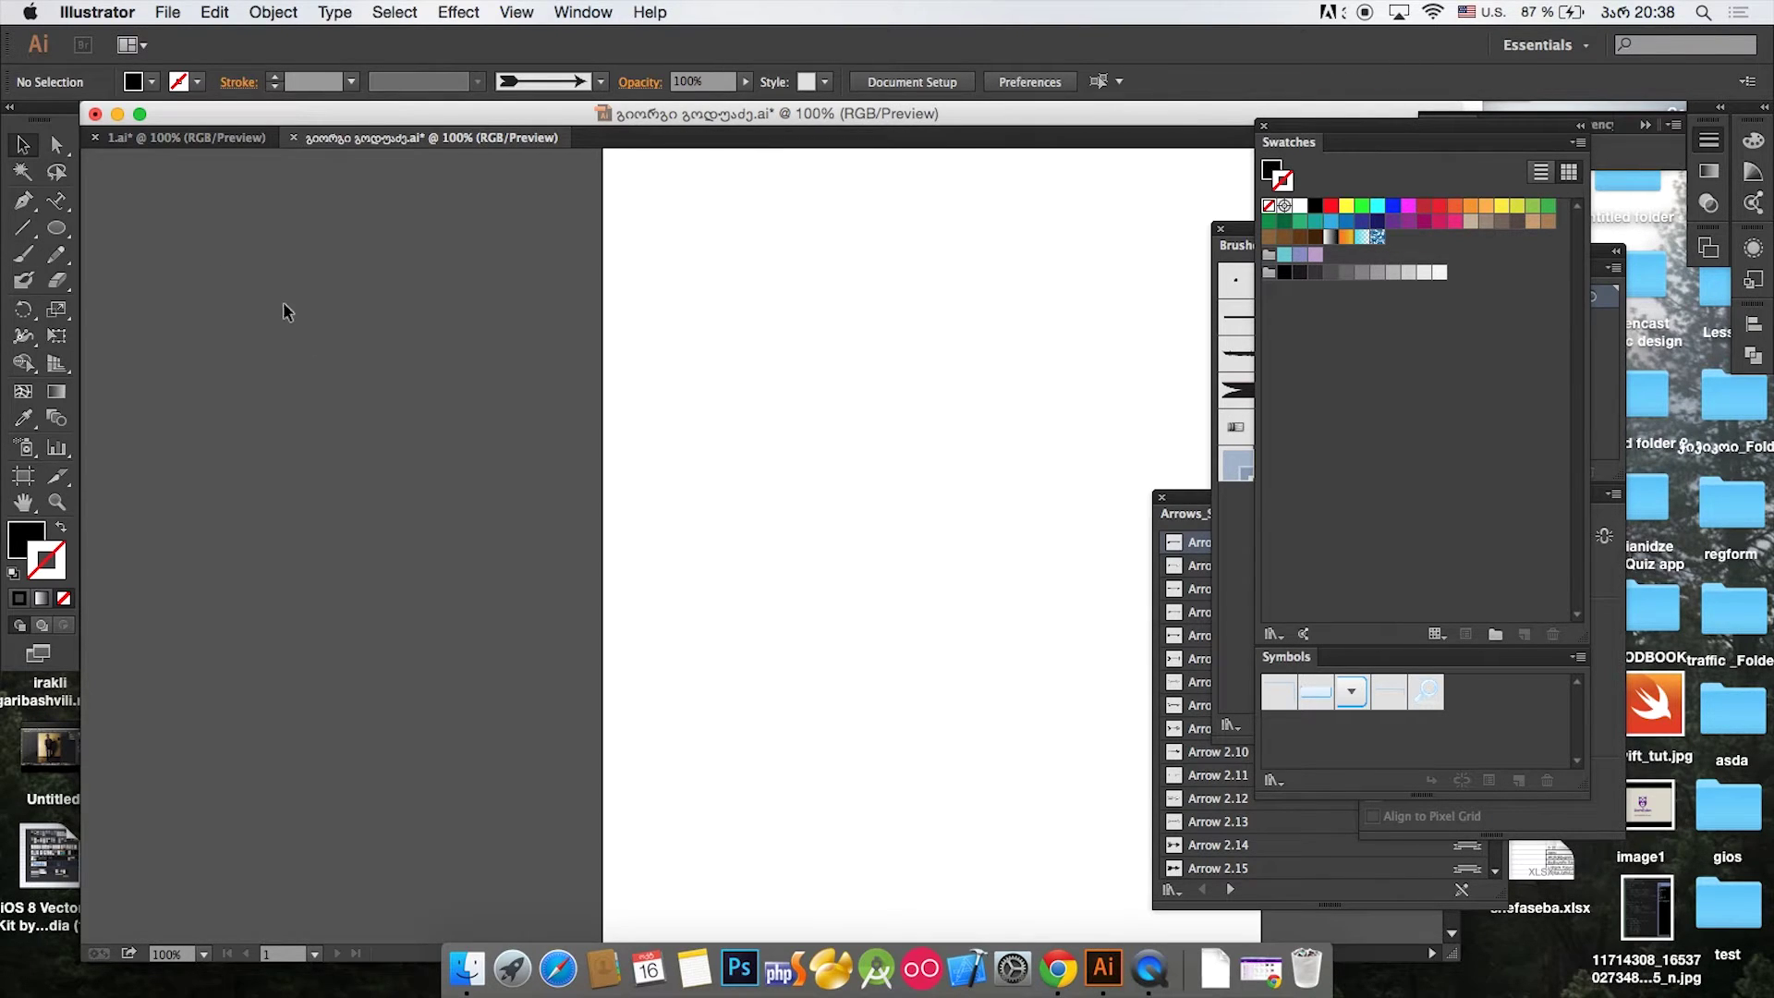
pyautogui.moveTo(697, 462); pyautogui.dragTo(513, 462)
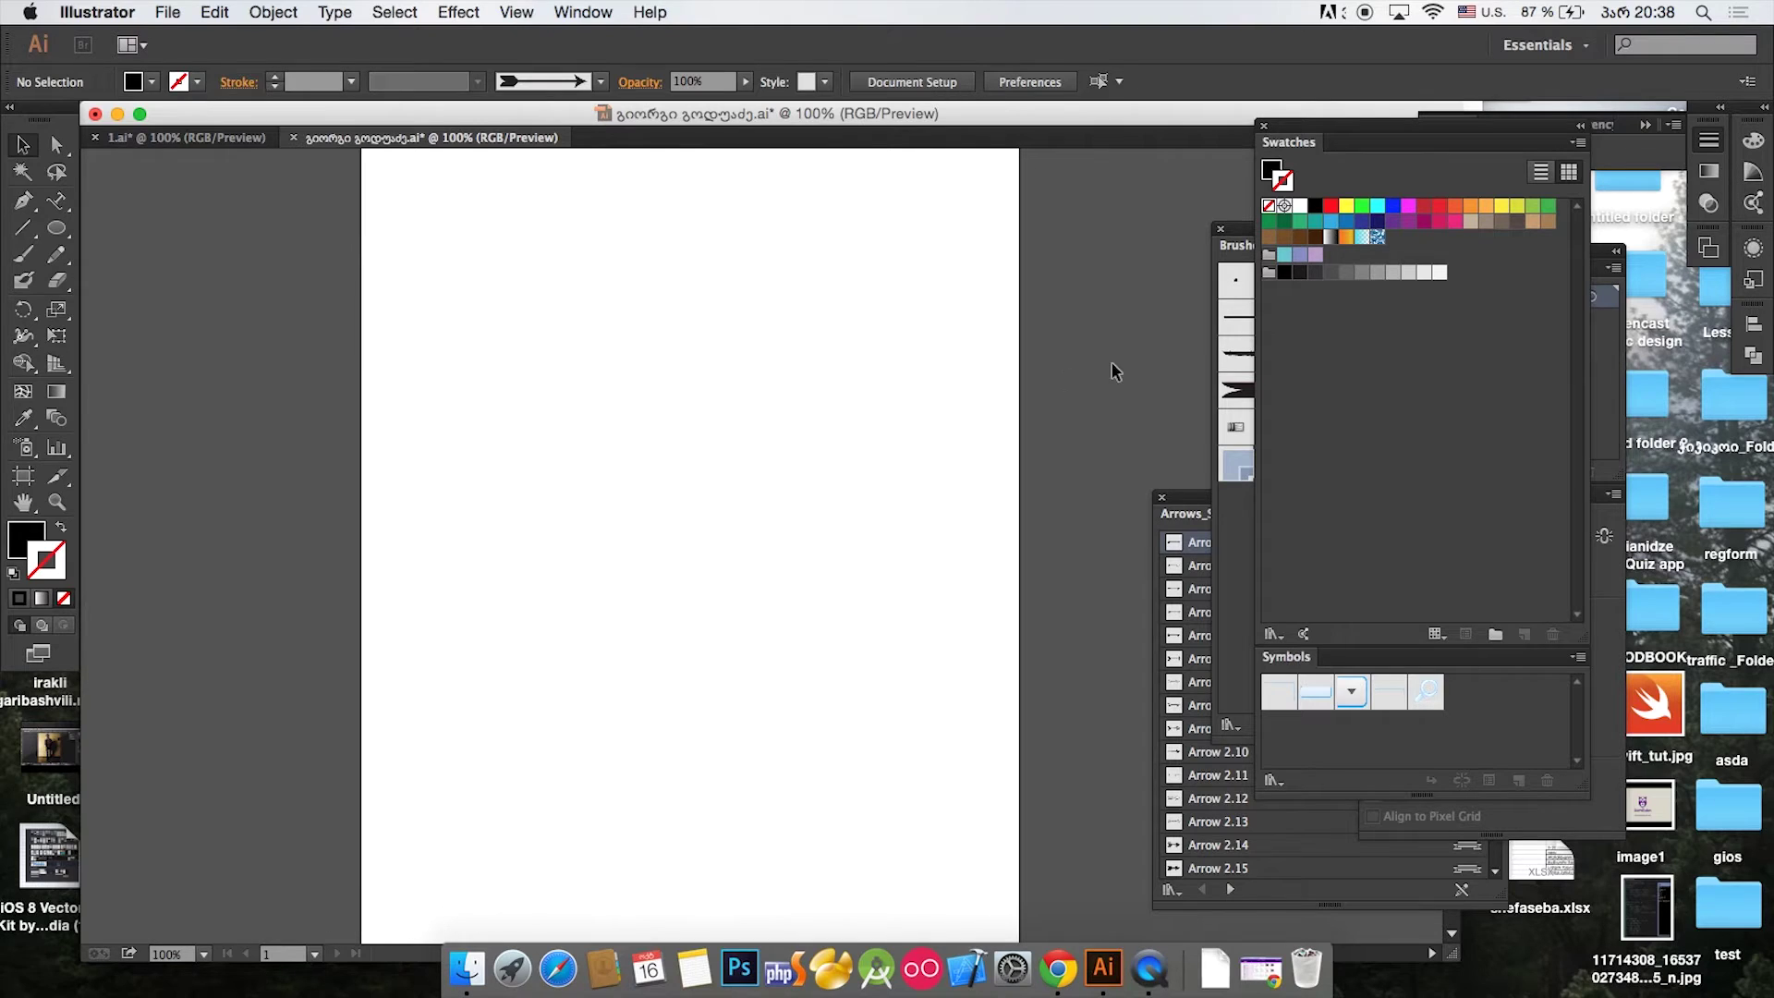
# Step: Move the floating Swatches, Brushes and Arrows_Special panels away from the artboard so the brush list is uncovered
pyautogui.moveTo(1340, 125); pyautogui.dragTo(1666, 134)
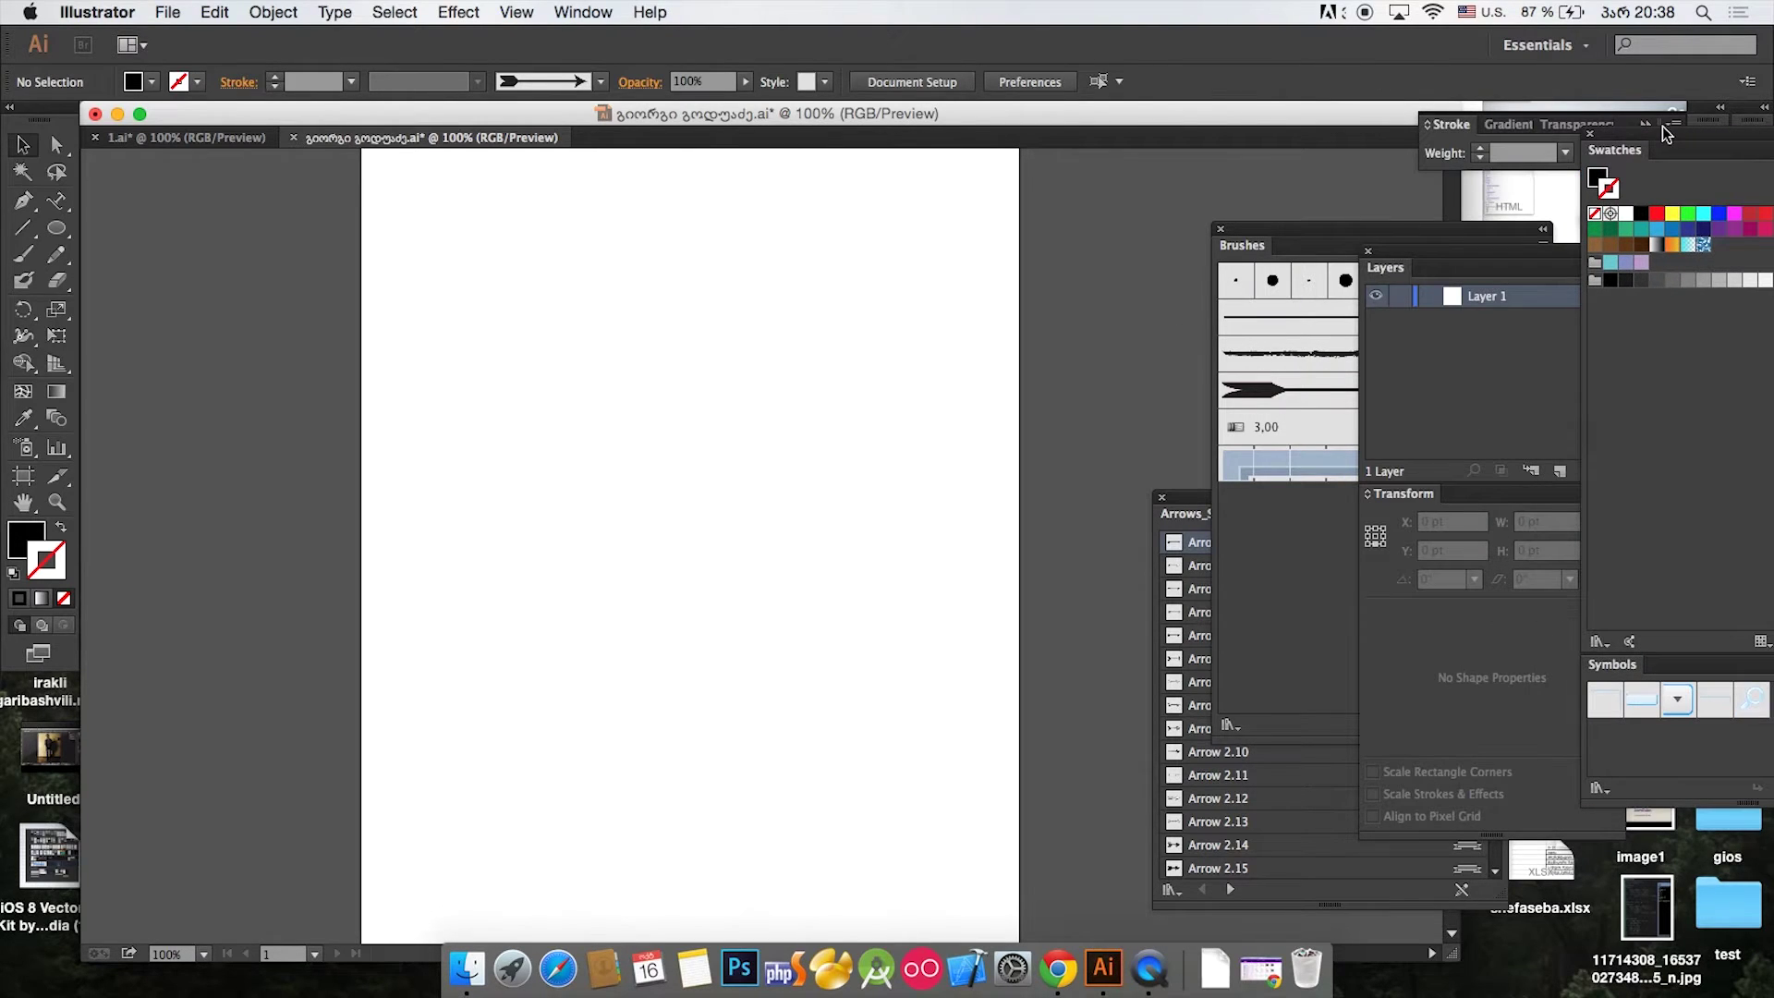
pyautogui.moveTo(1301, 223); pyautogui.dragTo(1506, 174)
pyautogui.moveTo(1211, 495); pyautogui.dragTo(1419, 492)
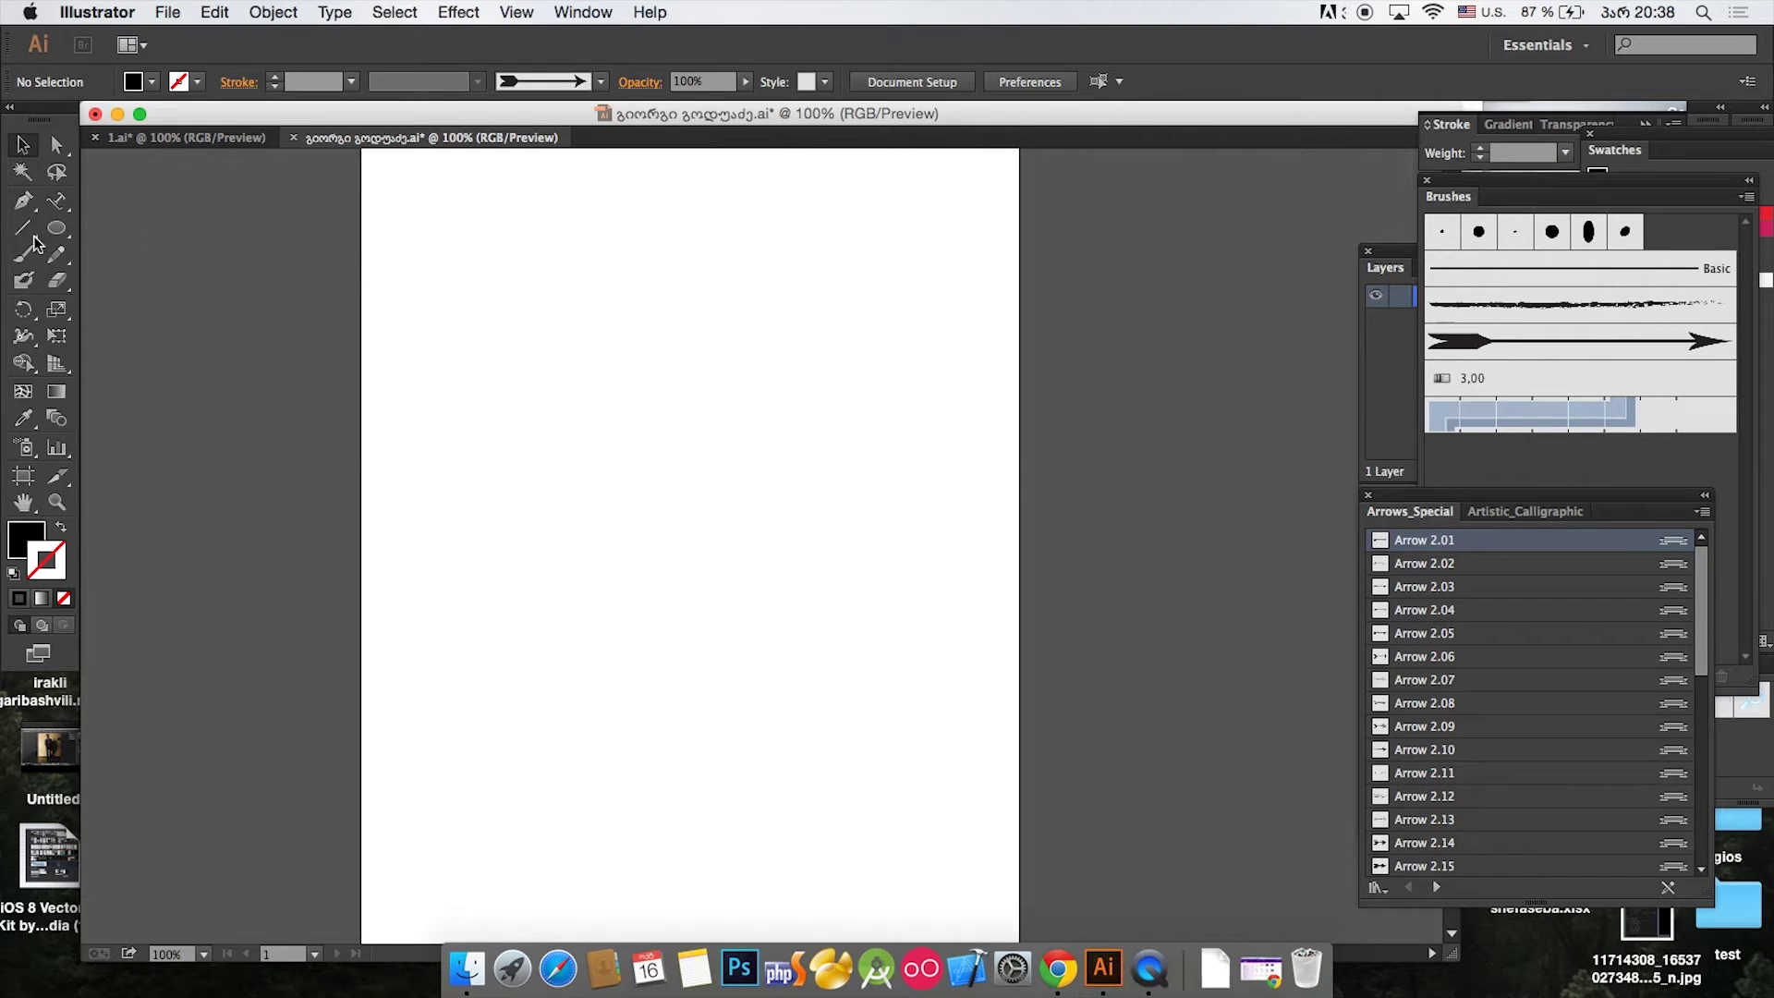
# Step: Paint a wavy, nearly closed freehand stroke about 298 by 231 pt on the upper artboard with the Paintbrush's arrow brush
pyautogui.click(55, 255)
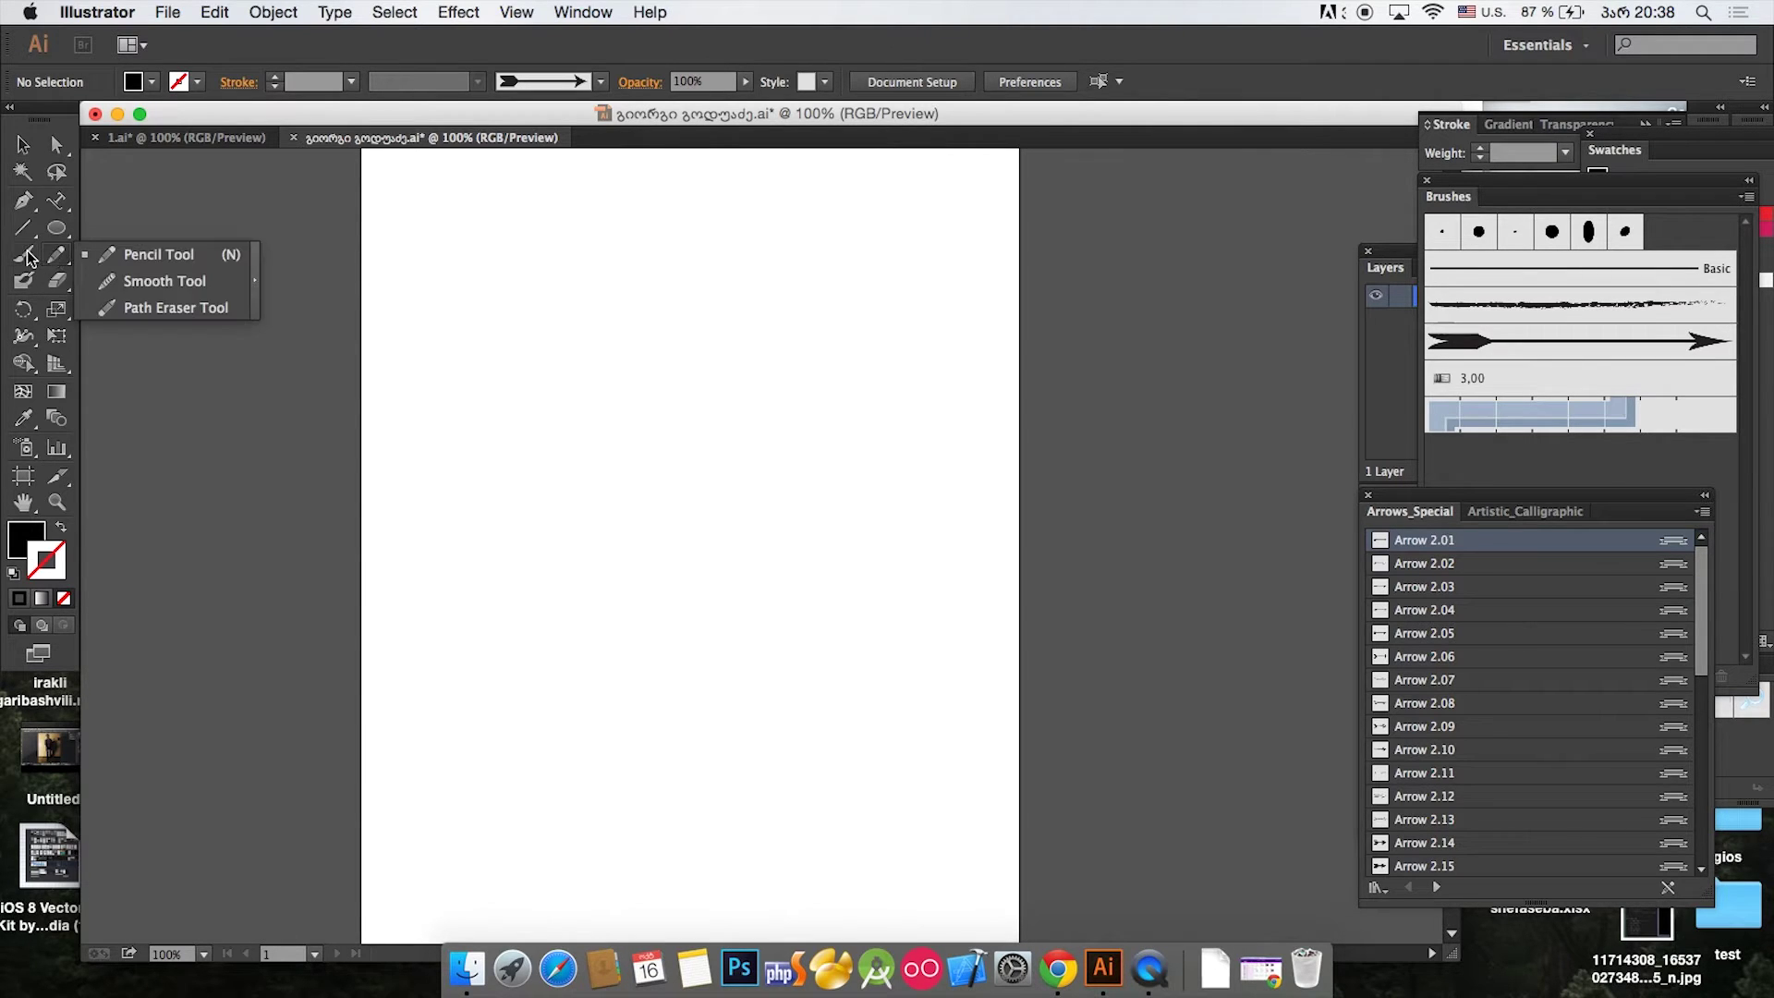
pyautogui.doubleClick(29, 257)
pyautogui.click(724, 543)
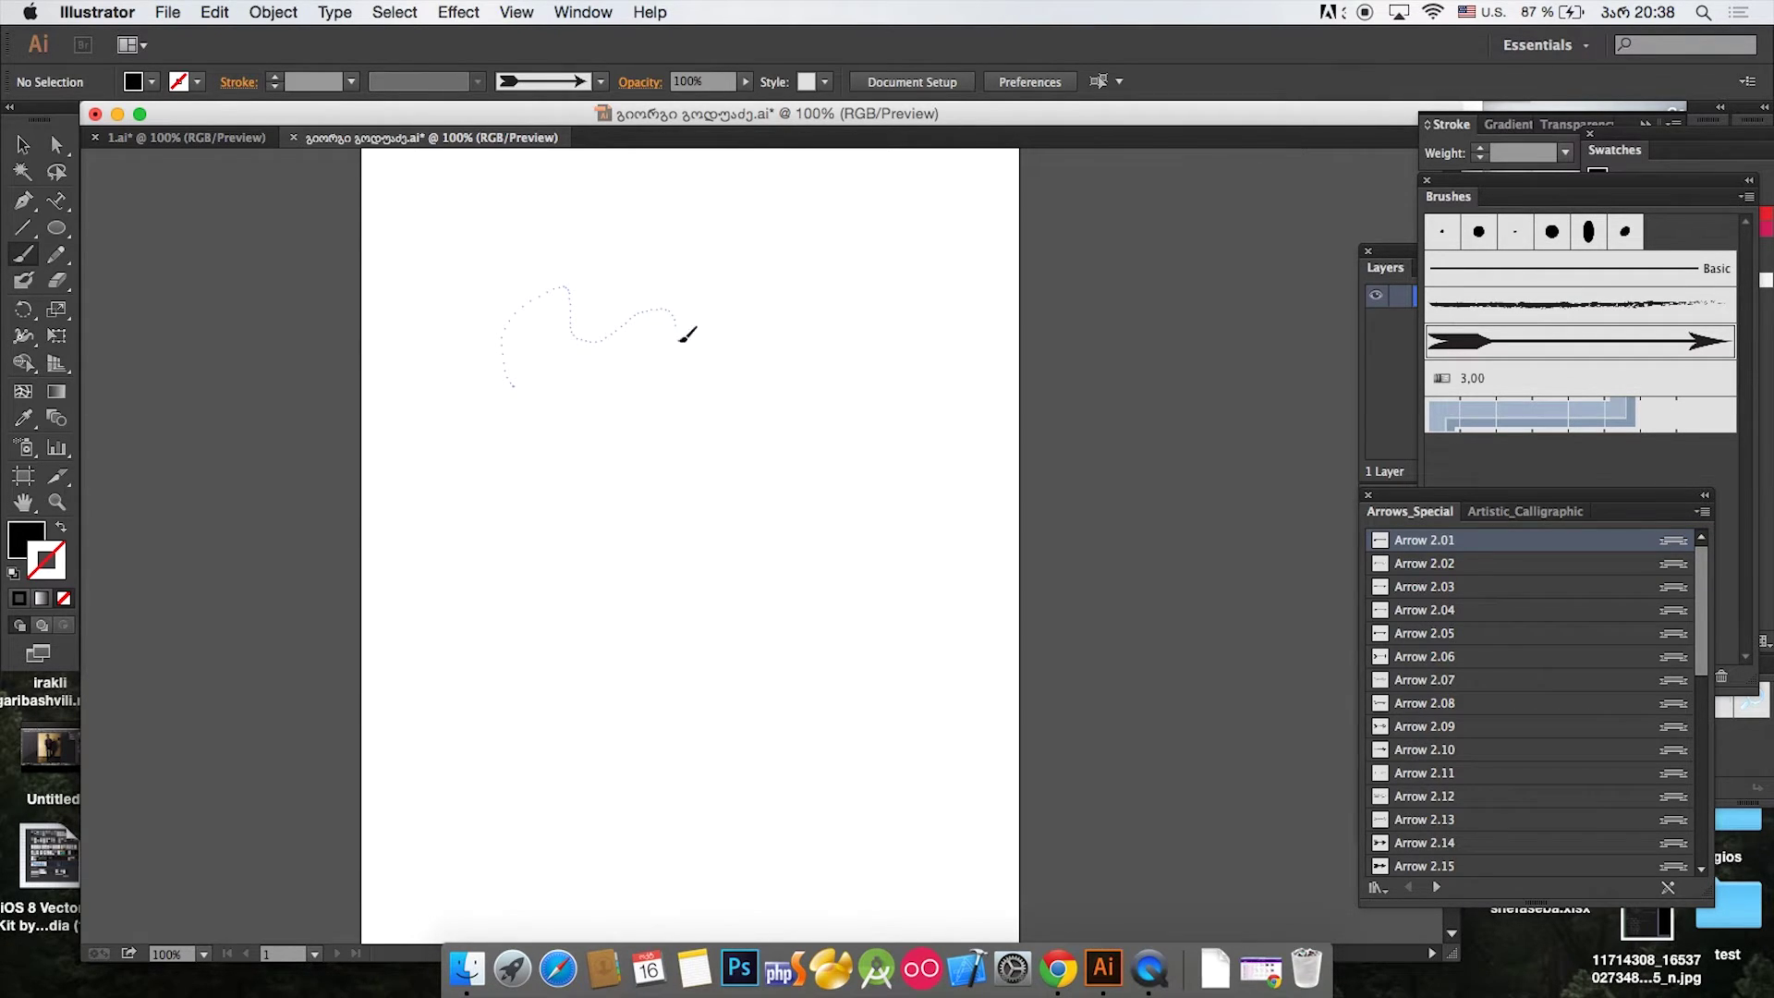
pyautogui.moveTo(517, 470); pyautogui.dragTo(513, 469)
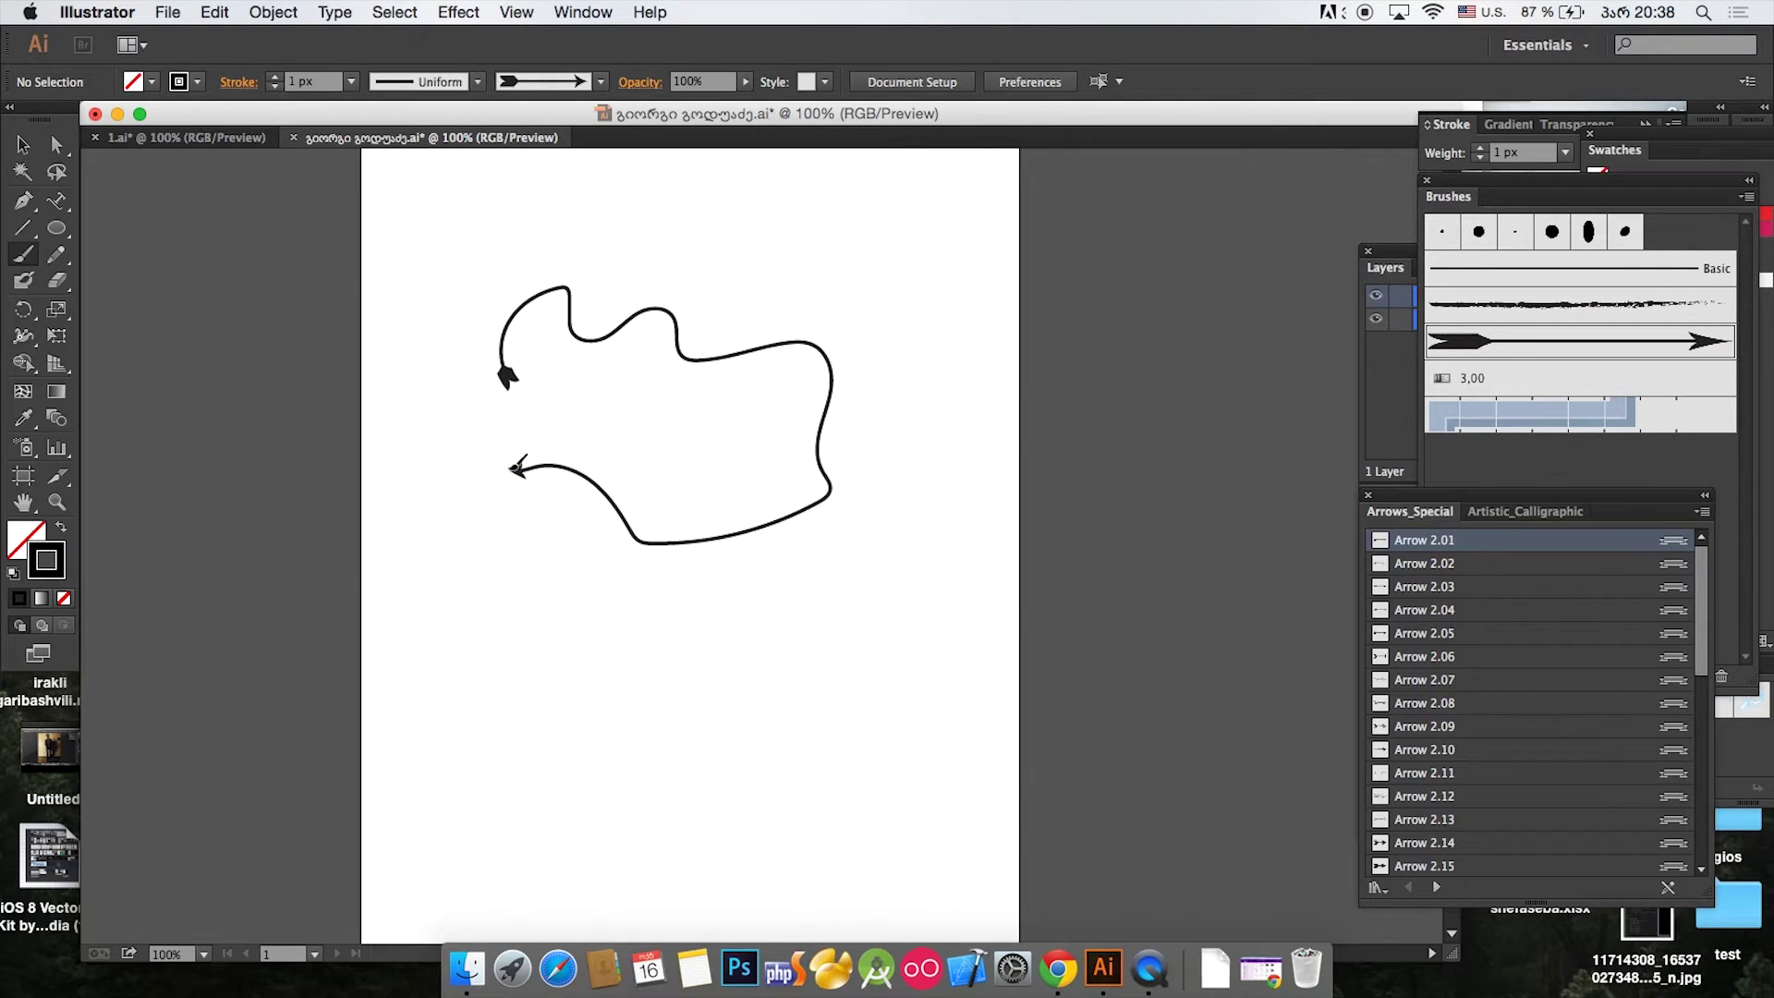
# Step: Apply the Basic brush to the painted freehand path and deselect it
pyautogui.click(1686, 293)
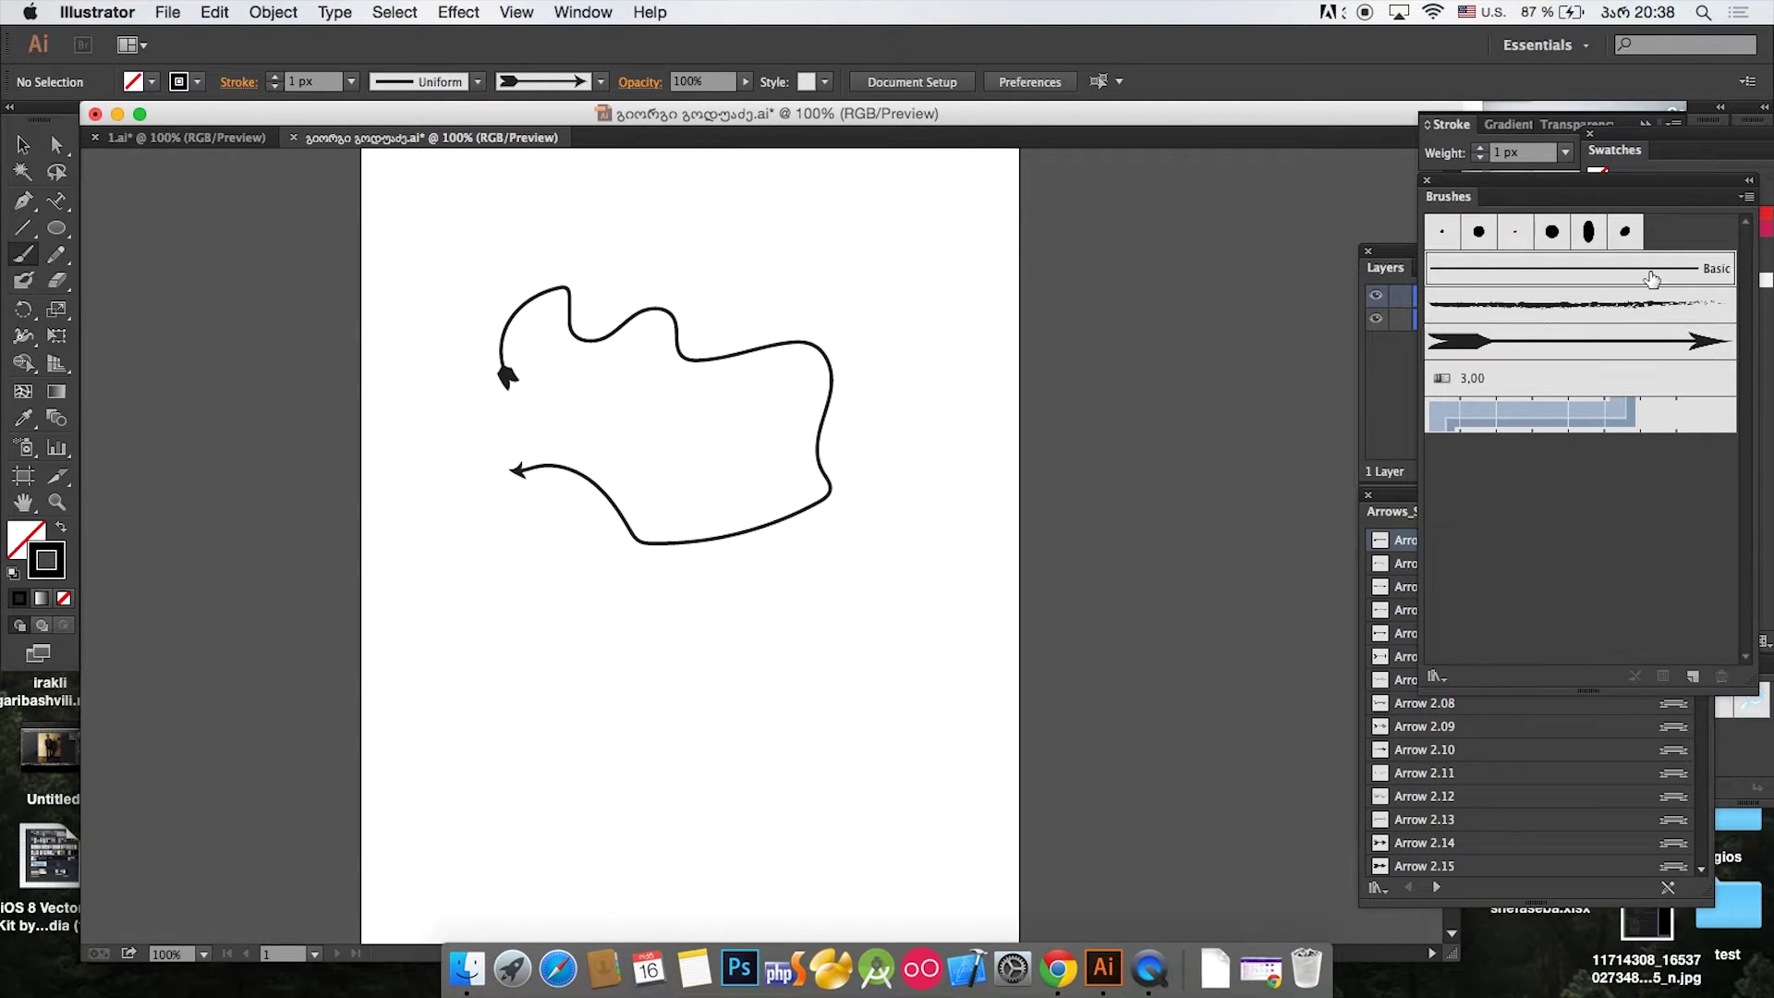
pyautogui.click(27, 146)
pyautogui.moveTo(443, 228); pyautogui.dragTo(730, 518)
pyautogui.click(1642, 268)
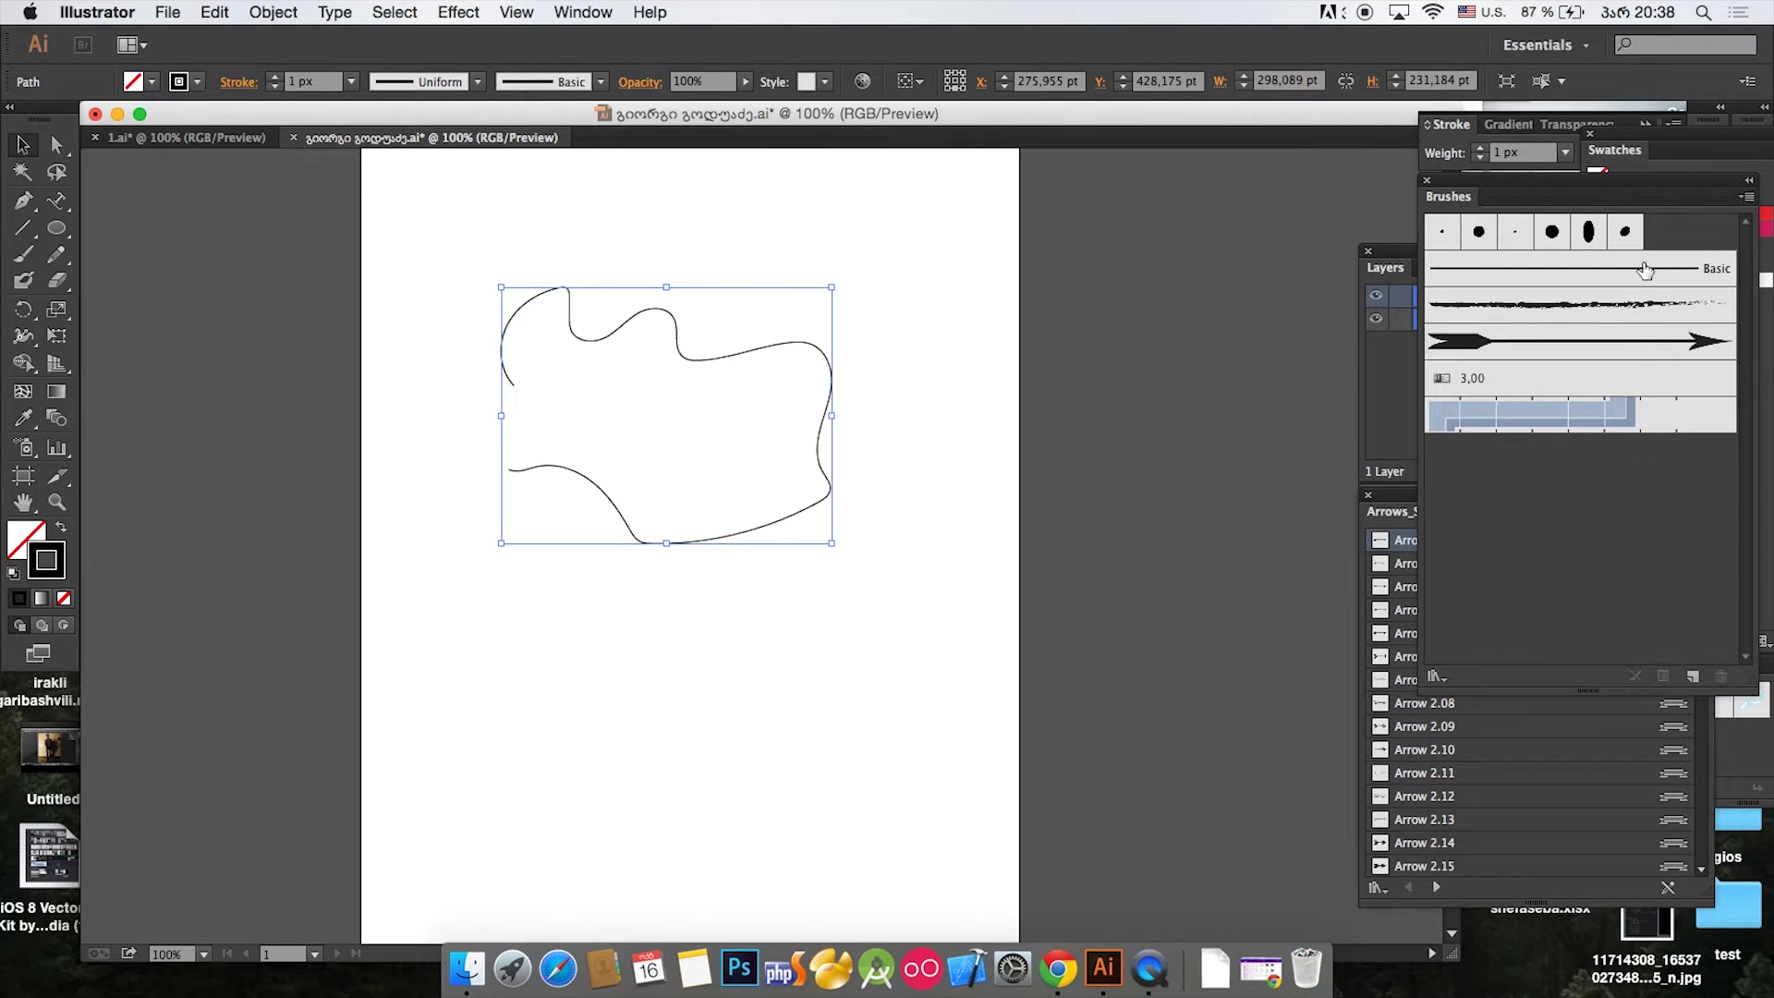
pyautogui.click(868, 253)
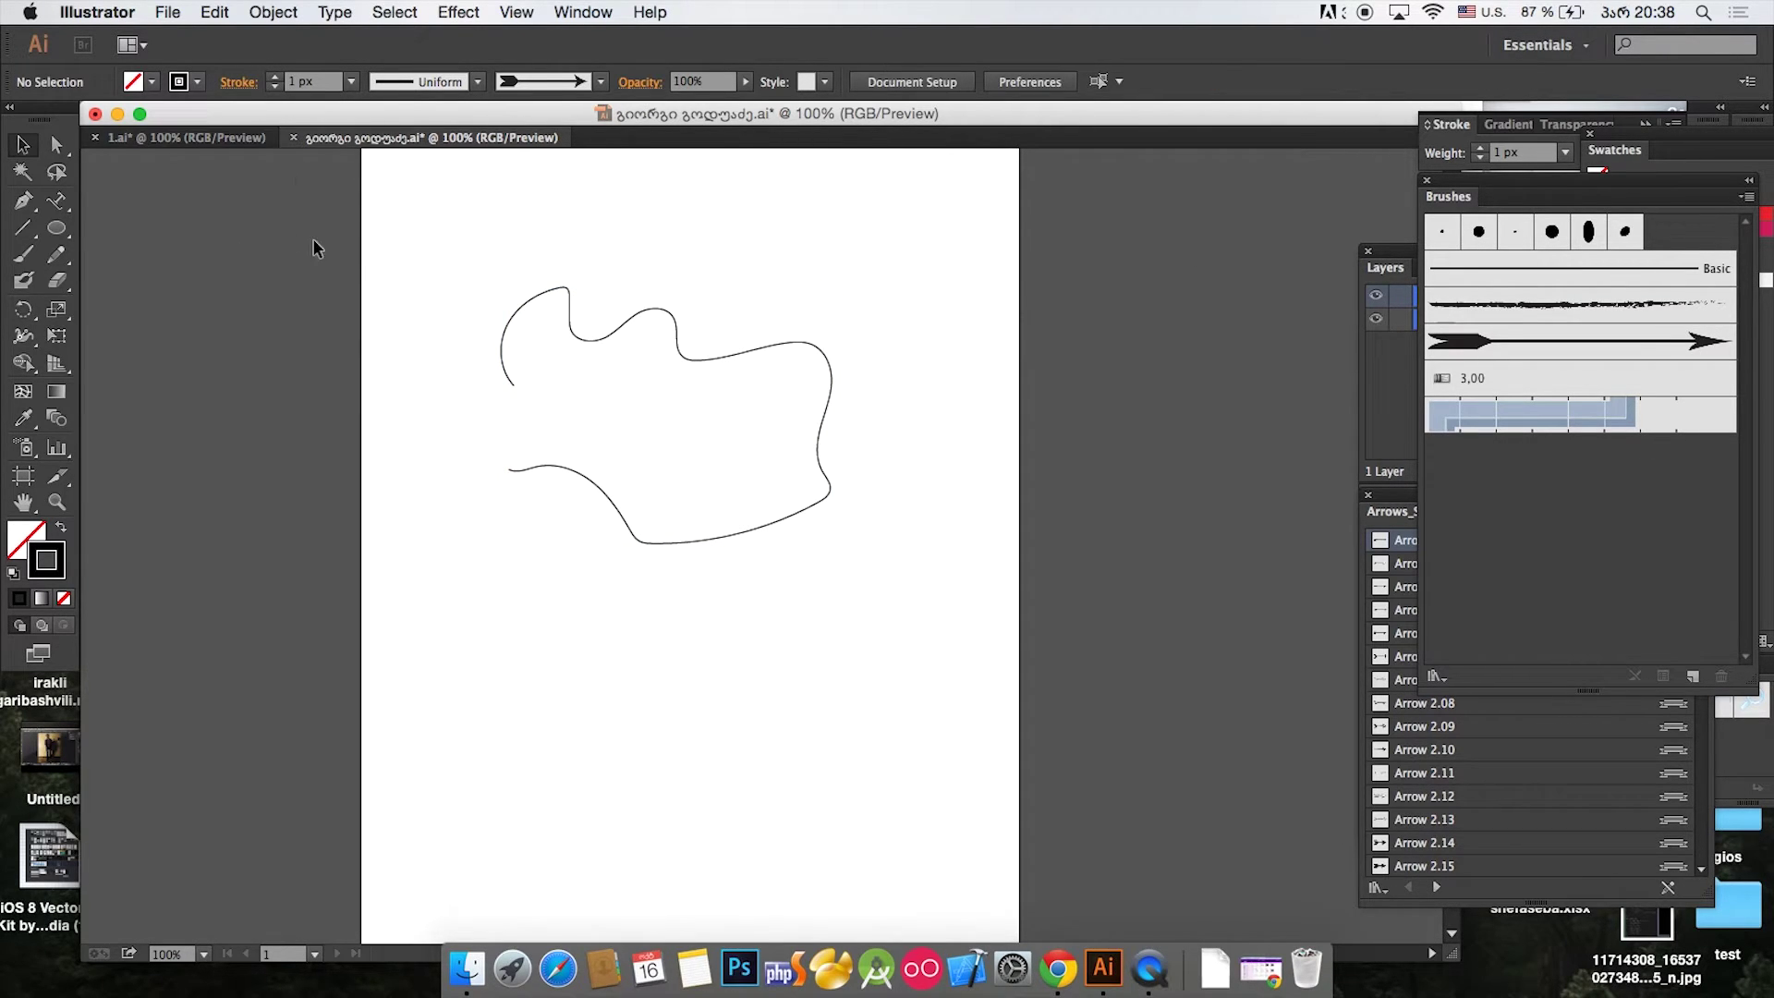
# Step: Delete the wavy path and paint a five-petal flower outline about 222 by 216 pt with the Paintbrush's arrow brush
pyautogui.moveTo(479, 271); pyautogui.dragTo(594, 446)
pyautogui.press('Delete')
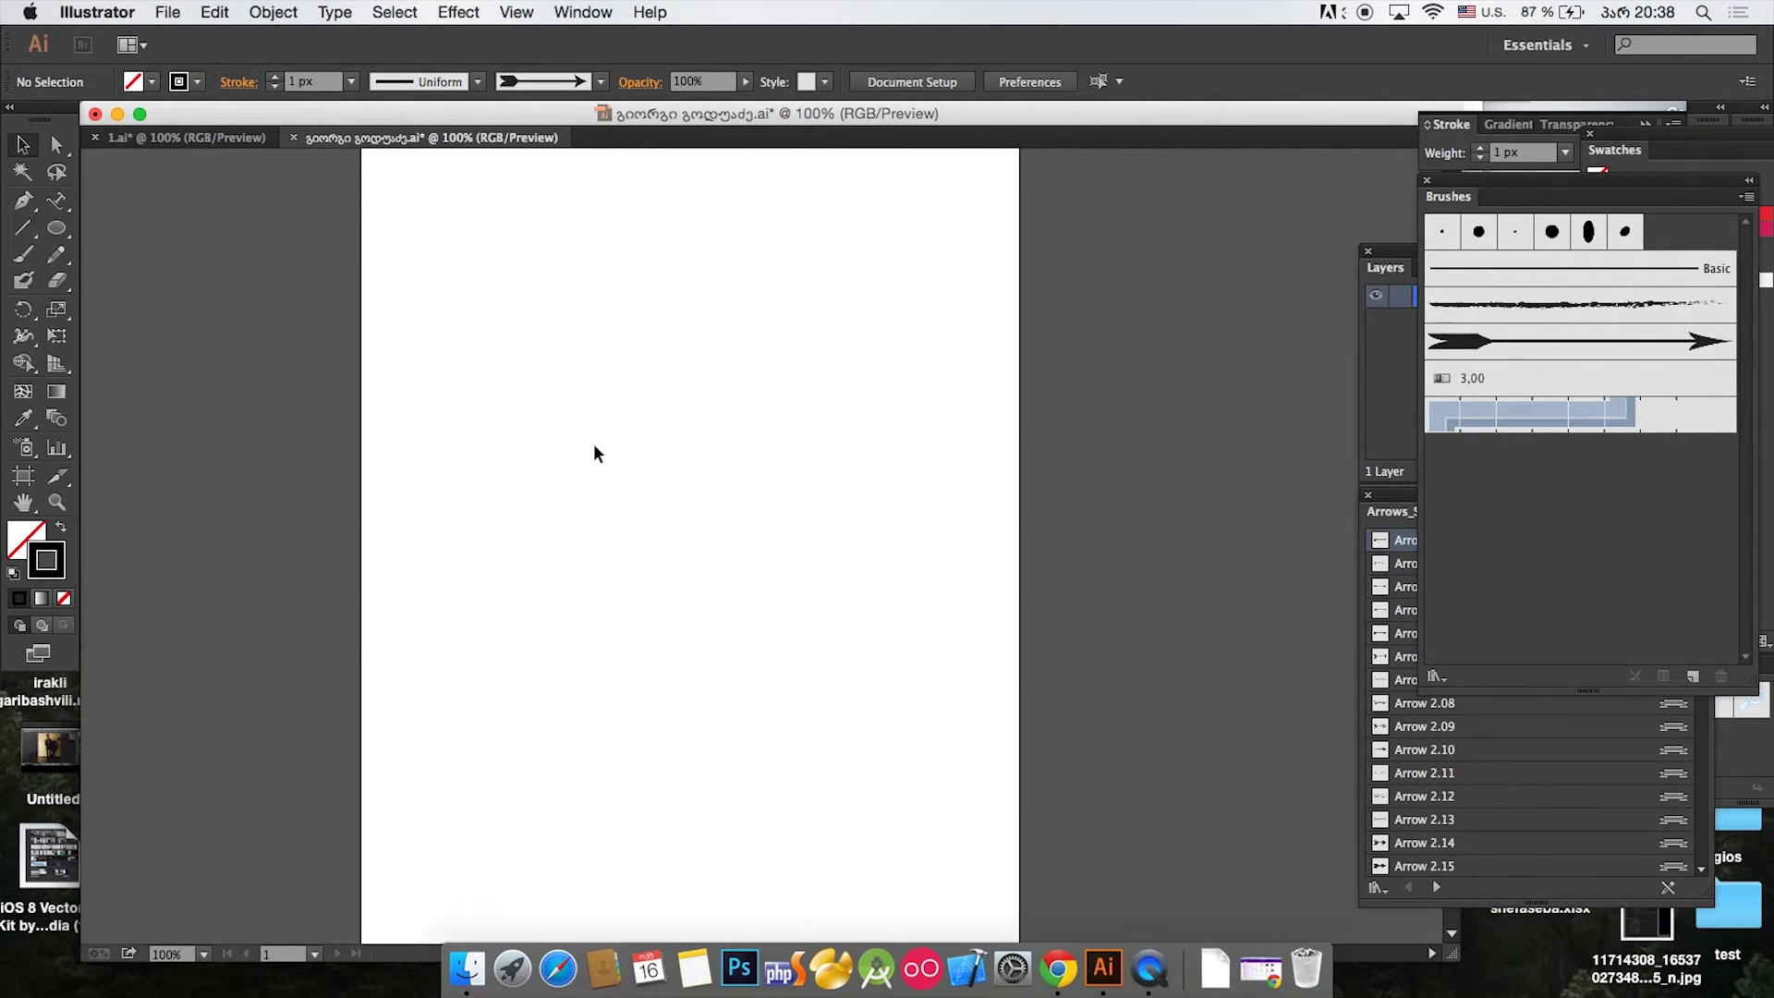
pyautogui.click(26, 259)
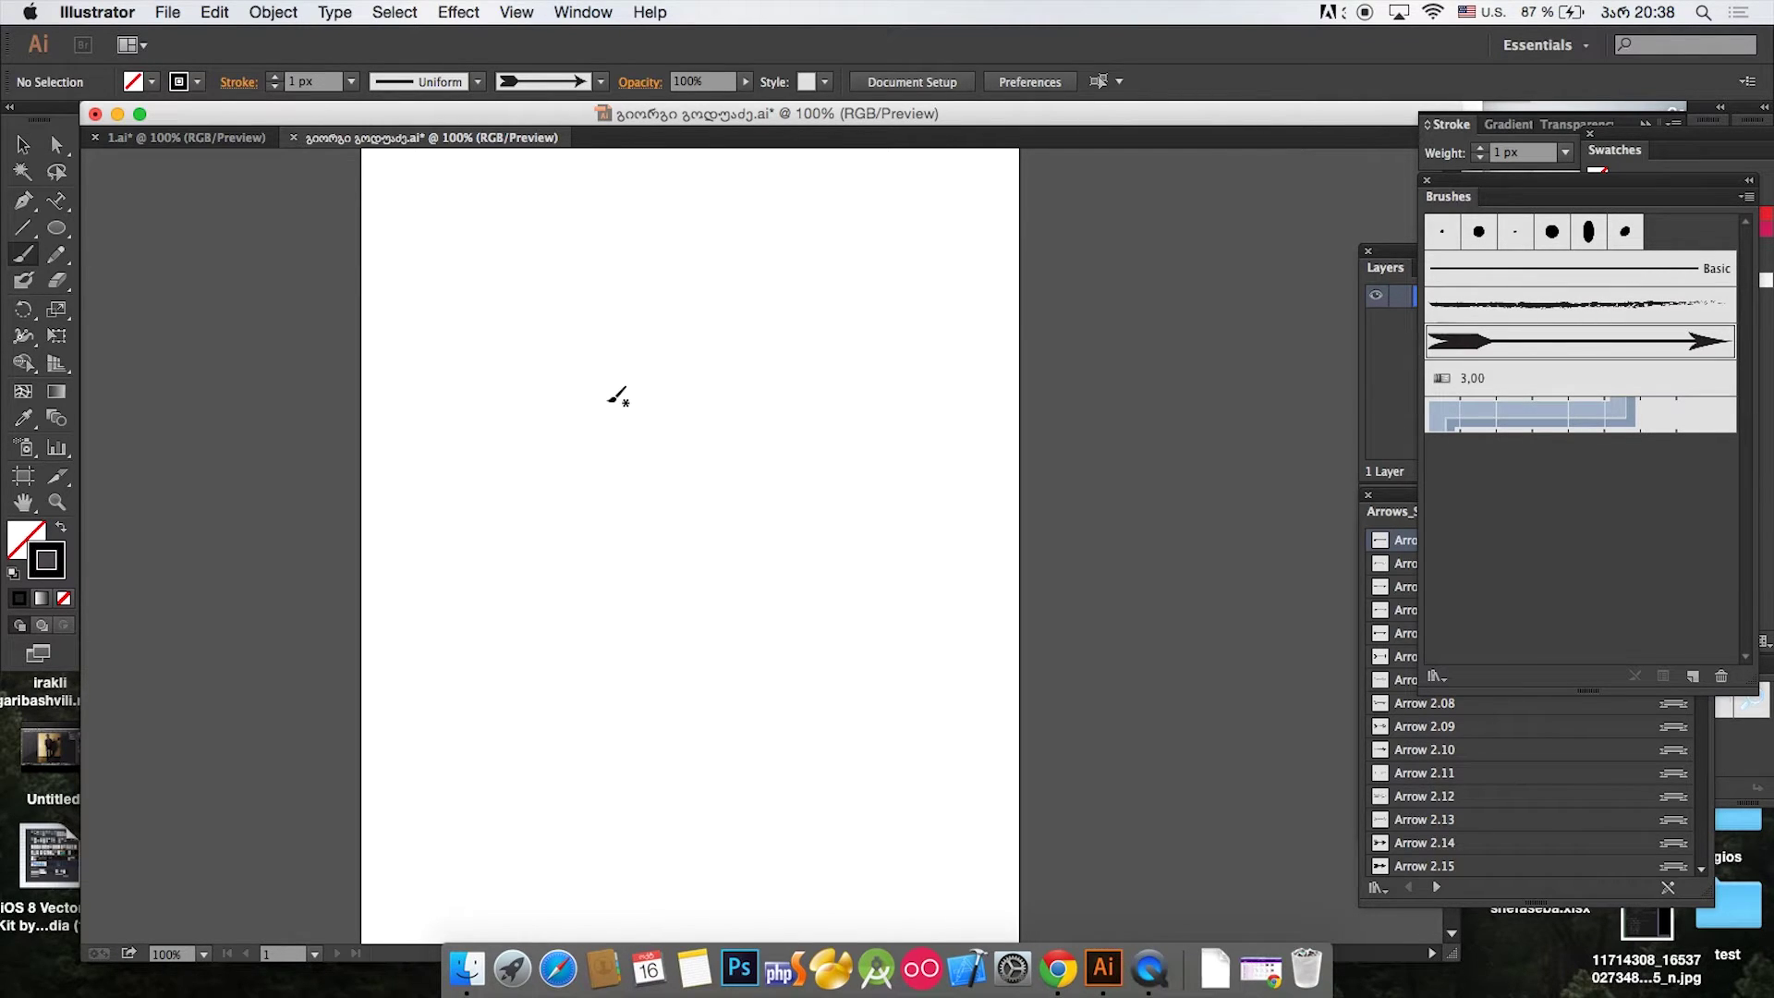
pyautogui.moveTo(554, 358)
pyautogui.mouseDown()
pyautogui.moveTo(554, 278)
pyautogui.moveTo(612, 274)
pyautogui.moveTo(633, 360)
pyautogui.mouseUp()
pyautogui.moveTo(754, 387)
pyautogui.mouseDown()
pyautogui.moveTo(767, 438)
pyautogui.moveTo(728, 460)
pyautogui.moveTo(669, 433)
pyautogui.moveTo(670, 468)
pyautogui.moveTo(624, 510)
pyautogui.moveTo(590, 482)
pyautogui.mouseUp()
pyautogui.moveTo(594, 454)
pyautogui.mouseDown()
pyautogui.moveTo(522, 432)
pyautogui.moveTo(605, 401)
pyautogui.mouseUp()
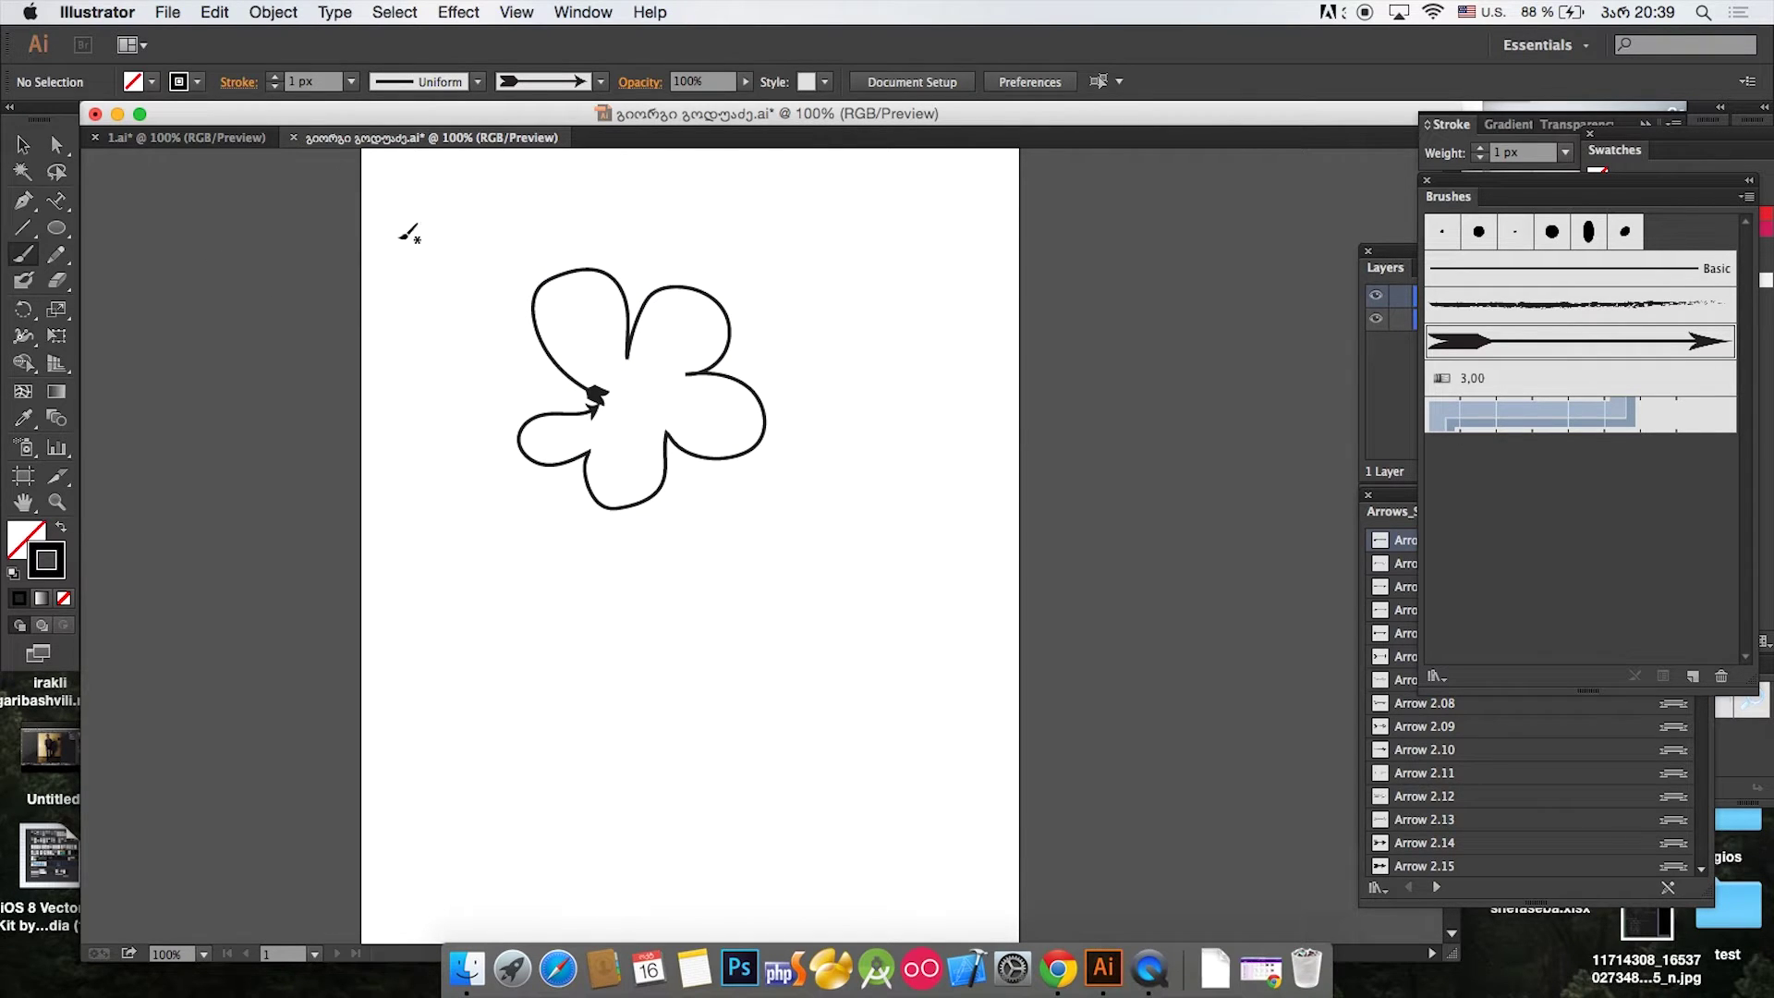
# Step: Apply the Basic brush to the flower path, shift it slightly down and left, and deselect it
pyautogui.click(601, 81)
pyautogui.click(529, 166)
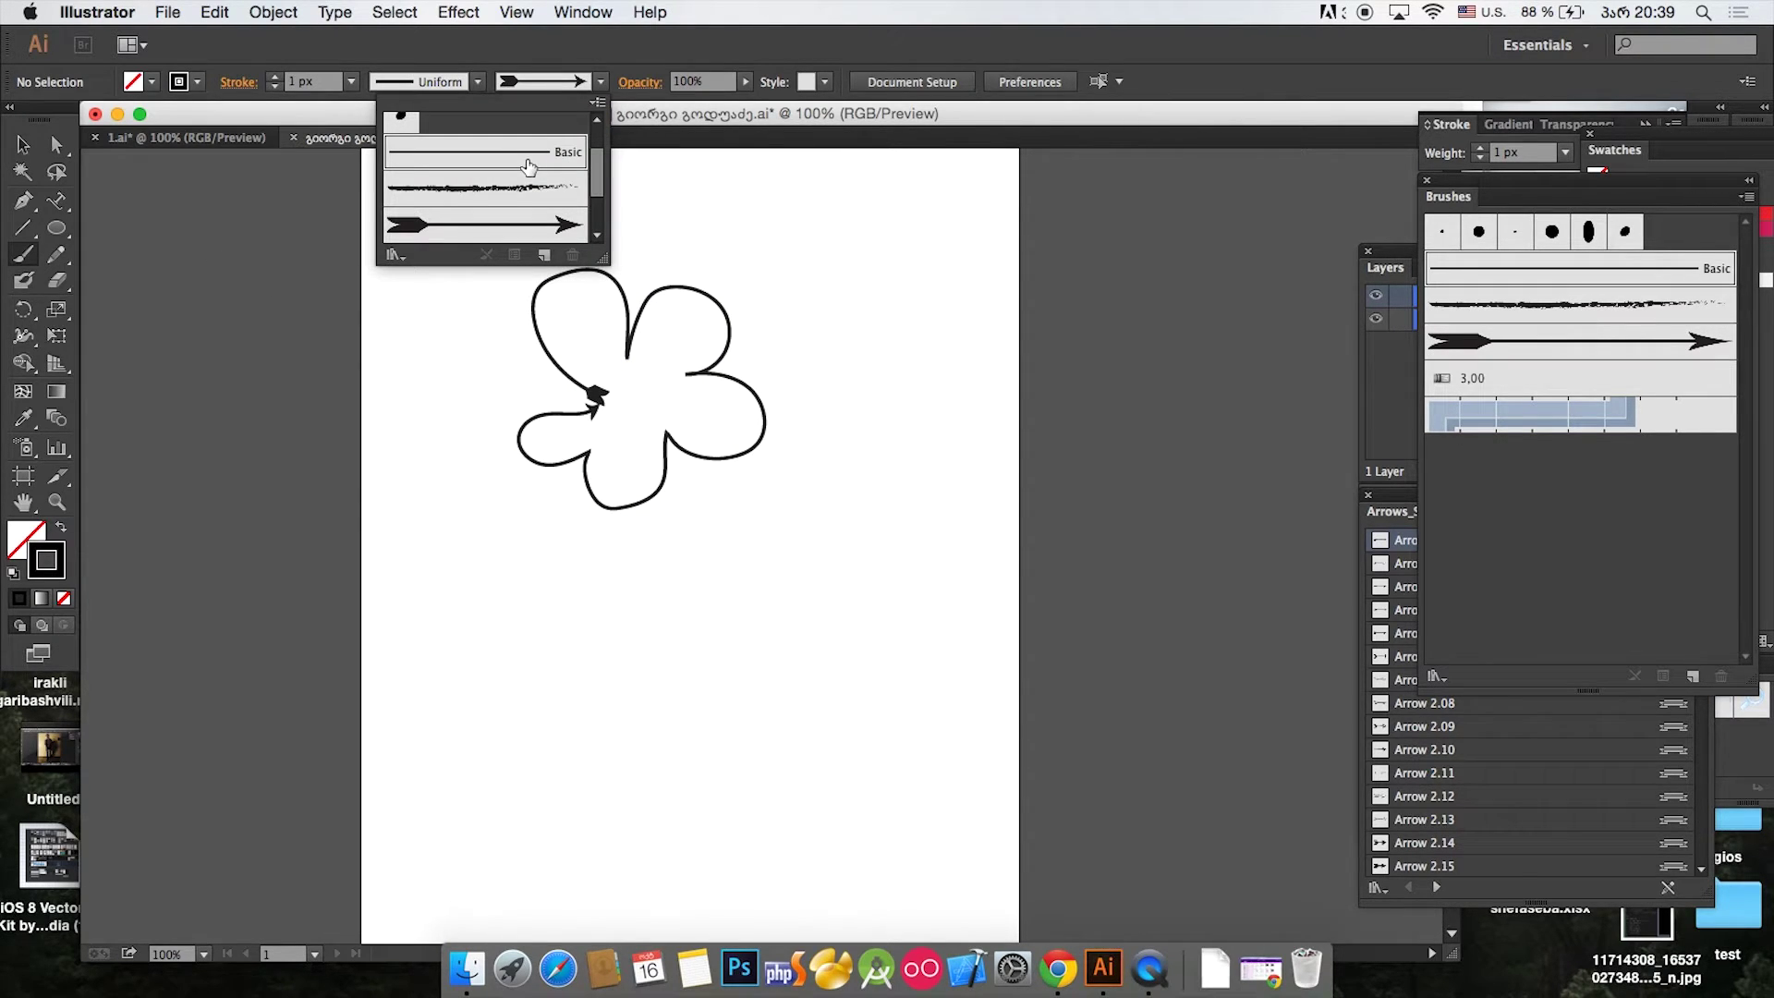
pyautogui.click(20, 146)
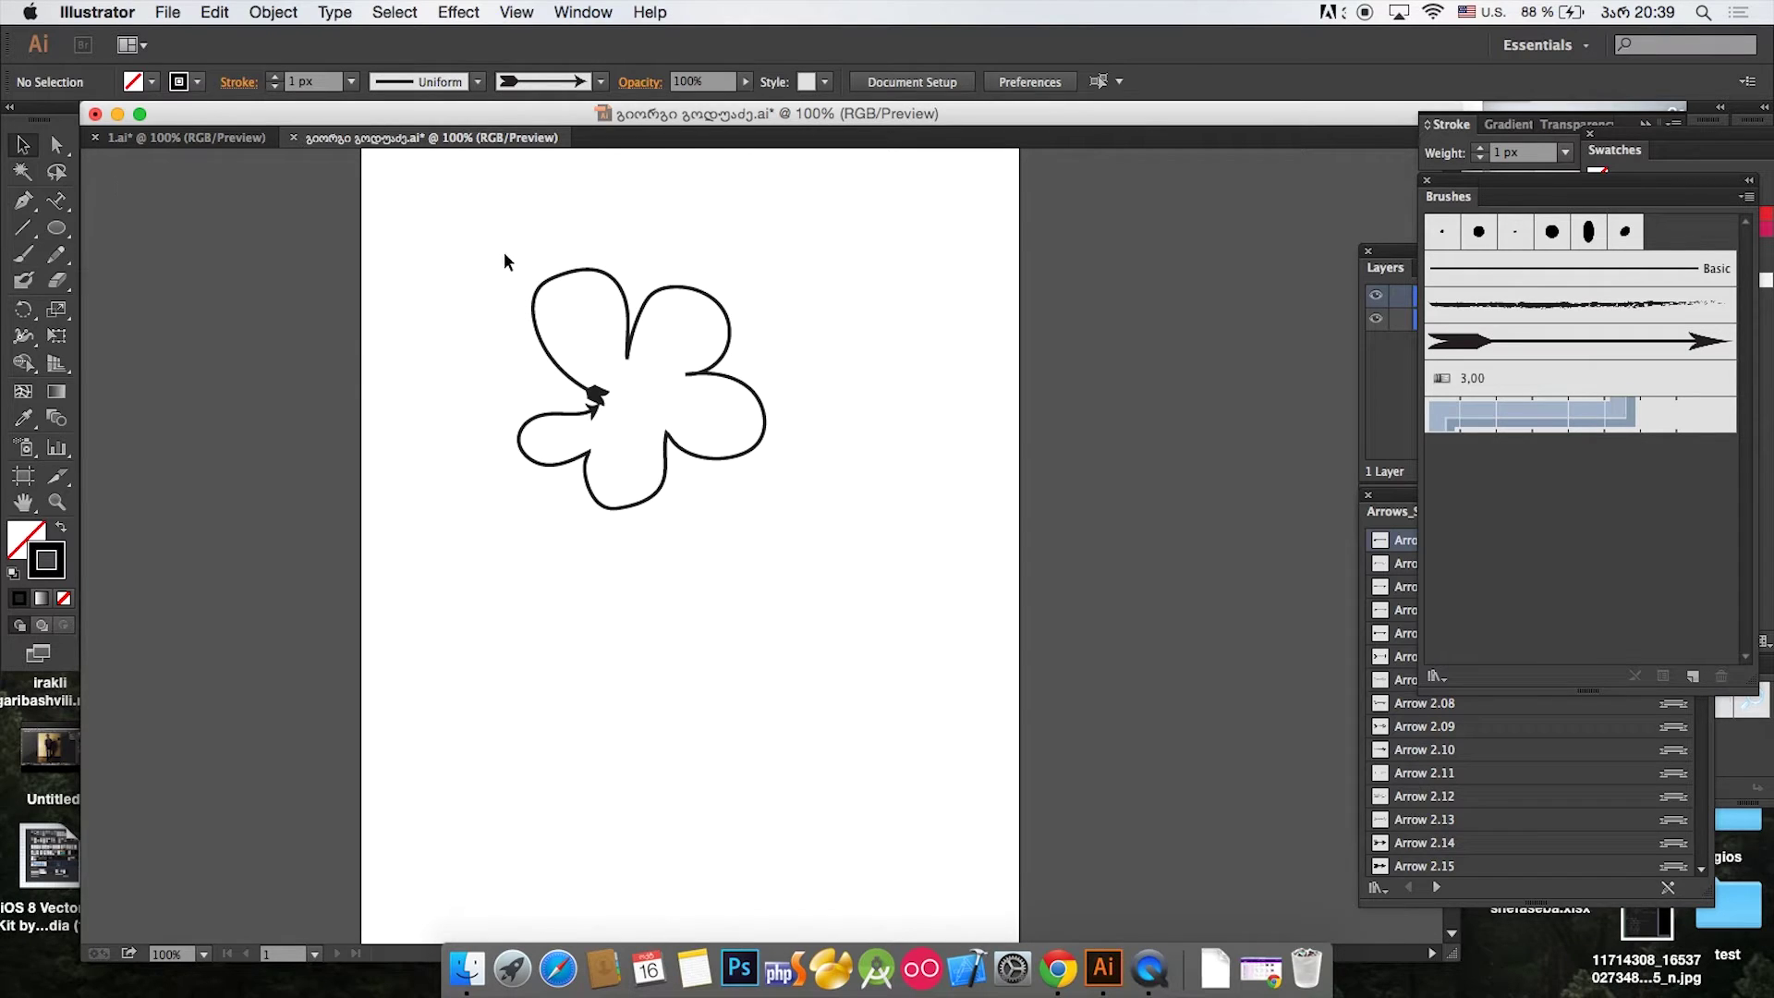
pyautogui.moveTo(505, 261); pyautogui.dragTo(572, 305)
pyautogui.click(601, 81)
pyautogui.click(517, 155)
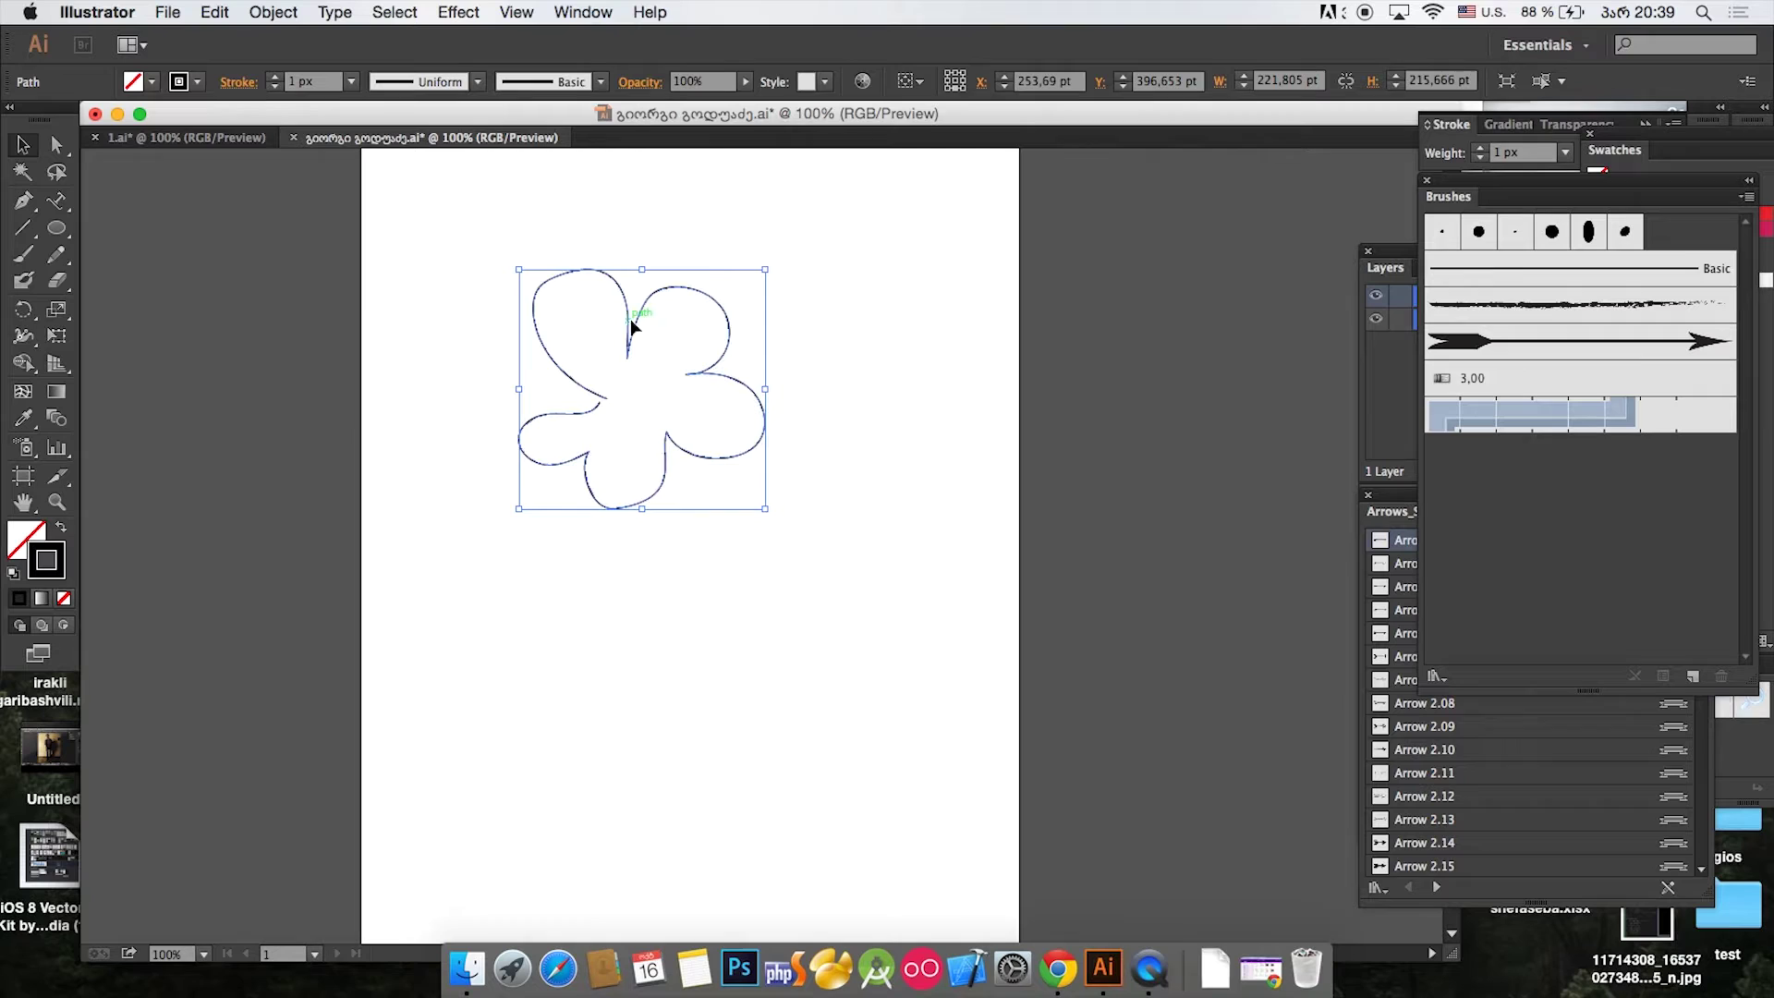
pyautogui.moveTo(633, 326); pyautogui.dragTo(576, 367)
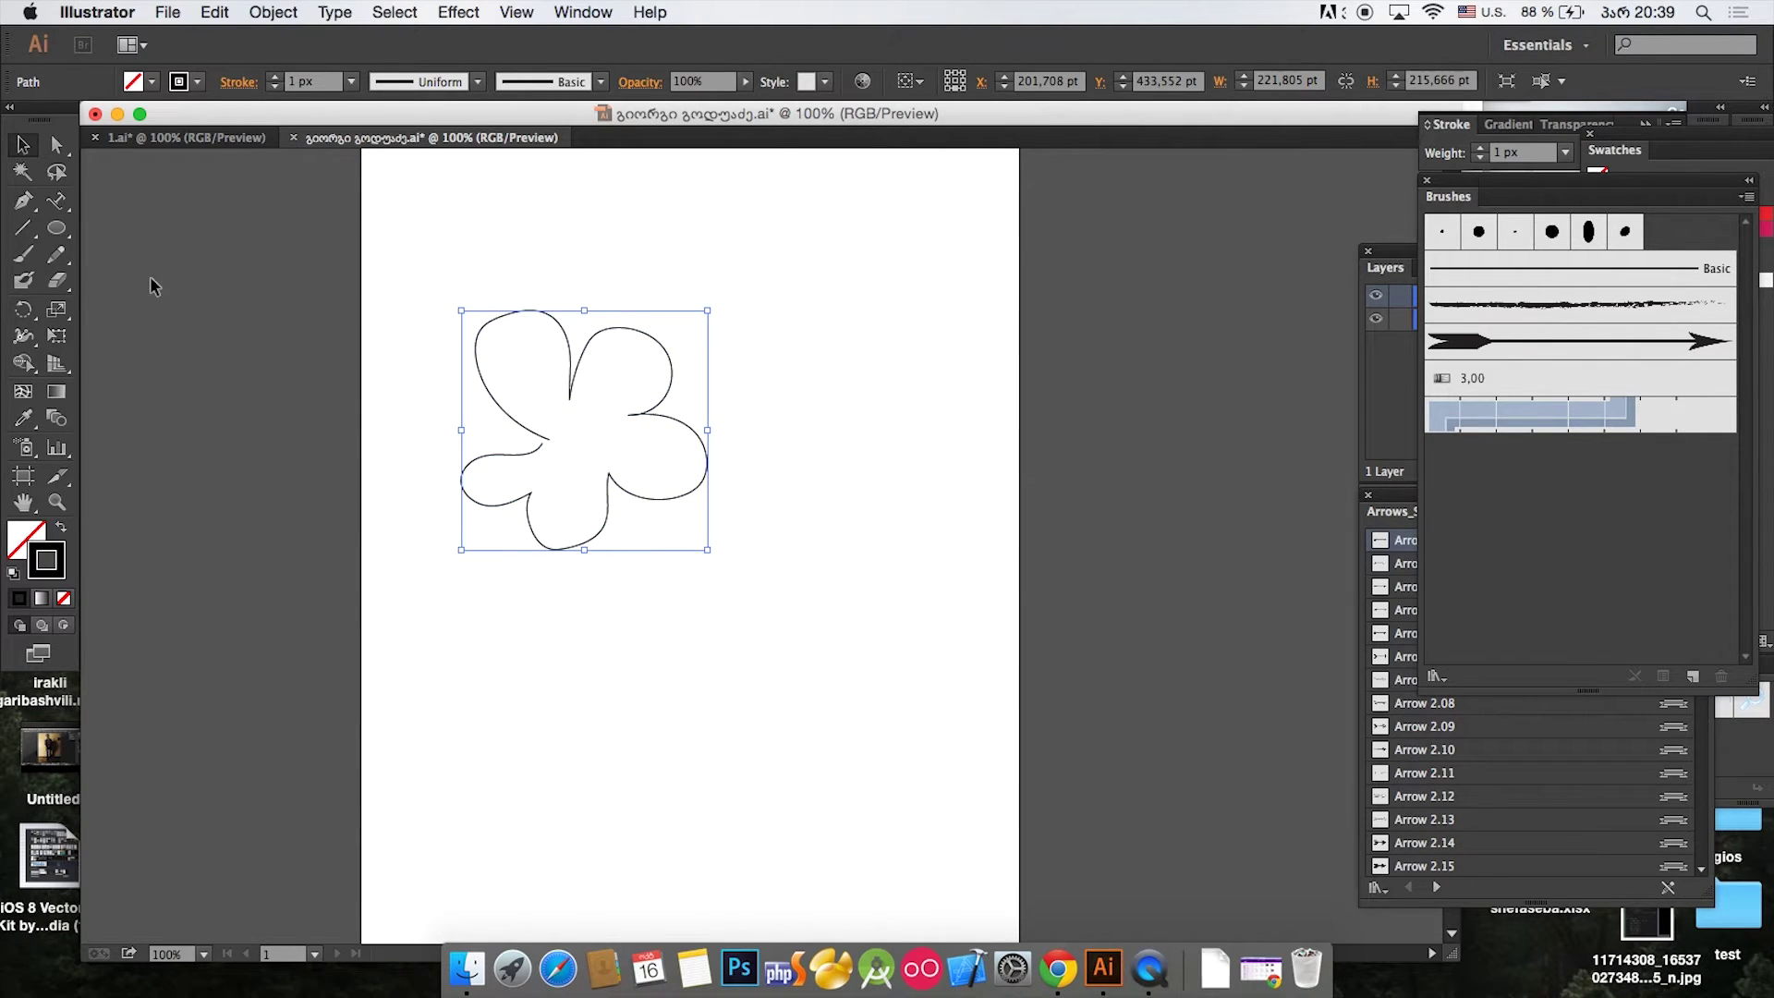
pyautogui.press('super+shift+a')
# Step: Draw a circle about 46 by 45 pt at the flower's centre and fill the petal path with green 7FFF49
pyautogui.press('l')
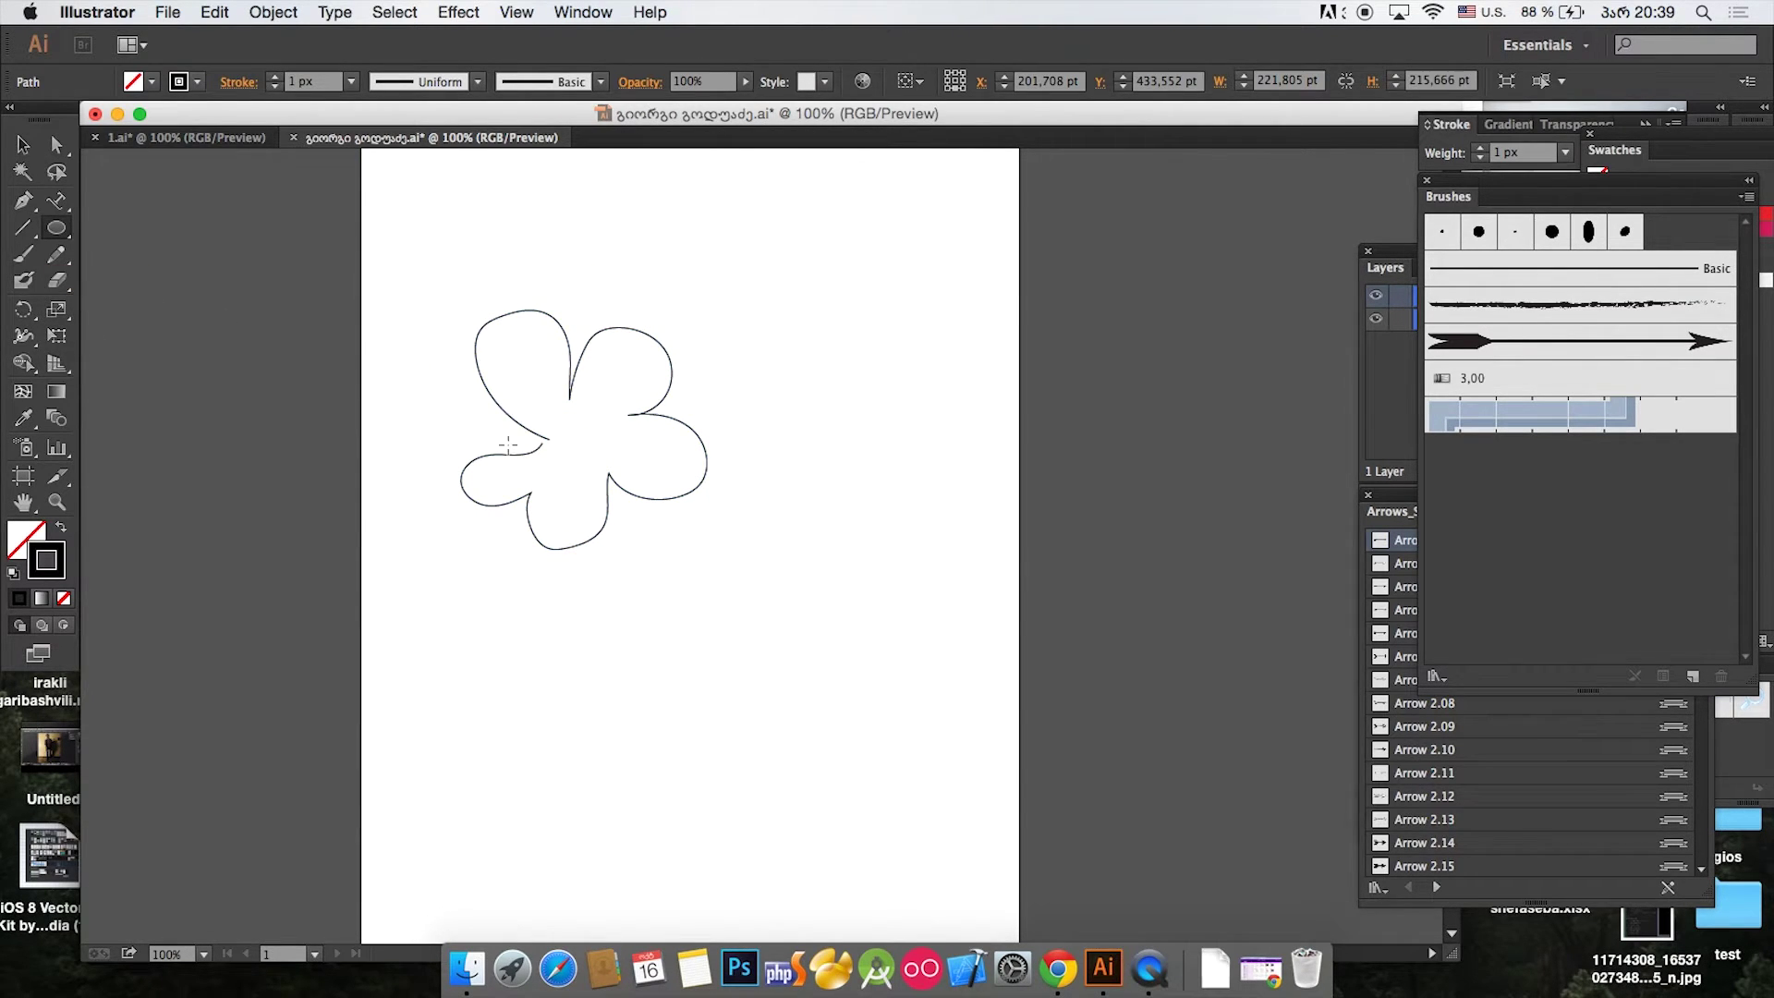
pyautogui.moveTo(553, 419); pyautogui.dragTo(600, 467)
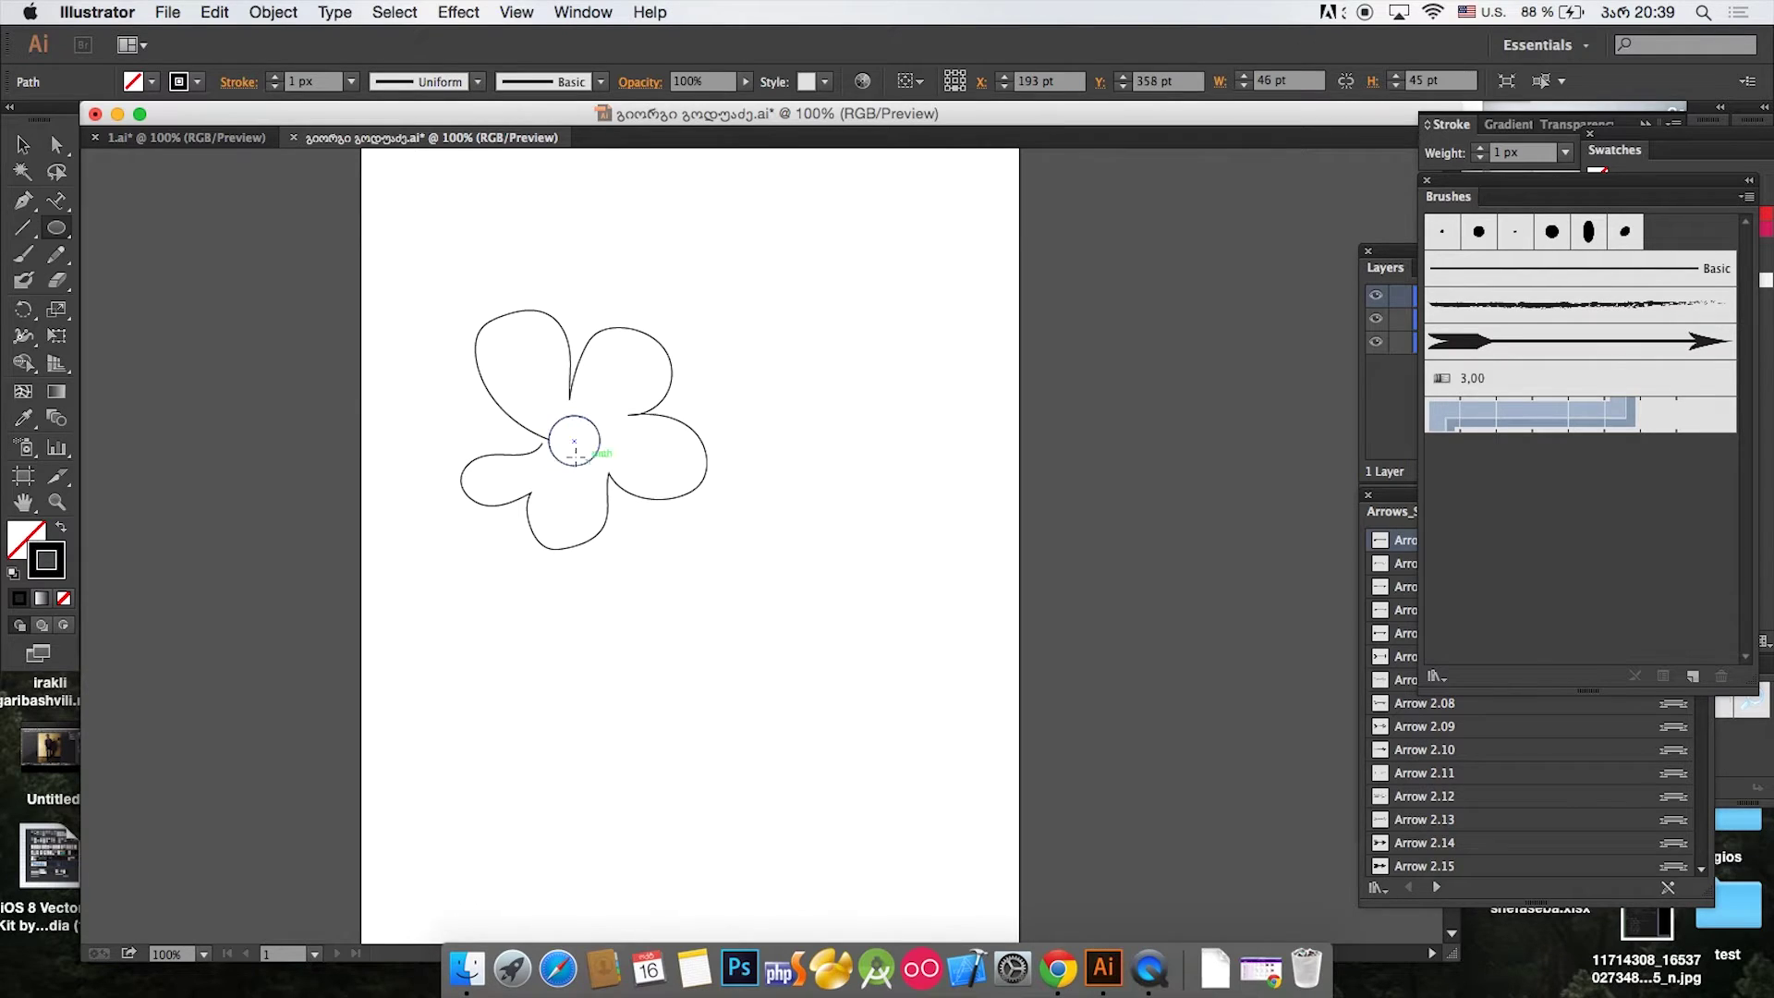
pyautogui.click(26, 150)
pyautogui.moveTo(508, 226); pyautogui.dragTo(574, 328)
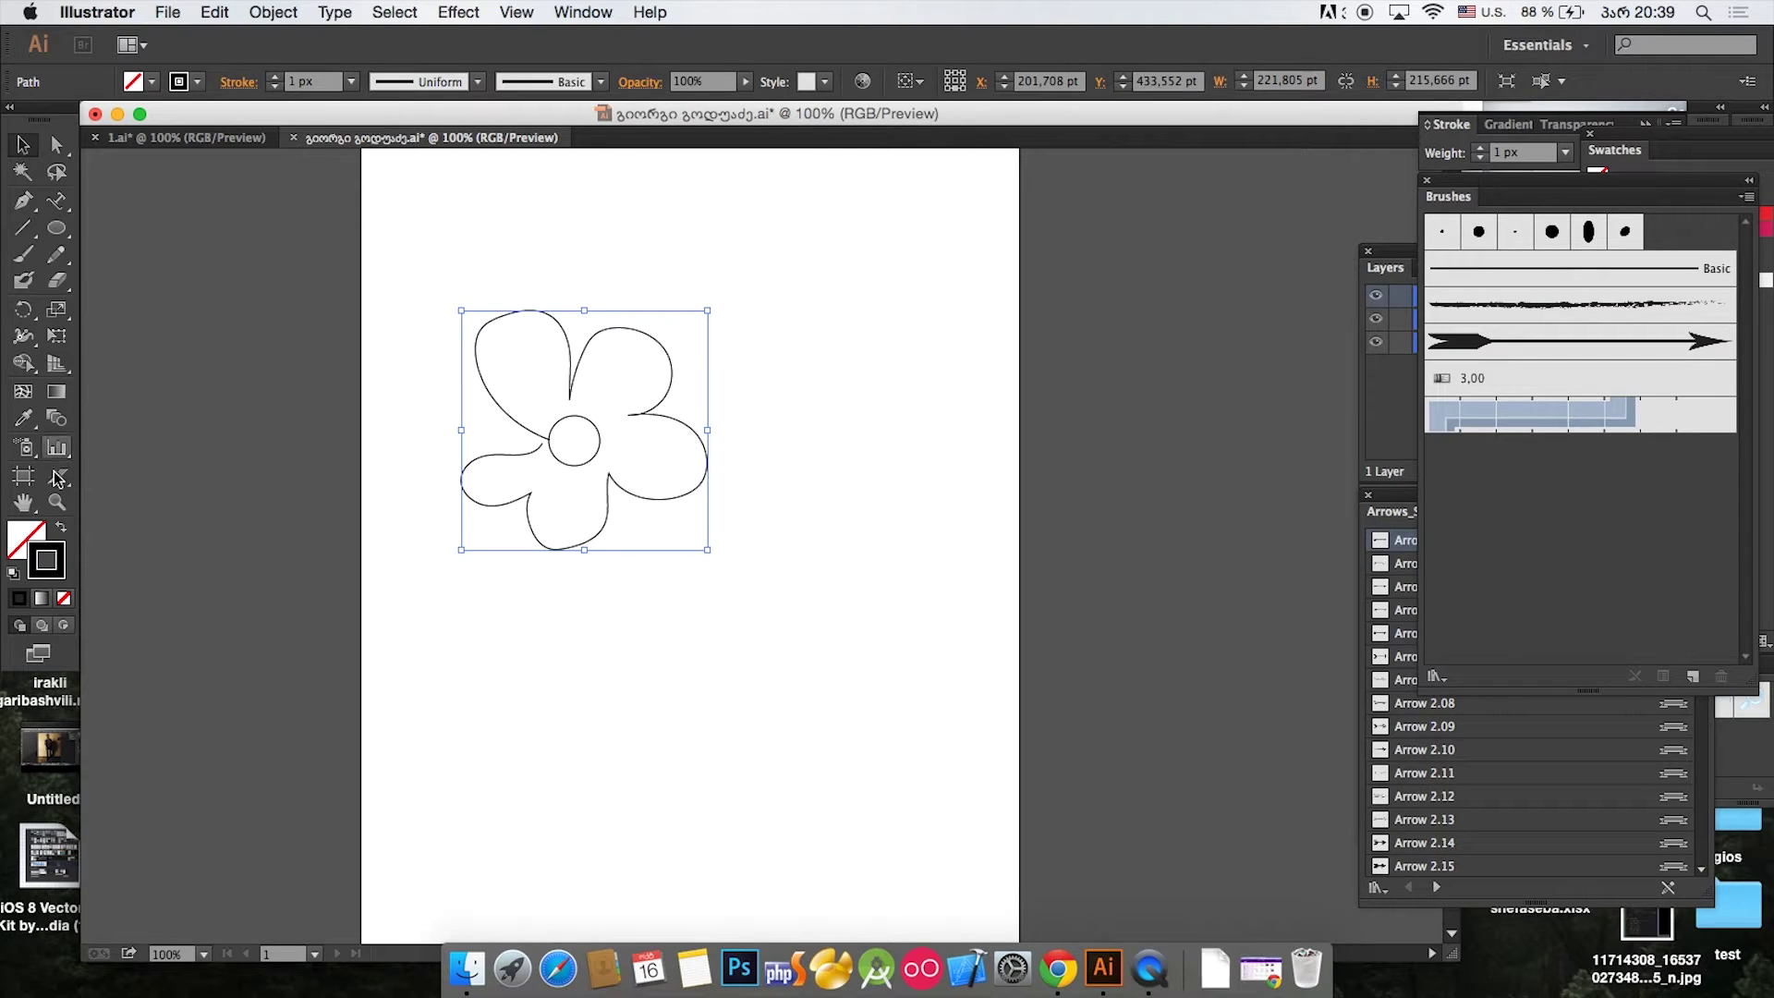
pyautogui.click(21, 541)
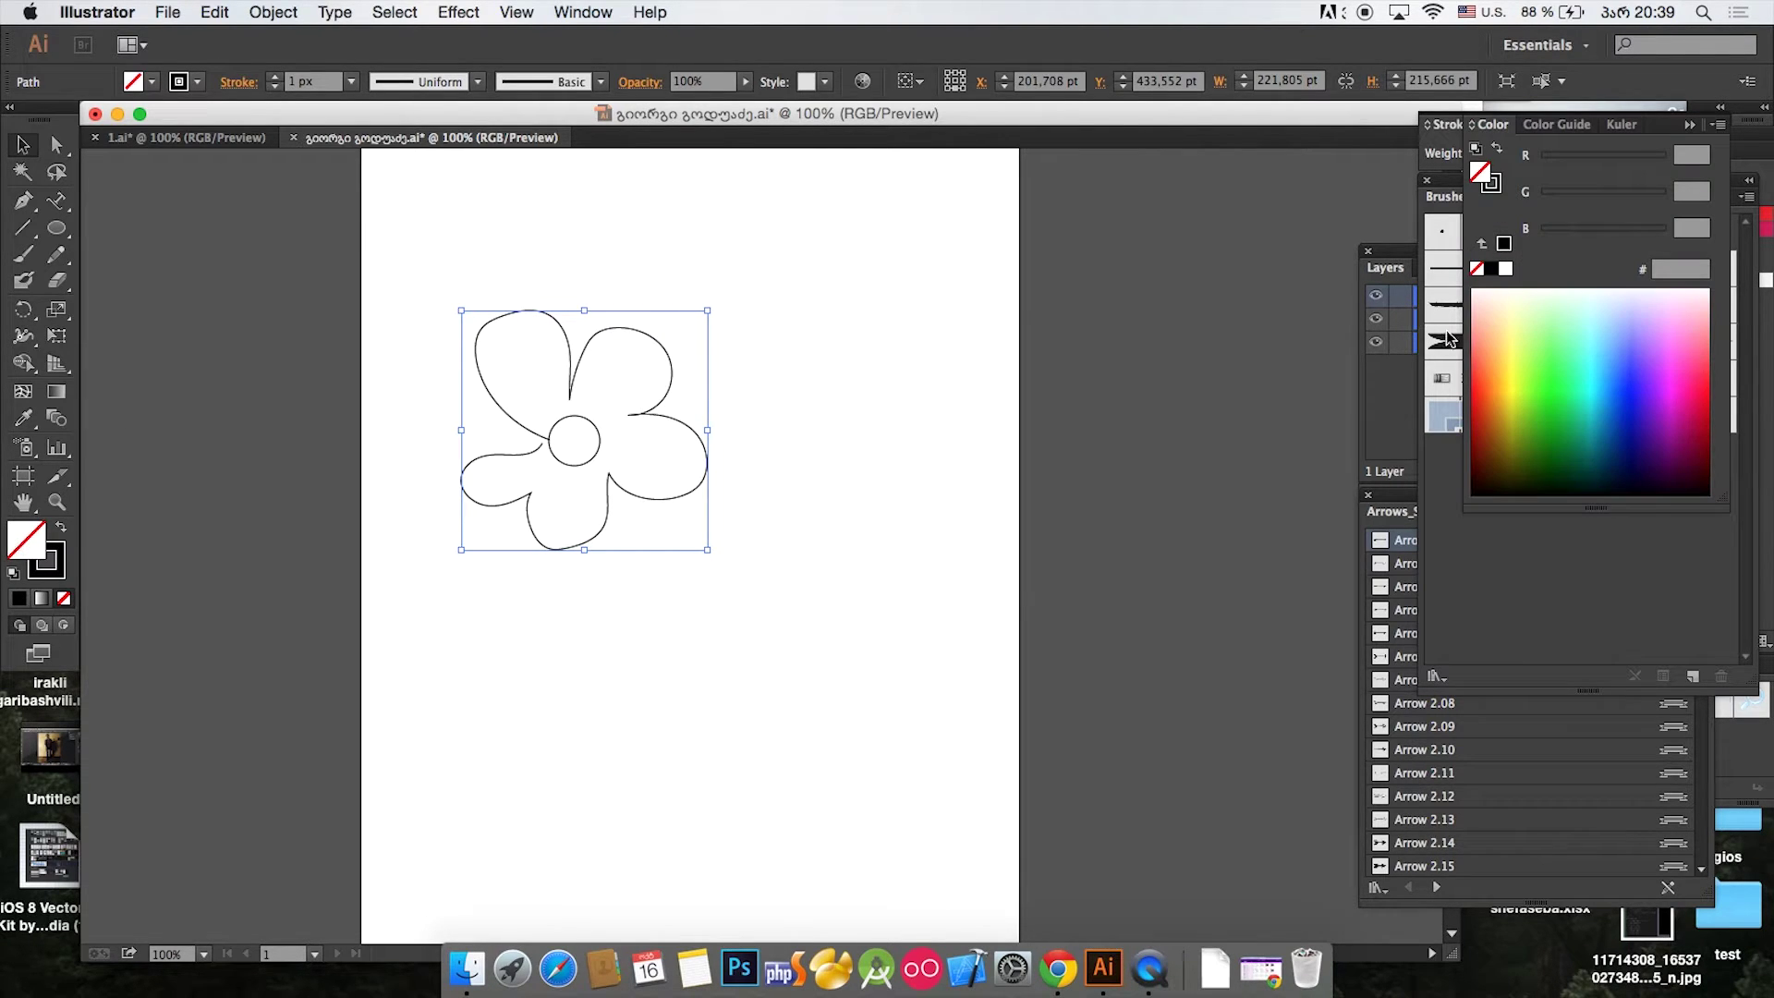
pyautogui.click(1536, 361)
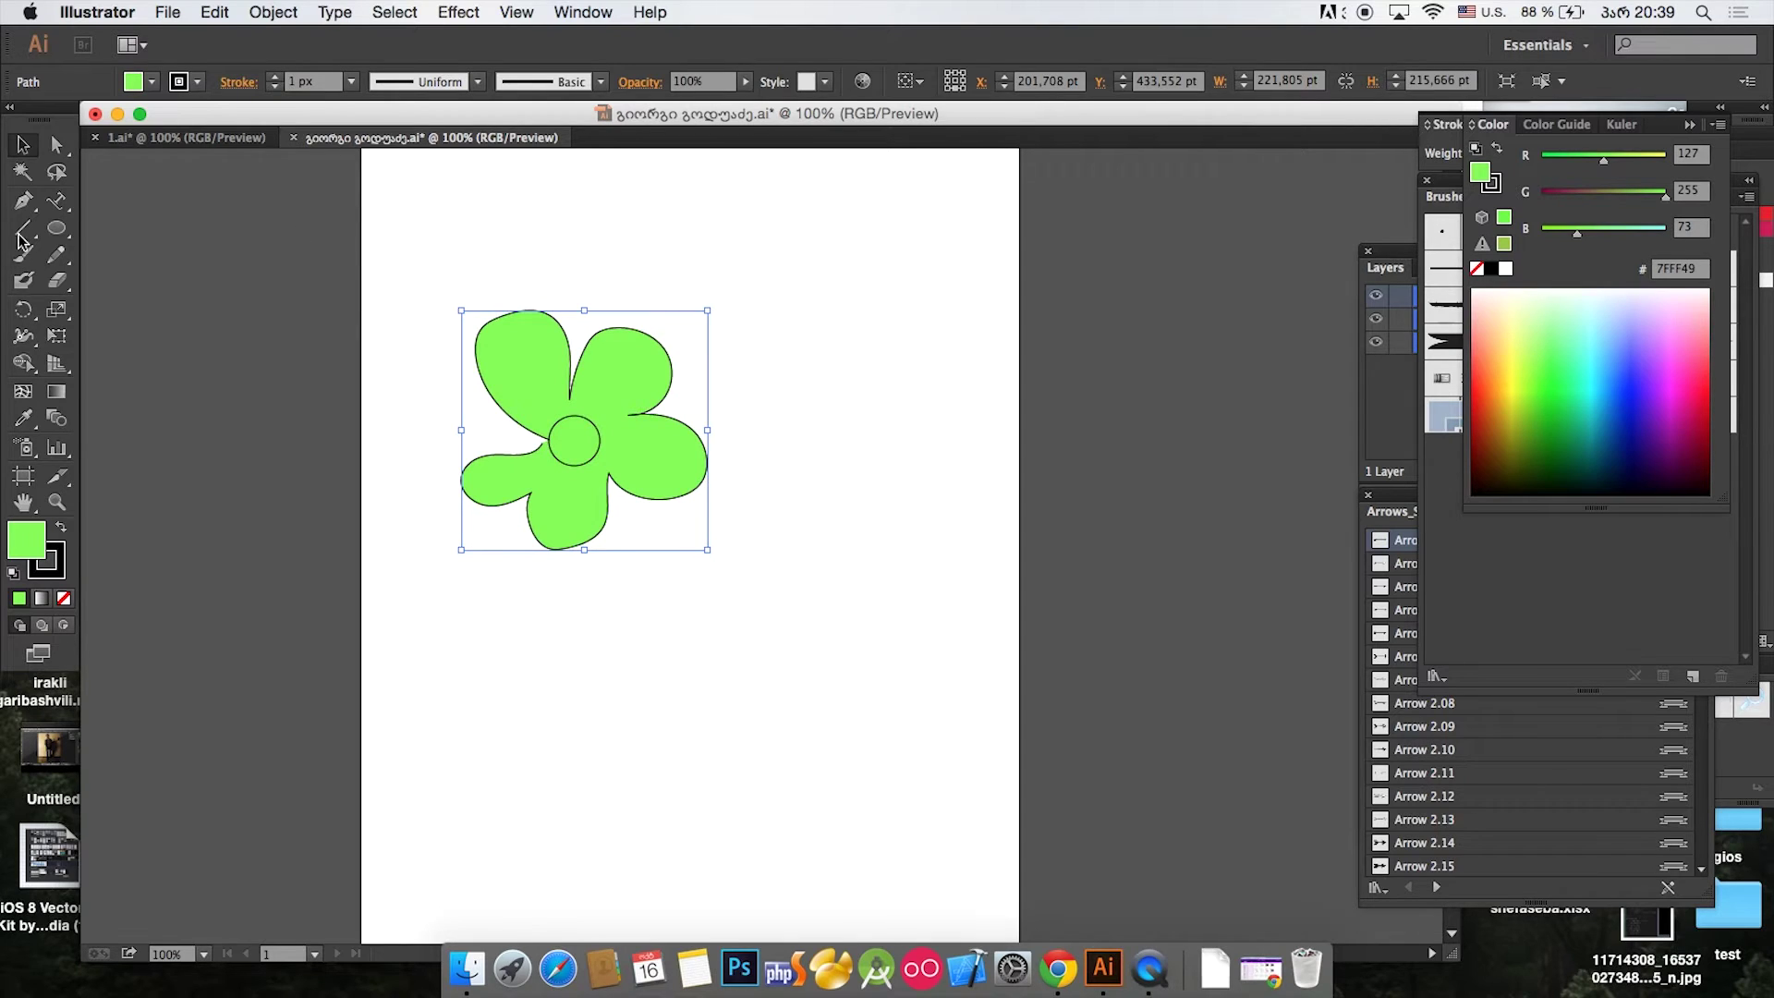
# Step: Move the green flower together with its centre circle to the artboard's upper-right area and deselect them
pyautogui.moveTo(431, 257); pyautogui.dragTo(662, 508)
pyautogui.moveTo(582, 453); pyautogui.dragTo(877, 328)
pyautogui.click(868, 561)
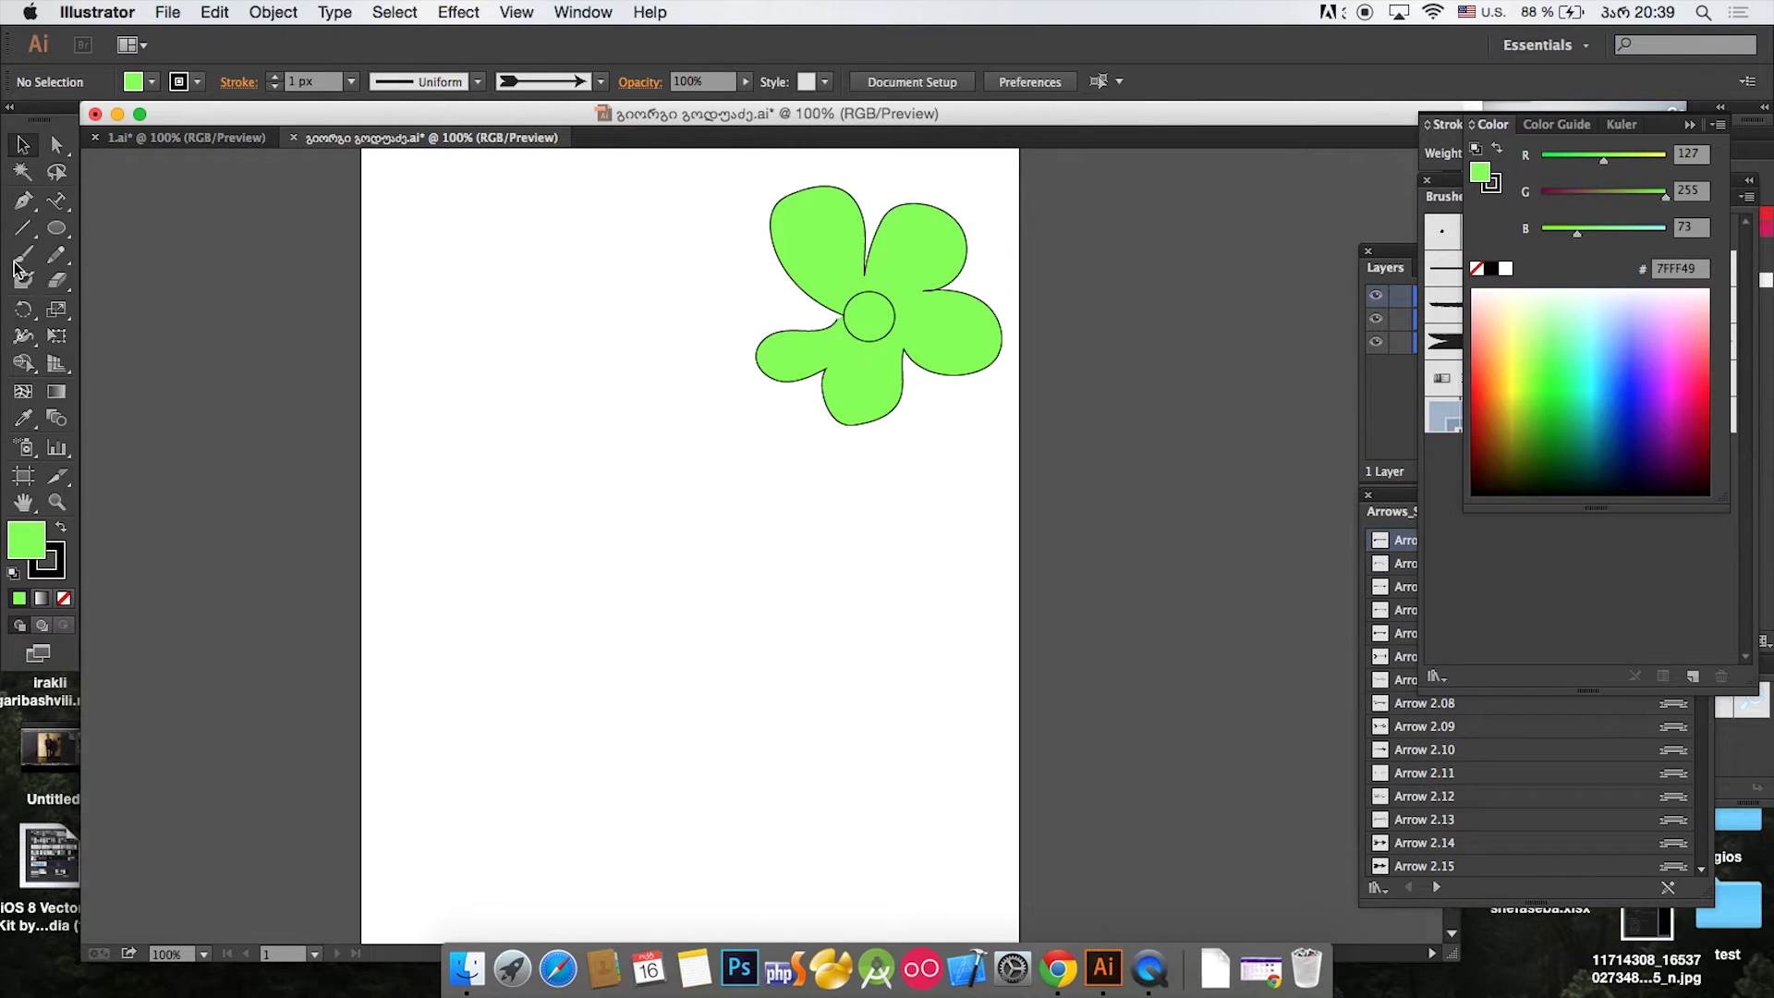
pyautogui.click(25, 259)
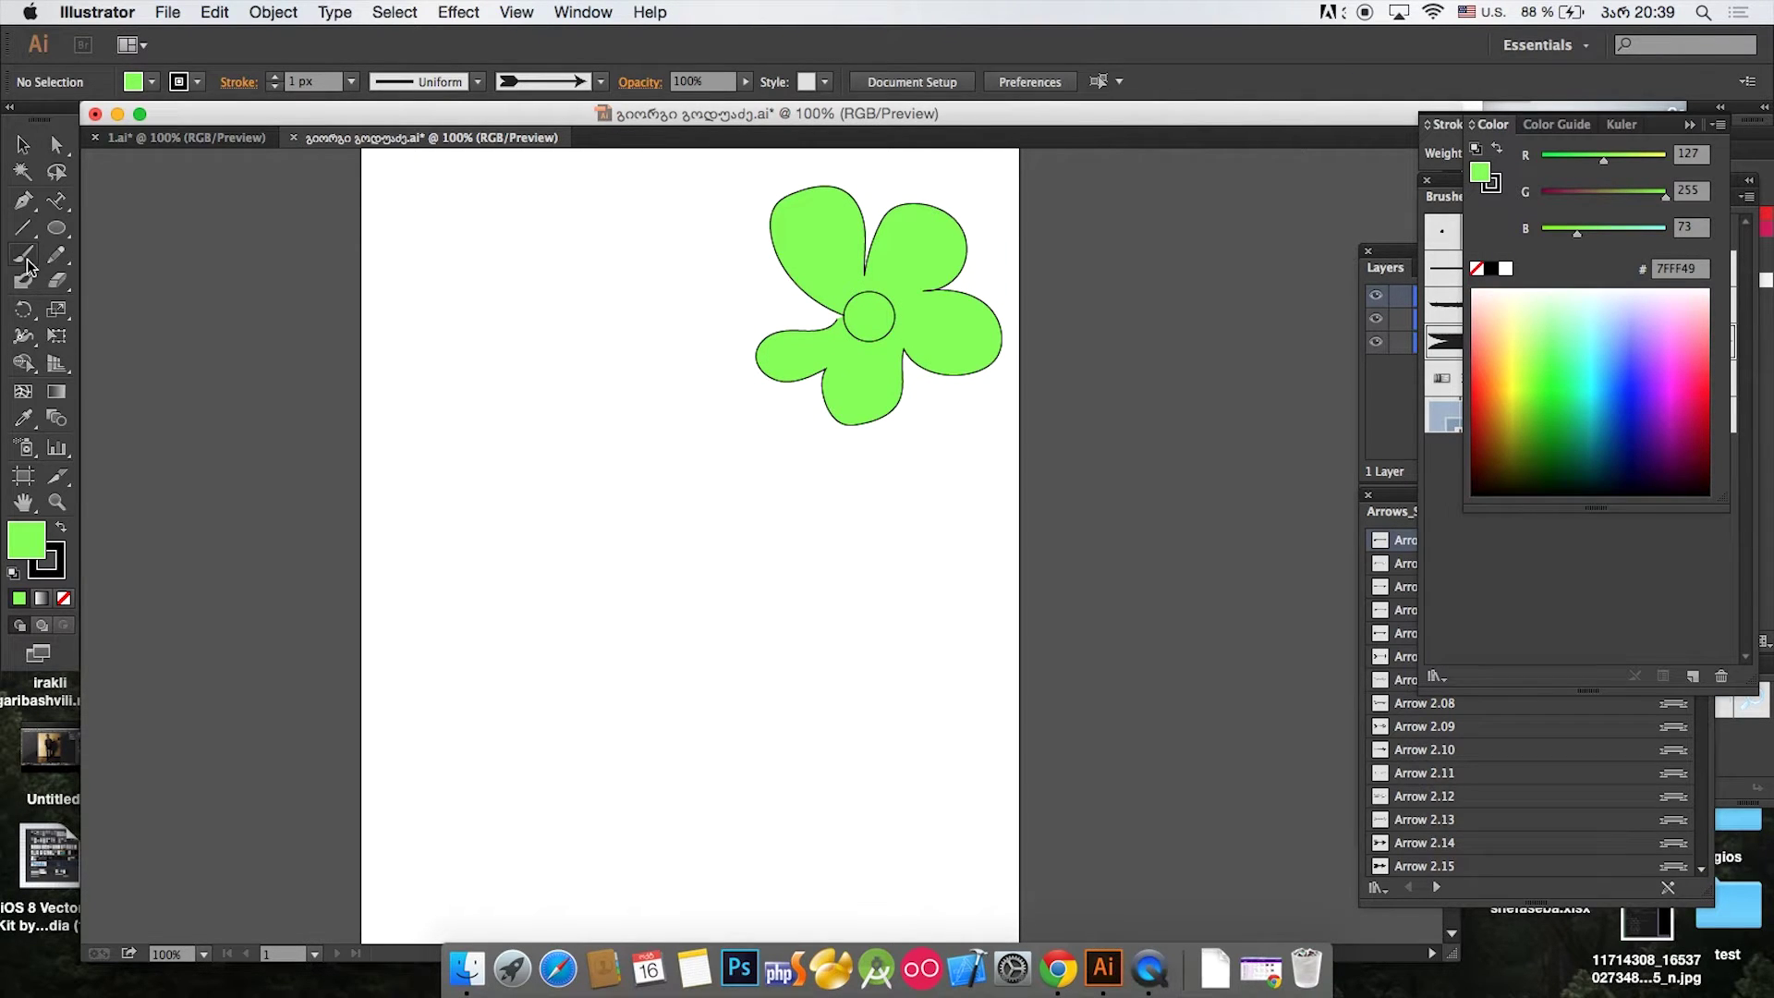
pyautogui.click(27, 285)
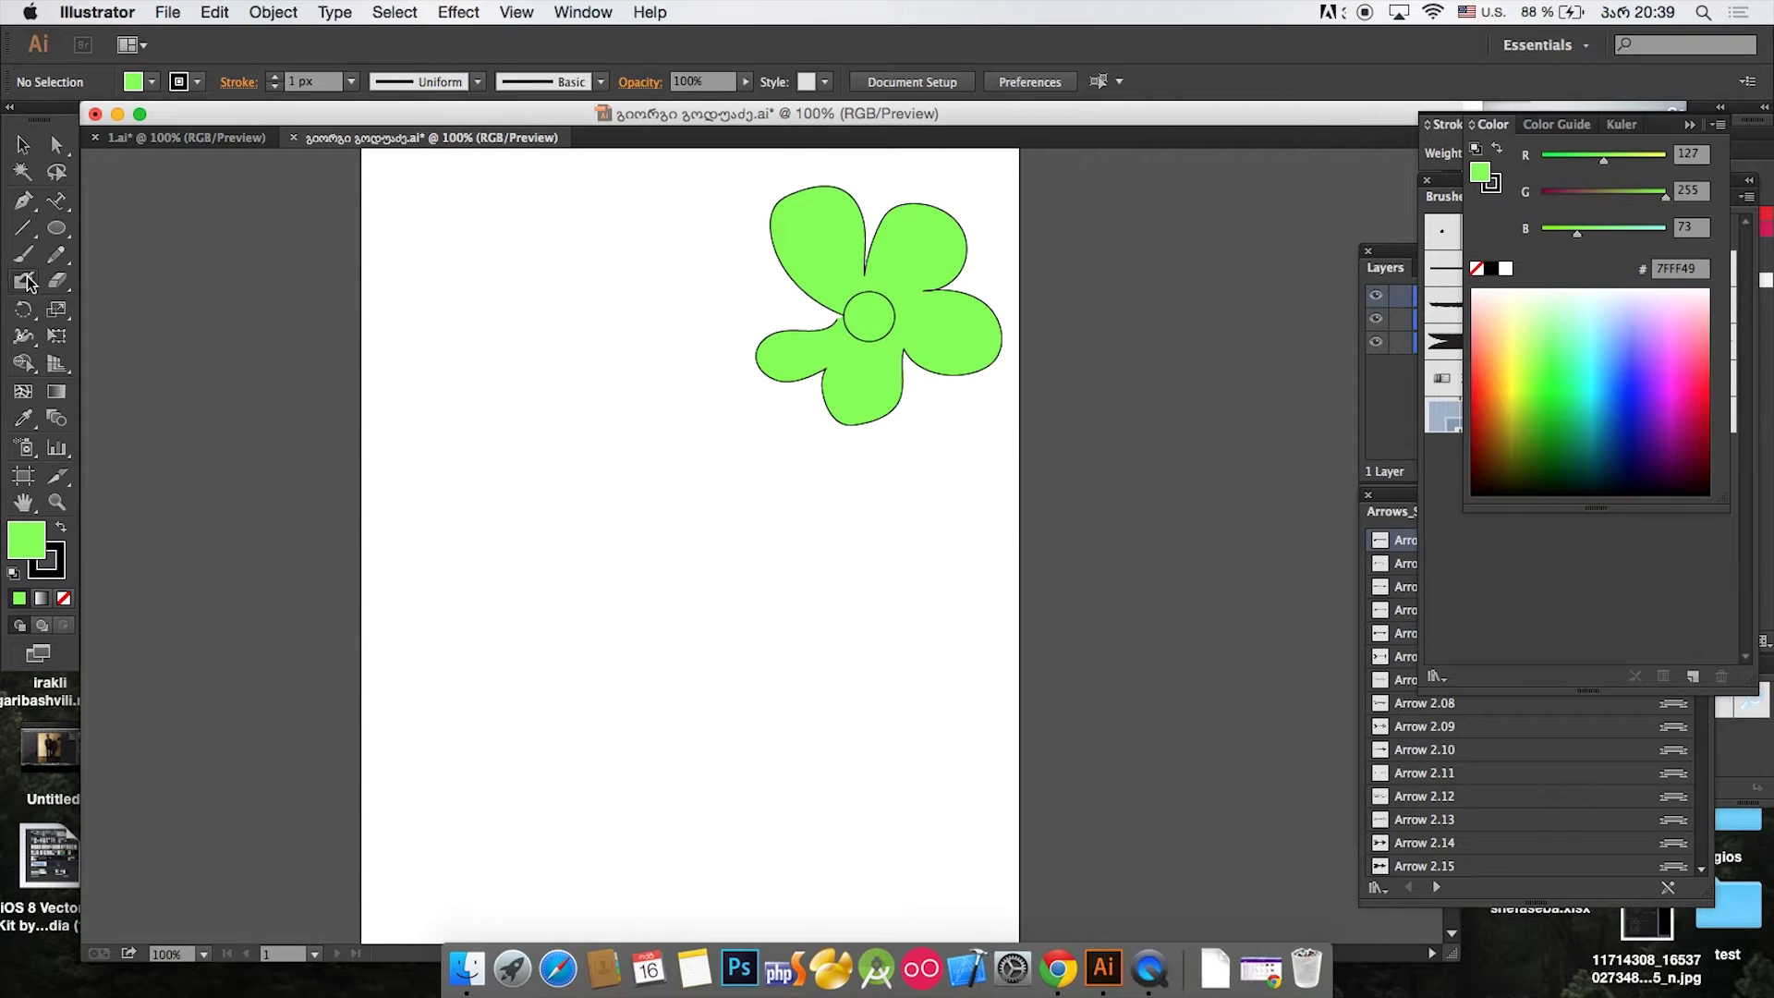
pyautogui.click(56, 280)
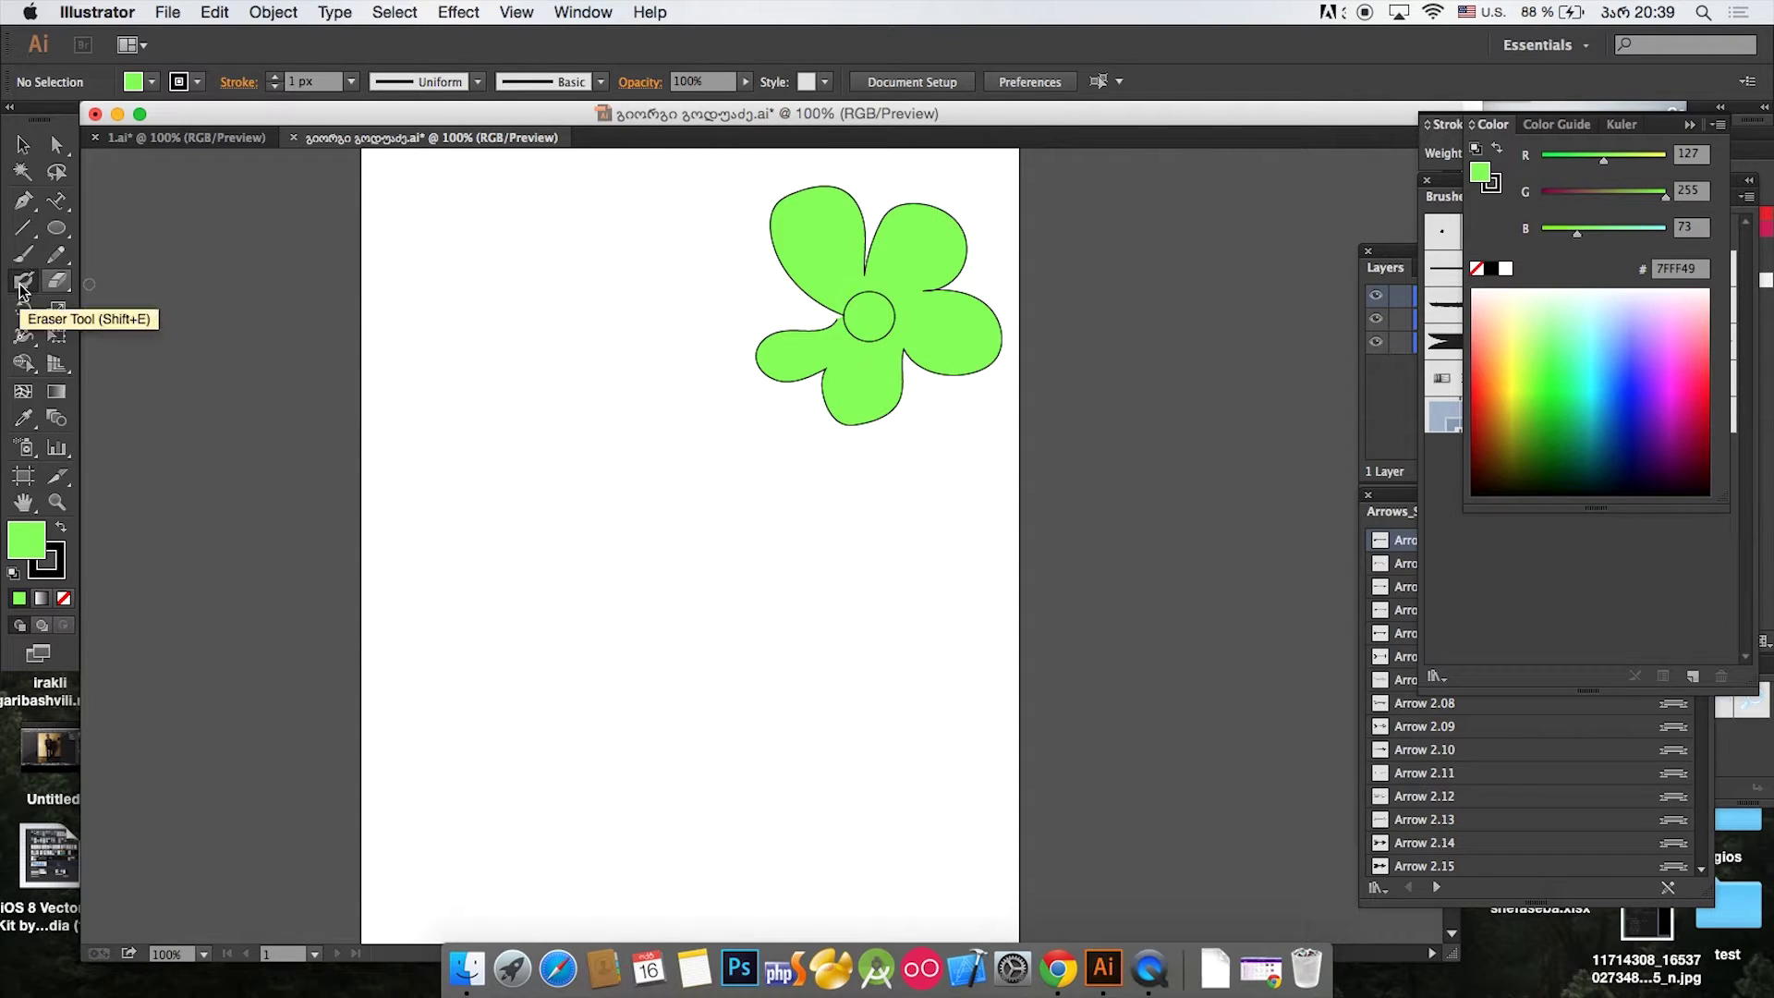
pyautogui.doubleClick(25, 259)
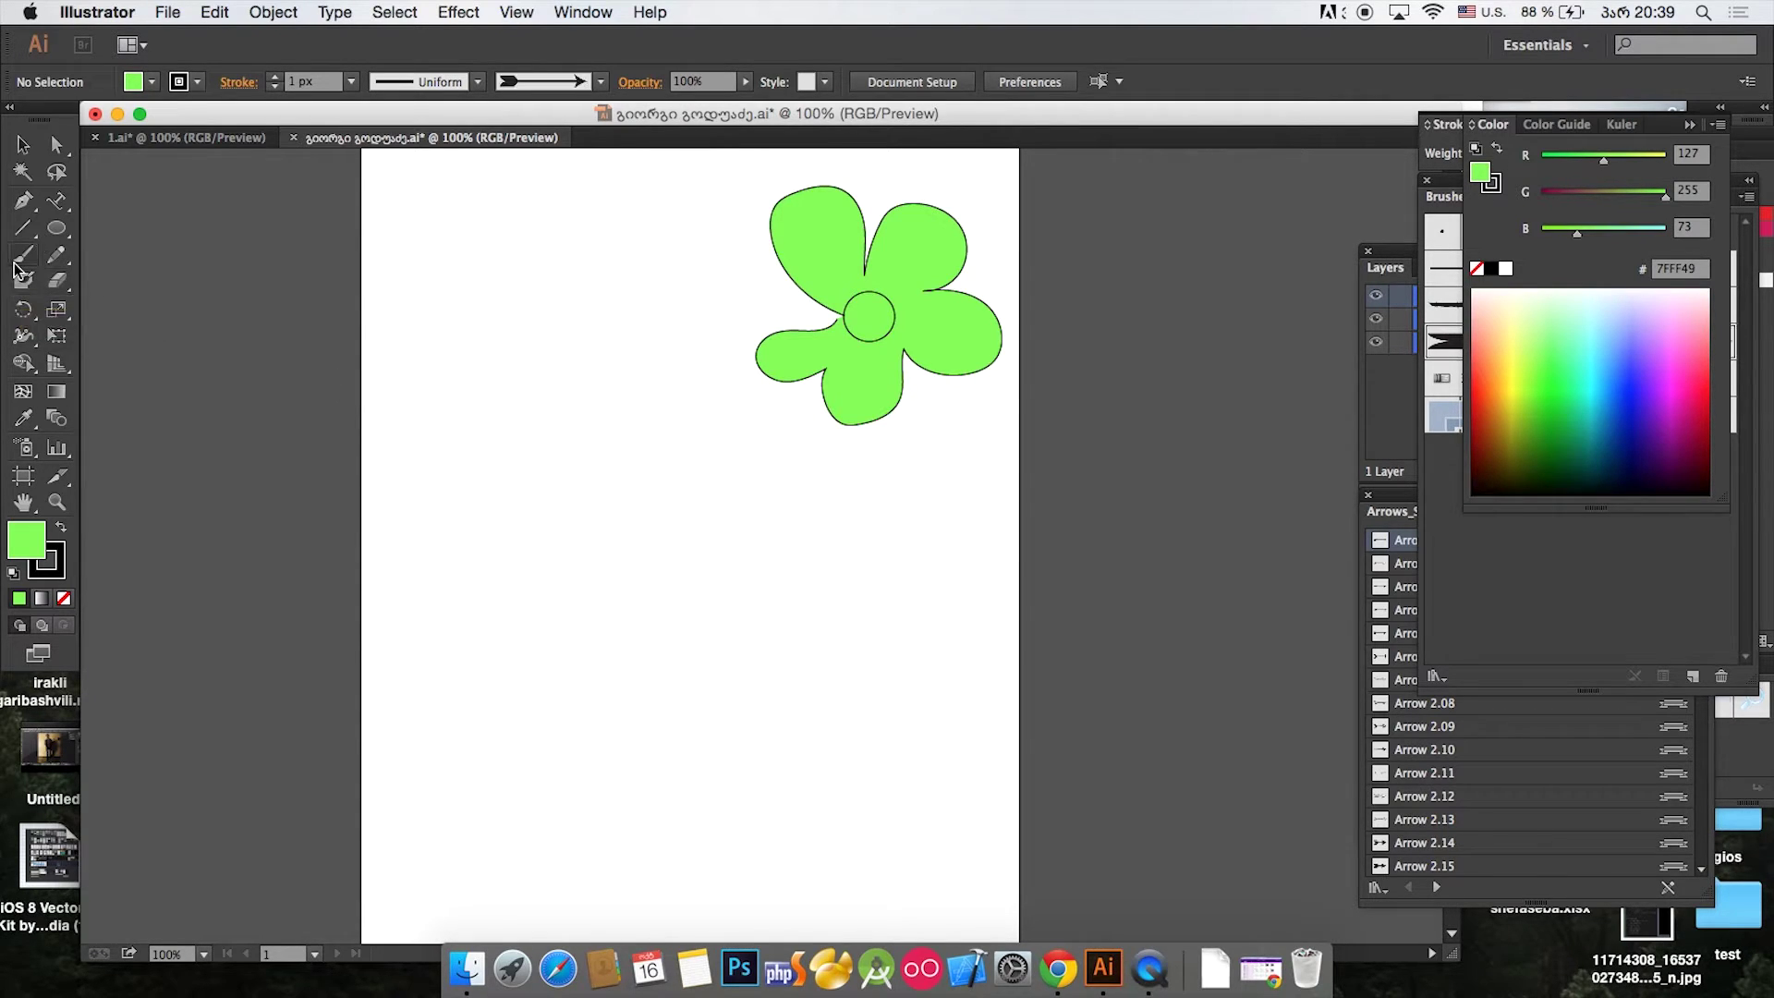
pyautogui.click(734, 547)
# Step: Paint a freehand trial shape with the Blob Brush on the empty area below the flower and delete it
pyautogui.click(26, 286)
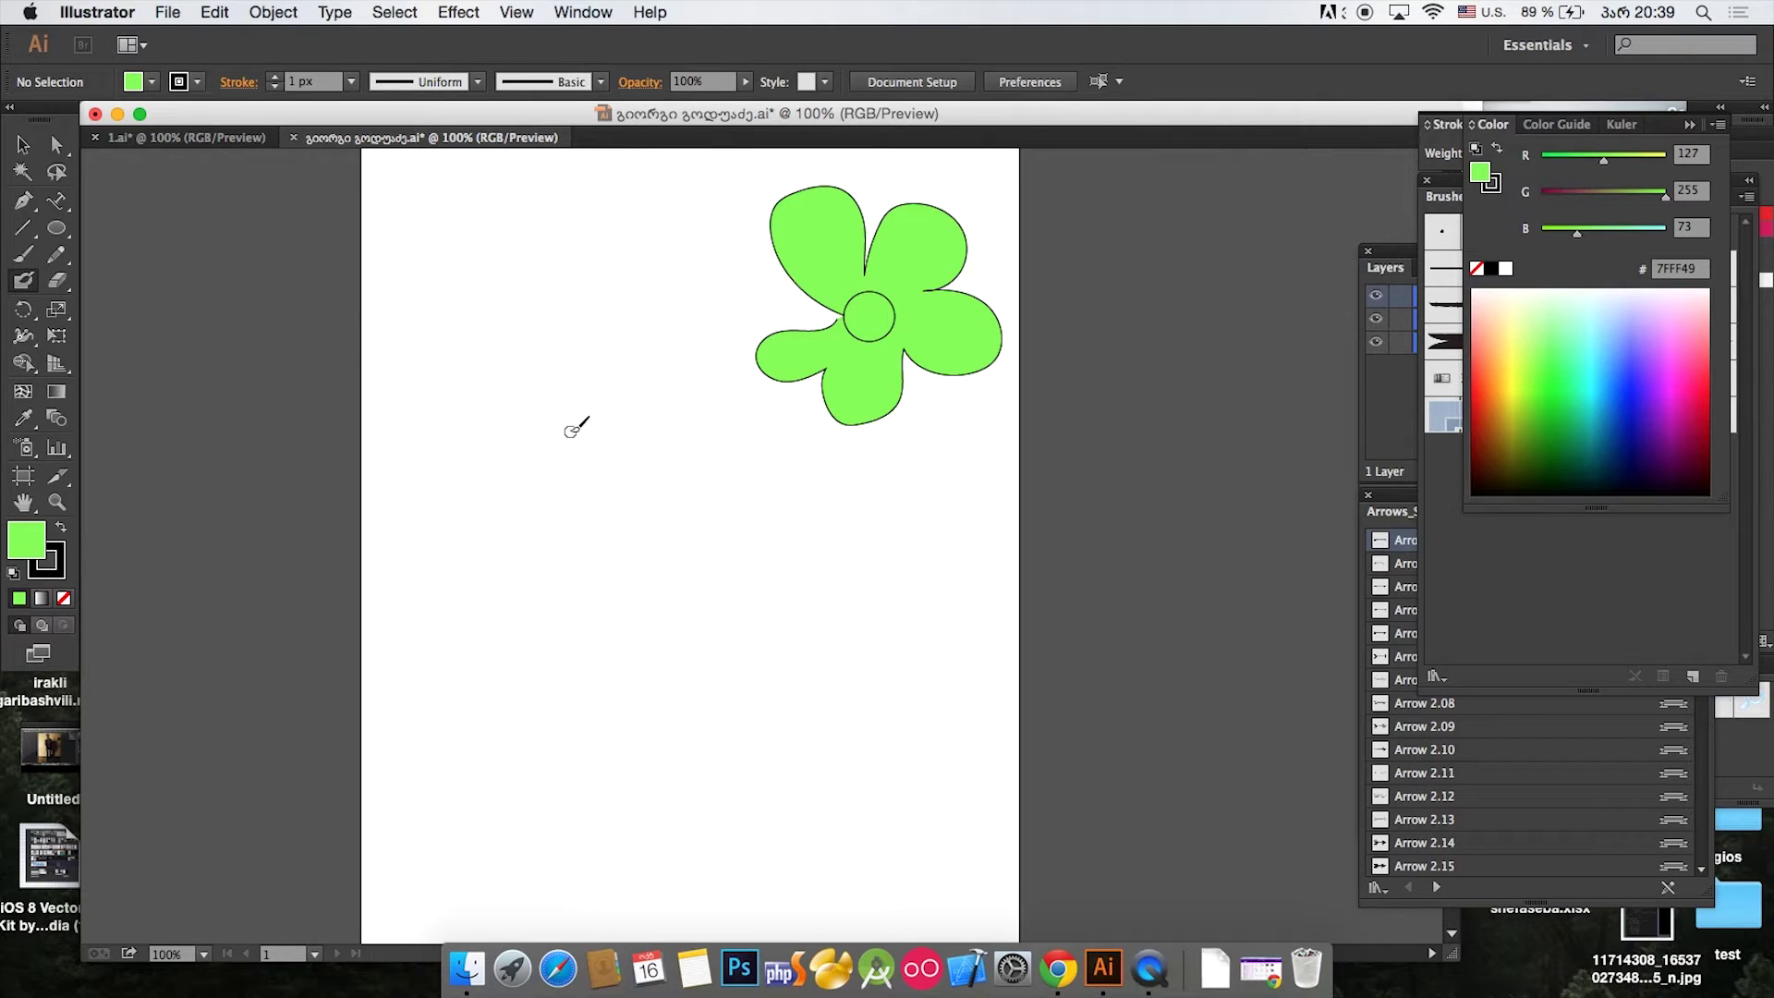
pyautogui.moveTo(519, 544)
pyautogui.mouseDown()
pyautogui.moveTo(556, 432)
pyautogui.moveTo(599, 500)
pyautogui.moveTo(619, 451)
pyautogui.moveTo(710, 507)
pyautogui.moveTo(657, 577)
pyautogui.moveTo(631, 565)
pyautogui.moveTo(572, 605)
pyautogui.moveTo(519, 556)
pyautogui.moveTo(530, 512)
pyautogui.moveTo(567, 493)
pyautogui.moveTo(646, 508)
pyautogui.moveTo(622, 536)
pyautogui.moveTo(610, 512)
pyautogui.moveTo(659, 478)
pyautogui.moveTo(608, 481)
pyautogui.moveTo(645, 458)
pyautogui.moveTo(687, 491)
pyautogui.moveTo(679, 546)
pyautogui.moveTo(655, 482)
pyautogui.moveTo(645, 536)
pyautogui.mouseUp()
pyautogui.press('/')
pyautogui.click(23, 145)
pyautogui.moveTo(523, 436); pyautogui.dragTo(702, 551)
pyautogui.press('Delete')
# Step: Paint a small black flower outline with a filled-in petal using the Blob Brush, and delete it
pyautogui.hotkey('shift', 'b')
pyautogui.click(25, 287)
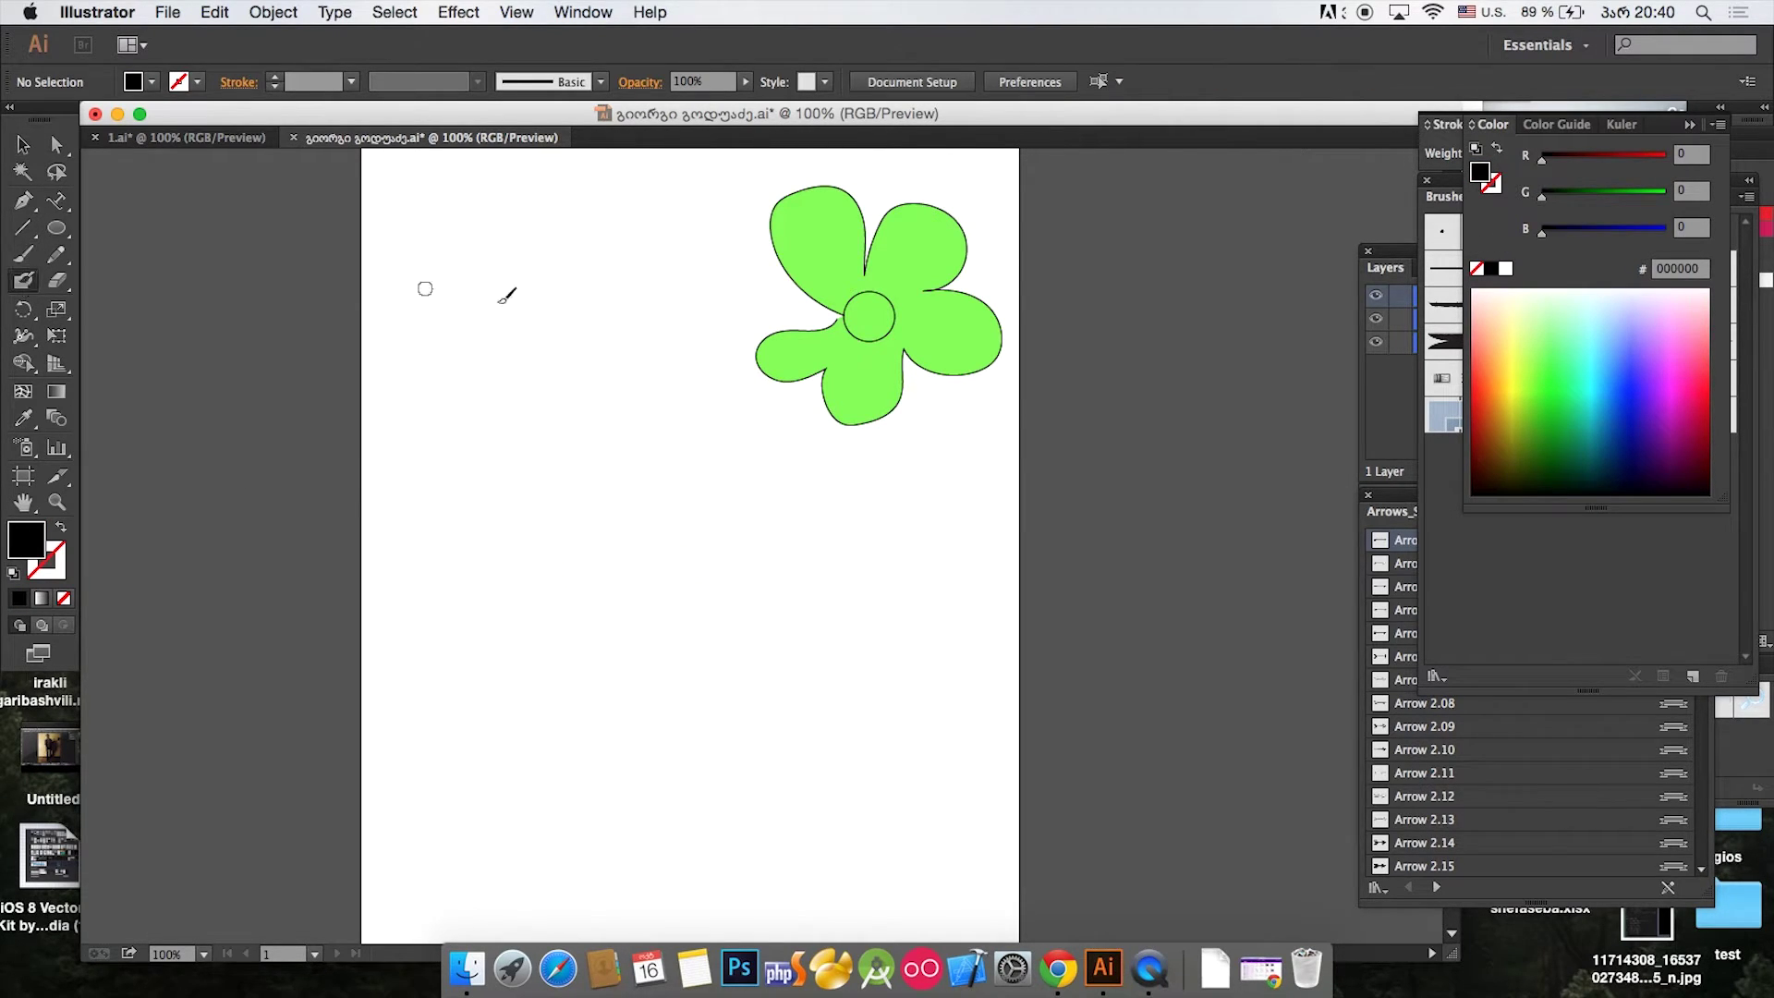
pyautogui.moveTo(503, 451)
pyautogui.mouseDown()
pyautogui.moveTo(456, 466)
pyautogui.moveTo(422, 418)
pyautogui.moveTo(480, 401)
pyautogui.moveTo(496, 417)
pyautogui.moveTo(508, 372)
pyautogui.moveTo(530, 407)
pyautogui.moveTo(573, 379)
pyautogui.moveTo(609, 429)
pyautogui.moveTo(560, 434)
pyautogui.moveTo(590, 466)
pyautogui.moveTo(551, 513)
pyautogui.moveTo(507, 492)
pyautogui.moveTo(507, 454)
pyautogui.moveTo(468, 457)
pyautogui.moveTo(431, 427)
pyautogui.moveTo(438, 464)
pyautogui.moveTo(468, 429)
pyautogui.moveTo(492, 441)
pyautogui.moveTo(461, 450)
pyautogui.moveTo(482, 443)
pyautogui.moveTo(466, 427)
pyautogui.moveTo(449, 469)
pyautogui.moveTo(437, 432)
pyautogui.moveTo(479, 422)
pyautogui.moveTo(458, 447)
pyautogui.moveTo(490, 431)
pyautogui.moveTo(462, 410)
pyautogui.moveTo(480, 438)
pyautogui.moveTo(496, 426)
pyautogui.moveTo(468, 425)
pyautogui.moveTo(516, 438)
pyautogui.moveTo(517, 385)
pyautogui.mouseUp()
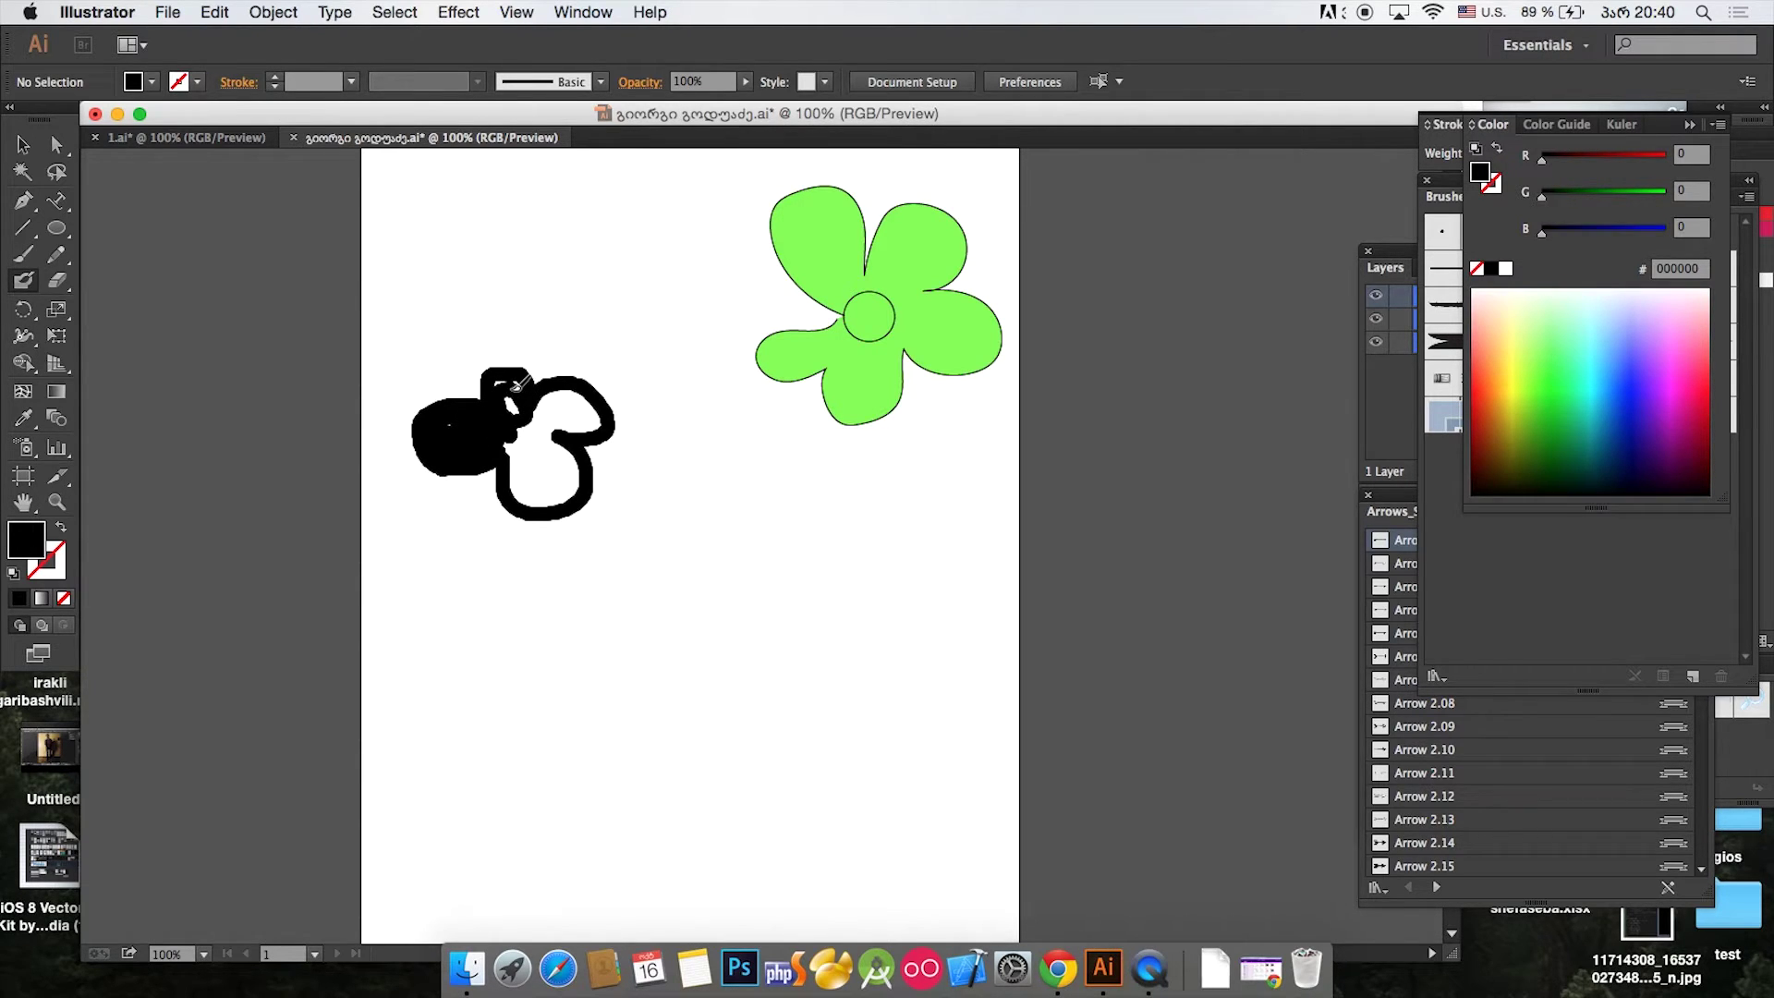
pyautogui.hotkey('shift', 'x')
pyautogui.click(23, 144)
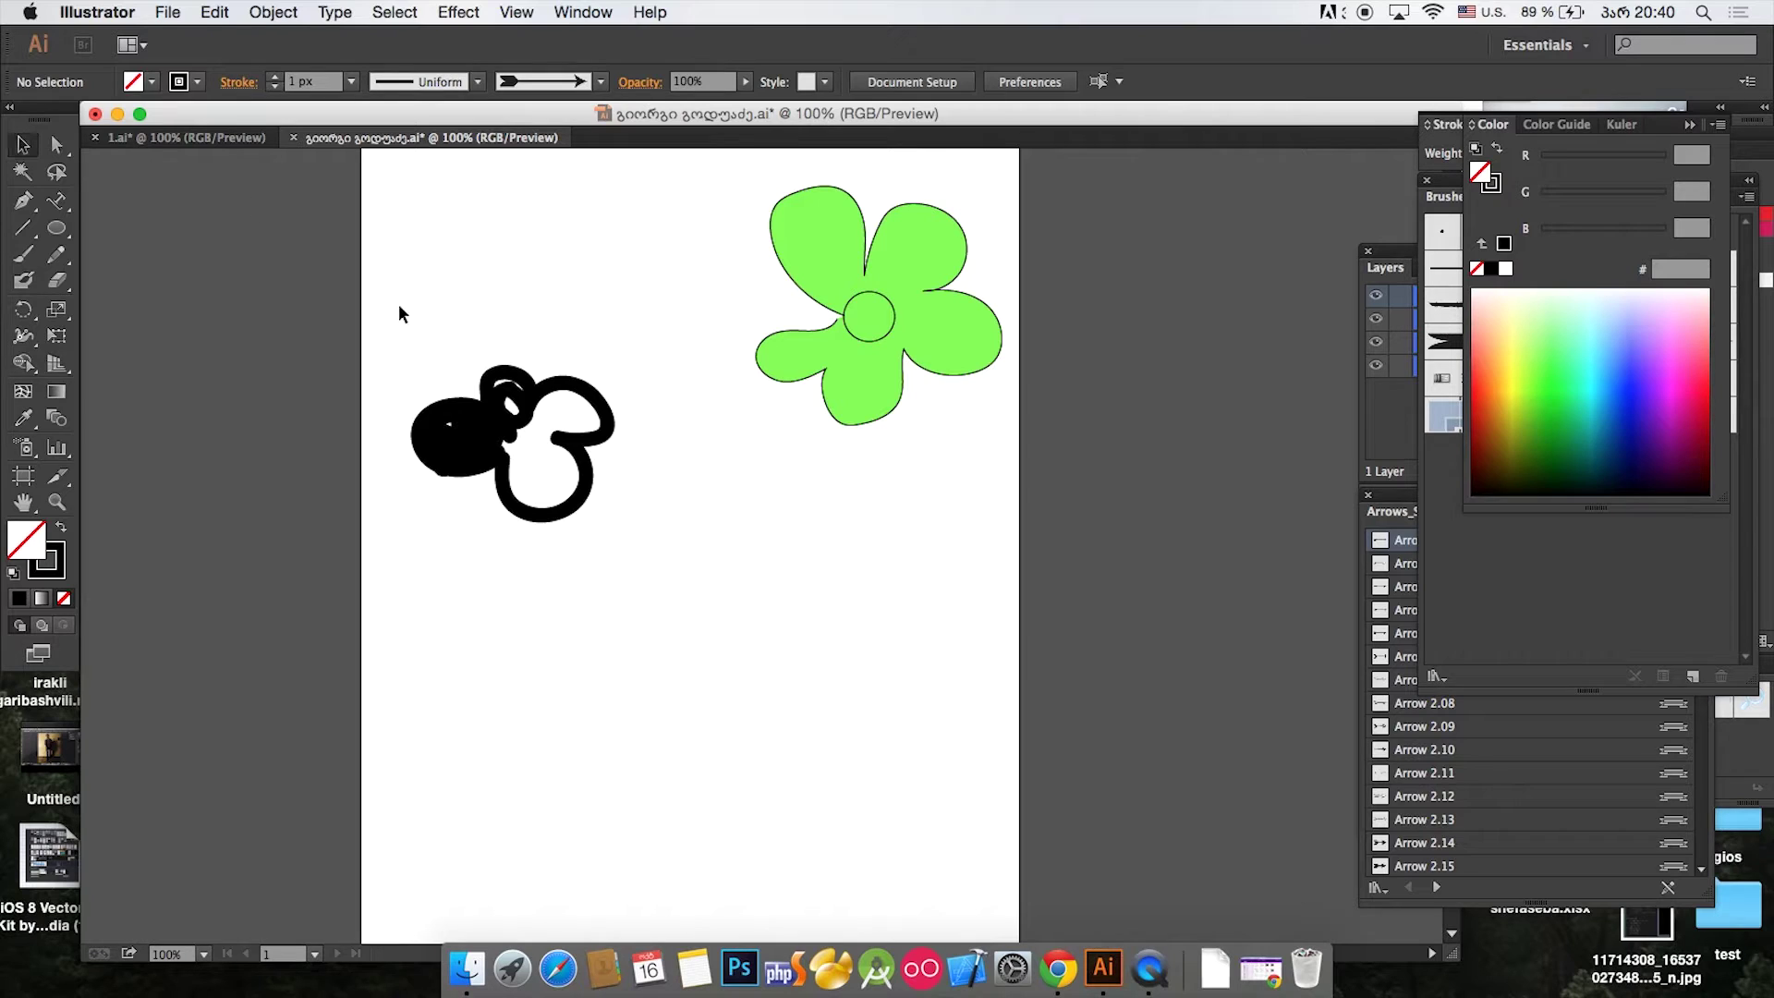
pyautogui.moveTo(399, 314); pyautogui.dragTo(618, 527)
pyautogui.press('Delete')
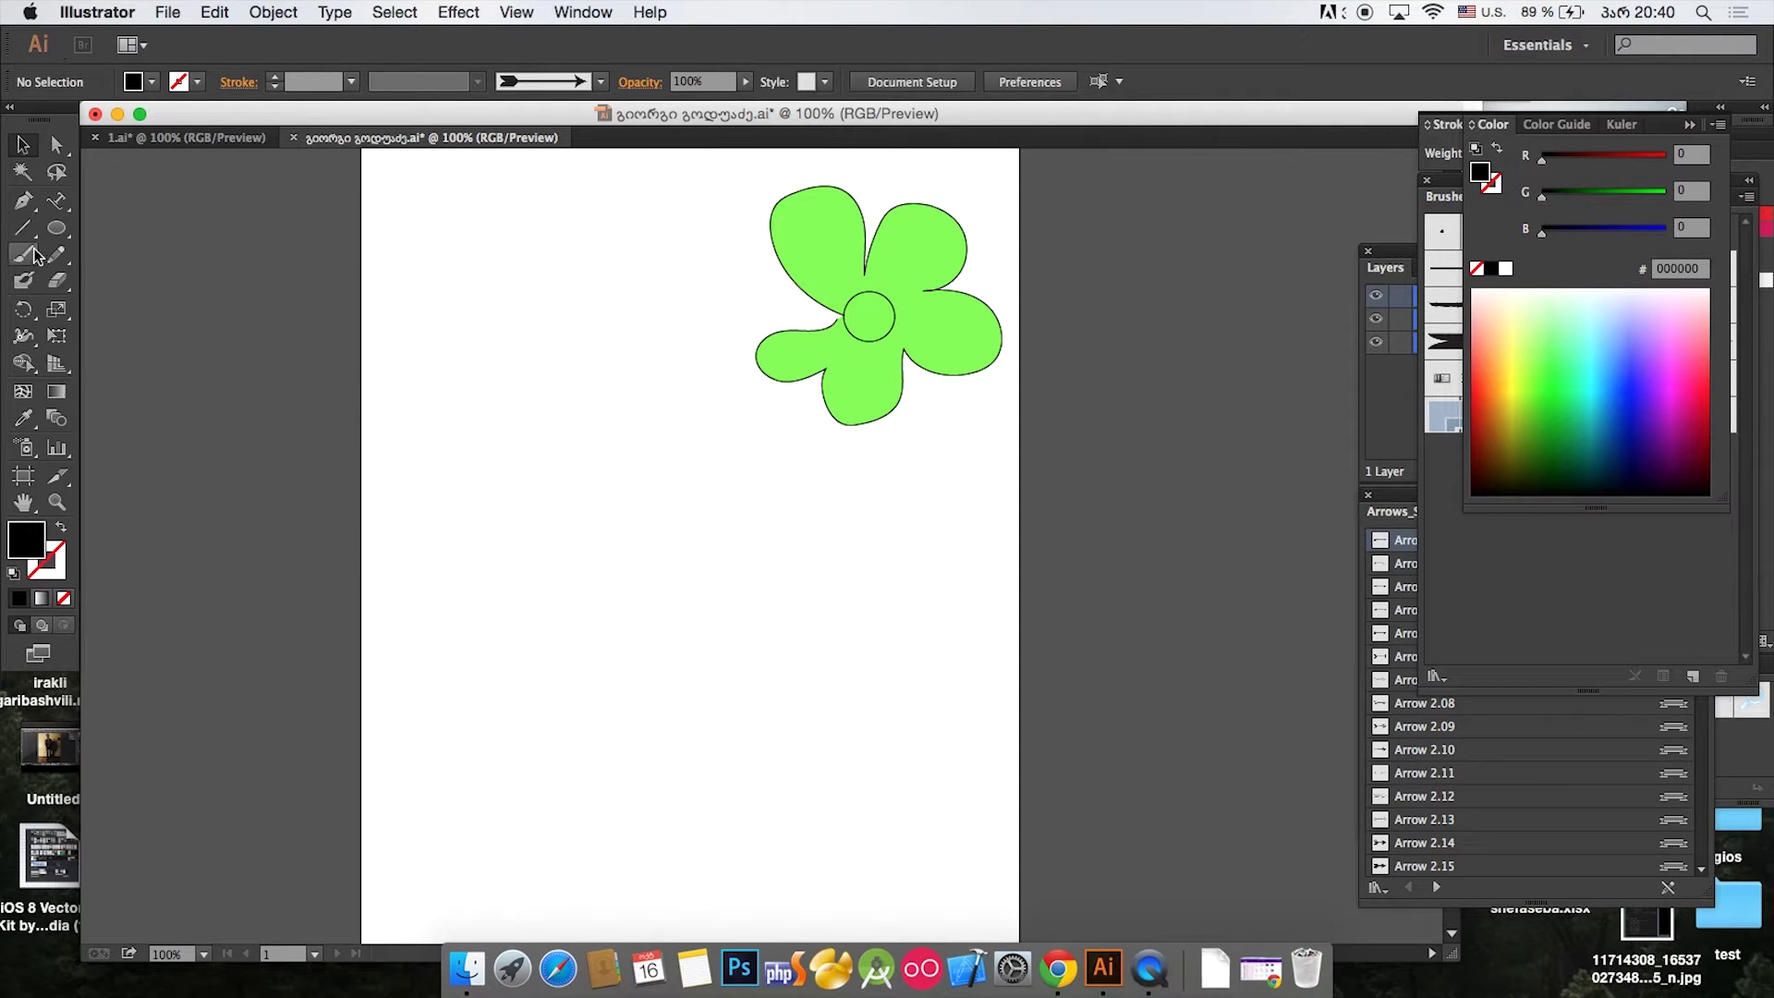
# Step: Enlarge the Blob Brush and paint a solid black four-petal flower about 289 by 269 pt beside the green one
pyautogui.click(24, 280)
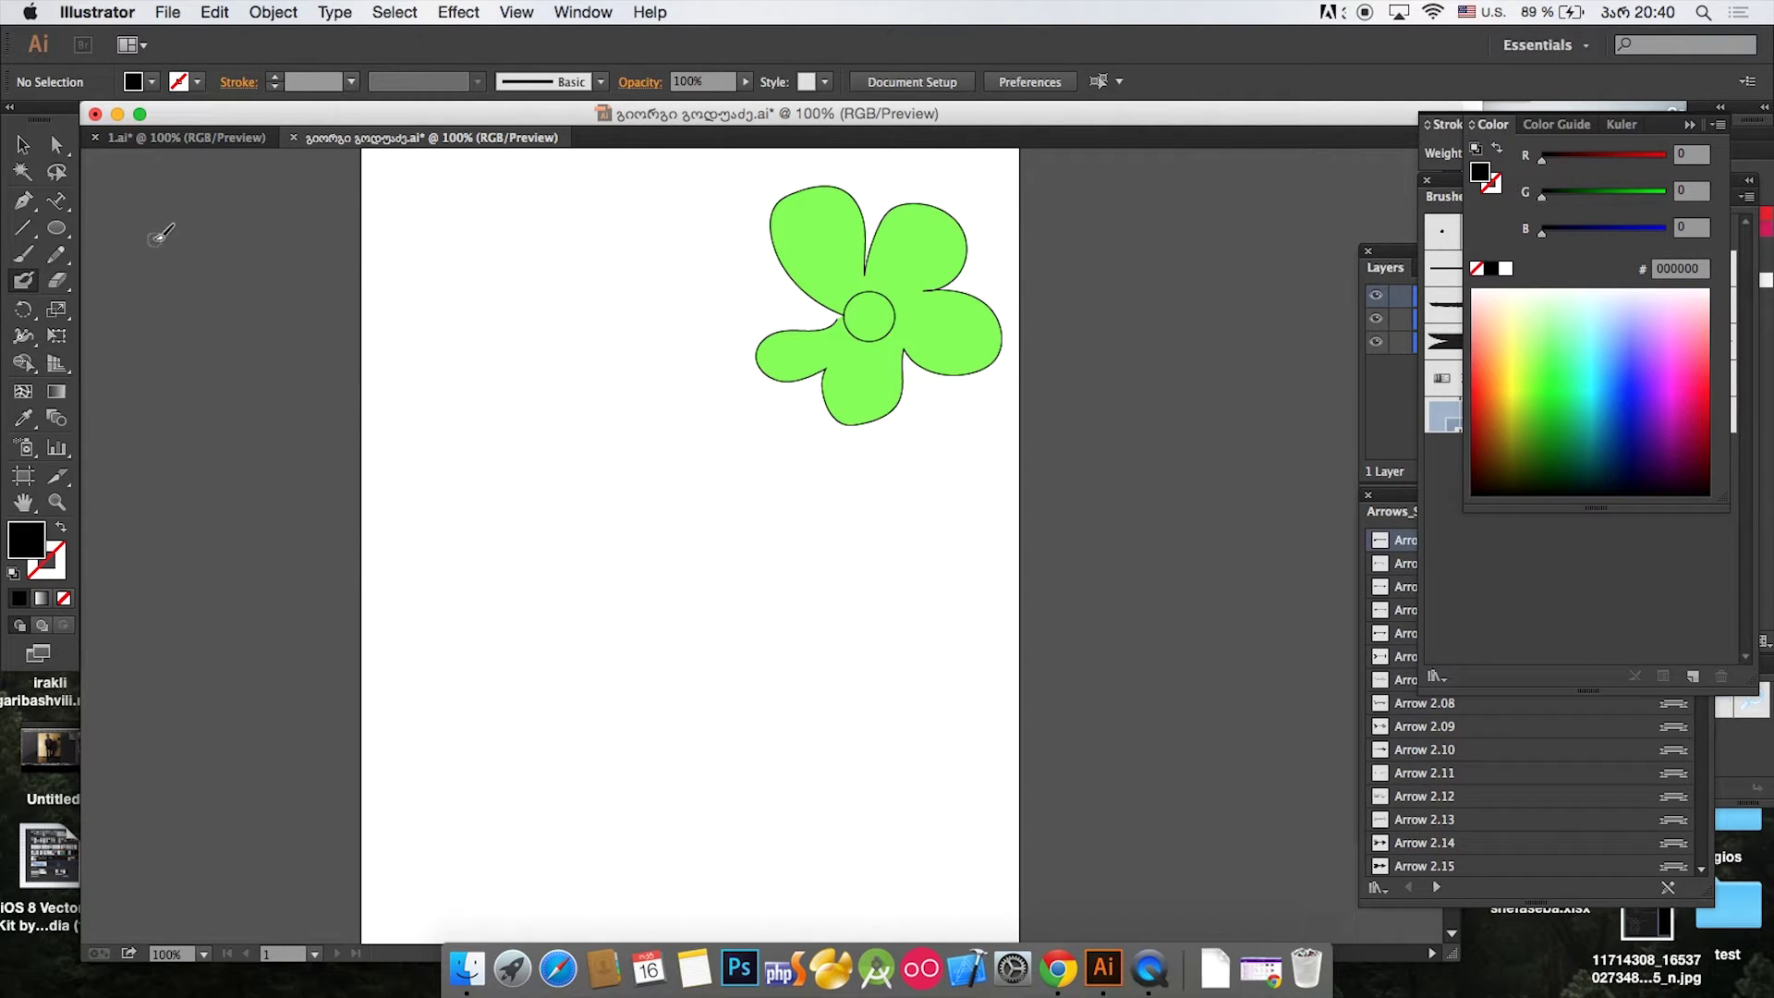
pyautogui.click(601, 82)
pyautogui.click(601, 83)
pyautogui.press(']')
pyautogui.press(']')
pyautogui.press(']')
pyautogui.press(']')
pyautogui.press(']')
pyautogui.press(']')
pyautogui.moveTo(535, 495)
pyautogui.mouseDown()
pyautogui.moveTo(478, 483)
pyautogui.moveTo(492, 412)
pyautogui.moveTo(560, 403)
pyautogui.moveTo(579, 454)
pyautogui.moveTo(563, 481)
pyautogui.moveTo(536, 431)
pyautogui.moveTo(528, 475)
pyautogui.moveTo(557, 469)
pyautogui.moveTo(571, 505)
pyautogui.moveTo(600, 458)
pyautogui.moveTo(672, 433)
pyautogui.moveTo(729, 499)
pyautogui.moveTo(657, 527)
pyautogui.moveTo(605, 470)
pyautogui.moveTo(668, 514)
pyautogui.moveTo(631, 485)
pyautogui.moveTo(597, 531)
pyautogui.moveTo(571, 514)
pyautogui.moveTo(617, 524)
pyautogui.moveTo(663, 571)
pyautogui.moveTo(625, 637)
pyautogui.moveTo(575, 585)
pyautogui.moveTo(633, 572)
pyautogui.moveTo(598, 548)
pyautogui.moveTo(592, 586)
pyautogui.moveTo(582, 534)
pyautogui.moveTo(555, 595)
pyautogui.moveTo(499, 606)
pyautogui.moveTo(490, 539)
pyautogui.moveTo(562, 549)
pyautogui.moveTo(533, 508)
pyautogui.moveTo(556, 566)
pyautogui.moveTo(533, 530)
pyautogui.mouseUp()
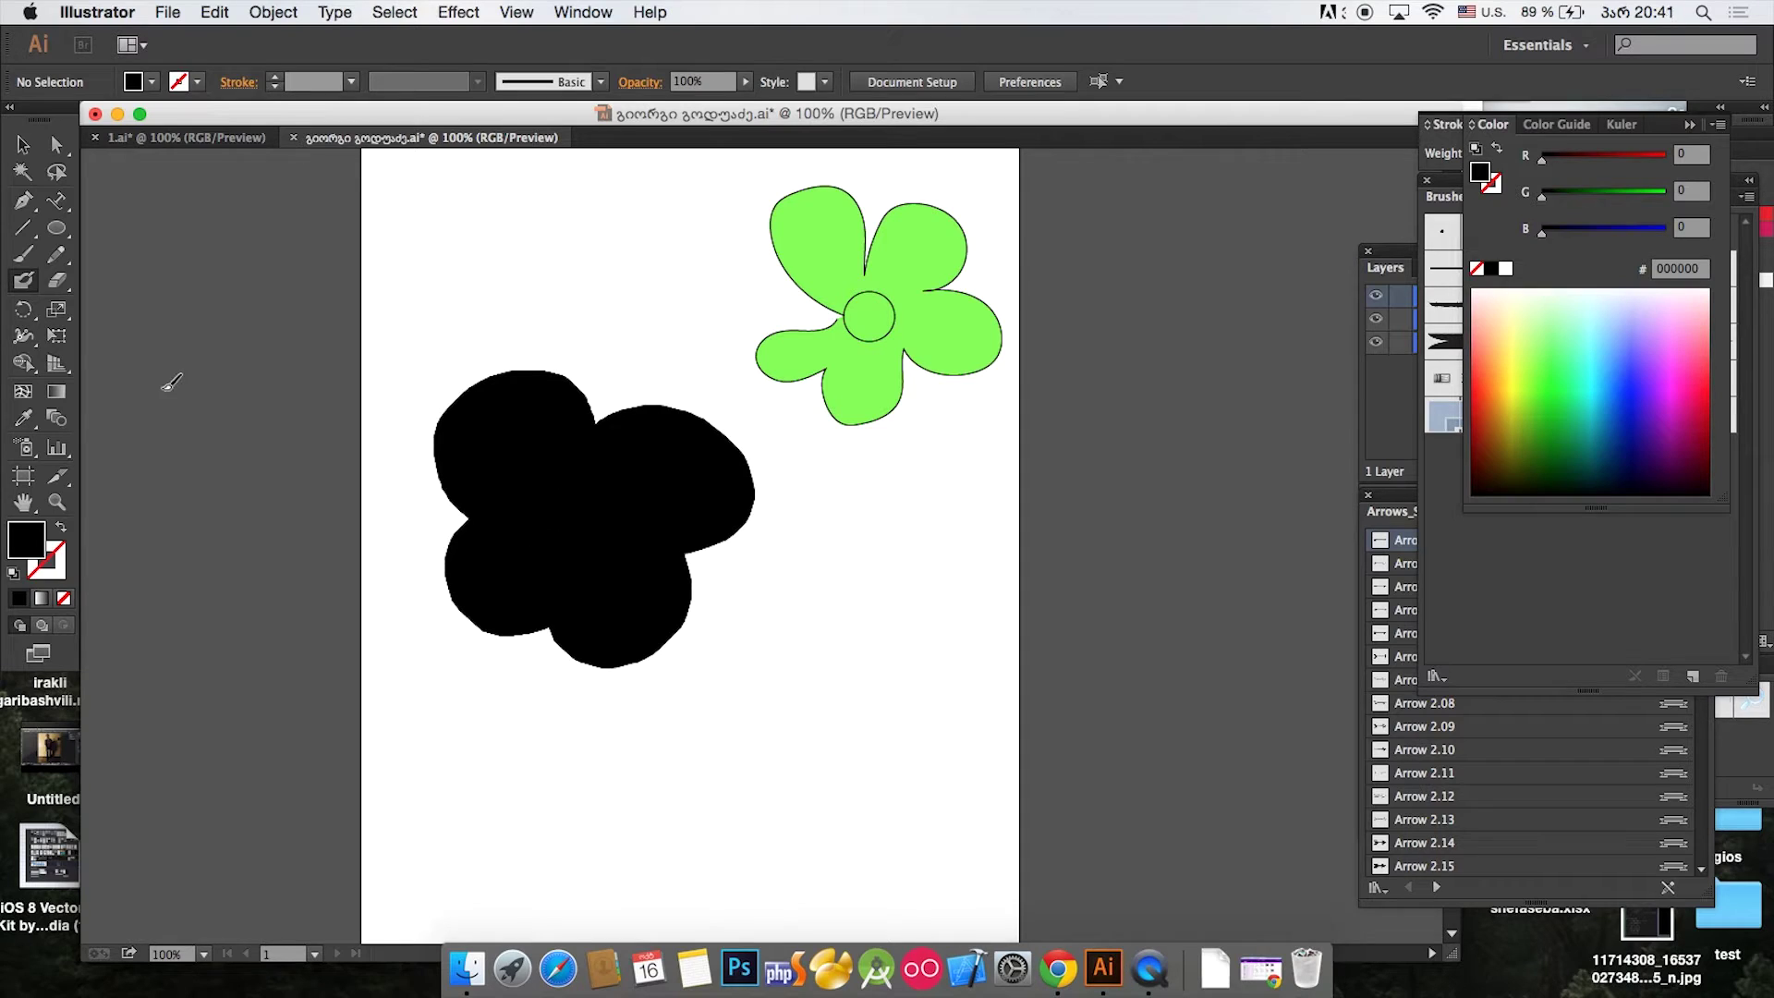
# Step: Move the black flower up to the artboard's upper-left area and deselect it
pyautogui.hotkey('shift', 'x')
pyautogui.click(26, 146)
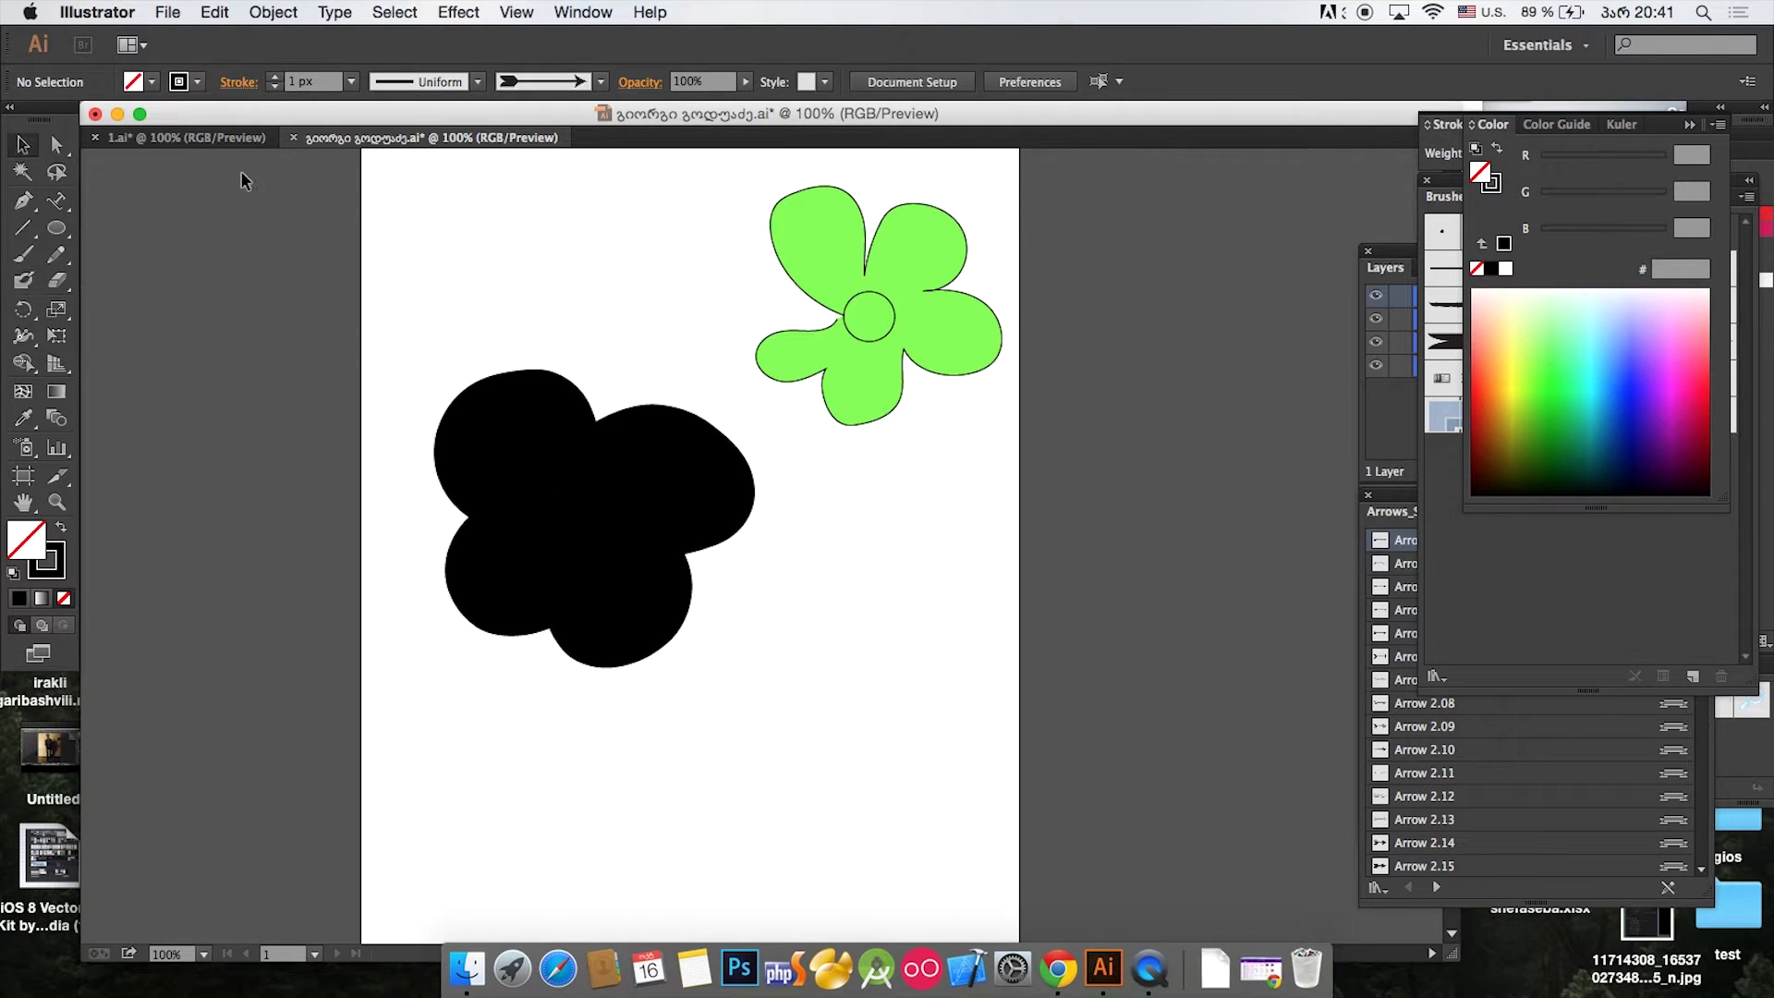
pyautogui.moveTo(531, 397); pyautogui.dragTo(476, 265)
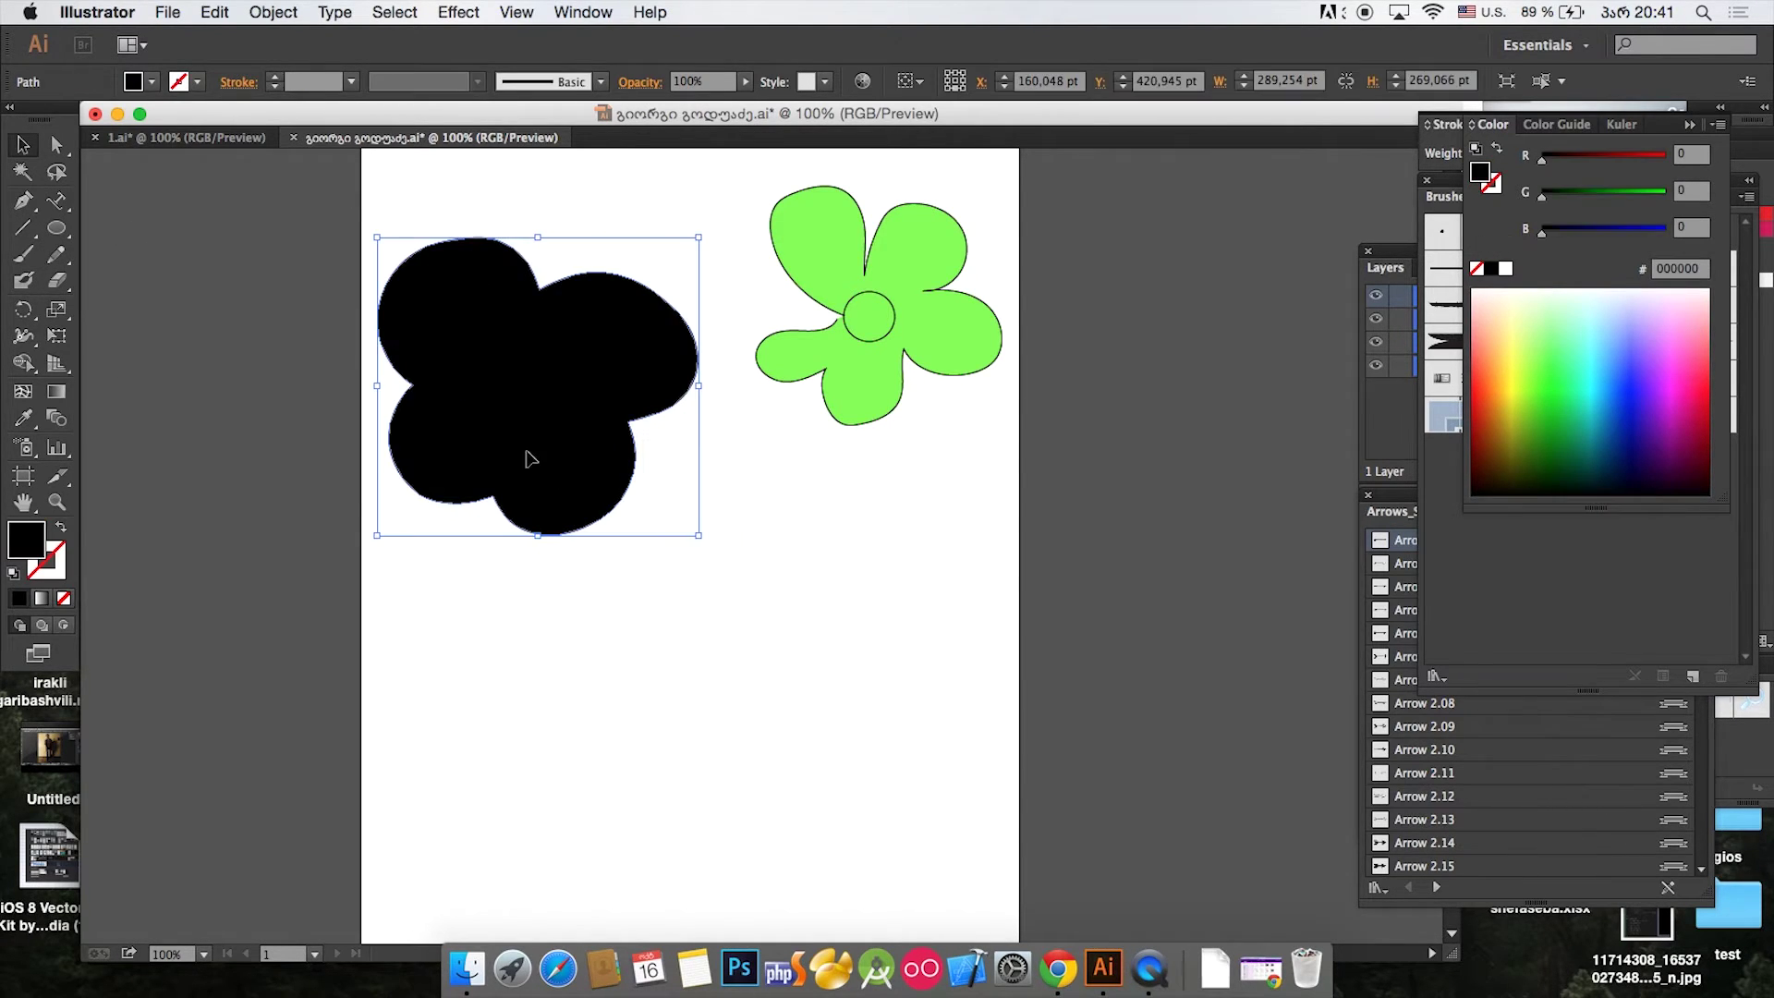
pyautogui.click(643, 822)
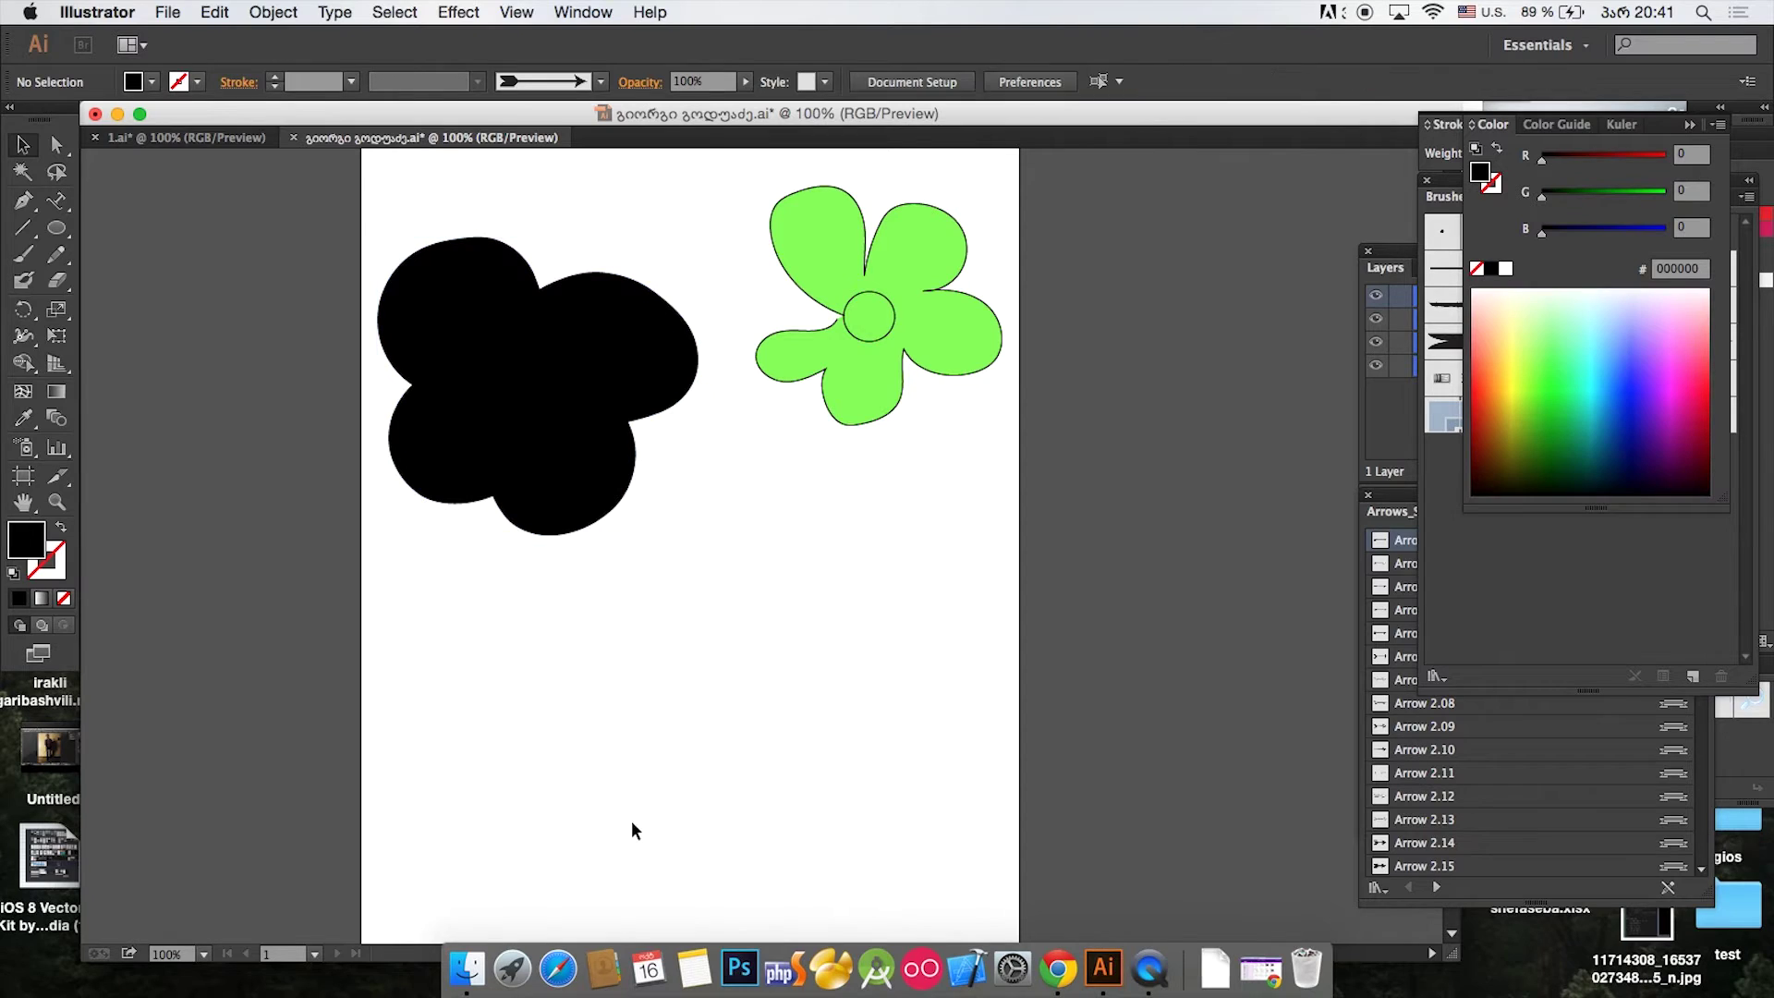
# Step: Paint a second large black four-lobed shape below the two flowers with the Blob Brush and delete it
pyautogui.click(26, 278)
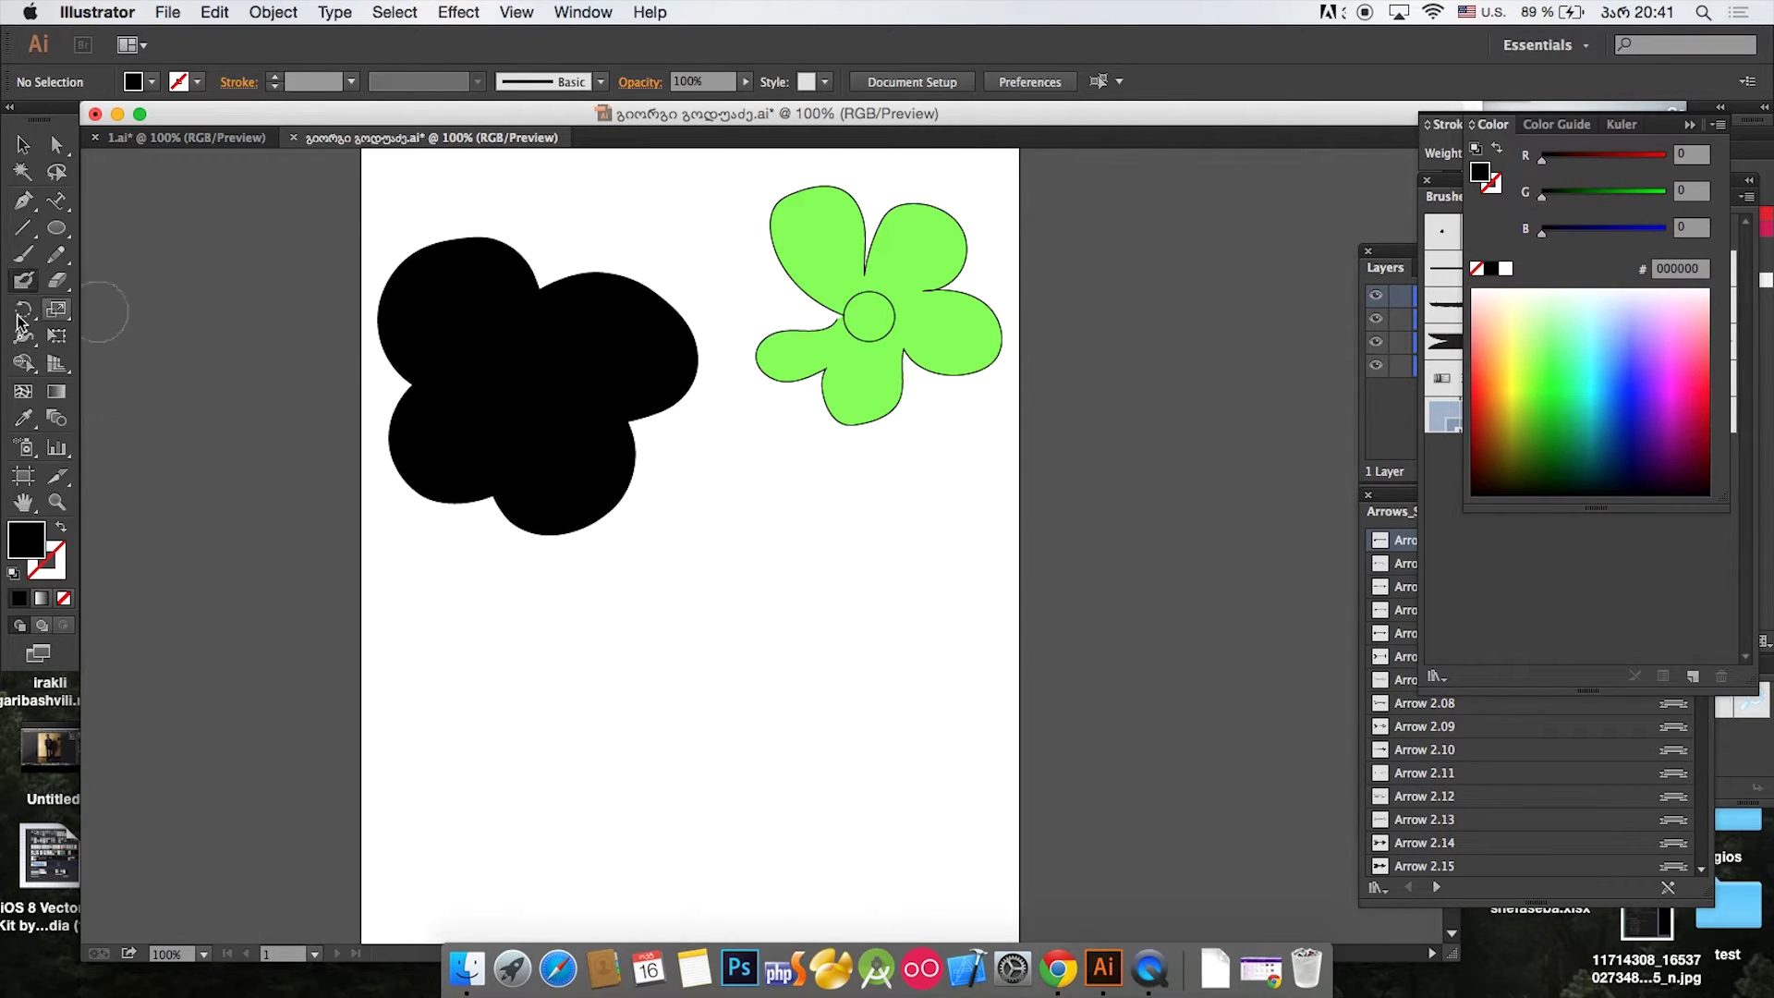
pyautogui.moveTo(48, 117); pyautogui.dragTo(60, 118)
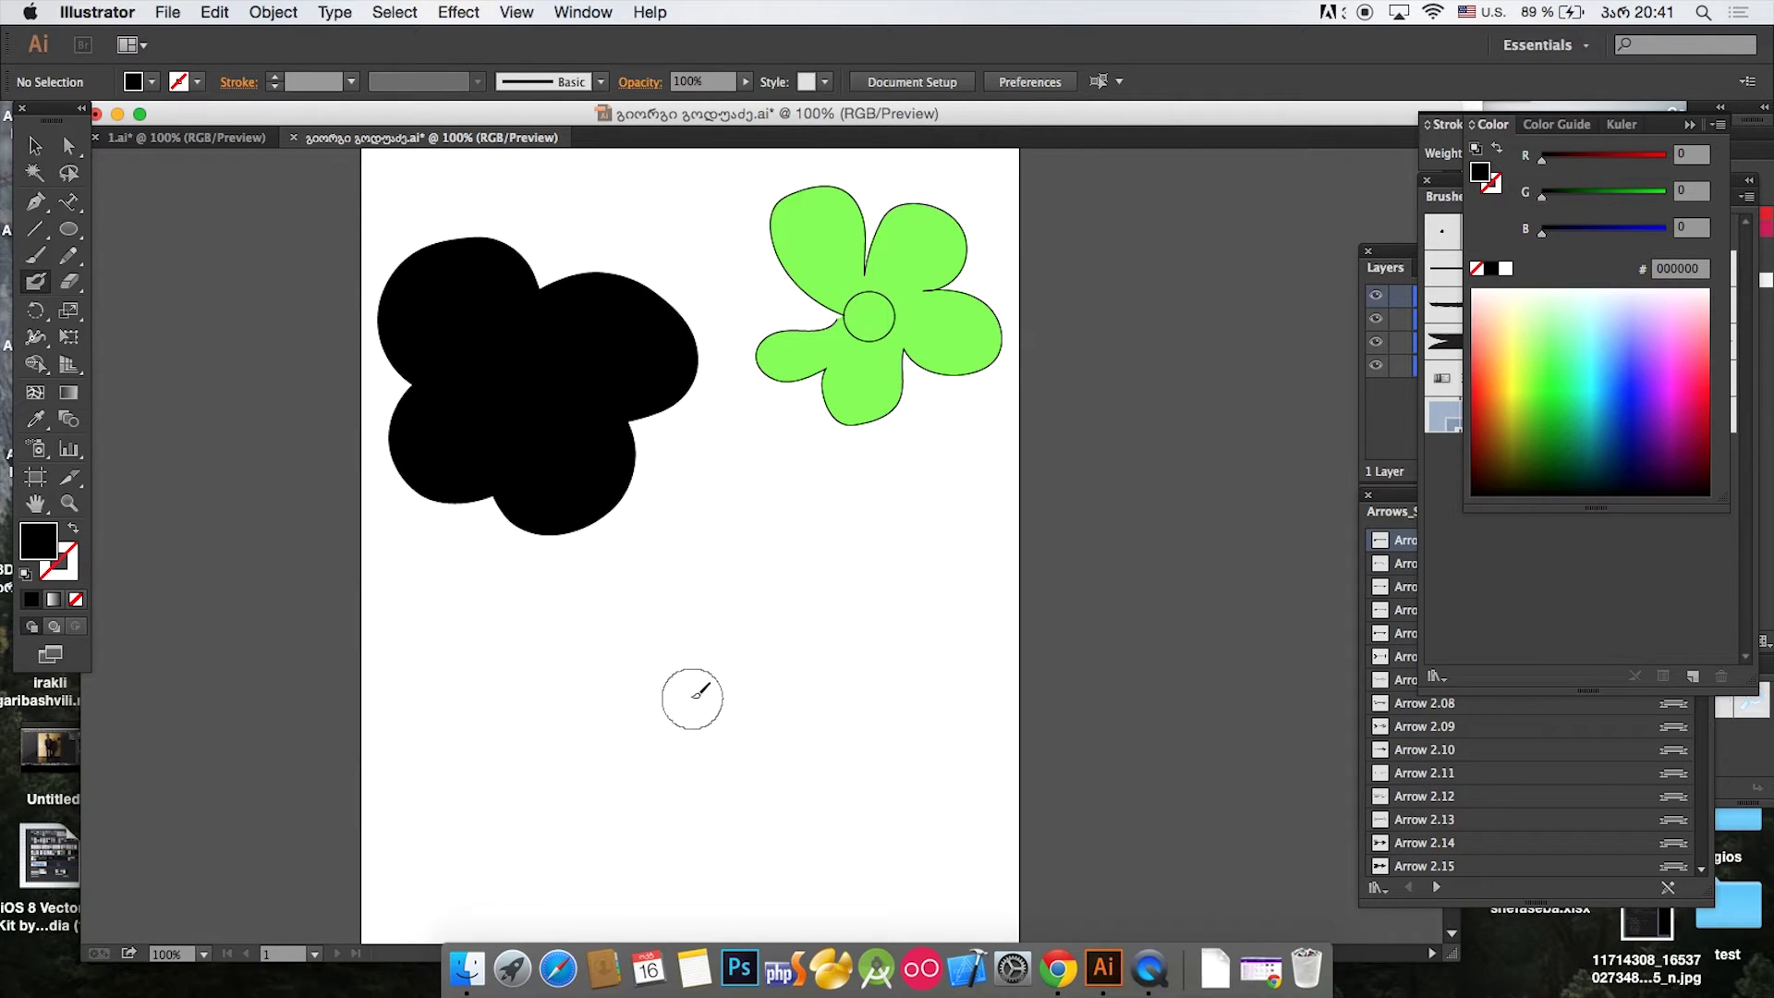
pyautogui.moveTo(712, 647)
pyautogui.mouseDown()
pyautogui.moveTo(597, 701)
pyautogui.moveTo(644, 566)
pyautogui.moveTo(718, 625)
pyautogui.moveTo(641, 673)
pyautogui.moveTo(715, 608)
pyautogui.moveTo(638, 606)
pyautogui.moveTo(682, 650)
pyautogui.moveTo(714, 639)
pyautogui.moveTo(713, 662)
pyautogui.moveTo(822, 598)
pyautogui.moveTo(900, 696)
pyautogui.moveTo(741, 713)
pyautogui.moveTo(818, 645)
pyautogui.moveTo(736, 692)
pyautogui.moveTo(854, 663)
pyautogui.mouseUp()
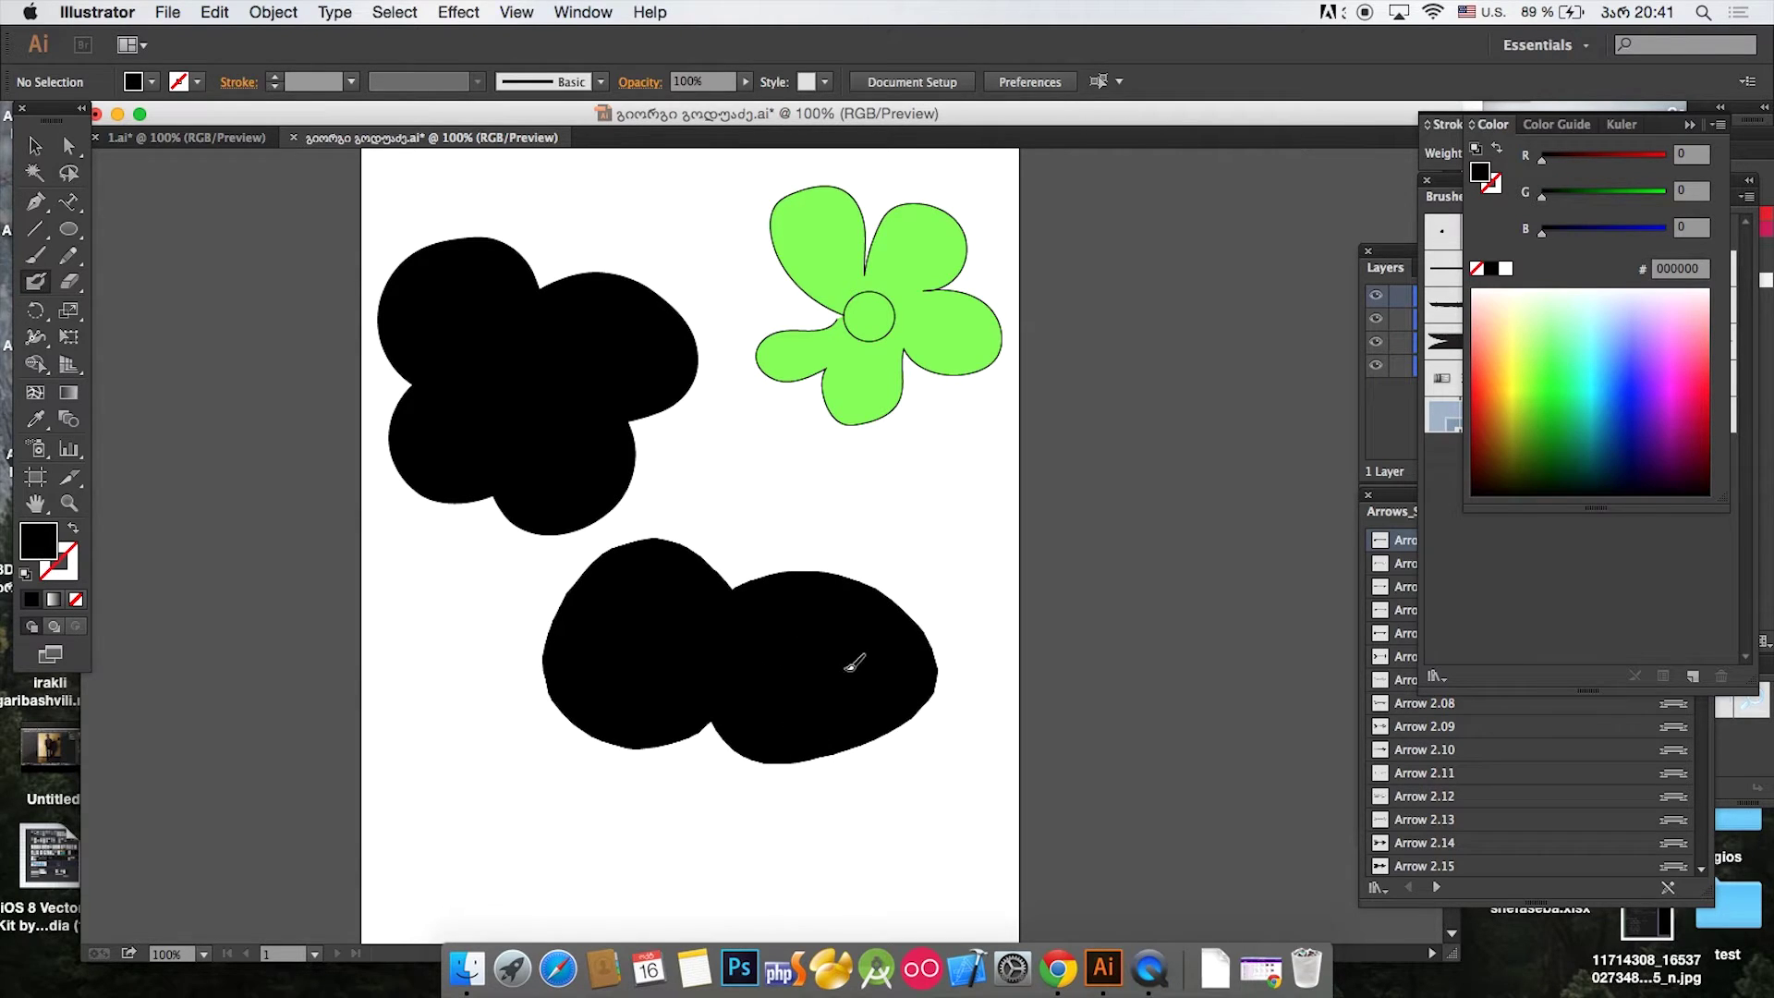
pyautogui.moveTo(736, 624)
pyautogui.mouseDown()
pyautogui.moveTo(750, 502)
pyautogui.moveTo(809, 586)
pyautogui.moveTo(739, 499)
pyautogui.moveTo(759, 577)
pyautogui.moveTo(794, 548)
pyautogui.mouseUp()
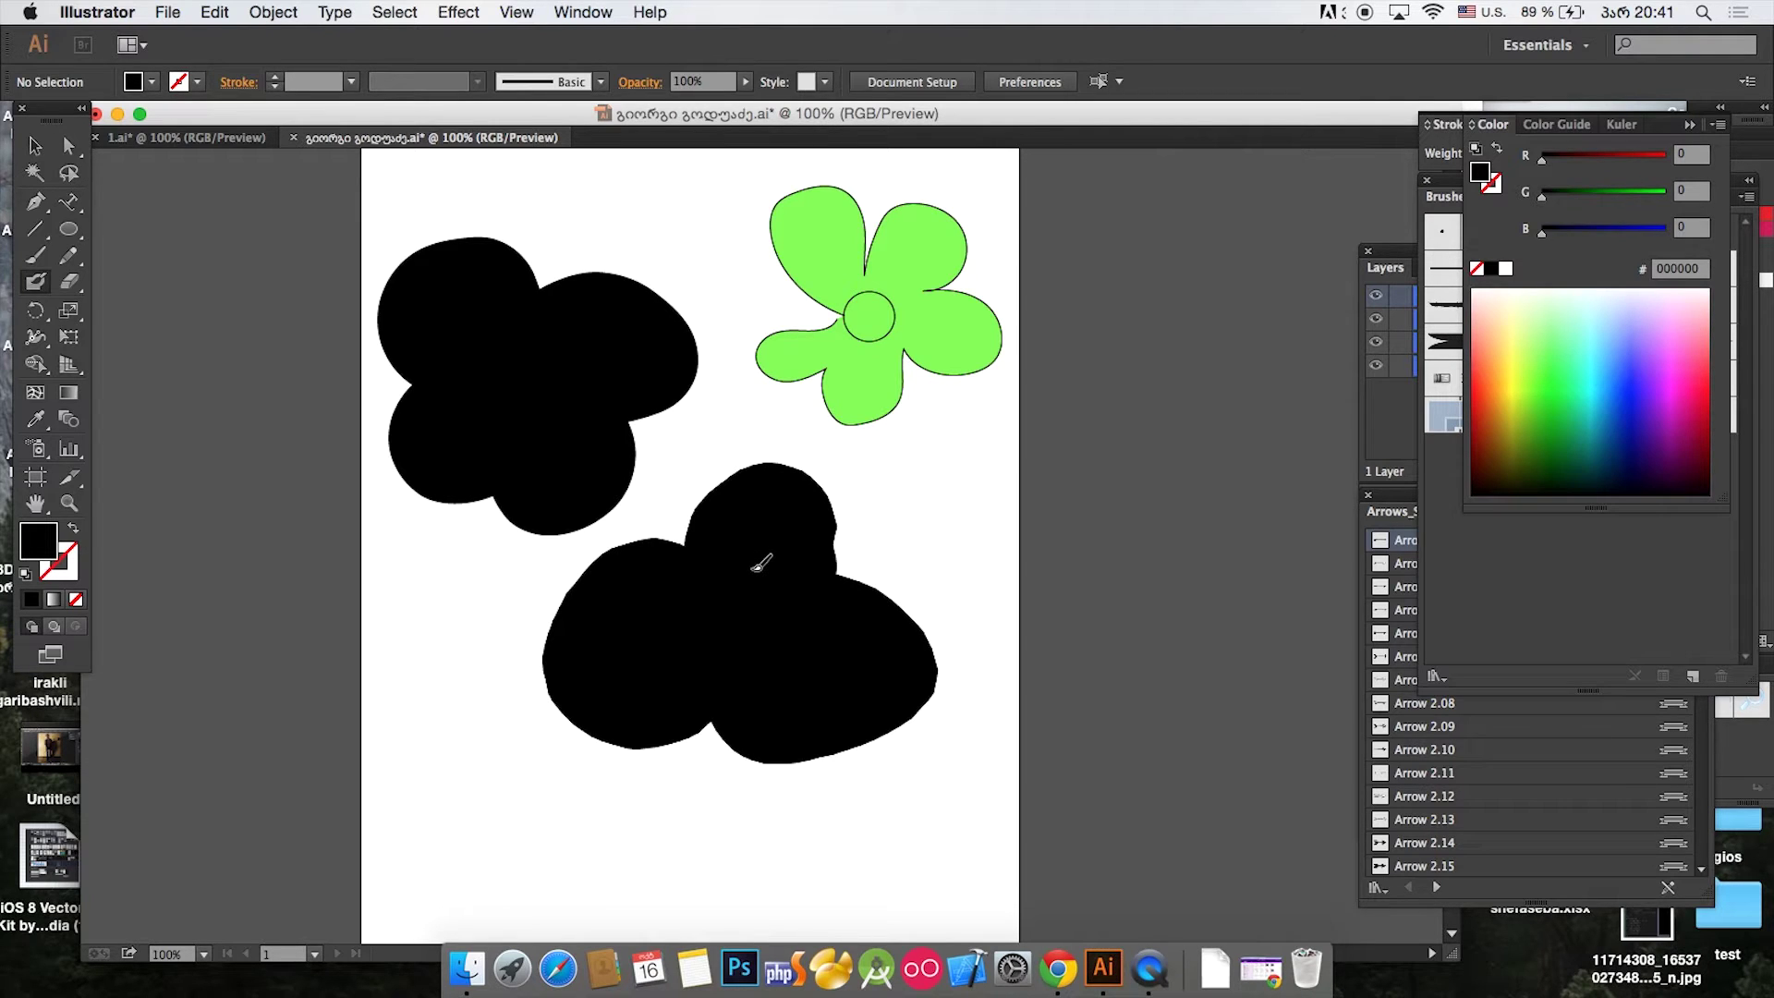
pyautogui.moveTo(812, 705)
pyautogui.mouseDown()
pyautogui.moveTo(801, 845)
pyautogui.moveTo(698, 811)
pyautogui.moveTo(764, 792)
pyautogui.mouseUp()
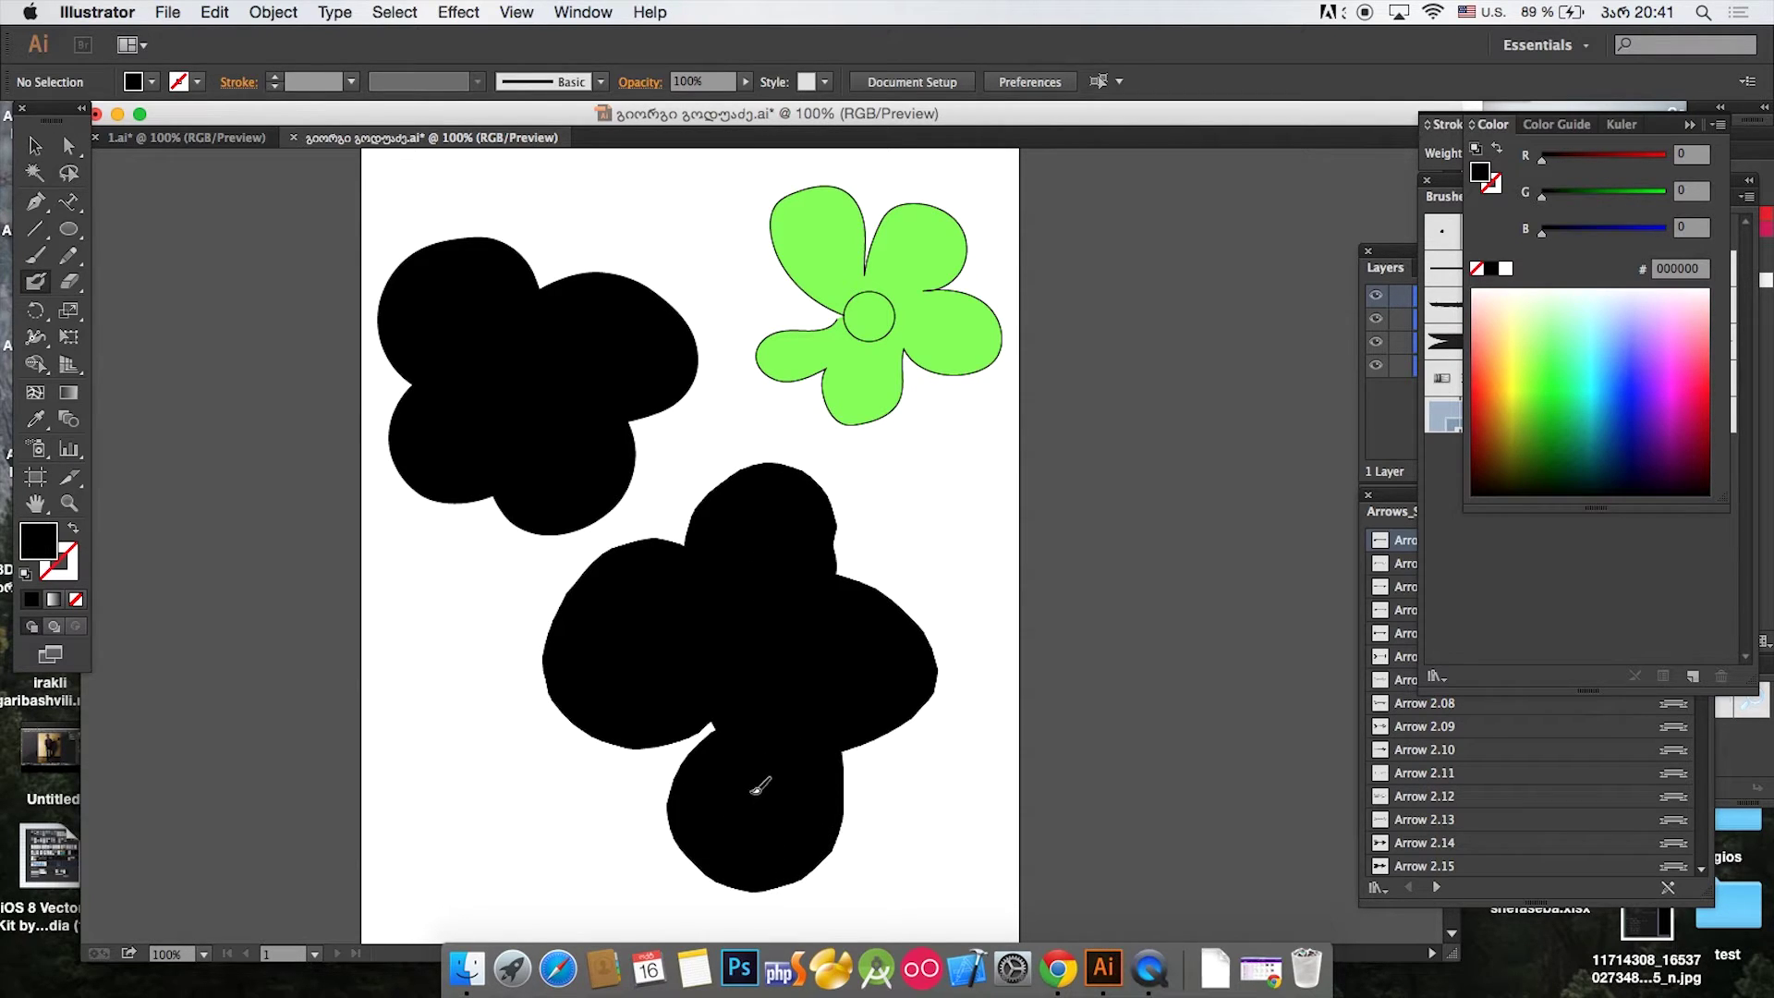
pyautogui.press('v')
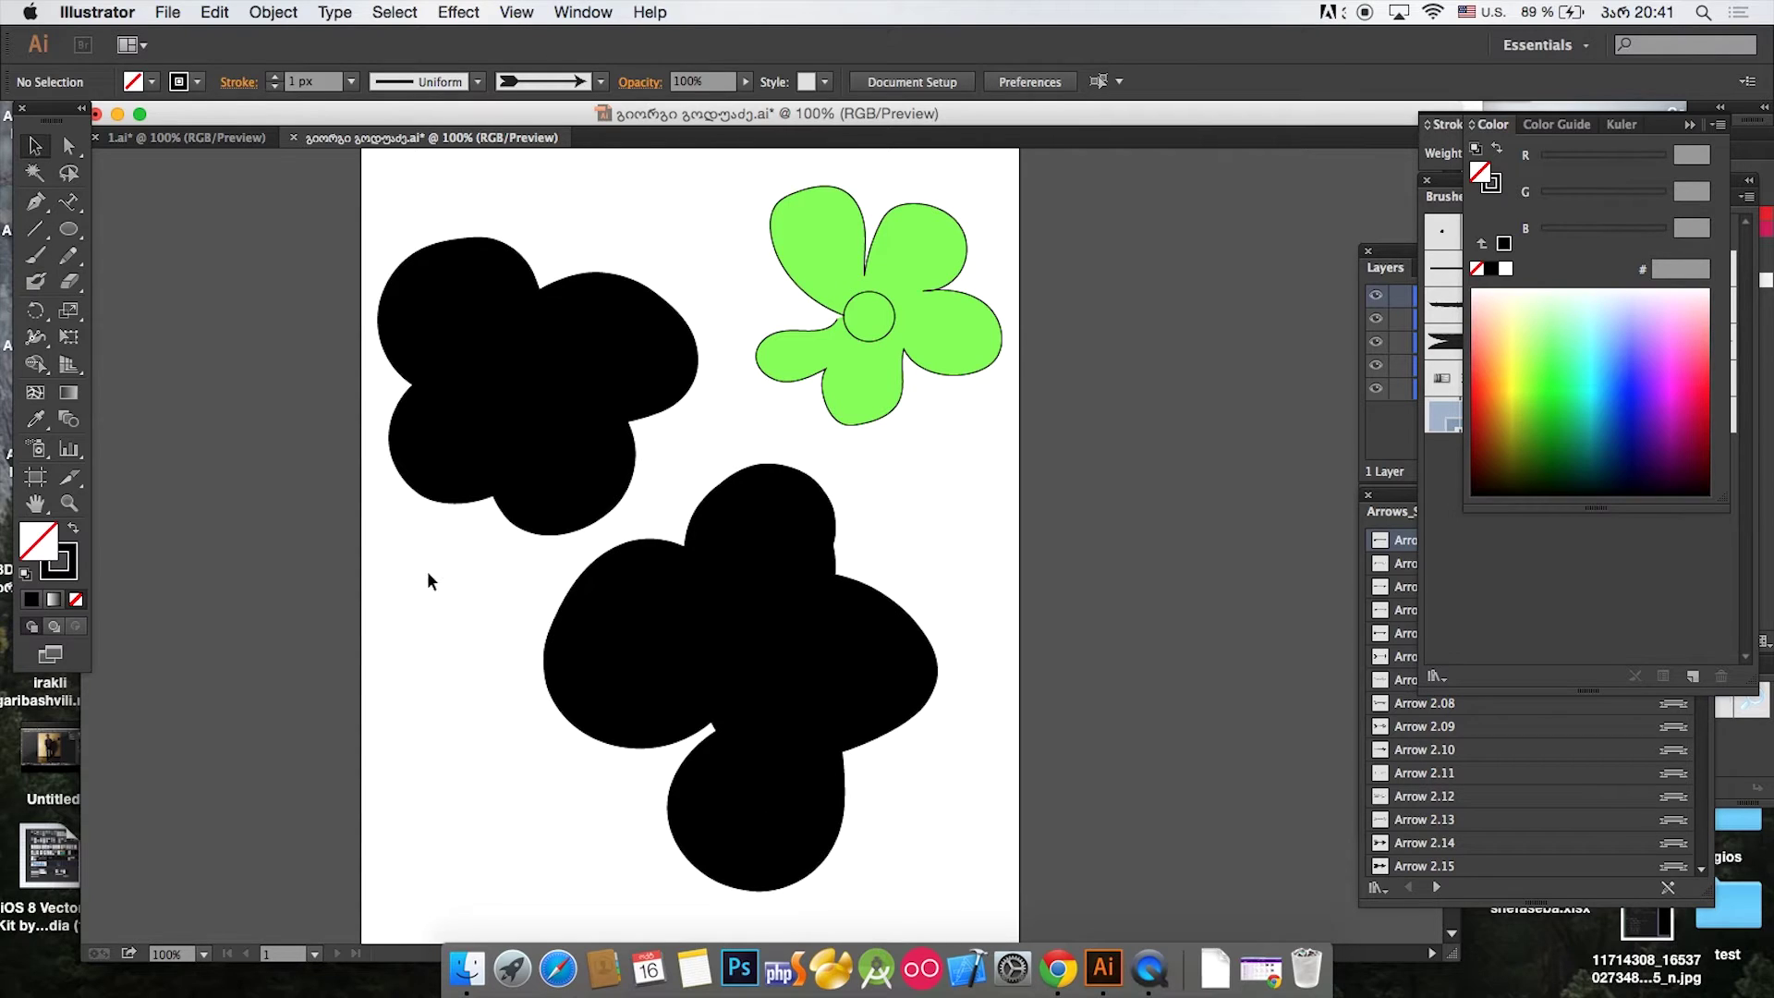
pyautogui.click(725, 696)
pyautogui.press('Delete')
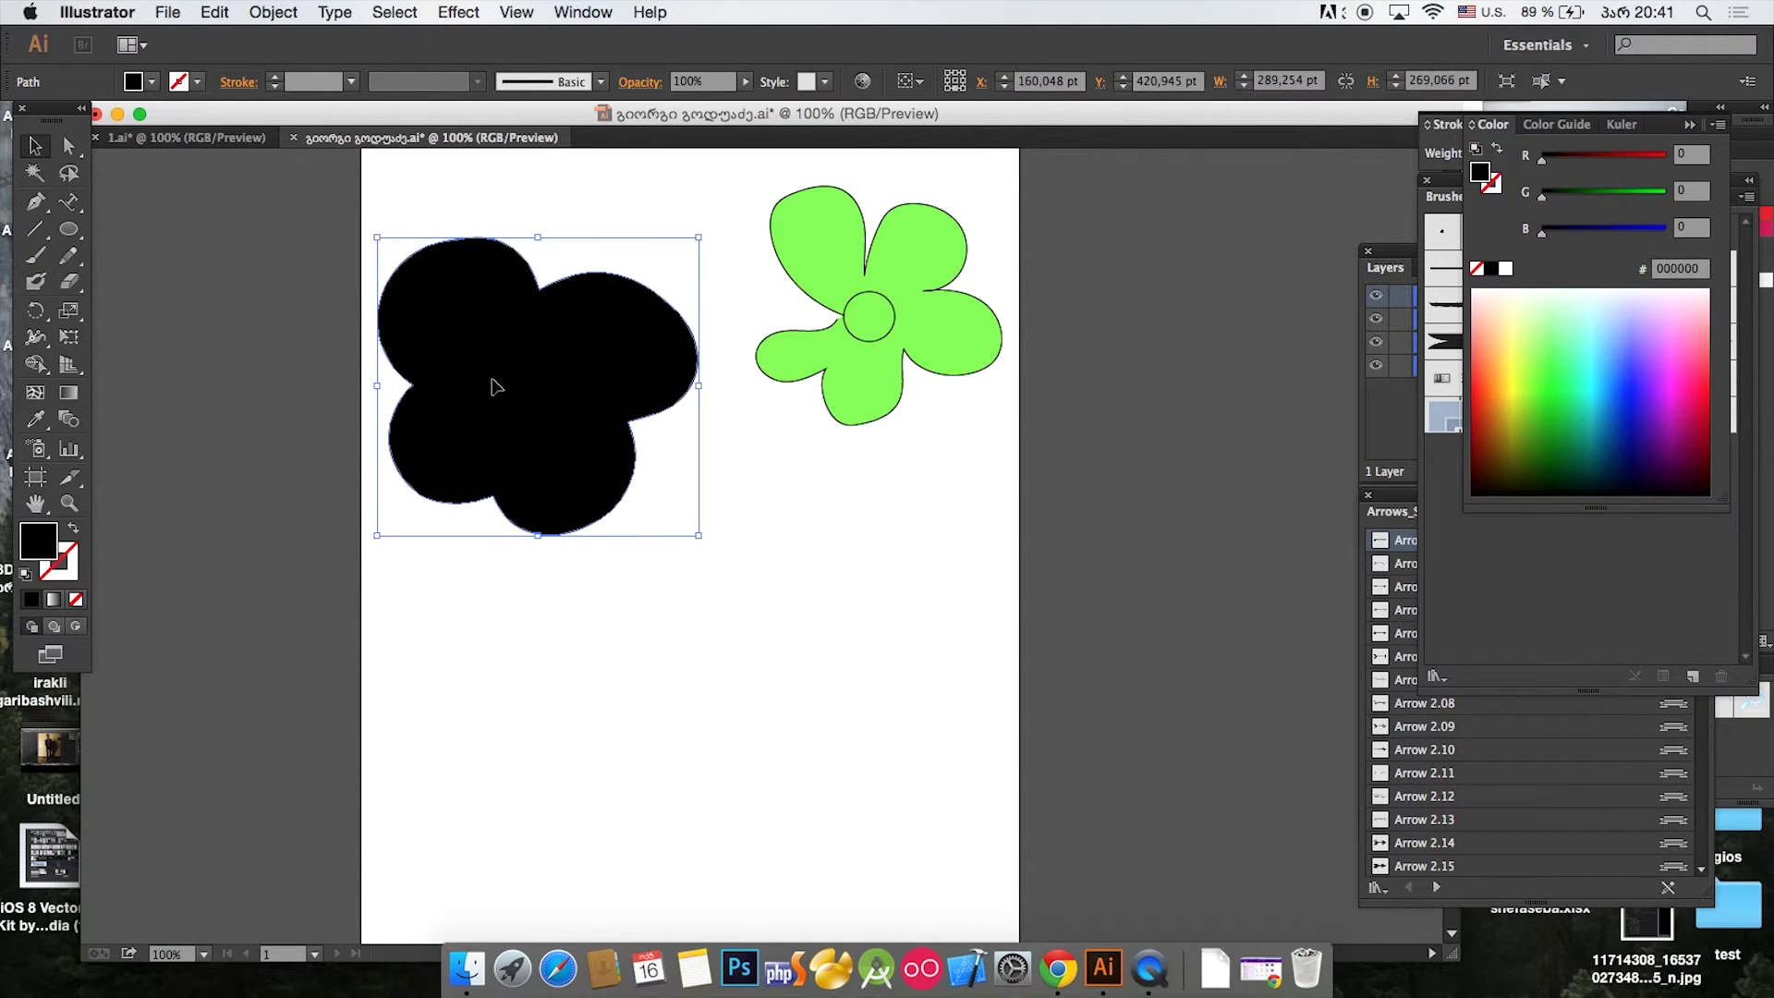
pyautogui.click(48, 207)
pyautogui.moveTo(48, 207); pyautogui.dragTo(139, 290)
pyautogui.click(35, 145)
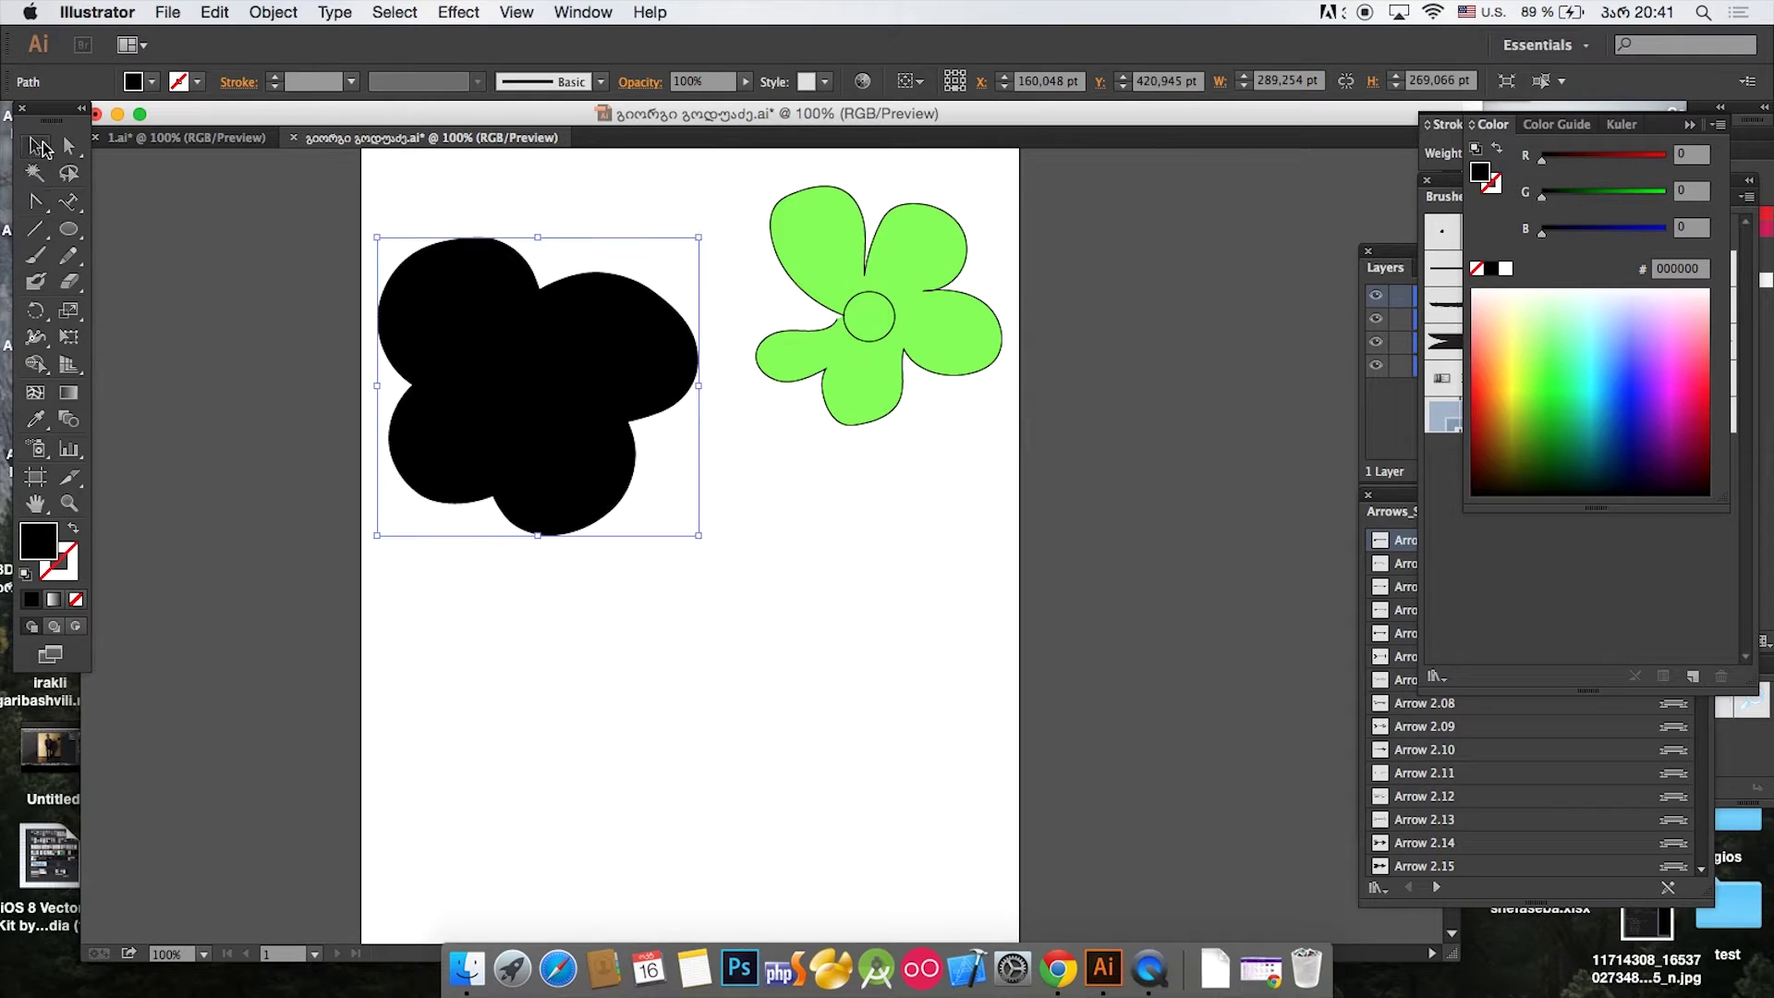
# Step: Shift the black flower down and try placing Pen tool anchor points over it, undoing the last one
pyautogui.moveTo(456, 289); pyautogui.dragTo(395, 373)
pyautogui.click(35, 201)
pyautogui.moveTo(489, 370); pyautogui.dragTo(468, 435)
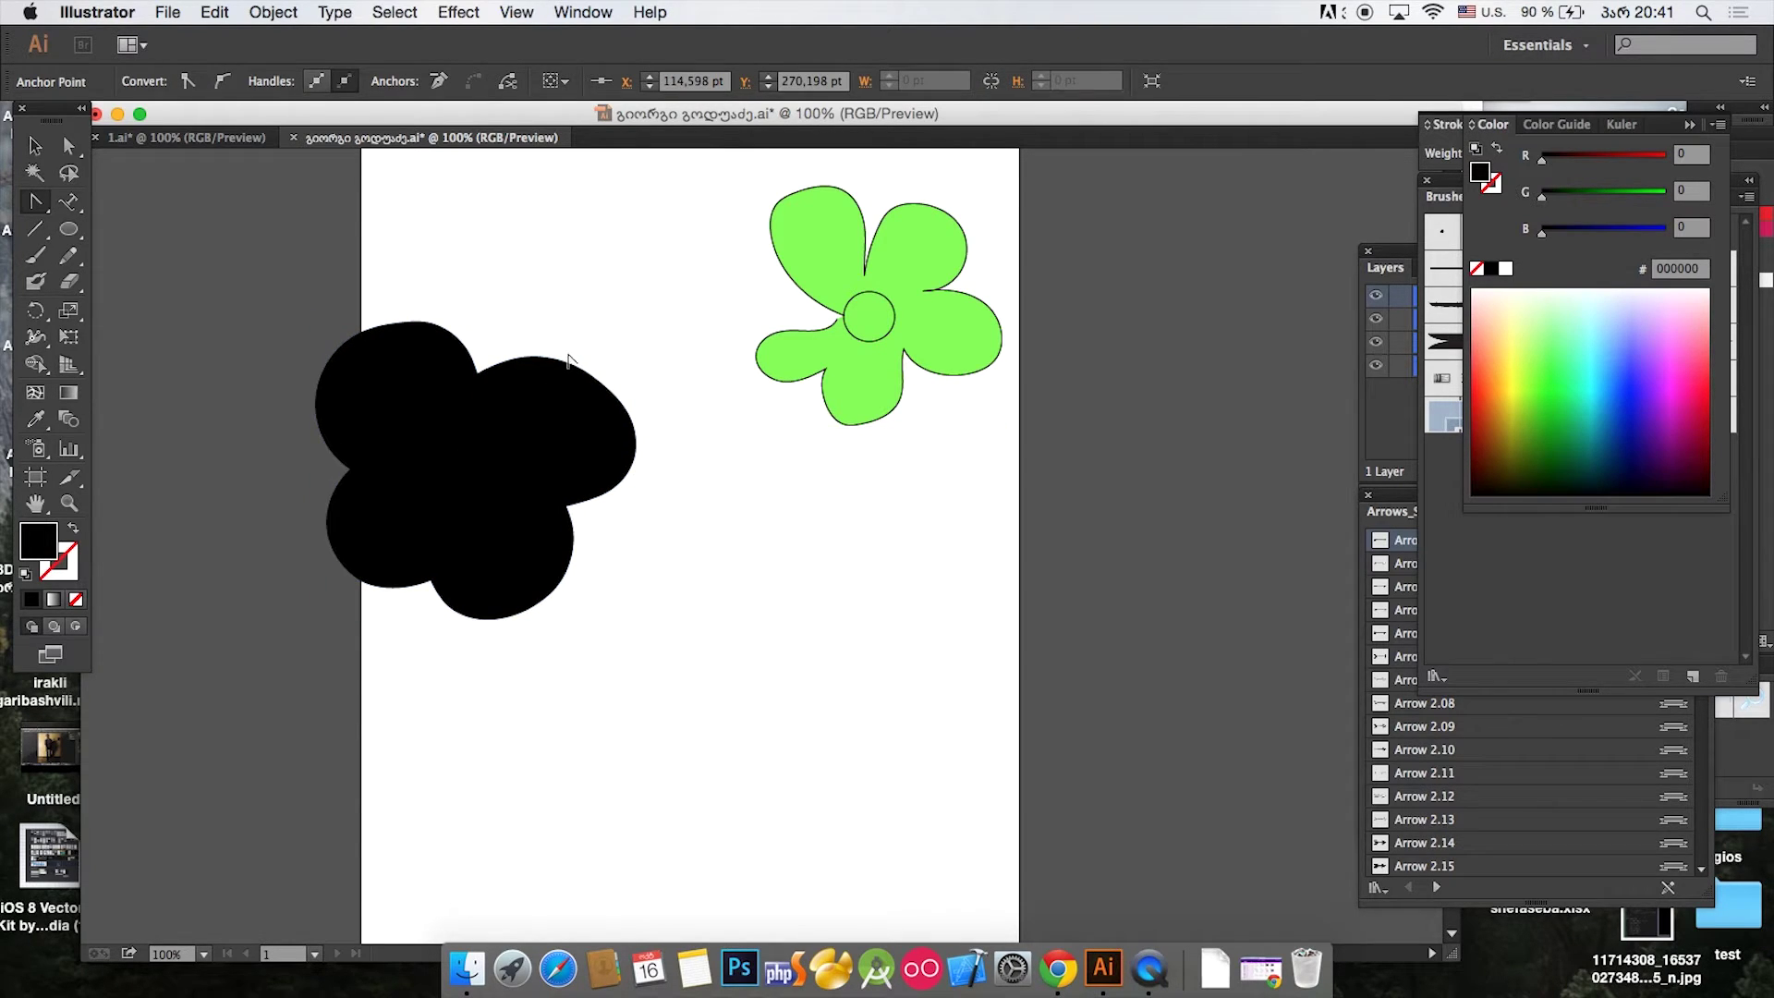
pyautogui.moveTo(551, 360); pyautogui.dragTo(582, 338)
pyautogui.press('super+z')
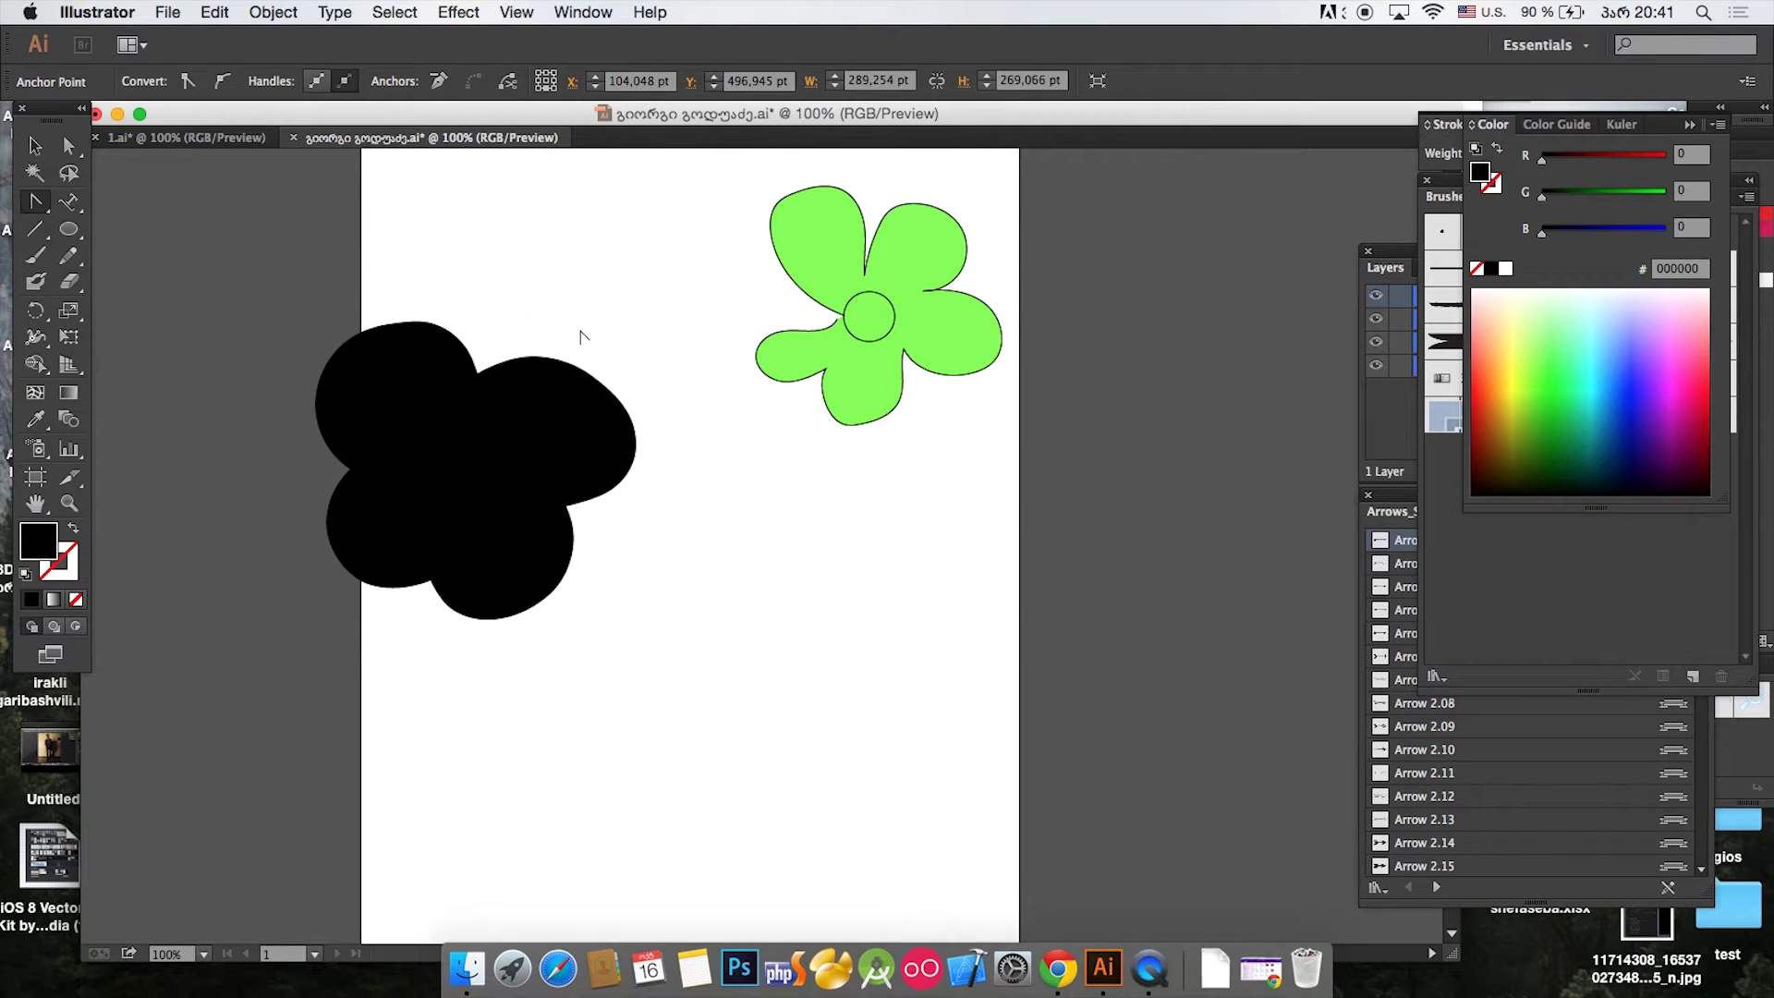
# Step: Move the black flower back up beside the green flower and deselect it
pyautogui.click(36, 172)
pyautogui.click(35, 145)
pyautogui.moveTo(458, 480); pyautogui.dragTo(535, 322)
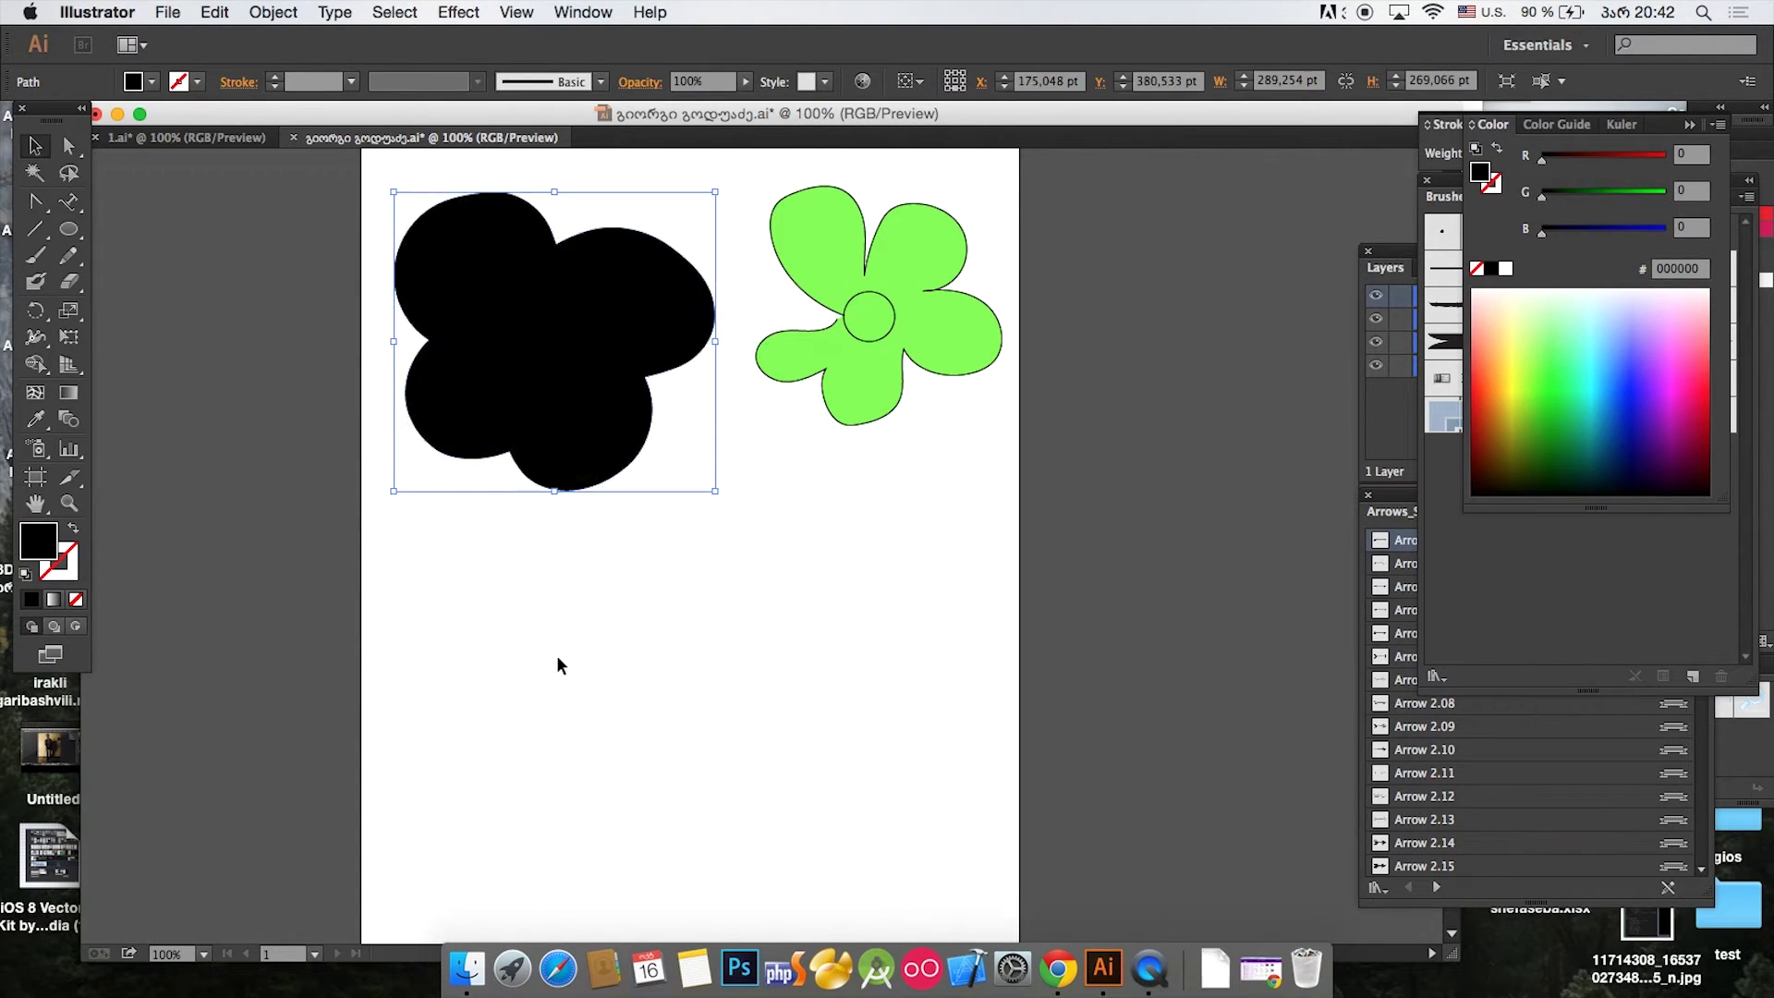
pyautogui.click(525, 689)
# Step: Paint a looping freehand flower outline about 271 by 204 pt below the two flowers with the Paintbrush
pyautogui.click(36, 256)
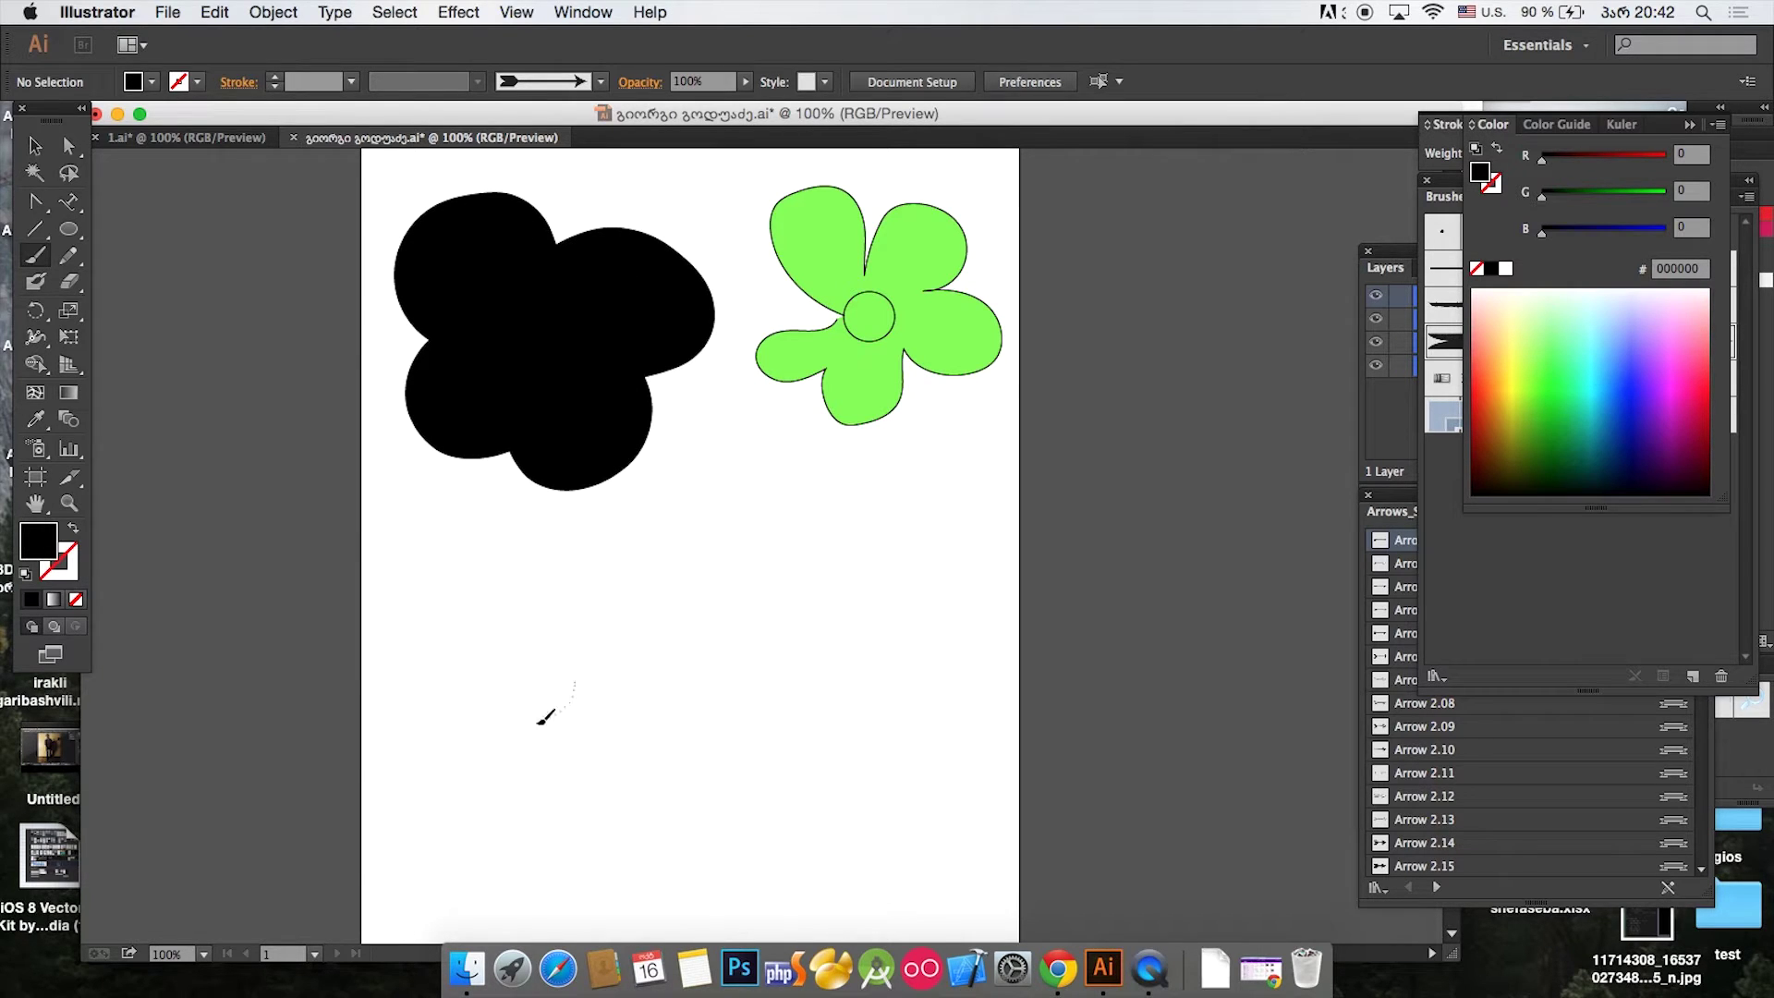
pyautogui.moveTo(584, 585)
pyautogui.mouseDown()
pyautogui.moveTo(674, 564)
pyautogui.moveTo(667, 623)
pyautogui.mouseUp()
pyautogui.moveTo(609, 745)
pyautogui.mouseDown()
pyautogui.moveTo(598, 711)
pyautogui.moveTo(626, 659)
pyautogui.moveTo(655, 691)
pyautogui.moveTo(659, 639)
pyautogui.moveTo(623, 657)
pyautogui.moveTo(626, 565)
pyautogui.moveTo(699, 644)
pyautogui.moveTo(738, 623)
pyautogui.moveTo(631, 637)
pyautogui.moveTo(654, 719)
pyautogui.mouseUp()
pyautogui.moveTo(520, 687); pyautogui.dragTo(554, 695)
# Step: Raise the painted flower outline's stroke weight to 15 px and deselect it
pyautogui.click(35, 145)
pyautogui.moveTo(515, 551); pyautogui.dragTo(554, 619)
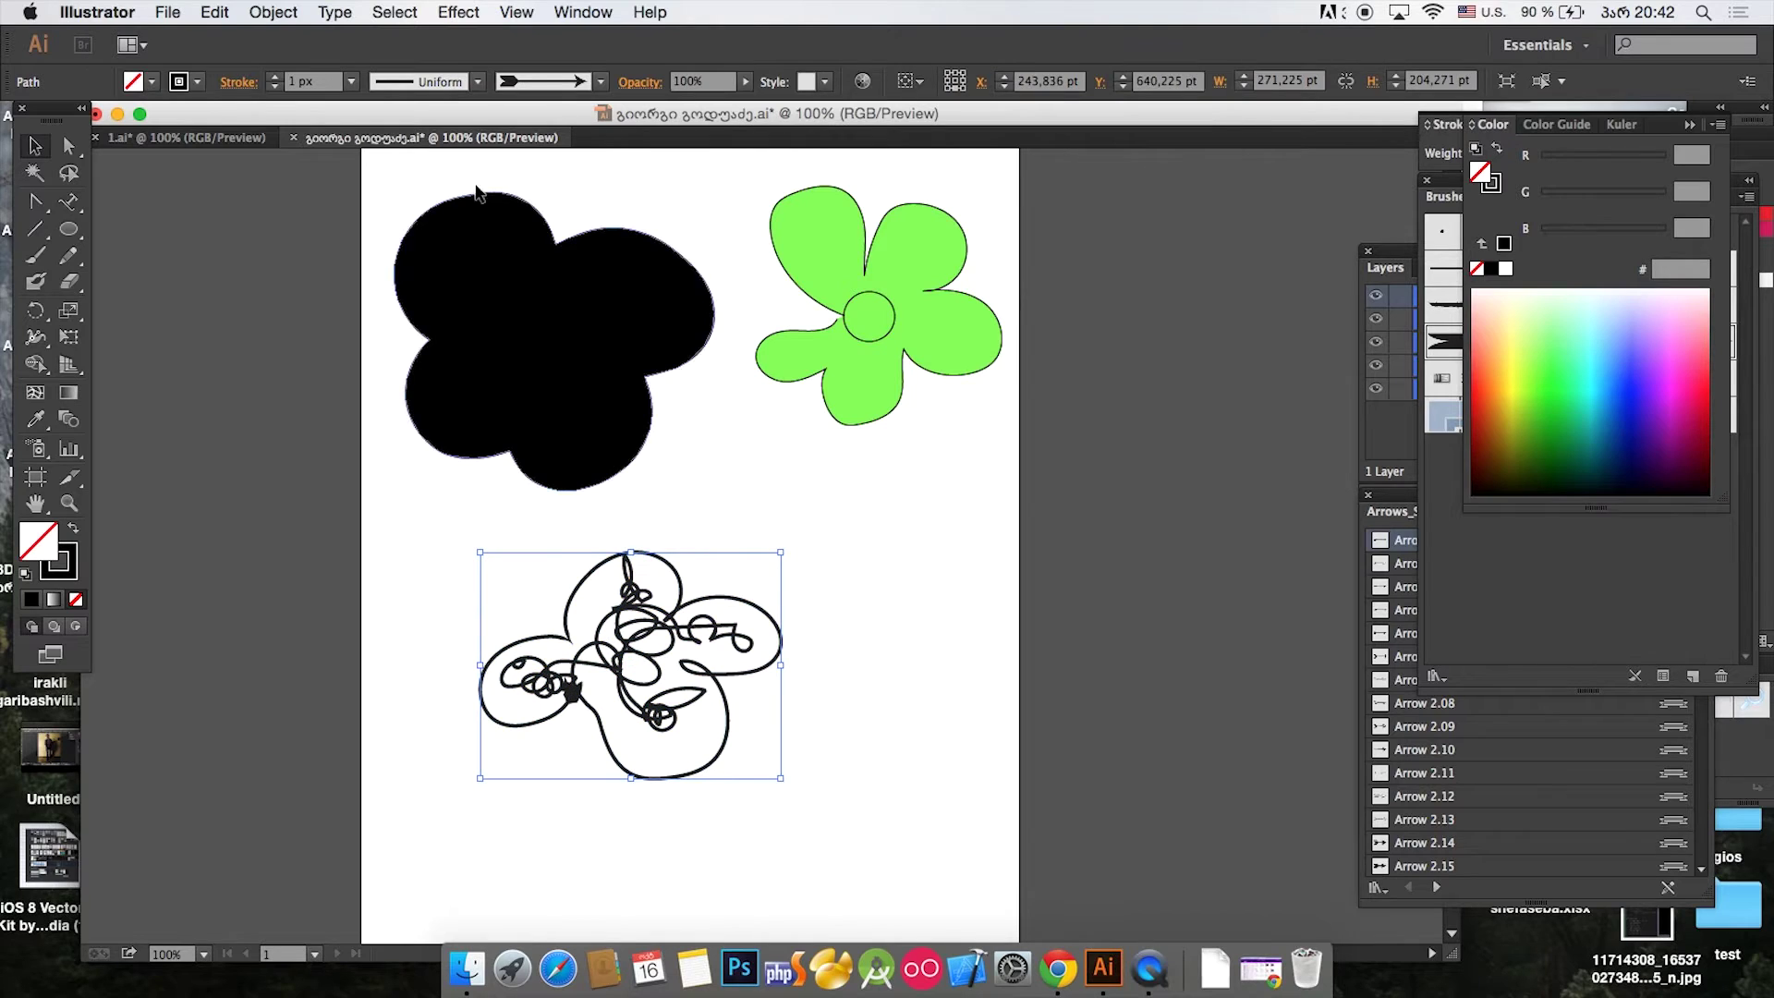
pyautogui.click(278, 78)
pyautogui.click(278, 78)
pyautogui.click(278, 77)
pyautogui.click(278, 78)
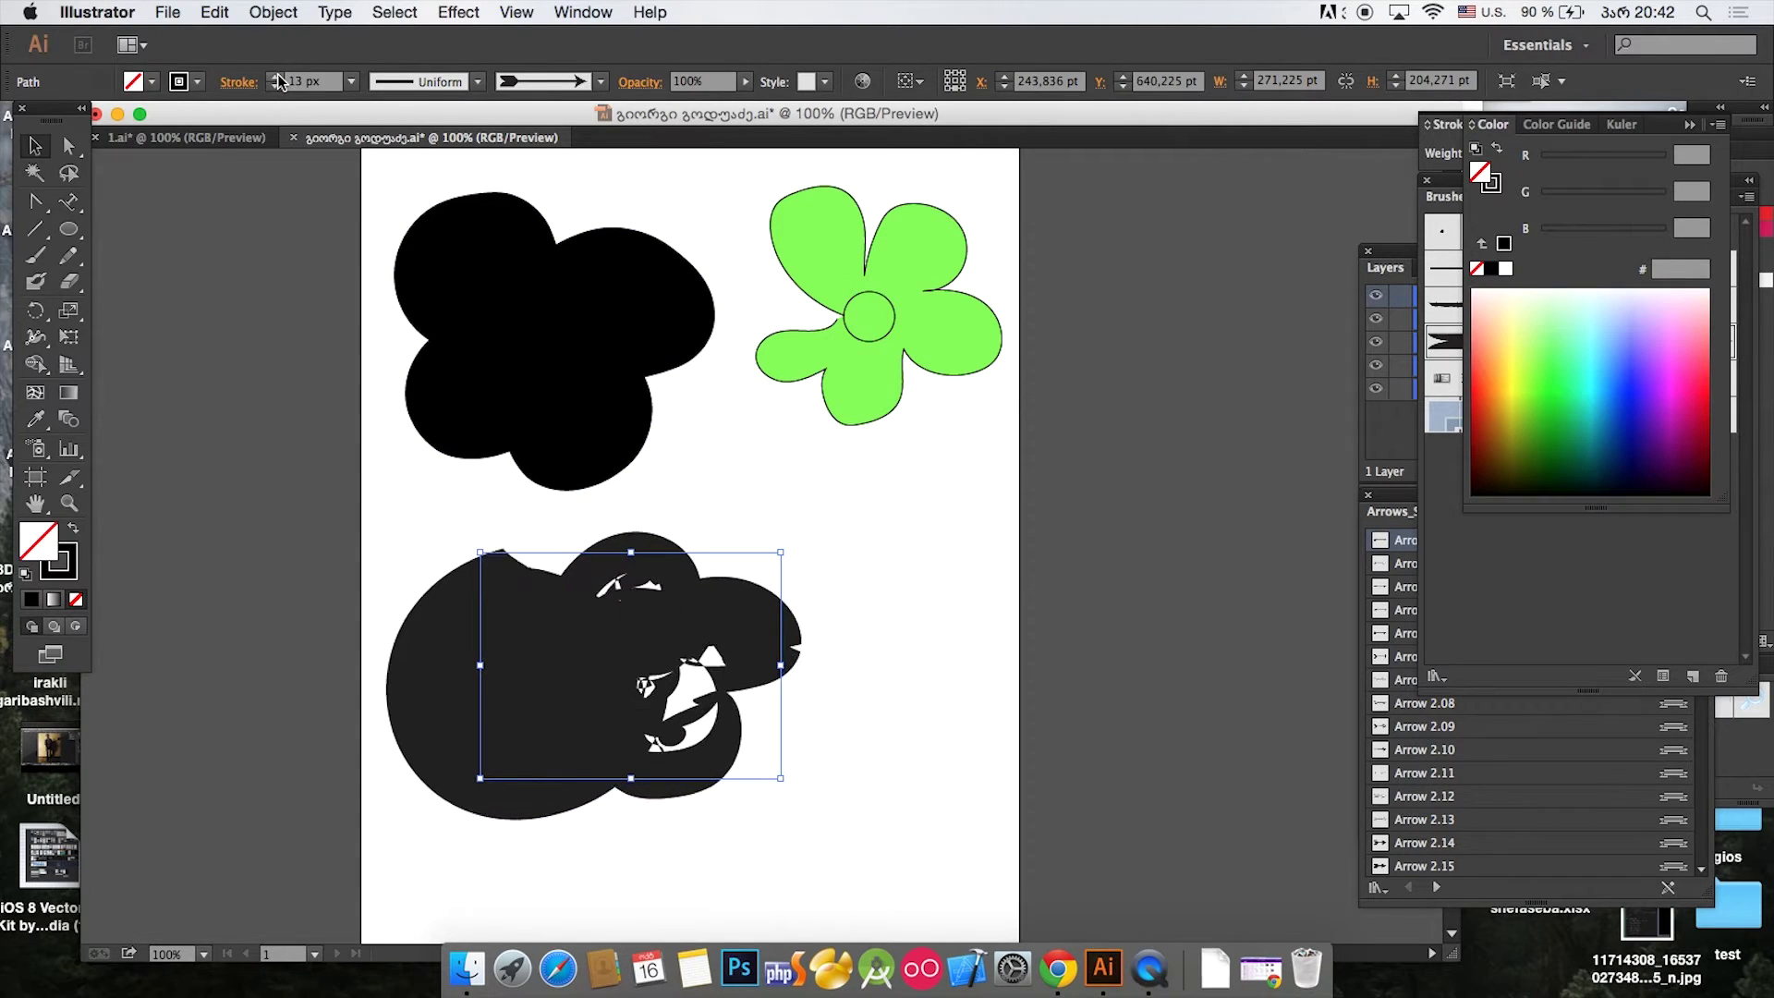
pyautogui.click(278, 77)
pyautogui.click(278, 78)
pyautogui.click(710, 486)
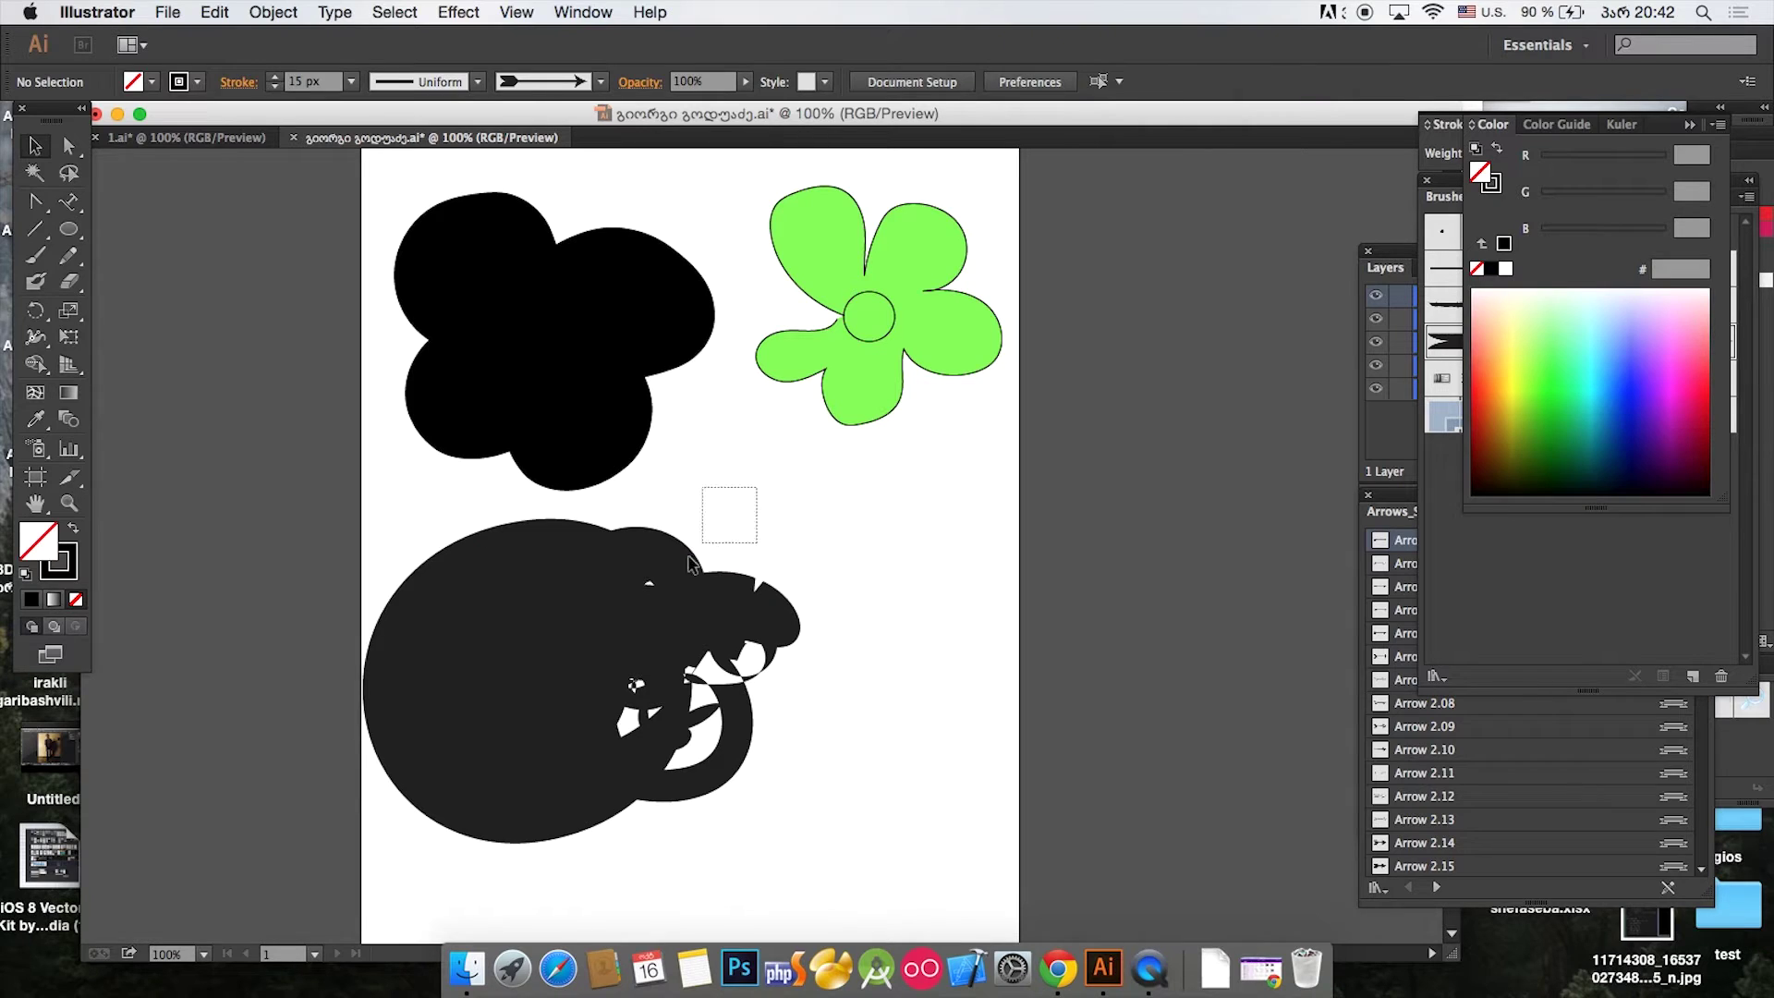
pyautogui.moveTo(691, 564); pyautogui.dragTo(688, 573)
# Step: Check the thick outline's underlying path with its edges hidden, and delete all artwork from the artboard
pyautogui.moveTo(922, 713); pyautogui.dragTo(659, 699)
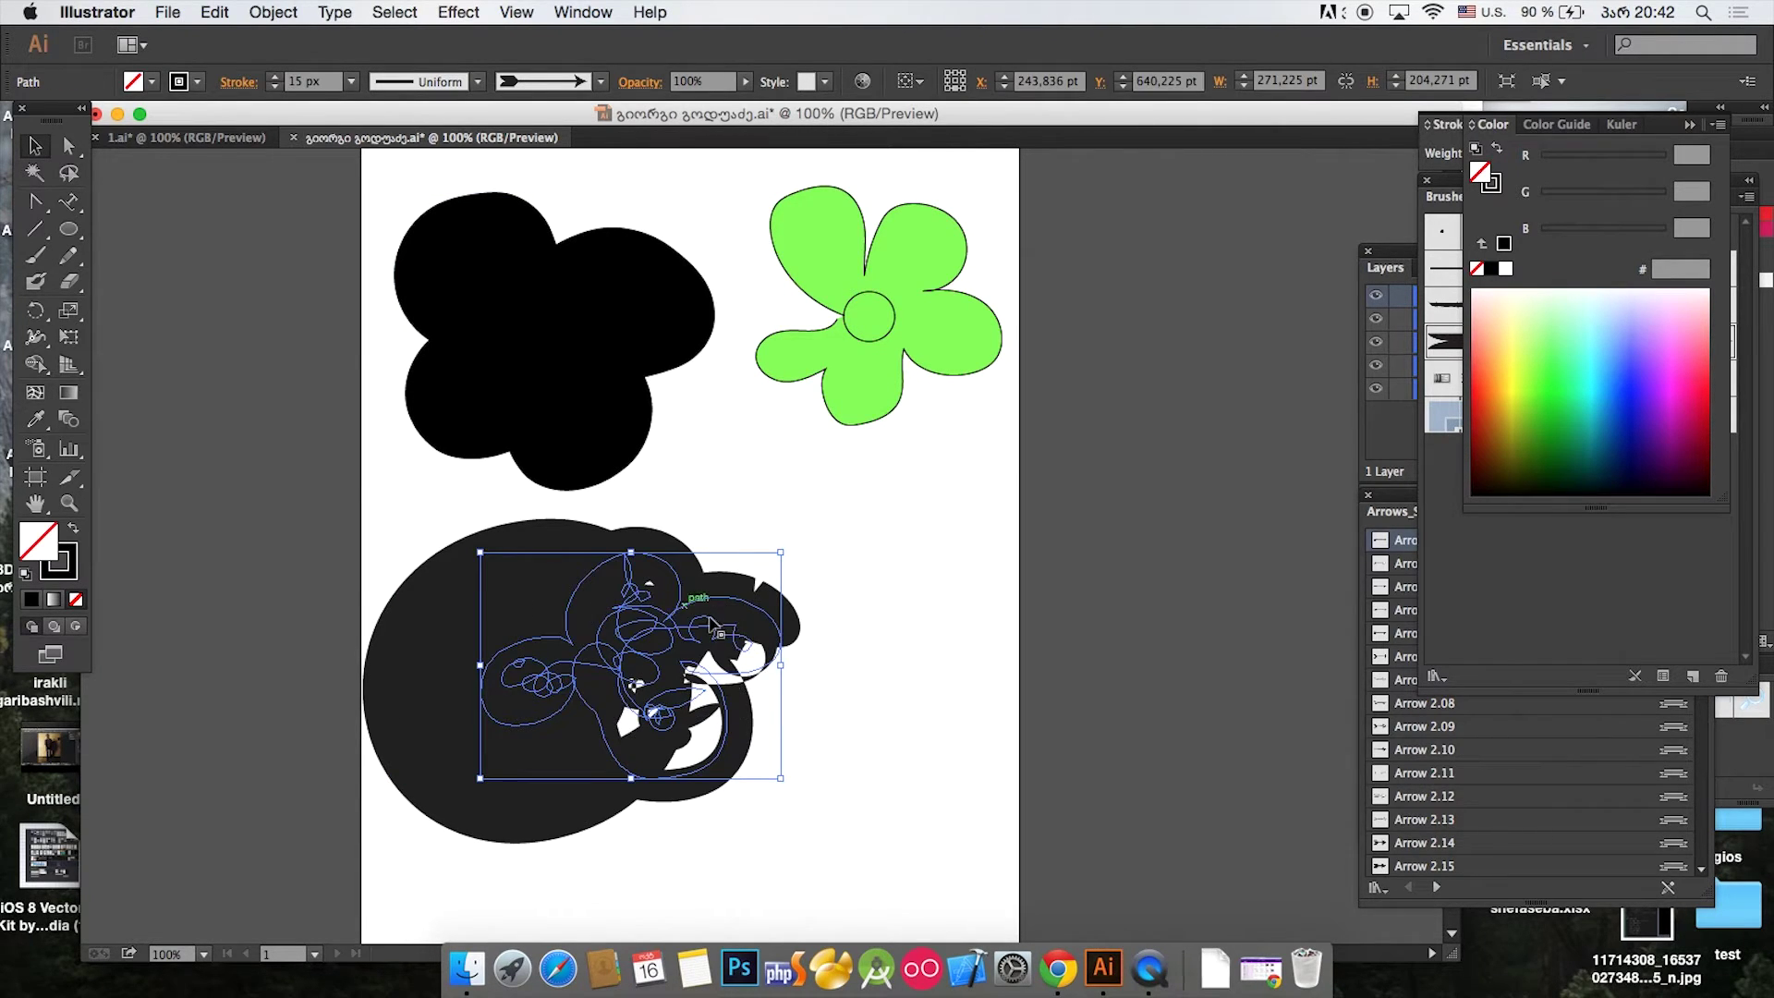
pyautogui.press('super+h')
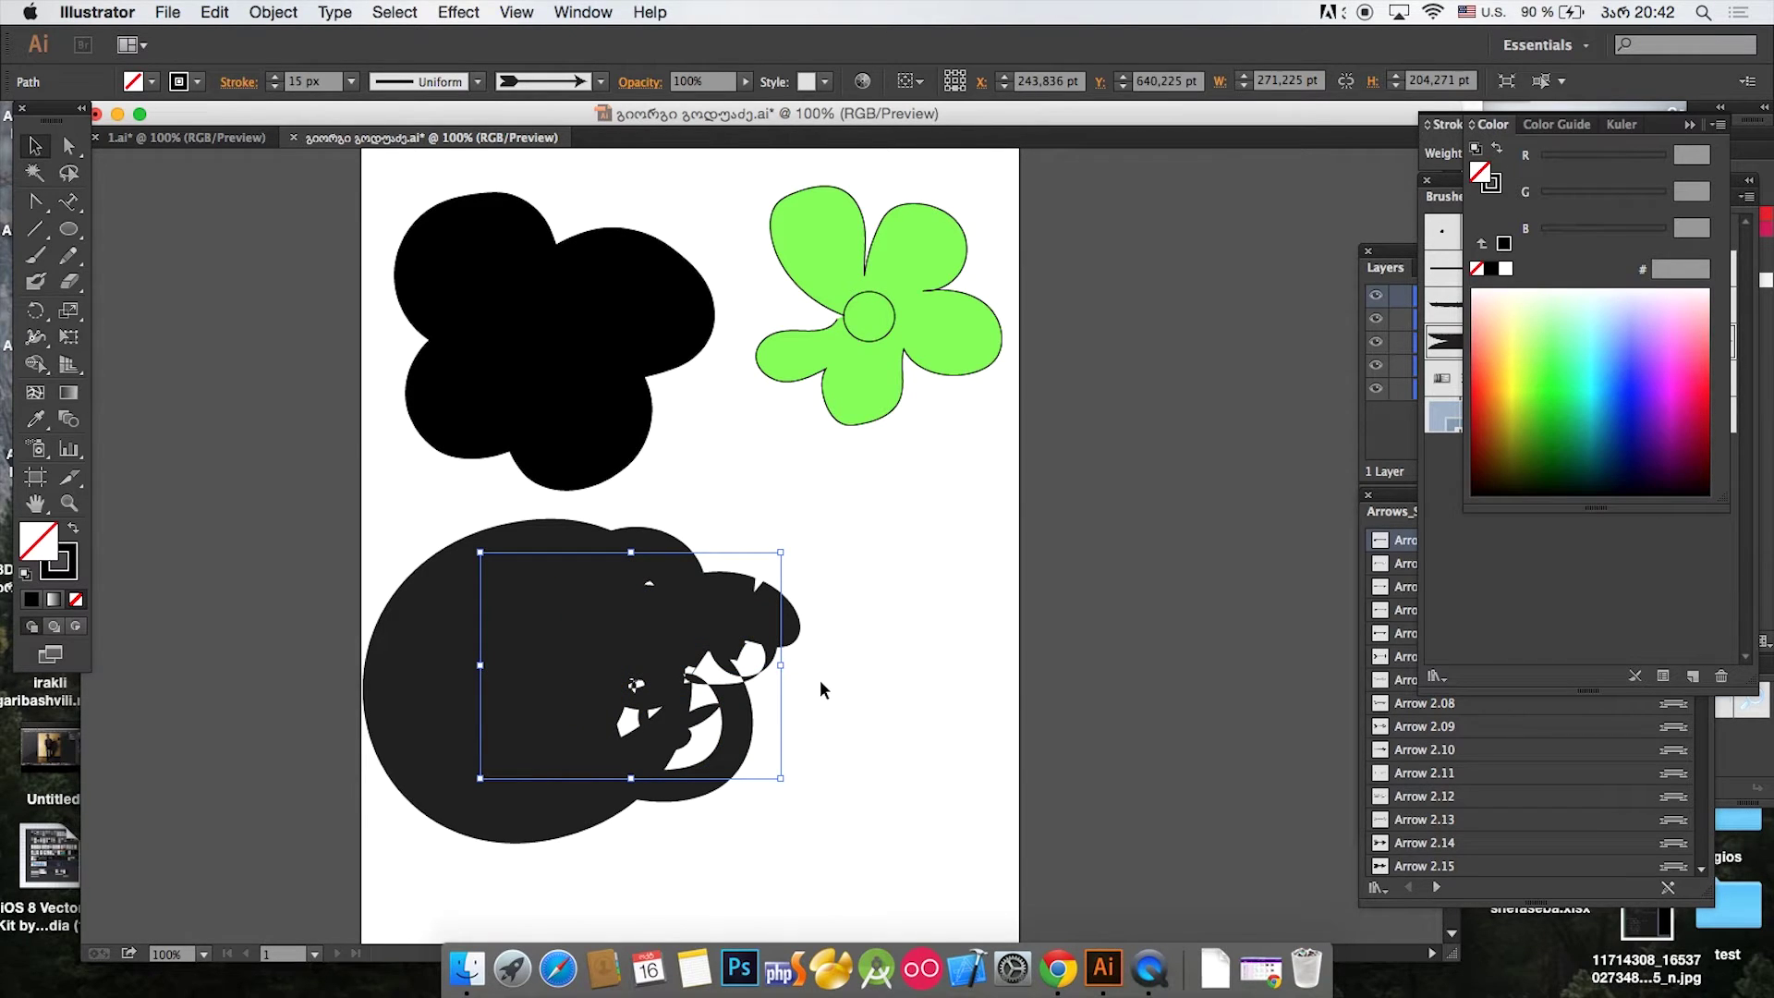
pyautogui.click(814, 684)
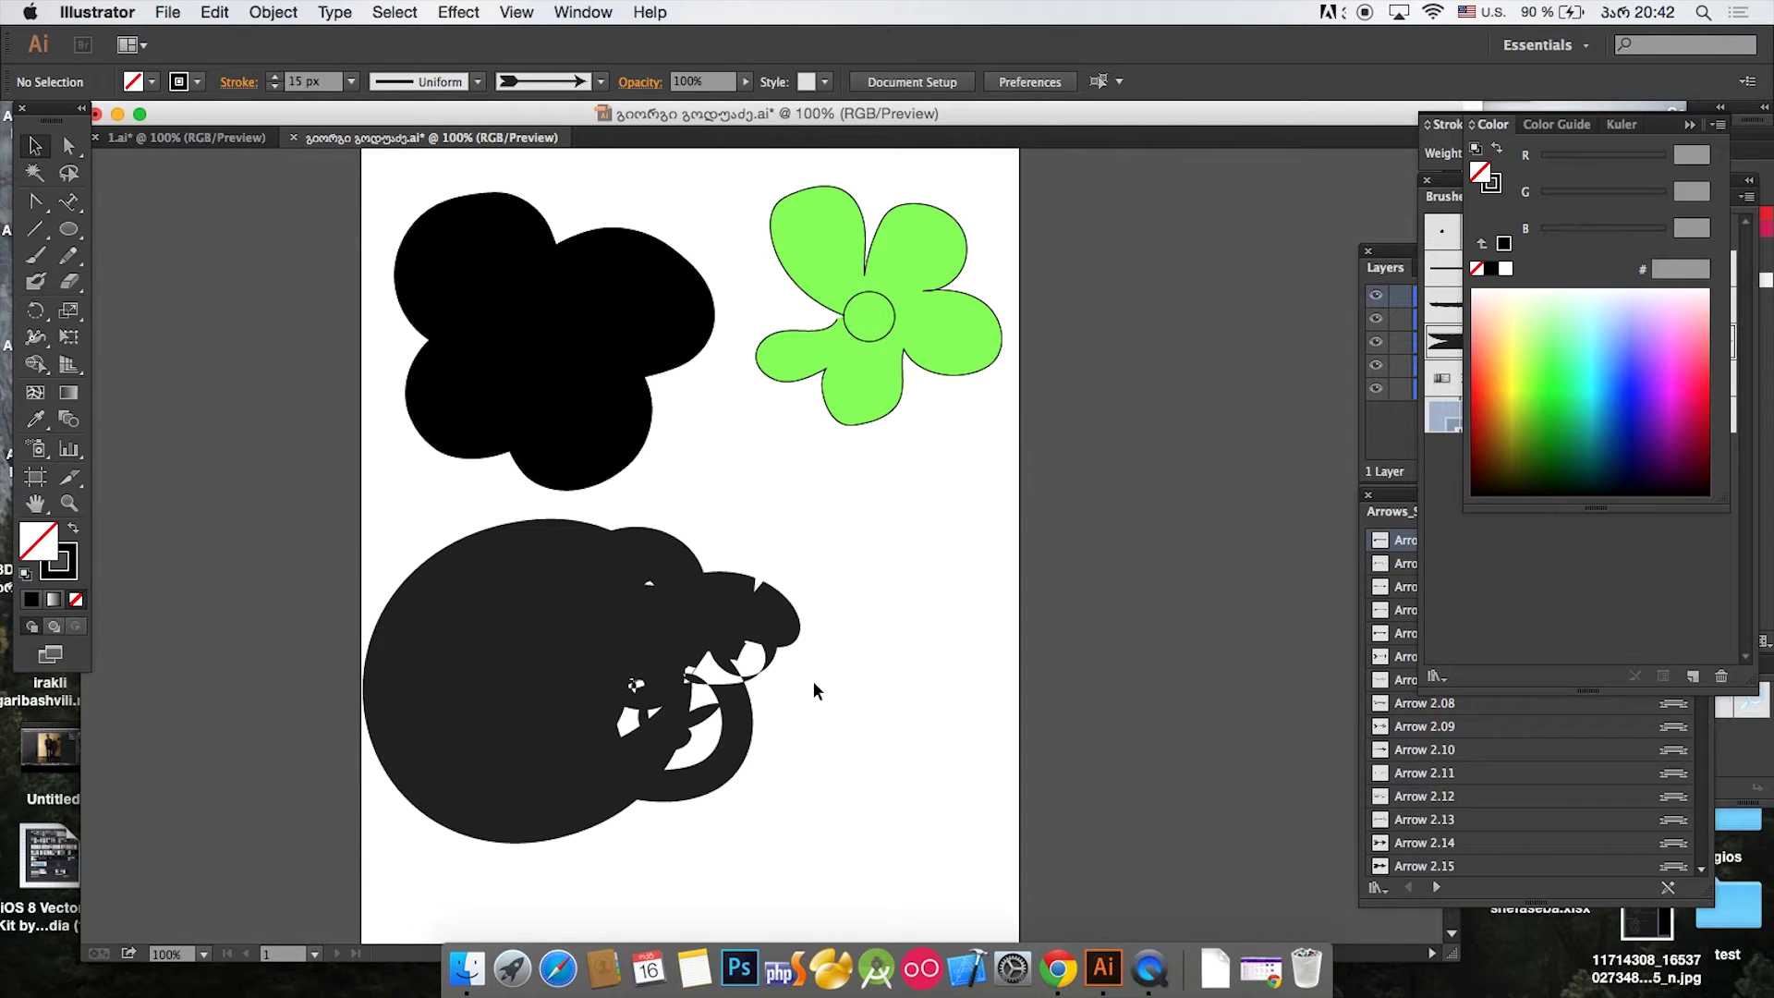
pyautogui.moveTo(863, 665); pyautogui.dragTo(518, 584)
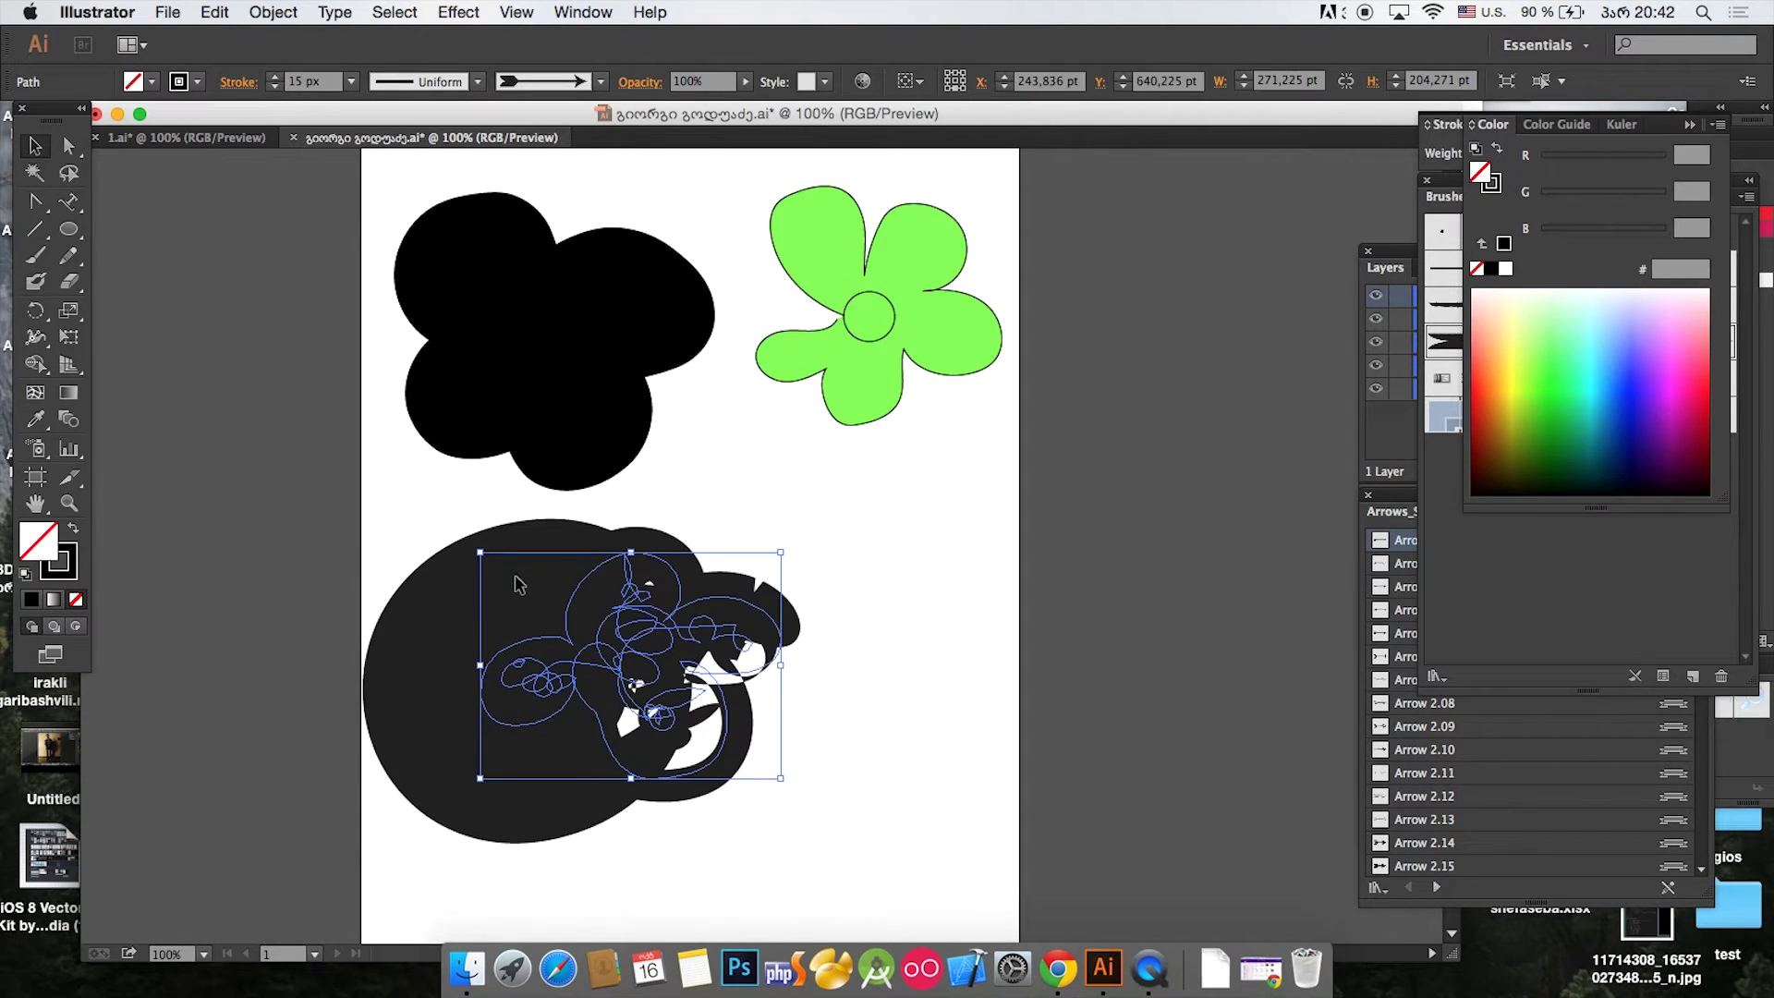
pyautogui.press('super+a')
pyautogui.press('Delete')
# Step: Paint a thick black flower outline in the middle of the artboard with the Blob Brush and delete it
pyautogui.click(70, 231)
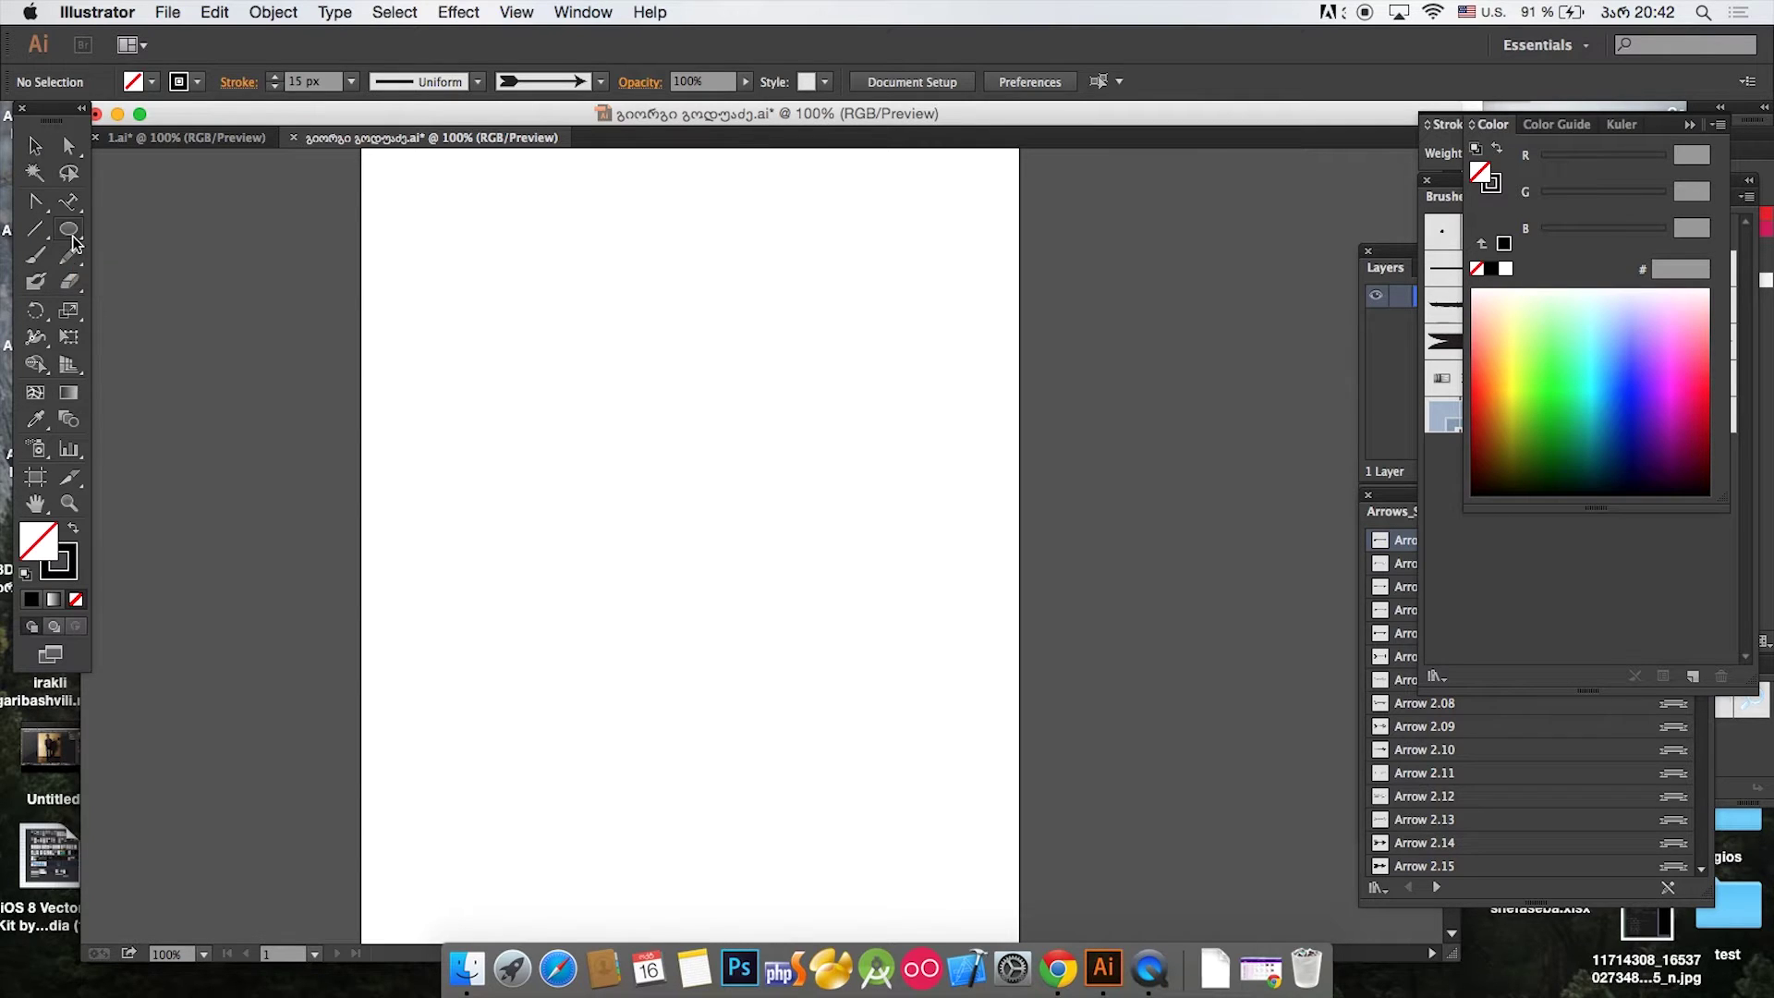
pyautogui.click(35, 282)
pyautogui.moveTo(582, 507)
pyautogui.mouseDown()
pyautogui.moveTo(641, 317)
pyautogui.moveTo(642, 467)
pyautogui.moveTo(812, 434)
pyautogui.moveTo(688, 517)
pyautogui.moveTo(513, 540)
pyautogui.moveTo(570, 539)
pyautogui.moveTo(585, 495)
pyautogui.mouseUp()
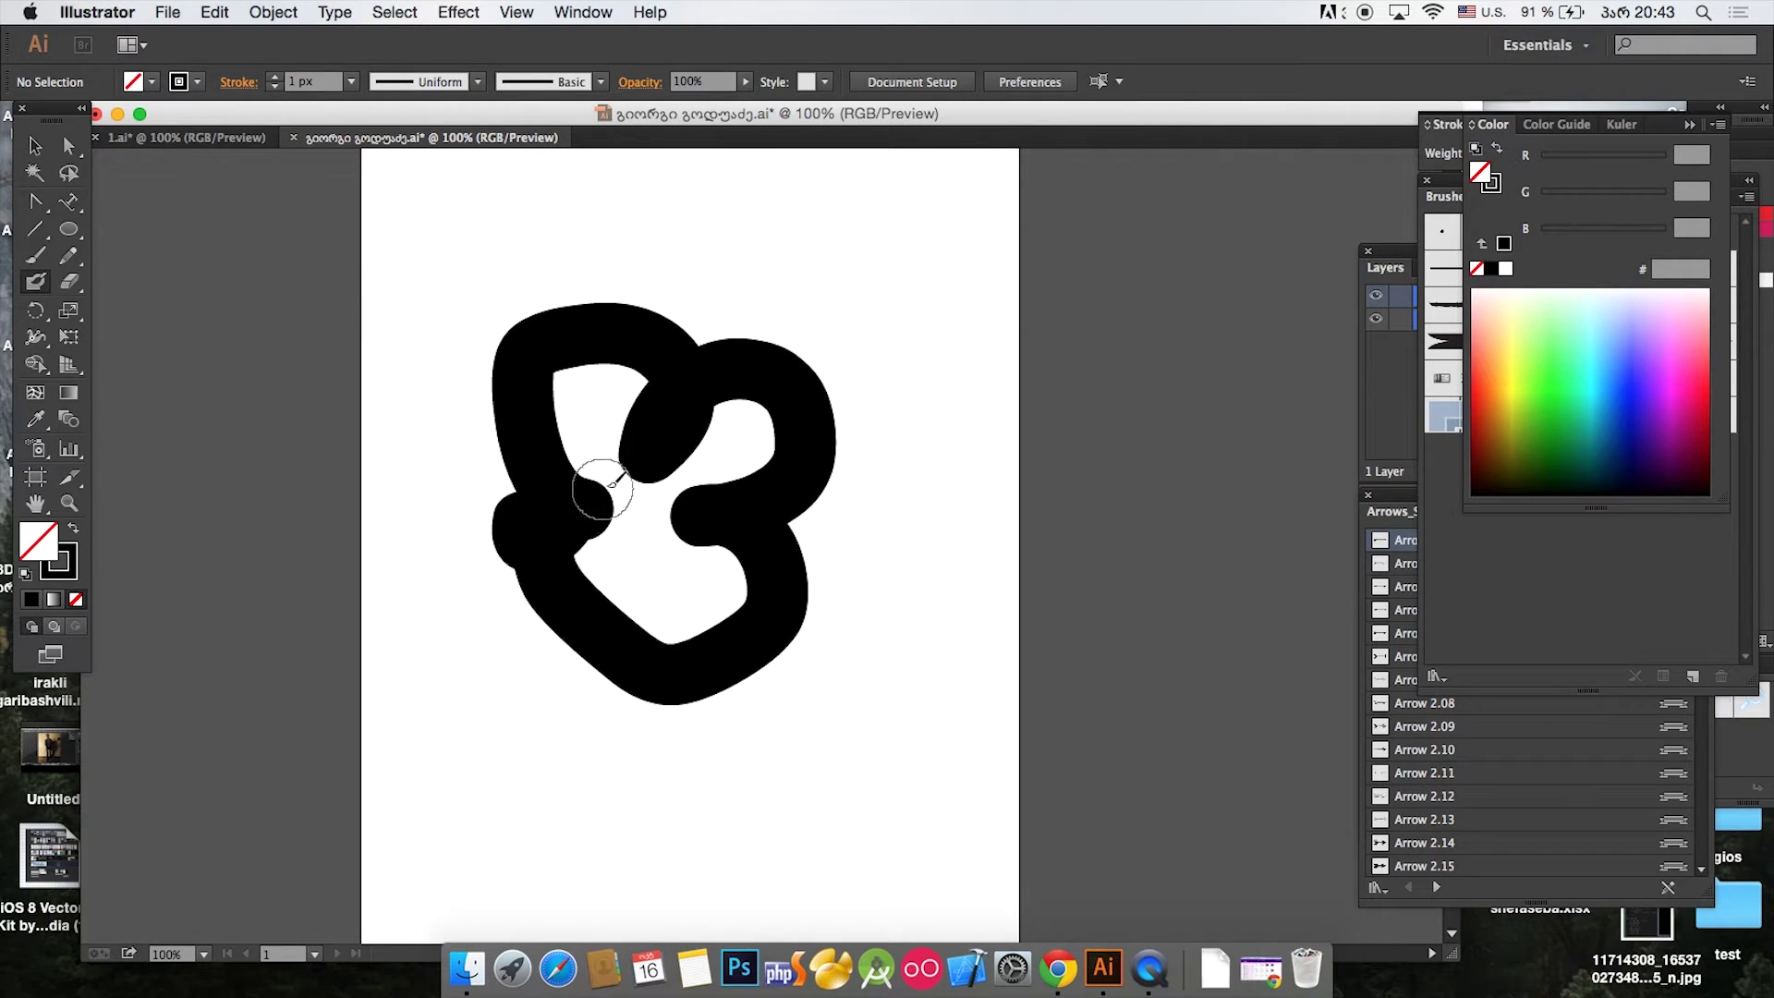
pyautogui.click(35, 145)
pyautogui.moveTo(468, 262); pyautogui.dragTo(808, 569)
pyautogui.press('Delete')
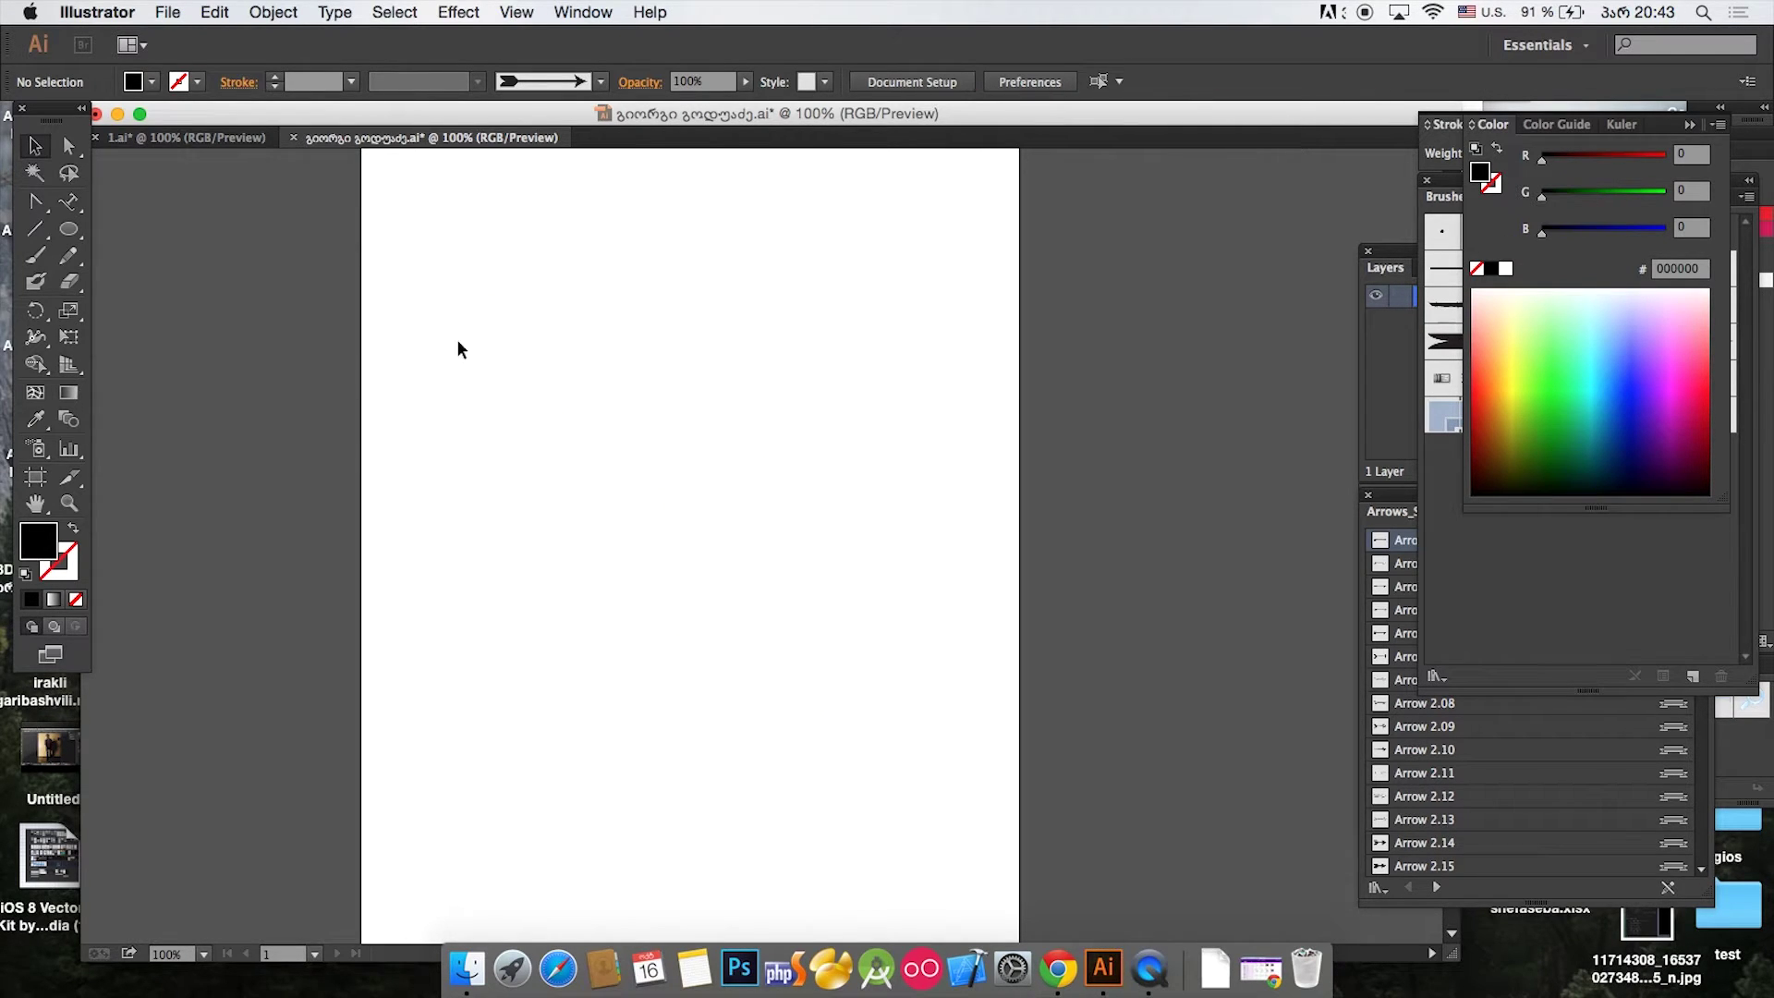
# Step: Switch to the 1.ai document and delete the pale green ellipse and the circles on the neighbouring artboard
pyautogui.click(210, 139)
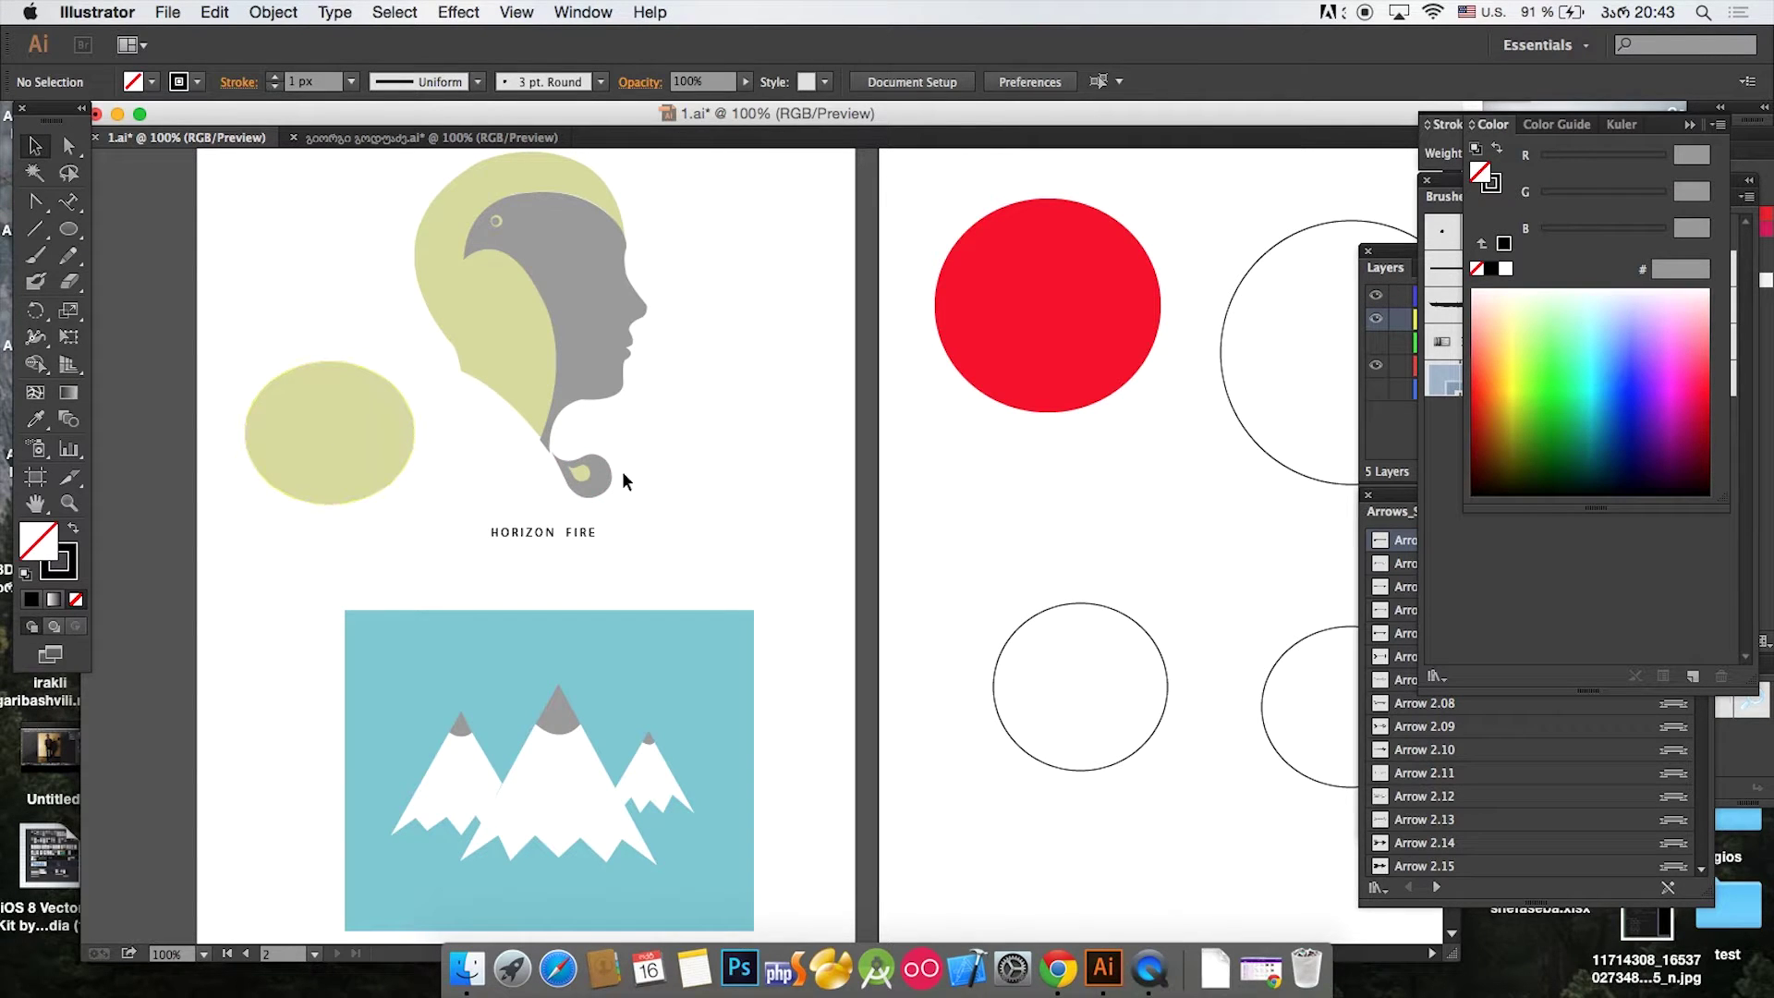
pyautogui.click(344, 450)
pyautogui.press('Delete')
pyautogui.moveTo(928, 205); pyautogui.dragTo(1332, 800)
pyautogui.press('Delete')
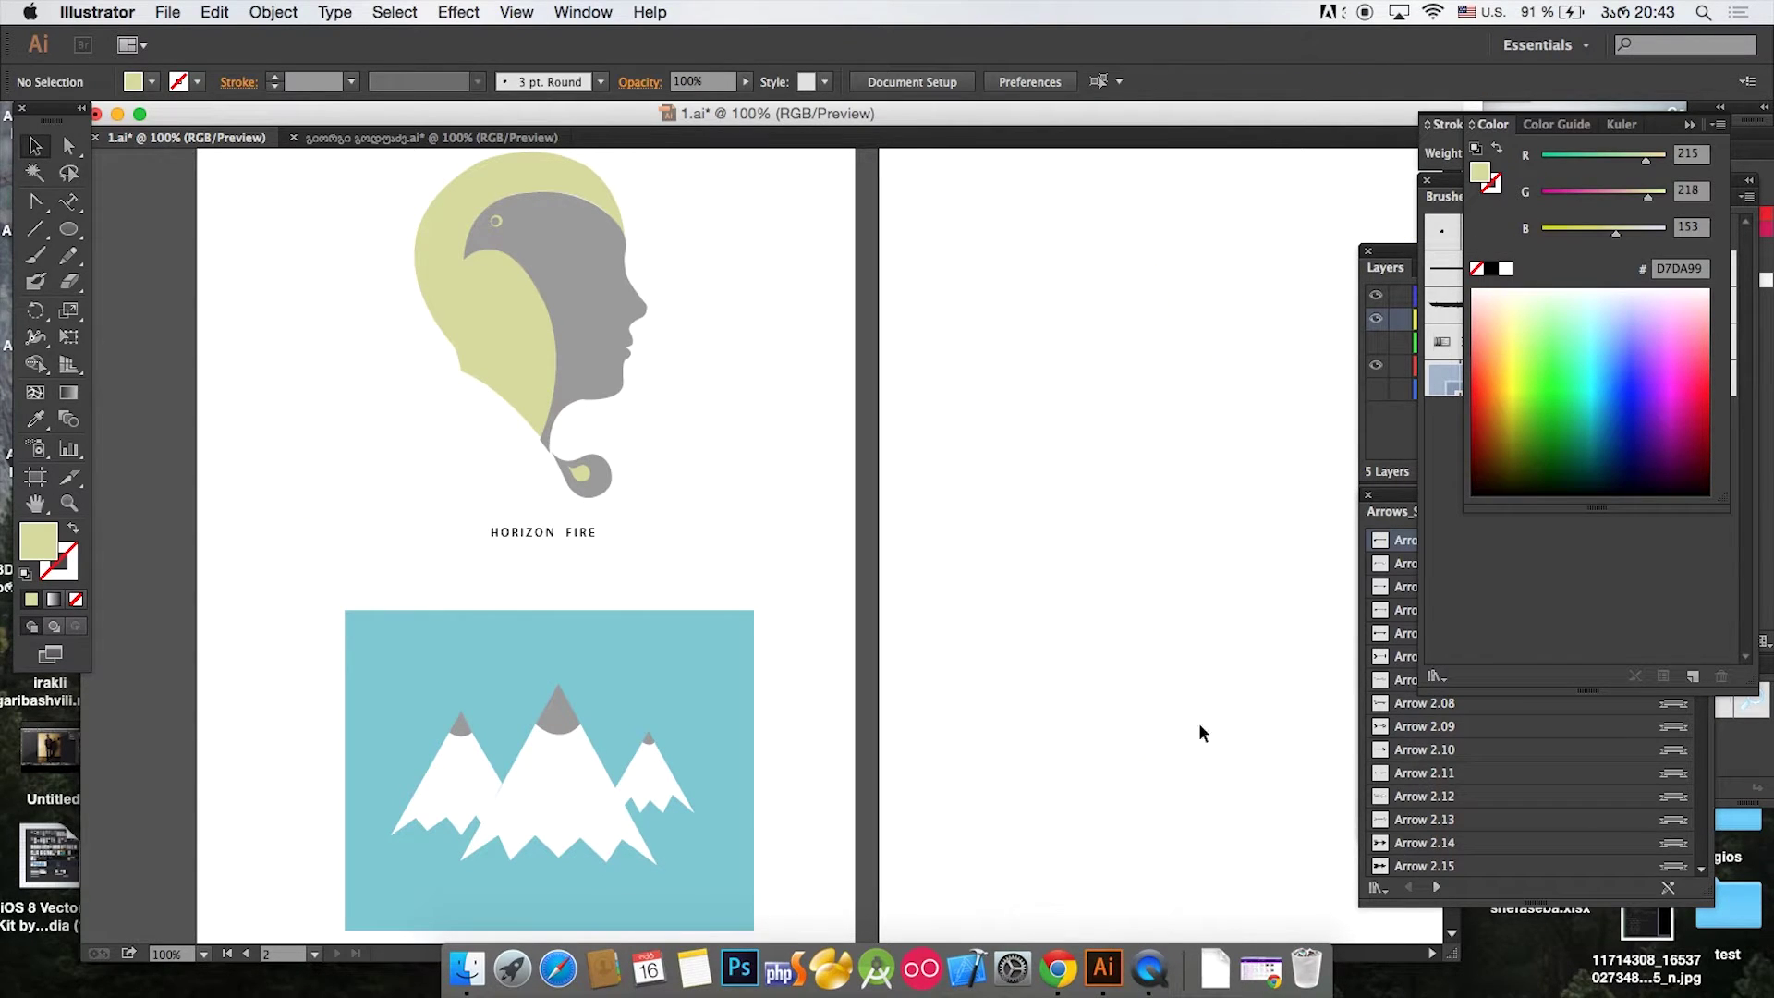
# Step: Apply a white-to-black linear gradient to the turquoise rectangle behind the mountains with the Gradient tool
pyautogui.moveTo(562, 683); pyautogui.dragTo(565, 649)
pyautogui.press('cmd+z')
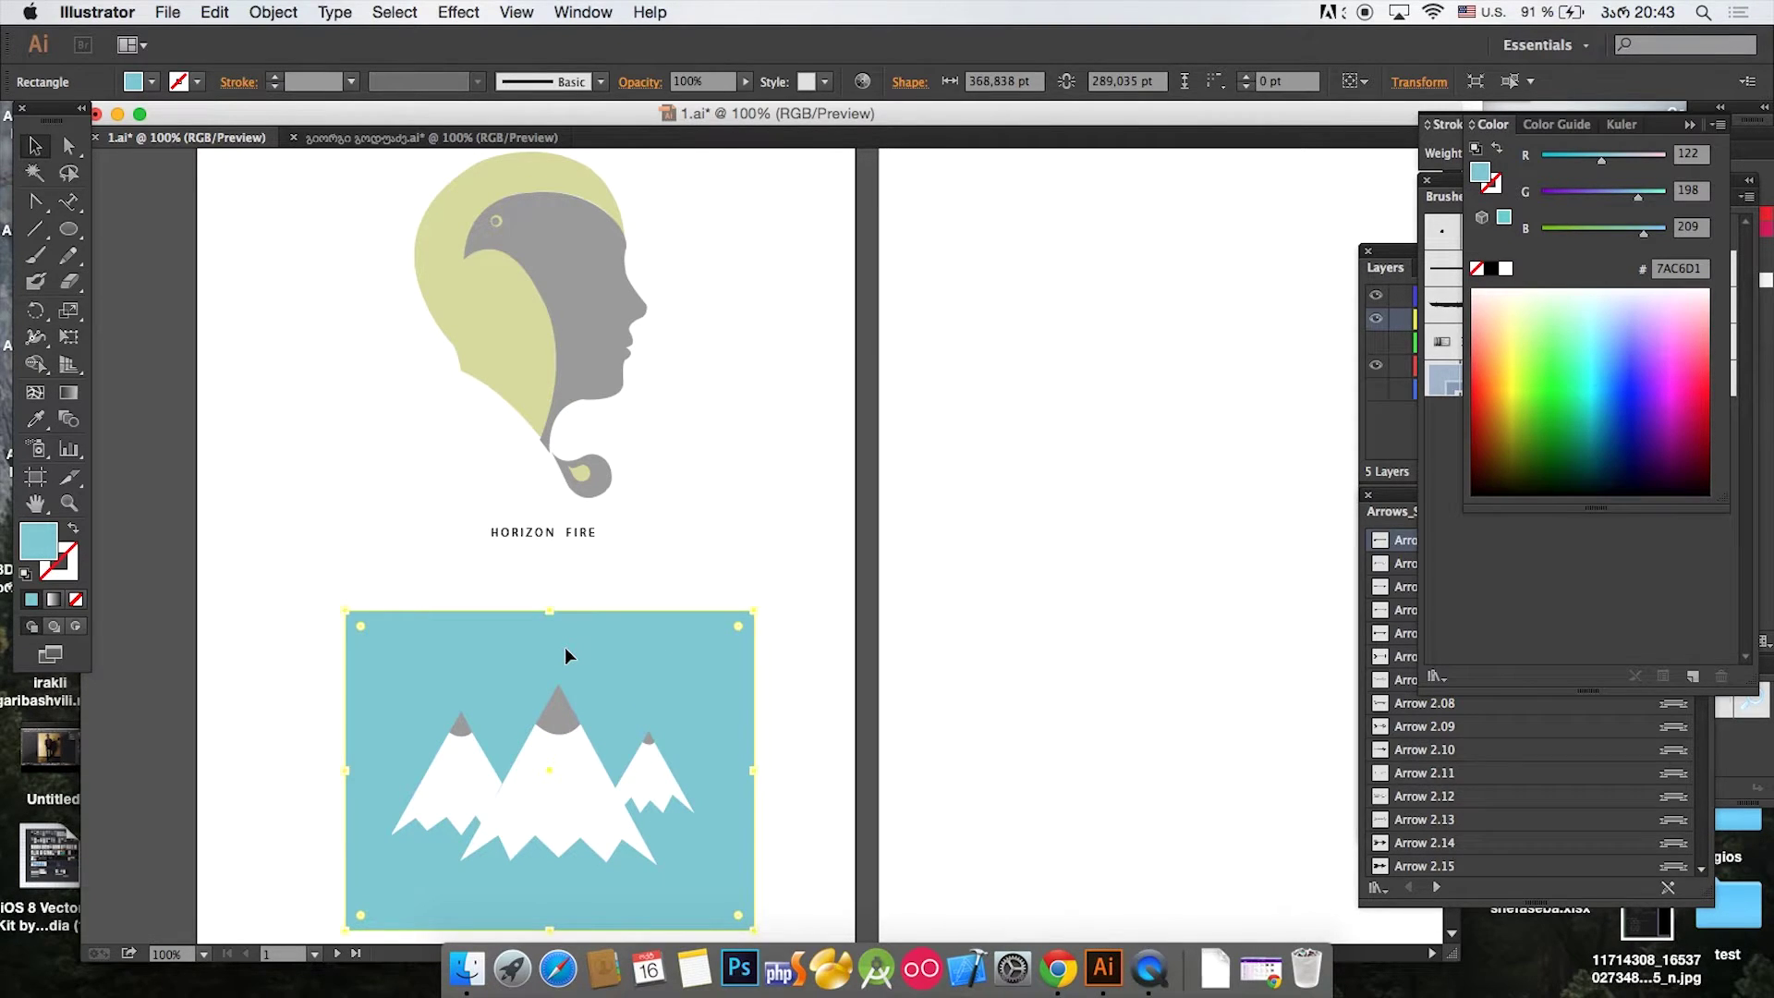
pyautogui.press('super+equal')
pyautogui.moveTo(613, 699); pyautogui.dragTo(708, 341)
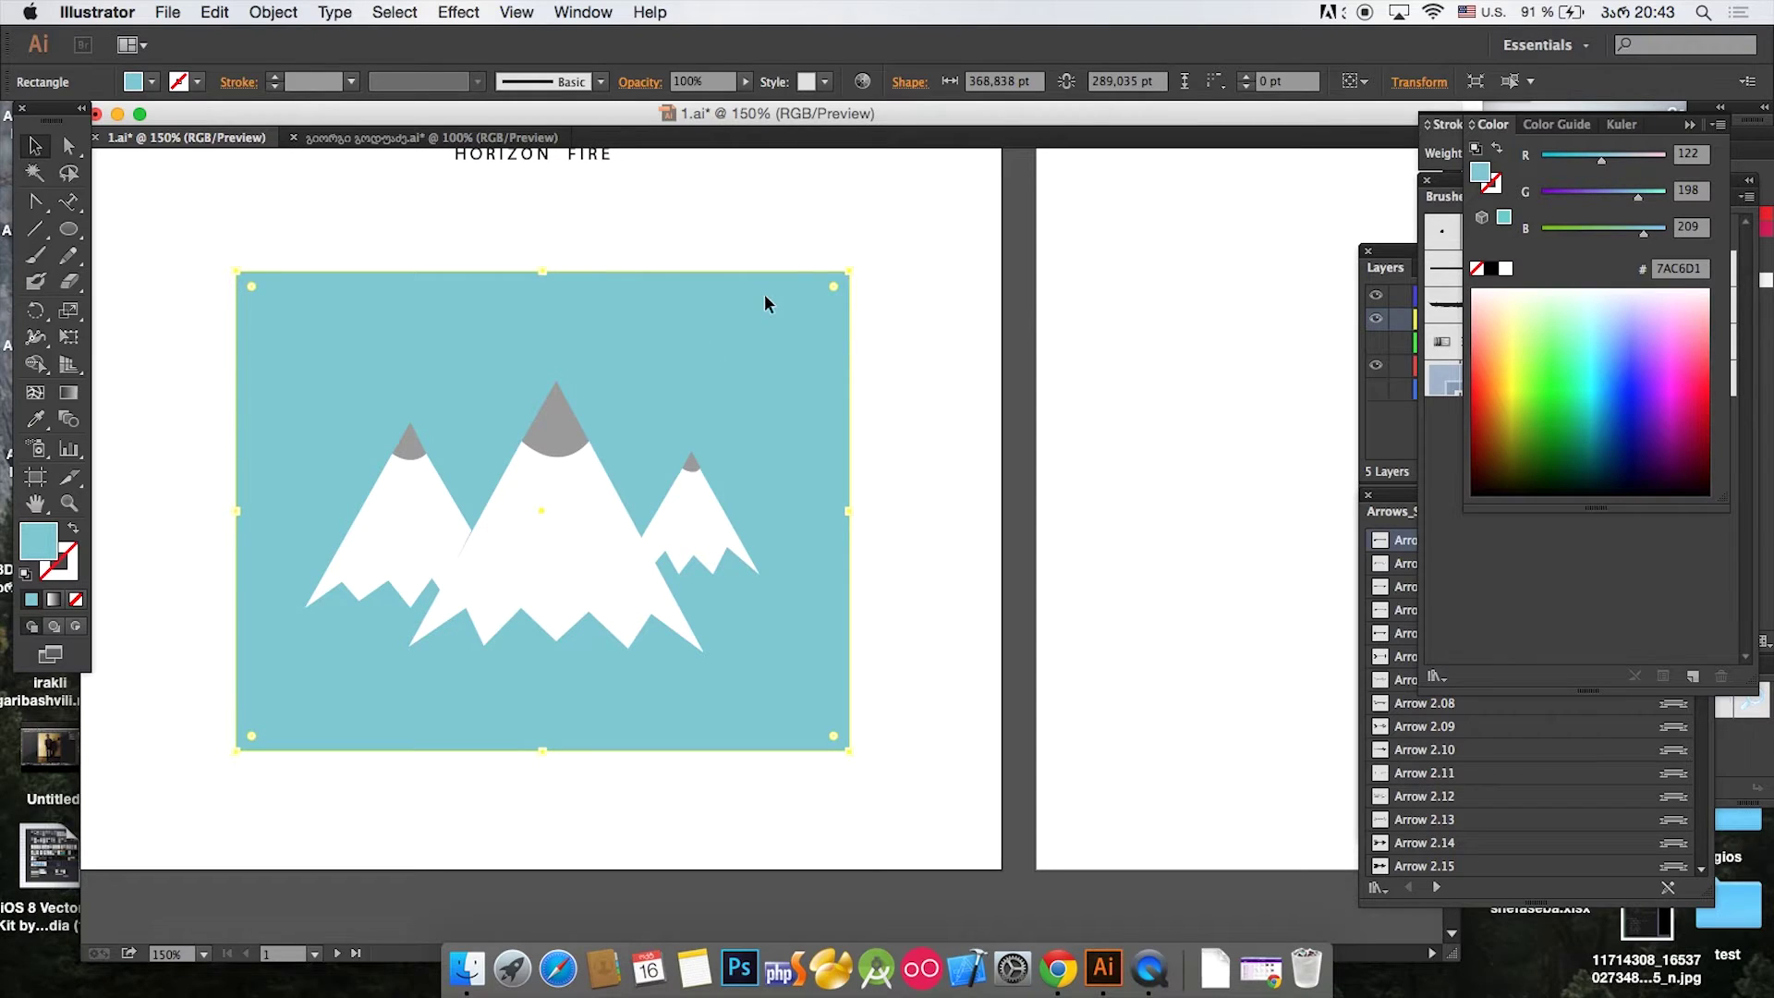
pyautogui.click(790, 249)
pyautogui.moveTo(837, 226); pyautogui.dragTo(658, 430)
pyautogui.click(928, 328)
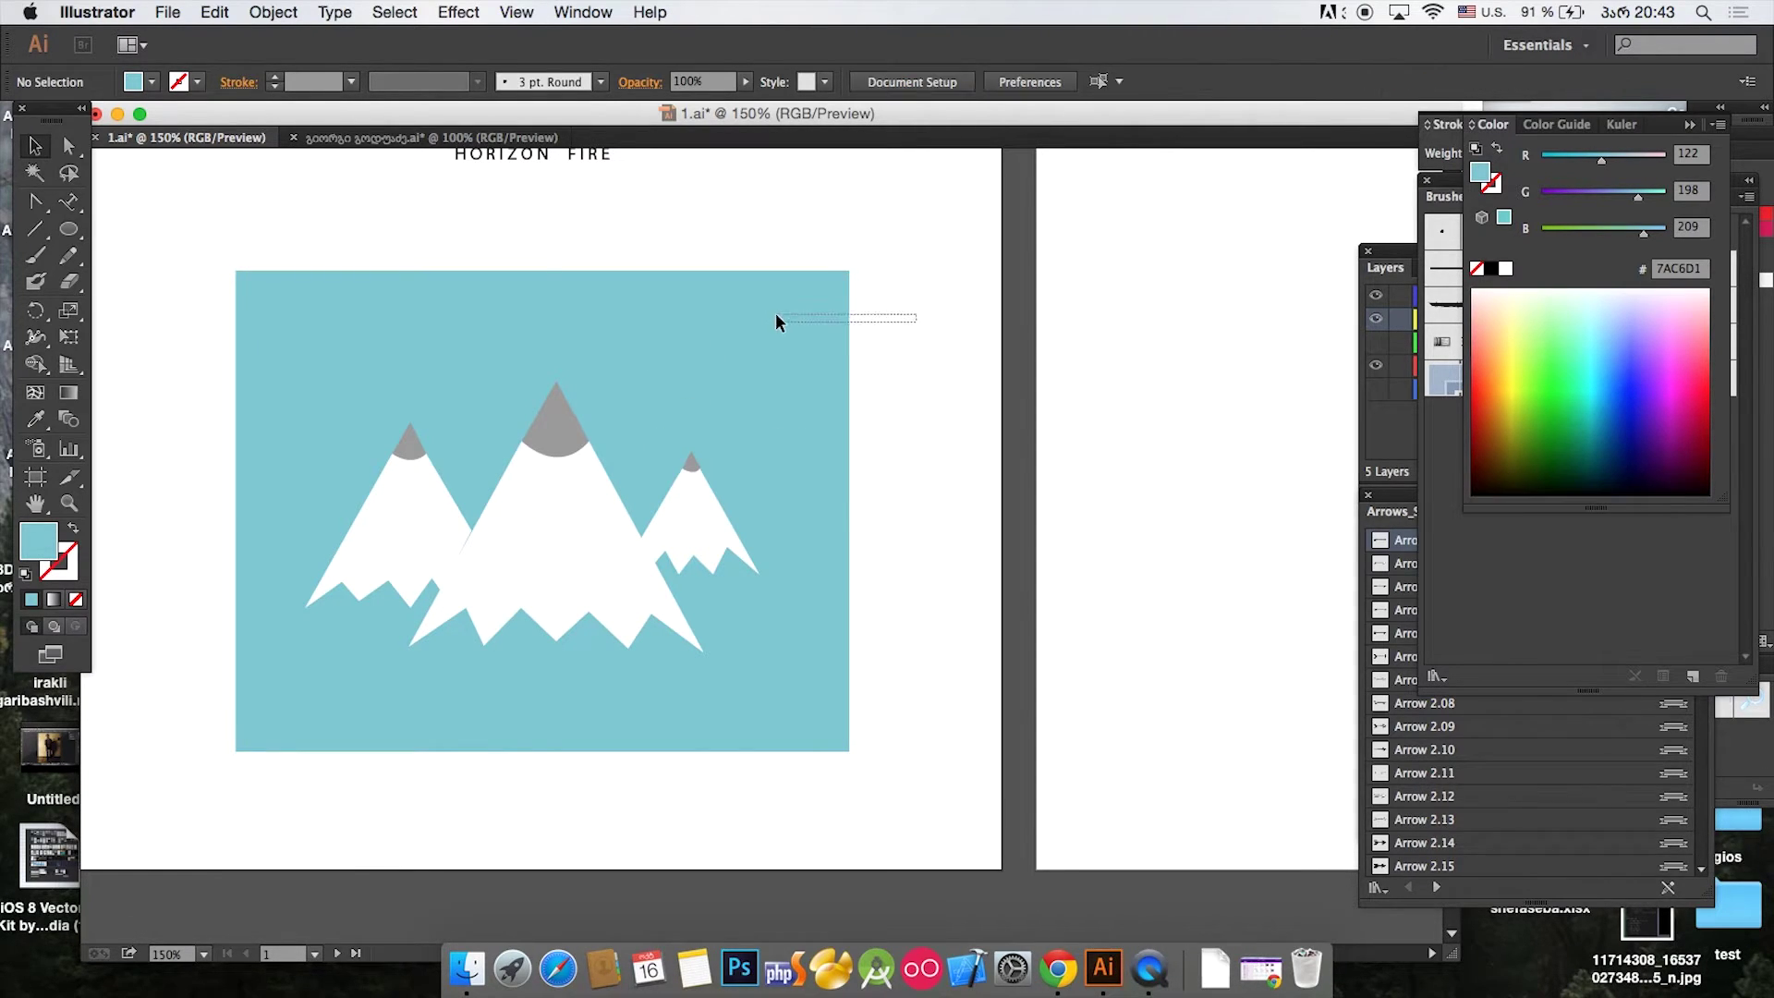
pyautogui.moveTo(776, 316); pyautogui.dragTo(776, 316)
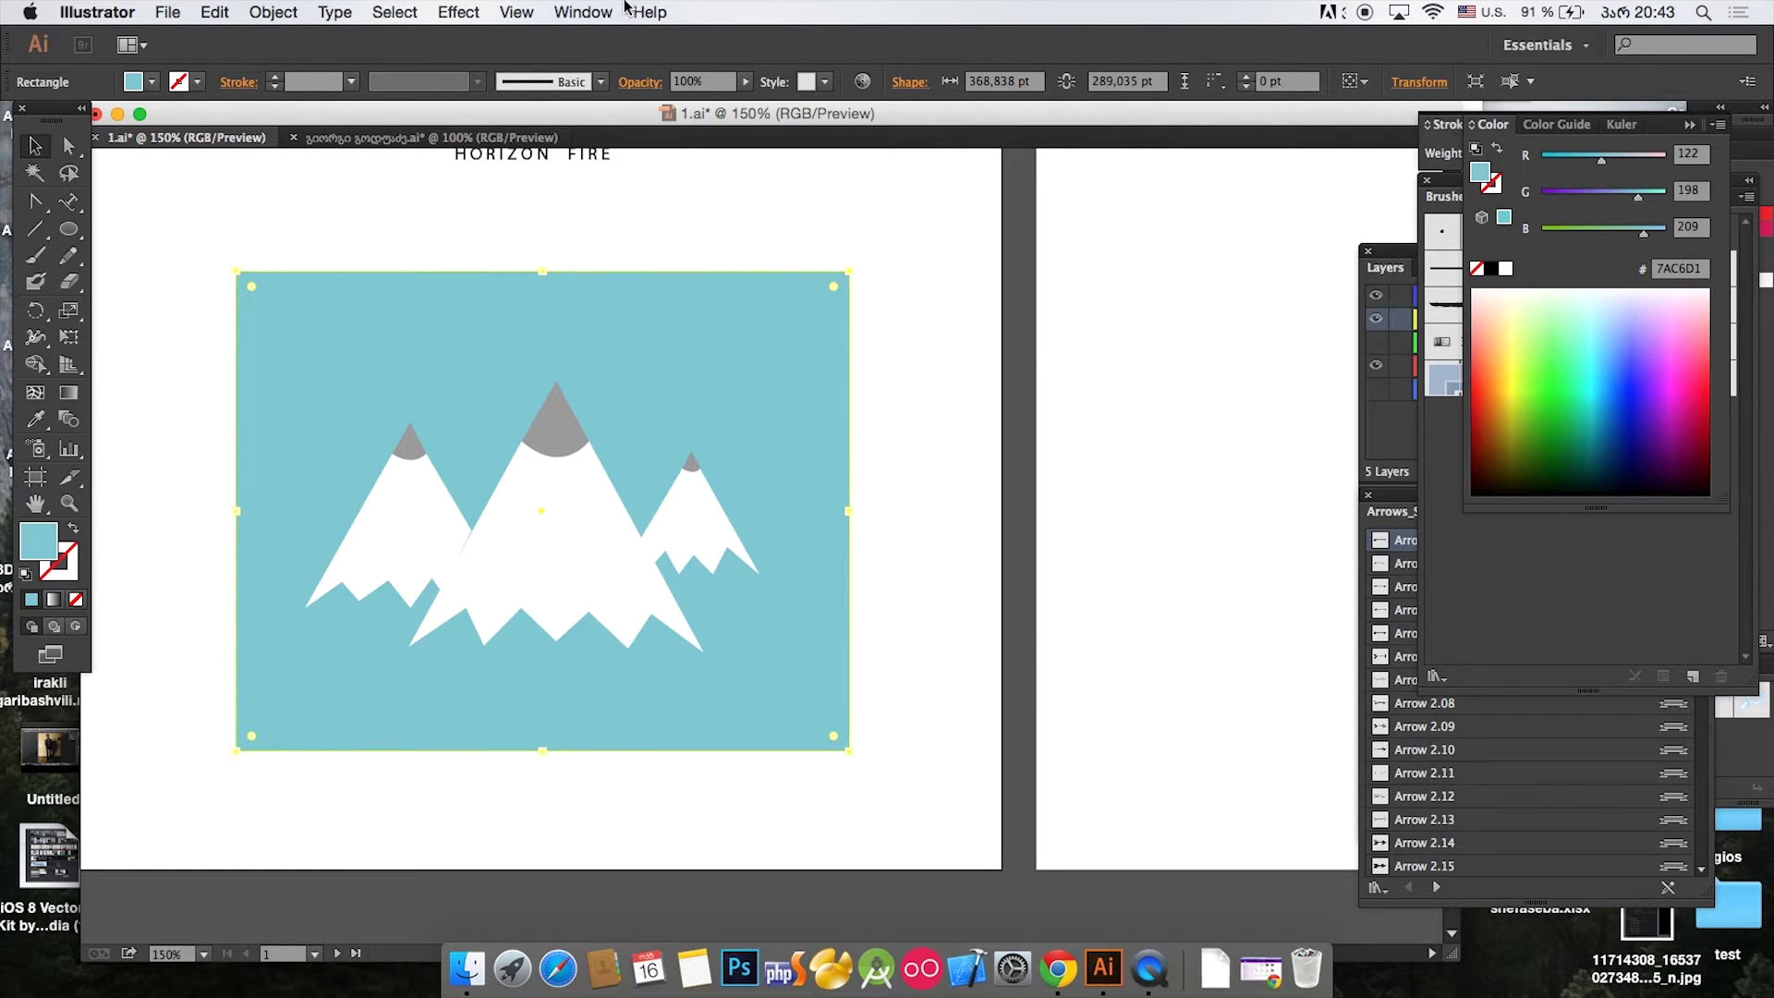
pyautogui.click(66, 397)
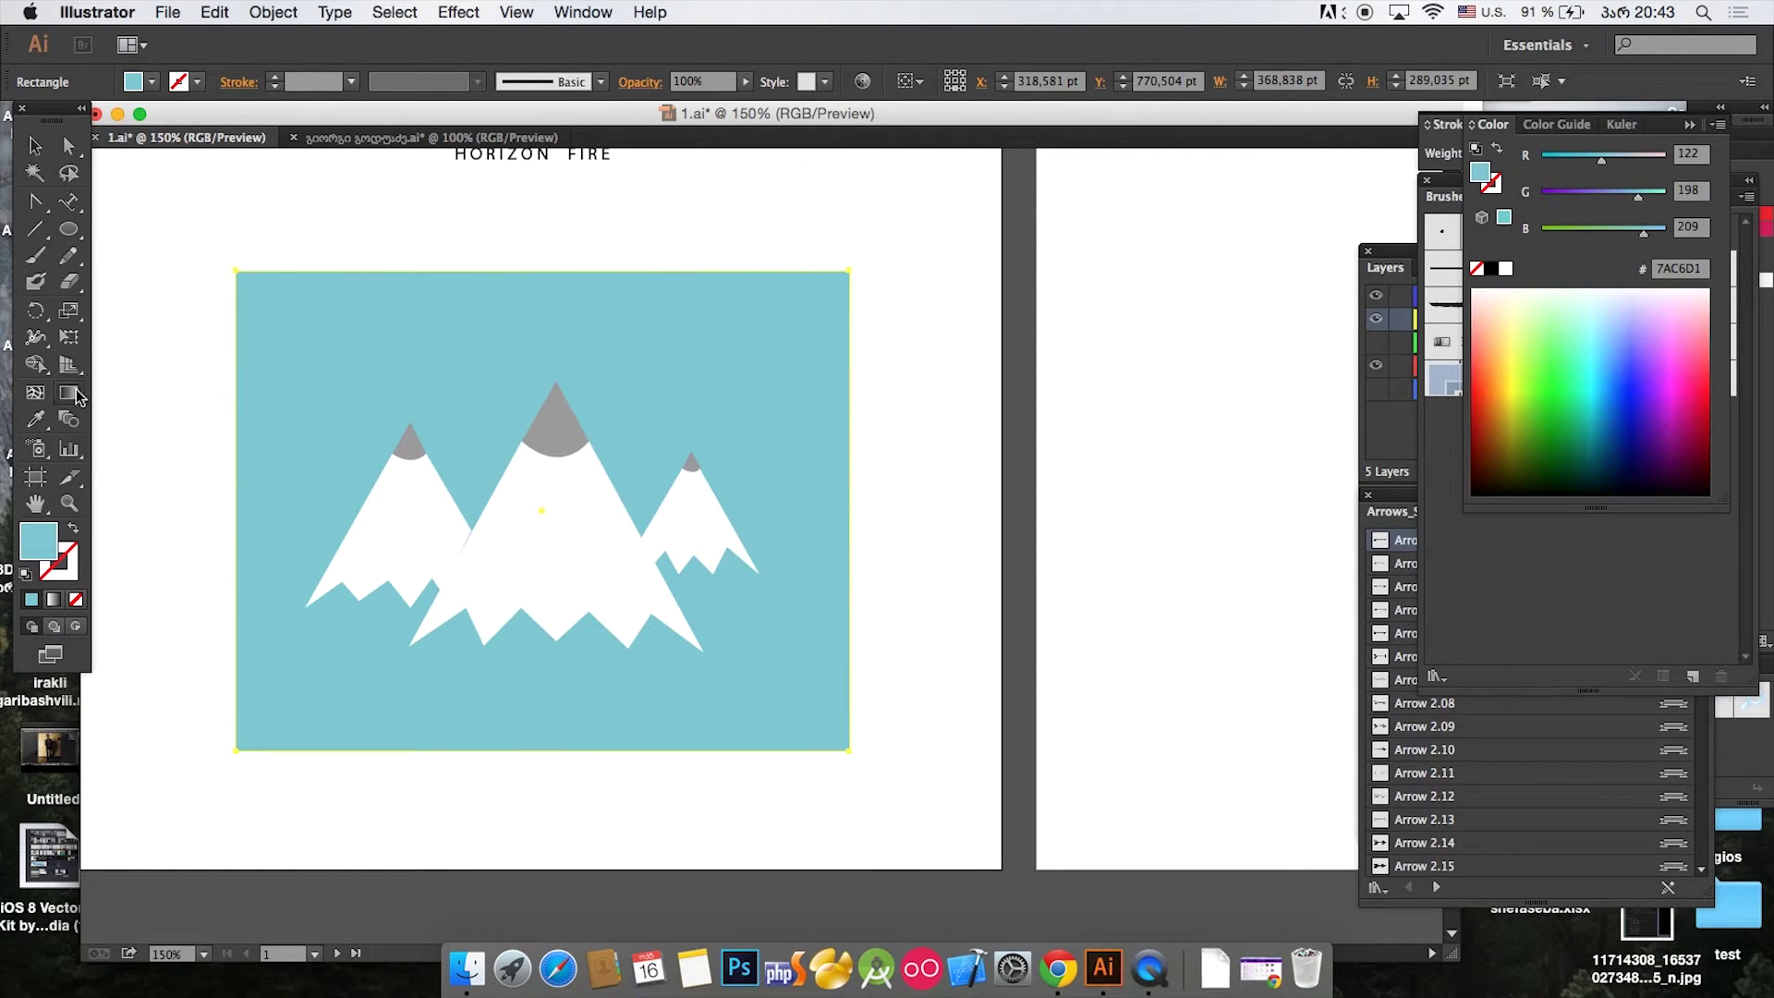
pyautogui.moveTo(312, 325)
pyautogui.mouseDown()
pyautogui.moveTo(609, 305)
pyautogui.moveTo(762, 328)
pyautogui.mouseUp()
pyautogui.click(362, 355)
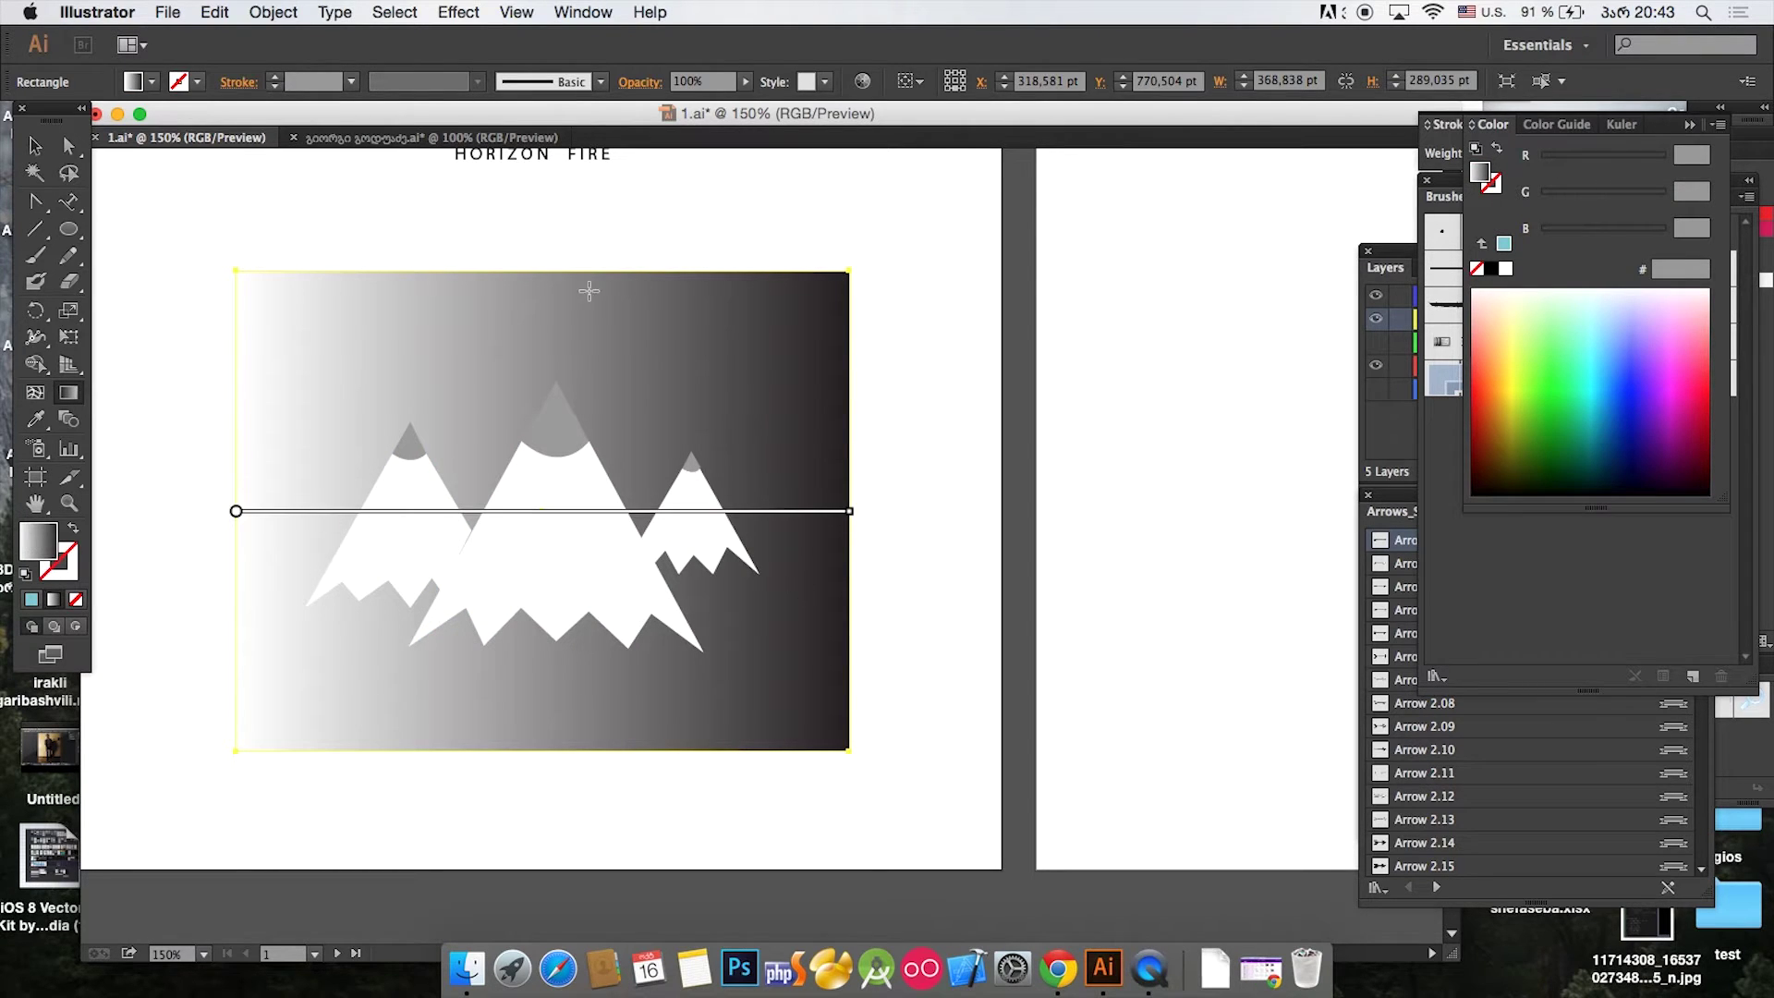
# Step: Shift the rectangle's gradient slightly toward its dark end using the on-canvas gradient bar
pyautogui.moveTo(524, 504)
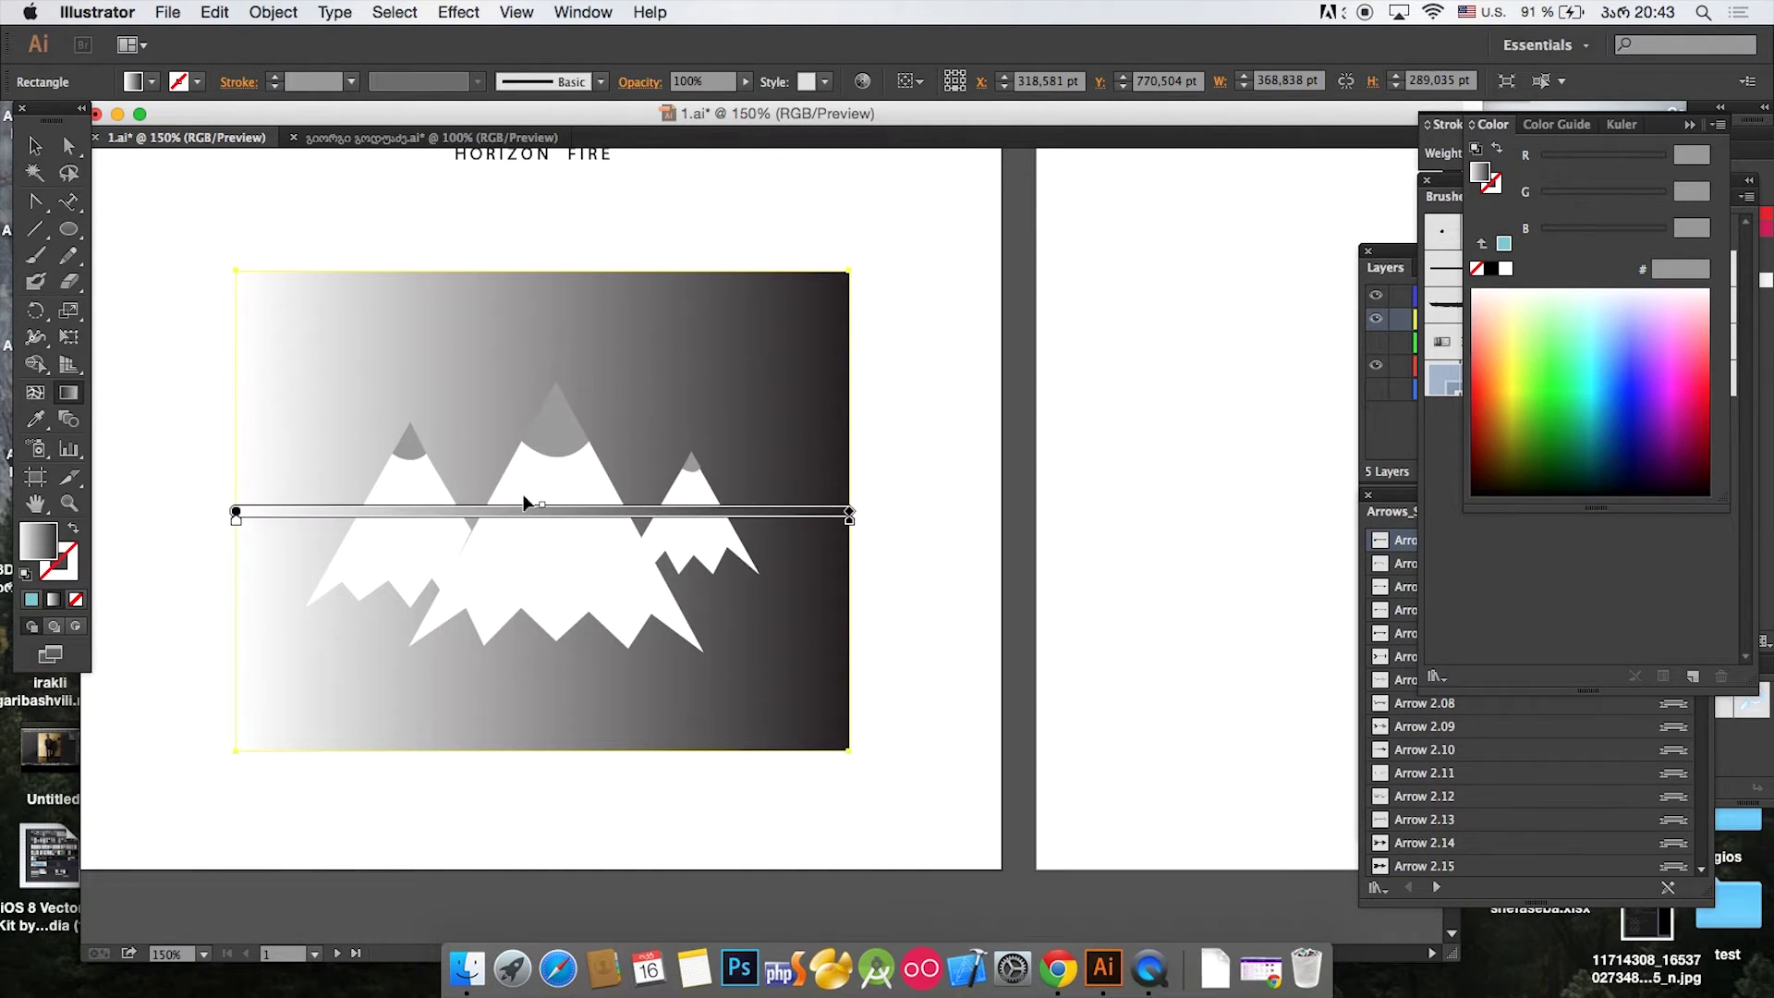
pyautogui.moveTo(546, 507)
pyautogui.mouseDown()
pyautogui.moveTo(628, 506)
pyautogui.moveTo(554, 511)
pyautogui.mouseUp()
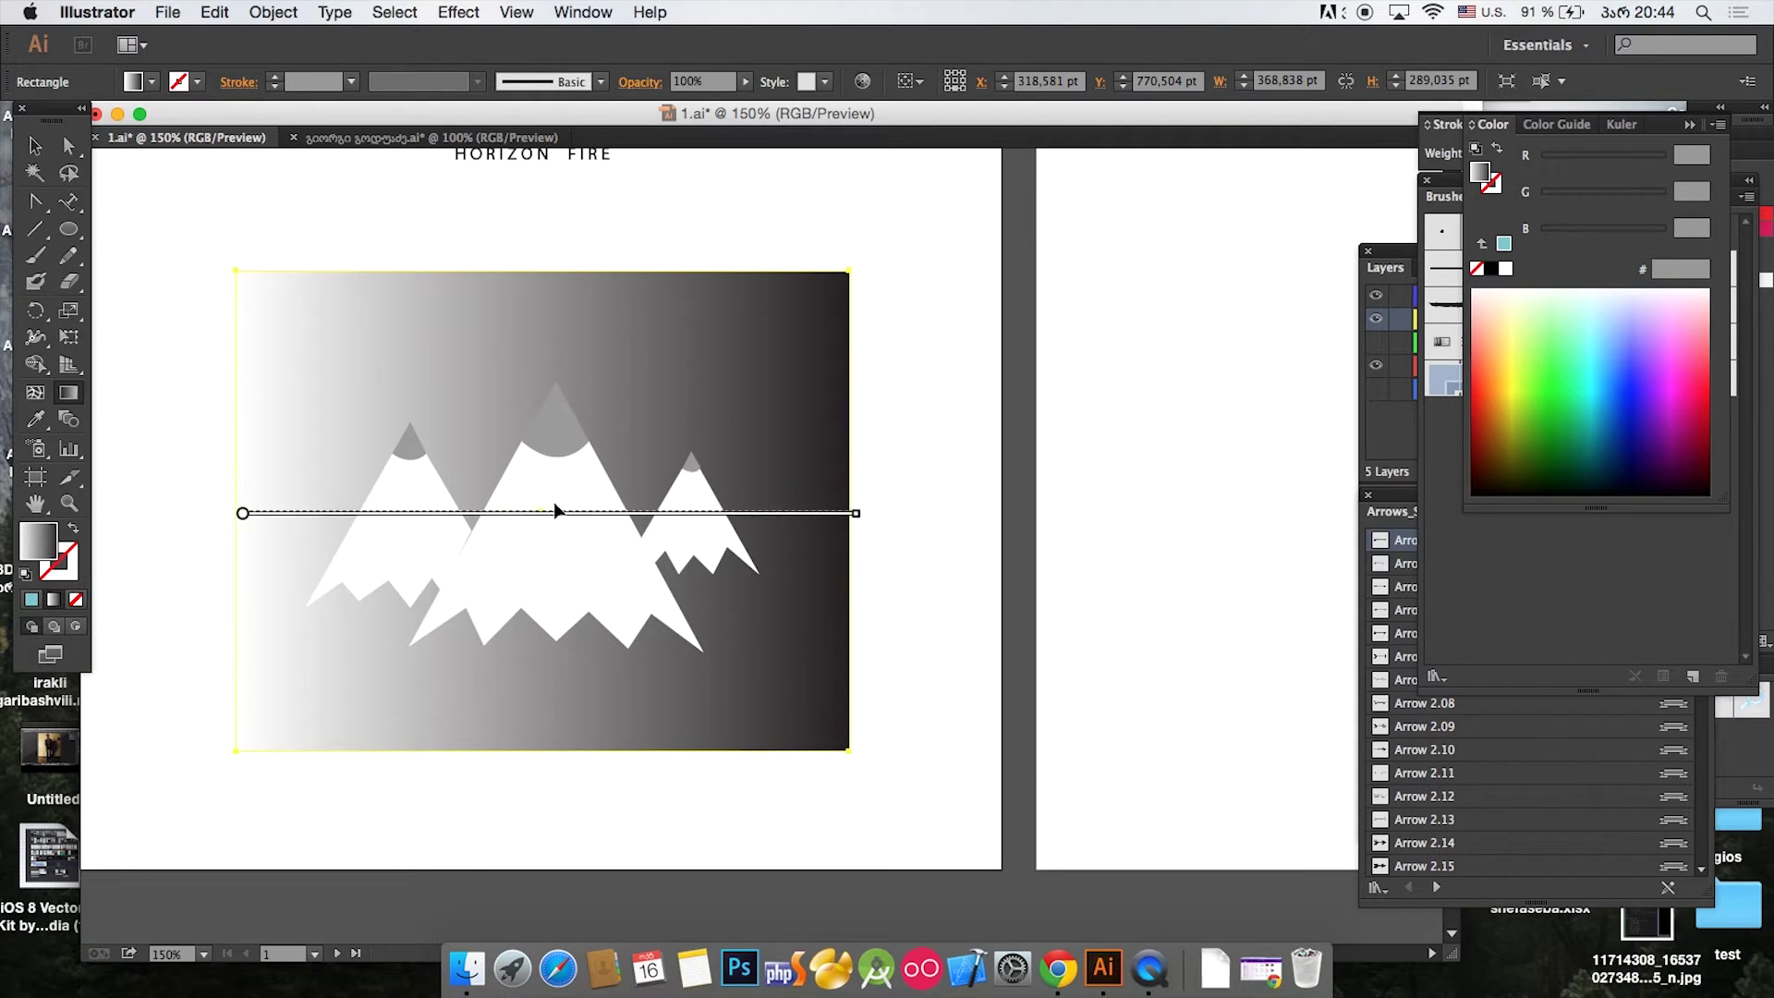
pyautogui.moveTo(244, 513)
pyautogui.mouseDown()
pyautogui.moveTo(502, 521)
pyautogui.moveTo(288, 545)
pyautogui.mouseUp()
pyautogui.click(34, 145)
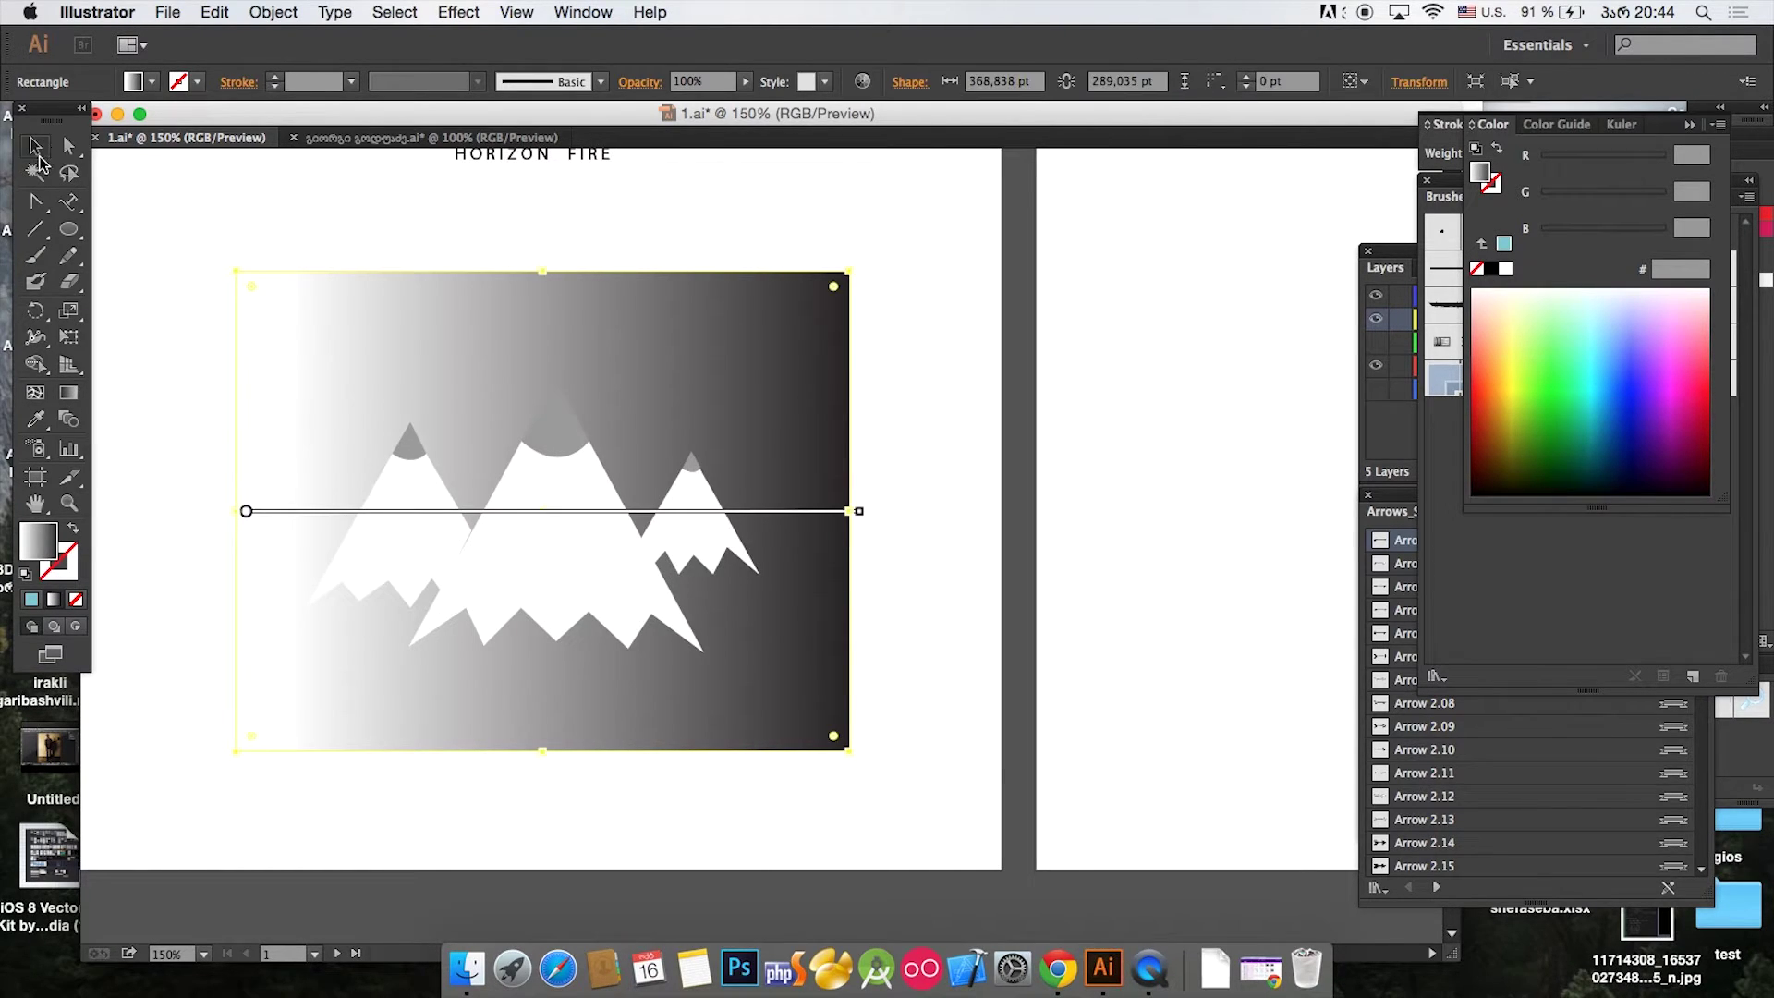
# Step: Return to the other open document and draw a 386 by 306 pt black rectangle on the empty artboard
pyautogui.click(457, 140)
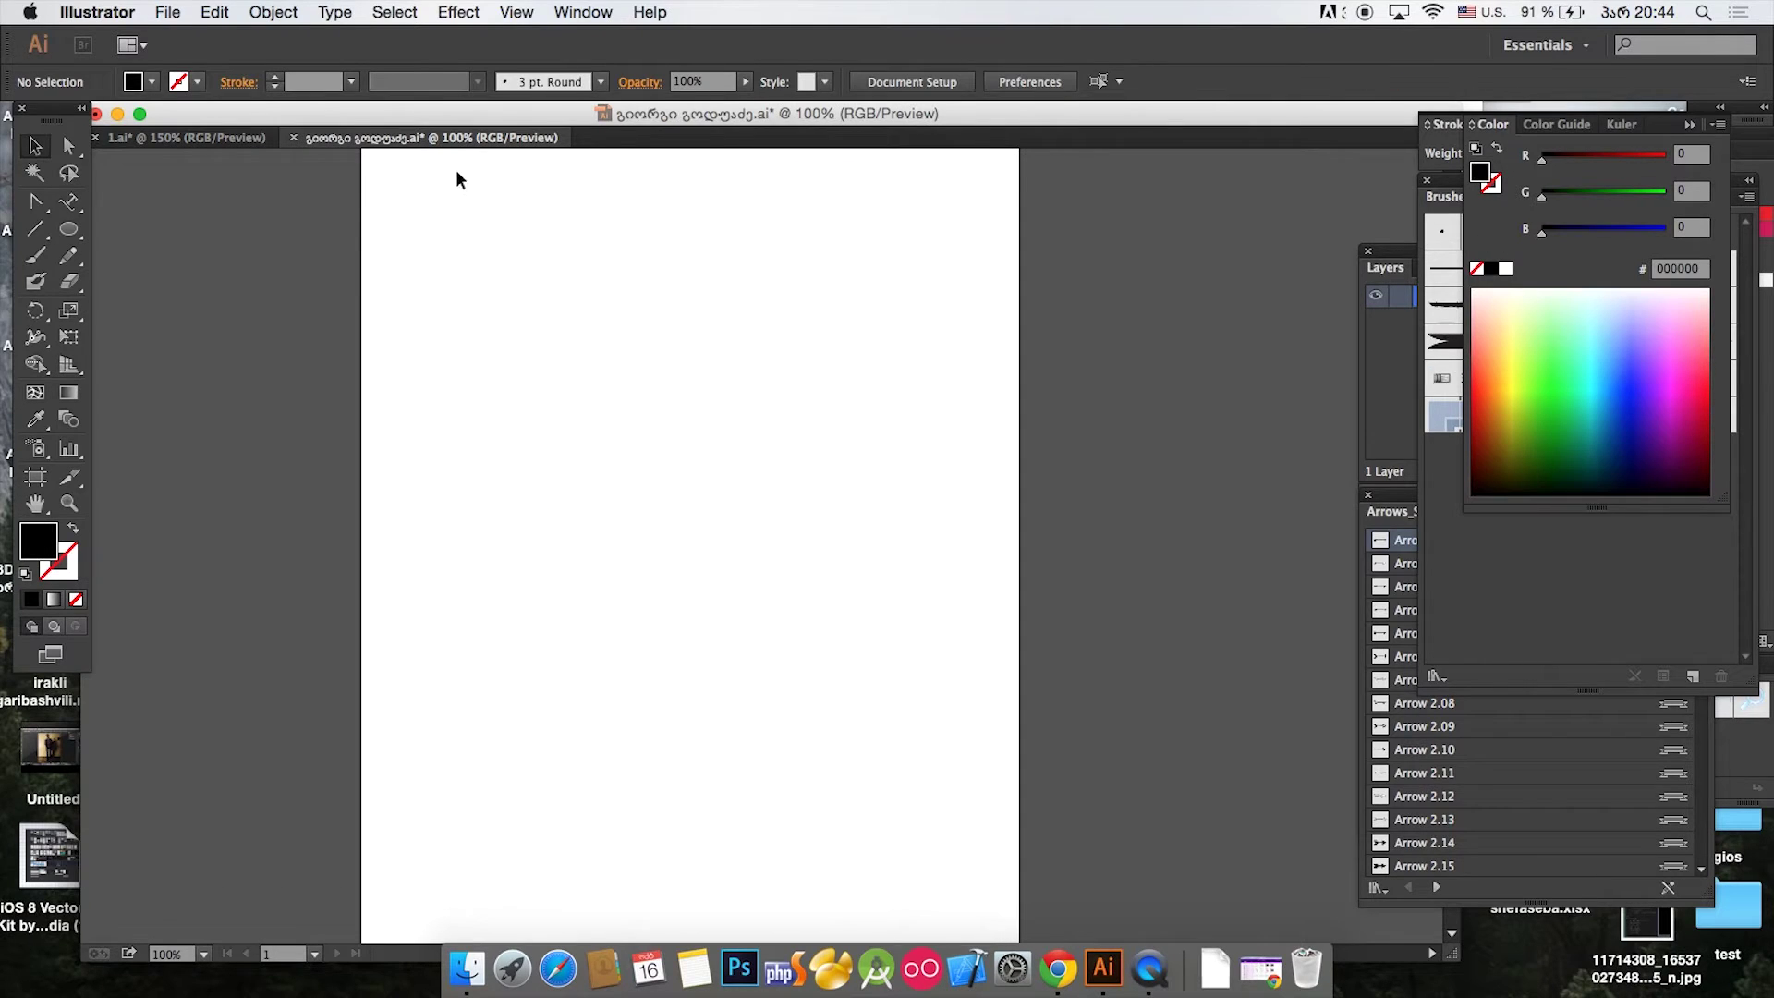
pyautogui.click(71, 230)
pyautogui.click(152, 231)
pyautogui.moveTo(483, 361); pyautogui.dragTo(910, 699)
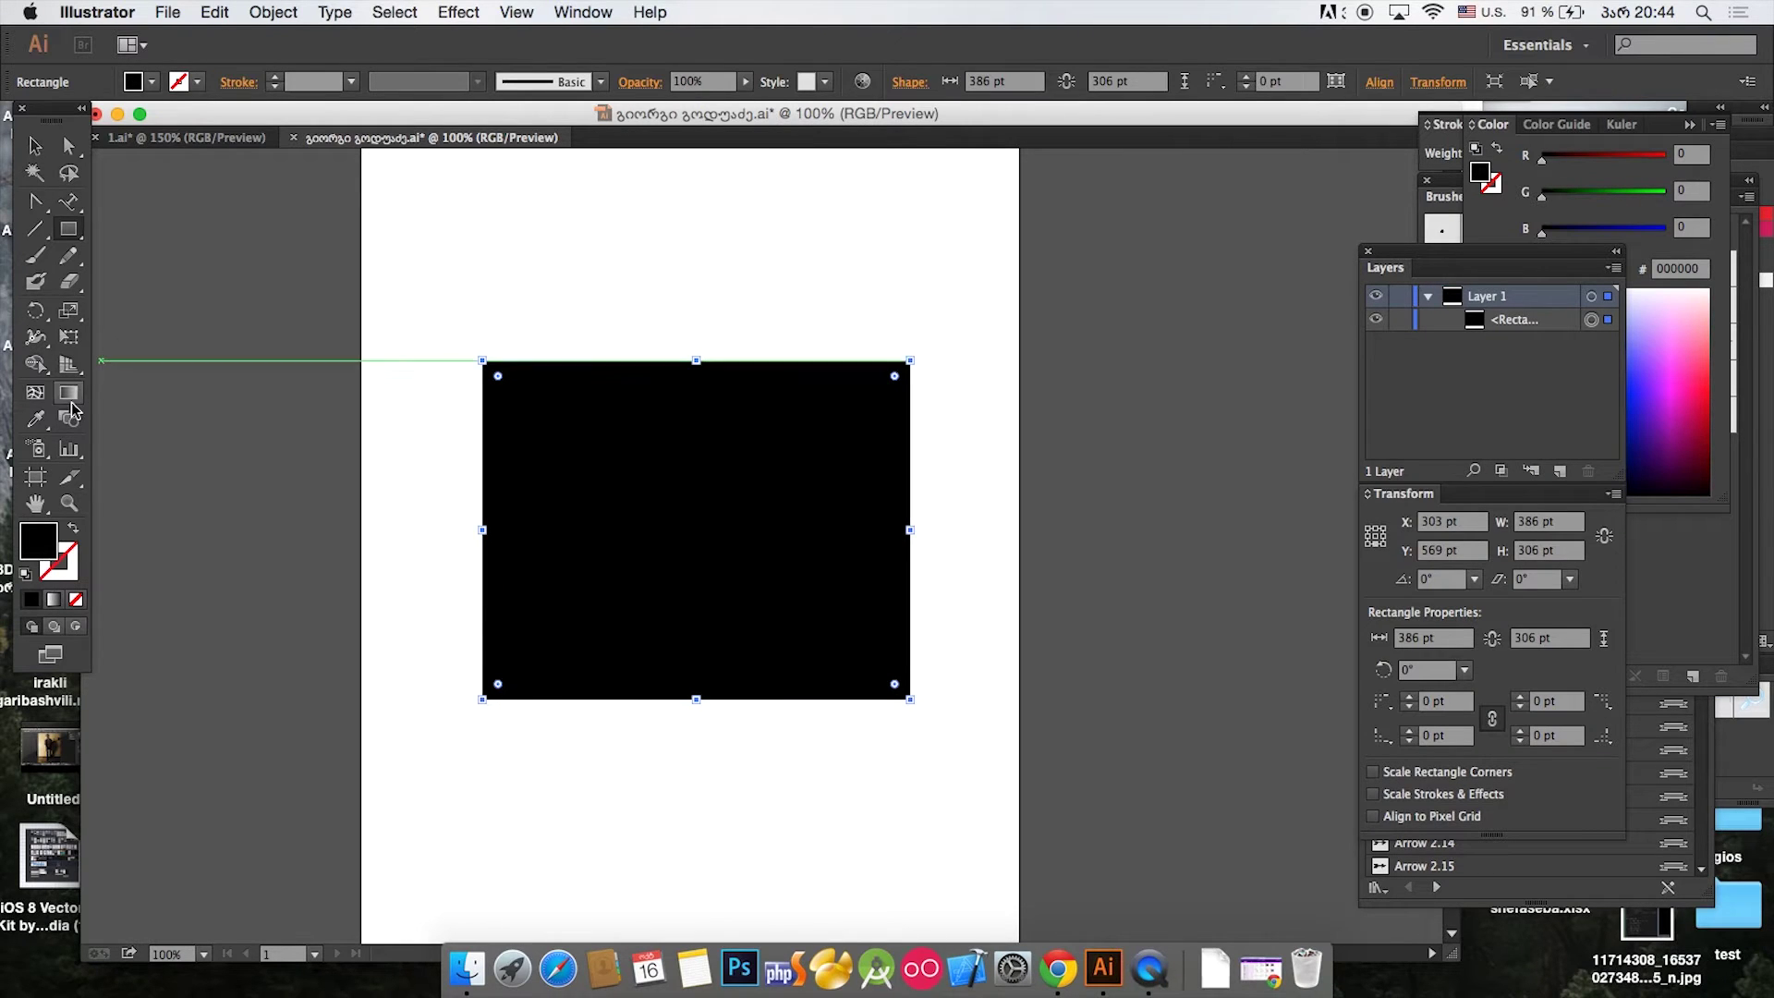
# Step: Try to apply a gradient across the black rectangle with the Gradient tool, and reselect the rectangle
pyautogui.click(71, 402)
pyautogui.moveTo(546, 459); pyautogui.dragTo(757, 489)
pyautogui.press('v')
pyautogui.moveTo(482, 266); pyautogui.dragTo(706, 503)
pyautogui.click(67, 393)
pyautogui.moveTo(524, 463); pyautogui.dragTo(911, 465)
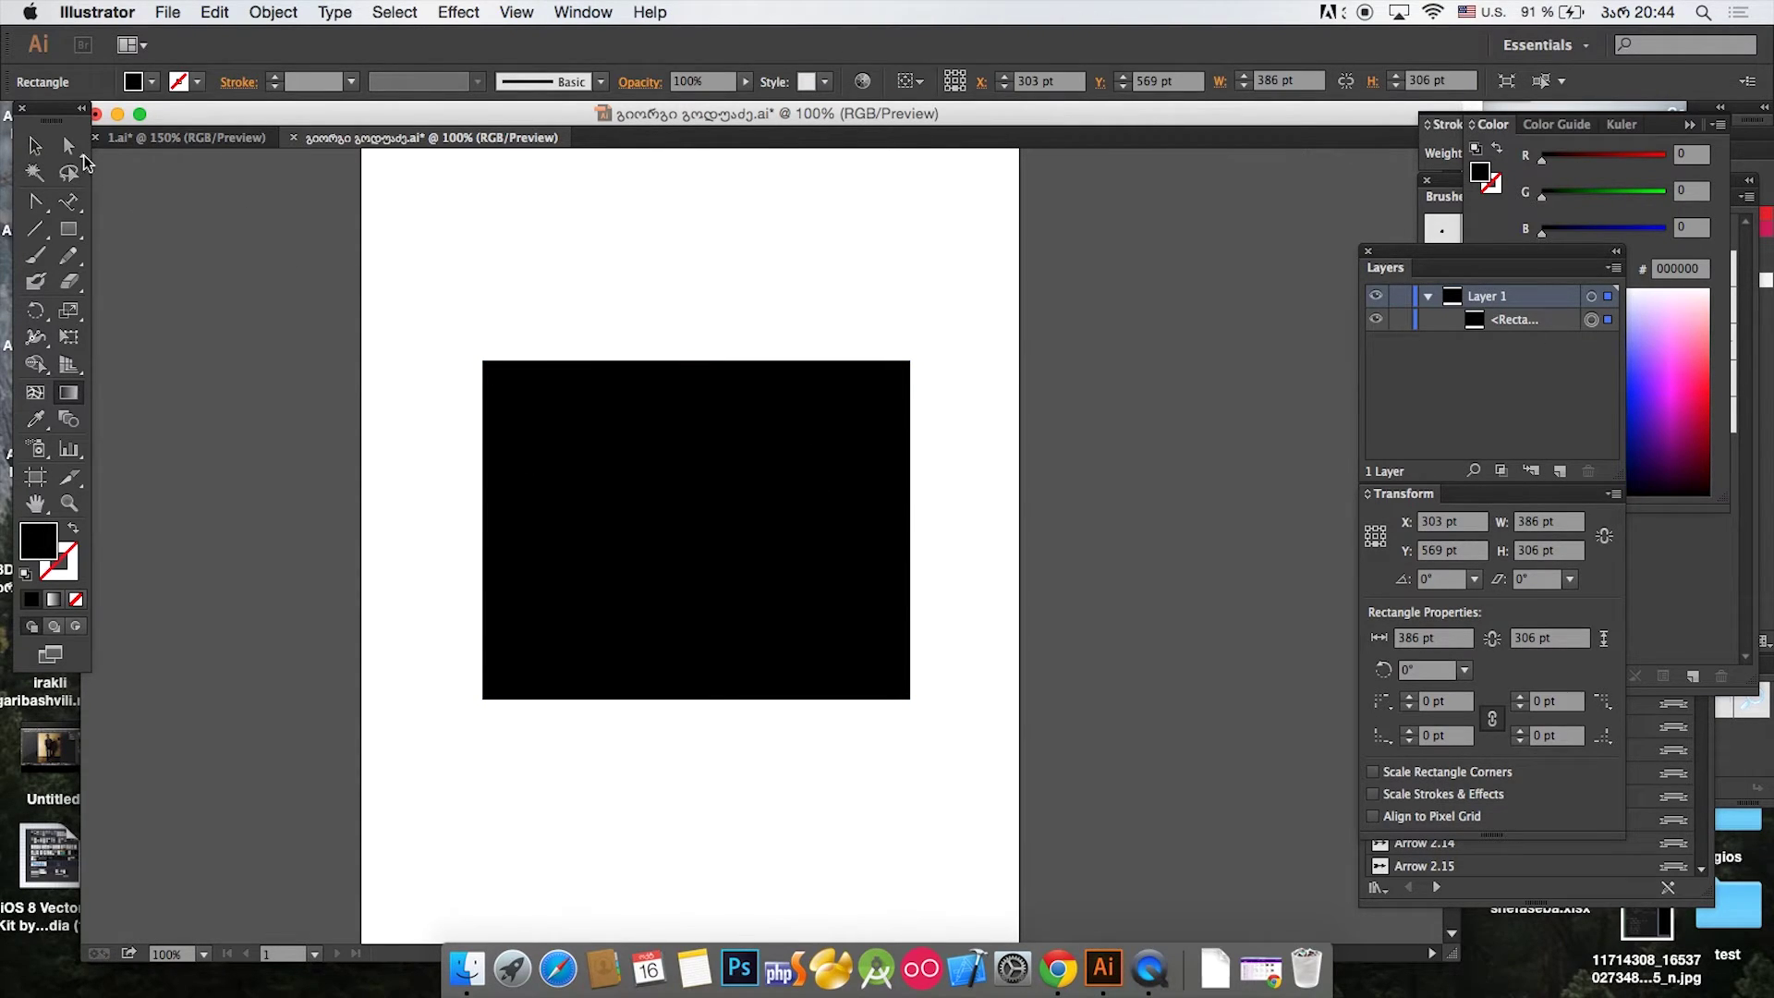
pyautogui.click(35, 145)
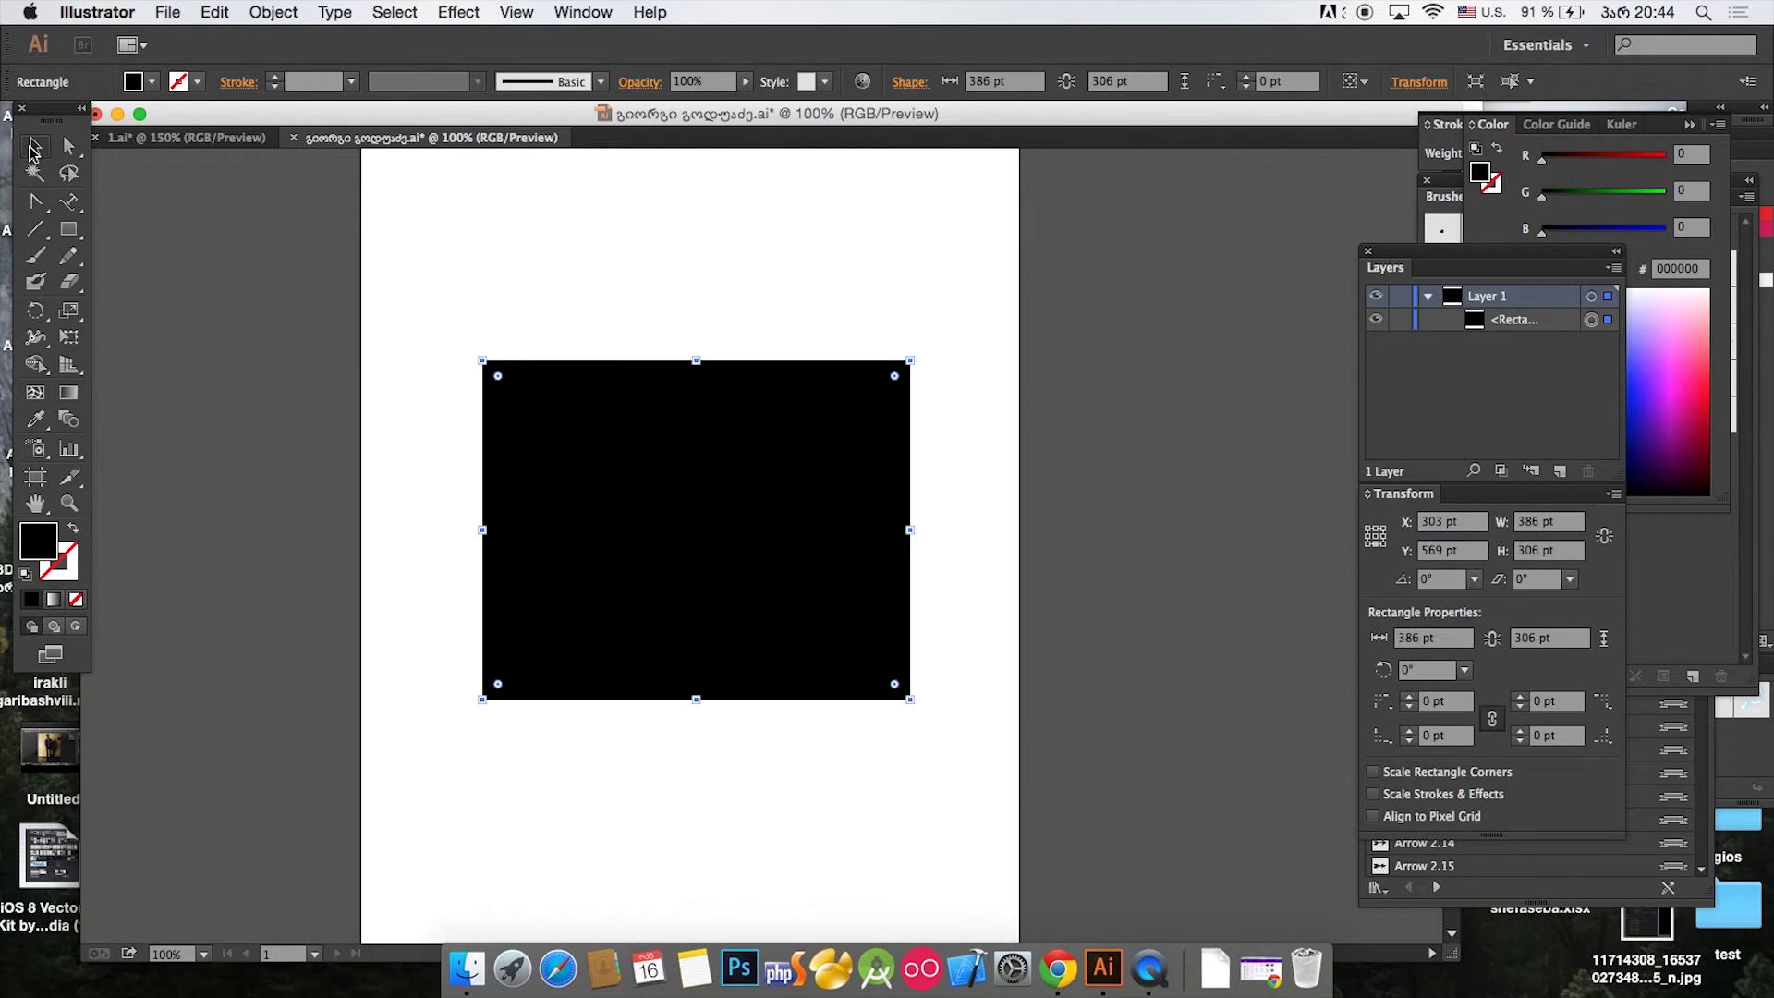
pyautogui.click(68, 396)
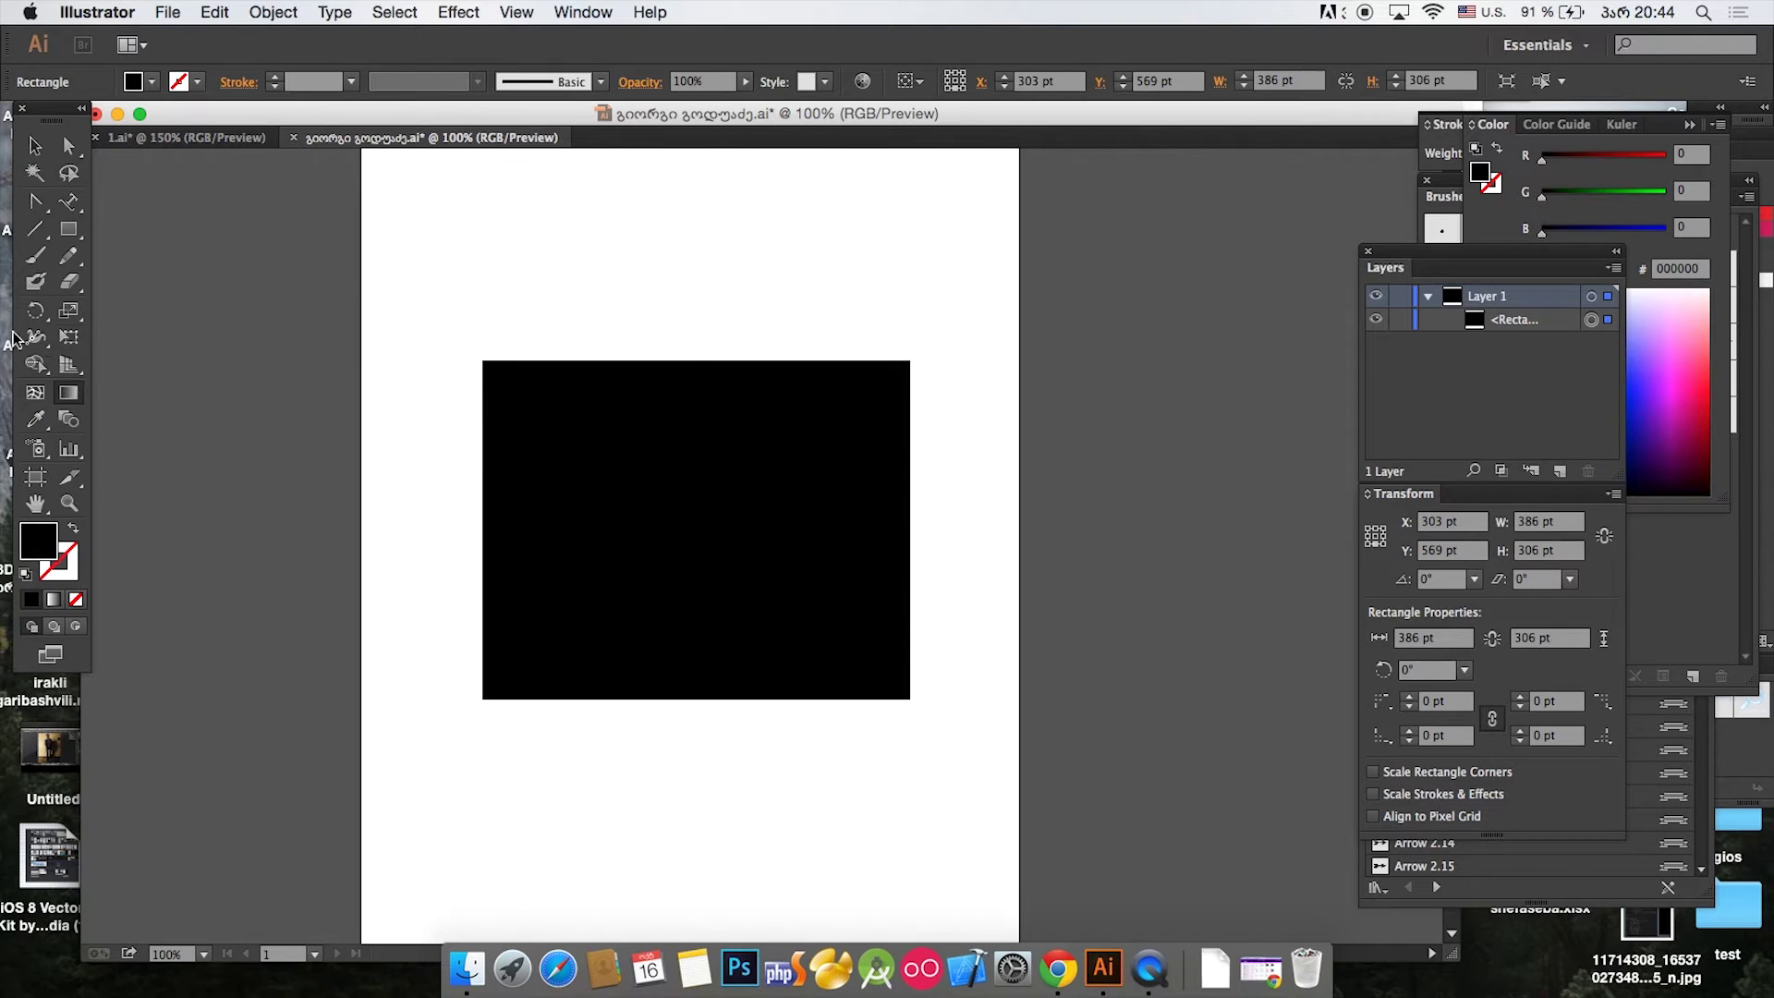
pyautogui.click(35, 145)
pyautogui.moveTo(630, 209); pyautogui.dragTo(900, 554)
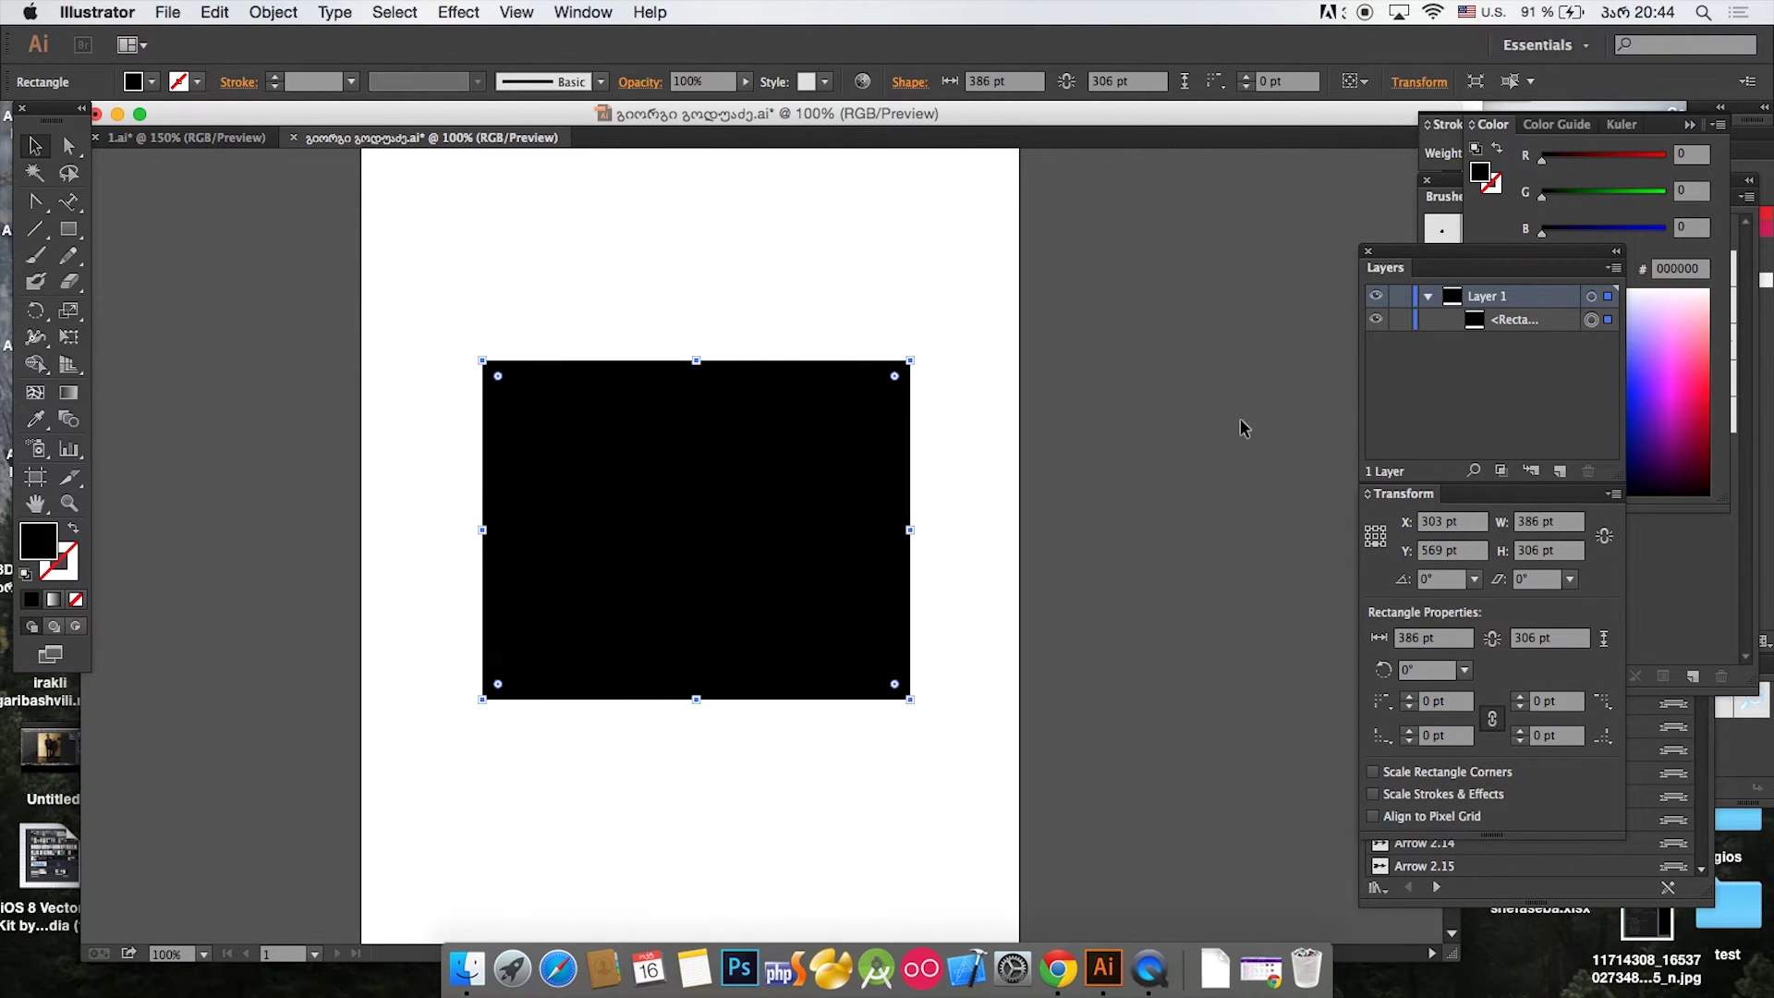
# Step: Show the gradient settings, fill the rectangle with the white-to-black linear gradient, and make its stroke the active attribute
pyautogui.click(583, 11)
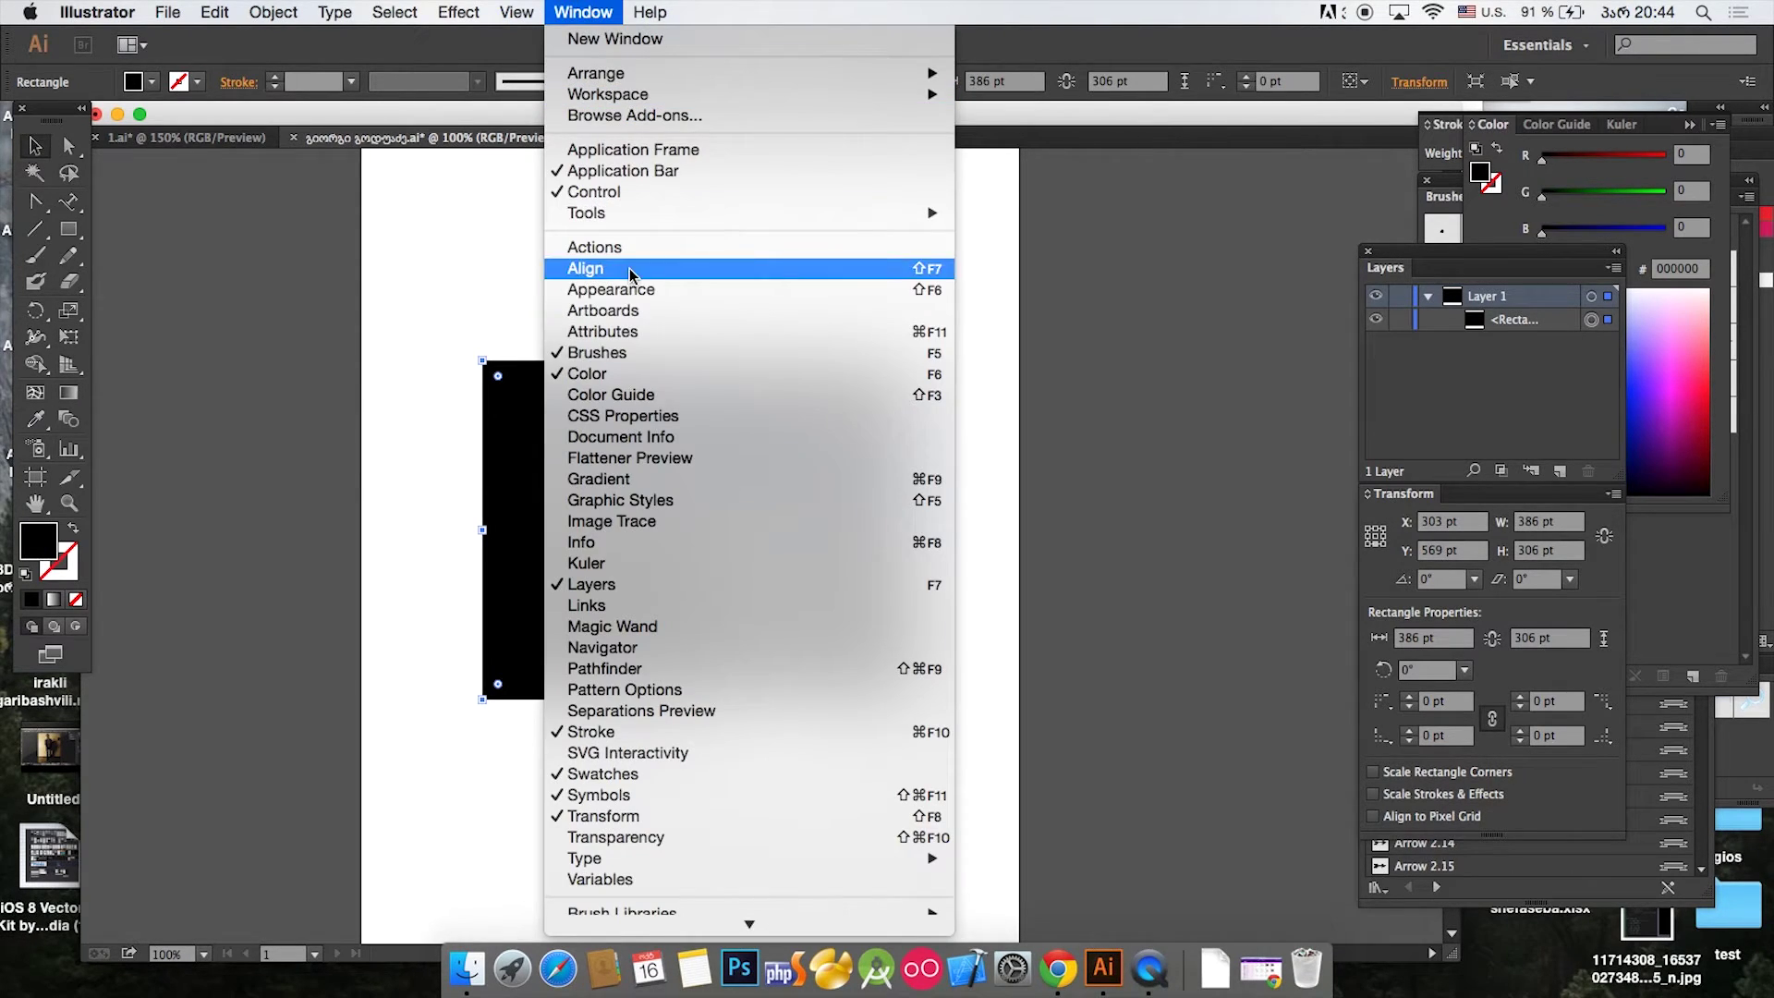
pyautogui.click(633, 480)
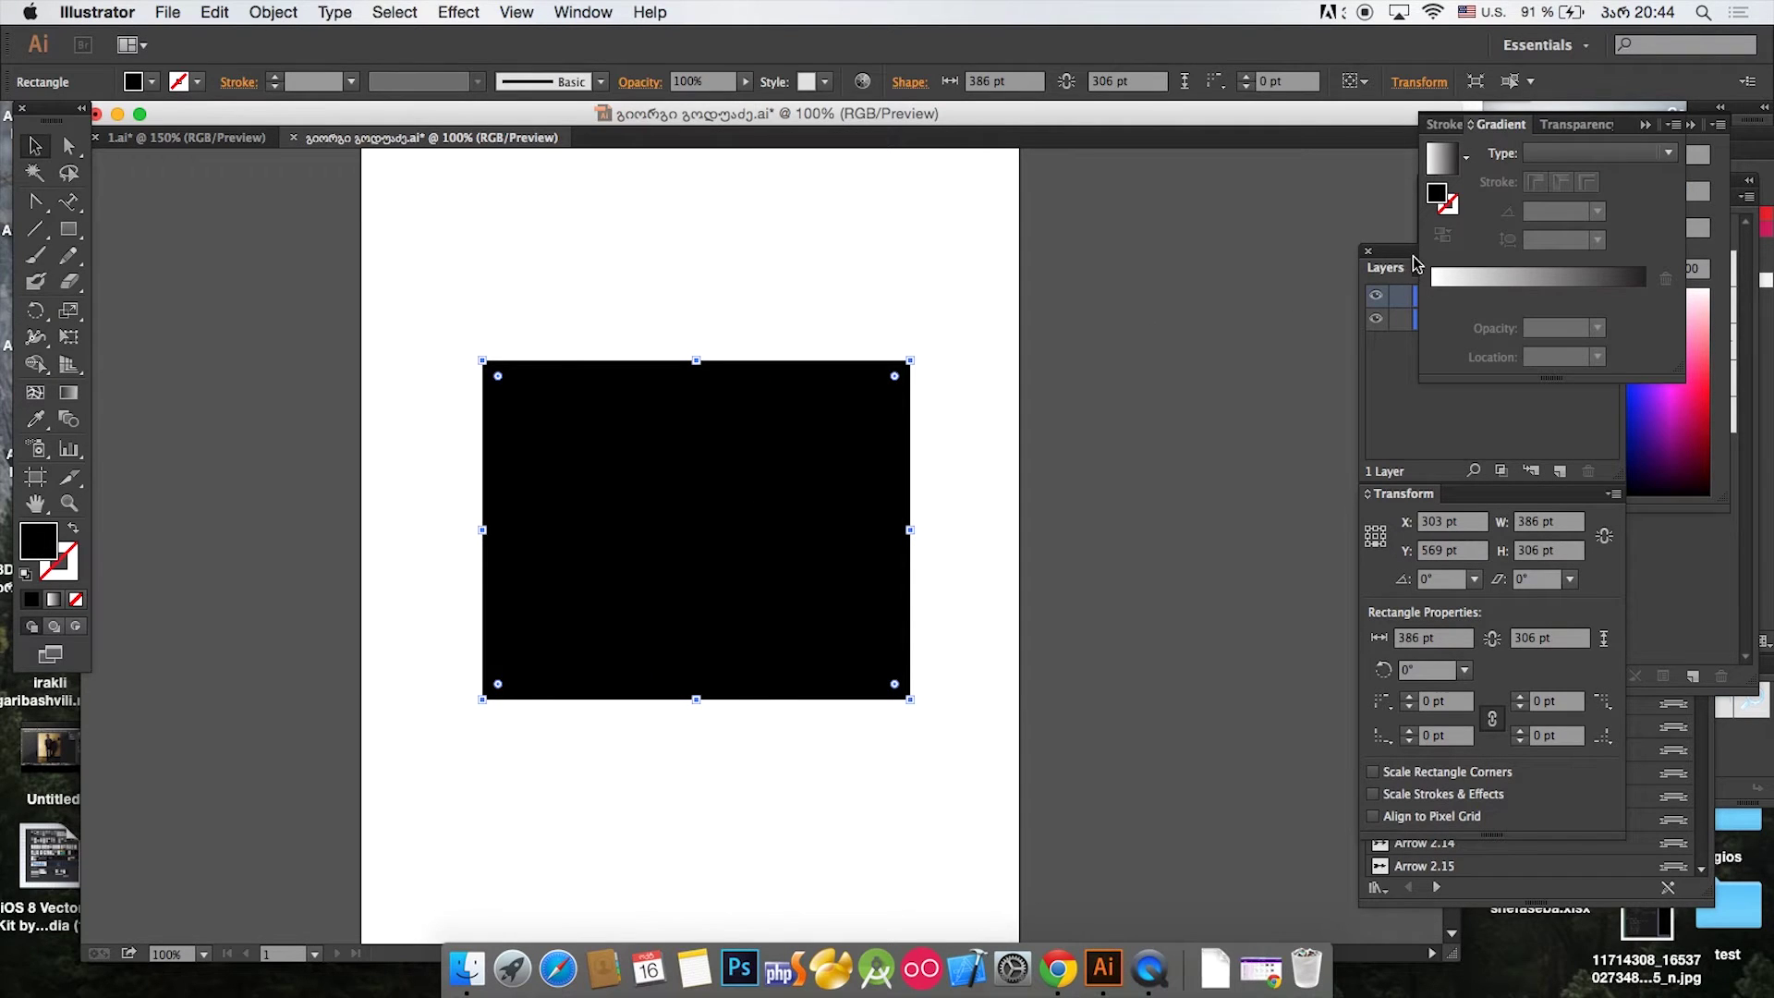
pyautogui.click(1447, 163)
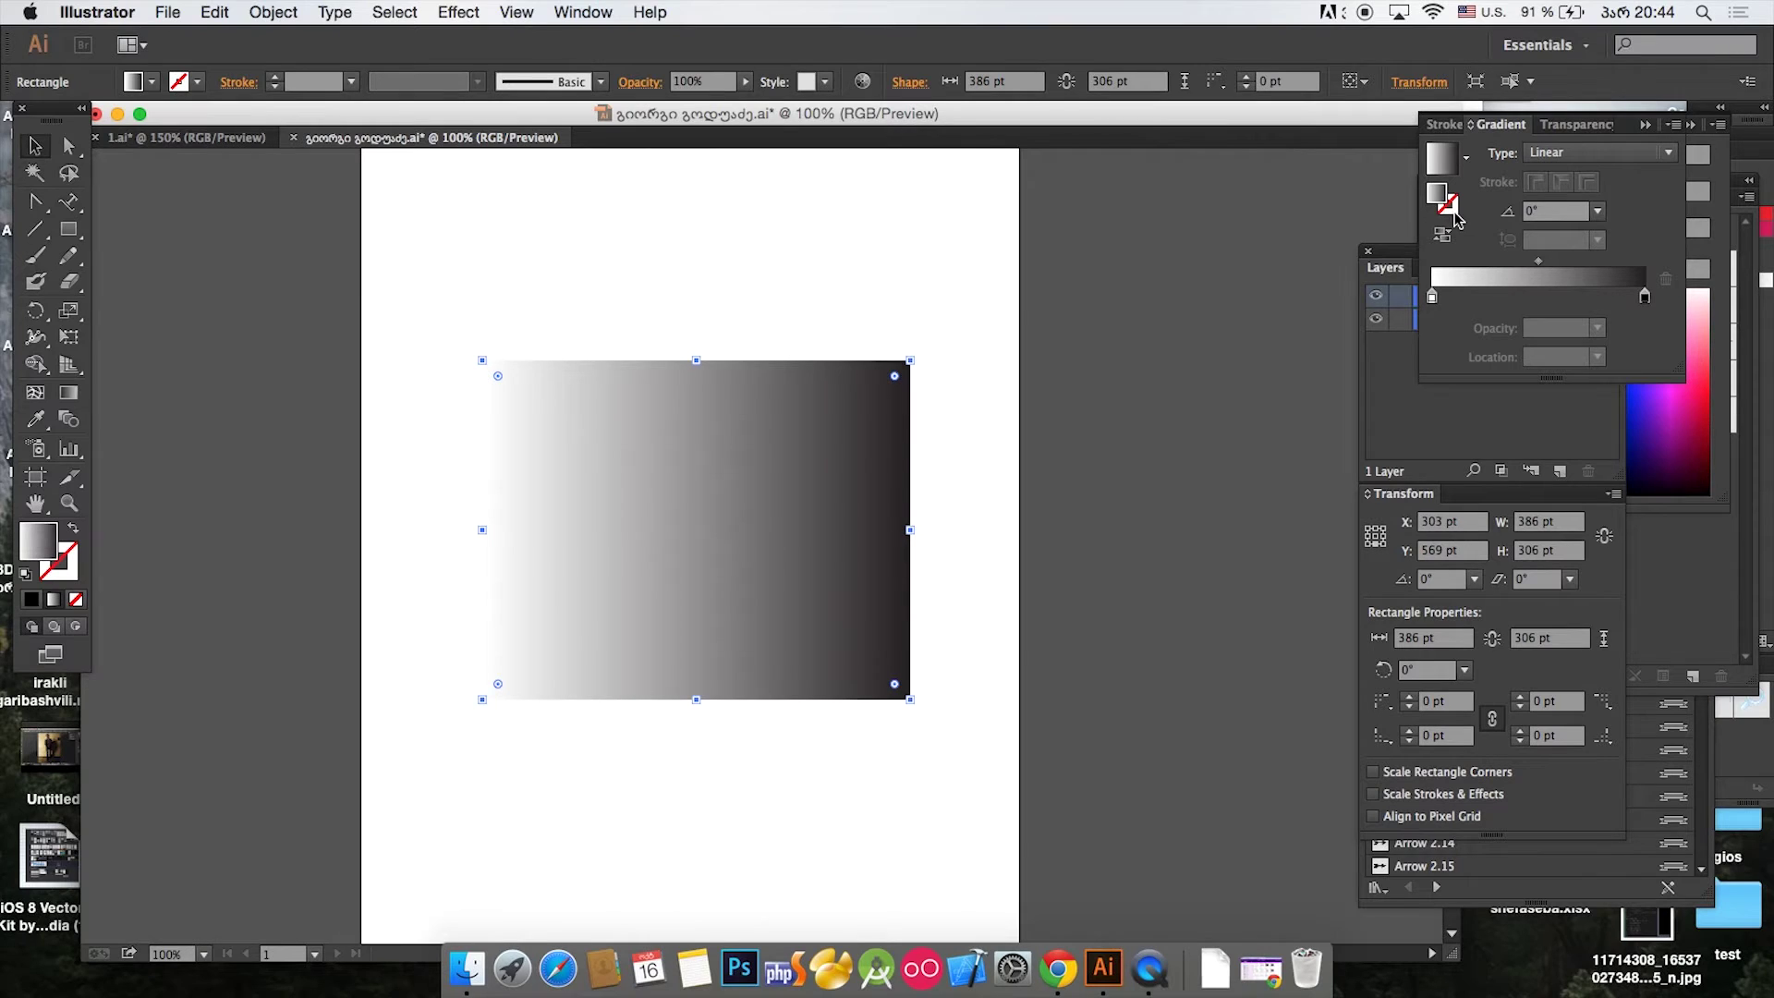
pyautogui.click(1456, 211)
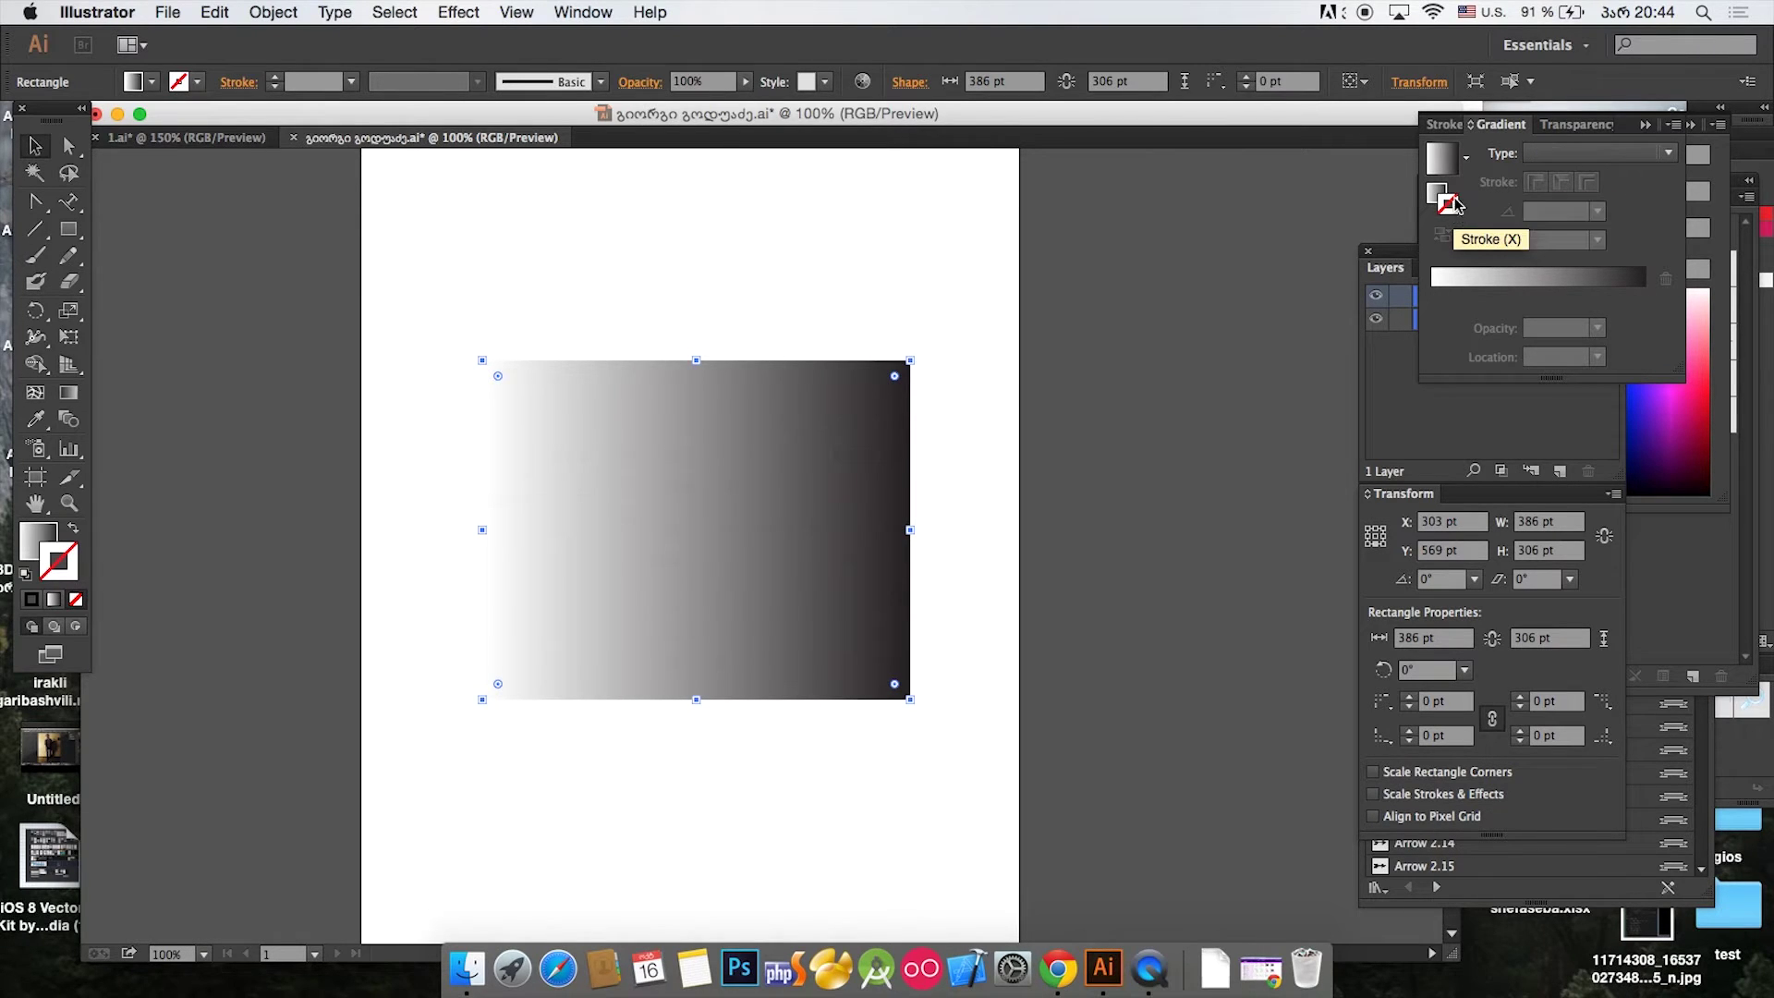
# Step: Try the white-to-black gradient on the rectangle's stroke and remove the stroke again
pyautogui.click(1446, 165)
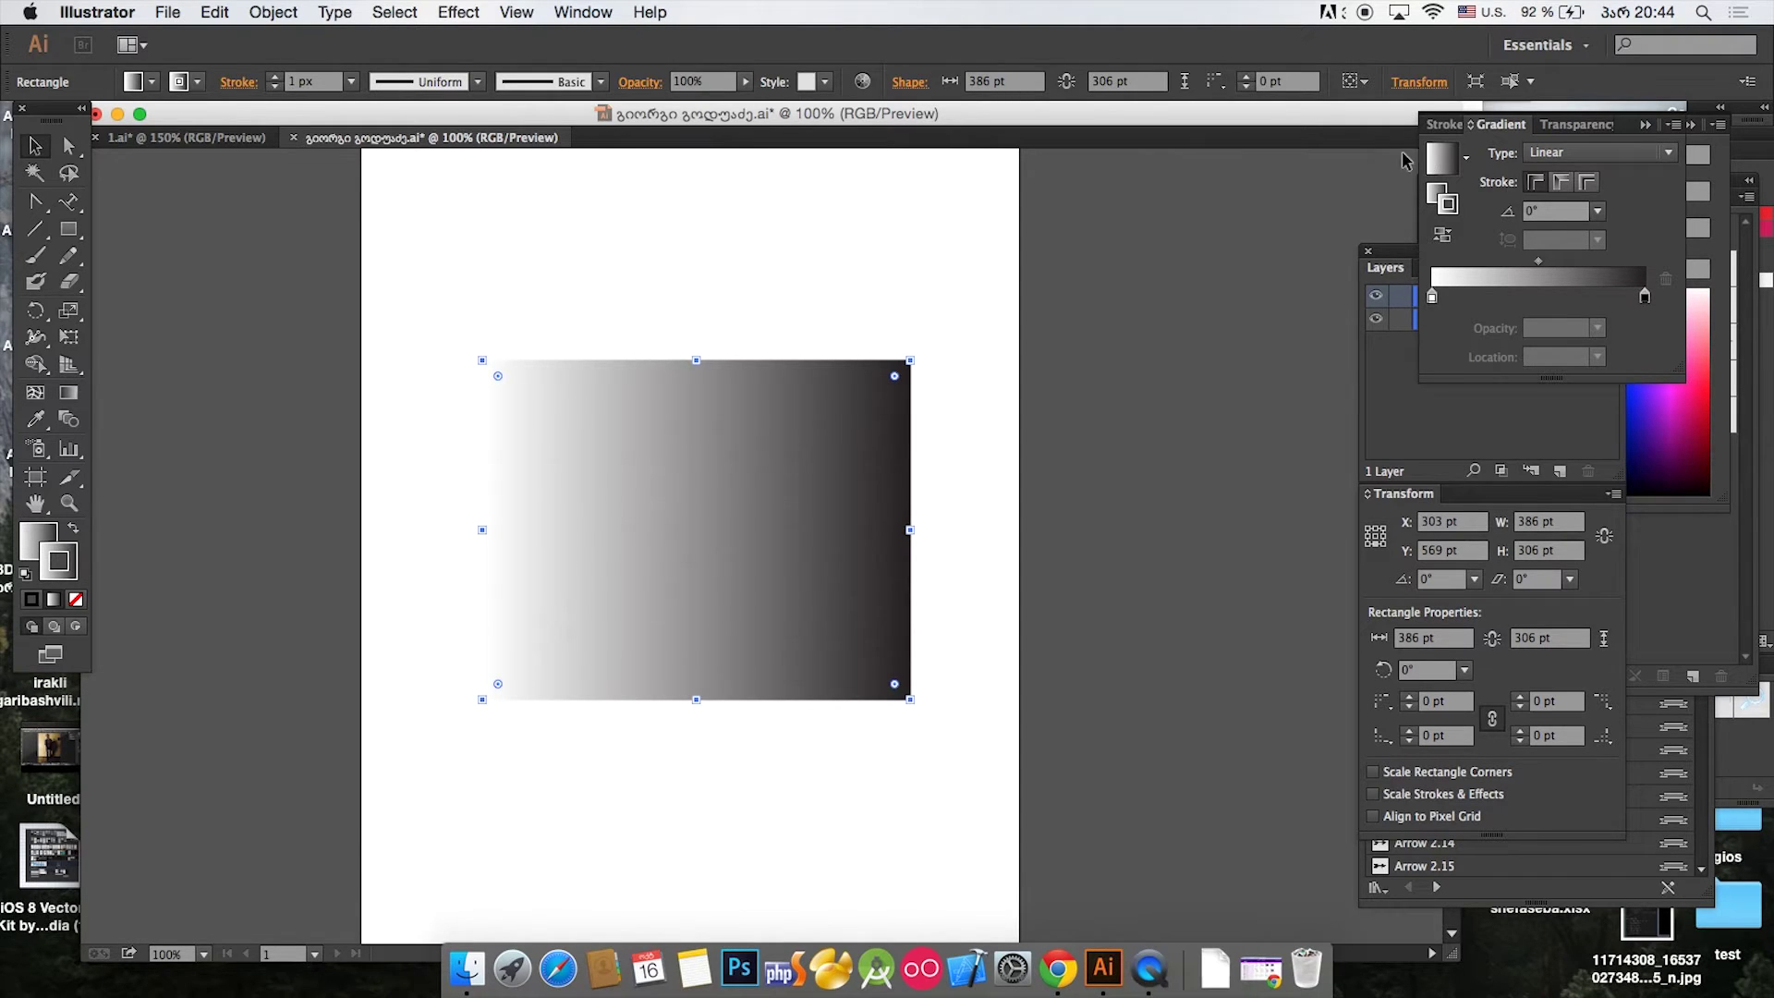
pyautogui.press('/')
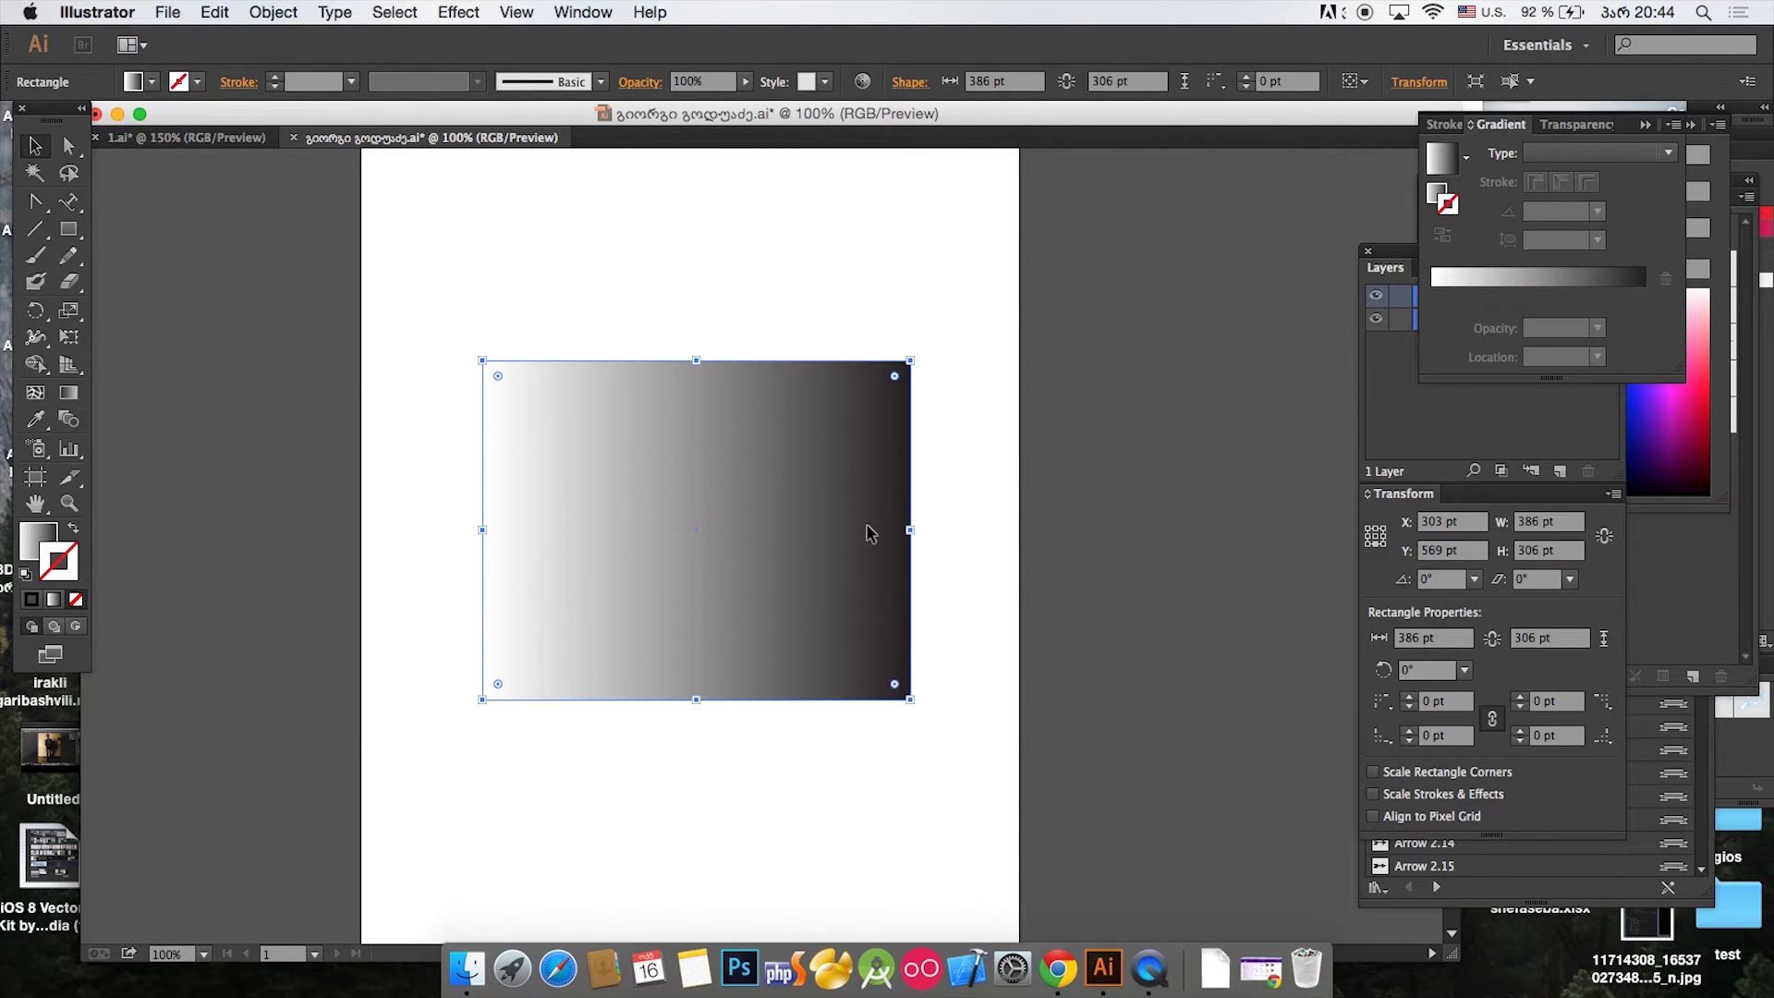
# Step: Move the gradient rectangle to X 289 pt, Y 483 pt and make its fill the active attribute
pyautogui.moveTo(795, 554); pyautogui.dragTo(791, 453)
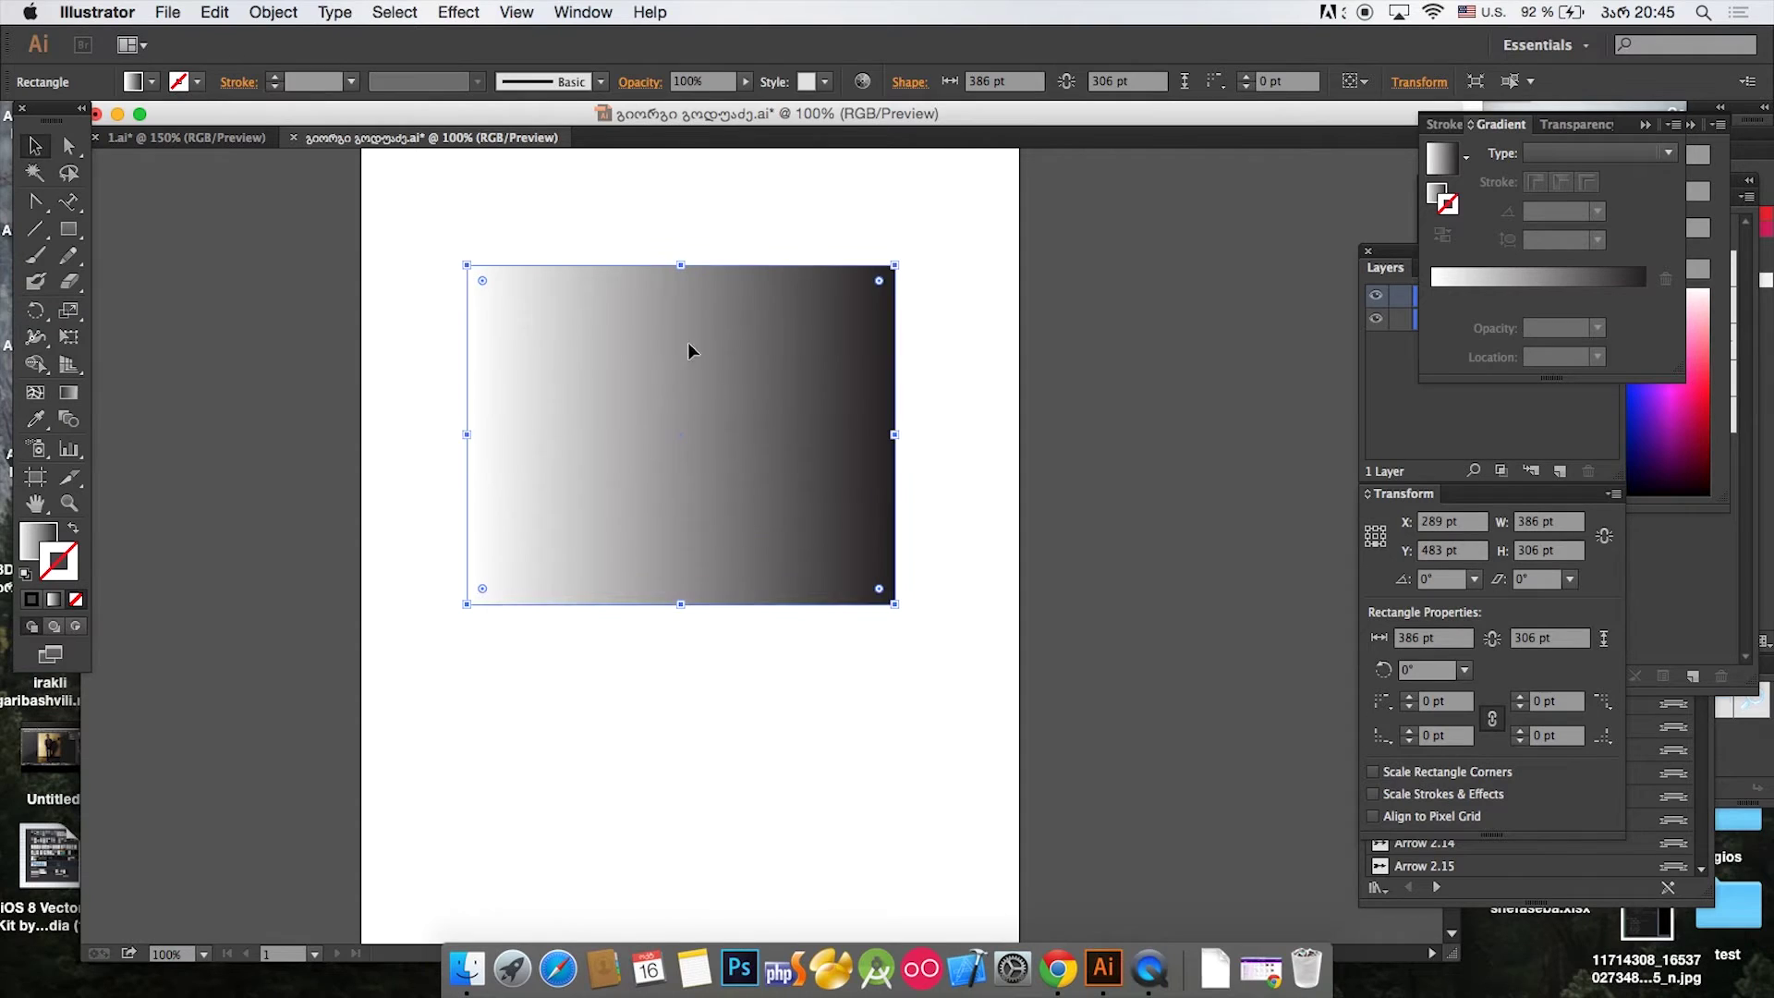
pyautogui.click(1435, 192)
pyautogui.moveTo(889, 224); pyautogui.dragTo(650, 752)
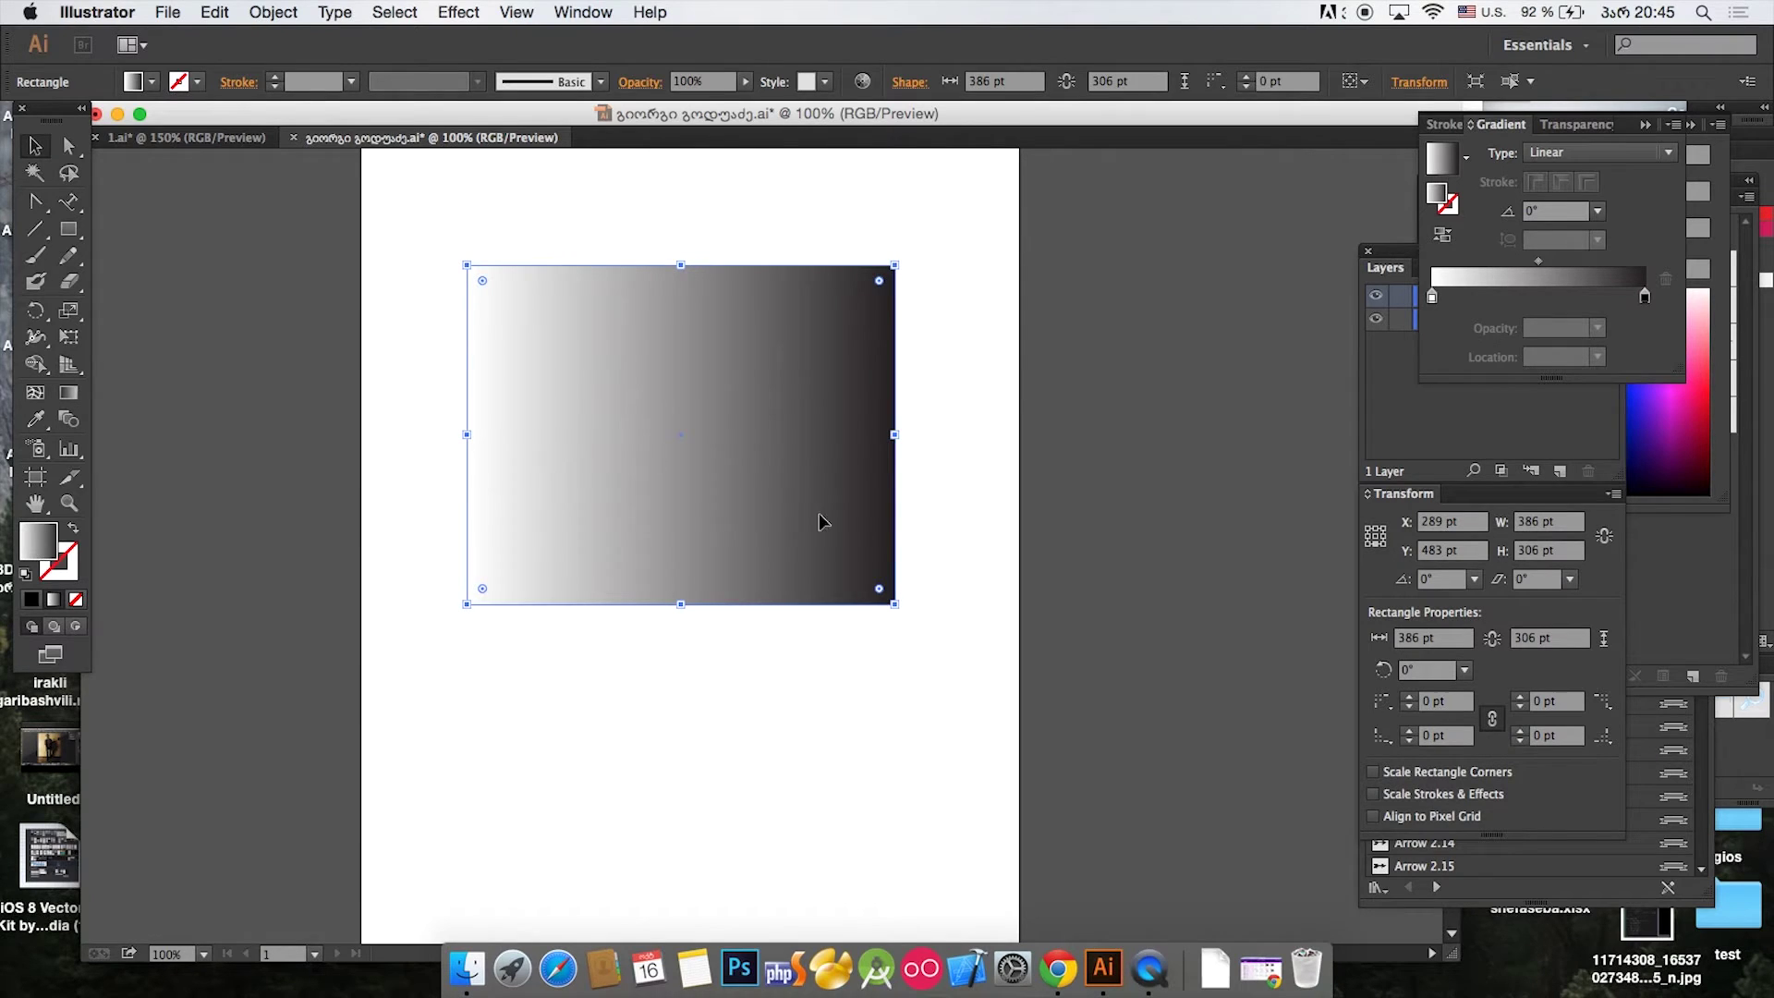
# Step: Float the Gradient panel beside the rectangle and place the Layers and Transform panels below it, clear of the color spectrum
pyautogui.moveTo(1512, 129)
pyautogui.mouseDown()
pyautogui.moveTo(1214, 158)
pyautogui.moveTo(1071, 210)
pyautogui.mouseUp()
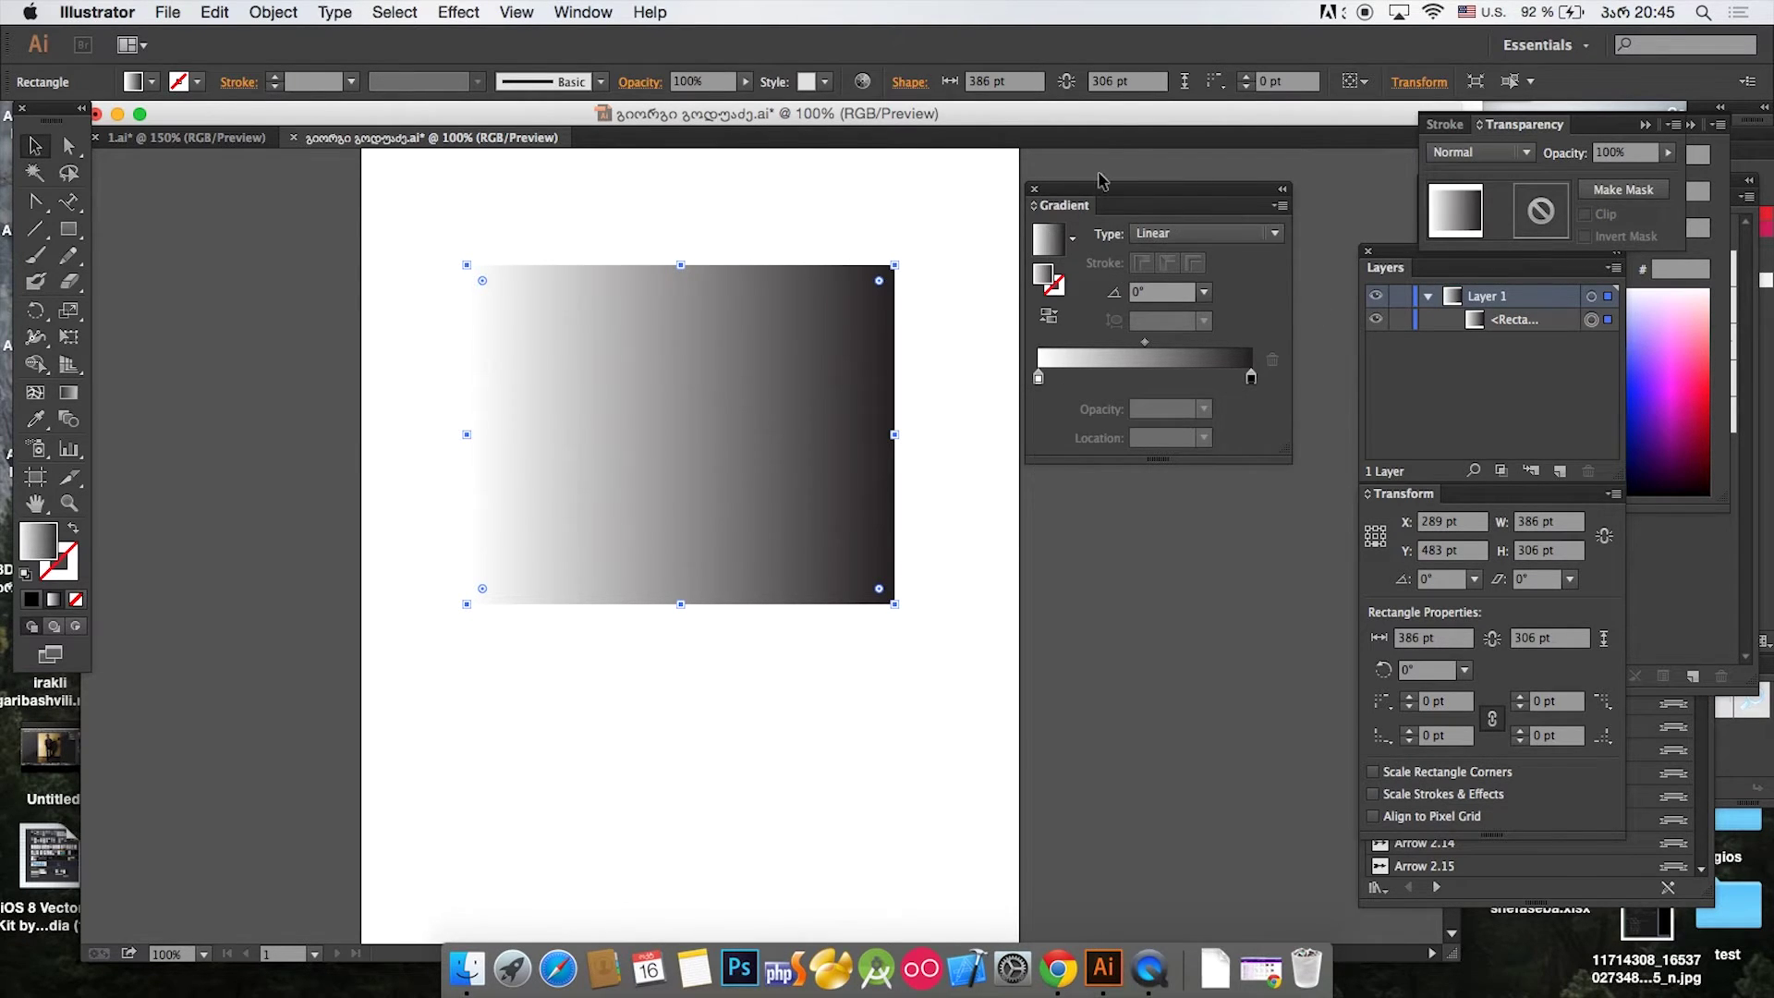
pyautogui.moveTo(1099, 191); pyautogui.dragTo(1013, 125)
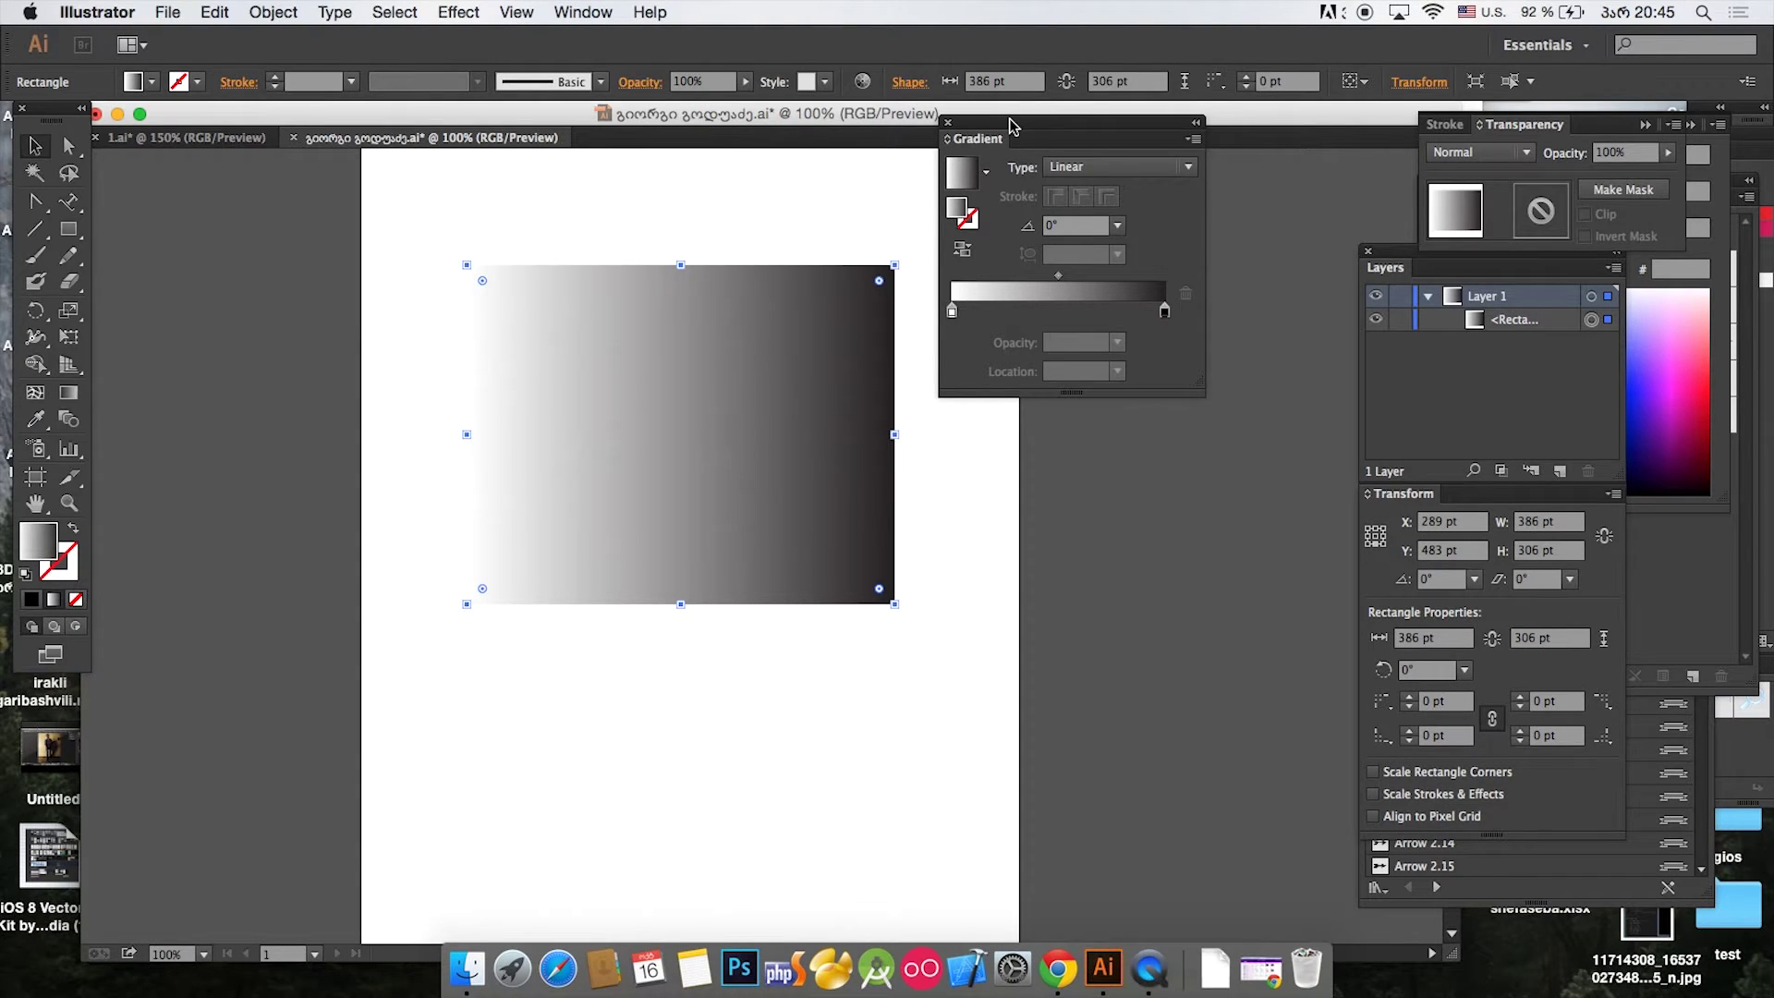
pyautogui.moveTo(1012, 125); pyautogui.dragTo(1043, 197)
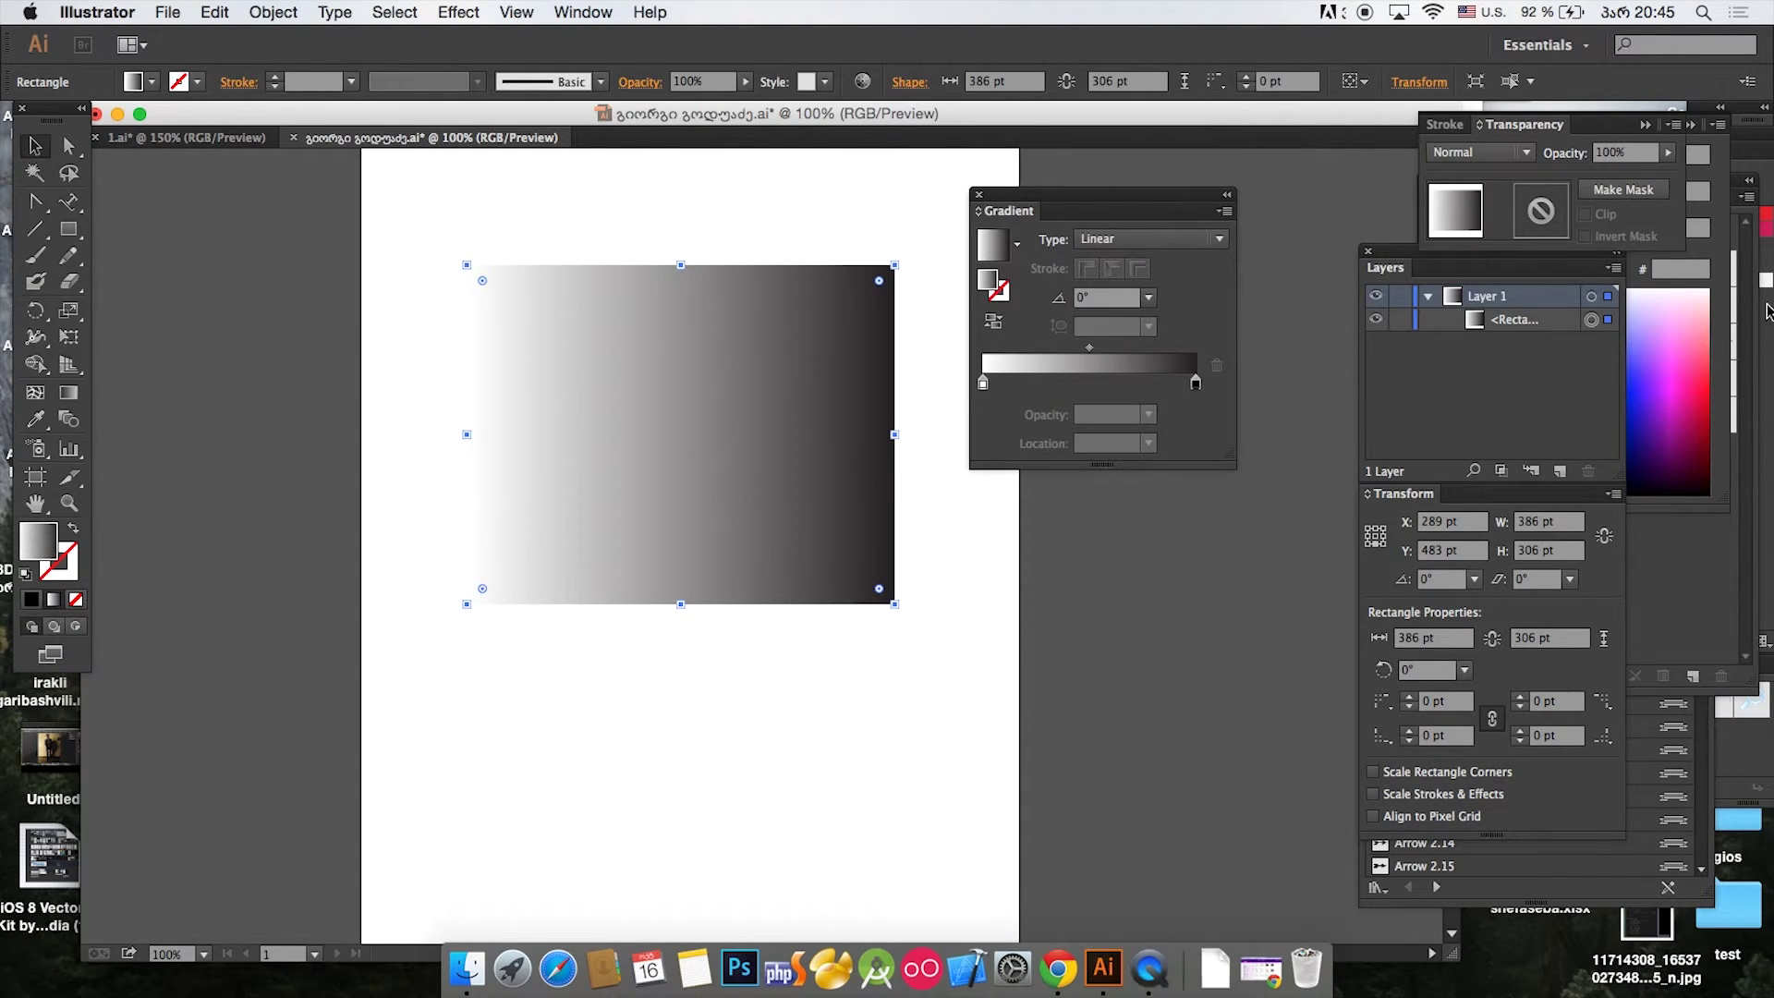
pyautogui.click(1197, 384)
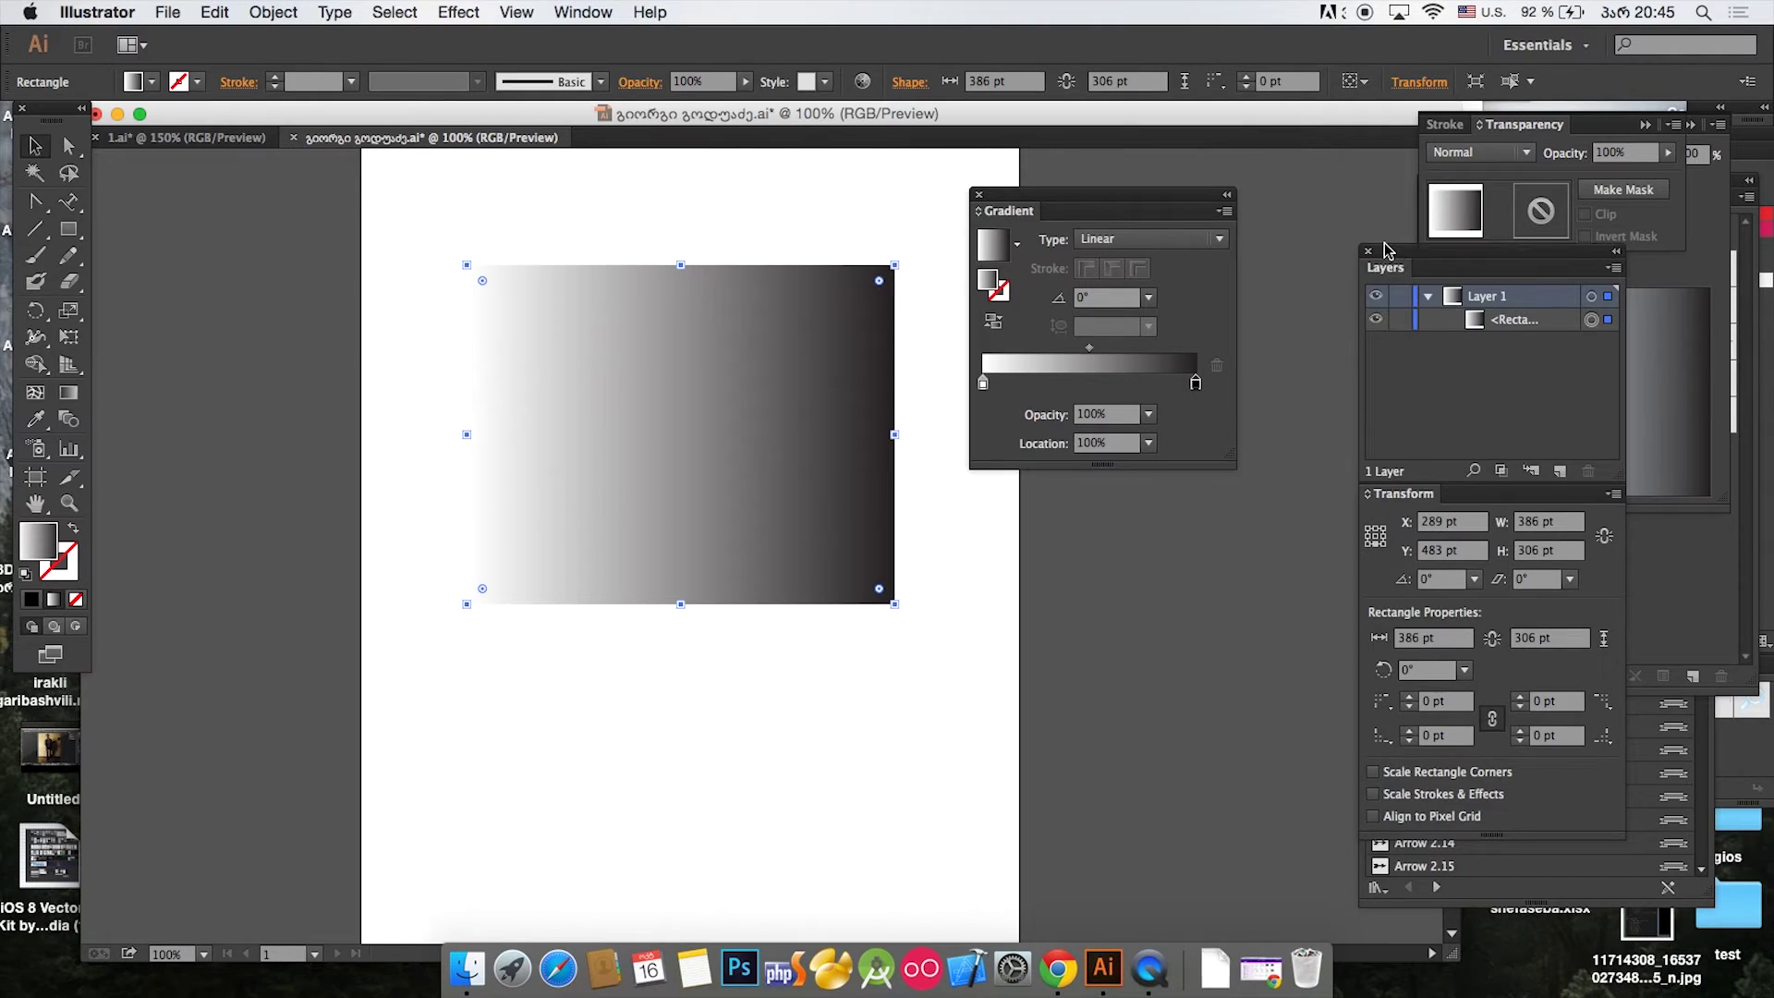
pyautogui.moveTo(1386, 248); pyautogui.dragTo(1221, 410)
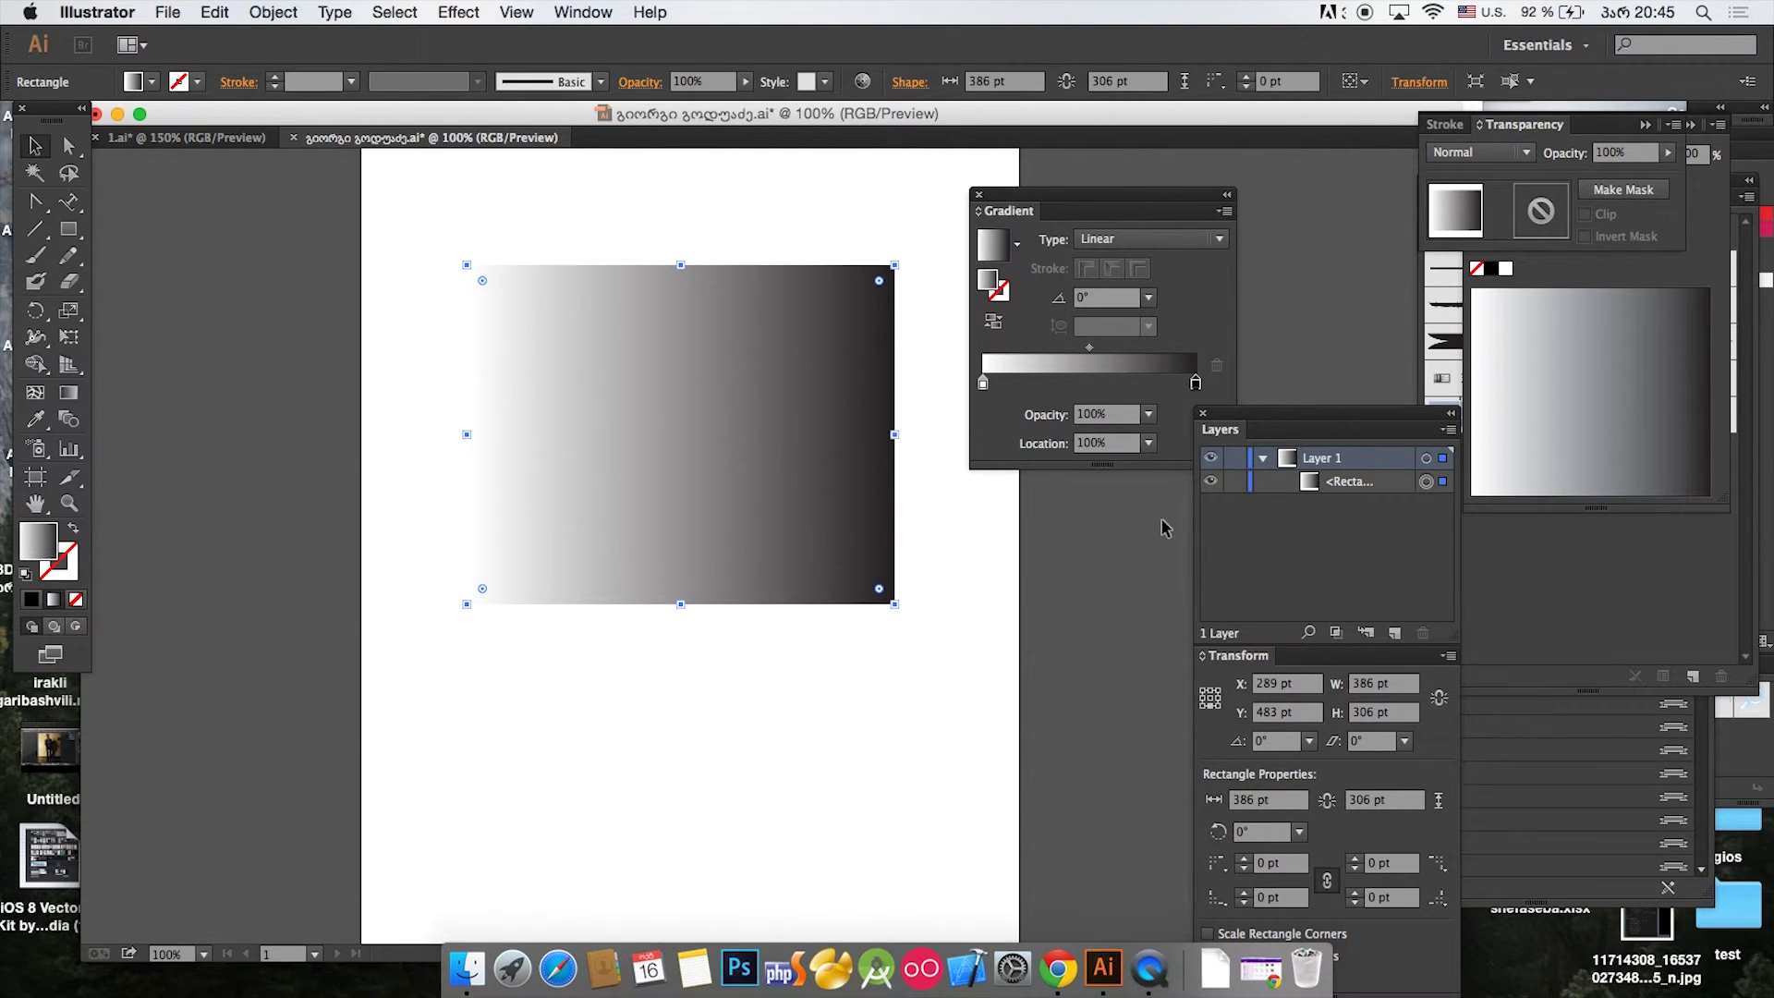
pyautogui.moveTo(1319, 421); pyautogui.dragTo(1118, 560)
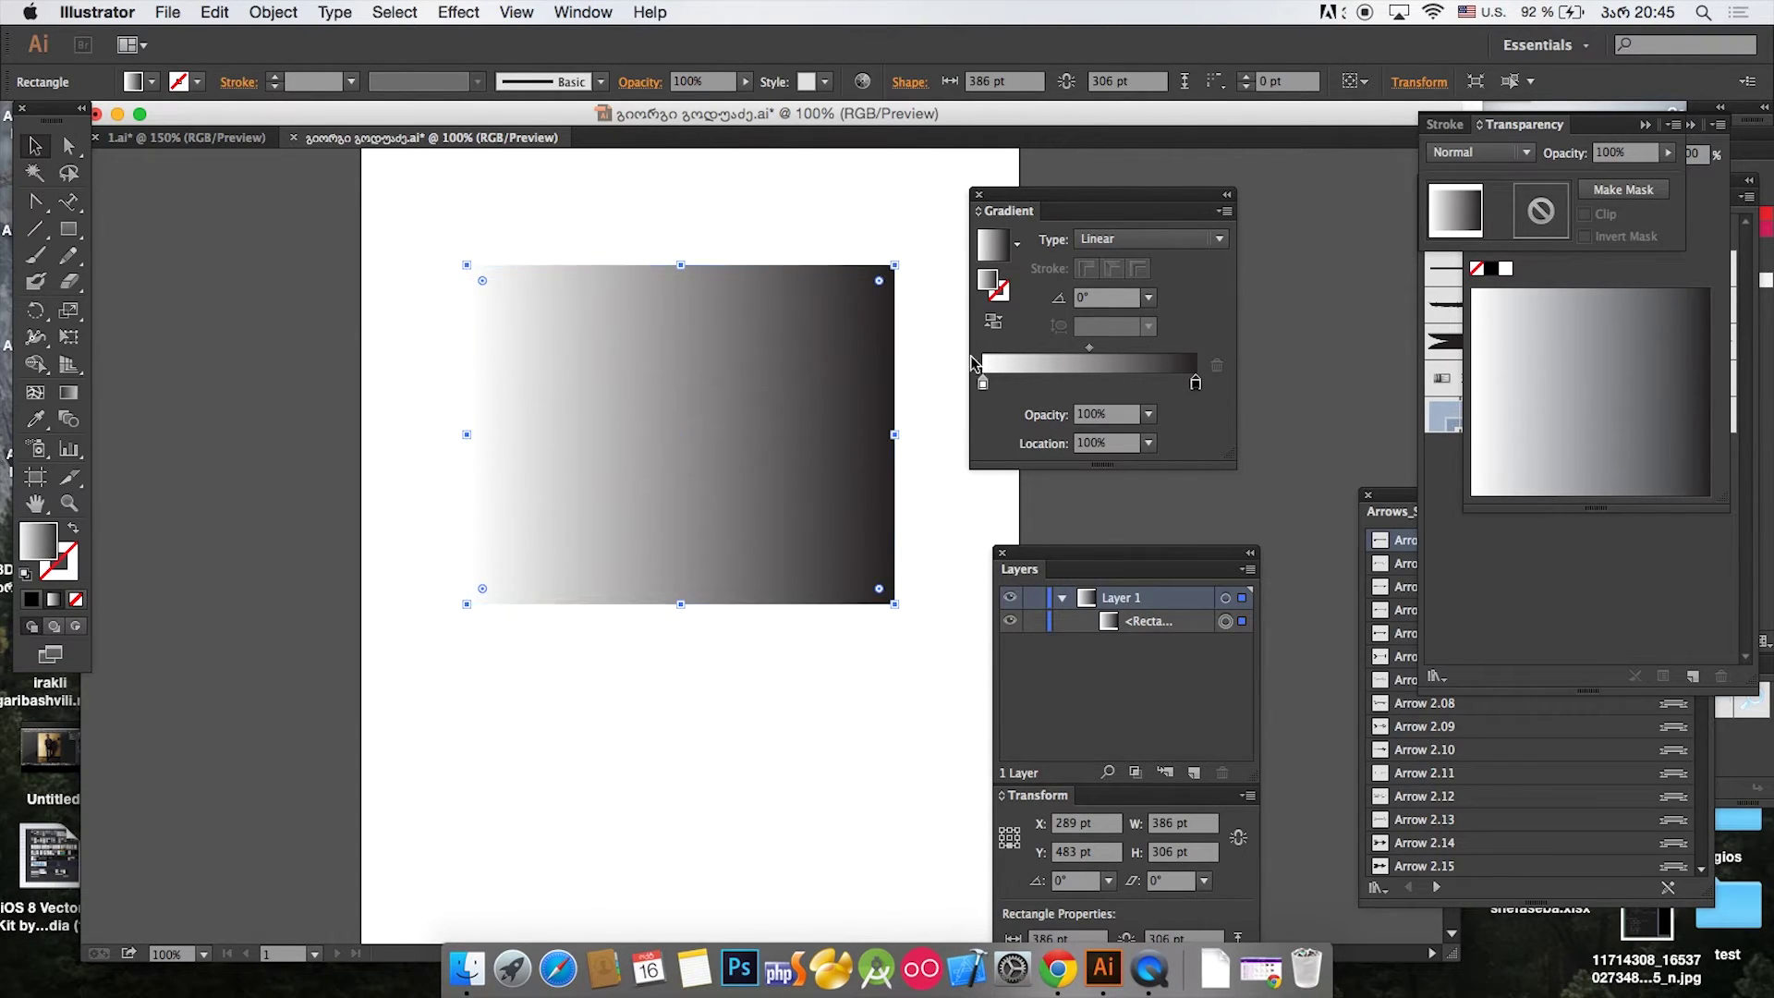
# Step: Change the gradient's black end stop to the pure red swatch (FF0000)
pyautogui.doubleClick(1195, 385)
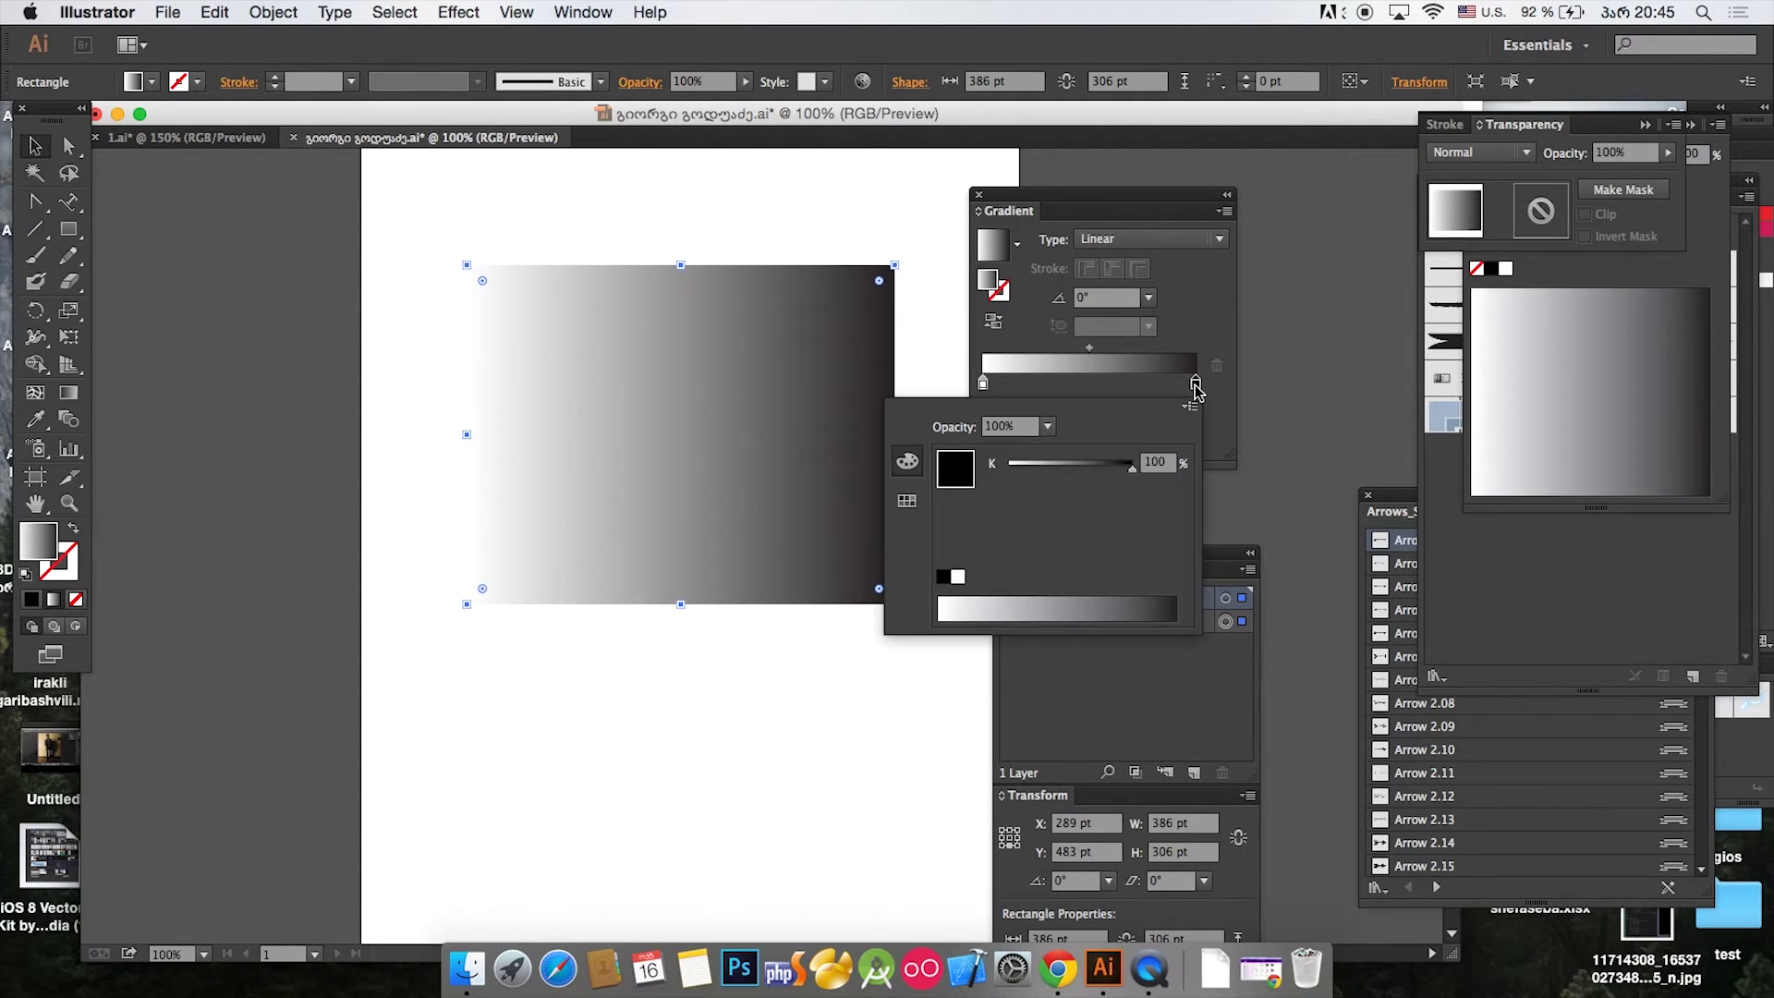
pyautogui.click(905, 504)
pyautogui.click(908, 461)
pyautogui.click(906, 502)
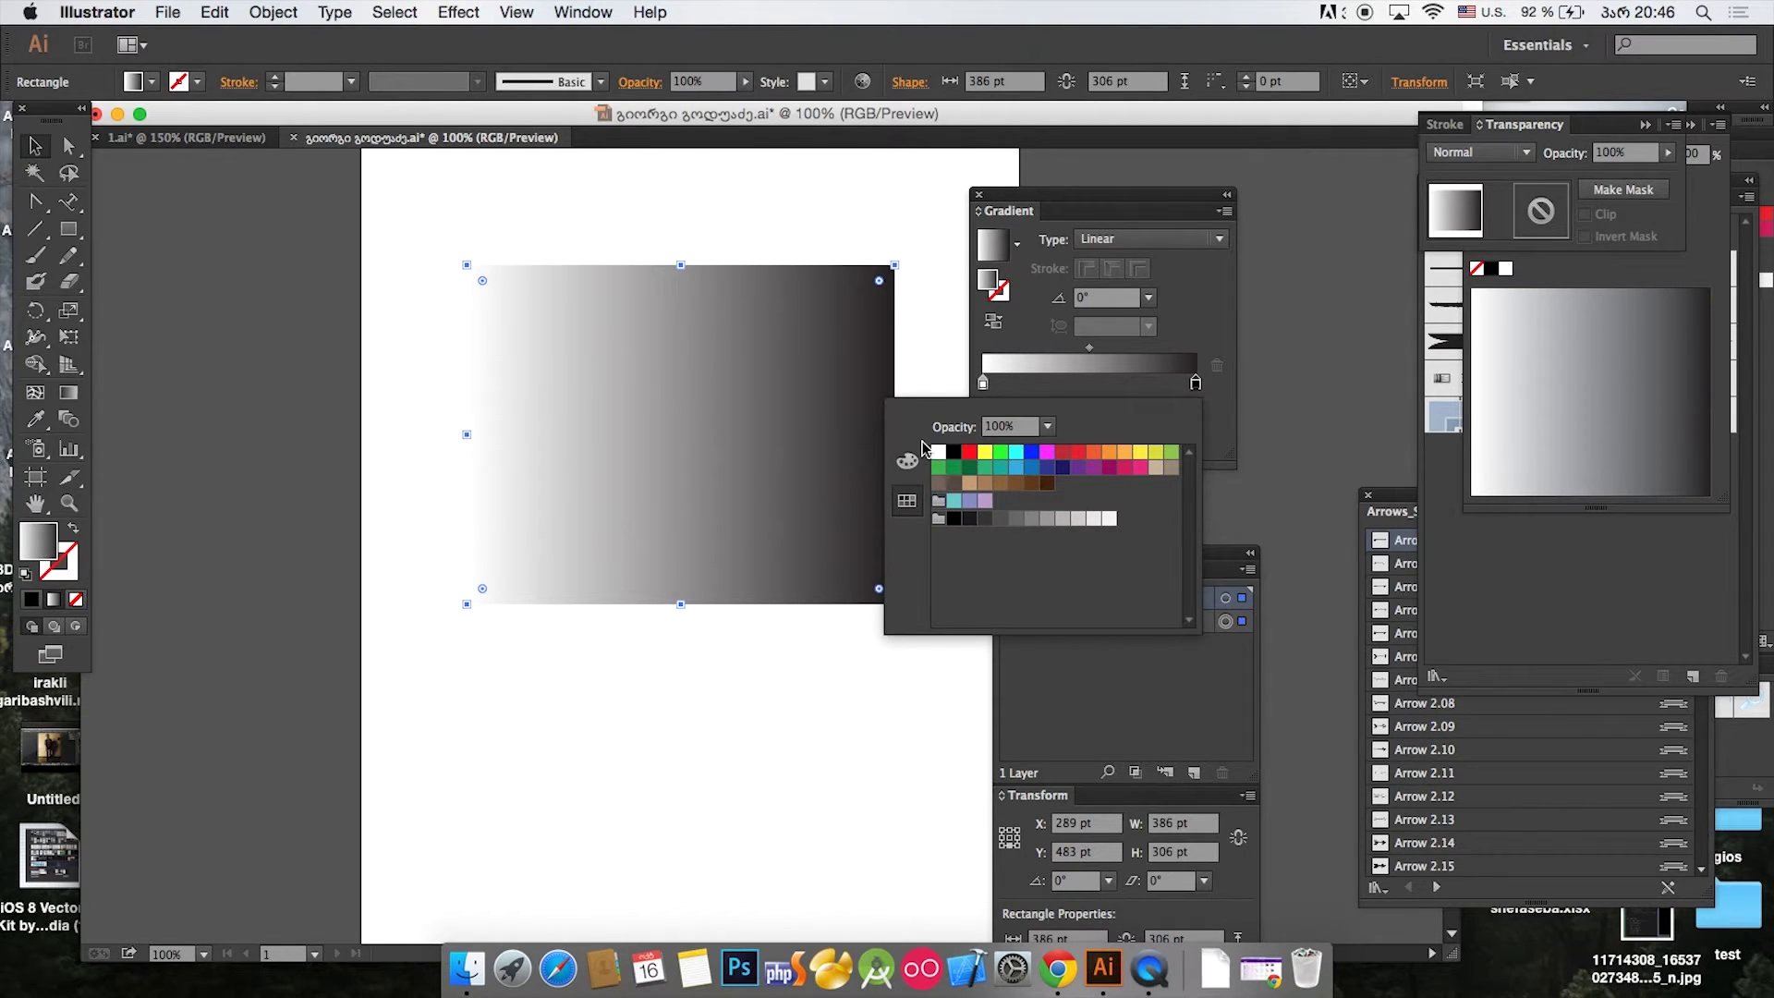
pyautogui.click(969, 451)
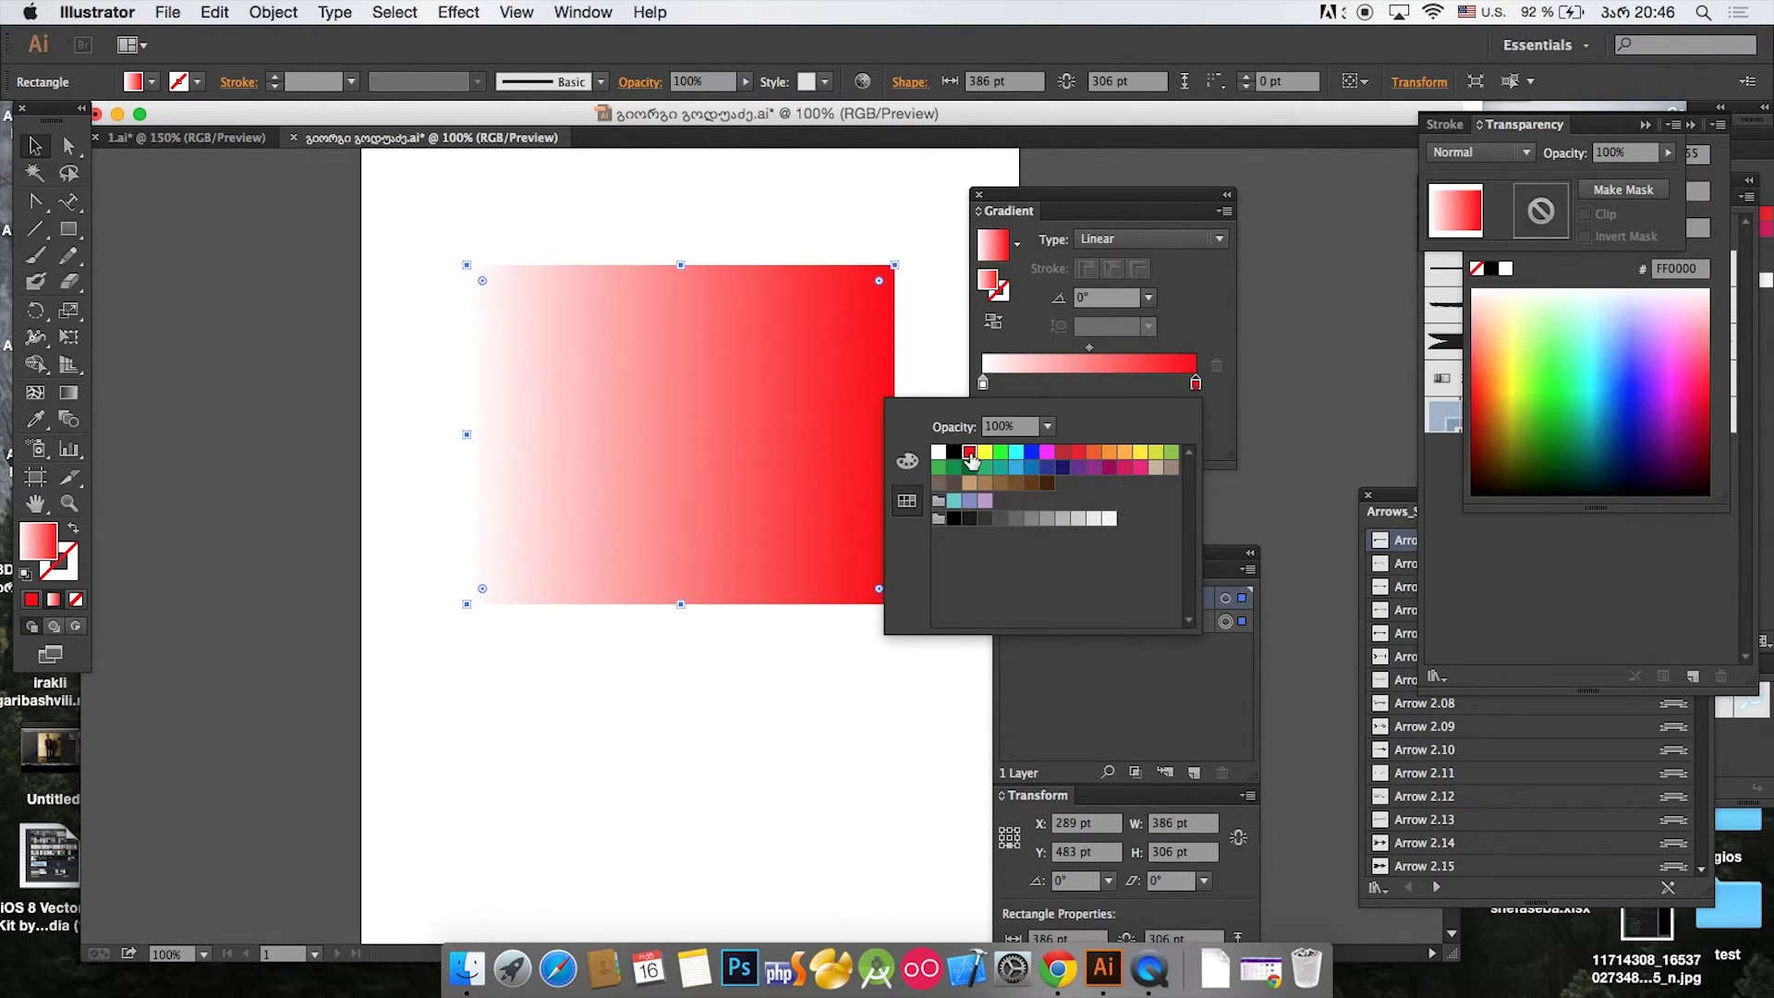
# Step: Change the gradient's white start stop to the yellow swatch (FFFF00)
pyautogui.click(983, 386)
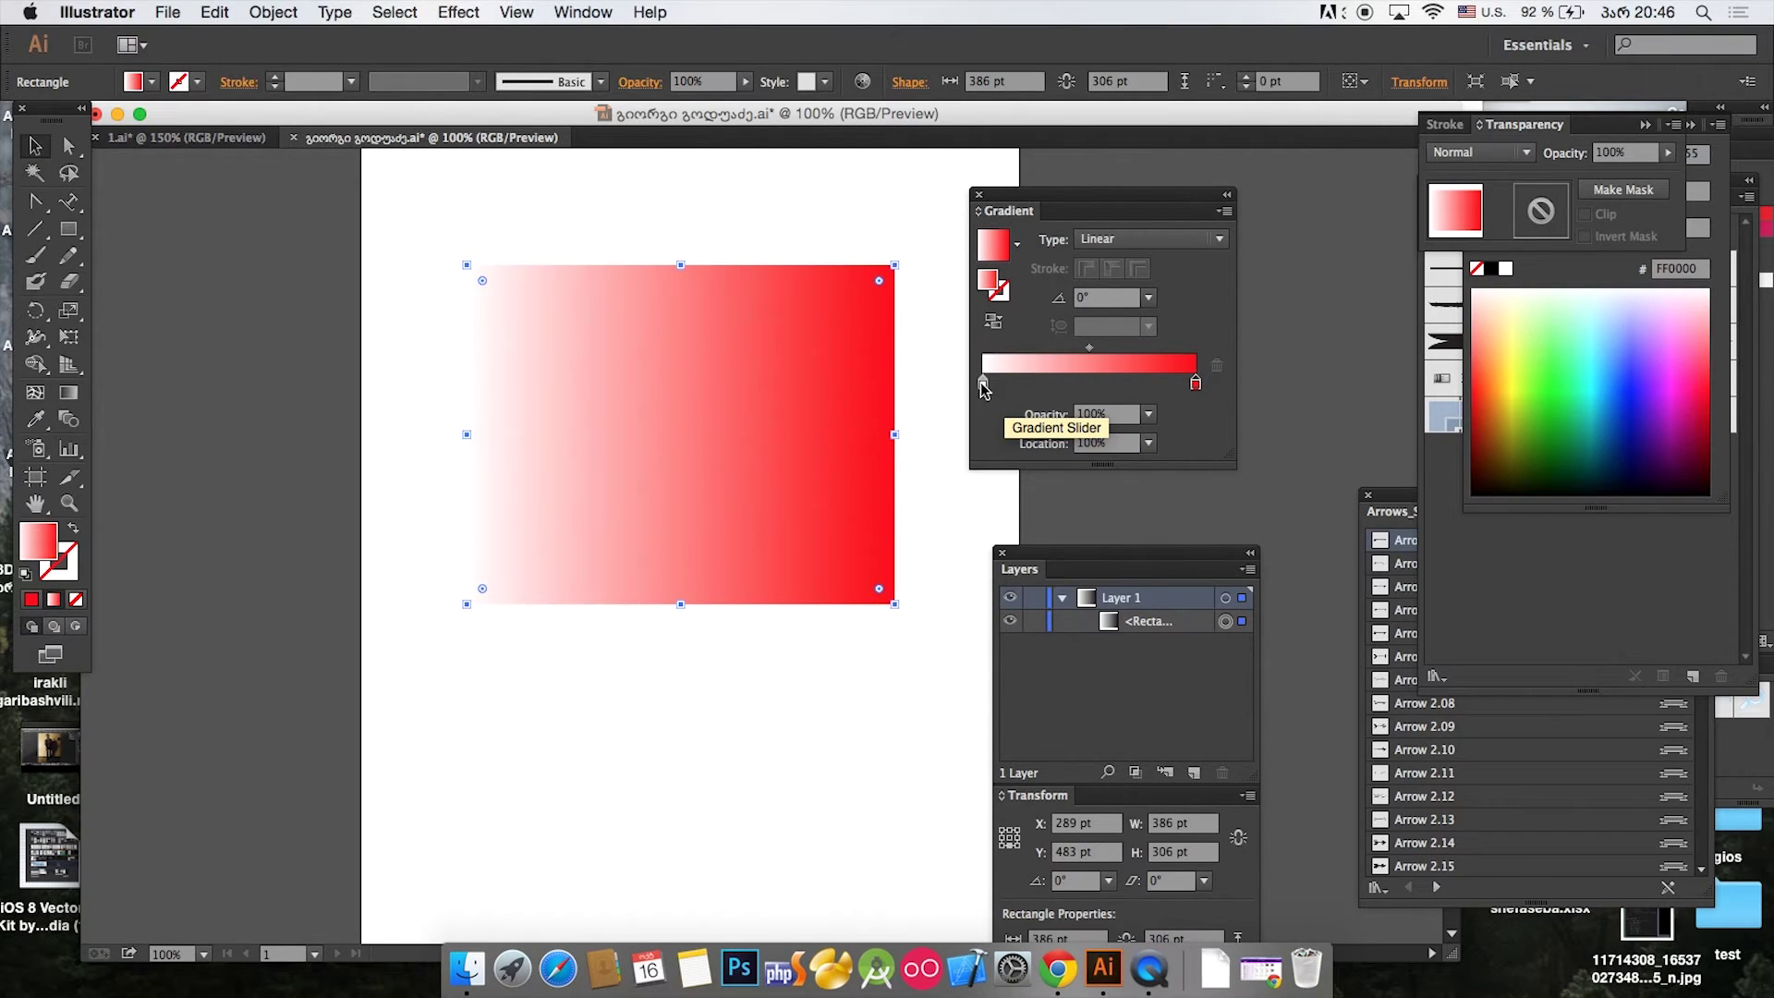
pyautogui.doubleClick(983, 384)
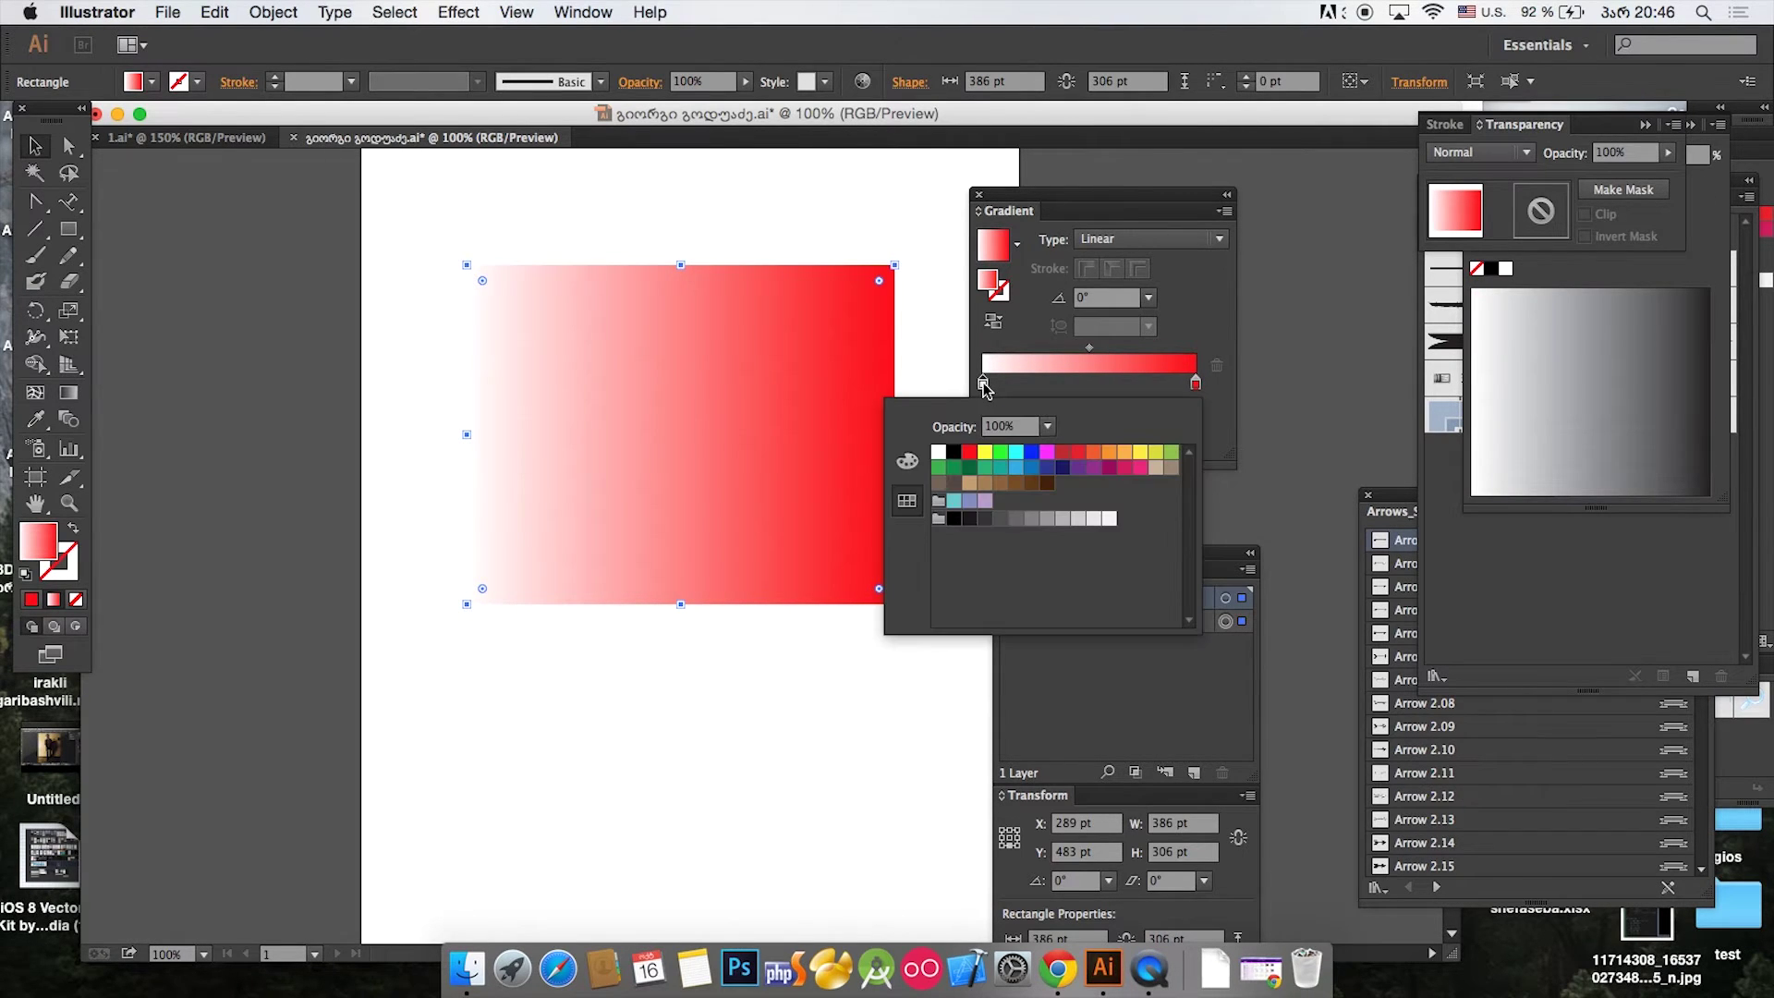
pyautogui.click(985, 453)
pyautogui.click(1077, 392)
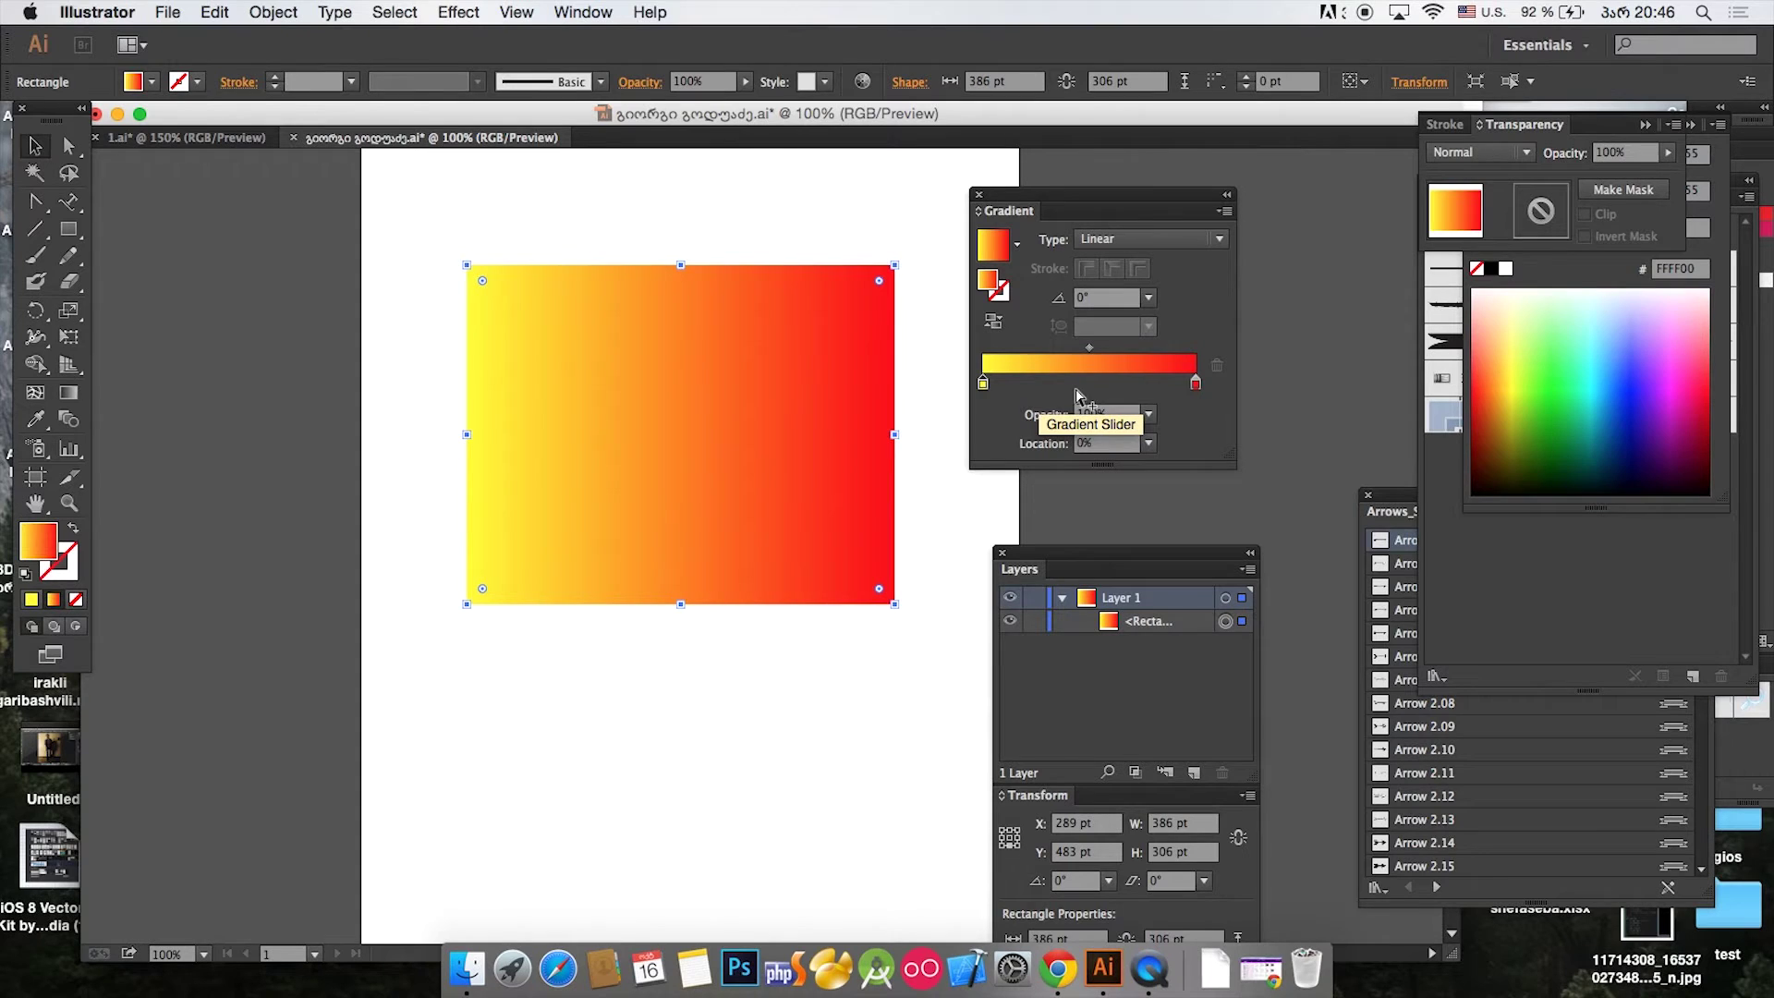
# Step: Add five intermediate color stops along the gradient between the yellow and red ends
pyautogui.click(1022, 382)
pyautogui.click(592, 12)
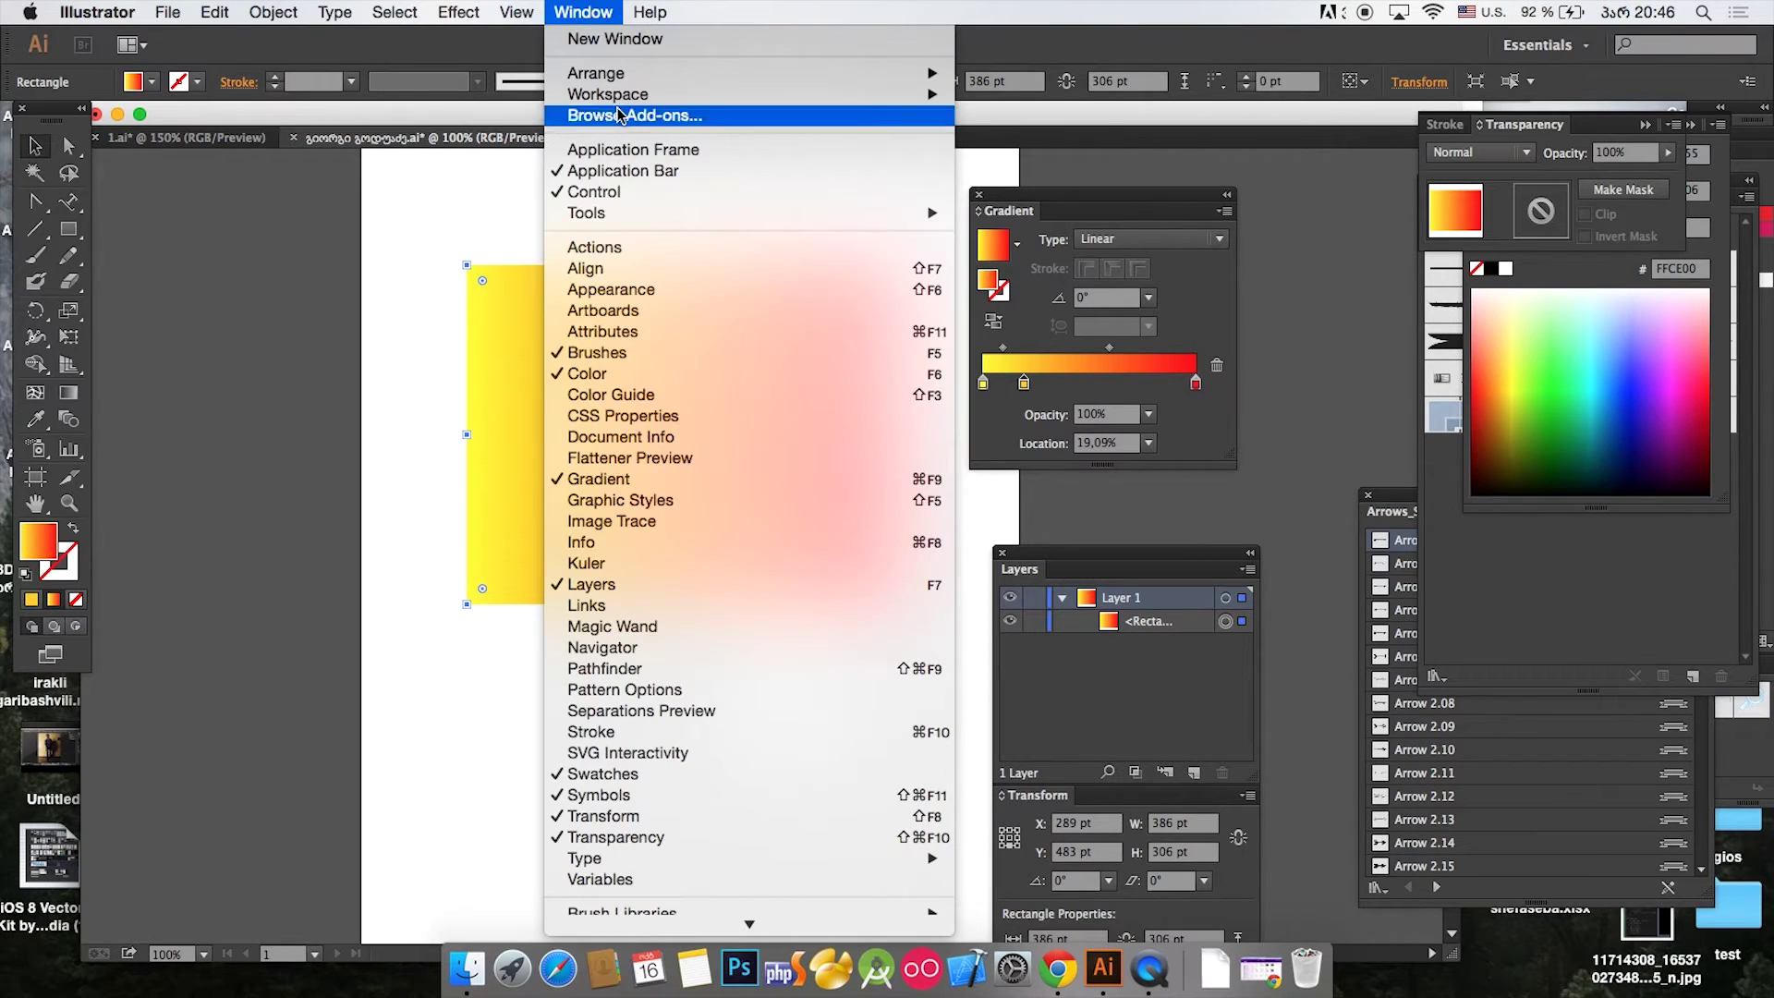
pyautogui.click(362, 220)
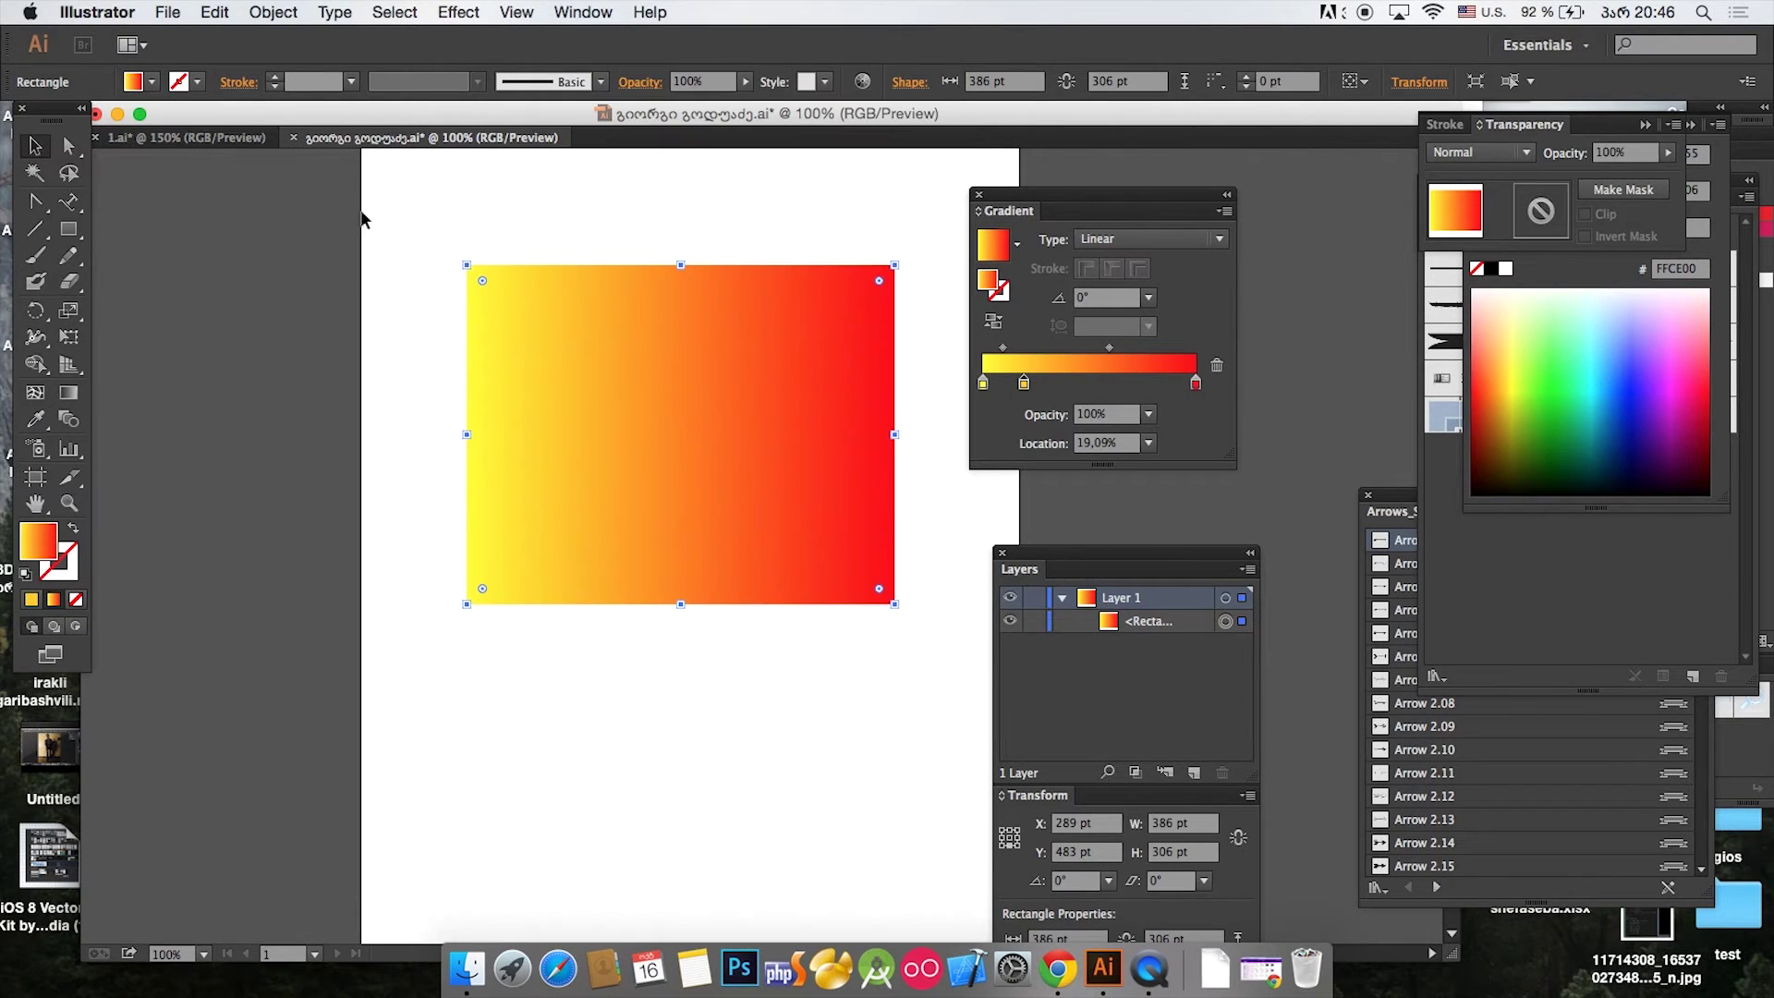
pyautogui.moveTo(397, 228); pyautogui.dragTo(763, 422)
pyautogui.click(1067, 382)
pyautogui.click(1098, 381)
pyautogui.click(1129, 382)
pyautogui.click(1162, 381)
# Step: Recolor three intermediate stops: the third stop light green, the fifth dark blue (181464) and the sixth dark gray (333333)
pyautogui.doubleClick(1068, 383)
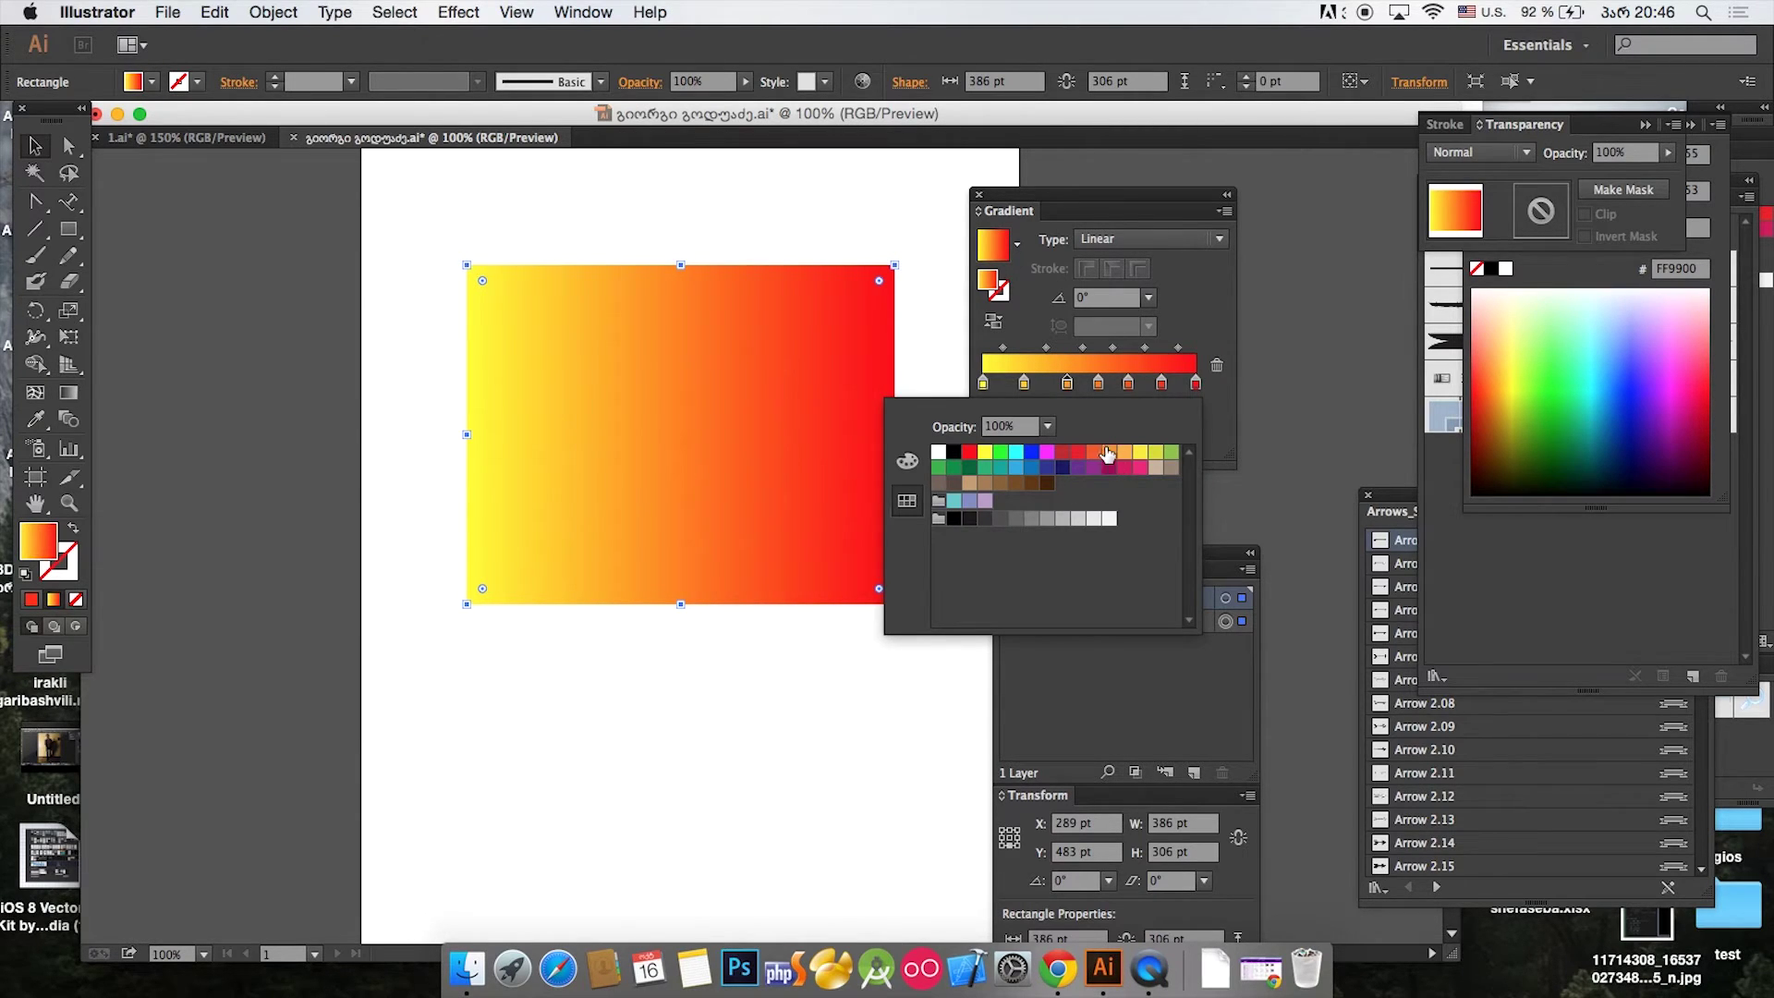
pyautogui.click(1171, 452)
pyautogui.doubleClick(1128, 382)
pyautogui.click(1063, 467)
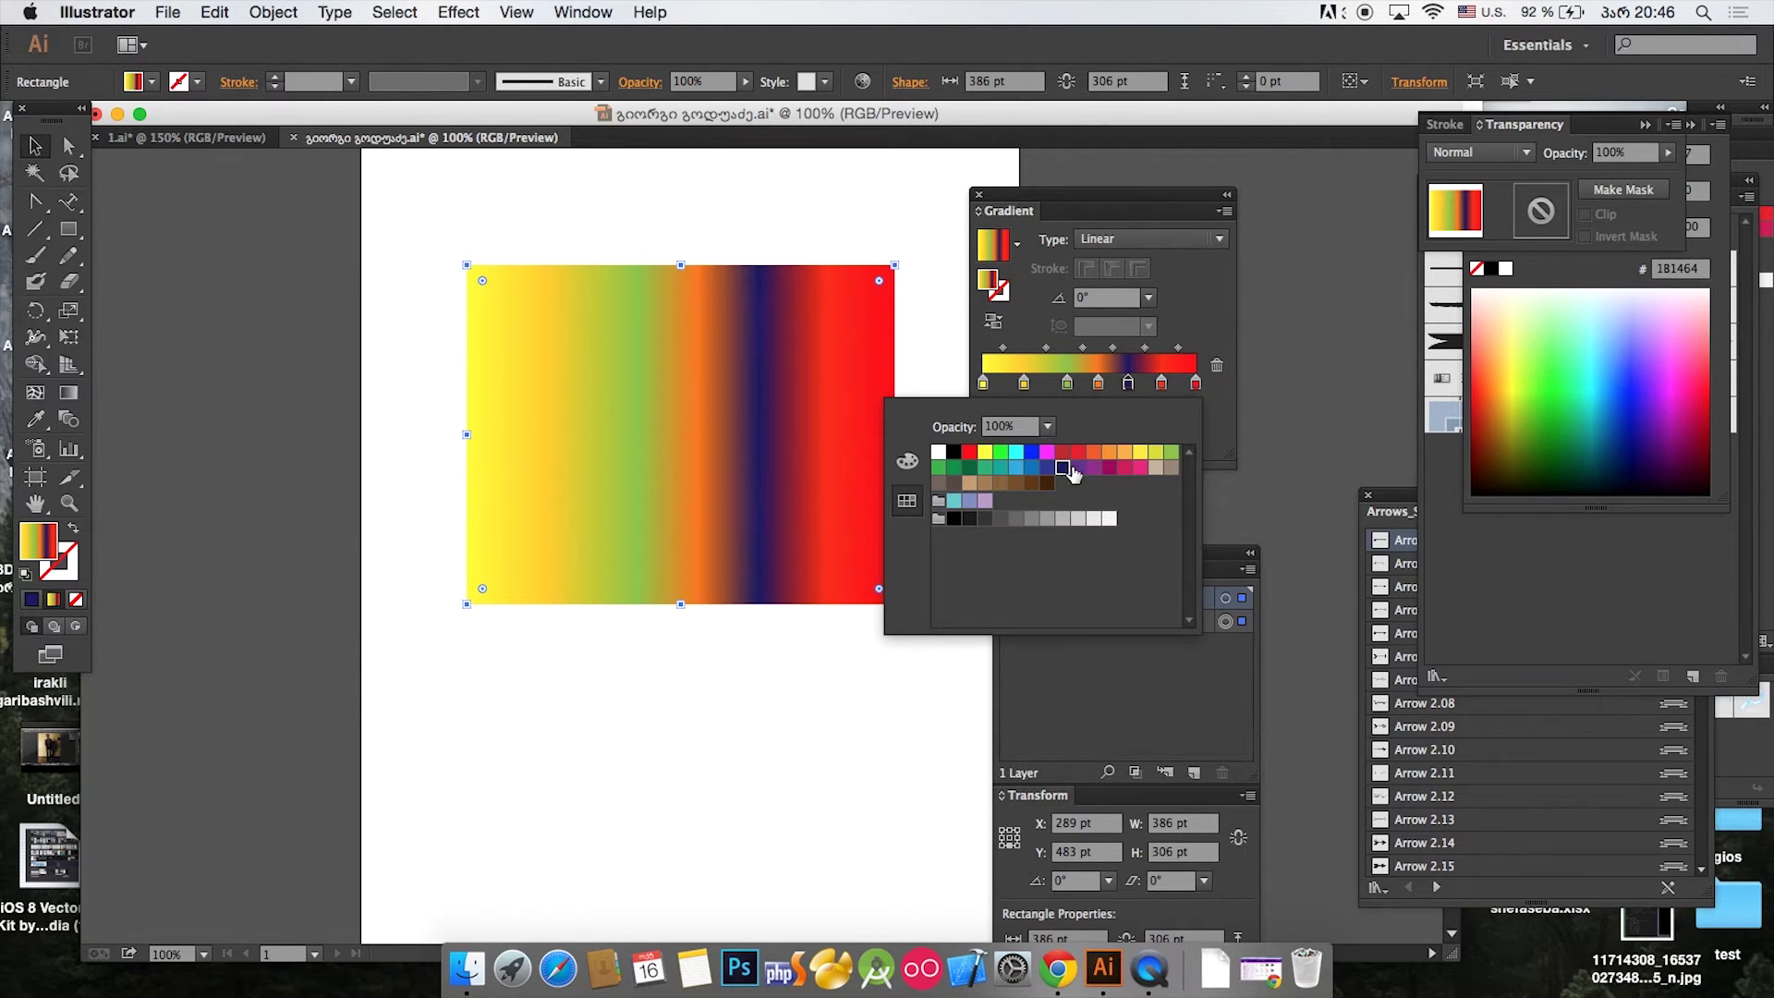
pyautogui.doubleClick(1161, 383)
pyautogui.click(985, 518)
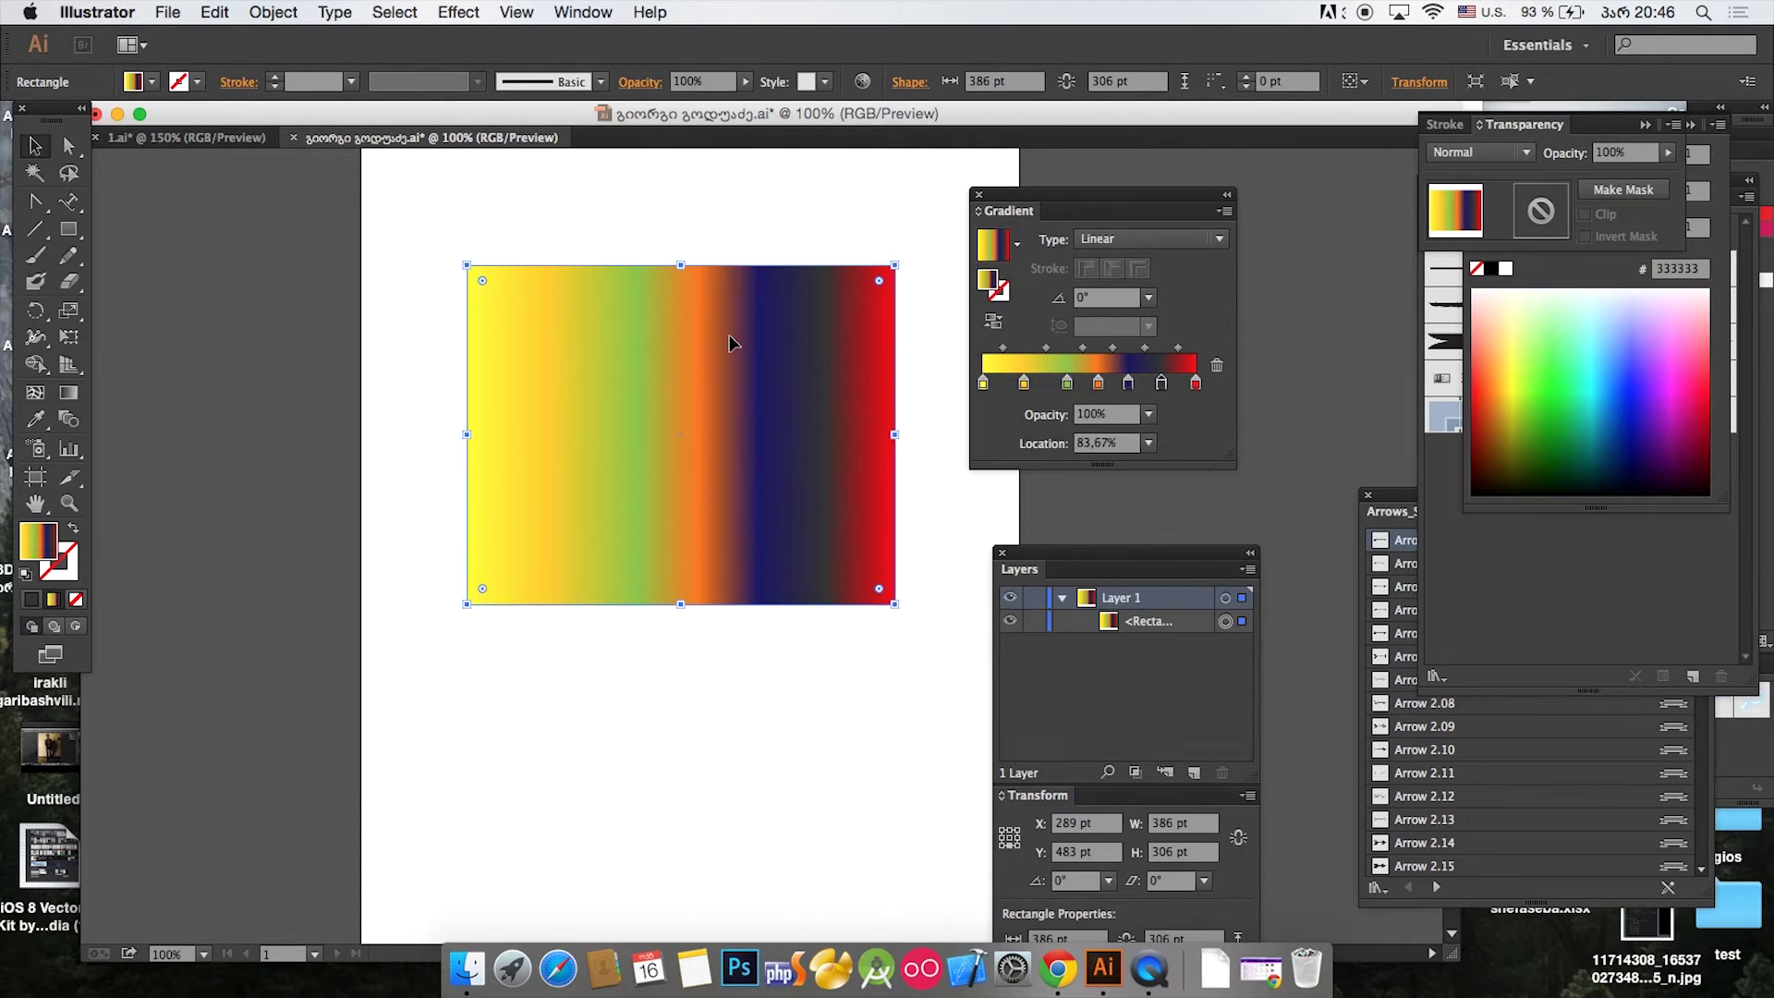
# Step: Move the rectangle to X 237 pt, Y 567 pt and nudge its dark blue stop on the artboard with the Gradient tool
pyautogui.moveTo(634, 347); pyautogui.dragTo(577, 441)
pyautogui.click(68, 392)
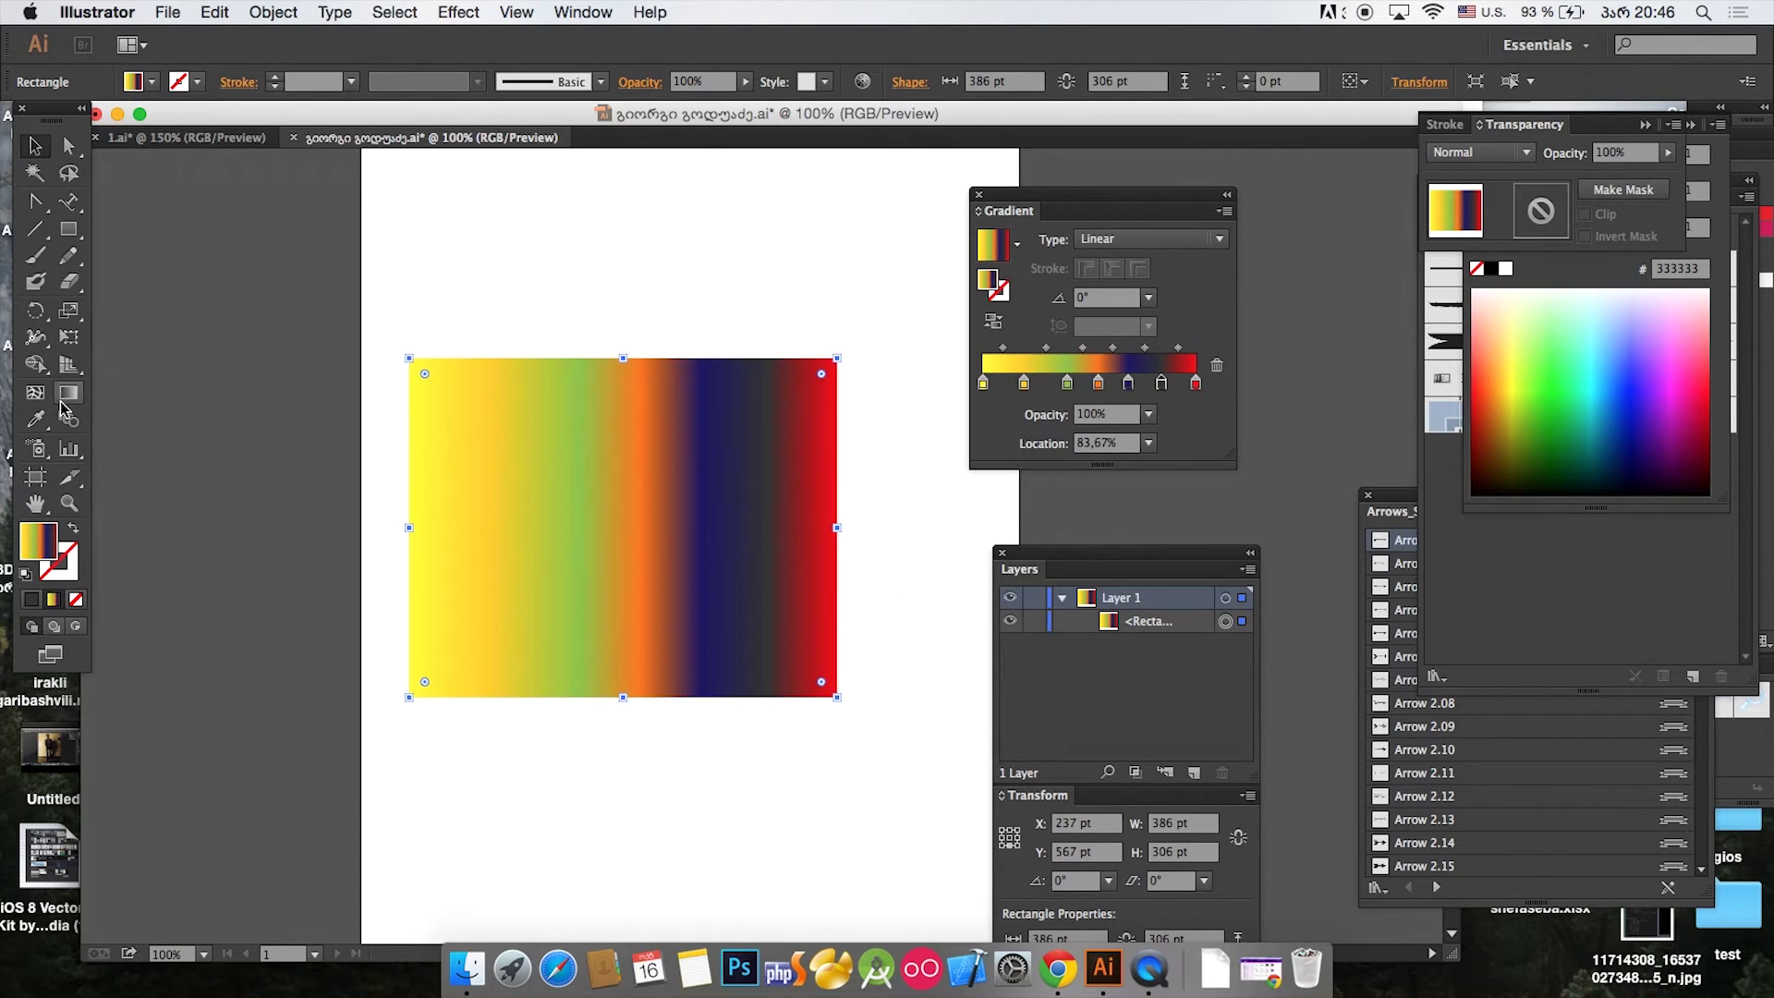
pyautogui.moveTo(838, 533)
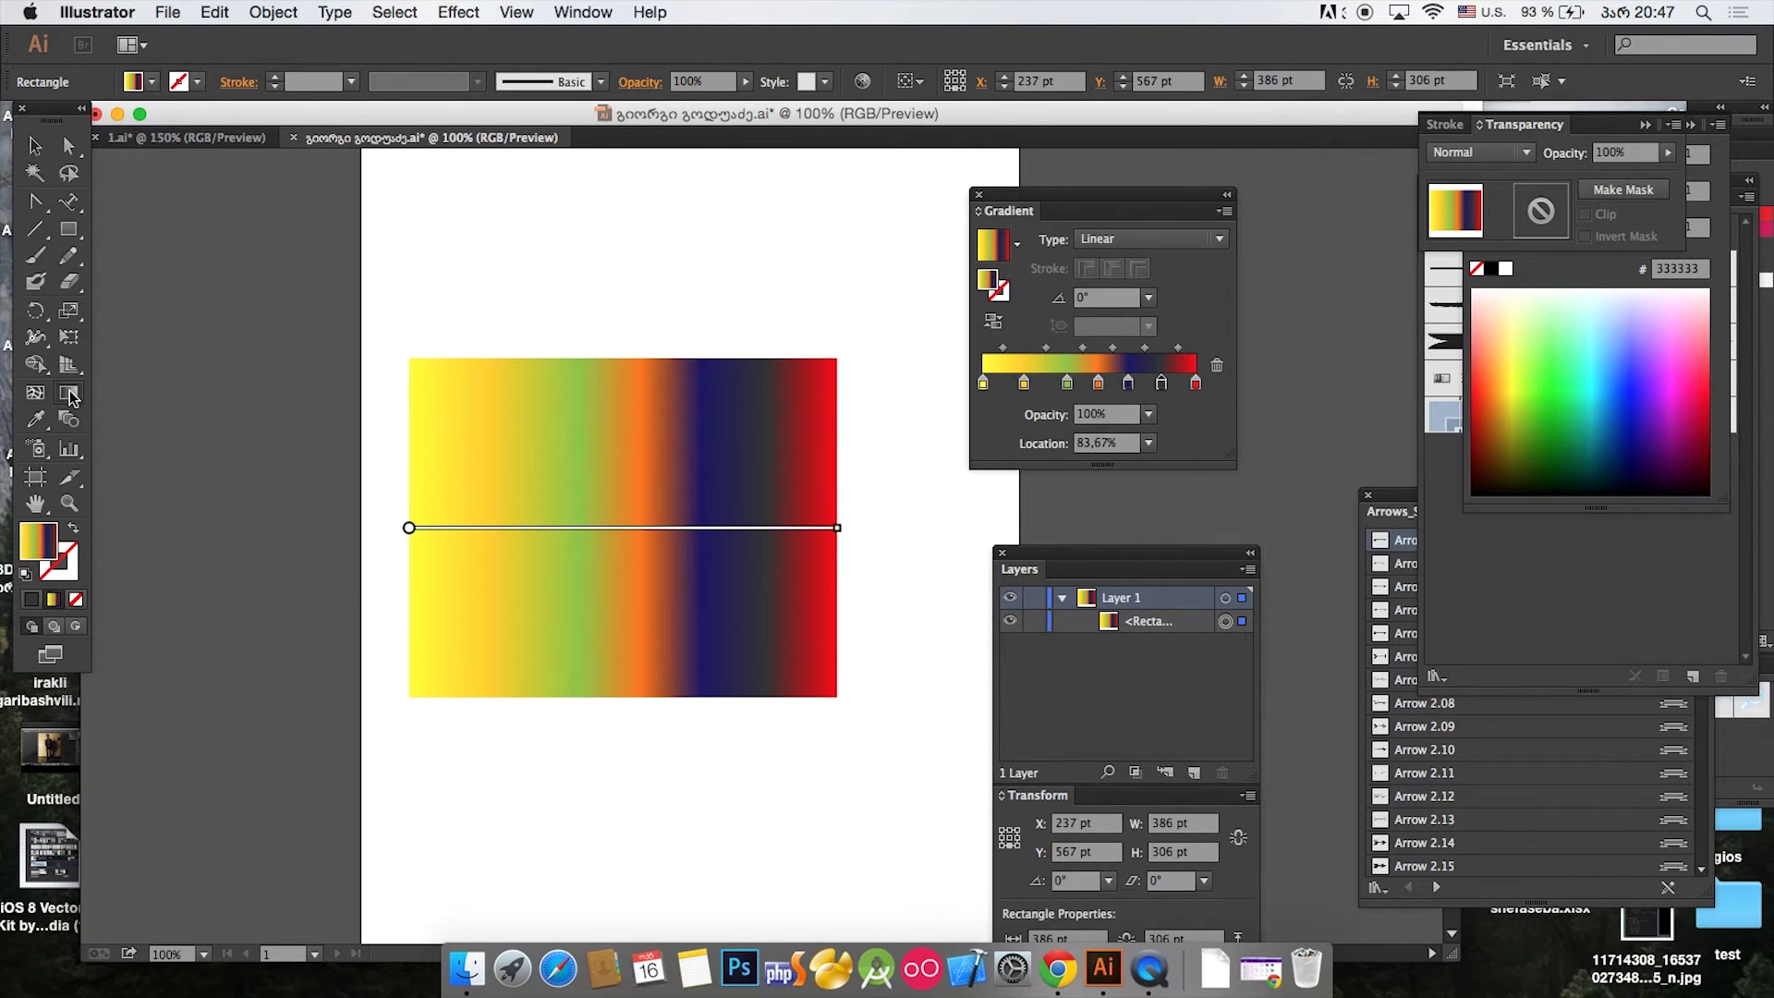
pyautogui.moveTo(730, 539)
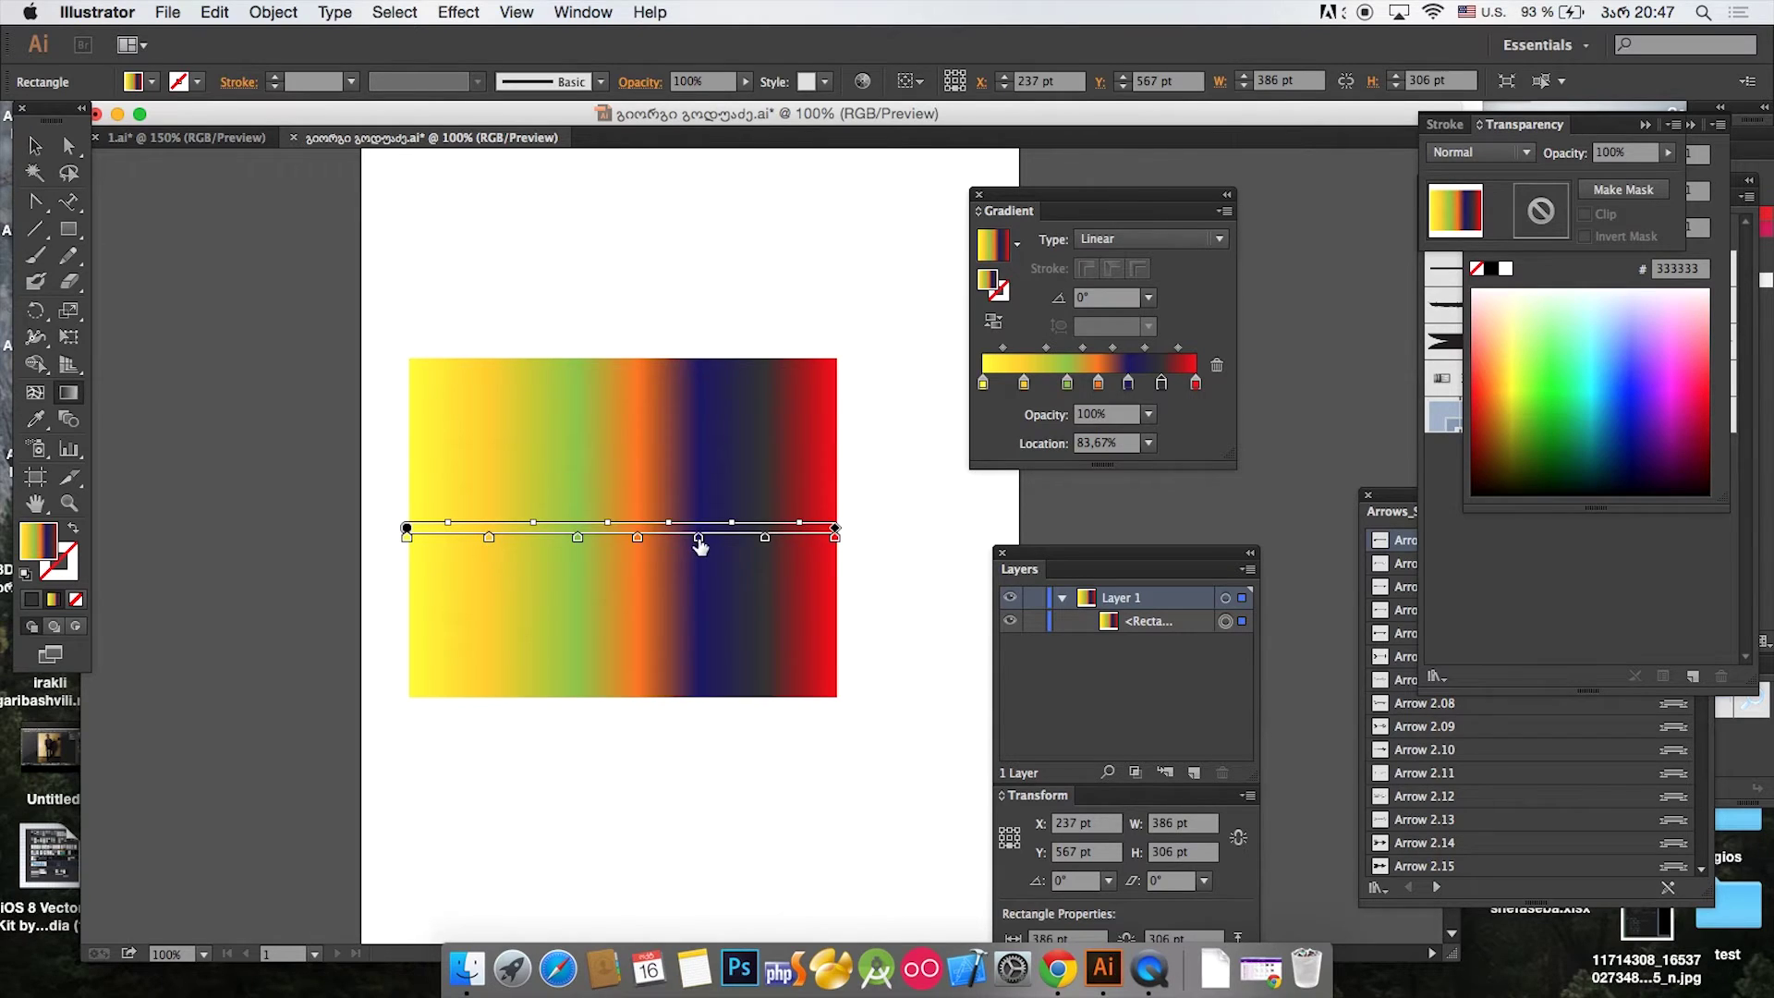
pyautogui.moveTo(720, 542); pyautogui.dragTo(704, 543)
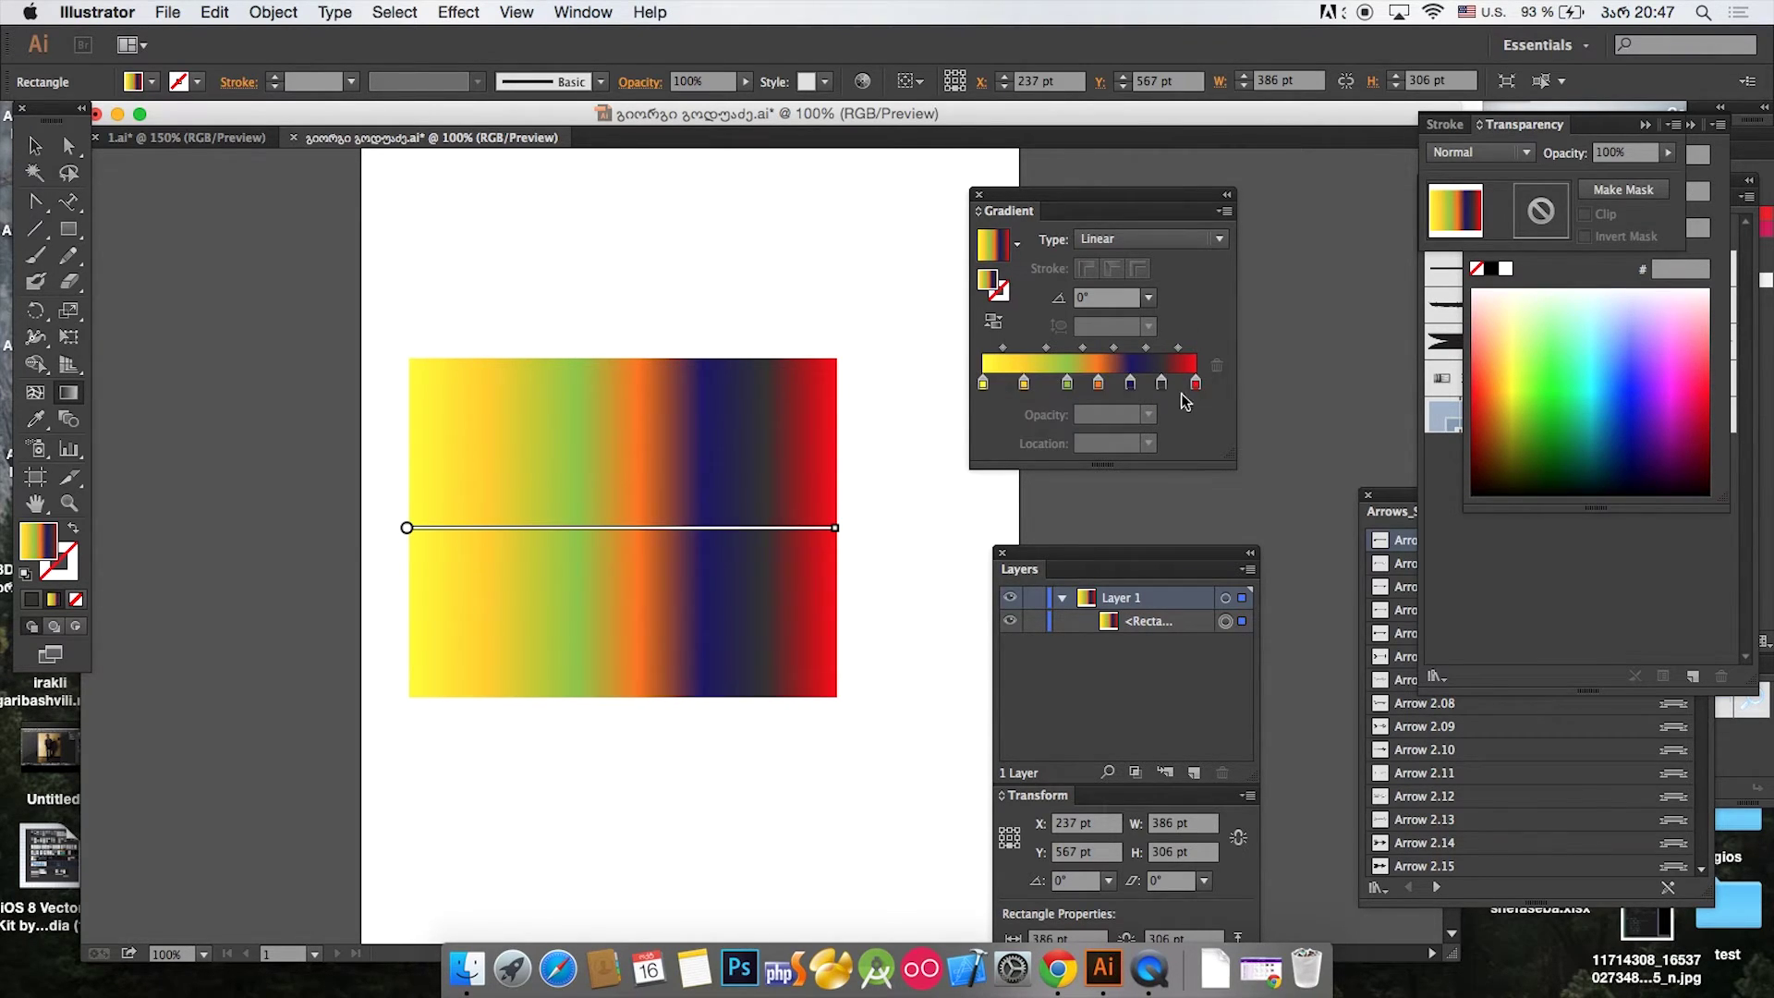
# Step: Reselect the rectangle with the Selection tool and move it to X 276 pt, Y 519 pt
pyautogui.click(35, 145)
pyautogui.moveTo(497, 240); pyautogui.dragTo(719, 649)
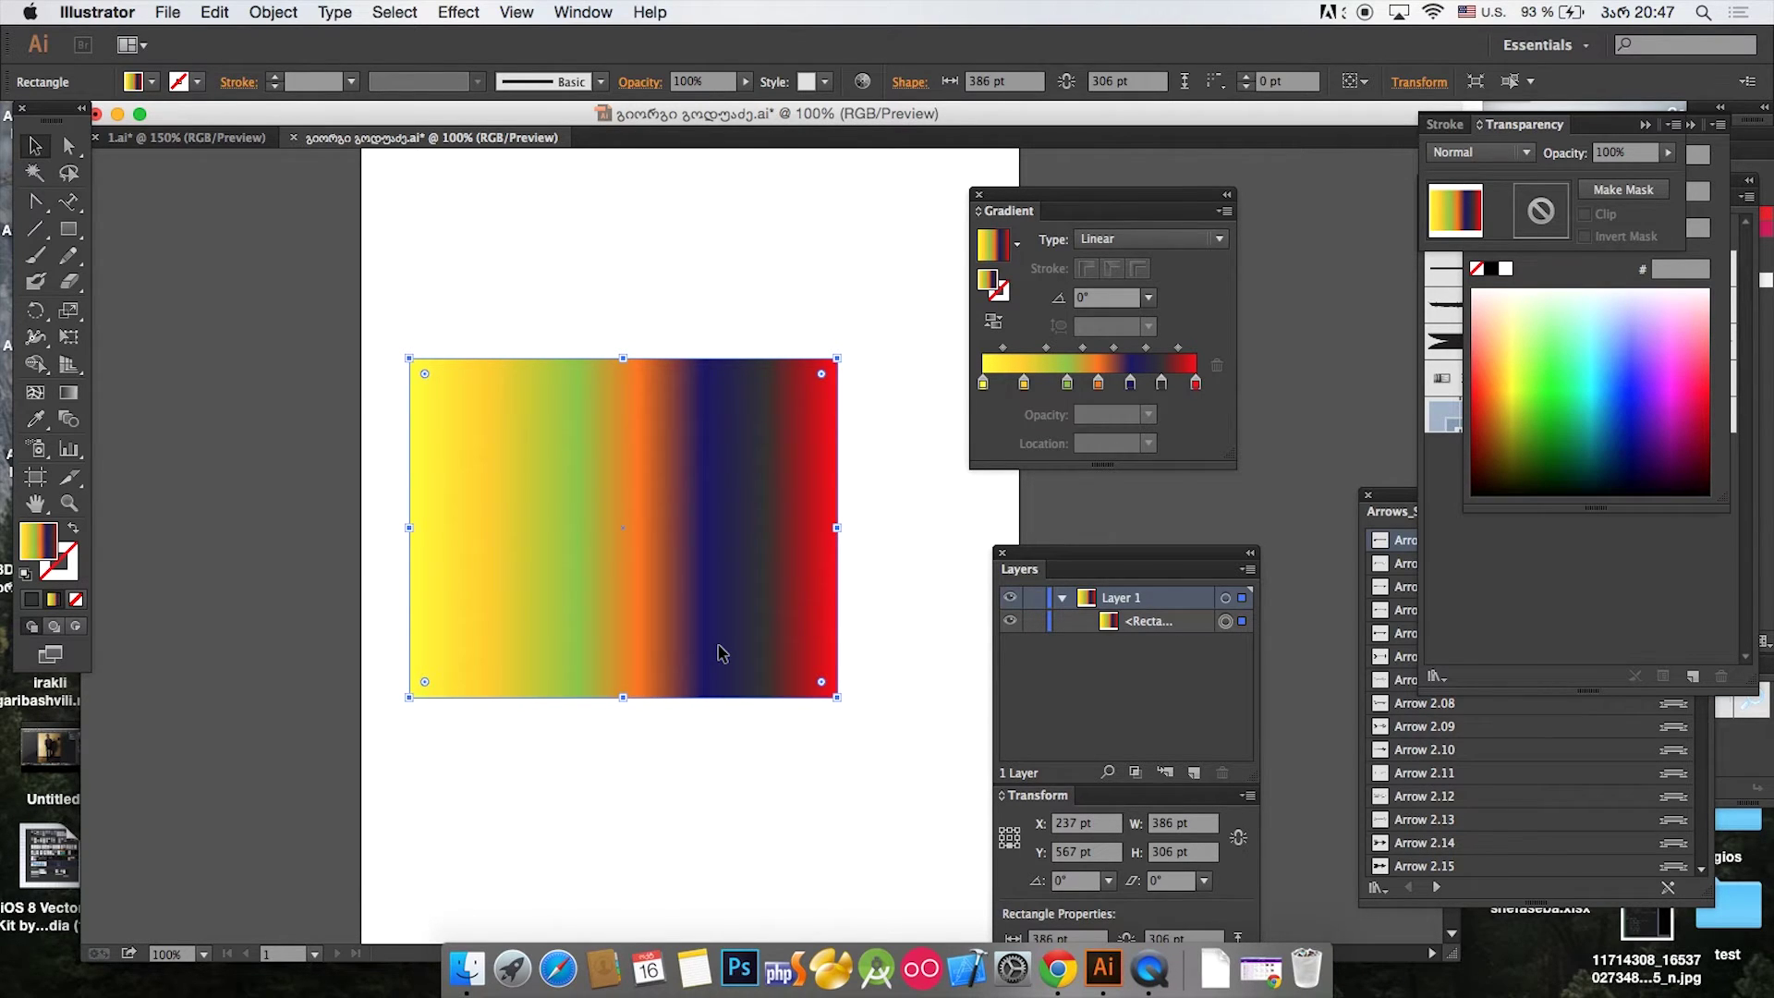
pyautogui.moveTo(612, 525); pyautogui.dragTo(656, 471)
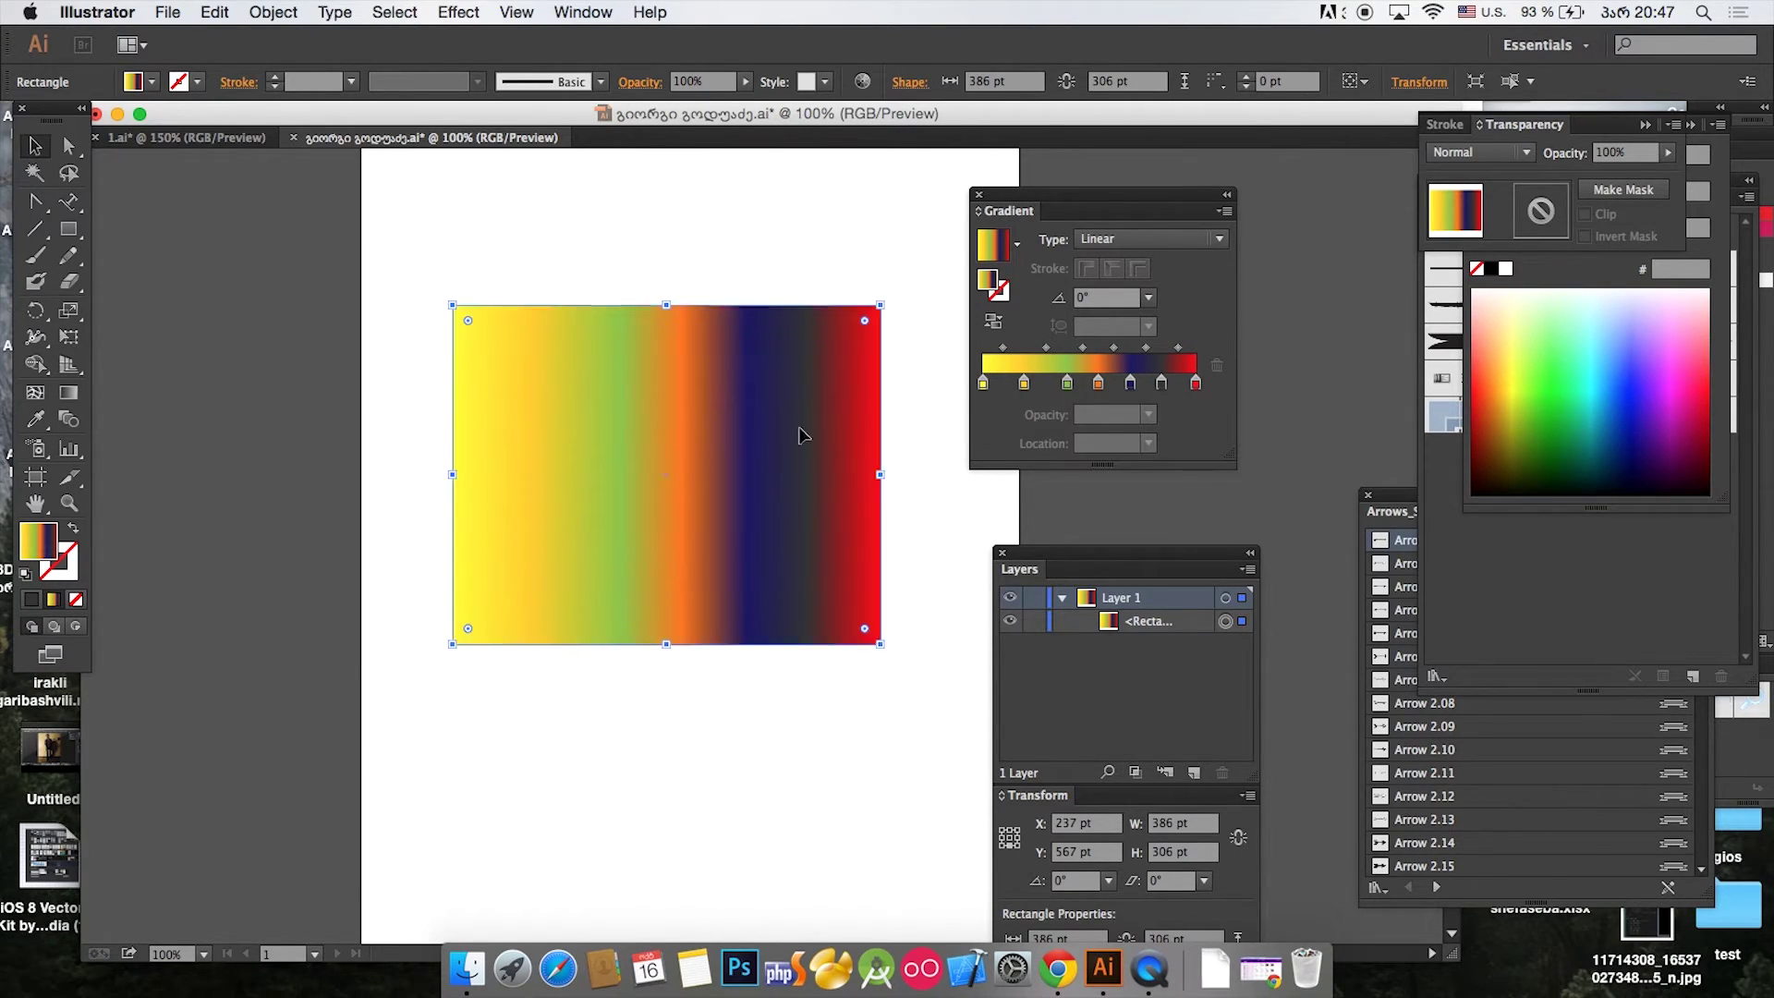
# Step: Remove the yellow-orange stop and the extra stop beside it from the gradient, and move the rectangle to X 228 pt, Y 551 pt
pyautogui.click(1026, 384)
pyautogui.moveTo(1025, 384)
pyautogui.mouseDown()
pyautogui.moveTo(1008, 386)
pyautogui.moveTo(1064, 385)
pyautogui.moveTo(1014, 385)
pyautogui.mouseUp()
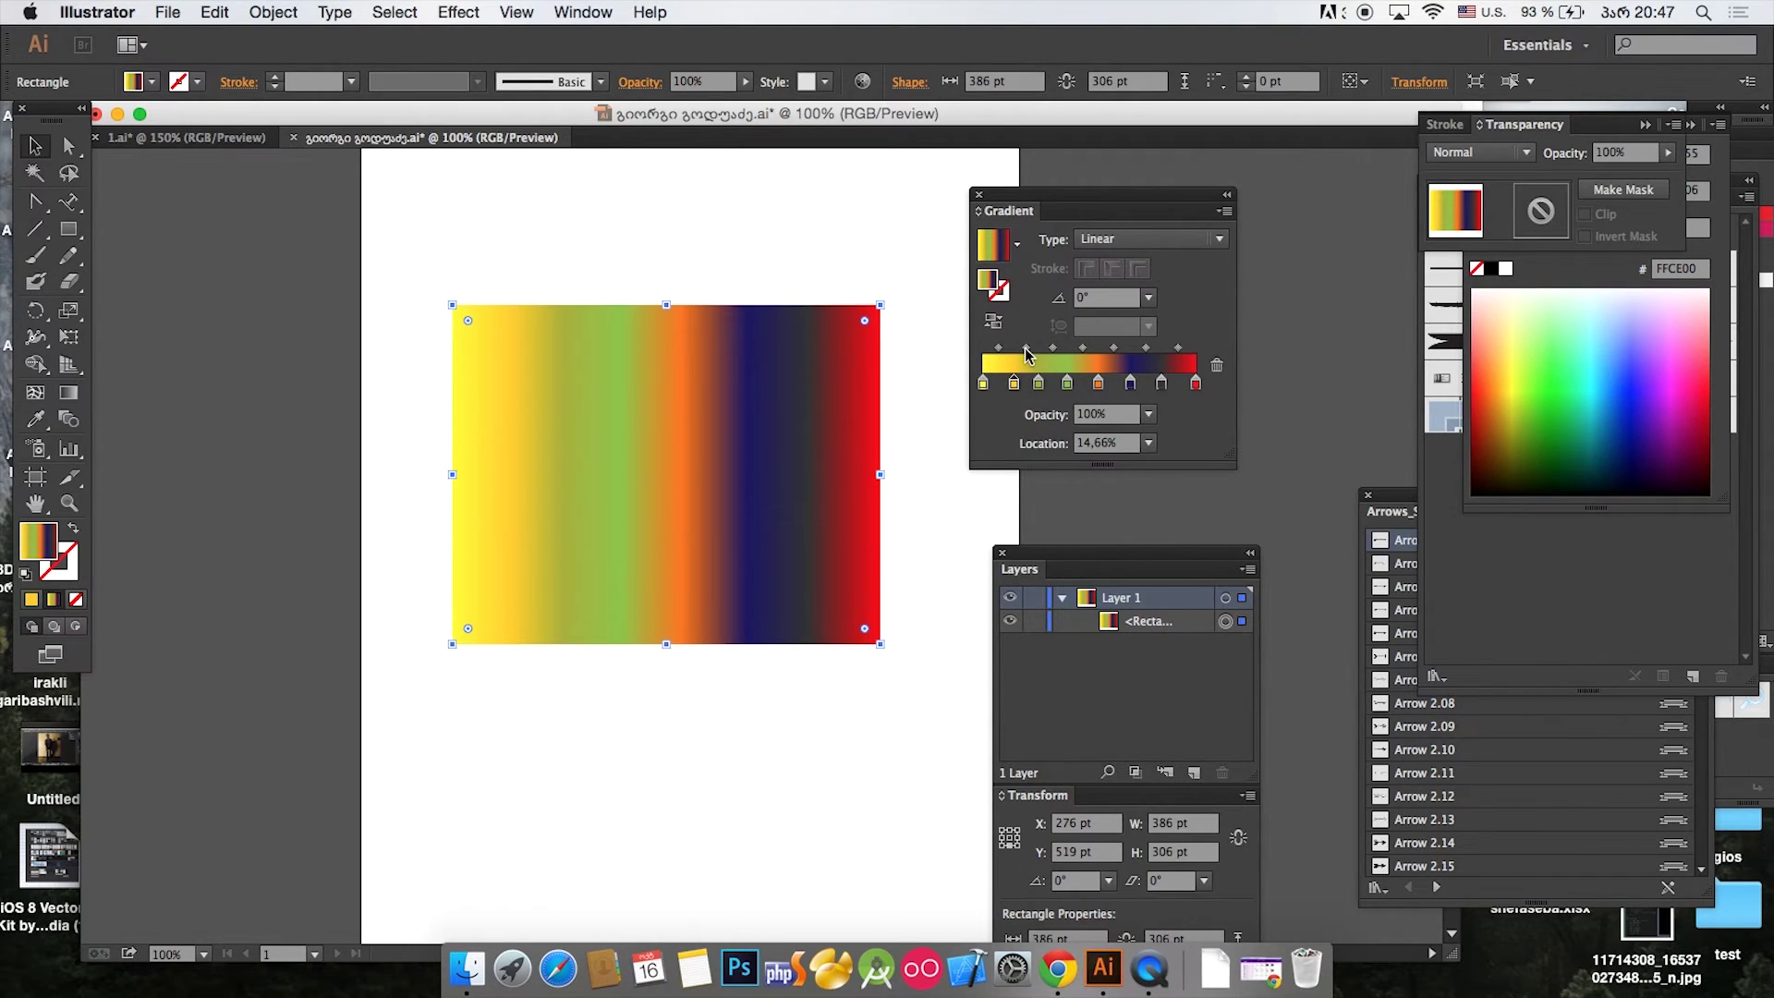
pyautogui.moveTo(1025, 354); pyautogui.dragTo(1024, 434)
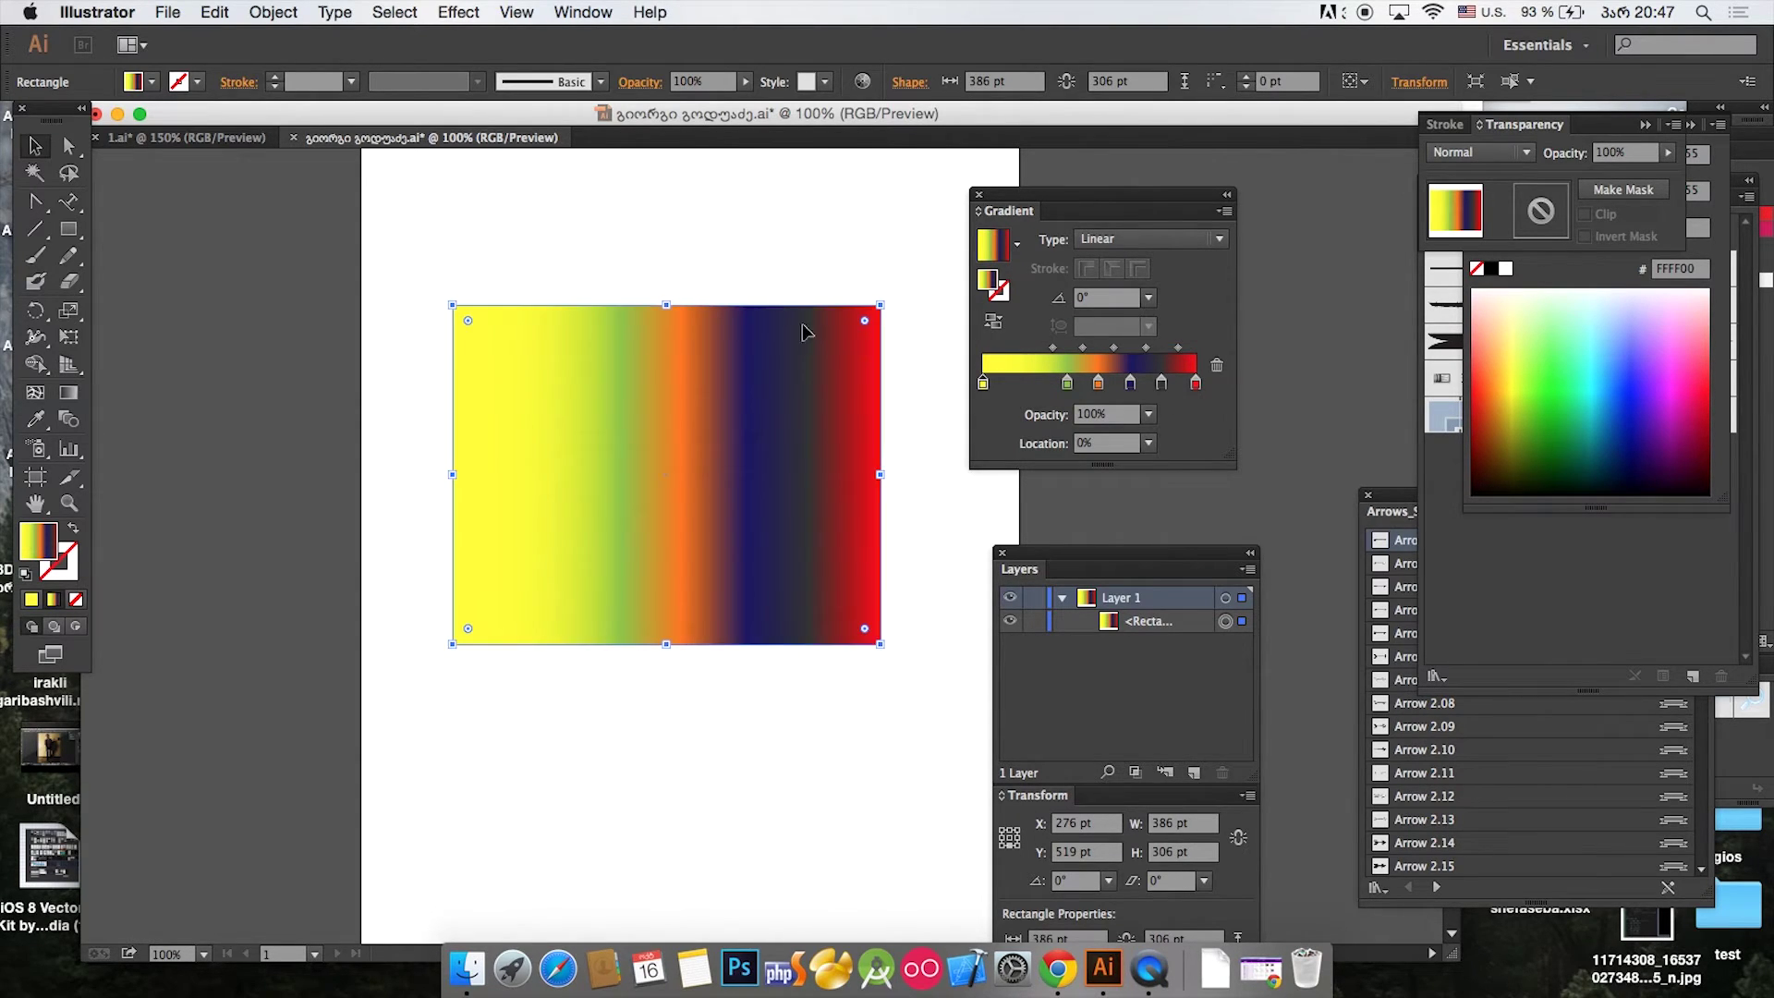
pyautogui.moveTo(811, 364); pyautogui.dragTo(758, 400)
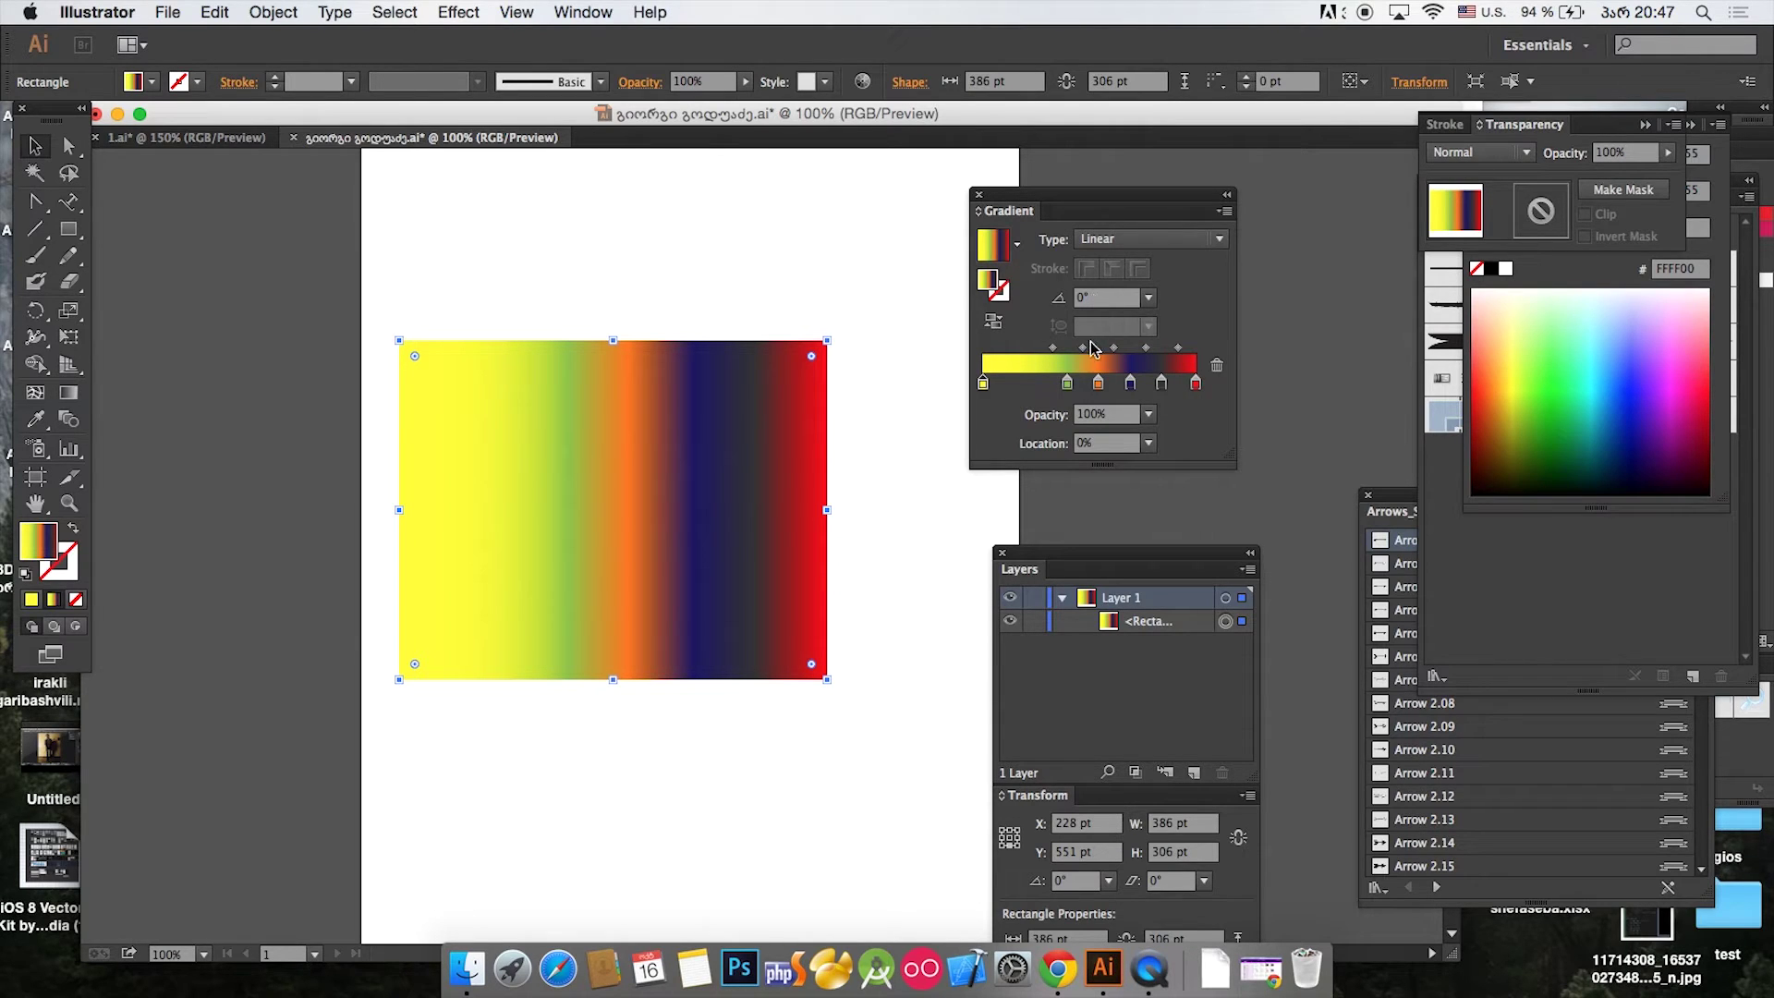
# Step: Remove all remaining intermediate stops from the gradient, leaving only the yellow and red ends
pyautogui.click(1022, 384)
pyautogui.moveTo(1022, 384); pyautogui.dragTo(922, 834)
pyautogui.moveTo(1067, 383); pyautogui.dragTo(1101, 446)
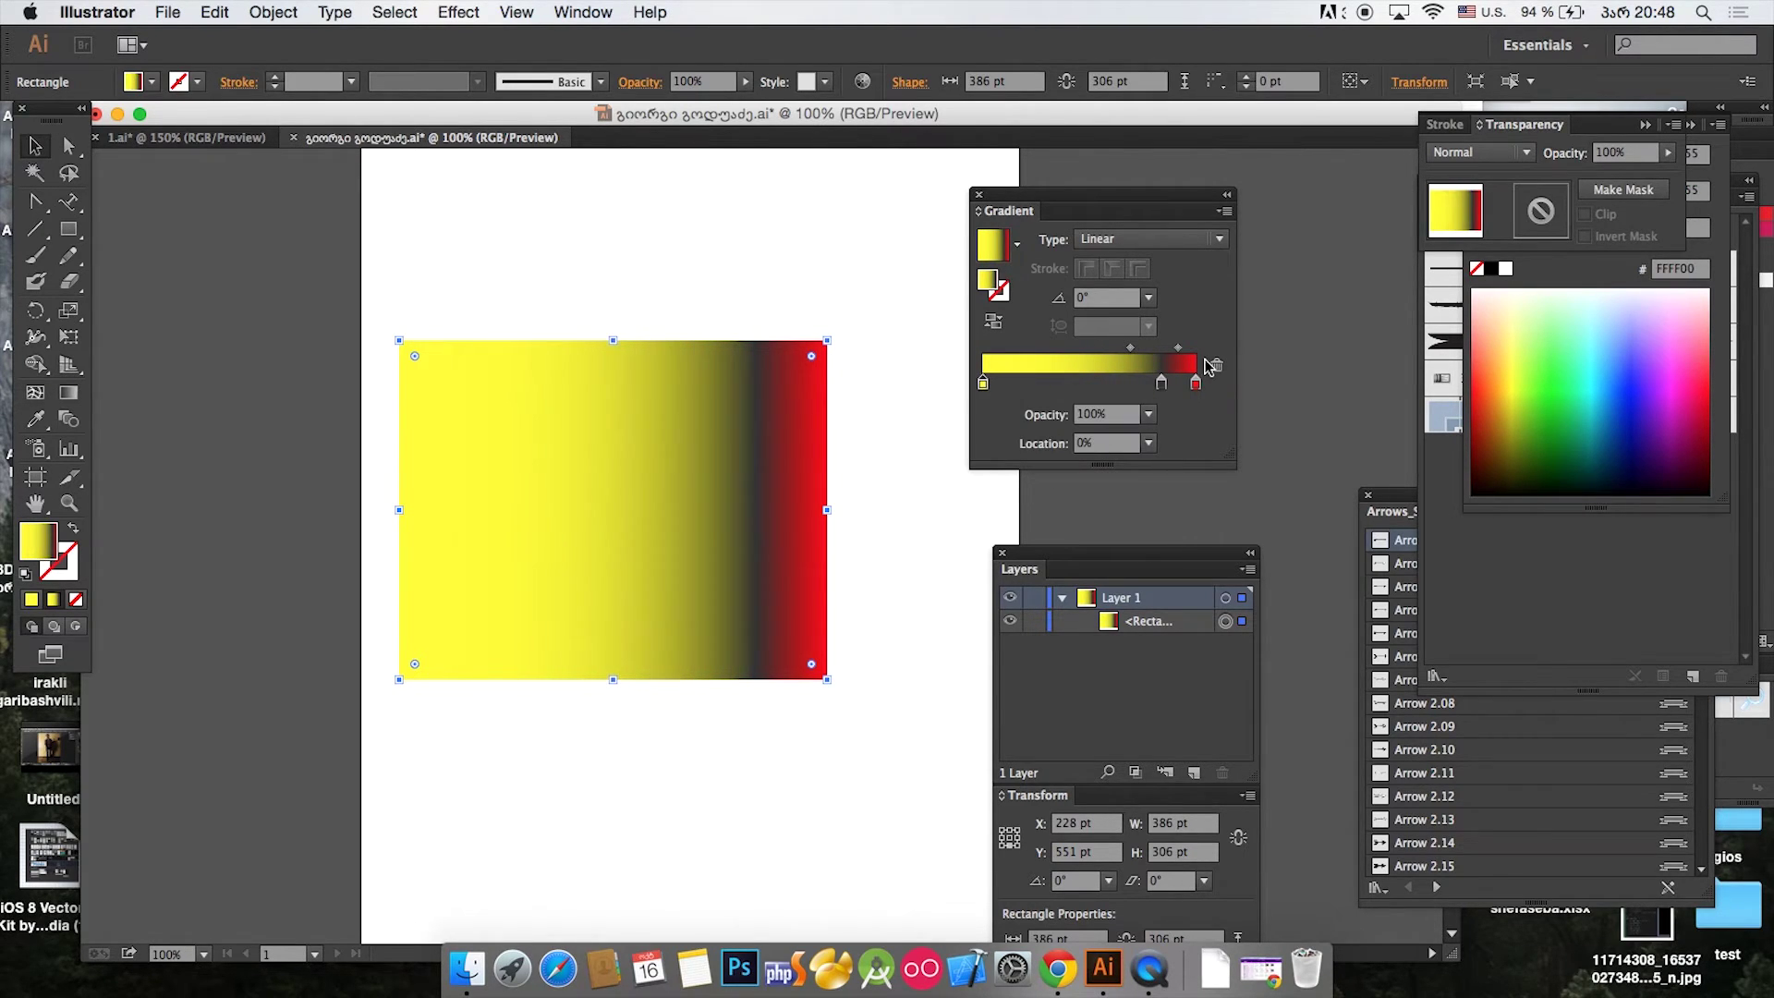
pyautogui.moveTo(1160, 380); pyautogui.dragTo(1146, 426)
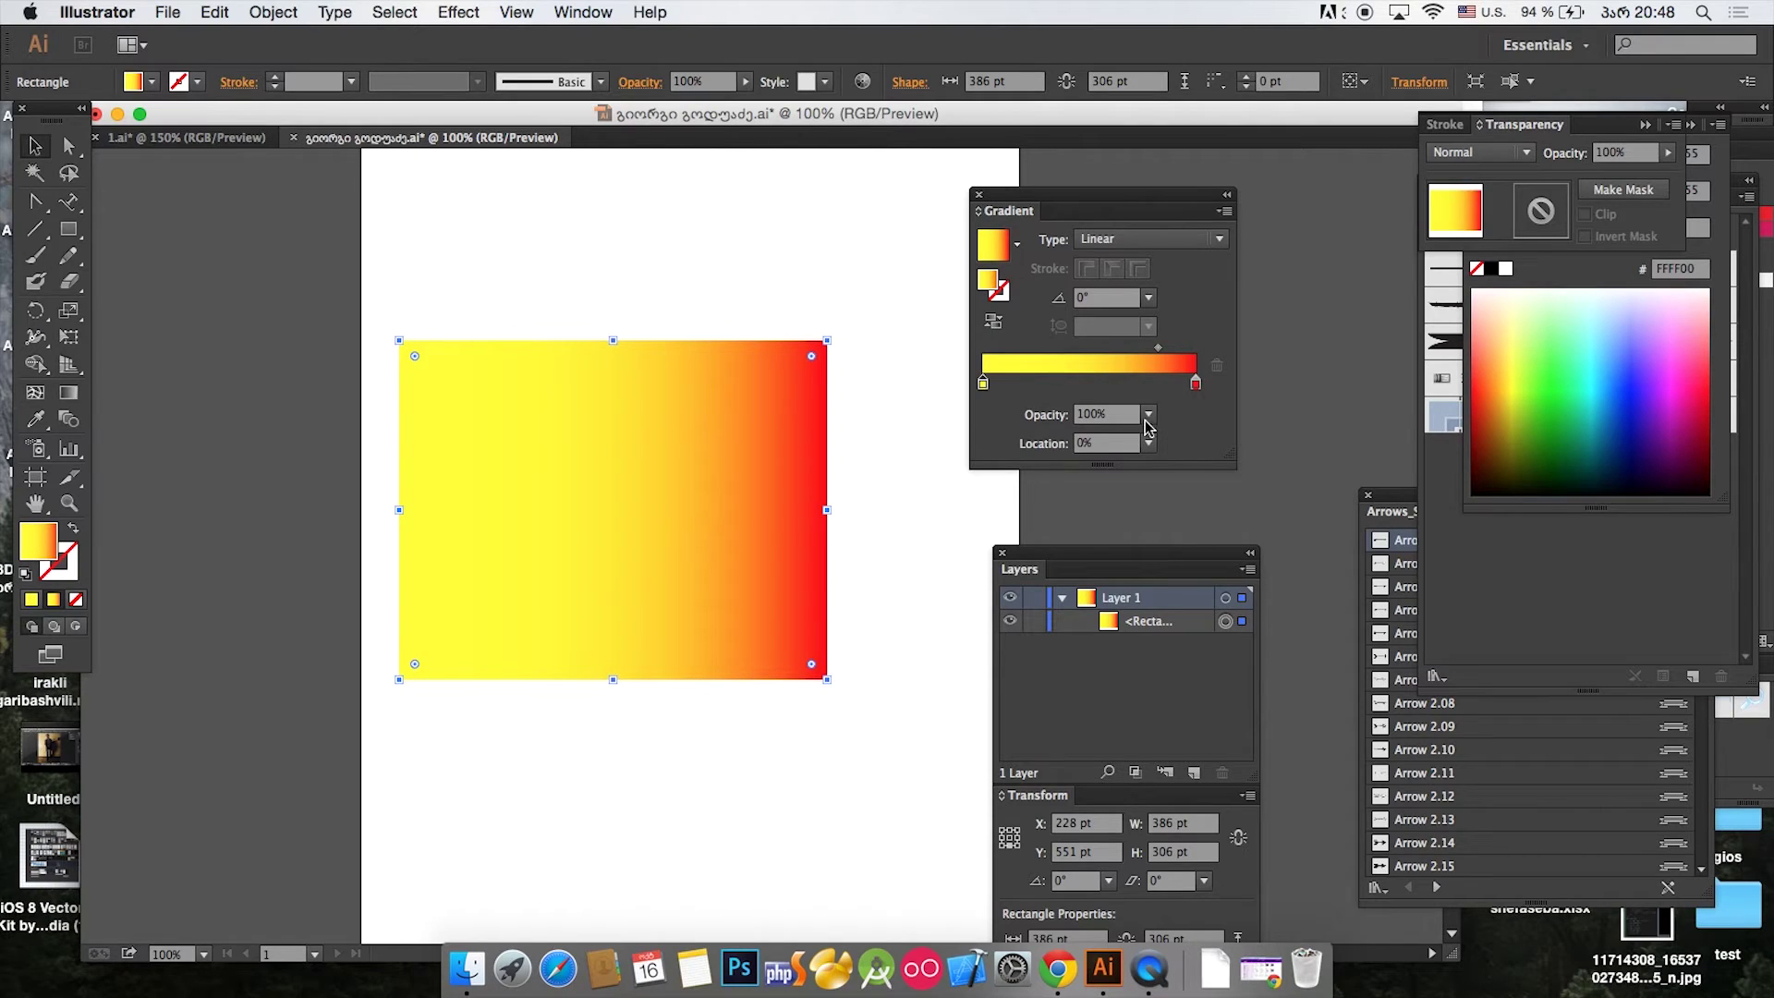
# Step: Reselect the rectangle and set its linear gradient angle to 90°
pyautogui.click(823, 297)
pyautogui.moveTo(862, 259); pyautogui.dragTo(737, 463)
pyautogui.click(1147, 298)
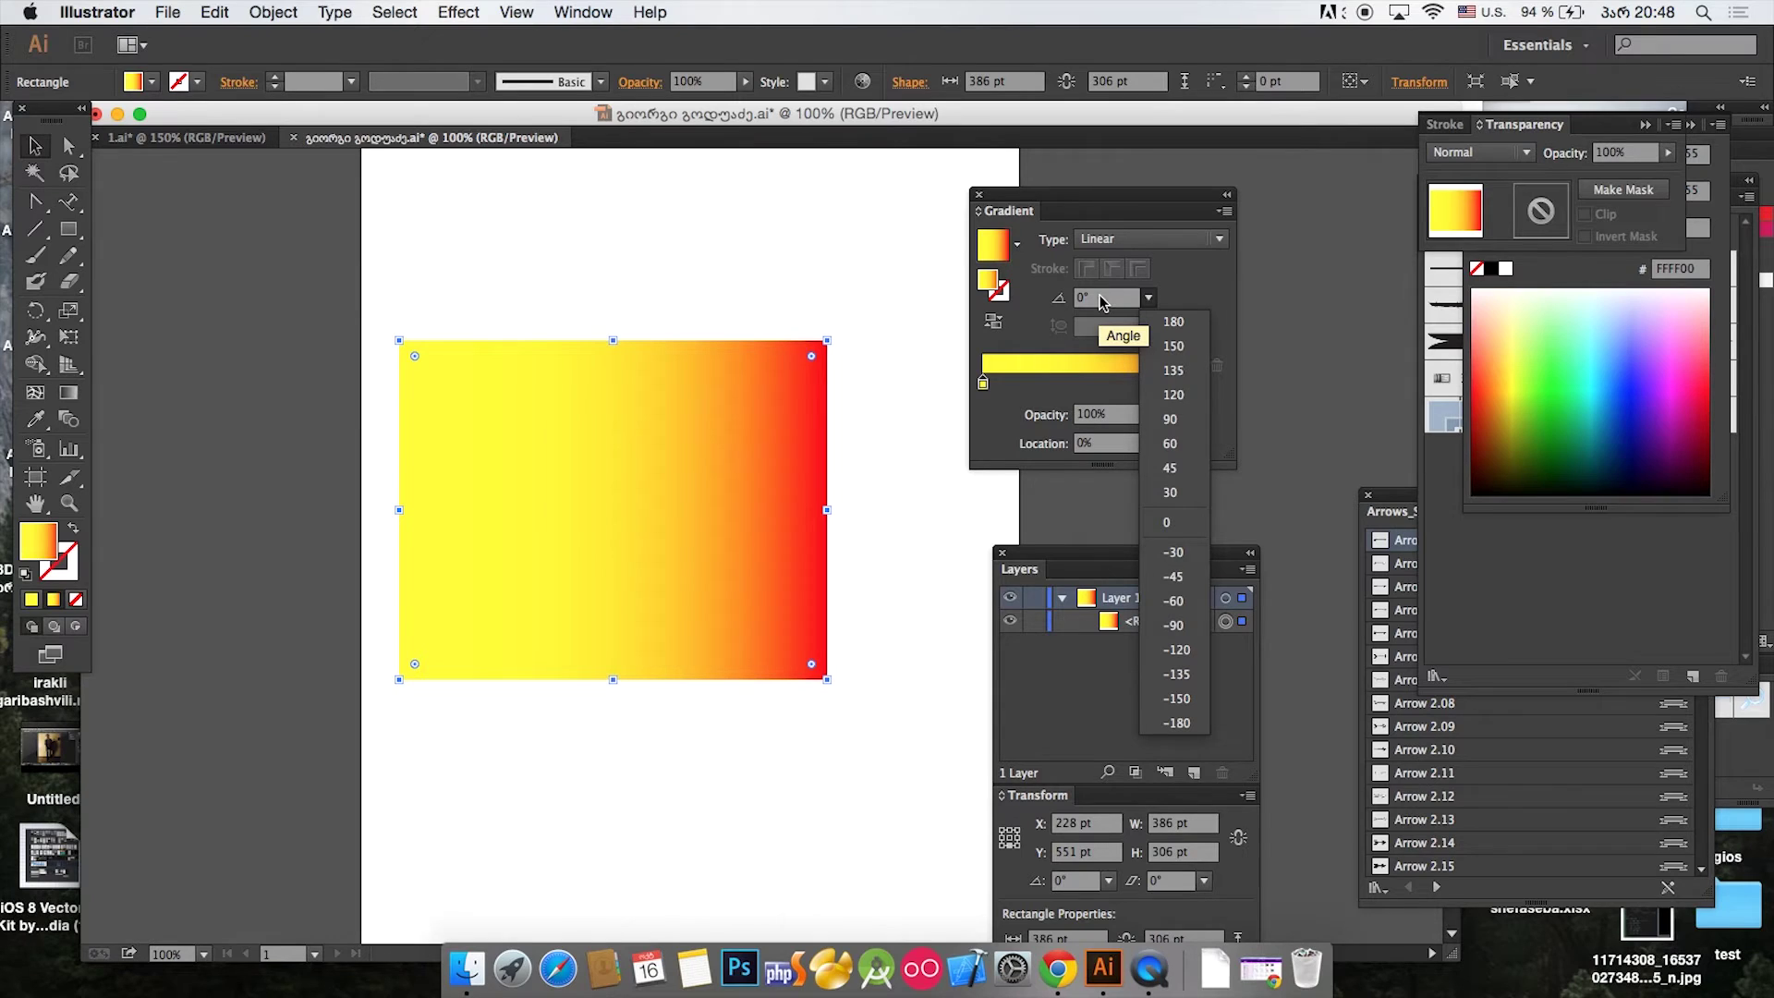
pyautogui.click(1169, 419)
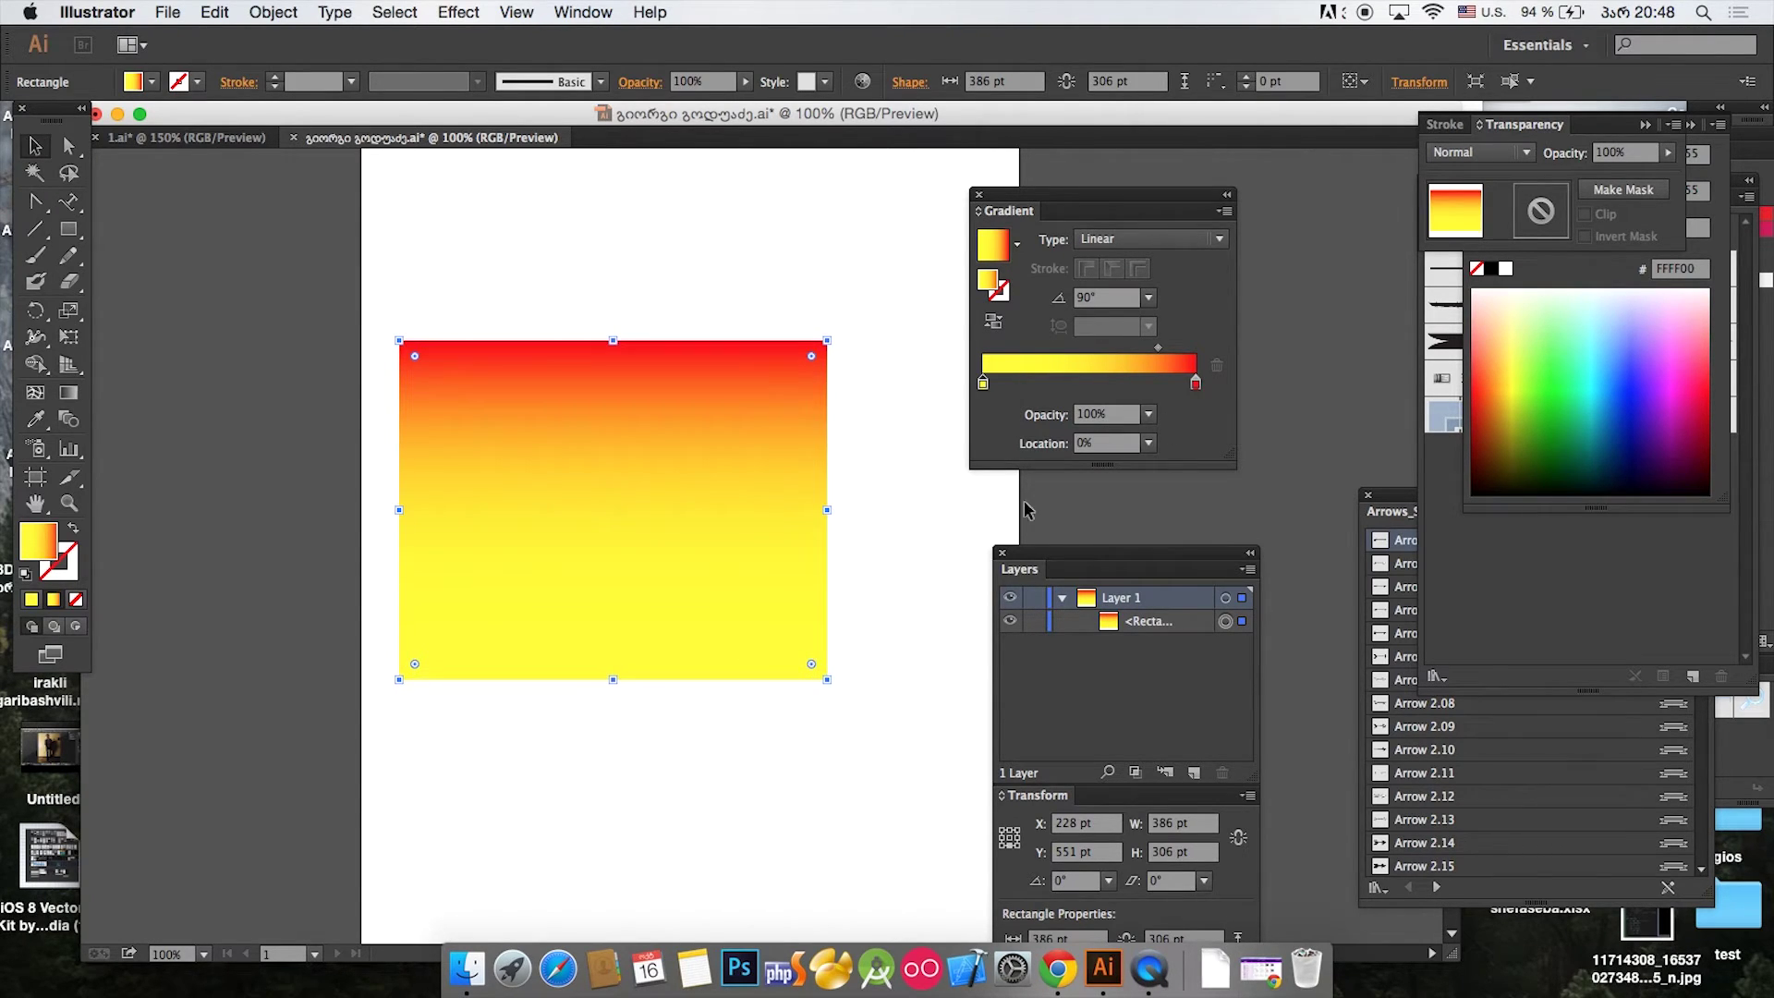
# Step: Step the gradient angle up and back down in small increments to 95°
pyautogui.click(1116, 294)
pyautogui.press('Up')
pyautogui.press('Up')
pyautogui.press('Up')
pyautogui.press('Up')
pyautogui.press('Up')
pyautogui.press('Up')
pyautogui.press('Up')
pyautogui.press('Down')
pyautogui.press('Down')
pyautogui.press('Down')
pyautogui.press('Down')
pyautogui.press('Down')
pyautogui.press('Down')
pyautogui.press('Down')
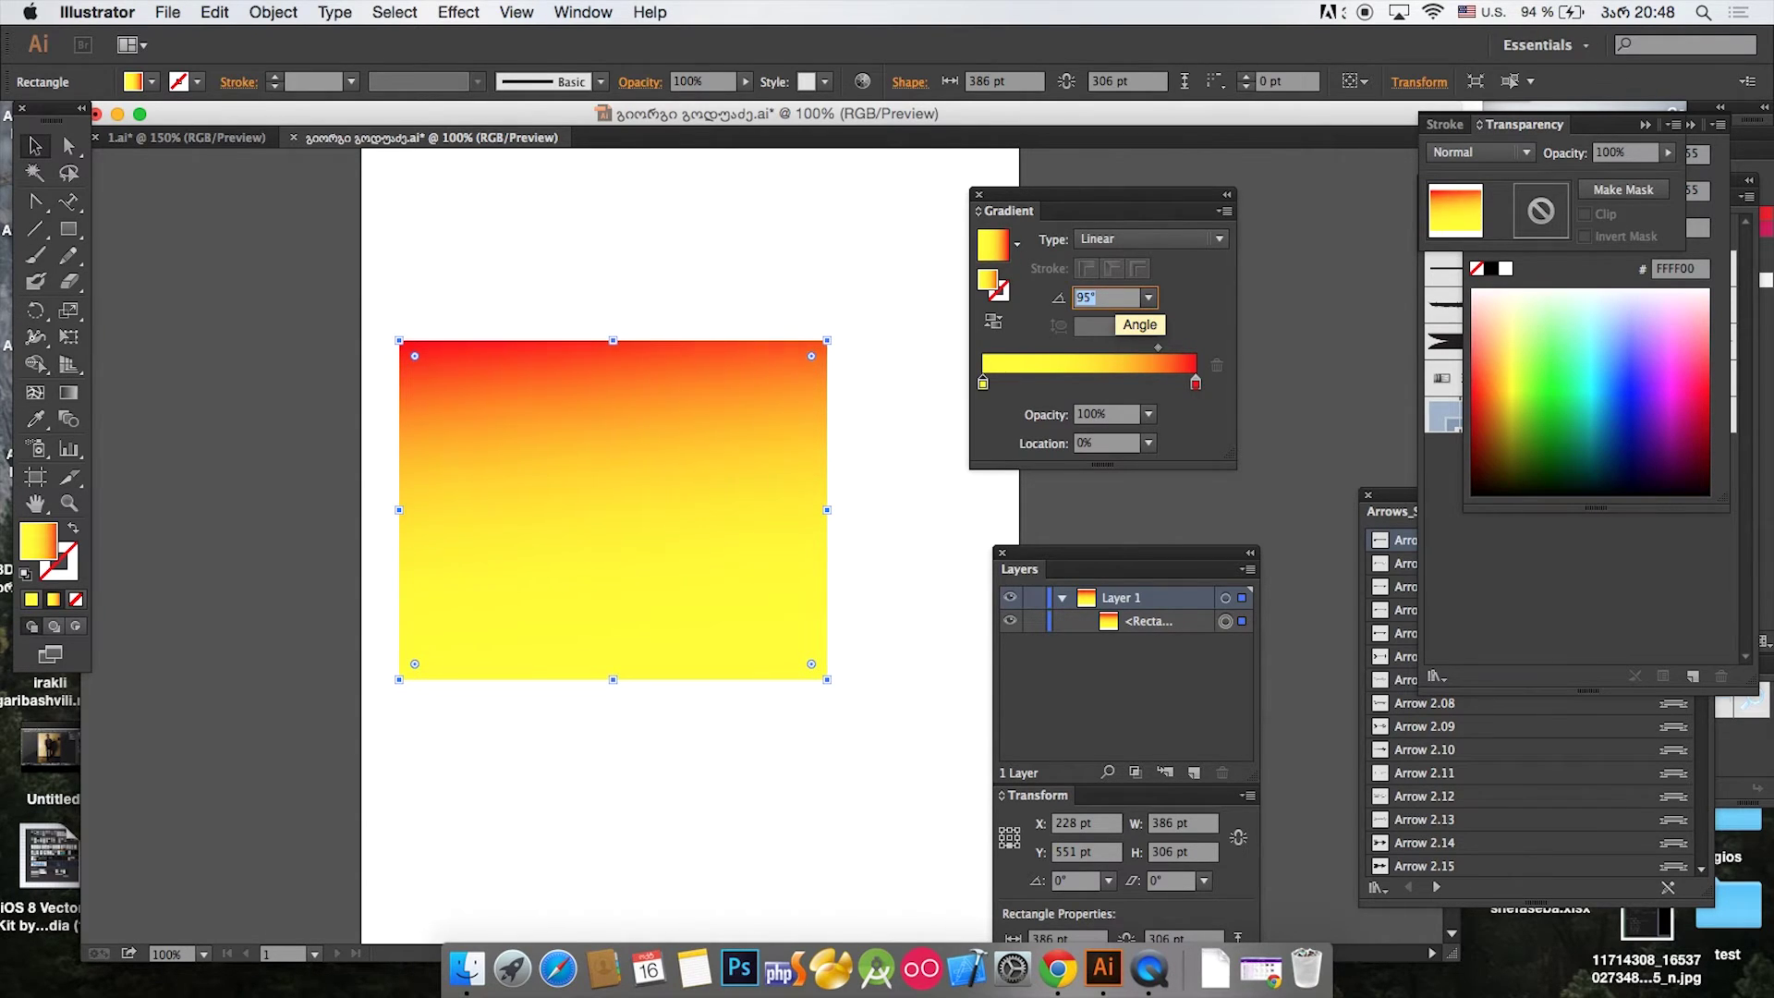
# Step: Raise the linear gradient's angle on the selected rectangle to 134°
pyautogui.press('Up')
pyautogui.press('Up')
pyautogui.press('Up')
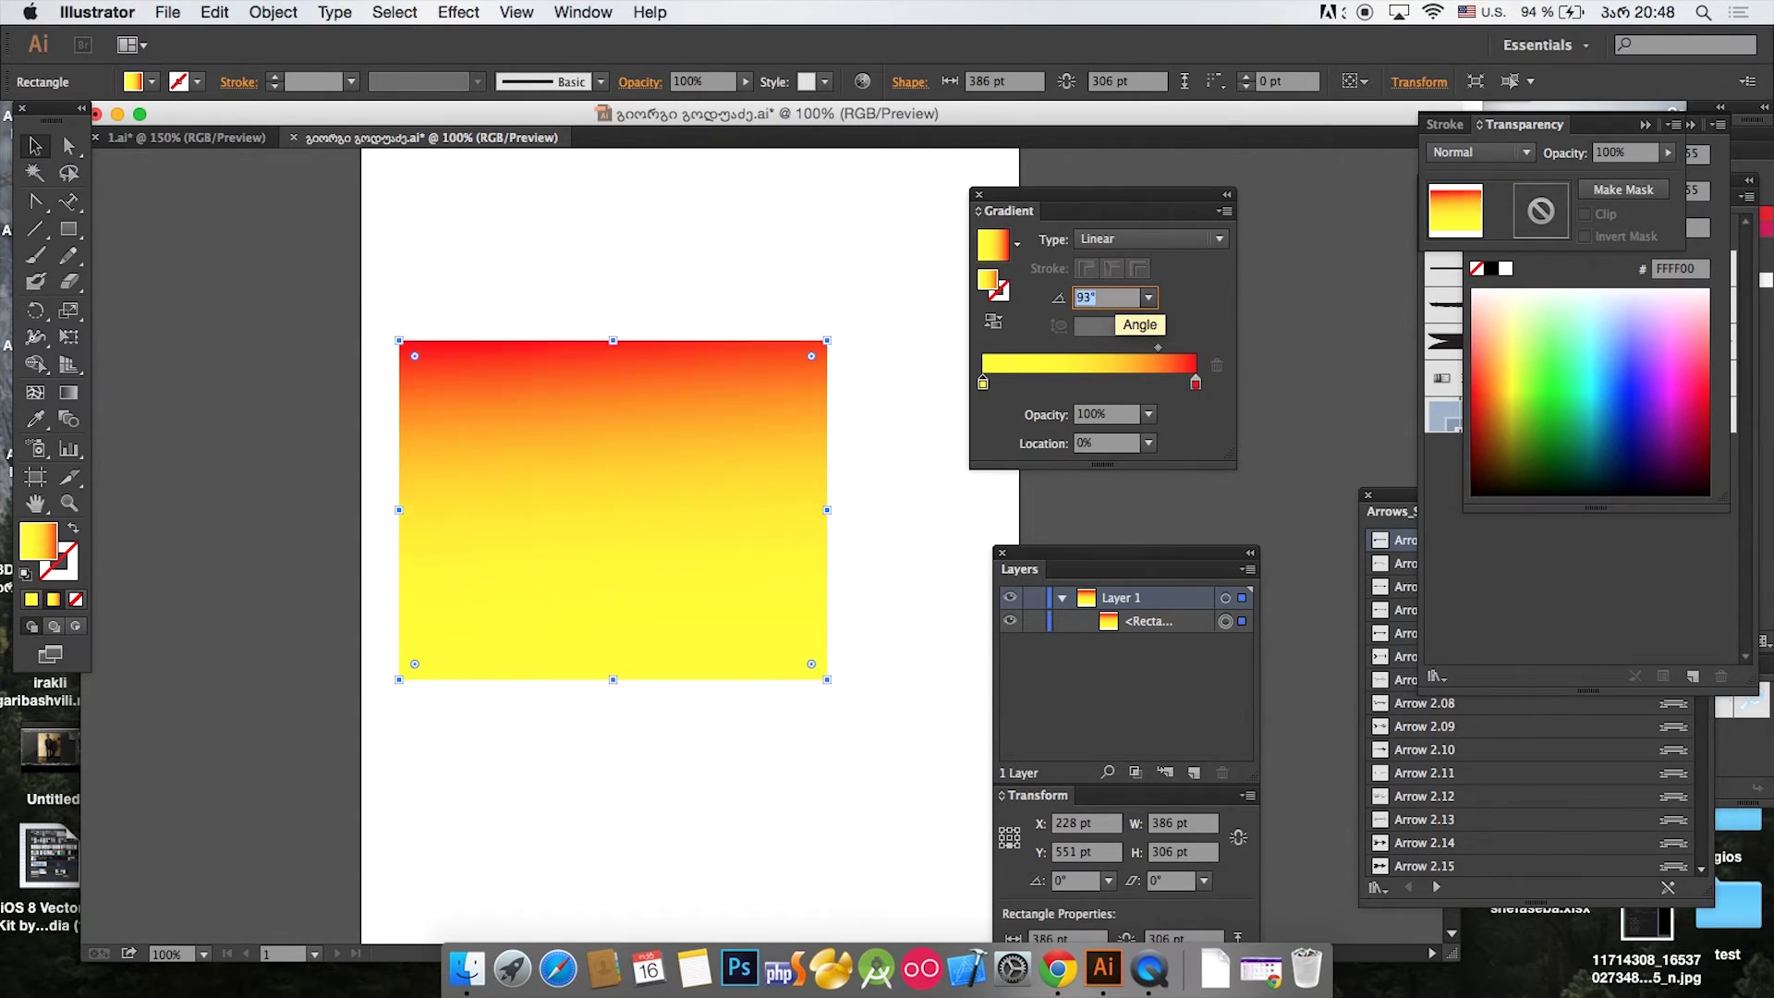
pyautogui.press('Up')
pyautogui.press('Up')
pyautogui.press('Up')
pyautogui.press('Up')
pyautogui.press('Up')
pyautogui.press('Up')
pyautogui.press('Up')
pyautogui.press('Up')
pyautogui.press('Up')
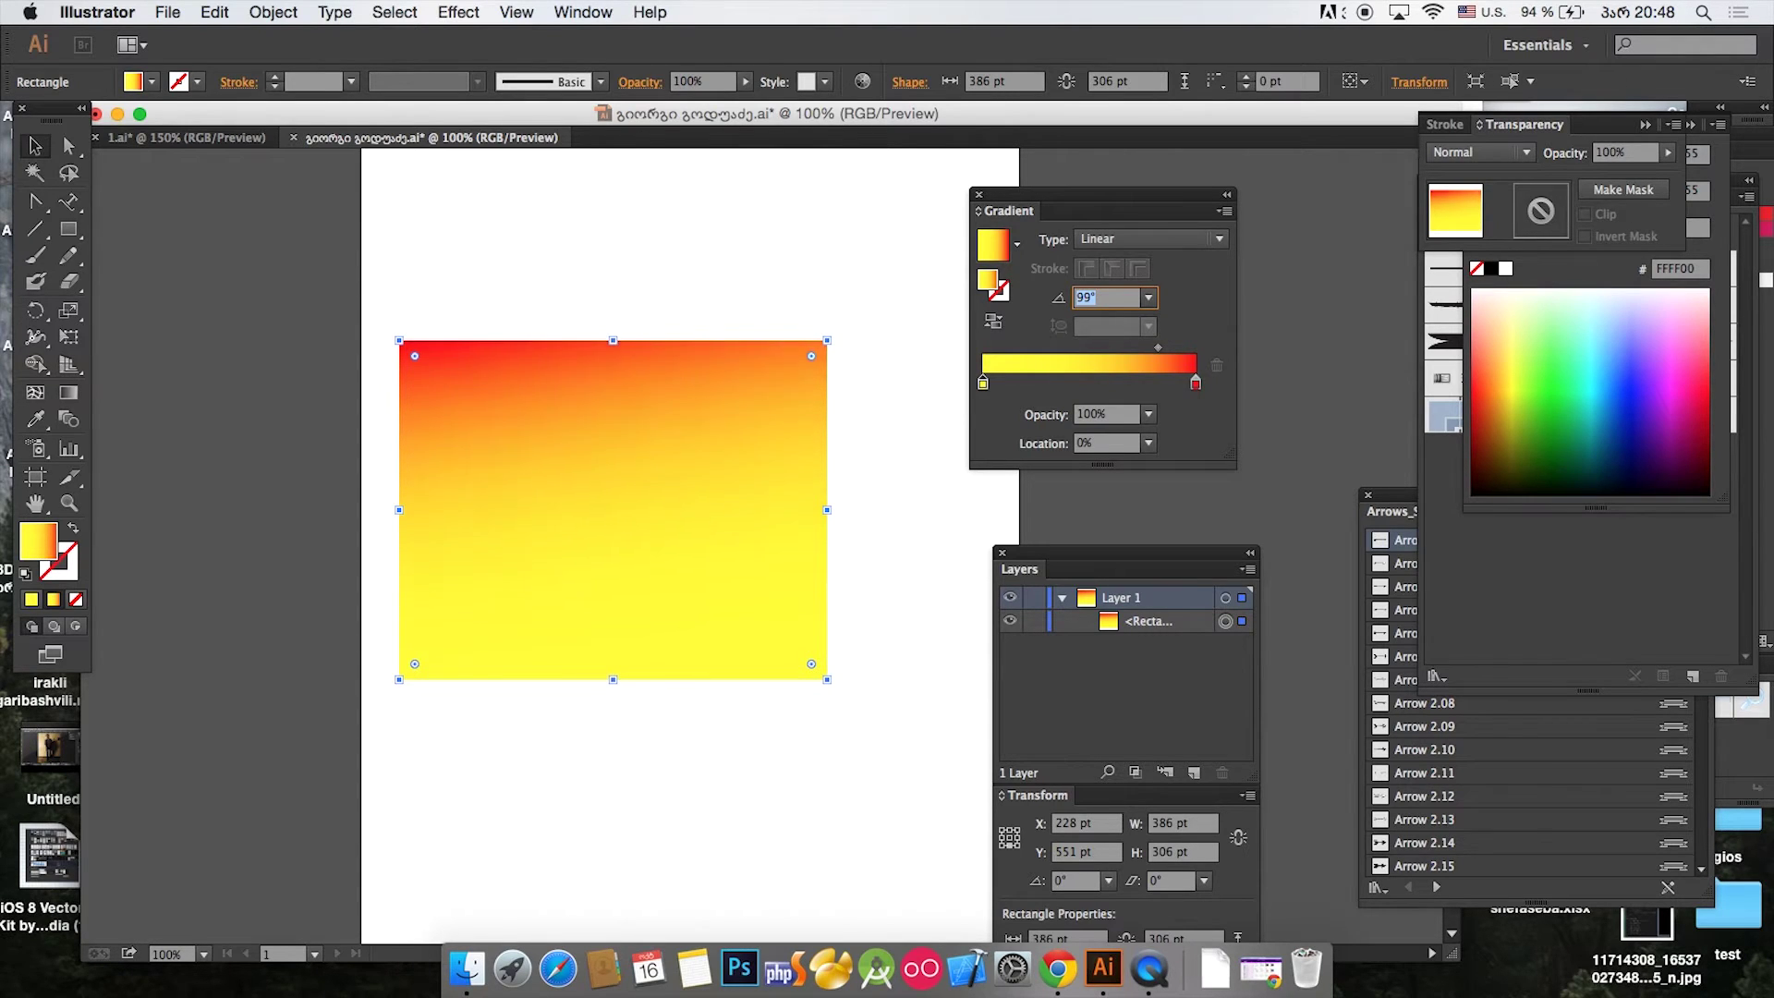
pyautogui.press('Up')
pyautogui.press('Up')
pyautogui.press('Up')
pyautogui.press('Up')
pyautogui.press('Up')
pyautogui.press('Up')
pyautogui.press('Up')
pyautogui.press('Up')
pyautogui.press('Up')
pyautogui.press('Up')
pyautogui.press('Up')
pyautogui.press('Up')
pyautogui.press('Up')
pyautogui.press('Up')
pyautogui.press('Up')
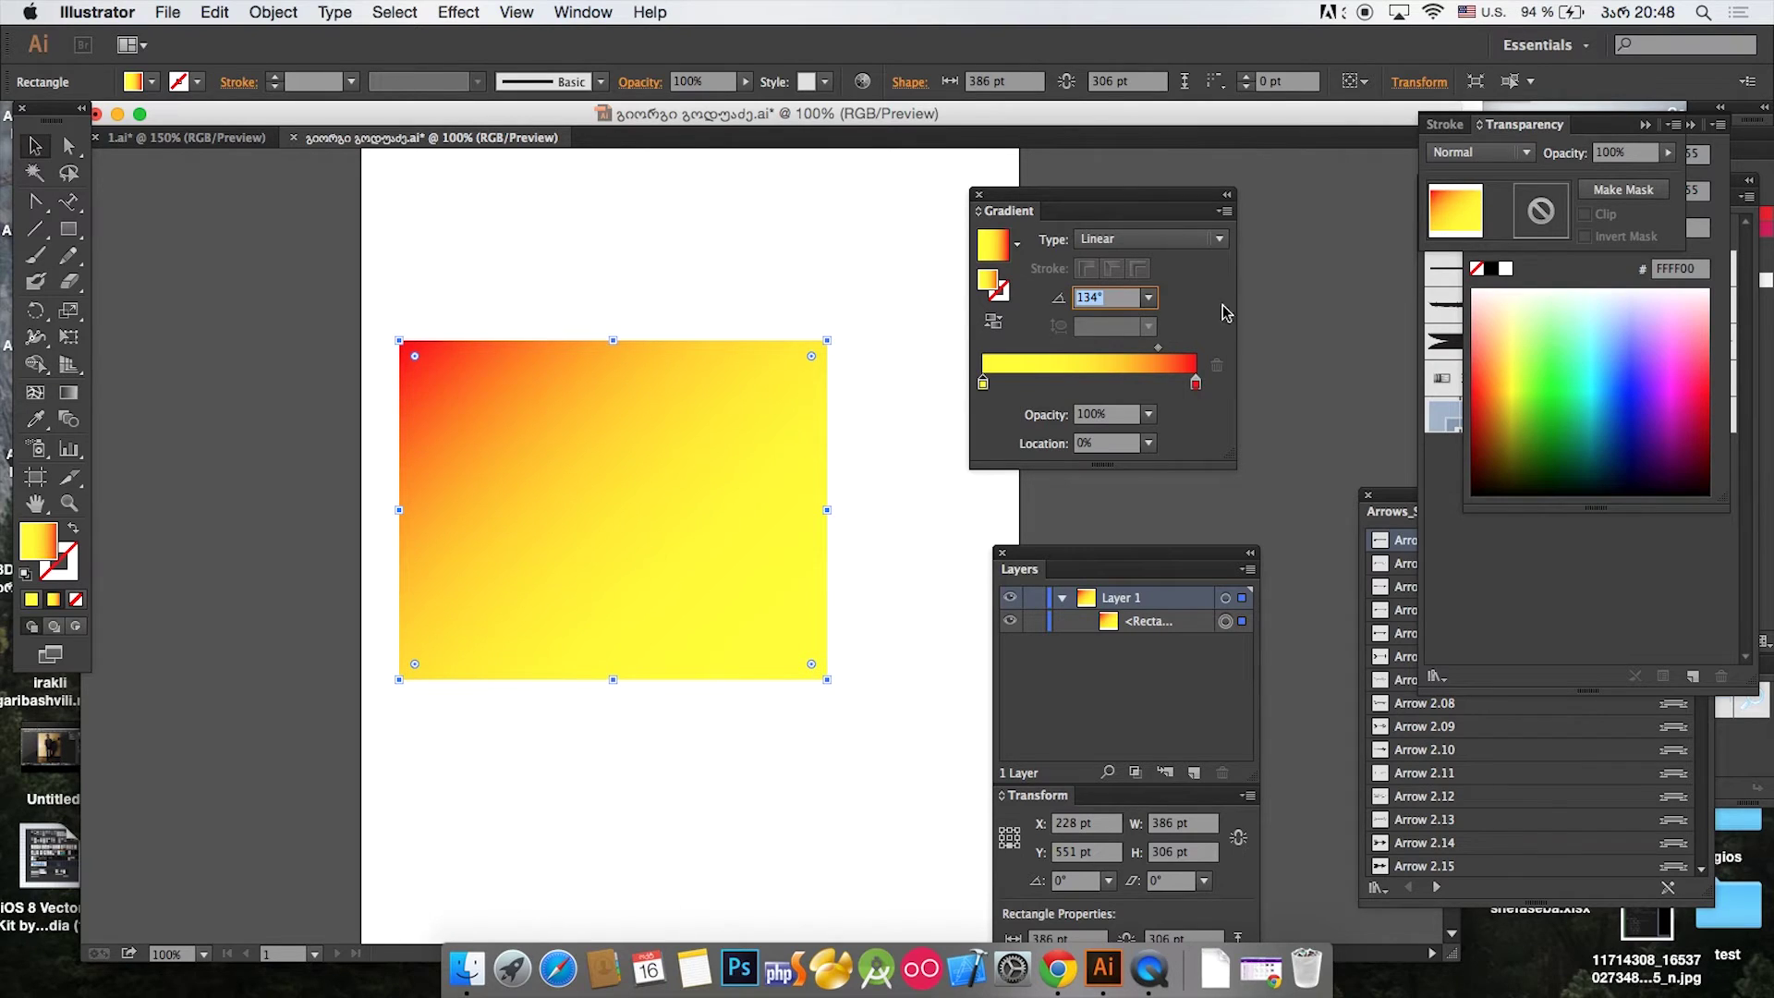
# Step: Move the rectangle to X 297.64 pt, Y 527 pt and change its gradient type to Radial
pyautogui.moveTo(566, 419); pyautogui.dragTo(642, 393)
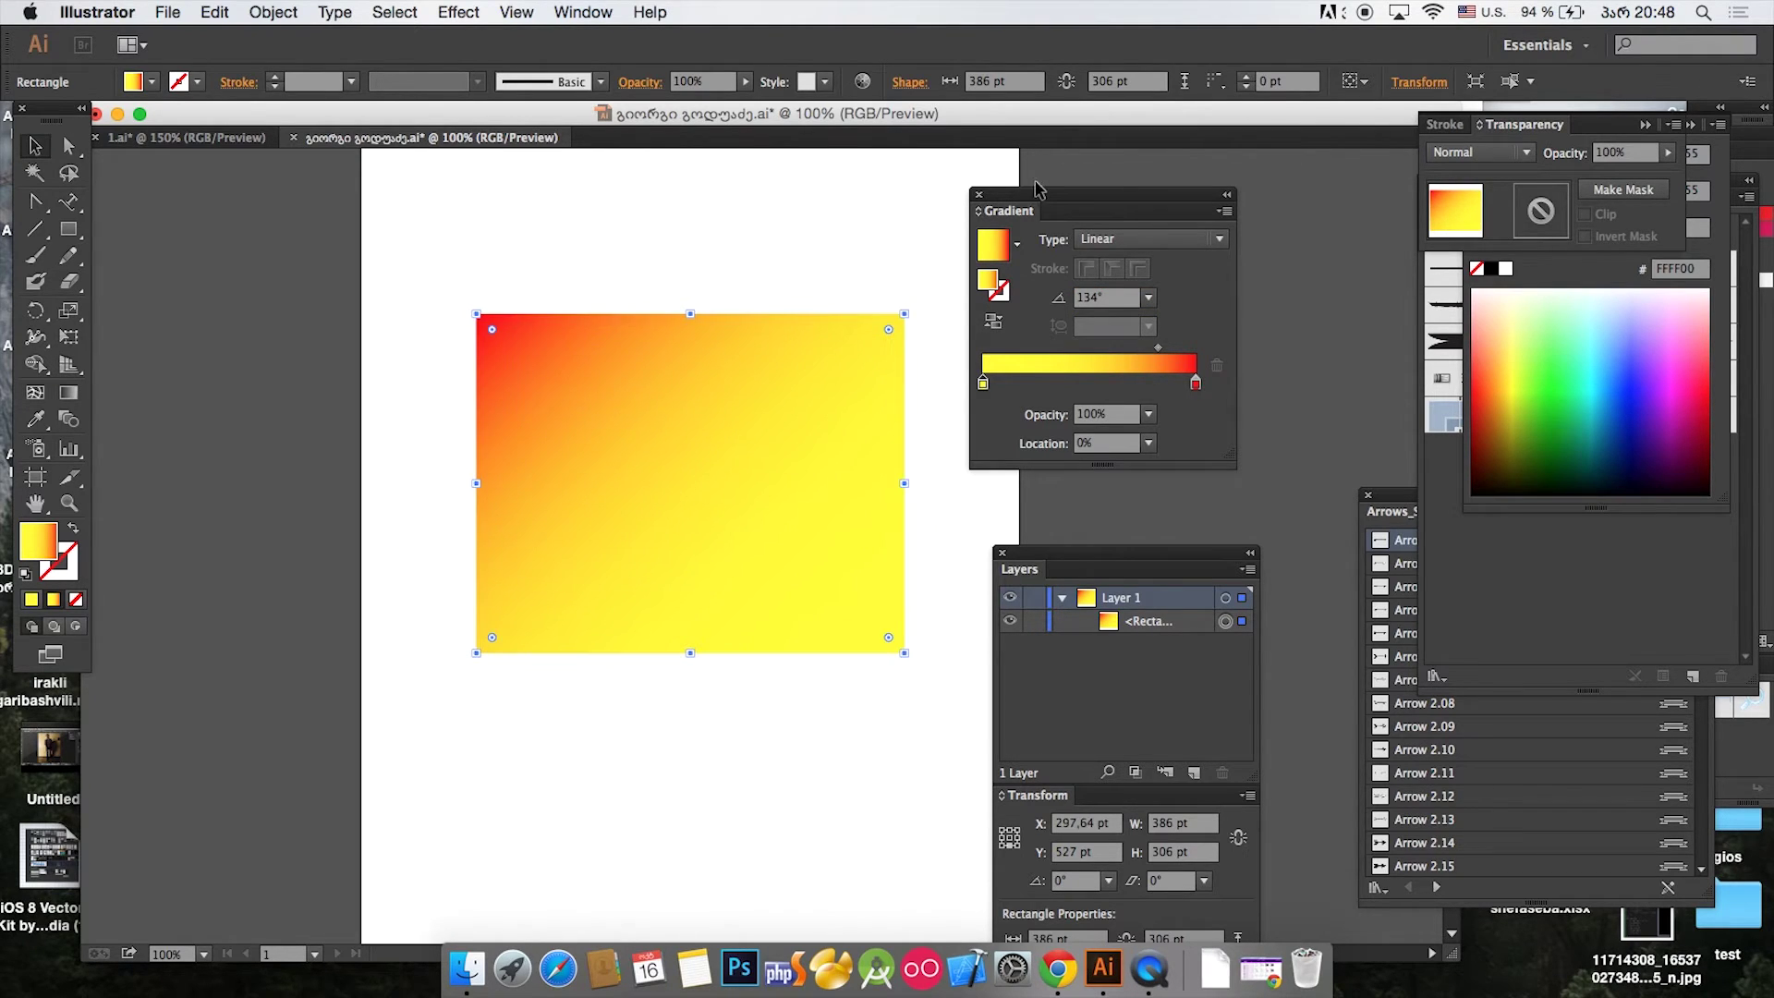
pyautogui.click(1097, 242)
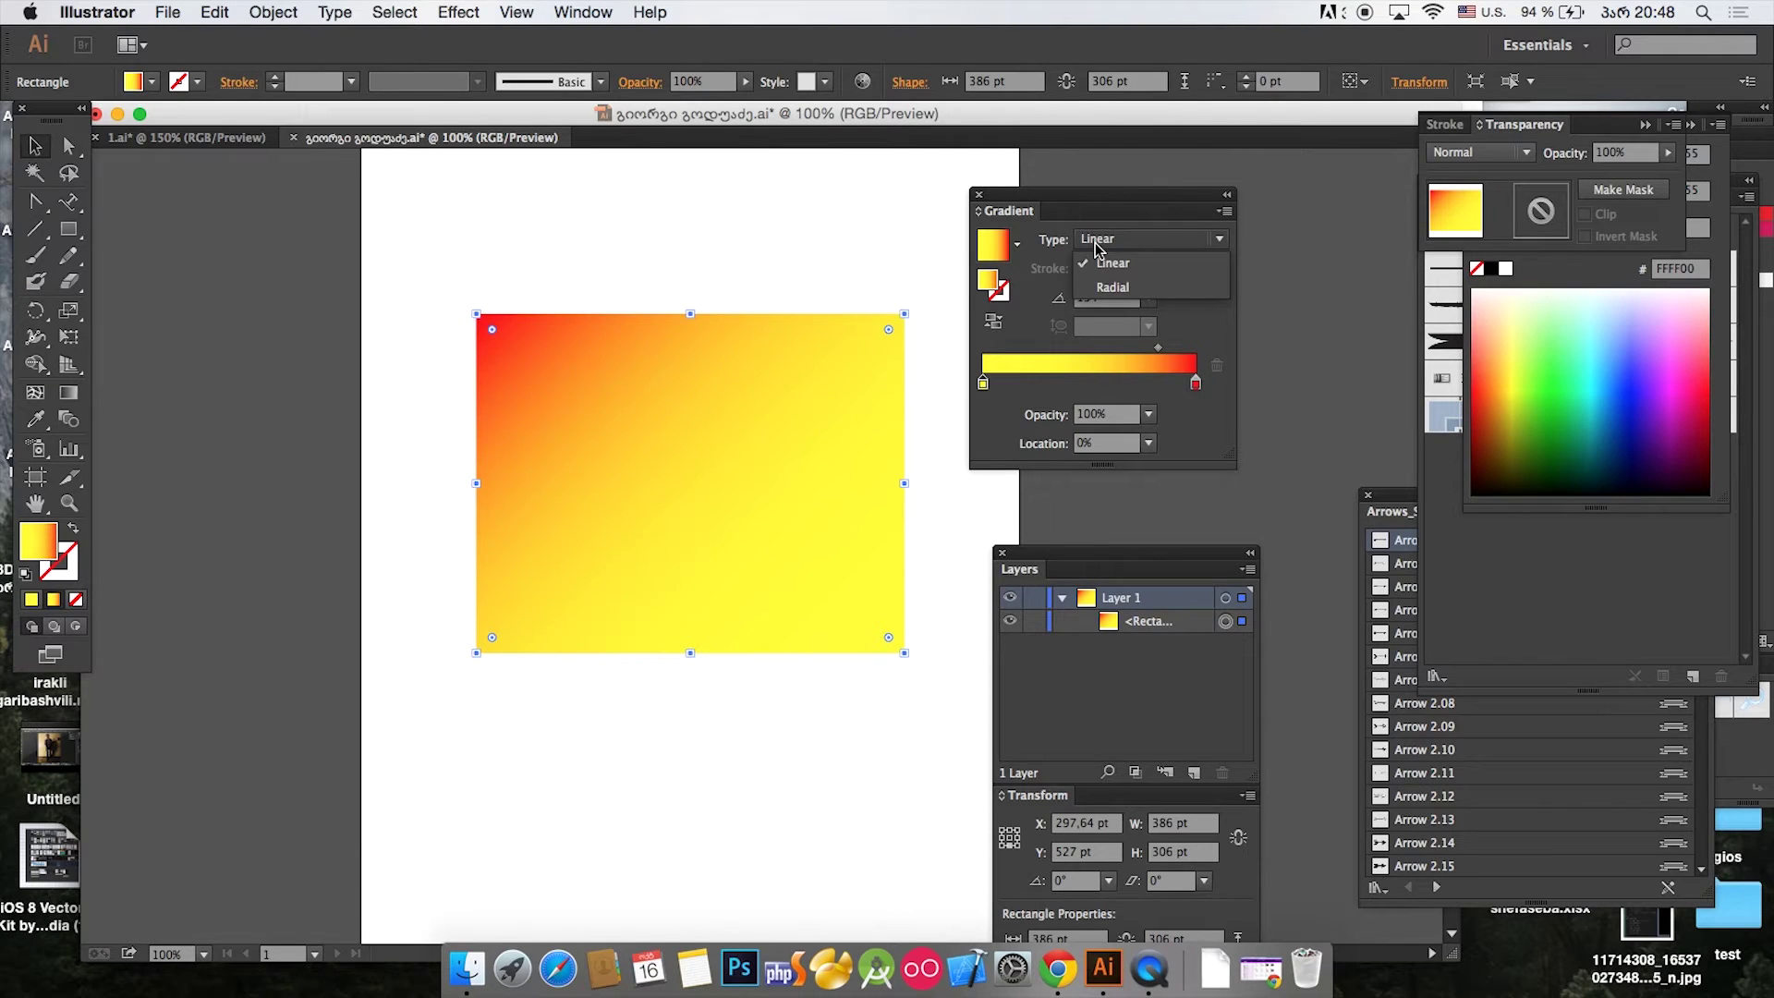
pyautogui.click(1113, 286)
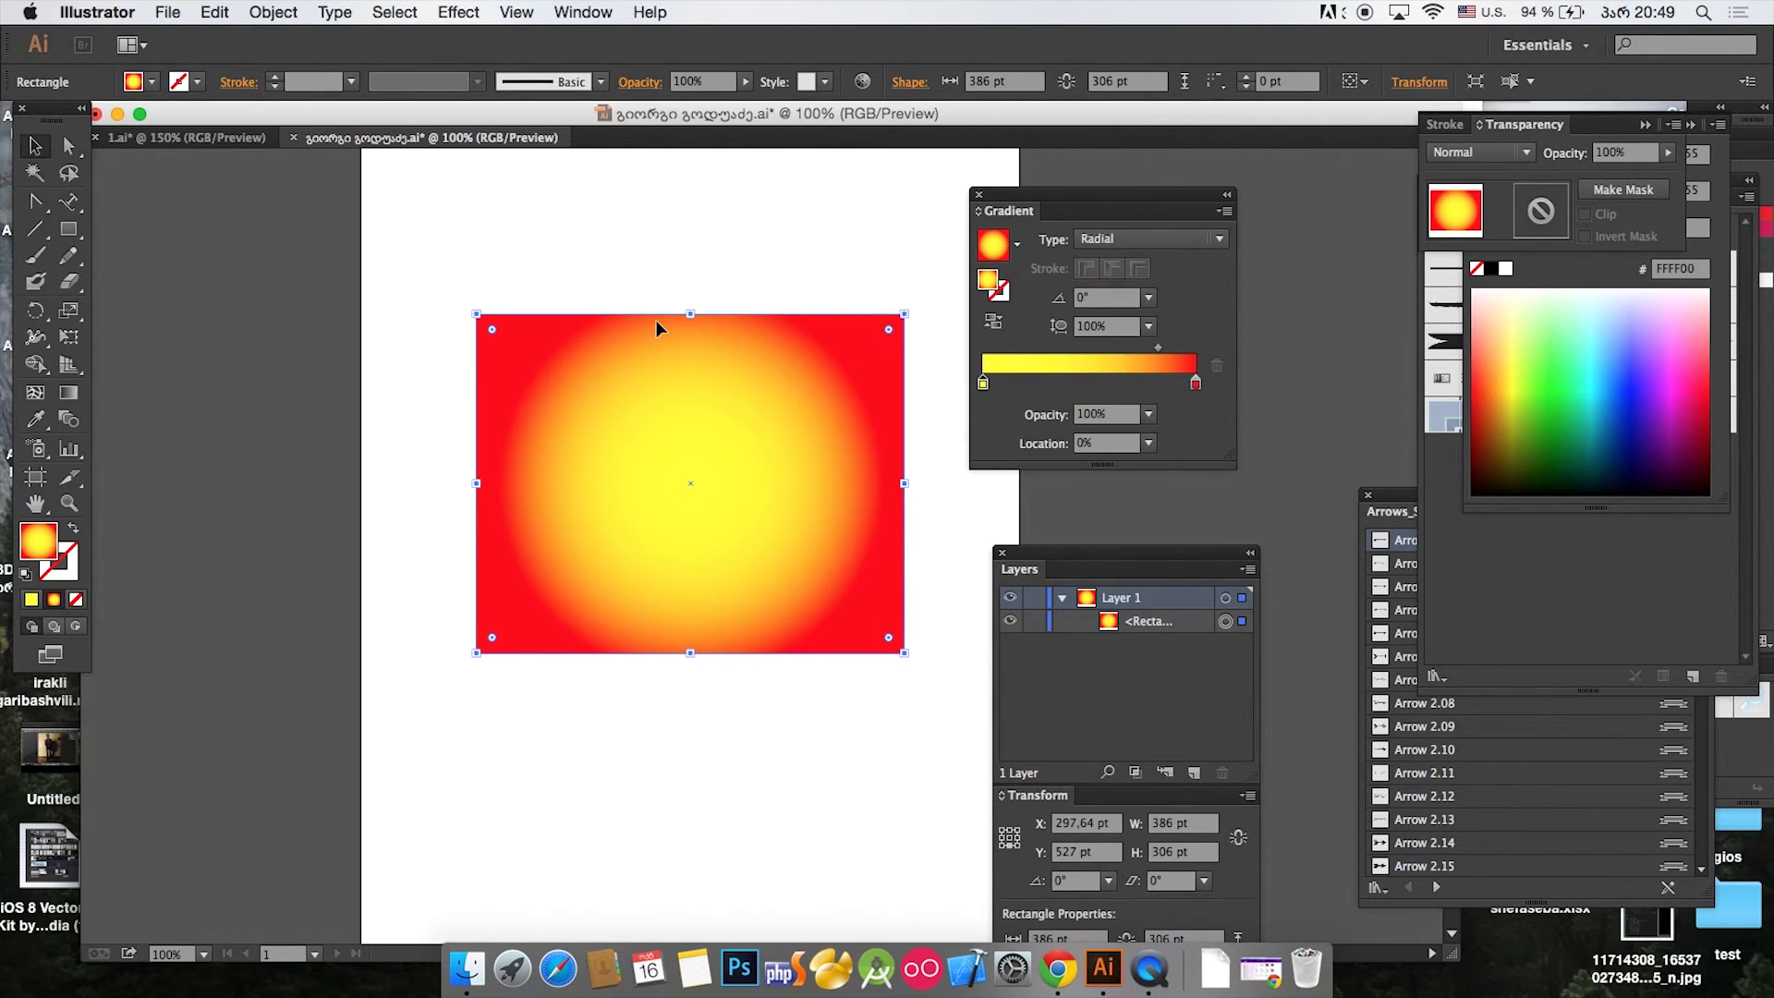
# Step: Look over the Brush Strokes and Artistic effects, and move the rectangle to X 252.64 pt, Y 573.945 pt
pyautogui.moveTo(652, 249); pyautogui.dragTo(627, 323)
pyautogui.moveTo(627, 325); pyautogui.dragTo(624, 274)
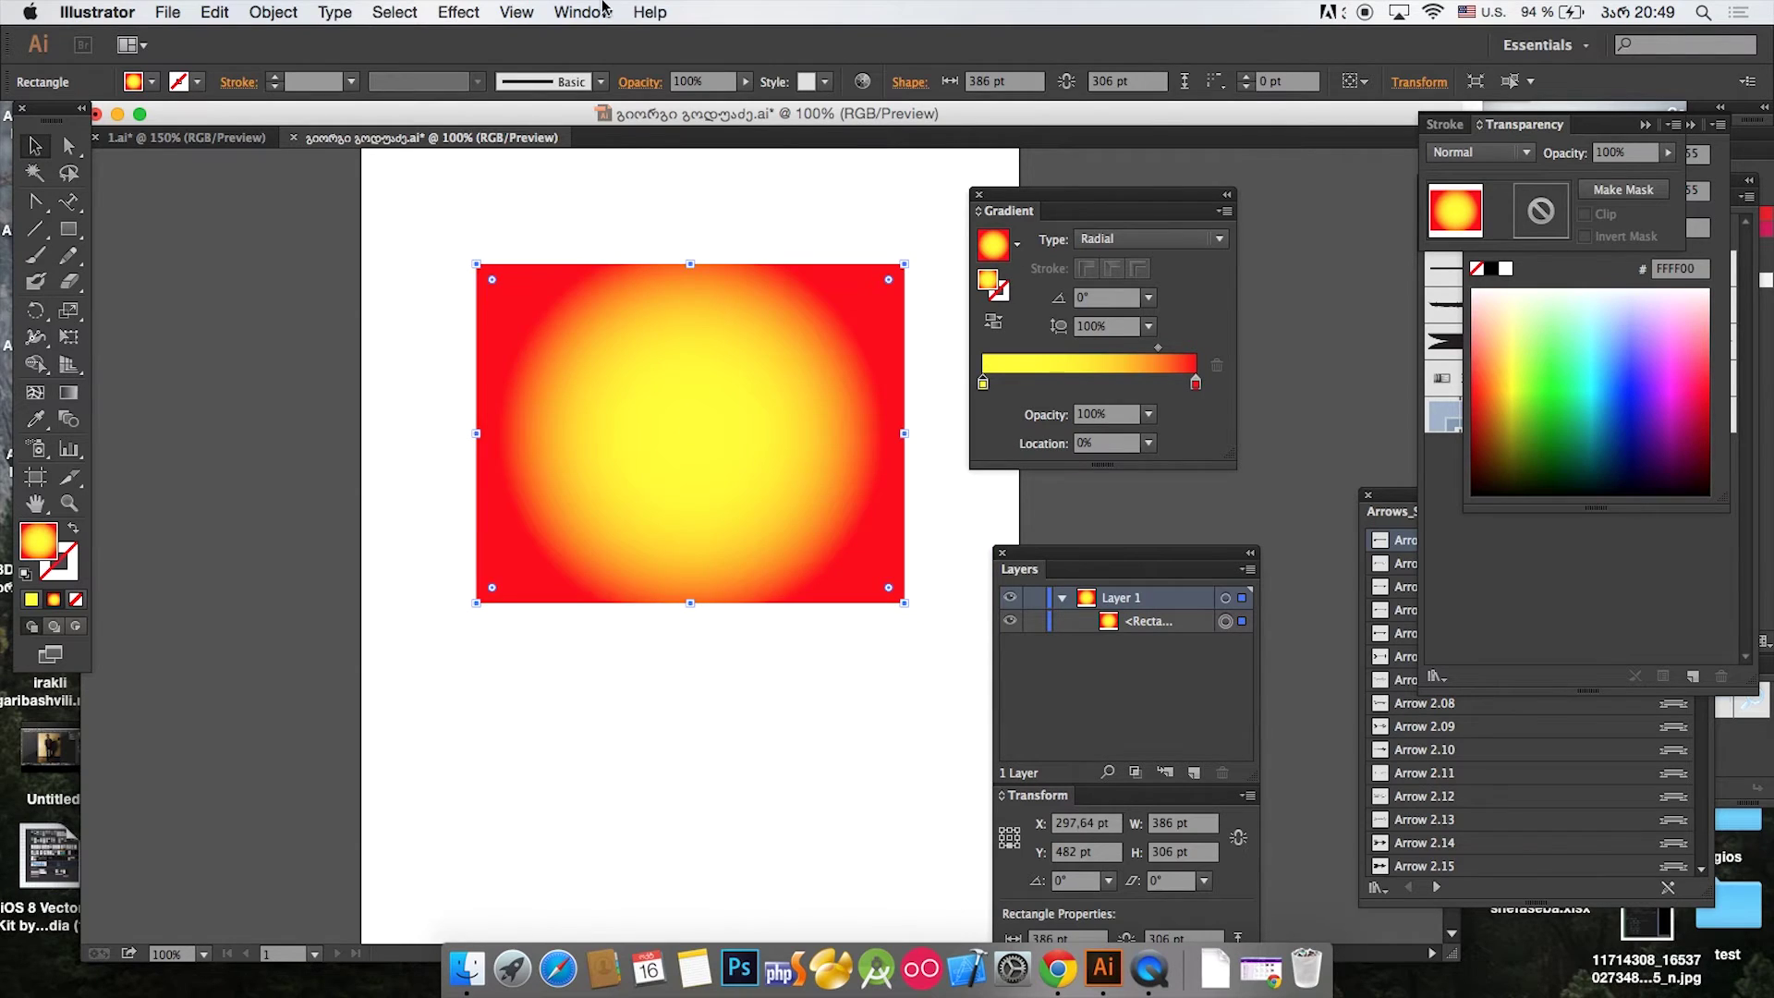
pyautogui.click(469, 12)
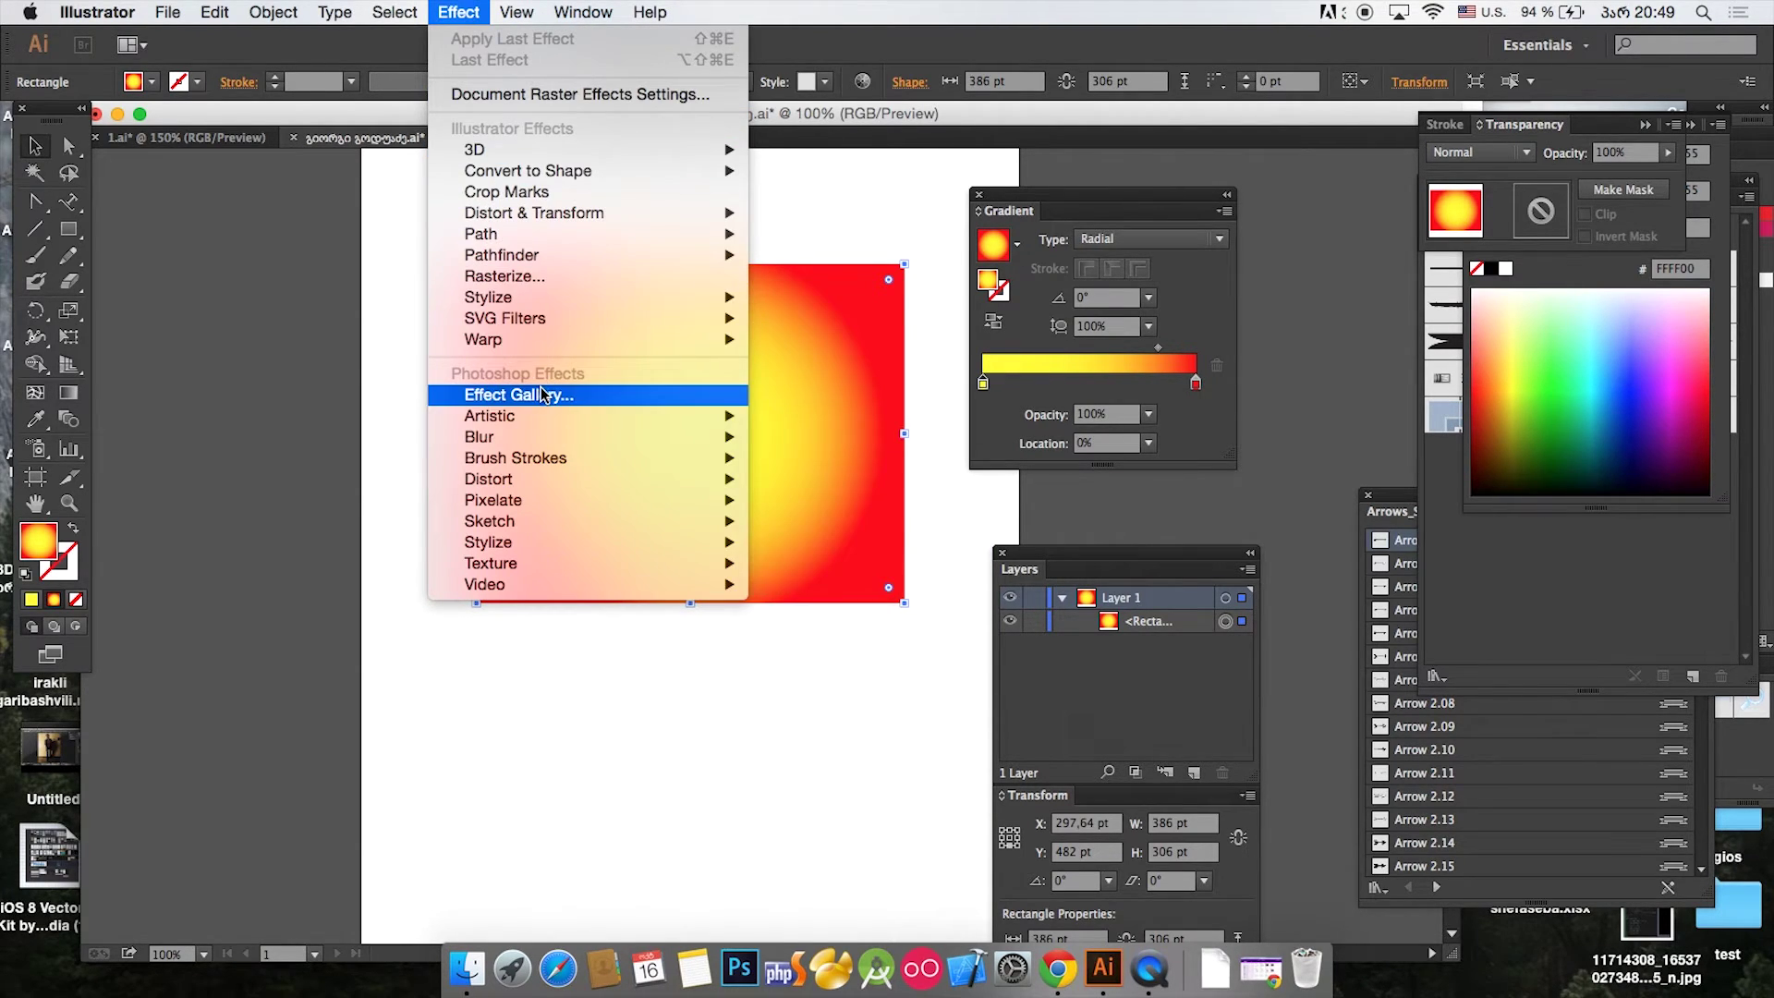
pyautogui.moveTo(549, 459)
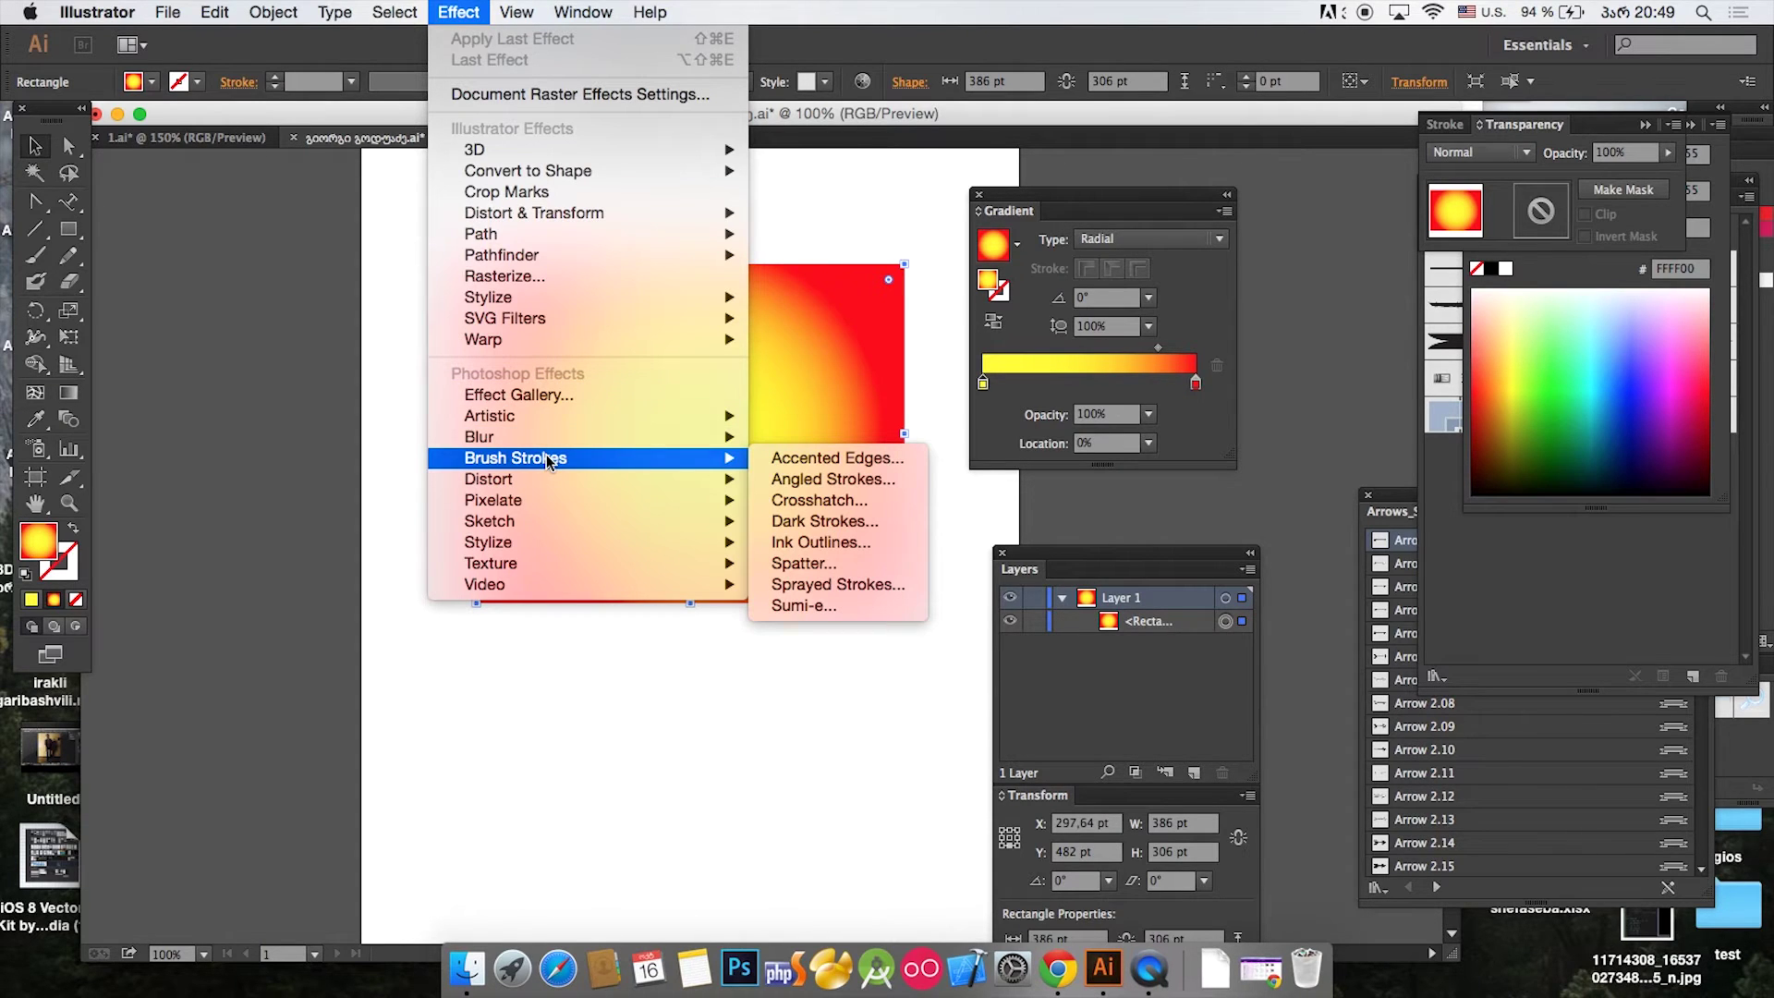
pyautogui.moveTo(547, 423)
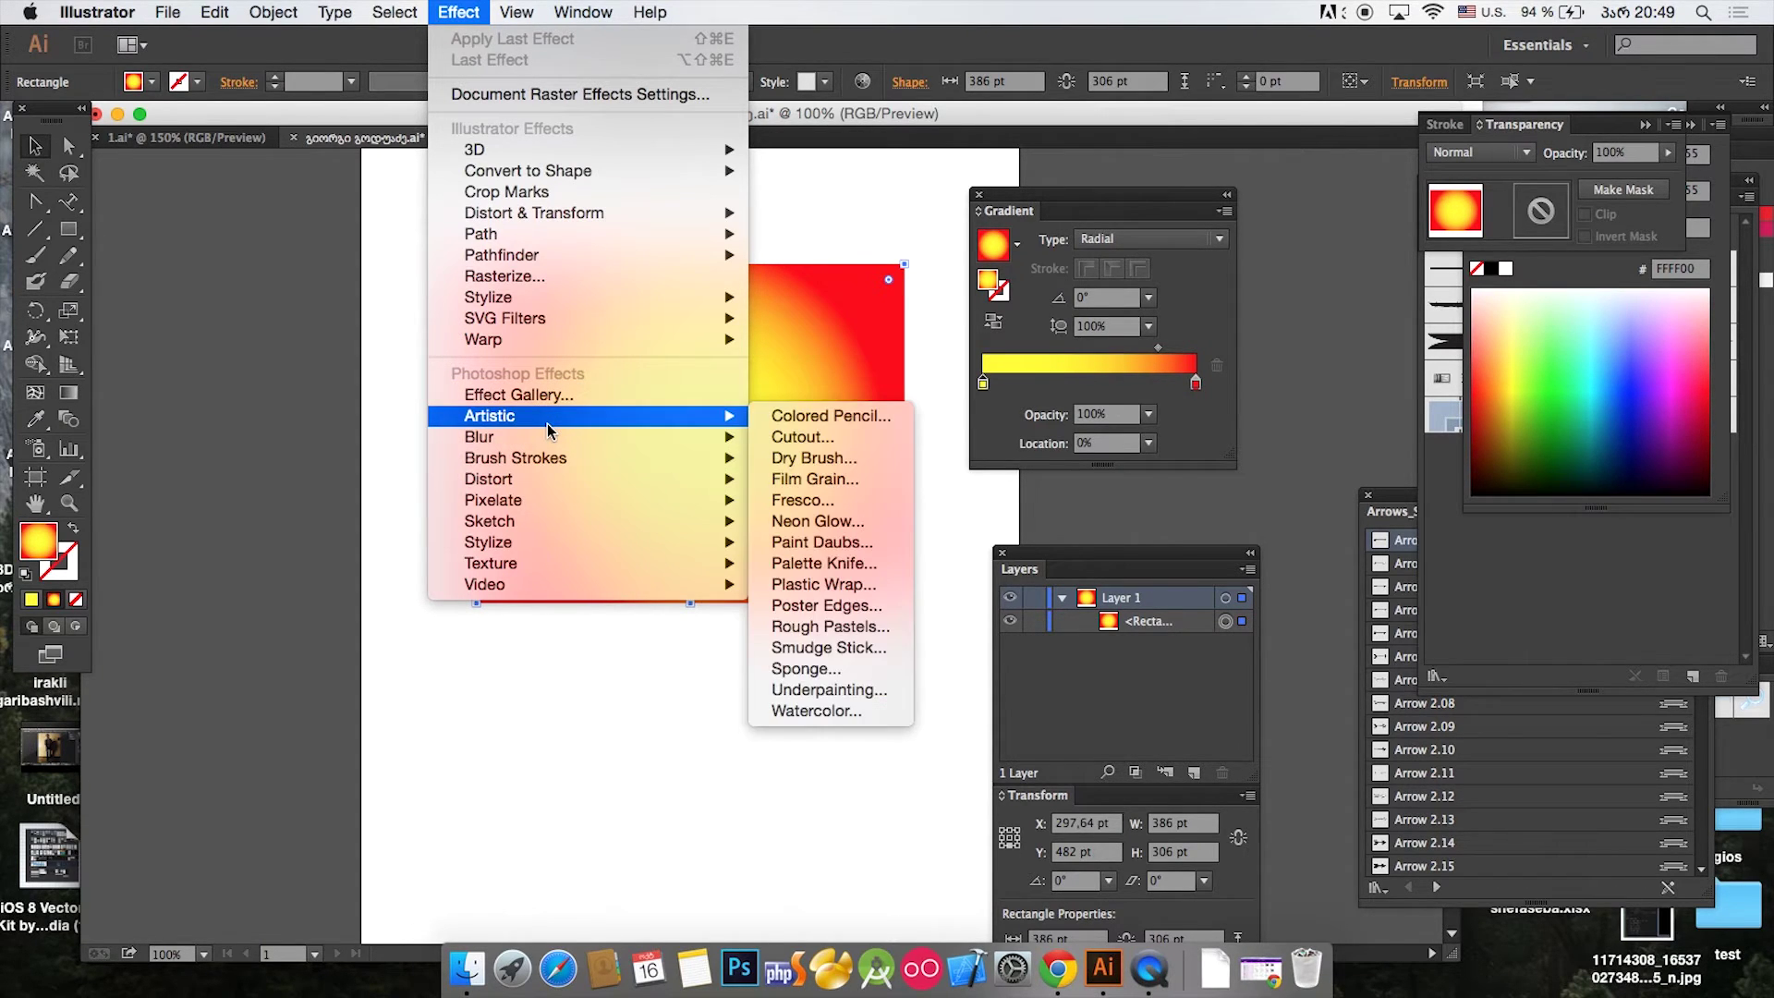
pyautogui.click(742, 425)
pyautogui.moveTo(742, 425); pyautogui.dragTo(691, 530)
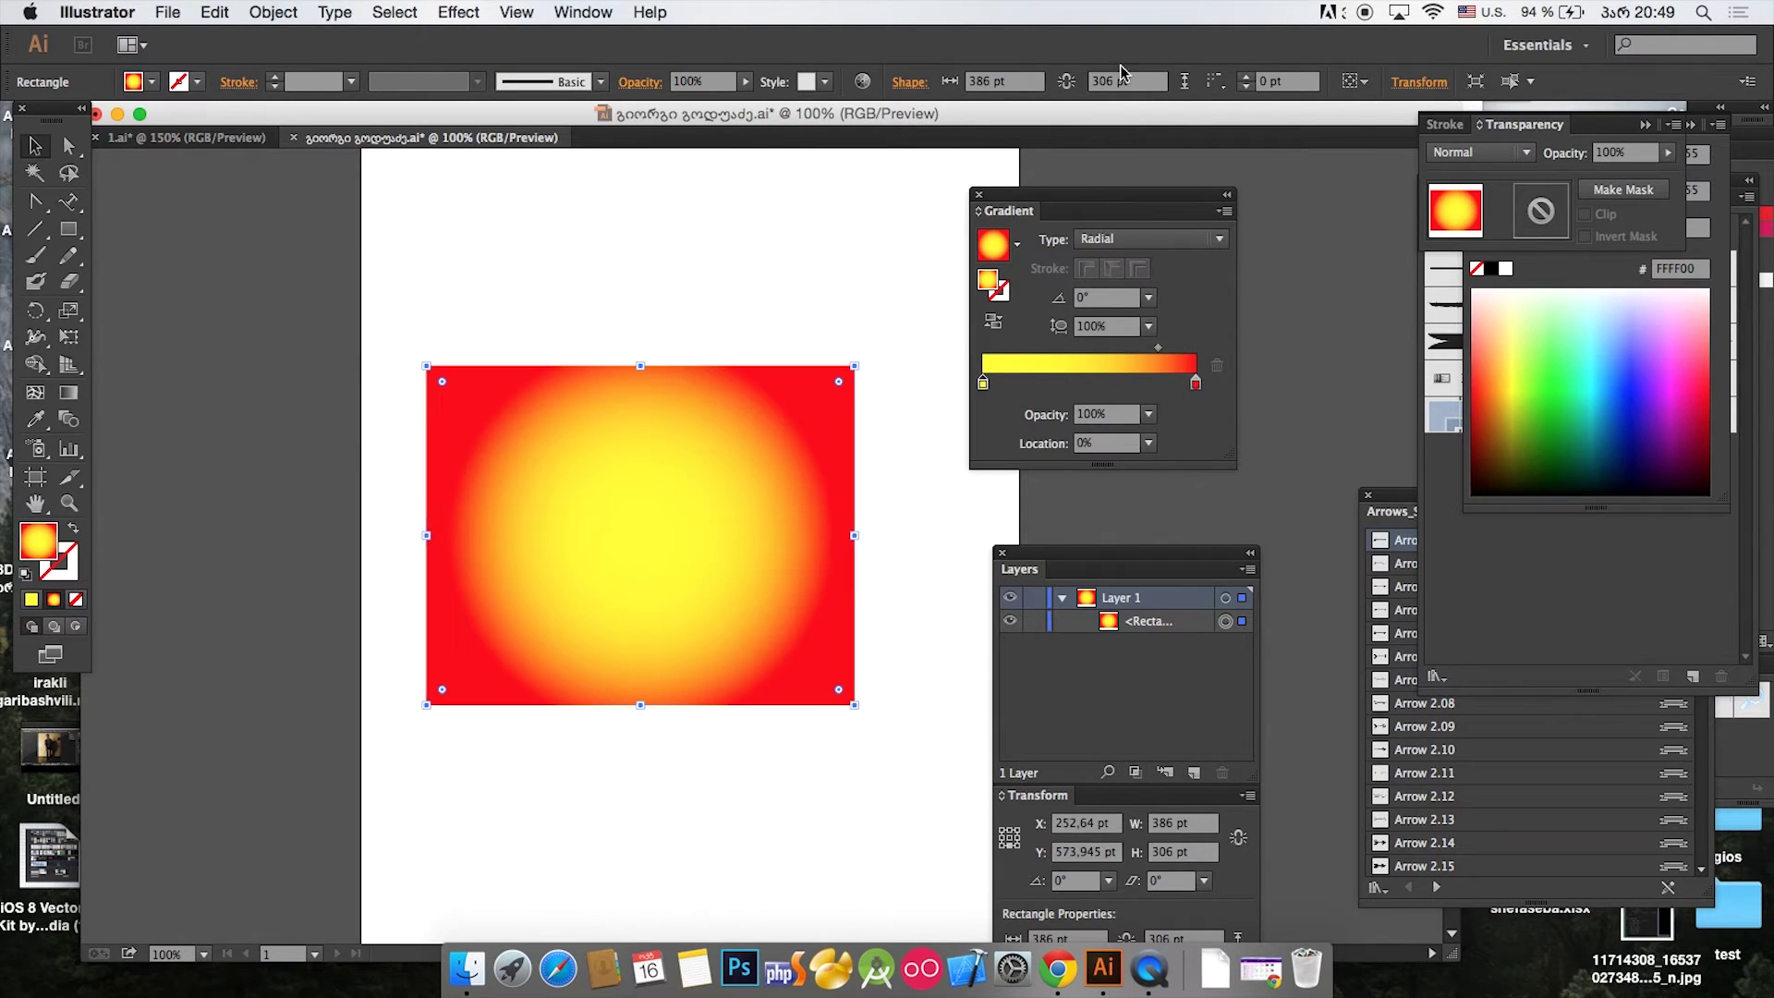
# Step: Hide the Transparency panel and show it again
pyautogui.click(599, 11)
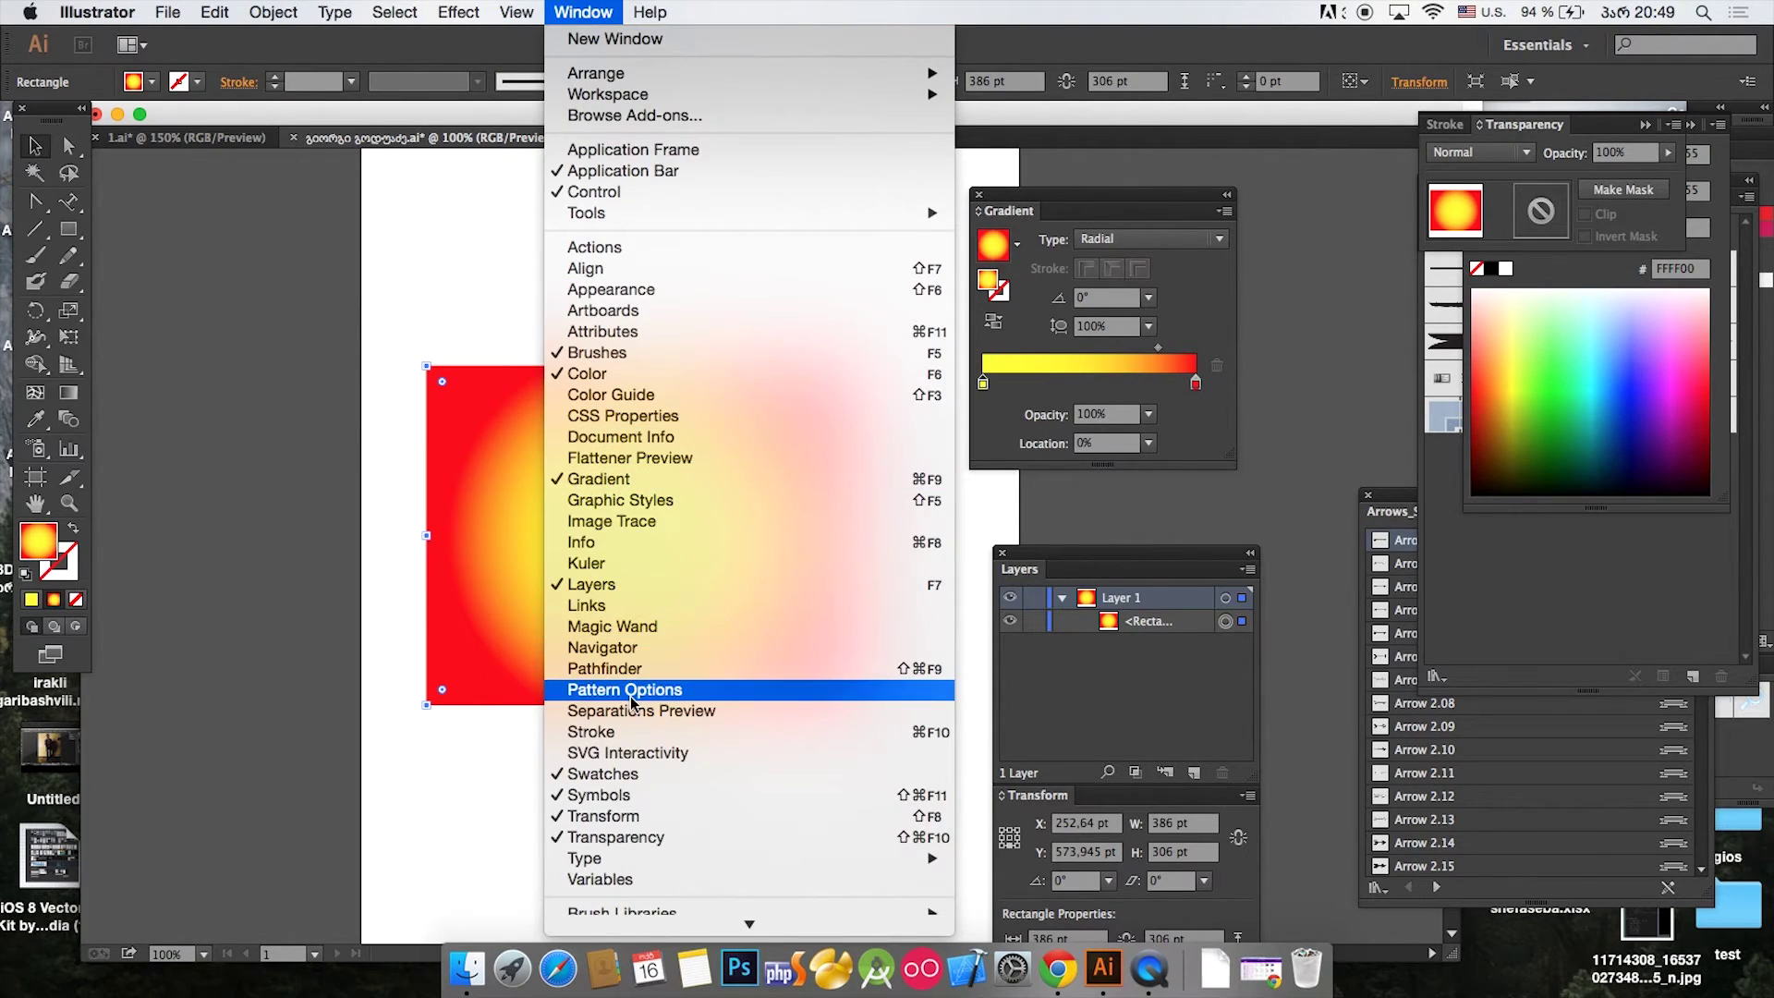
pyautogui.click(649, 837)
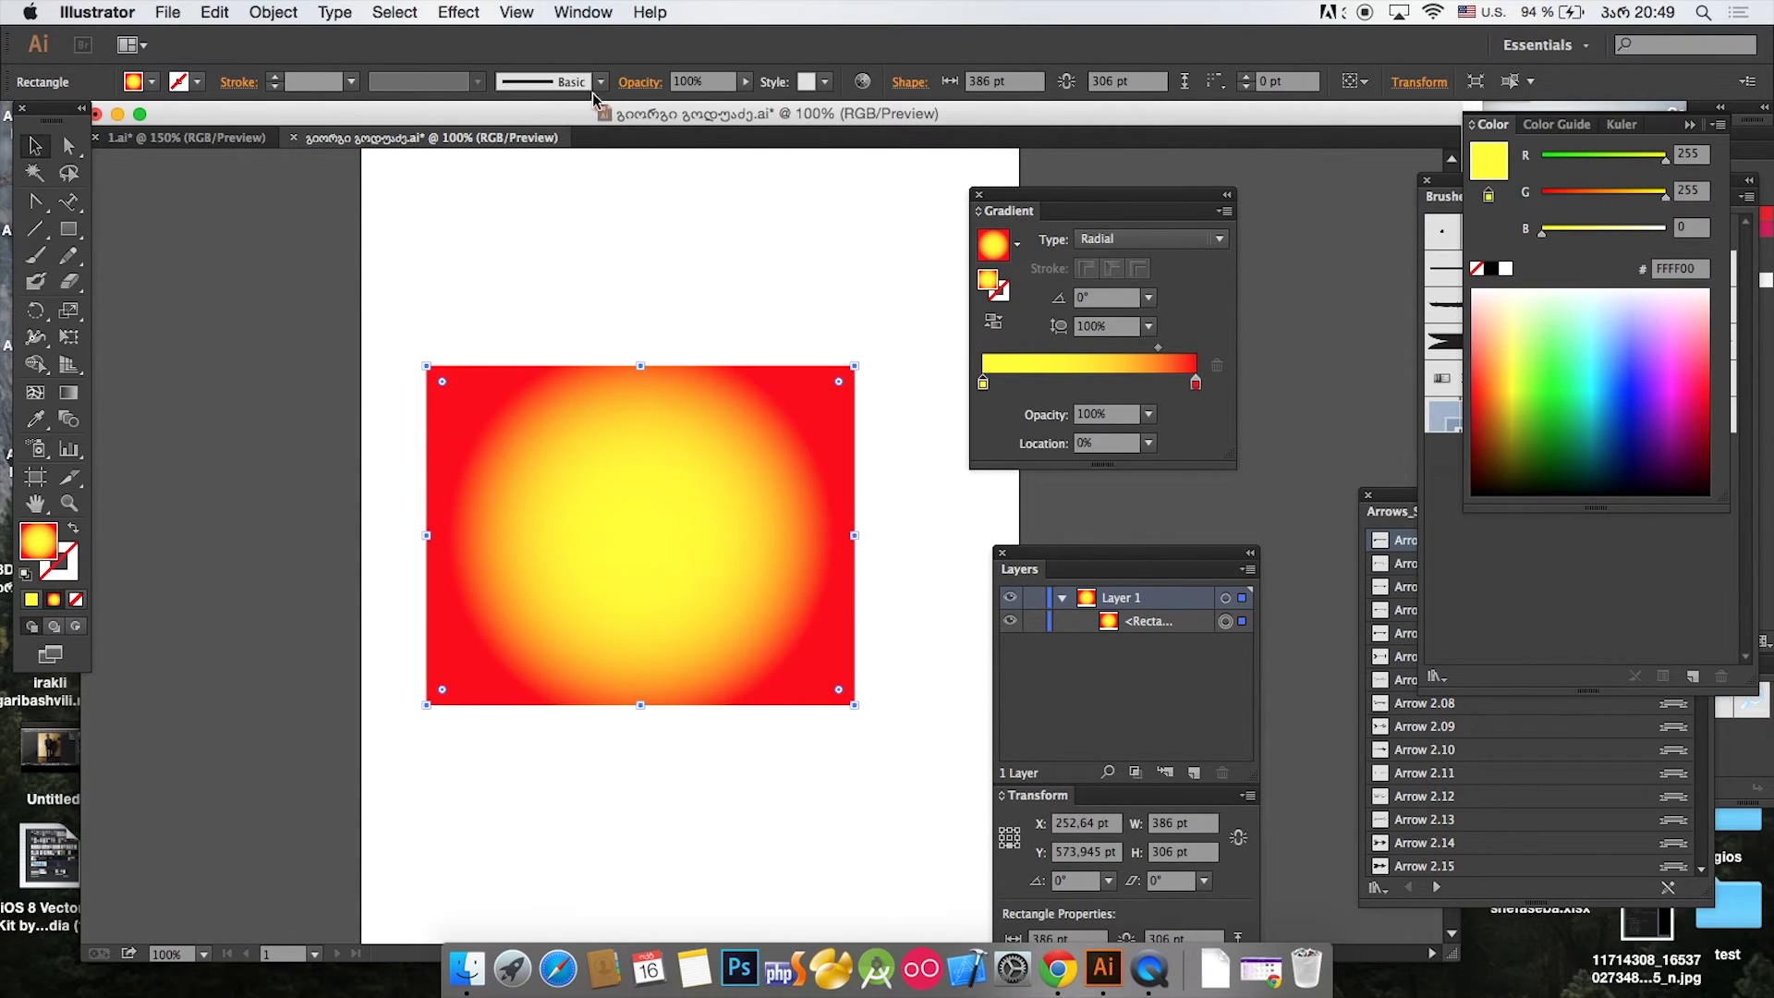
pyautogui.click(583, 11)
pyautogui.click(711, 837)
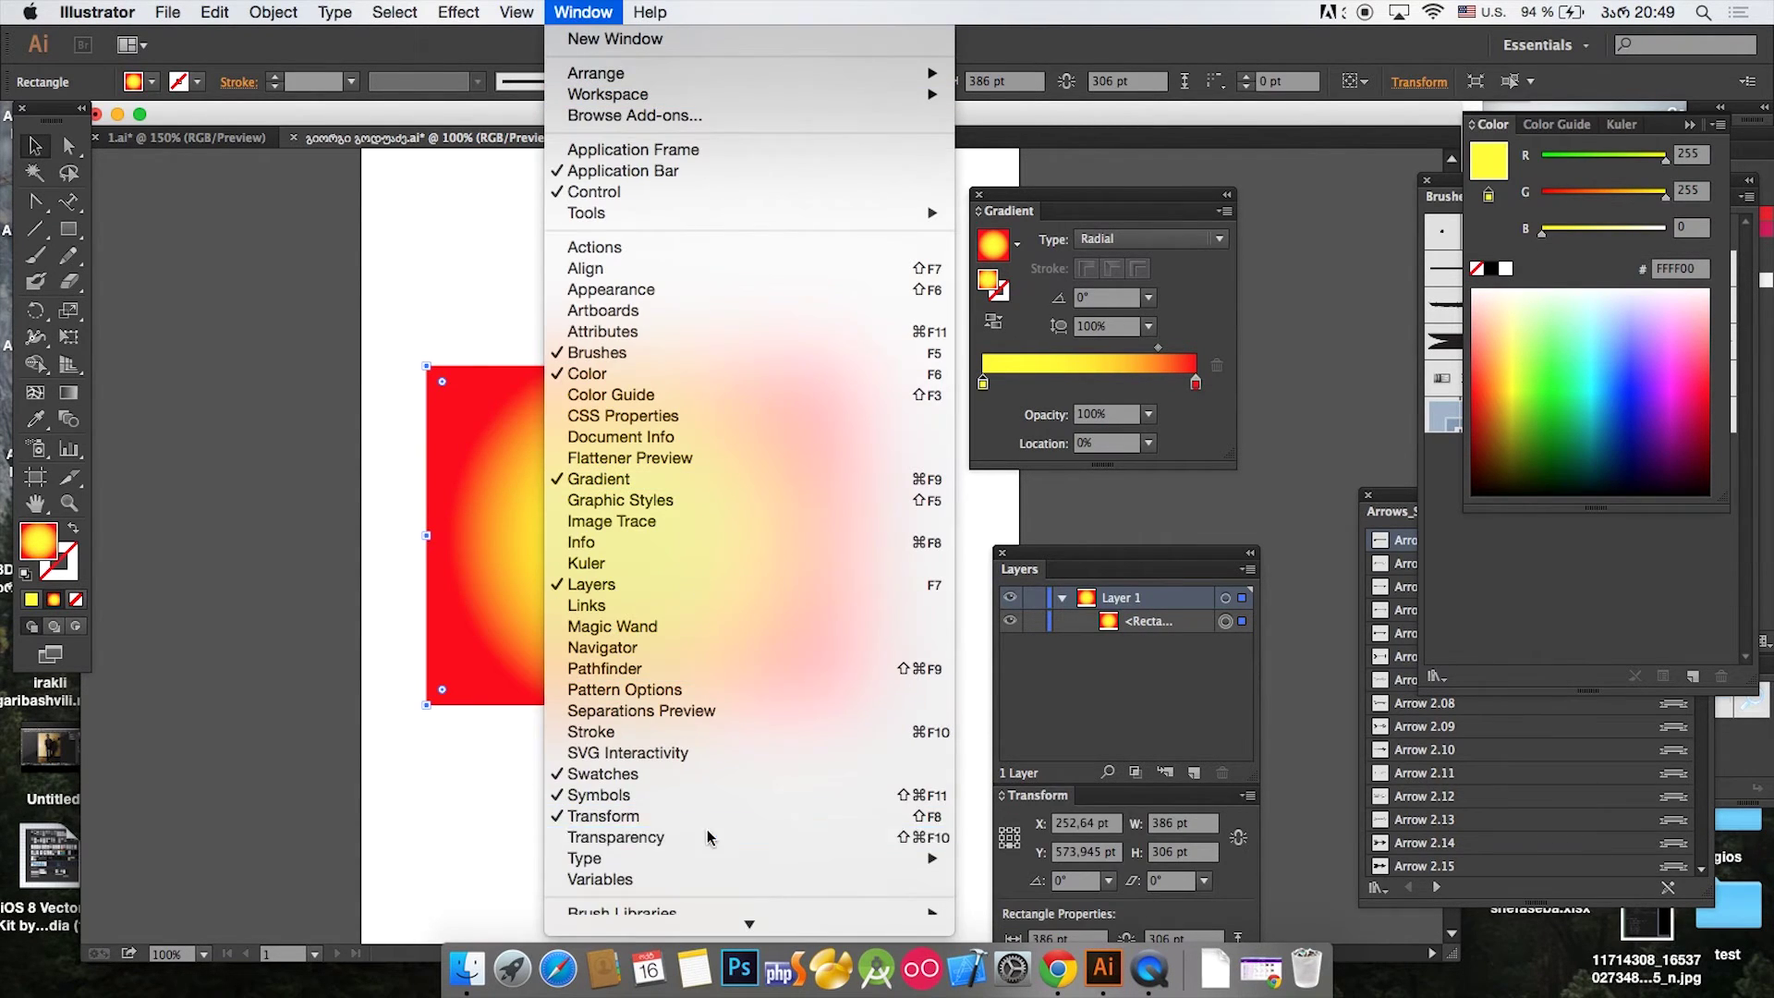
# Step: Move the rectangle to X 220.64 pt, Y 472.945 pt and paste a copy of it
pyautogui.moveTo(673, 491); pyautogui.dragTo(636, 379)
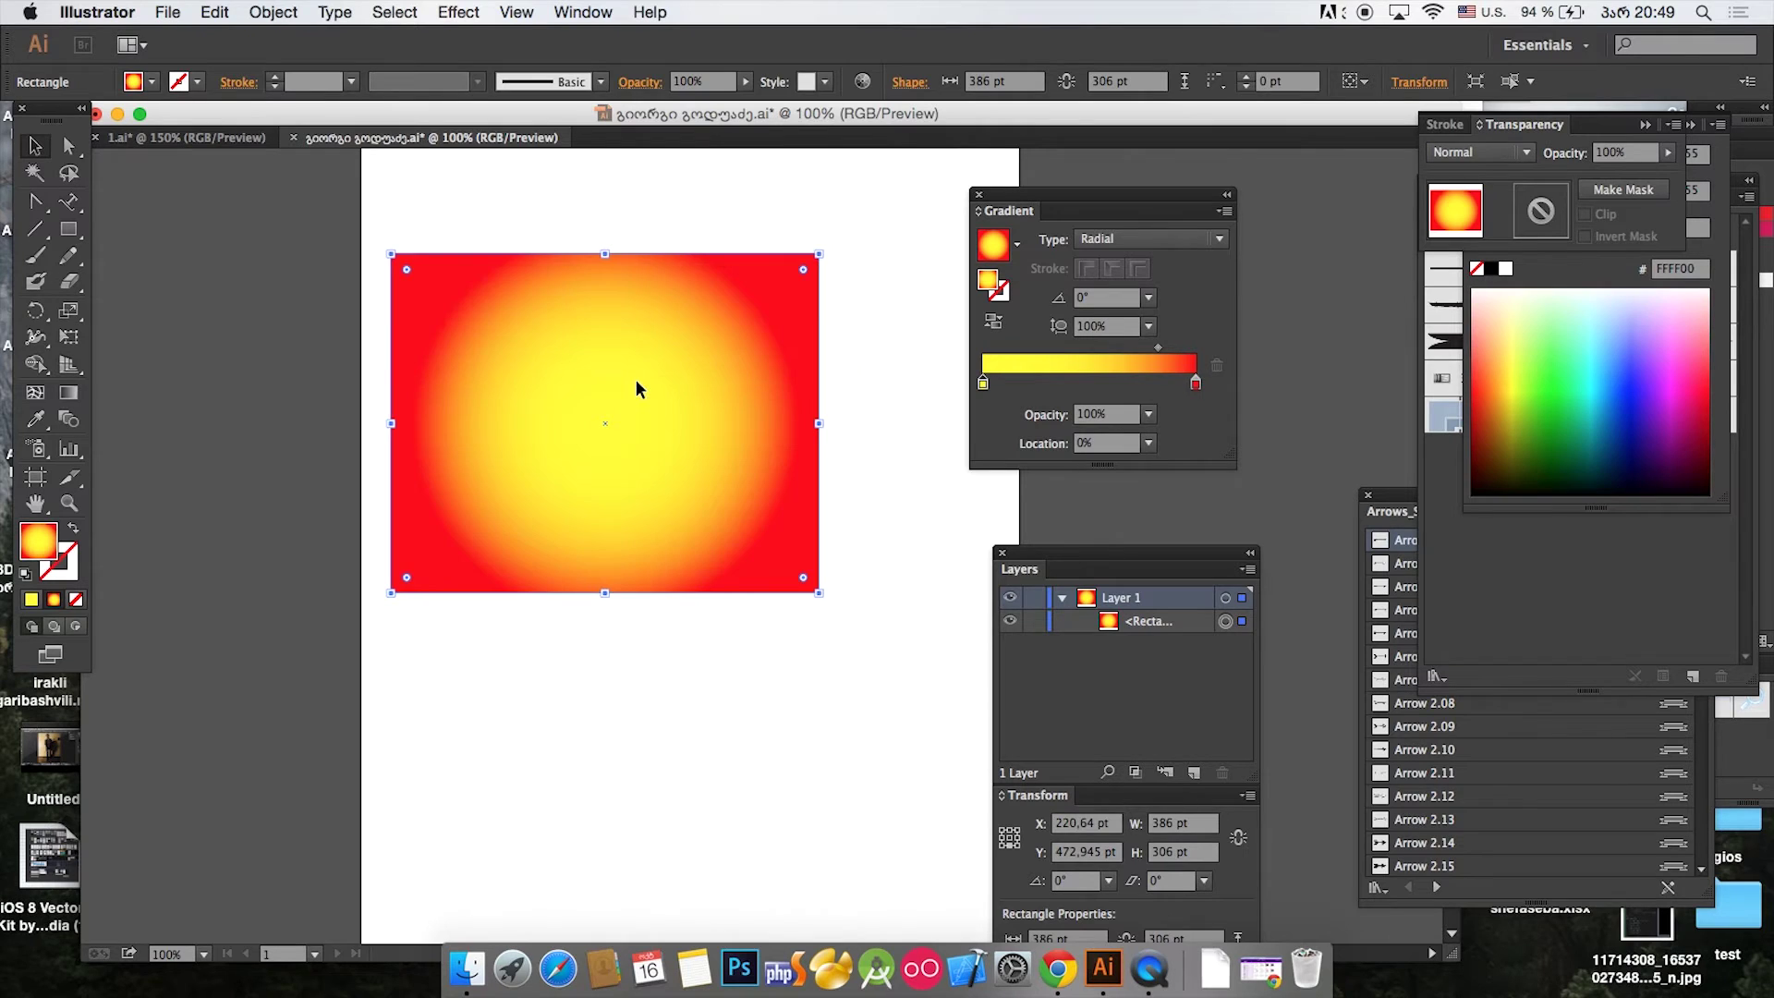
pyautogui.hotkey('ctrl', 'c')
pyautogui.hotkey('ctrl', 'v')
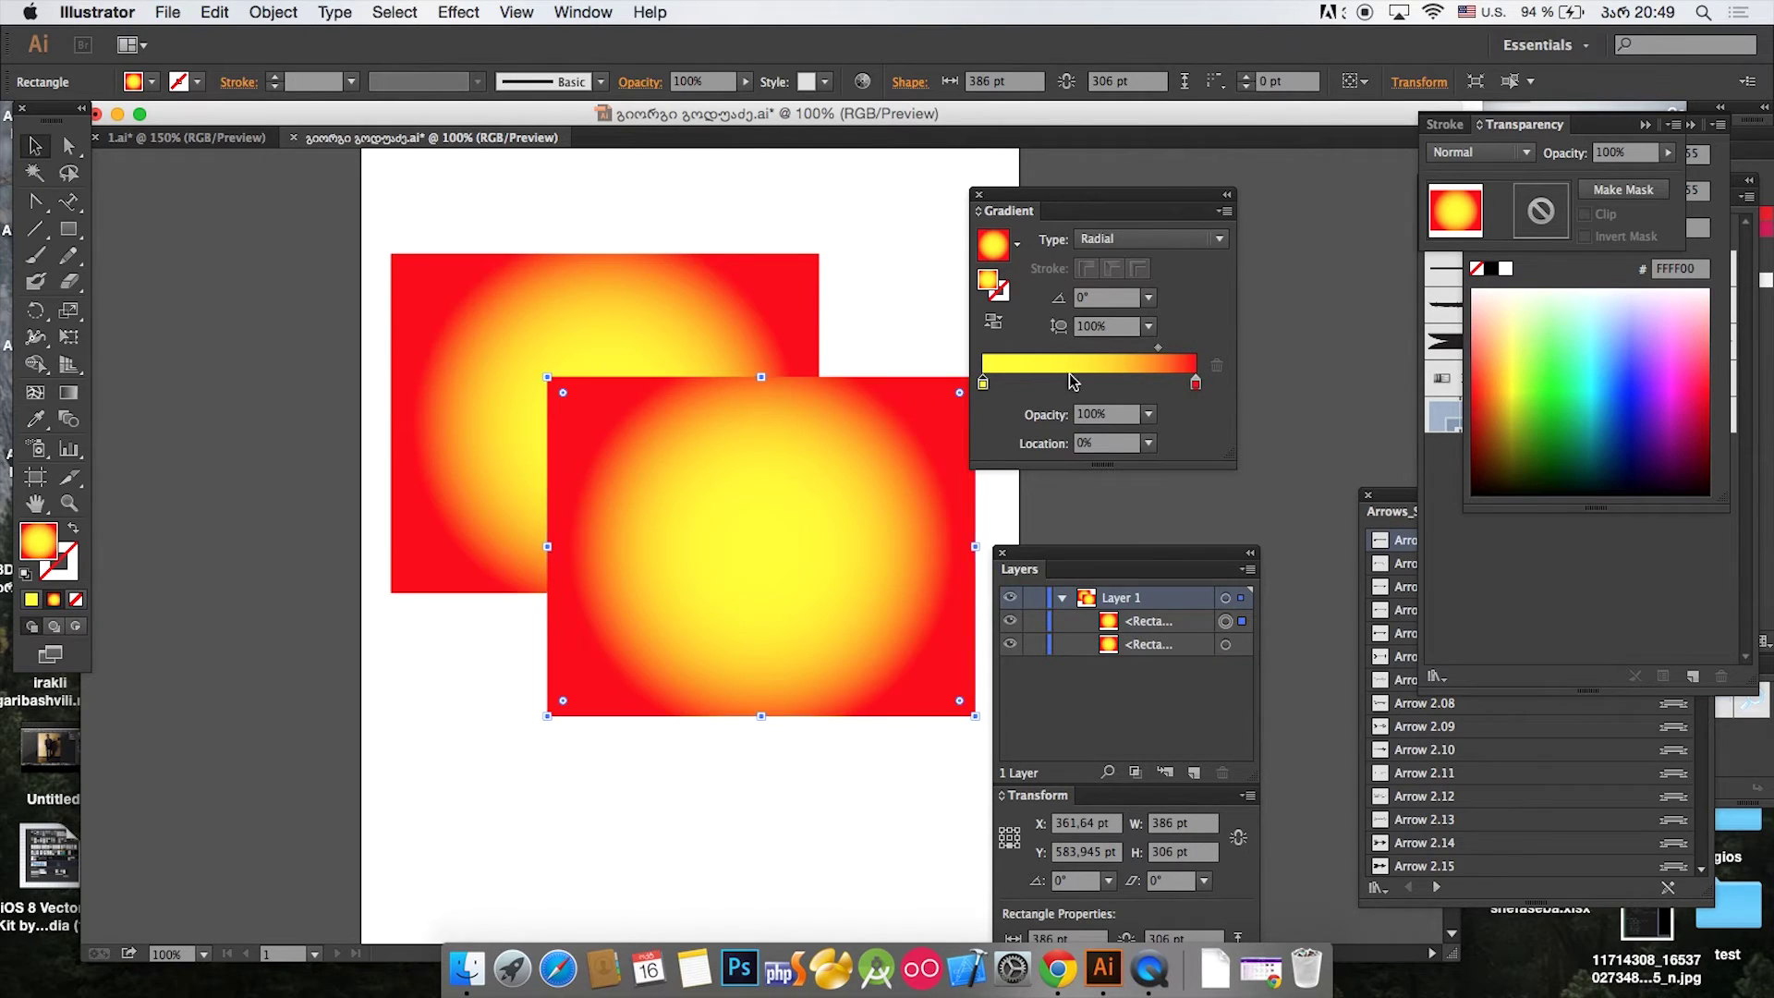
# Step: Set the copied rectangle's blend mode to Multiply and move it around over the original rectangle
pyautogui.click(1507, 154)
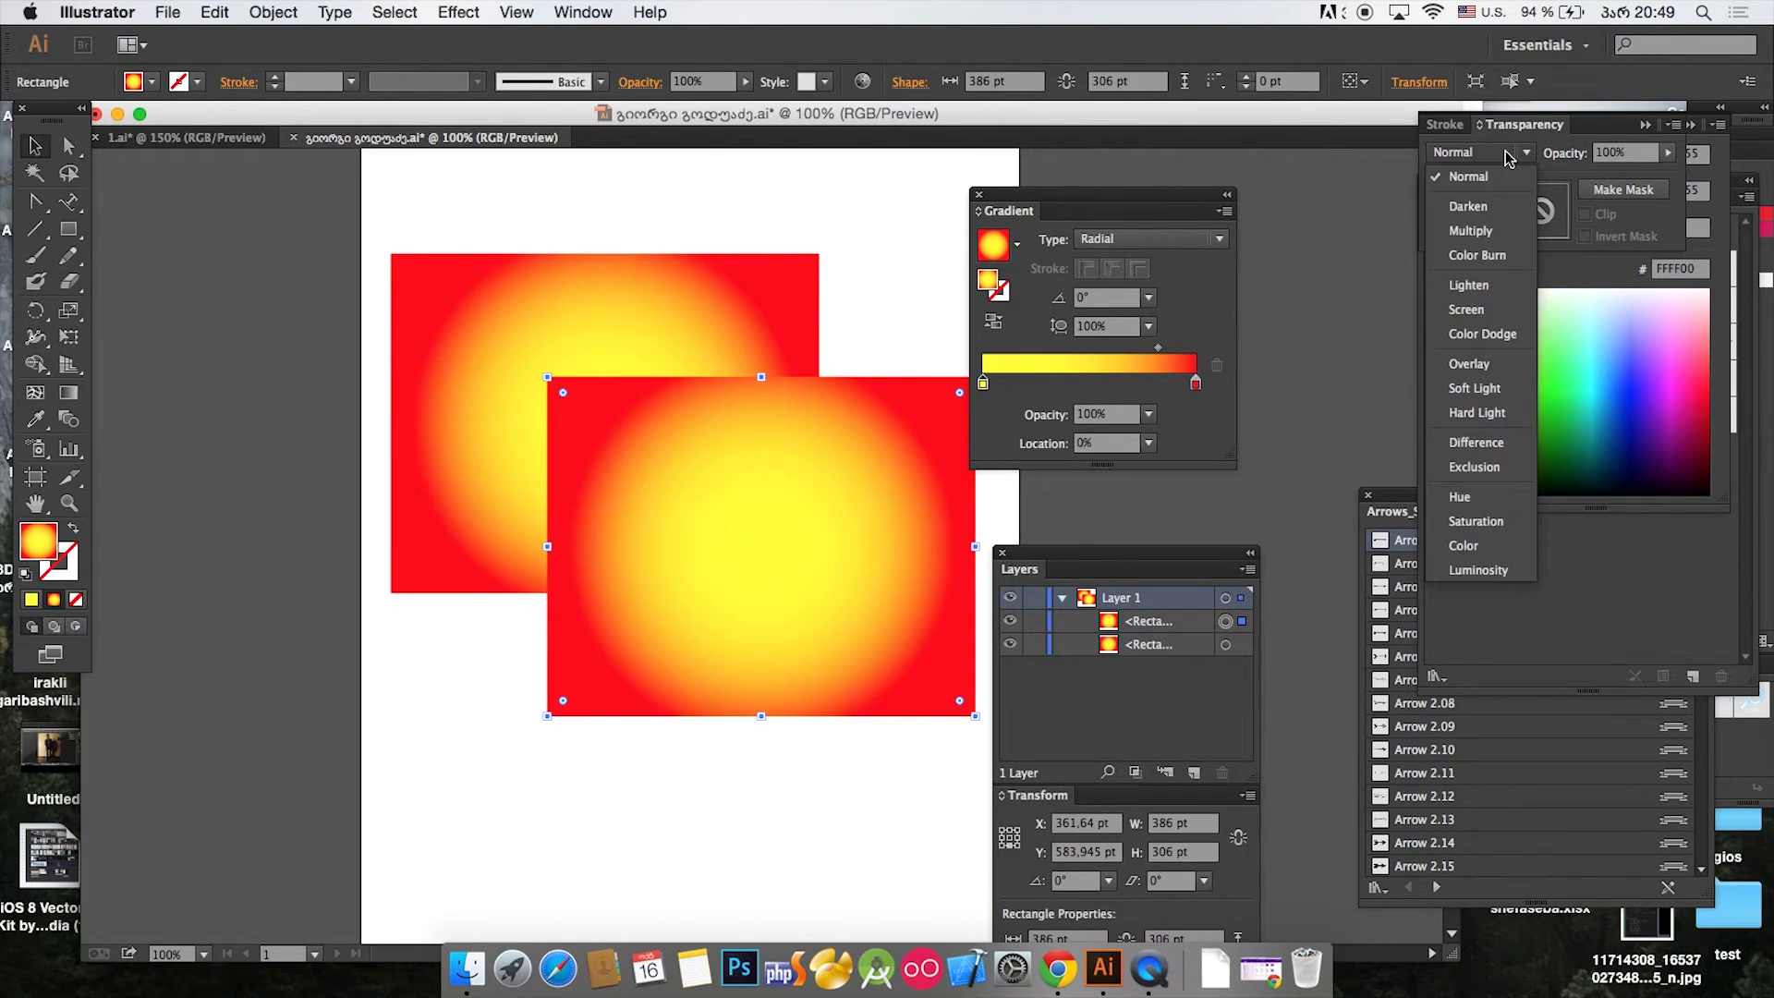
pyautogui.click(1470, 230)
pyautogui.moveTo(937, 407); pyautogui.dragTo(857, 479)
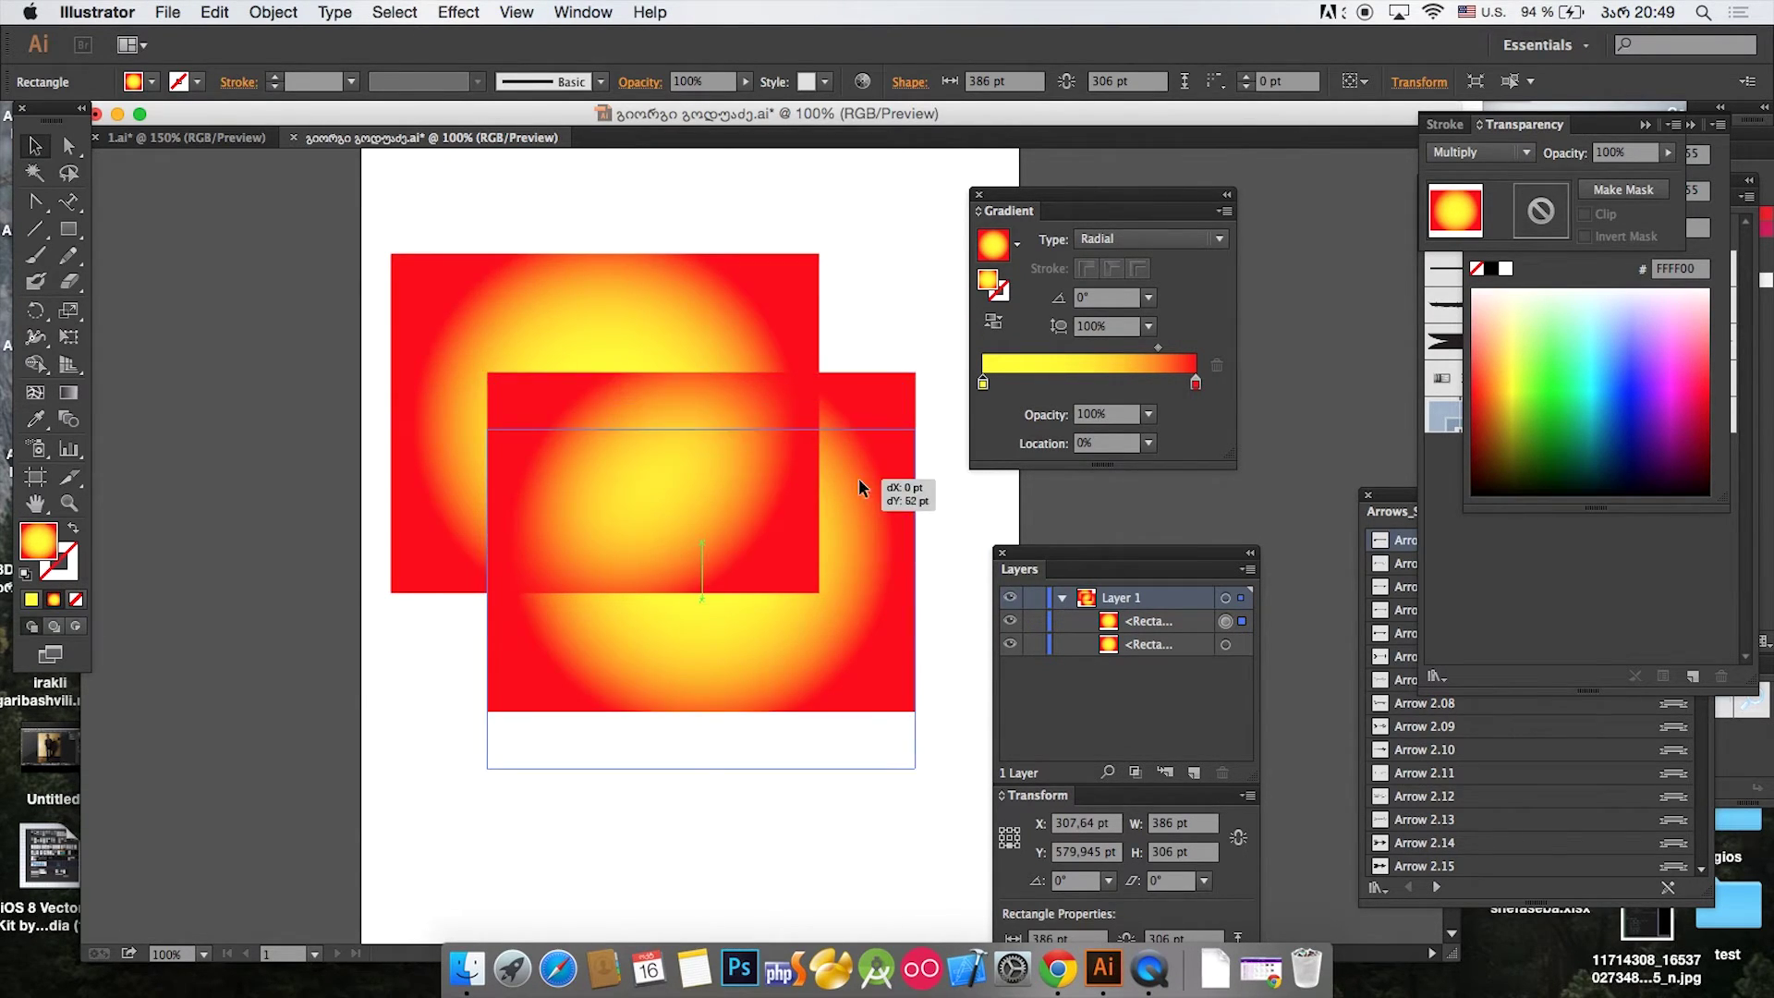
# Step: Select both gradient rectangles and delete them, clearing the artboard
pyautogui.click(856, 240)
pyautogui.press('super+a')
pyautogui.press('Delete')
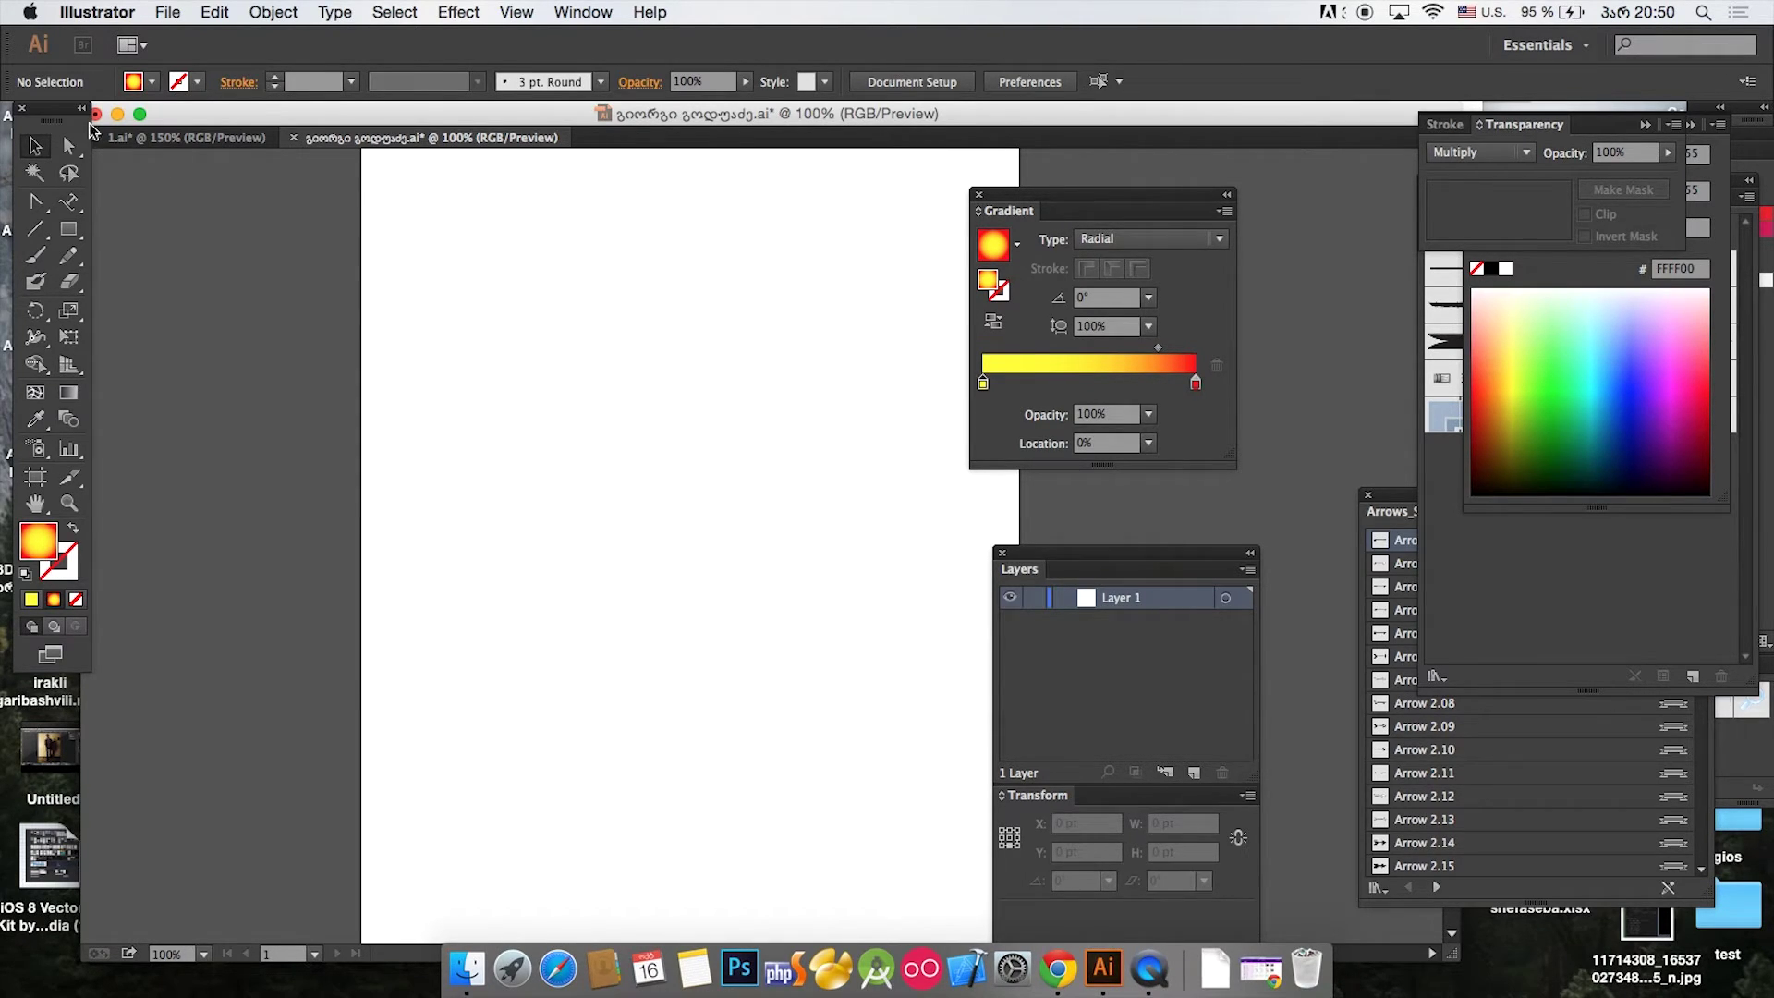
# Step: Switch to the 1.ai document and undo the gradient edits back to the flat teal background behind the mountains
pyautogui.click(142, 146)
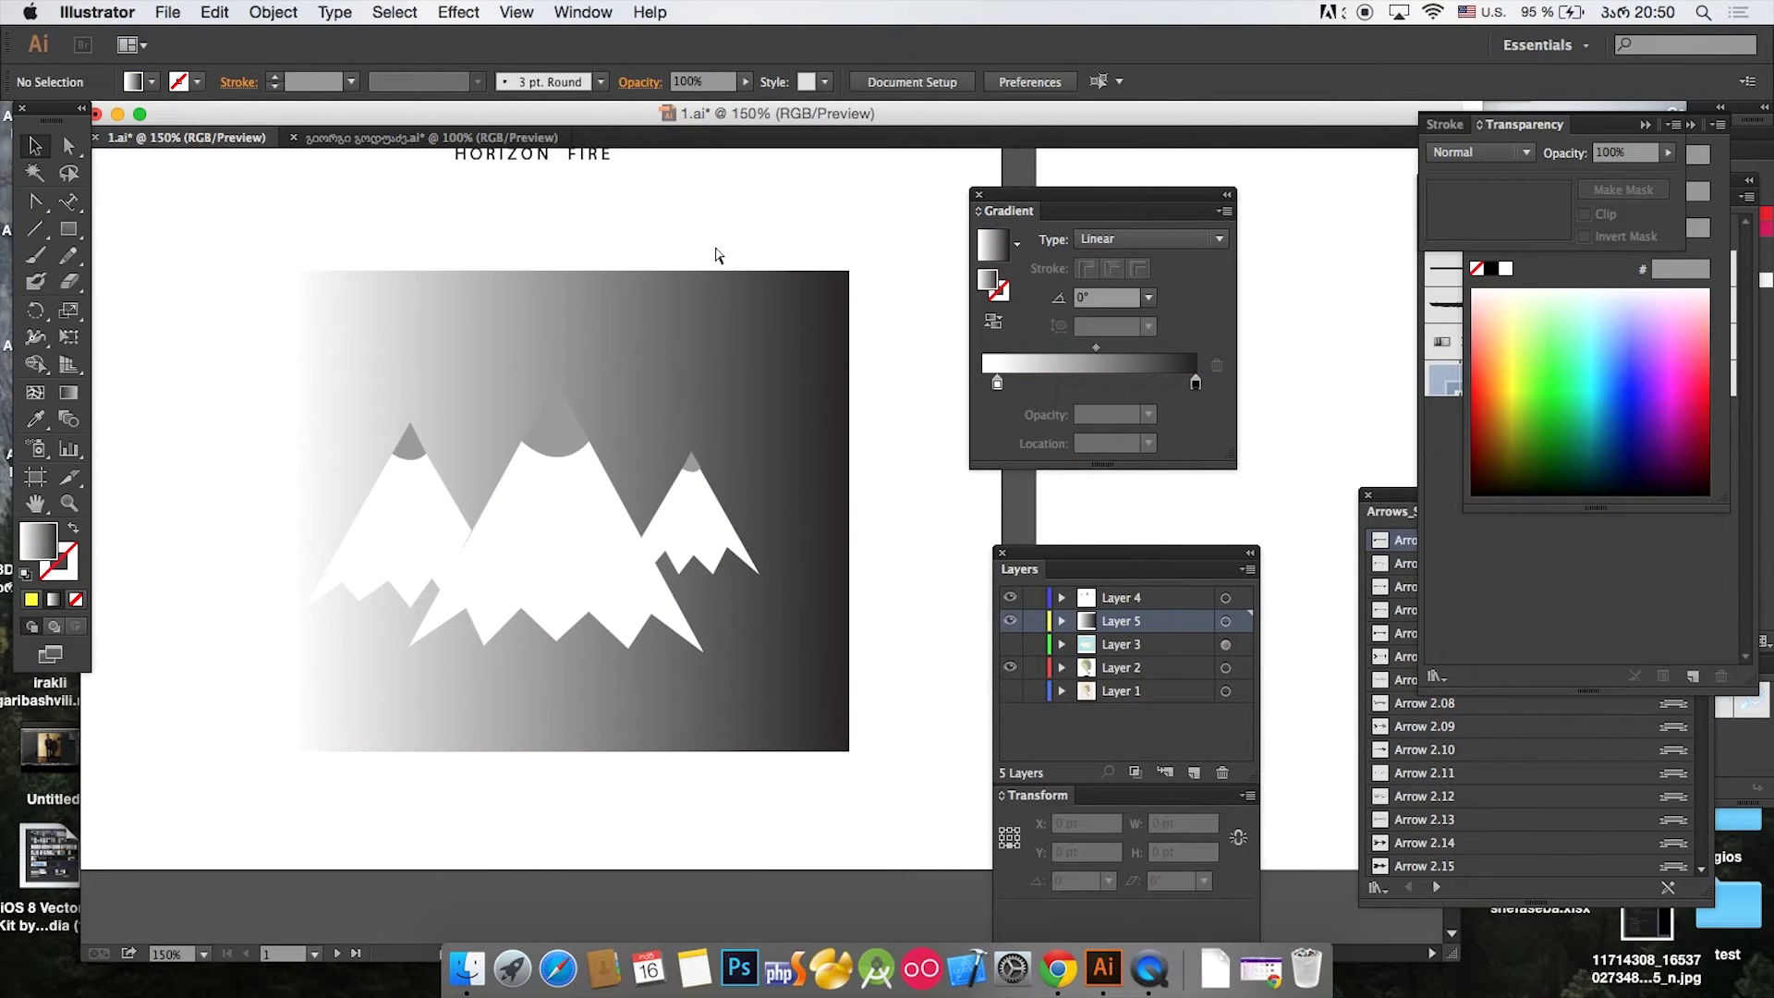
pyautogui.hotkey('ctrl', 'z')
pyautogui.click(598, 159)
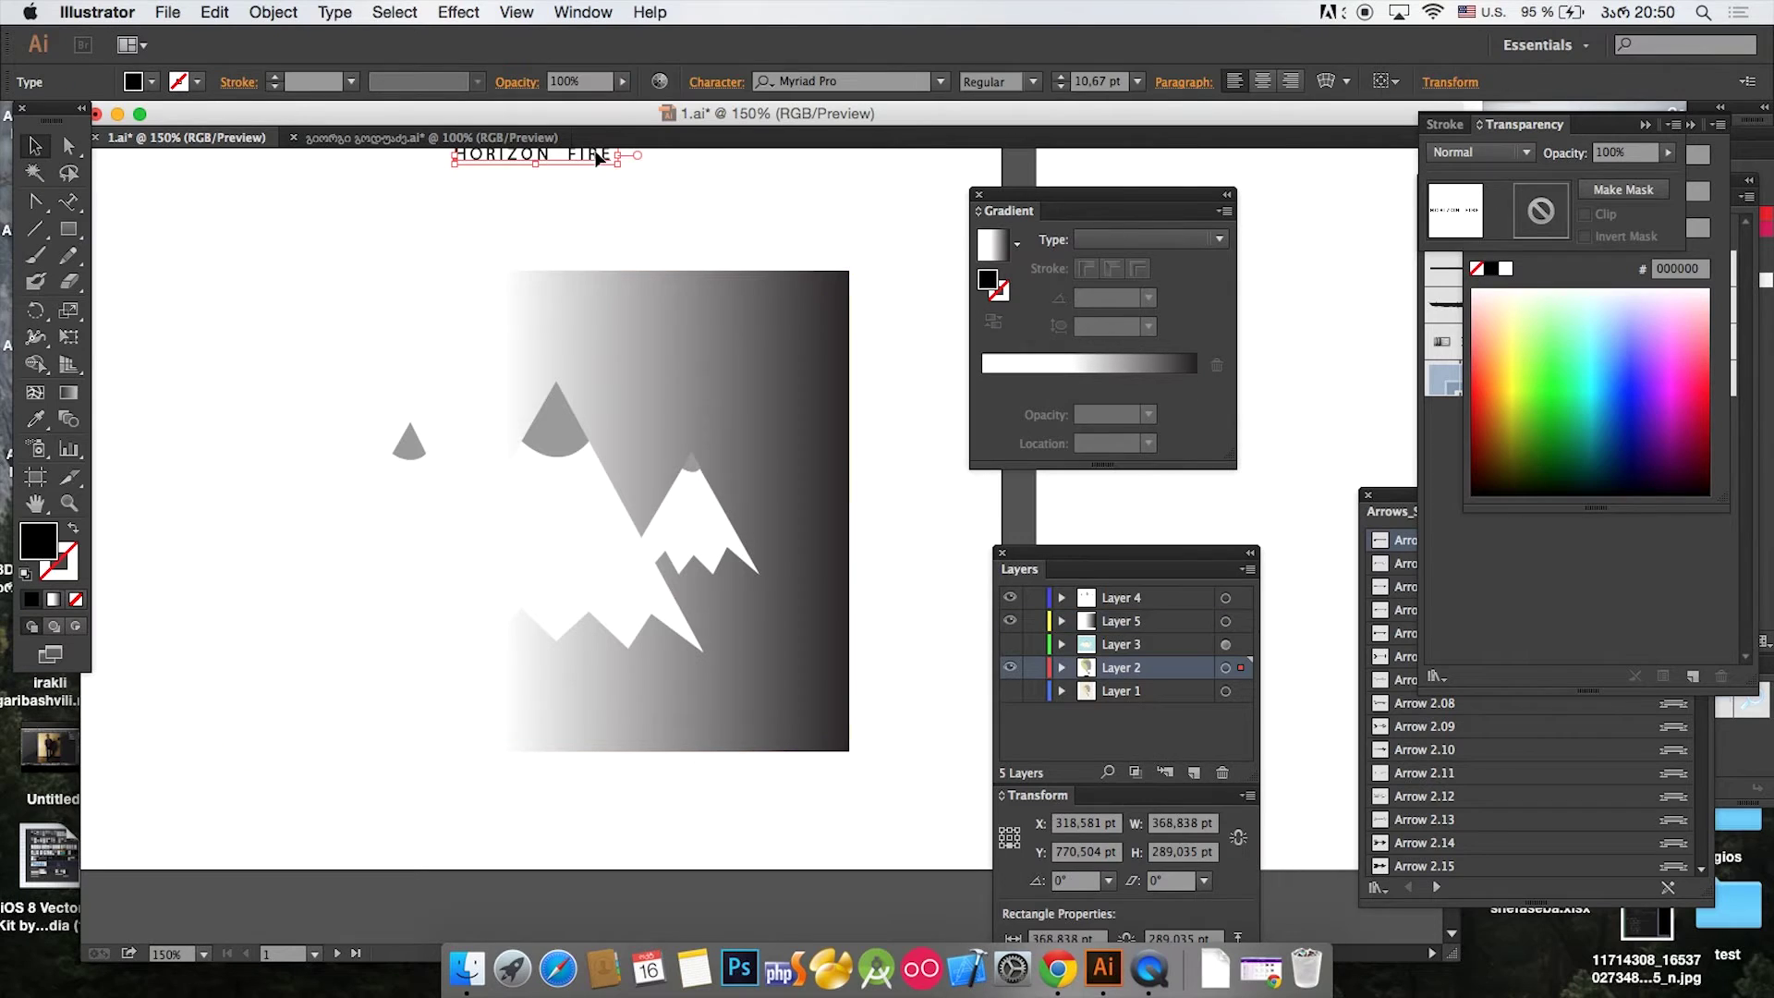
pyautogui.click(608, 215)
pyautogui.hotkey('ctrl', 'z')
pyautogui.hotkey('ctrl', 'z')
pyautogui.hotkey('ctrl', 'z')
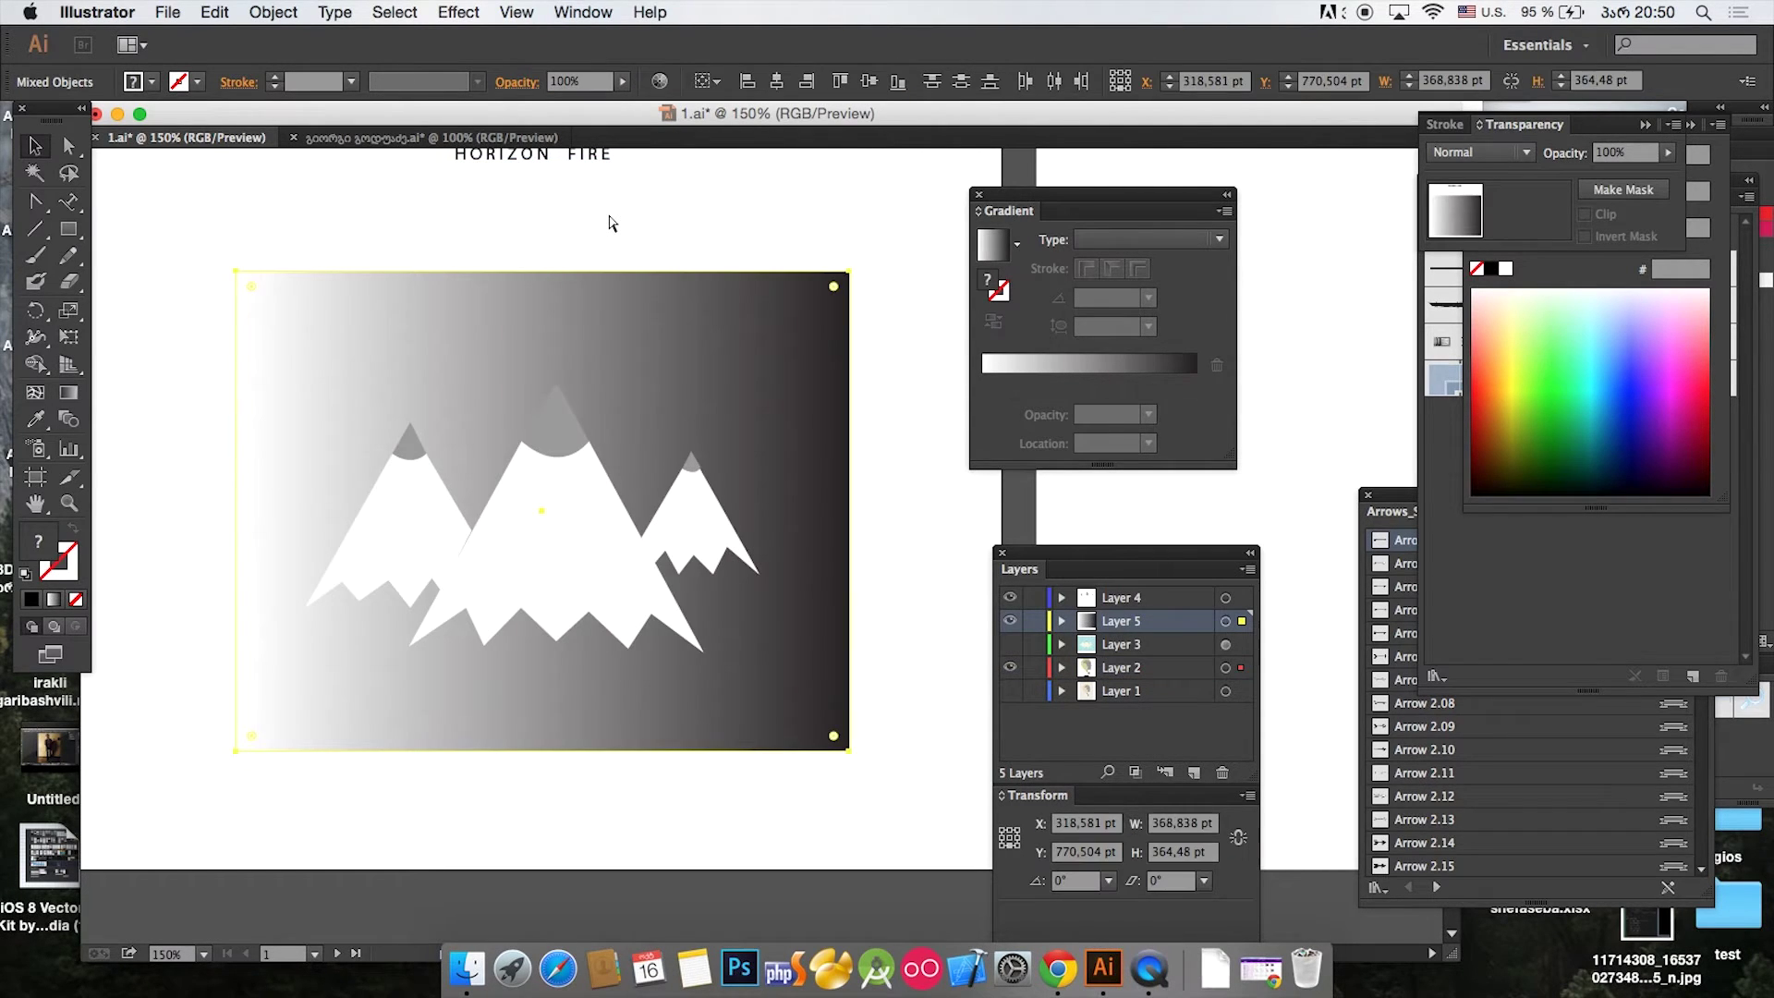
pyautogui.click(609, 222)
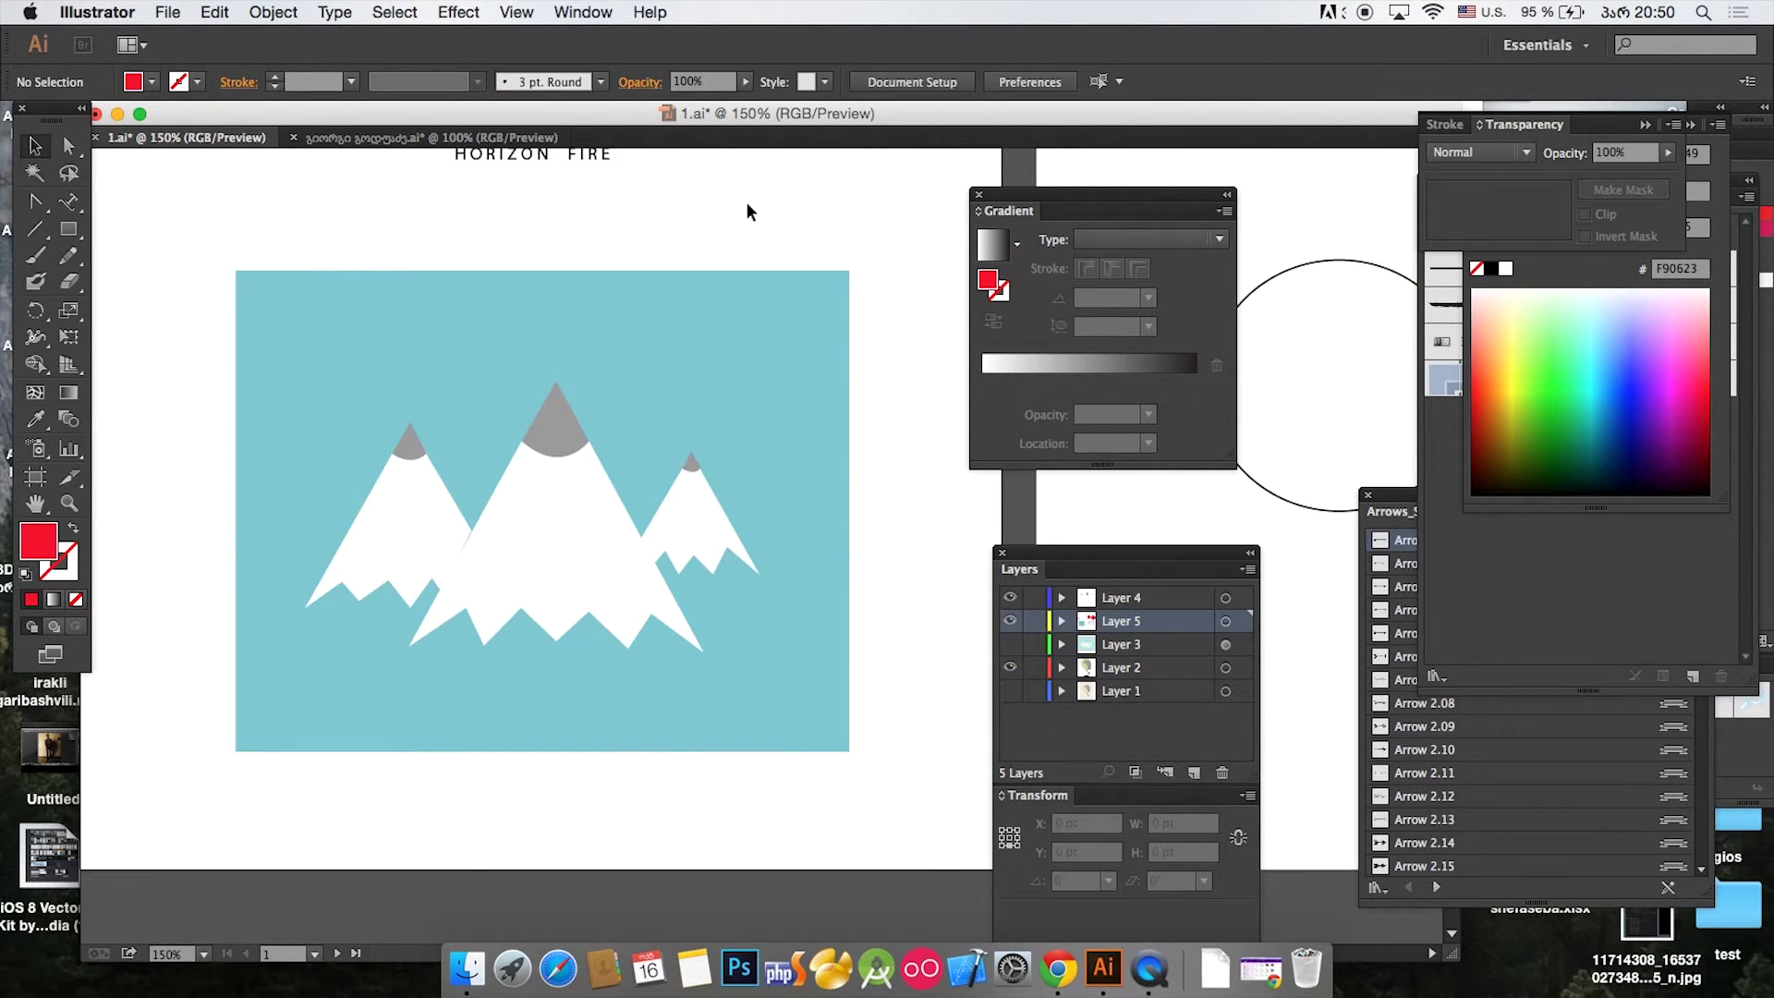
pyautogui.hotkey('ctrl', '-')
pyautogui.hotkey('ctrl', '-')
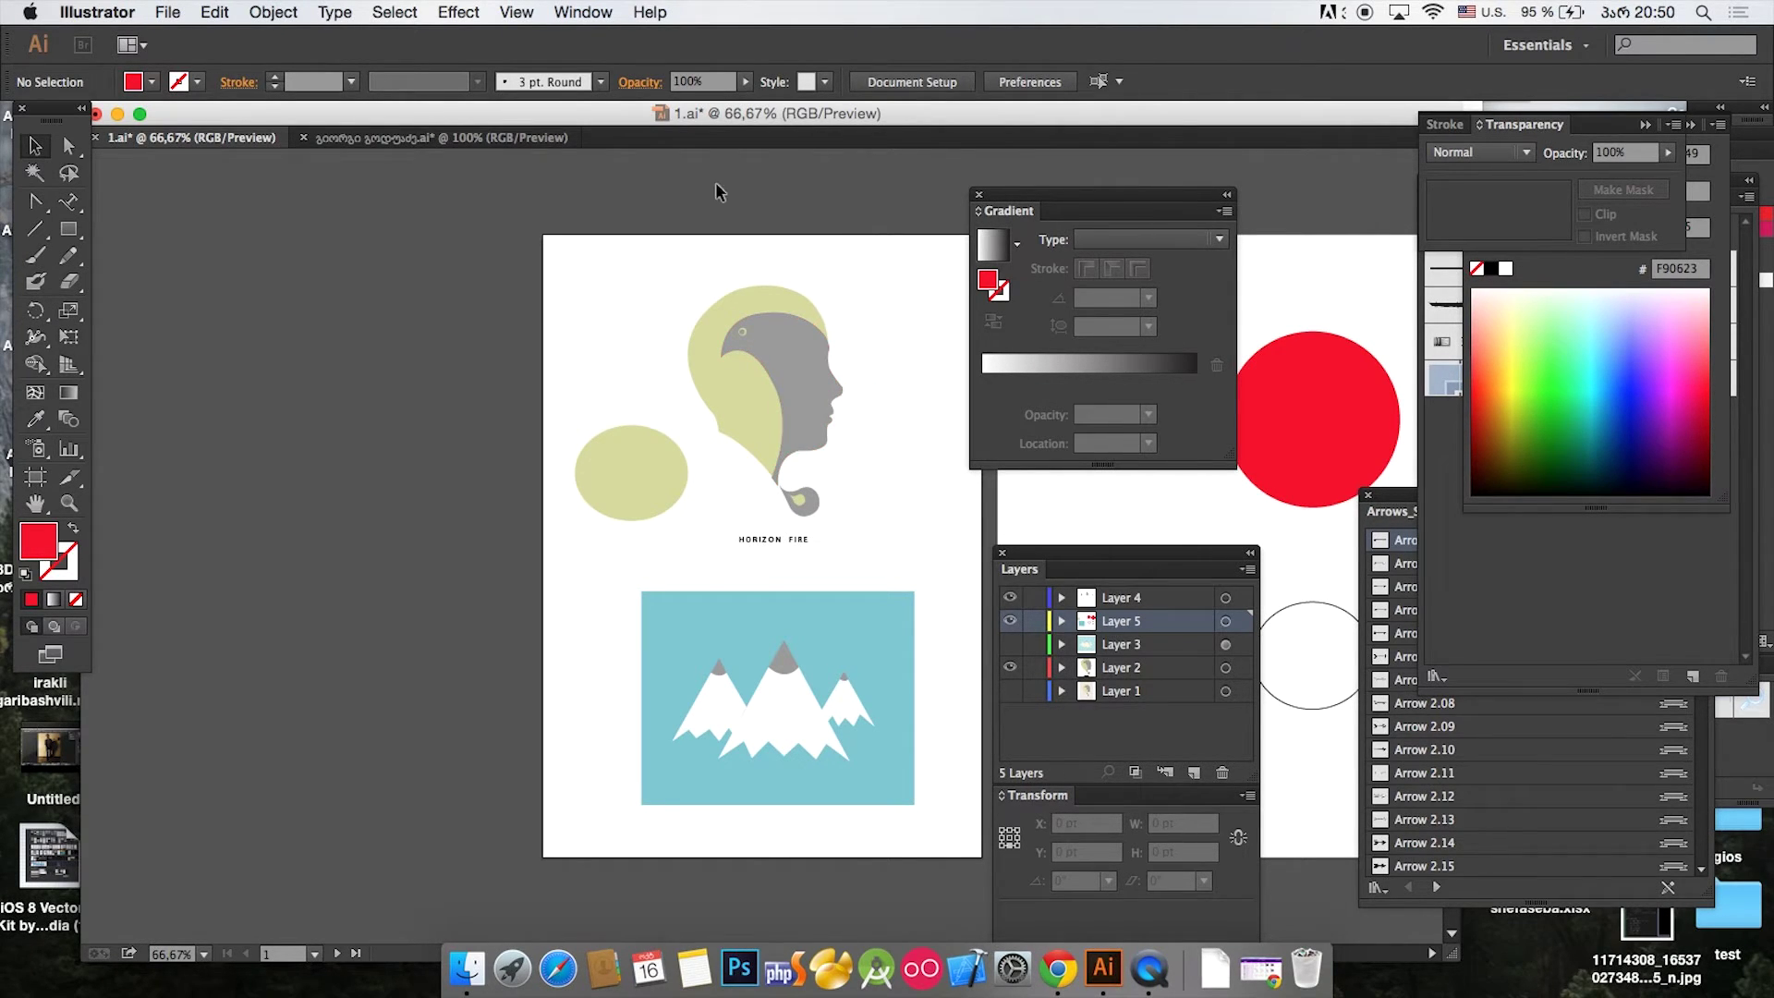
# Step: Return to the empty document and move the Gradient and Layers panels clear of the artboard
pyautogui.click(386, 135)
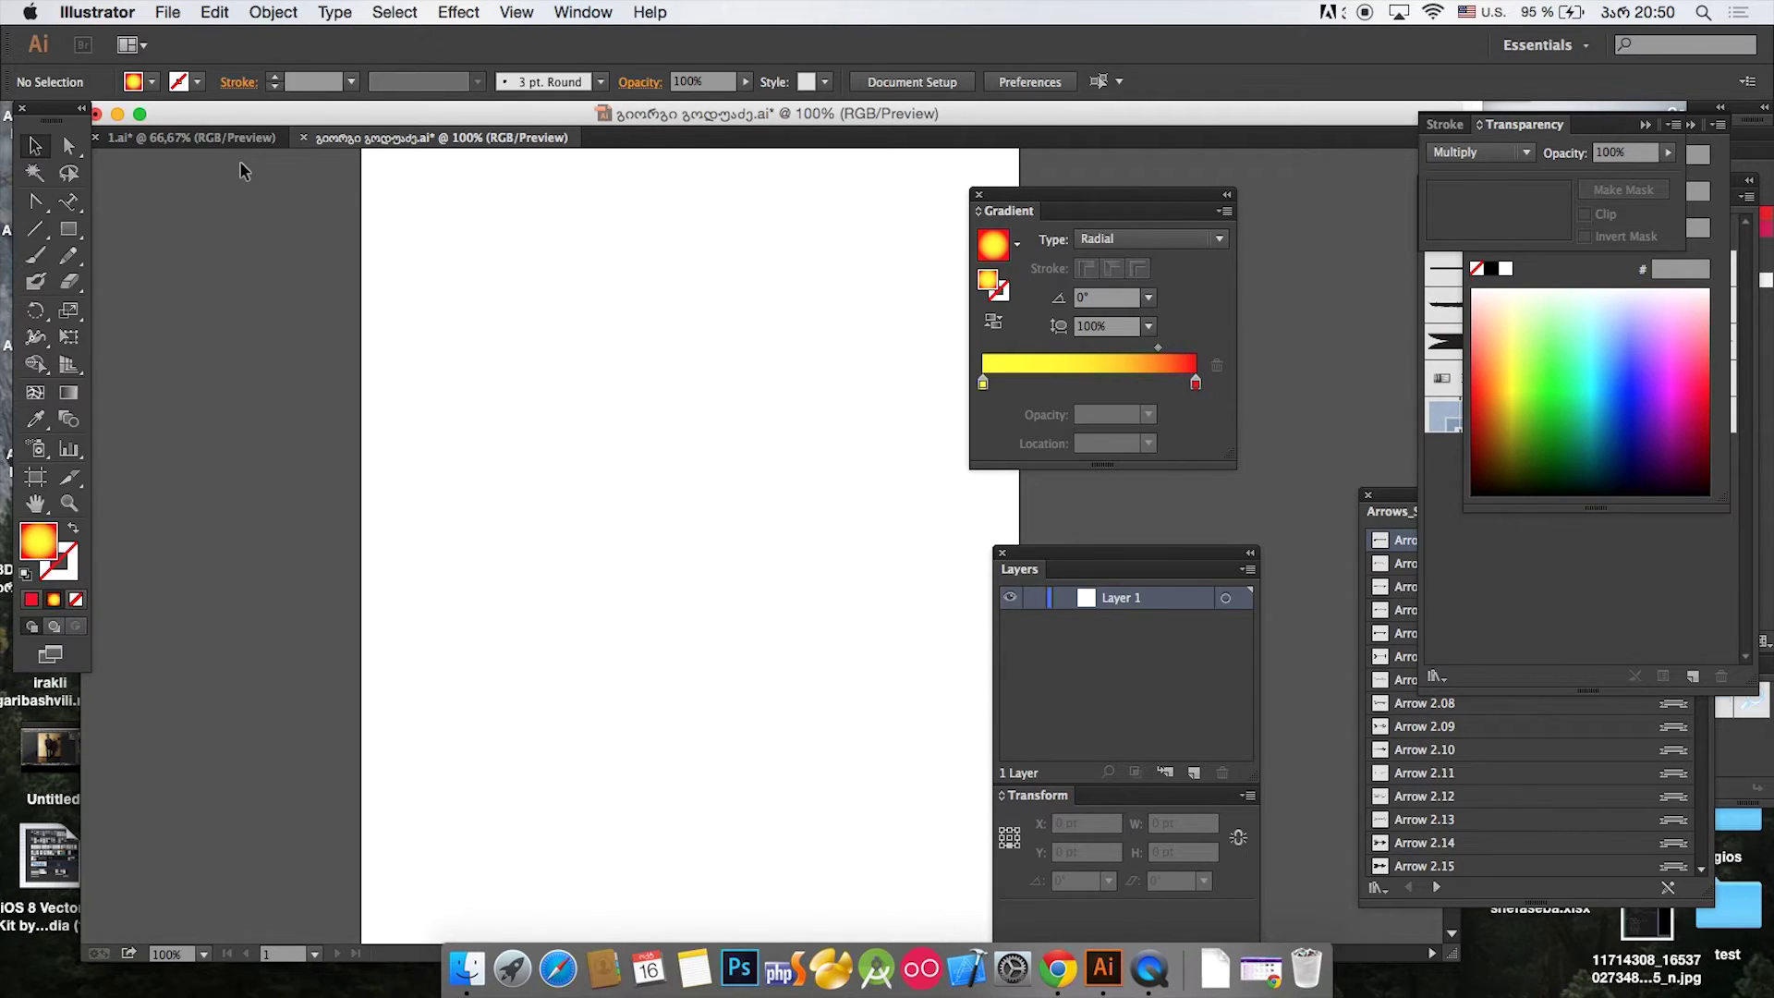
pyautogui.moveTo(1100, 196); pyautogui.dragTo(1249, 186)
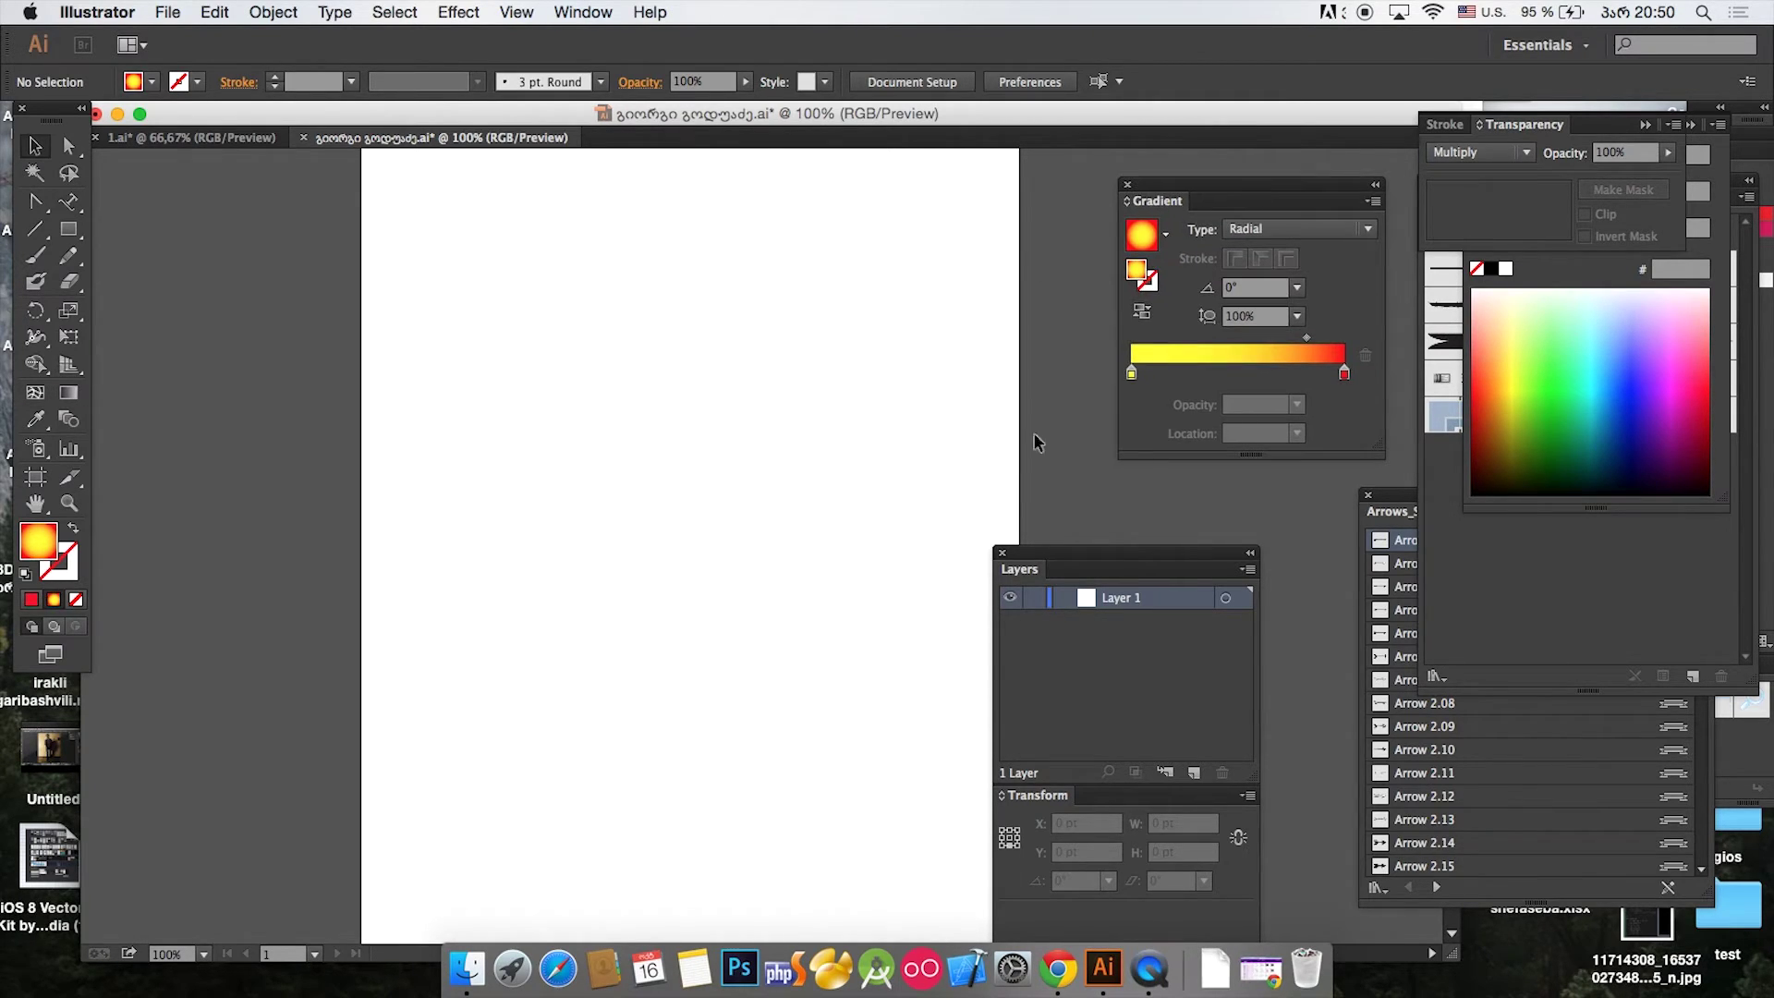
pyautogui.moveTo(1084, 550); pyautogui.dragTo(1284, 522)
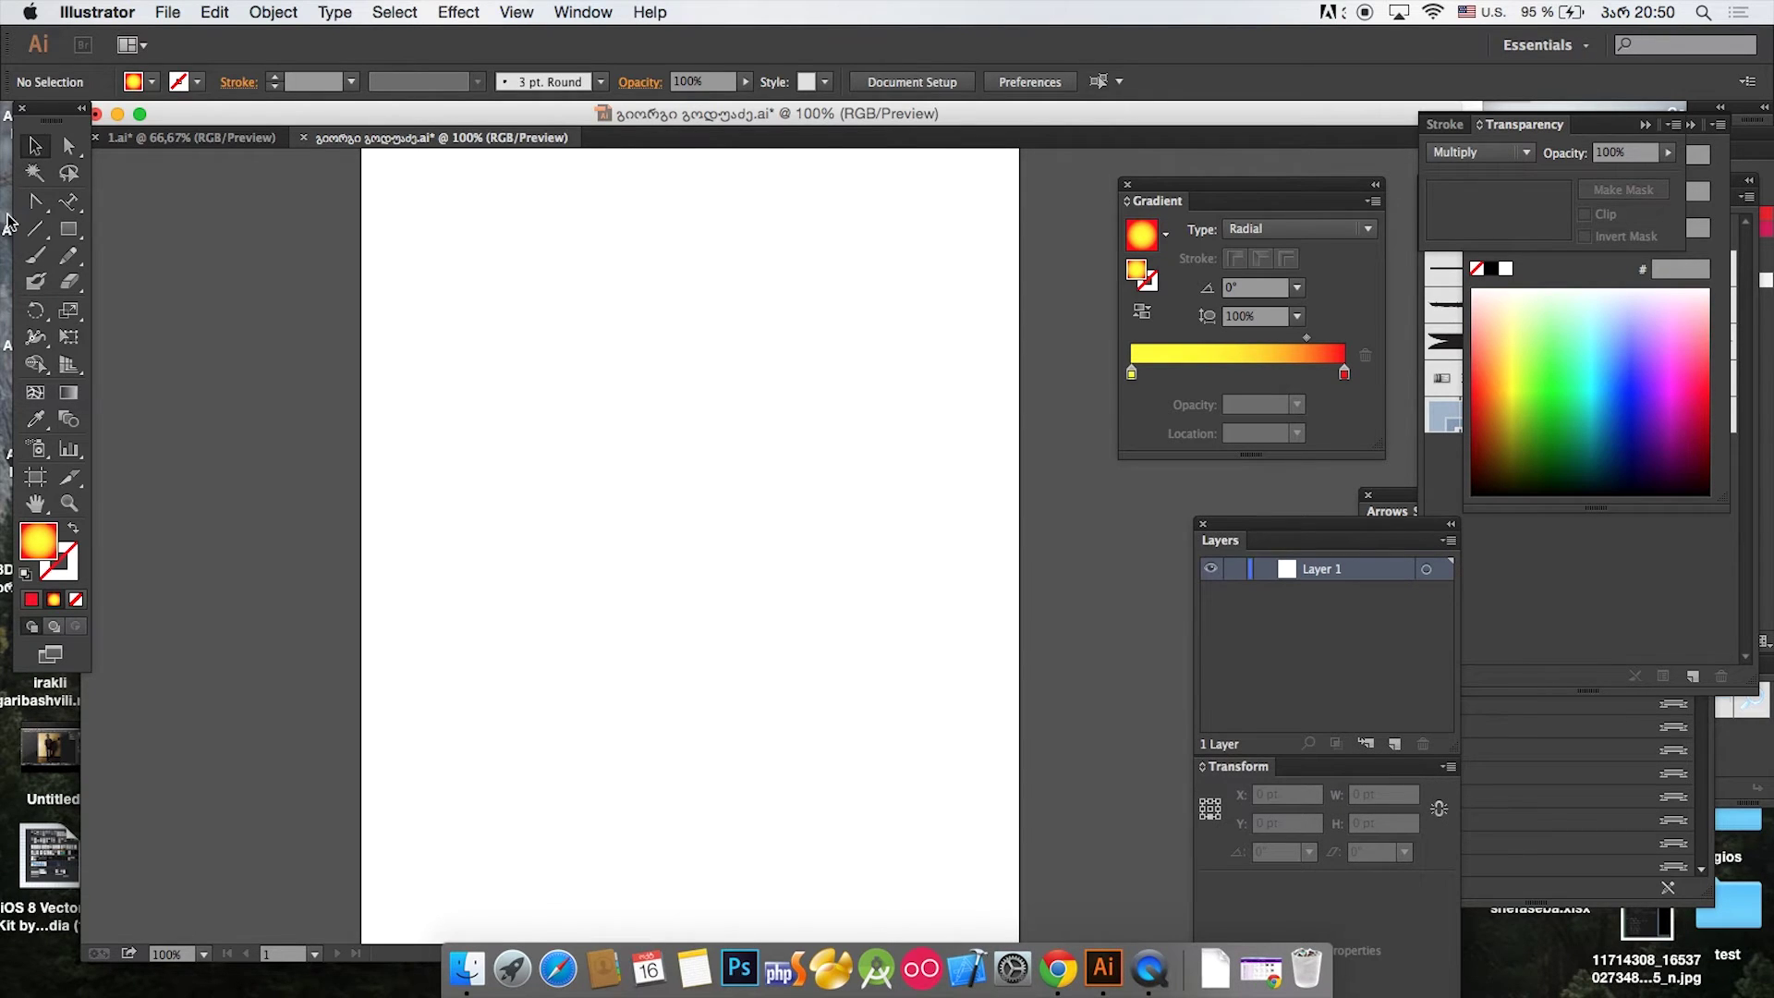
# Step: Add the point text "Geolab" near the artboard's upper-left corner with the Type tool
pyautogui.click(74, 202)
pyautogui.moveTo(74, 202); pyautogui.dragTo(125, 205)
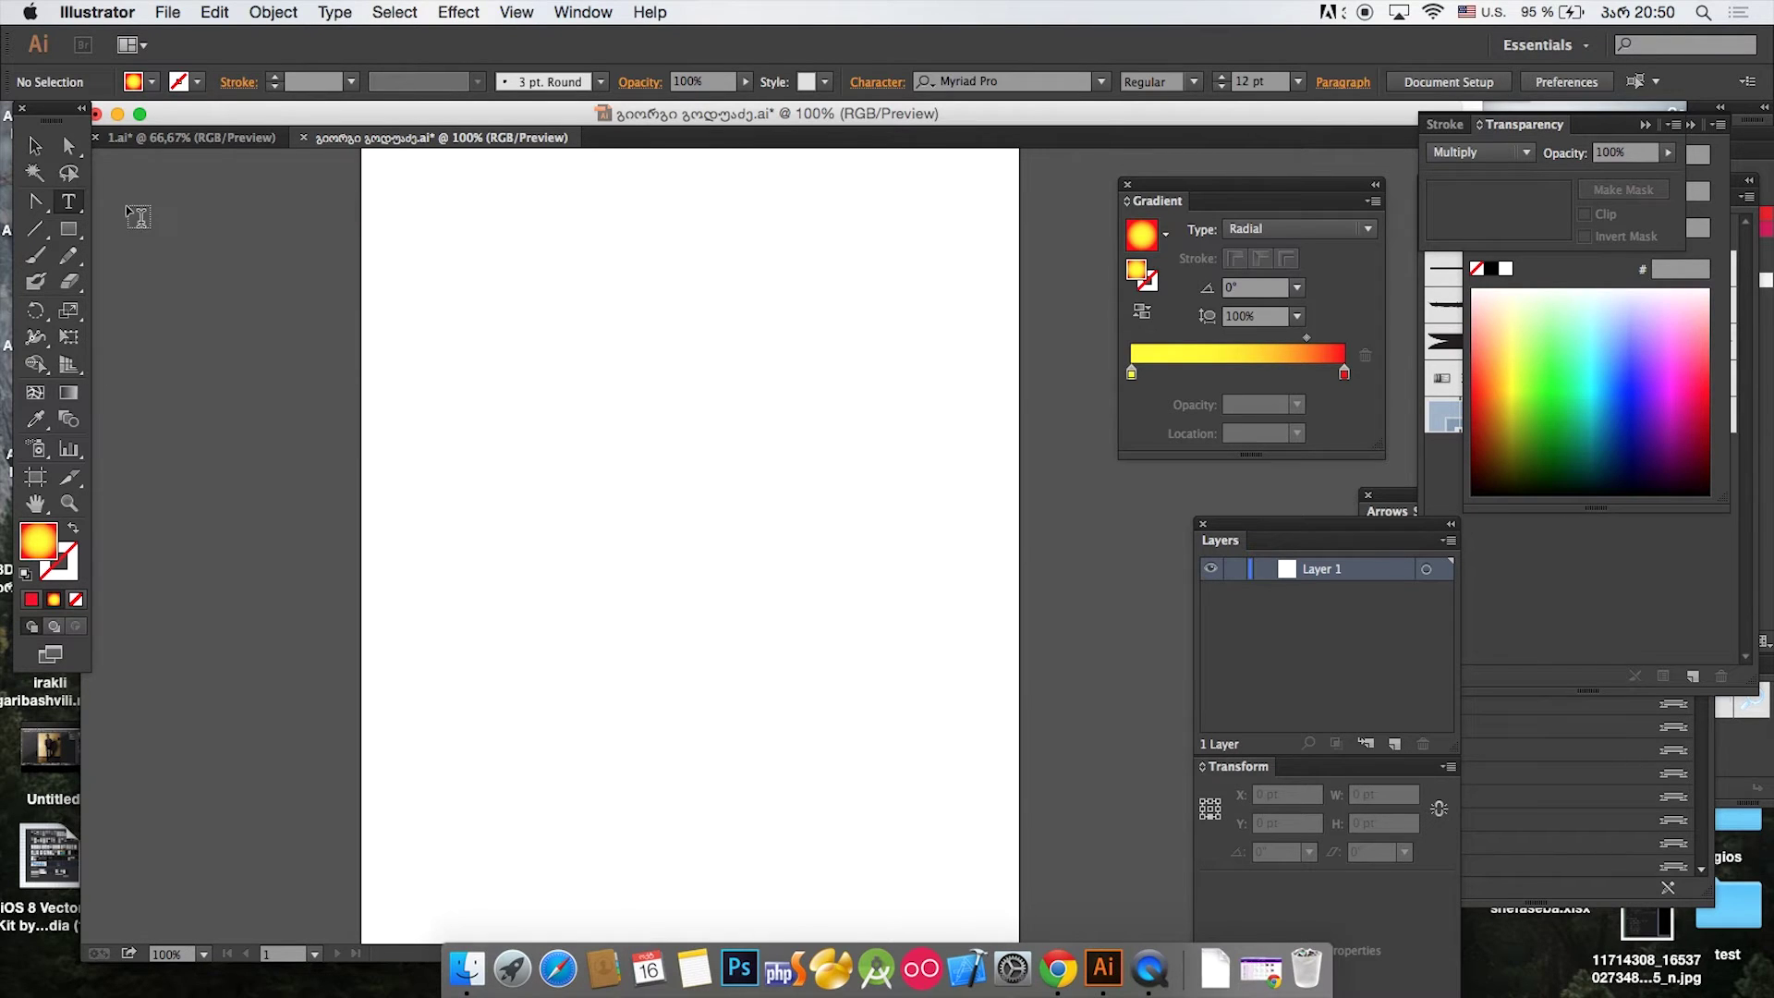
pyautogui.click(427, 274)
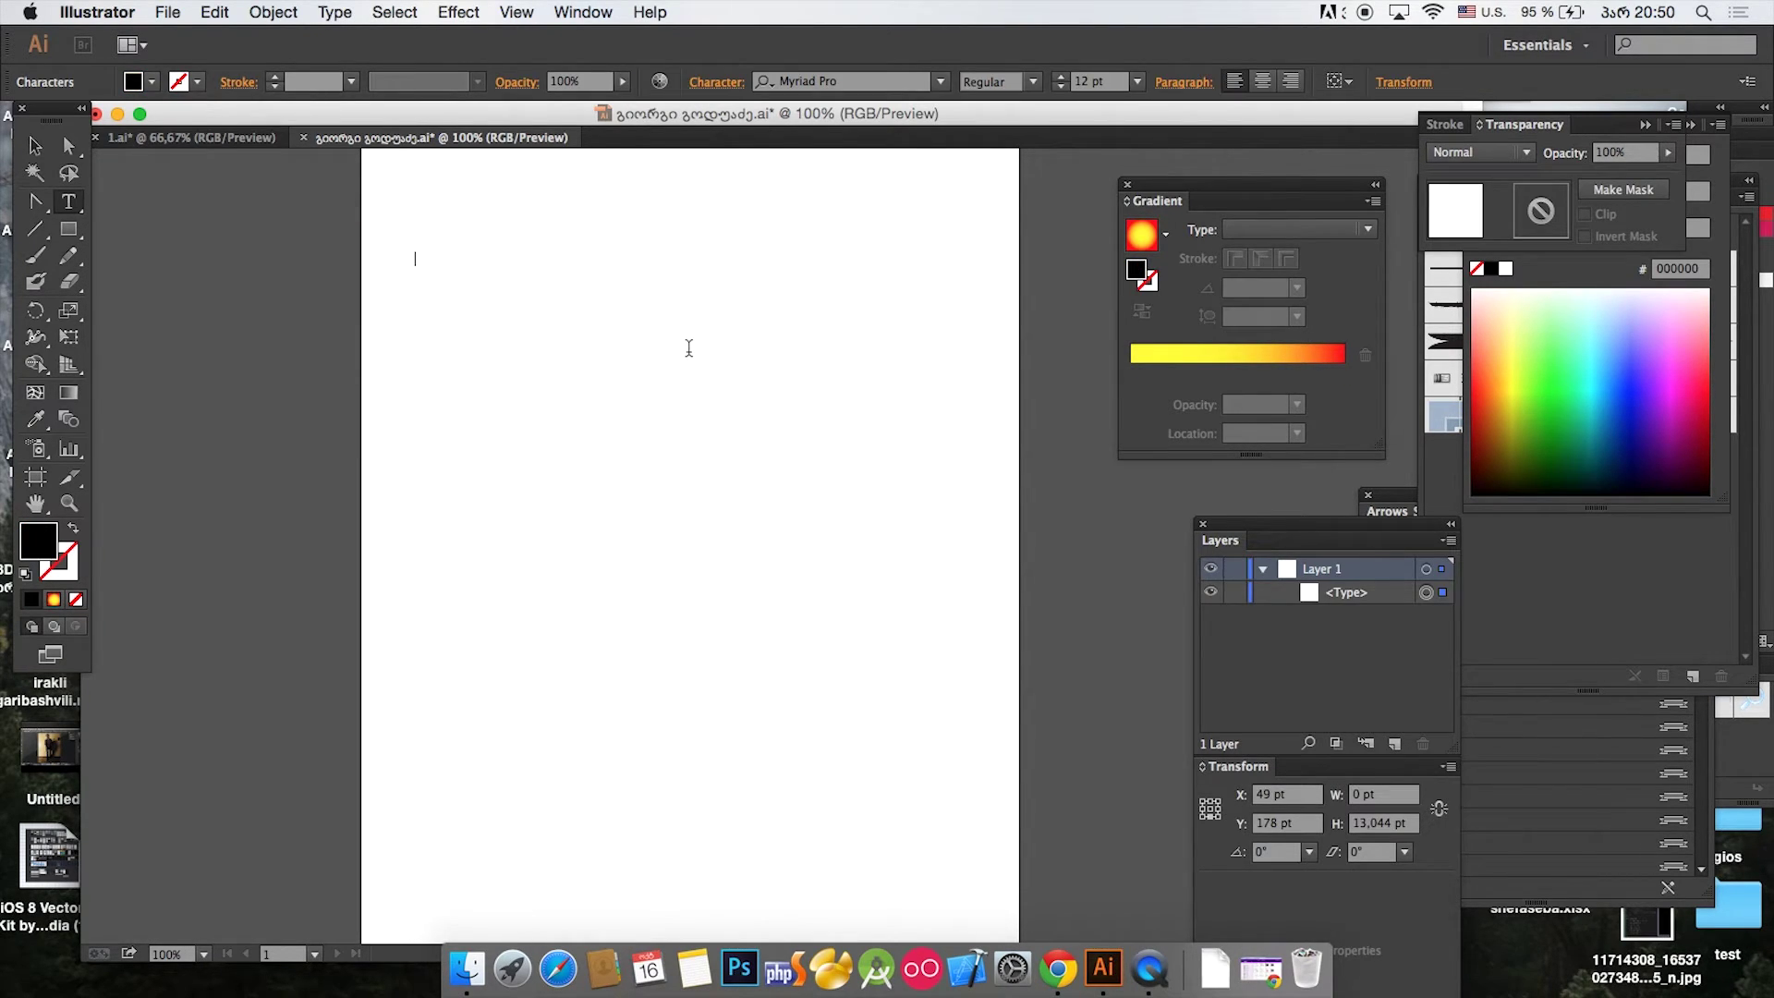
pyautogui.write('Geolab')
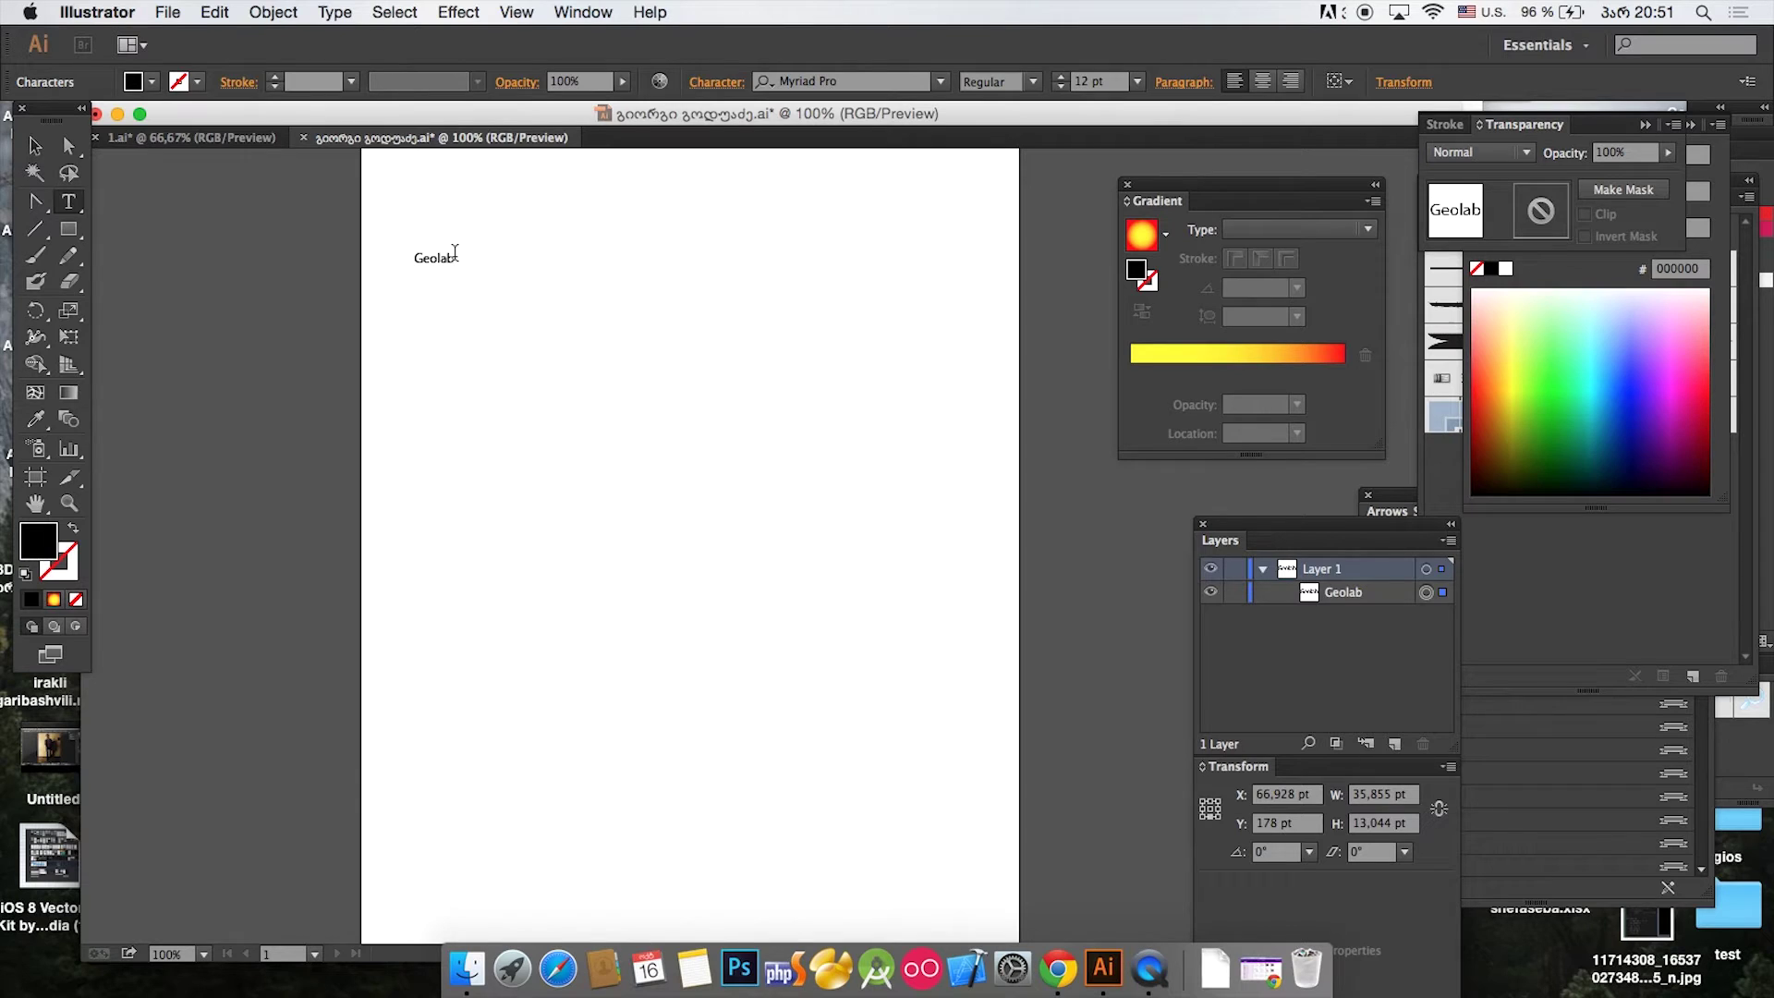
# Step: Display the Character panel for formatting the Geolab text
pyautogui.click(813, 83)
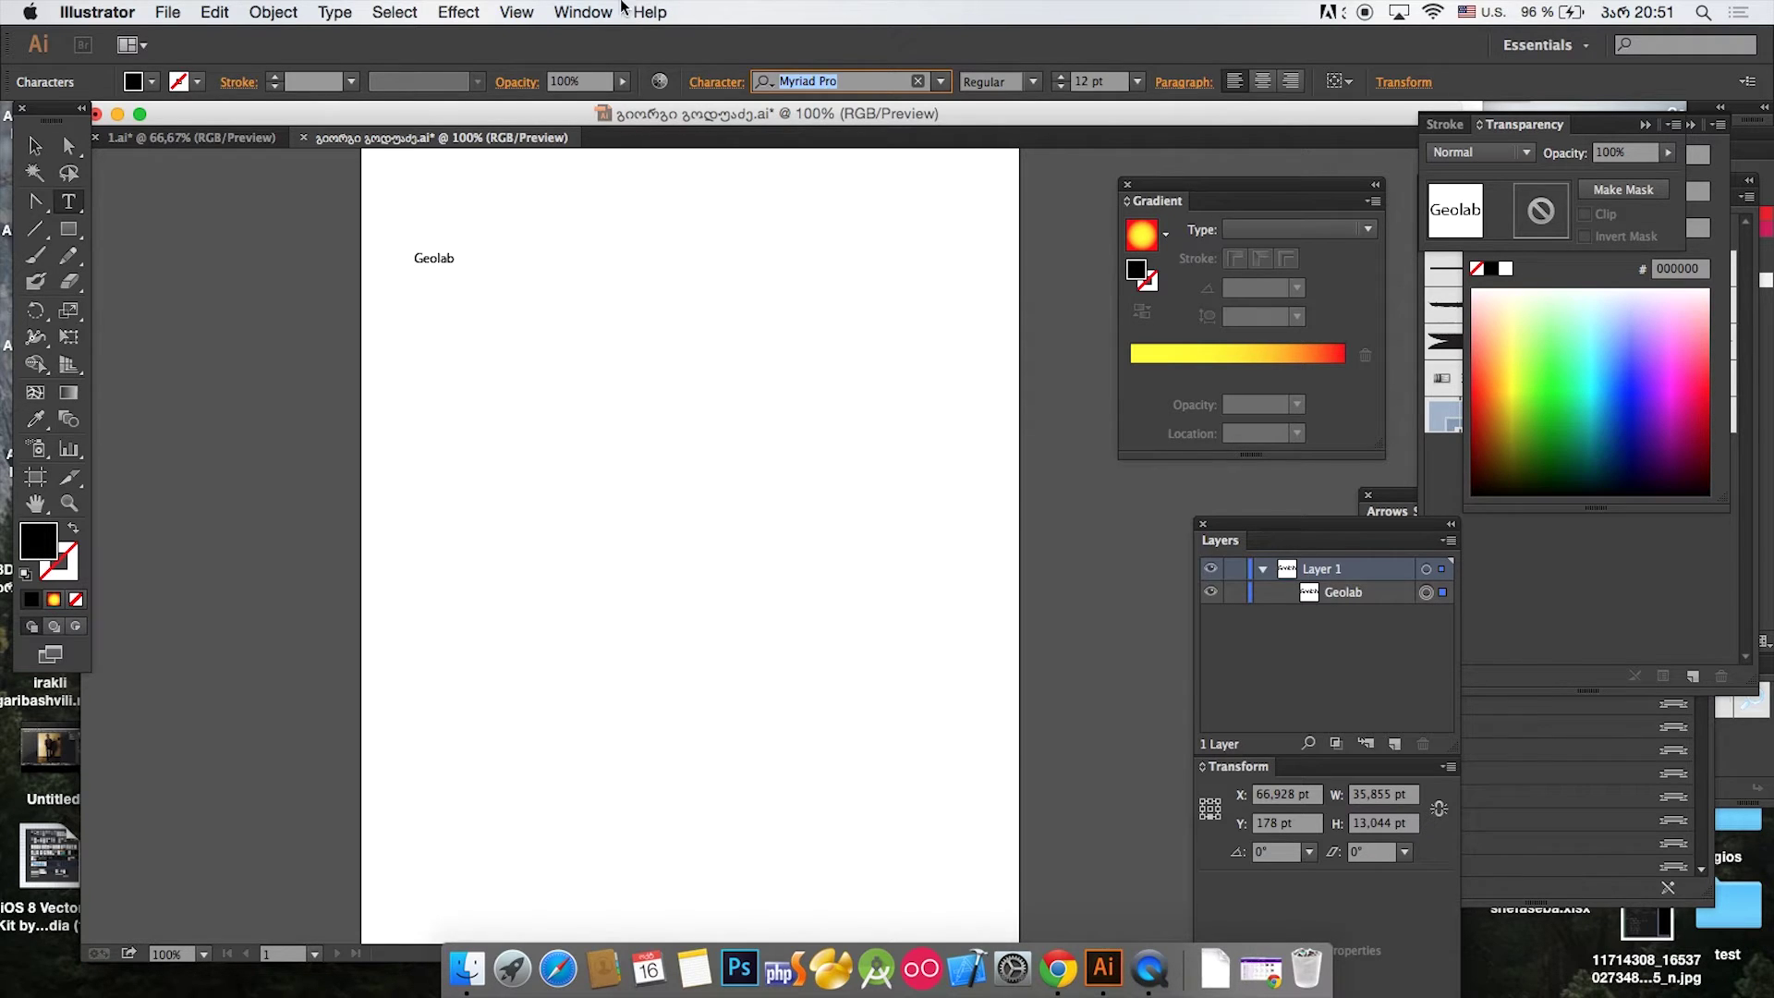
pyautogui.click(576, 11)
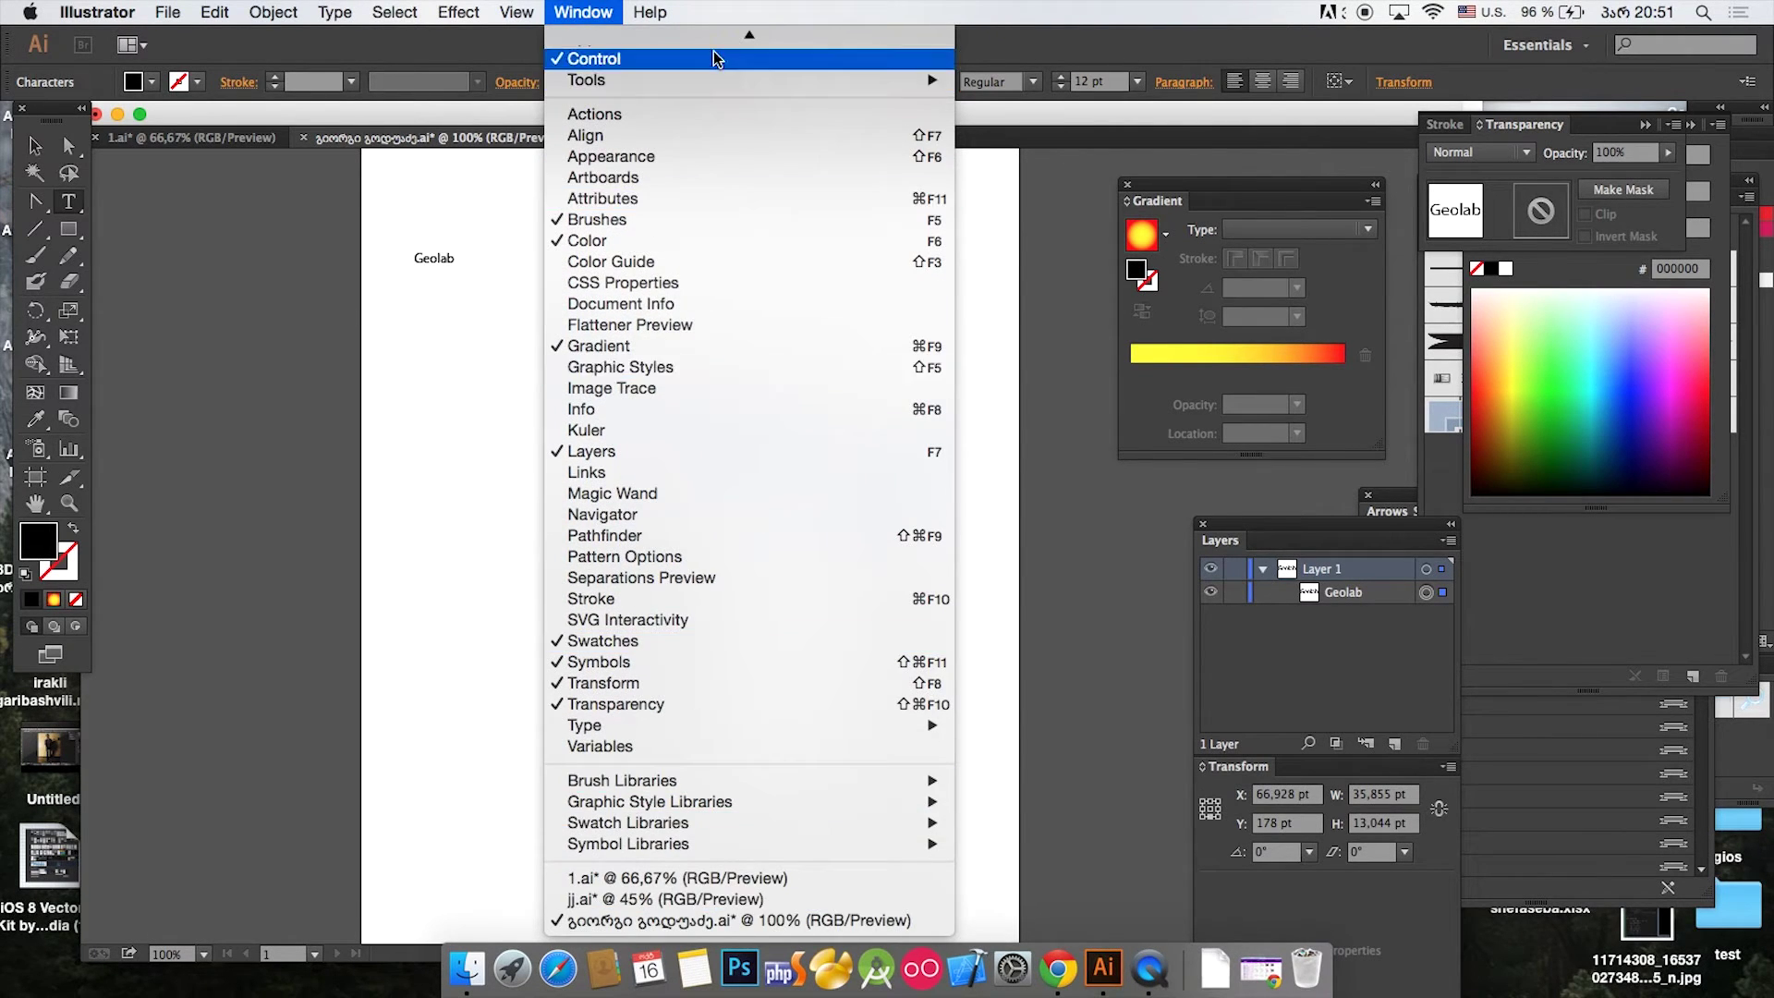
pyautogui.click(584, 12)
pyautogui.click(582, 11)
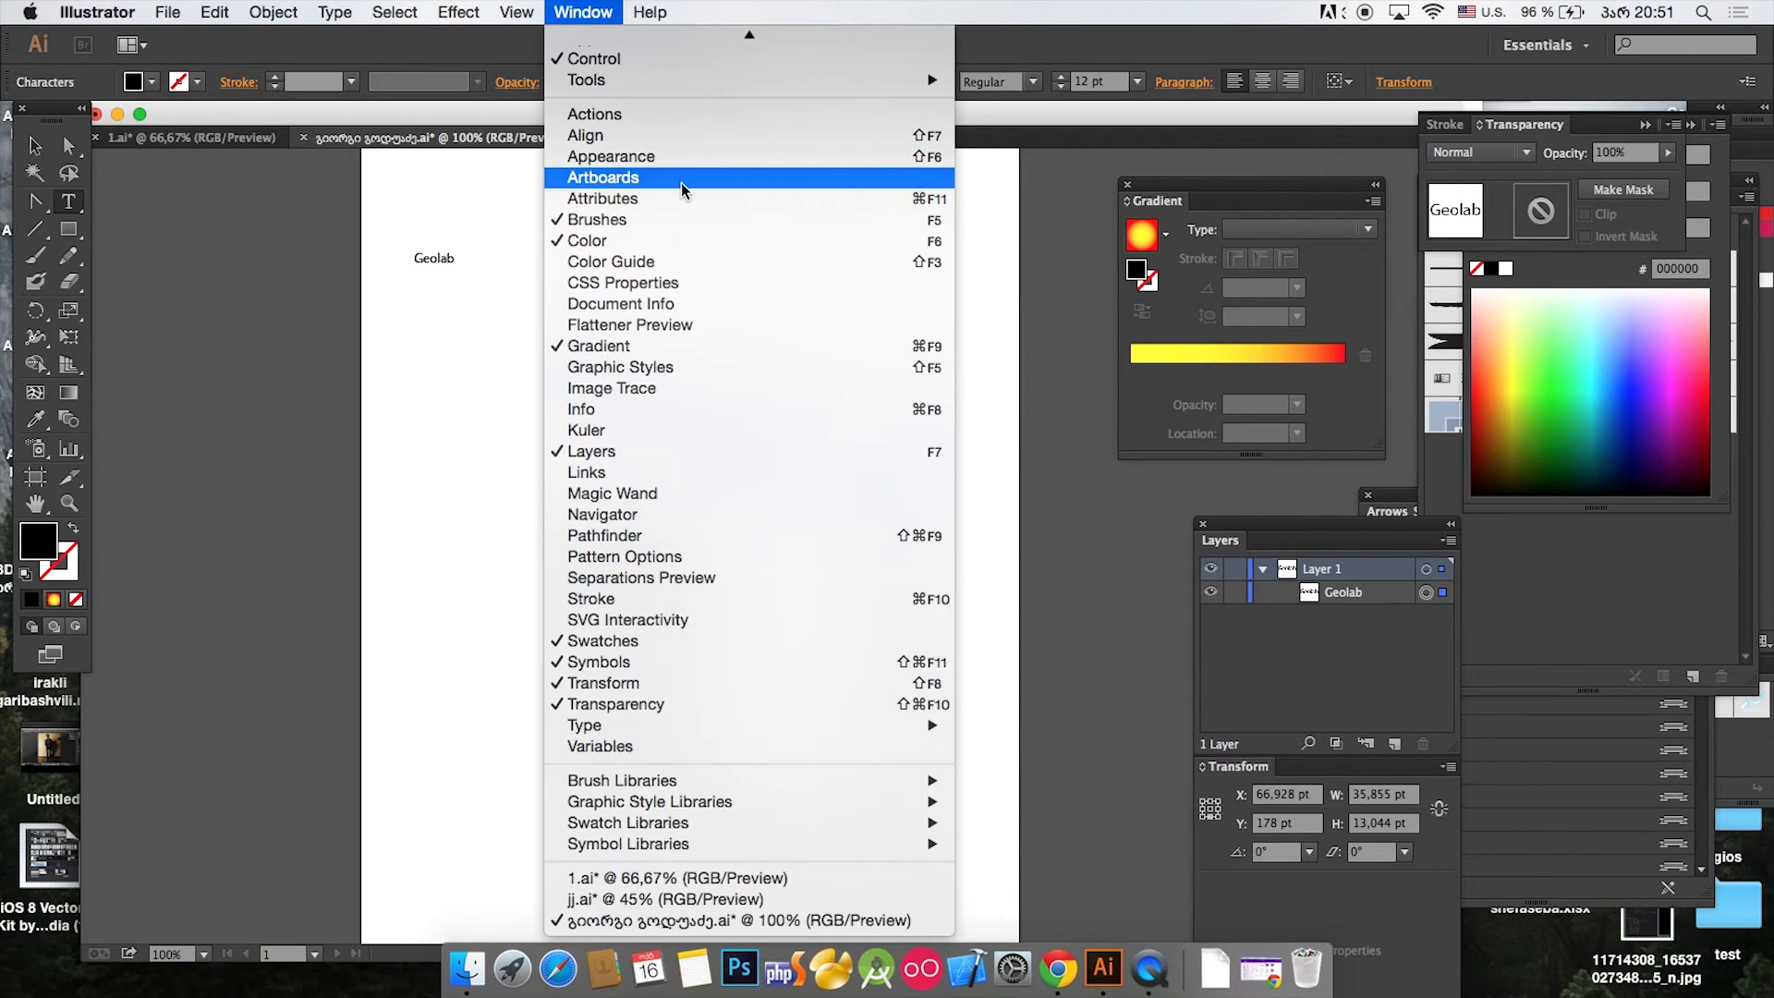
pyautogui.moveTo(510, 11)
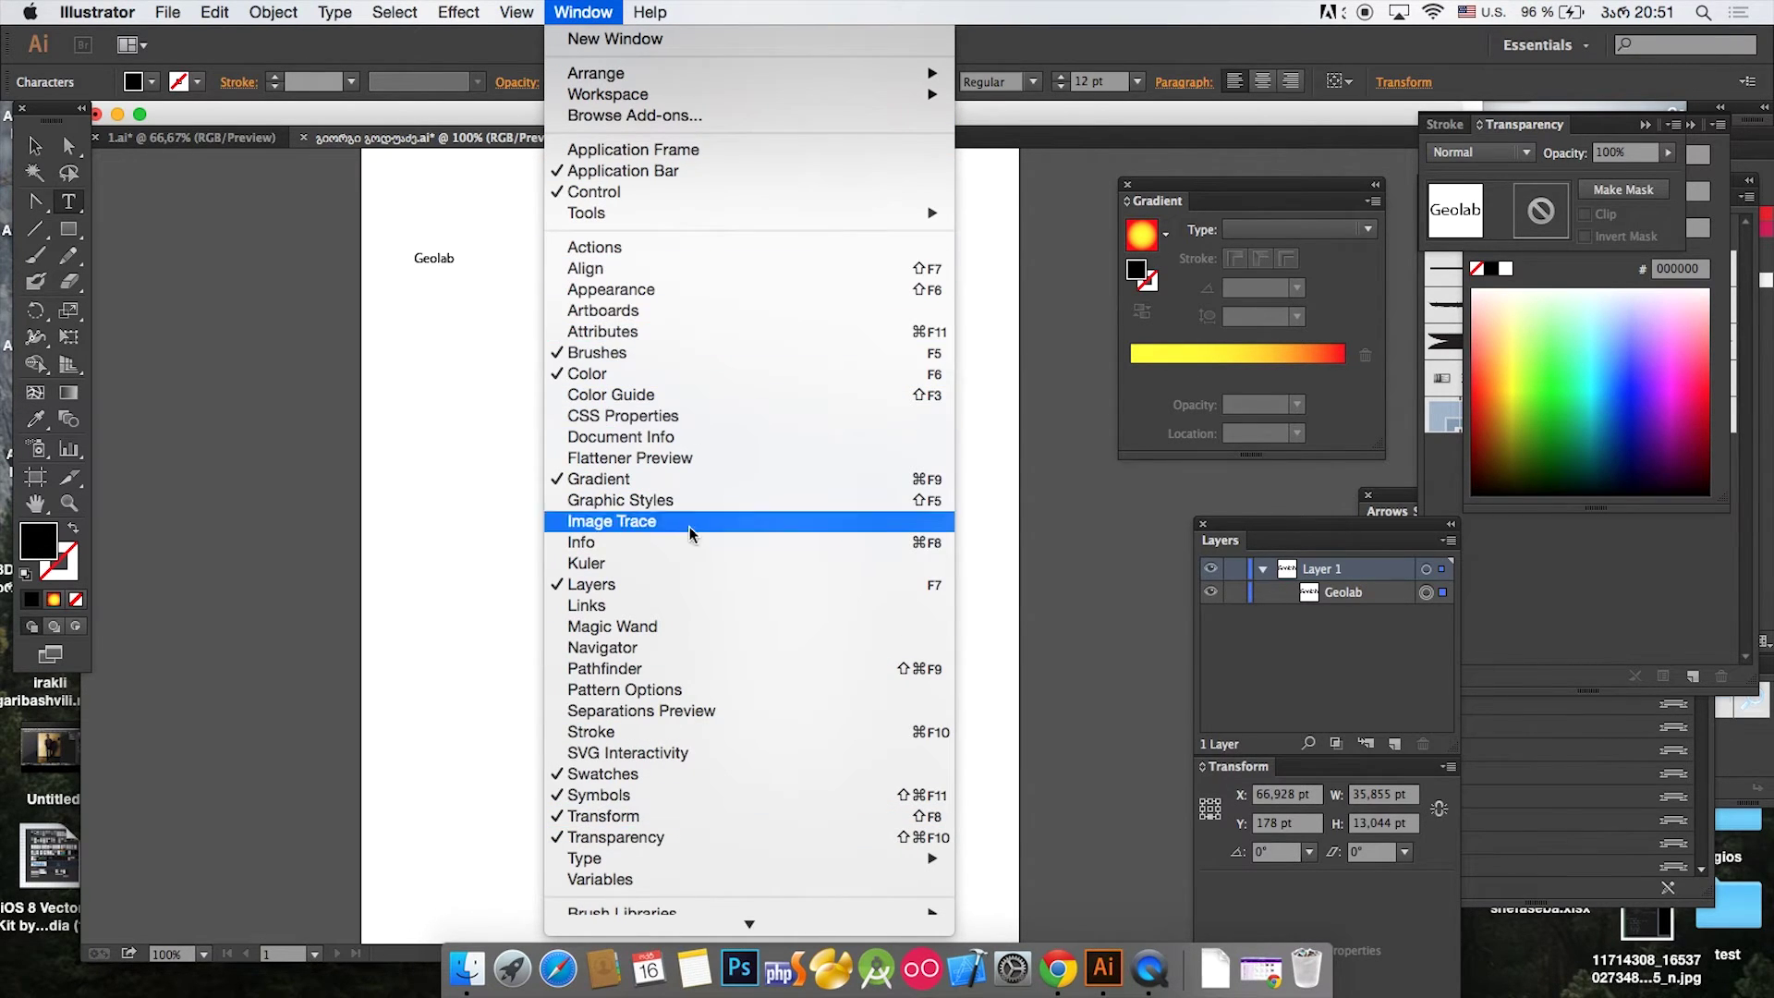
pyautogui.moveTo(707, 924)
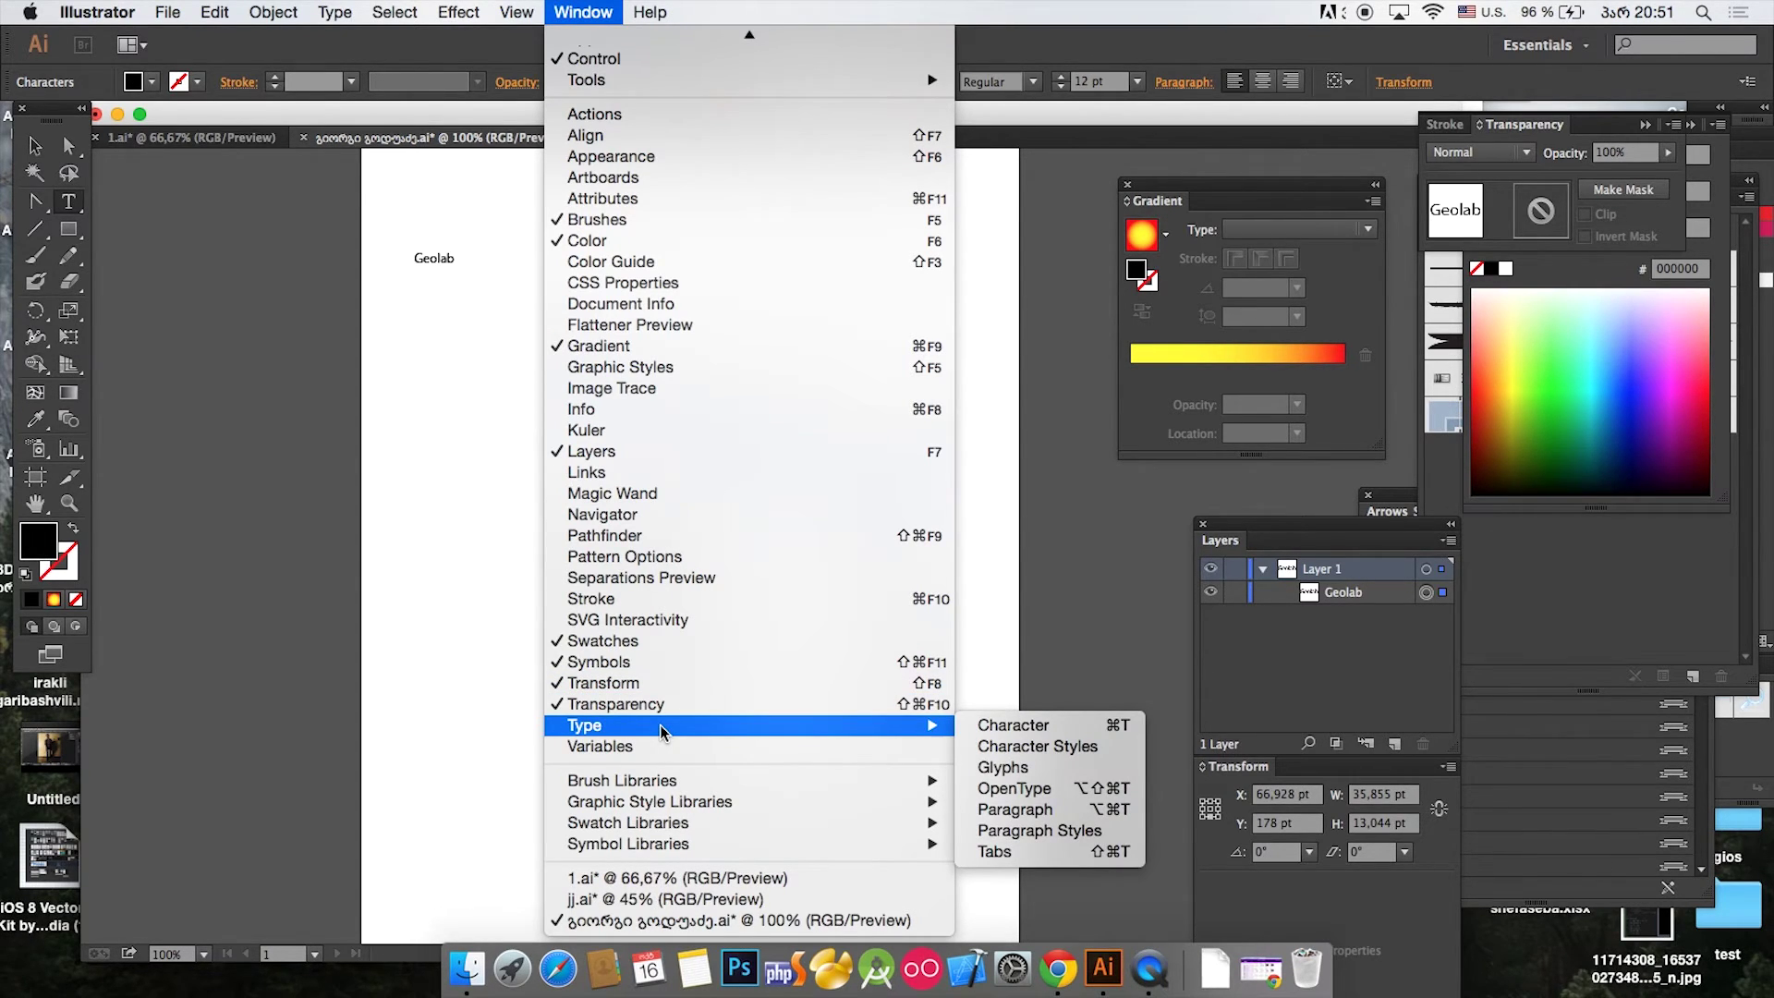
pyautogui.click(1072, 724)
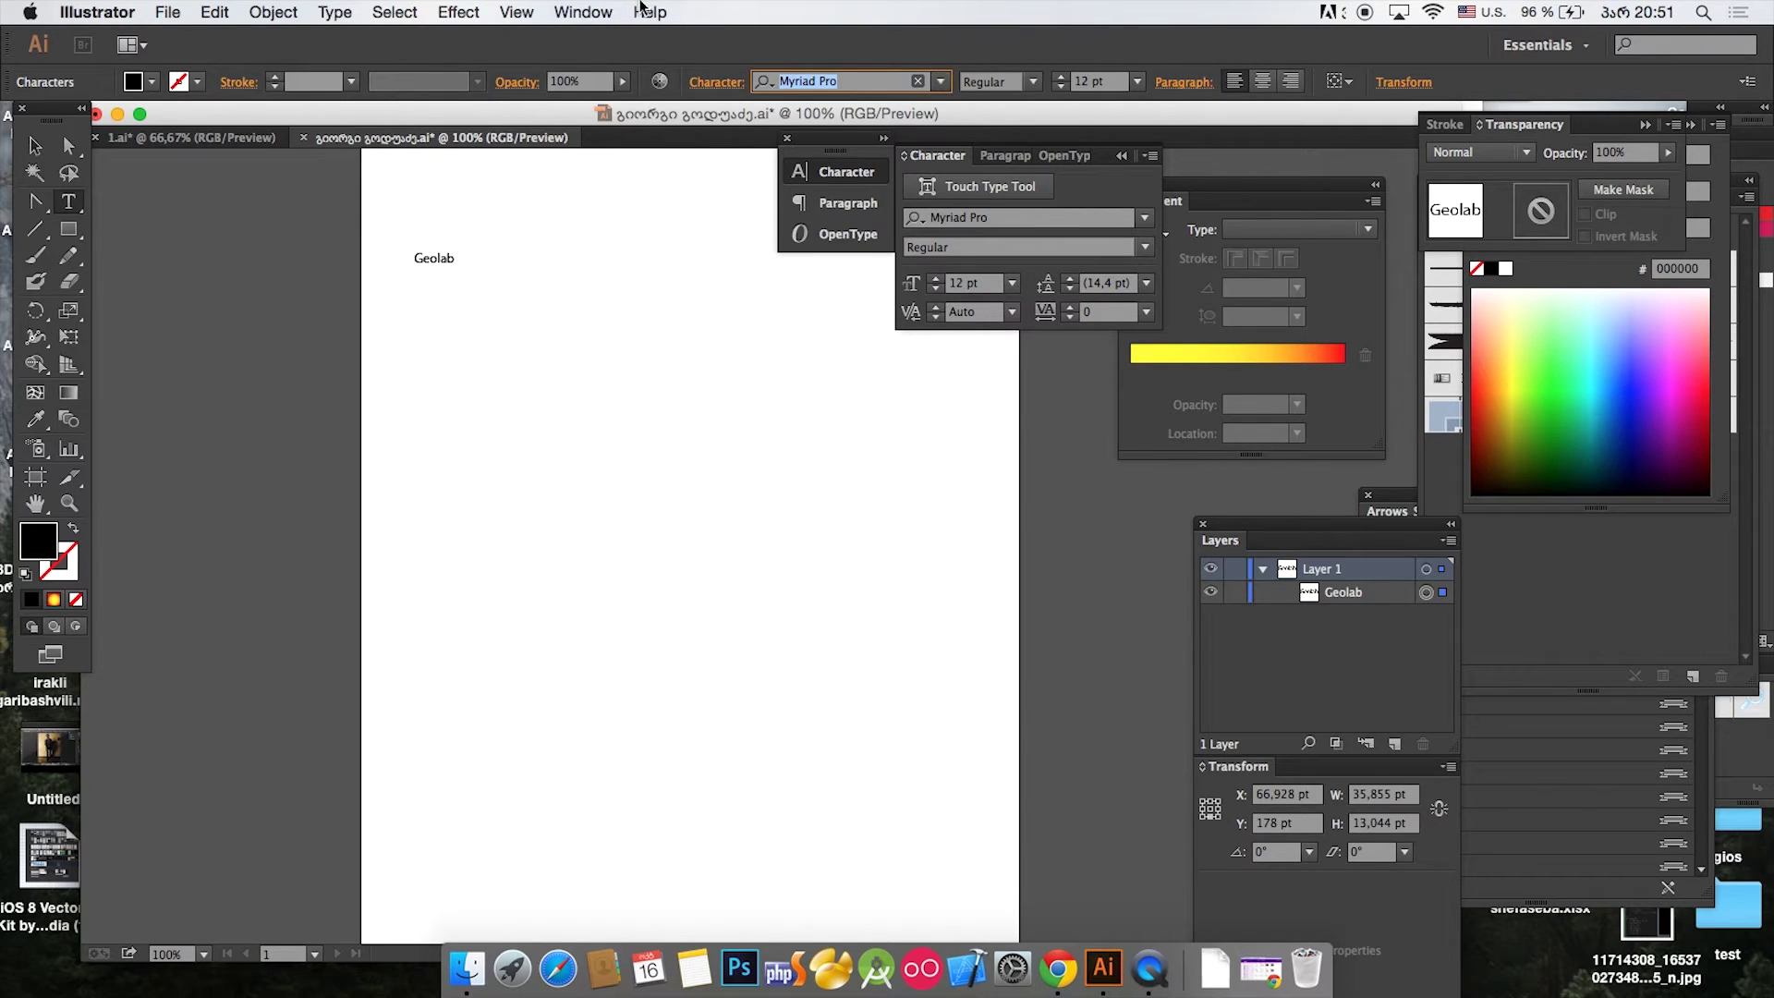
pyautogui.click(583, 13)
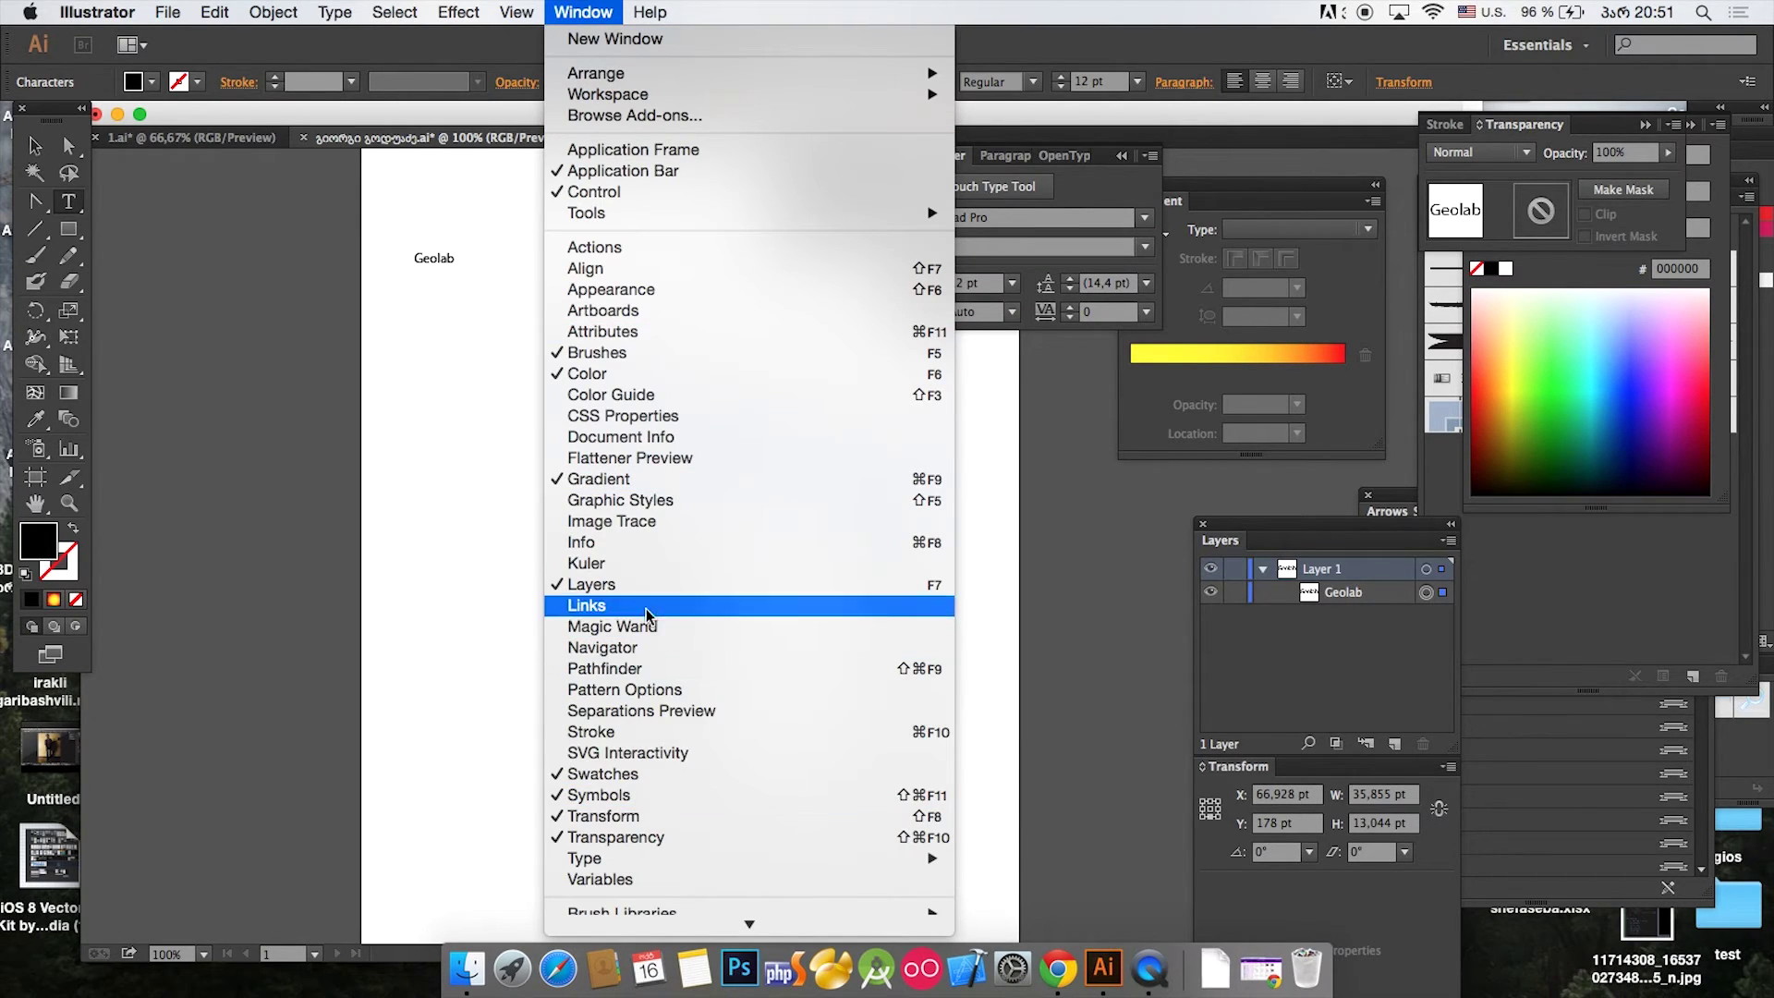
pyautogui.click(1095, 201)
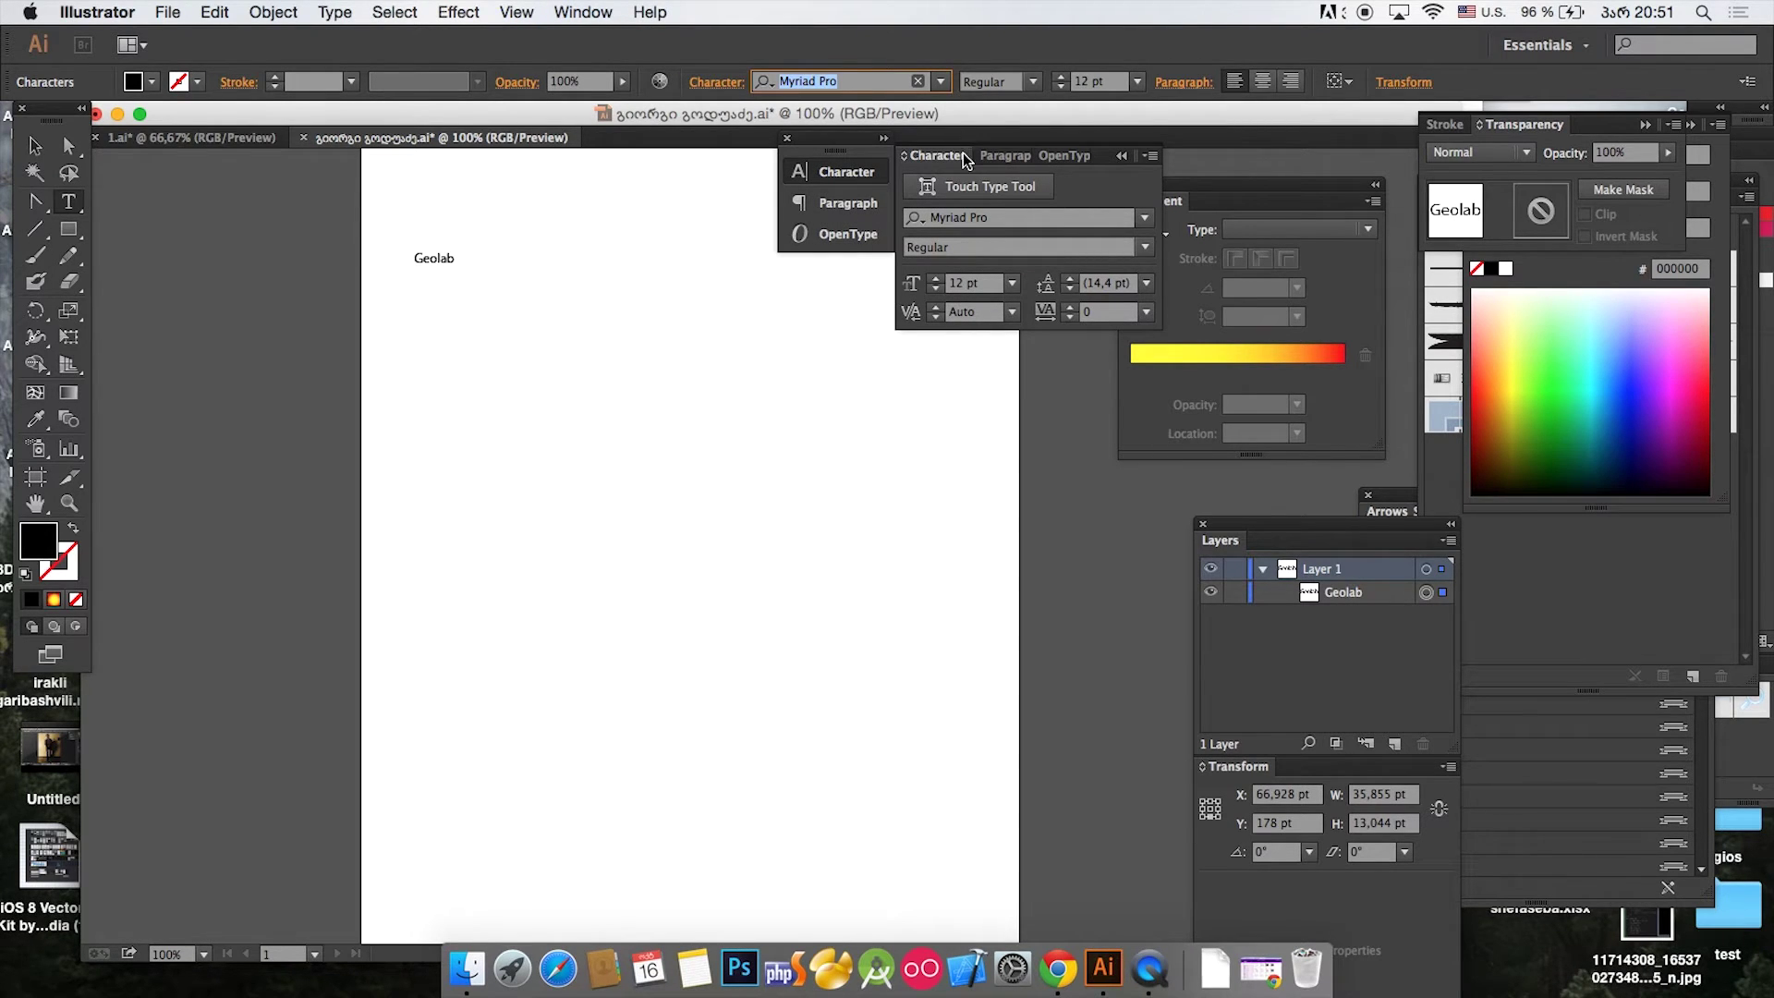
# Step: Select the Geolab text object and set its font size to 29 pt
pyautogui.click(35, 145)
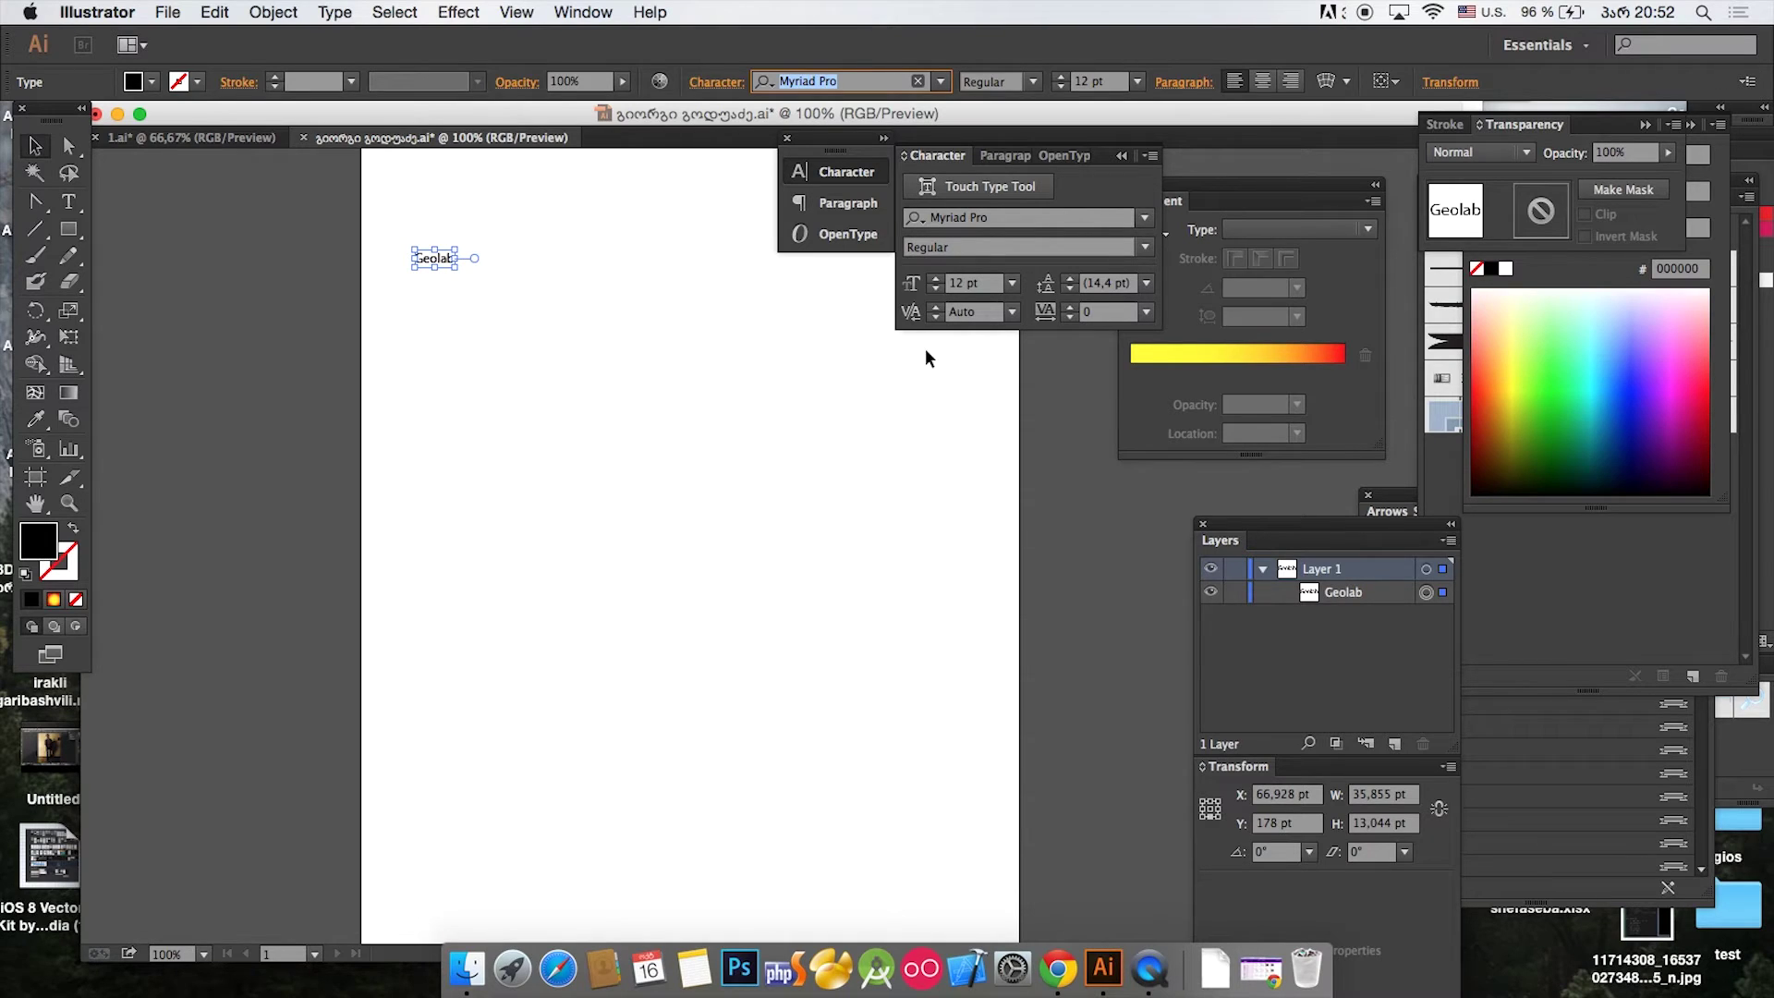
pyautogui.moveTo(412, 210); pyautogui.dragTo(656, 369)
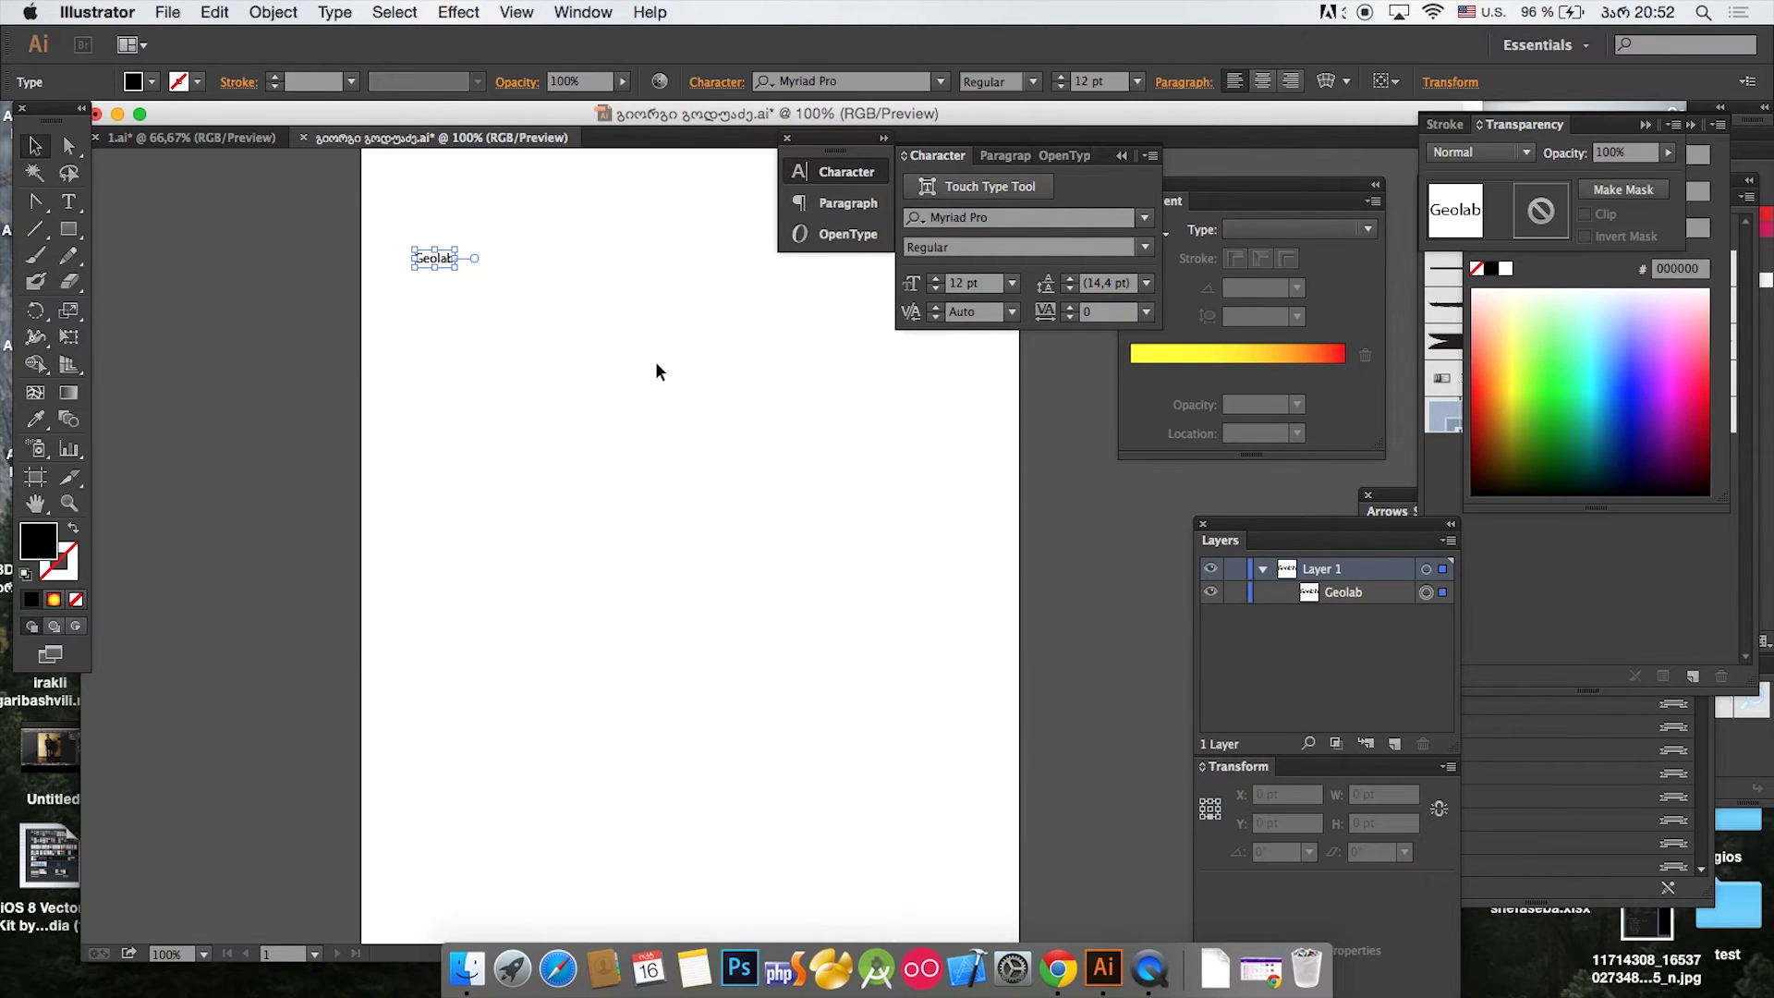
pyautogui.click(1033, 224)
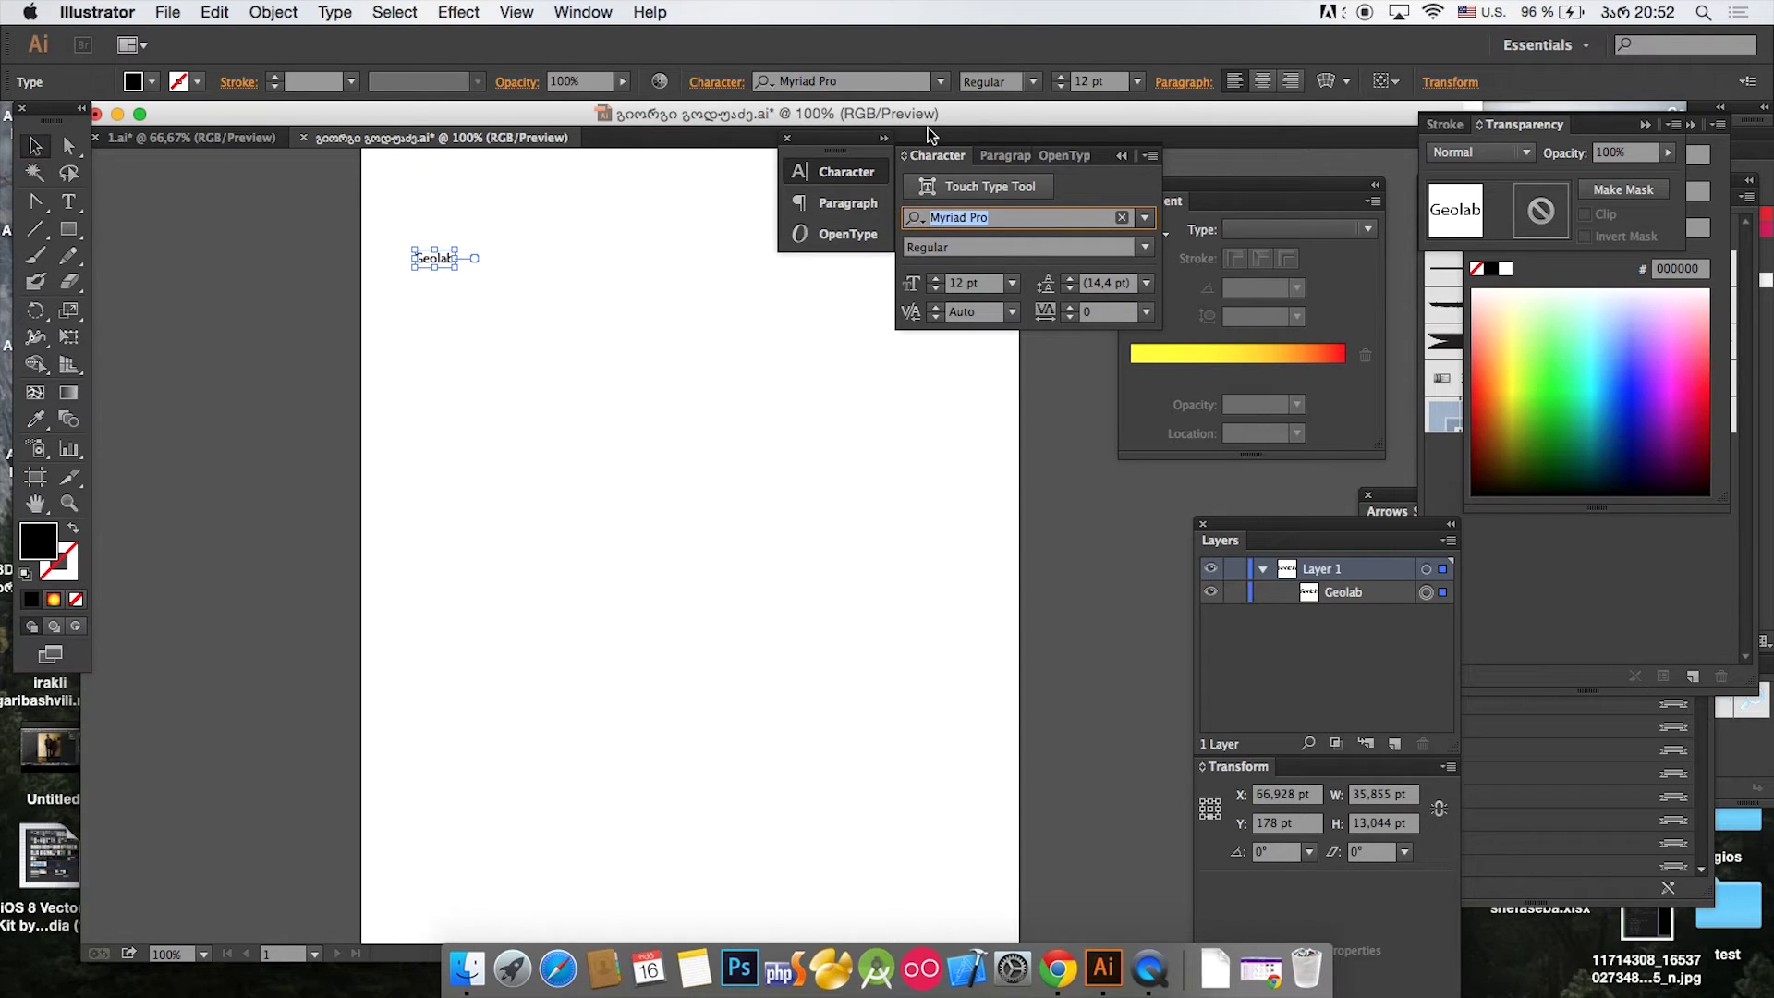
pyautogui.click(937, 284)
pyautogui.click(935, 278)
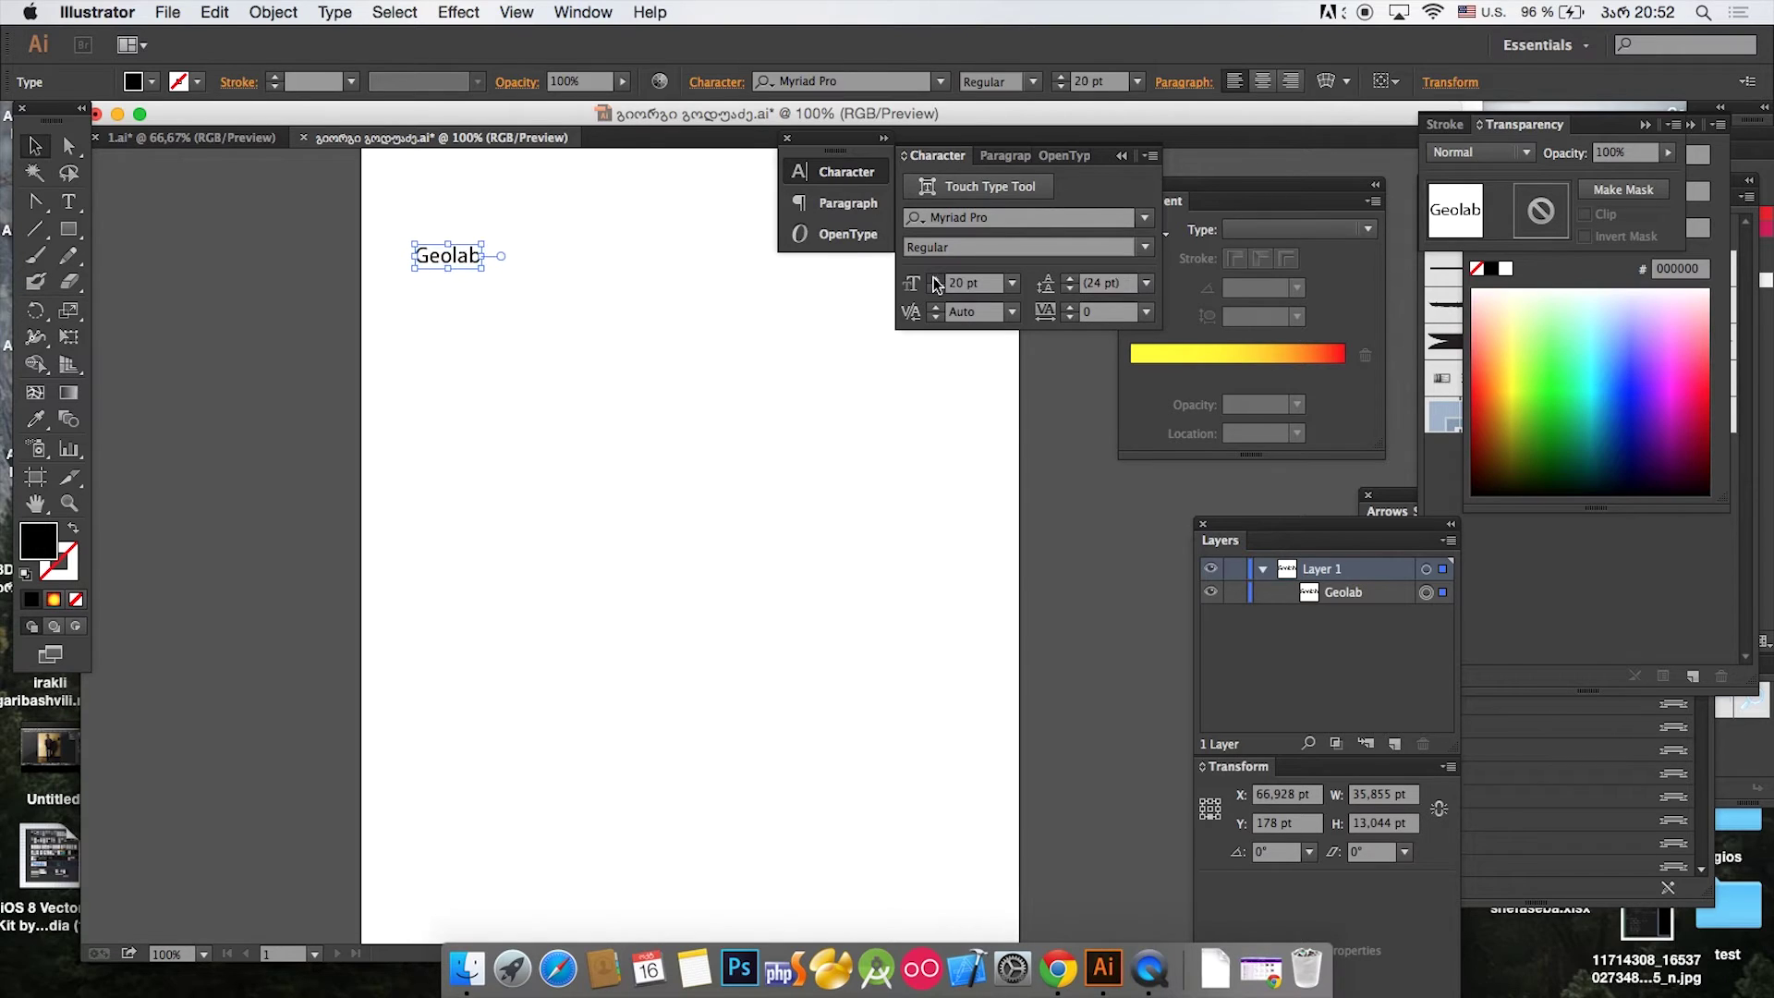
pyautogui.click(936, 279)
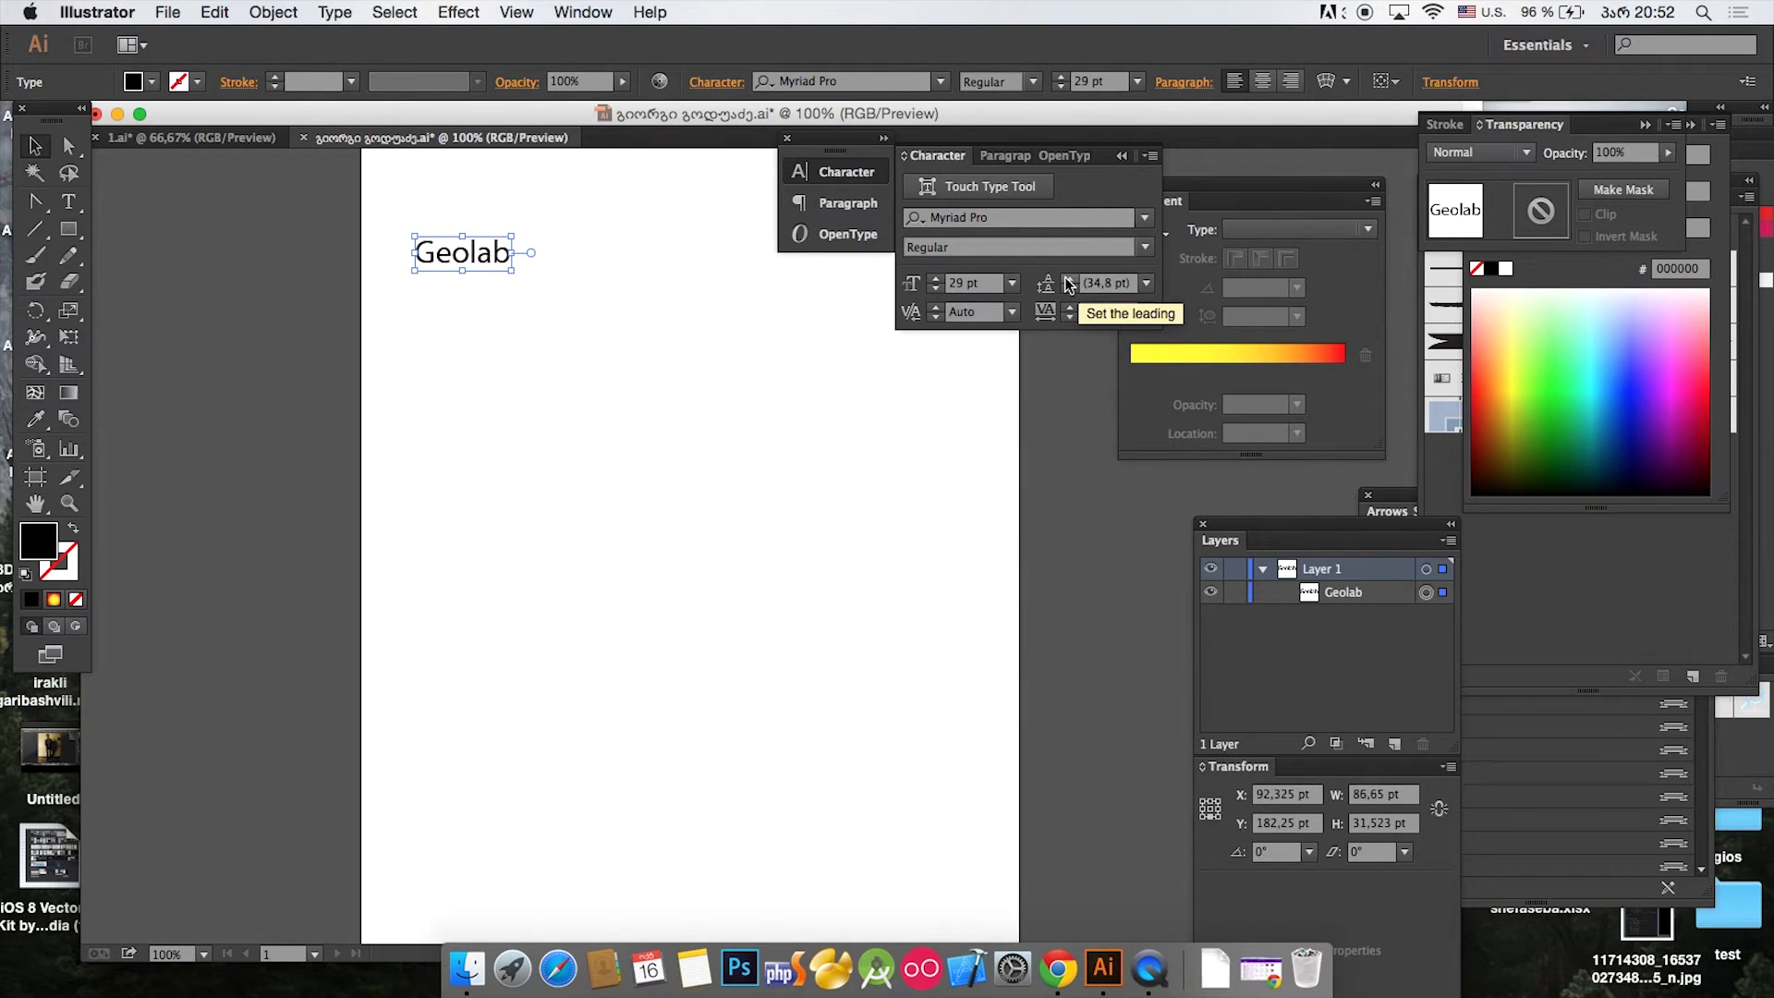
# Step: Set the Geolab text's font family to Arial and look through its available font styles
pyautogui.click(979, 218)
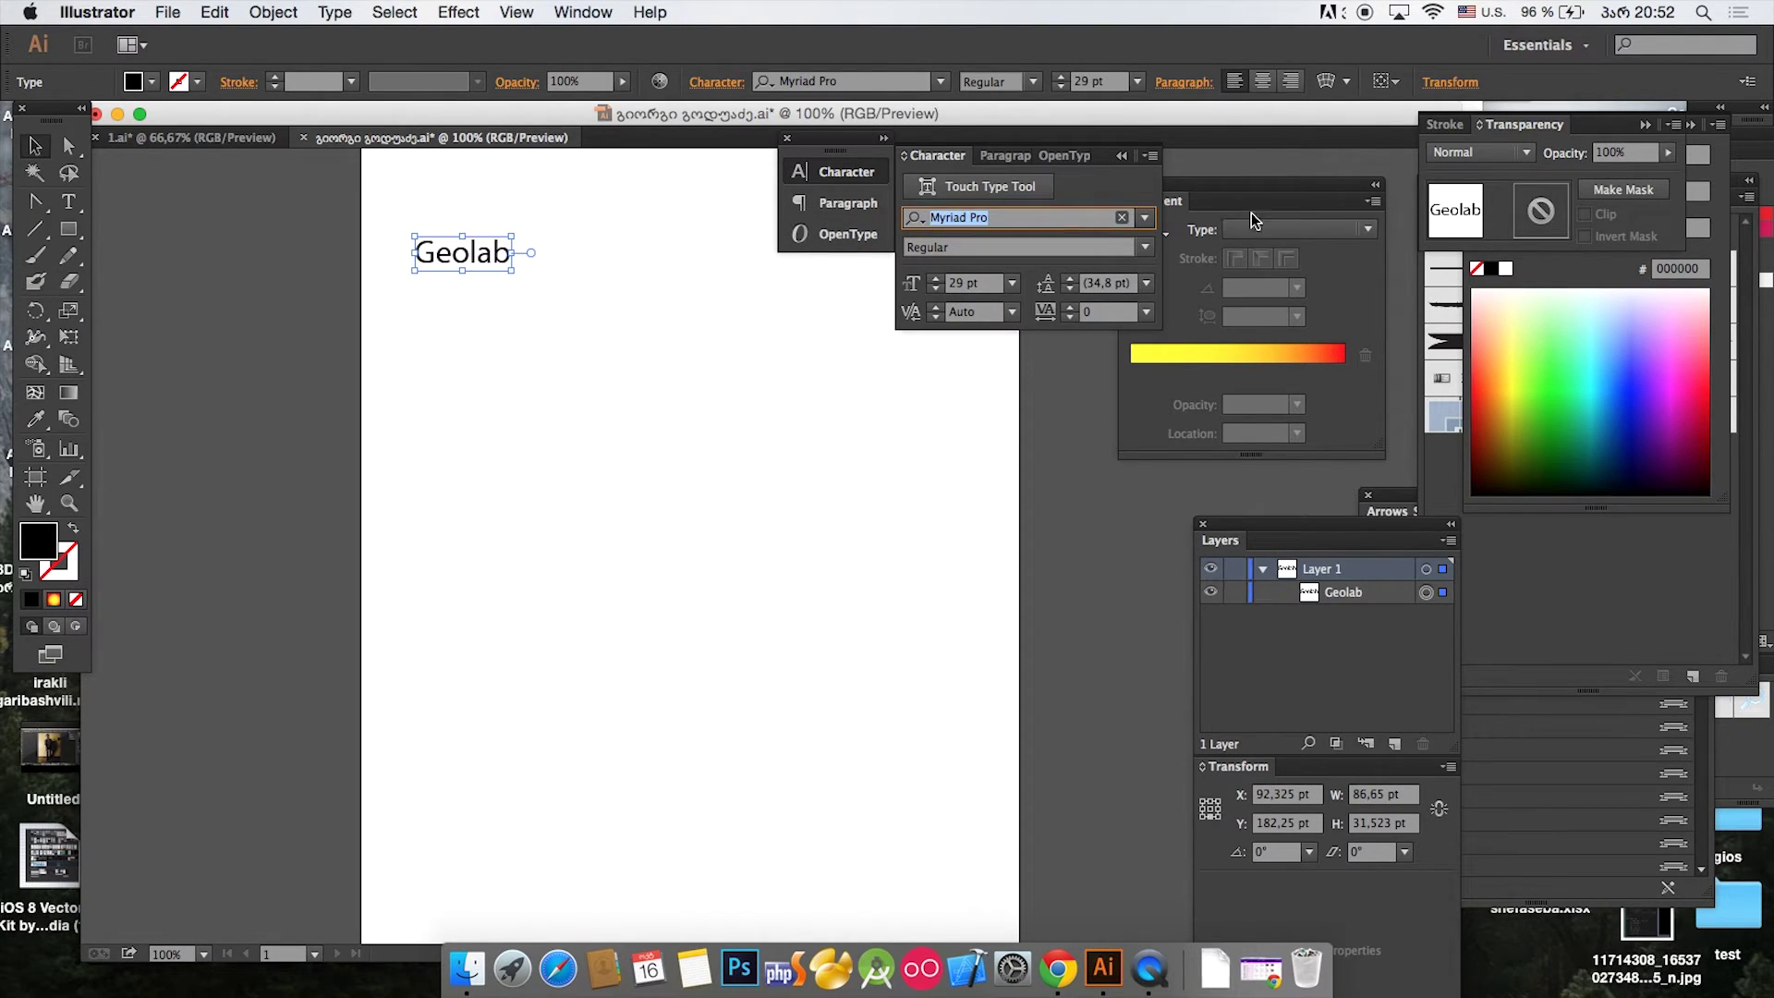
pyautogui.click(1145, 220)
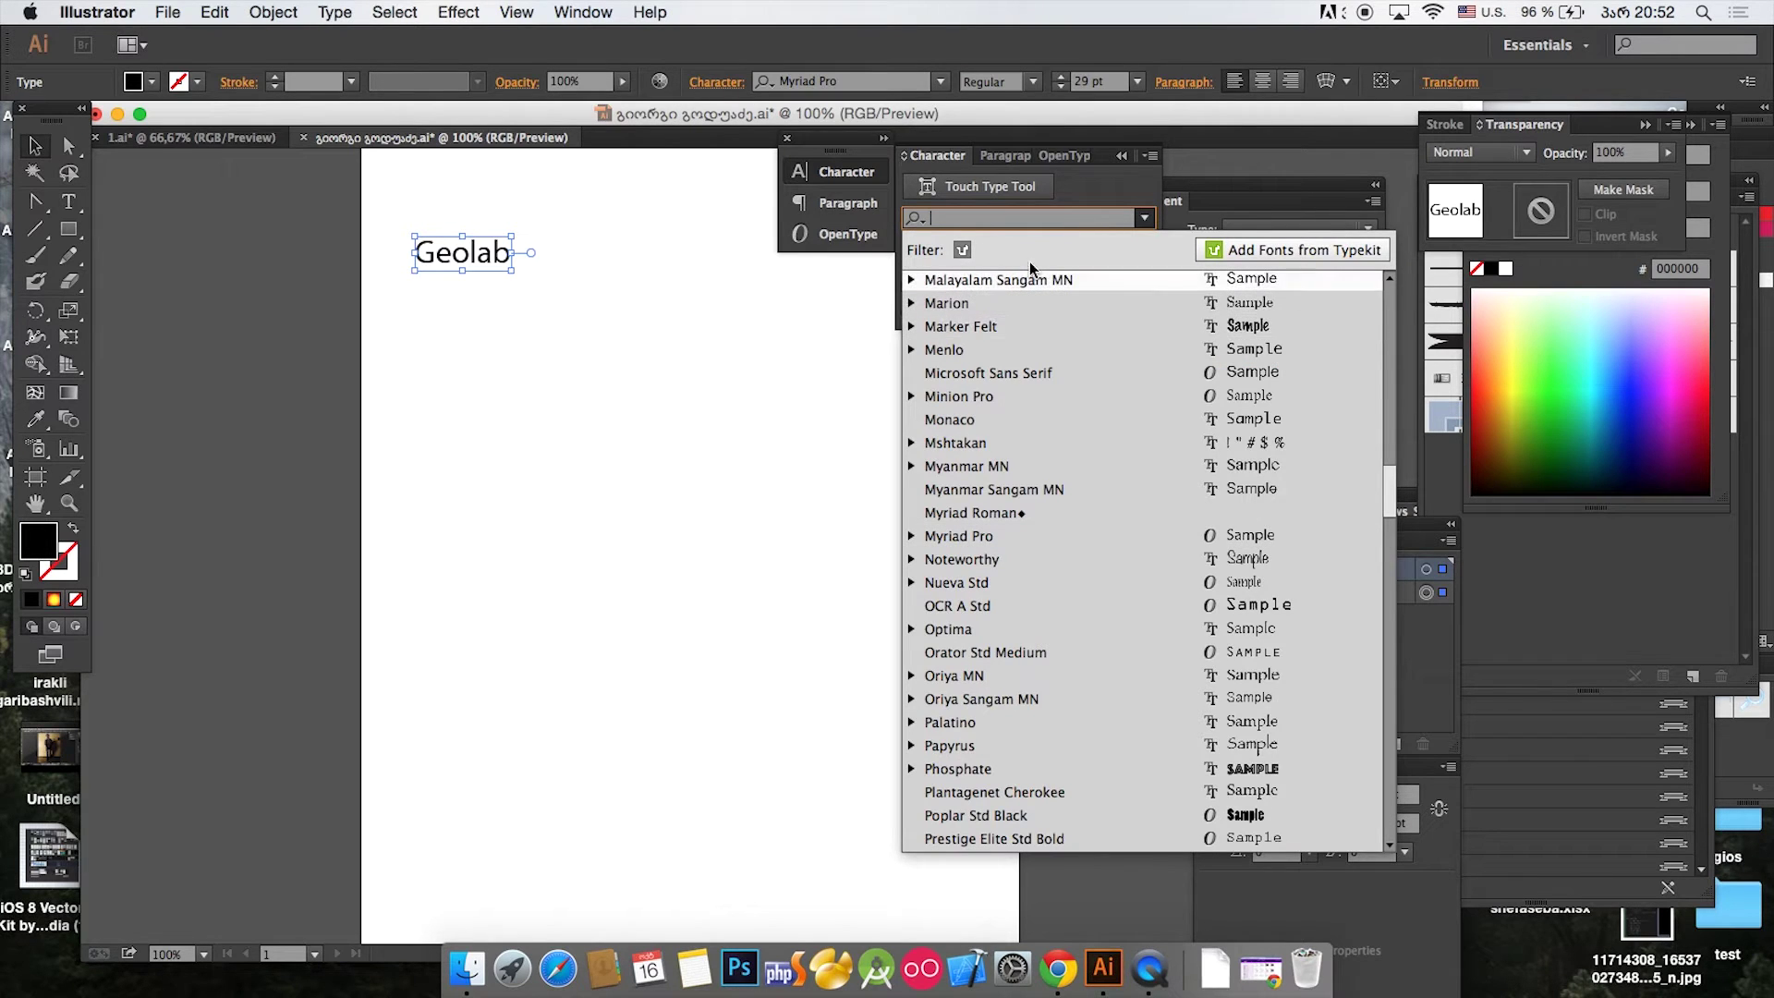
pyautogui.write('arial')
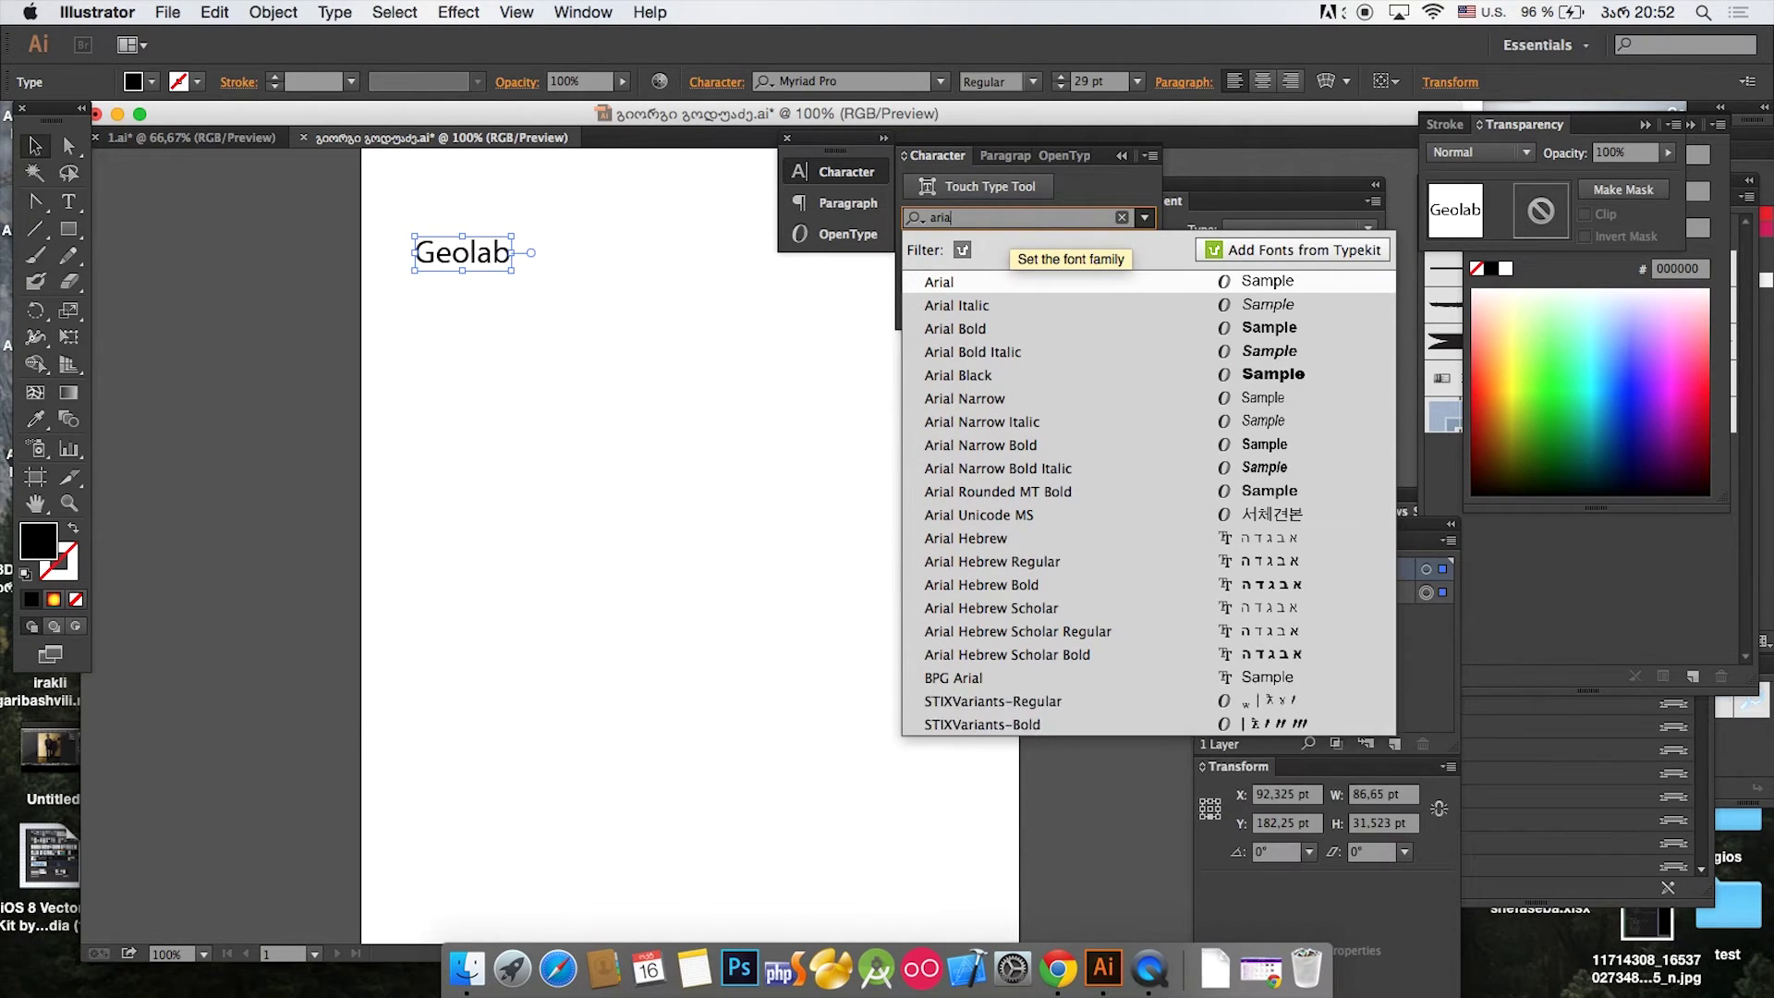
pyautogui.click(959, 283)
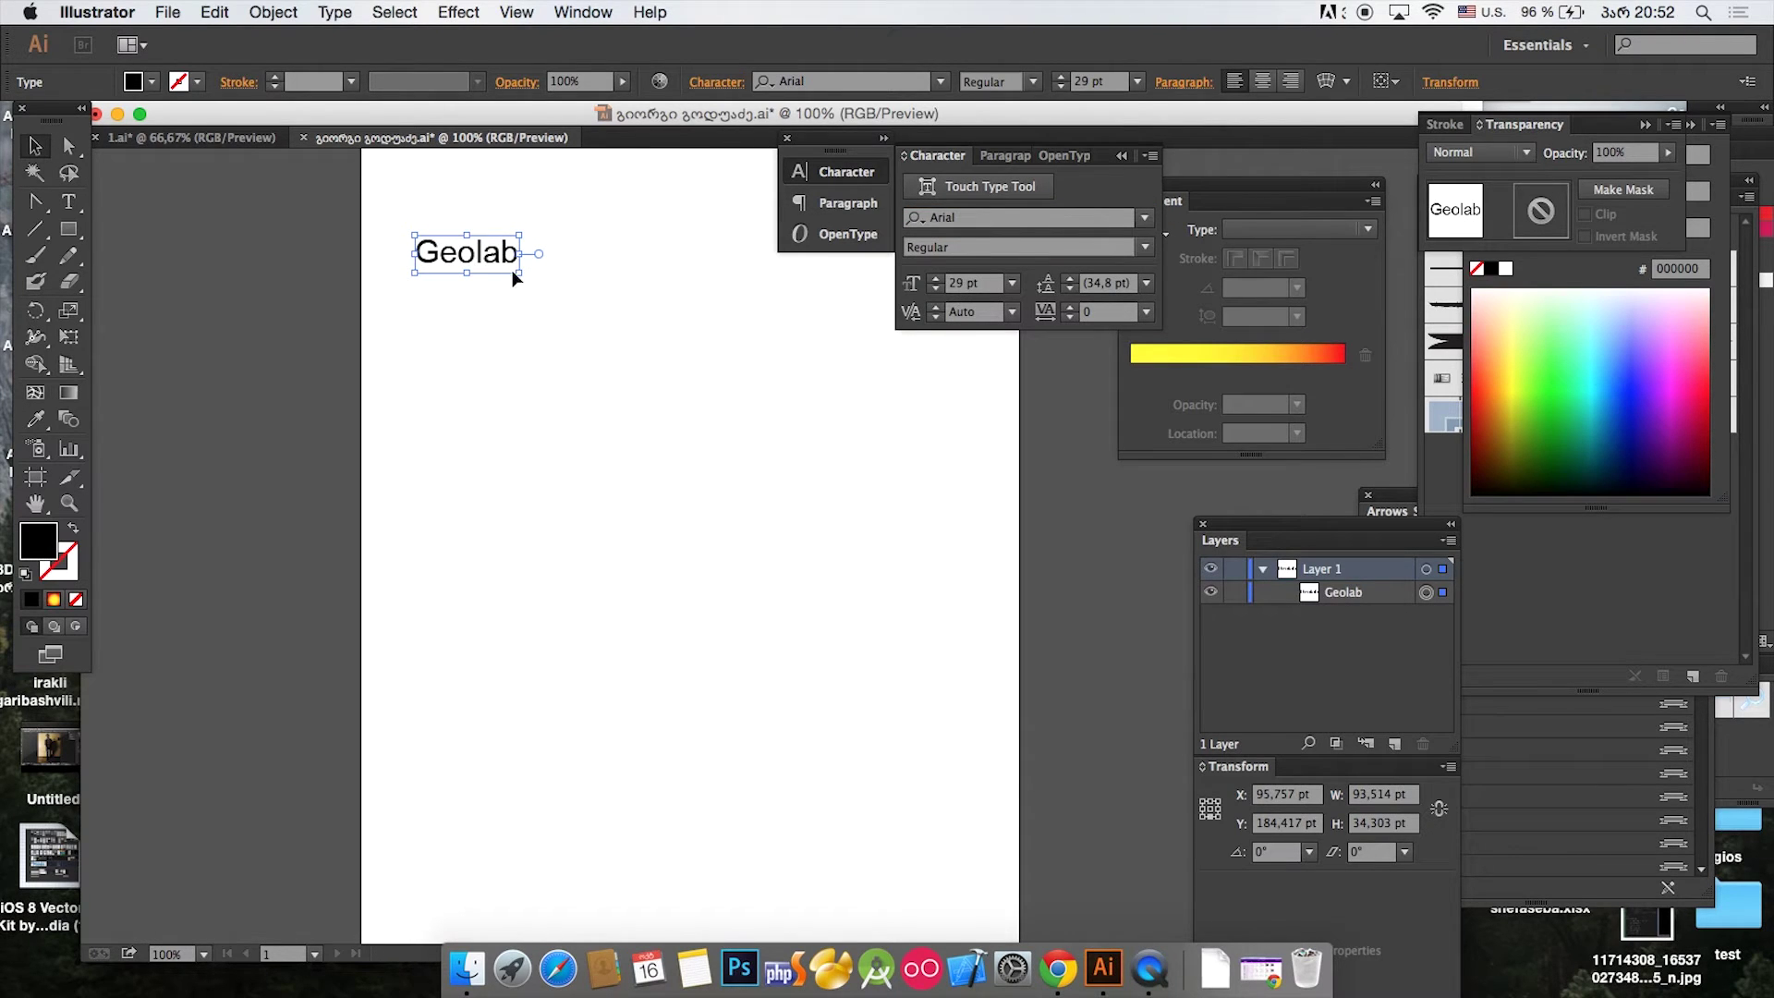
pyautogui.moveTo(519, 272); pyautogui.dragTo(642, 356)
pyautogui.click(1145, 248)
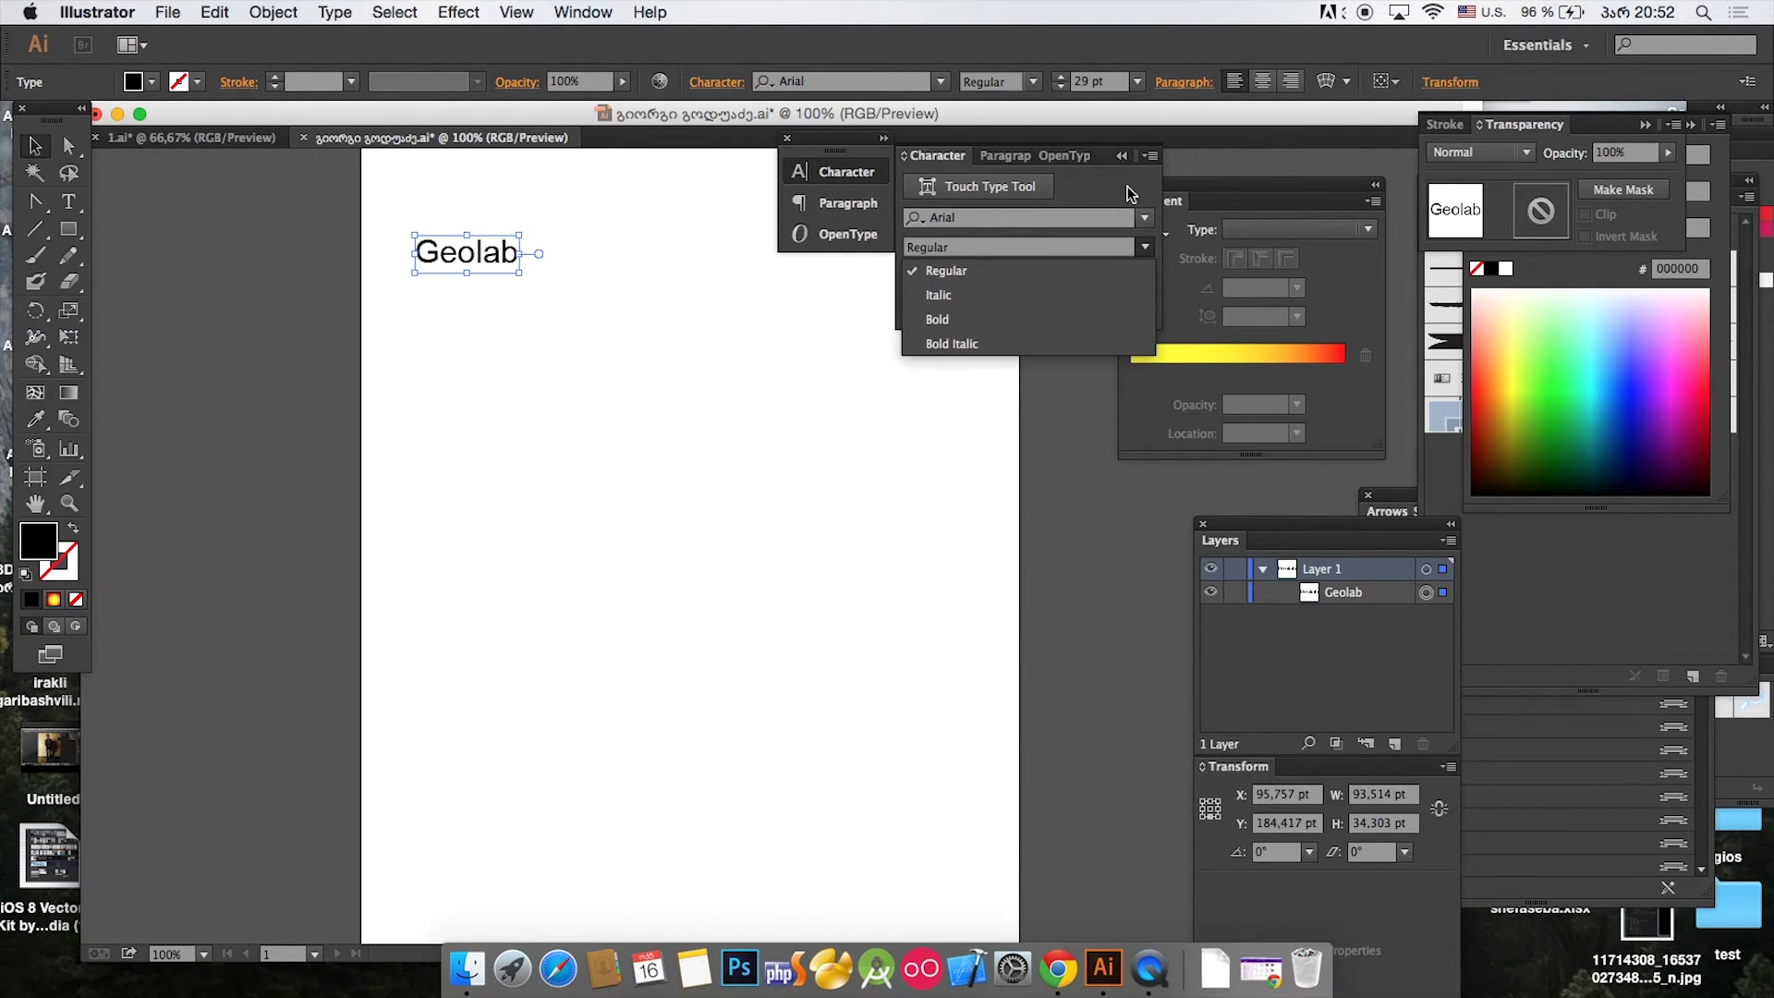
pyautogui.click(1131, 195)
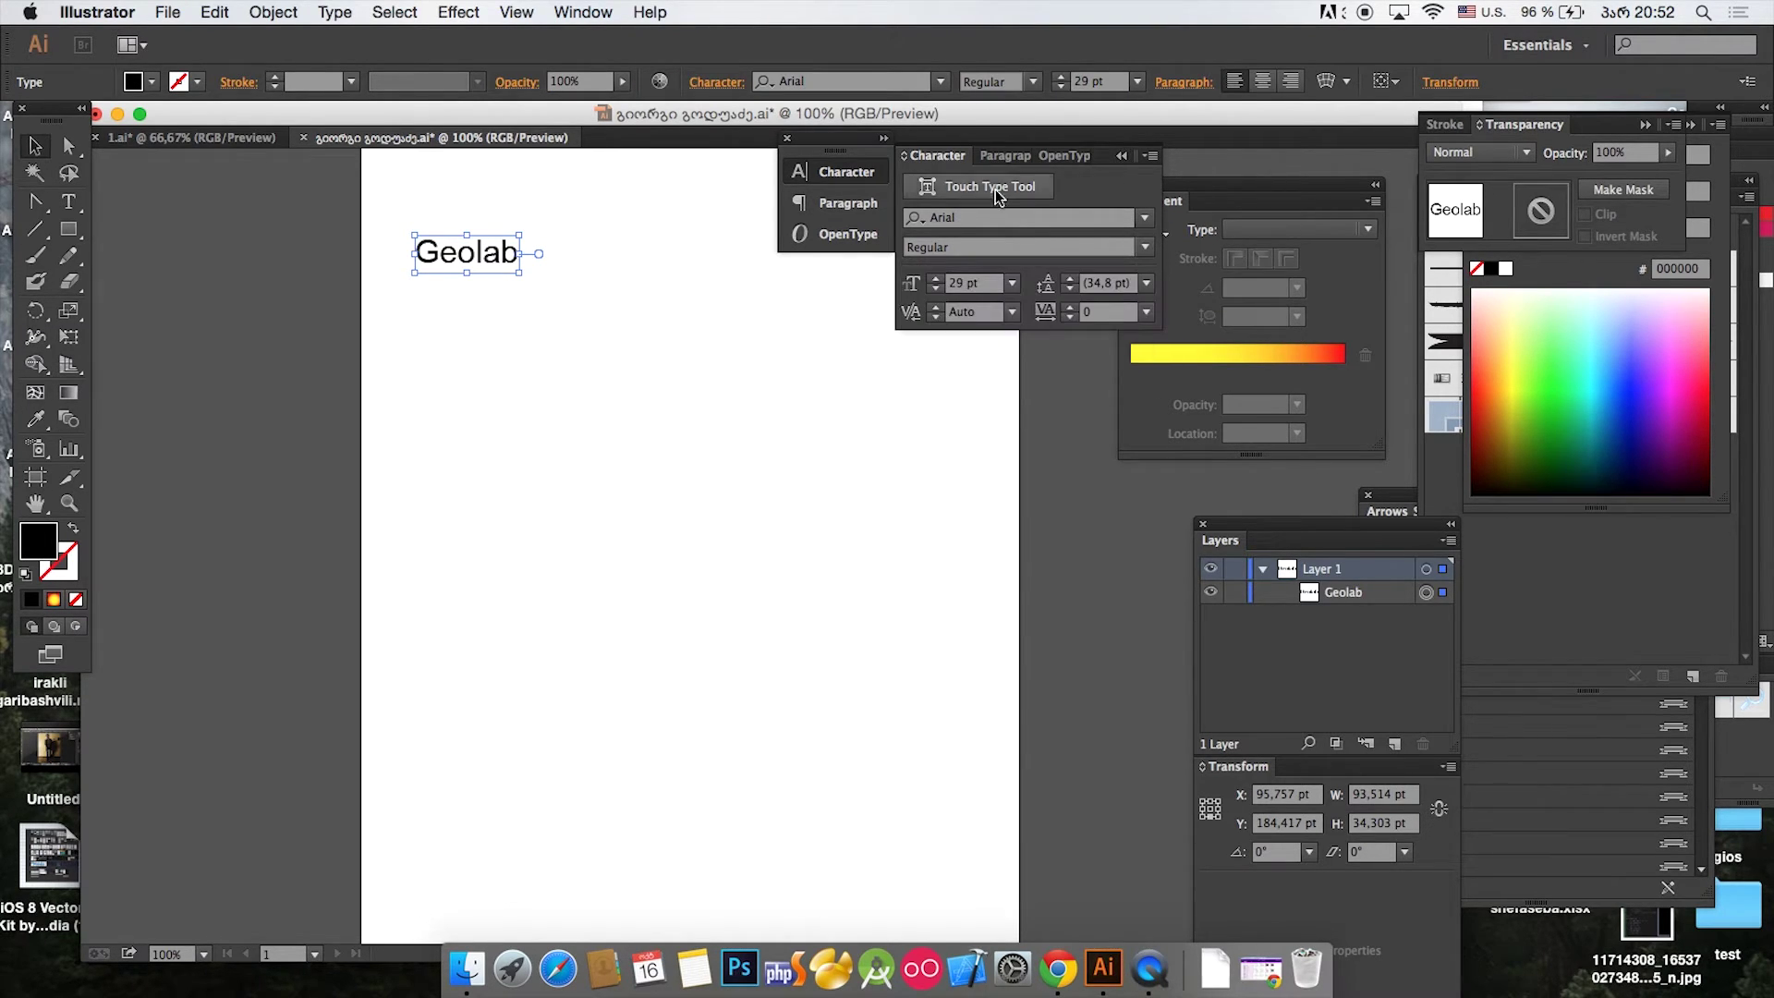
# Step: Try stretching the Geolab text non-proportionally from its corner to about 412 by 197 pt, and undo the resize
pyautogui.click(592, 311)
pyautogui.moveTo(592, 311); pyautogui.dragTo(419, 237)
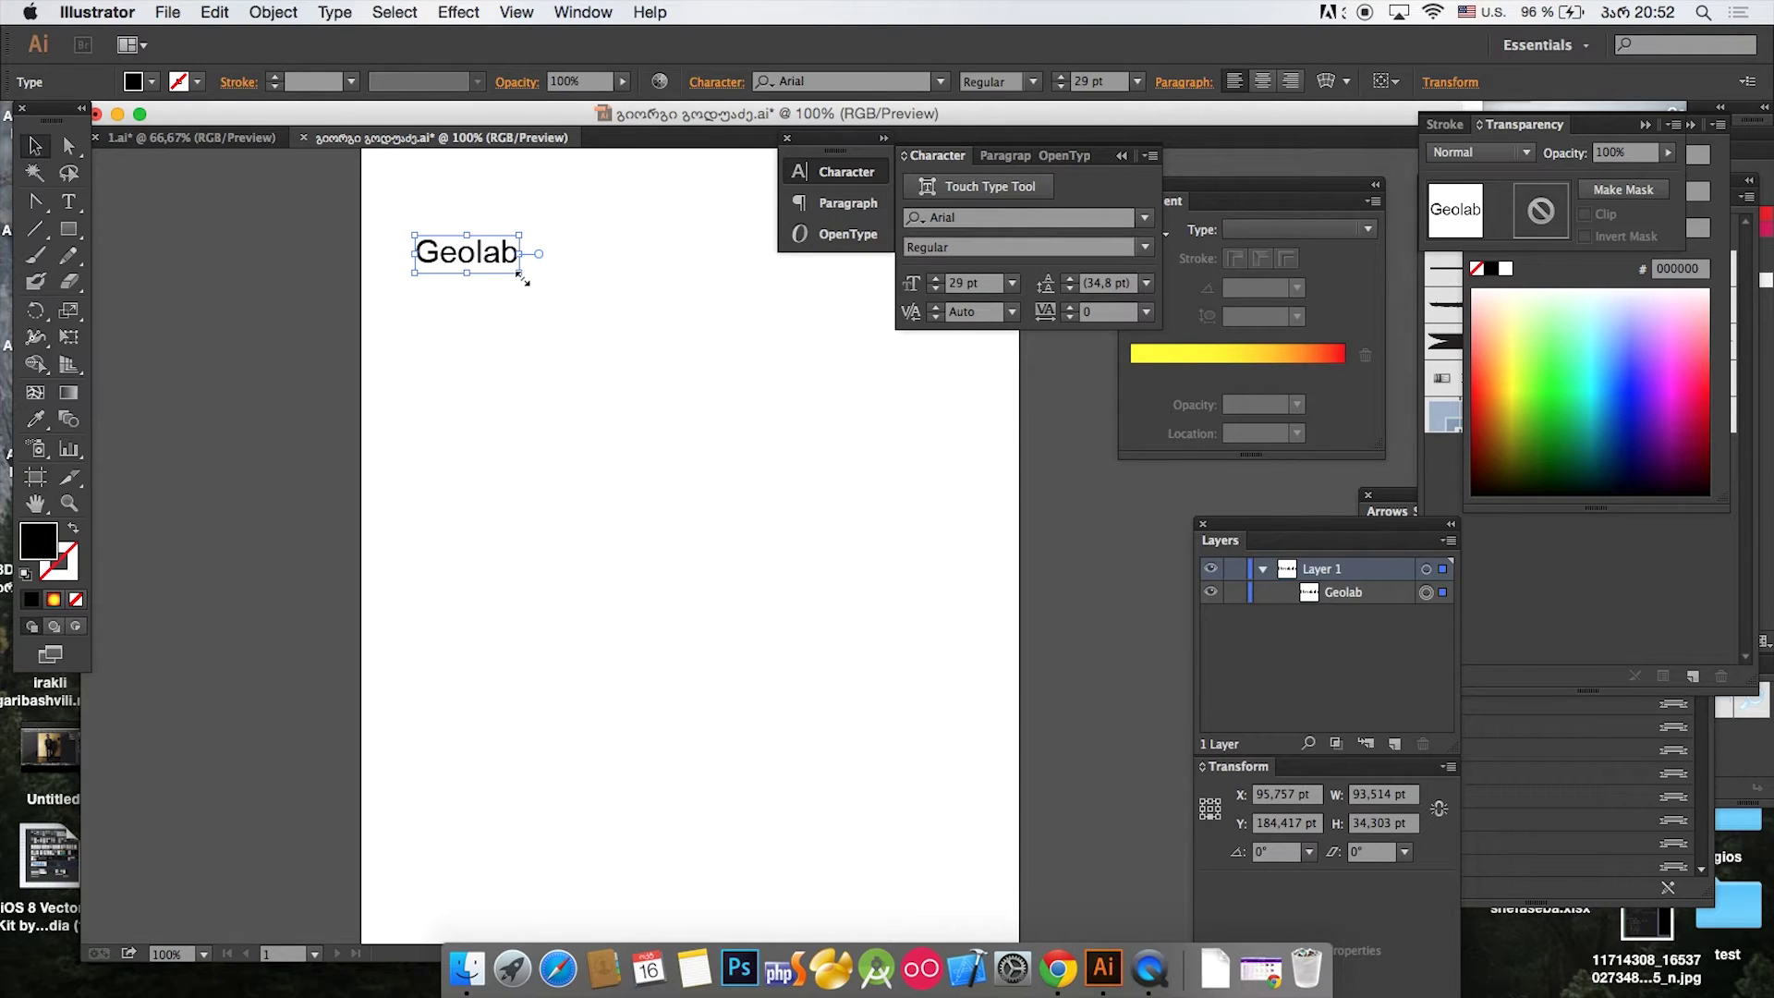
pyautogui.moveTo(521, 276); pyautogui.dragTo(875, 458)
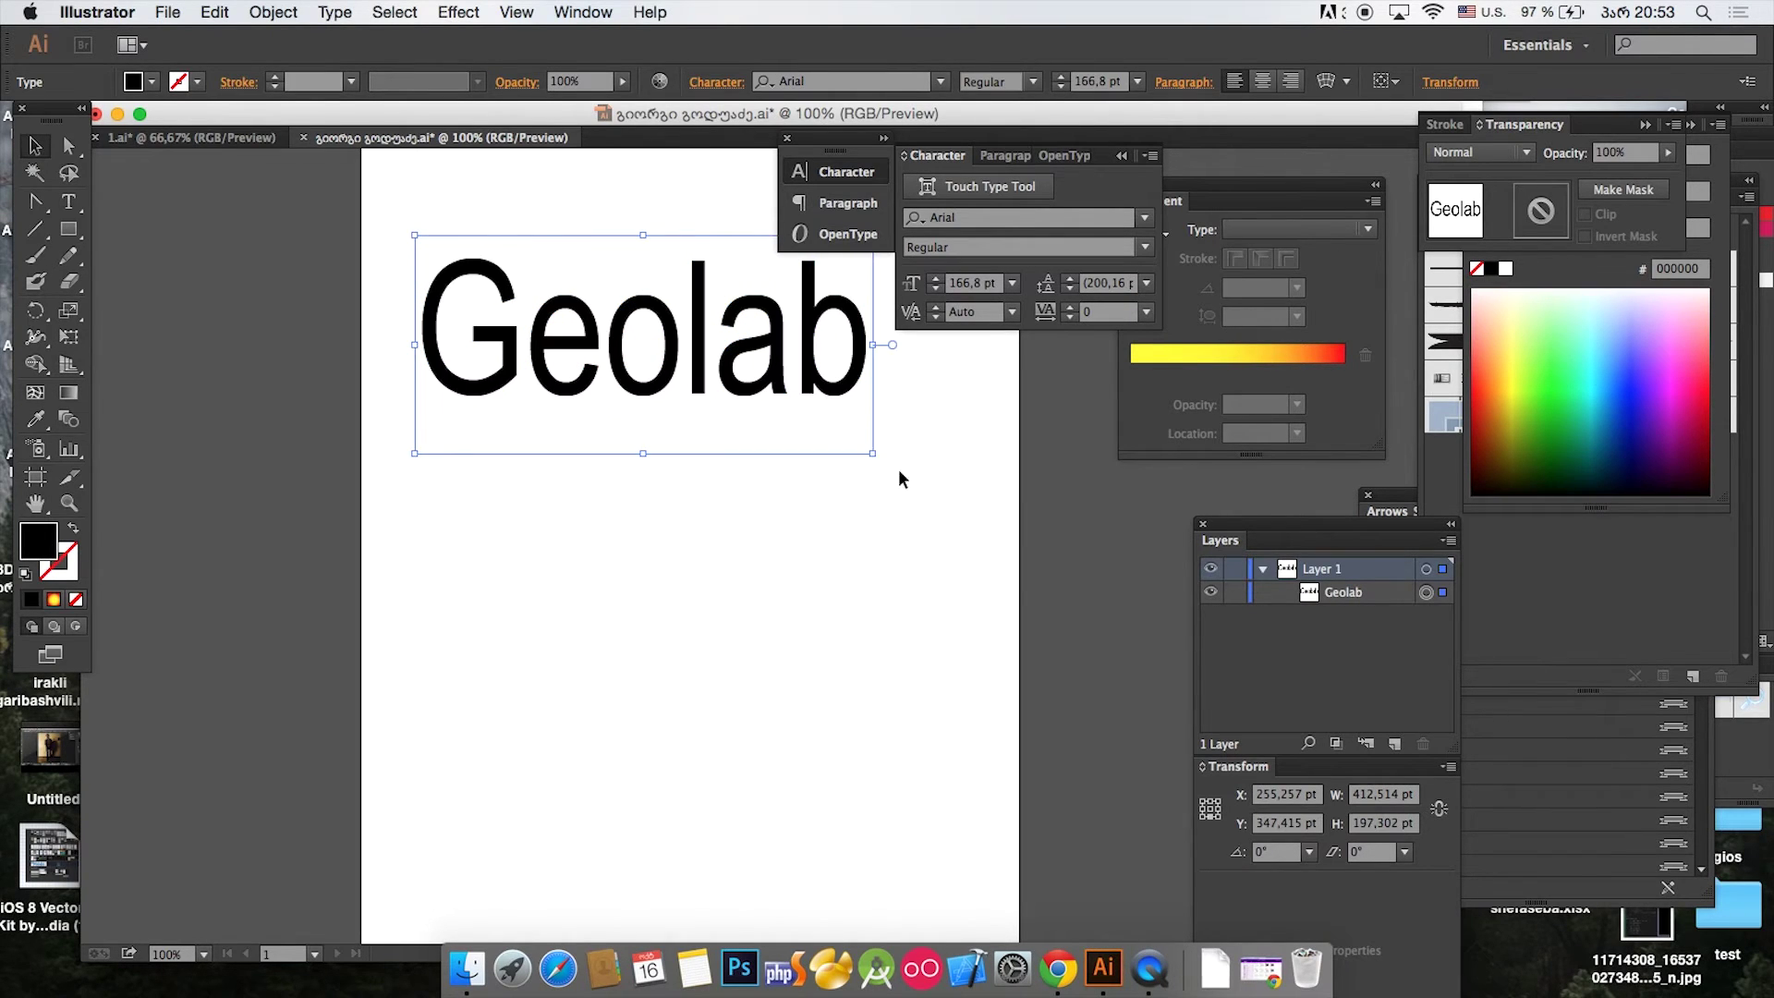
pyautogui.press('super+h')
pyautogui.press('super+z')
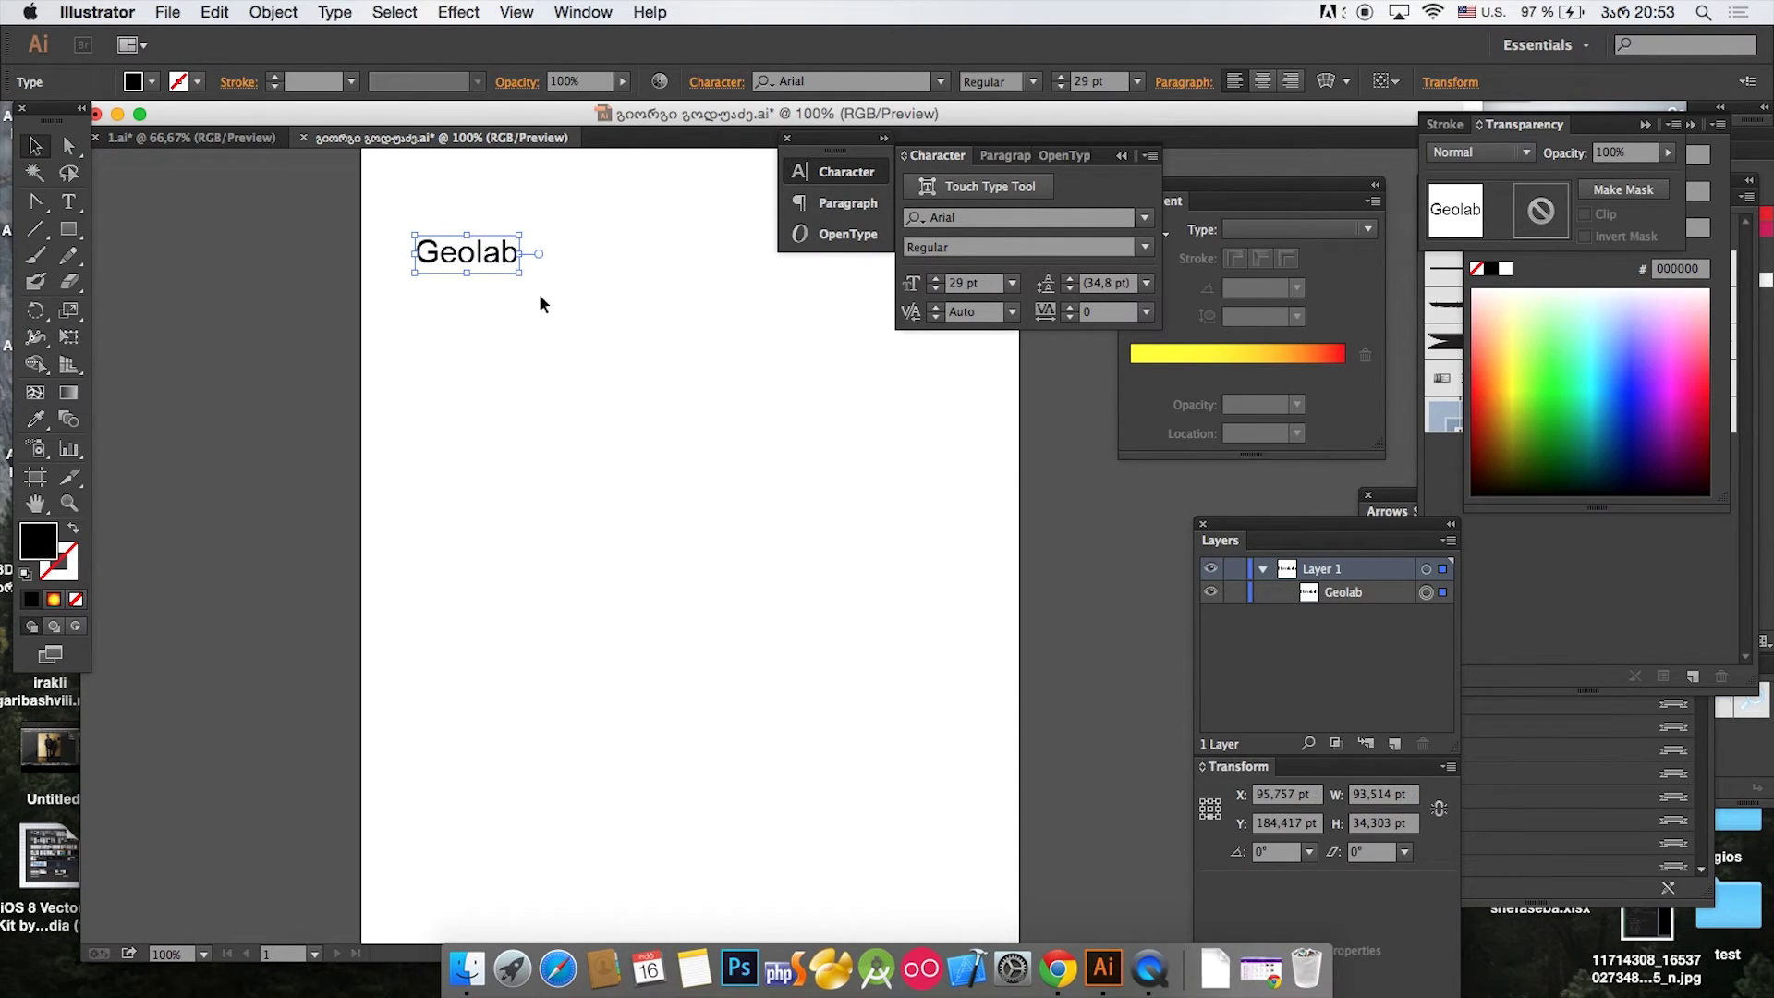
# Step: Enlarge the Geolab text proportionally to 127 pt and shift the document window down
pyautogui.moveTo(520, 277); pyautogui.dragTo(957, 456)
pyautogui.click(958, 457)
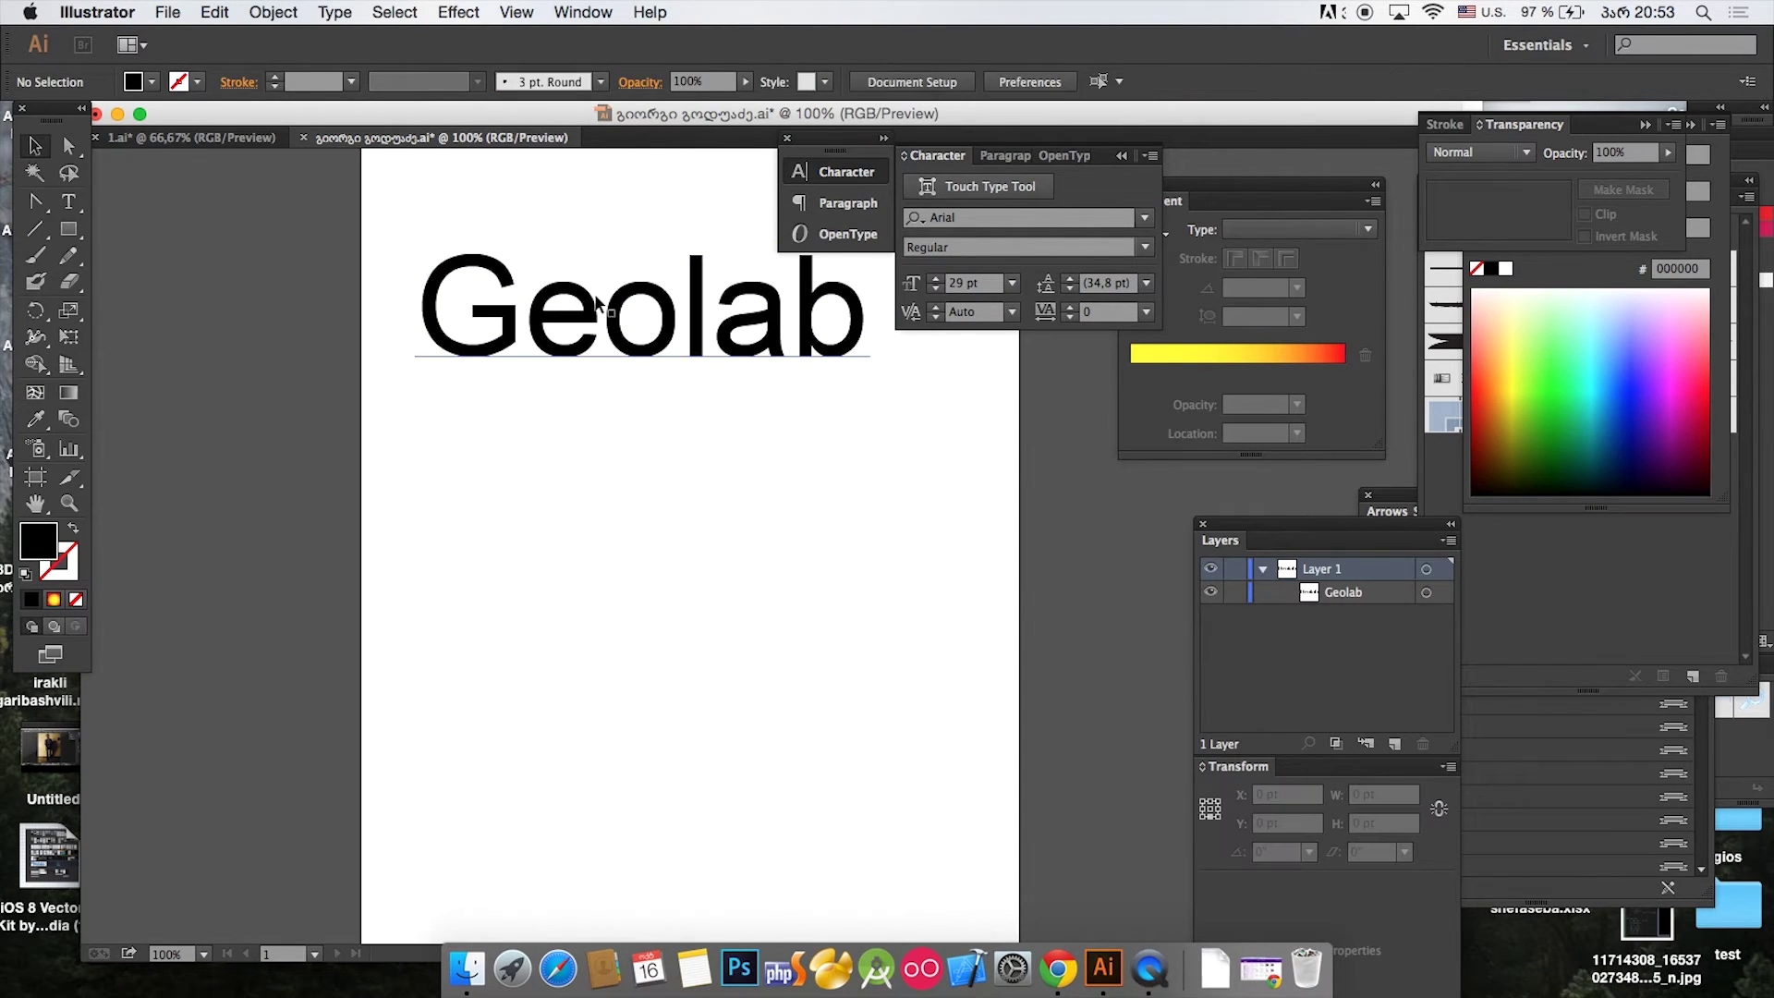
pyautogui.moveTo(557, 119); pyautogui.dragTo(557, 180)
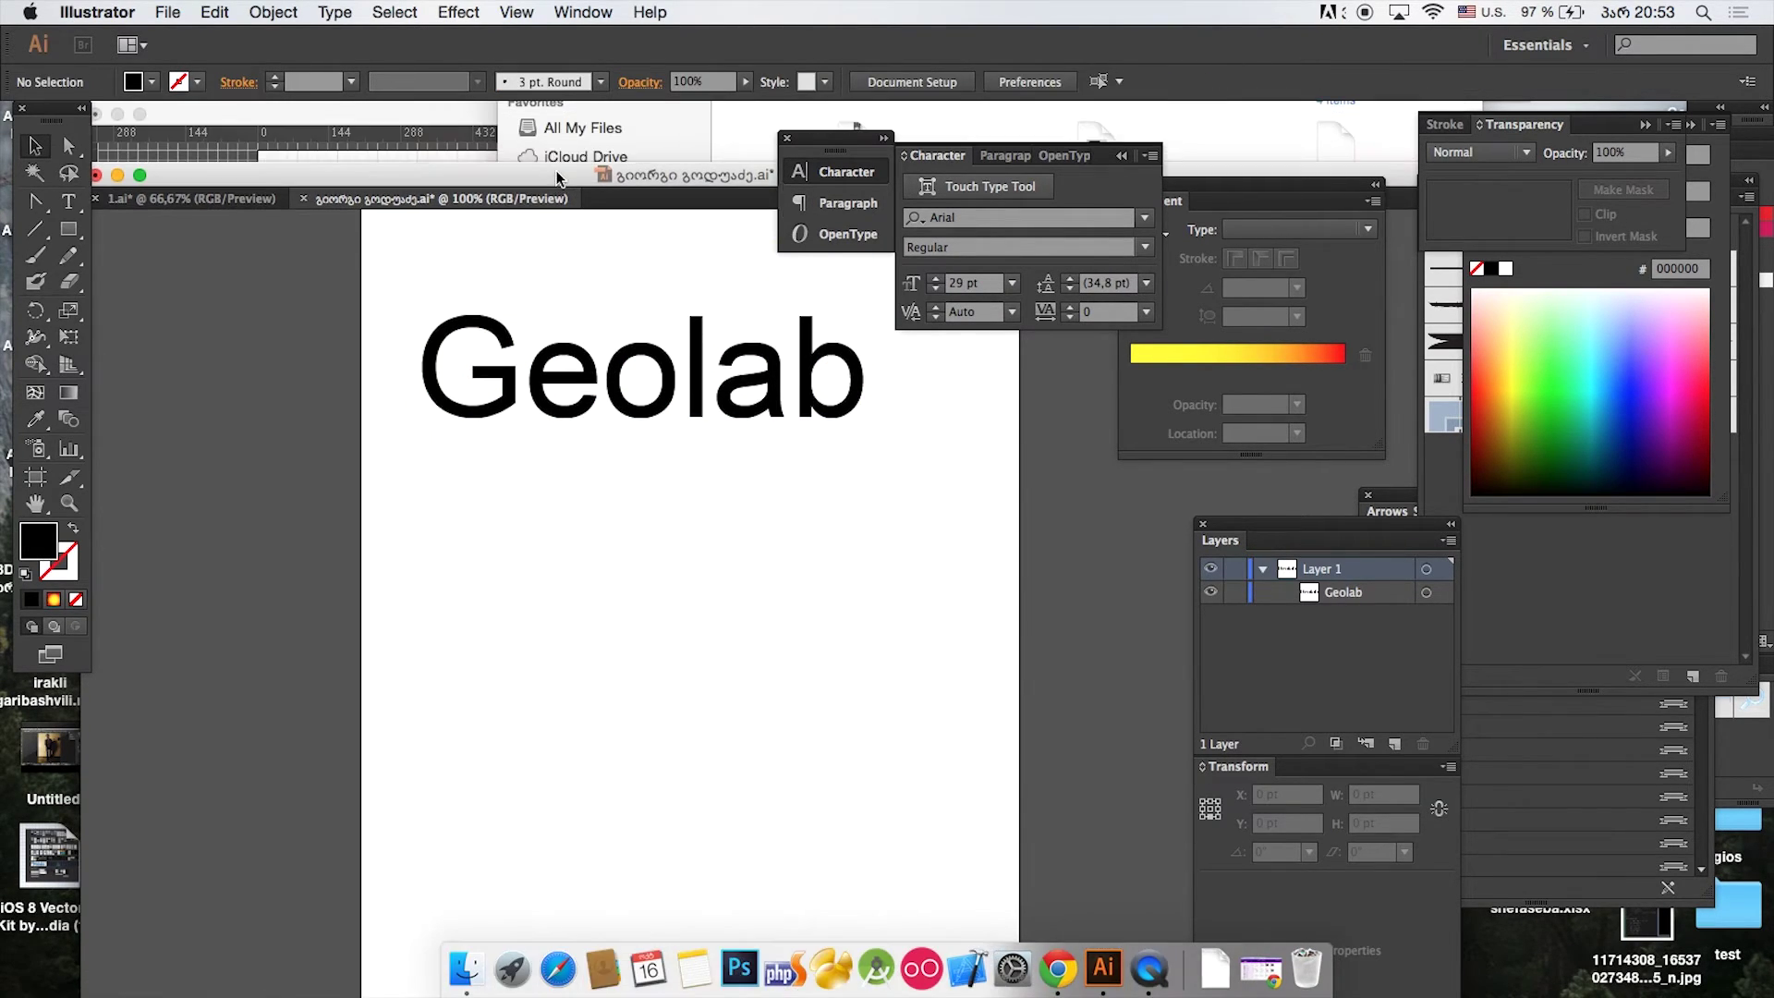
# Step: Move the Geolab text down into open space on the artboard and nudge it to about X 272 pt, Y 453 pt
pyautogui.click(551, 307)
pyautogui.moveTo(557, 381); pyautogui.dragTo(549, 557)
pyautogui.click(613, 451)
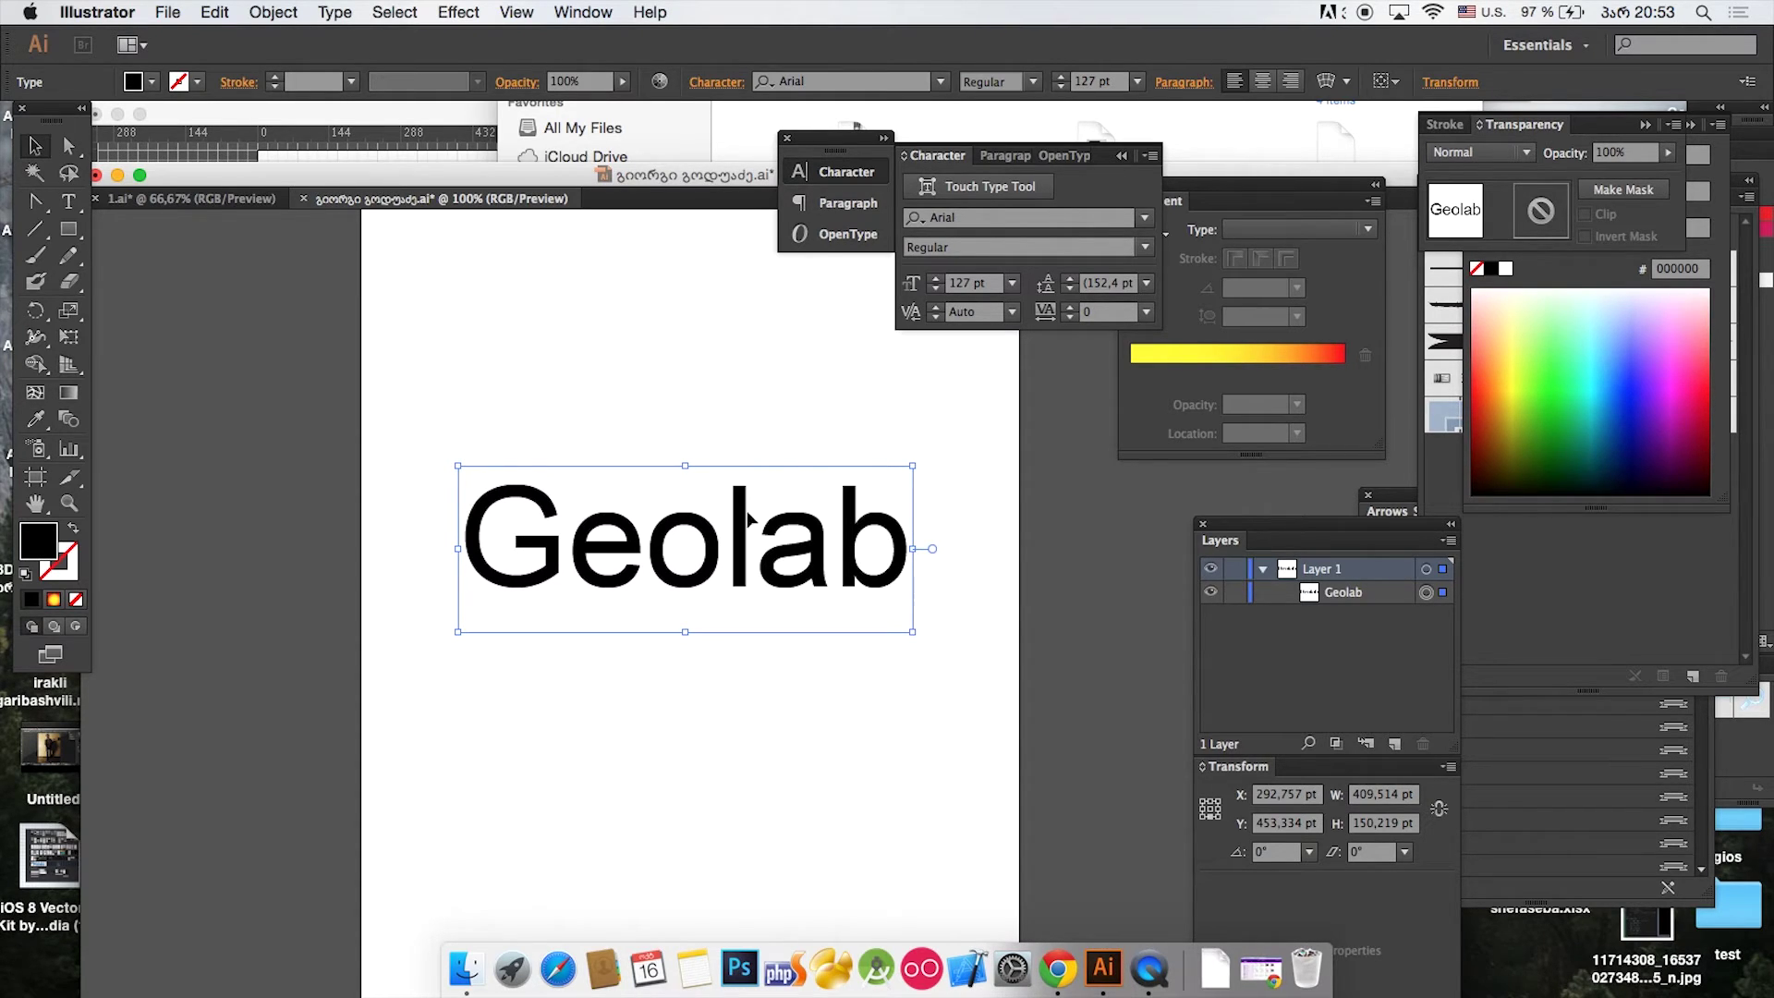
pyautogui.click(739, 426)
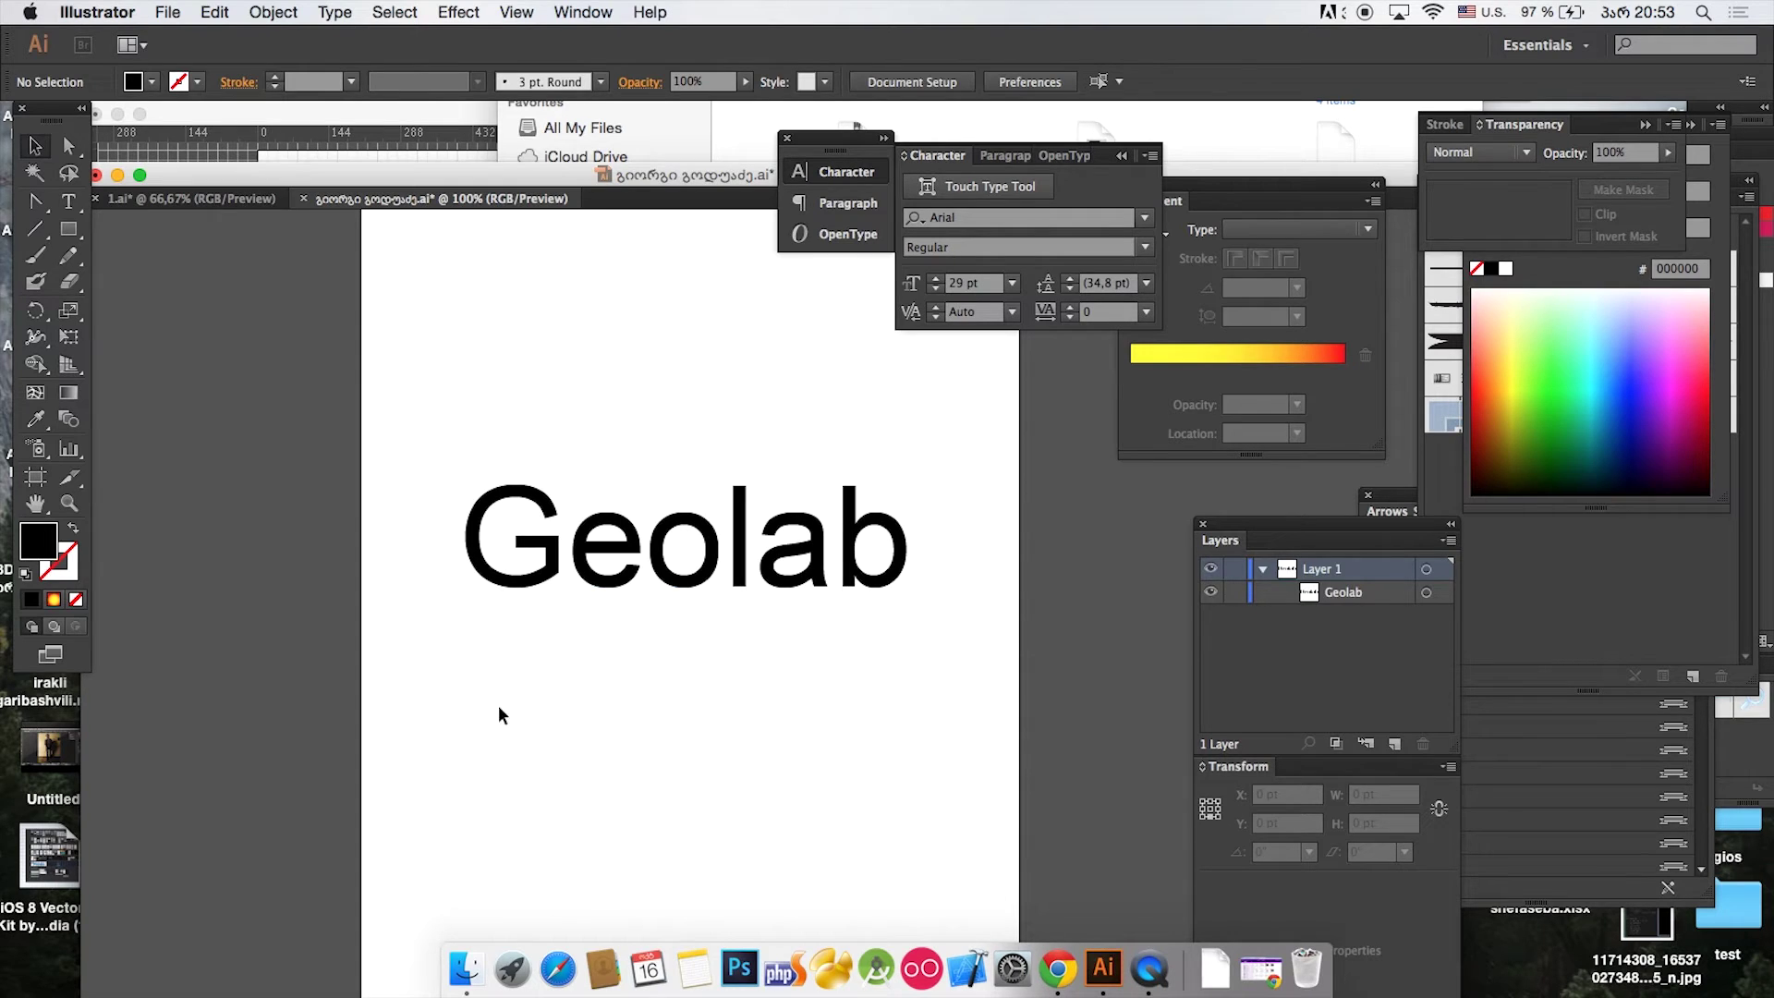
pyautogui.moveTo(733, 531); pyautogui.dragTo(711, 528)
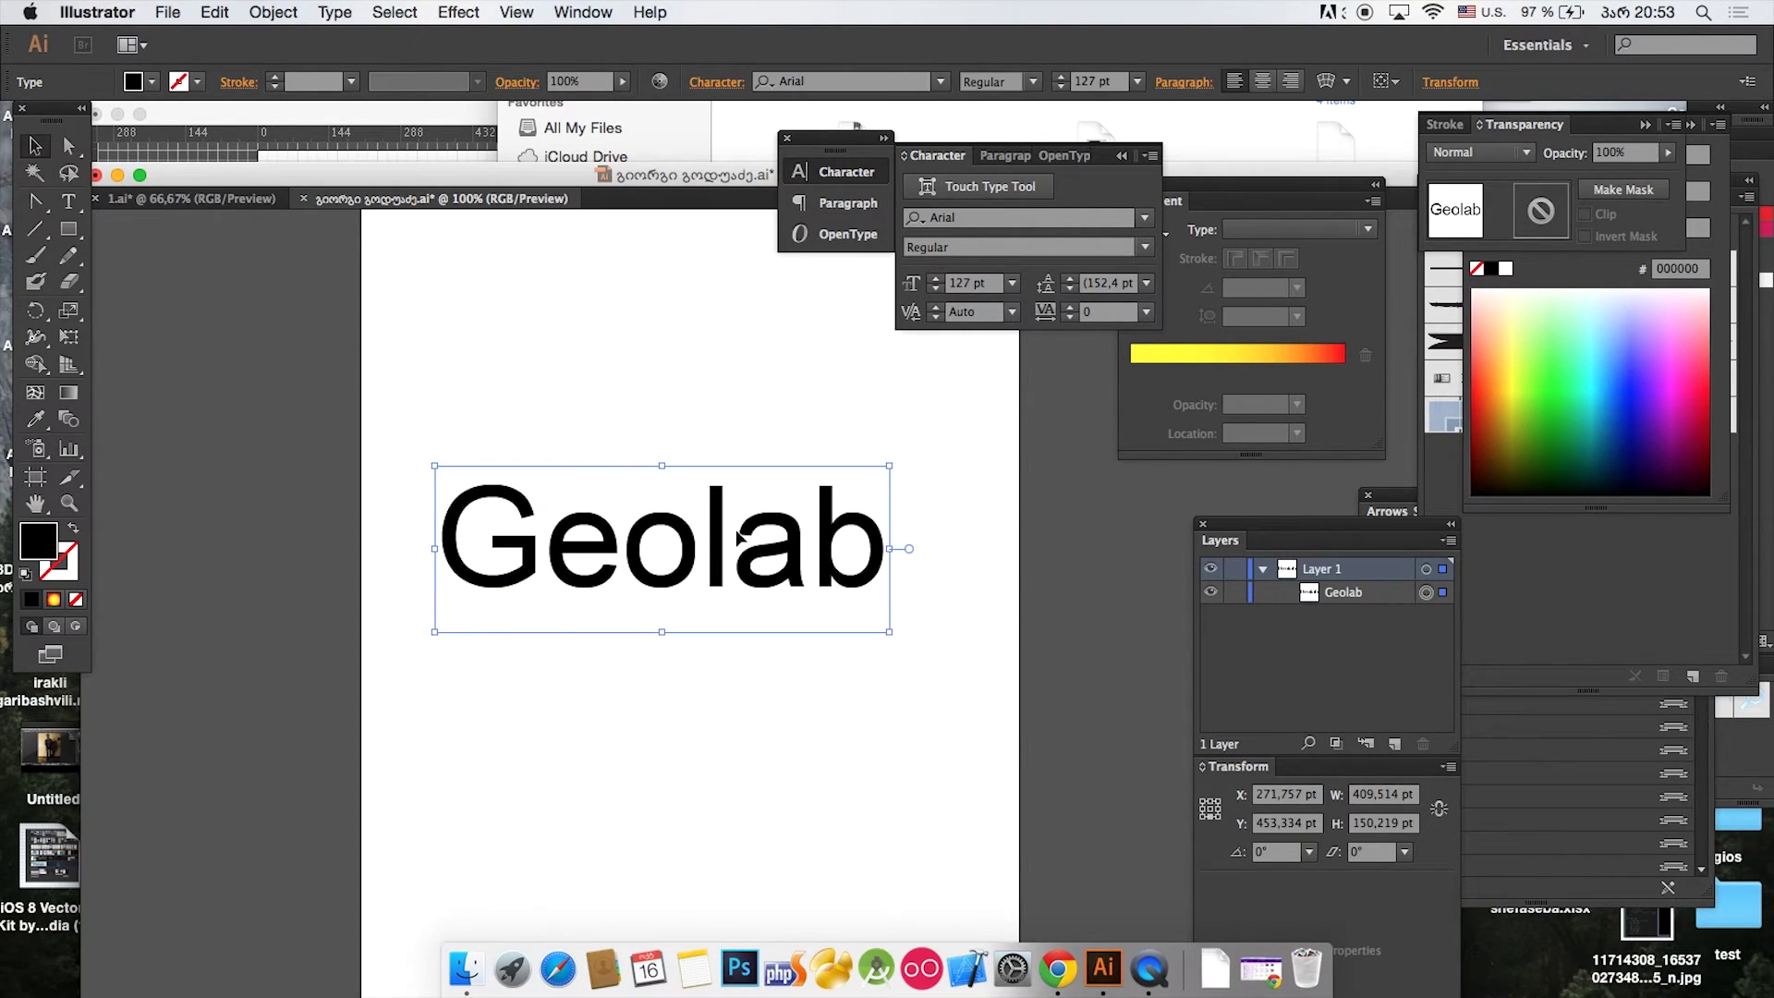
pyautogui.click(868, 388)
# Step: Convert the Geolab text to outlines and move the resulting group slightly to about X 298 pt, Y 404 pt
pyautogui.moveTo(960, 414); pyautogui.dragTo(378, 755)
pyautogui.press('super+shift+b')
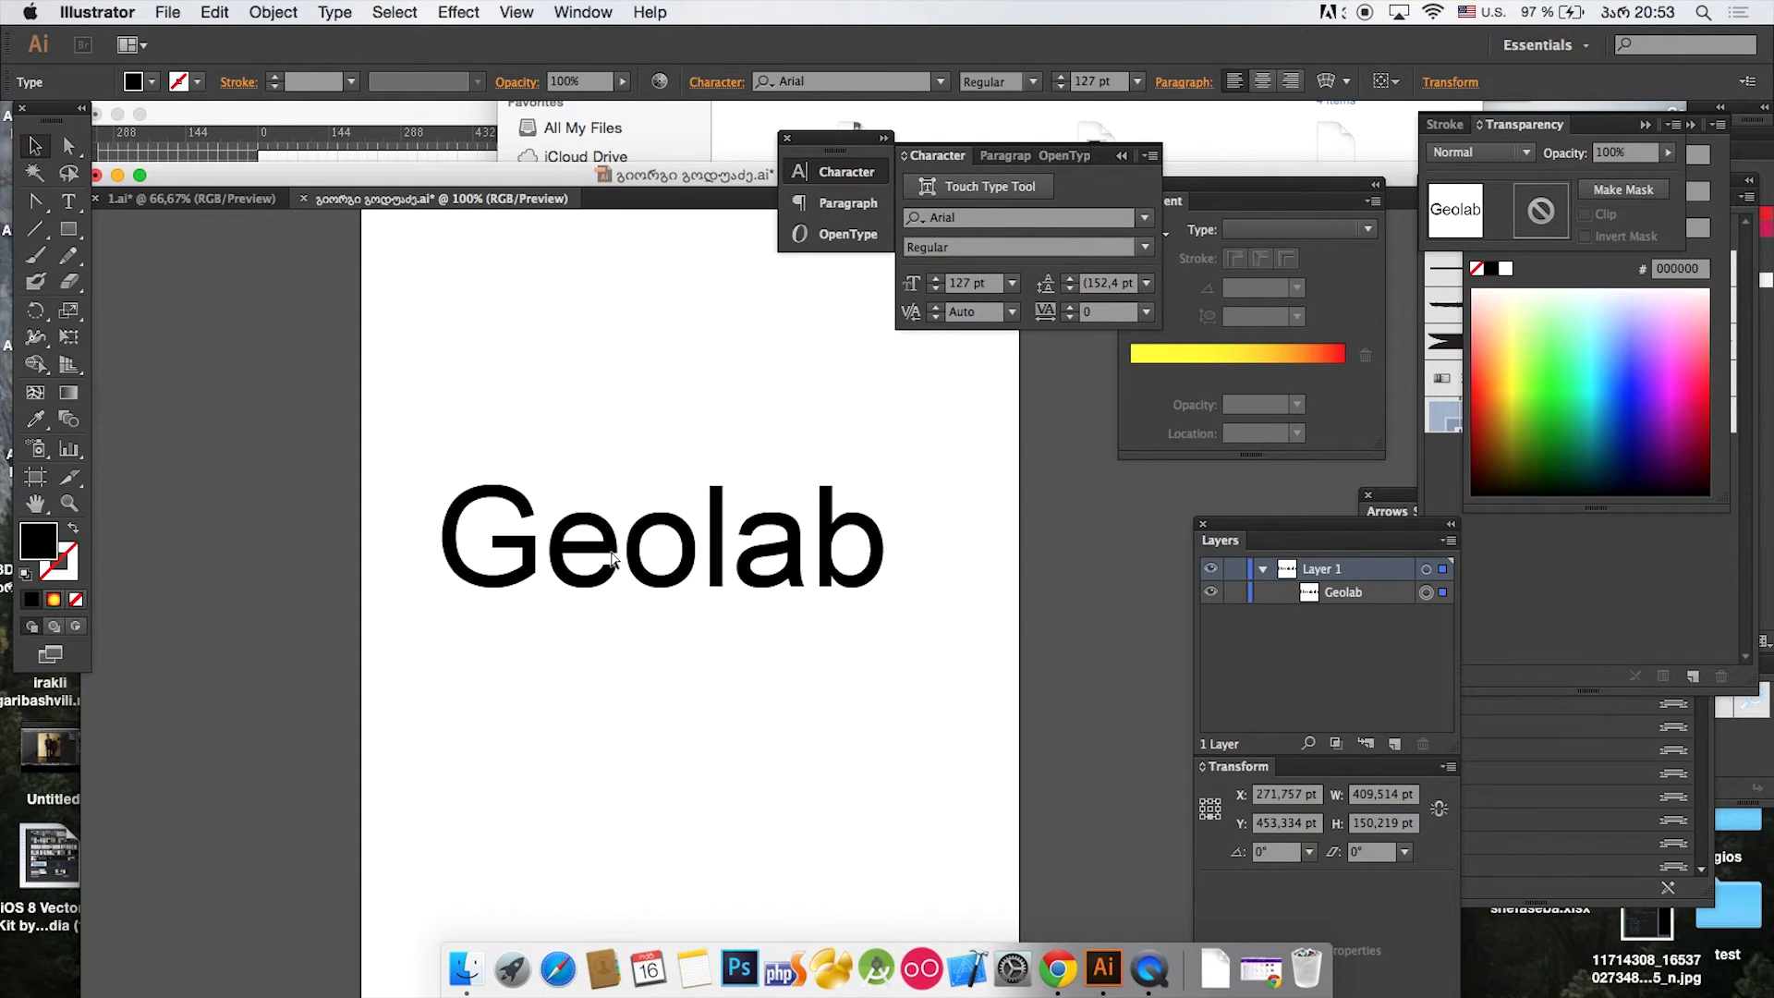
pyautogui.press('shift+super+o')
pyautogui.moveTo(673, 566); pyautogui.dragTo(546, 484)
pyautogui.click(636, 386)
# Step: Select all the letter outlines with the Direct Selection tool and find where the Create Outlines command is located
pyautogui.click(72, 148)
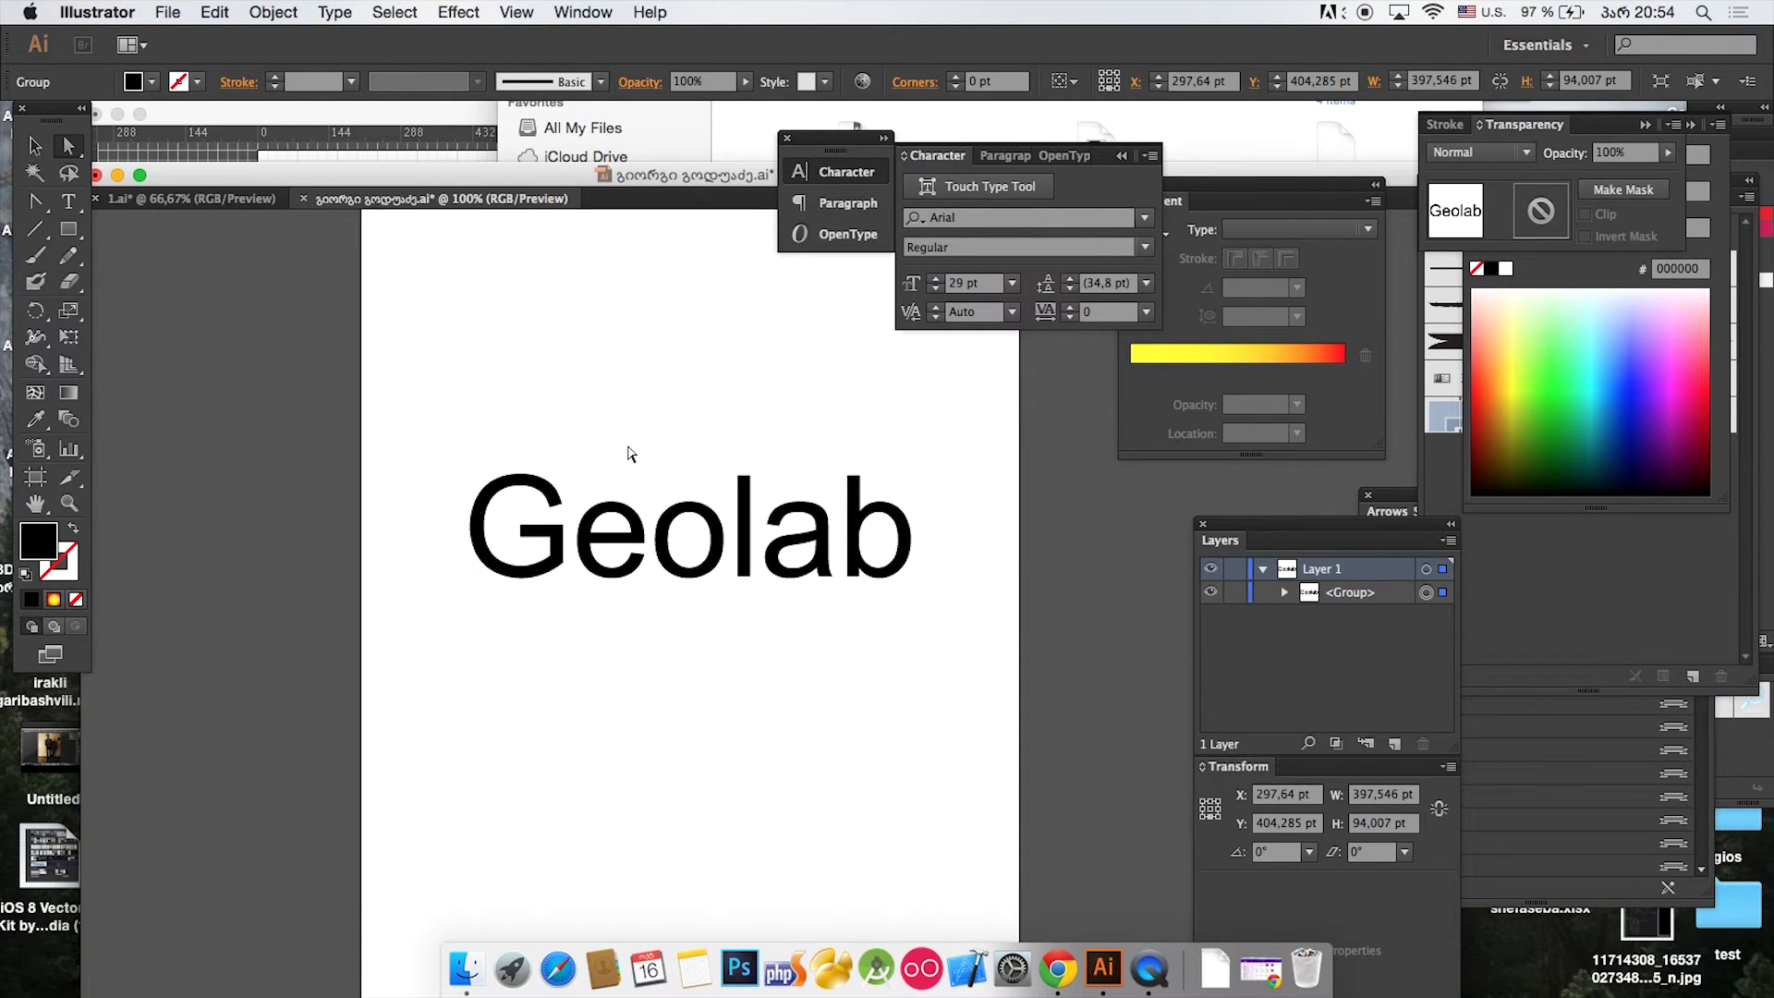
pyautogui.moveTo(428, 428); pyautogui.dragTo(931, 644)
pyautogui.moveTo(409, 417); pyautogui.dragTo(967, 673)
pyautogui.click(566, 11)
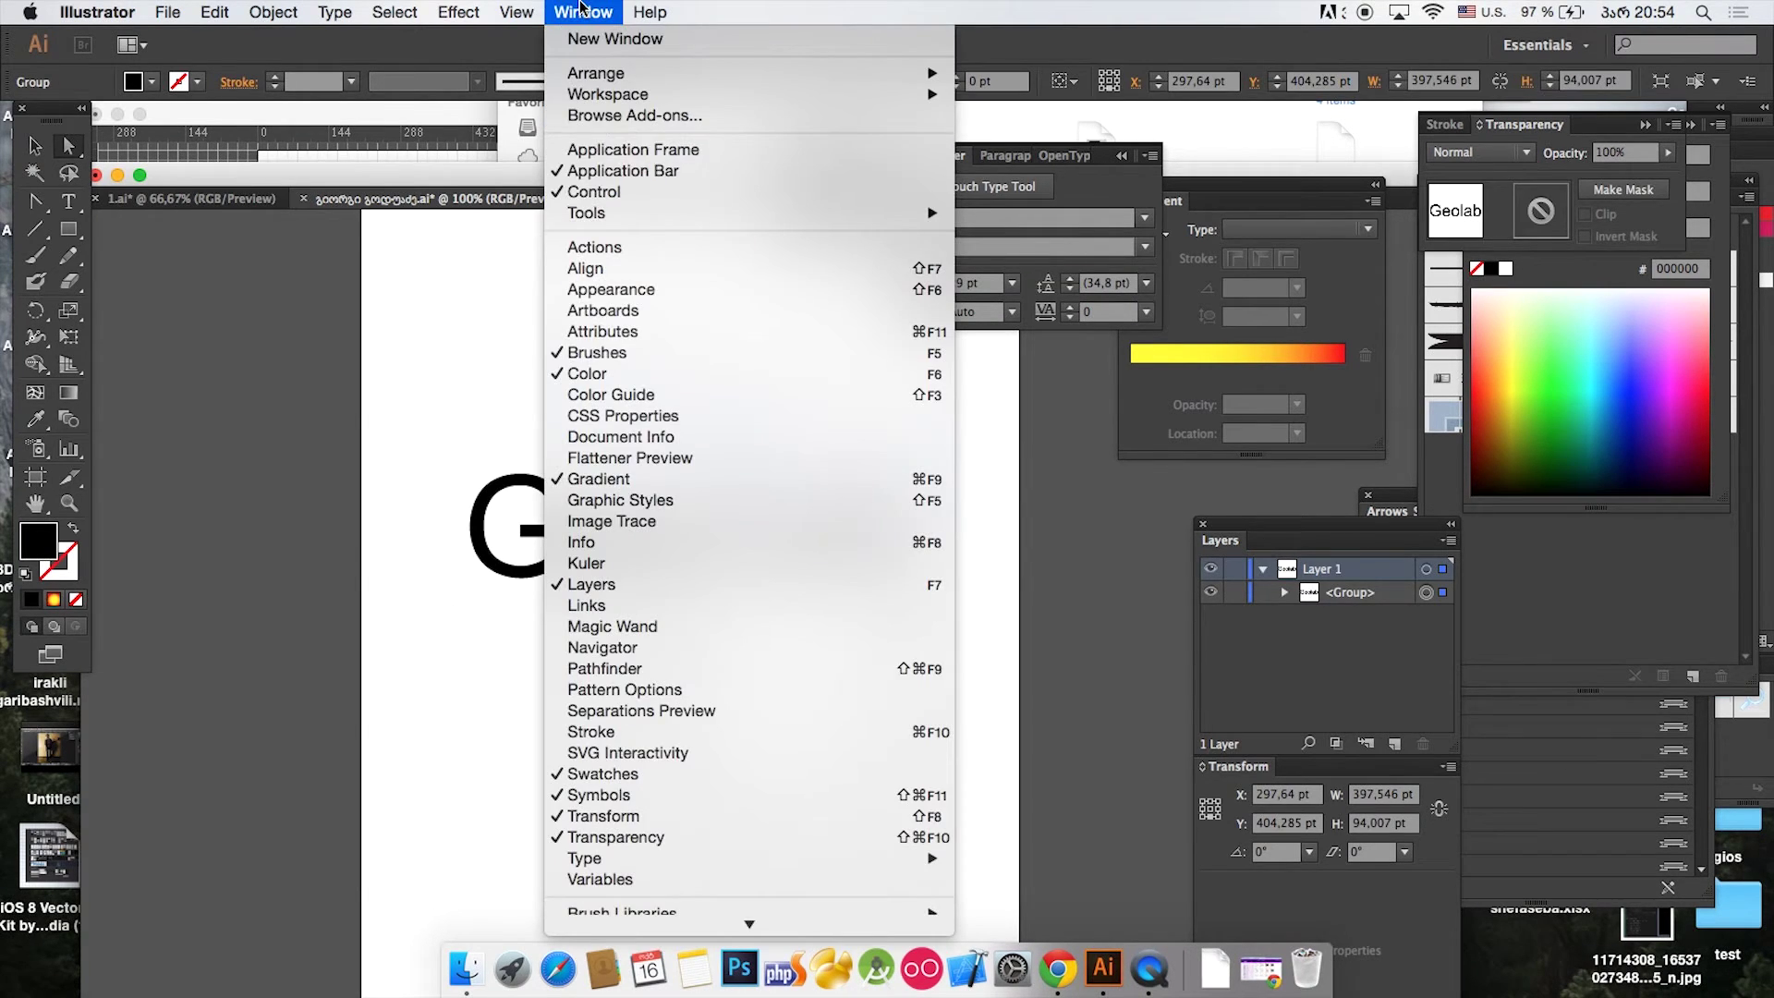
pyautogui.moveTo(337, 12)
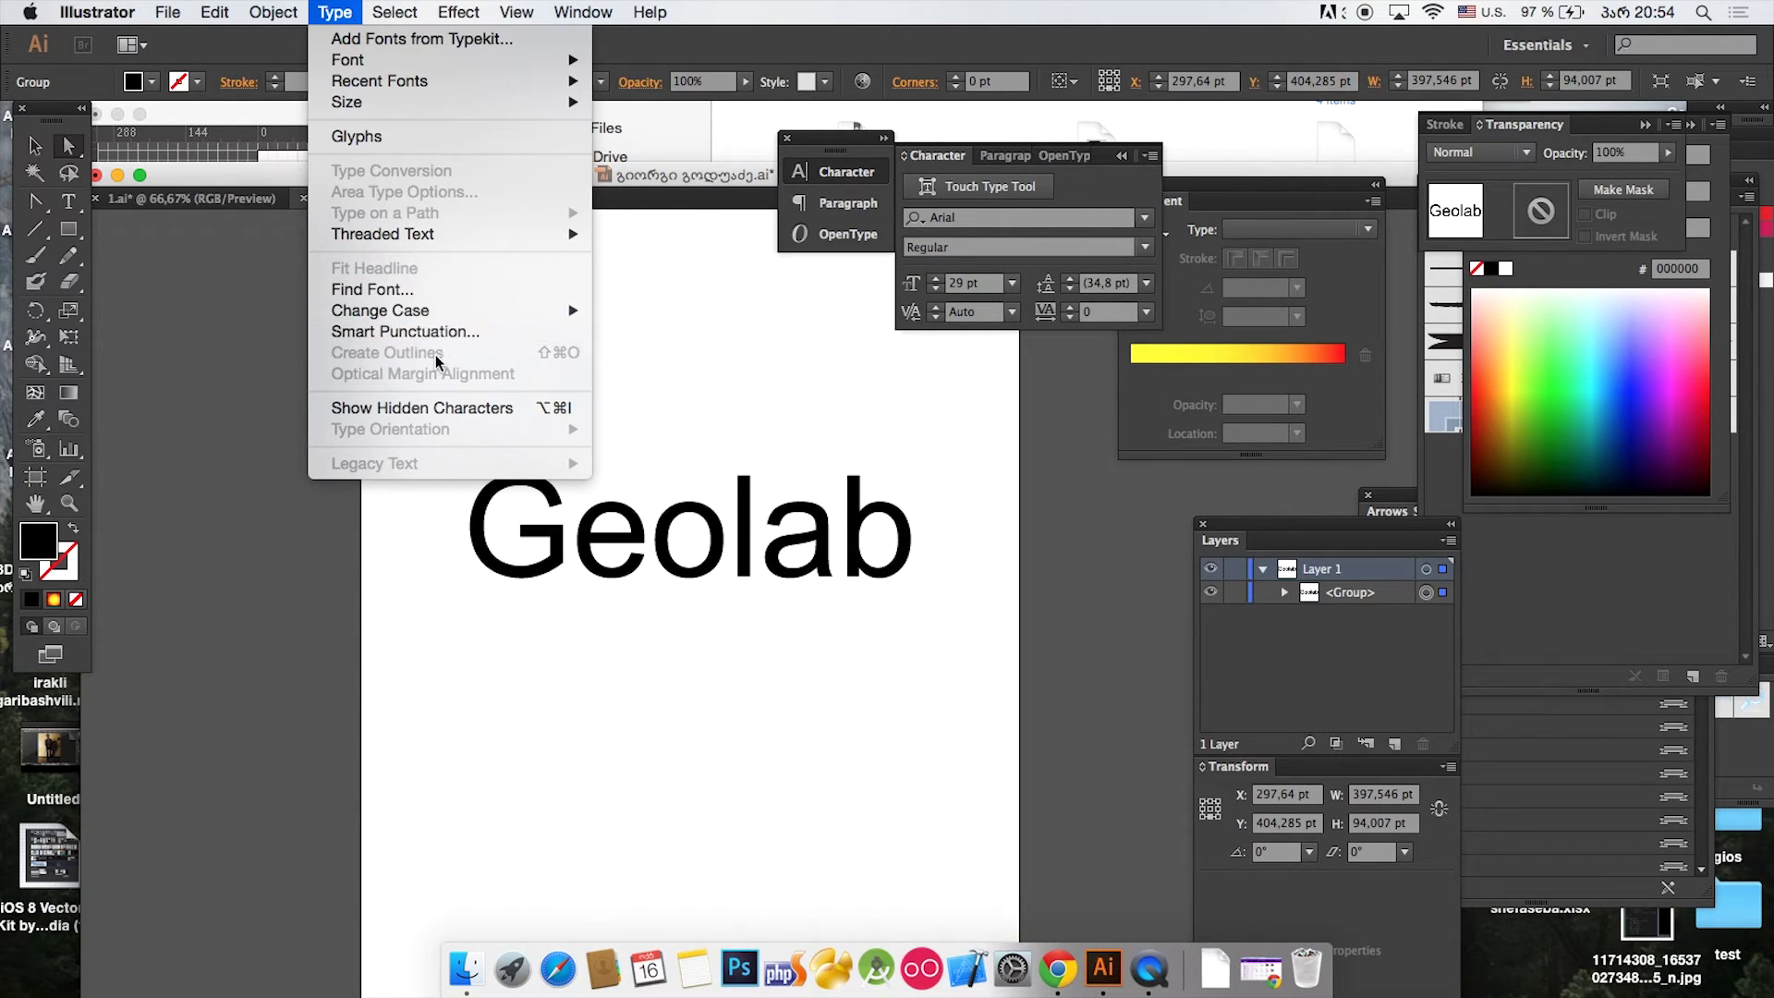
pyautogui.click(757, 411)
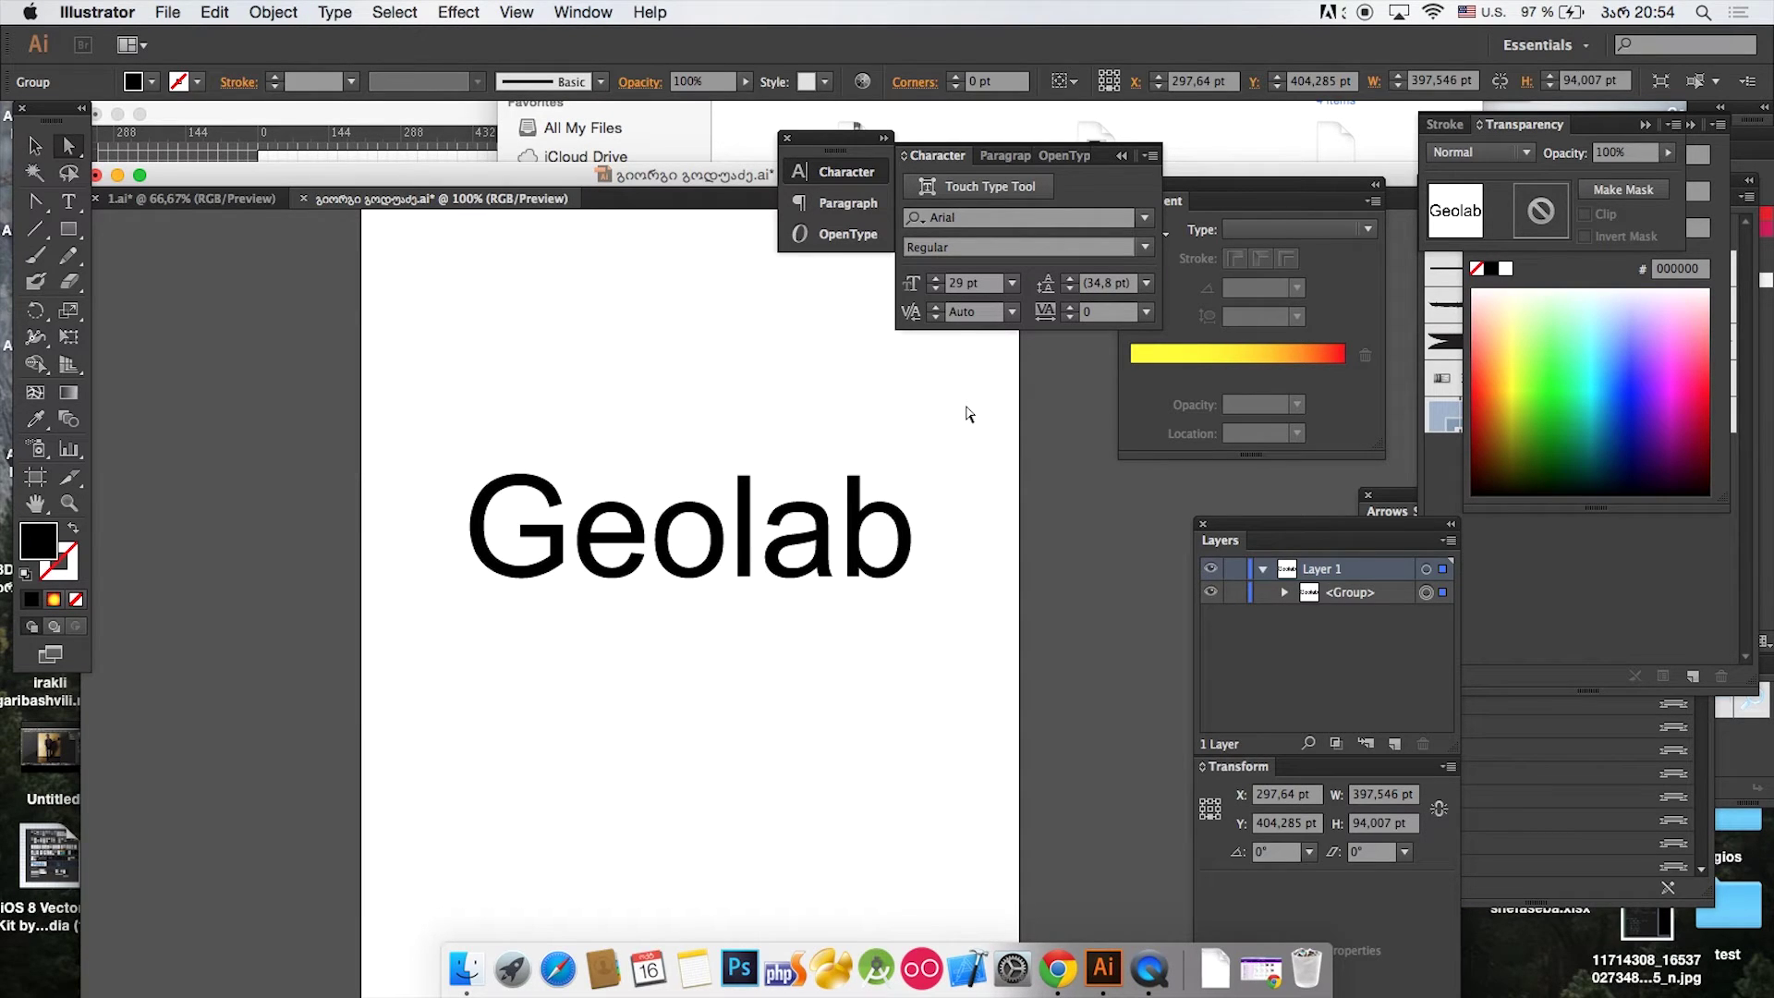
# Step: Widen the letter l by selecting its right-side anchor points with the a and b and nudging them to about X 428 pt
pyautogui.moveTo(967, 407); pyautogui.dragTo(746, 685)
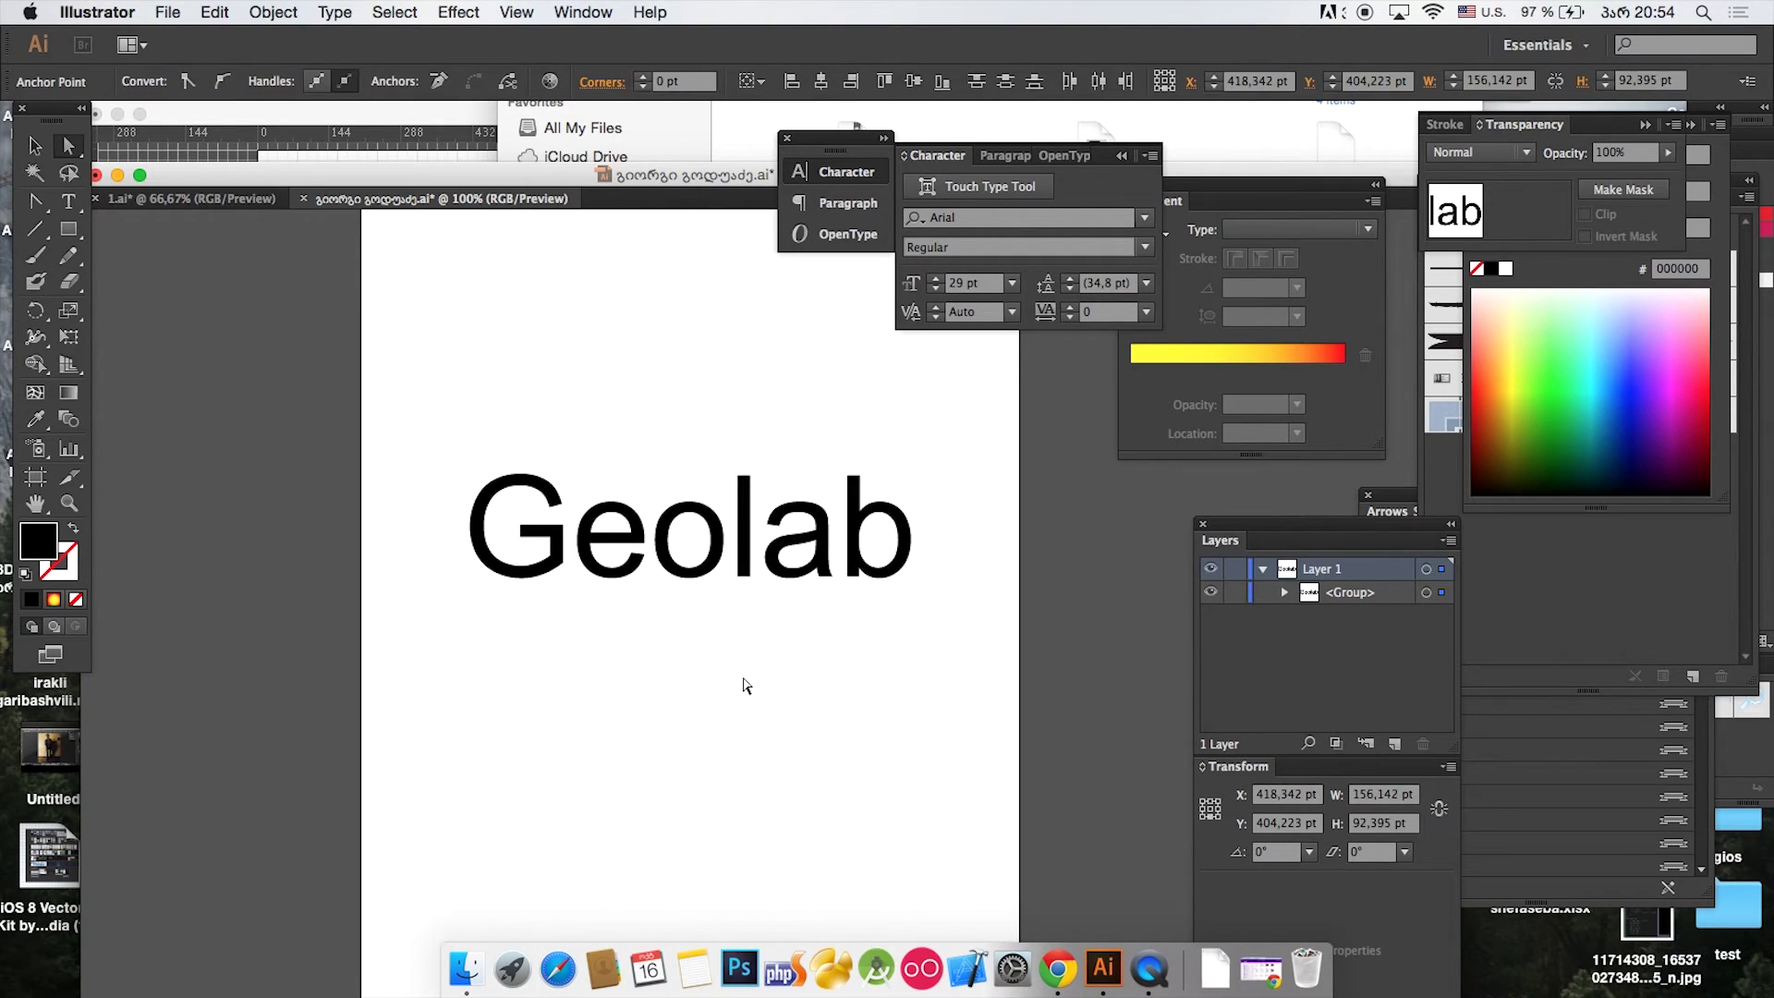
pyautogui.hotkey('shift', 'Right')
pyautogui.hotkey('shift', 'Left')
pyautogui.hotkey('shift', 'Left')
pyautogui.hotkey('shift', 'Left')
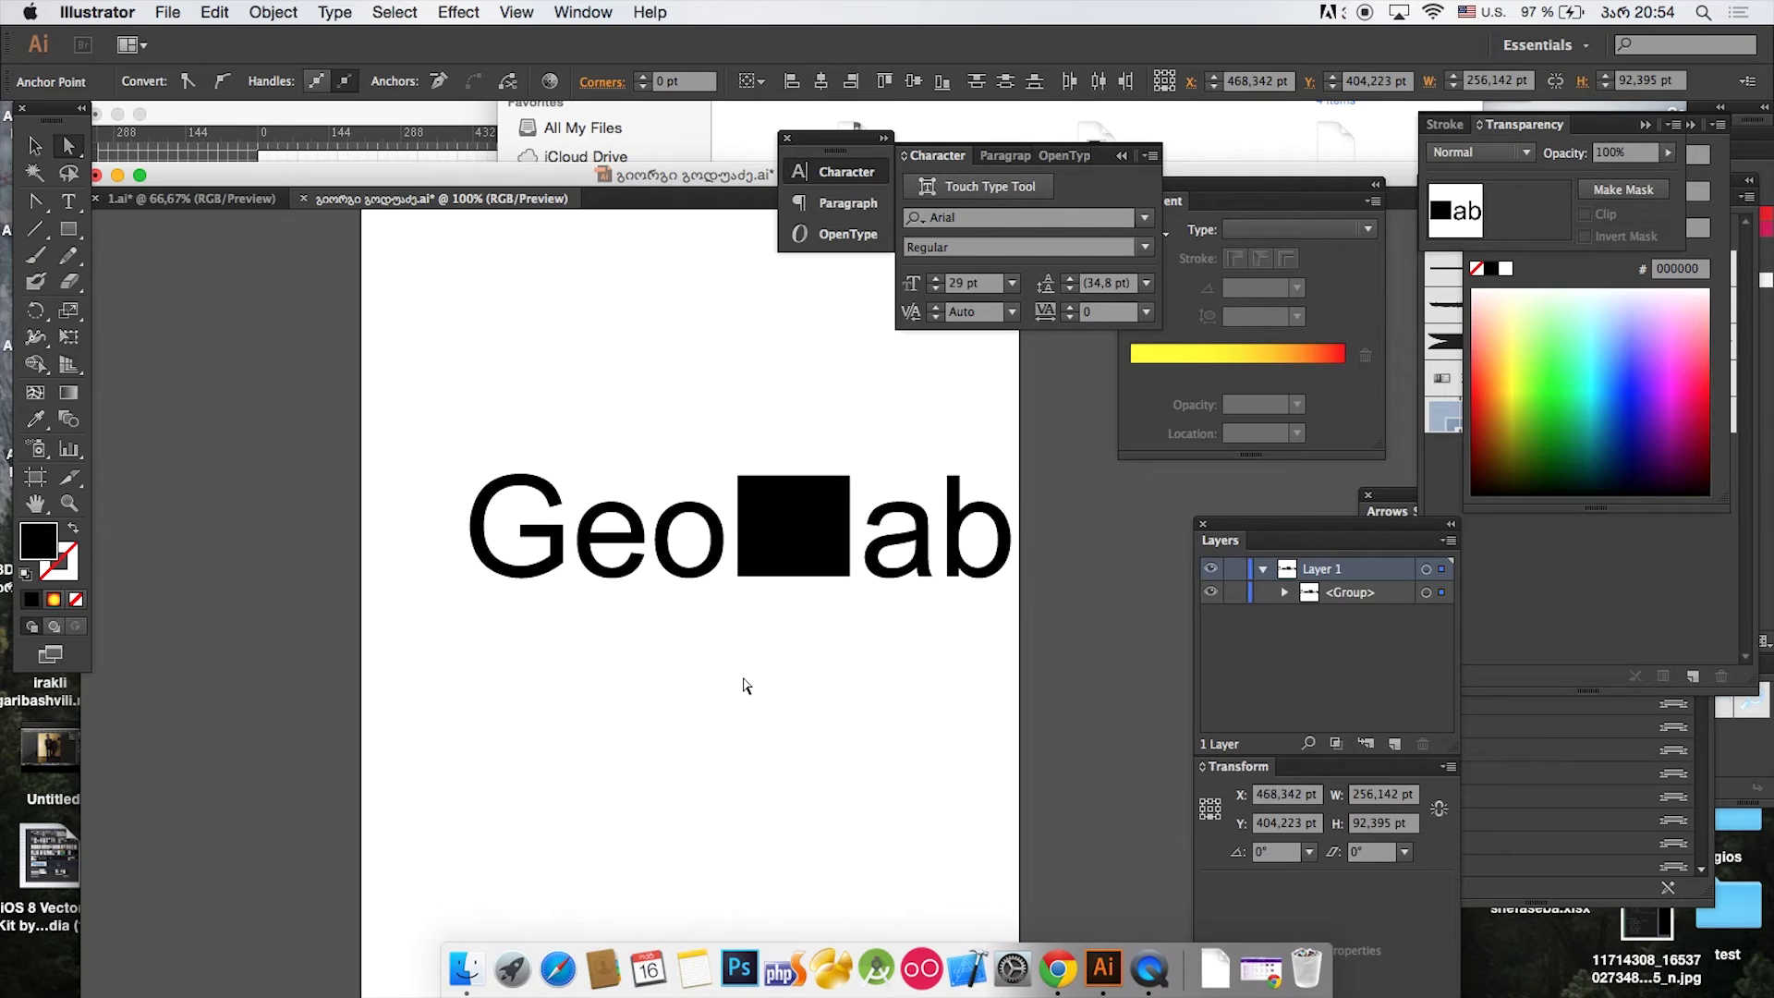
pyautogui.hotkey('shift', 'Left')
pyautogui.hotkey('shift', 'Left')
pyautogui.hotkey('shift', 'Left')
pyautogui.hotkey('shift', 'Left')
pyautogui.hotkey('shift', 'Left')
pyautogui.hotkey('shift', 'Right')
pyautogui.hotkey('shift', 'Left')
pyautogui.hotkey('shift', 'Left')
pyautogui.hotkey('shift', 'Left')
pyautogui.hotkey('shift', 'Left')
pyautogui.hotkey('shift', 'Left')
pyautogui.hotkey('shift', 'Left')
pyautogui.hotkey('shift', 'Left')
pyautogui.hotkey('shift', 'Left')
pyautogui.hotkey('shift', 'Left')
pyautogui.hotkey('shift', 'Left')
pyautogui.hotkey('shift', 'Left')
pyautogui.hotkey('shift', 'Left')
pyautogui.hotkey('shift', 'Left')
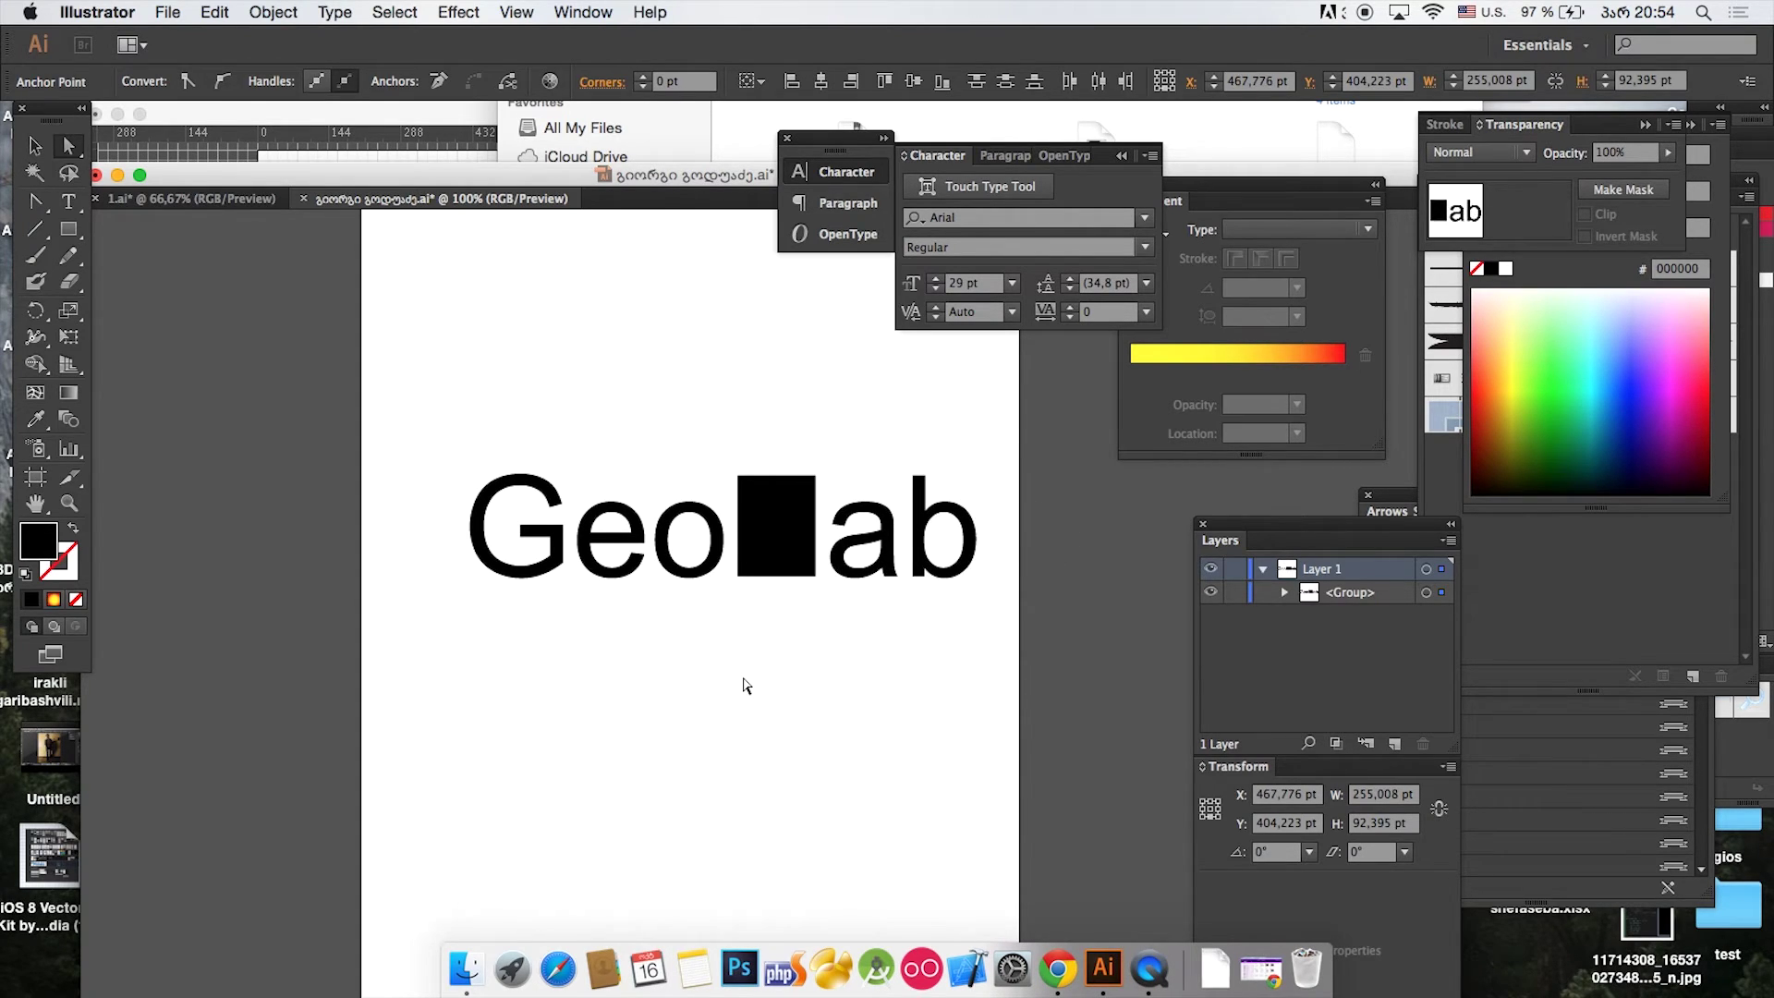
pyautogui.hotkey('shift', 'Right')
pyautogui.hotkey('shift', 'Left')
pyautogui.hotkey('shift', 'Left')
pyautogui.hotkey('shift', 'Right')
pyautogui.hotkey('shift', 'Right')
pyautogui.hotkey('shift', 'Left')
pyautogui.hotkey('shift', 'Left')
pyautogui.hotkey('shift', 'Right')
pyautogui.hotkey('shift', 'Right')
pyautogui.hotkey('shift', 'Left')
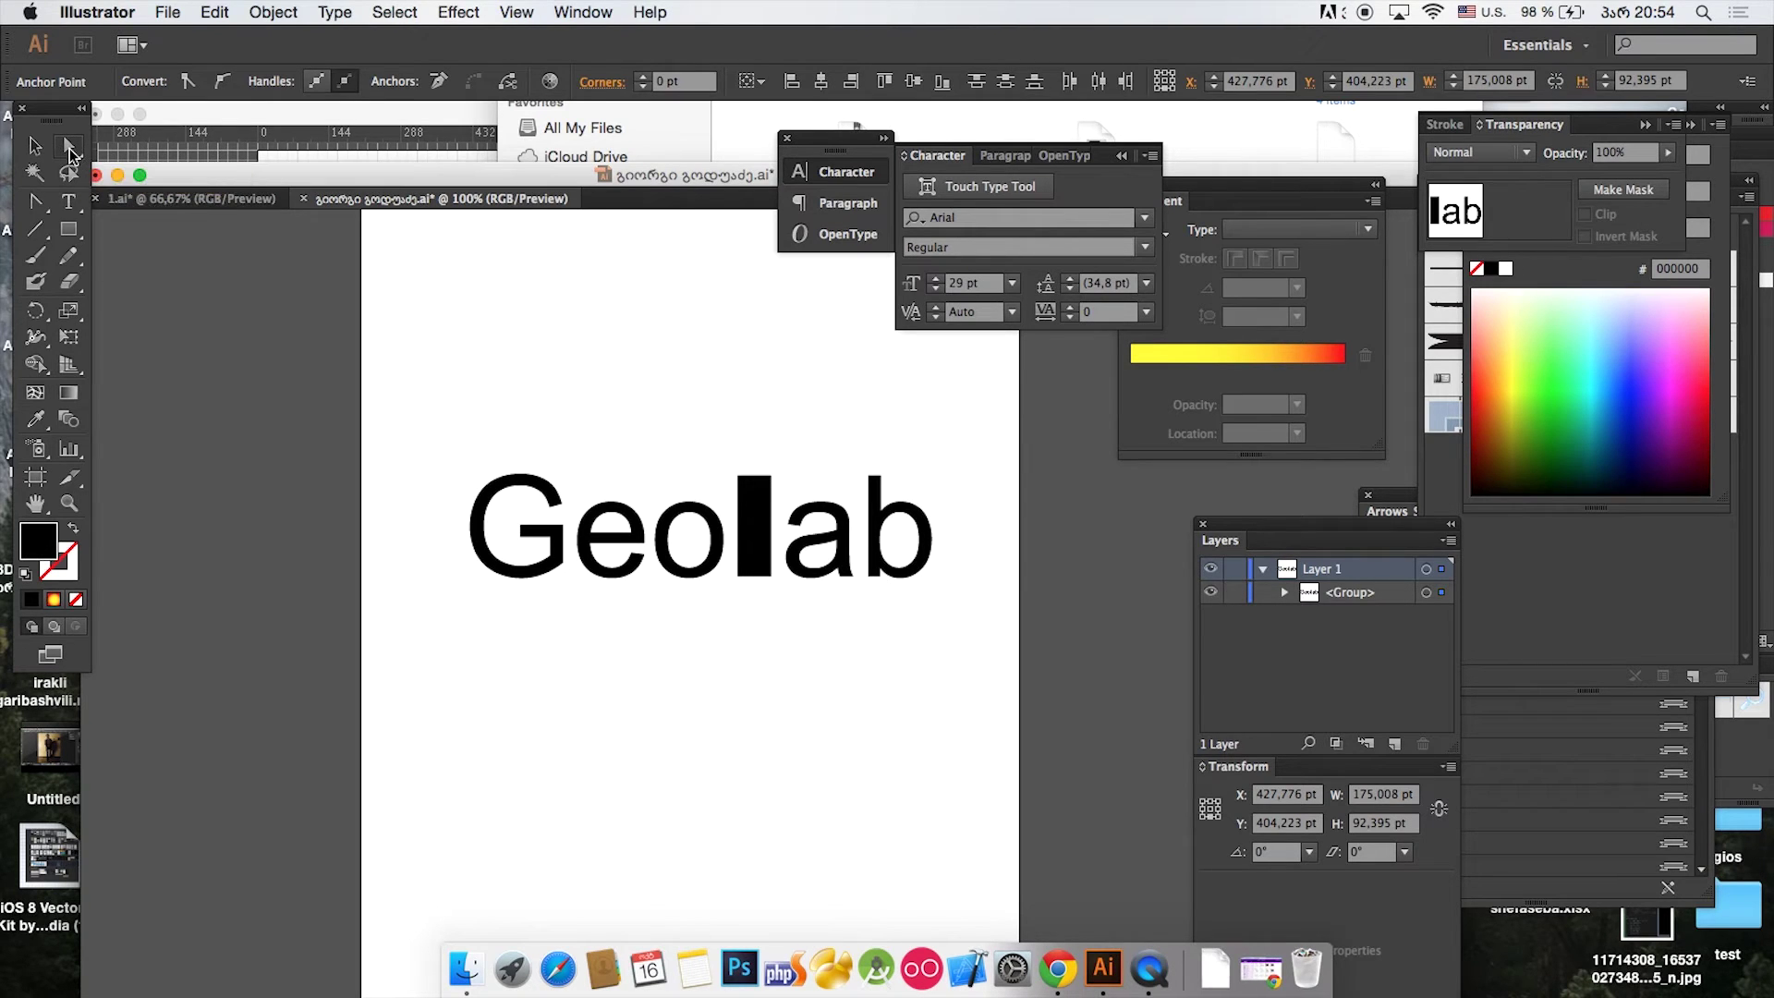
pyautogui.click(631, 470)
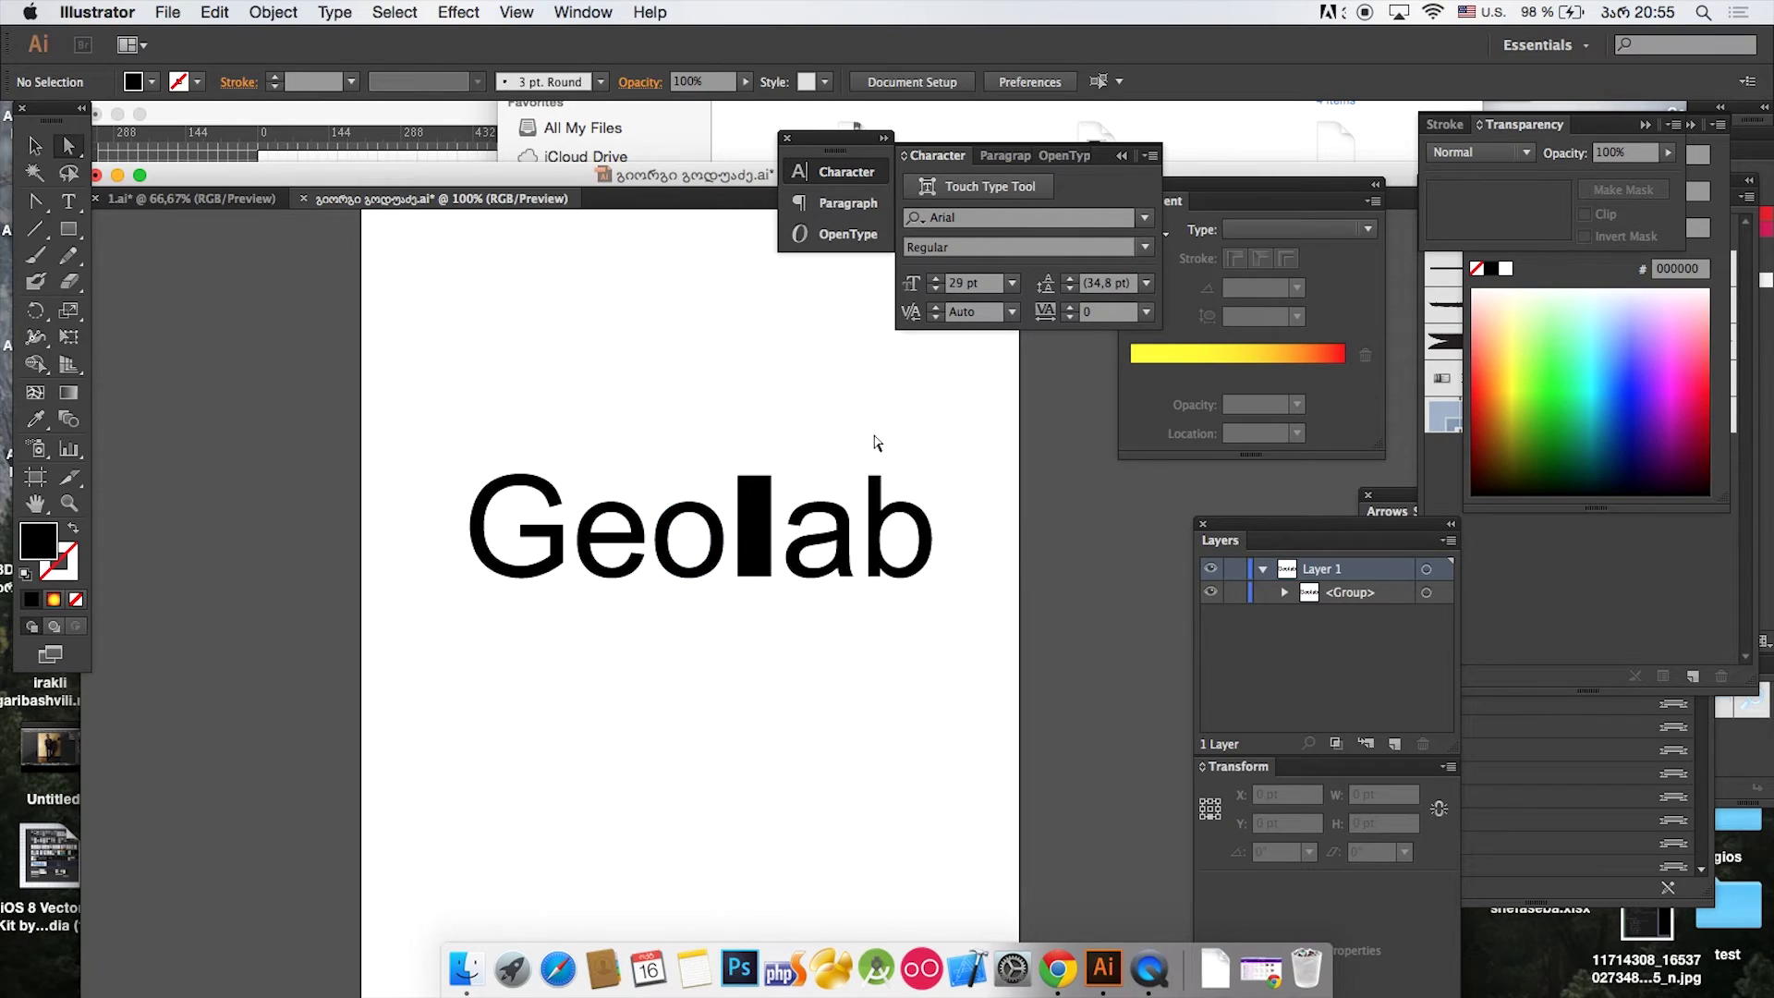
# Step: Pull the l's top-right corner anchor up into a slanted point at X 409 pt, Y 217 pt
pyautogui.click(770, 477)
pyautogui.moveTo(770, 477); pyautogui.dragTo(836, 370)
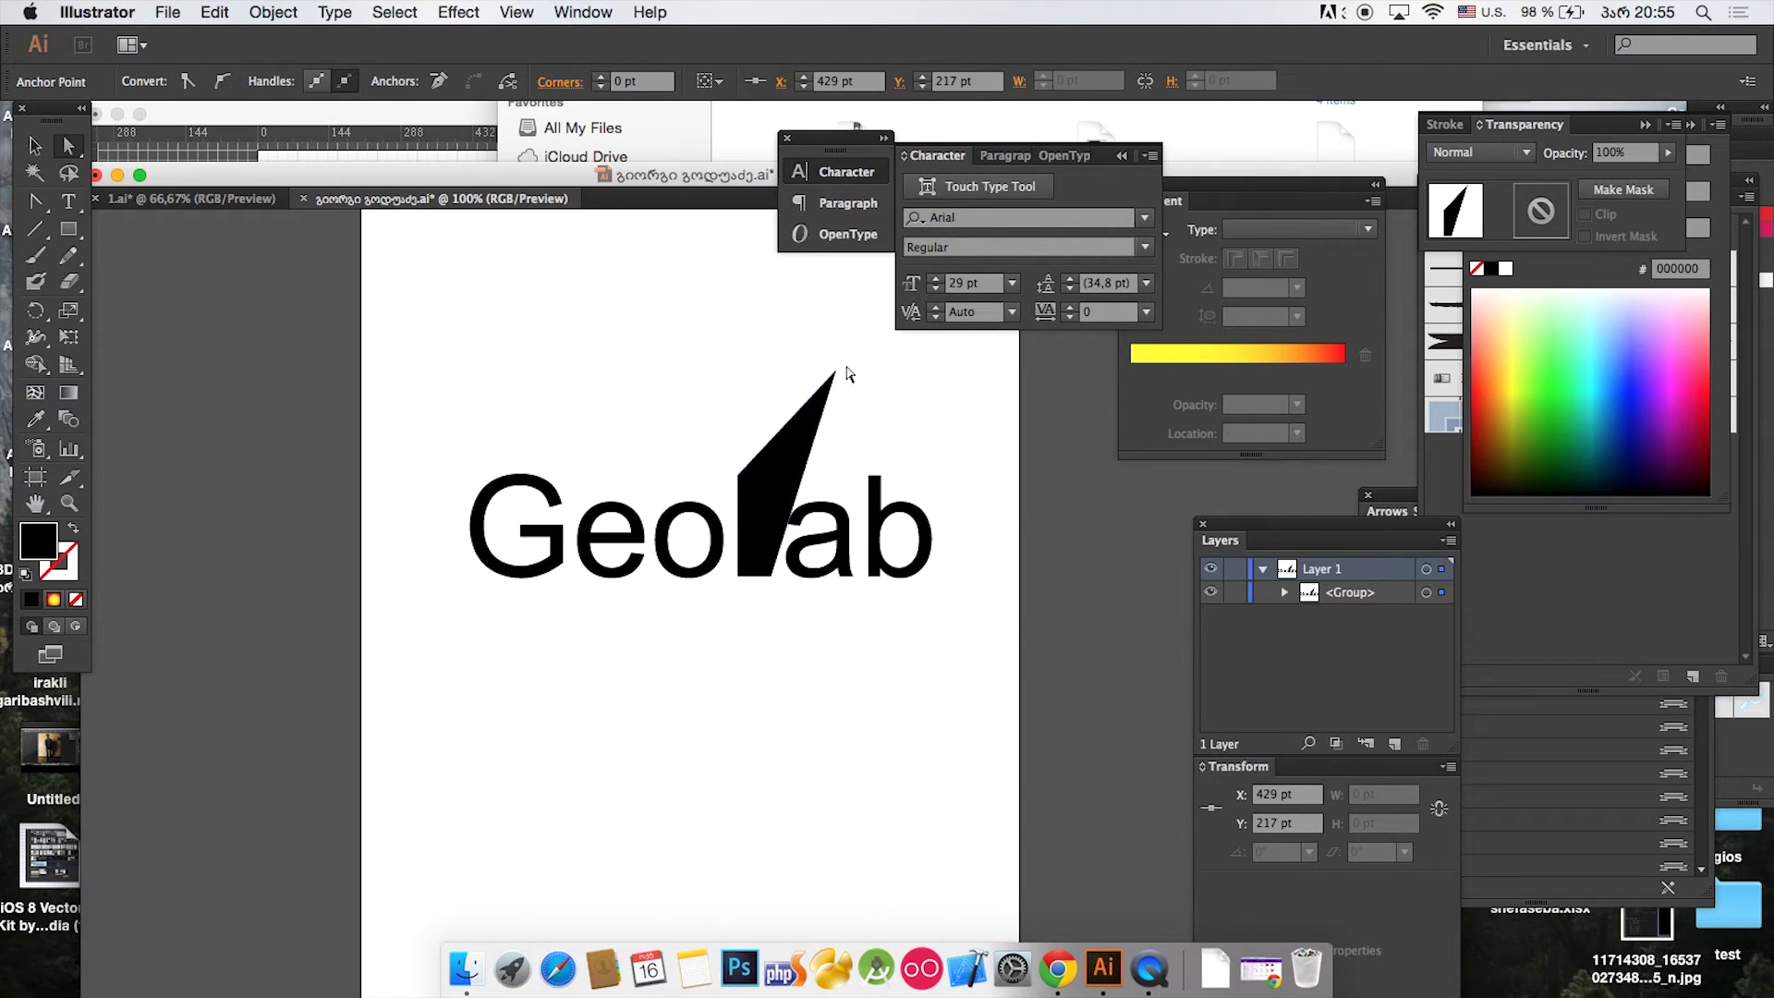
pyautogui.moveTo(835, 372); pyautogui.dragTo(813, 372)
pyautogui.click(838, 362)
pyautogui.click(813, 372)
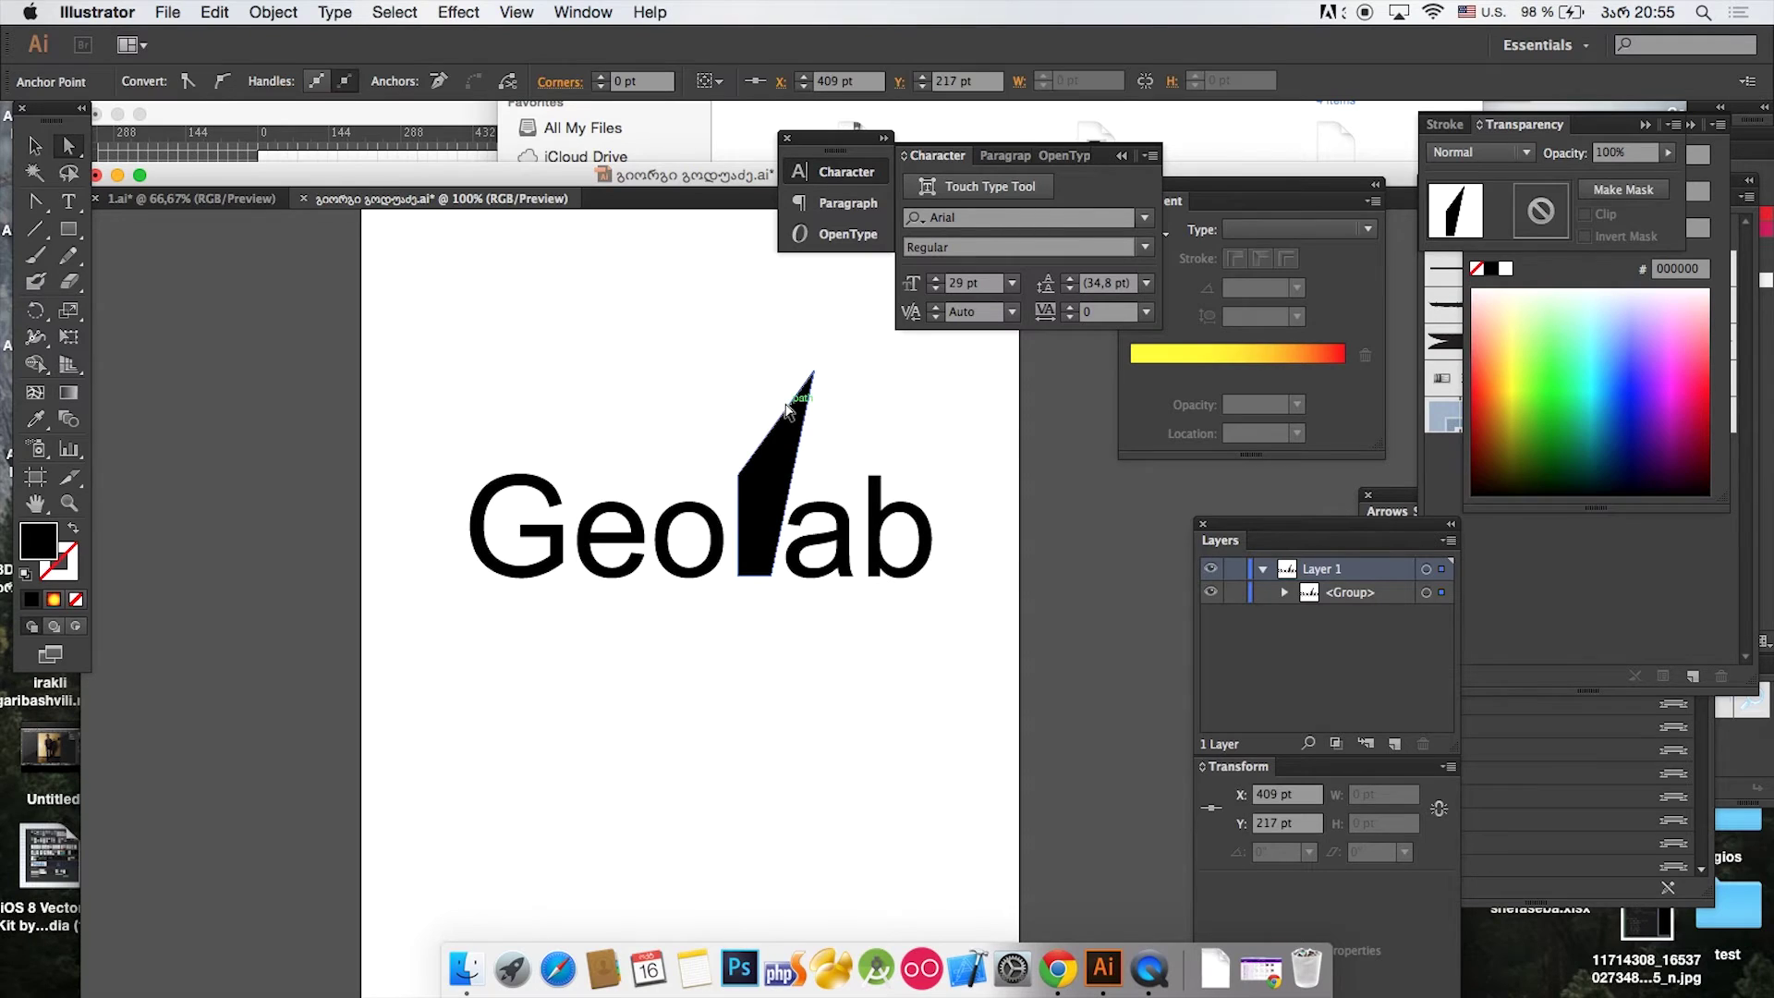
# Step: Convert the l's peak and lower-right corner anchors to curves, bending its right edge and rounding its base
pyautogui.click(35, 200)
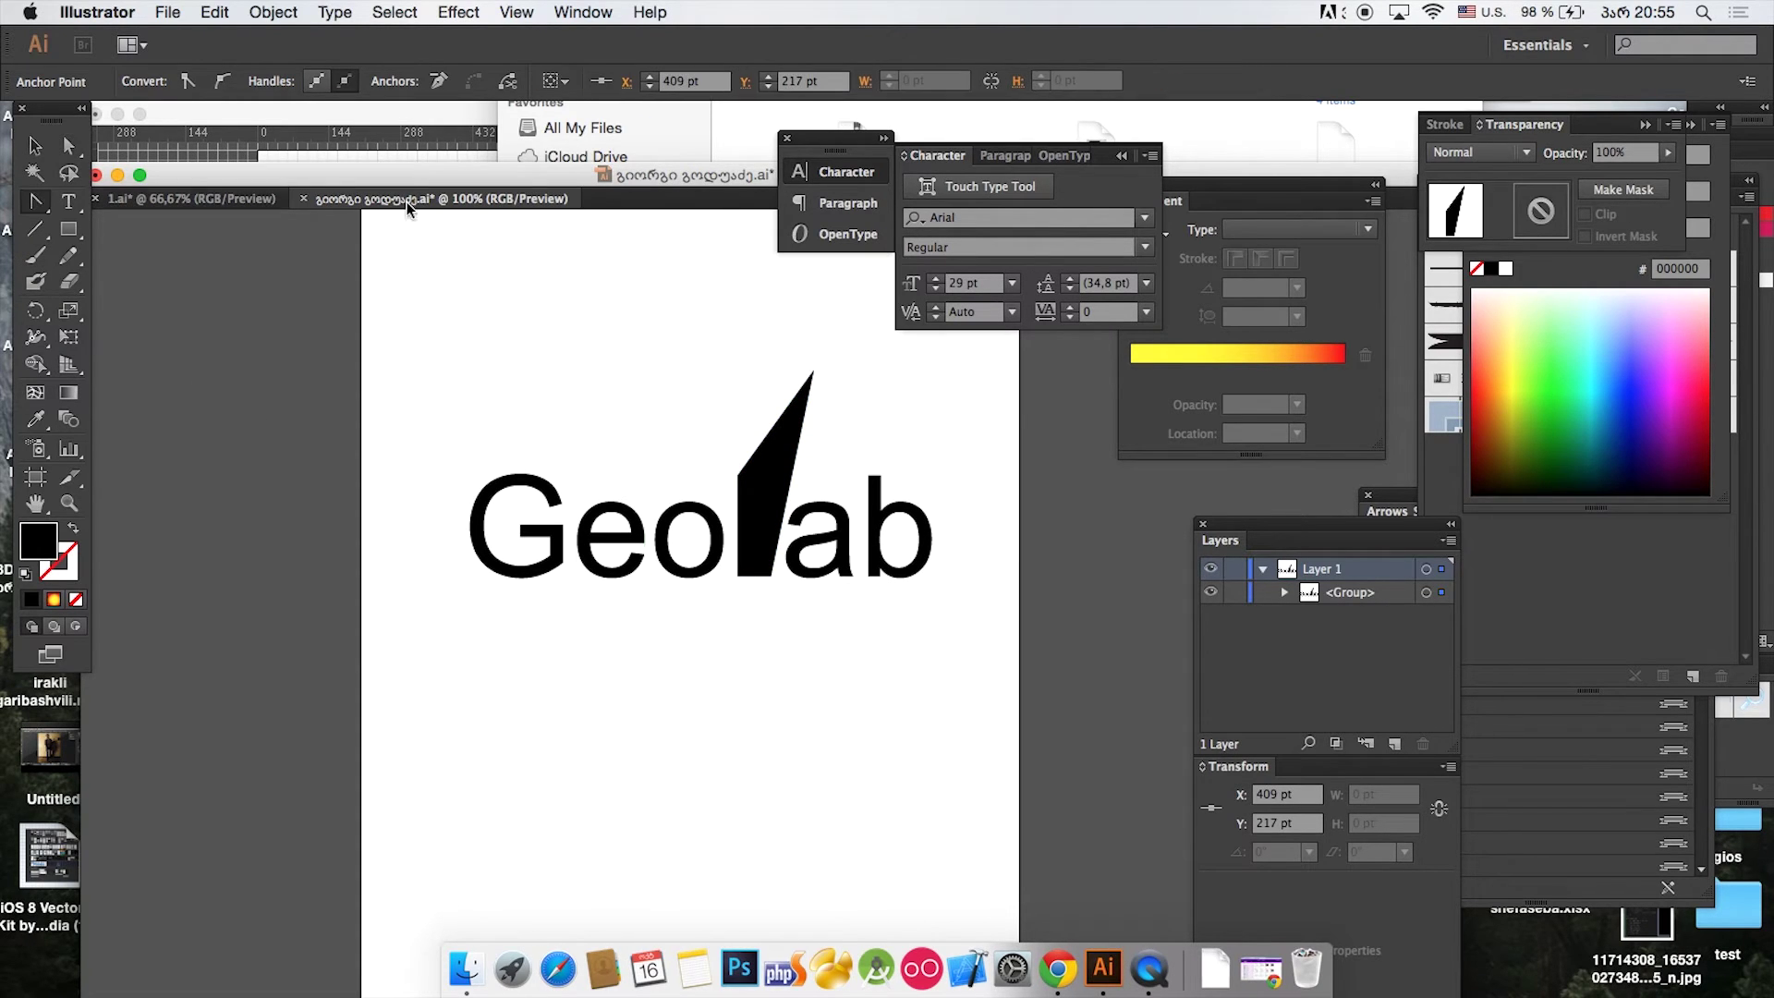
pyautogui.moveTo(813, 371)
pyautogui.mouseDown()
pyautogui.moveTo(832, 389)
pyautogui.moveTo(832, 305)
pyautogui.moveTo(818, 355)
pyautogui.mouseUp()
pyautogui.moveTo(776, 586); pyautogui.dragTo(774, 677)
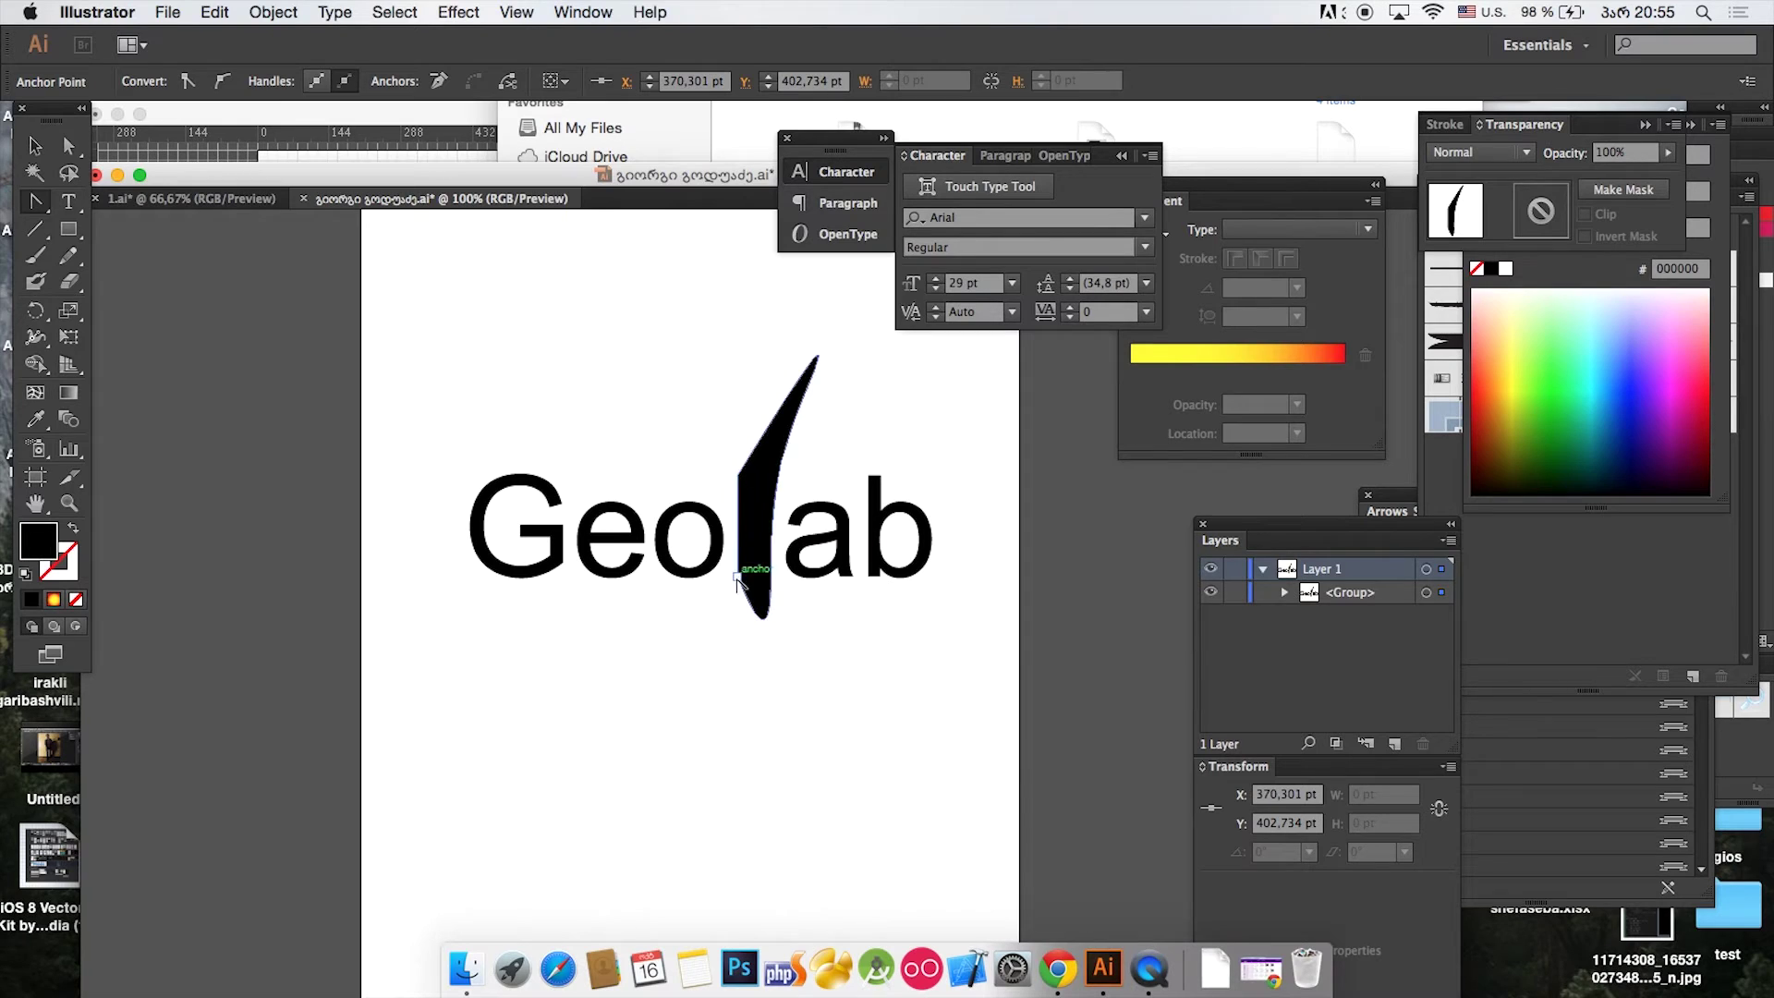
# Step: Try to stretch the l's lower-left corner into a long curved tail, and undo it back to the short rounded base
pyautogui.moveTo(750, 606); pyautogui.dragTo(709, 650)
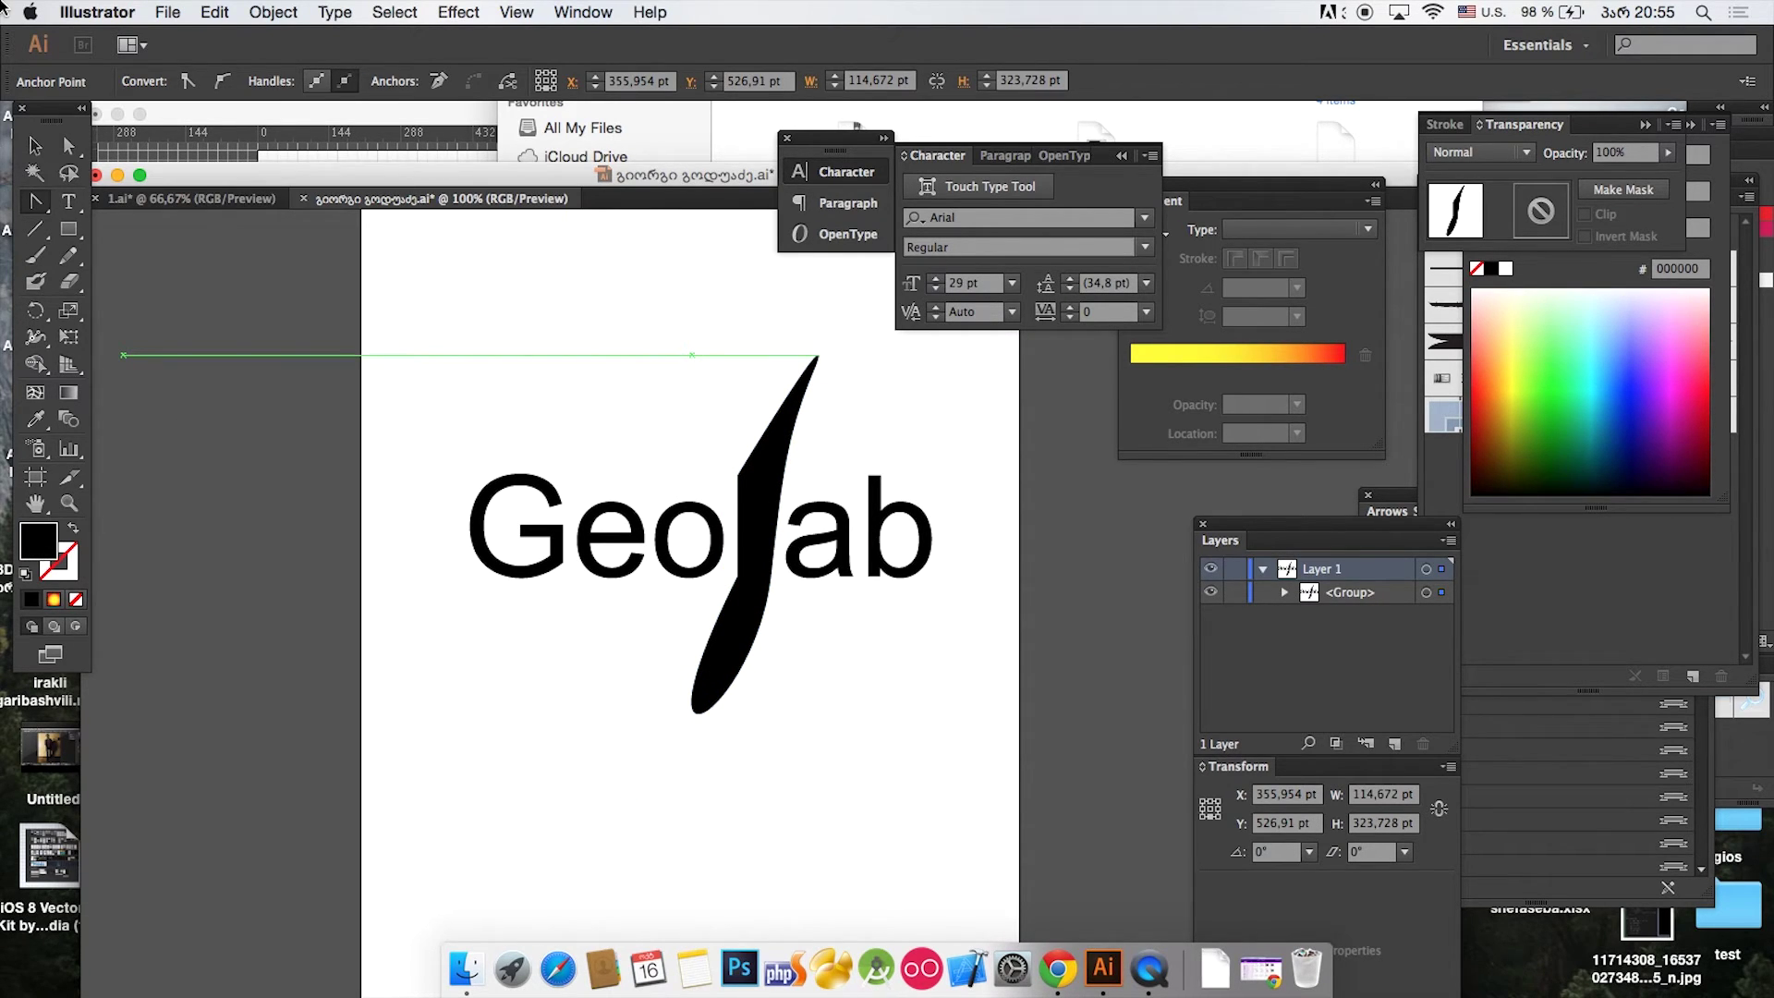
pyautogui.press('super+z')
pyautogui.press('super+z')
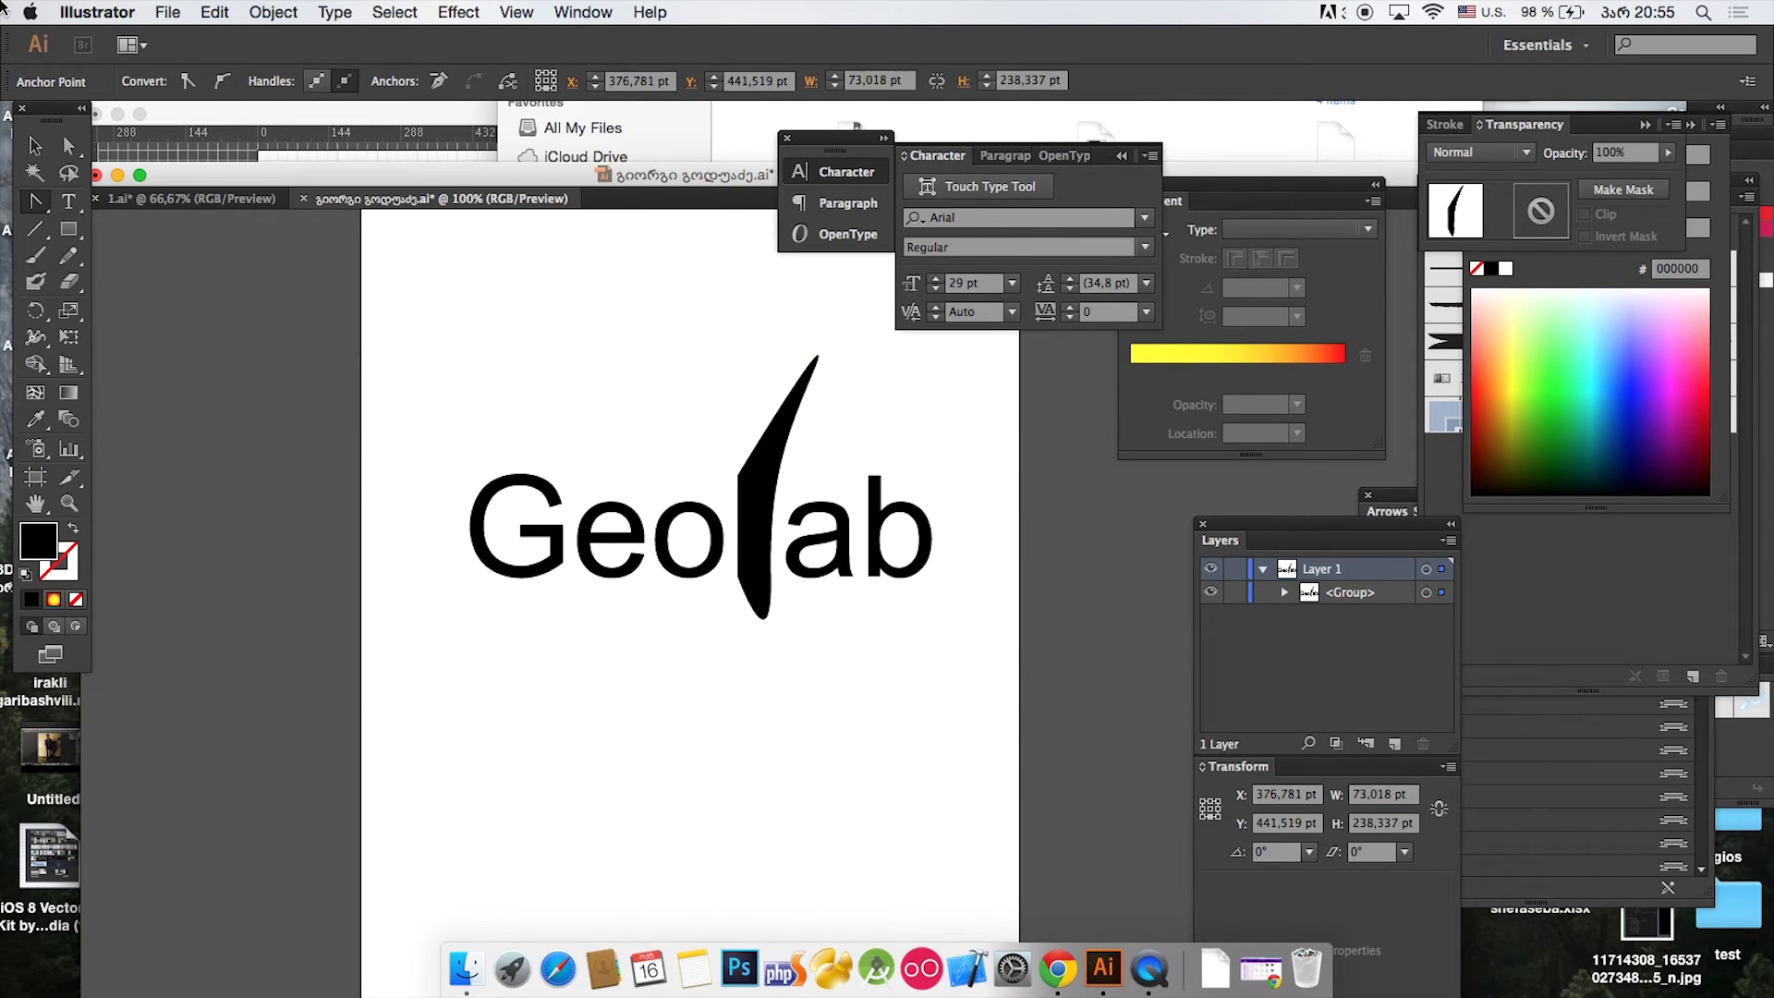
pyautogui.press('super+shift+z')
pyautogui.press('super+shift+z')
pyautogui.press('super+shift+z')
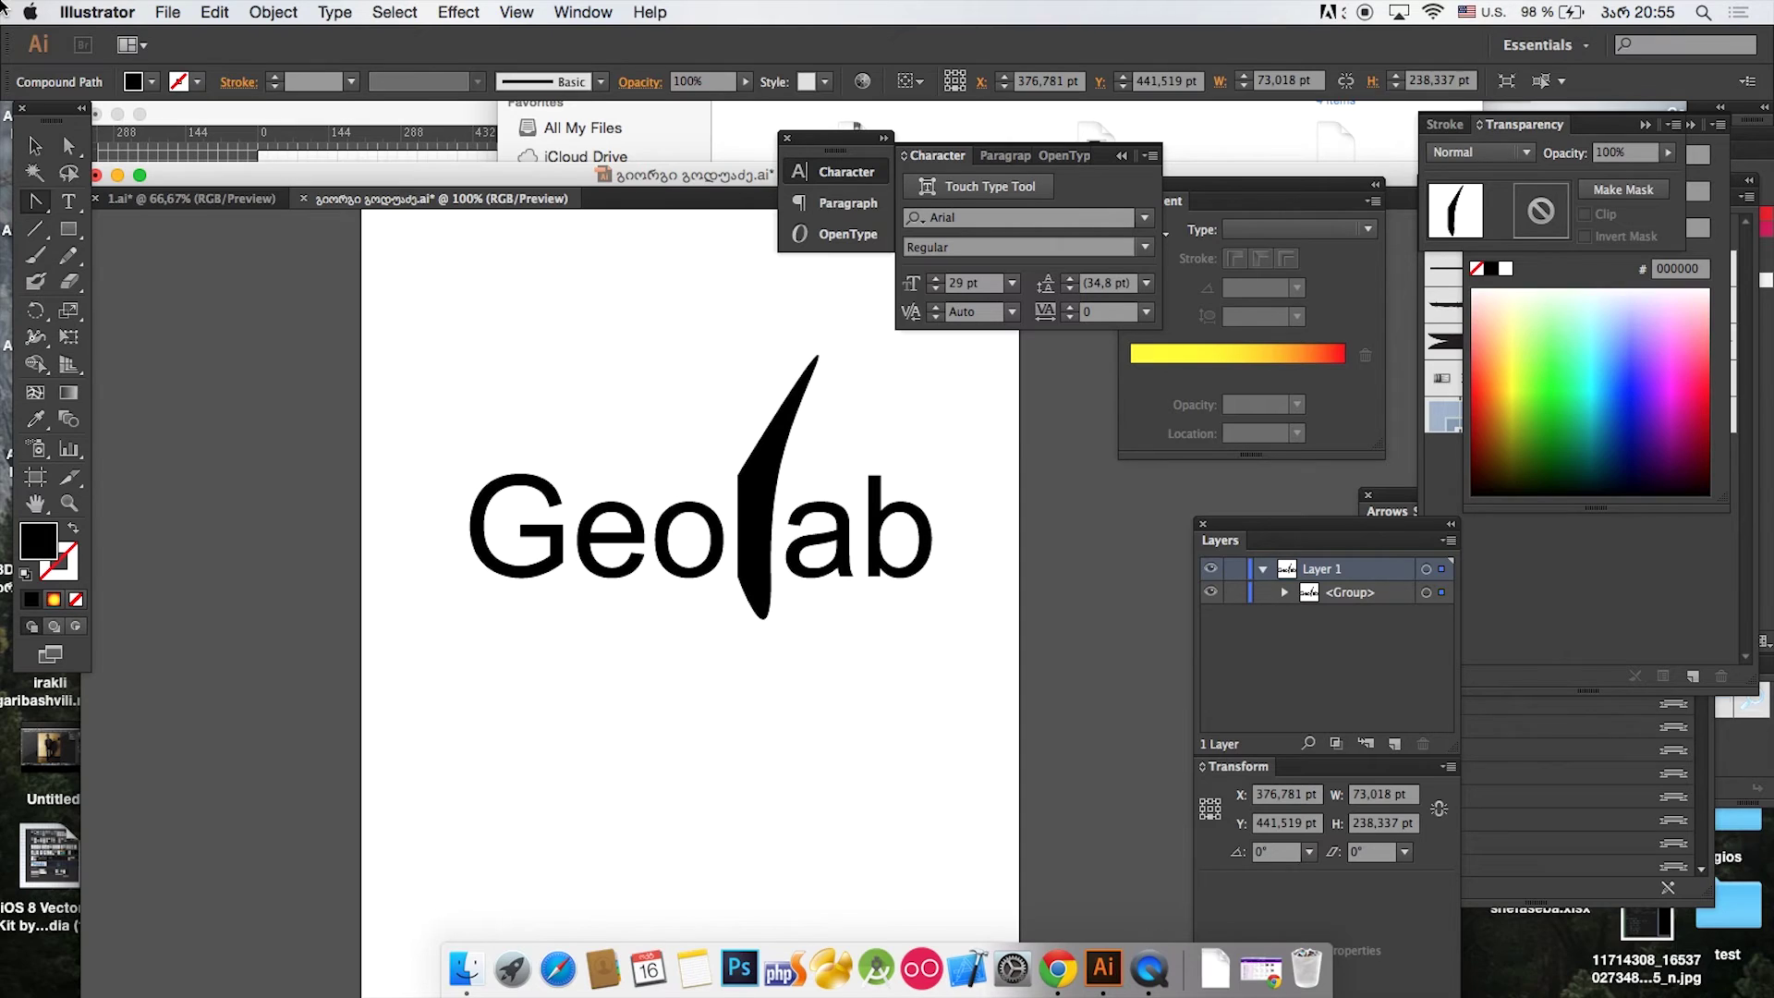
# Step: Select the whole Geolab lettering as one object and save the document
pyautogui.click(35, 145)
pyautogui.click(455, 368)
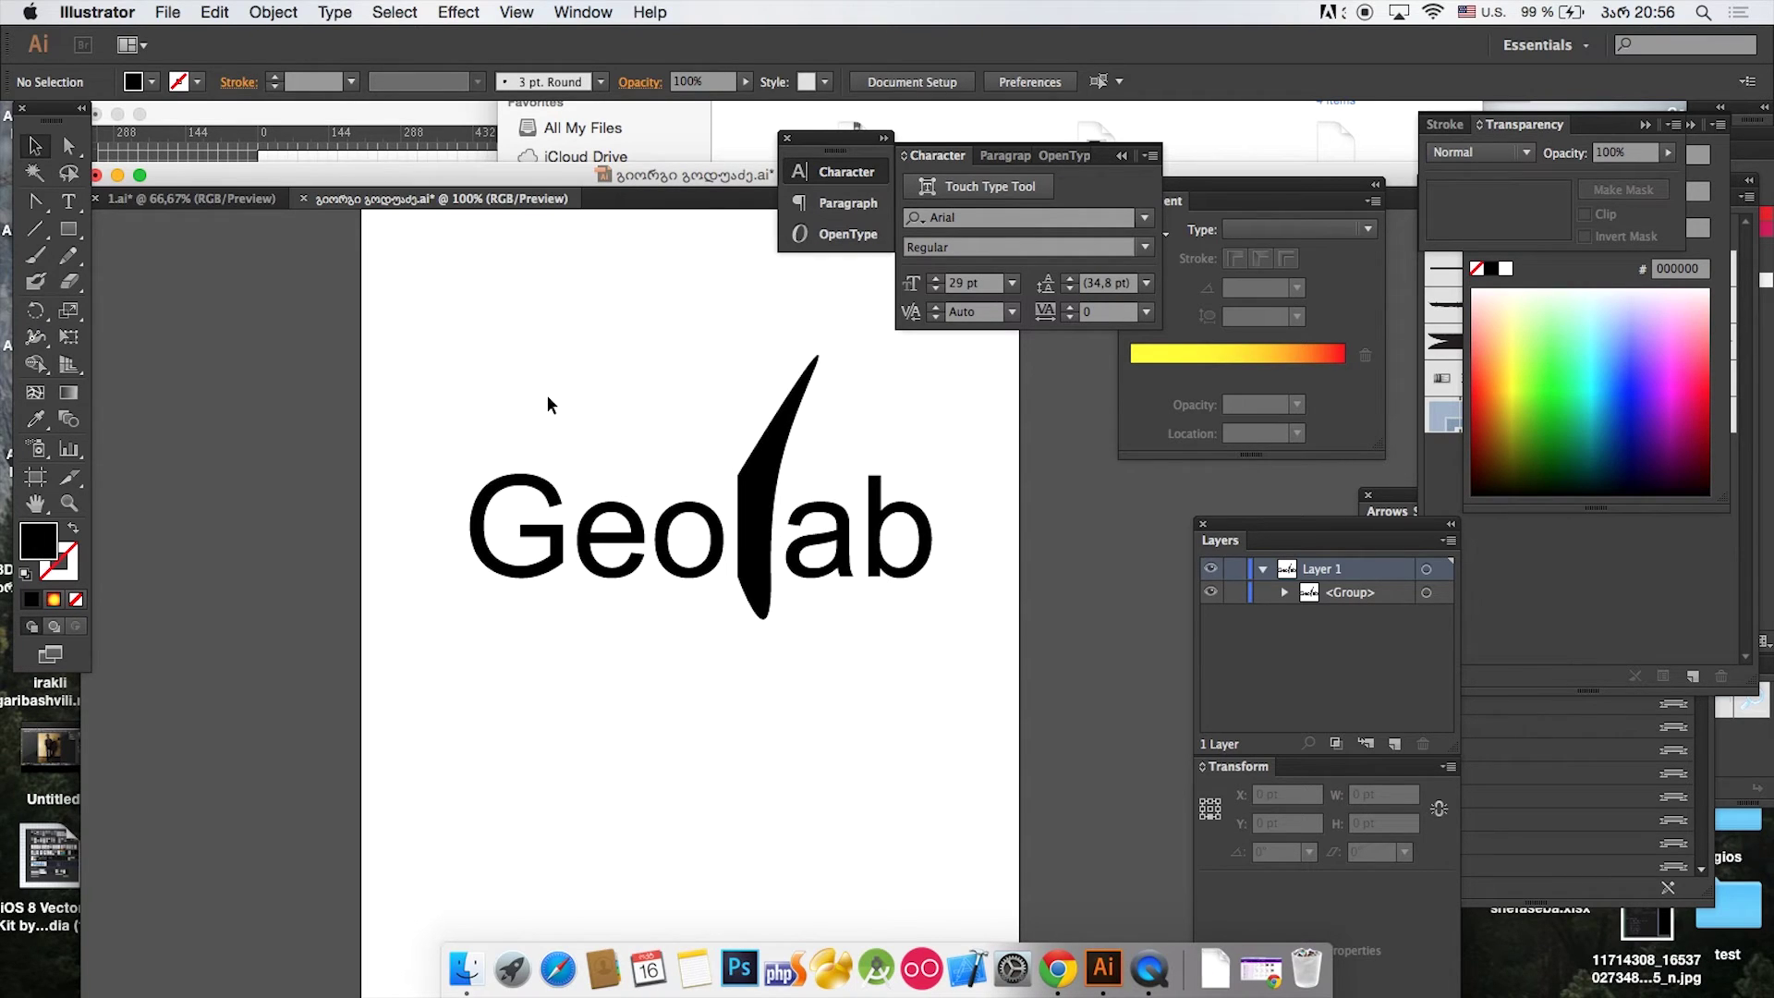
pyautogui.moveTo(397, 292); pyautogui.dragTo(1051, 857)
pyautogui.press('super+s')
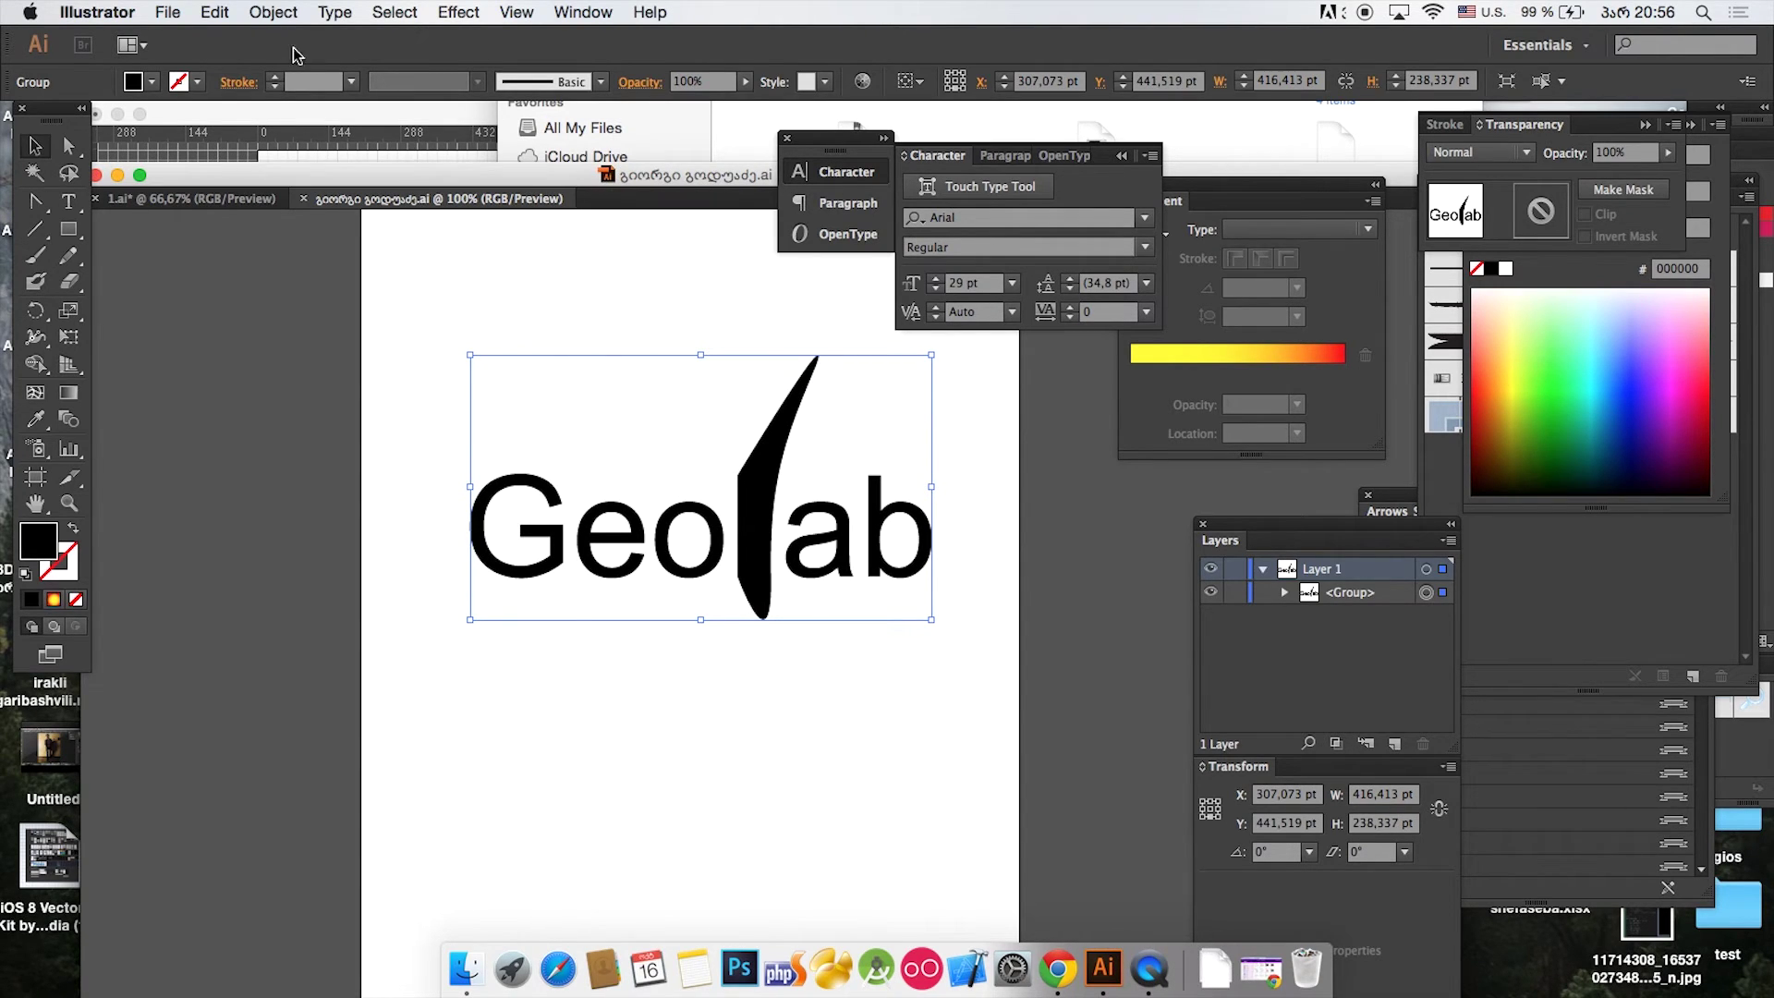
# Step: Review the Package options for copying links and fonts, and close the dialog without packaging
pyautogui.click(169, 13)
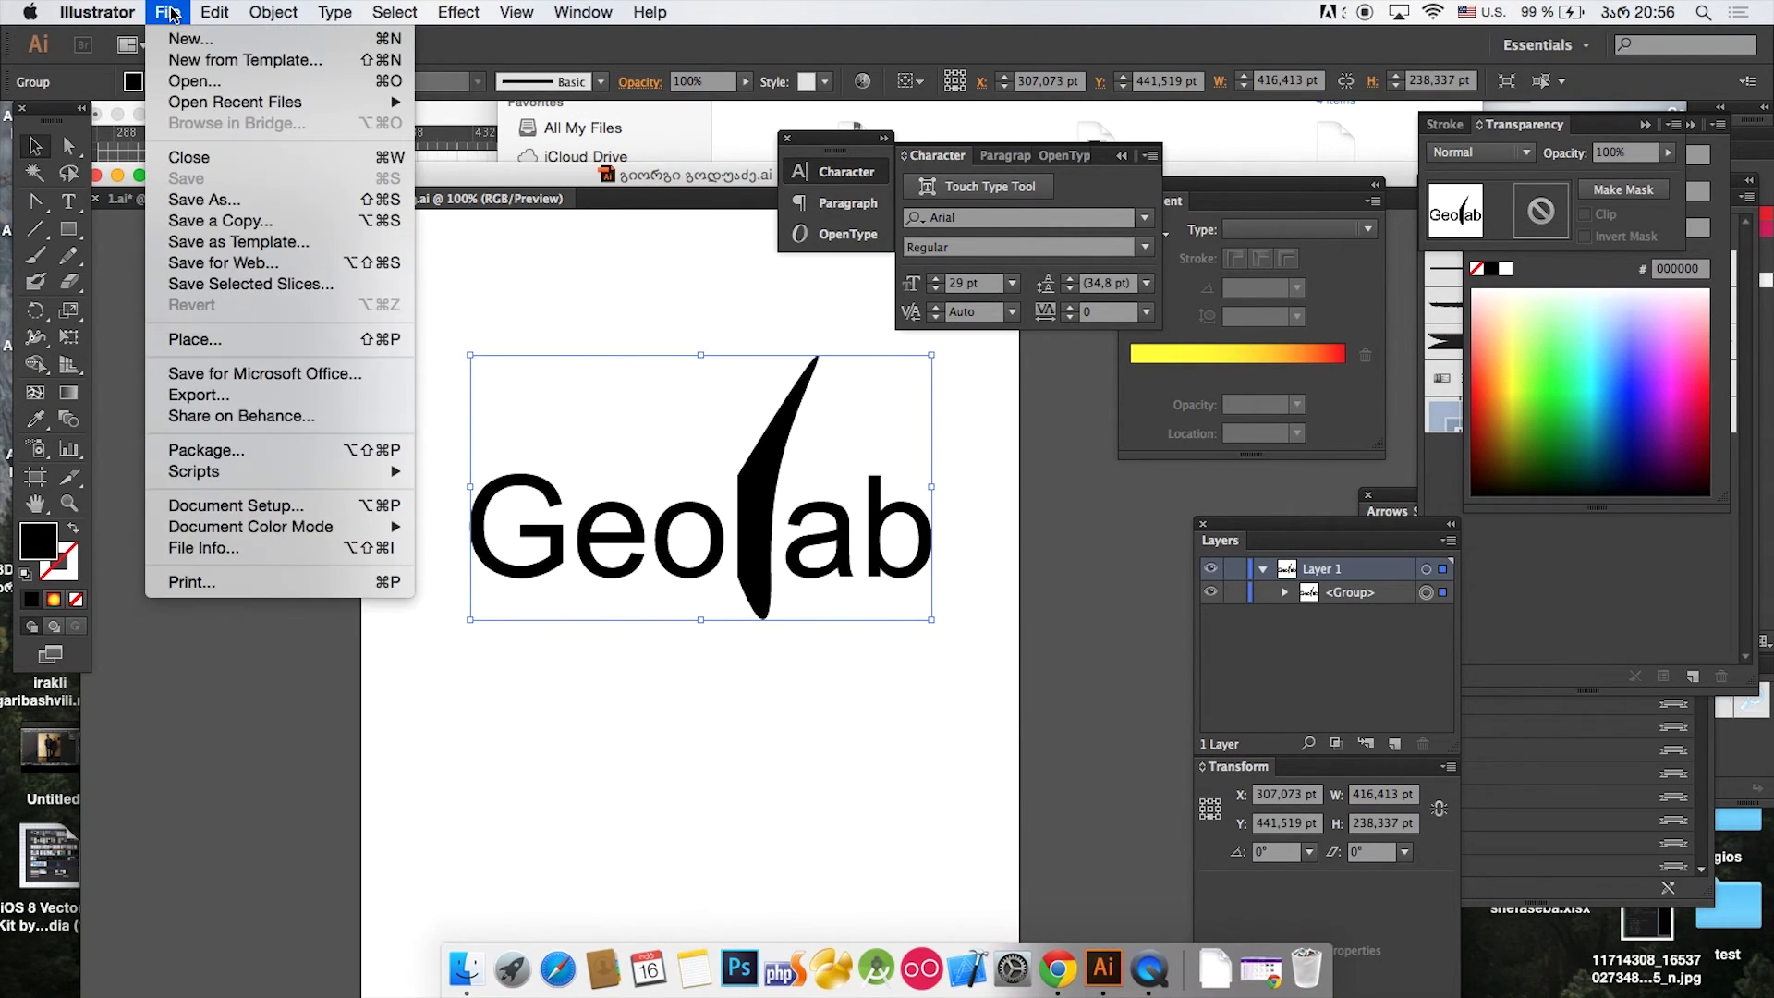
pyautogui.click(192, 456)
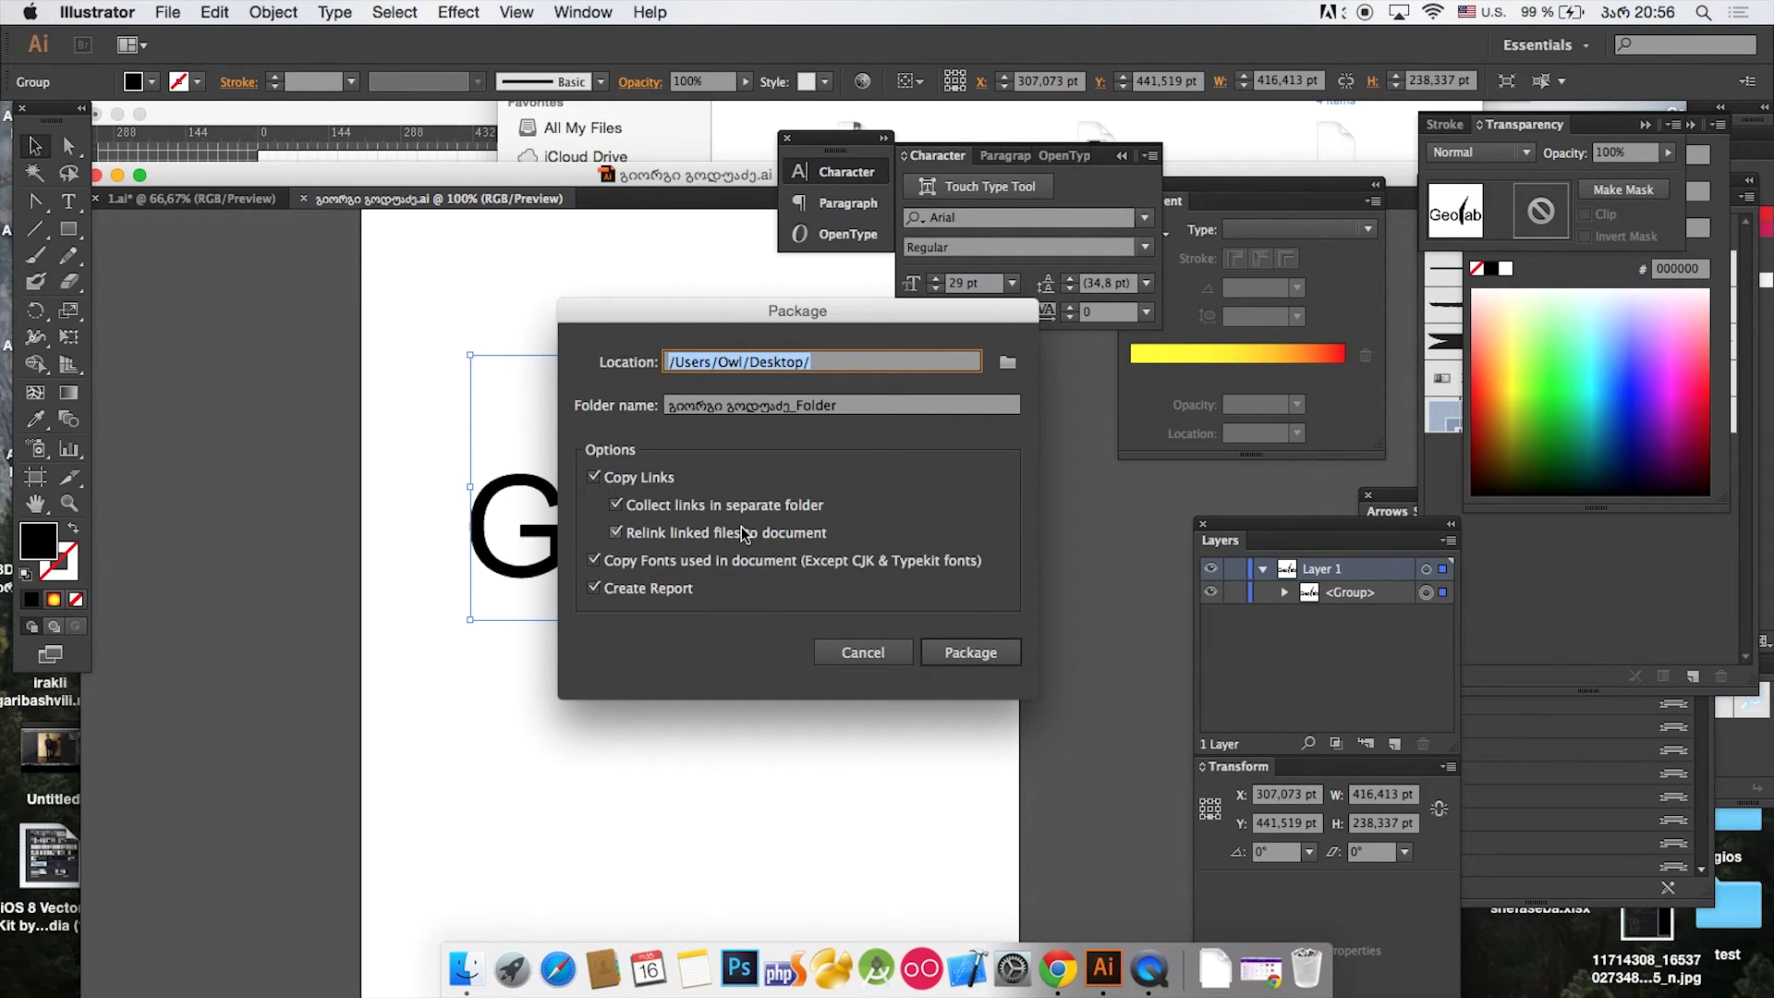
pyautogui.click(863, 658)
pyautogui.click(868, 676)
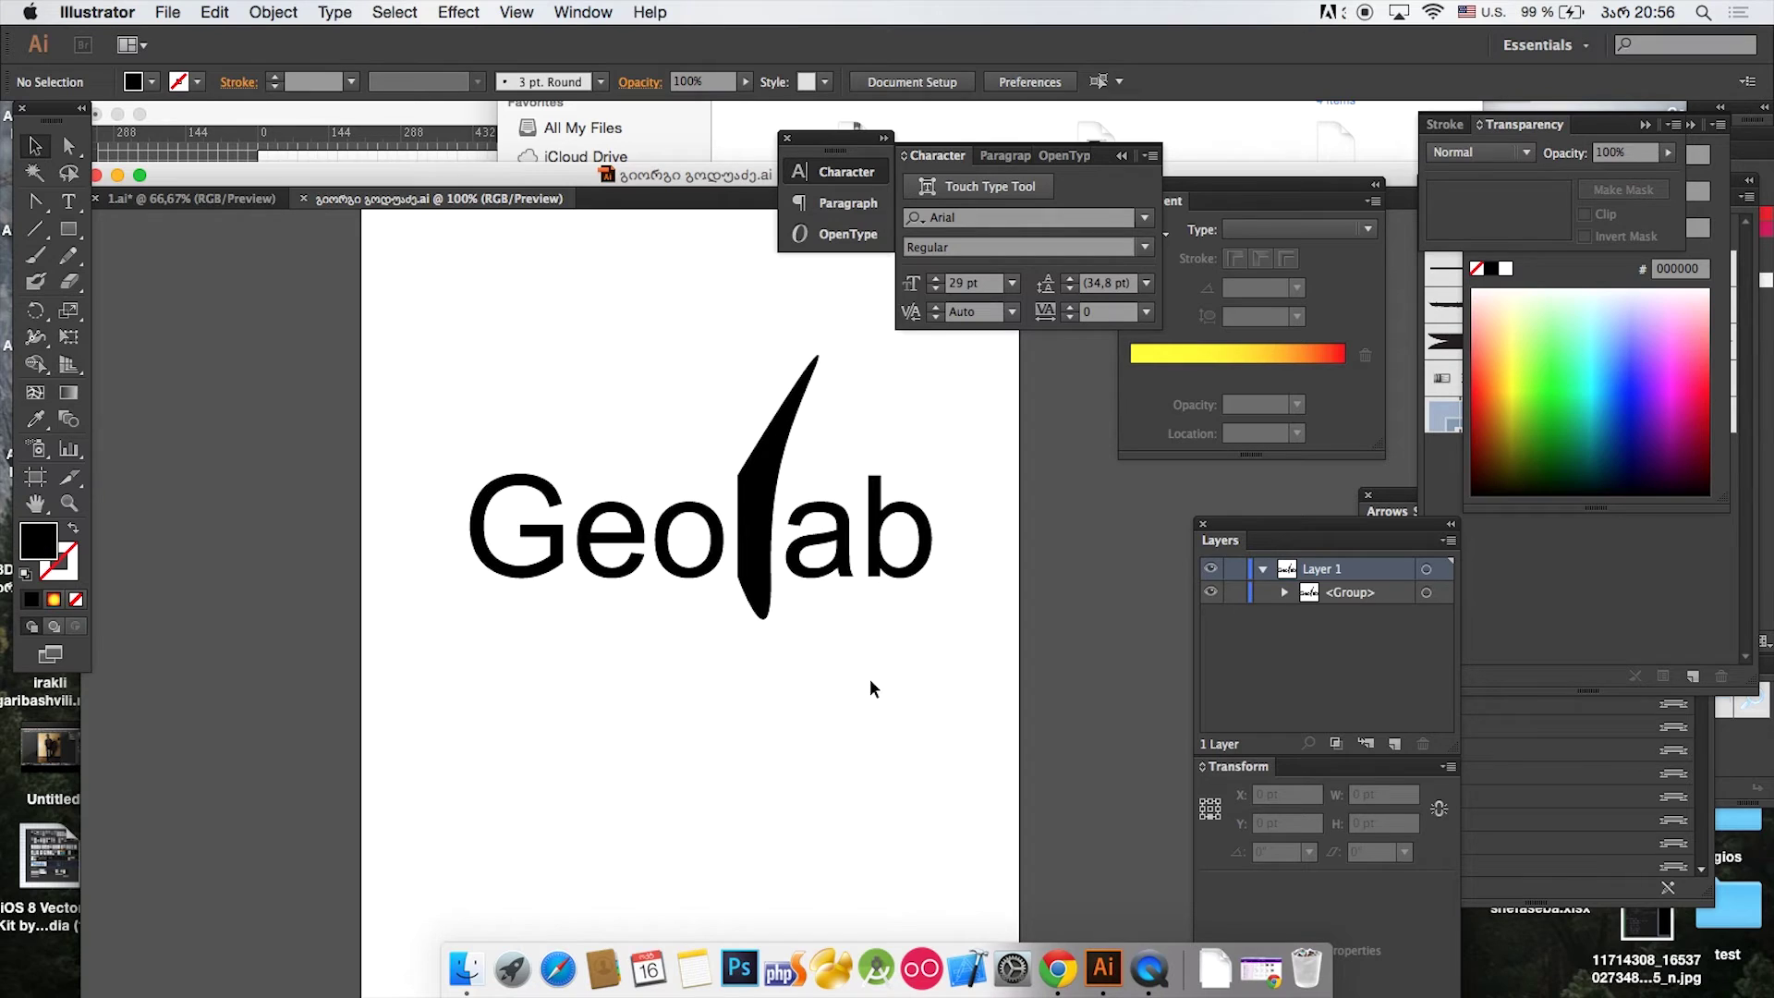
# Step: Move the whole Geolab group horizontally to about X 250 pt and keep it selected
pyautogui.moveTo(1017, 673); pyautogui.dragTo(414, 418)
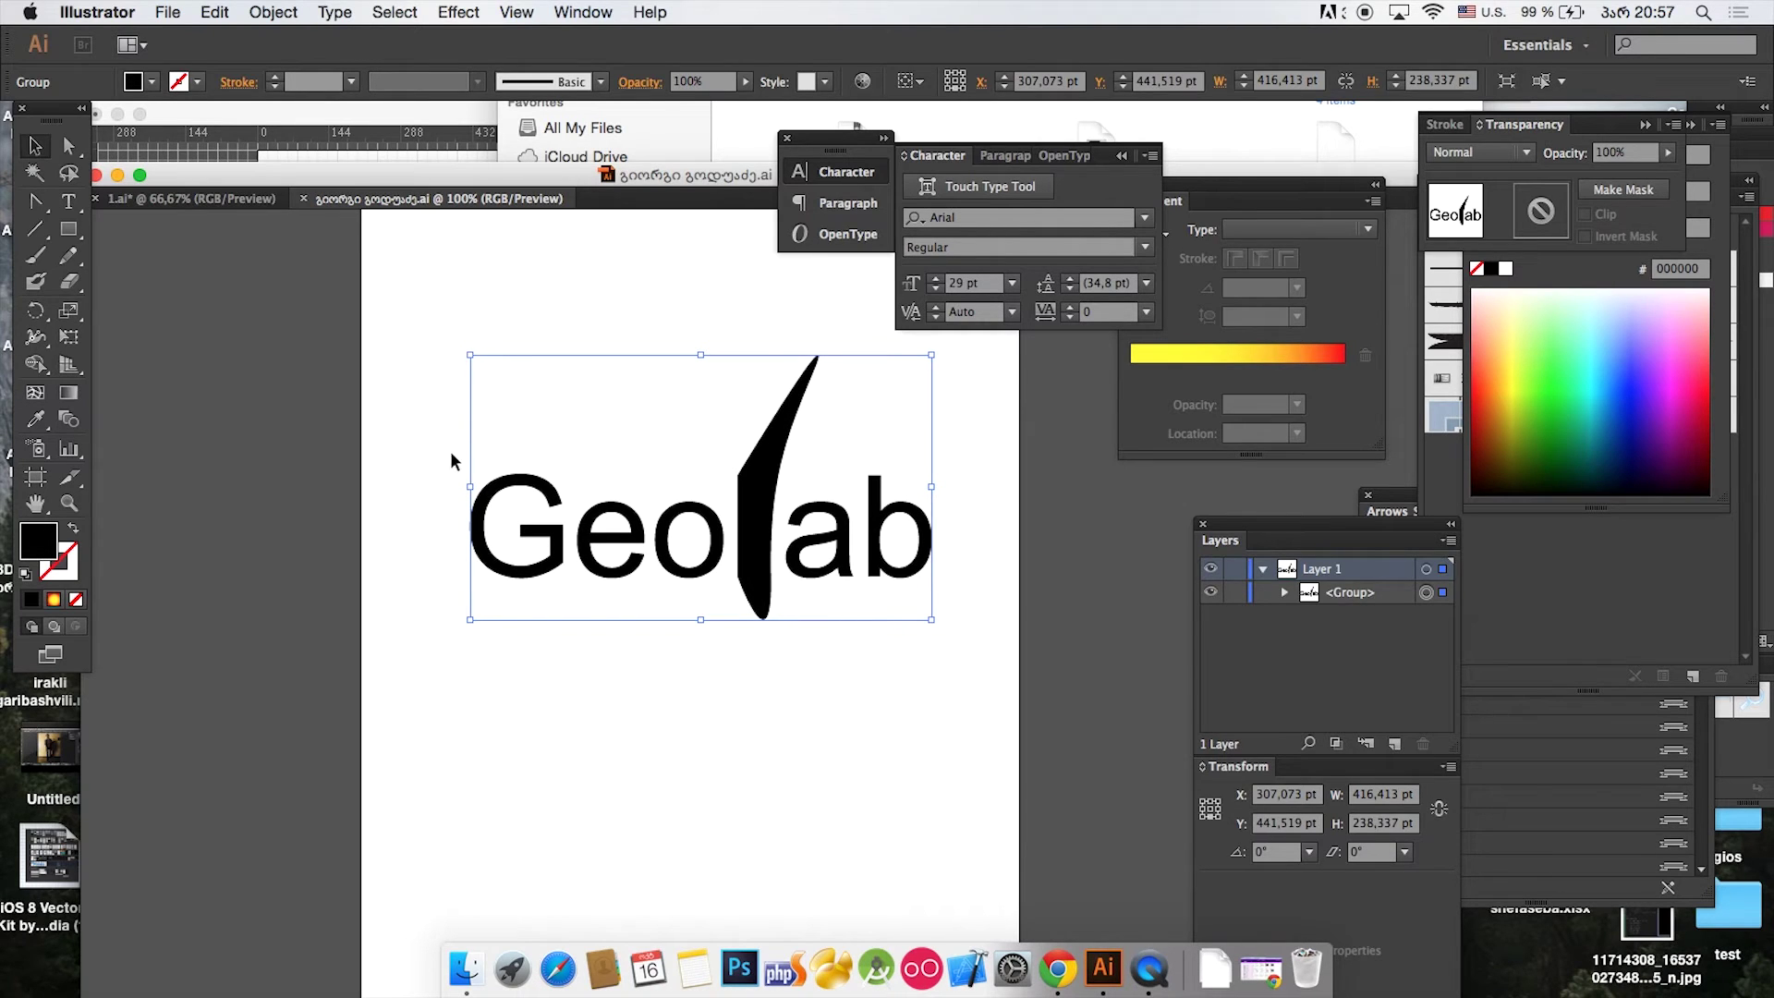
pyautogui.moveTo(549, 503); pyautogui.dragTo(485, 503)
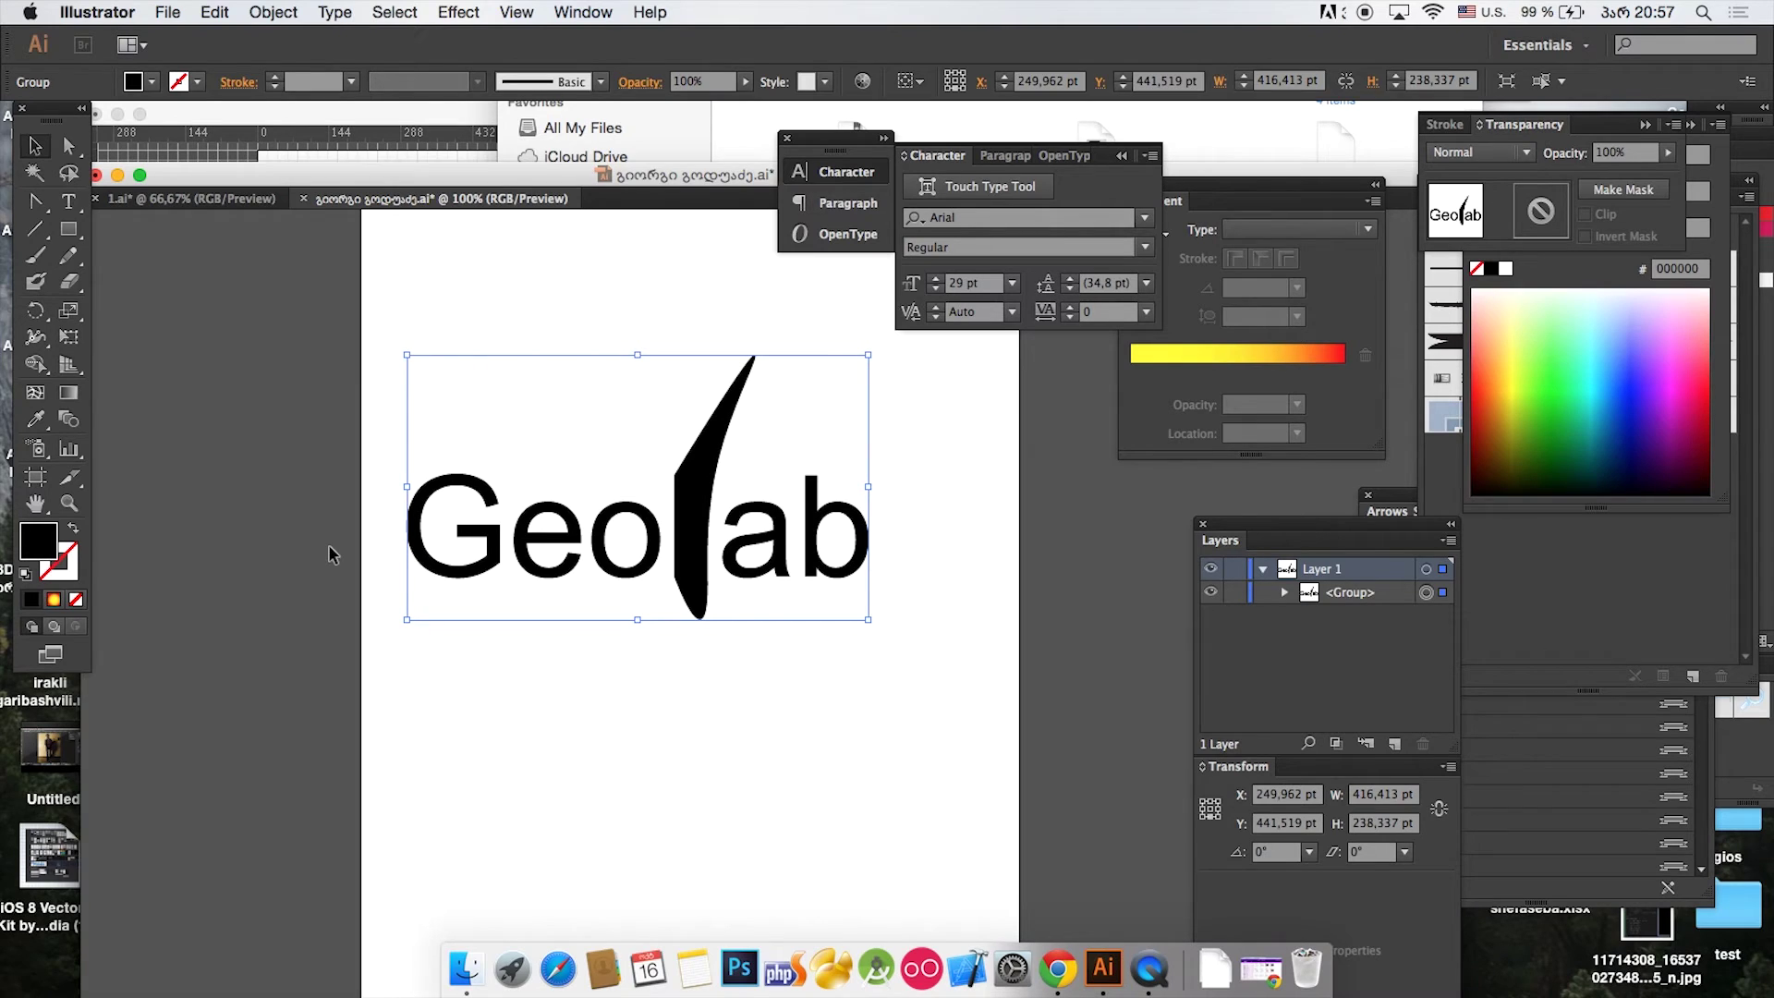
pyautogui.click(70, 203)
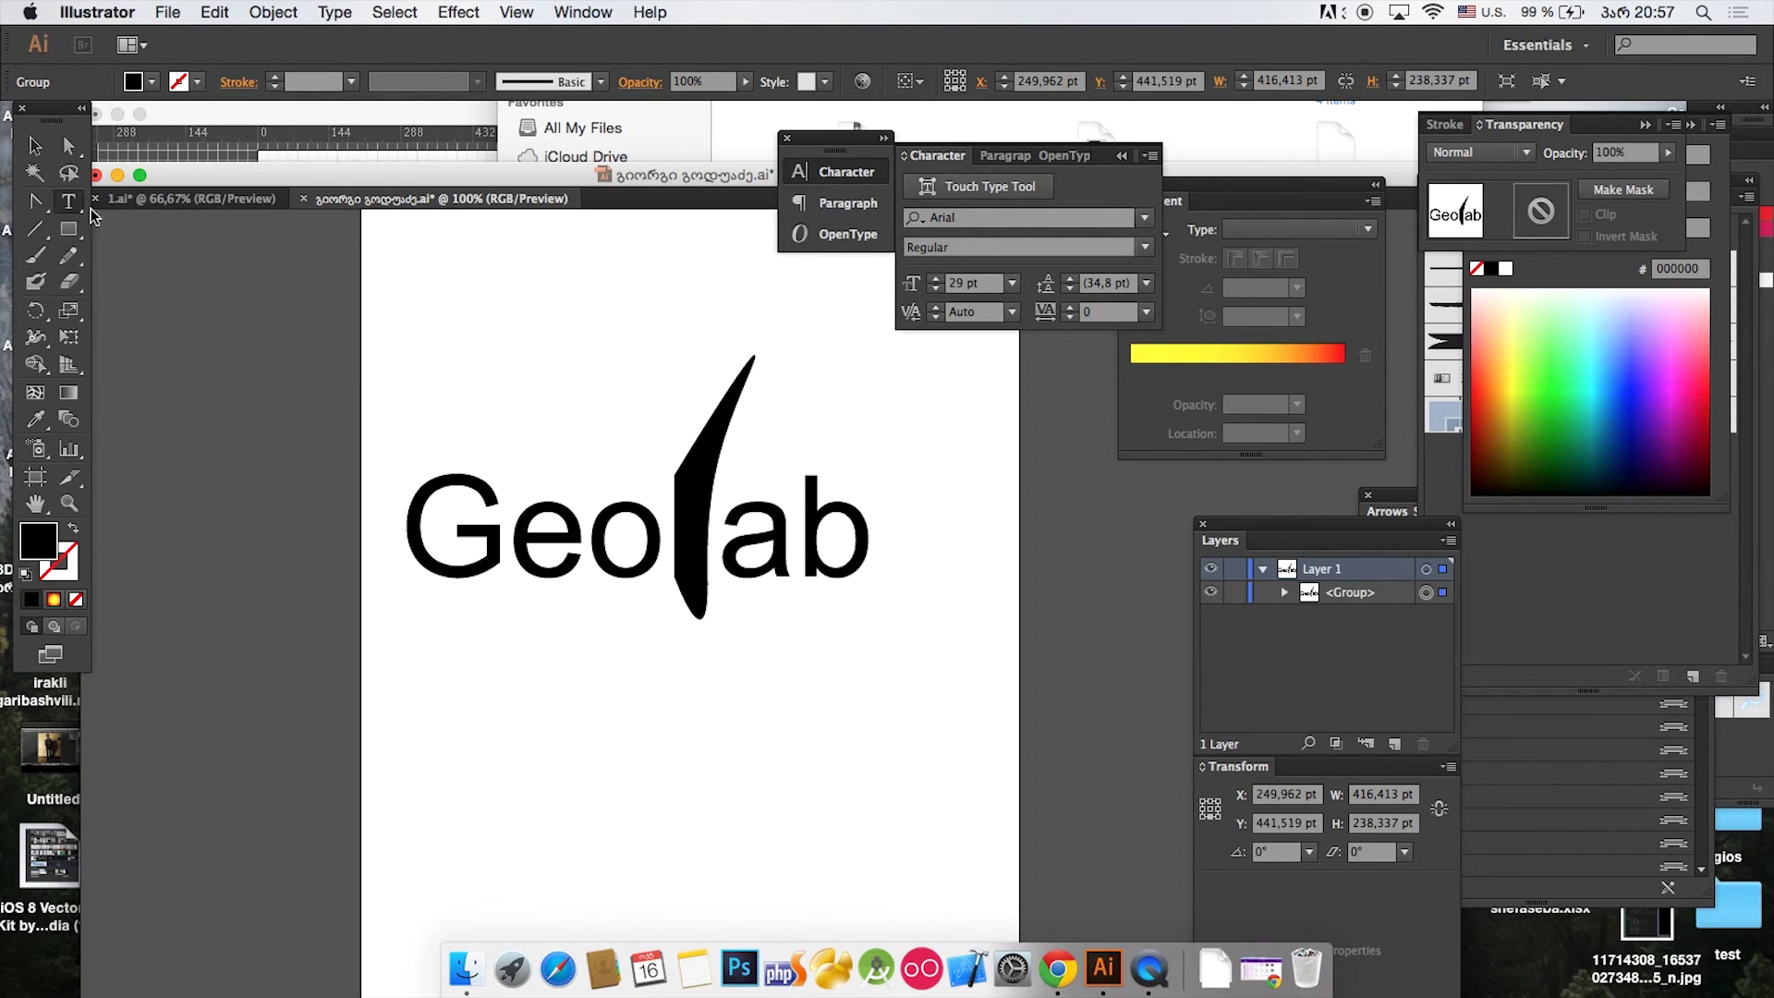
pyautogui.click(46, 151)
pyautogui.click(49, 154)
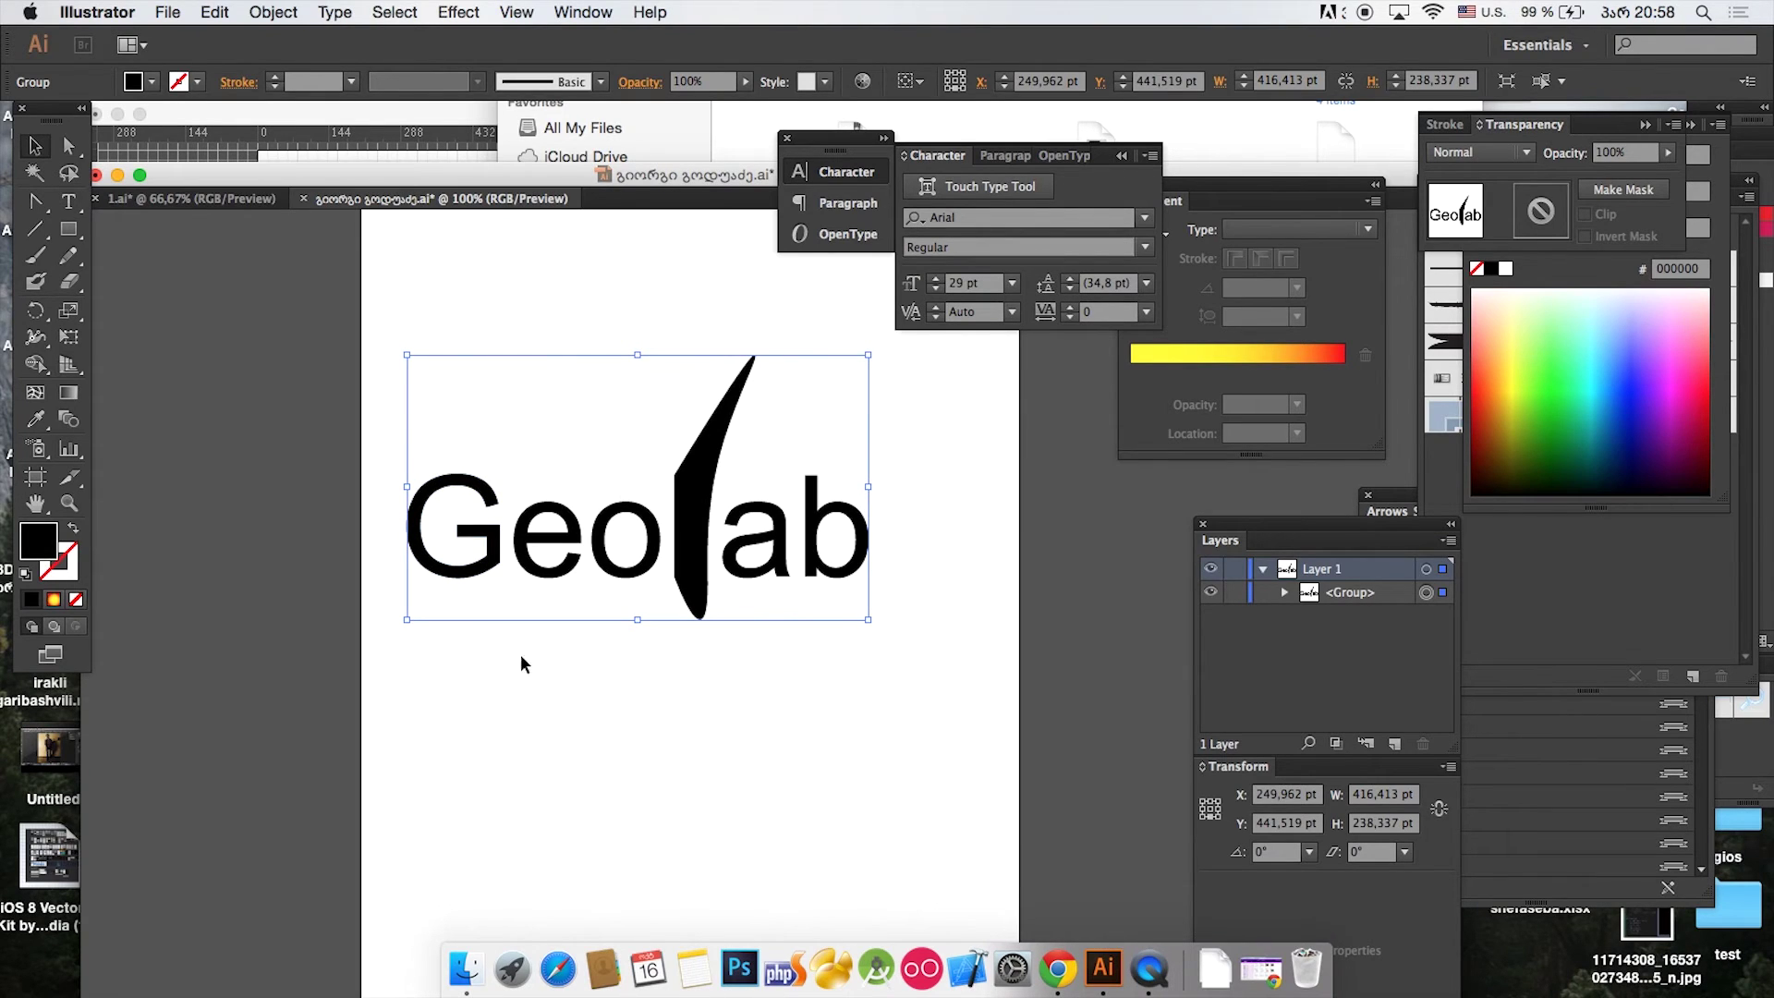
# Step: Give the Geolab group an orange FF6315 stroke and set its weight to 7 px
pyautogui.click(65, 567)
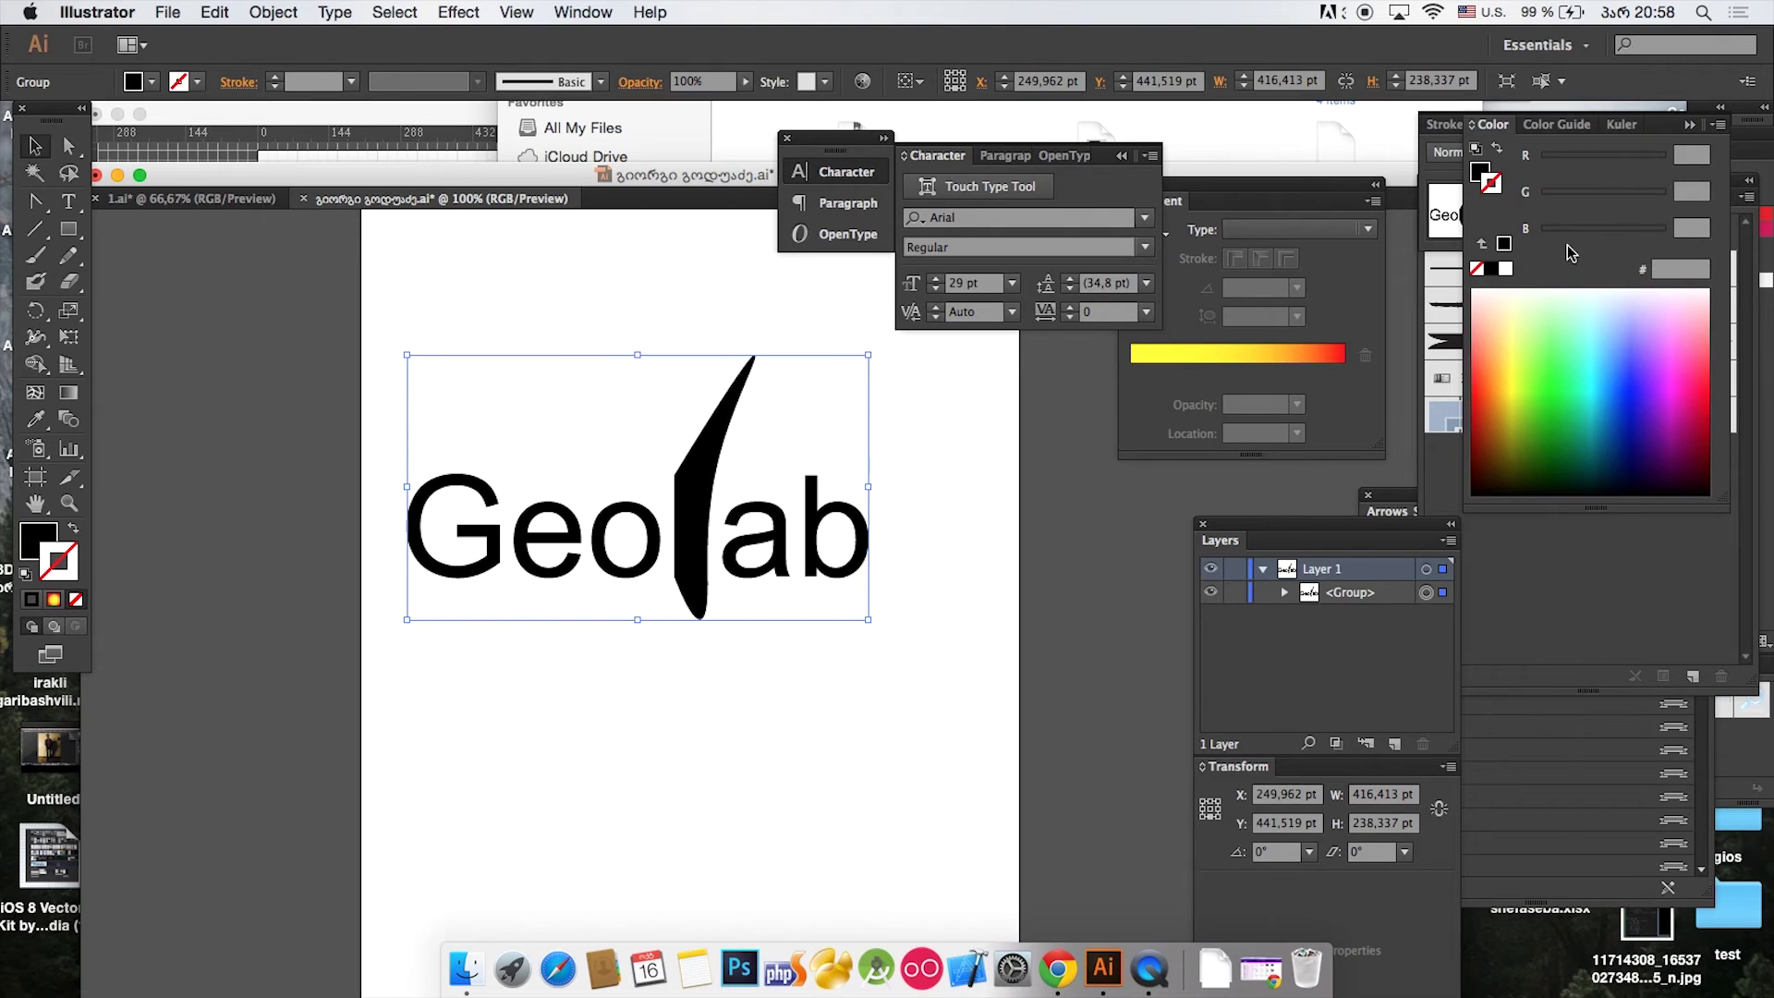
pyautogui.click(1487, 374)
pyautogui.click(274, 77)
pyautogui.click(274, 77)
pyautogui.click(274, 77)
pyautogui.click(275, 77)
pyautogui.click(274, 76)
pyautogui.click(274, 77)
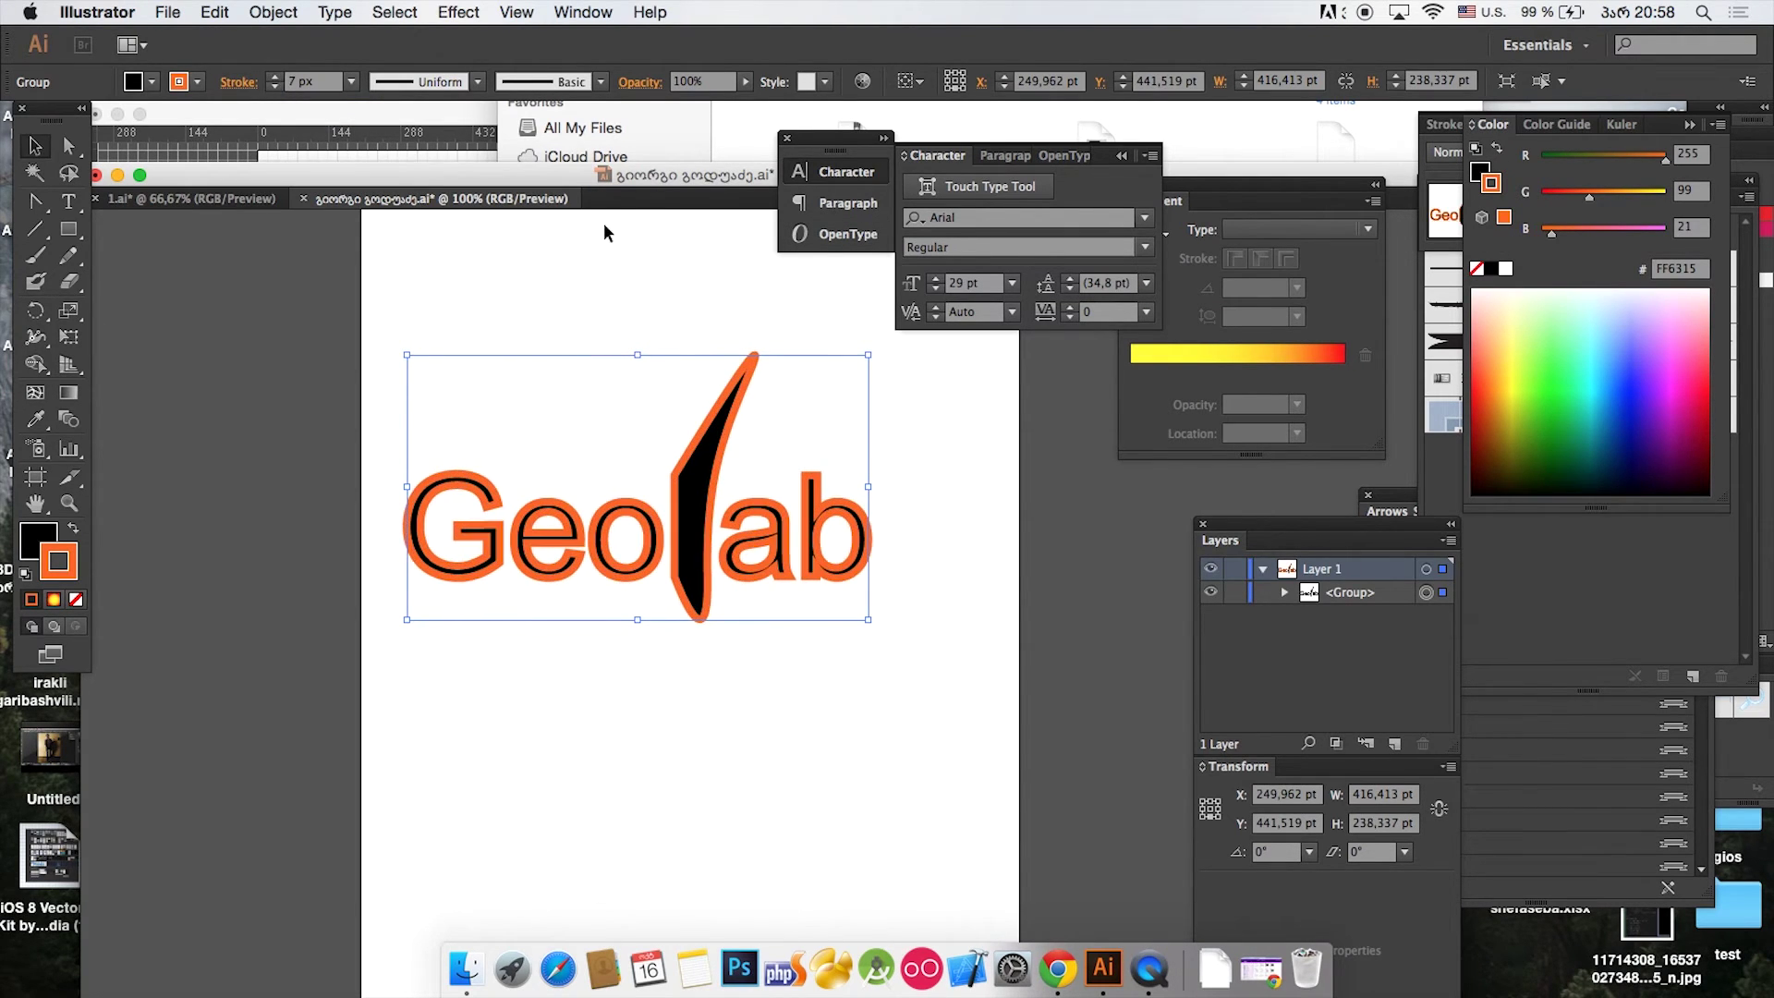
pyautogui.click(602, 223)
# Step: Try scaling the stroked Geolab group down proportionally to see how the stroke behaves, and undo the scaling
pyautogui.click(876, 518)
pyautogui.moveTo(868, 619); pyautogui.dragTo(580, 458)
pyautogui.click(602, 456)
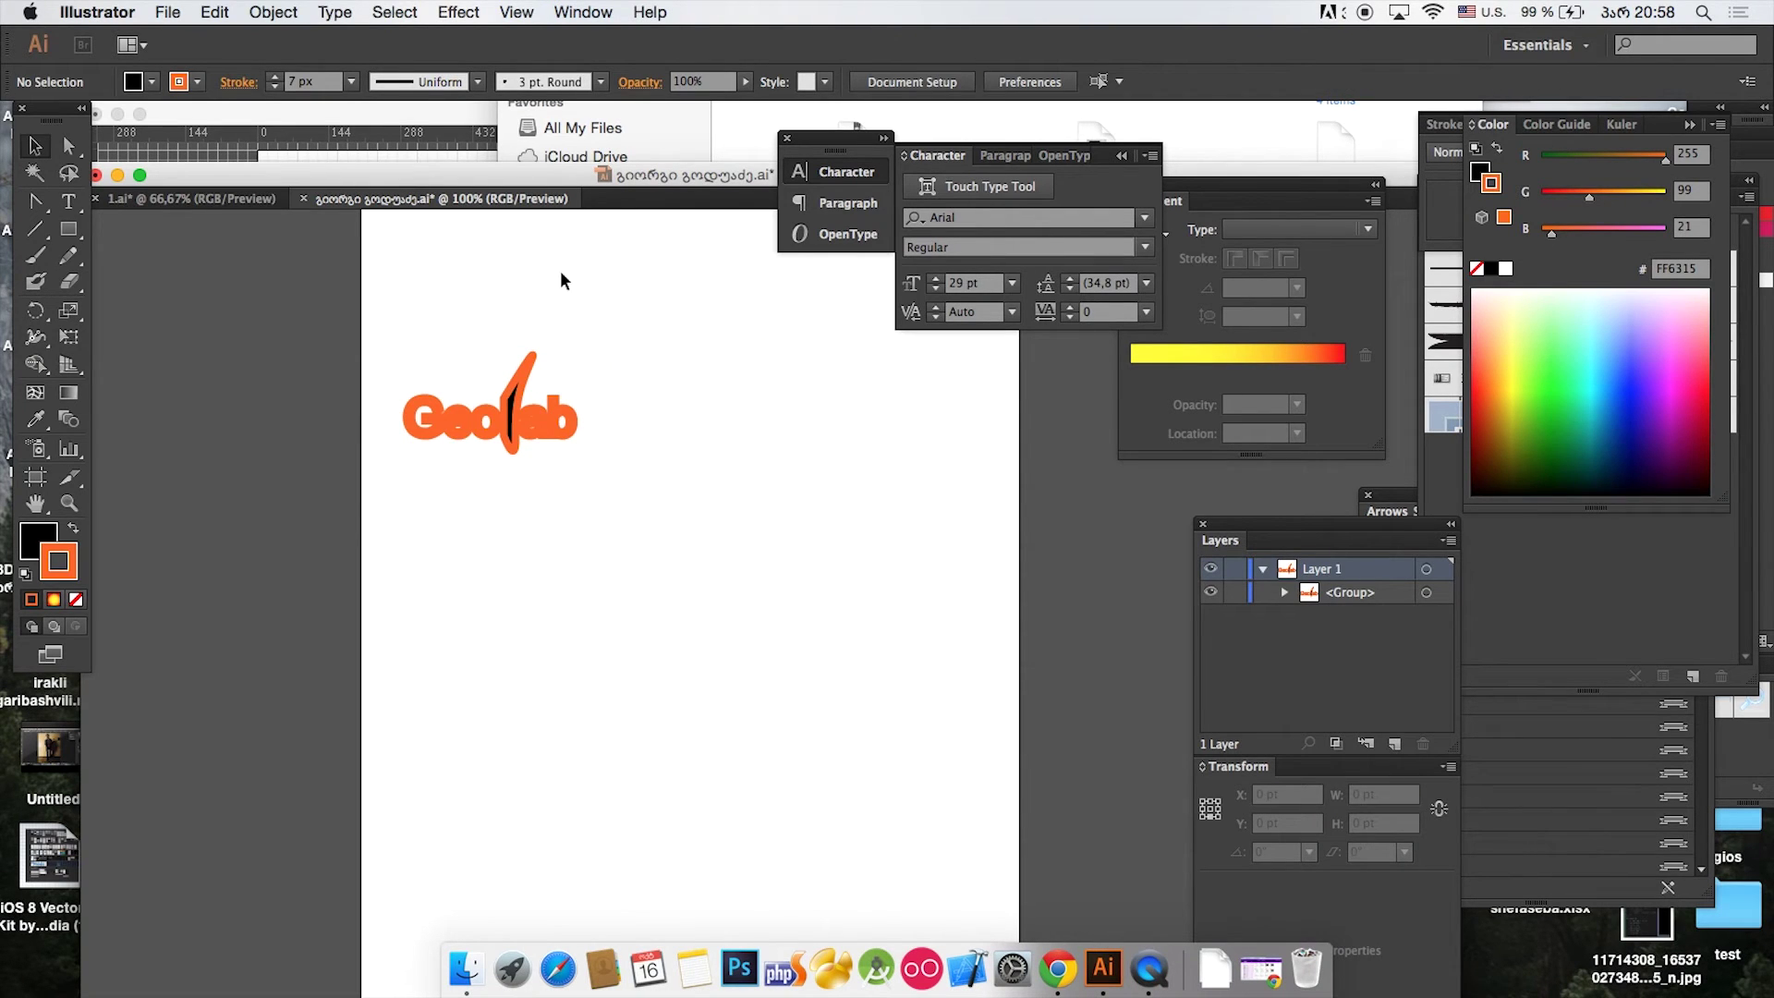
pyautogui.press('super+z')
pyautogui.press('super+z')
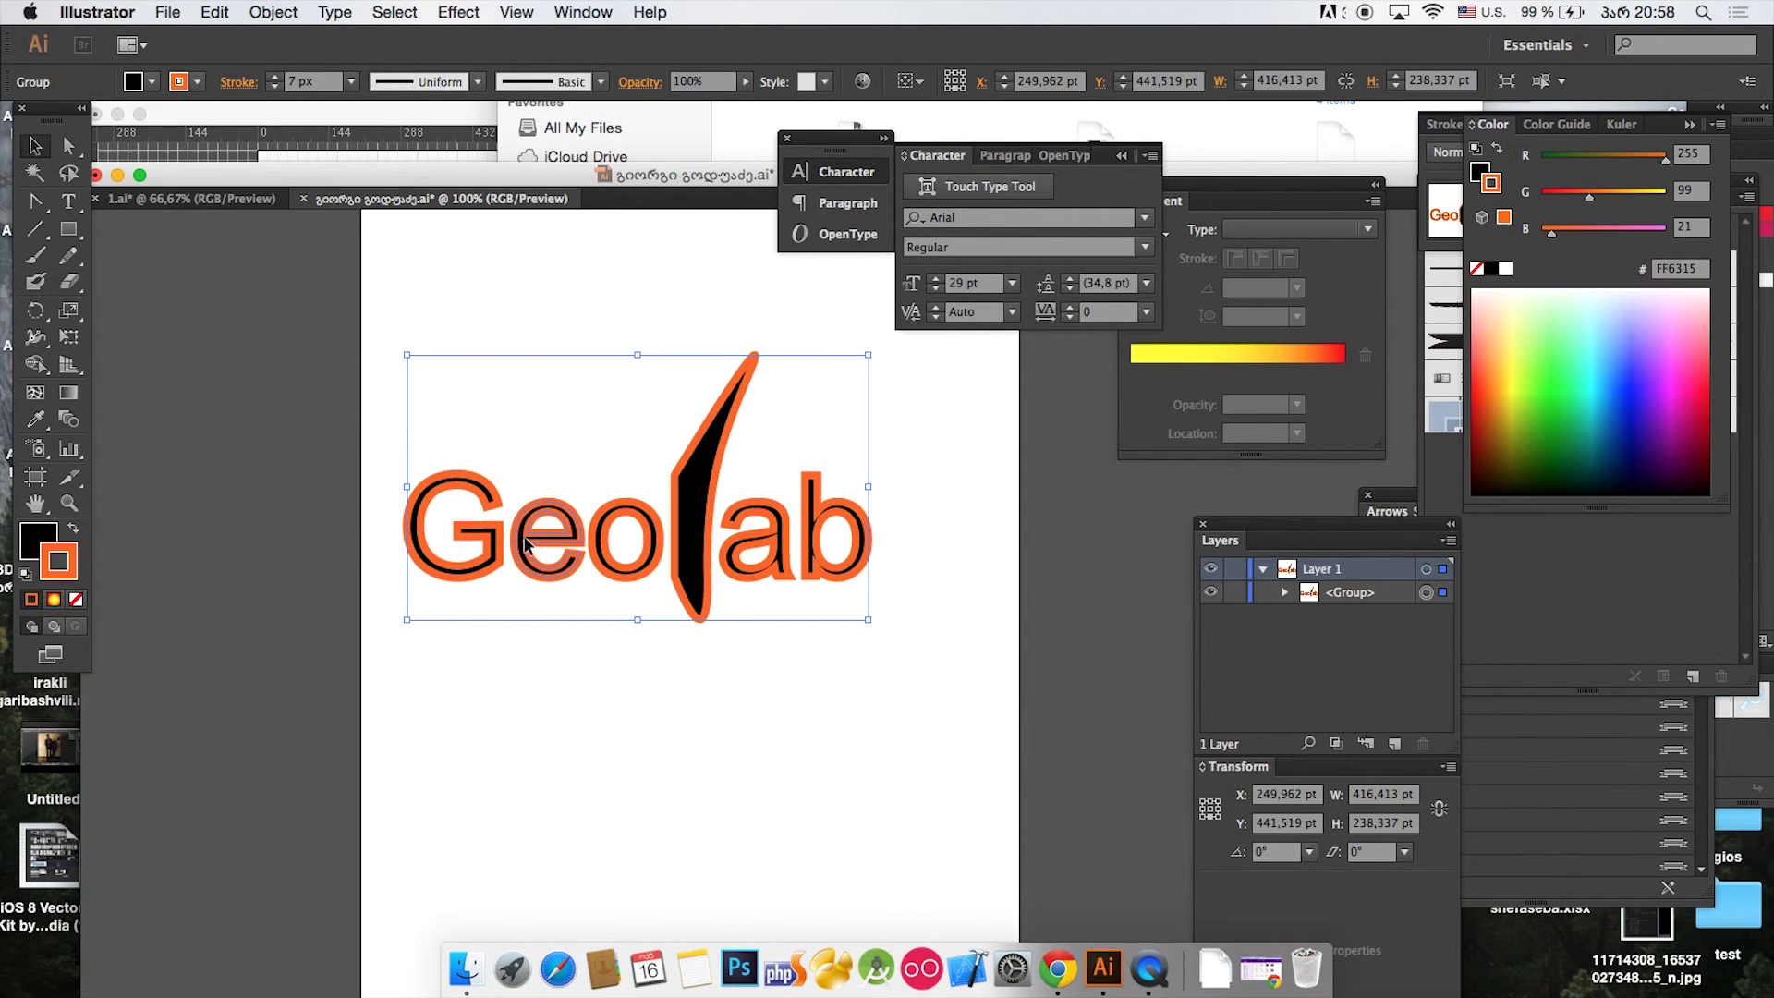
# Step: Duplicate the stroked Geolab group and place the copy below the original at about X 239 pt, Y 691 pt
pyautogui.click(580, 587)
pyautogui.press('super+c')
pyautogui.press('super+v')
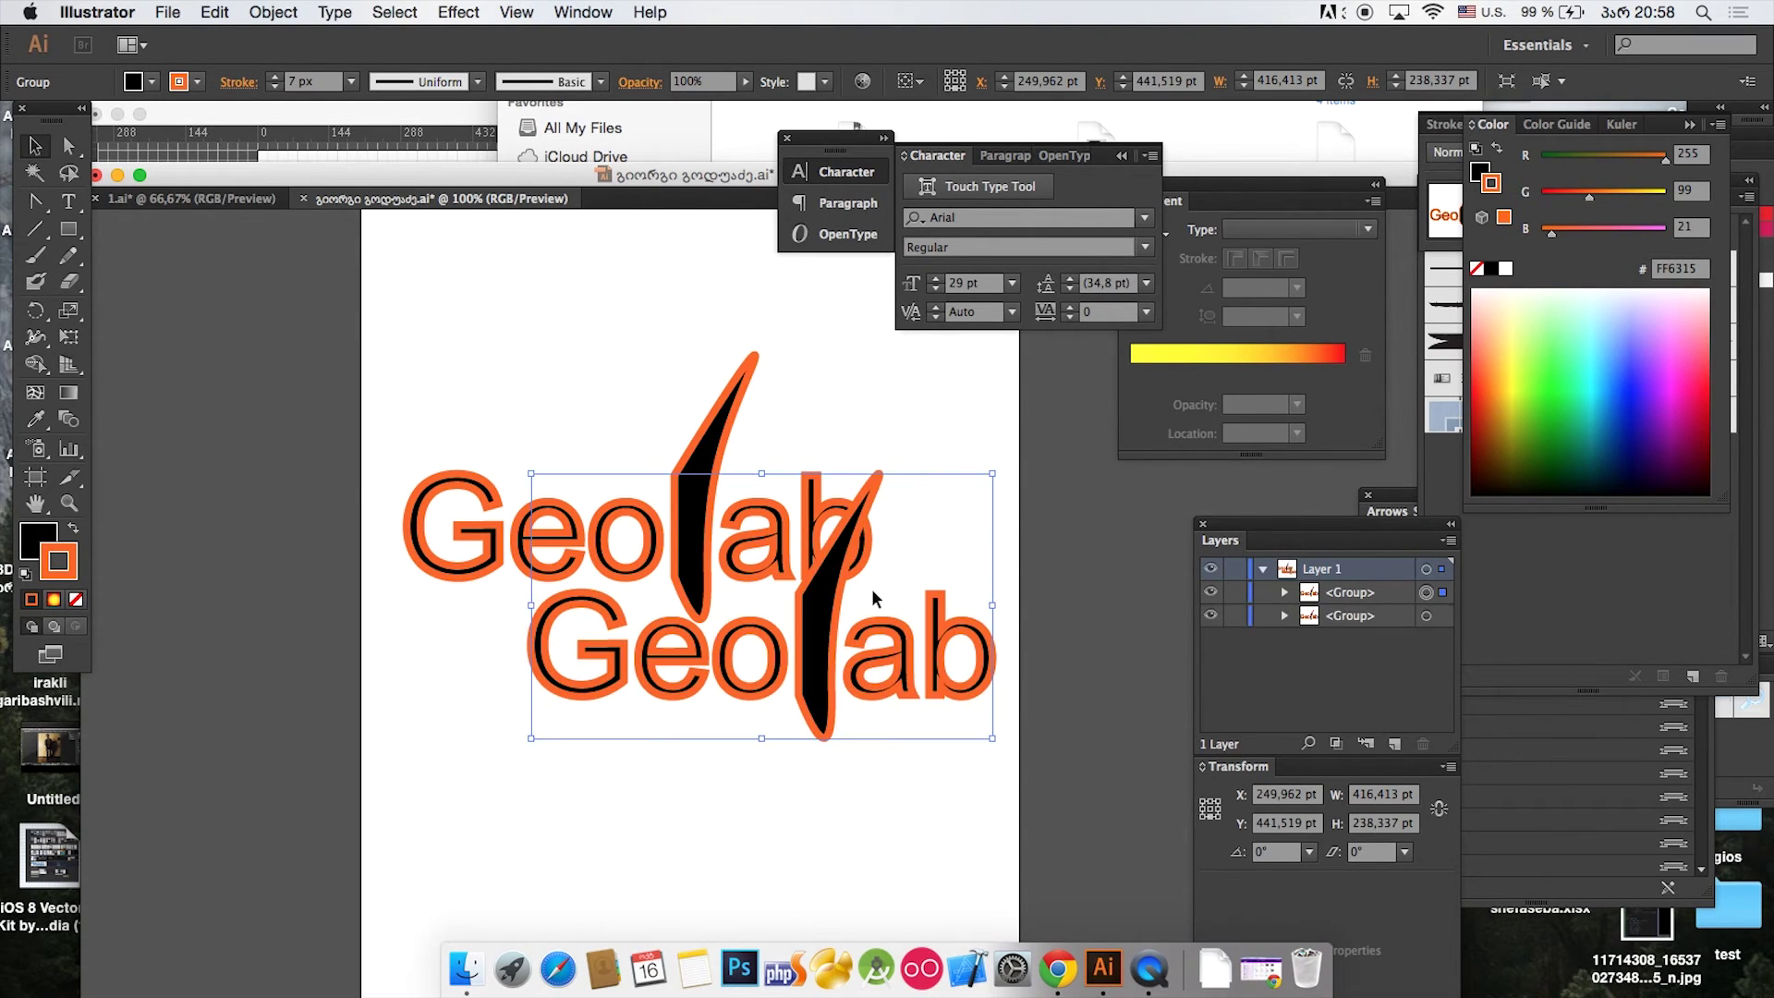
pyautogui.moveTo(832, 599); pyautogui.dragTo(695, 756)
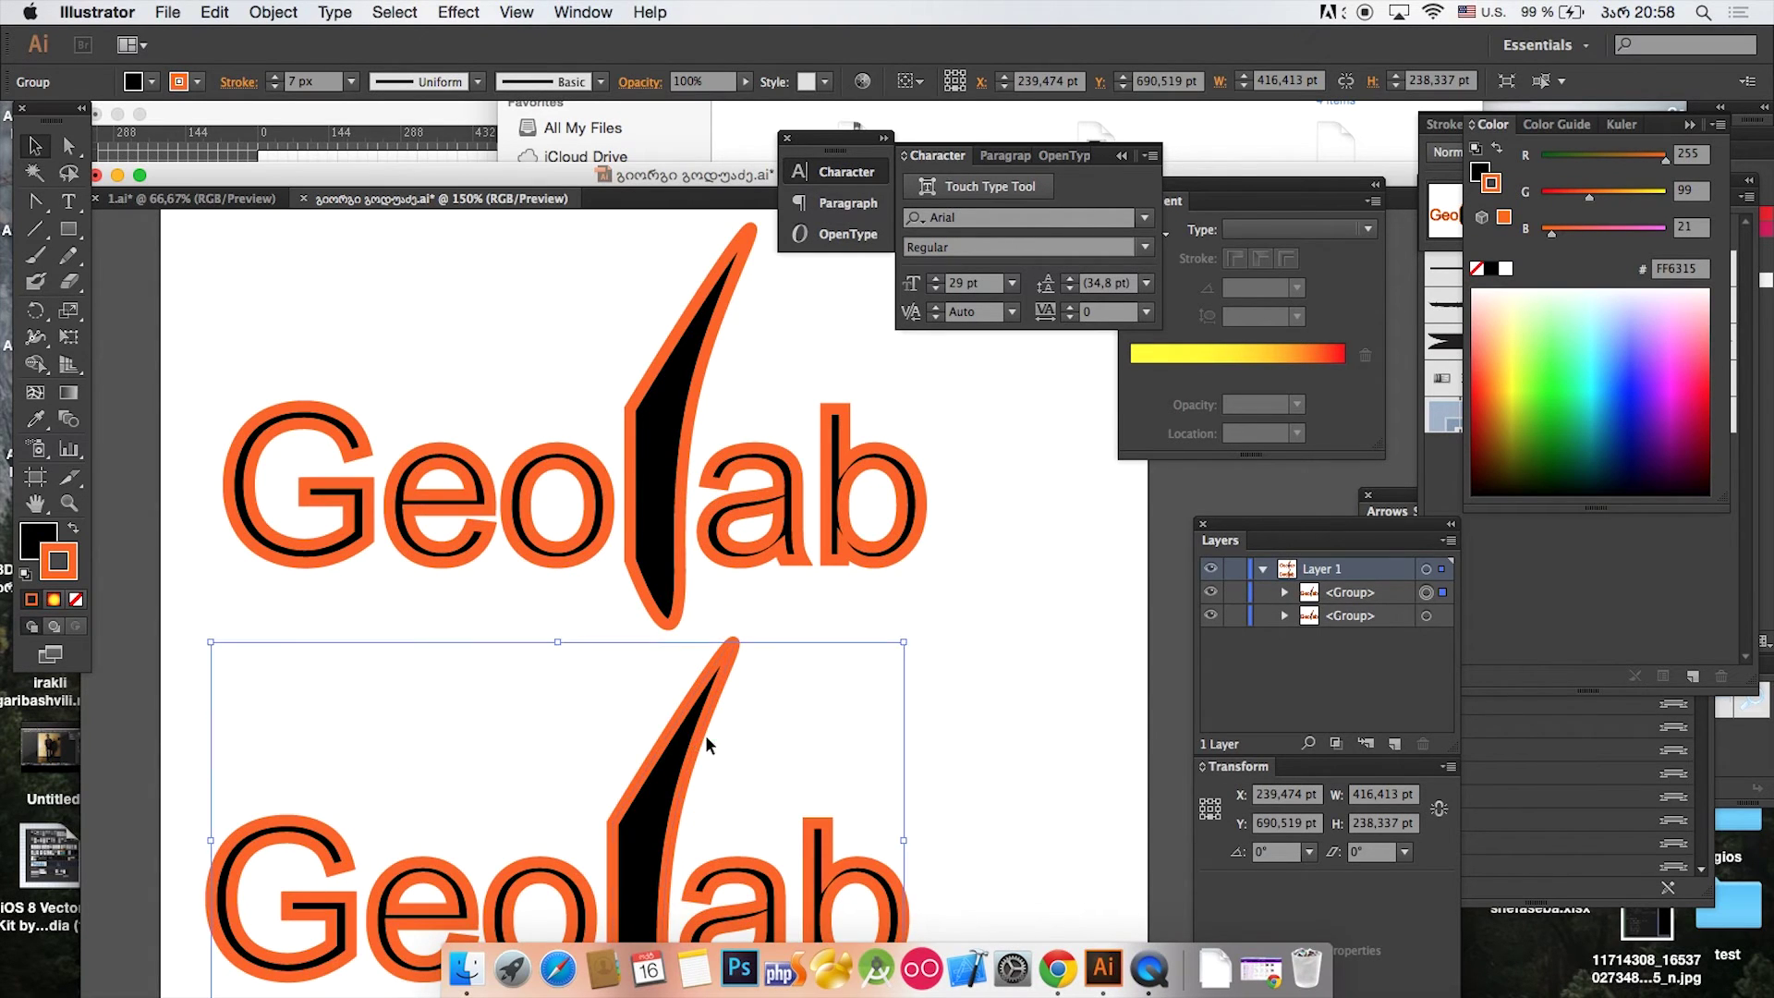
# Step: Duplicate the Geolab group again and place this copy above the original at the artboard's upper edge
pyautogui.press('super+minus')
pyautogui.click(719, 565)
pyautogui.press('super+c')
pyautogui.press('super+v')
pyautogui.moveTo(728, 569); pyautogui.dragTo(715, 393)
# Step: Scale the bottom Geolab copy down proportionally to about 139 × 79 pt
pyautogui.click(771, 771)
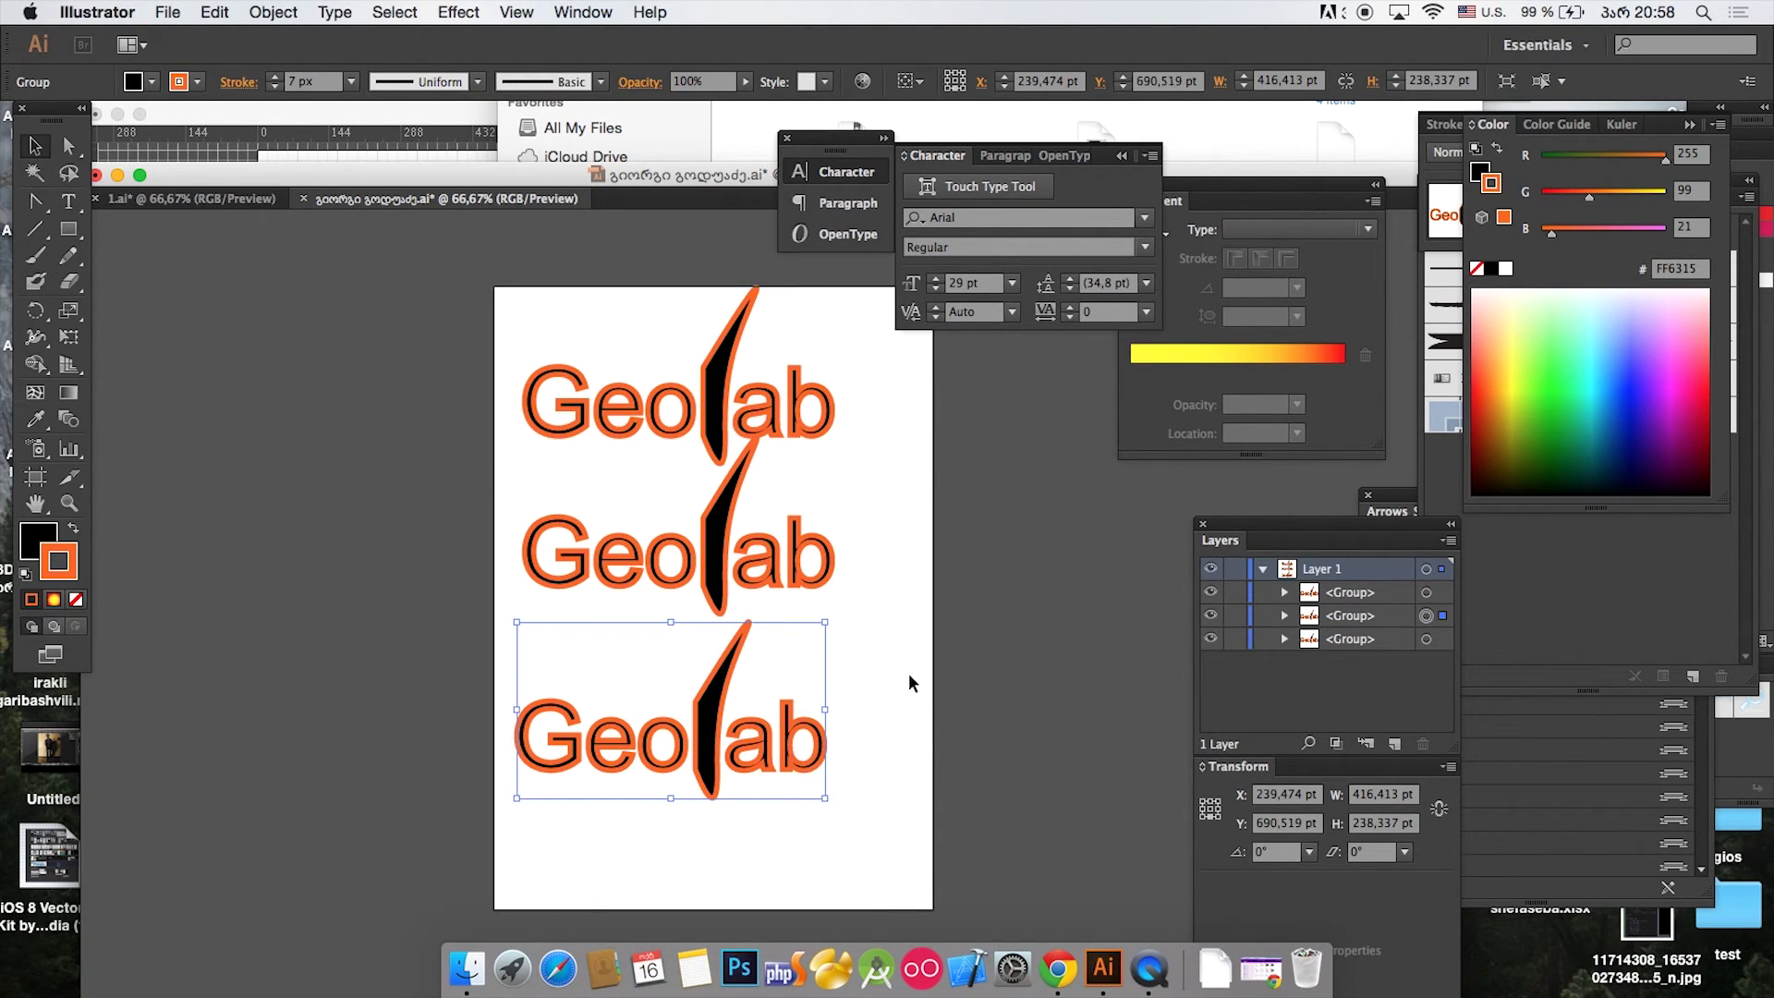
pyautogui.moveTo(827, 623); pyautogui.dragTo(621, 736)
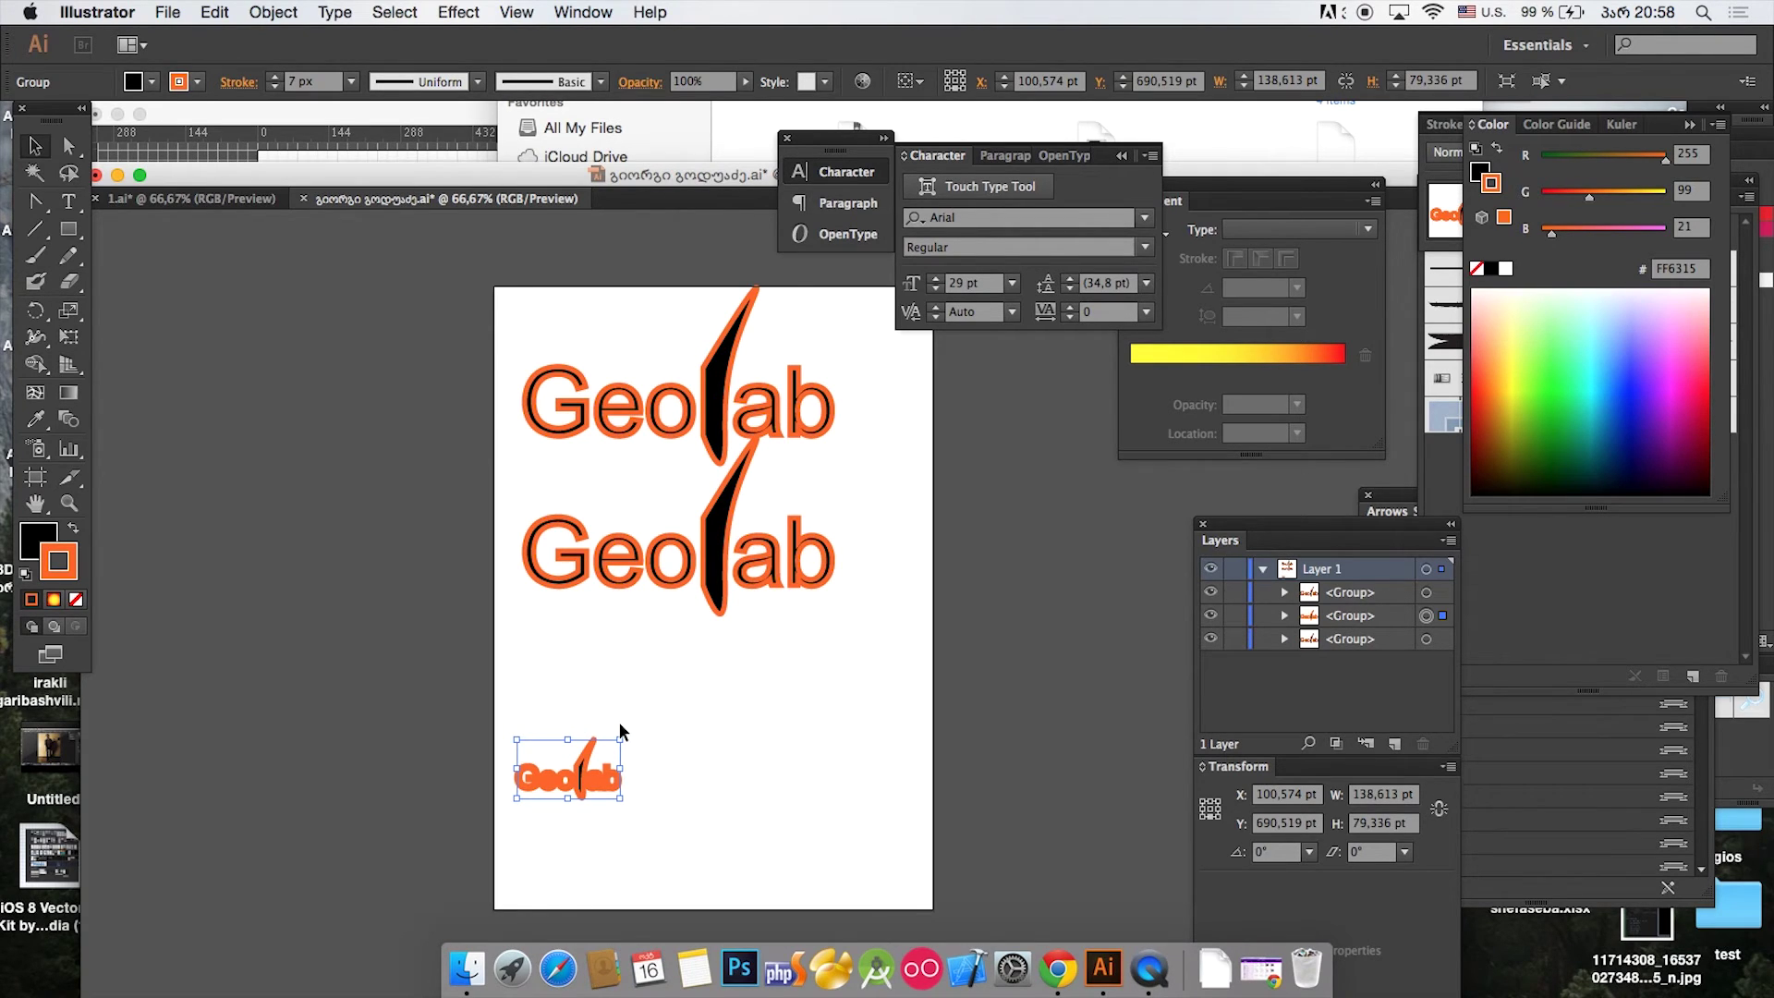
# Step: Expand the middle Geolab group so its orange stroke becomes filled shapes
pyautogui.moveTo(873, 499); pyautogui.dragTo(611, 675)
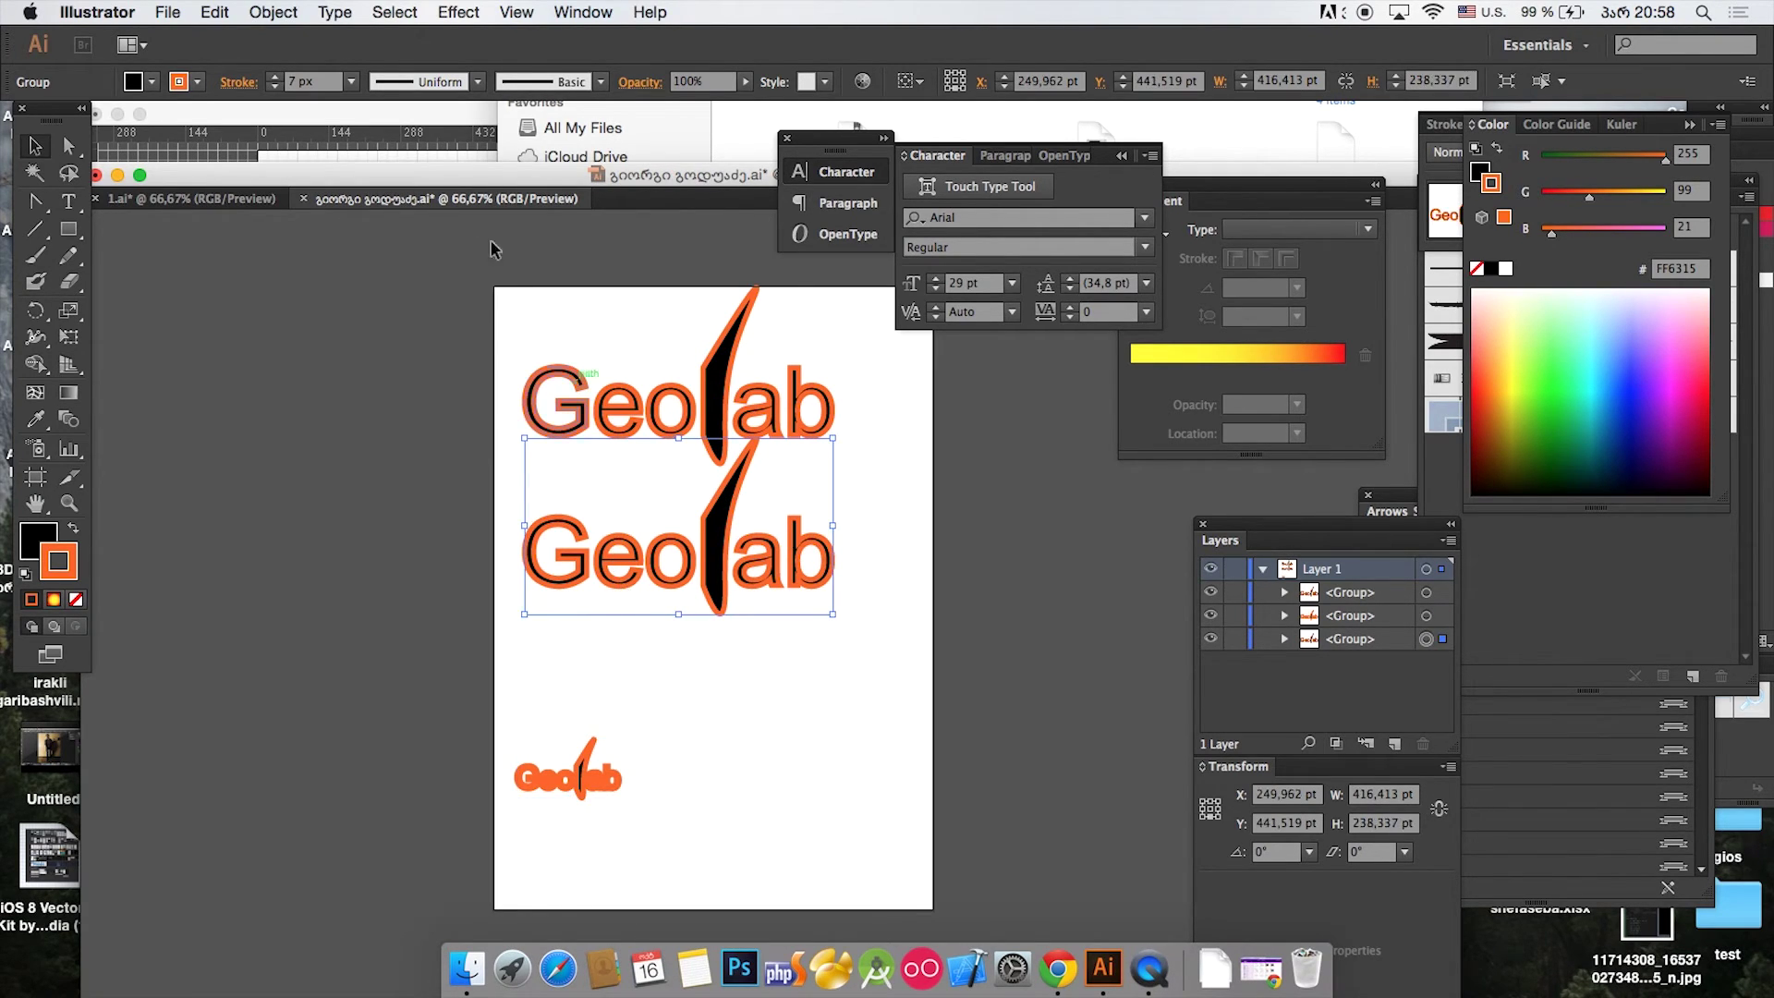
pyautogui.click(278, 11)
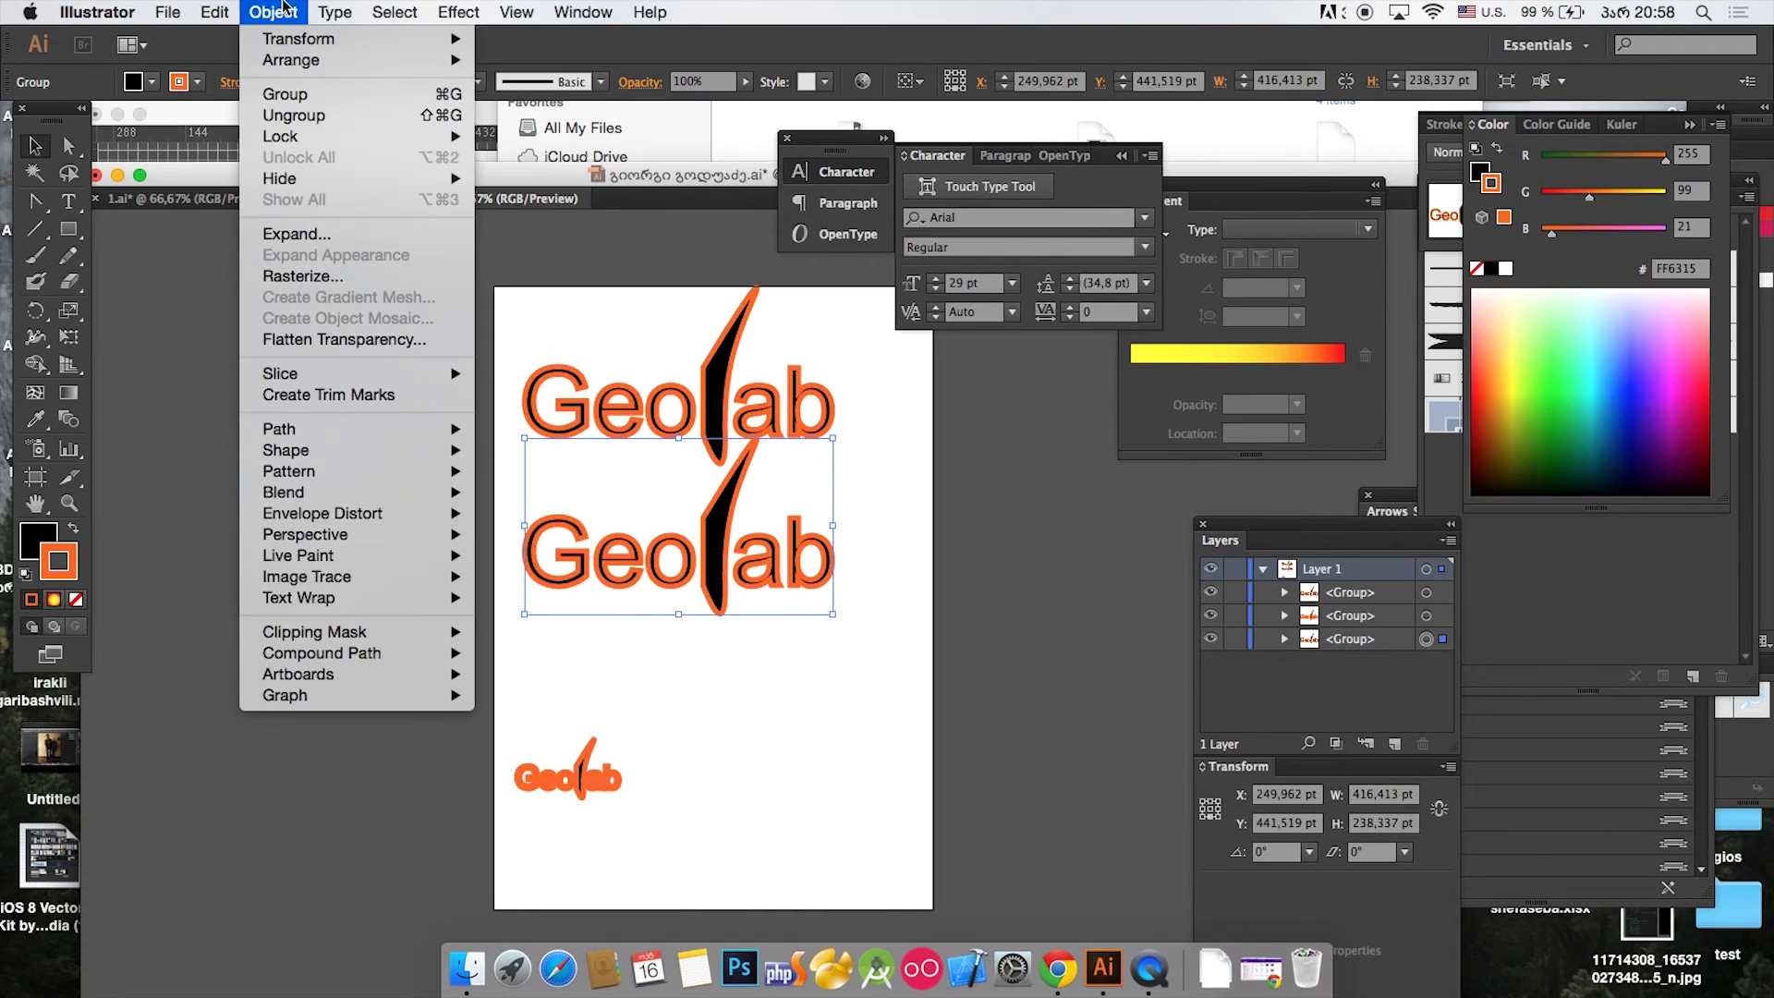
pyautogui.click(297, 234)
pyautogui.click(950, 633)
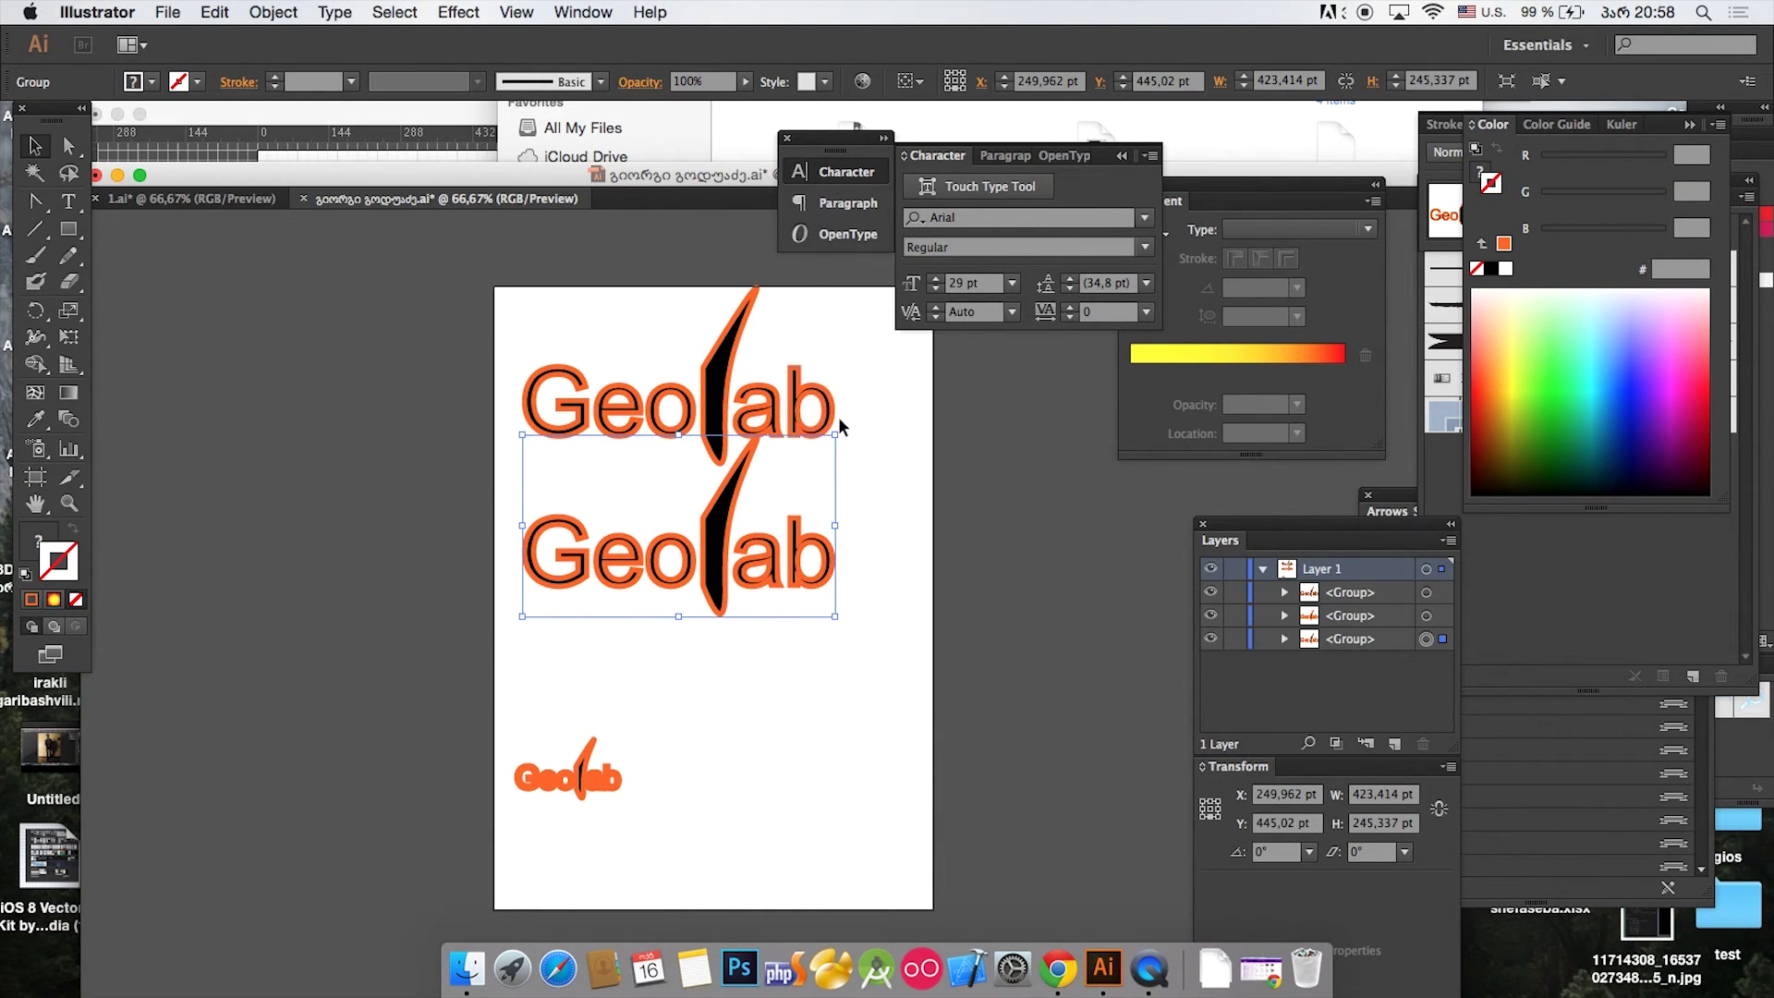
# Step: Scale the expanded middle Geolab group down to about 213 × 138 pt, and compare its outline with the unexpanded bottom copy
pyautogui.moveTo(838, 436); pyautogui.dragTo(681, 513)
pyautogui.click(760, 537)
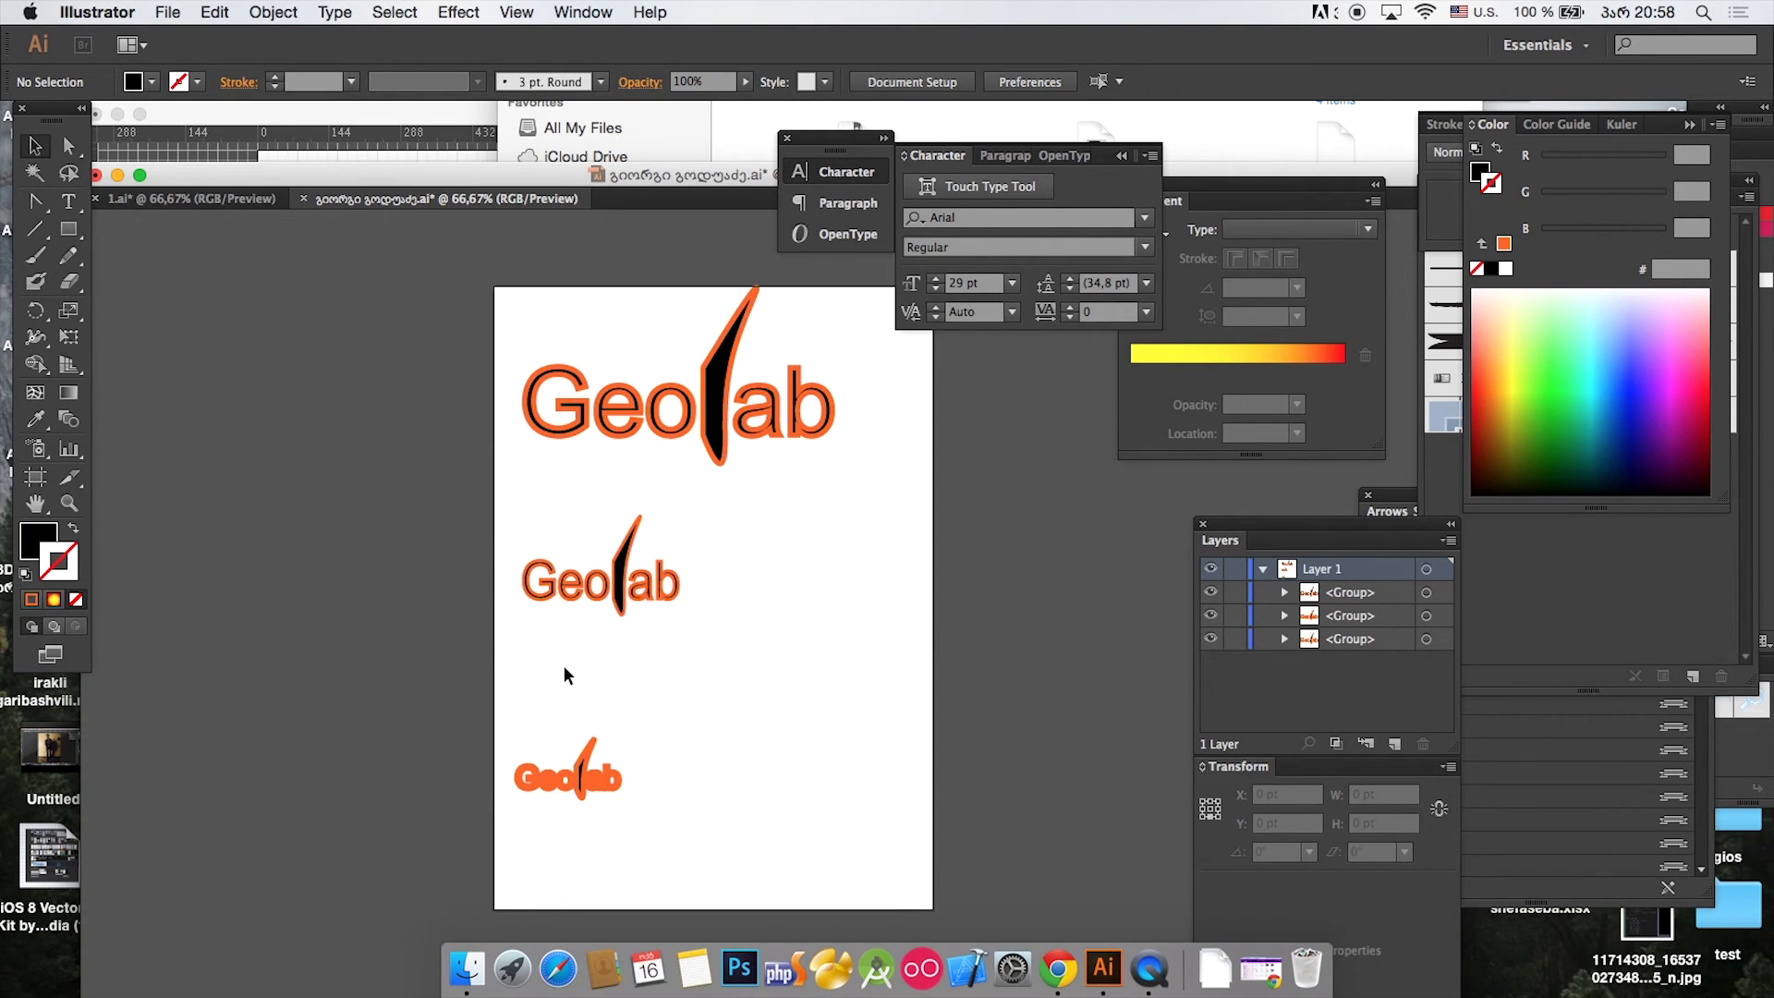
pyautogui.click(618, 596)
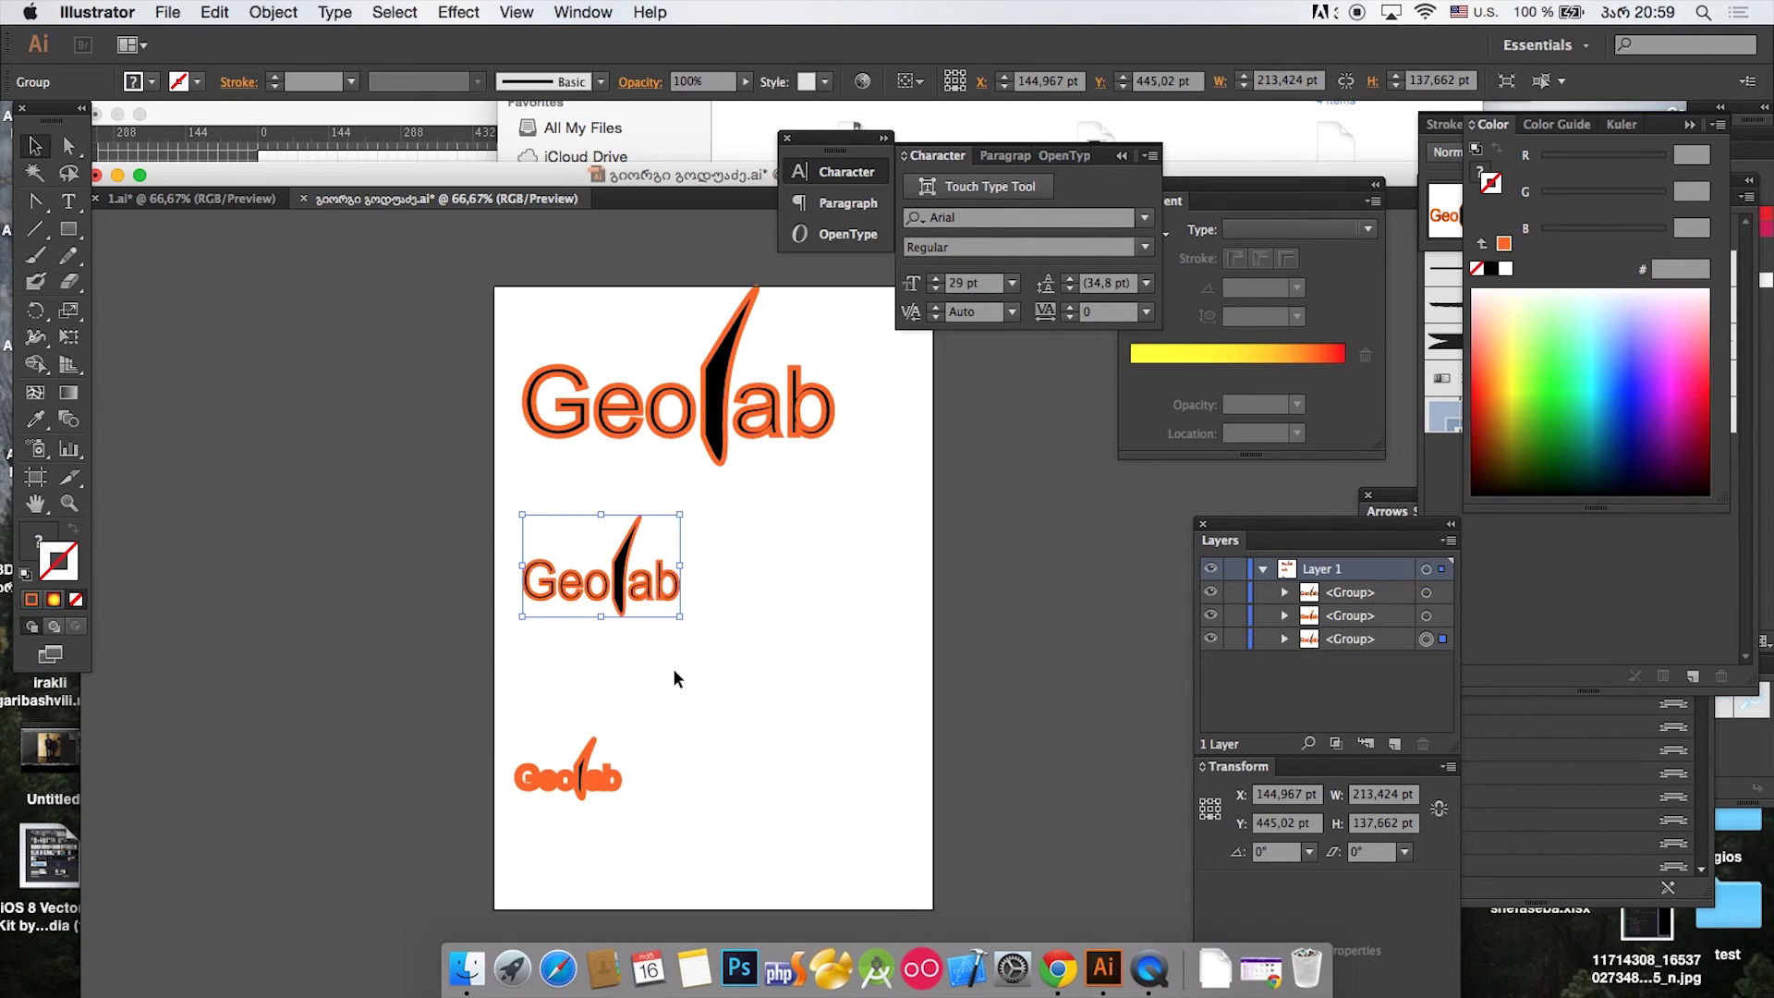
pyautogui.moveTo(683, 662); pyautogui.dragTo(407, 872)
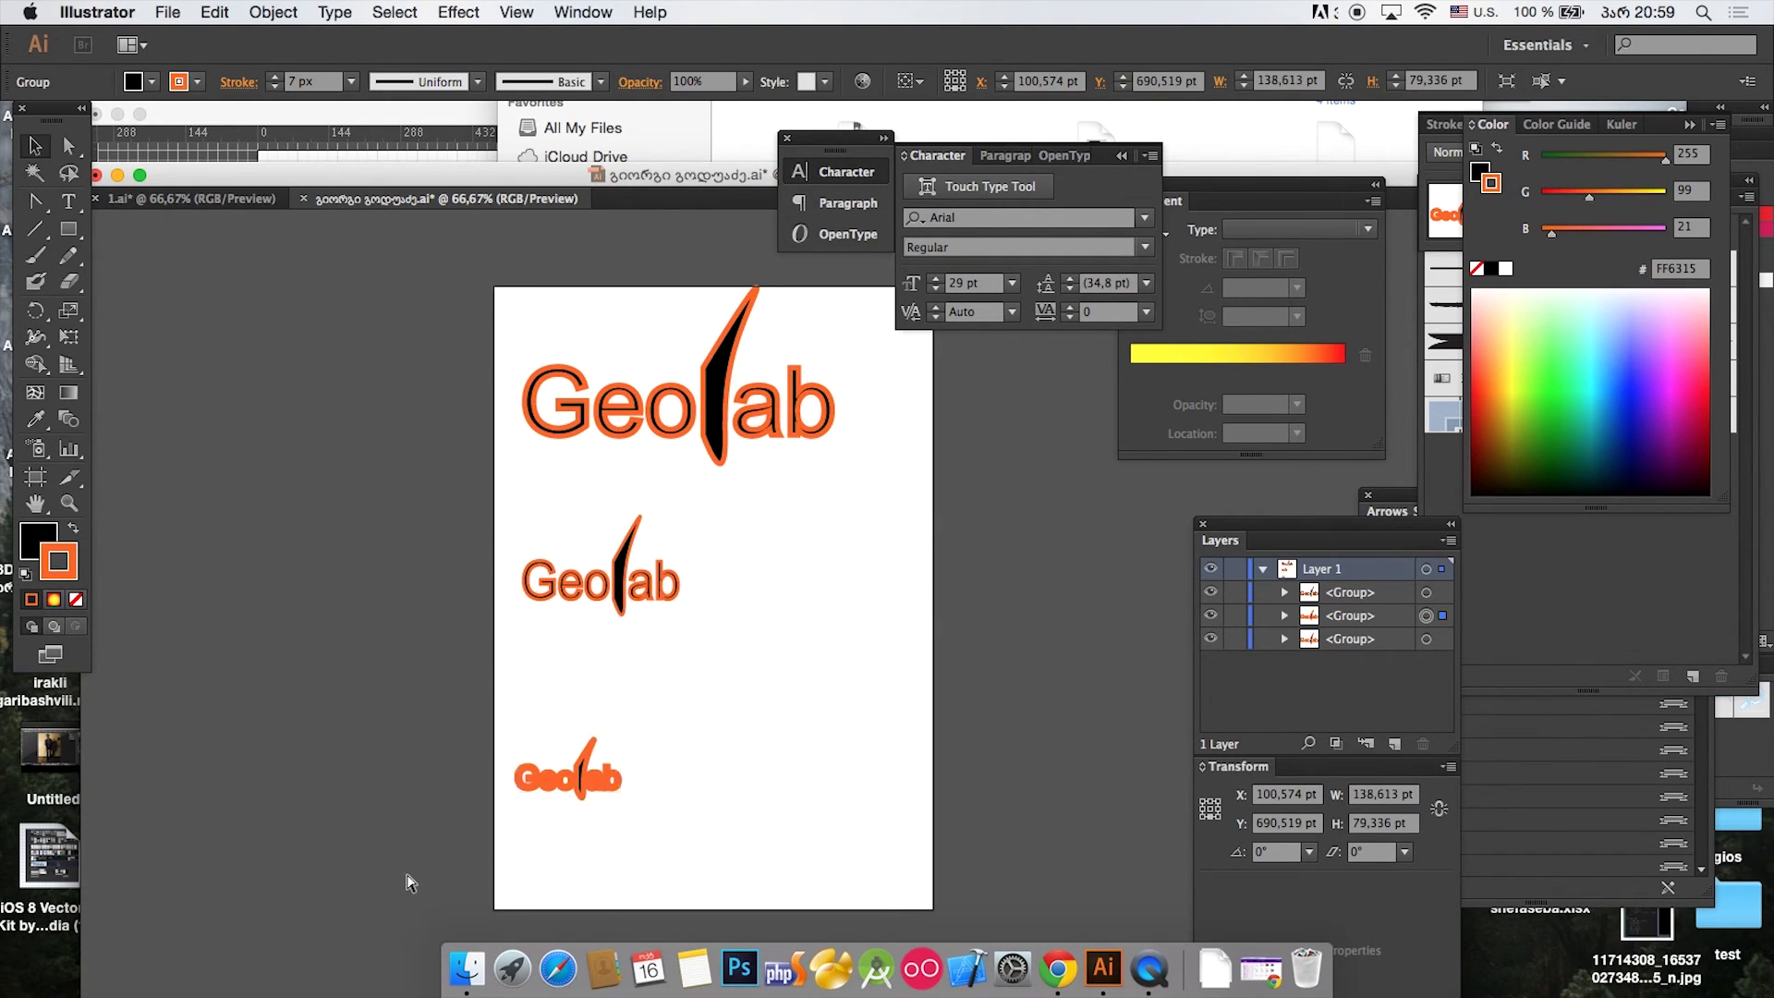
# Step: Move the expanded middle Geolab group to near the artboard's horizontal centre and inspect its outline up close
pyautogui.press('super+plus')
pyautogui.press('super+plus')
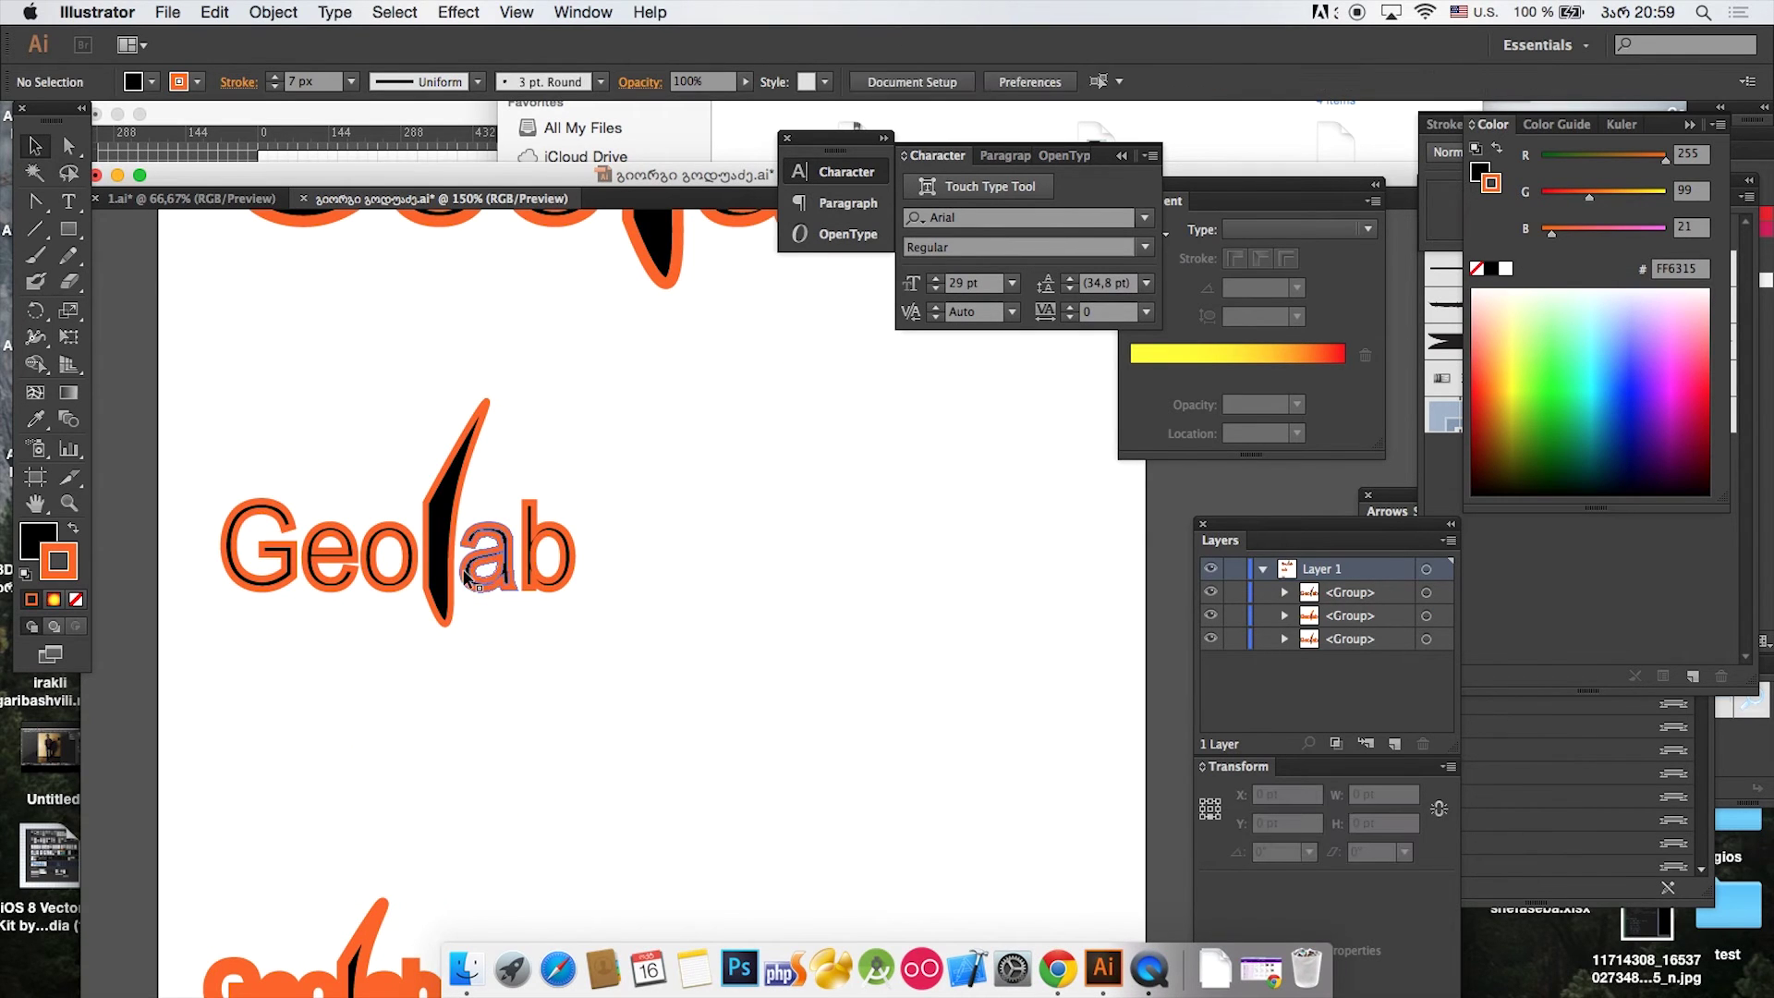
pyautogui.moveTo(466, 568); pyautogui.dragTo(683, 623)
pyautogui.click(940, 653)
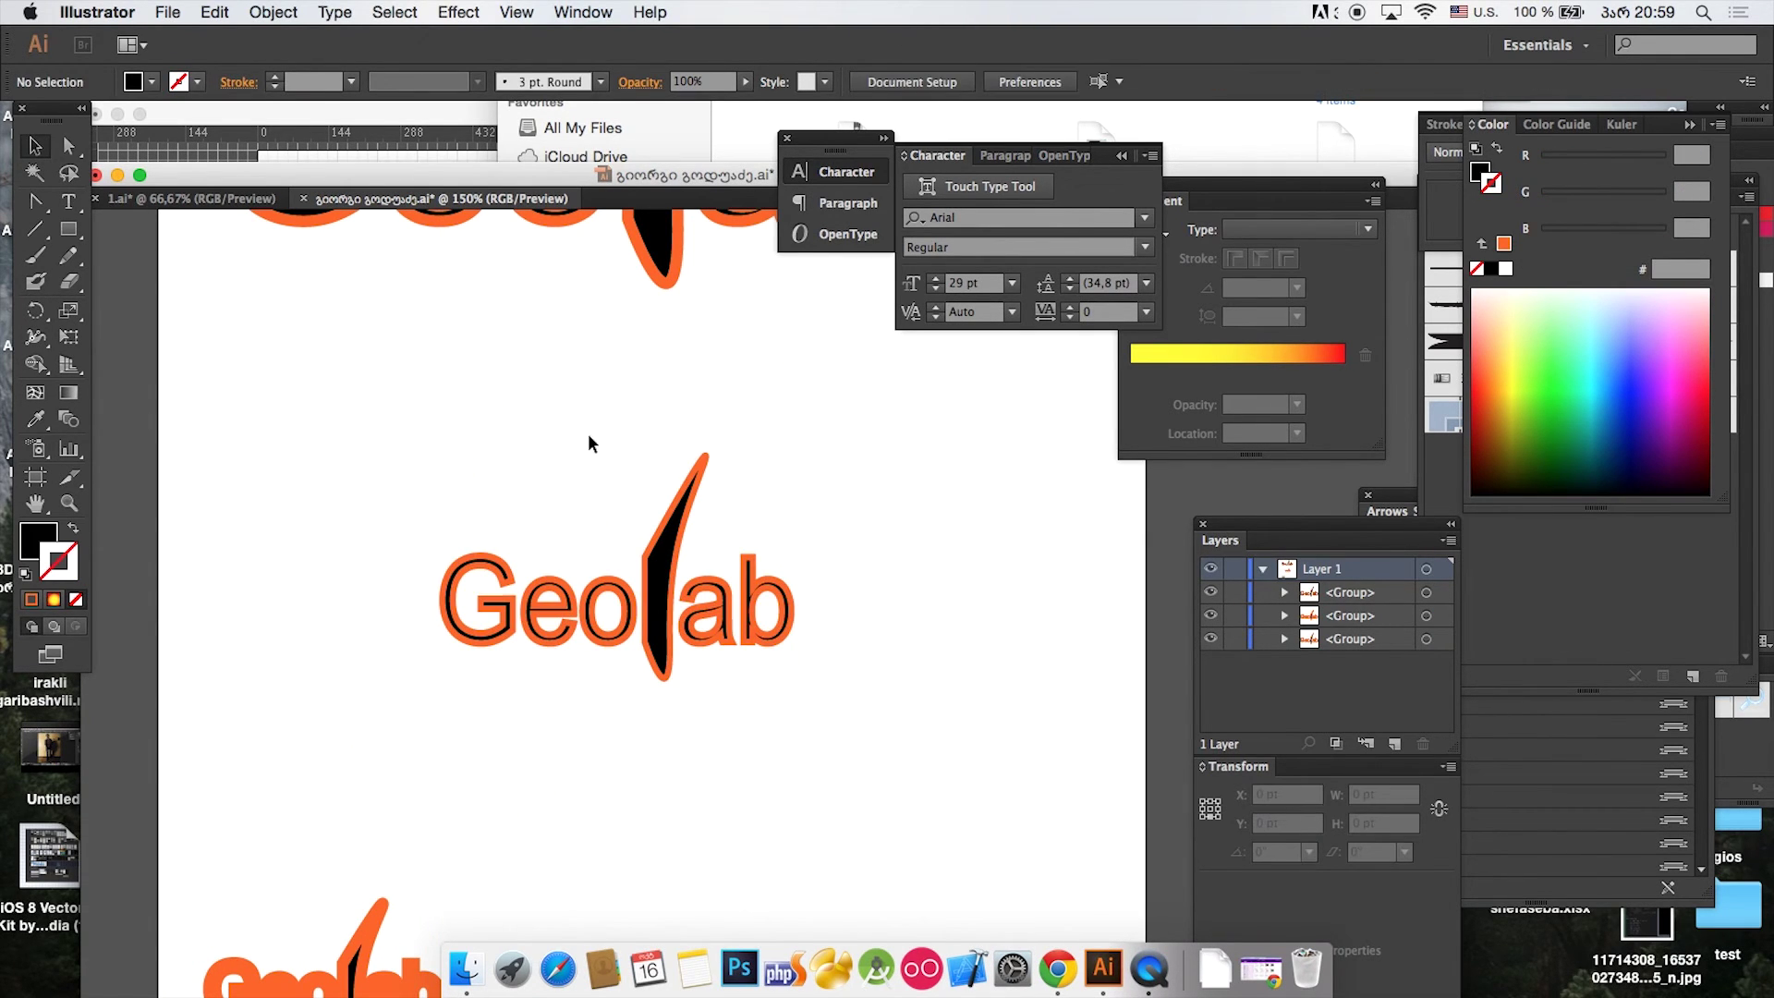
pyautogui.moveTo(481, 464); pyautogui.dragTo(885, 725)
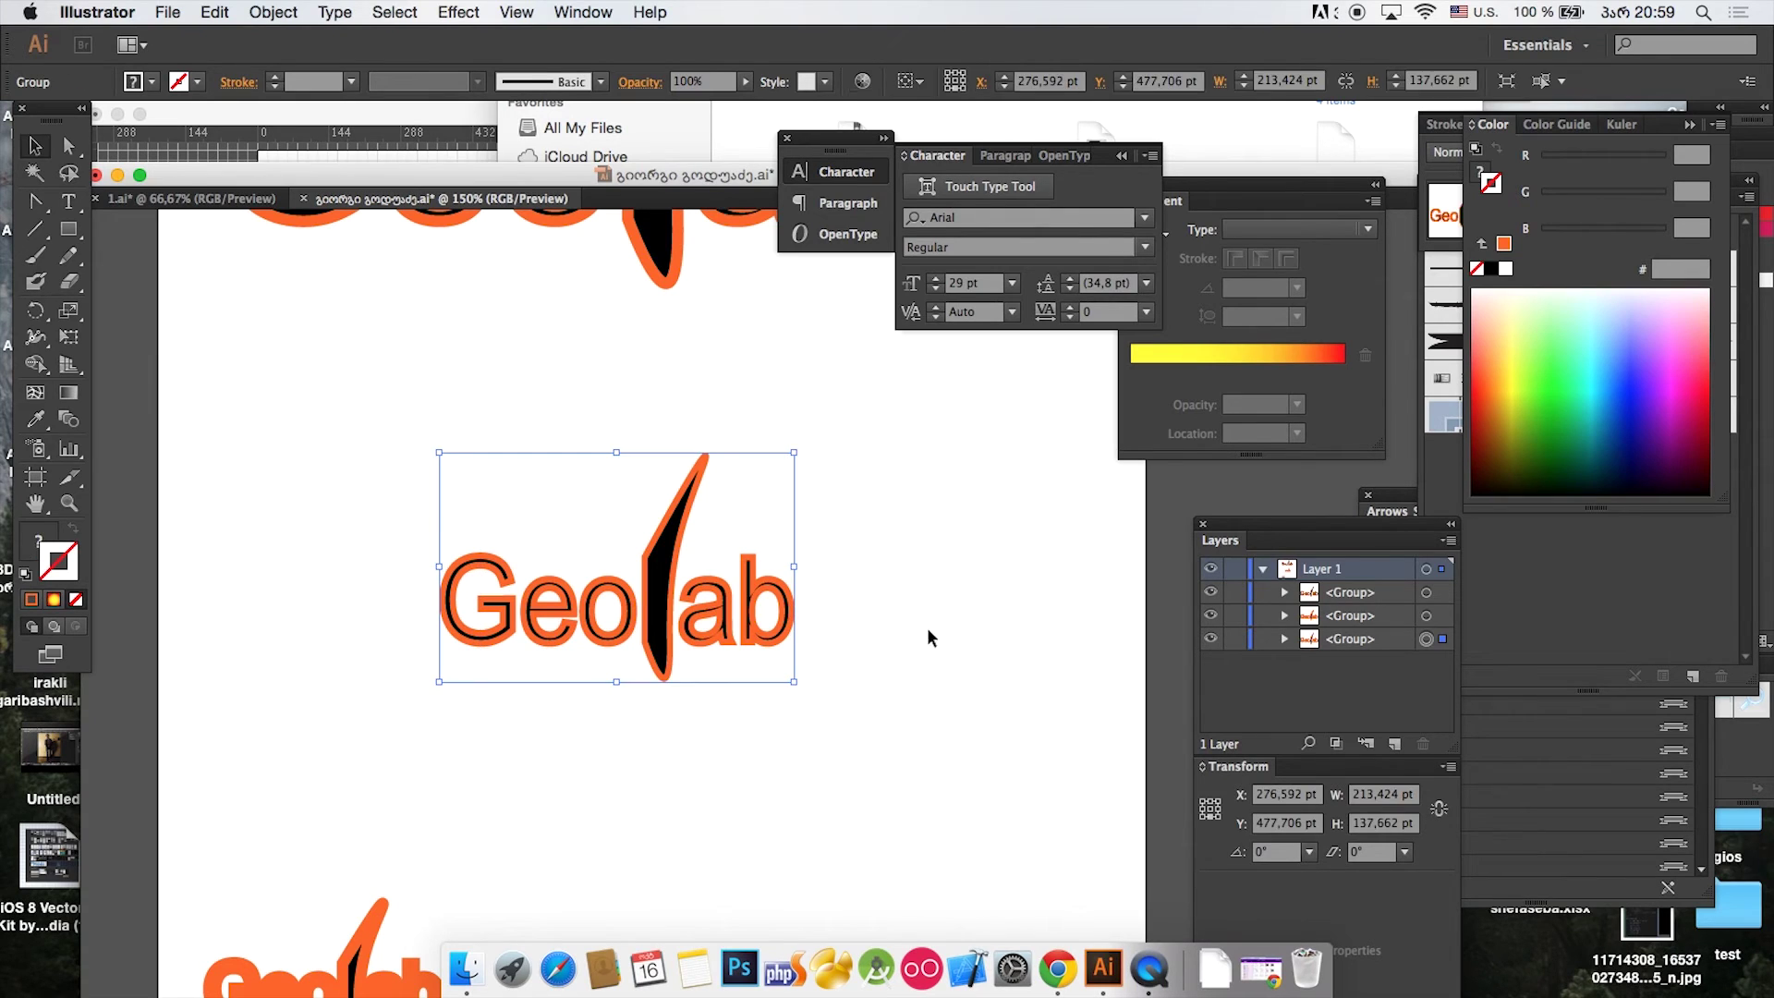
pyautogui.click(734, 490)
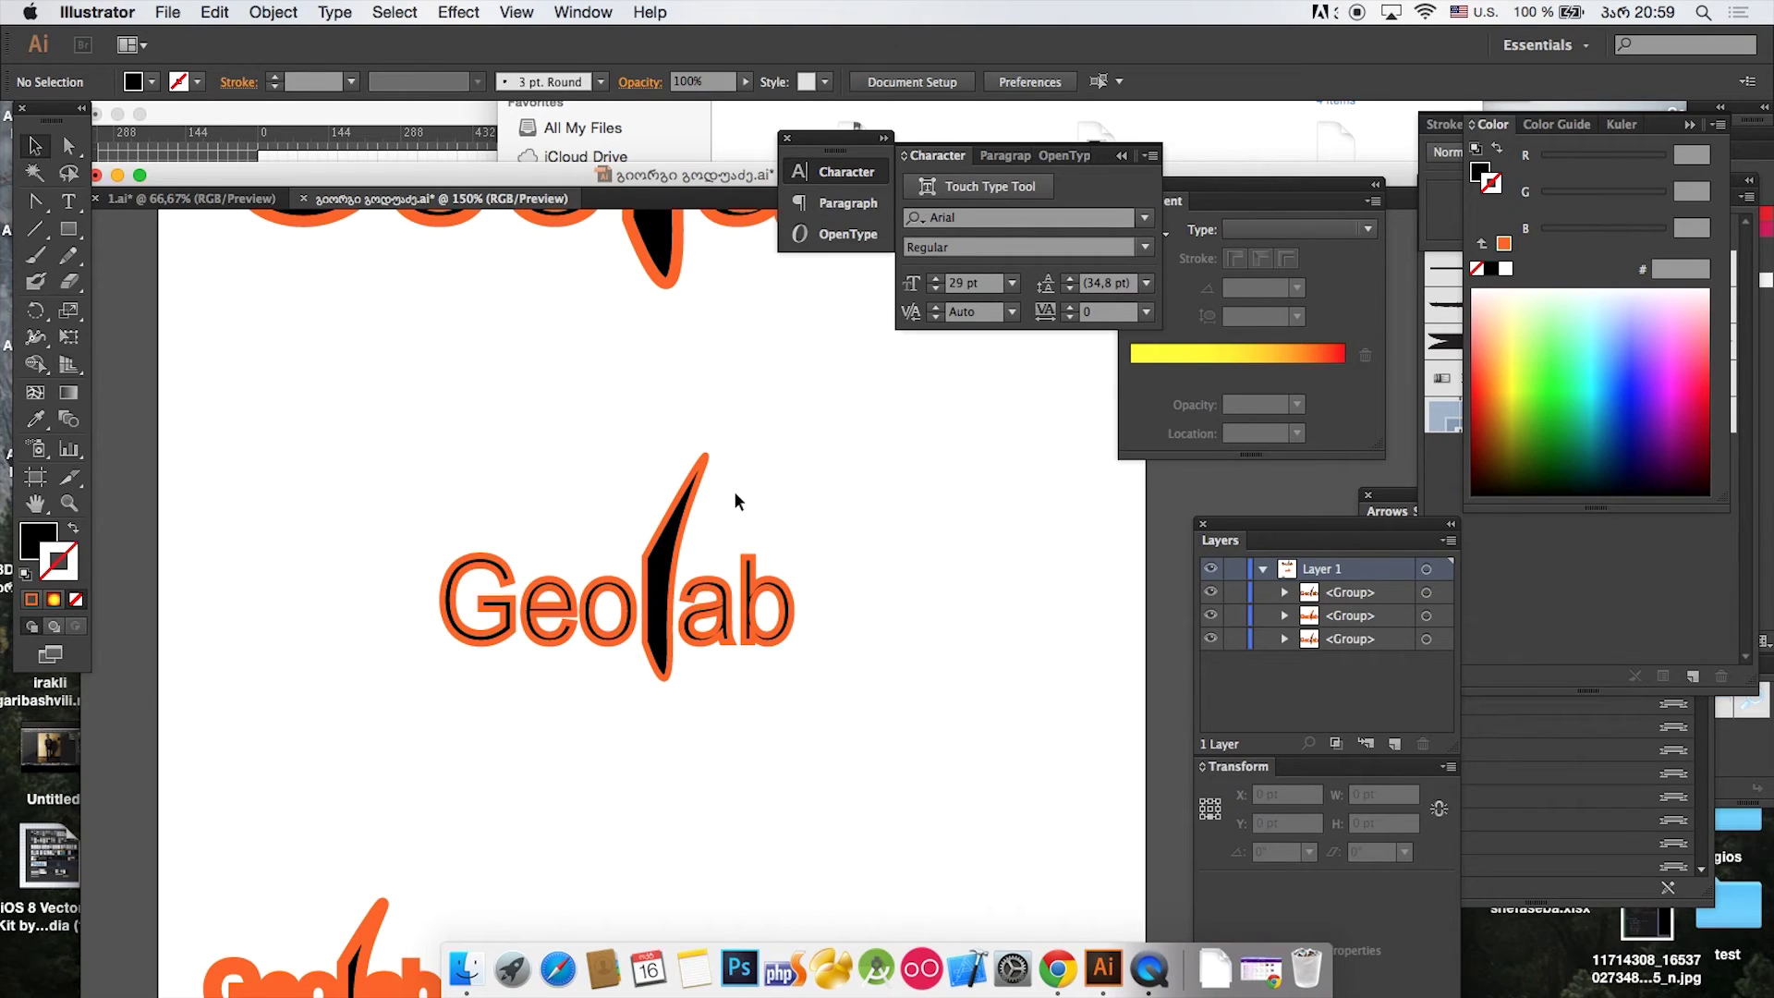
# Step: Delete all three Geolab groups so the artboard is empty
pyautogui.press('super+a')
pyautogui.press('Delete')
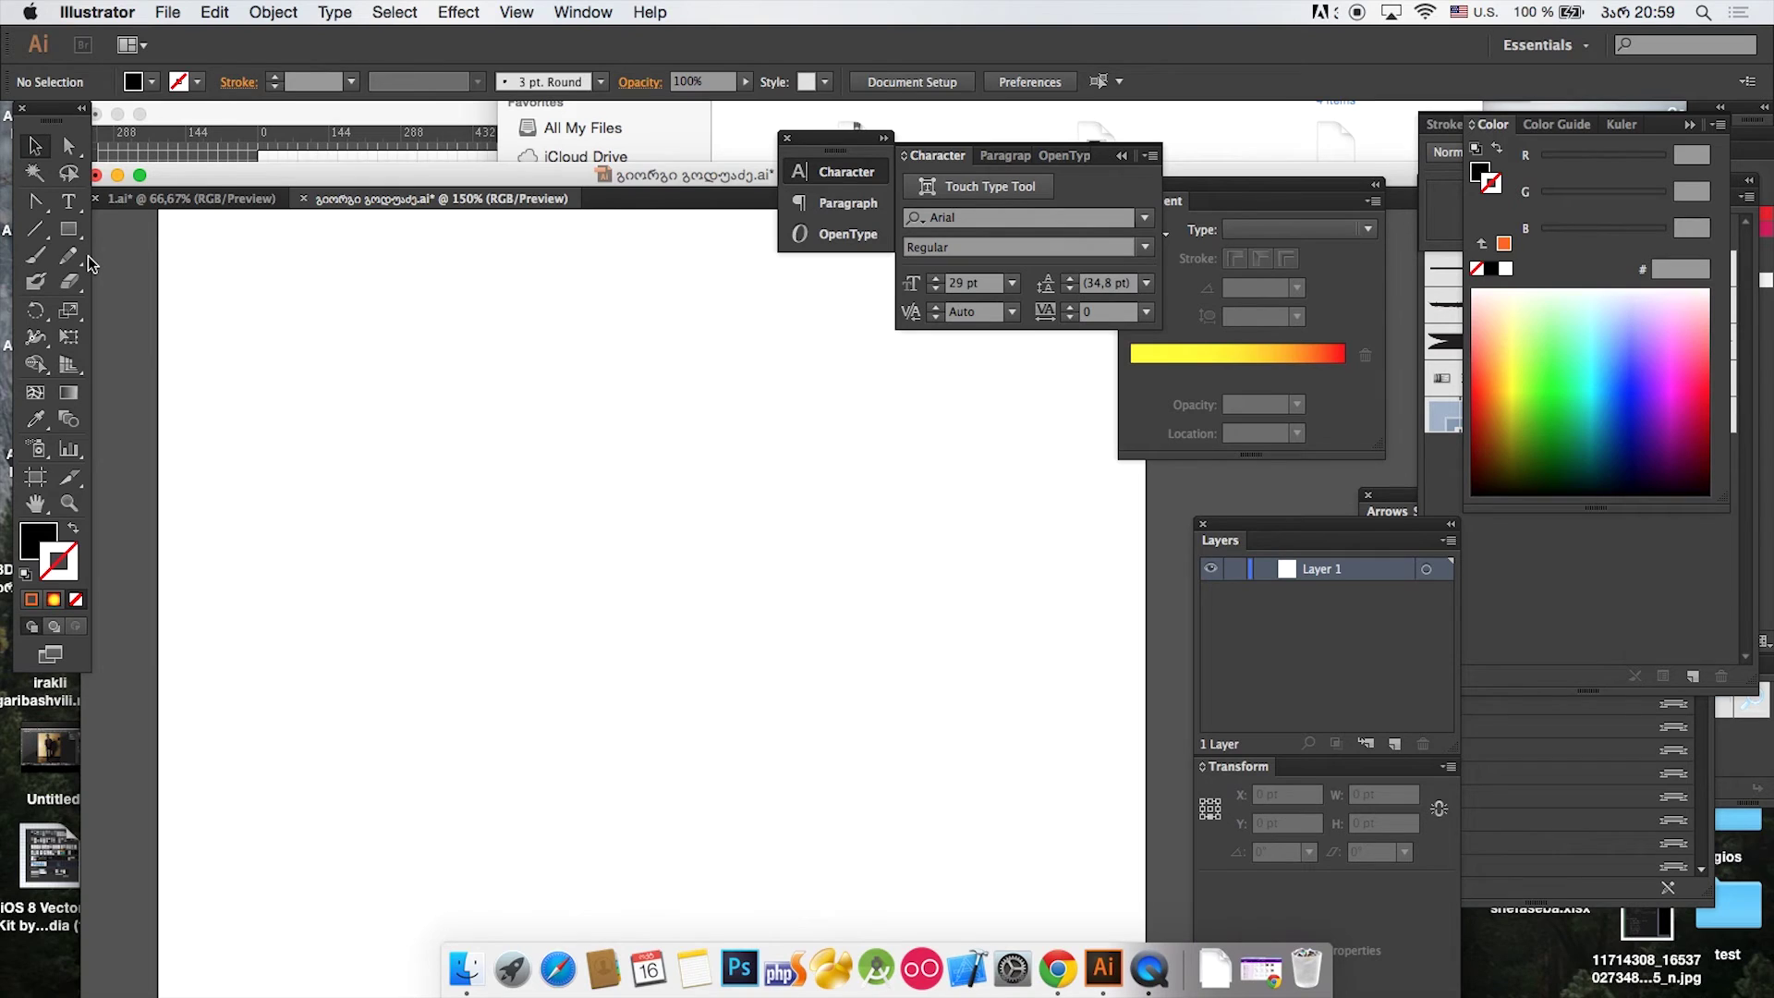
pyautogui.press('super+0')
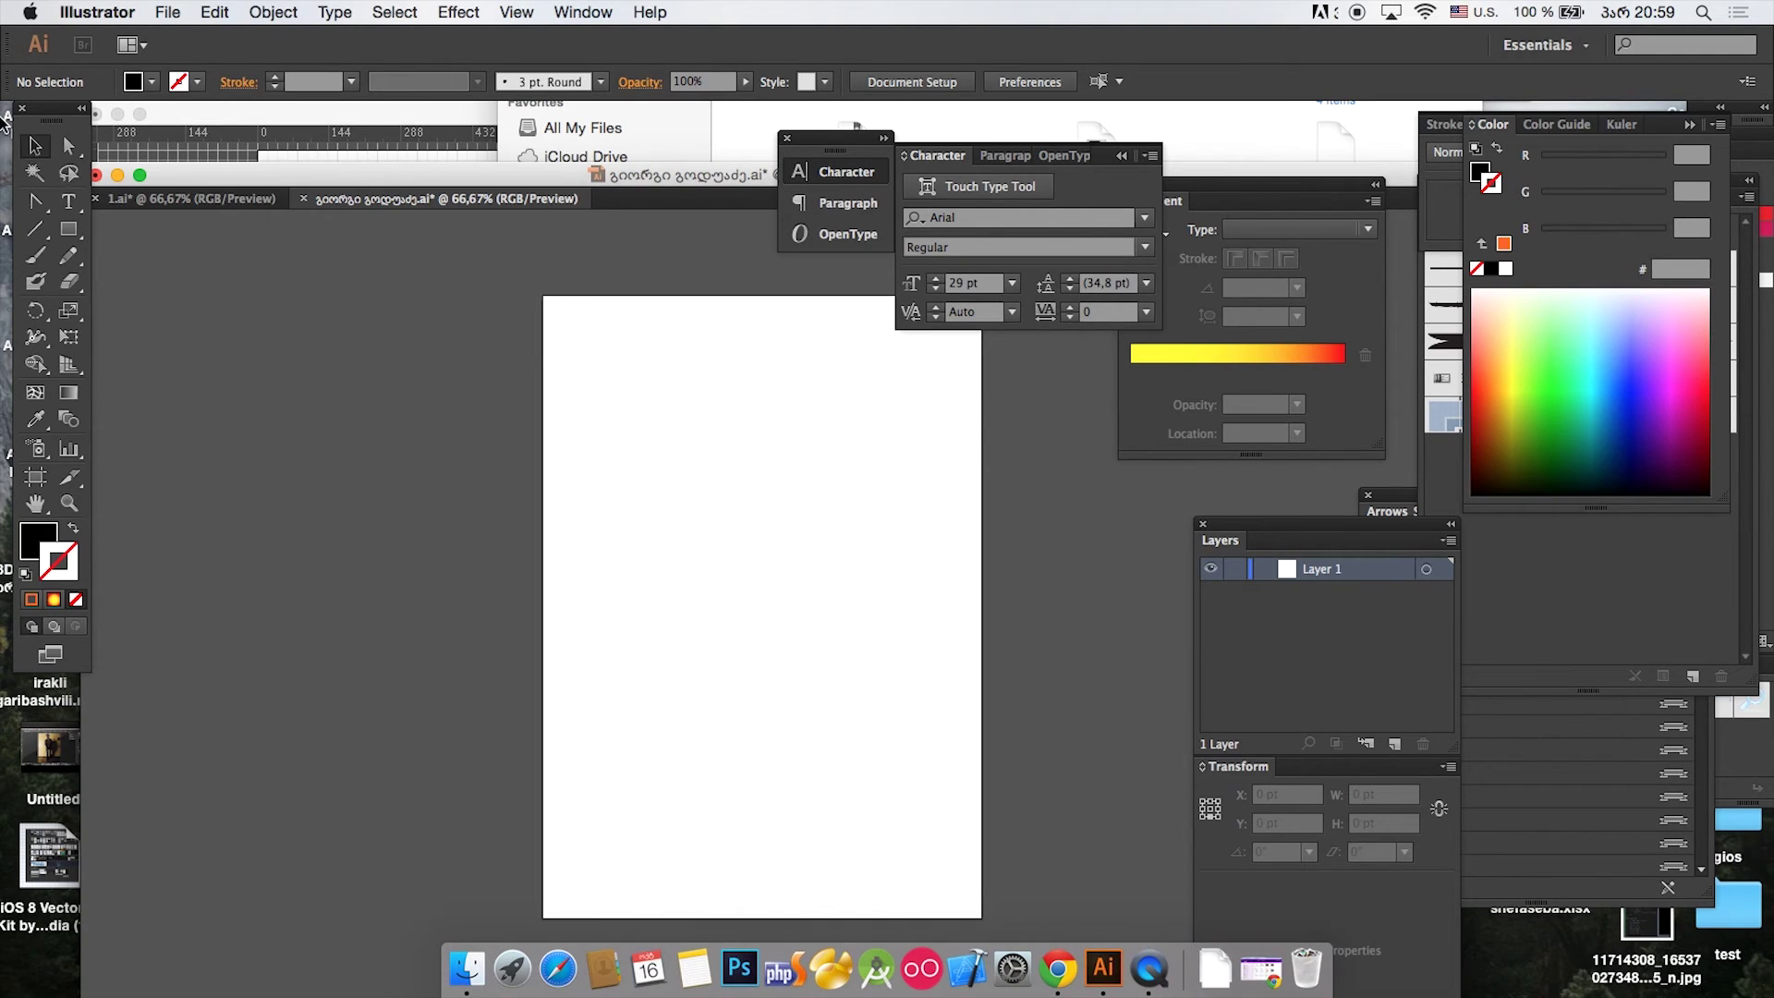
# Step: Draw three black rectangles: two side by side in the artboard's upper half and one about 219 × 157 pt below them
pyautogui.click(70, 231)
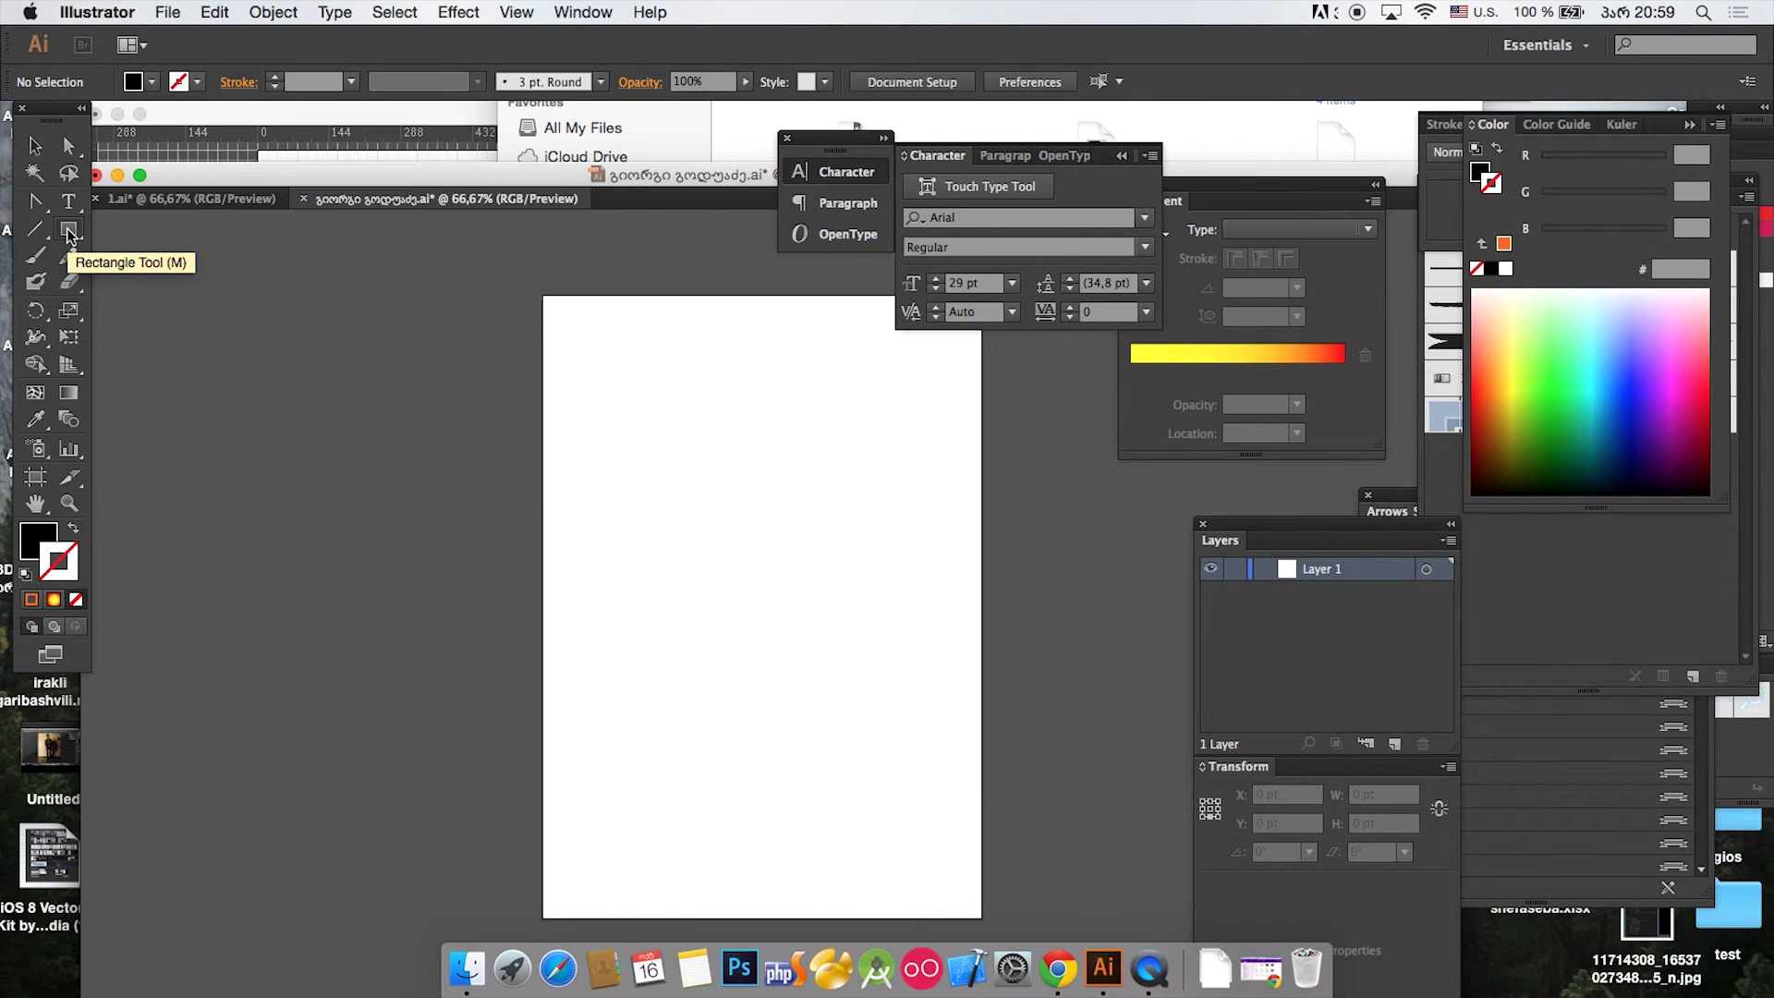
pyautogui.moveTo(599, 393); pyautogui.dragTo(727, 496)
pyautogui.moveTo(763, 383); pyautogui.dragTo(909, 497)
pyautogui.moveTo(639, 571); pyautogui.dragTo(800, 689)
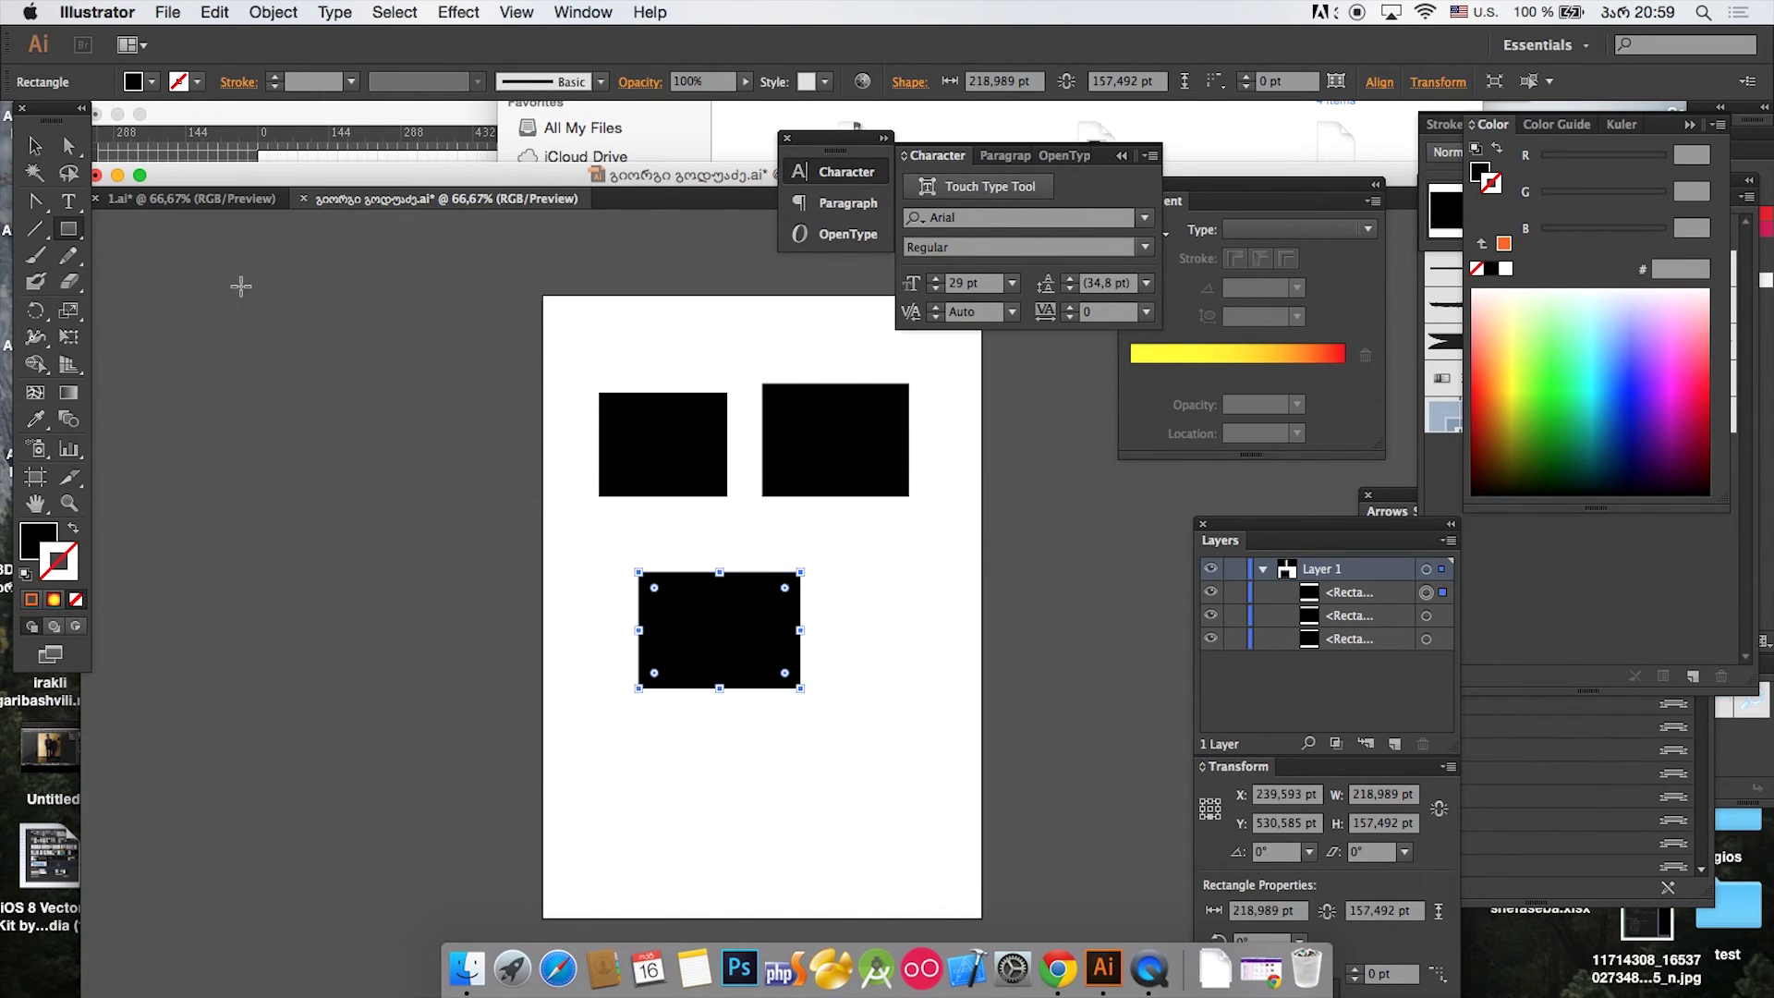
# Step: Align the upper-left and lower rectangles to each other by their horizontal centres
pyautogui.click(36, 147)
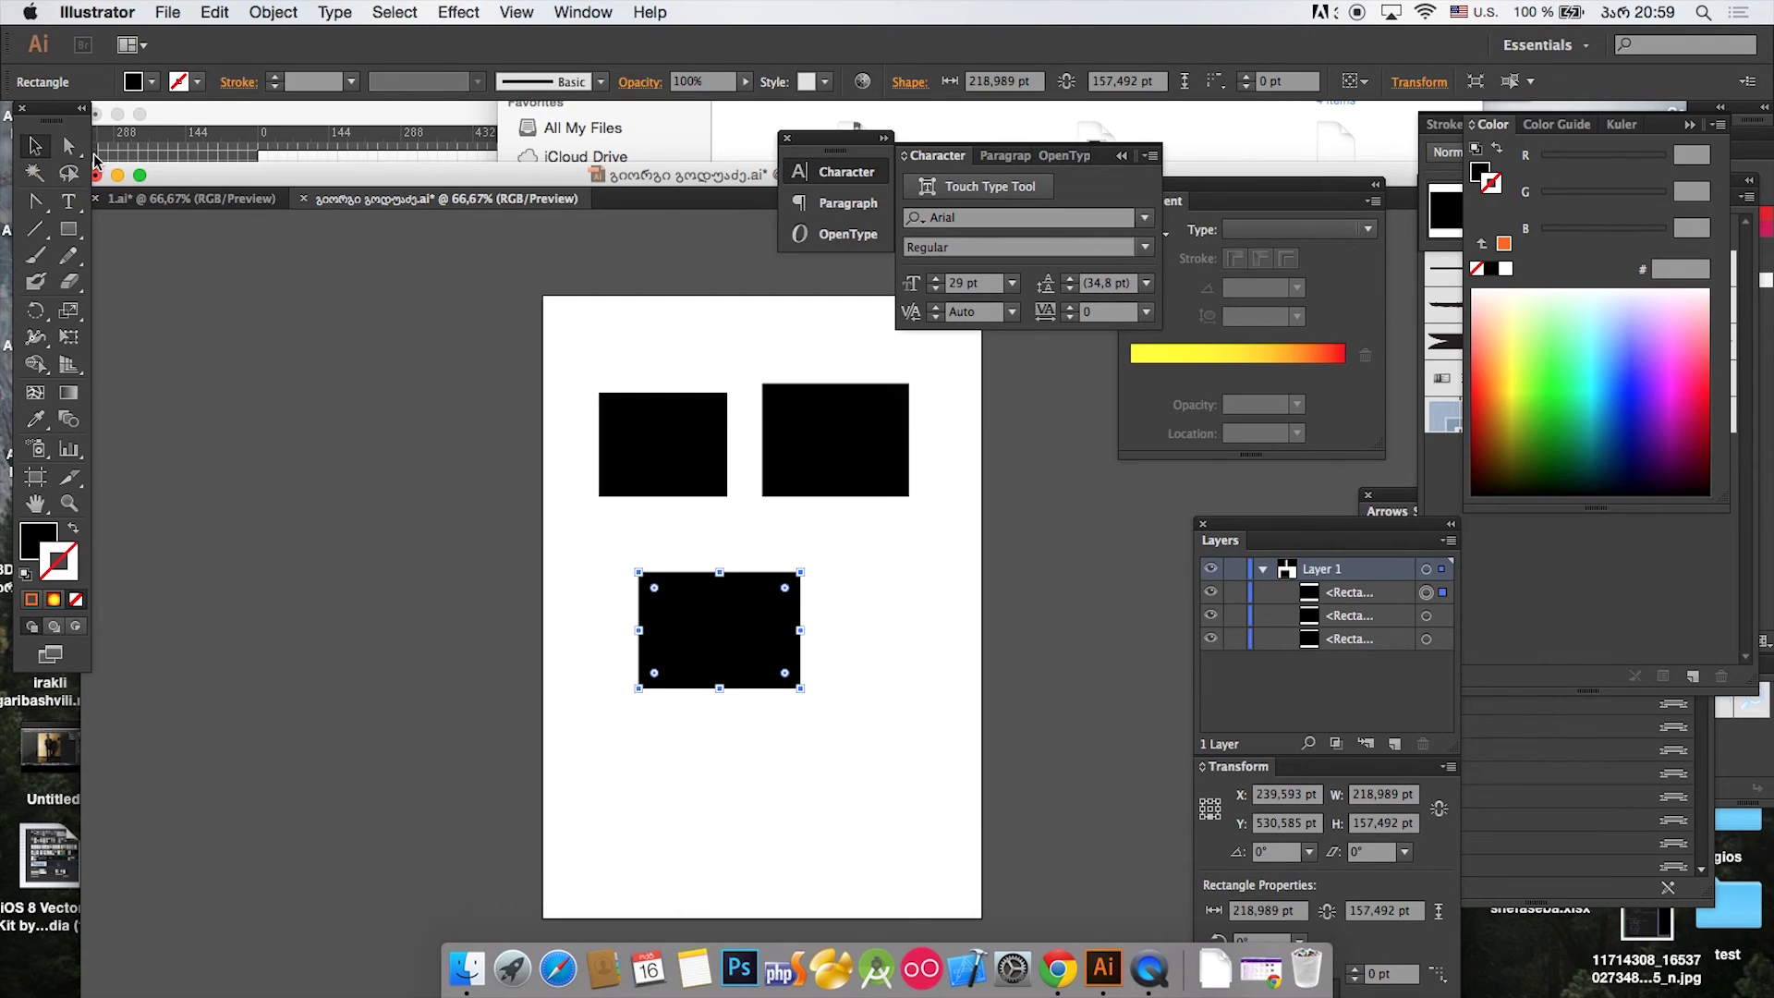
pyautogui.moveTo(547, 338); pyautogui.dragTo(686, 665)
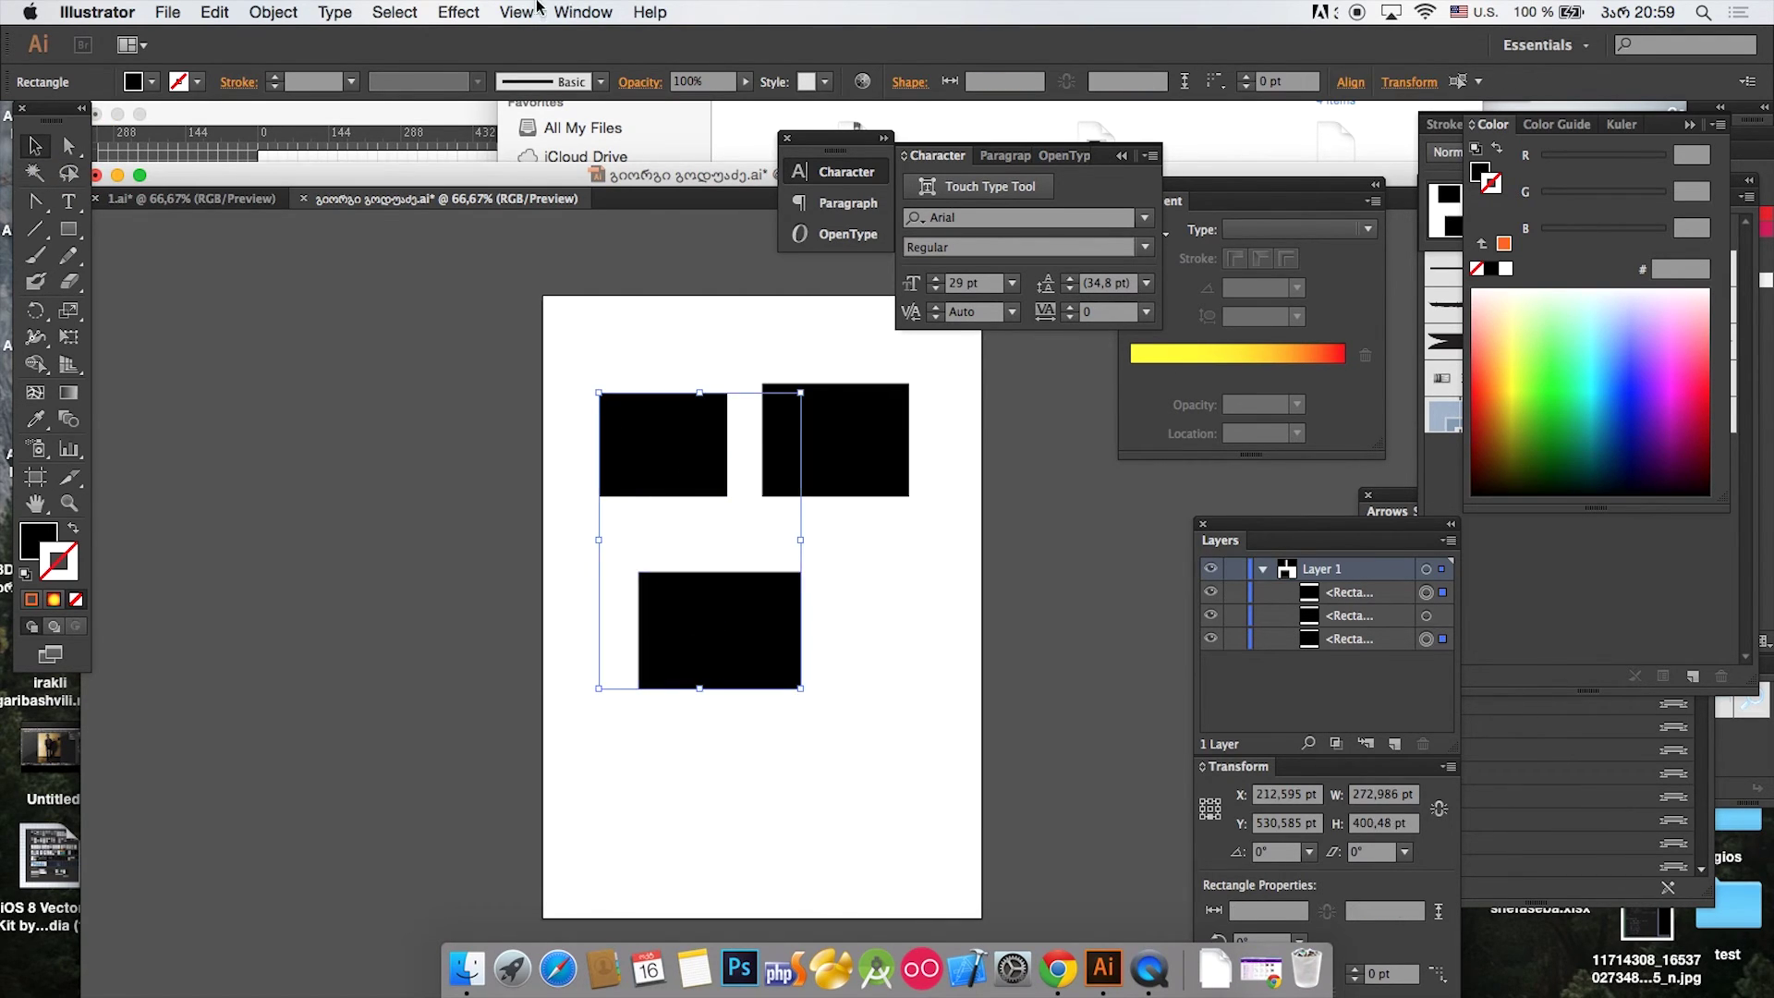
pyautogui.click(573, 11)
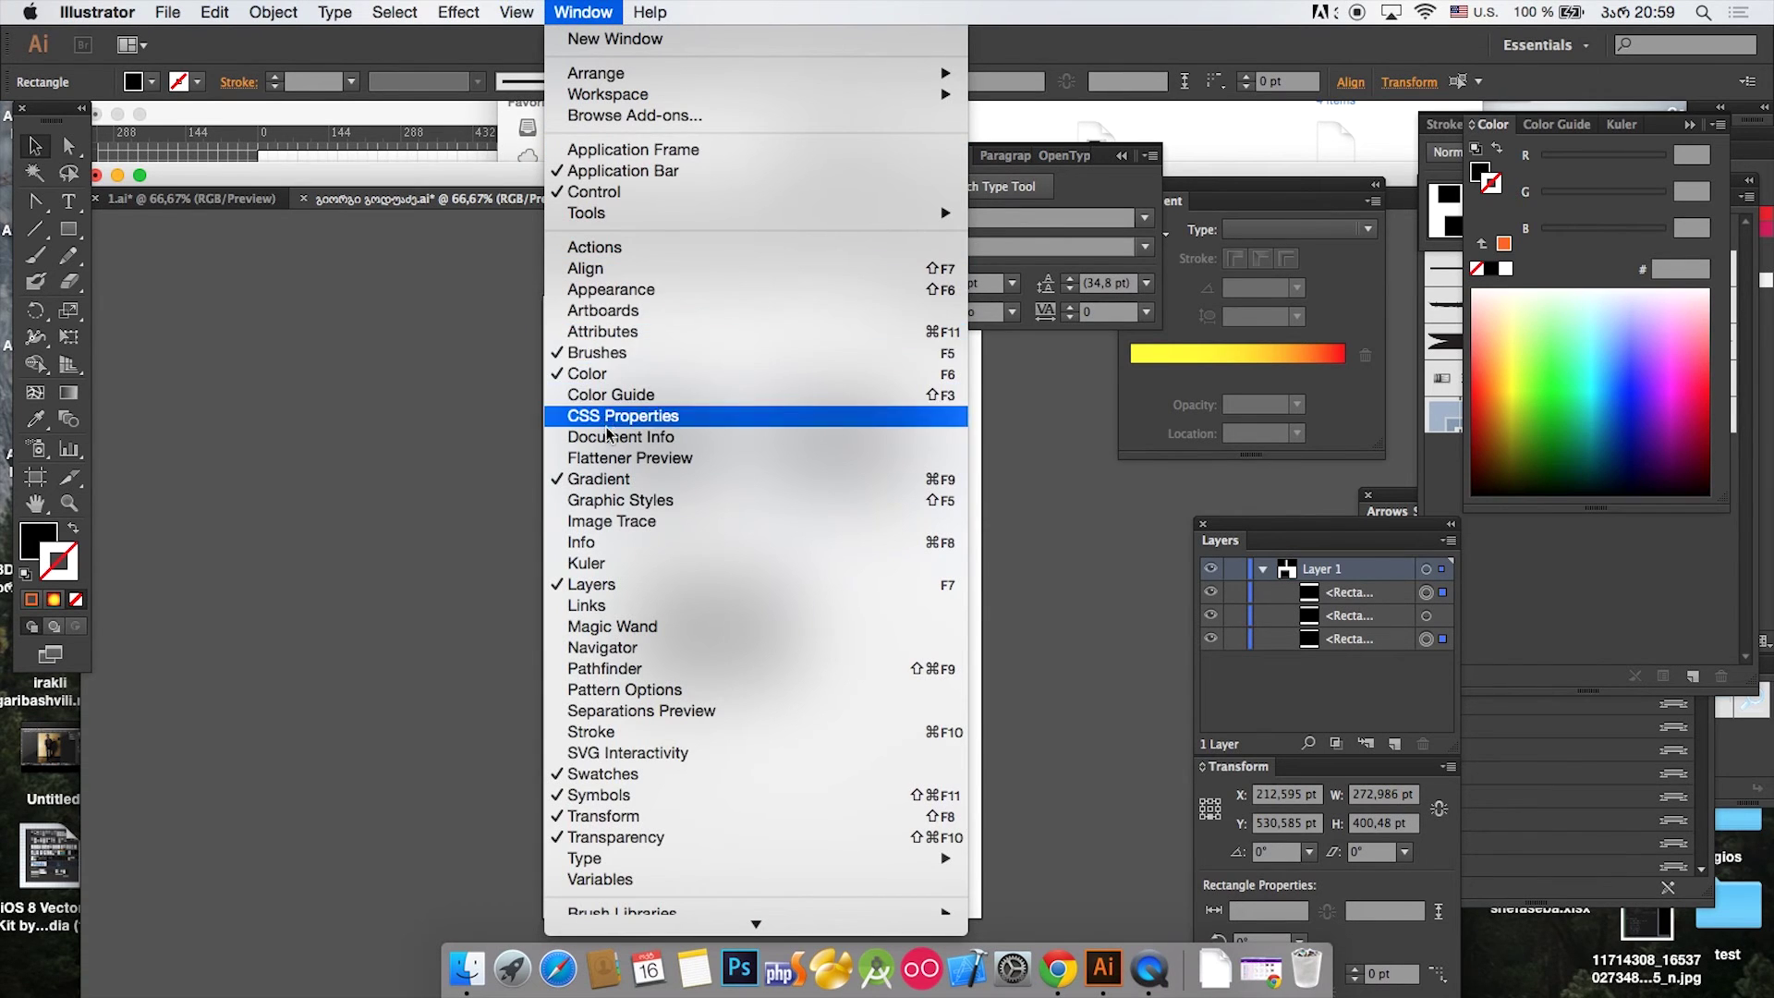
pyautogui.click(617, 269)
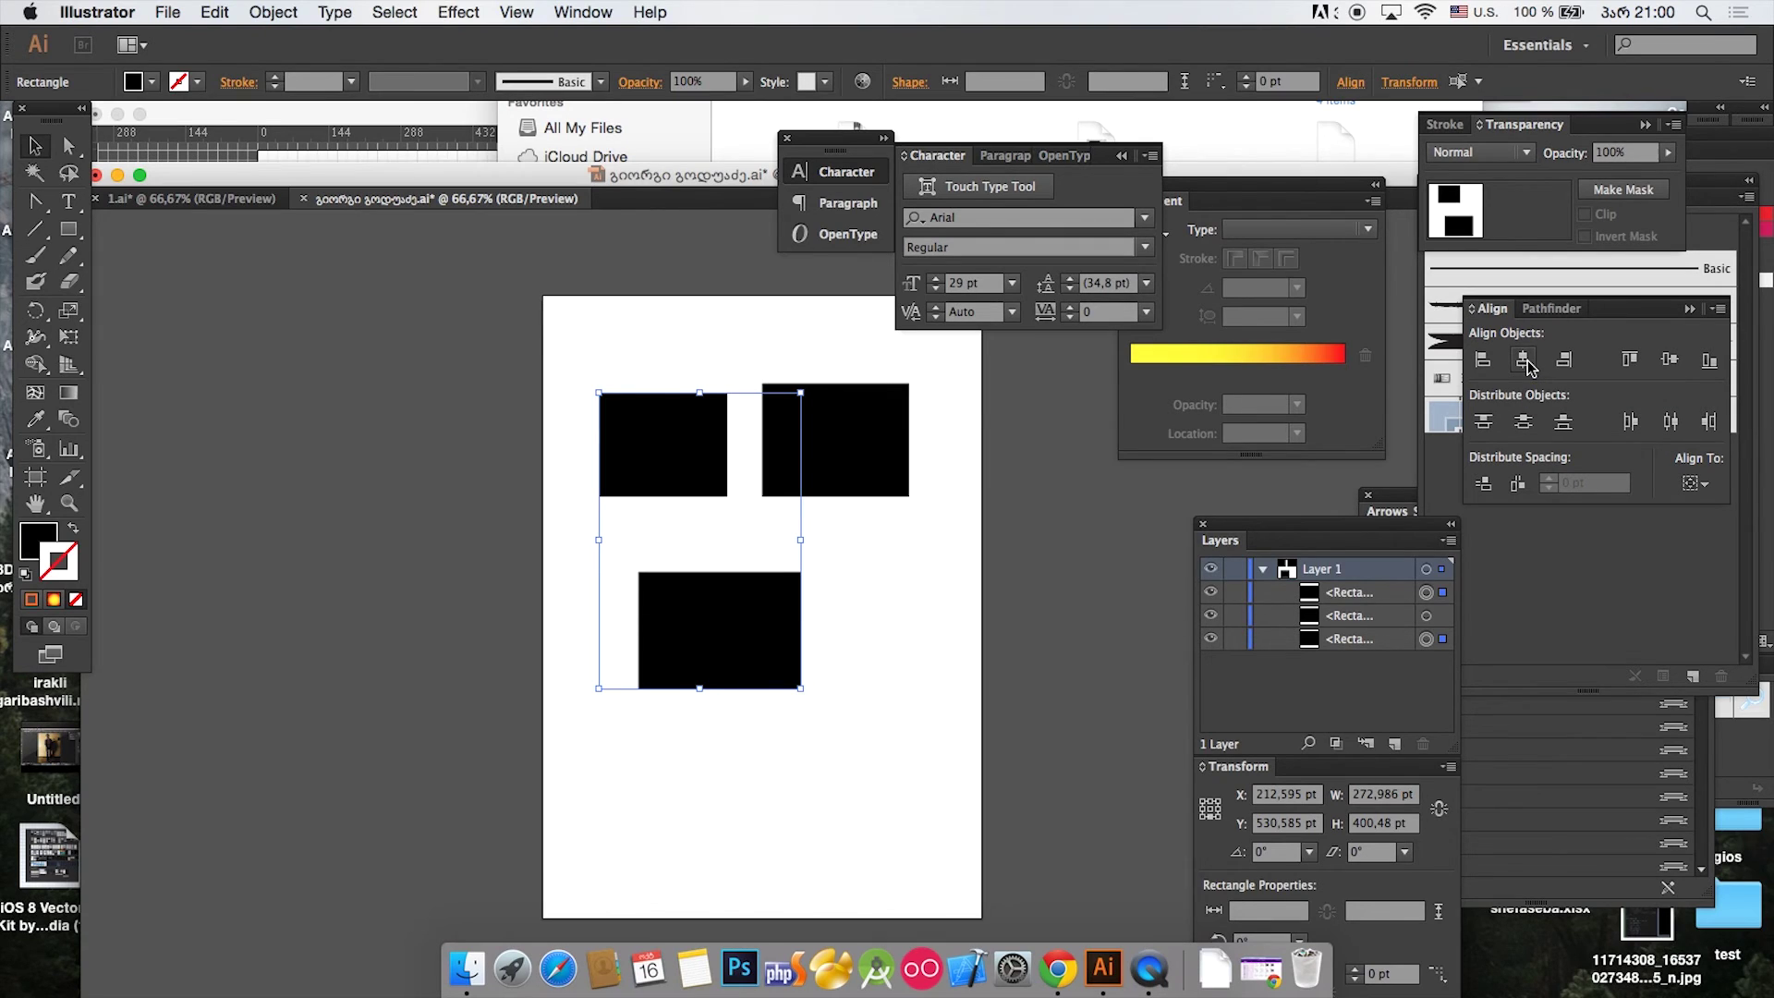
pyautogui.click(1524, 358)
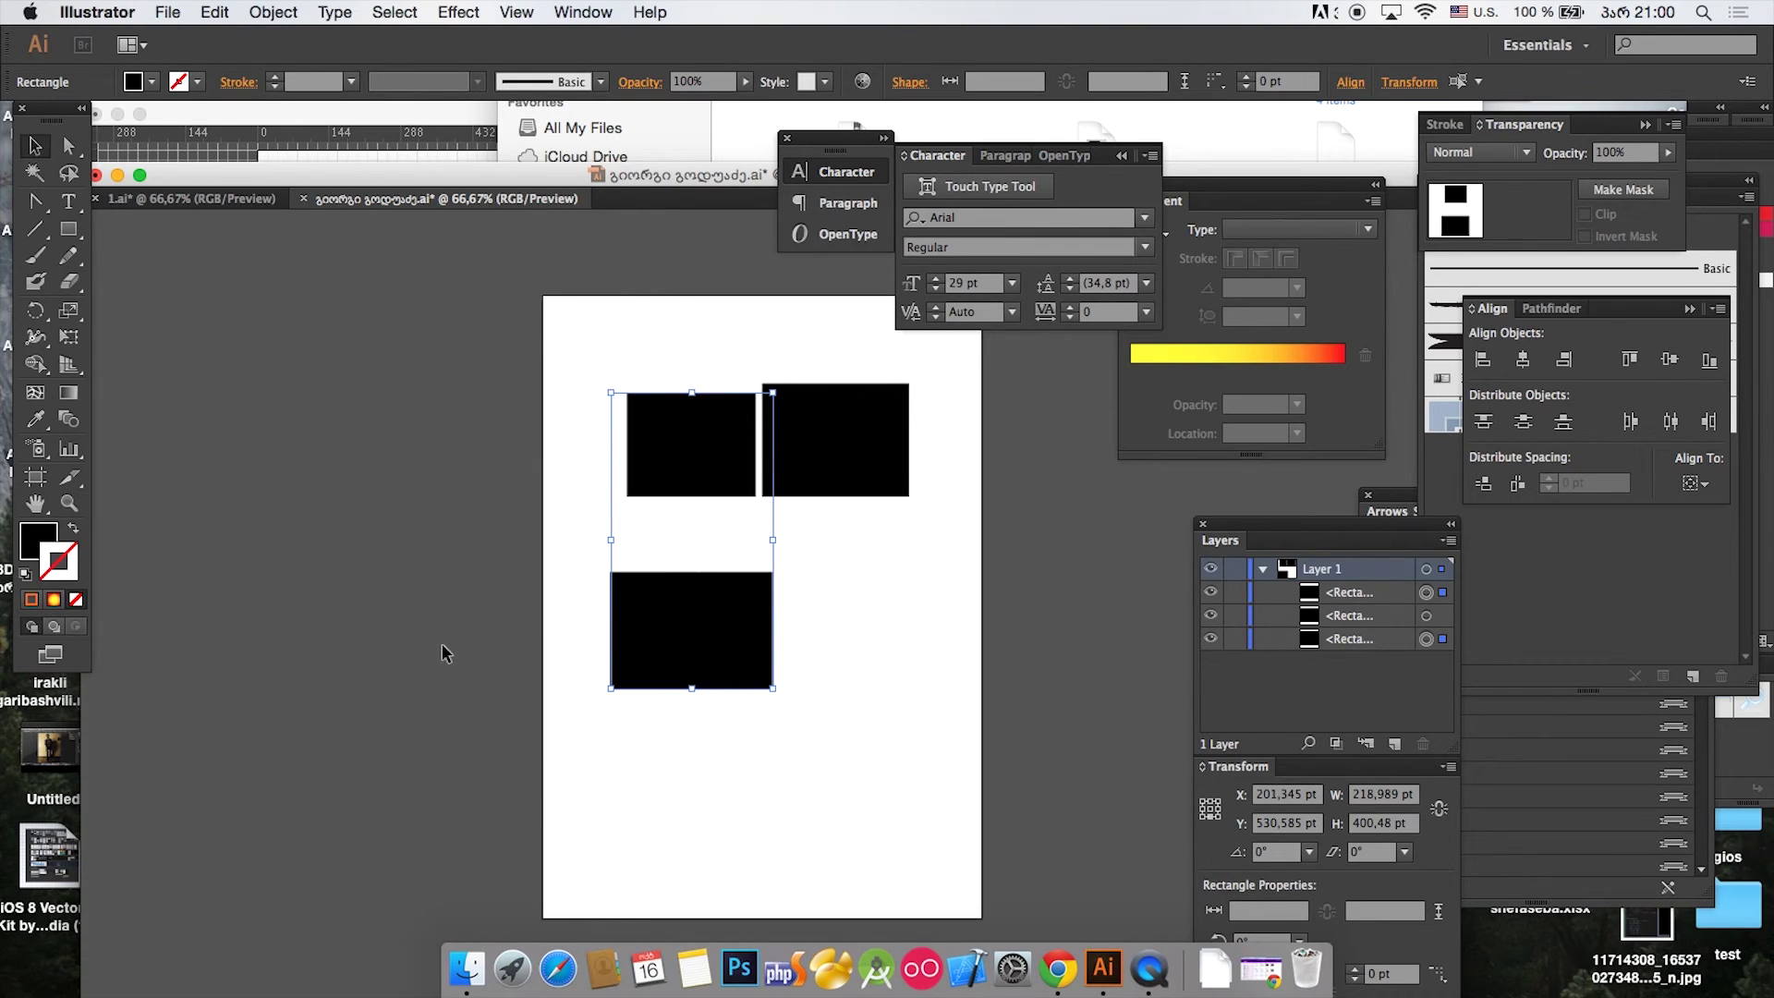
pyautogui.click(779, 675)
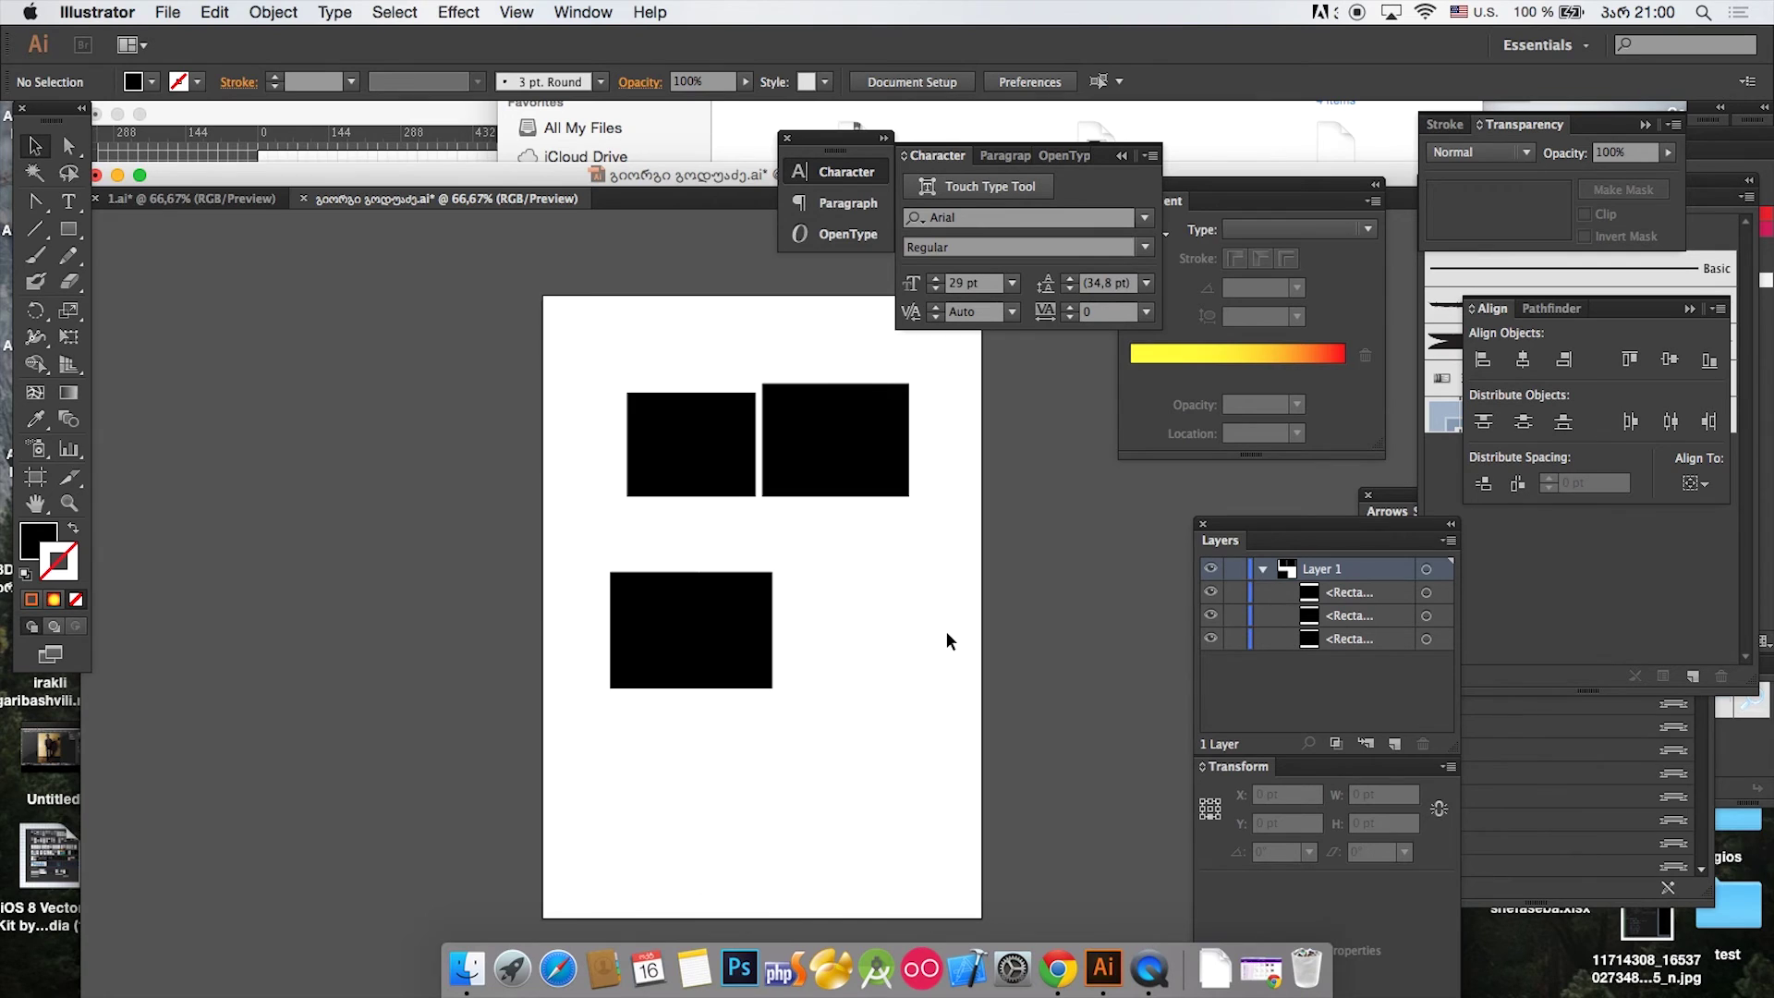
# Step: Delete the two upper rectangles and move the remaining one up to the artboard's upper-left area
pyautogui.moveTo(889, 519); pyautogui.dragTo(586, 449)
pyautogui.press('Delete')
pyautogui.moveTo(662, 493); pyautogui.dragTo(767, 706)
pyautogui.moveTo(738, 645); pyautogui.dragTo(732, 481)
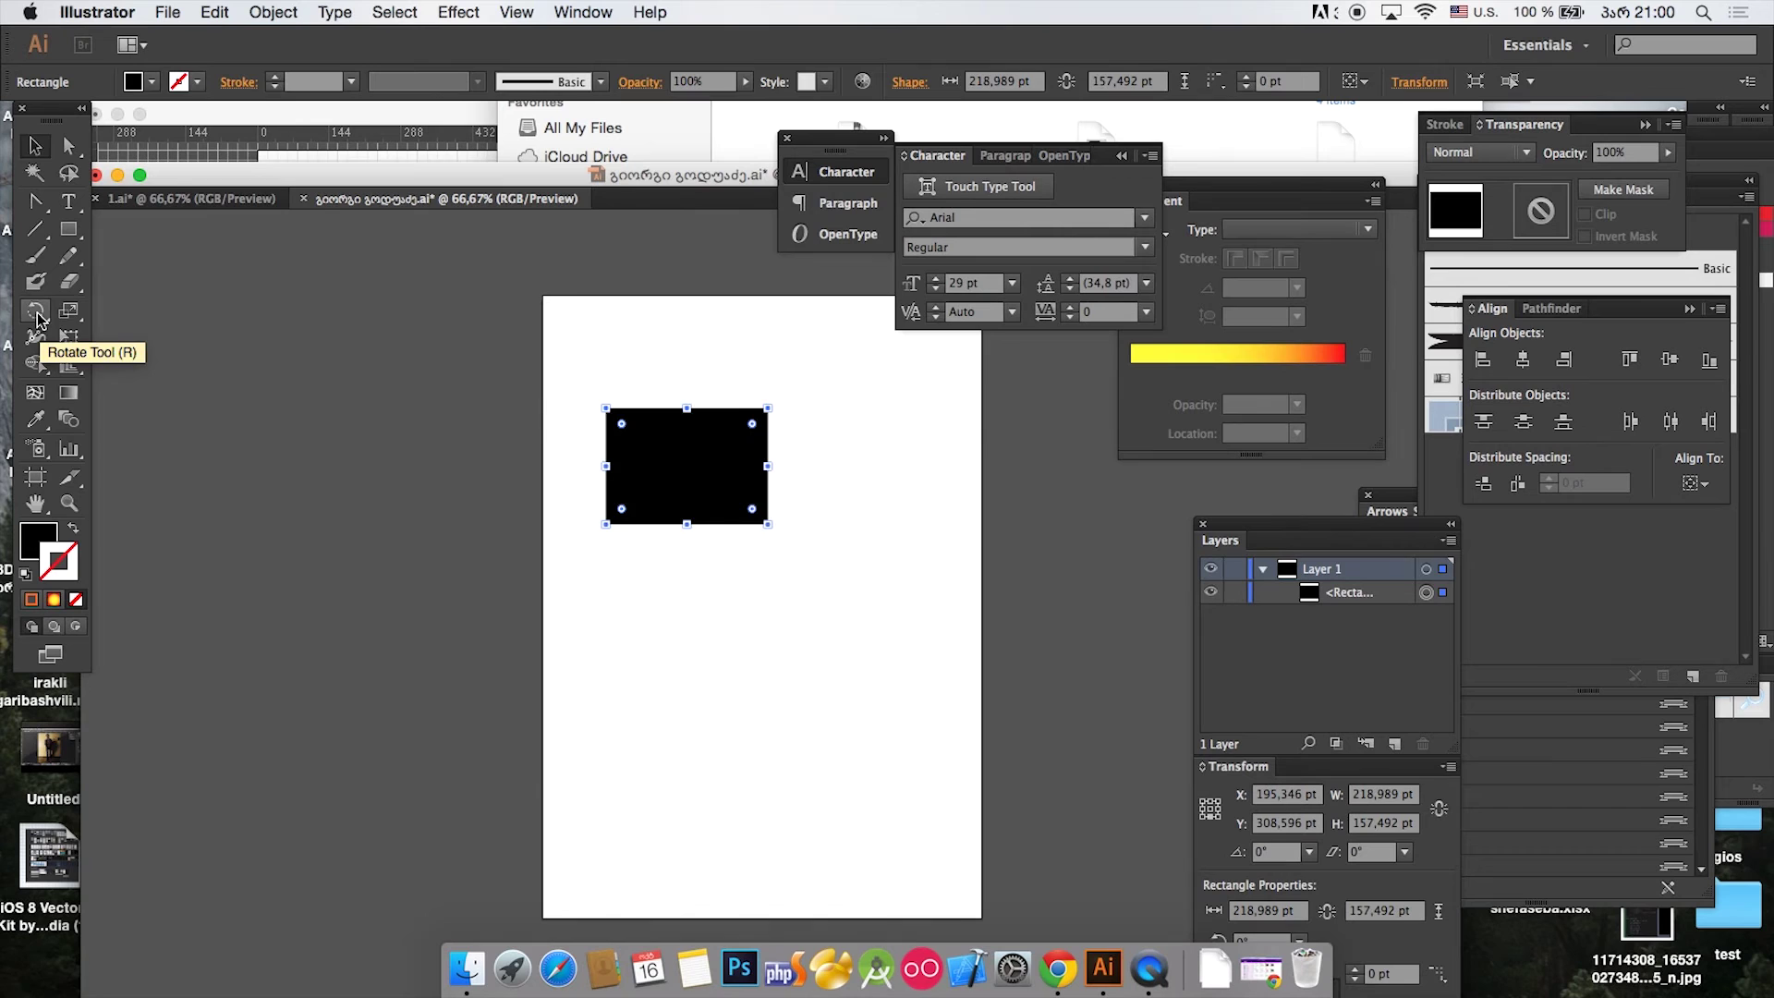
# Step: Try rotating the rectangle slightly around its centre with the Rotate tool, and undo the rotation
pyautogui.click(37, 319)
pyautogui.moveTo(759, 417); pyautogui.dragTo(787, 456)
pyautogui.press('Escape')
pyautogui.hotkey('ctrl', 'd')
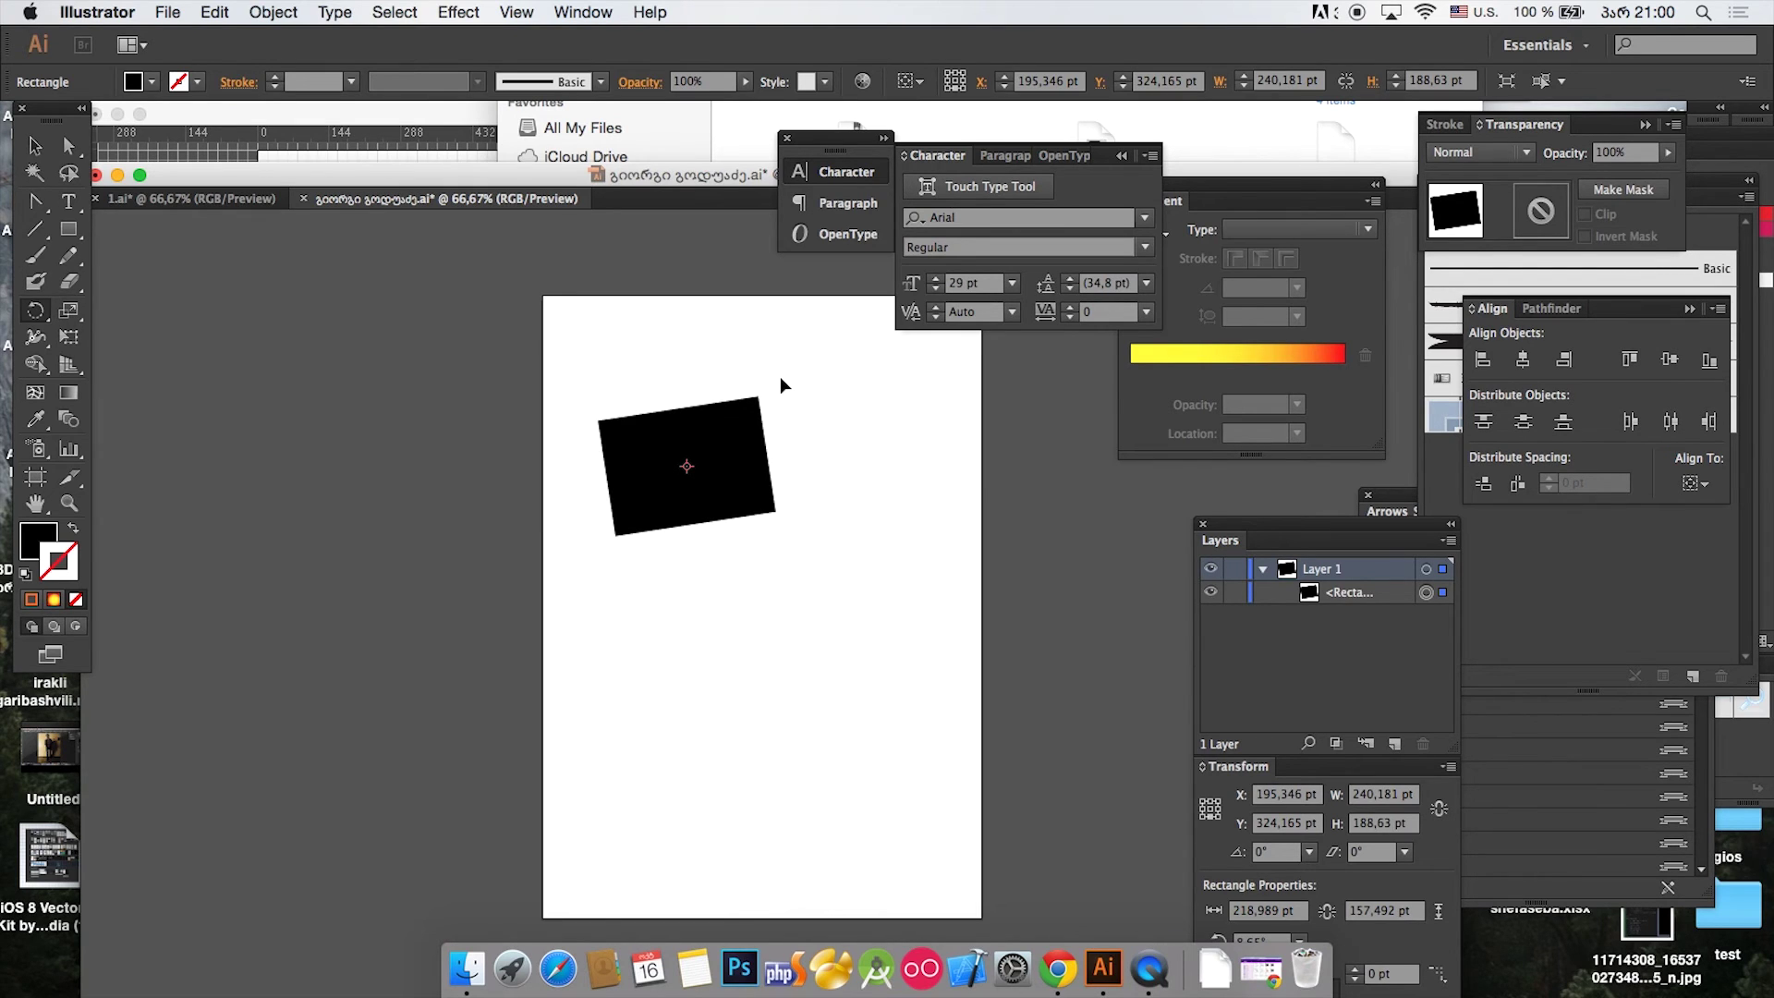
pyautogui.hotkey('ctrl', 'z')
pyautogui.click(35, 146)
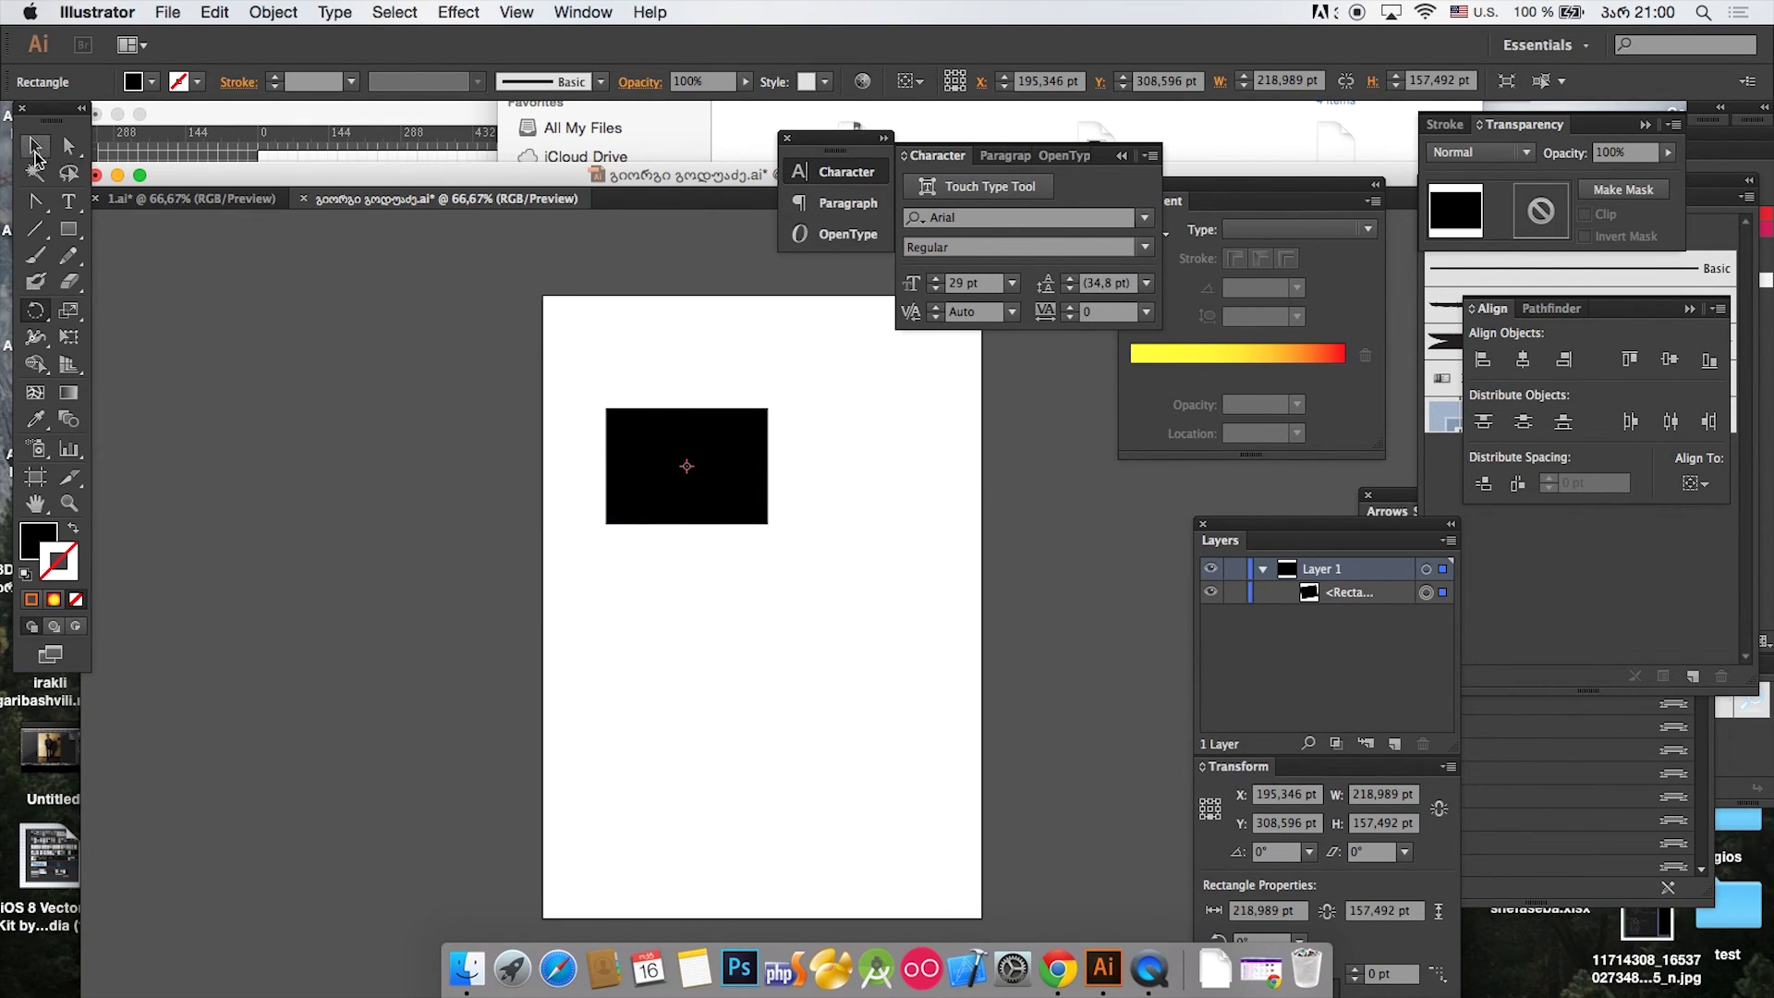
# Step: Replace the rectangle with a new black one about 250 × 234 pt near the artboard's left edge, and select it
pyautogui.press('Delete')
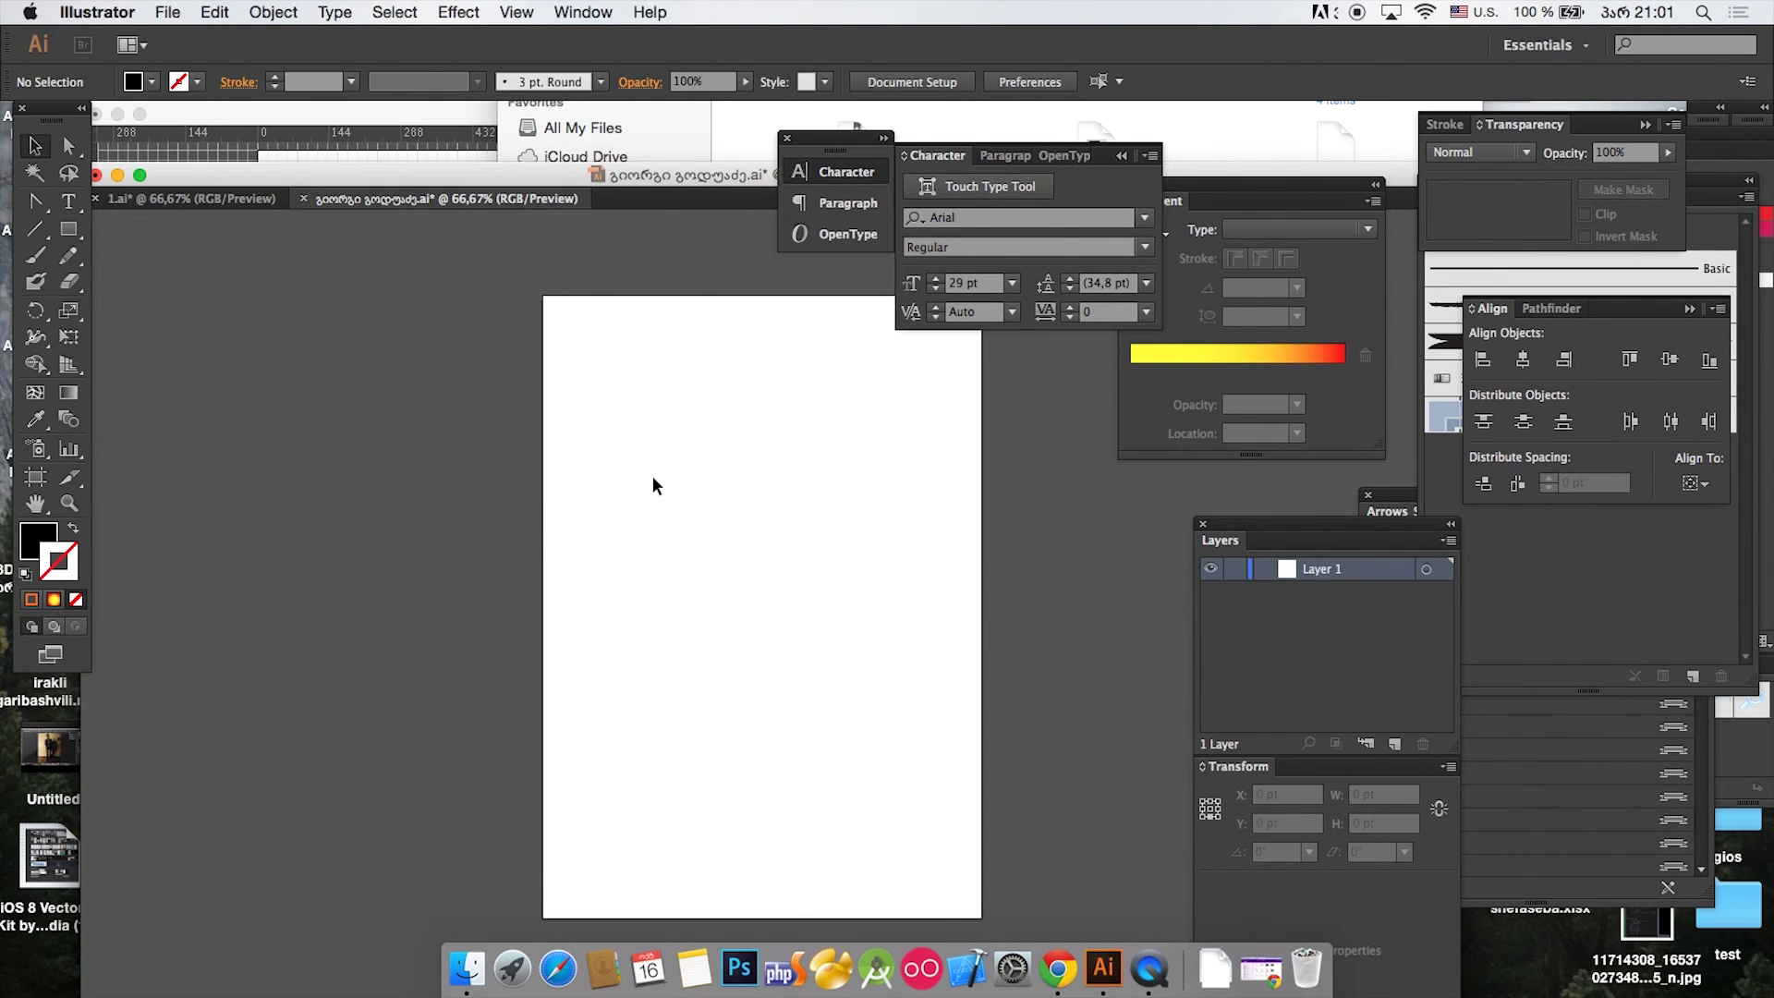
pyautogui.click(68, 235)
pyautogui.moveTo(593, 477); pyautogui.dragTo(779, 650)
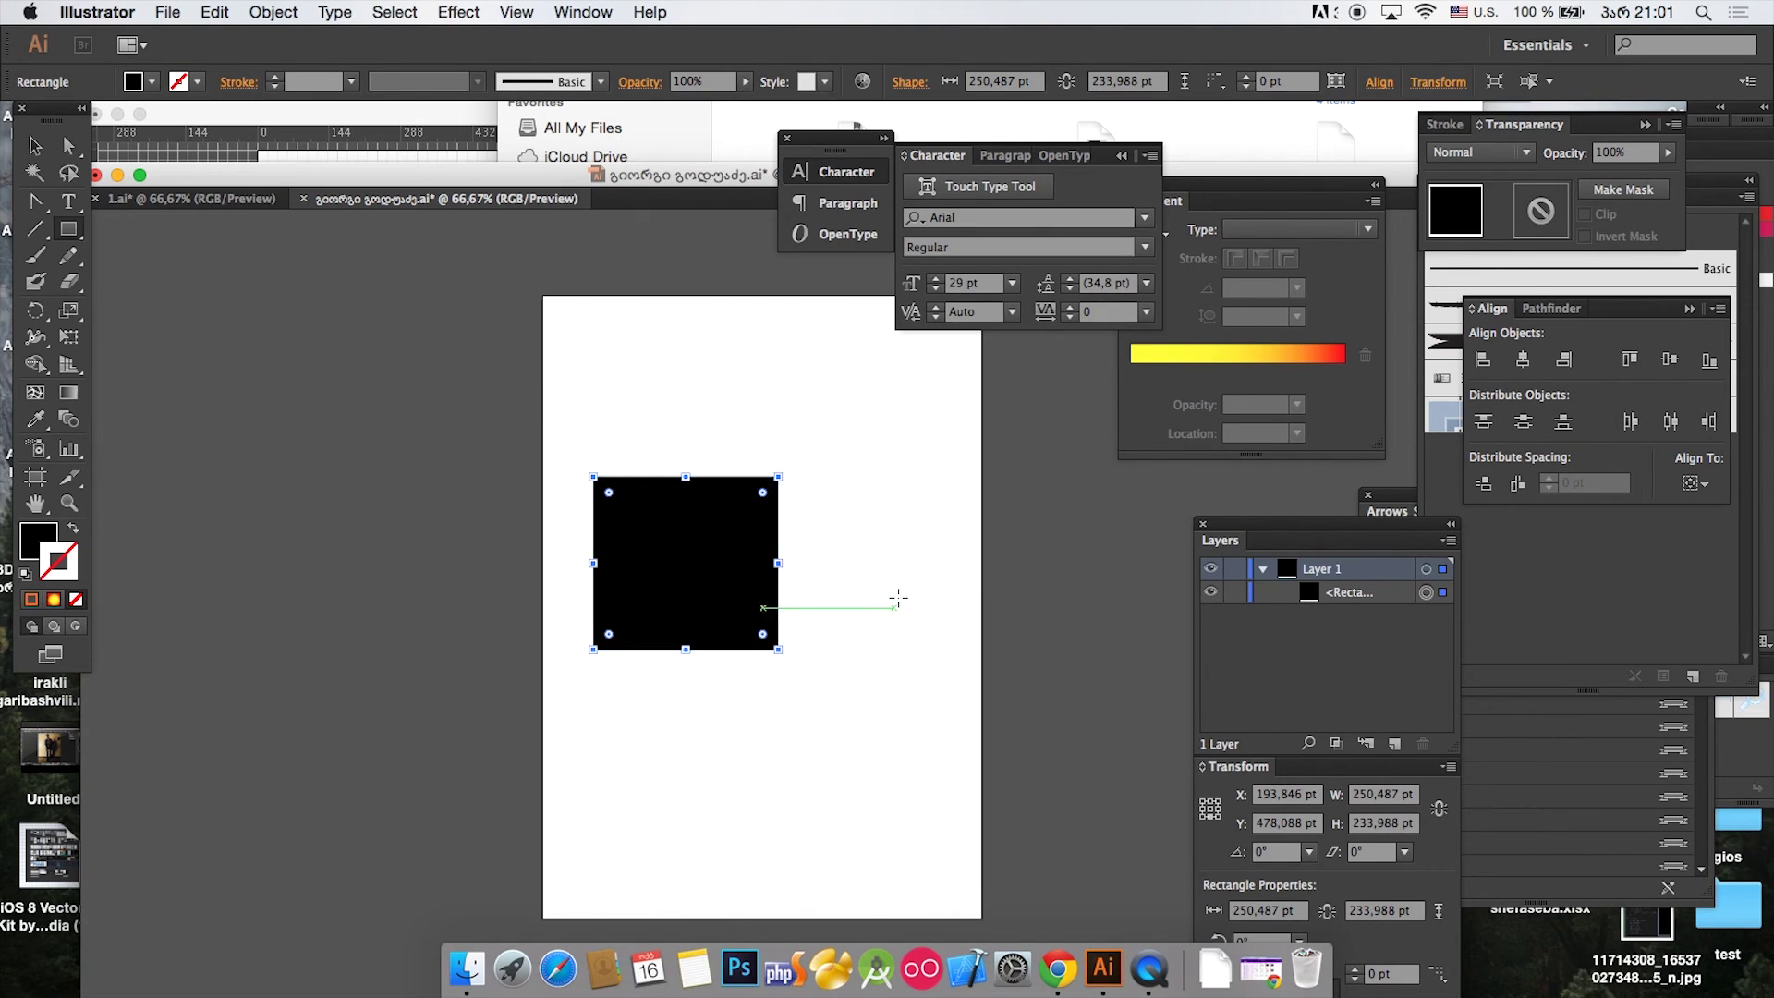
pyautogui.click(37, 150)
pyautogui.moveTo(545, 401); pyautogui.dragTo(753, 629)
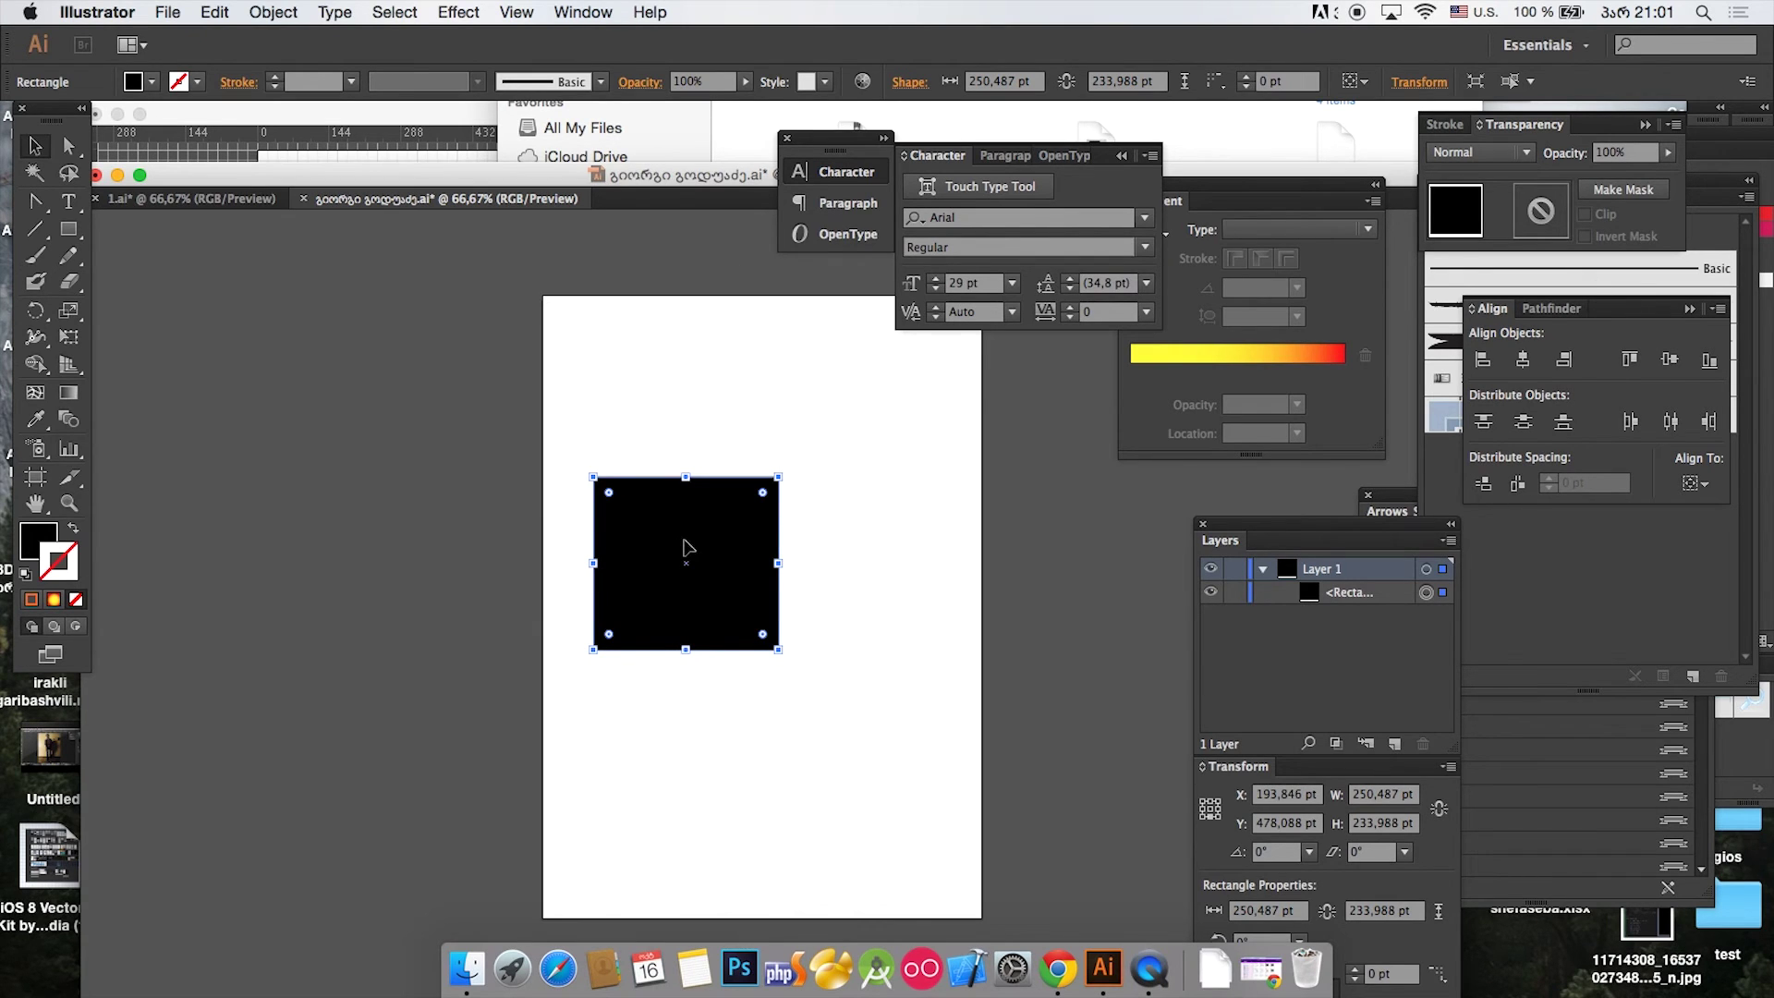
# Step: Shrink the rectangle from its upper-right corner to about 164 × 174 pt, and delete it
pyautogui.press('super+equal')
pyautogui.press('super+equal')
pyautogui.moveTo(541, 176); pyautogui.dragTo(335, 196)
pyautogui.press('super+minus')
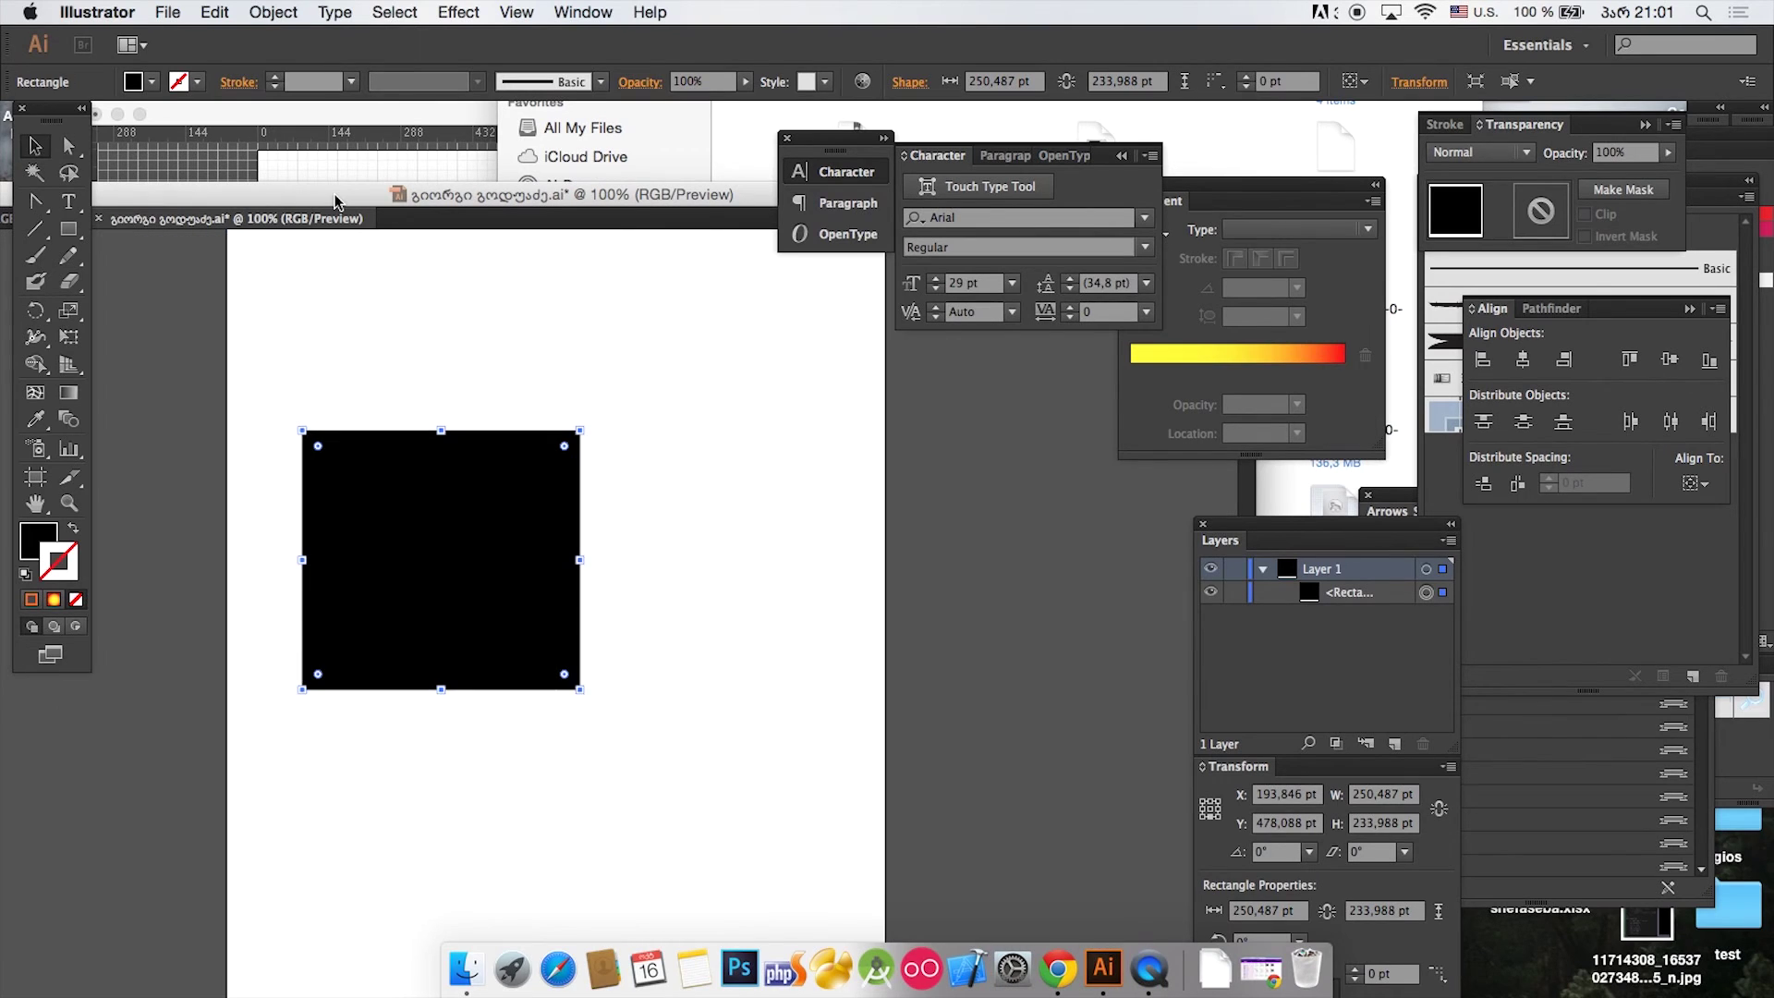
pyautogui.moveTo(581, 429); pyautogui.dragTo(486, 495)
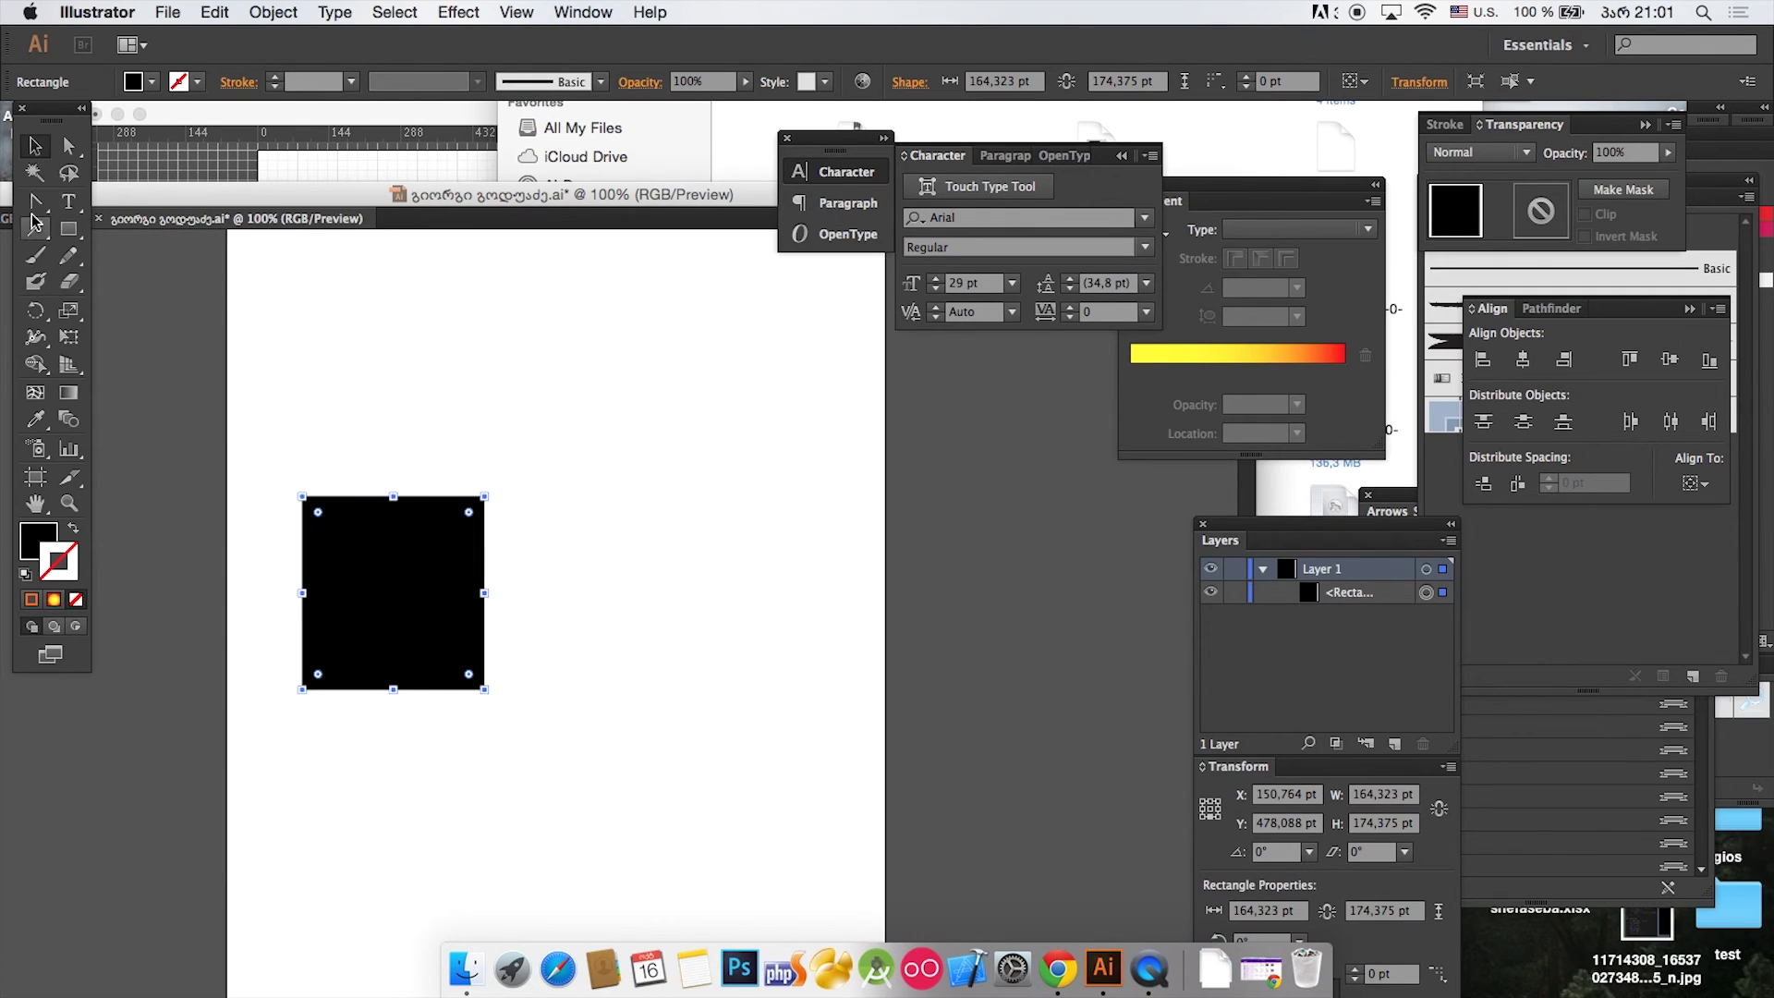
pyautogui.press('Delete')
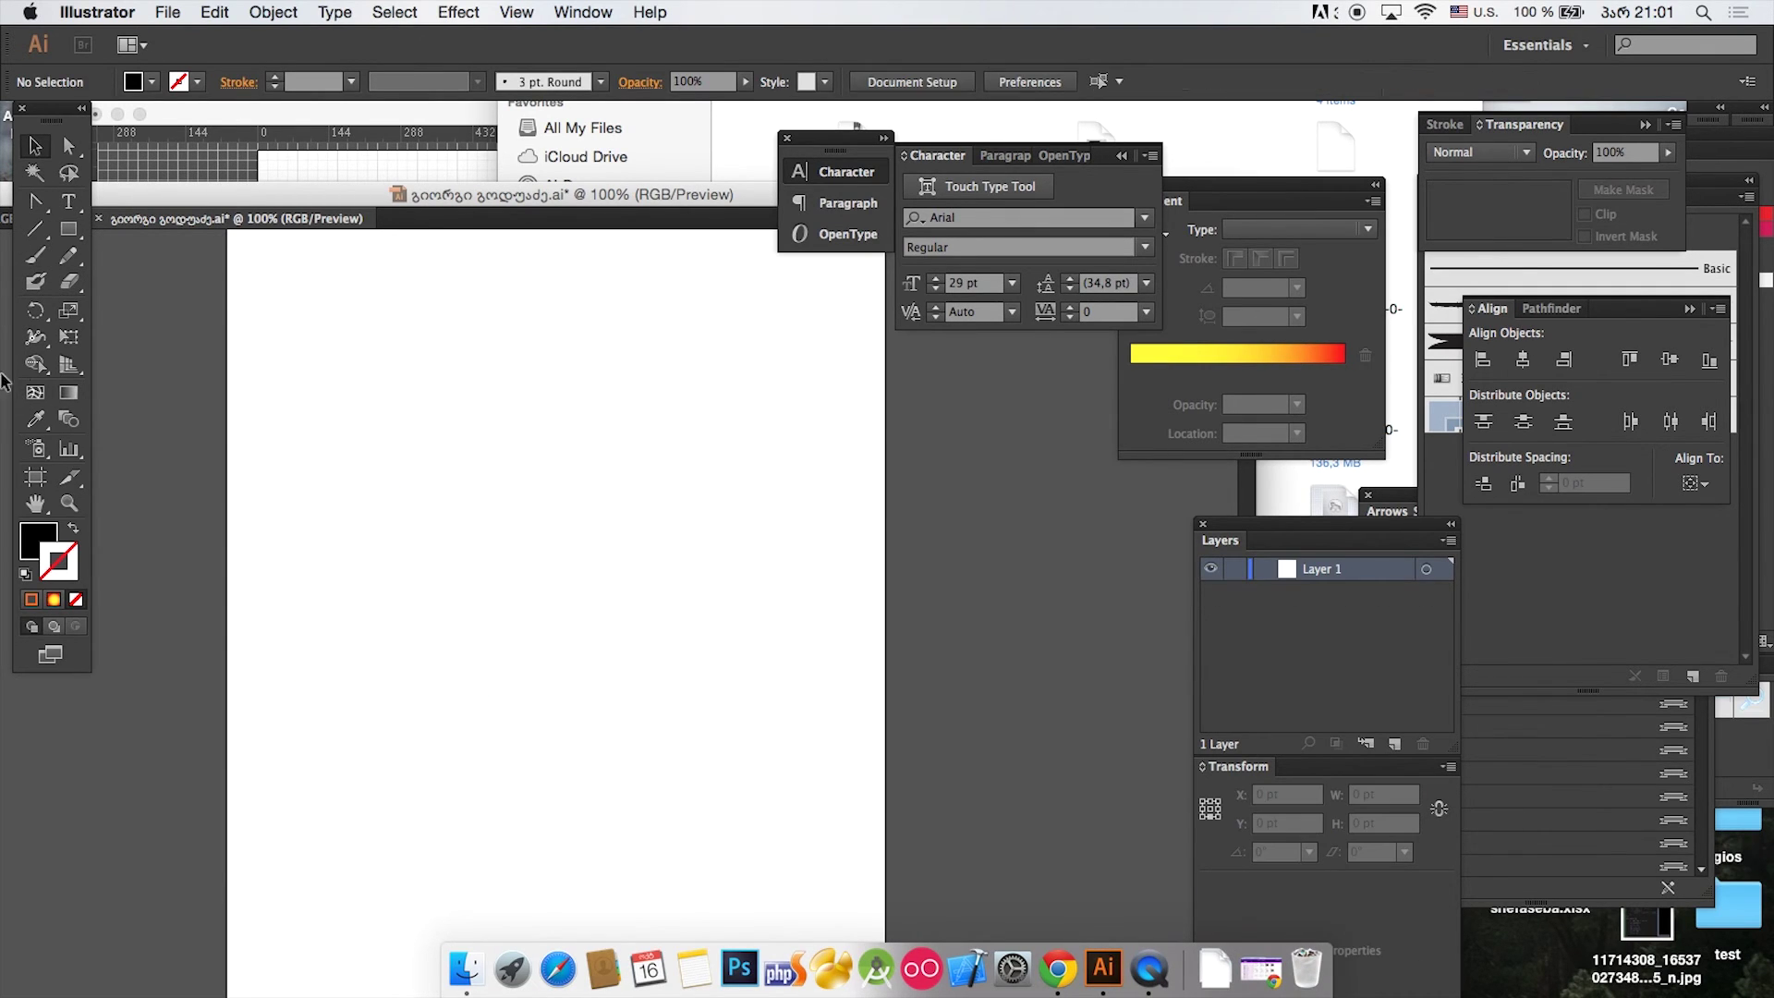
# Step: Draw a black rectangle about 234 × 222 pt and remove its upper-right anchor point with the Pen tool to form a triangle
pyautogui.moveTo(68, 229); pyautogui.dragTo(172, 229)
pyautogui.moveTo(299, 472); pyautogui.dragTo(556, 717)
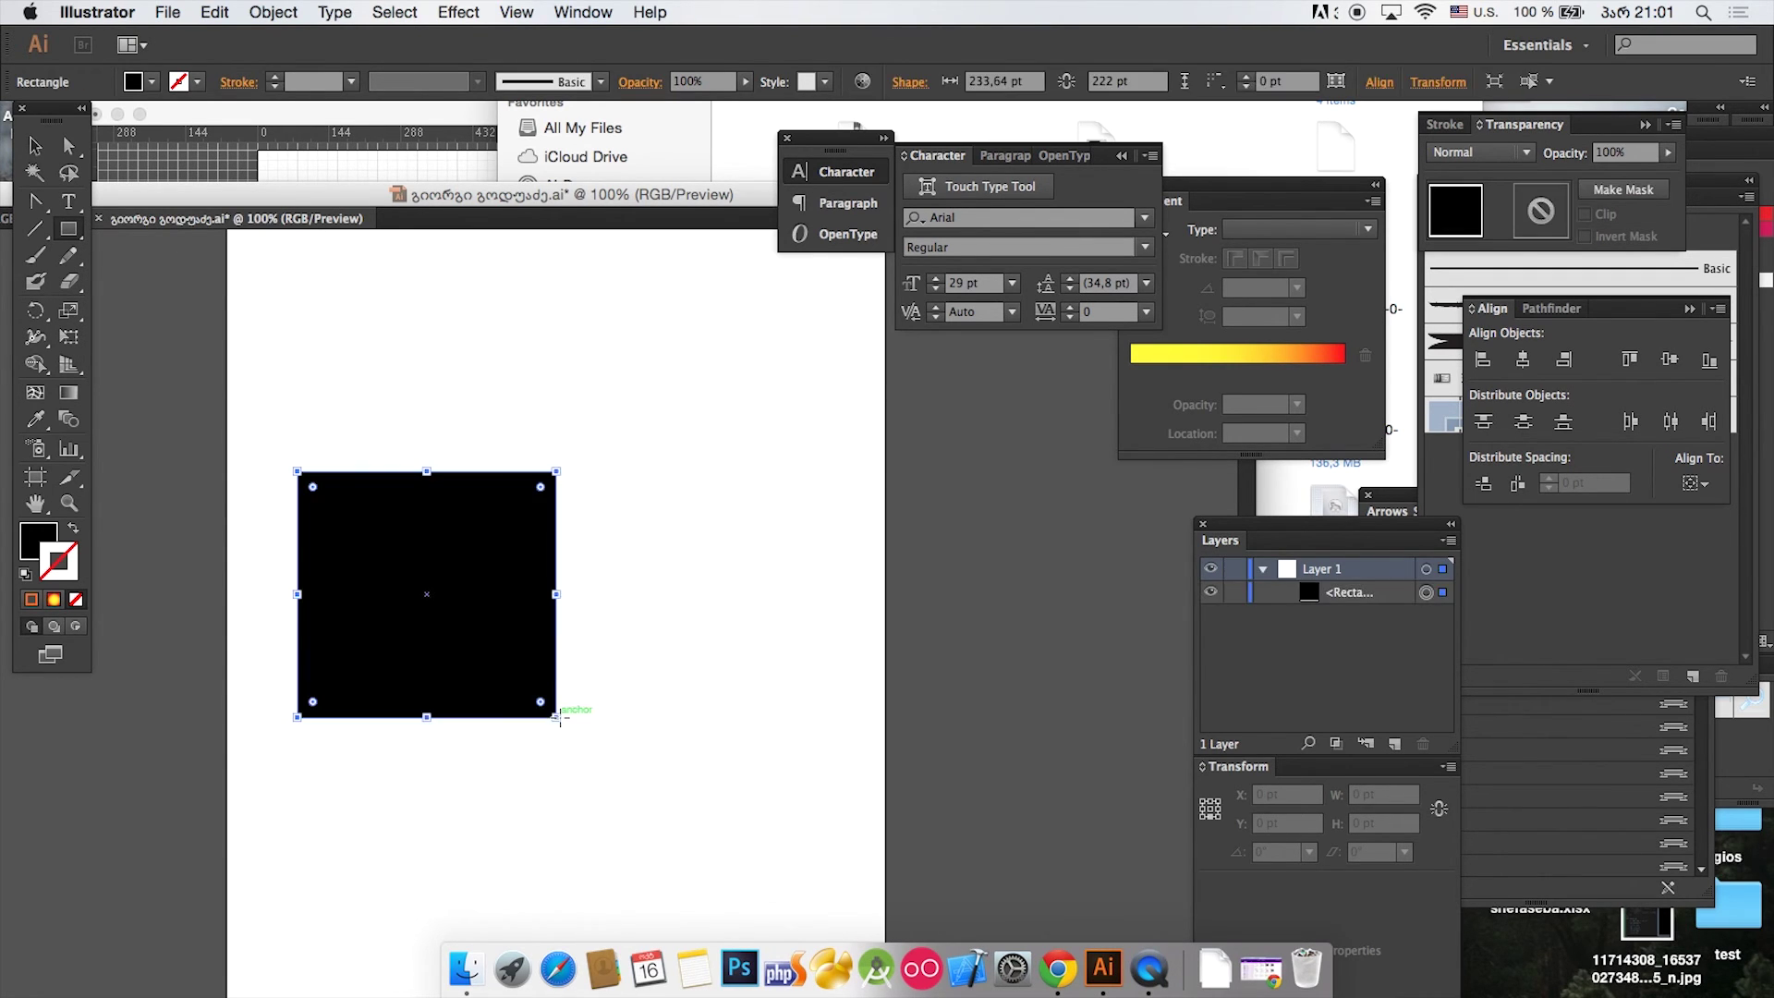
pyautogui.moveTo(37, 204); pyautogui.dragTo(129, 201)
pyautogui.click(556, 472)
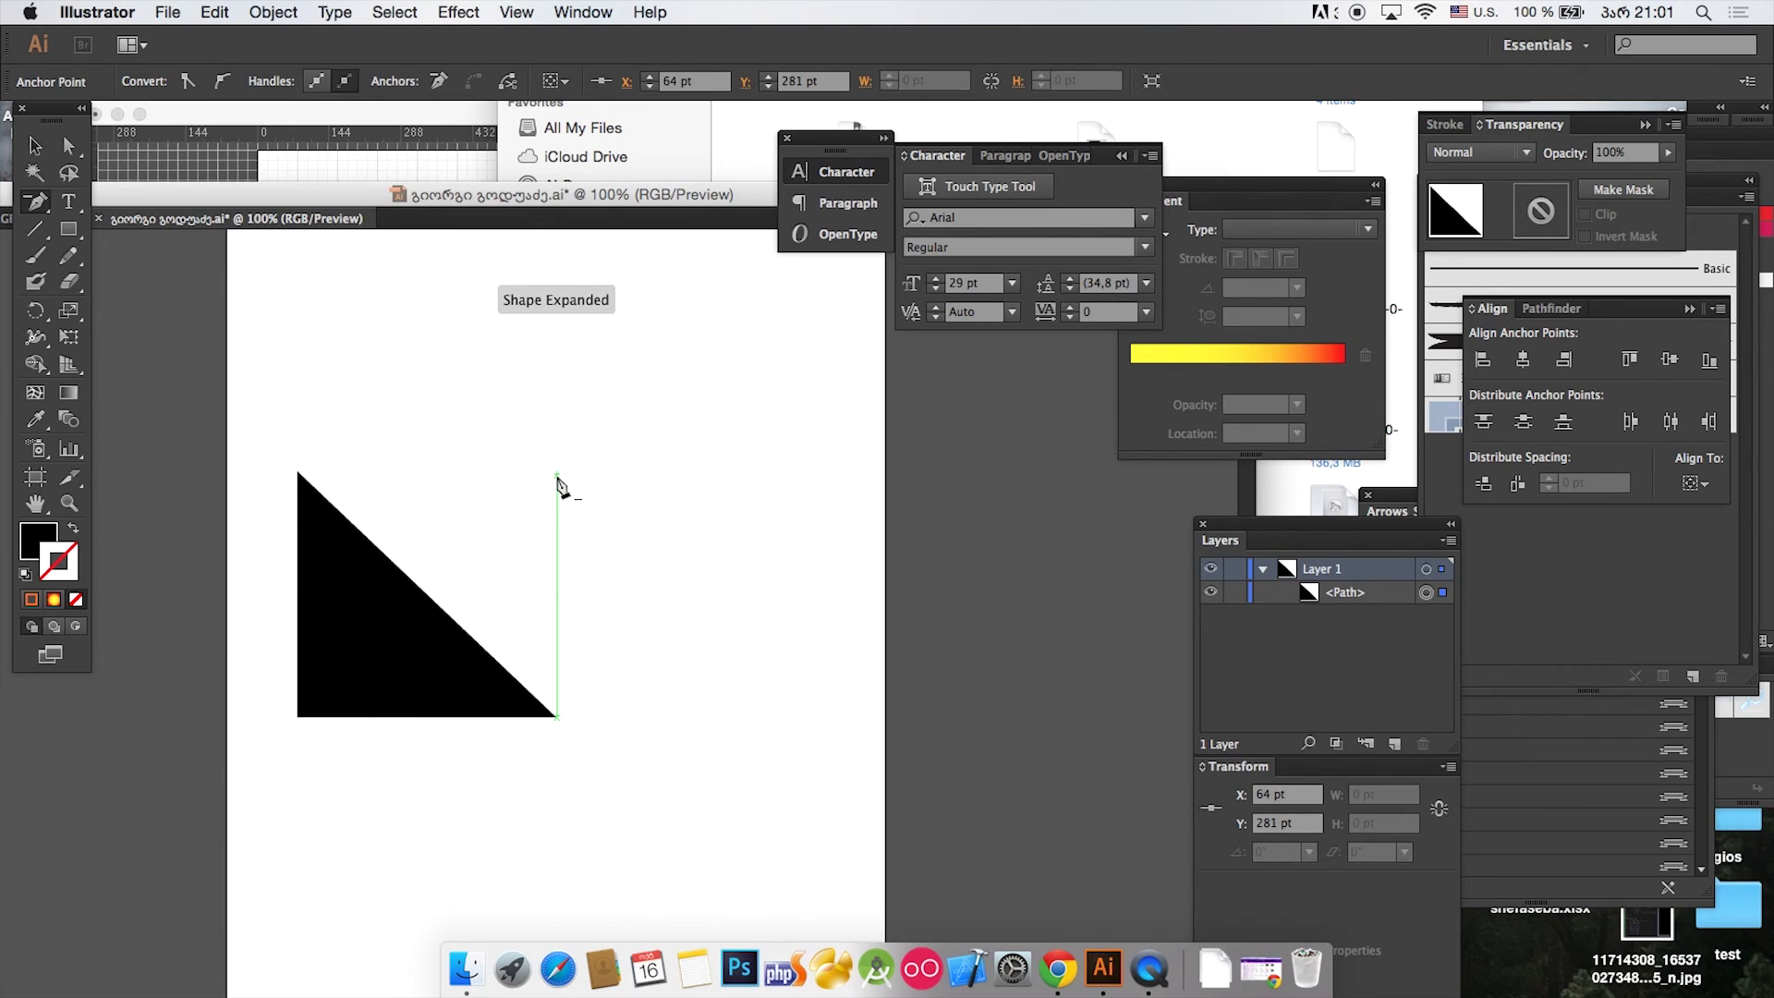
# Step: Select the triangle, look through its contextual commands including the object selection options, and delete it
pyautogui.click(34, 145)
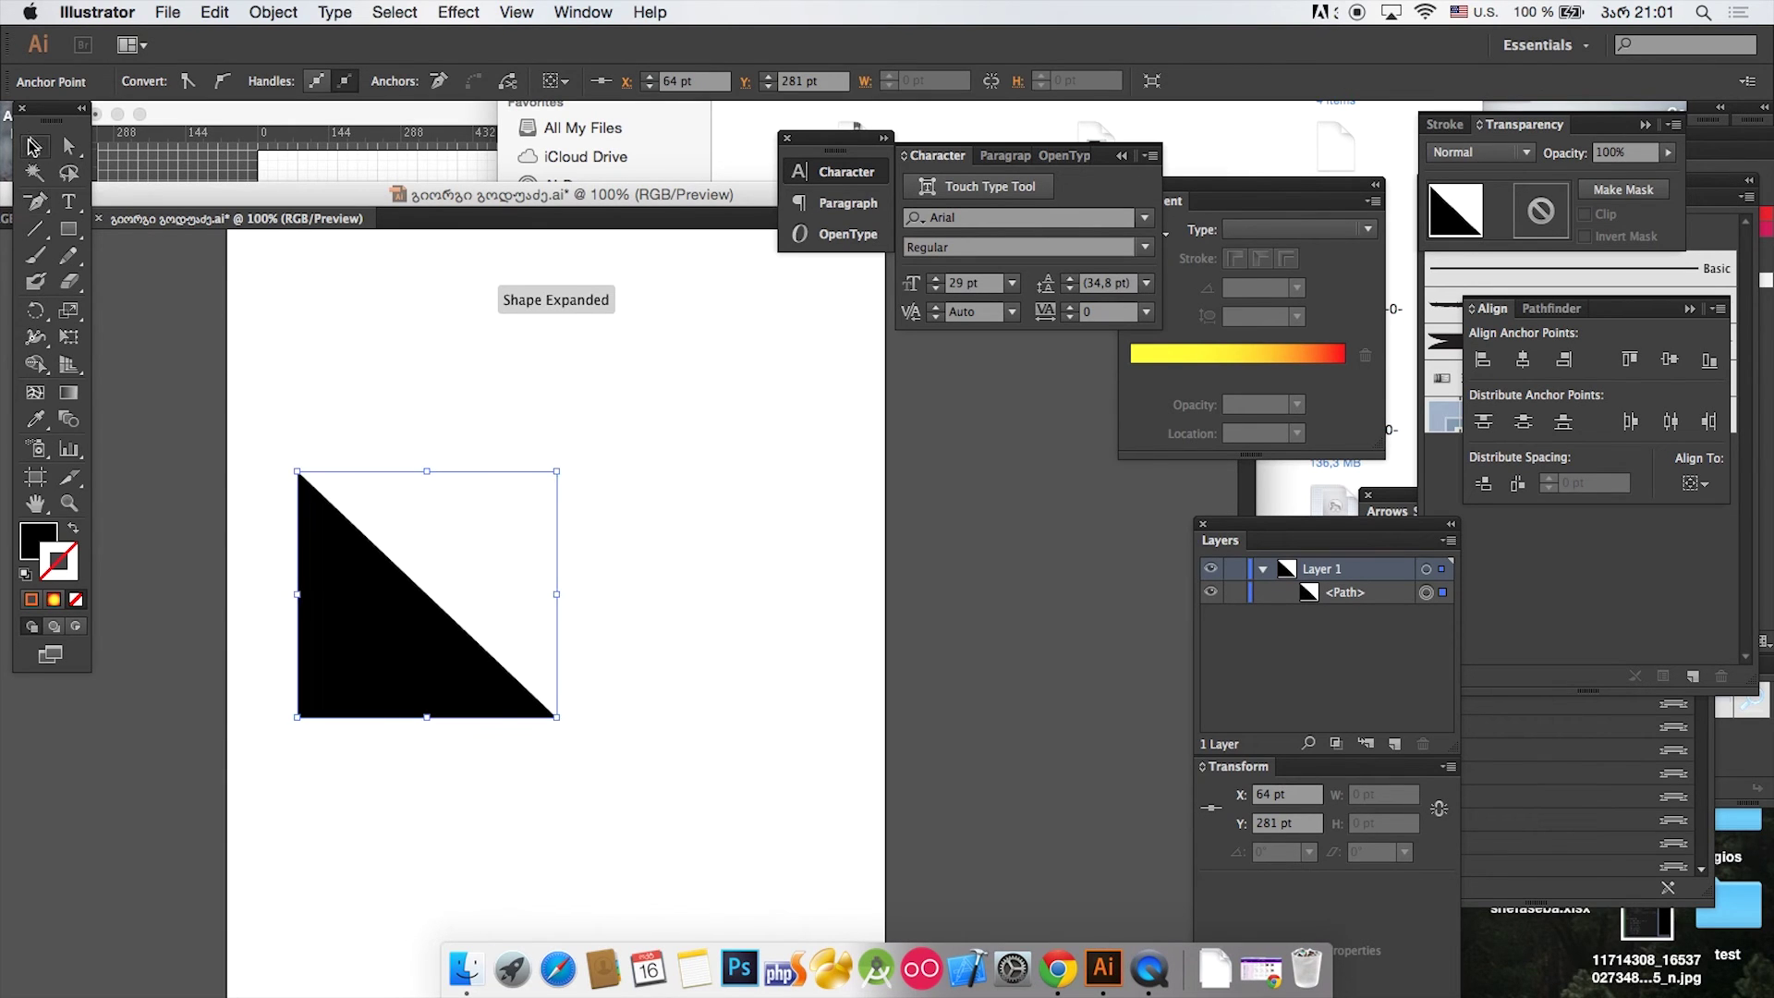
pyautogui.click(441, 374)
pyautogui.click(346, 654)
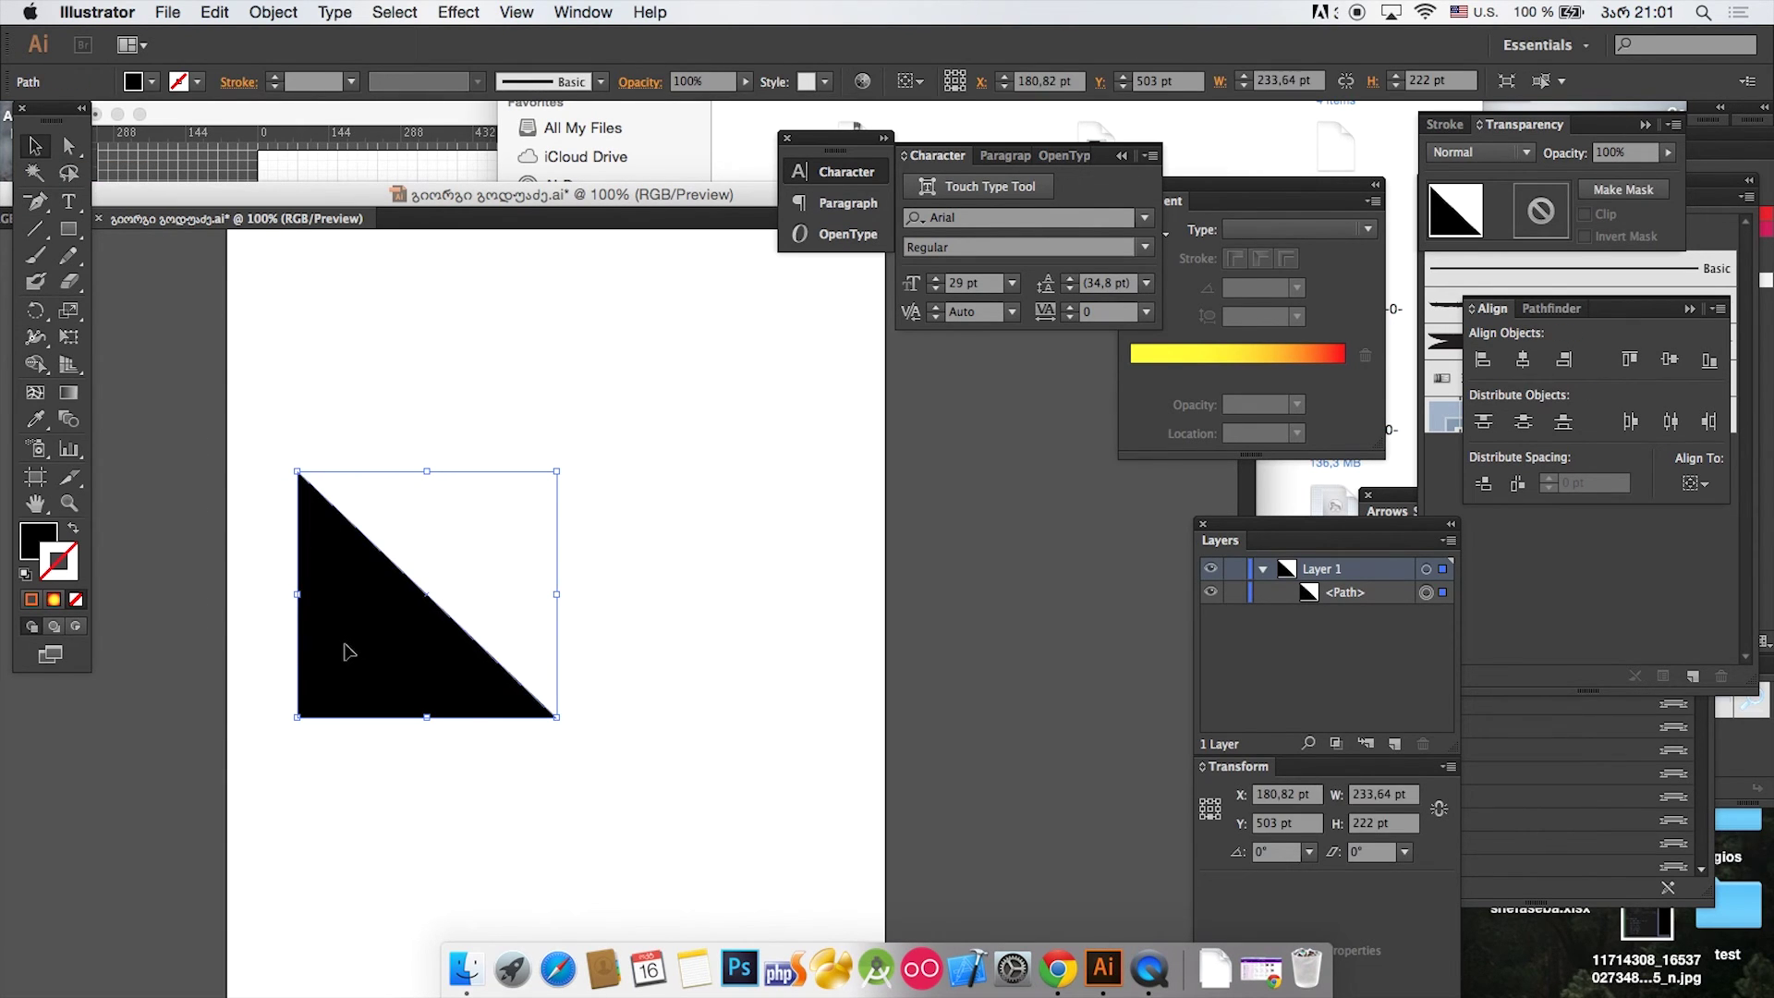
pyautogui.rightClick(413, 592)
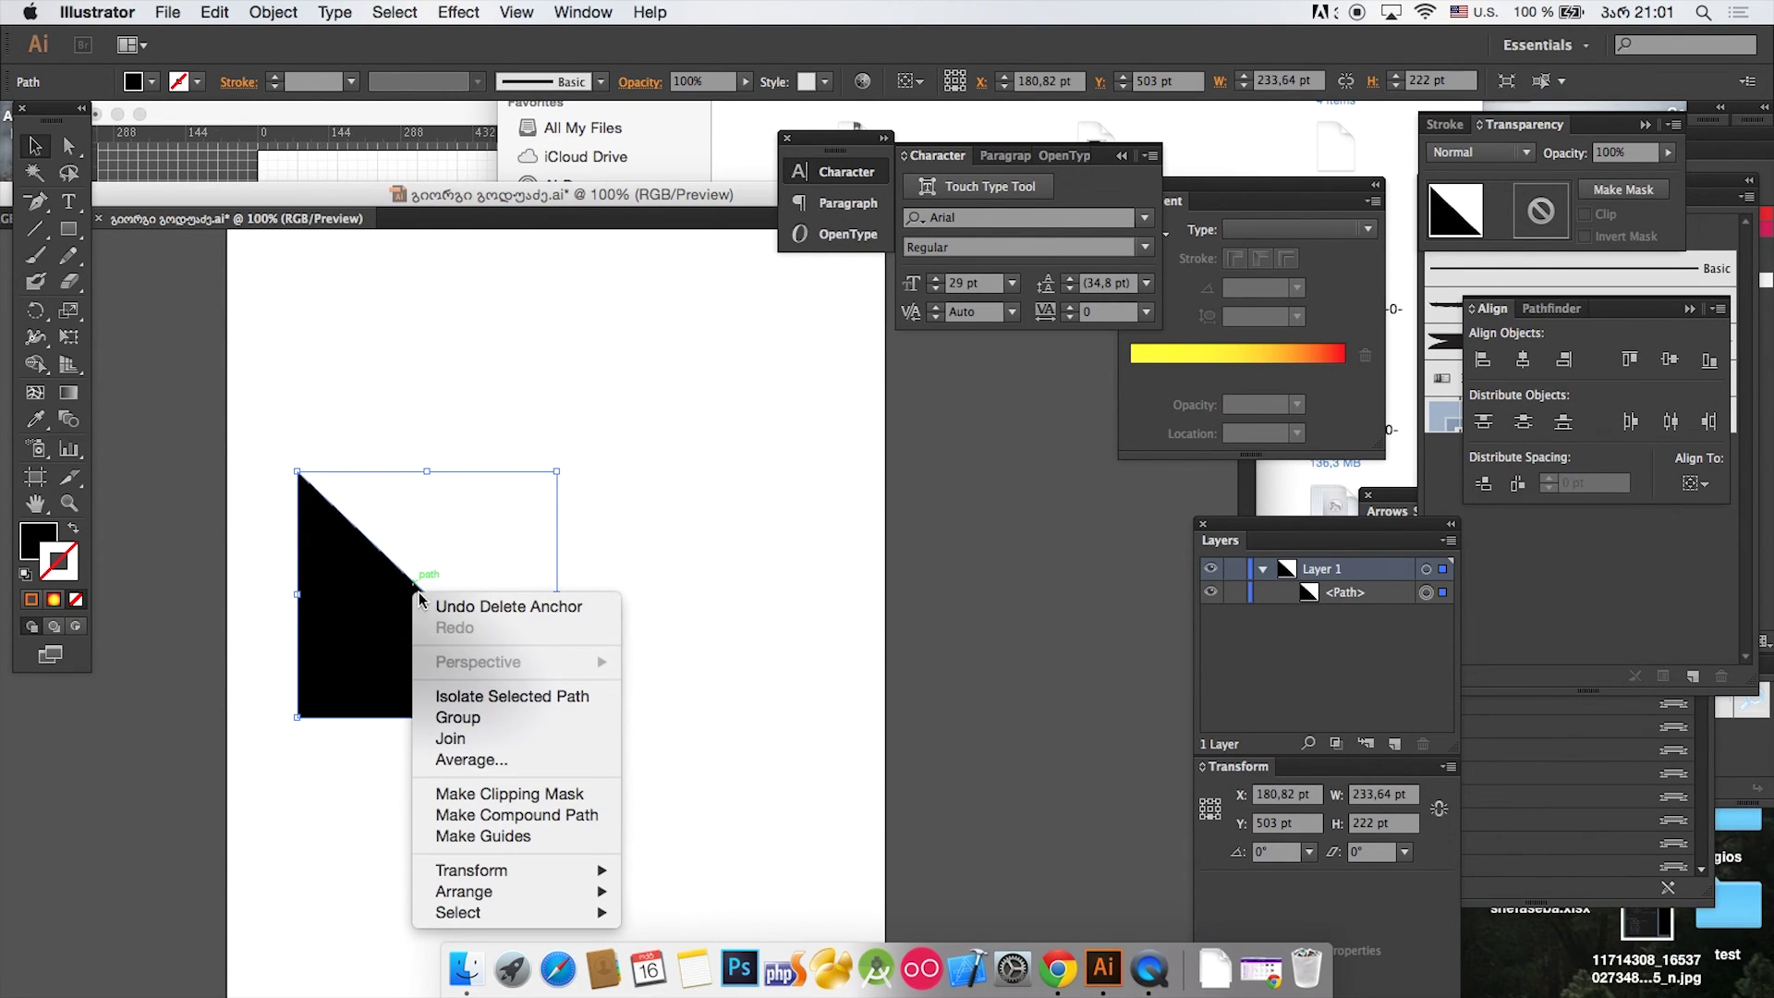
pyautogui.moveTo(499, 910)
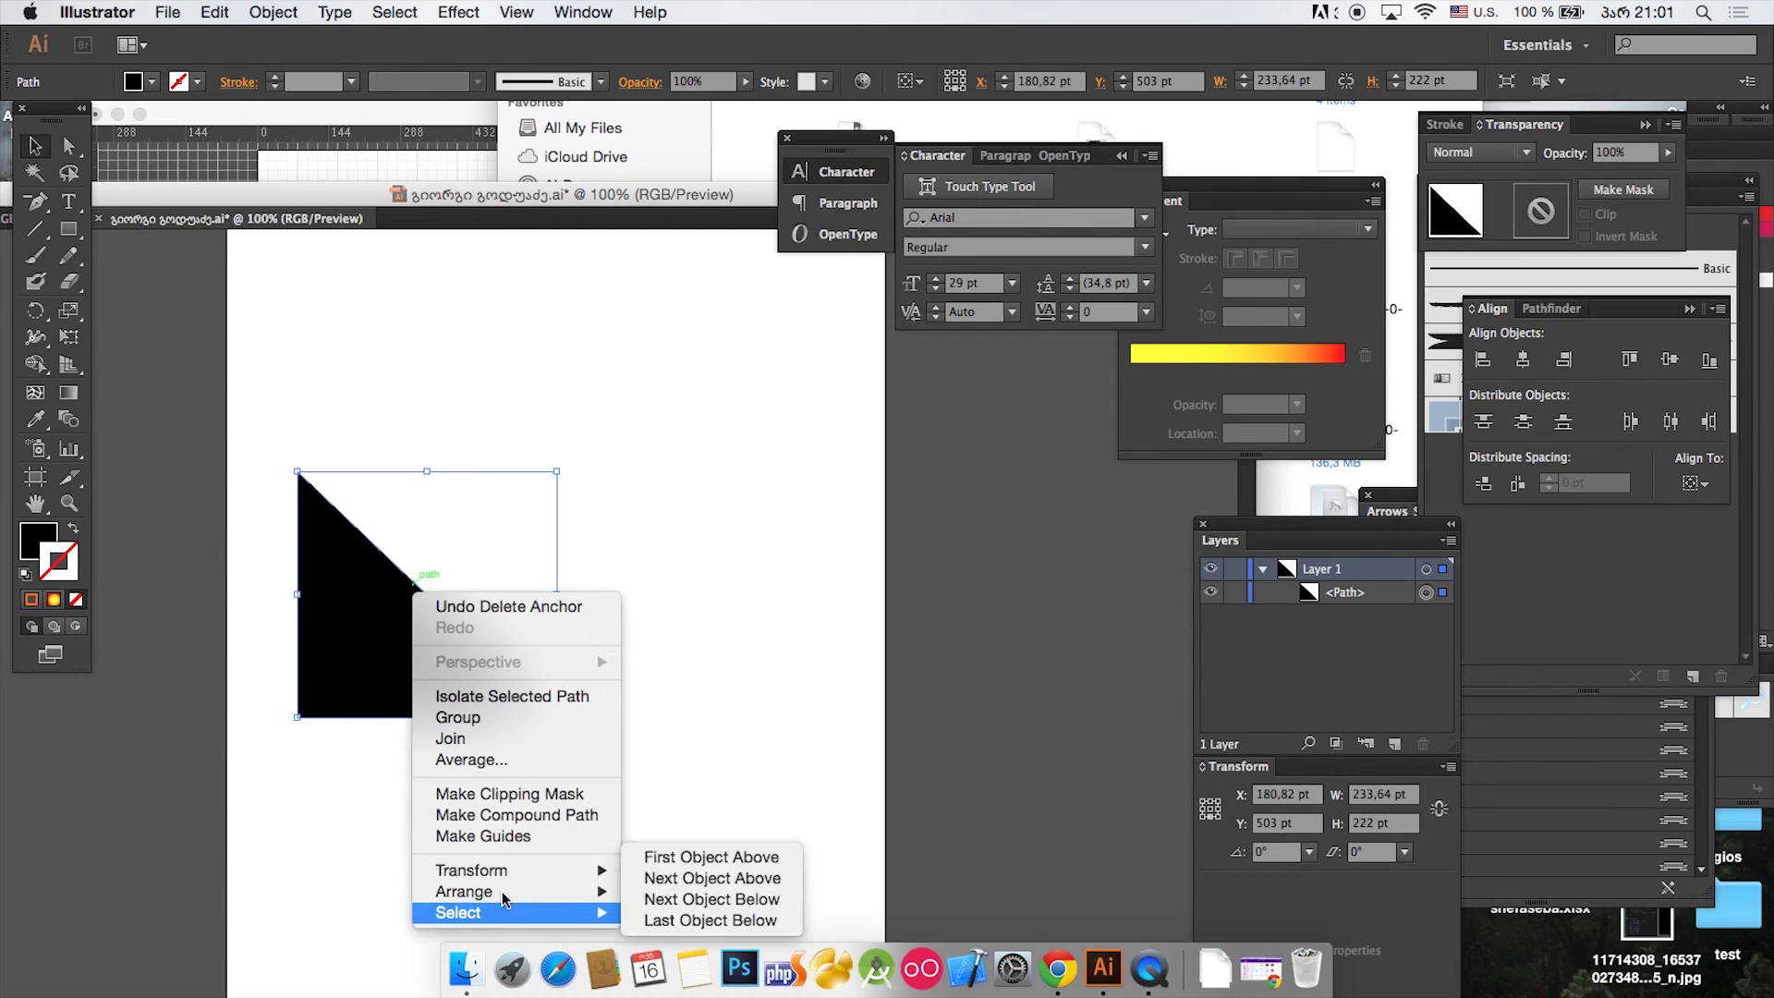
pyautogui.click(452, 279)
pyautogui.press('Delete')
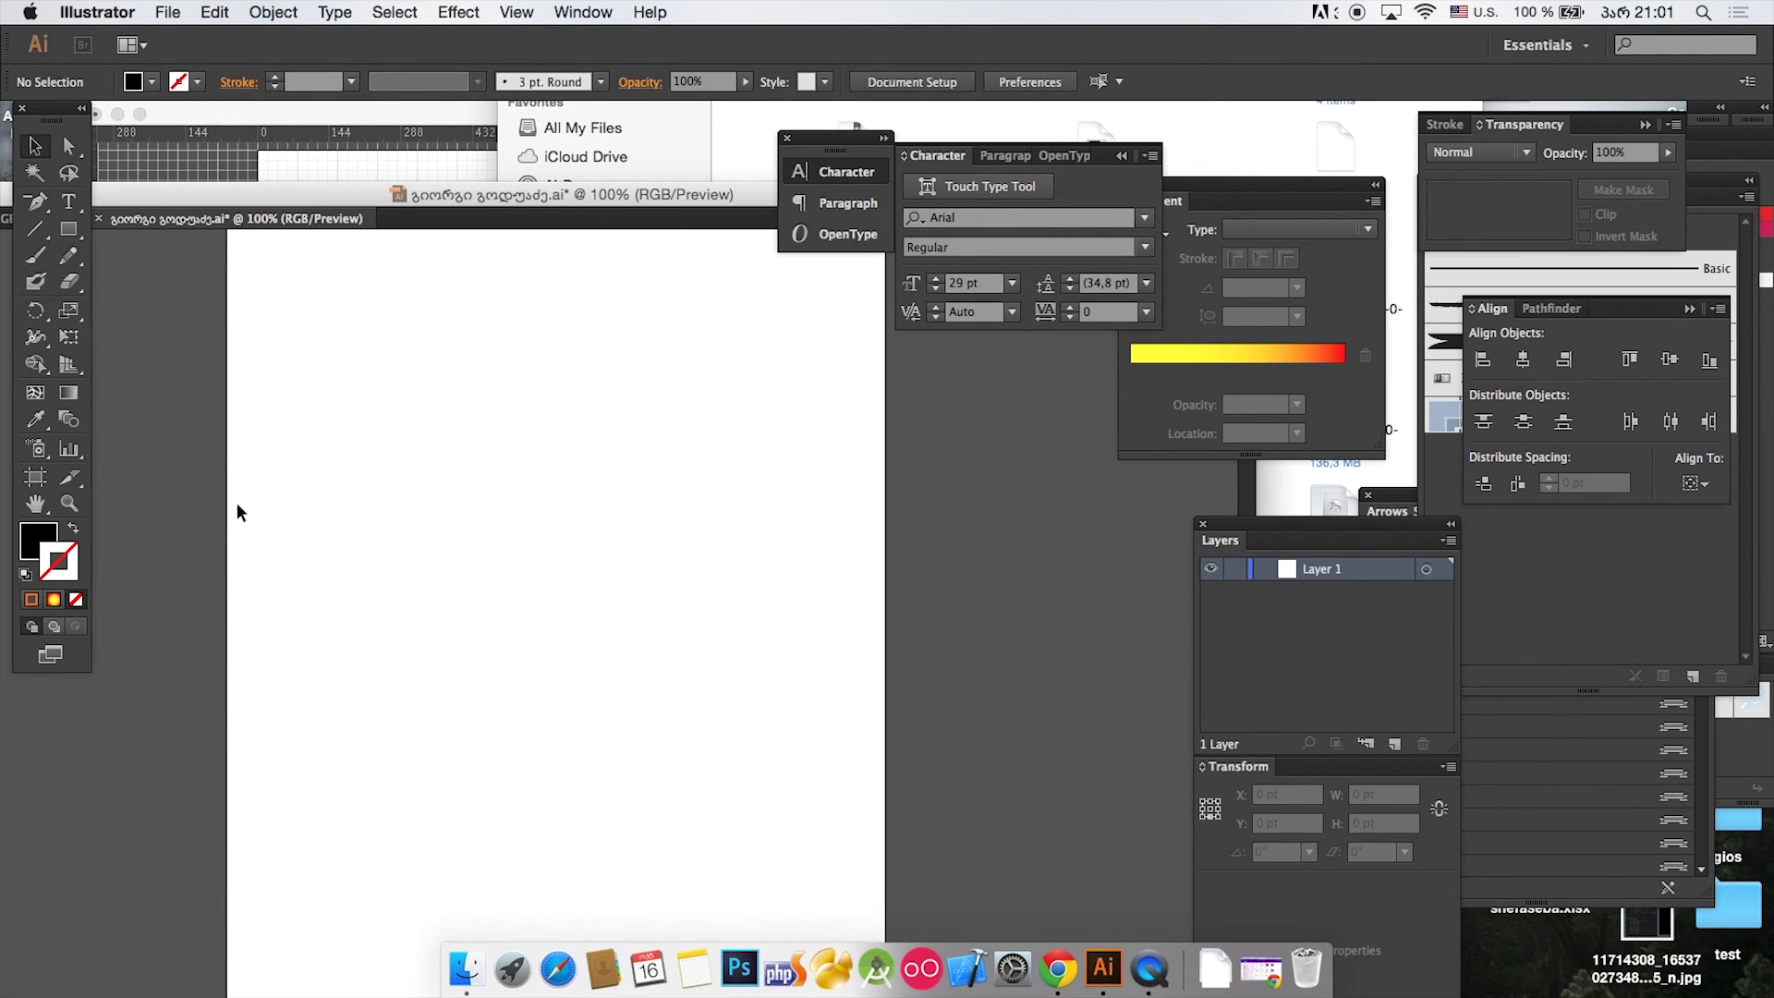
# Step: Draw a black rectangle about 274 × 243 pt, turn it into a triangle by deleting its upper-right anchor point, and select it
pyautogui.click(69, 228)
pyautogui.moveTo(284, 444); pyautogui.dragTo(586, 712)
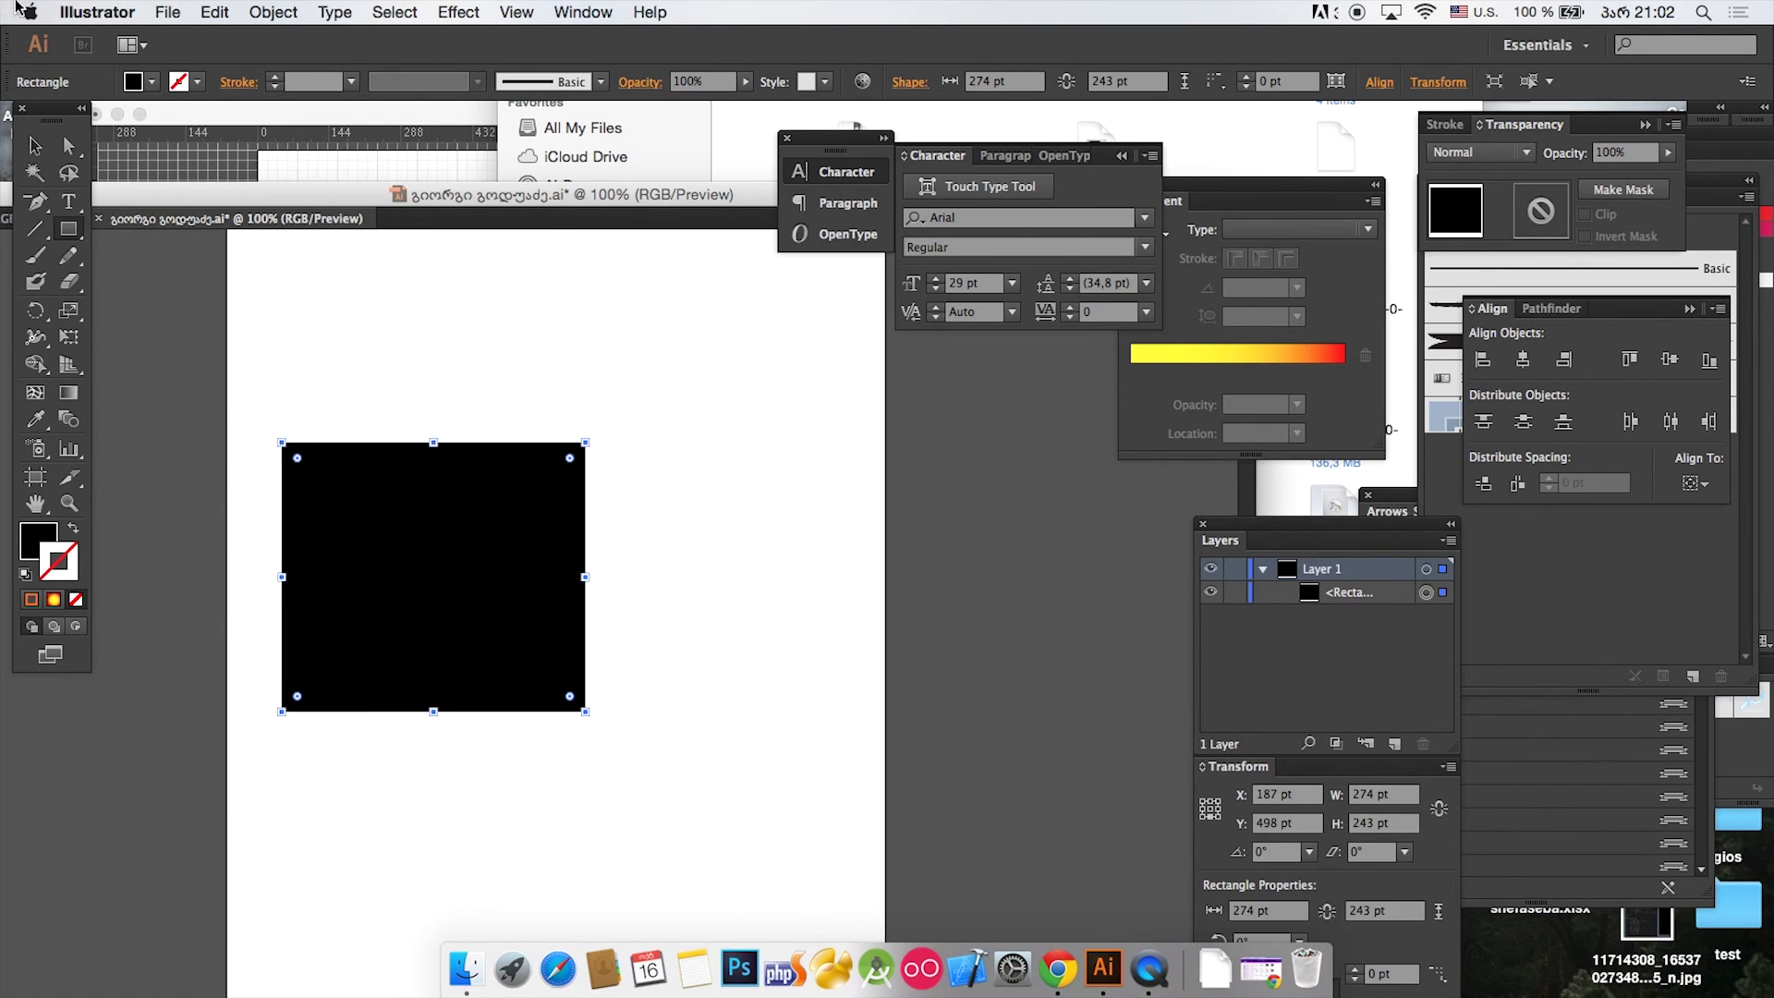
pyautogui.click(34, 205)
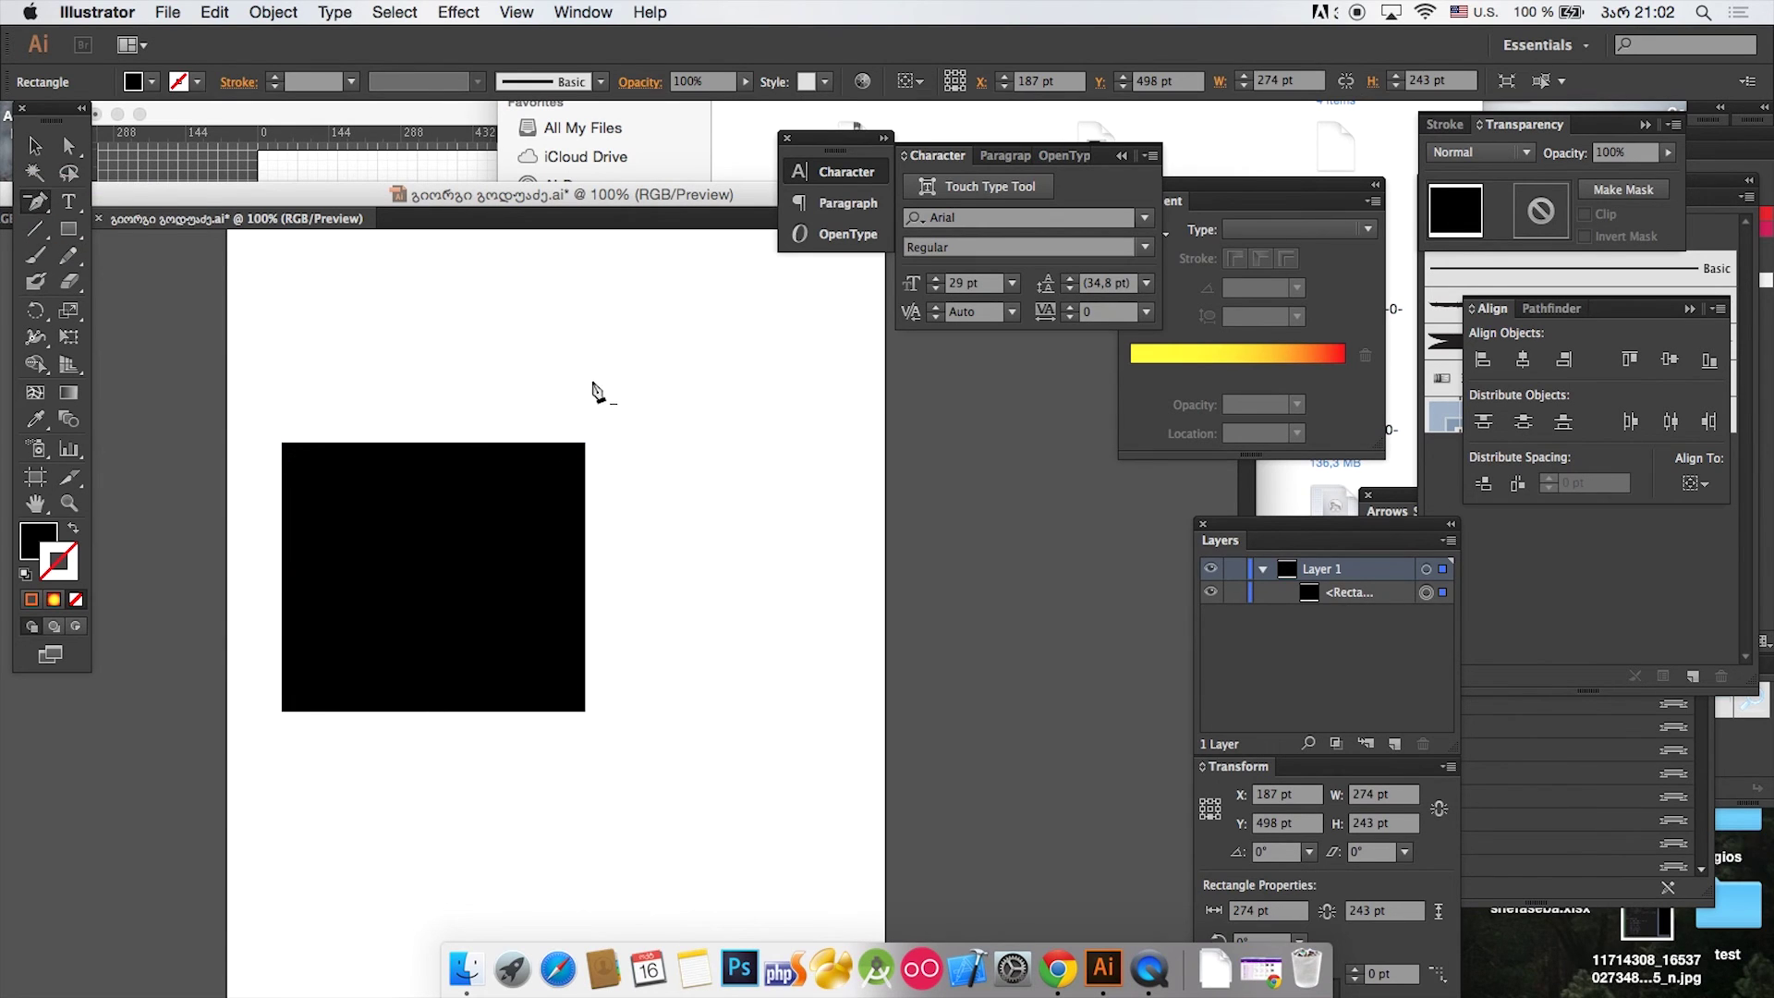
pyautogui.click(584, 443)
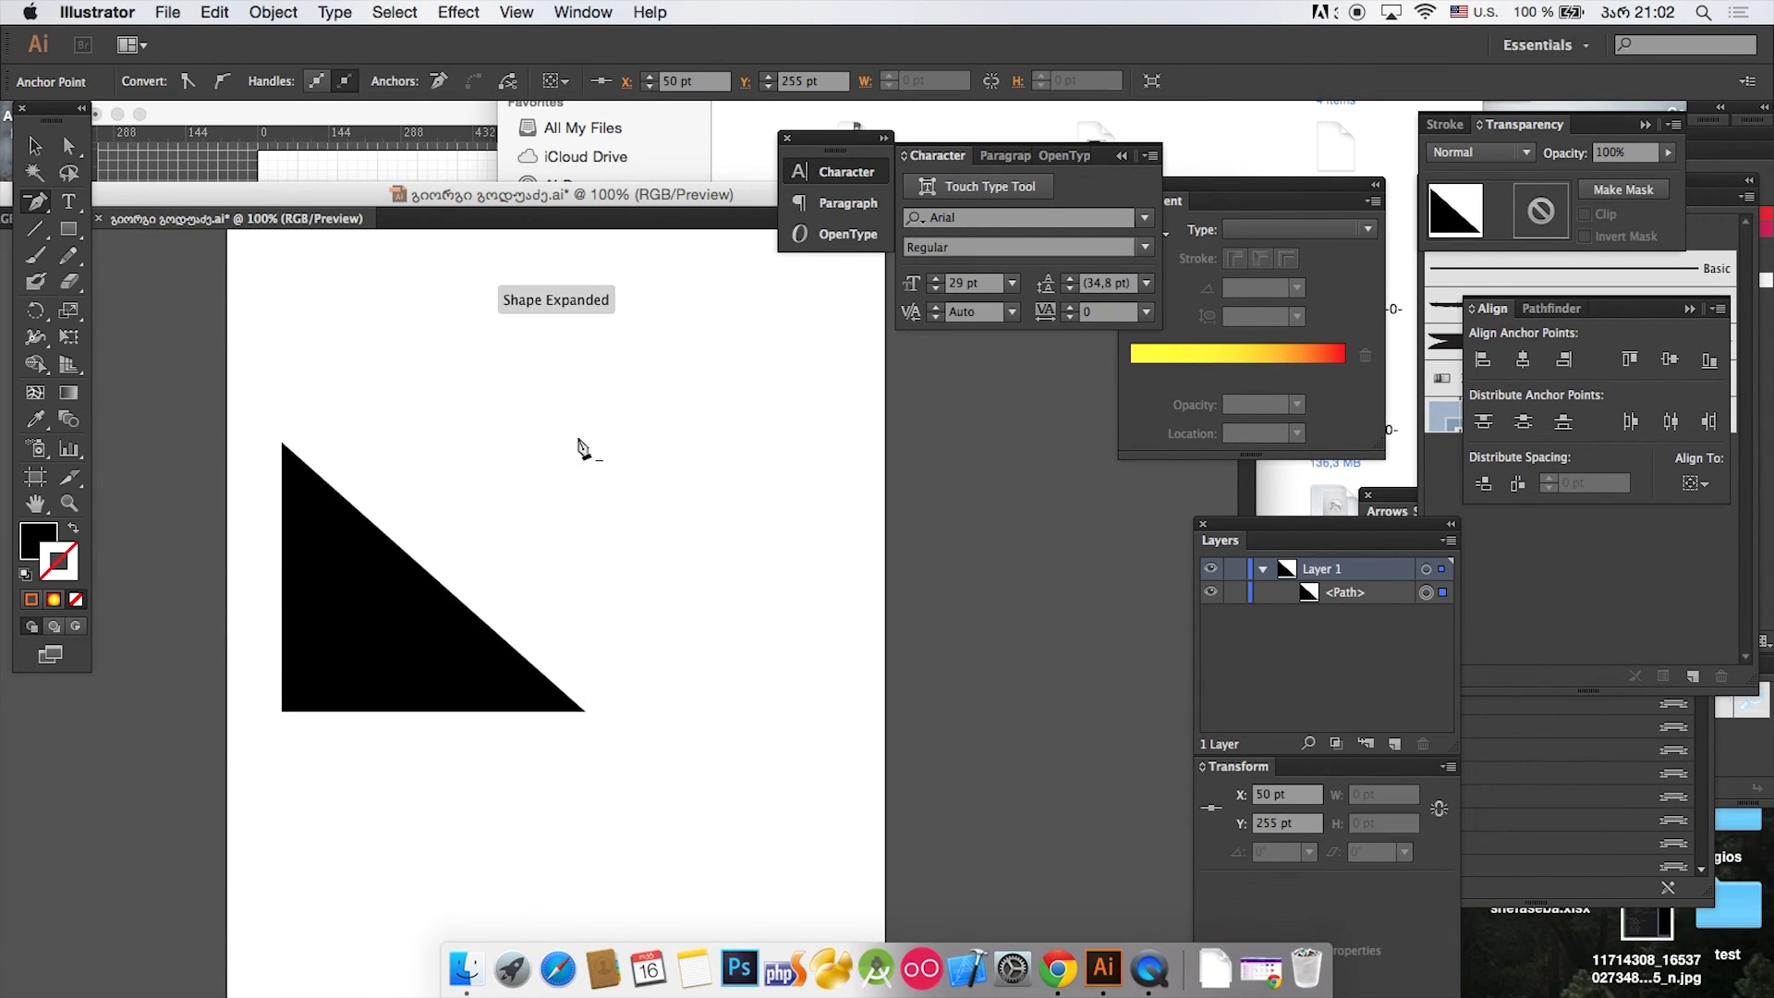
pyautogui.click(34, 145)
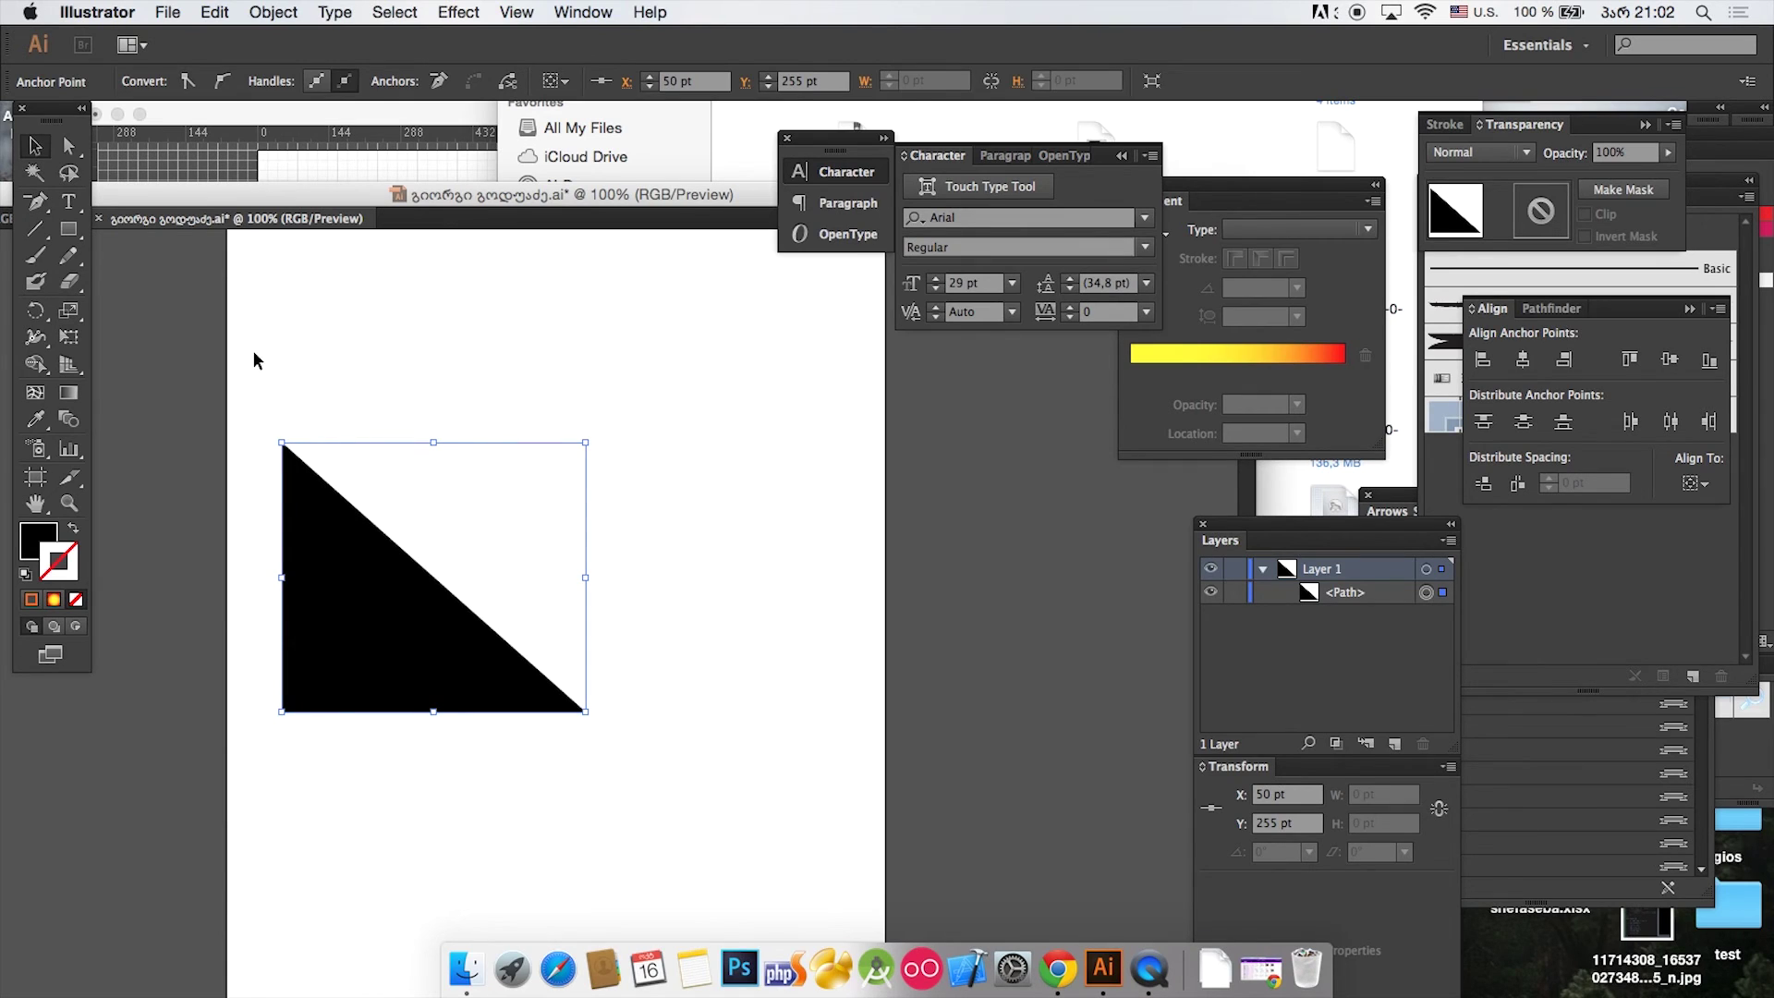
pyautogui.click(443, 580)
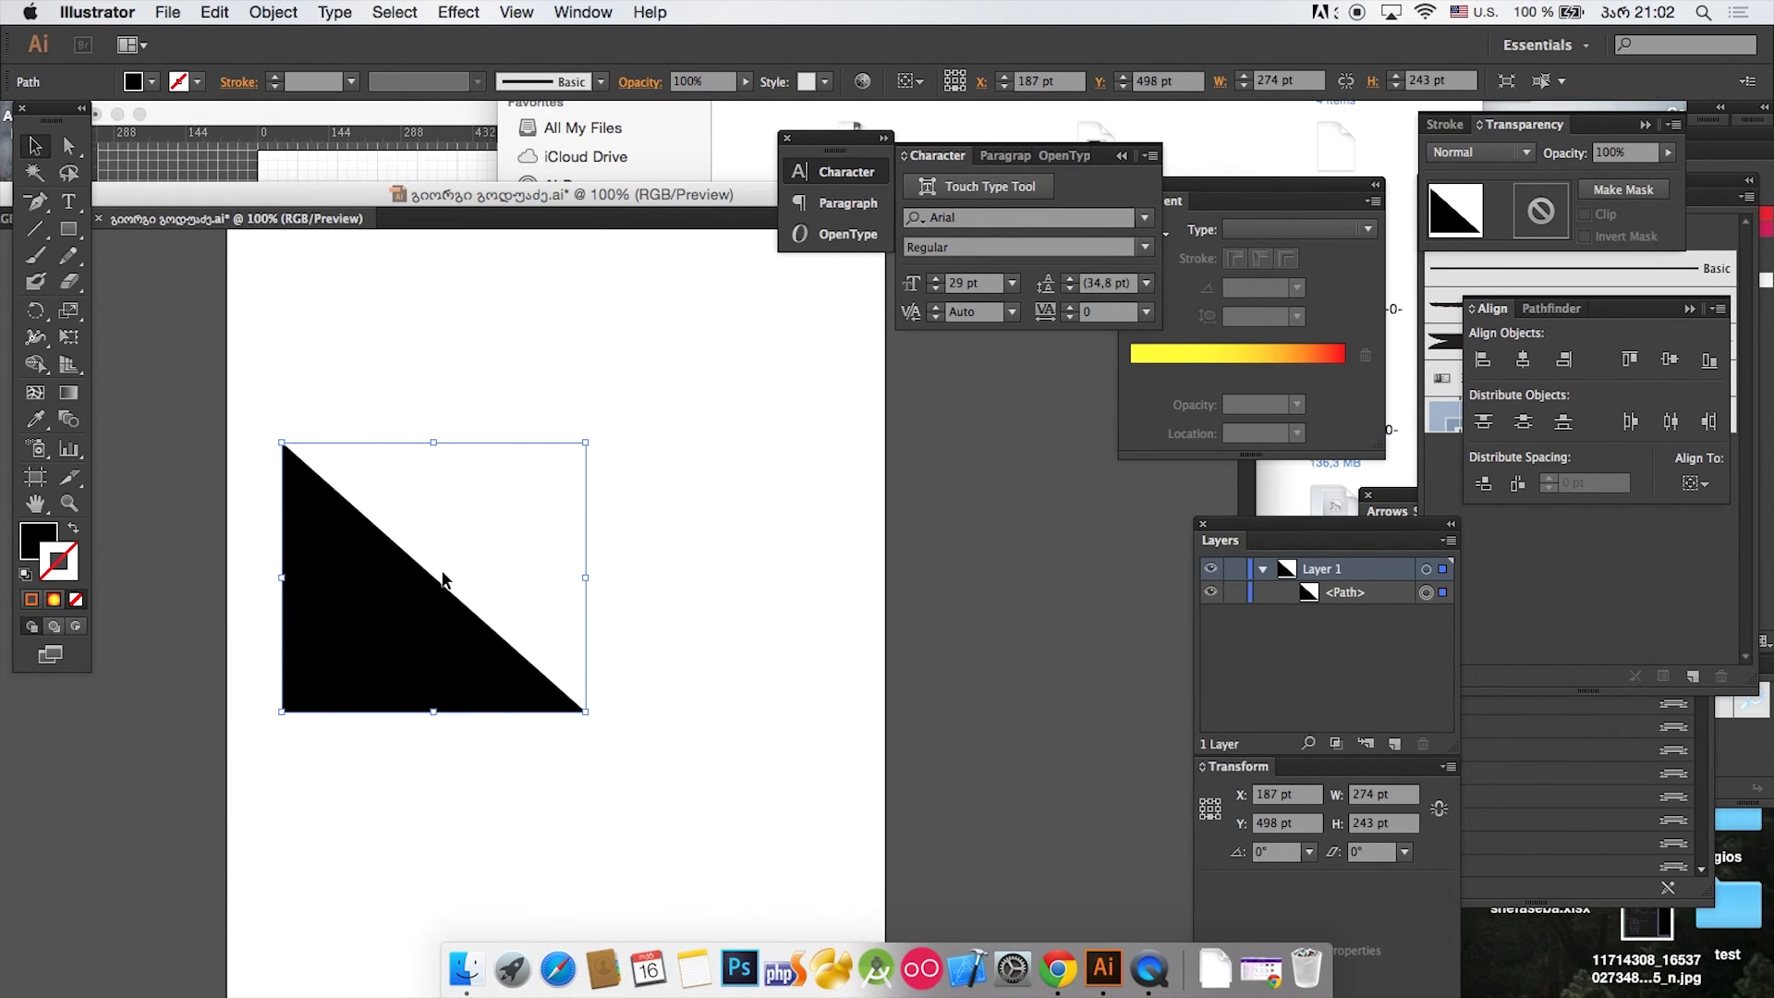
# Step: Try reflecting the triangle about the vertical axis with the preview on, and cancel the reflection
pyautogui.rightClick(403, 625)
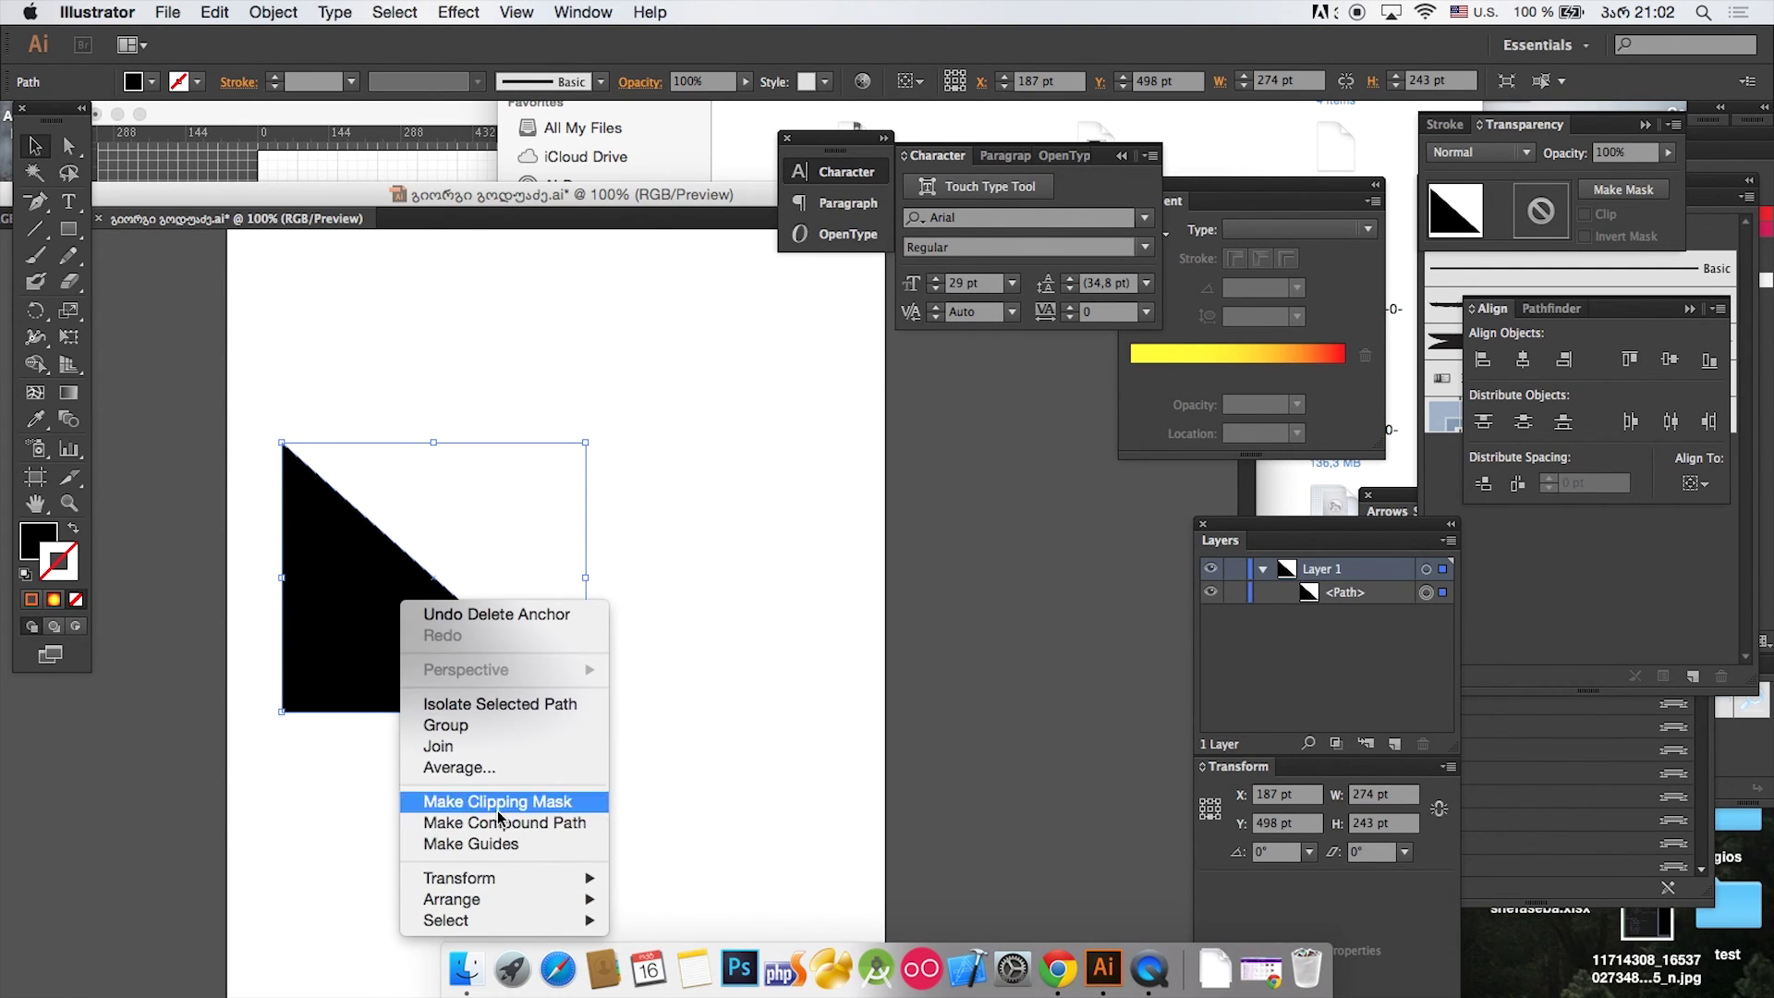
pyautogui.moveTo(495, 885)
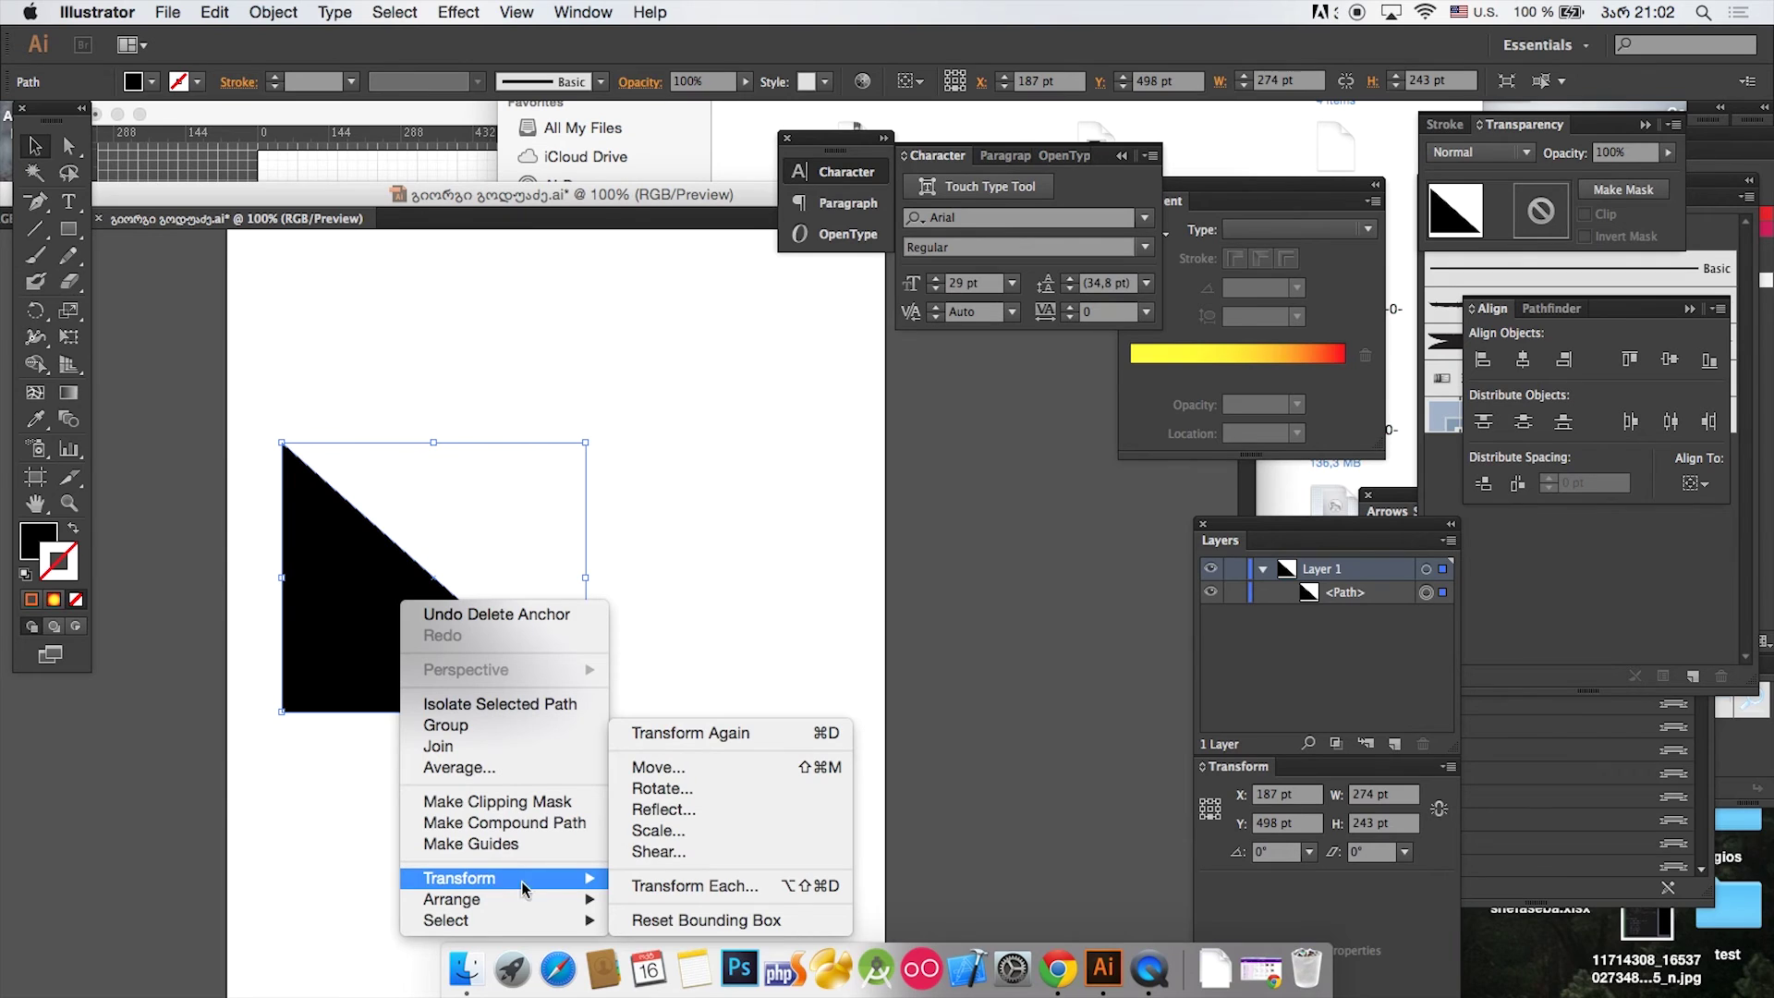
pyautogui.click(684, 810)
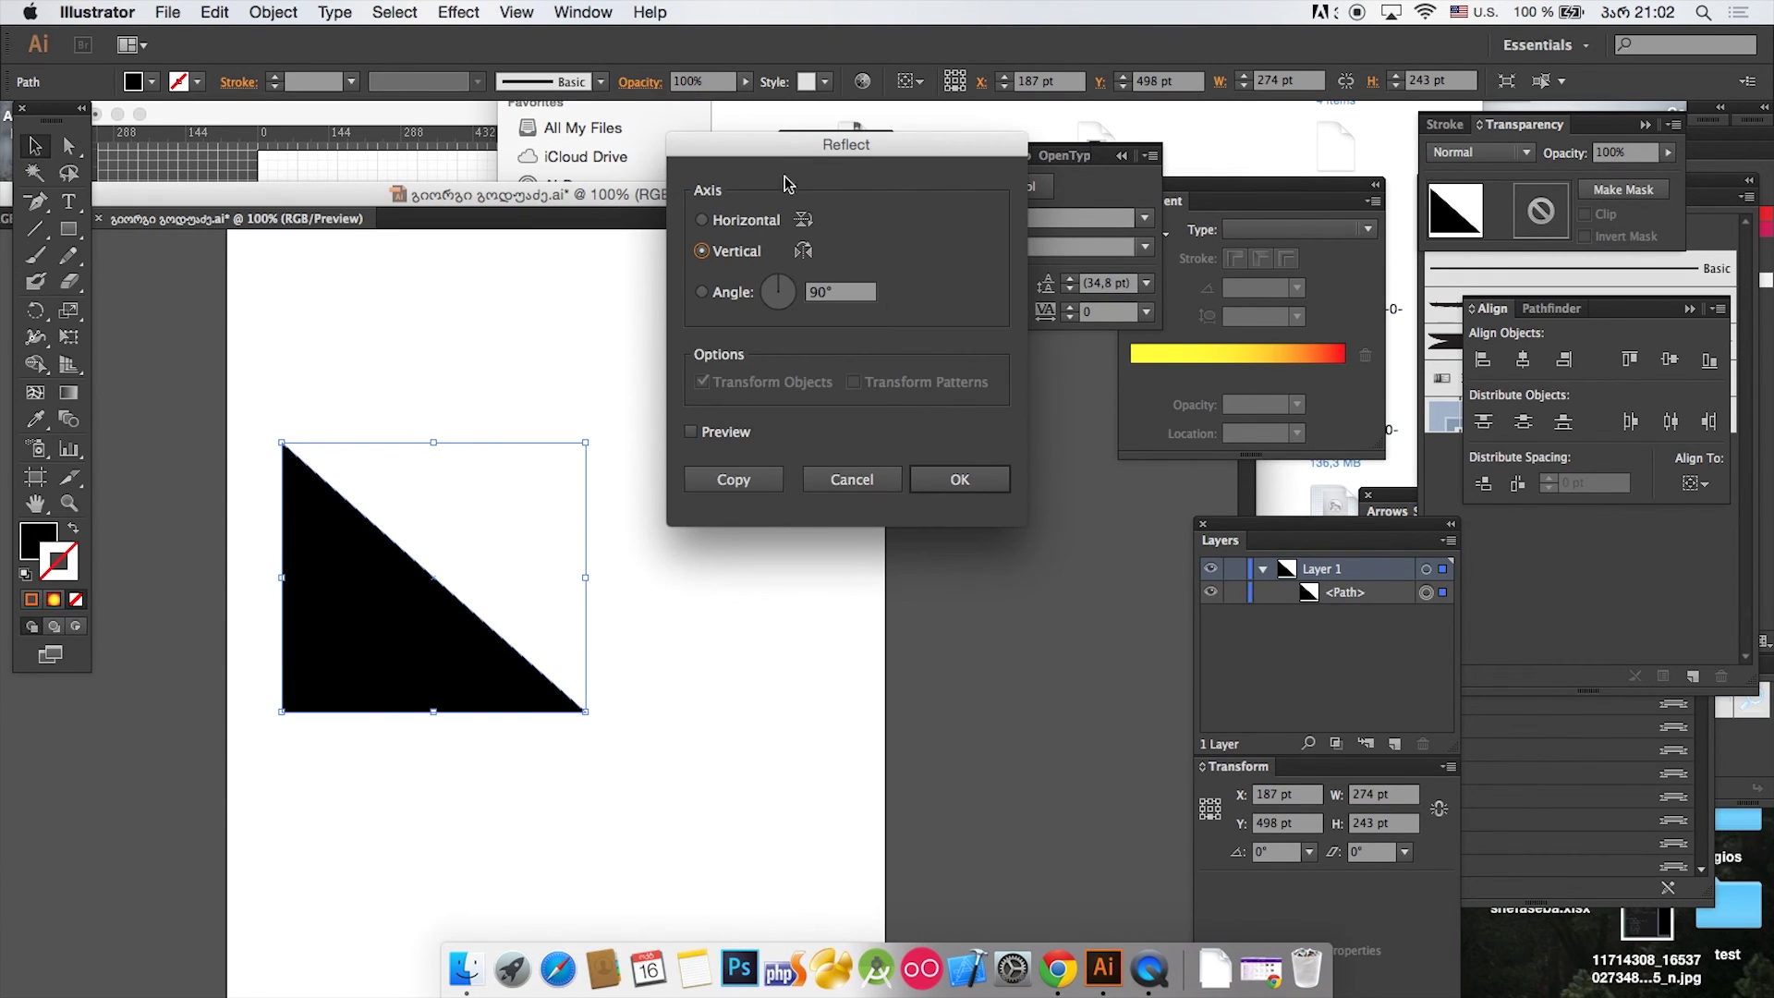
pyautogui.moveTo(808, 152); pyautogui.dragTo(865, 224)
pyautogui.click(800, 294)
pyautogui.click(792, 331)
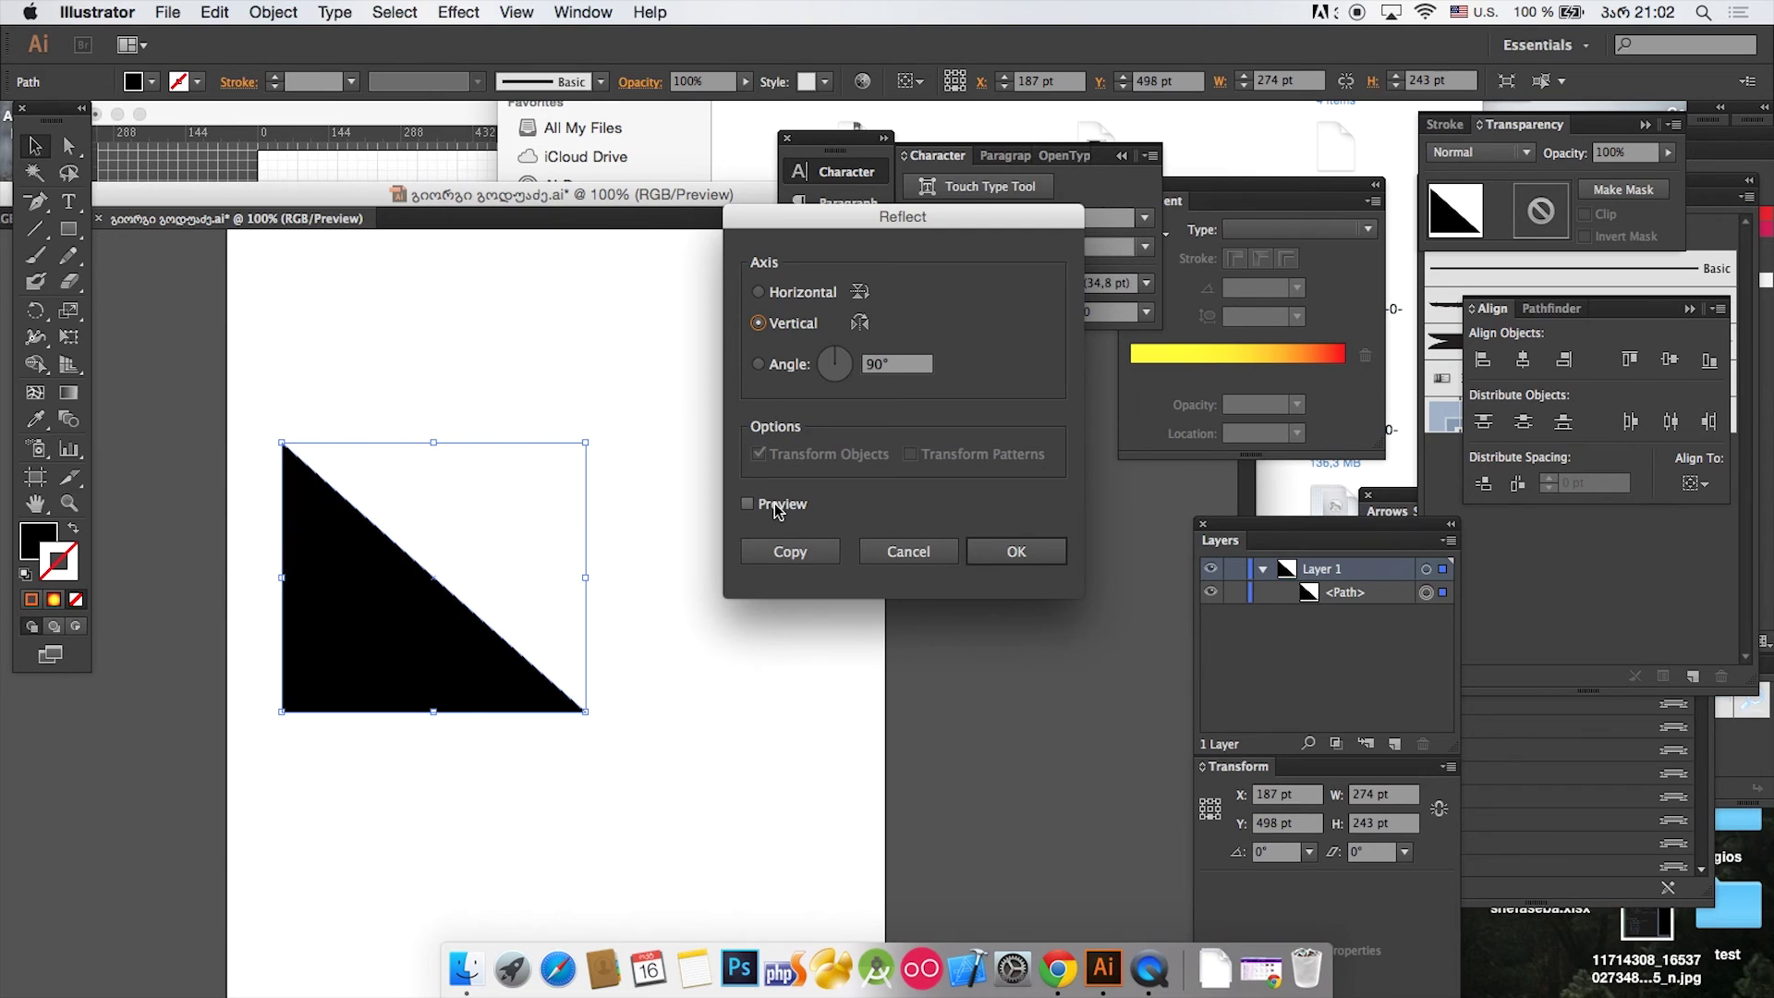
pyautogui.click(776, 506)
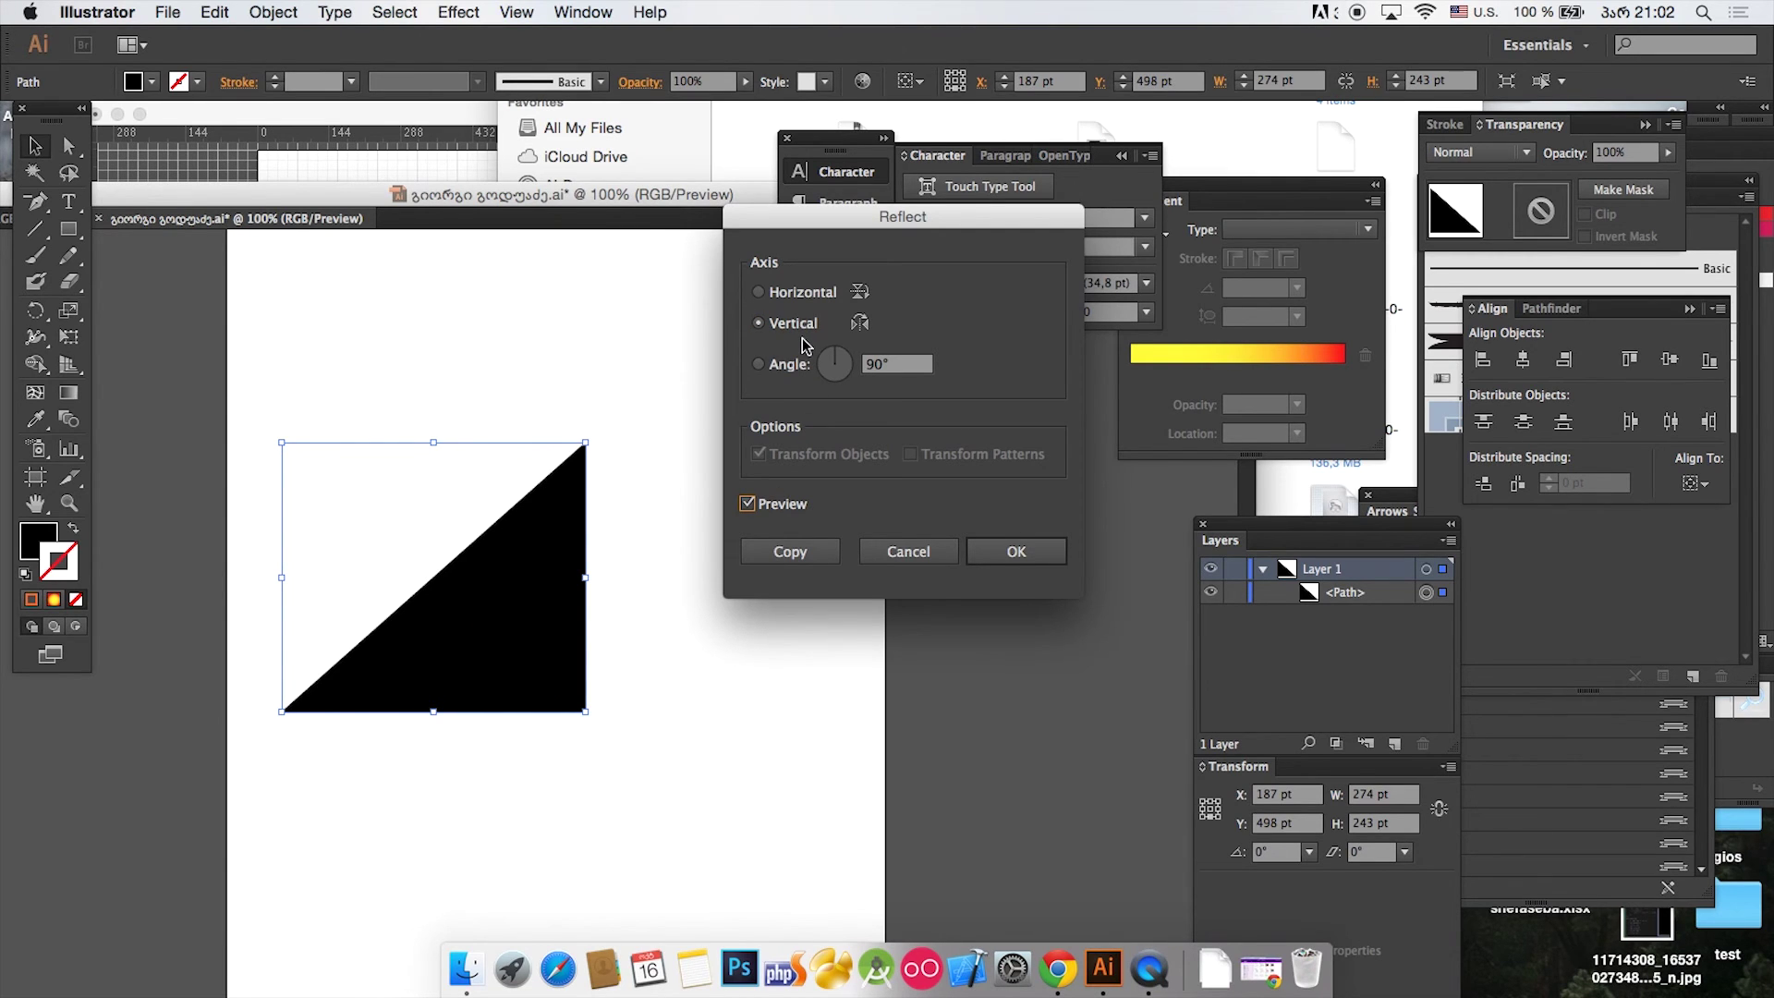
pyautogui.click(946, 554)
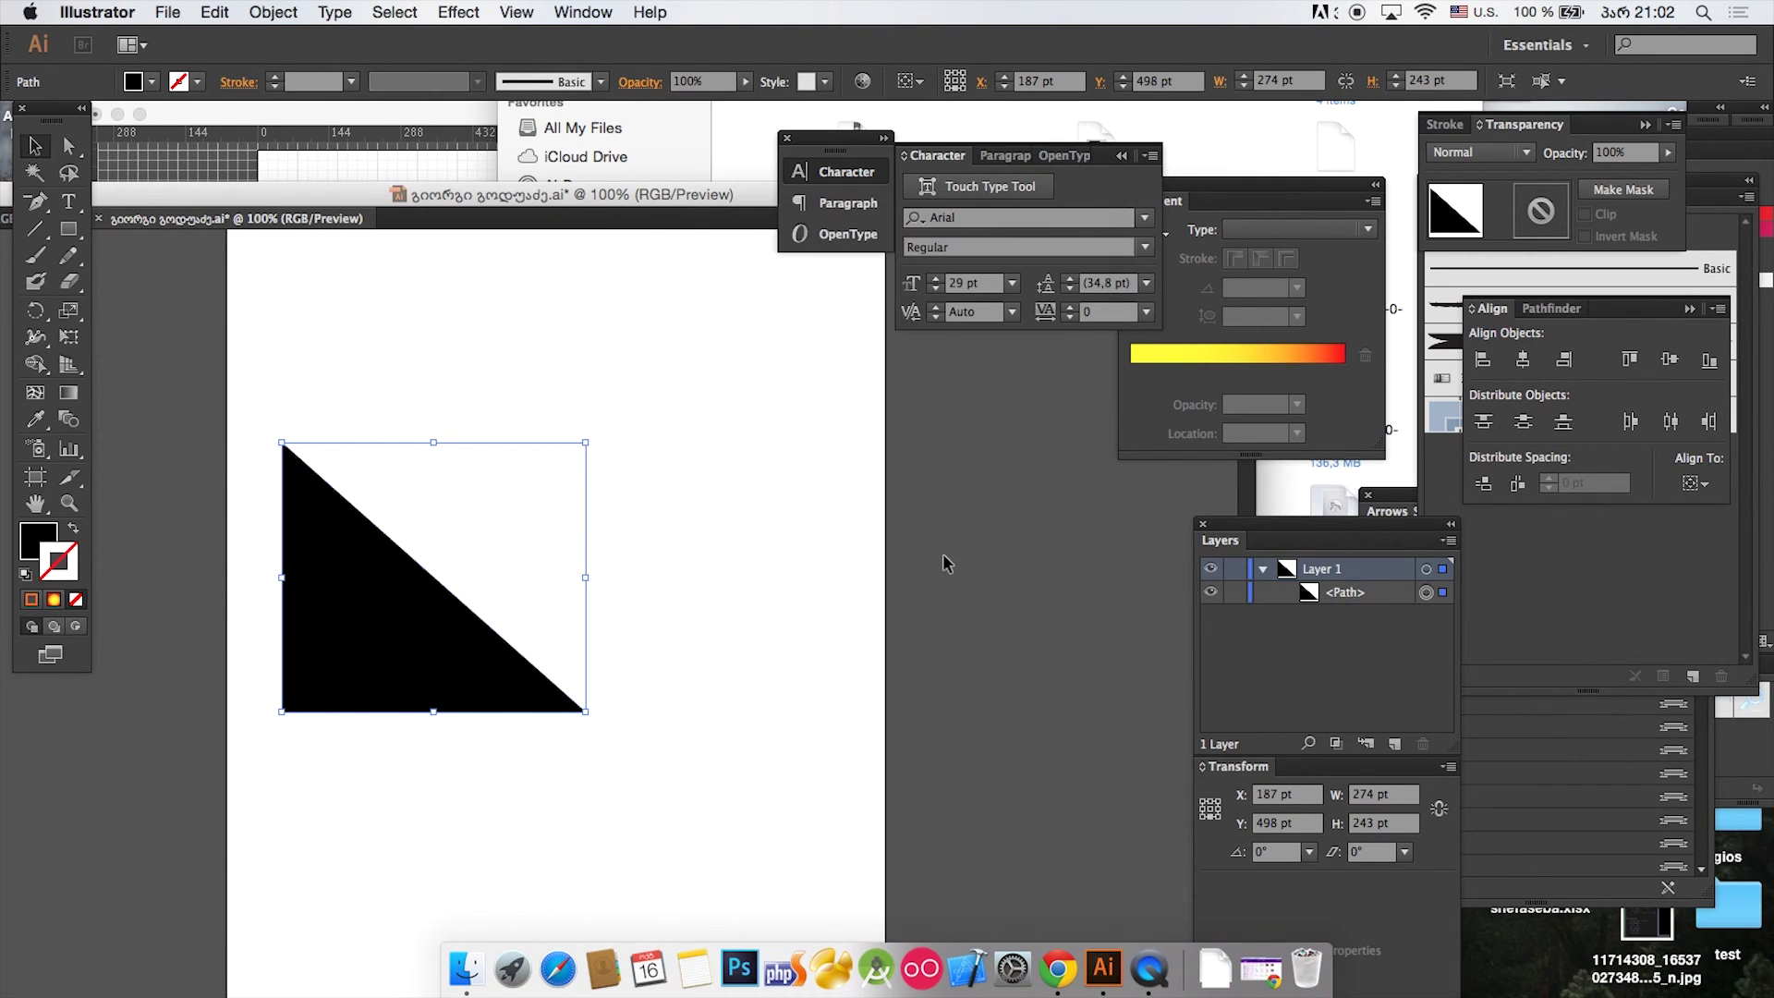
pyautogui.rightClick(478, 660)
pyautogui.moveTo(576, 878)
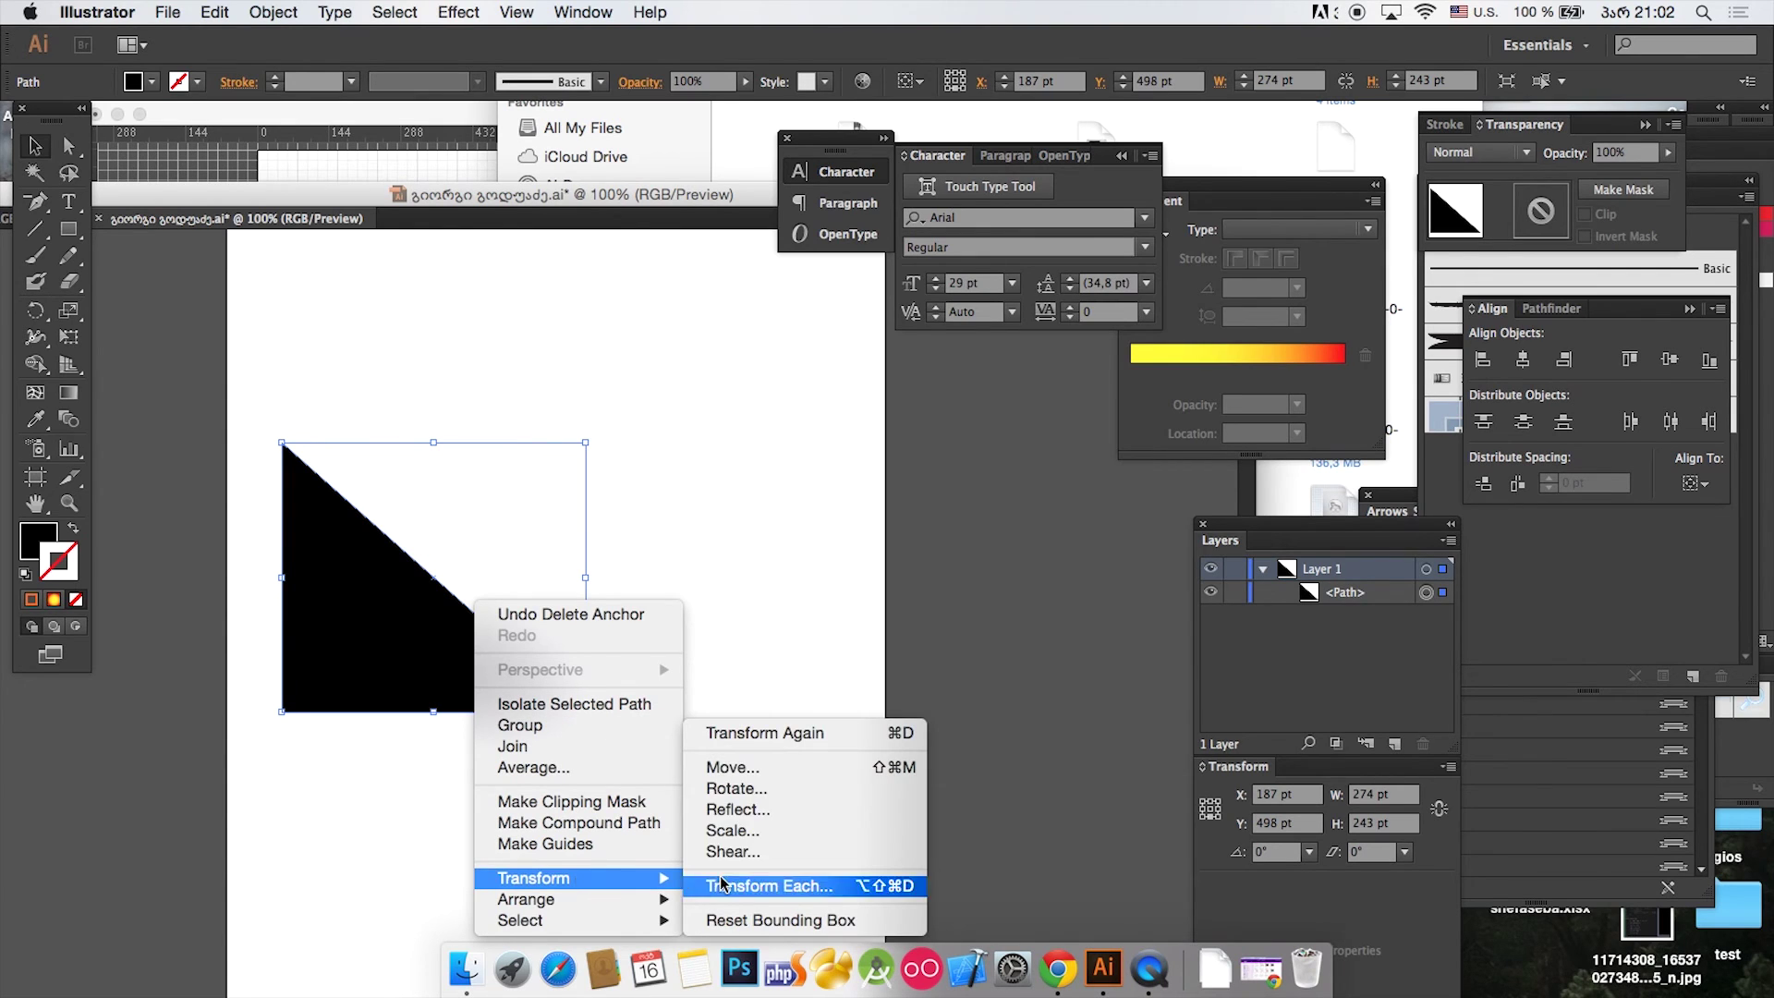
pyautogui.click(781, 808)
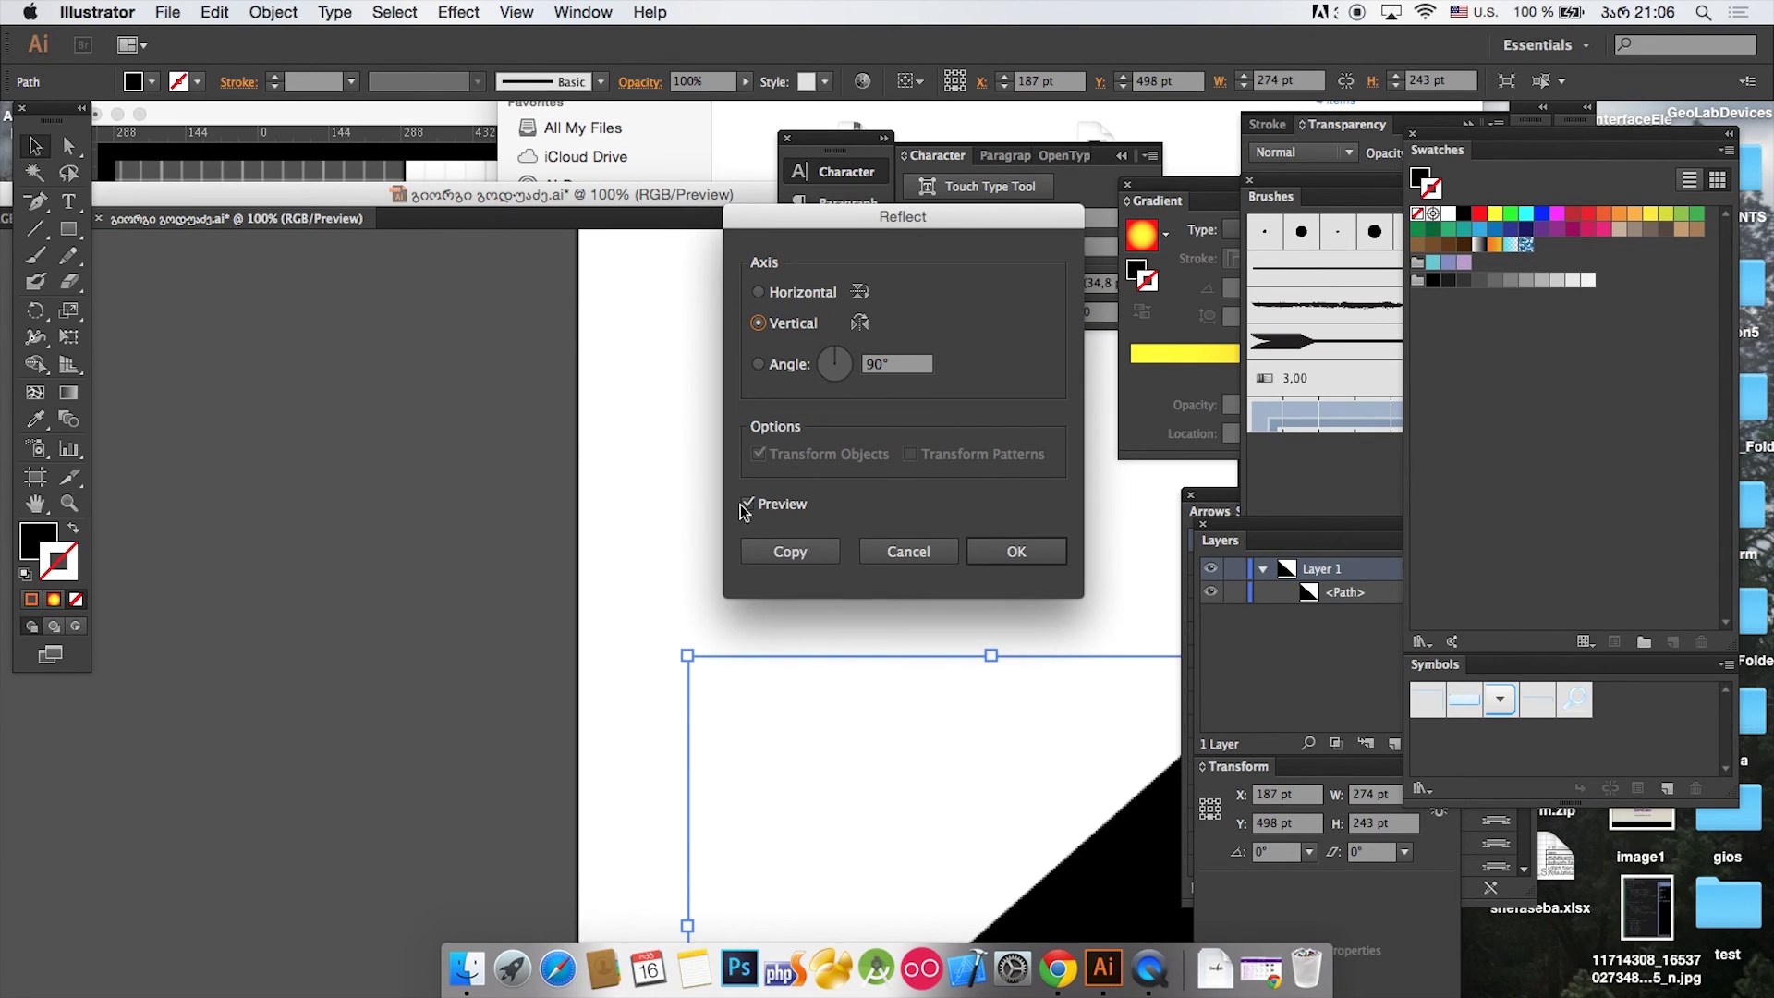
pyautogui.click(887, 551)
pyautogui.press('super+minus')
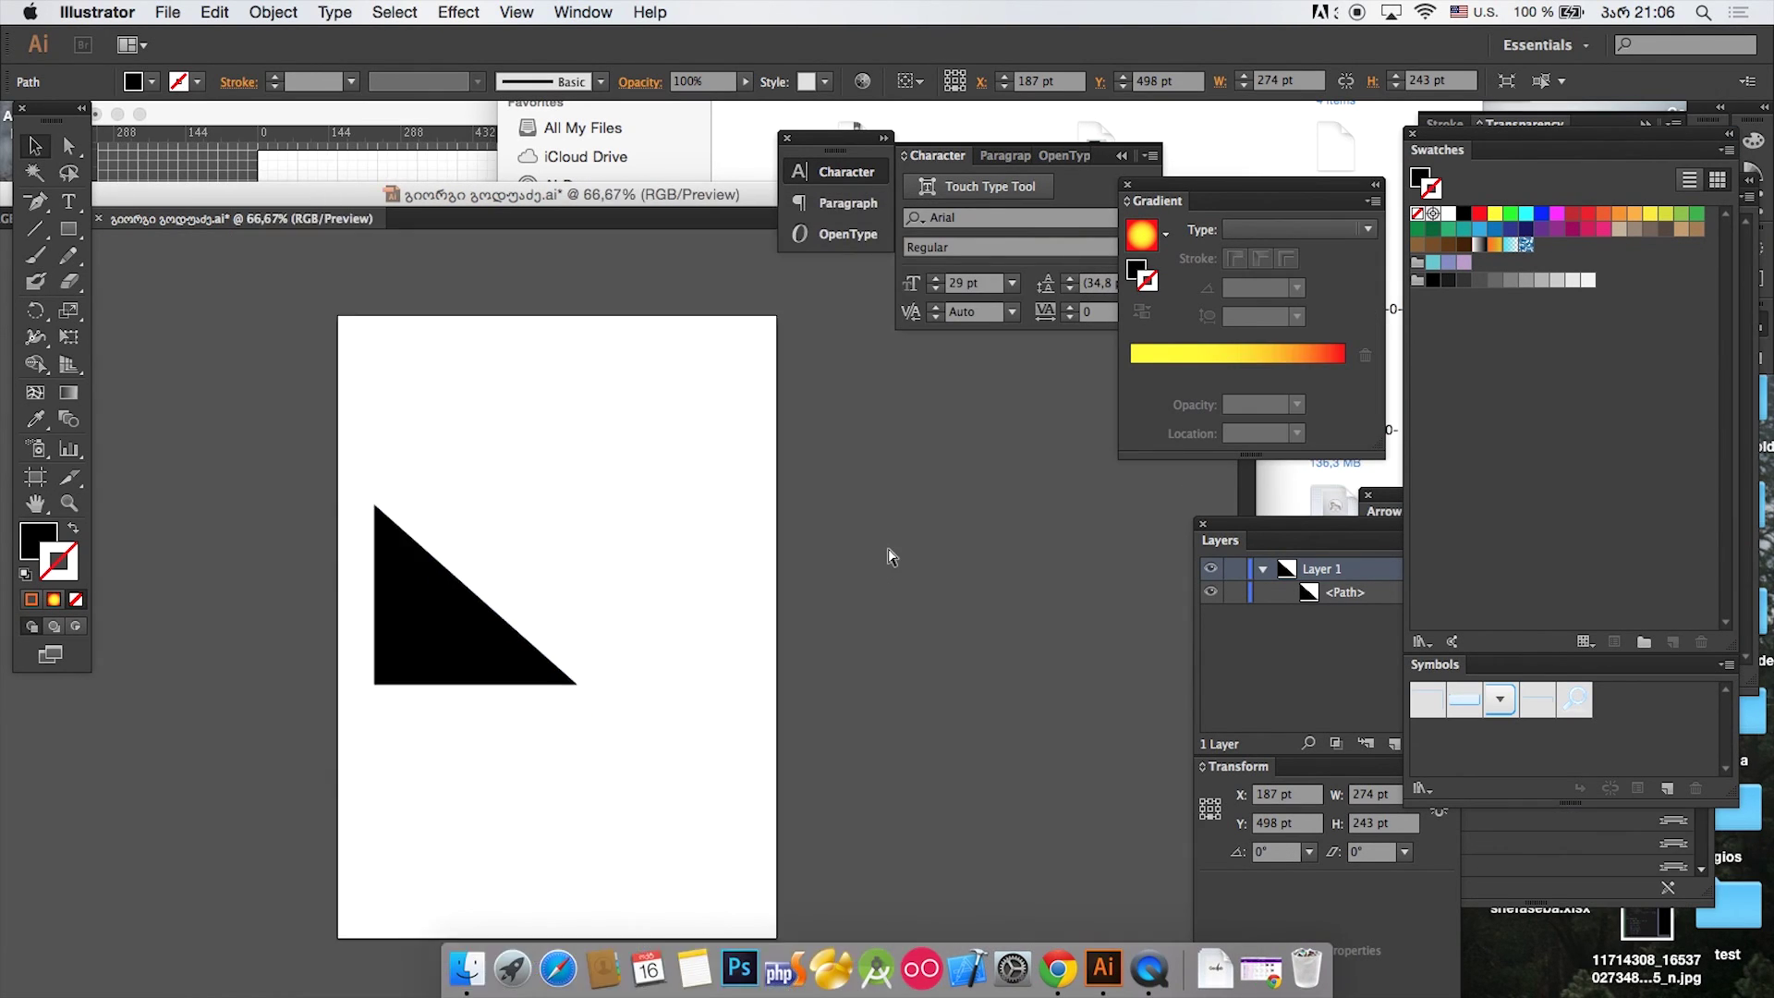
pyautogui.click(383, 744)
pyautogui.press('super+plus')
pyautogui.click(398, 710)
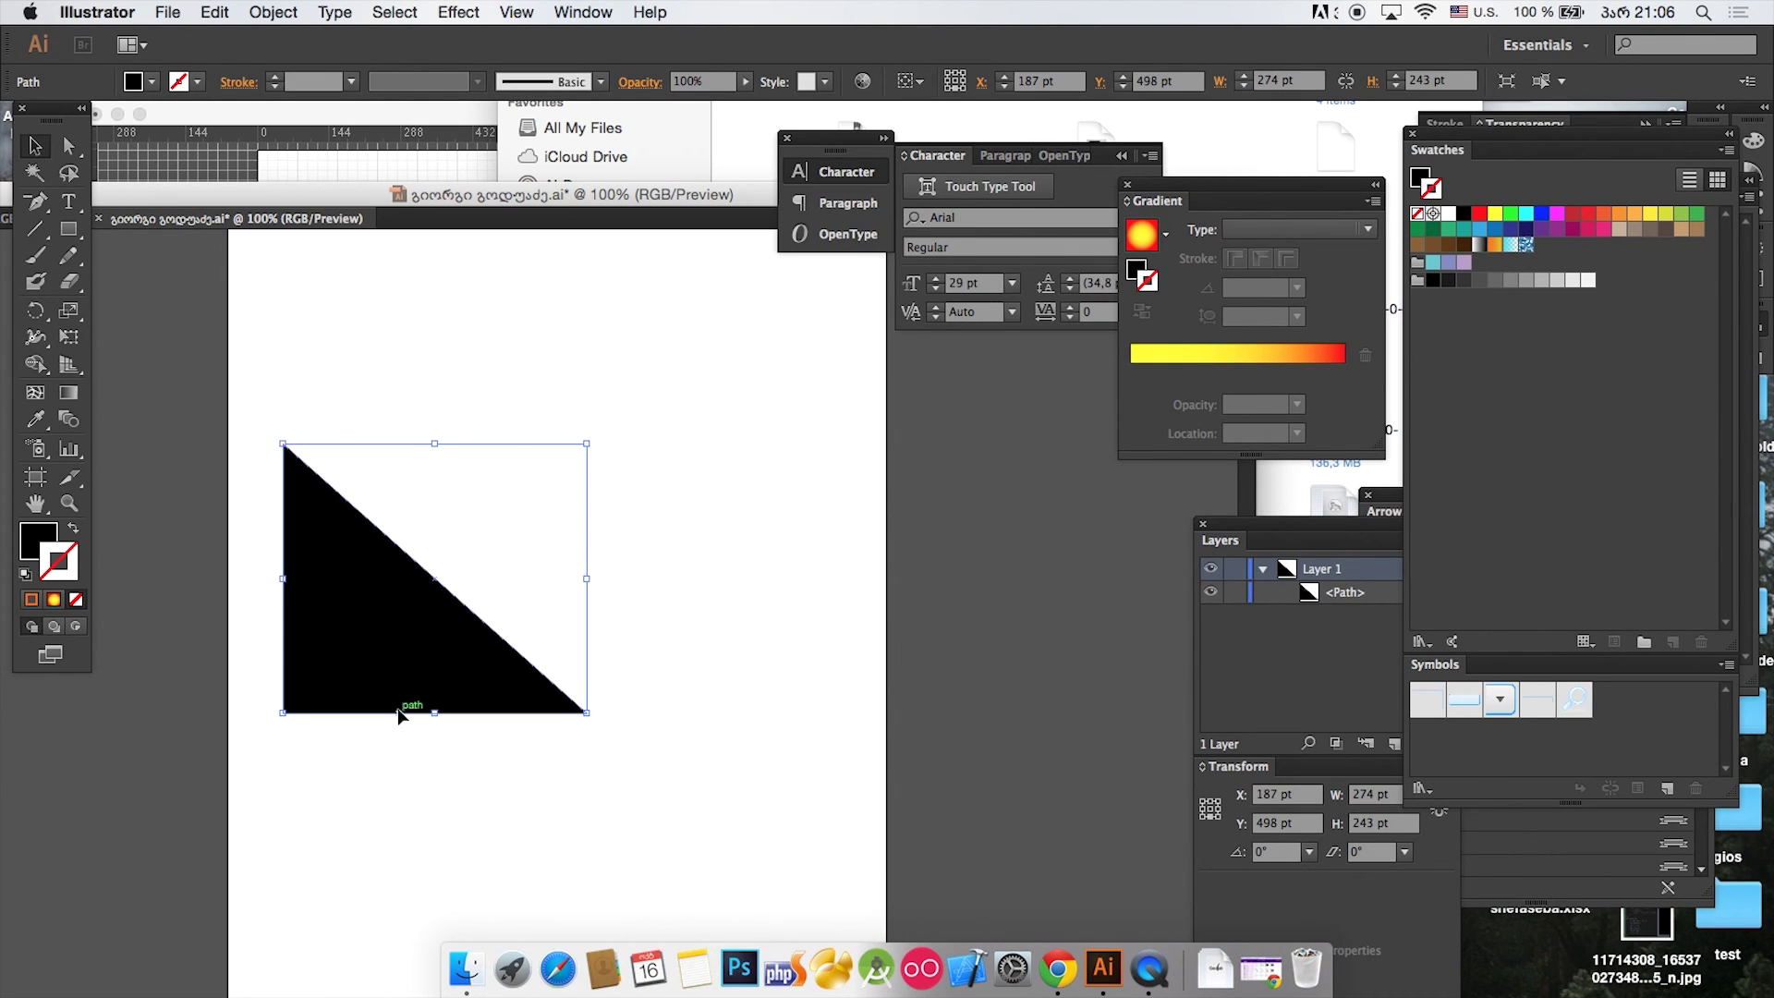
pyautogui.rightClick(391, 605)
pyautogui.moveTo(519, 882)
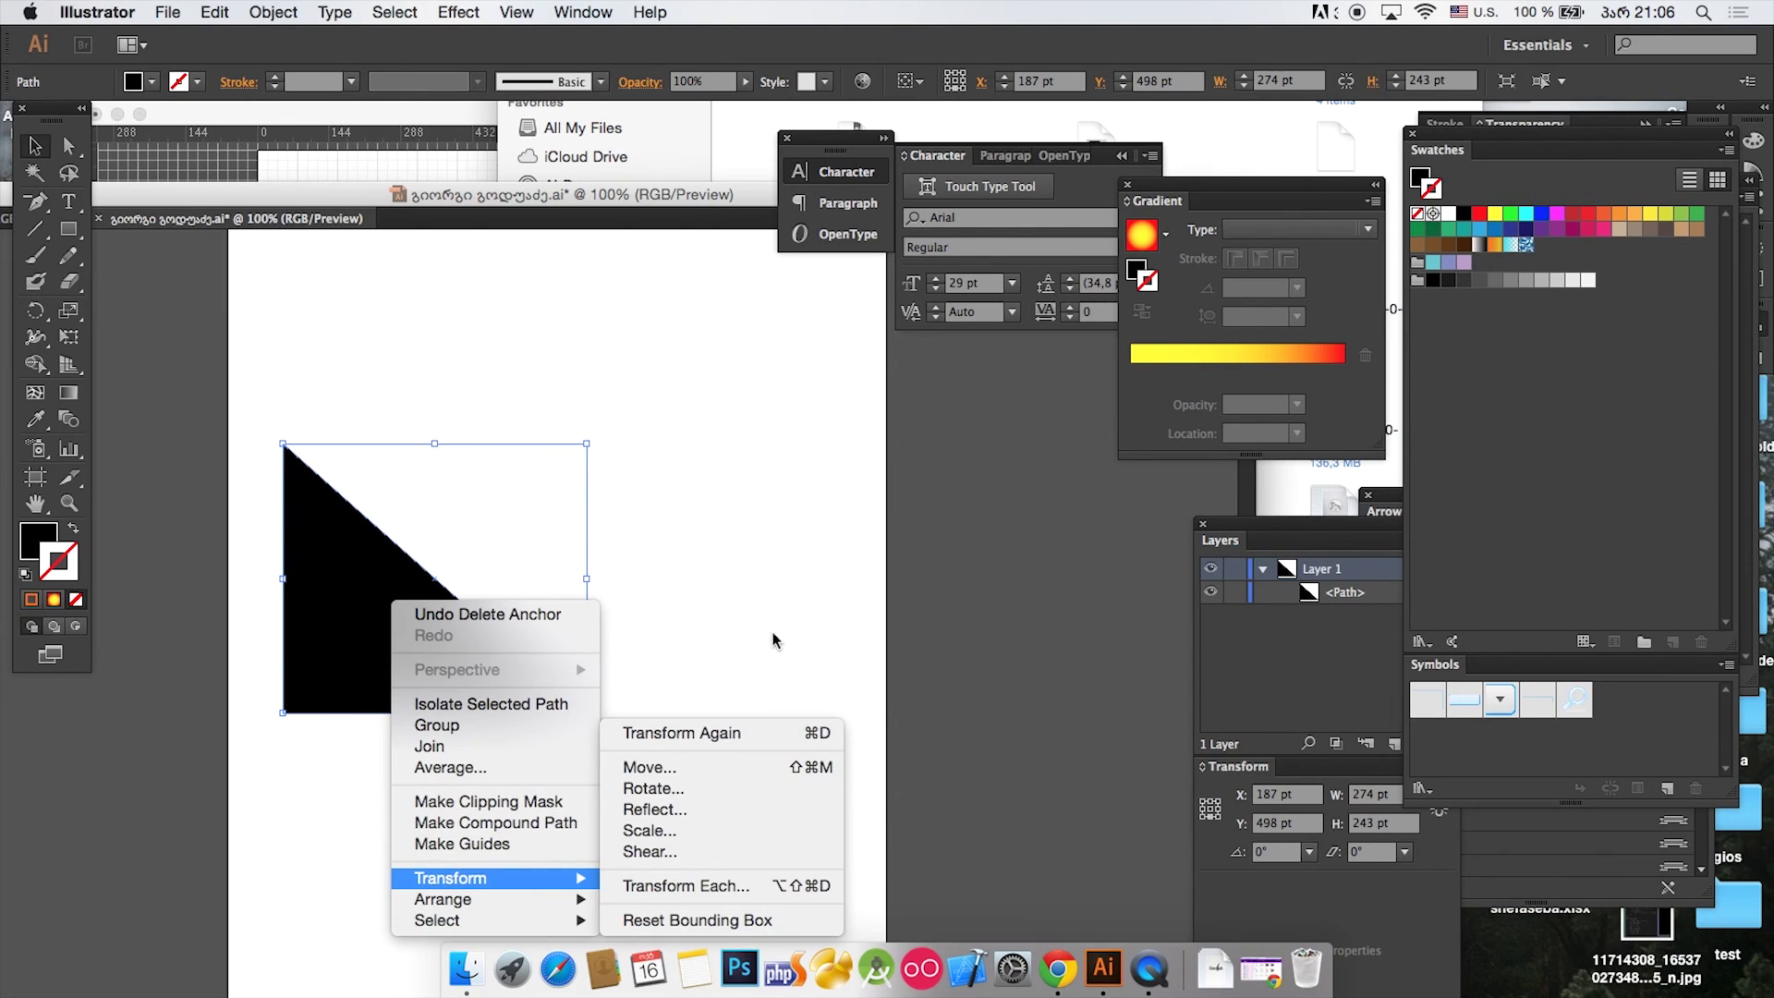
pyautogui.press('Escape')
pyautogui.press('super+shift+a')
pyautogui.press('super+plus')
pyautogui.press('super+plus')
pyautogui.press('super+minus')
pyautogui.press('super+minus')
pyautogui.press('super+minus')
pyautogui.press('super+plus')
pyautogui.press('super+plus')
pyautogui.press('super+minus')
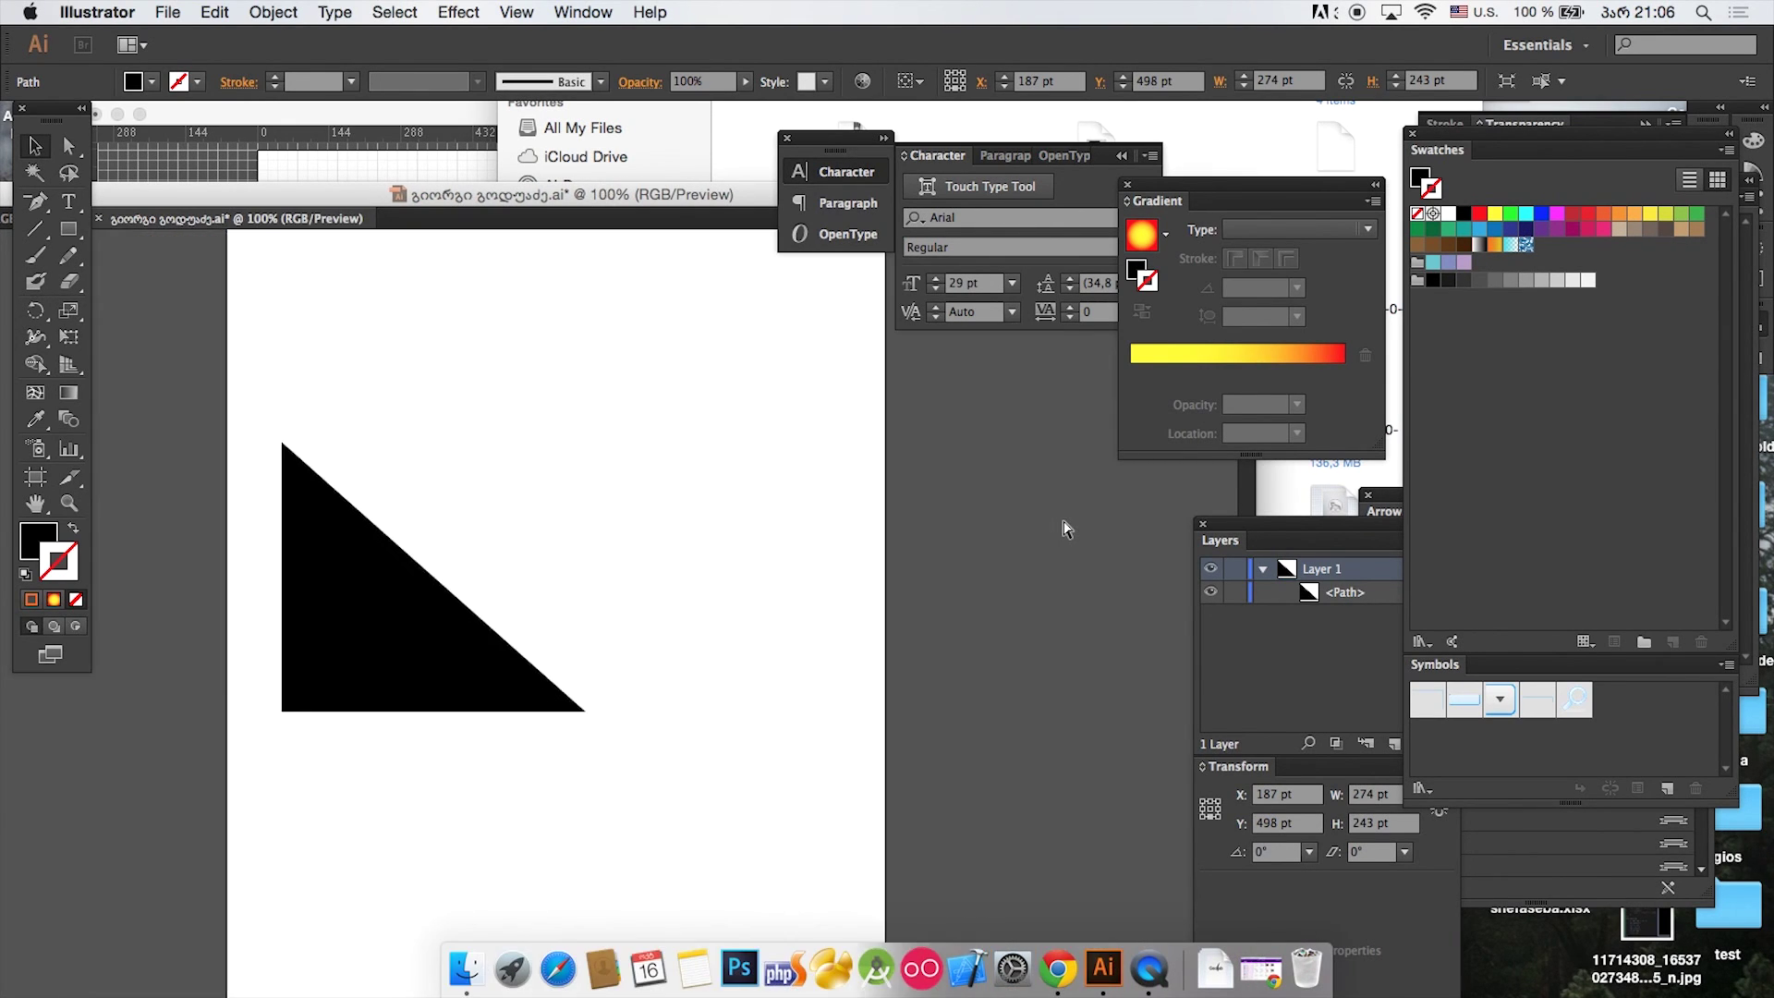
pyautogui.press('super+plus')
pyautogui.press('super+minus')
pyautogui.press('super+plus')
pyautogui.press('super+minus')
pyautogui.press('super+plus')
pyautogui.press('super+minus')
pyautogui.press('super+minus')
pyautogui.press('super+plus')
pyautogui.press('super+plus')
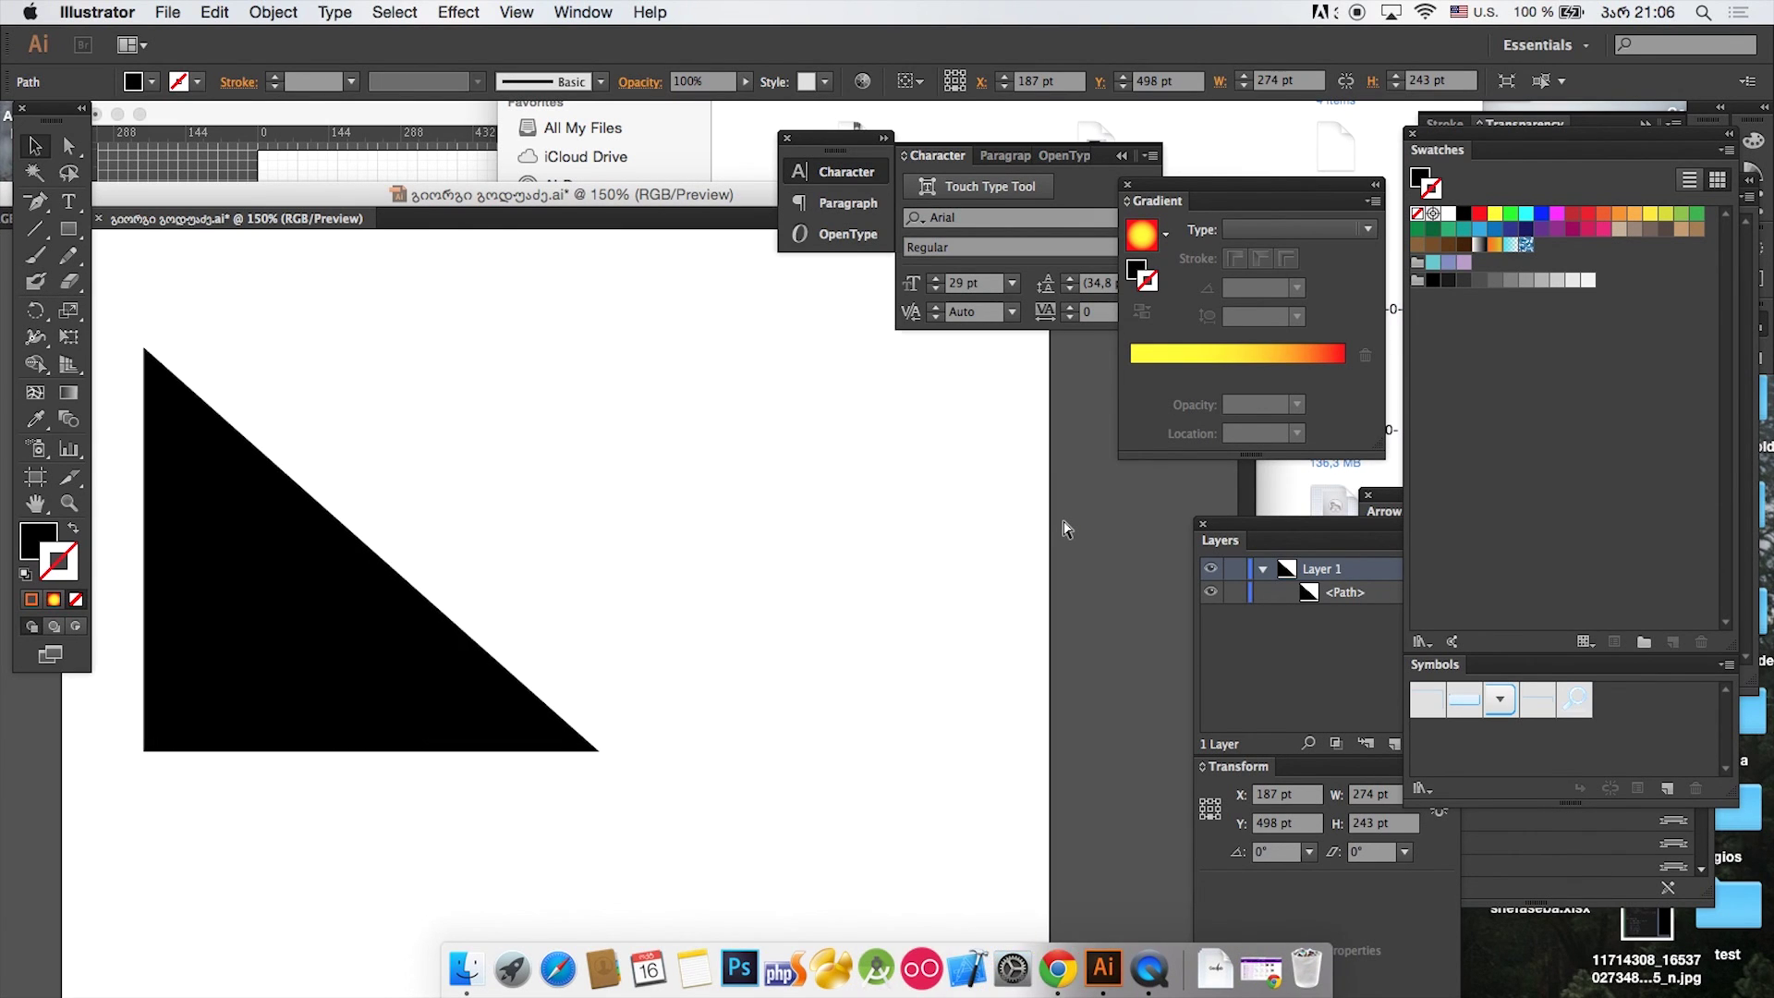
pyautogui.press('super+minus')
pyautogui.press('super+plus')
pyautogui.press('super+plus')
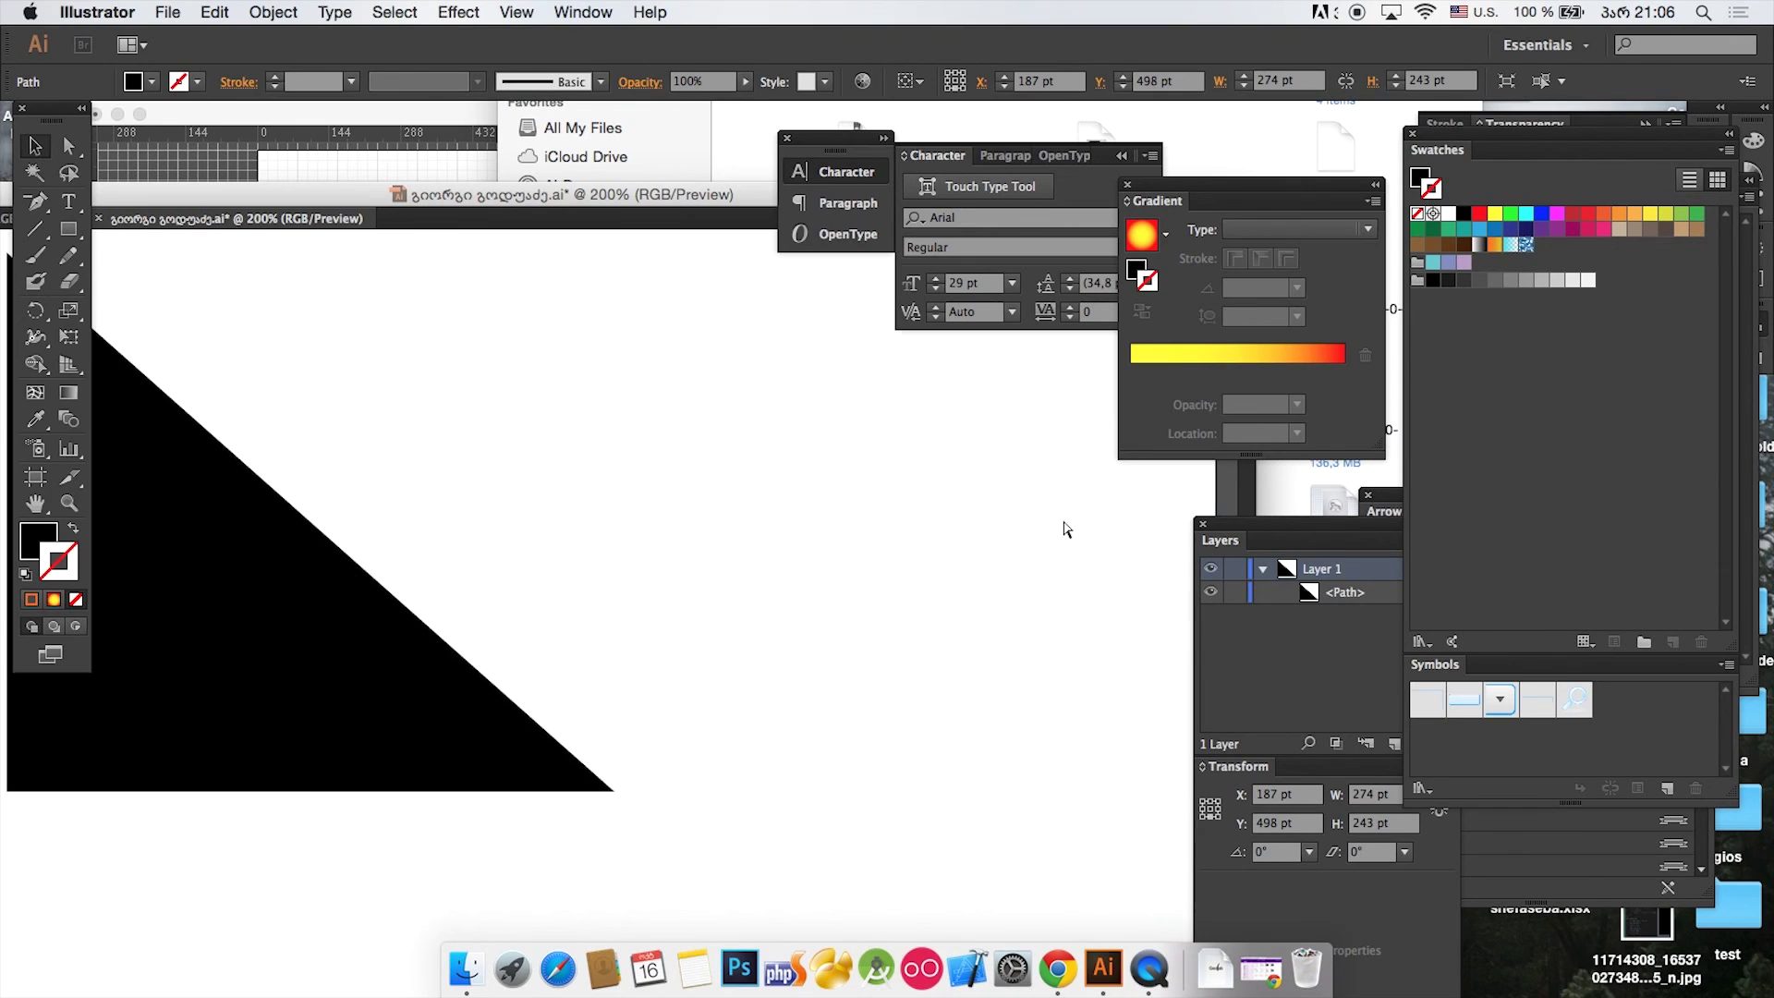
# Step: Move the document window up and preview the triangle's reflection, comparing the horizontal and vertical axes
pyautogui.moveTo(300, 202); pyautogui.dragTo(393, 118)
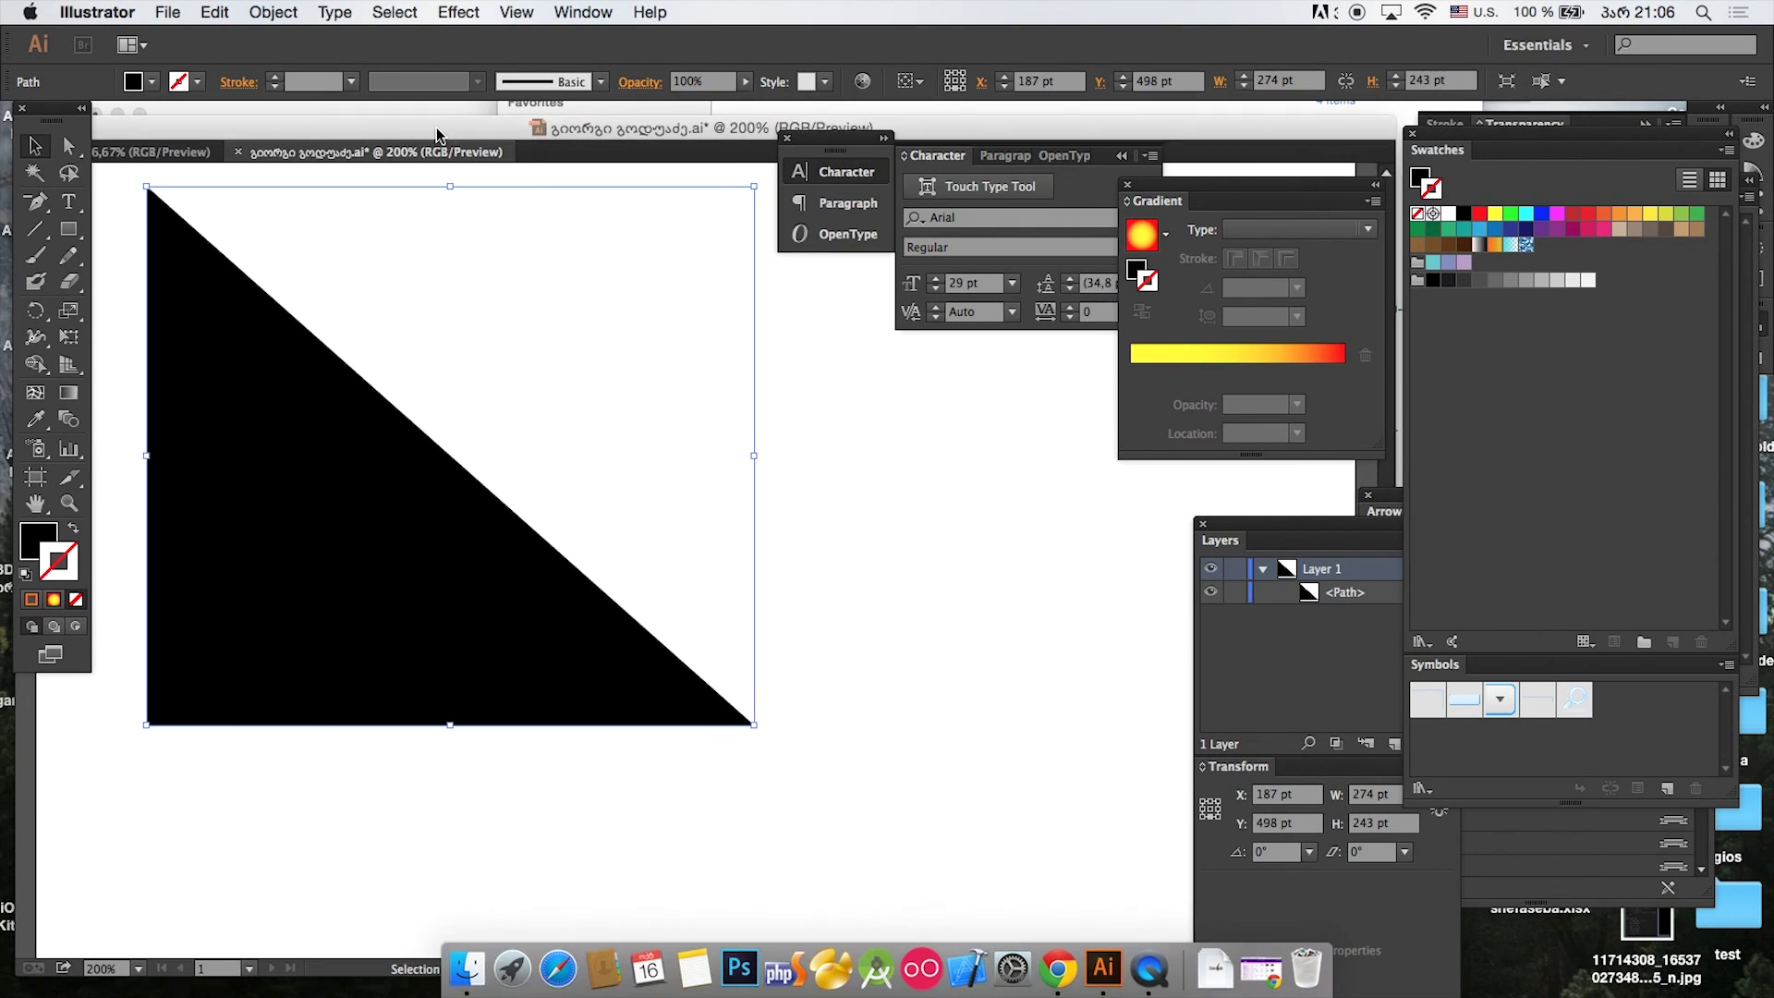
pyautogui.press('super+minus')
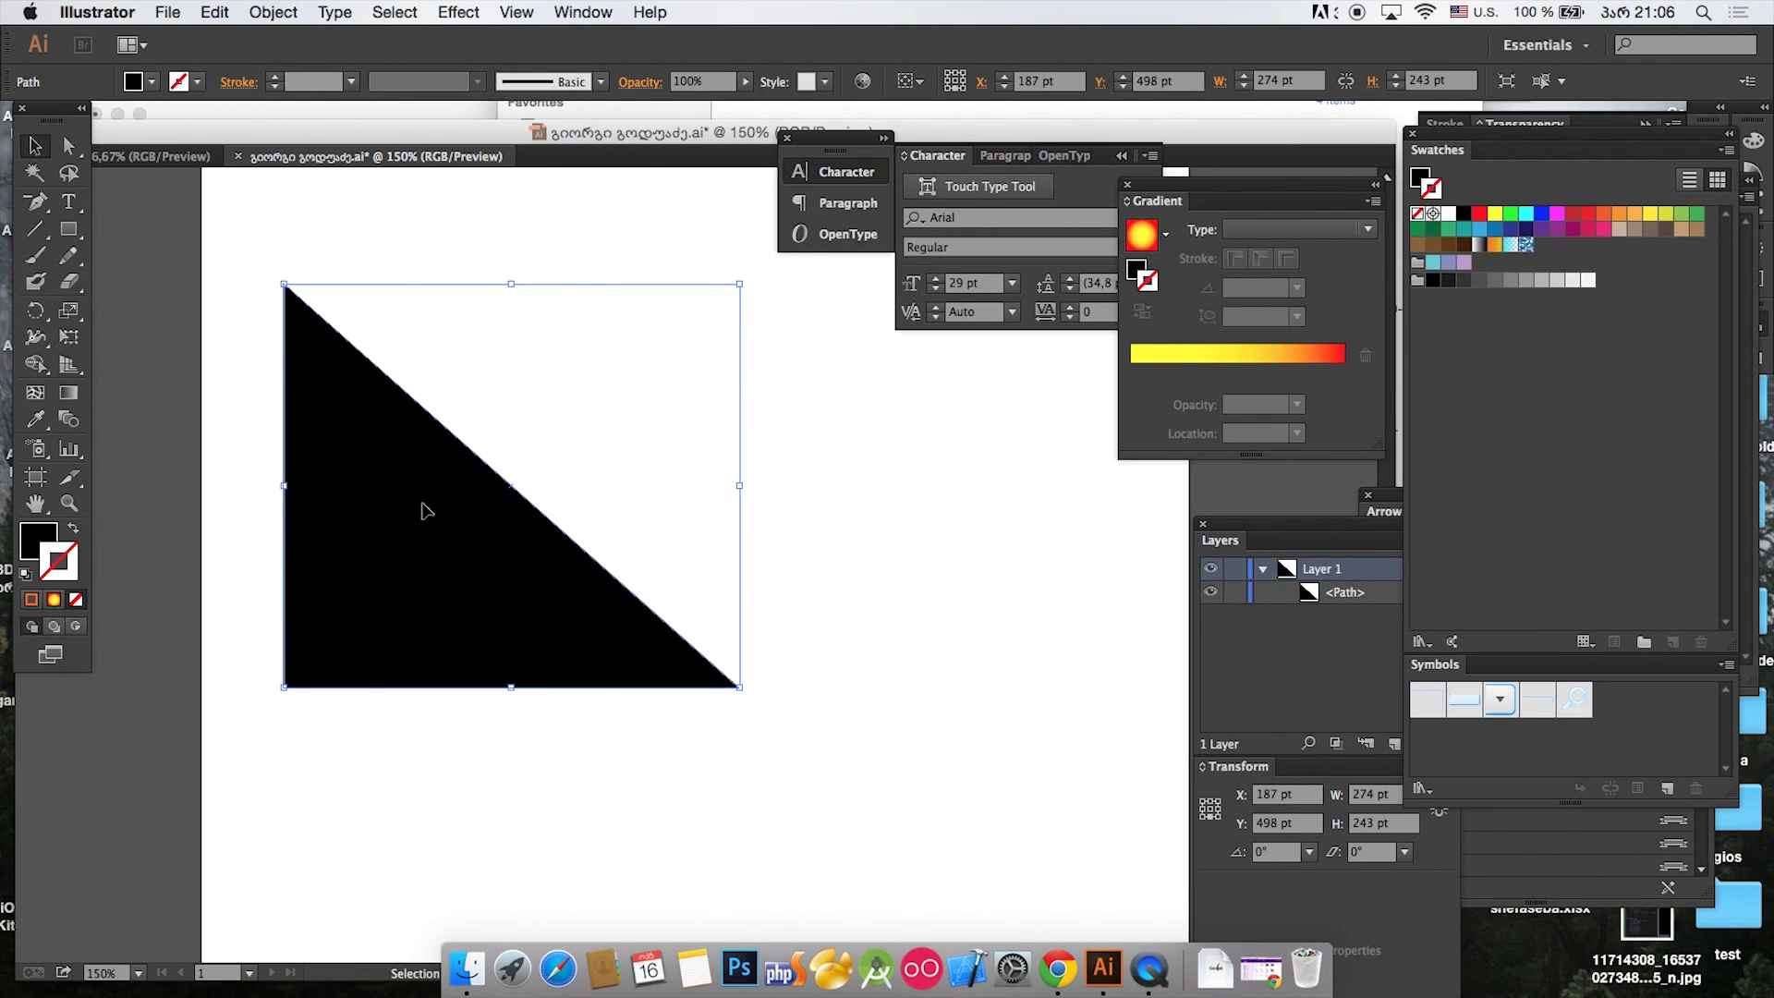
pyautogui.rightClick(424, 508)
pyautogui.moveTo(588, 800)
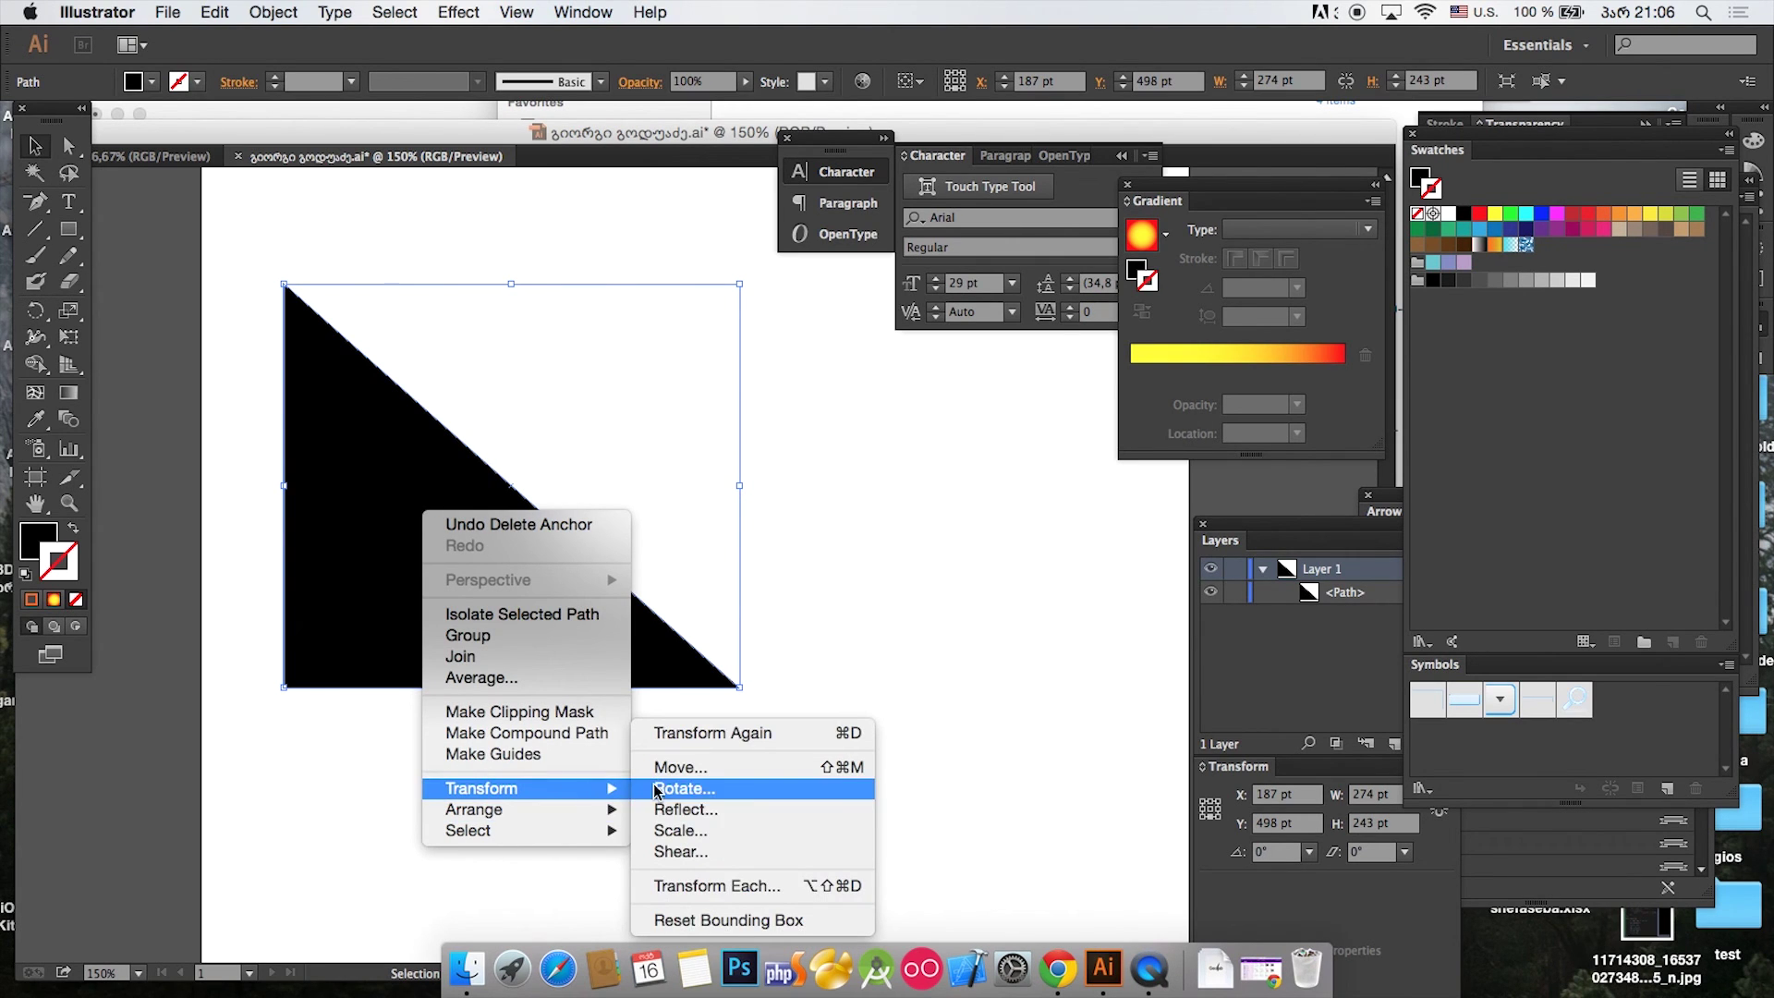
pyautogui.click(708, 813)
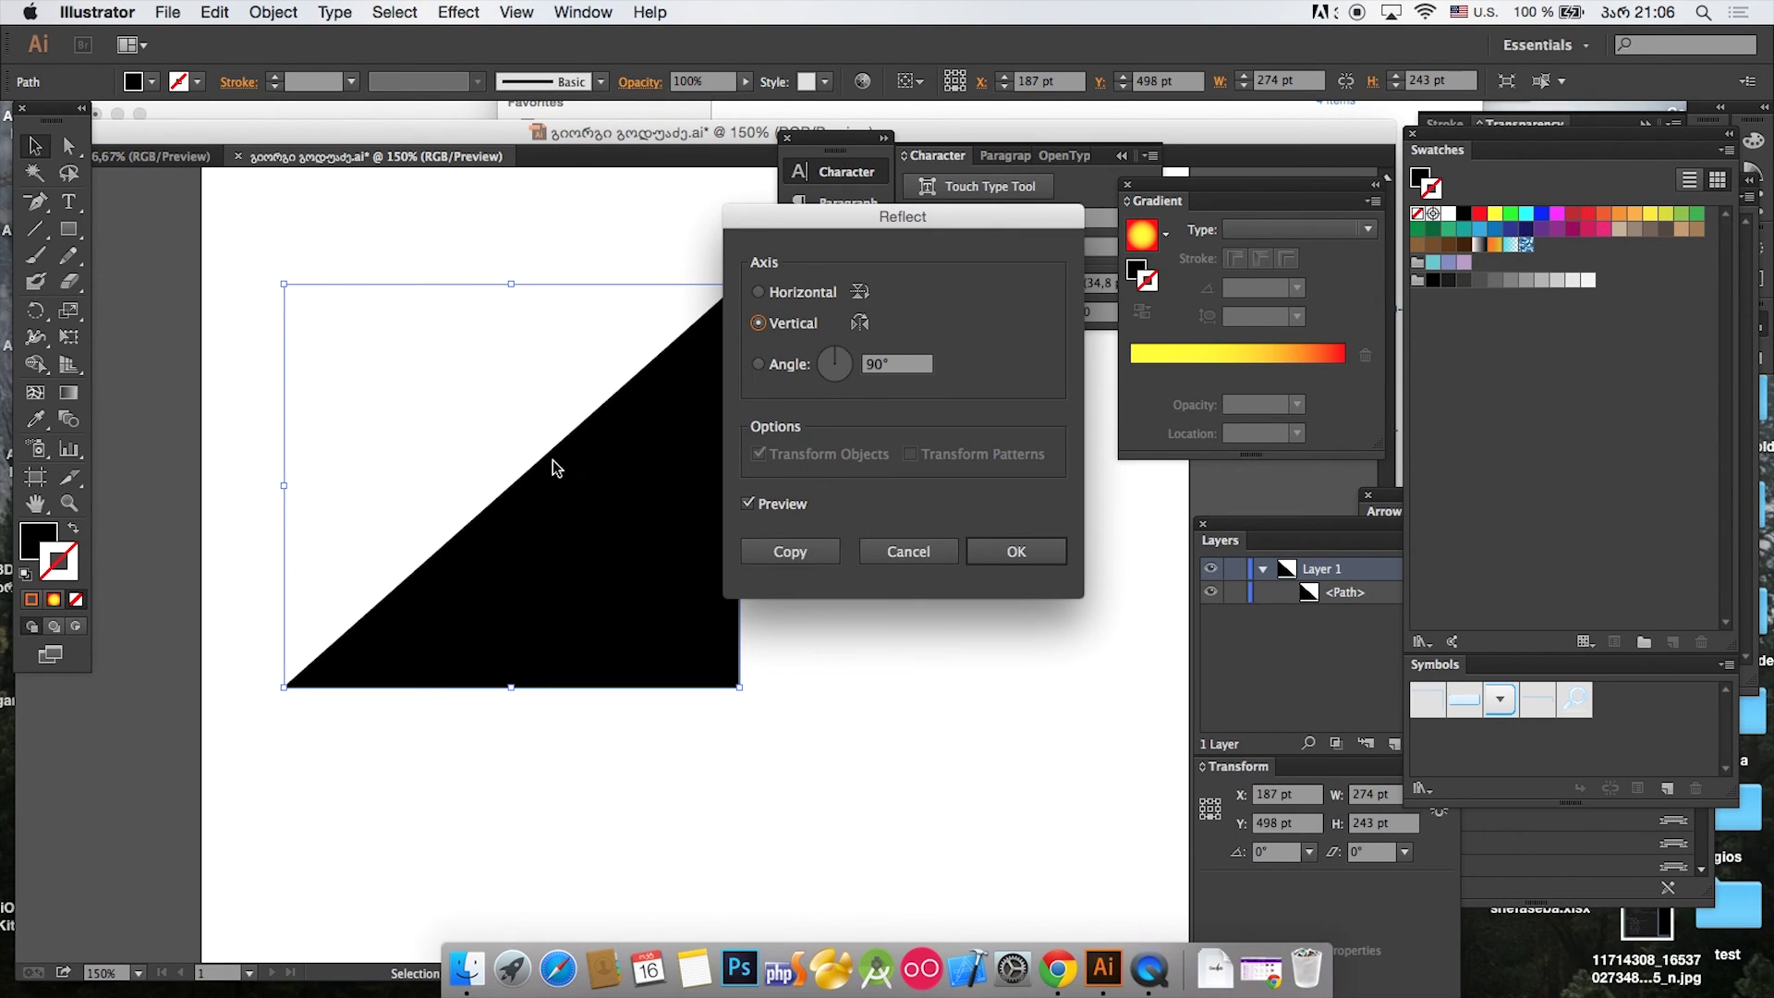
pyautogui.click(781, 291)
pyautogui.click(783, 327)
pyautogui.click(800, 291)
pyautogui.click(802, 324)
# Step: Create a copy of the triangle reflected about the vertical axis and deselect it
pyautogui.click(780, 506)
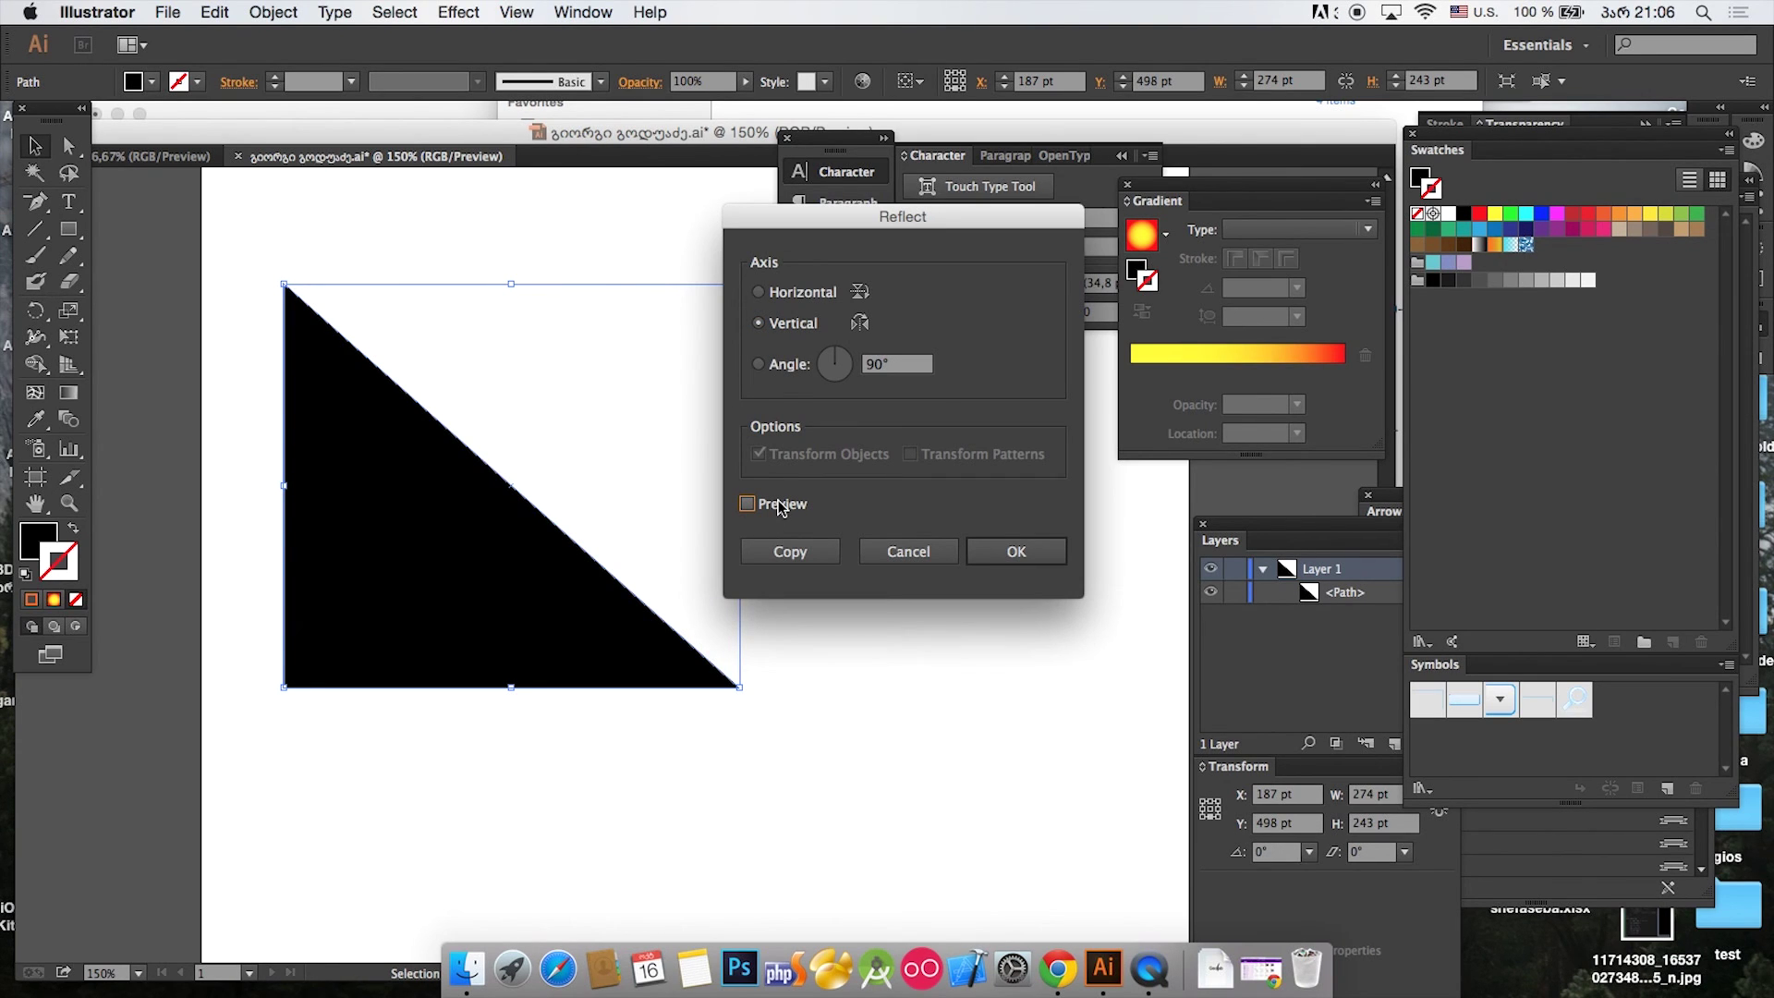
pyautogui.click(802, 294)
pyautogui.click(798, 327)
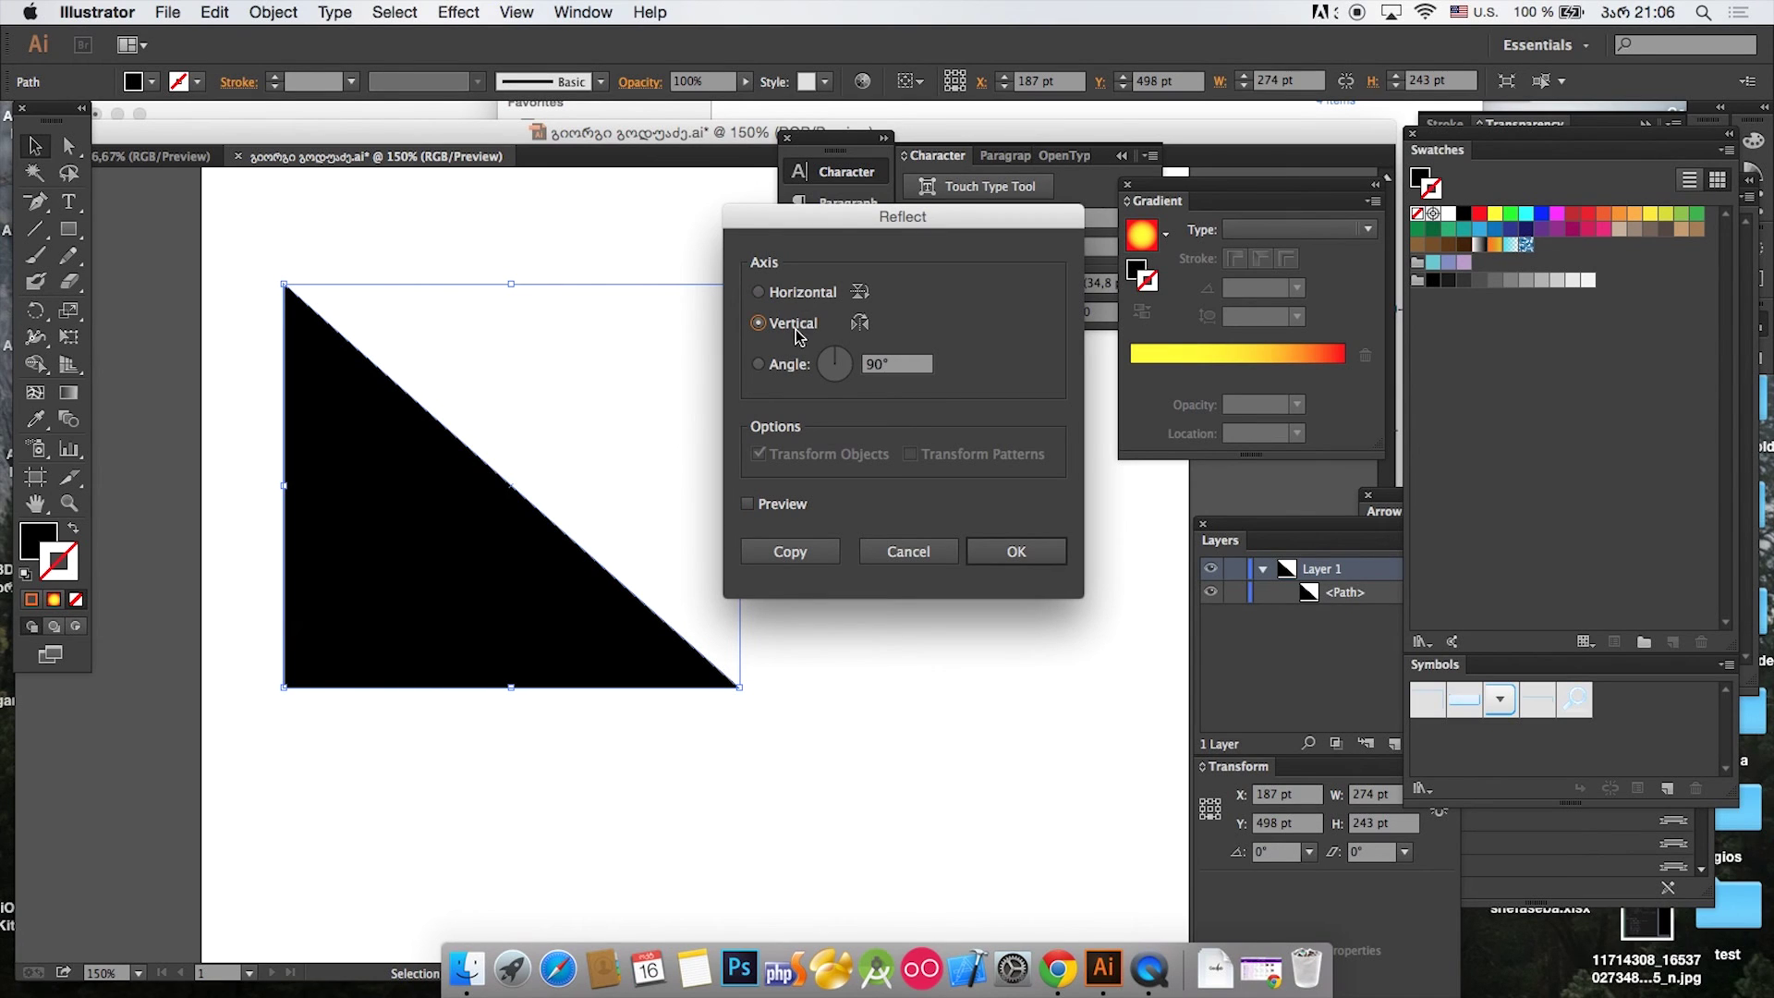
pyautogui.click(797, 503)
pyautogui.click(789, 554)
pyautogui.click(841, 568)
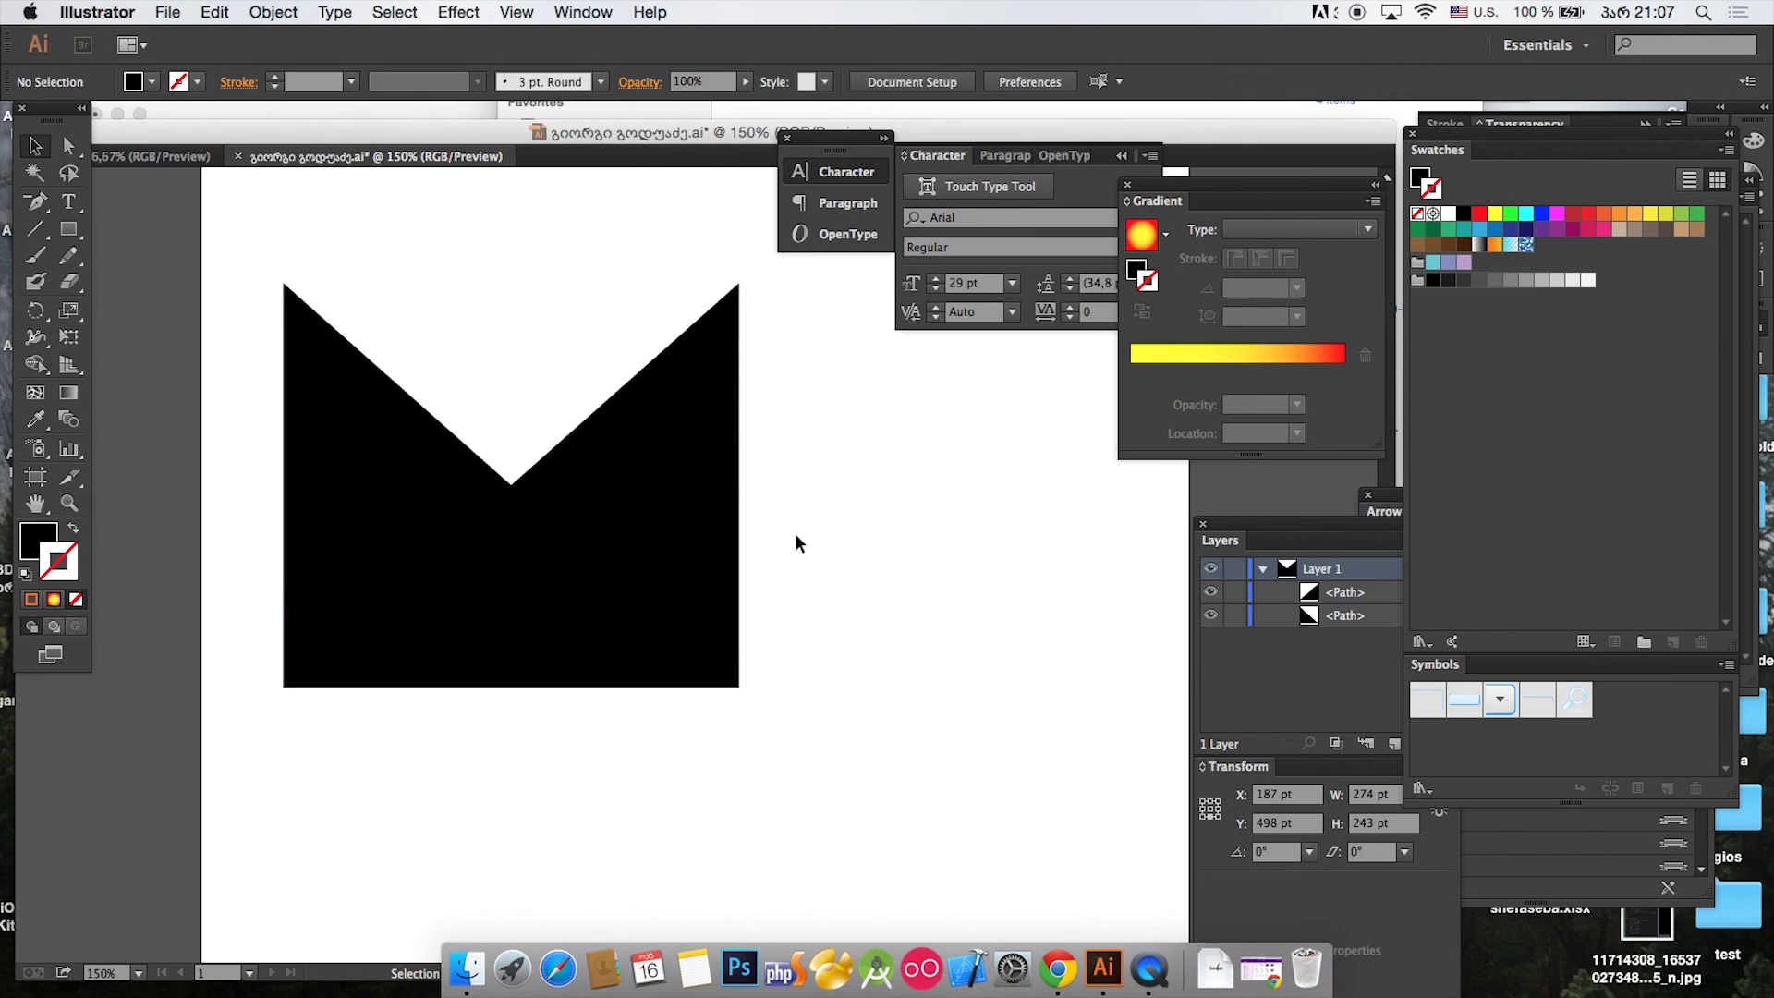
# Step: Move the reflected triangle off the original to the space below it, and delete both triangles
pyautogui.moveTo(659, 496); pyautogui.dragTo(1040, 552)
pyautogui.press('super+0')
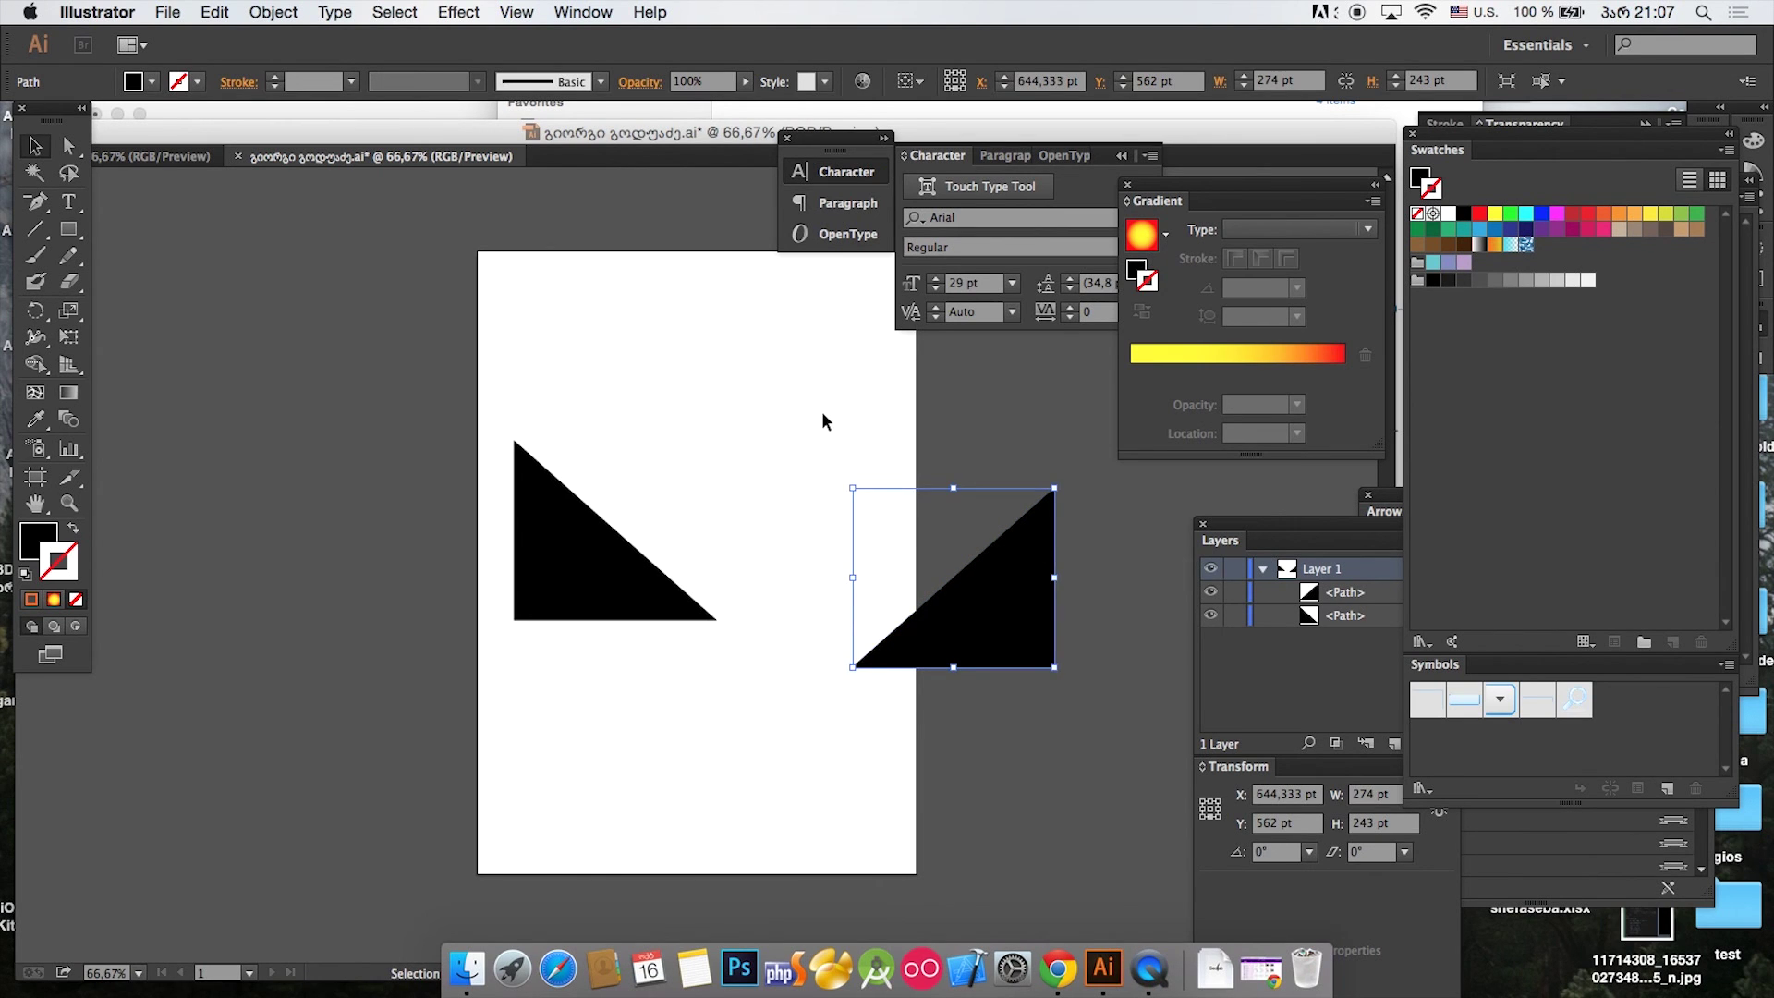
pyautogui.moveTo(1050, 629); pyautogui.dragTo(736, 725)
pyautogui.moveTo(837, 704); pyautogui.dragTo(558, 508)
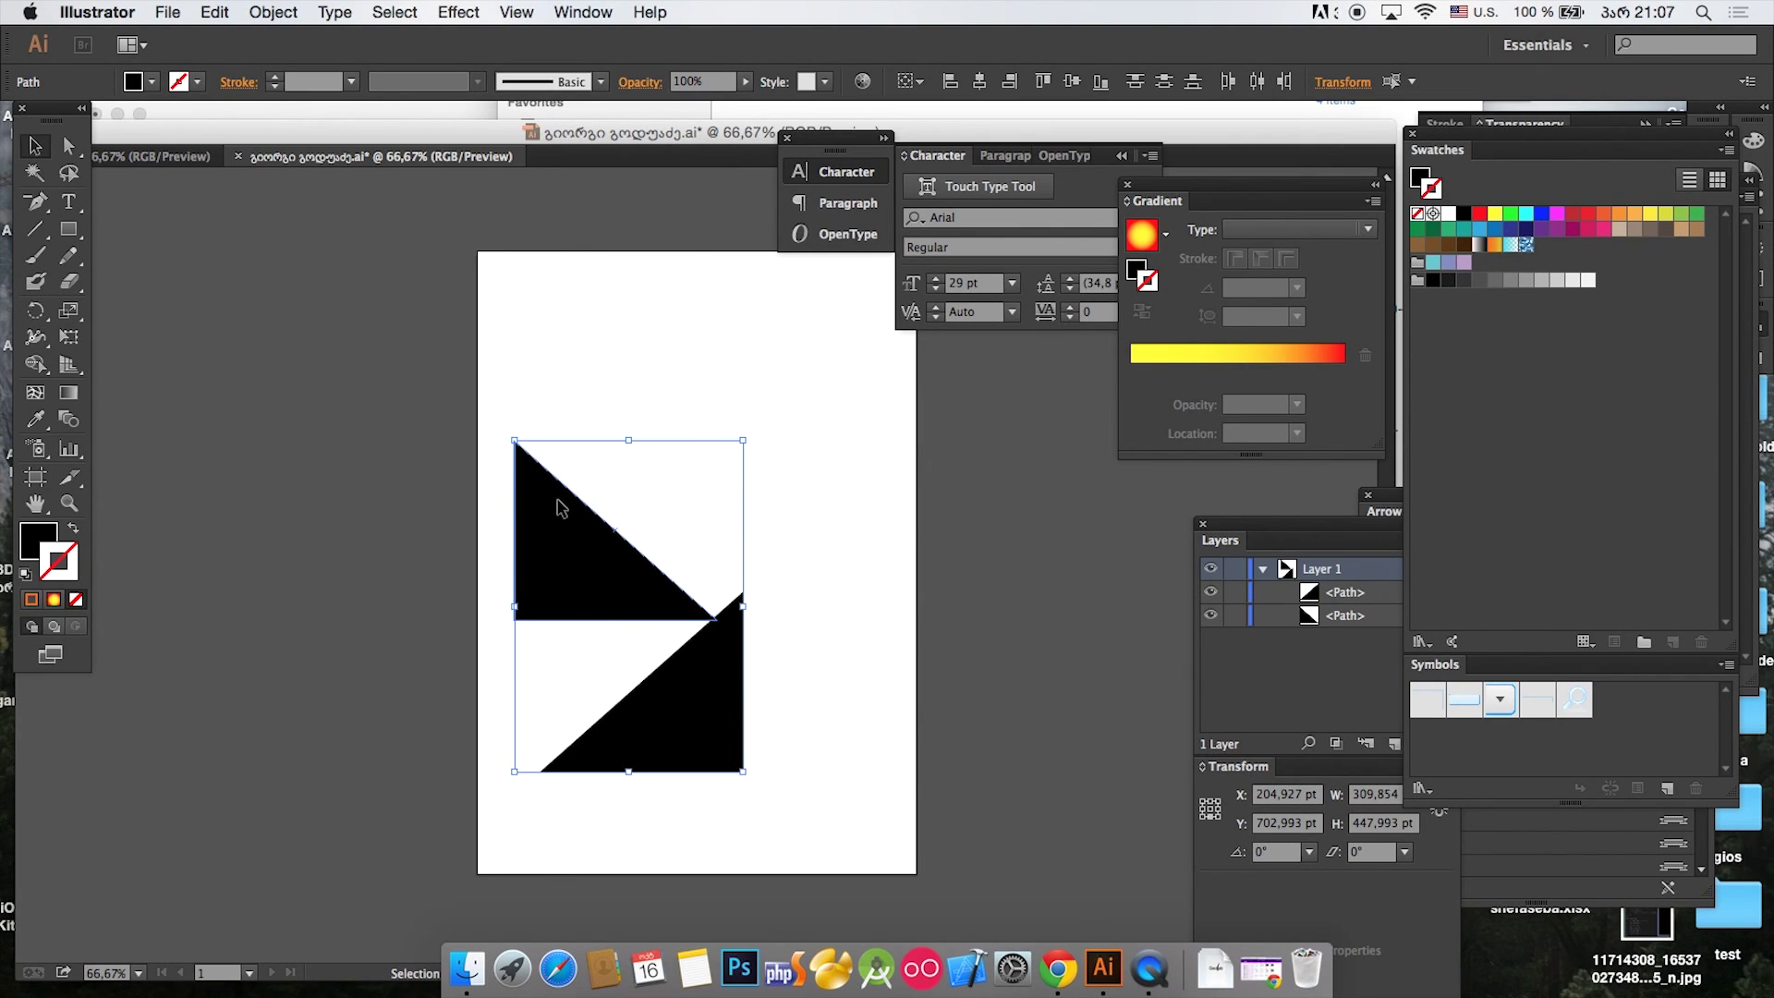
pyautogui.press('Delete')
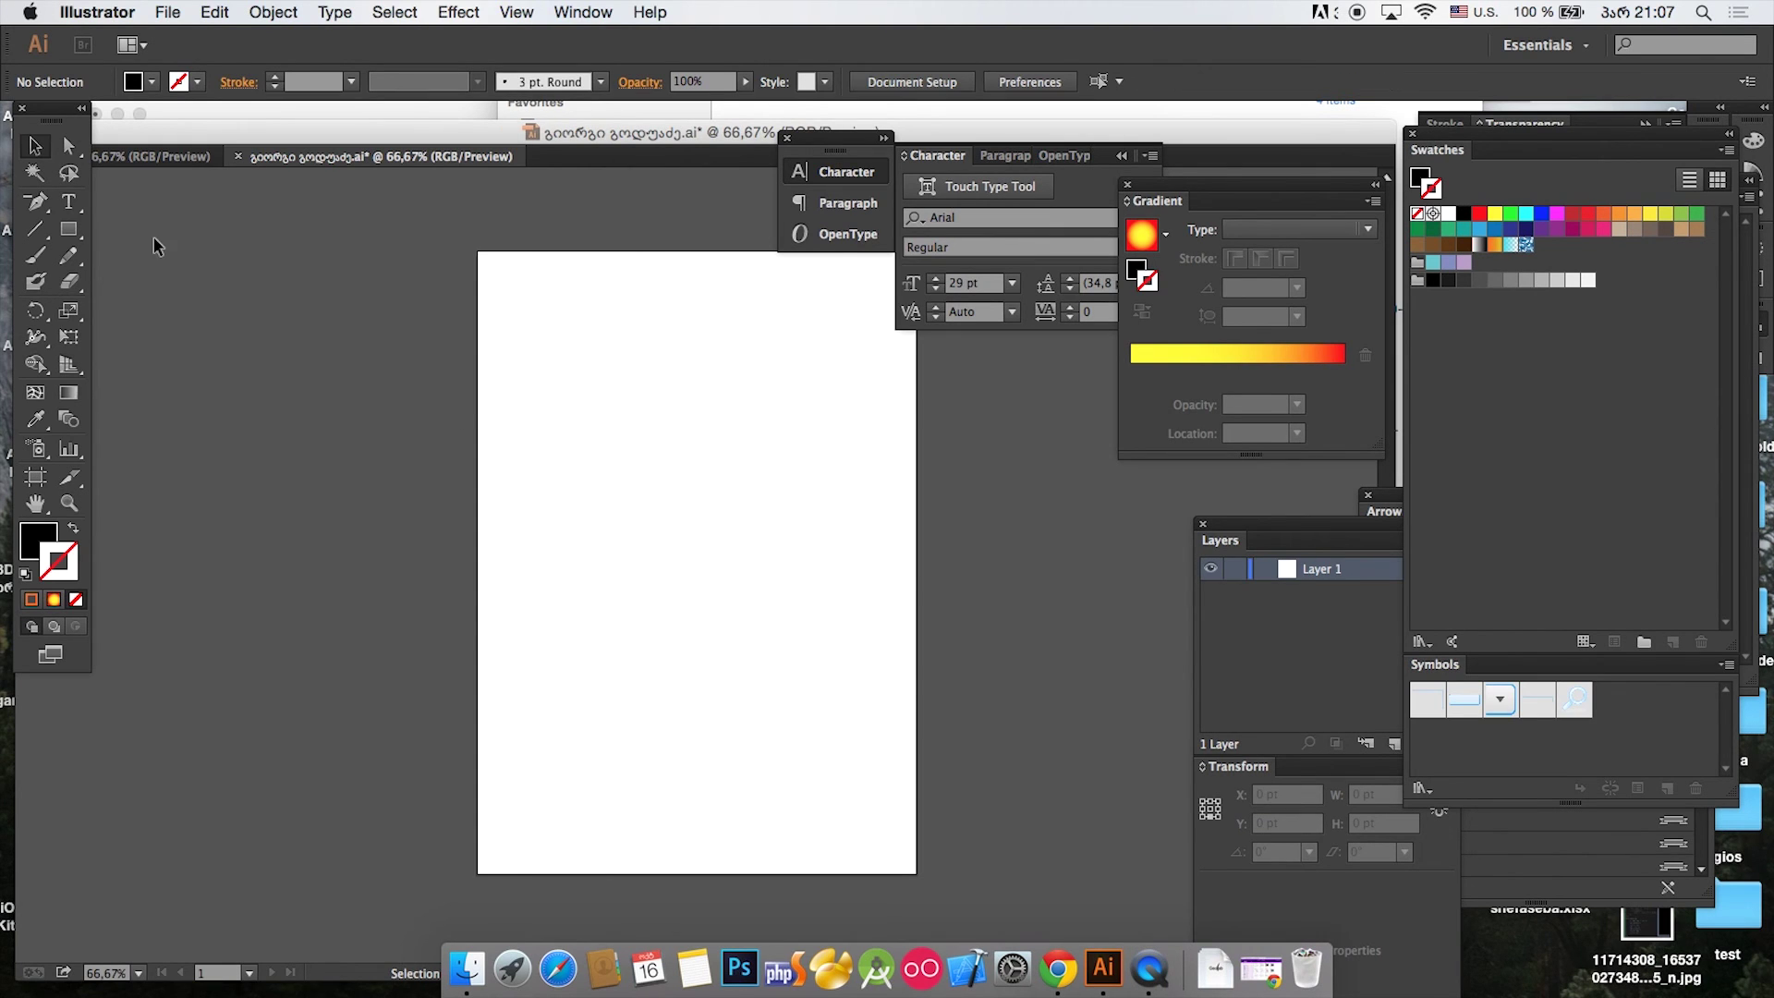
# Step: Draw a black rectangle about 210 × 181 pt in the upper part of the artboard
pyautogui.click(68, 229)
pyautogui.moveTo(524, 356); pyautogui.dragTo(679, 487)
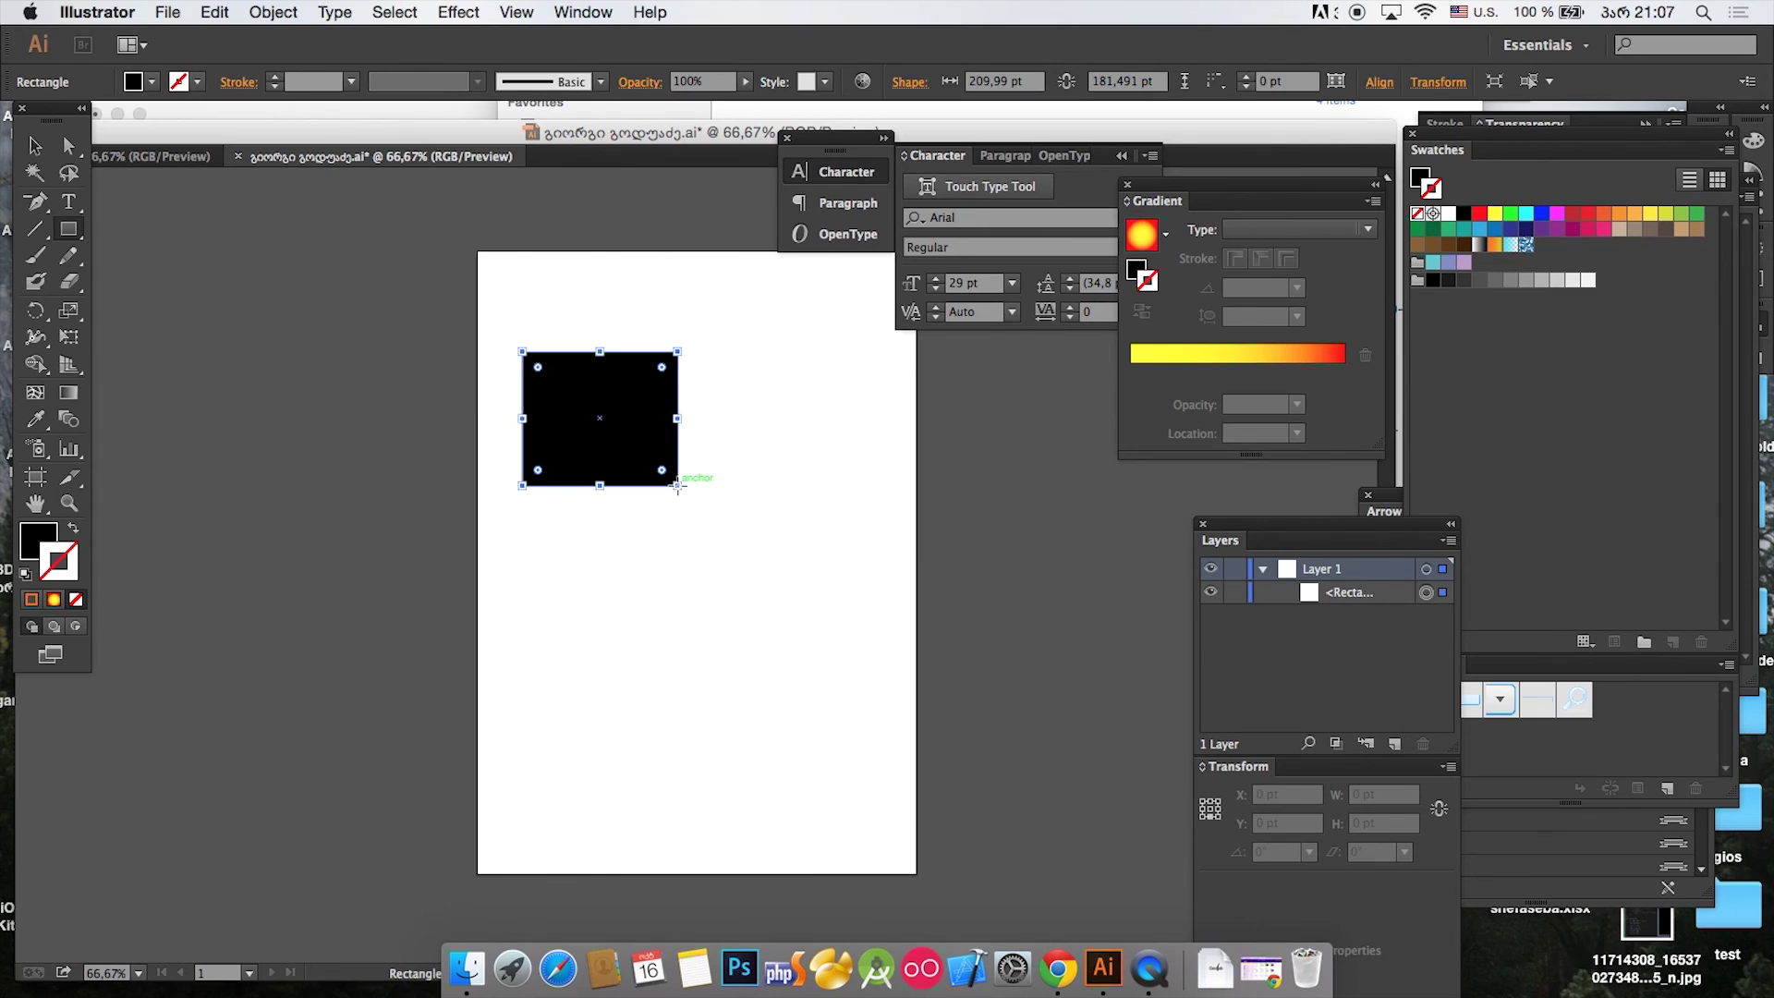
pyautogui.press('super+1')
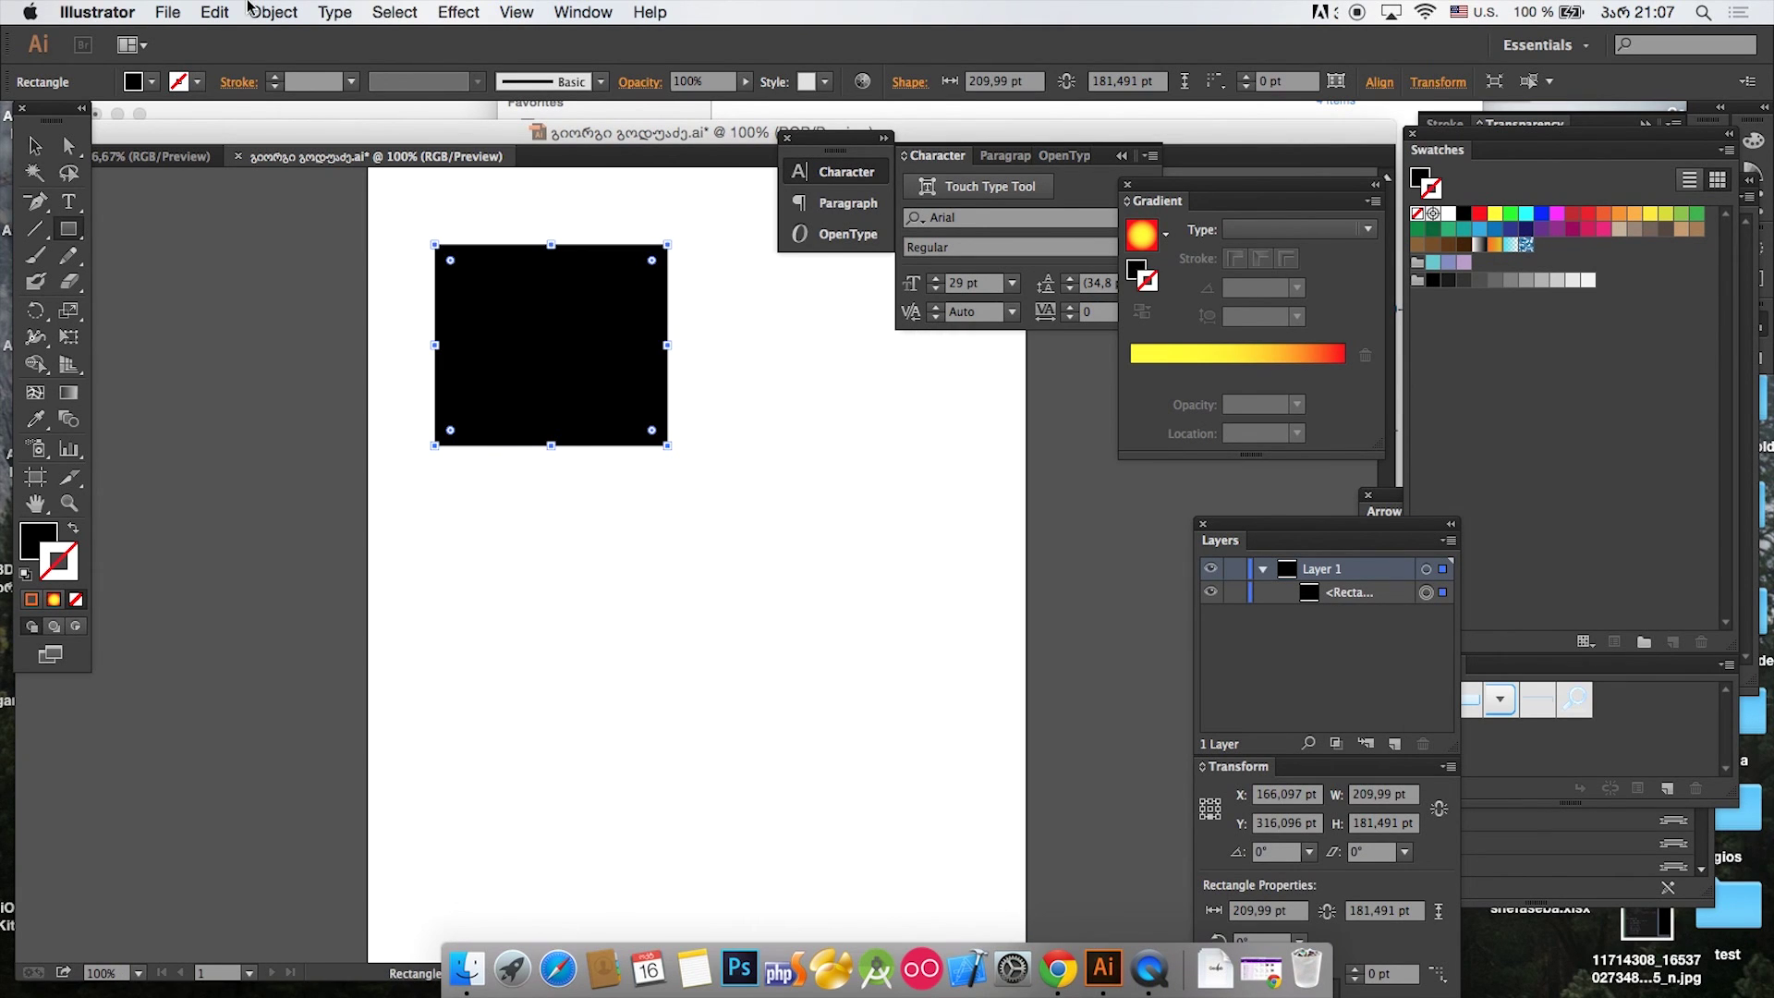
# Step: Select the black rectangle, copy it and paste a duplicate onto the artboard
pyautogui.click(22, 155)
pyautogui.click(310, 264)
pyautogui.moveTo(310, 264); pyautogui.dragTo(583, 385)
pyautogui.press('a')
pyautogui.press('v')
pyautogui.press('a')
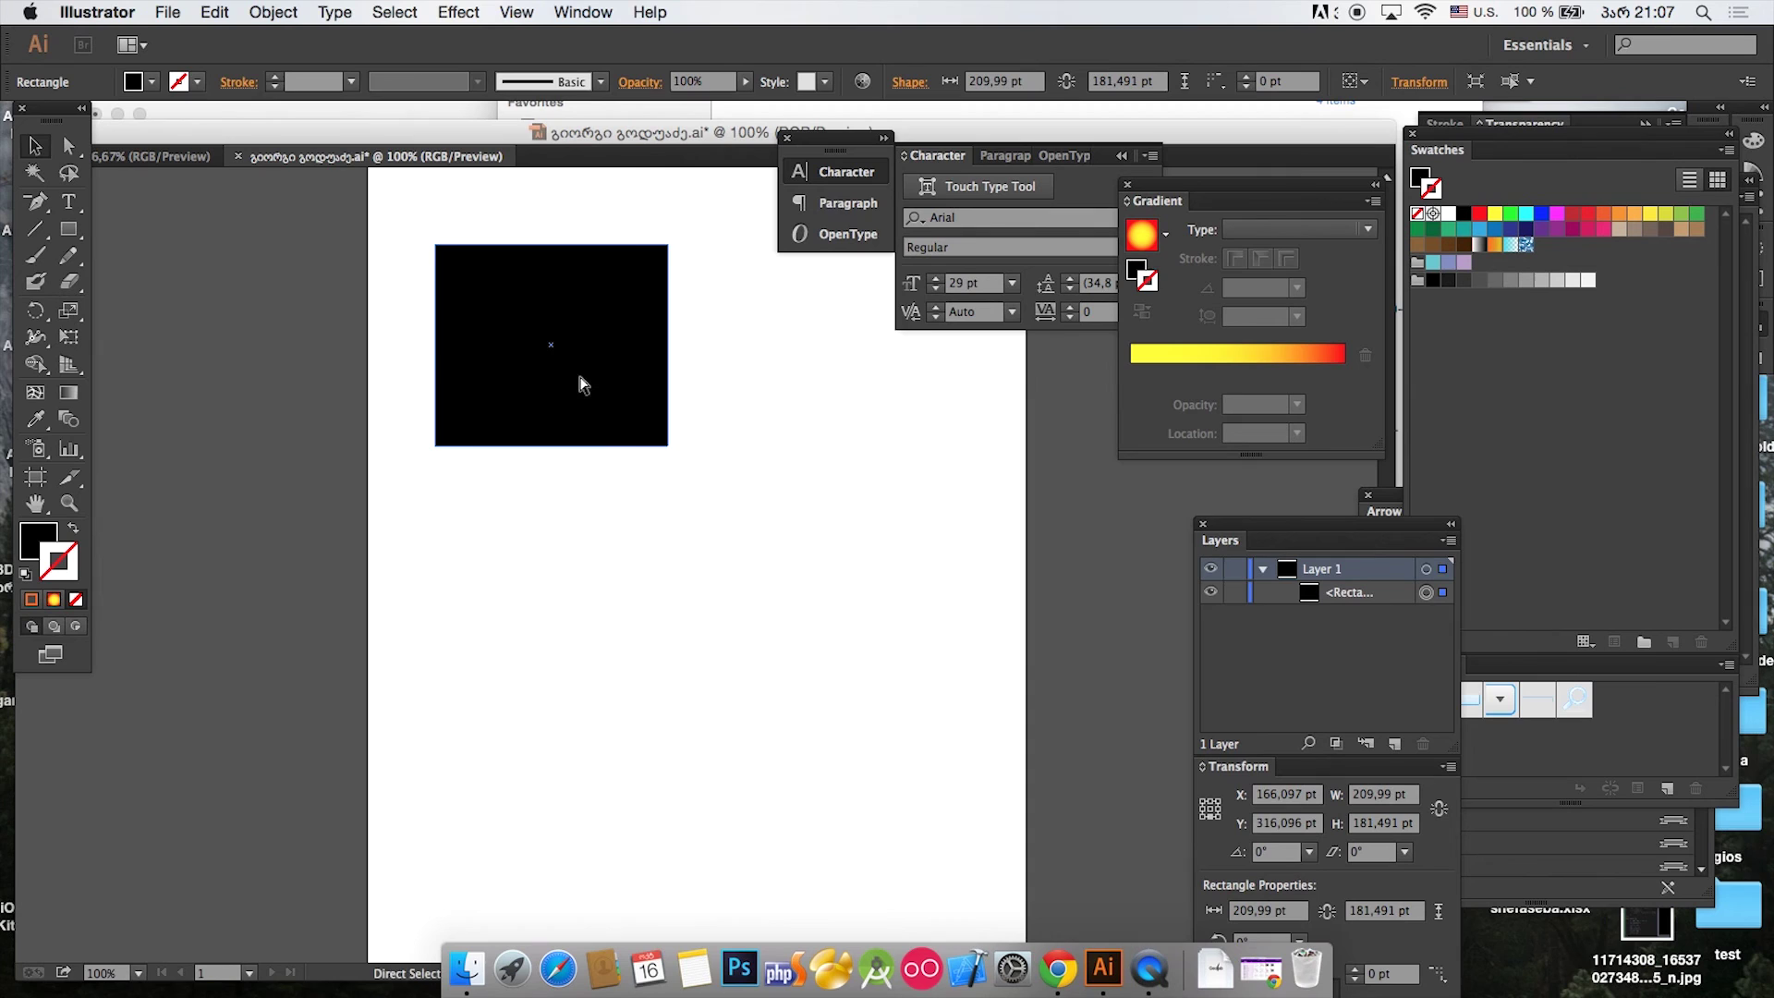
pyautogui.press('v')
pyautogui.press('super+d')
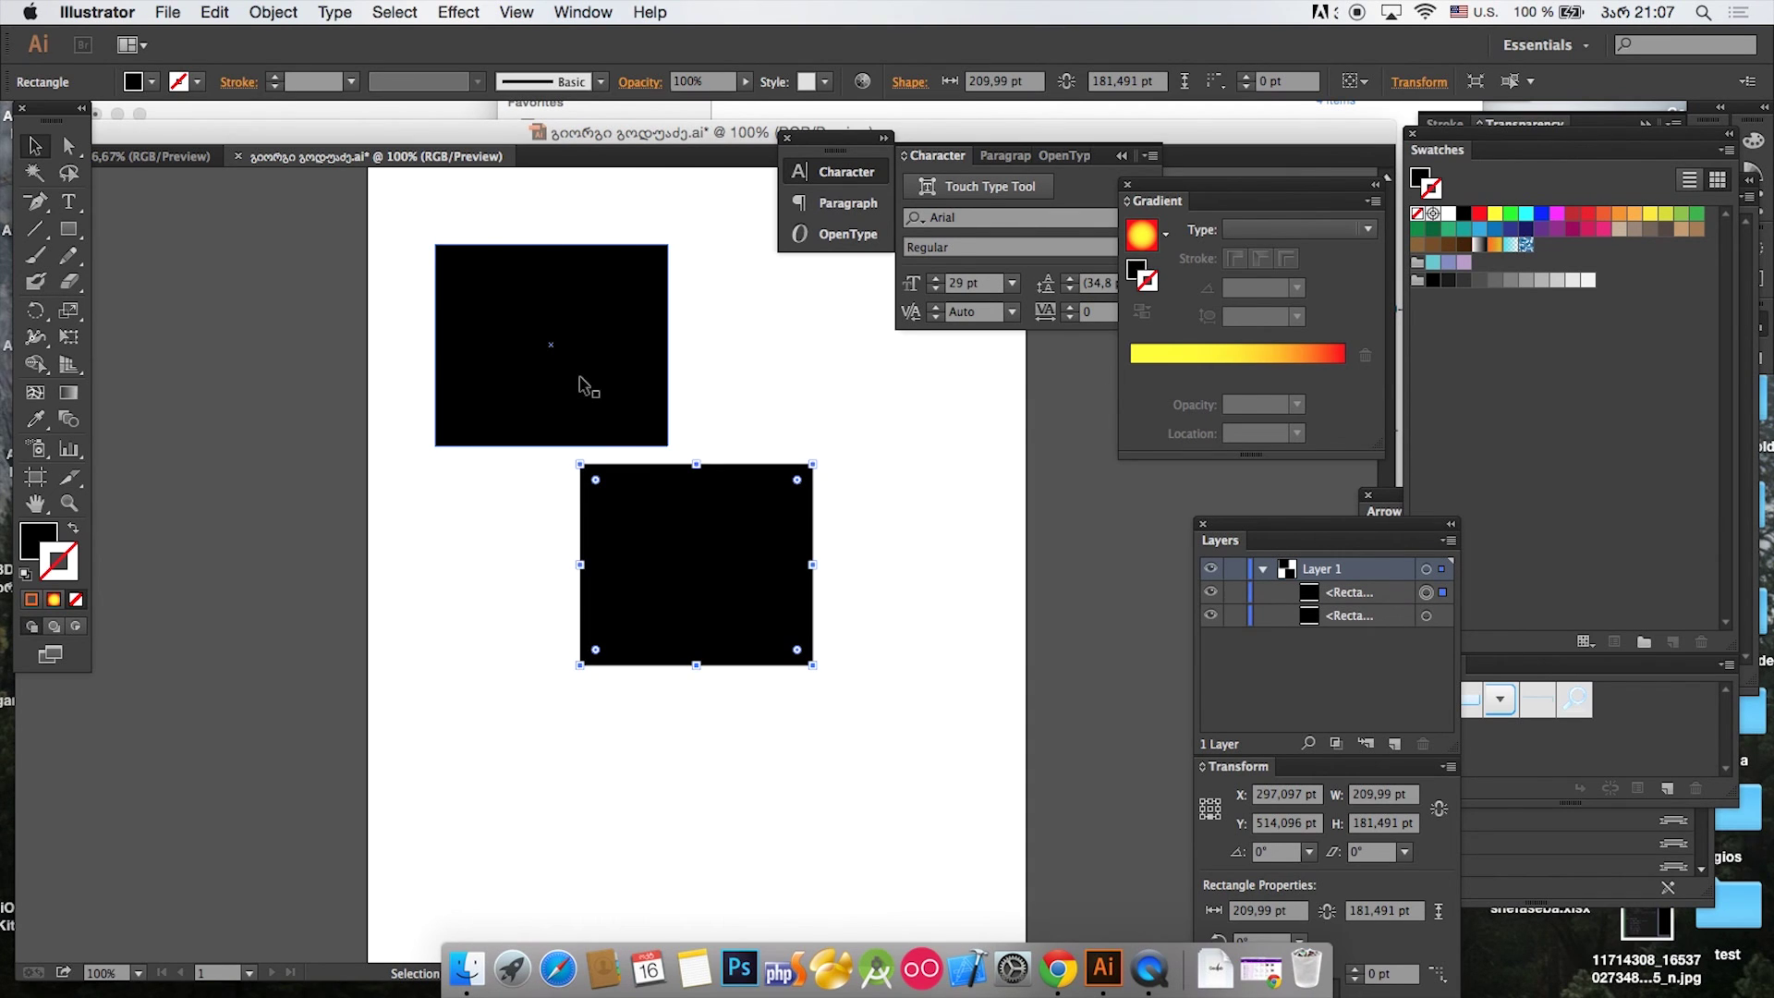
# Step: Select the pasted rectangle below the original and delete it
pyautogui.moveTo(789, 425); pyautogui.dragTo(755, 491)
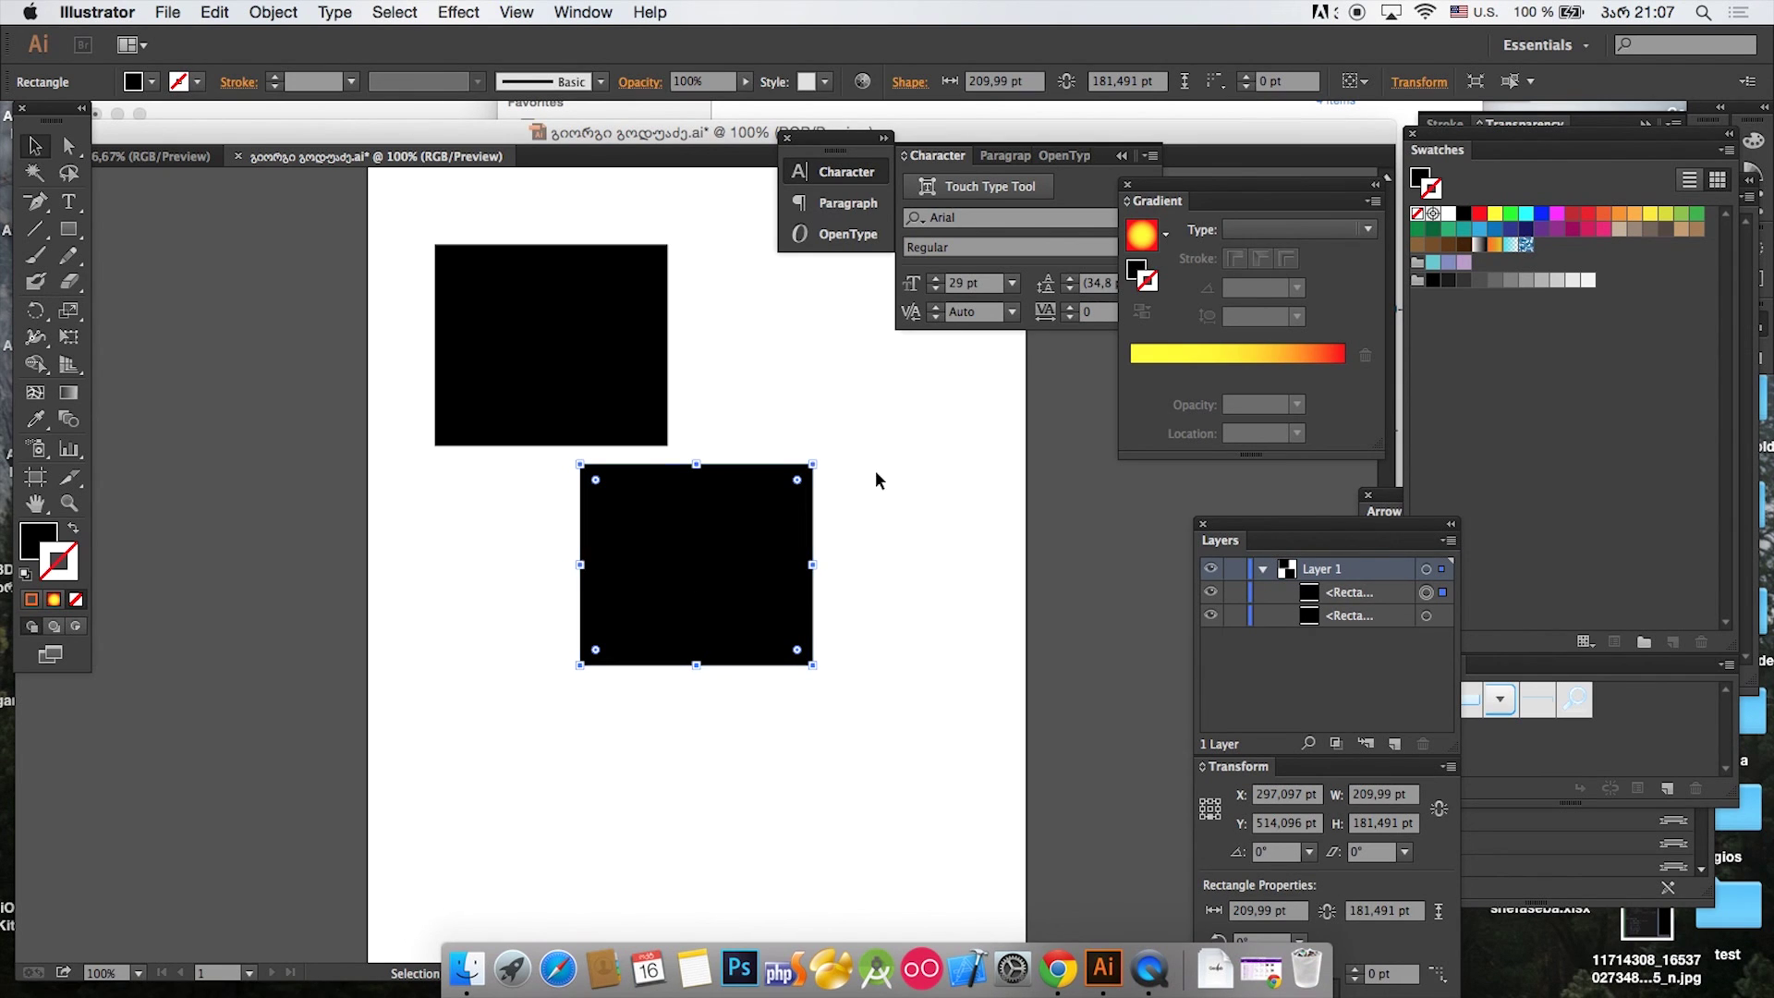
pyautogui.click(852, 443)
pyautogui.click(776, 535)
pyautogui.press('Delete')
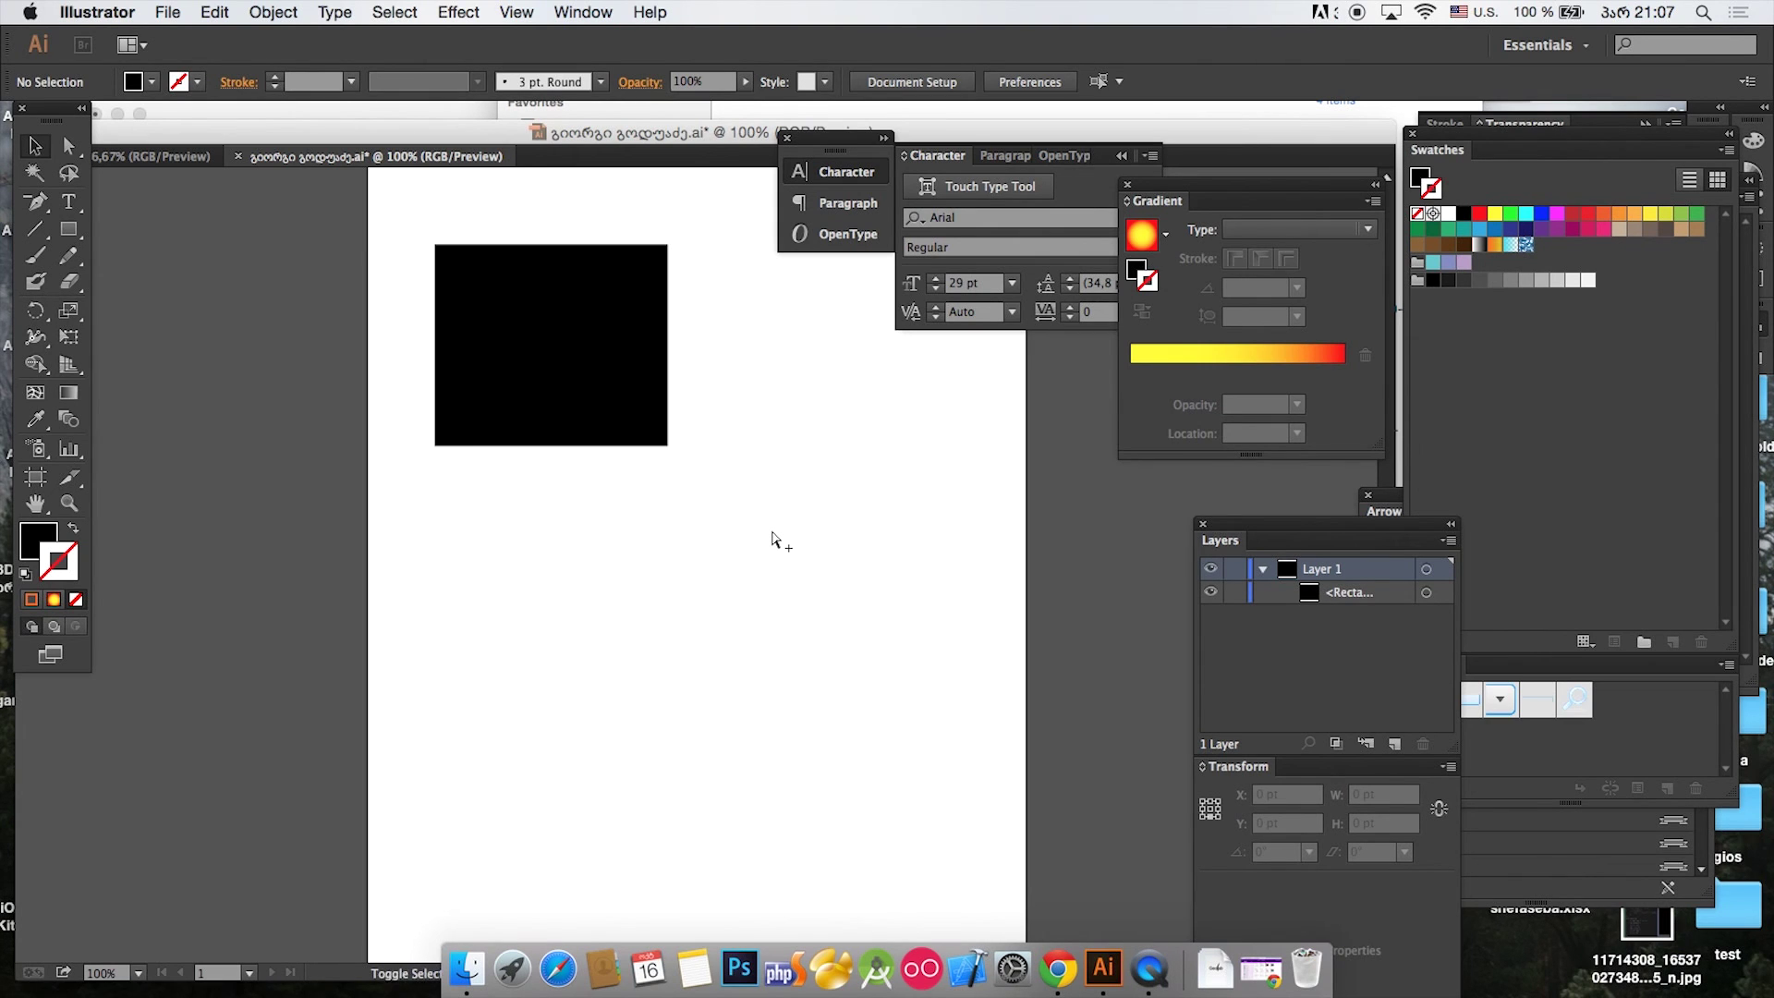
# Step: Paste a copy of the rectangle in front at the same position, and delete that copy
pyautogui.press('super+f')
pyautogui.click(770, 529)
pyautogui.press('super+a')
pyautogui.click(671, 495)
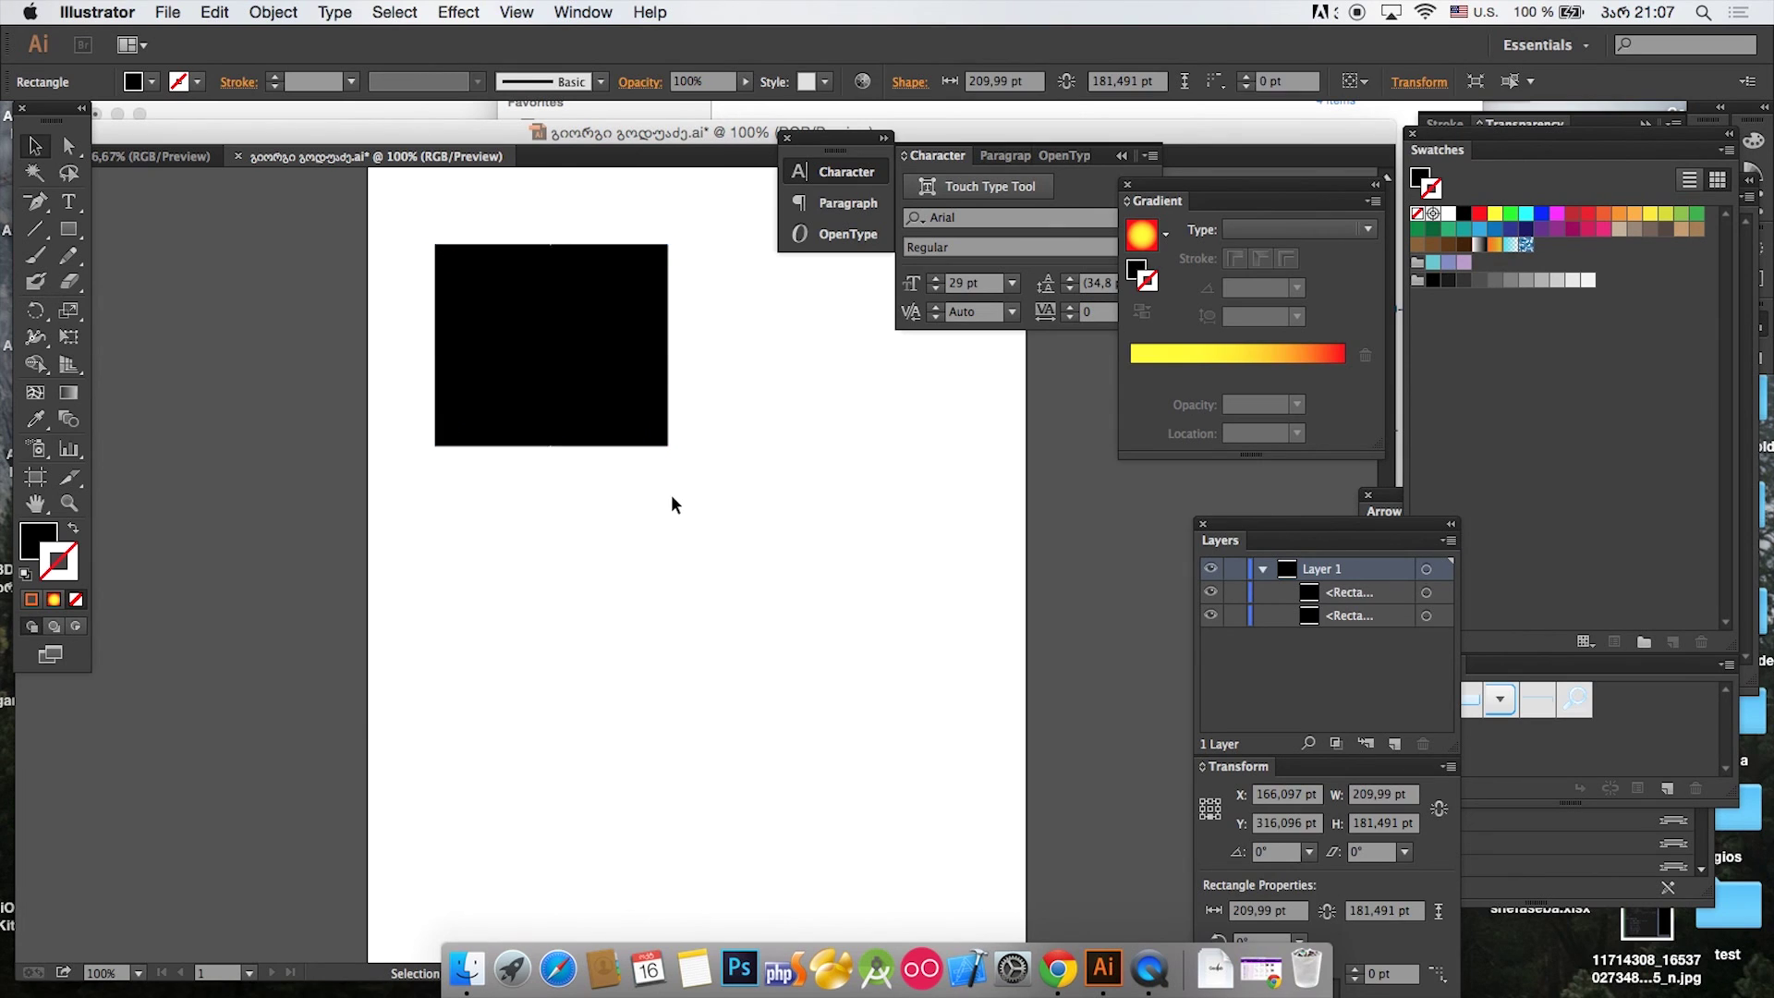
pyautogui.click(636, 409)
pyautogui.press('Delete')
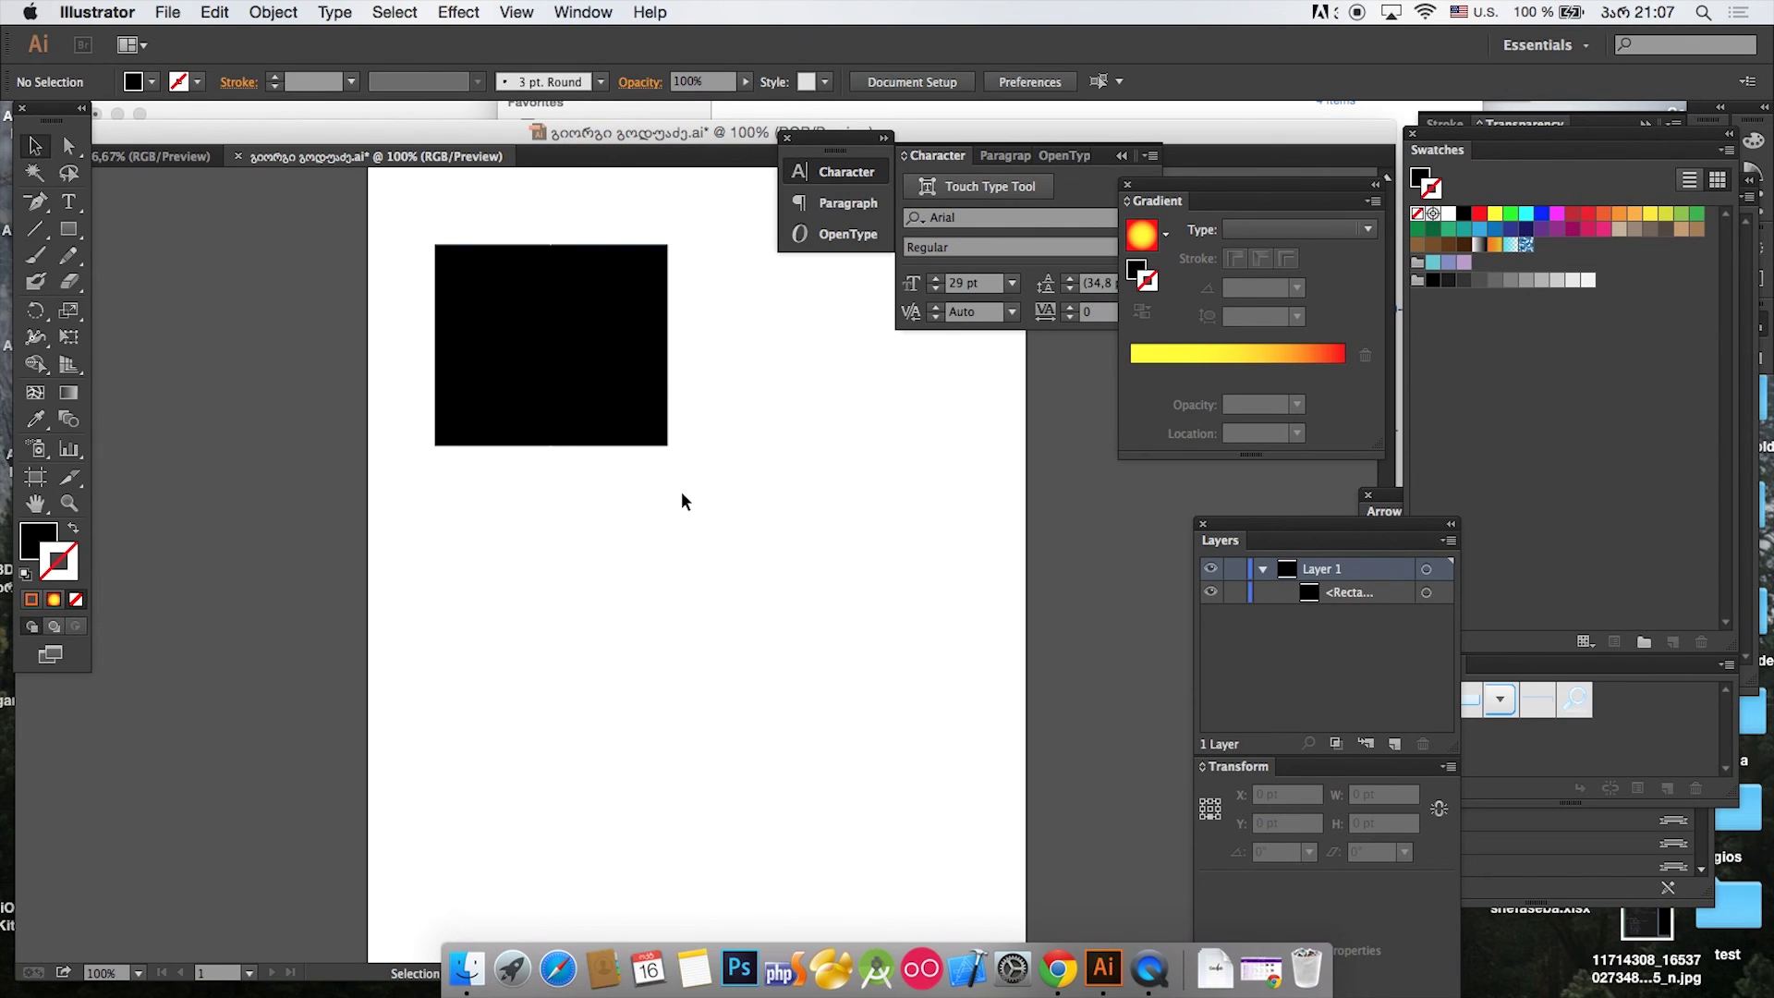
# Step: Select the remaining rectangle and examine the available paste commands, including Paste in Front and Paste in Back
pyautogui.click(543, 331)
pyautogui.click(549, 356)
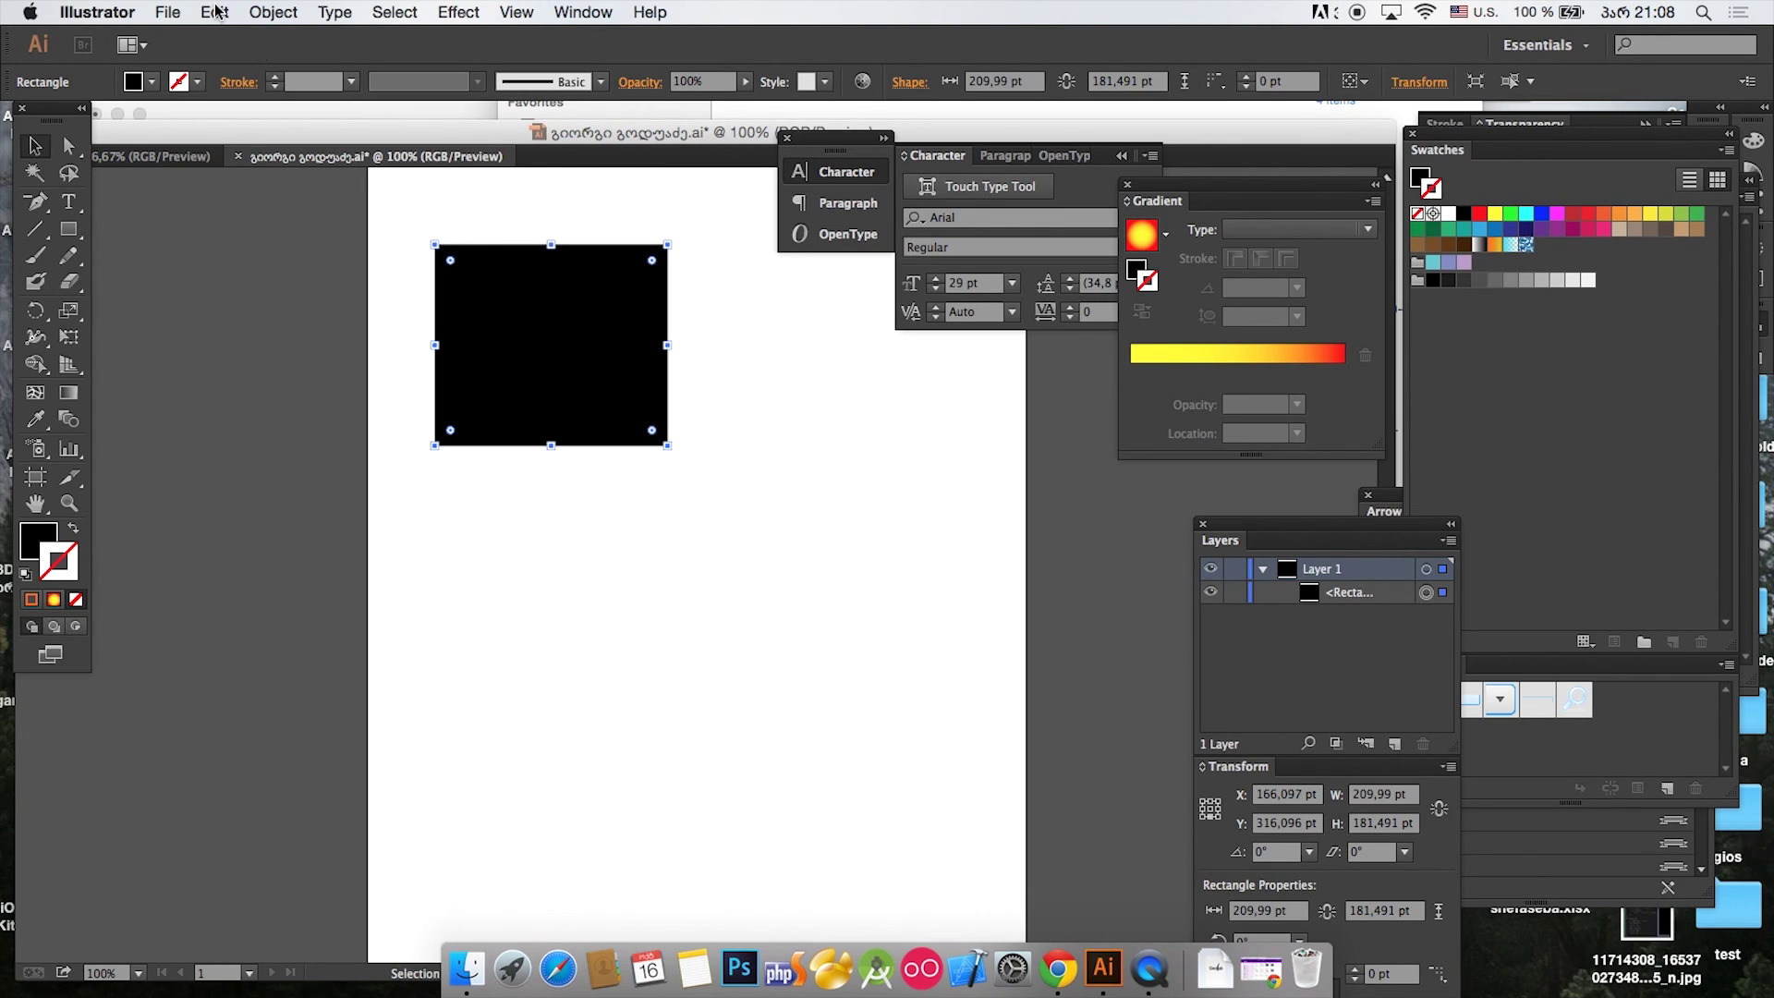
pyautogui.click(218, 11)
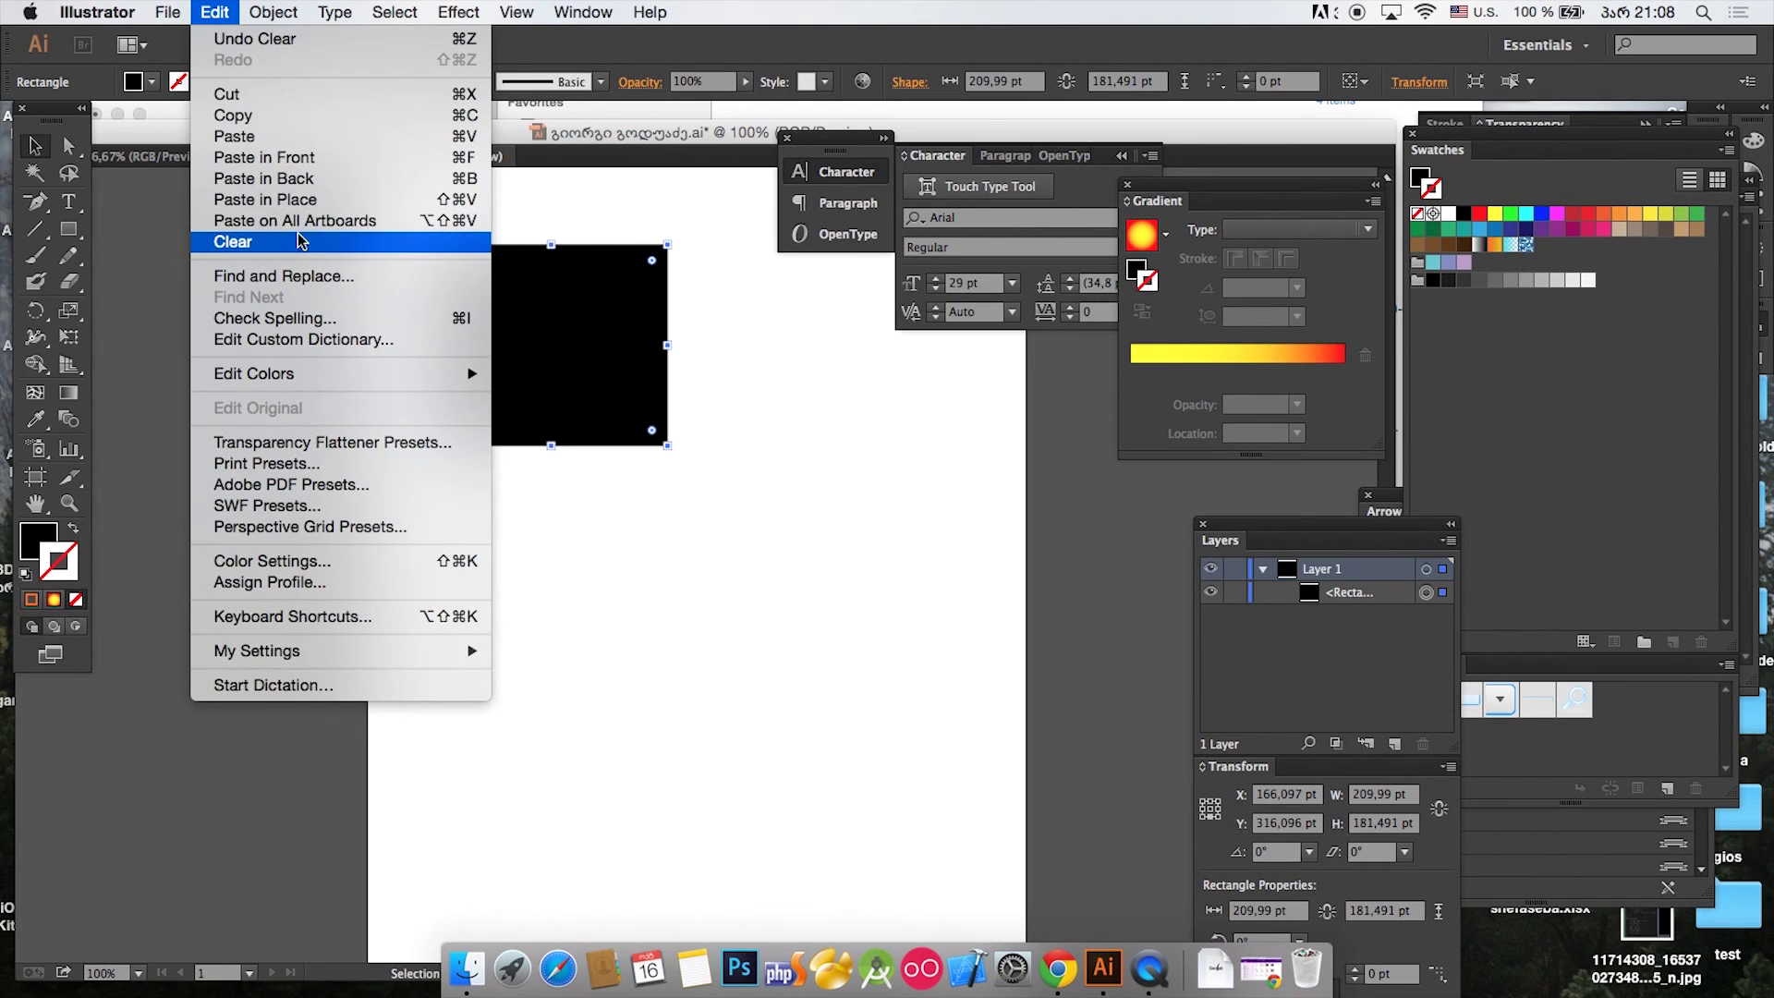
pyautogui.press('Escape')
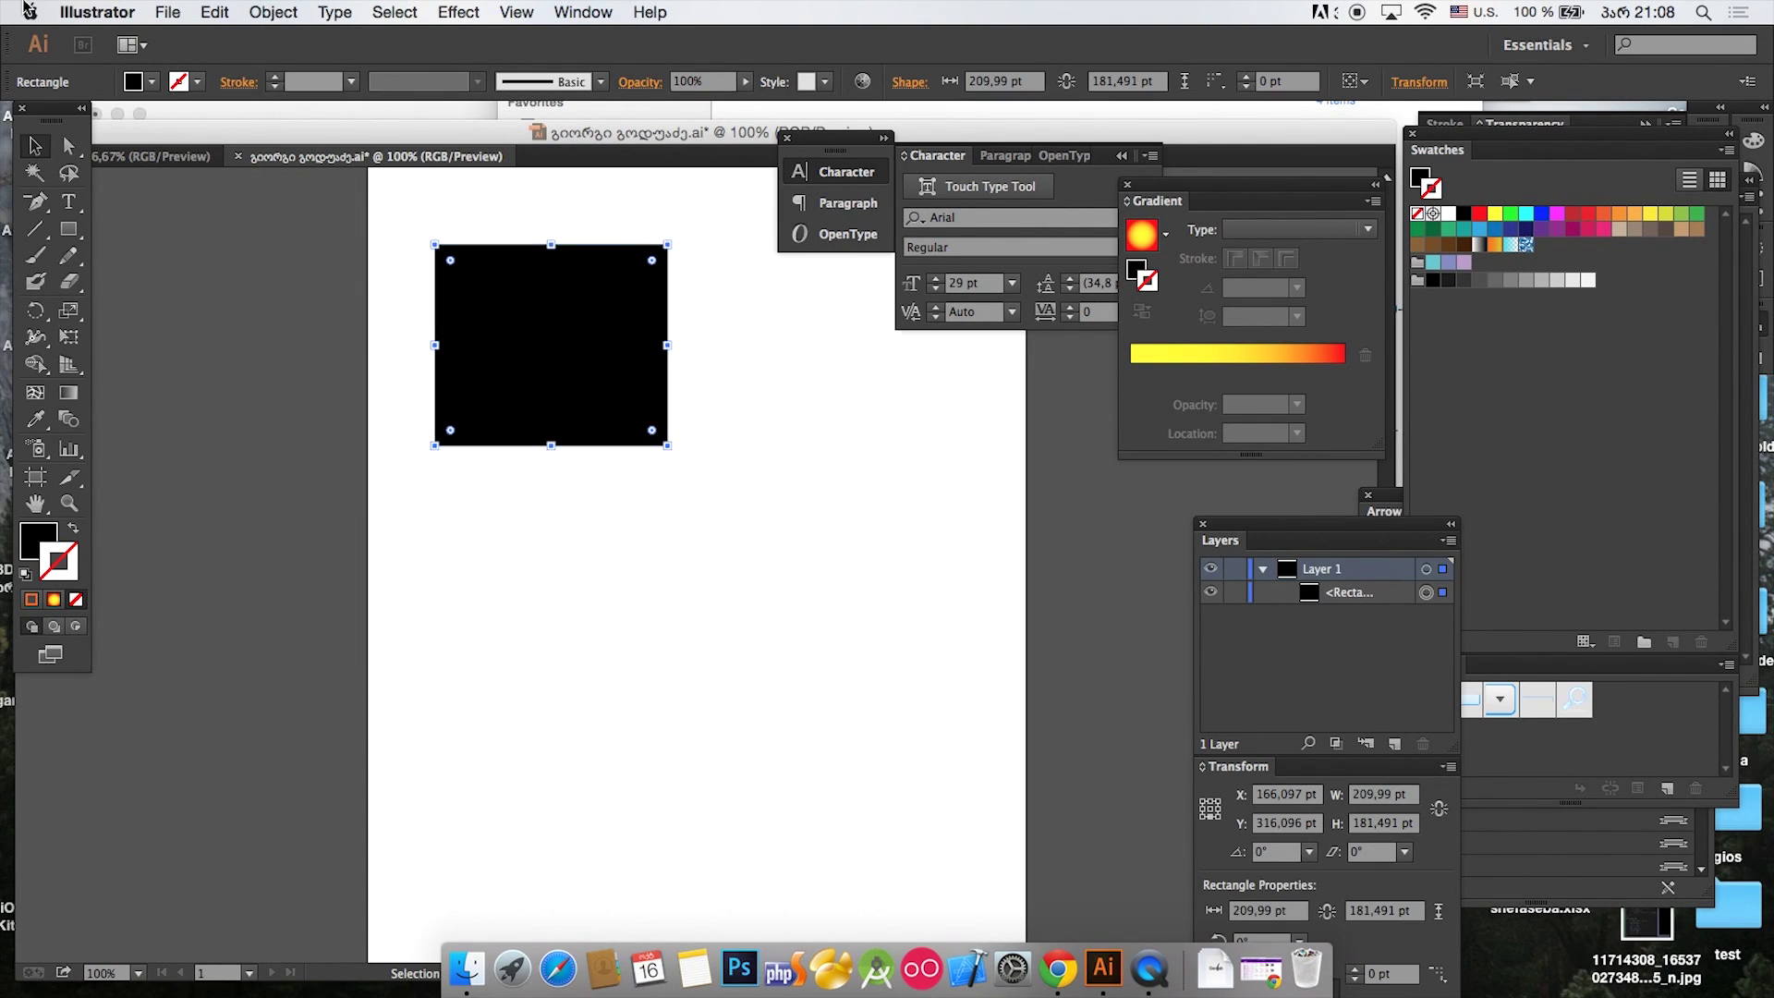
# Step: Select the black rectangle again and review the Paste in Front command among the paste options
pyautogui.click(215, 12)
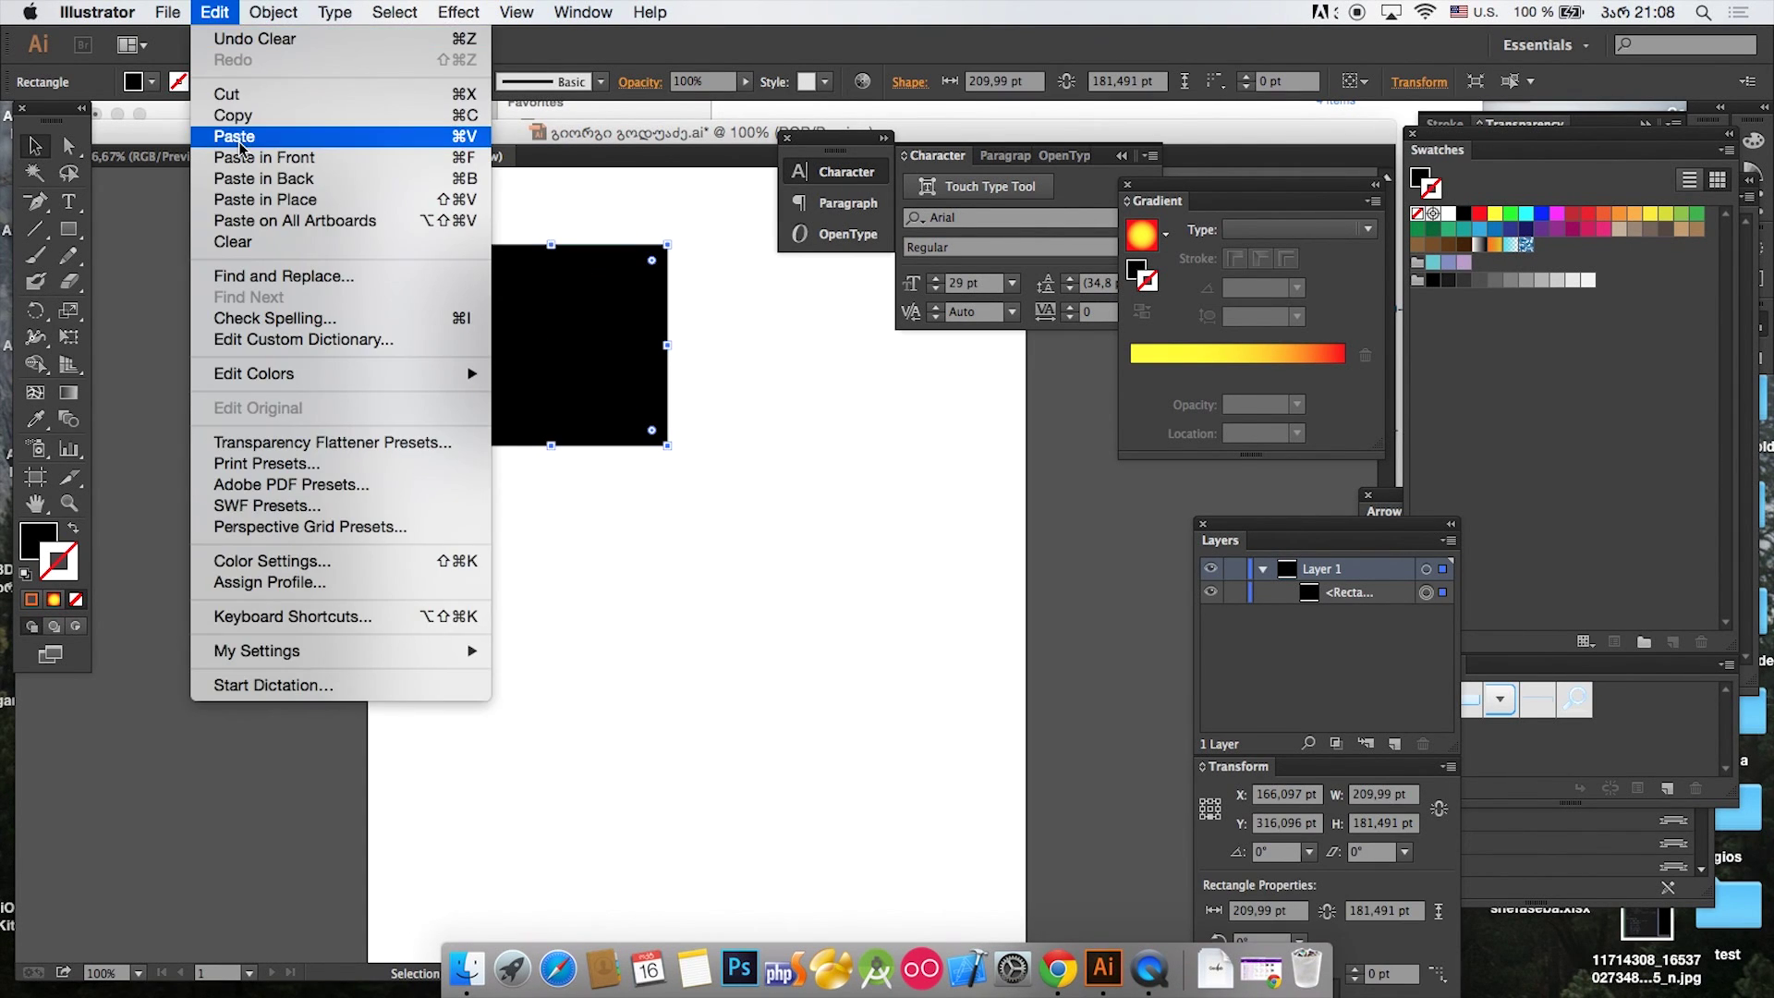
pyautogui.click(689, 246)
pyautogui.click(697, 239)
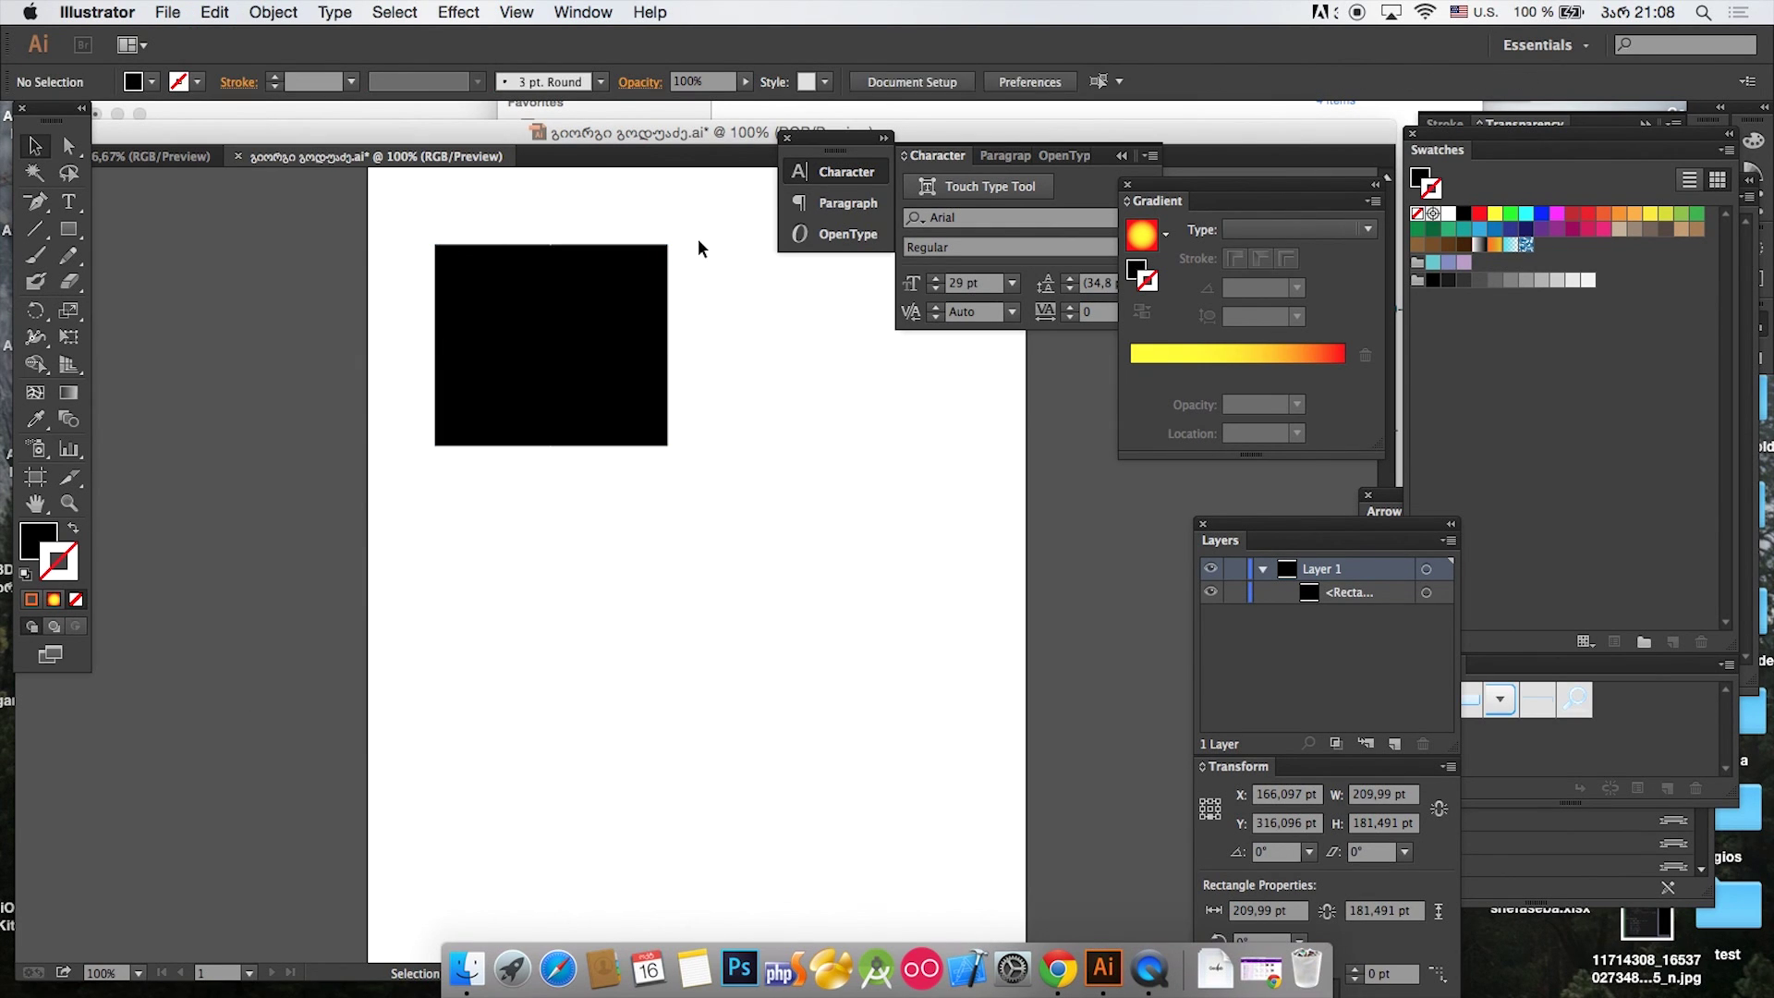
pyautogui.press('super+a')
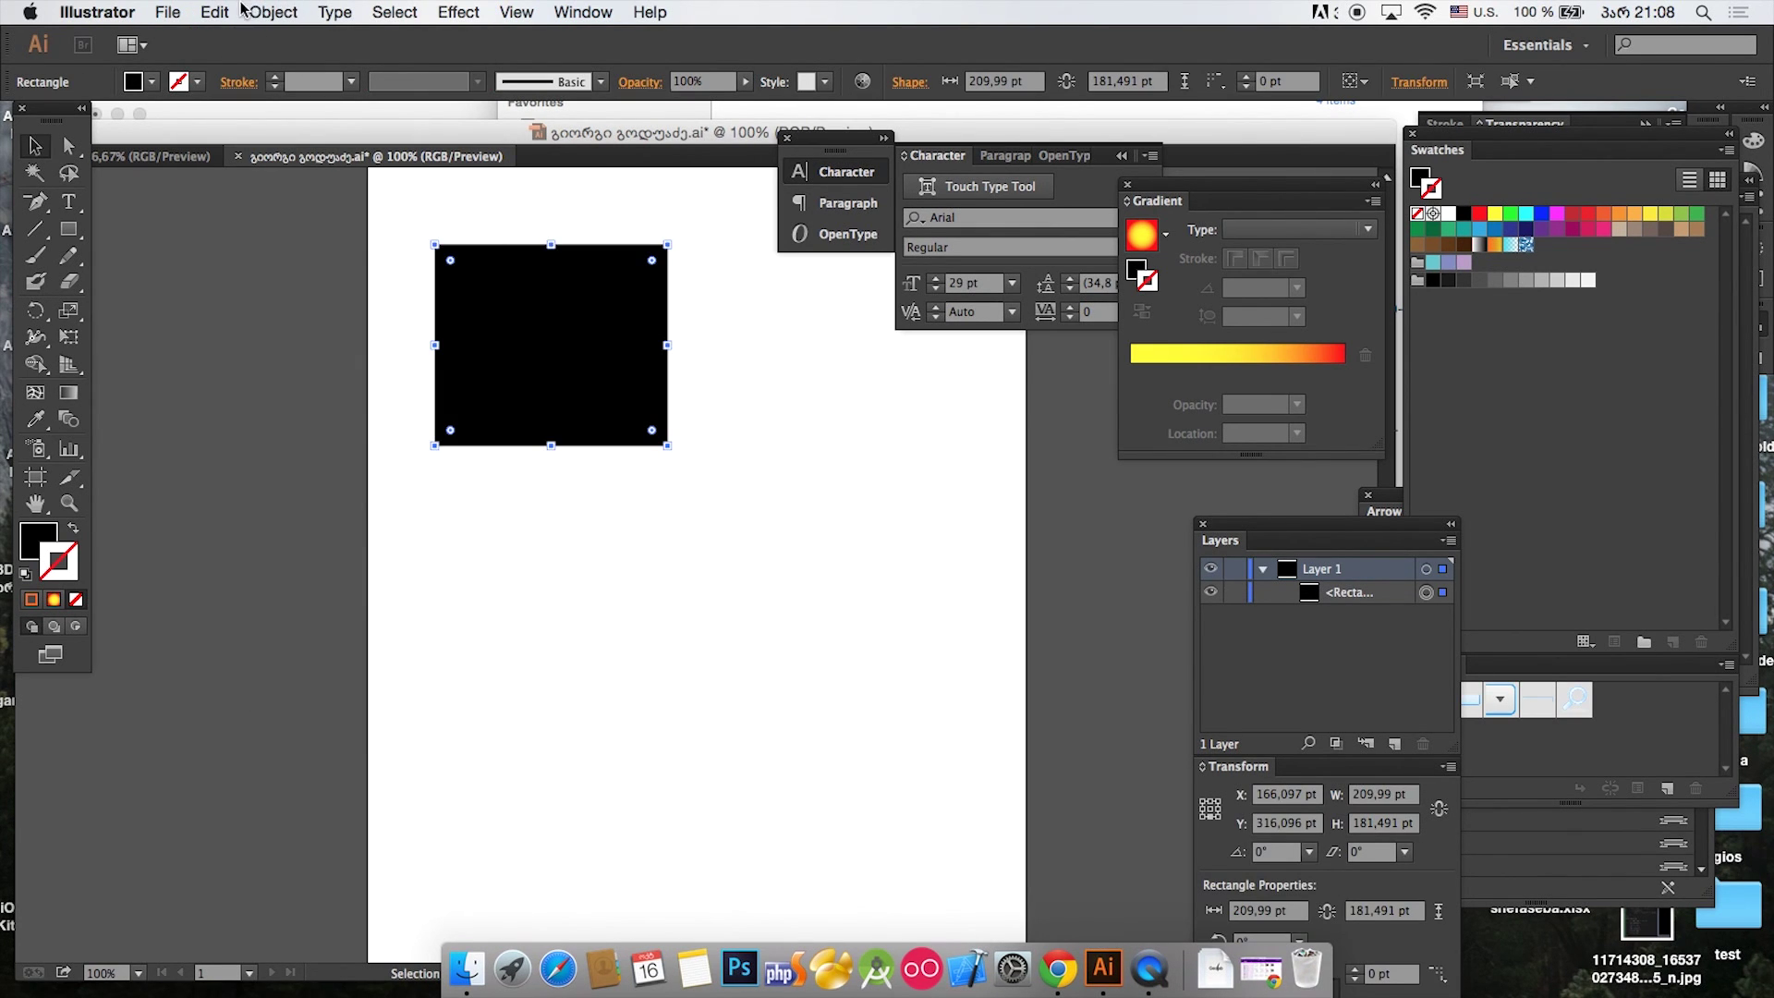
pyautogui.click(244, 11)
pyautogui.moveTo(216, 12)
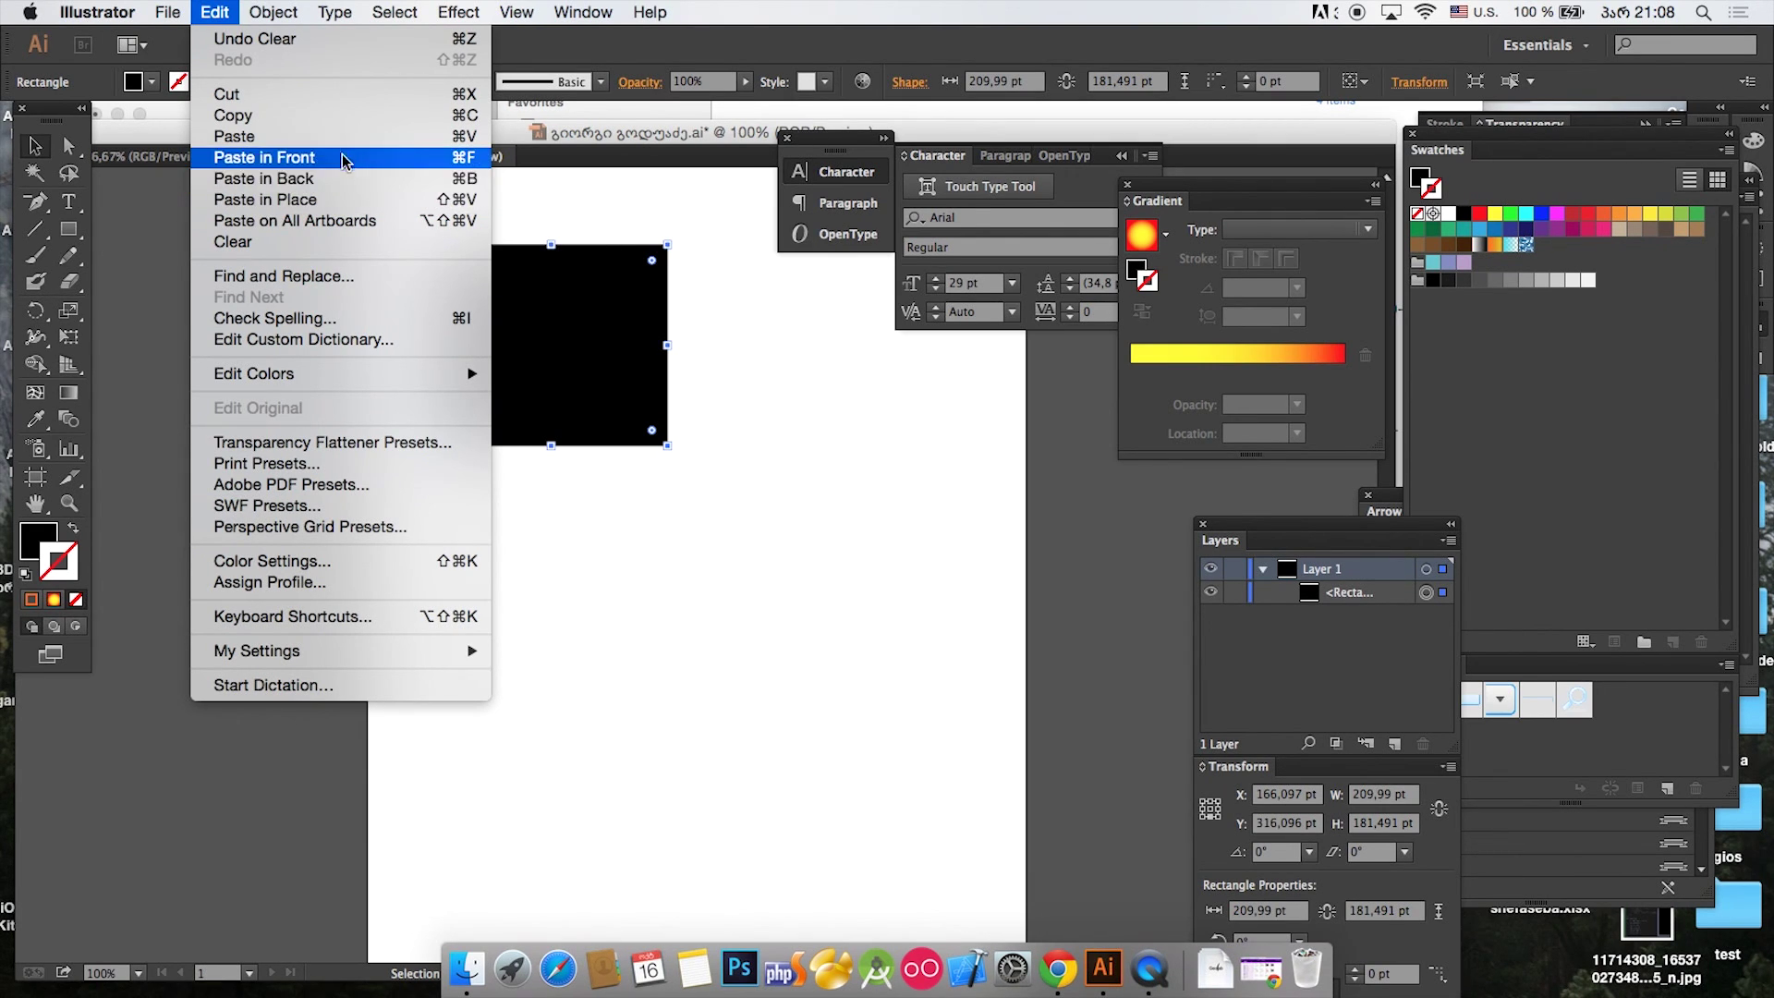
pyautogui.click(557, 168)
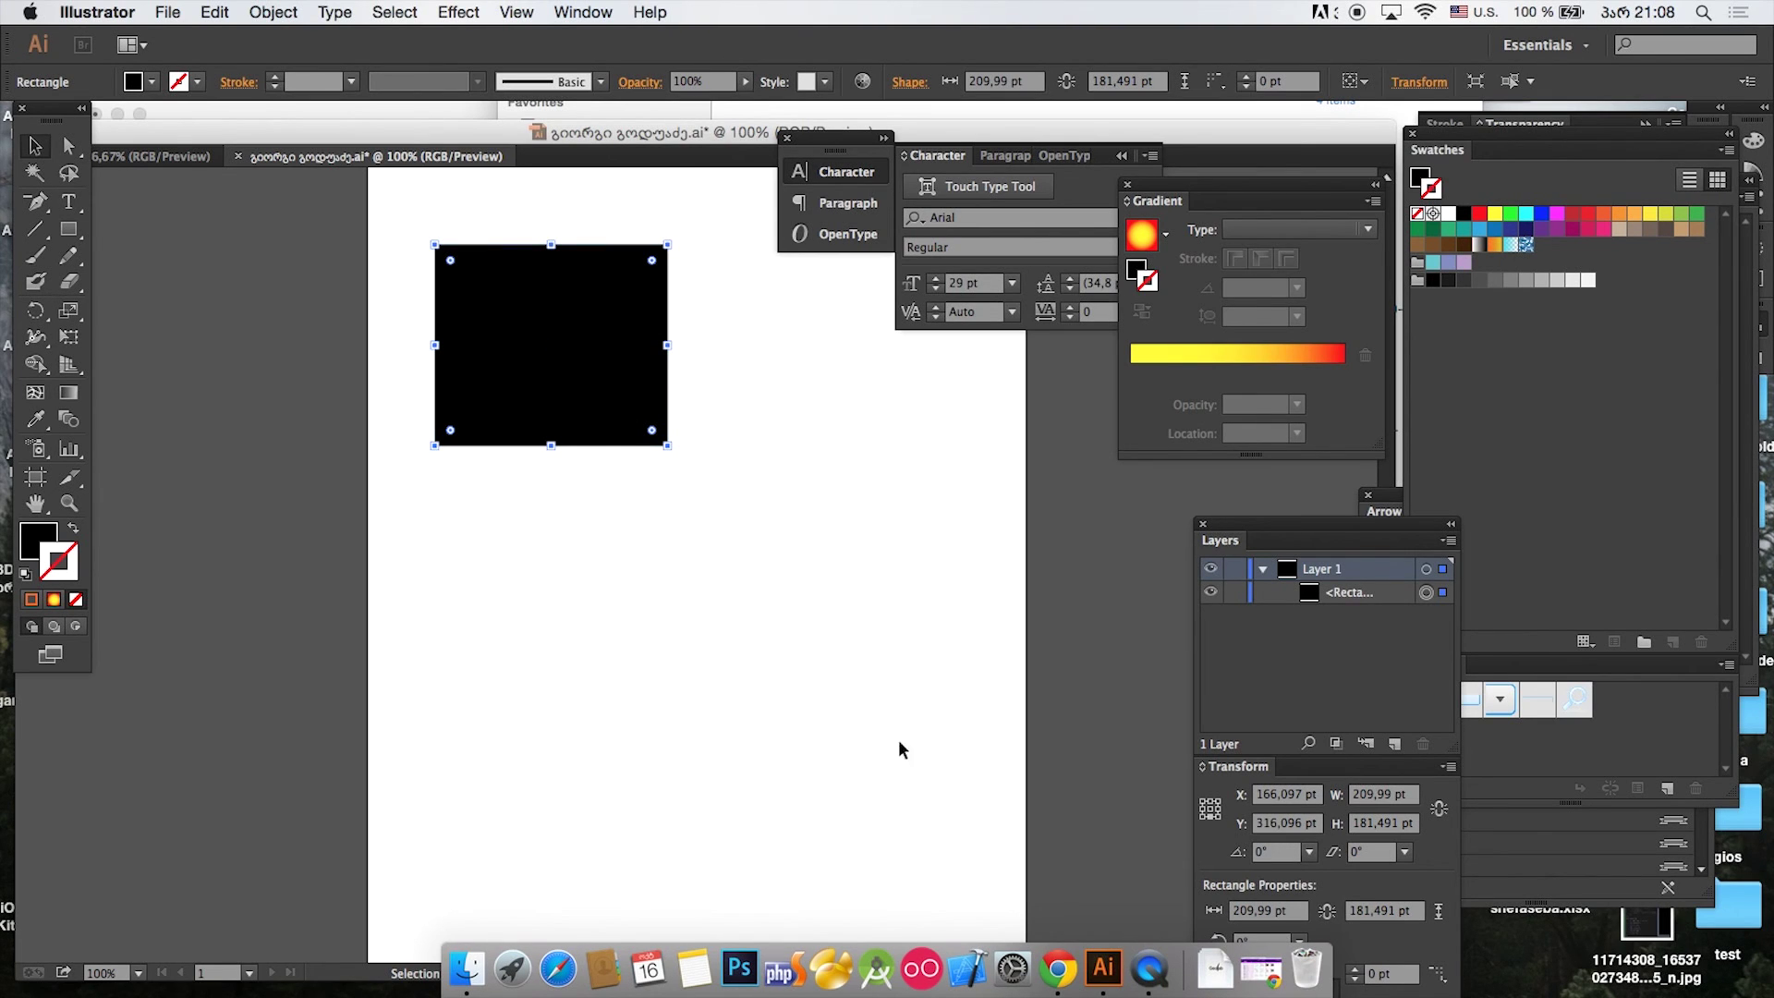
# Step: Deselect the black rectangle and paste the copied rectangle in front, directly over the original
pyautogui.click(848, 417)
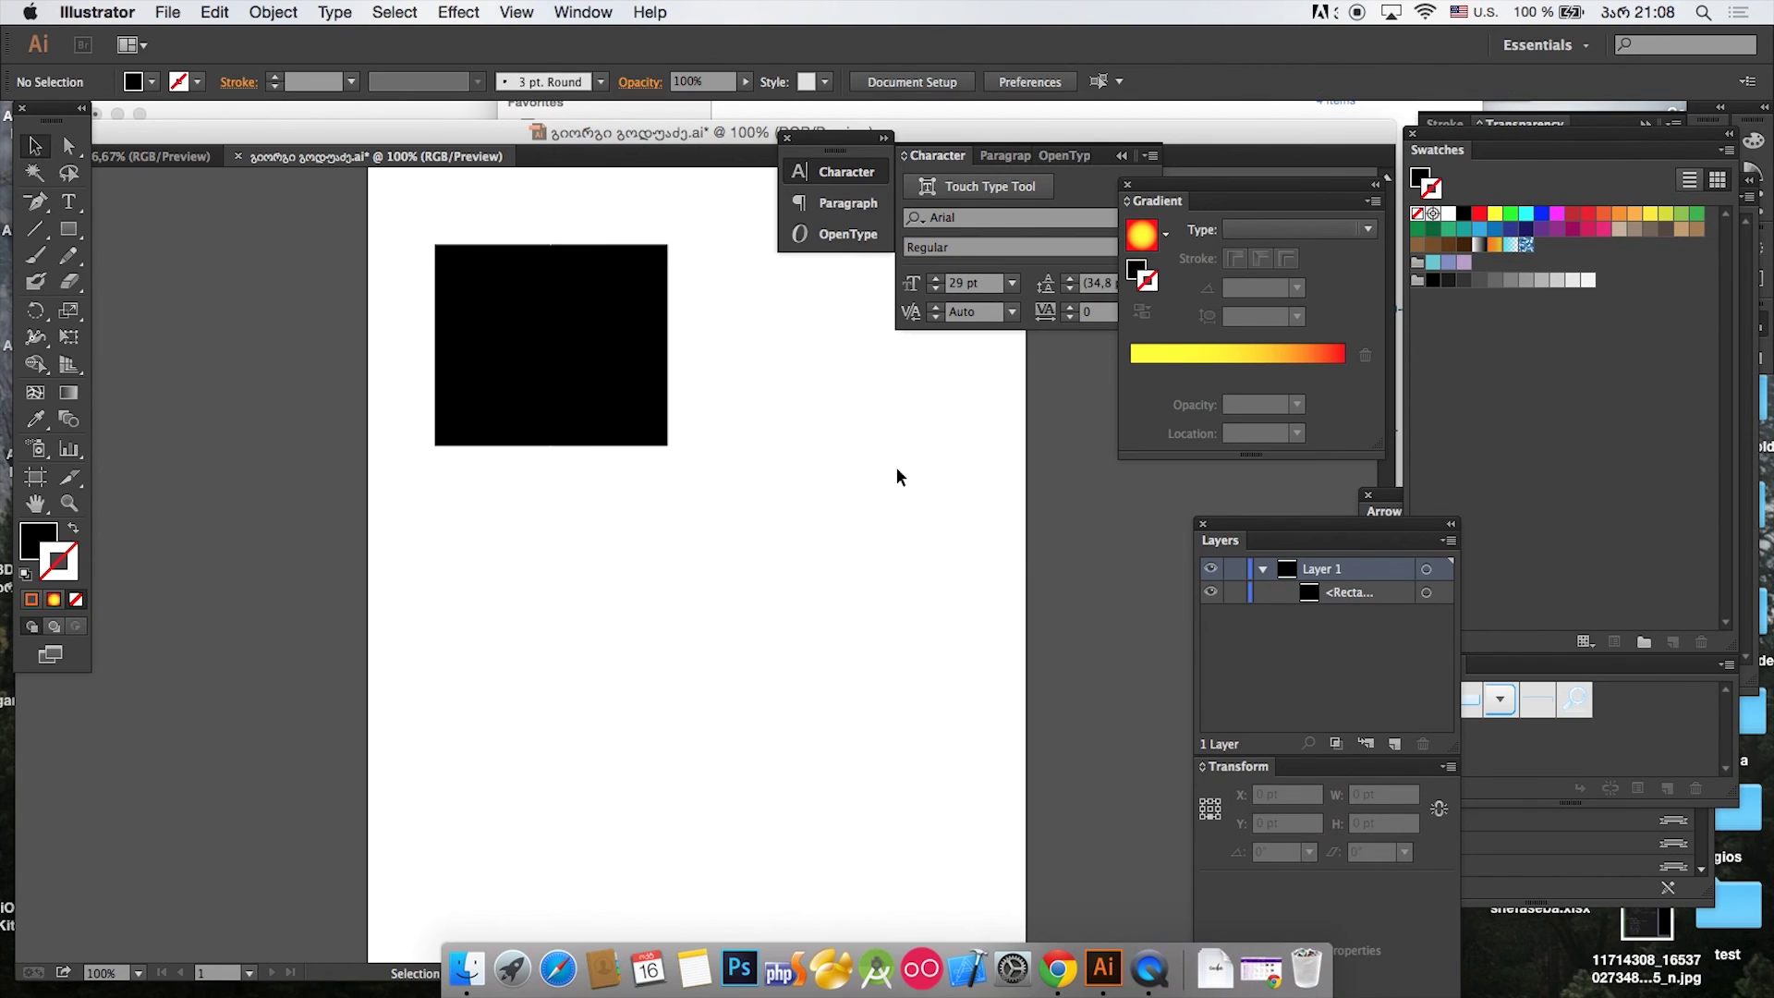
pyautogui.click(613, 433)
pyautogui.press('a')
pyautogui.press('v')
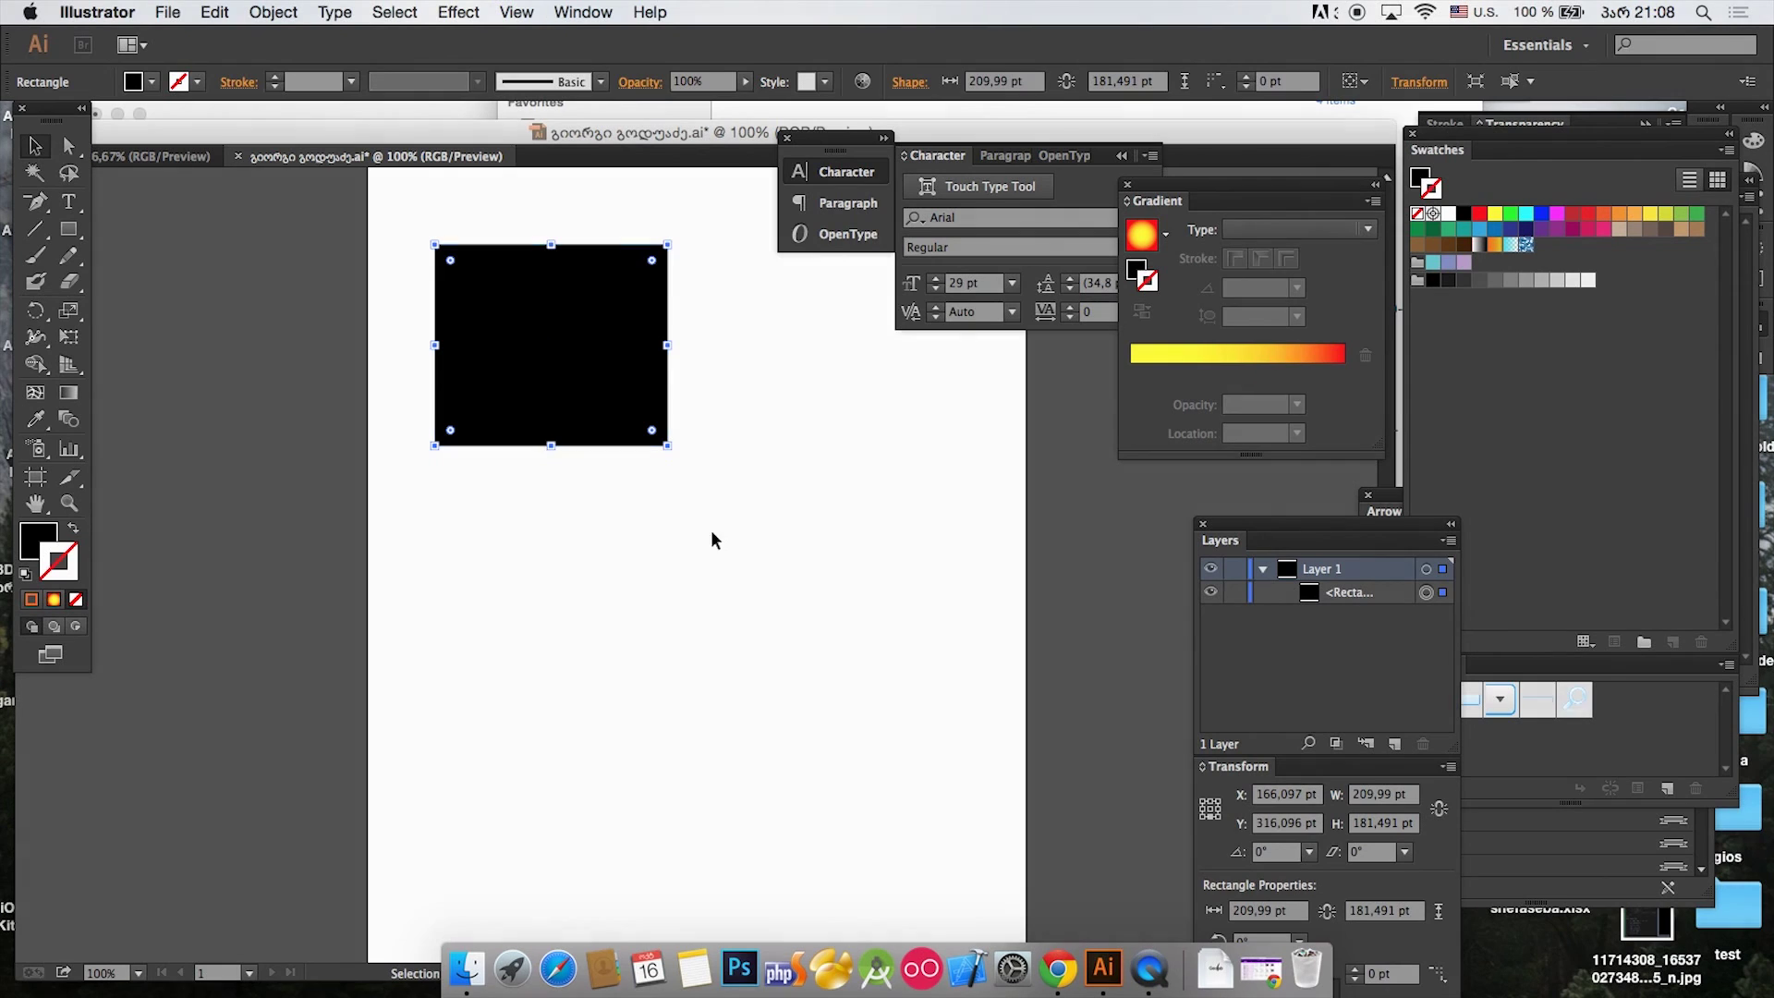
pyautogui.click(796, 623)
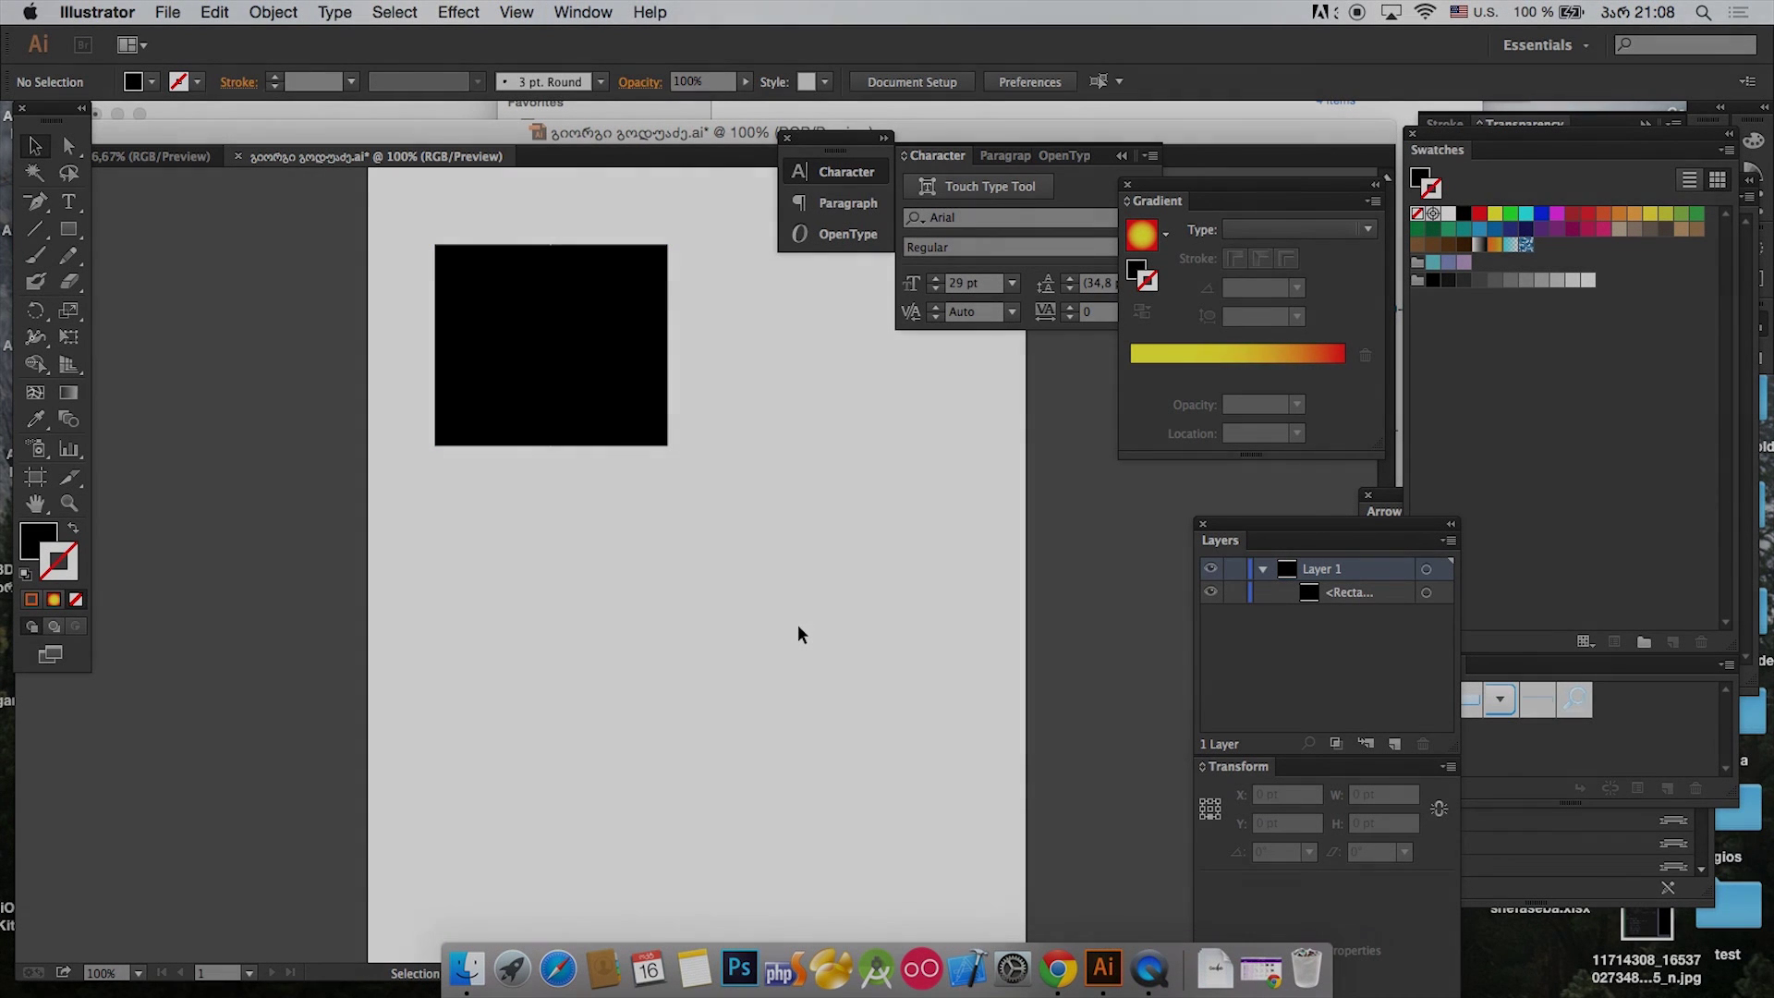
pyautogui.press('a')
pyautogui.press('v')
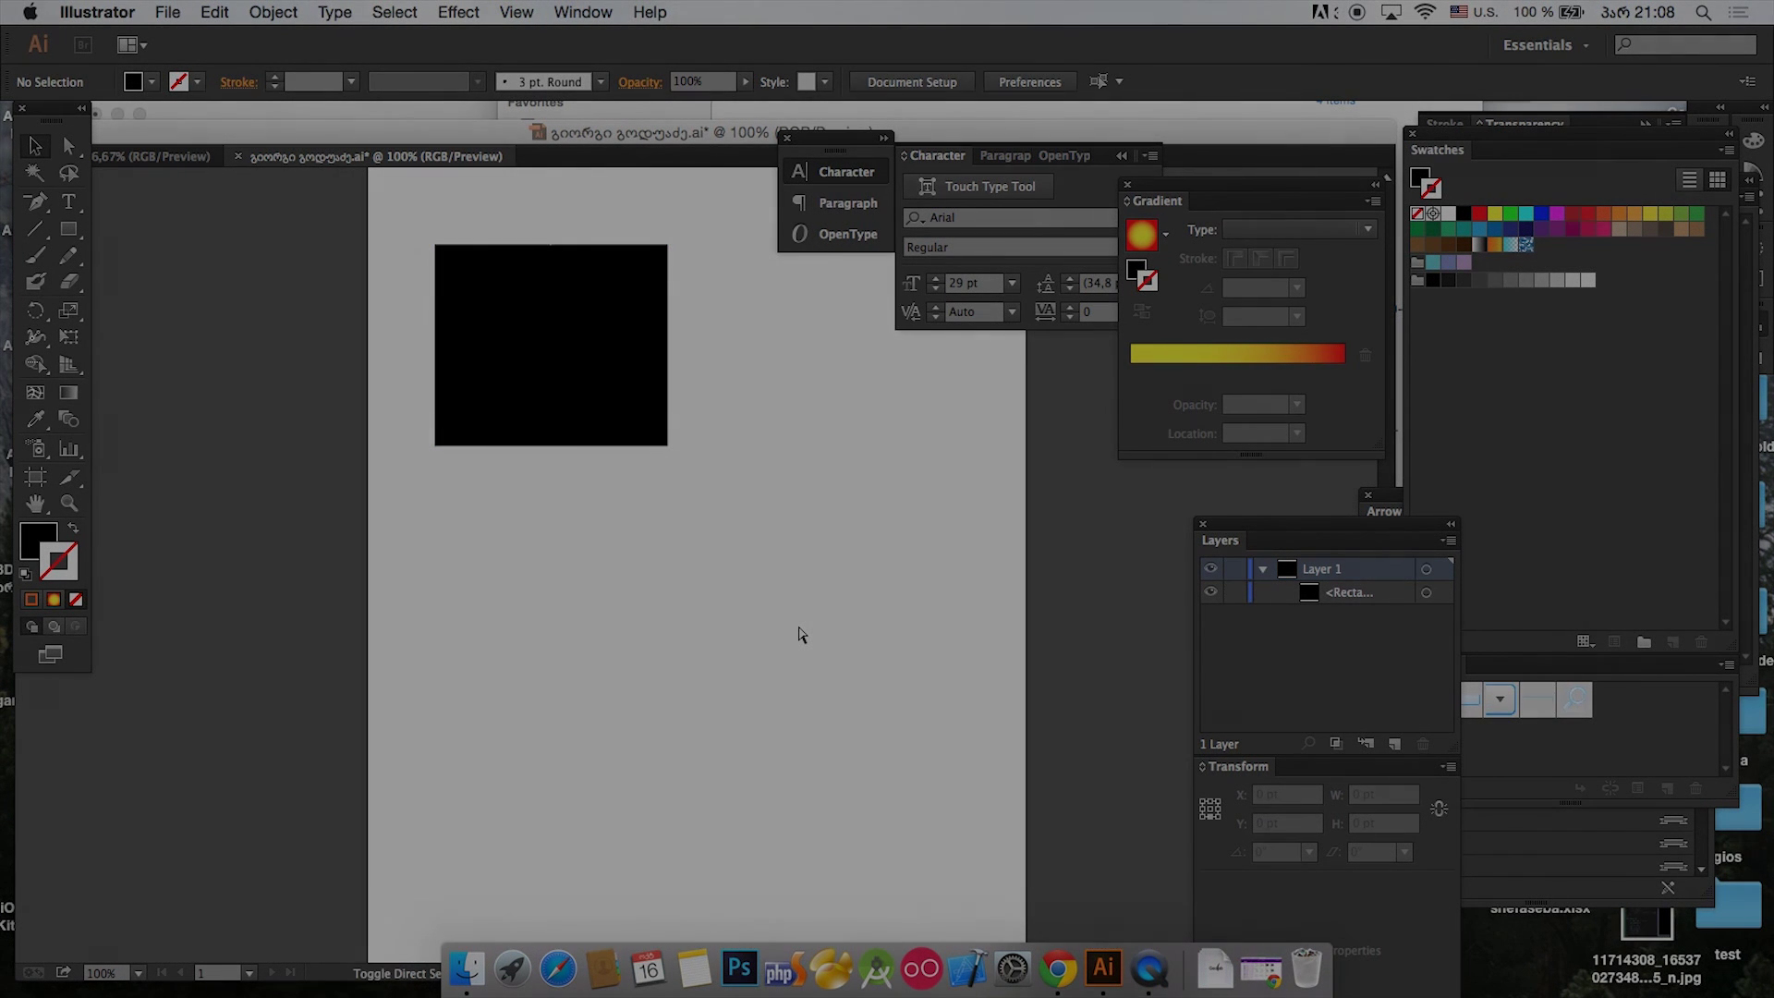
pyautogui.press('super+f')
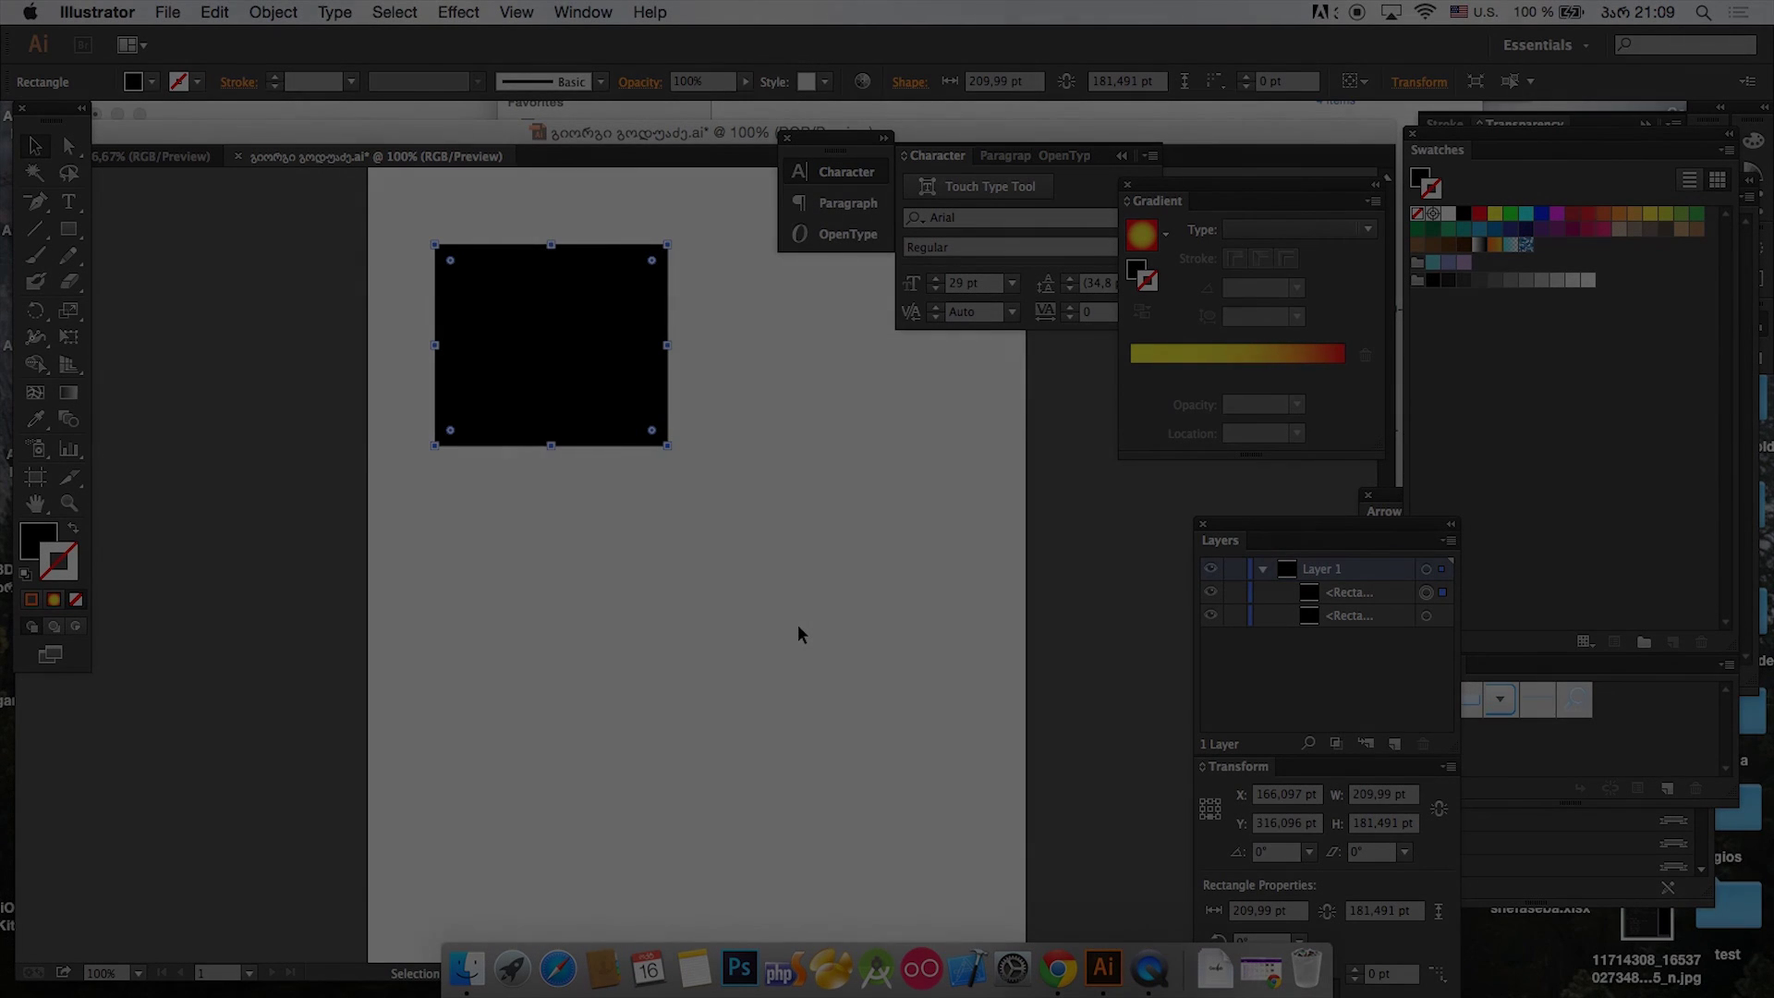